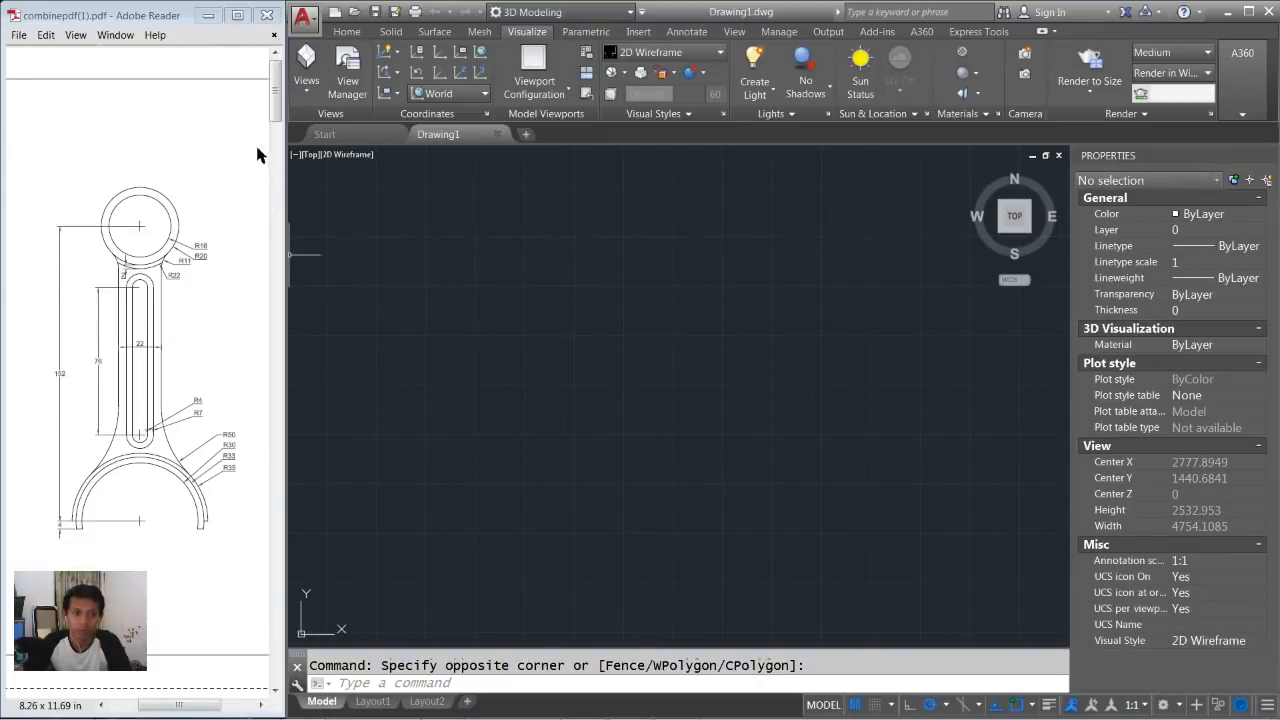
Look through the PDF practice drawings and return to the dimensioned connecting rod on the first page.
mouse_move(277, 85)
left_mouse_down()
mouse_move(291, 223)
mouse_move(280, 612)
left_mouse_up()
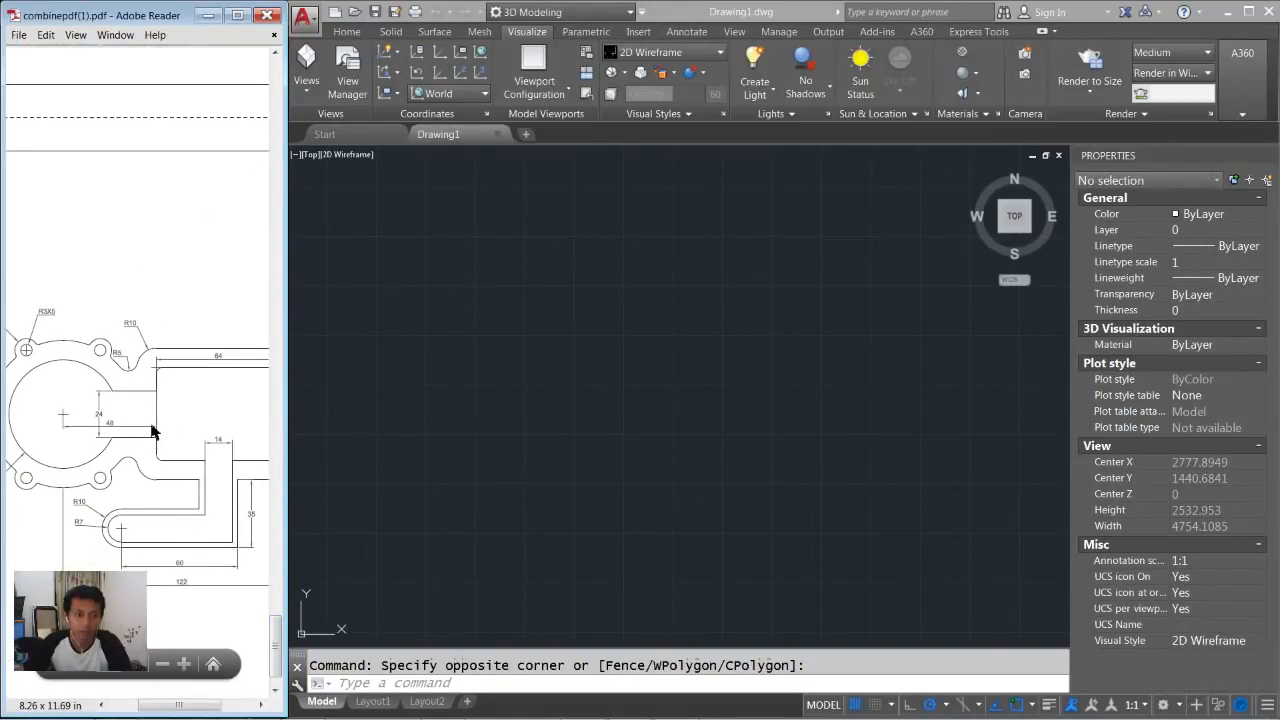
scroll(150, 440, "down", 3, "ctrl")
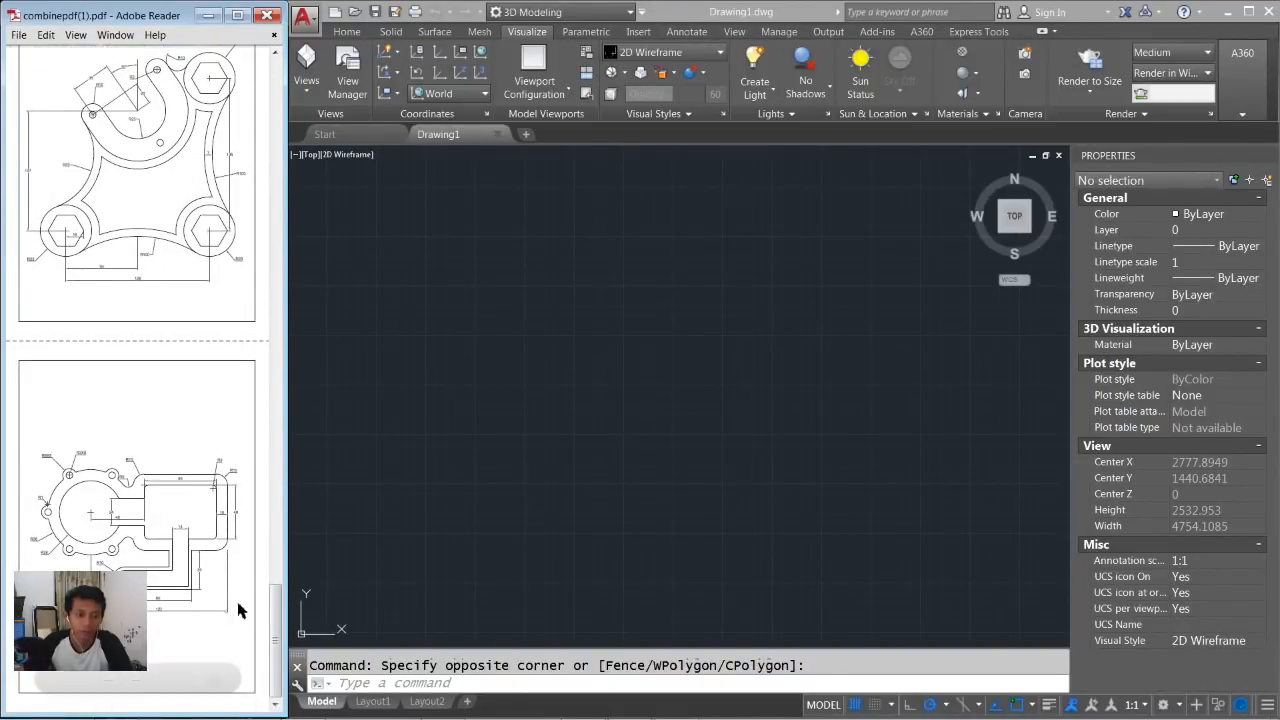
mouse_move(277, 606)
left_mouse_down()
mouse_move(257, 297)
mouse_move(265, 85)
left_mouse_up()
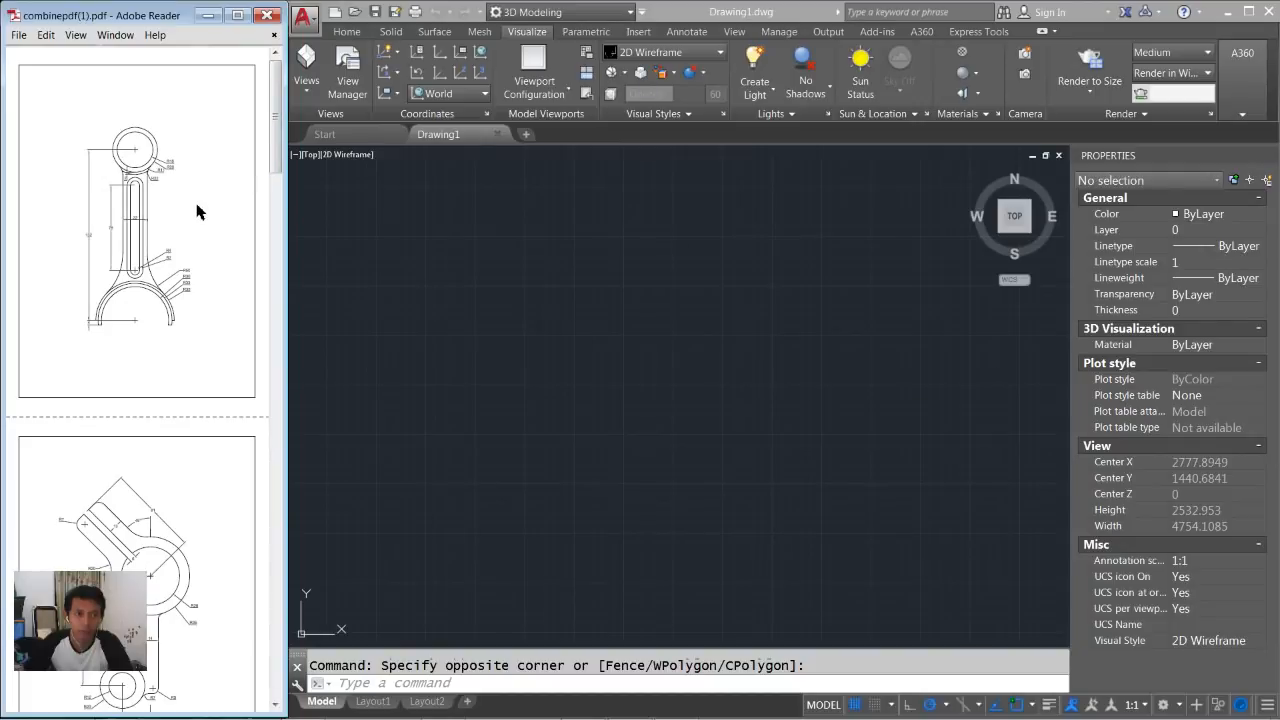
scroll(140, 240, "up", 2, "ctrl")
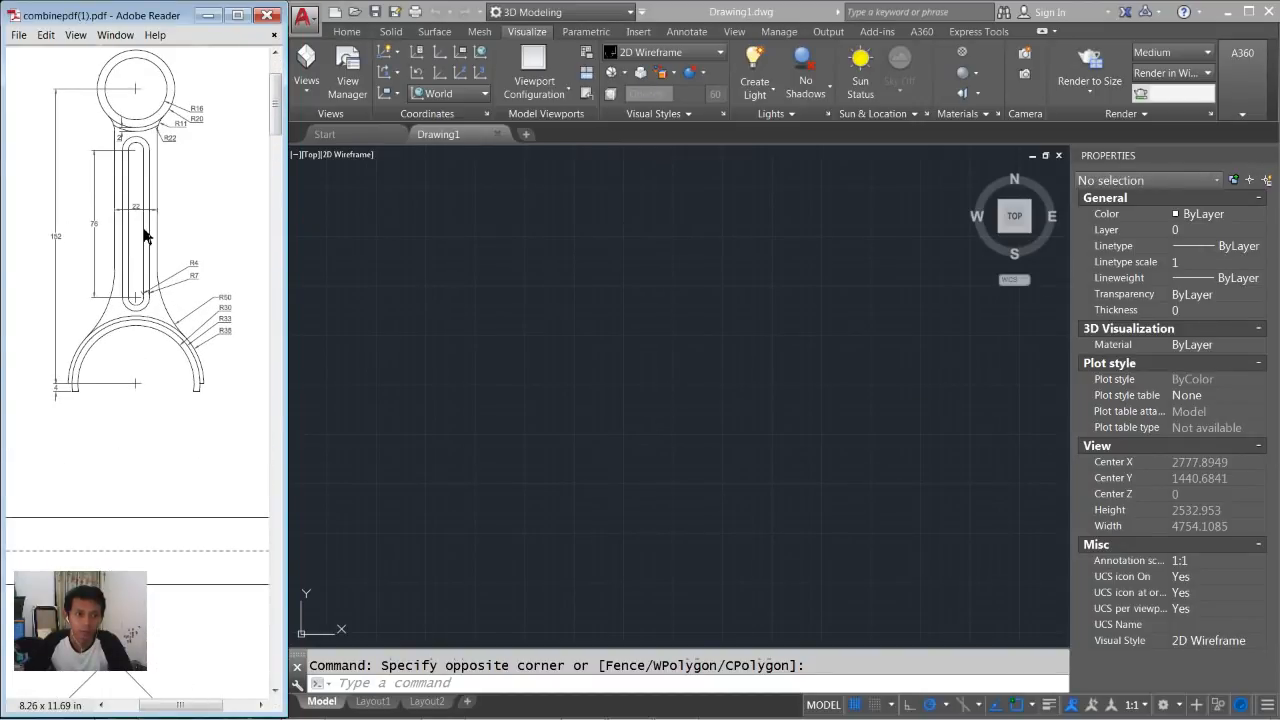
scroll(163, 236, "up", 1, "ctrl")
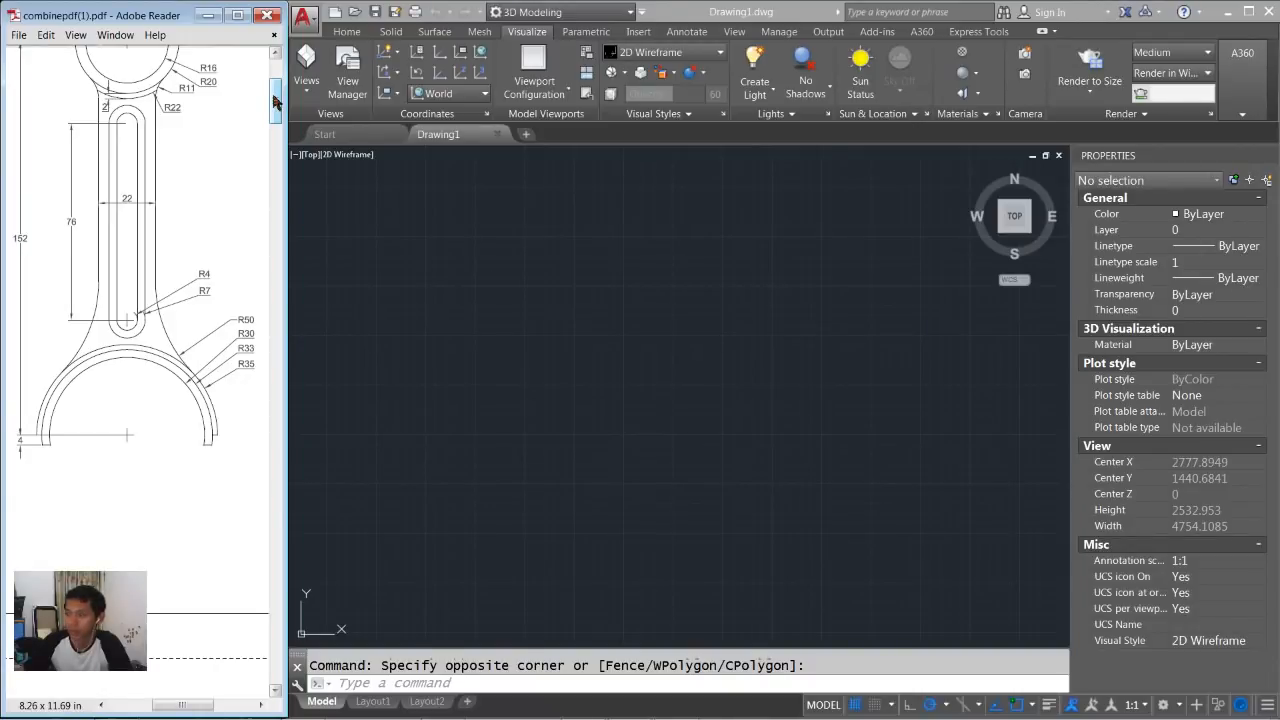
mouse_move(277, 101)
left_mouse_down()
mouse_move(277, 122)
mouse_move(274, 97)
left_mouse_up()
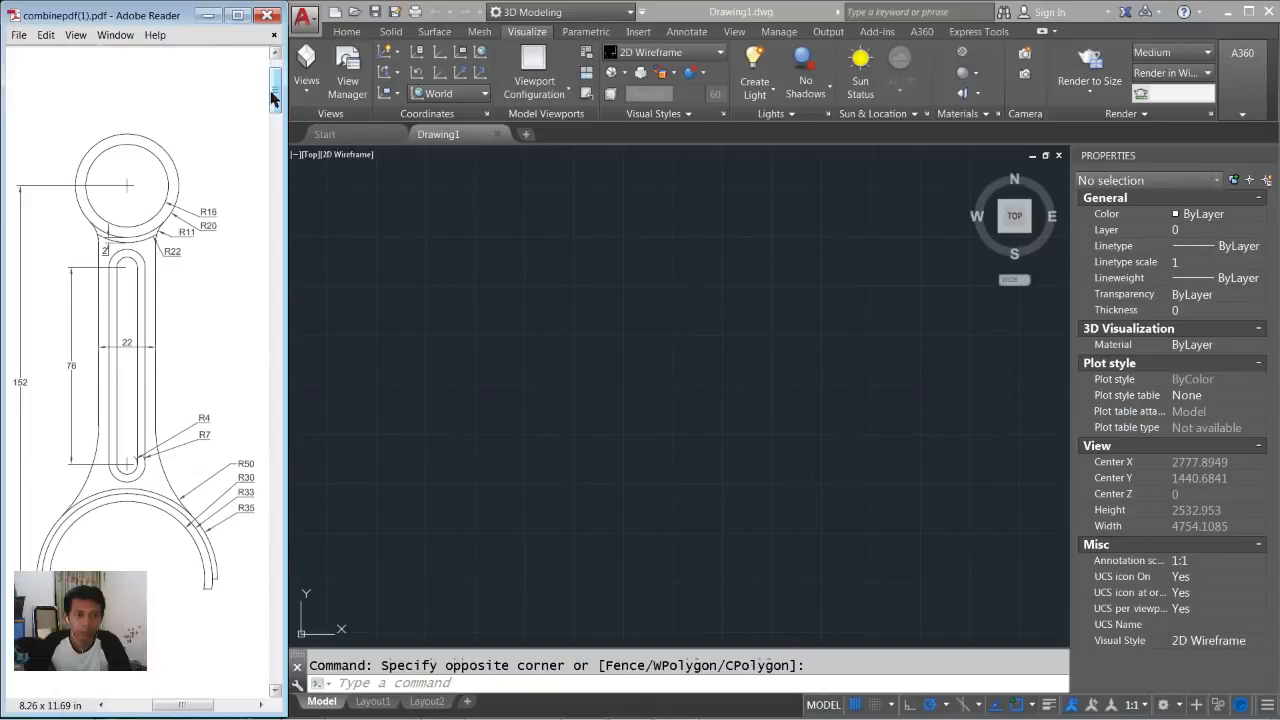
Switch to AutoCAD and draw a circle of radius 35 for the rod's large end.
left_click(573, 309)
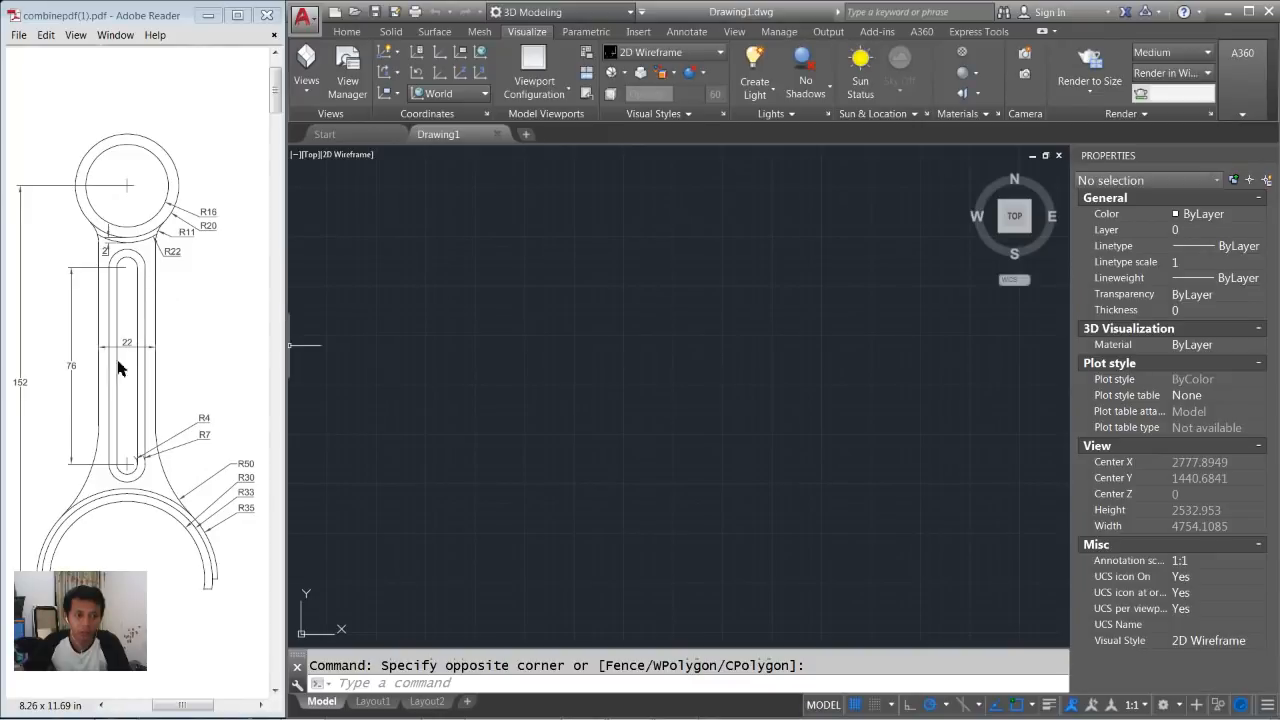
left_click(694, 329)
left_click(645, 347)
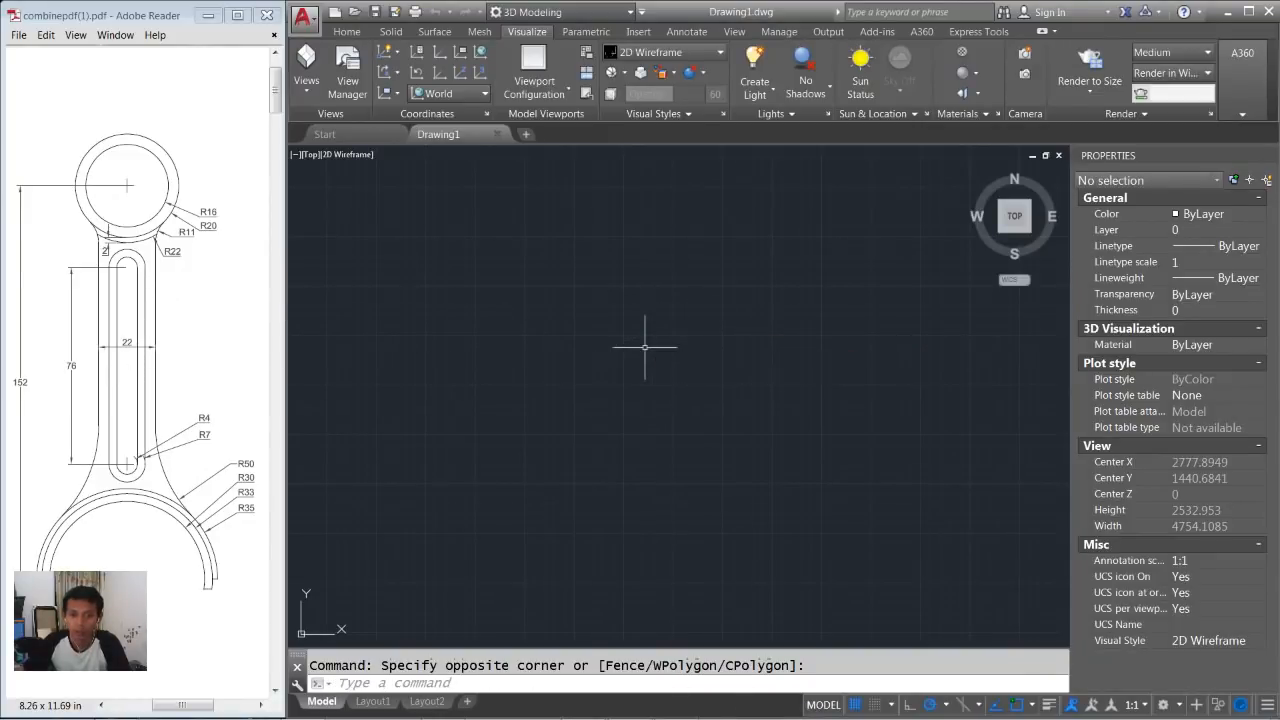
type("c")
key("Return")
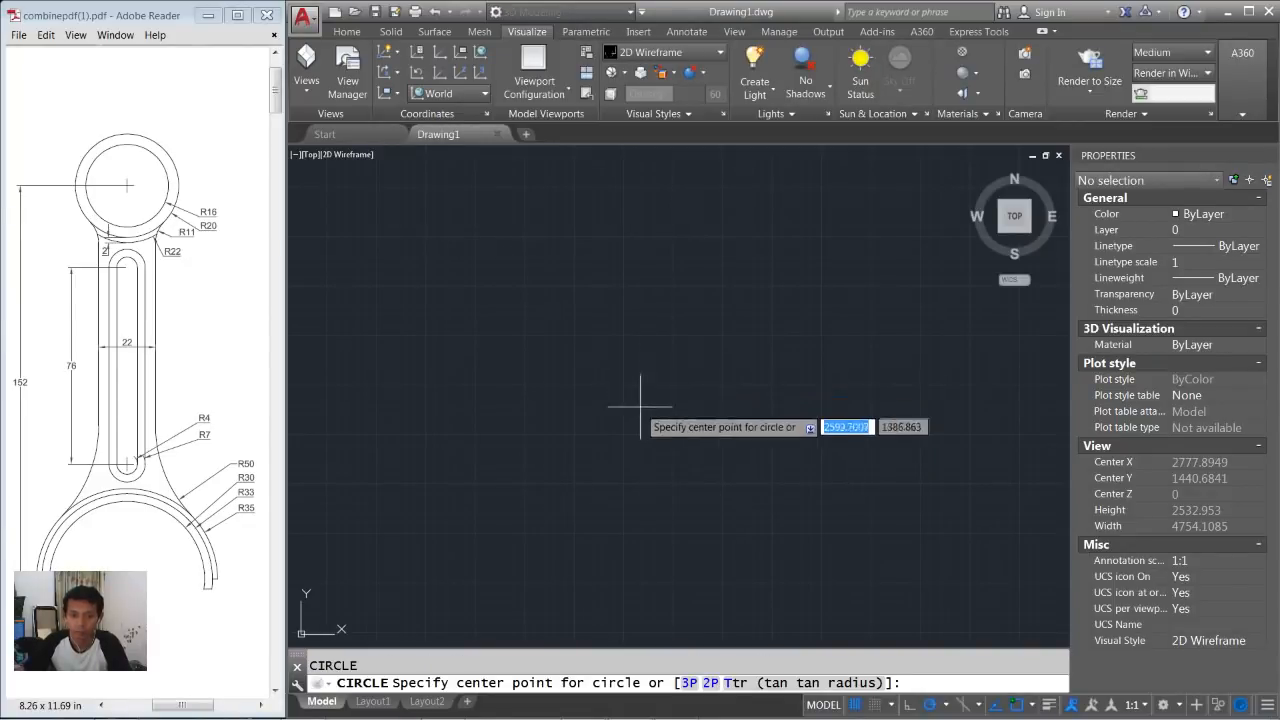
left_click(575, 429)
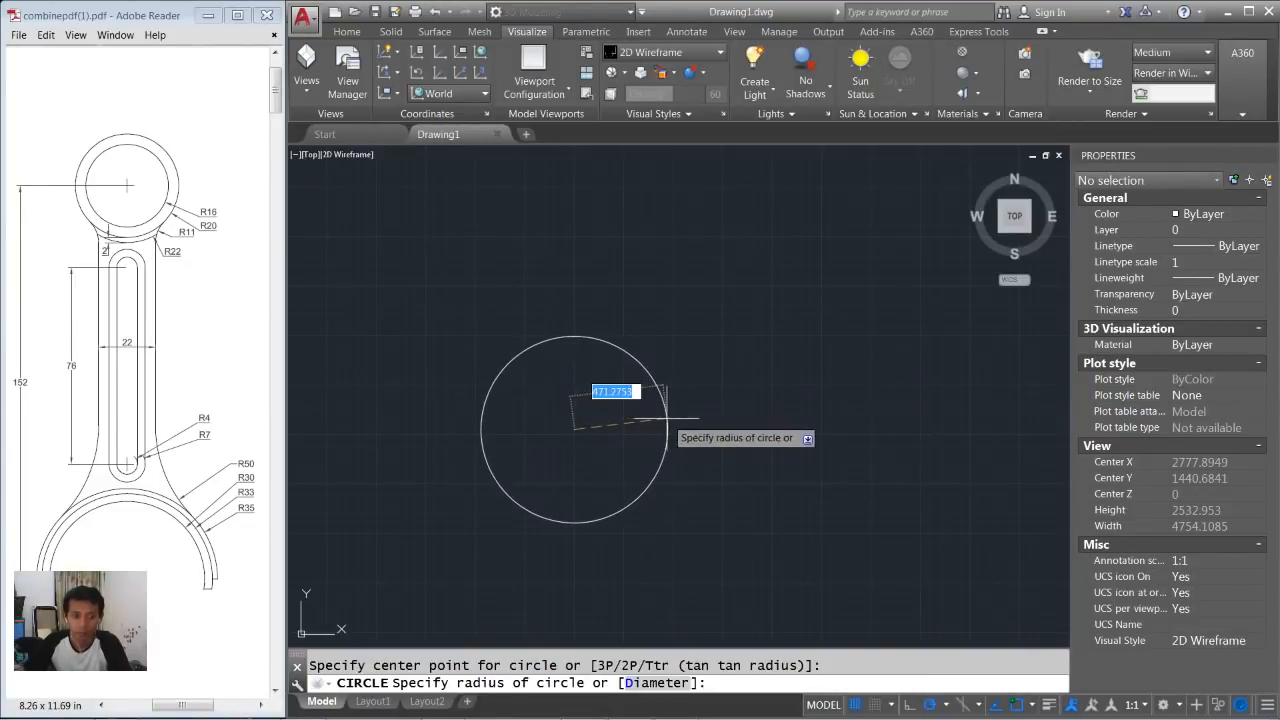
type("35")
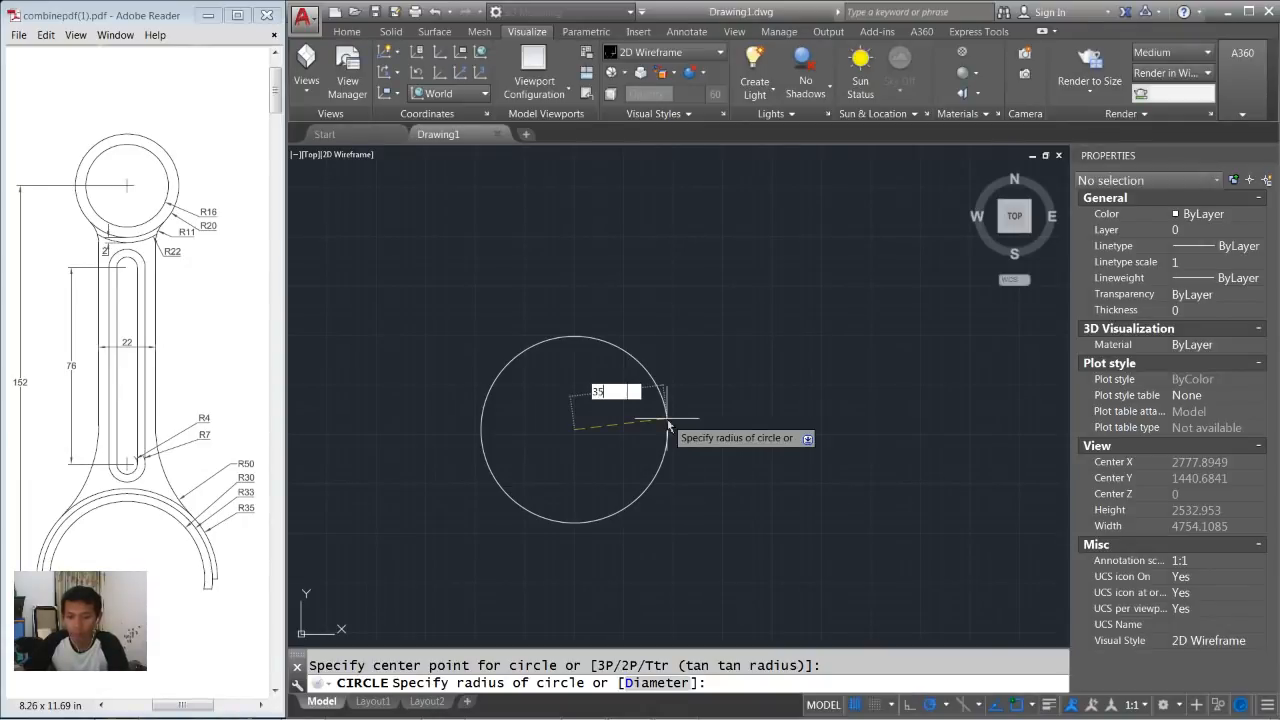
key("Return")
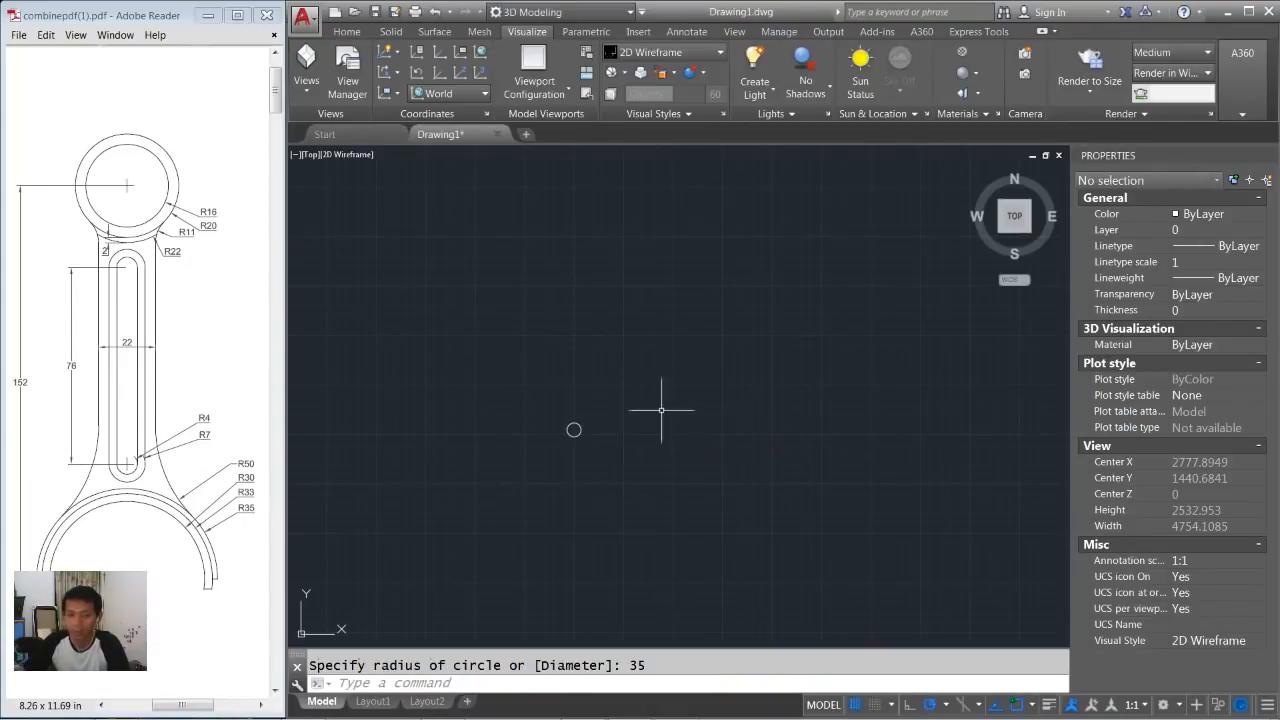
Draw a concentric circle of radius 33 inside the 35-radius circle.
scroll(585, 450, "up", 7)
key("Return")
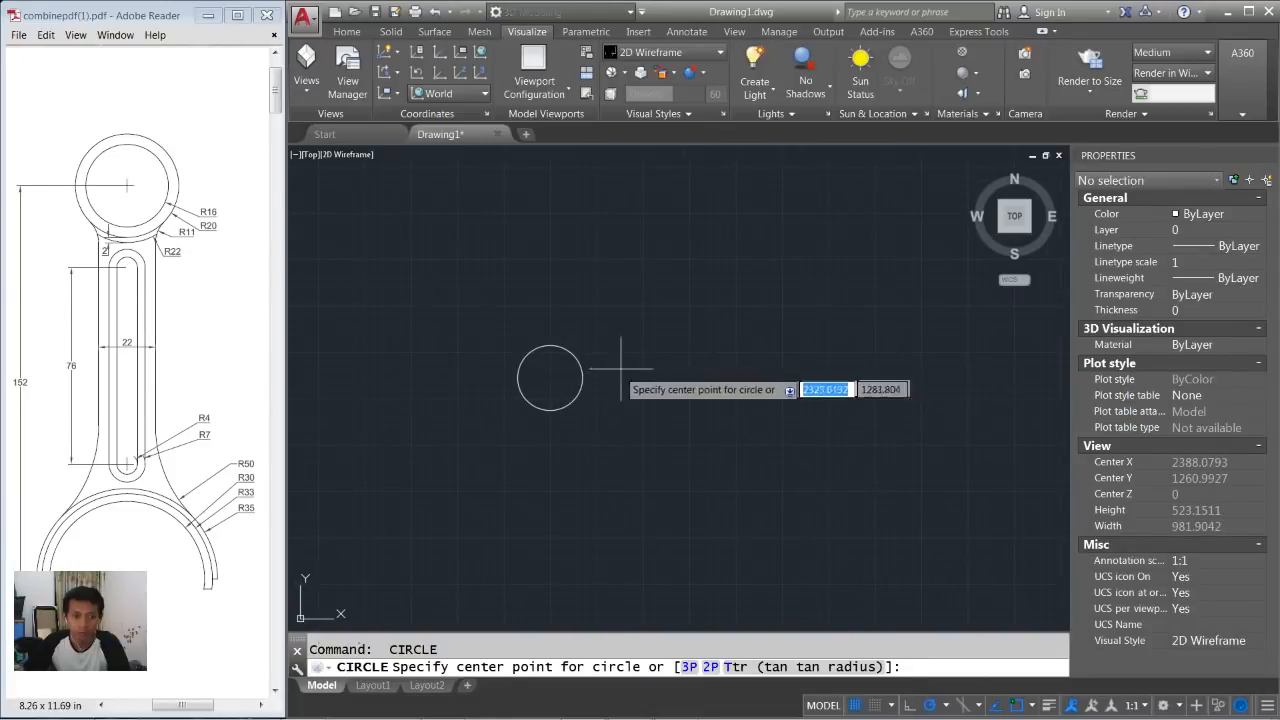
left_click(549, 377)
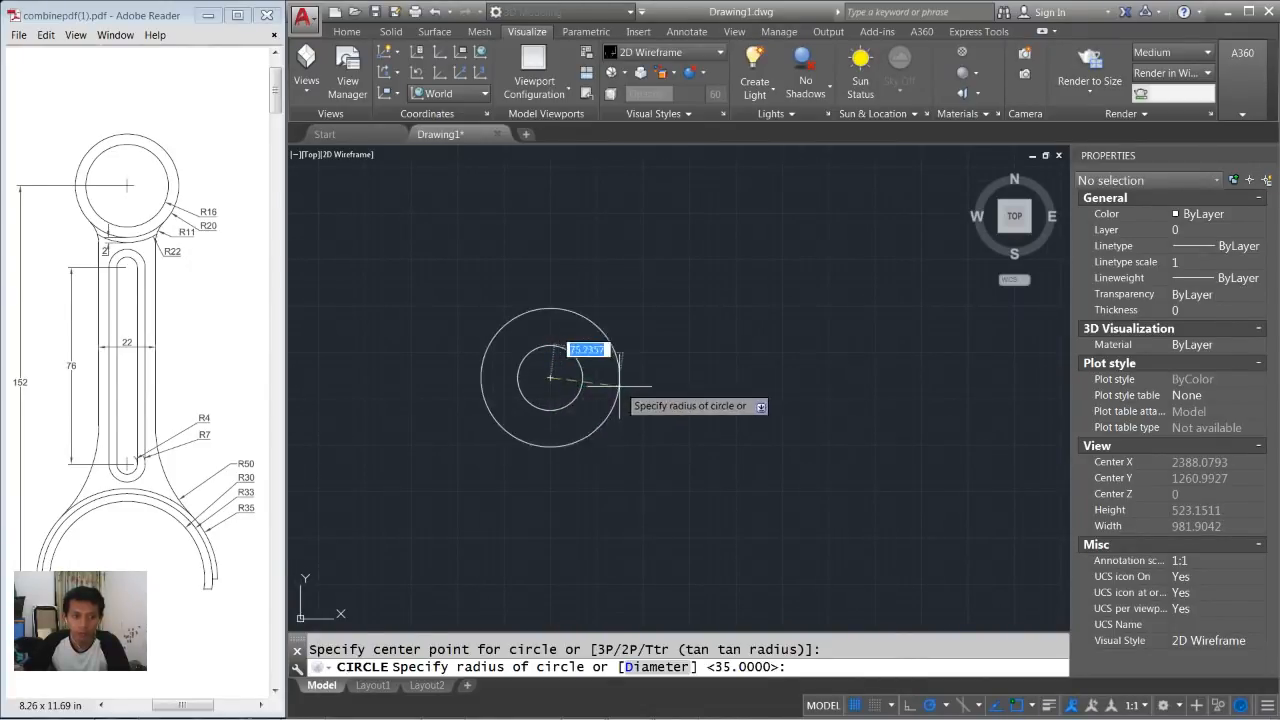
type("33")
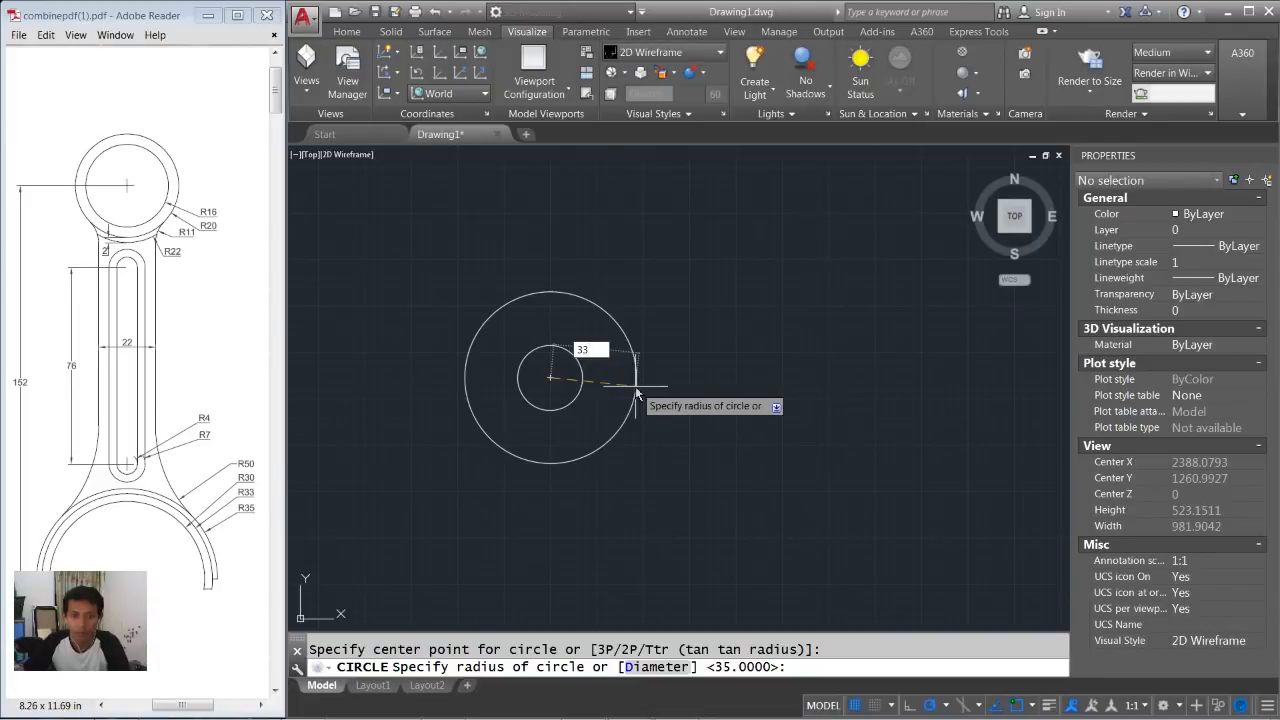
key("Return")
scroll(548, 388, "up", 3)
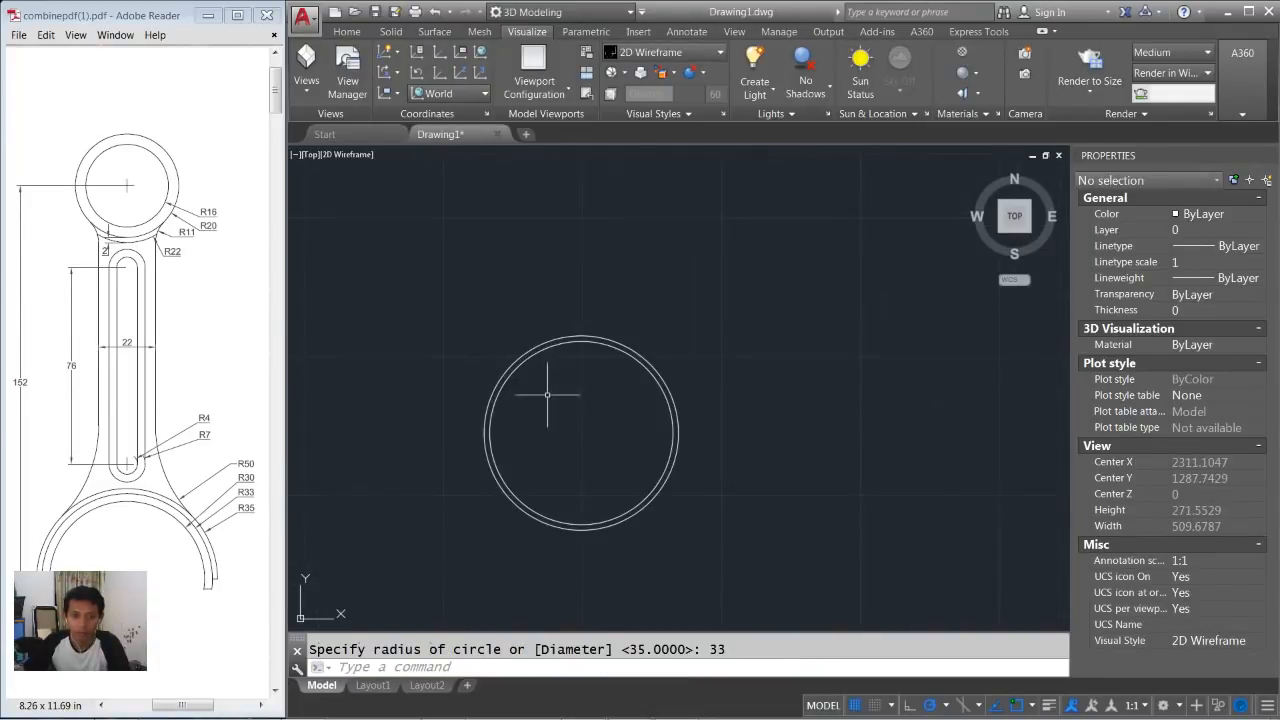
key("Return")
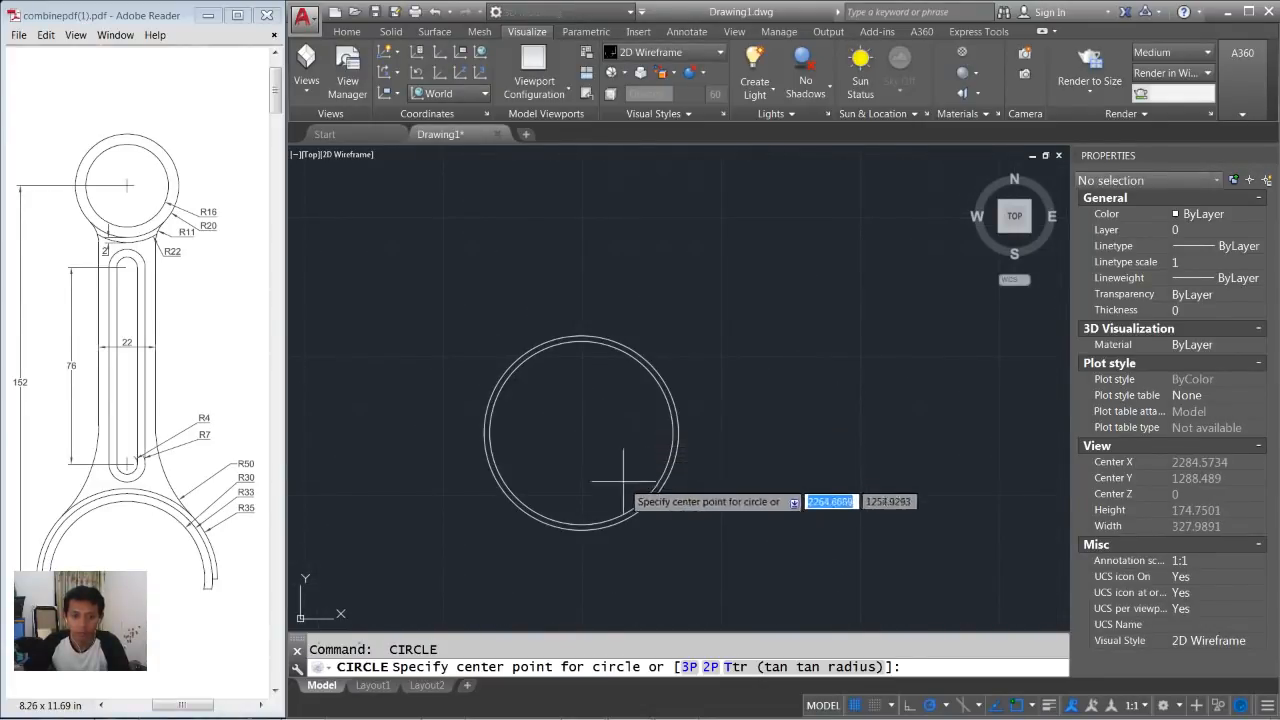
left_click(581, 433)
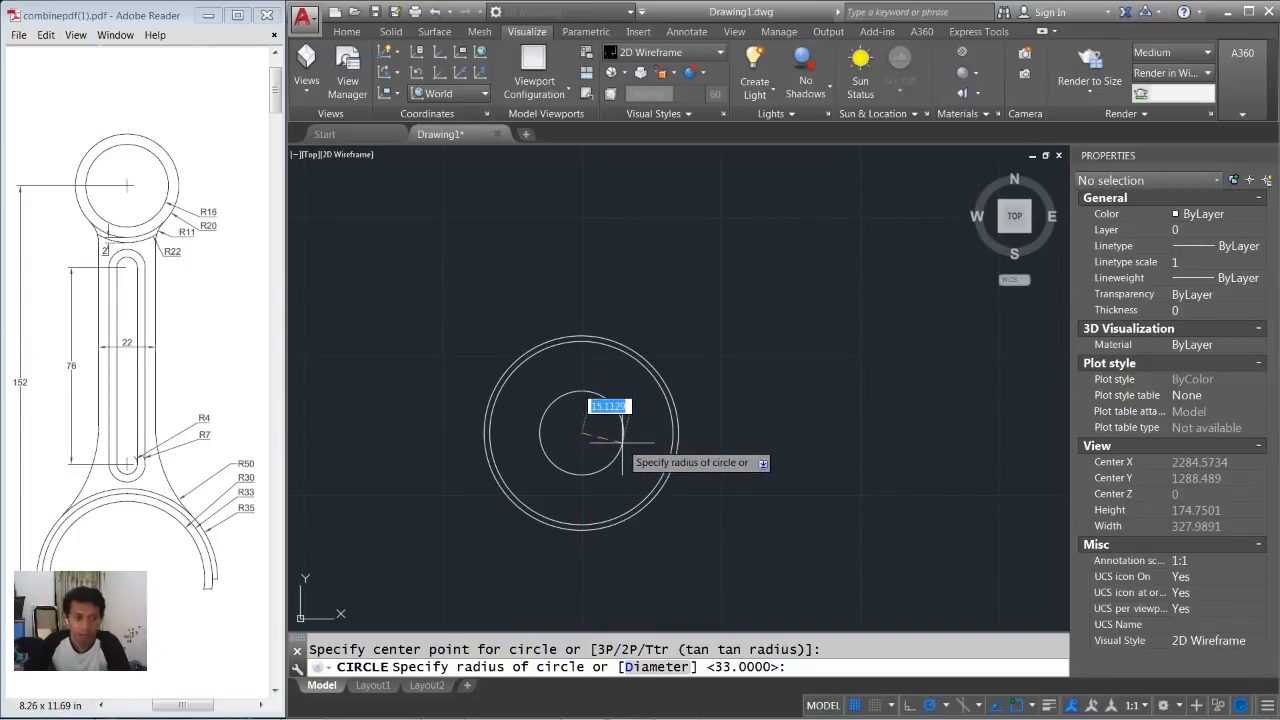
type("35")
key("Return")
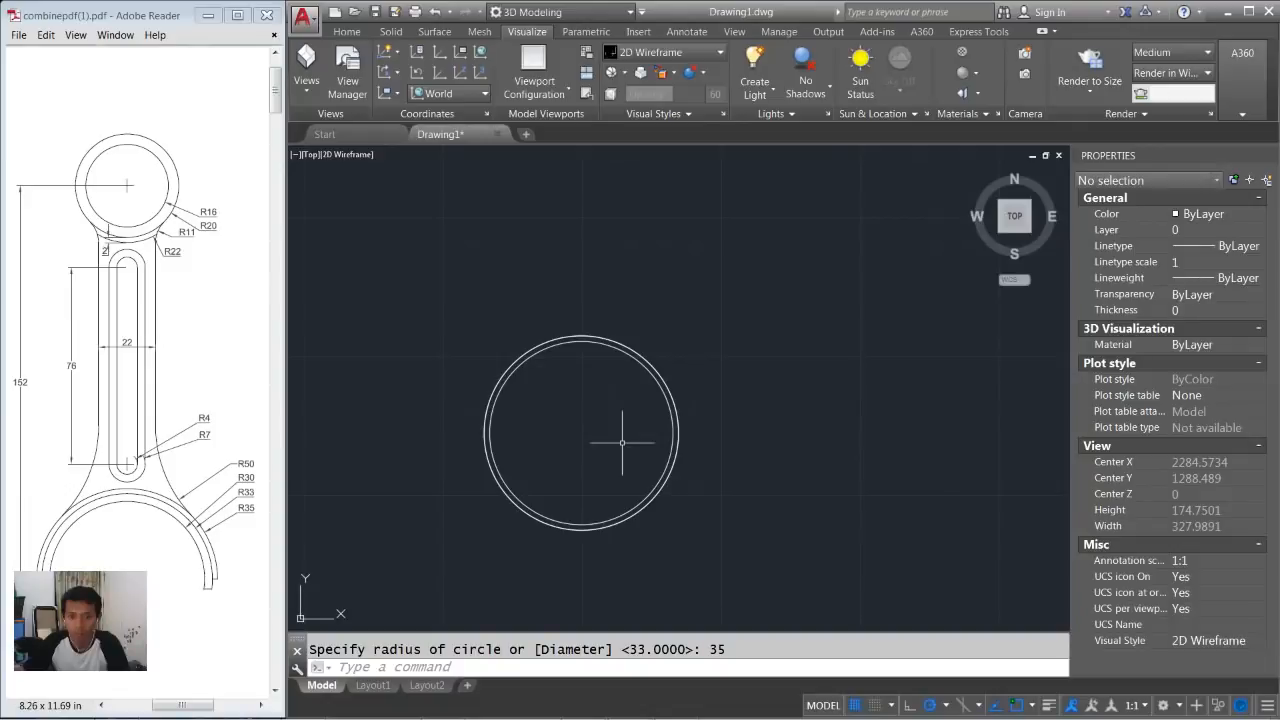
left_click(660, 362)
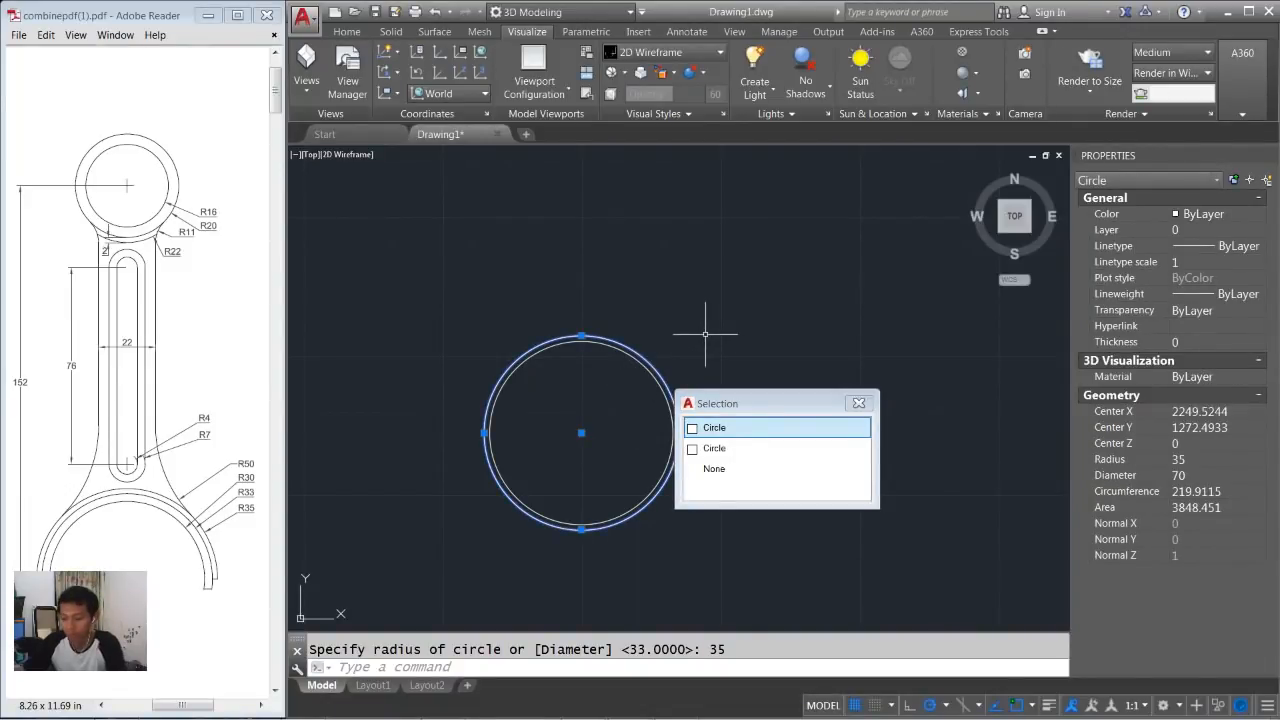
key("Delete")
Draw a third concentric circle of radius 30 at the same center.
type("c")
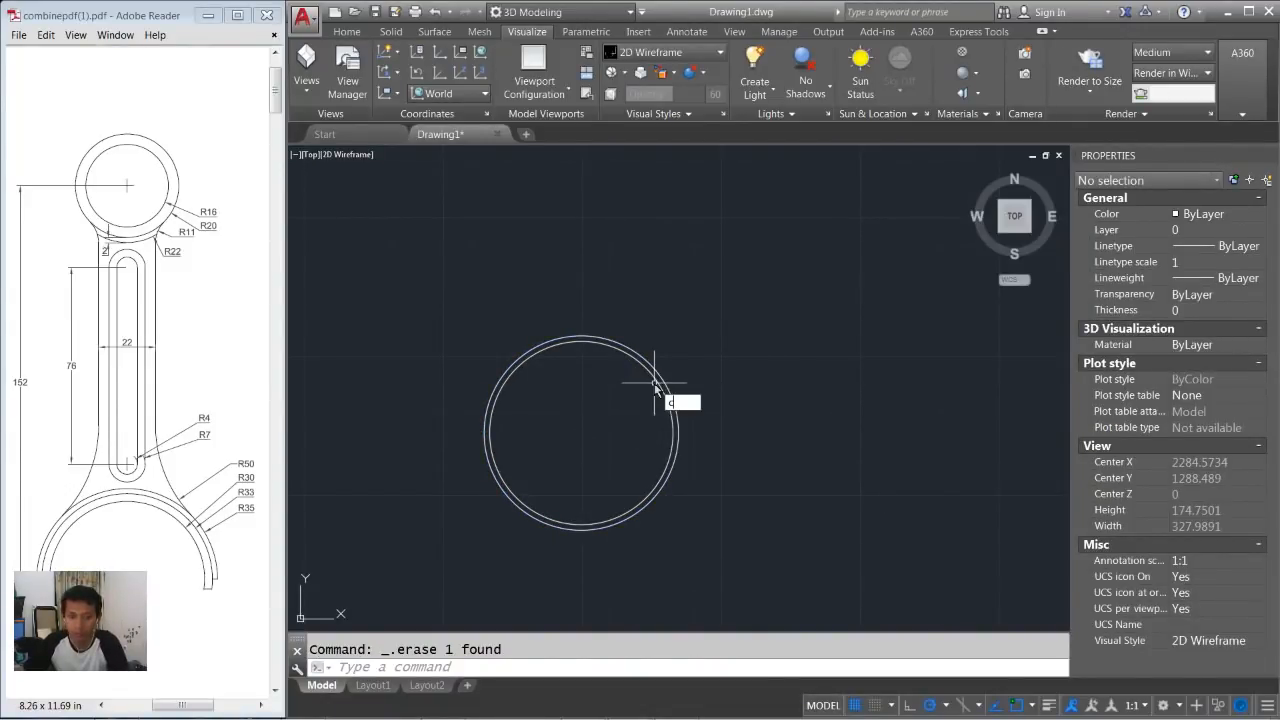
key("Return")
left_click(582, 432)
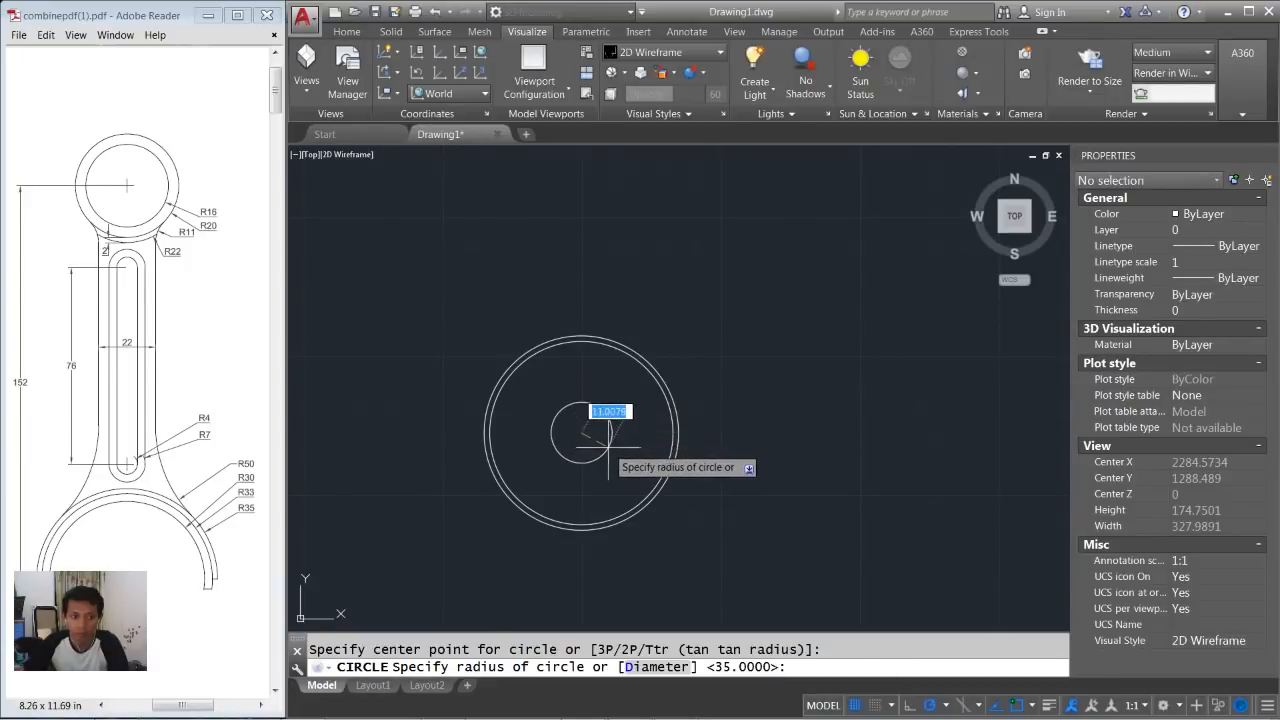
type("30")
key("Return")
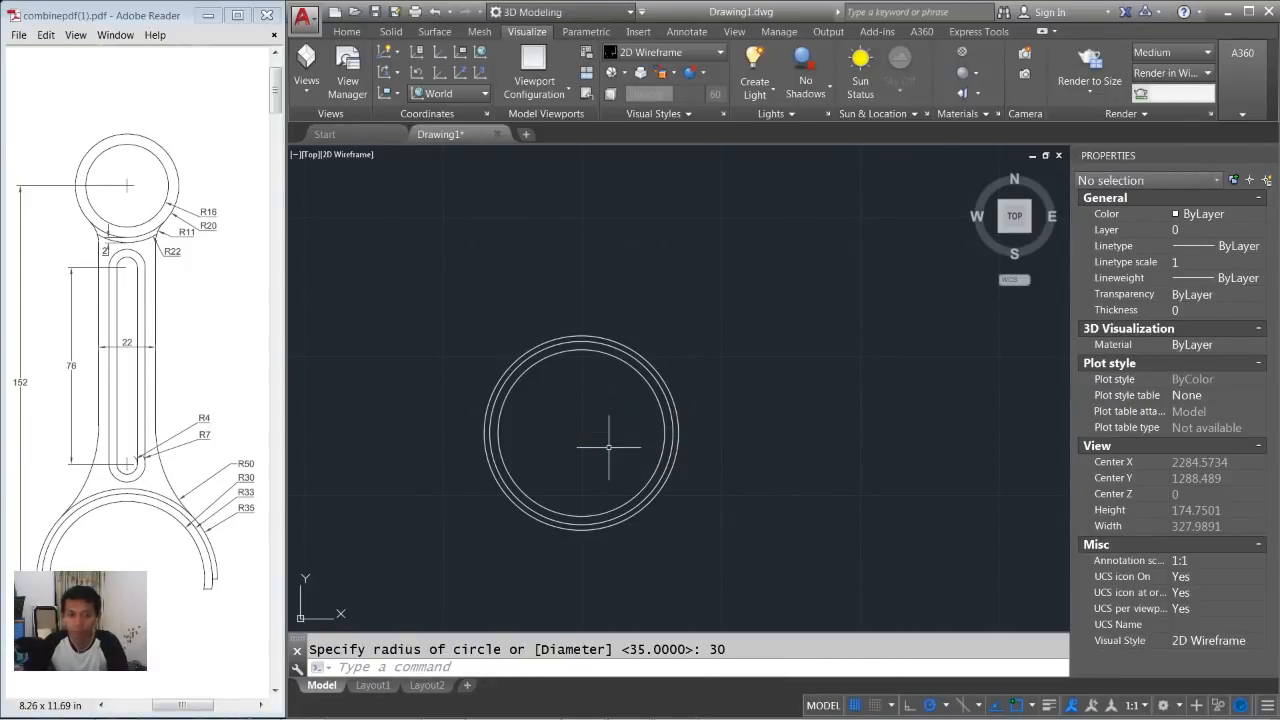
Draw a horizontal line through the circles' common center, extending past the outer circle on both sides.
middle_click_drag(571, 400, 611, 366)
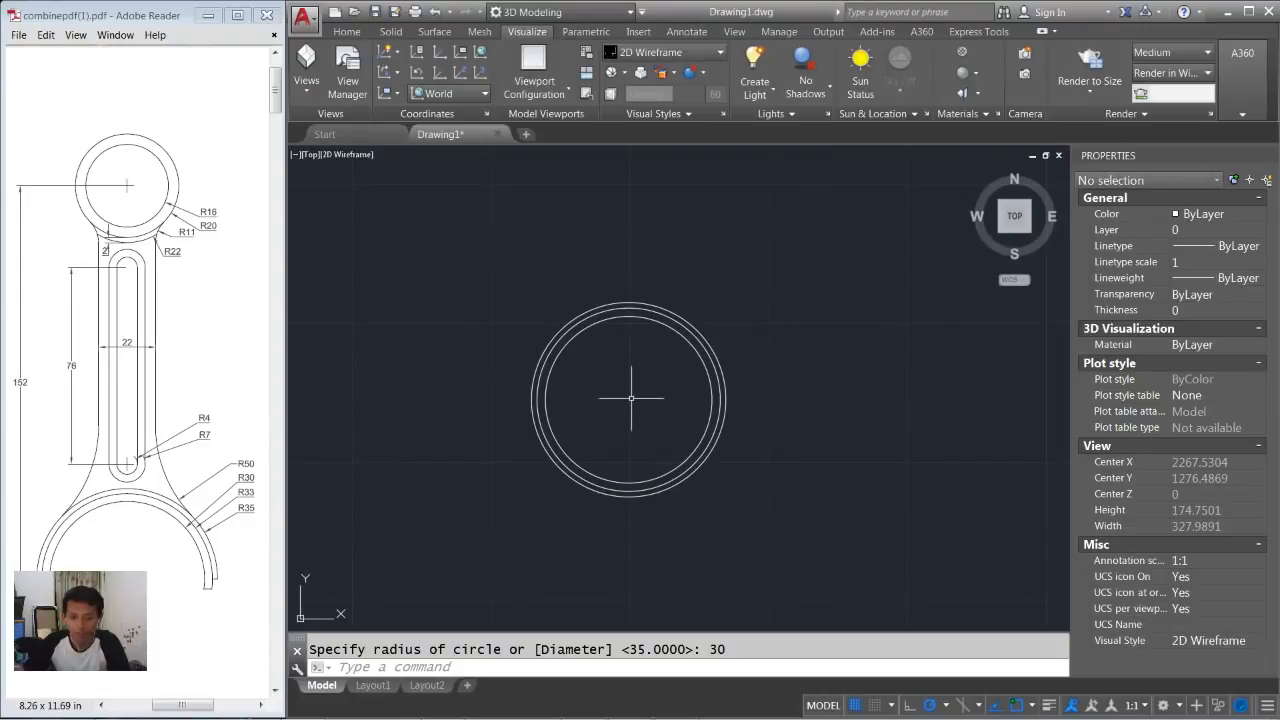
type("l")
key("Return")
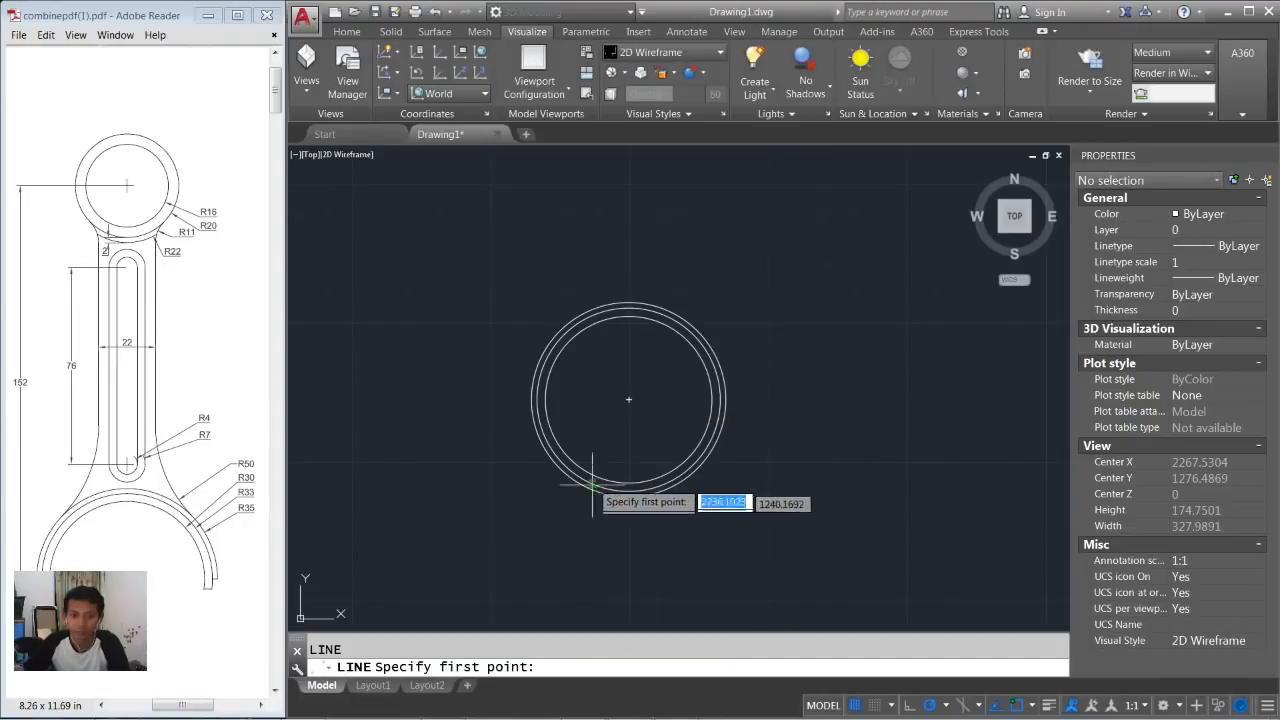
mouse_move(629, 399)
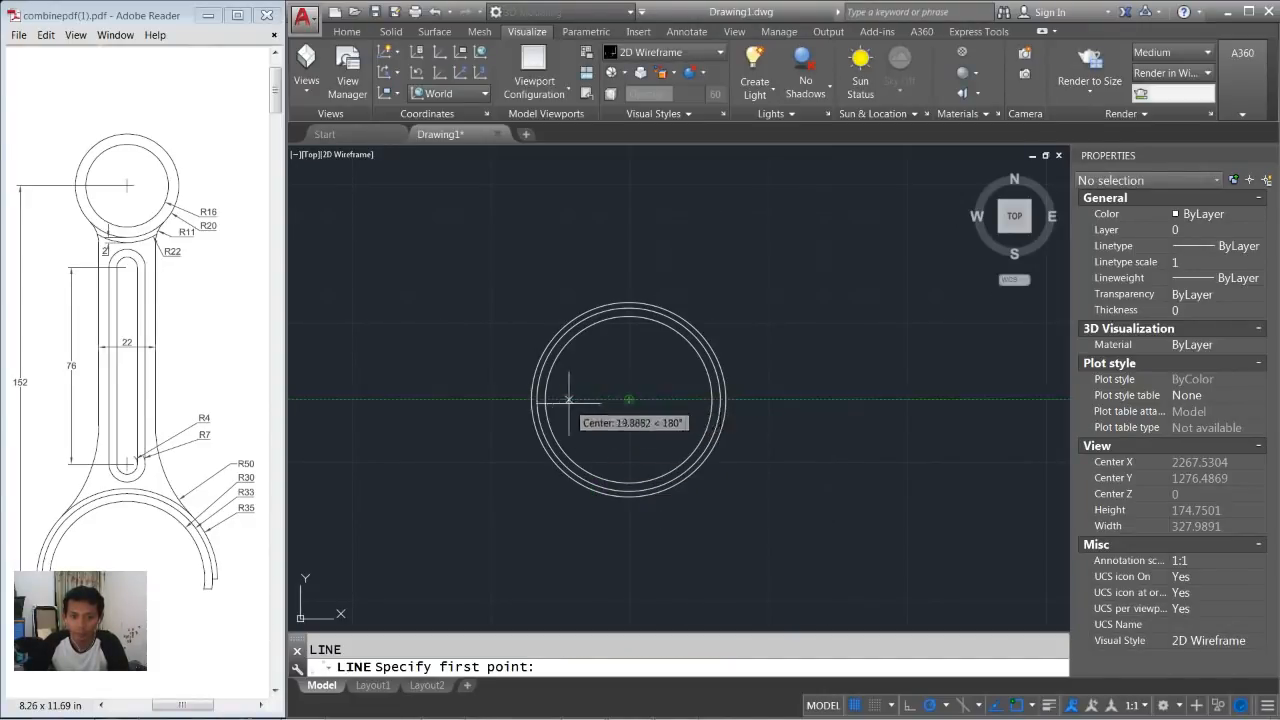
left_click(487, 399)
left_click(785, 399)
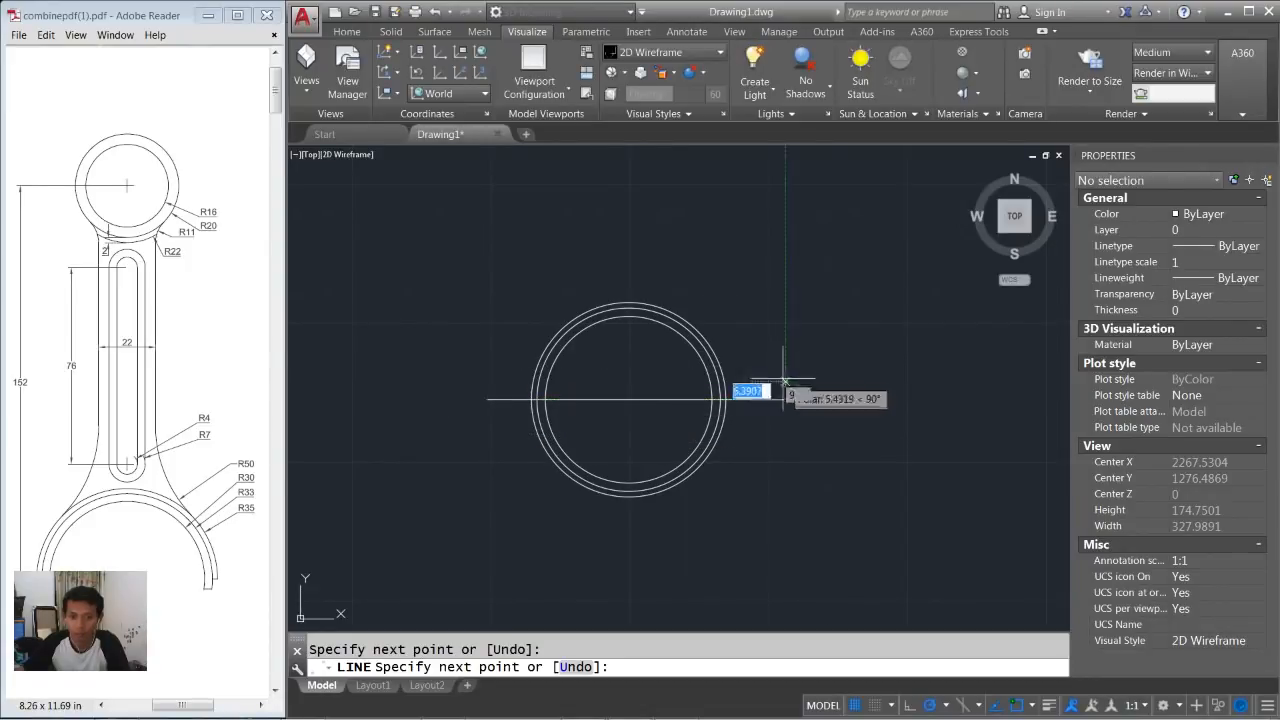
key("Return")
Copy the horizontal center line 4 units straight down.
type("co")
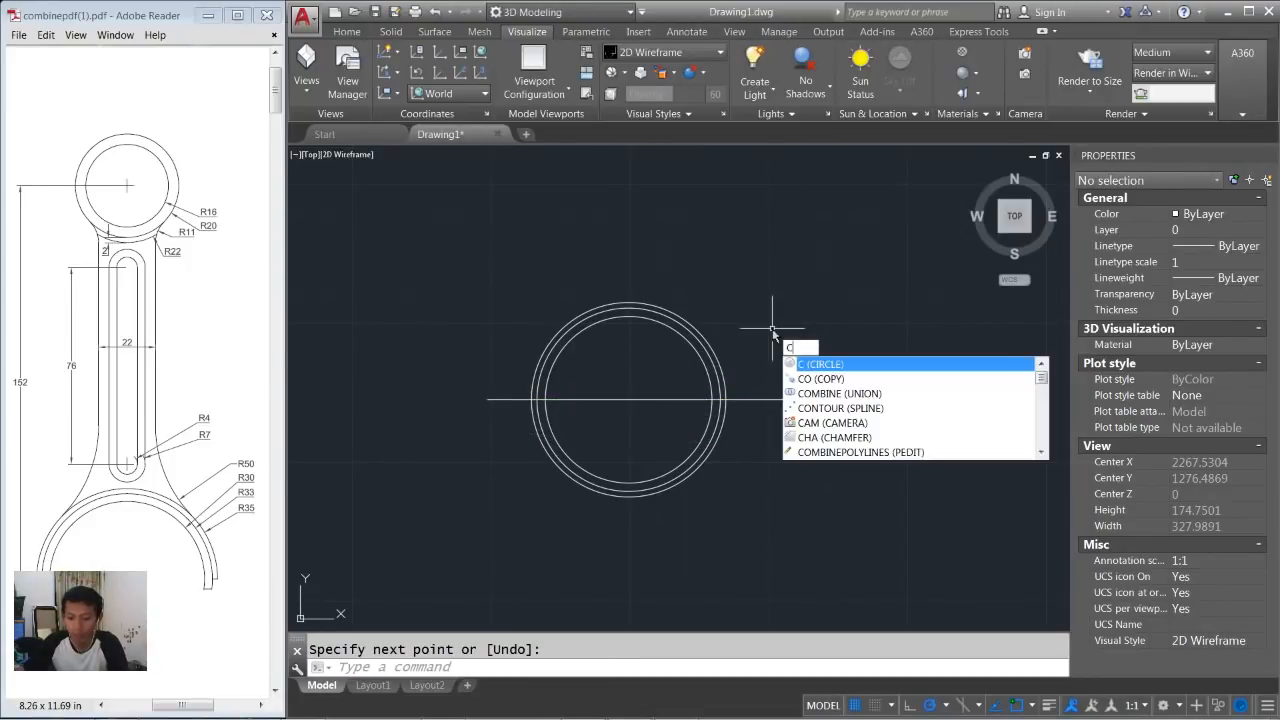
key("Return")
left_click(860, 356)
left_click(752, 440)
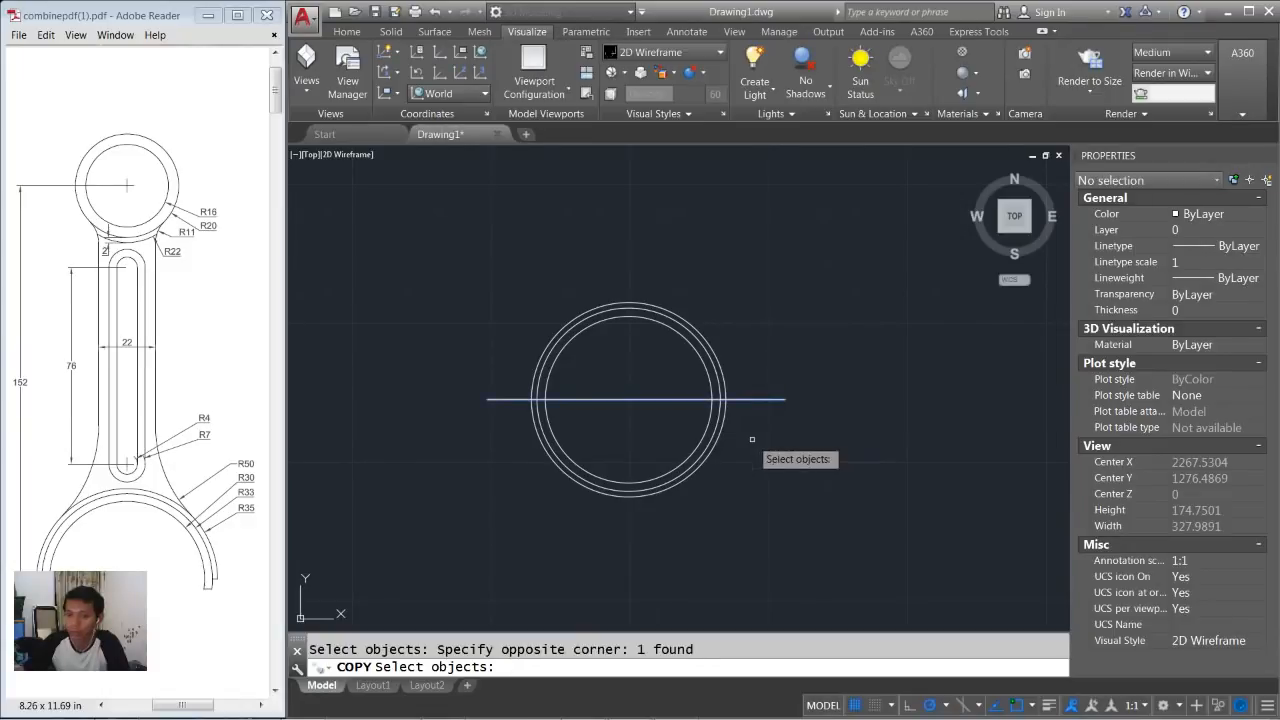
key("Return")
left_click(806, 283)
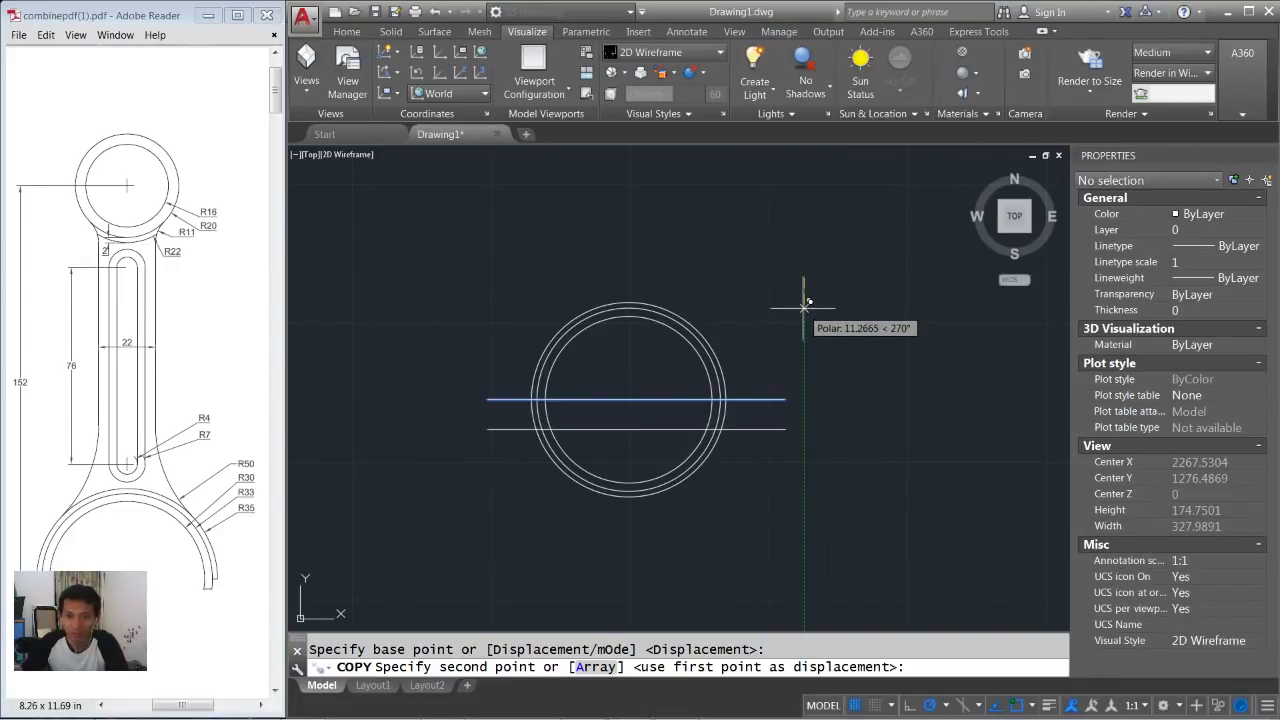
type("4")
key("Return")
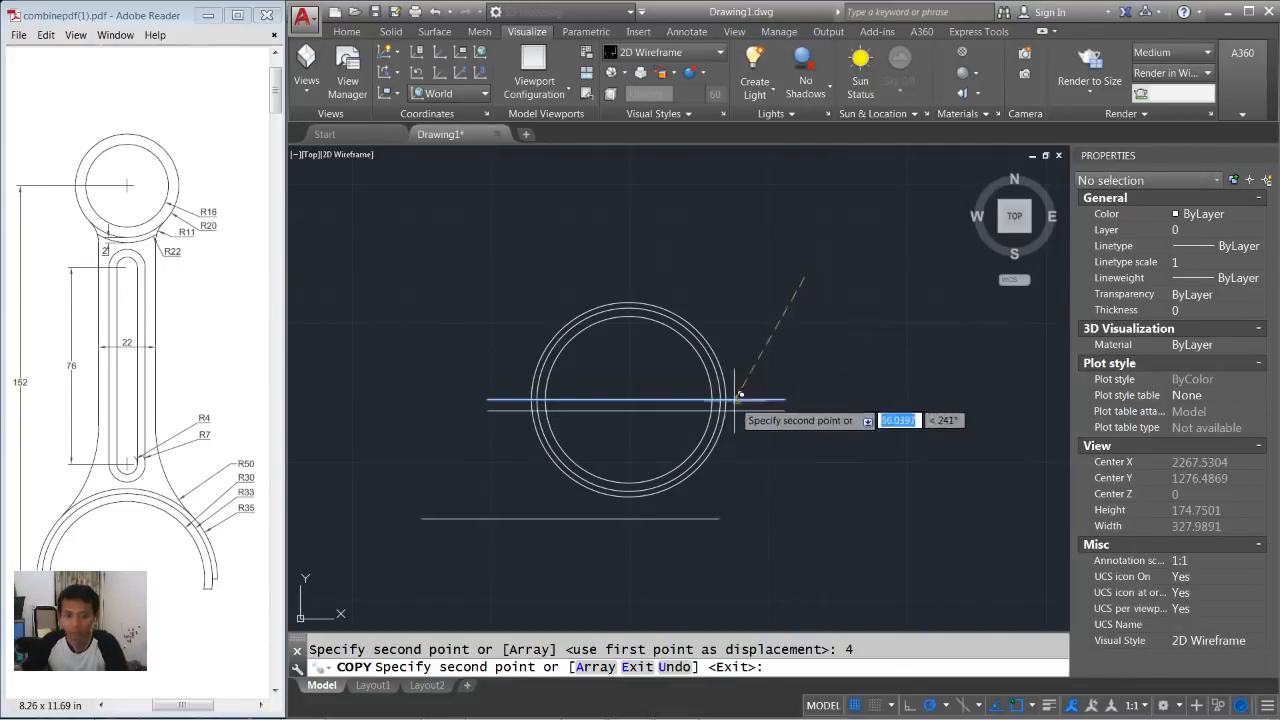
key("Return")
Trim away the circles' arcs below the copied line and the line ends overhanging the circles on both sides.
middle_click_drag(574, 392, 582, 362)
scroll(580, 395, "up", 3)
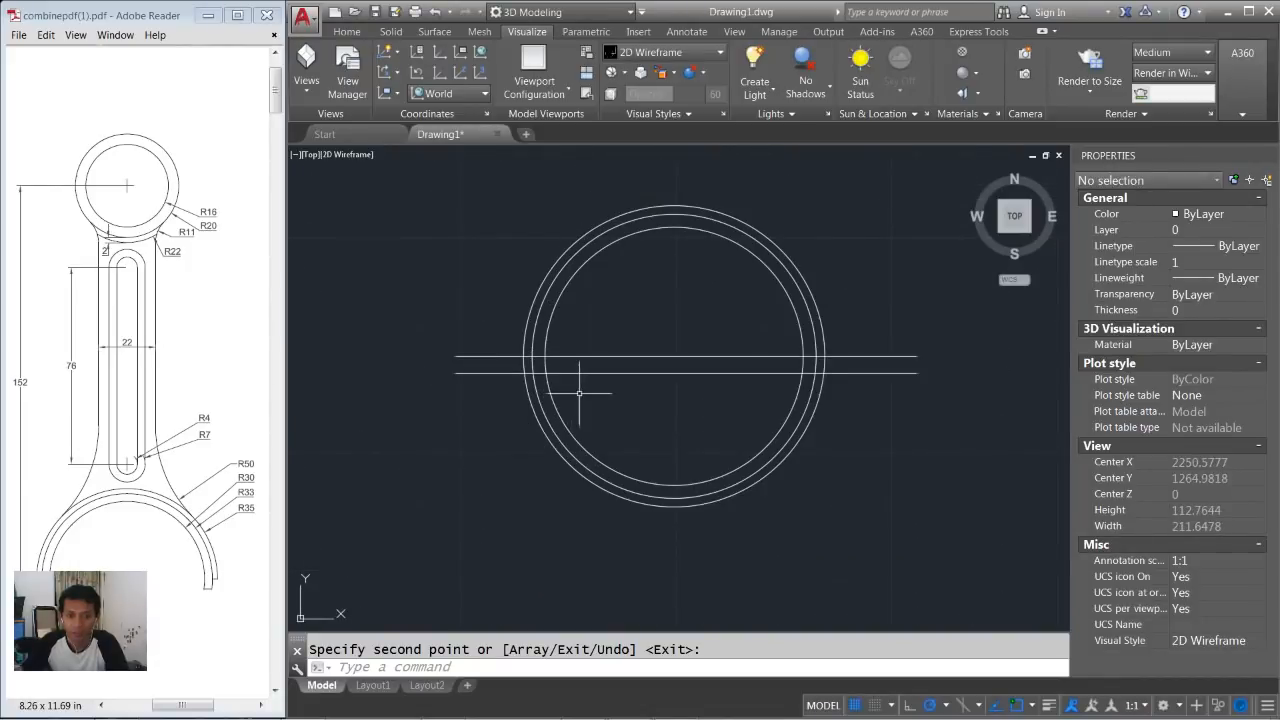
type("TR")
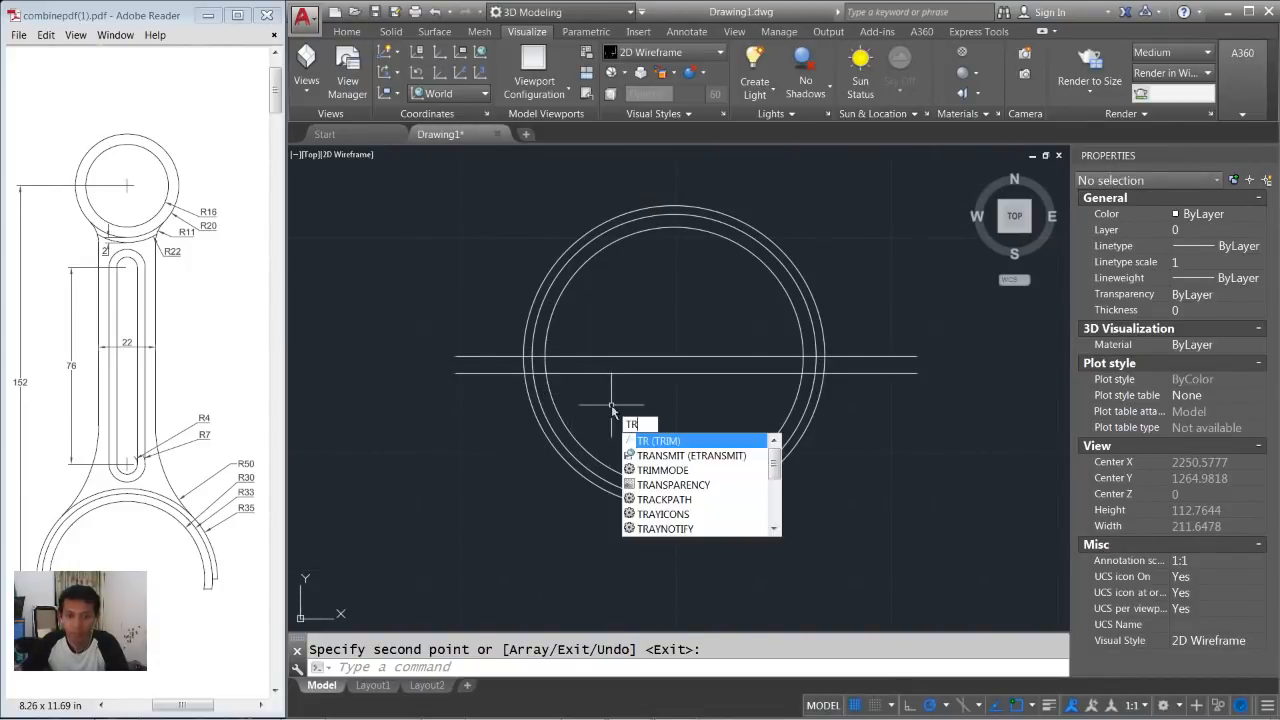
key("Return")
key("Return")
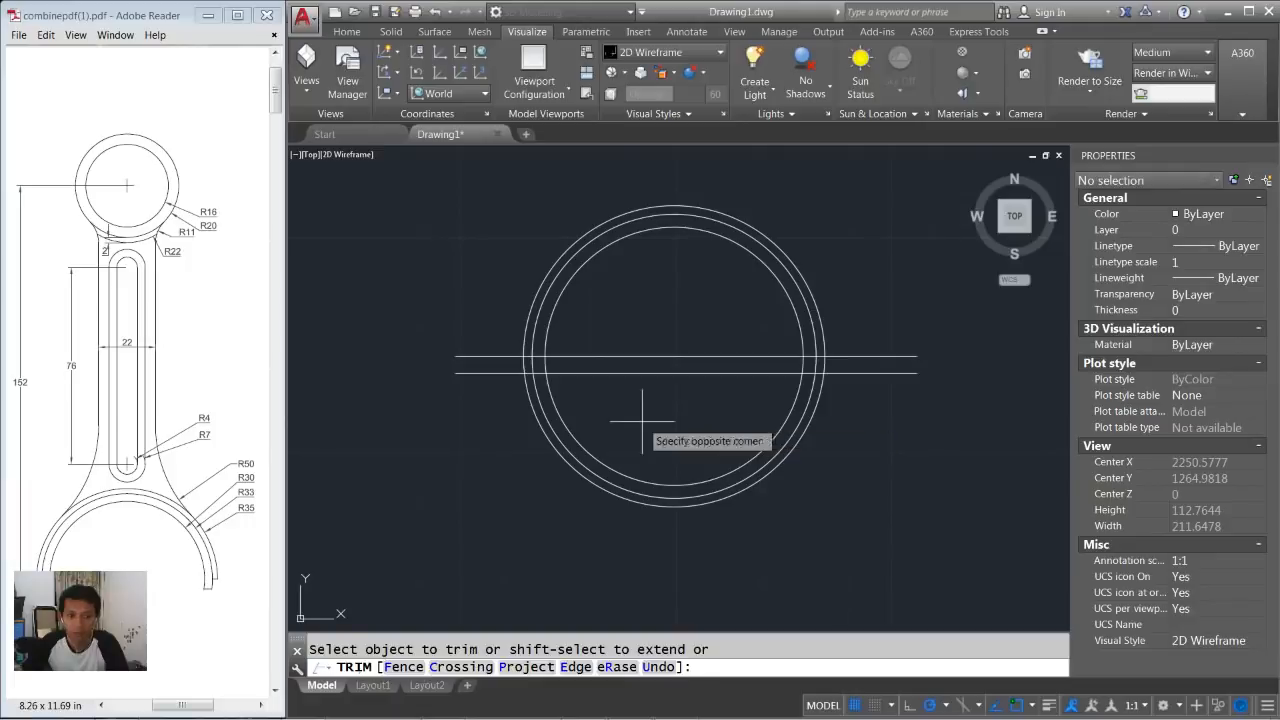
left_click(642, 421)
left_click(497, 452)
left_click(485, 320)
left_click(505, 448)
left_click(840, 338)
left_click(795, 395)
Trim the outer circle's ends below the center line and the lower line's stubs beyond the middle circle on both sides.
scroll(831, 364, "up", 3)
left_click(826, 365)
left_click(815, 371)
left_click(825, 371)
left_click(812, 391)
middle_click_drag(502, 403, 766, 403)
left_click(503, 366)
left_click(472, 371)
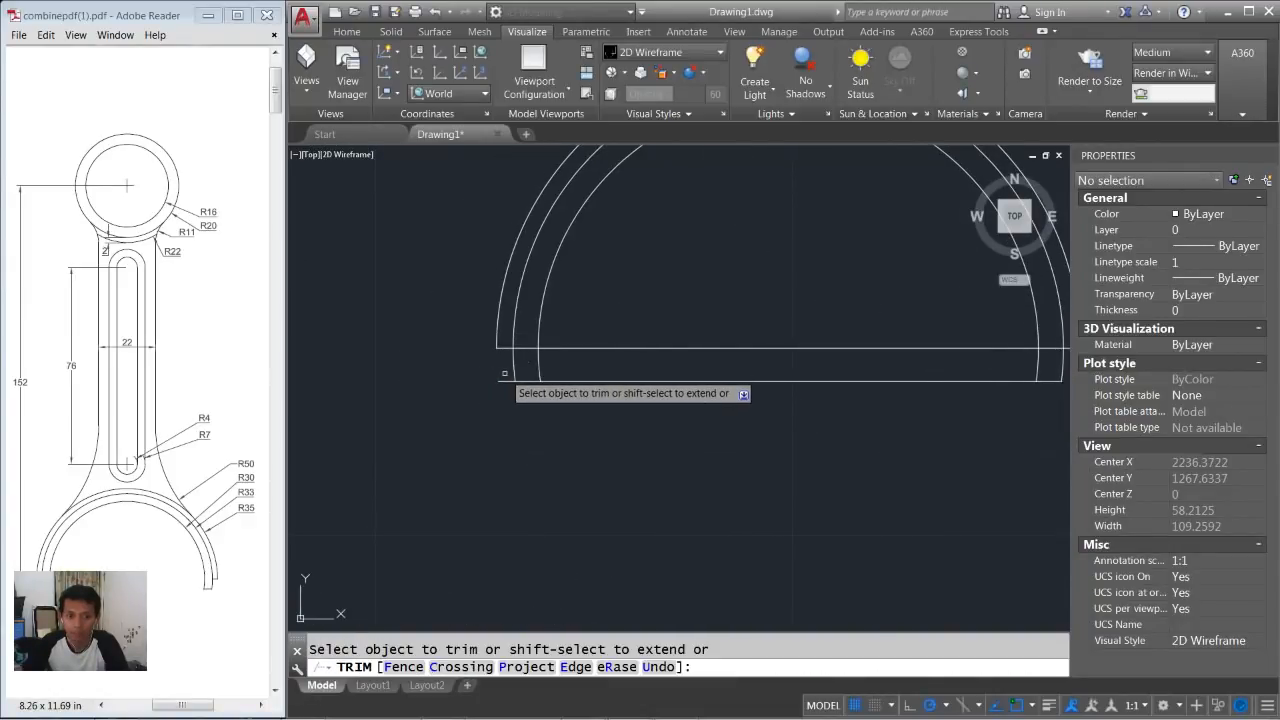
left_click(506, 374)
left_click(483, 406)
Trim away the spans of both horizontal lines across the arch opening, leaving only the short stepped end edges.
left_click(677, 306)
left_click(614, 409)
middle_click_drag(733, 344, 629, 344)
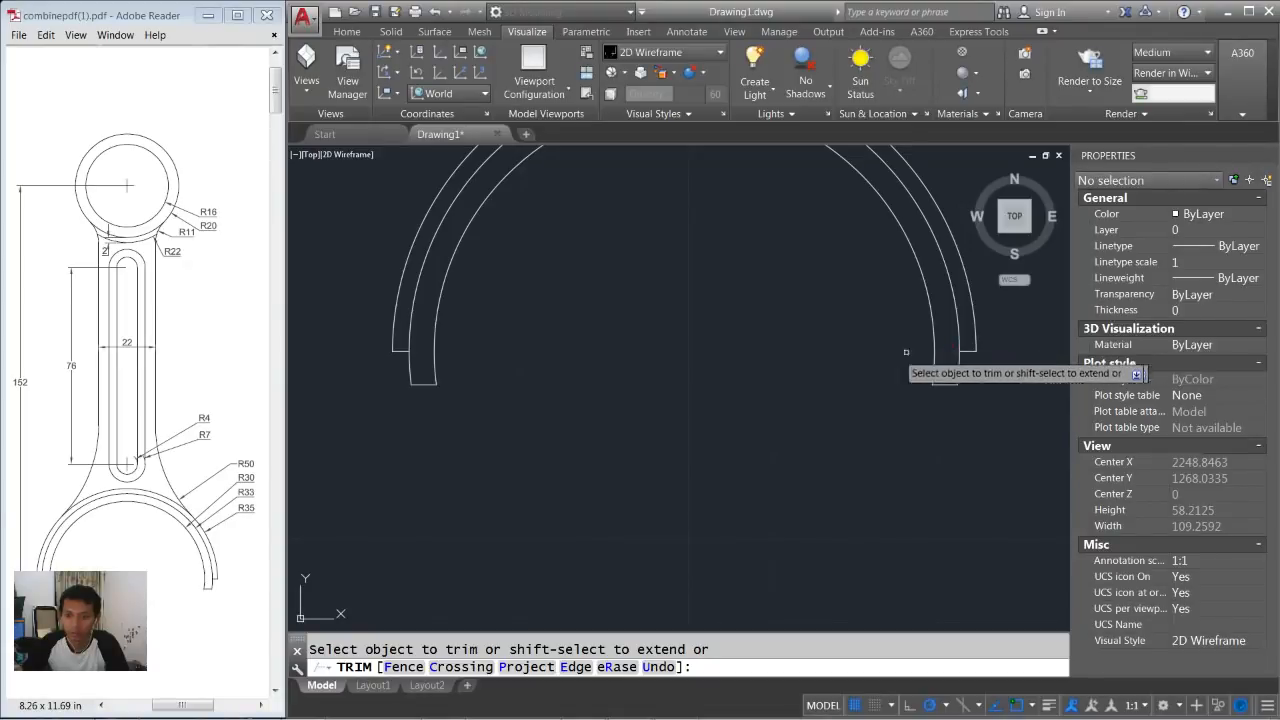
scroll(706, 313, "down", 2)
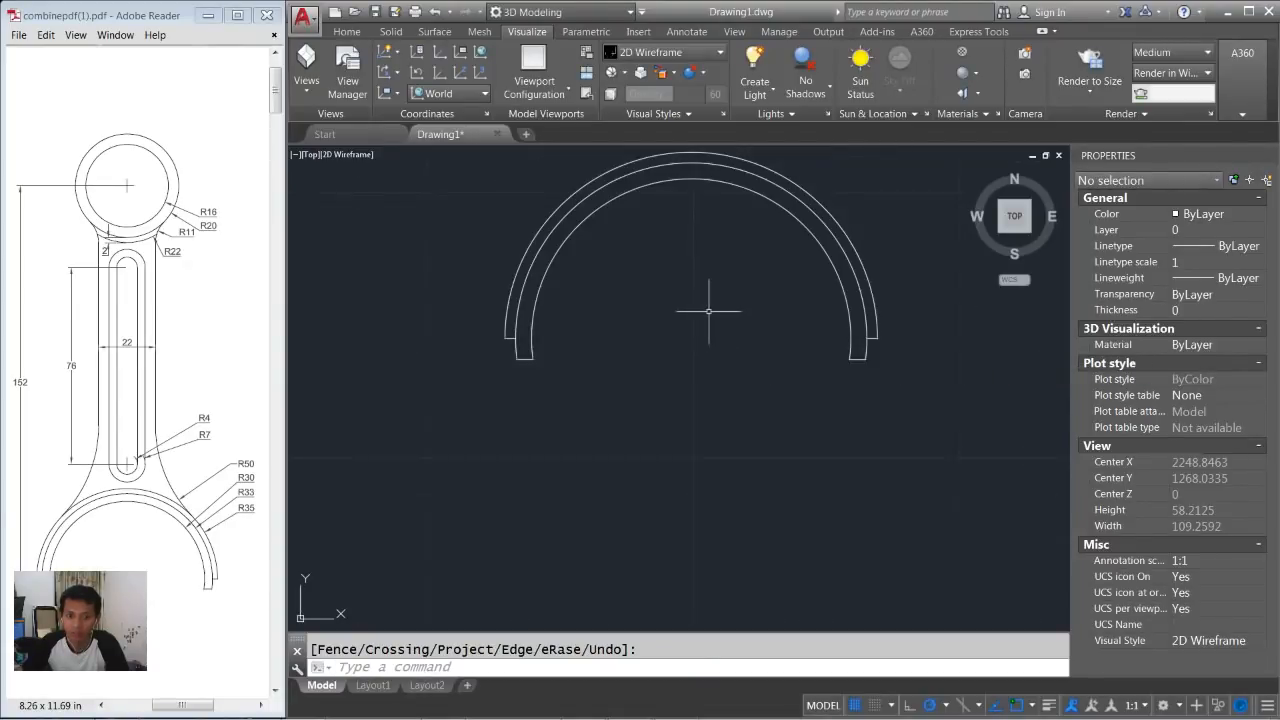
Draw a circle of radius 16 at the common center of the half-circle arcs.
middle_click_drag(724, 289, 670, 385)
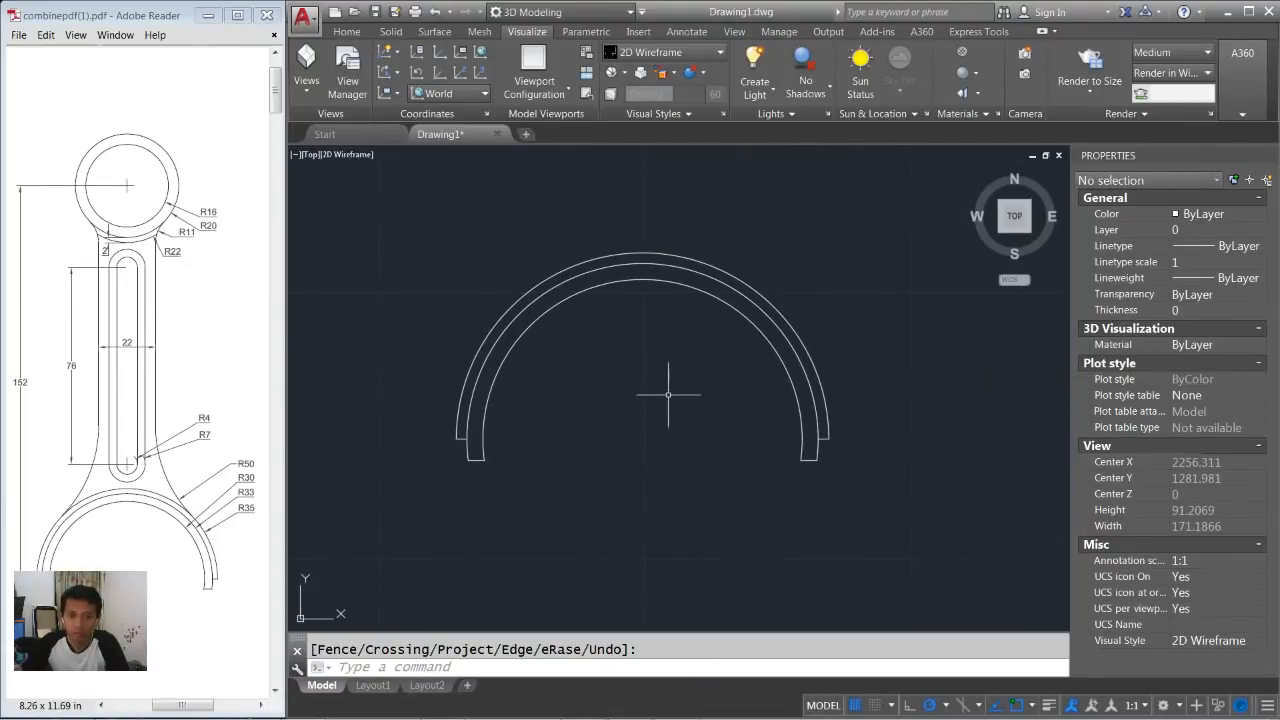
scroll(658, 352, "down", 2)
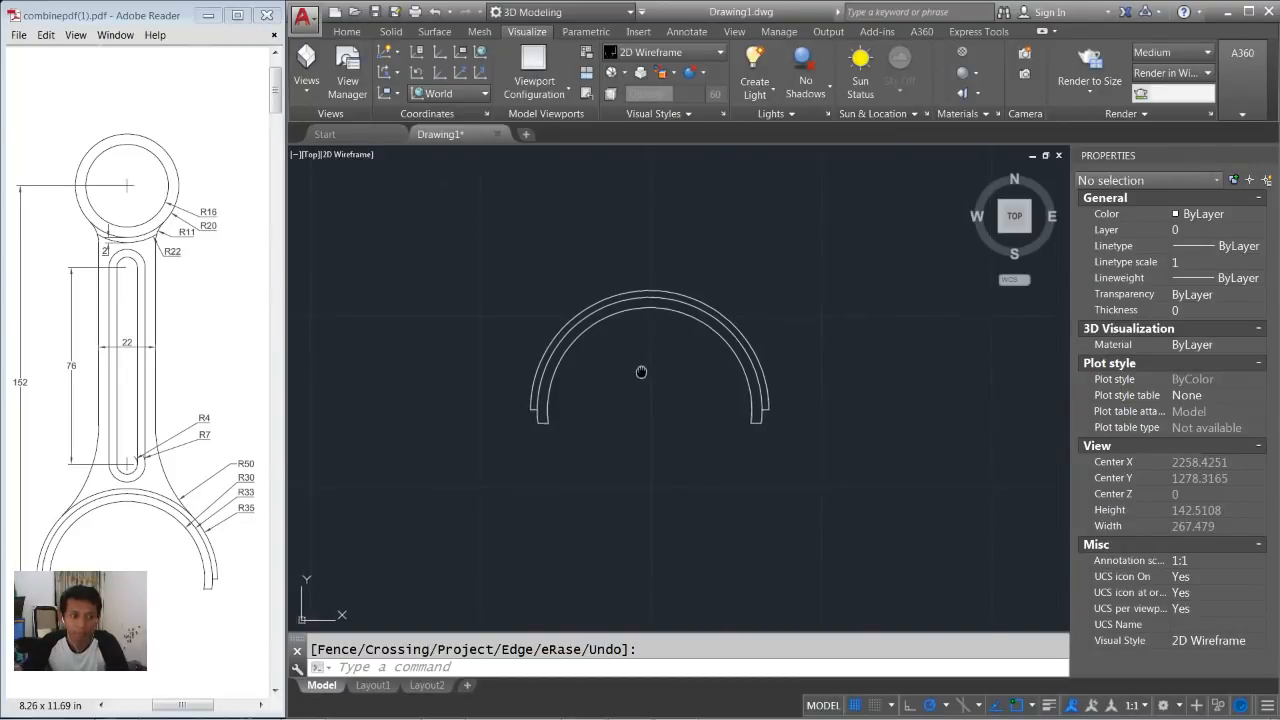
middle_click_drag(637, 359, 647, 417)
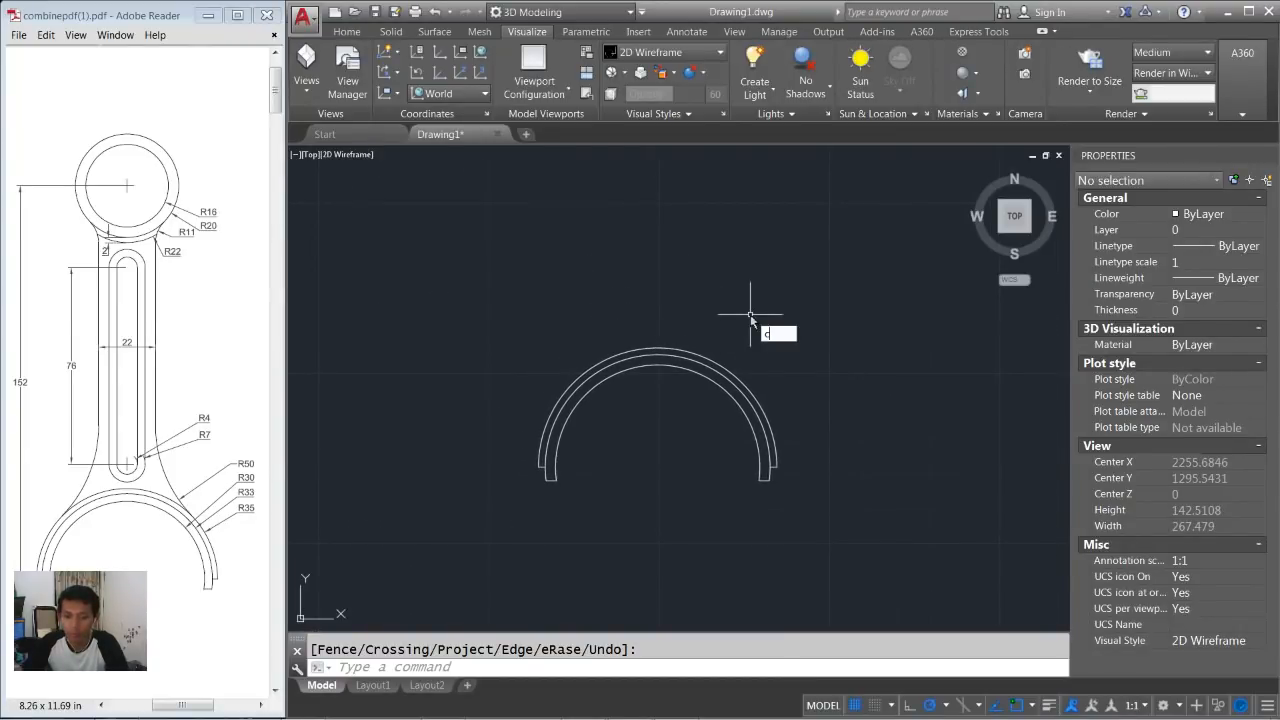
key("Return")
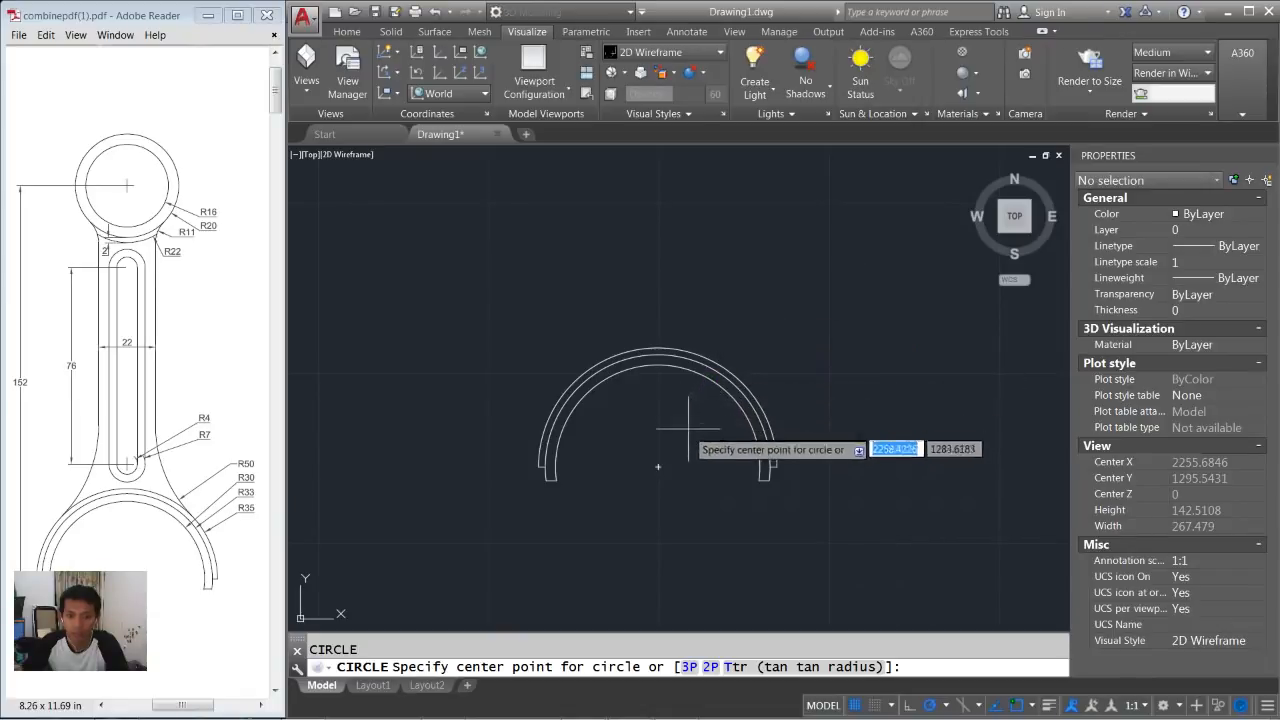
left_click(658, 466)
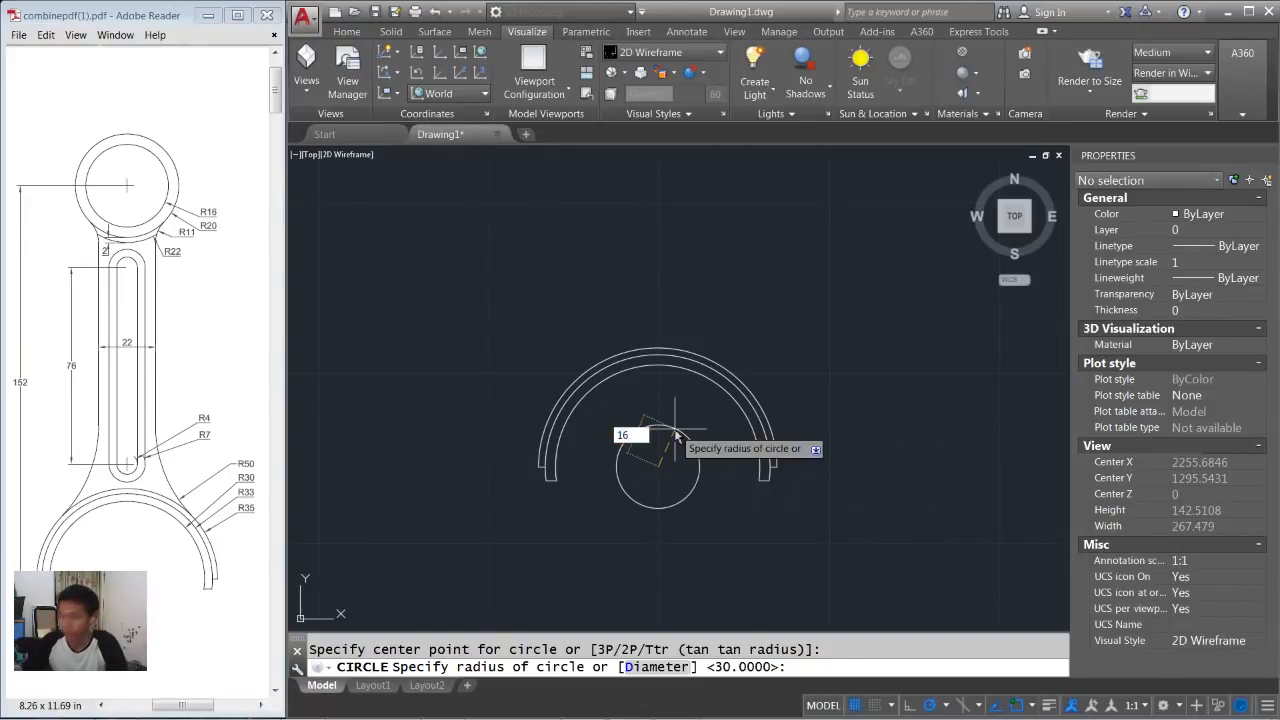
type("16")
key("Return")
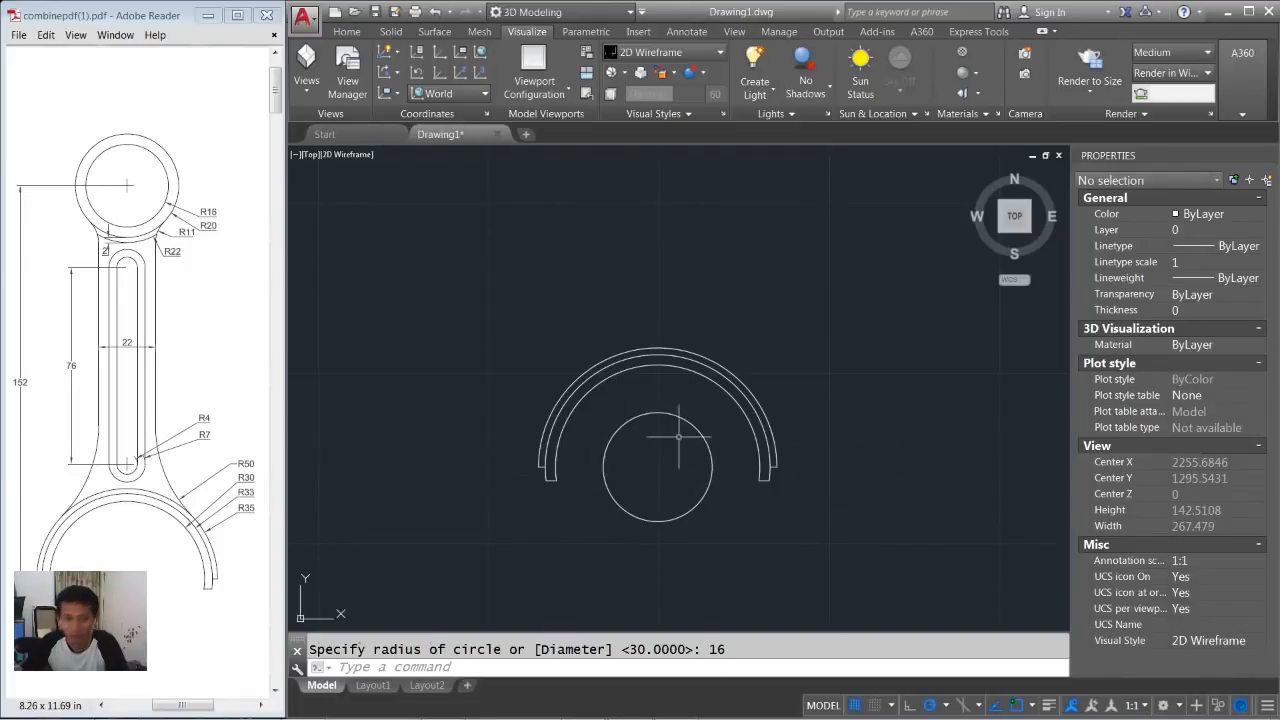
Draw a concentric circle of radius 20 around the 16-radius circle.
middle_click_drag(682, 447, 678, 417)
key("Return")
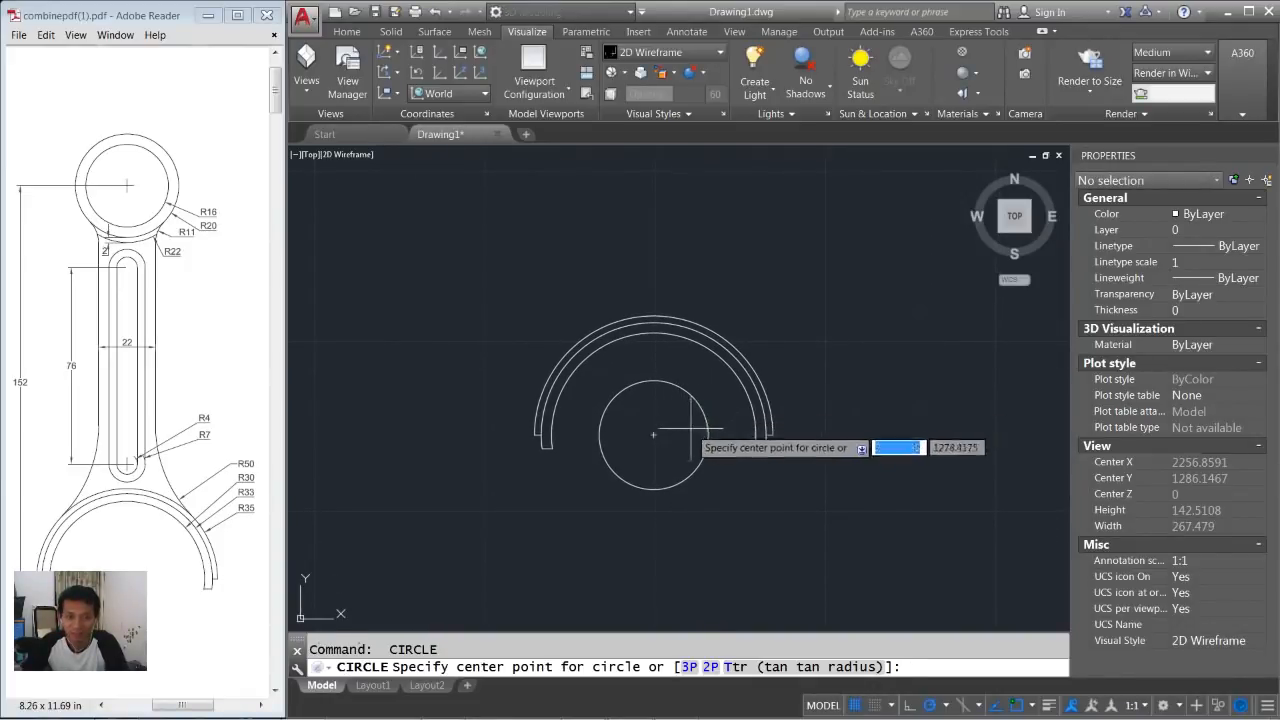
left_click(653, 436)
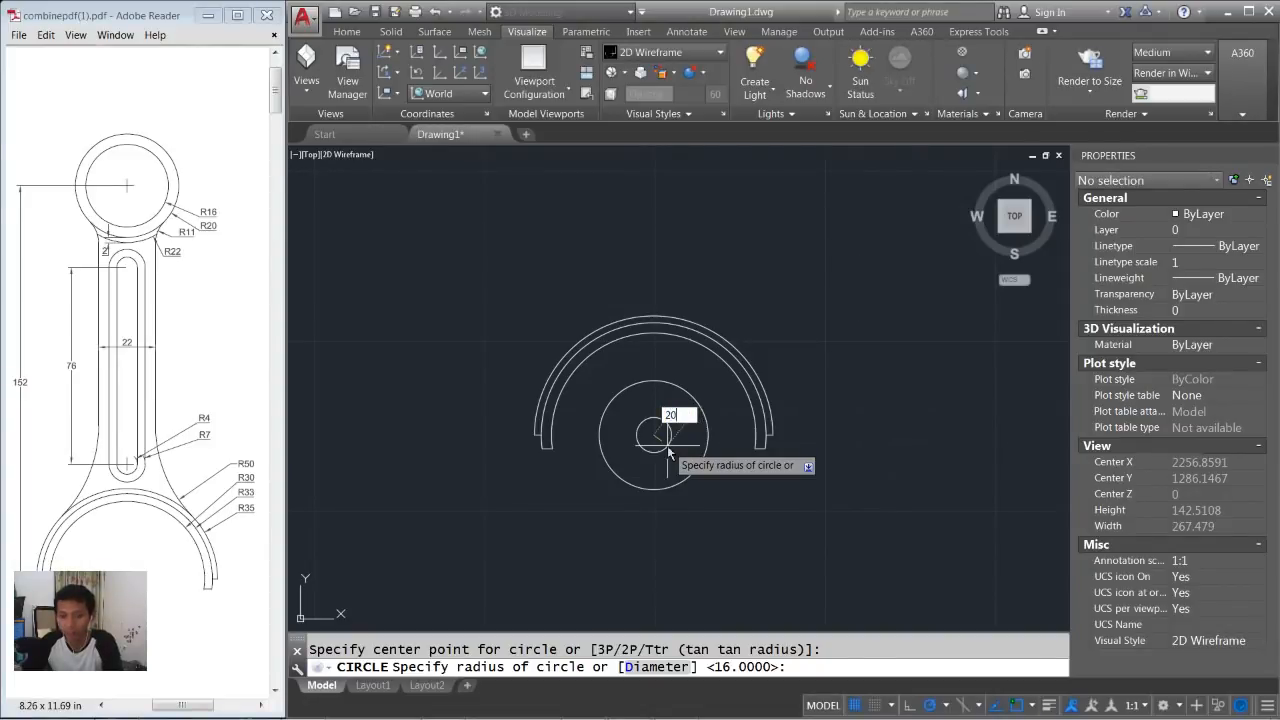
key("Return")
Move both small concentric circles 152 units straight up from the arcs' center.
scroll(730, 335, "down", 4)
middle_click_drag(737, 274, 705, 395)
key("Return")
left_click(672, 556)
left_click(657, 509)
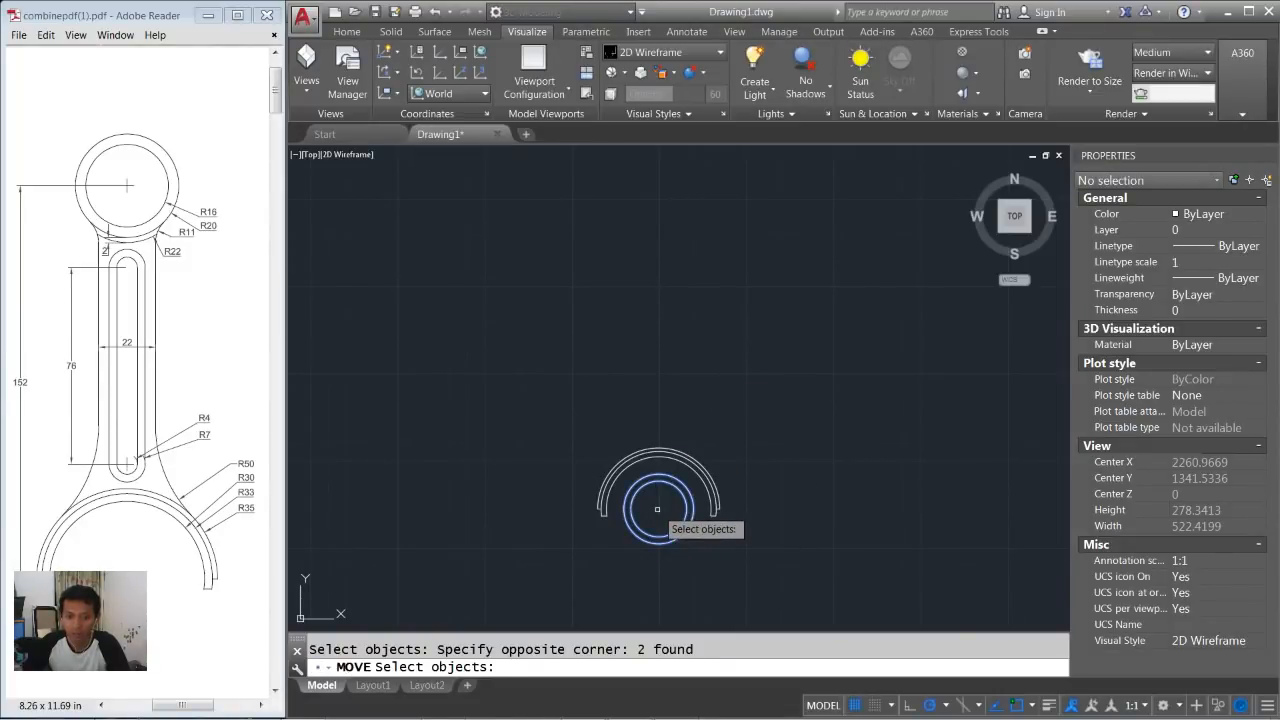
key("Return")
left_click(767, 451)
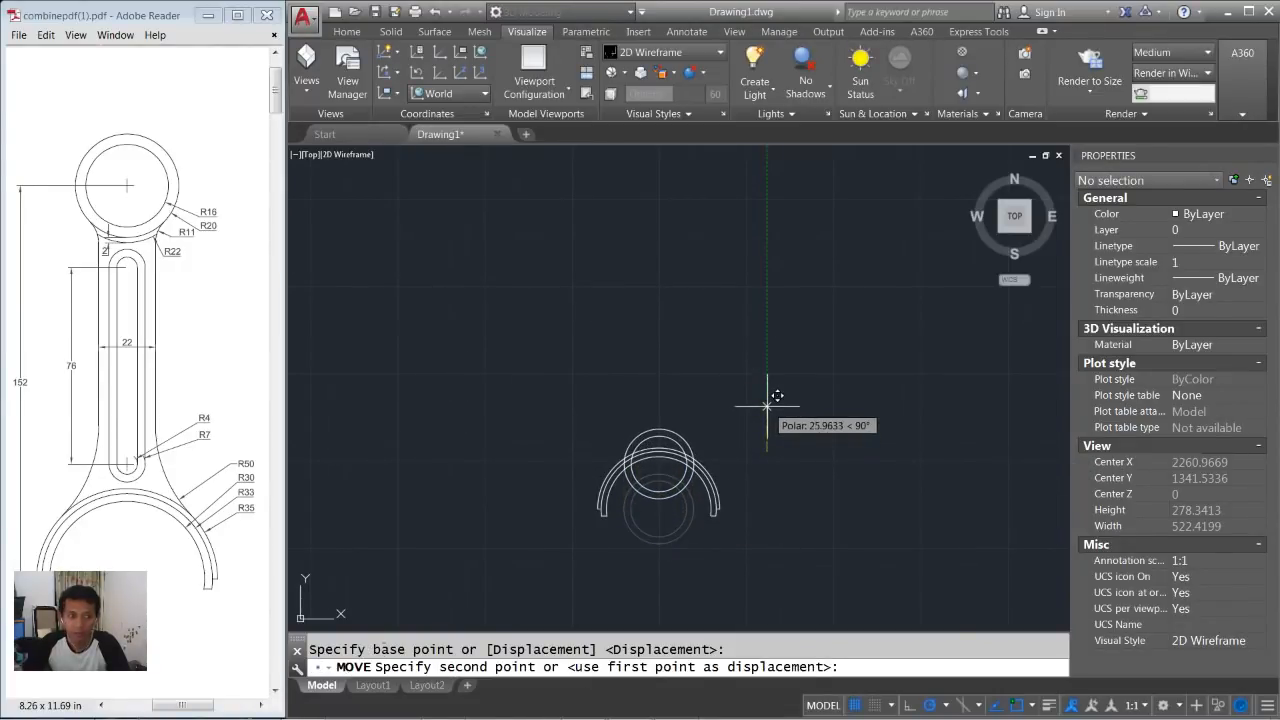
type("152")
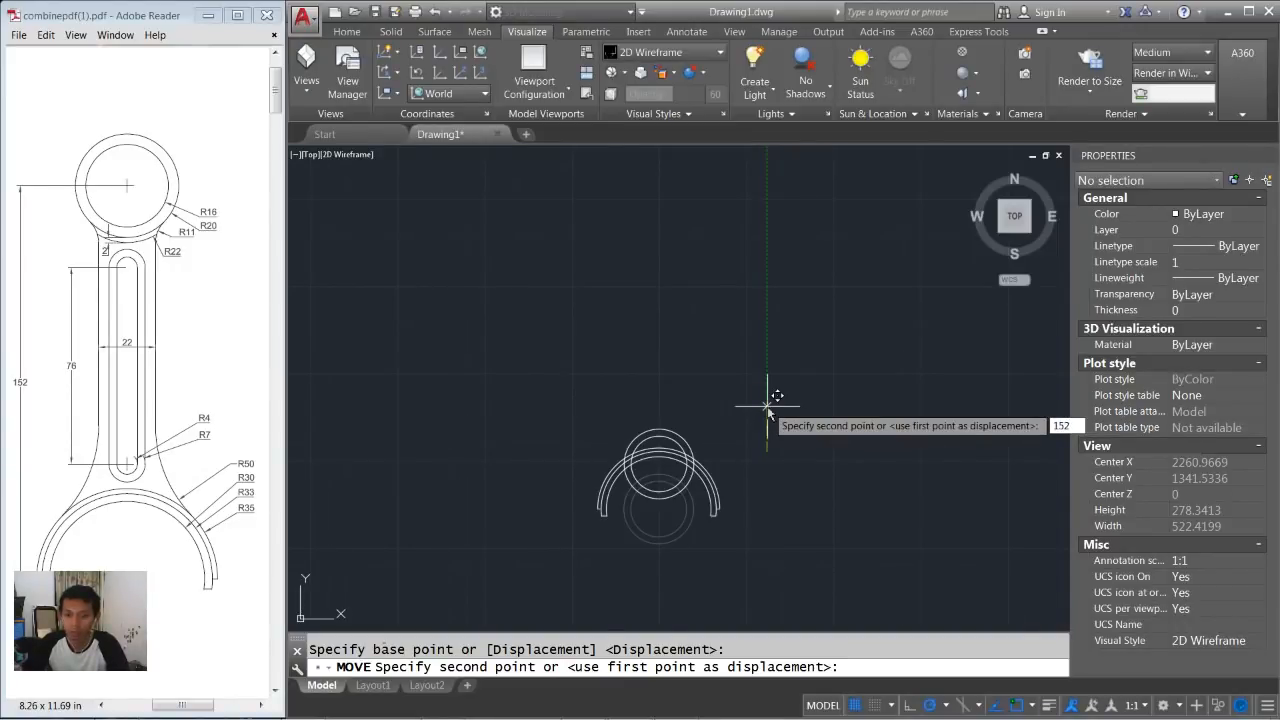
key("Return")
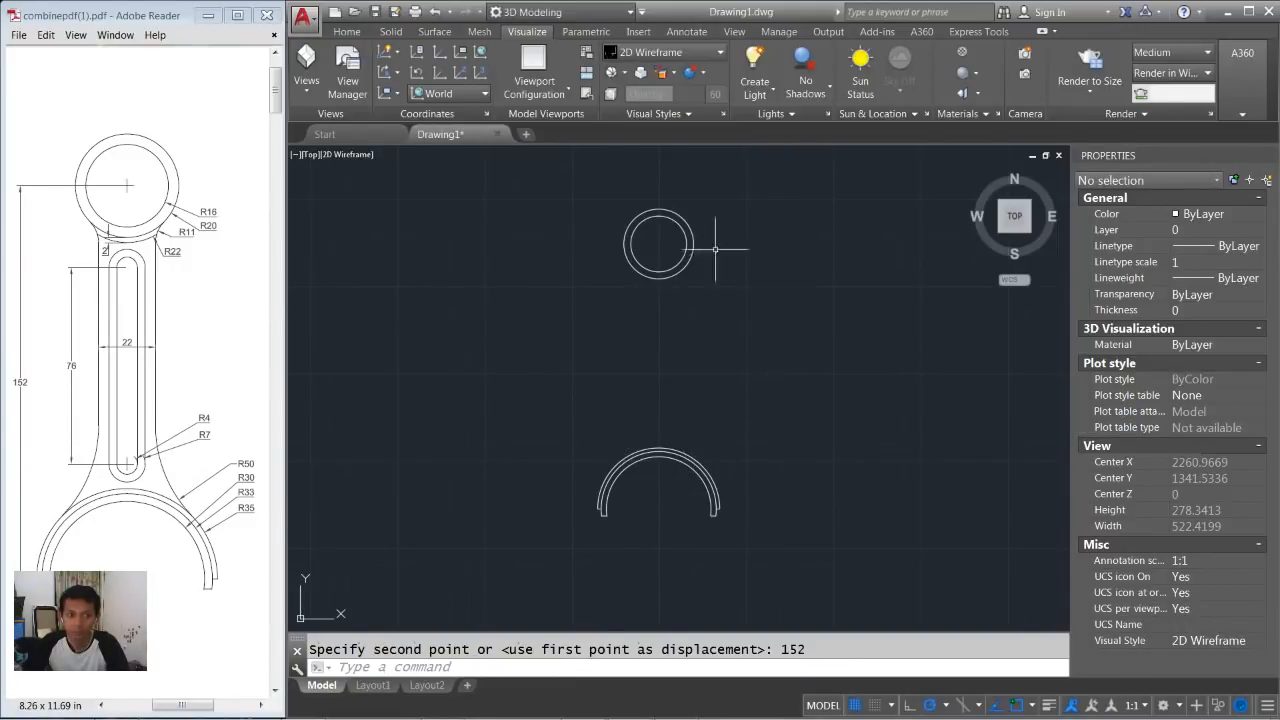
Draw a vertical line from the top of the large end's outer arc to the bottom of the small end's outer circle.
middle_click_drag(710, 289, 710, 341)
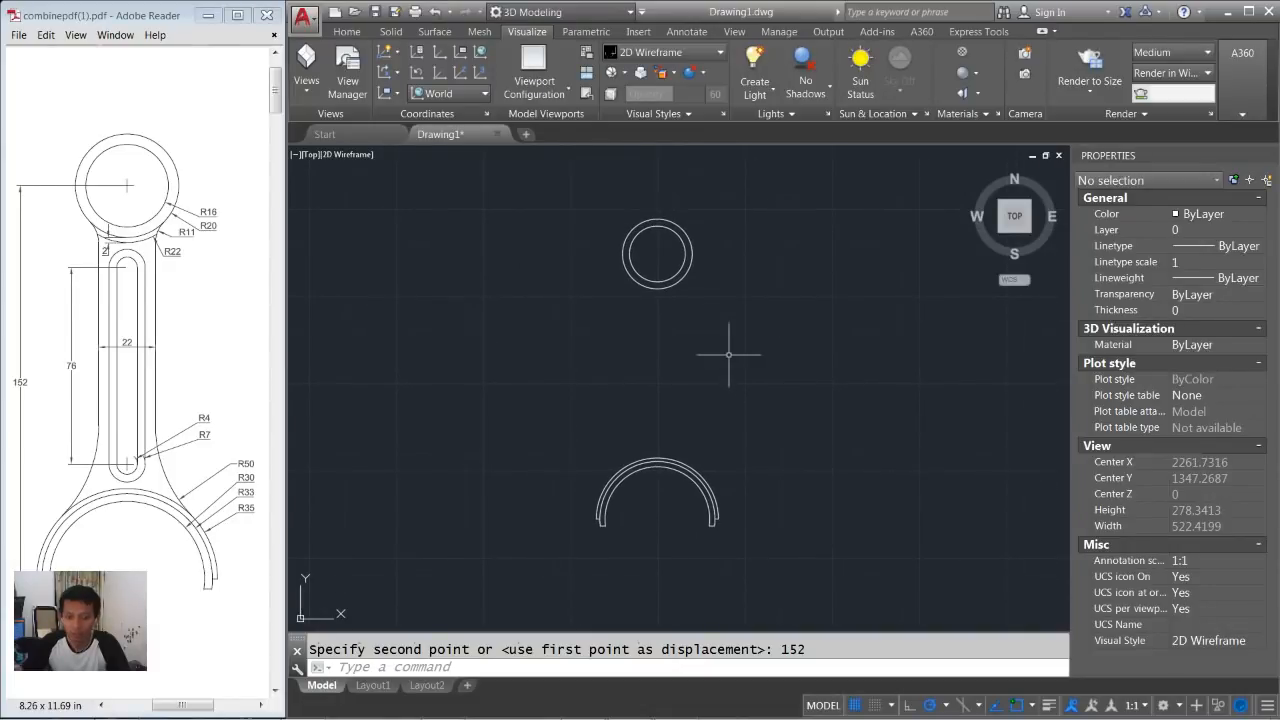
type("L")
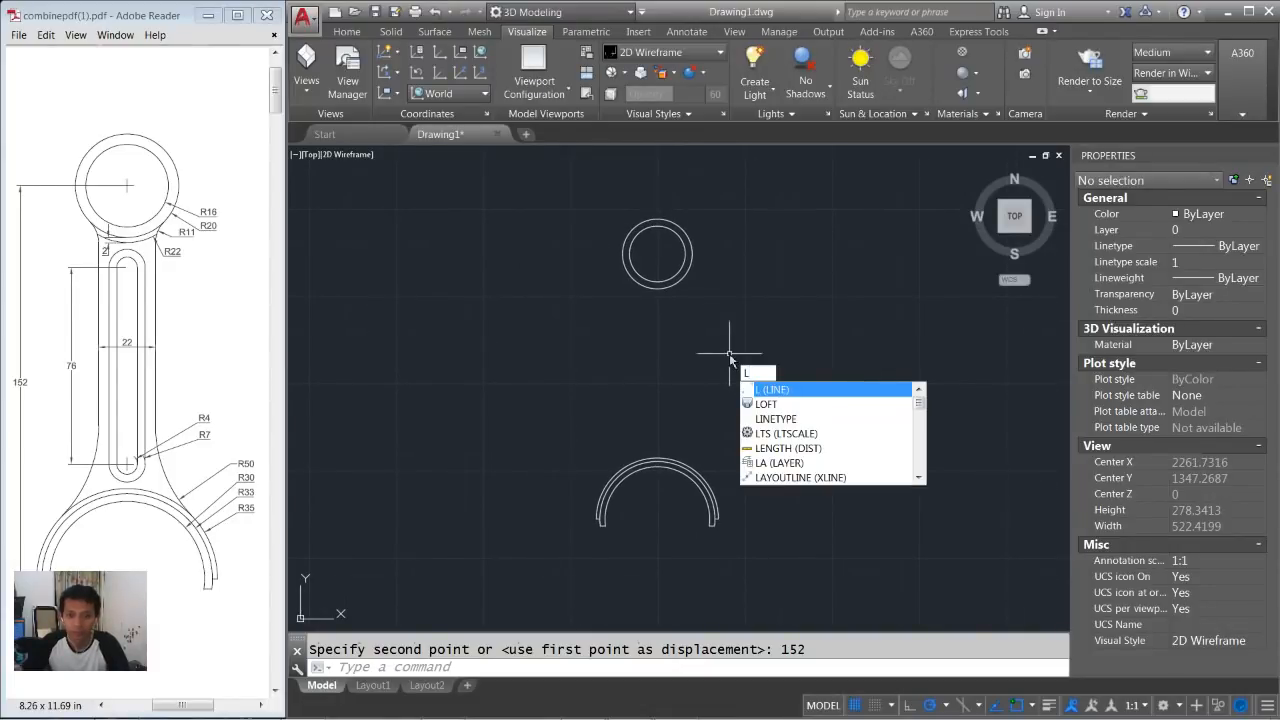
key("Return")
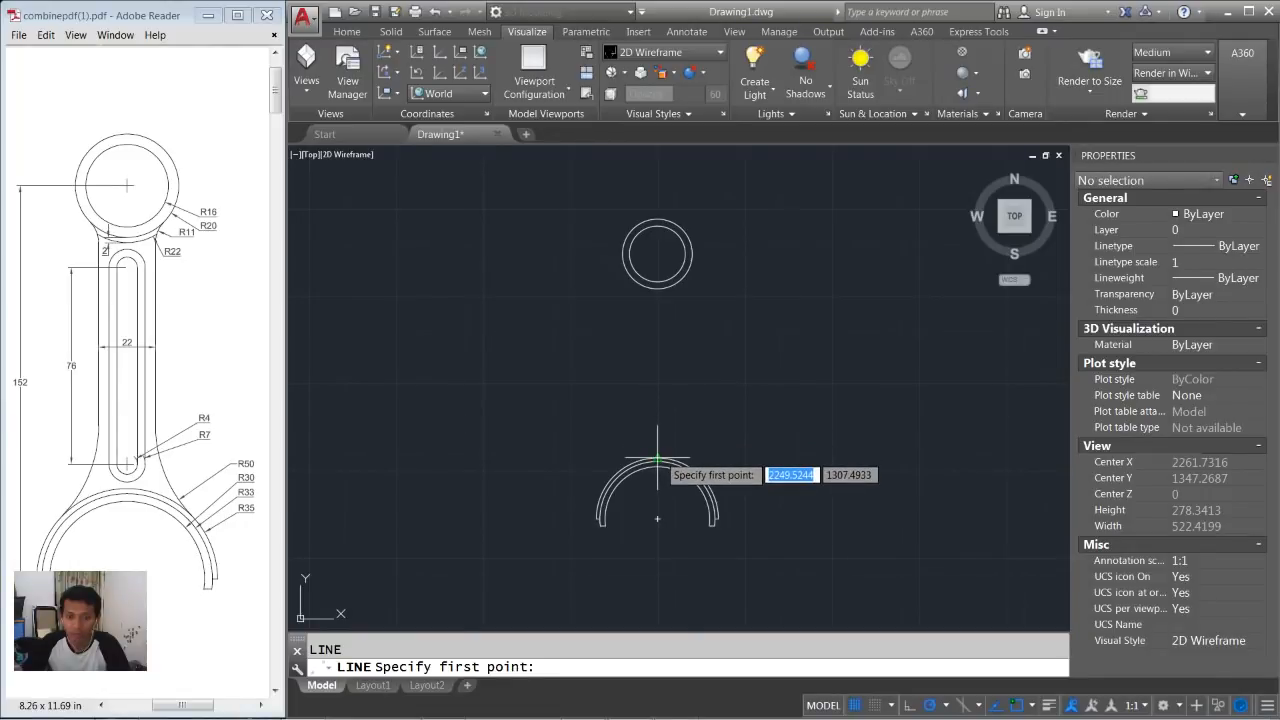
left_click(657, 459)
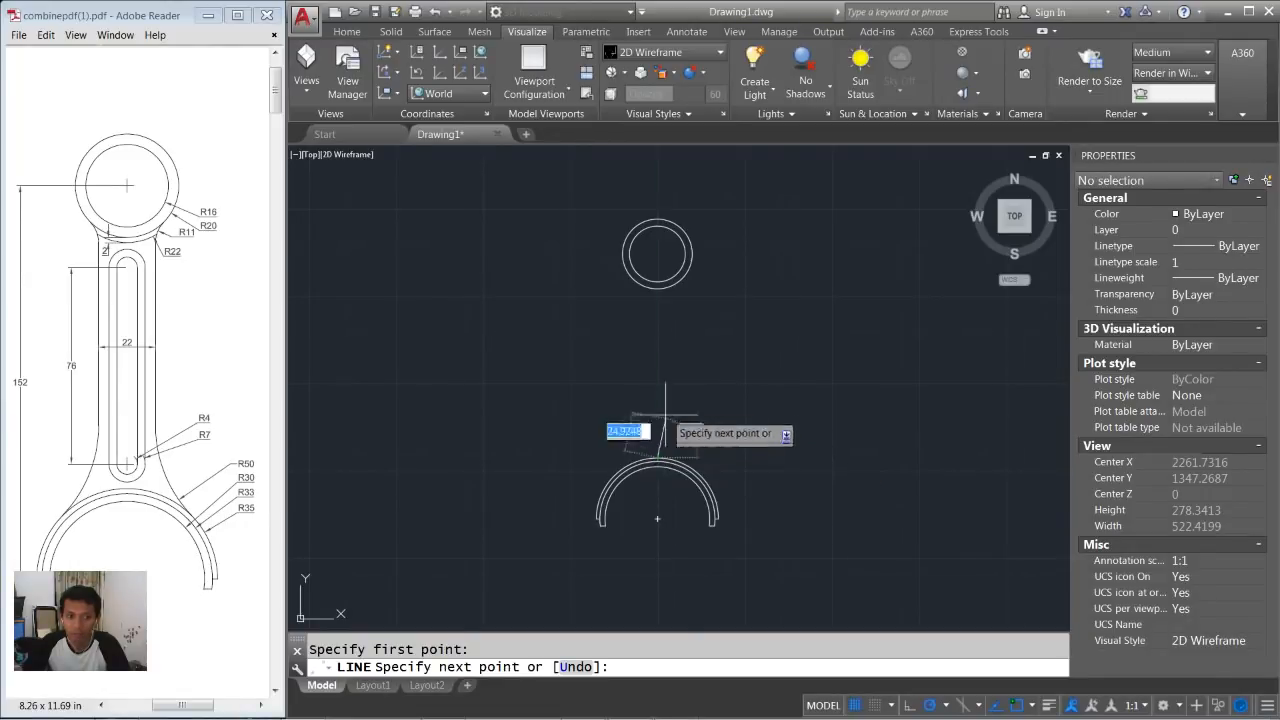
left_click(657, 289)
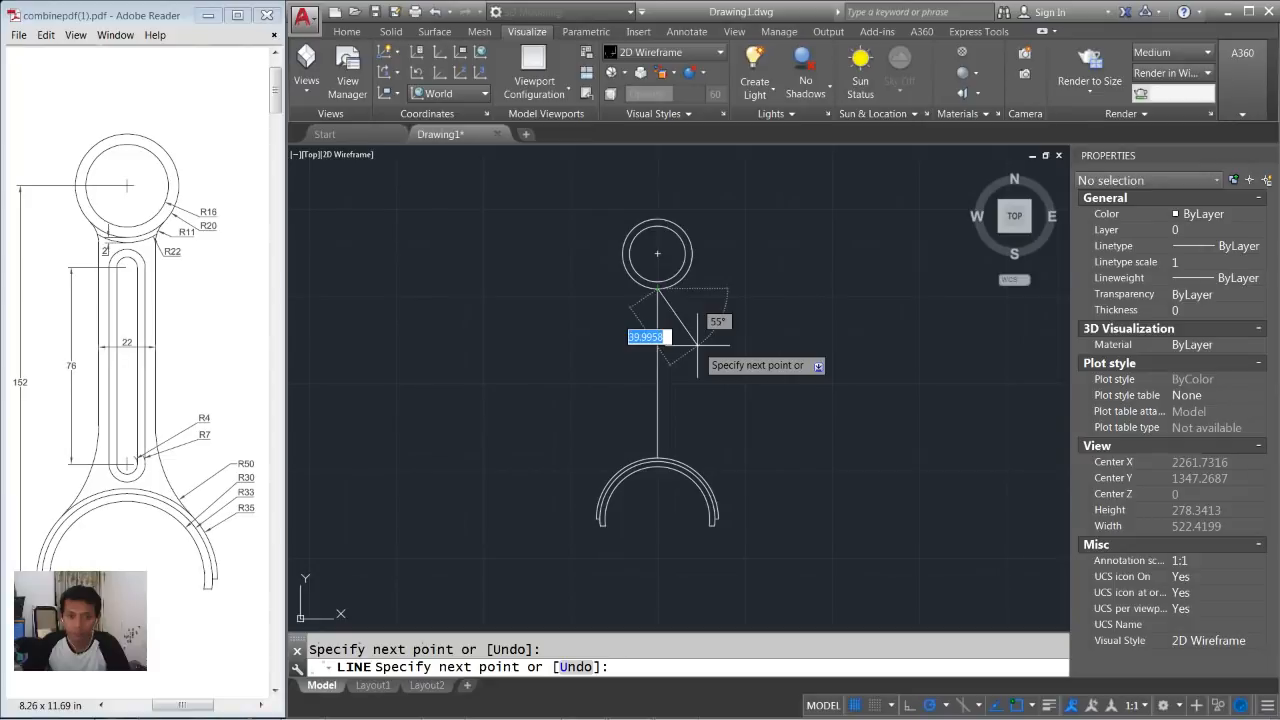
key("Return")
scroll(682, 338, "up", 1)
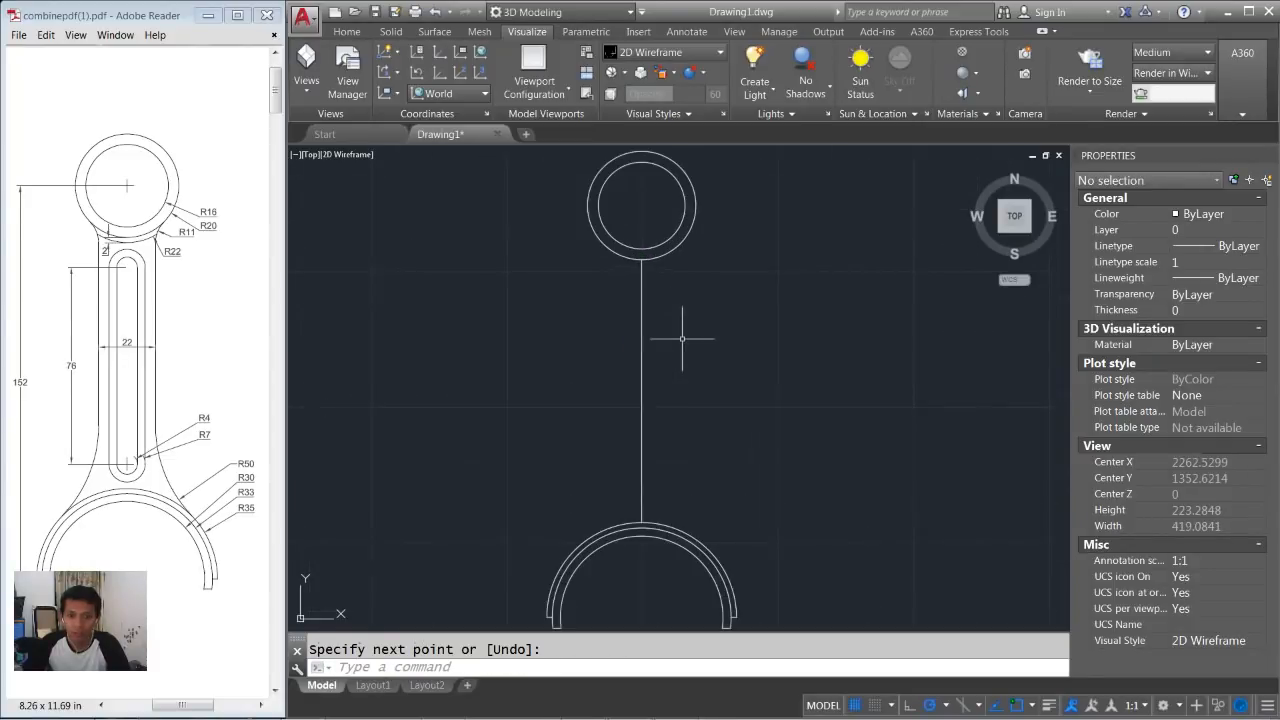
scroll(597, 346, "down", 2)
scroll(689, 349, "up", 2)
type("co")
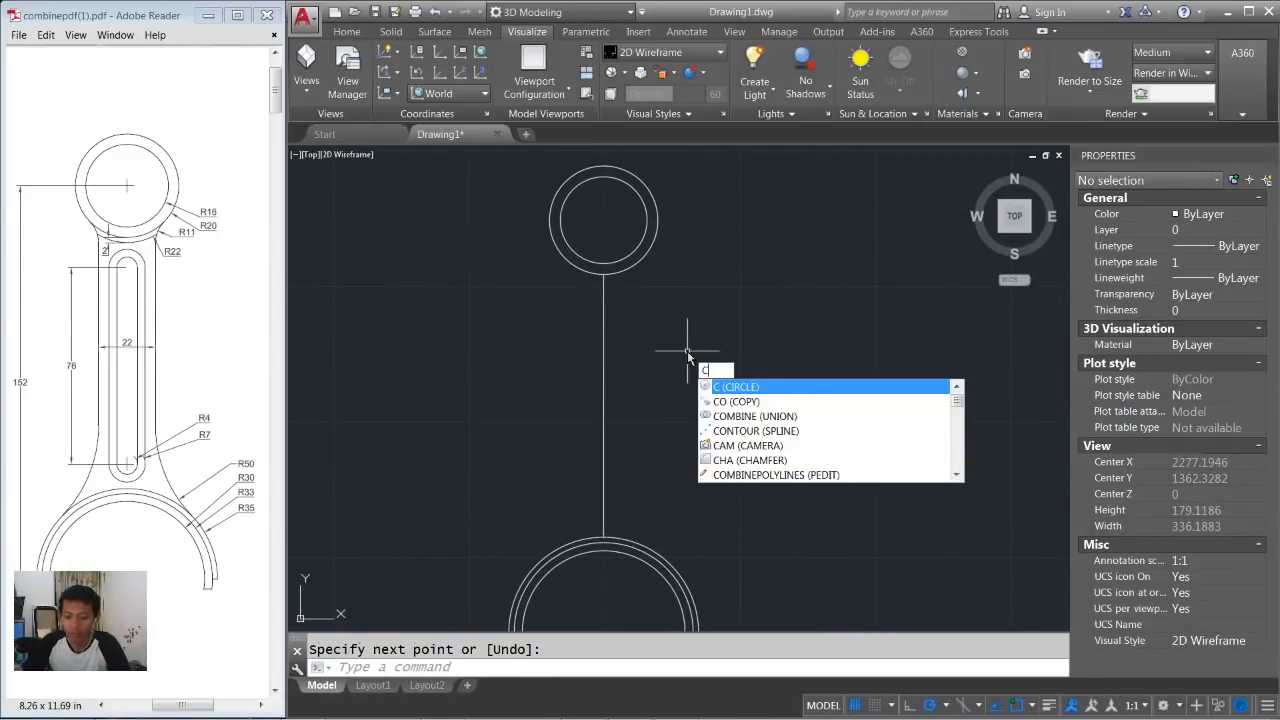
key("Return")
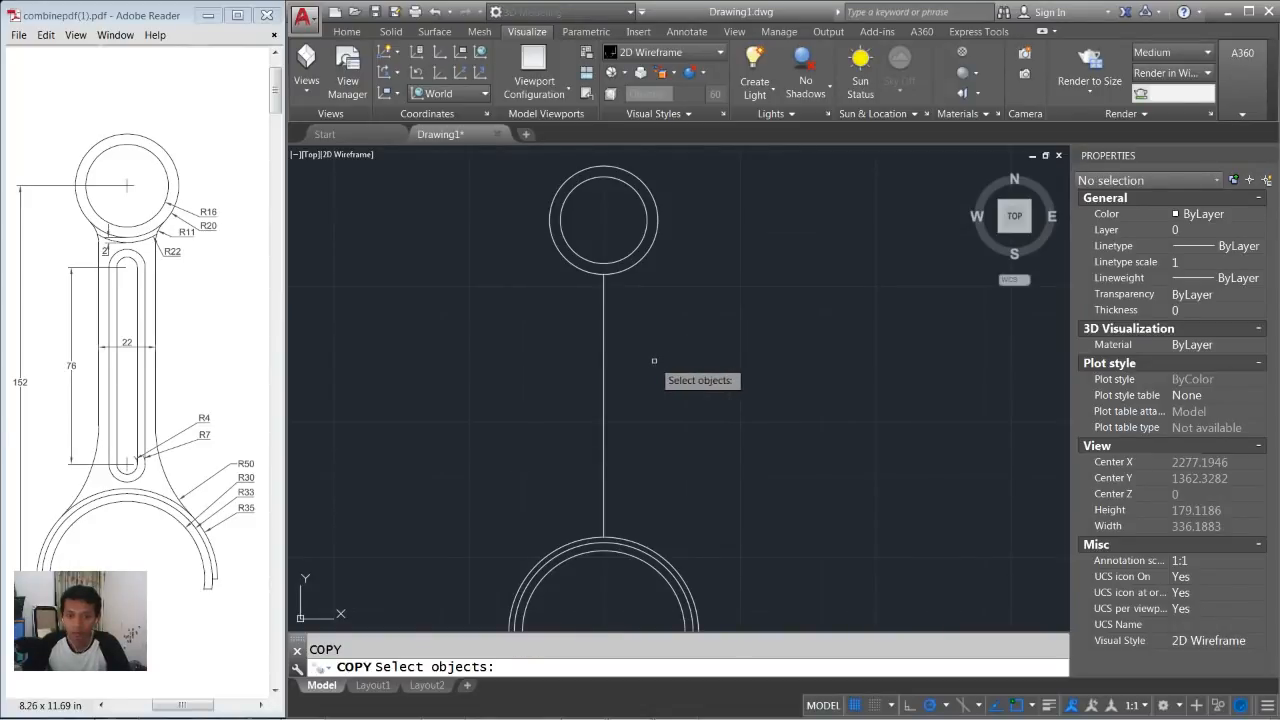
key("Escape")
Move the vertical line 11 units horizontally to the right.
type("m")
key("Return")
left_click(645, 348)
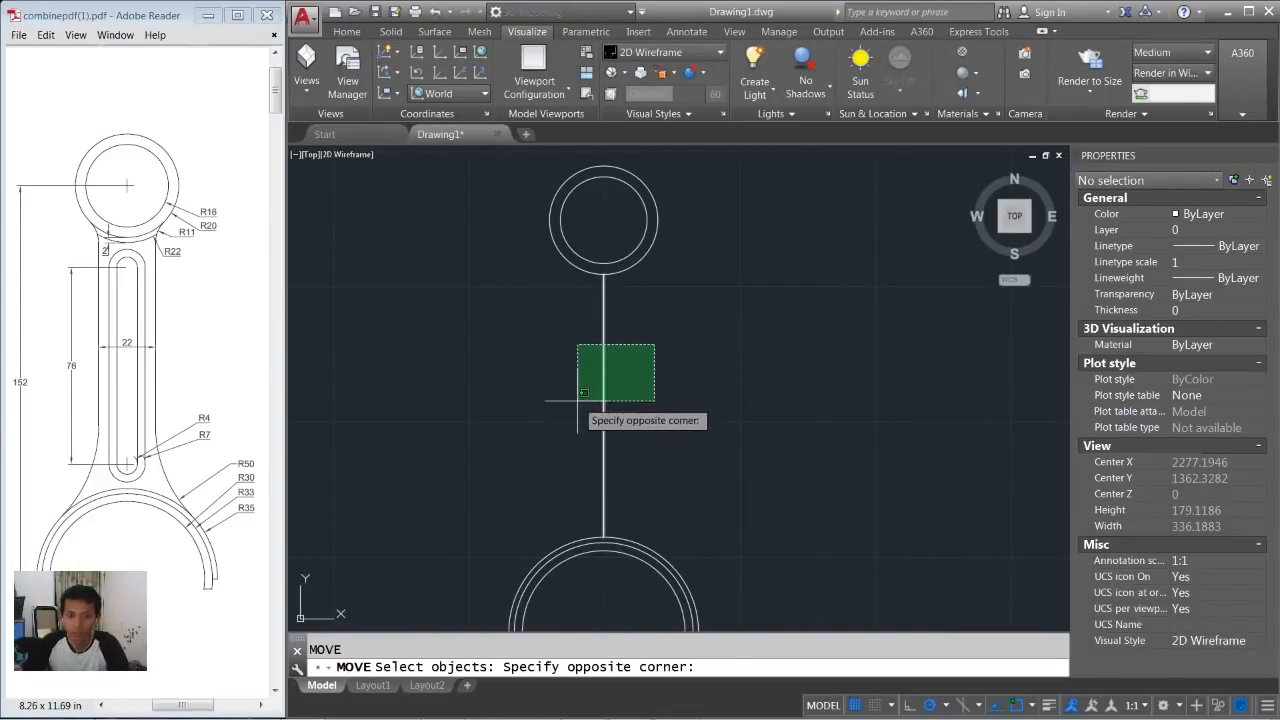
left_click(565, 398)
key("Return")
left_click(678, 342)
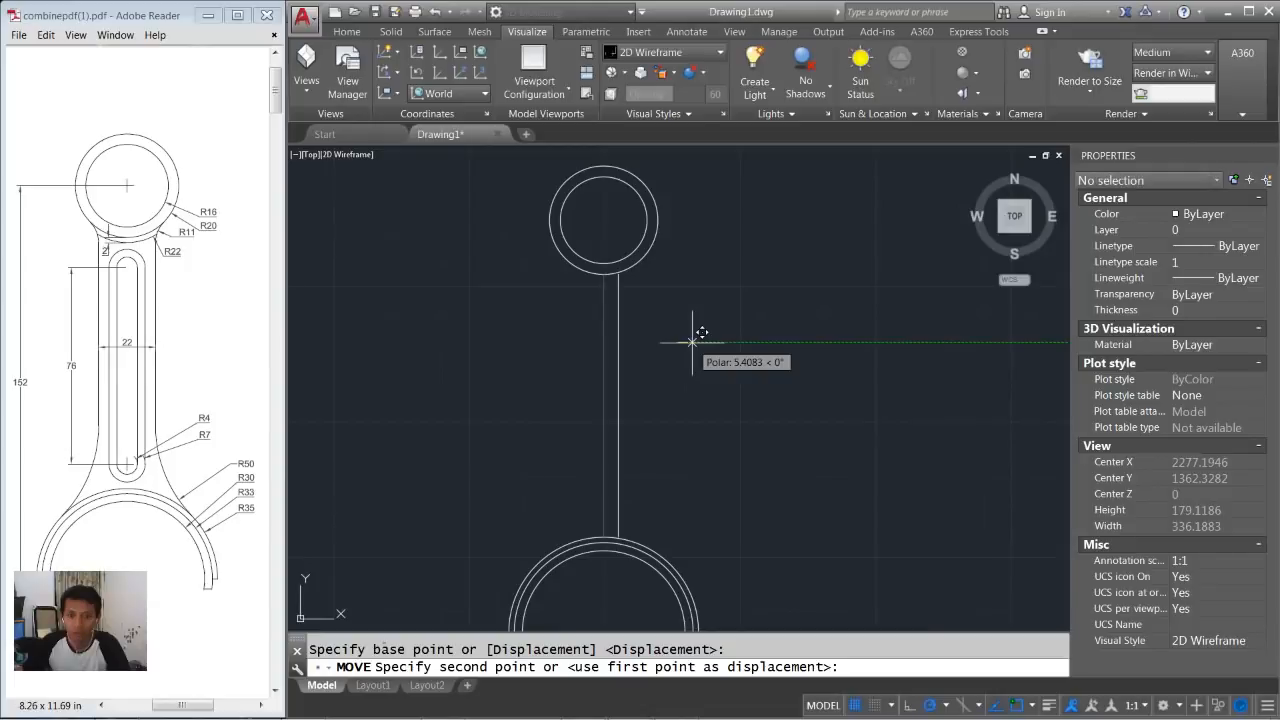
type("11")
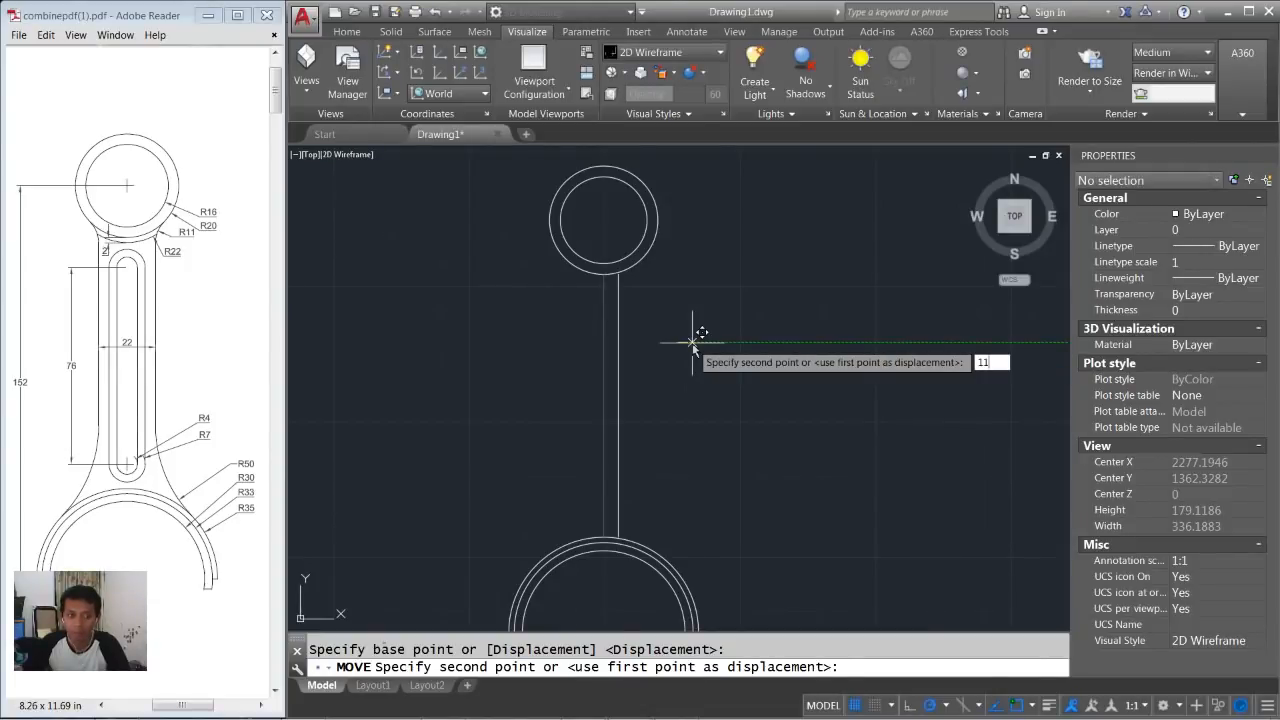
key("Return")
Draw a tan-tan-radius circle of radius 11 tangent to the vertical line and the small end's outer circle.
scroll(650, 289, "up", 2)
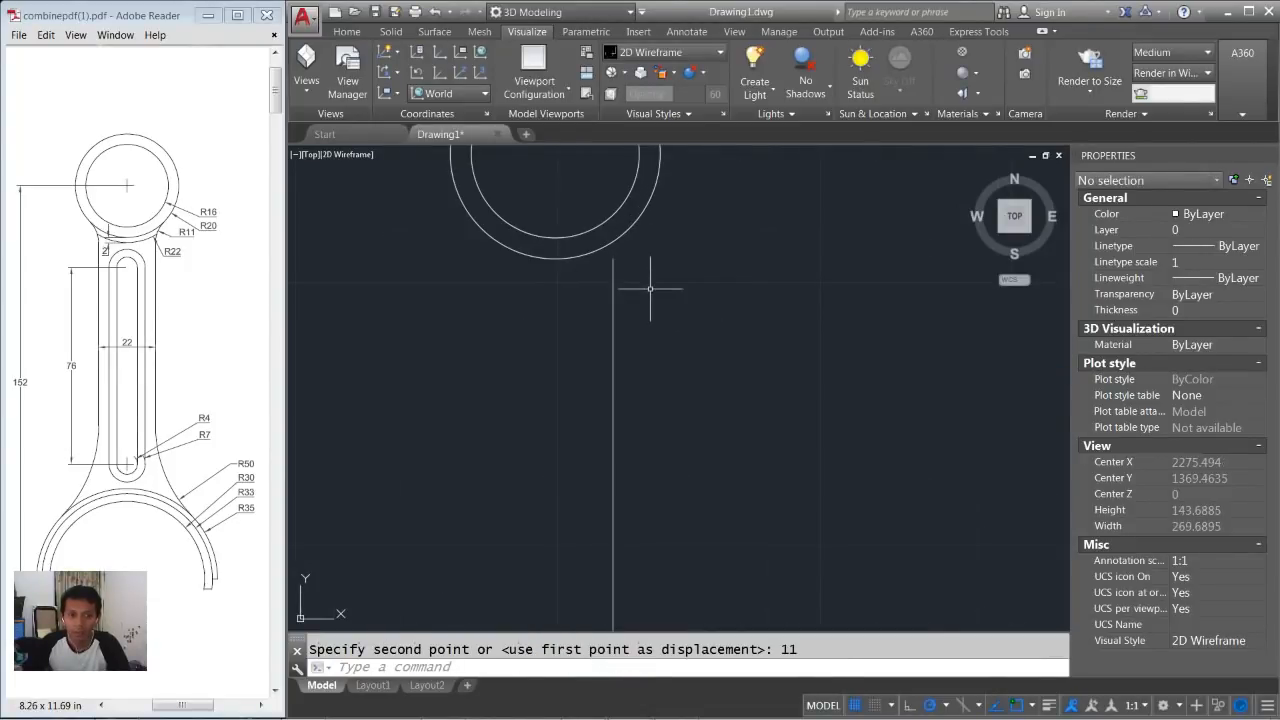
scroll(657, 289, "down", 1)
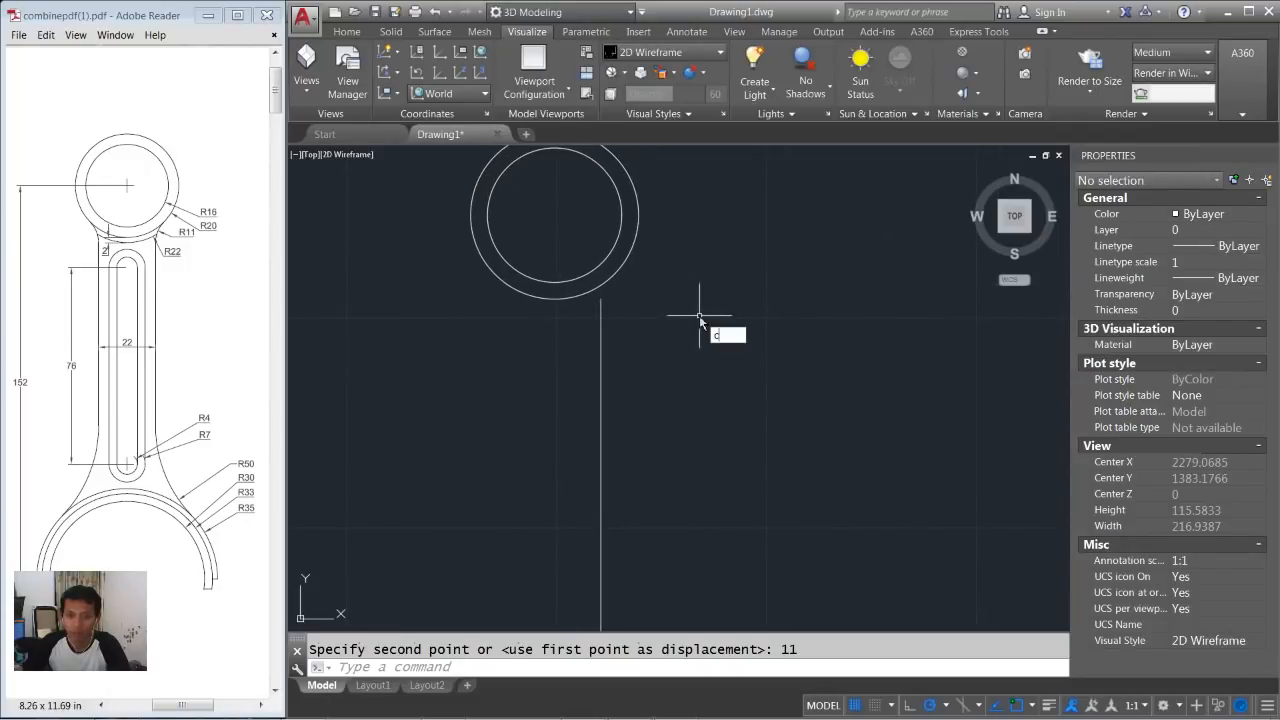
key("Return")
type("ttr")
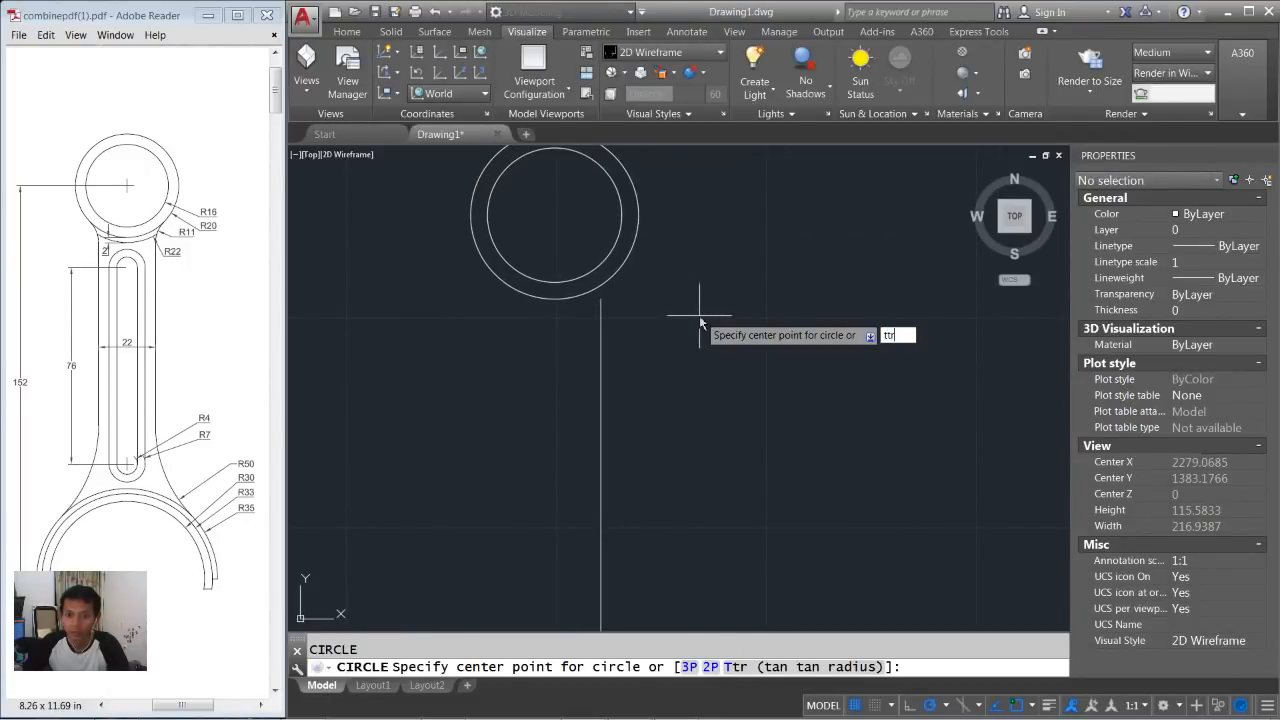
key("Return")
left_click(600, 336)
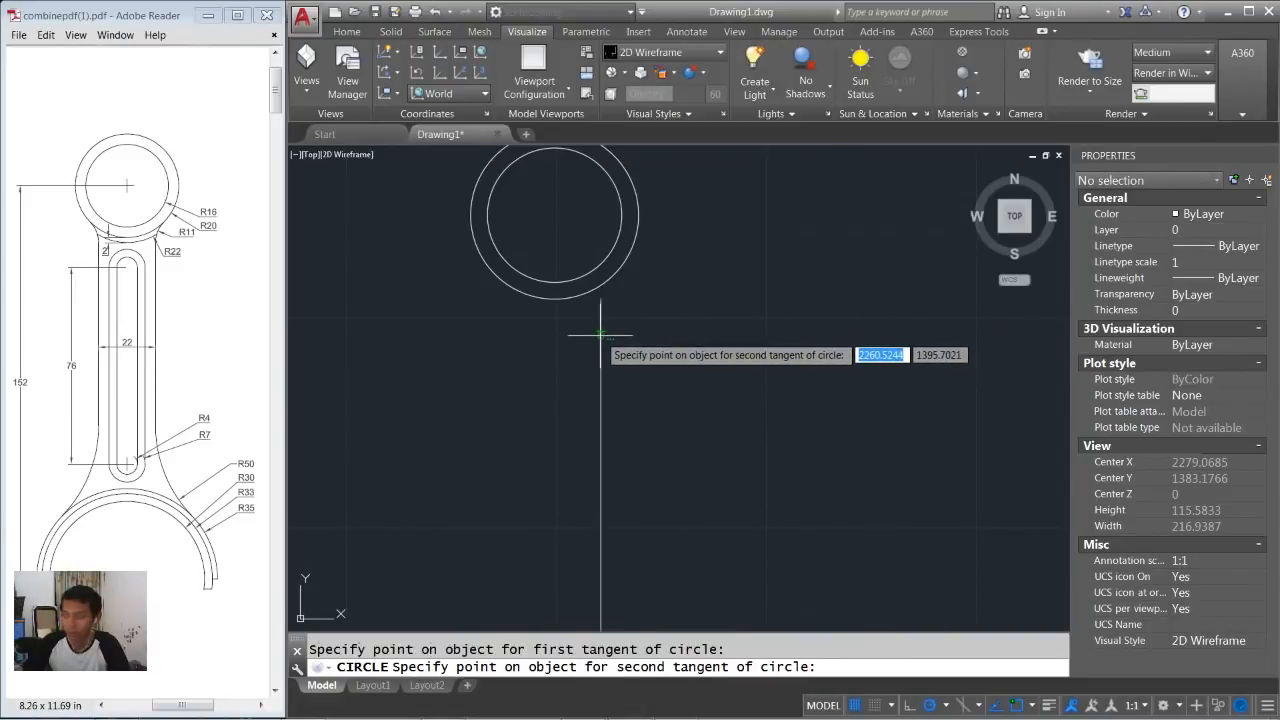
left_click(618, 270)
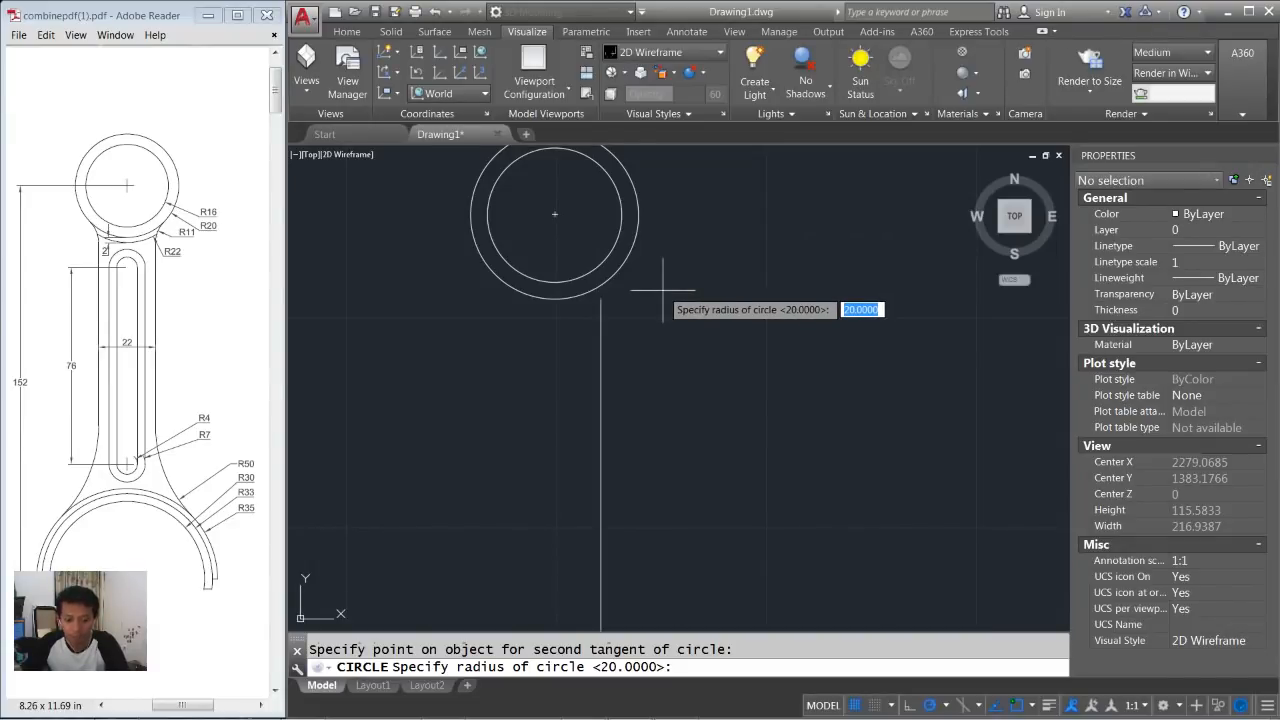
key("Return")
Draw a tan-tan-radius circle of radius 50 tangent to the large end's outer arc and the vertical line.
scroll(651, 400, "down", 3)
middle_click_drag(649, 544, 618, 467)
scroll(623, 459, "up", 2)
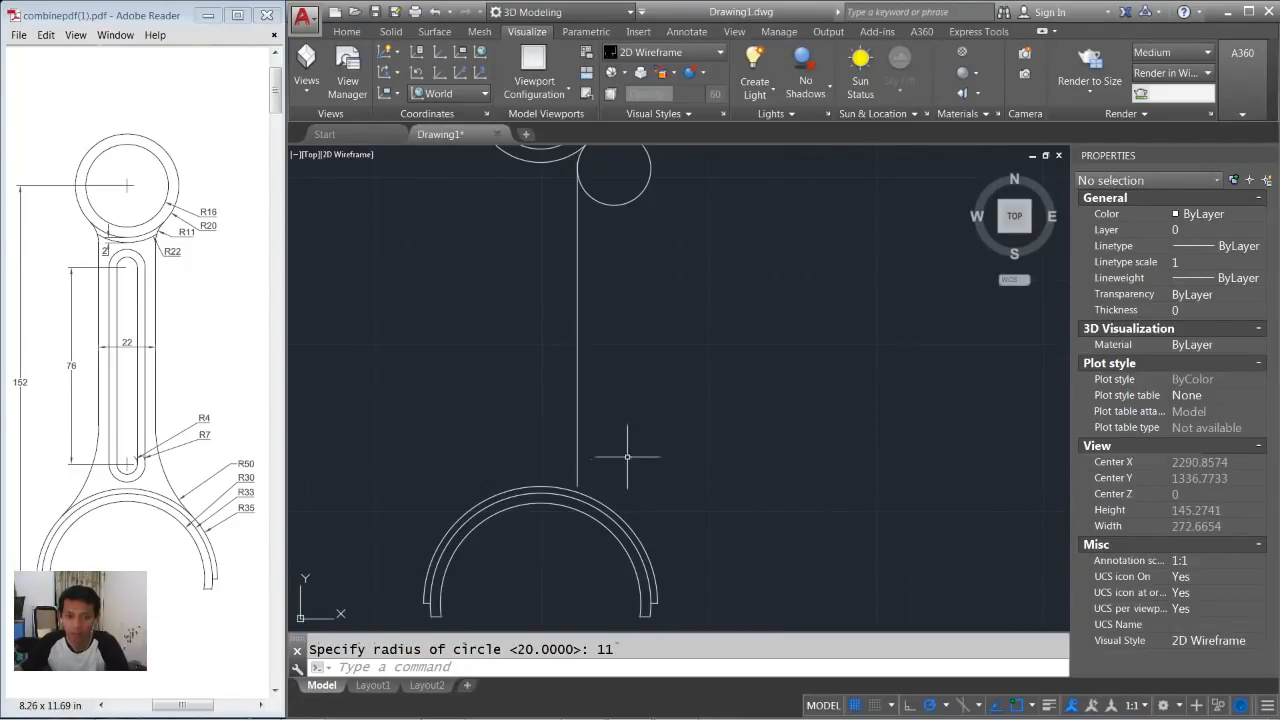
key("Return")
type("t")
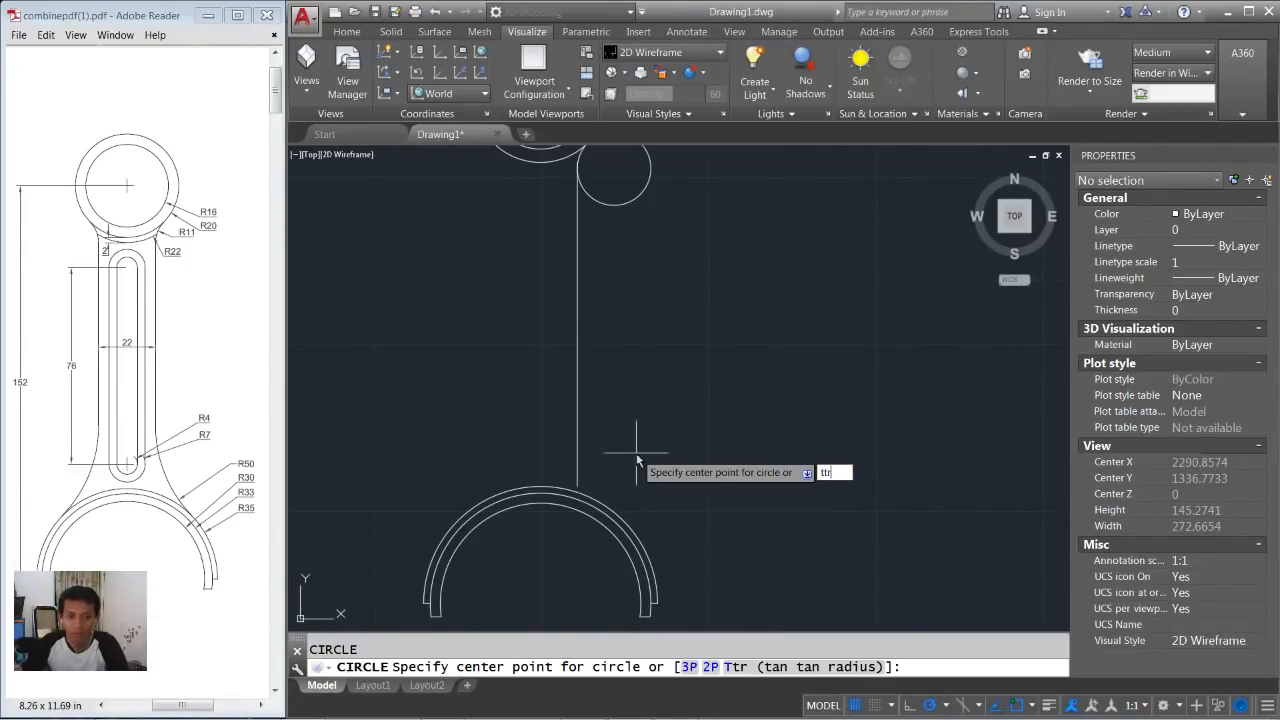
type("tr")
key("Return")
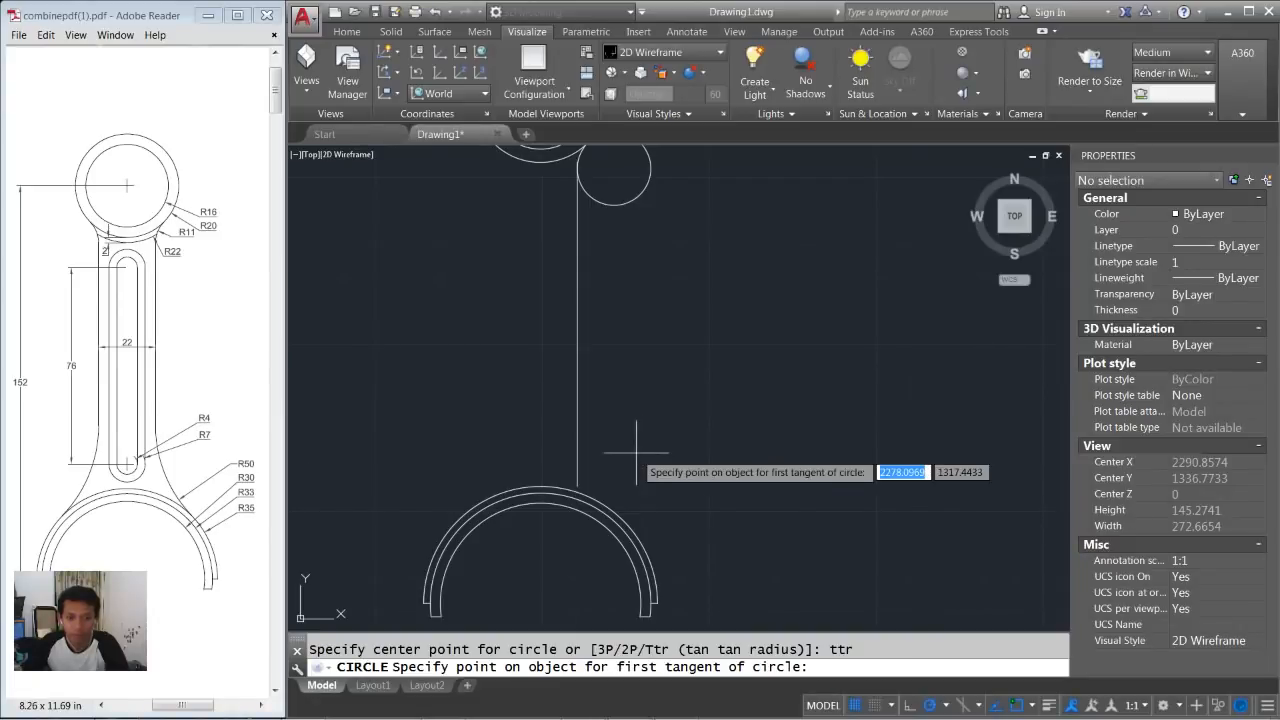
left_click(535, 492)
left_click(578, 449)
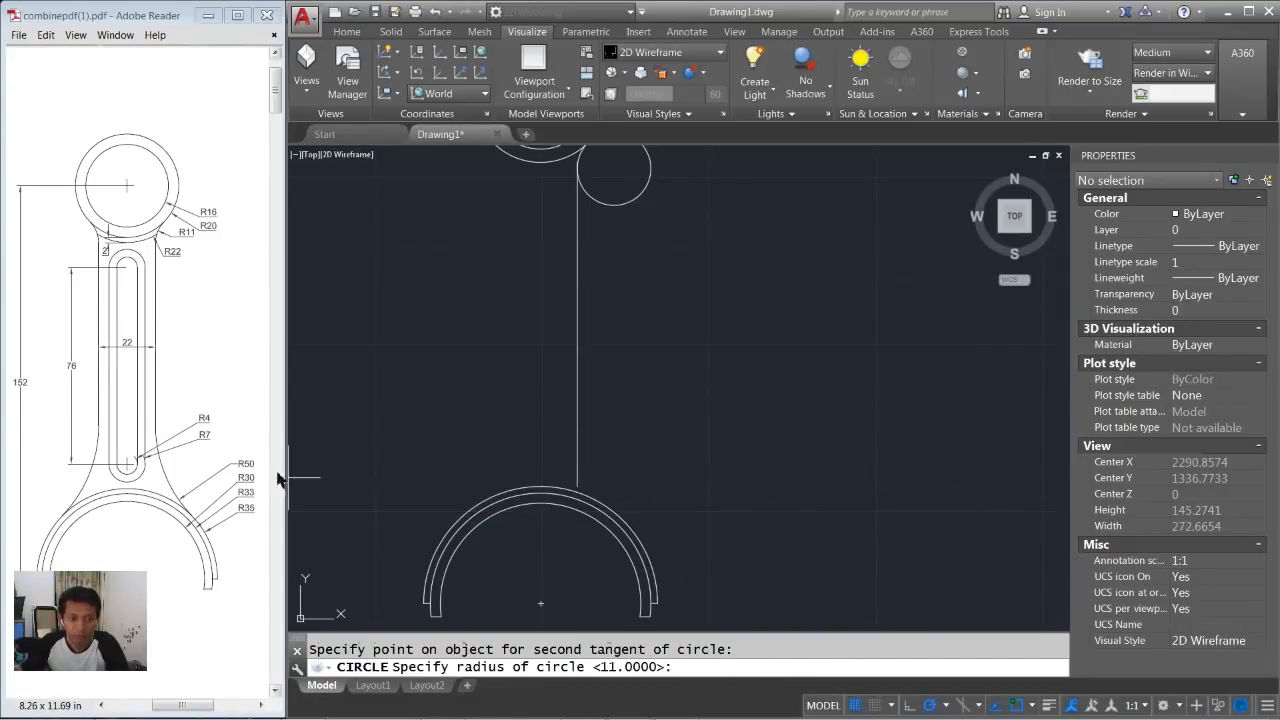
type("50")
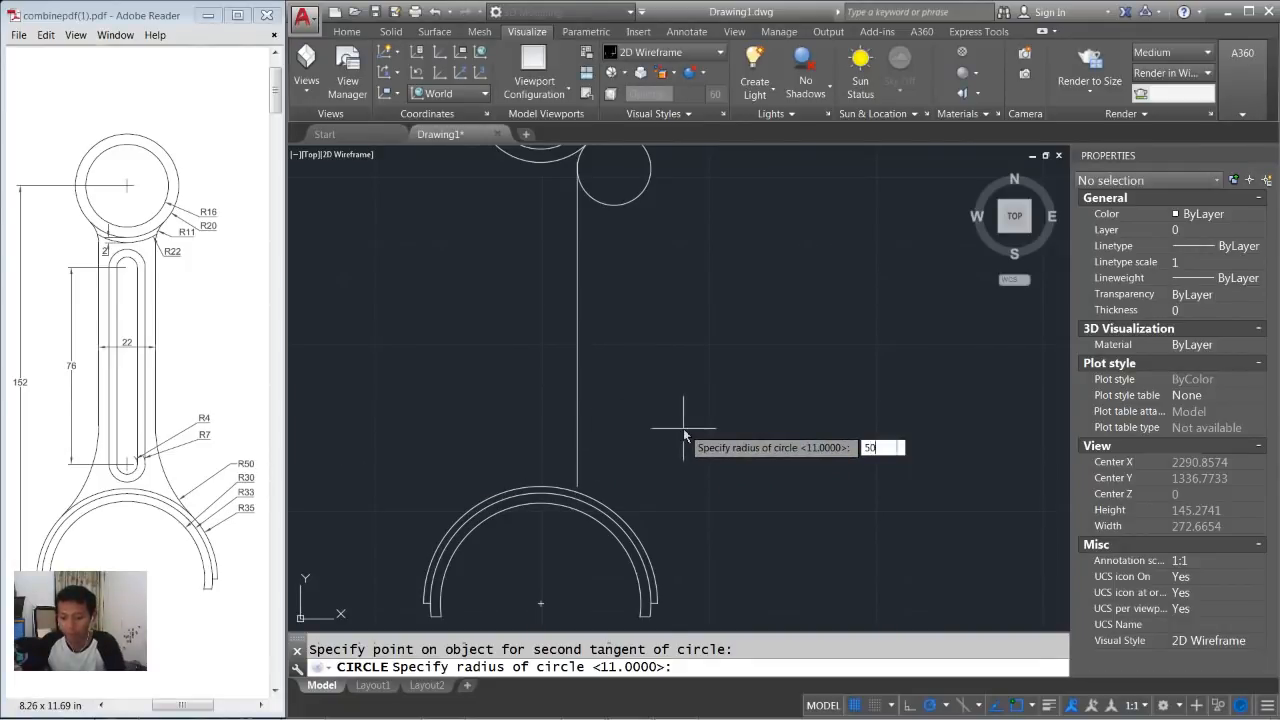
key("Return")
Trim the radius 50 circle and the vertical line's lower stub, leaving only the blend arc into the large end.
scroll(663, 377, "down", 1)
middle_click_drag(689, 386, 677, 385)
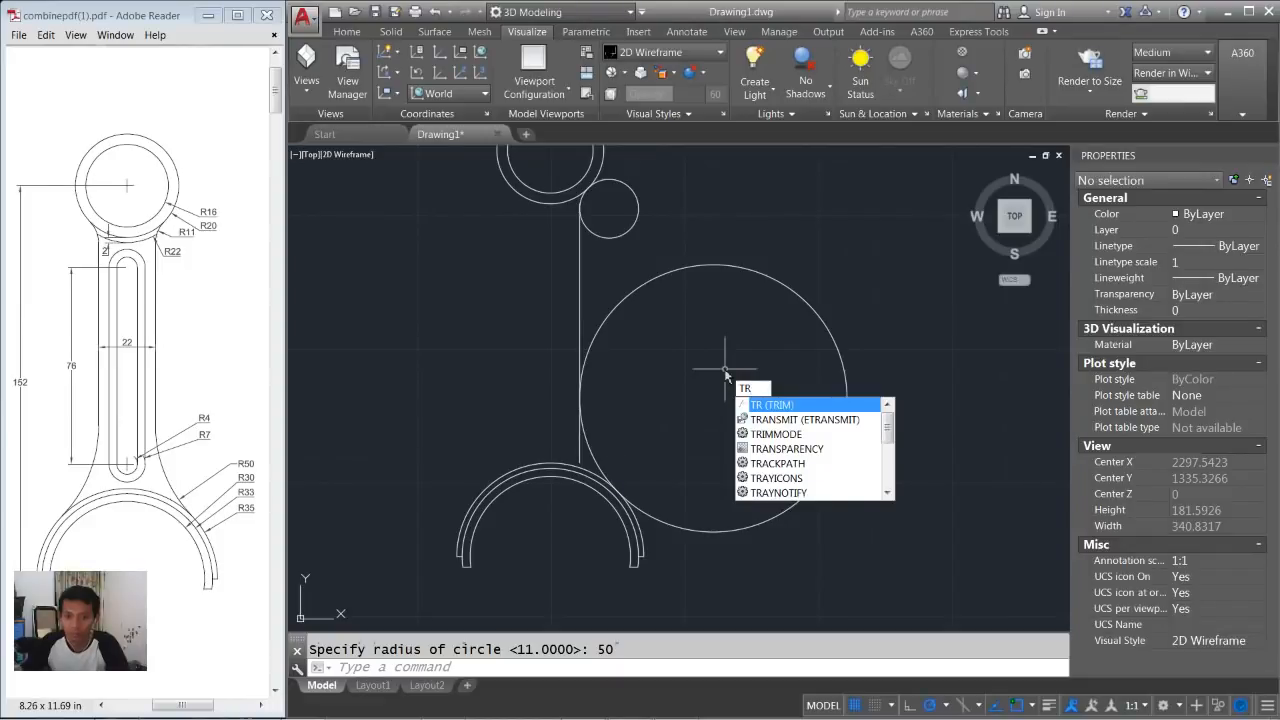
key("Return")
key("Return")
left_click(832, 272)
left_click(786, 322)
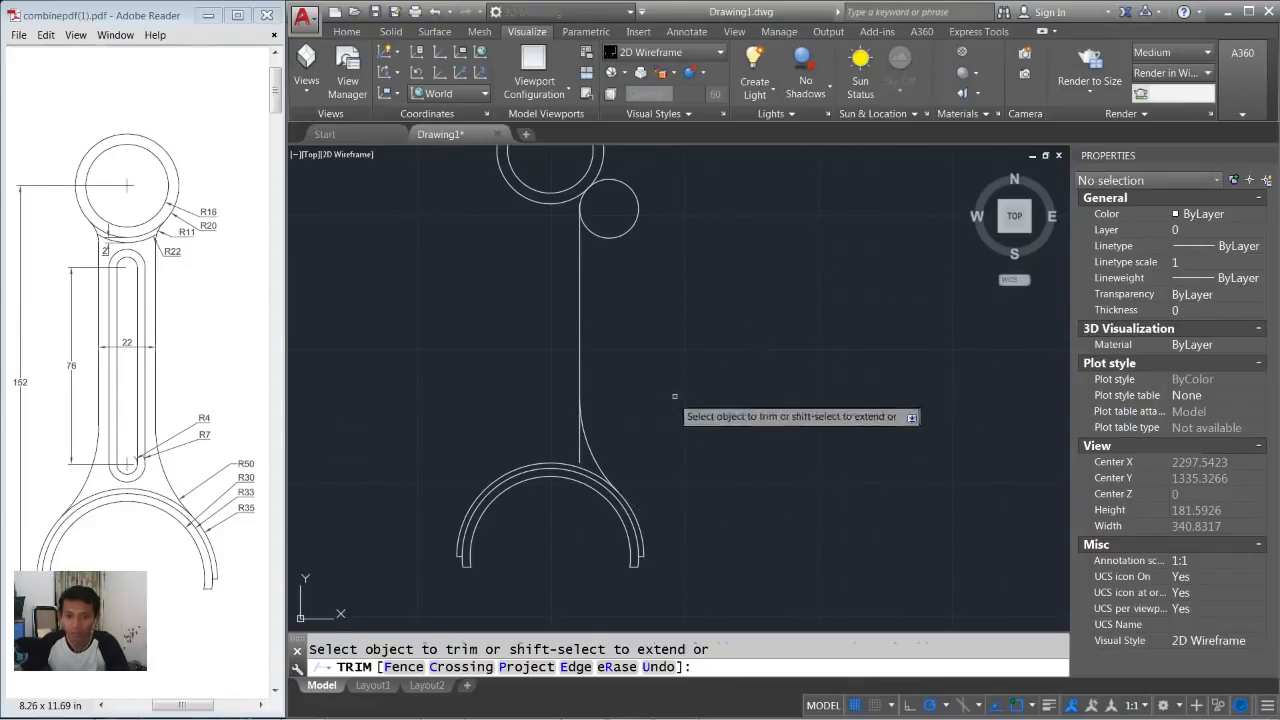
Trim the radius 11 circle, leaving only the blend arc between the vertical line and the small end's outer circle.
middle_click_drag(641, 294, 648, 346)
scroll(610, 300, "up", 4)
left_click(714, 268)
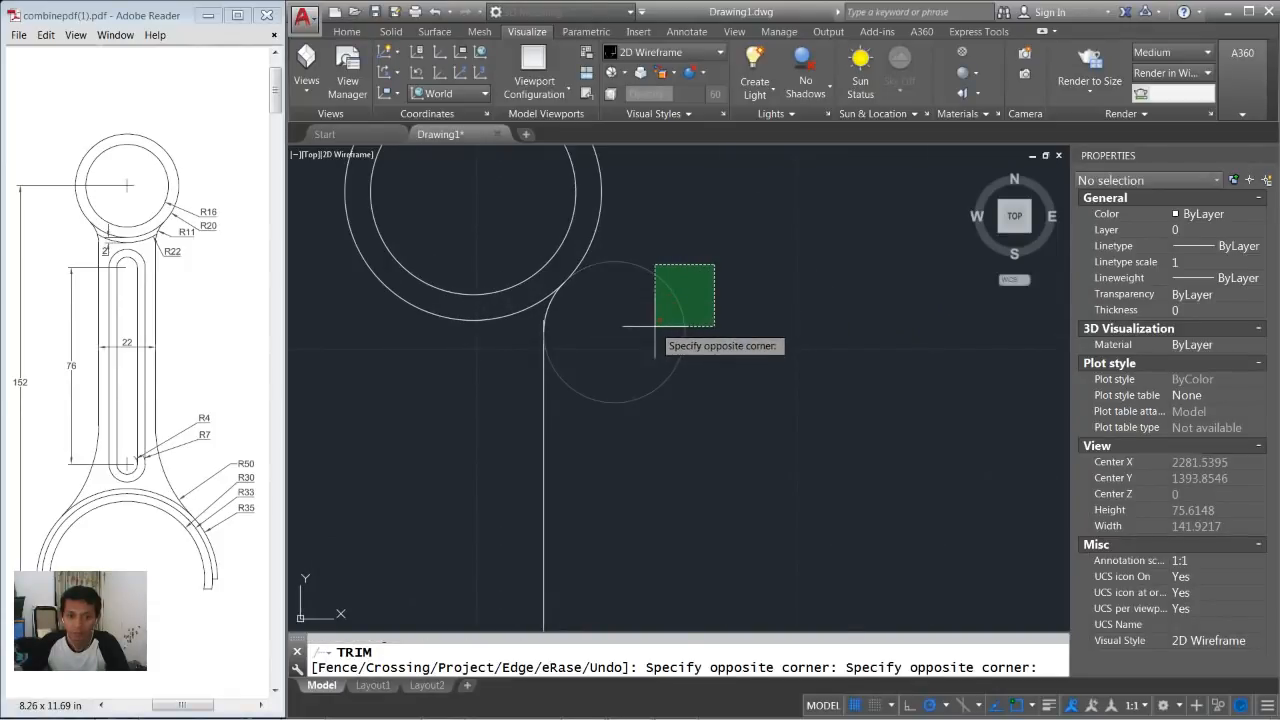
left_click(655, 325)
scroll(560, 290, "up", 5)
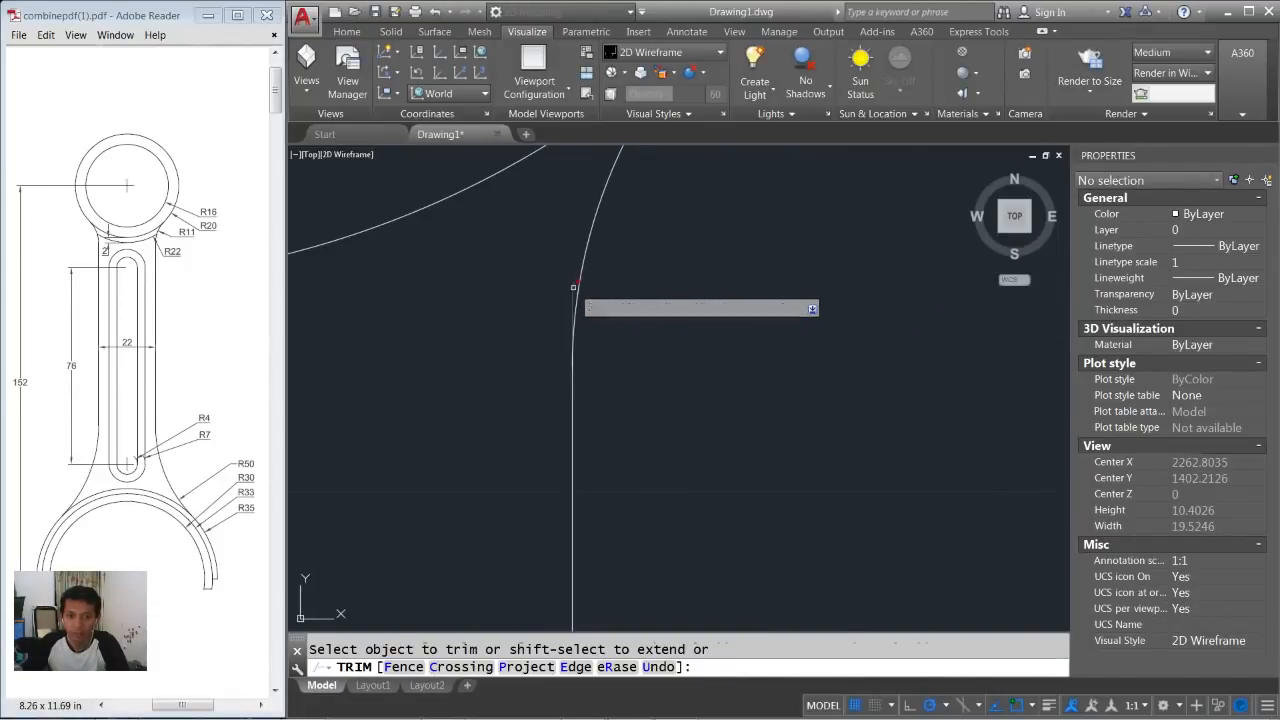
scroll(668, 330, "down", 5)
scroll(690, 330, "down", 7)
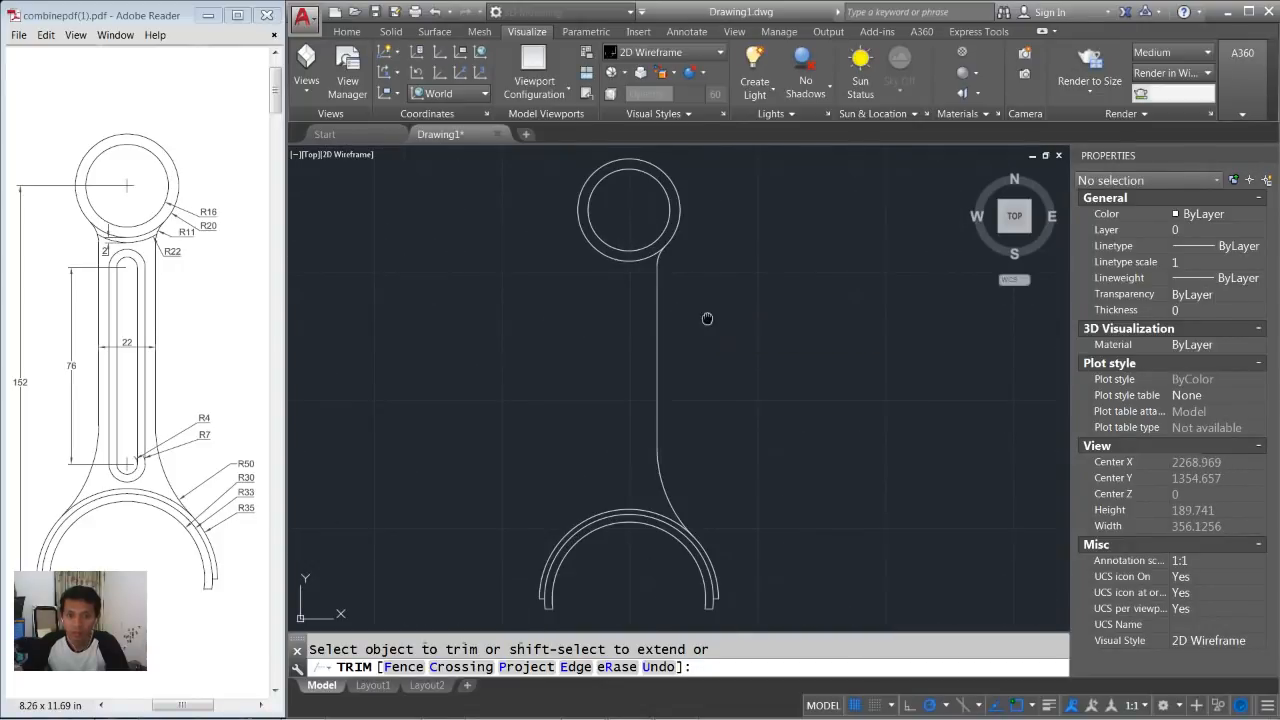
middle_click_drag(707, 318, 687, 354)
key("Return")
Mirror the shank line and both blend arcs about the rod's vertical centerline, keeping the source objects.
type("mi")
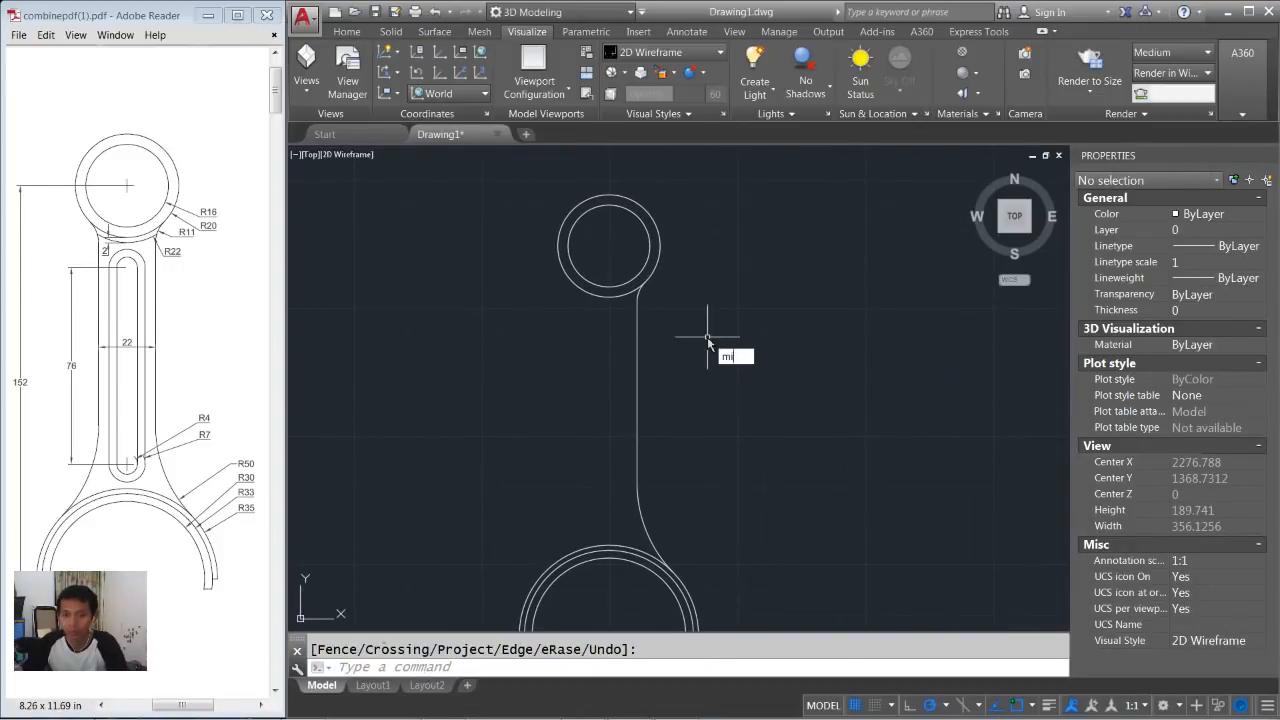
key("Return")
left_click(655, 282)
left_click(634, 305)
left_click(699, 509)
left_click(600, 565)
key("Return")
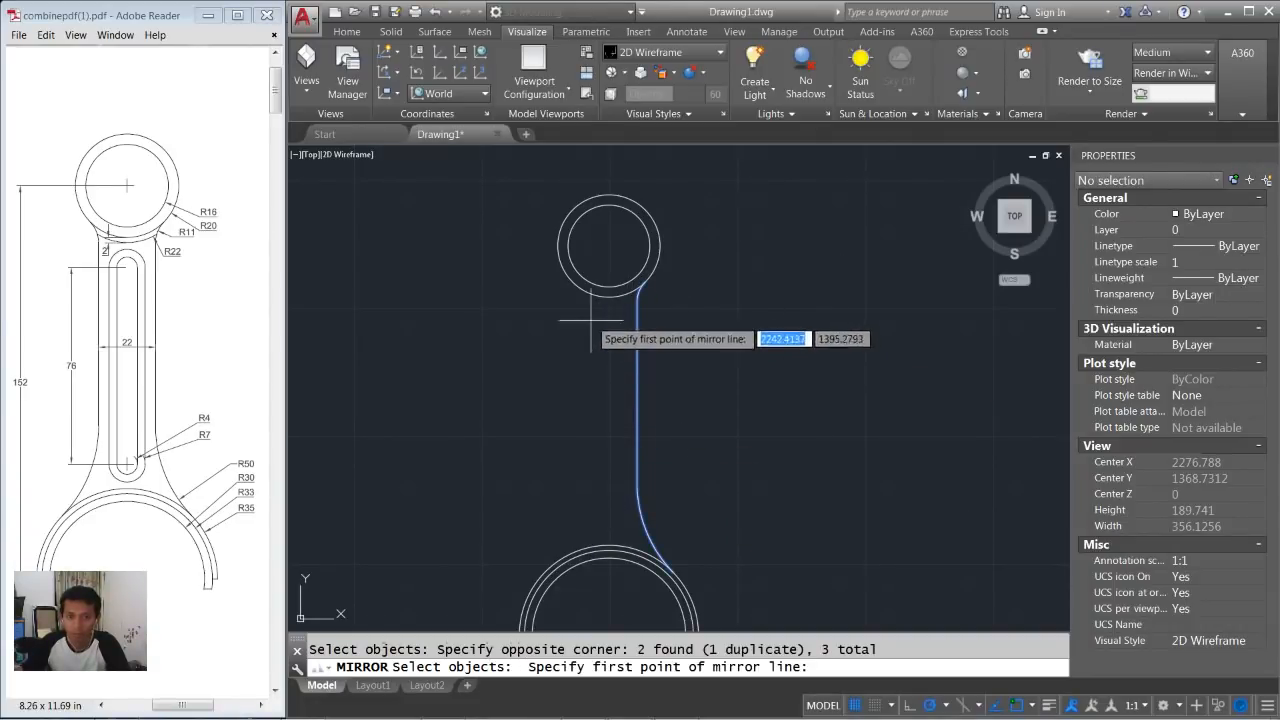
left_click(608, 296)
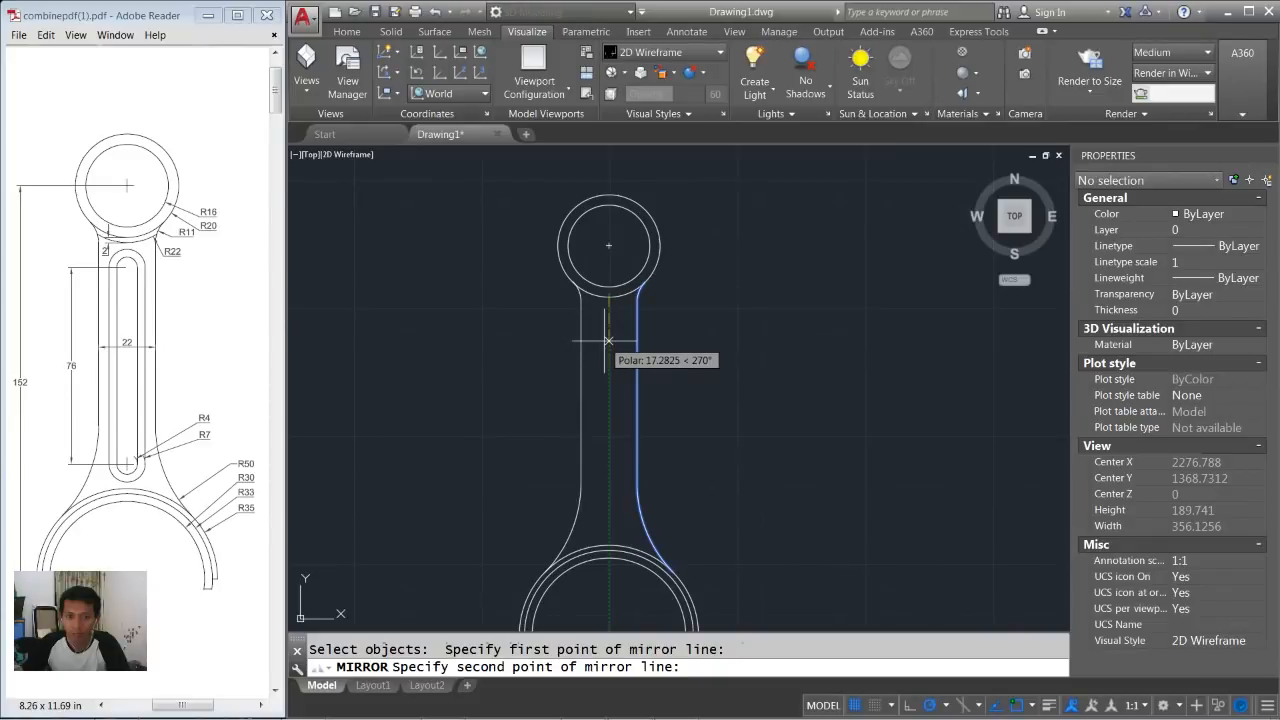
left_click(607, 341)
key("Return")
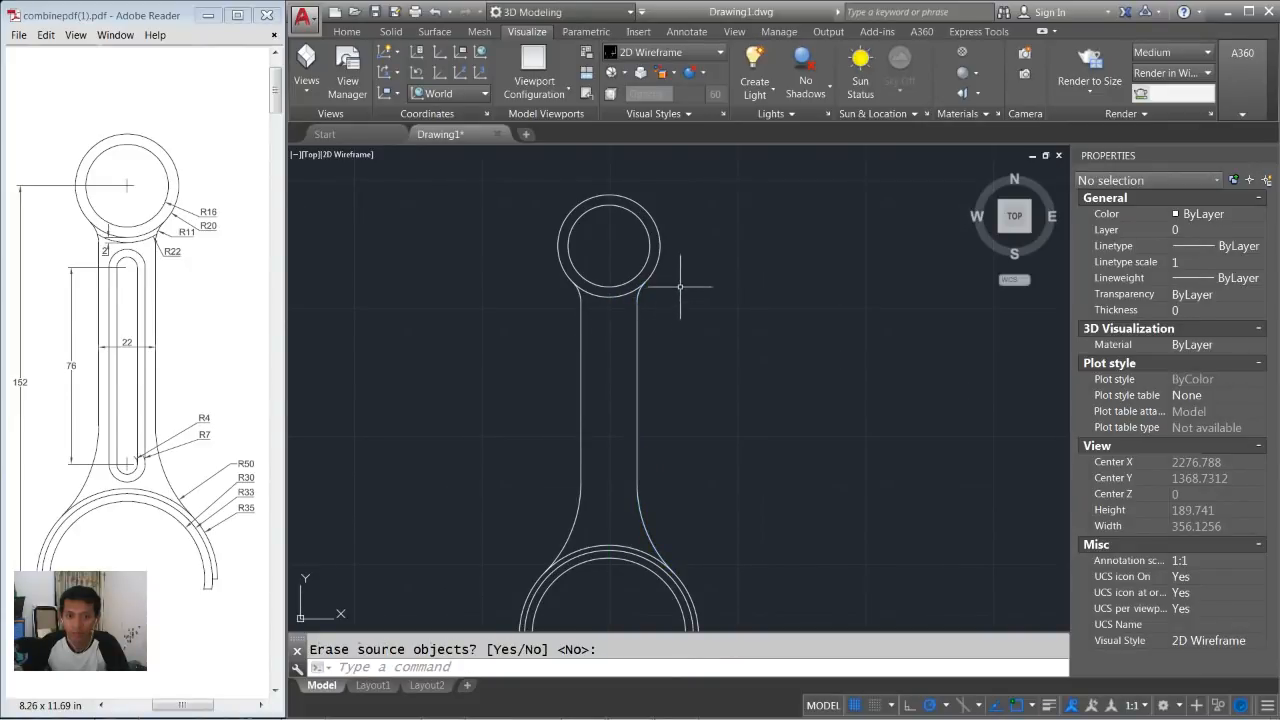
Draw a circle of radius 22 centered on the small end's circles.
scroll(688, 293, "down", 2)
middle_click_drag(688, 293, 677, 317)
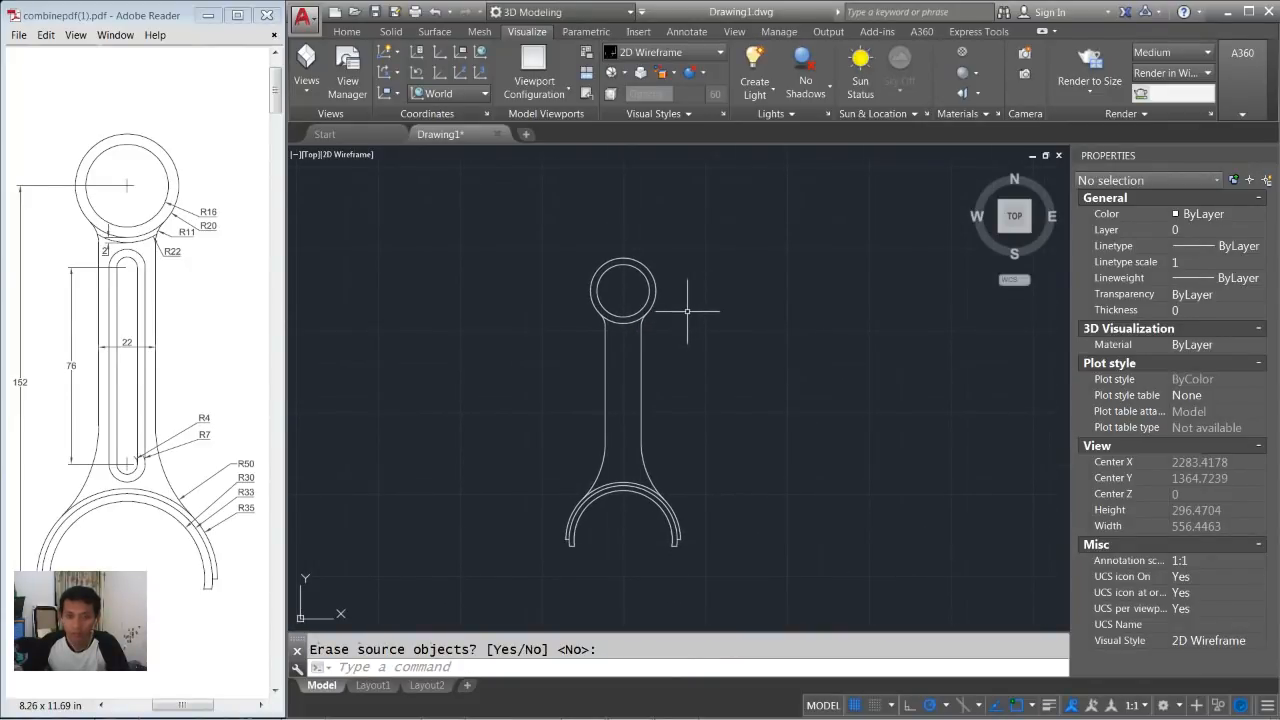
type("c")
key("Return")
scroll(665, 300, "up", 3)
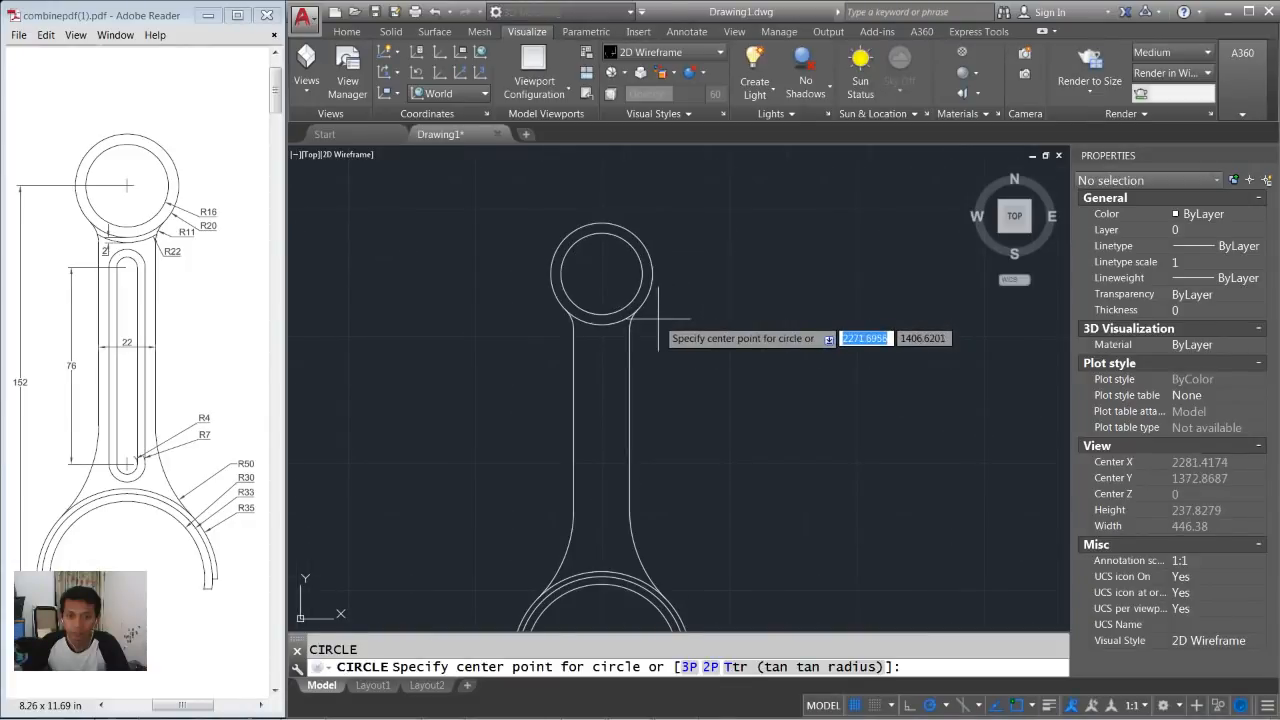
left_click(601, 272)
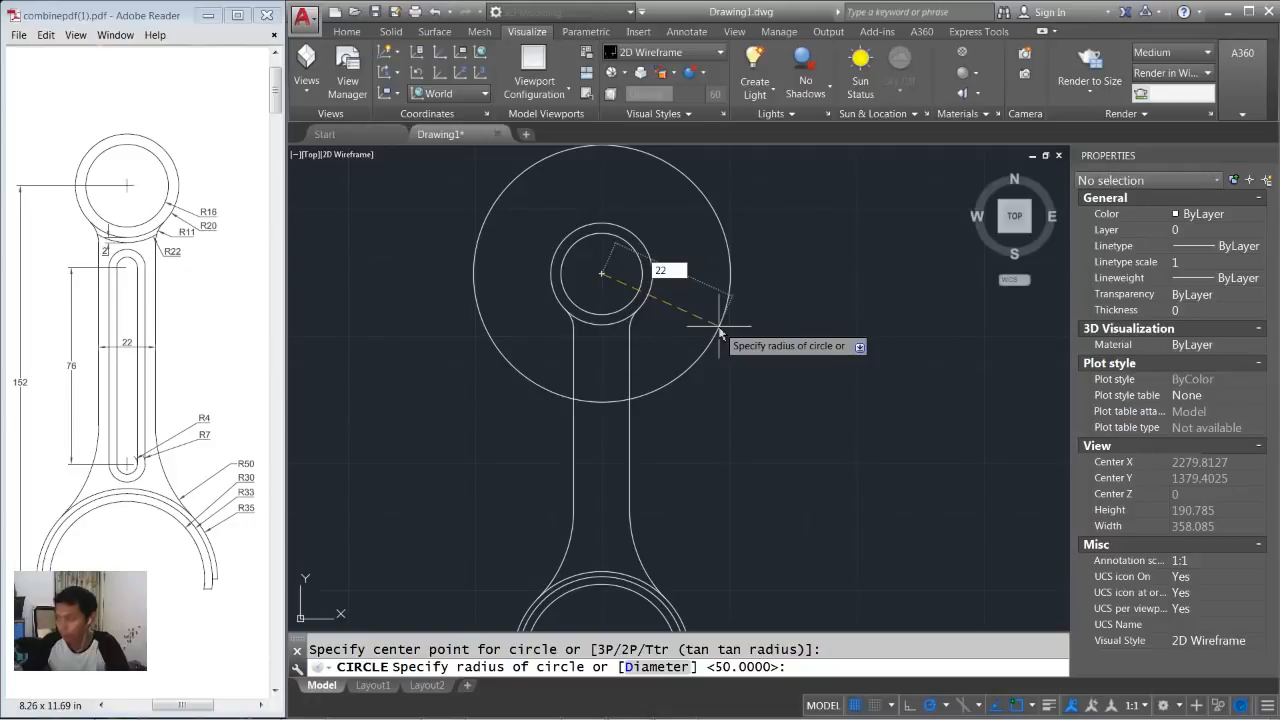
key("Return")
Trim the radius 22 circle, leaving only its lower arc between the two small-end blends.
scroll(654, 335, "up", 1)
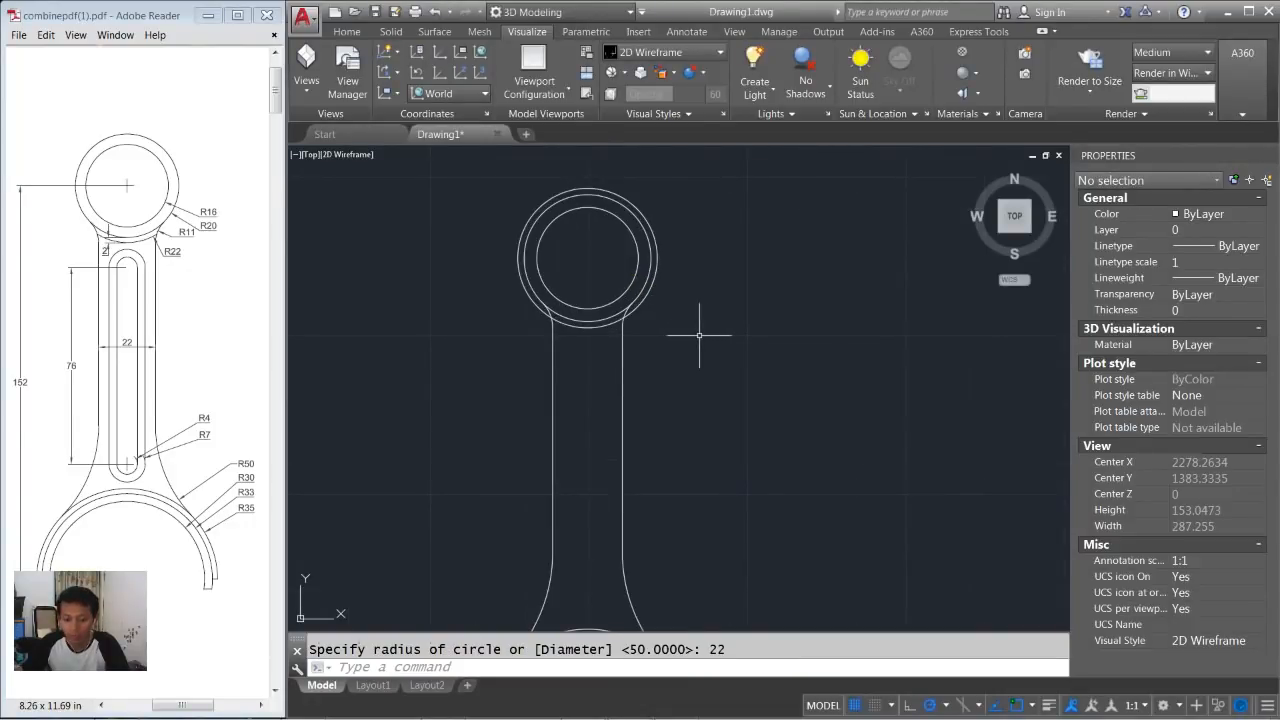
type("tr")
key("Return")
scroll(682, 333, "up", 1)
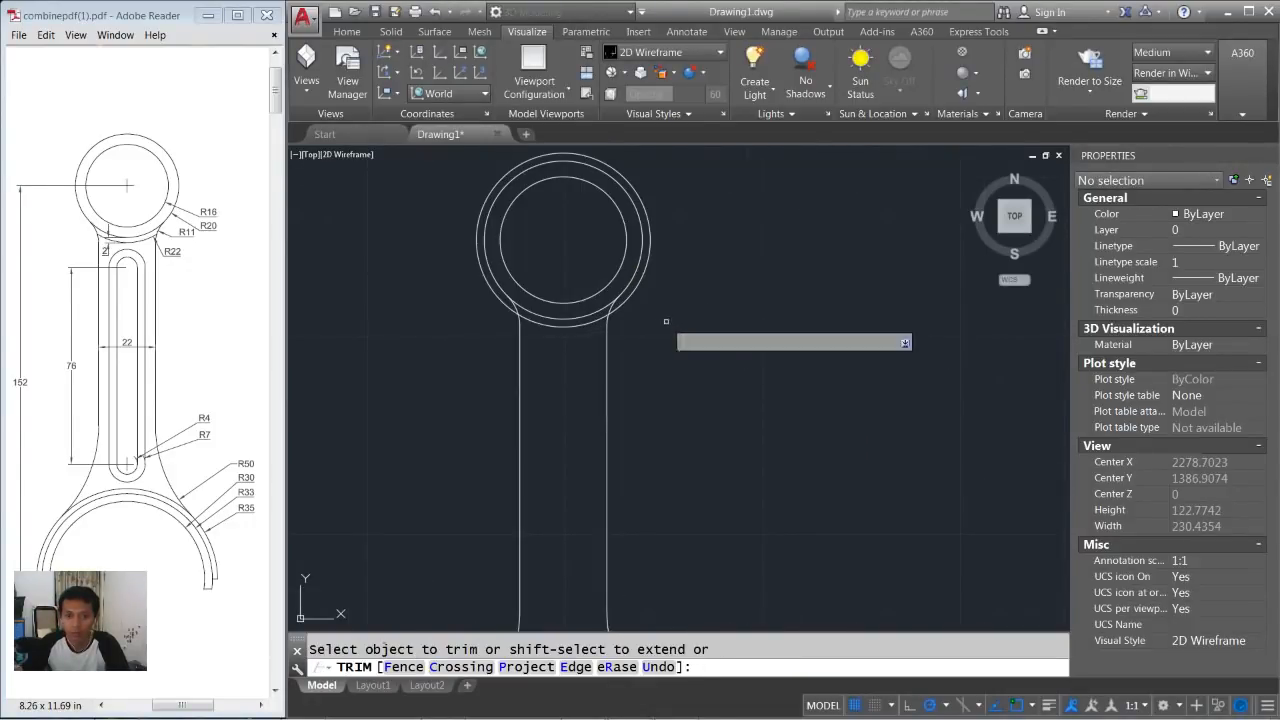
left_click(631, 291)
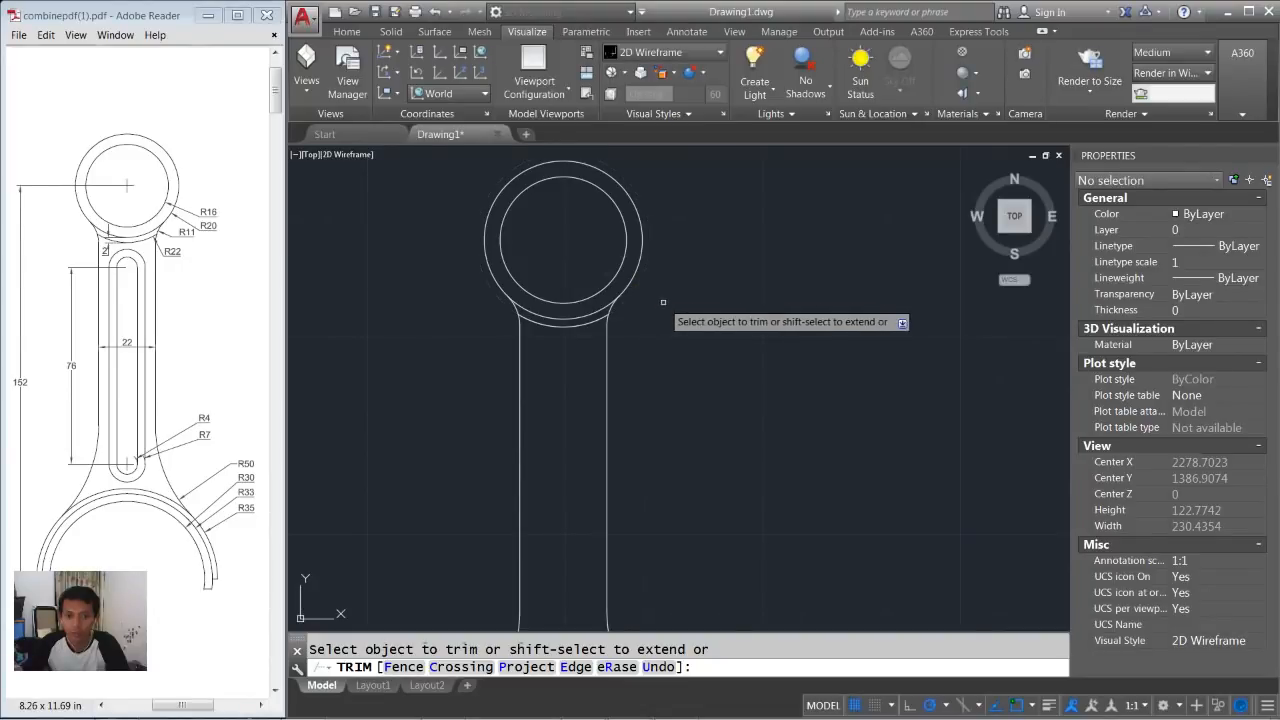
key("Return")
Draw two concentric circles of radius 4 and 7 in the empty area to the right of the rod.
scroll(674, 306, "down", 2)
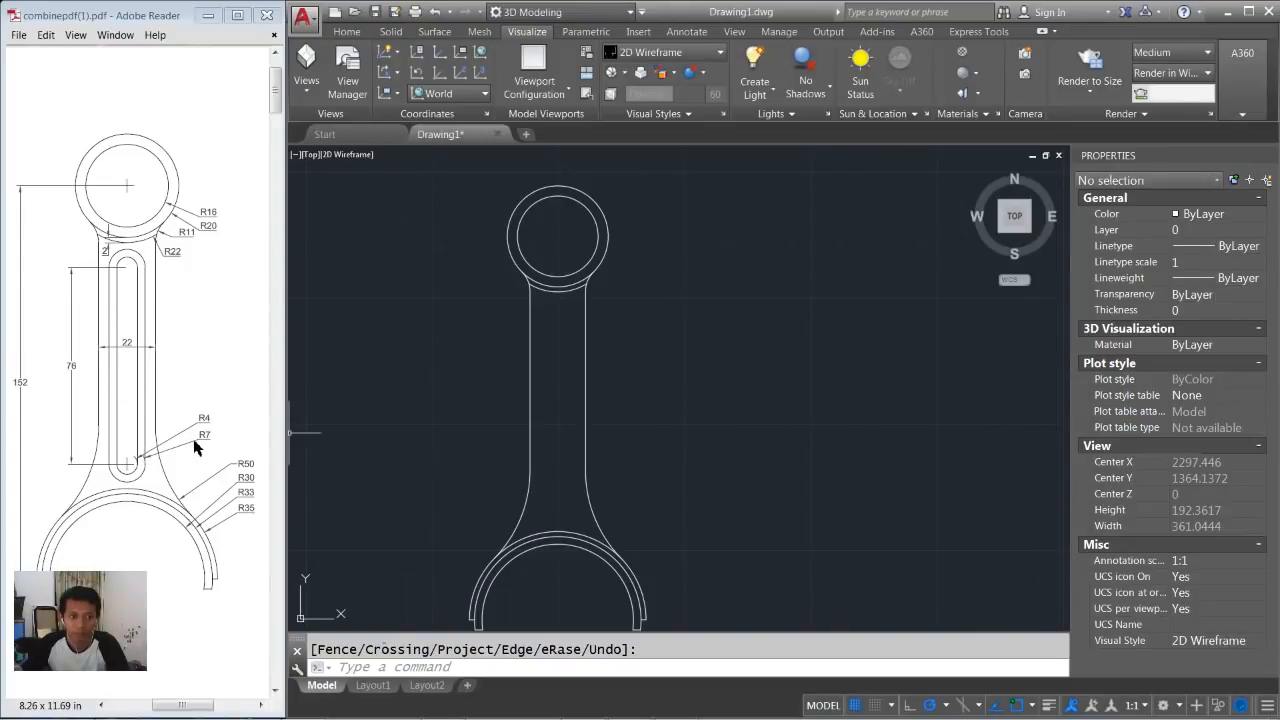
left_click(732, 378)
middle_click_drag(737, 387, 689, 368)
left_click(763, 389)
type("c")
key("Return")
left_click(742, 479)
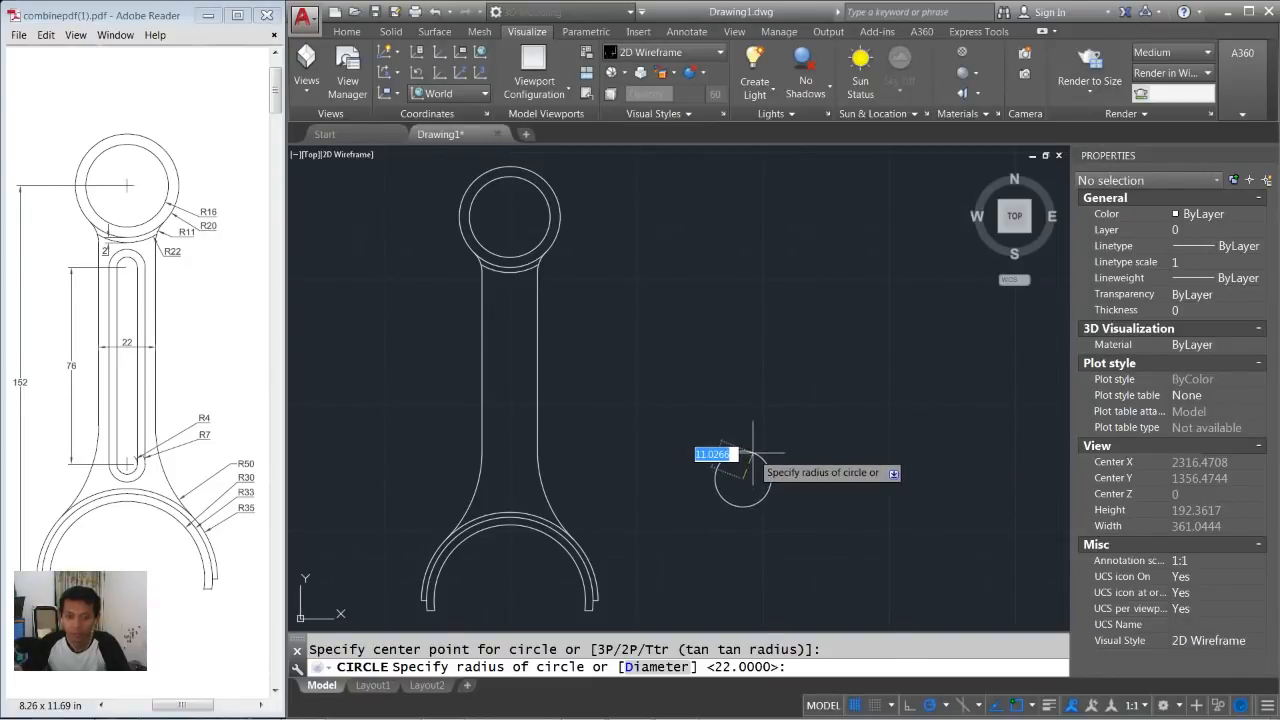
key("Return")
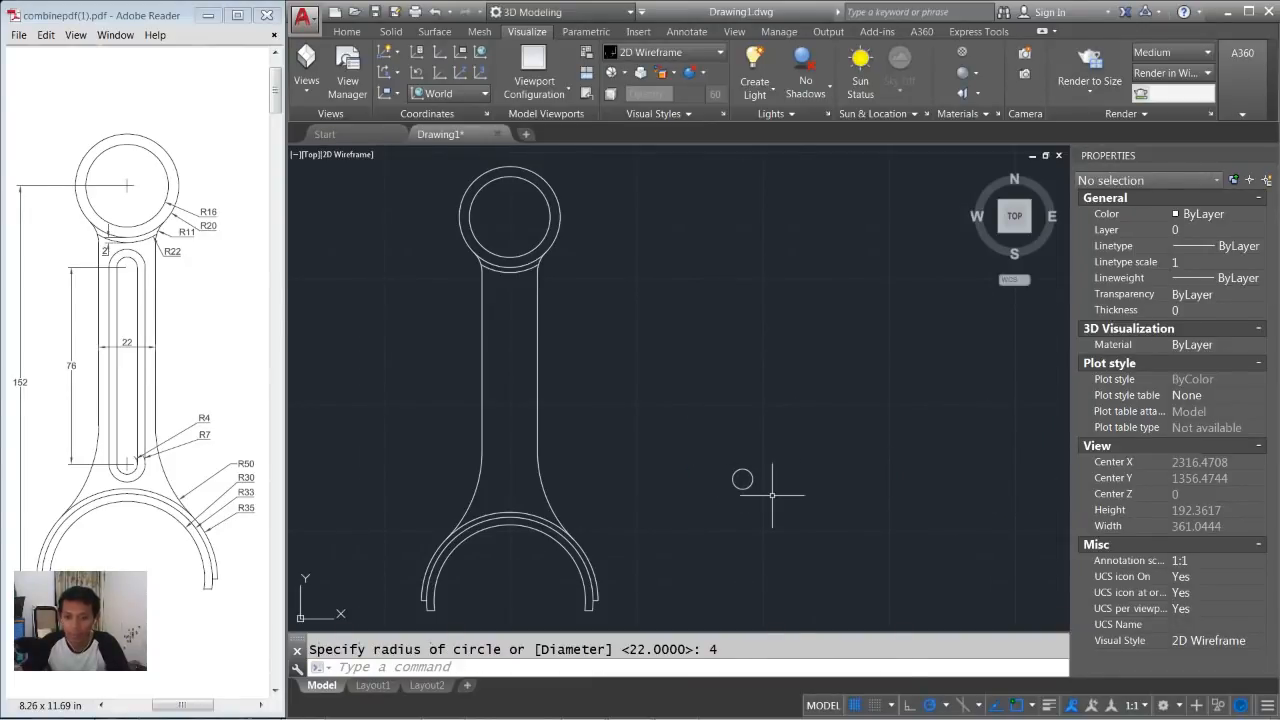
key("Return")
left_click(742, 479)
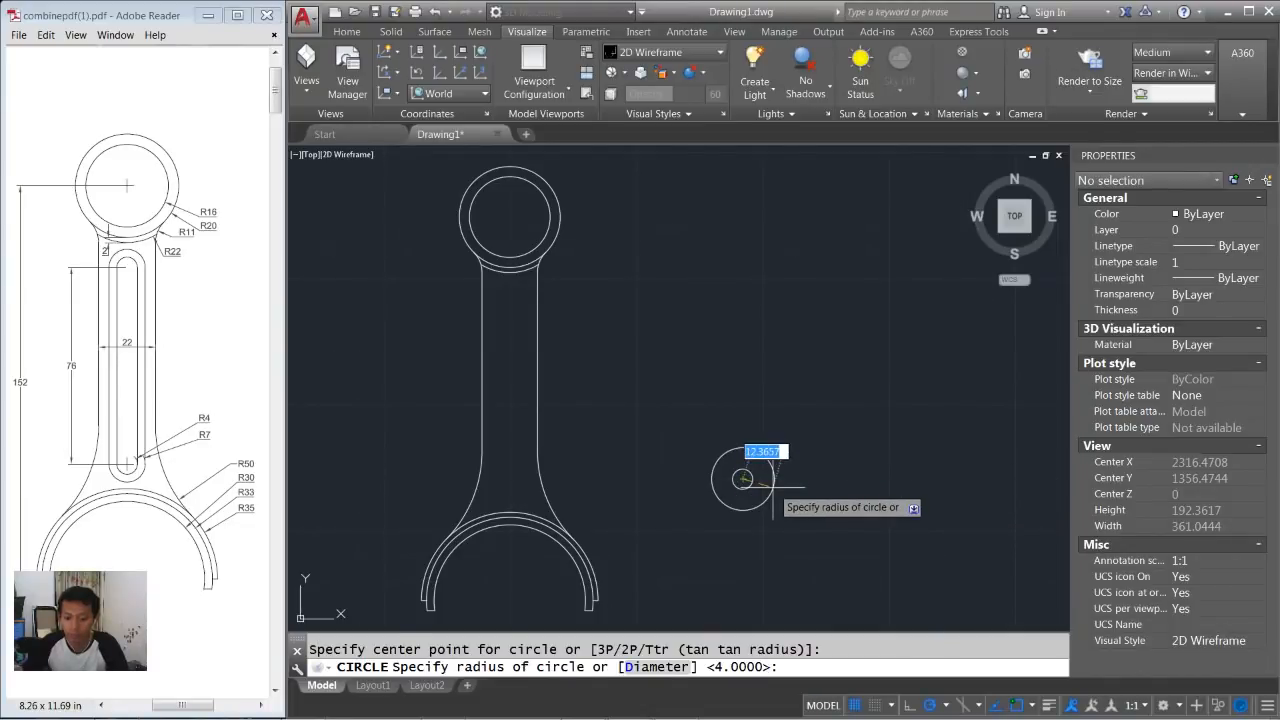
type("7")
key("Return")
Copy both concentric slot circles 76 units straight up.
middle_click_drag(770, 437, 733, 420)
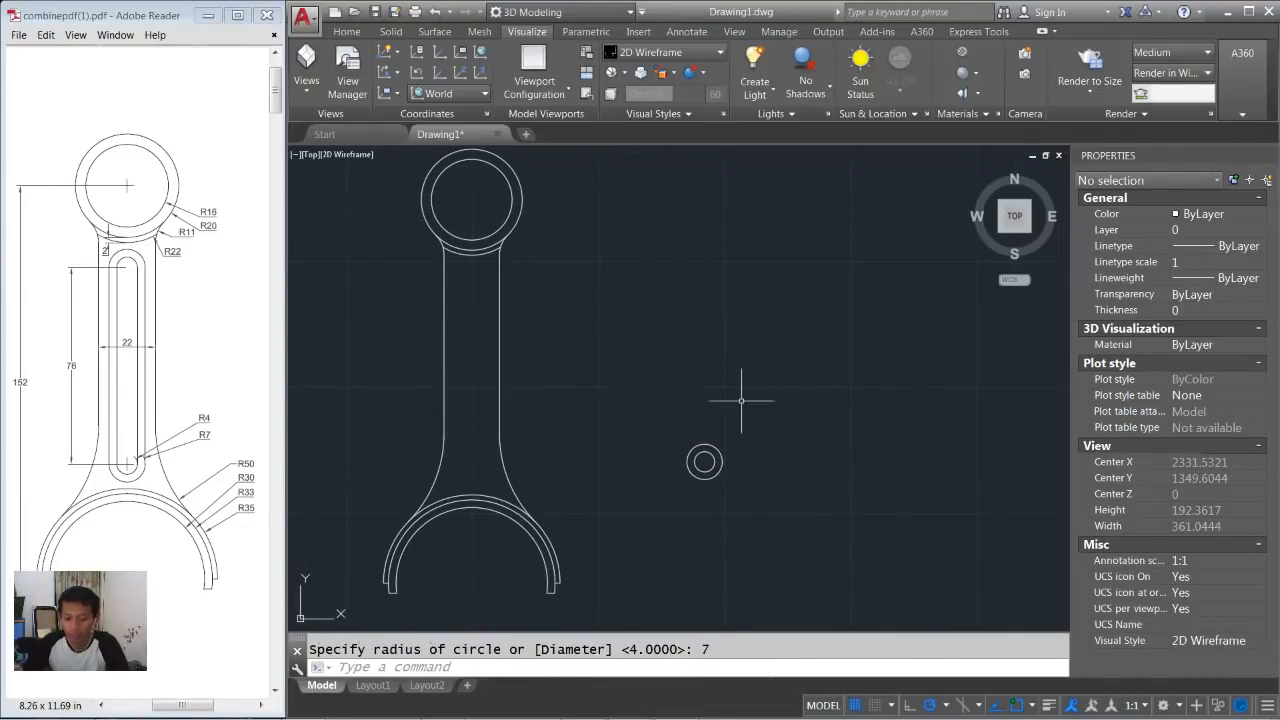
type("co")
key("Return")
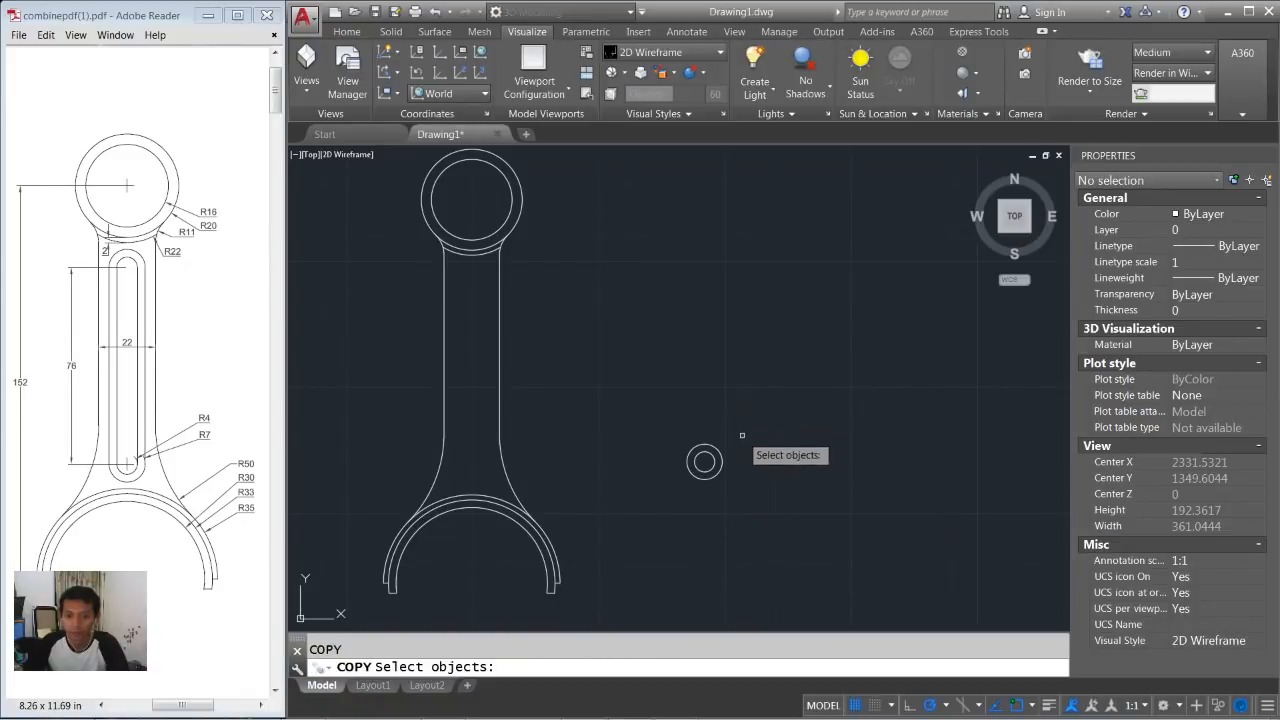
left_click(749, 429)
left_click(668, 510)
key("Return")
left_click(767, 431)
type("76")
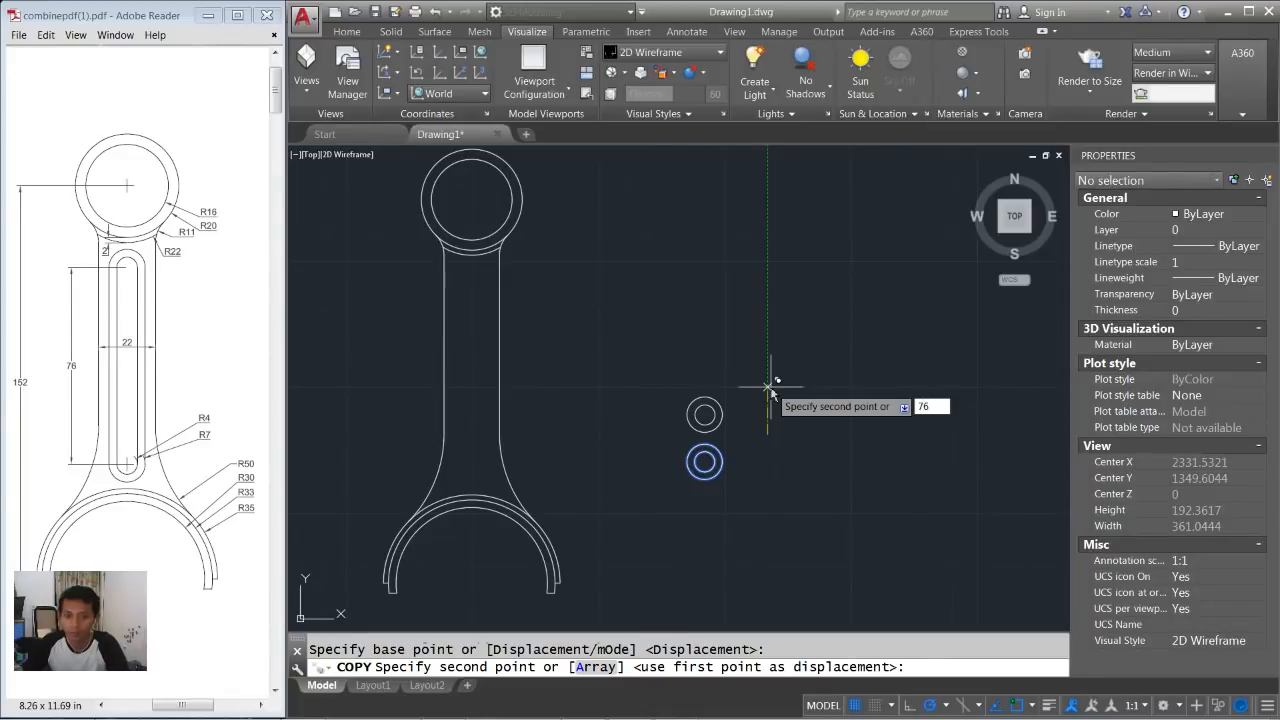
key("Return")
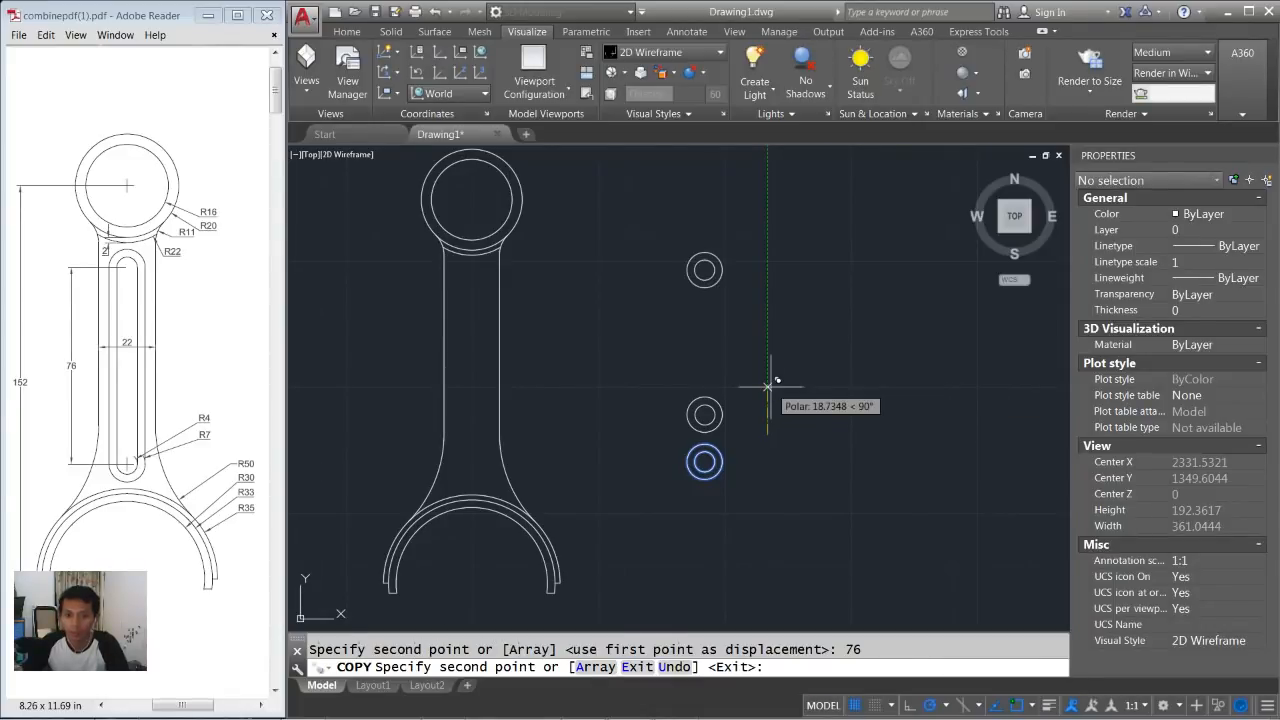
key("Return")
Draw a vertical line joining the left quadrants of the upper and lower radius 7 circles.
type("l")
key("Return")
scroll(686, 292, "up", 1)
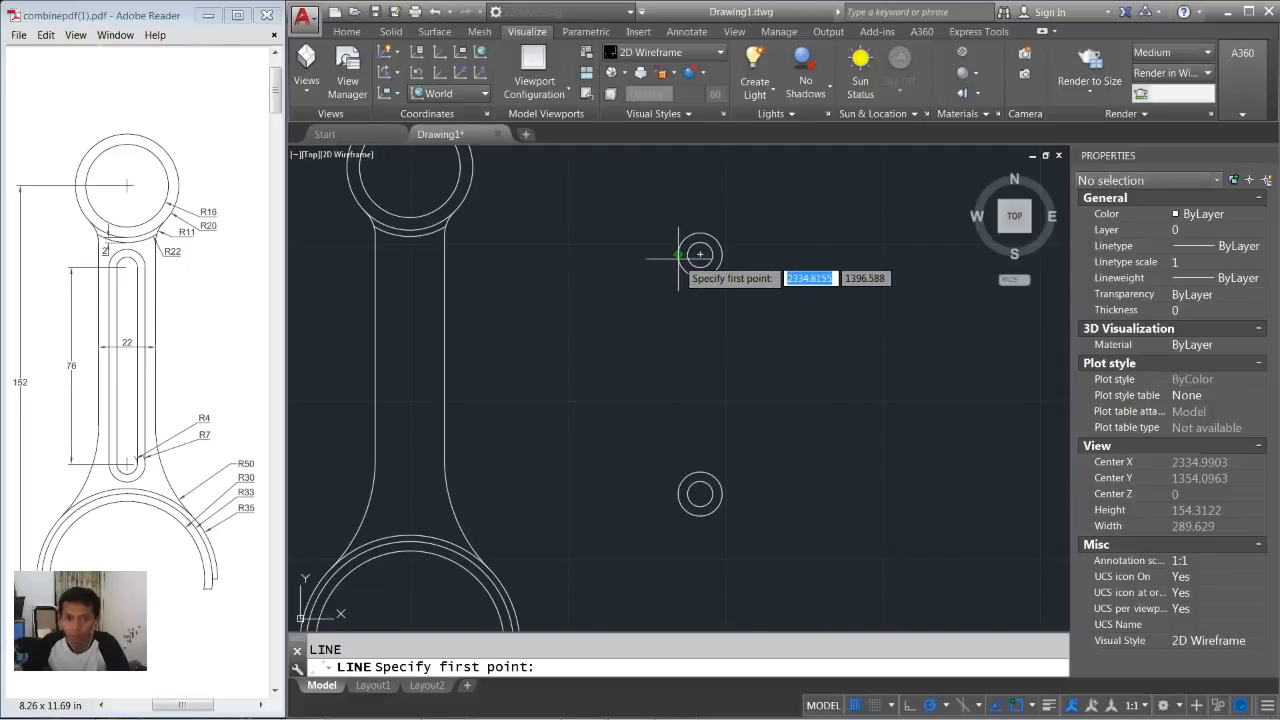
left_click(679, 255)
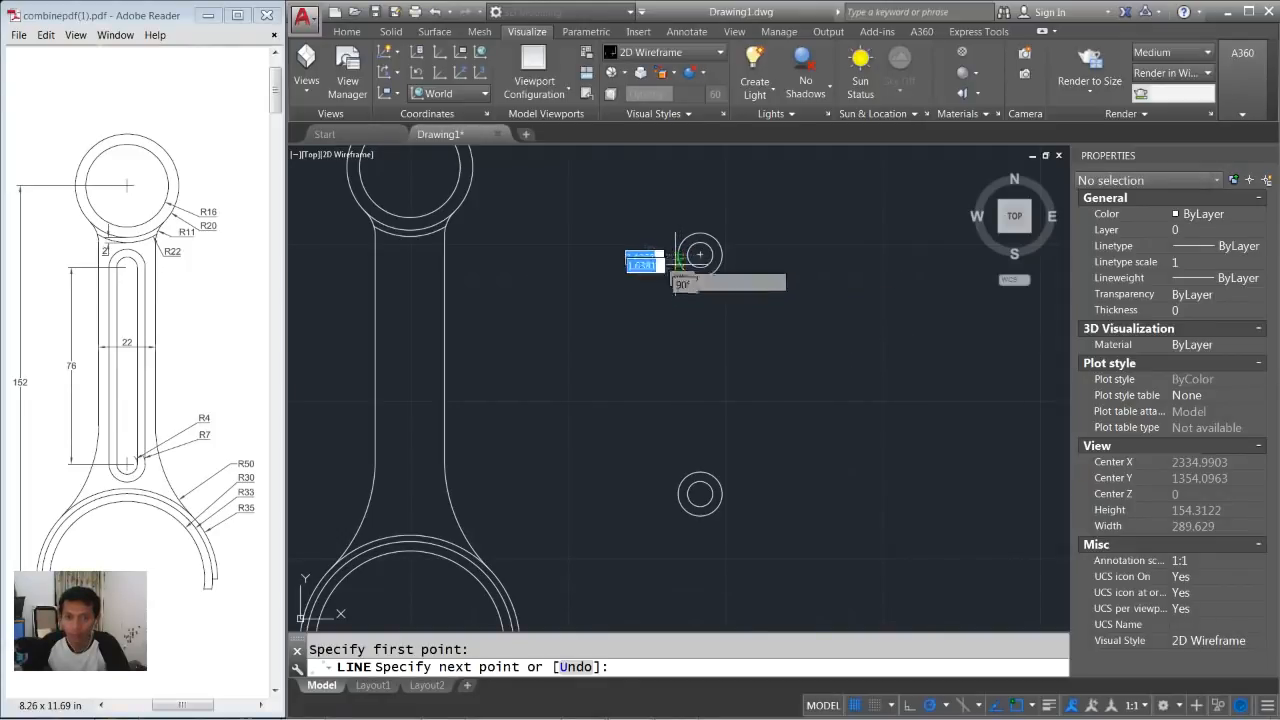
left_click(679, 494)
key("Return")
Copy the vertical line from its upper end to both side quadrants of the radius 4 circle and the radius 7 circle's right quadrant.
scroll(712, 322, "up", 2)
type("co")
key("Return")
left_click(665, 350)
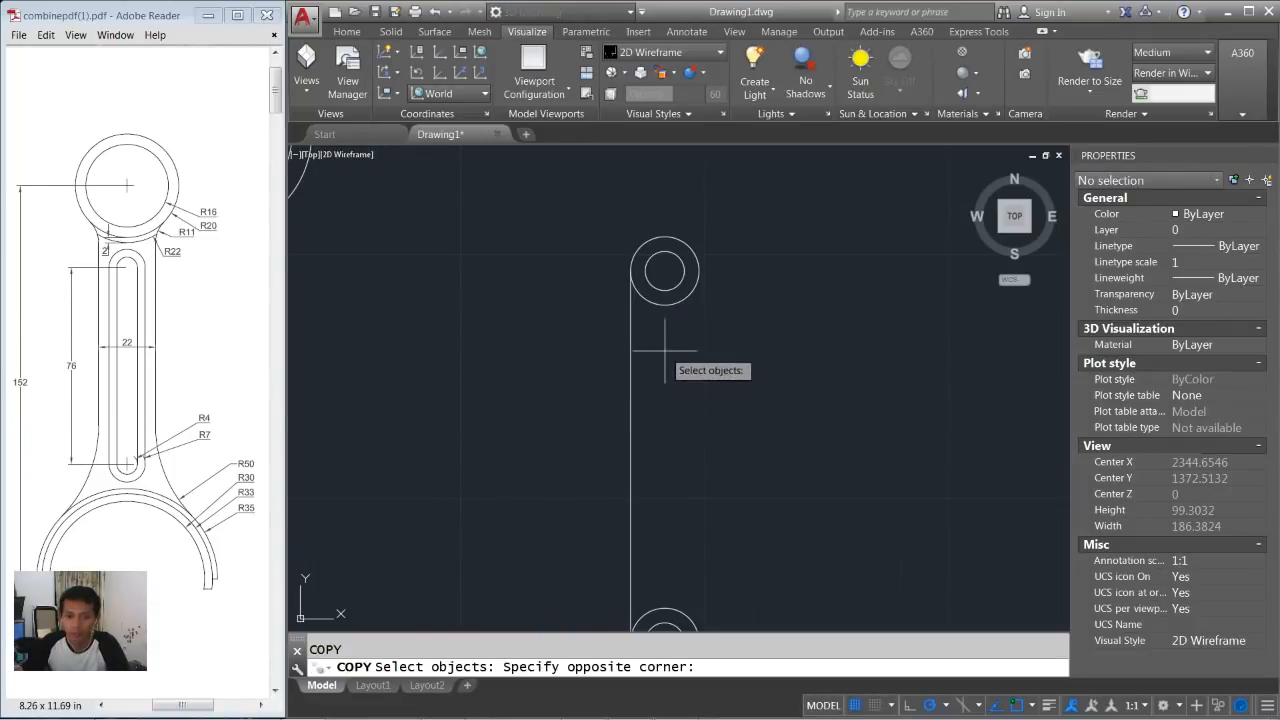
left_click(550, 372)
key("Return")
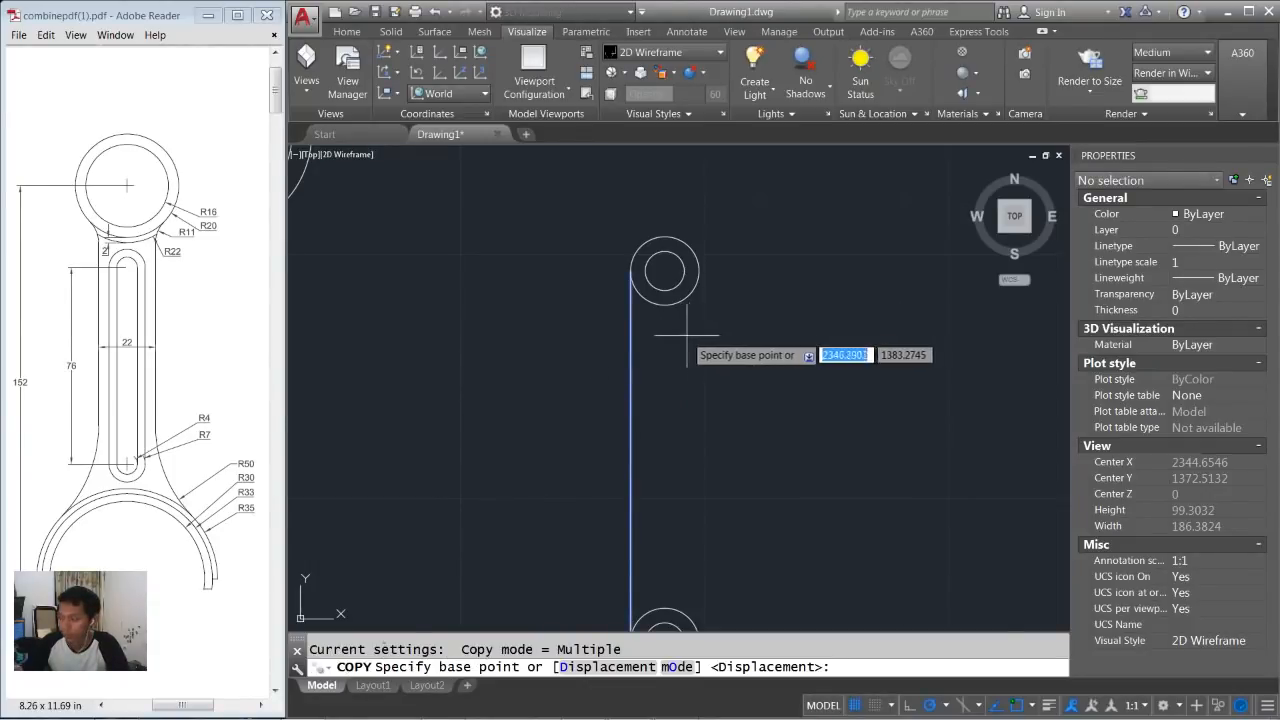
left_click(630, 270)
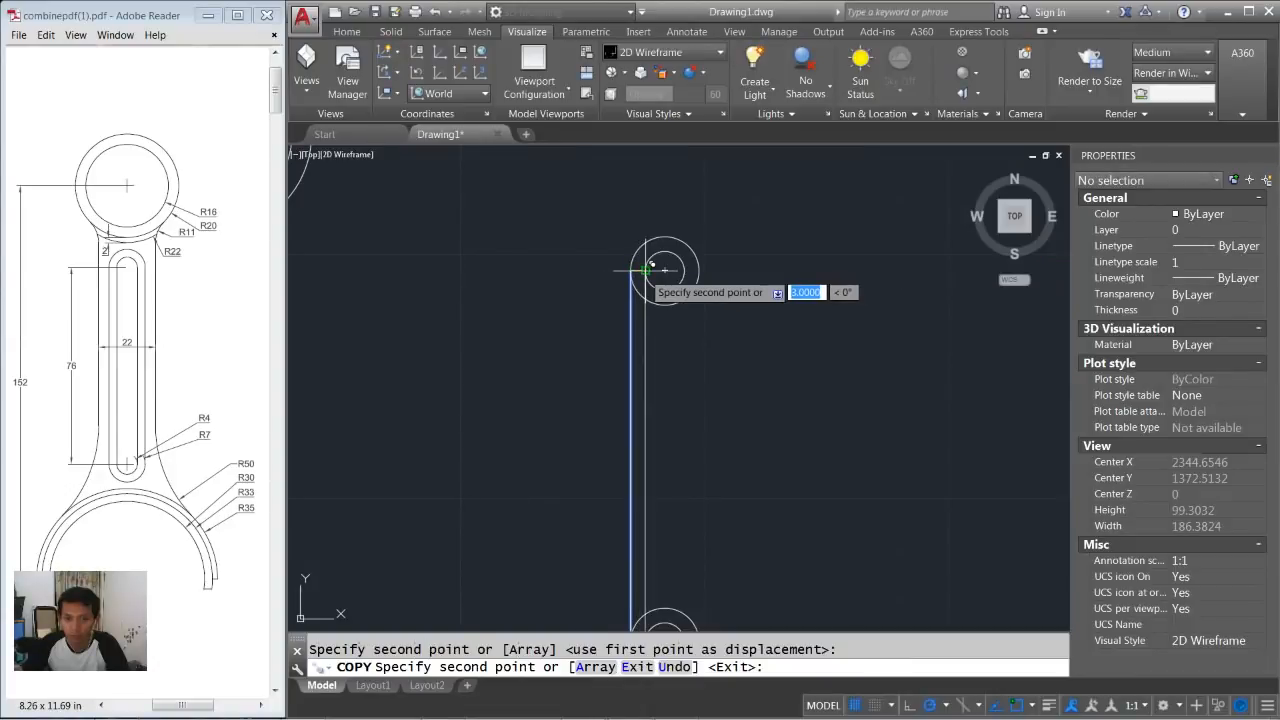
left_click(698, 270)
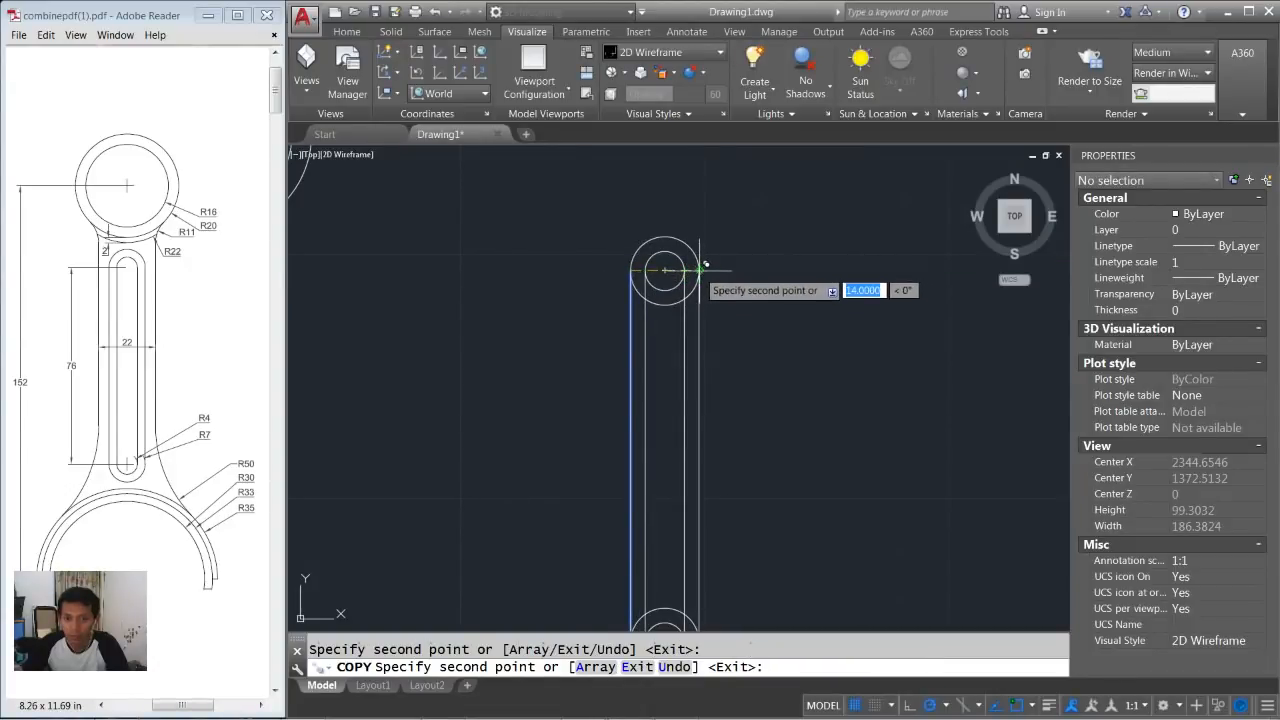
key("Return")
middle_click_drag(745, 313, 720, 290)
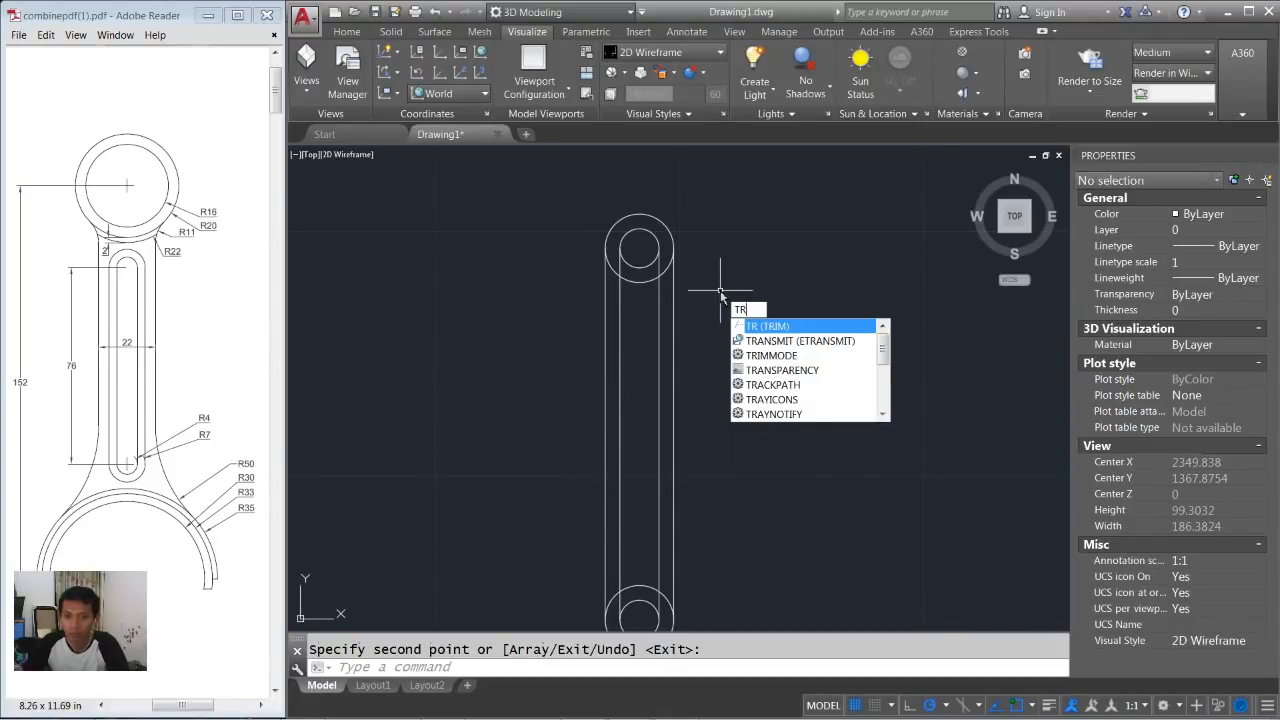
Trim away the lower halves of both upper circles inside the double slot.
key("Return")
scroll(625, 259, "up", 3)
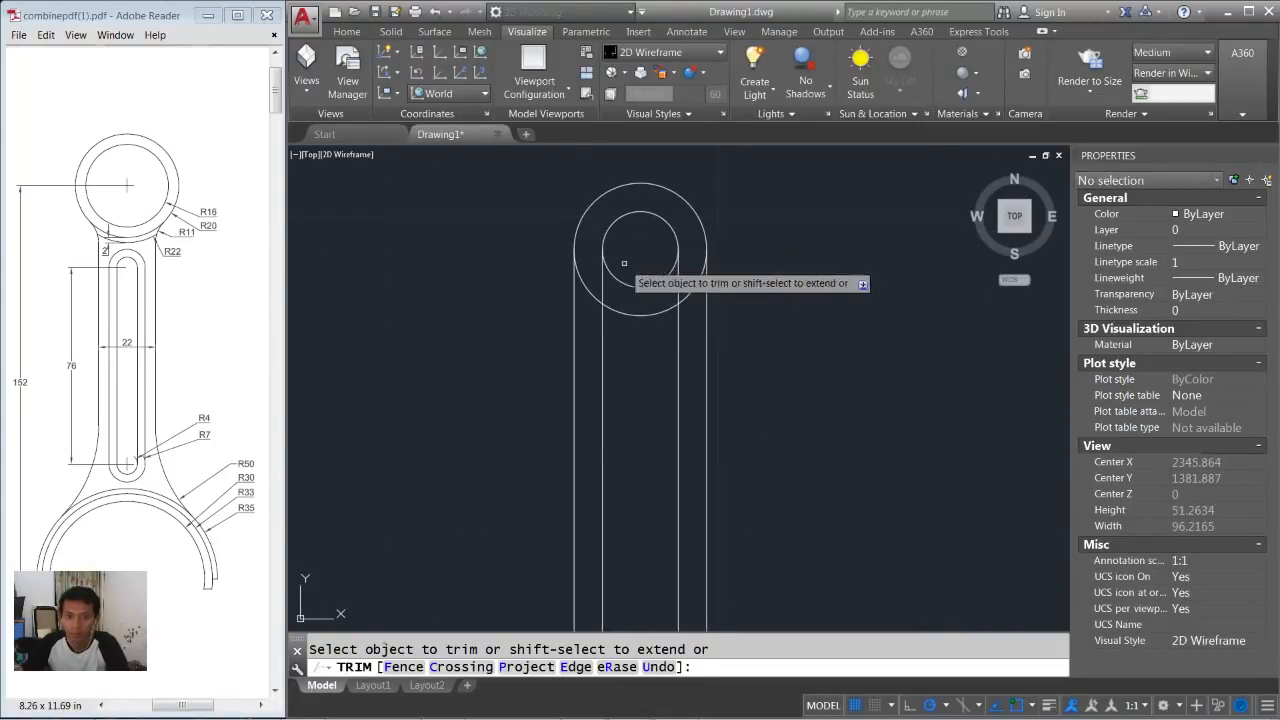
left_click(594, 272)
left_click(583, 303)
left_click(645, 262)
left_click(639, 328)
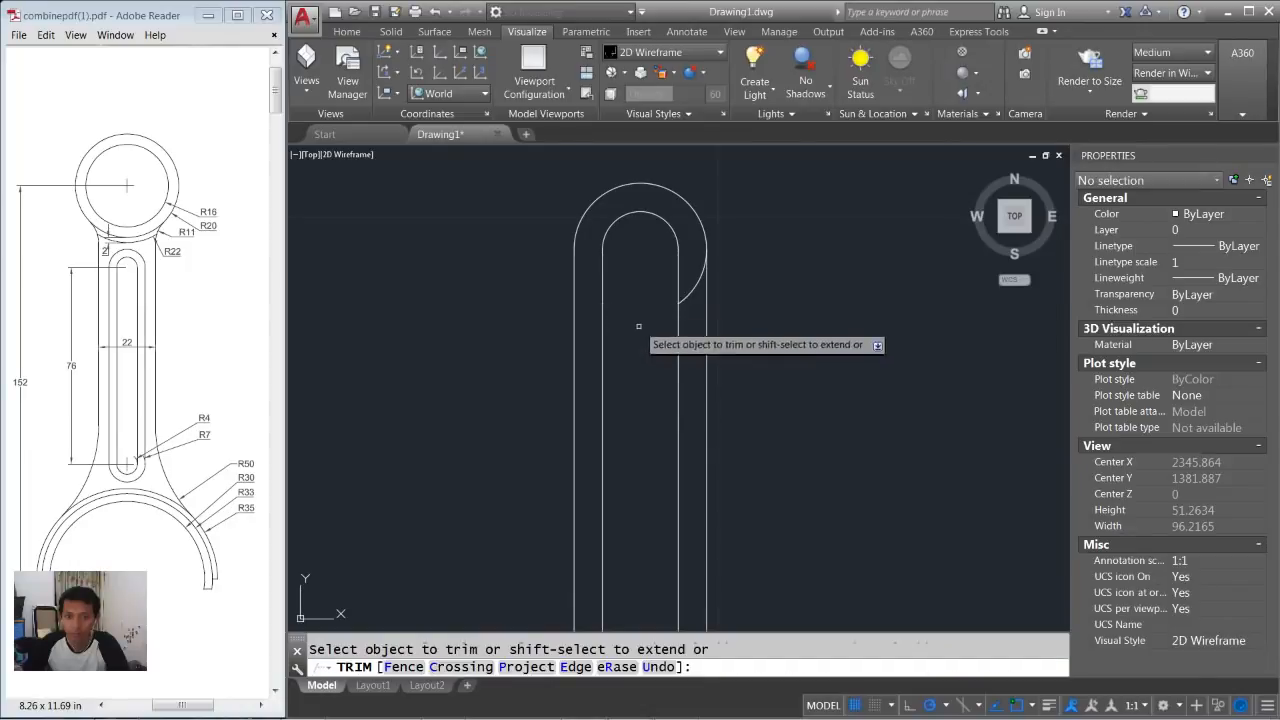
left_click(694, 302)
left_click(686, 282)
Trim away the upper halves of both lower circles so the two nested slot outlines are closed.
scroll(688, 298, "down", 4)
middle_click_drag(696, 375, 685, 273)
scroll(656, 499, "up", 3)
left_click(653, 383)
left_click(653, 429)
left_click(645, 433)
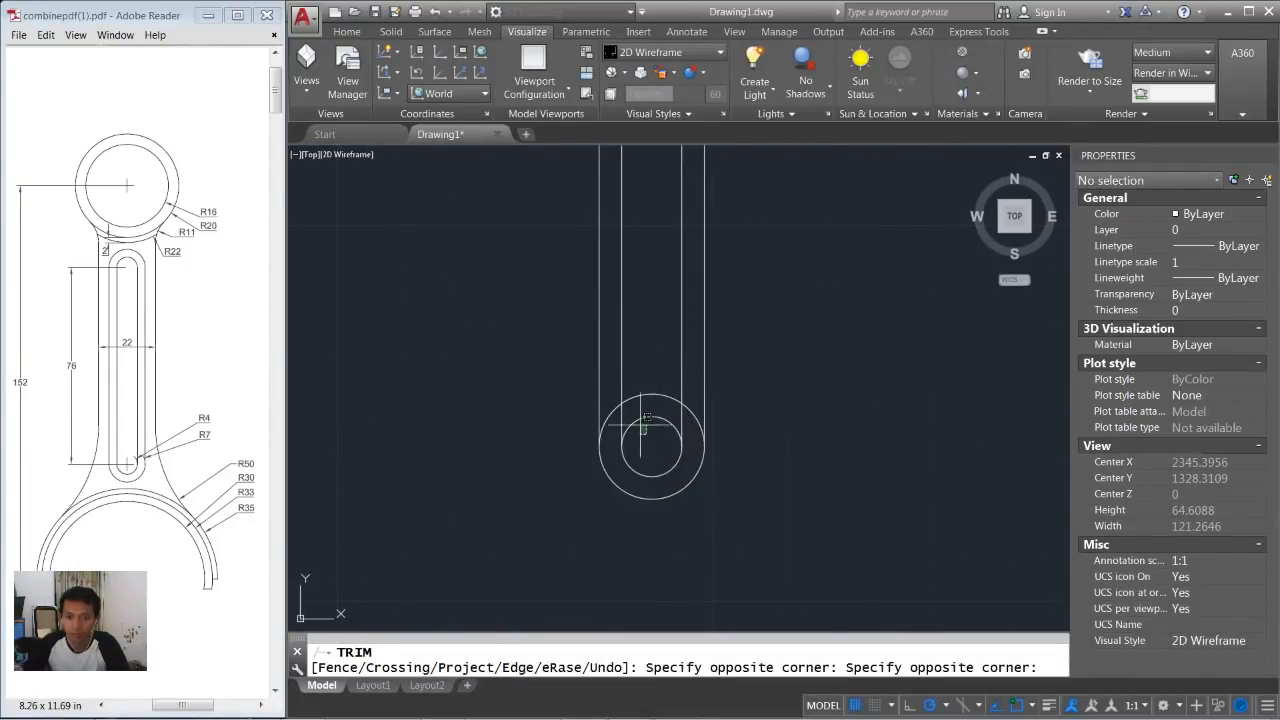
left_click(630, 388)
left_click(611, 433)
left_click(608, 407)
left_click(699, 409)
left_click(692, 423)
scroll(711, 382, "down", 5)
middle_click_drag(708, 328, 723, 368)
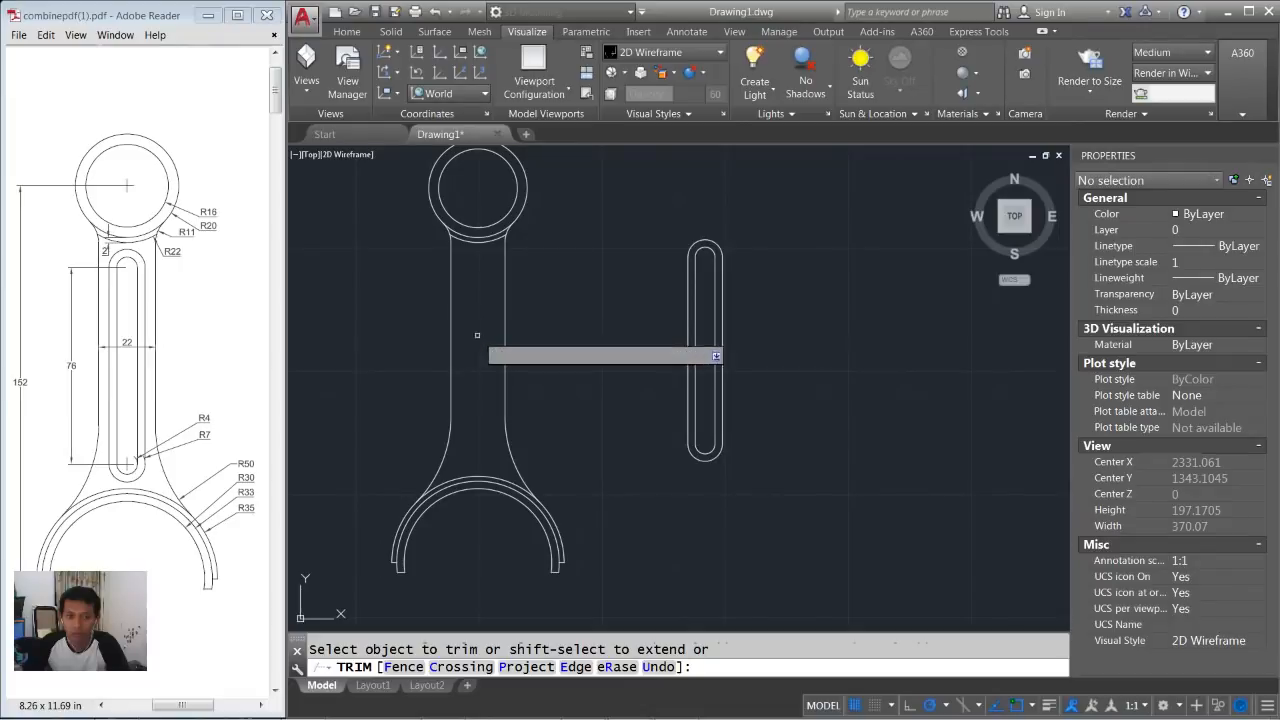
key("Return")
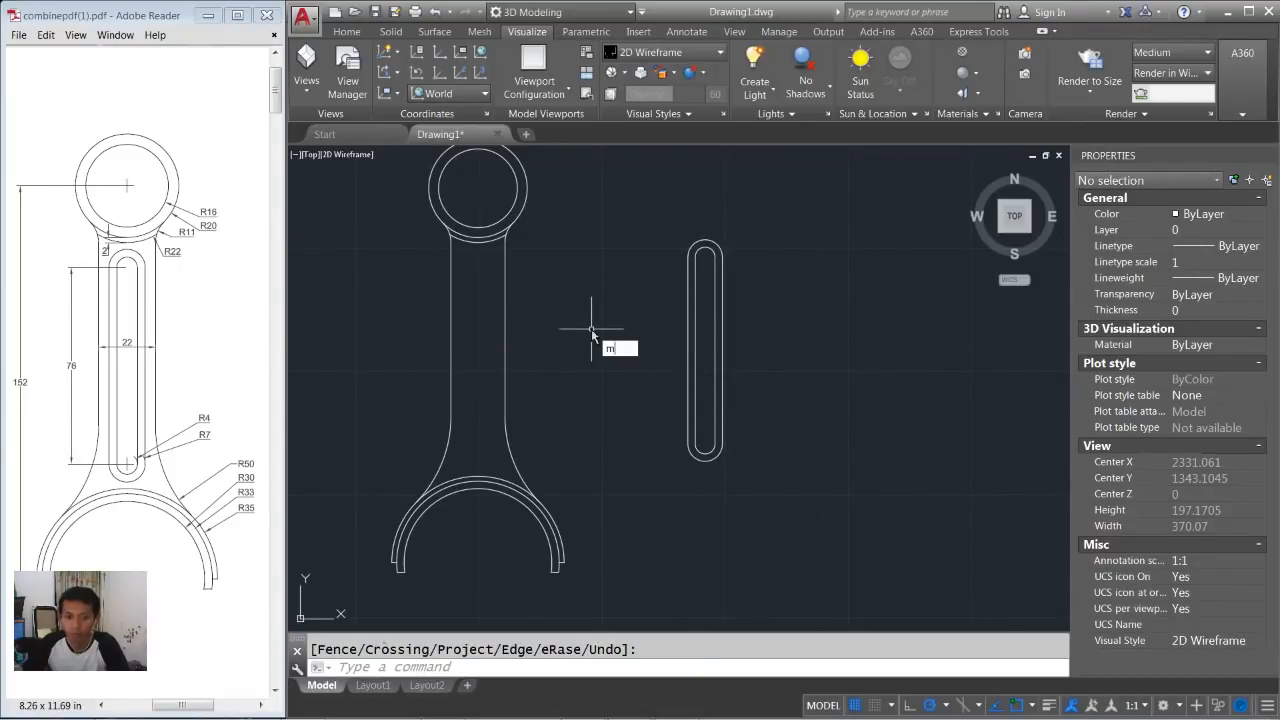
Move the double slot by its centre to the midpoint between the lowest small-end arc and the big end's outer arc on the rod's axis.
key("Return")
left_click(761, 216)
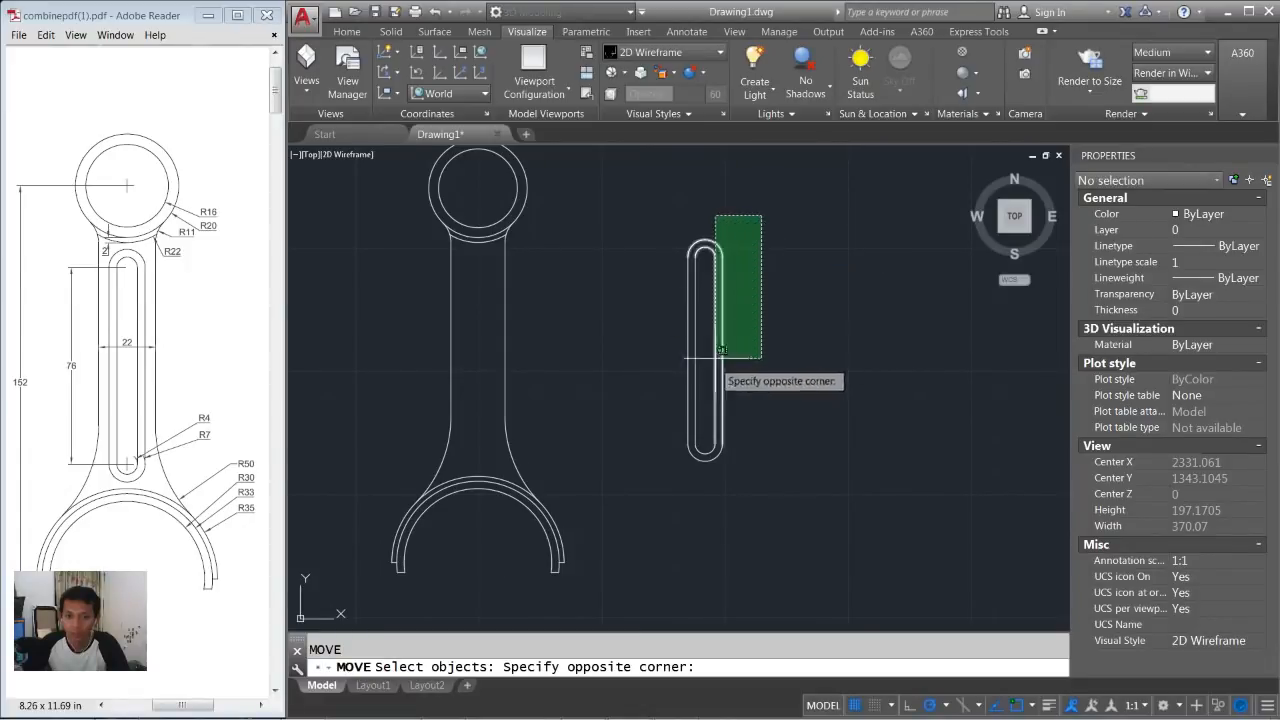
left_click(652, 466)
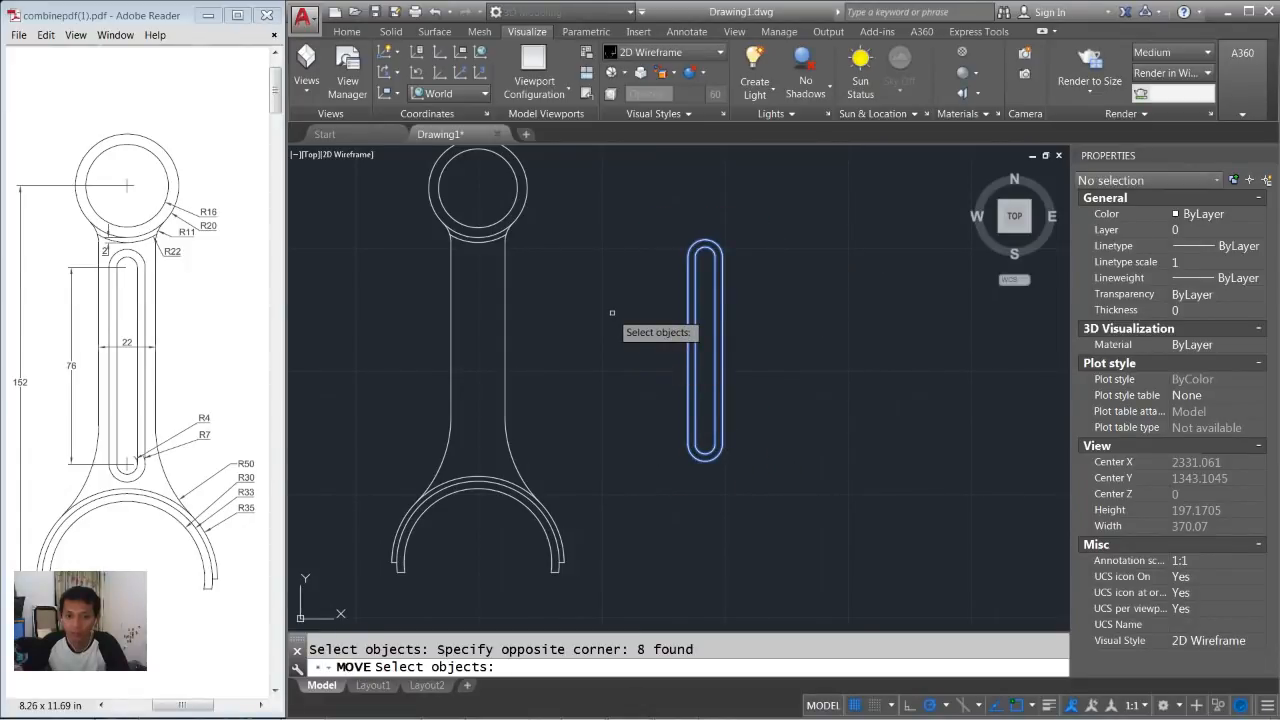
key("Return")
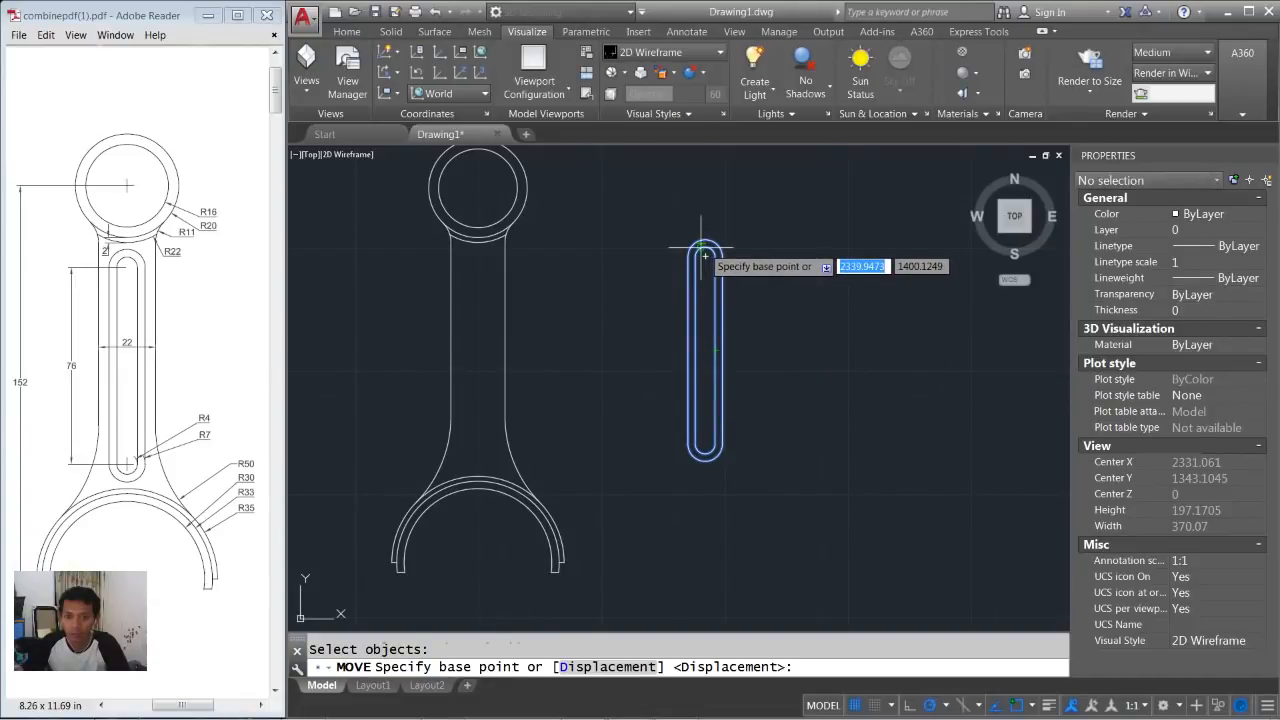
left_click(705, 350)
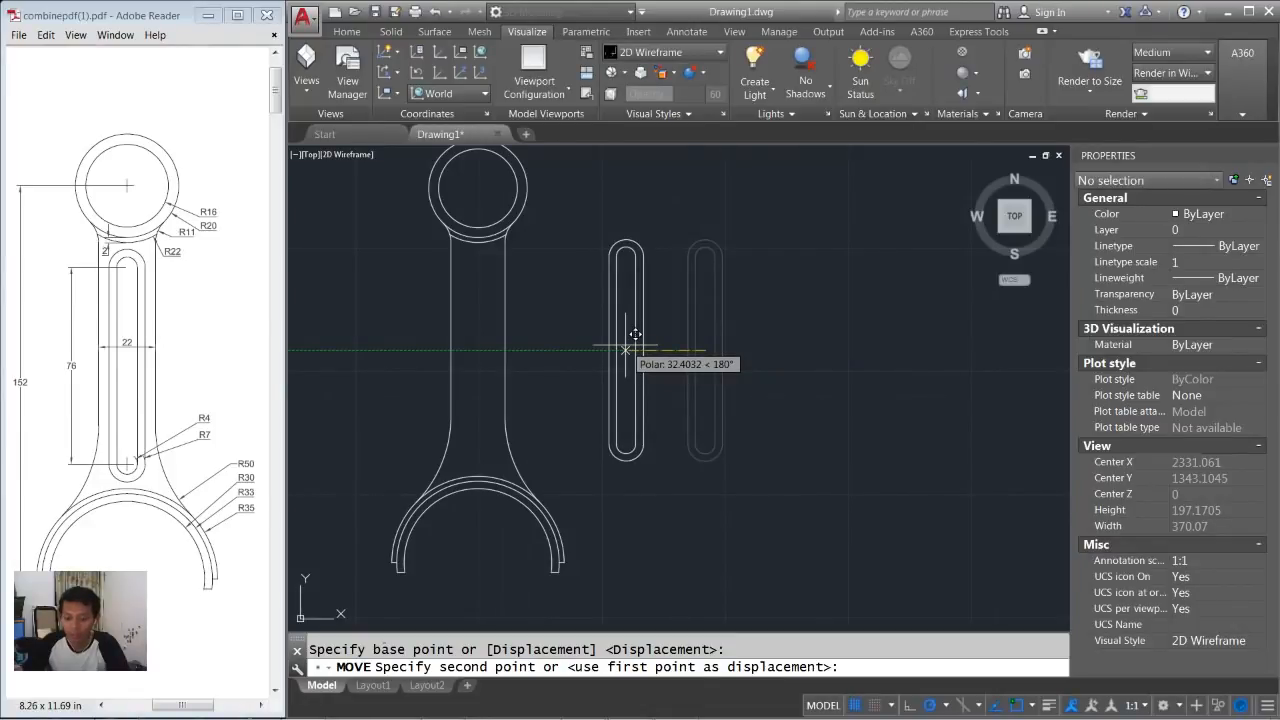
type("m2p")
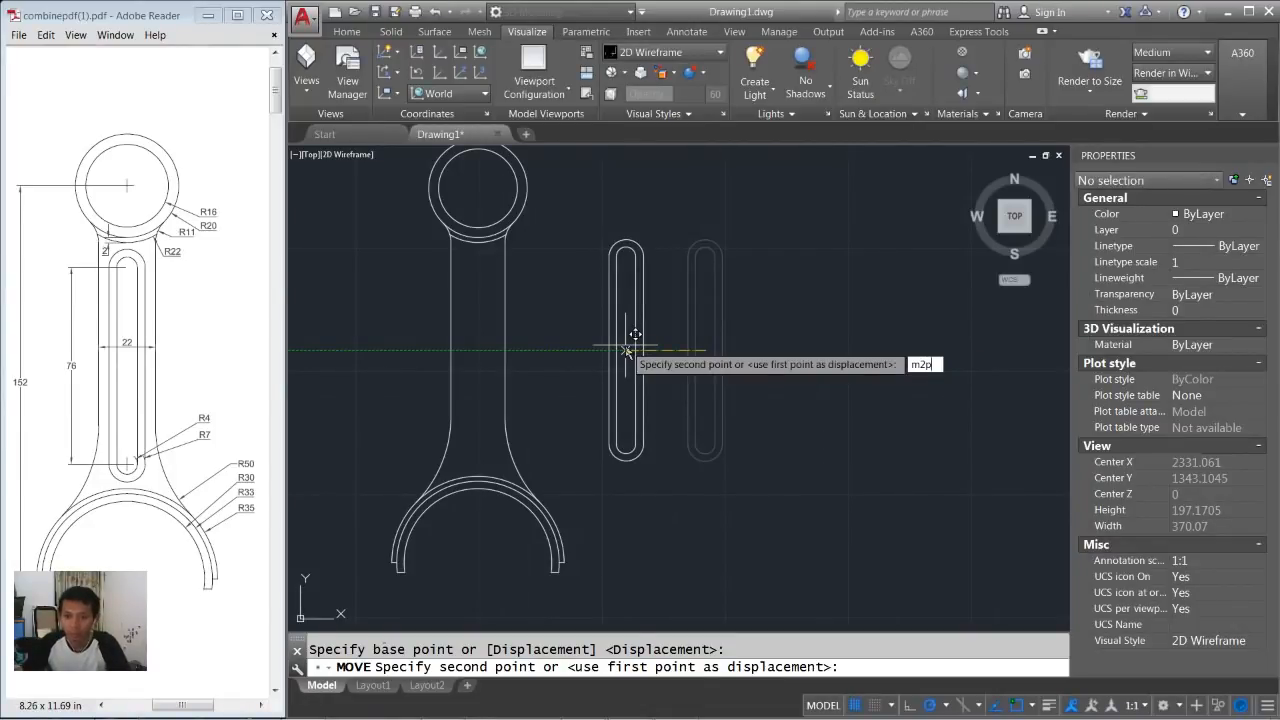
key("Return")
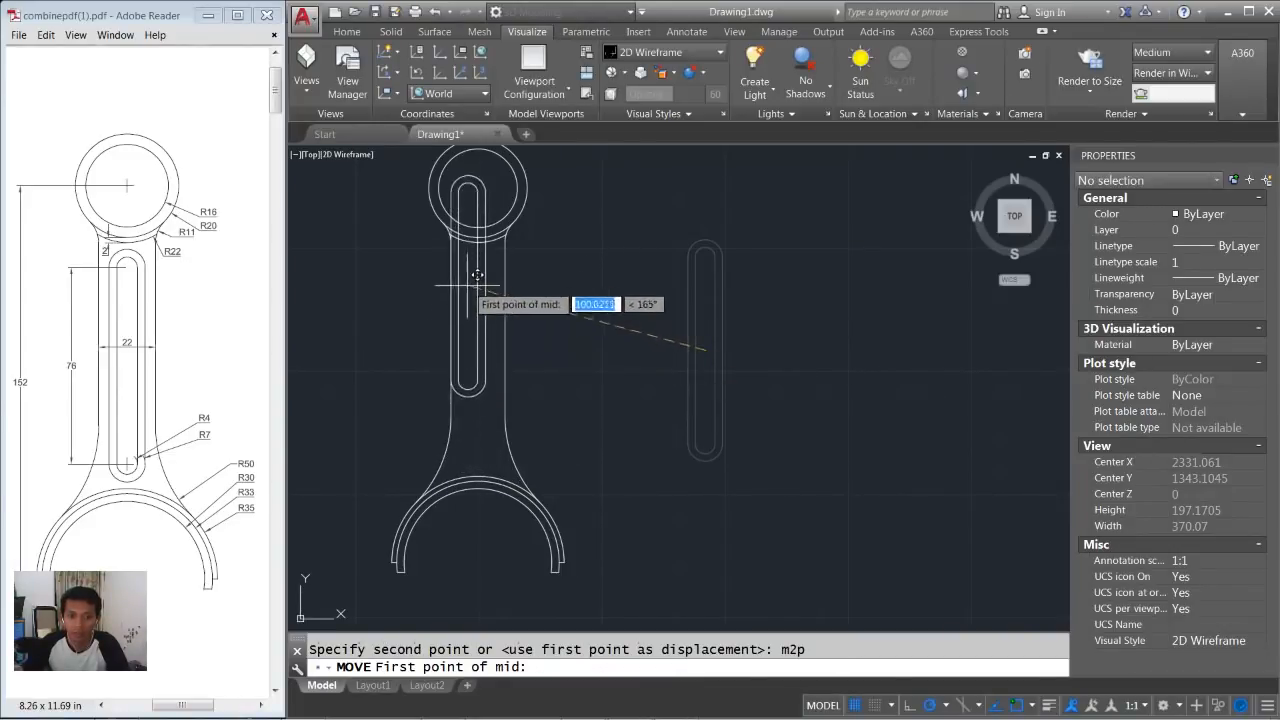
left_click(482, 234)
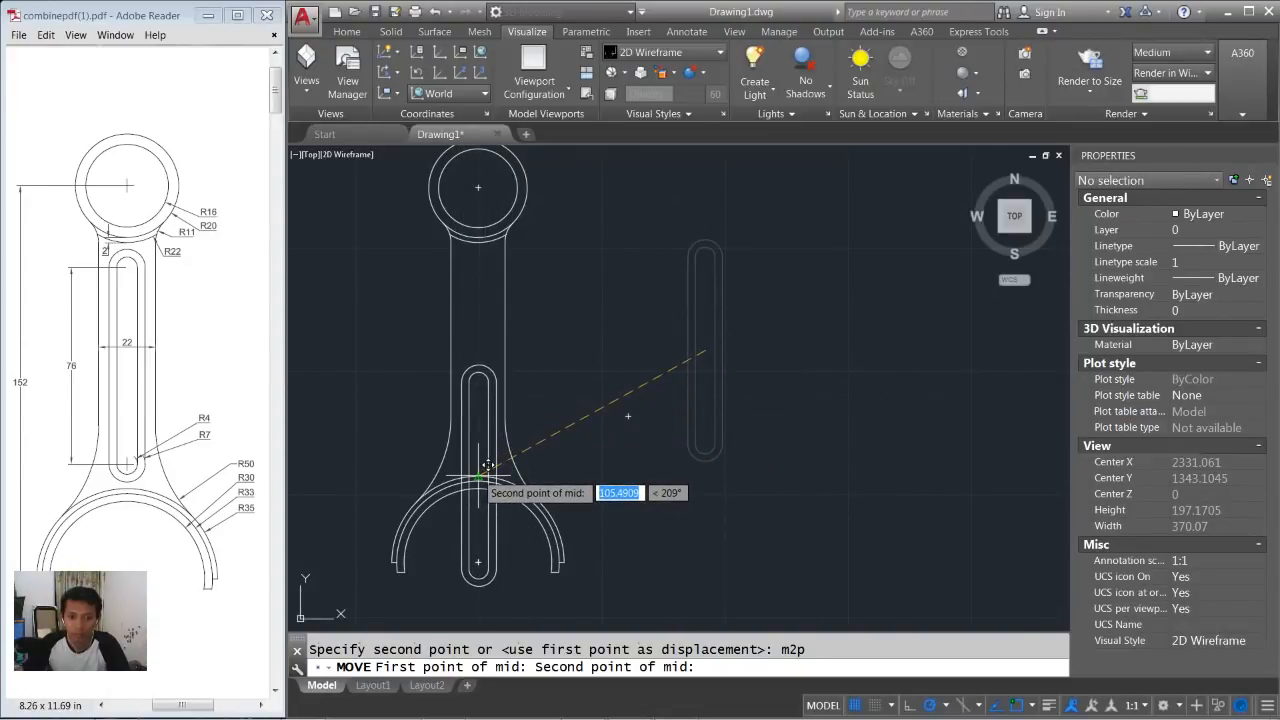
left_click(479, 465)
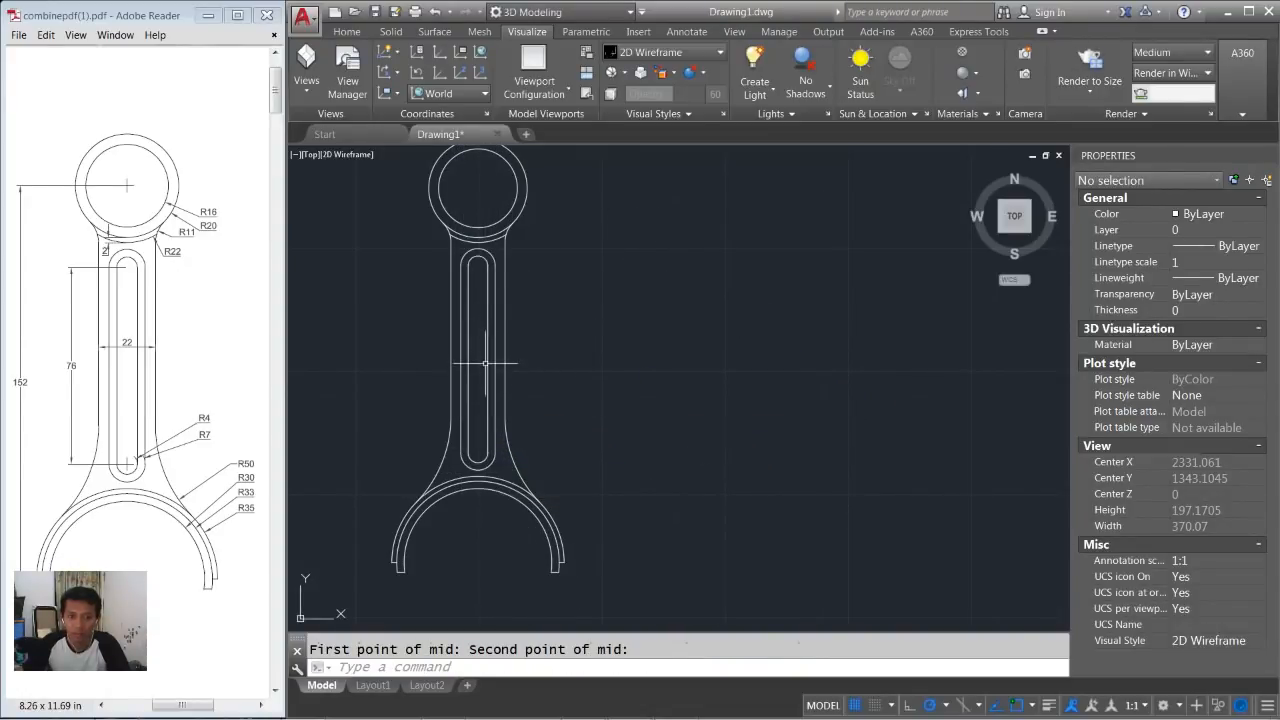
Examine the finished rod and the whole next part drawing in the PDF, the lever with the 45° slotted arm.
scroll(485, 364, "up", 2)
scroll(473, 345, "down", 4)
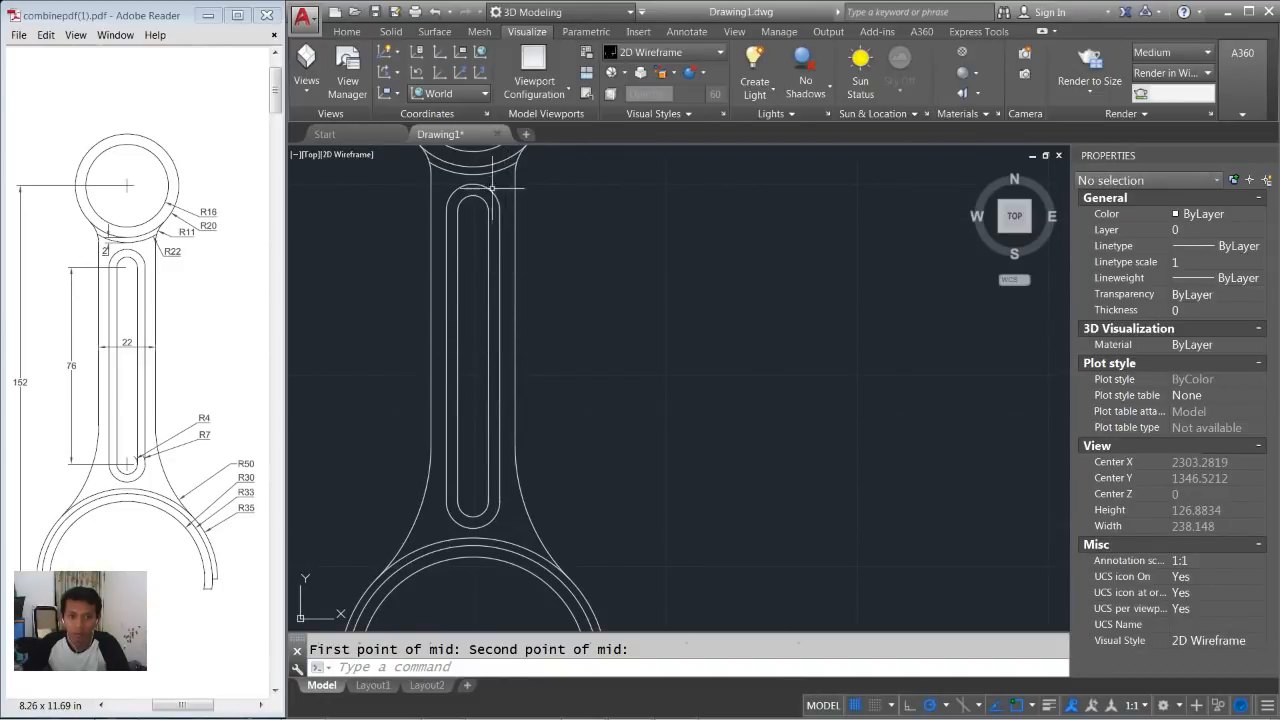
middle_click_drag(511, 307, 604, 326)
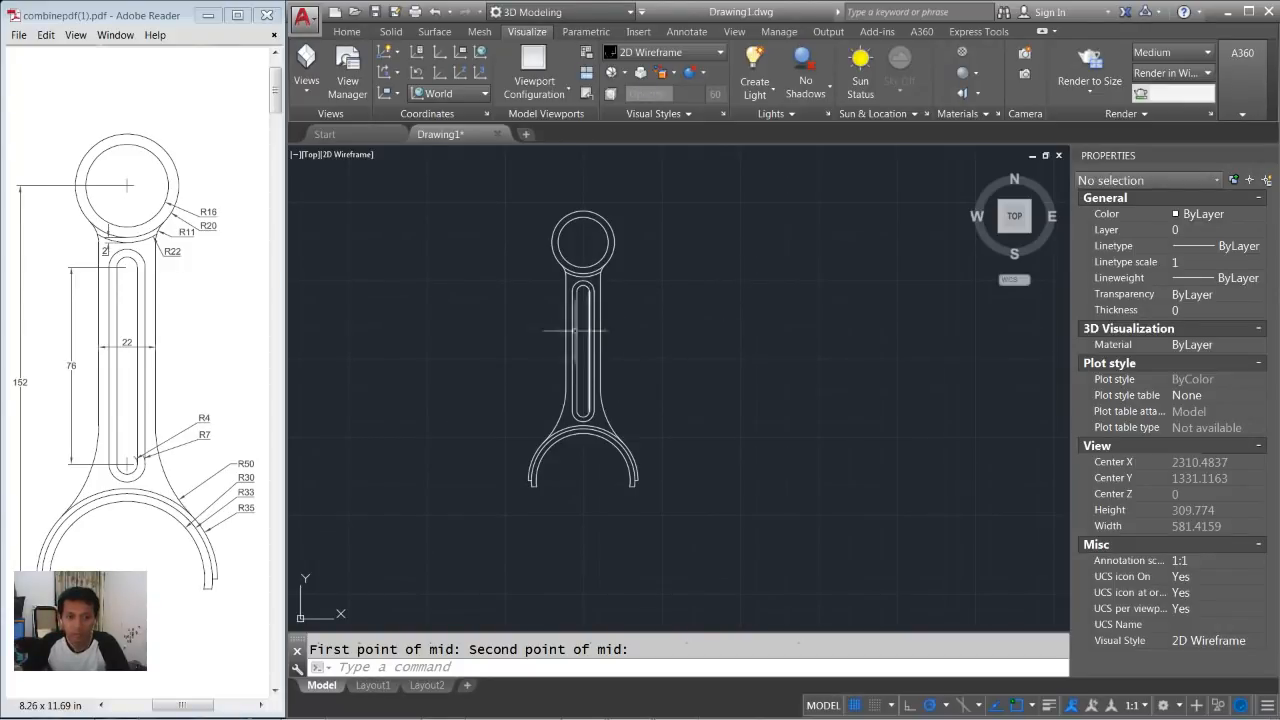
middle_click_drag(635, 308, 565, 339)
scroll(526, 325, "up", 1)
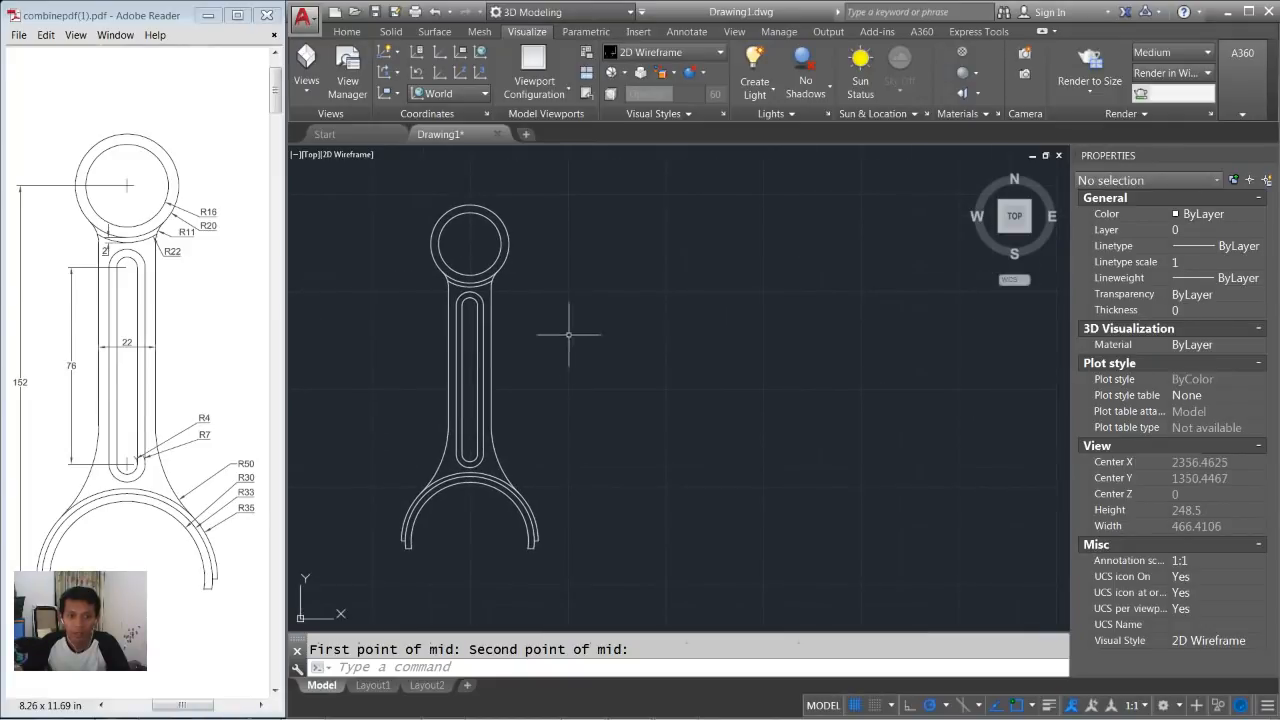
left_click_drag(279, 88, 277, 151)
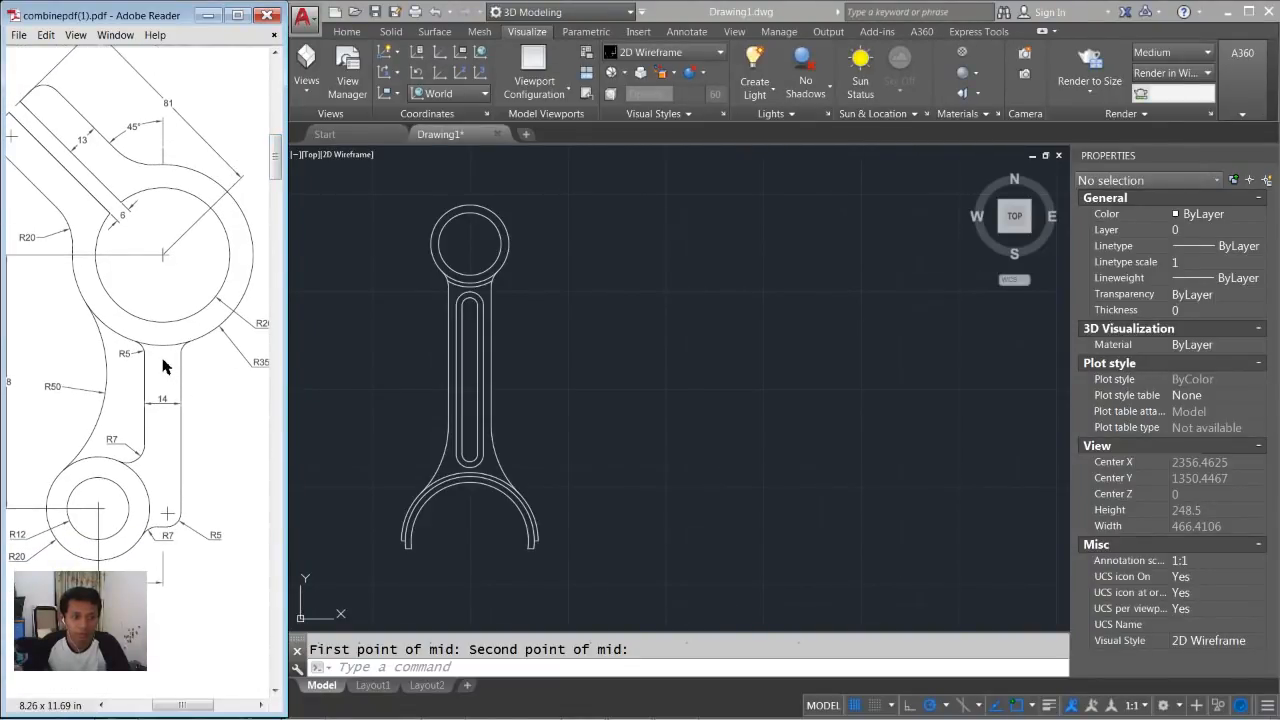
scroll(165, 367, "down", 1, "ctrl")
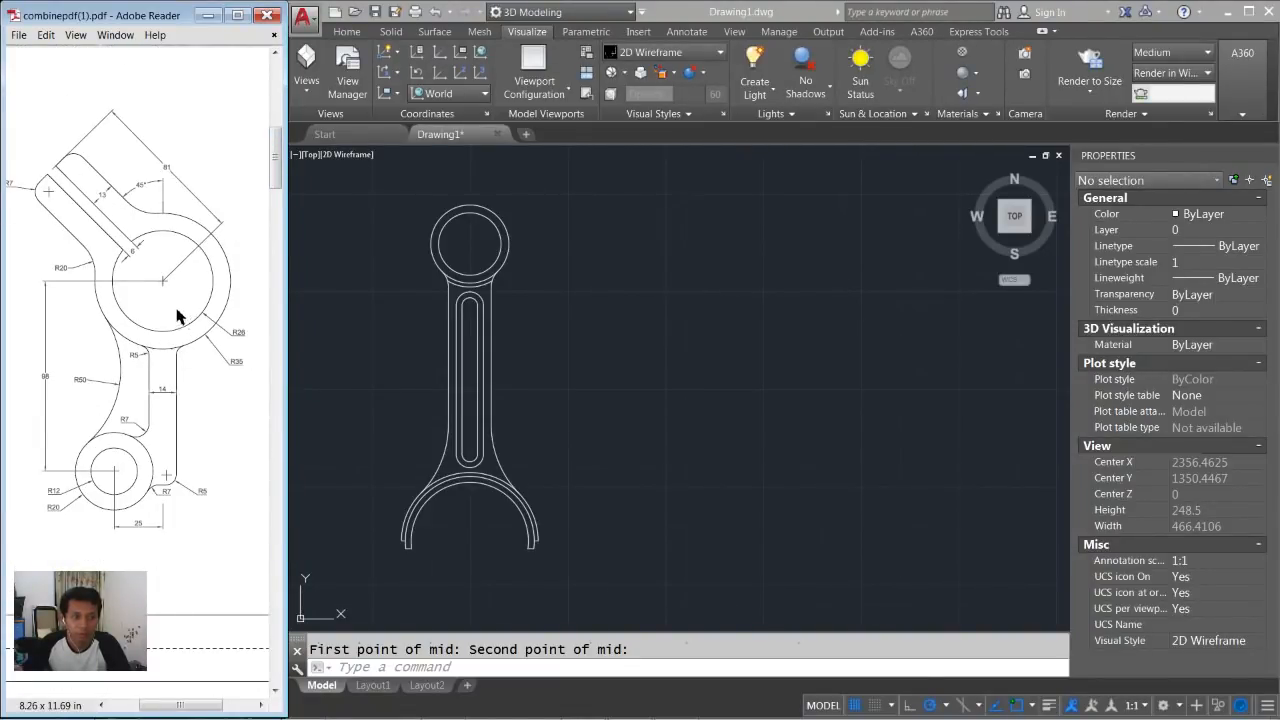
left_click(183, 664)
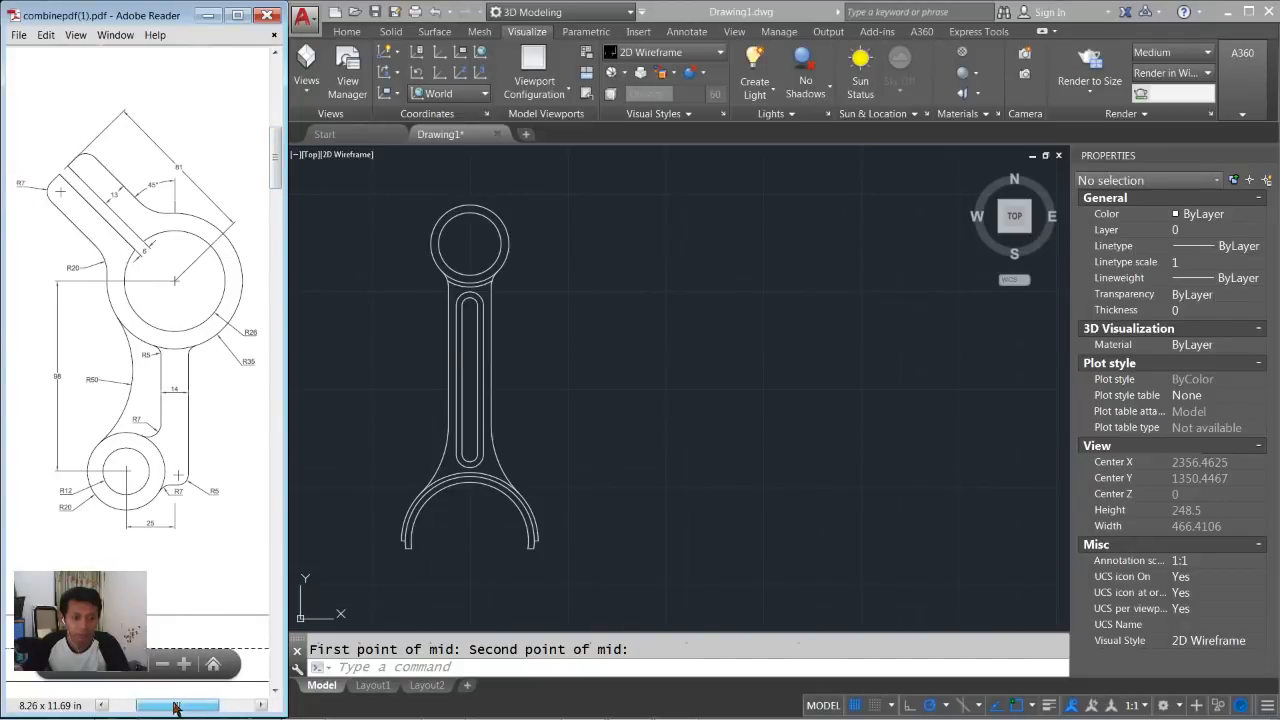
left_click_drag(175, 708, 177, 706)
left_click(622, 367)
middle_click_drag(876, 385, 776, 385)
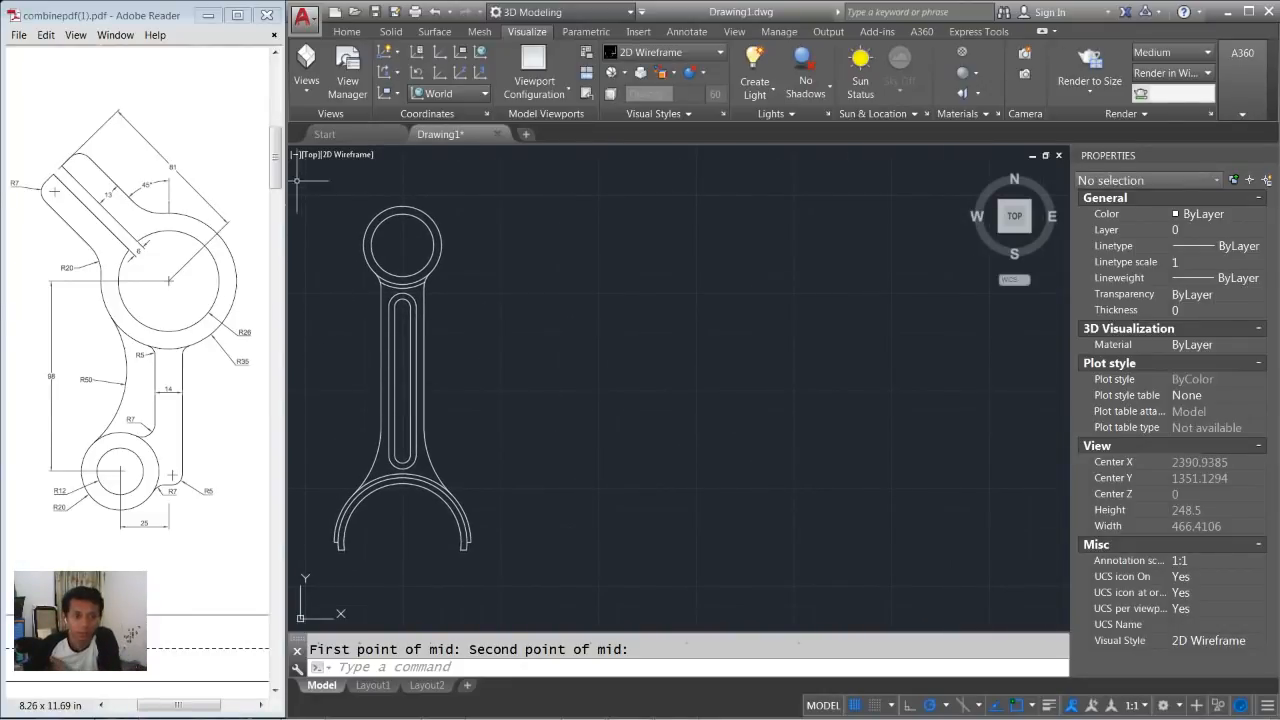
mouse_move(274, 151)
left_mouse_down()
mouse_move(276, 600)
mouse_move(279, 145)
mouse_move(280, 160)
mouse_move(294, 144)
left_mouse_up()
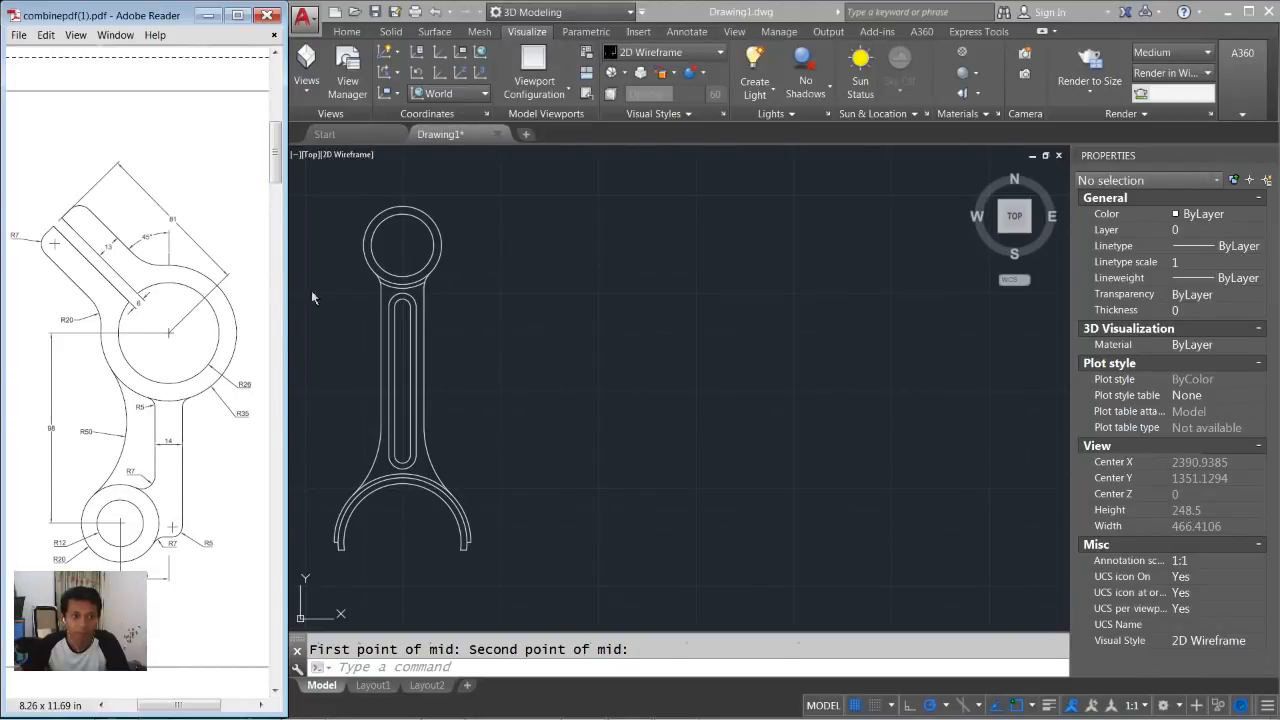
Draw a circle of radius 12 in the empty area to the right of the finished rod.
left_click(630, 350)
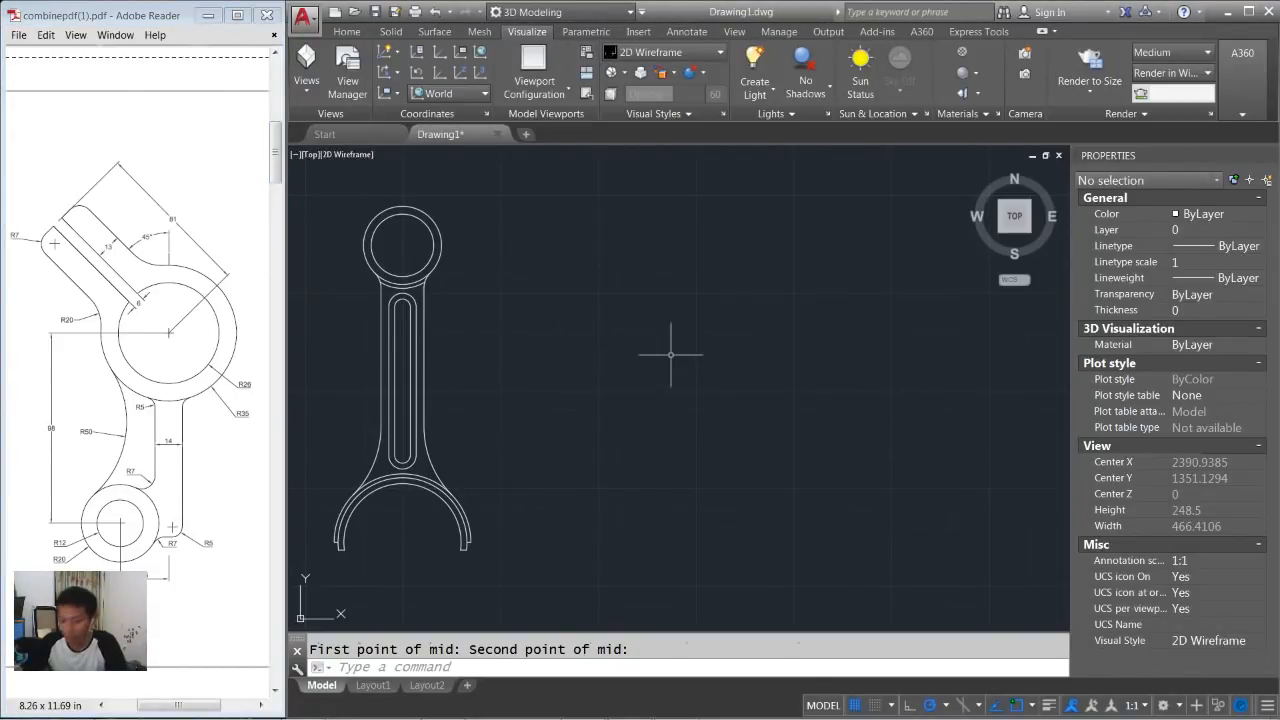
type("c")
key("Return")
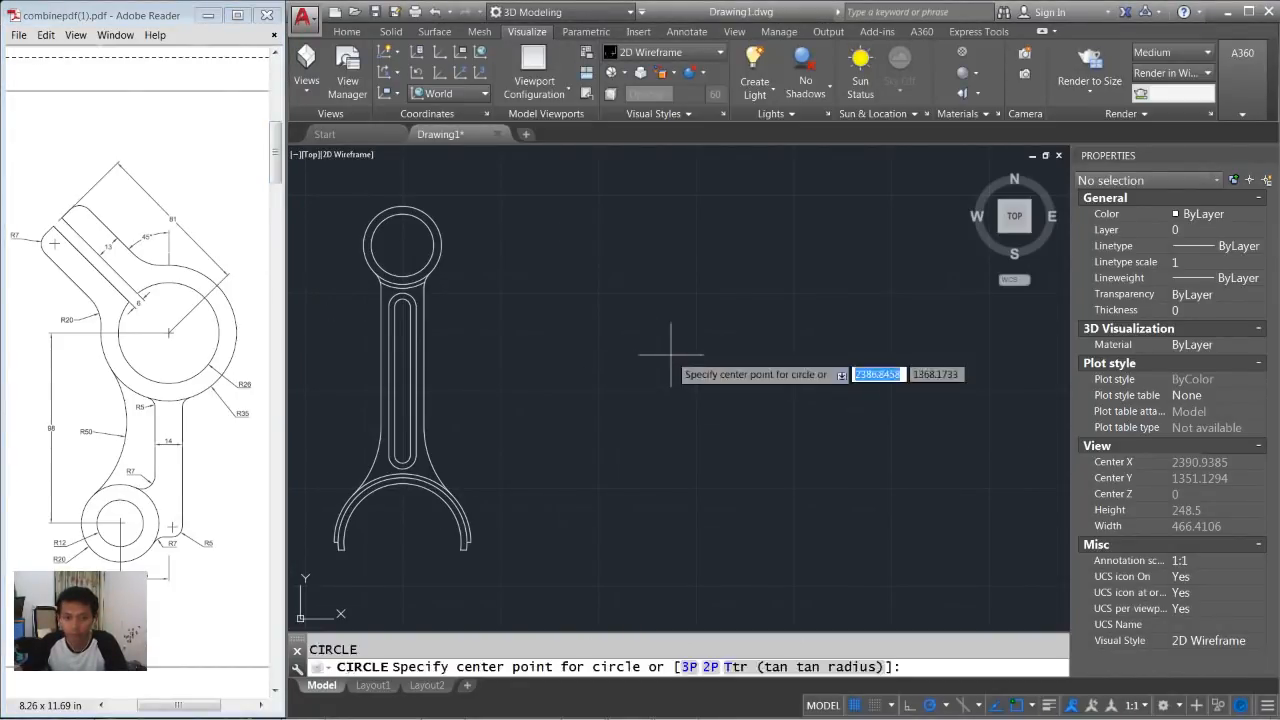
scroll(680, 365, "down", 2)
mouse_move(780, 386)
middle_mouse_down()
mouse_move(730, 369)
mouse_move(569, 366)
middle_mouse_up()
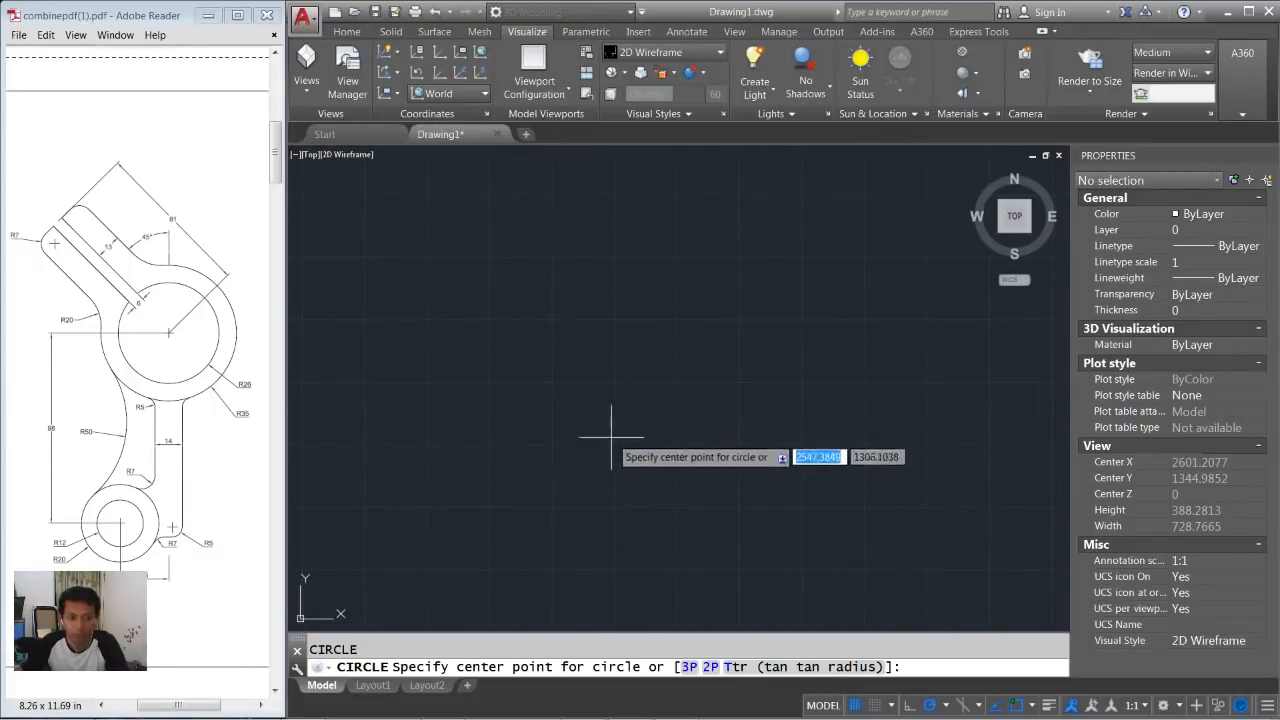
left_click(558, 487)
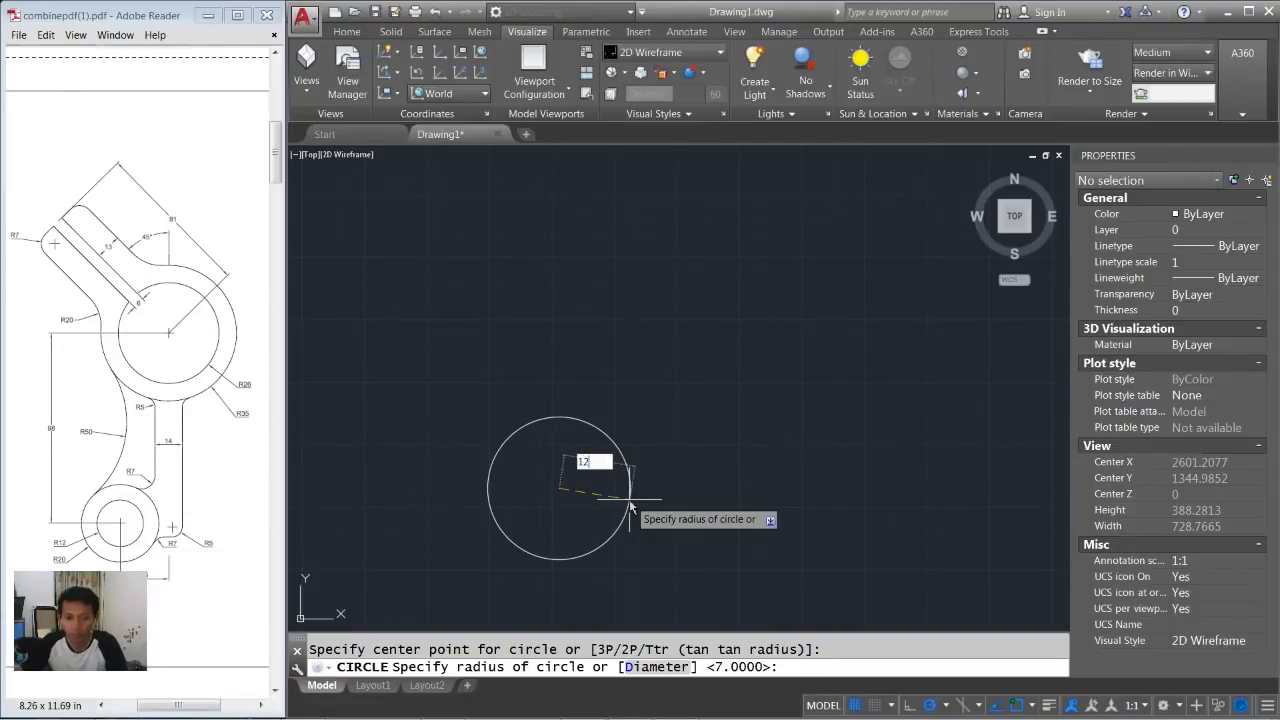
type("12")
key("Return")
Draw a circle of radius 20 concentric with the radius 12 circle.
middle_click_drag(571, 529, 583, 415)
scroll(590, 405, "up", 2)
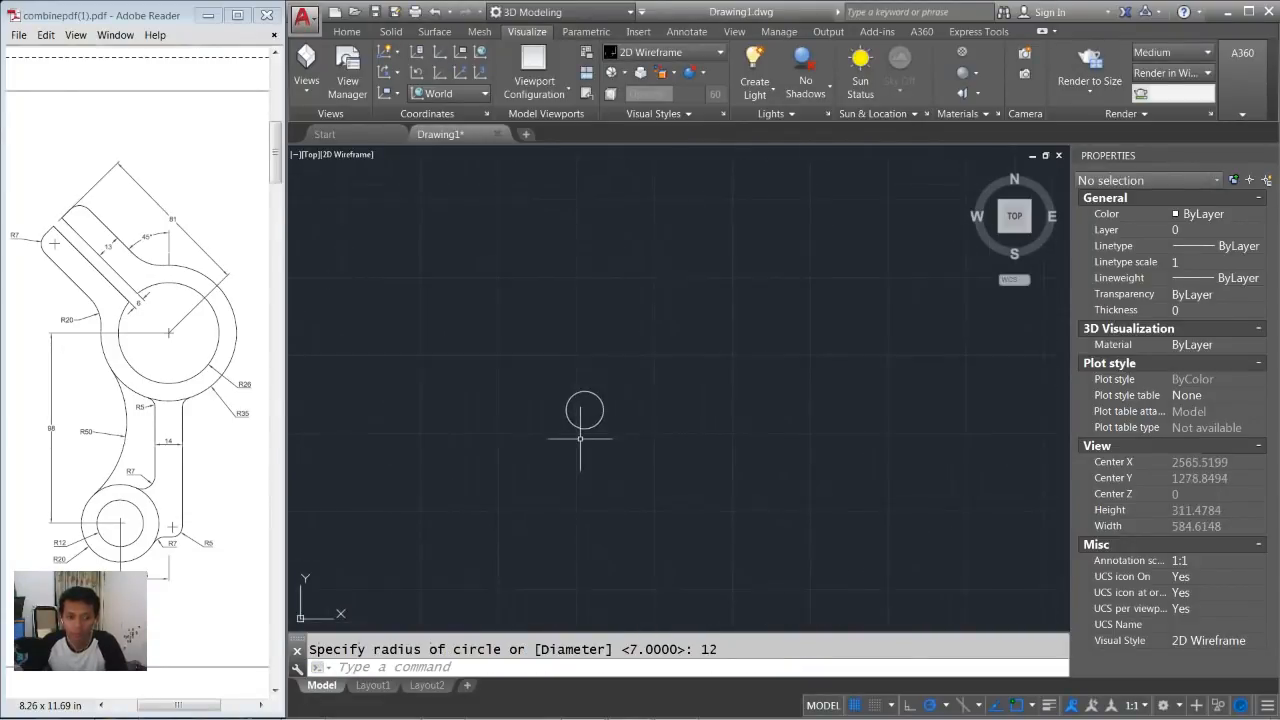
scroll(592, 404, "up", 3)
key("Return")
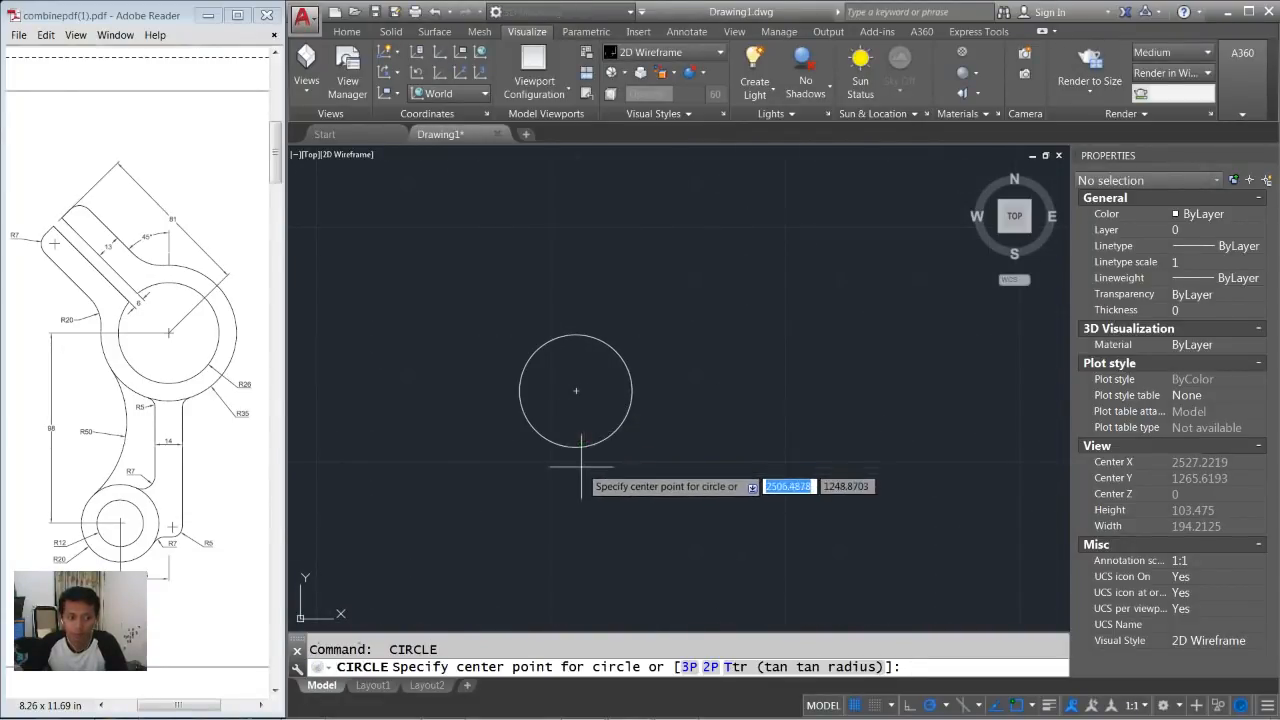
left_click(578, 392)
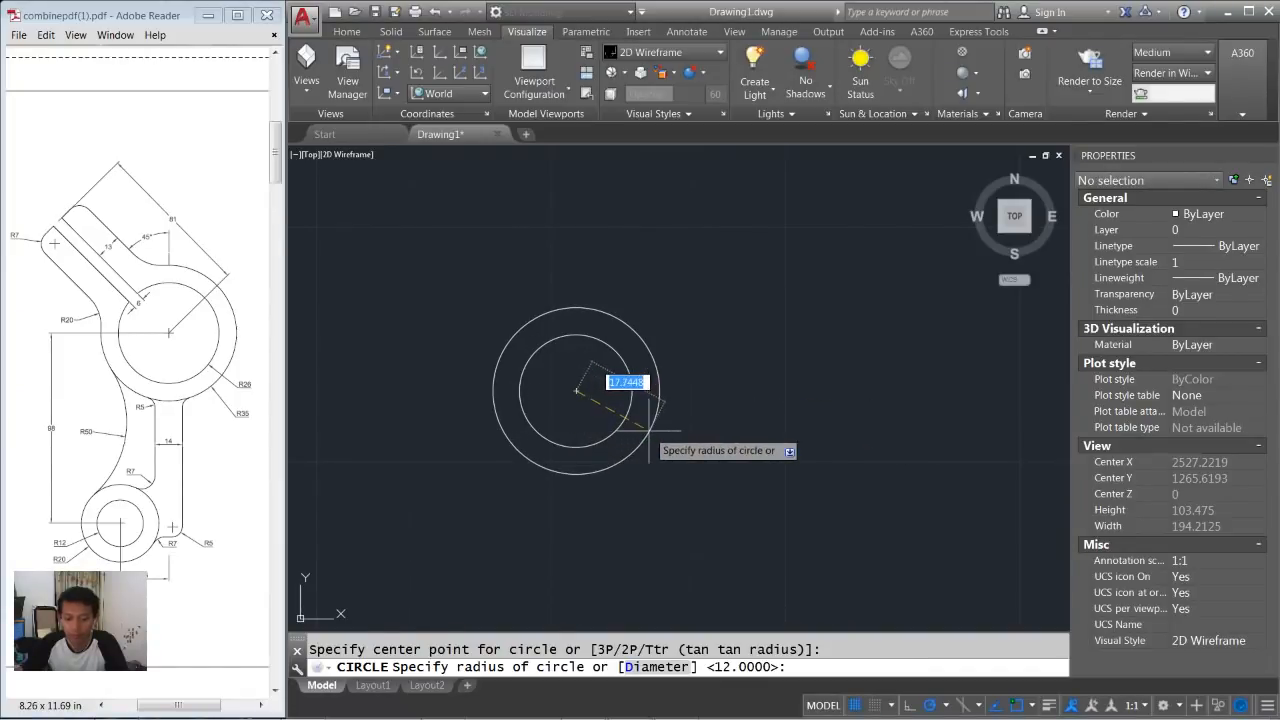
type("20")
key("Return")
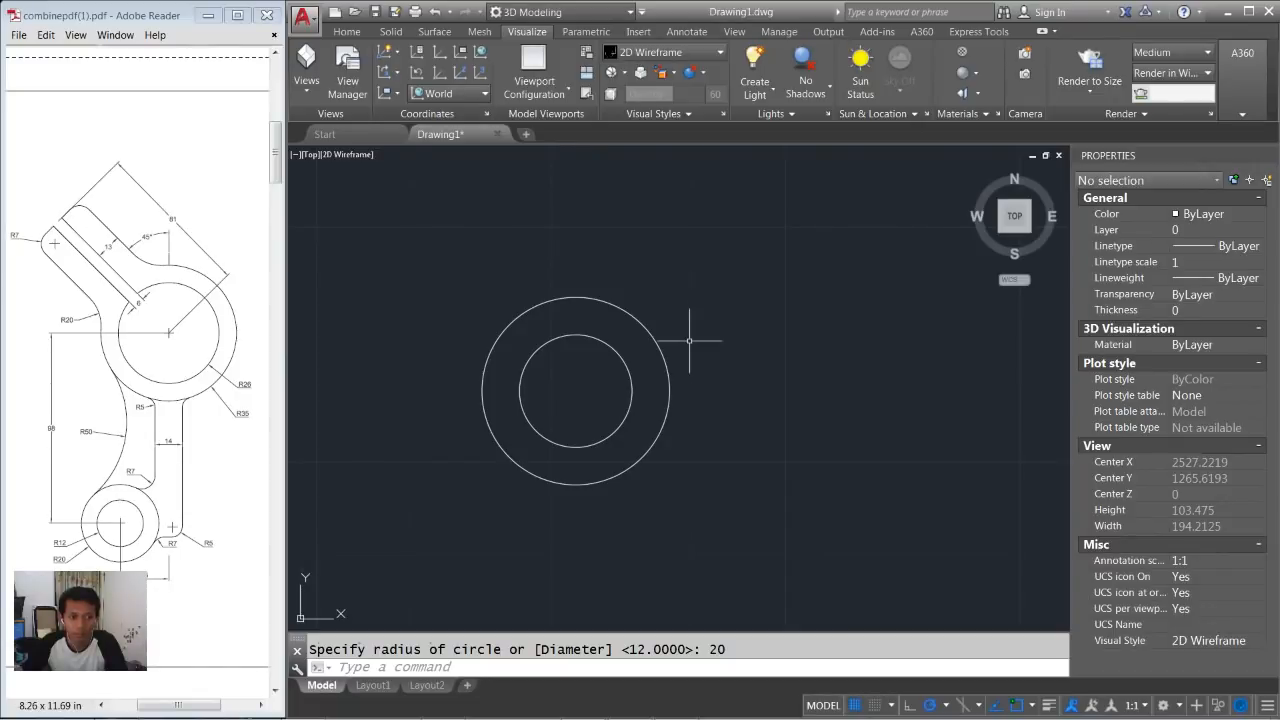
Draw circles of radius 35 and 26 on the same centre and check the radii in the PDF.
key("Return")
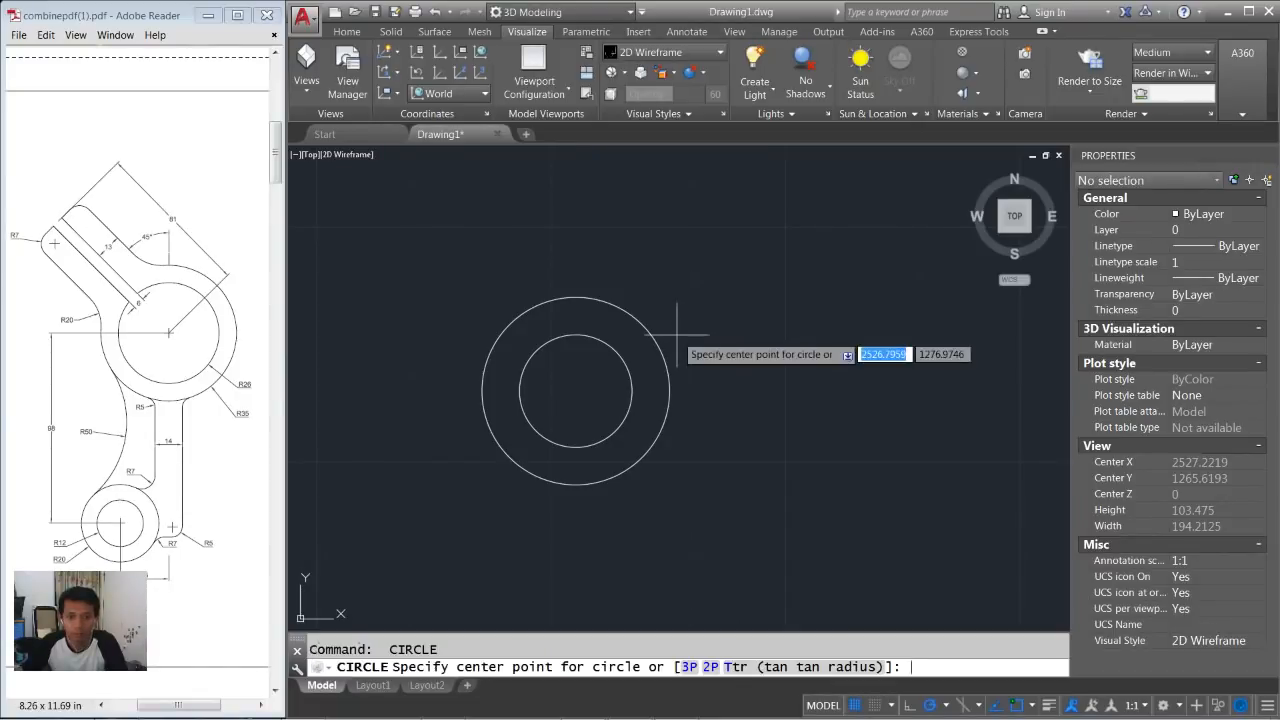
left_click(578, 392)
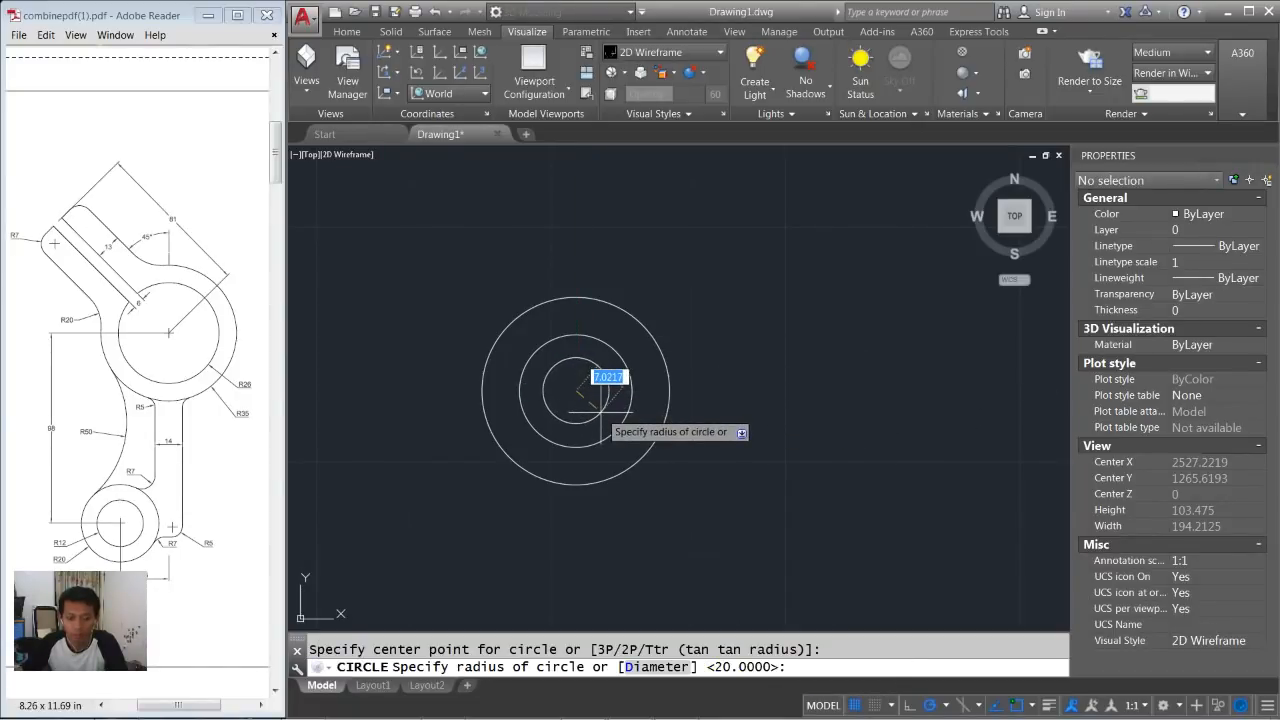
key("Return")
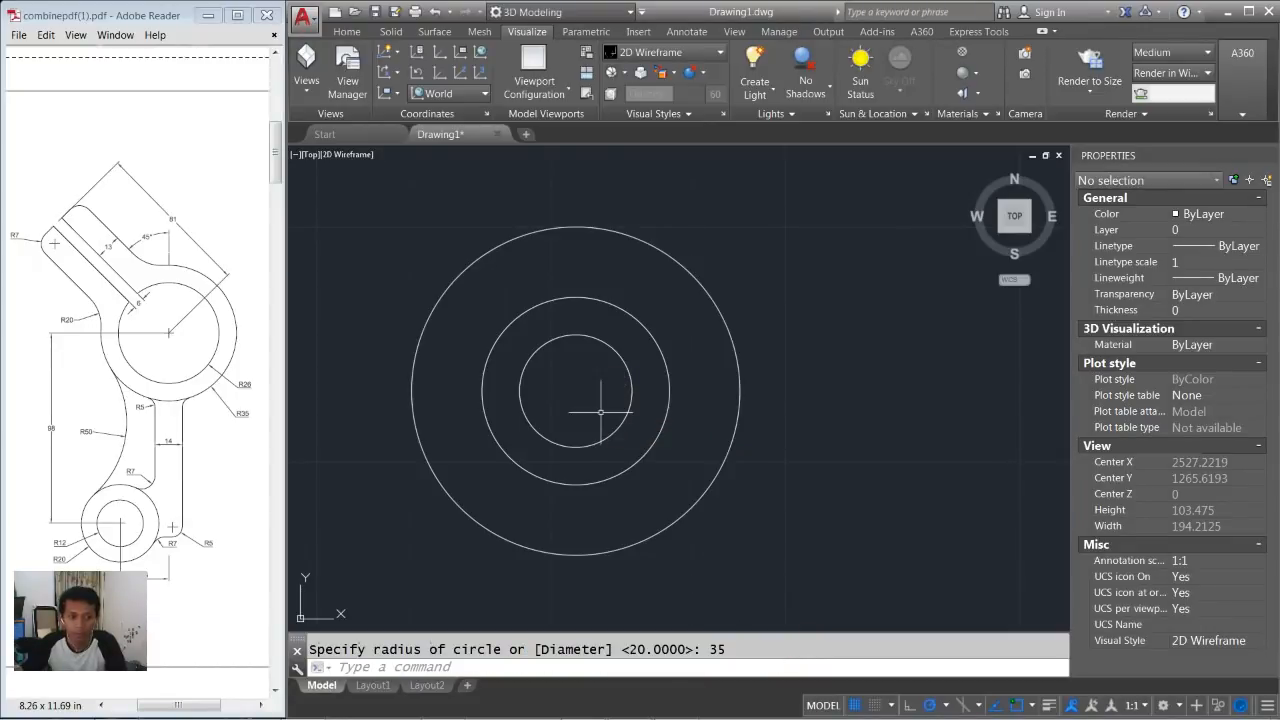
key("Return")
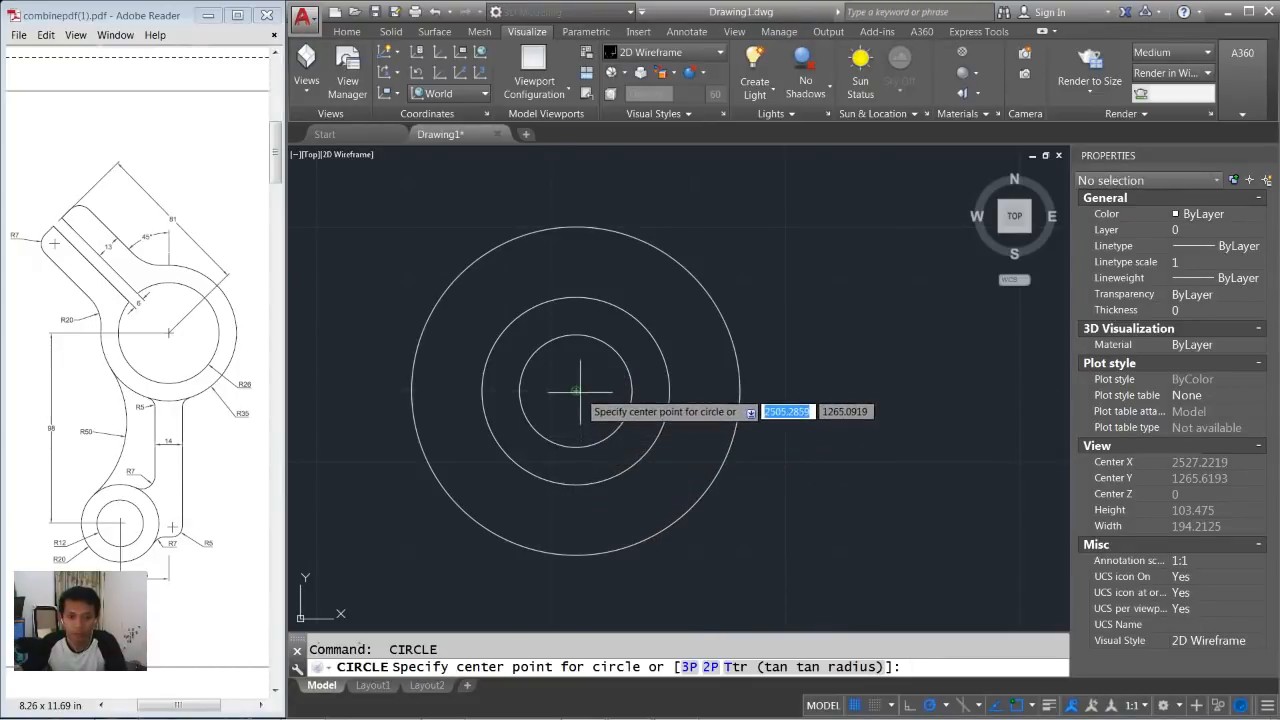
left_click(577, 390)
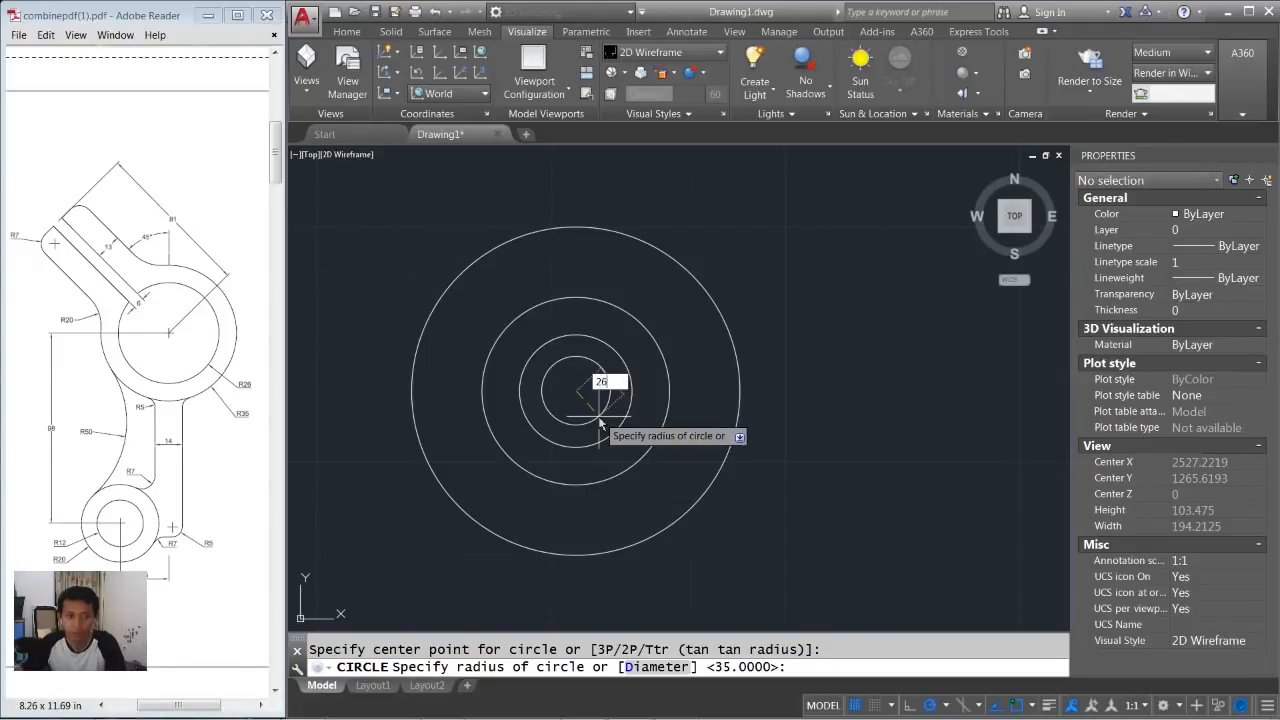
type("26")
key("Return")
left_click(251, 393)
scroll(252, 391, "up", 3, "ctrl")
scroll(250, 391, "down", 4, "ctrl")
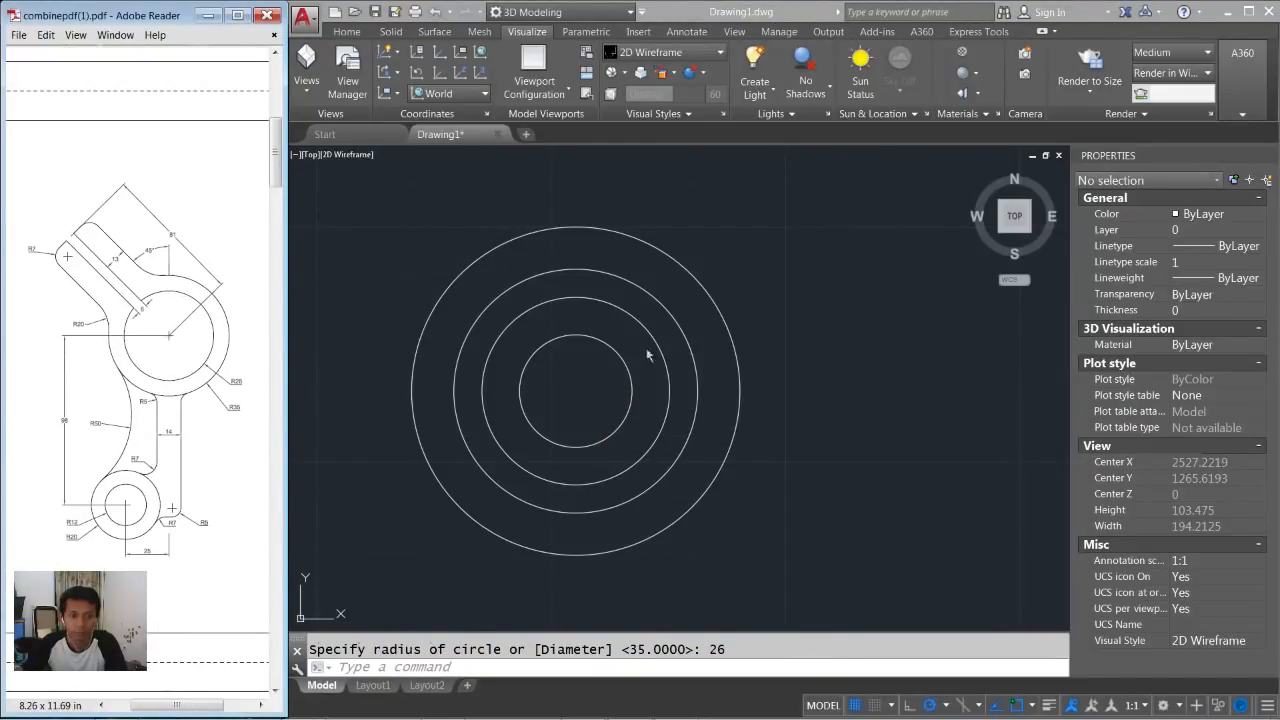
Move the radius 35 and 26 circles 25 horizontally to the right of the radius 12 and 20 circles.
left_click(829, 306)
scroll(823, 311, "down", 3)
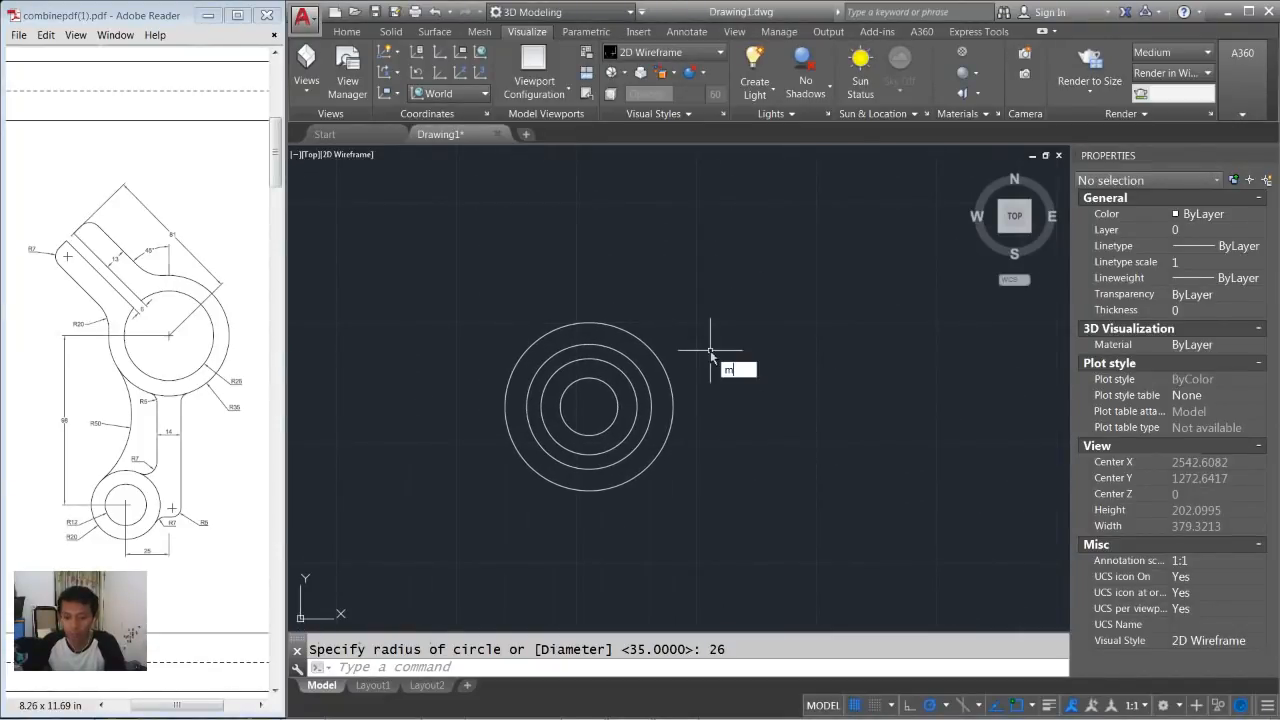
key("Return")
left_click(683, 315)
left_click(637, 370)
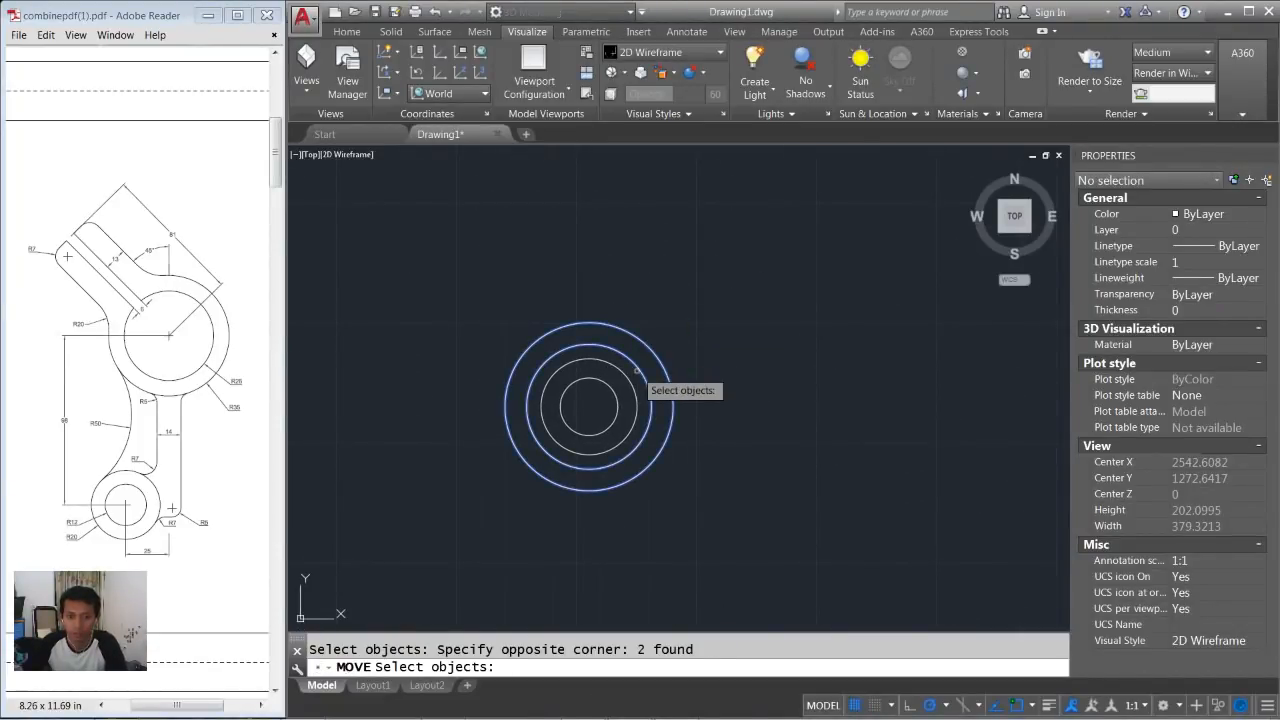
key("Return")
left_click(673, 519)
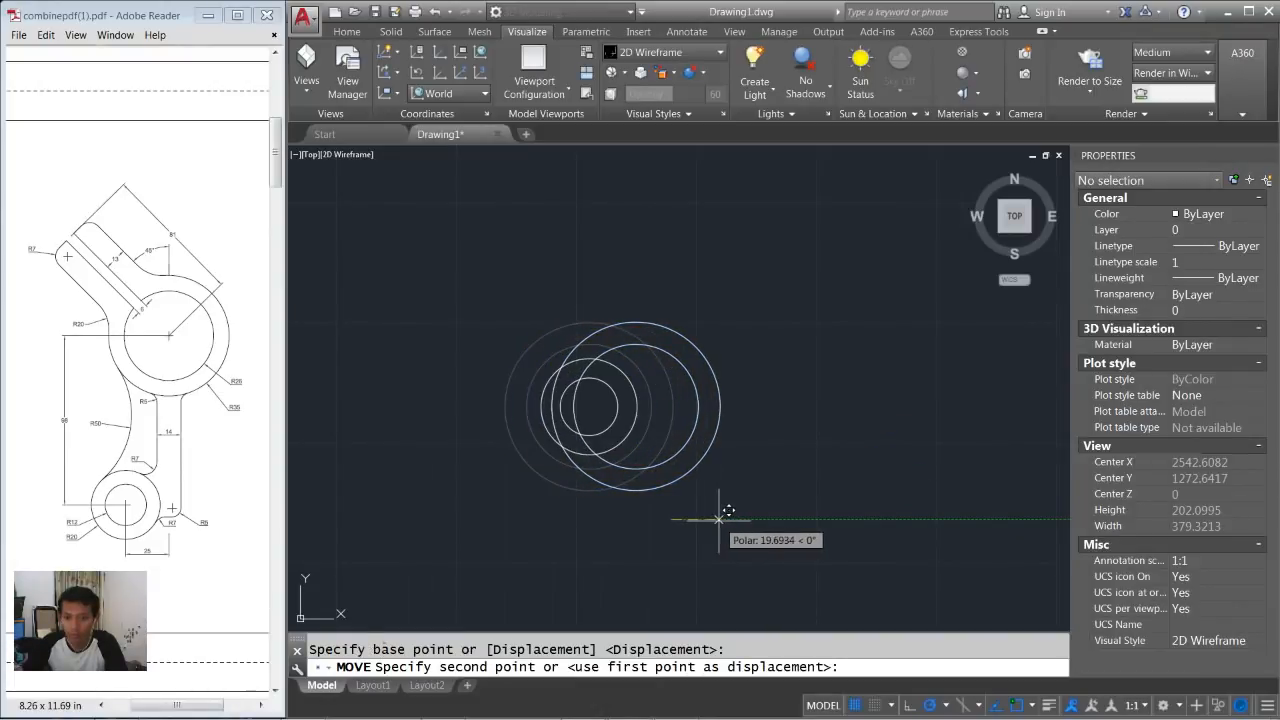
type("25")
key("Return")
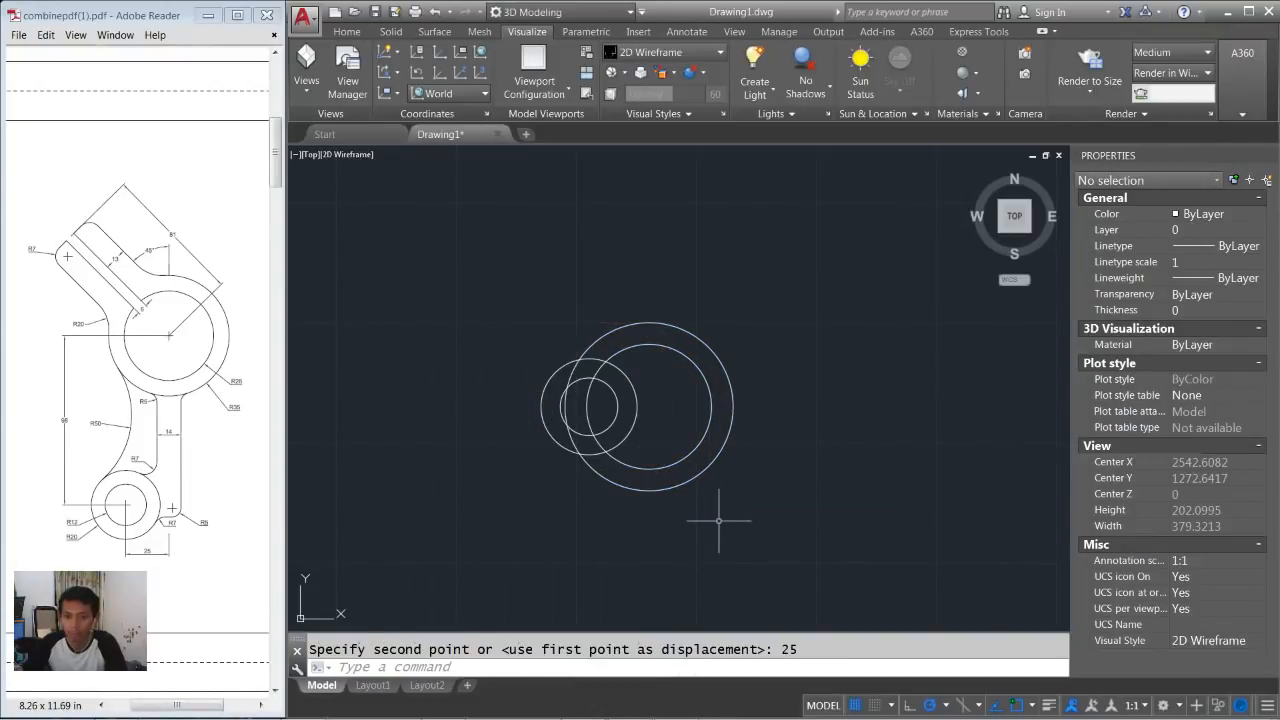
Check the vertical centre distance in the PDF and move the radius 35 and 26 circles straight up by 98.
middle_click_drag(768, 313, 764, 365)
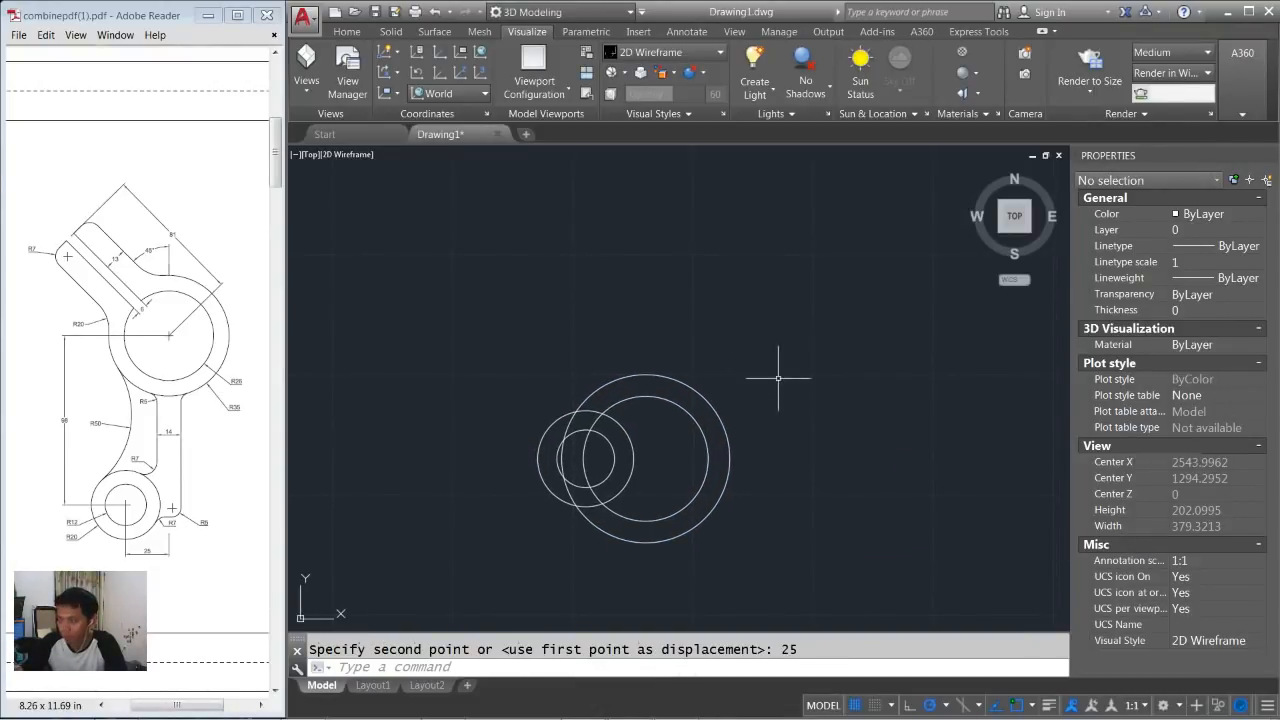
key("Return")
left_click(706, 374)
left_click(609, 451)
key("Return")
left_click(779, 428)
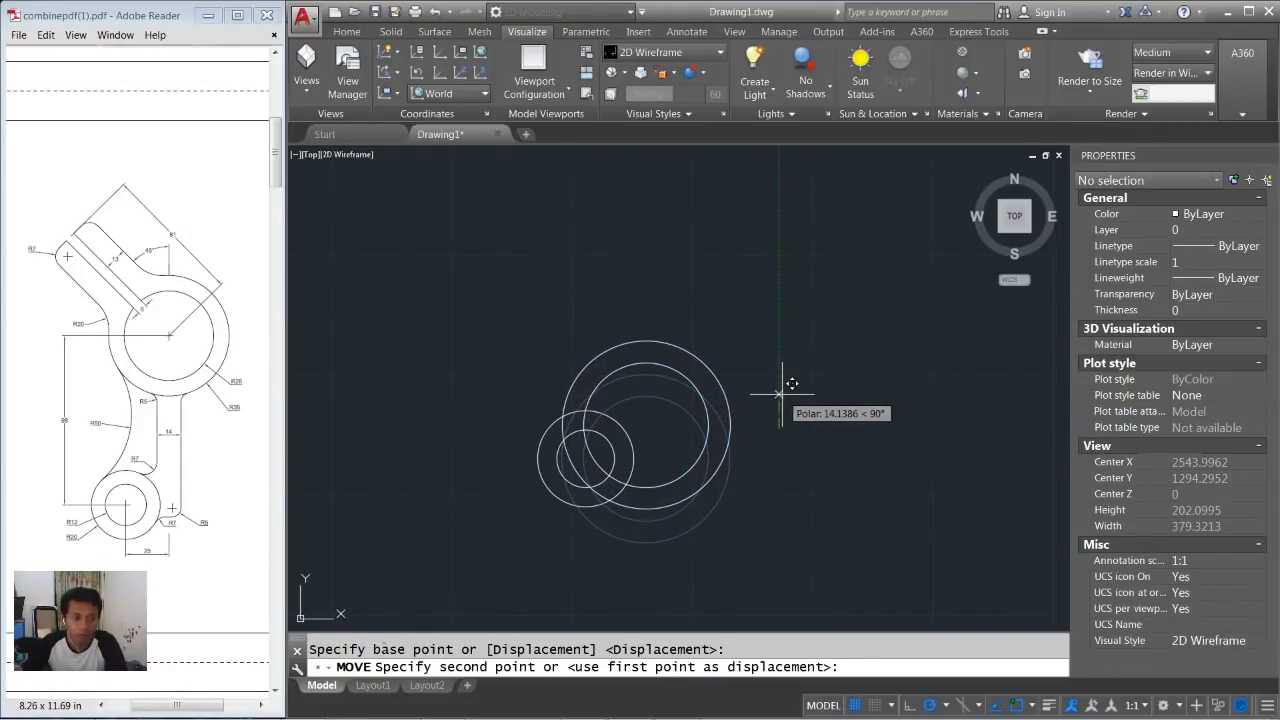
left_click(79, 425)
scroll(66, 428, "up", 2, "ctrl")
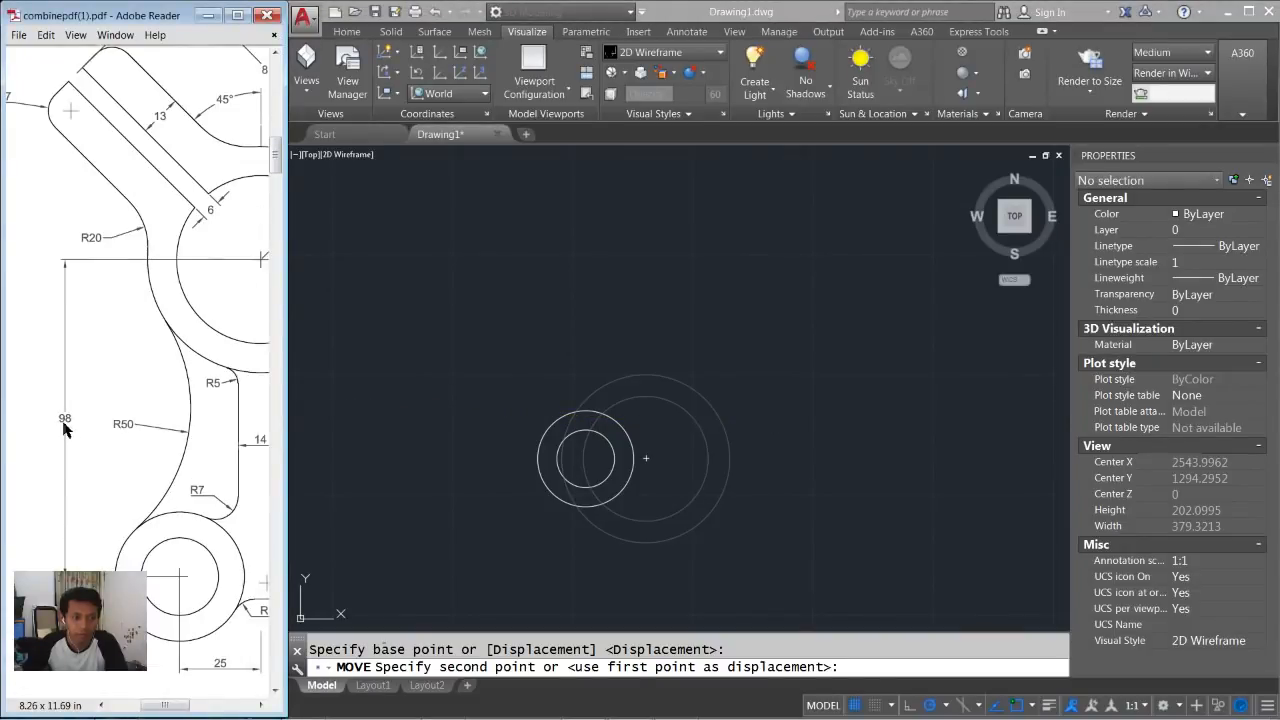
scroll(664, 390, "down", 5)
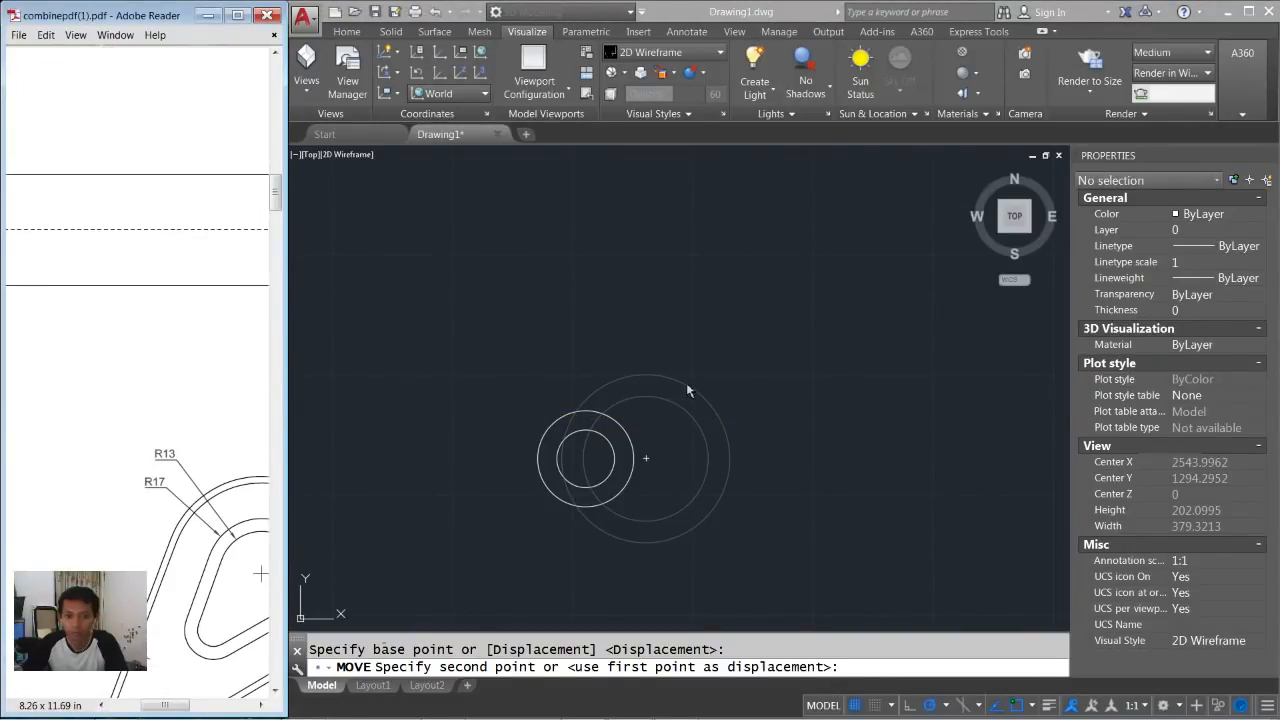
left_click(692, 383)
type("98")
key("Return")
Draw a line from the radius 20 circle's right quadrant to below the large circles' centre, continuing up to the radius 35 circle's bottom quadrant.
left_click(170, 378)
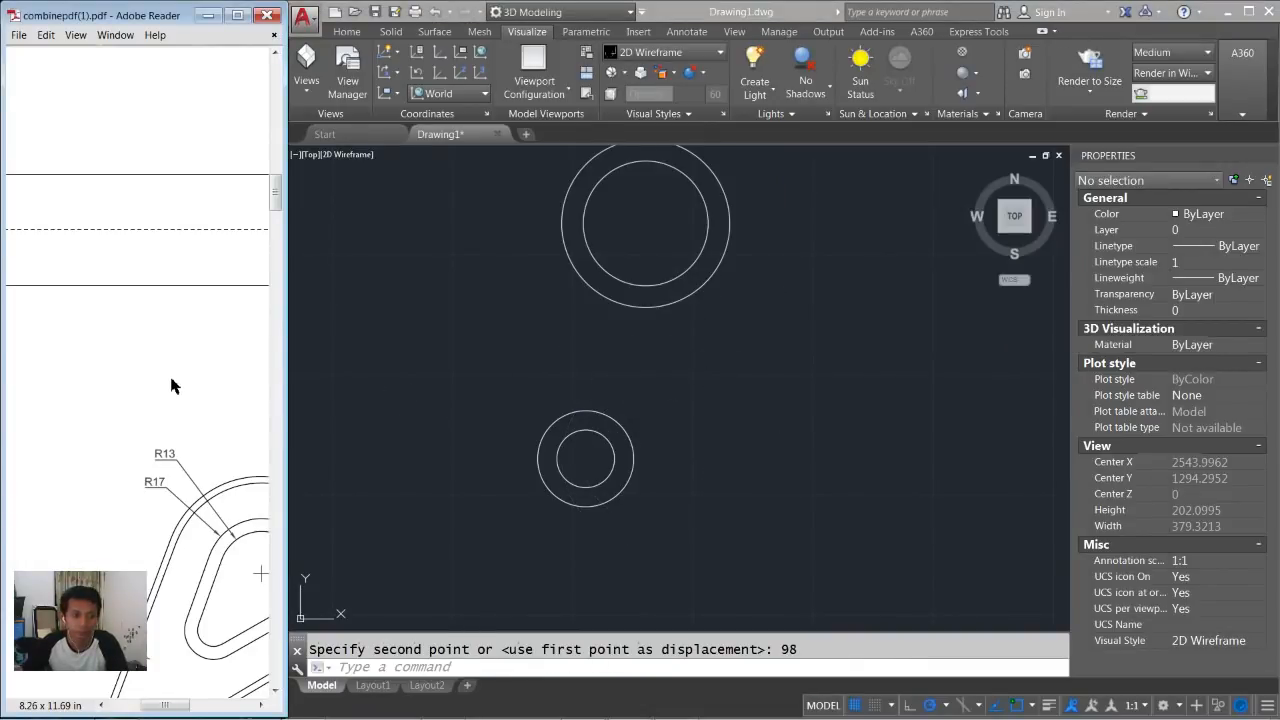
scroll(170, 378, "down", 3, "ctrl")
scroll(171, 380, "up", 5)
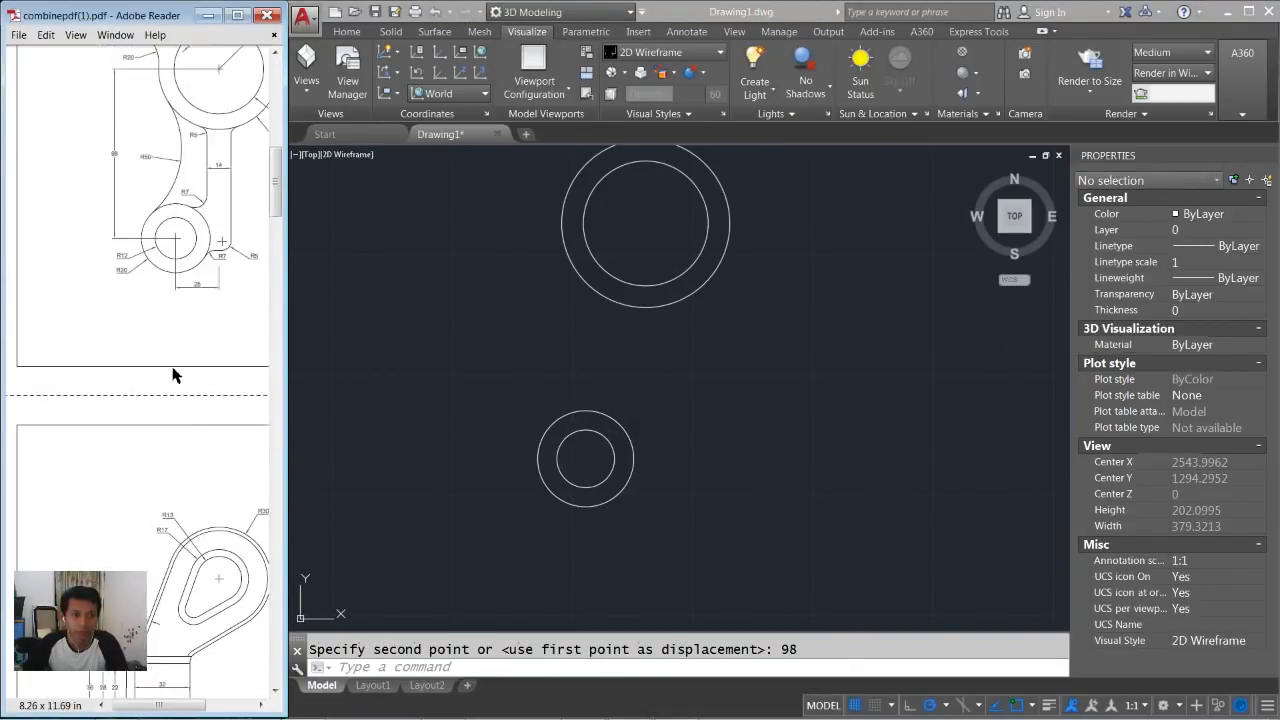
left_click_drag(160, 705, 183, 705)
left_click(704, 410)
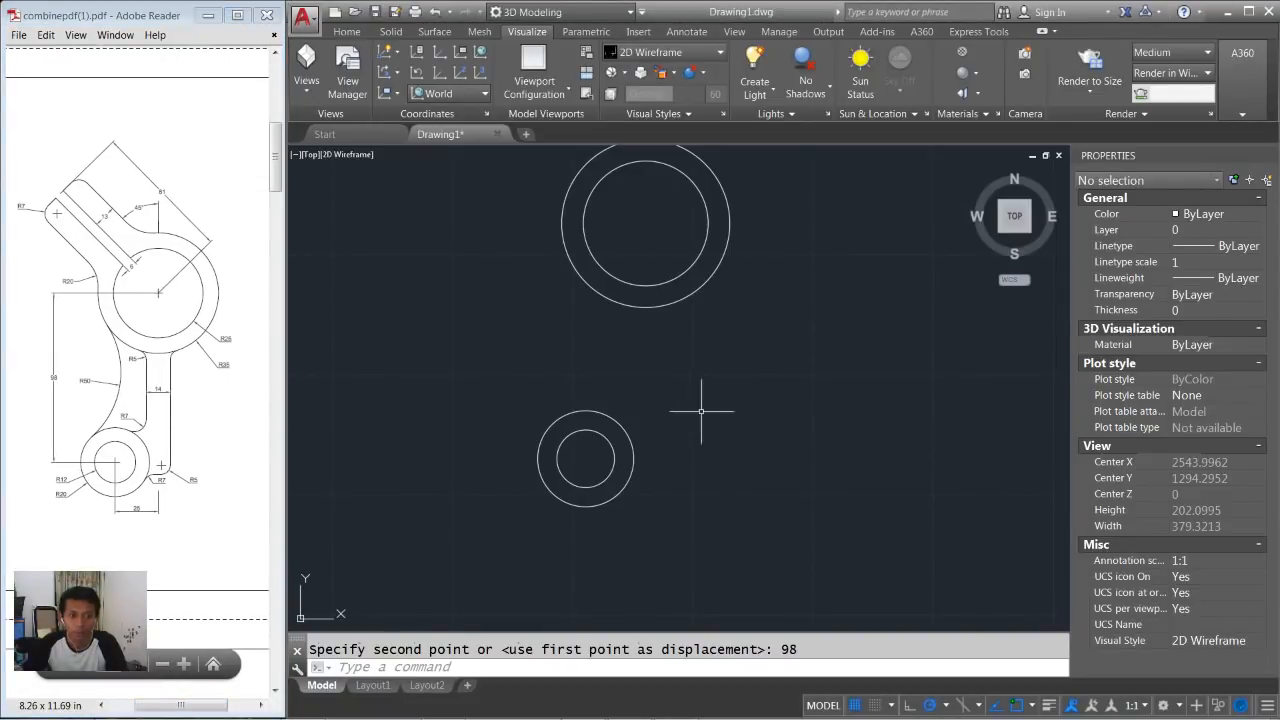
middle_click_drag(698, 406, 662, 404)
type("l")
key("Return")
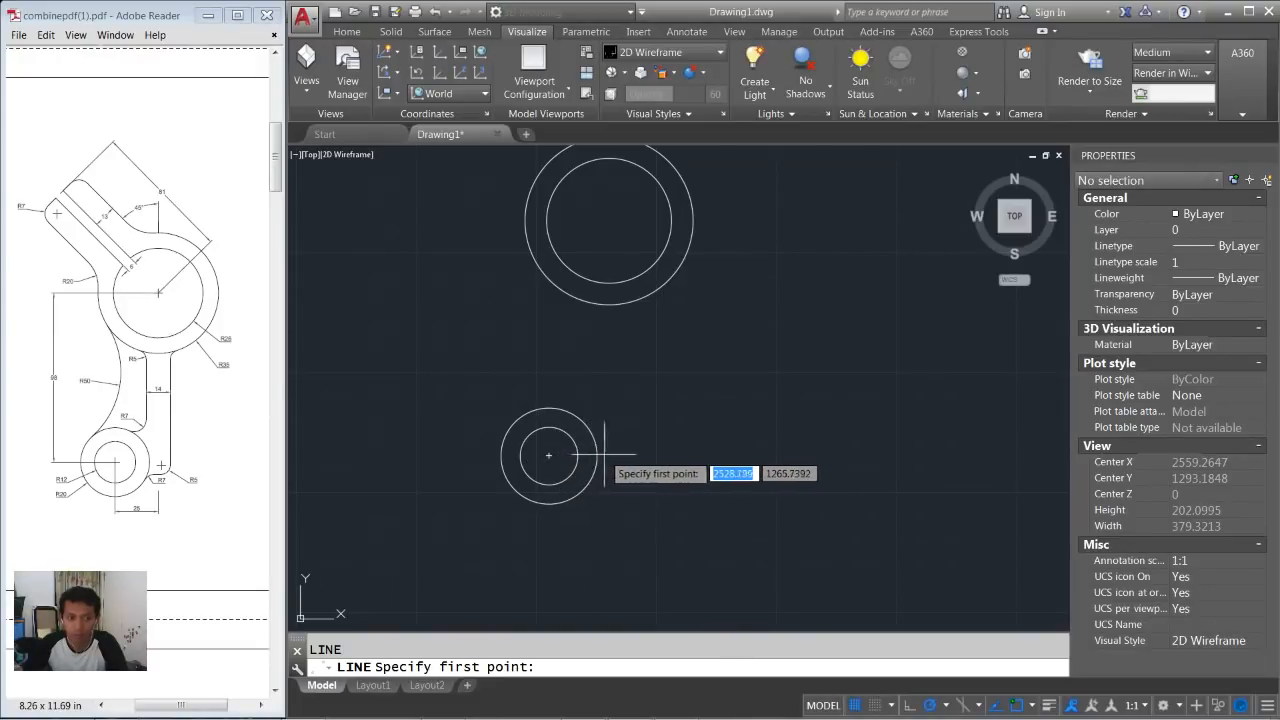
left_click(597, 455)
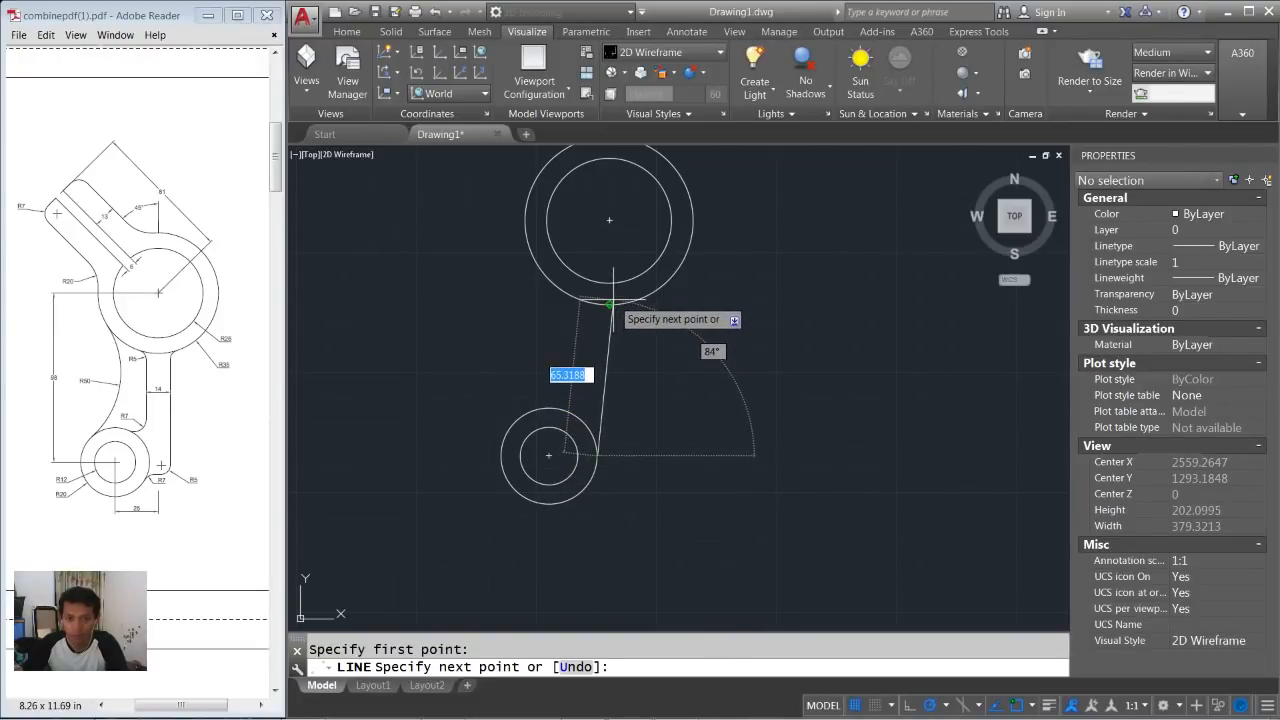
left_click(609, 455)
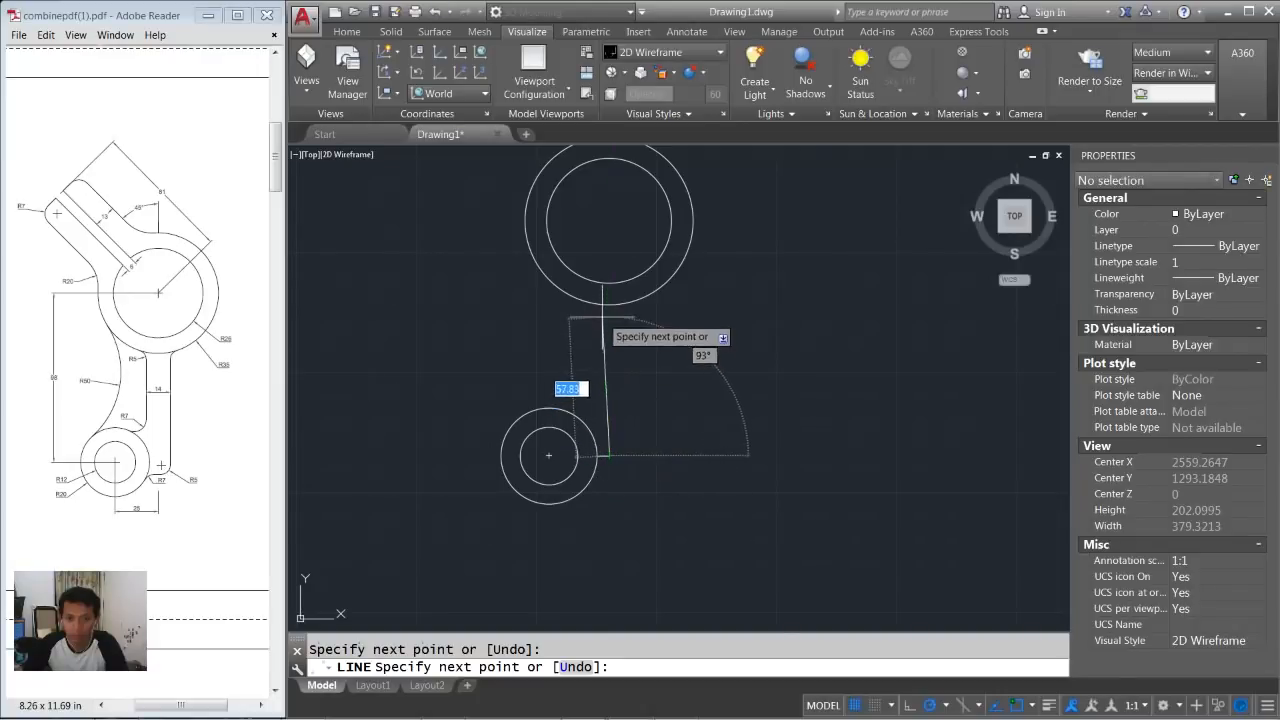
left_click(609, 303)
Join the short horizontal line and the vertical line between the two rings into one polyline.
scroll(623, 386, "up", 3)
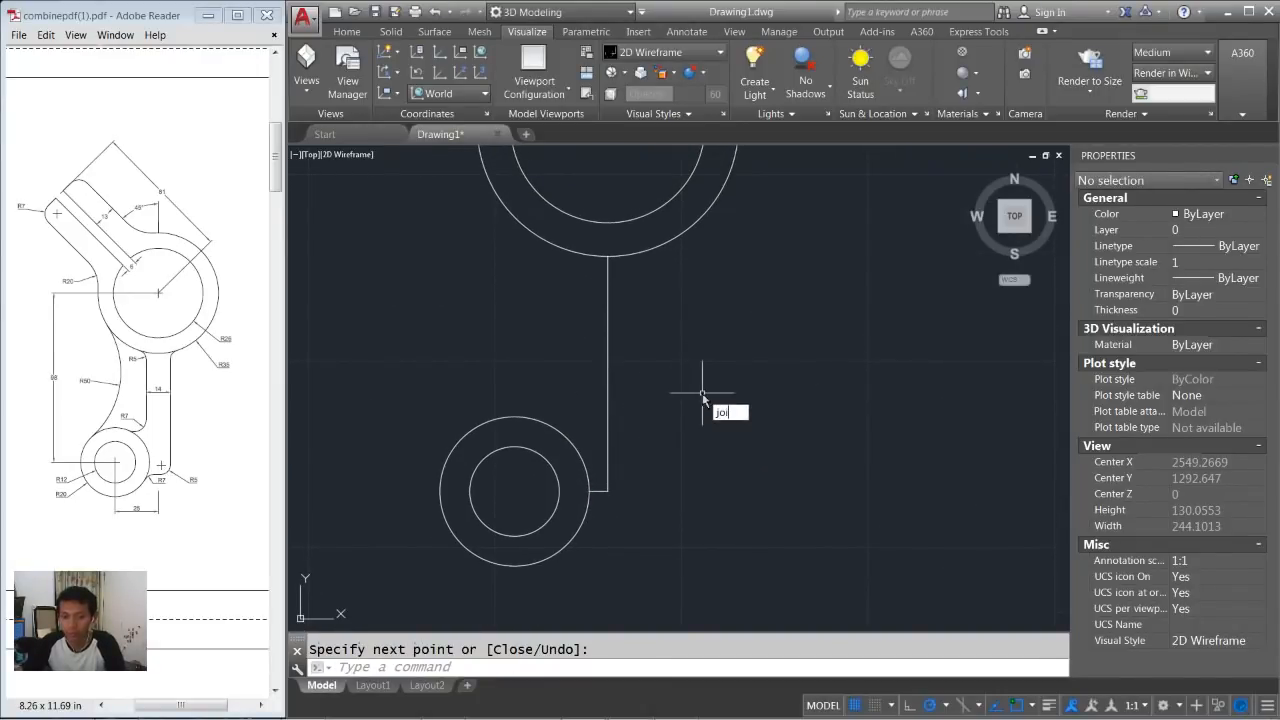
key("Return")
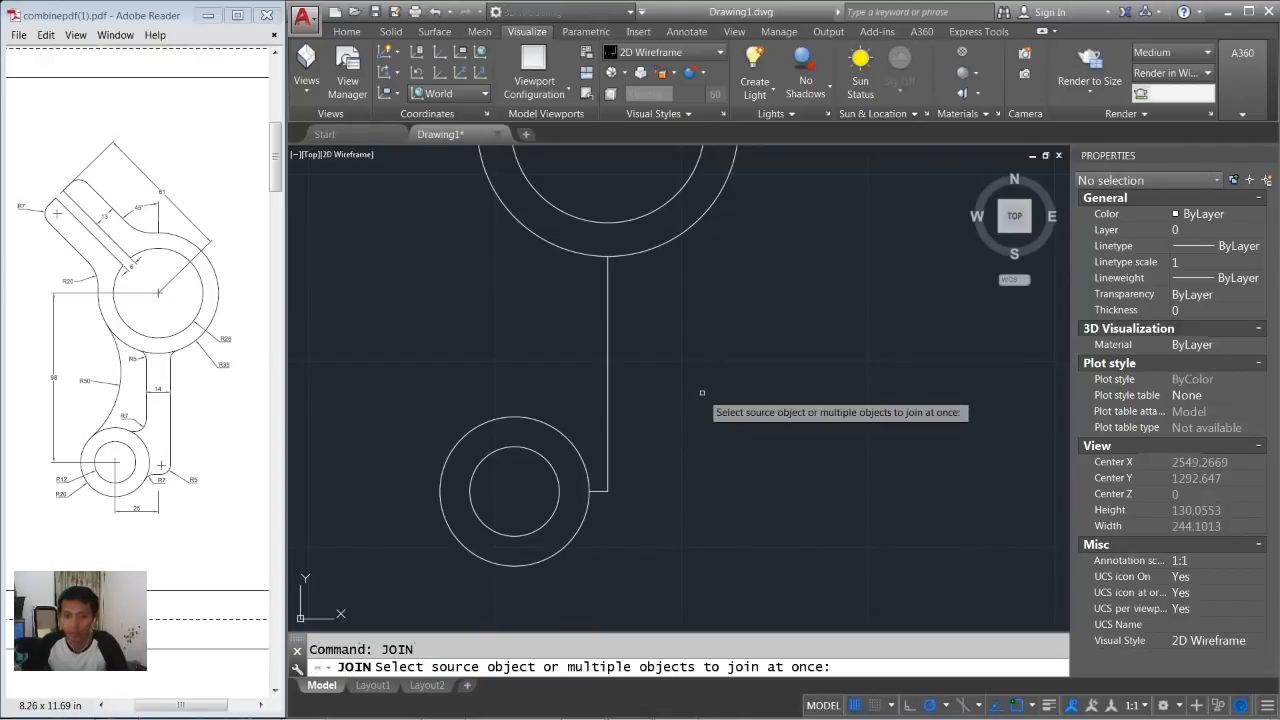
left_click(637, 453)
left_click(598, 528)
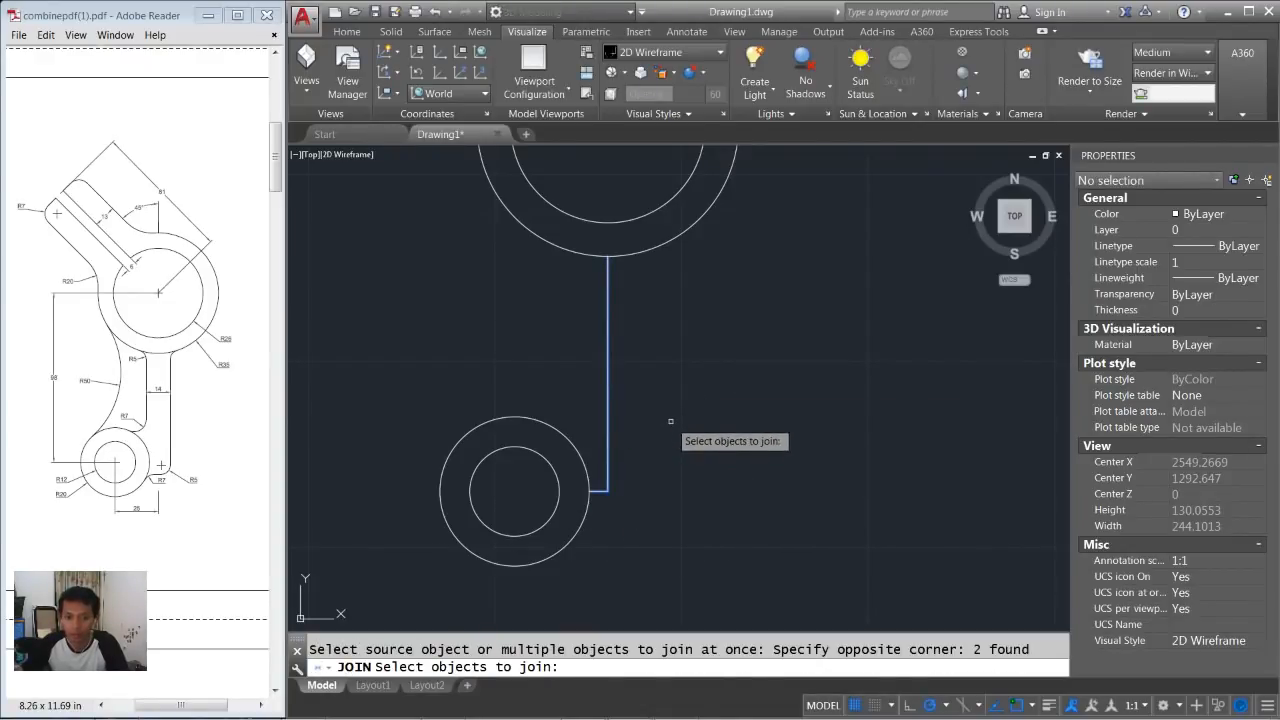
key("Return")
Offset the joined centre polyline by 7 to both its right and left sides.
middle_click_drag(696, 361, 686, 393)
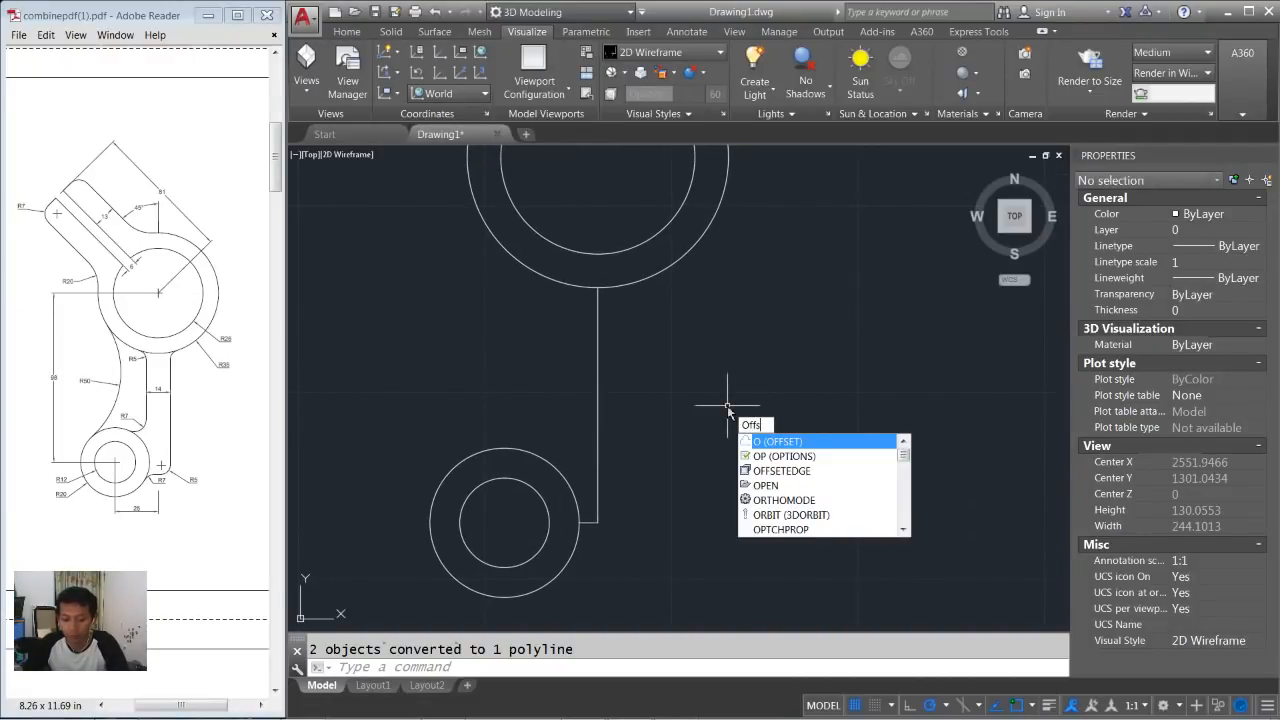
type("et")
key("Return")
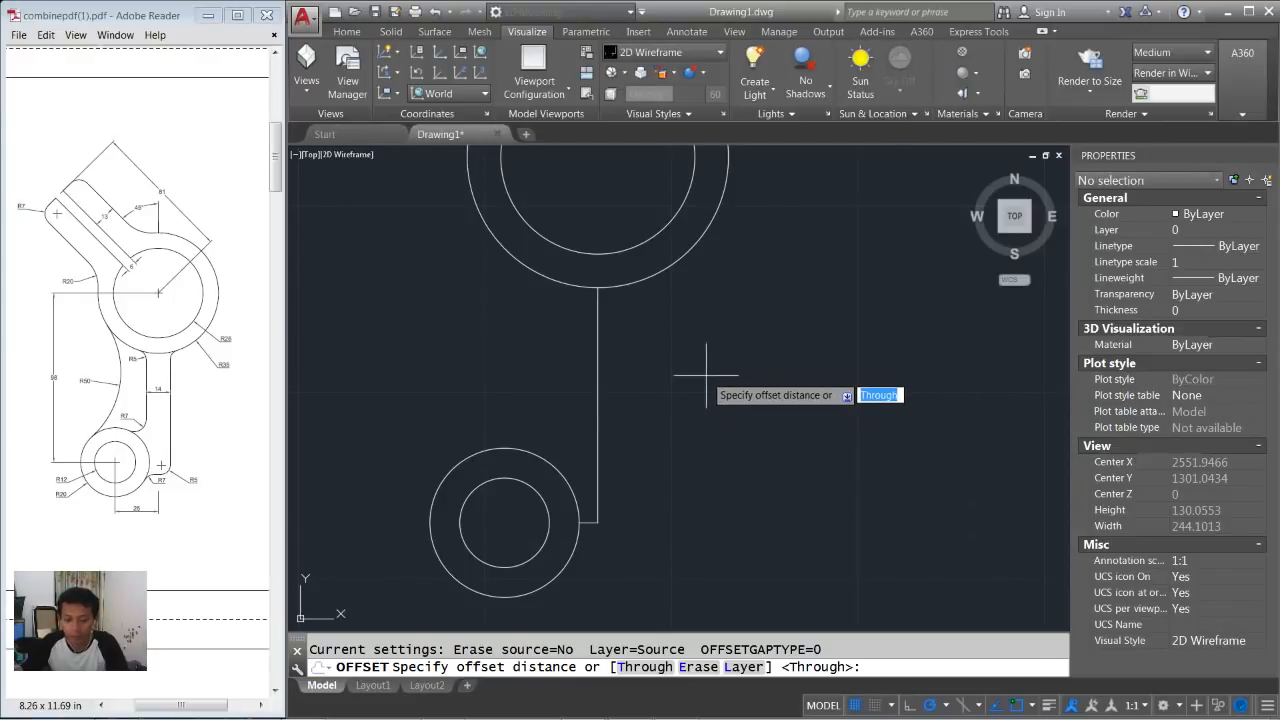
key("Return")
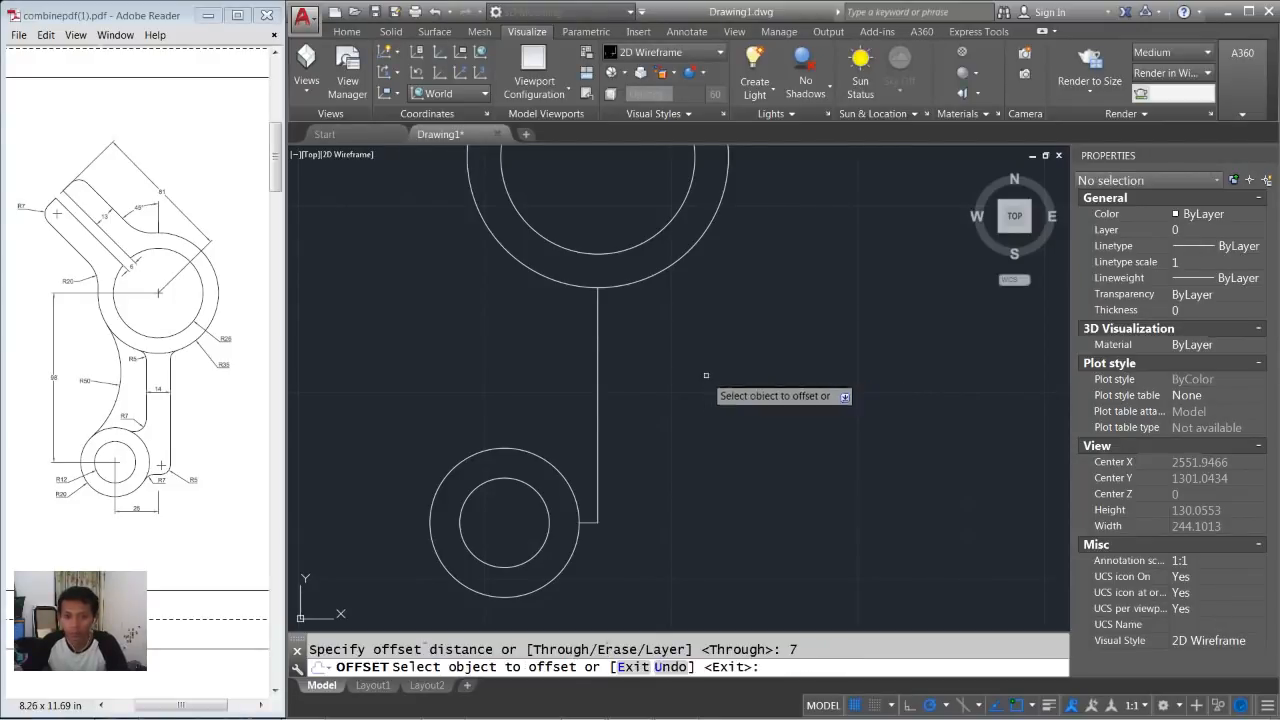
left_click(596, 404)
left_click(606, 403)
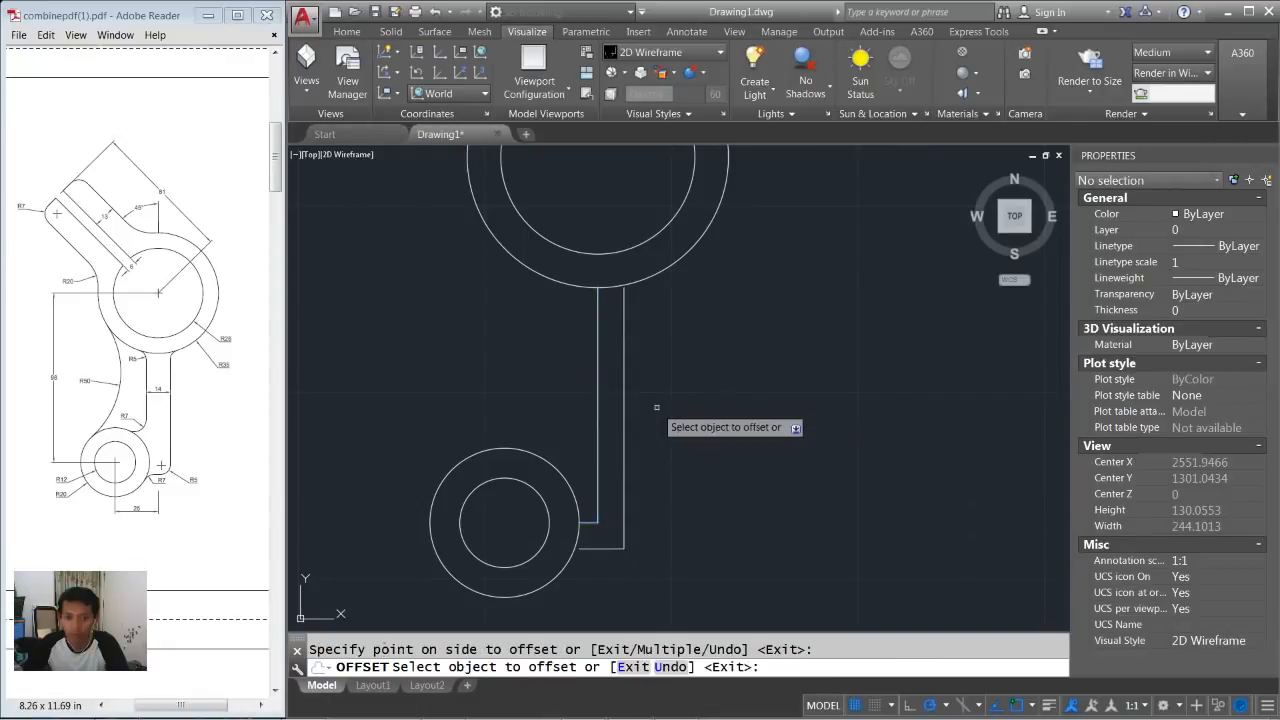
left_click(598, 400)
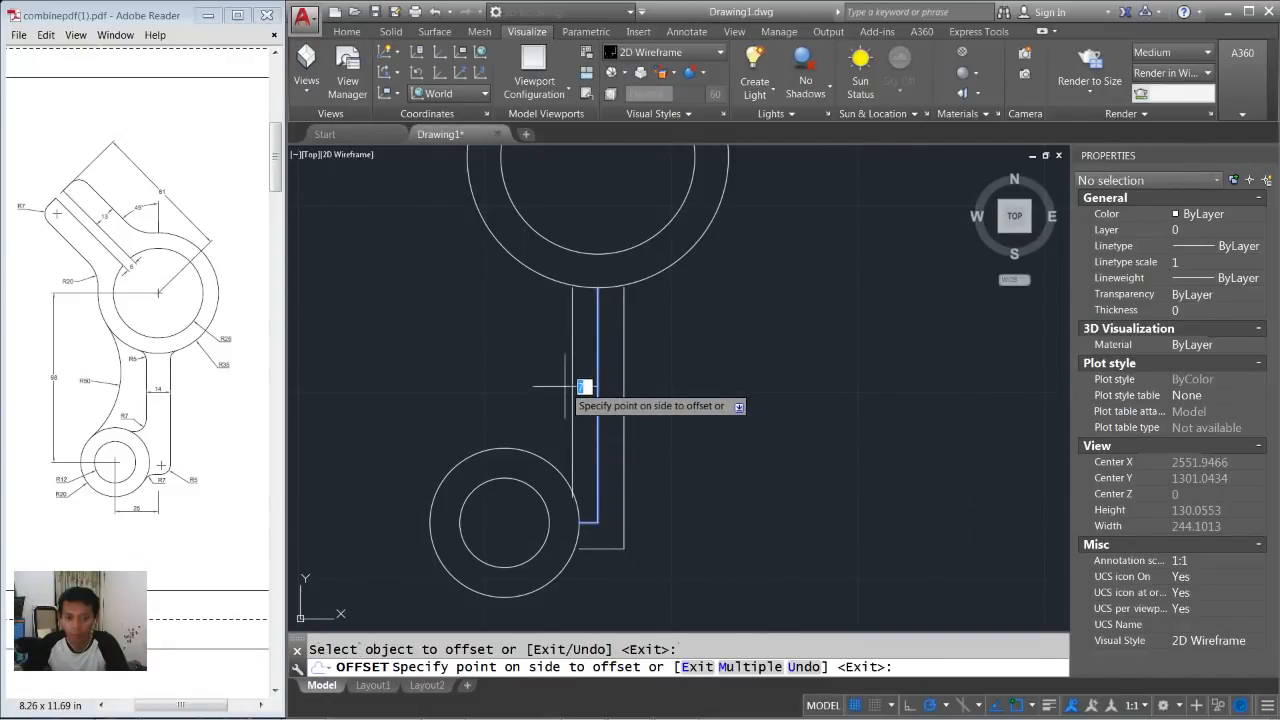
left_click(591, 397)
key("Return")
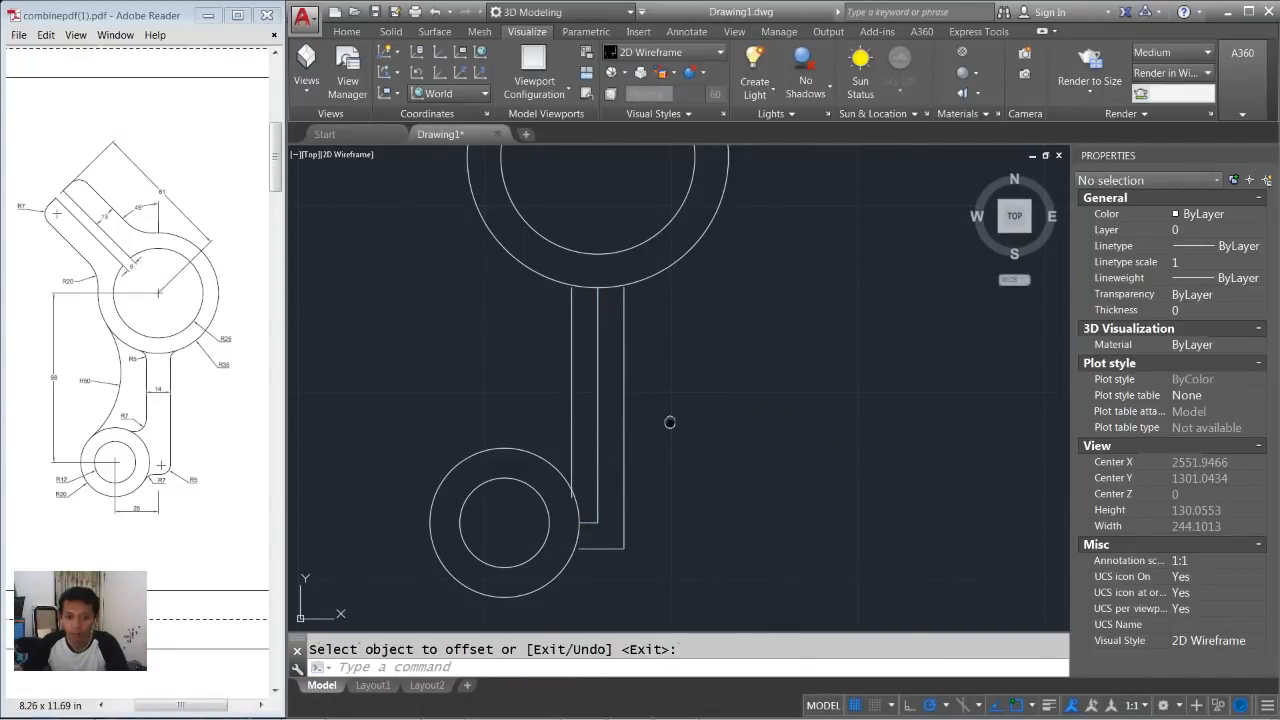
Trim the lower end of the left offset line where it runs inside the radius 20 circle.
middle_click_drag(670, 422, 676, 397)
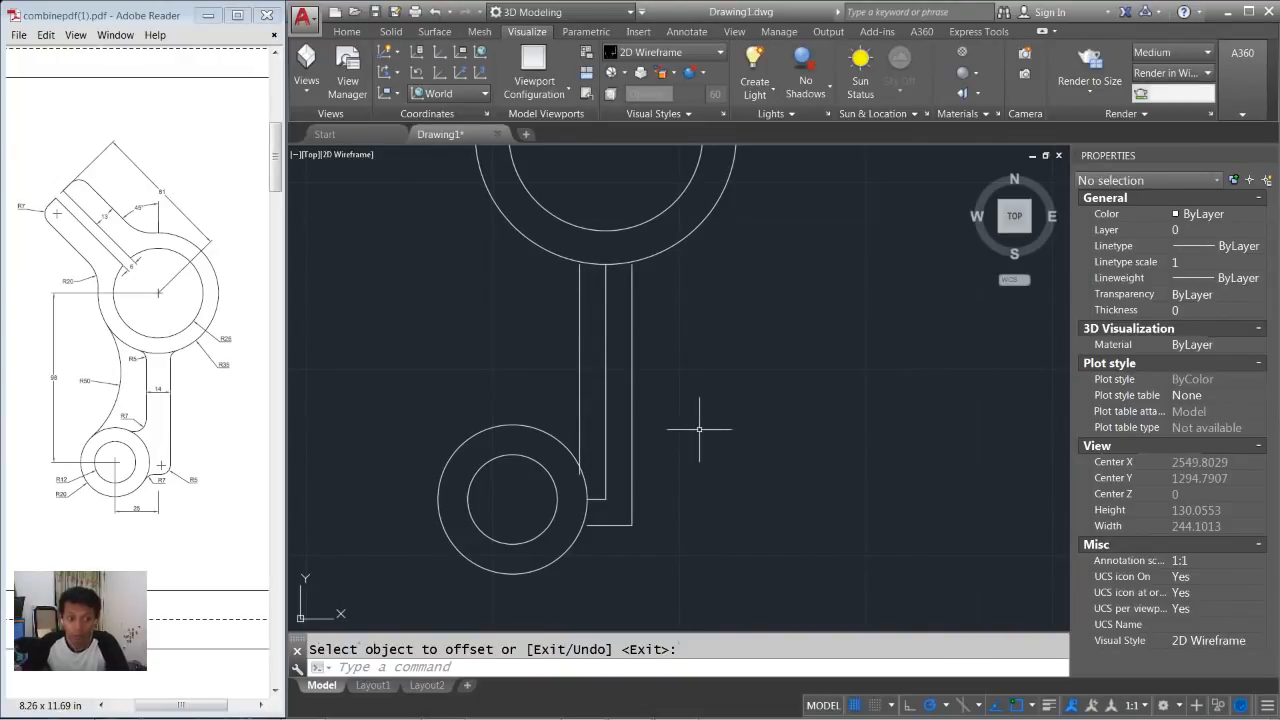
type("tr")
key("Return")
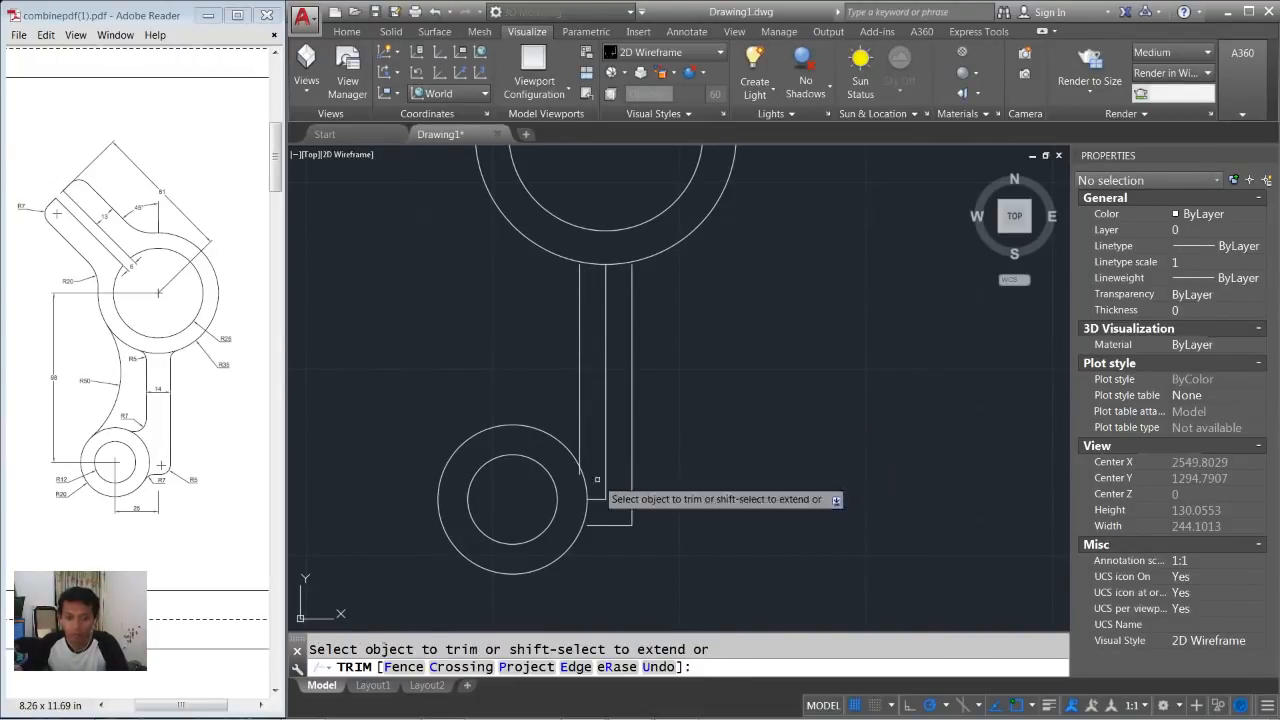
scroll(578, 475, "up", 1)
left_click(577, 468)
Draw a radius 5 circle tangent to the left offset line and the underside of the radius 35 circle.
mouse_move(718, 345)
middle_mouse_down()
mouse_move(709, 400)
mouse_move(731, 390)
middle_mouse_up()
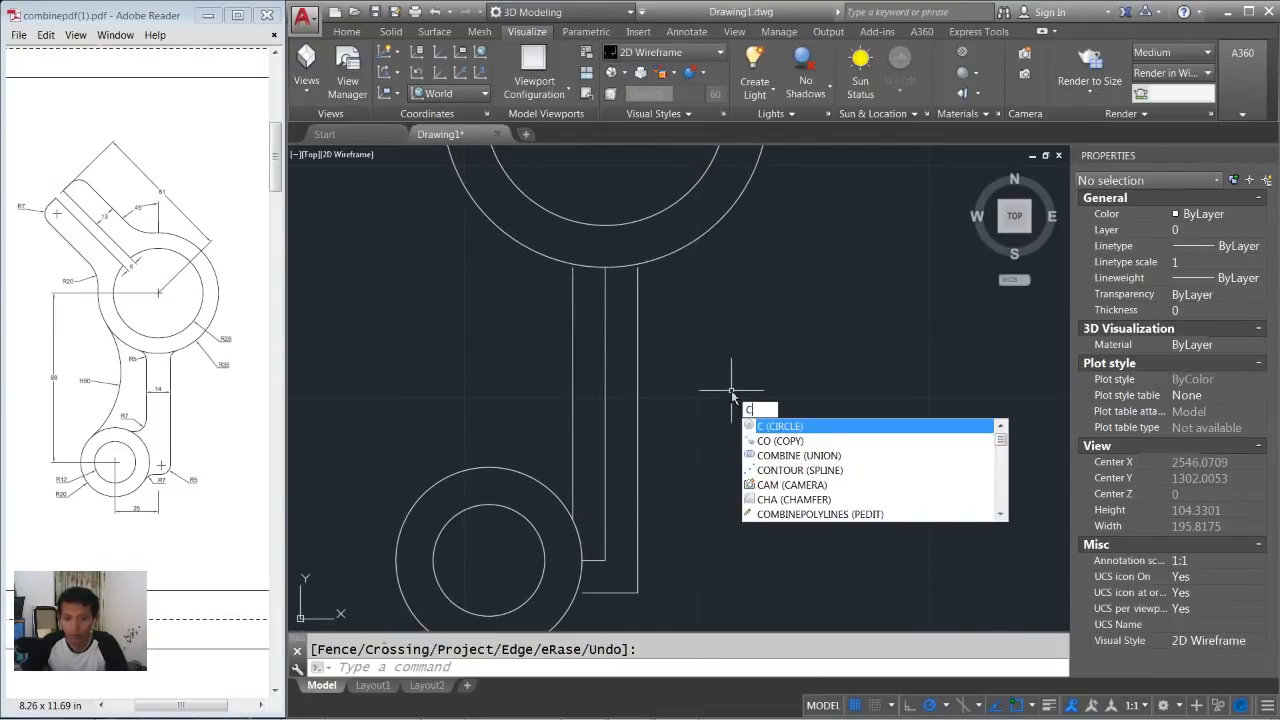
key("Return")
type("ttr")
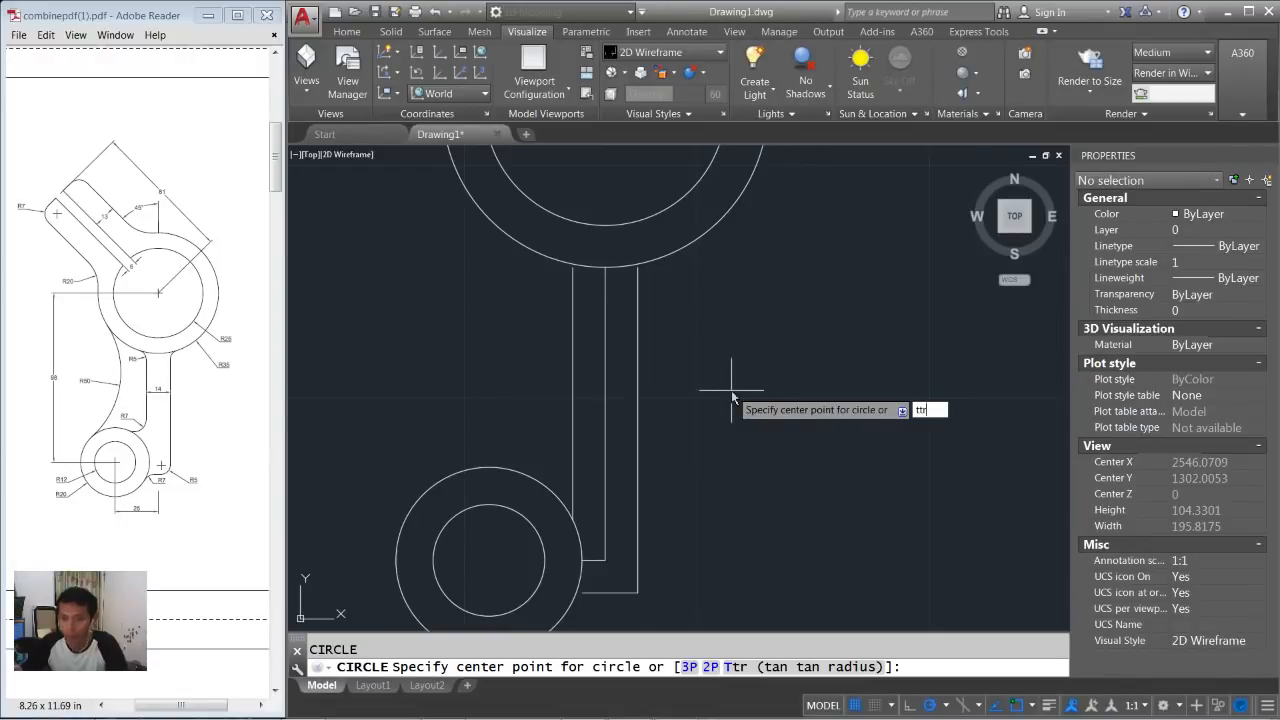
key("Return")
left_click(572, 268)
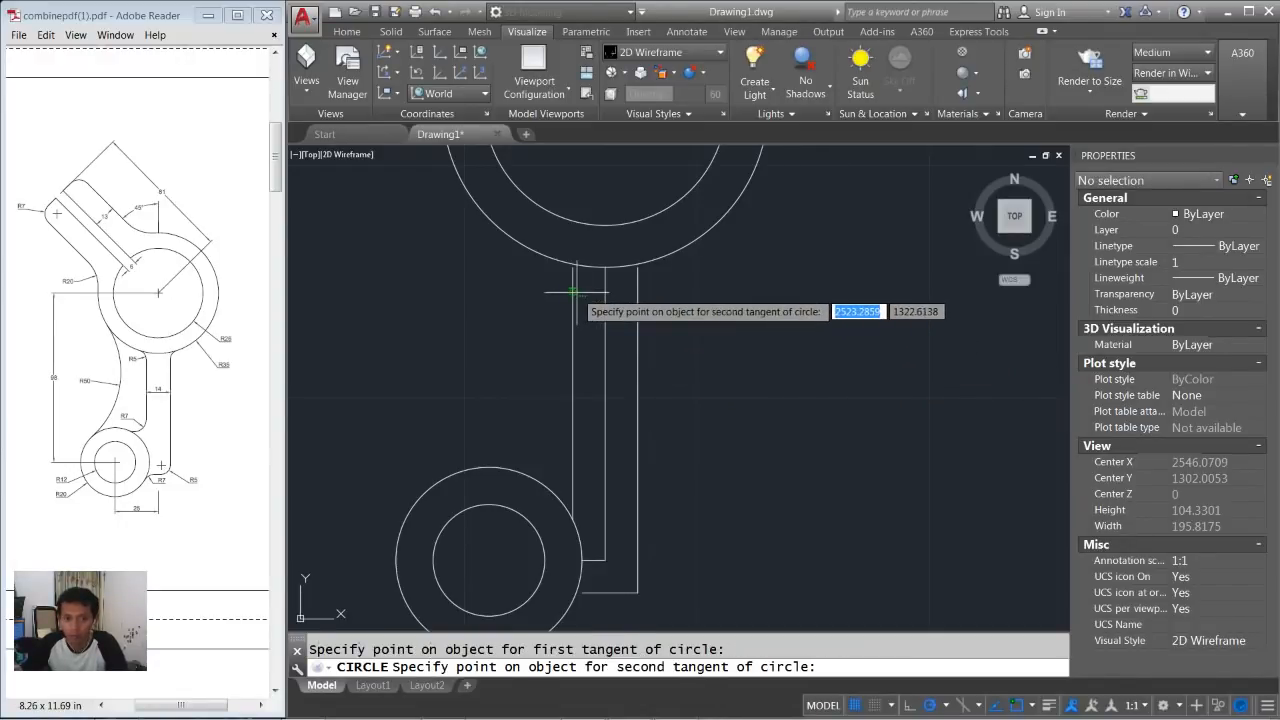
left_click(546, 256)
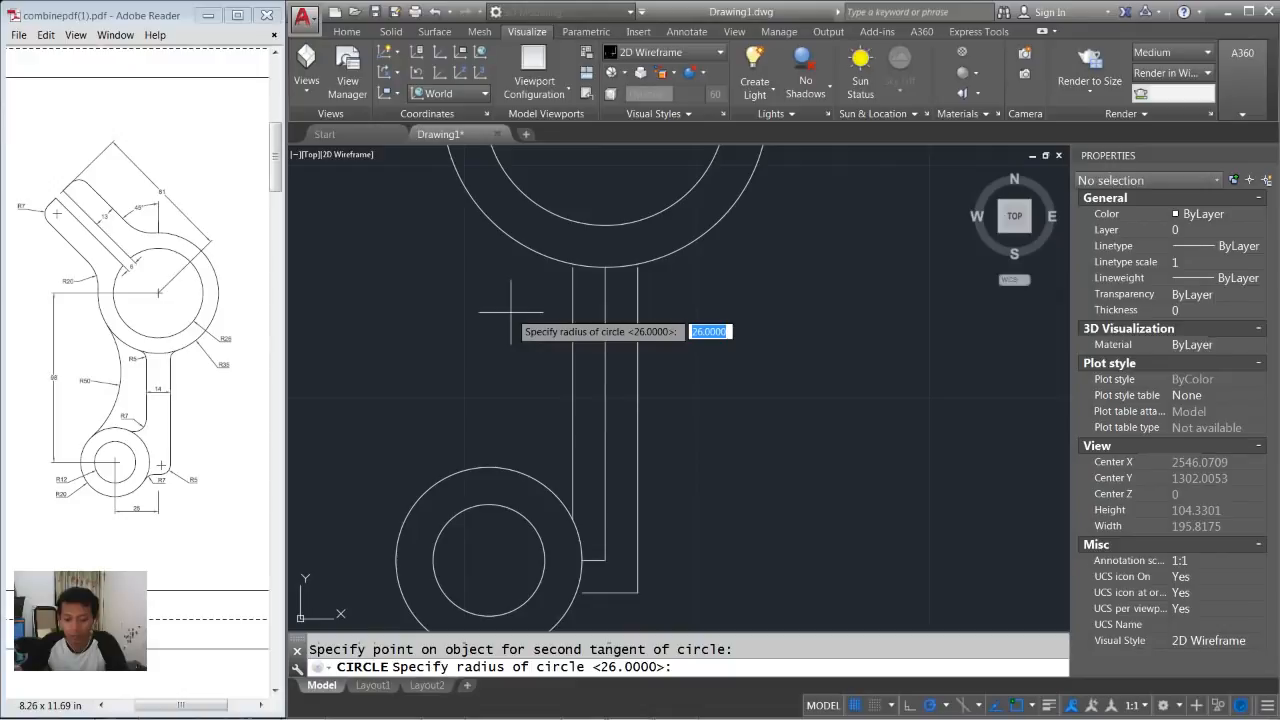
key("Return")
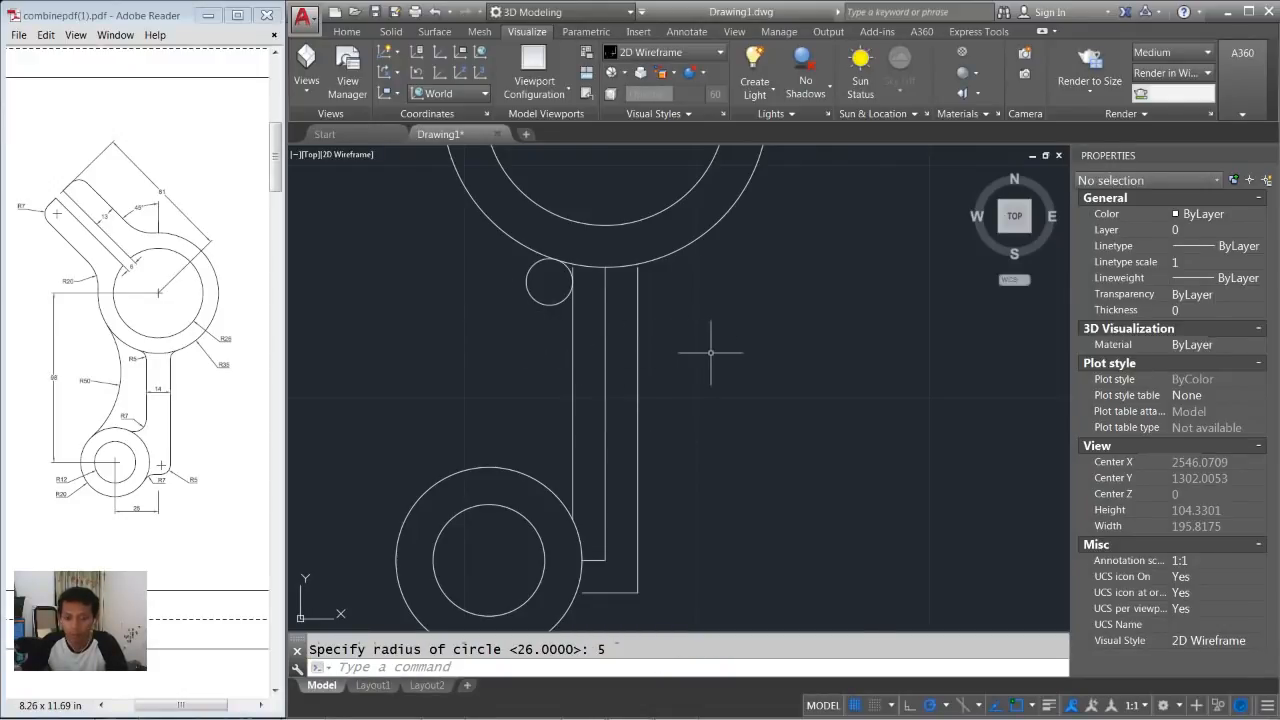
Draw a radius 5 circle tangent to the right offset line and the underside of the radius 35 circle.
key("Return")
type("ttr")
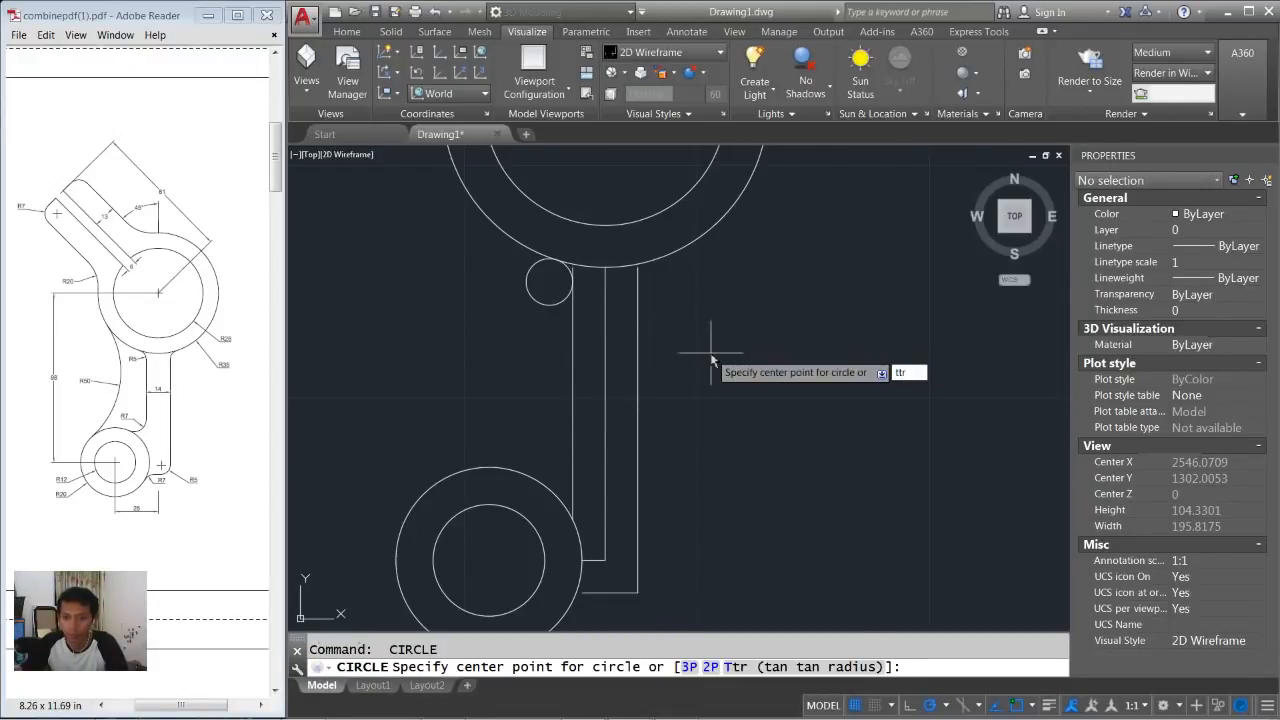
key("Return")
left_click(668, 321)
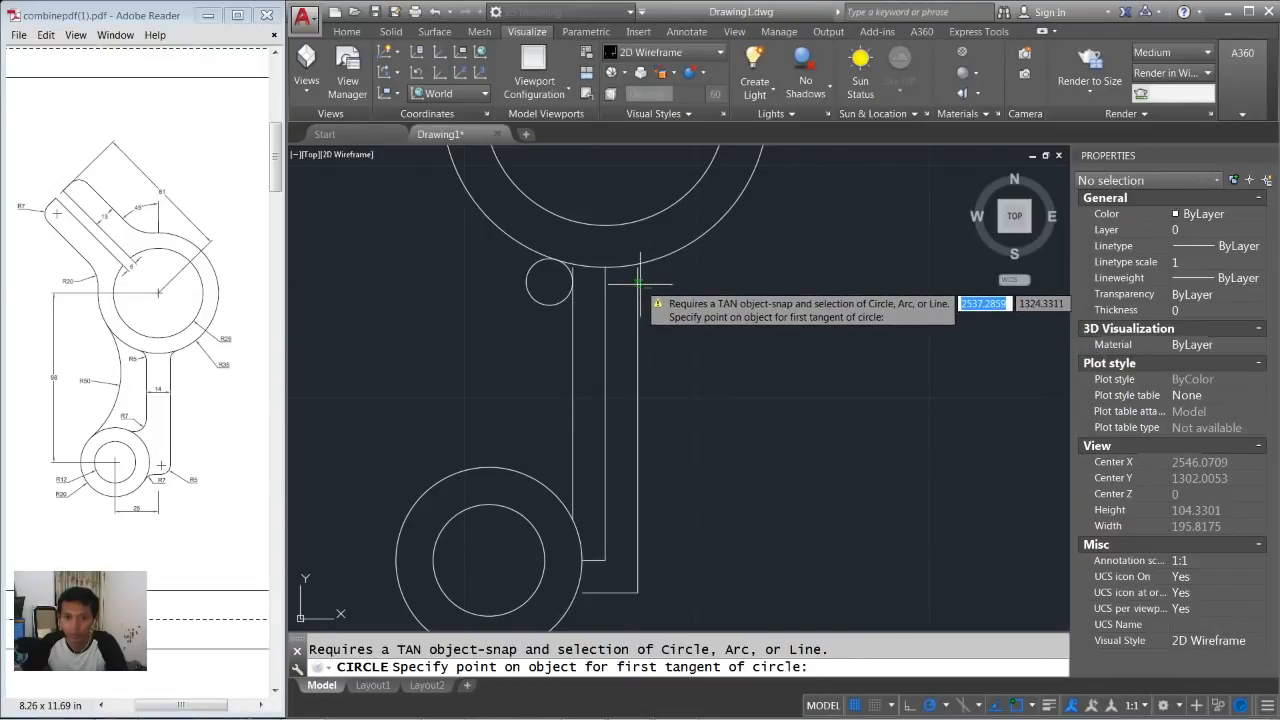
left_click(642, 290)
left_click(663, 253)
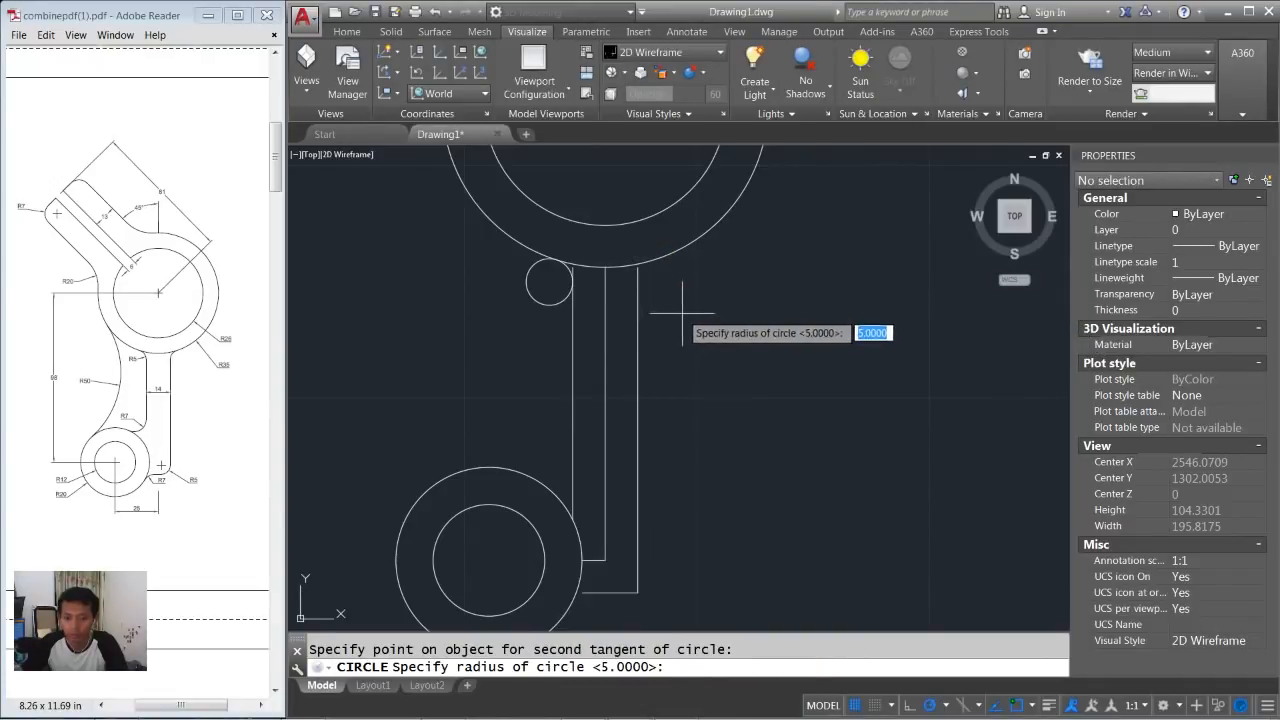
type("5")
key("Return")
Draw a radius 7 circle tangent to the radius 20 circle and the underside of the right offset's short bottom segment.
scroll(608, 374, "down", 2)
scroll(615, 514, "up", 2)
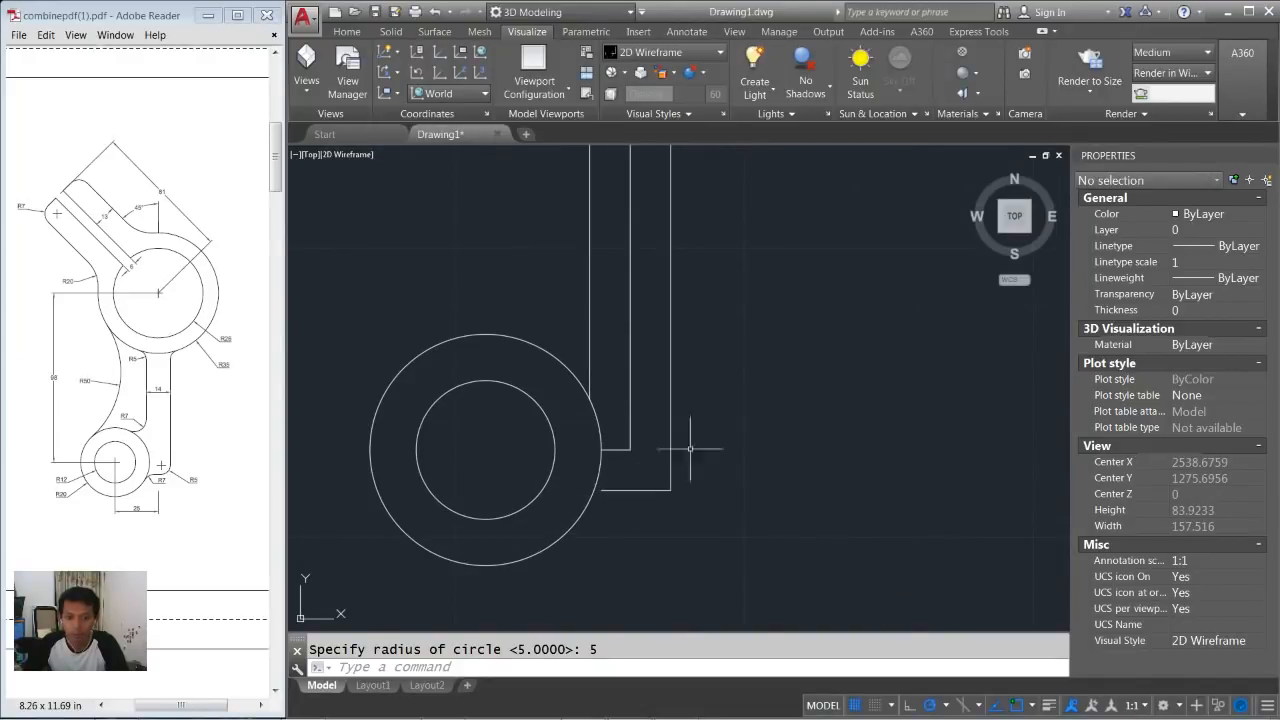
key("Return")
type("tt")
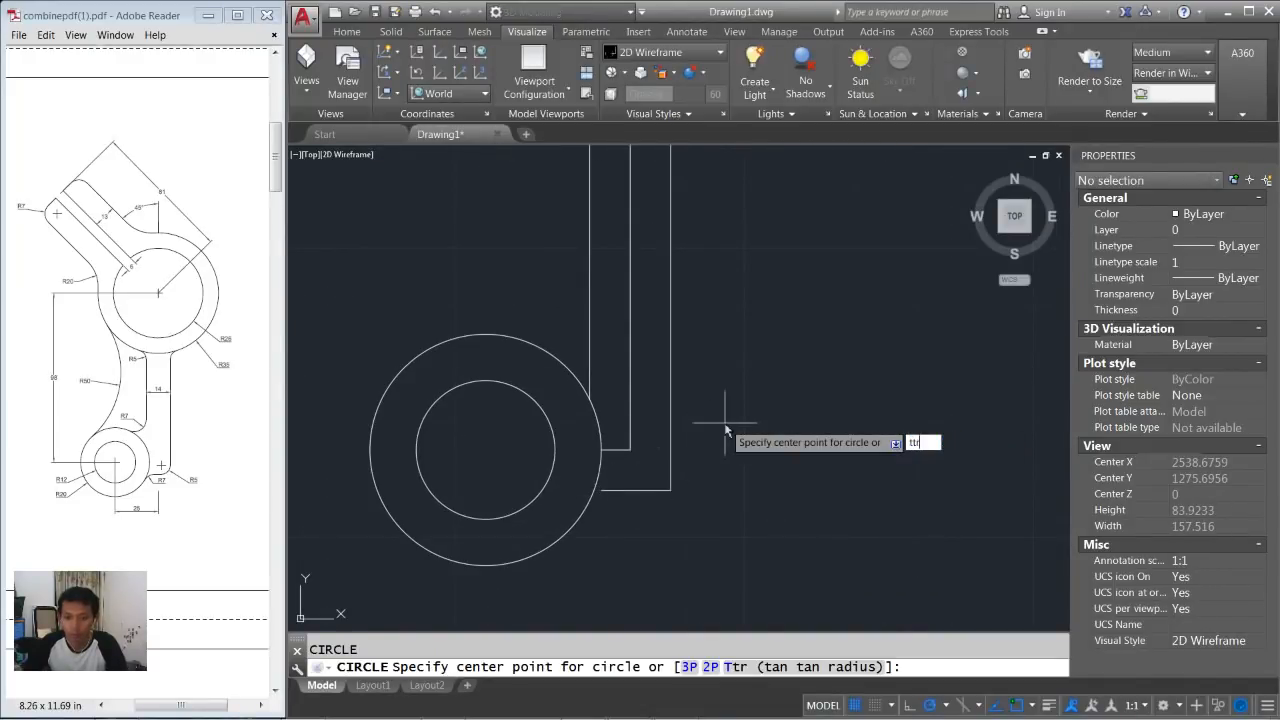
type("r")
key("Return")
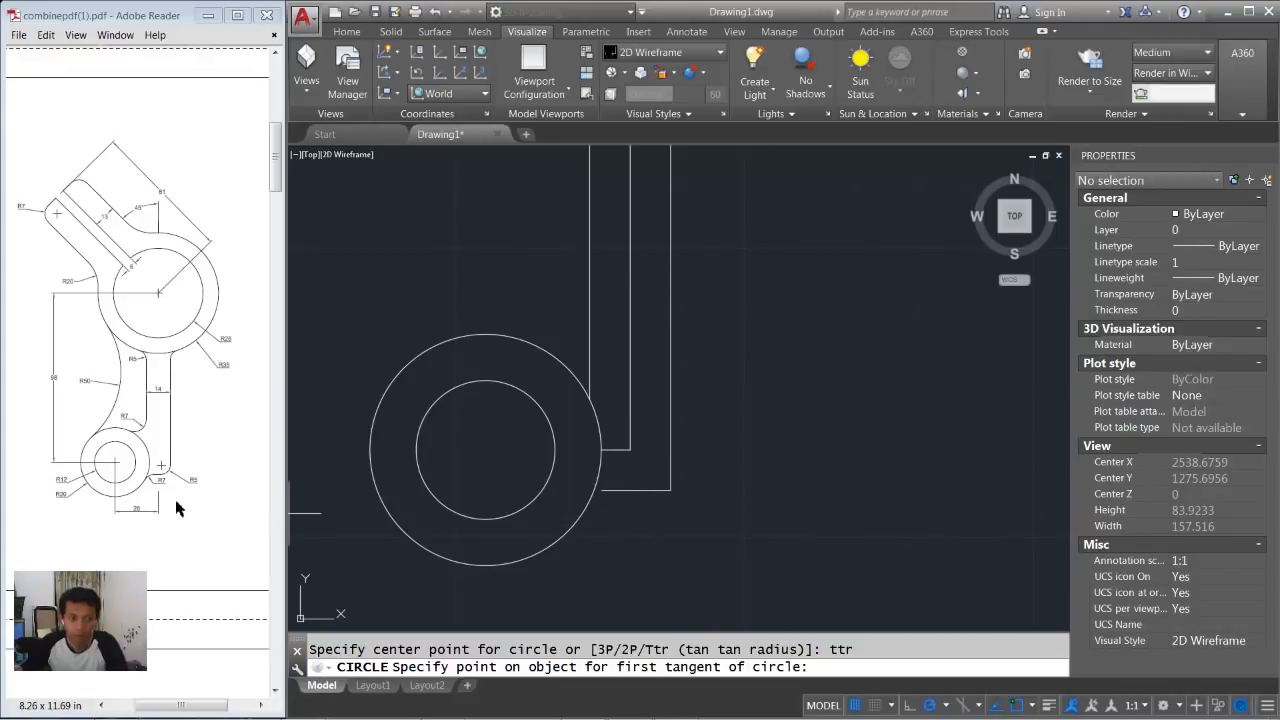
left_click(586, 509)
key("Return")
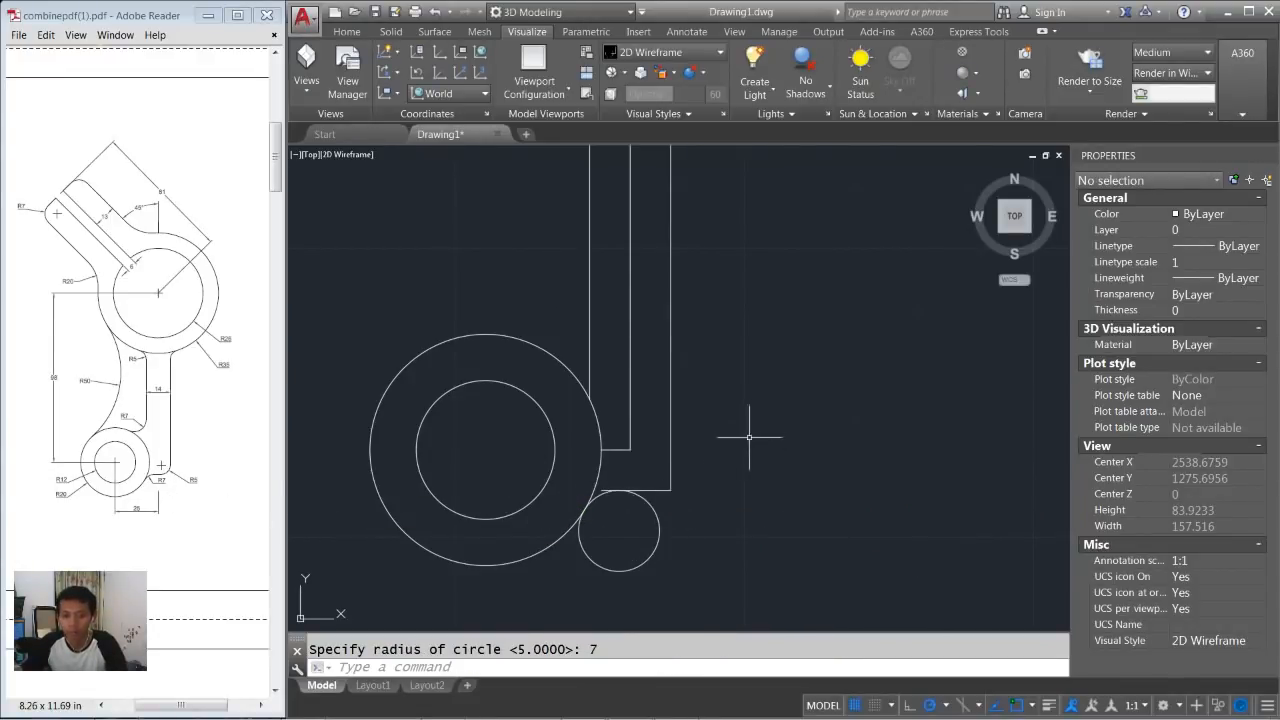
Draw a radius 7 circle tangent to the upper right of the radius 20 circle and the left offset line.
key("Return")
type("tt")
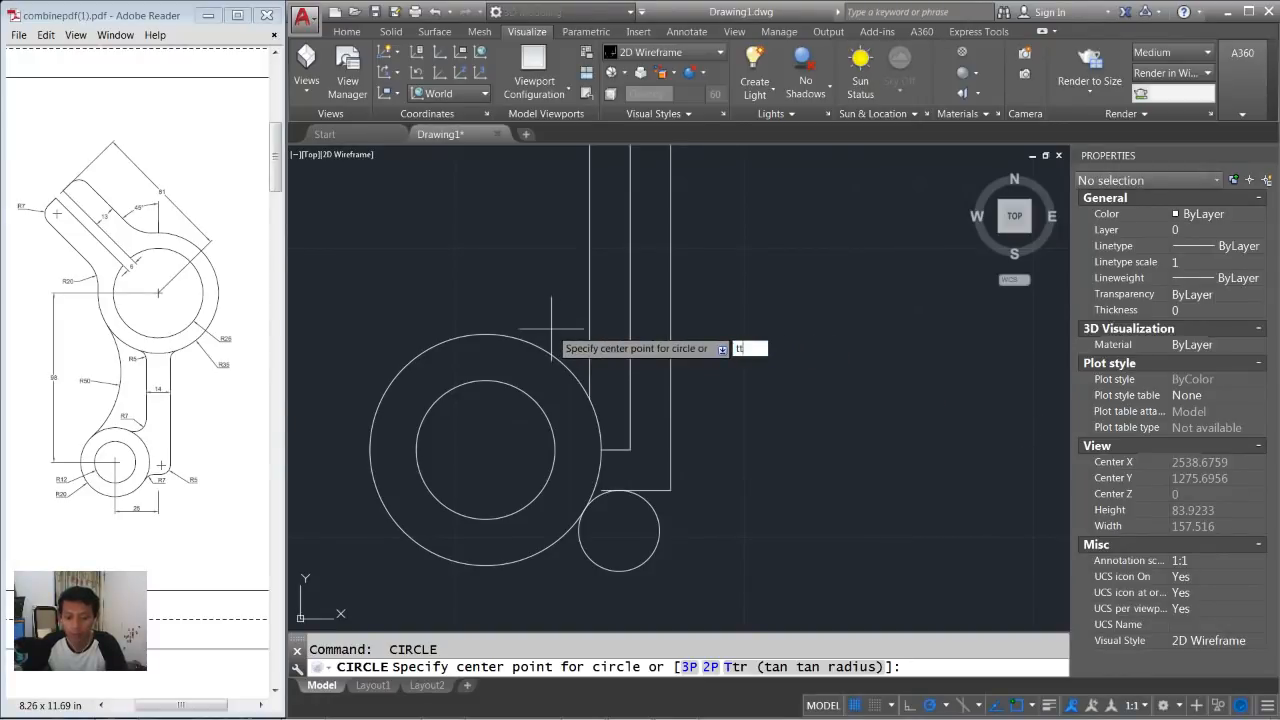
type("r")
key("Return")
left_click(545, 351)
left_click(587, 331)
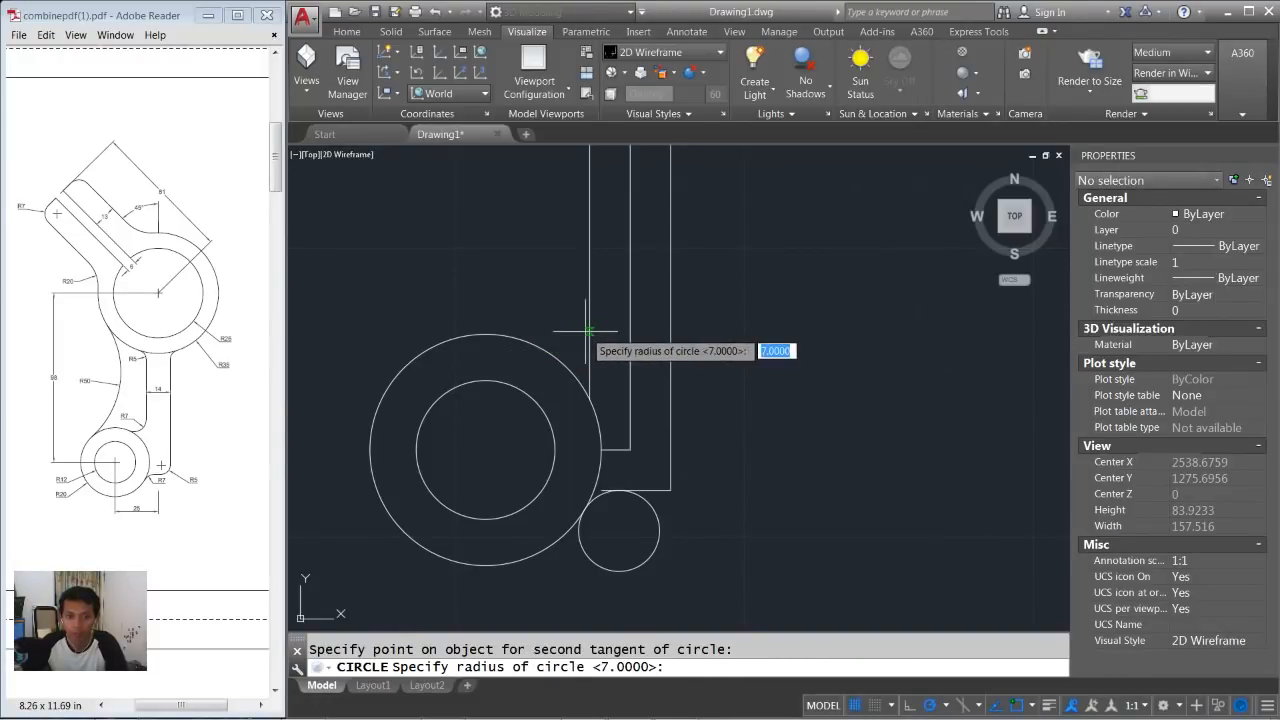
key("Return")
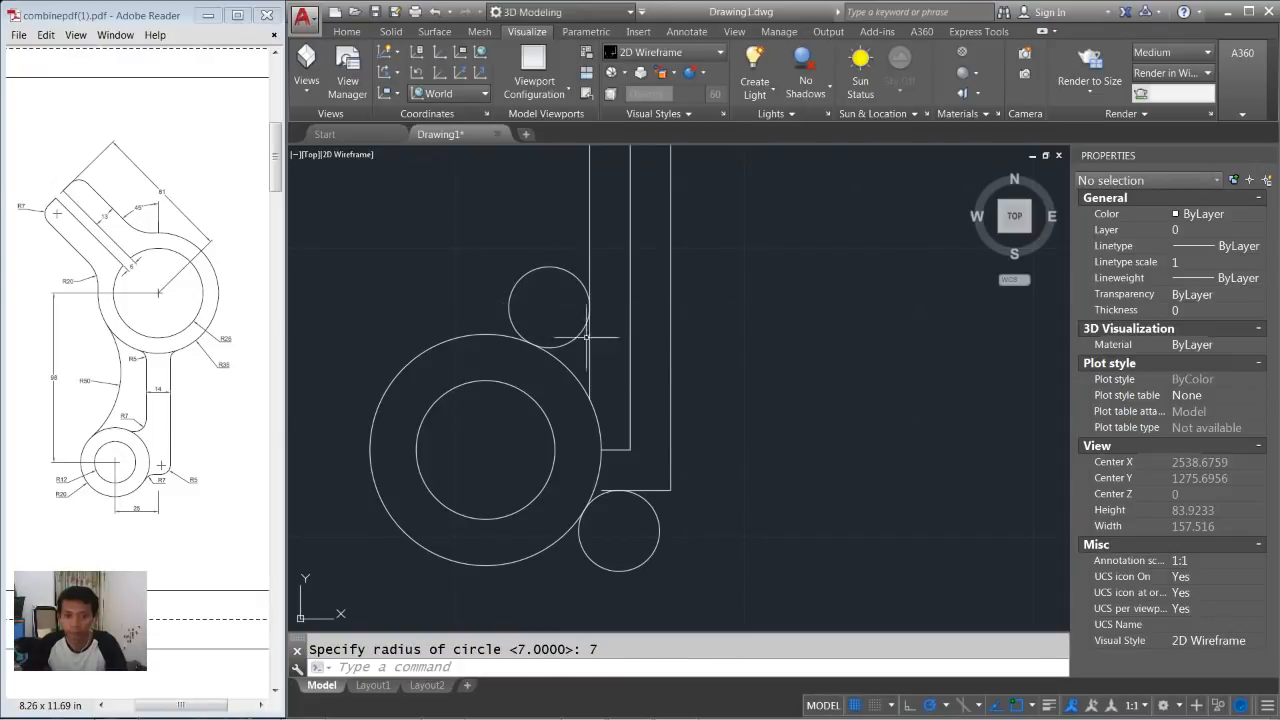
Trim the lower radius 7 circle and the right radius 5 circle down to their fillet arcs.
scroll(723, 382, "down", 1)
middle_click_drag(729, 355, 717, 357)
type("tr")
key("Return")
left_click(630, 509)
left_click(588, 528)
middle_click_drag(768, 302, 752, 378)
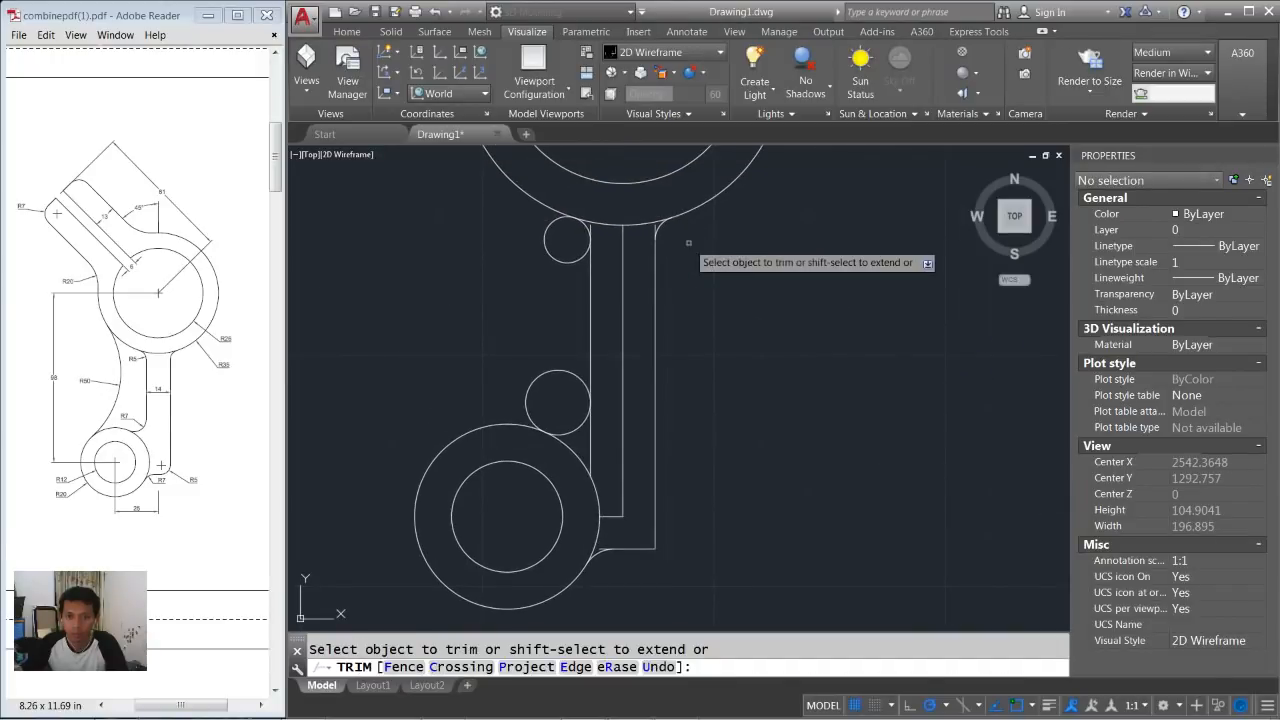
Trim the two circles on the web's left side to fillet arcs and remove the leftover line ends beyond them.
left_click(570, 282)
left_click(510, 236)
left_click(548, 340)
left_click(512, 388)
left_click(592, 439)
left_click(582, 436)
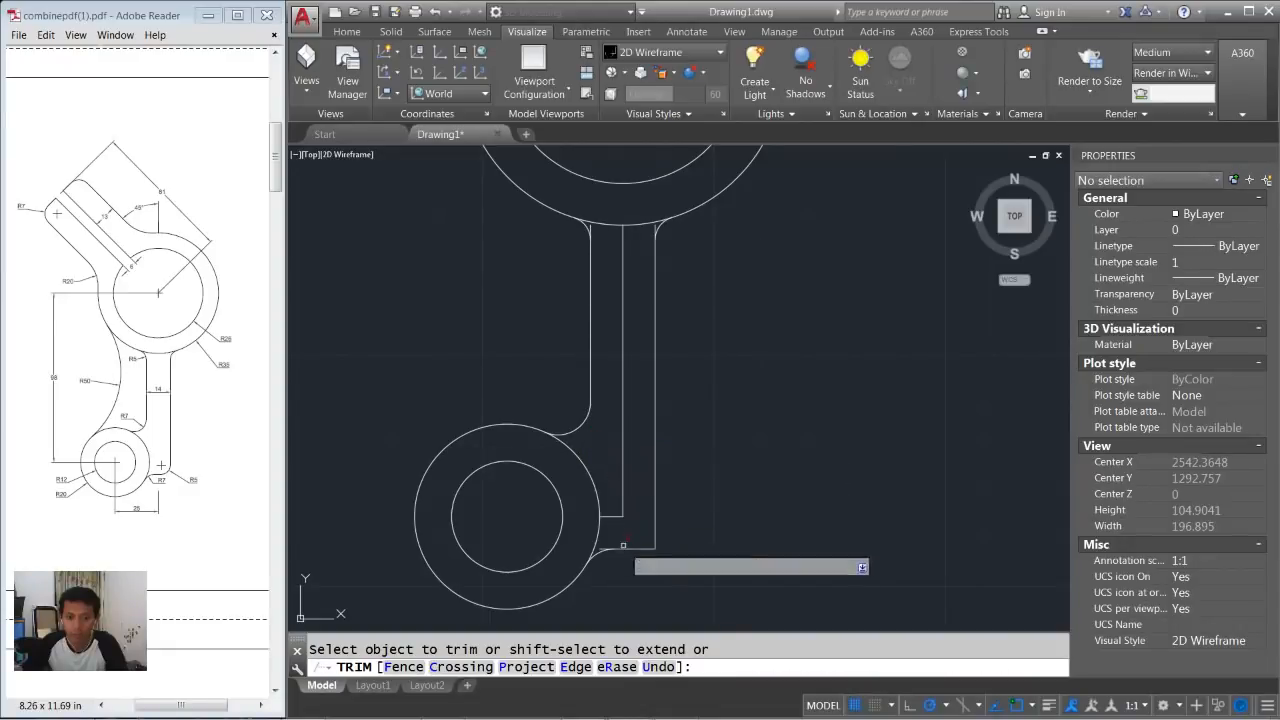
scroll(603, 547, "up", 2)
scroll(600, 357, "down", 2)
scroll(668, 280, "up", 3)
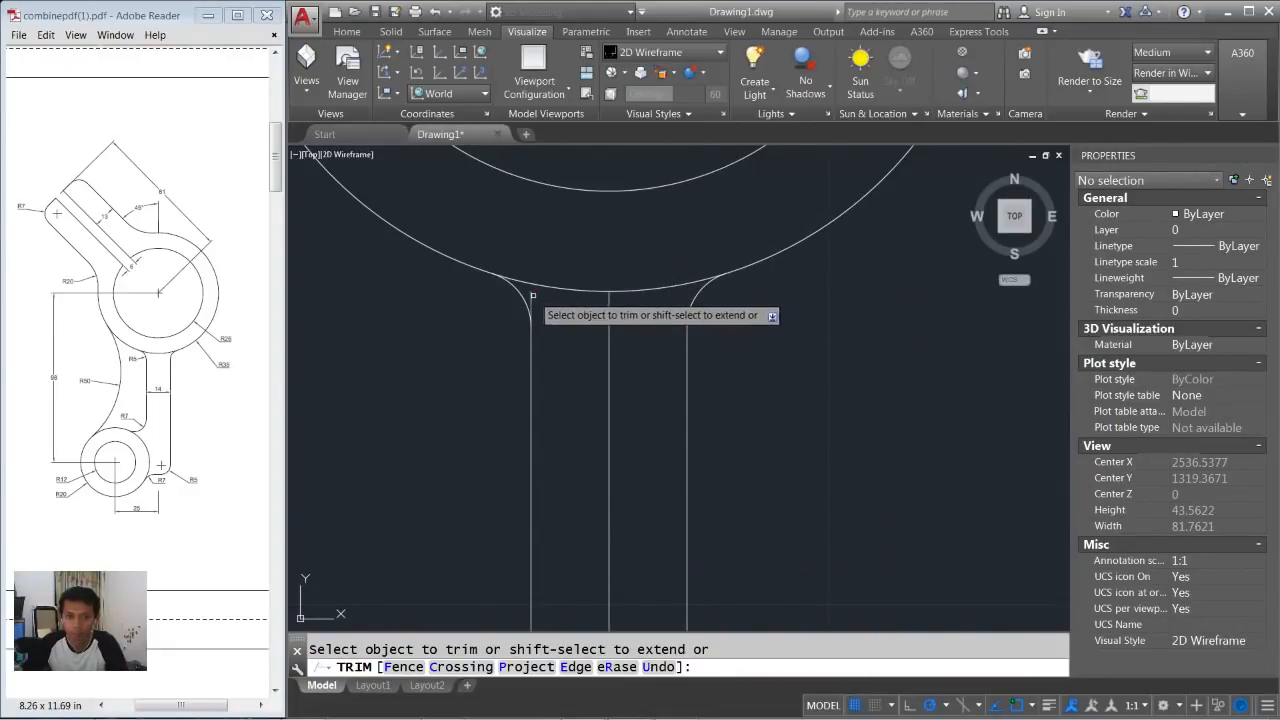
scroll(630, 341, "down", 2)
scroll(630, 341, "down", 1)
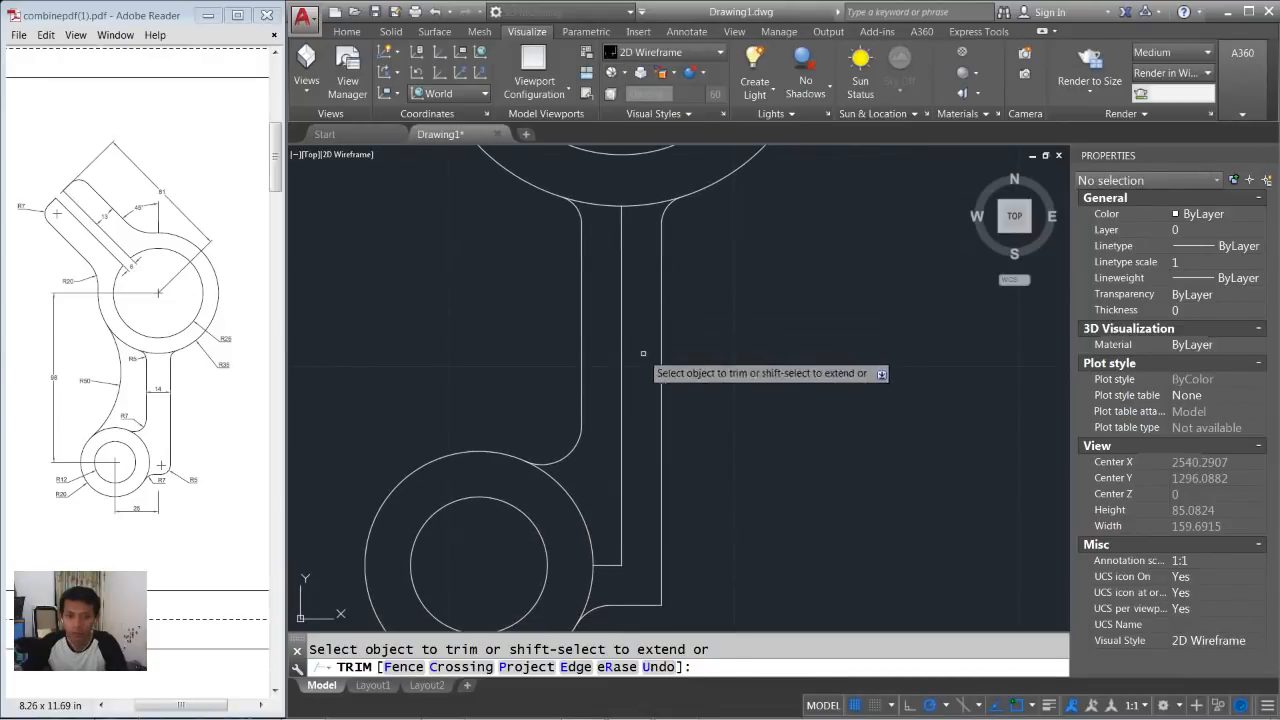
Delete the centre polyline running between the two web edges.
left_click(633, 318)
left_click(614, 349)
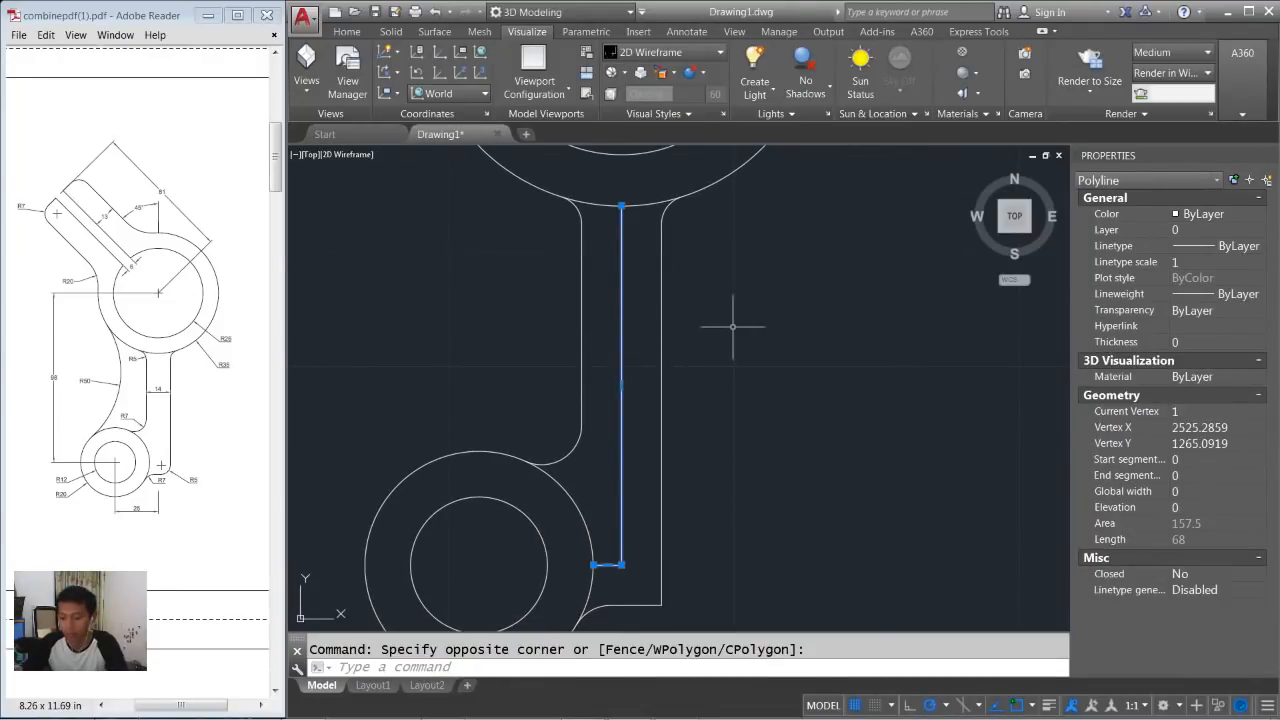
key("Delete")
scroll(690, 302, "down", 3)
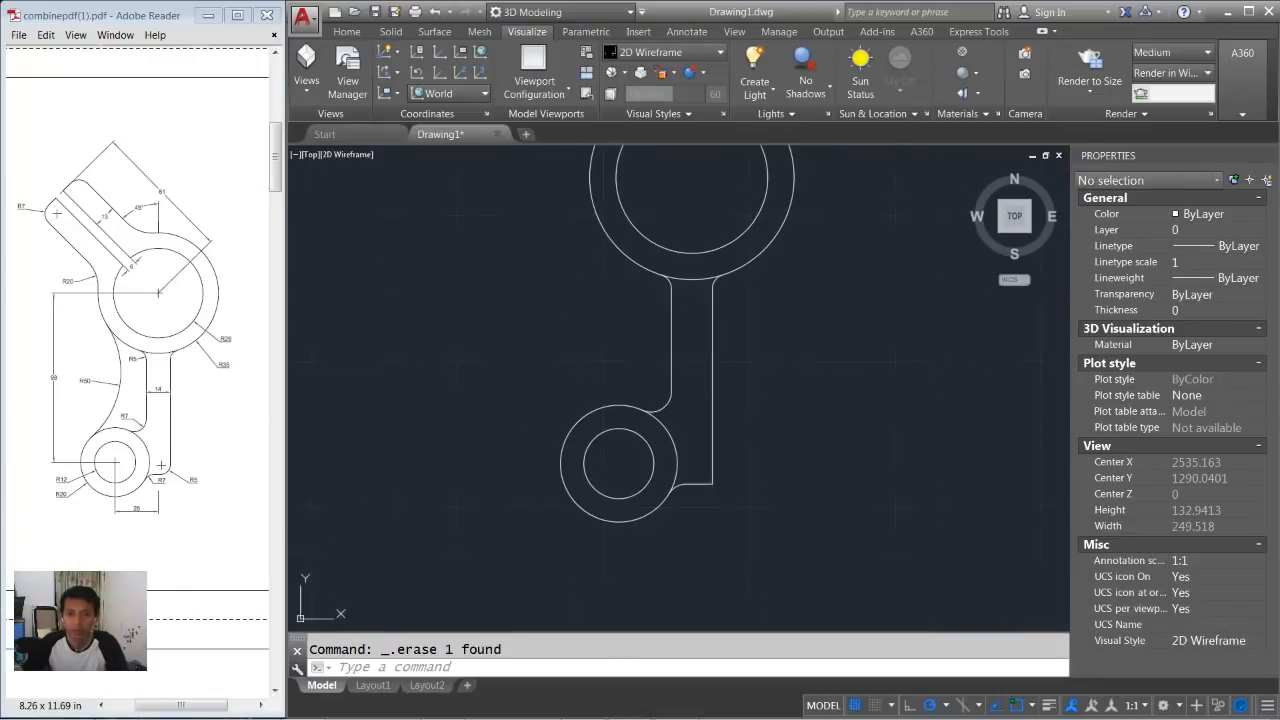
Draw a radius 50 circle tangent to the left sides of the radius 35 and radius 20 circles.
middle_click_drag(793, 319, 762, 354)
key("Return")
type("t")
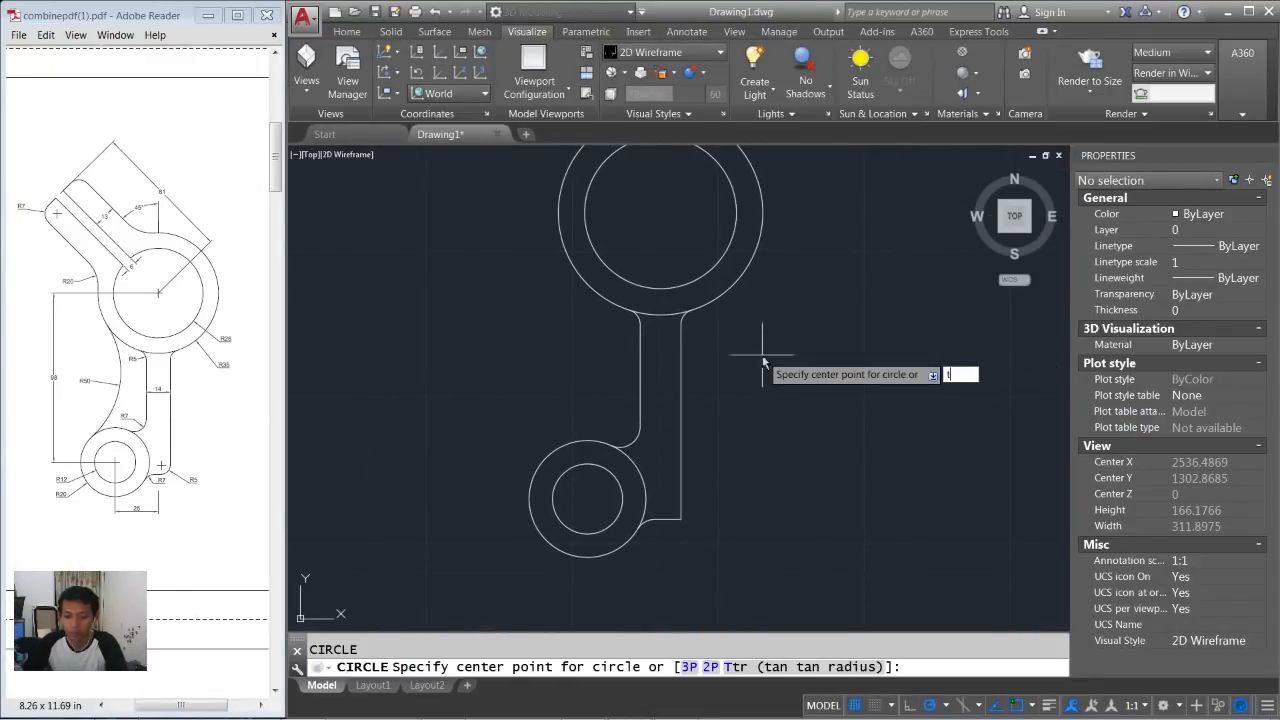
type("tr")
key("Return")
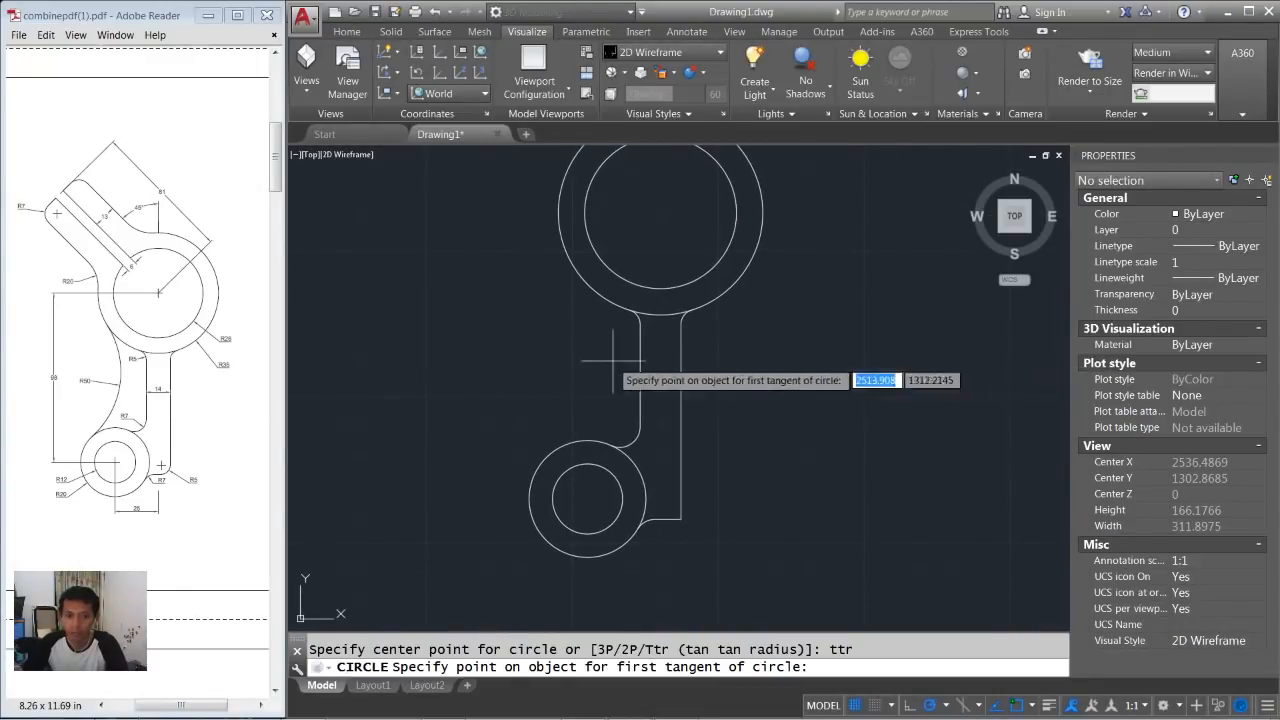
left_click(571, 266)
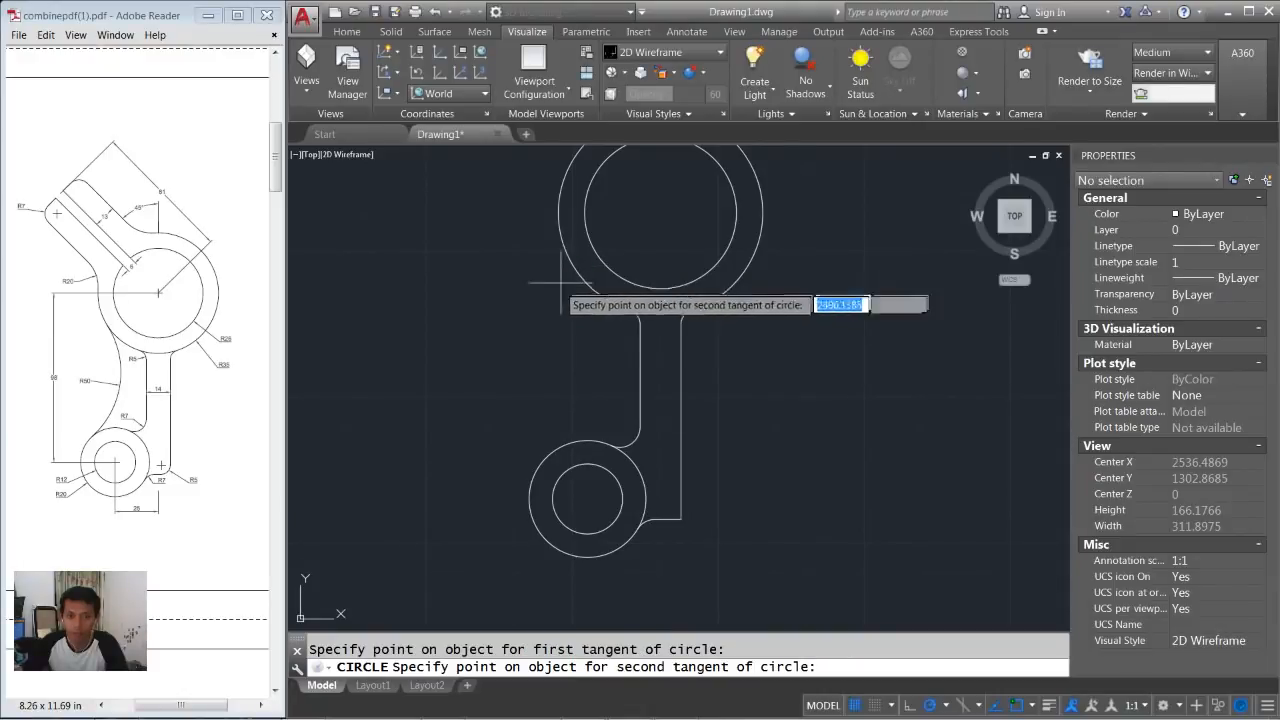
left_click(568, 442)
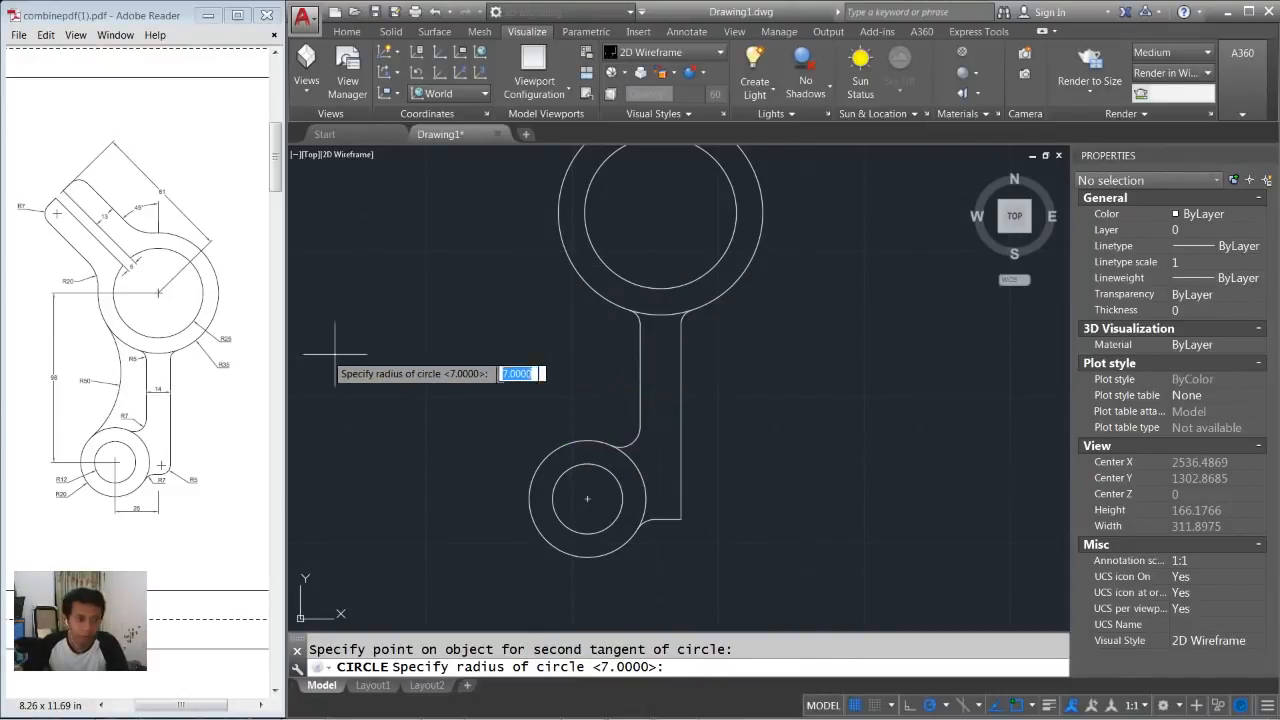
left_click(79, 383)
scroll(78, 387, "up", 1, "ctrl")
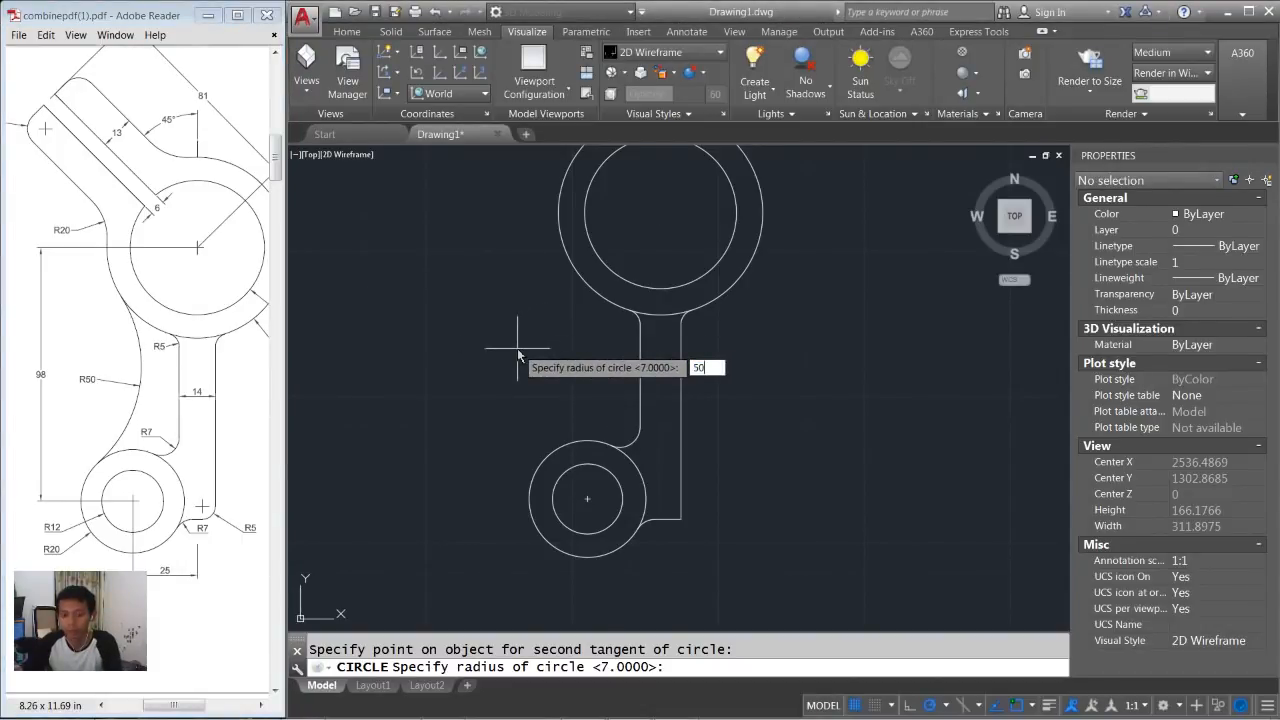
type("50")
key("Return")
Trim the radius 50 circle to the concave arc joining the large and small rings.
scroll(552, 363, "down", 1)
key("Return")
left_click_drag(486, 314, 436, 249)
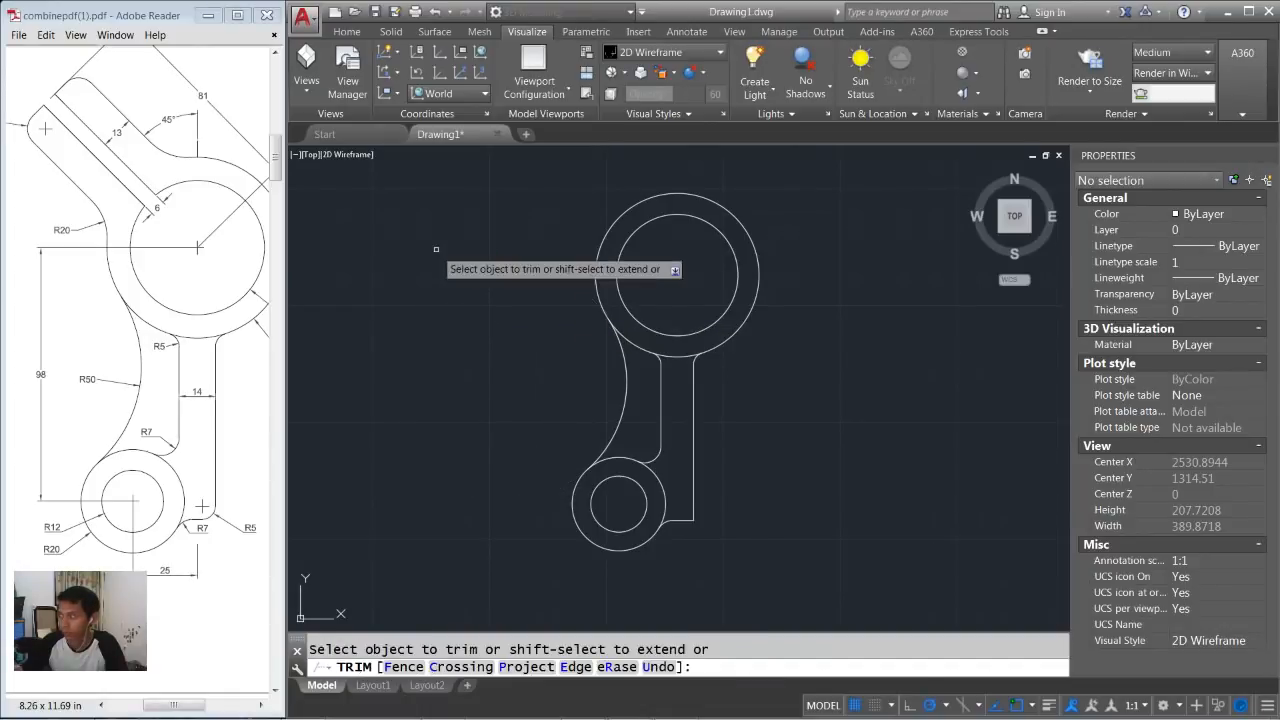
key("Return")
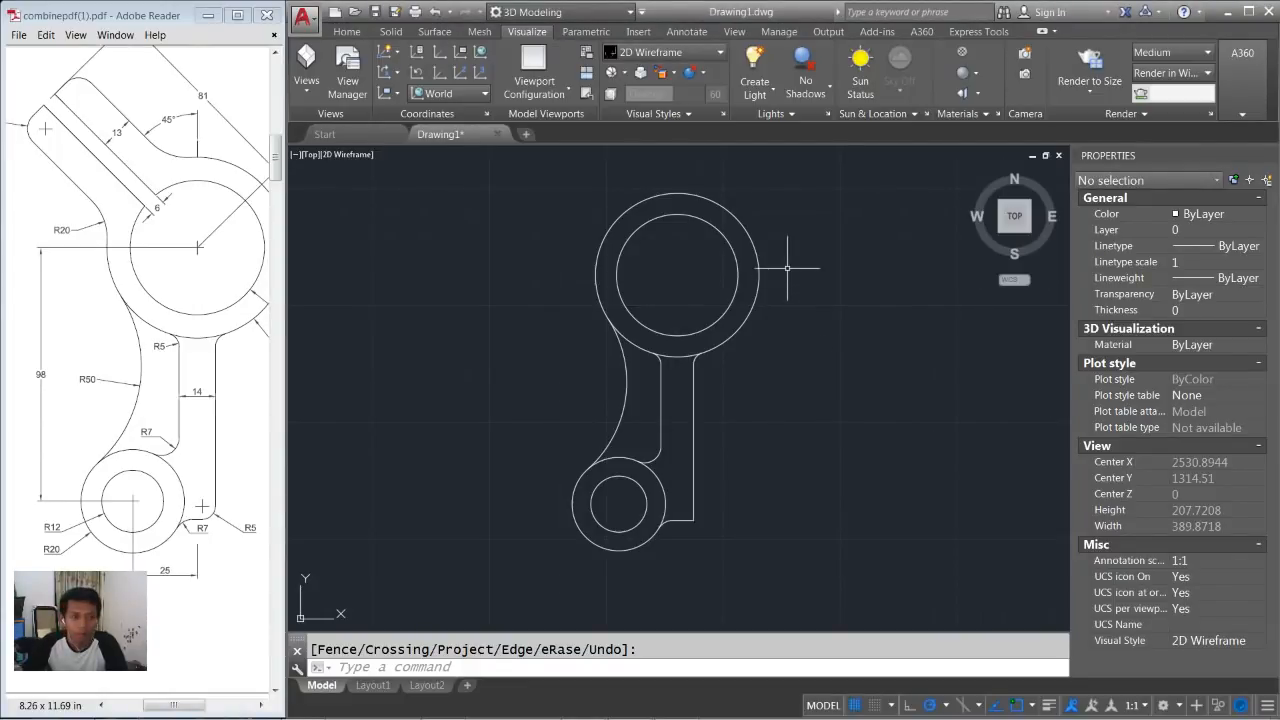
Draw a vertical line 81 long upward from the centre of the large ring.
middle_click_drag(754, 276, 750, 323)
left_click_drag(172, 705, 181, 705)
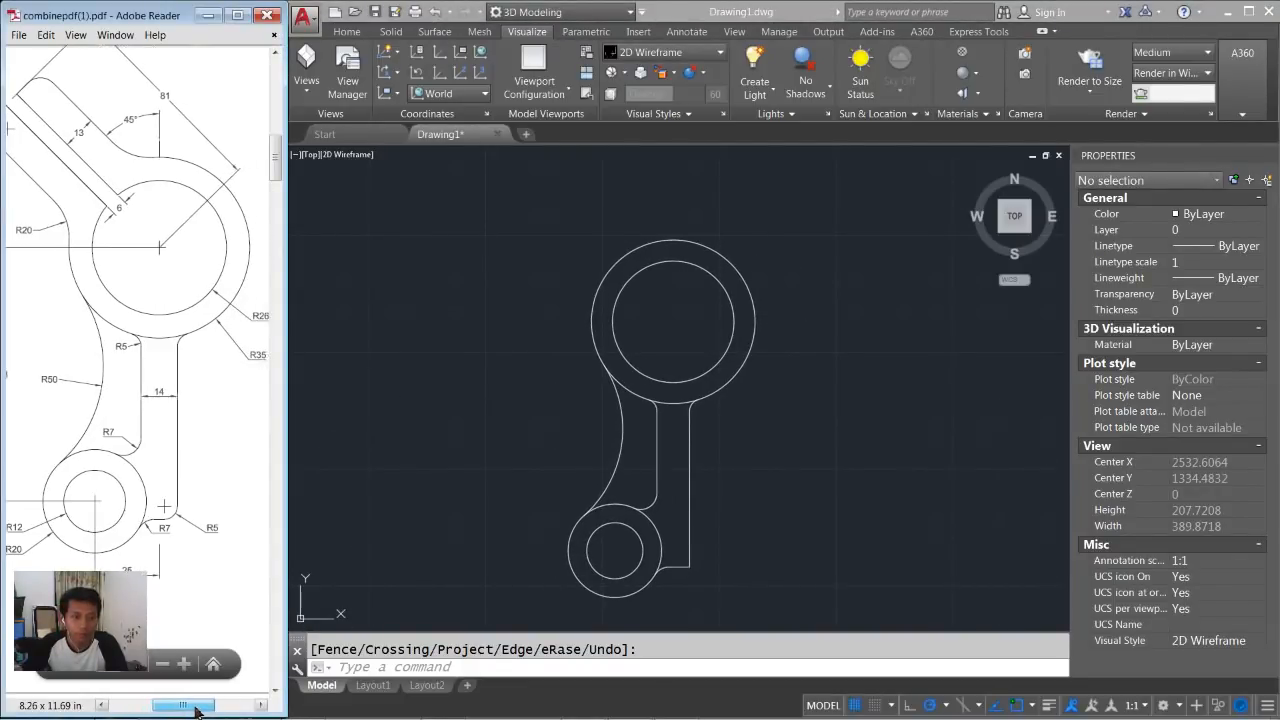
left_click_drag(276, 180, 276, 170)
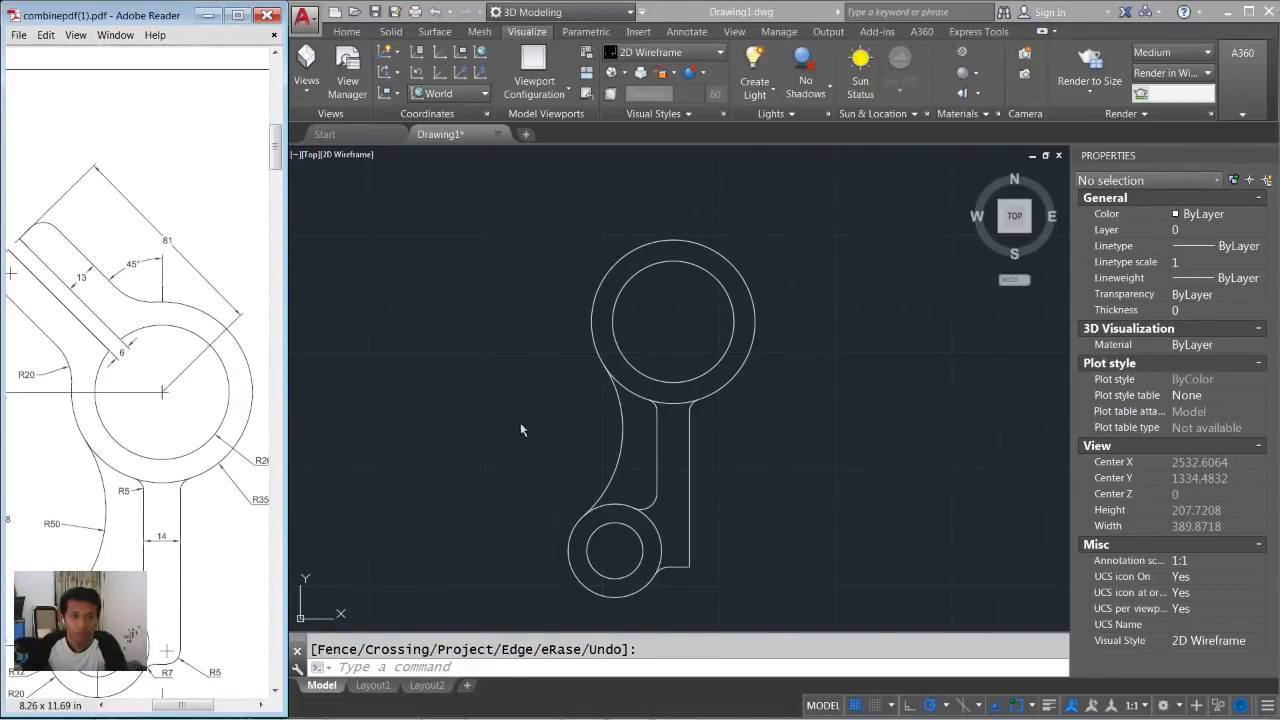
left_click(515, 410)
middle_click_drag(672, 287, 652, 329)
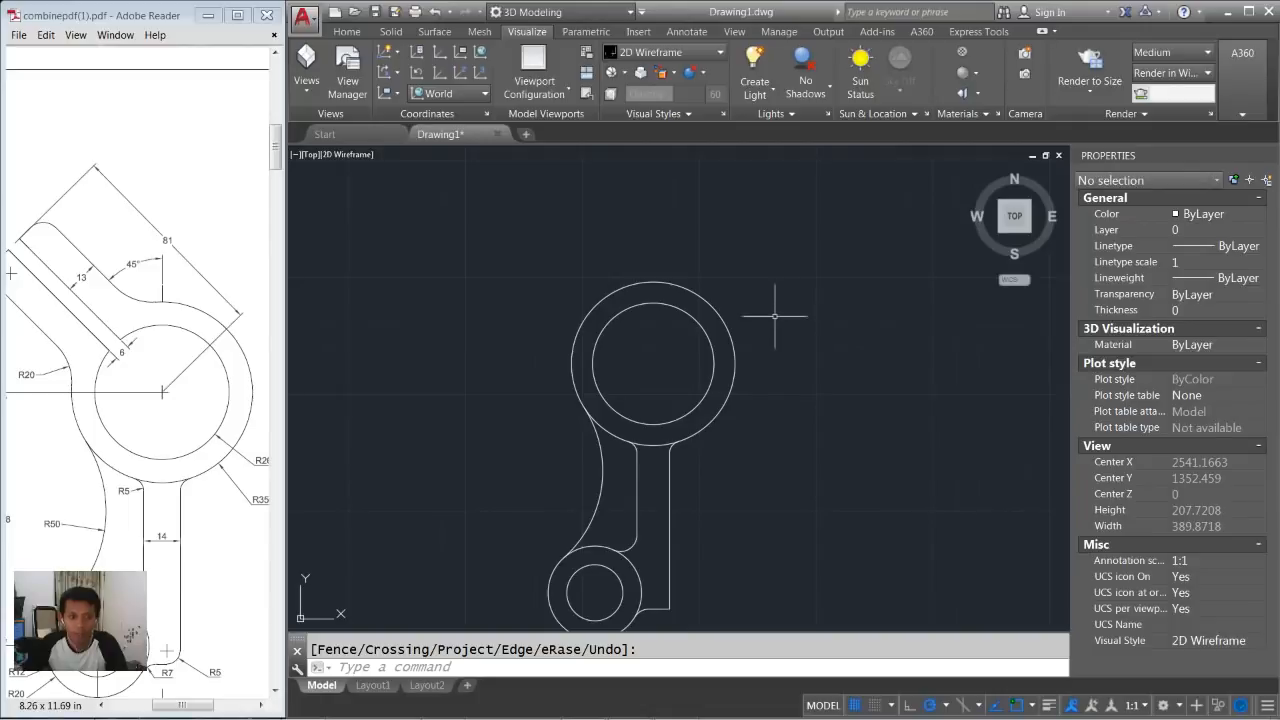
left_click(870, 347)
left_click(814, 357)
type("l")
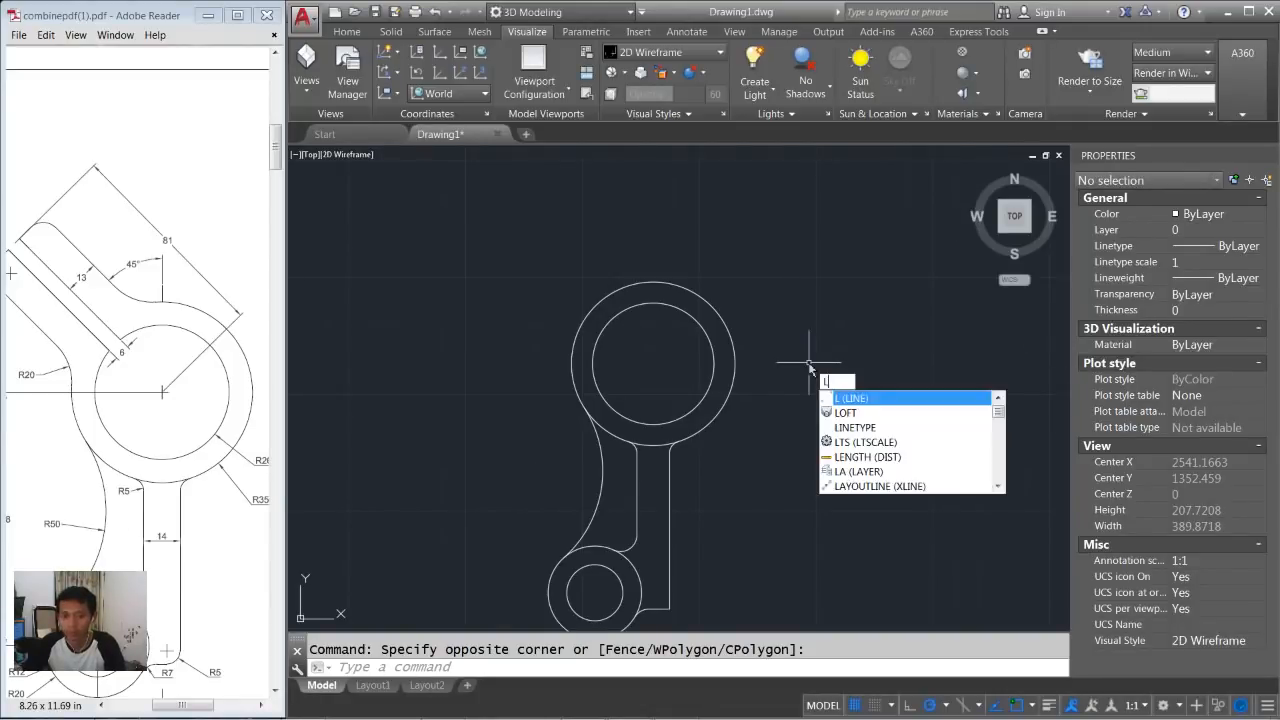
key("Return")
left_click(645, 358)
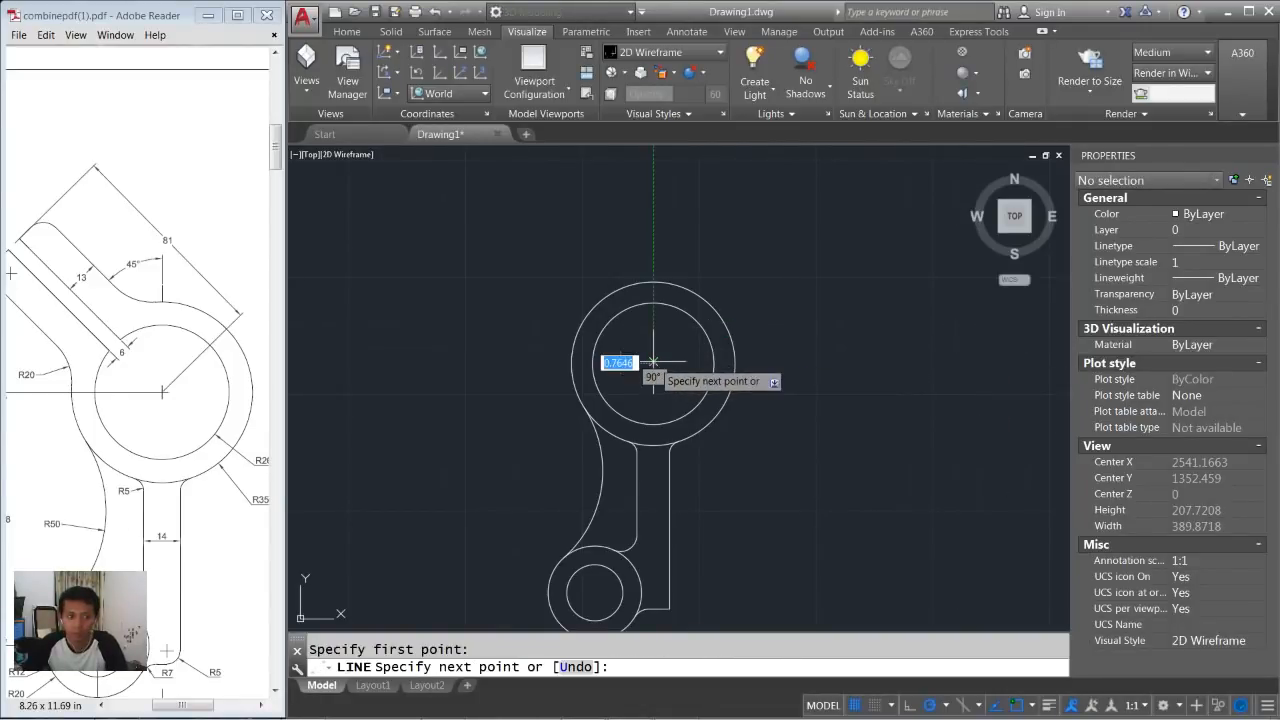
key("Return")
key("Return")
Copy the vertical centre line 3 to the right.
middle_click_drag(671, 214, 696, 272)
type("ct o")
key("Return")
left_click(636, 243)
left_click(605, 290)
key("Return")
left_click(688, 283)
type("3")
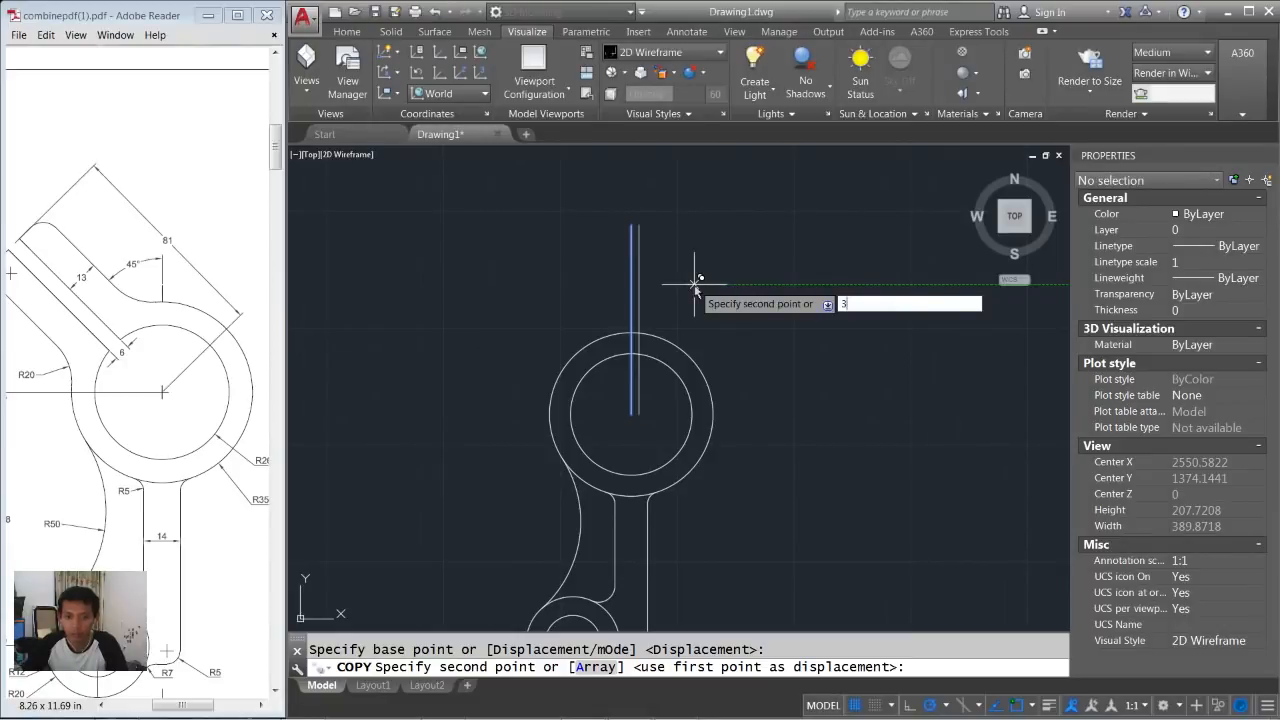
key("Return")
key("Return")
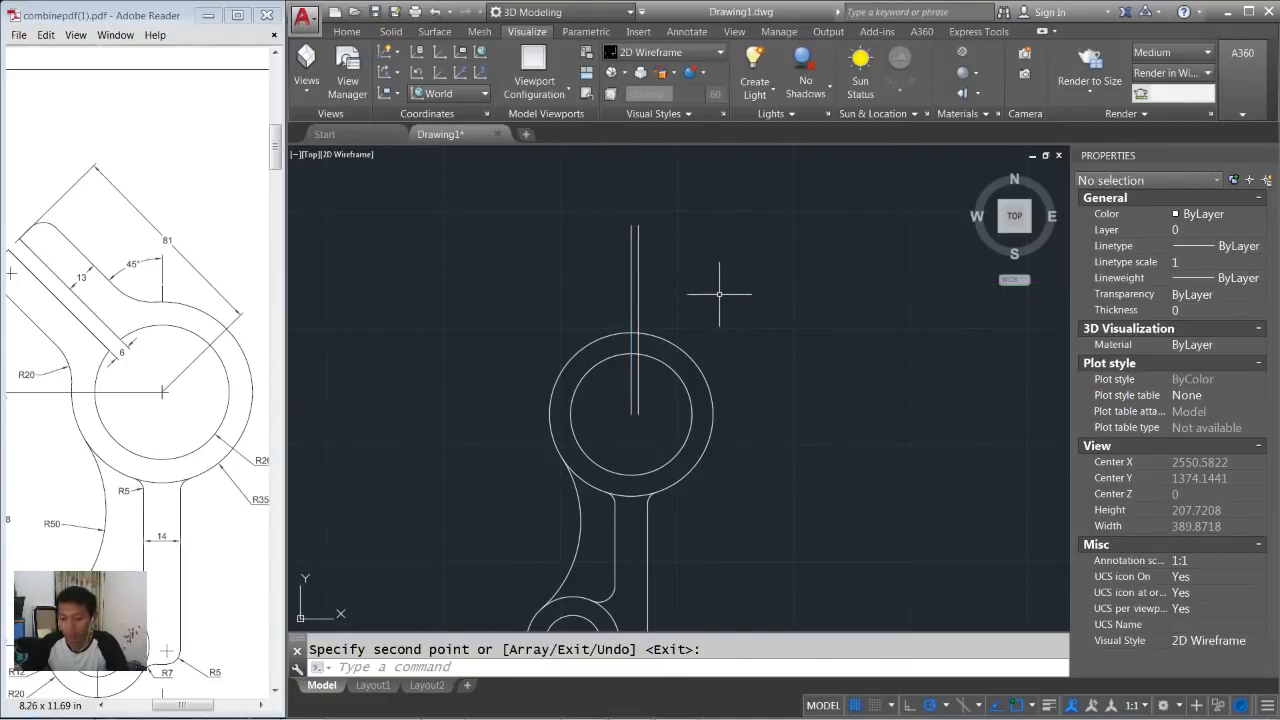
Draw a line 13 to the right from the copied line's top end, continuing straight down to just above the large ring.
type("l")
key("Return")
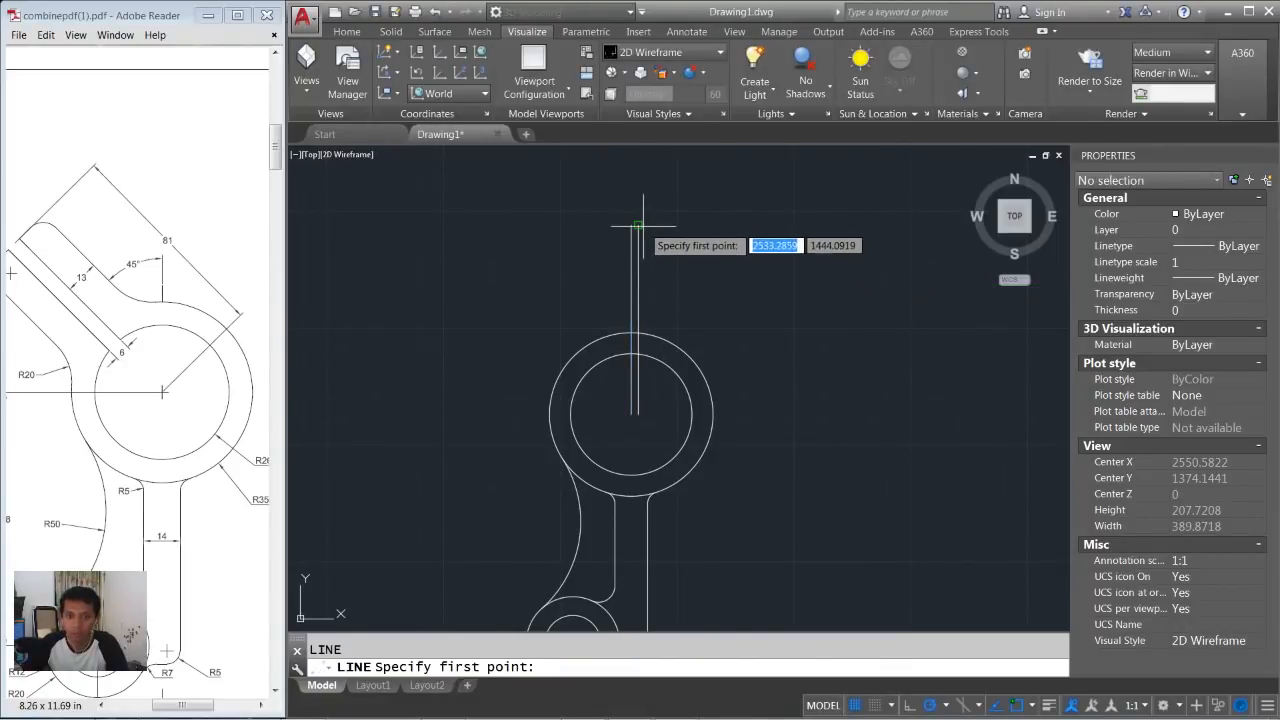
left_click(638, 226)
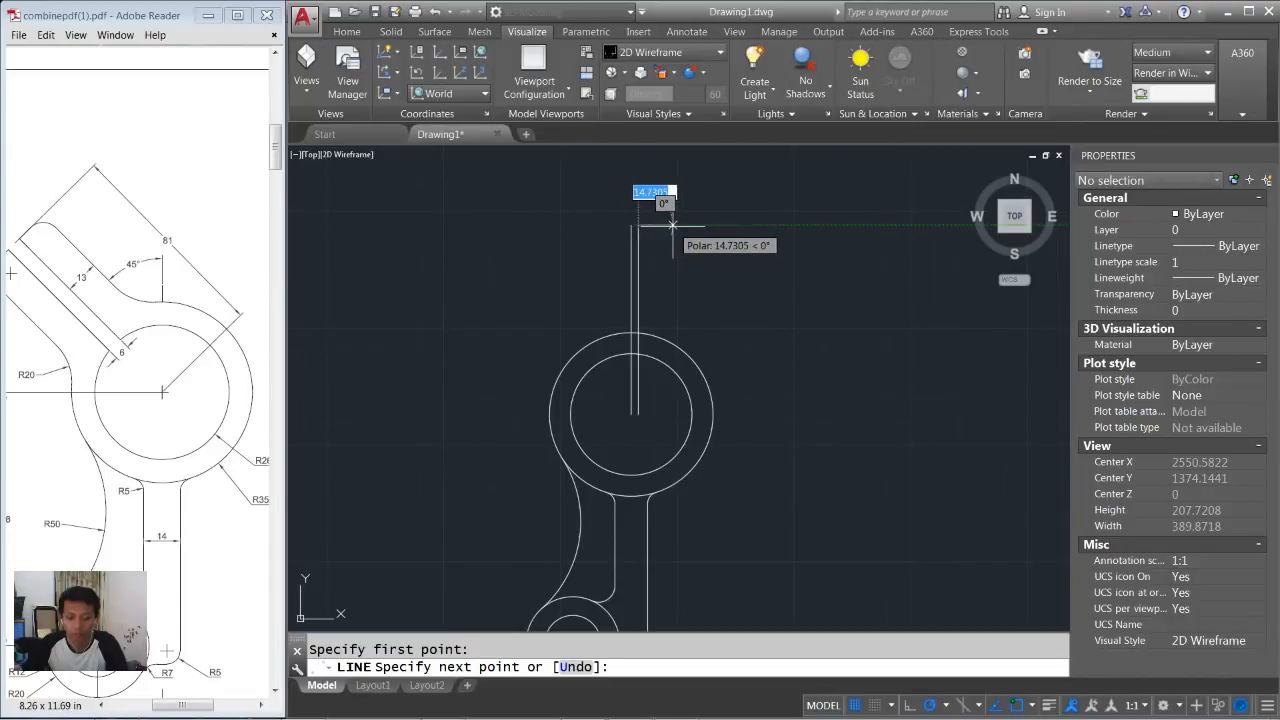
type("13")
key("Return")
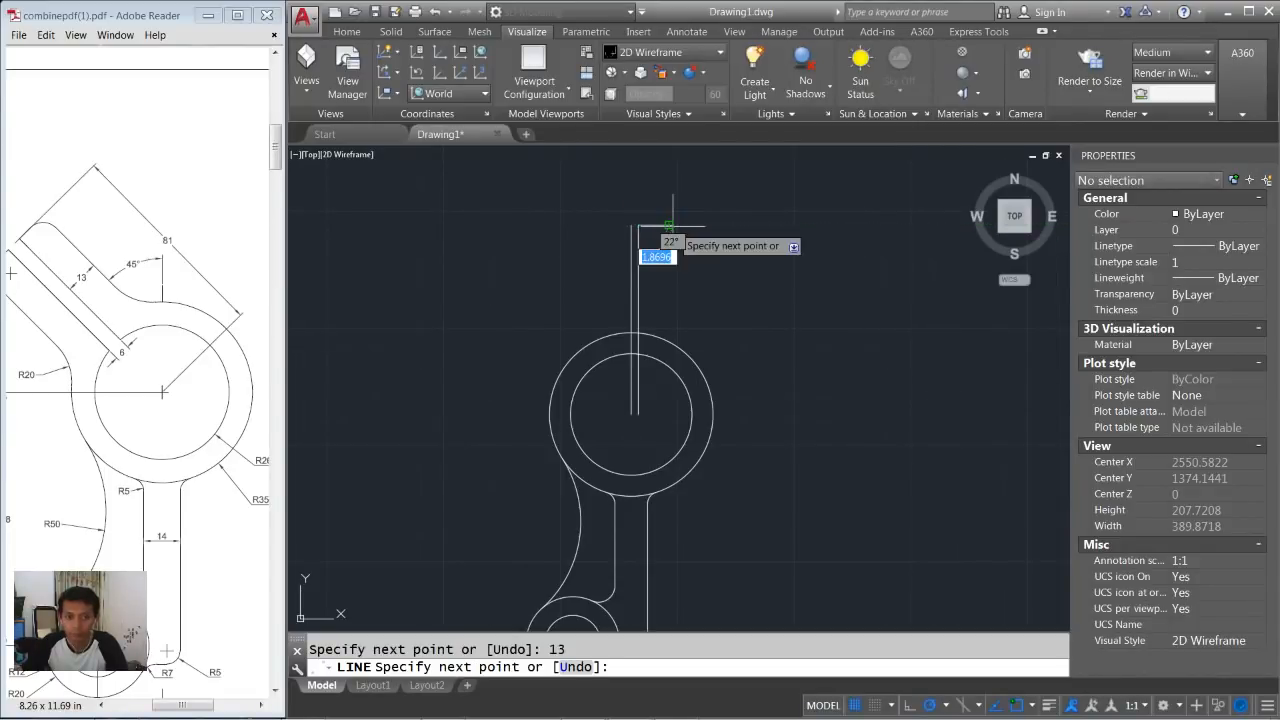
left_click(668, 323)
key("Return")
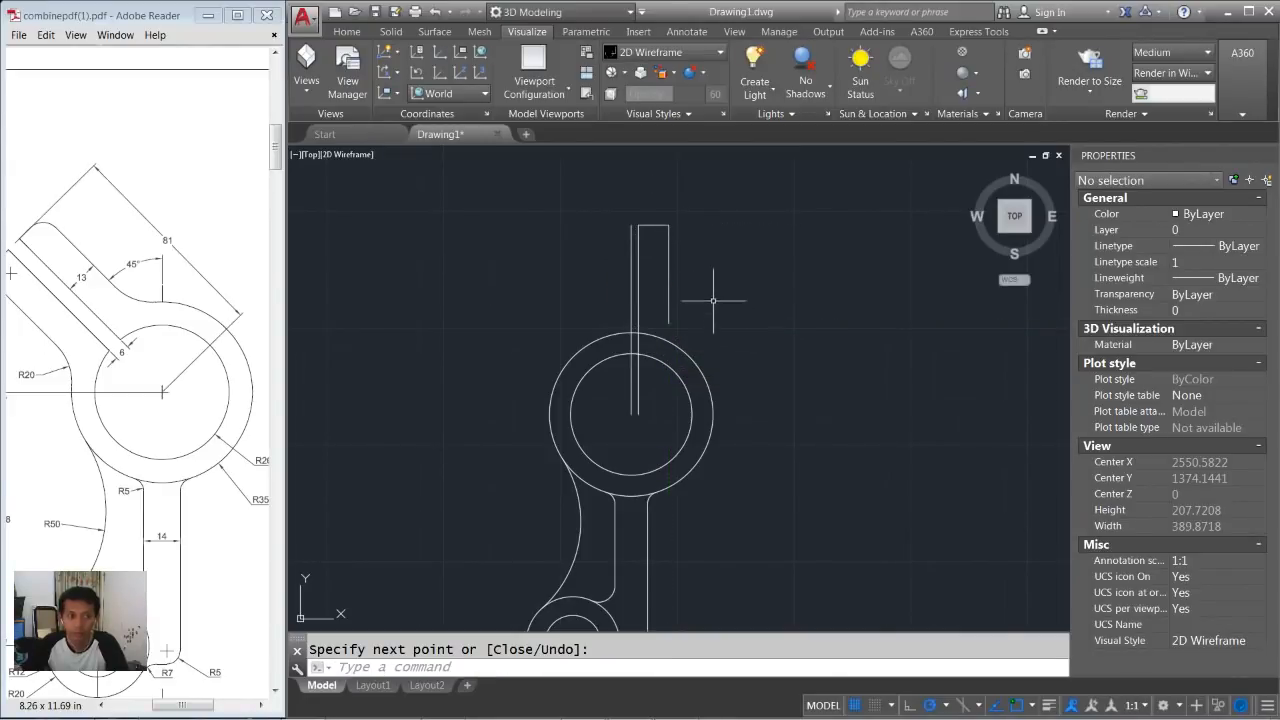
Draw a radius 20 circle tangent to the large outer ring and the arm's right vertical line.
scroll(685, 301, "up", 1)
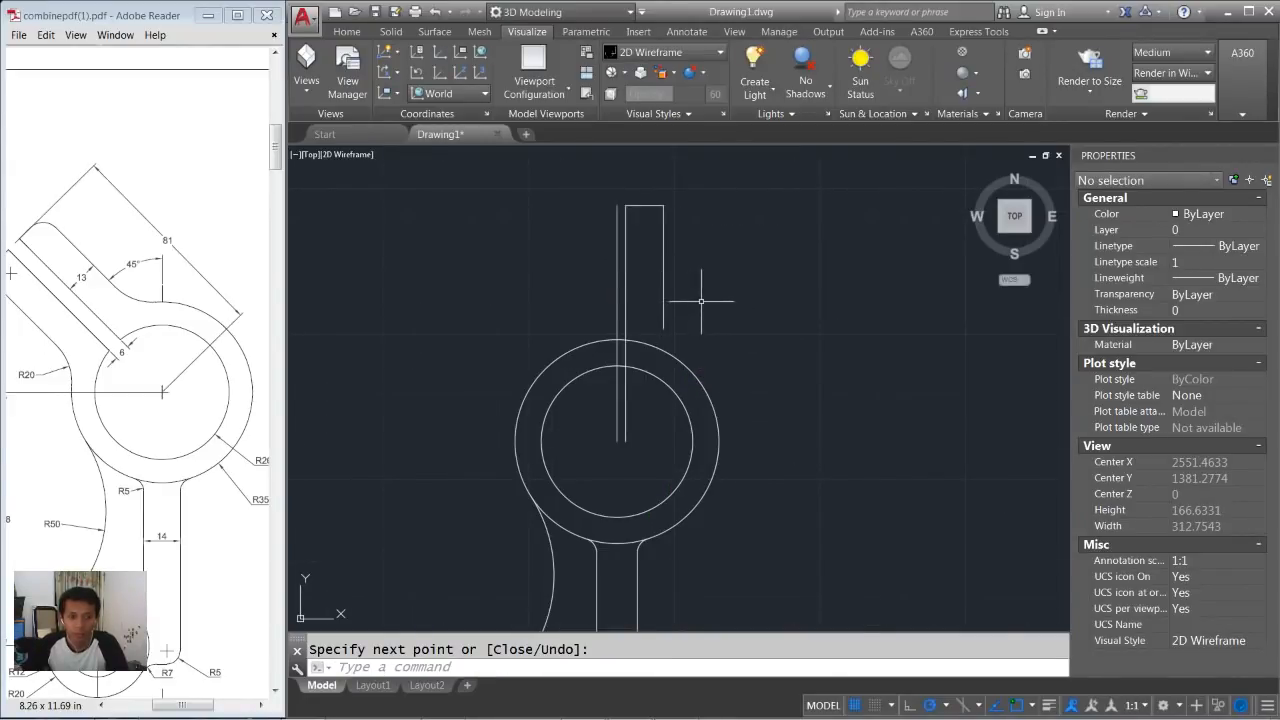
middle_click_drag(701, 301, 690, 320)
type("c")
key("Return")
type("ttr")
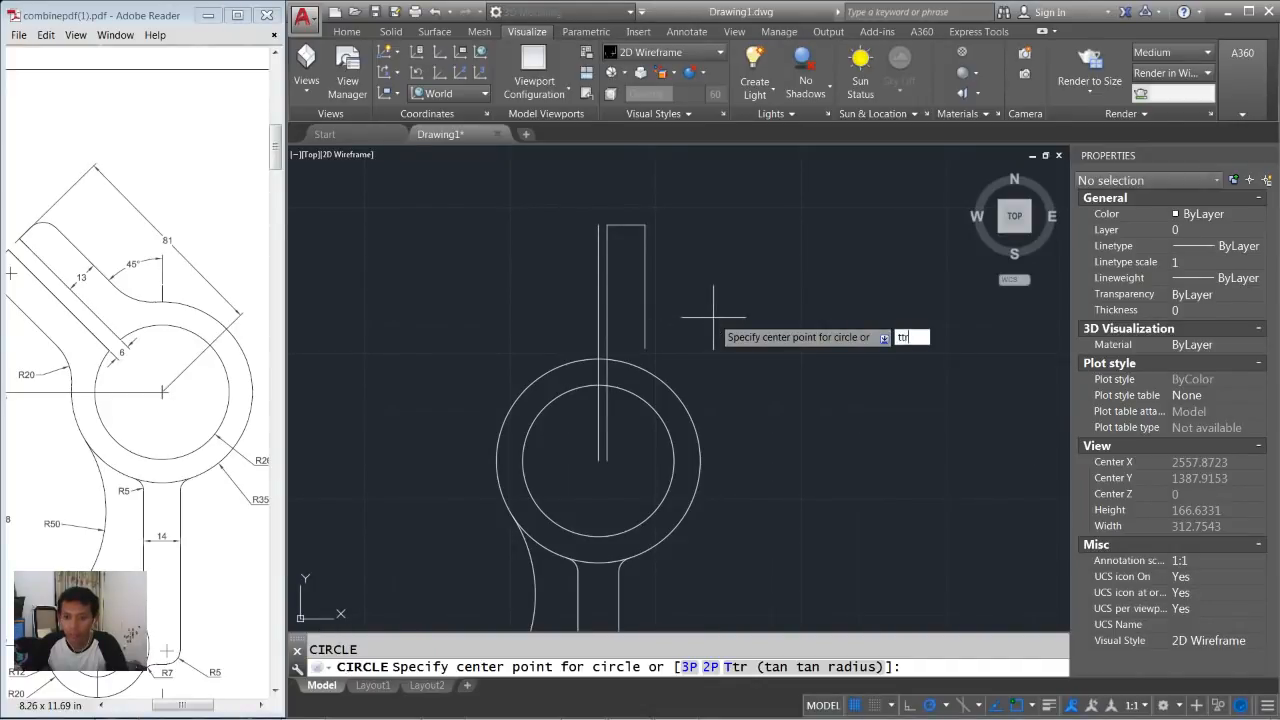
key("Return")
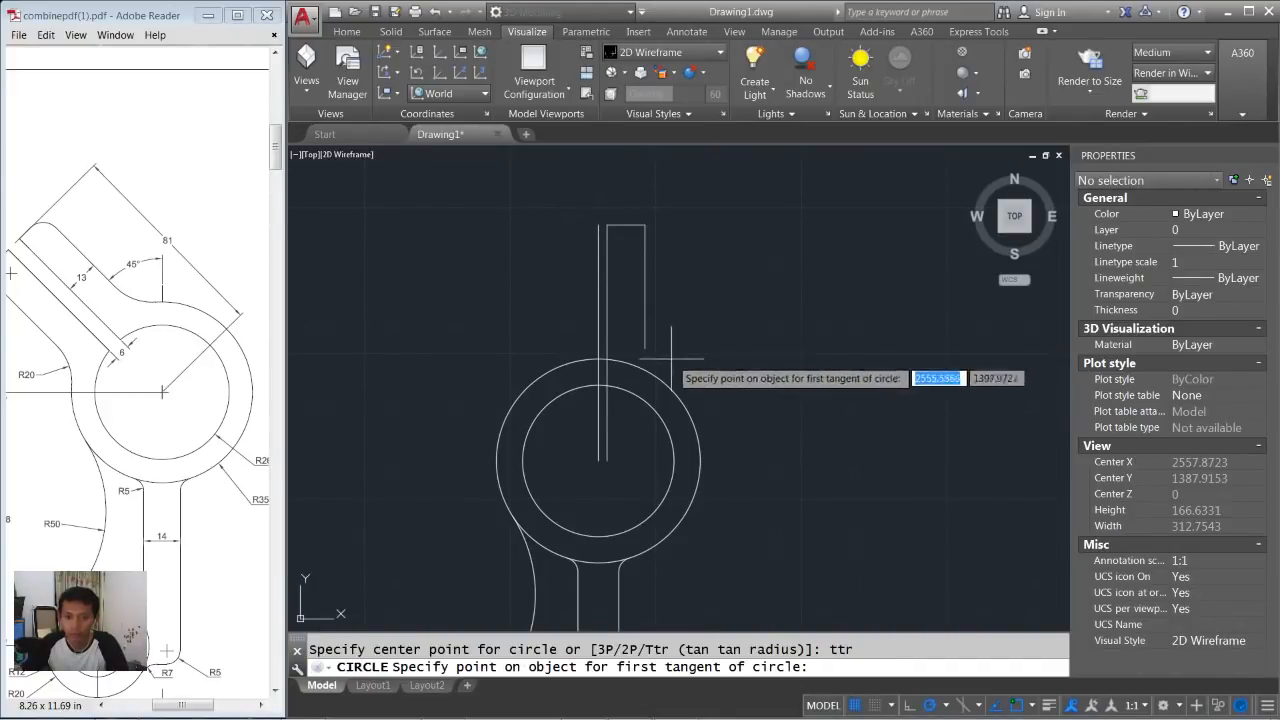
left_click(662, 380)
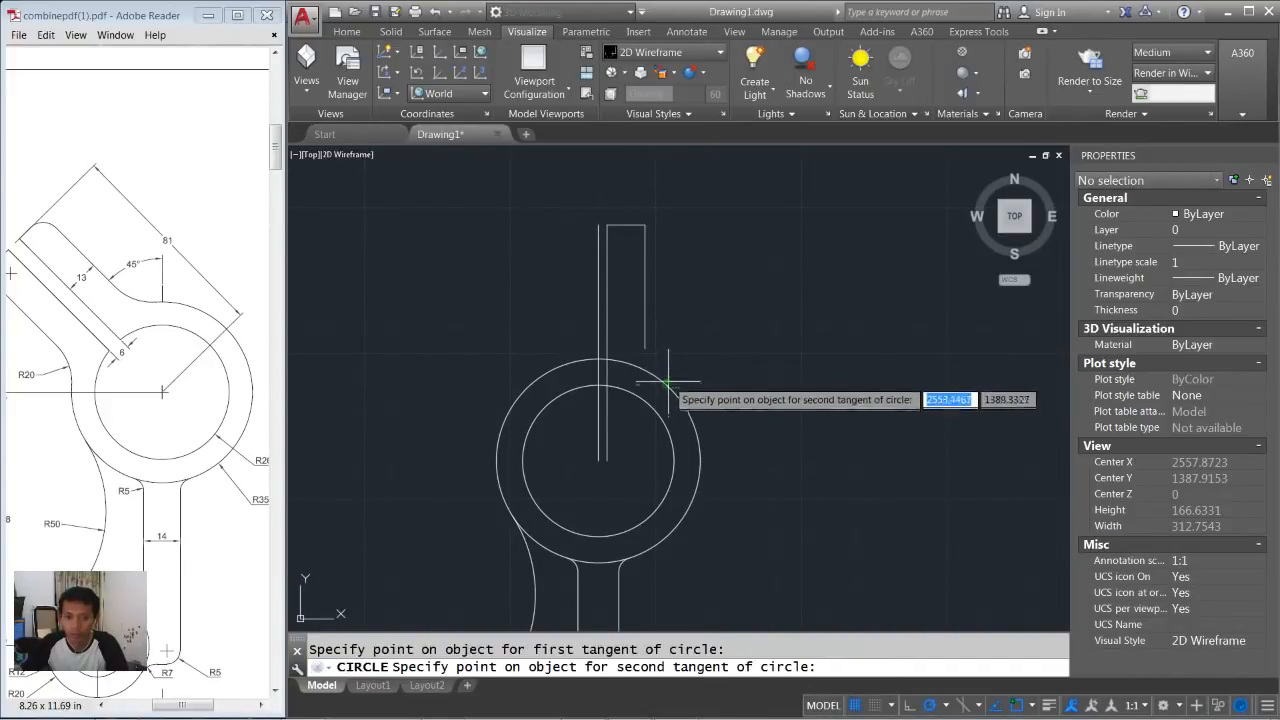
left_click(648, 325)
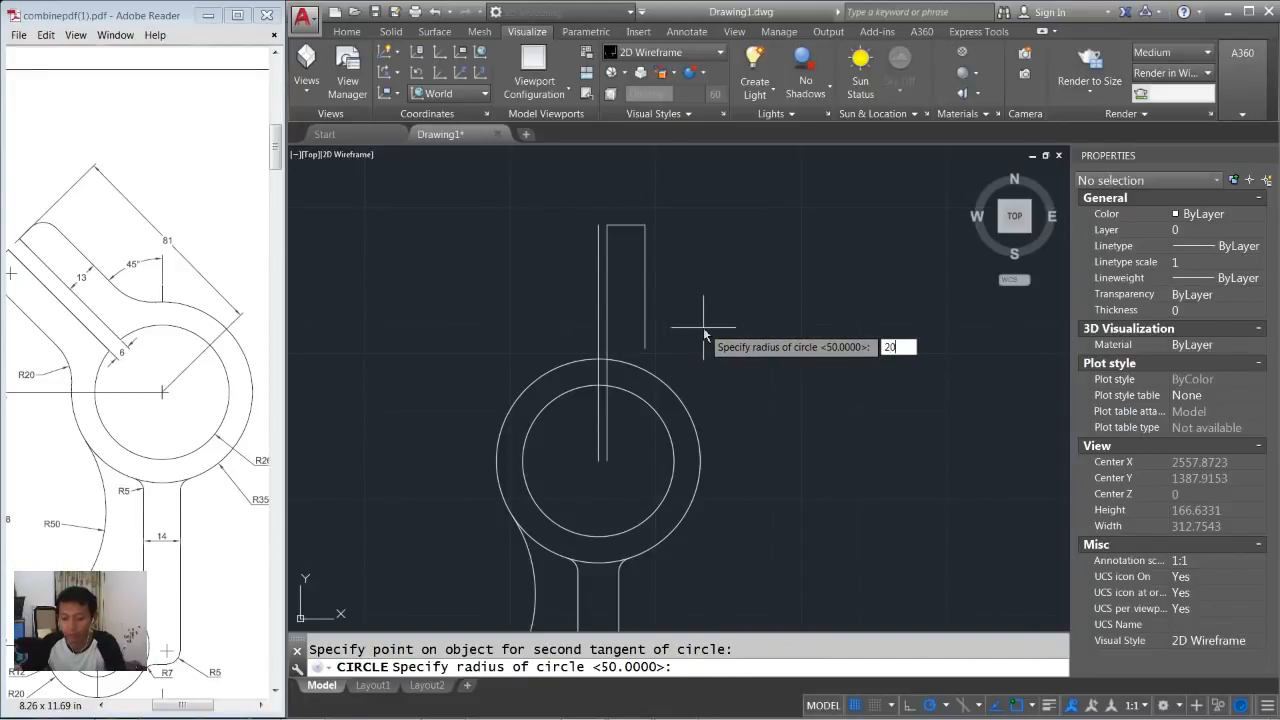
key("Return")
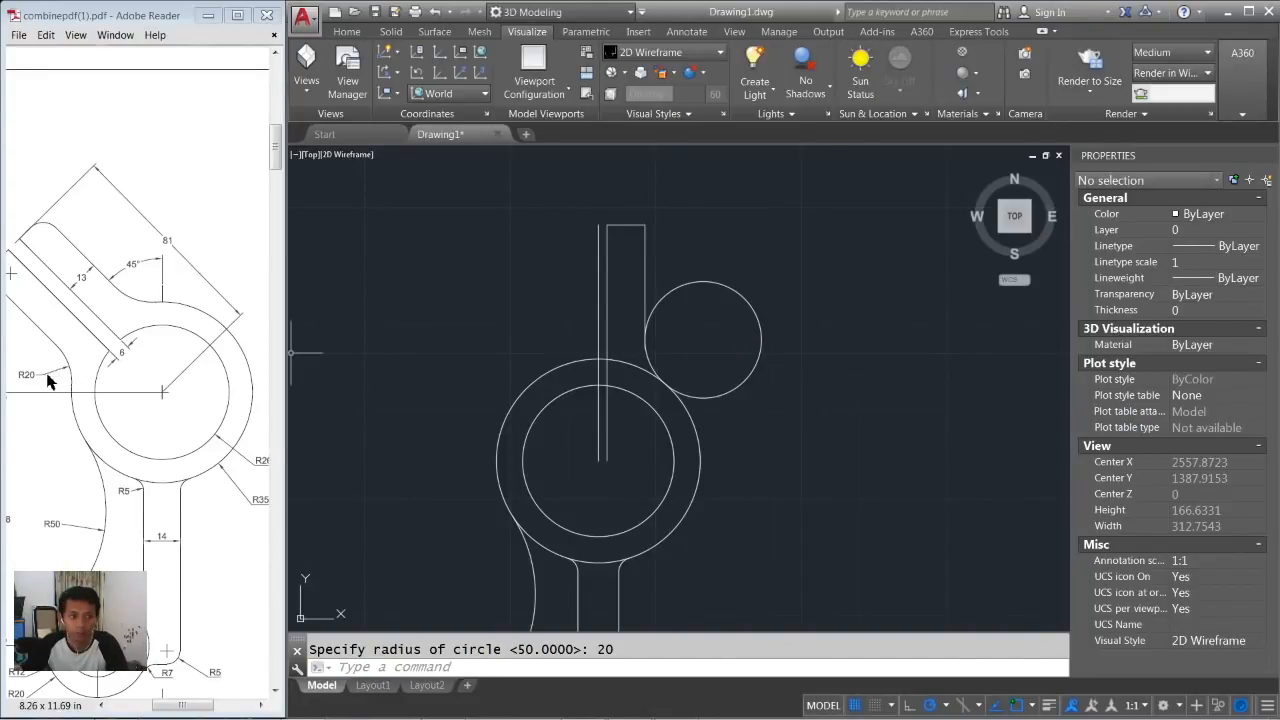
left_click(707, 347)
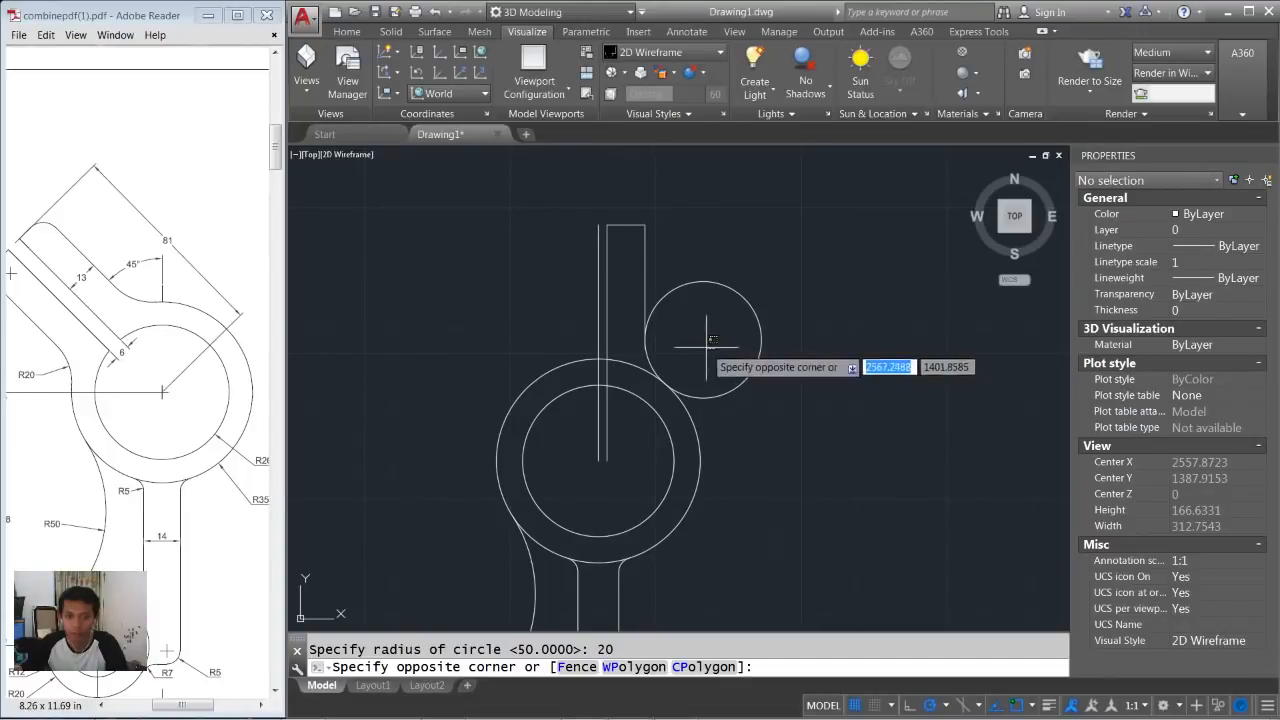
left_click(707, 347)
scroll(619, 347, "up", 3)
scroll(708, 307, "down", 1)
scroll(731, 303, "down", 2)
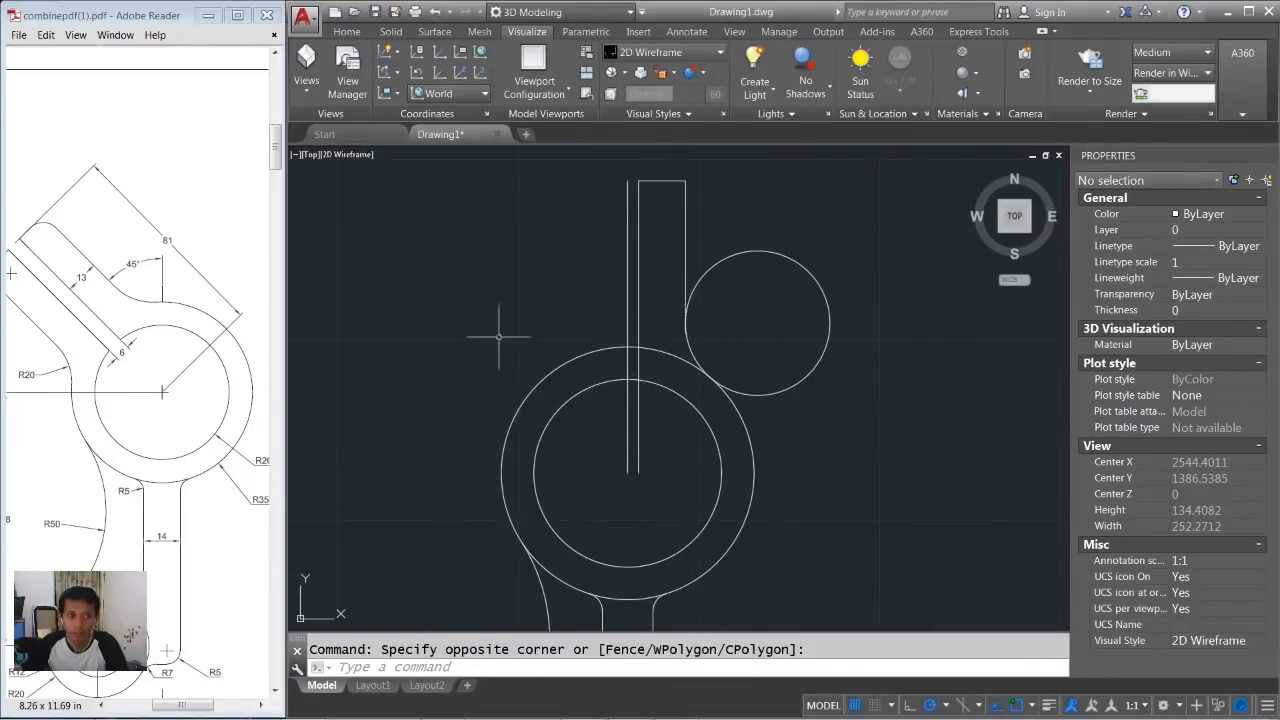
Fillet the arm's upper right corner with a radius of 7.
left_click_drag(182, 705, 155, 708)
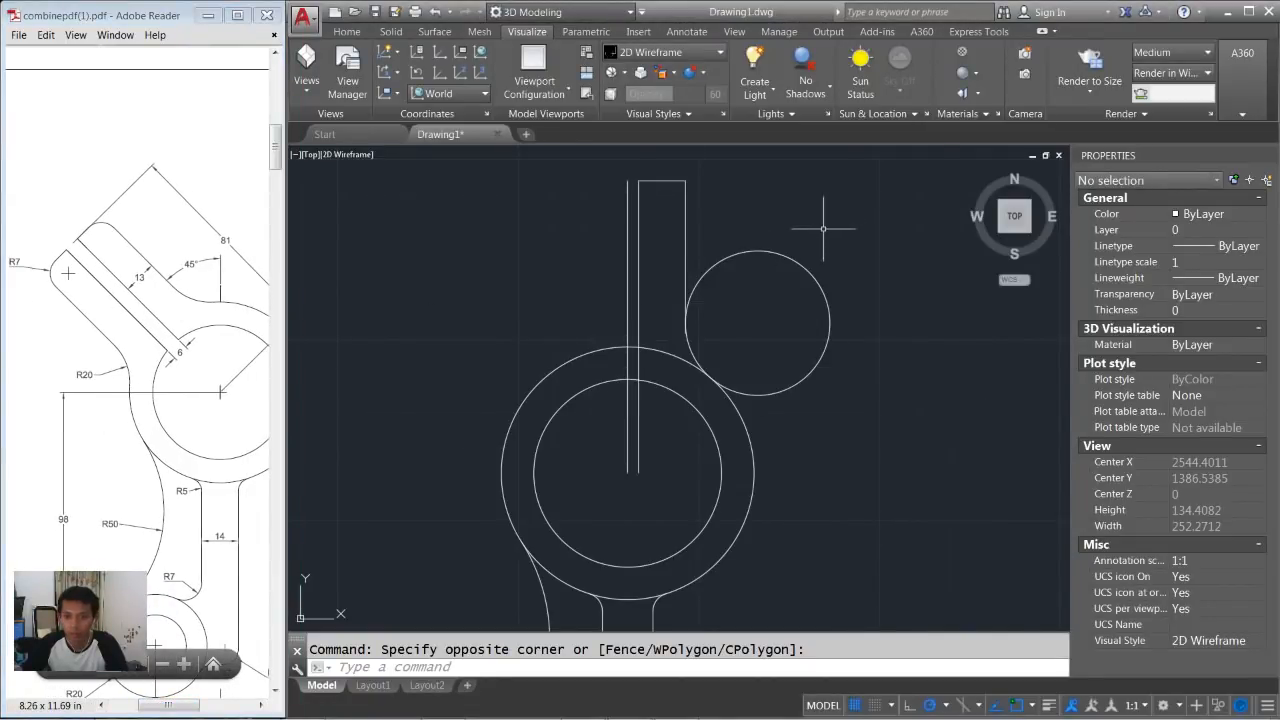
key("Escape")
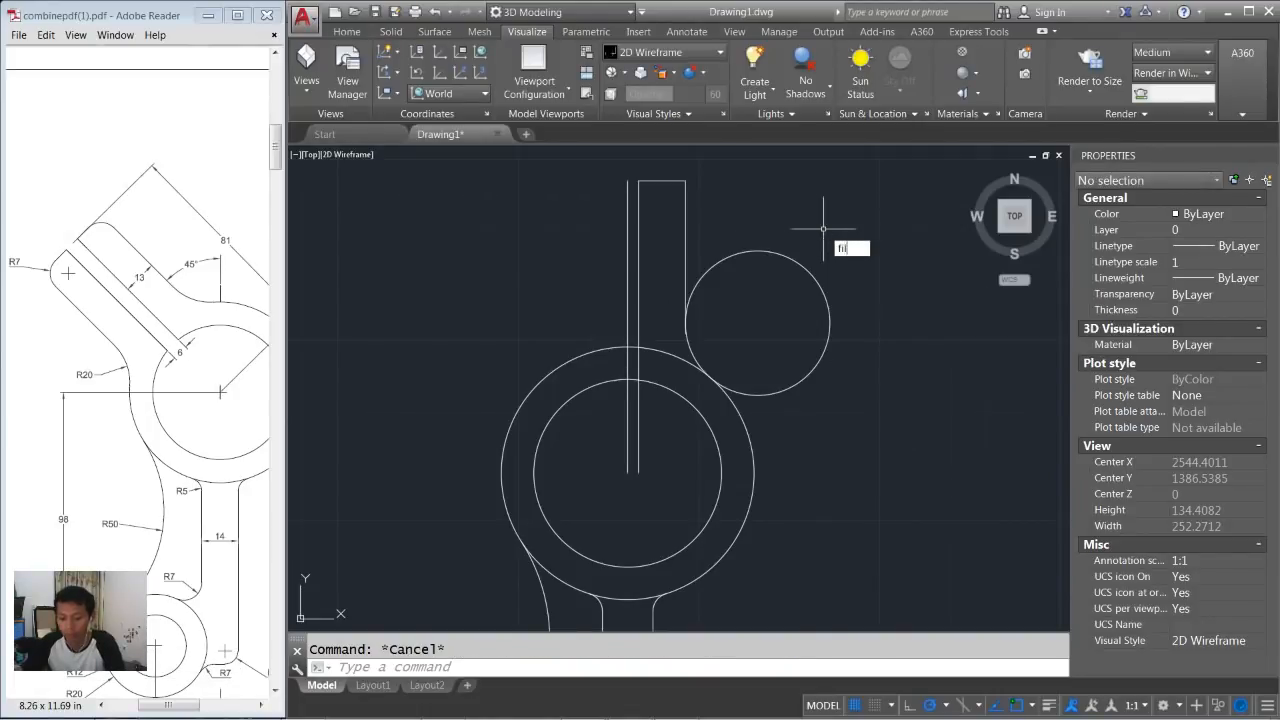
type("l")
key("Return")
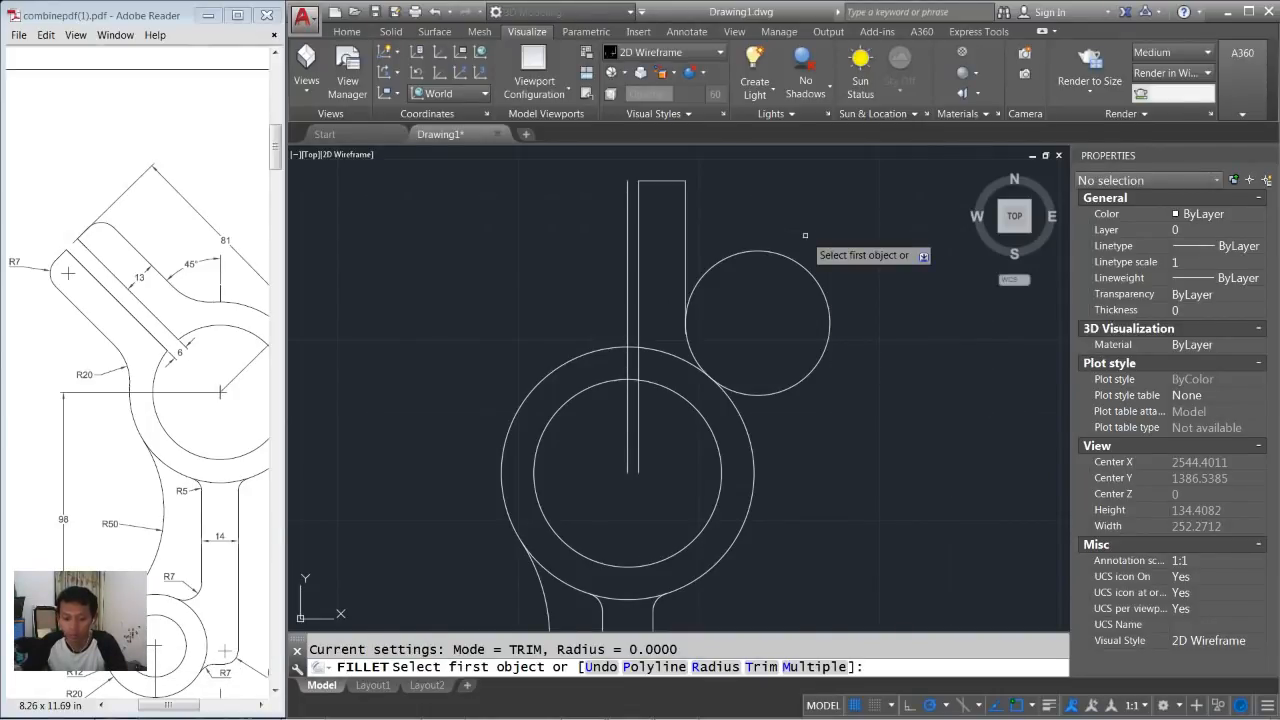
type("r")
key("Return")
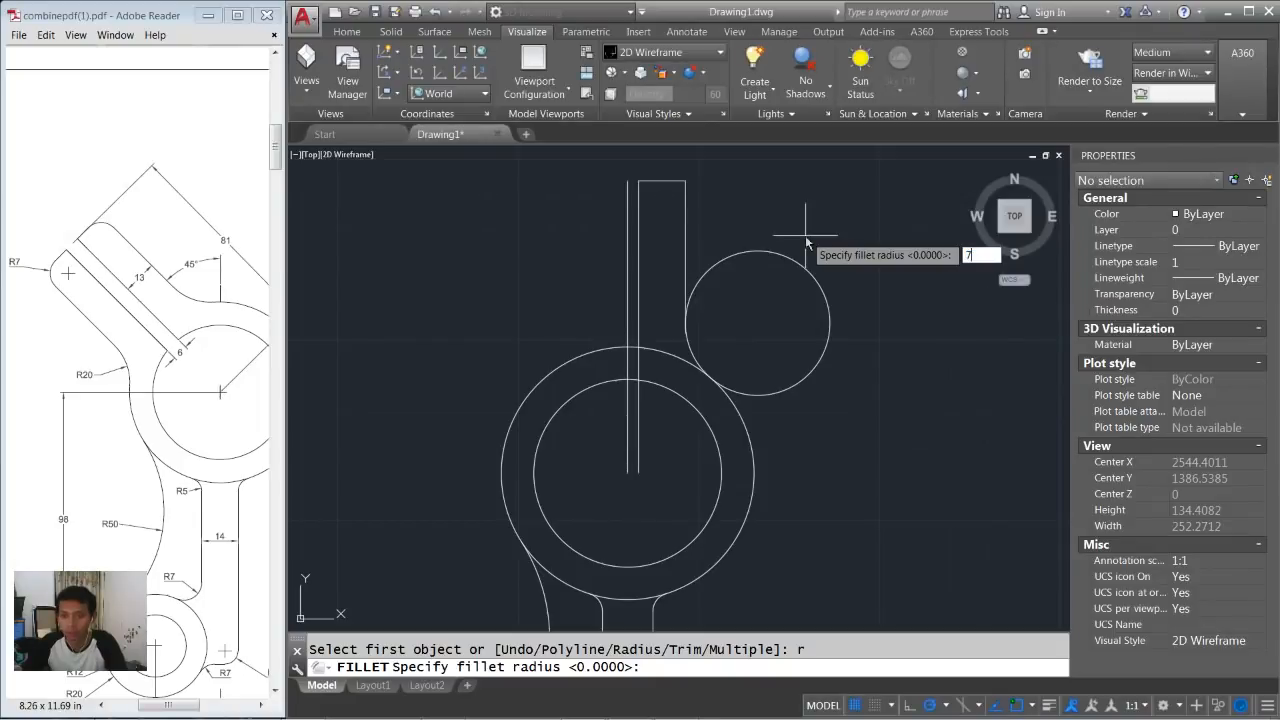
type("7")
key("Return")
left_click(668, 181)
left_click(685, 201)
Trim the radius 20 circle to the concave arc joining the arm's right side to the large ring.
scroll(713, 302, "up", 4)
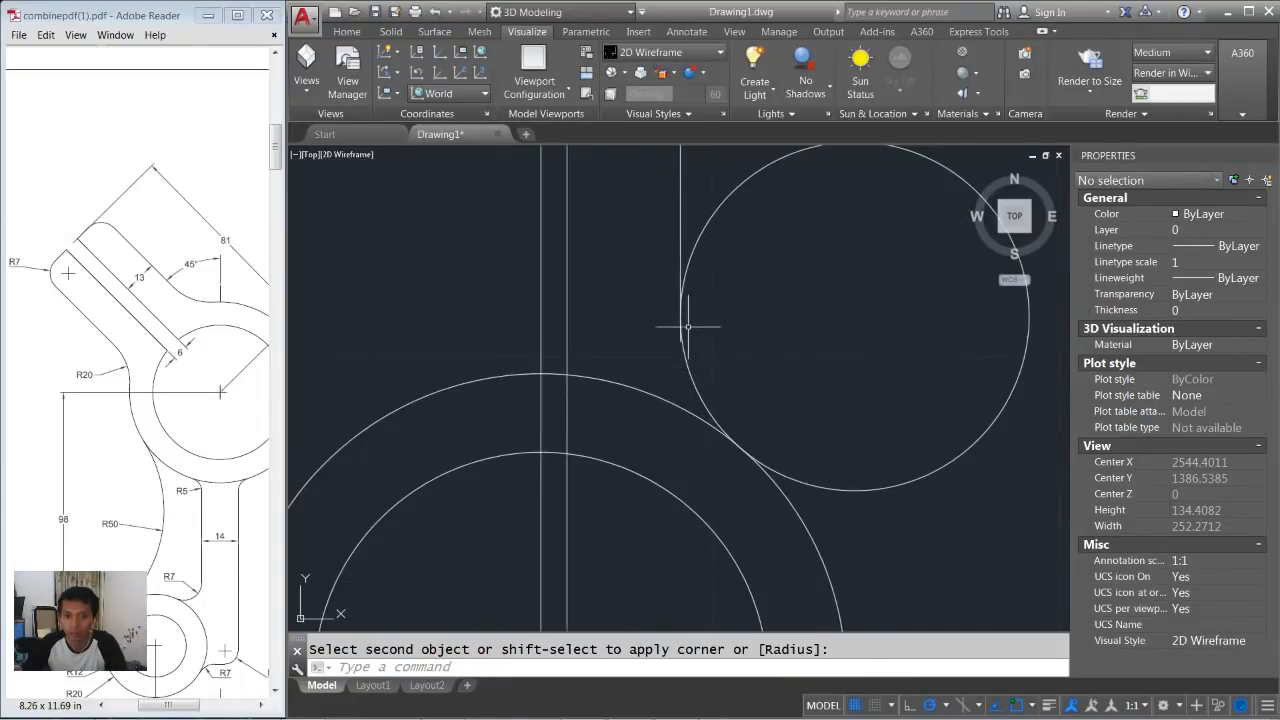
type("tr")
key("Return")
key("Return")
scroll(676, 330, "up", 2)
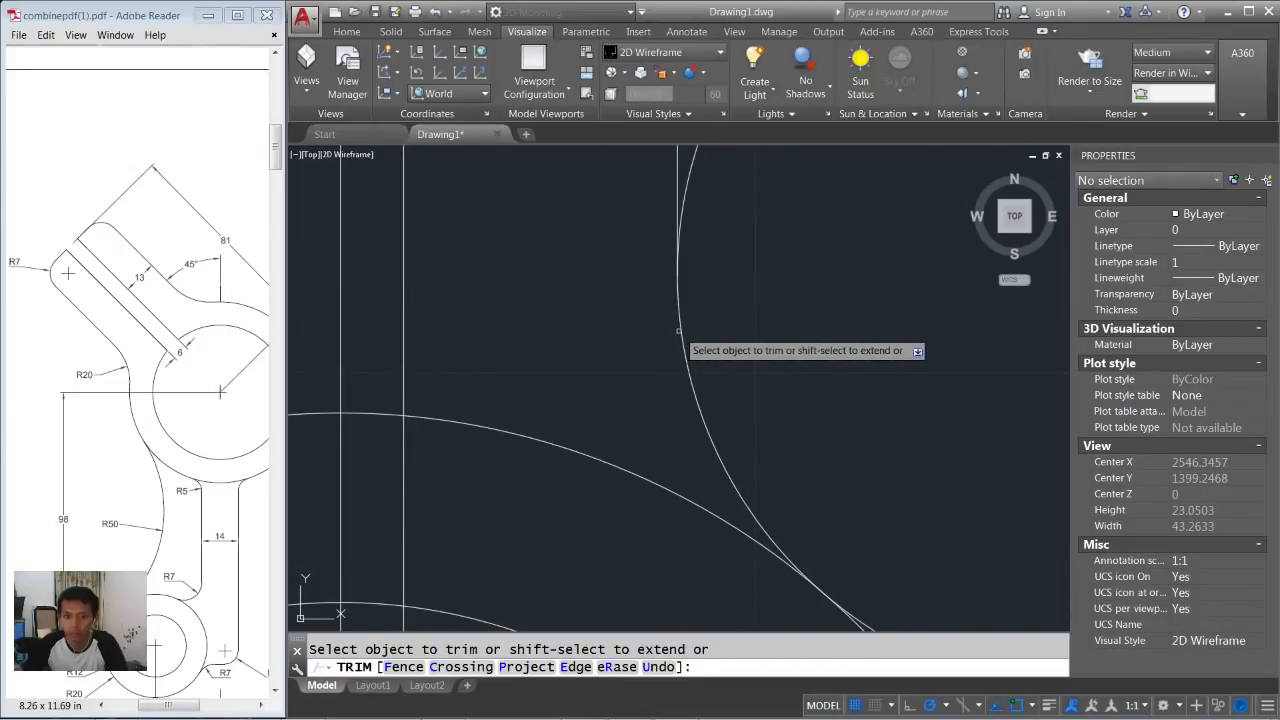
scroll(680, 330, "down", 6)
left_click(771, 314)
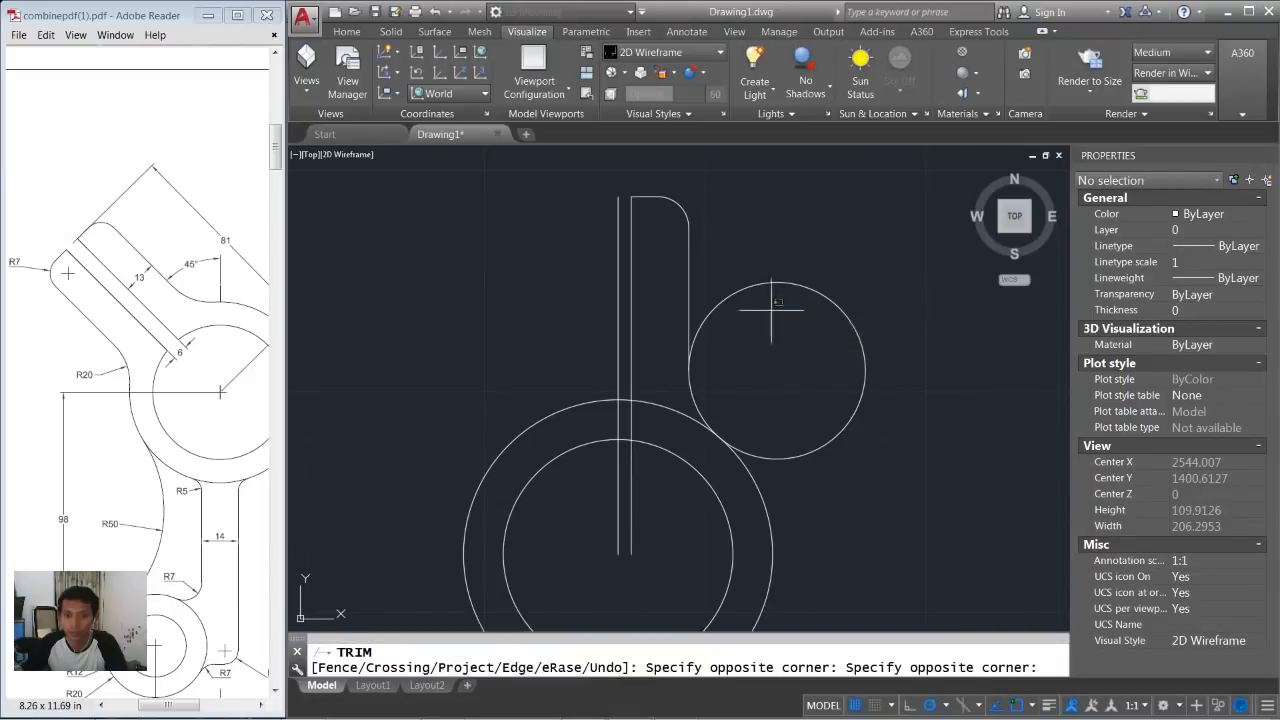
left_click(738, 273)
key("Return")
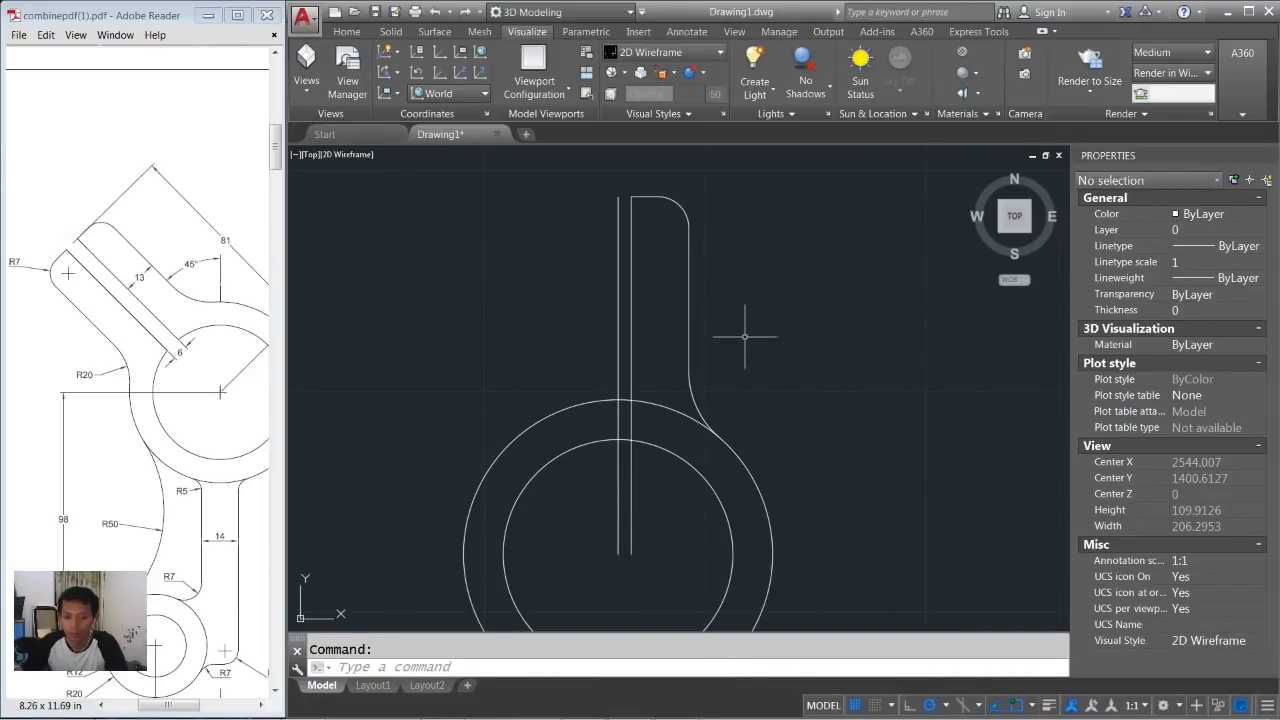
Mirror the arm's right half across the vertical centre line, keeping the source objects.
key("Return")
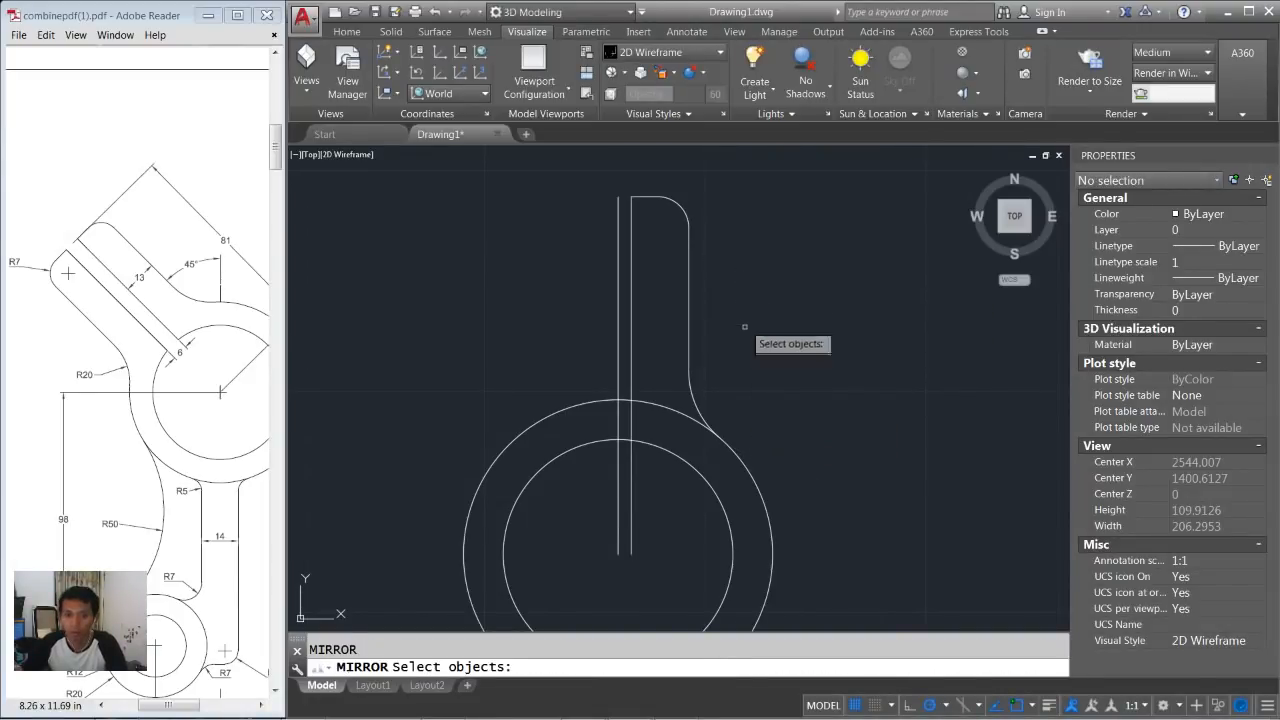
left_click(741, 170)
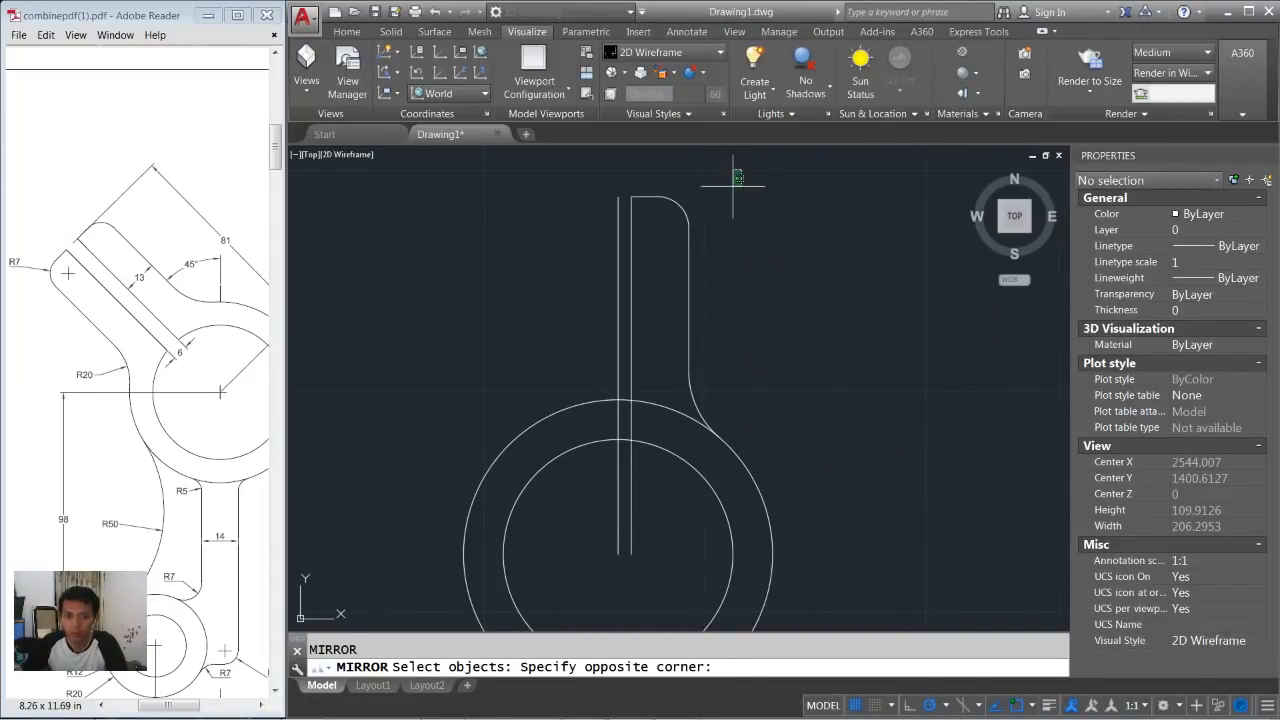
left_click(653, 357)
key("Return")
middle_click_drag(738, 277, 774, 314)
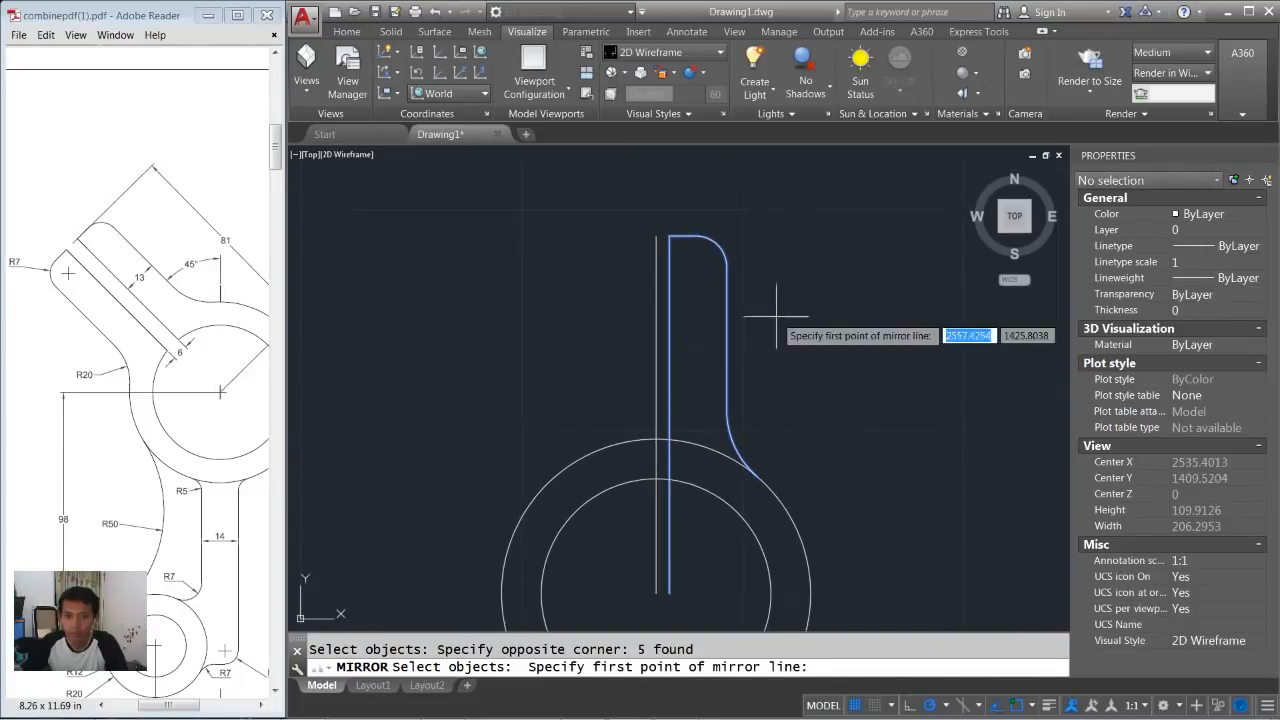
left_click(656, 234)
left_click(656, 198)
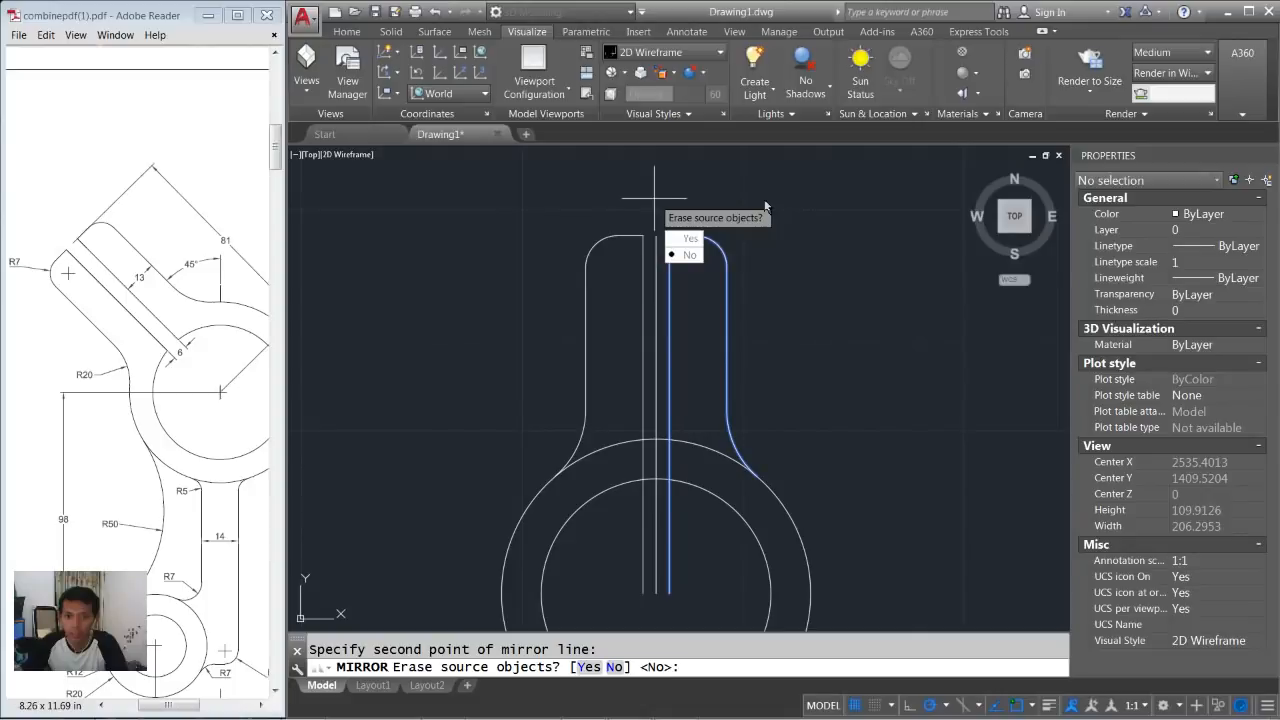
key("Return")
Delete the vertical centre line in the middle of the arm's slot.
left_click(660, 234)
left_click(650, 252)
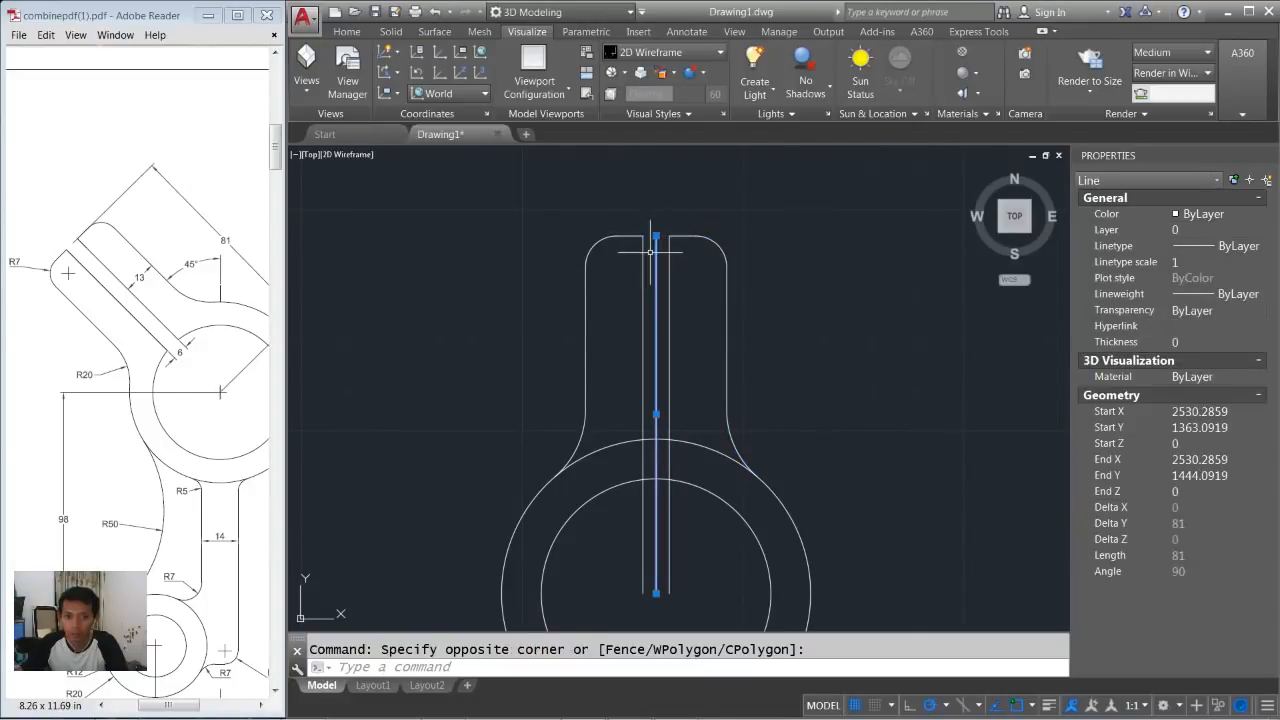
key("Delete")
Rotate the whole slotted arm 45 degrees counterclockwise about the centre of the large ring.
scroll(765, 262, "down", 3)
scroll(708, 265, "down", 1)
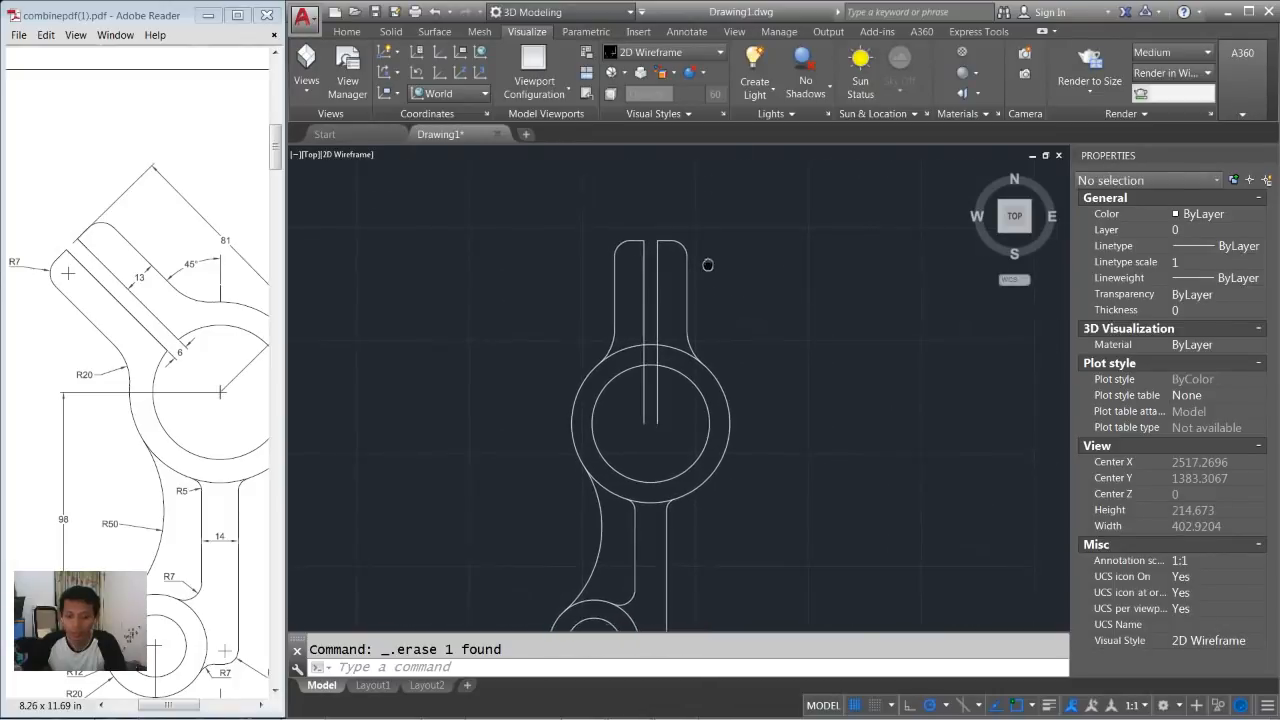
type("ro")
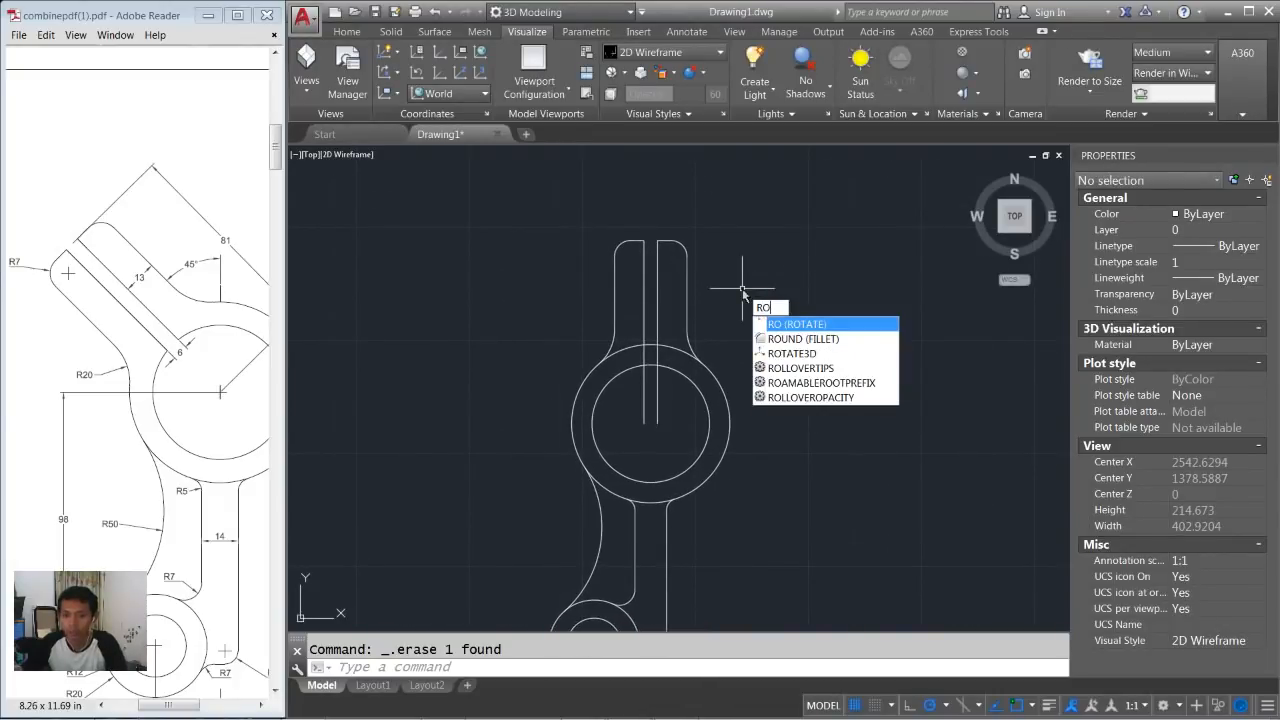
key("Return")
scroll(742, 270, "up", 1)
left_click(742, 270)
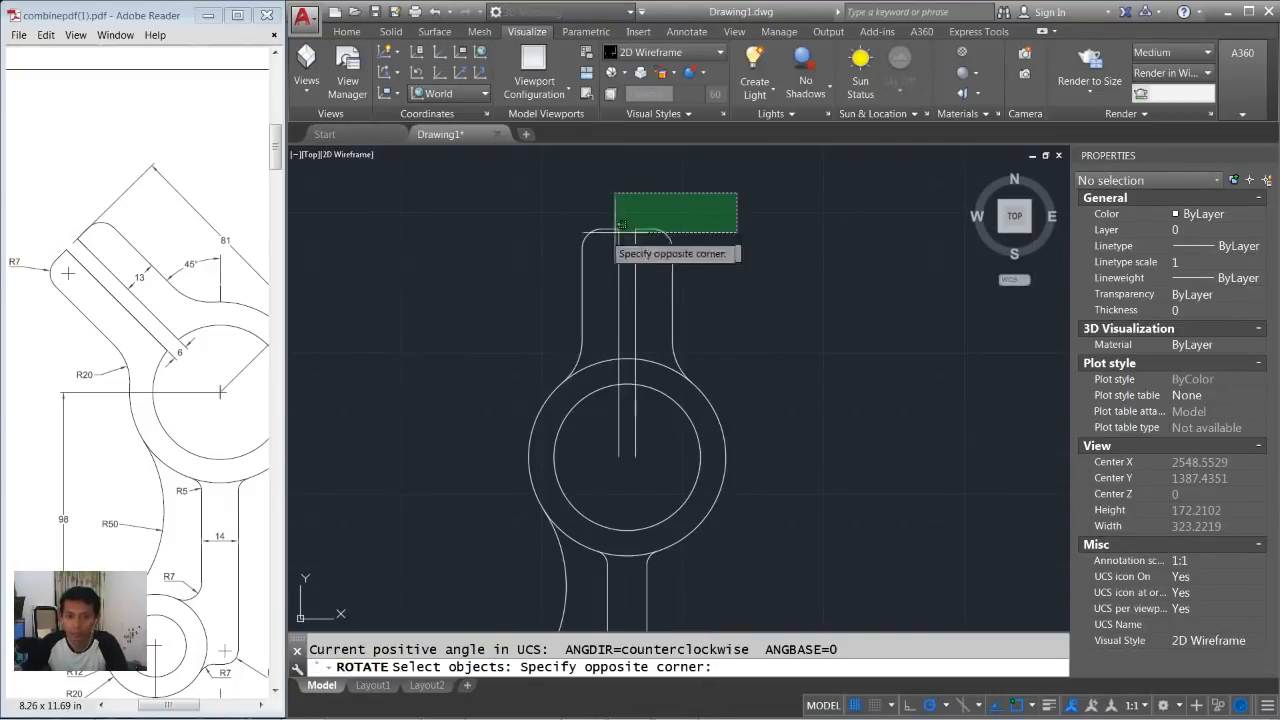
left_click(518, 350)
key("Return")
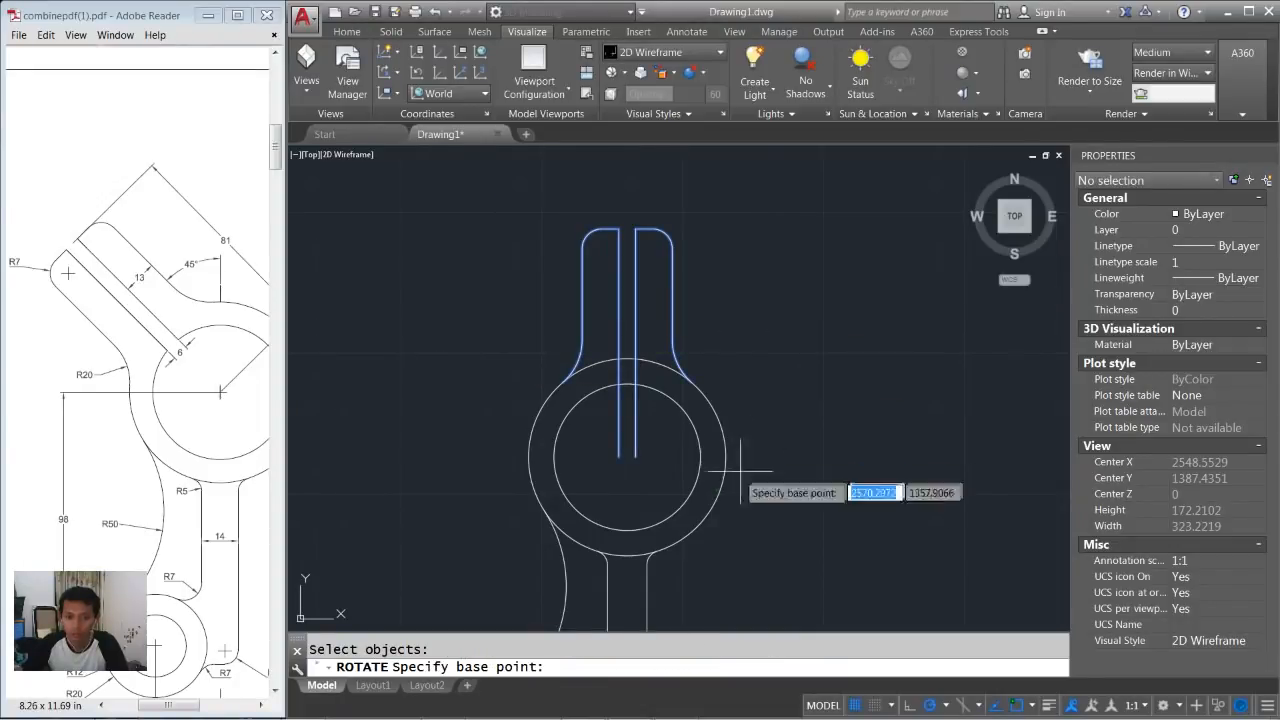
left_click(624, 457)
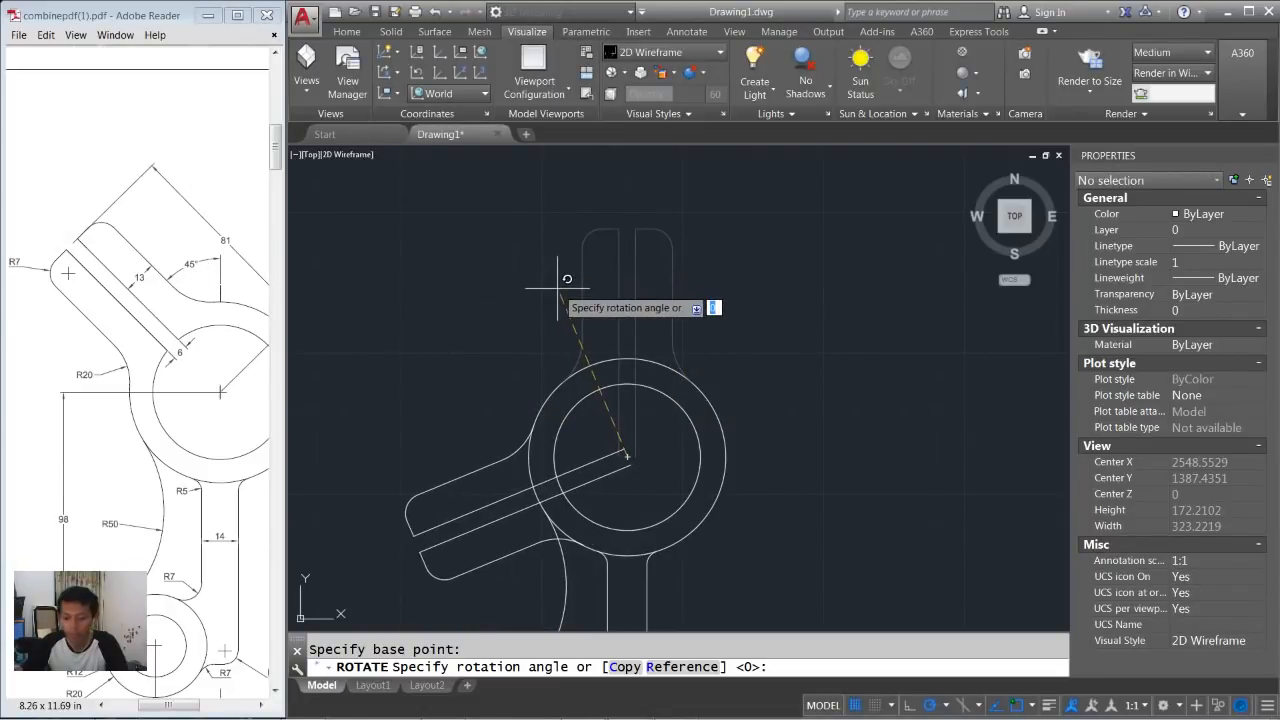
type("45")
key("Return")
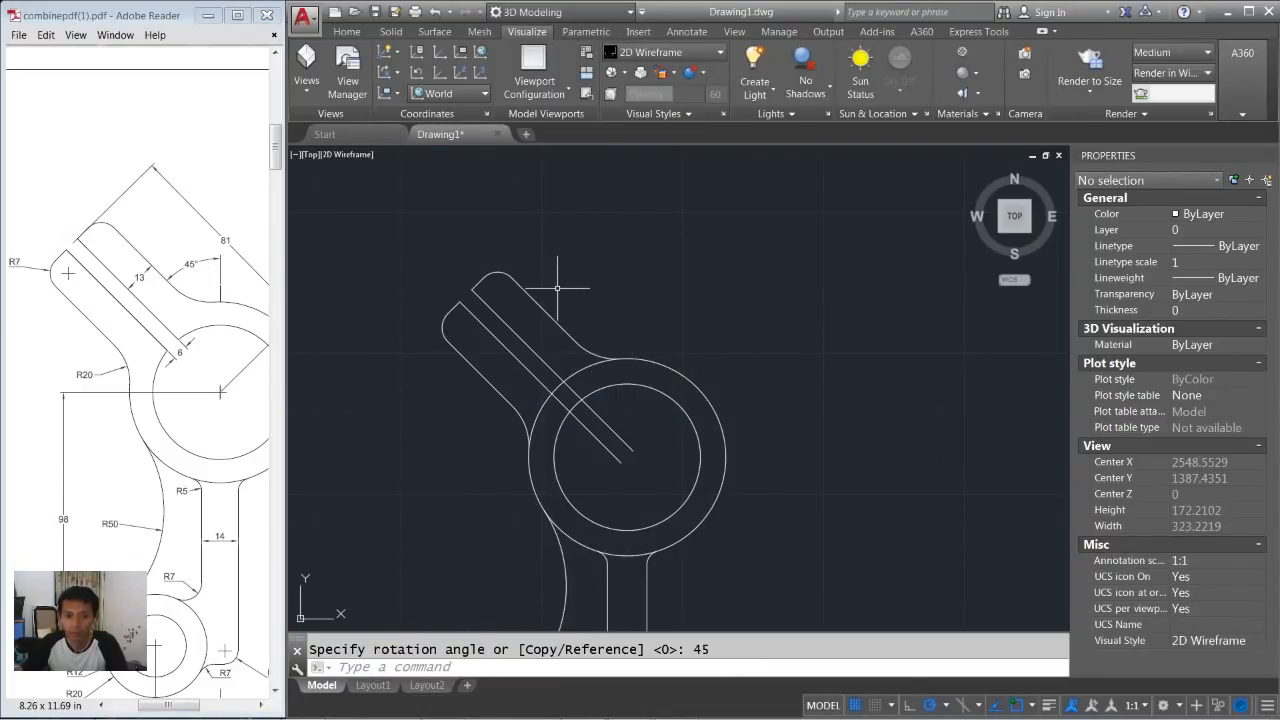
Trim the slot lines inside the inner circle and the outer ring's arc crossing the base of the arm.
scroll(580, 334, "up", 2)
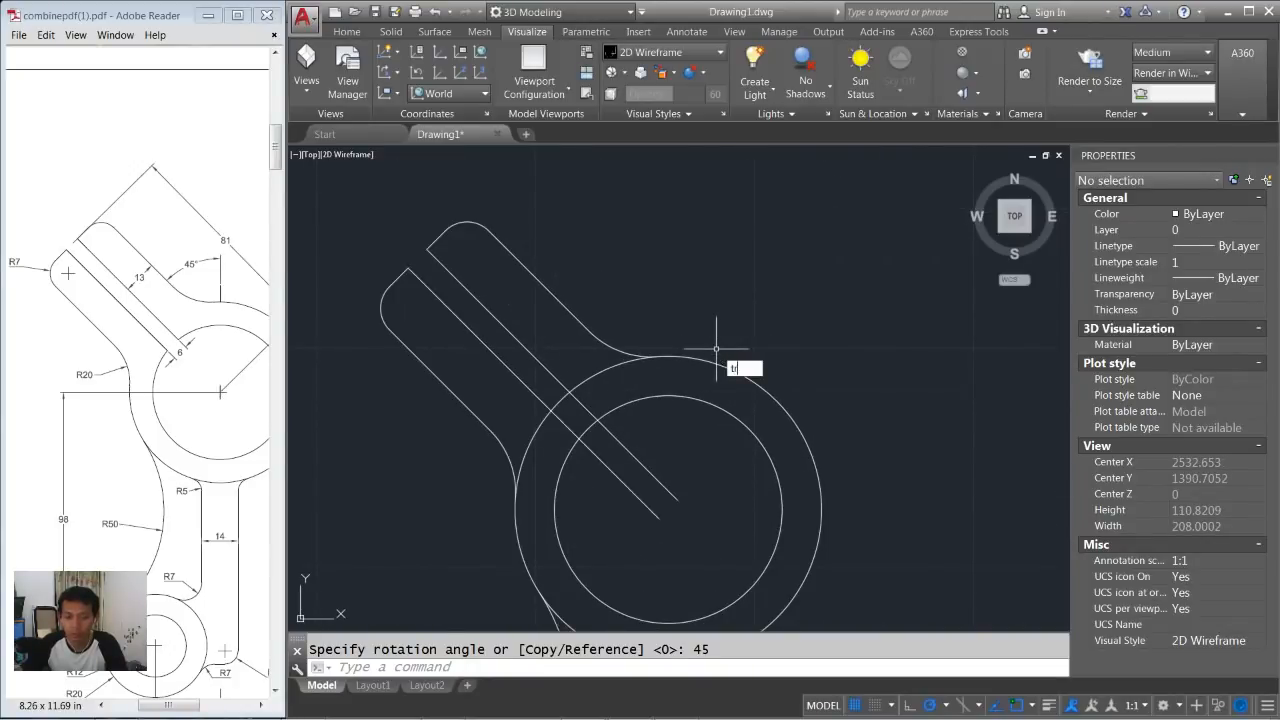
key("Return")
key("Return")
left_click(665, 441)
left_click(629, 479)
left_click(560, 402)
left_click(540, 440)
left_click(529, 431)
left_click(605, 389)
left_click(560, 358)
left_click(737, 300)
left_click(708, 318)
scroll(708, 326, "down", 5)
middle_click_drag(713, 363, 698, 321)
Compare the lever with the PDF drawing and move the whole lever to just right of the fork-shaped part.
left_click(190, 437)
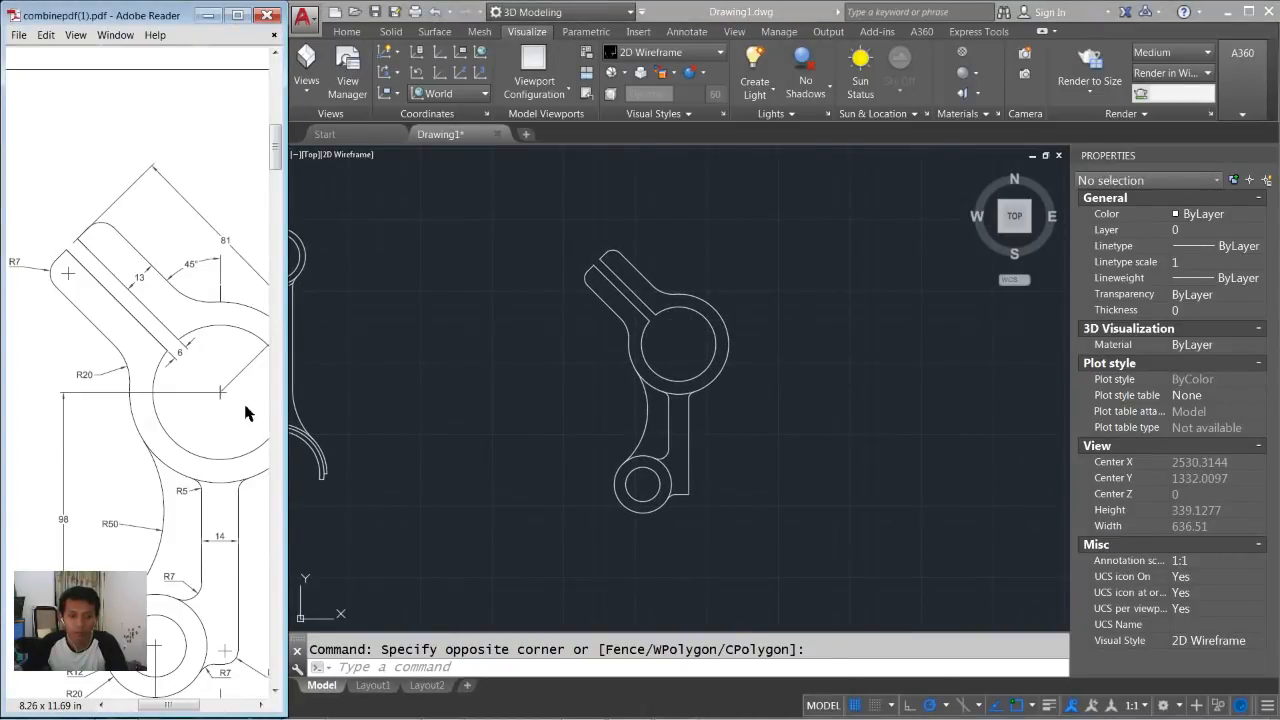
scroll(215, 410, "down", 2, "ctrl")
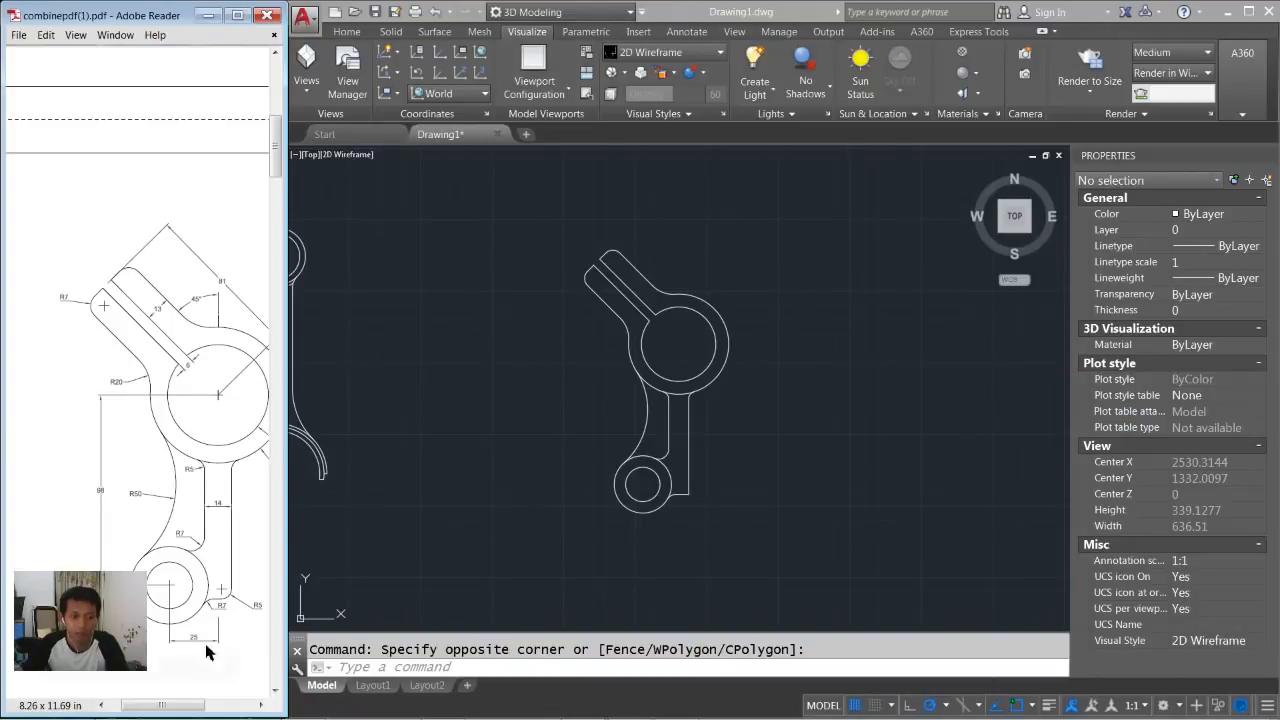
left_click_drag(184, 704, 205, 704)
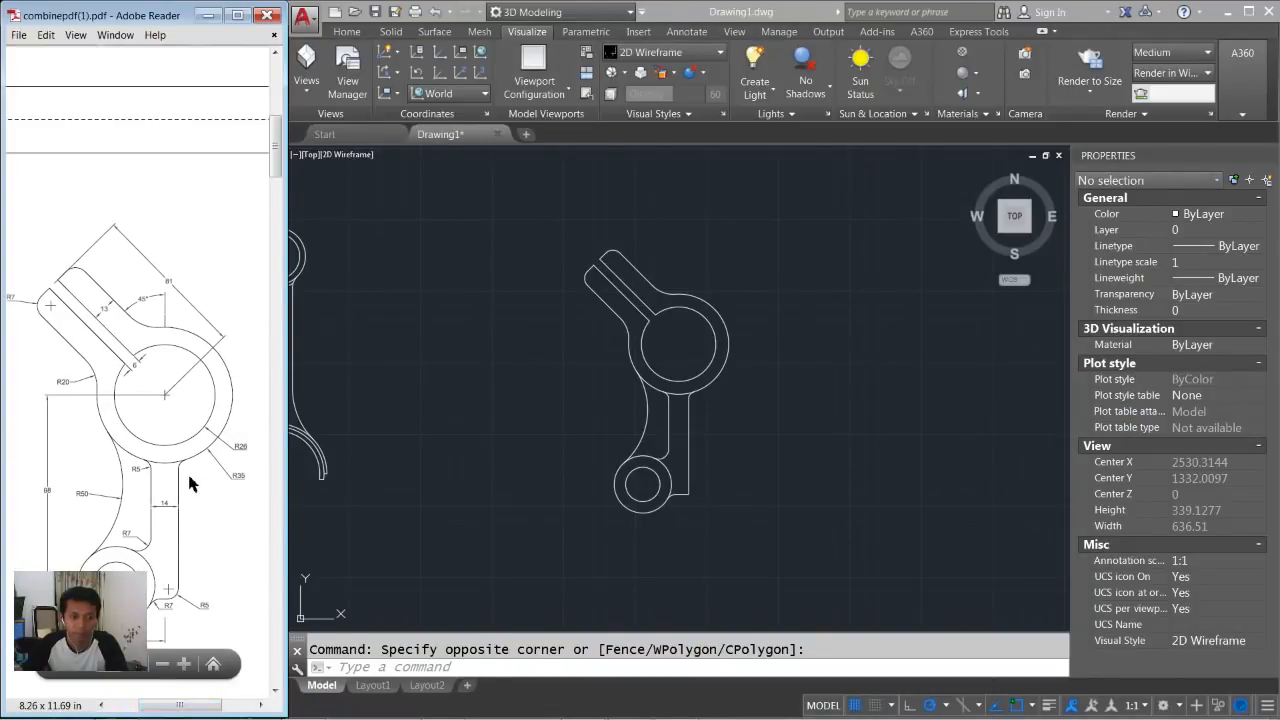
left_click(680, 371)
scroll(680, 371, "down", 2)
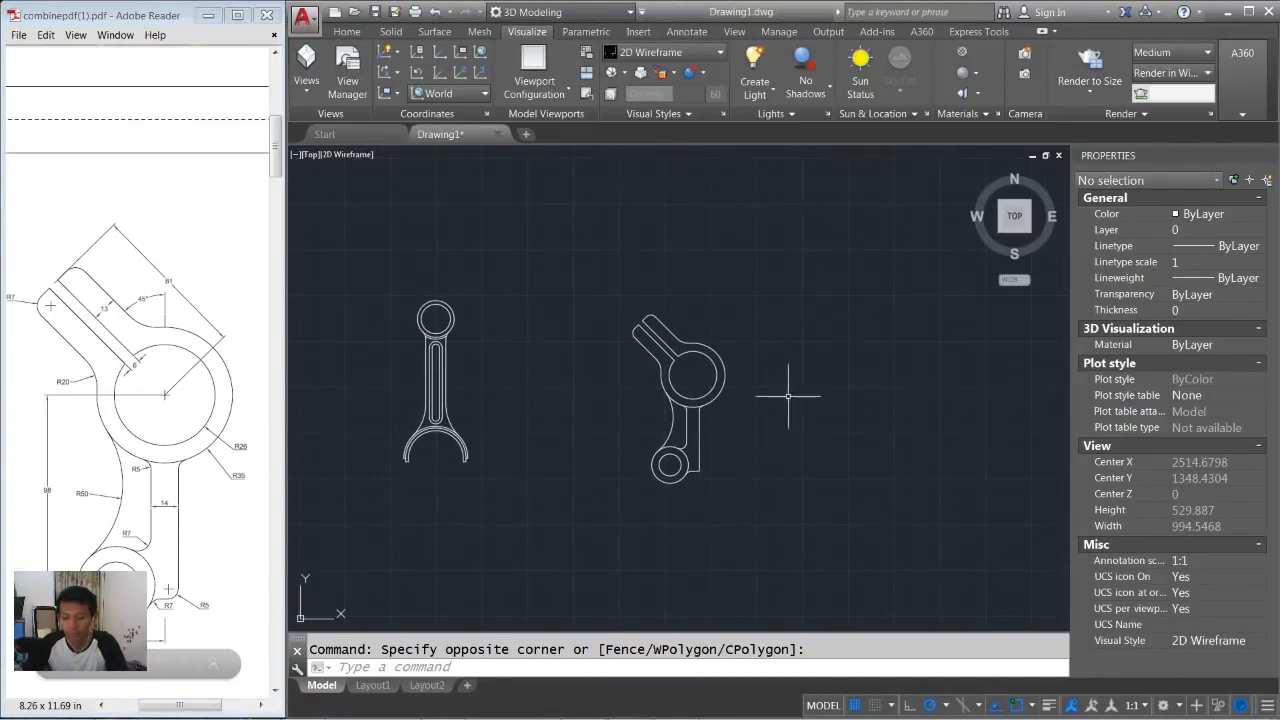
type("m")
key("space")
left_click(790, 294)
left_click(611, 527)
key("space")
left_click(775, 547)
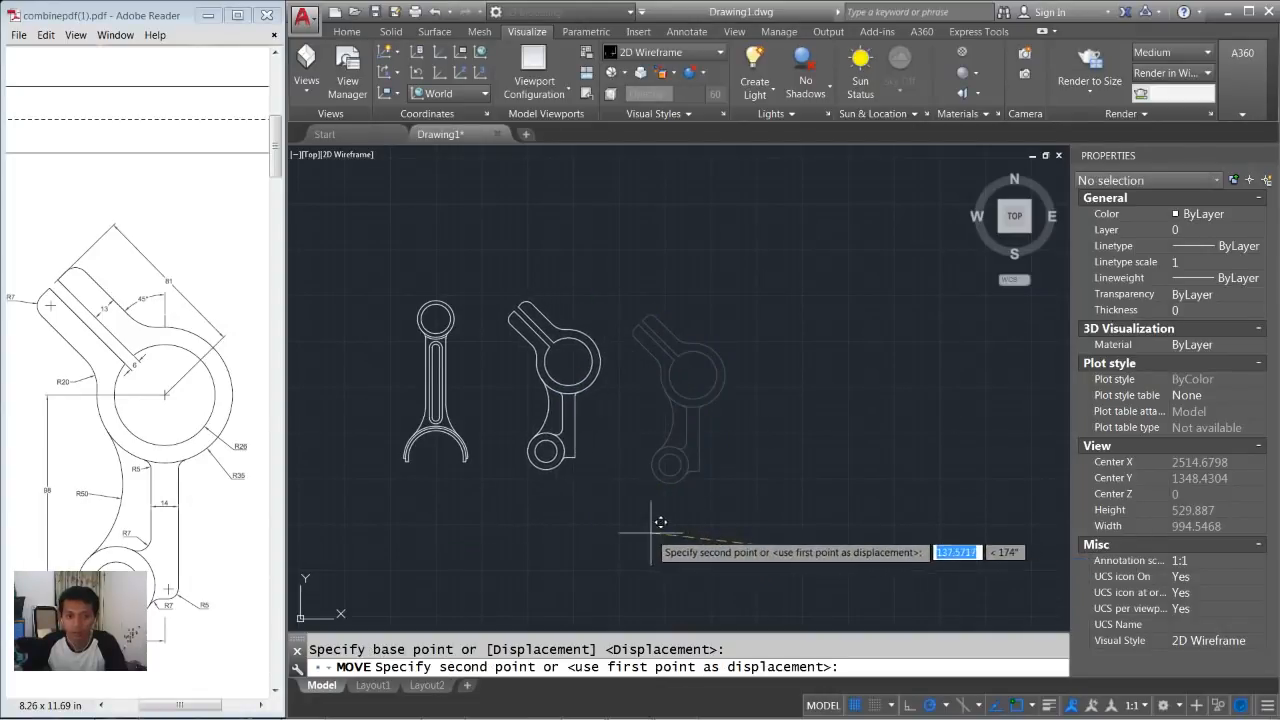
left_click(647, 518)
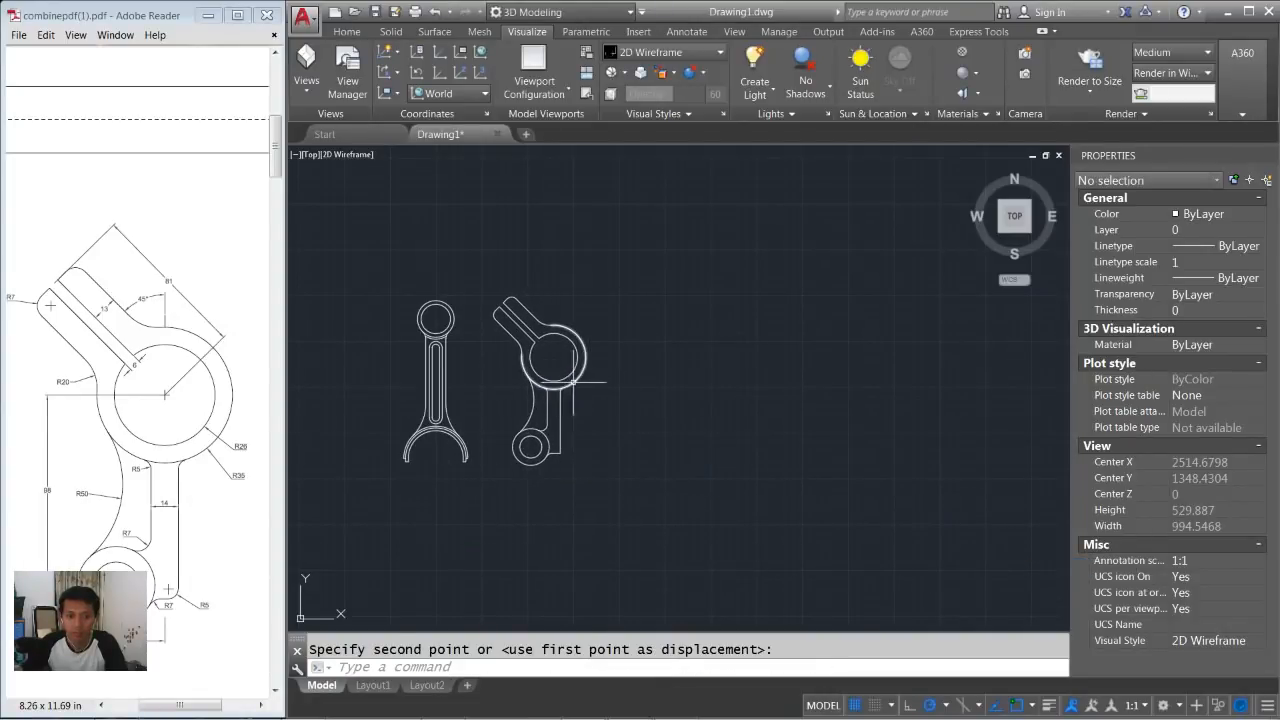
Switch to Adobe Reader and bring up the next part's drawing, the one with two teardrop-shaped openings.
left_click_drag(279, 162, 276, 229)
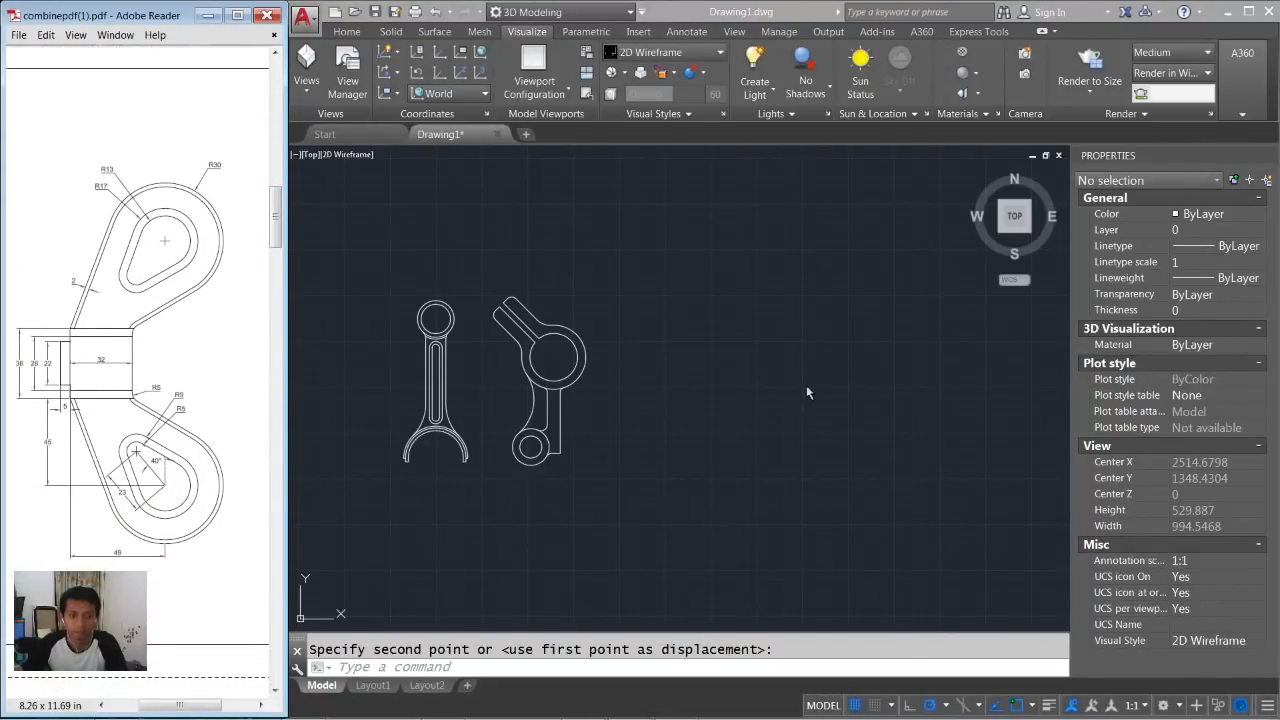
Show empty drawing space beside the lever and review the teardrop-opening part's dimensions in the PDF drawing.
left_click(808, 392)
middle_click_drag(892, 366, 584, 368)
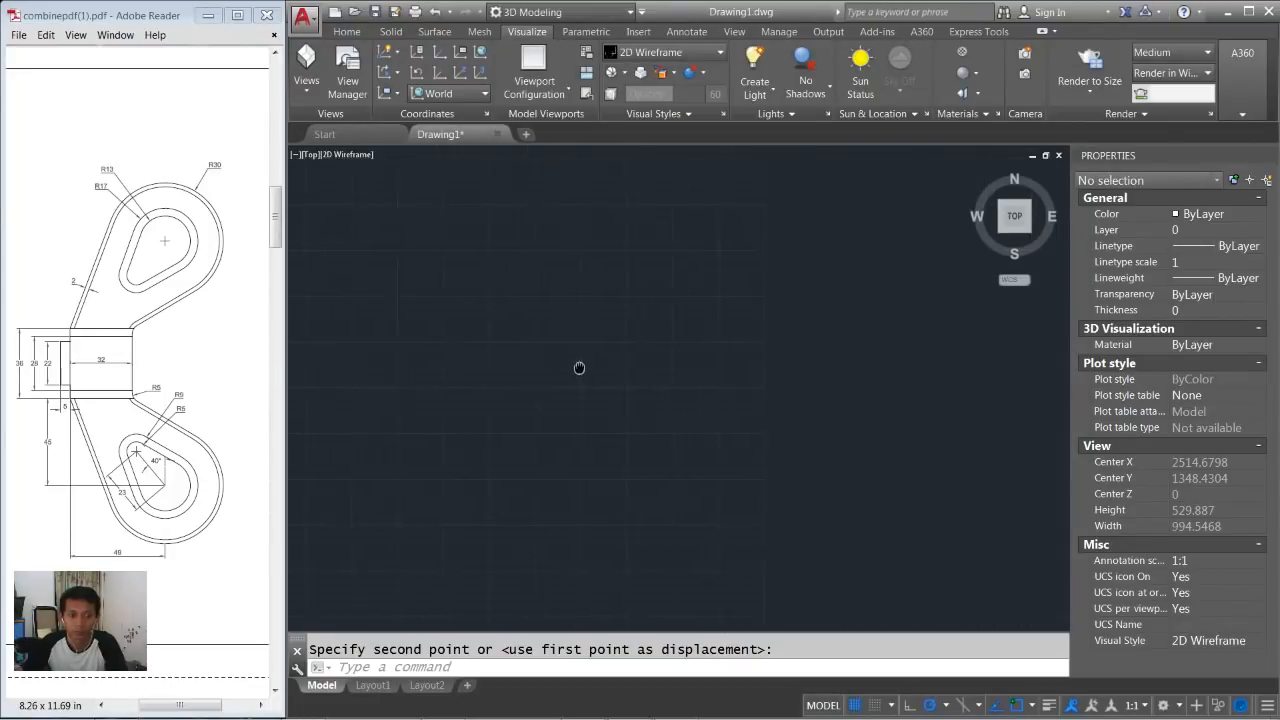
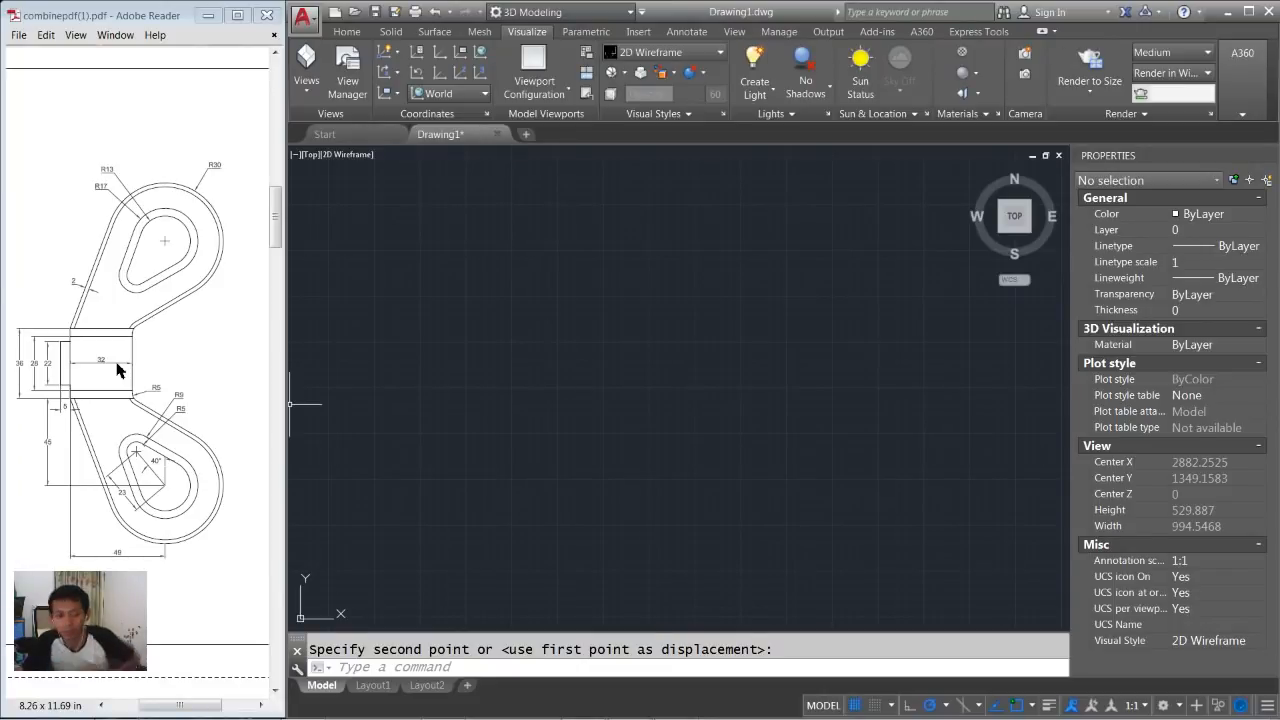
left_click(528, 362)
left_click(512, 401)
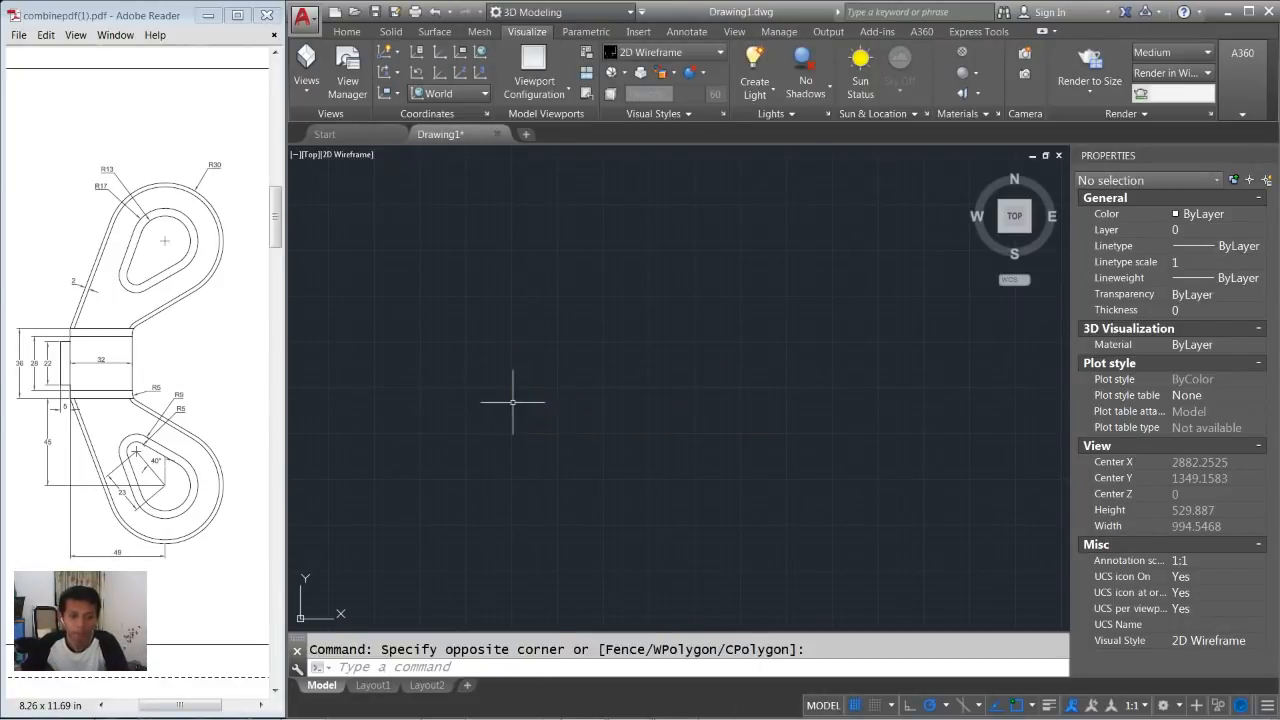
left_click(635, 357)
left_click(612, 371)
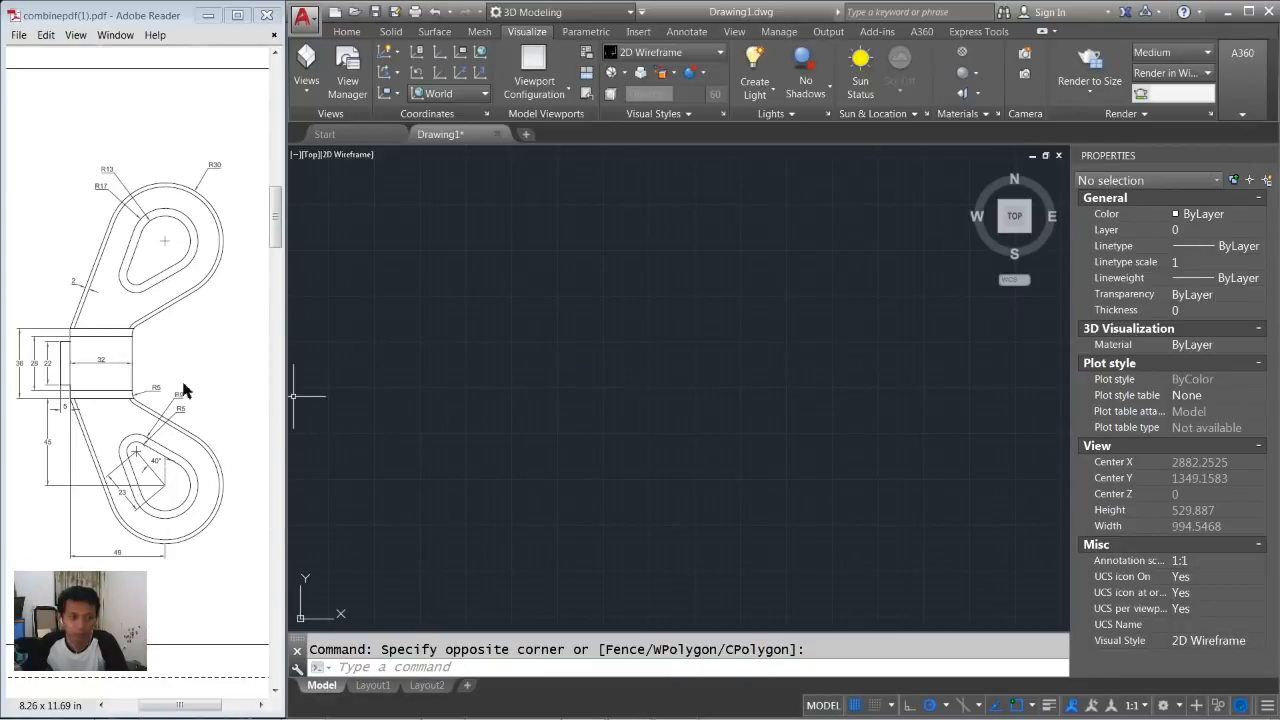
left_click(648, 368)
left_click(606, 371)
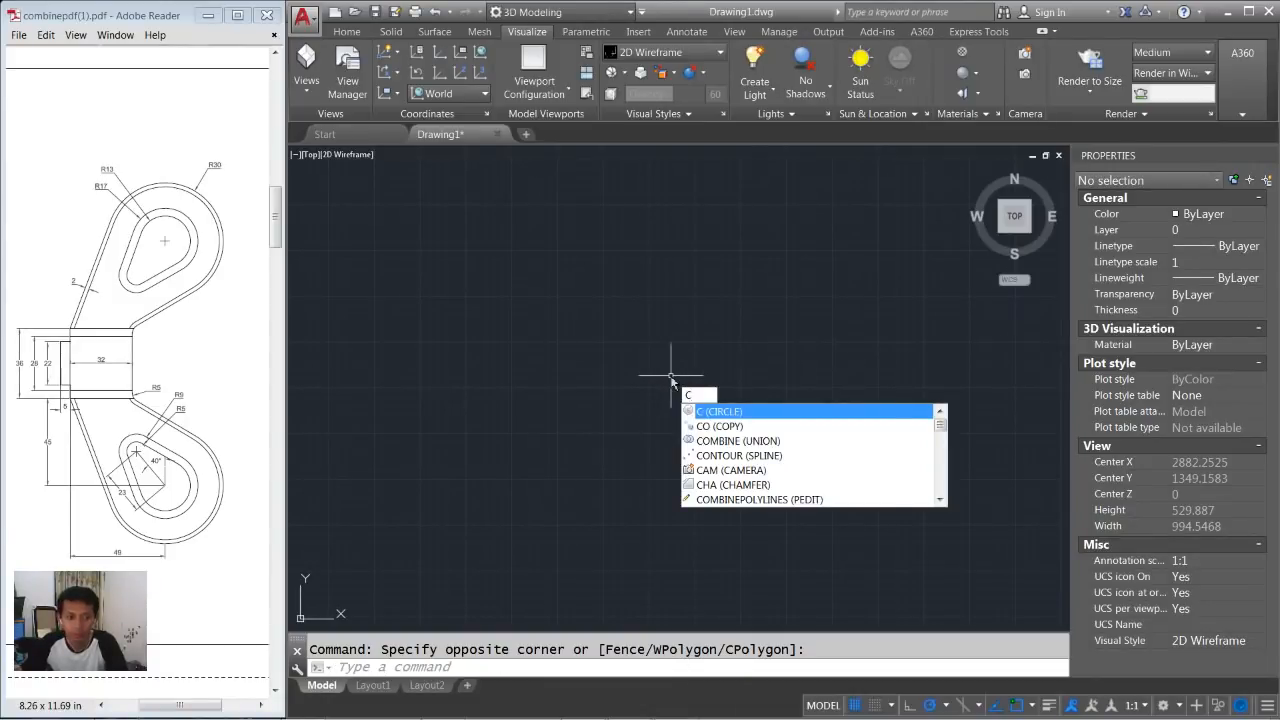
Draw two concentric circles with radii 17 and 13 in the empty space for the teardrop's large end.
key("Return")
left_click(667, 451)
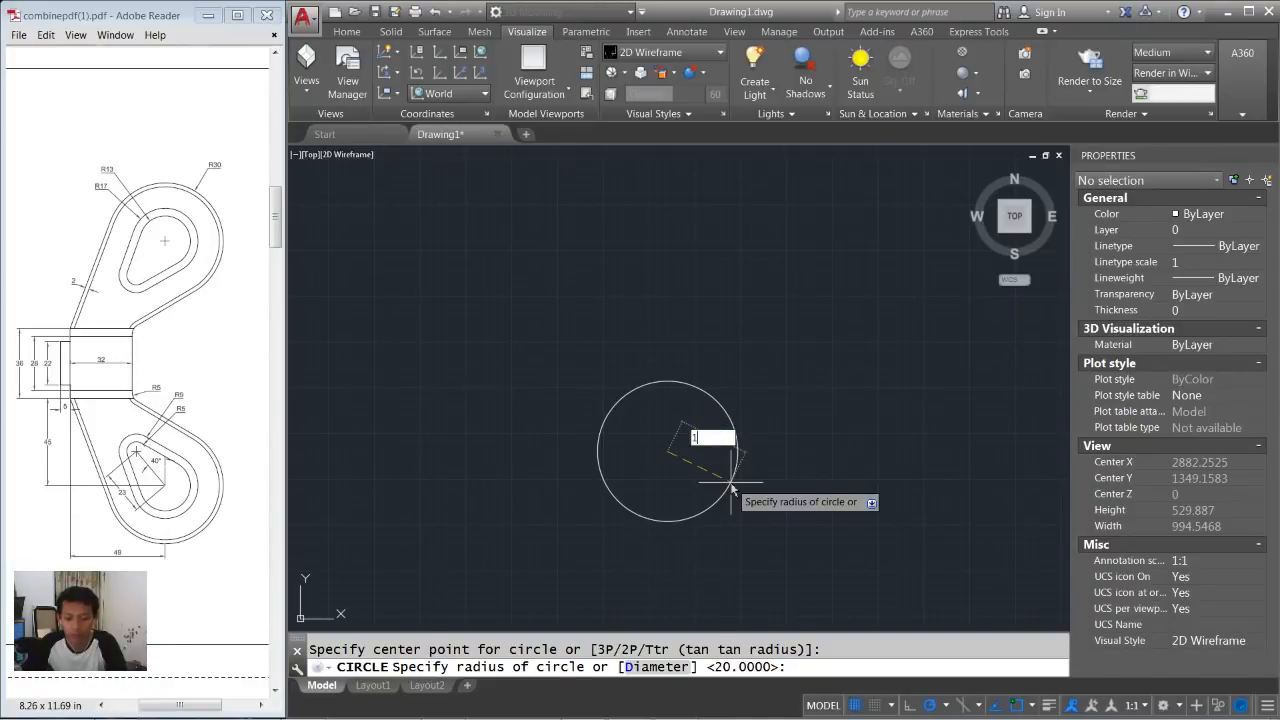
type("17")
key("Return")
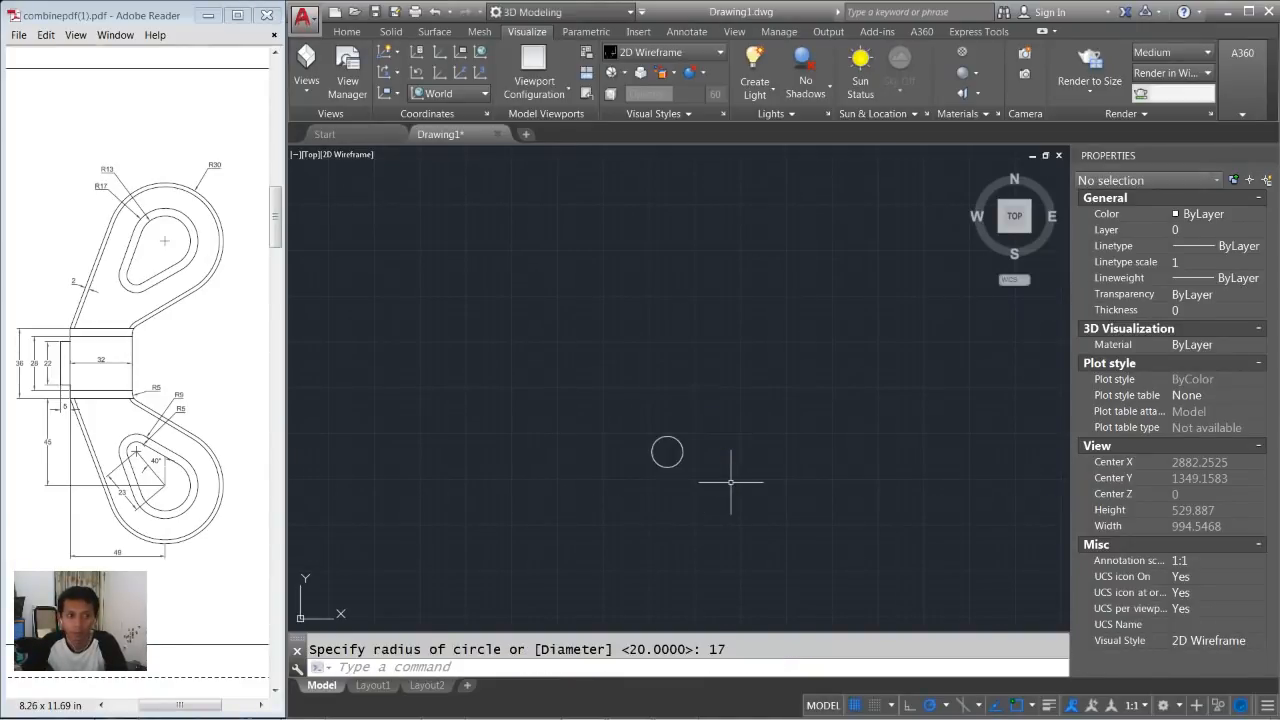
scroll(663, 452, "up", 2)
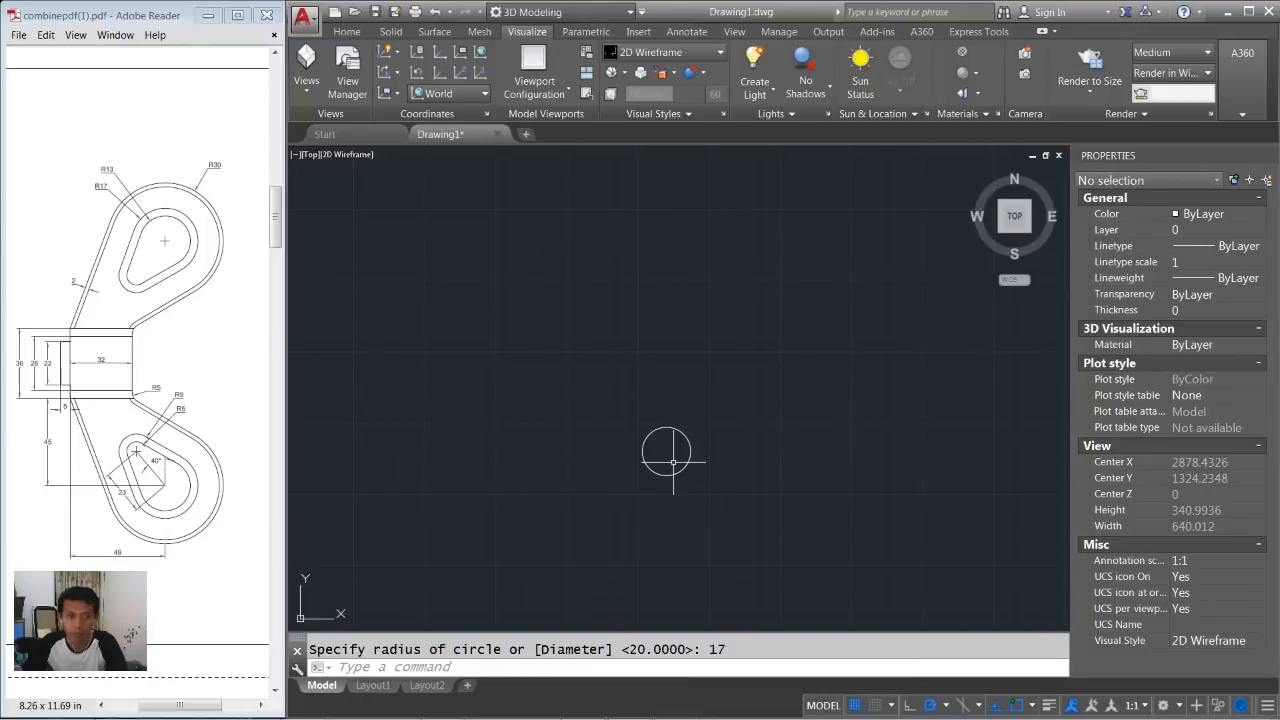
key("Return")
left_click(666, 451)
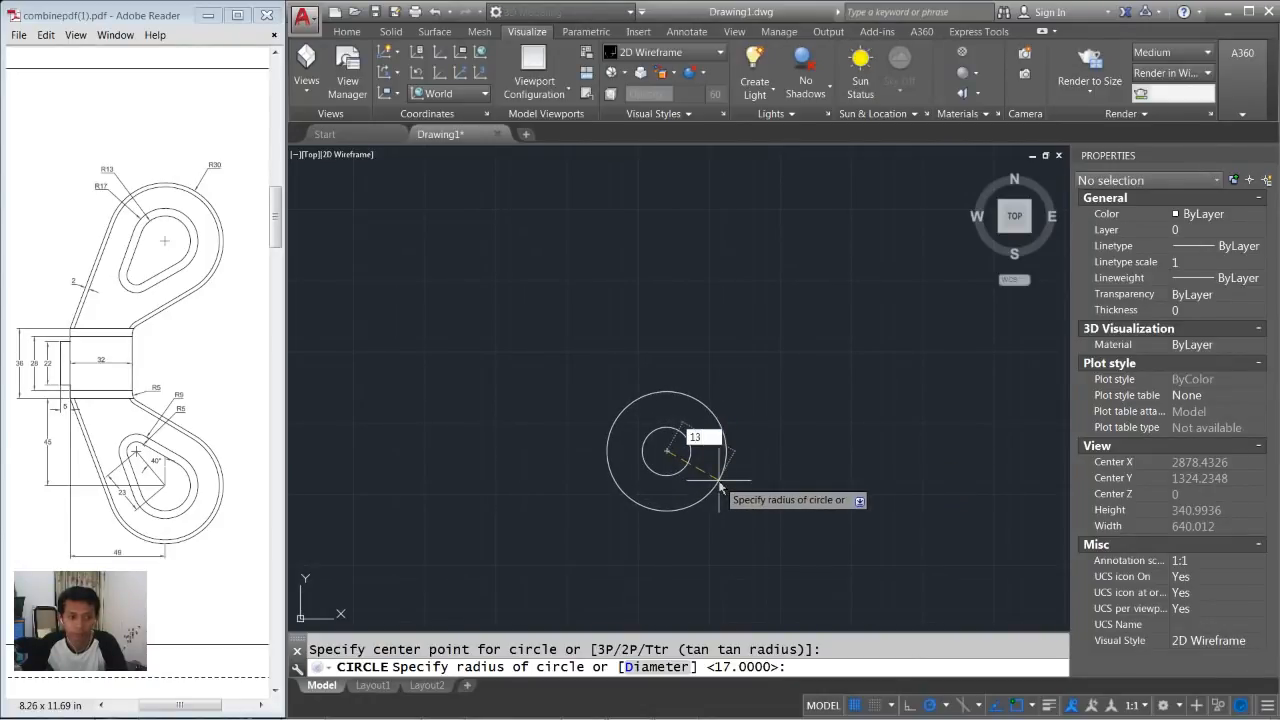
type("13")
key("Return")
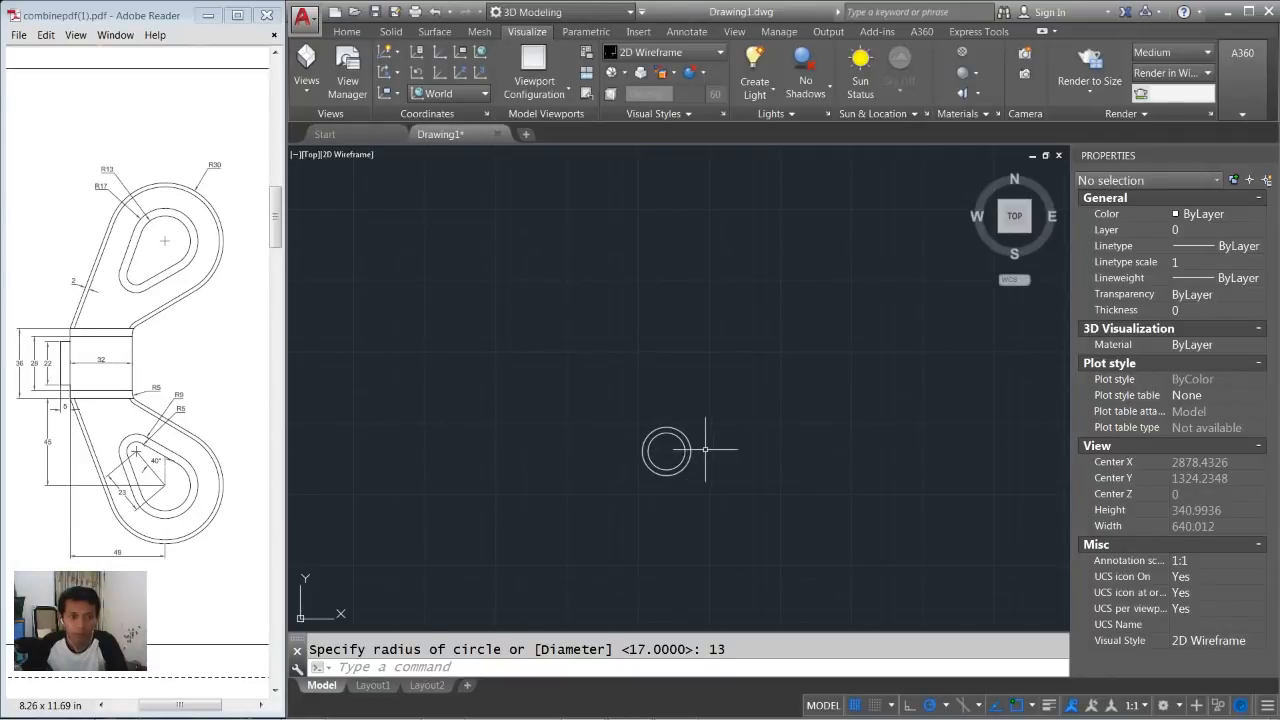
Draw the part's outer circle with radius 30 on the same centre as the two existing circles.
scroll(705, 449, "up", 1)
type("c")
key("Return")
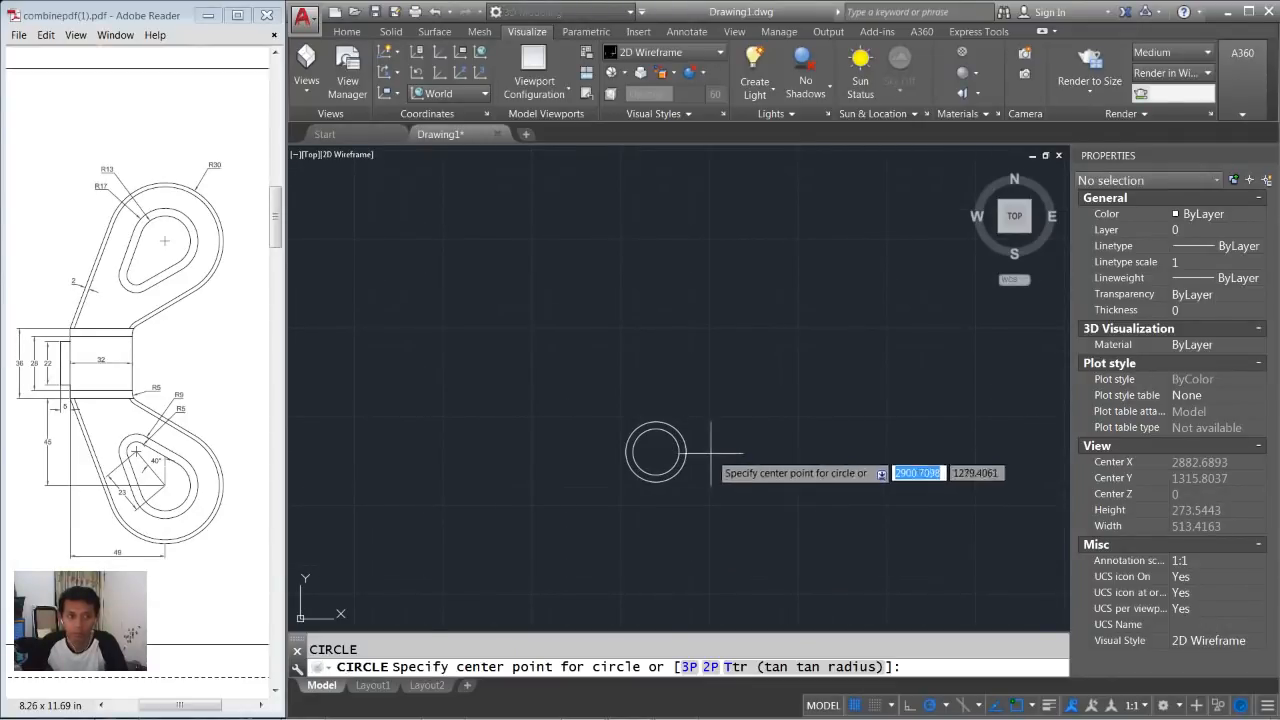
left_click(656, 451)
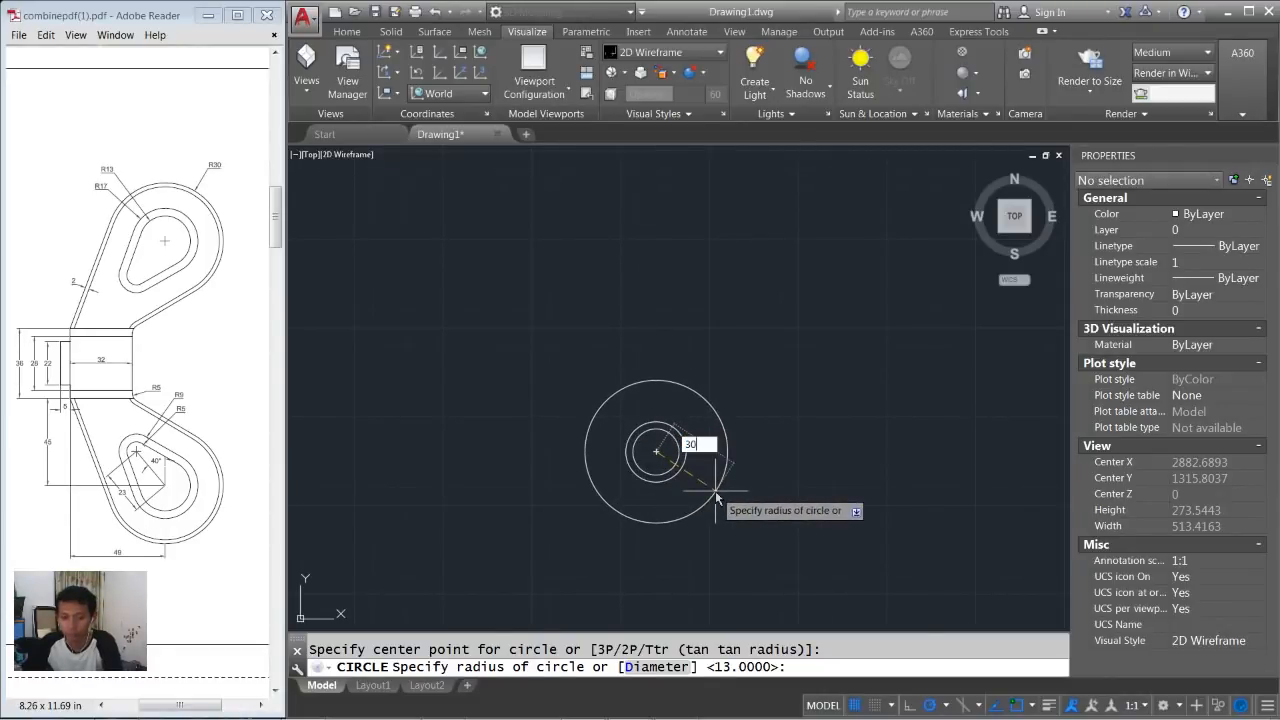
type("30")
key("Return")
scroll(659, 455, "up", 2)
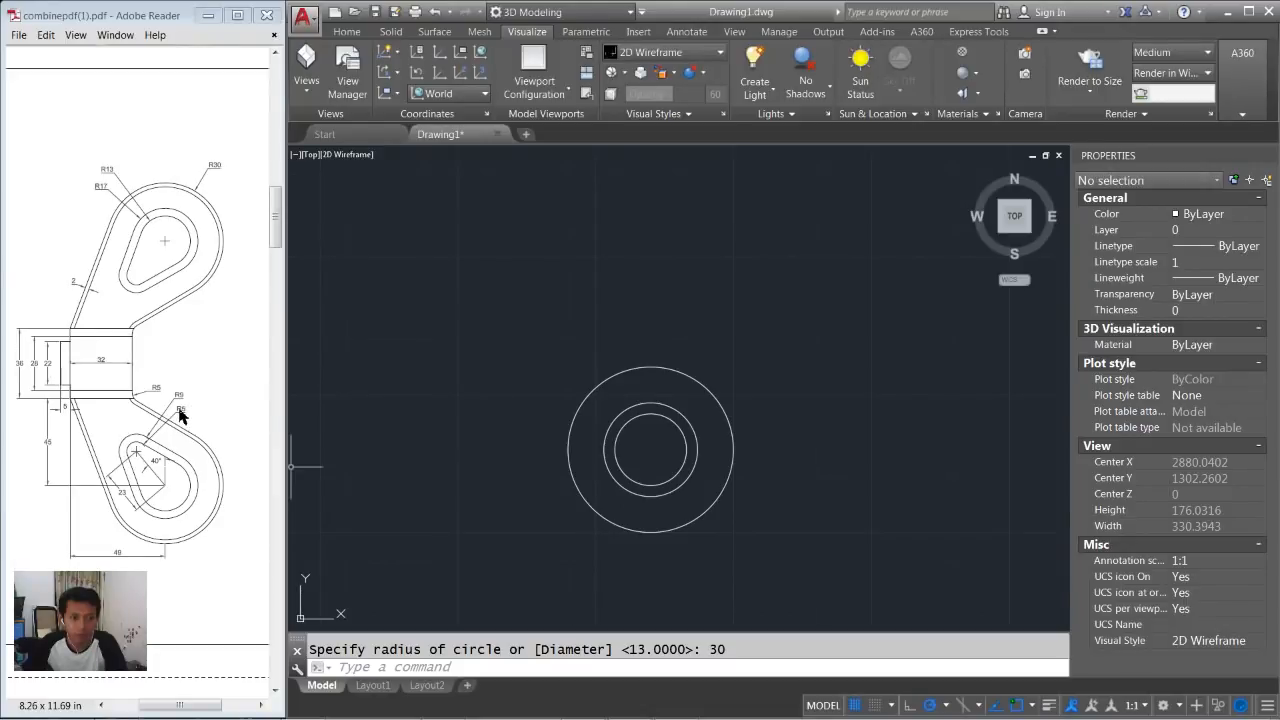
Draw two small circles with radii 5 and 9 on the common centre for the teardrop's narrow end.
left_click(648, 452)
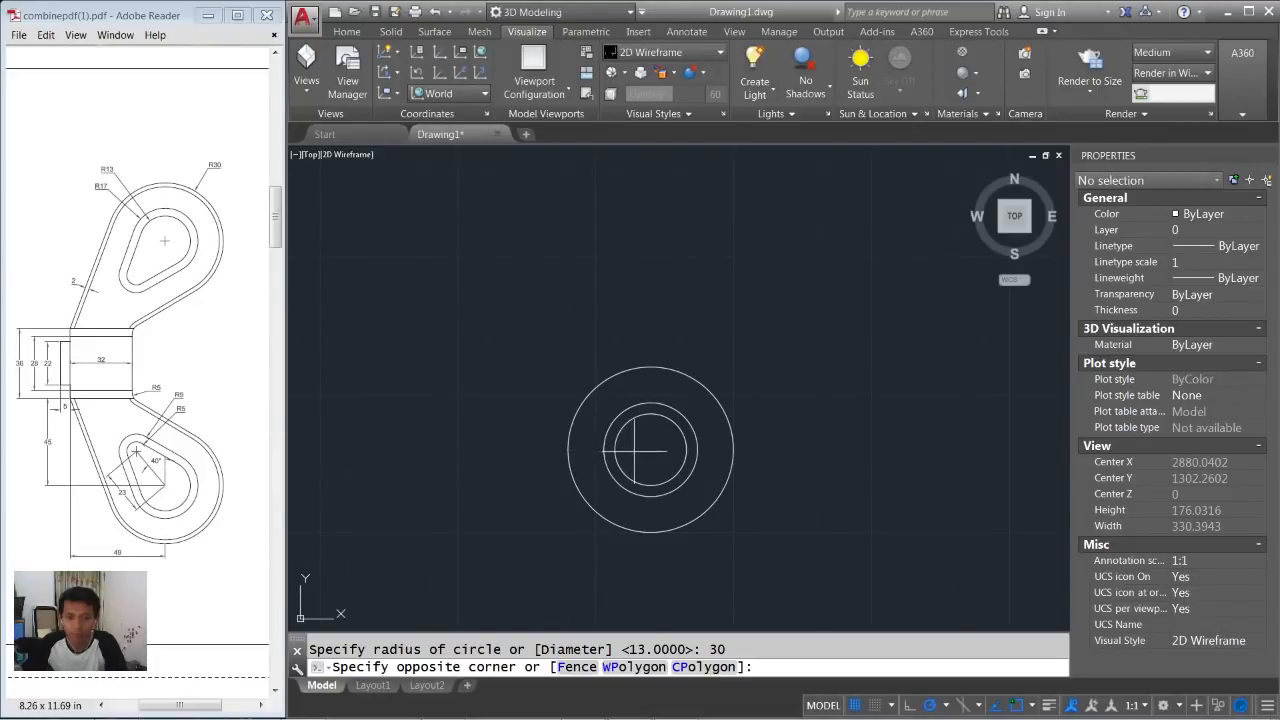
scroll(643, 457, "up", 2)
type("c")
key("Return")
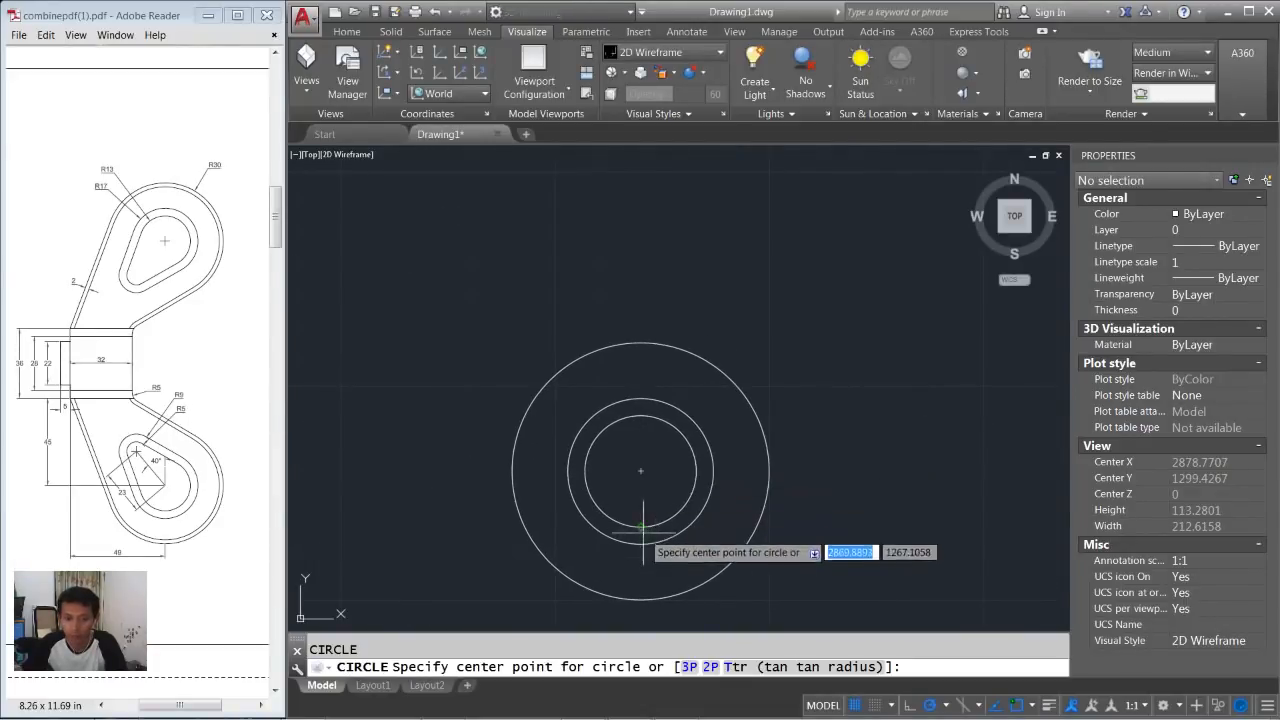
left_click(641, 471)
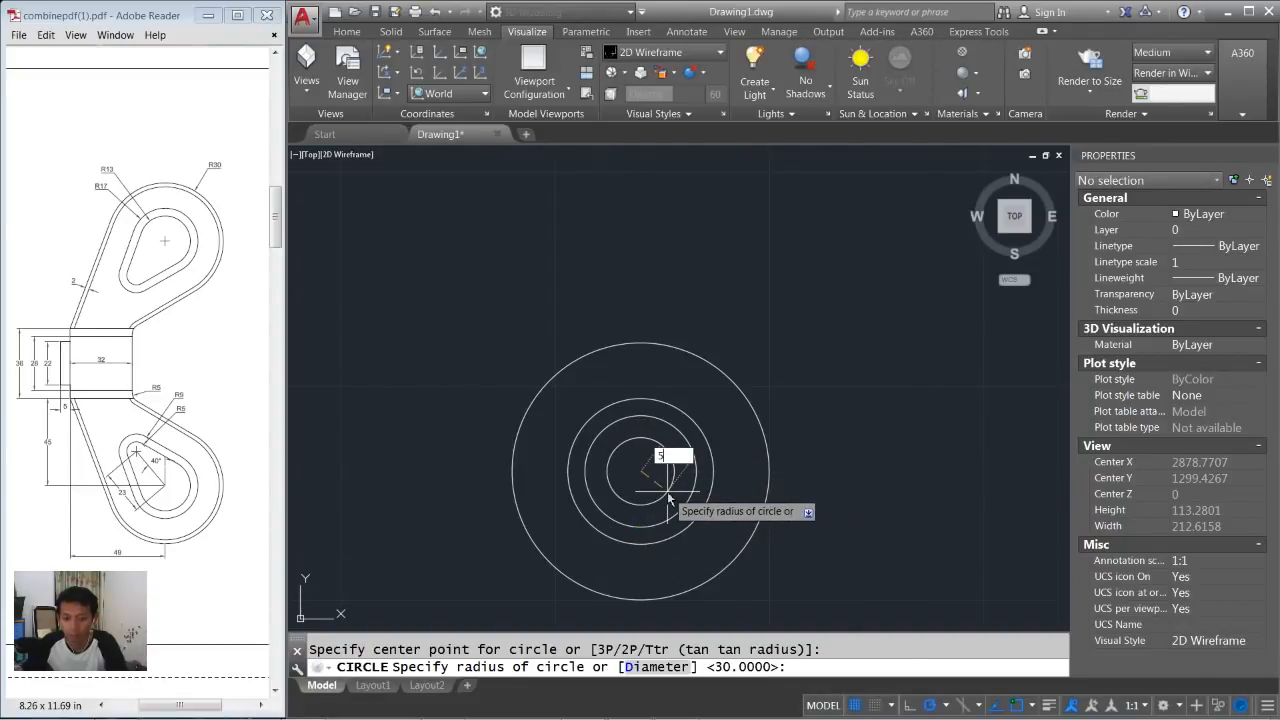
key("Return")
key("Return")
left_click(641, 471)
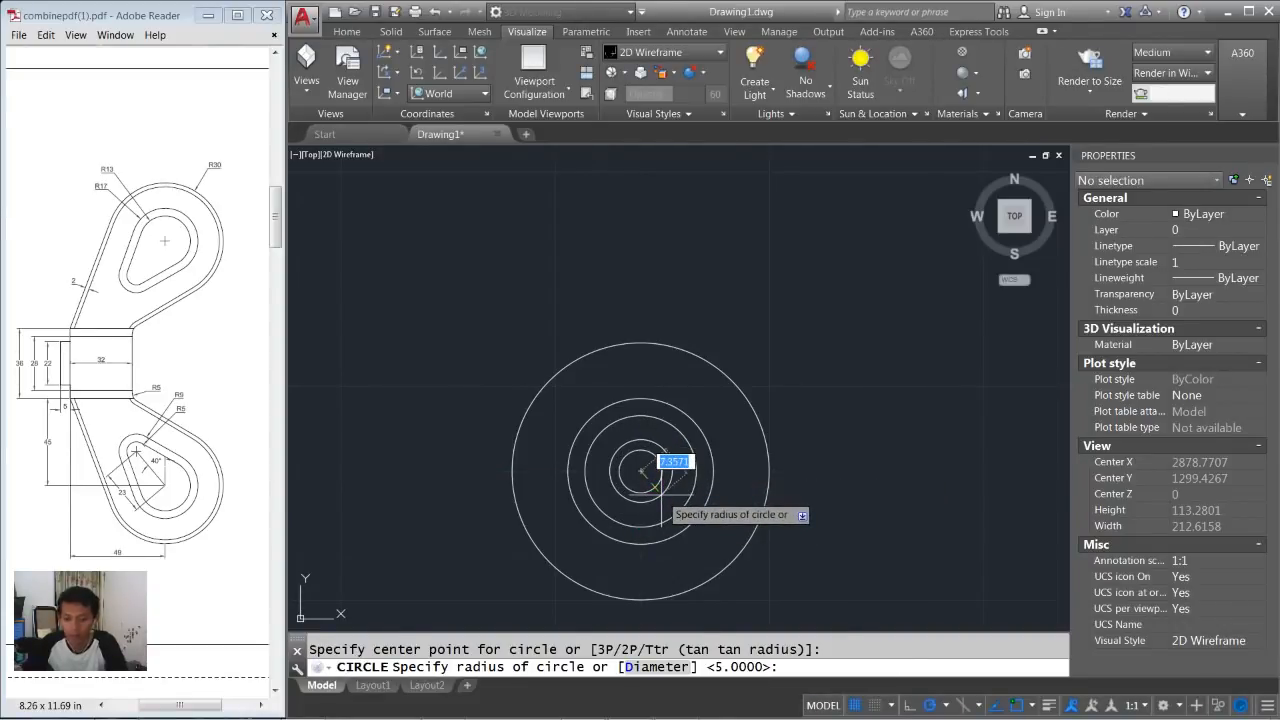
key("Return")
Move the radius 5 and radius 9 circles 23 units straight up from the common centre.
type("m")
key("Return")
left_click(640, 460)
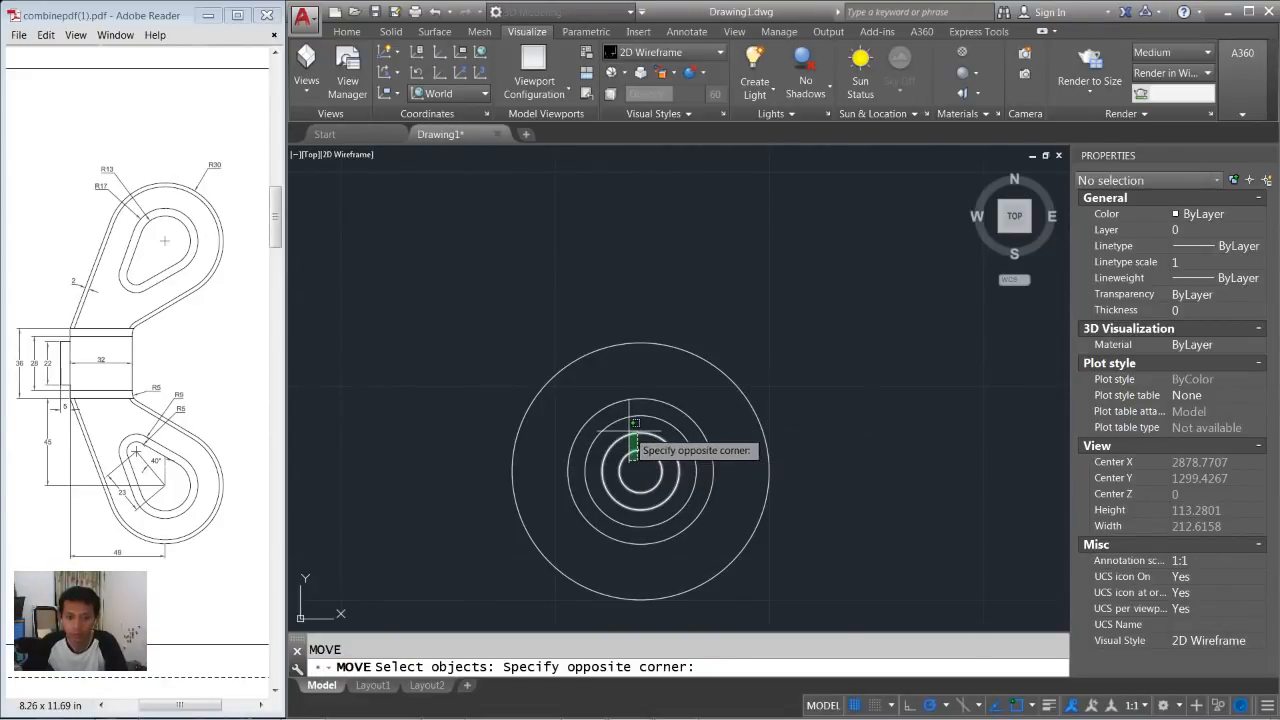
left_click(631, 432)
key("Return")
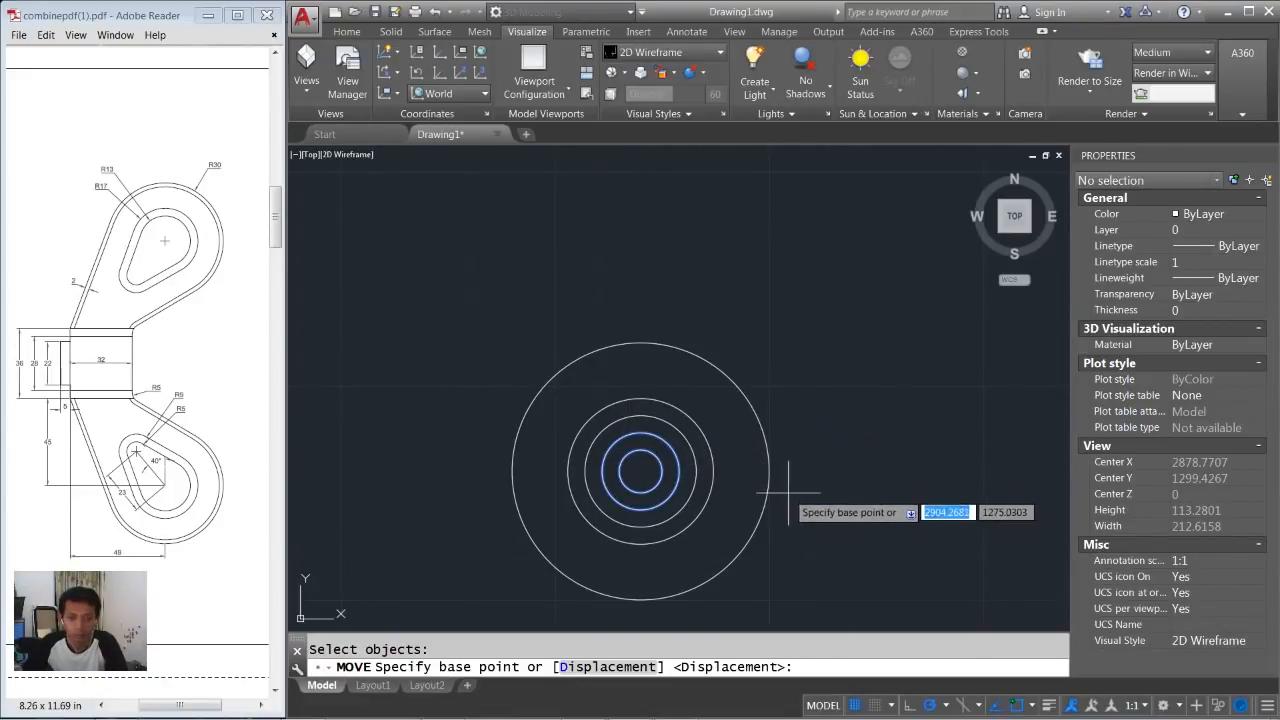
left_click(789, 490)
type("23")
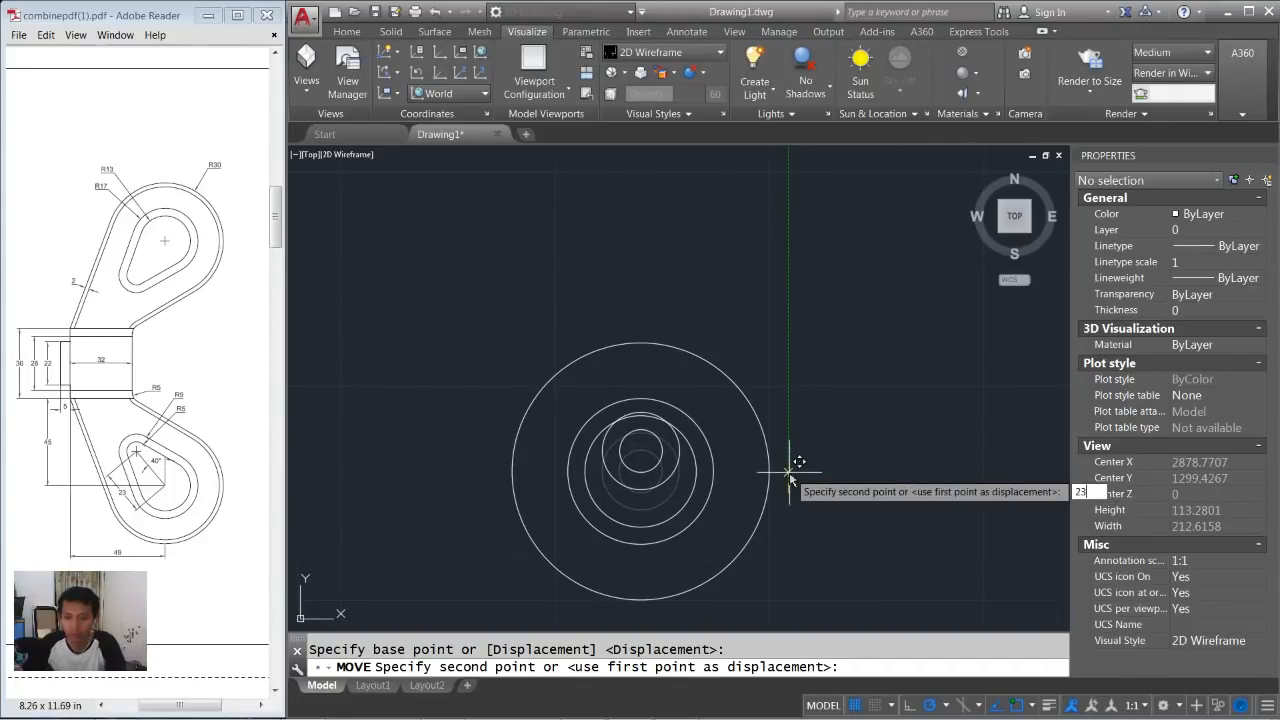
key("Return")
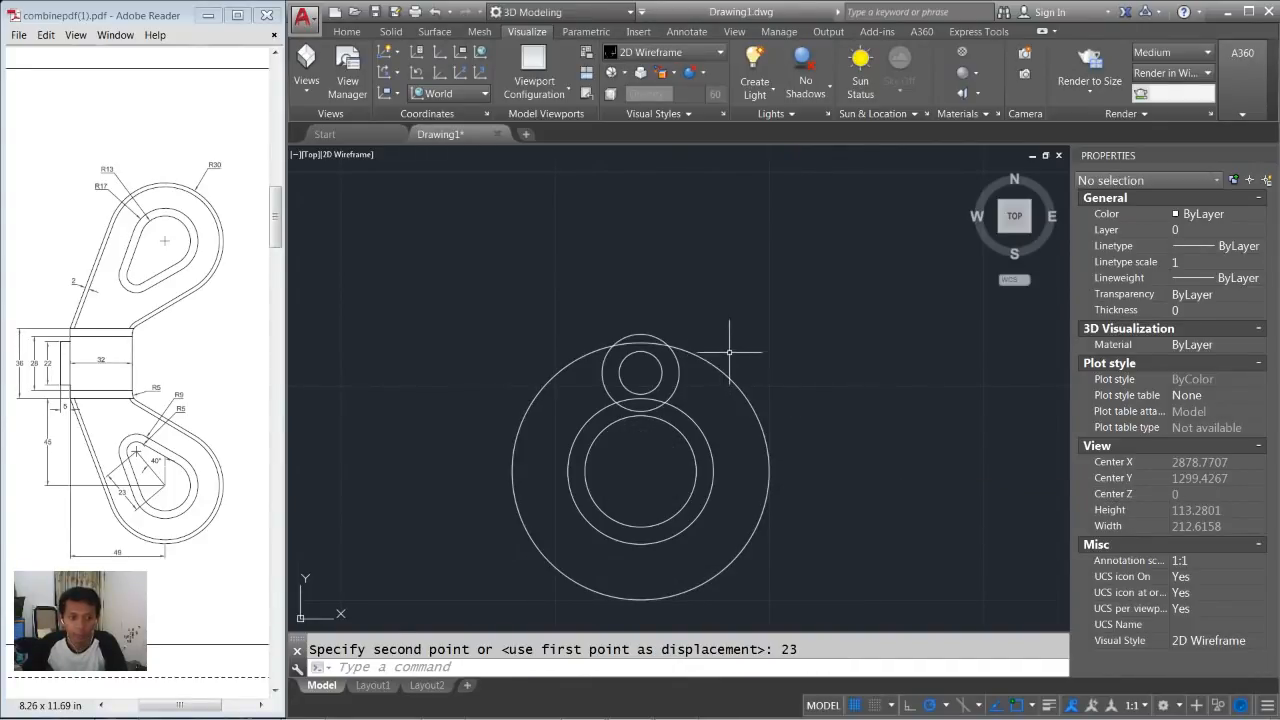
Rotate the two small circles 40 degrees counterclockwise about the centre of the large circles.
type("ro")
key("Return")
left_click(690, 383)
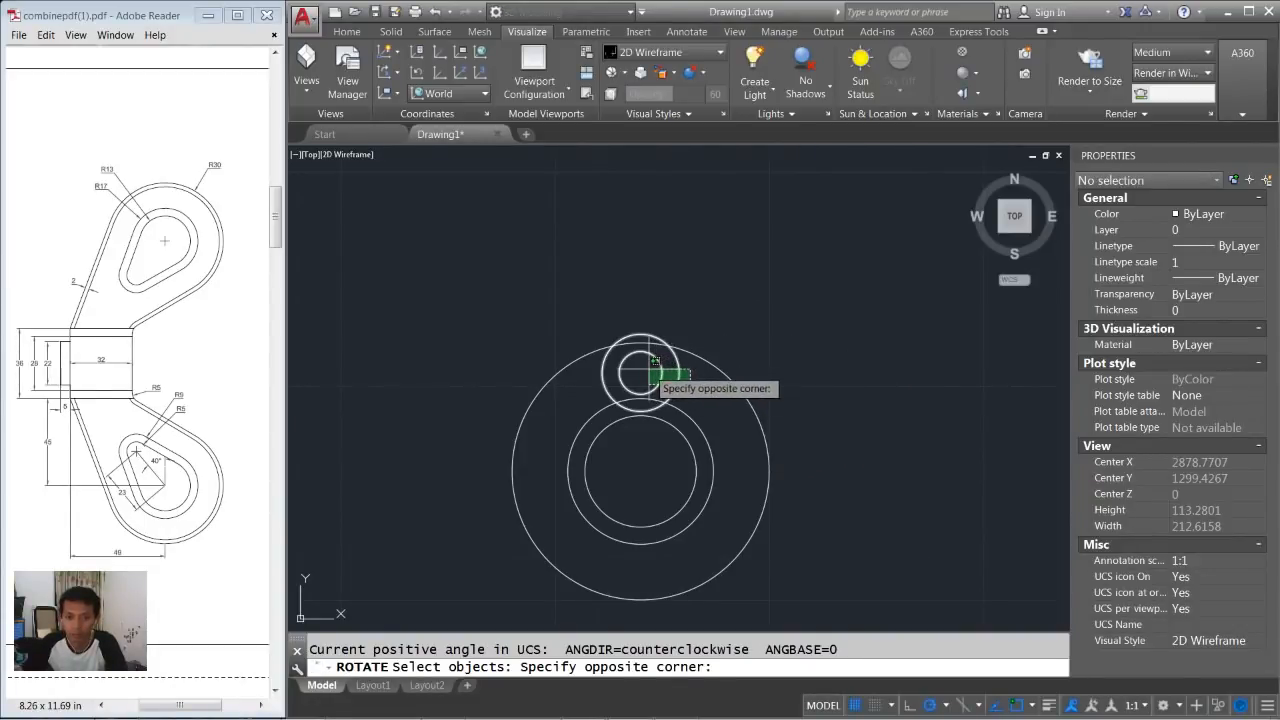
left_click(646, 366)
key("Return")
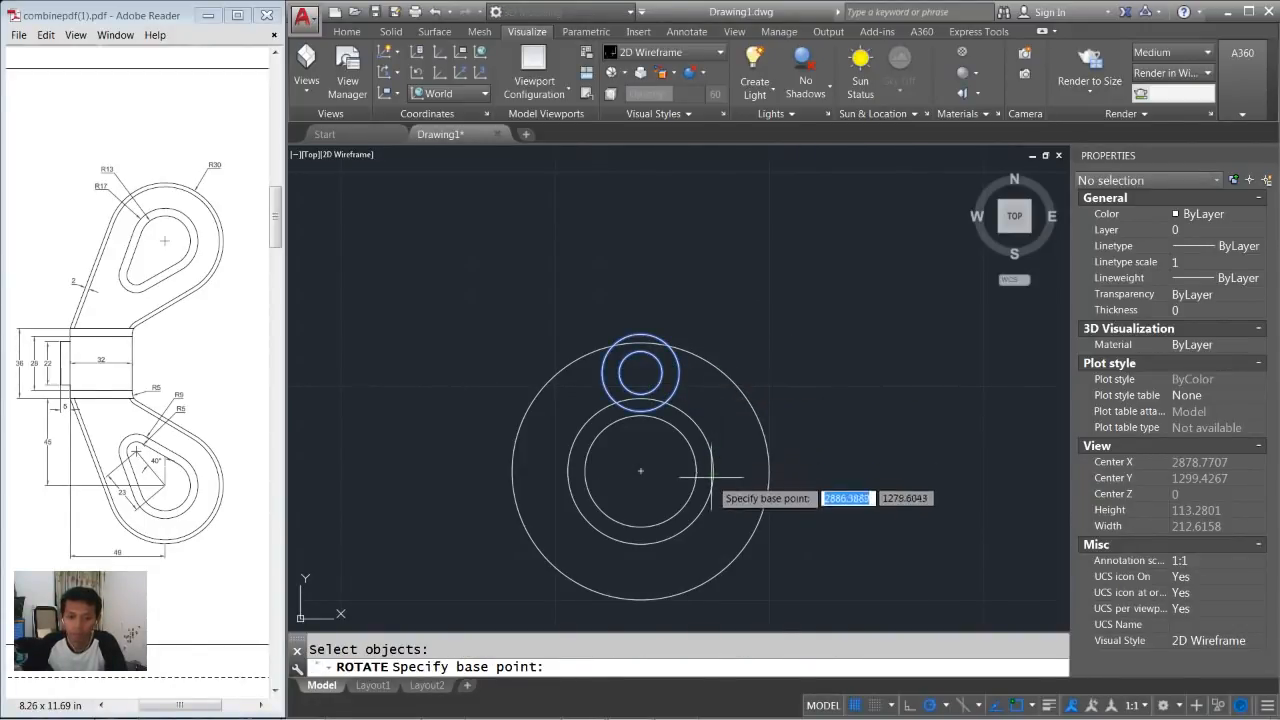
left_click(640, 470)
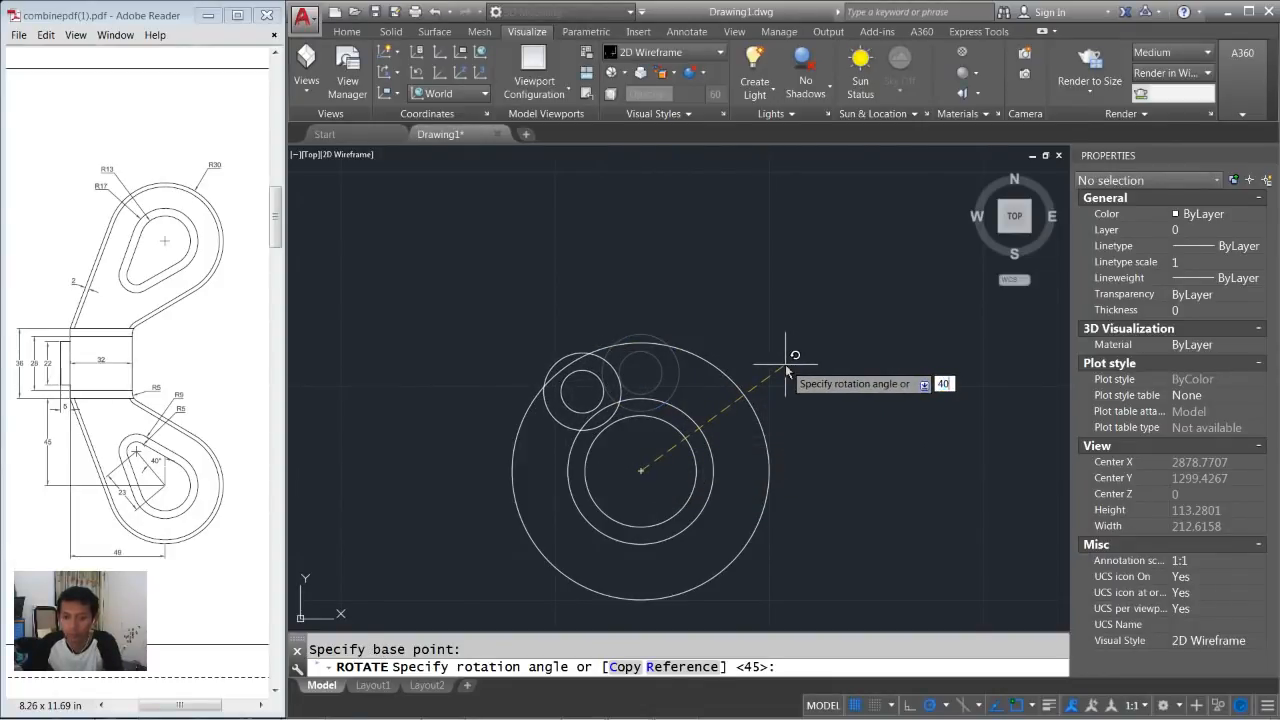
type("40")
key("Return")
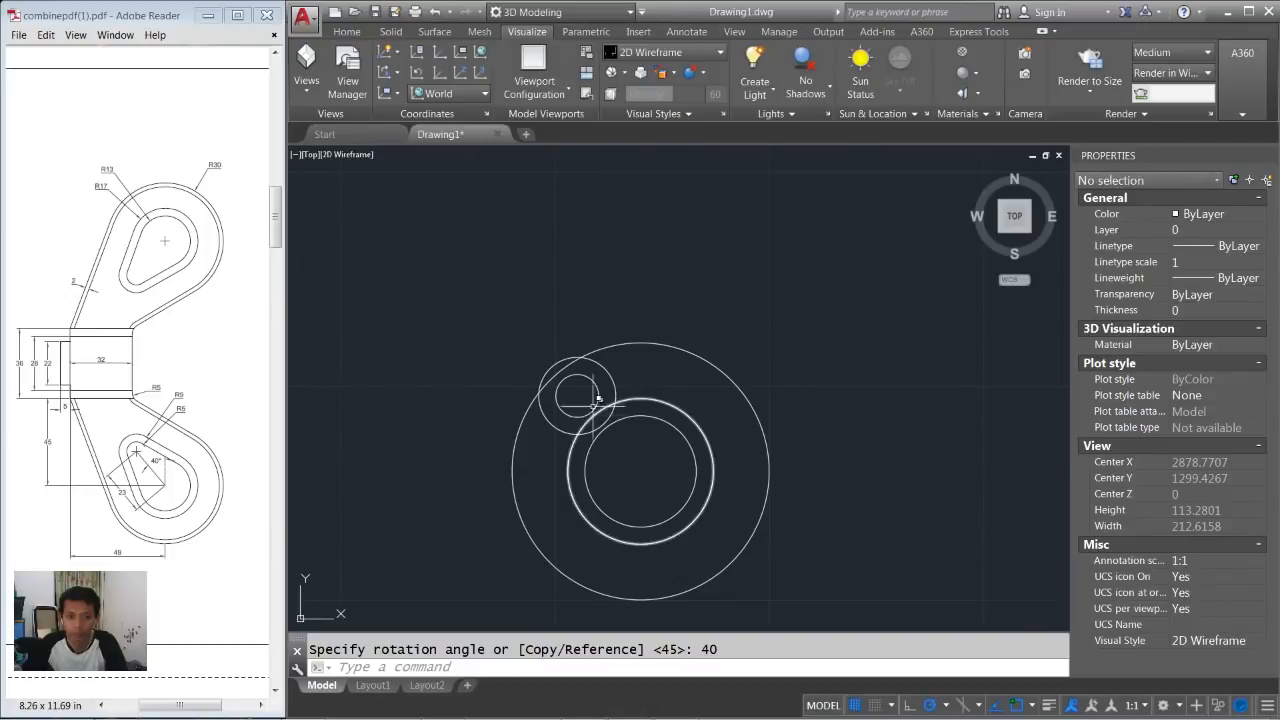
Draw a line tangent to the upper right sides of the radius 9 and radius 17 circles.
scroll(605, 388, "up", 4)
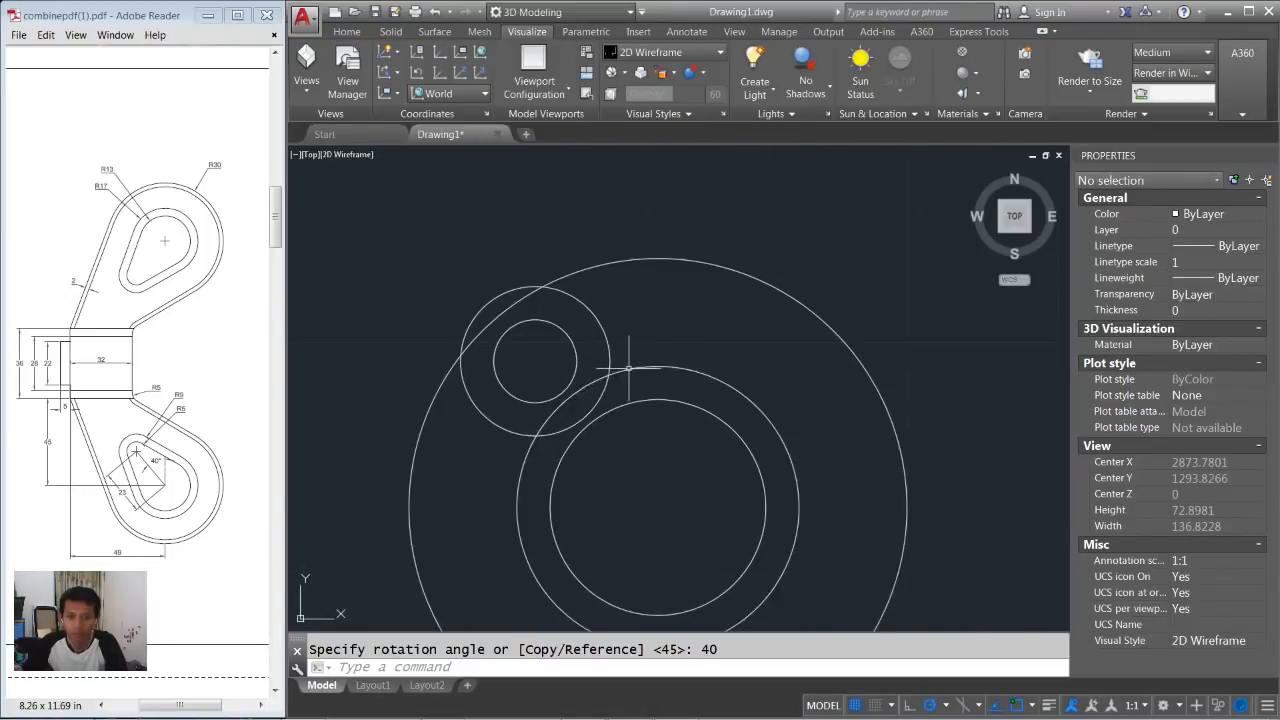
type("l")
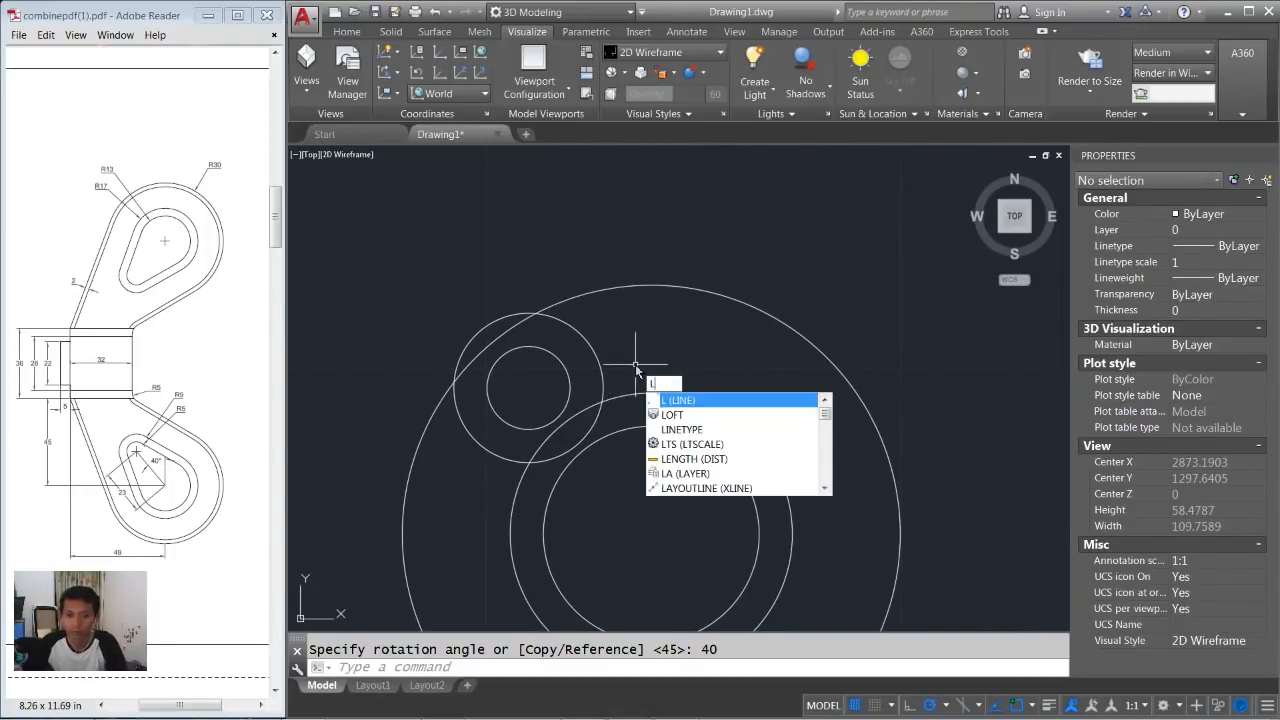
key("Return")
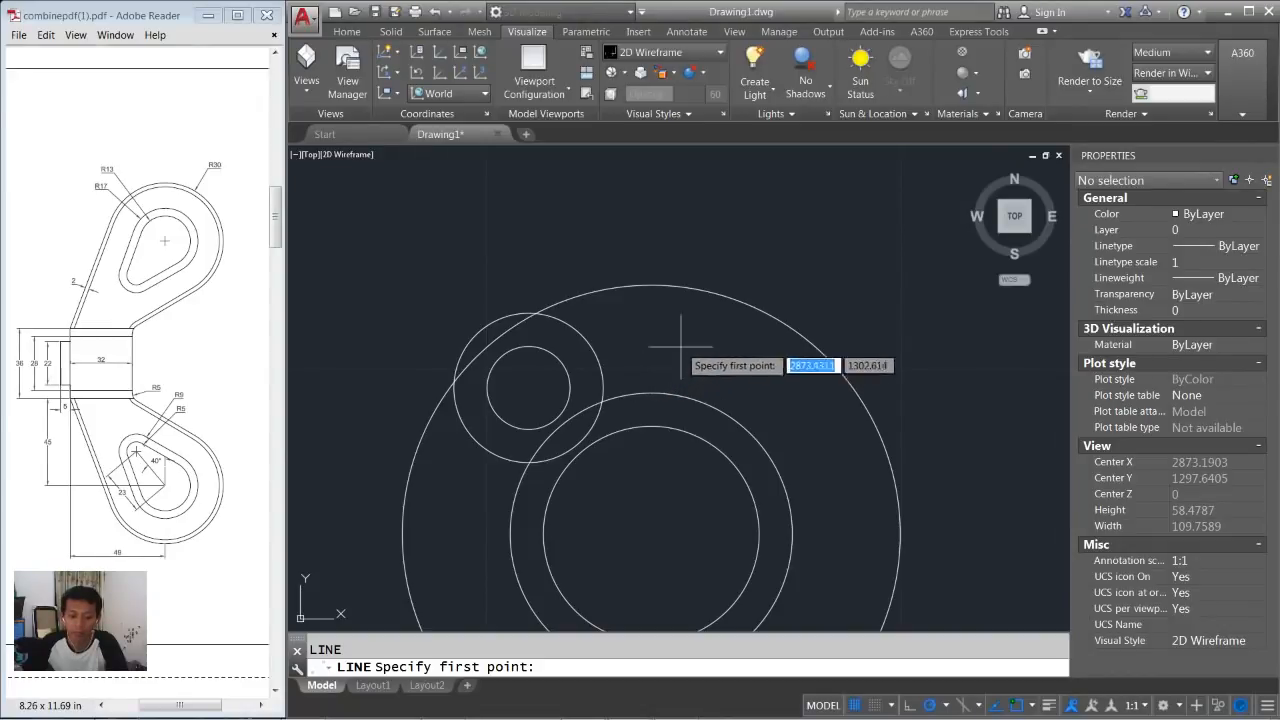
right_click(709, 254, "shift")
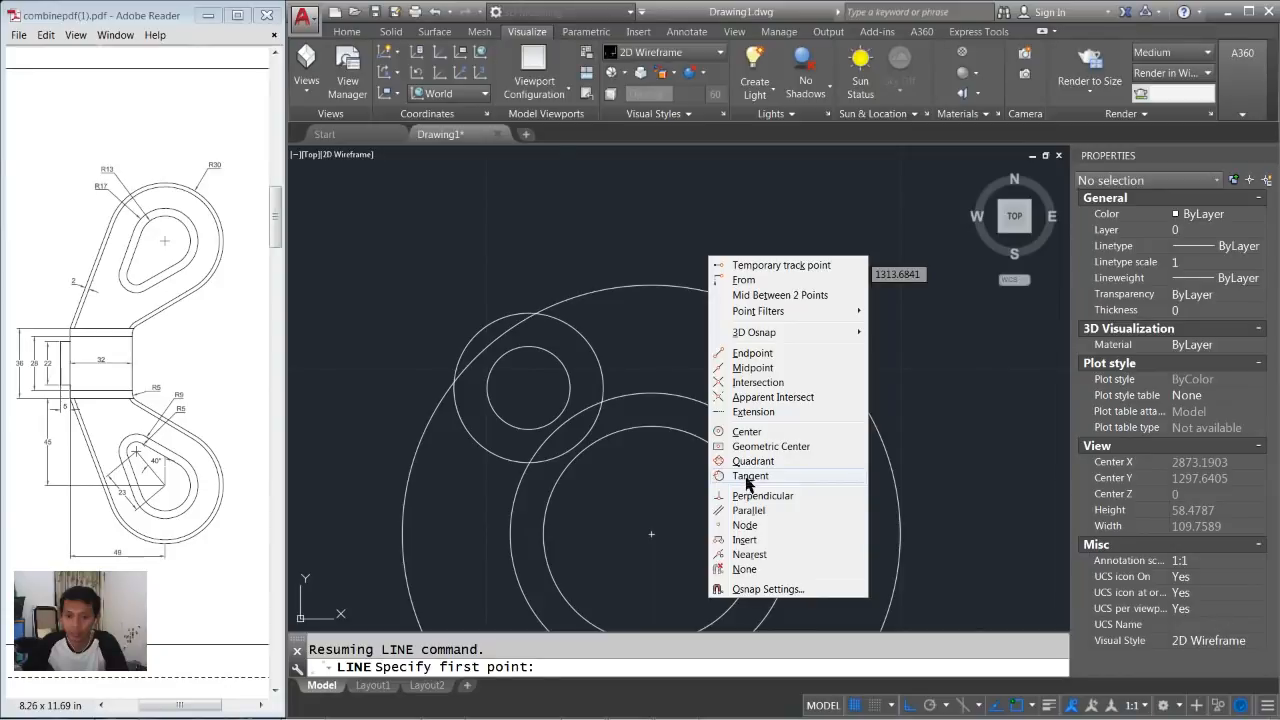
left_click(749, 476)
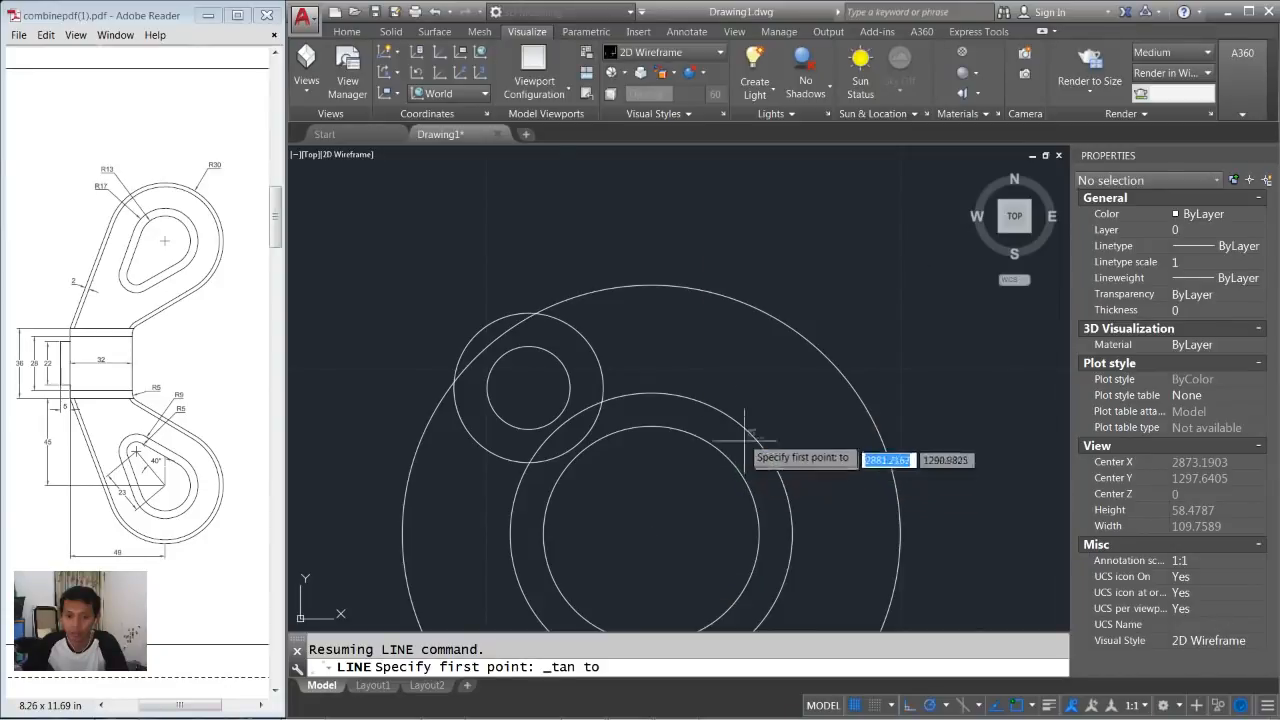
left_click(575, 333)
right_click(660, 333, "shift")
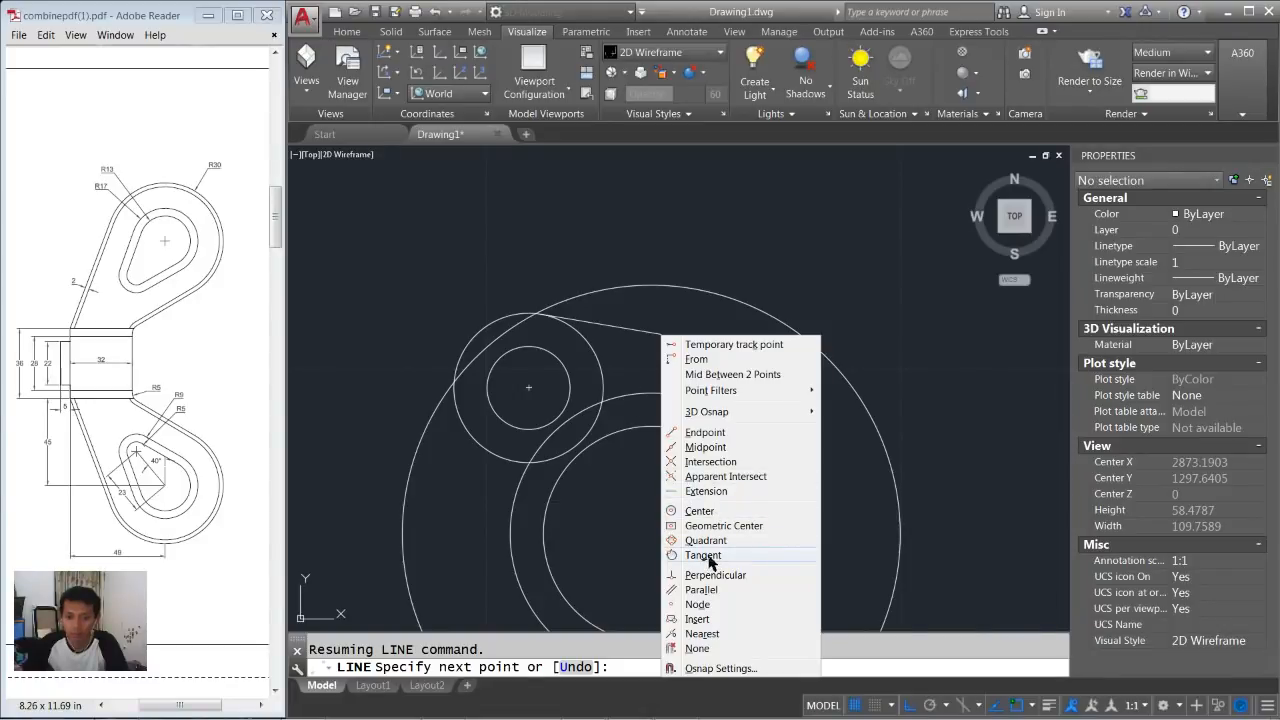
left_click(705, 555)
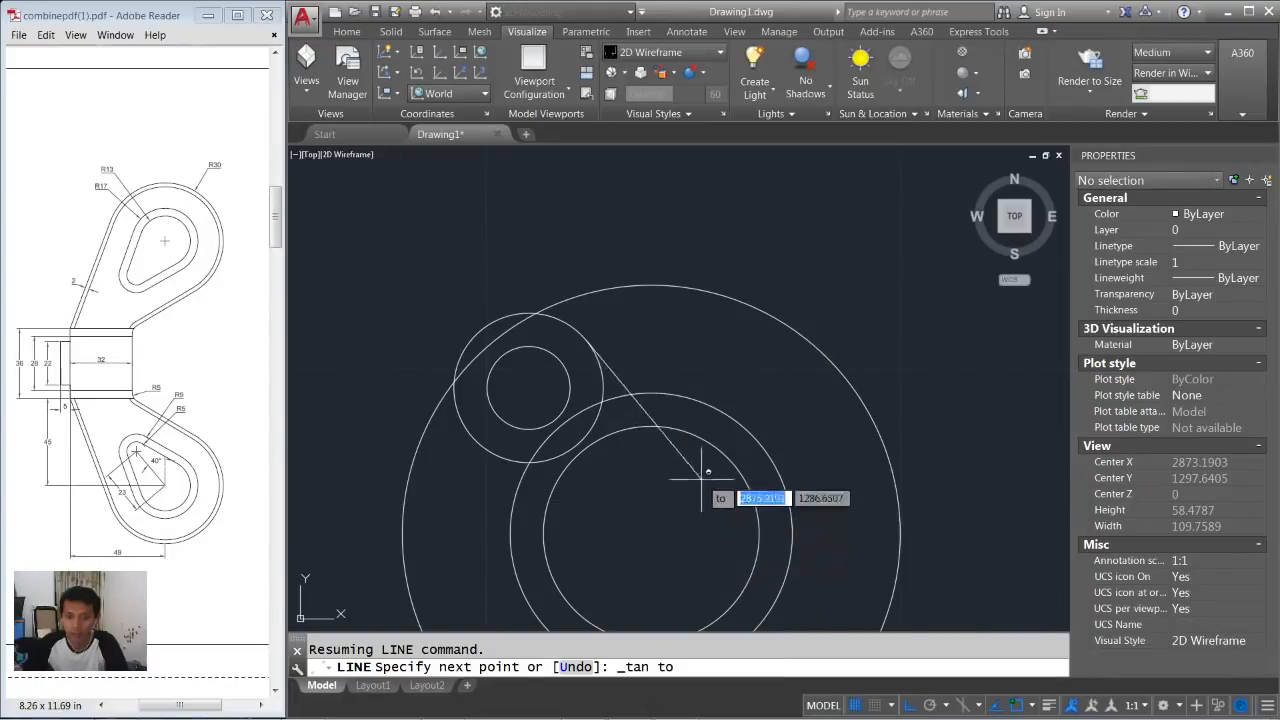
left_click(722, 369)
key("Return")
middle_click_drag(713, 394, 707, 347)
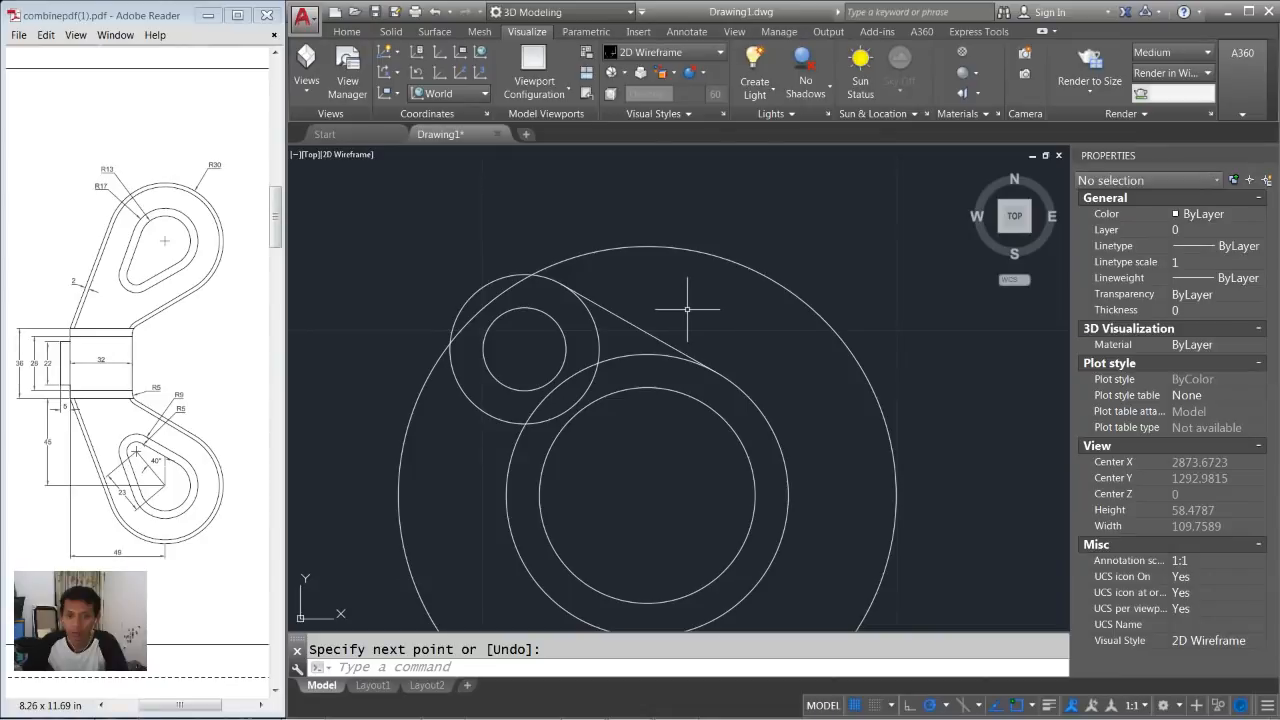
Draw a line tangent to the upper right sides of the radius 5 and radius 13 circles.
type("l")
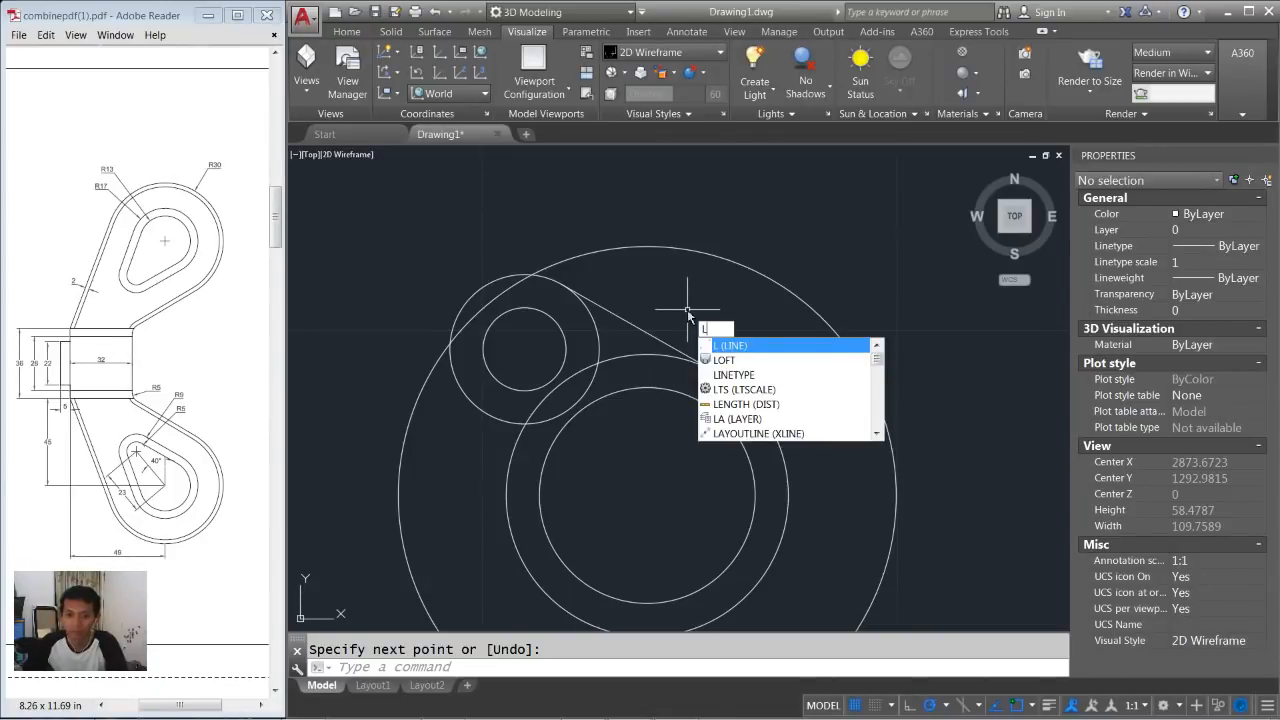
key("Return")
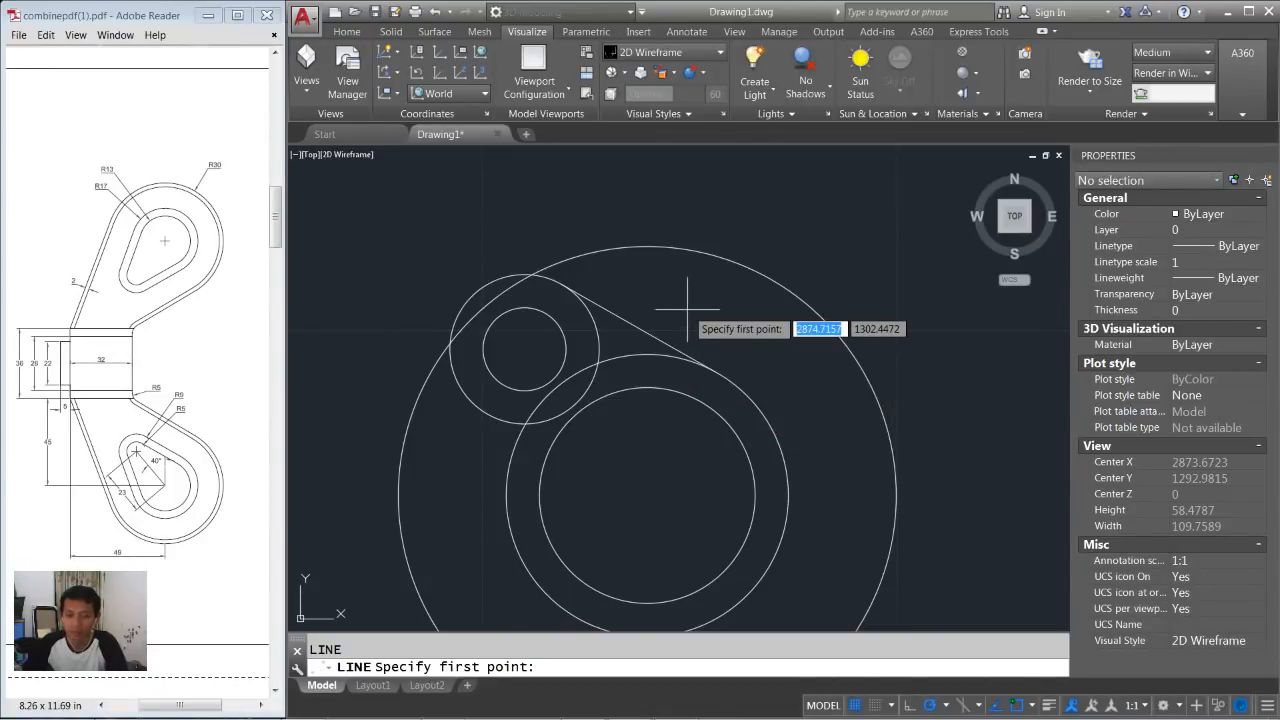
right_click(690, 308, "shift")
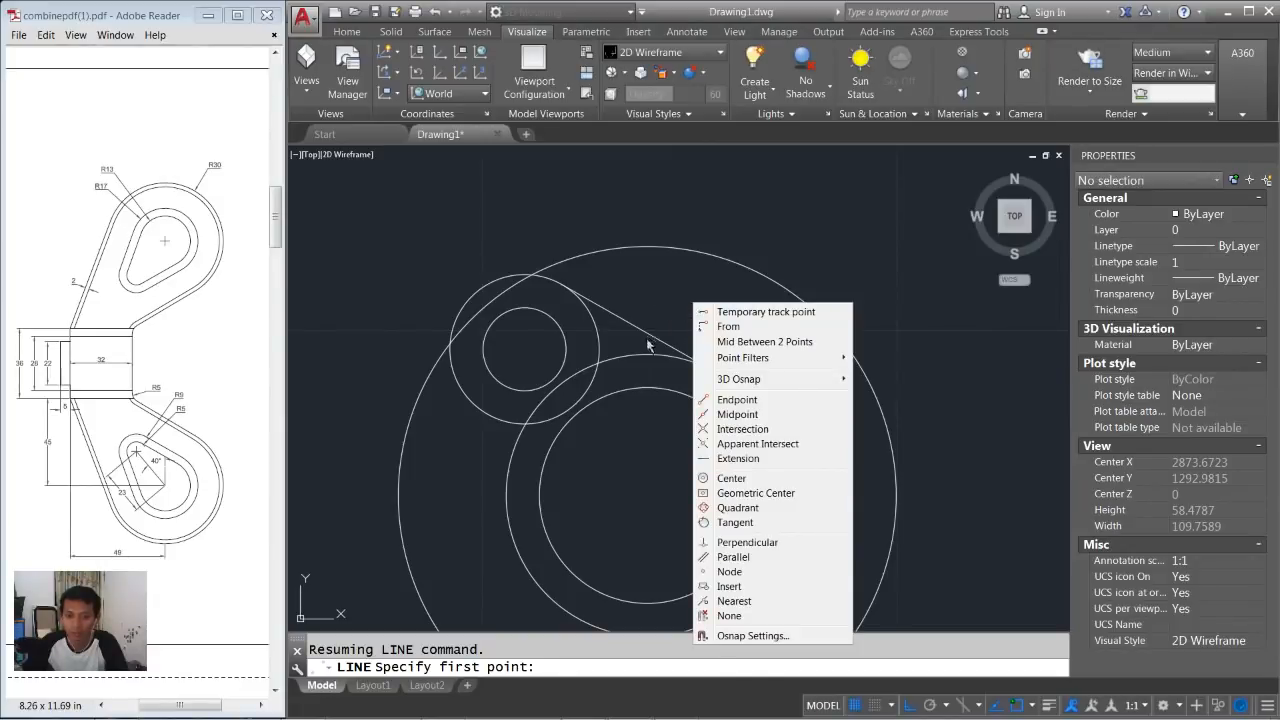
left_click(738, 523)
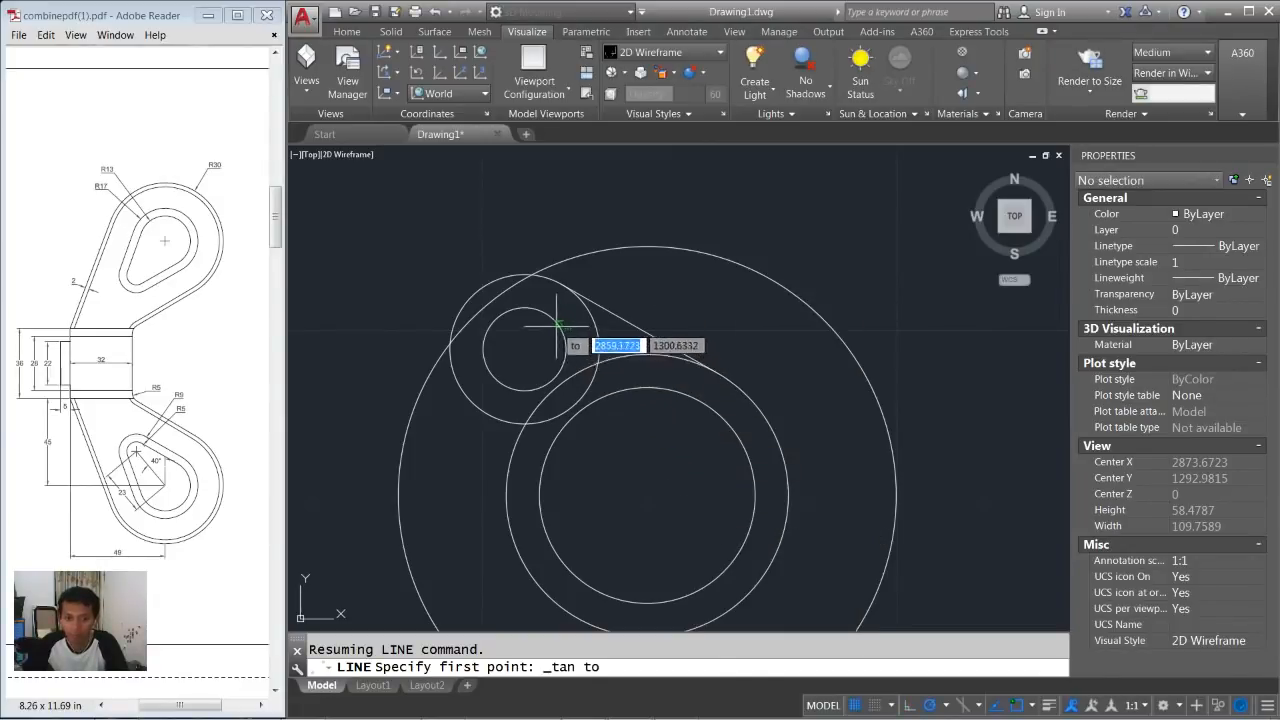
left_click(594, 345)
right_click(695, 302, "shift")
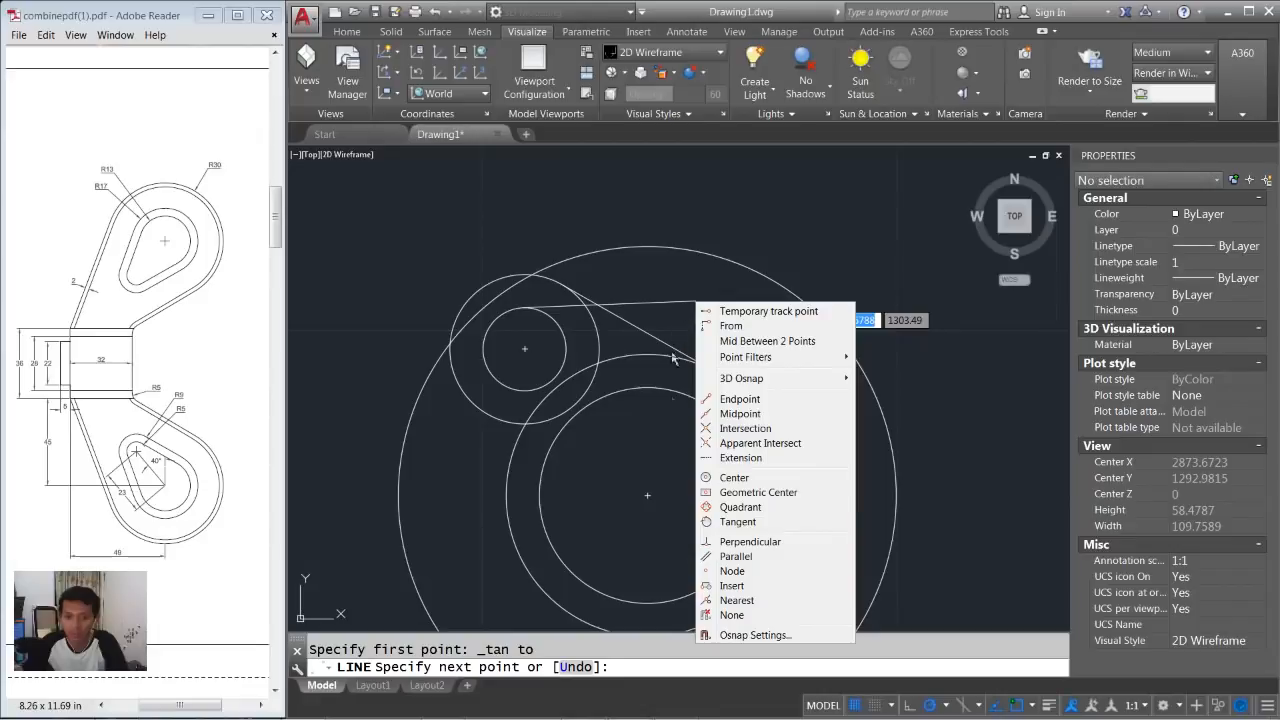
left_click(745, 522)
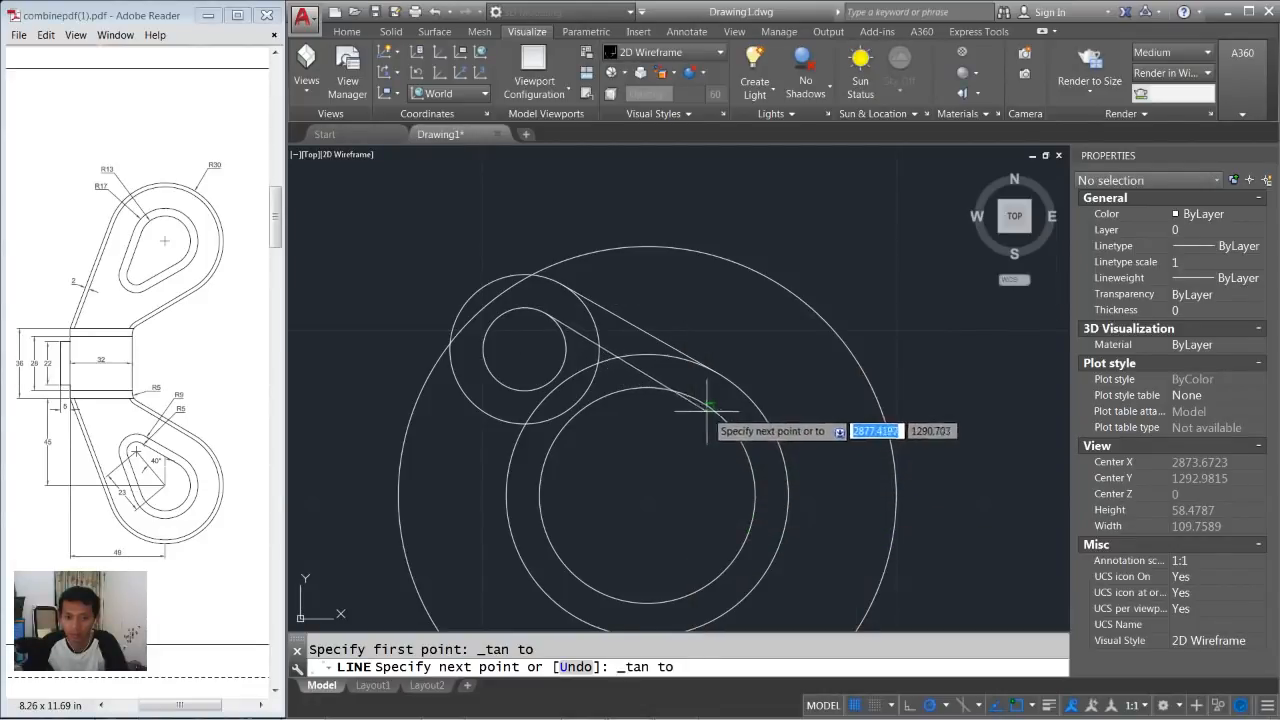
left_click(783, 456)
key("Return")
Mirror both tangent lines about the axis through the small and large circles' centres, keeping the originals.
scroll(771, 343, "down", 3)
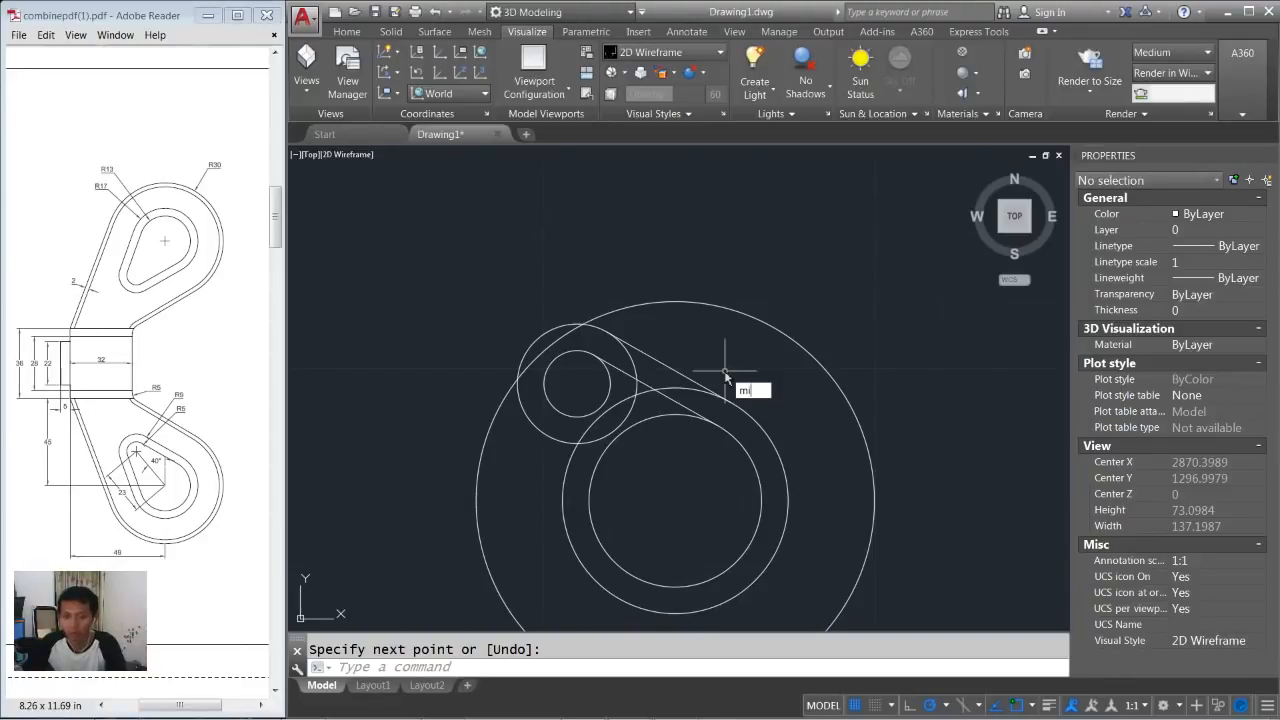
key("Return")
left_click(686, 351)
left_click(656, 371)
left_click(645, 383)
key("Return")
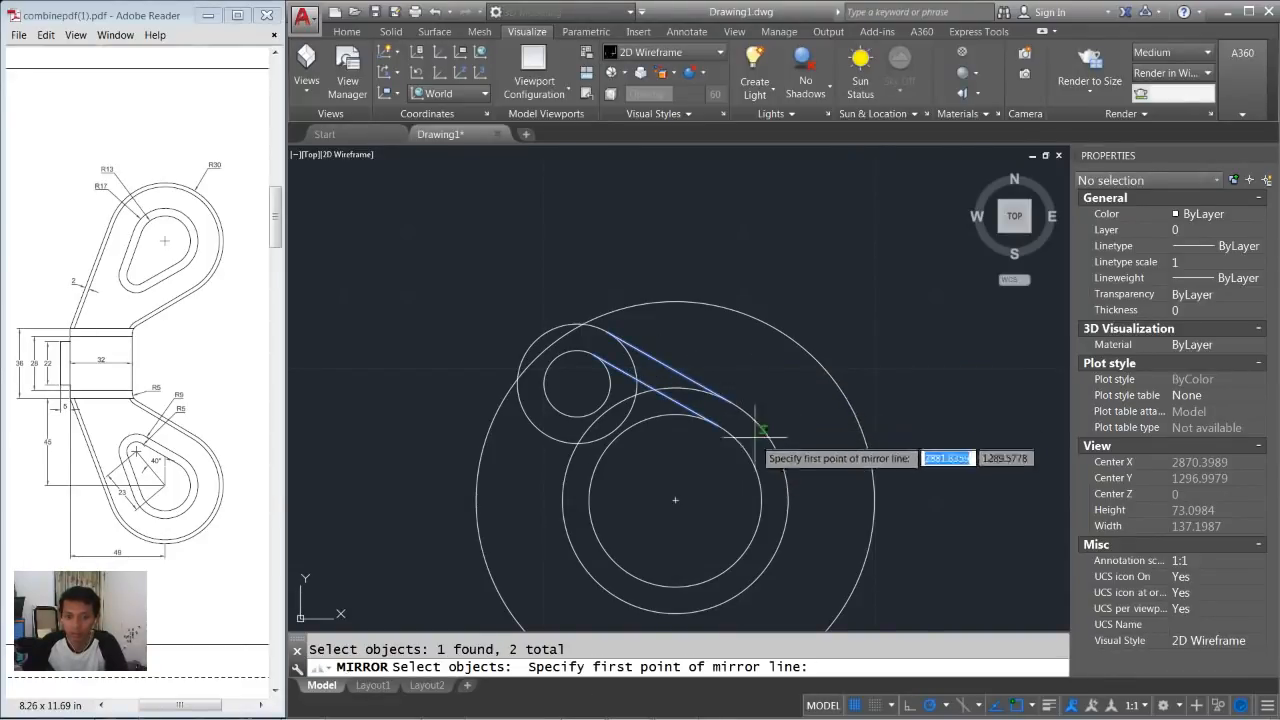
left_click(676, 500)
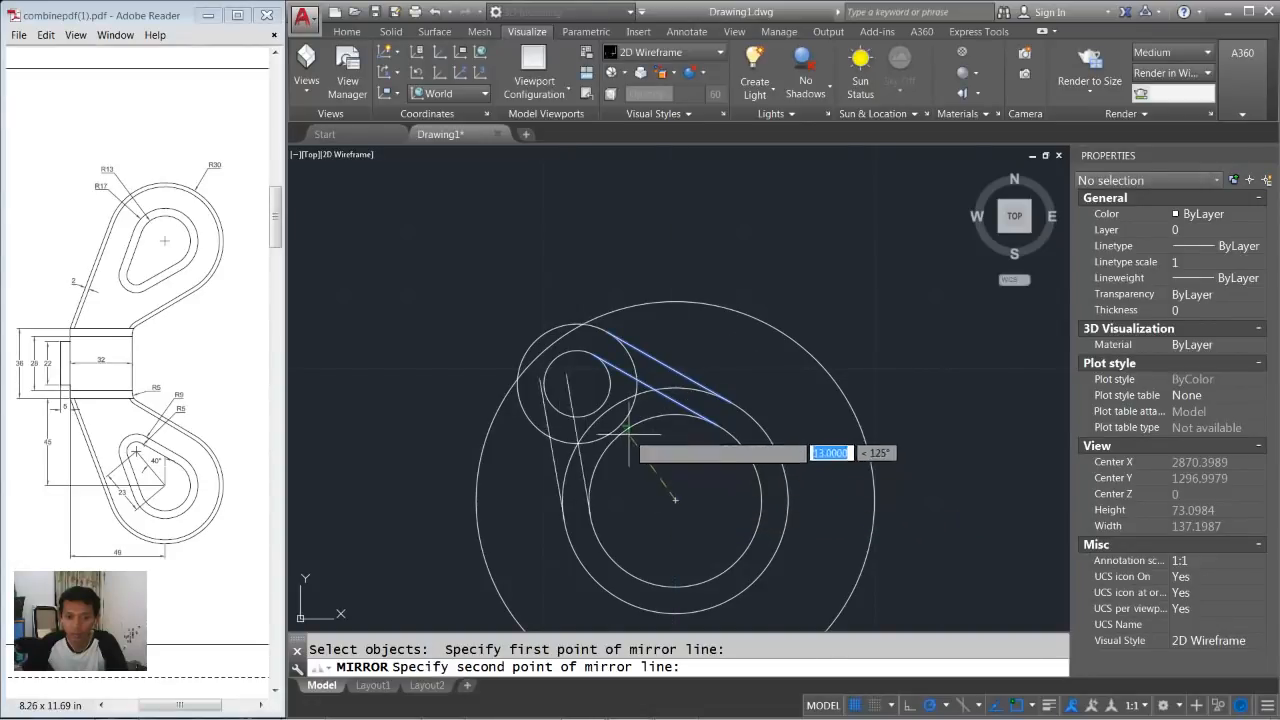
left_click(577, 383)
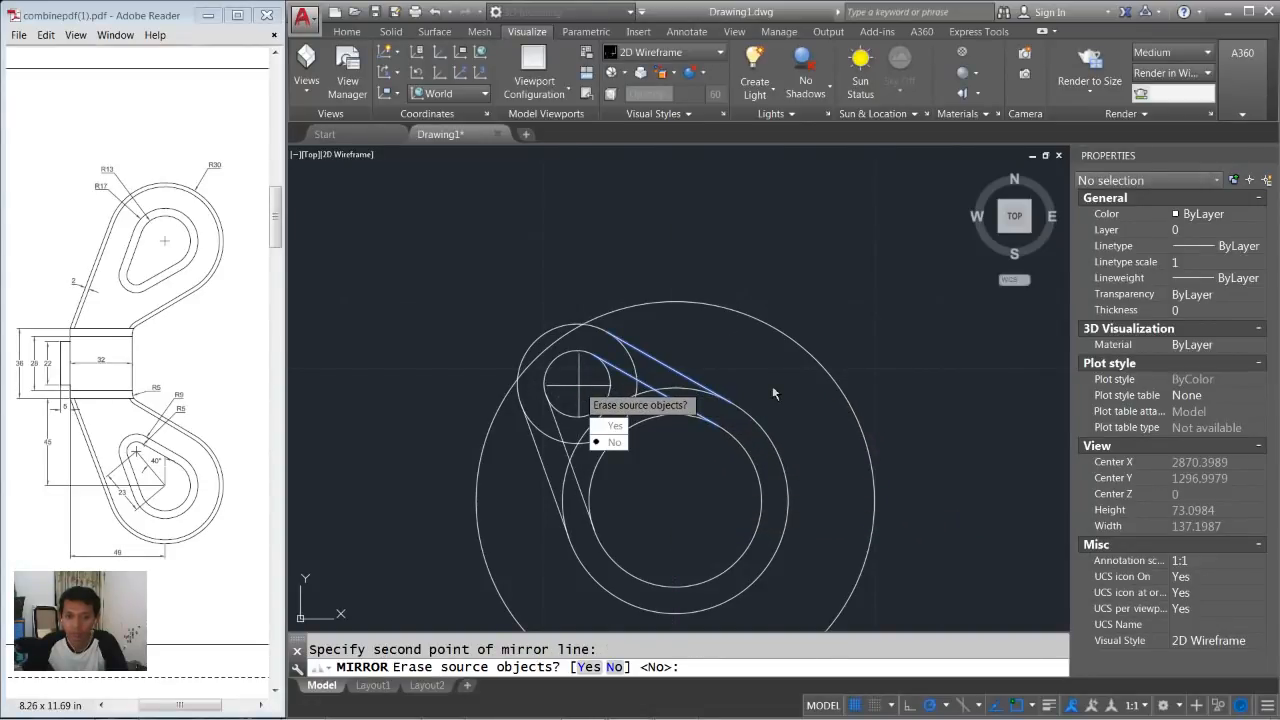
key("Return")
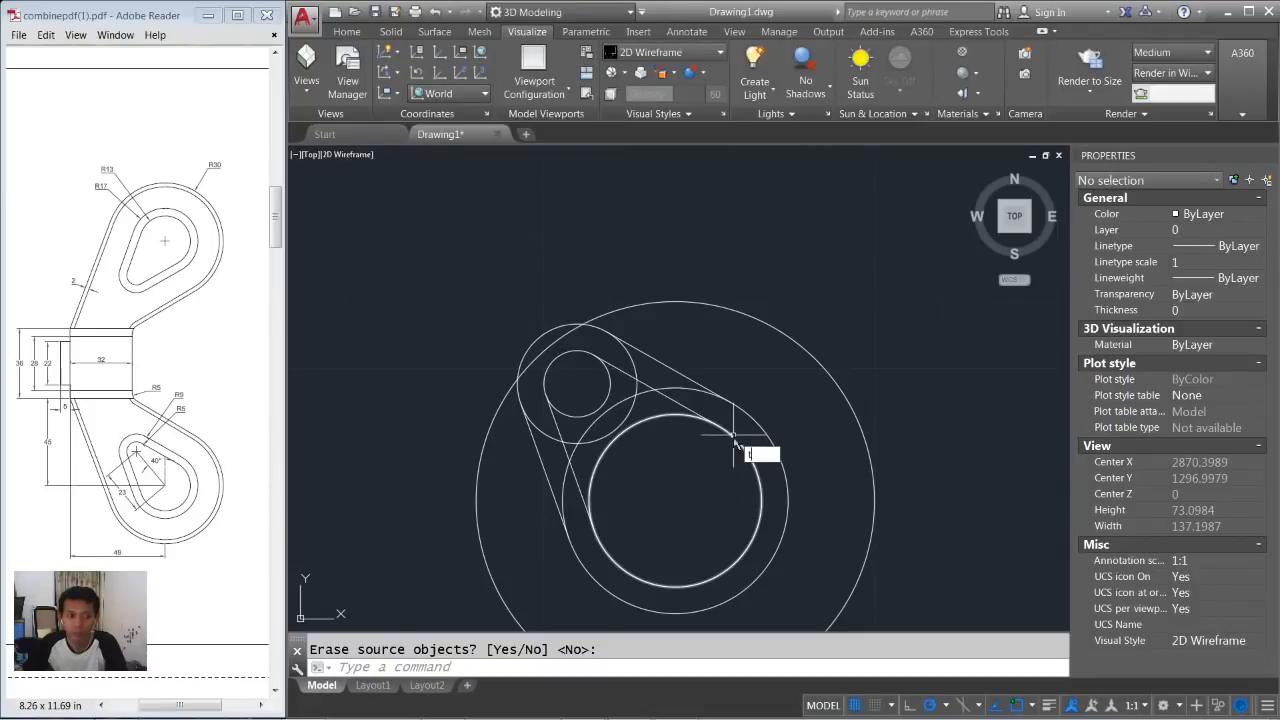
Trim the inner arcs of the radius 5, 9, 13 and 17 circles to leave two nested teardrop outlines.
type("tr")
key("Return")
key("Return")
left_click(631, 451)
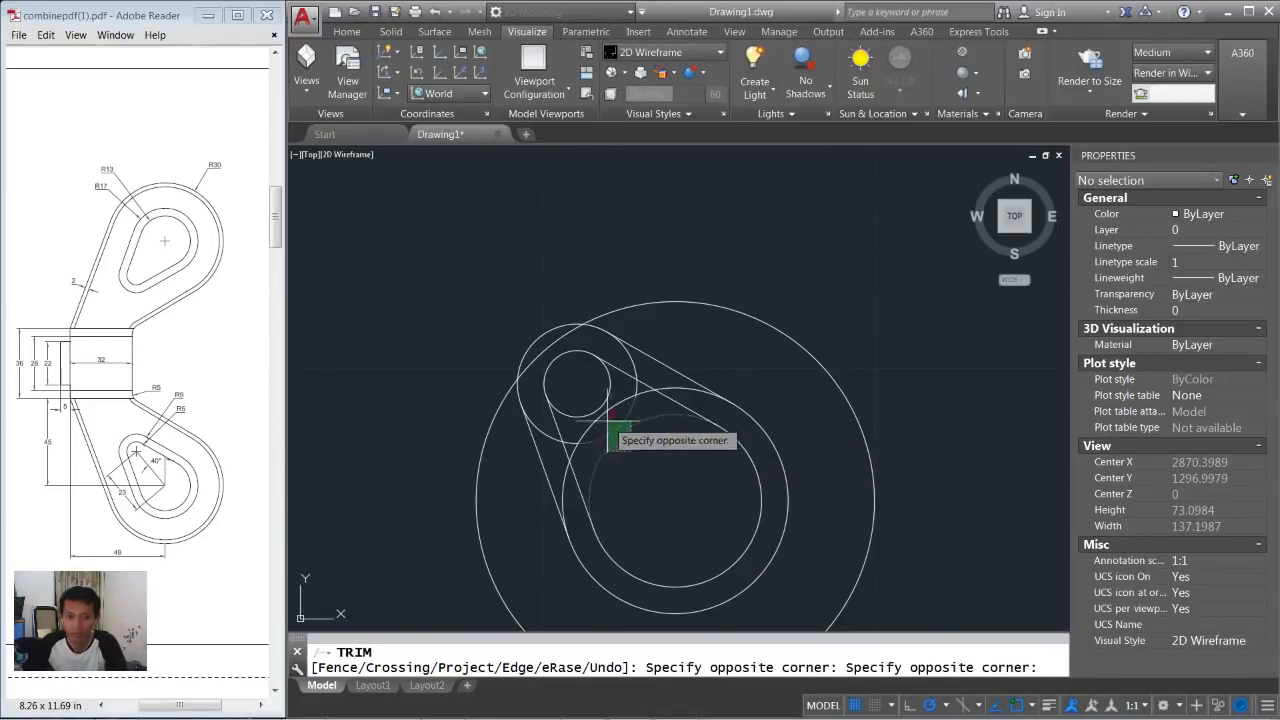
left_click(593, 401)
scroll(585, 470, "up", 3)
left_click(591, 430)
left_click(566, 497)
left_click(563, 508)
left_click(546, 507)
left_click(526, 434)
left_click(650, 378)
left_click(690, 360)
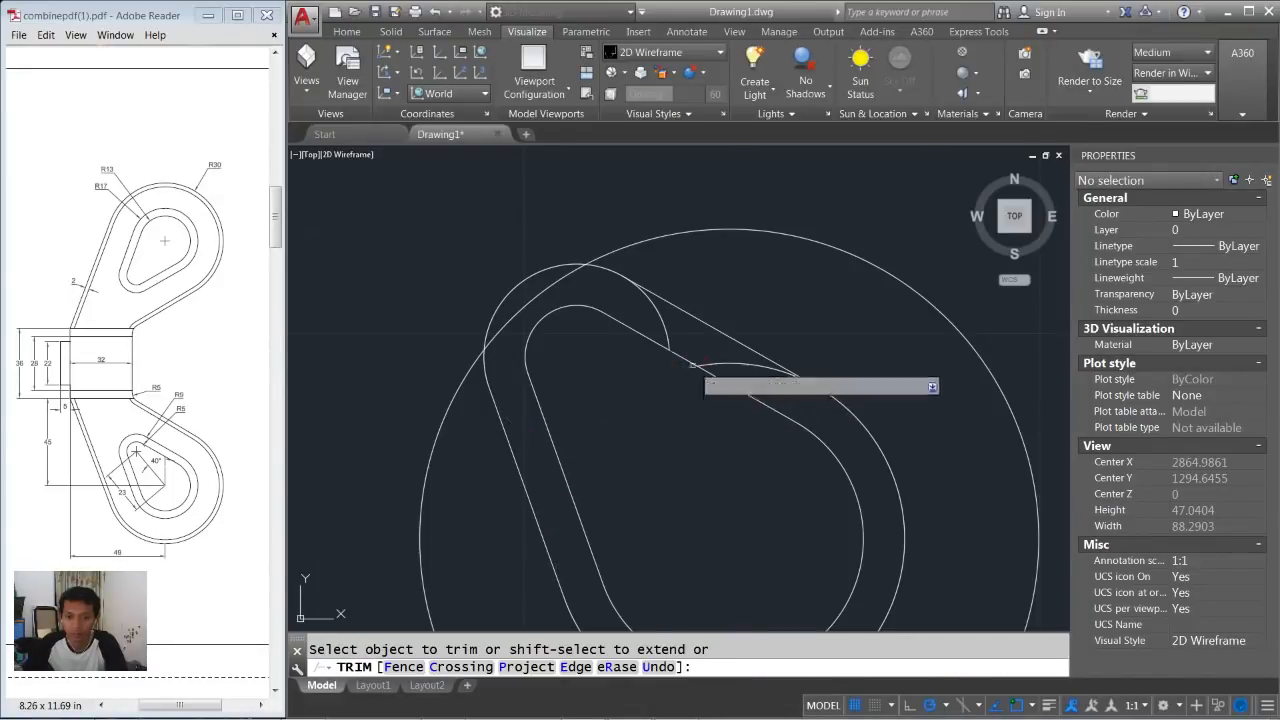
left_click(656, 318)
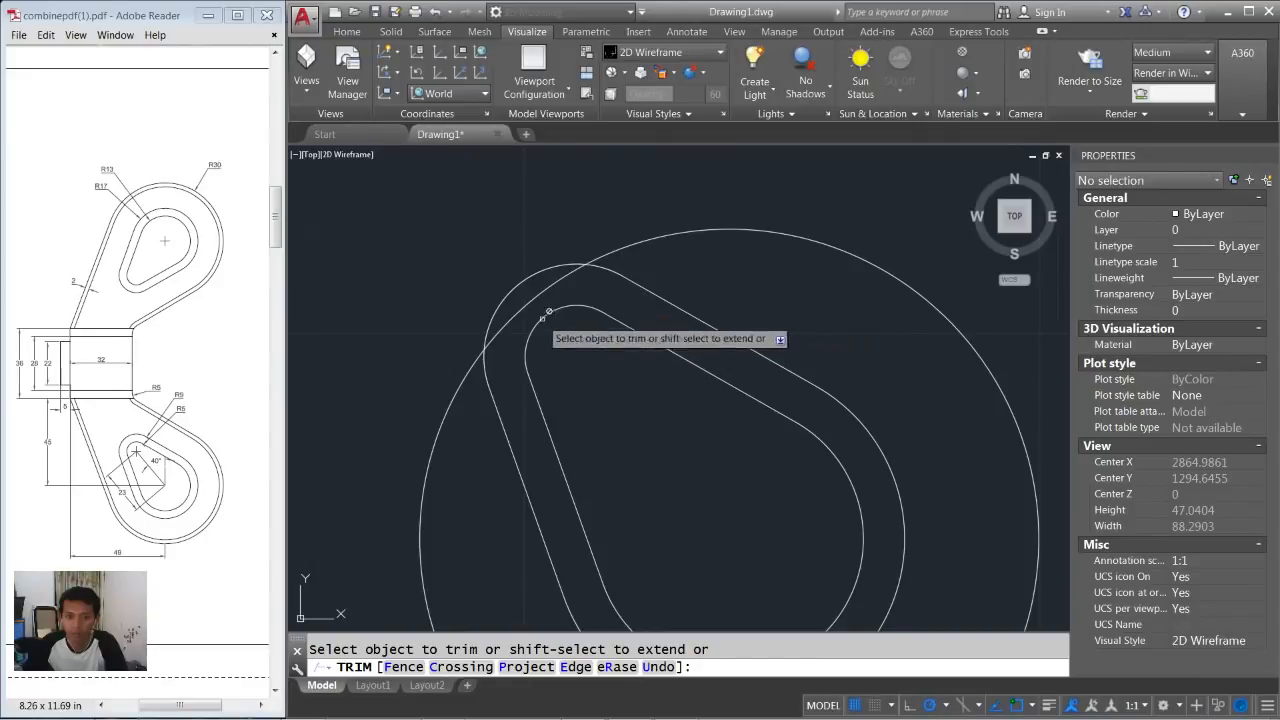
scroll(545, 308, "down", 4)
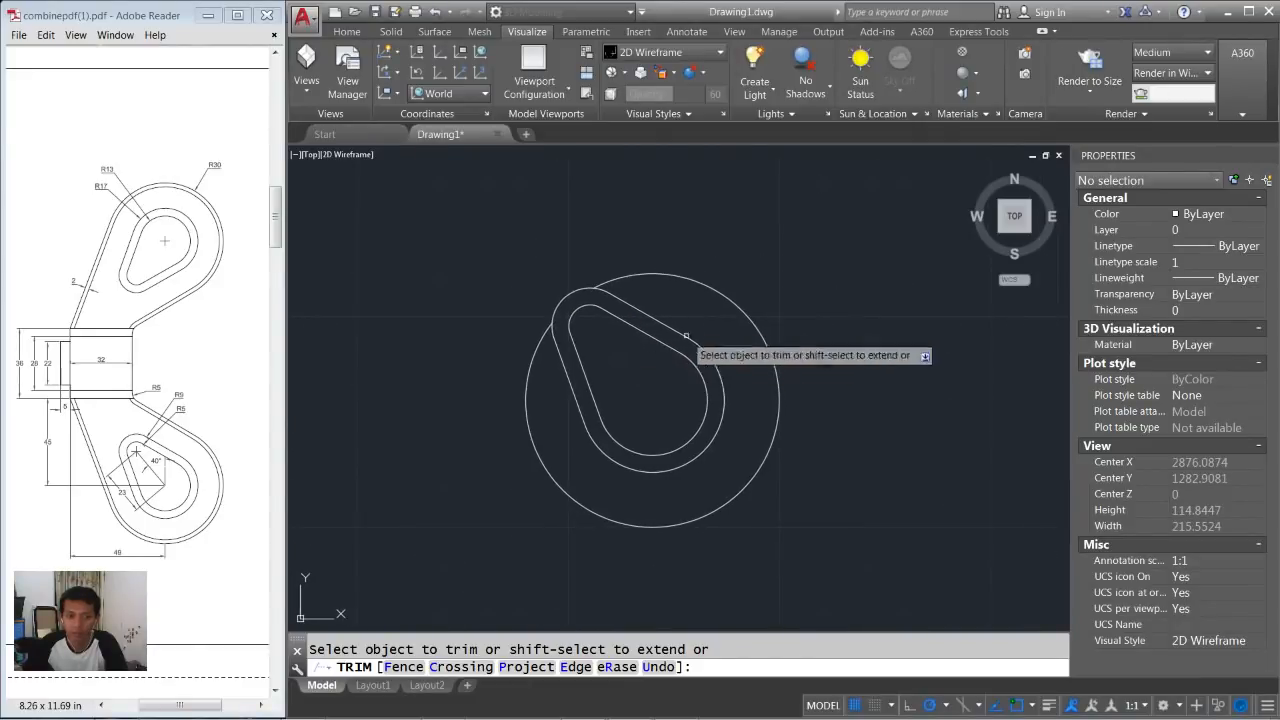
key("Return")
Draw a horizontal line 32 units long to the right from the centre of the large circle.
middle_click_drag(592, 324, 655, 367)
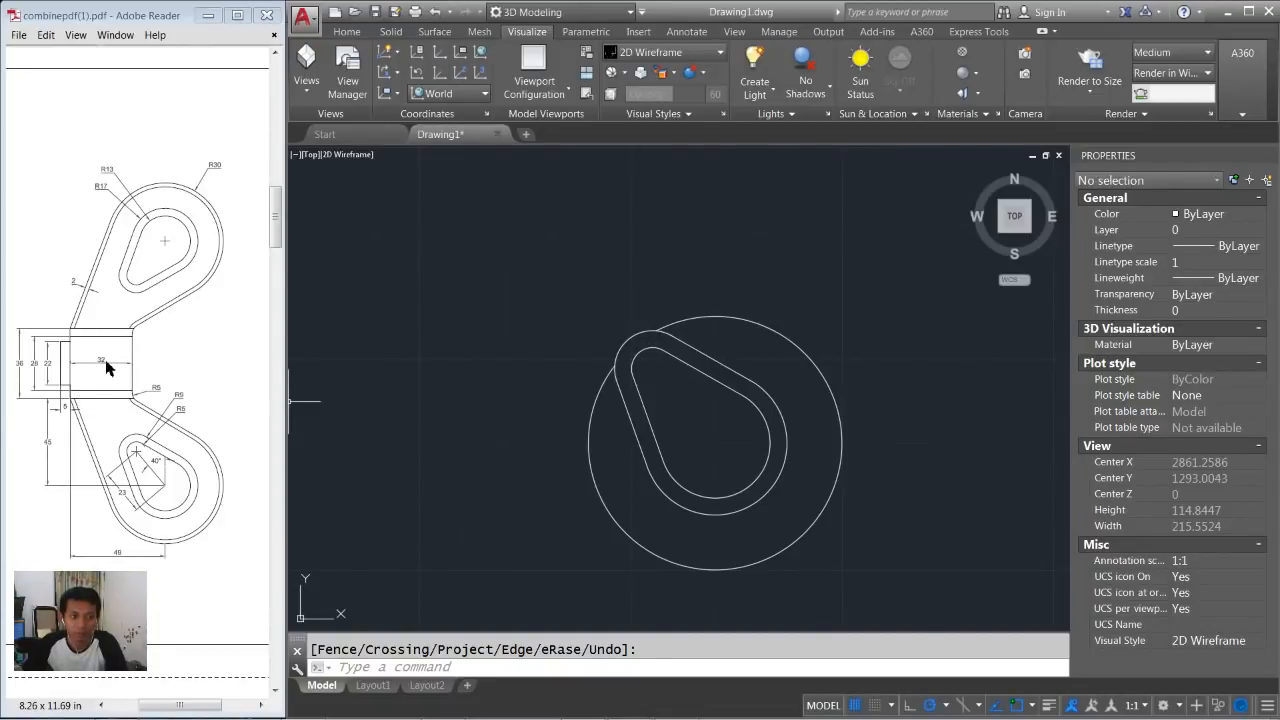
middle_click_drag(660, 413, 573, 423)
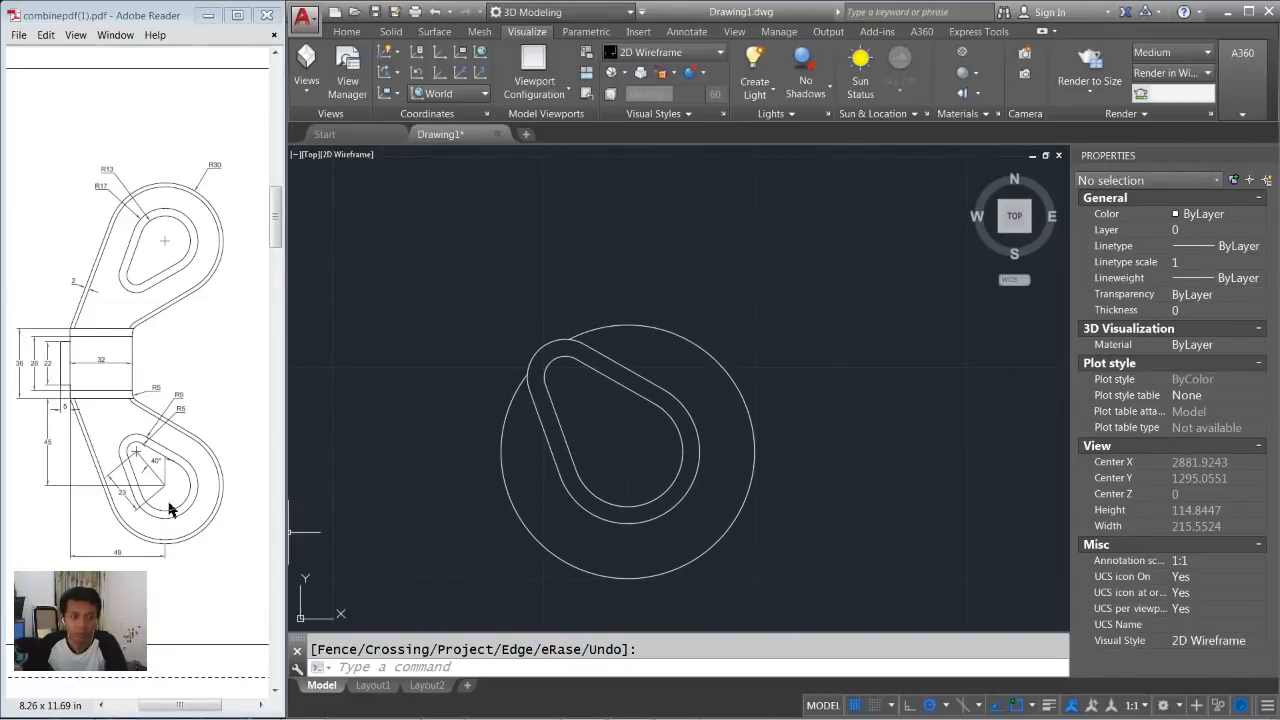
type("l")
key("Return")
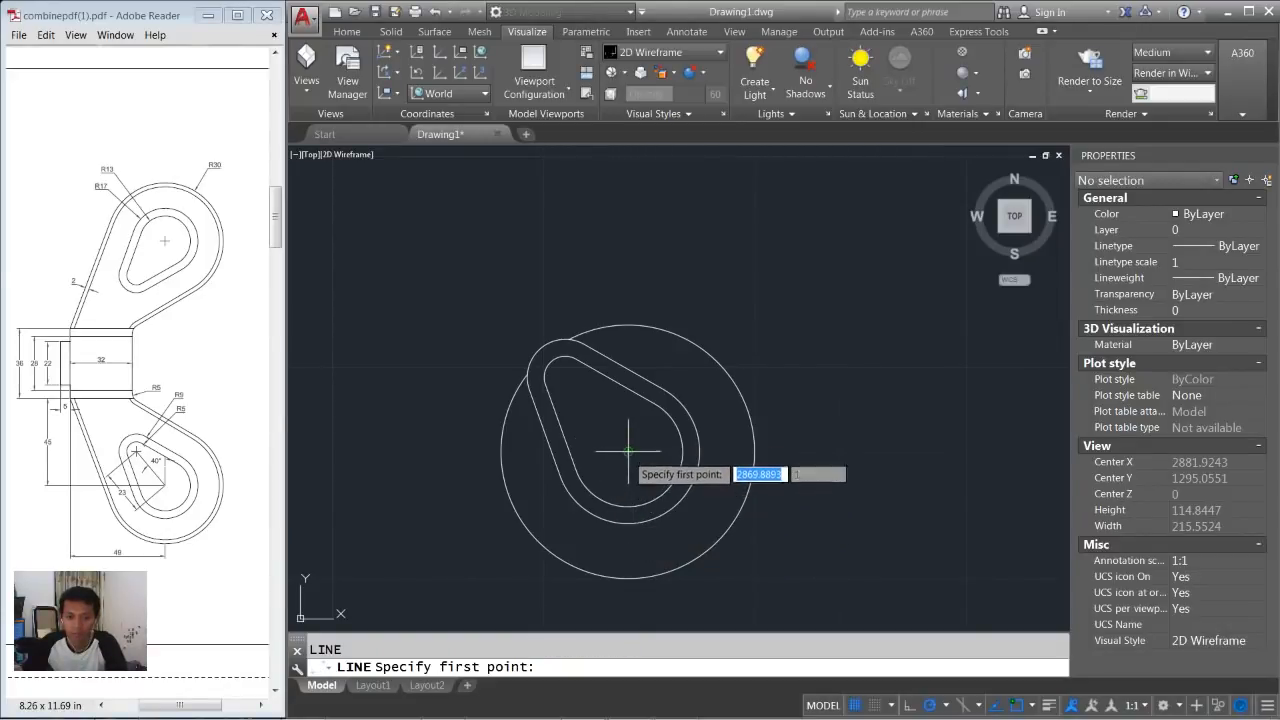
left_click(627, 452)
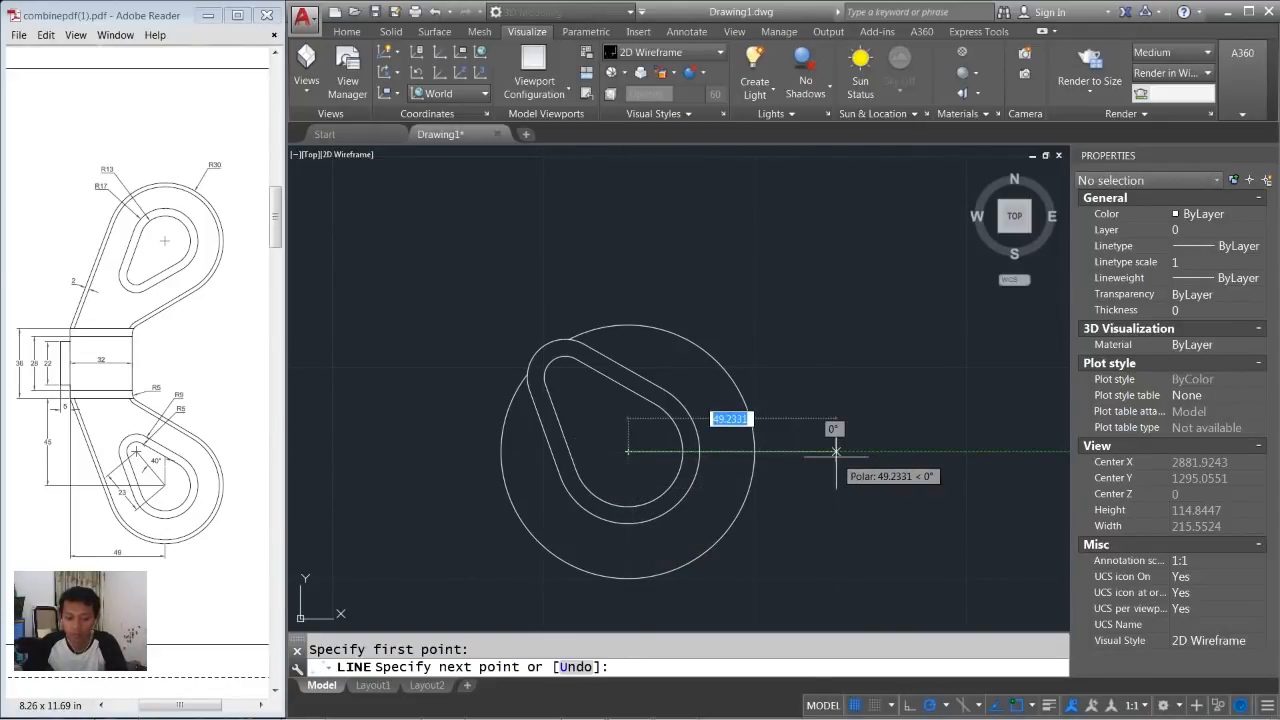
type("32")
key("Return")
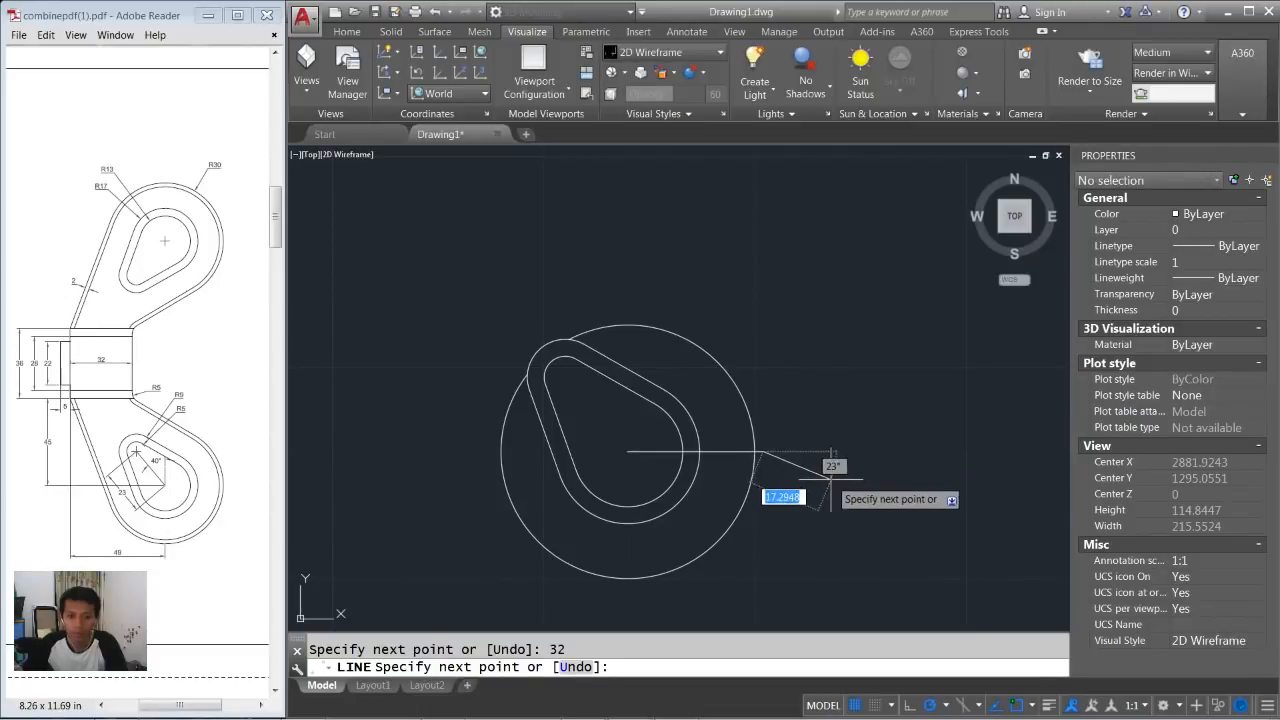
key("Return")
Move the 32-unit line 45 units straight up.
key("Return")
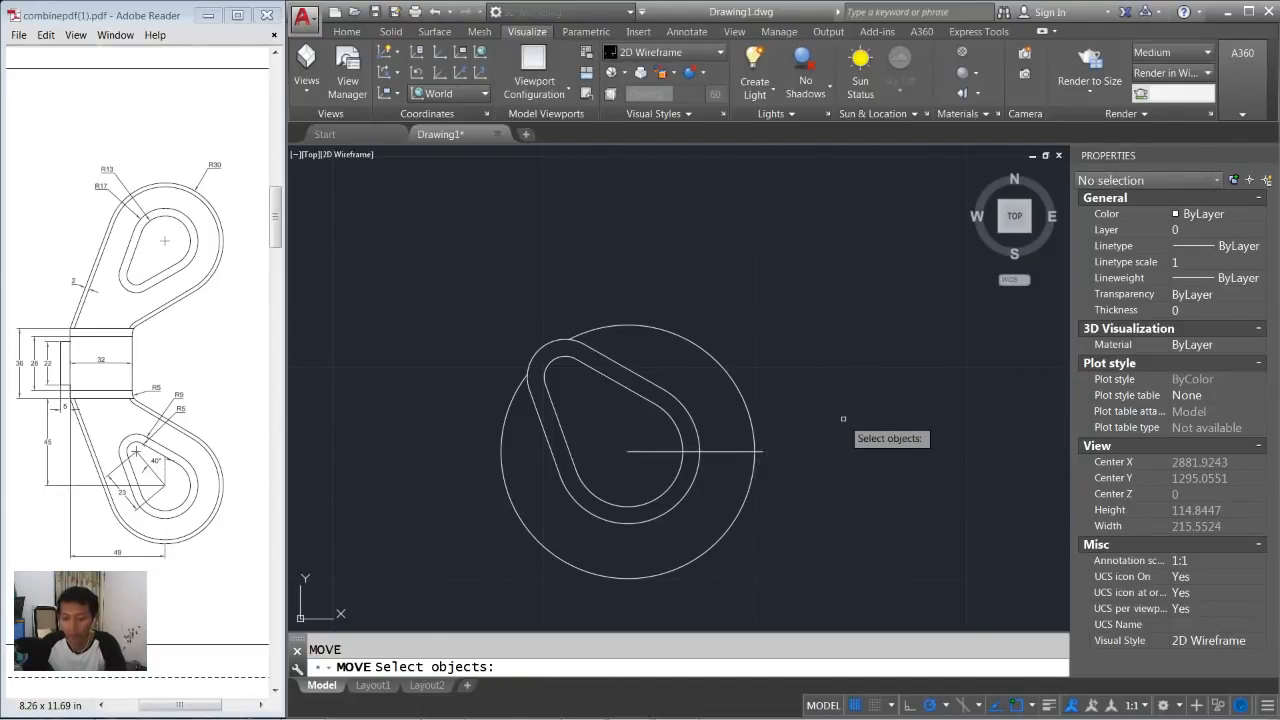
key("Return")
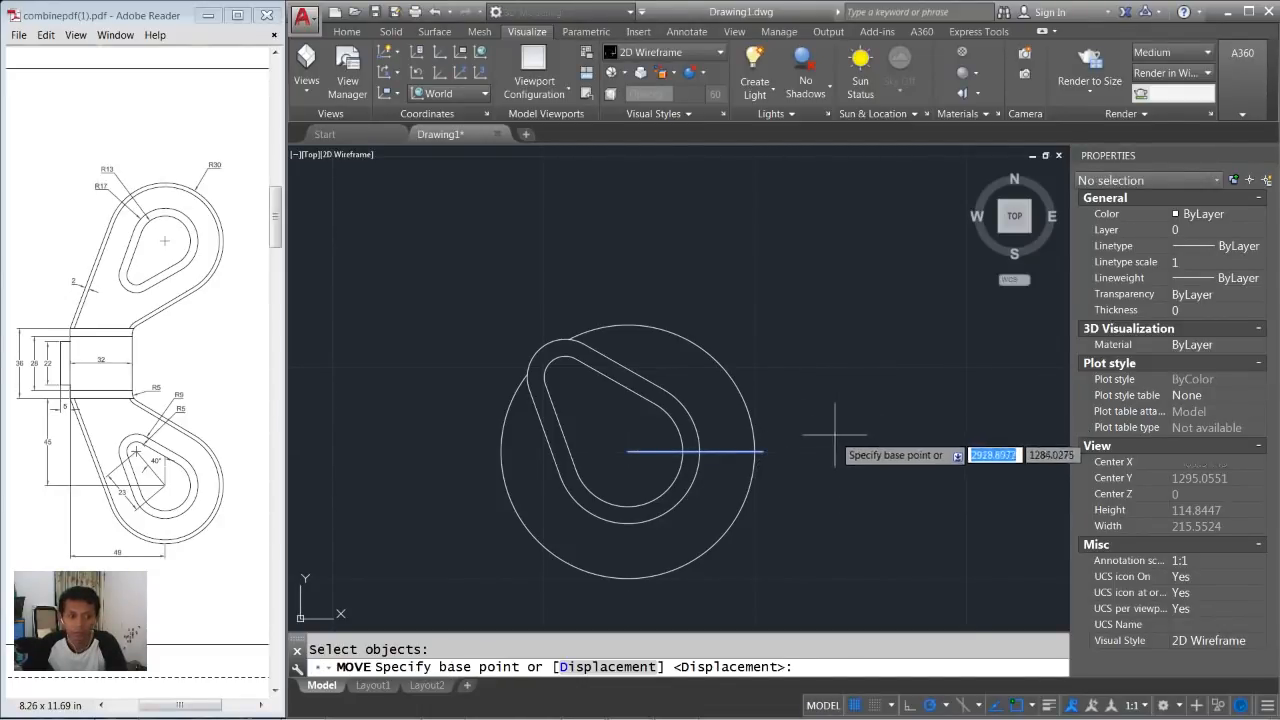
left_click(835, 452)
type("45")
key("Return")
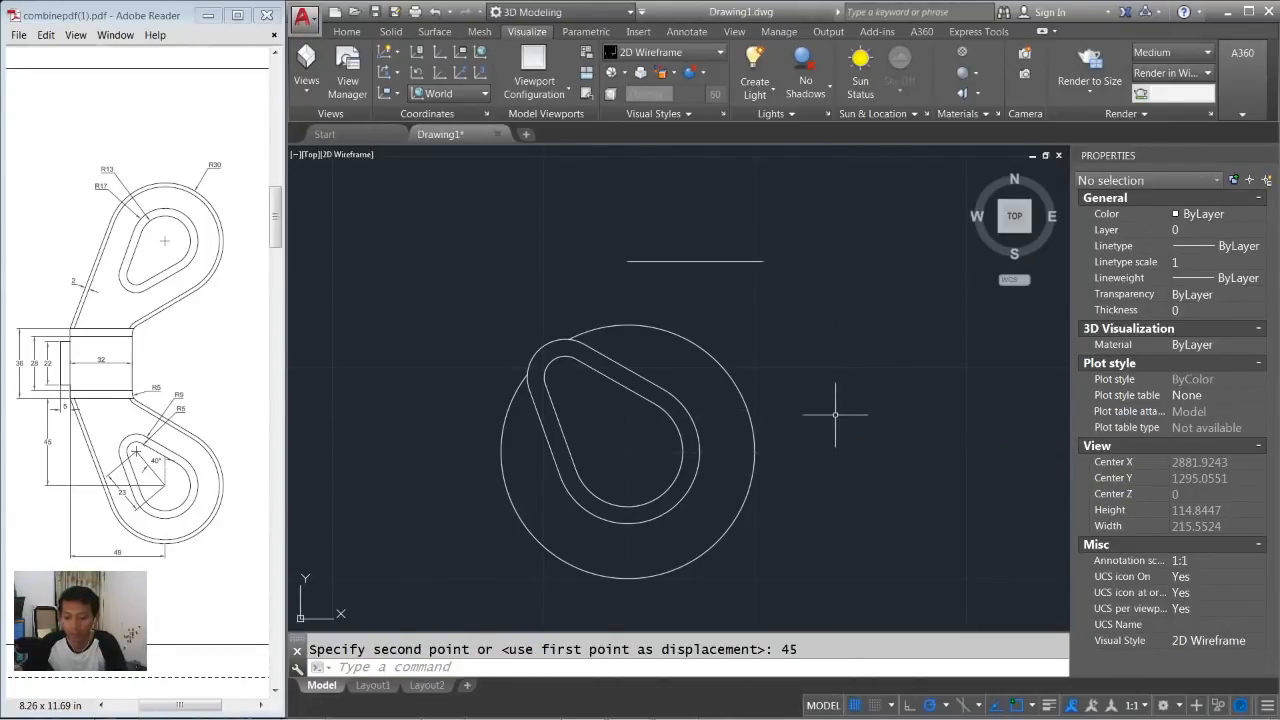
Move the 32-unit line 49 units horizontally to the left.
key("Return")
key("Return")
key("Return")
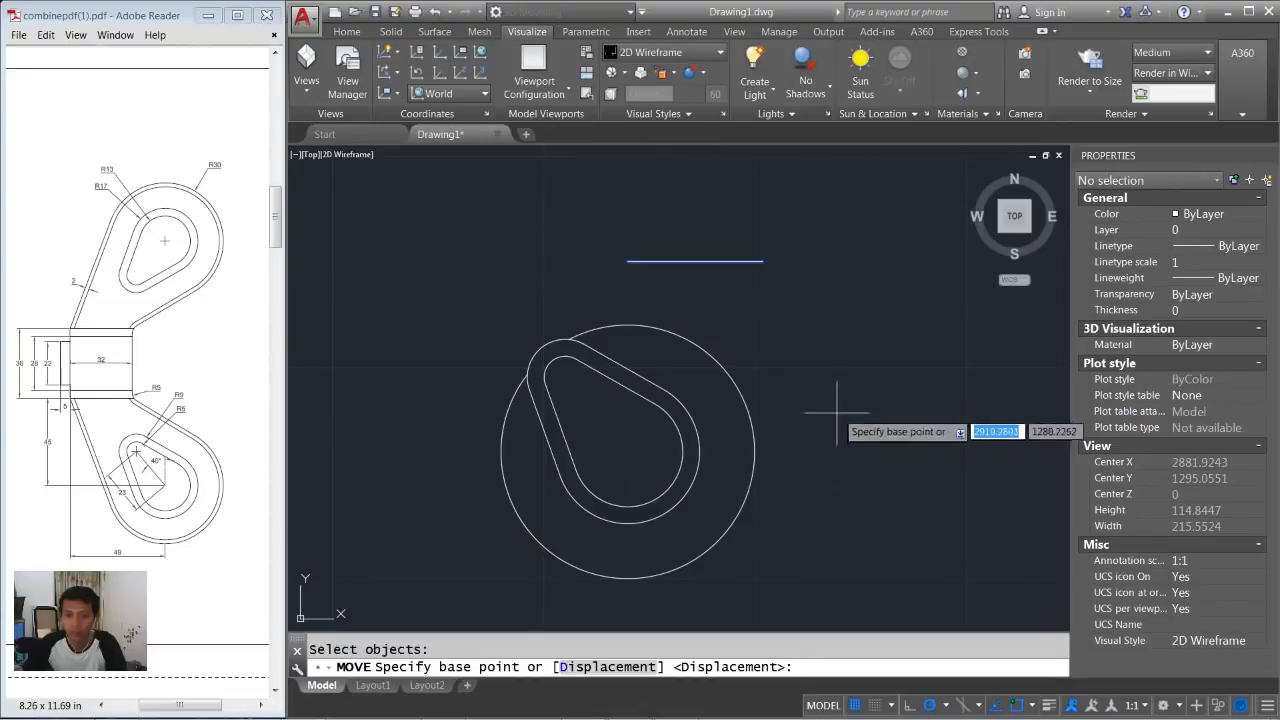
left_click(869, 346)
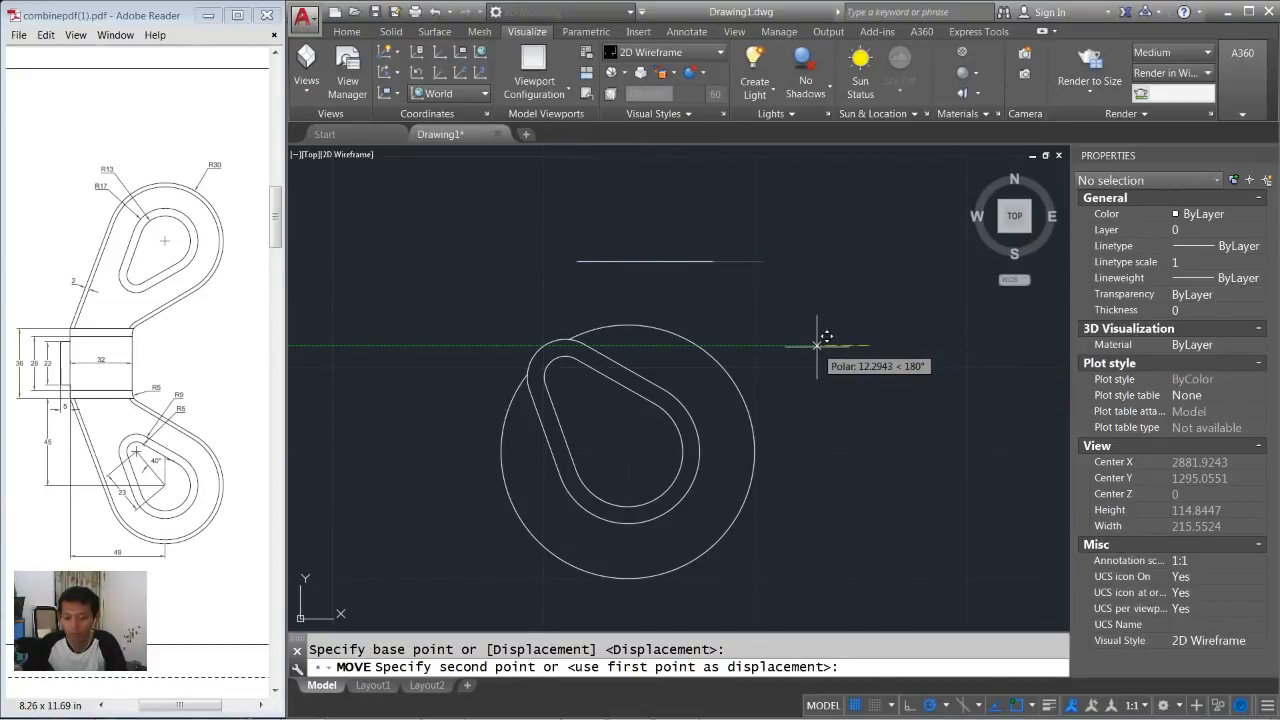
type("49")
key("Return")
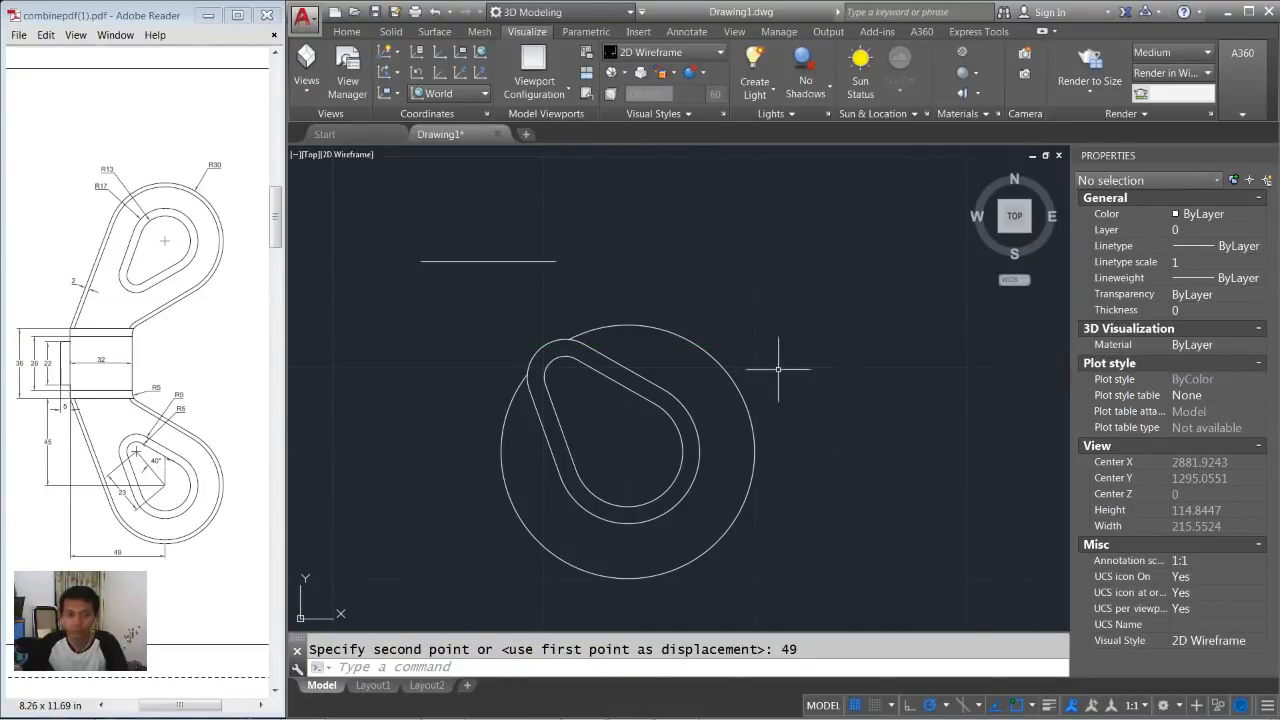
Draw a line from the right end of the 32-unit line tangent to the upper right of the radius 30 circle.
middle_click_drag(516, 294, 557, 339)
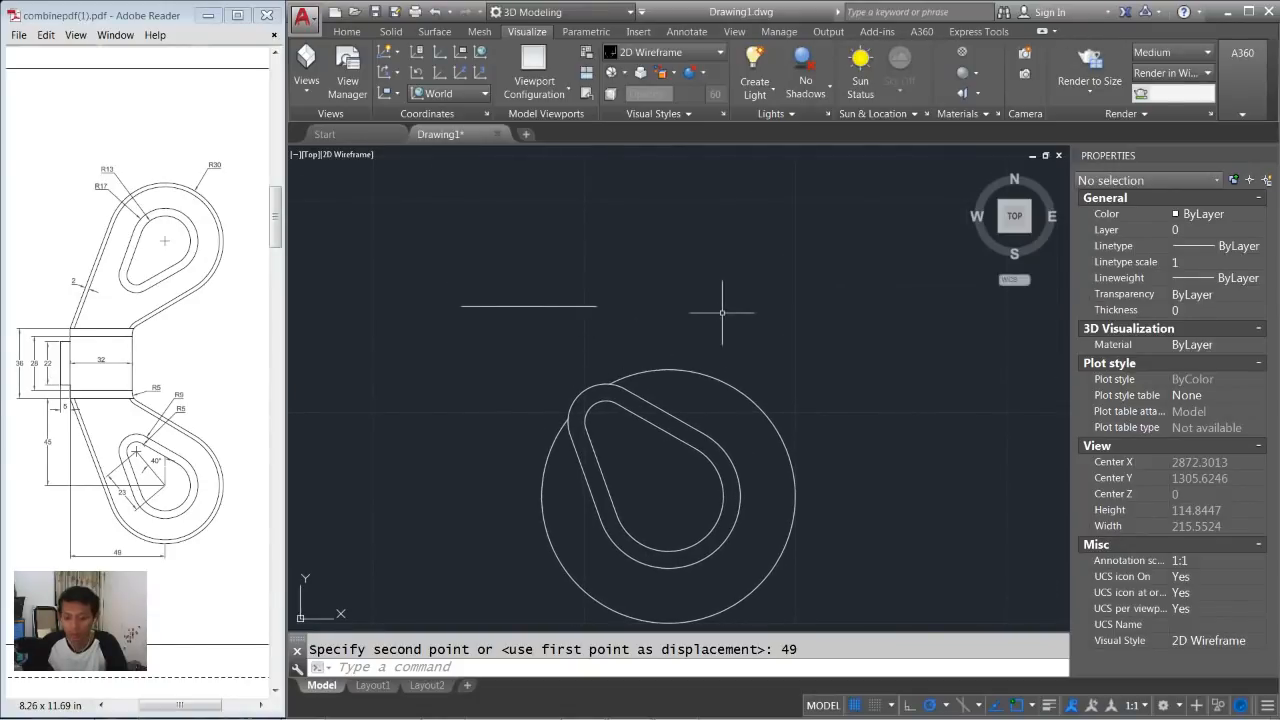
type("l")
key("Return")
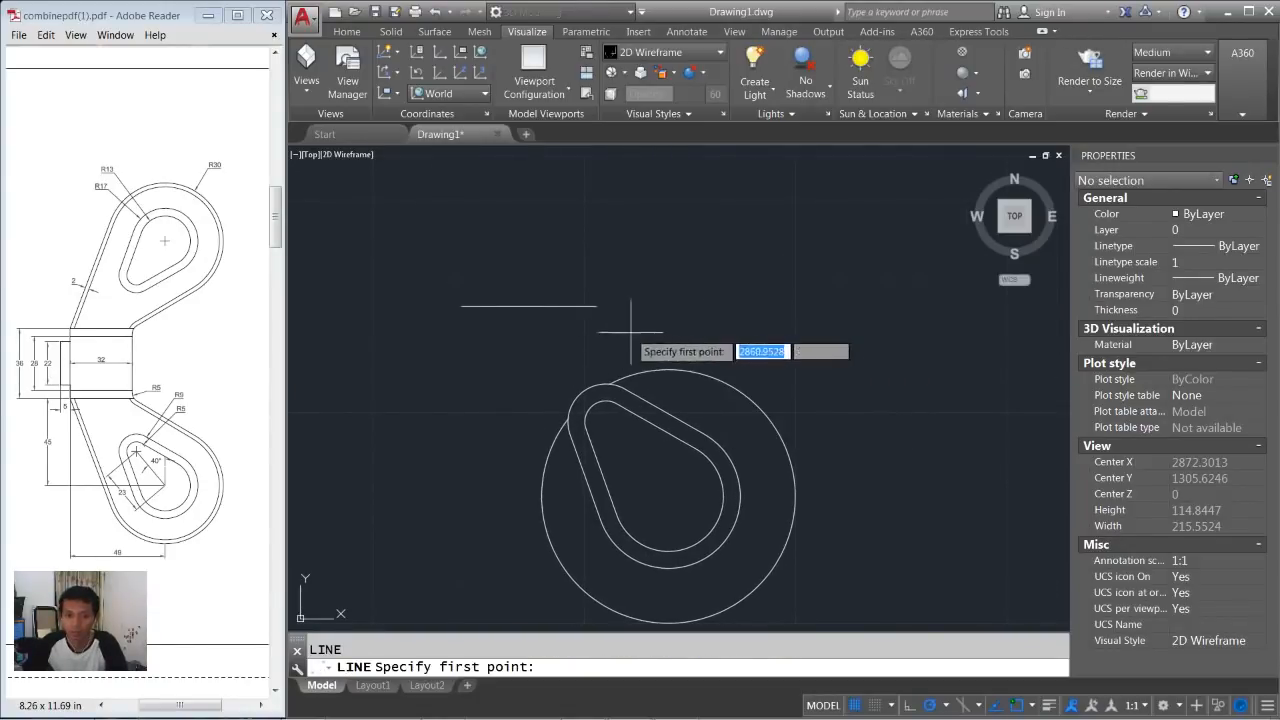
left_click(596, 307)
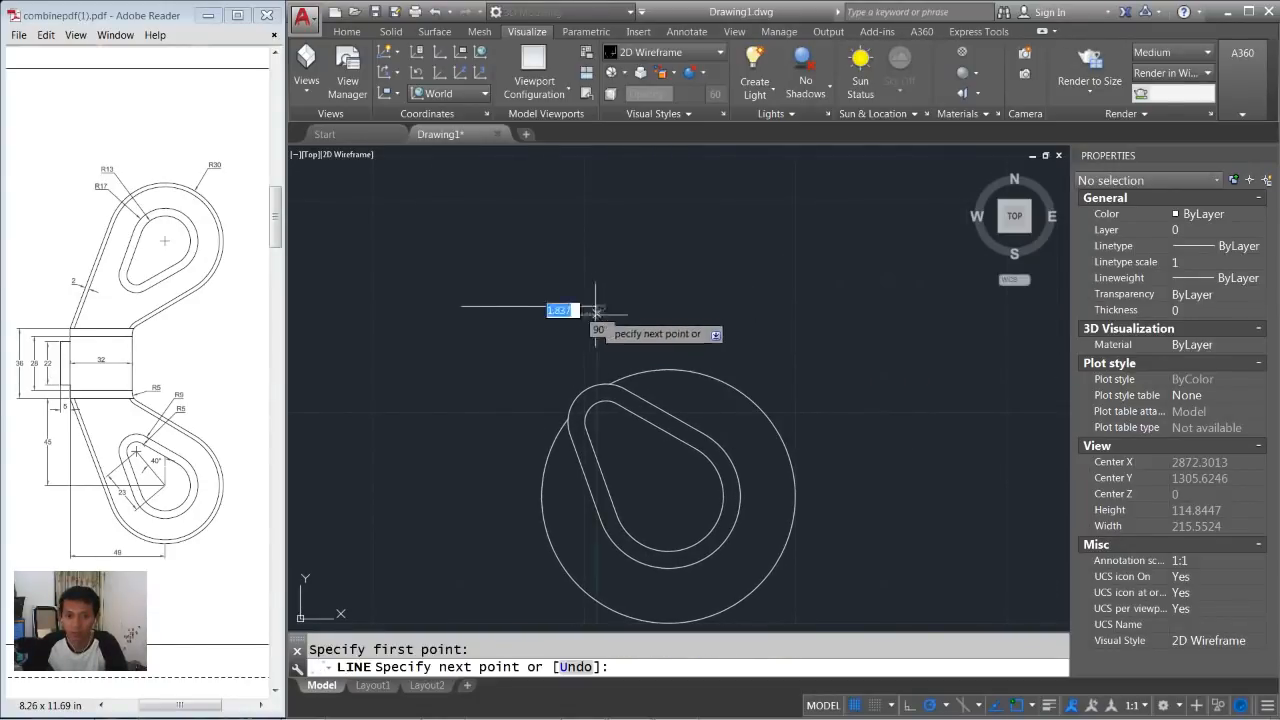
right_click(702, 304, "shift")
left_click(740, 525)
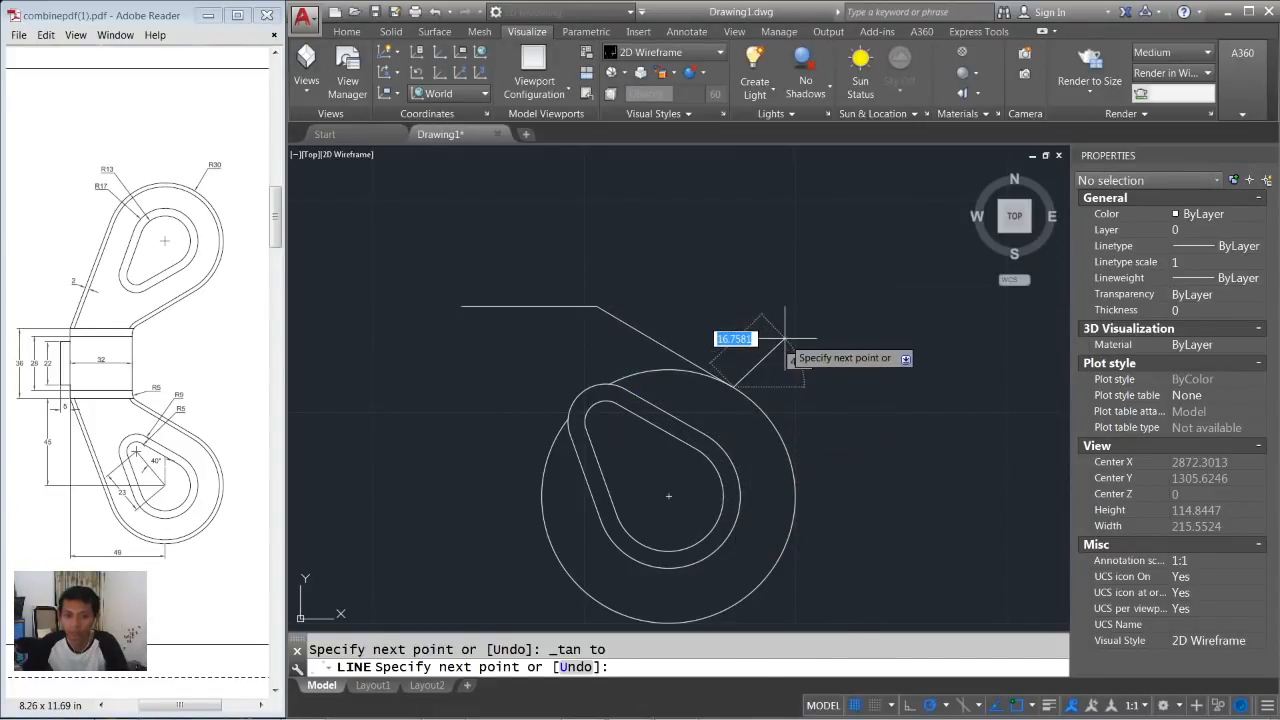
left_click(757, 407)
key("Return")
Draw a line from the left end of the 32-unit line tangent to the lower left side of the radius 30 circle.
middle_click_drag(720, 300, 736, 282)
key("Return")
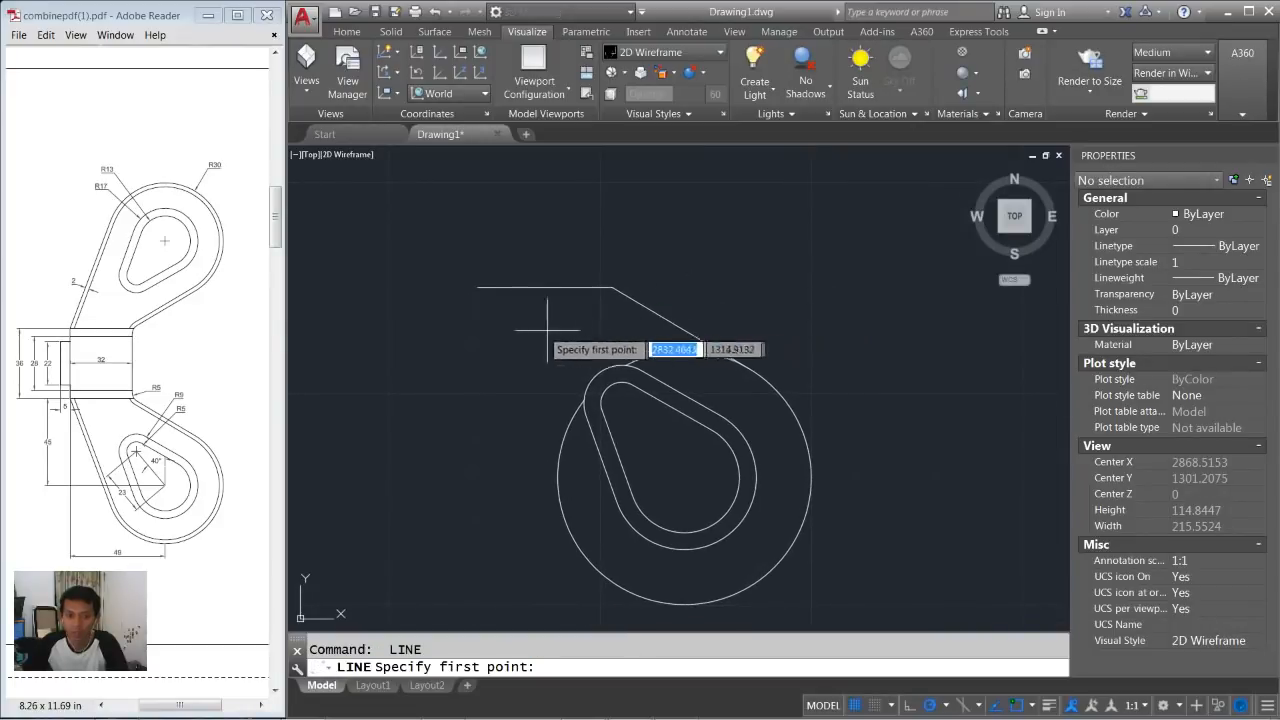
left_click(478, 288)
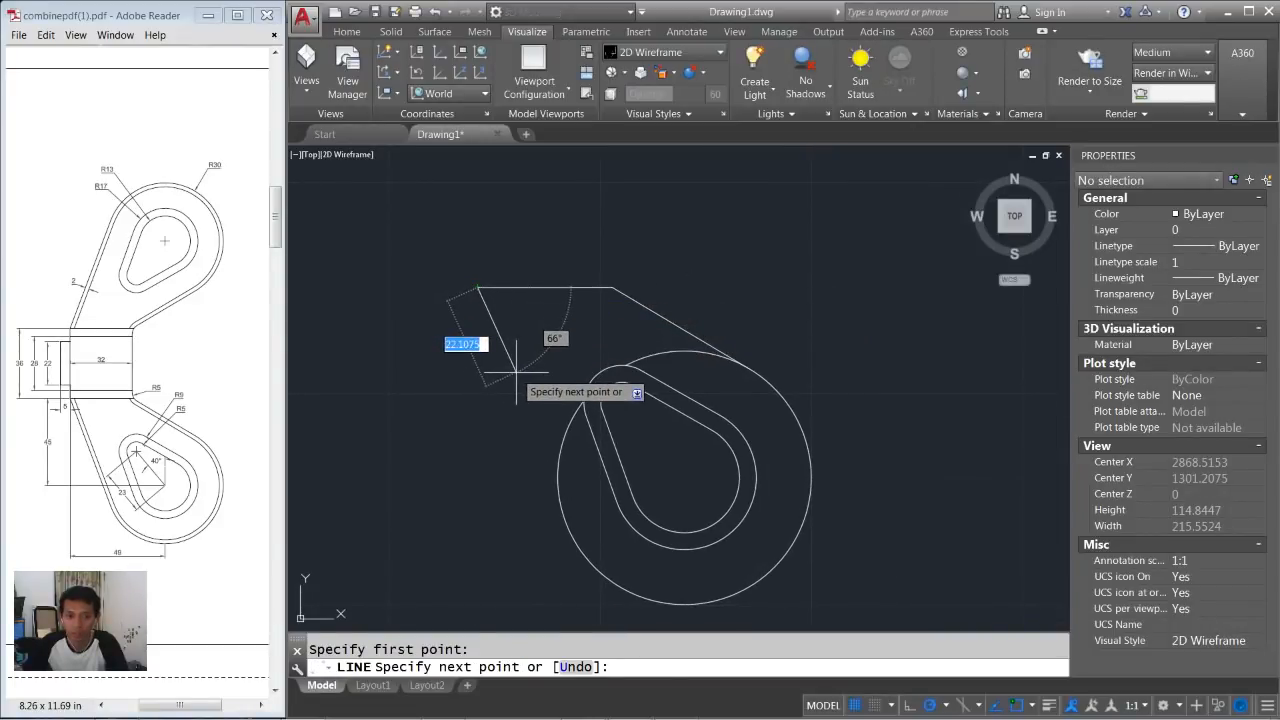
right_click(517, 376, "shift")
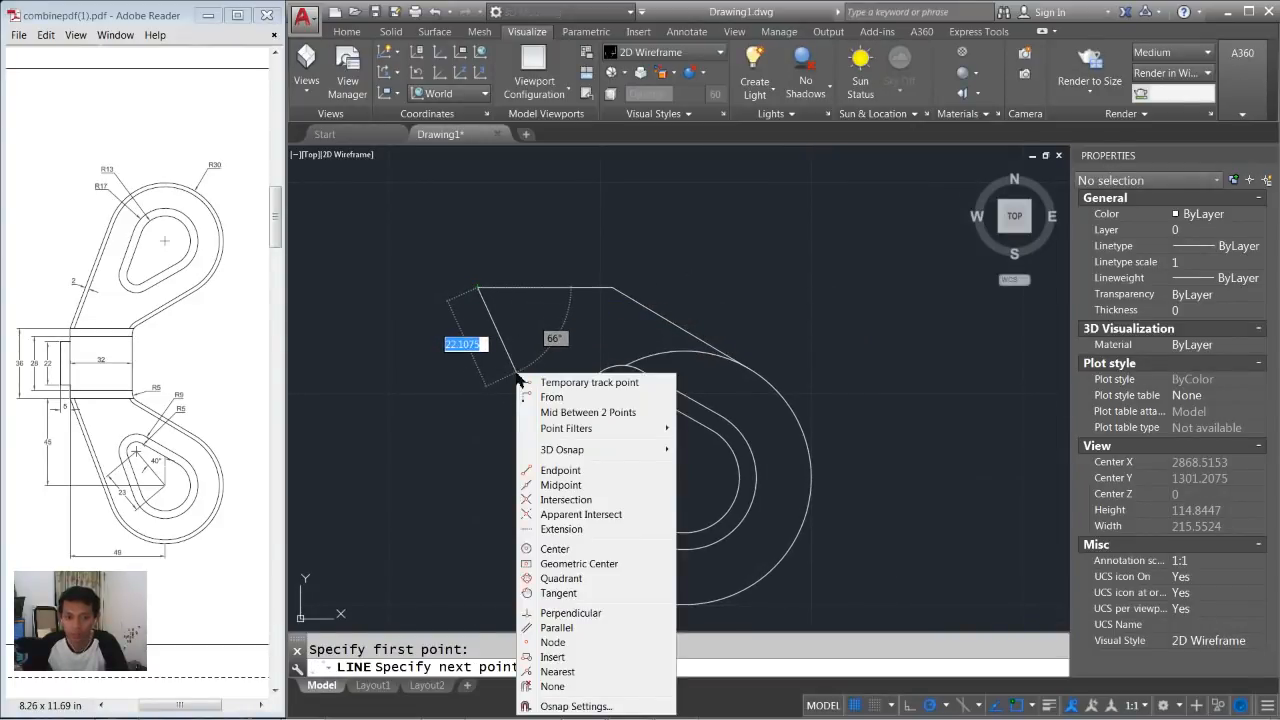
left_click(558, 593)
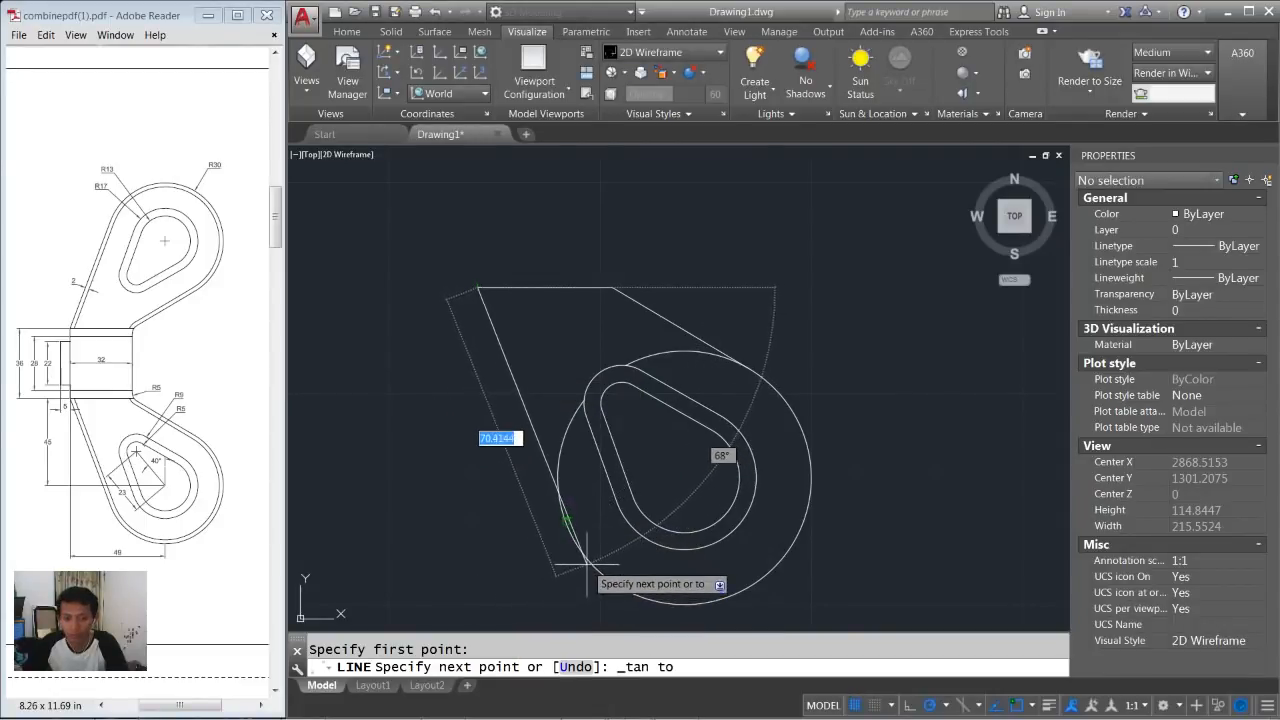
left_click(580, 566)
key("Return")
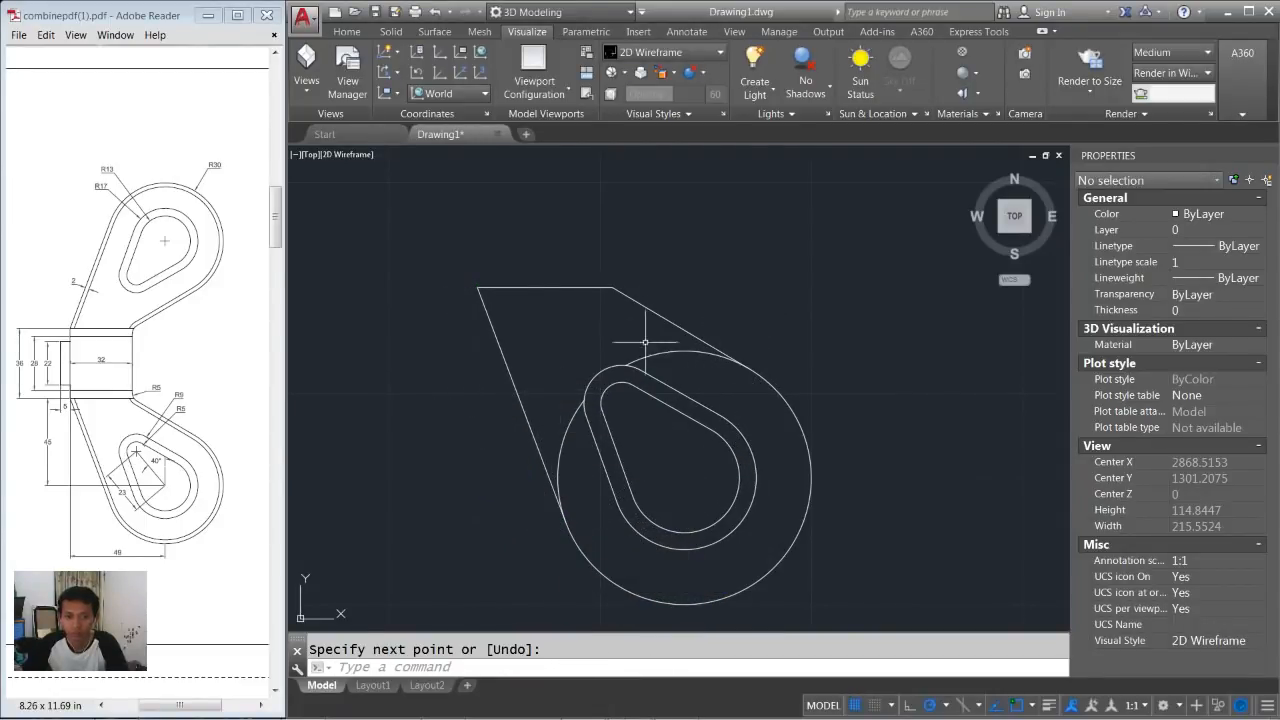
Draw lines 36 units up from the 32-unit line's right end, across above its left end, and down to close the rectangle.
mouse_move(575, 300)
middle_mouse_down()
mouse_move(574, 354)
mouse_move(631, 362)
mouse_move(619, 369)
middle_mouse_up()
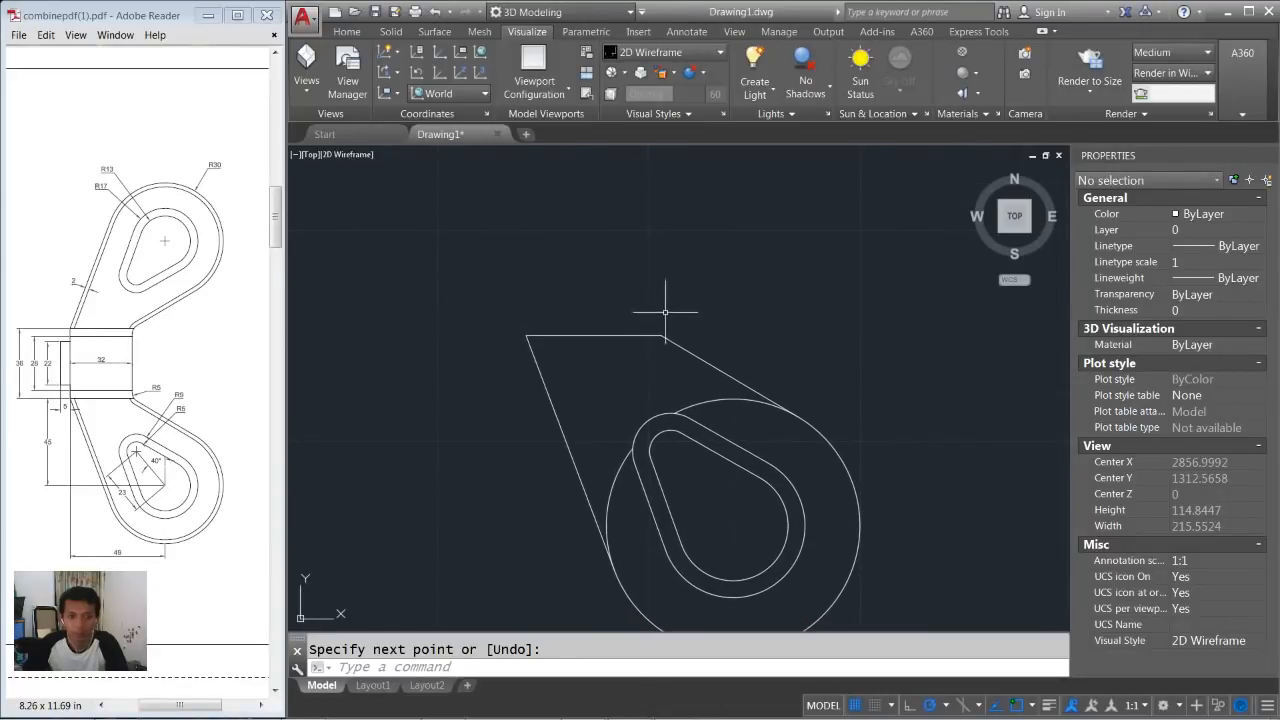
type("L")
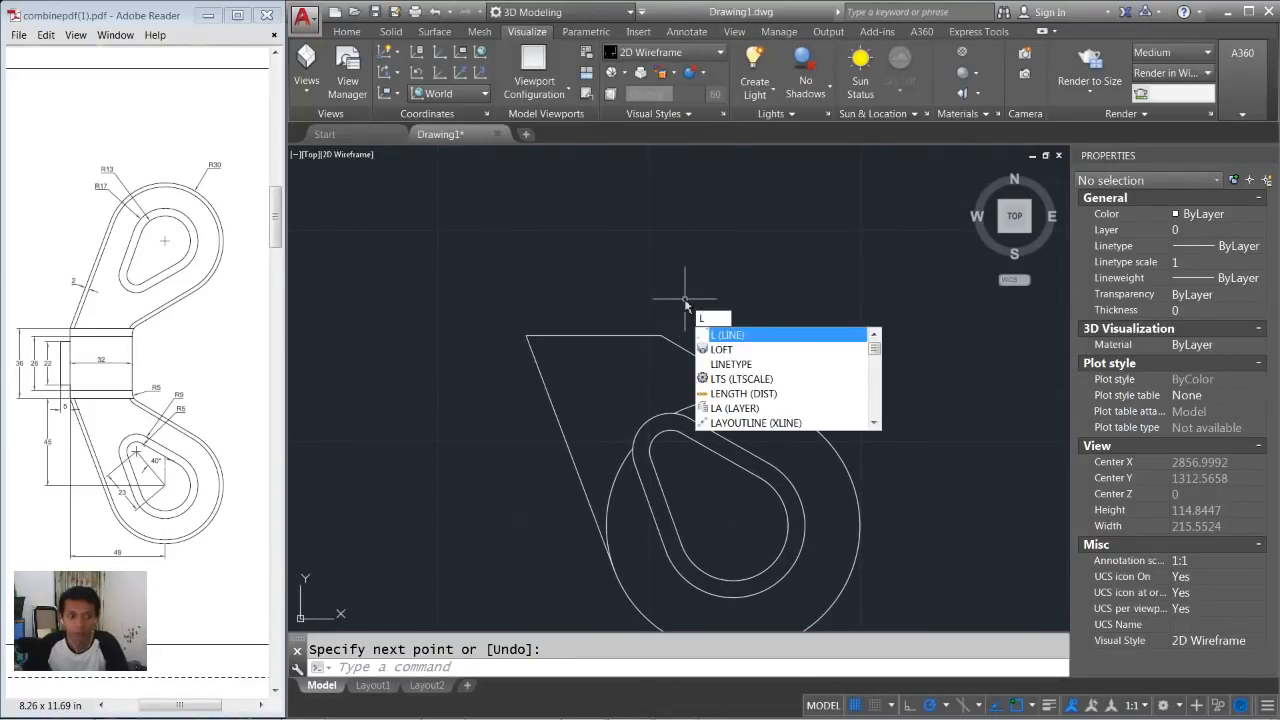
key("Return")
left_click(661, 336)
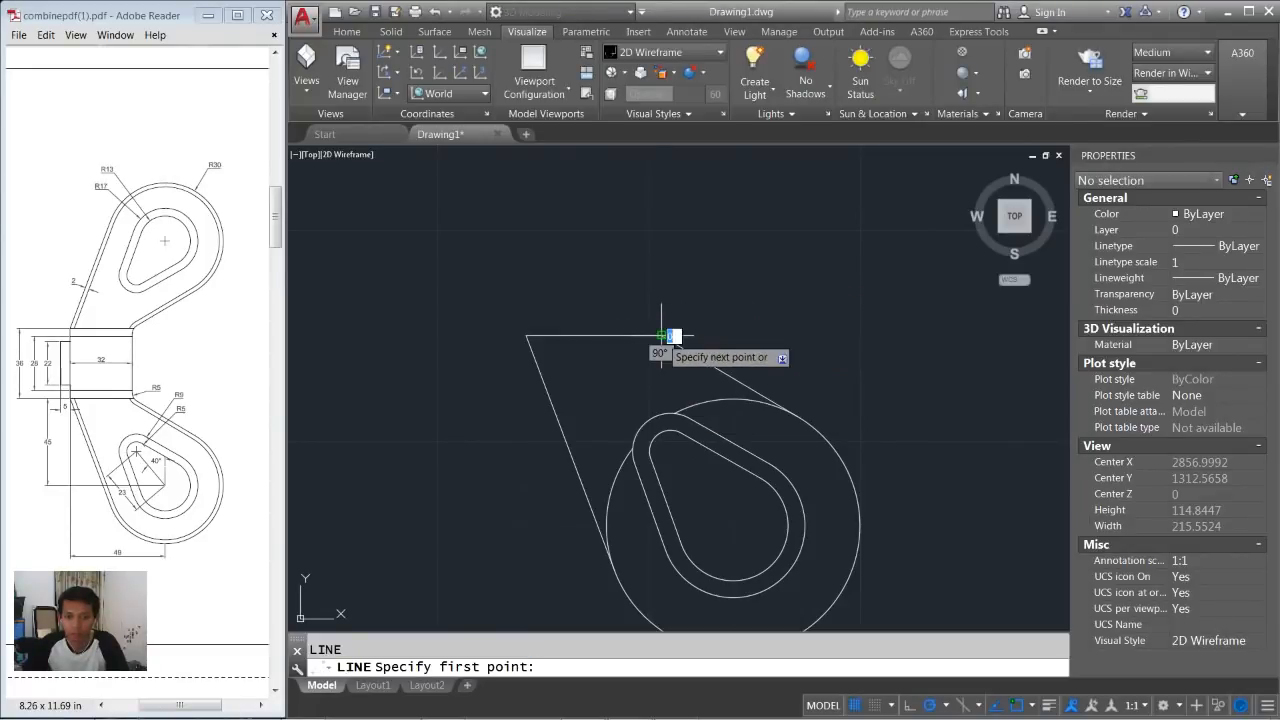
type("36")
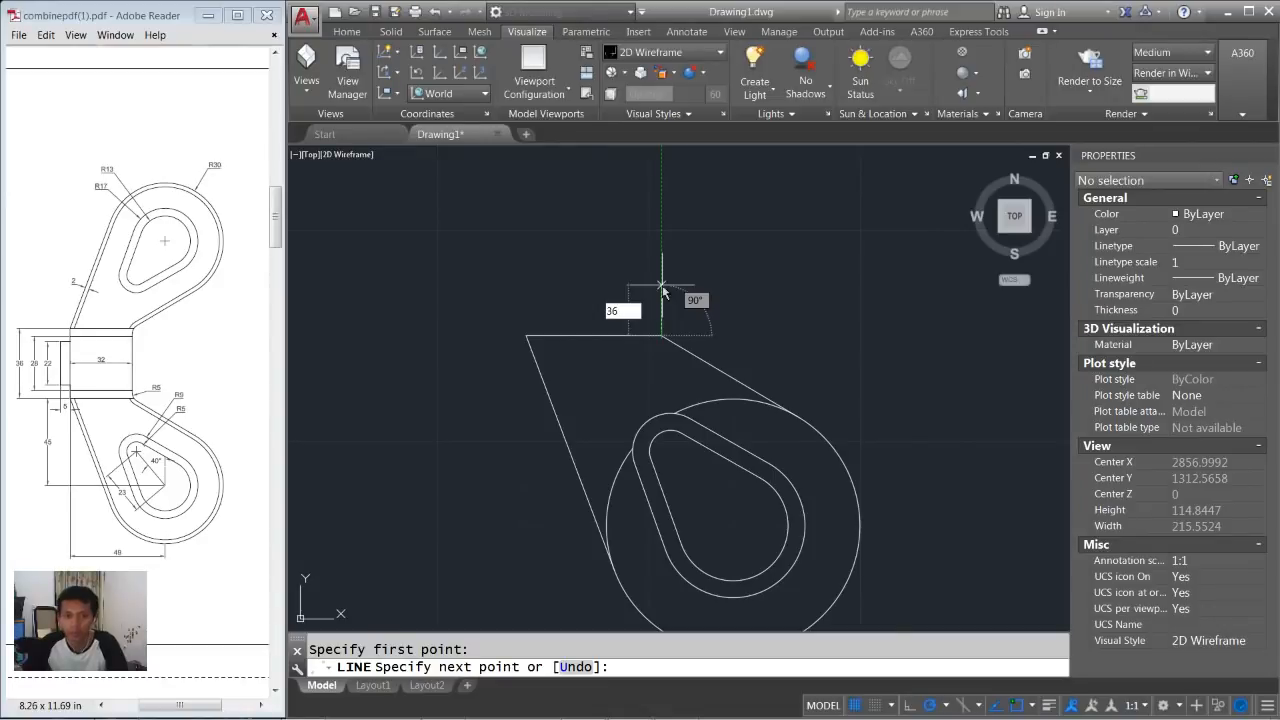
key("Return")
middle_click_drag(594, 281, 606, 331)
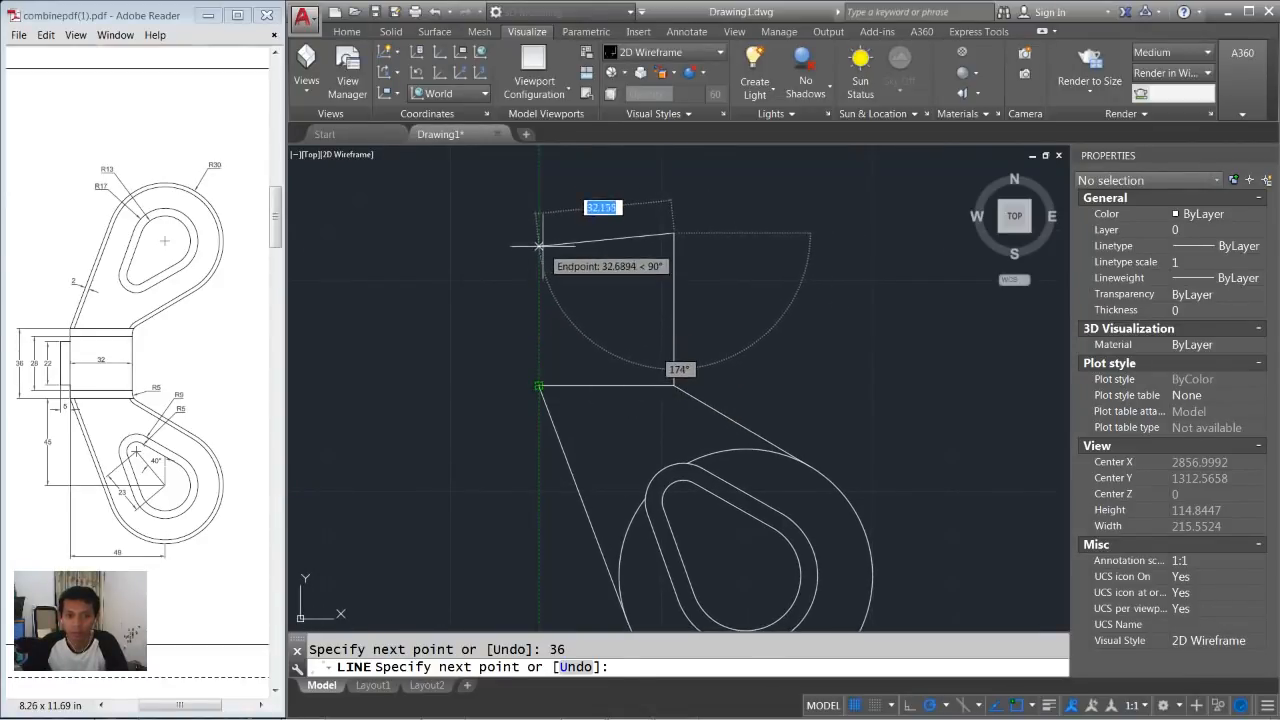
left_click(538, 233)
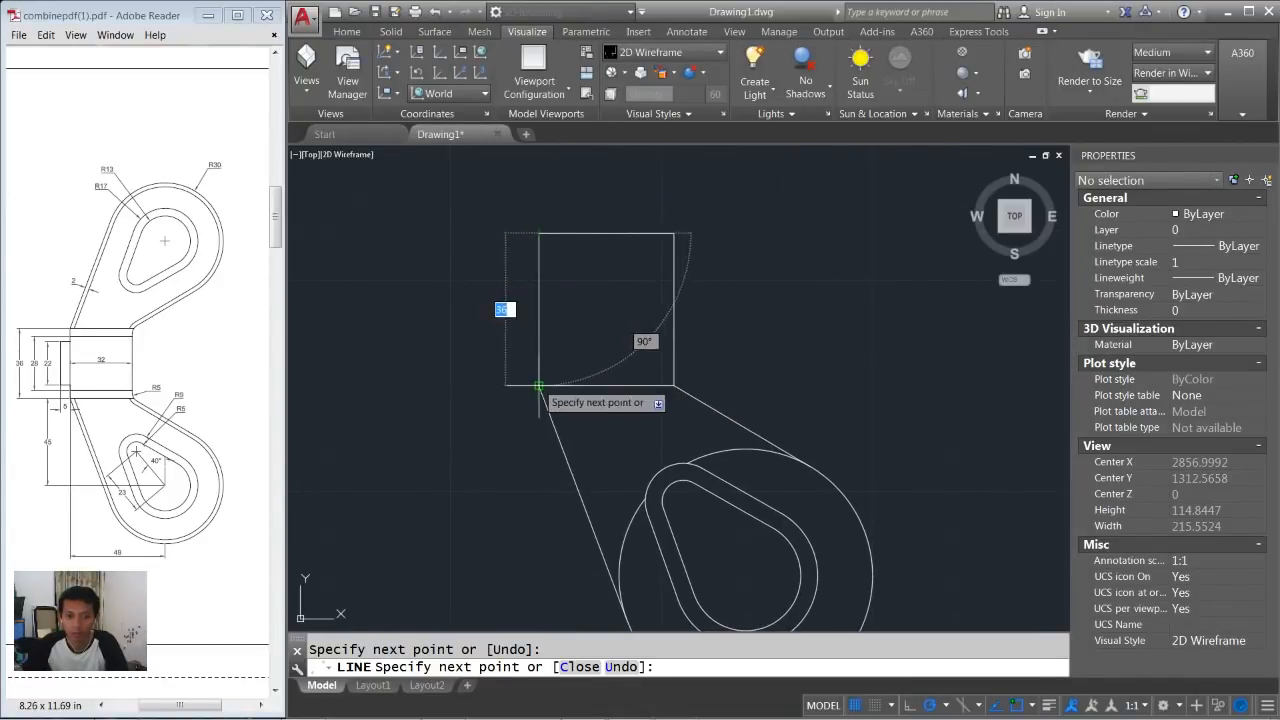
left_click(538, 385)
key("Return")
Draw a 22-unit vertical line in the empty area to the right of the rectangle.
middle_click_drag(578, 304, 612, 332)
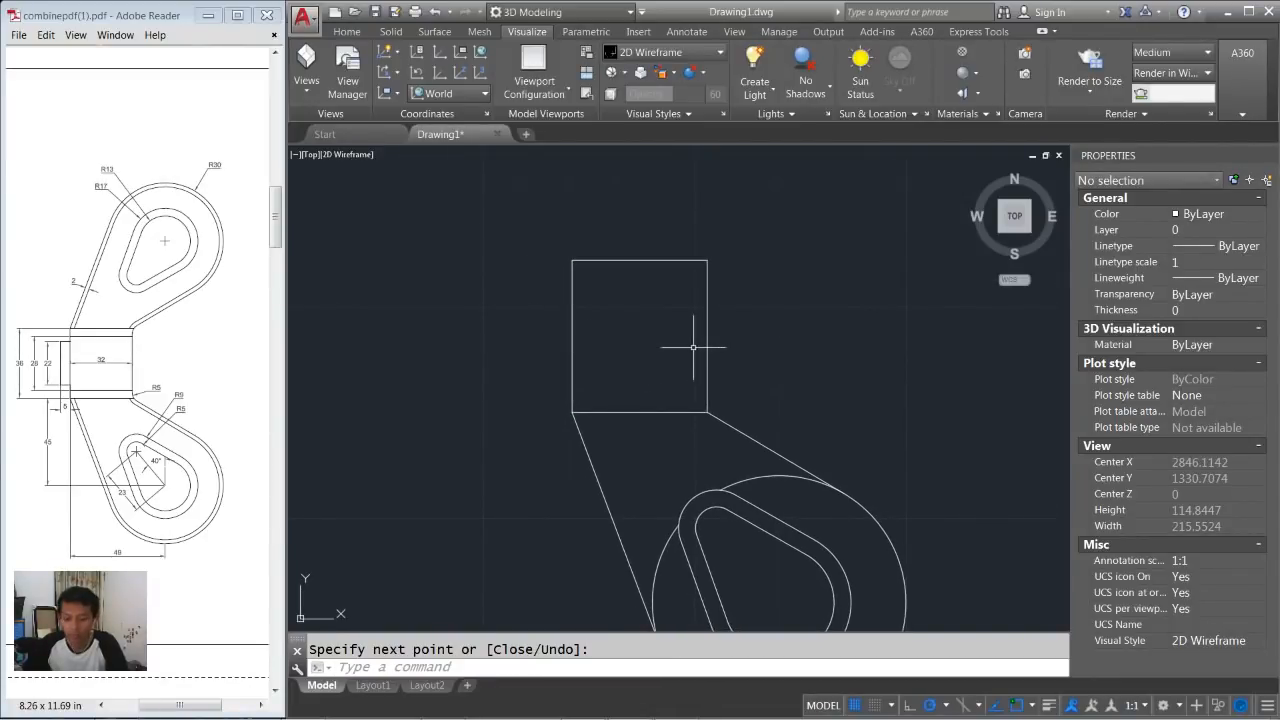
type("l")
key("Return")
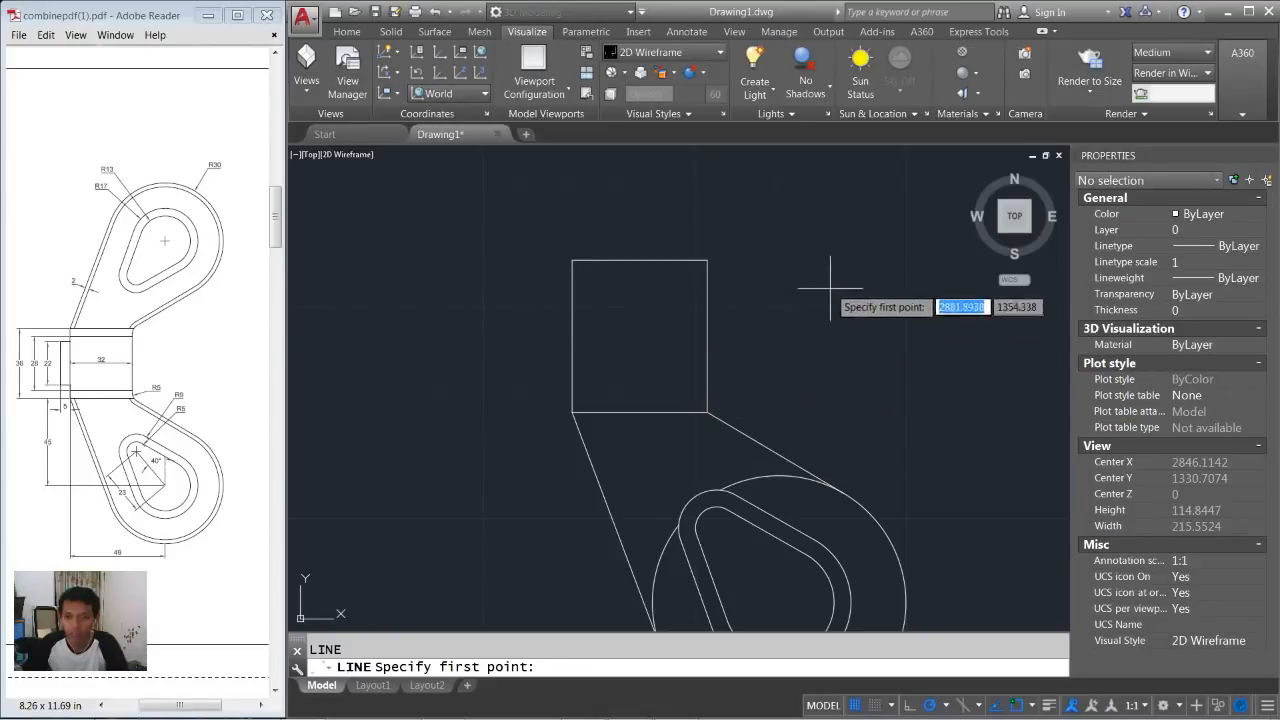
left_click(829, 283)
type("22")
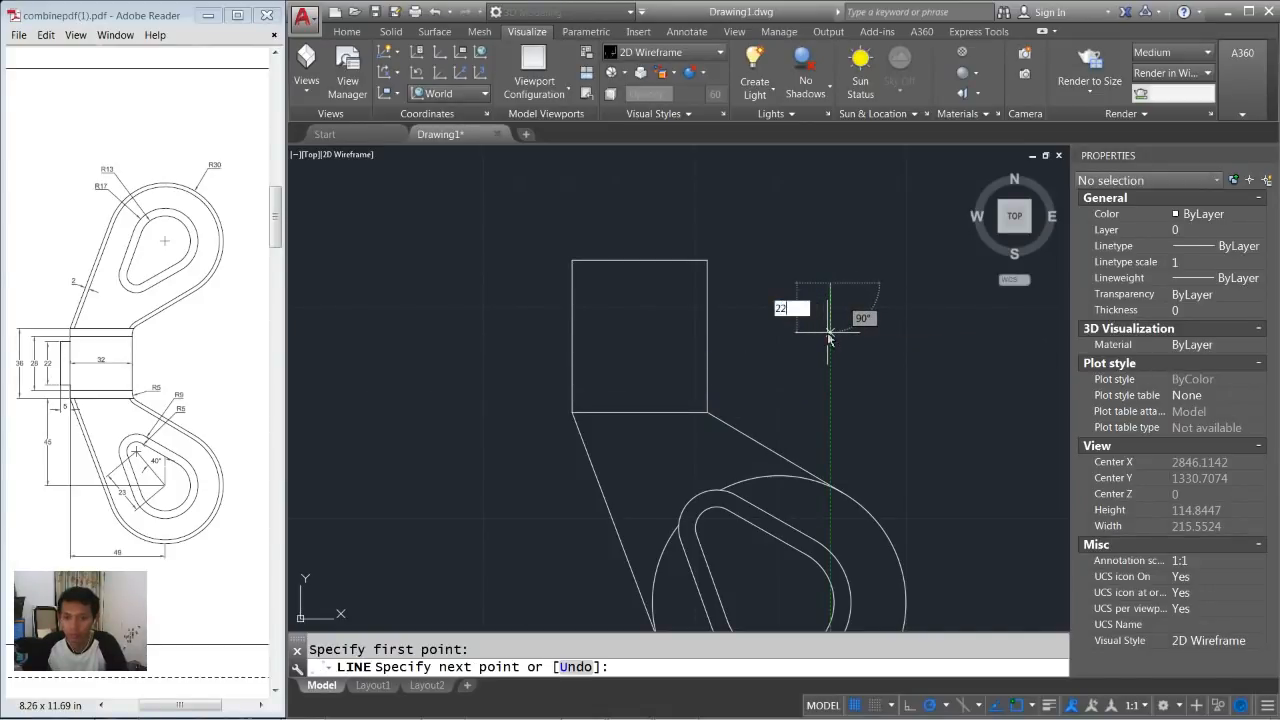
key("Return")
key("Return")
Move the 22-unit line by its midpoint to 5 units left of the midpoint of the rectangle's left side.
type("m")
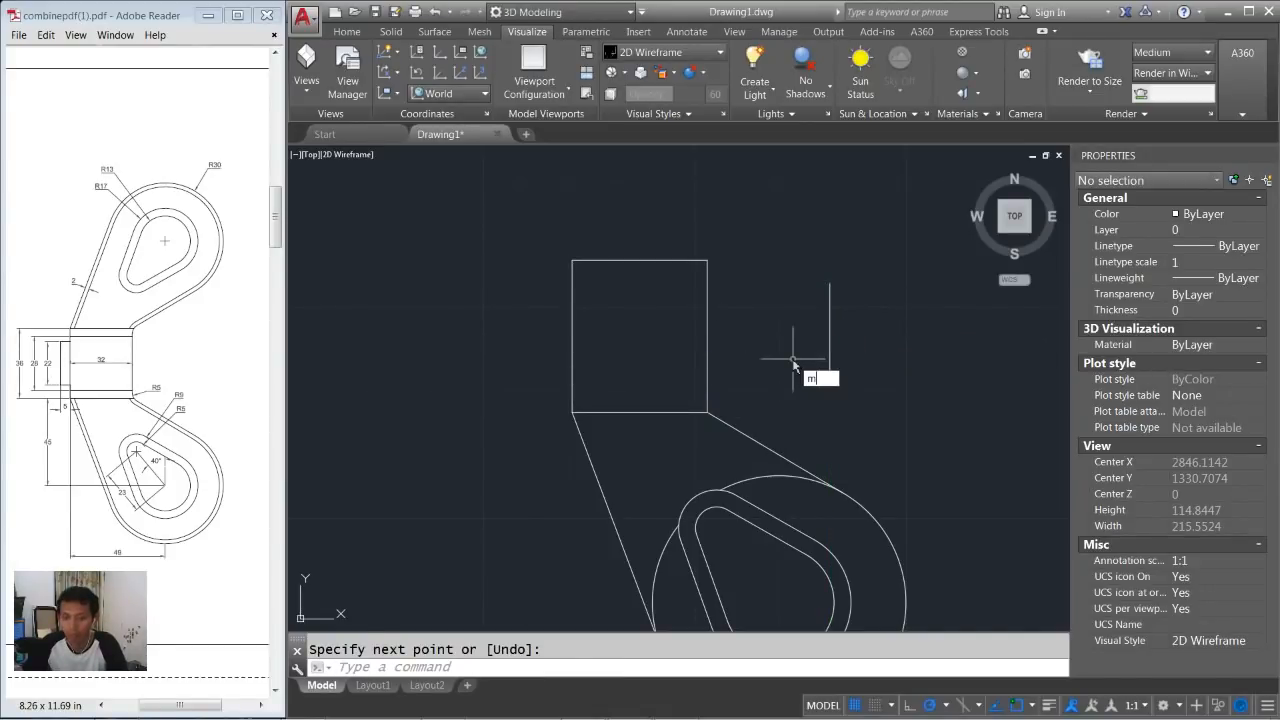
key("Return")
left_click(859, 285)
left_click(809, 356)
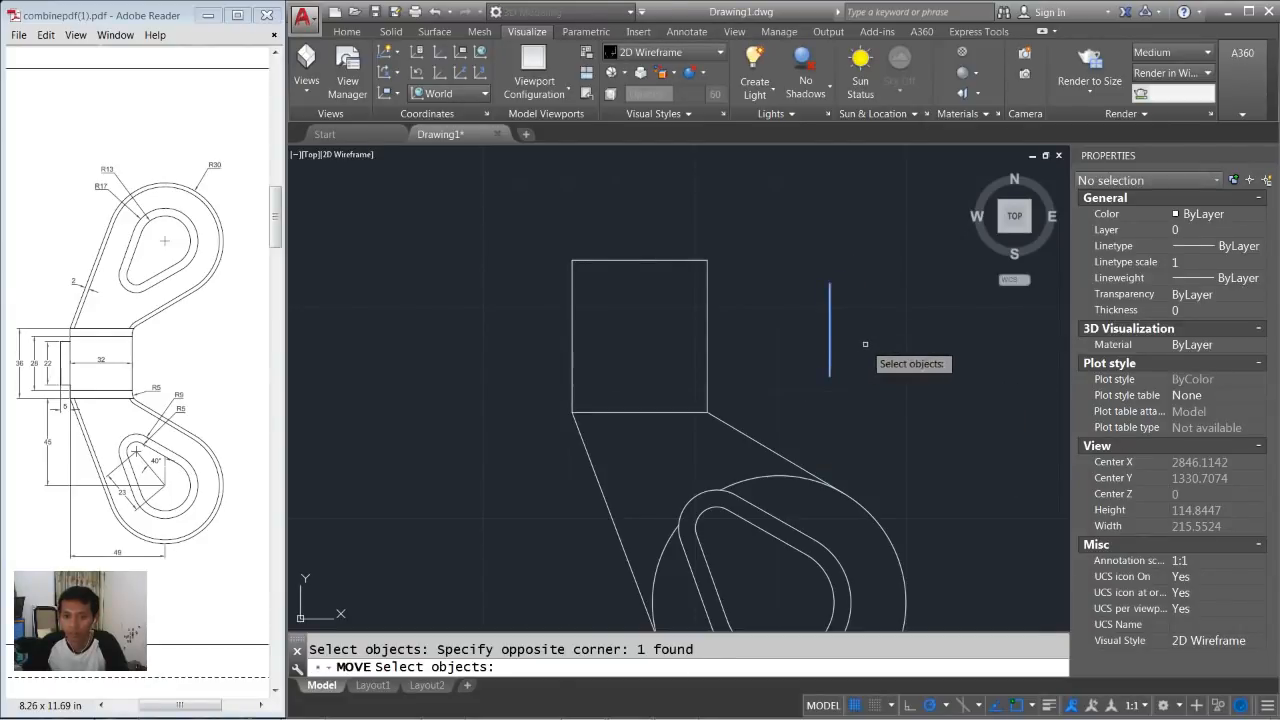
key("Return")
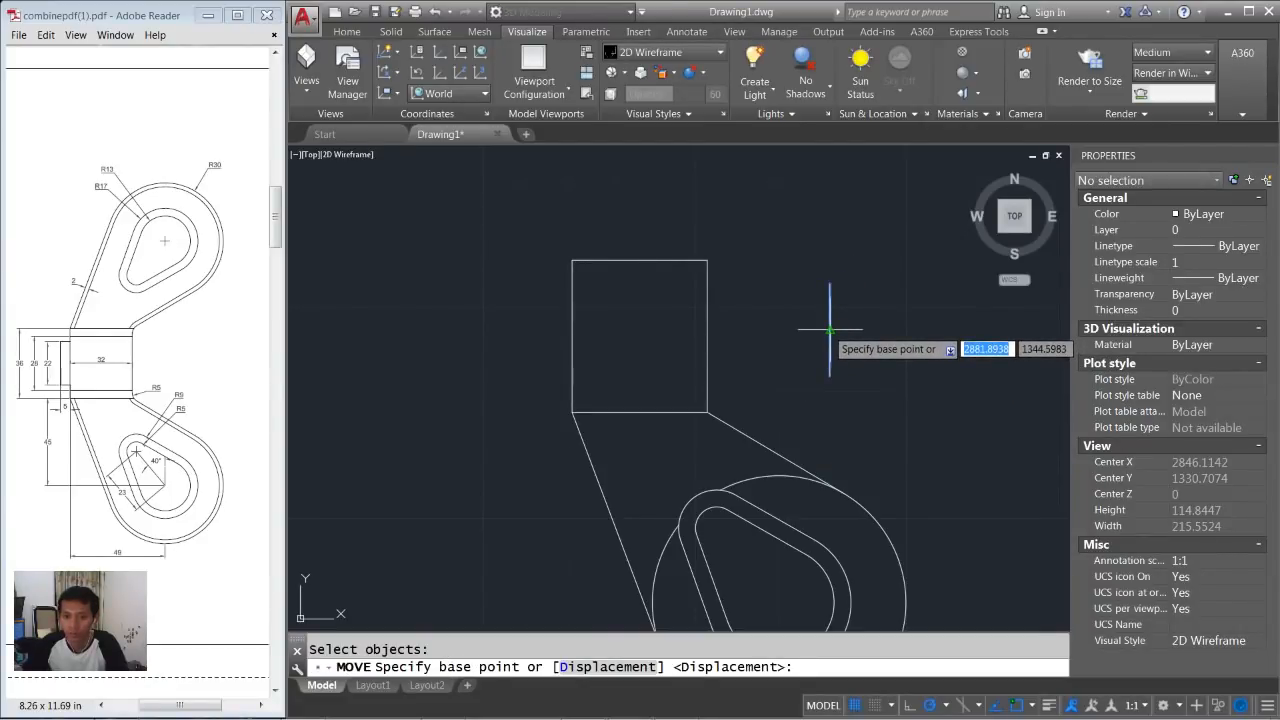
left_click(829, 328)
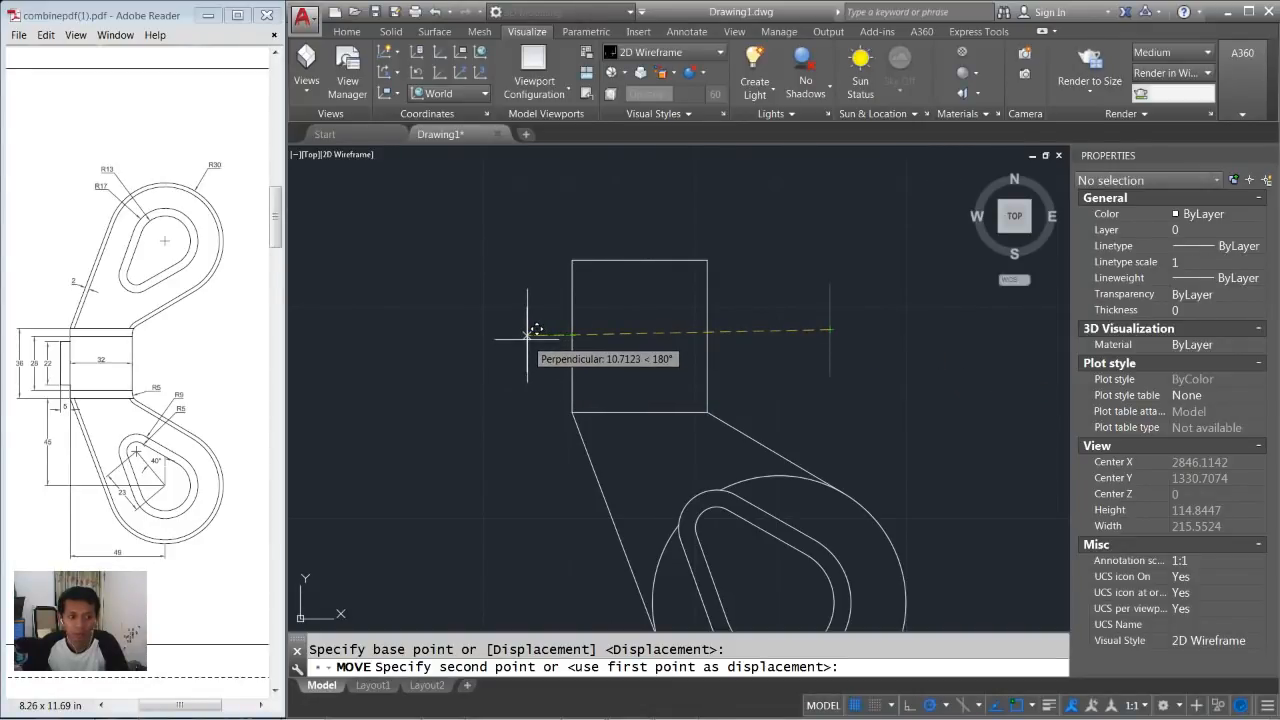
type("5")
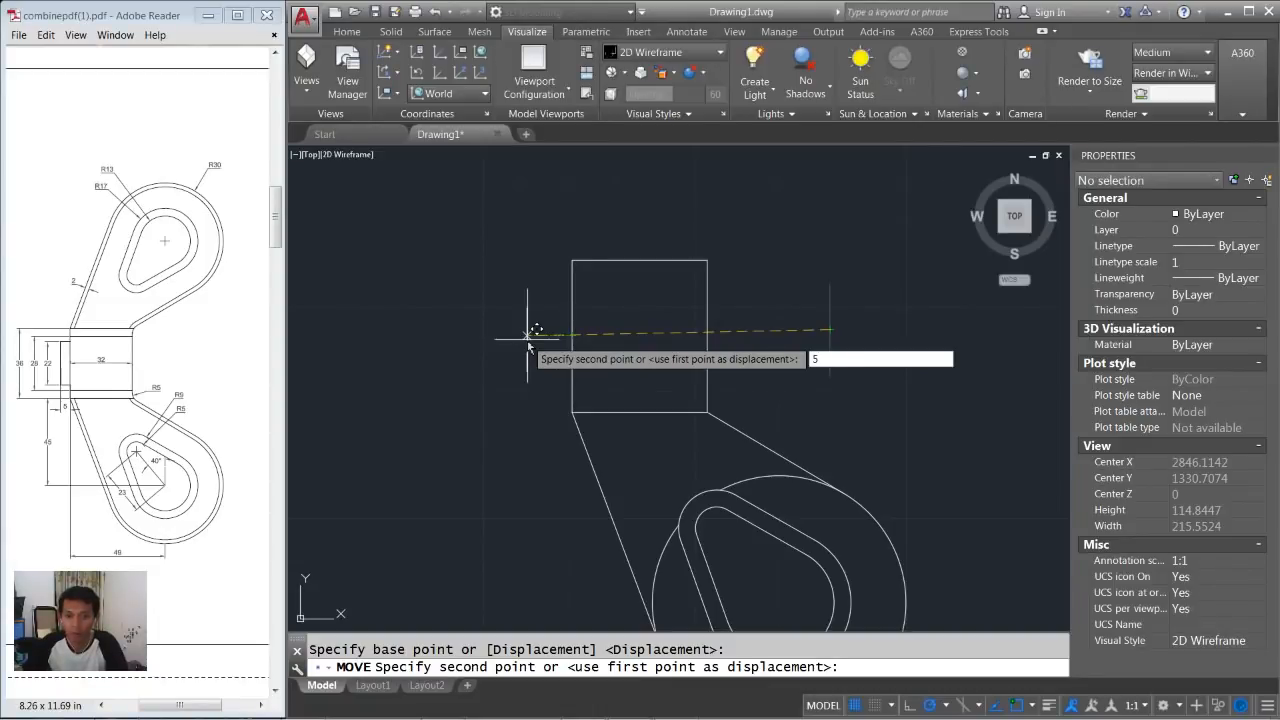
key("Return")
Connect both ends of the 22-unit line to the rectangle's left side with horizontal lines, the lower one 5 units long.
middle_click_drag(640, 335, 626, 326)
type("l")
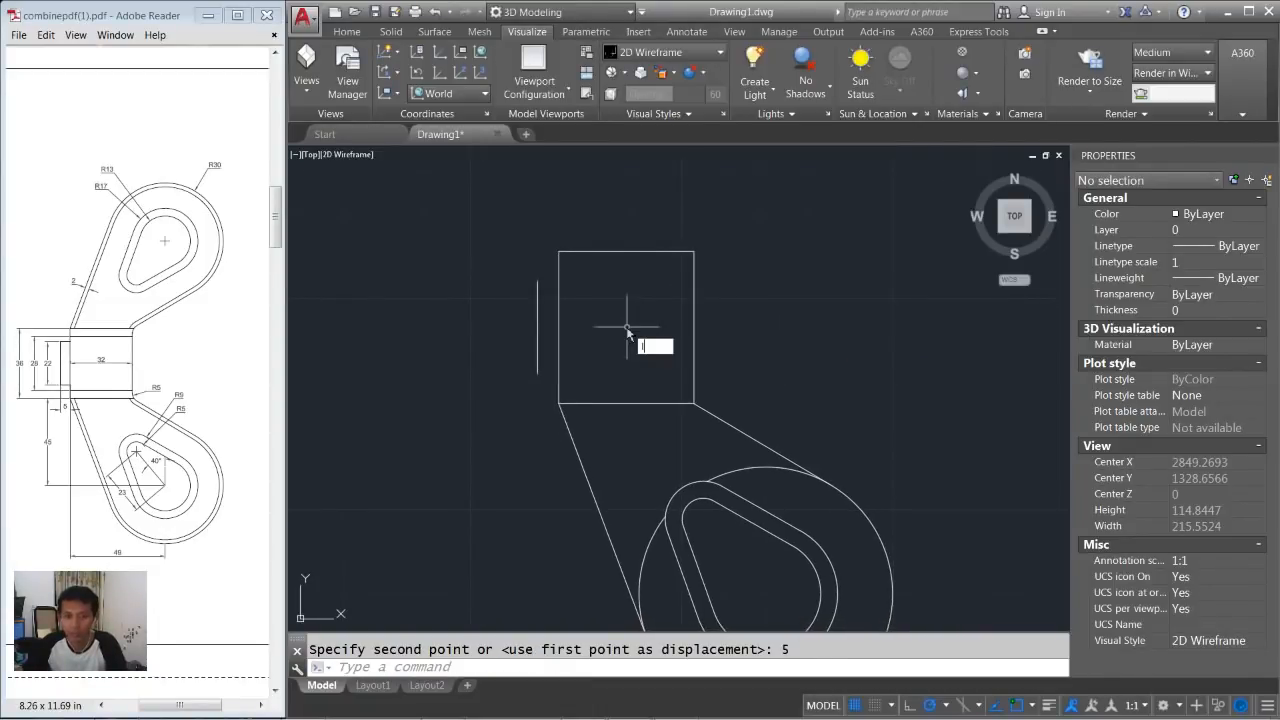
key("Return")
left_click(537, 281)
left_click(558, 281)
key("Return")
key("Return")
left_click(537, 374)
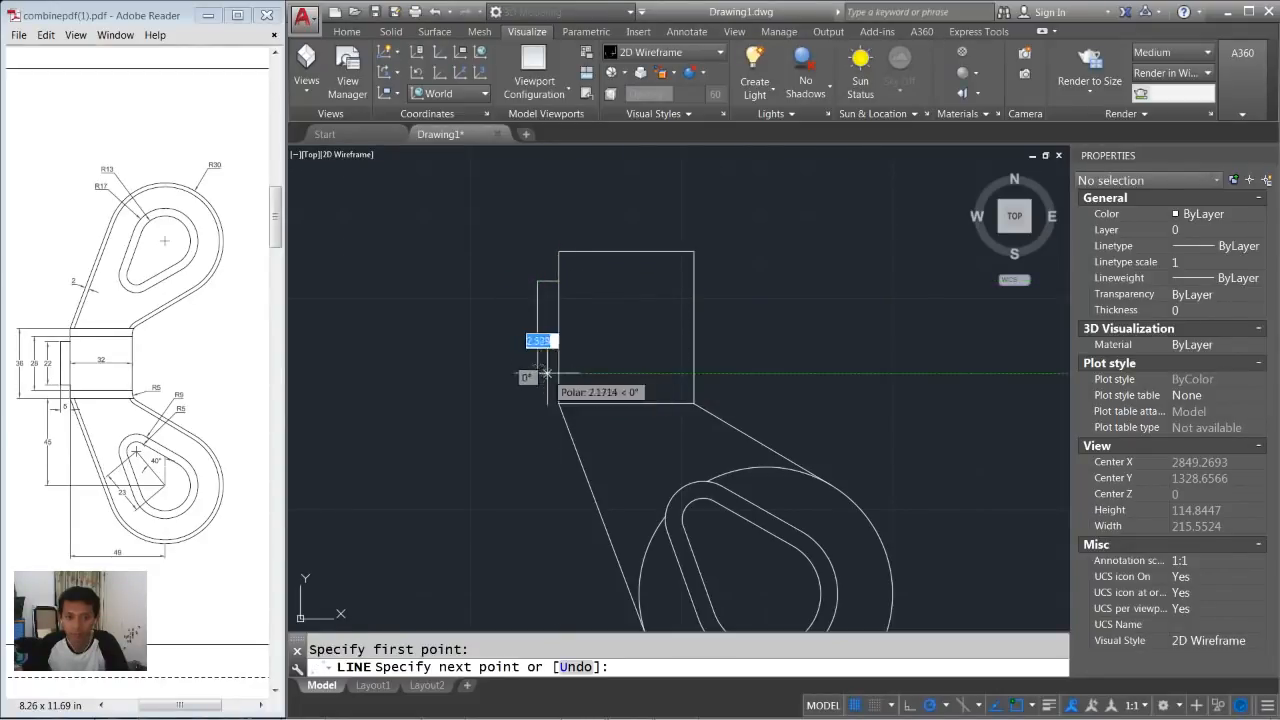
type("5")
key("Return")
key("Return")
Draw a radius 5 circle tangent to the upper slanted line and the rectangle's right side using the tan tan radius option.
scroll(737, 366, "down", 1)
middle_click_drag(722, 355, 704, 335)
scroll(737, 337, "up", 1)
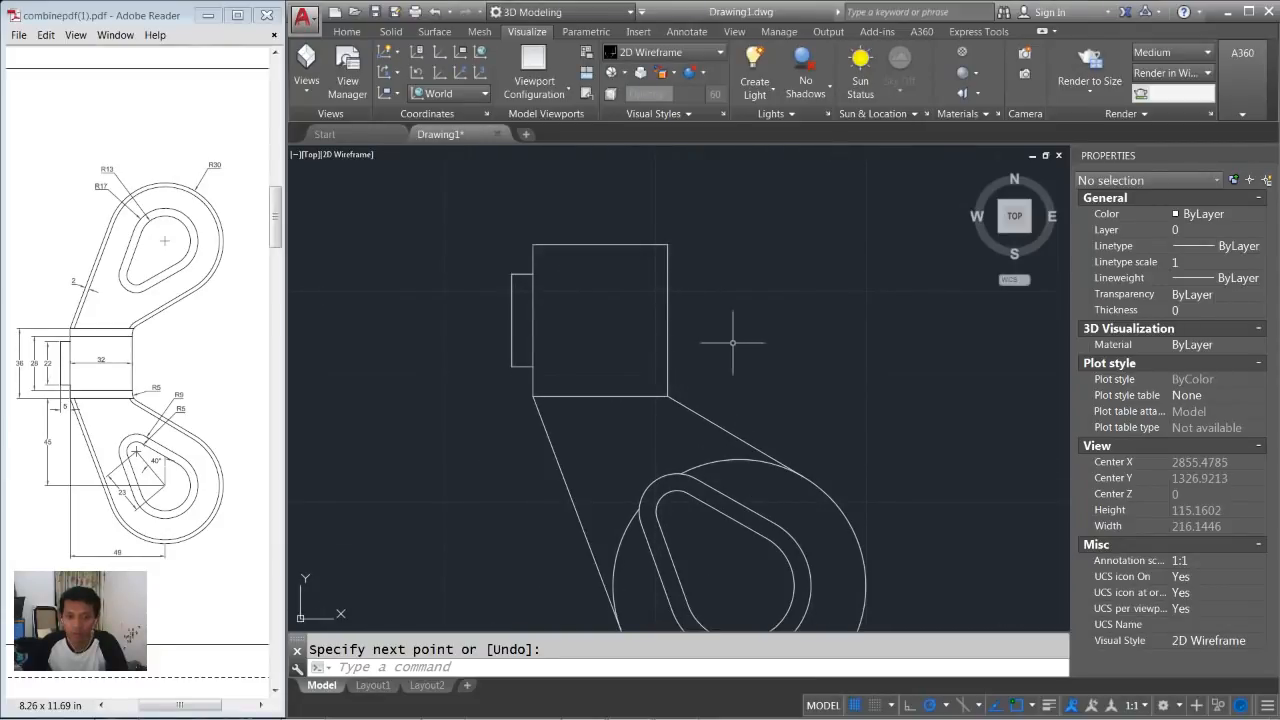
type("c")
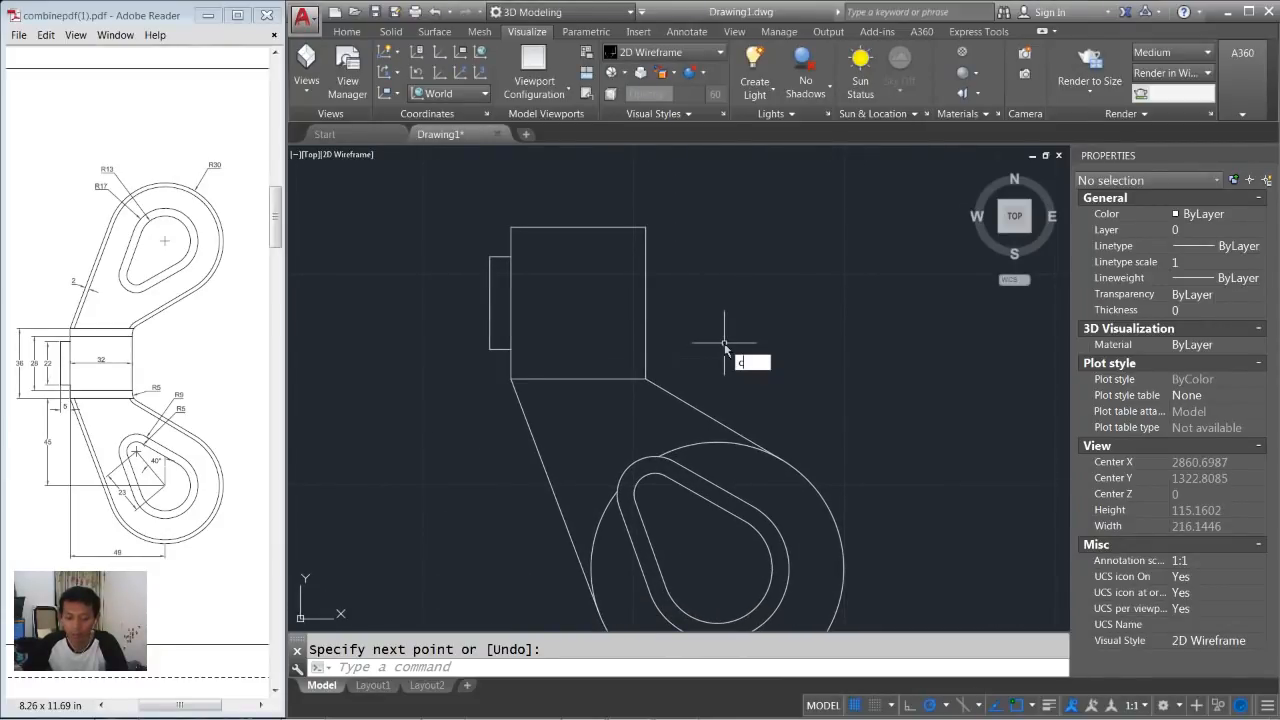
key("Return")
type("ttr")
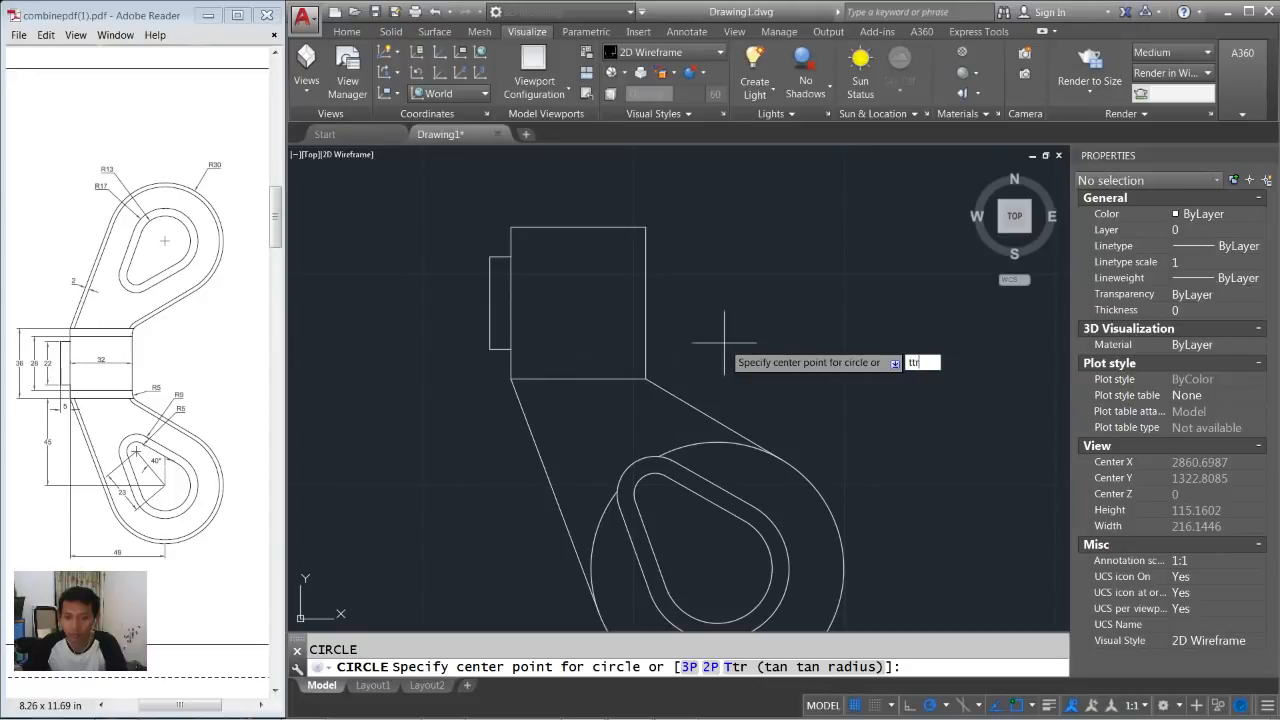
key("Return")
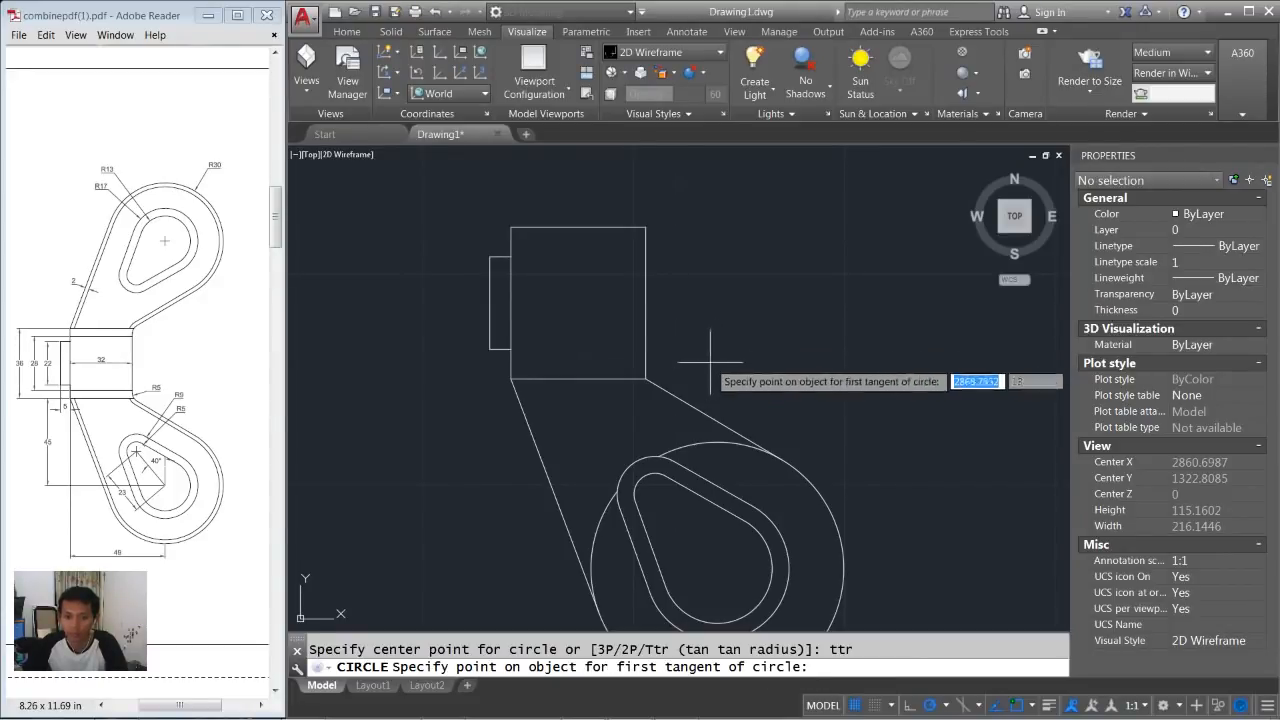
left_click(667, 392)
left_click(648, 353)
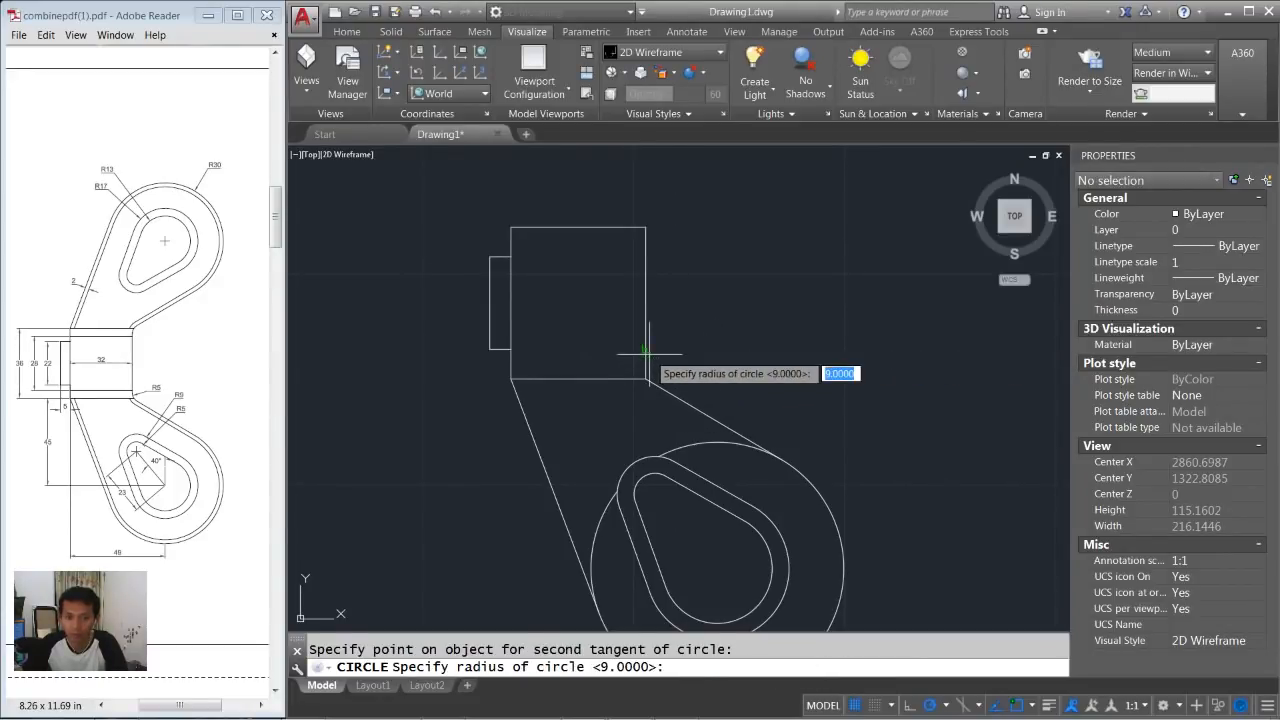
type("5")
key("Return")
Trim the corner ends of the slanted line and the rectangle's right side back to the radius 5 circle.
scroll(642, 383, "up", 6)
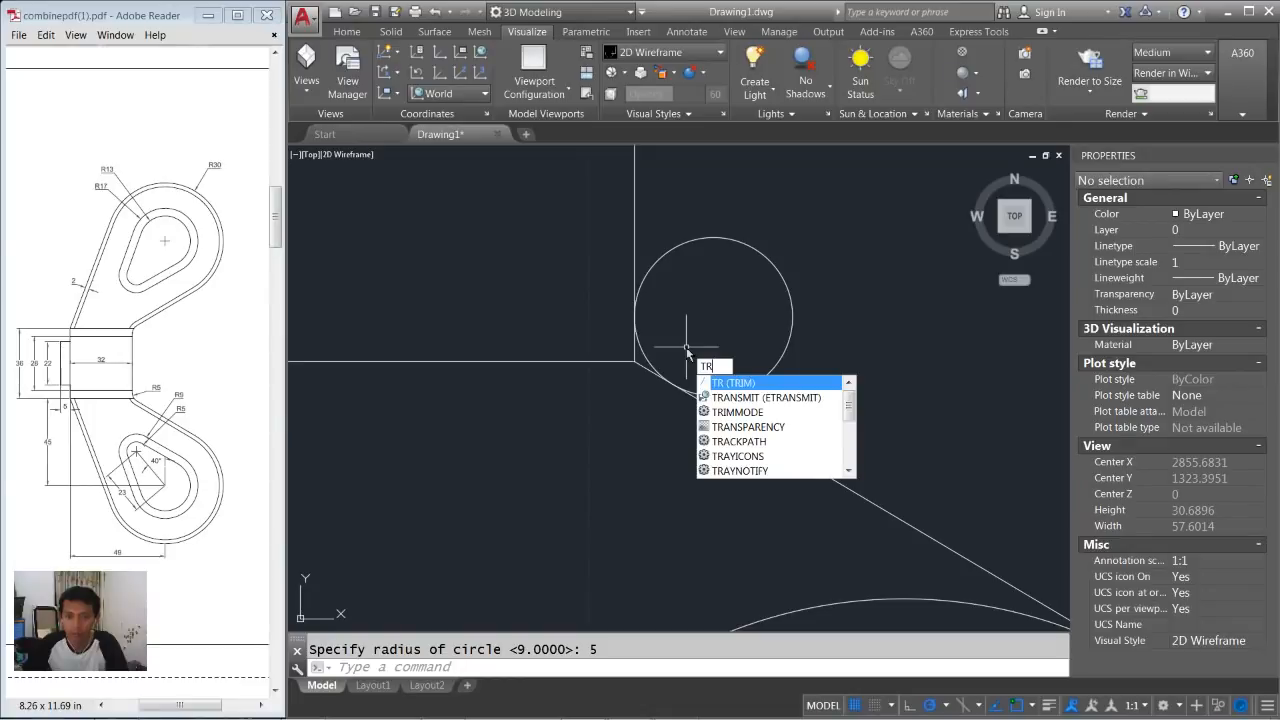
key("Return")
key("Return")
scroll(680, 348, "up", 3)
left_click(620, 388)
left_click(593, 354)
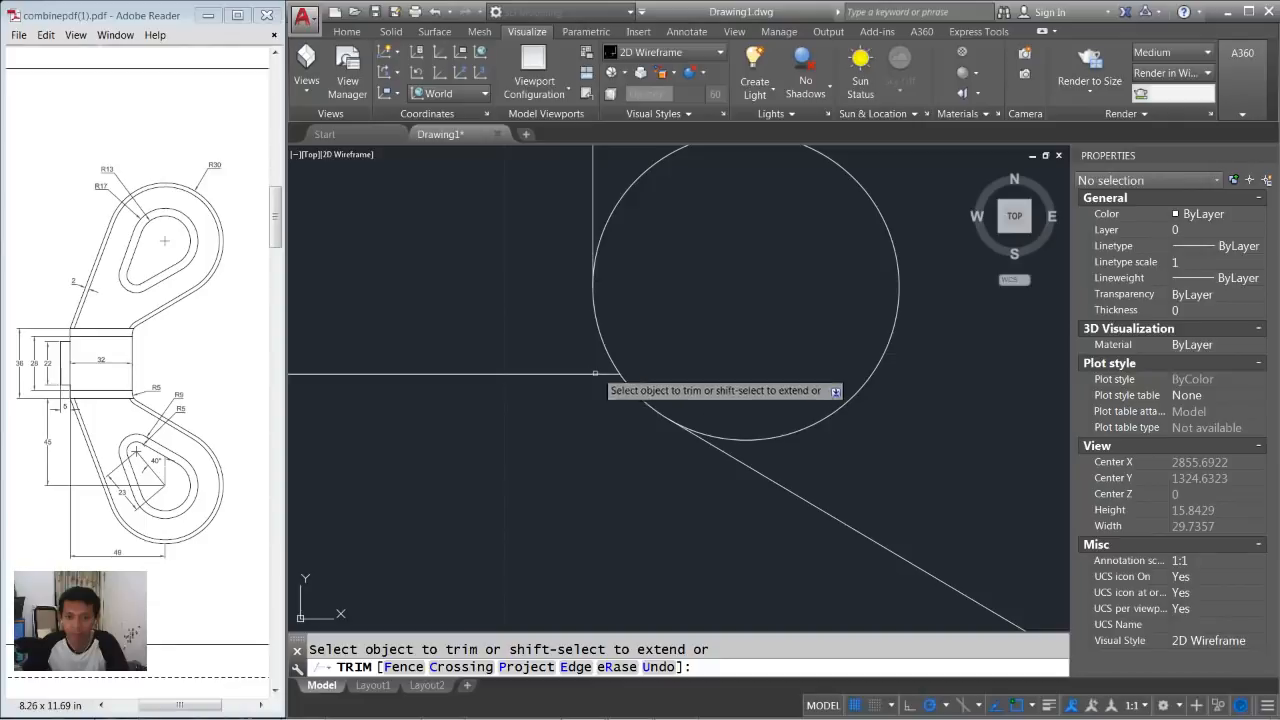
key("Return")
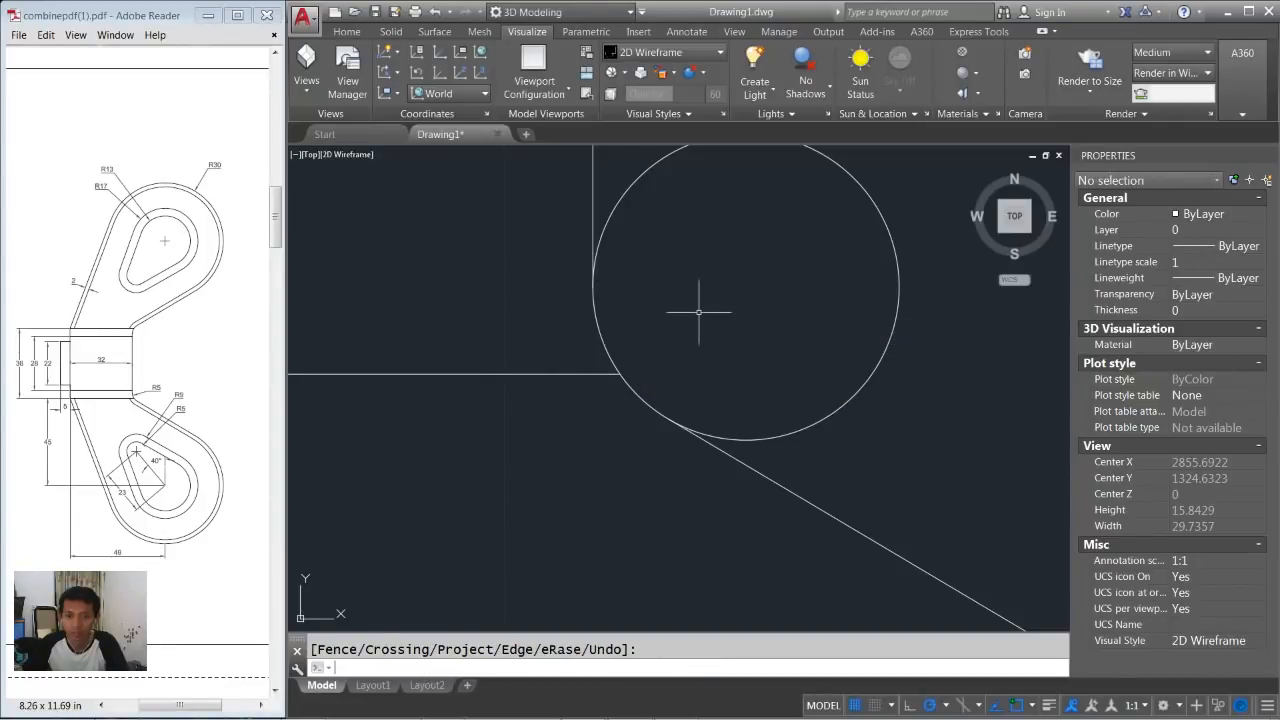
Trim away the outer part of the radius 5 circle, leaving only the corner arc.
scroll(698, 312, "down", 3)
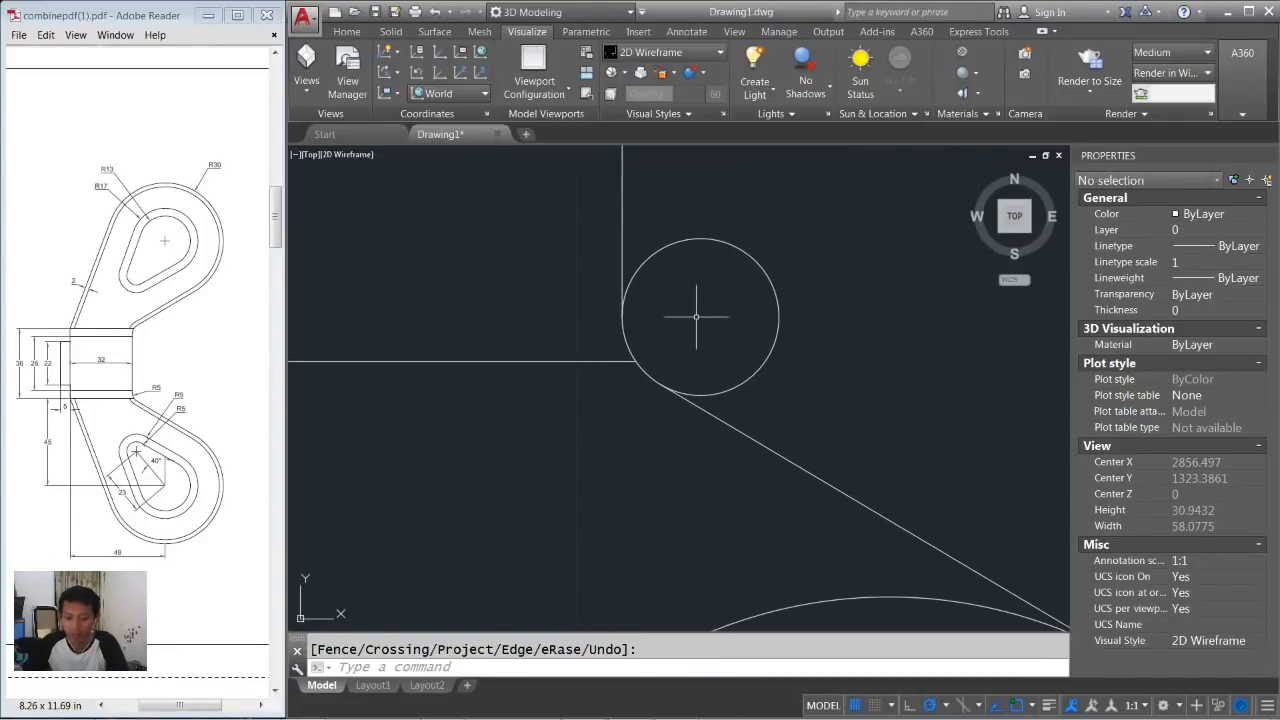
key("Return")
key("Return")
left_click(832, 268)
left_click(737, 295)
key("Return")
Trim the parts of the radius 30 circle that lie inside the outline between the two tangent lines.
scroll(709, 298, "down", 5)
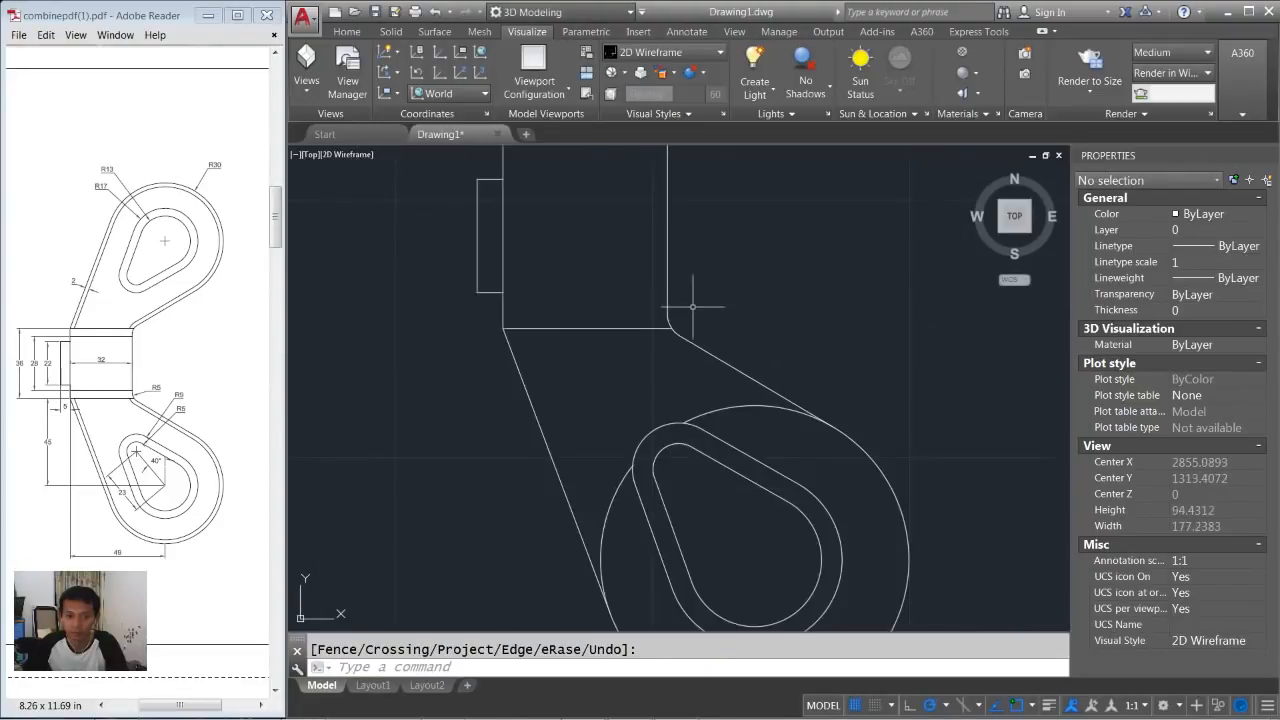
middle_click_drag(706, 286, 692, 272)
key("Return")
key("Return")
left_click(718, 390)
left_click(693, 361)
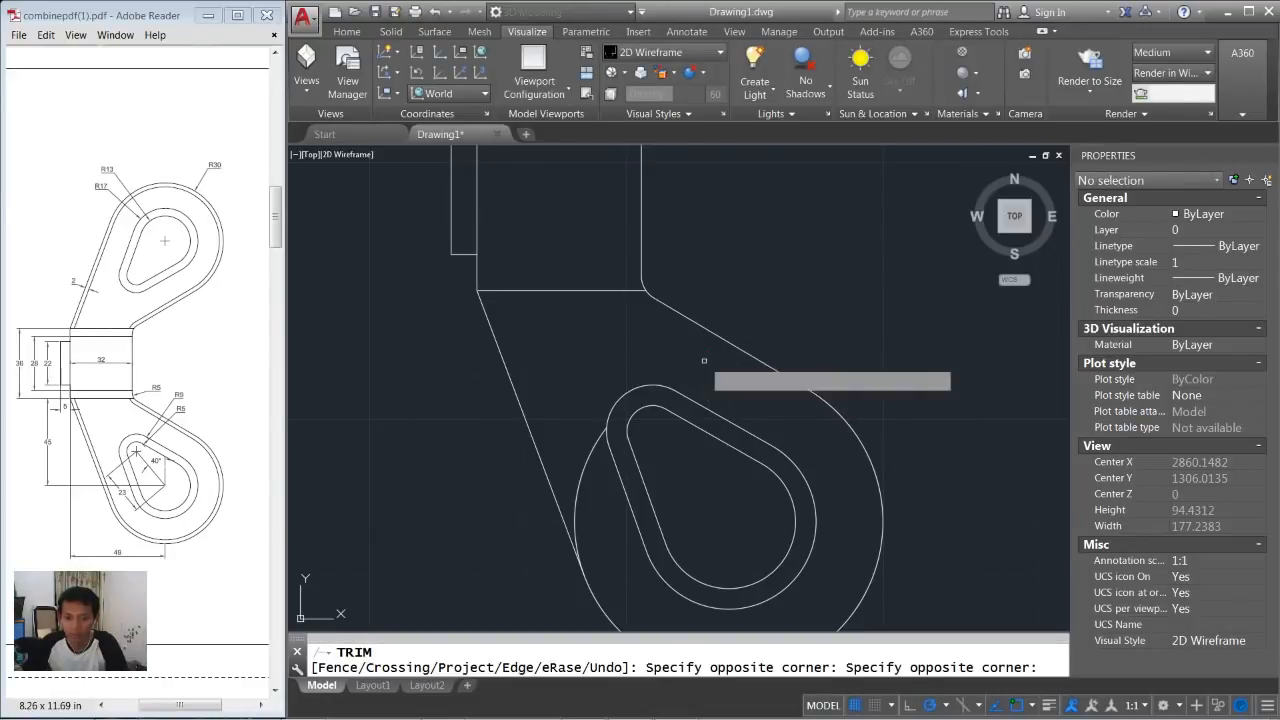
left_click(601, 474)
left_click(564, 447)
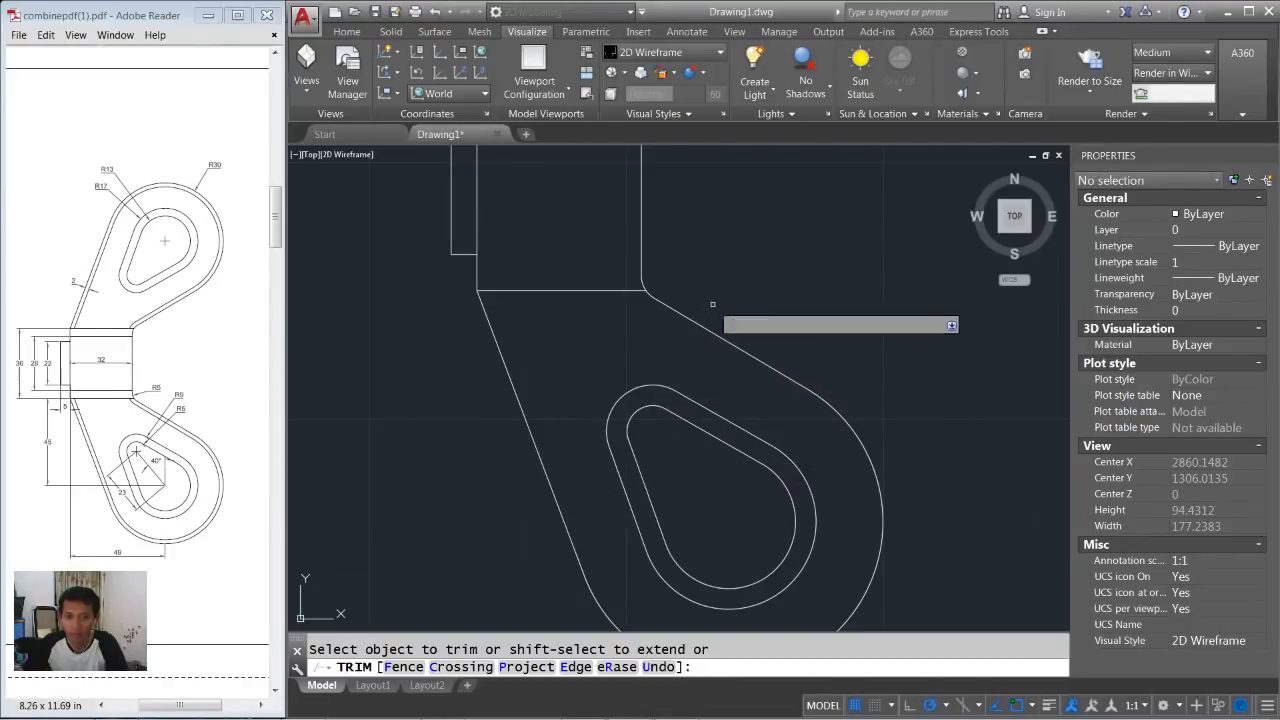
key("Return")
Join the radius 5 arc, both tangent lines and the radius 30 arc into one polyline.
scroll(734, 293, "down", 1)
scroll(728, 290, "down", 1)
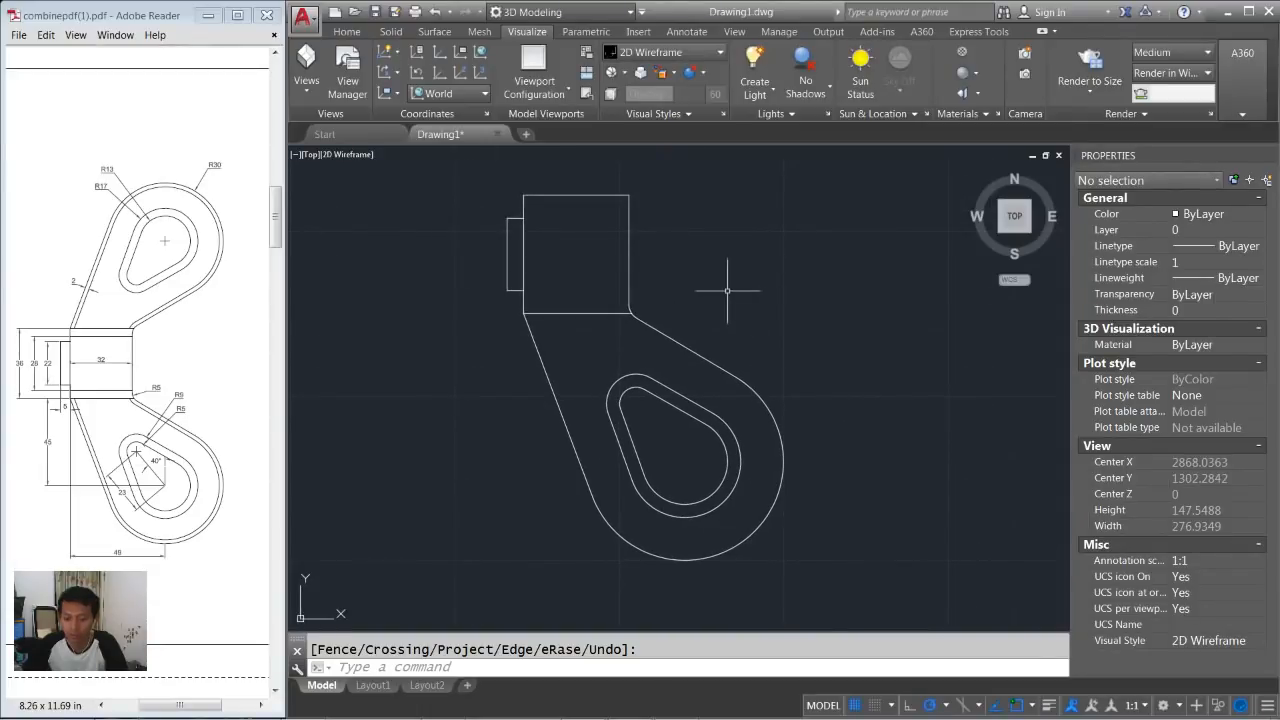
type("j")
key("Return")
scroll(651, 314, "up", 2)
left_click(650, 316)
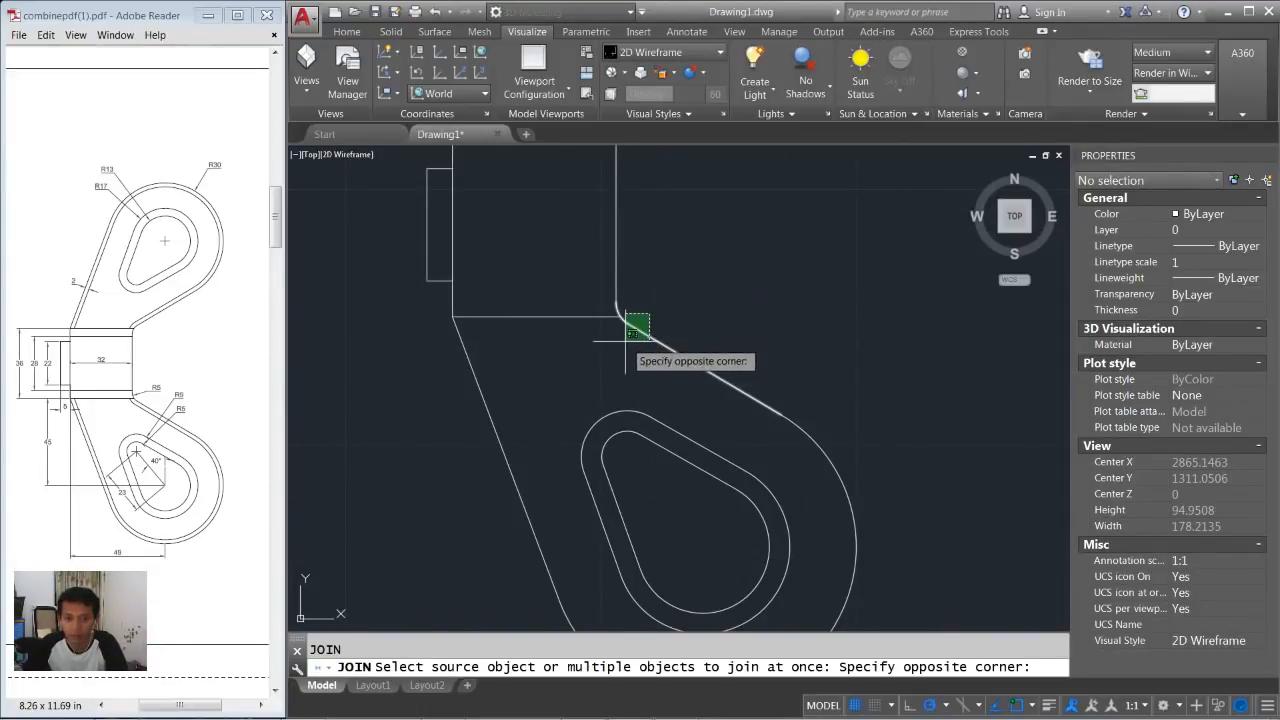
left_click(638, 336)
middle_click_drag(798, 364, 816, 310)
left_click(535, 356)
left_click(490, 391)
key("Return")
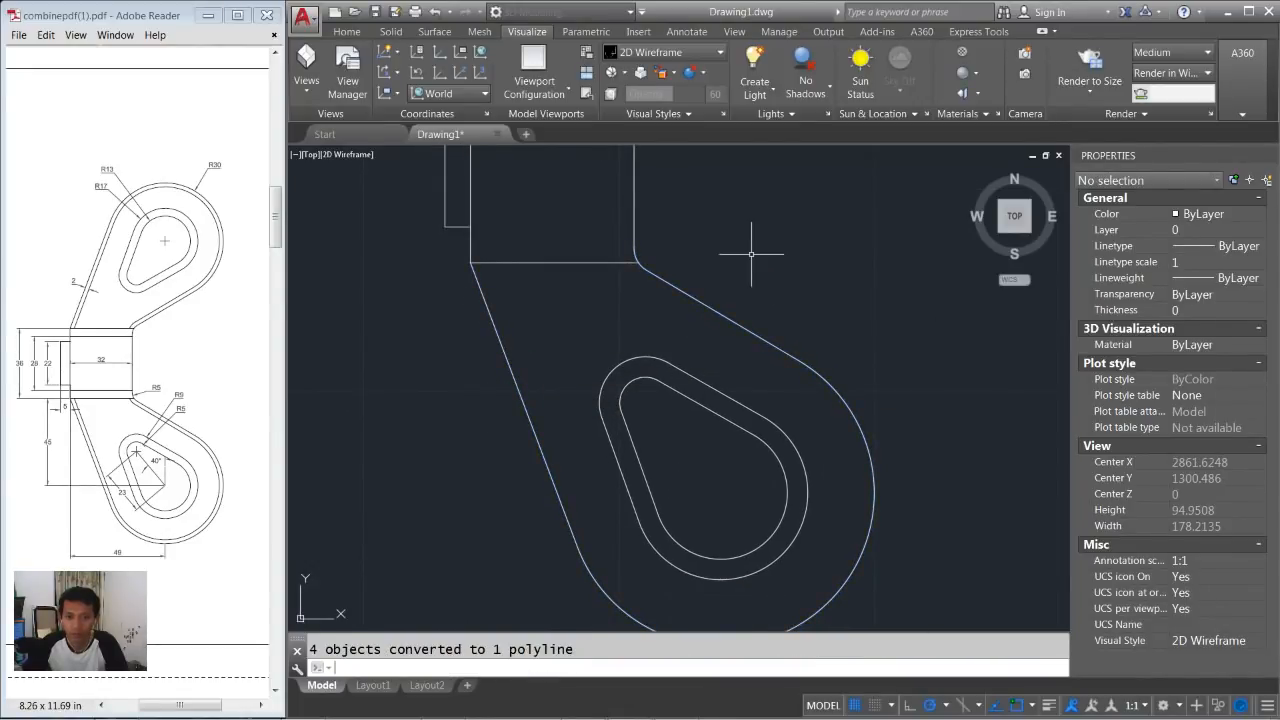
Offset the joined lower outline polyline 2 units toward the inside of the part.
scroll(737, 272, "down", 2)
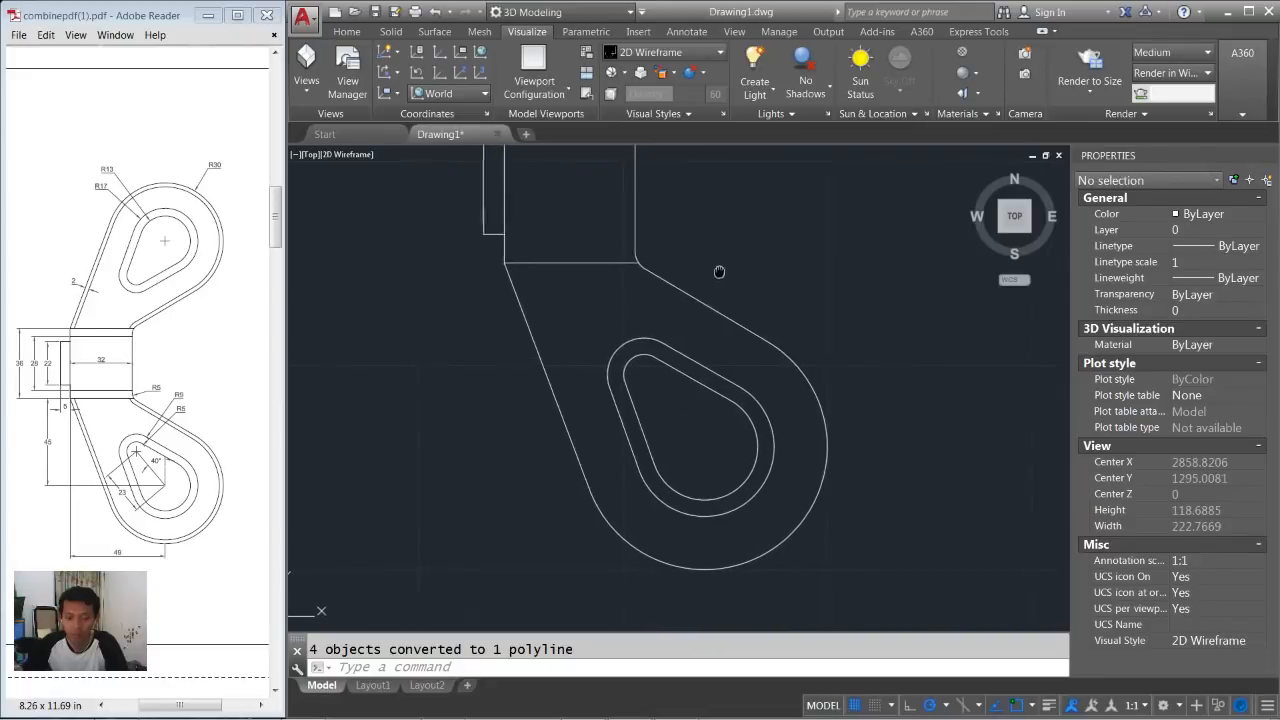
type("OFFSet")
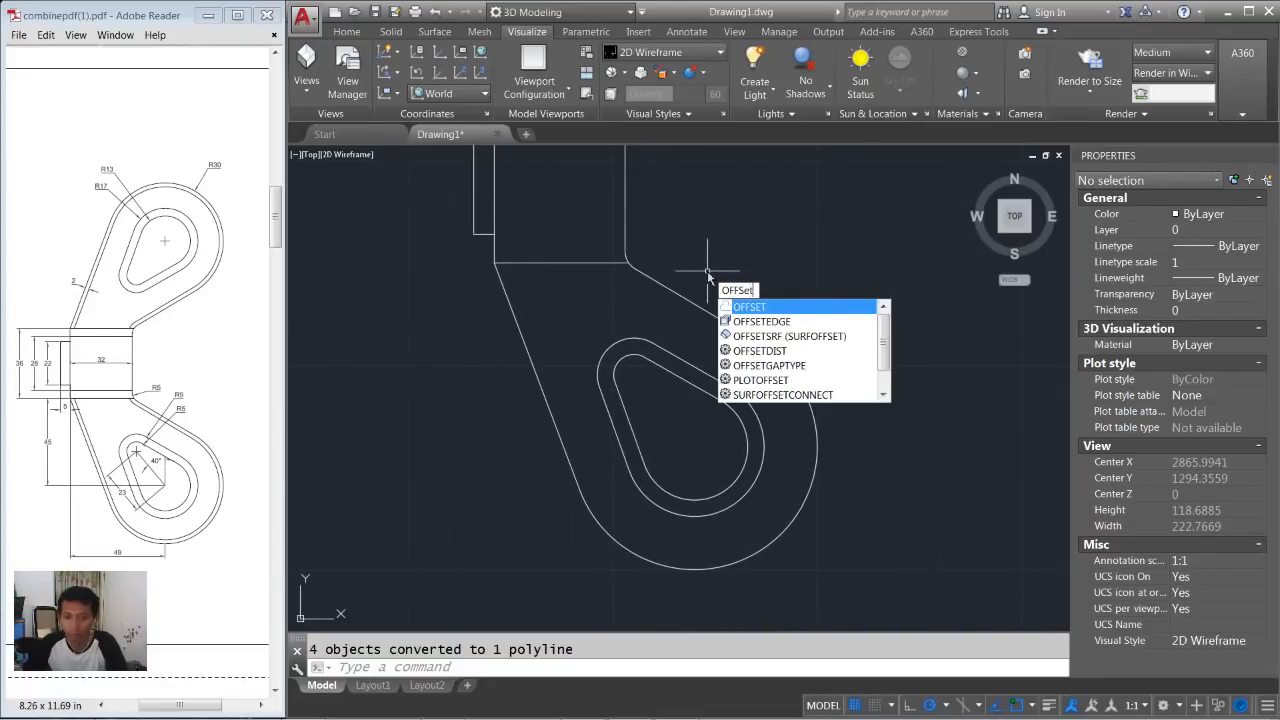
key("Return")
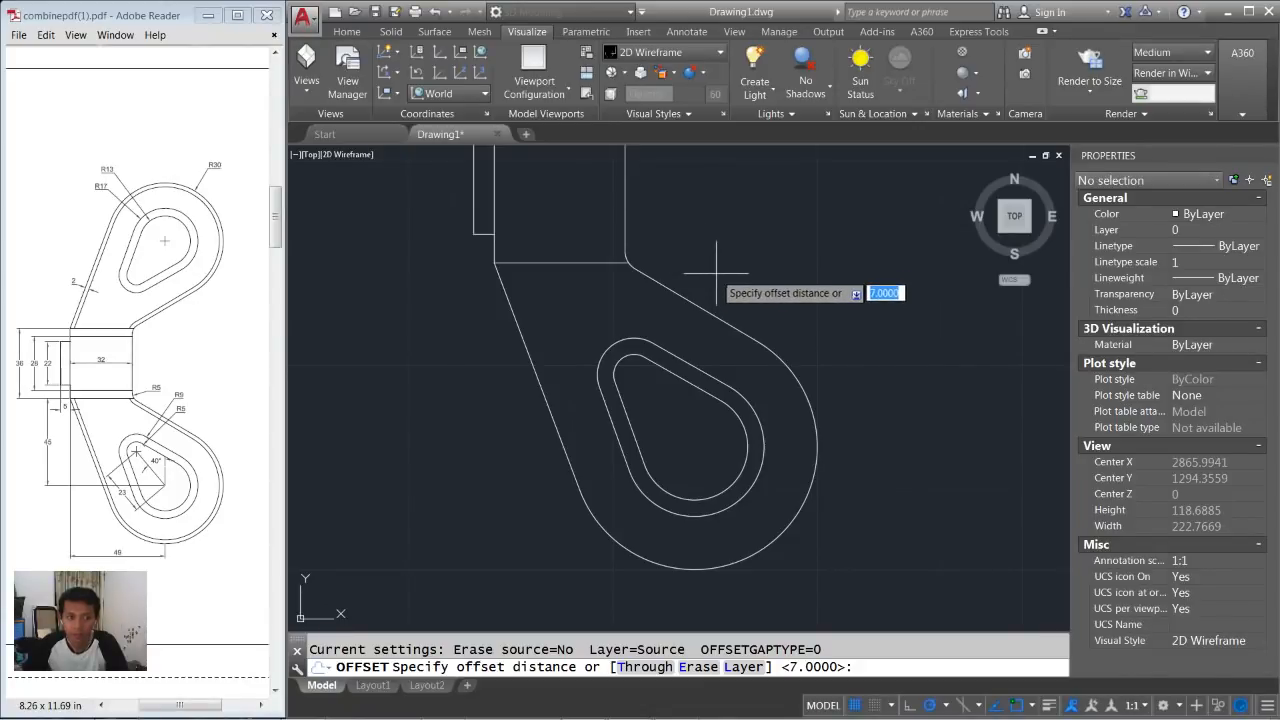
type("2")
key("Return")
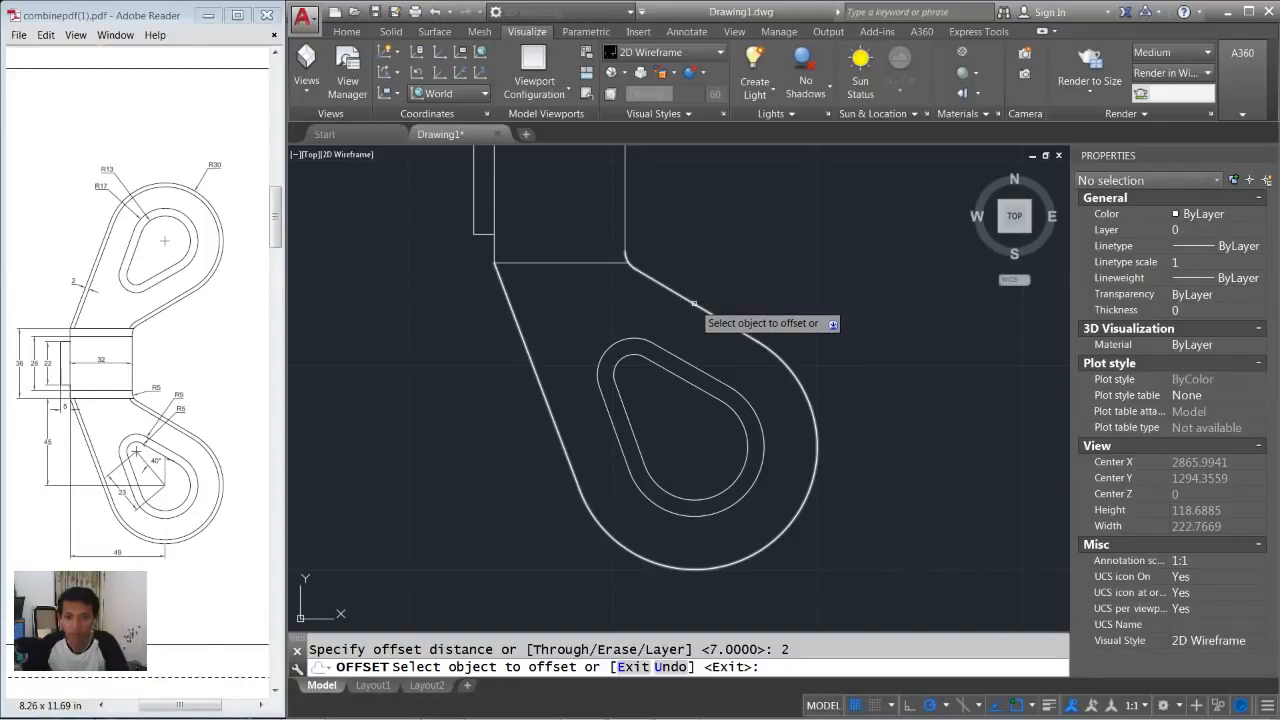
left_click(693, 303)
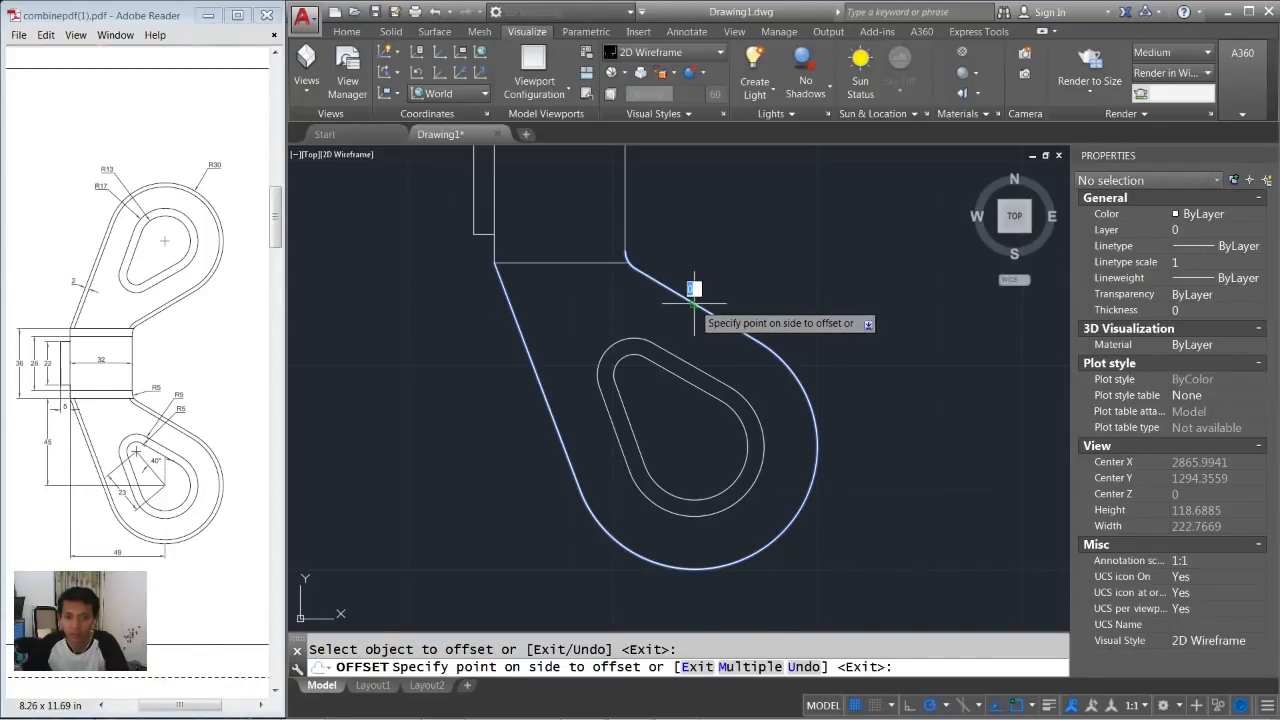
left_click(655, 258)
key("Return")
Trim both ends of the inner offset outline that extend above the hub rectangle's lower edge.
scroll(650, 235, "up", 2)
scroll(570, 270, "up", 2)
type("tr")
key("Return")
scroll(628, 315, "up", 2)
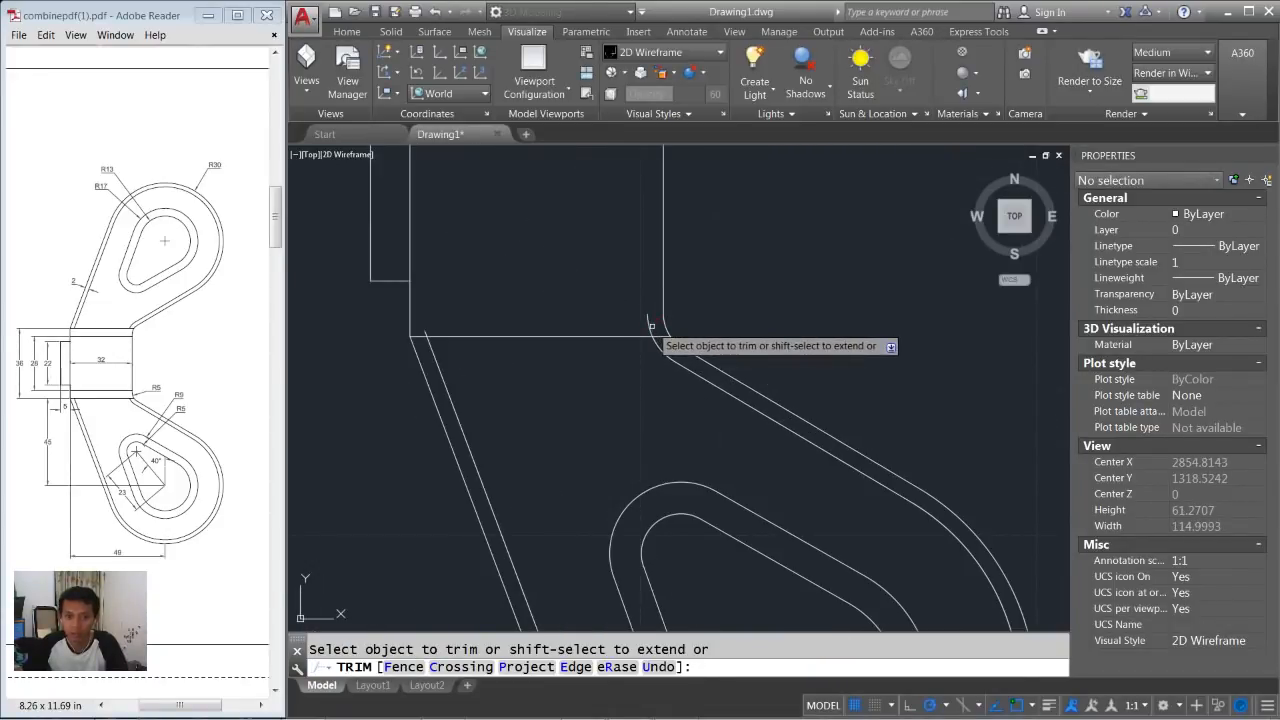
left_click(648, 322)
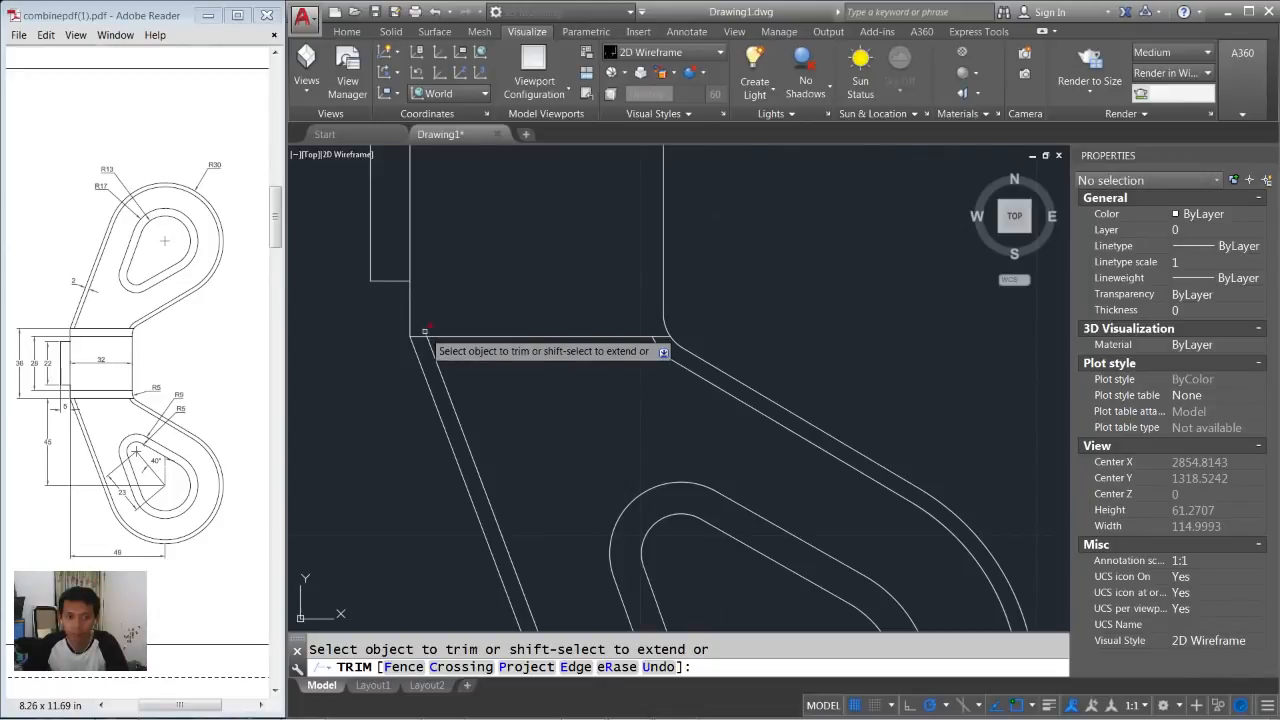
scroll(600, 275, "down", 4)
middle_click_drag(666, 239, 626, 273)
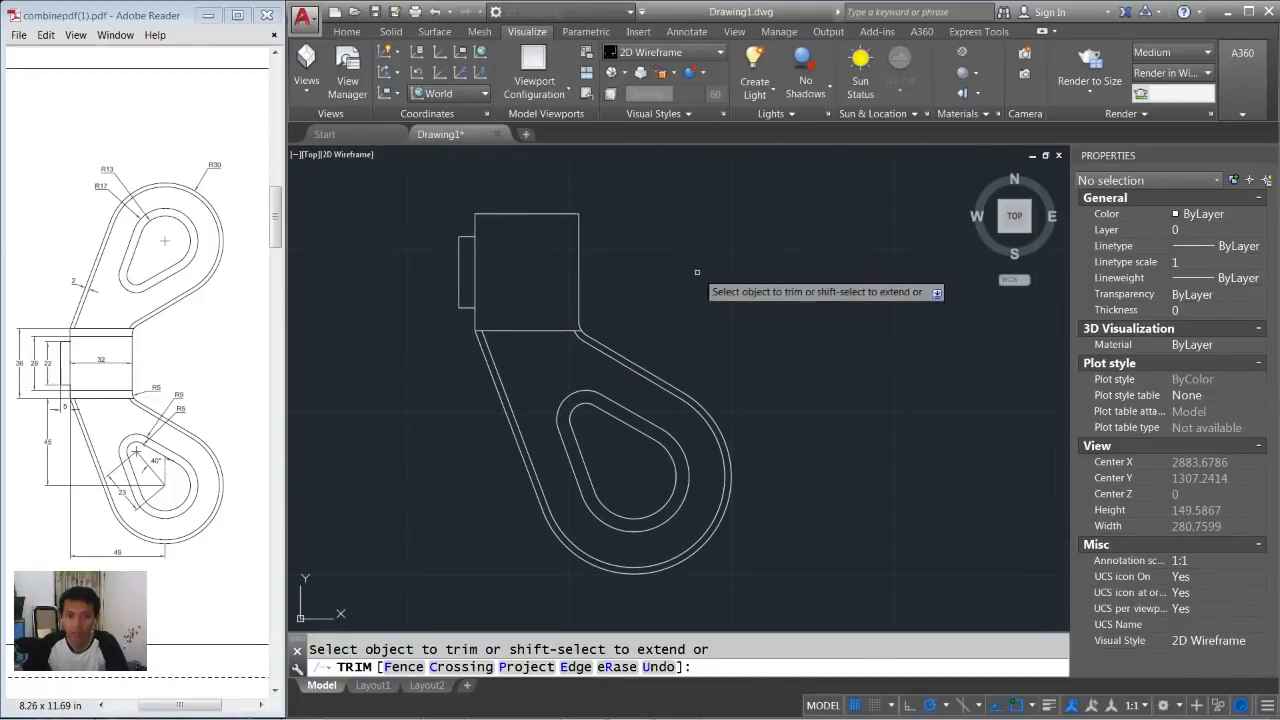
key("Return")
Mirror the lower arm's outlines and teardrop opening about a horizontal line through the midpoint of the hub rectangle's right side.
scroll(713, 278, "down", 1)
middle_click_drag(754, 270, 724, 308)
type("mi")
key("Return")
left_click(731, 594)
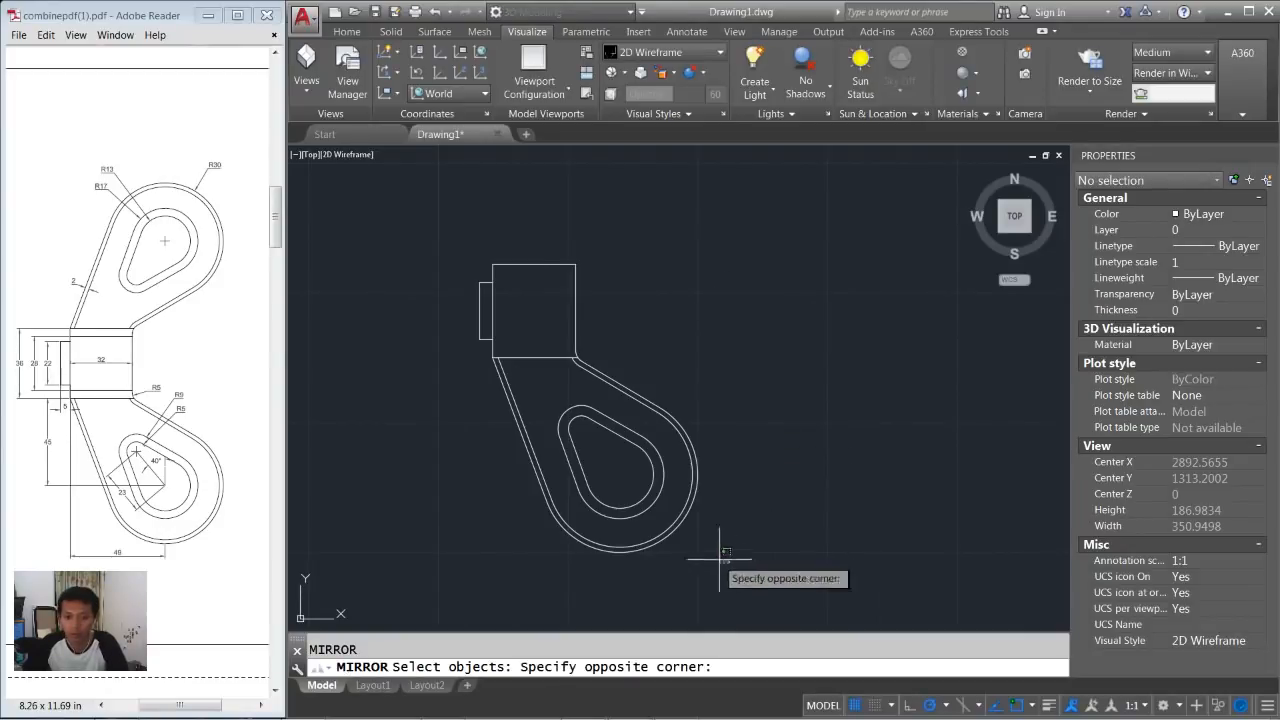
left_click(455, 362)
key("Return")
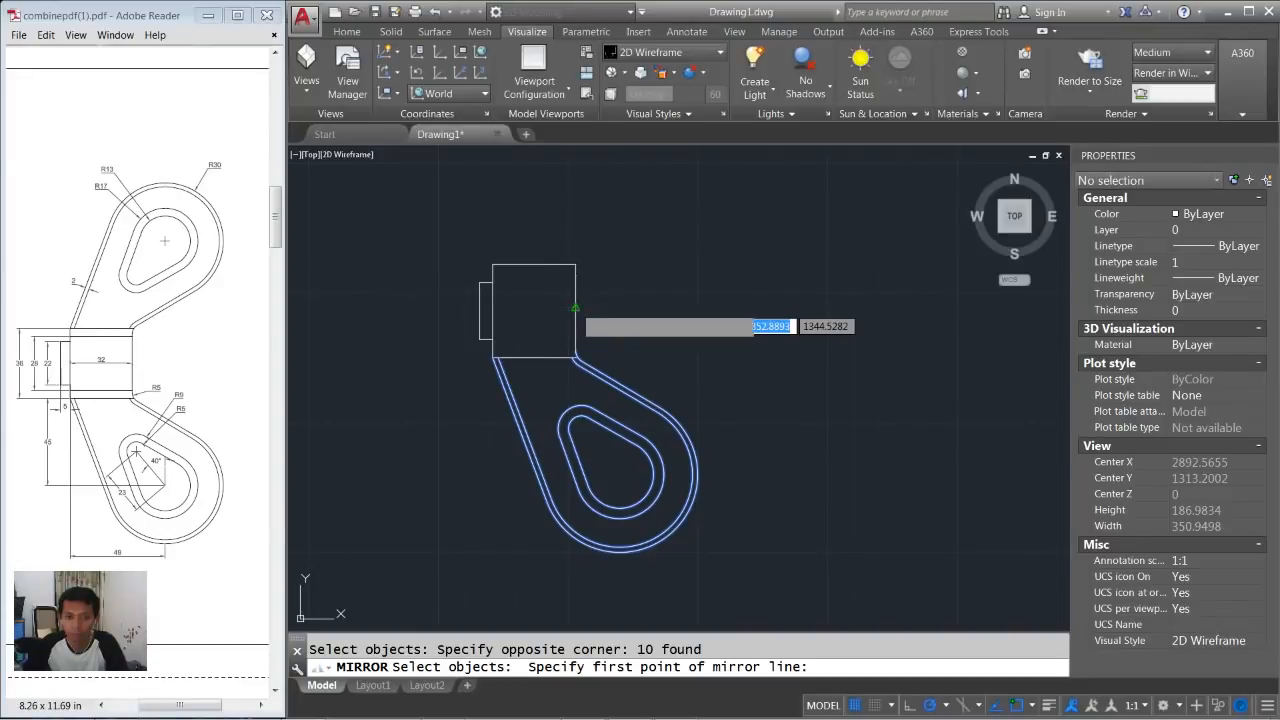
left_click(575, 308)
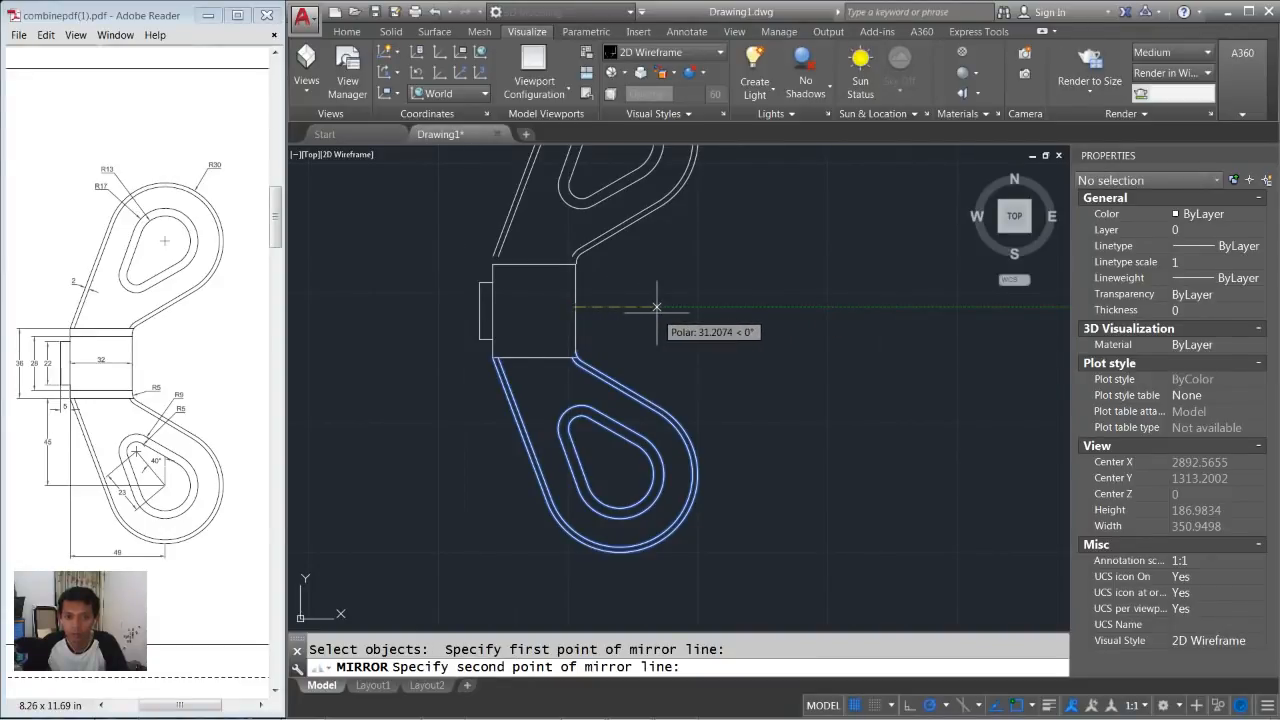
Mirror the lower wing and its teardrop slot about the hub's horizontal centreline, keeping the source objects.
key("Escape")
key("Return")
left_click(755, 403)
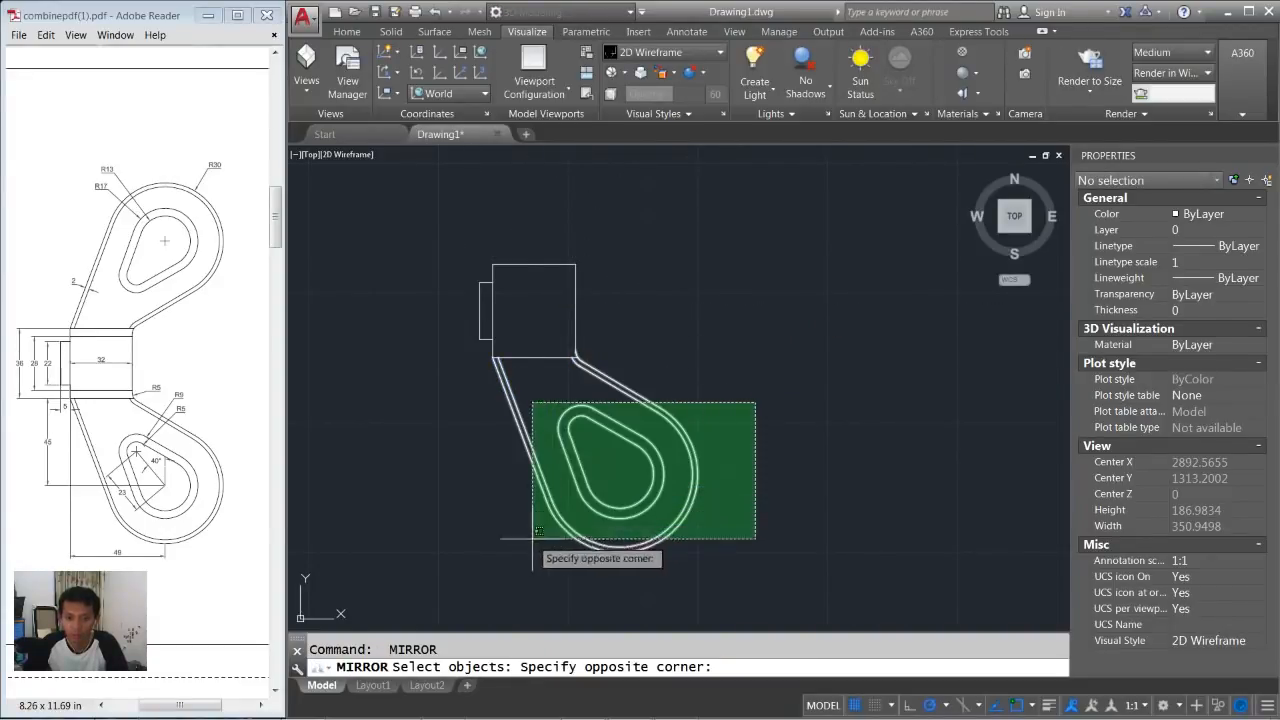
left_click(538, 537)
key("Return")
left_click(492, 310)
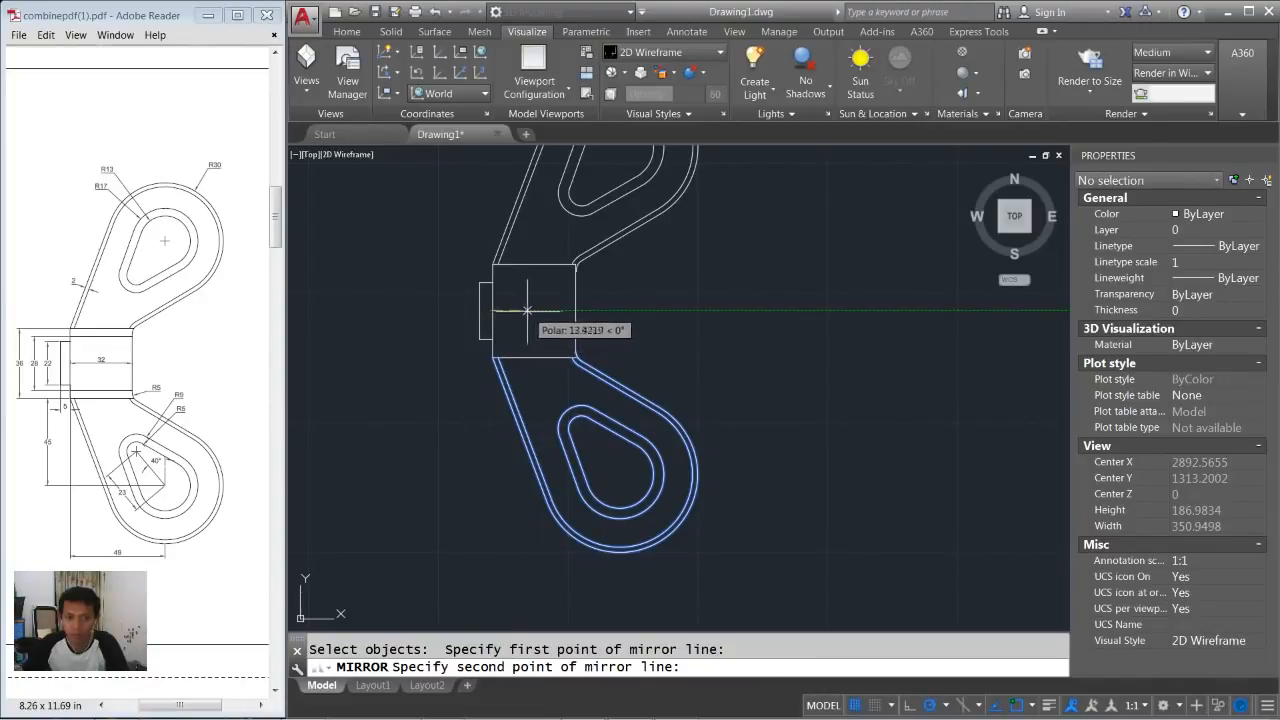
left_click(528, 311)
key("Return")
Extend the hub's top edge to the outer fillet arc of the mirrored upper wing.
scroll(565, 268, "up", 7)
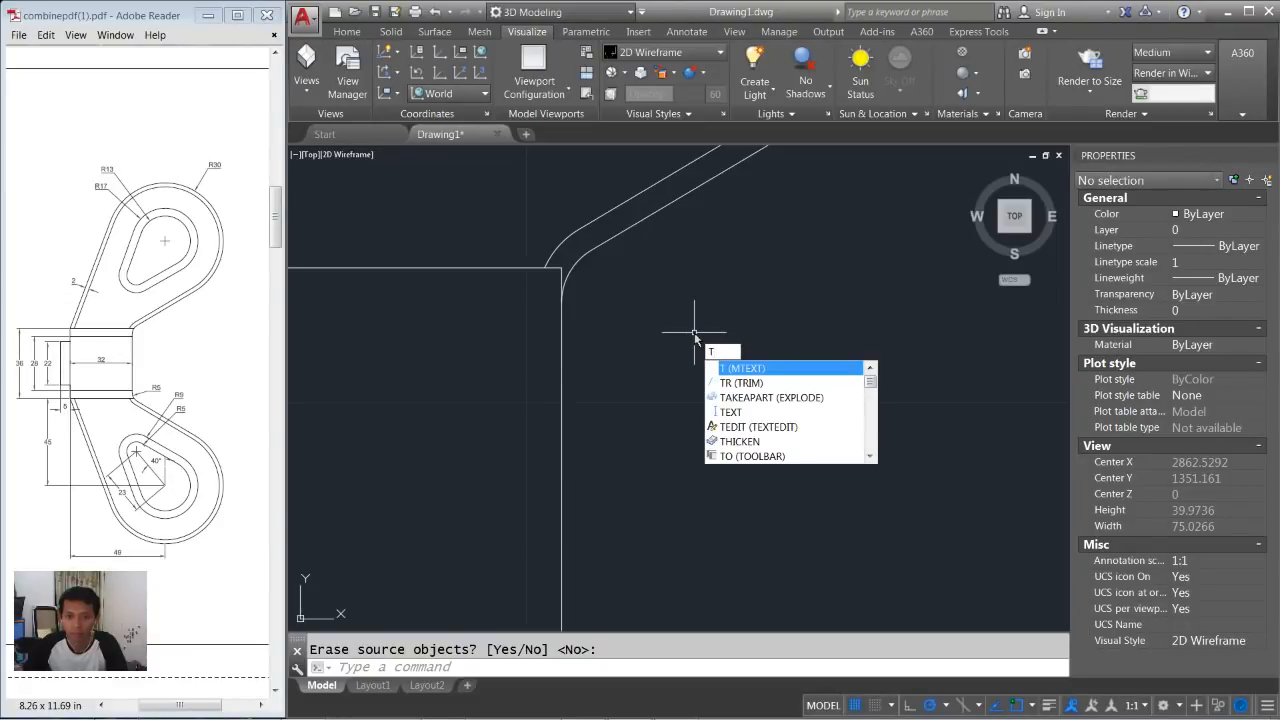
key("Return")
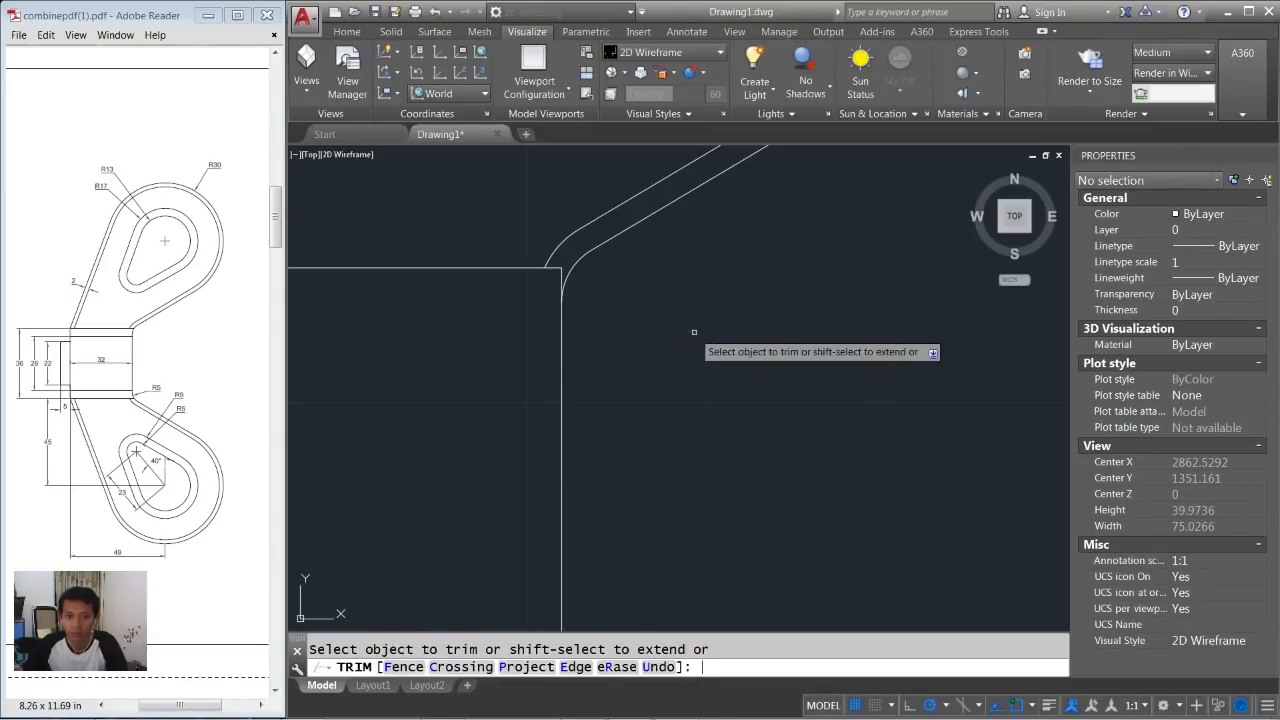
scroll(560, 287, "up", 2)
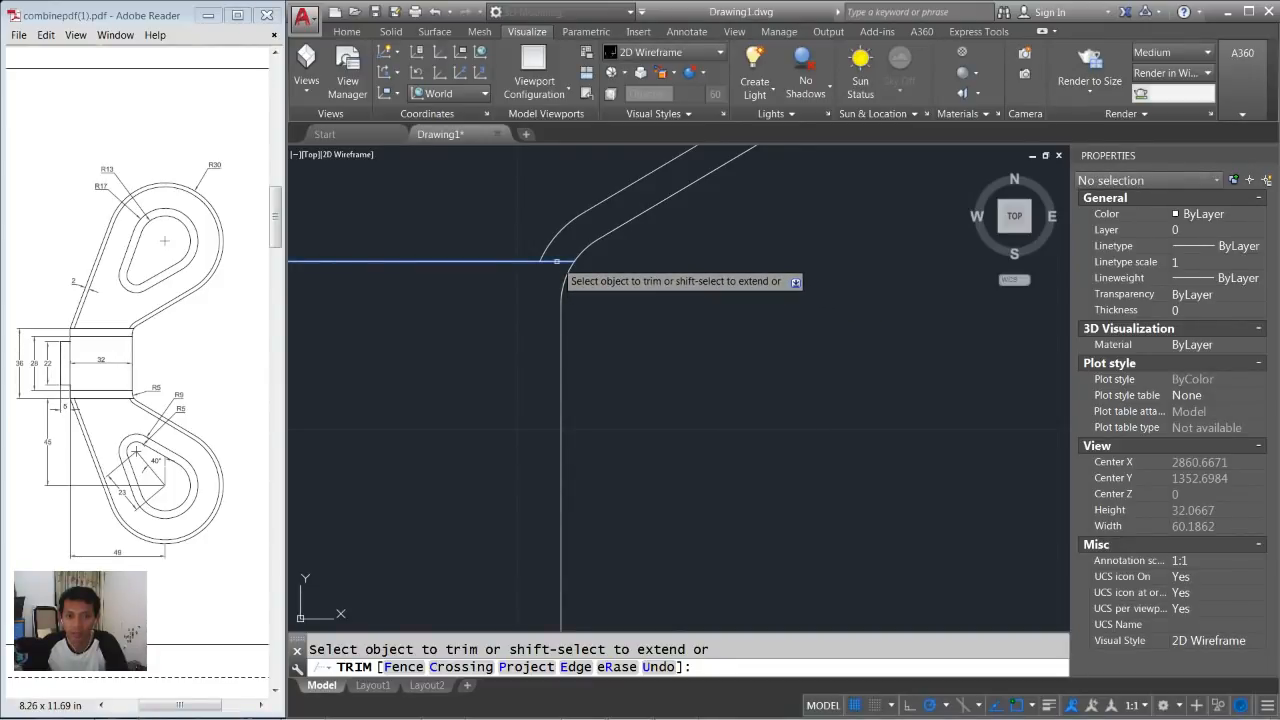
left_click(557, 262, "shift")
key("Return")
Move the whole wing nut drawing next to the two other finished parts.
scroll(730, 310, "down", 9)
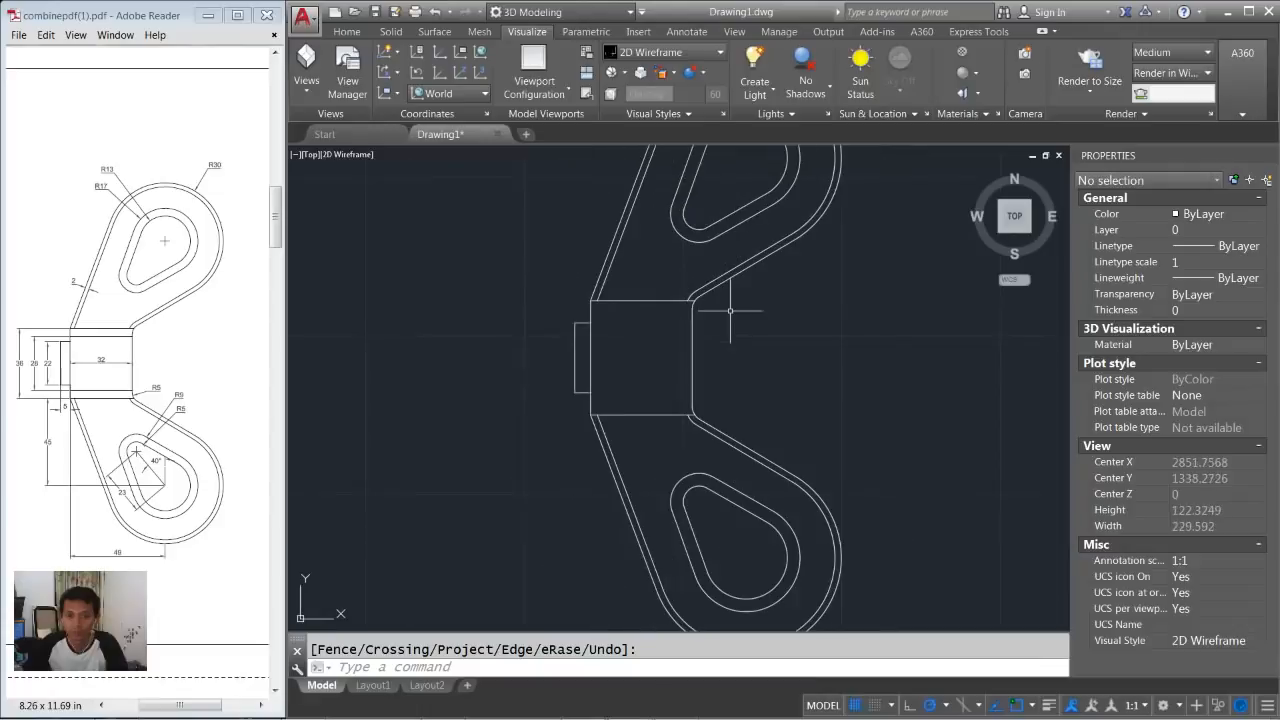
scroll(729, 334, "down", 3)
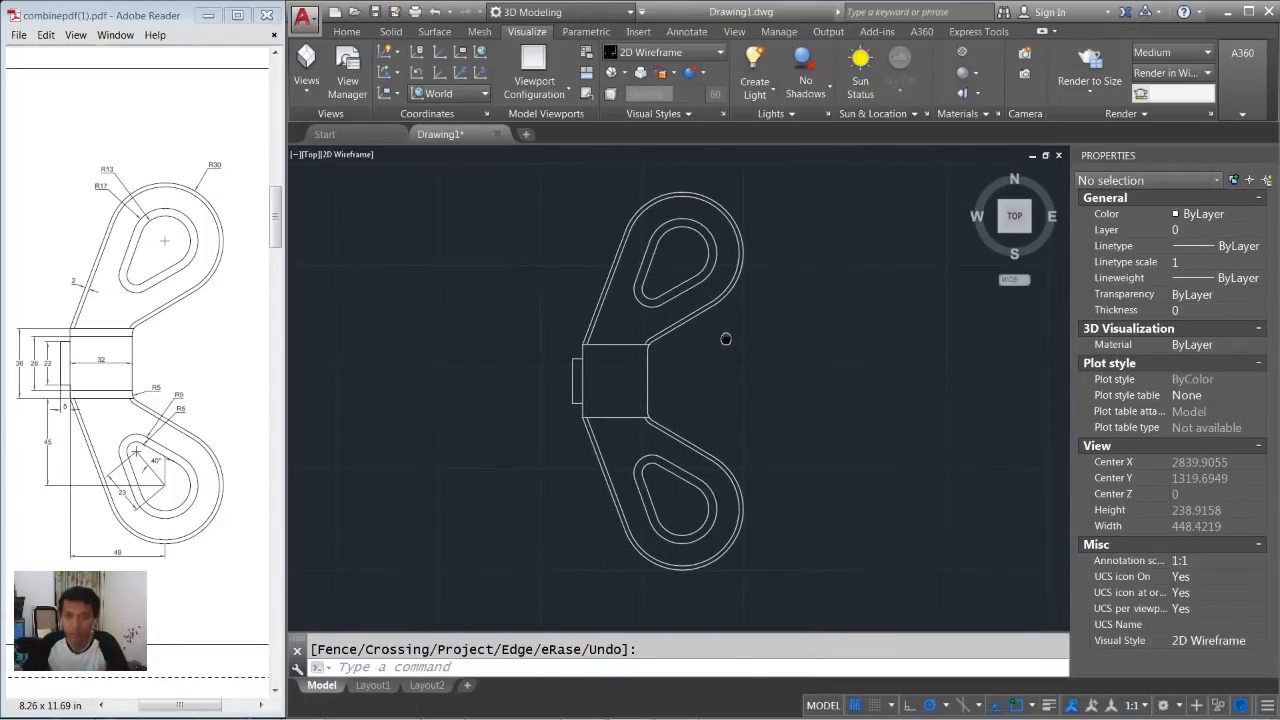
scroll(615, 347, "down", 1)
middle_click_drag(613, 346, 748, 335)
type("m")
key("Return")
left_click(994, 248)
left_click(728, 518)
key("Return")
left_click(895, 513)
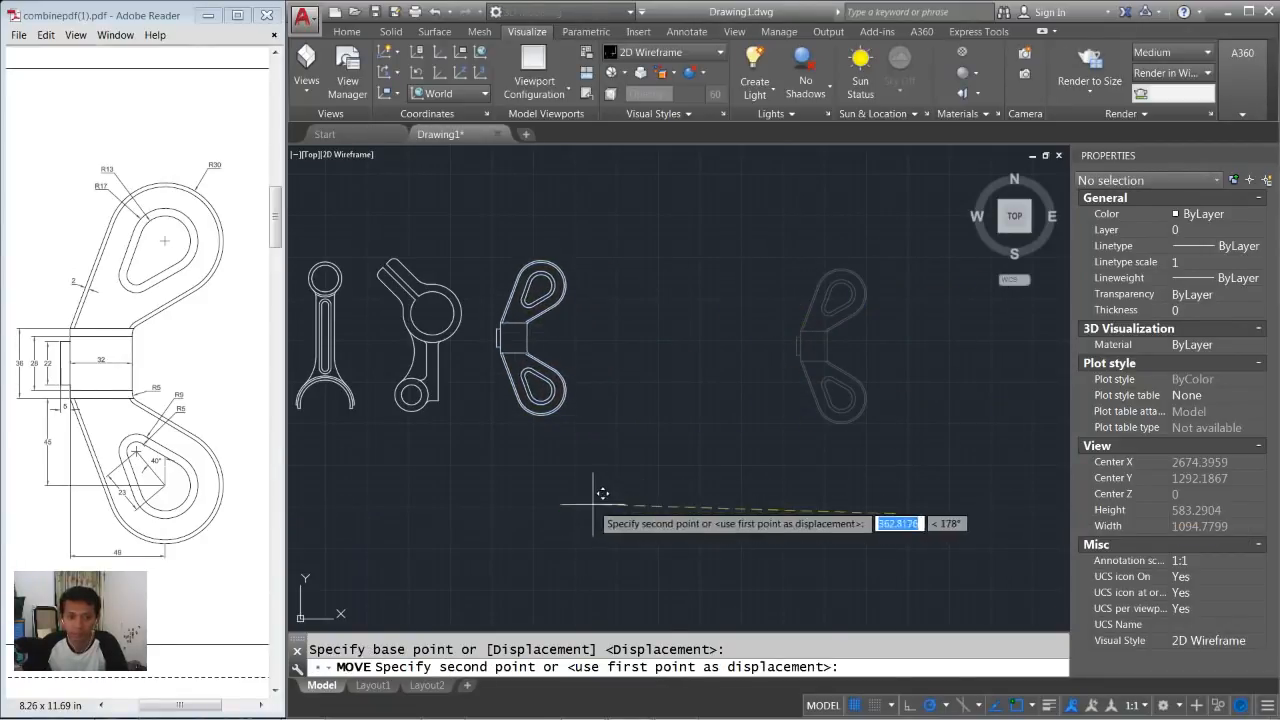
left_click(590, 494)
middle_click_drag(548, 312, 657, 311)
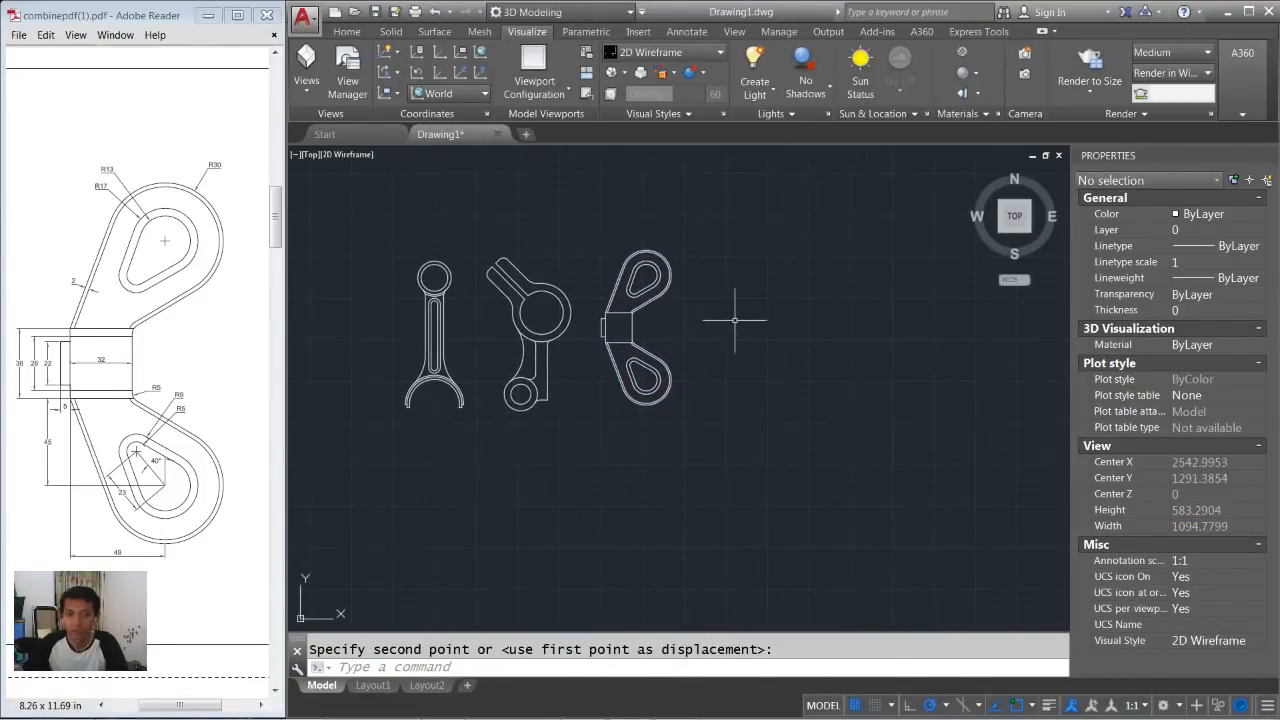
Bring up the fan housing drawing in the reference PDF and examine its dimensions.
mouse_move(277, 200)
left_mouse_down()
mouse_move(277, 140)
mouse_move(278, 290)
left_mouse_up()
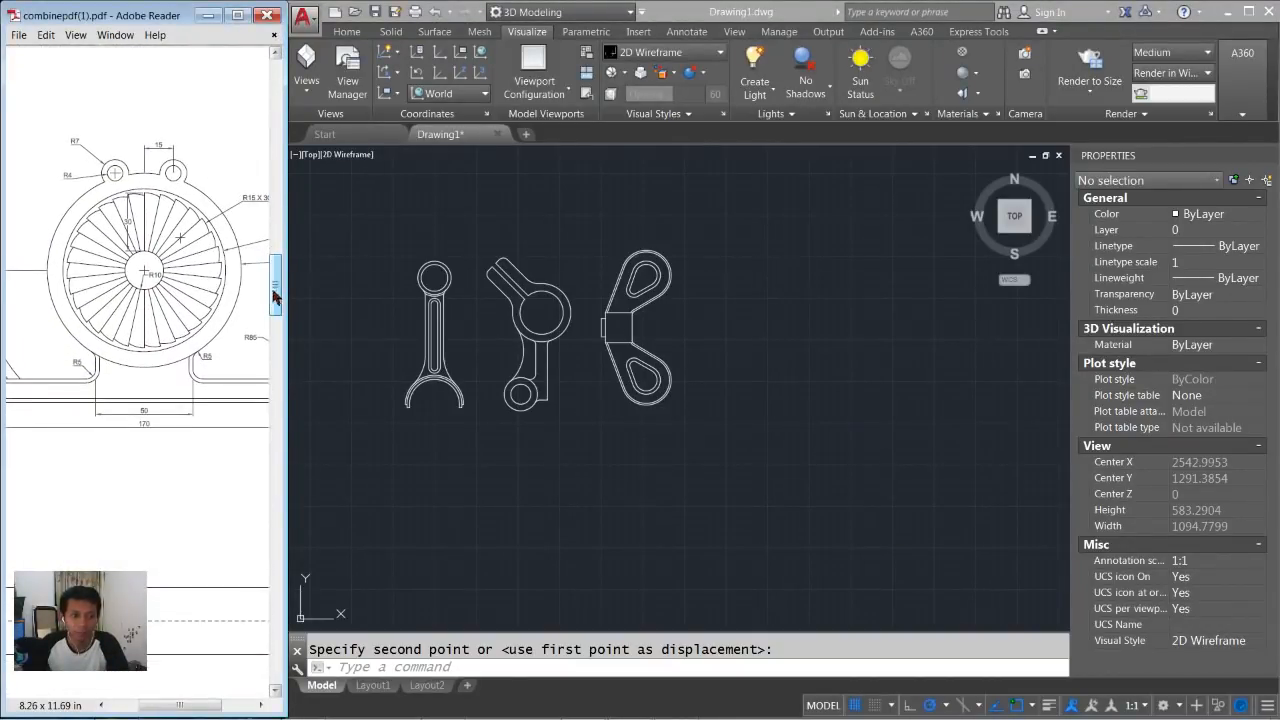
scroll(166, 469, "down", 2, "ctrl")
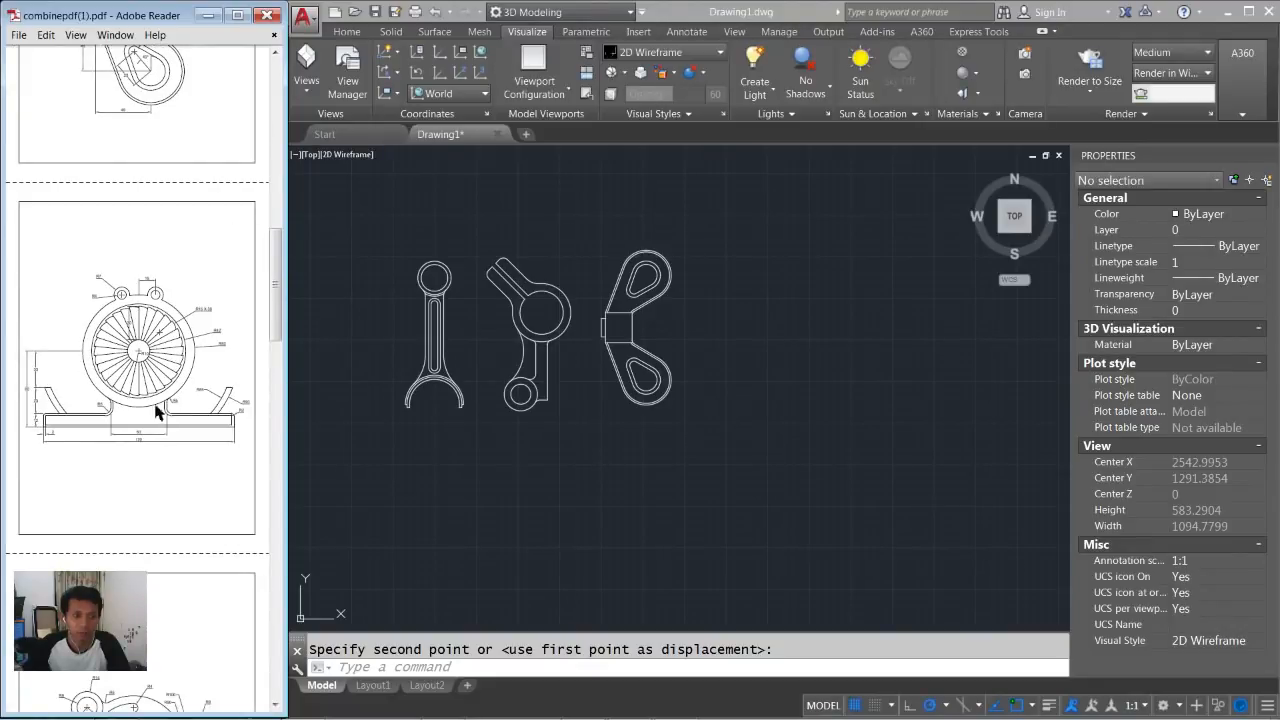
scroll(130, 385, "up", 1, "ctrl")
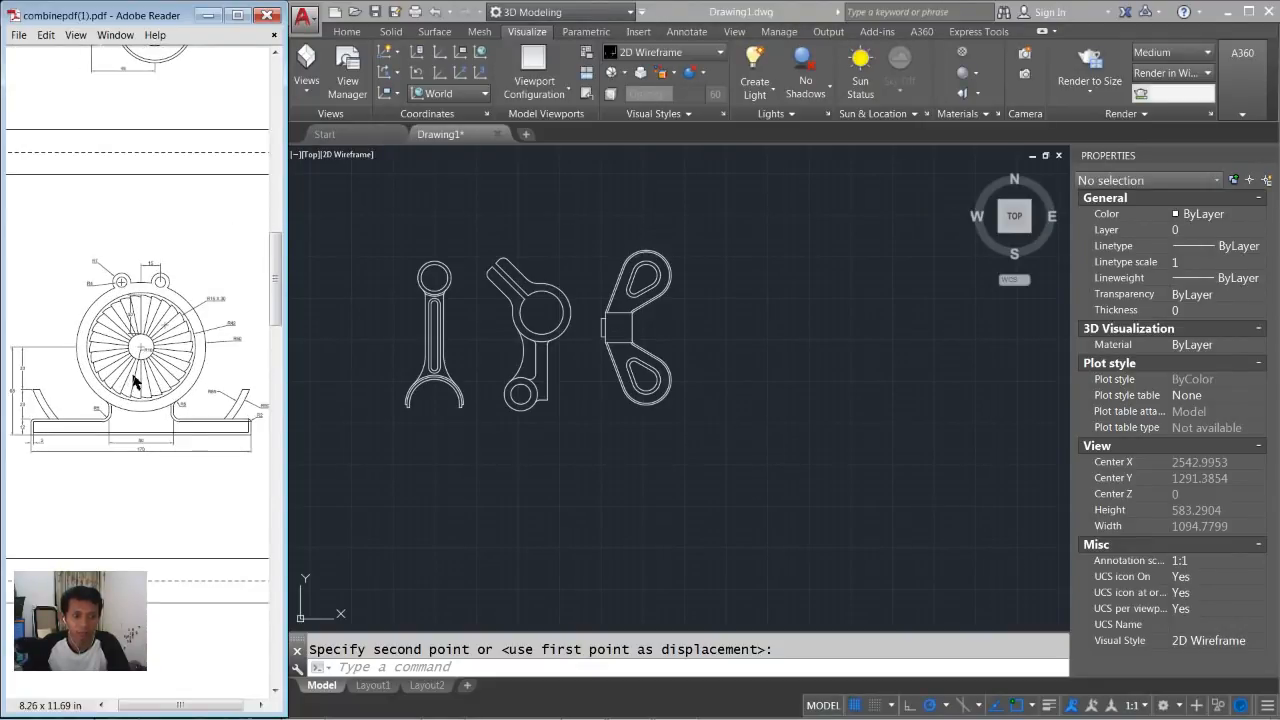
scroll(163, 362, "up", 2, "ctrl")
scroll(165, 370, "up", 1, "ctrl")
scroll(163, 362, "up", 1, "ctrl")
scroll(163, 362, "down", 1, "ctrl")
left_click_drag(165, 697, 174, 698)
Draw the fan's hub circle with radius 10 in an empty area beside the finished parts.
mouse_move(769, 411)
middle_mouse_down()
mouse_move(674, 394)
mouse_move(471, 323)
middle_mouse_up()
middle_click_drag(666, 337, 535, 411)
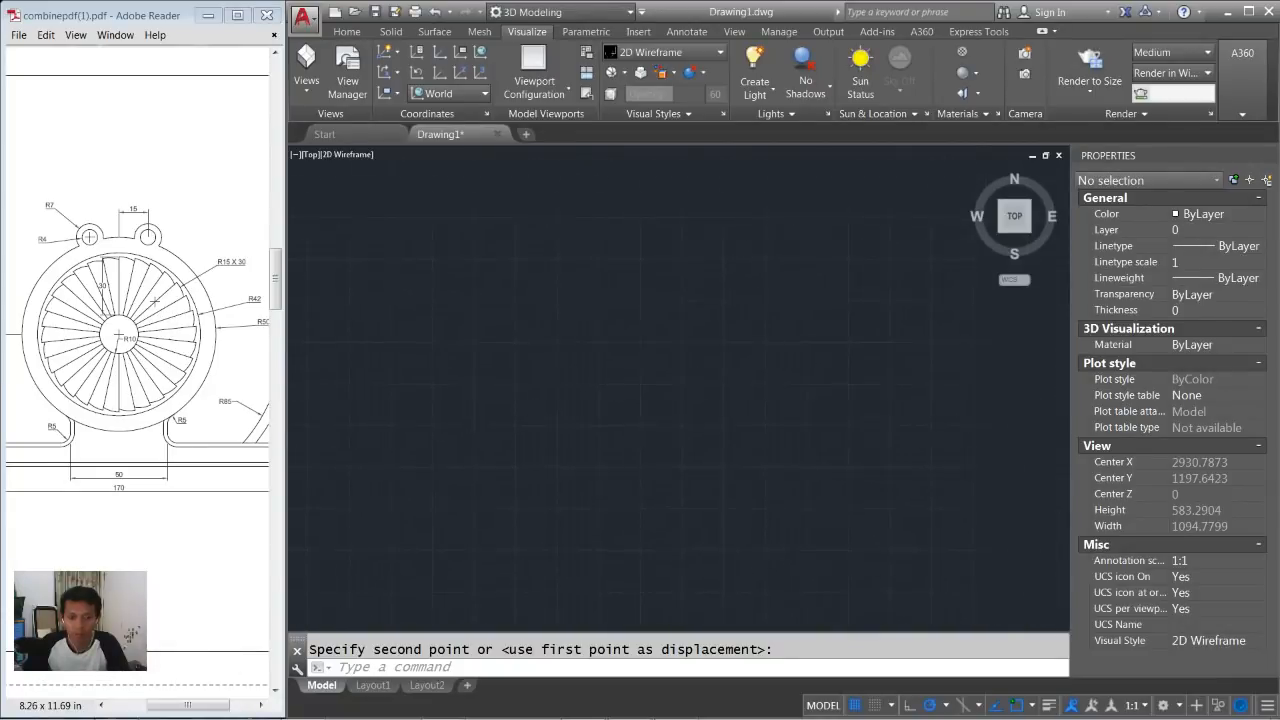
type("c")
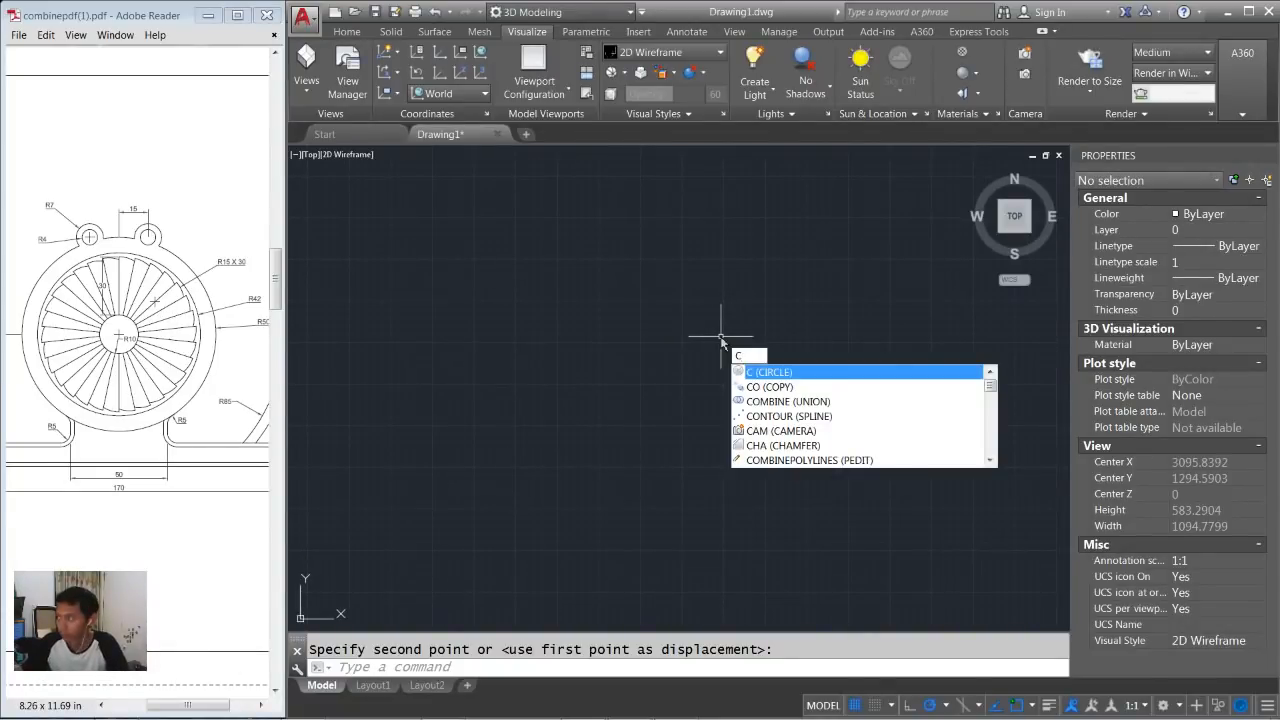
key("Return")
left_click(593, 350)
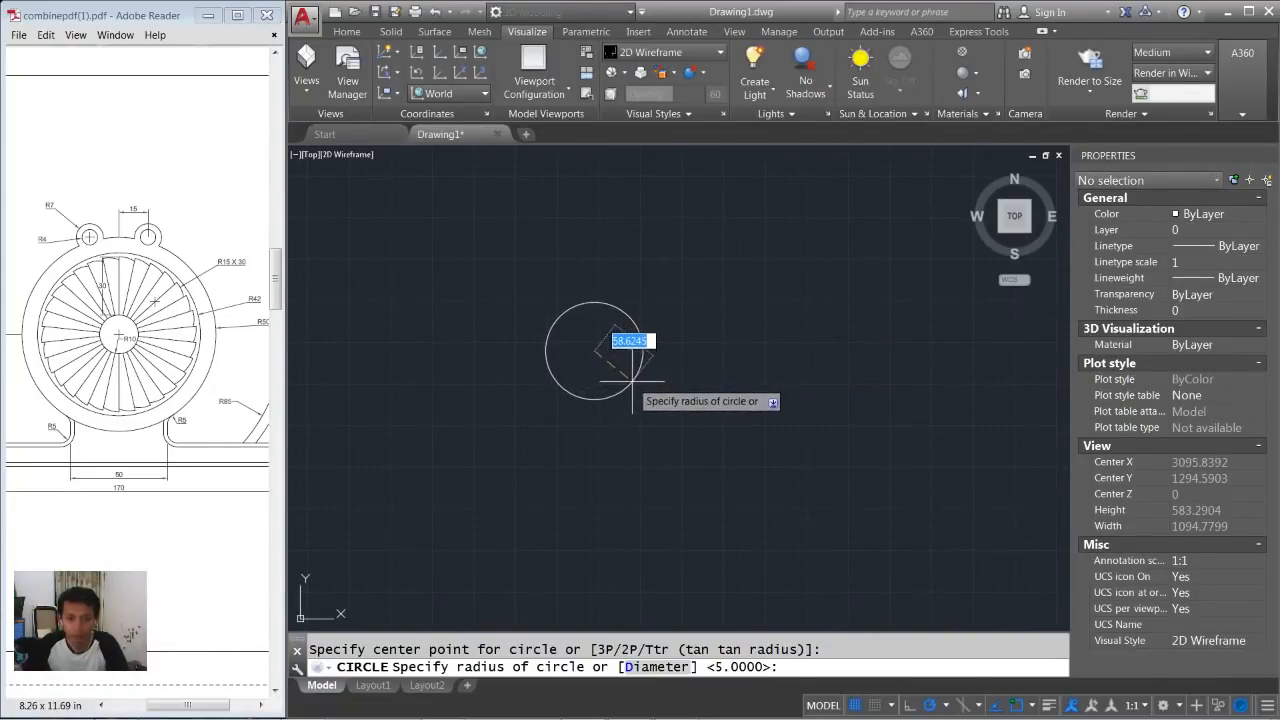
type("10")
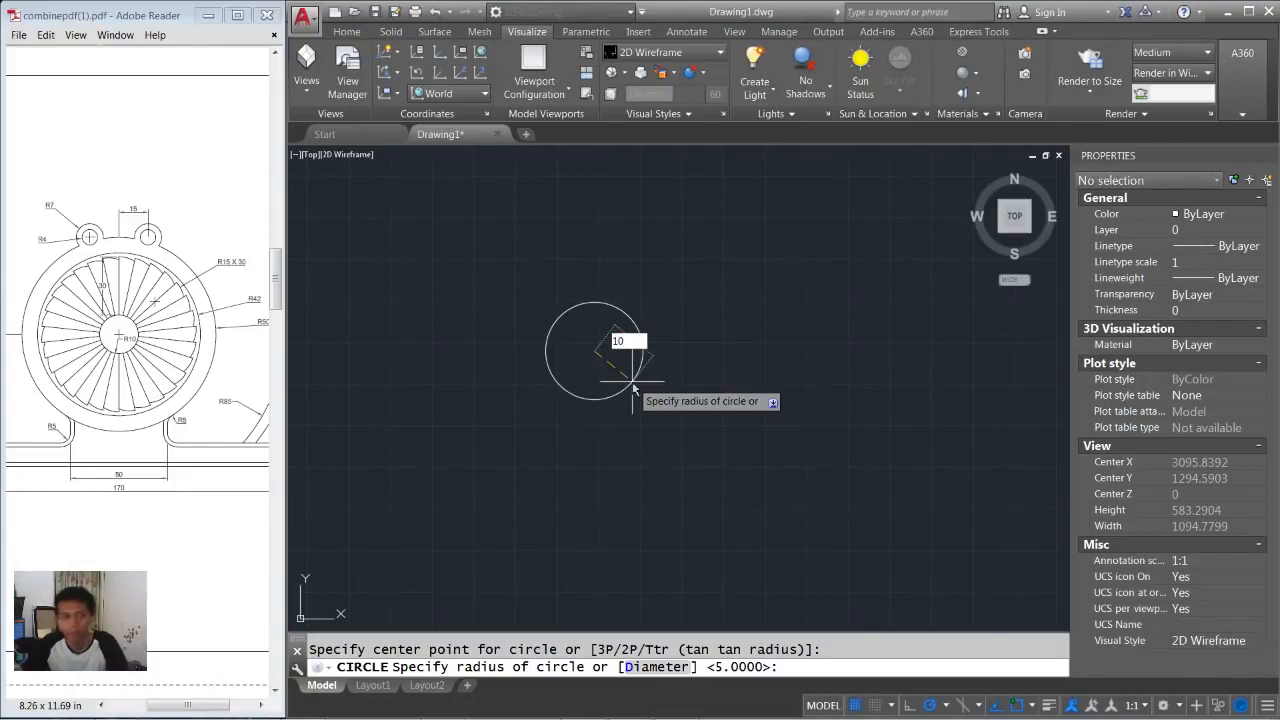
key("Return")
left_click(591, 357)
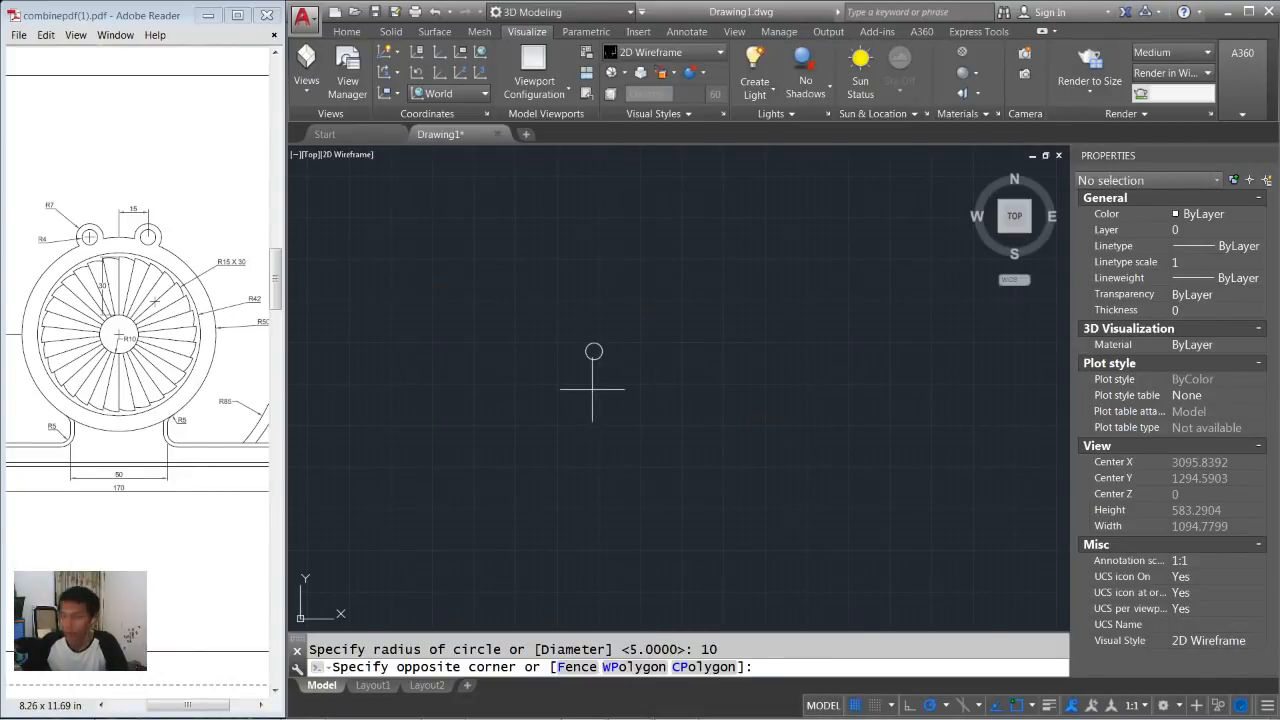
Draw a circle of radius 42 concentric with the fan's hub circle.
scroll(592, 350, "up", 3)
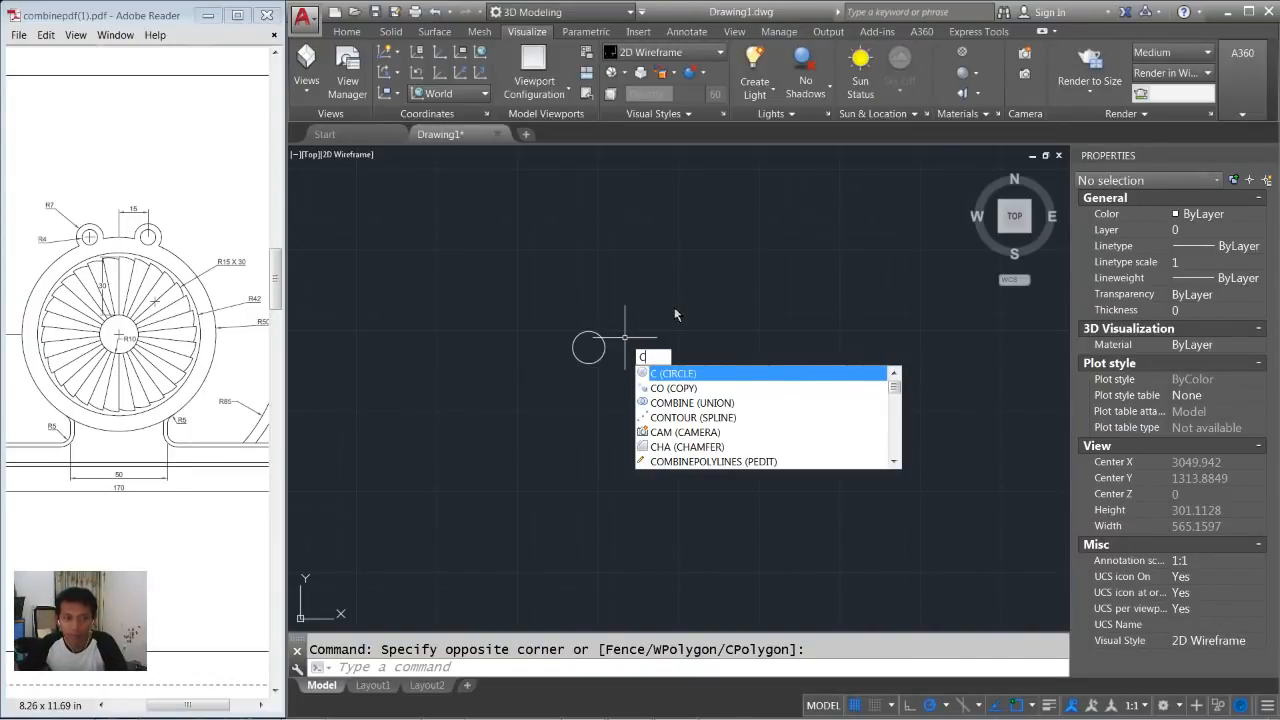
key("Return")
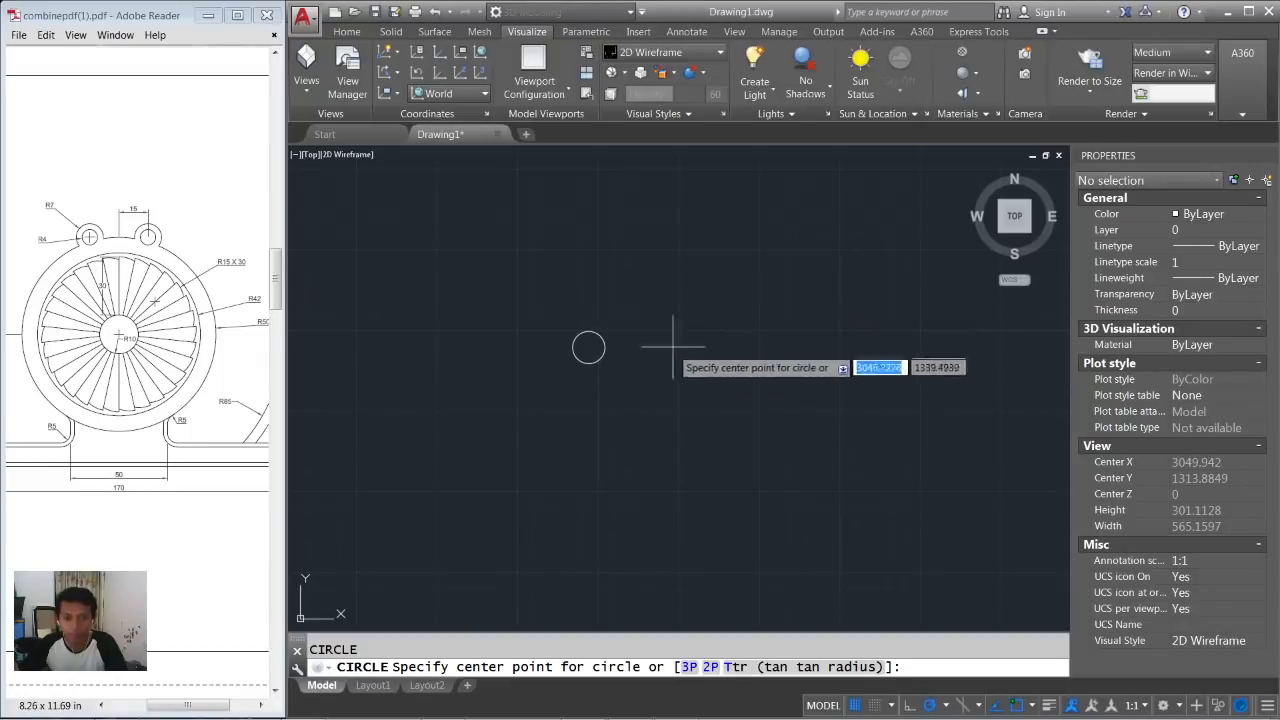
left_click(567, 347)
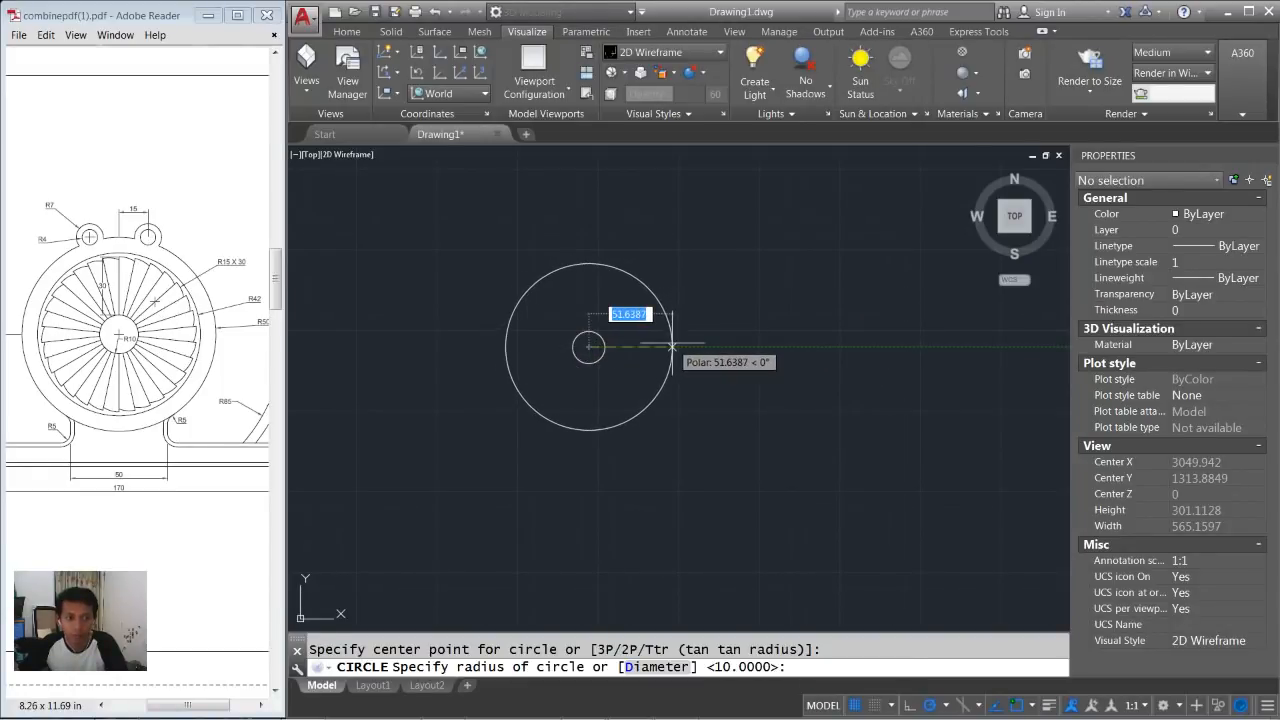
type("42")
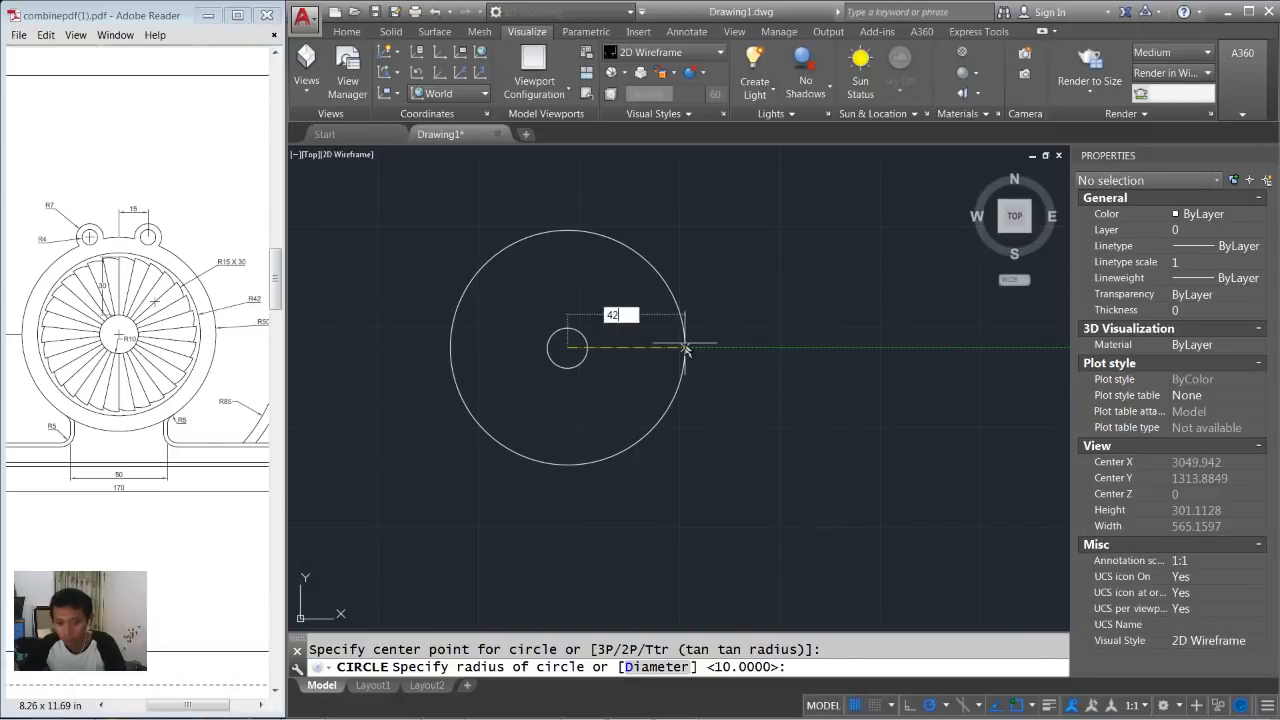
key("Return")
Draw the housing's outer circle with radius 50, concentric with the existing circles.
scroll(532, 338, "up", 1)
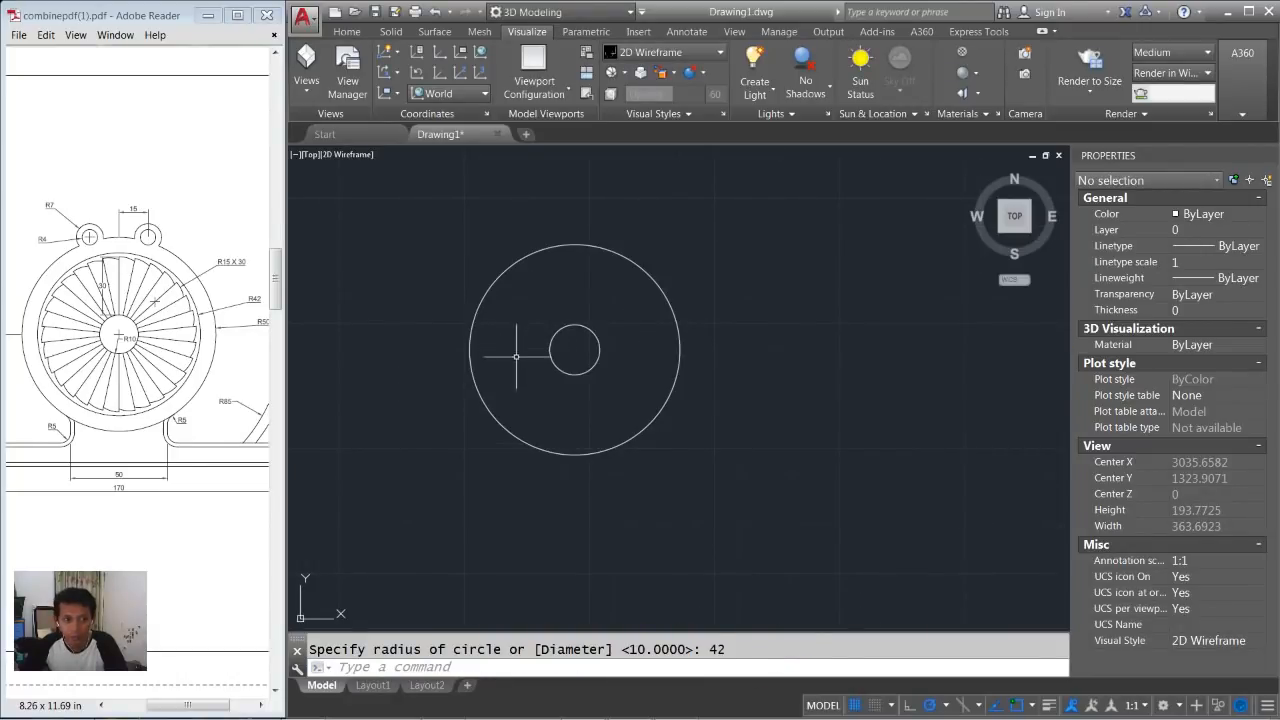
key("Return")
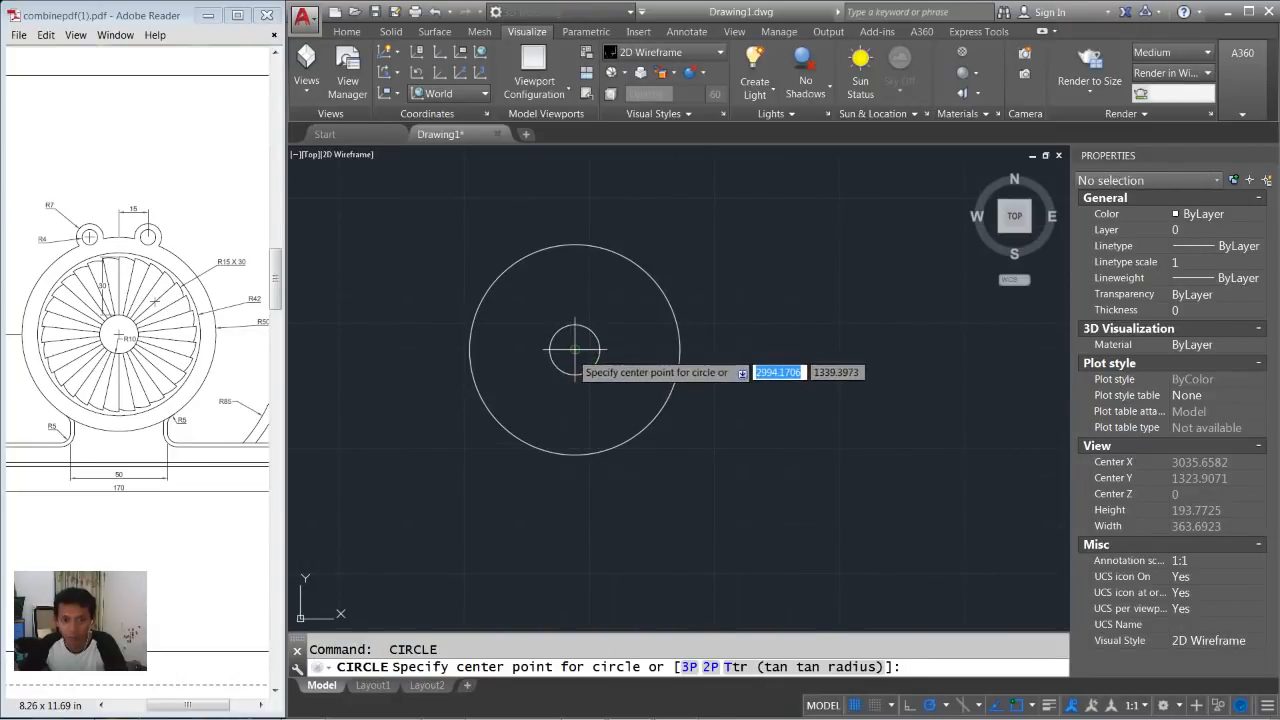
left_click(575, 350)
left_click_drag(202, 707, 208, 707)
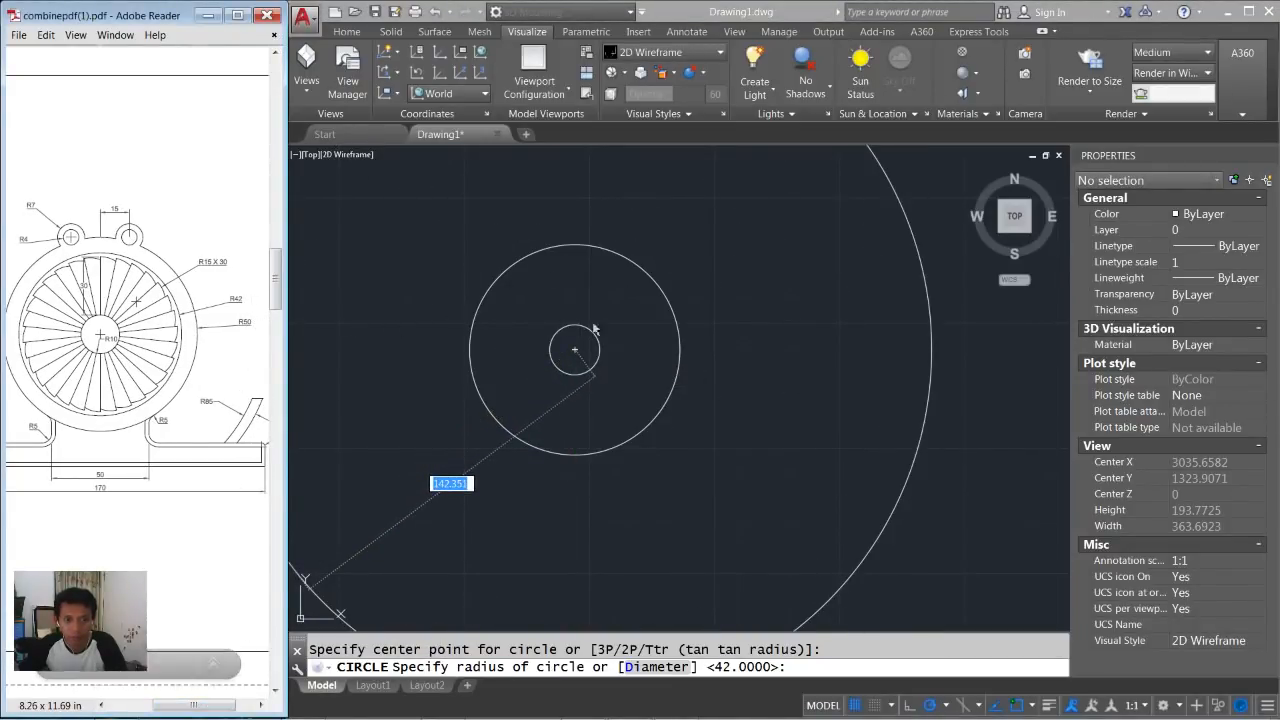
key("Return")
left_click(627, 350)
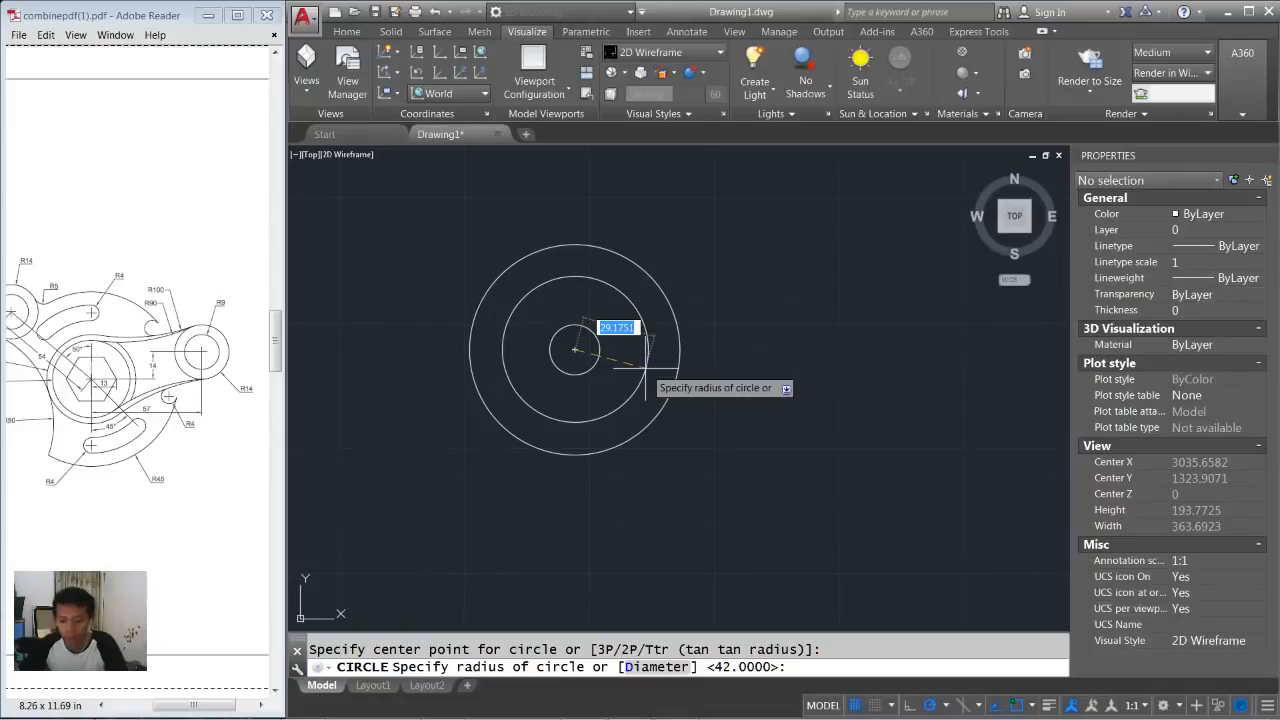
type("50")
key("Return")
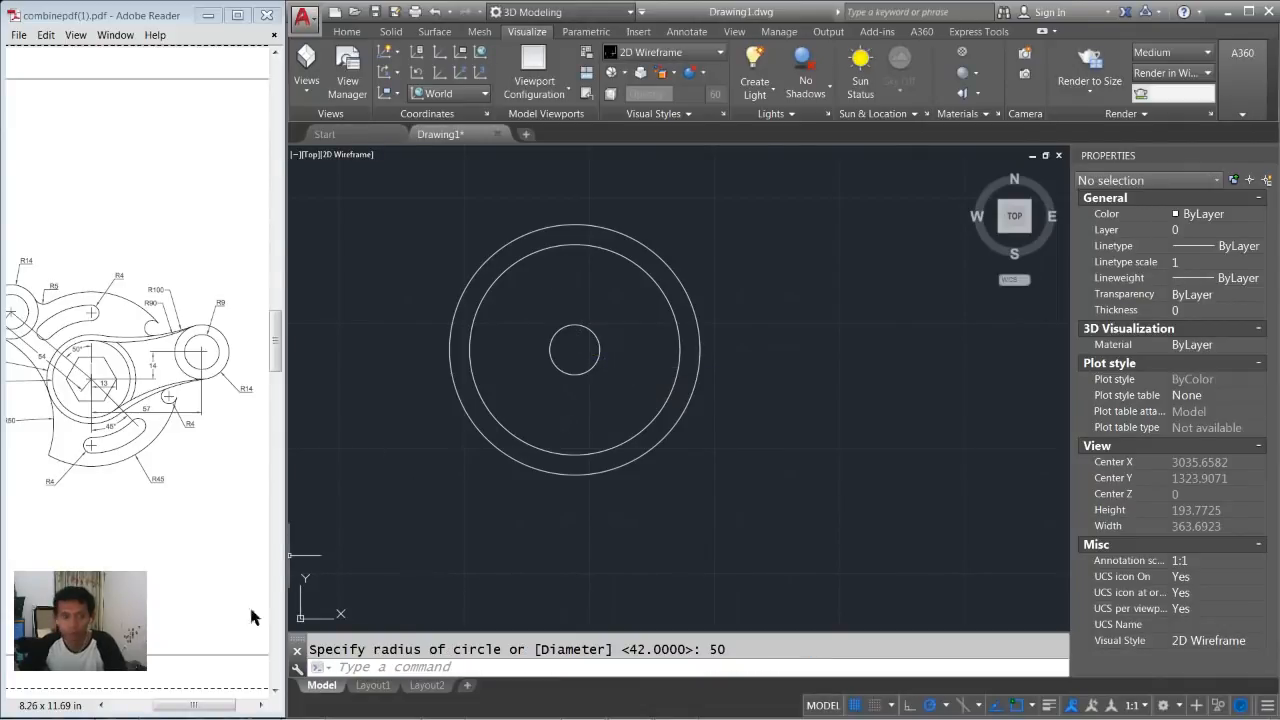
Return the reference PDF to the fan housing page and examine the two small lugs on top of the housing.
left_click_drag(277, 340, 279, 301)
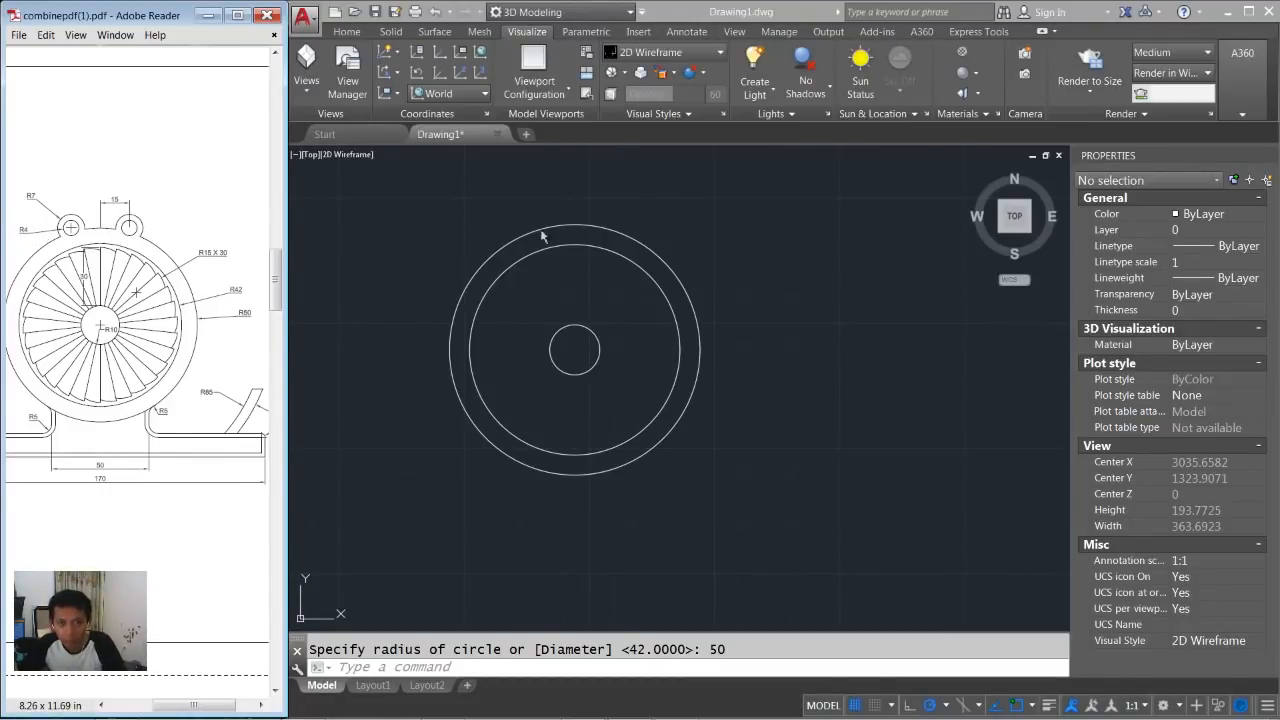
left_click(685, 217)
middle_click_drag(626, 211, 666, 277)
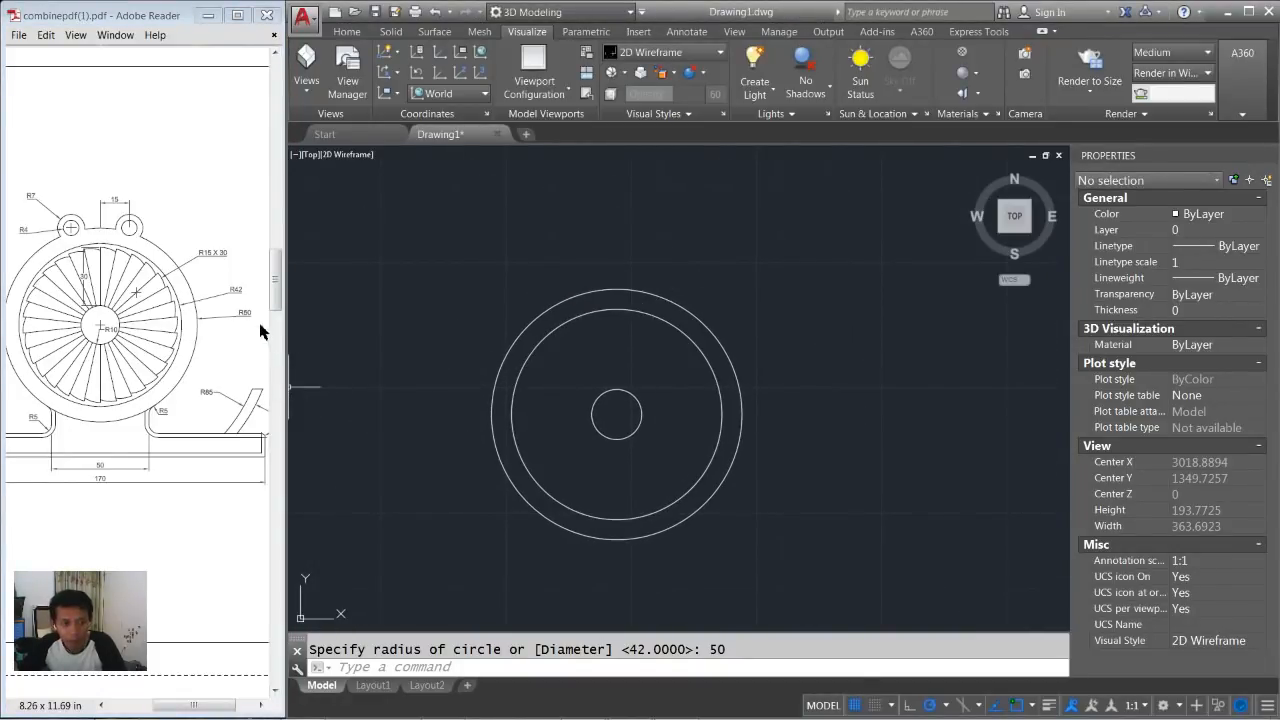
mouse_move(278, 302)
left_mouse_down()
mouse_move(279, 290)
mouse_move(279, 302)
left_mouse_up()
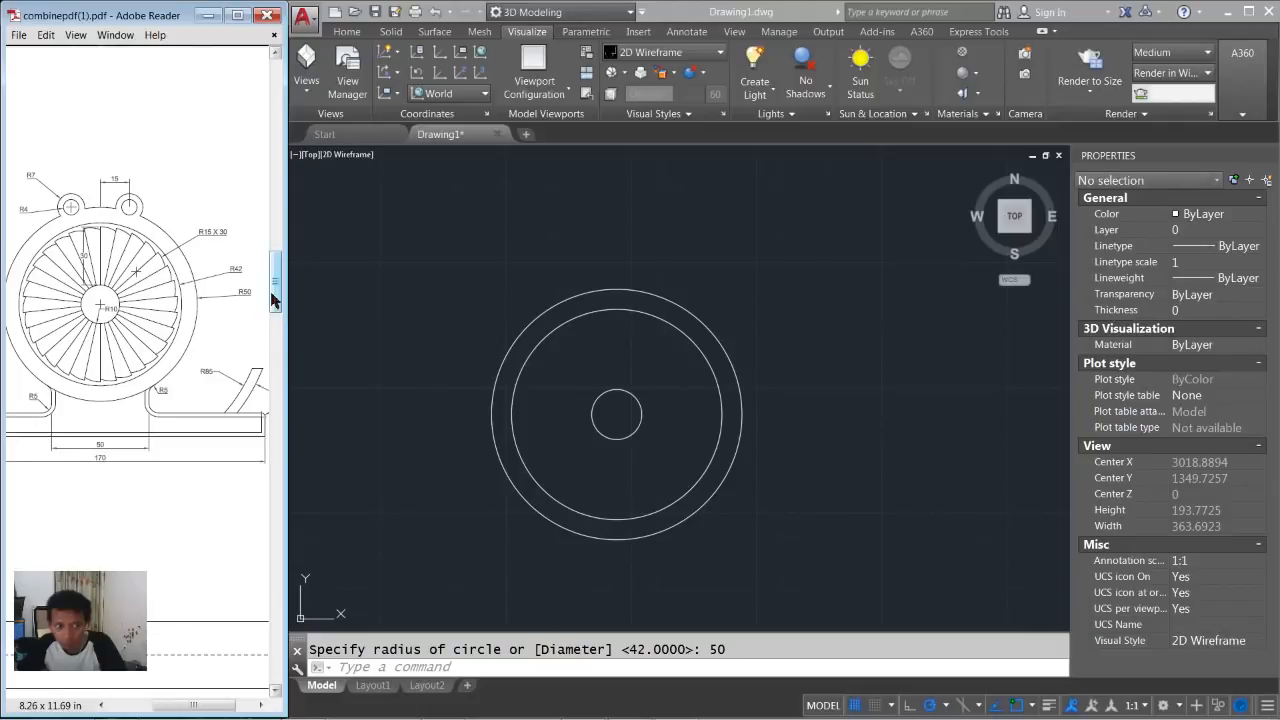
left_click_drag(276, 302, 277, 294)
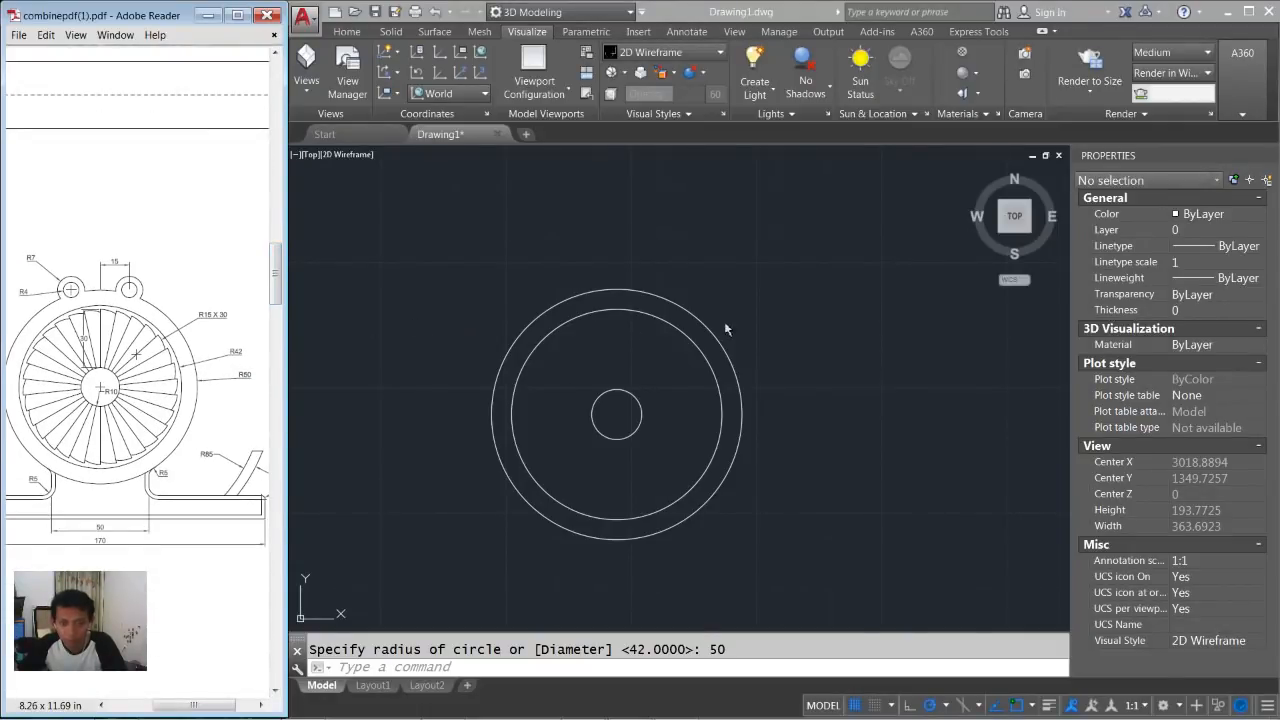
left_click(759, 330)
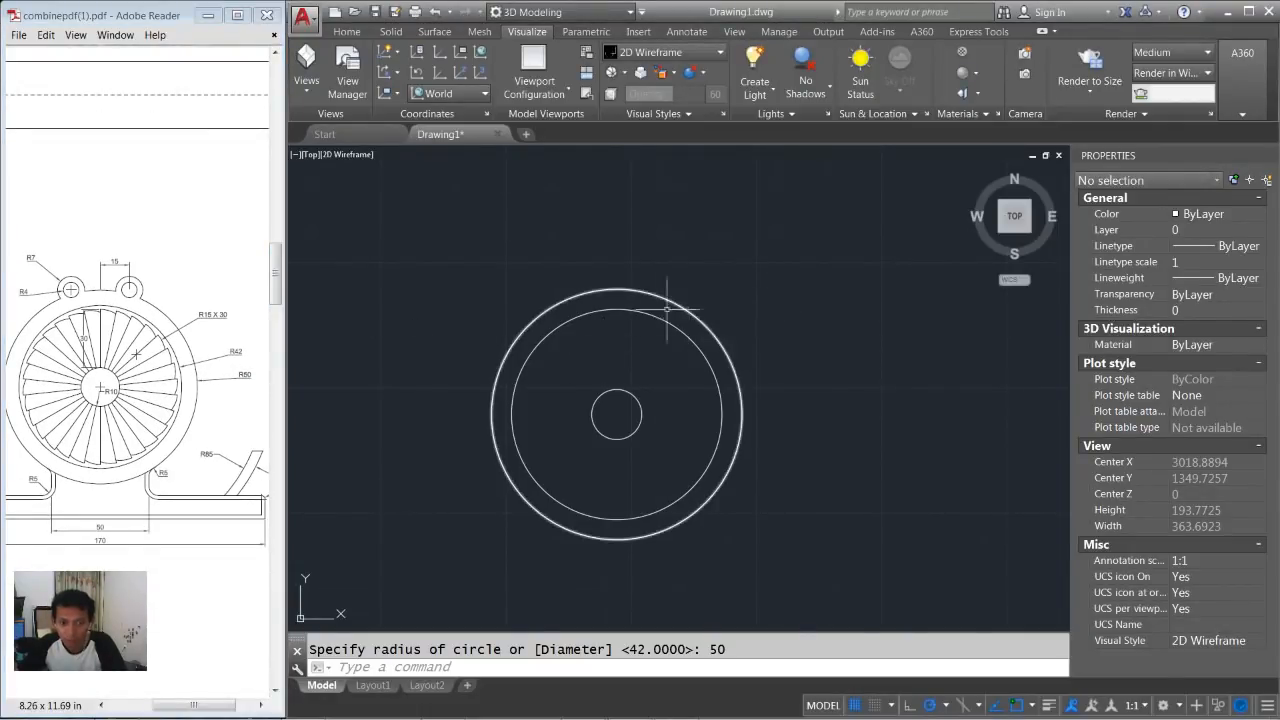
scroll(733, 287, "up", 3)
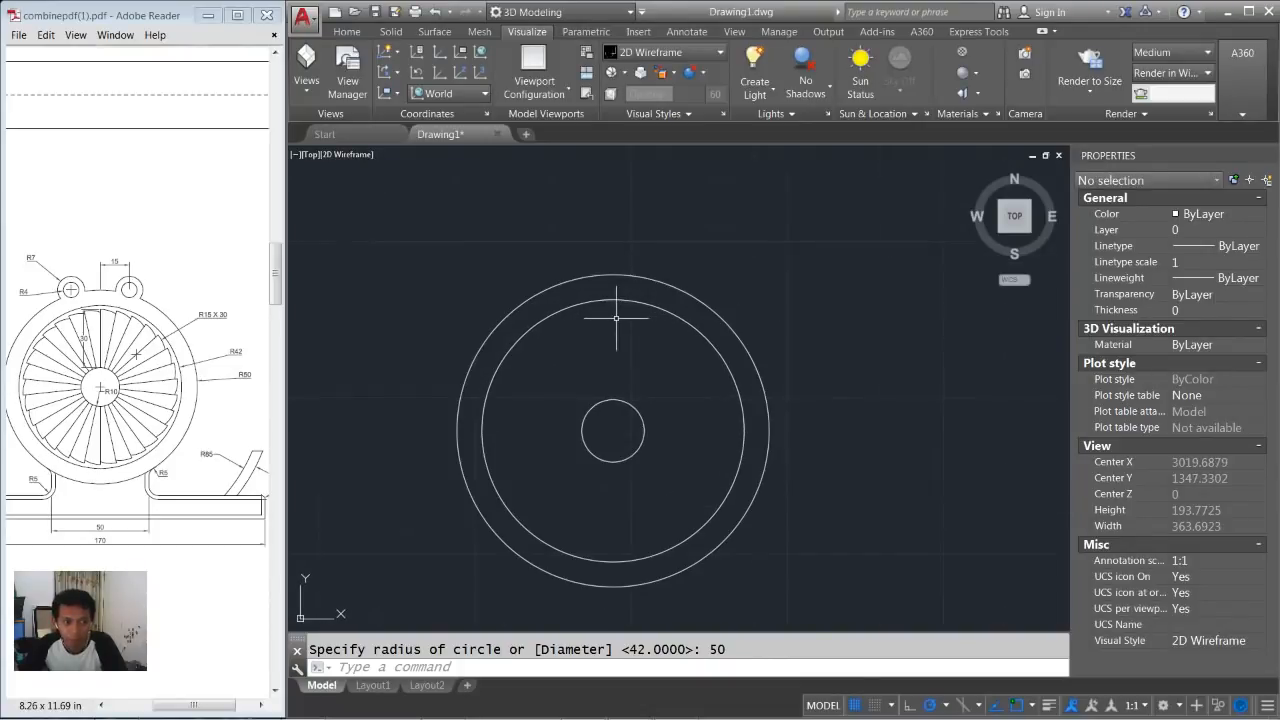
left_click(623, 238)
left_click(688, 240)
Draw a circle of radius 4 centred on the top quadrant of the housing's outer circle.
type("c")
key("Return")
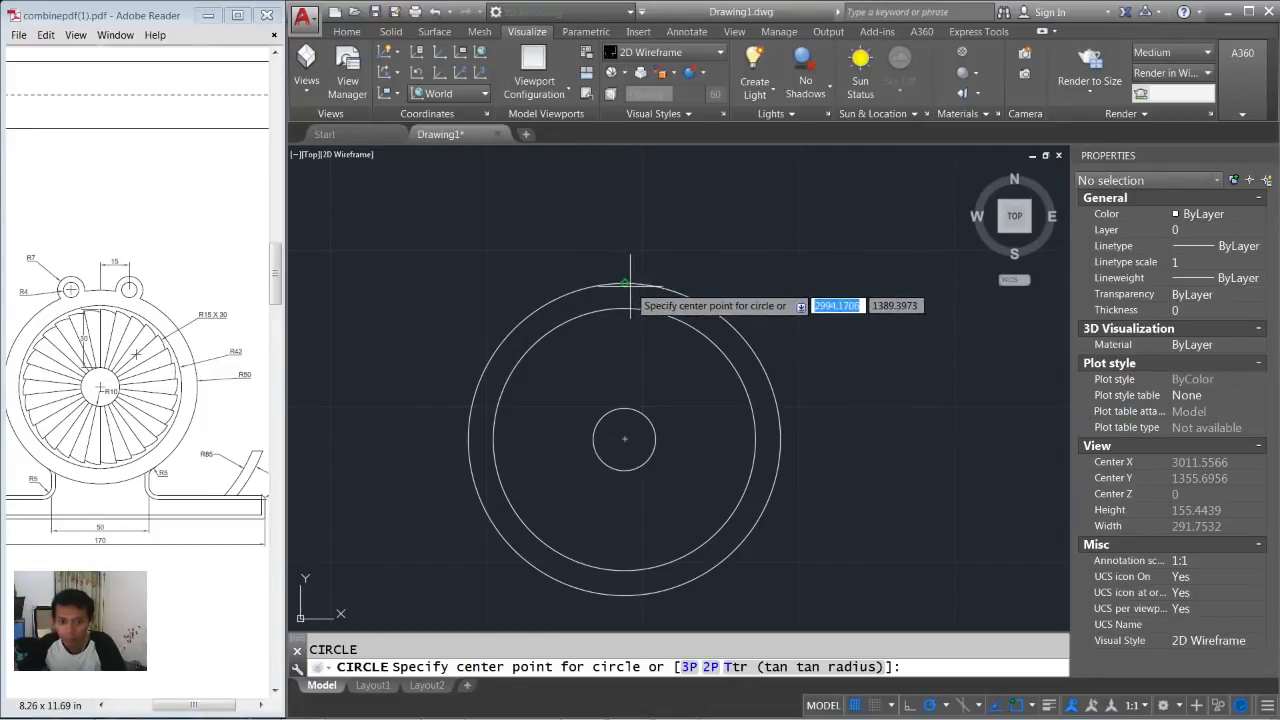
left_click(625, 284)
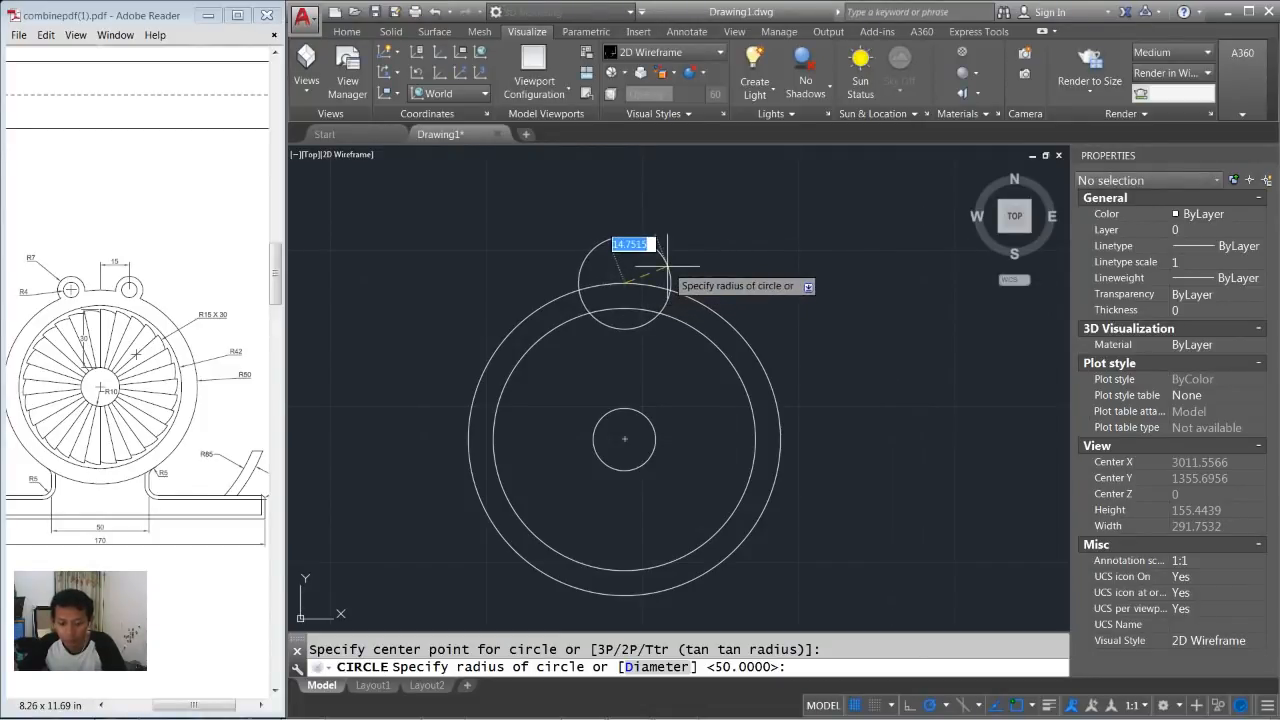
type("4")
key("Return")
Draw a circle of radius 7 concentric with the small radius 4 circle on top of the housing.
key("Return")
left_click(625, 284)
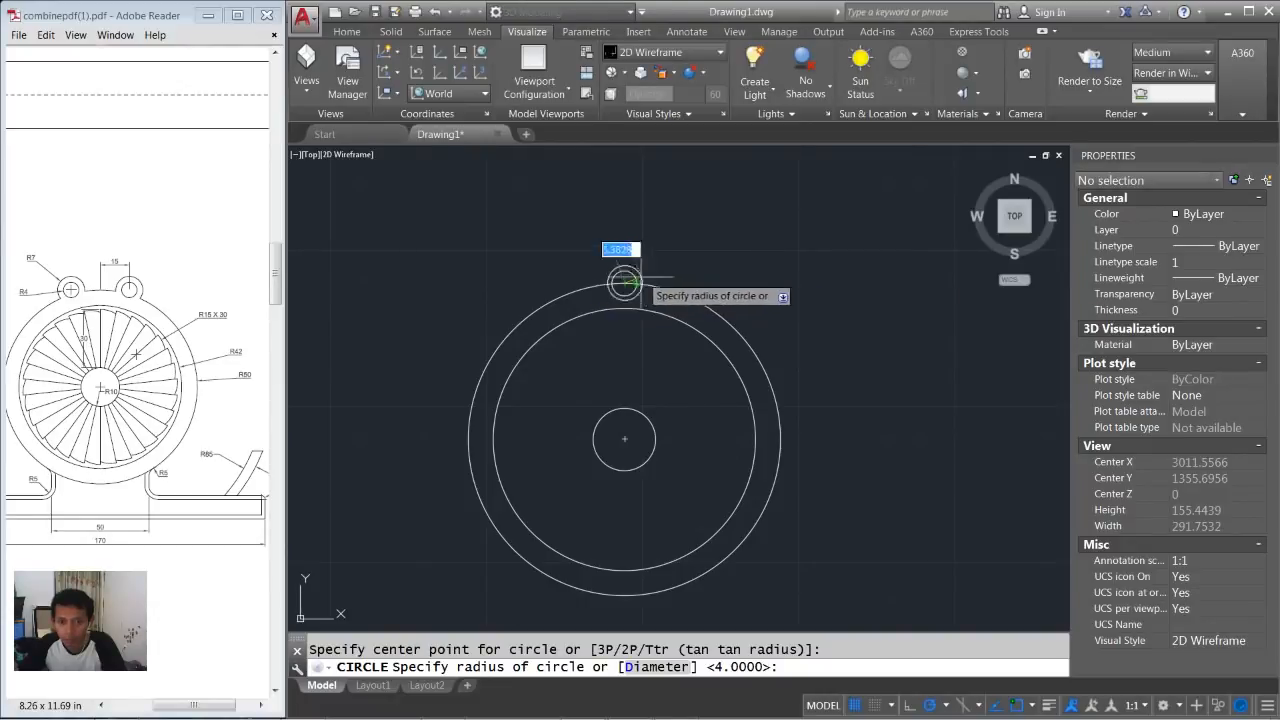
type("7")
key("Return")
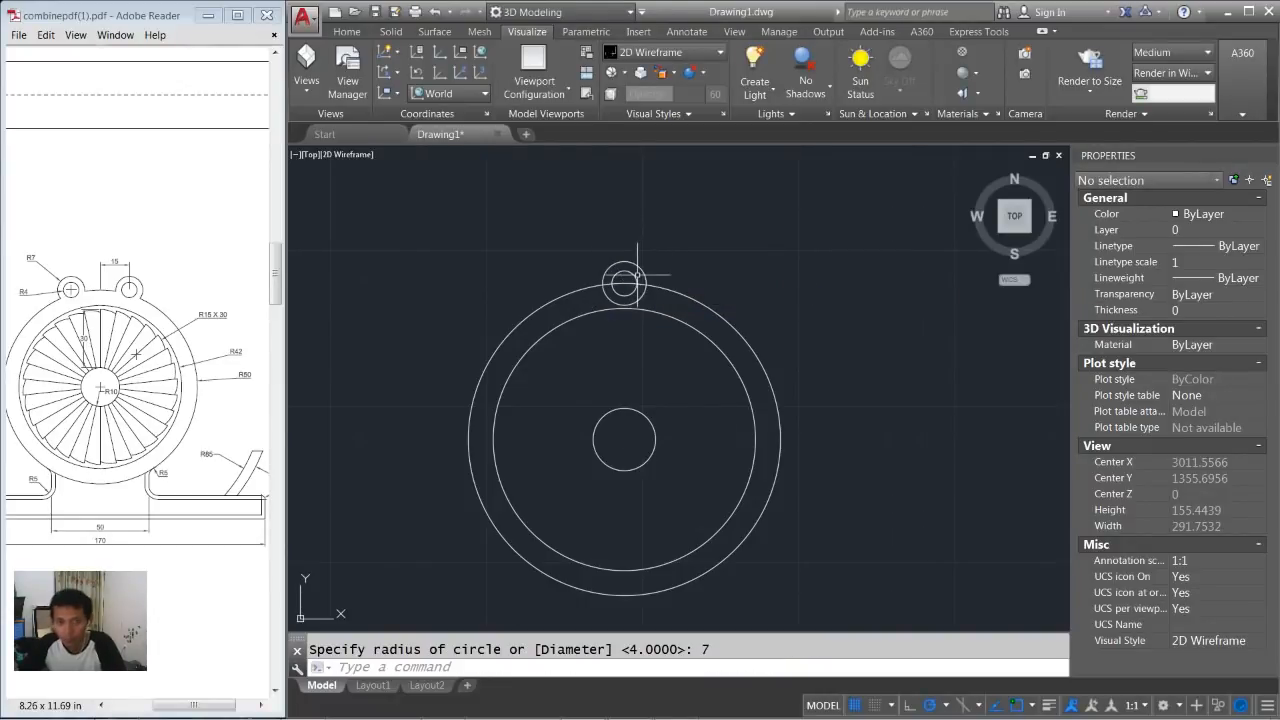
Move both small lug circles 15 units horizontally to the right of the housing's vertical centreline.
scroll(640, 278, "up", 1)
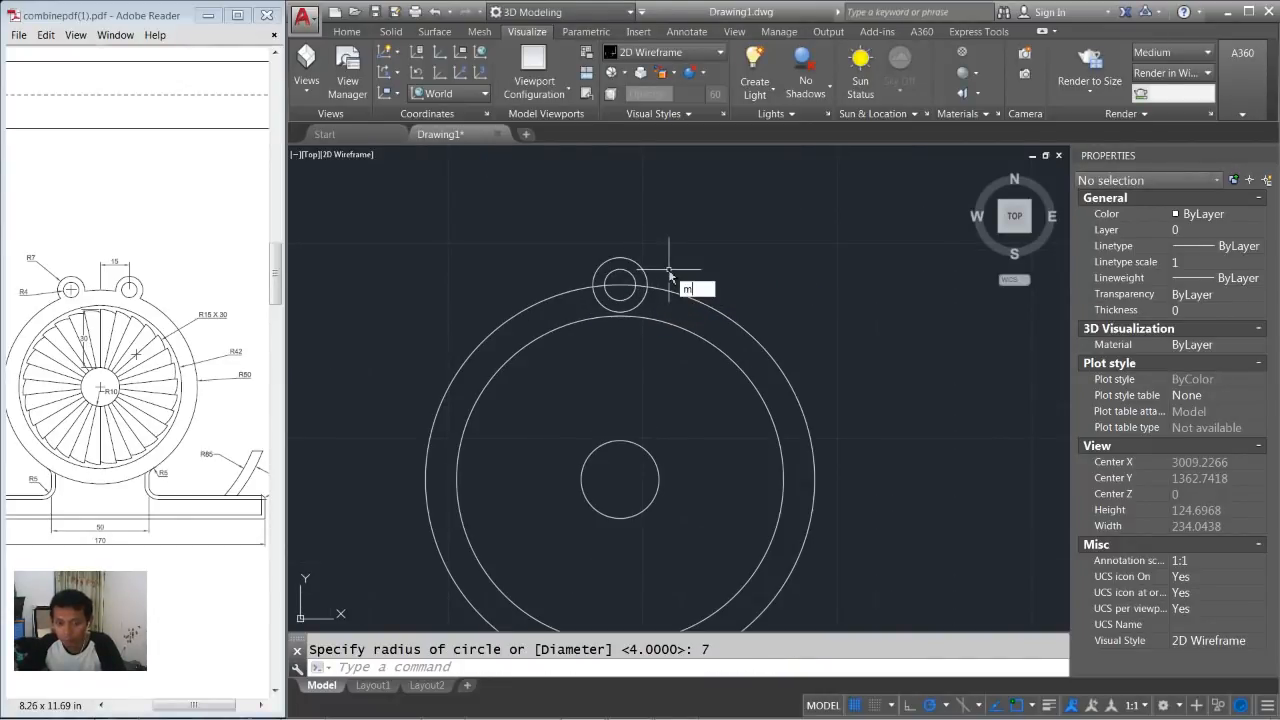
type("m")
key("Return")
left_click(668, 232)
left_click(615, 278)
key("Return")
left_click(662, 229)
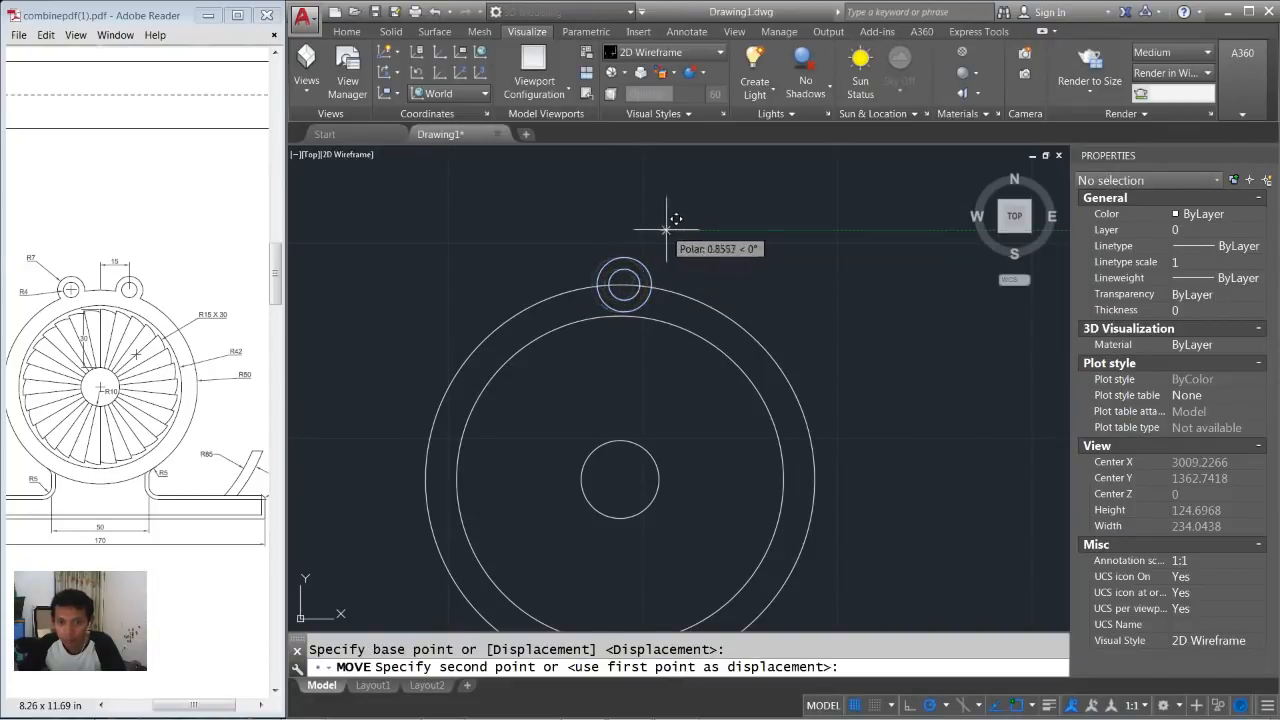
type("15")
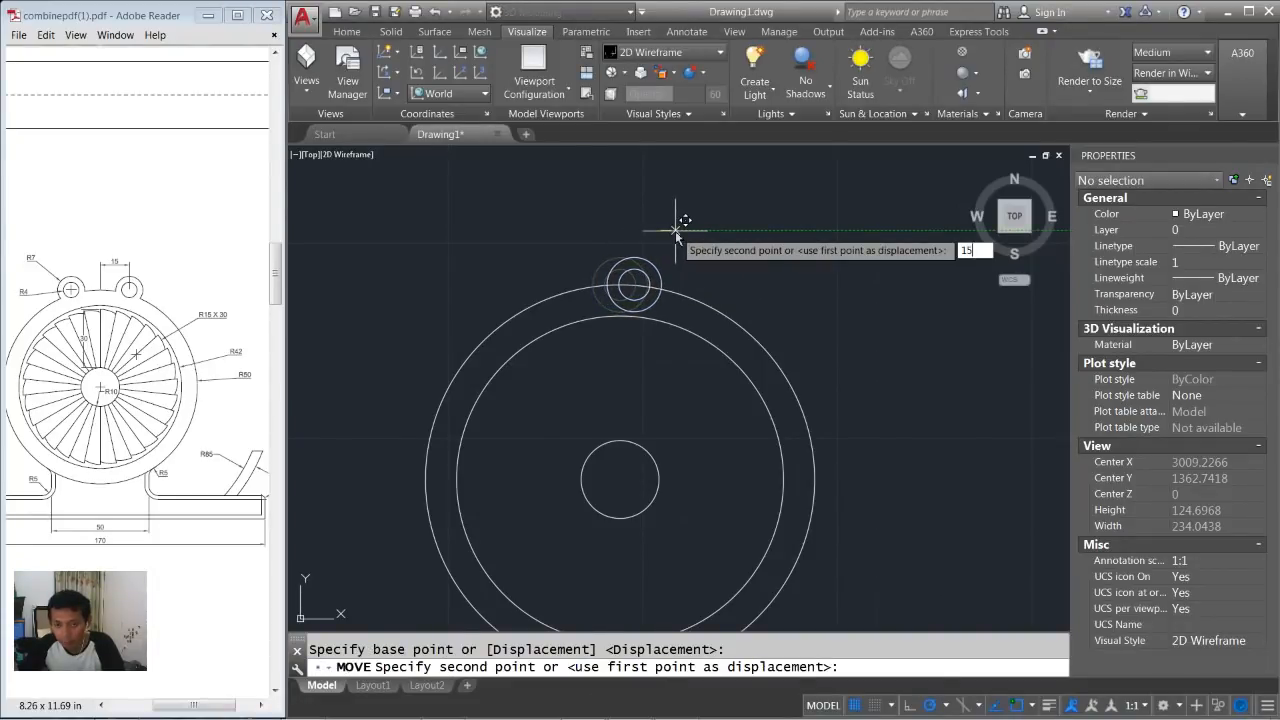
key("Return")
Mirror the two lug circles about the housing's vertical centreline, keeping the originals.
type("m")
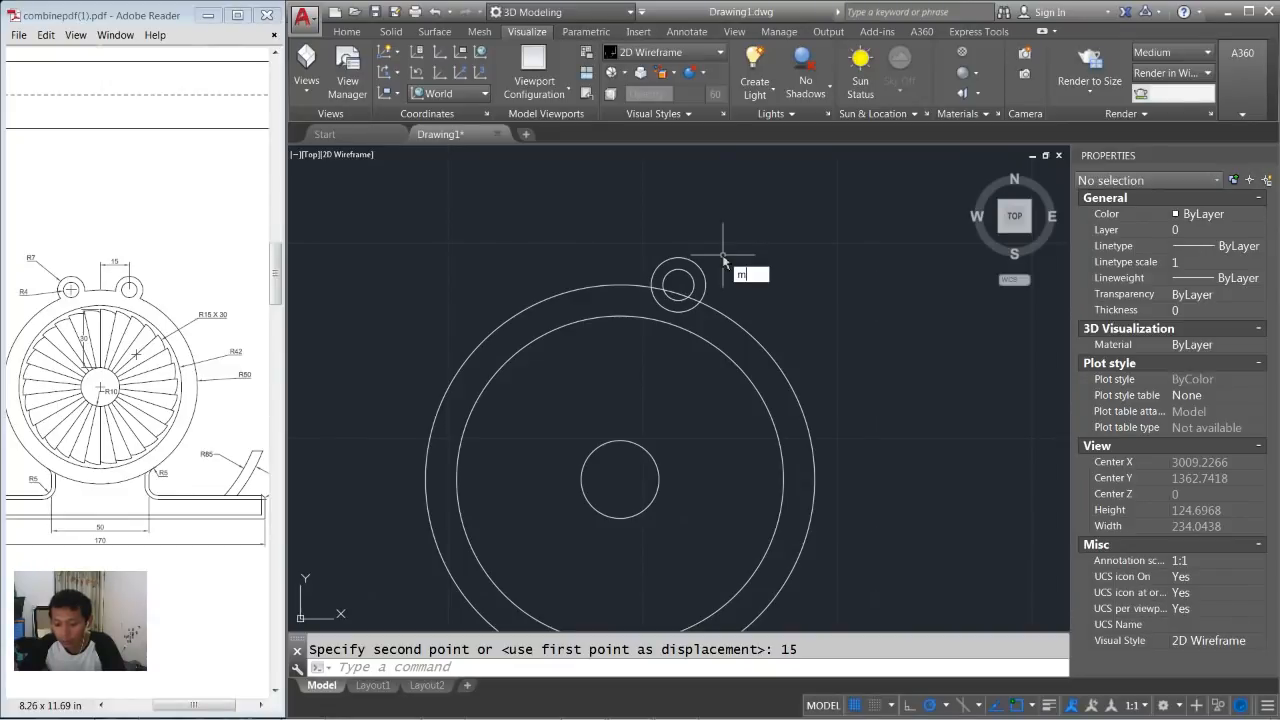
type("i")
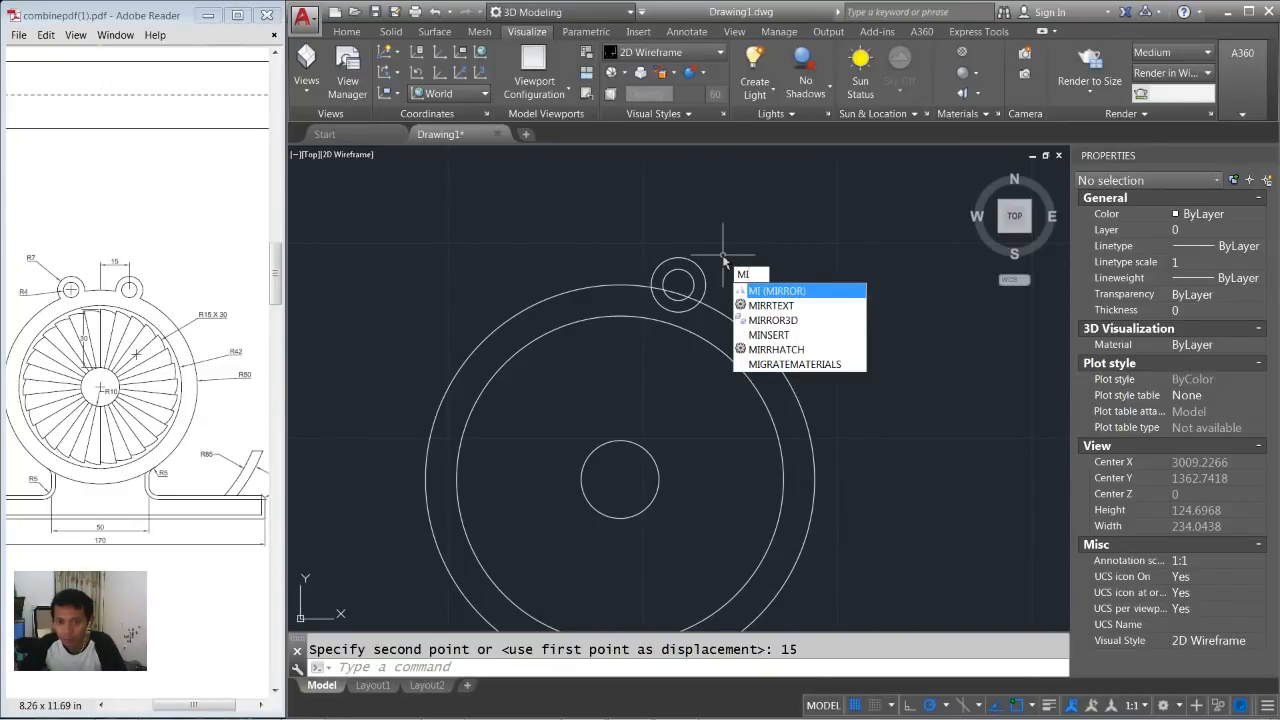
key("Return")
left_click(731, 251)
left_click(676, 290)
key("Return")
left_click(620, 286)
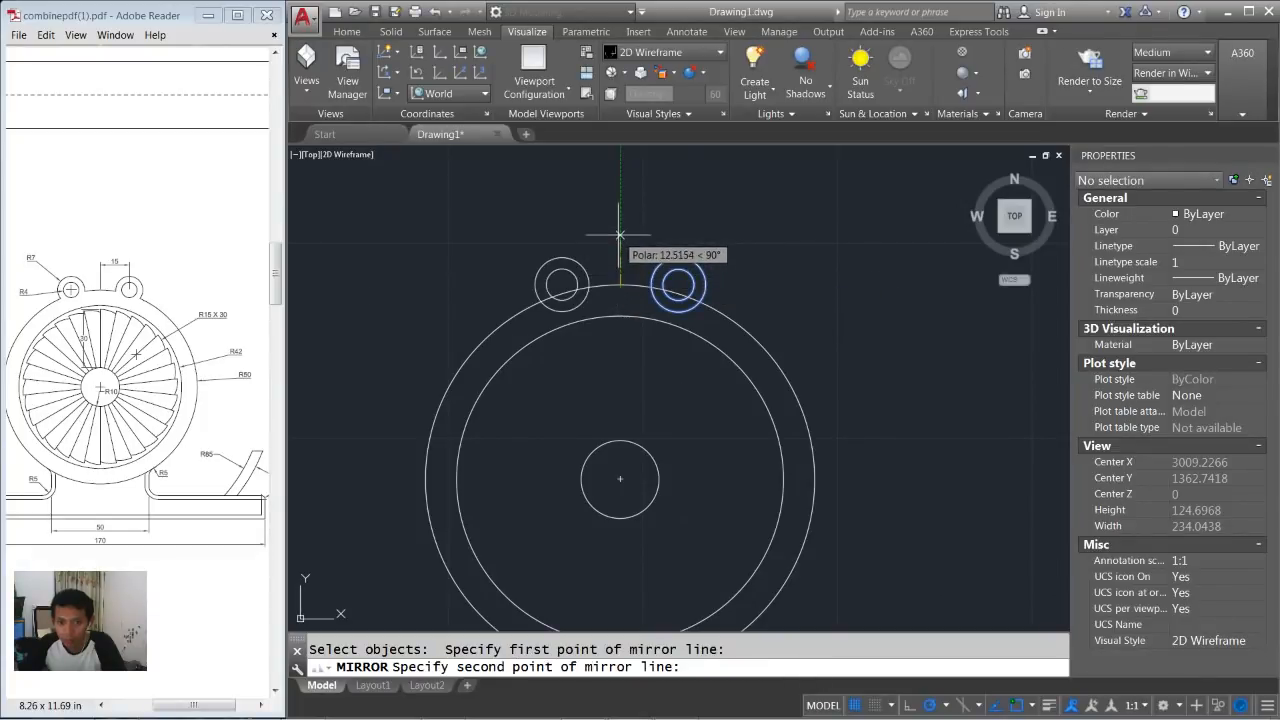
left_click(620, 235)
key("Return")
Trim the outer lug circles inside the housing and the housing's outer circle inside both lugs, leaving one continuous outline.
scroll(736, 273, "up", 2)
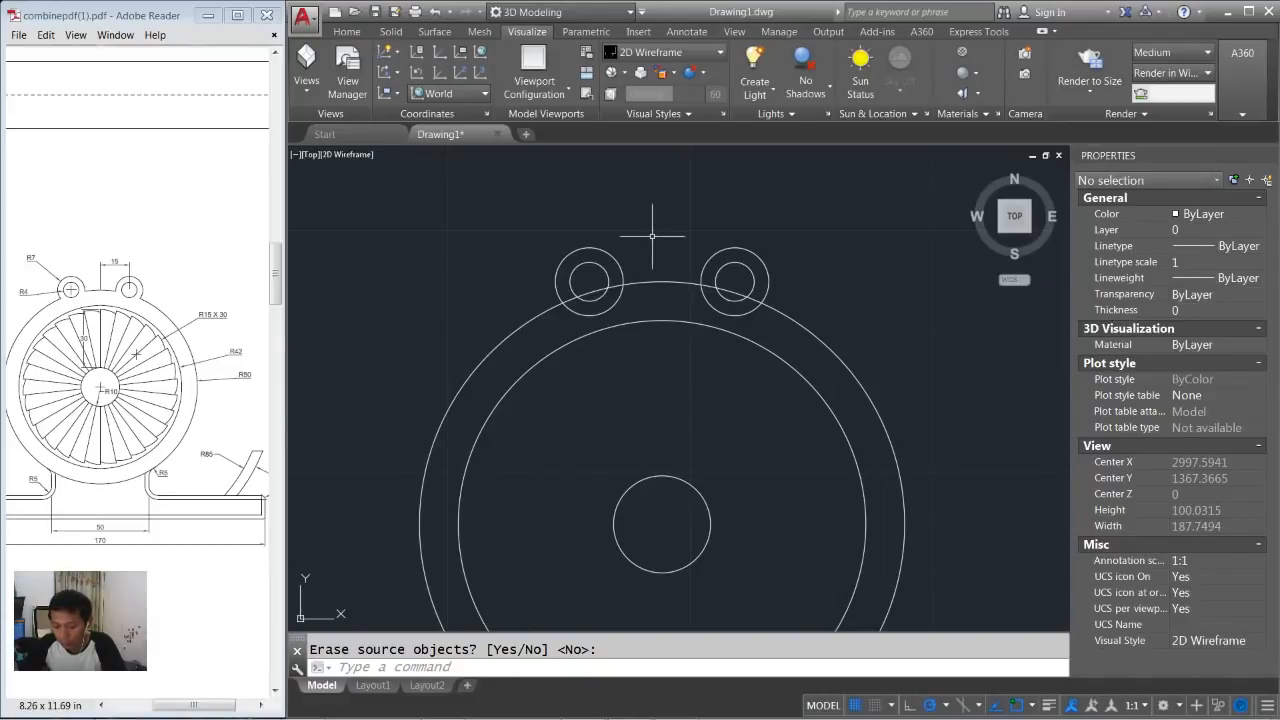
key("Return")
key("Return")
scroll(619, 282, "up", 4)
left_click(607, 318)
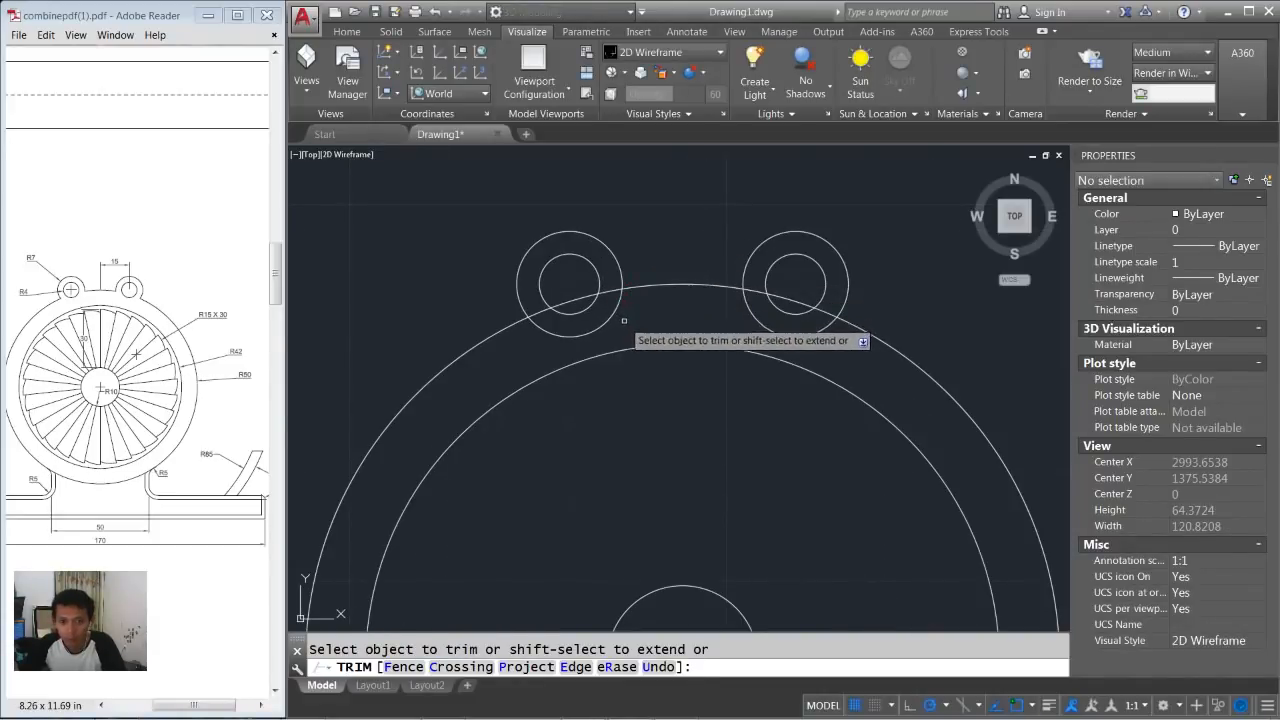
left_click(608, 319)
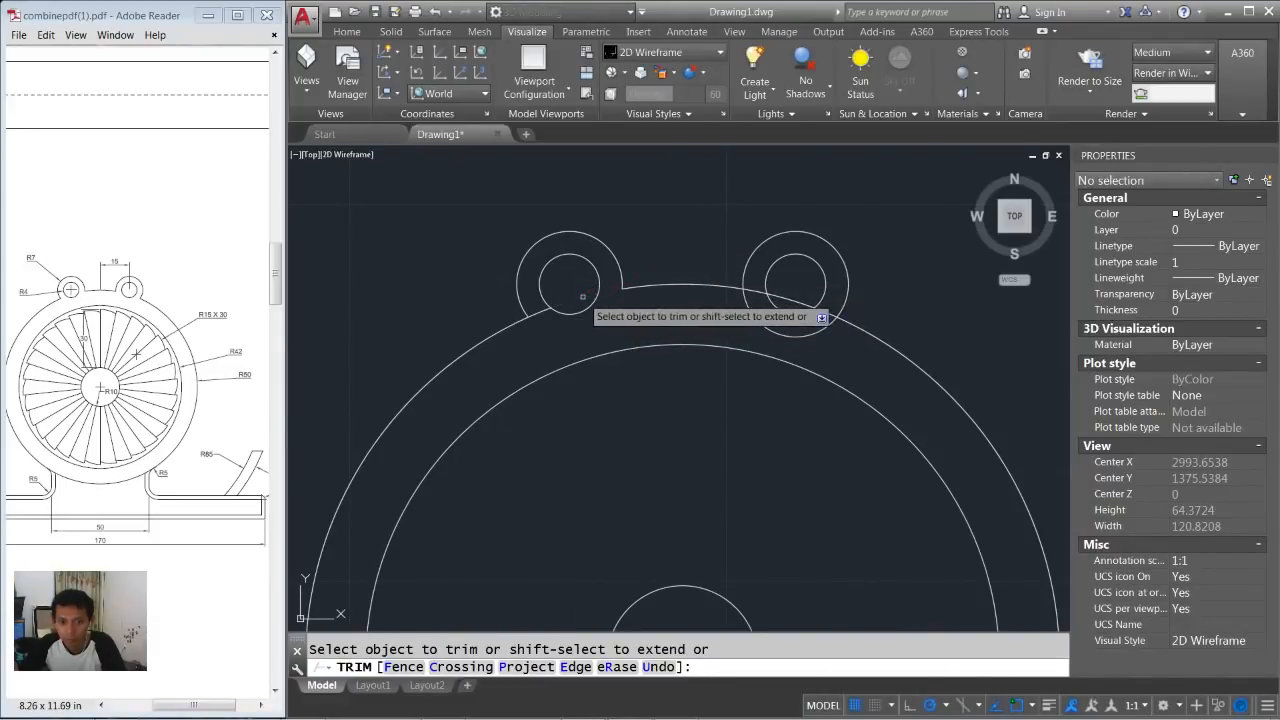
left_click(918, 364)
left_click(812, 320)
left_click(755, 290)
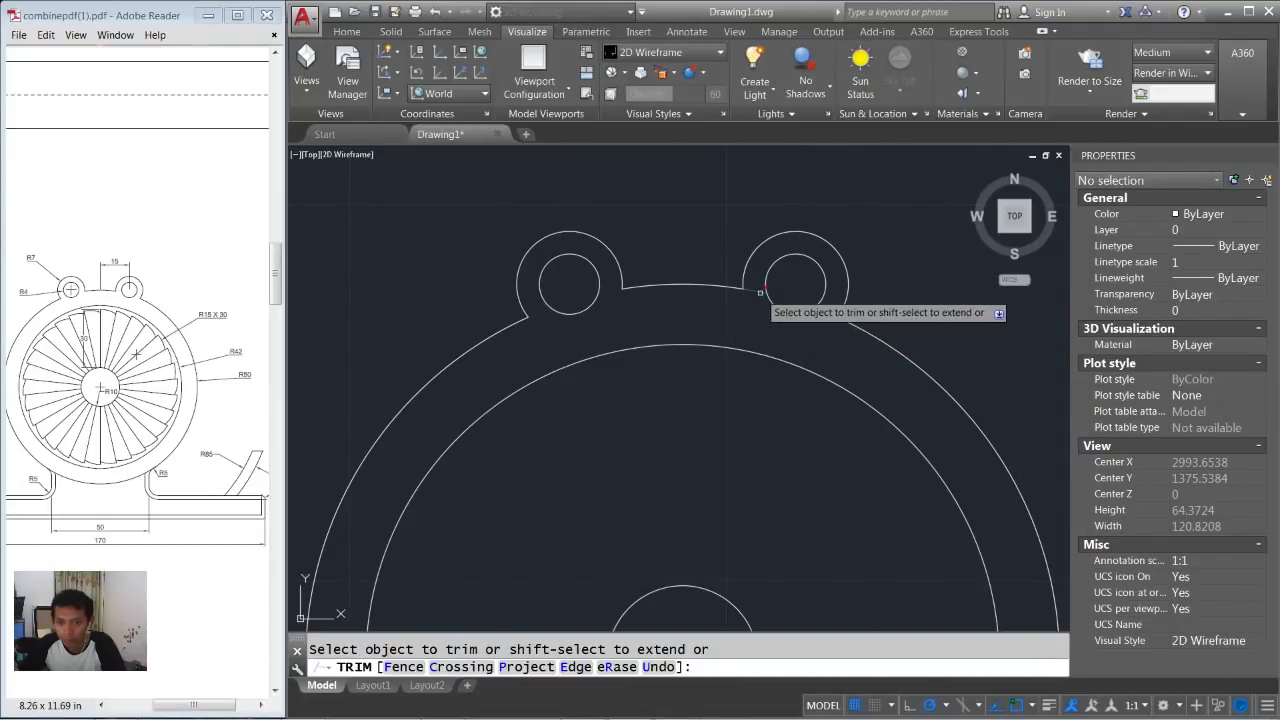
scroll(758, 291, "down", 4)
key("Return")
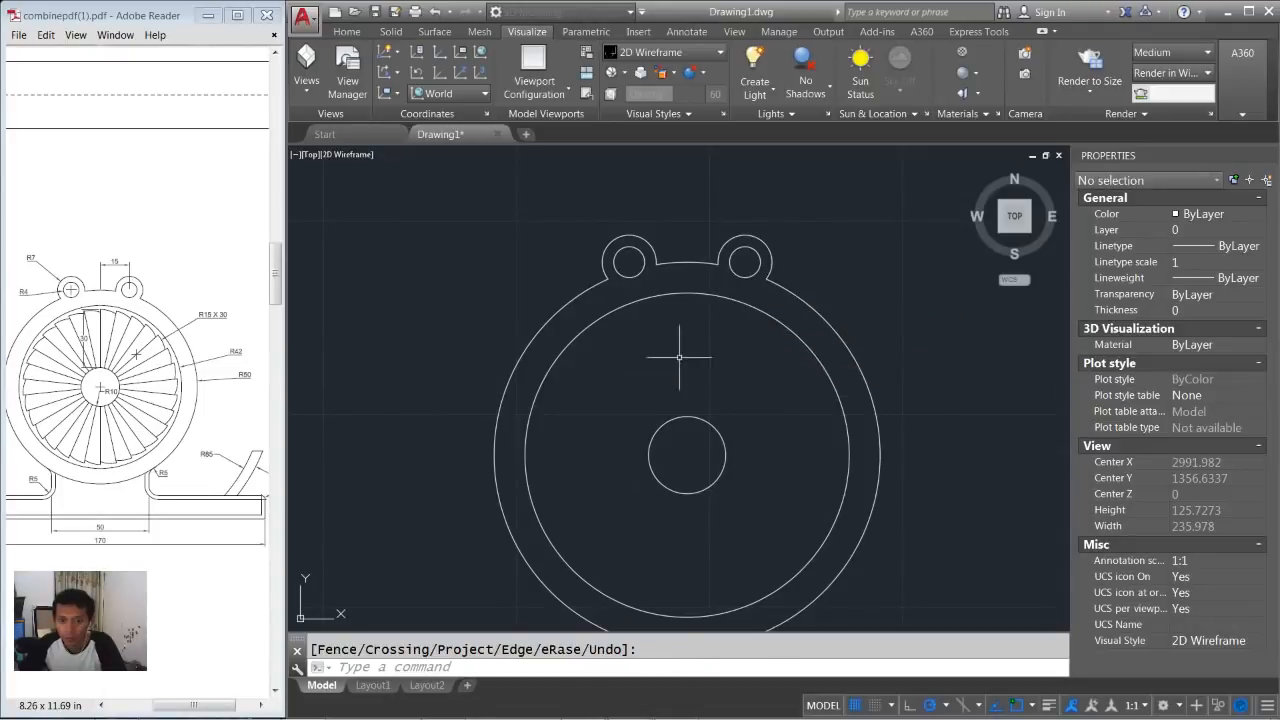
Draw a vertical line 30 units long upward from the top quadrant of the hub circle.
type("L")
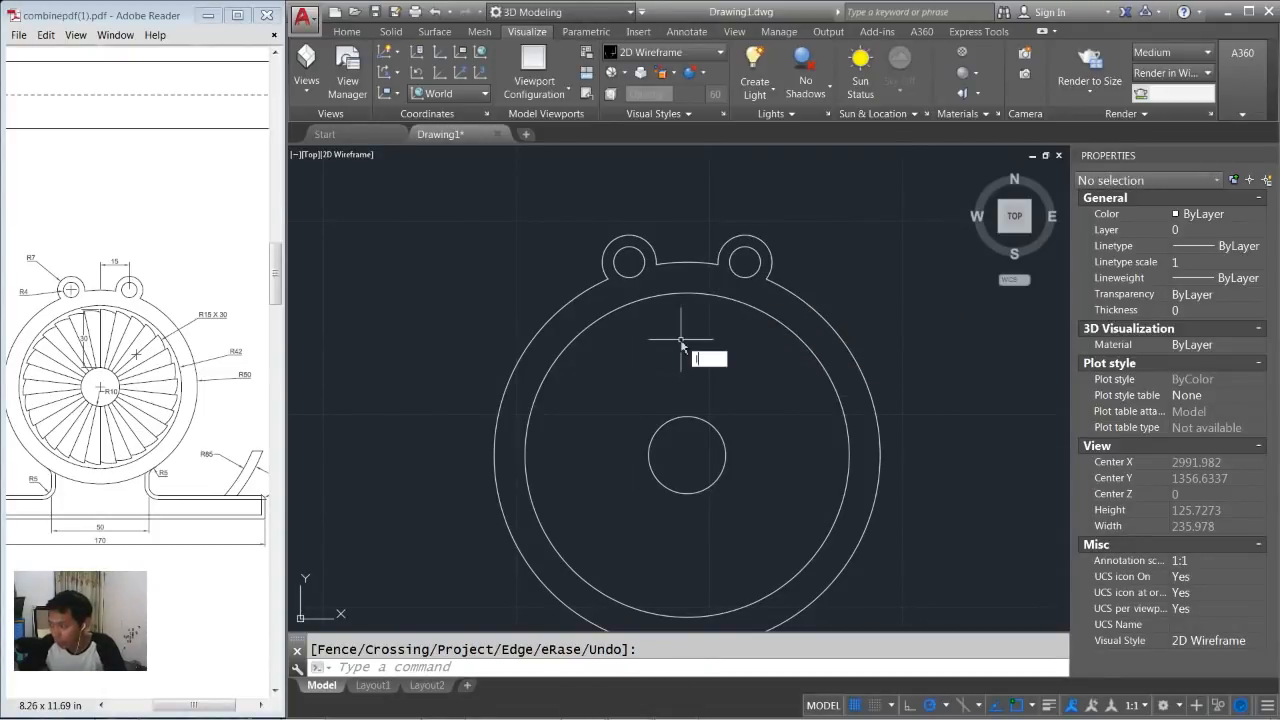
key("Return")
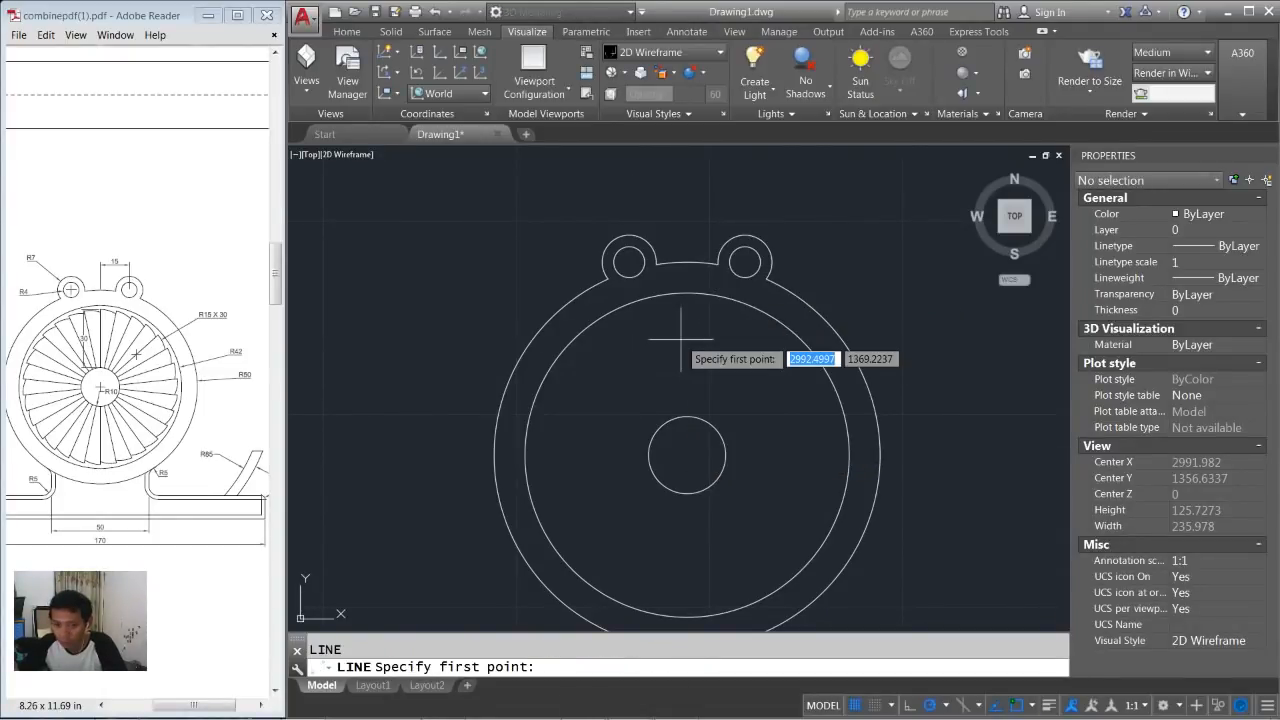
left_click(687, 416)
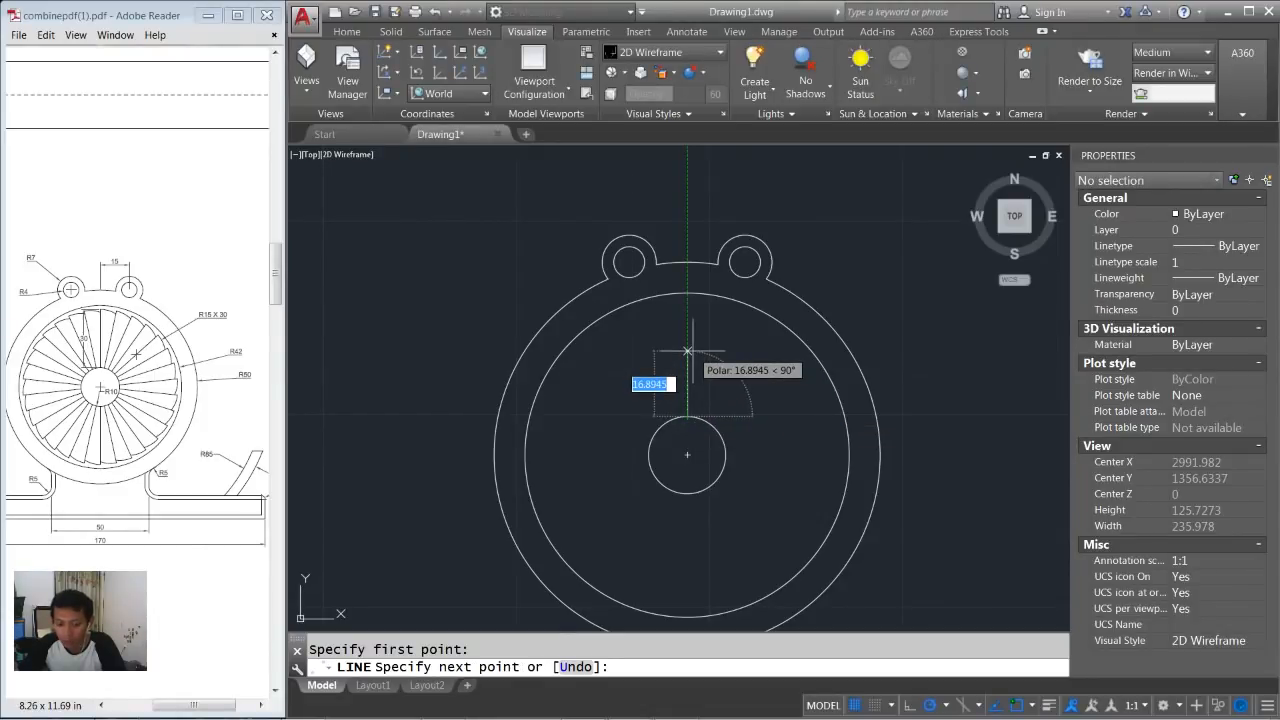
type("3")
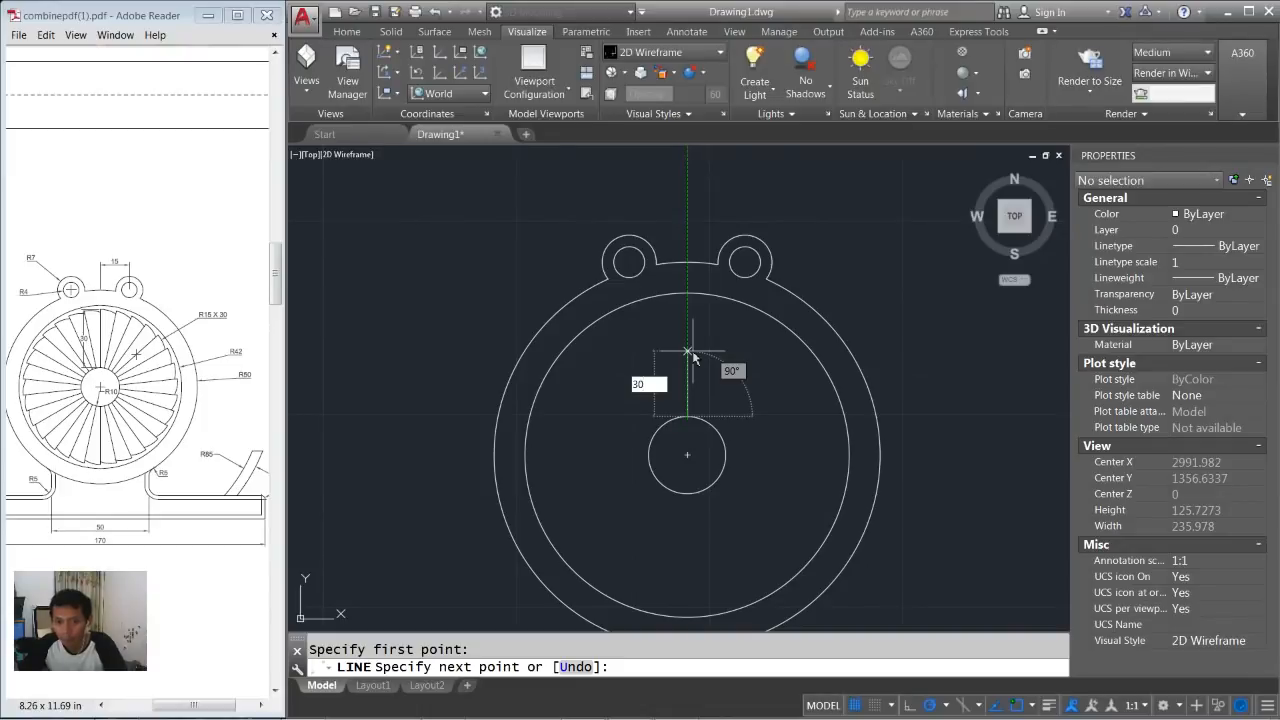
type("0")
key("Return")
key("Return")
Draw an arc of radius 15 from the blade line's lower end to its upper end, bulging to the right.
middle_click_drag(696, 354, 686, 366)
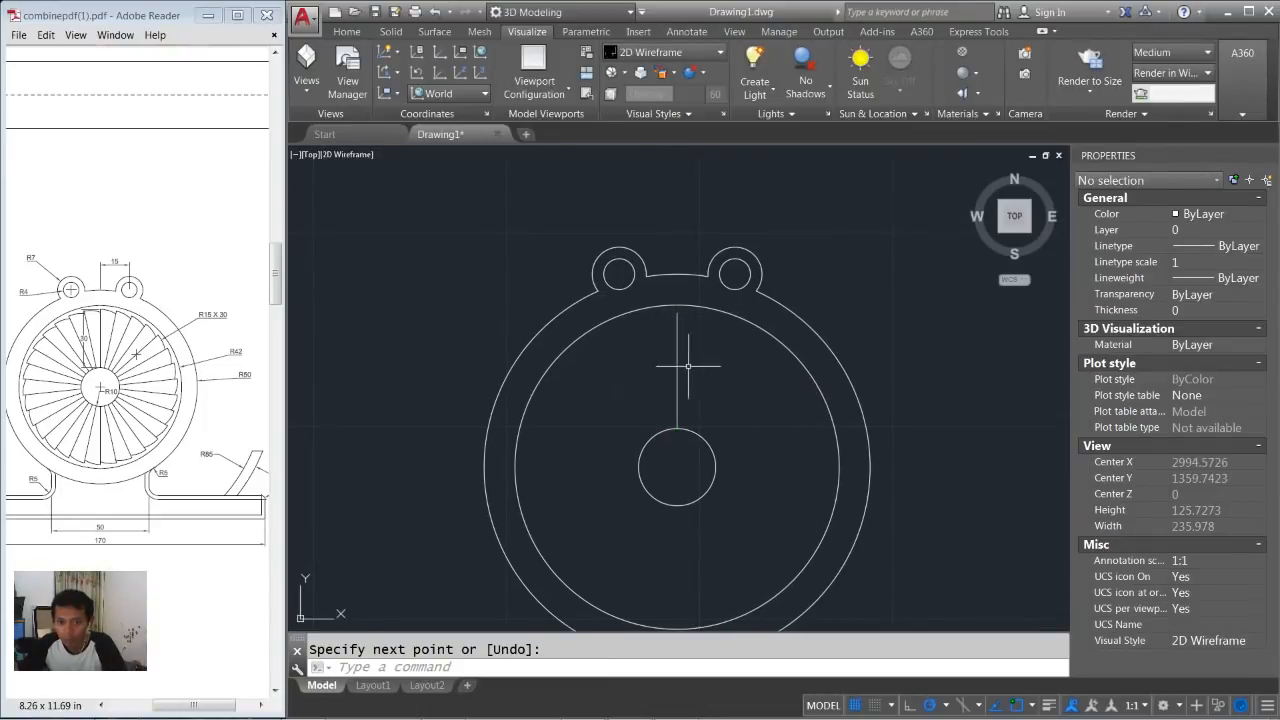
scroll(688, 364, "up", 2)
type("arc")
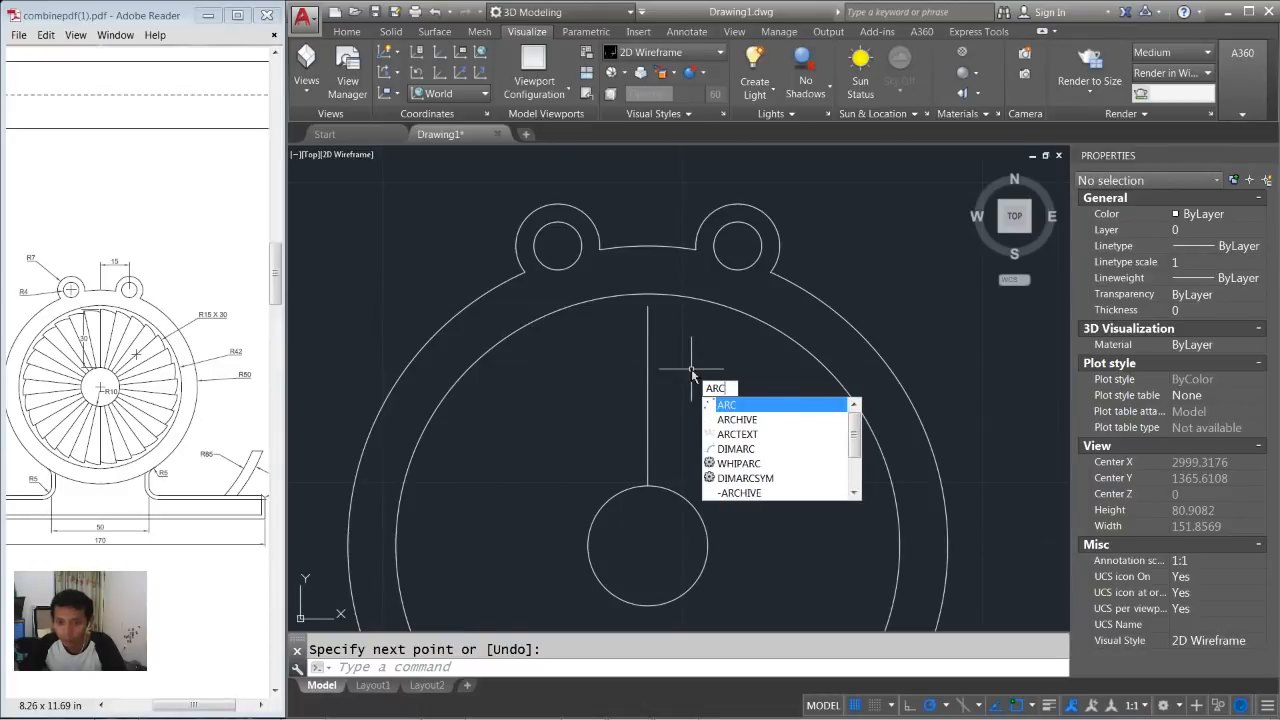
key("Return")
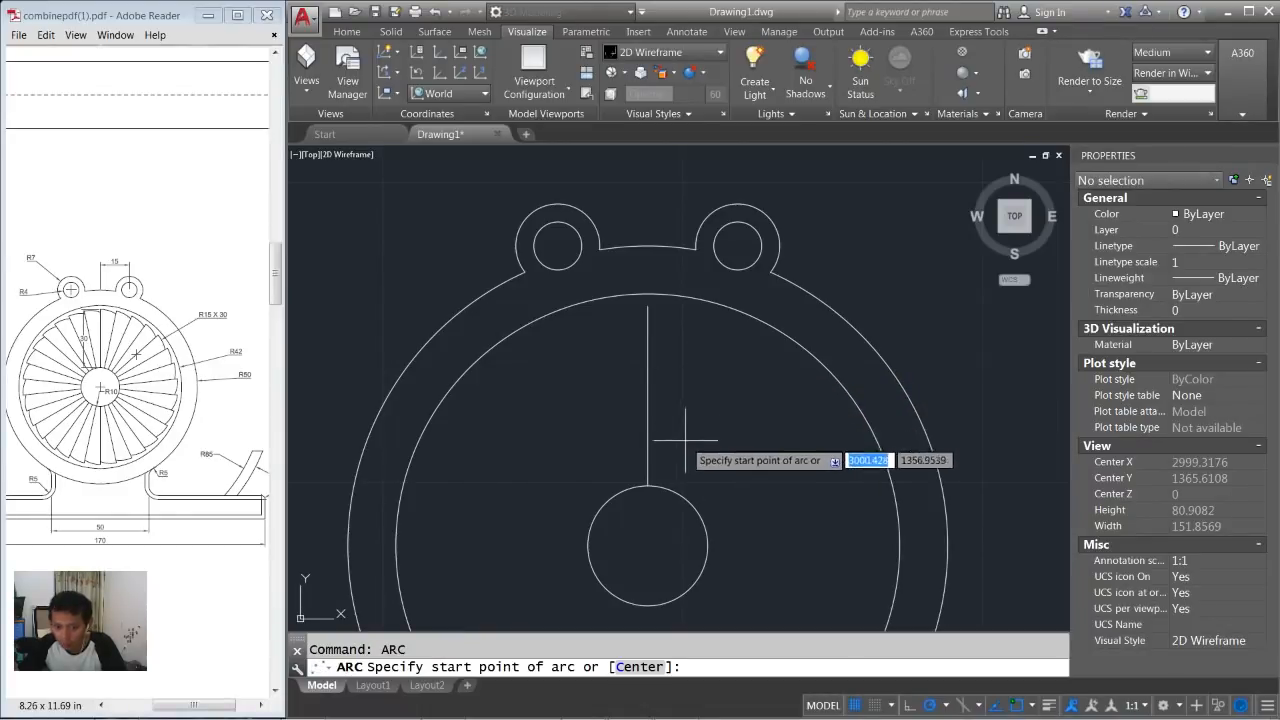
left_click(649, 486)
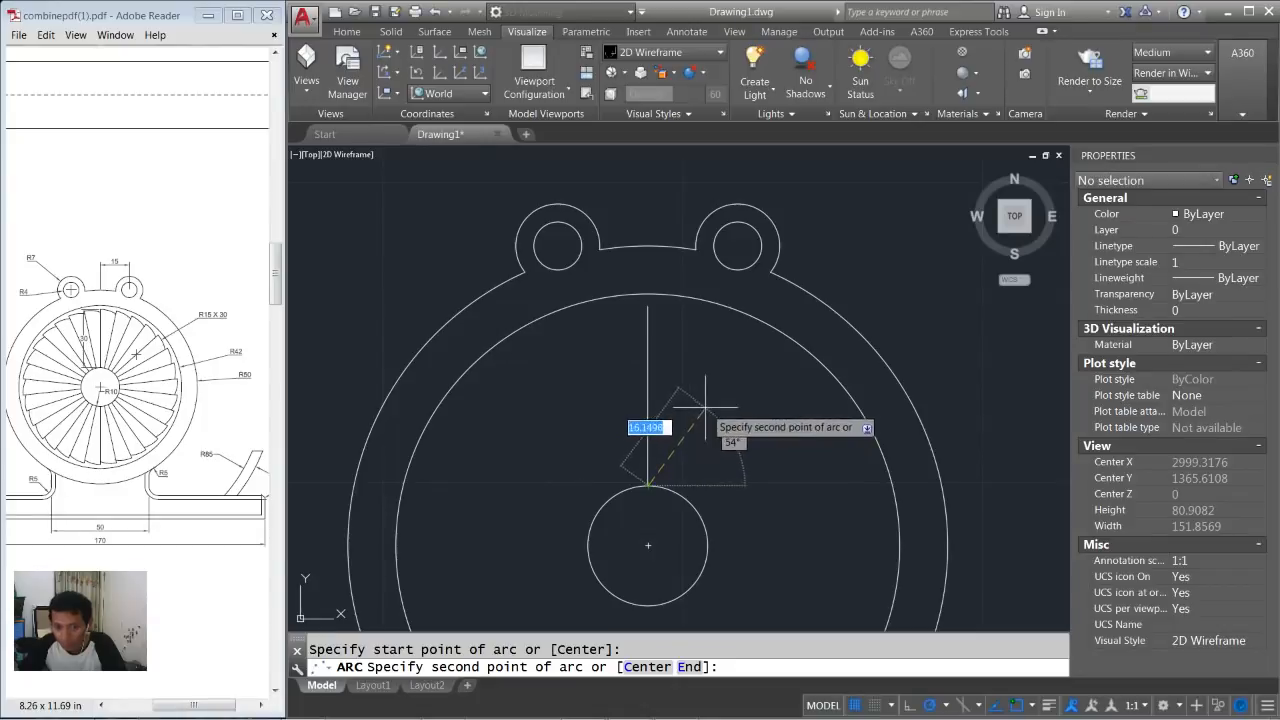
type("e")
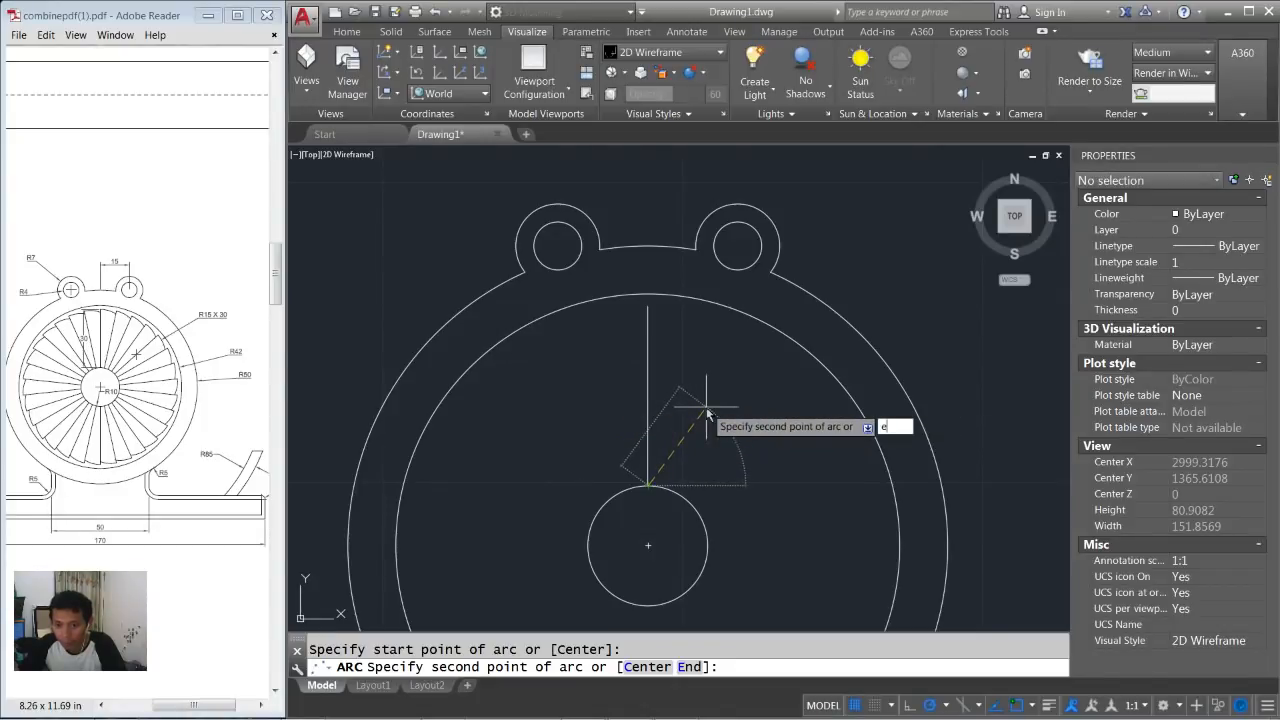
key("Return")
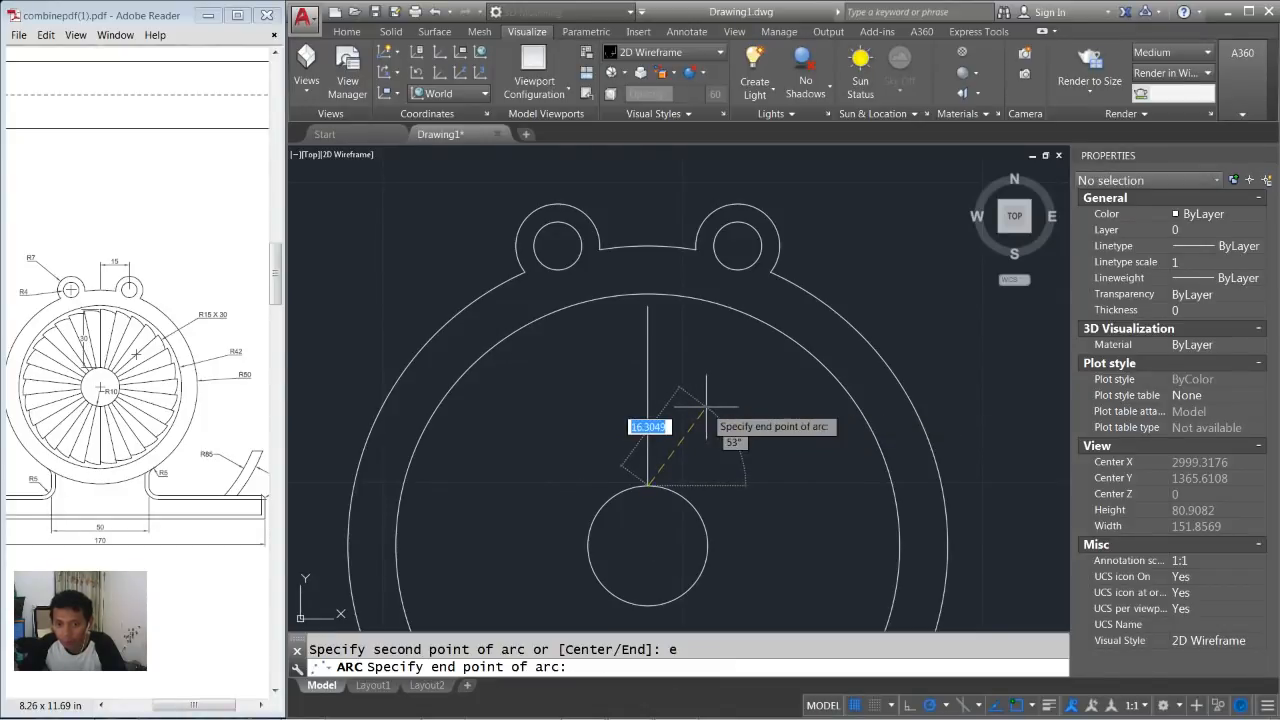
left_click(648, 306)
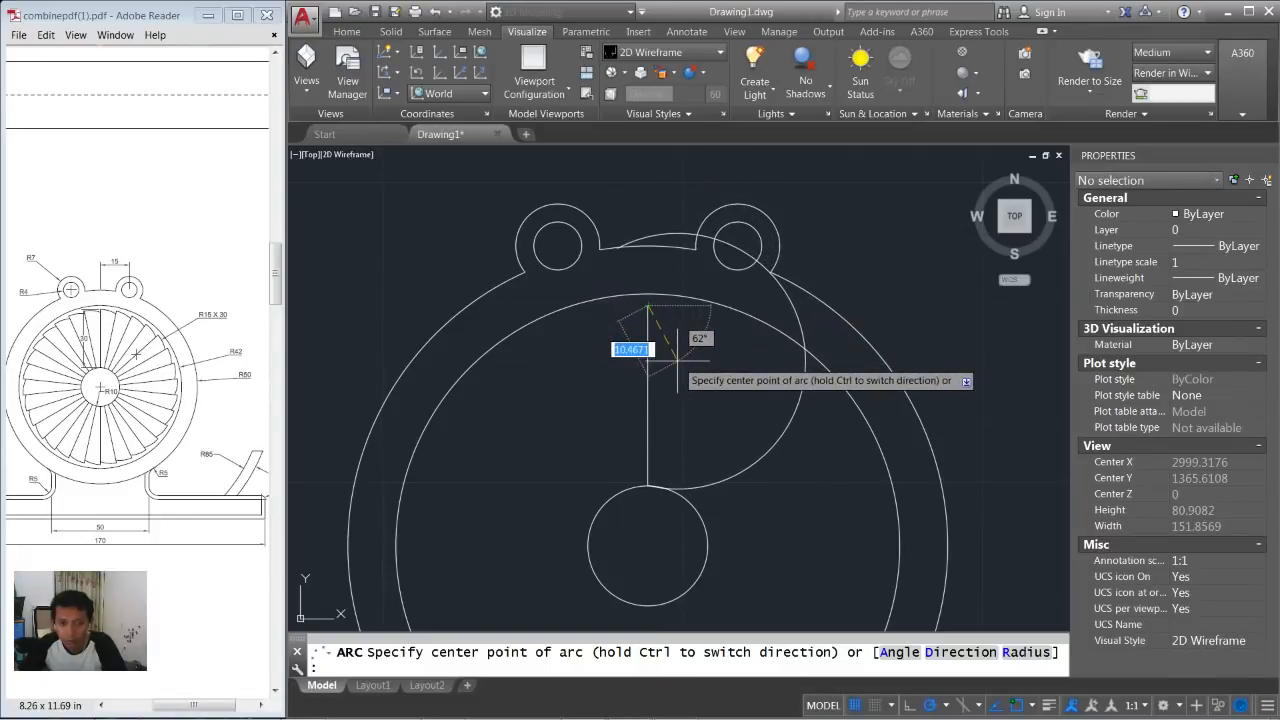
type("r")
key("Return")
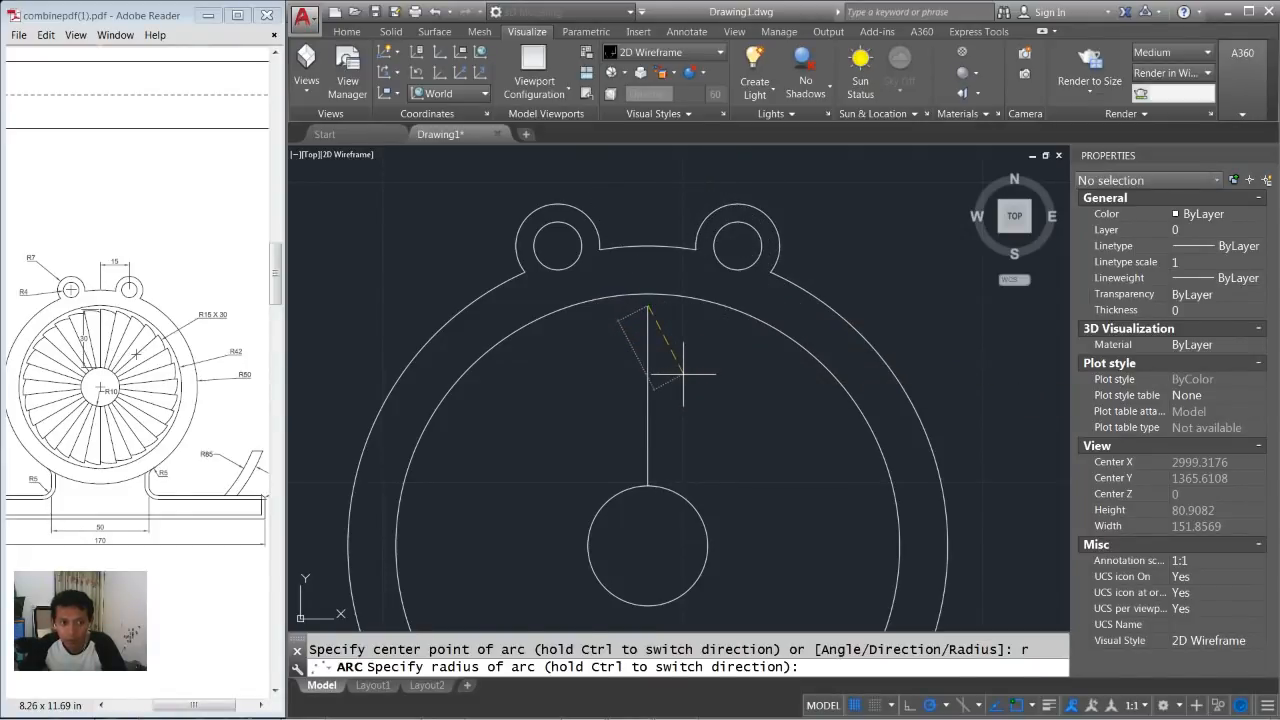
type("15")
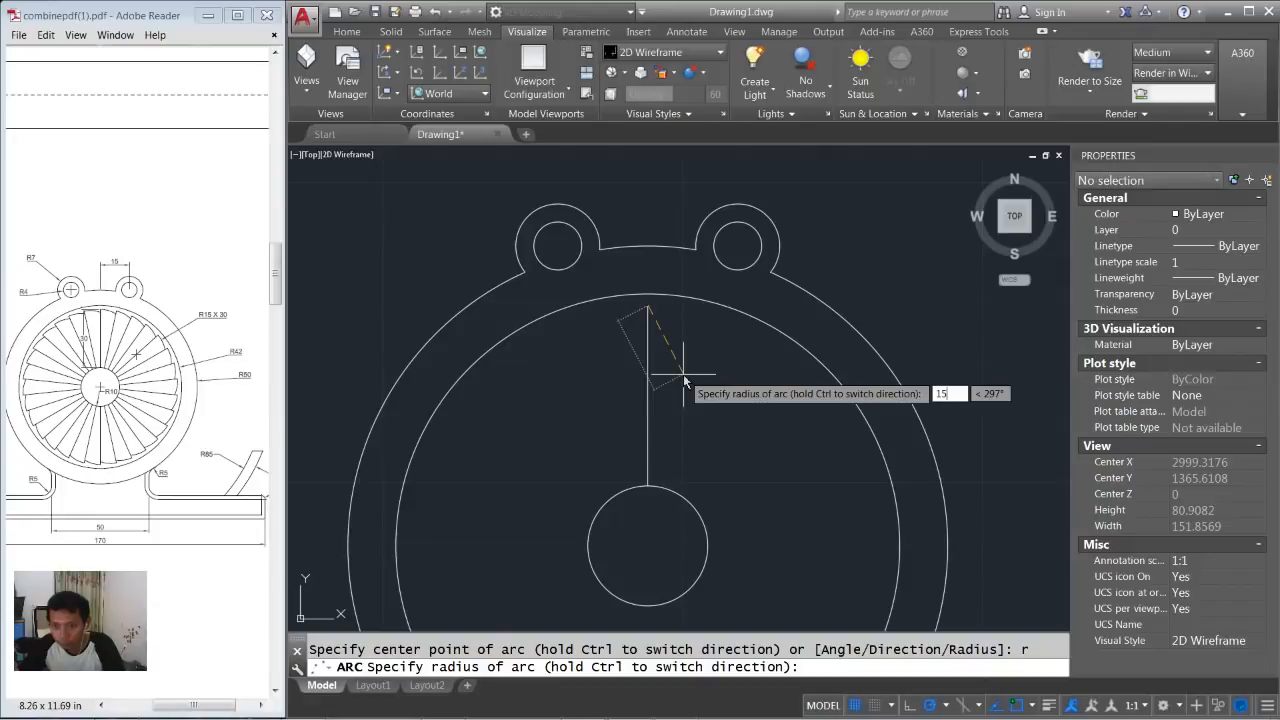
key("Return")
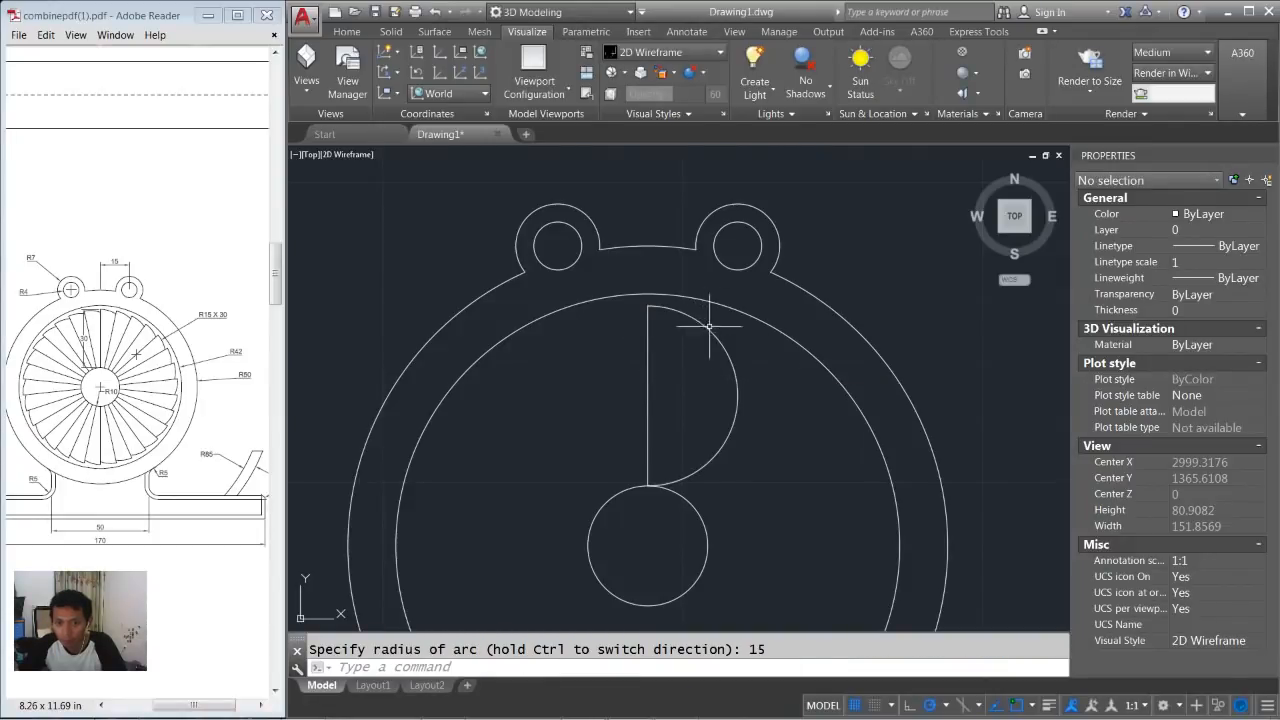
Create a polar array of the blade line and arc around the hub's centre with 30 items over 360 degrees.
middle_click_drag(704, 371, 696, 347)
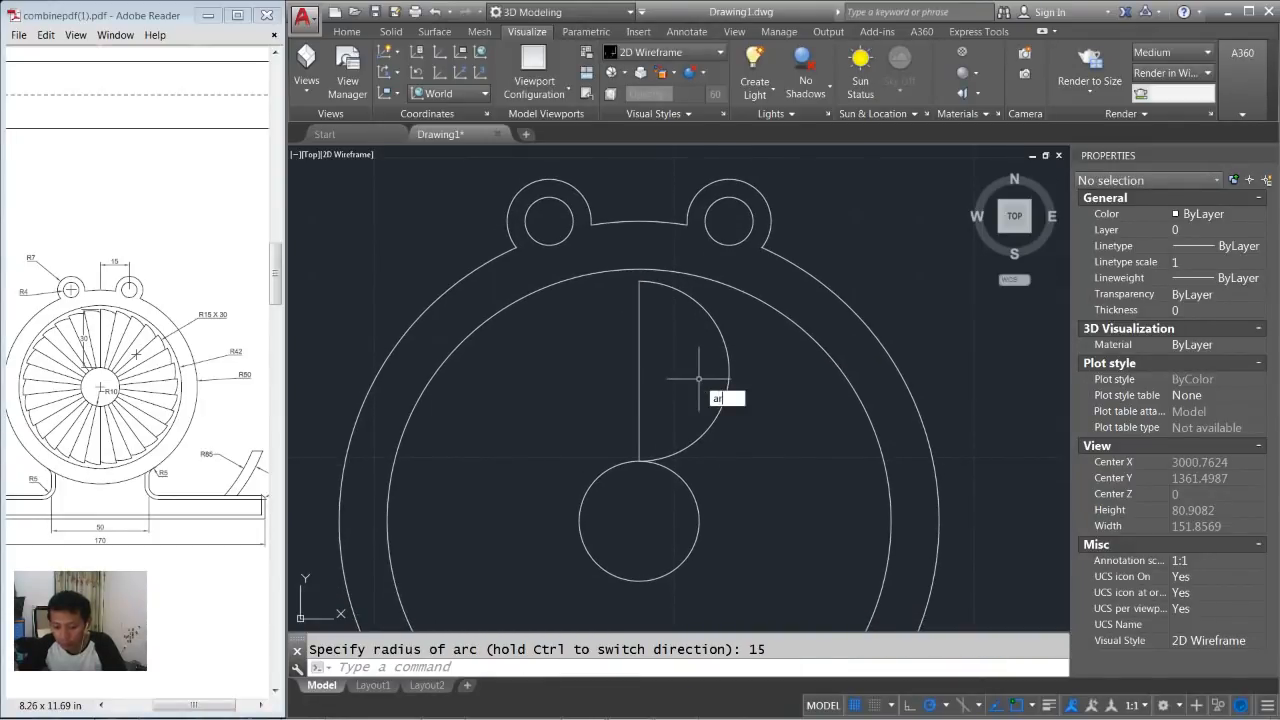
key("Return")
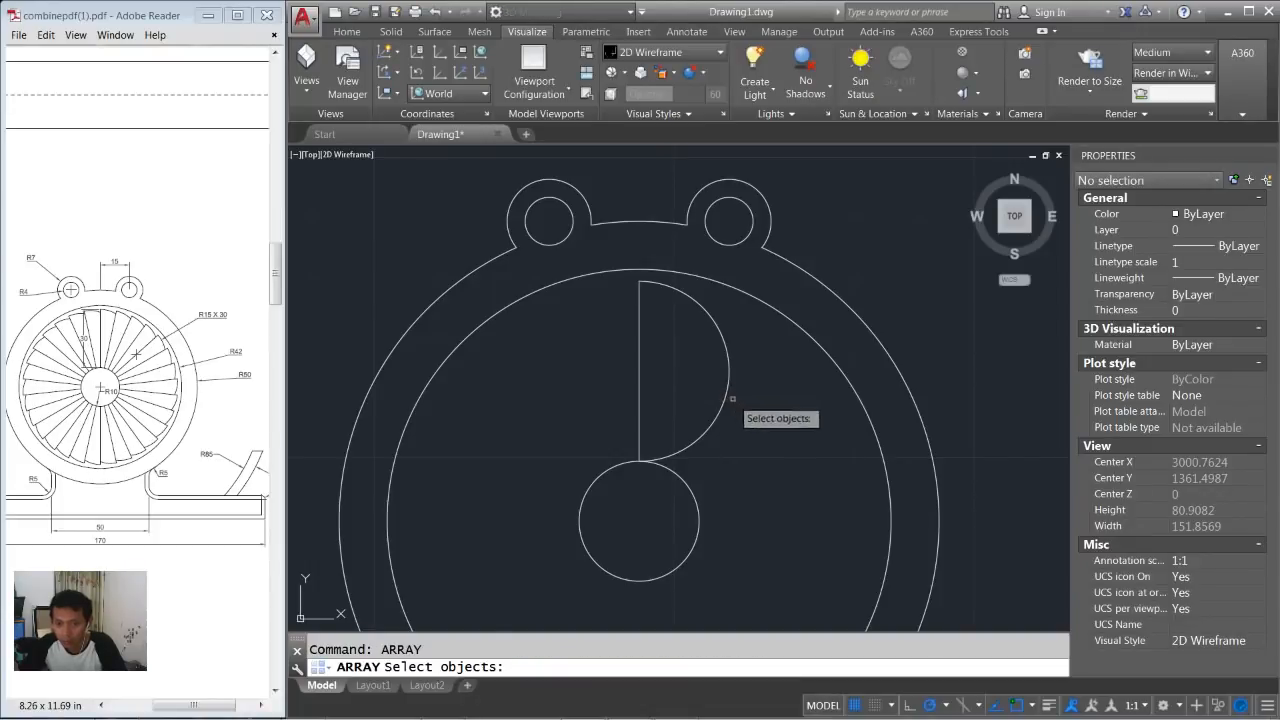
left_click(745, 404)
left_click(636, 362)
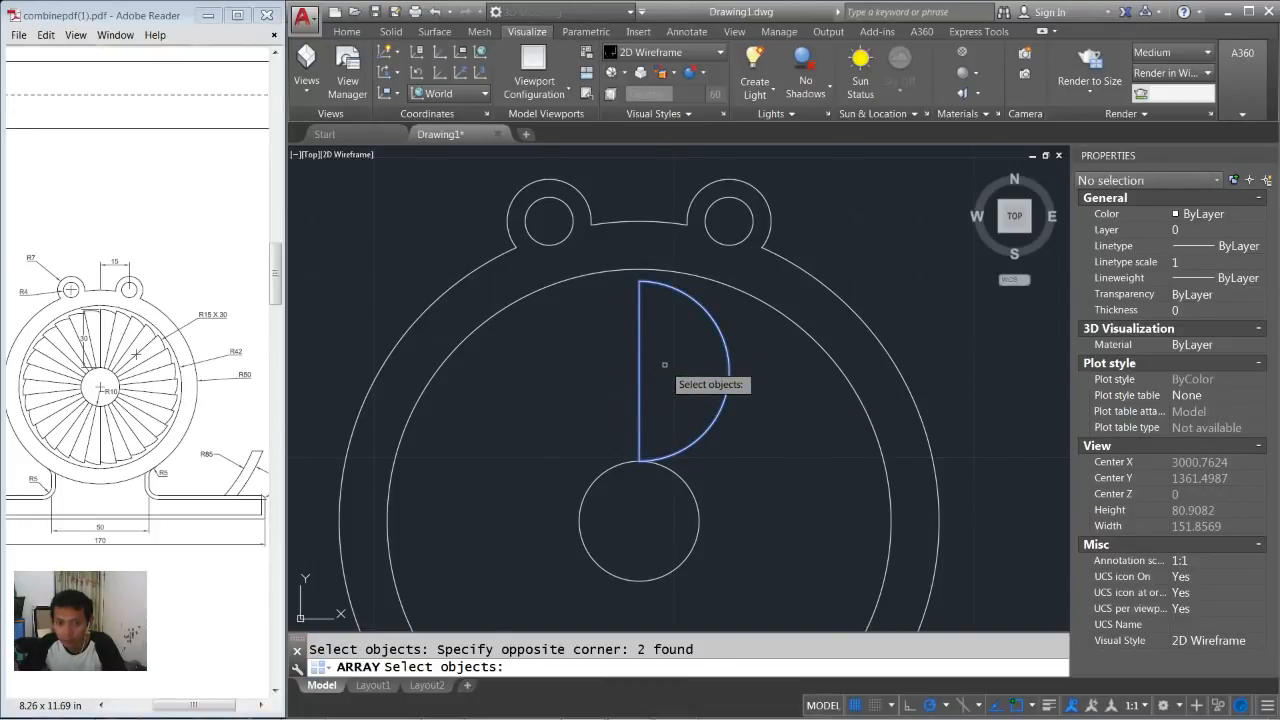
key("Return")
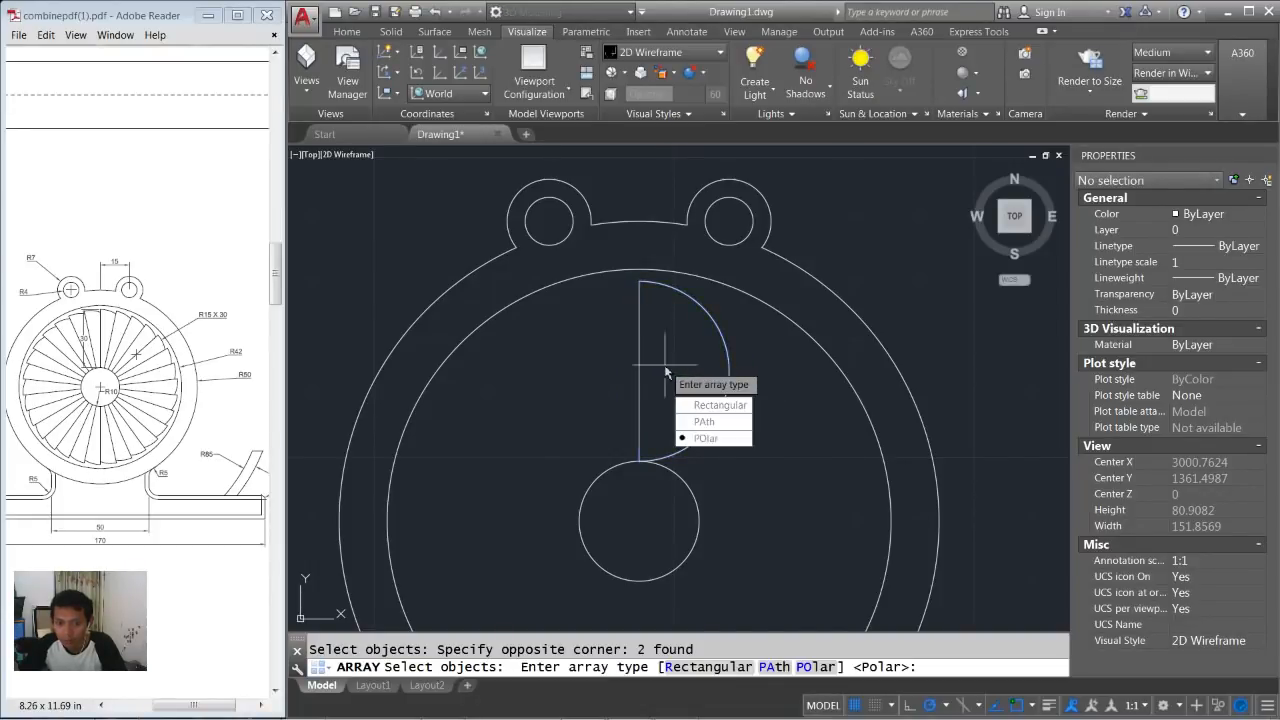
left_click(705, 438)
left_click(640, 520)
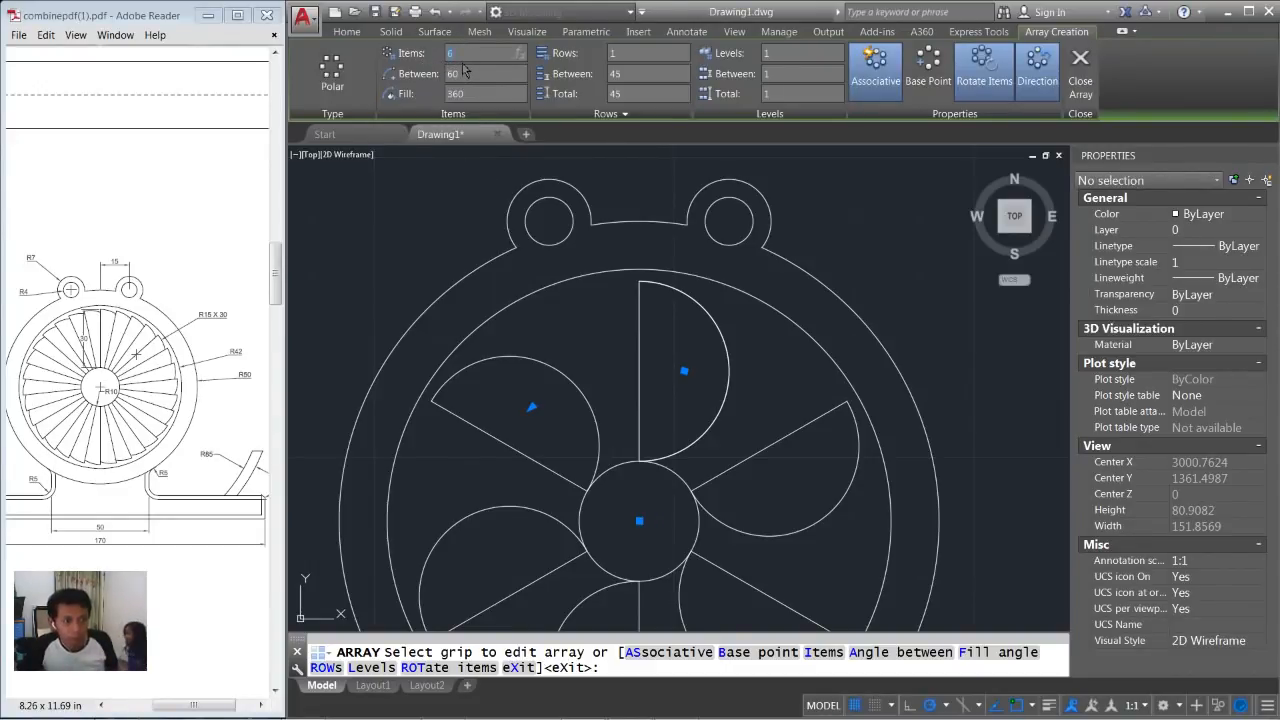
type("3")
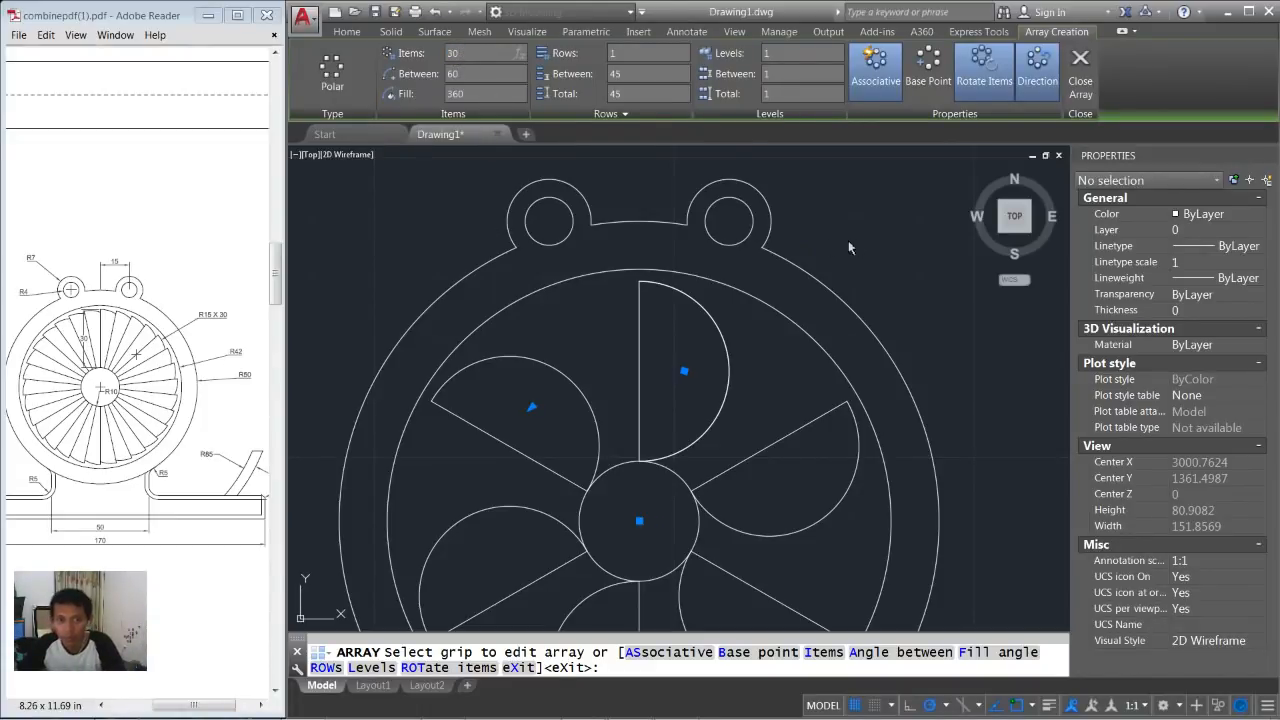
type("0")
key("Return")
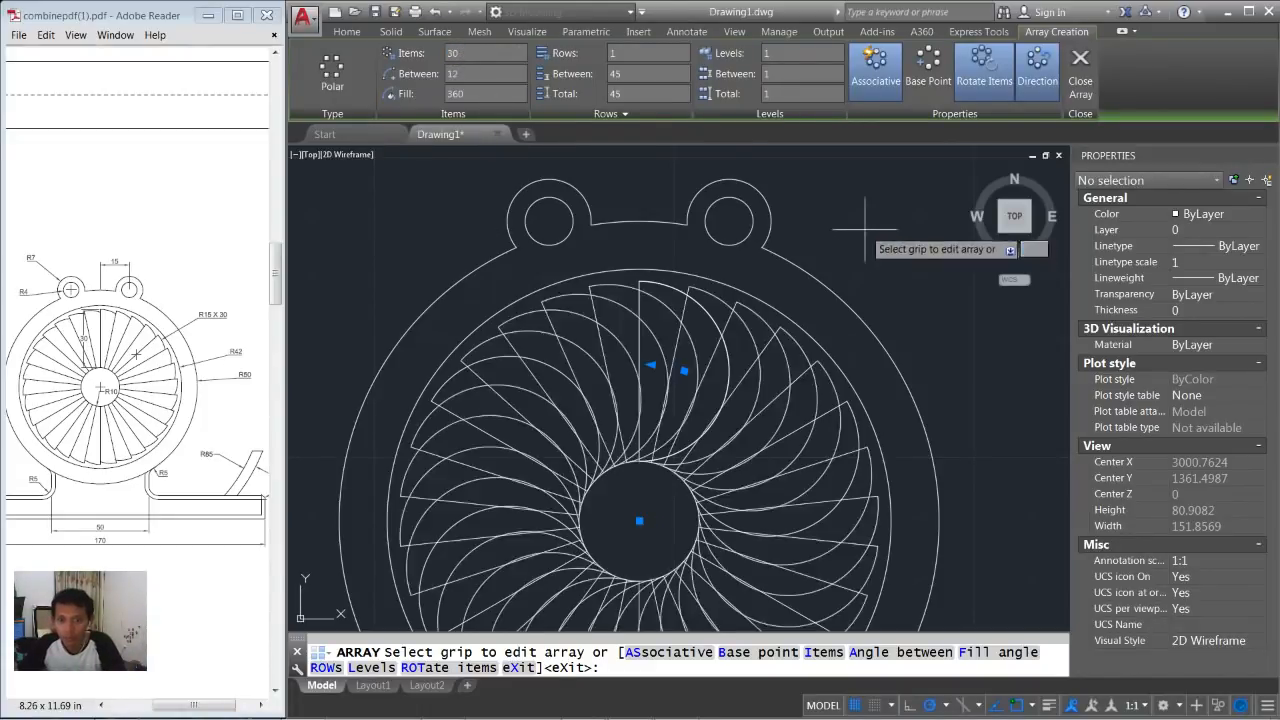
left_click(1081, 82)
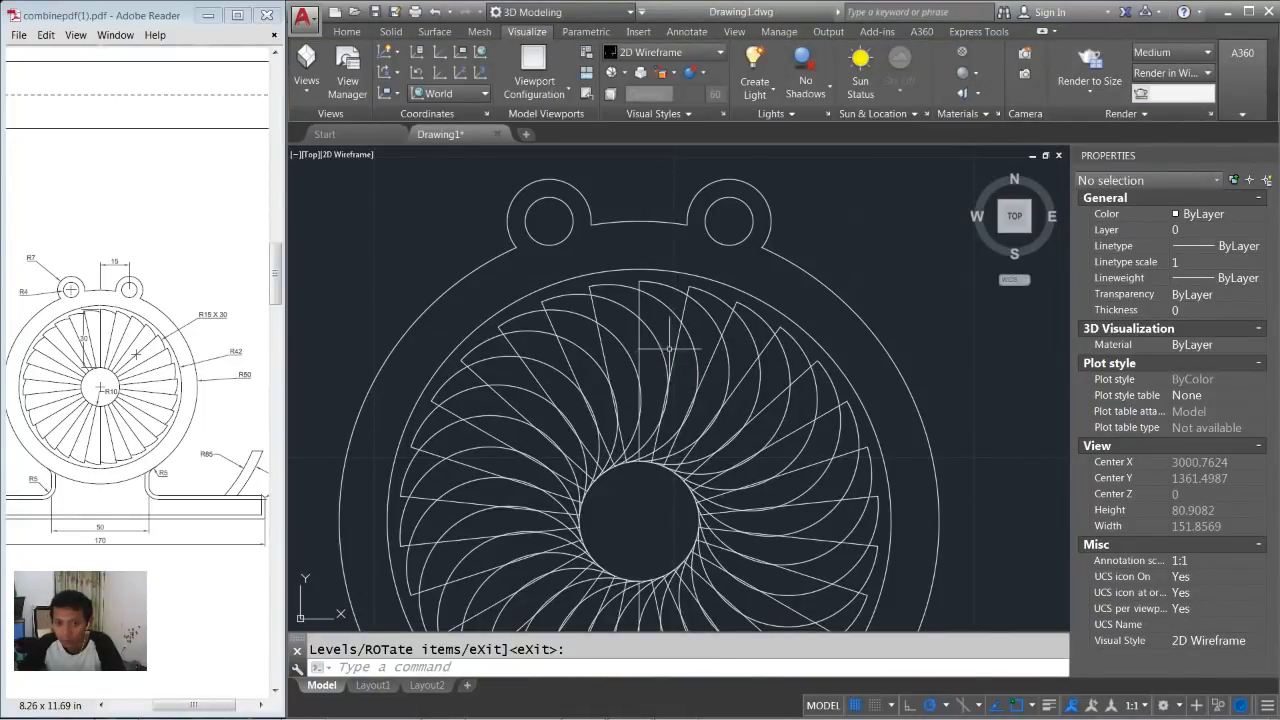
Explode the polar array of fan blades into separate lines and arcs.
type("ex")
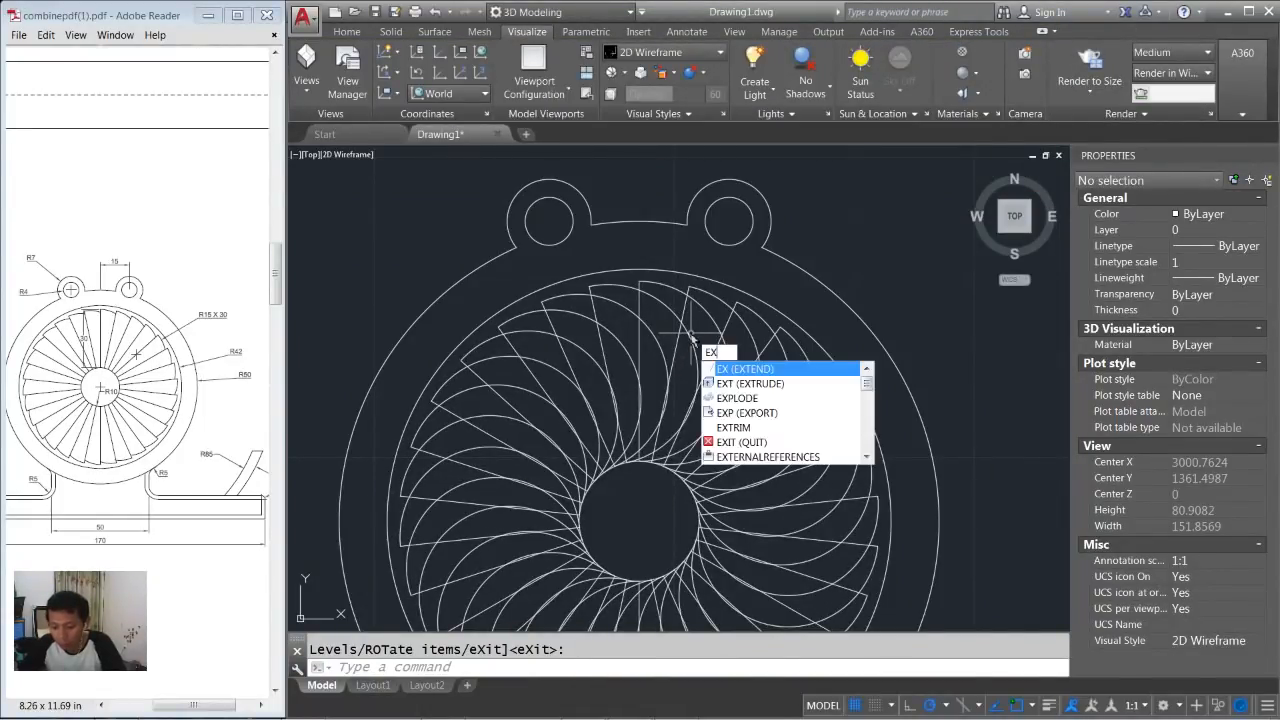
type("p")
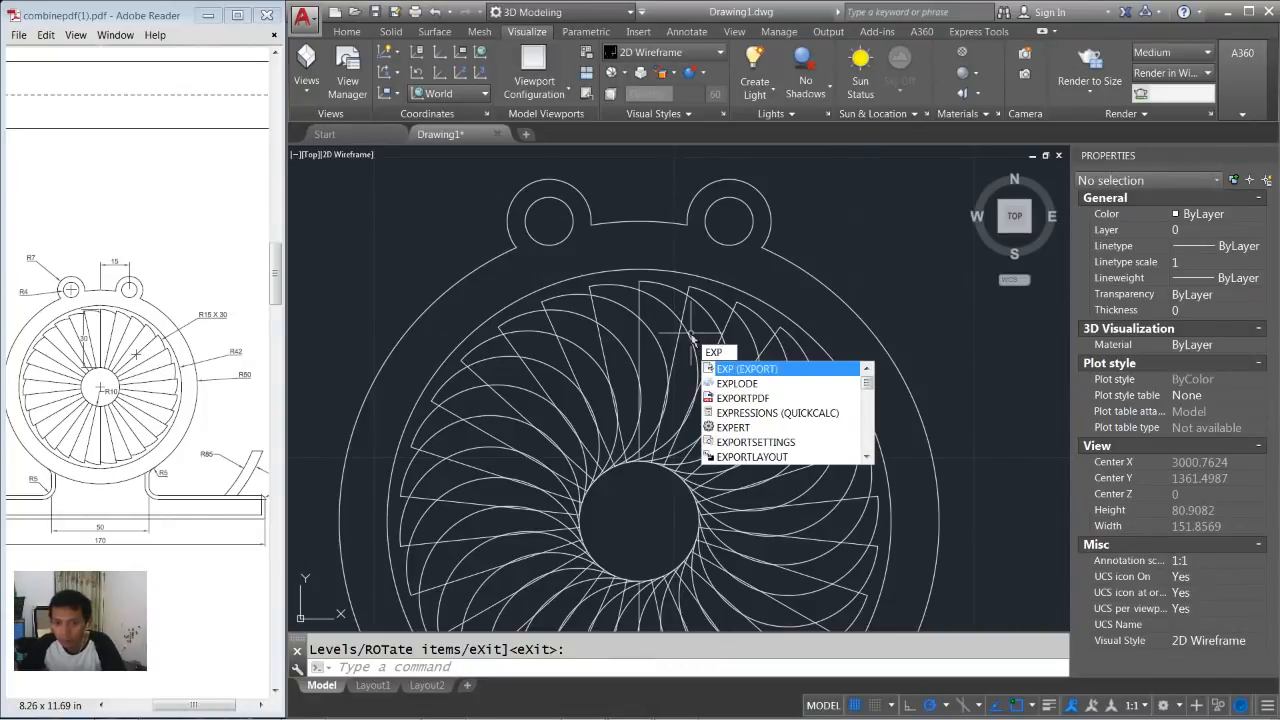
key("Down")
key("Return")
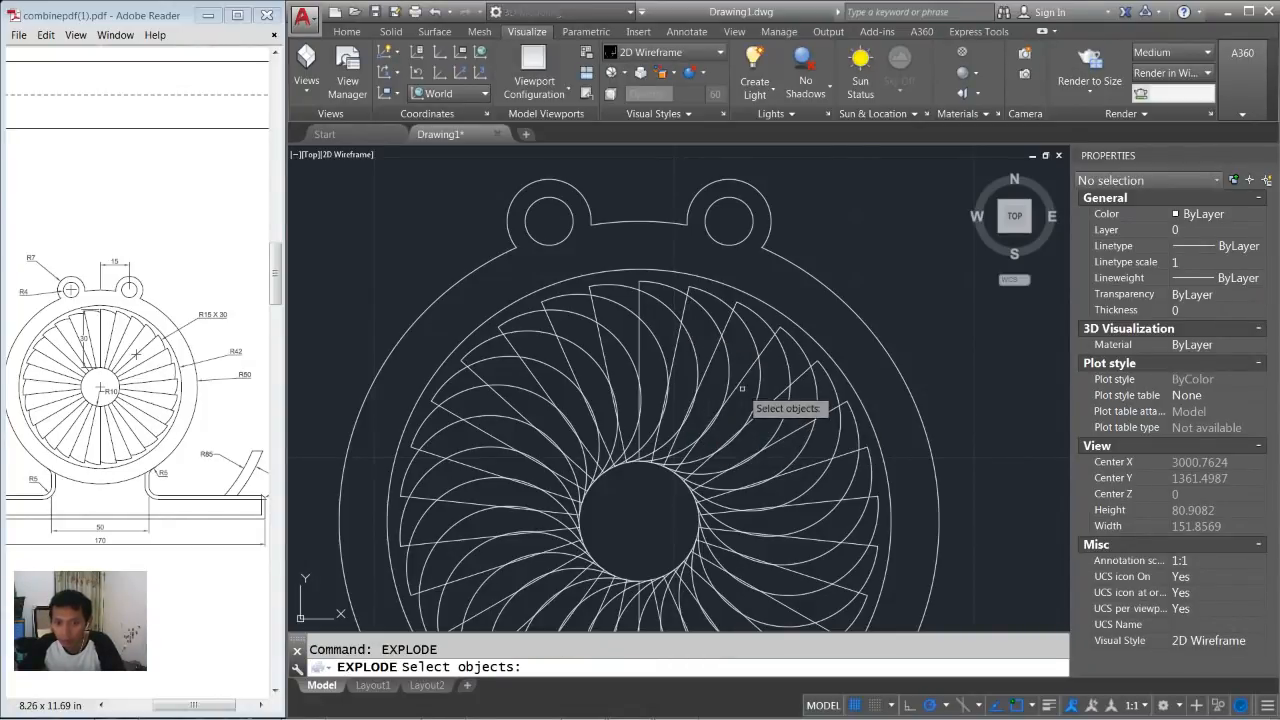
left_click(688, 303)
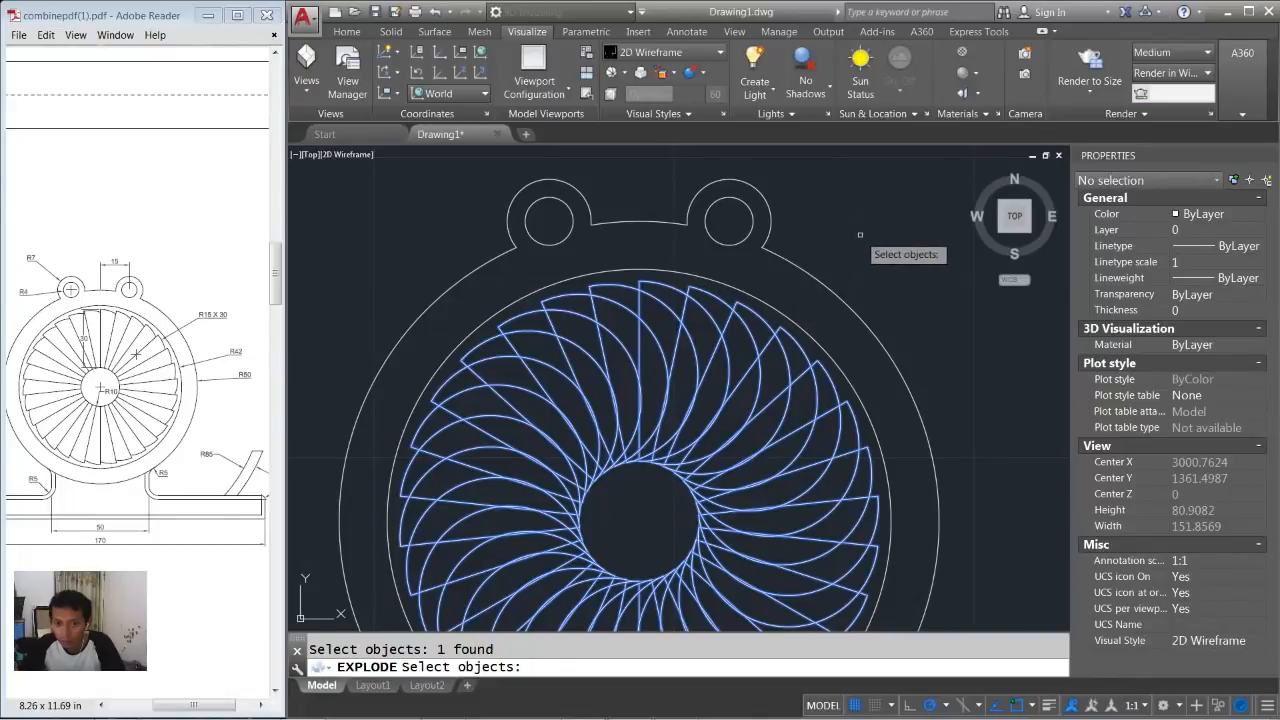
key("Return")
Trim the top vertical blade's arc where it crosses the adjacent blade line clockwise, keeping only the short outer piece.
scroll(699, 296, "up", 3)
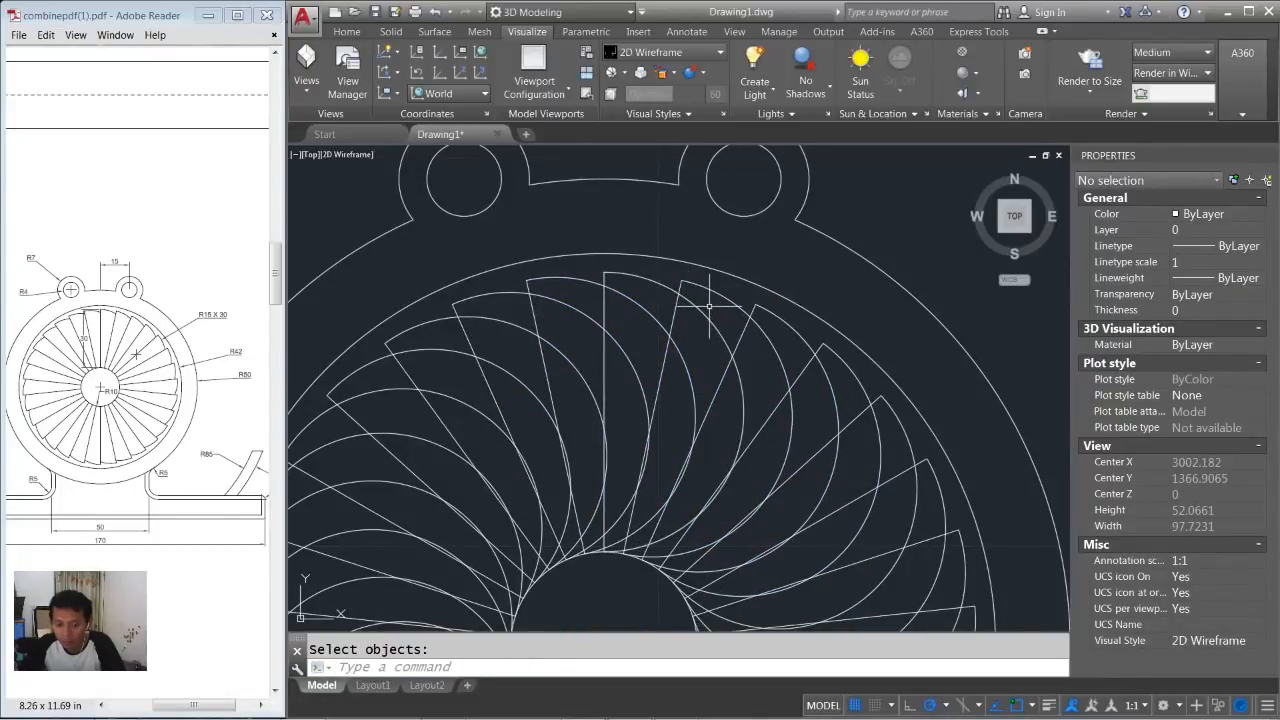
key("Return")
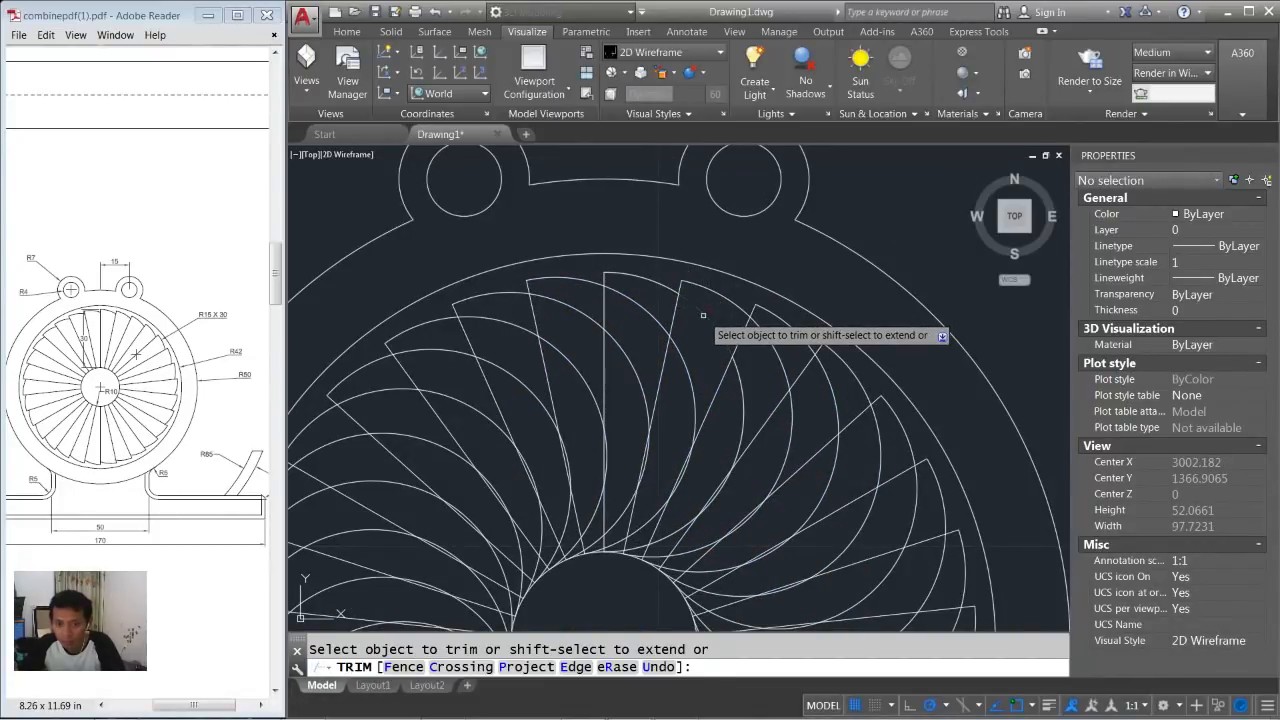
Erase the blade lines and arcs on the right half of the fan, keeping the vertical line and its trimmed arc.
left_click(701, 342)
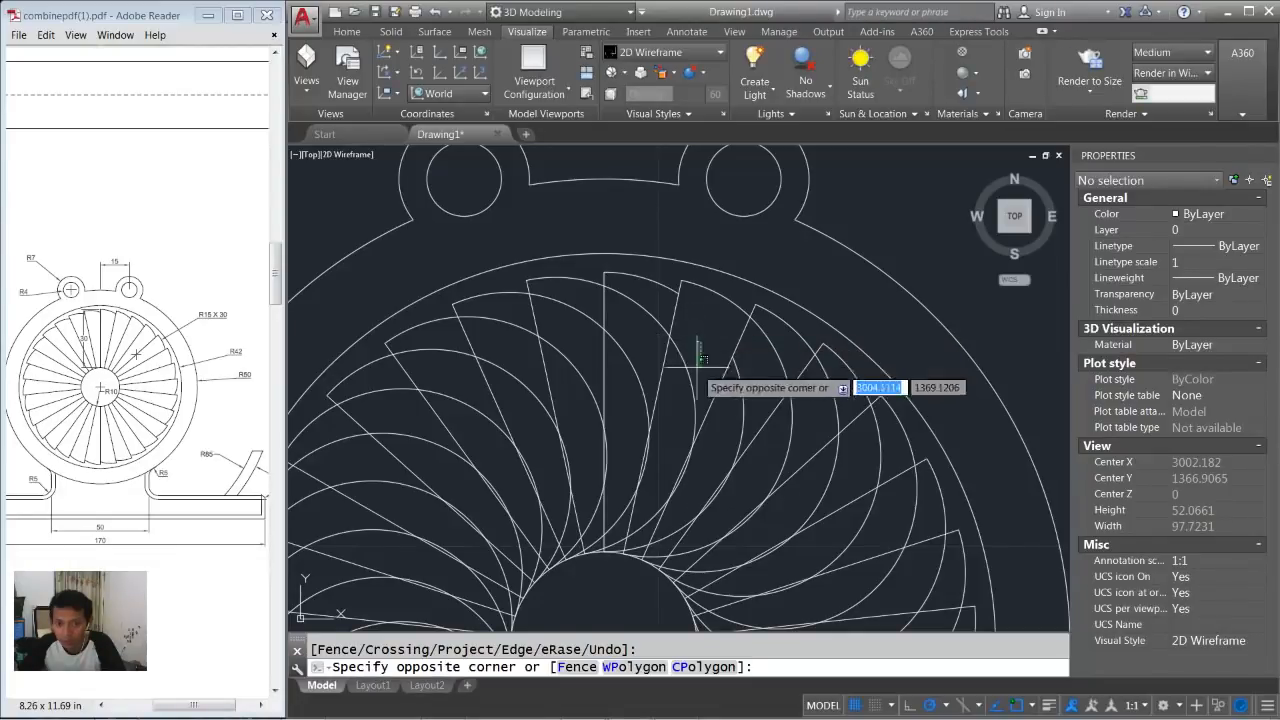
left_click(642, 400)
key("Delete")
scroll(715, 377, "down", 1)
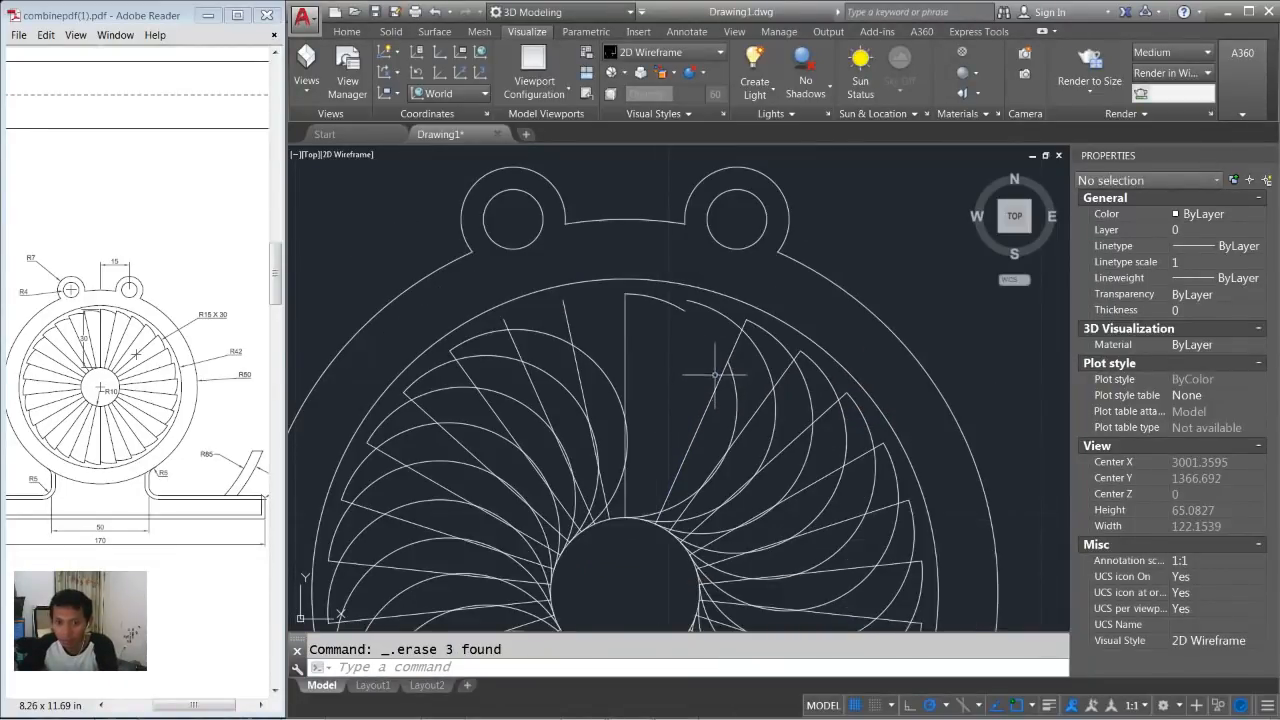
left_click(717, 360)
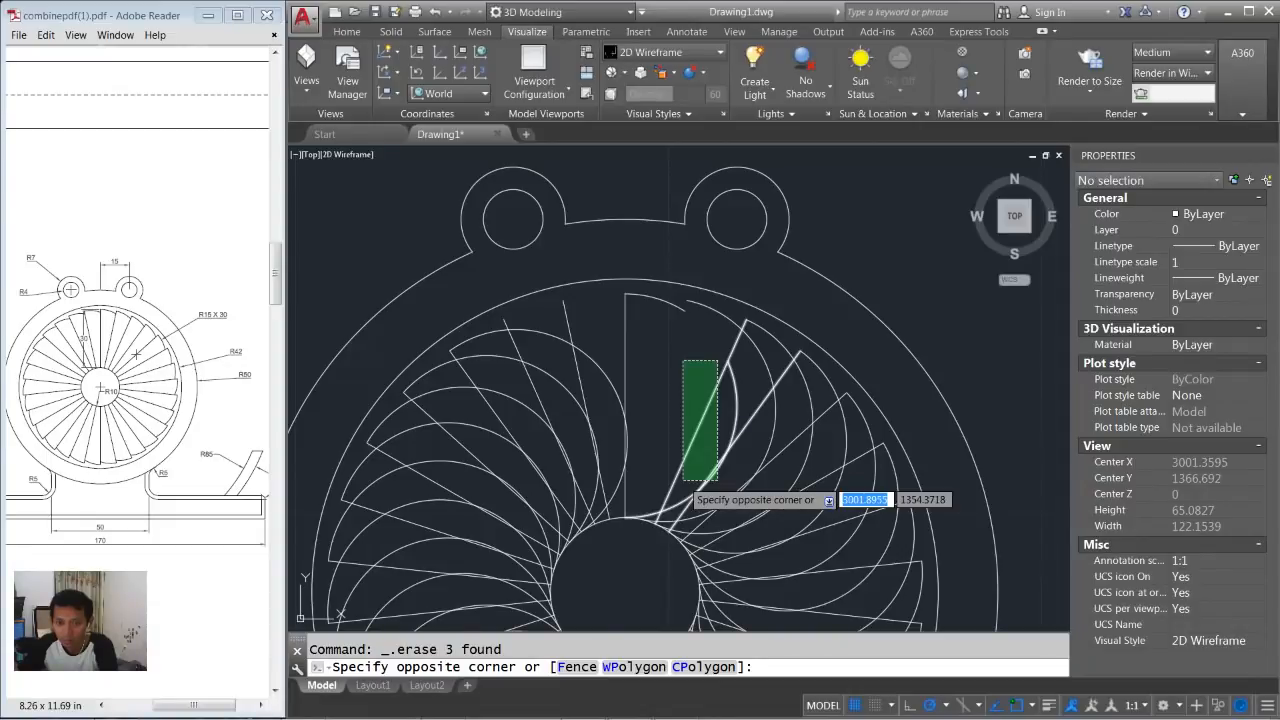
left_click(683, 480)
key("Delete")
scroll(738, 416, "down", 1)
middle_click_drag(738, 416, 663, 330)
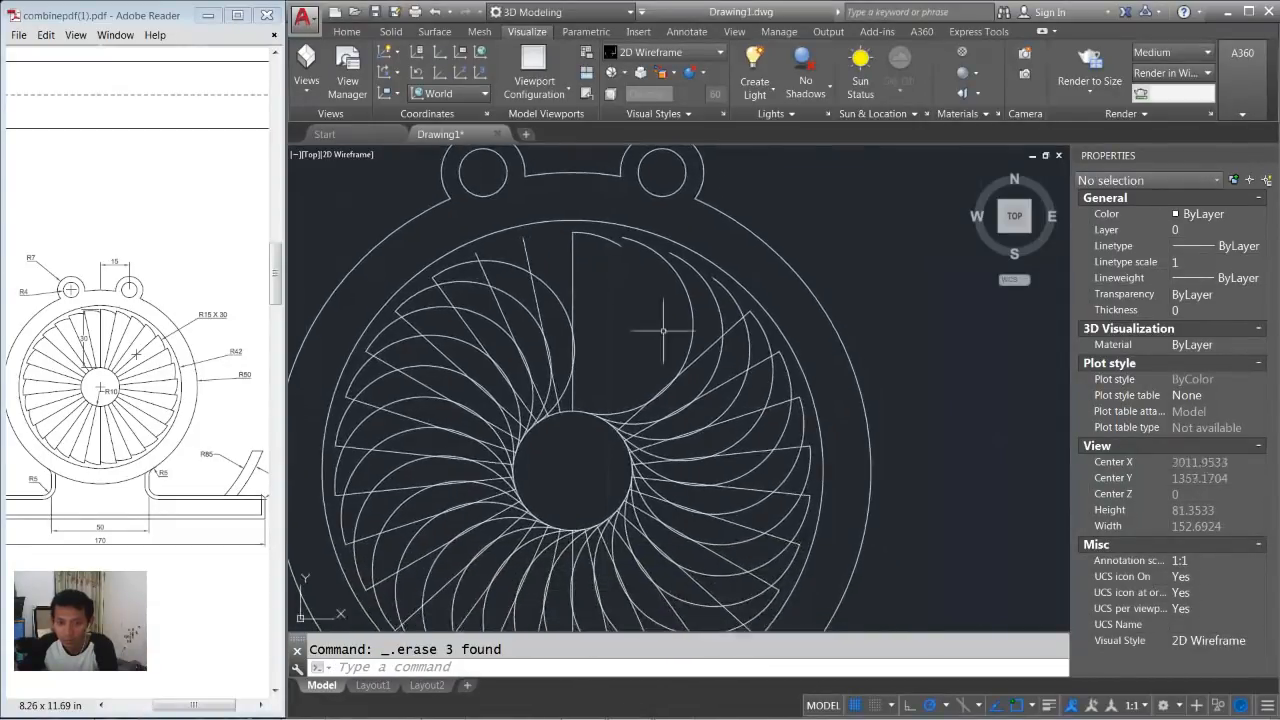
left_click(686, 345)
left_click(588, 600)
key("Delete")
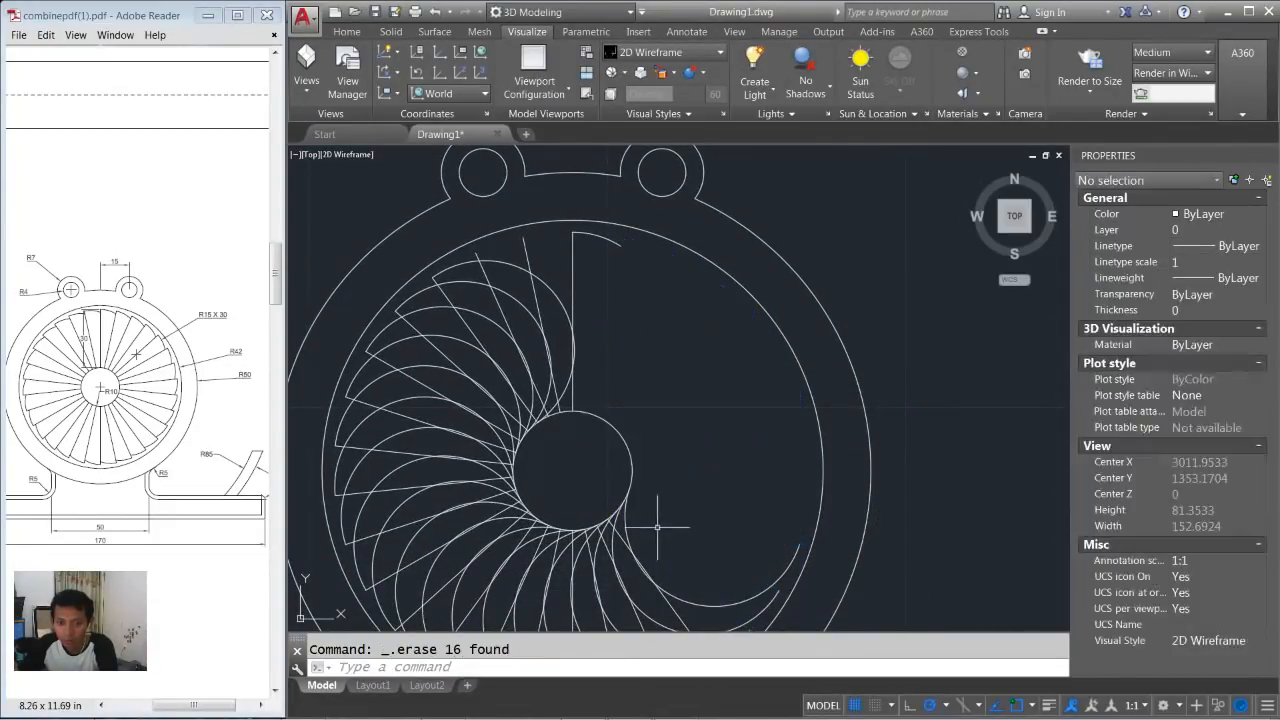
Erase the remaining blade lines and arcs at the bottom and left of the fan, leaving only the top blade.
middle_click_drag(670, 514, 674, 452)
left_click(692, 510)
left_click(429, 498)
key("Delete")
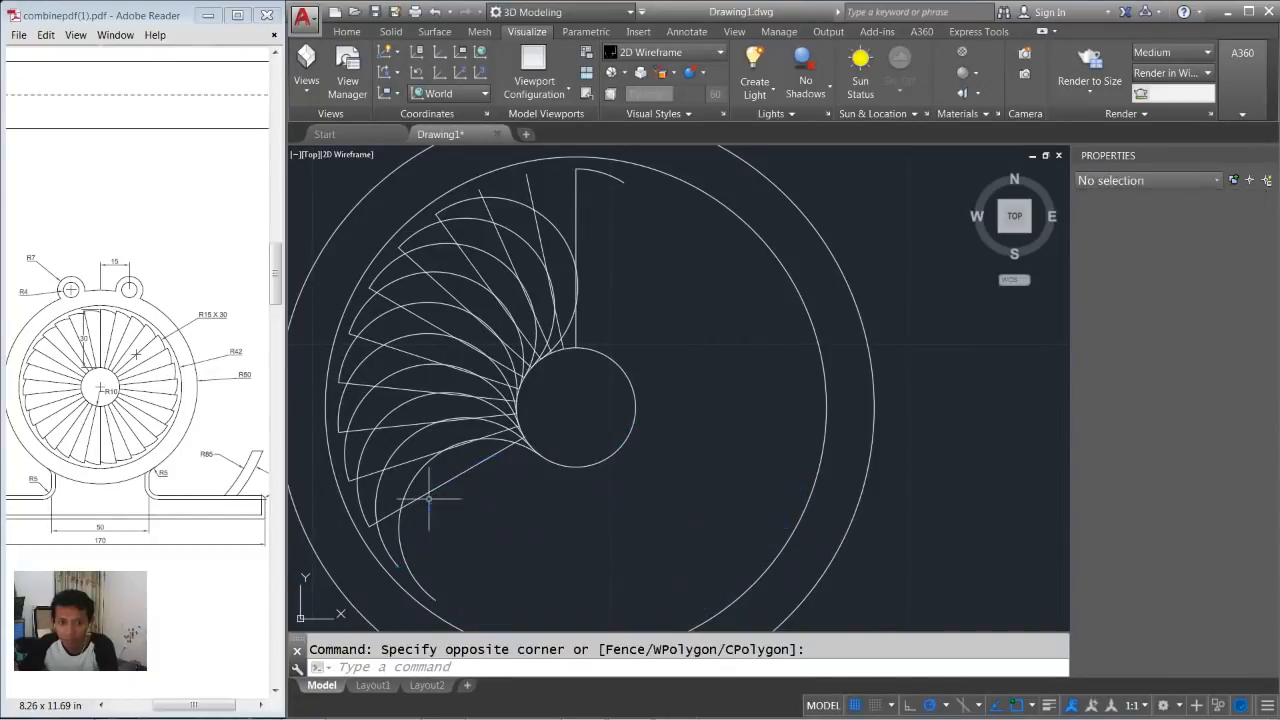
left_click(475, 517)
left_click(423, 283)
key("Delete")
left_click(548, 202)
left_click(443, 286)
key("Delete")
Create a polar array of the blade line and trimmed arc around the hub's centre with 30 items over 360 degrees.
middle_click_drag(594, 277, 677, 291)
scroll(677, 291, "down", 3)
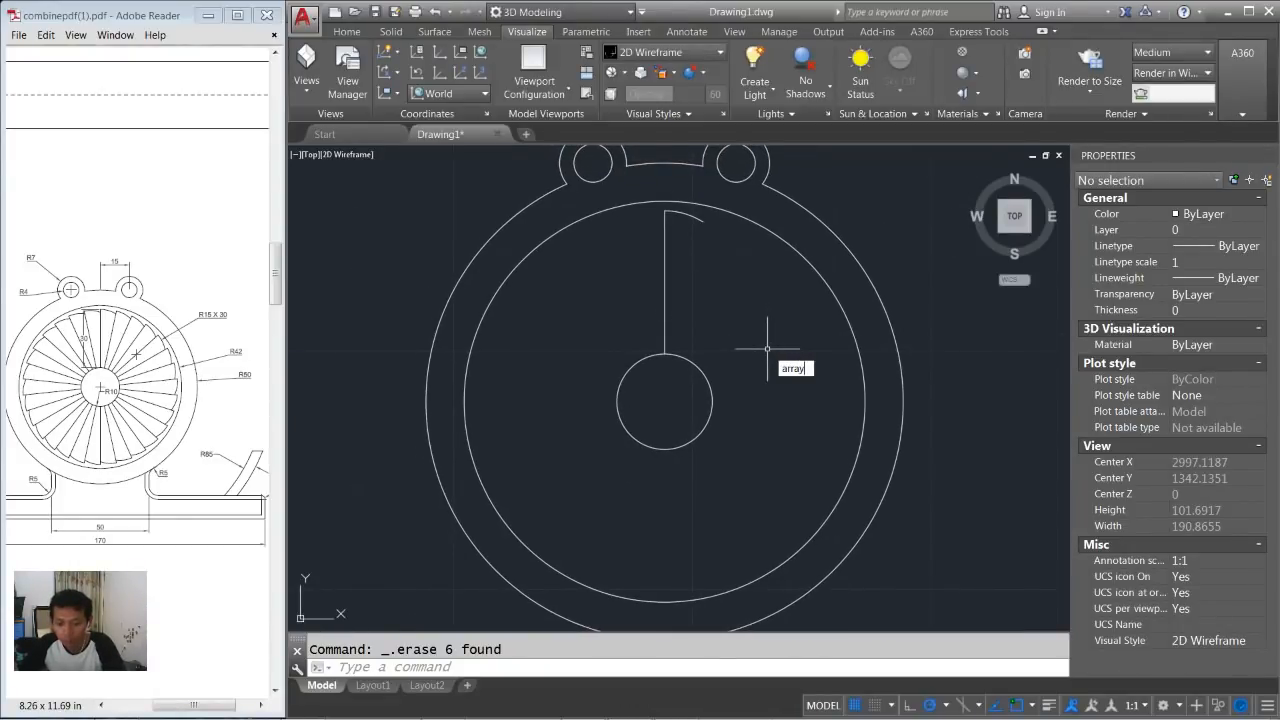
key("Return")
left_click(706, 273)
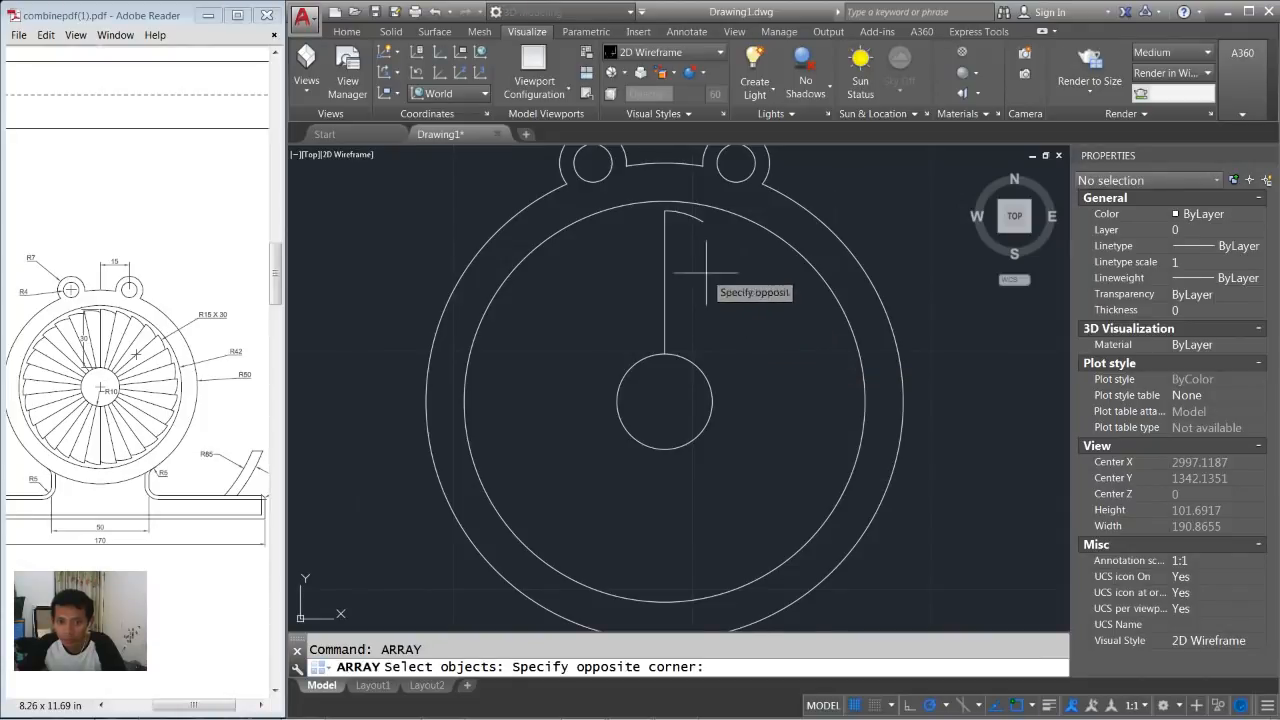
left_click(655, 213)
key("Return")
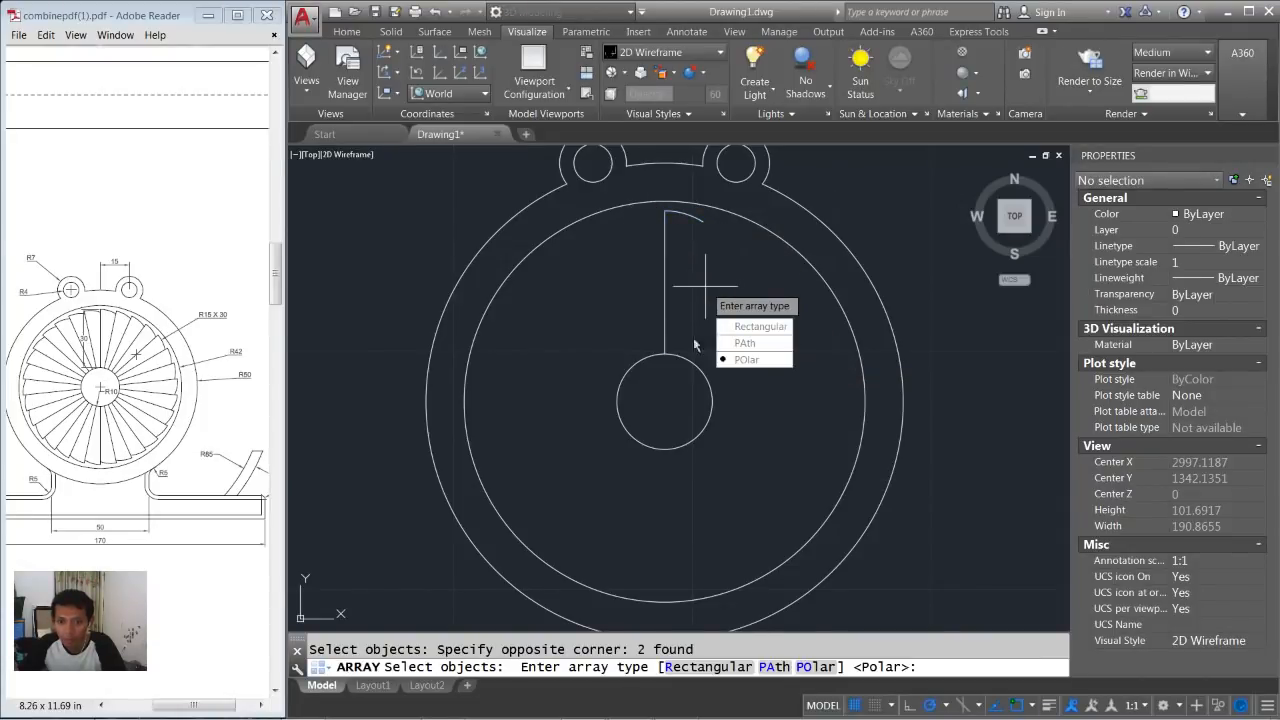
left_click(752, 360)
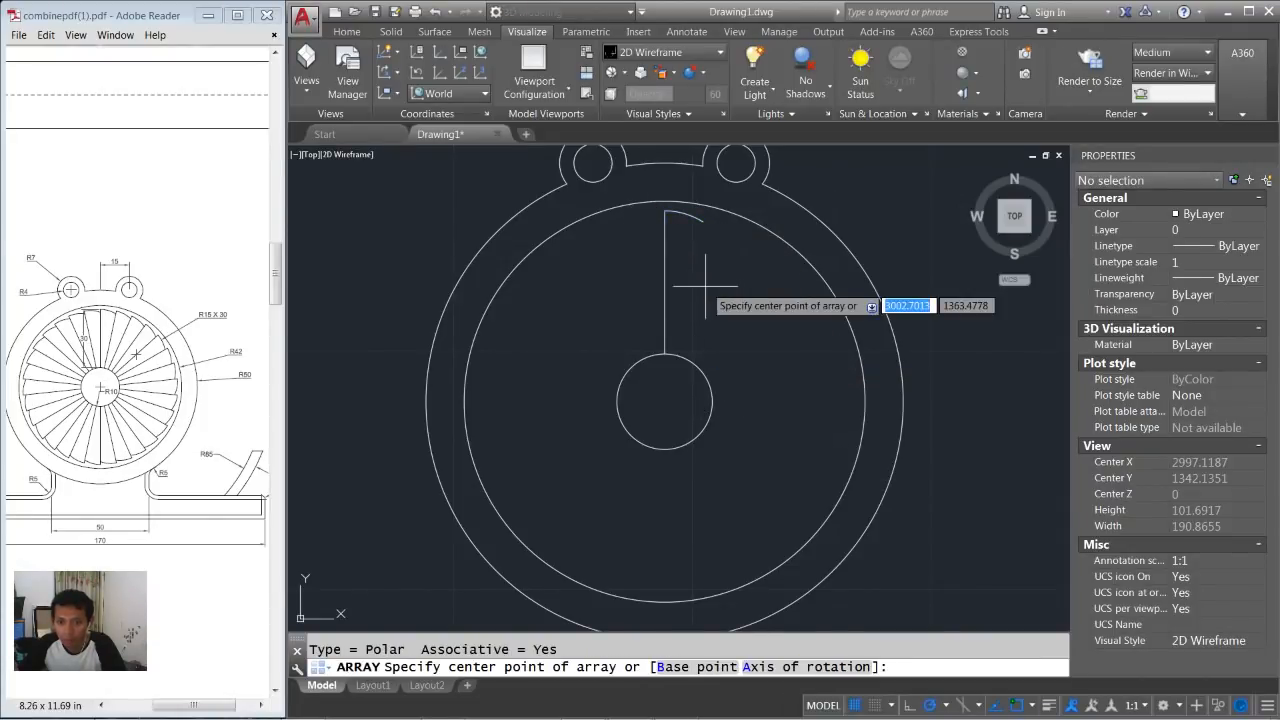
left_click(665, 402)
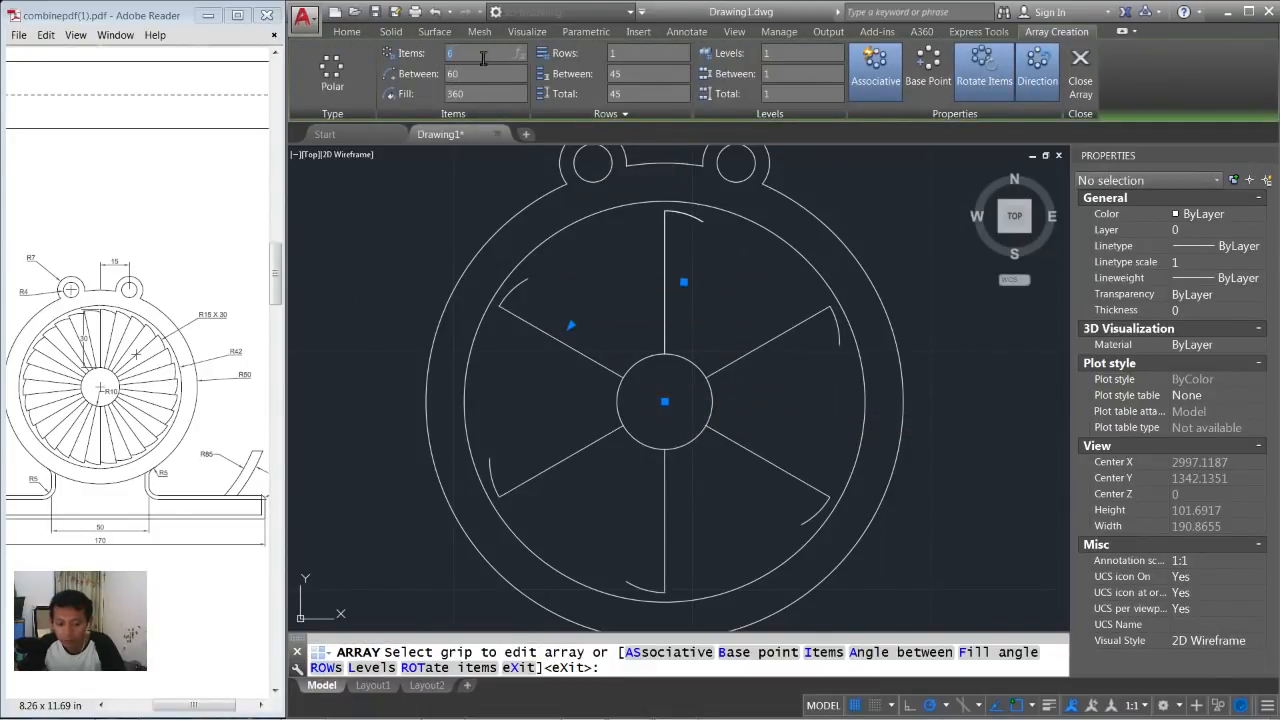
left_click(625, 55)
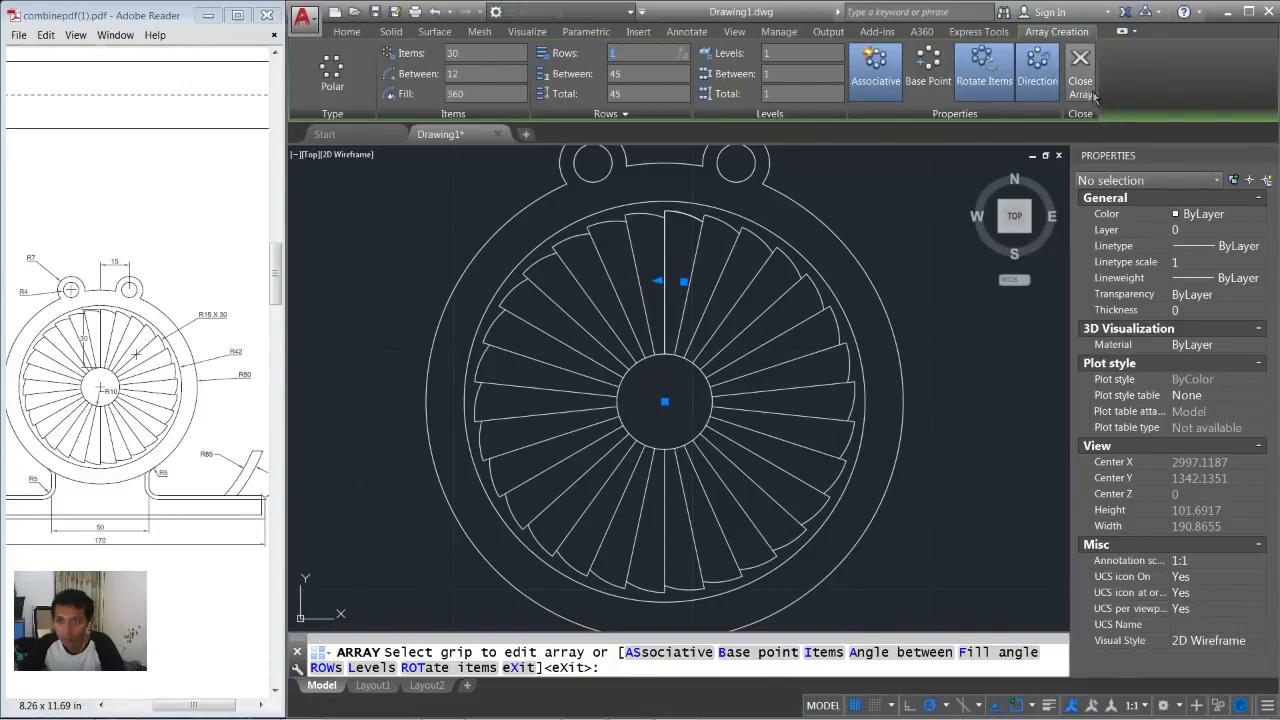
left_click(1085, 80)
Draw a horizontal base line 170 units long in the free space below and to the right of the housing.
scroll(648, 273, "down", 1)
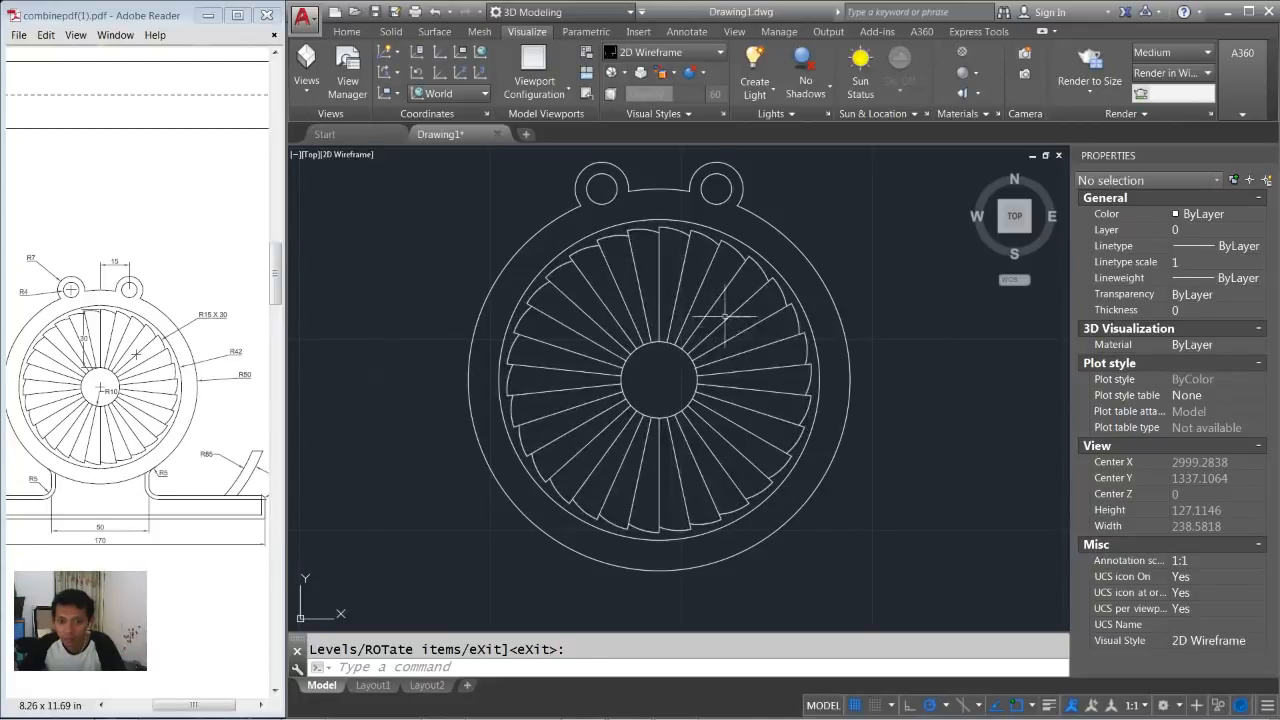
middle_click_drag(715, 362, 715, 308)
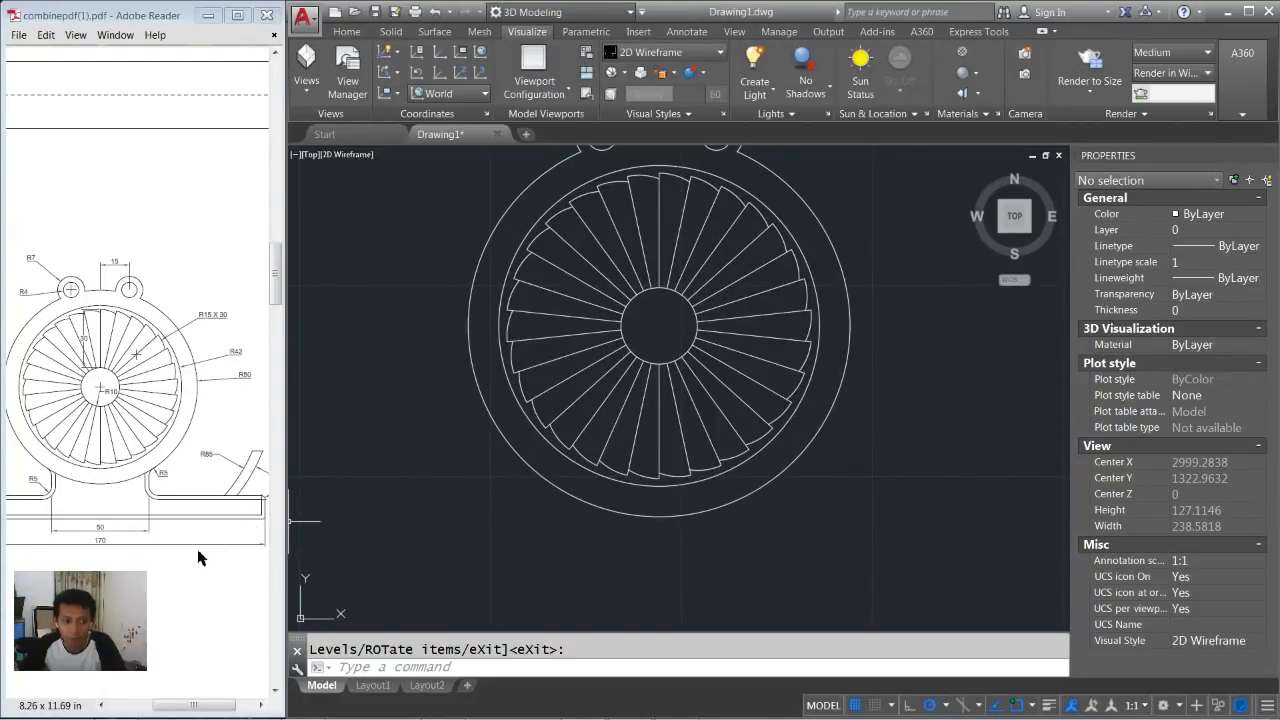
left_click(190, 617)
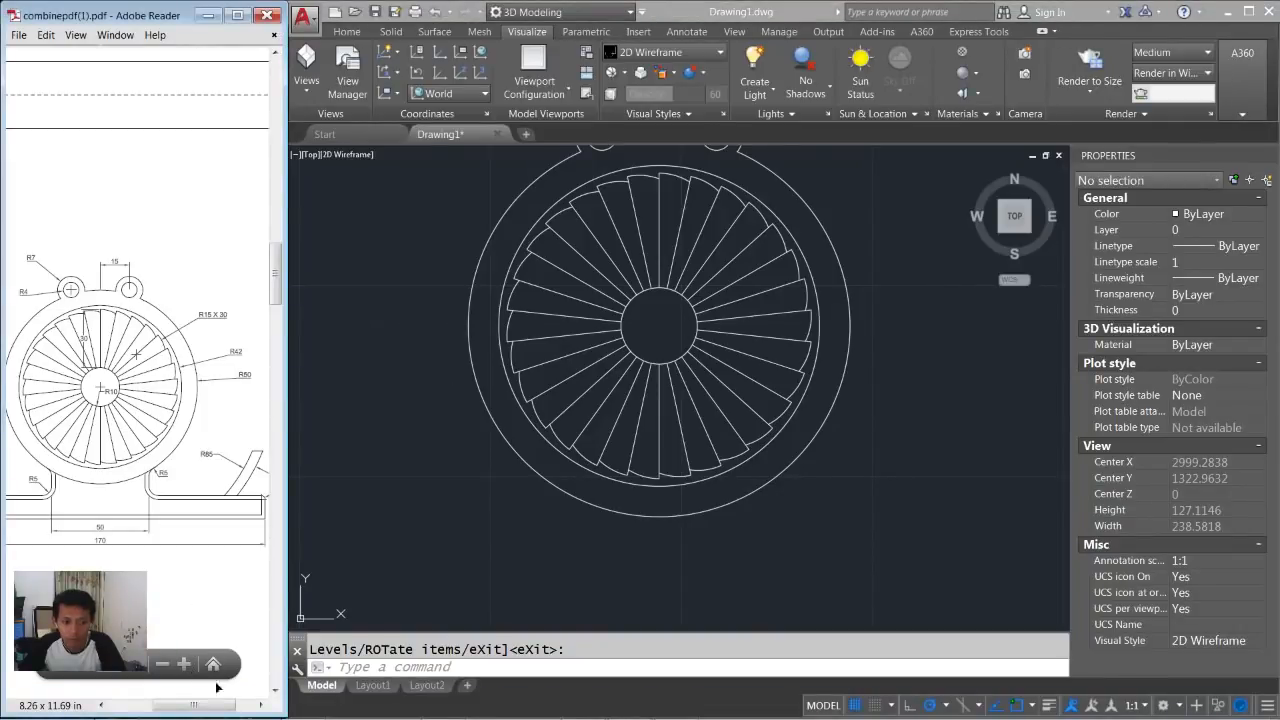
left_click_drag(212, 708, 180, 706)
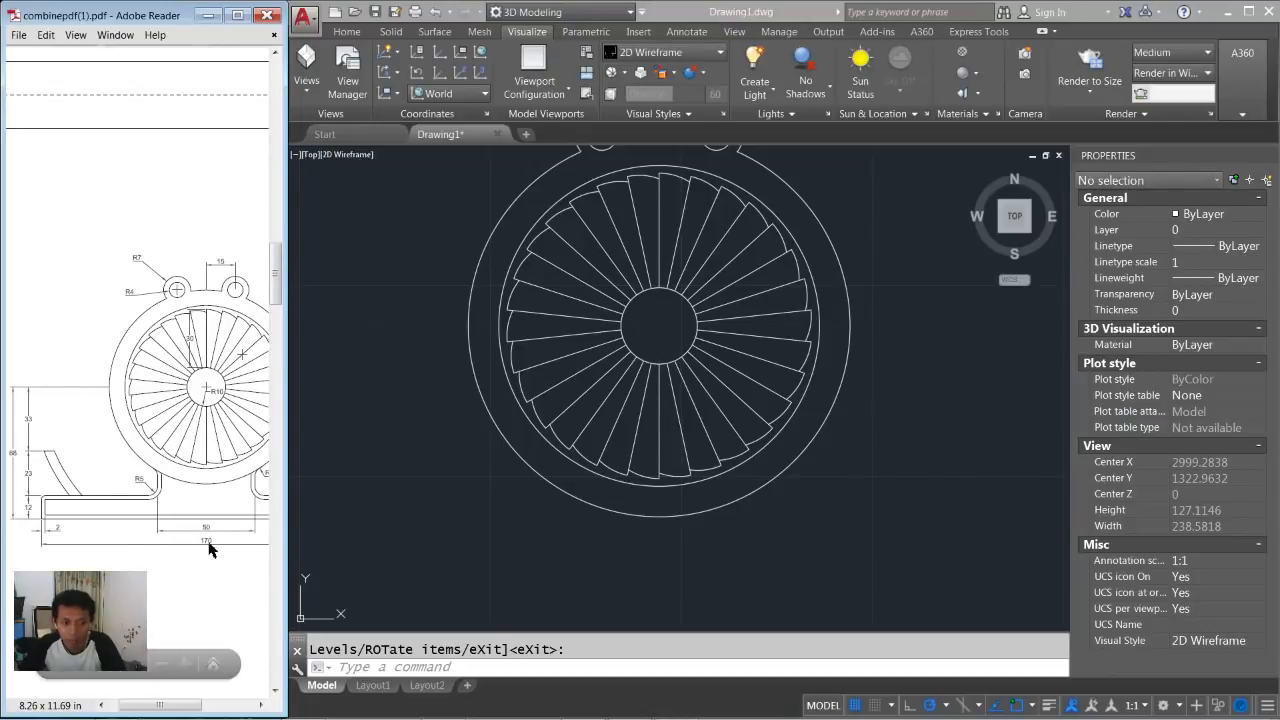
scroll(509, 543, "down", 4)
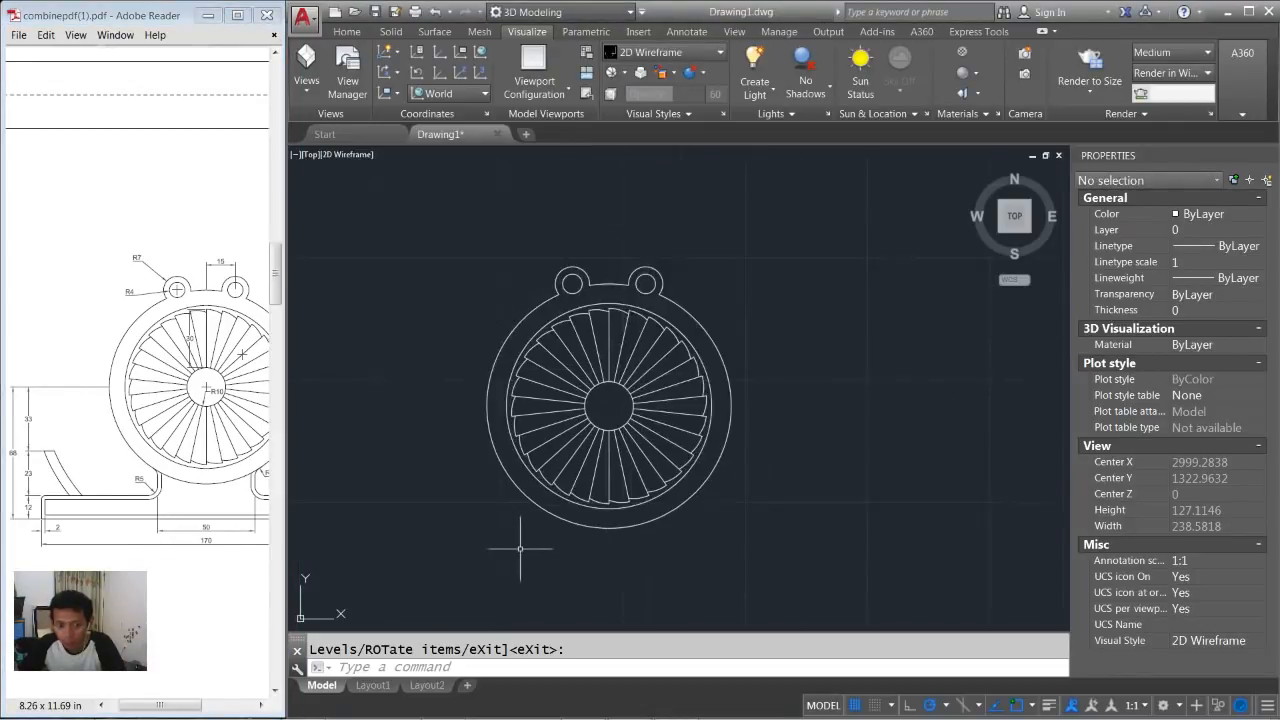
type("l")
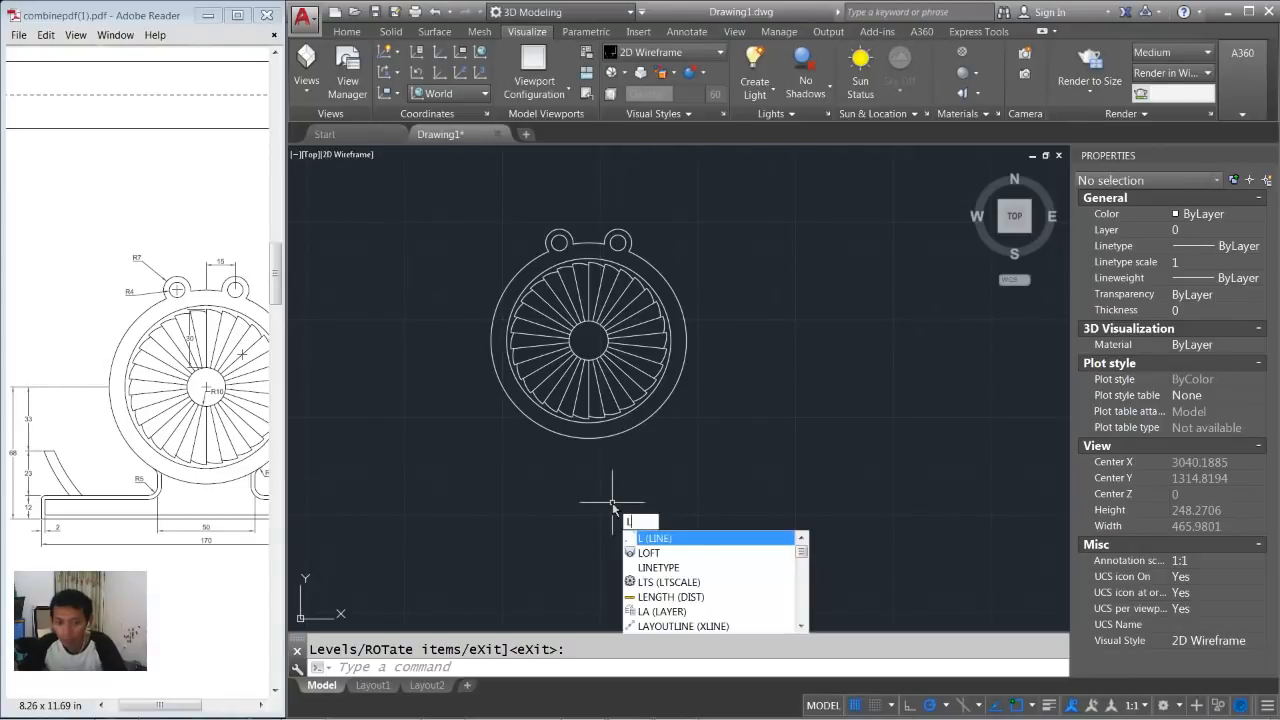
key("Return")
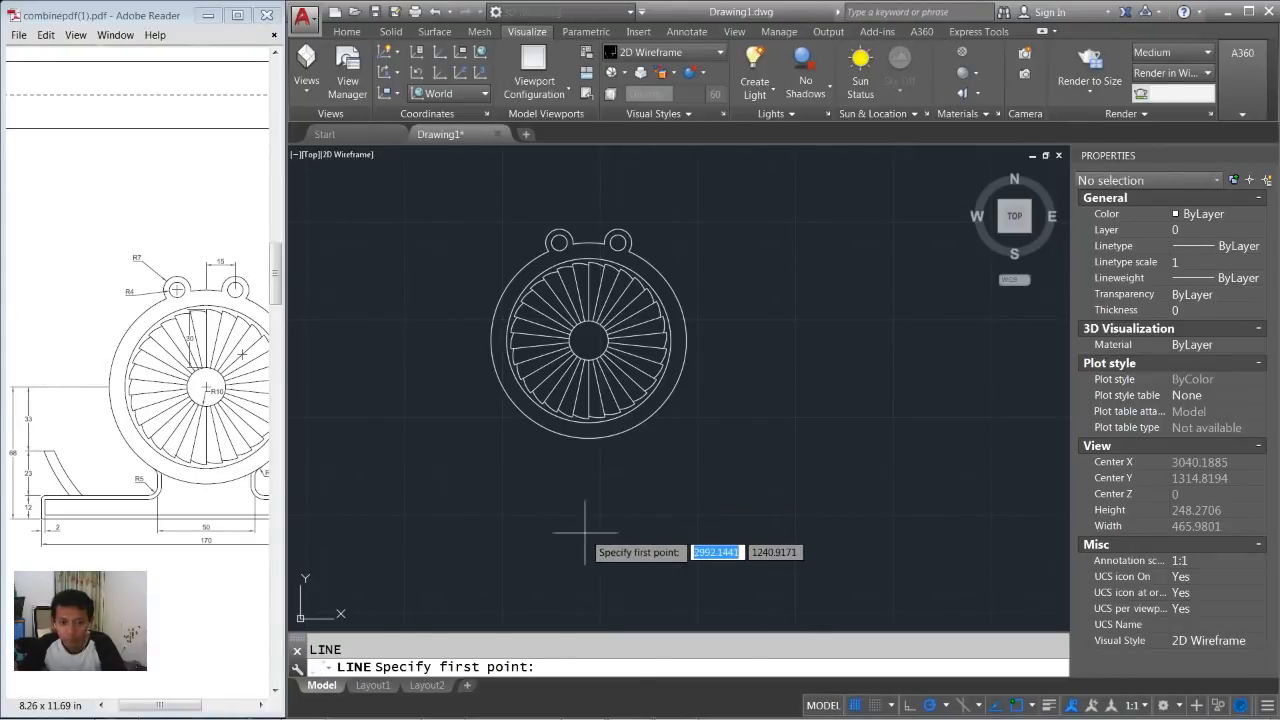
left_click(738, 490)
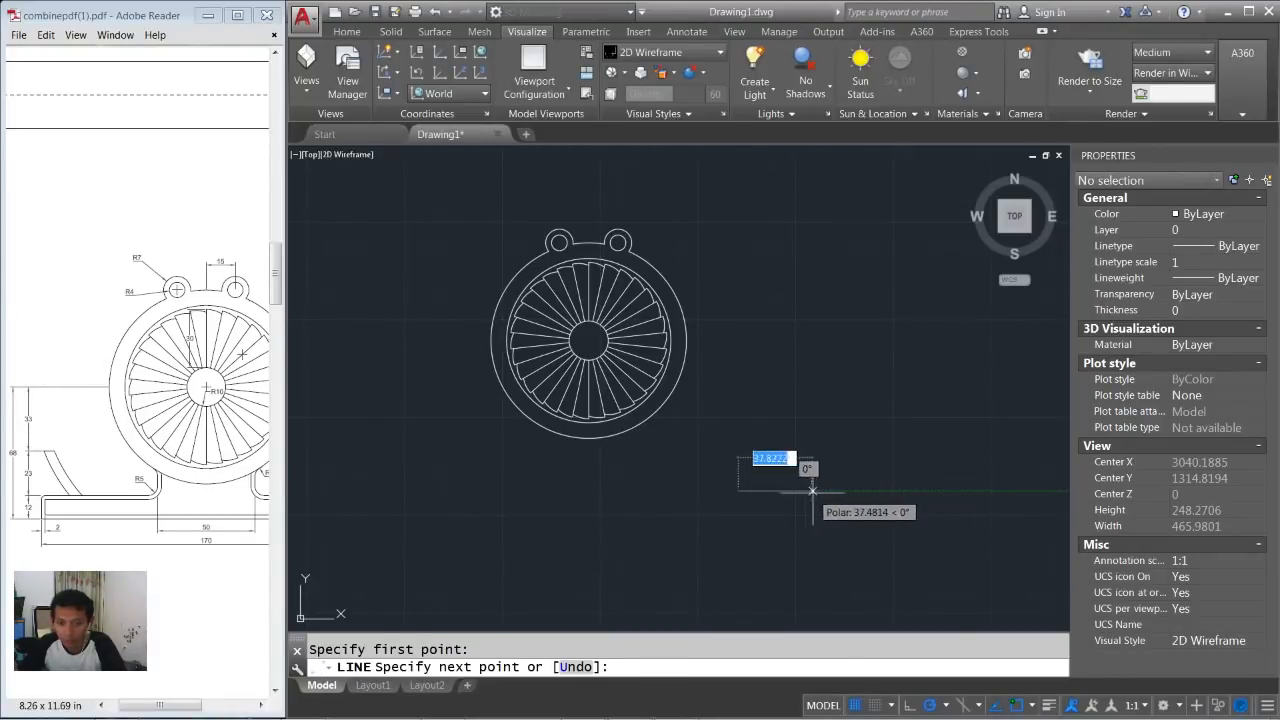
type("170")
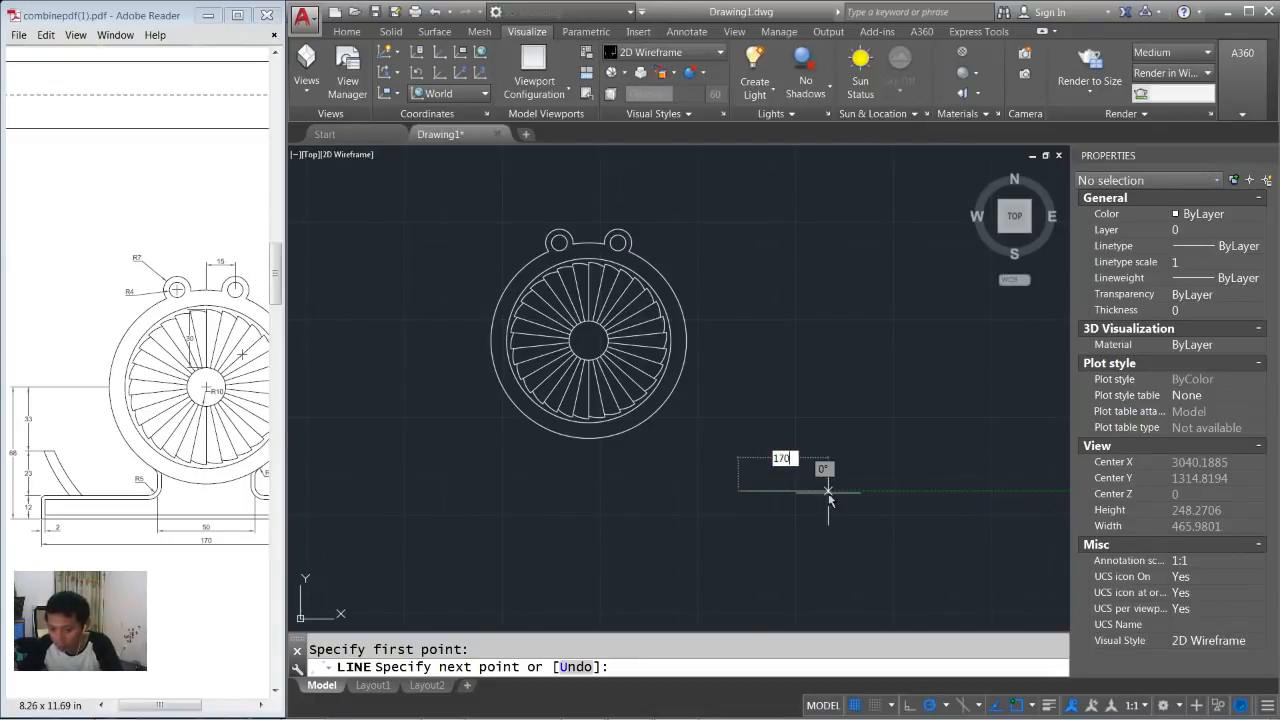
key("Return")
key("Return")
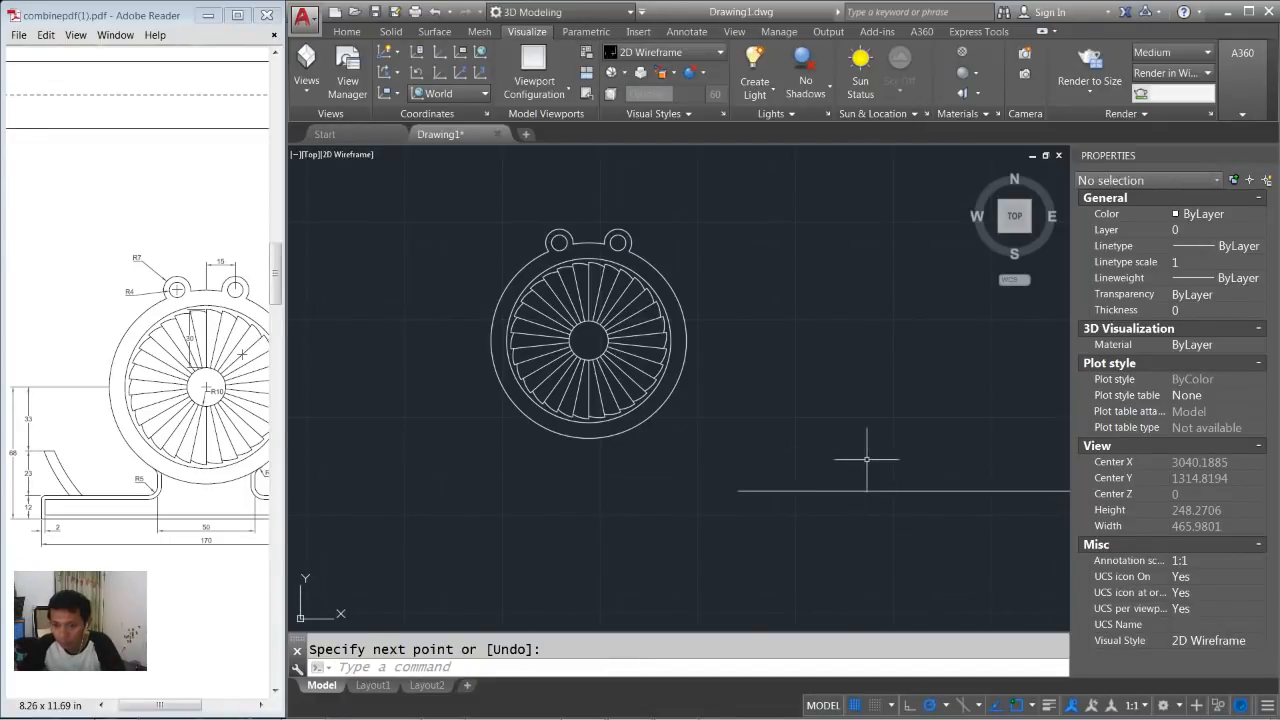
Move the base line by its midpoint closer to the housing, keeping it below and to the right.
type("m")
key("Return")
left_click(920, 450)
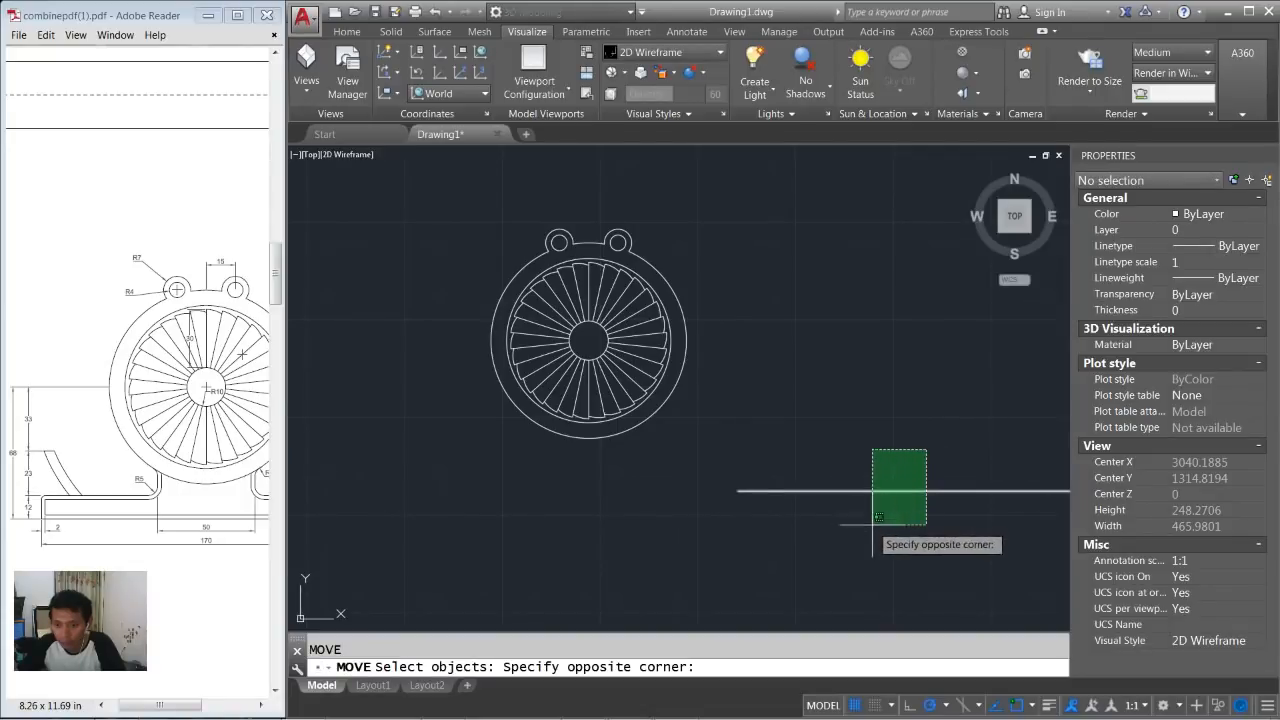
left_click(868, 530)
key("Return")
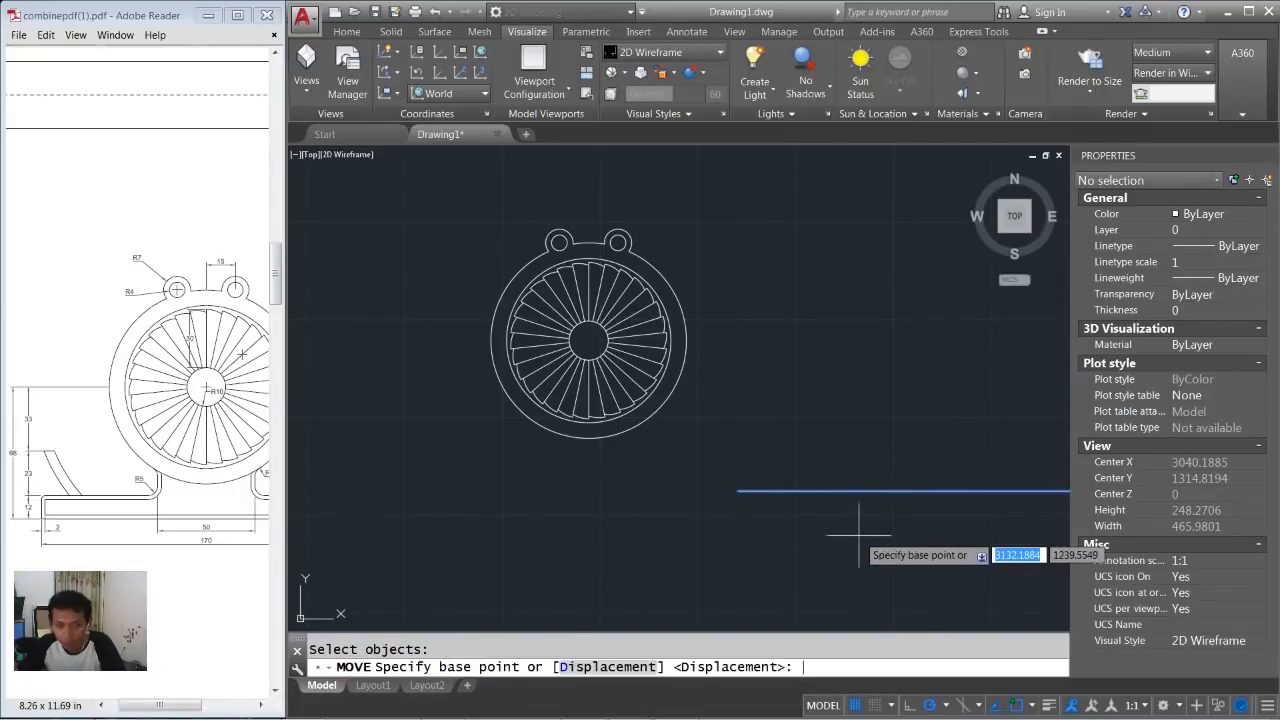
left_click(926, 491)
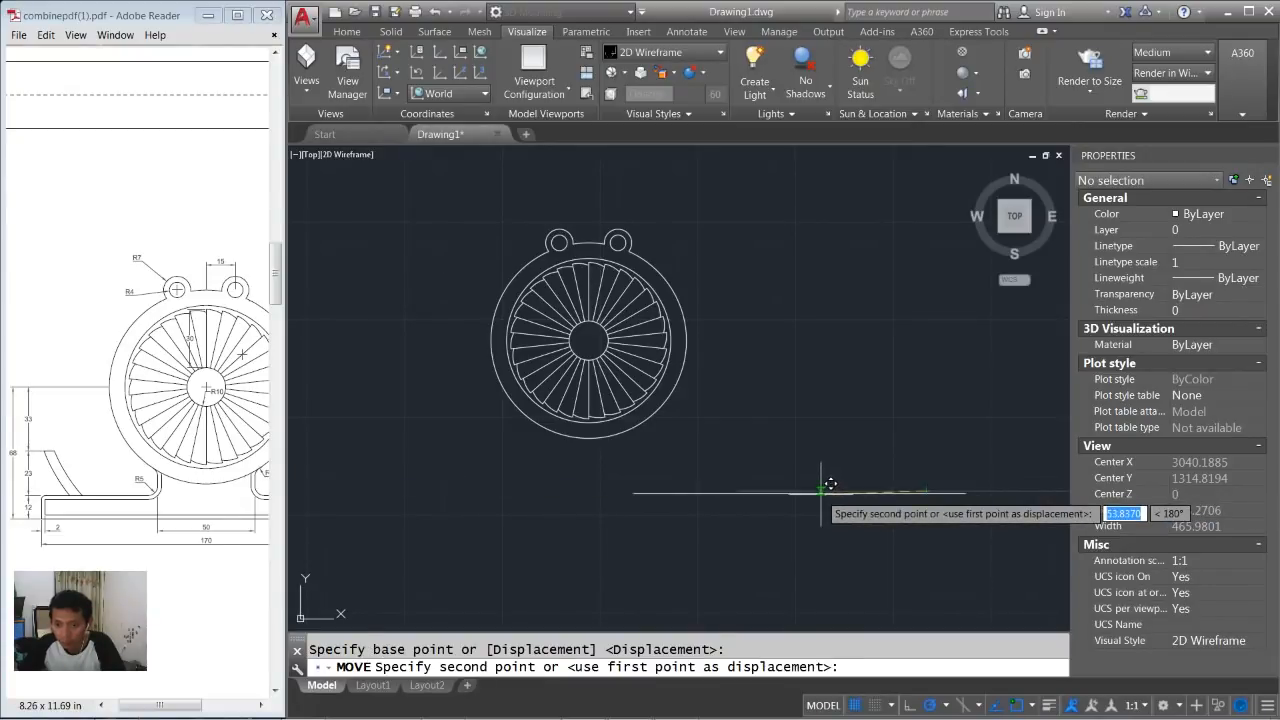
left_click(790, 509)
Move the base line by its midpoint to 68 units directly below the hub's centre.
key("Return")
left_click(820, 486)
left_click(791, 537)
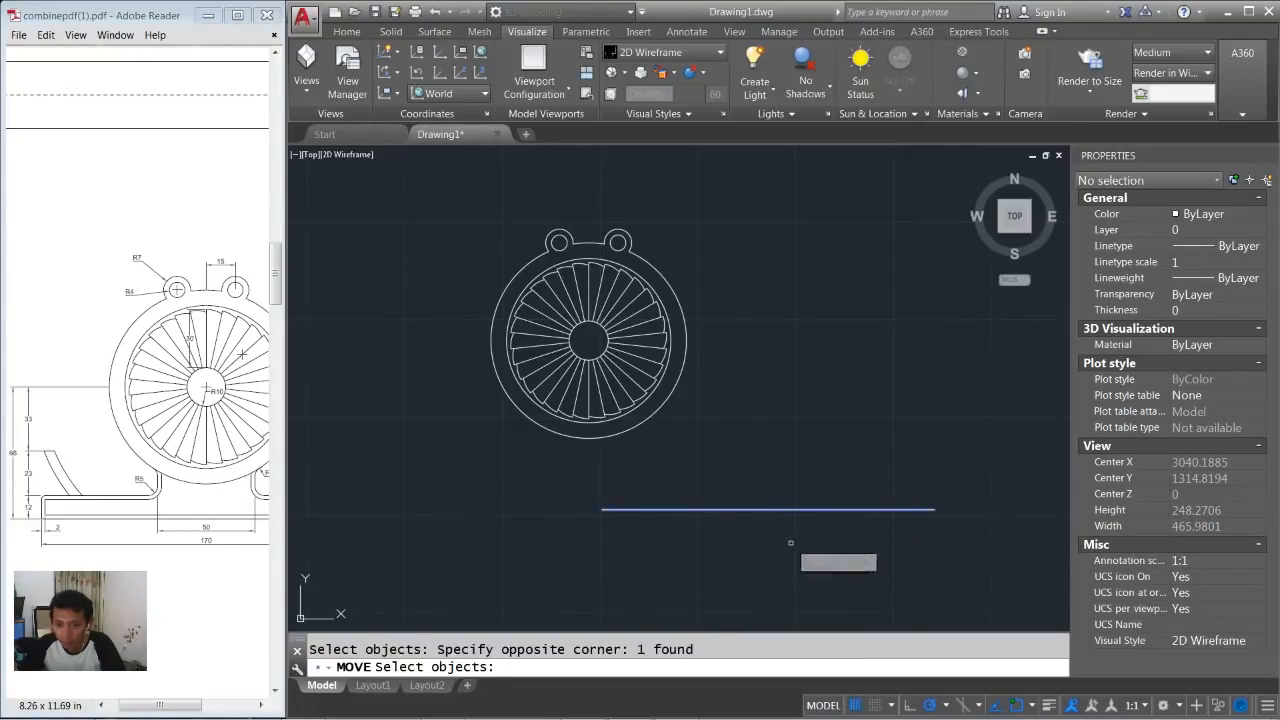
key("Return")
left_click(768, 509)
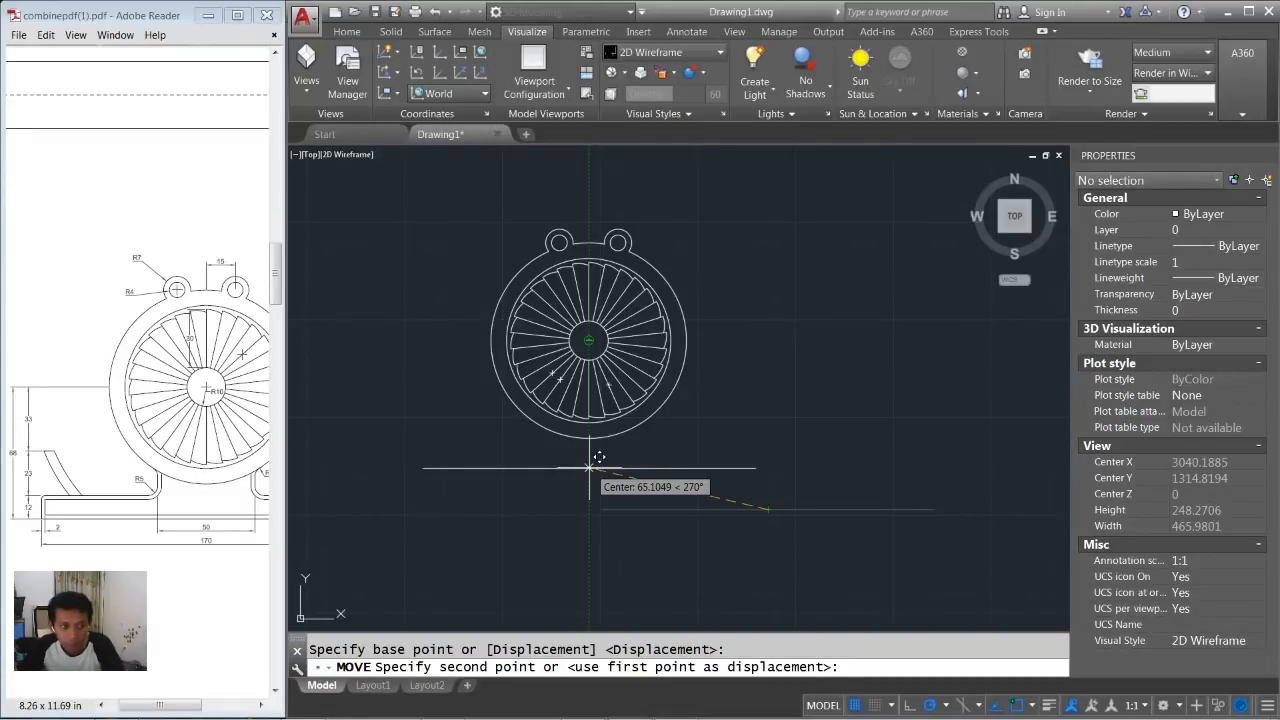
type("68")
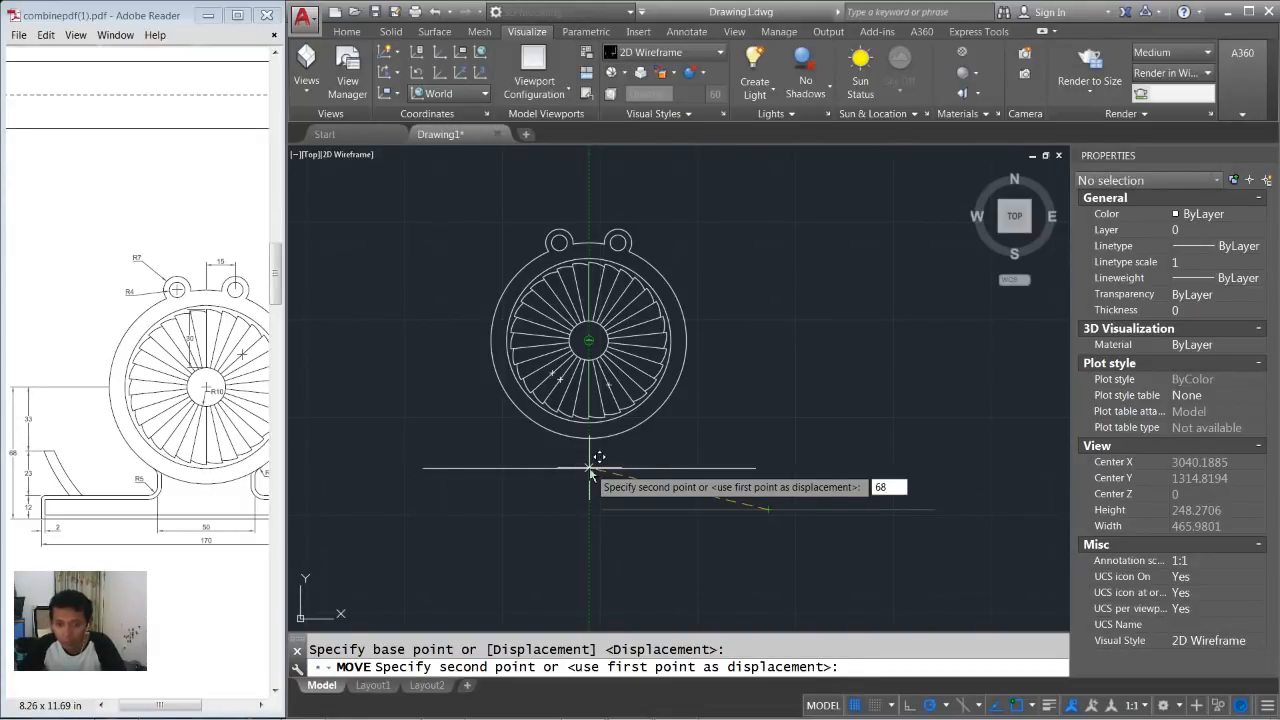
key("Return")
scroll(564, 465, "up", 4)
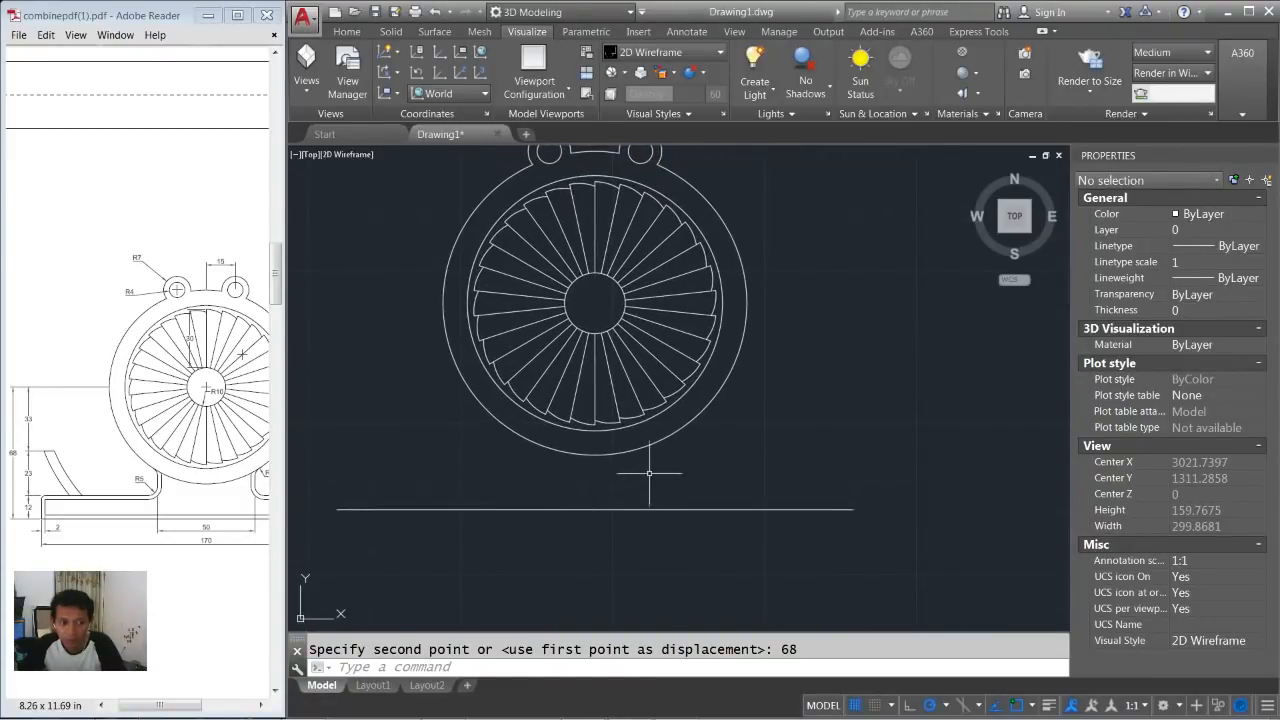
Copy the 170-unit base line 12 units straight up.
type("co")
key("Return")
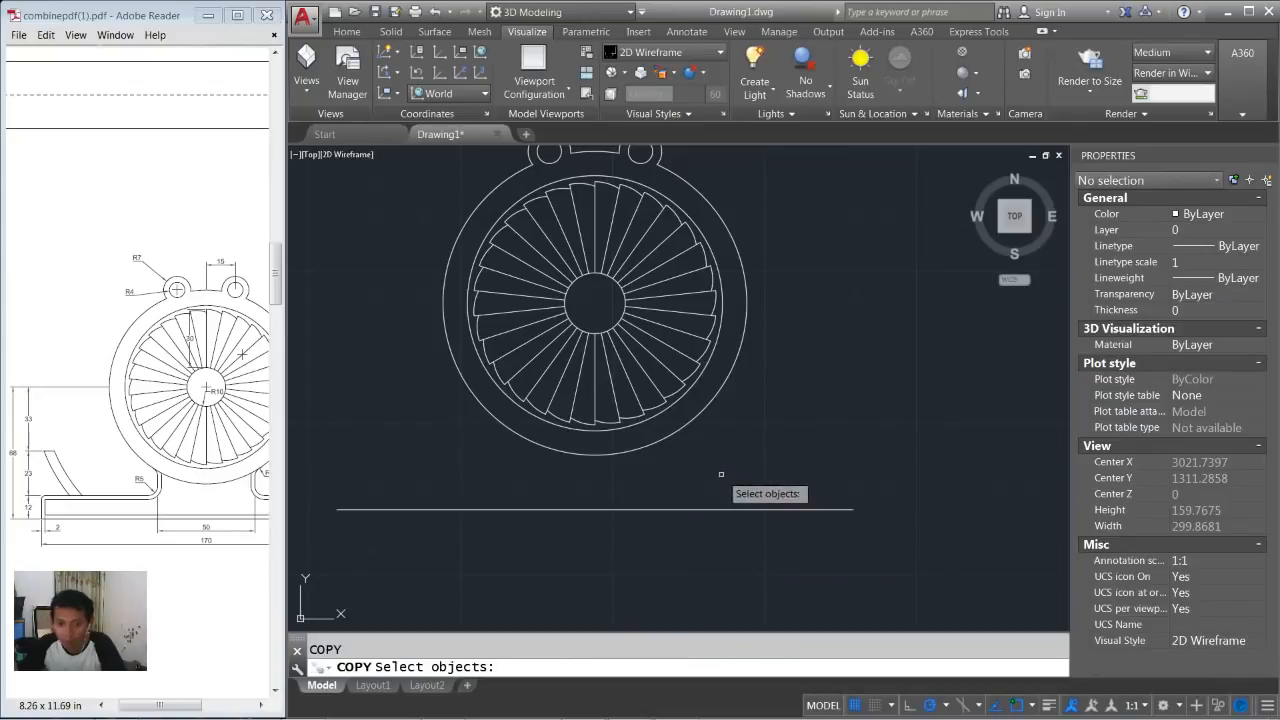
left_click(723, 476)
left_click(666, 555)
key("Return")
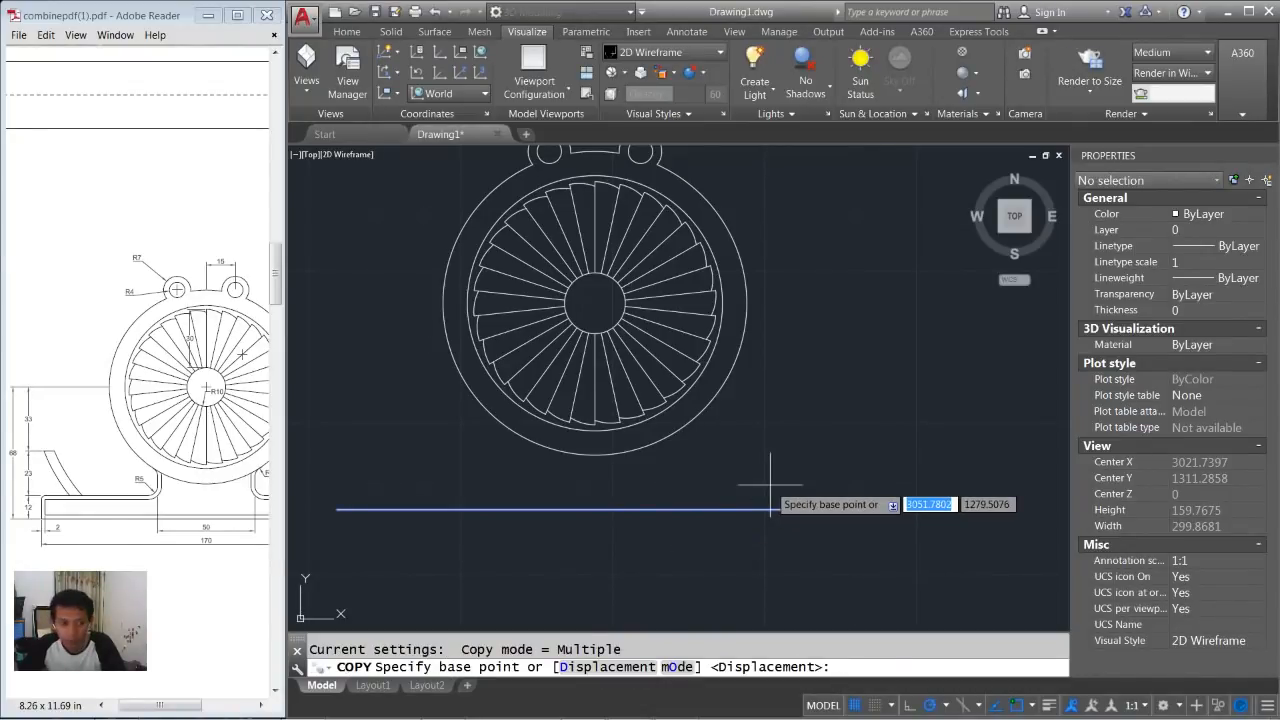
left_click(772, 486)
type("12")
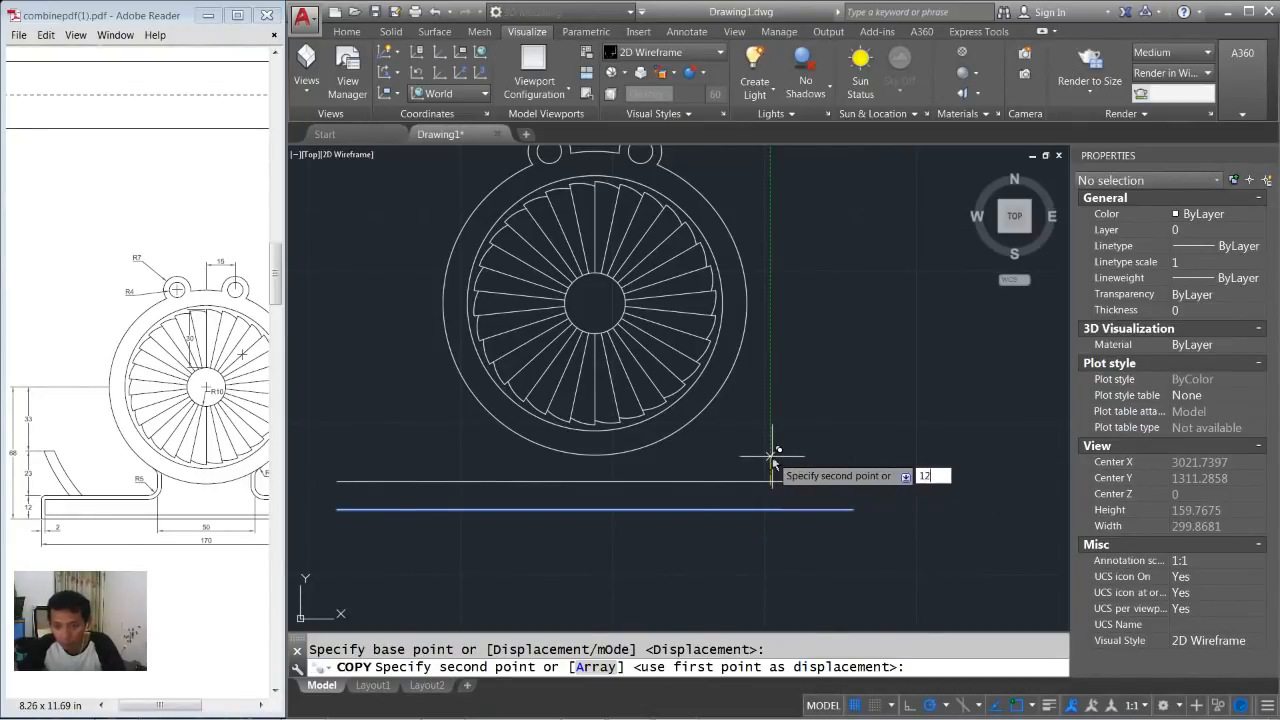
key("Return")
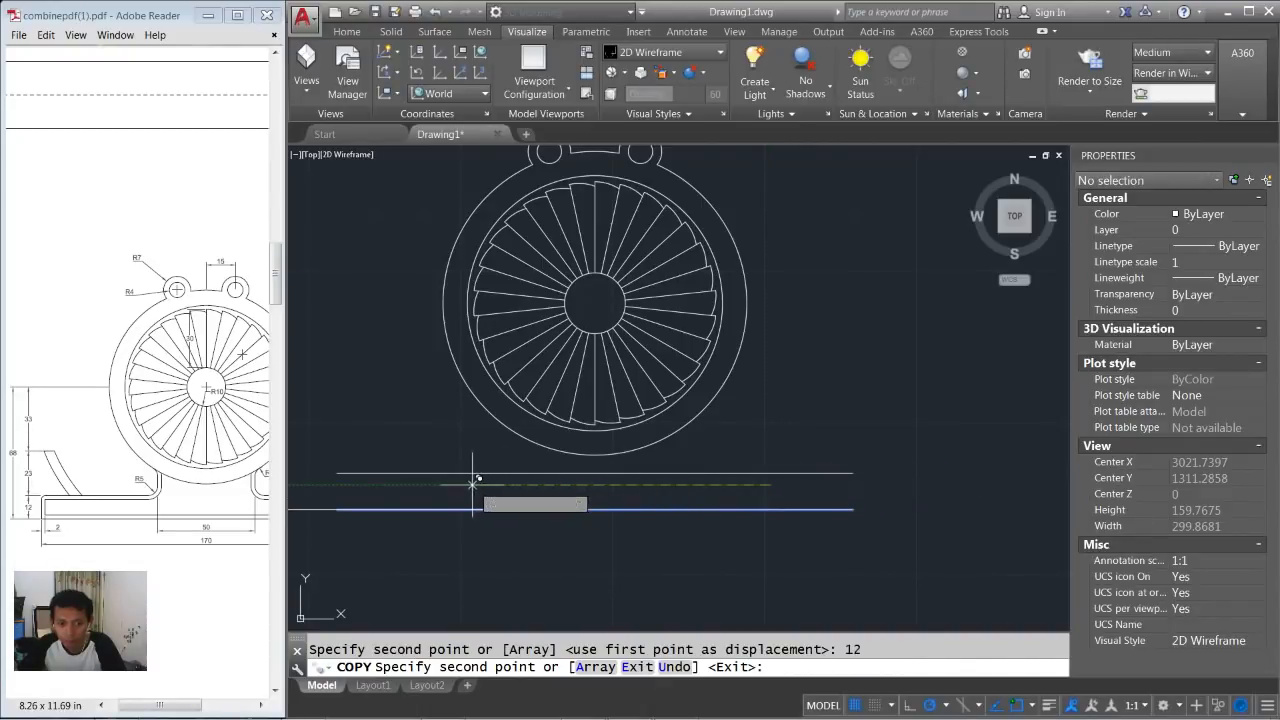
key("Return")
Draw a 12-unit vertical line up from the lower base line's left end to close that side of the base.
middle_click_drag(457, 472, 567, 488)
type("l")
key("Return")
left_click(451, 510)
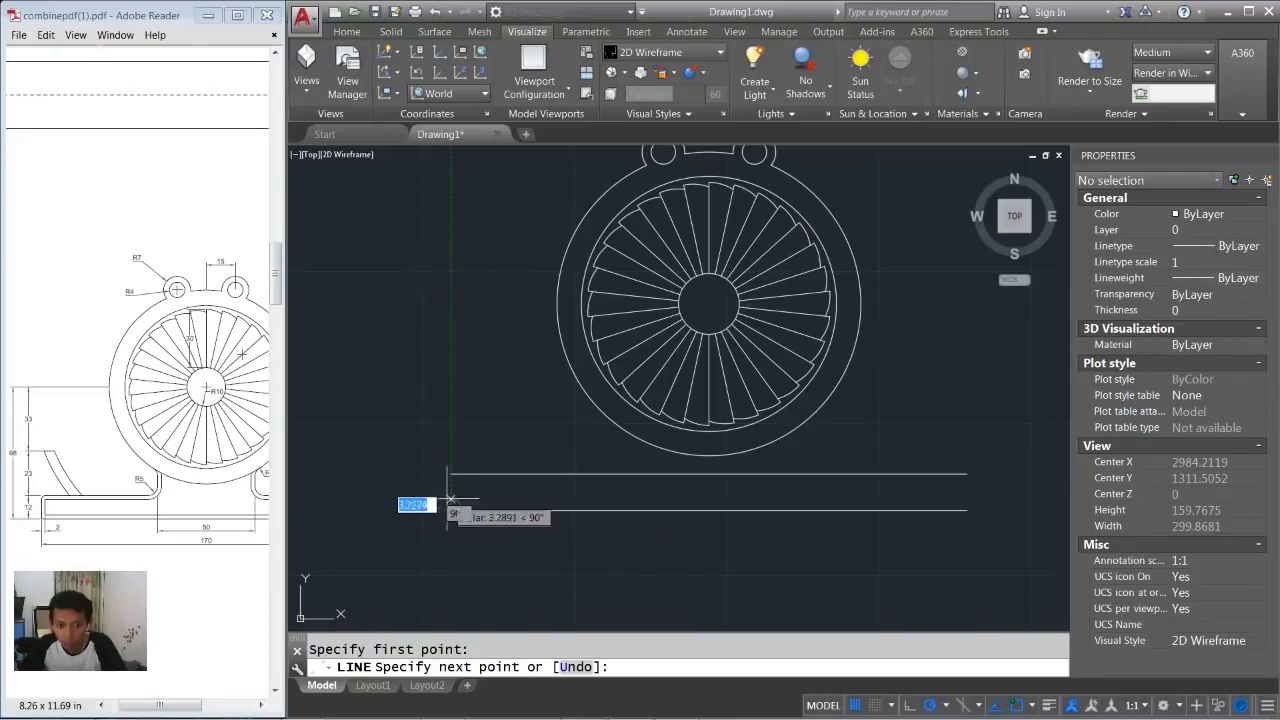
type("12")
key("Return")
key("Return")
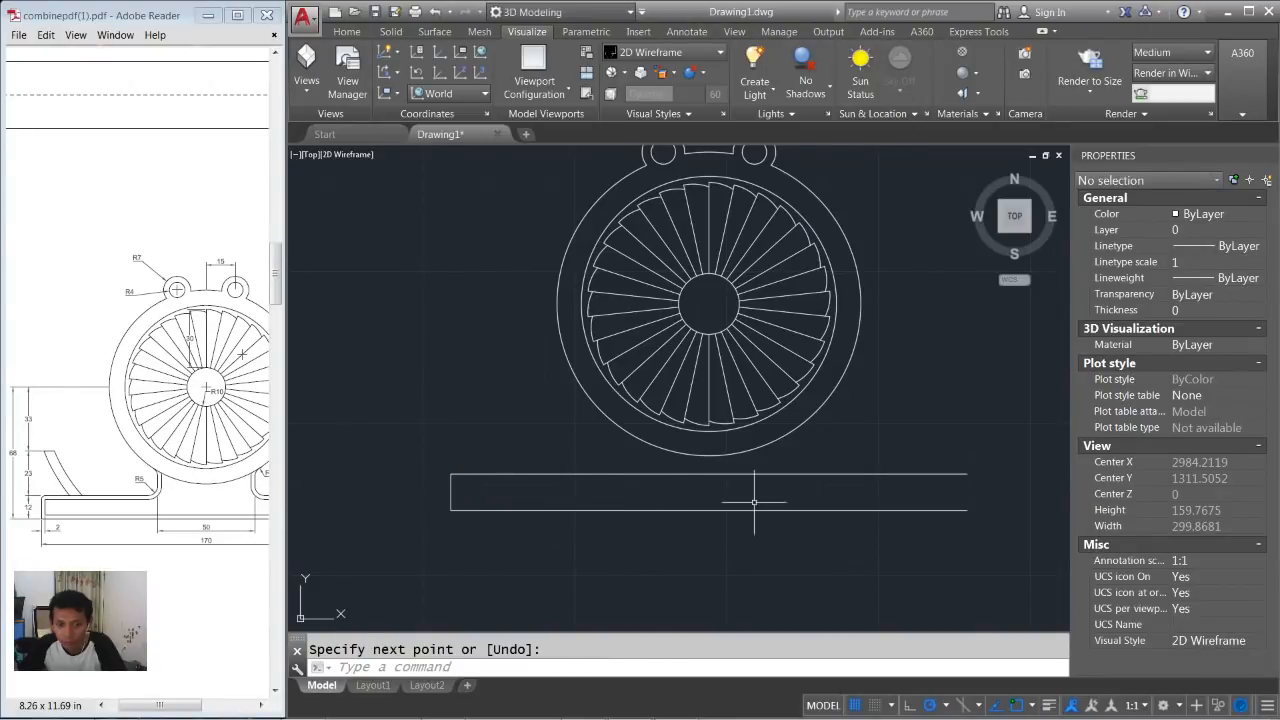
Close the right end of the base with a vertical line joining the ends of the two base lines.
middle_click_drag(812, 512, 728, 523)
key("Return")
left_click(884, 520)
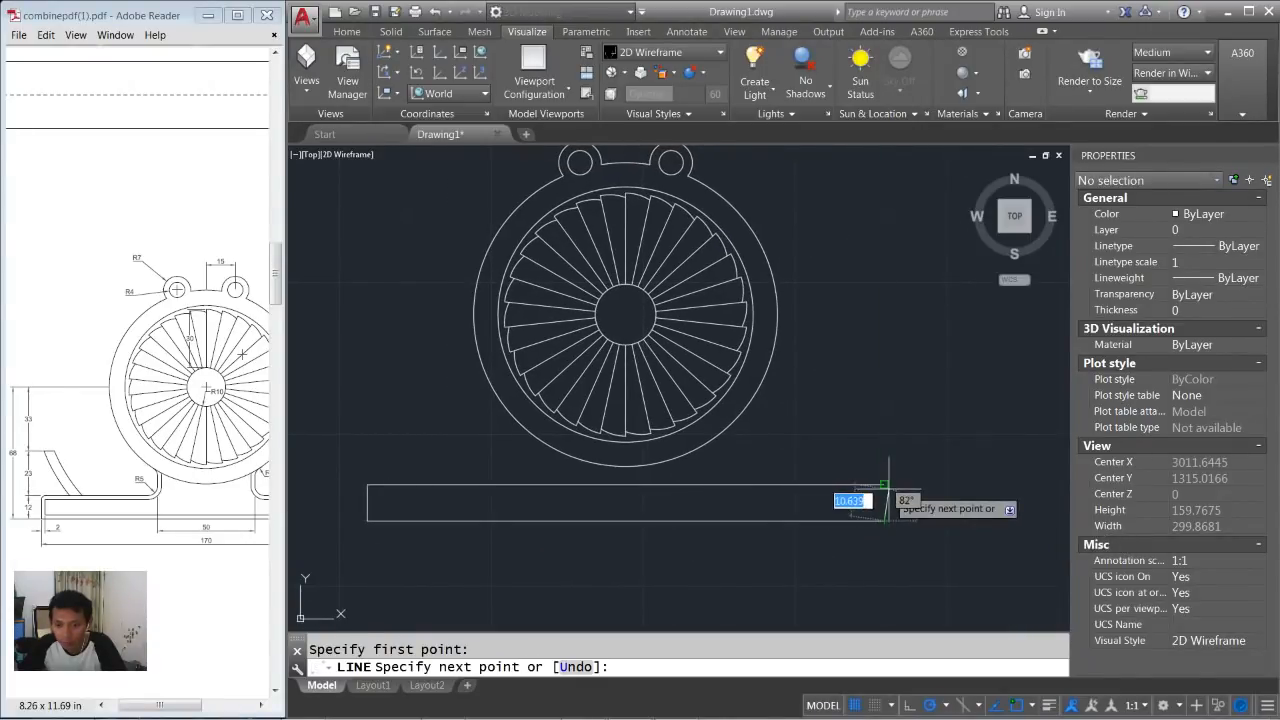
left_click(884, 485)
key("Return")
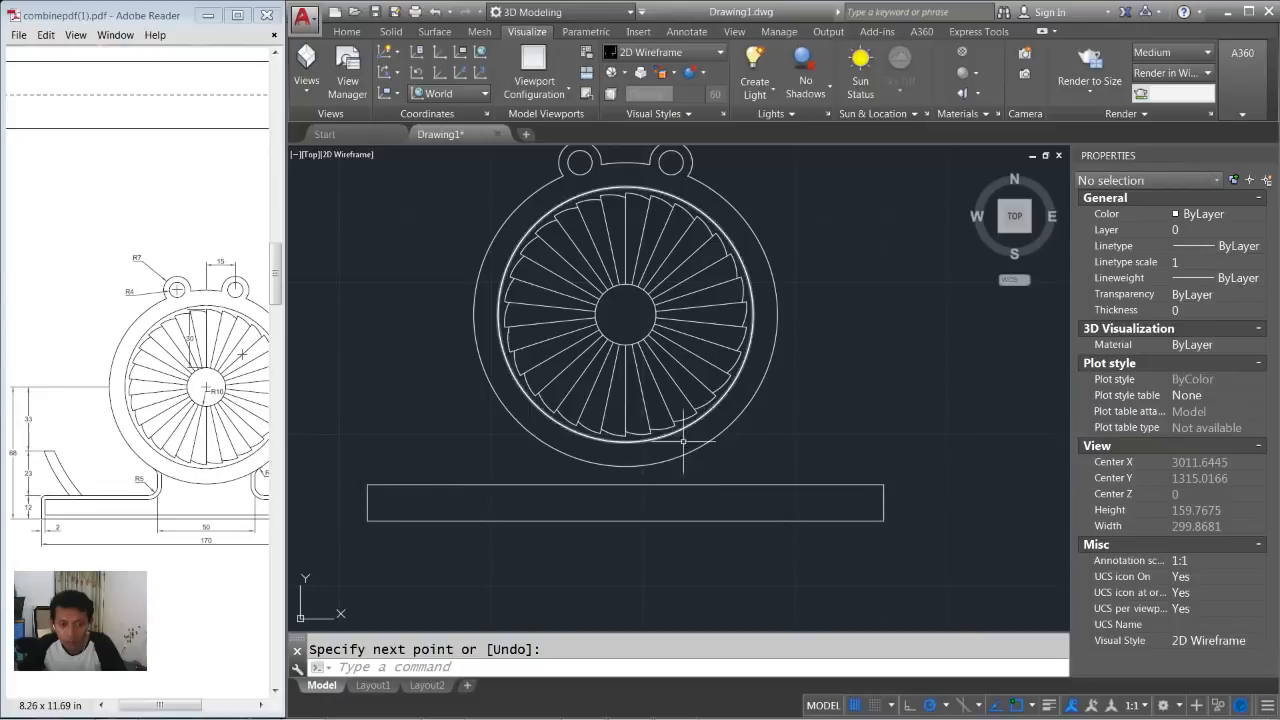
Draw a vertical line from the midpoint of the base's upper edge to the hub's centre.
left_click(852, 408)
type("l")
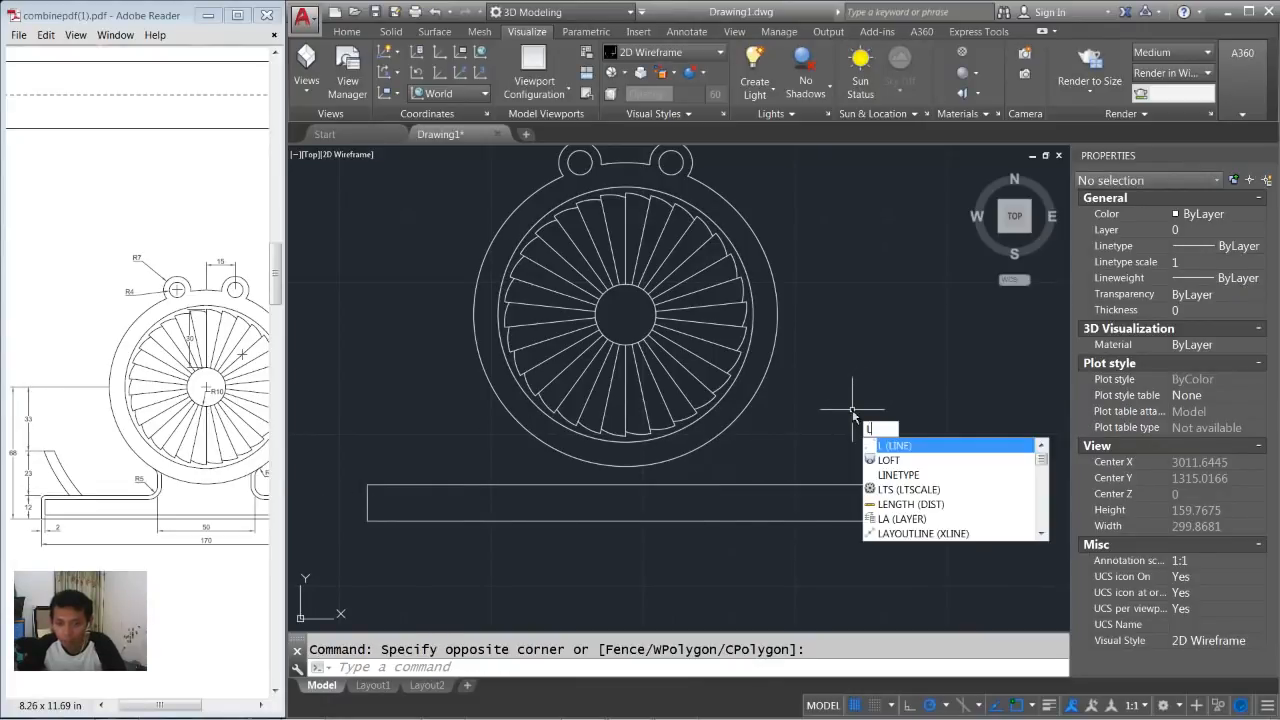
key("Return")
left_click(627, 485)
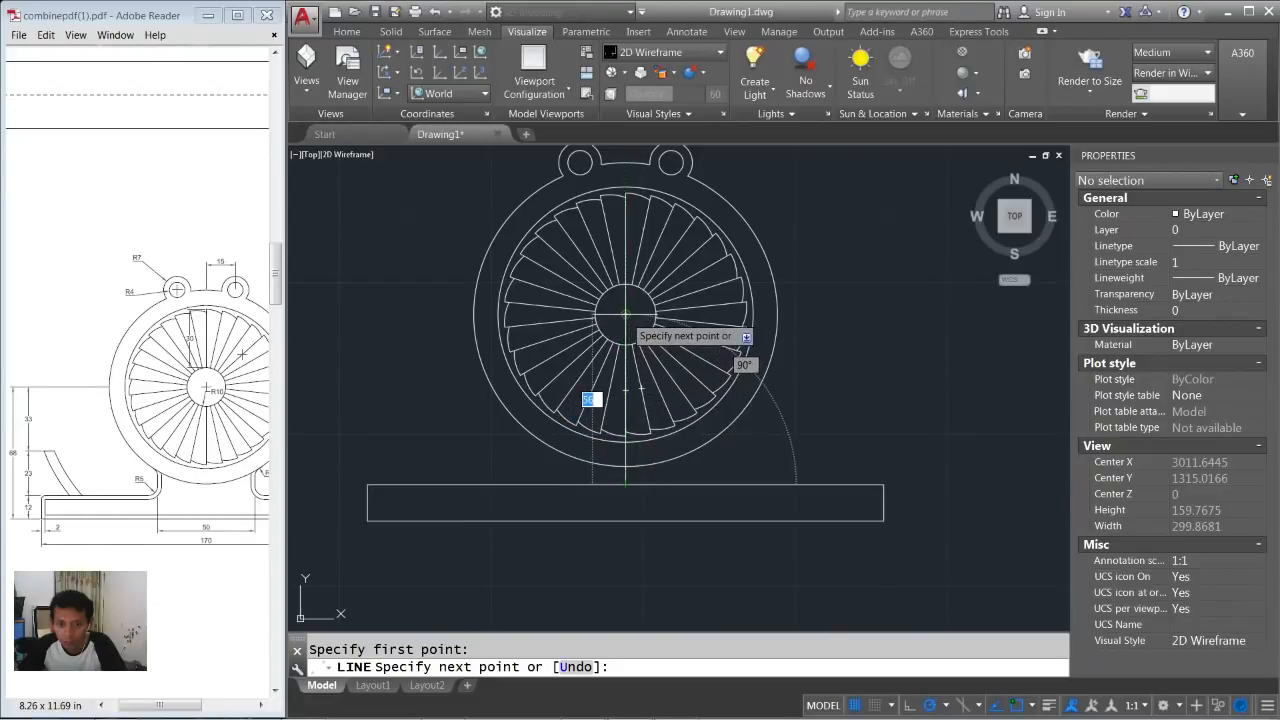
left_click(627, 314)
key("Return")
Move the vertical centre line 25 units to the left.
type("m")
key("Return")
left_click(644, 476)
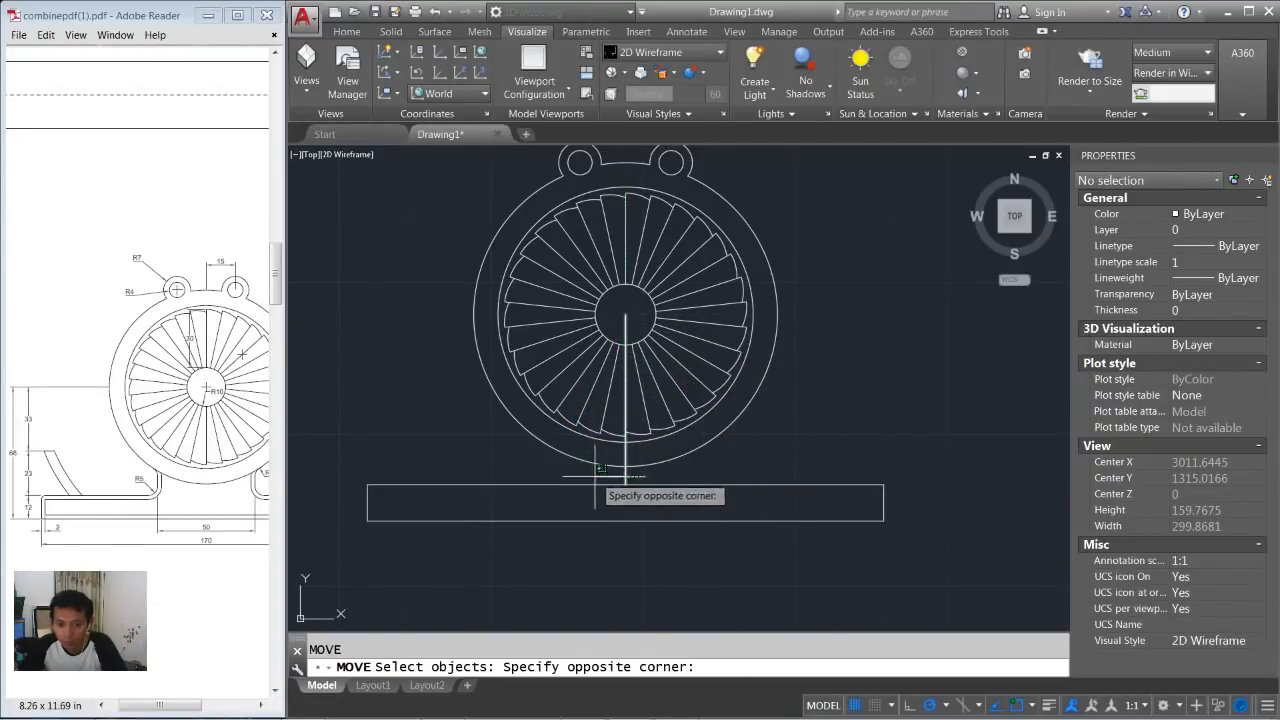
left_click(600, 468)
key("Return")
left_click(662, 540)
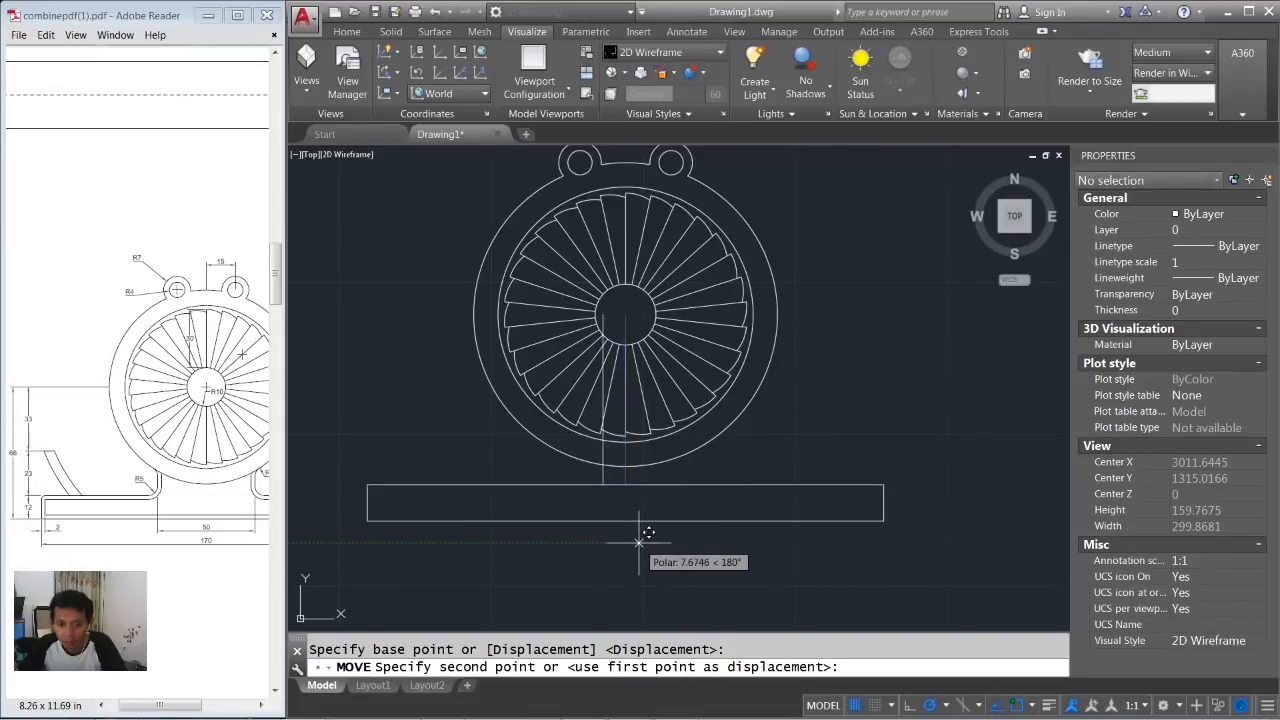
type("25")
key("Return")
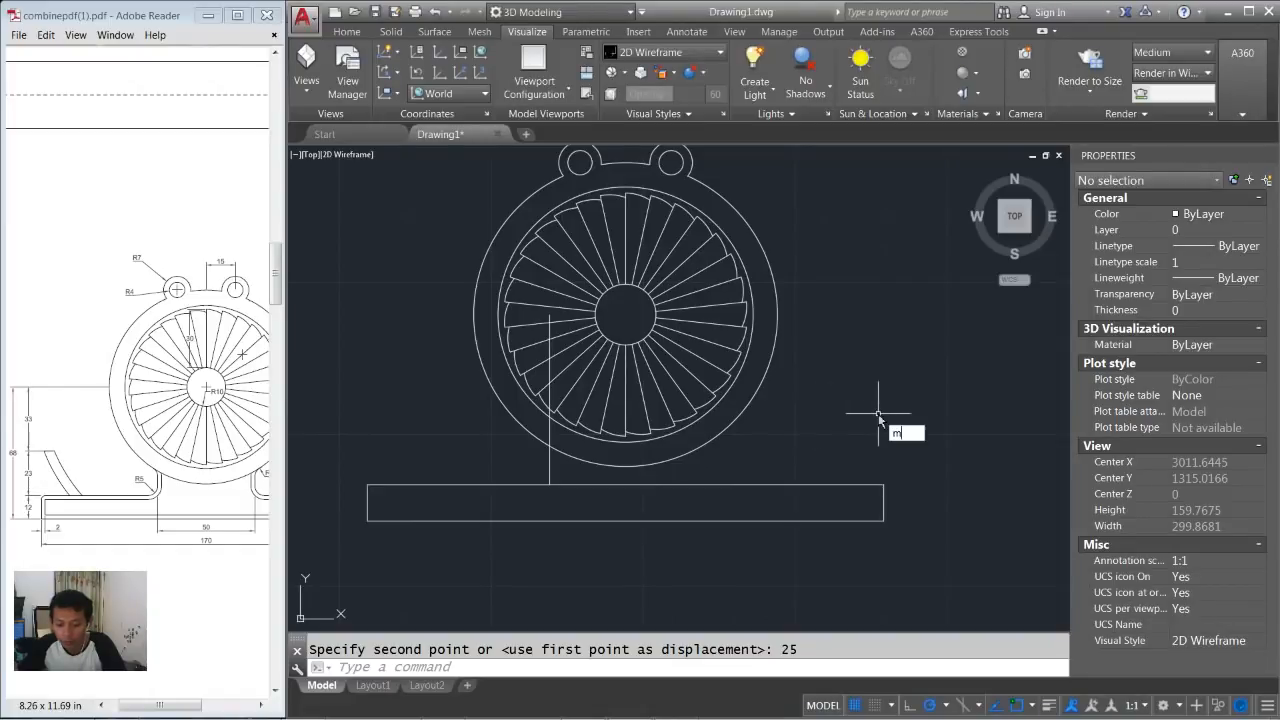
Mirror the vertical leg line about the vertical axis through the base's midpoint, keeping the original.
type("mi")
key("Return")
left_click(556, 465)
left_click(540, 476)
key("Return")
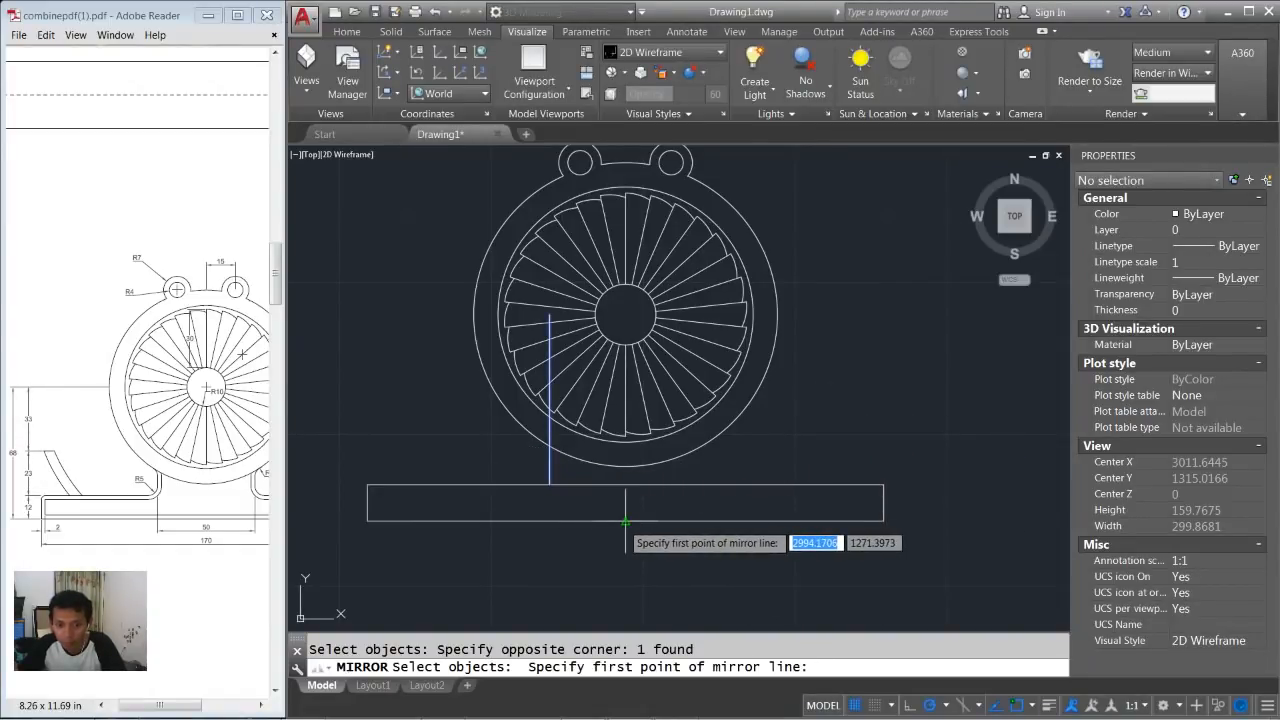
left_click(625, 521)
left_click(628, 550)
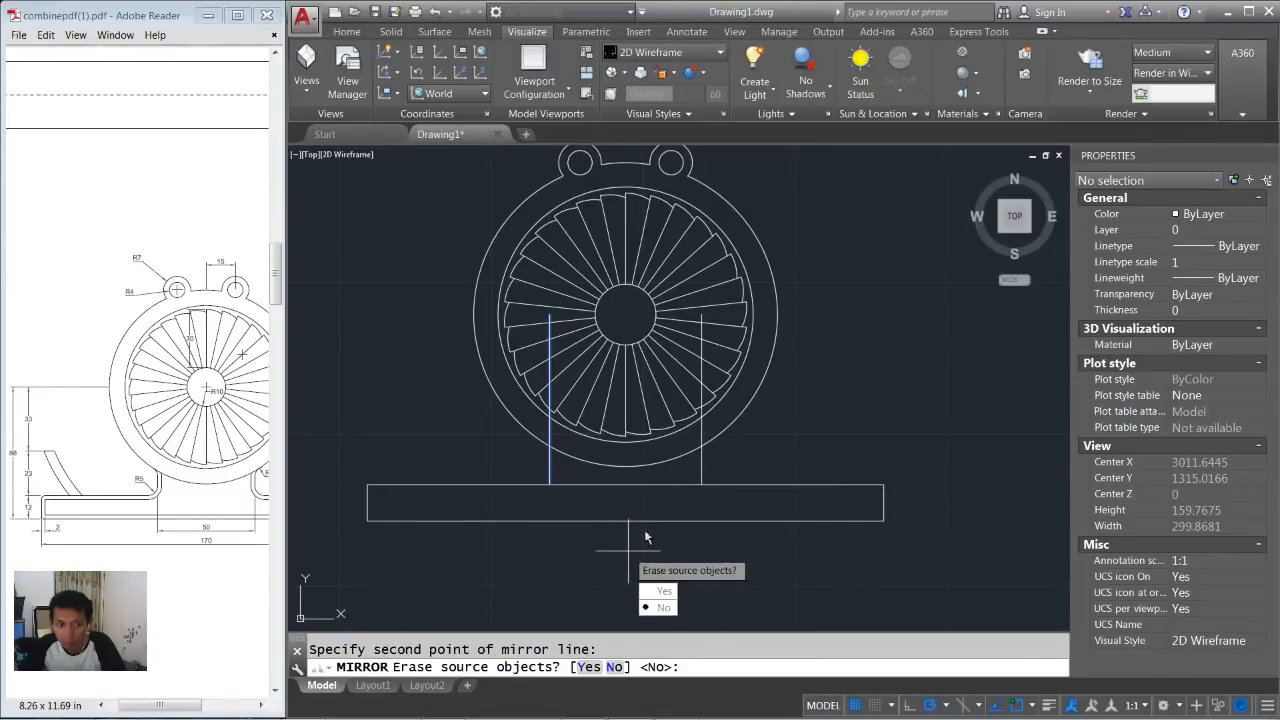
key("Return")
Trim the base's upper edge between the two leg lines and remove the leg portions inside the housing's outer circle.
left_click_drag(186, 703, 201, 703)
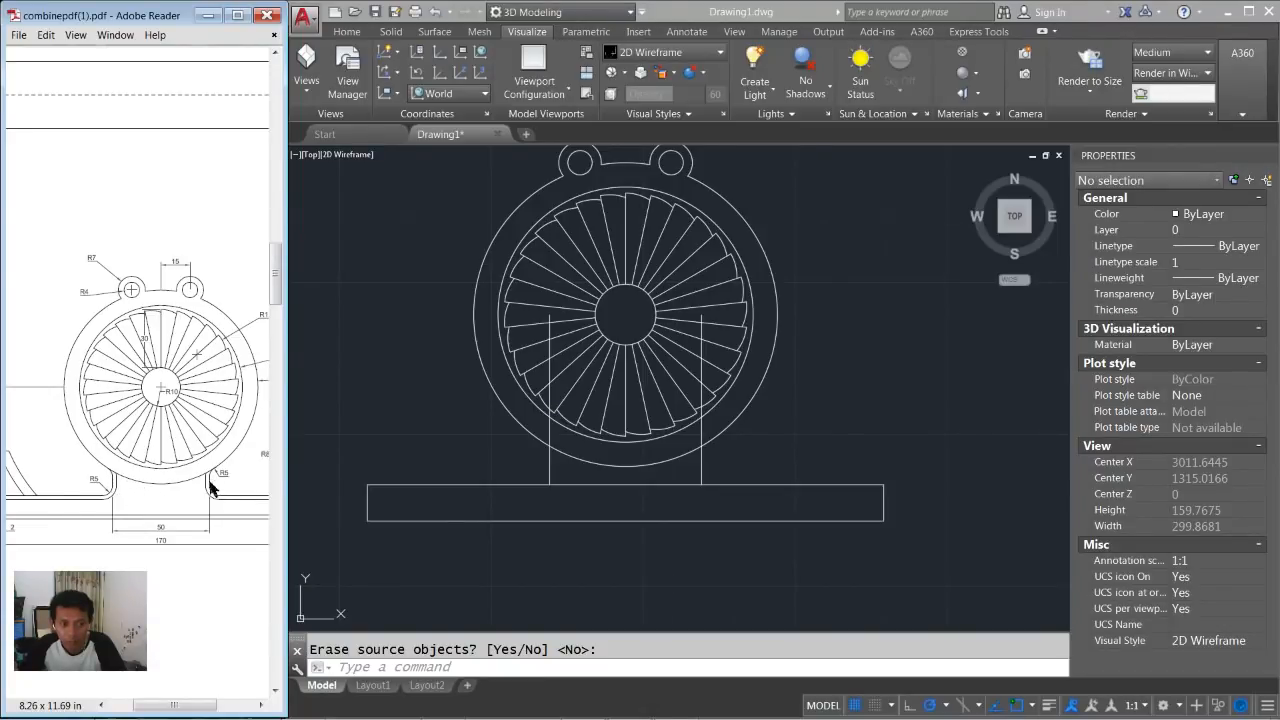
left_click(836, 461)
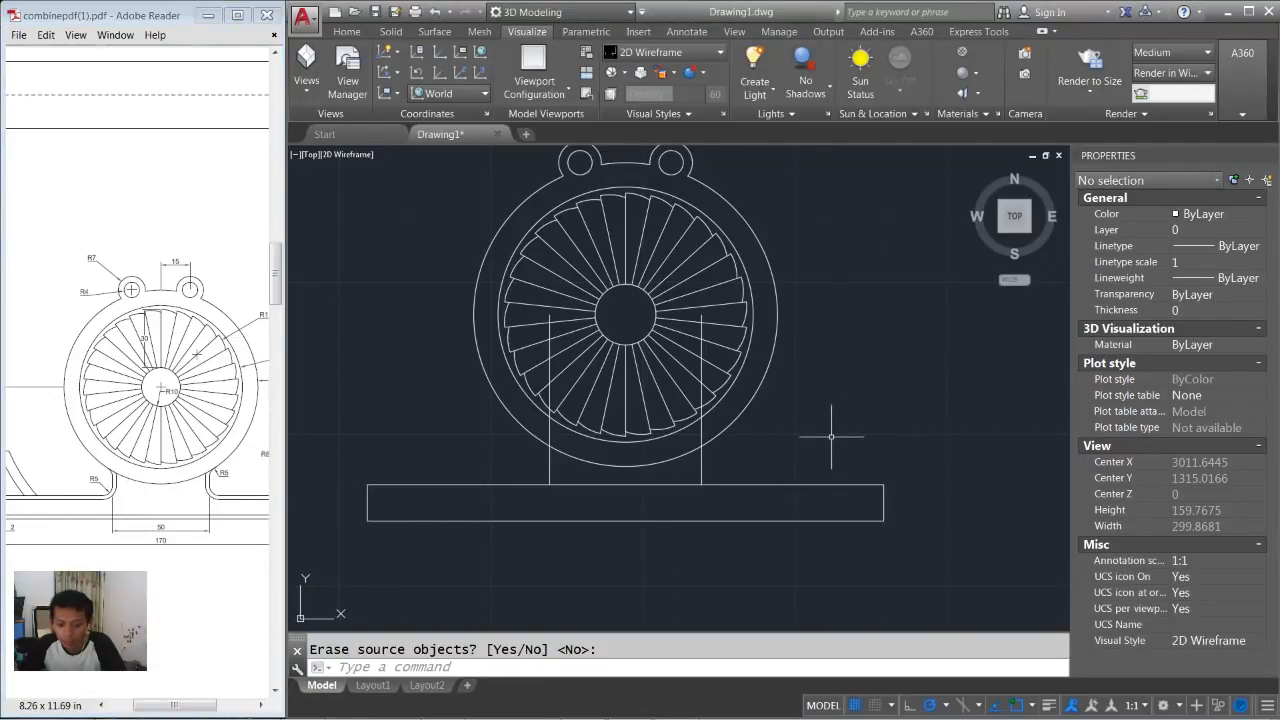
type("tr")
key("Return")
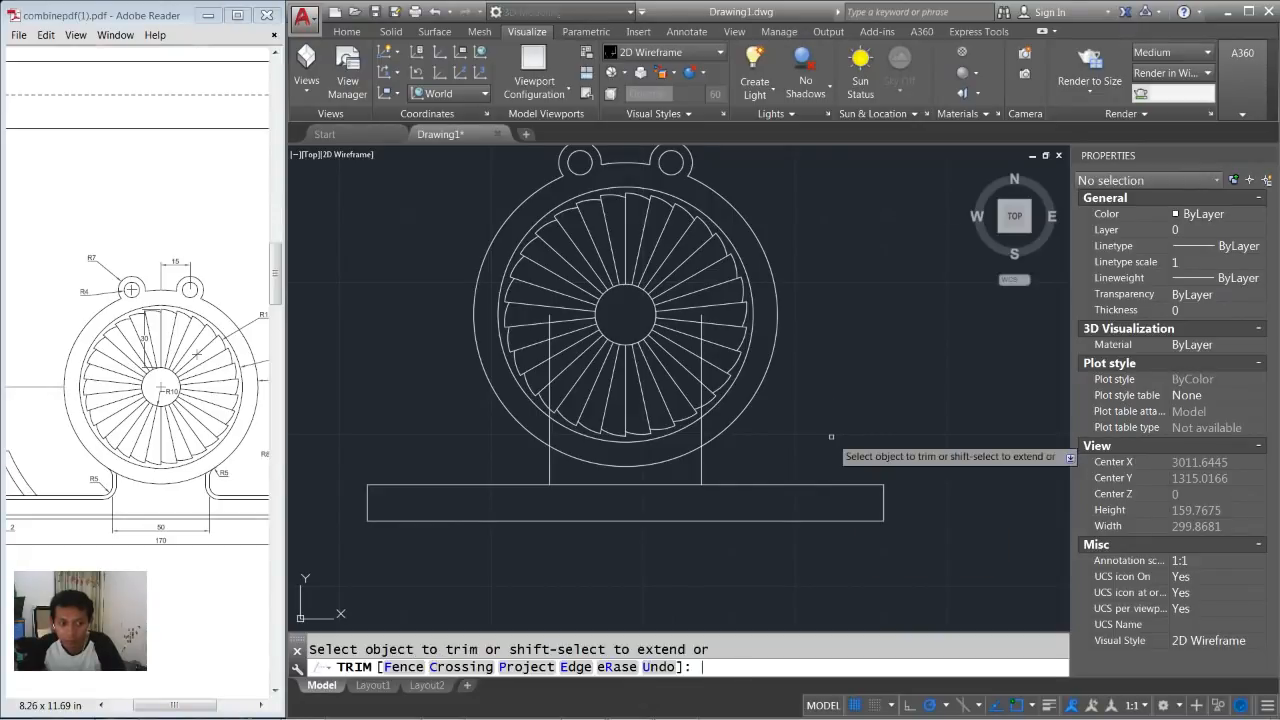
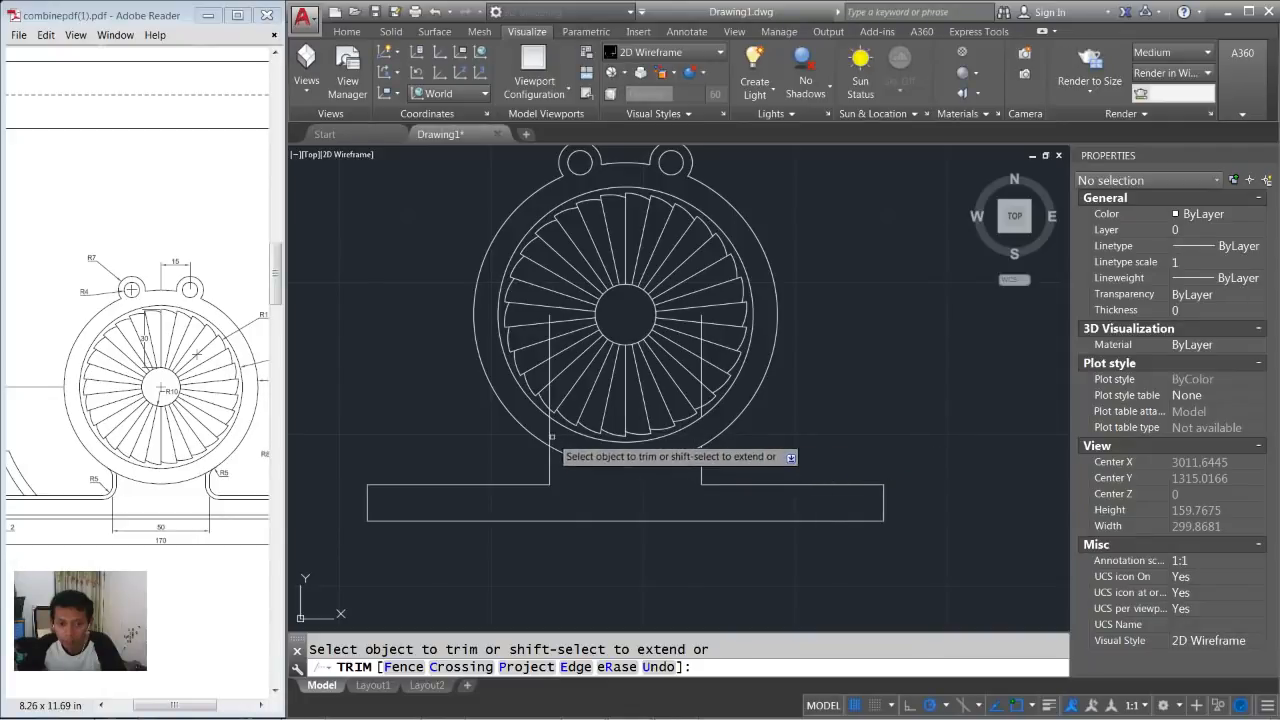
key("Return")
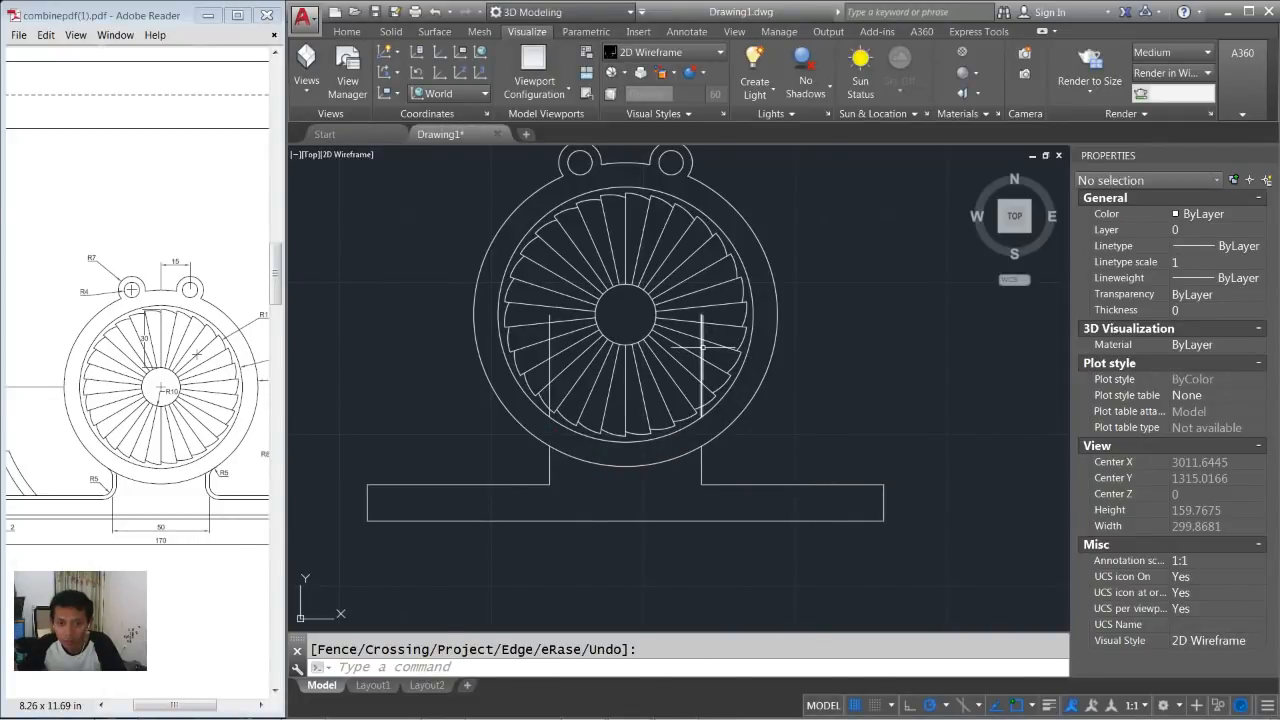
left_click(702, 347)
left_click(549, 362)
key("Delete")
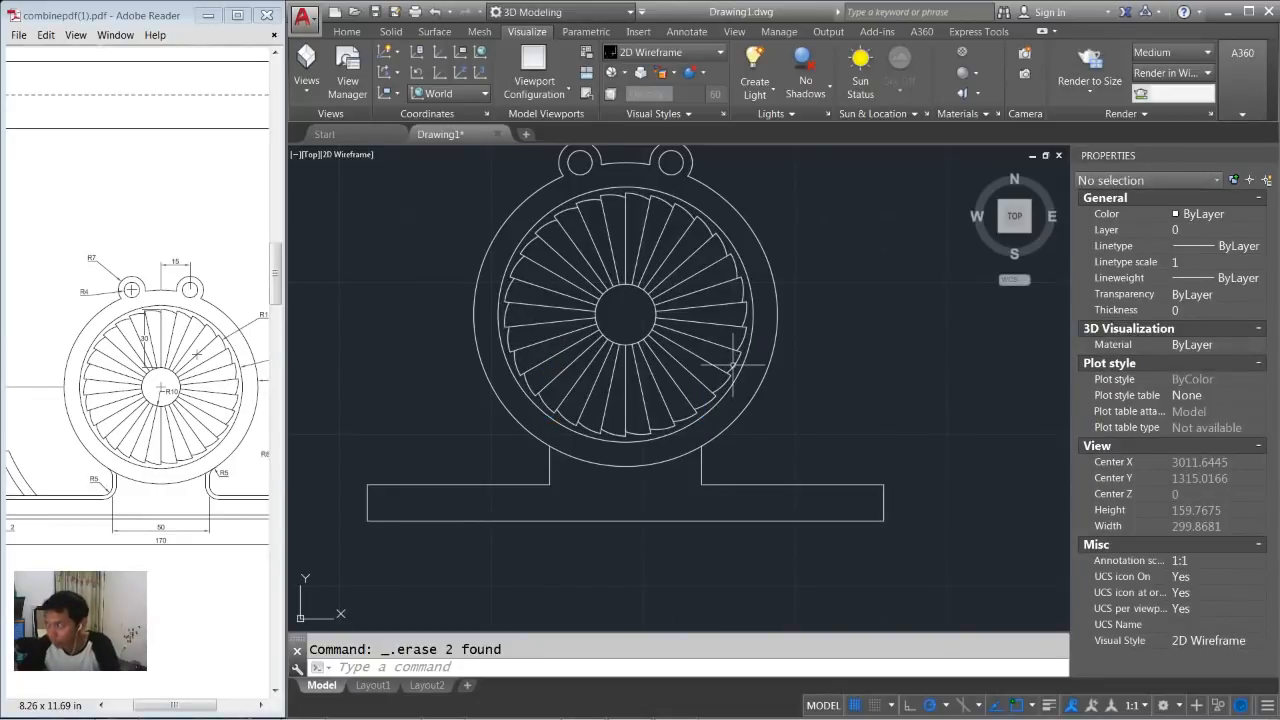
Draw a radius 5 circle tangent to the right leg line and the housing's outer circle.
mouse_move(653, 452)
middle_mouse_down()
mouse_move(705, 432)
mouse_move(658, 458)
middle_mouse_up()
scroll(672, 445, "up", 1)
scroll(661, 465, "up", 1)
type("c")
key("Return")
type("t")
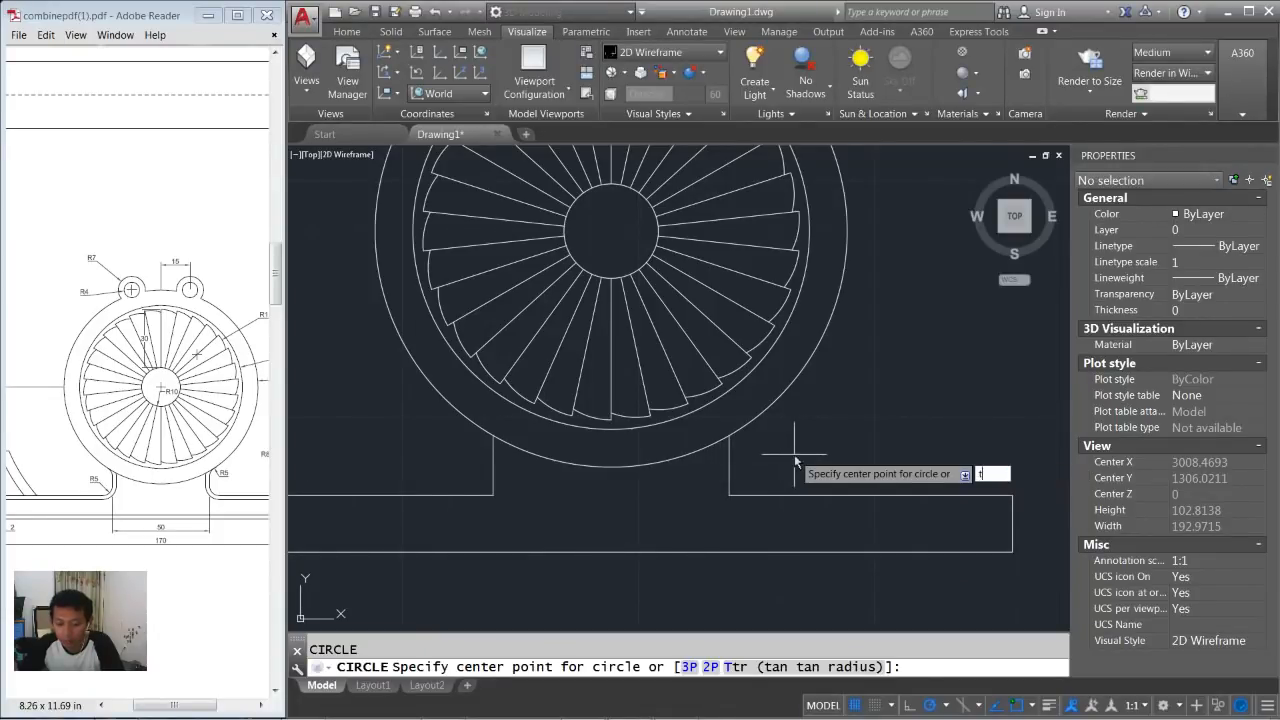
key("Return")
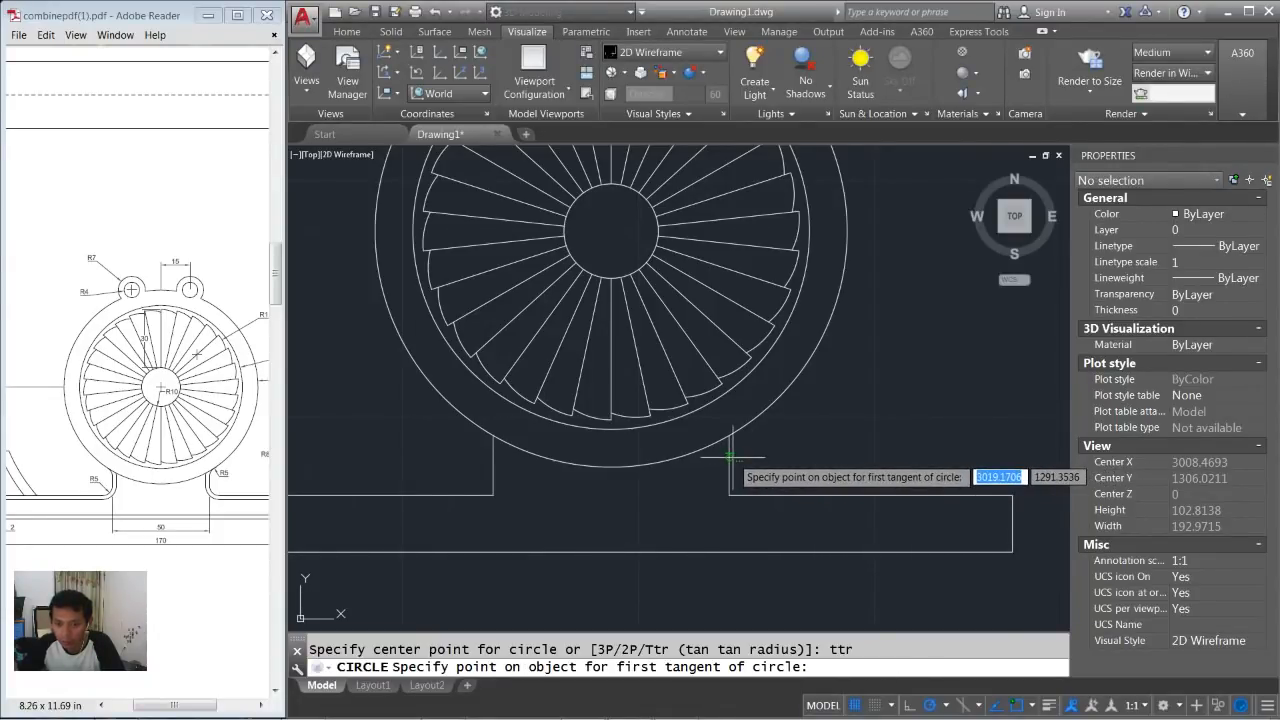
left_click(733, 458)
left_click(749, 424)
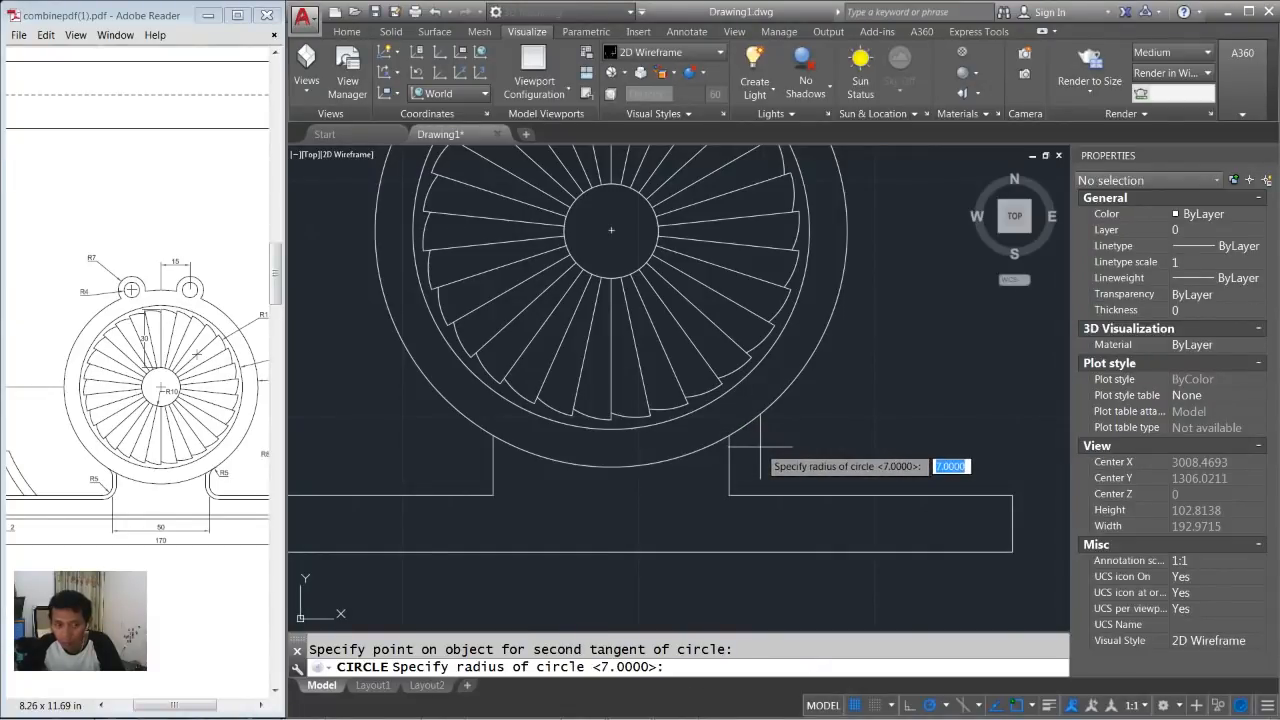
type("5")
key("Return")
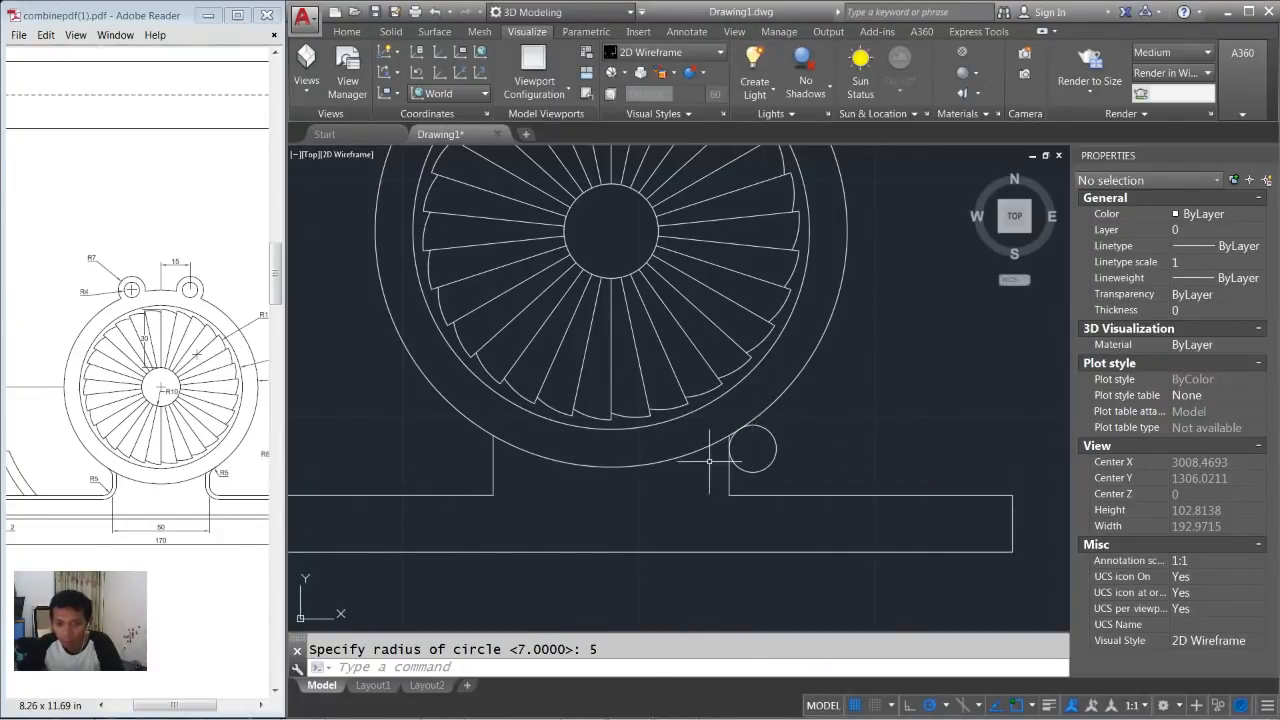
Mirror the radius 5 tangent circle to the left leg about the base's vertical midline, keeping the original.
type("mi")
key("Return")
left_click(799, 441)
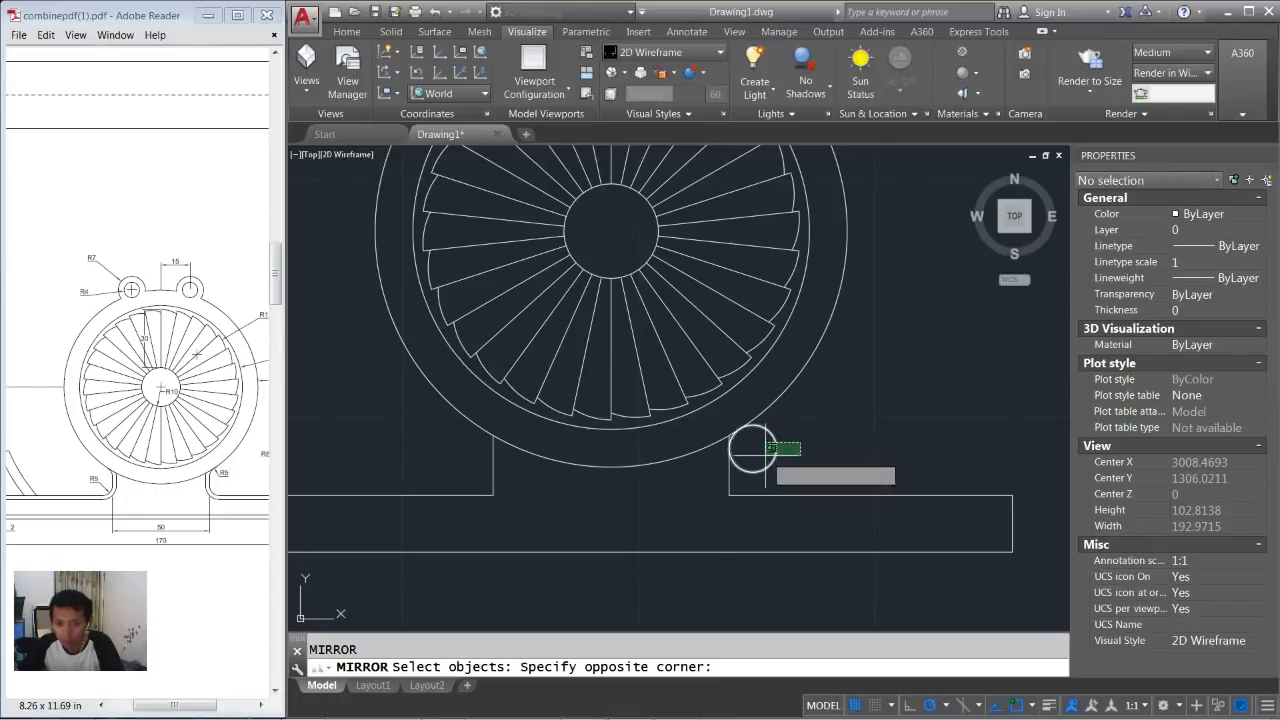
left_click(767, 457)
key("Return")
left_click(610, 551)
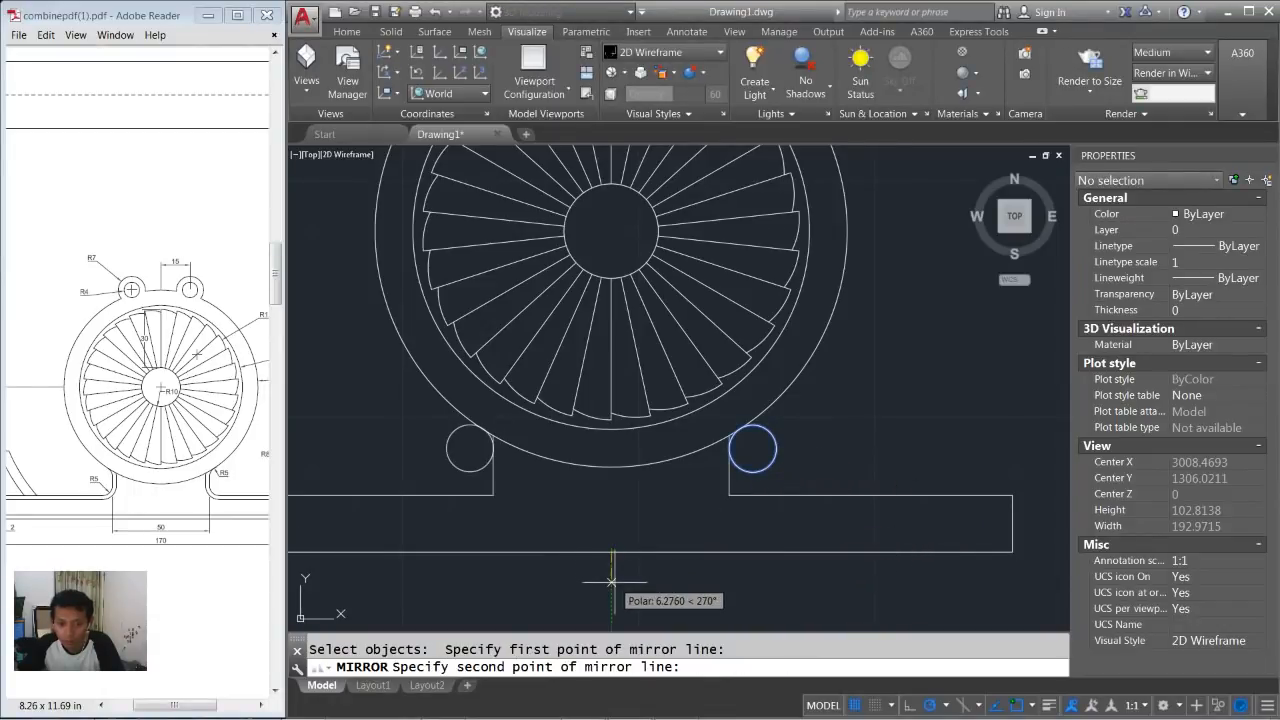
left_click(615, 581)
key("Return")
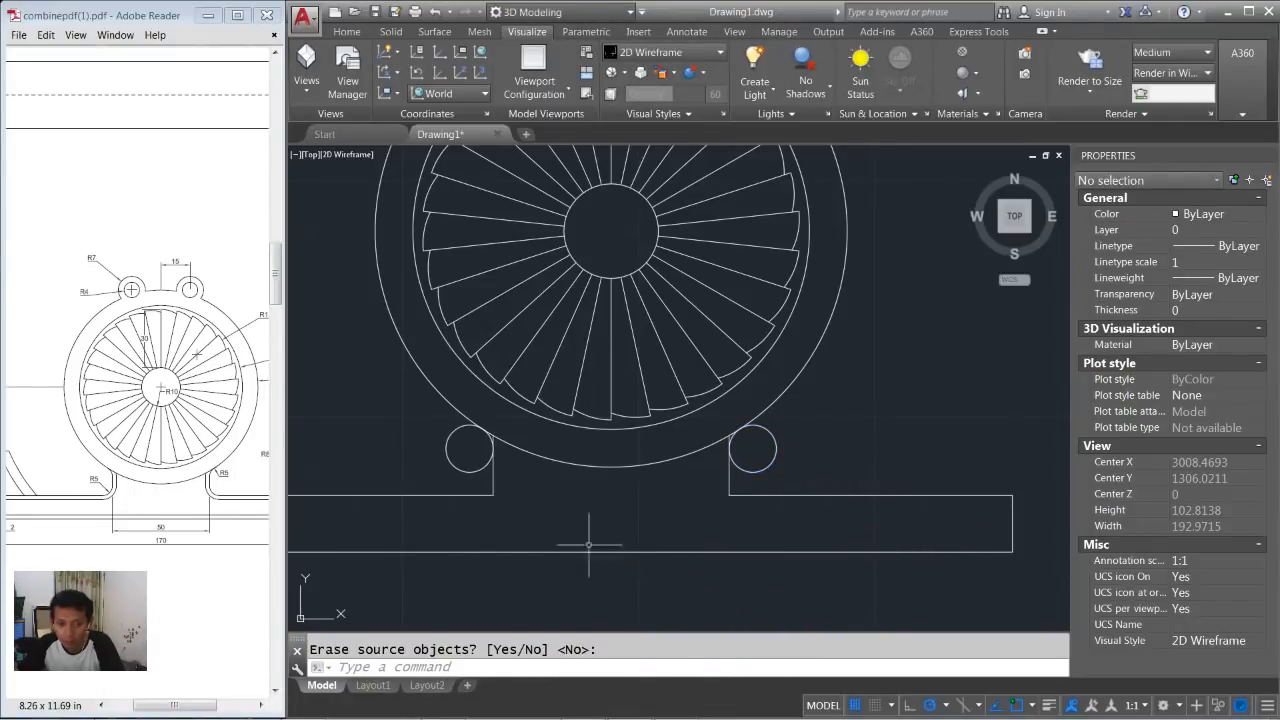
Fillet the two corners where the left and right leg lines meet the base's upper edge with radius 5.
middle_click_drag(587, 506, 631, 496)
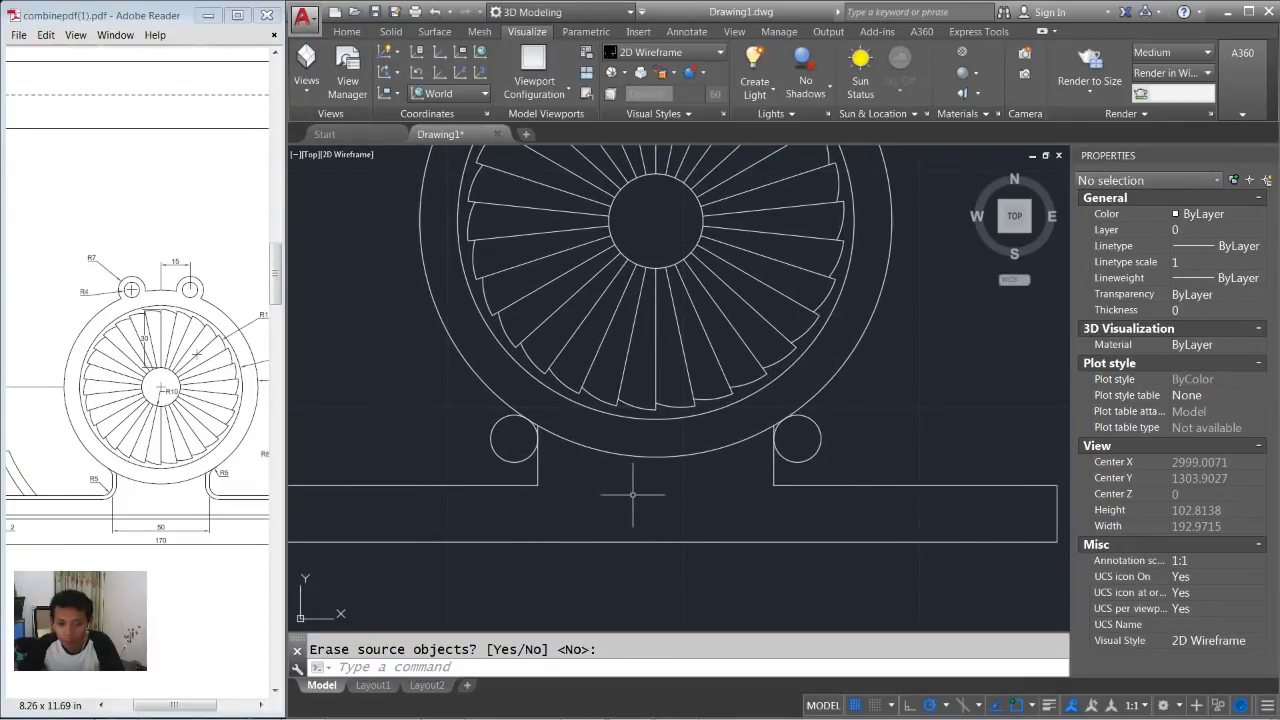
type("fillet")
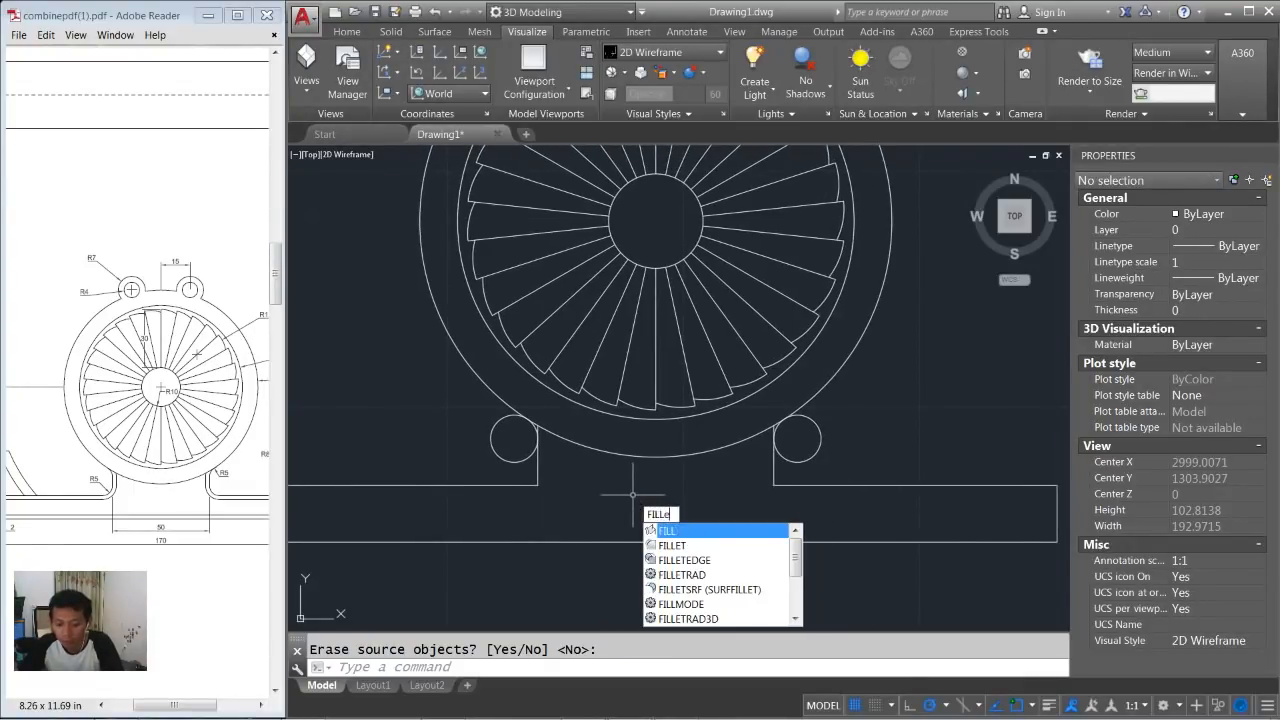
key("Return")
type("r")
key("Return")
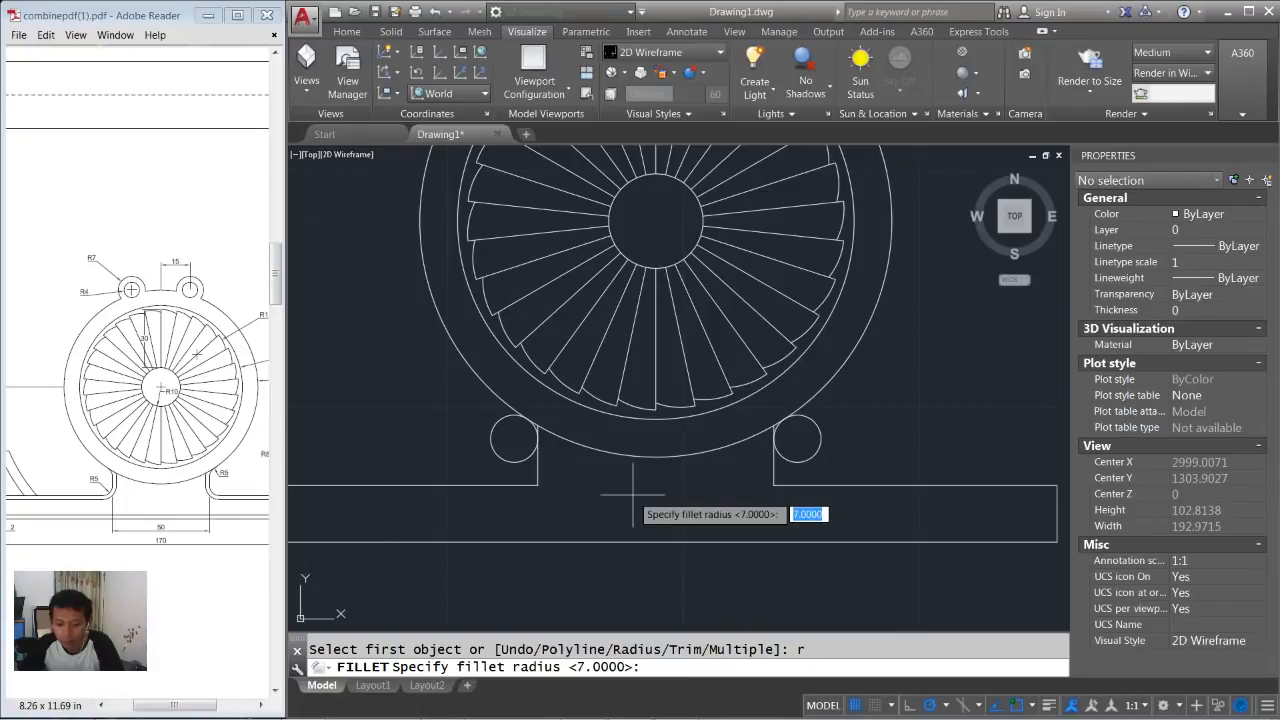
key("Return")
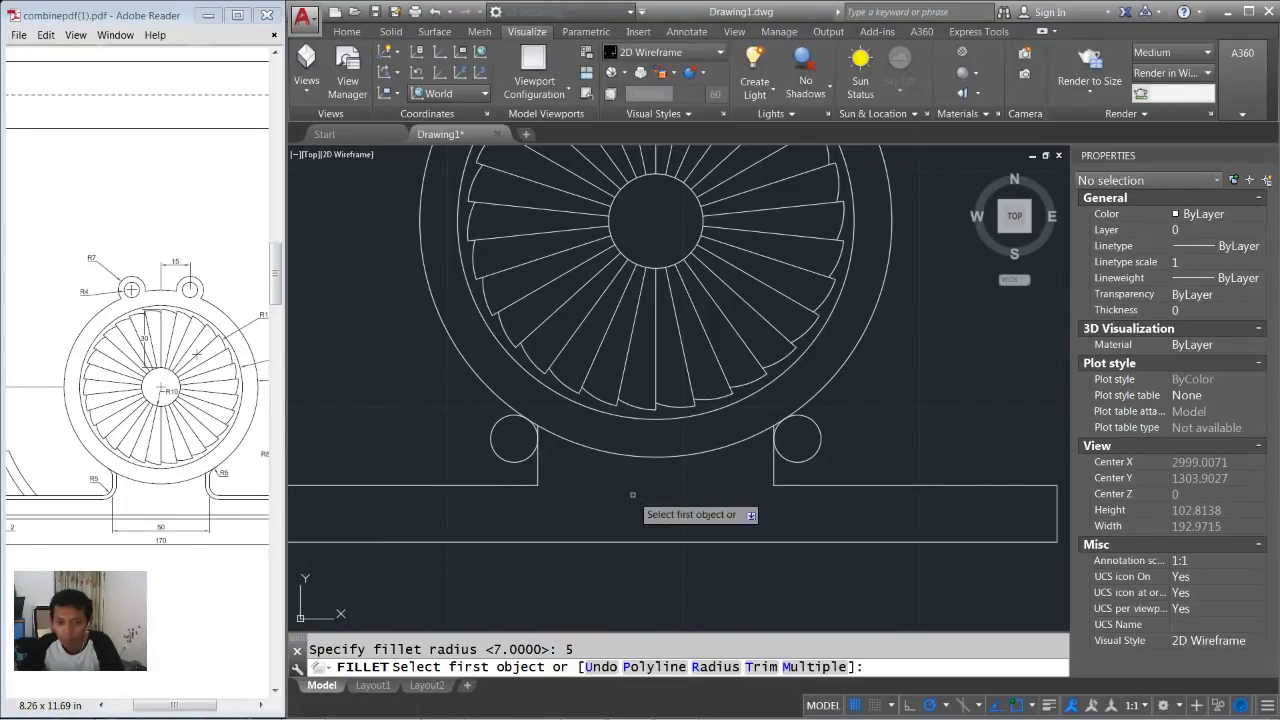
type("m")
key("Return")
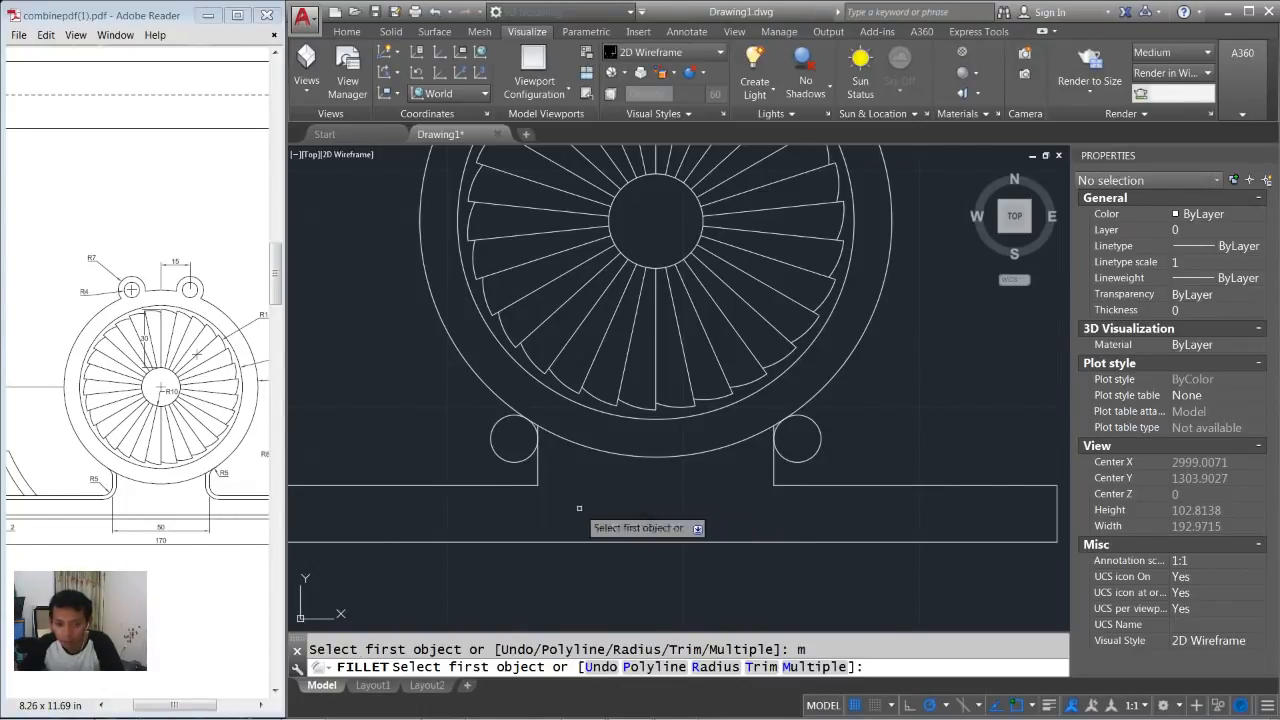
left_click(445, 485)
left_click(539, 470)
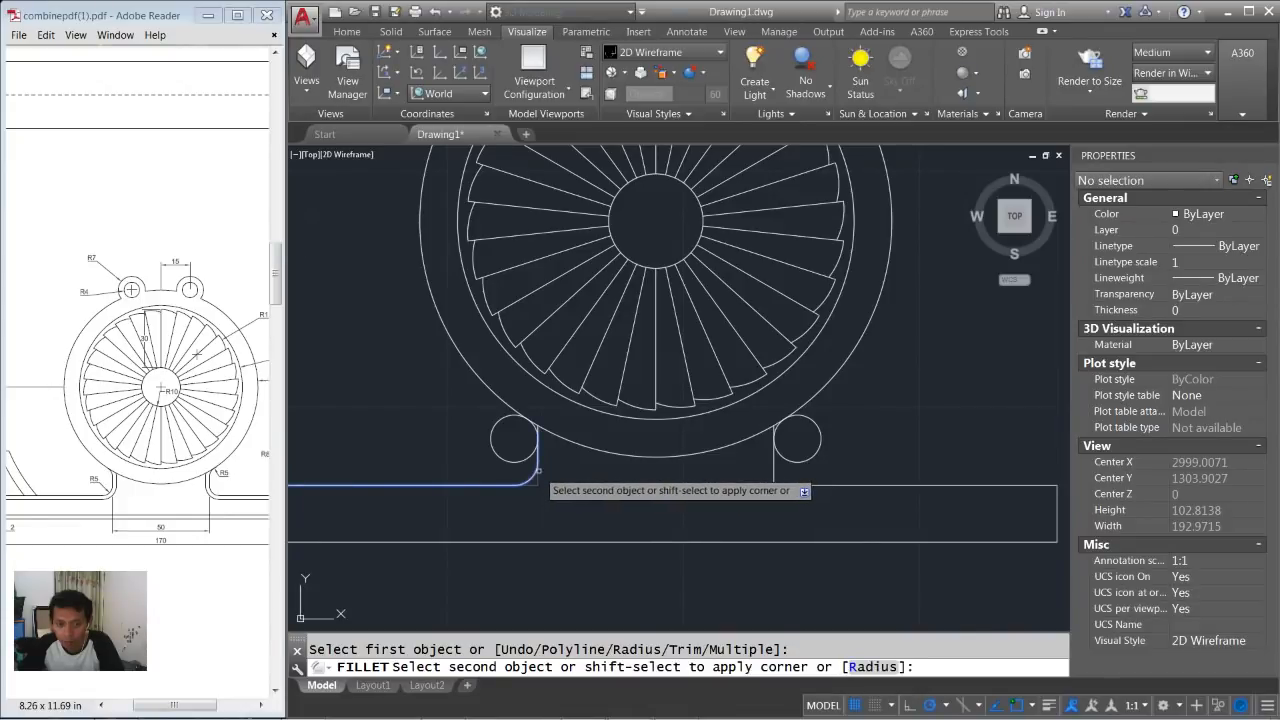
left_click(774, 476)
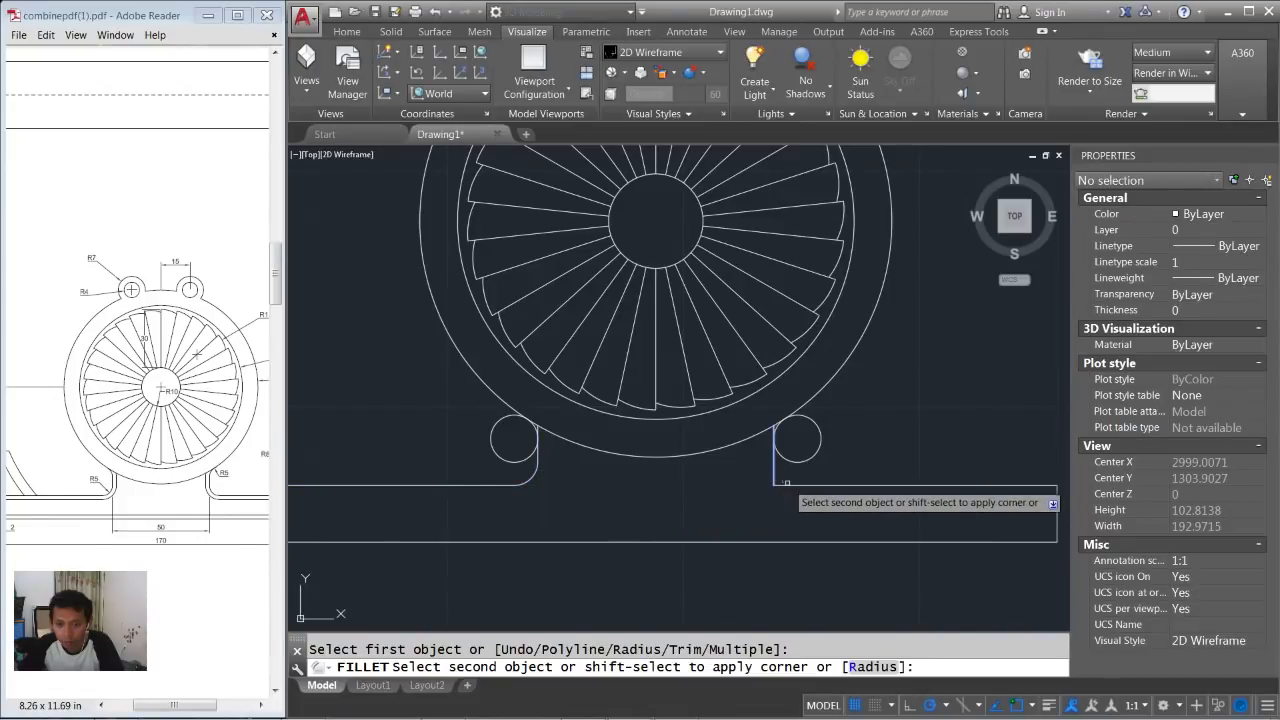
left_click(745, 485)
key("Return")
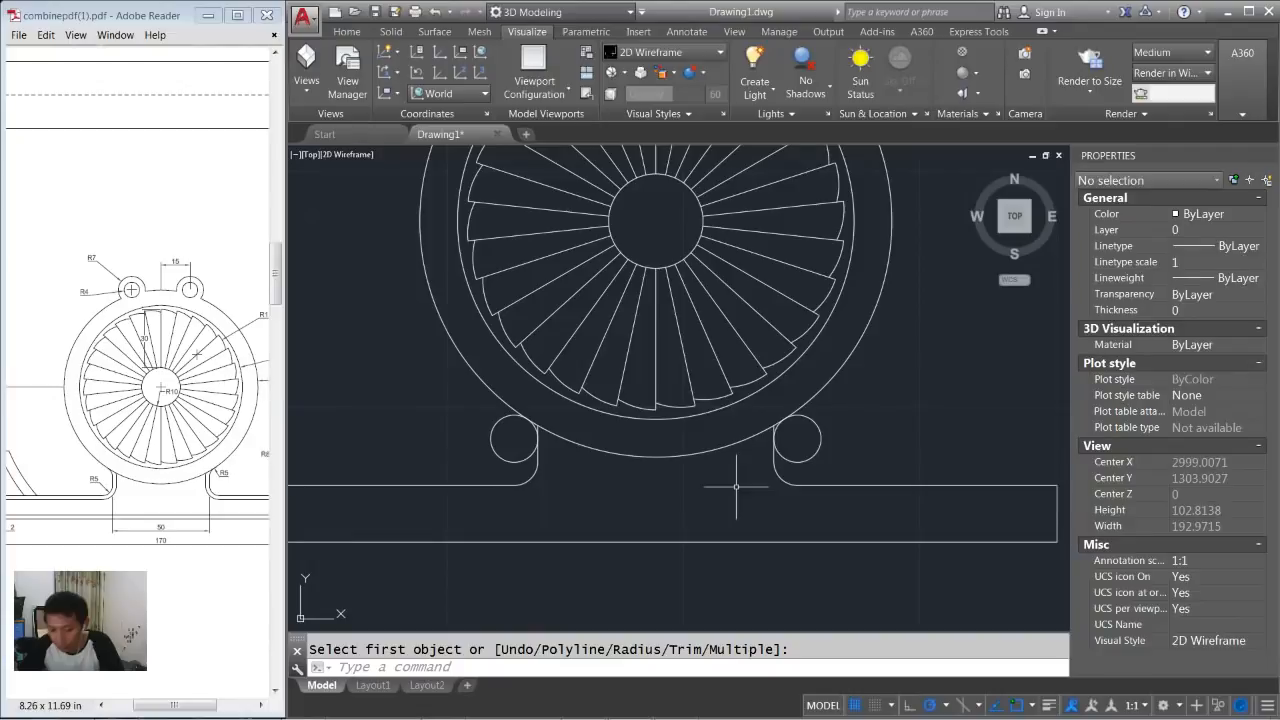
Trim the two tangent circles and the leg line ends, leaving only the arcs that blend the legs into the housing's outer circle.
type("tr")
key("Return")
key("Return")
left_click(841, 434)
left_click(803, 448)
left_click(504, 443)
left_click(477, 445)
scroll(537, 435, "up", 3)
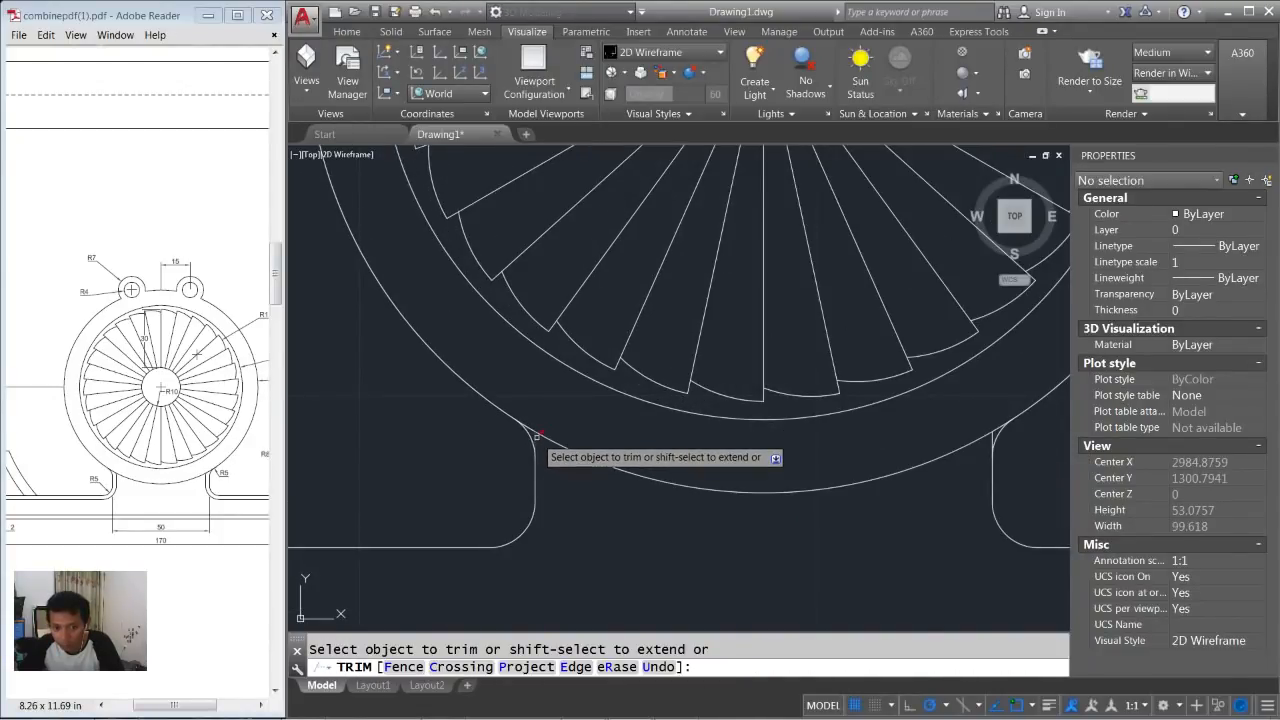
scroll(757, 452, "up", 2)
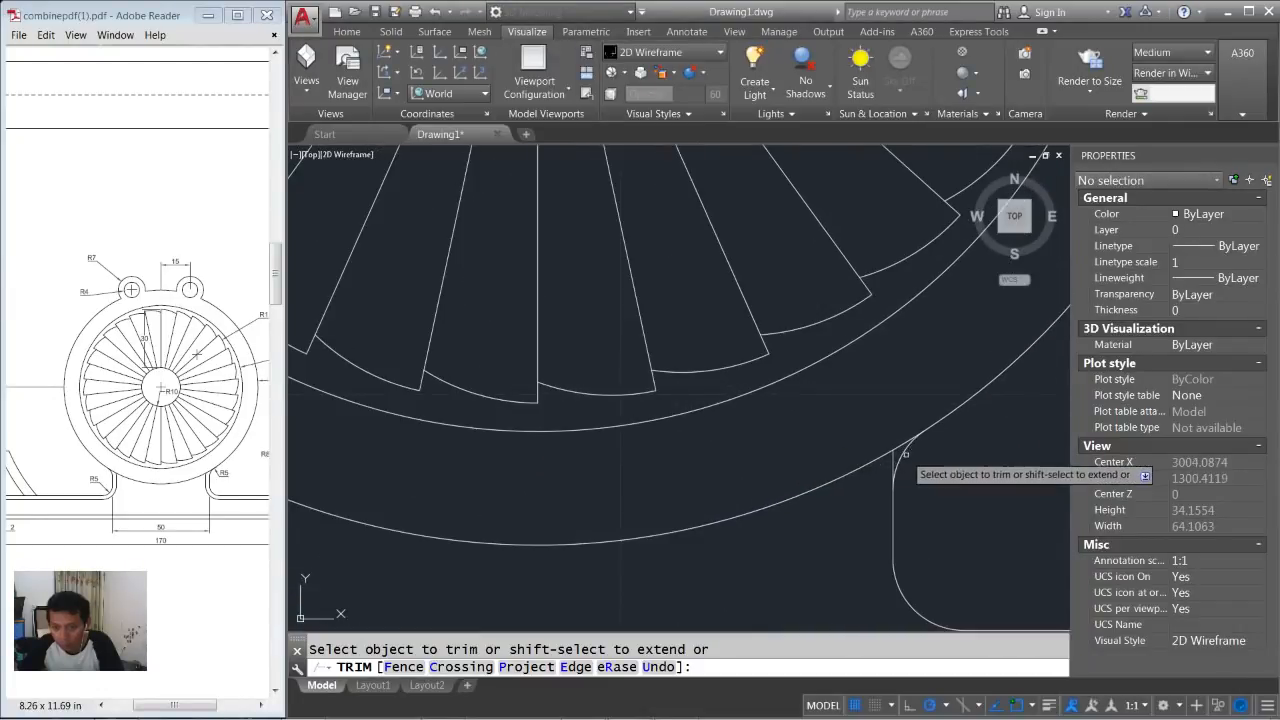
scroll(891, 458, "down", 6)
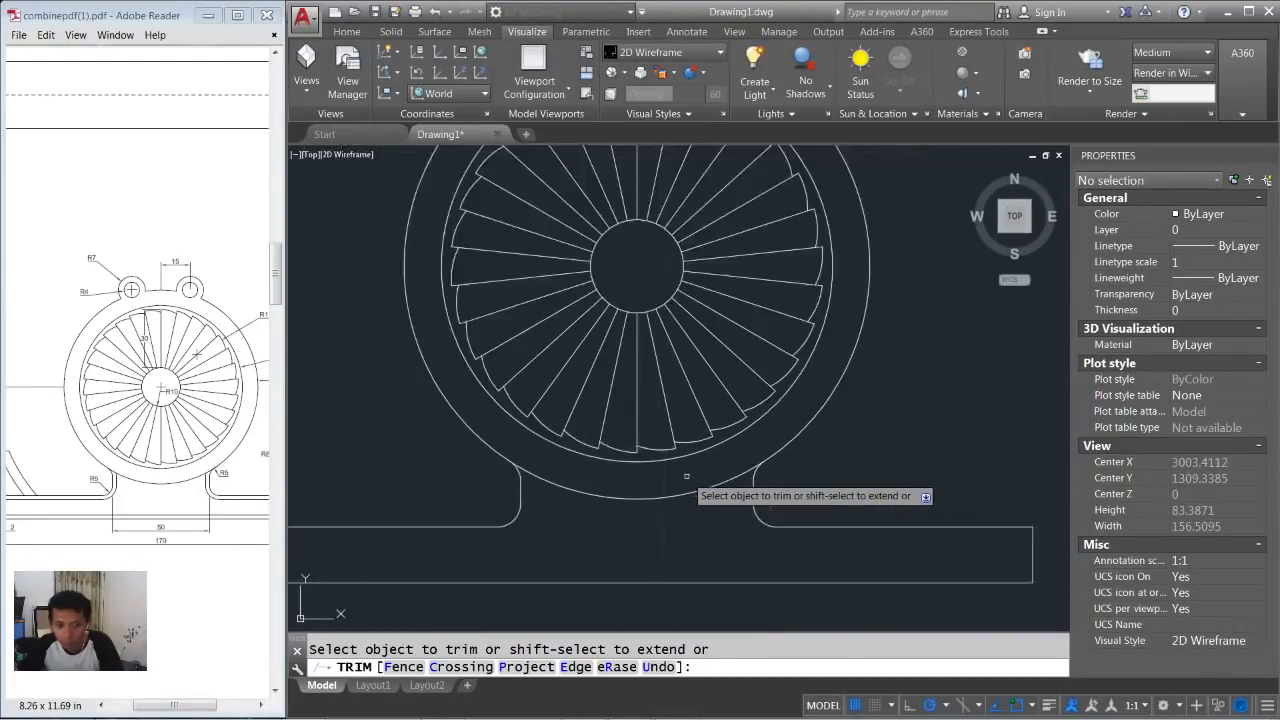
middle_click_drag(652, 476, 690, 462)
key("Return")
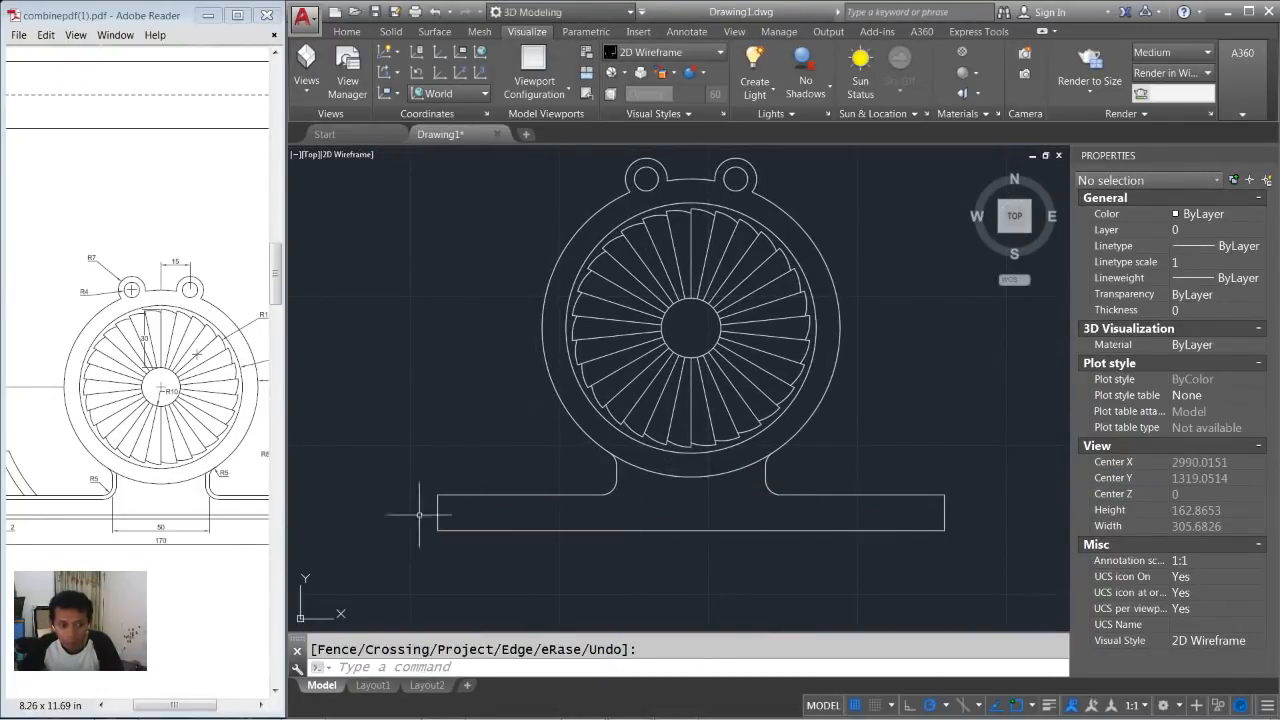
Fillet the base's upper-left outer corner with radius 2, as given in the reference PDF.
left_click_drag(201, 700, 174, 704)
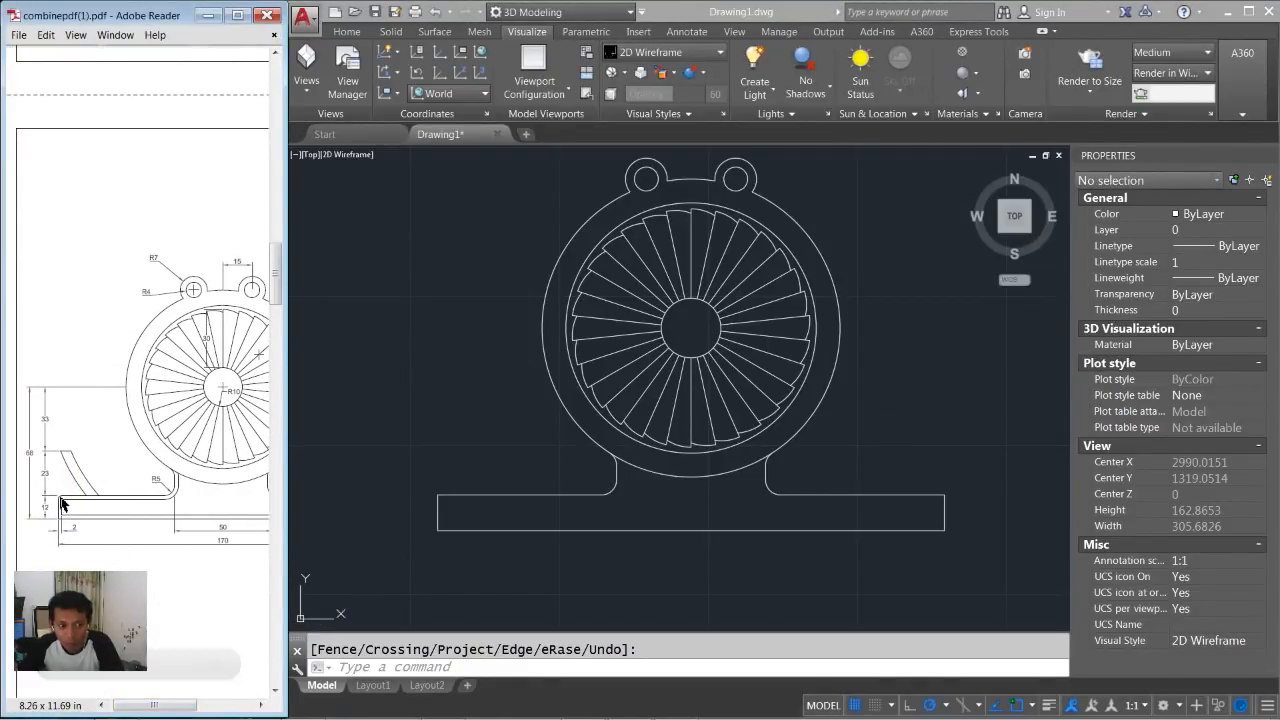
left_click_drag(140, 708, 203, 686)
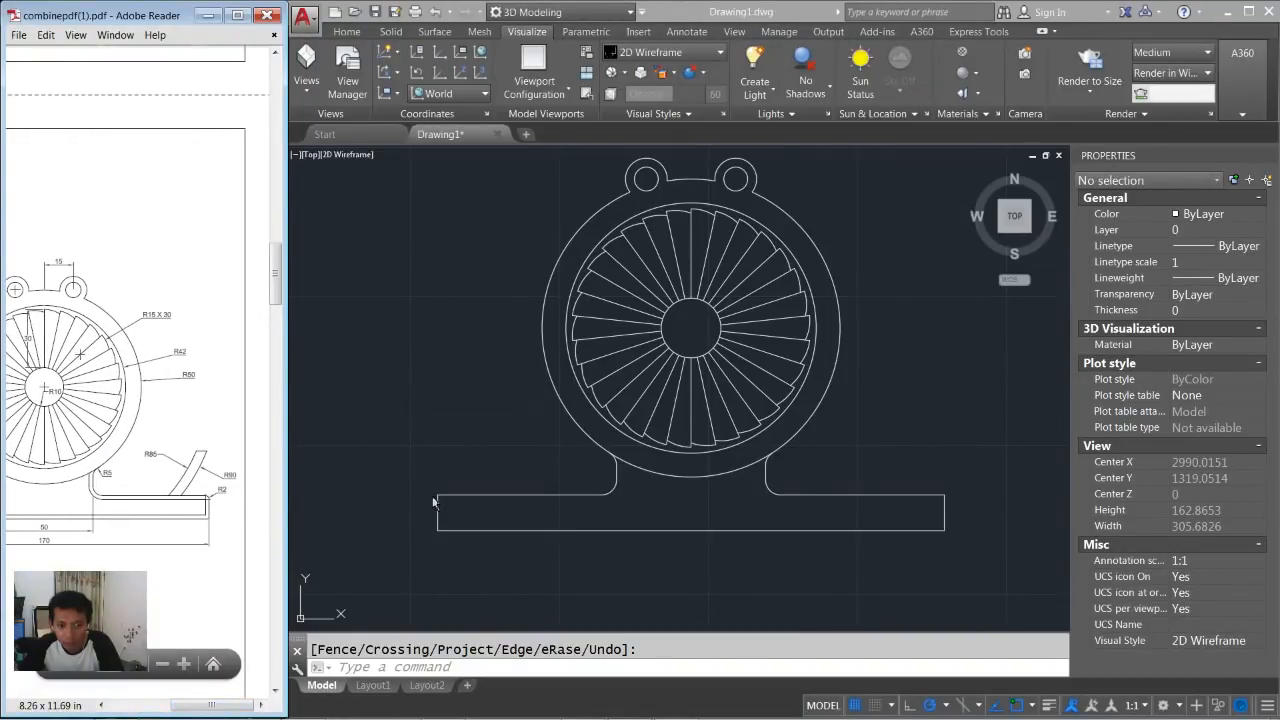
left_click(718, 504)
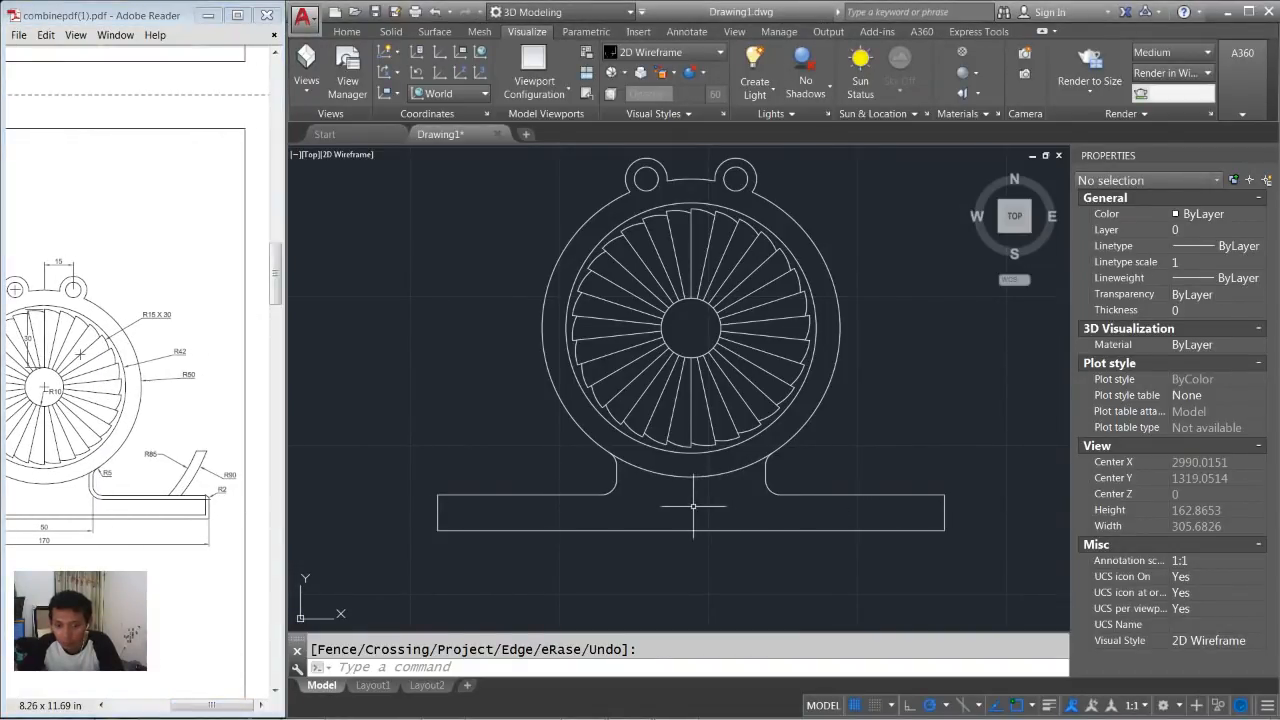
type("fillet")
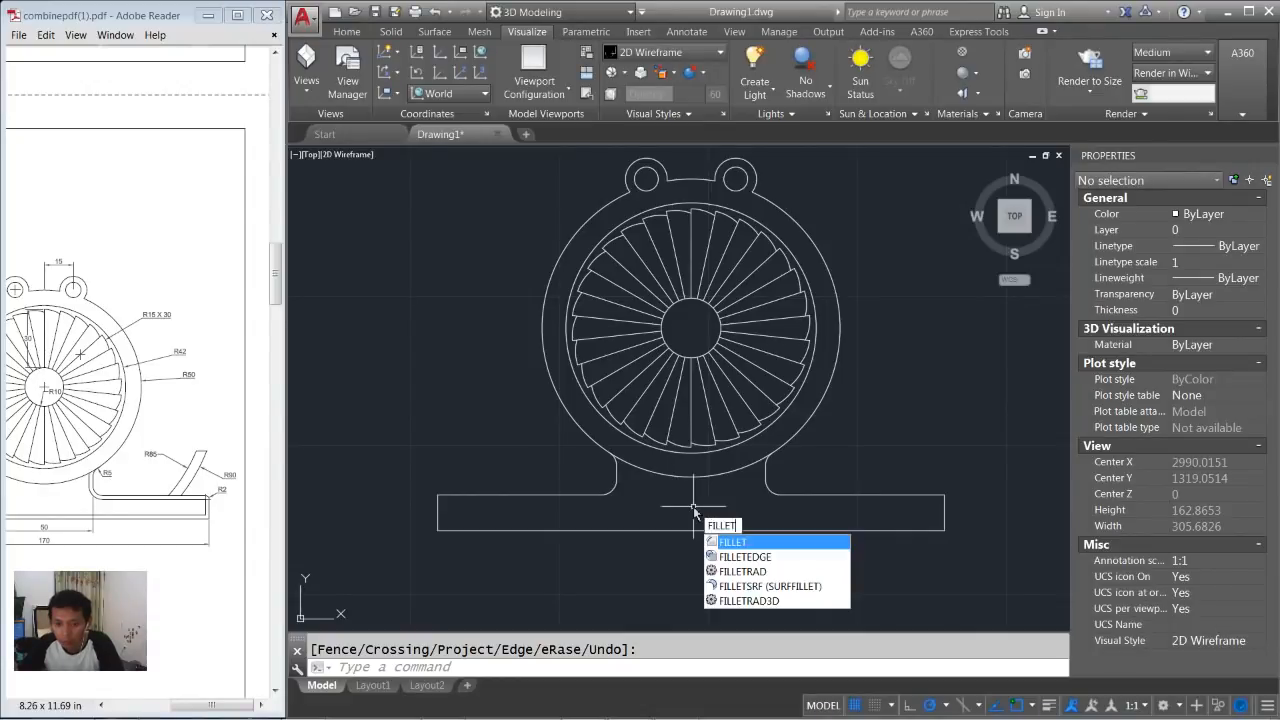
key("Return")
type("r")
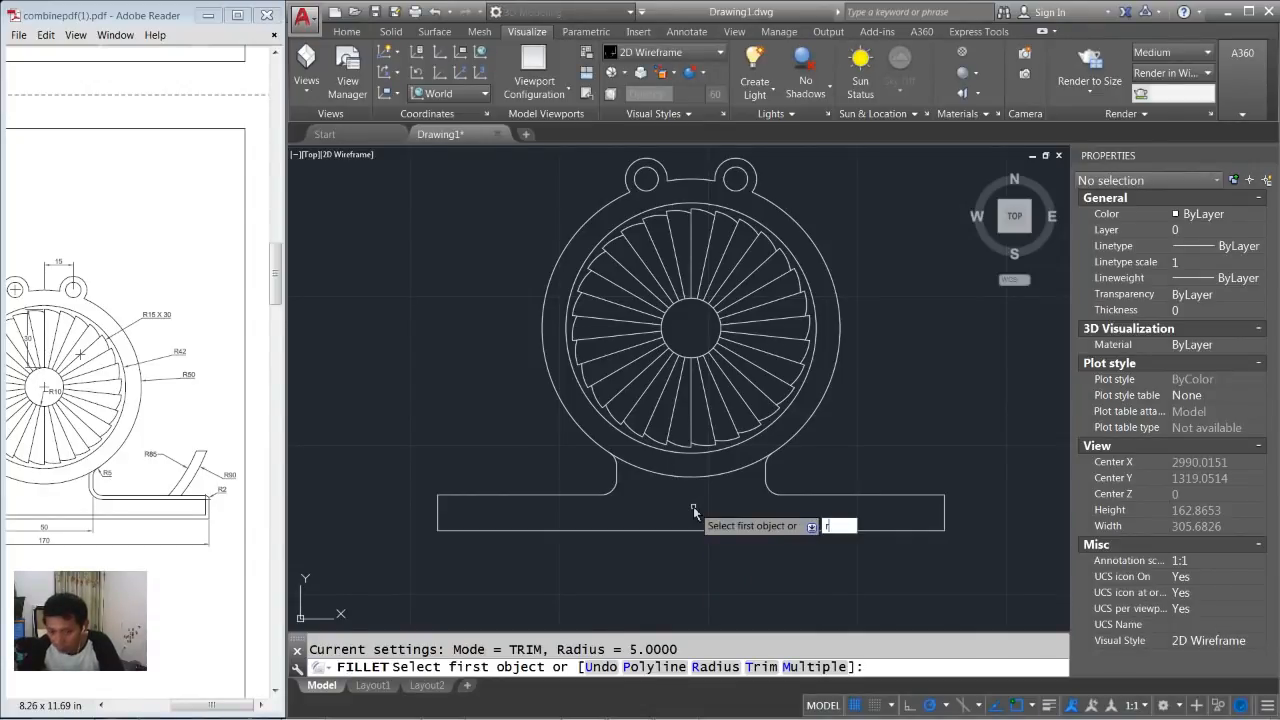
key("Return")
type("2")
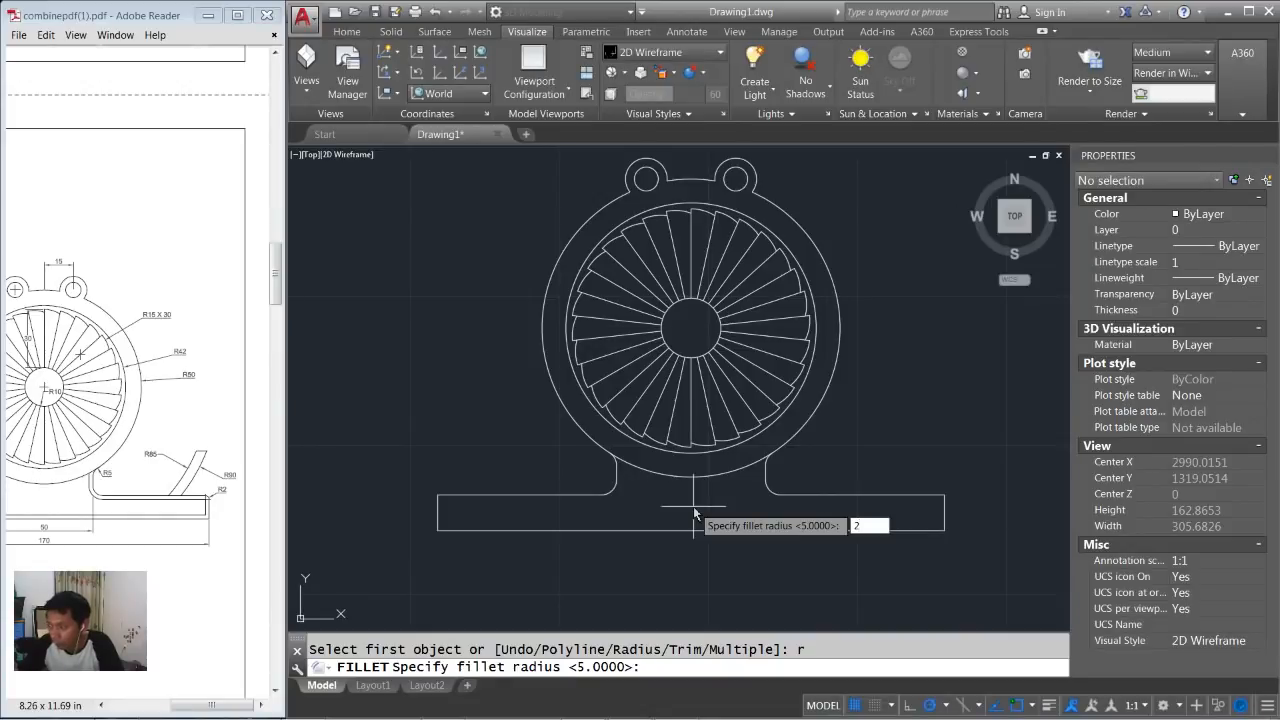
key("Return")
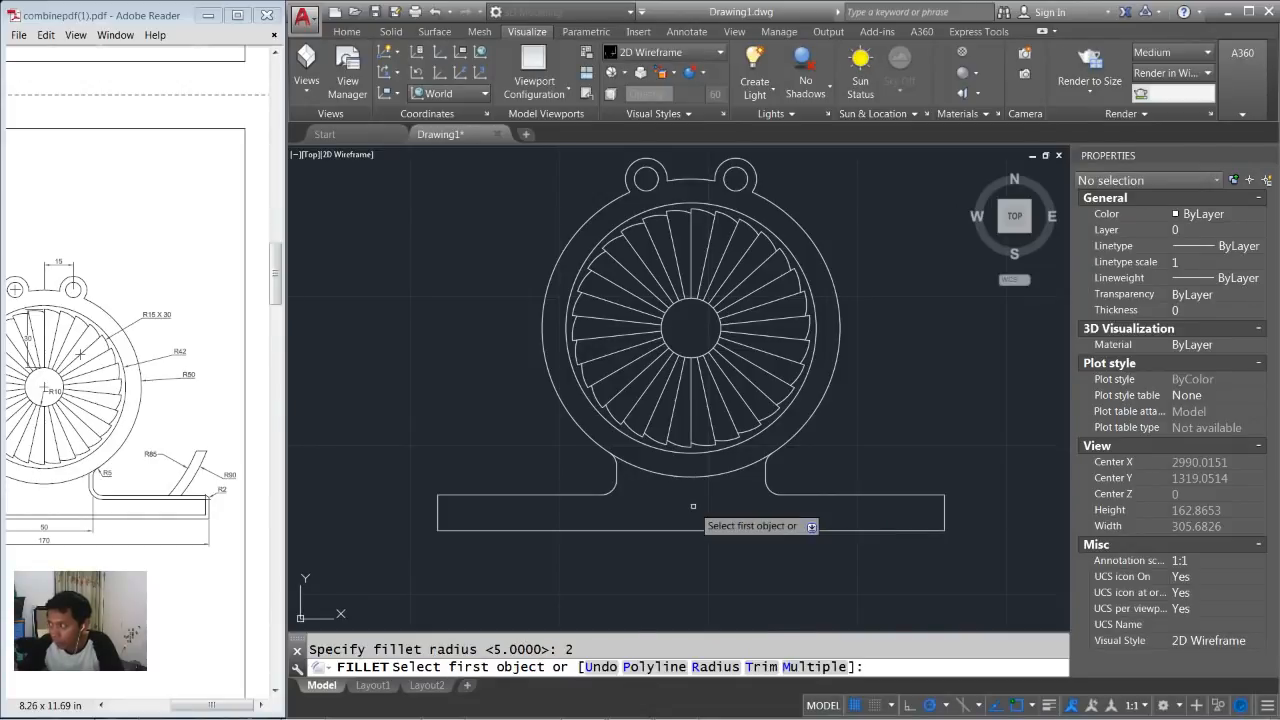
left_click(438, 503)
left_click(446, 495)
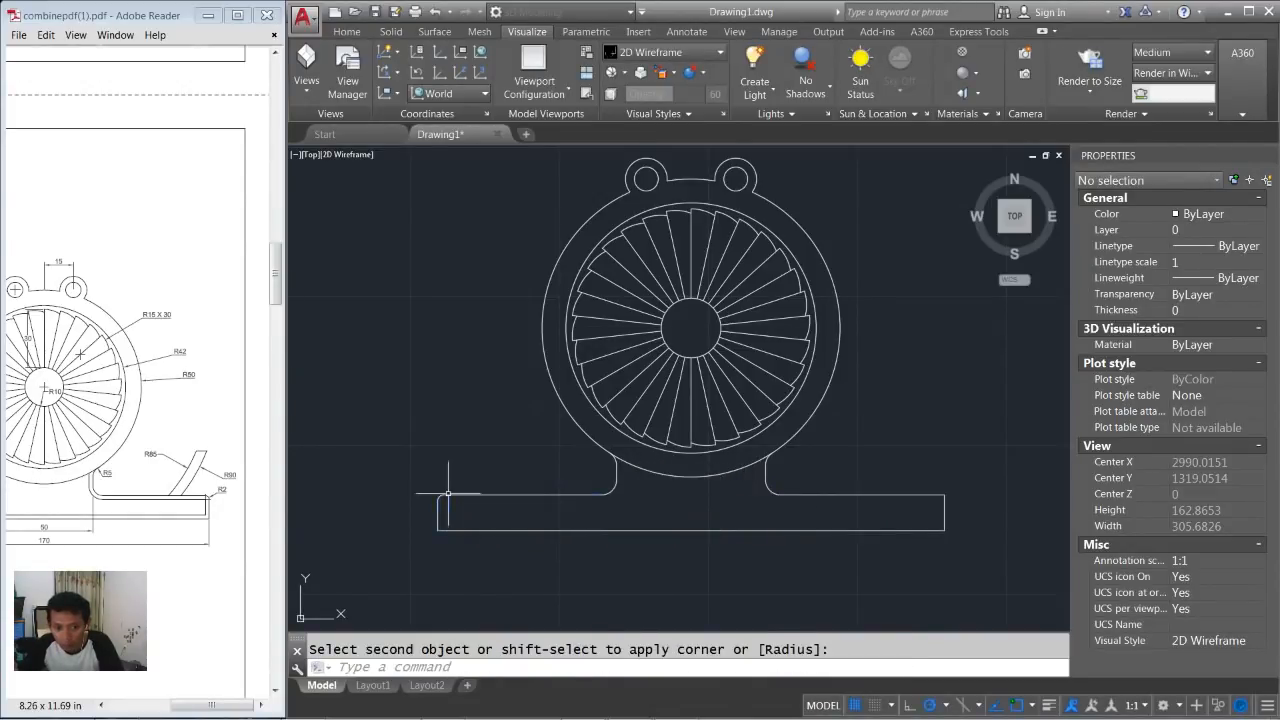
Fillet the base's upper-right outer corner with the same radius of 2.
key("Return")
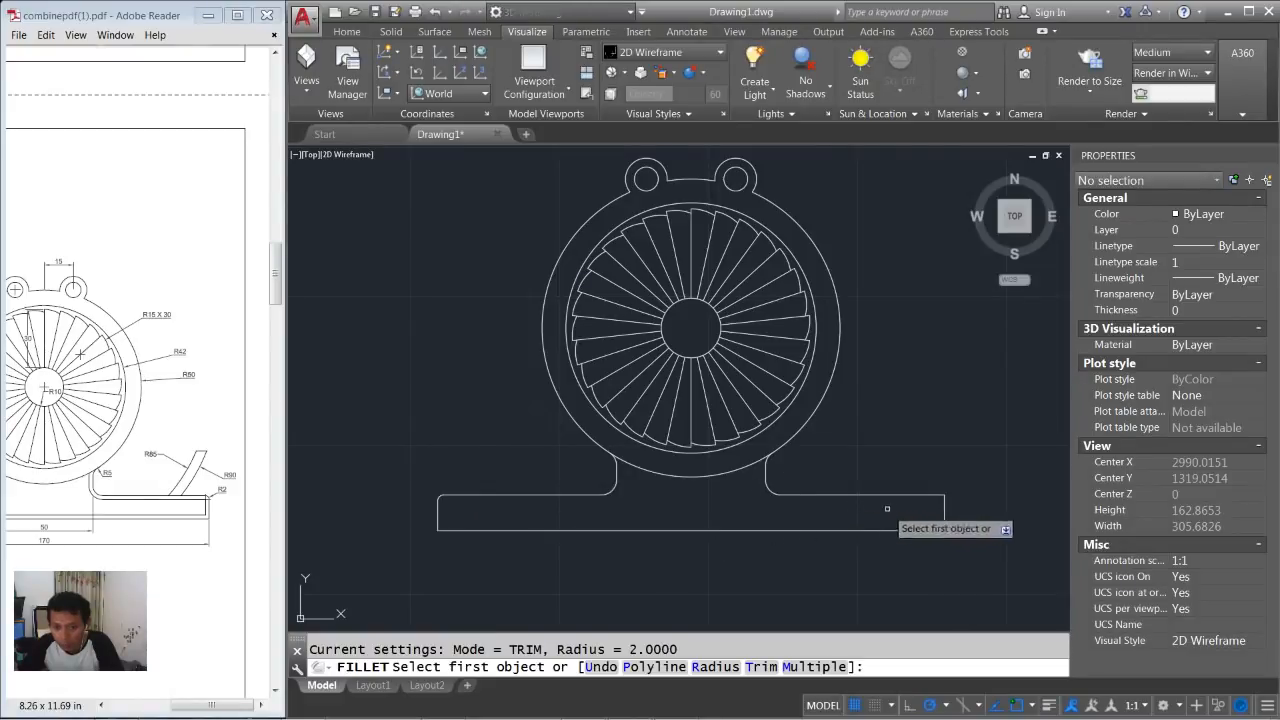
left_click(938, 494)
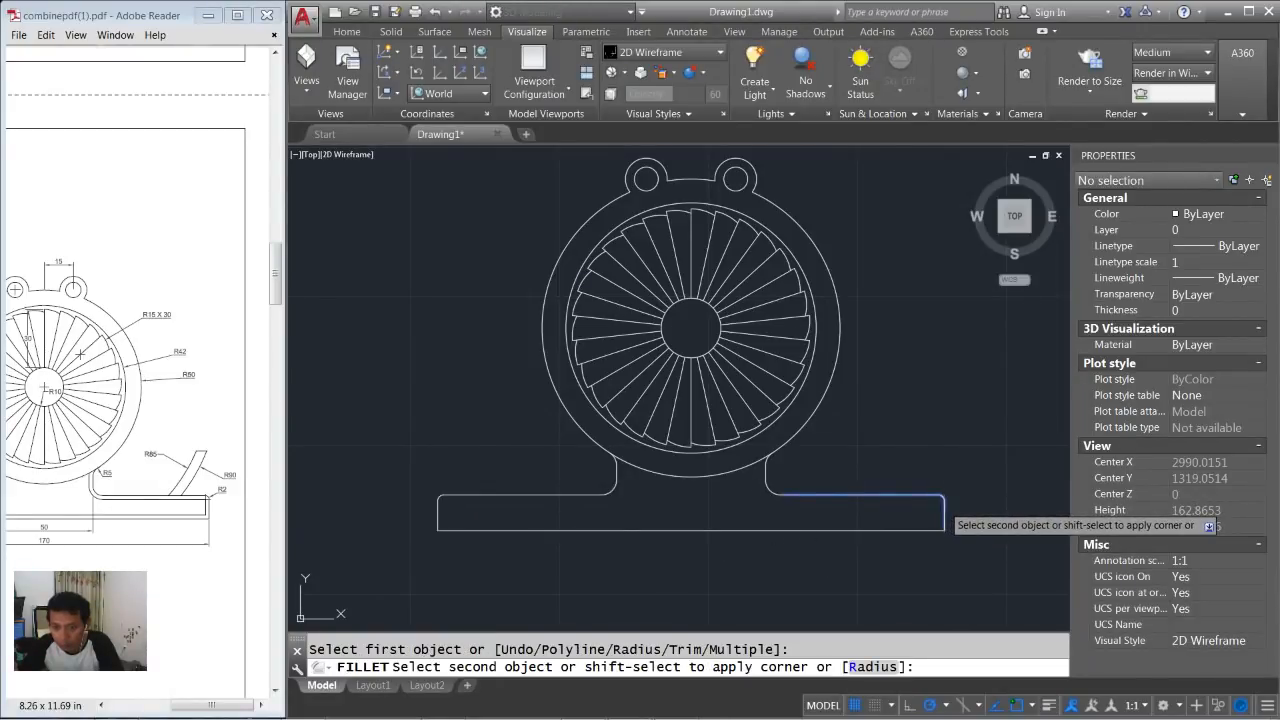
left_click(944, 510)
Join the base's edges, corner fillets, leg lines and upper leg arcs into polylines.
left_click_drag(235, 705, 175, 708)
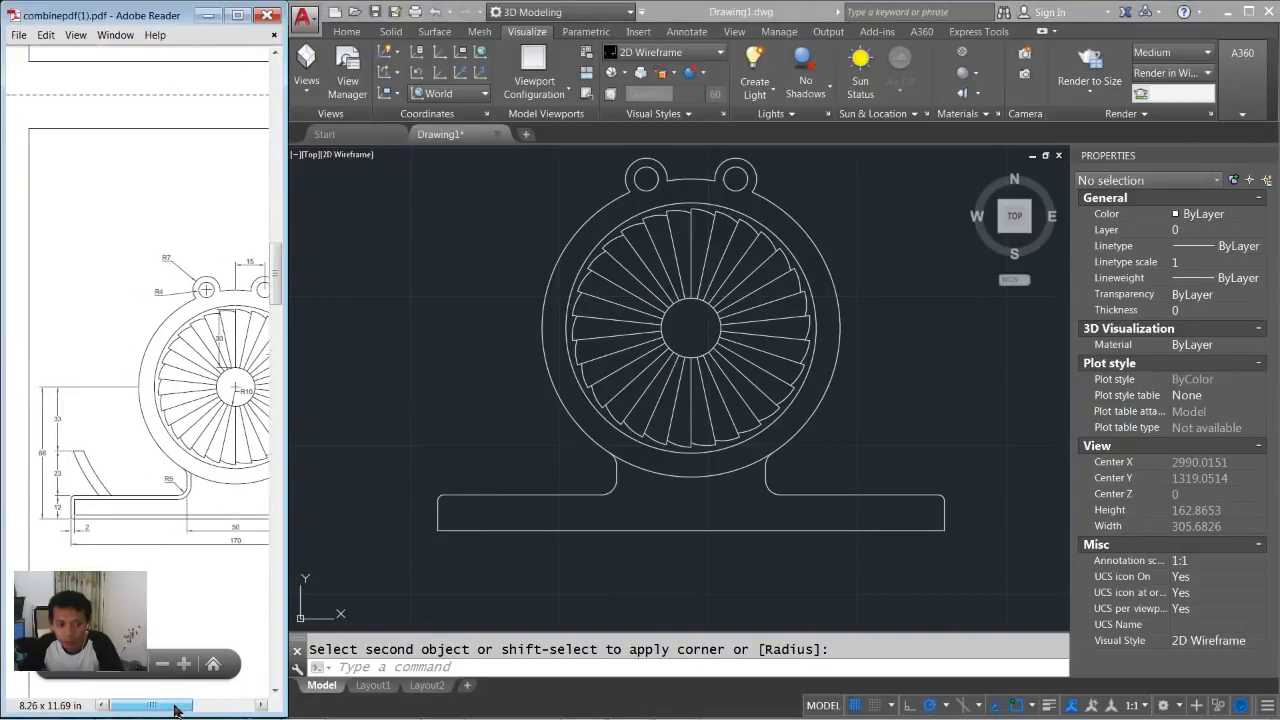
left_click(510, 564)
type("j")
key("Return")
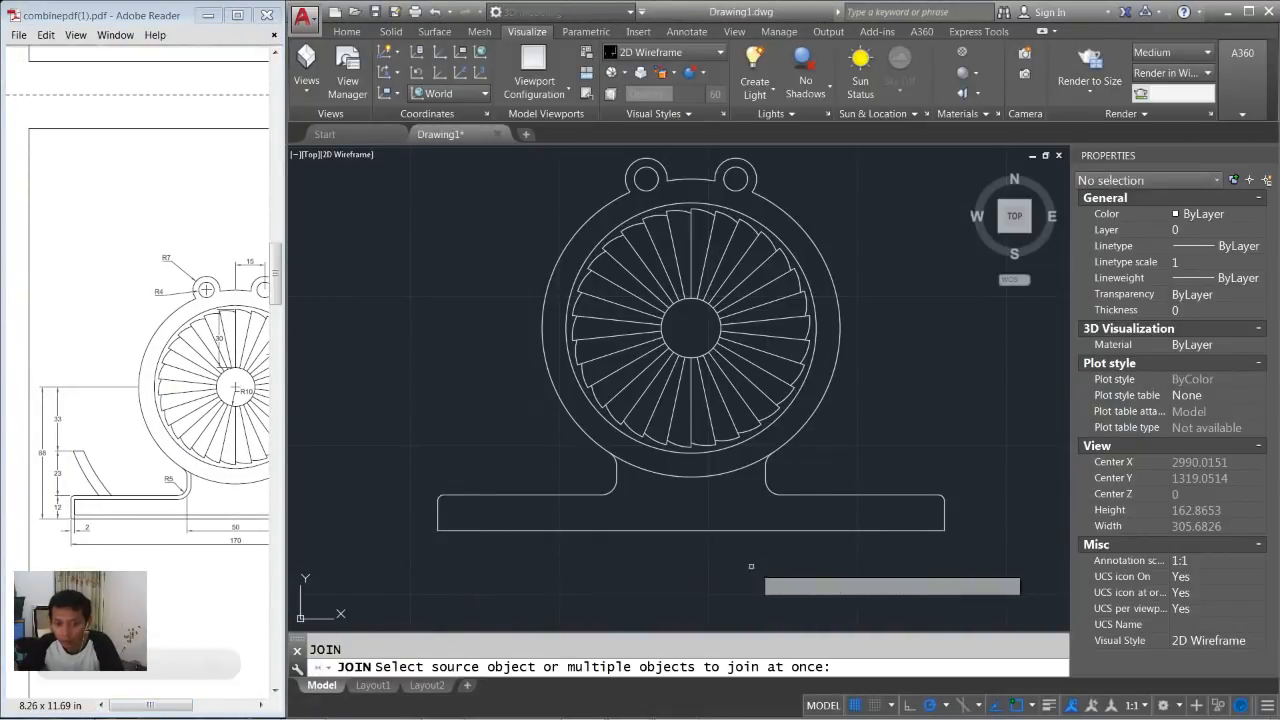
left_click(977, 573)
left_click(414, 500)
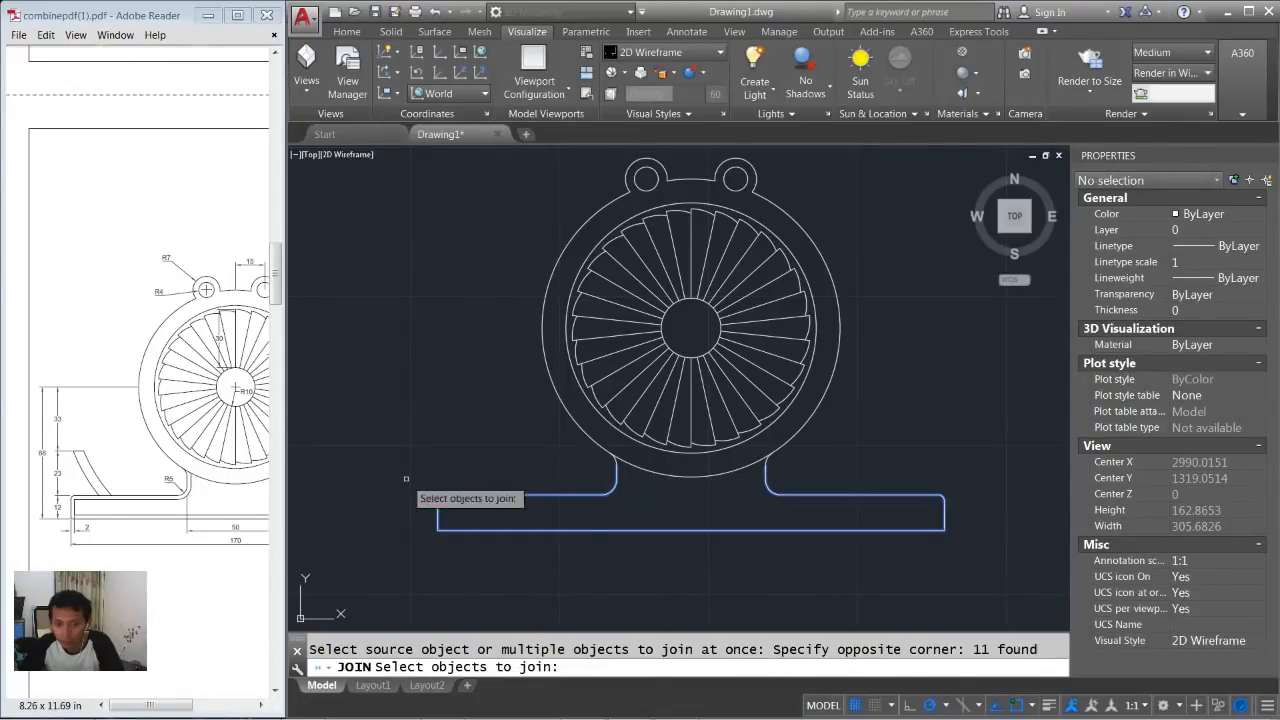
scroll(770, 462, "up", 2)
left_click(779, 464)
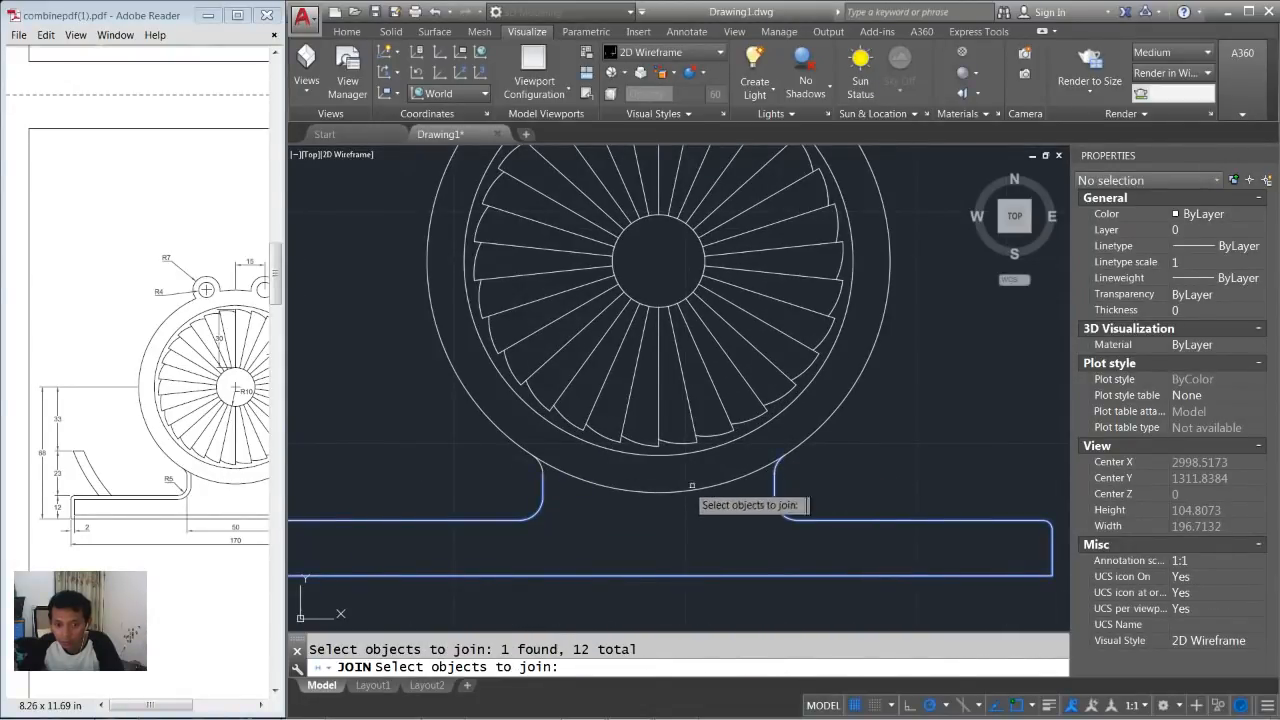
left_click(541, 465)
scroll(545, 470, "down", 2)
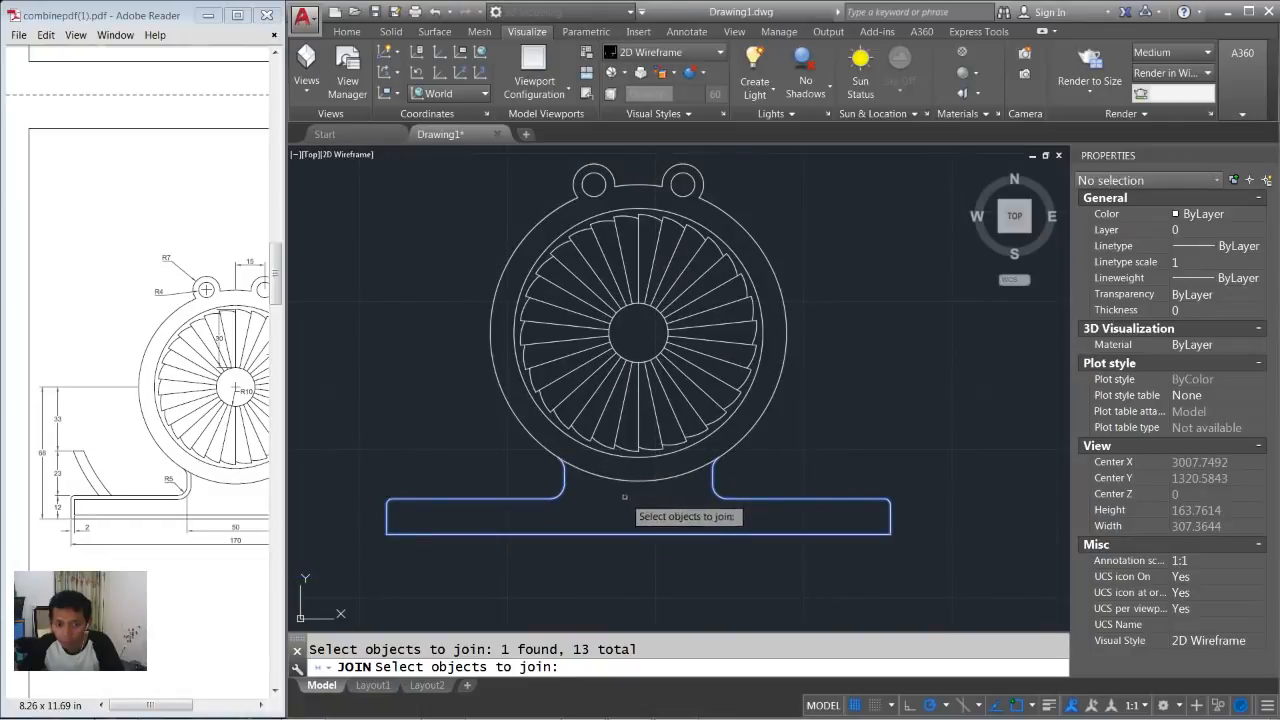
key("Return")
Offset both joined base outlines inward by 2 to form the wall thickness of the base and legs.
type("off")
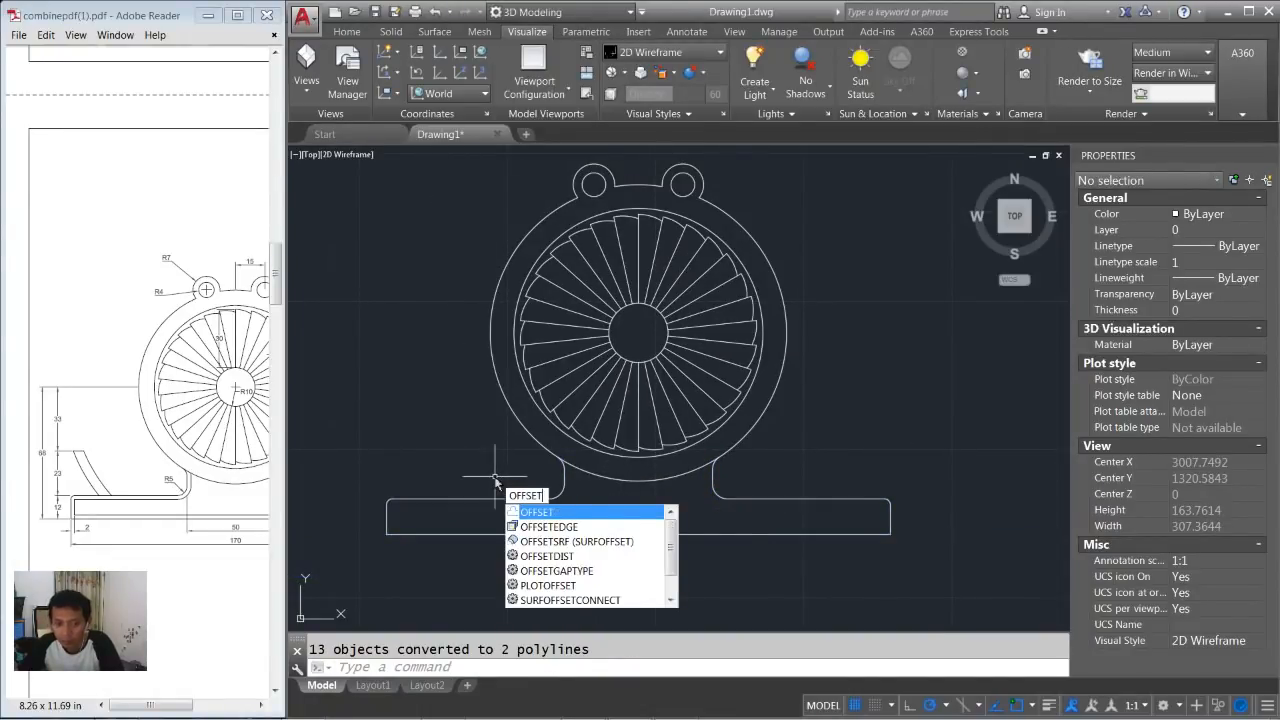
key("Return")
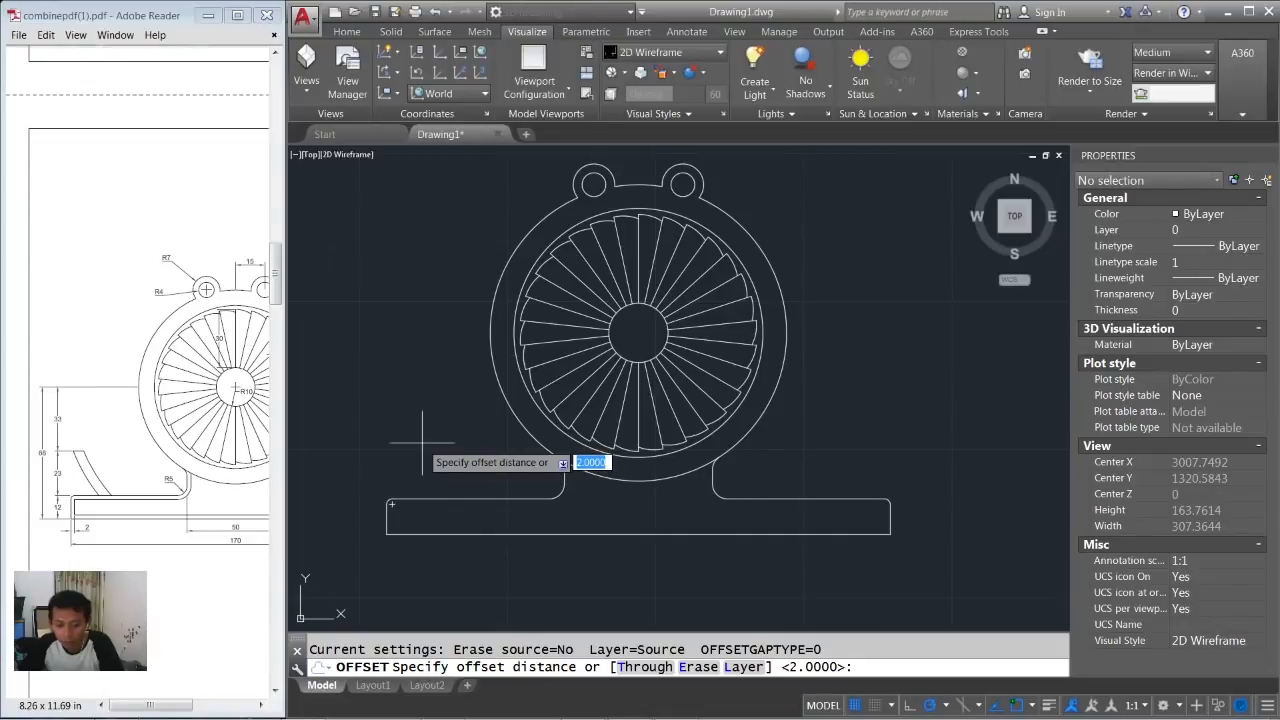
type("2")
key("Return")
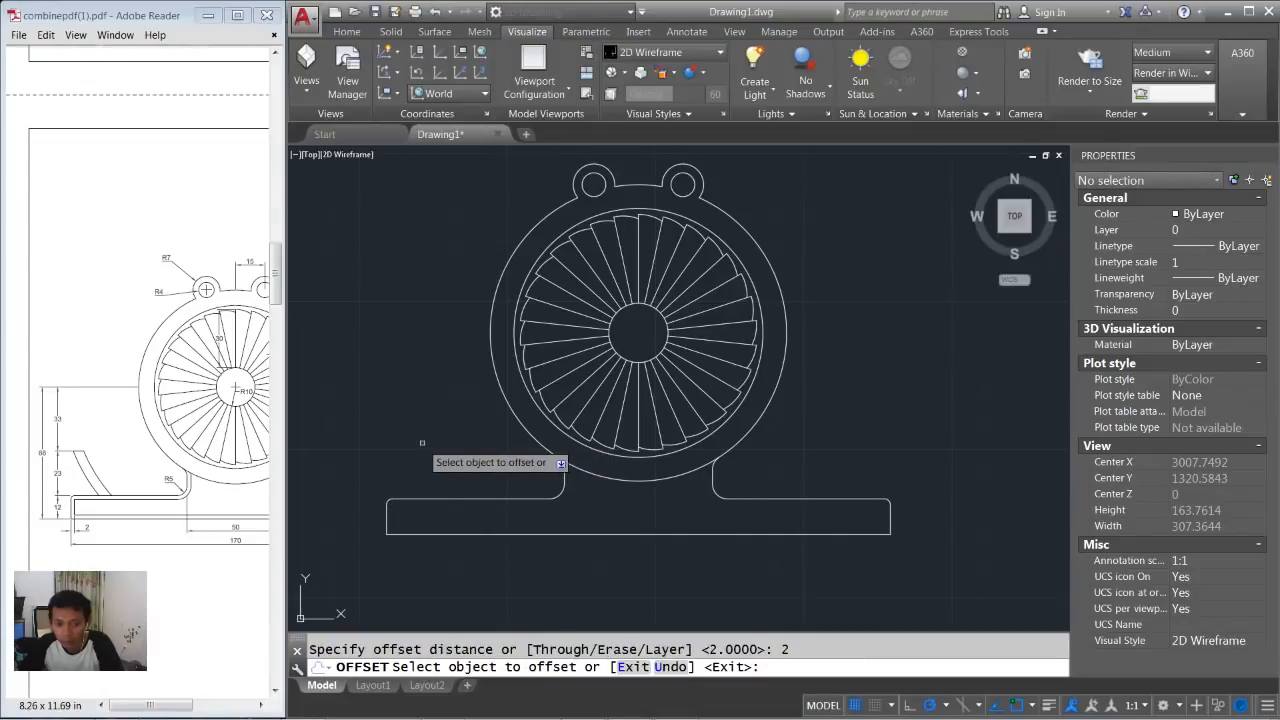
left_click(452, 498)
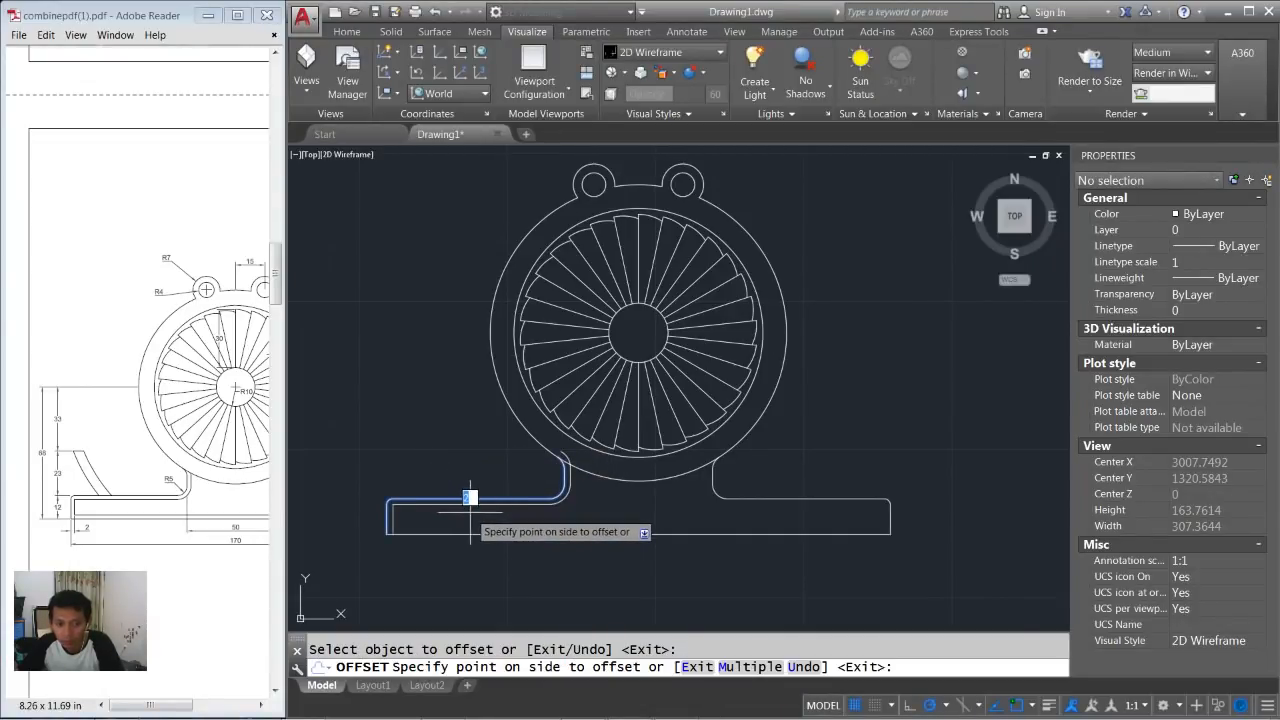
left_click(471, 508)
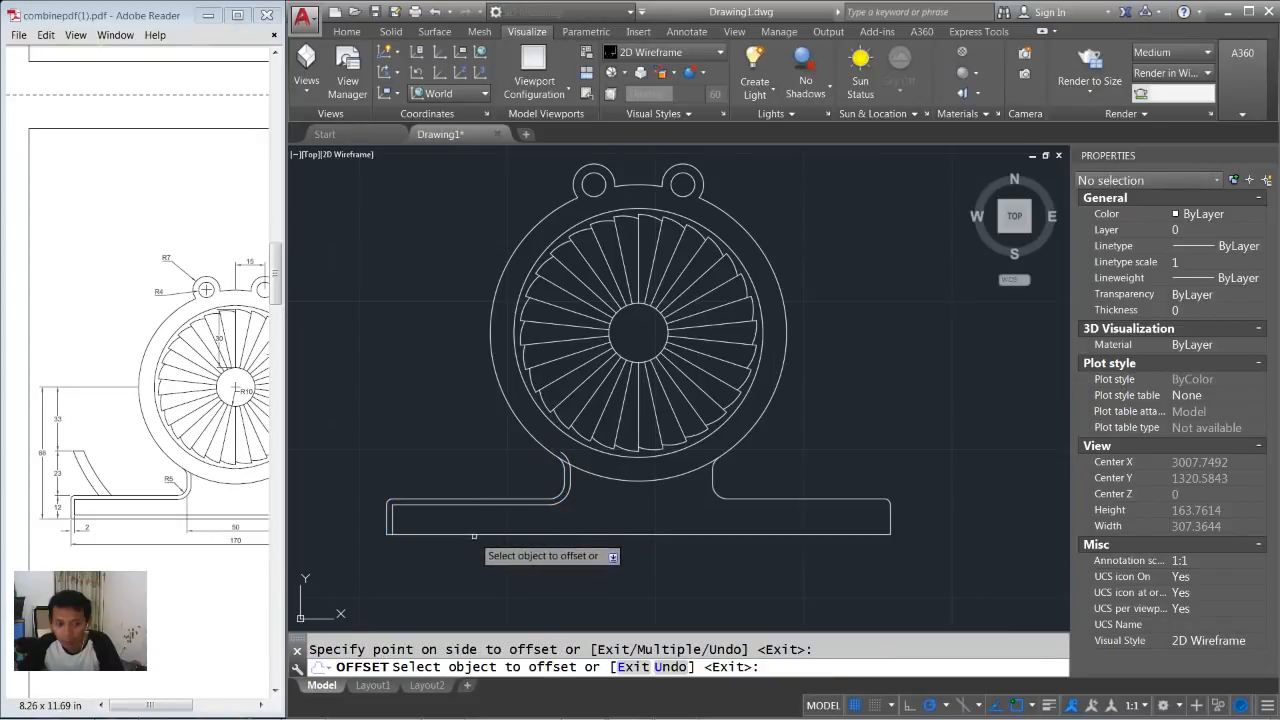
left_click(474, 534)
left_click(471, 508)
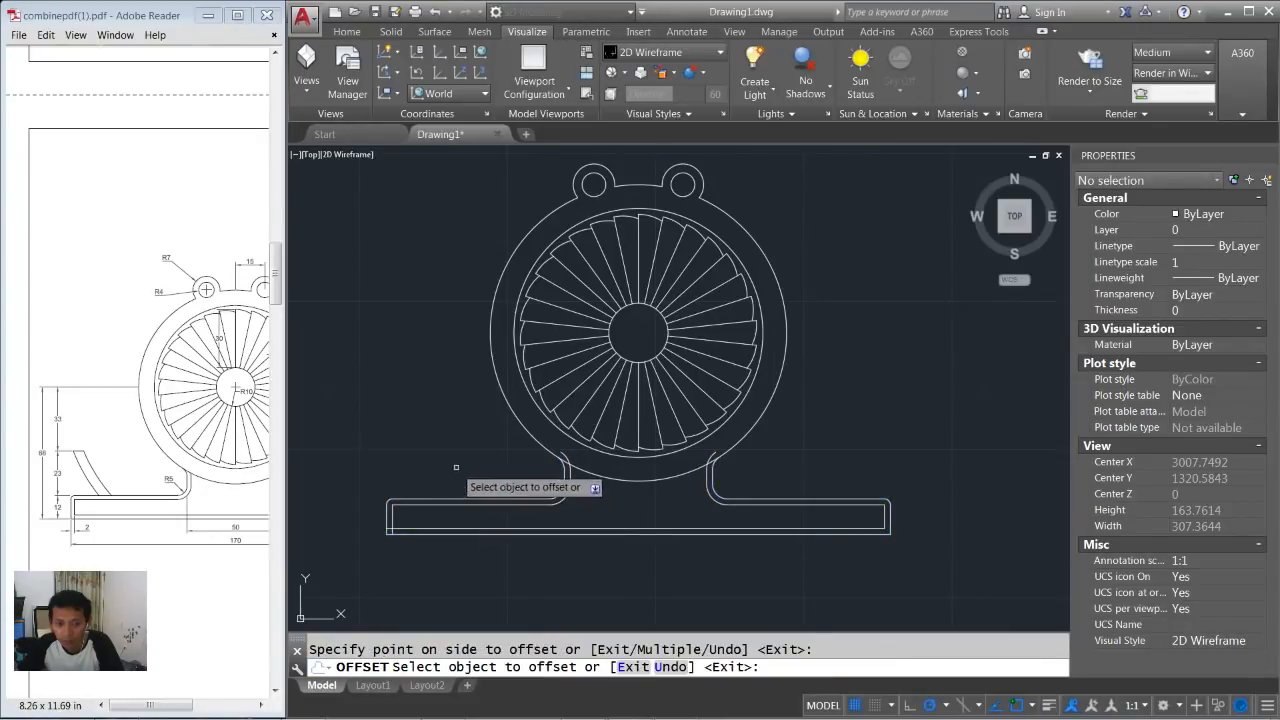
key("Return")
Trim the ends of both legs' wall lines where they protrude into the fan housing's outer ring.
type("tr")
key("Return")
scroll(390, 497, "up", 4)
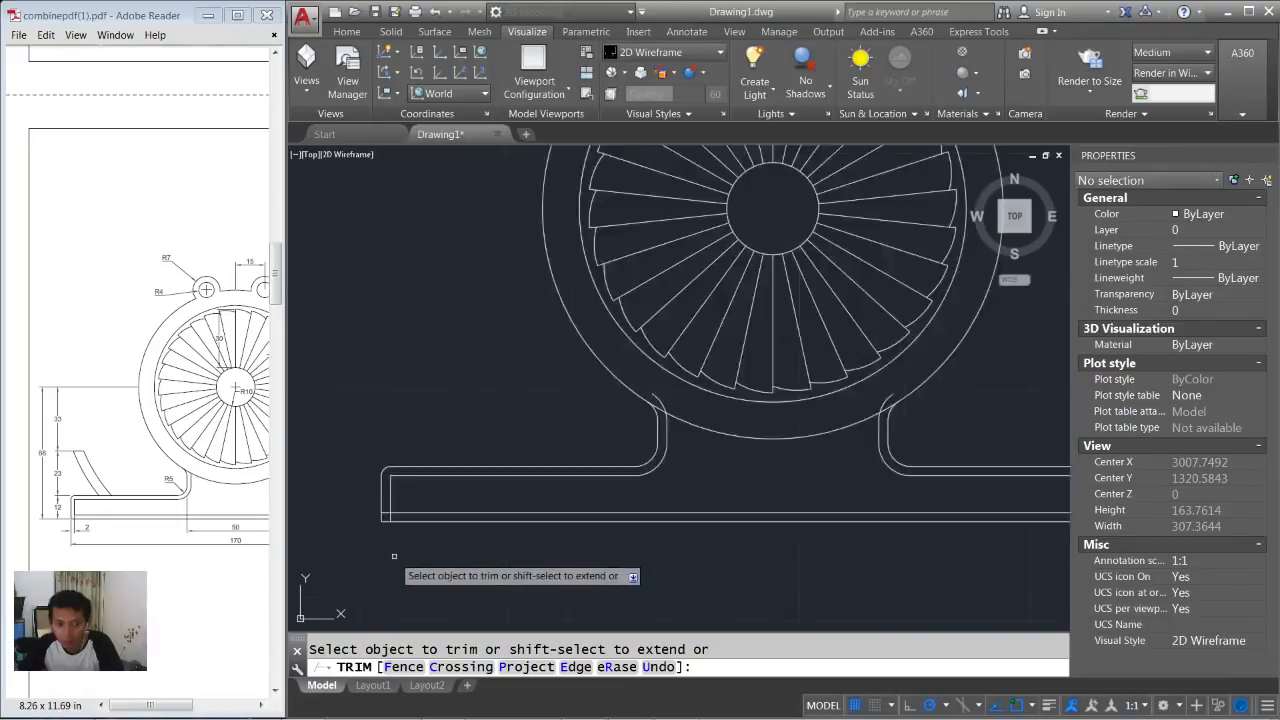
middle_click_drag(690, 391, 591, 457)
left_click(740, 375)
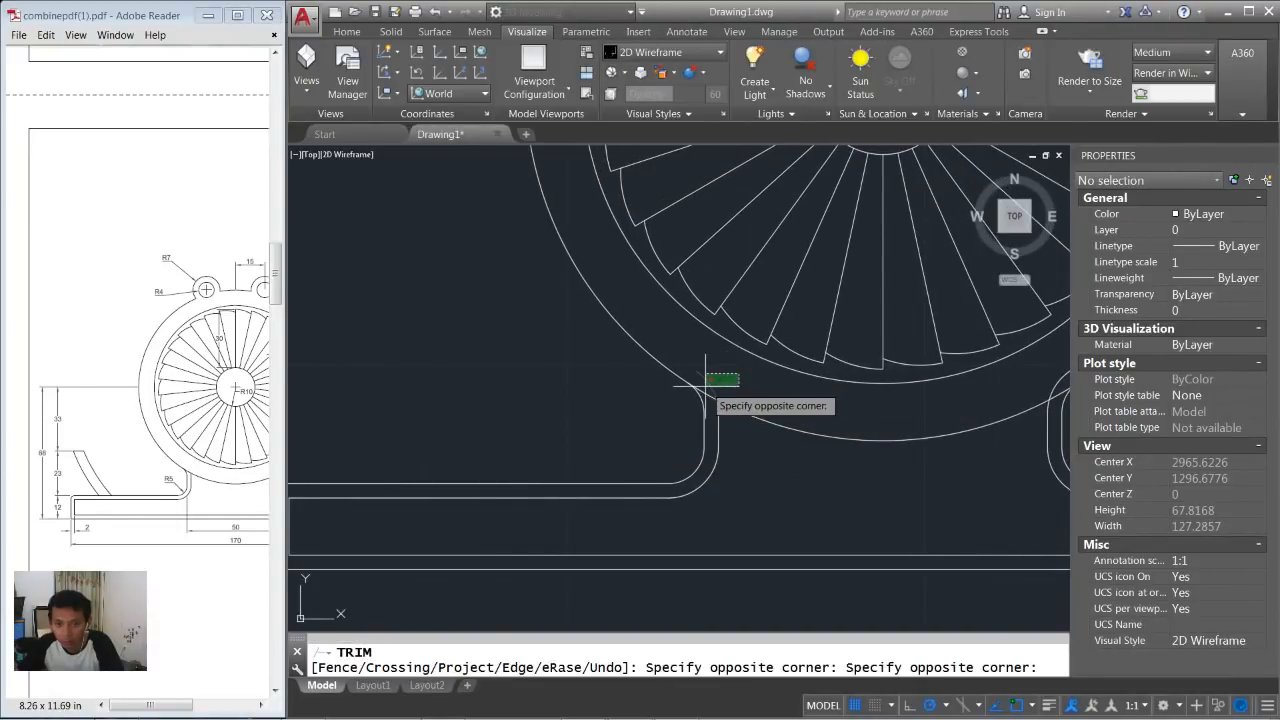
left_click(710, 360)
scroll(712, 400, "down", 3)
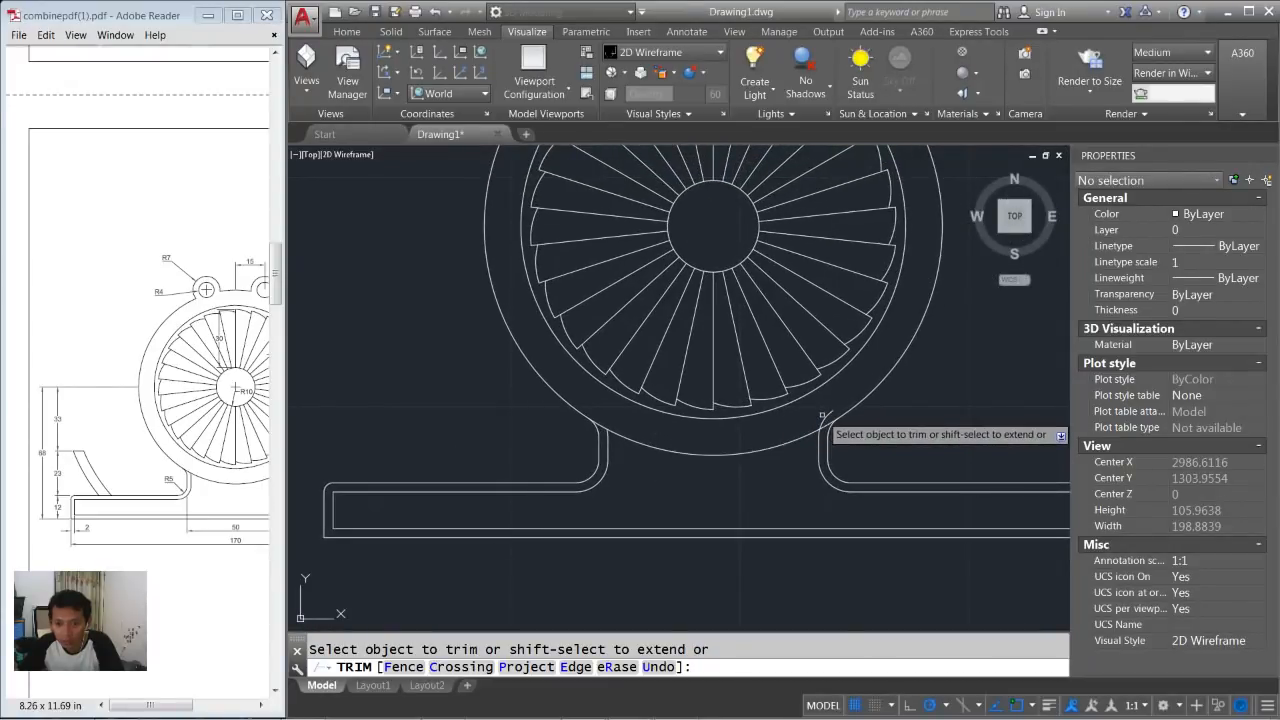
key("Return")
scroll(690, 395, "down", 2)
middle_click_drag(733, 347, 688, 396)
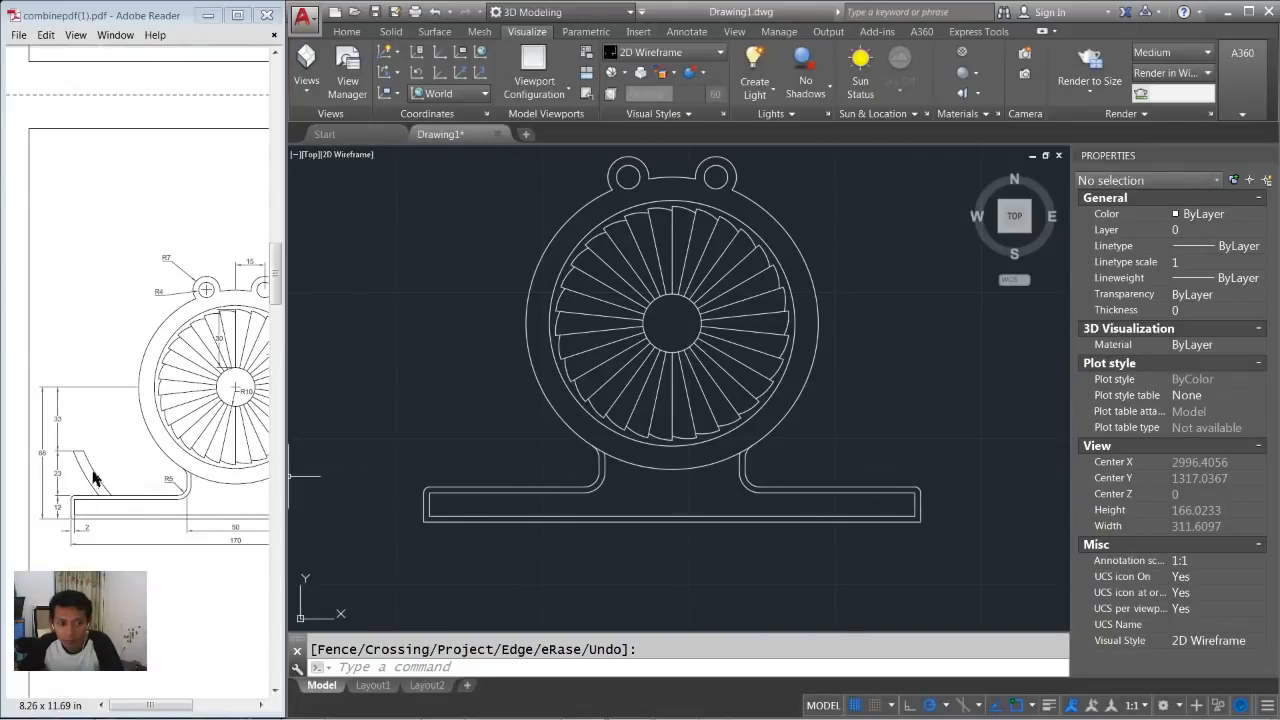
Draw a circle of radius 85 centred on the fan hub, as given in the reference PDF.
left_click_drag(171, 705, 229, 705)
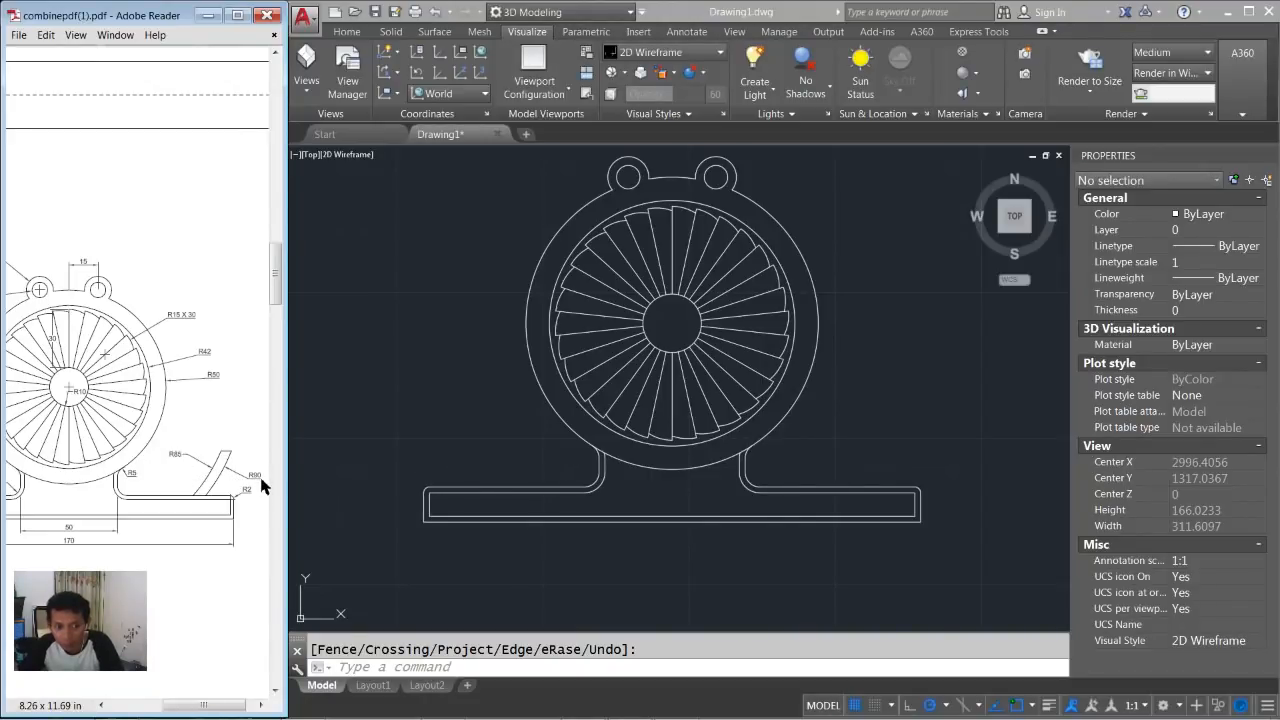
left_click(392, 585)
key("Escape")
type("c")
key("Return")
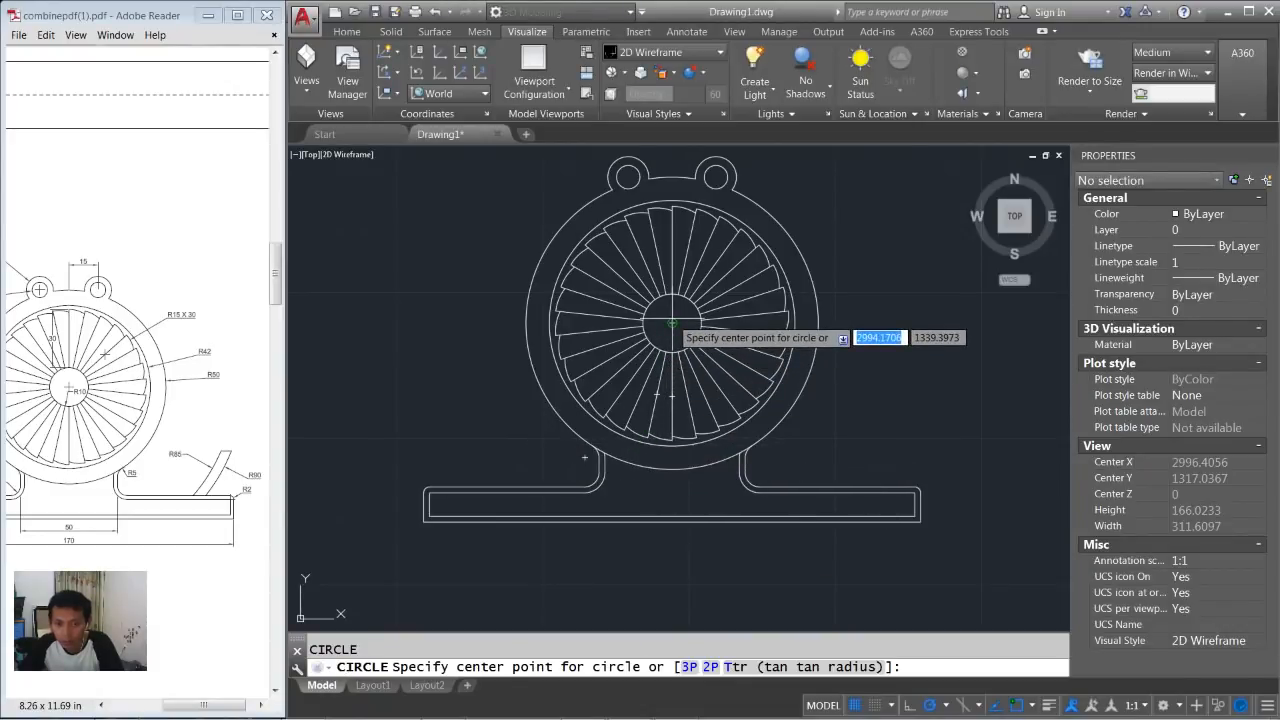
left_click(673, 324)
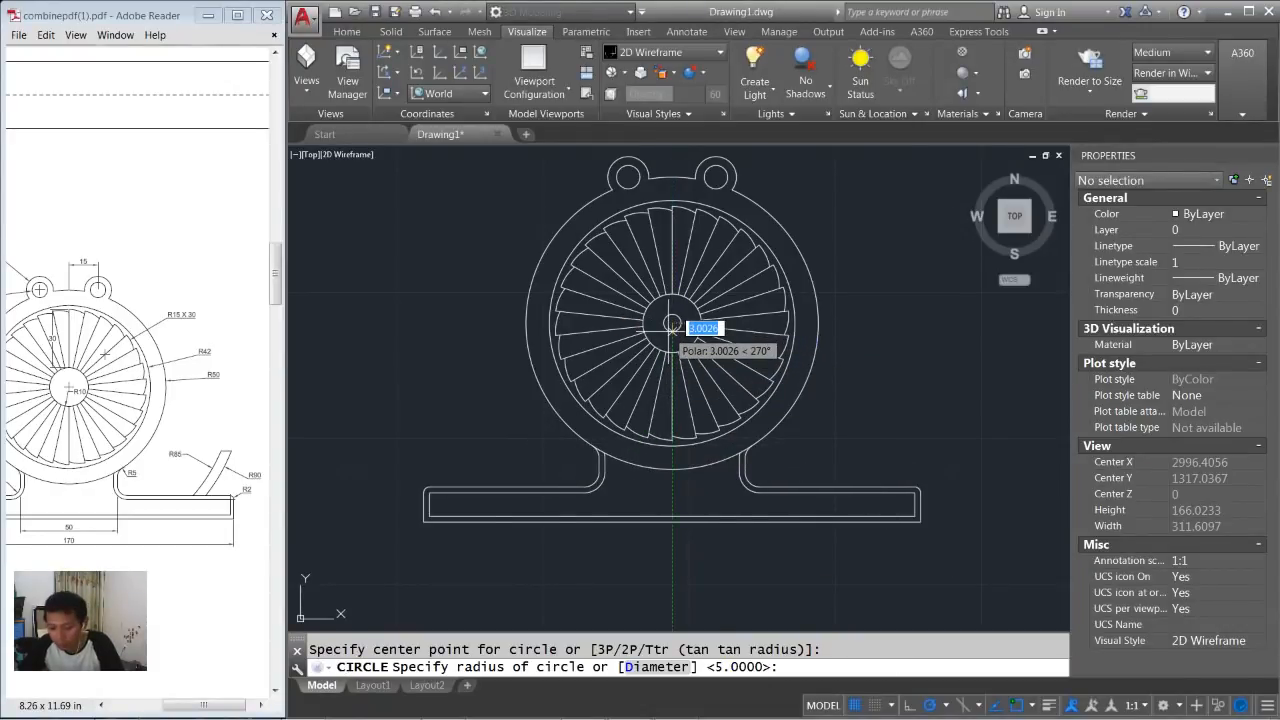
type("8")
key("Return")
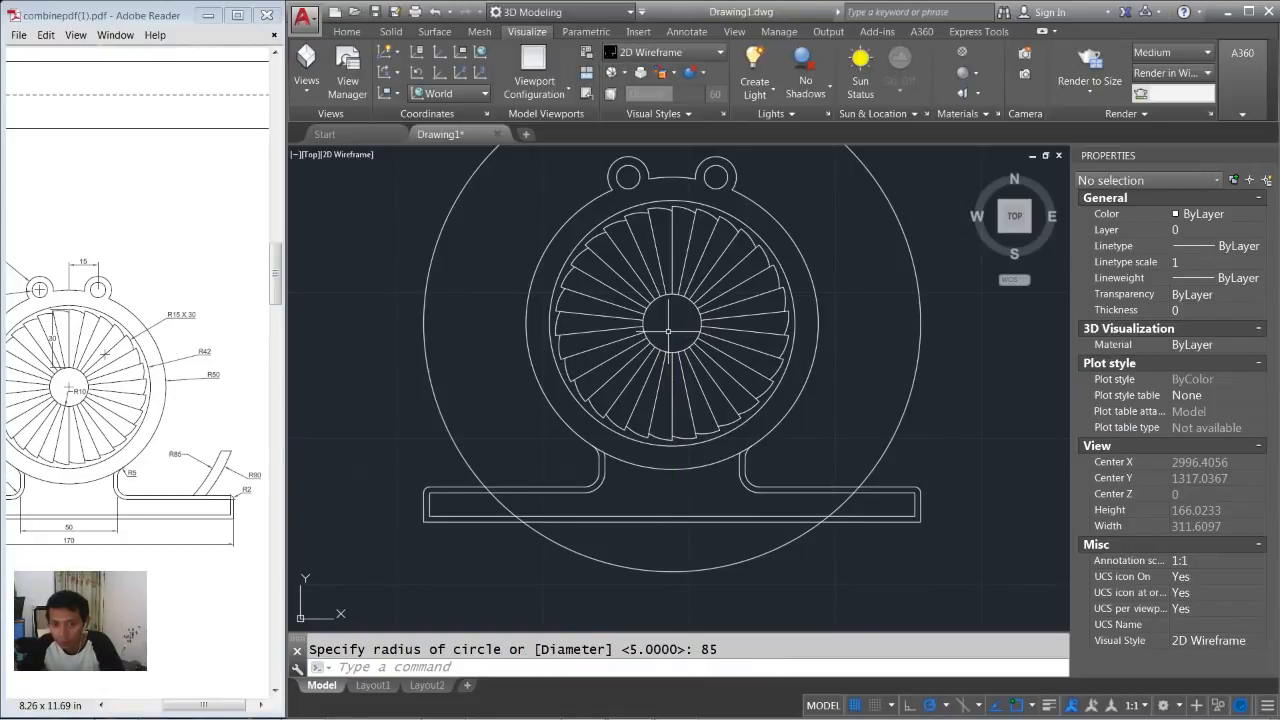
Add a concentric circle of radius 90 around the fan hub.
key("Return")
left_click(673, 324)
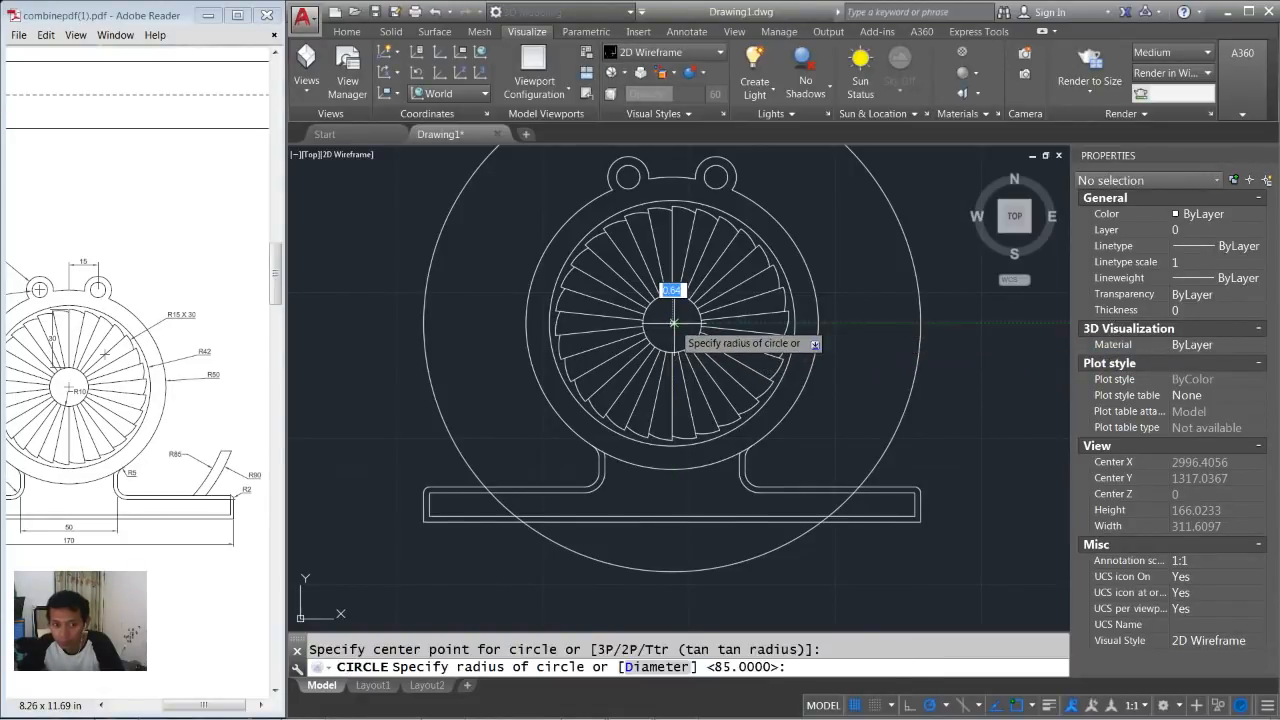
type("90")
key("Return")
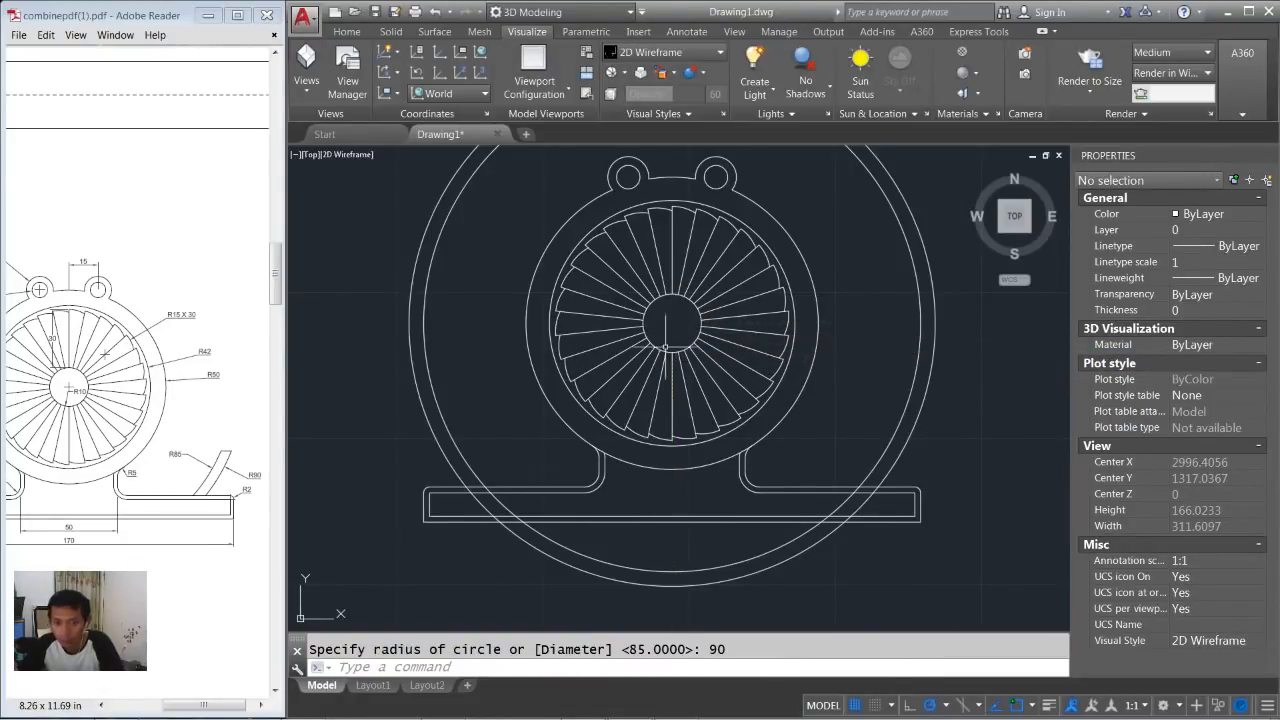
Draw a horizontal line from the inner end of the base's upper-left edge outward past the base's left corner.
left_click_drag(215, 705, 166, 704)
left_click(508, 487)
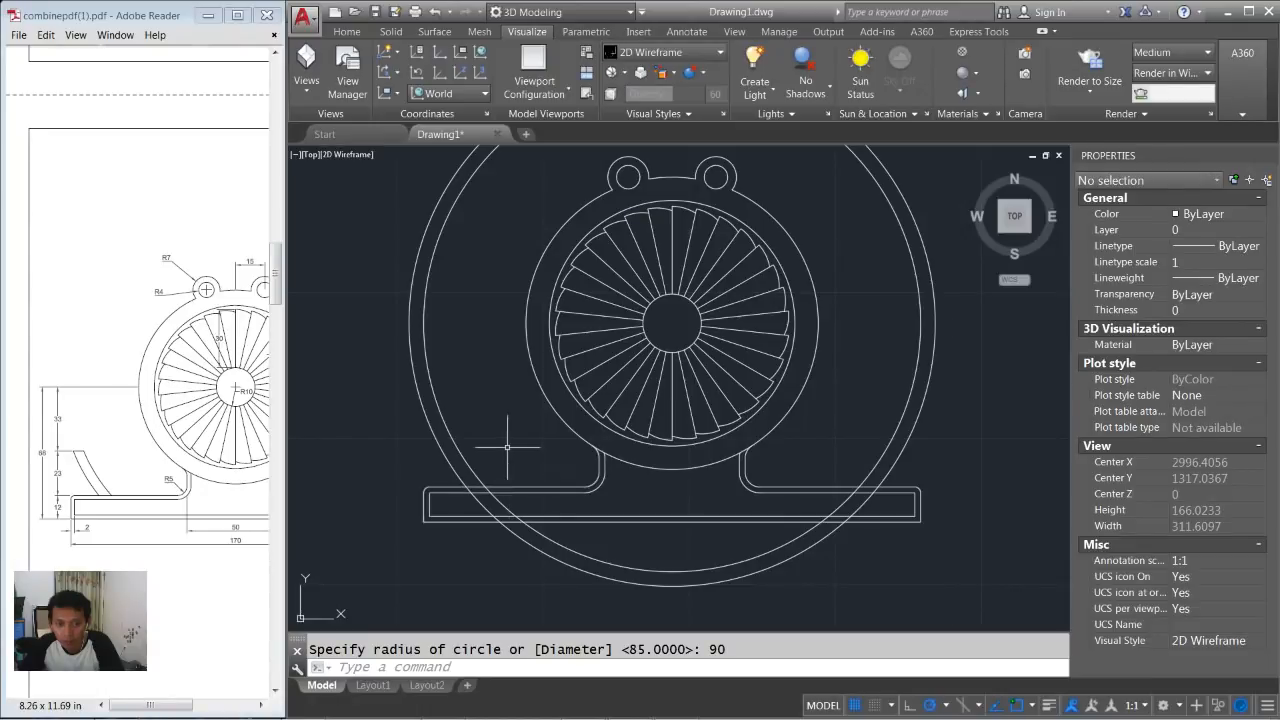
type("L")
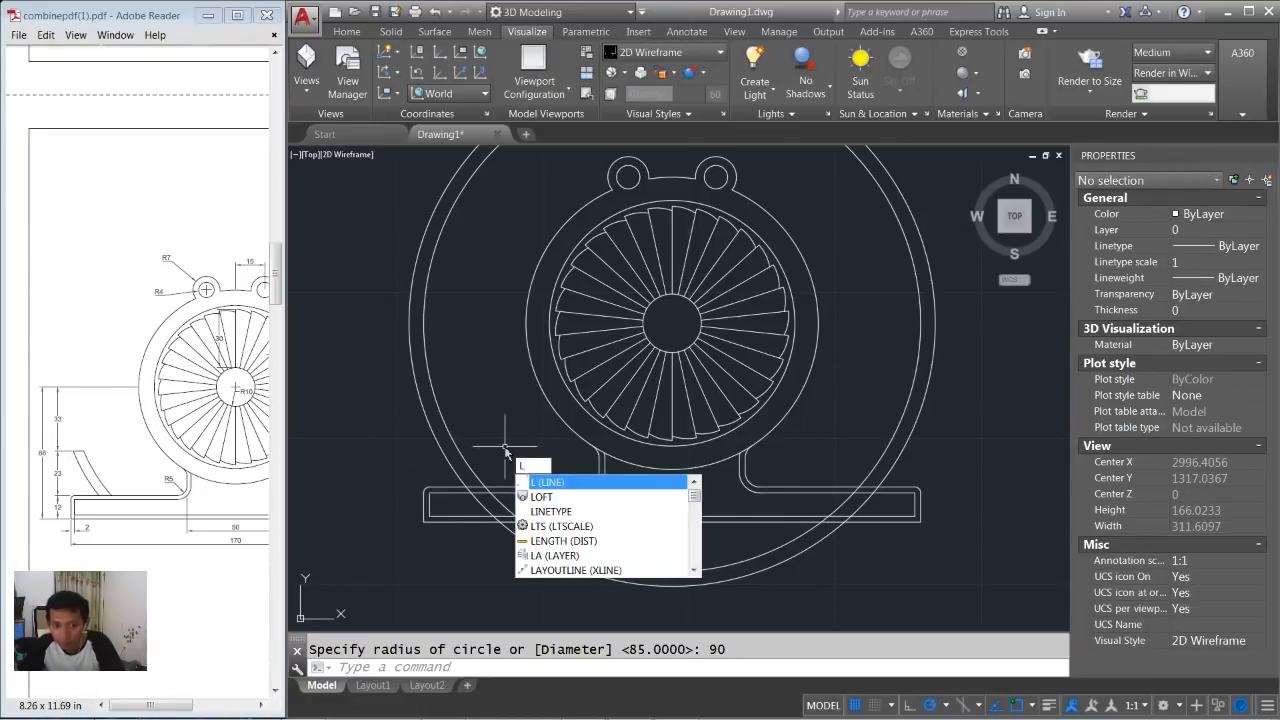
key("Return")
scroll(510, 460, "up", 1)
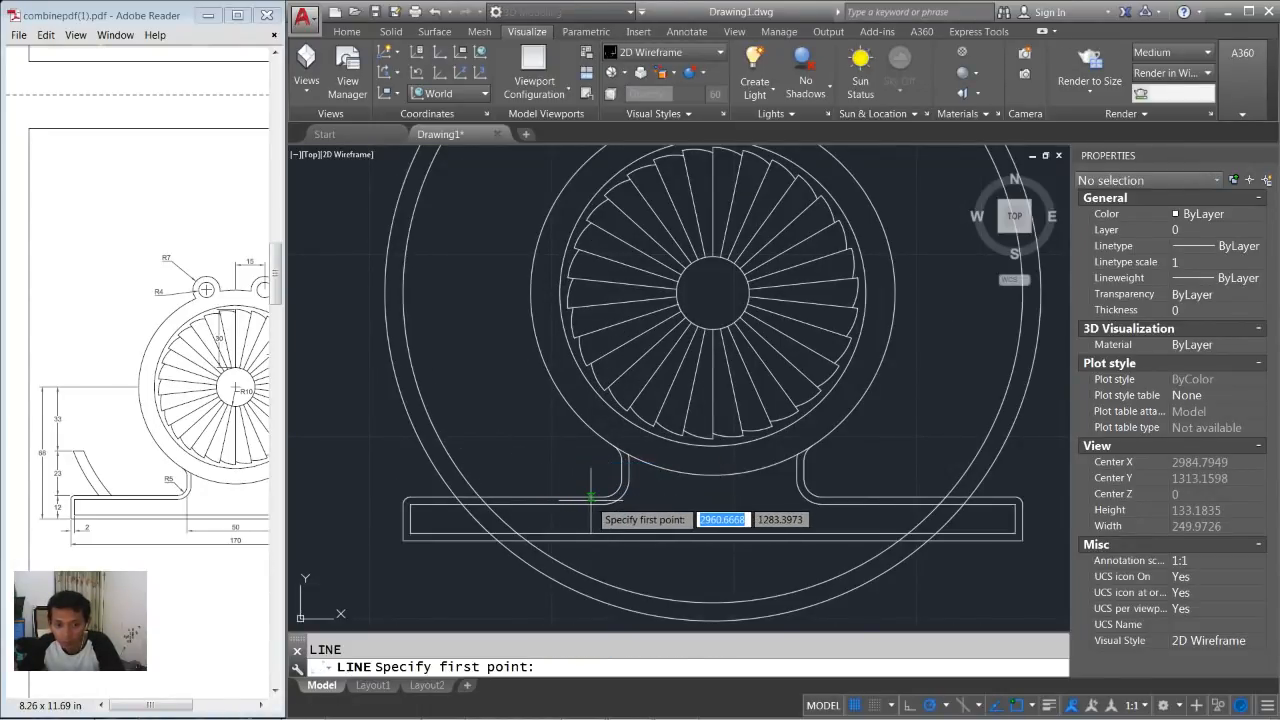
left_click(591, 496)
key("Return")
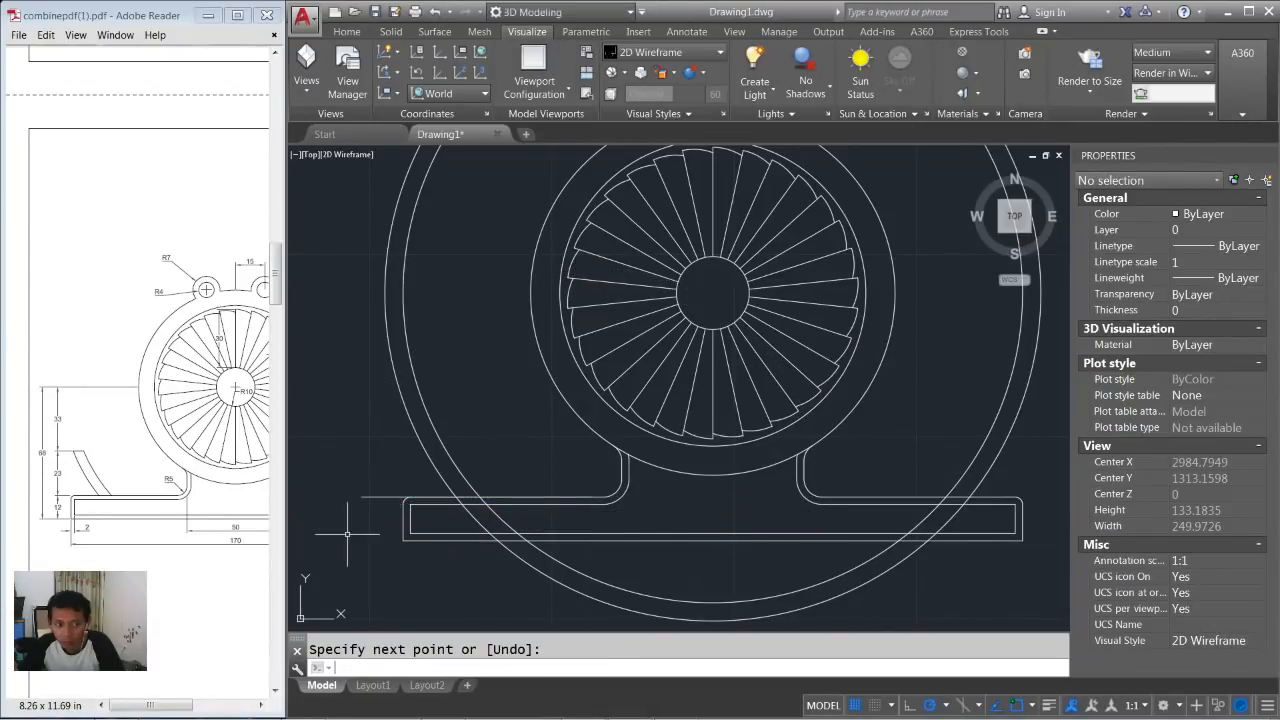
Move the new horizontal line straight up by 23.
type("m")
key("Return")
type("l")
key("Return")
key("Return")
left_click(337, 537)
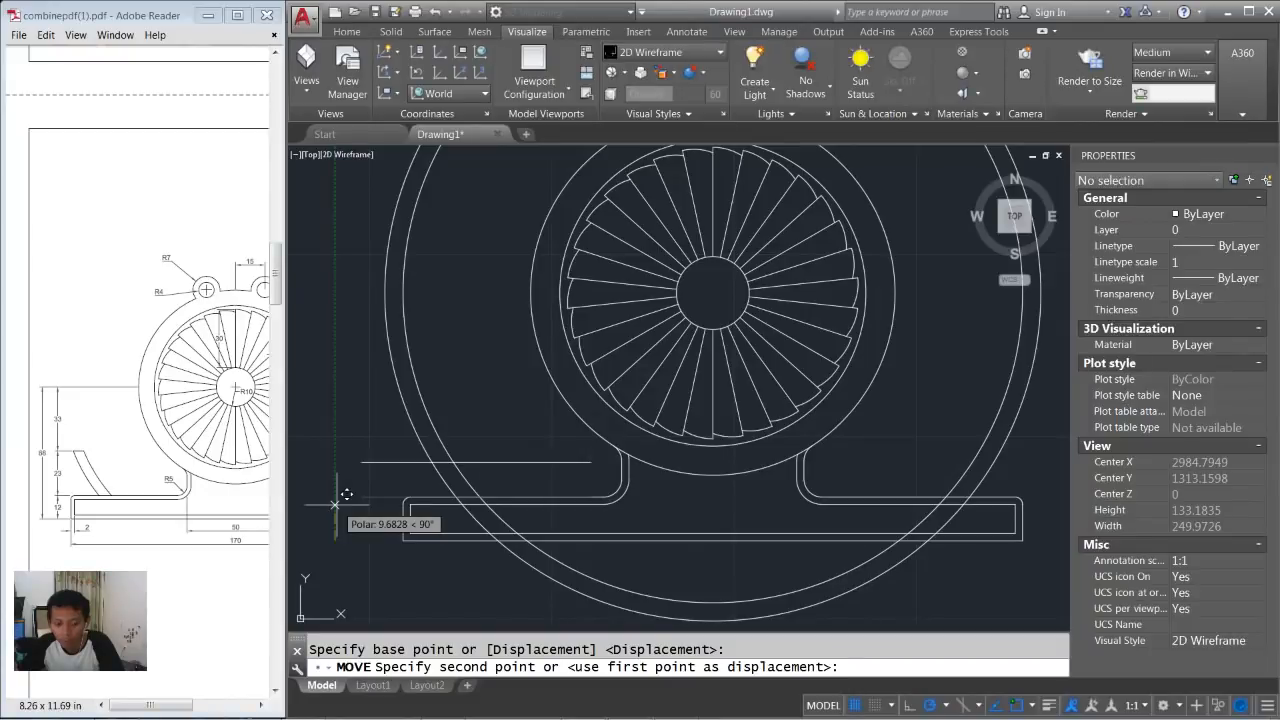
type("23")
key("Return")
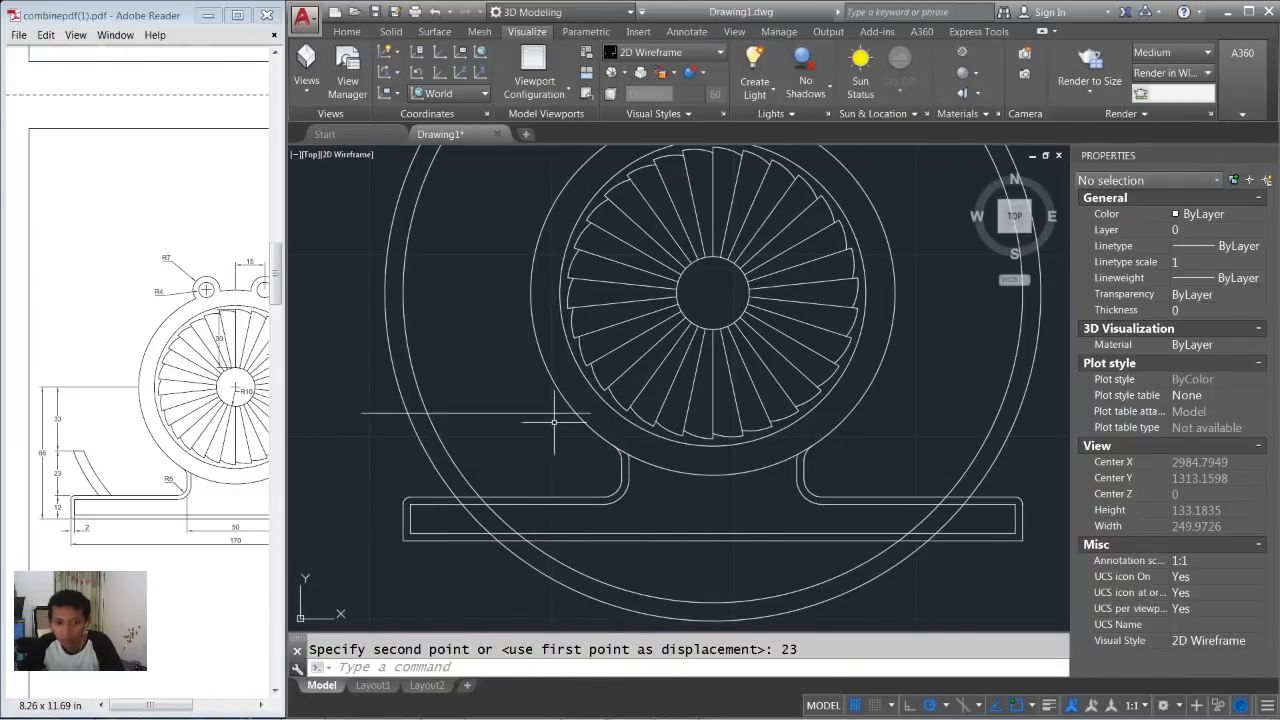
Mirror the raised line about the base's vertical centreline, keeping the original.
scroll(554, 422, "down", 2)
type("mi")
key("Return")
left_click(514, 440)
left_click(380, 368)
key("Return")
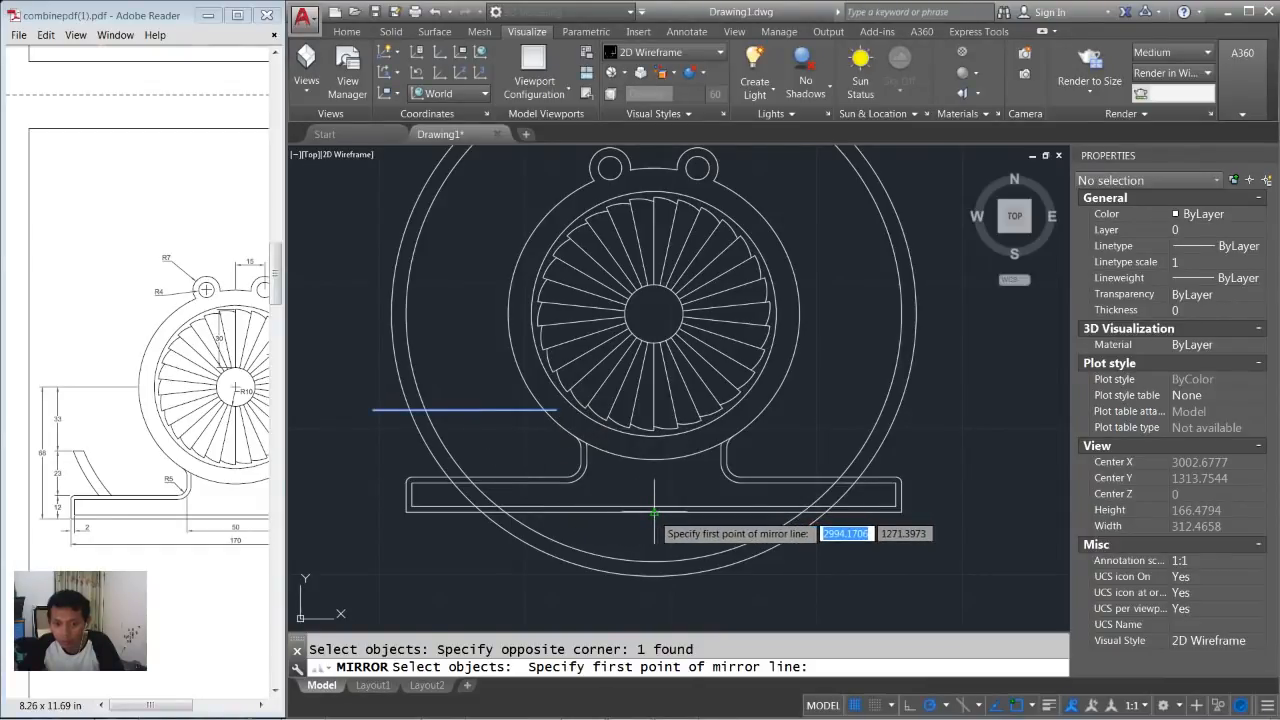
left_click(654, 512)
left_click(655, 548)
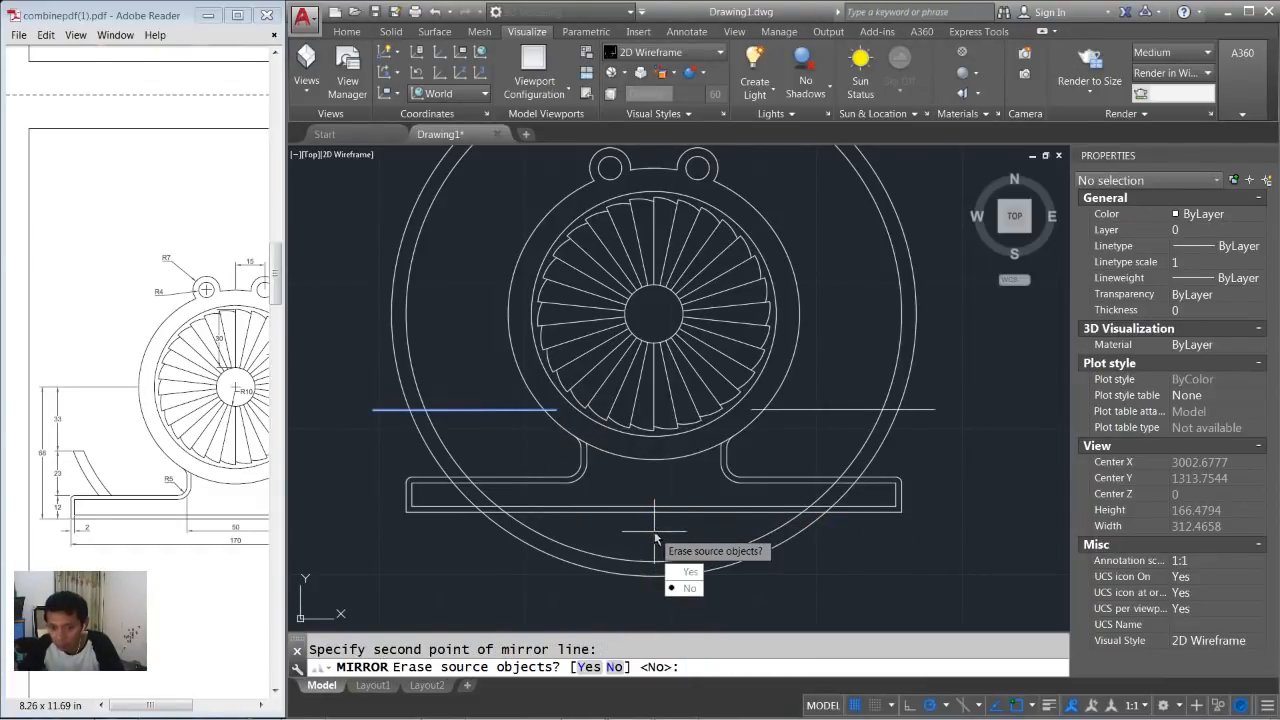
key("Return")
Trim away the portions of the radius 85 and 90 circles above the two raised horizontal lines.
scroll(630, 489, "down", 1)
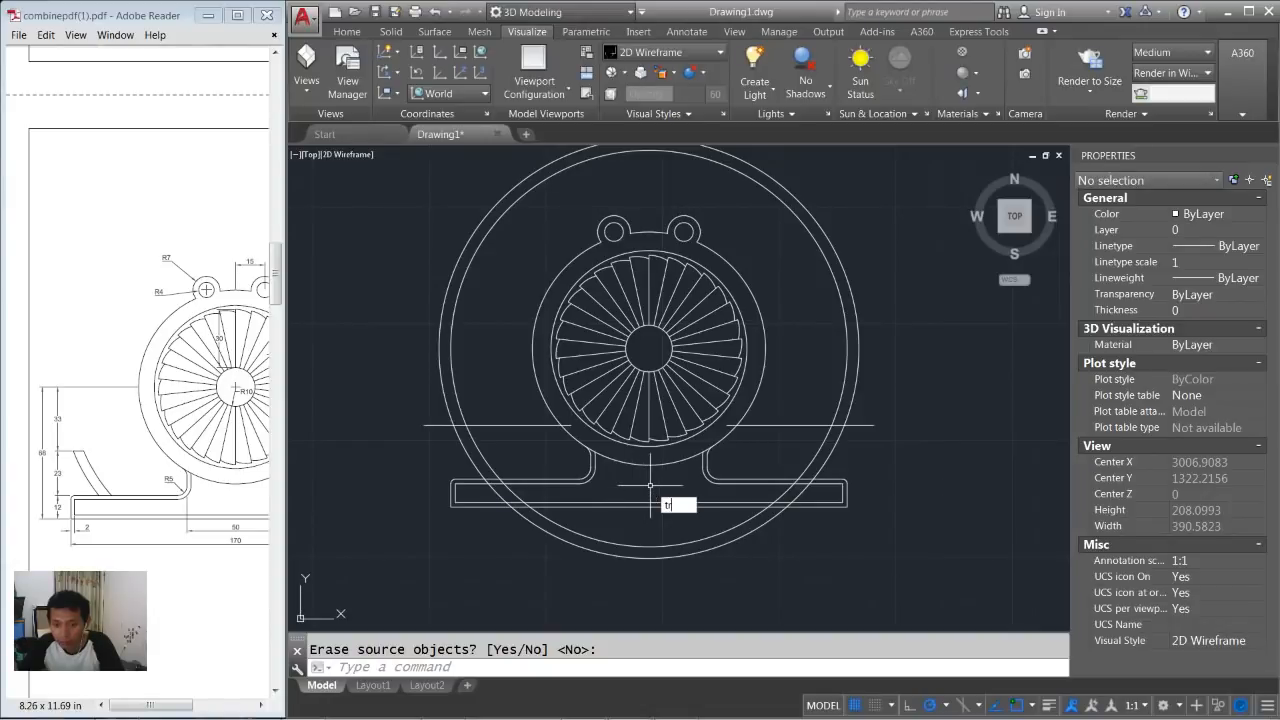
key("Return")
left_click(911, 293)
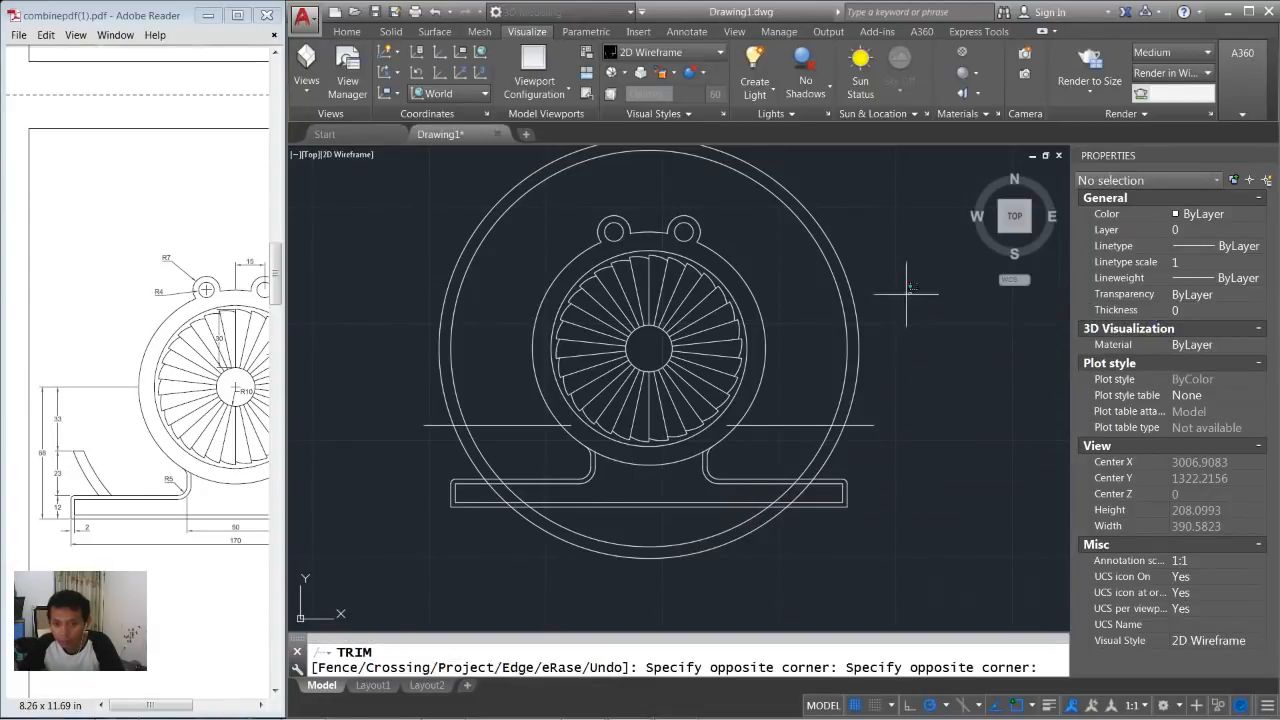
left_click(824, 346)
Trim the arc pieces lying within the base's 2-thick upper wall on both sides.
scroll(814, 488, "up", 3)
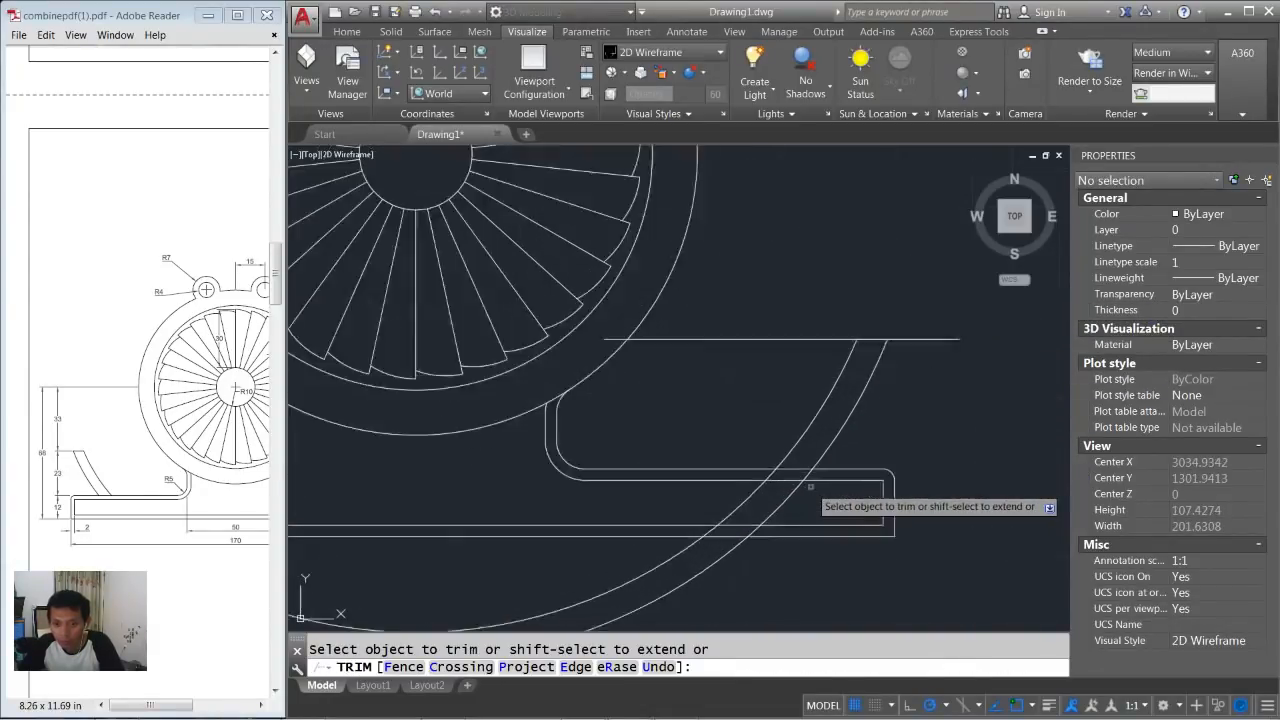
scroll(808, 486, "up", 2)
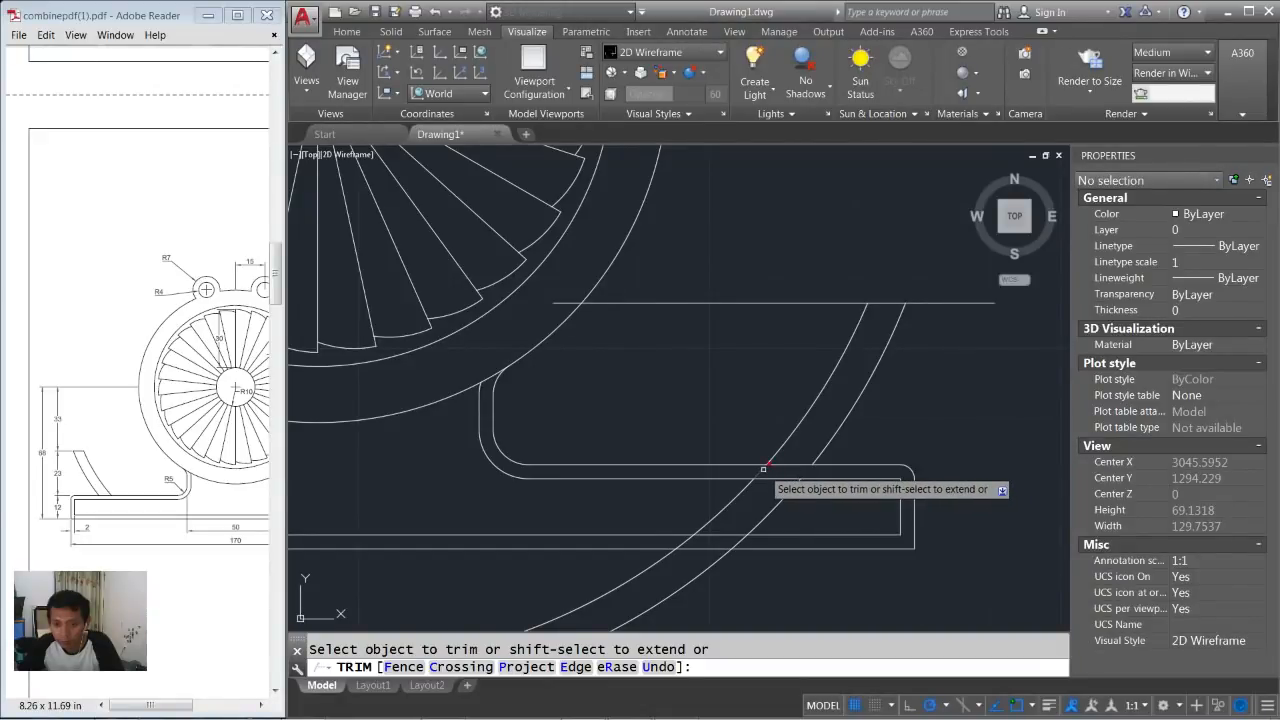
scroll(763, 468, "down", 3)
scroll(672, 472, "up", 3)
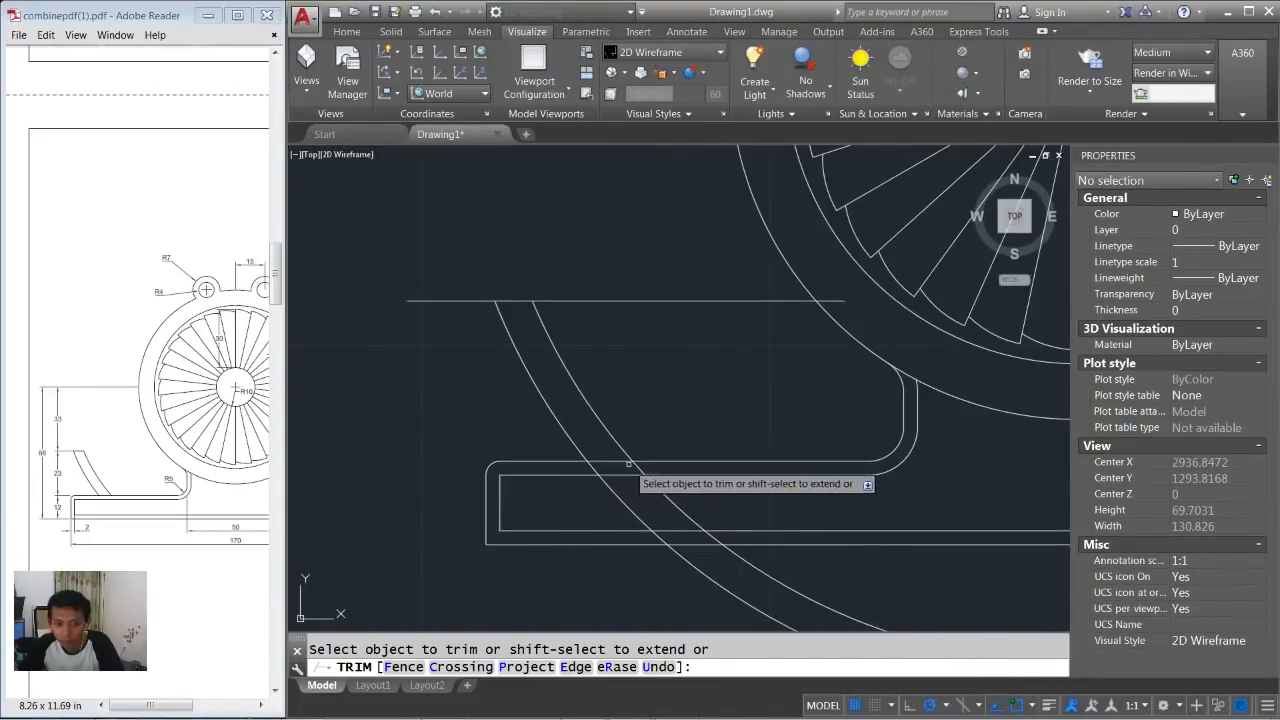
scroll(630, 458, "down", 2)
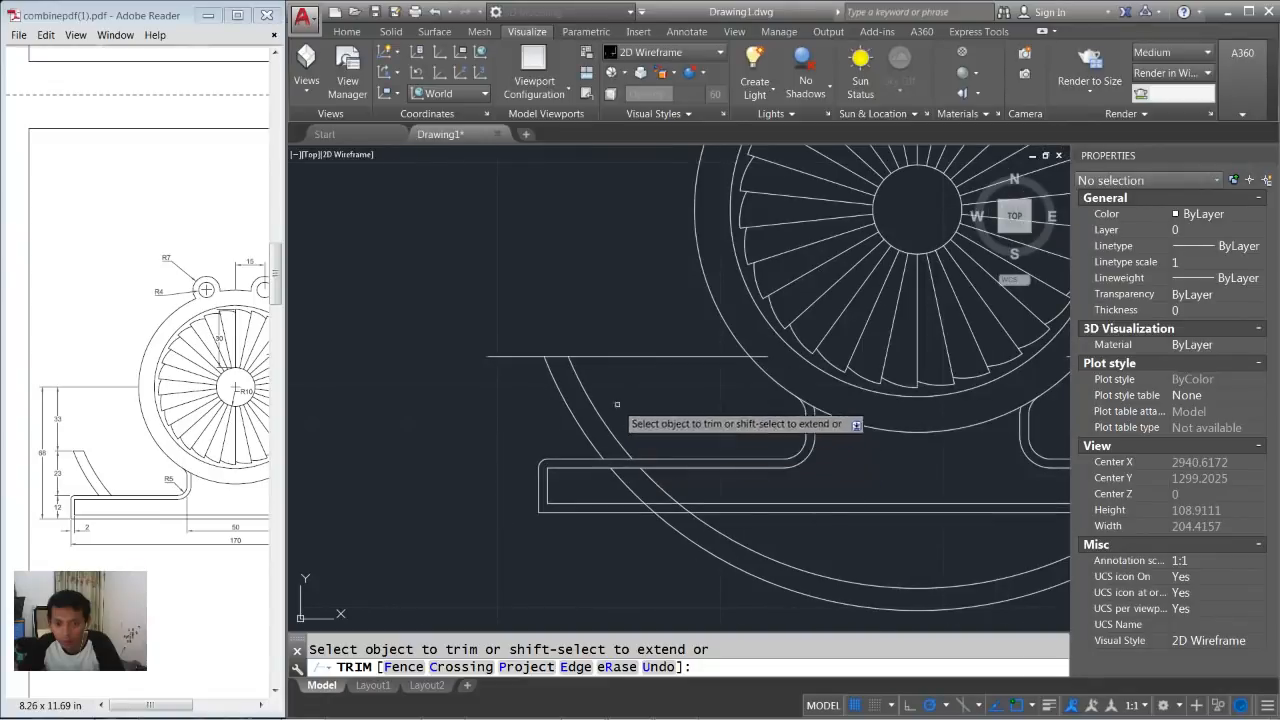
Trim both raised horizontal lines so that only the short caps between the two arcs remain on each side.
left_click(515, 356)
left_click(700, 382)
left_click(655, 347)
scroll(680, 374, "down", 3)
middle_click_drag(786, 374, 660, 408)
scroll(780, 402, "up", 2)
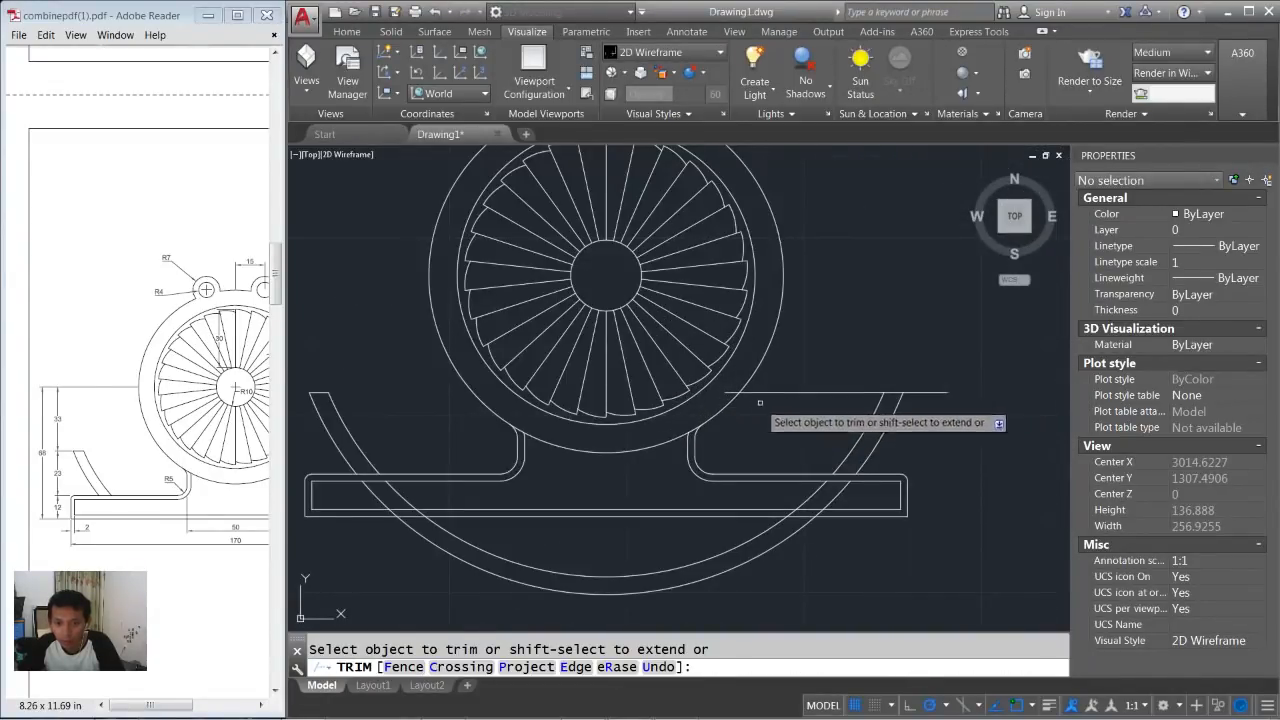
left_click(797, 381)
left_click(777, 424)
left_click(925, 392)
scroll(752, 397, "down", 1)
middle_click_drag(752, 397, 826, 337)
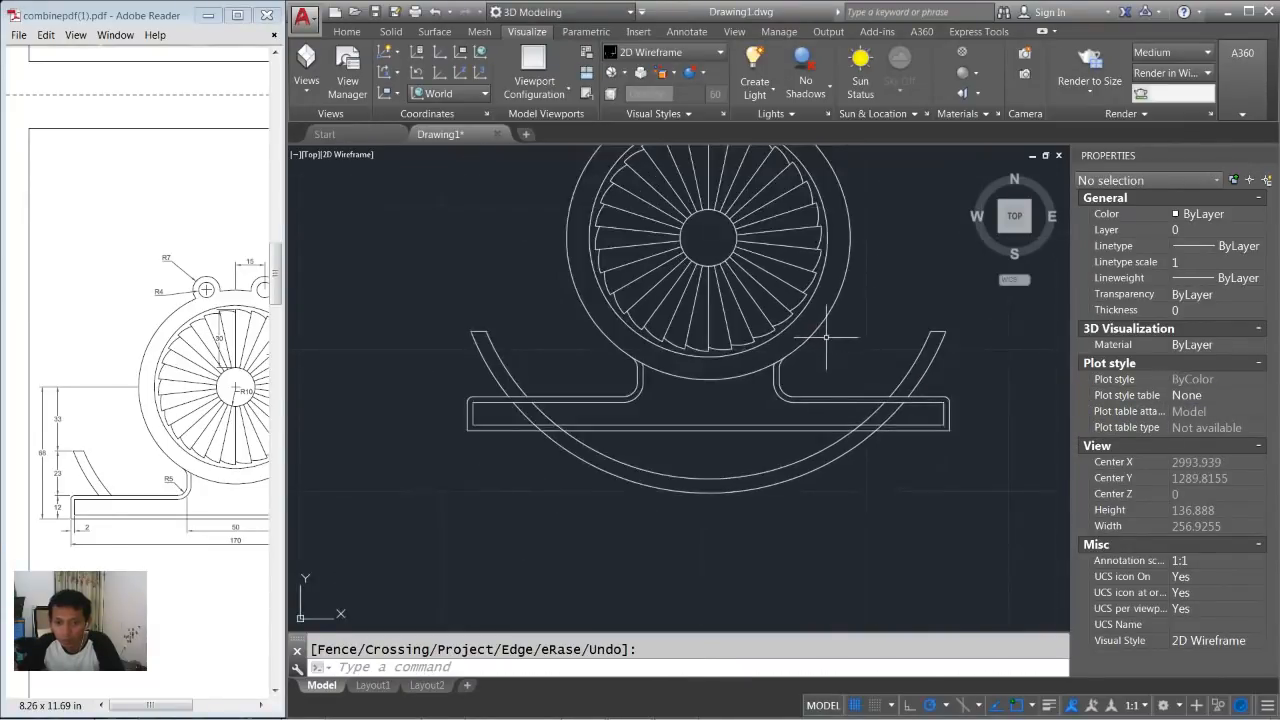
Delete the two leftover arcs that run through and below the base.
left_click(747, 522)
left_click(715, 462)
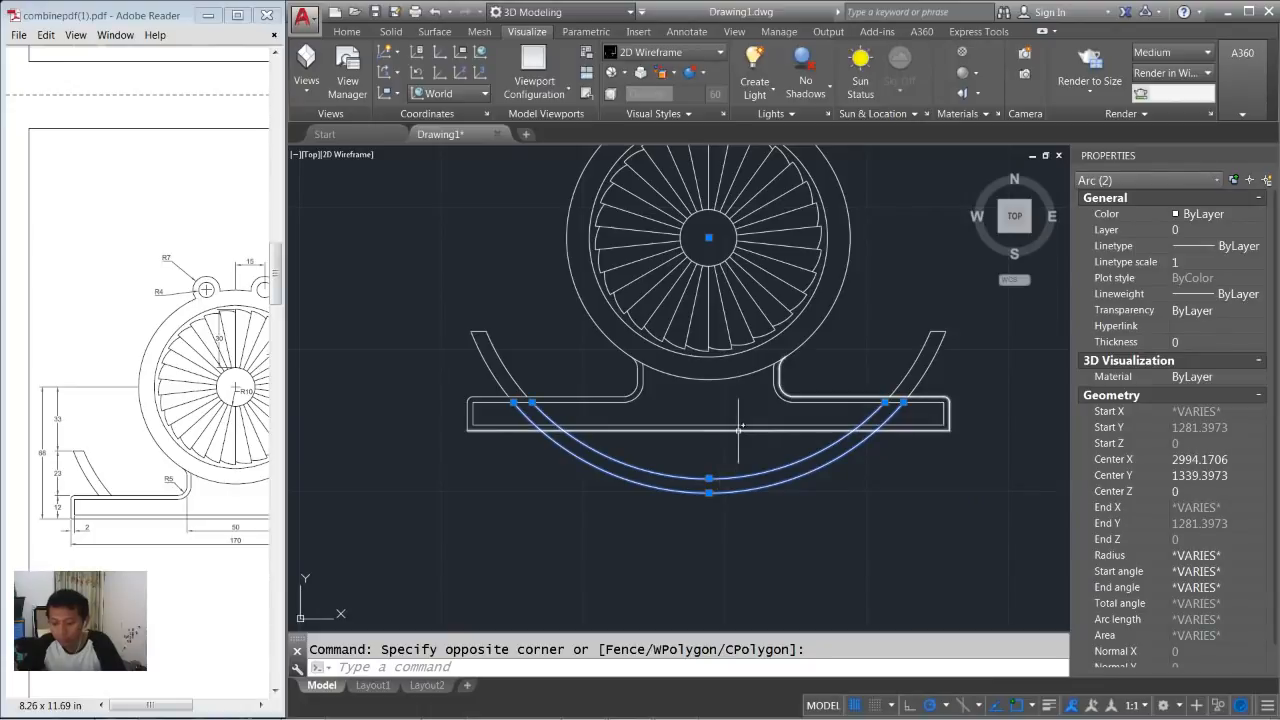
key("Delete")
scroll(740, 410, "down", 4)
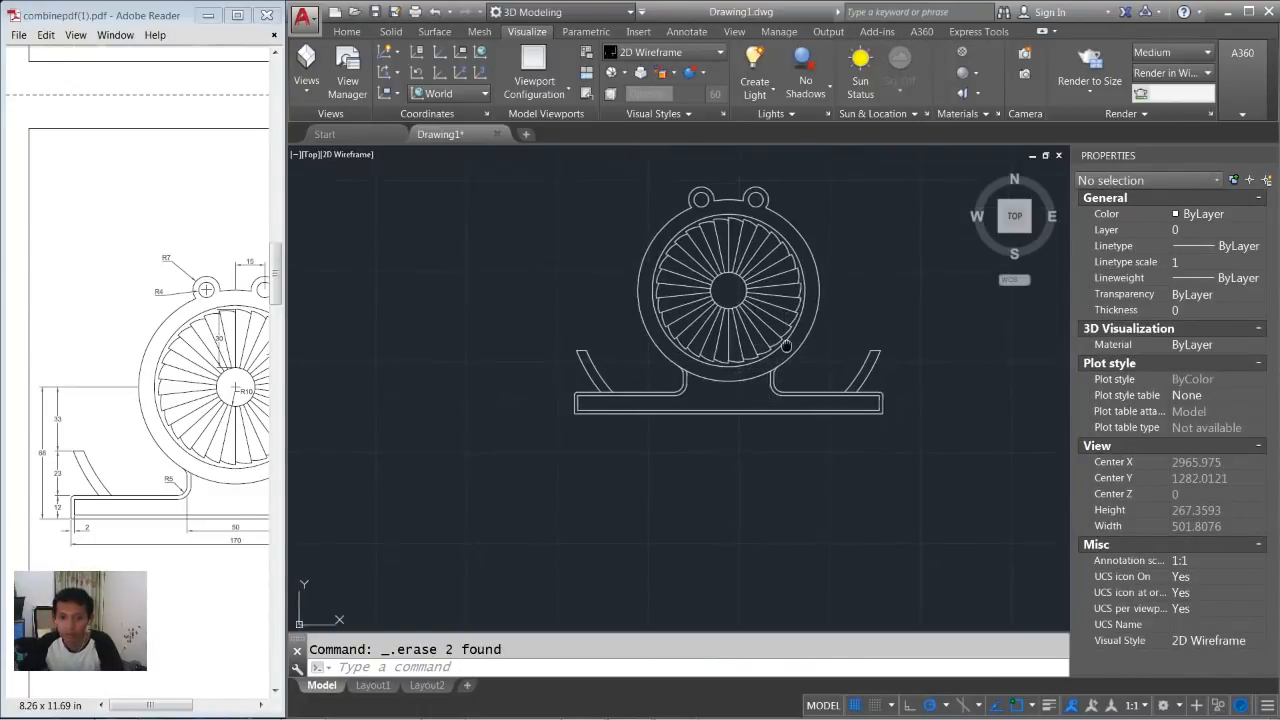
scroll(741, 392, "down", 2)
middle_click_drag(718, 404, 762, 398)
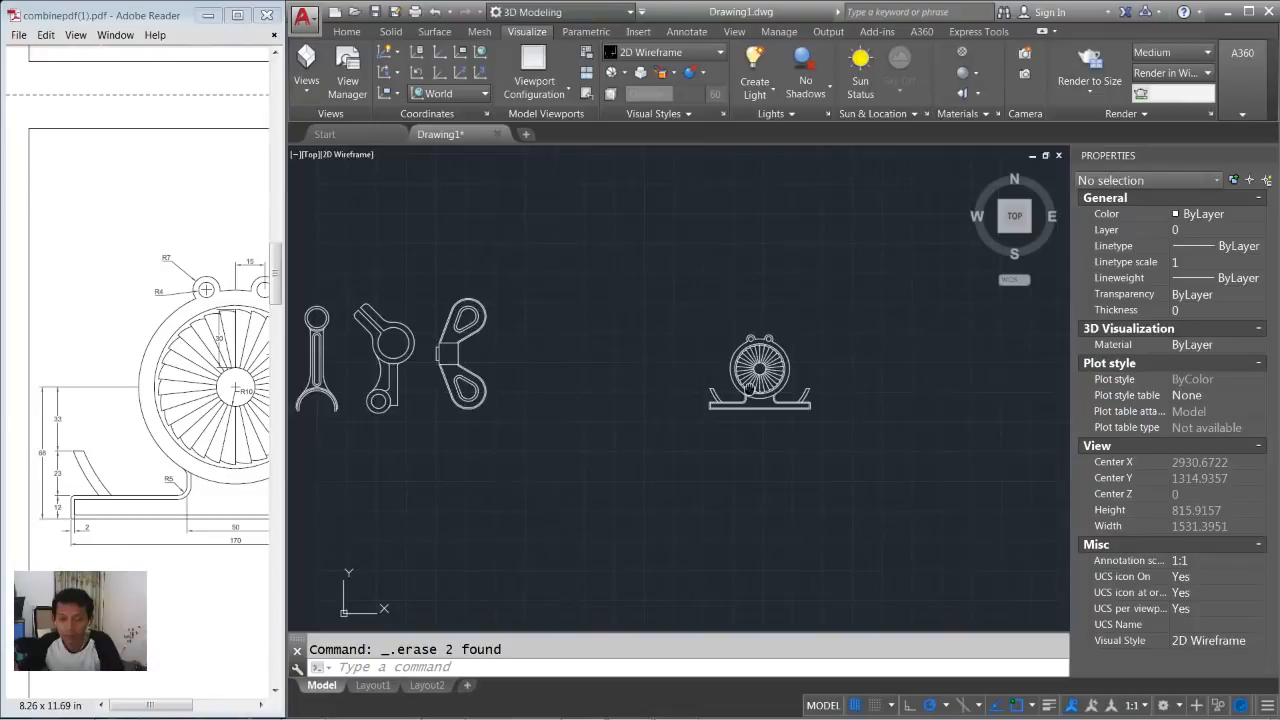
Move the entire fan housing horizontally to the left so it sits beside the three earlier part drawings.
left_click_drag(166, 705, 186, 708)
scroll(191, 549, "down", 3, "ctrl")
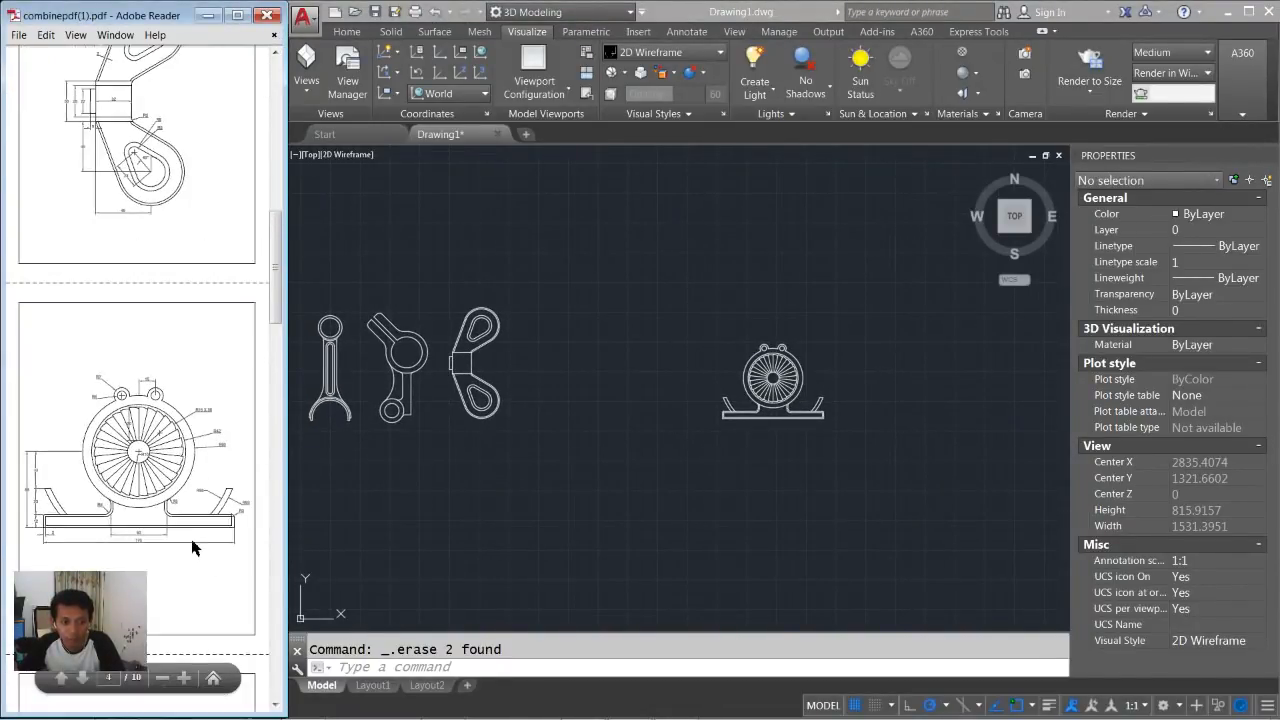
left_click(851, 357)
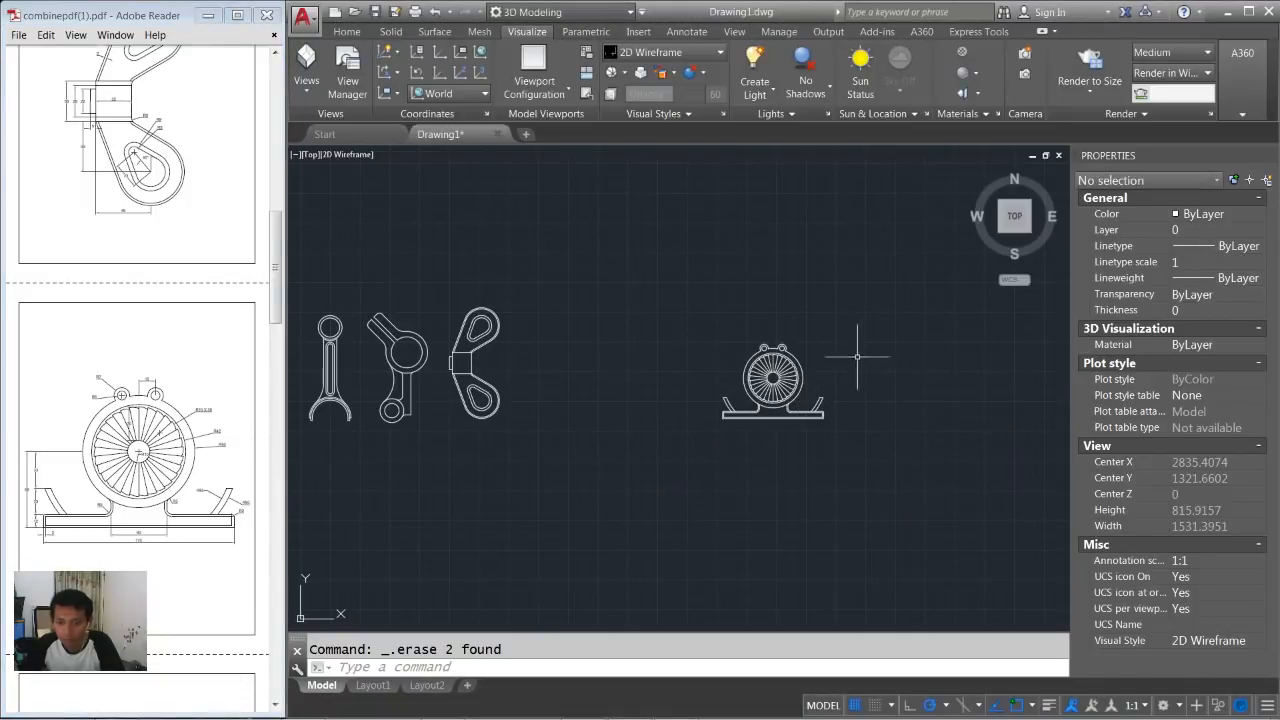
type("m")
key("Return")
left_click(849, 337)
left_click(682, 472)
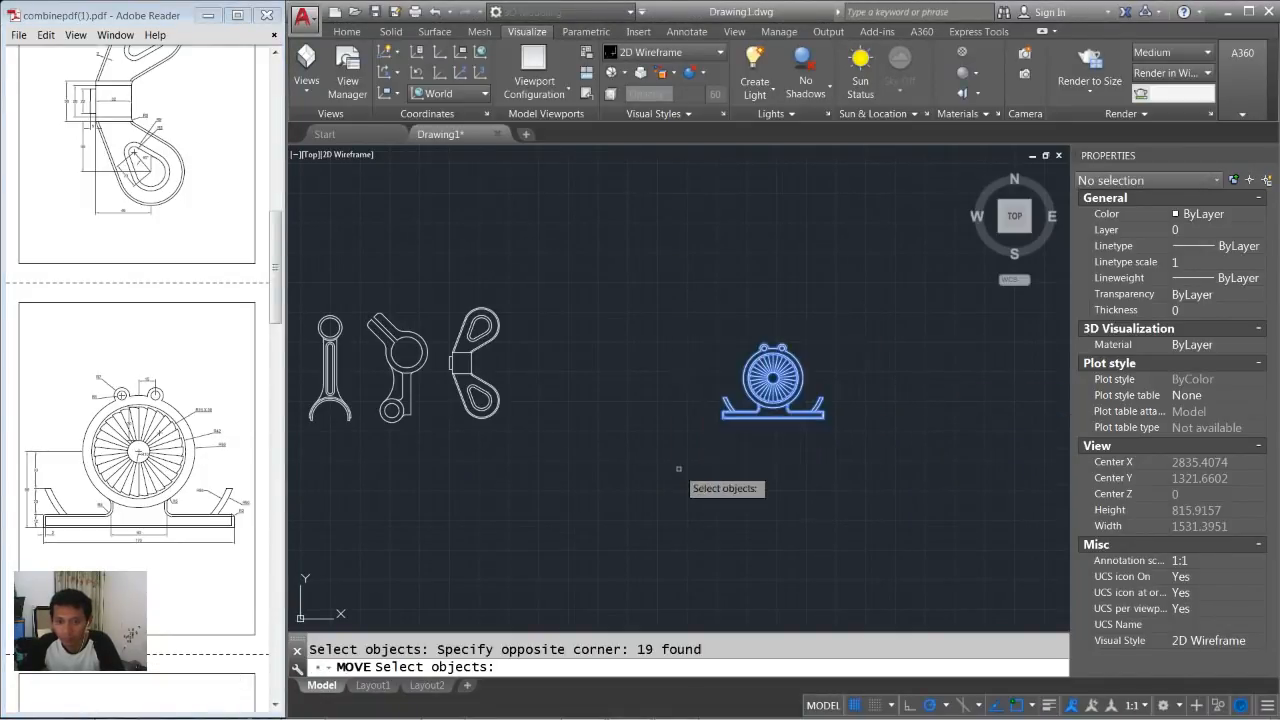
key("Return")
left_click(862, 458)
left_click(670, 458)
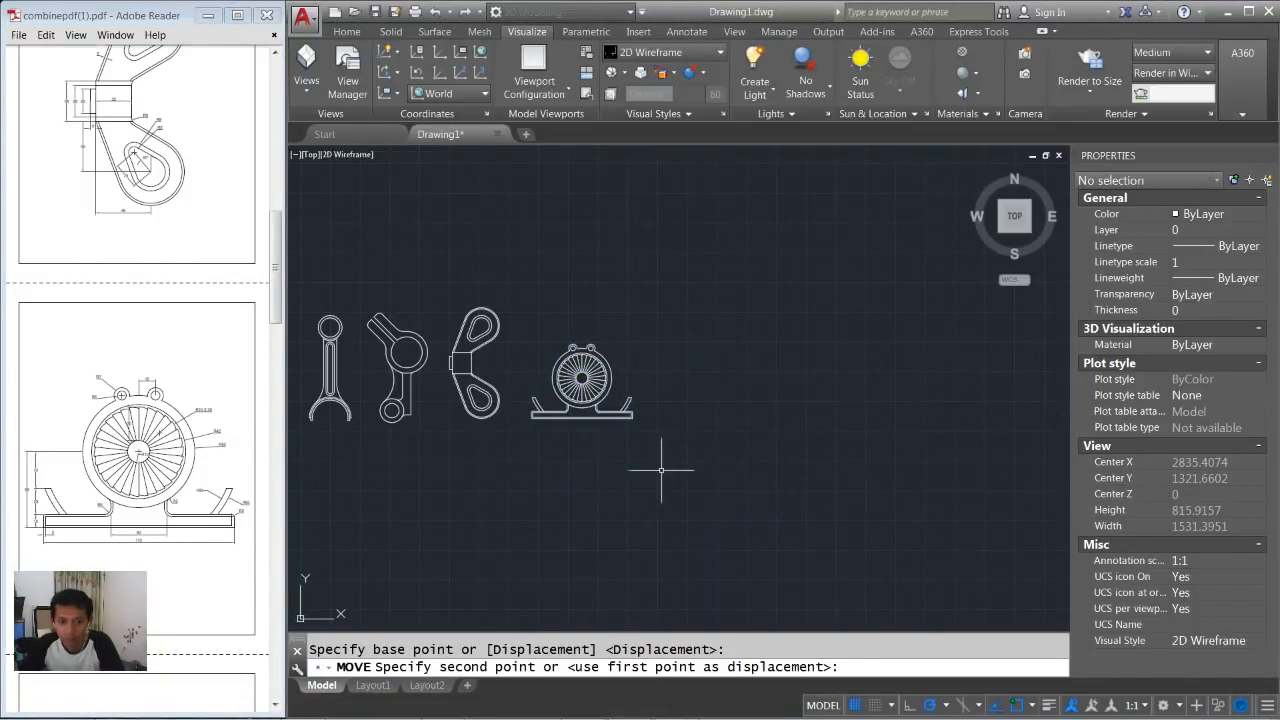
Go to the lever part with the hexagonal hole in the reference PDF and enlarge it to read its dimensions.
left_click_drag(276, 270, 270, 360)
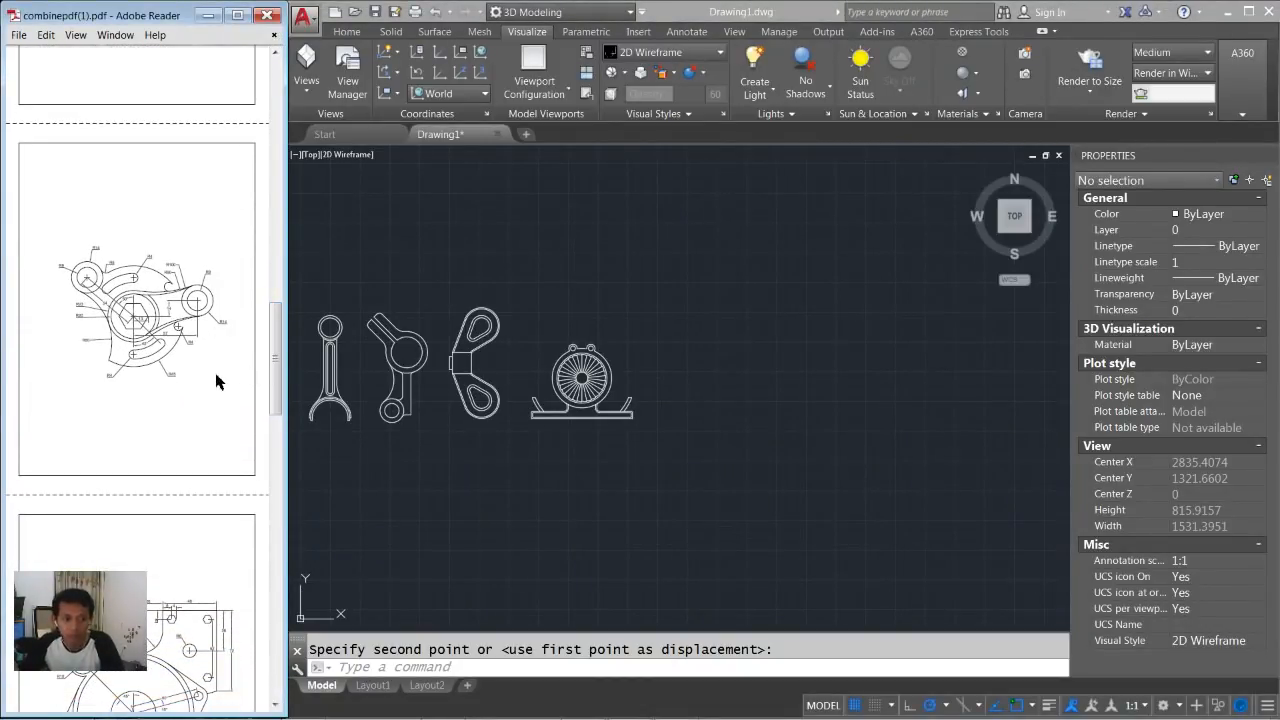
scroll(131, 310, "up", 2, "ctrl")
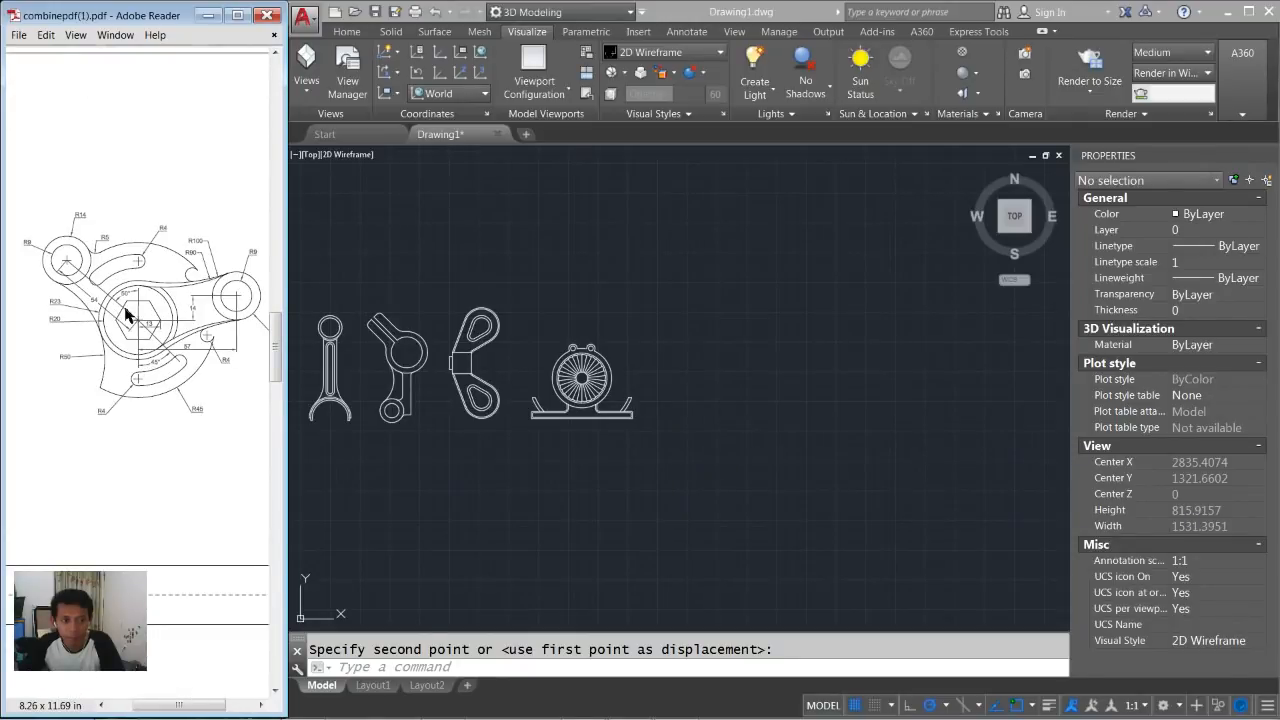
Draw a circle of radius 20 in the empty space below the finished part drawings.
left_click_drag(184, 704, 191, 706)
left_click(715, 369)
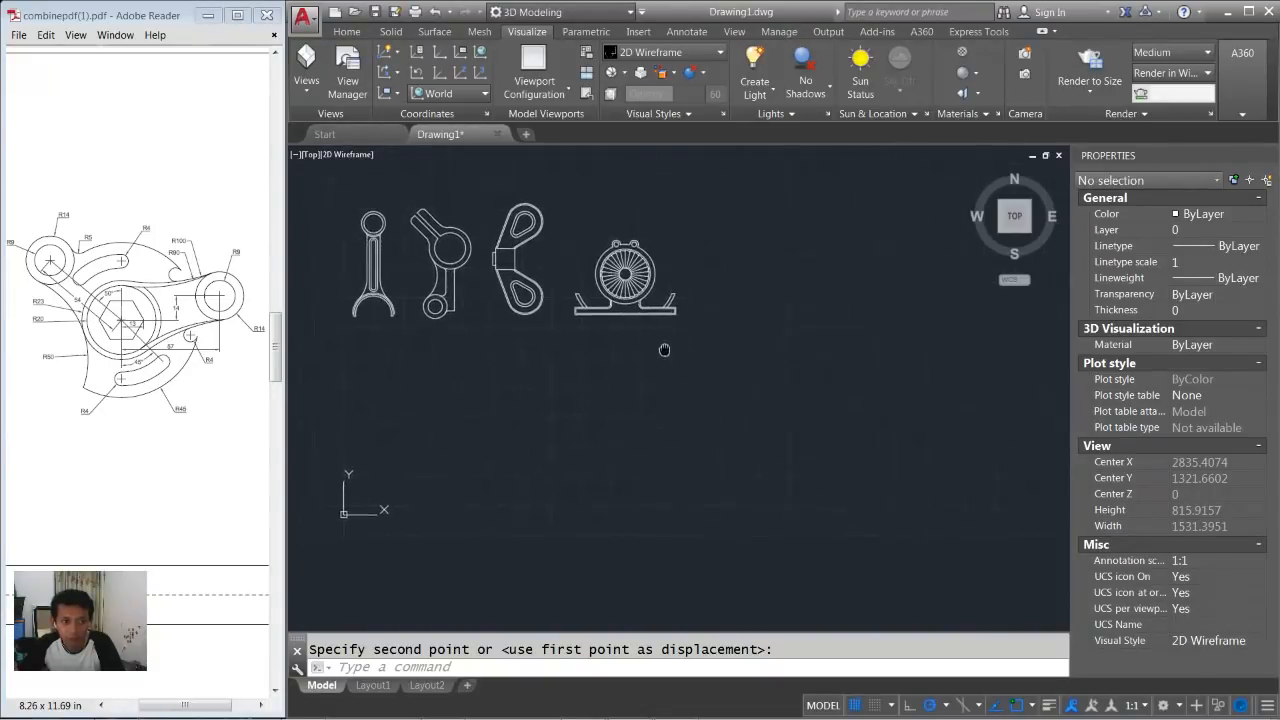
left_click(685, 320)
left_click(674, 417)
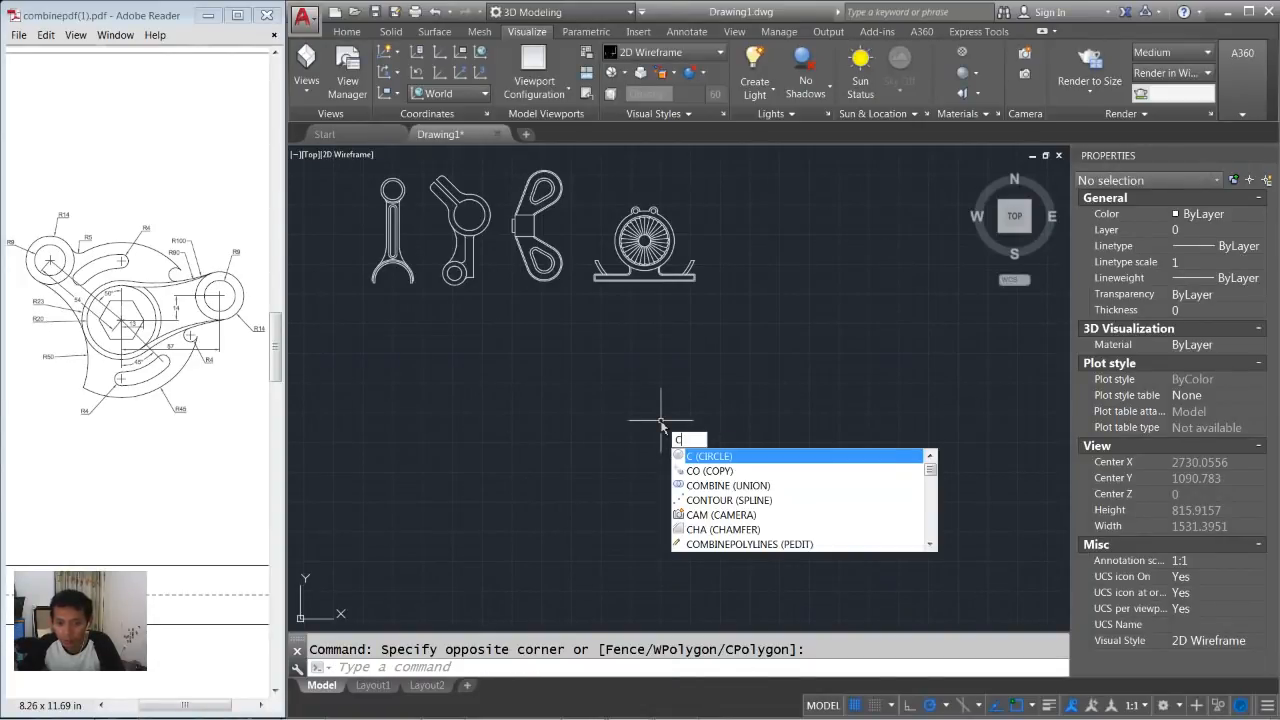
key("Return")
middle_click_drag(594, 429, 586, 377)
scroll(568, 403, "up", 2)
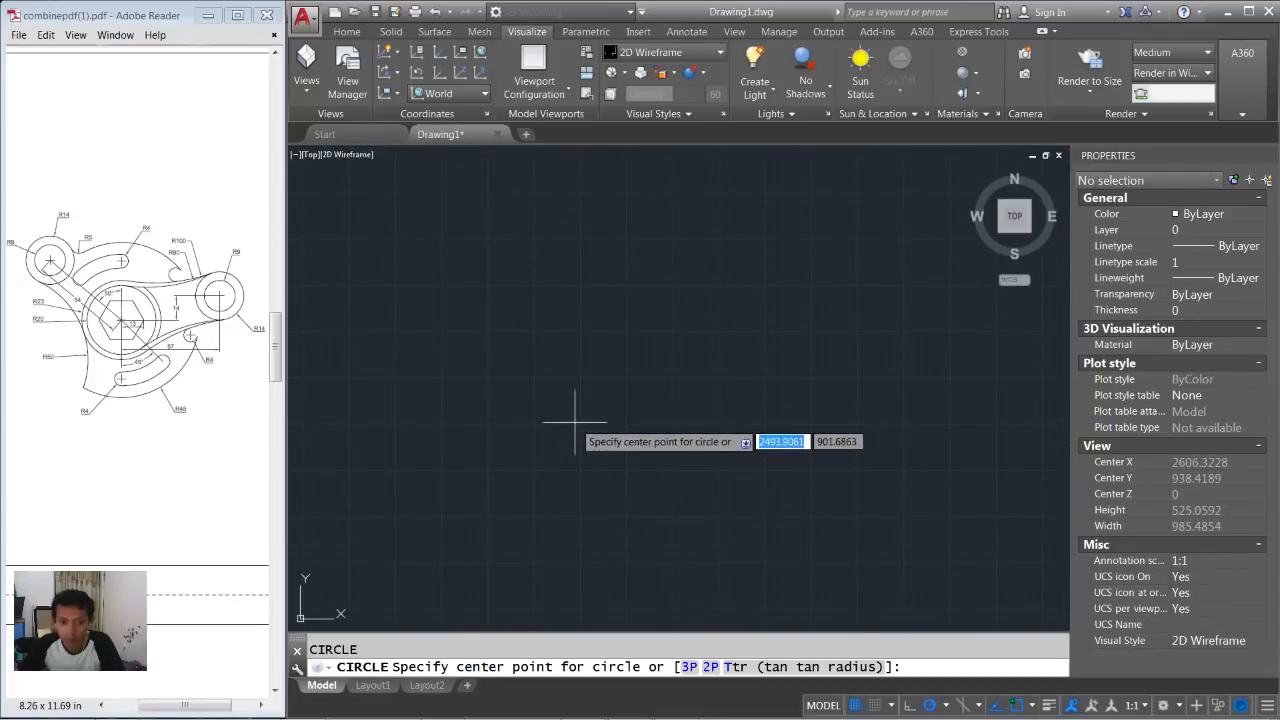
left_click(575, 431)
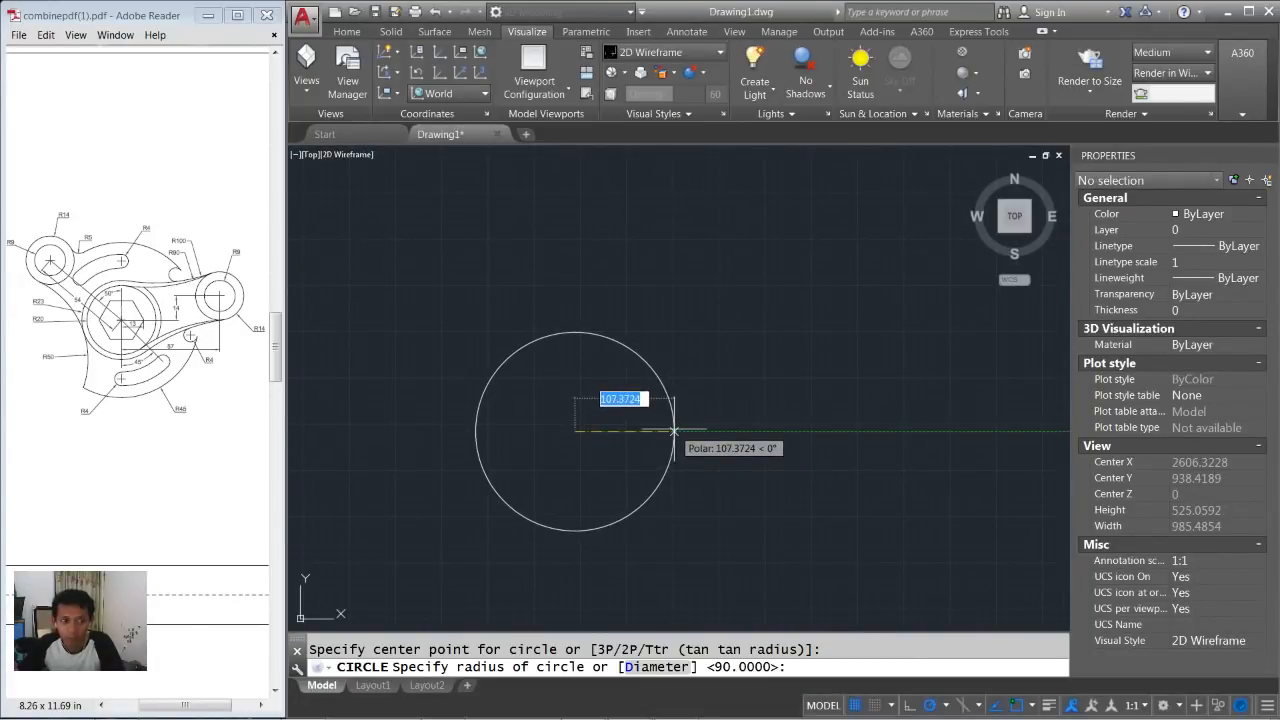
type("20")
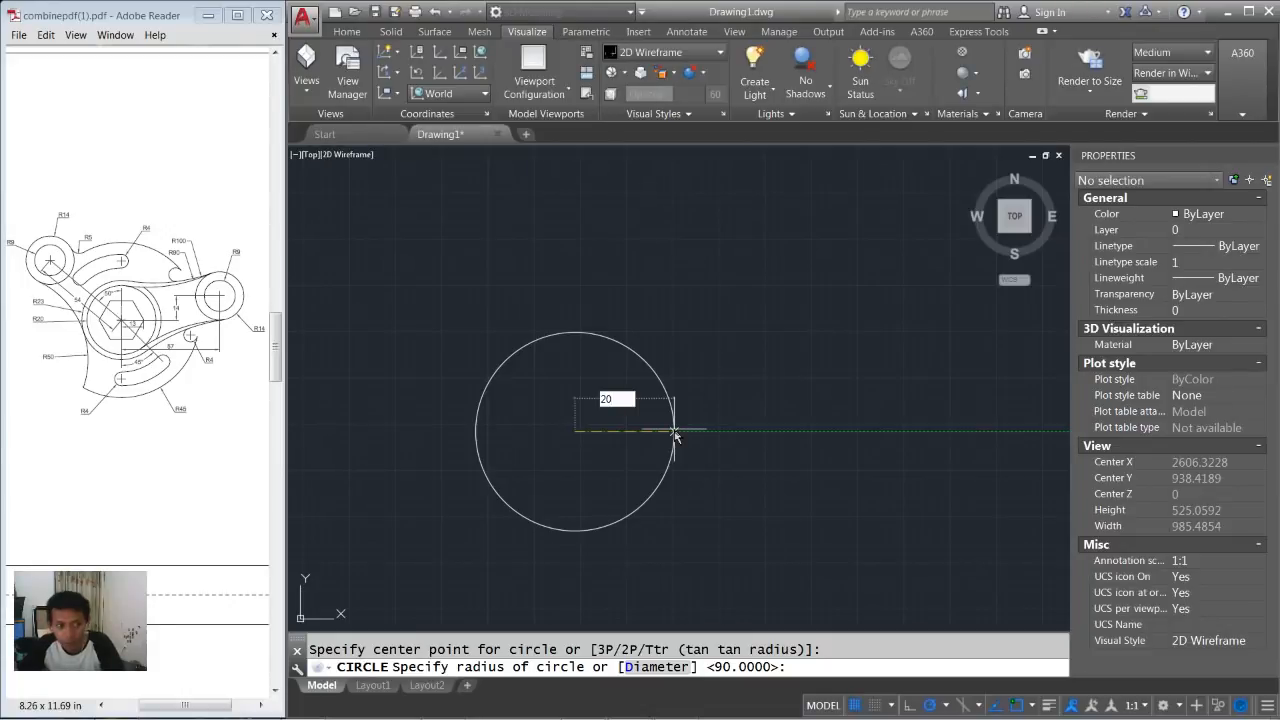
key("Return")
Draw a concentric circle of radius 23 around the first one.
key("Return")
left_click(575, 431)
type("2")
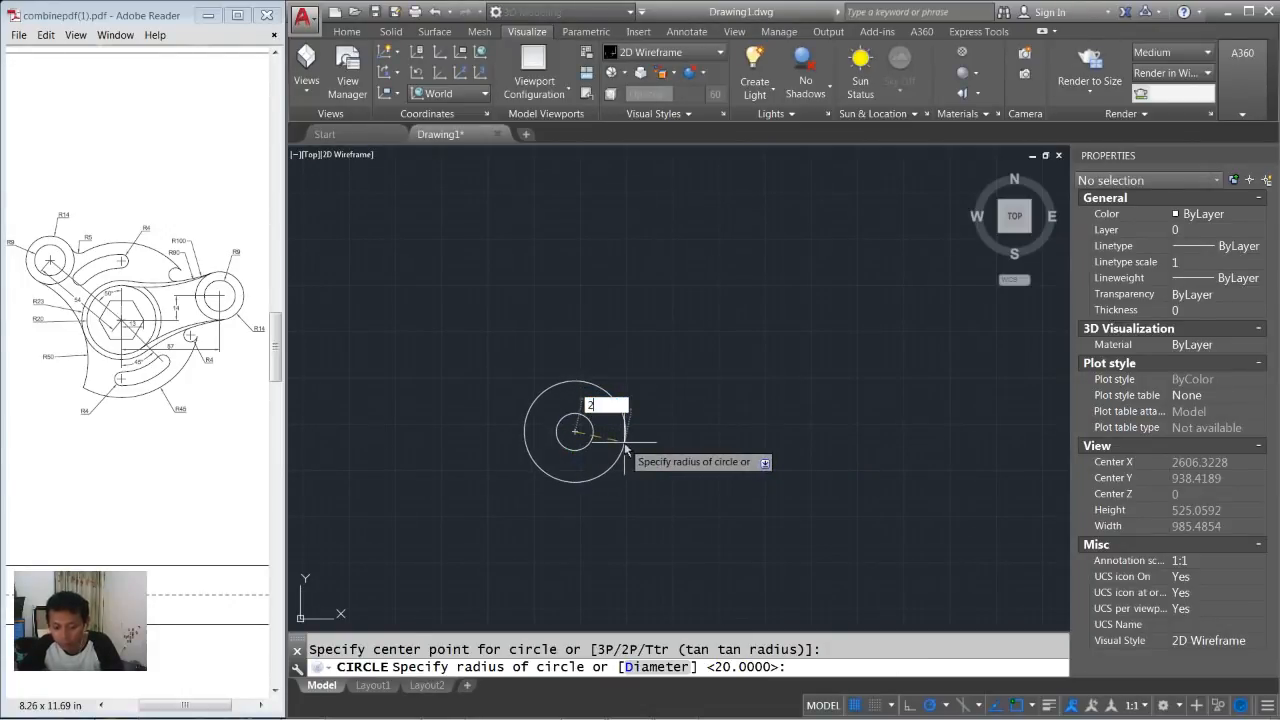
type("3")
key("Return")
Draw a six-sided polygon at the centre of the two circles, inscribed in a circle of radius 13.
mouse_move(594, 451)
middle_mouse_down()
mouse_move(625, 453)
mouse_move(617, 415)
middle_mouse_up()
scroll(625, 453, "up", 3)
scroll(625, 454, "up", 1)
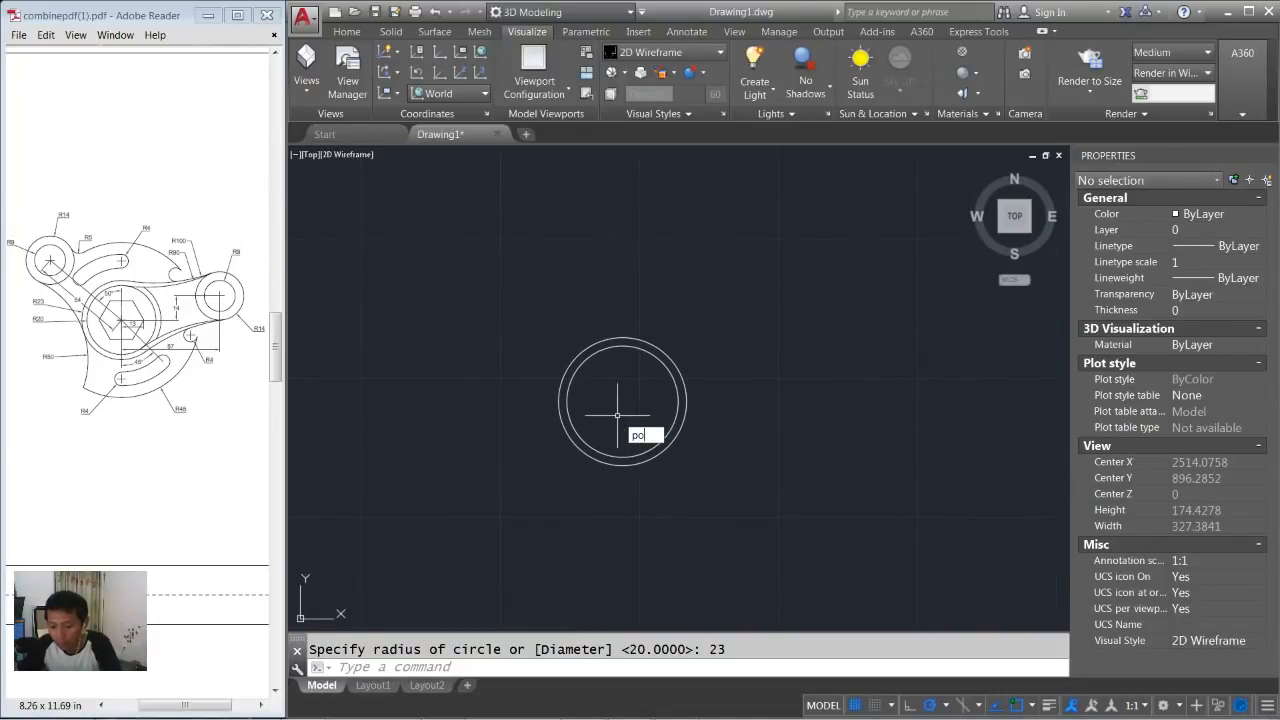
key("Return")
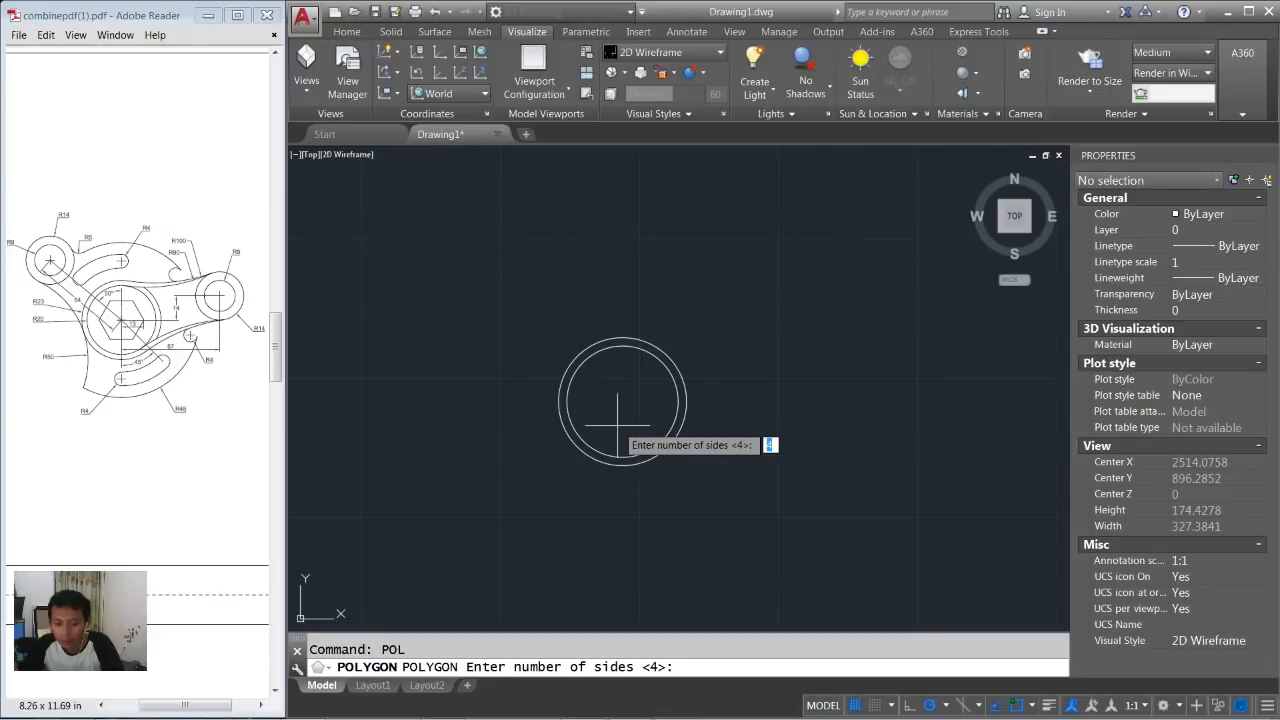
type("6")
key("Return")
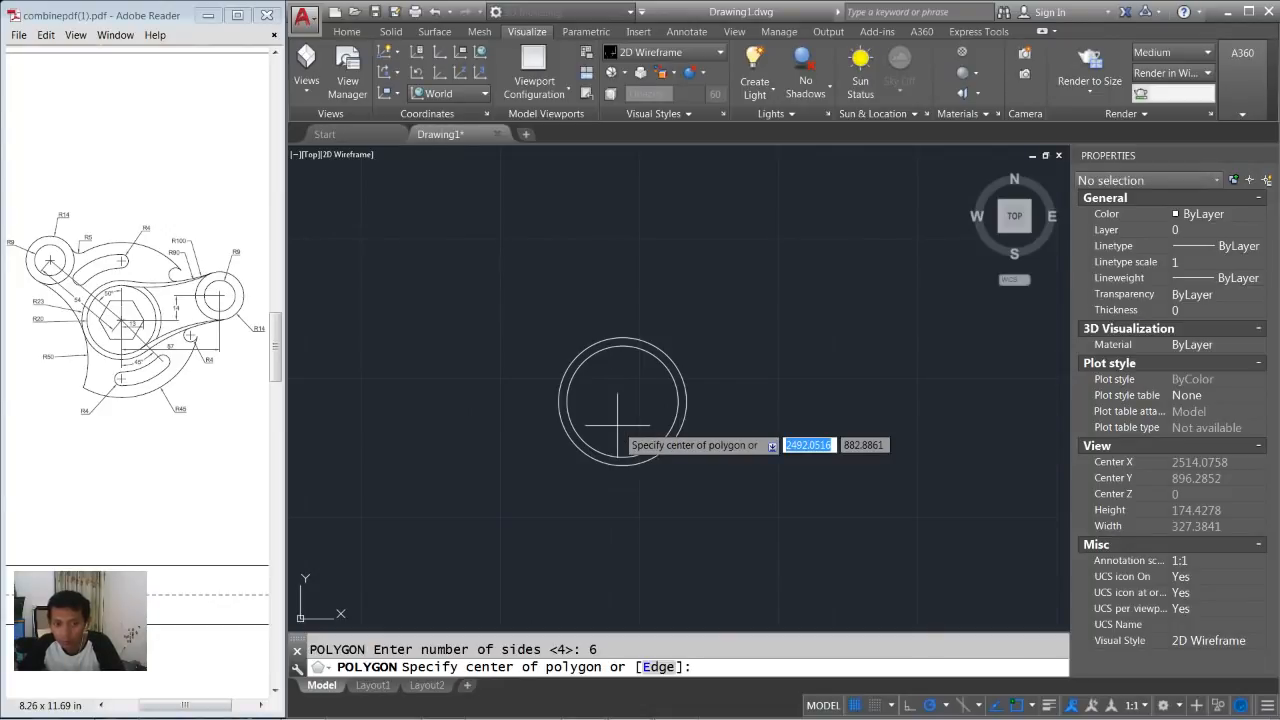
left_click(622, 401)
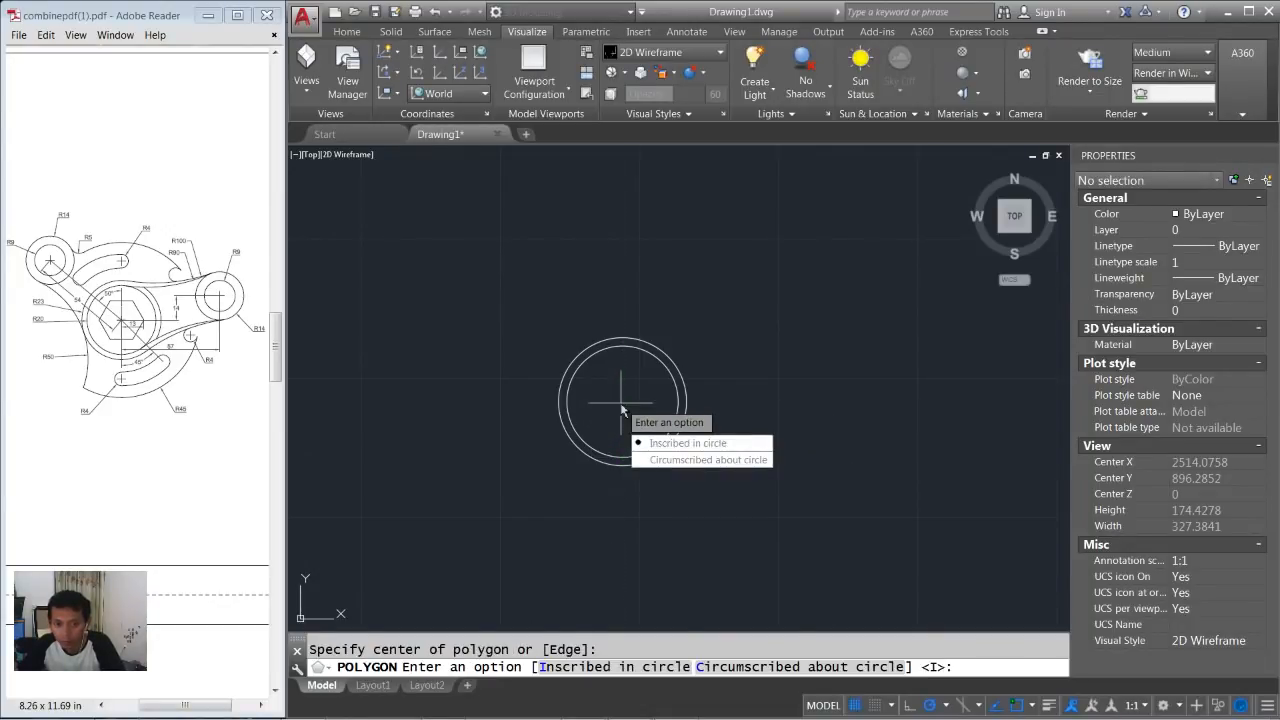
left_click(696, 452)
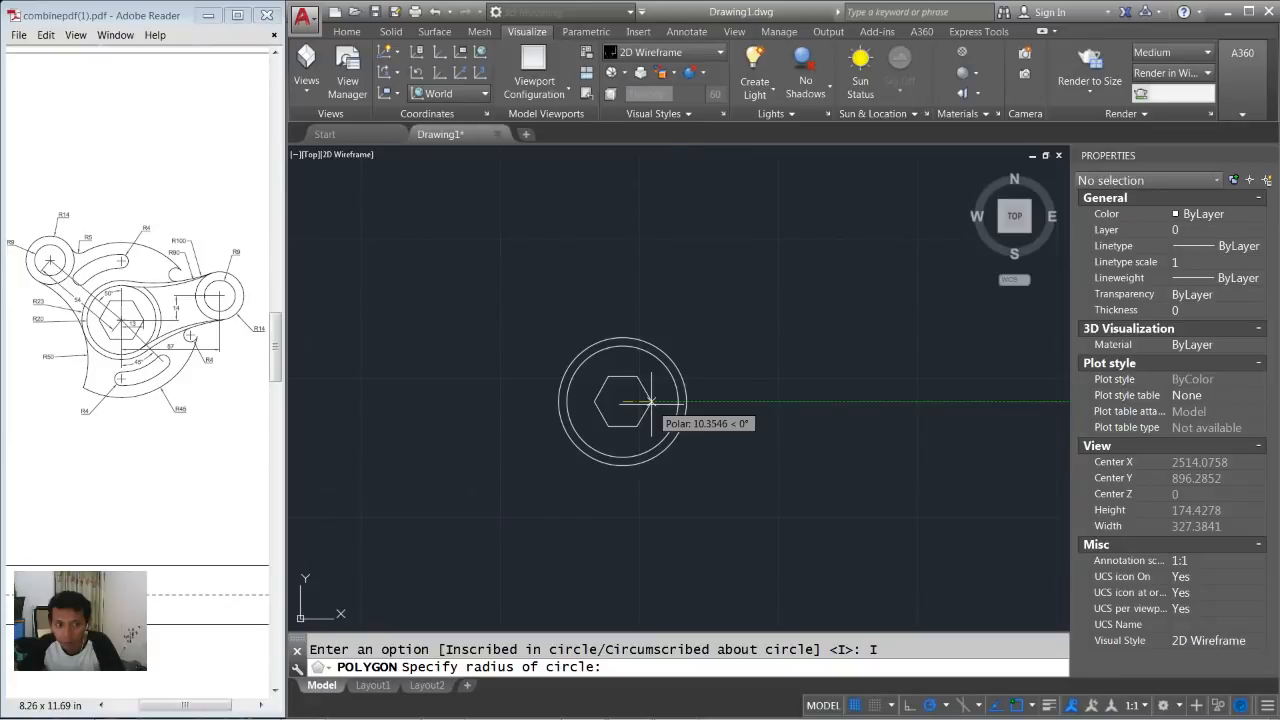
type("13")
key("Return")
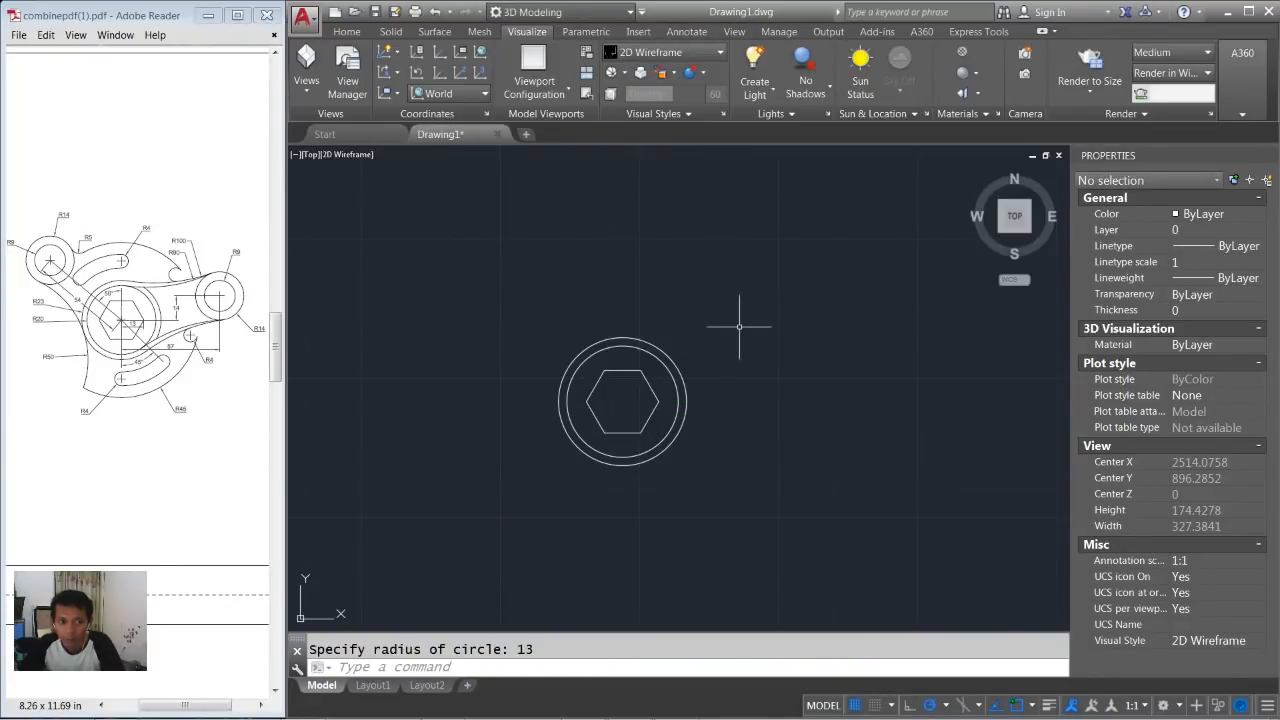
Draw two more circles of radius 14 and 9 centred on the hexagon.
middle_click_drag(740, 328, 743, 333)
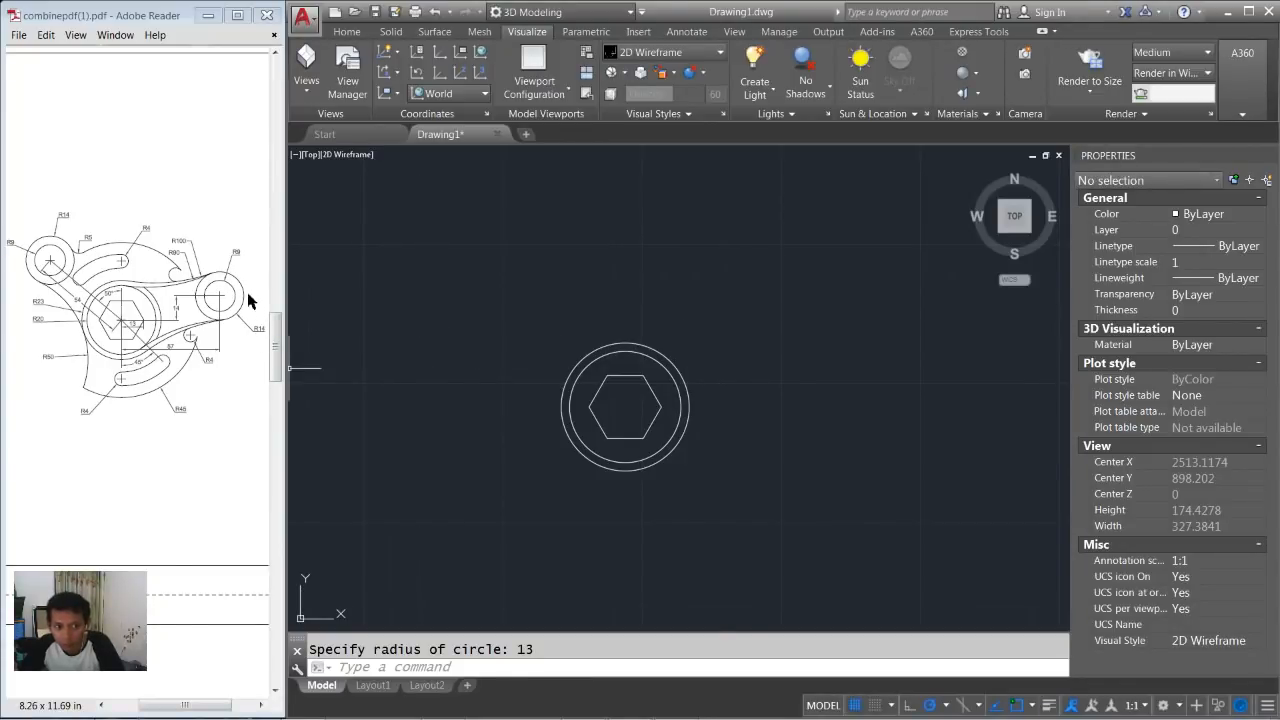
left_click(684, 328)
left_click(701, 314)
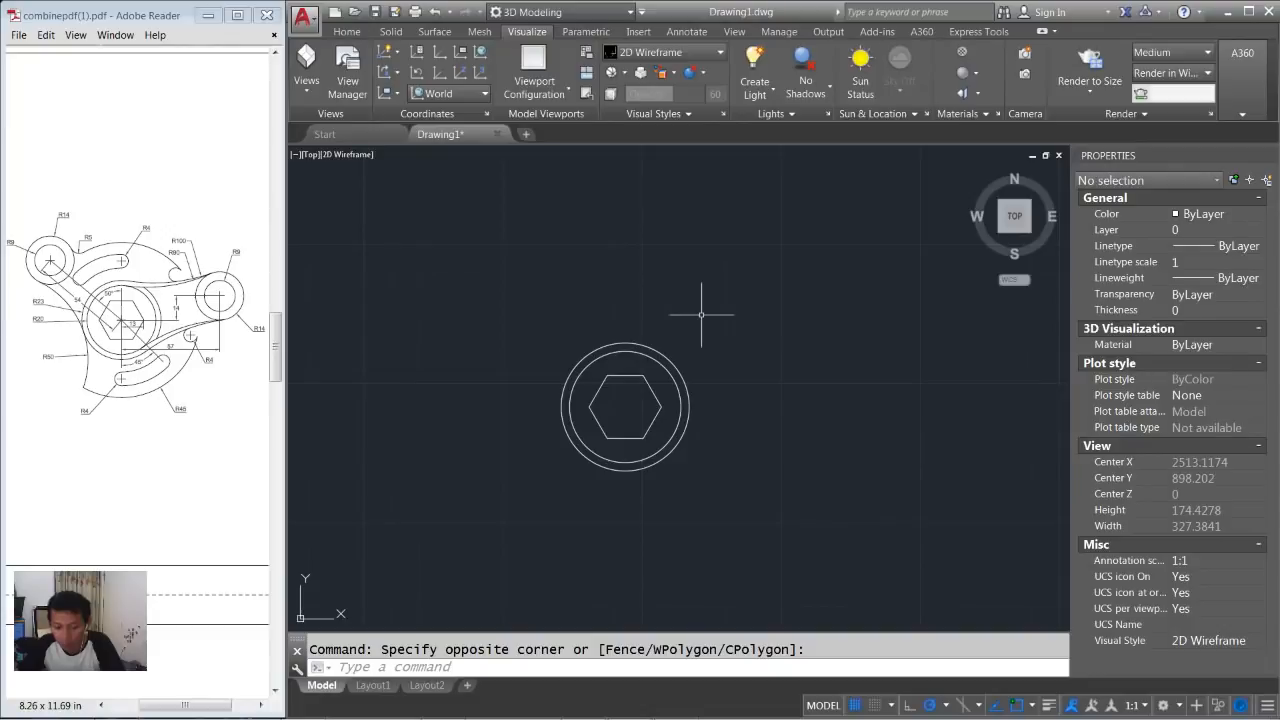
type("c")
key("Return")
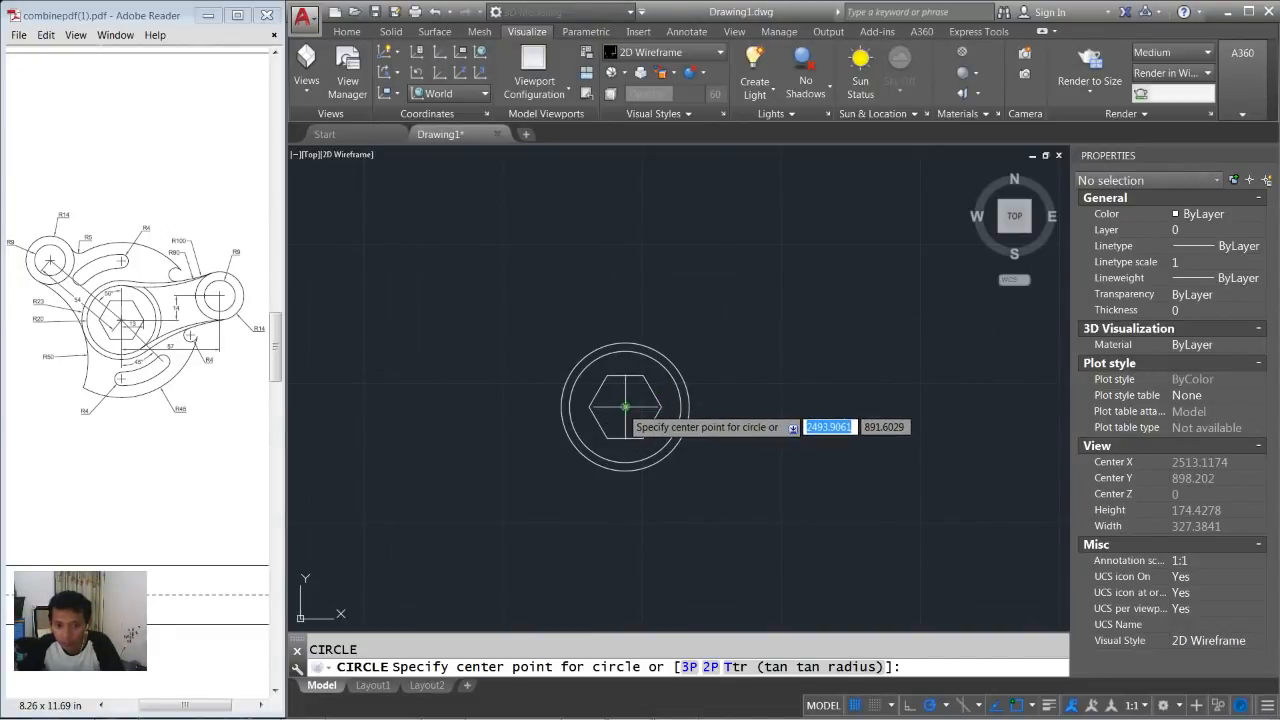
left_click(625, 406)
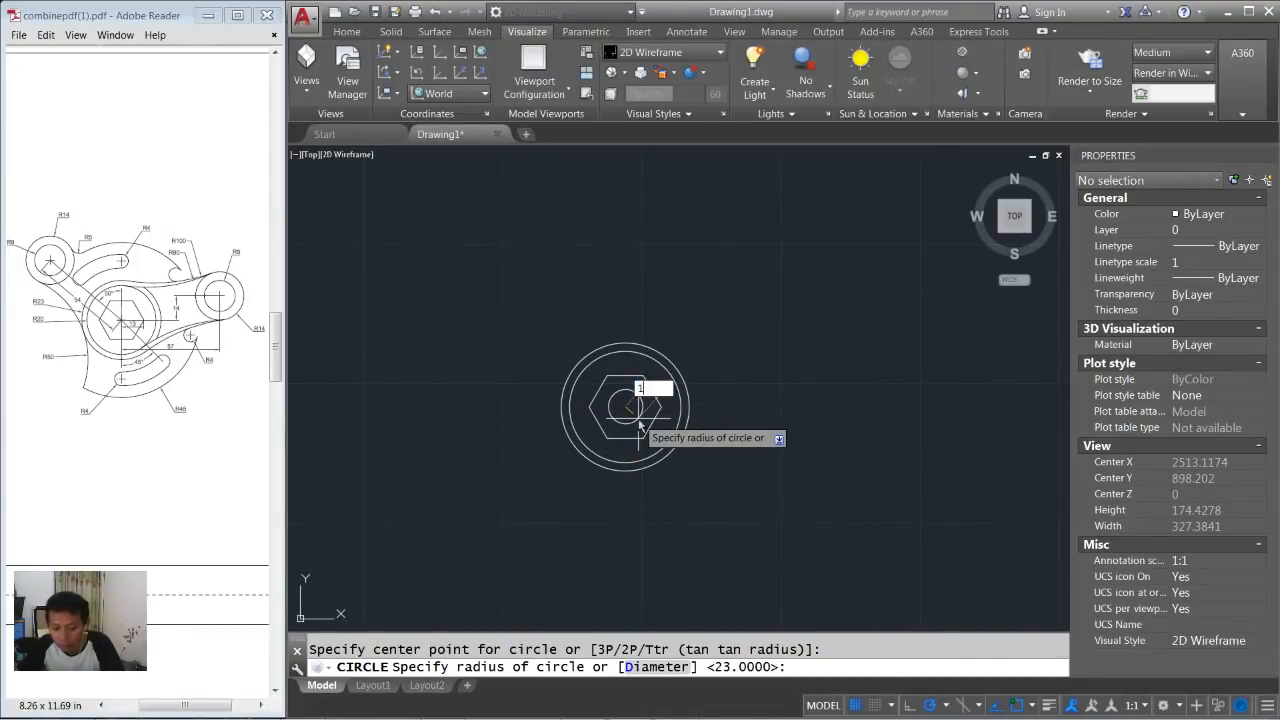
type("14")
key("Return")
key("Return")
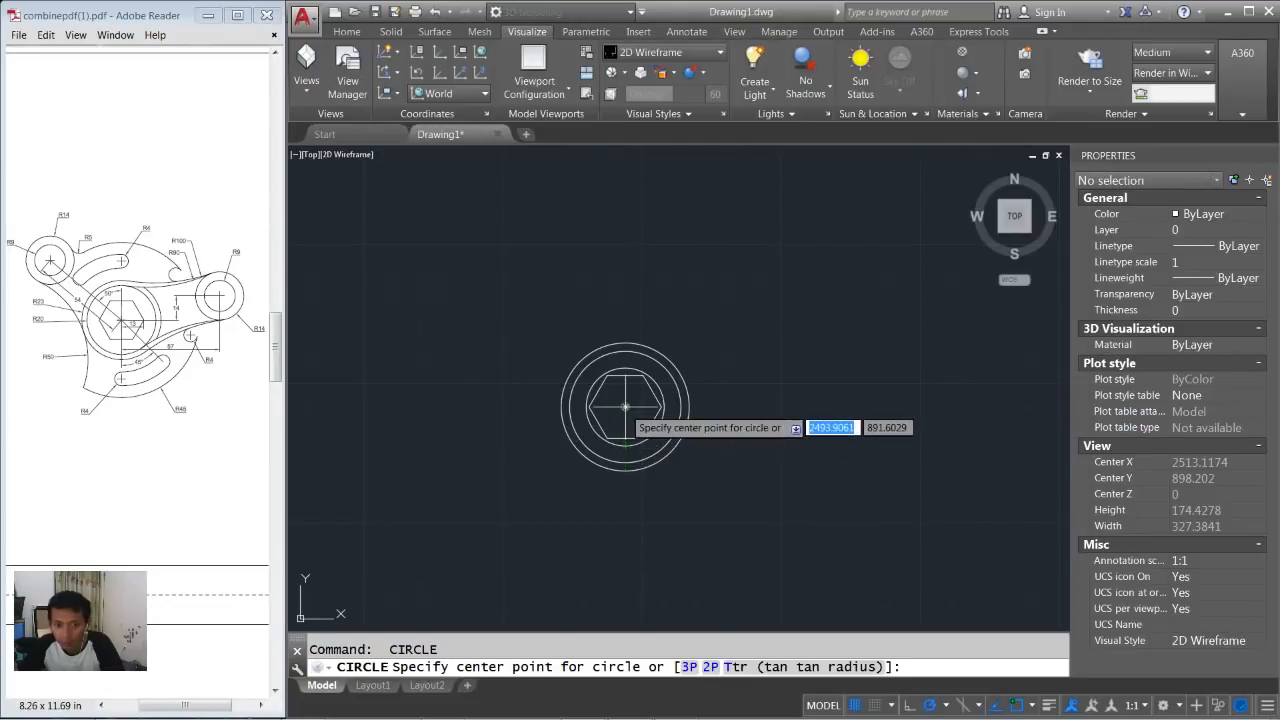
left_click(626, 408)
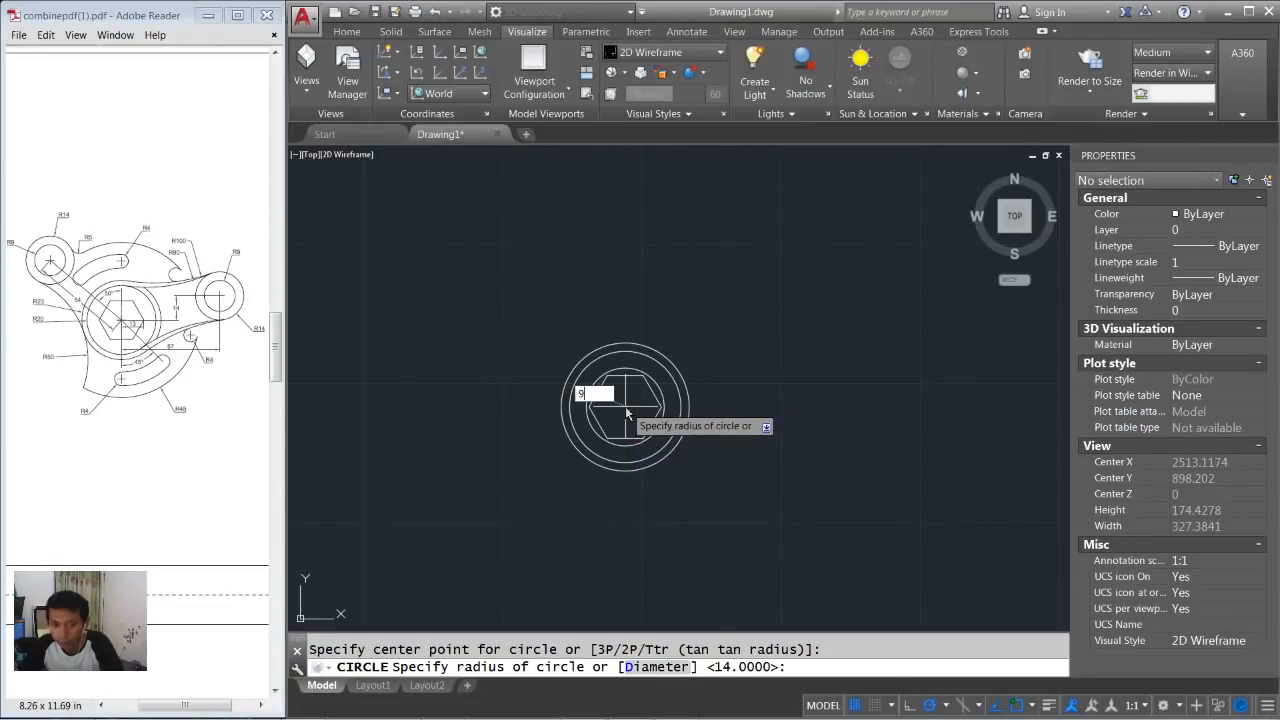
key("Return")
Move the radius 14 and radius 9 circles 57 units horizontally to the right of the hexagon's centre.
scroll(675, 366, "up", 1)
middle_click_drag(678, 363, 683, 372)
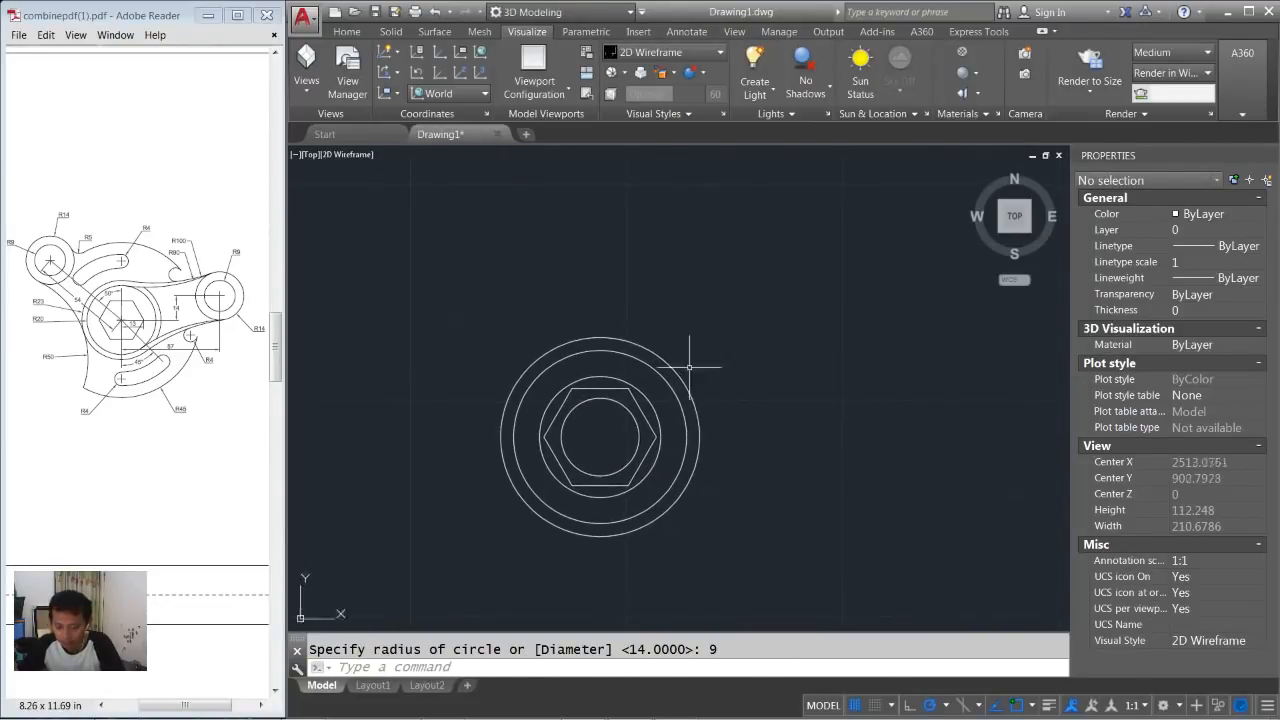
type("m")
key("space")
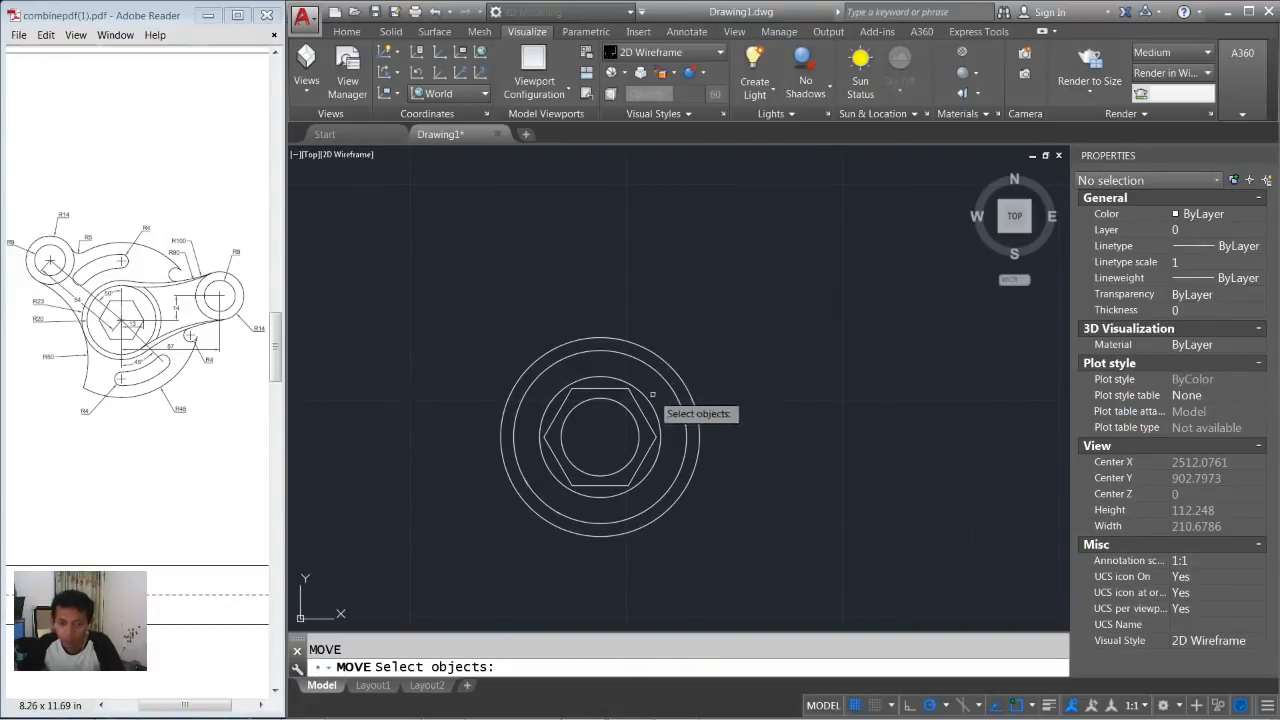
left_click(650, 404)
left_click(636, 410)
left_click(628, 410)
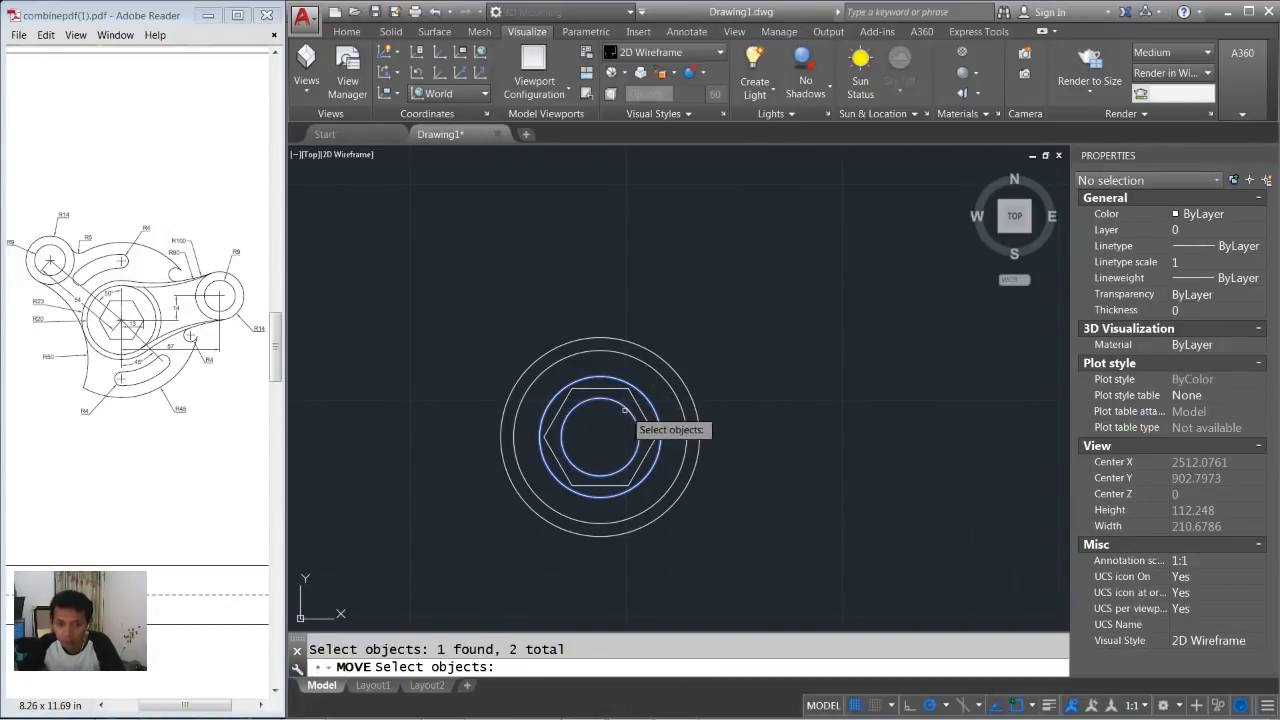
key("space")
middle_click_drag(729, 349, 629, 341)
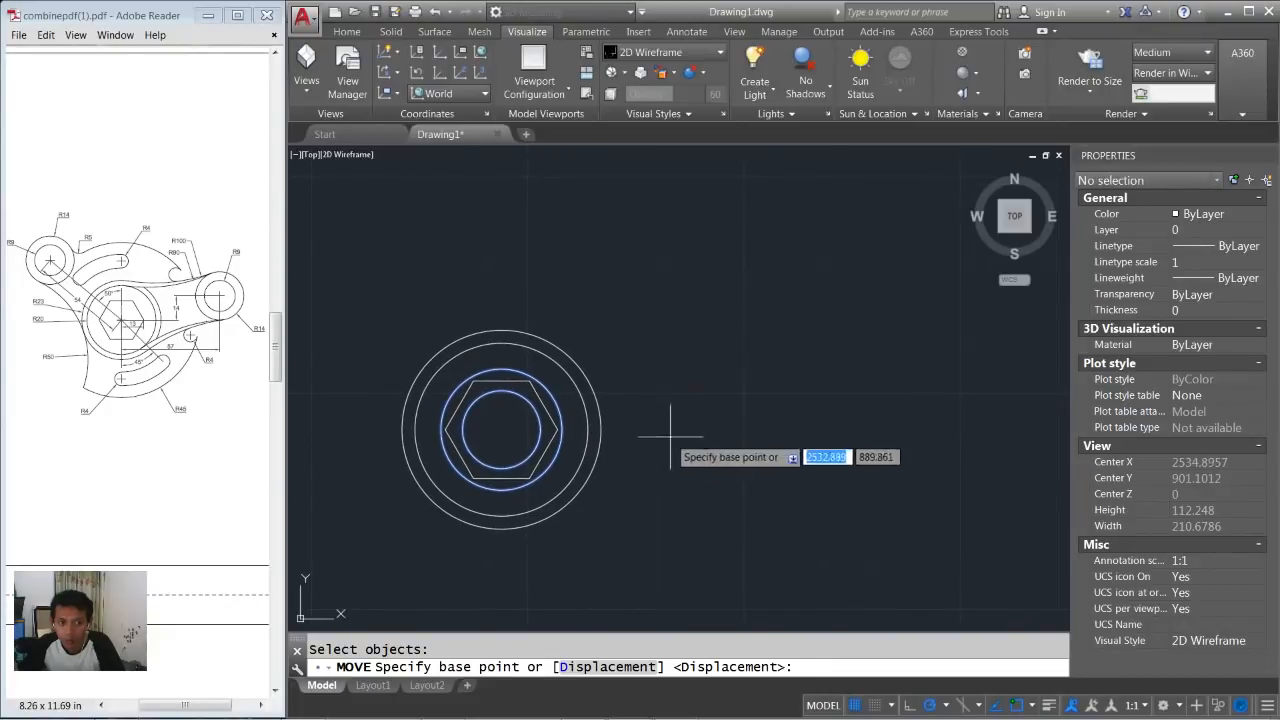
left_click(672, 443)
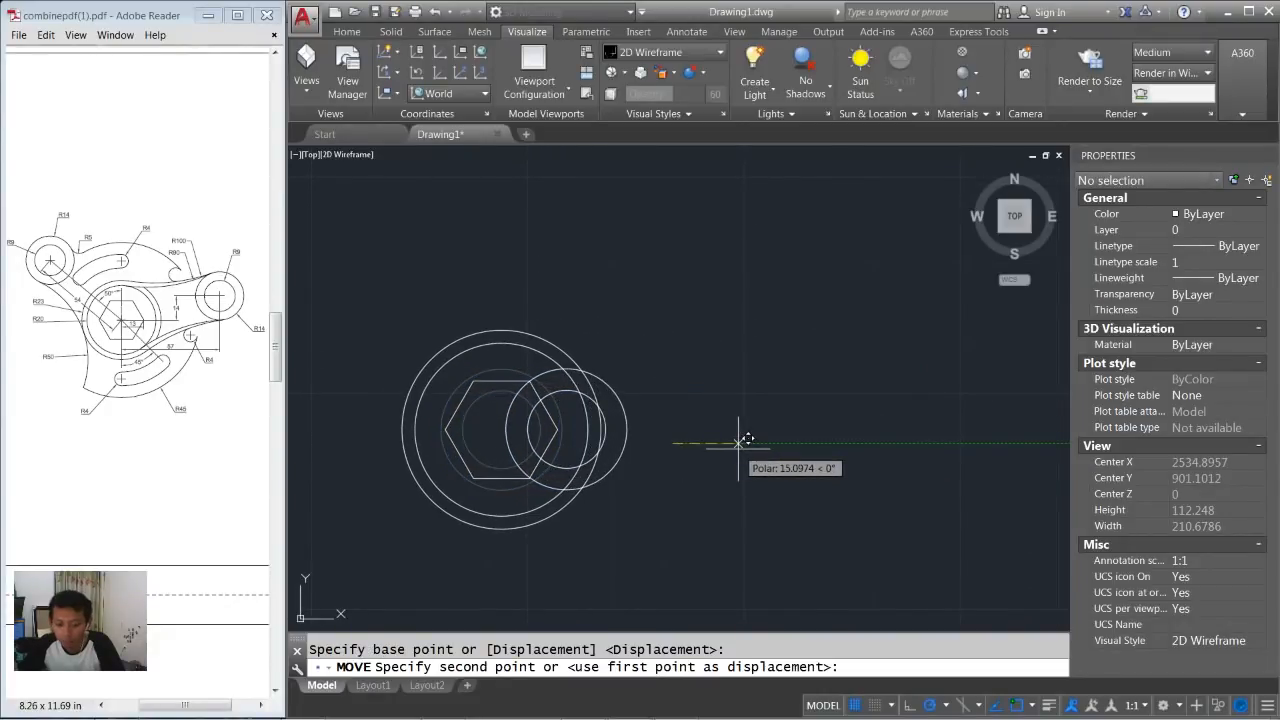
type("57")
key("Return")
Move the offset pair of circles straight up by 14 units.
scroll(765, 396, "down", 2)
middle_click_drag(790, 352, 760, 371)
key("Return")
left_click(775, 390)
left_click(722, 446)
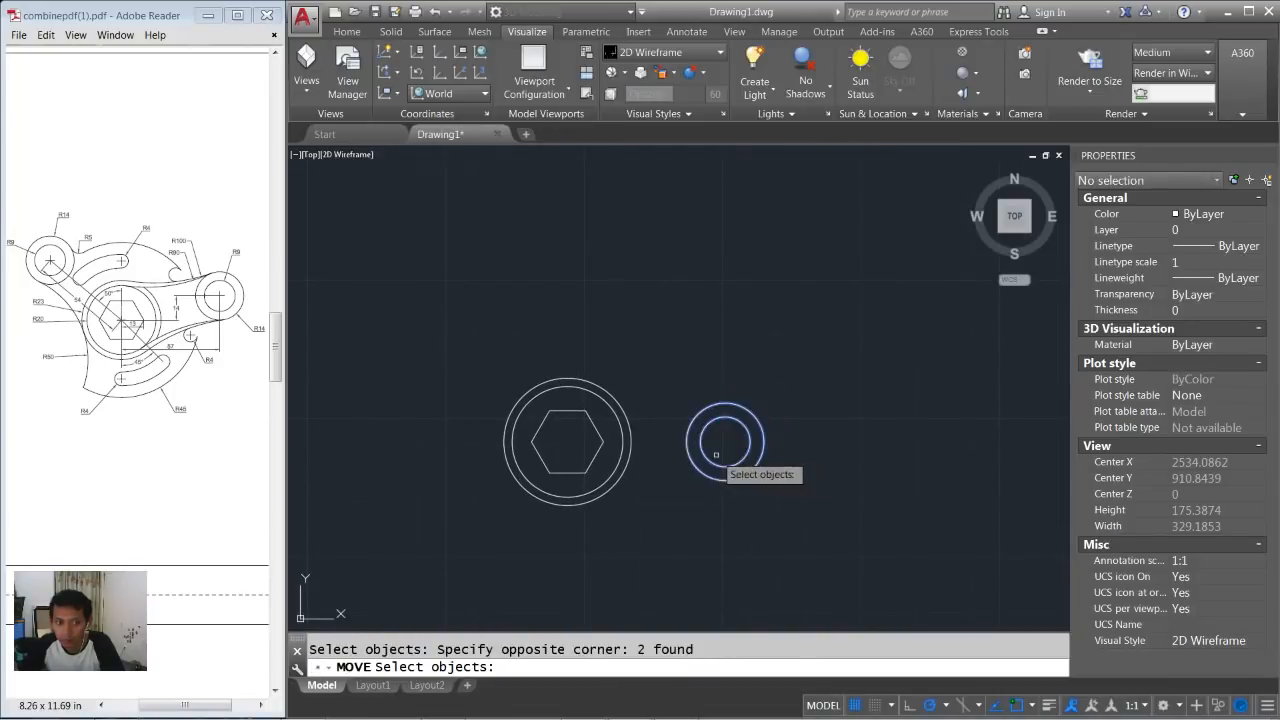
key("Return")
left_click(817, 432)
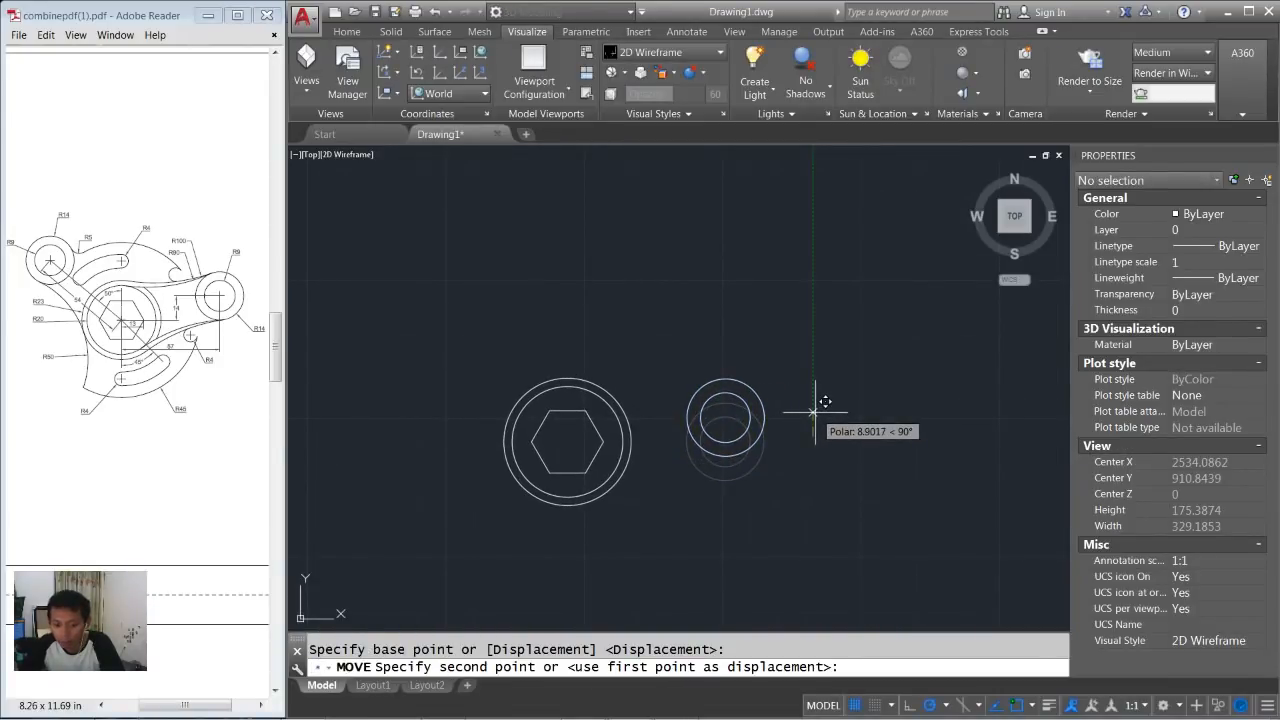
type("14")
key("Return")
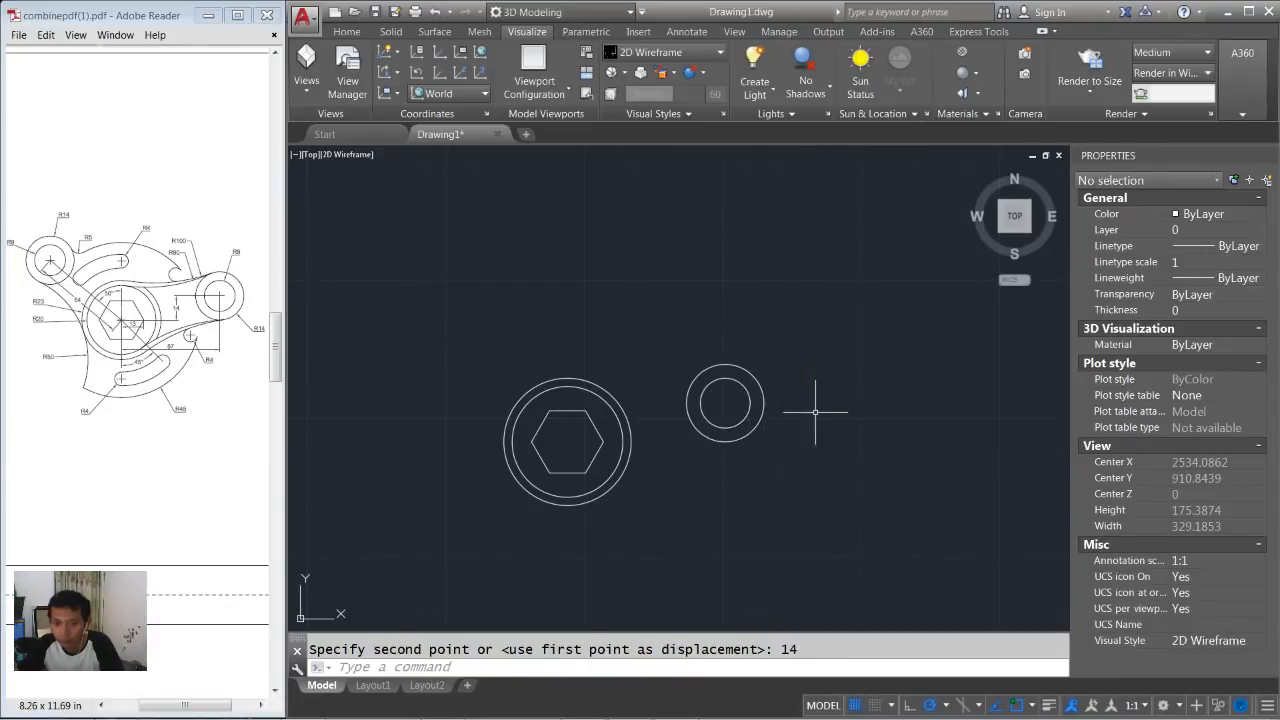
Draw a tangent-tangent-radius circle of radius 100 touching the tops of the radius 23 circle and the right boss's outer circle.
middle_click_drag(633, 311, 660, 321)
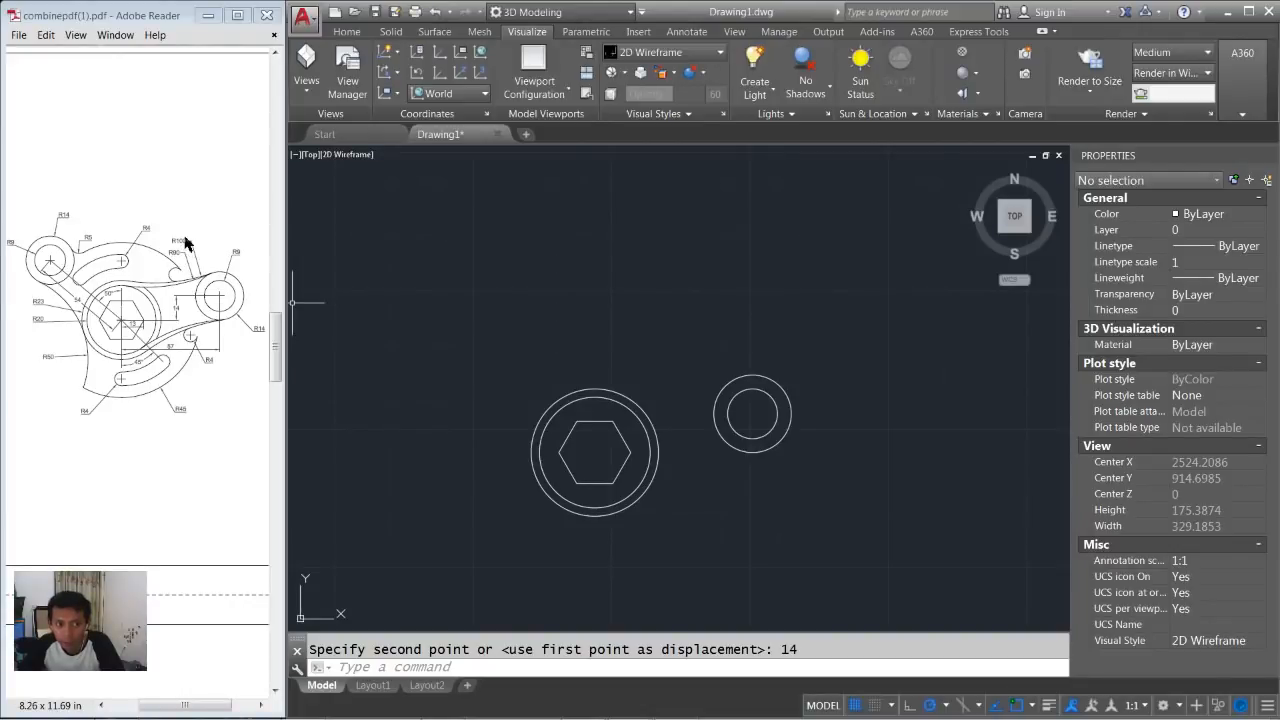
left_click(625, 309)
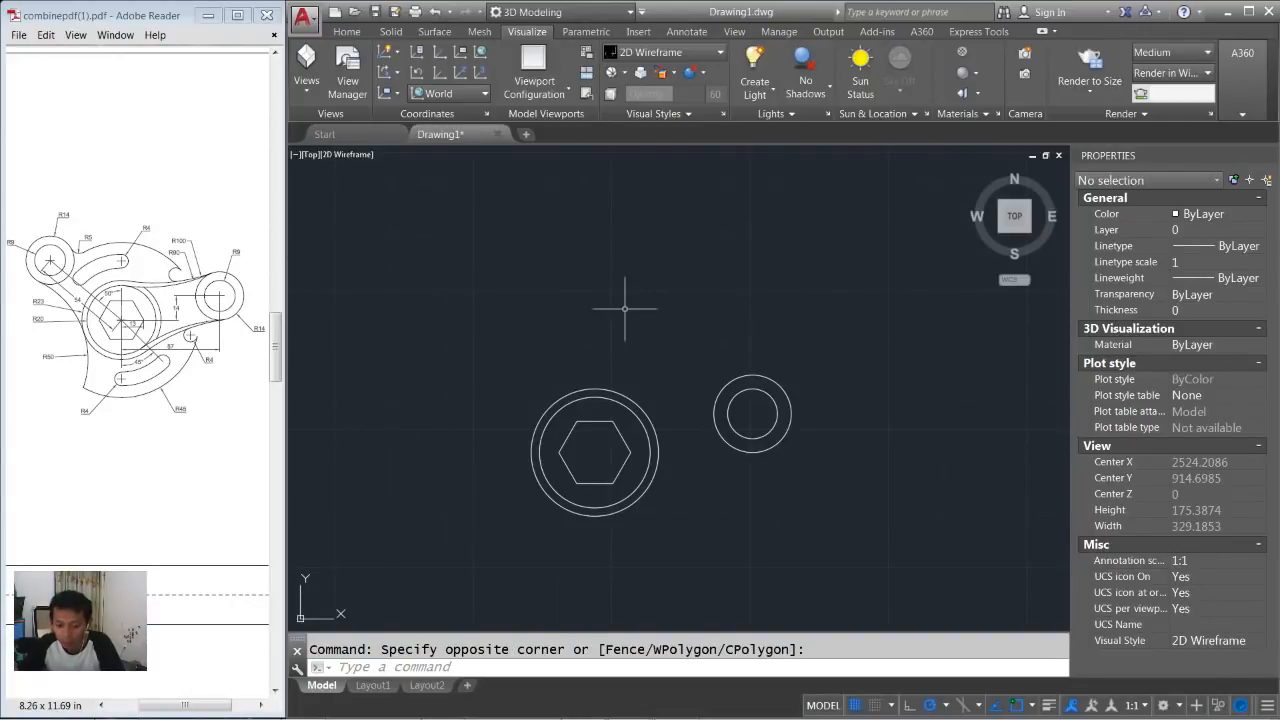
key("Return")
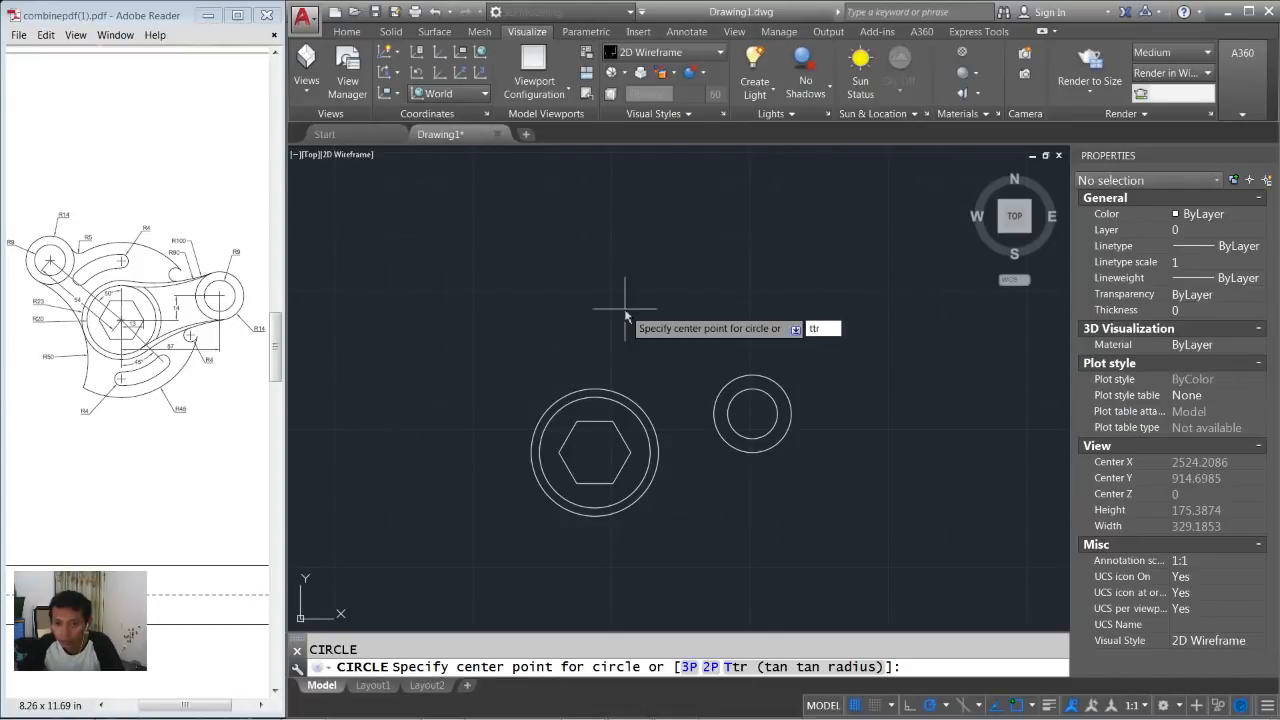
type("ttr")
key("Return")
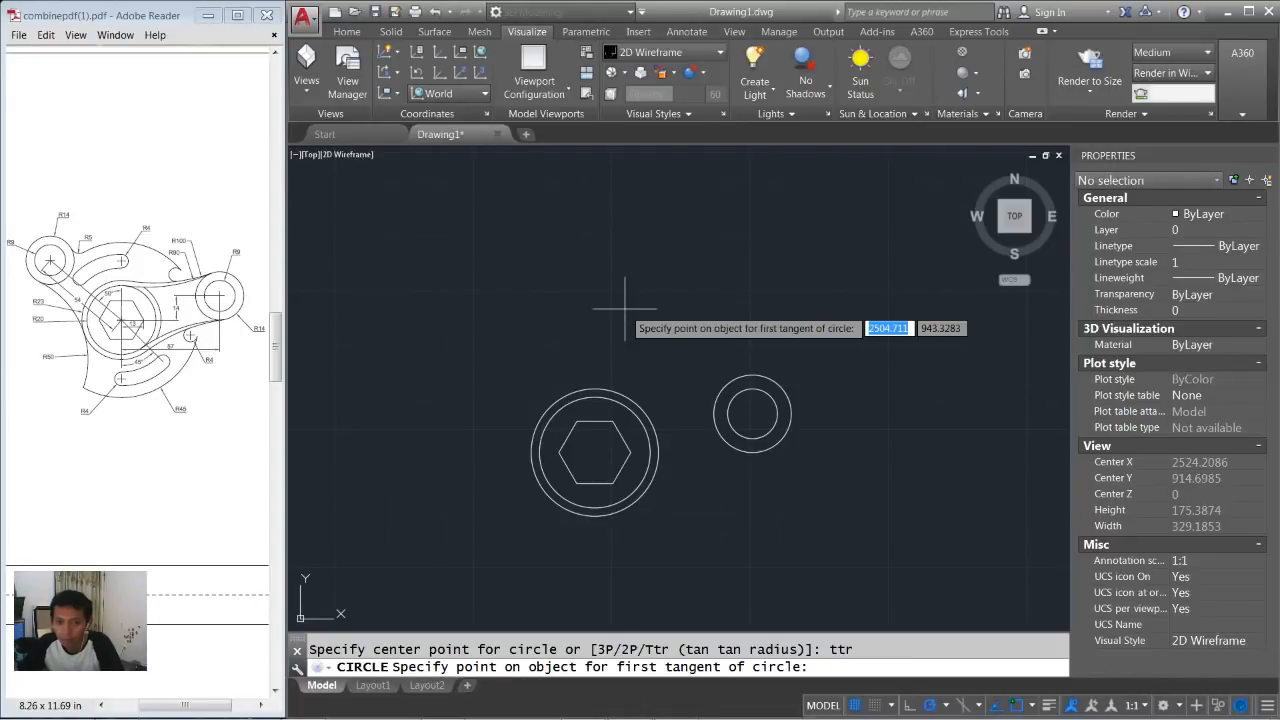
left_click(612, 392)
left_click(713, 383)
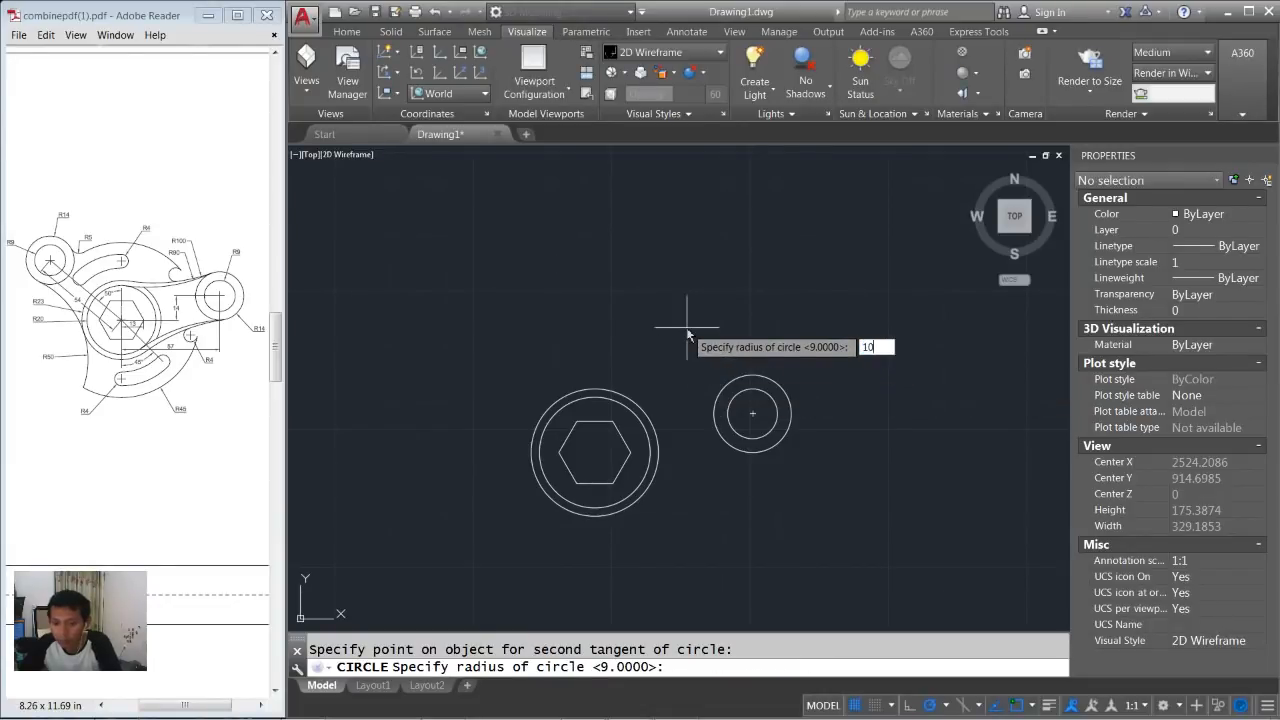
key("Return")
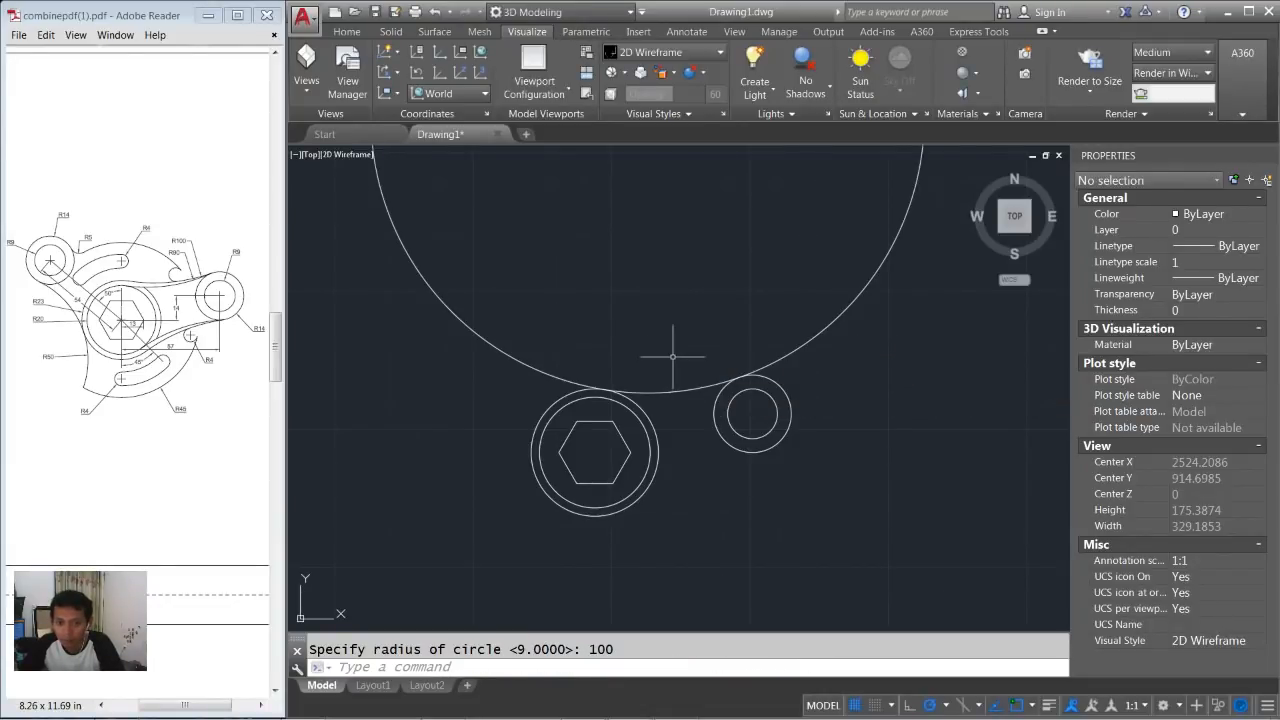
Draw a tangent-tangent-radius circle of radius 90 touching the tops of the hub's inner circle and the right boss's outer circle.
key("Return")
type("ttr")
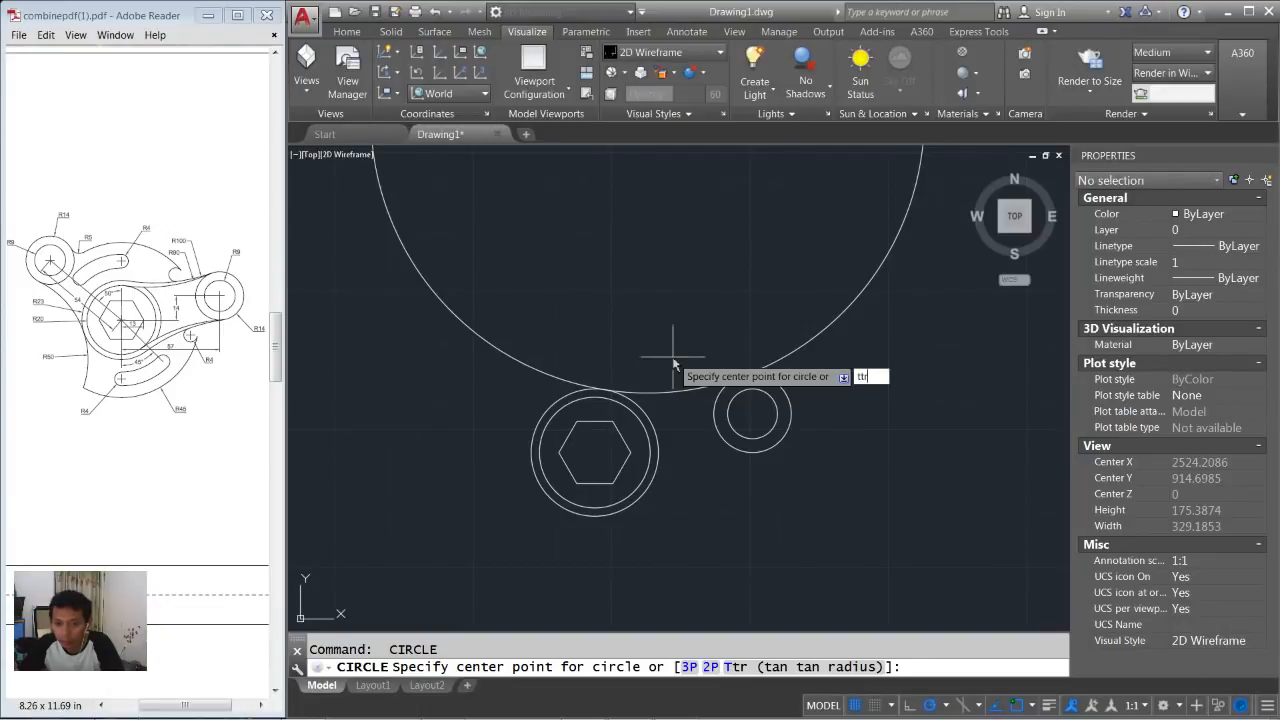
key("Return")
scroll(648, 408, "up", 1)
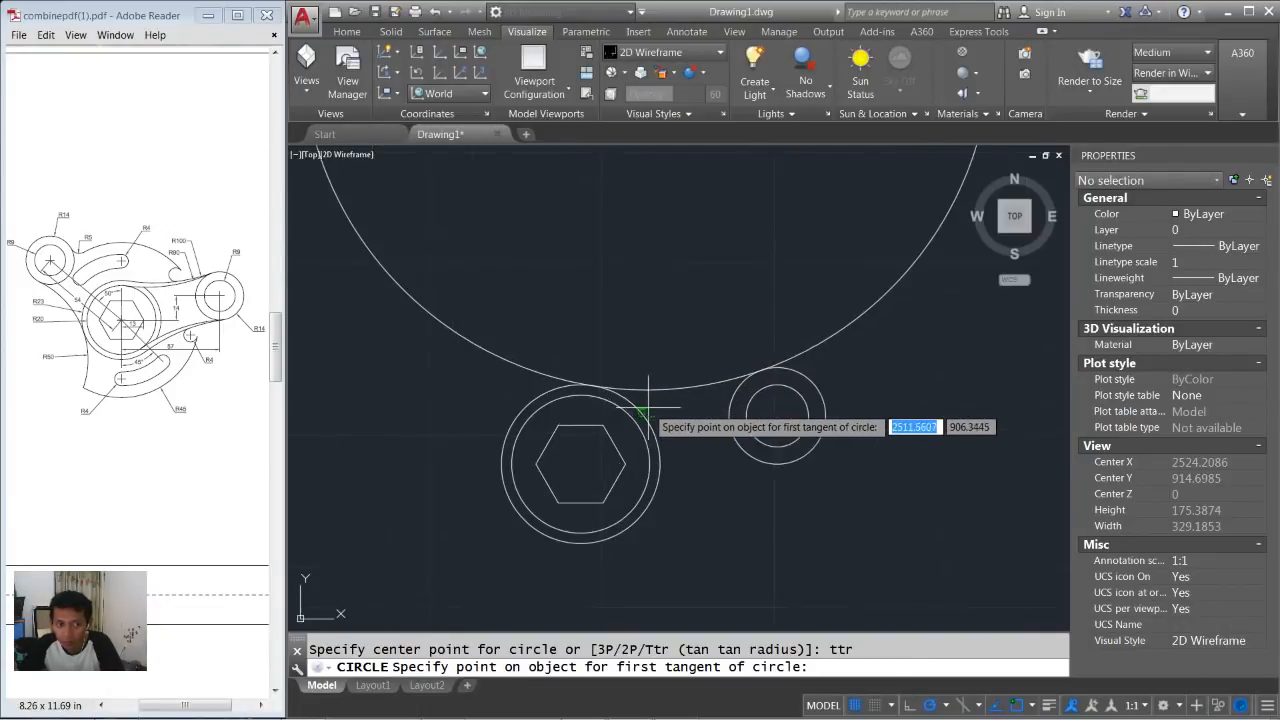
left_click(597, 395)
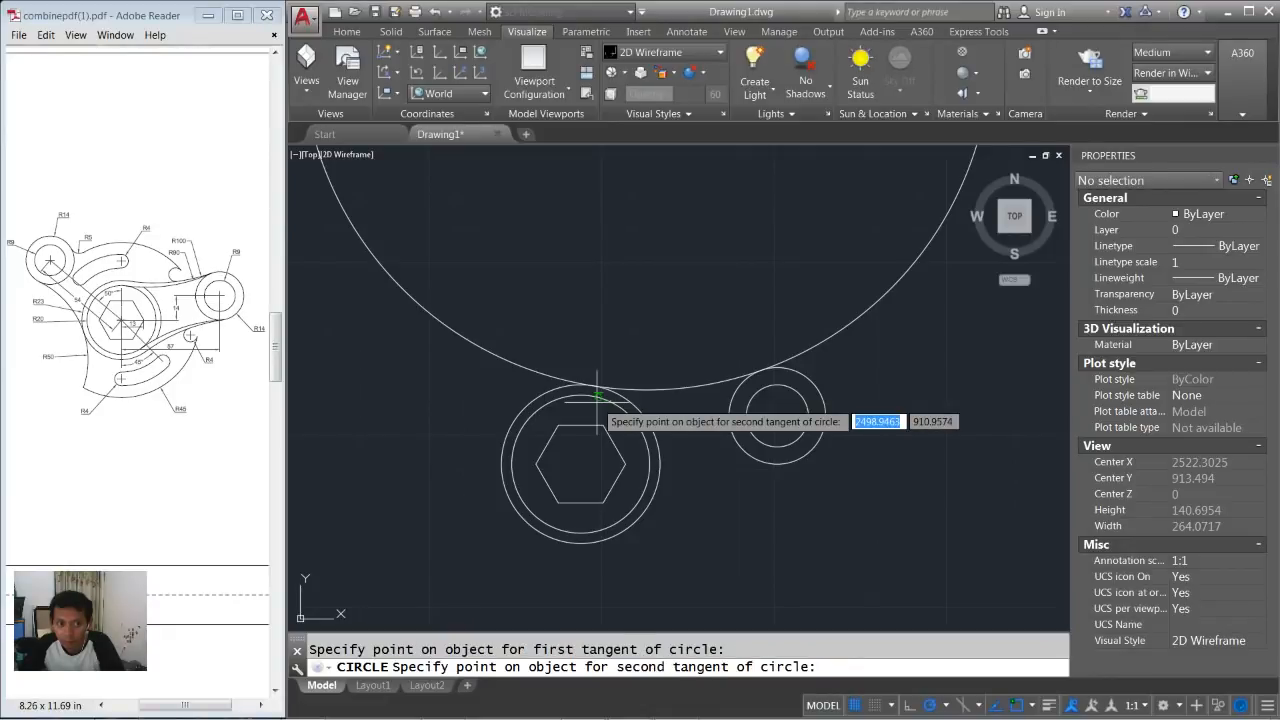
left_click(738, 387)
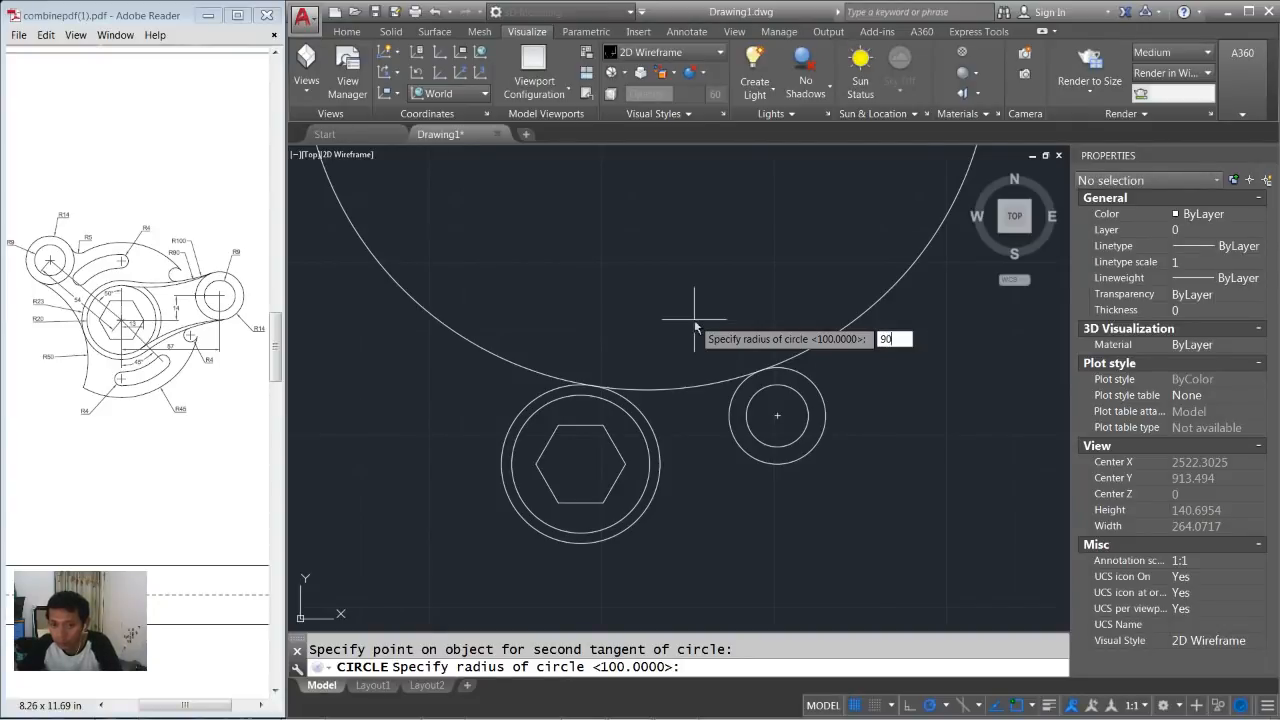
type("90")
key("Return")
Trim the radius 100 and radius 90 circles down to the connecting arcs between the hub and the right boss.
scroll(685, 312, "down", 2)
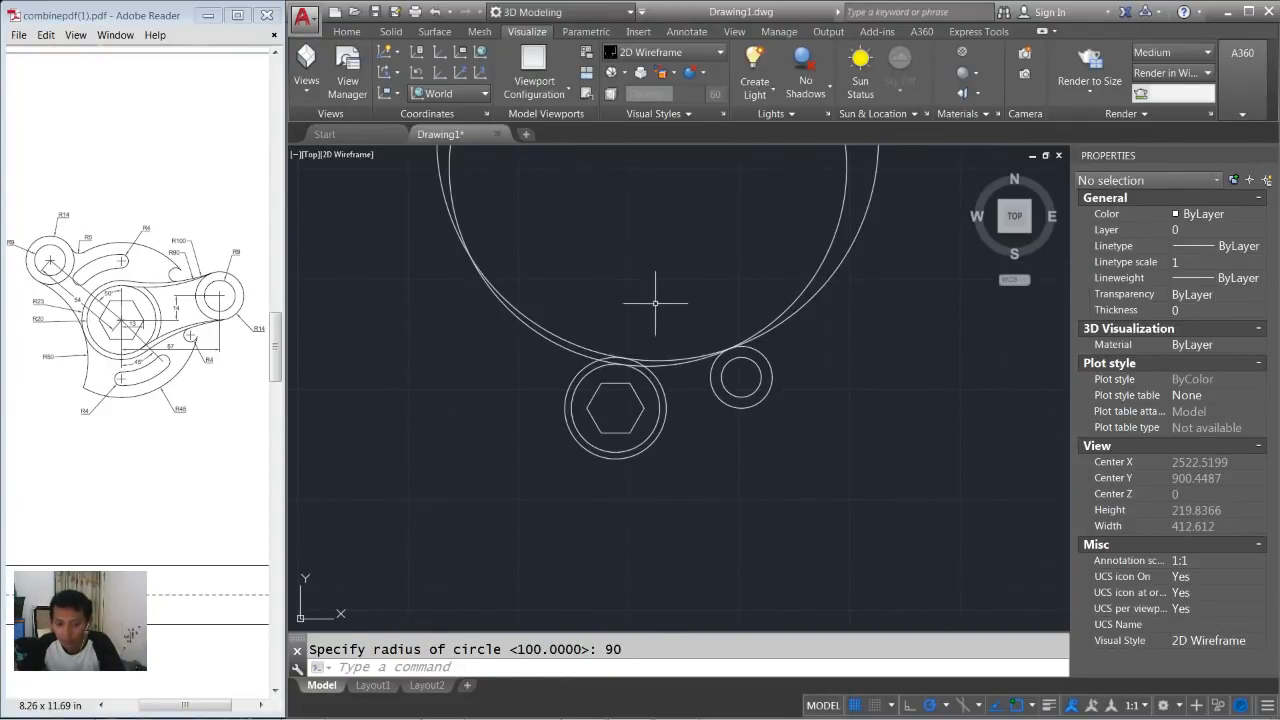
middle_click_drag(655, 297, 652, 348)
type("tr")
key("Return")
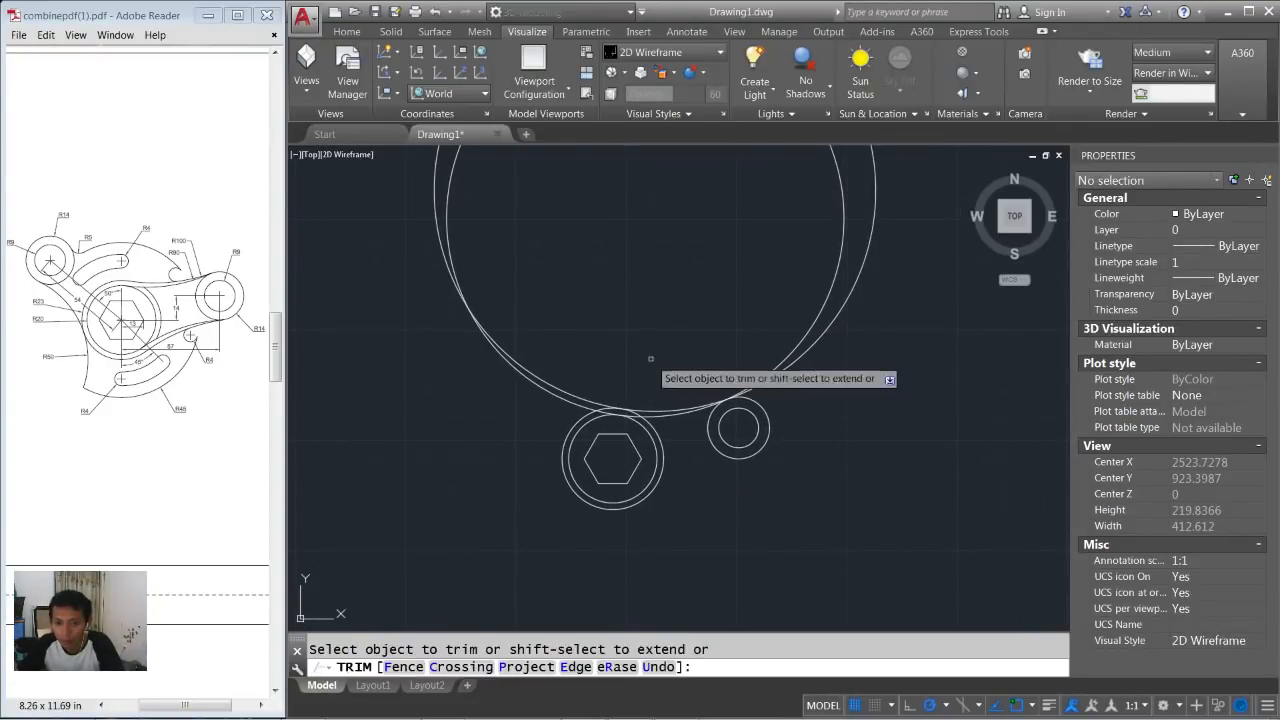
left_click(902, 296)
left_click(768, 316)
left_click(528, 310)
left_click(488, 336)
scroll(610, 430, "up", 3)
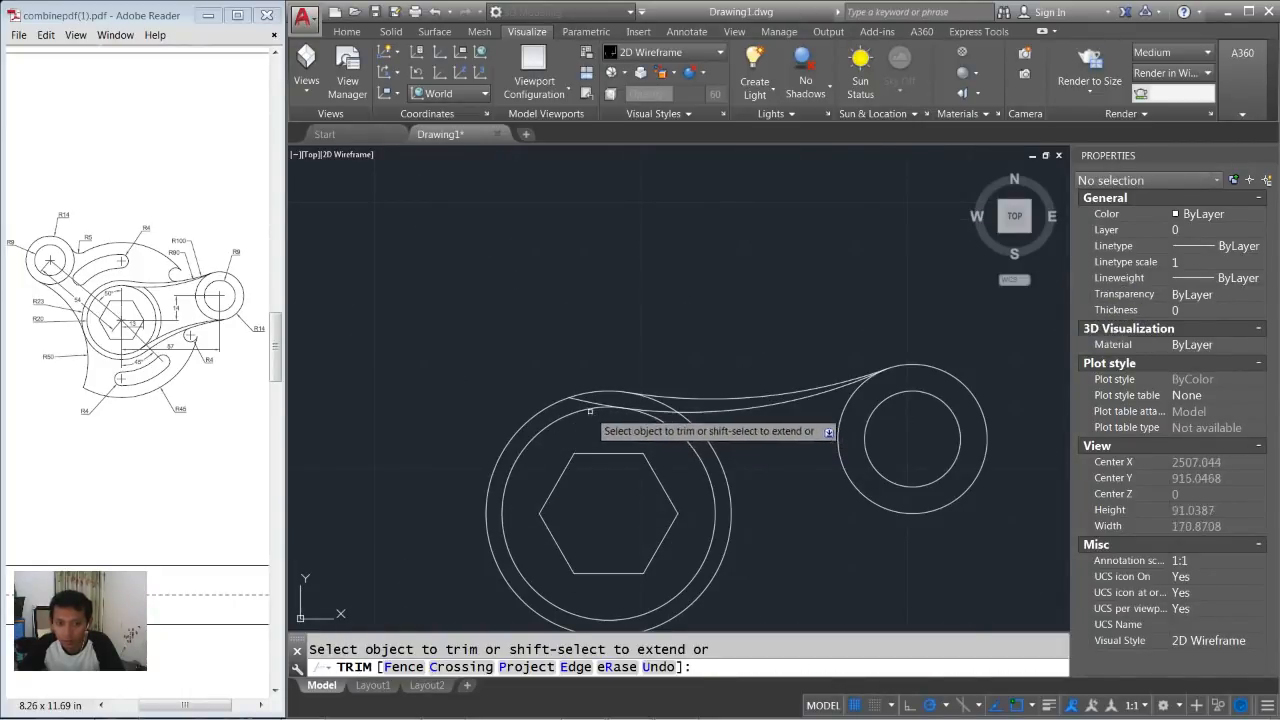
left_click(671, 404)
scroll(726, 351, "down", 3)
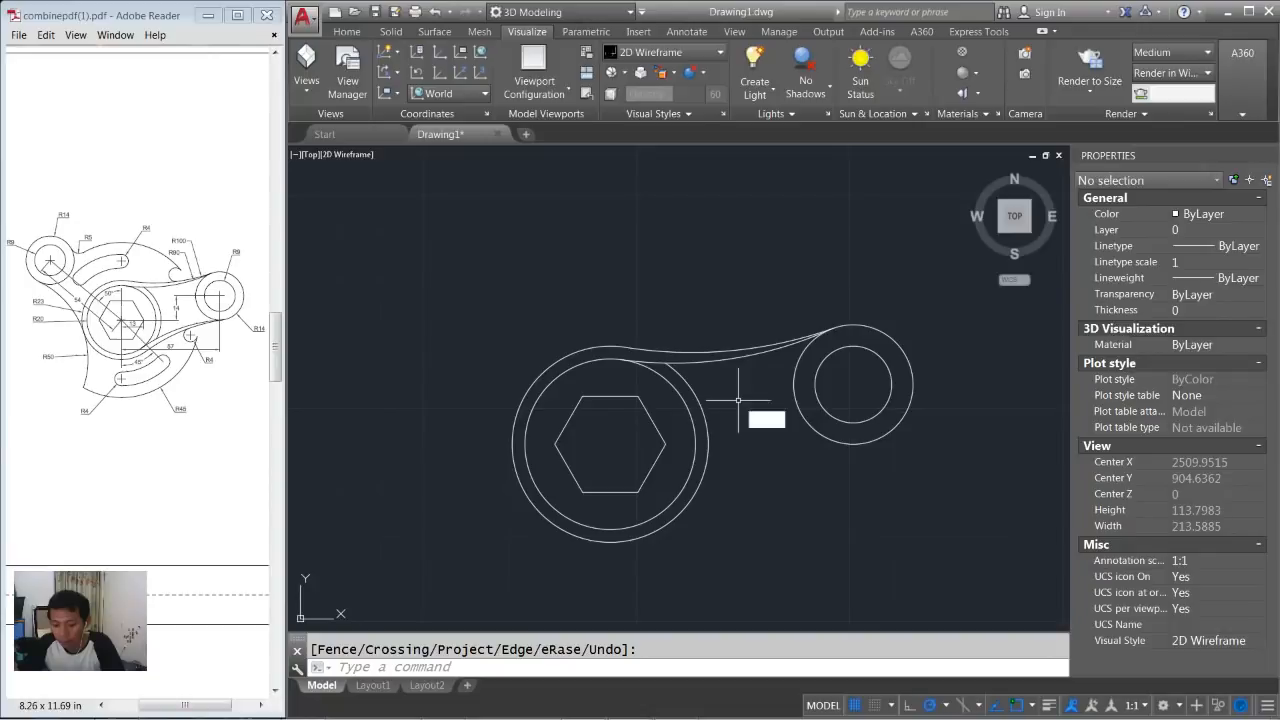
Mirror the two connecting arcs about the line from the hexagon's centre to the right boss's centre, keeping the originals.
key("Return")
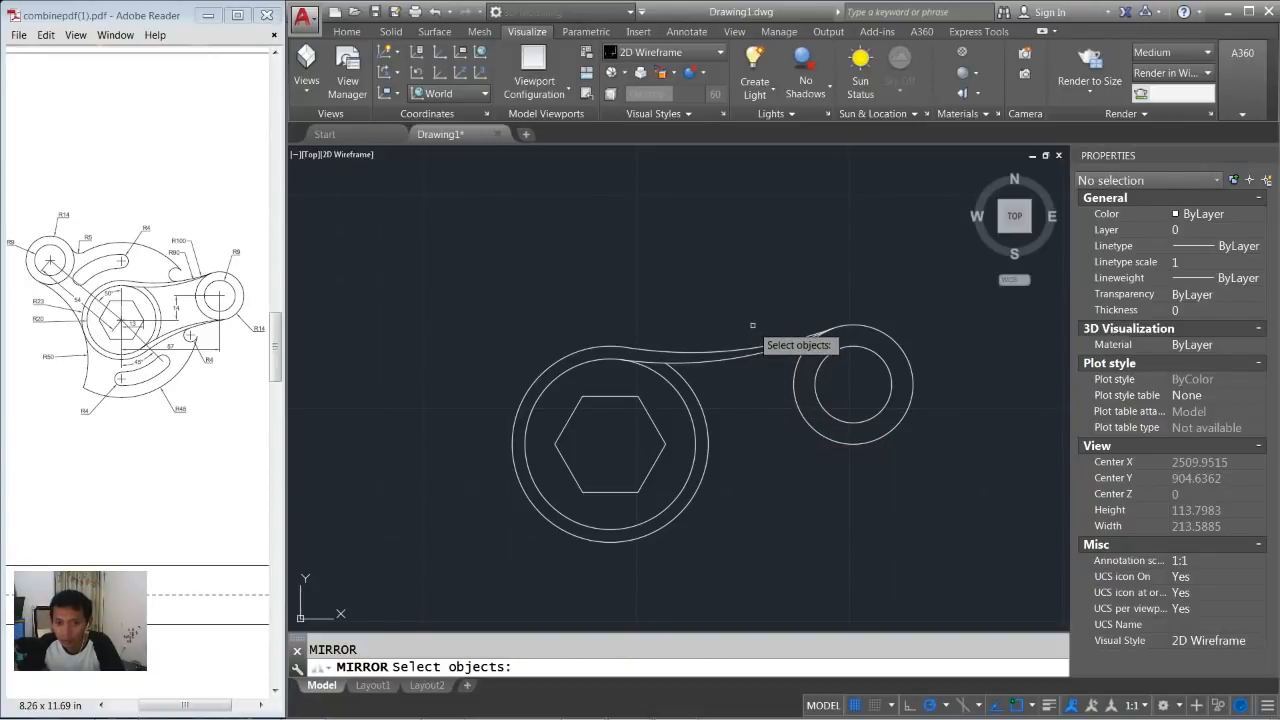
left_click(752, 327)
left_click(737, 371)
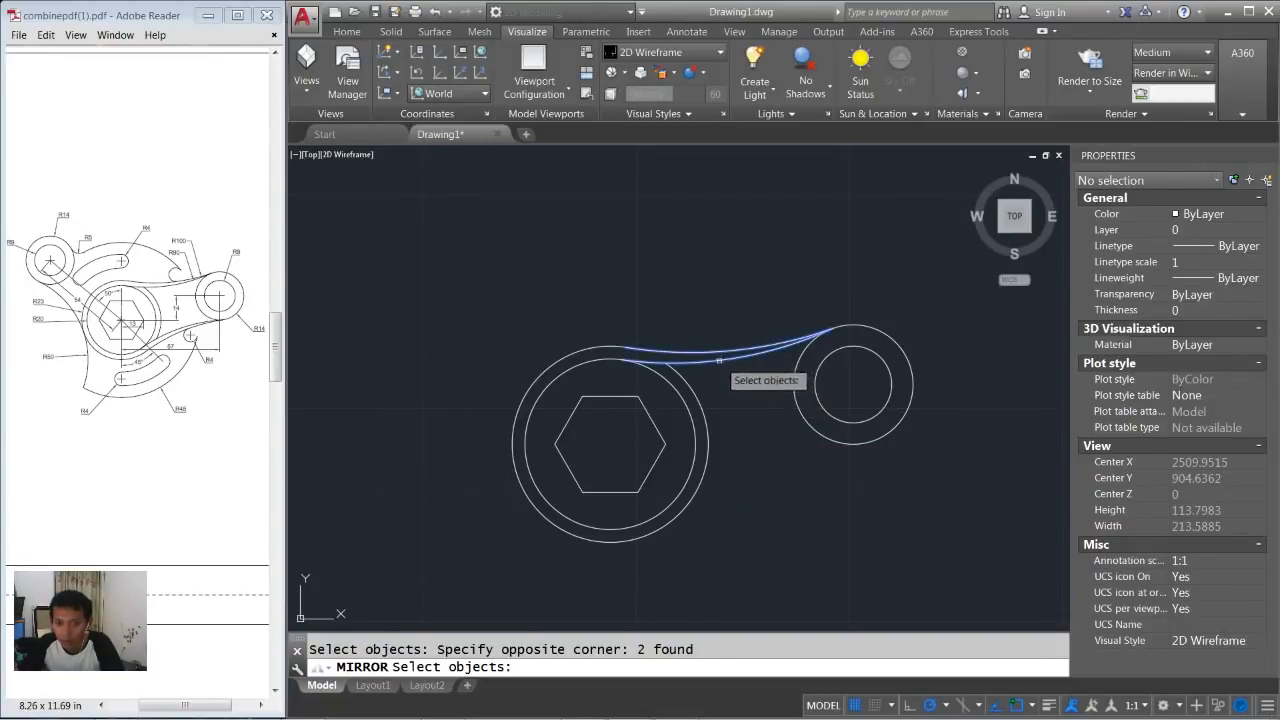
key("Return")
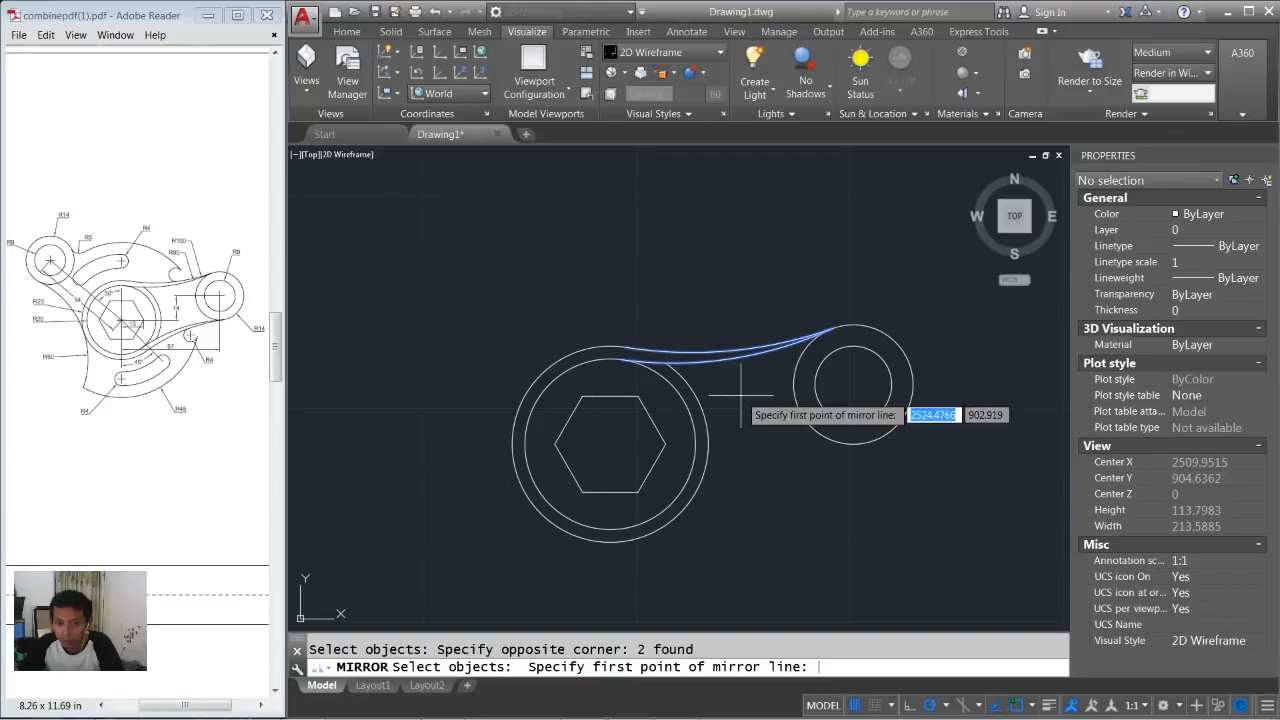
left_click(610, 443)
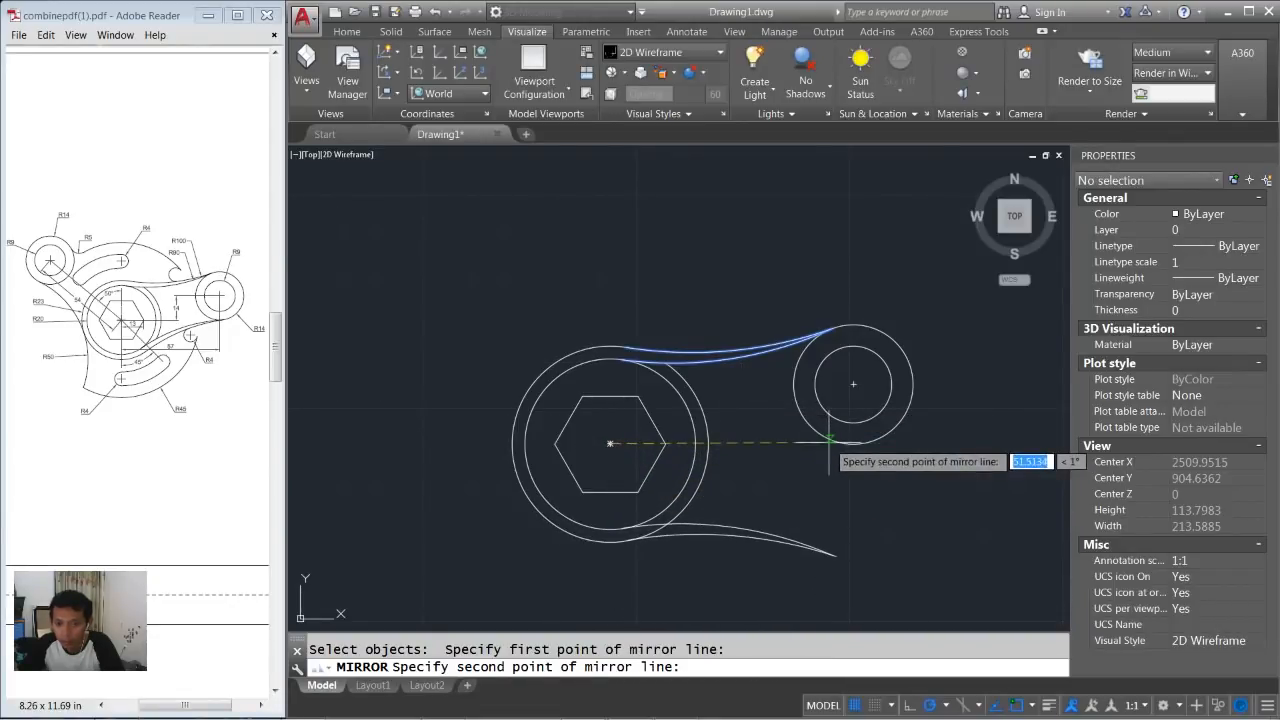
left_click(853, 384)
key("Return")
scroll(916, 341, "down", 2)
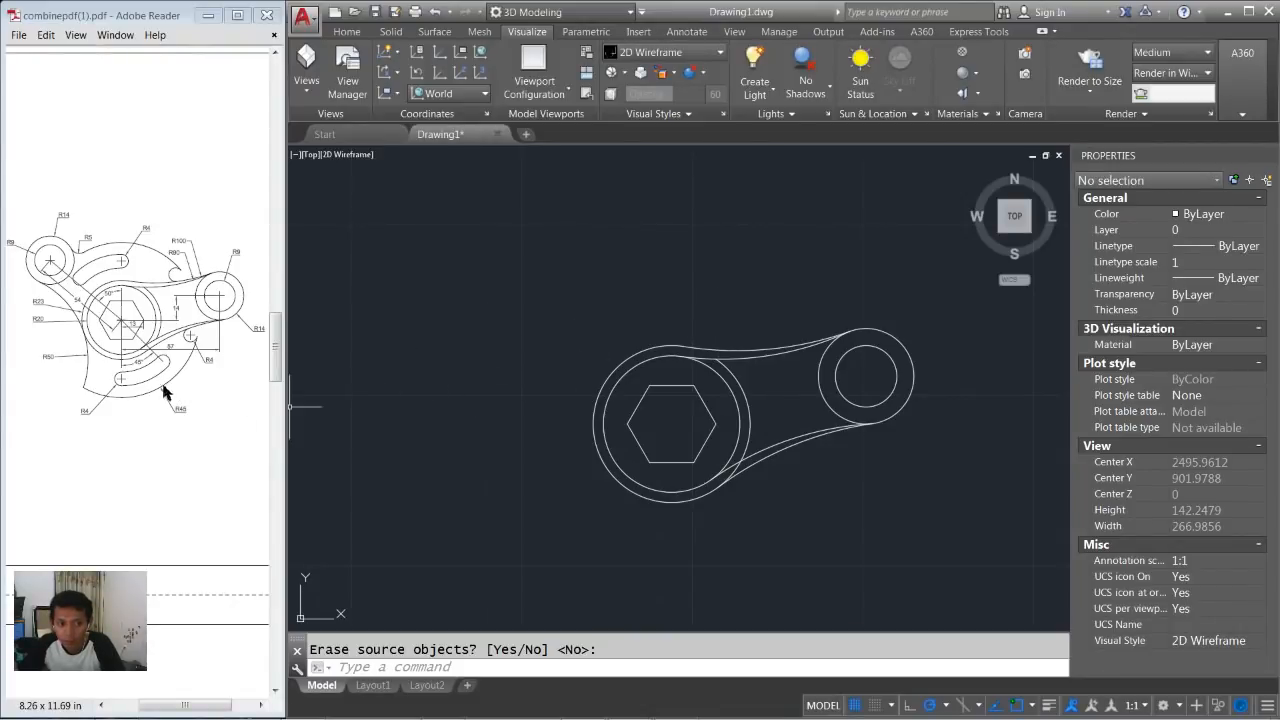
Draw a circle of radius 45 centred on the hexagon.
key("Escape")
left_click(441, 403)
type("c")
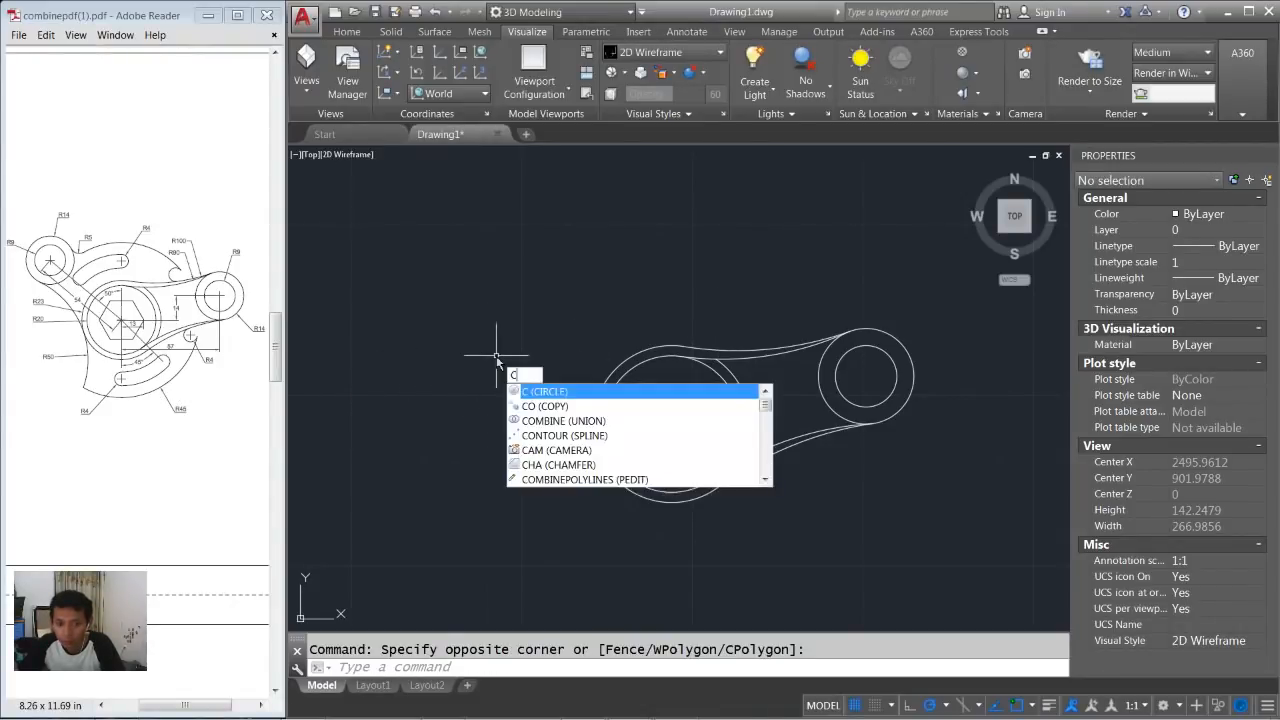
key("Return")
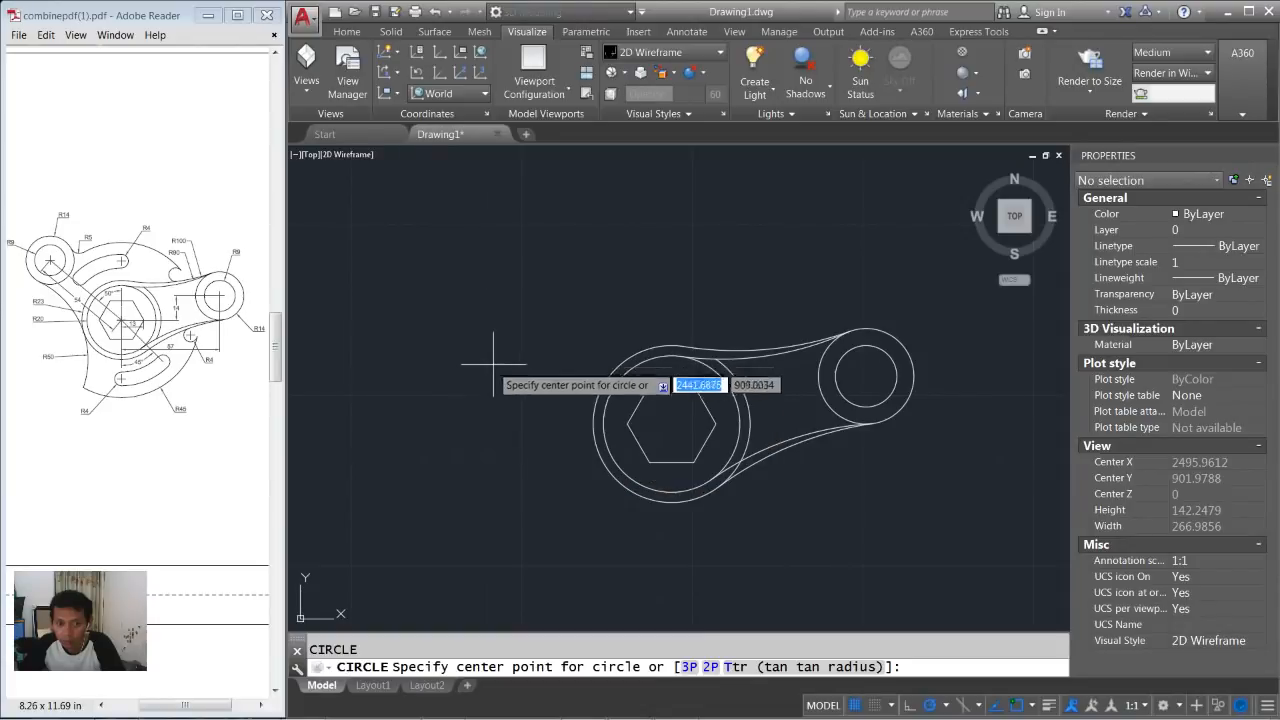
left_click(671, 424)
type("45")
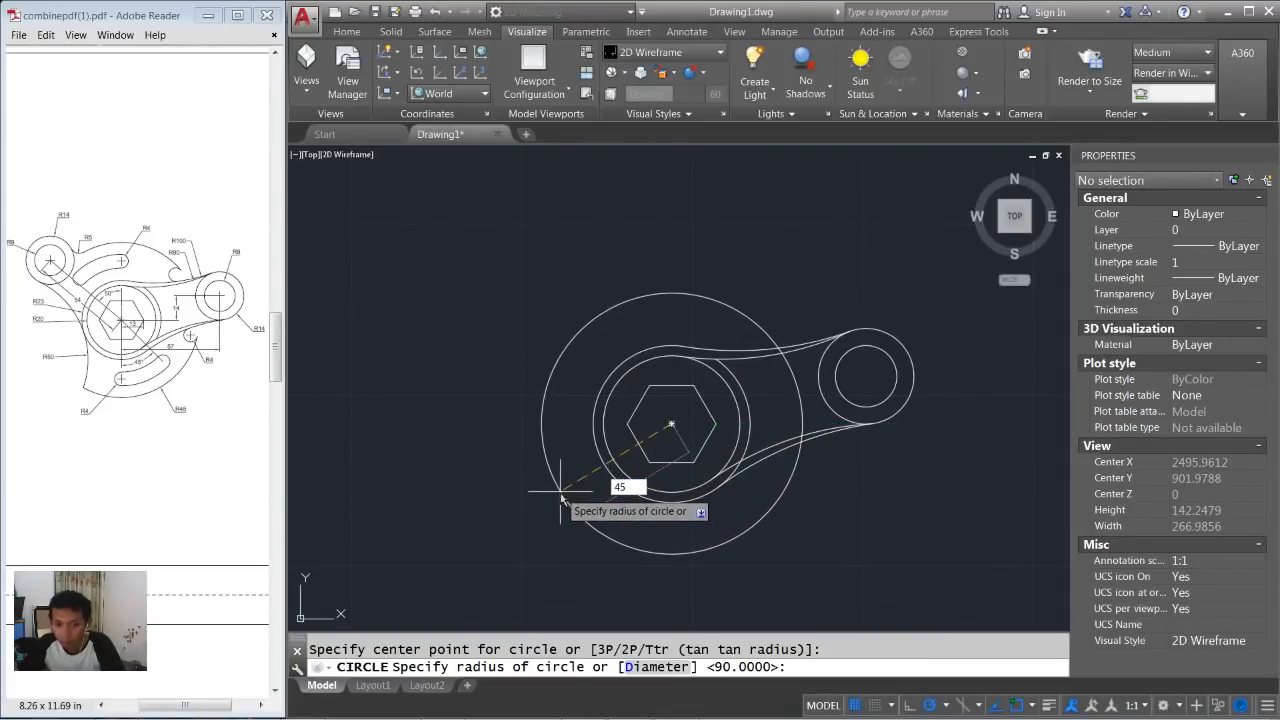
key("Return")
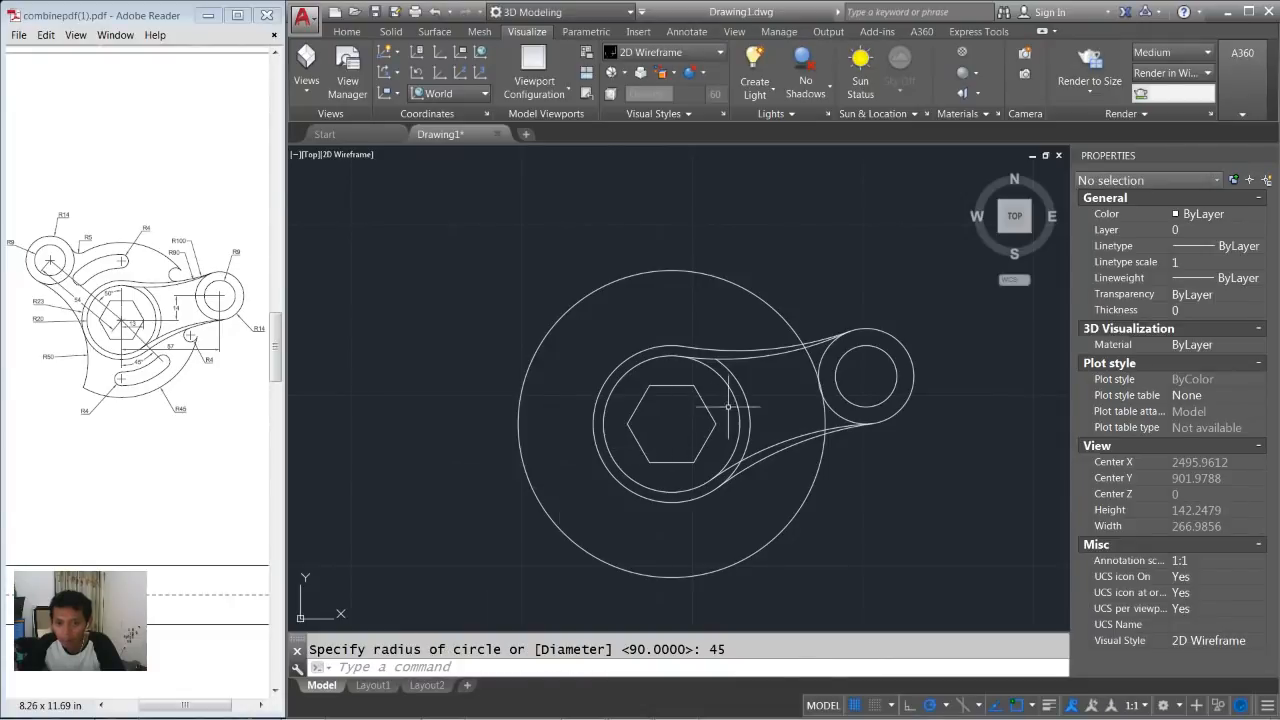
Draw a tangent-tangent-radius circle of radius 4 inside the radius 45 circle, touching it and the arm's upper outer arc.
scroll(762, 374, "up", 1)
scroll(723, 369, "up", 1)
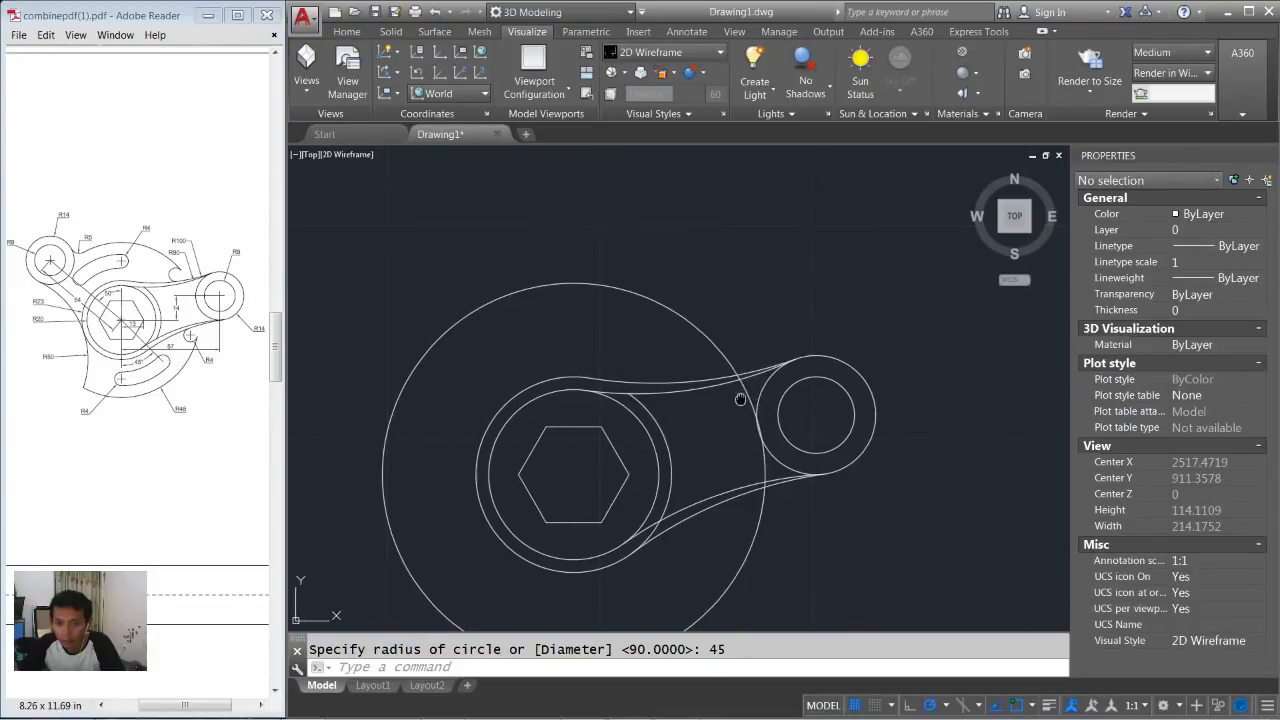
middle_click_drag(710, 413, 692, 418)
type("c")
key("Return")
type("ttr")
key("Return")
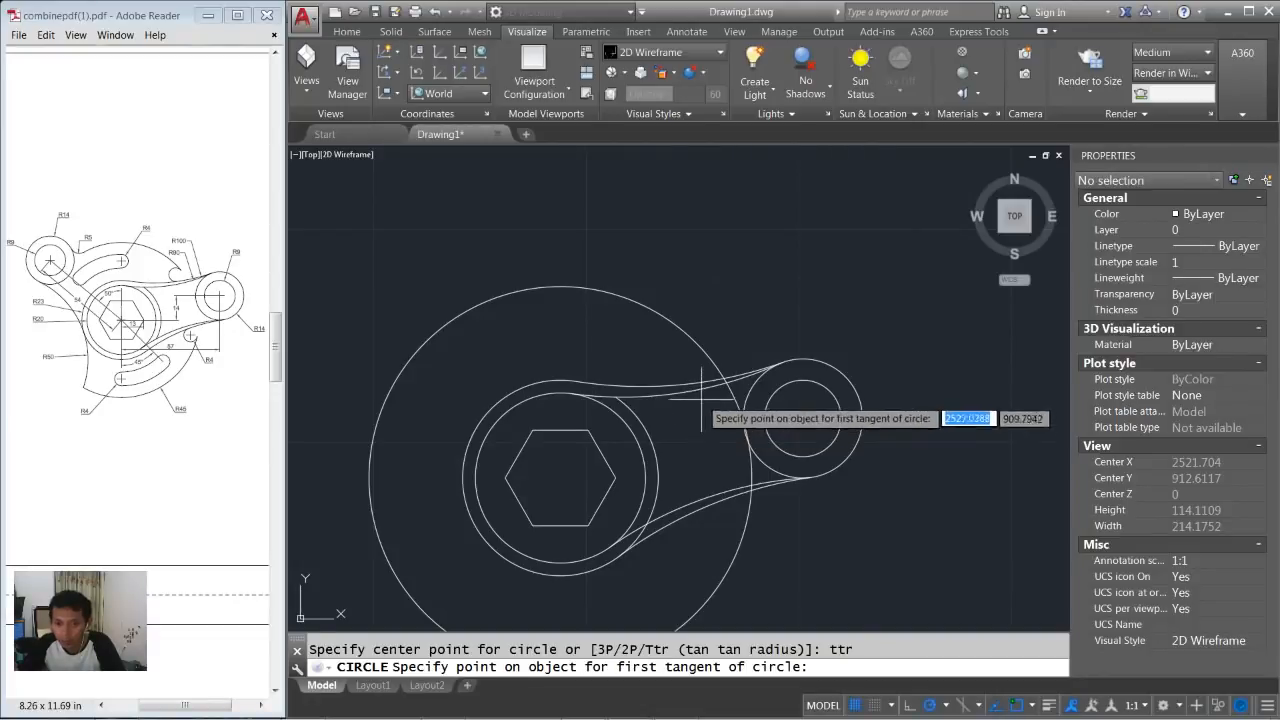
left_click(698, 389)
left_click(703, 350)
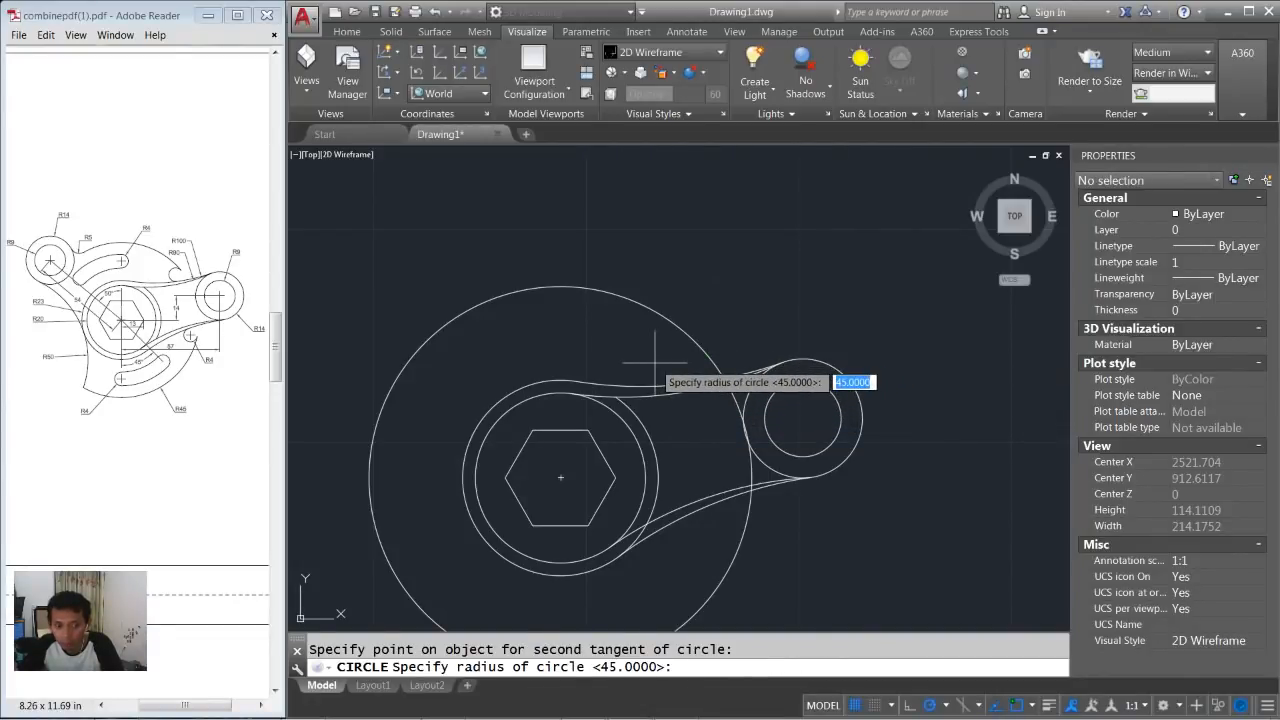
type("4")
key("Return")
Draw a second radius 4 circle tangent to the arm's lower outer arc and the inside of the radius 45 circle.
key("Return")
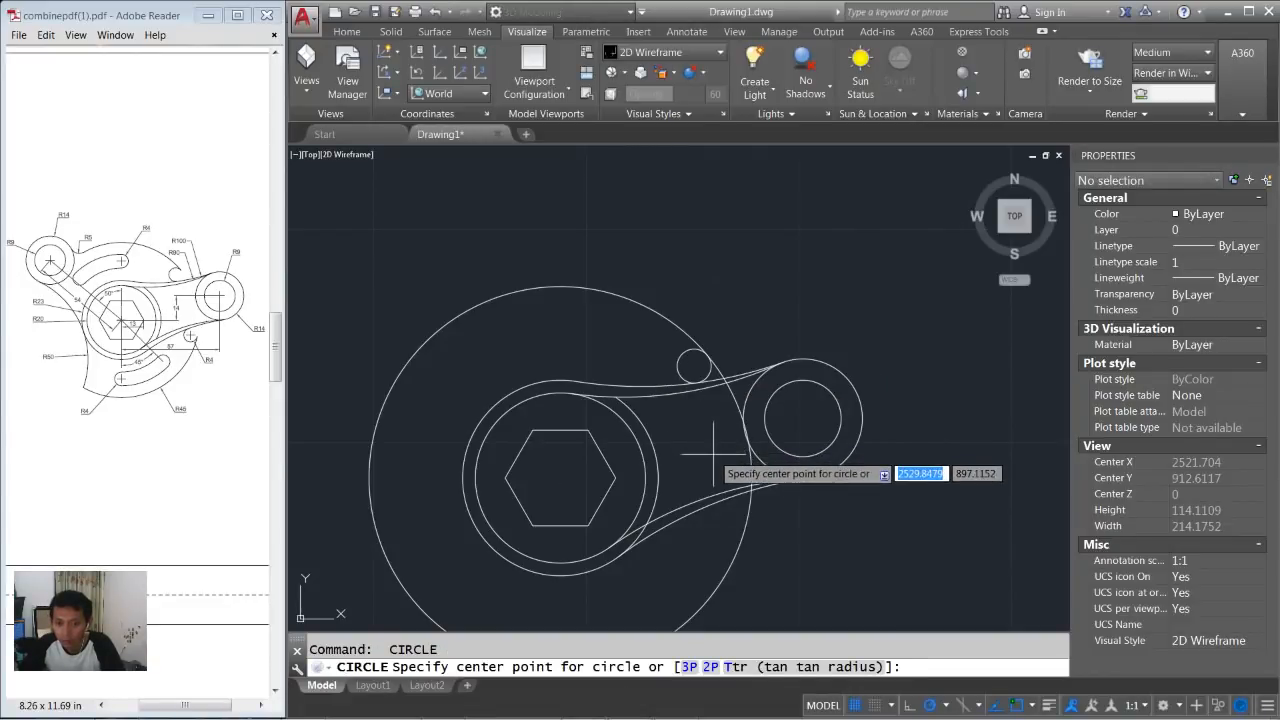
scroll(700, 450, "up", 1)
type("ttr")
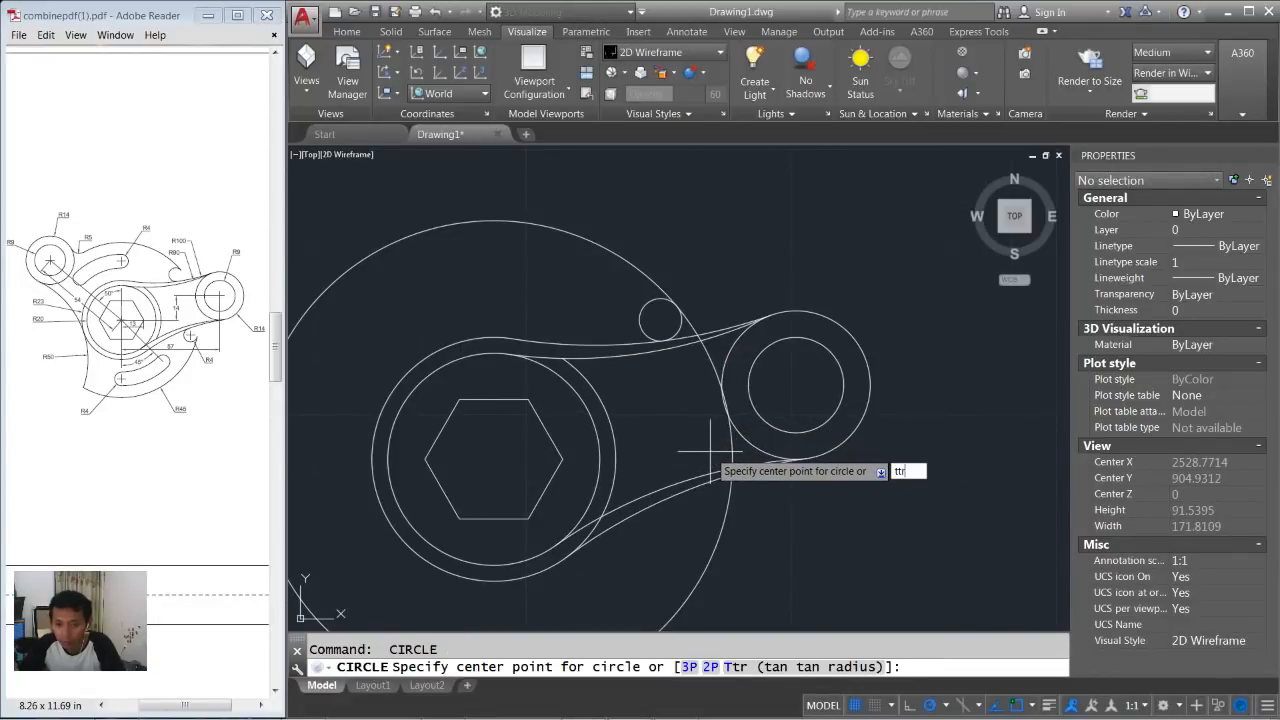
key("Return")
left_click(712, 488)
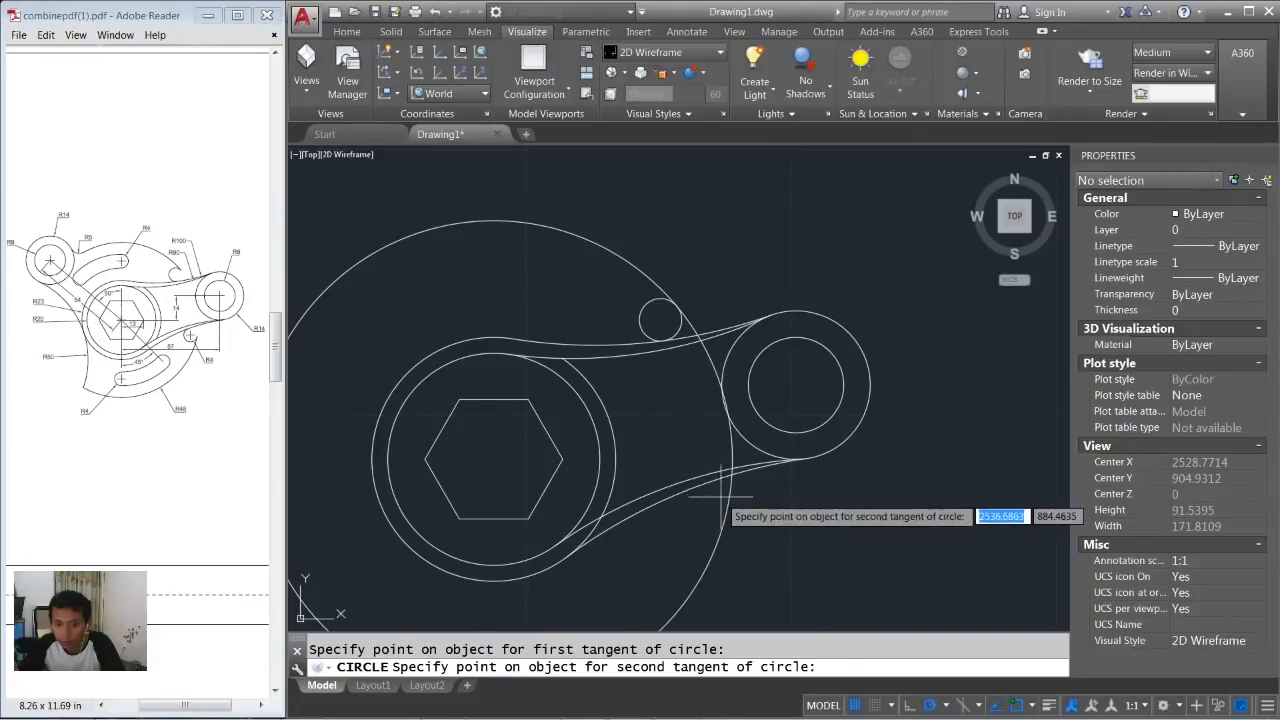
left_click(727, 500)
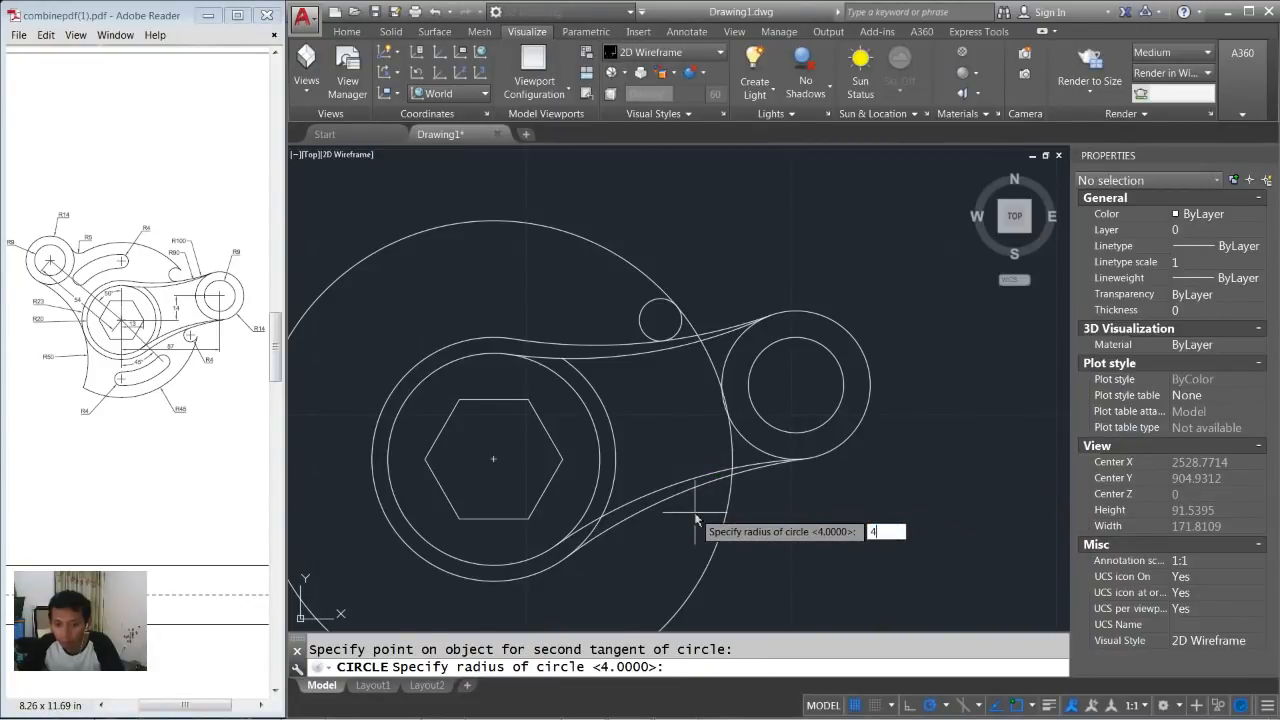
type("4")
key("Return")
Trim the radius 45 circle beside the arm and the outer portions of both radius 4 circles to form open notches.
middle_click_drag(718, 279, 742, 282)
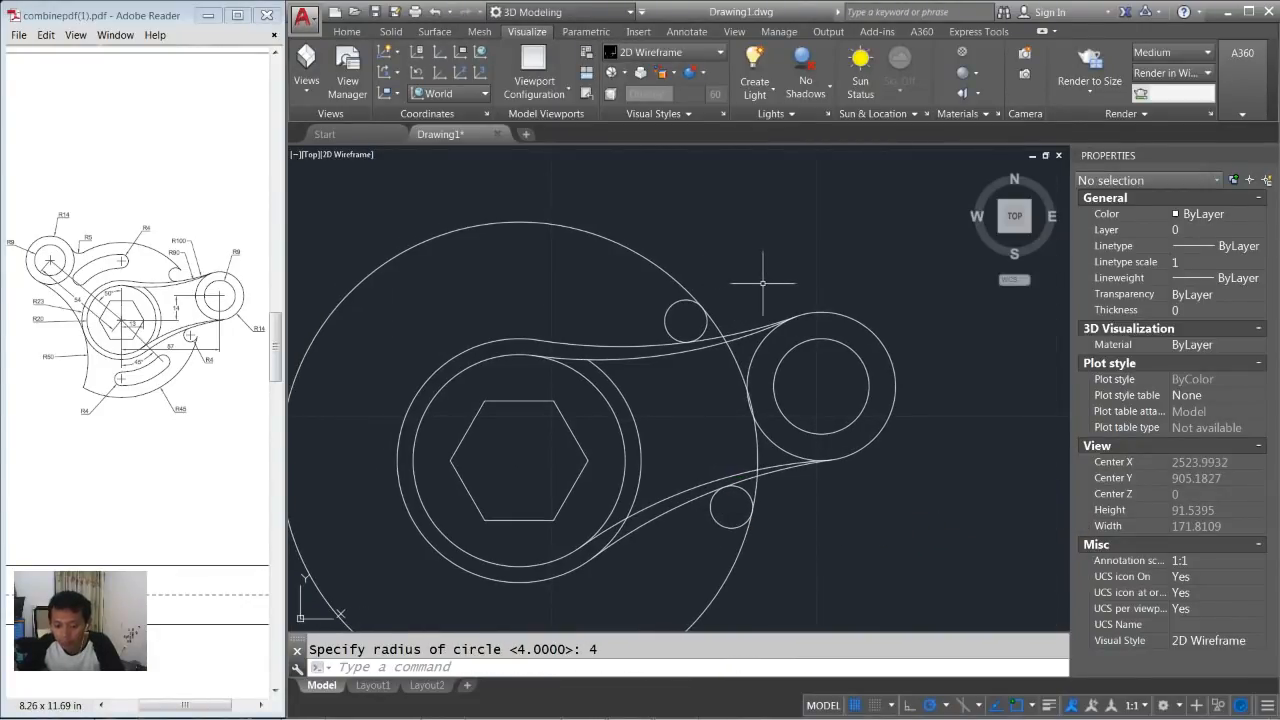
type("tr")
key("Return")
scroll(745, 300, "up", 2)
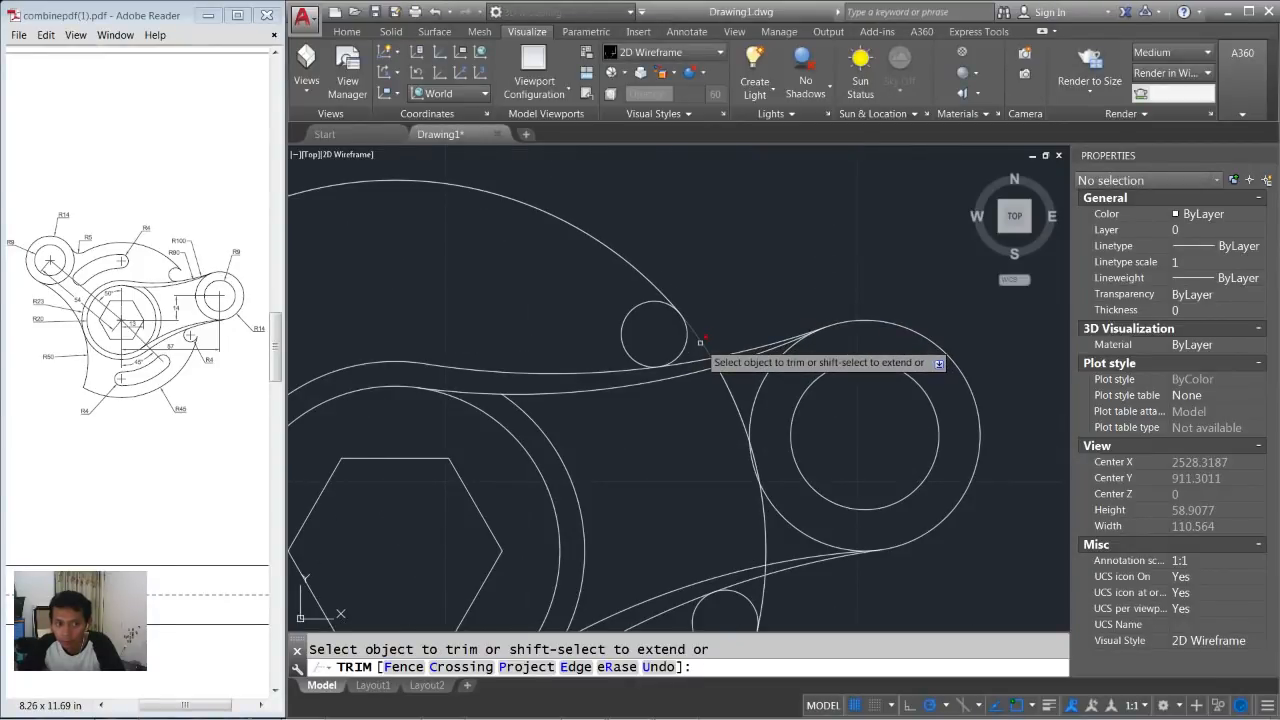
left_click(686, 340)
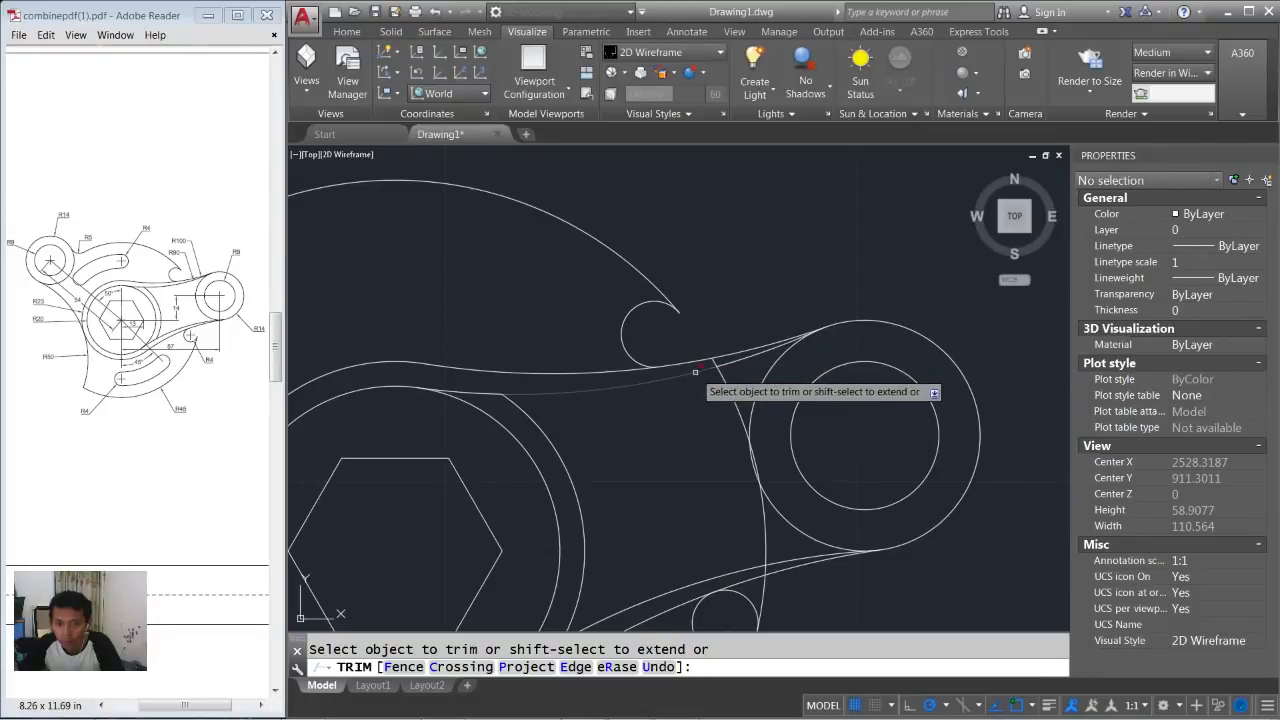
middle_click_drag(690, 372, 664, 264)
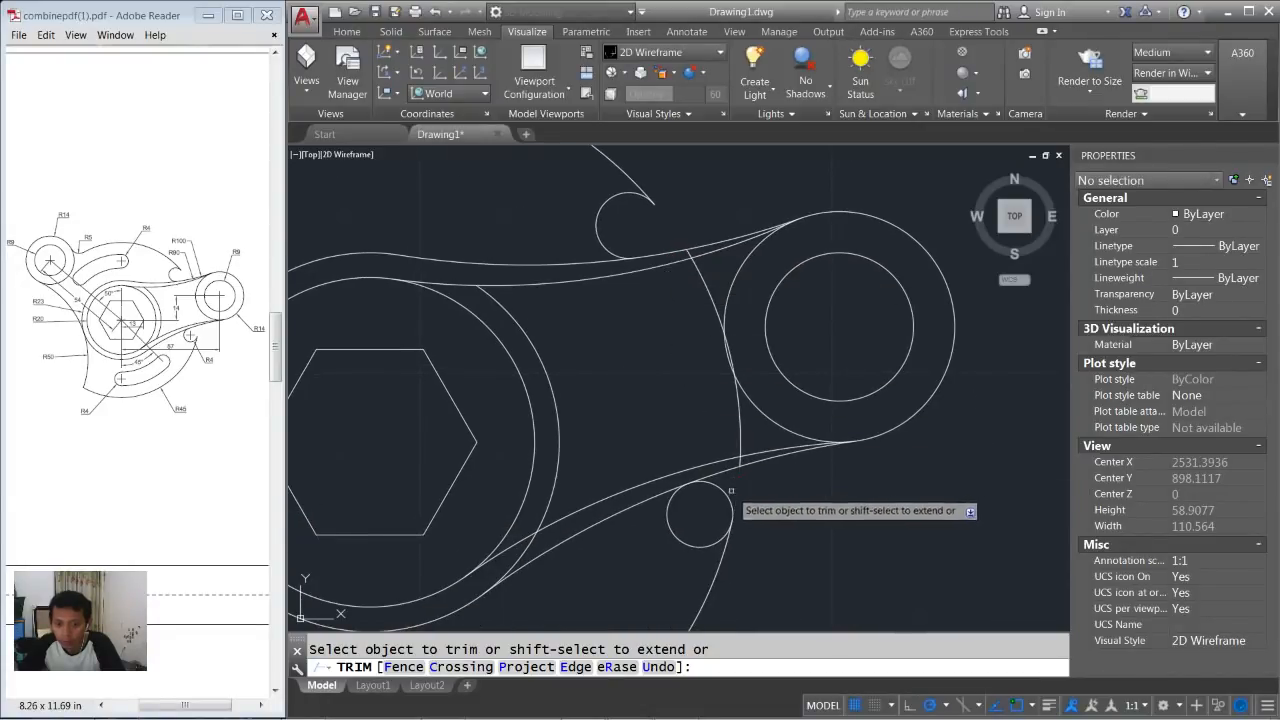
left_click(726, 491)
scroll(705, 500, "down", 3)
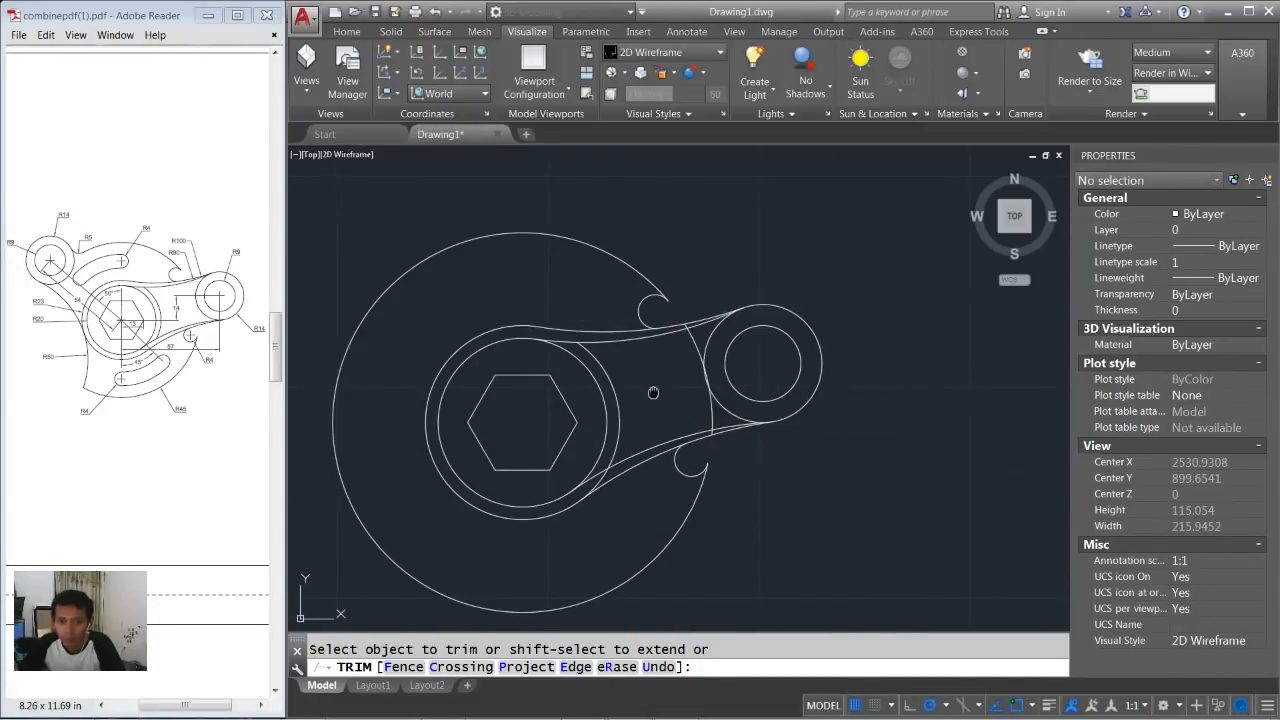
key("Return")
Draw circles of radius 9 and 14 centred on the hexagon for the second boss.
middle_click_drag(619, 309, 654, 327)
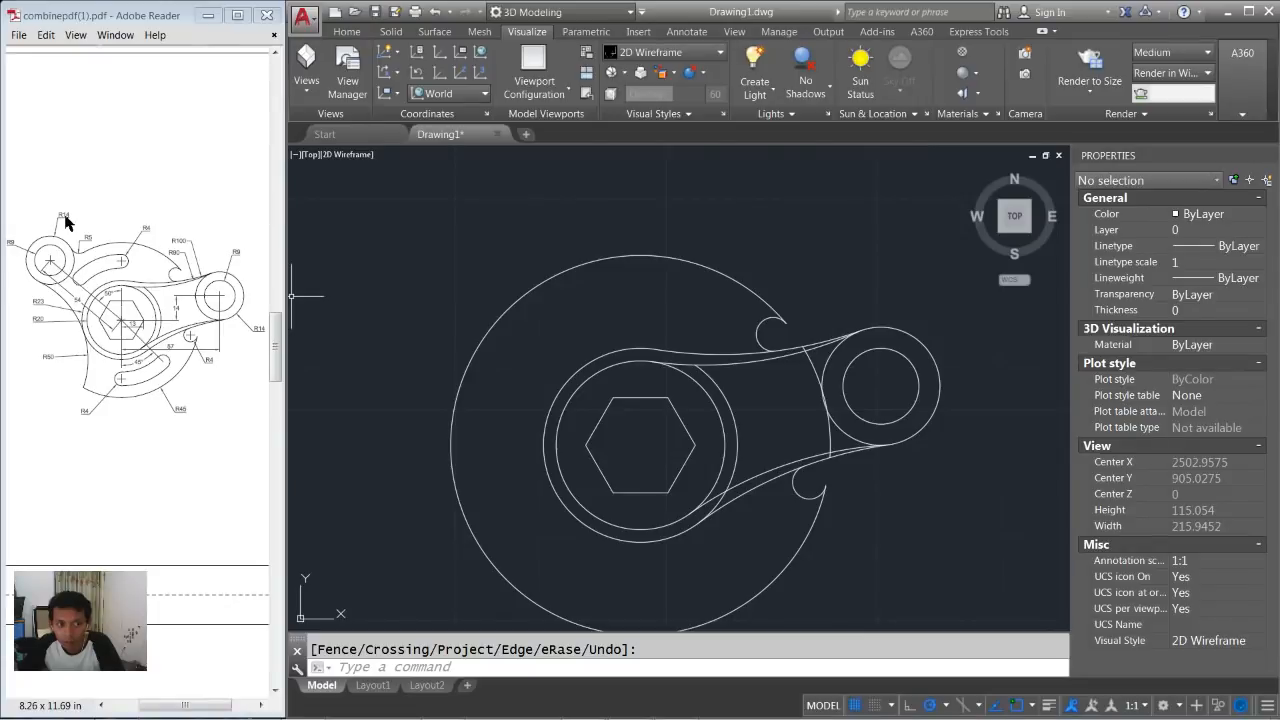
middle_click_drag(576, 275, 585, 298)
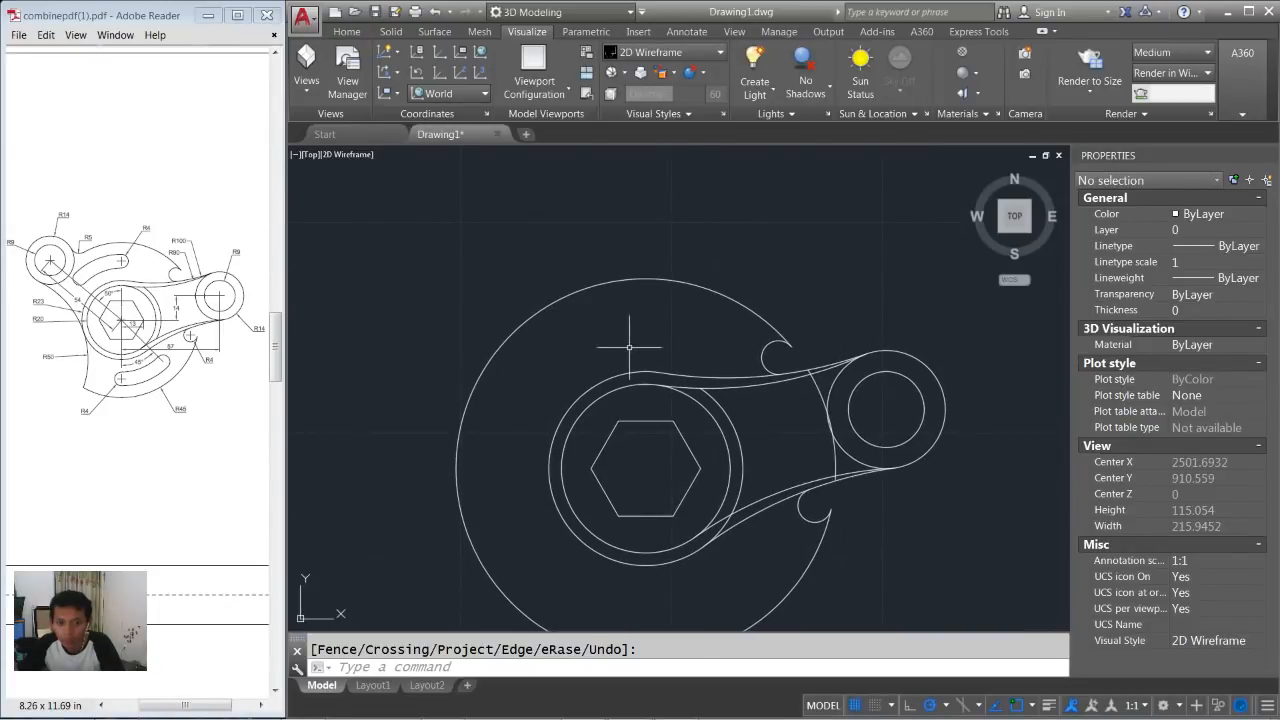
key("Return")
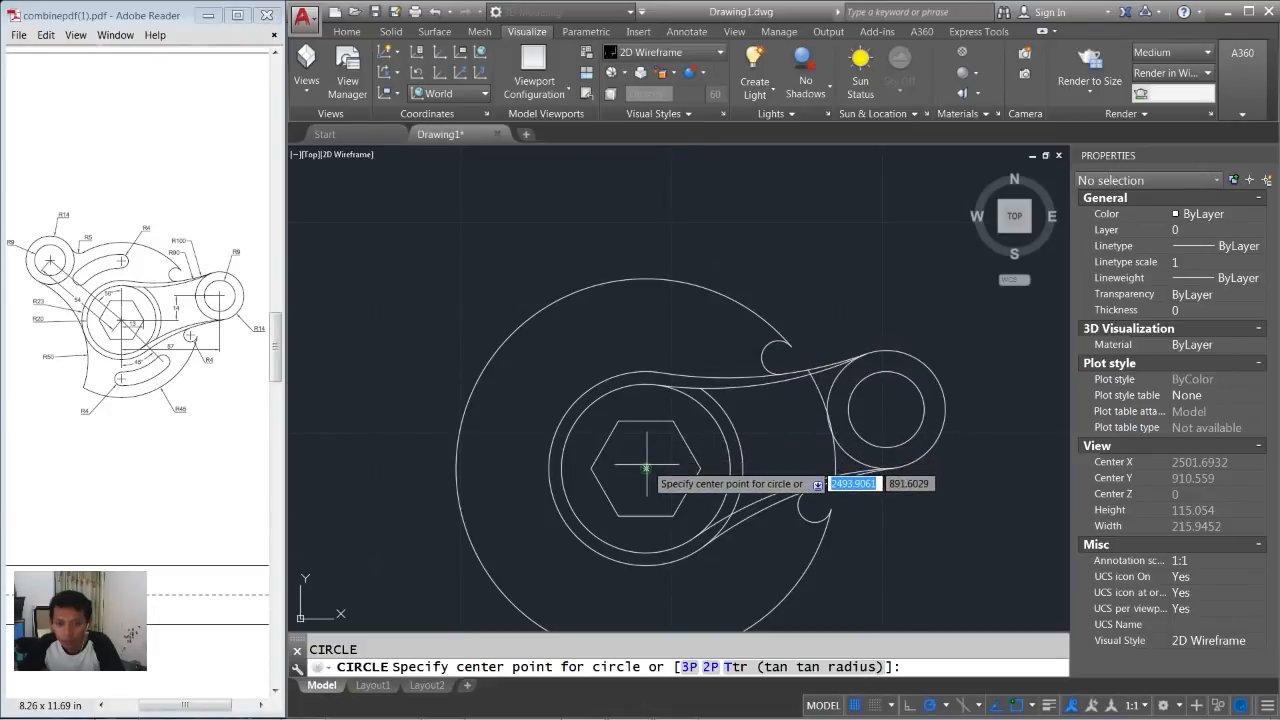
left_click(646, 467)
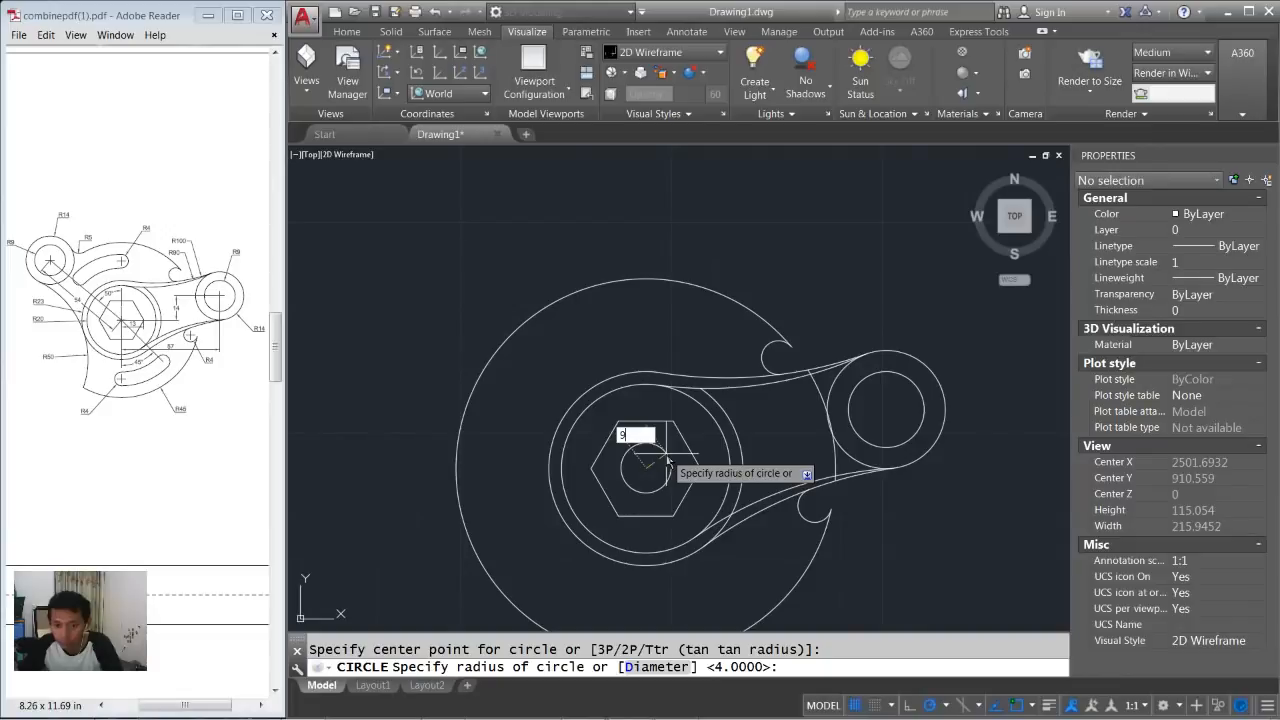
type("9")
key("Return")
key("Return")
left_click(646, 467)
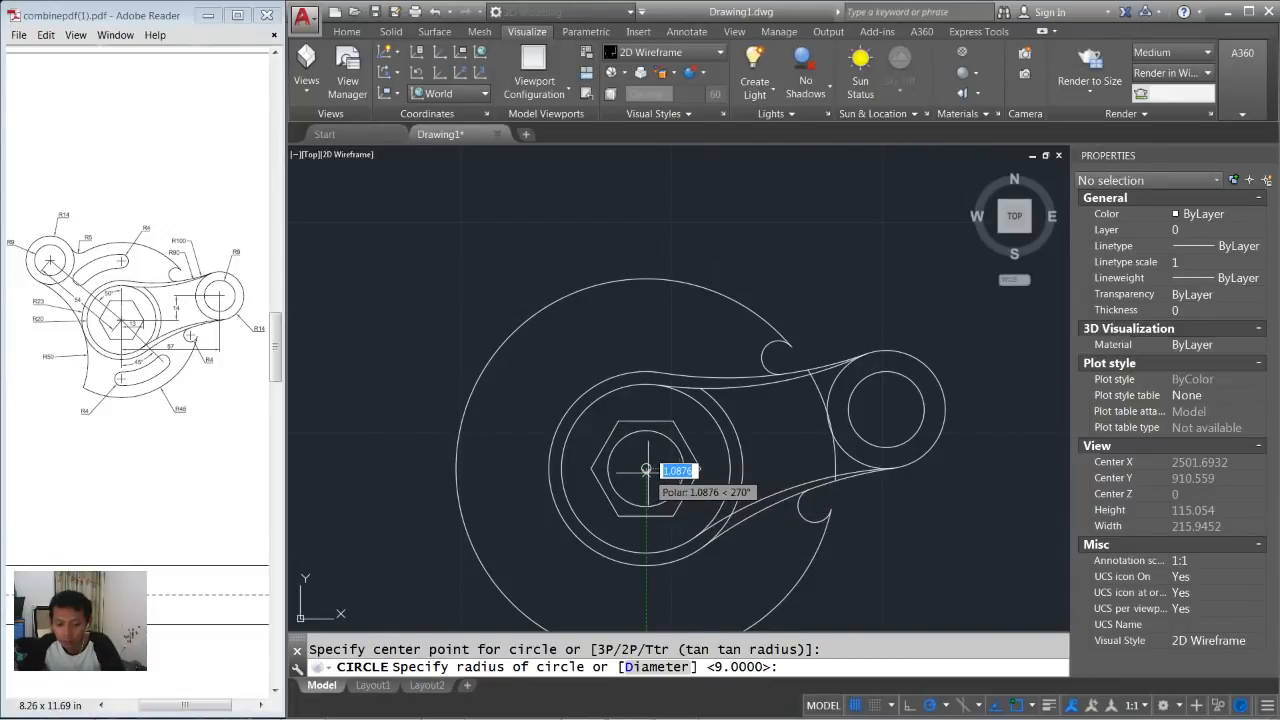
type("14")
key("Return")
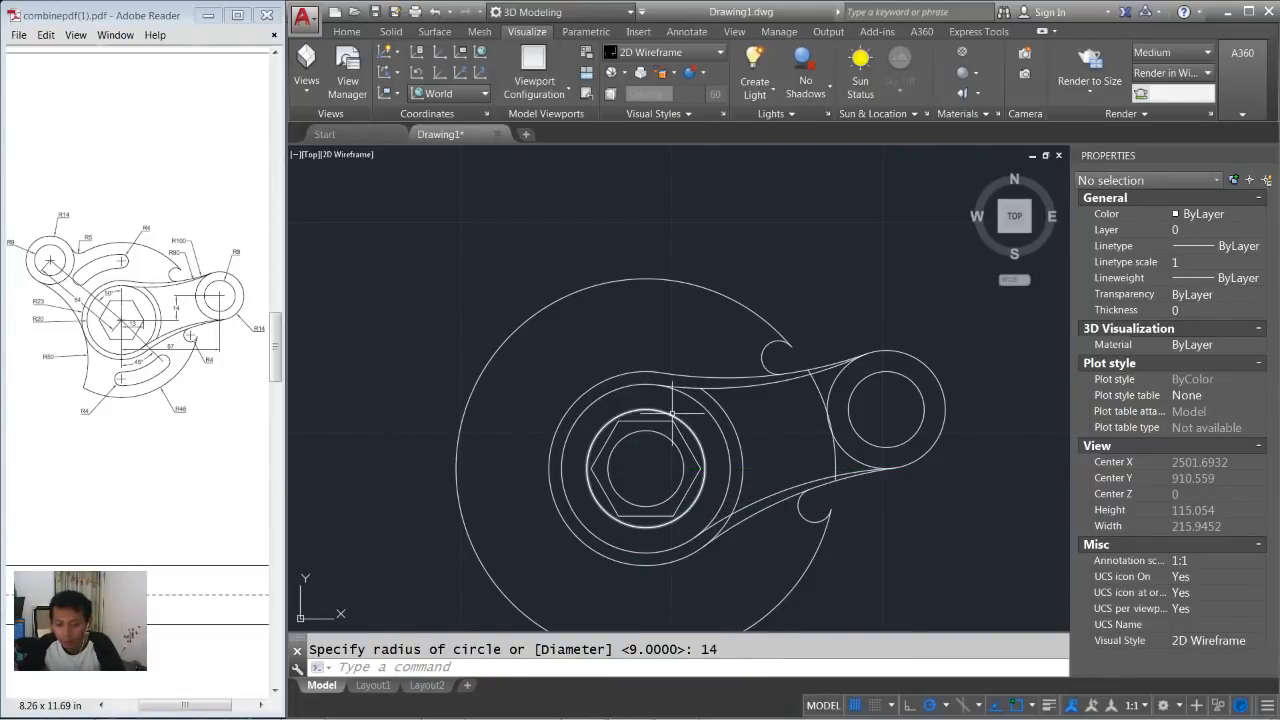
Move the second boss's radius 9 and 14 circles 54 units straight up from the hexagon's centre.
type("m")
key("Return")
left_click(640, 421)
left_click(634, 444)
left_click(602, 428)
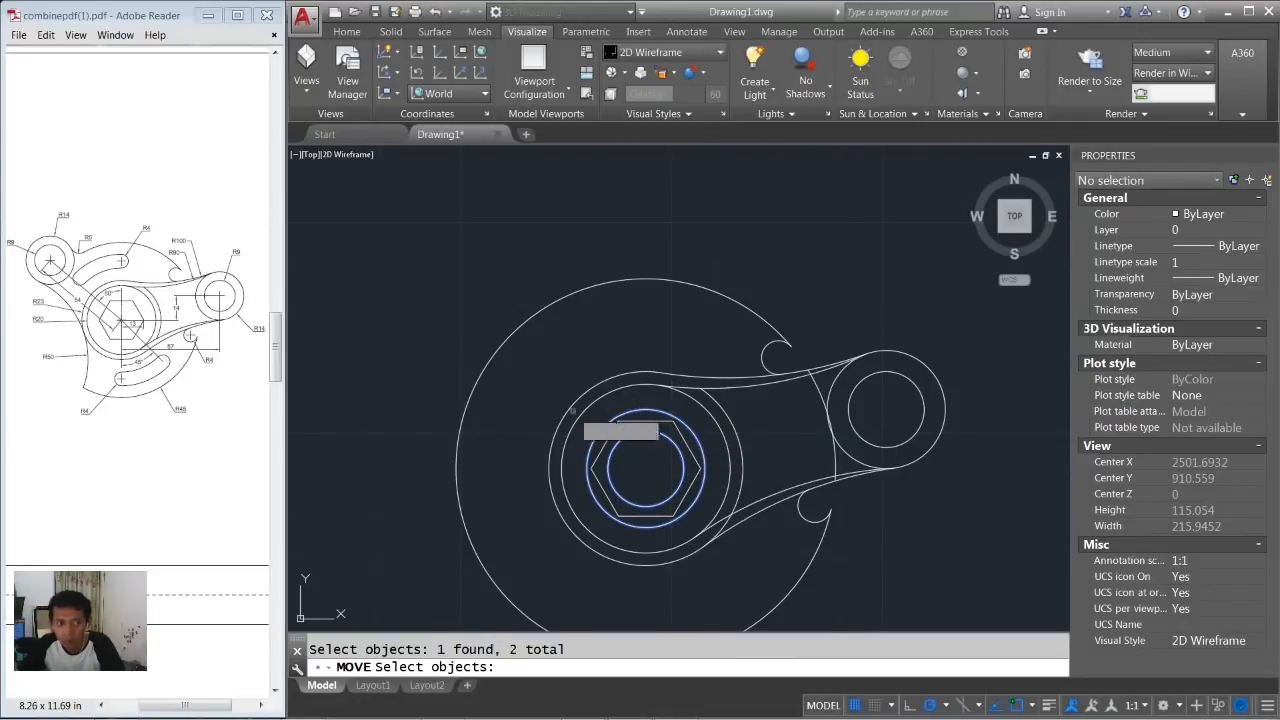
key("Return")
left_click(398, 469)
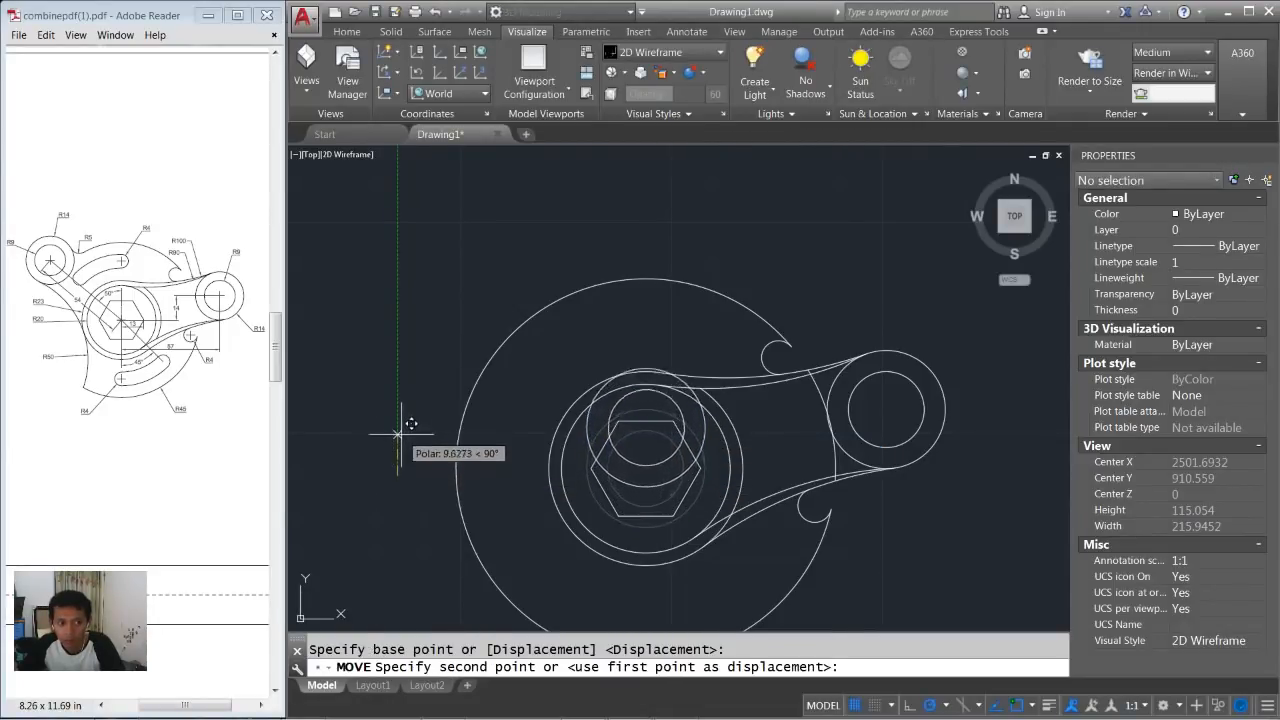
type("54")
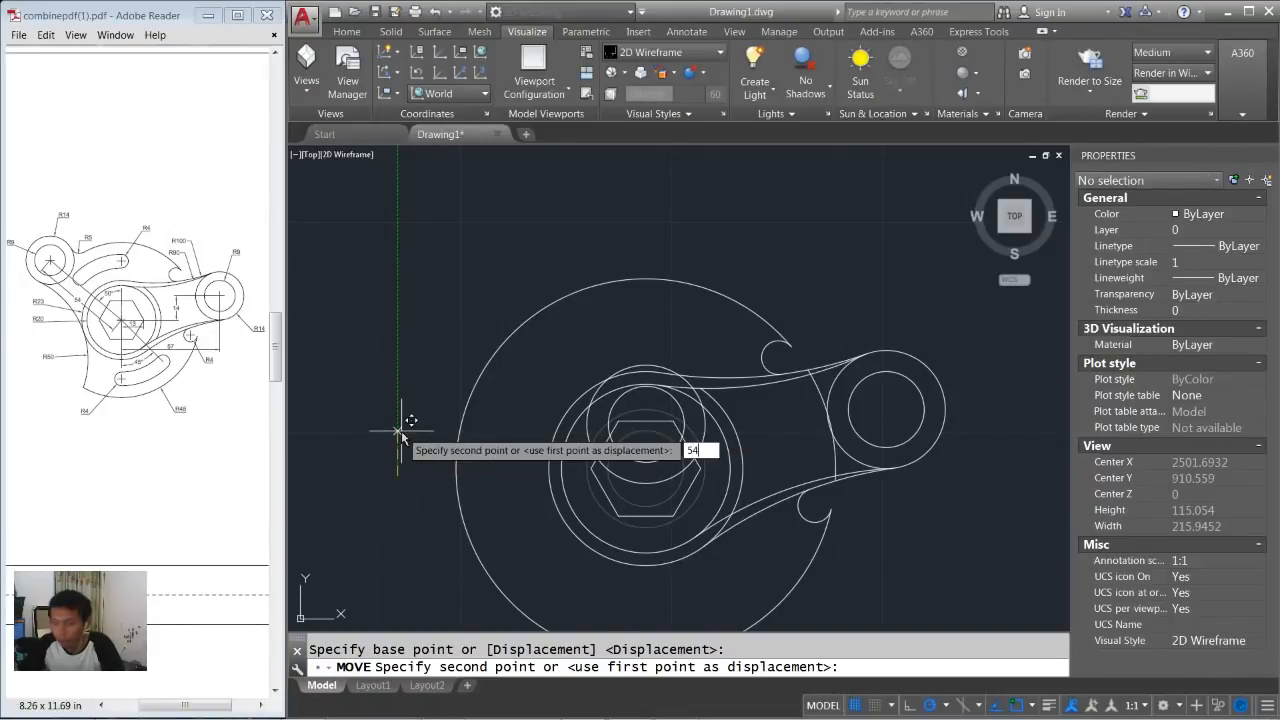
key("Return")
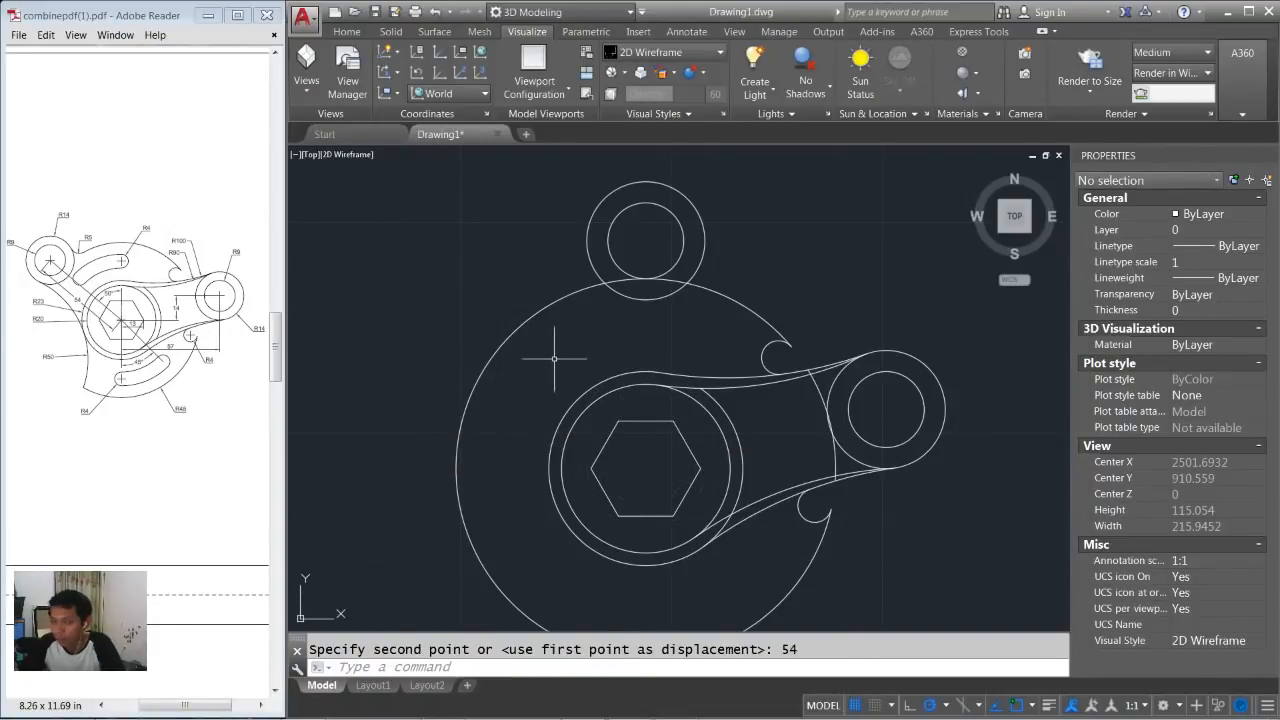
Rotate the second boss's two circles by 50 degrees about the hexagon's centre.
middle_click_drag(598, 369, 621, 354)
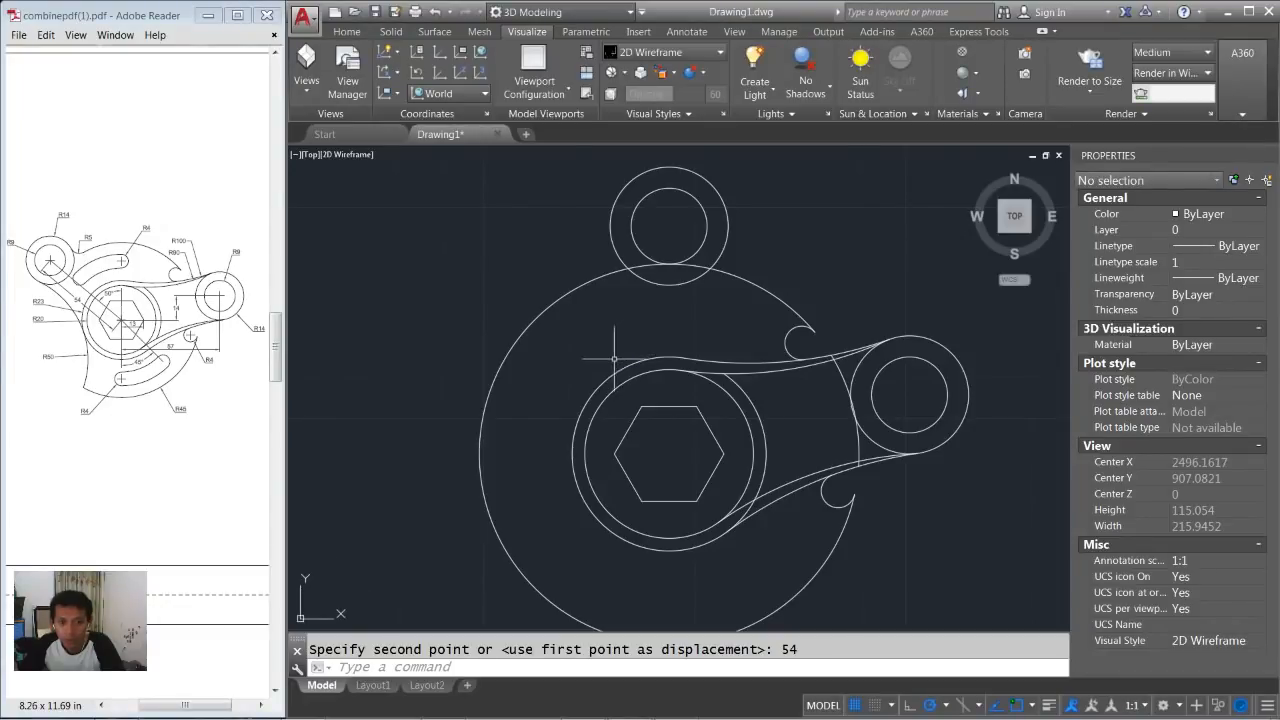
type("ro")
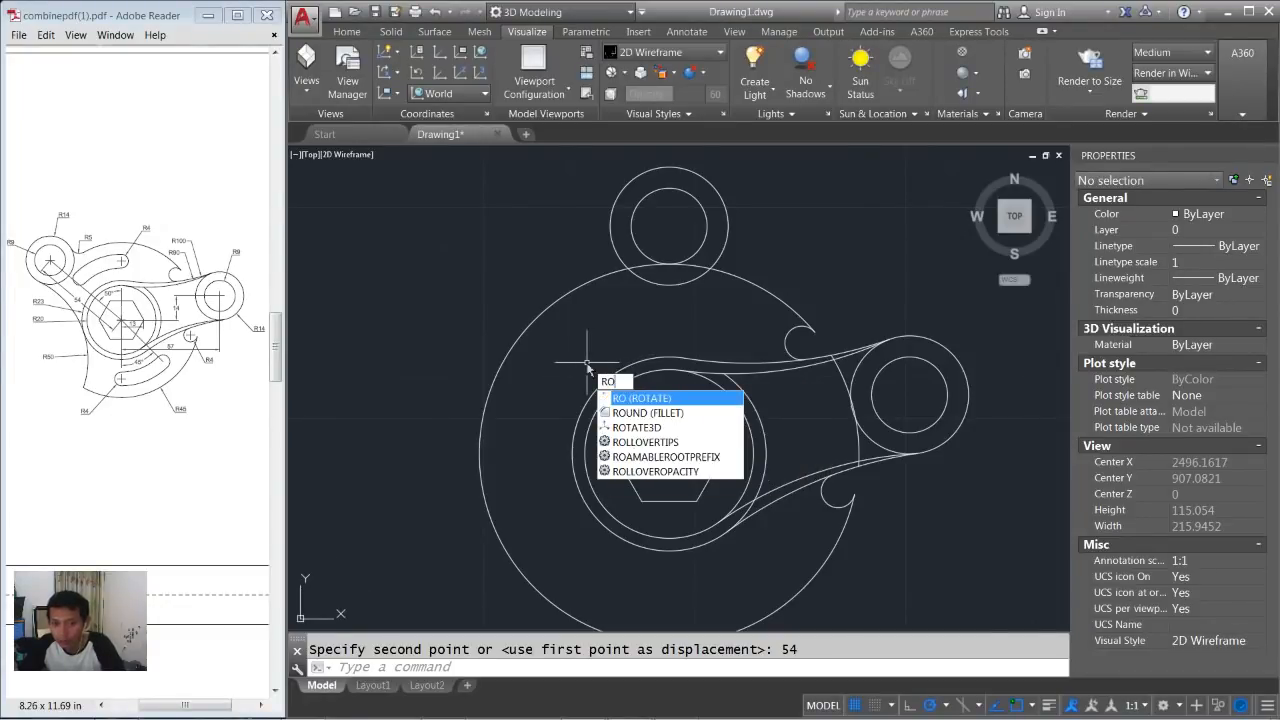
key("Return")
left_click(763, 193)
left_click(649, 227)
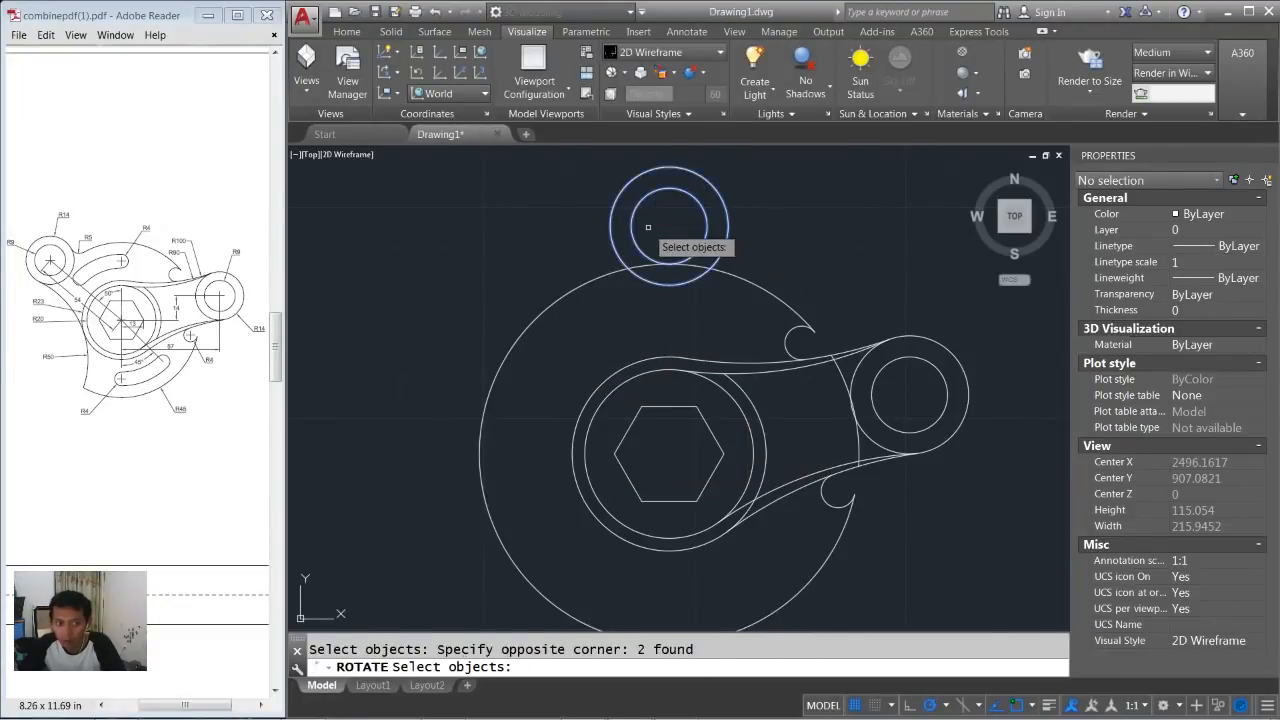
key("Return")
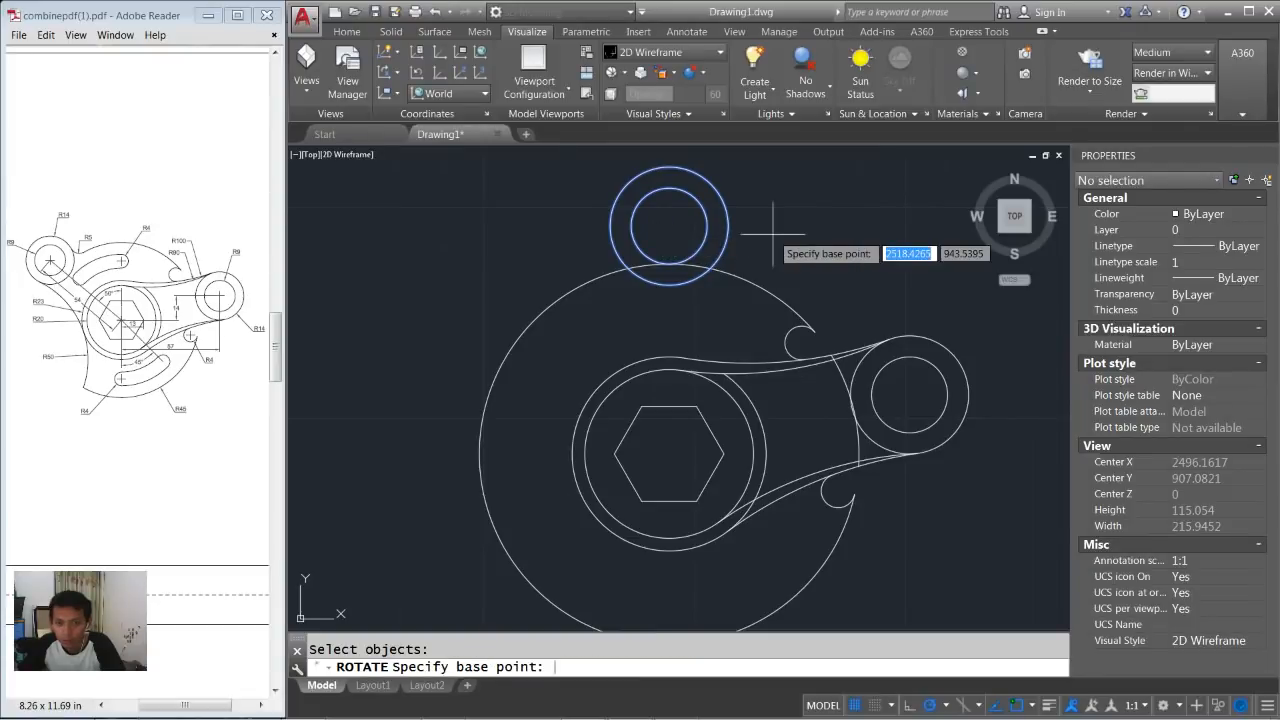
left_click(669, 456)
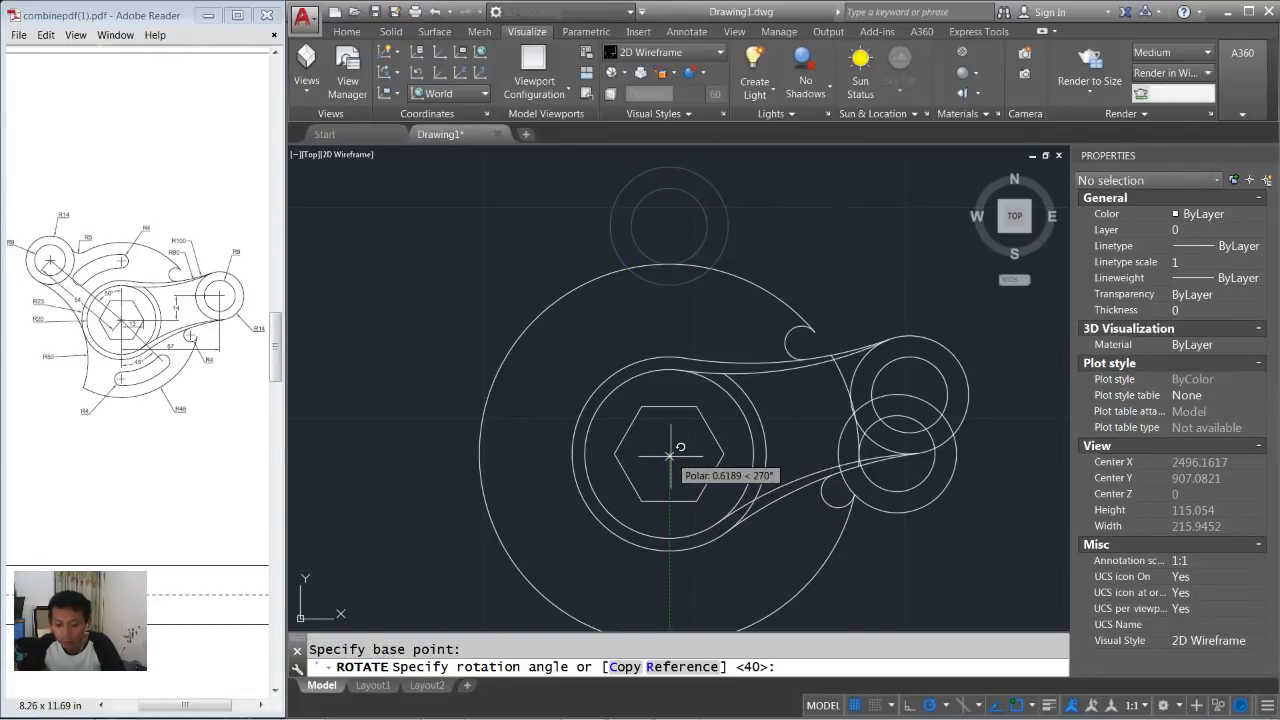
type("5")
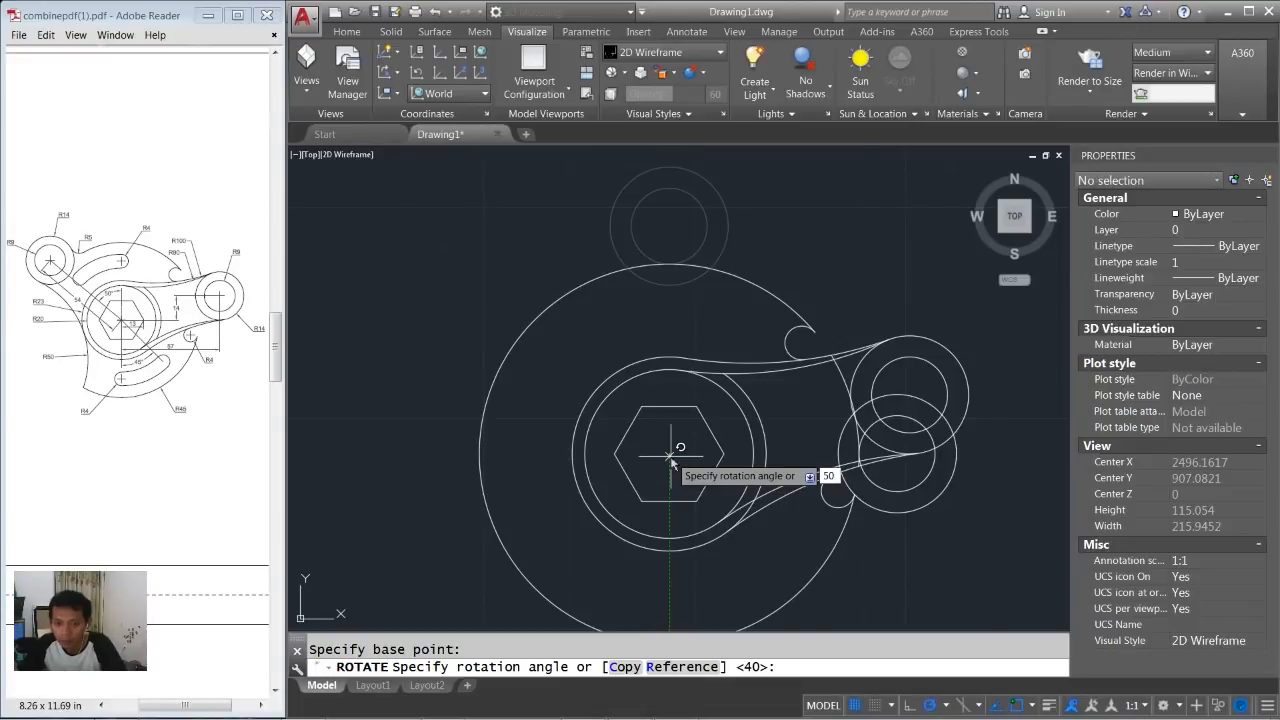
type("0")
key("Return")
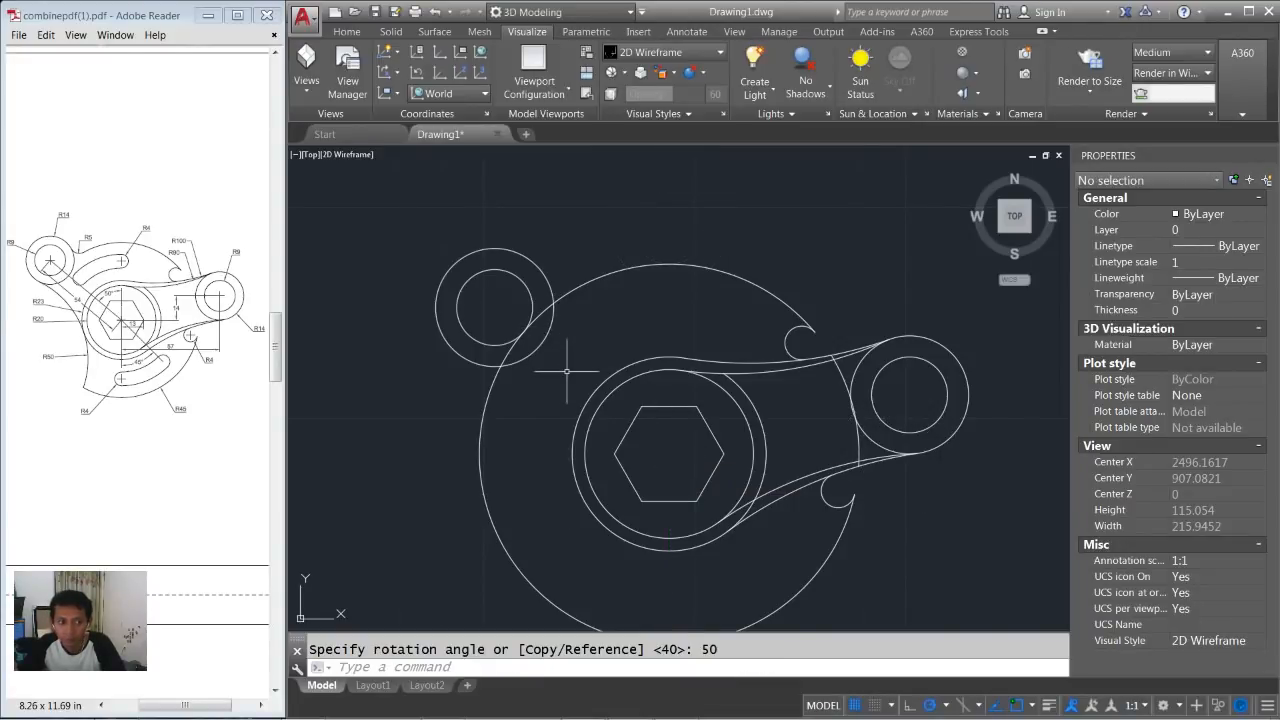
Draw a tangent-tangent-radius circle of radius 5 touching the upper arc of the disc and the second boss's outer circle.
scroll(566, 371, "up", 2)
type("C")
key("Return")
type("ttr")
key("Return")
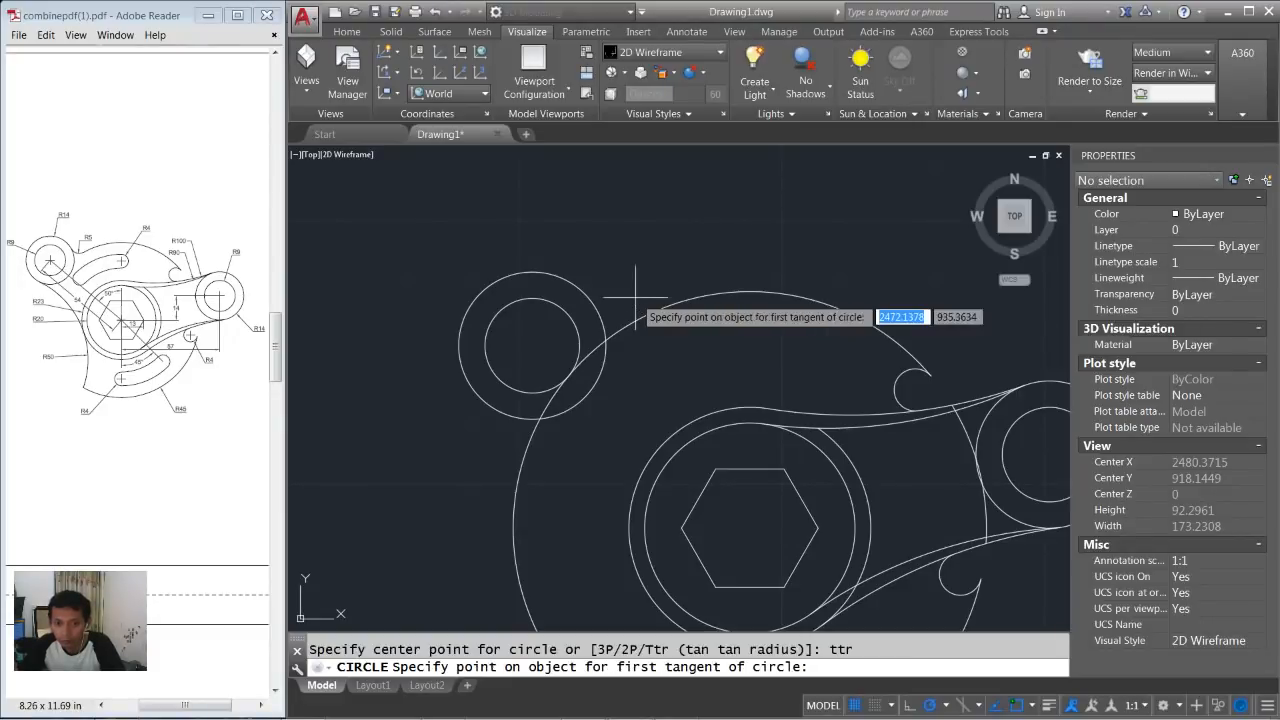
left_click(634, 320)
left_click(594, 299)
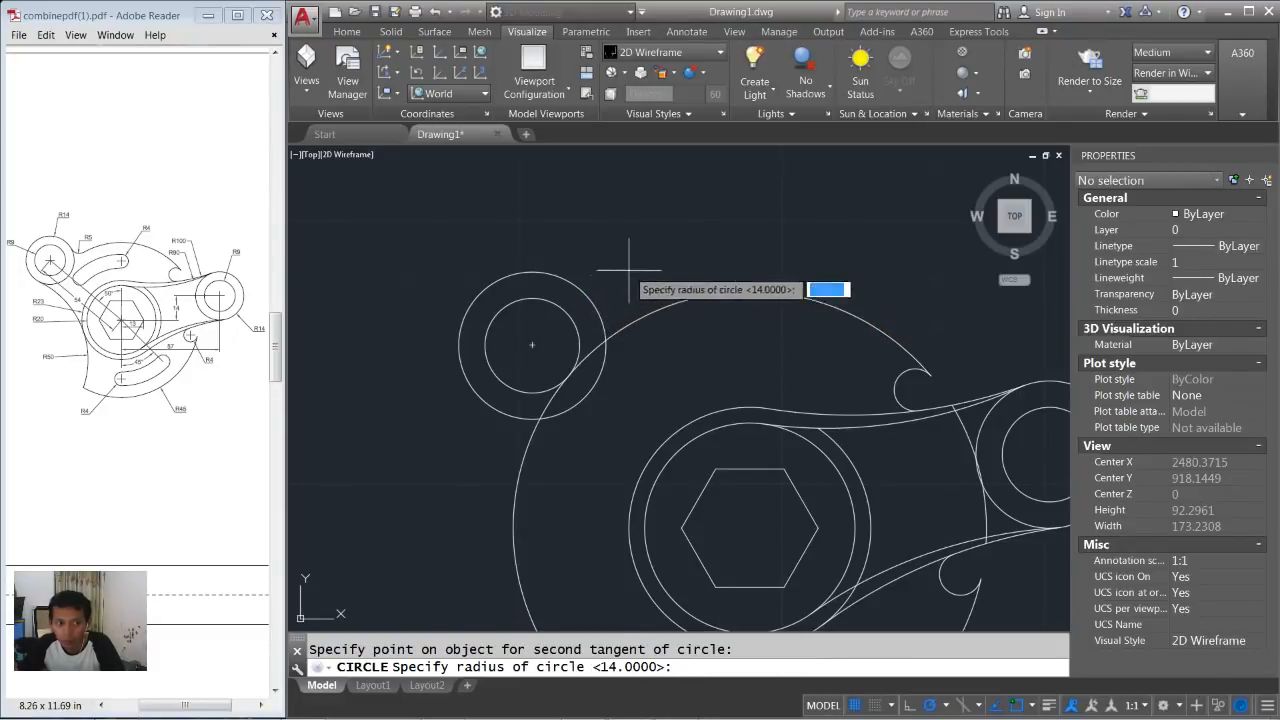
type("5")
key("Return")
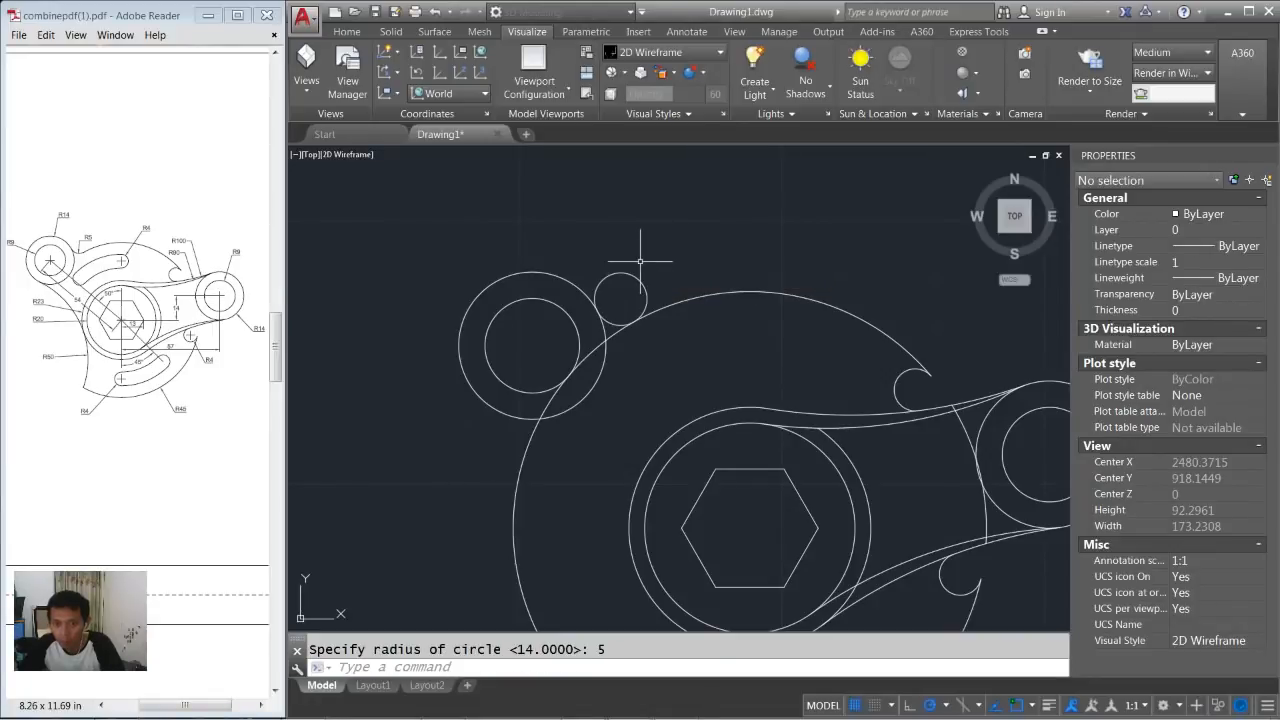
Trim the radius 5 circle to a fillet arc and remove the disc's edge between that fillet and the boss's lower side.
scroll(617, 302, "up", 2)
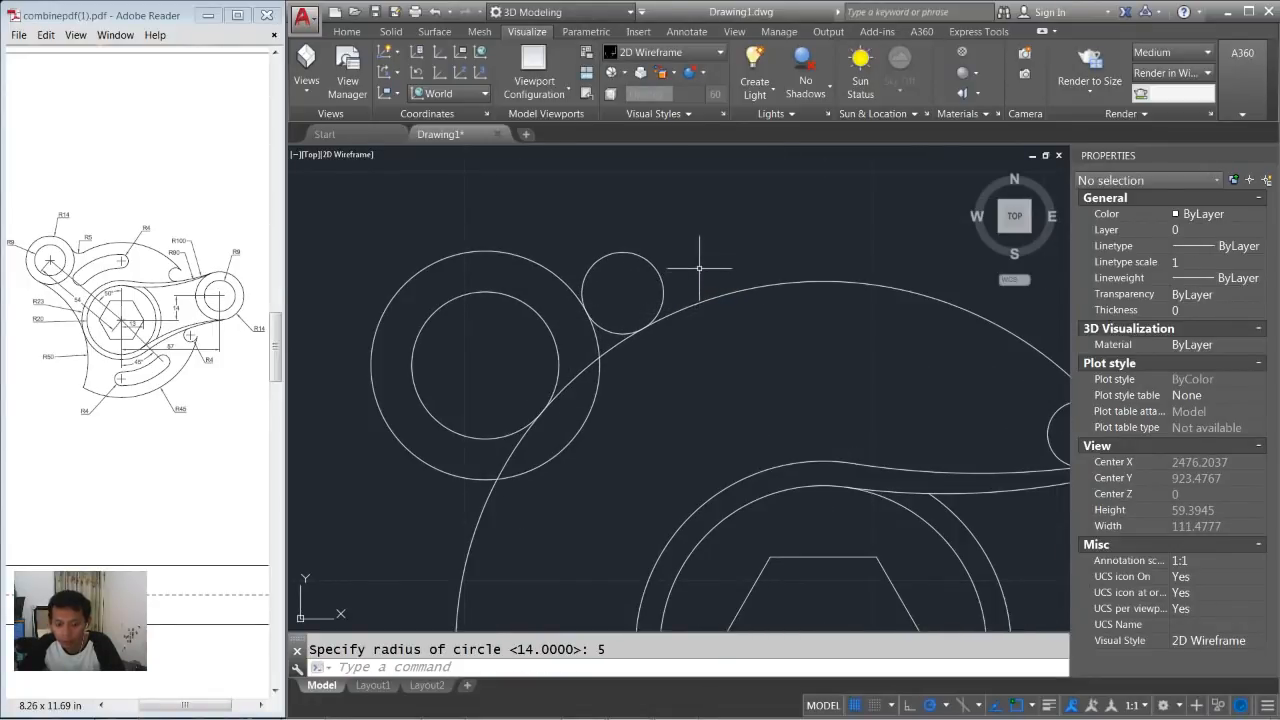
type("tr")
key("Return")
key("Return")
left_click(684, 241)
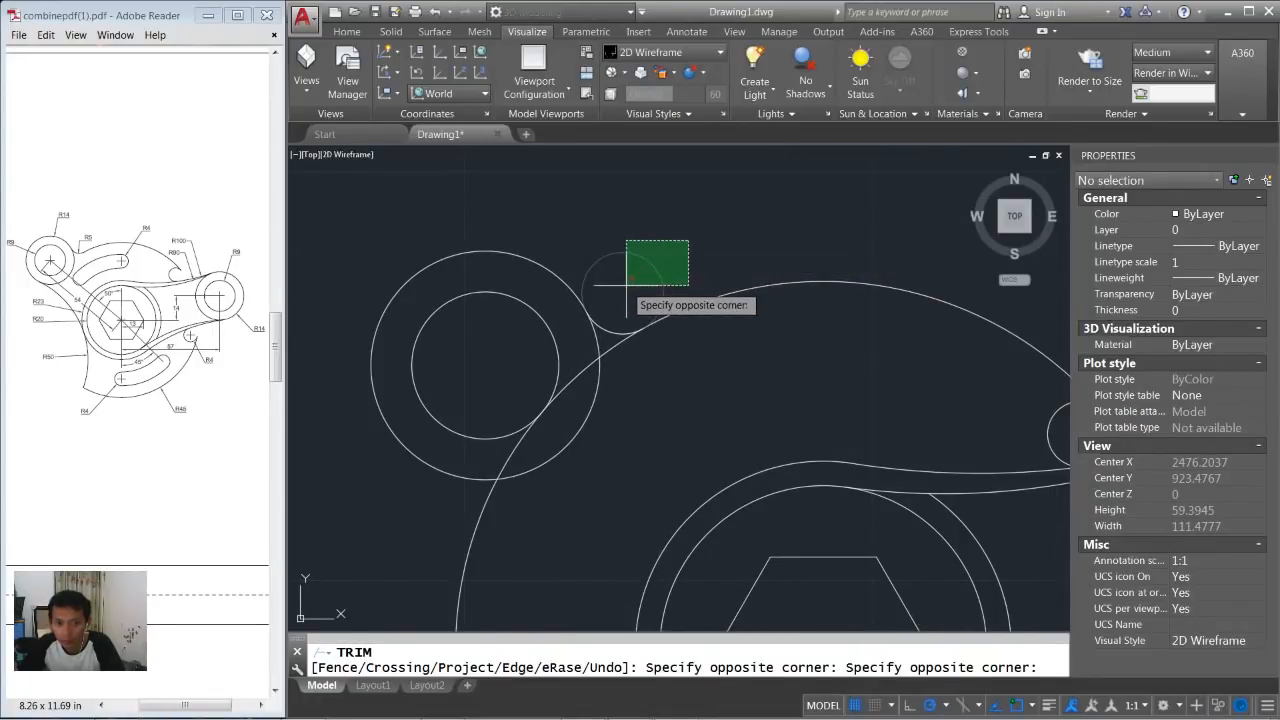
left_click(606, 325)
left_click(580, 372)
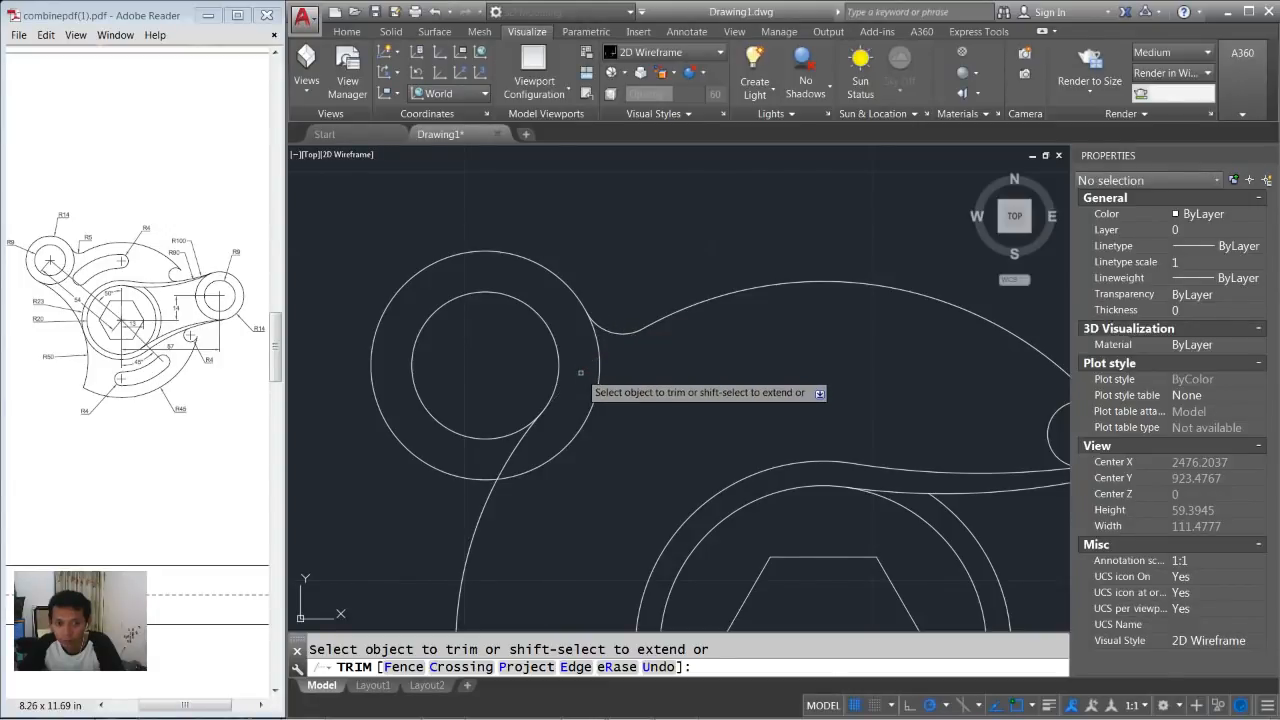
left_click(518, 444)
key("Return")
Draw a tangent-tangent-radius circle of radius 50 touching the second boss's lower outer edge and the outer circle around the hexagon.
scroll(680, 343, "down", 4)
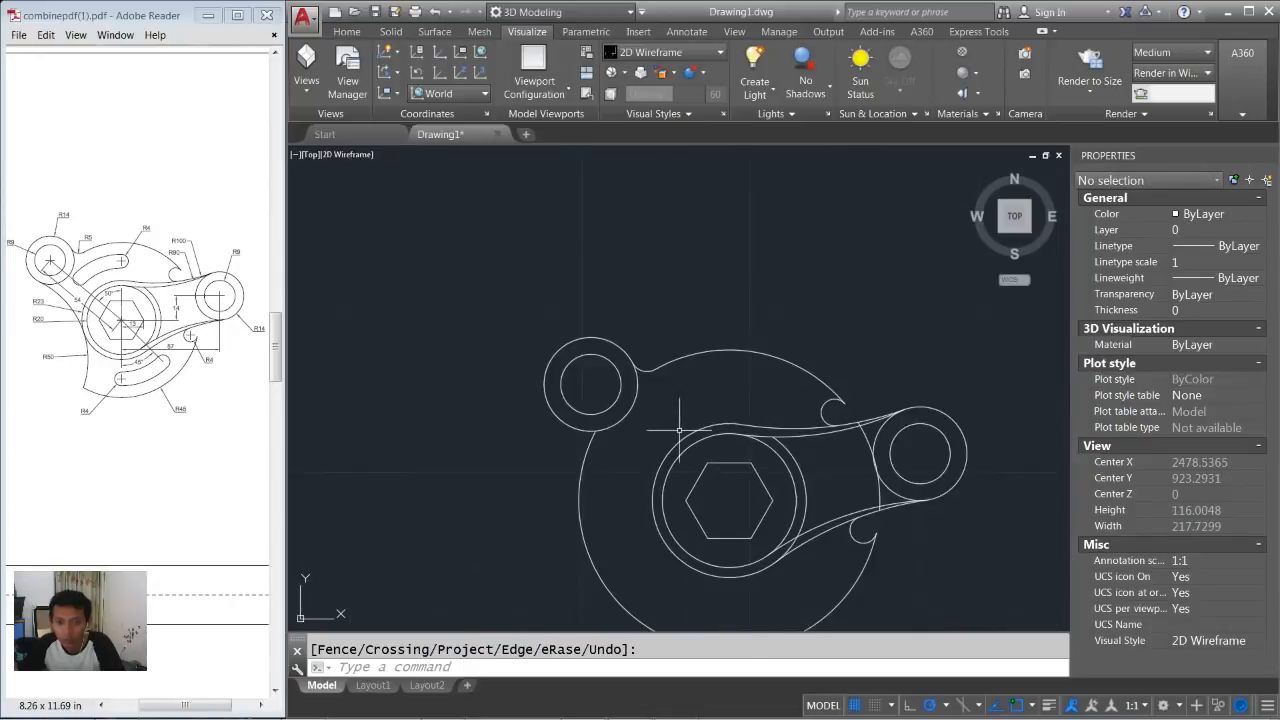
type("c")
key("Return")
type("ttr")
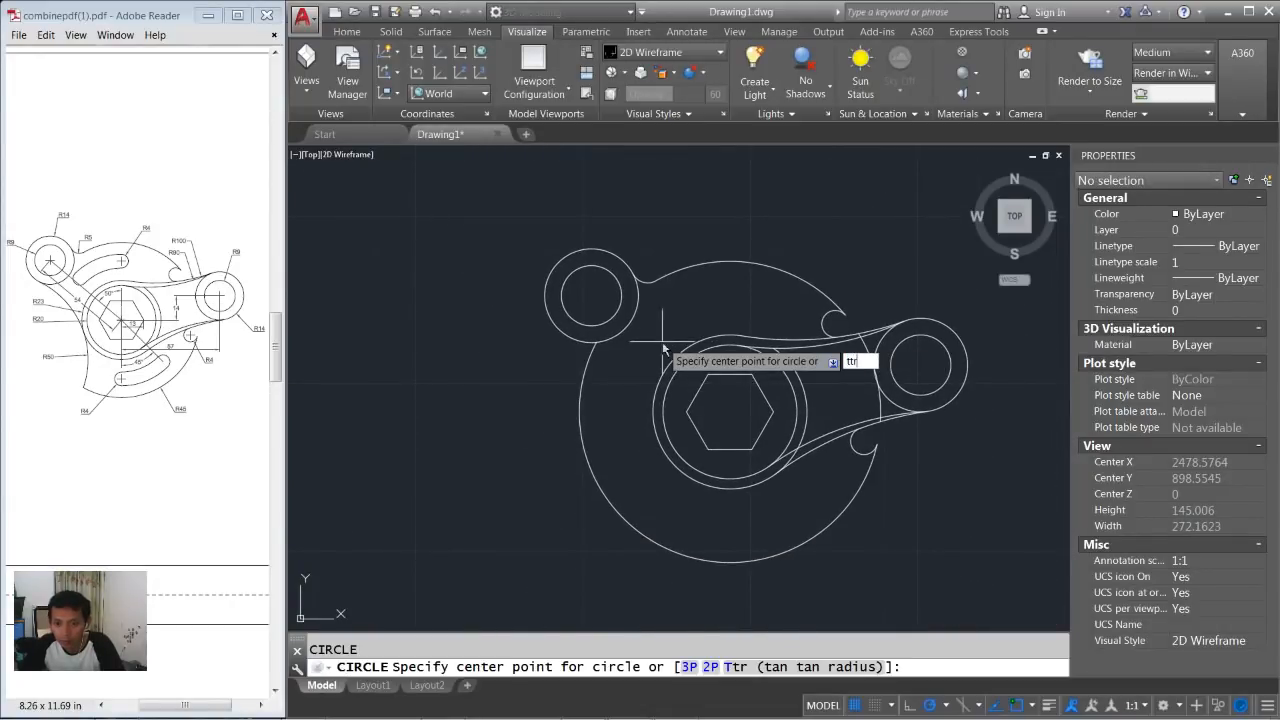
key("Return")
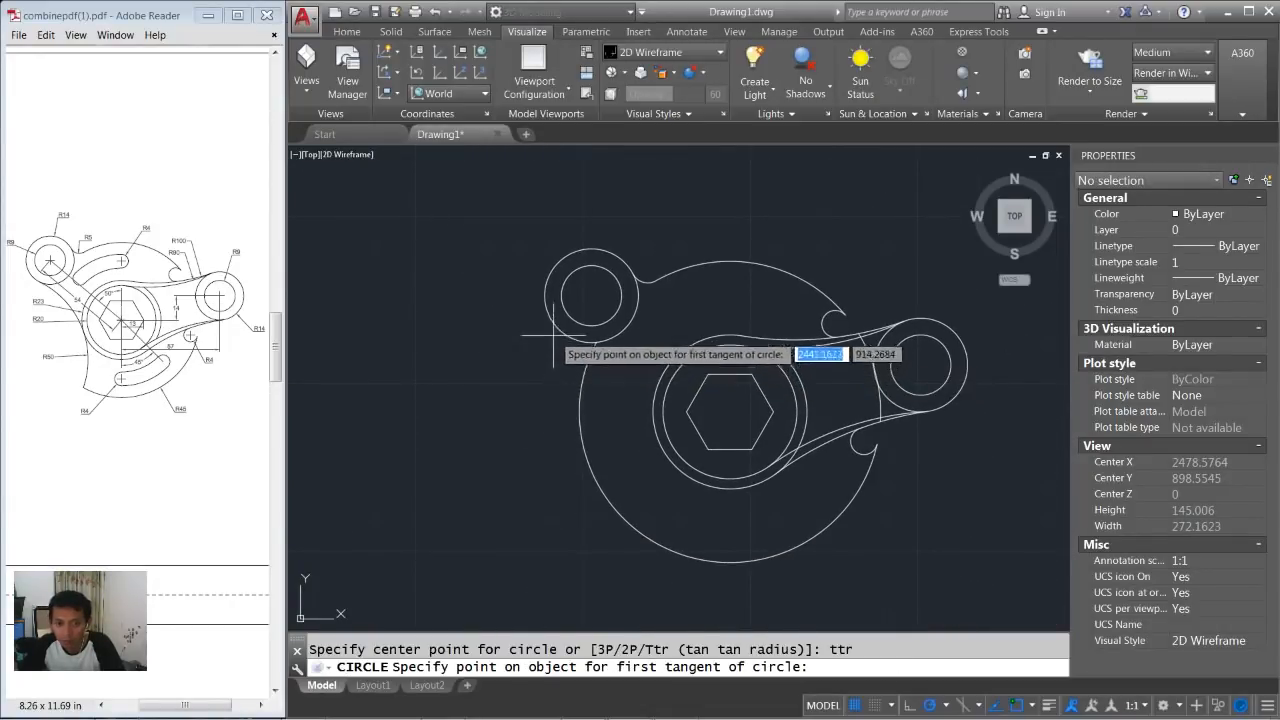
left_click(558, 327)
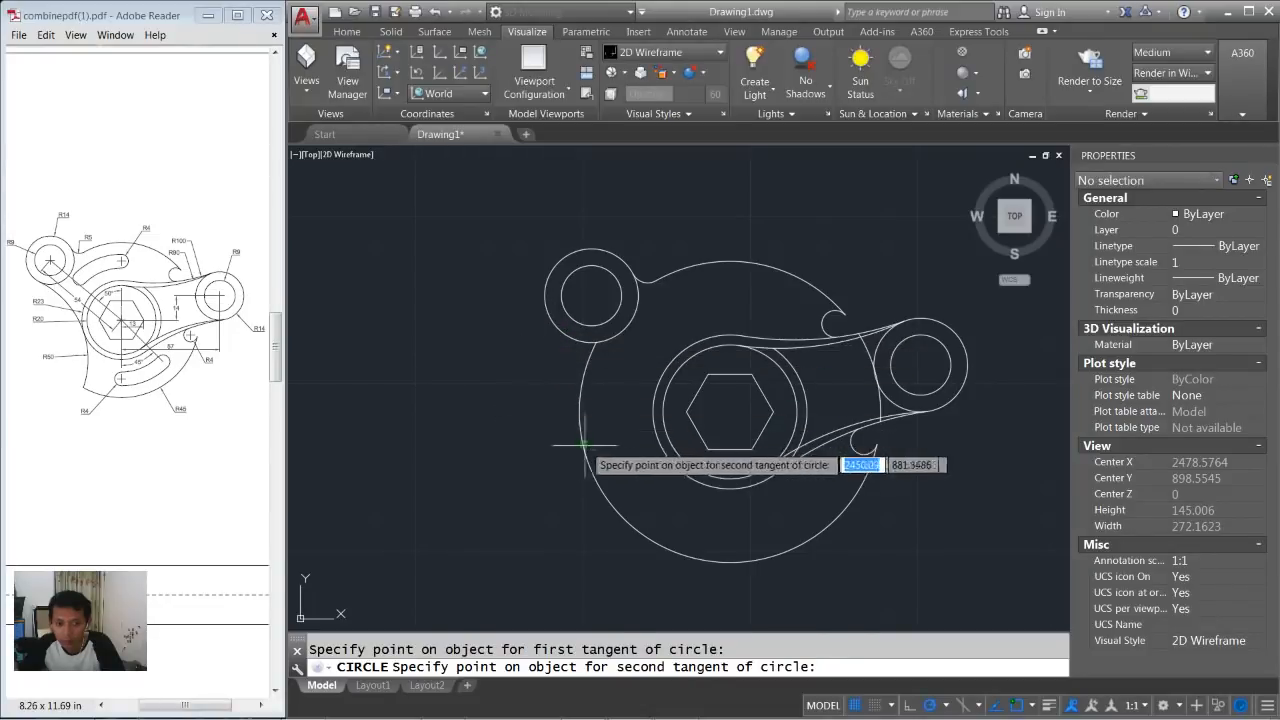
left_click(655, 437)
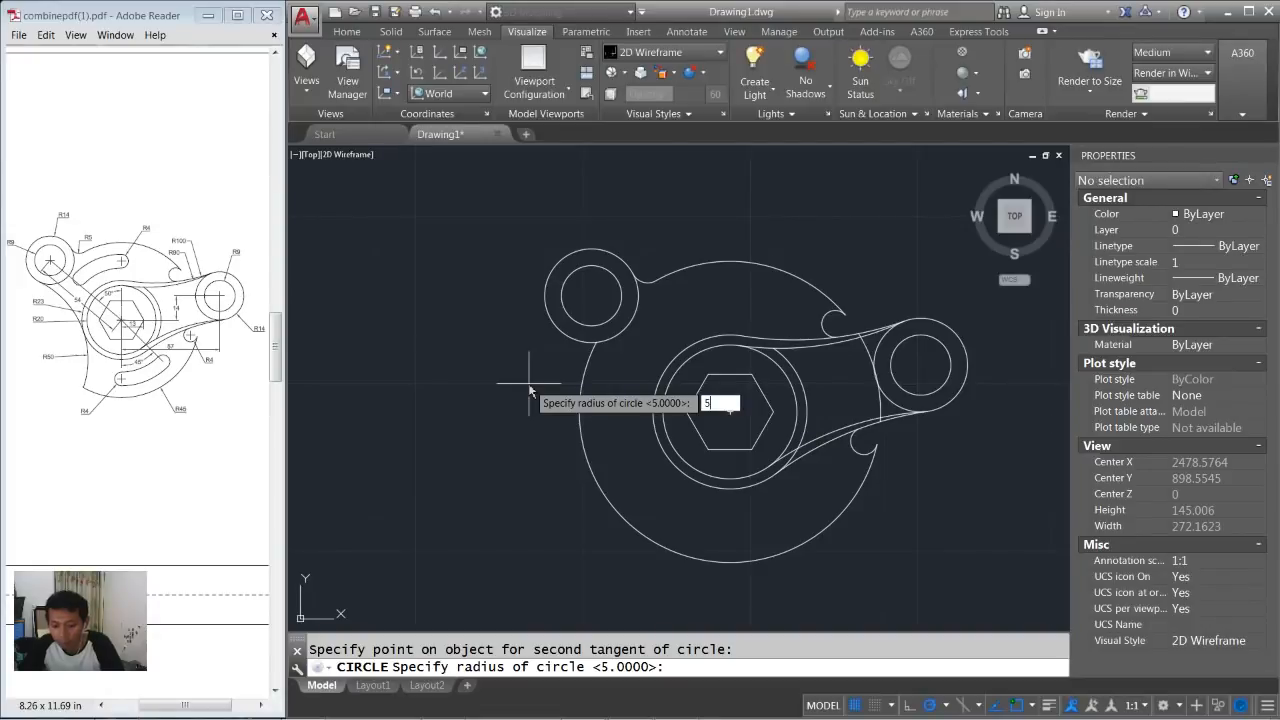
key("Return")
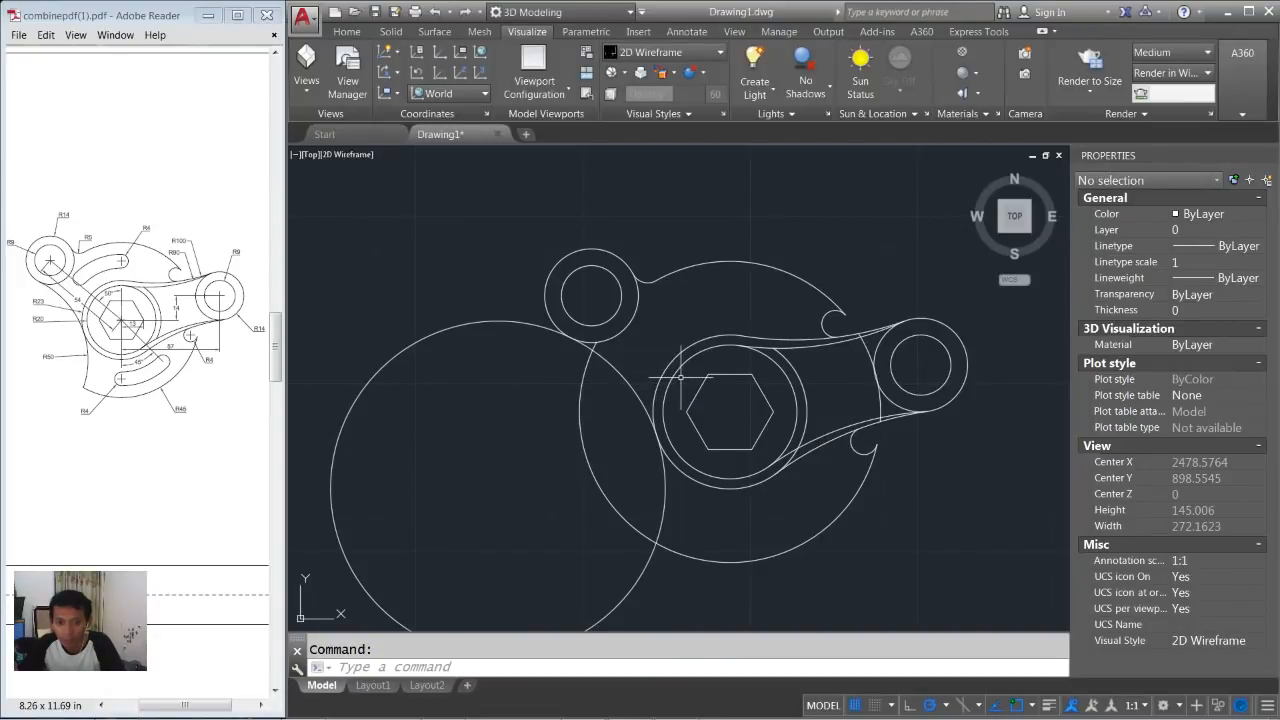
Trim the radius 50 circle to its arc between the second boss and the disc's lower edge, and remove the disc's edge outside it.
middle_click_drag(681, 377, 698, 344)
type("tr")
key("Return")
left_click(423, 357)
left_click(414, 290)
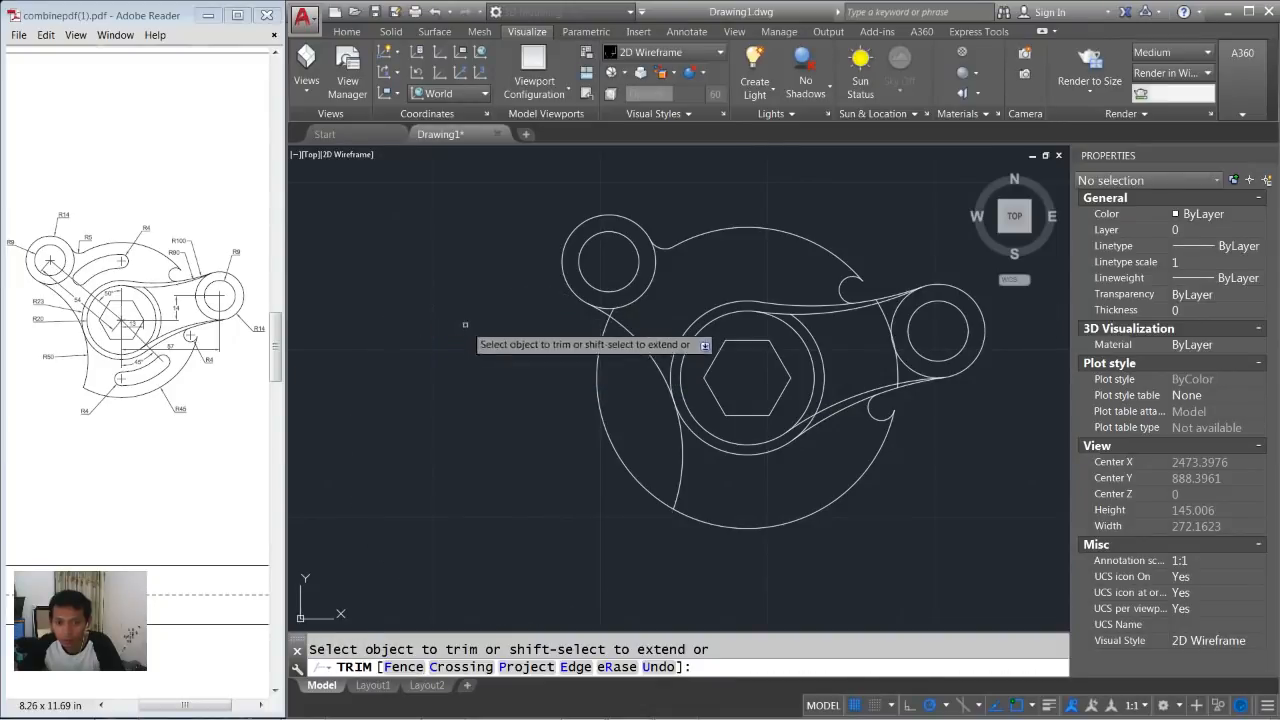
left_click(630, 438)
left_click(630, 414)
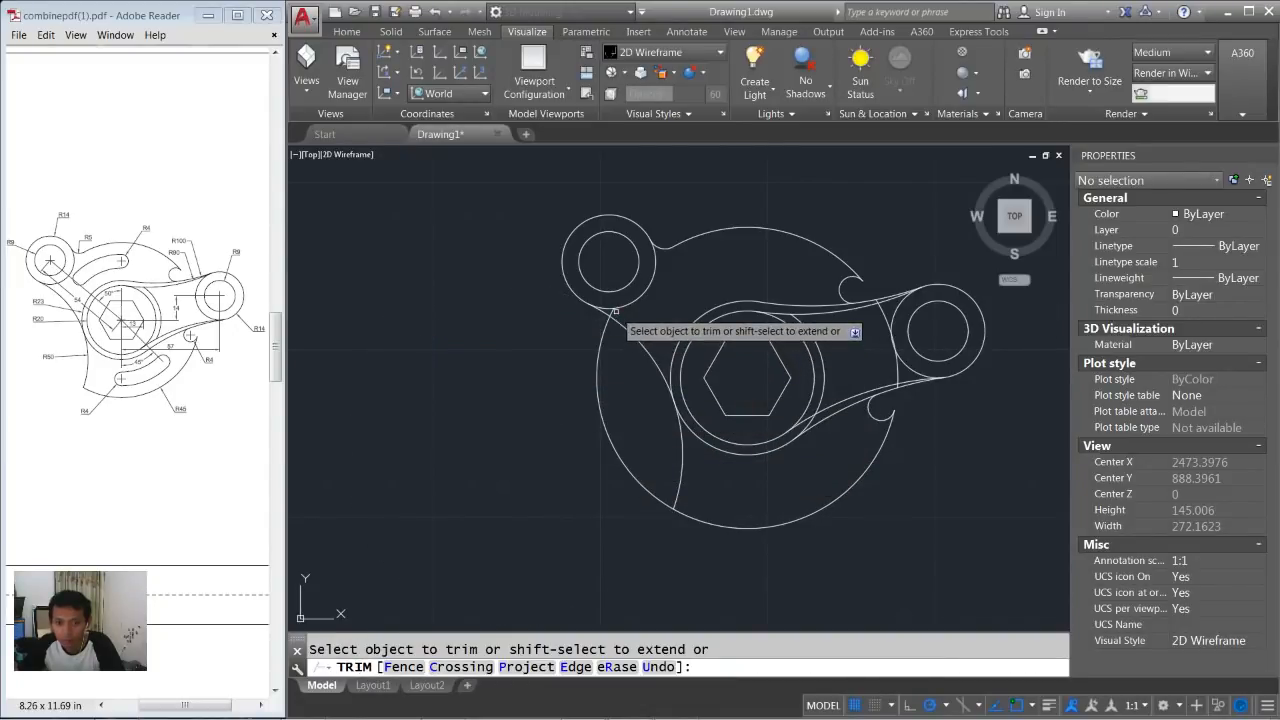
left_click(608, 374)
left_click(579, 406)
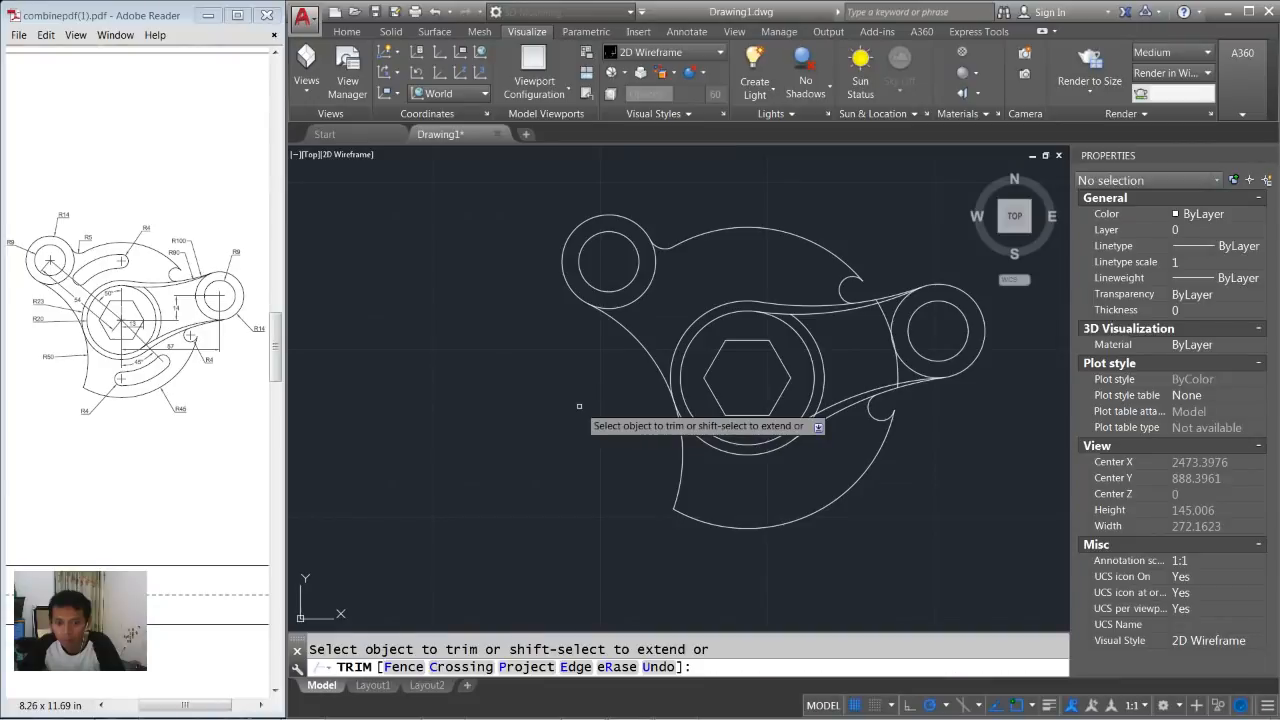
key("Return")
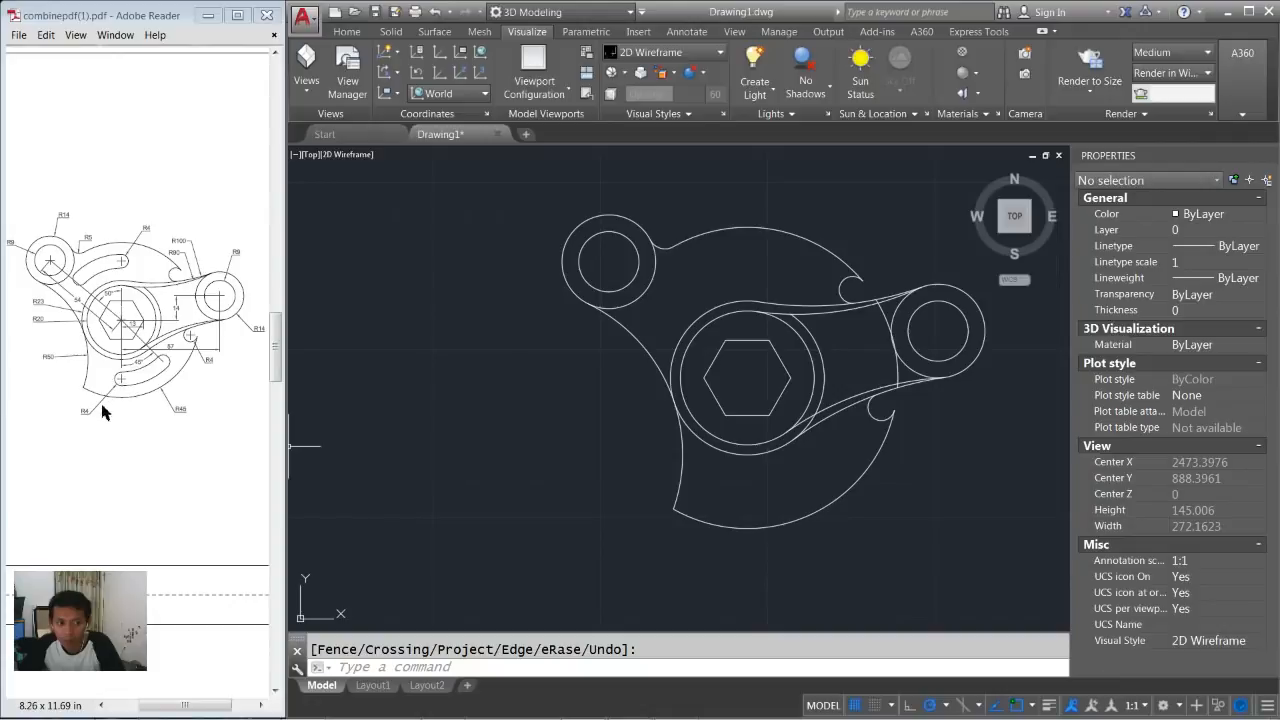
Draw a radius 4 circle centred midway between the lowest point of the hub's outer circle and the disc's lower edge.
left_click(428, 438)
left_click(461, 451)
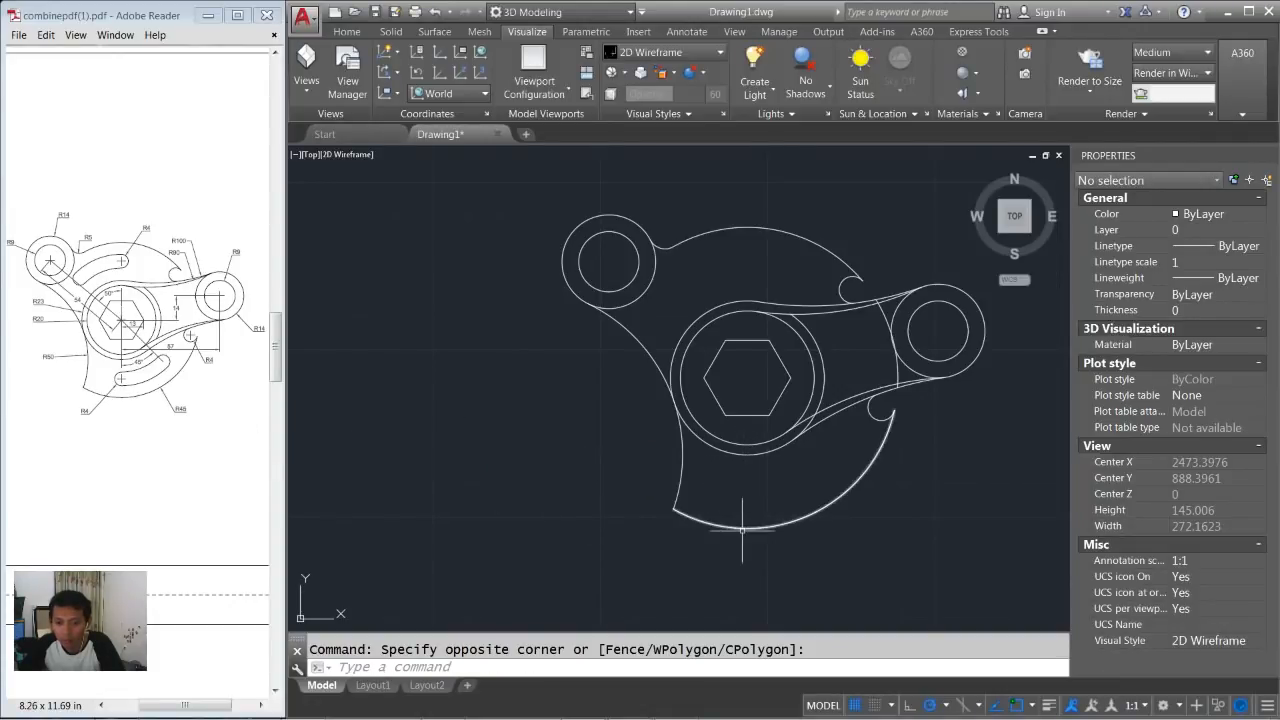
scroll(738, 481, "up", 1)
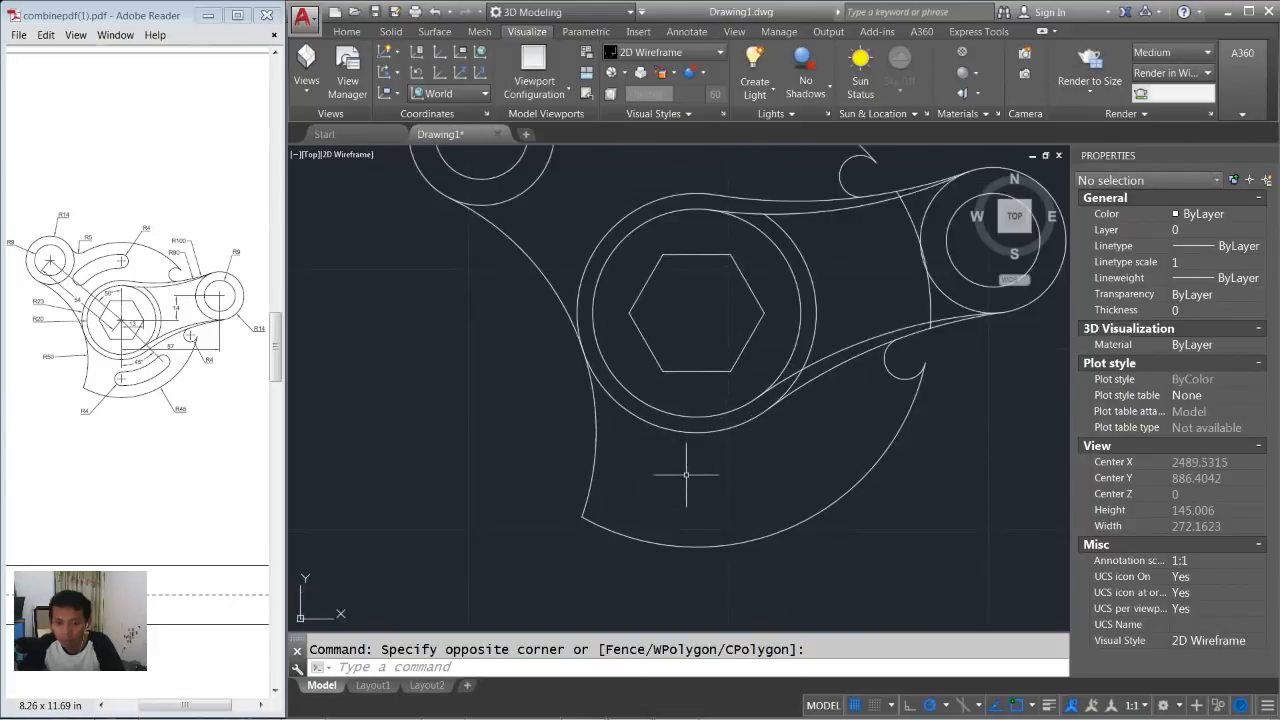
scroll(689, 480, "up", 1)
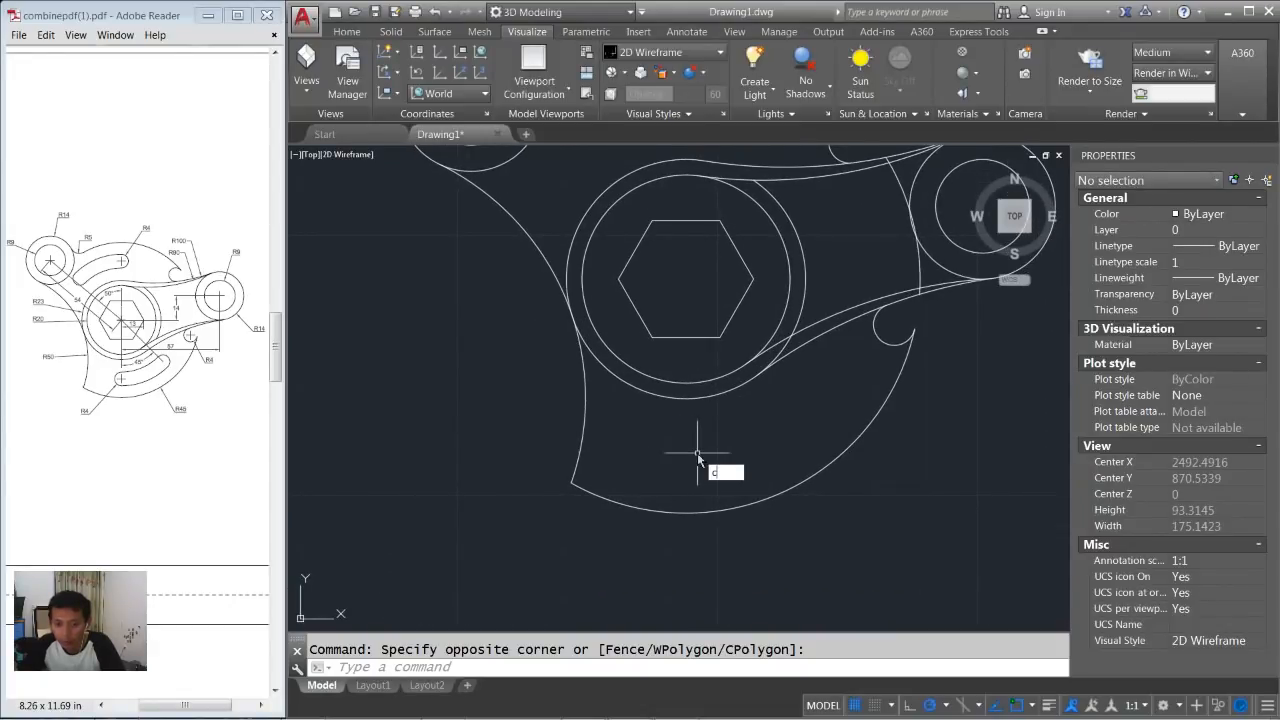
key("Return")
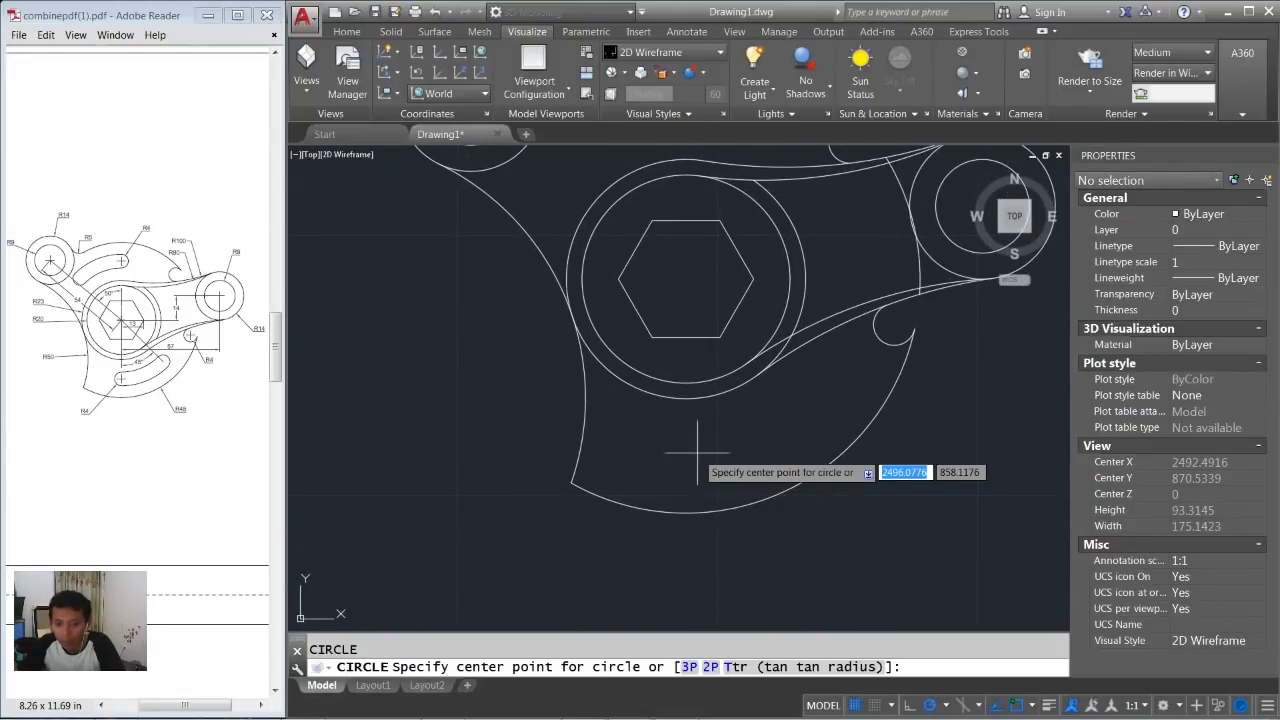
type("m")
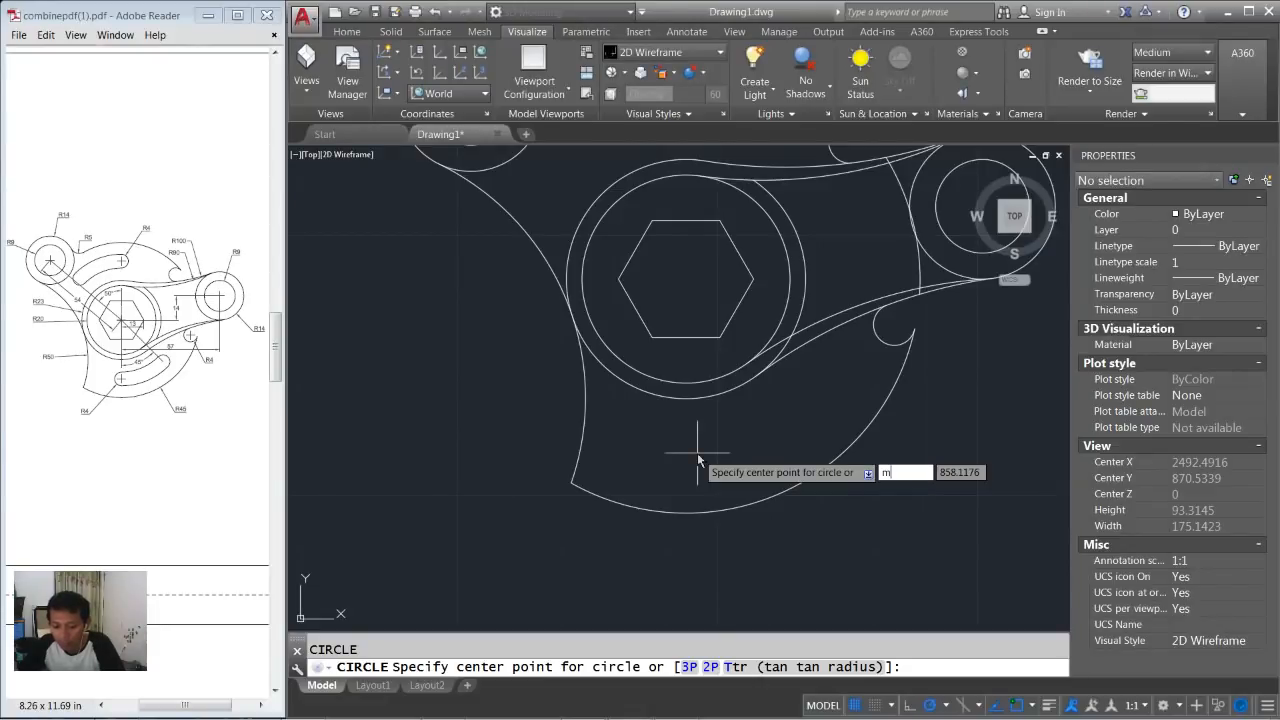
type("2p")
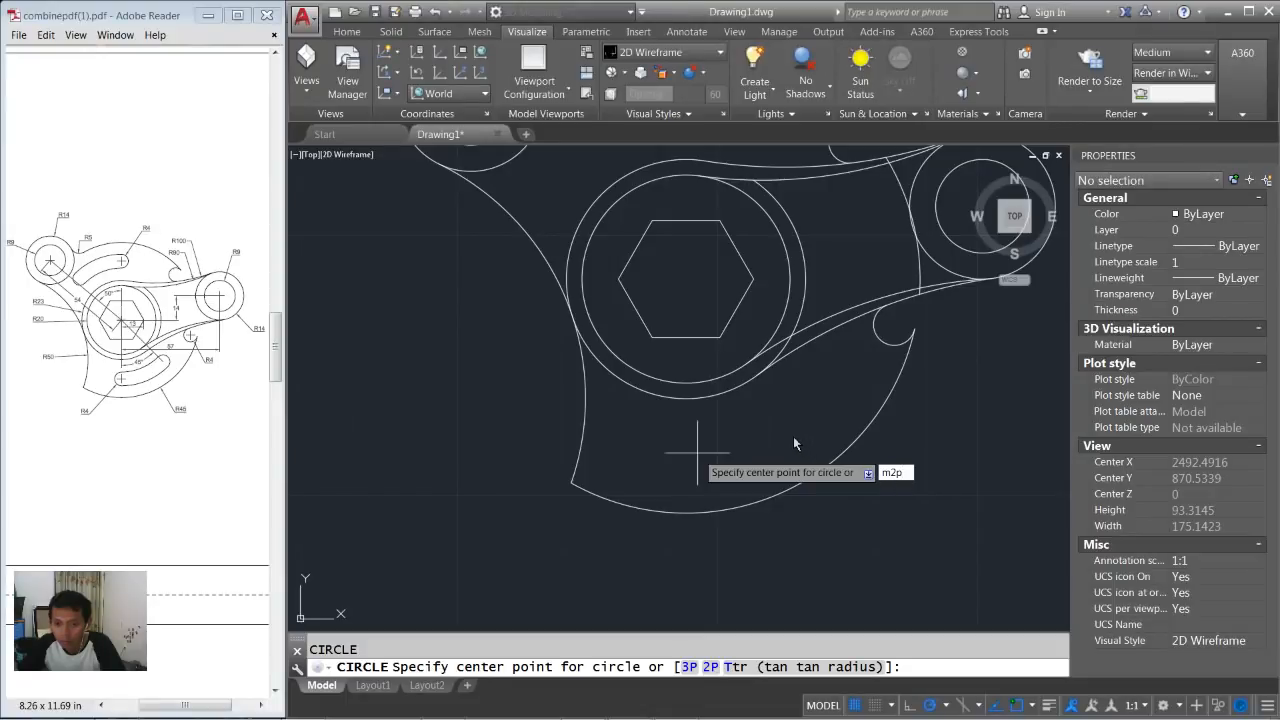
key("Return")
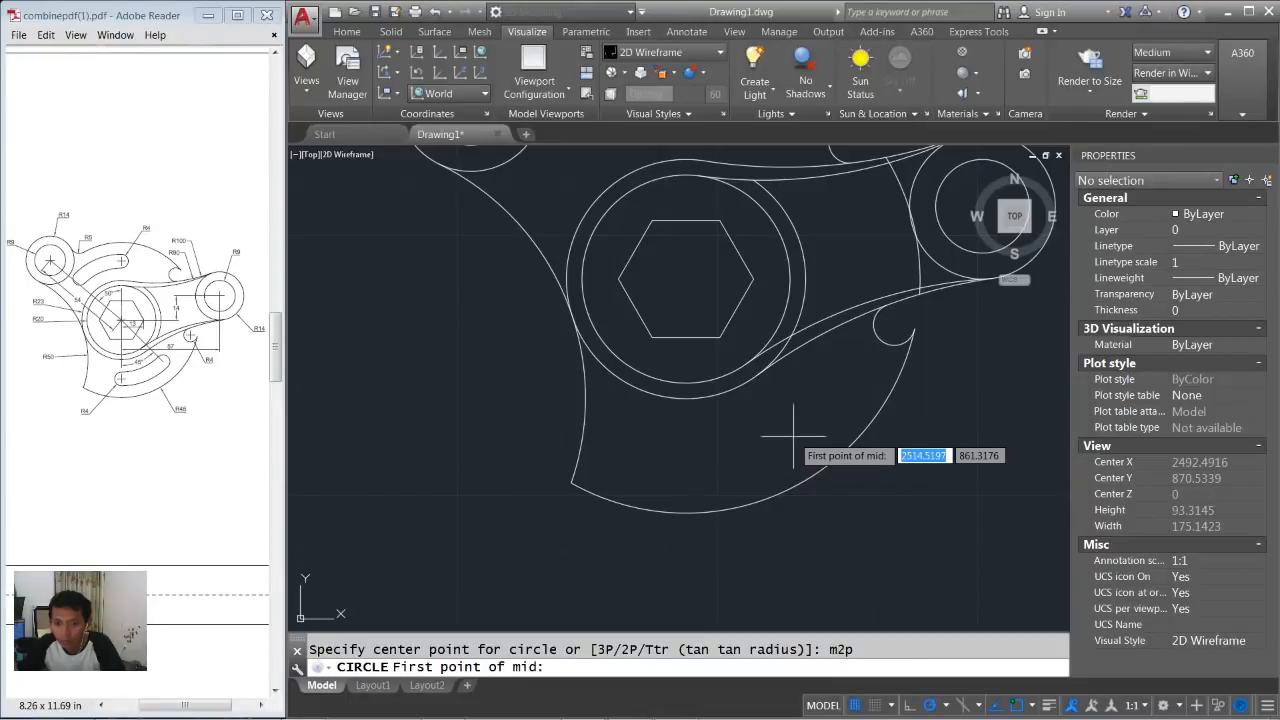
left_click(688, 399)
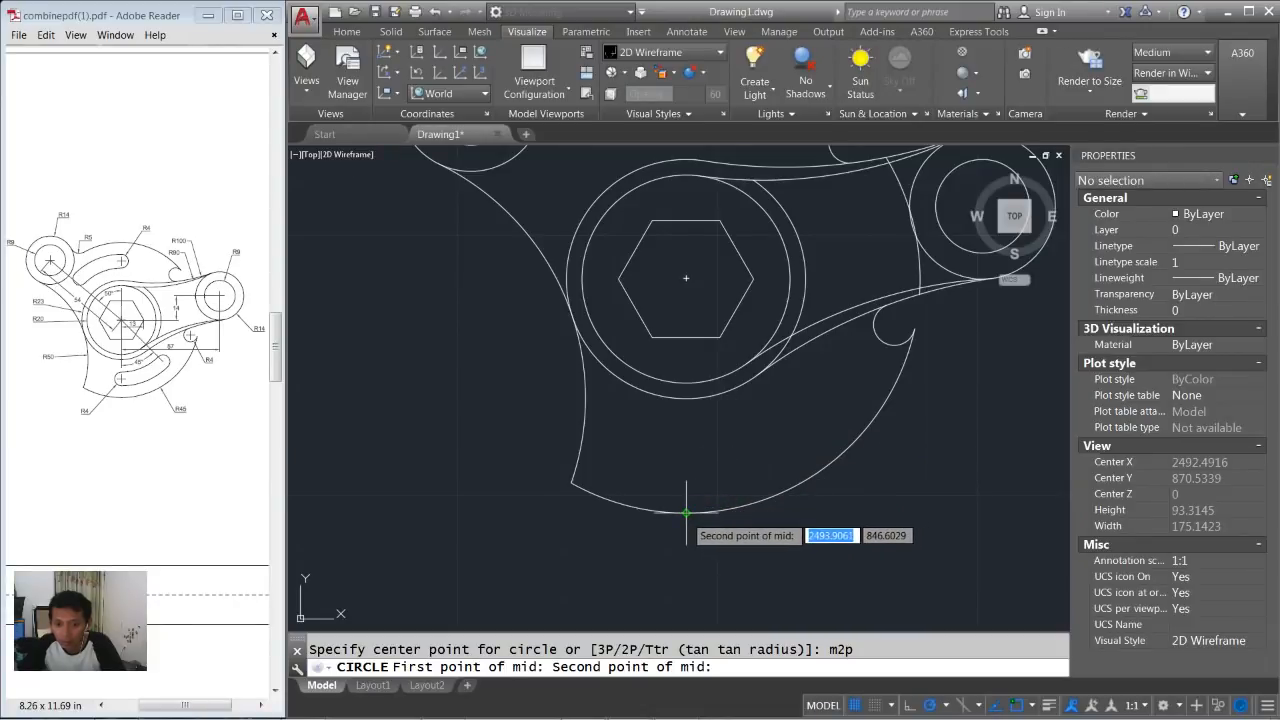
left_click(686, 513)
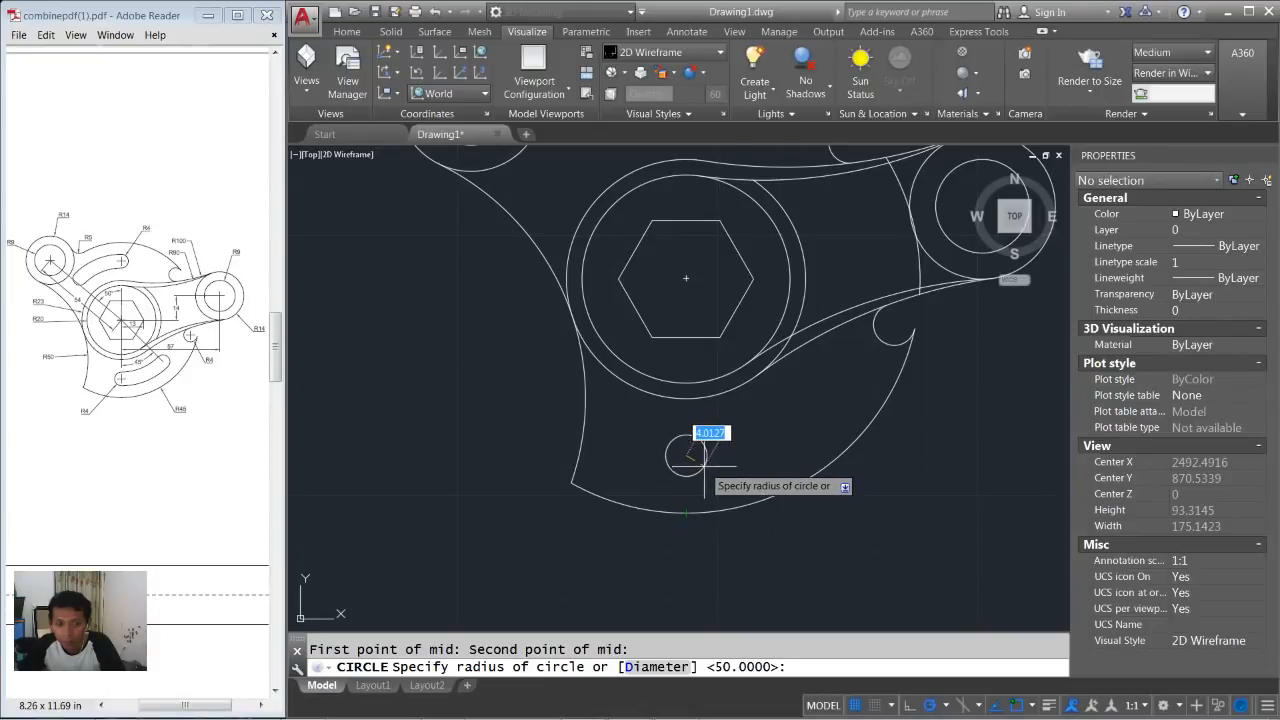
key("Return")
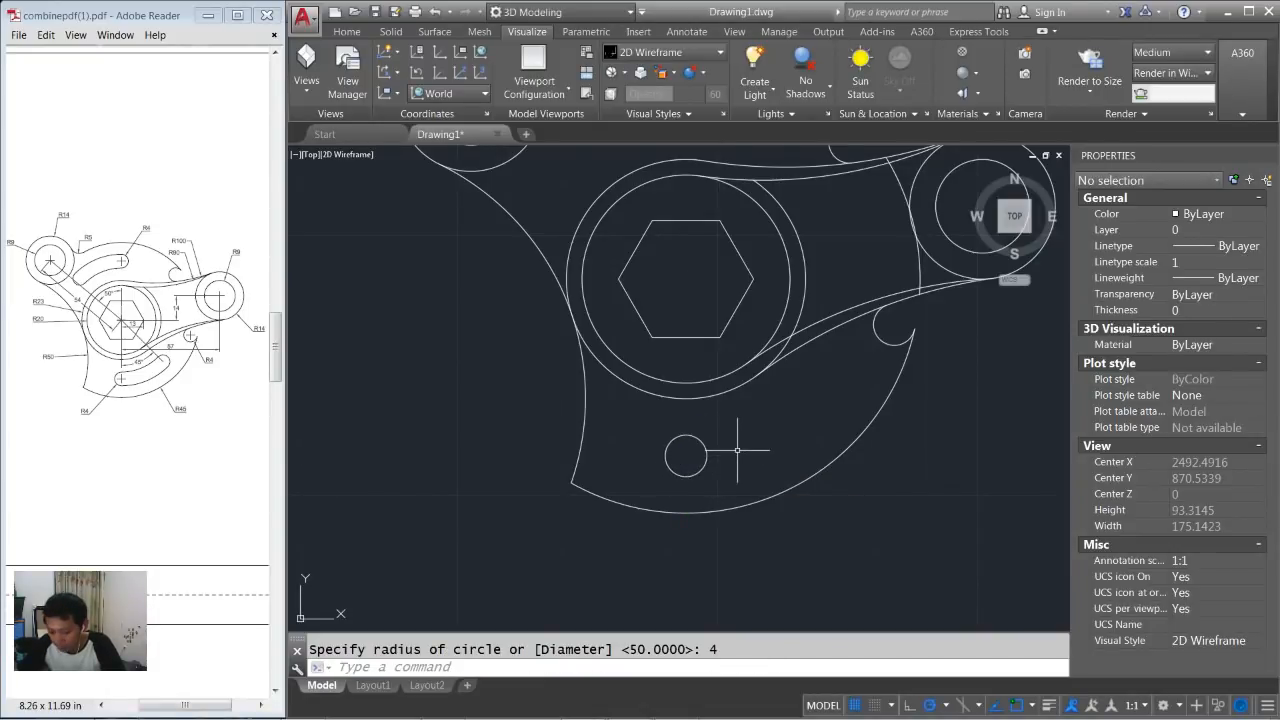
Rotate a copy of the lower radius 4 circle by 45 degrees about the hexagon's centre.
type("ro")
key("Return")
left_click(730, 437)
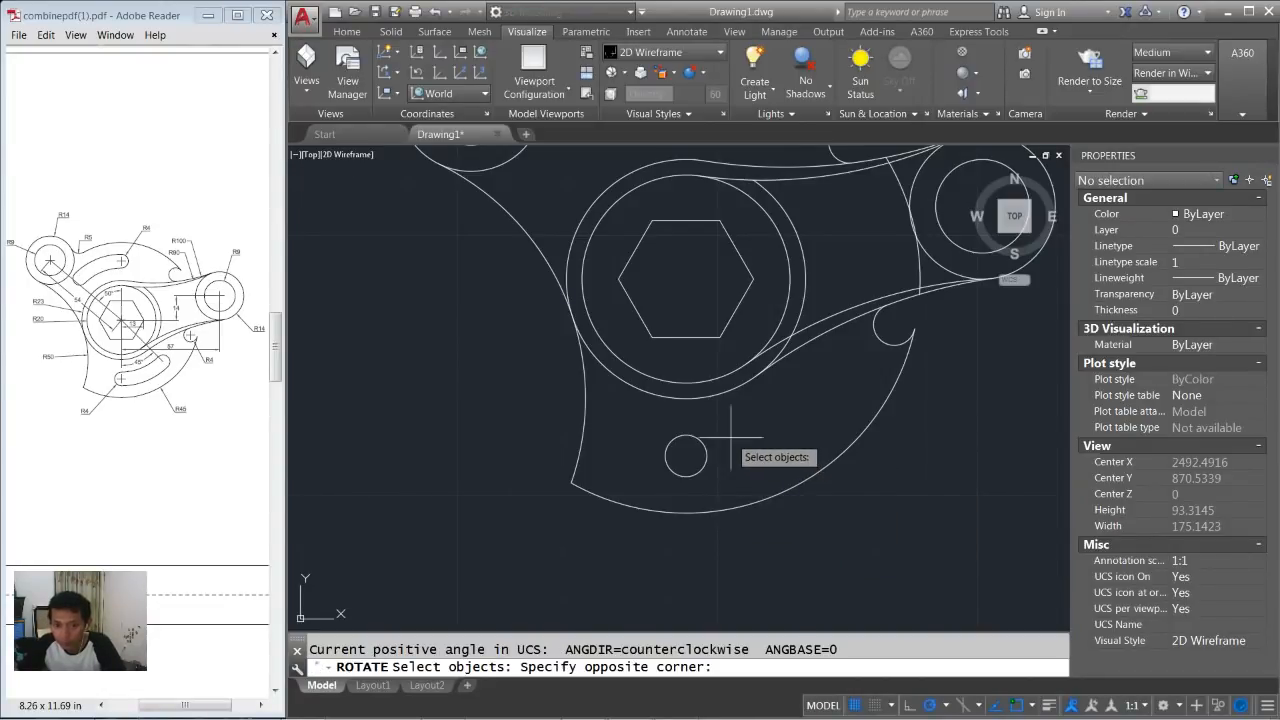
left_click(675, 471)
key("Return")
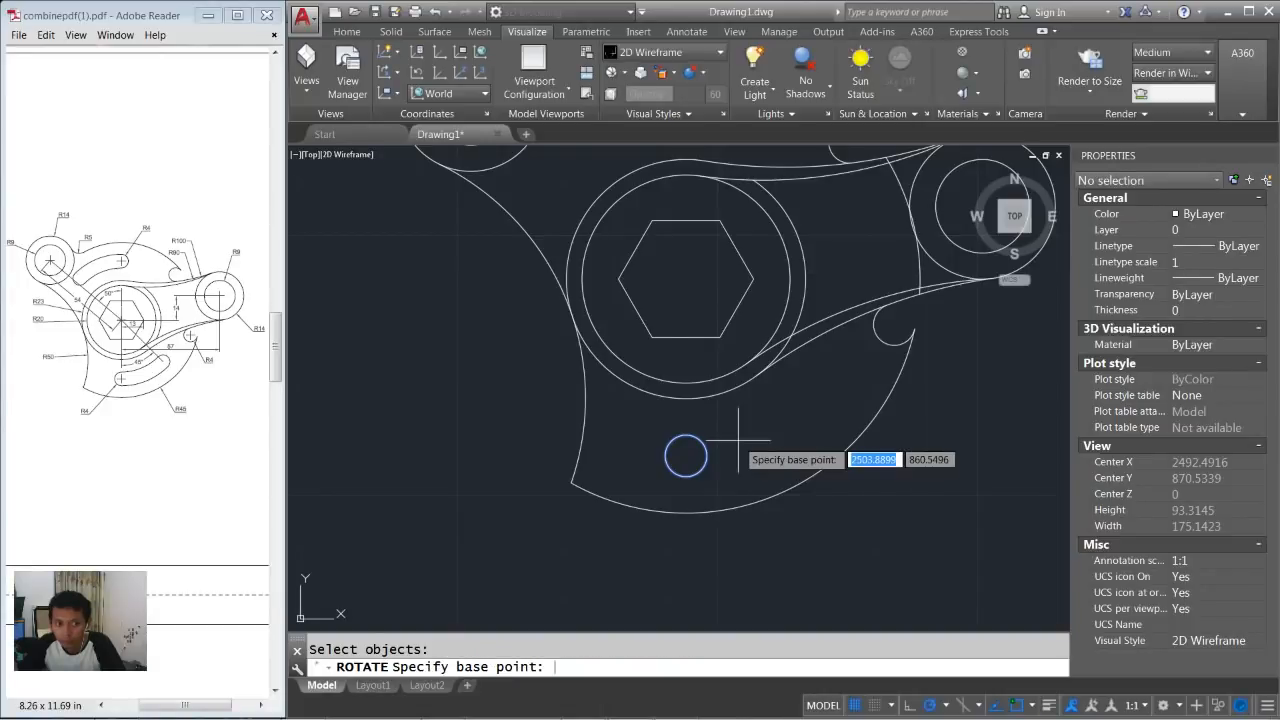
left_click(686, 278)
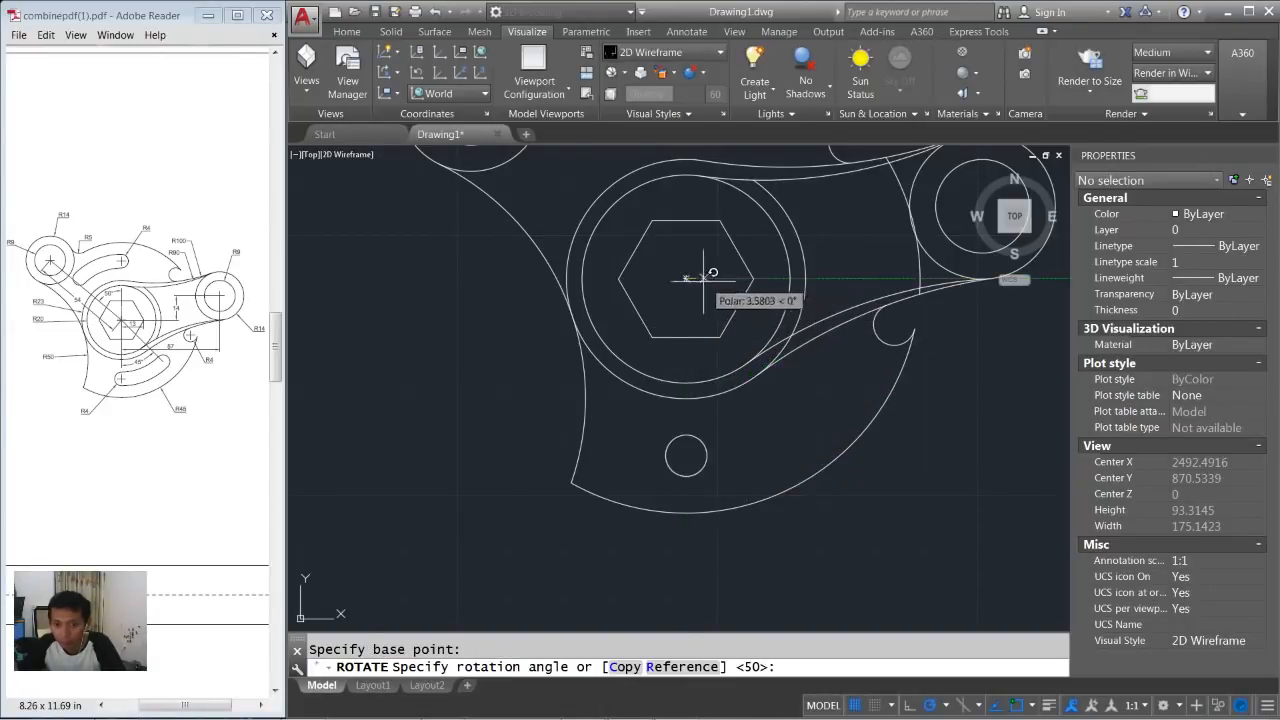
type("c")
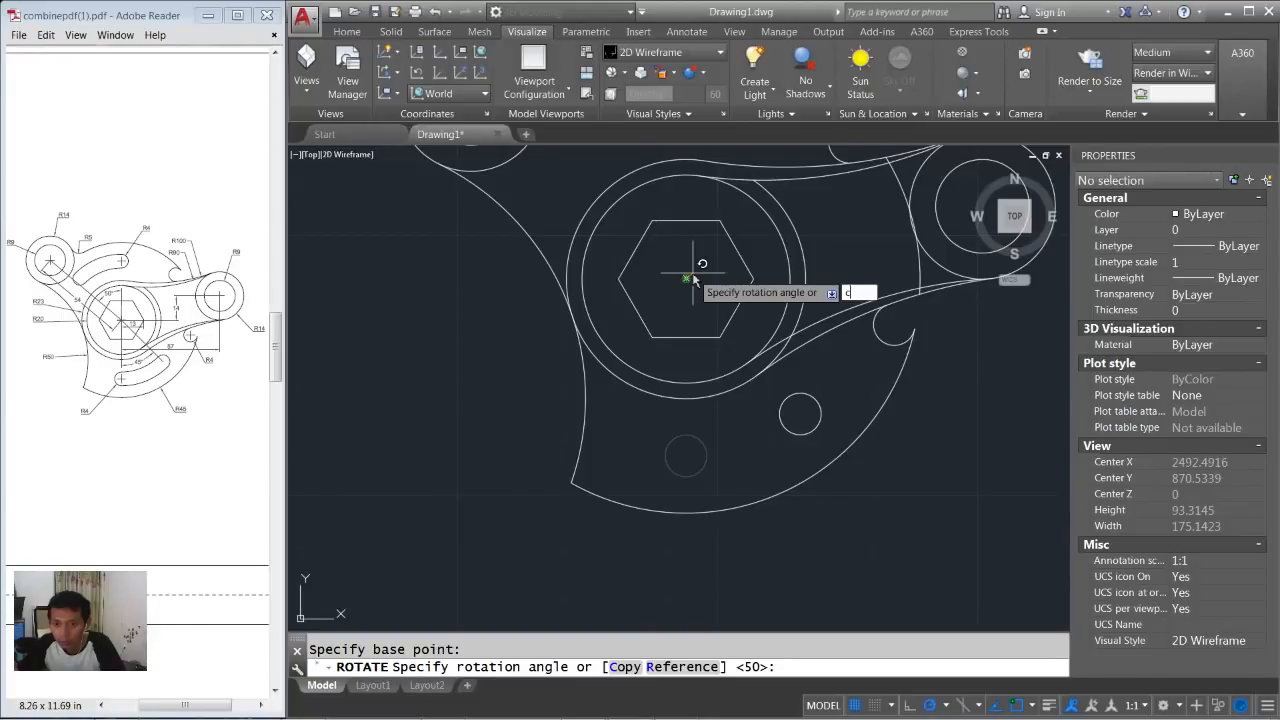
key("Return")
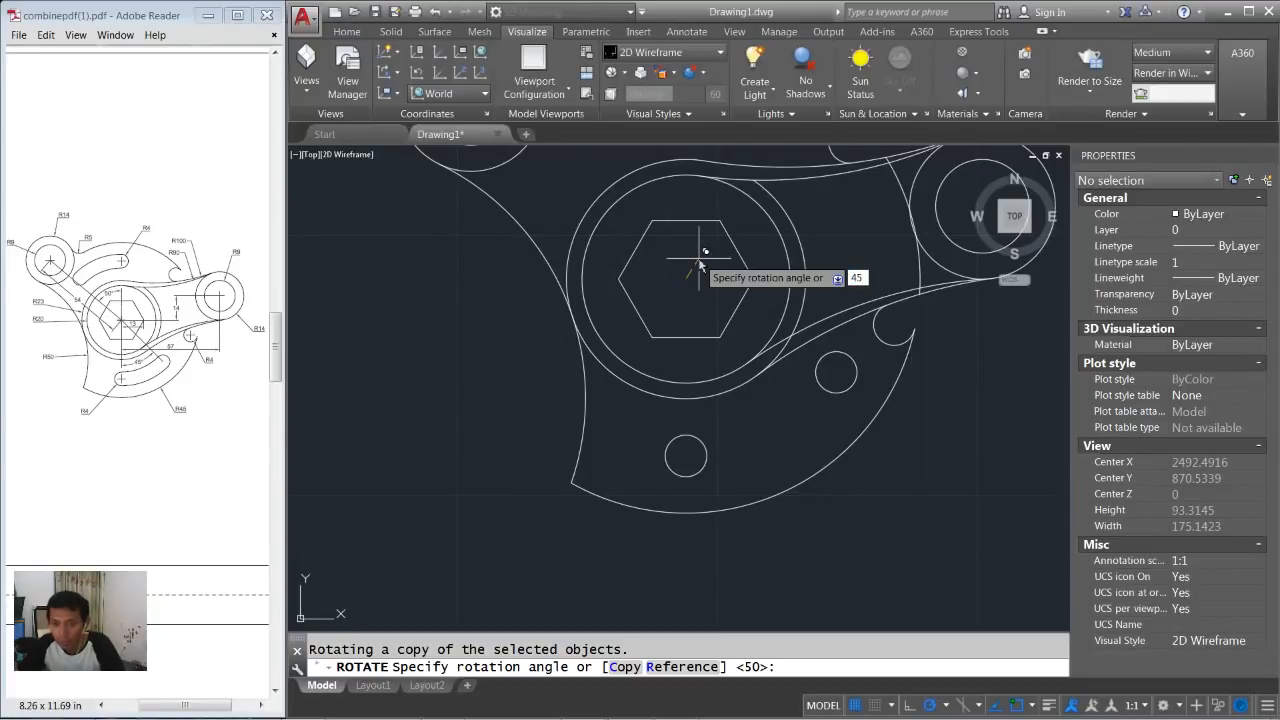
key("Return")
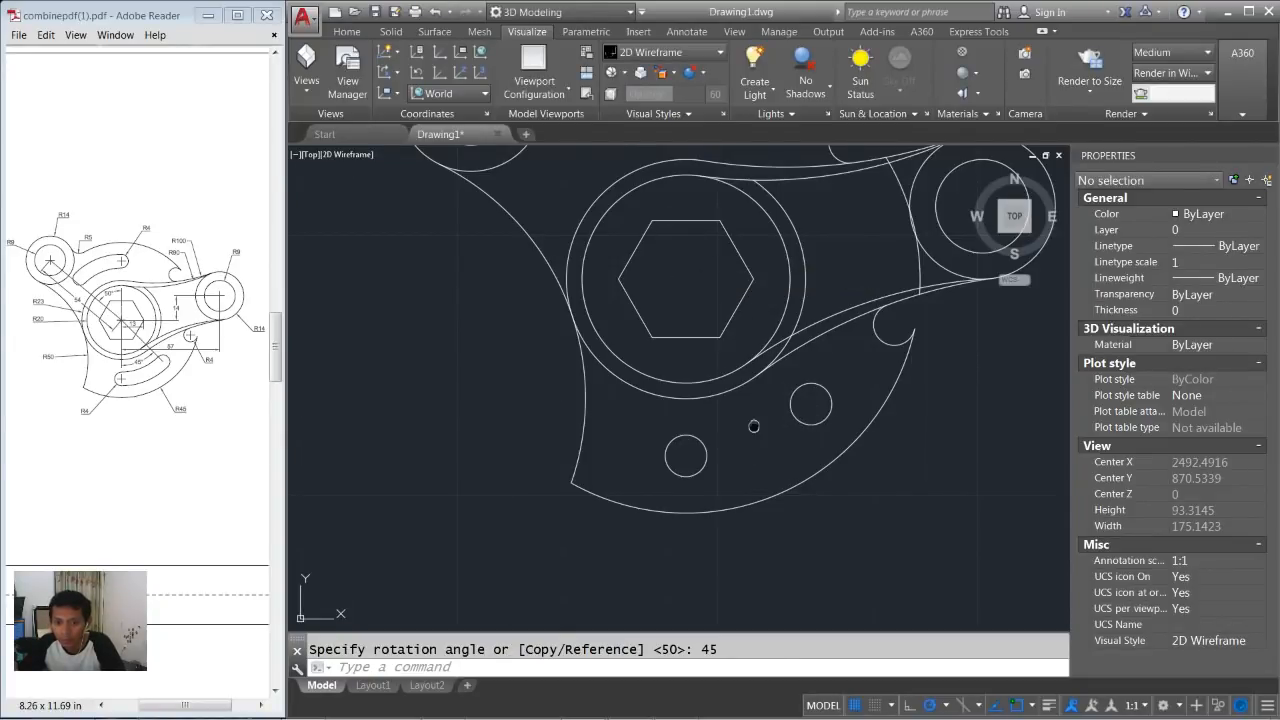
Draw a radius 4 circle centred midway between the hub's outer circle and the disc's upper arc, directly above the hexagon.
scroll(754, 426, "down", 3)
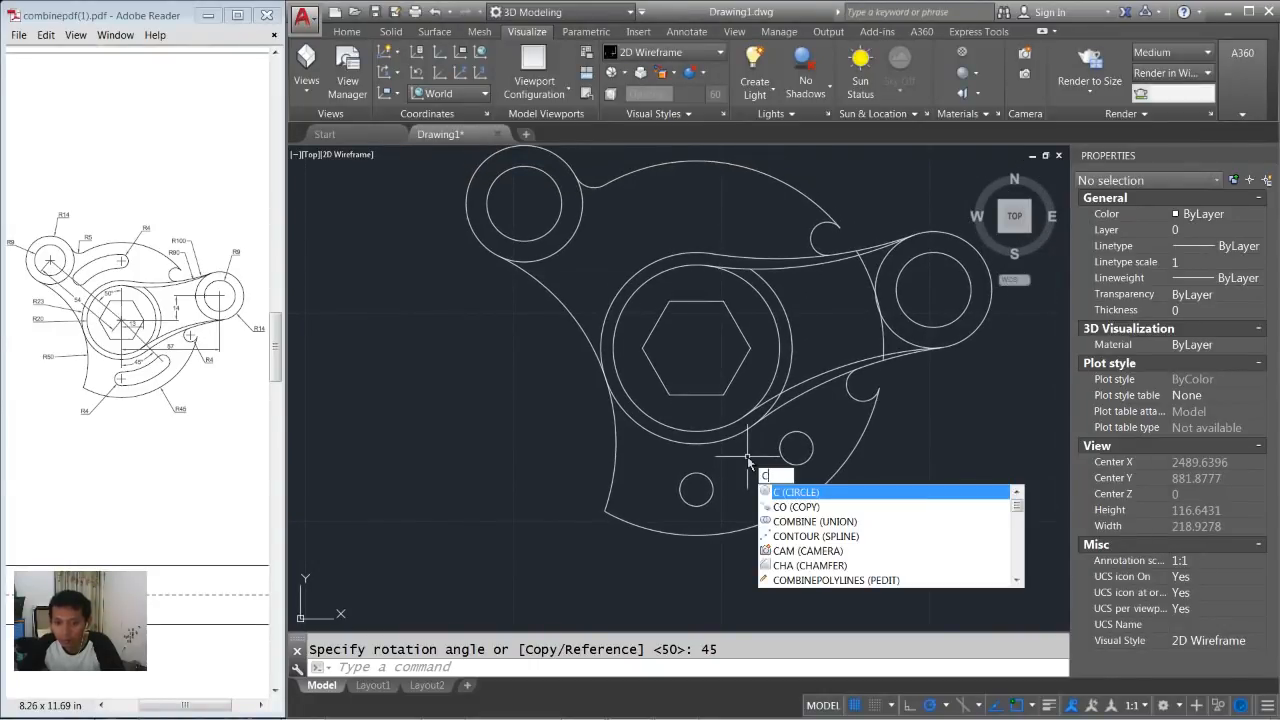
key("Return")
type("m2p")
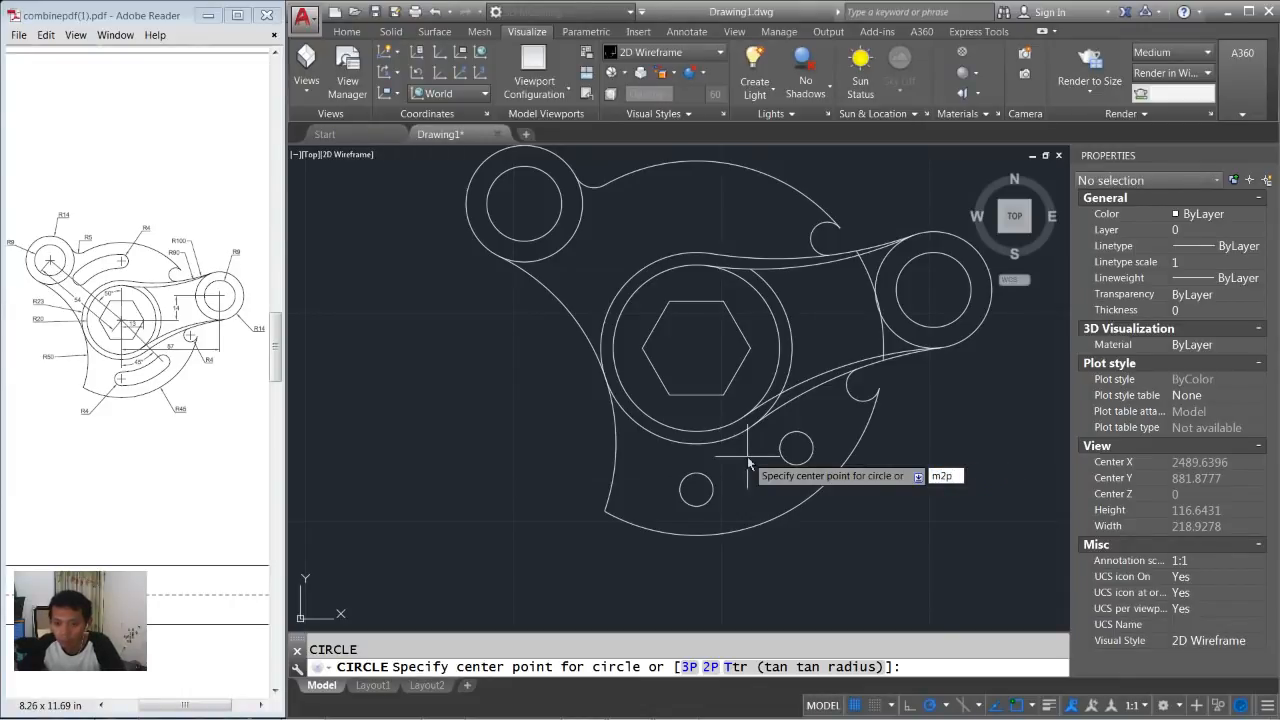
key("Return")
middle_click_drag(700, 232, 700, 288)
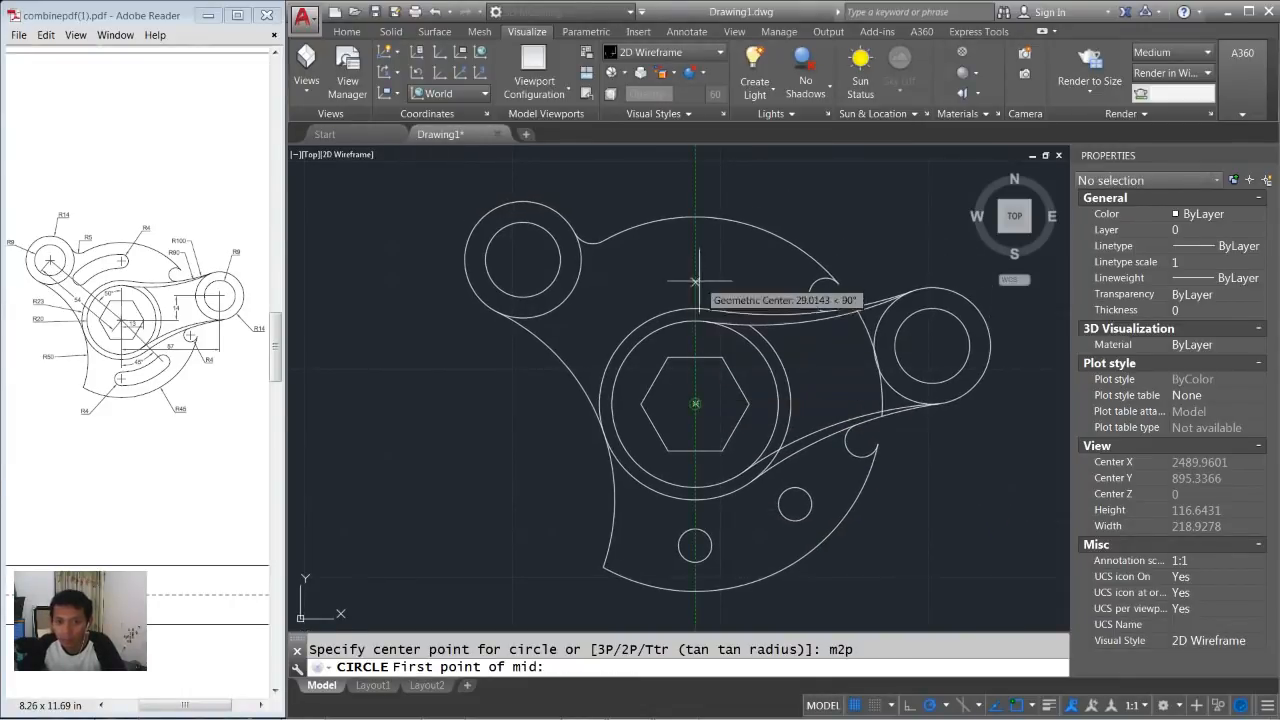
left_click(678, 283)
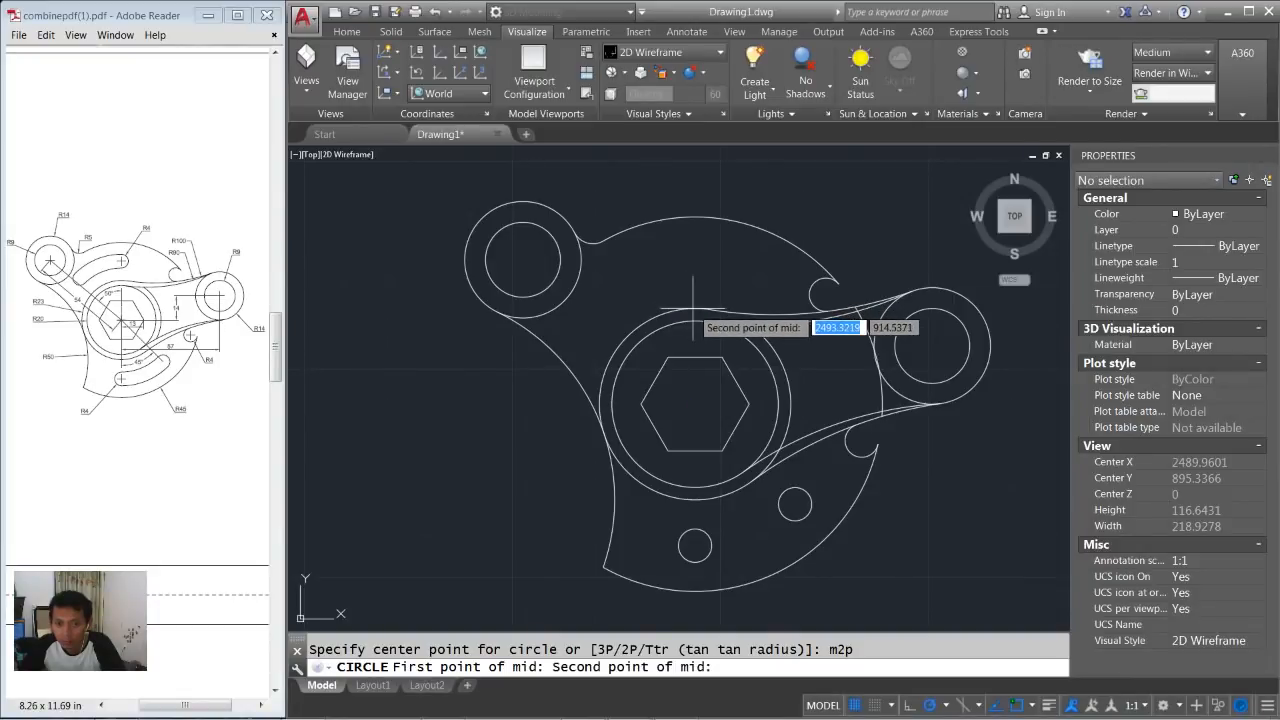
left_click(695, 216)
type("4")
key("Return")
Rotate a copy of the upper radius 4 circle by 45 degrees about the hexagon's centre.
type("ro")
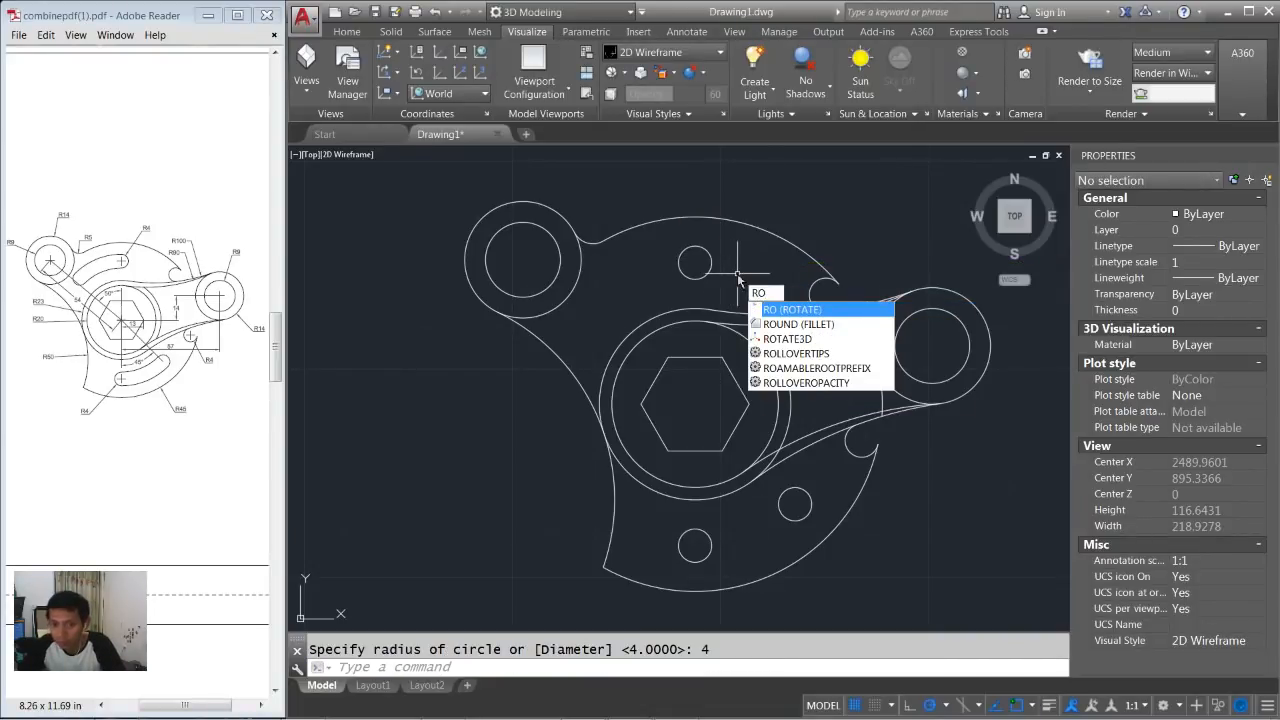
key("Return")
left_click(700, 272)
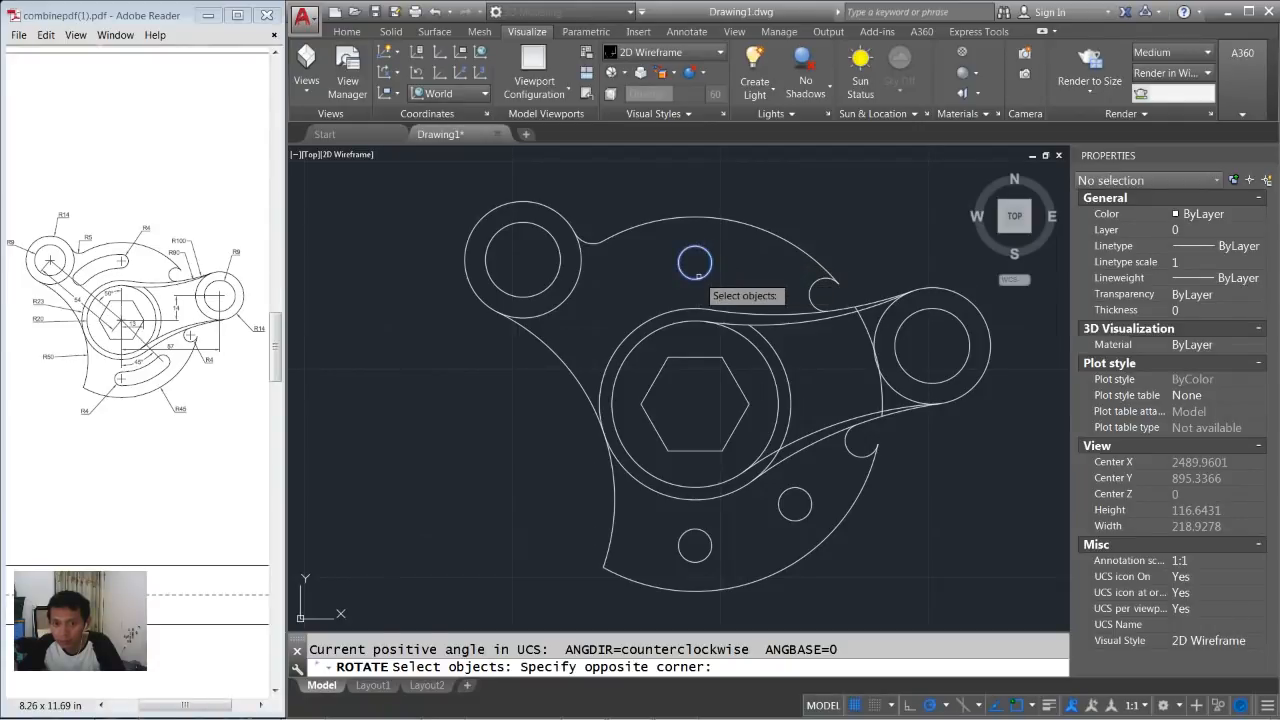
left_click(730, 272)
key("Return")
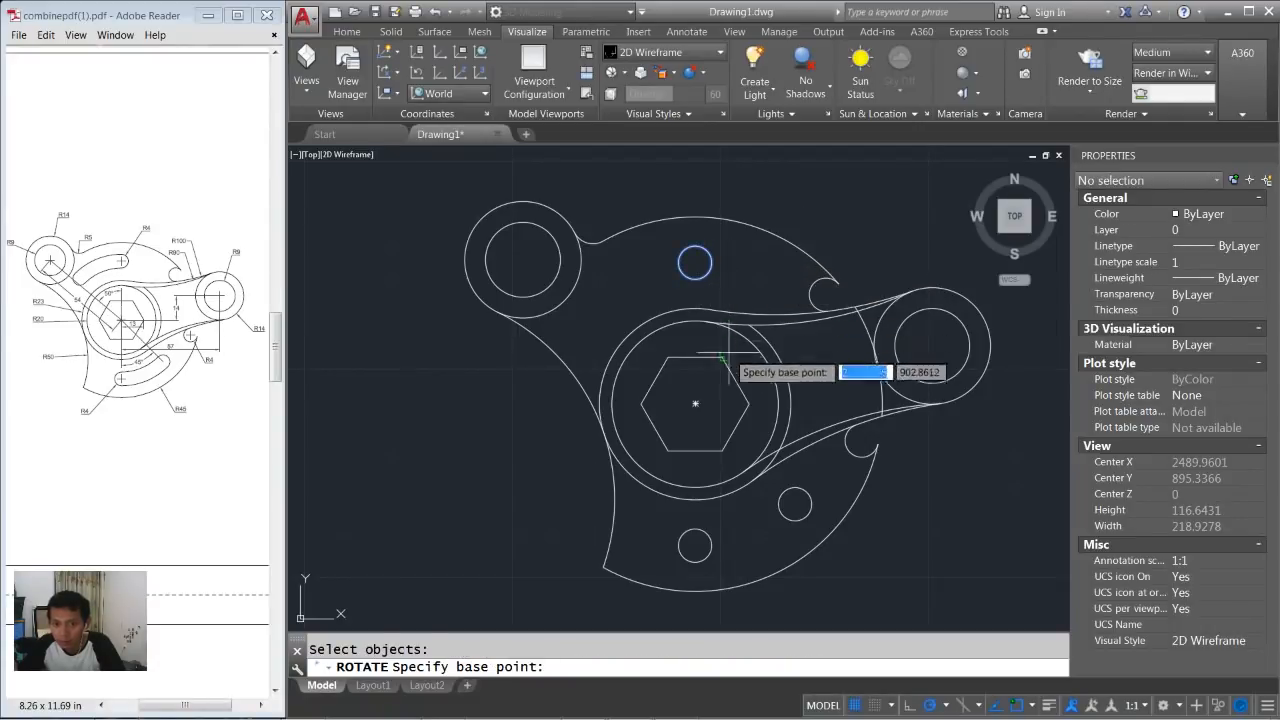
left_click(695, 403)
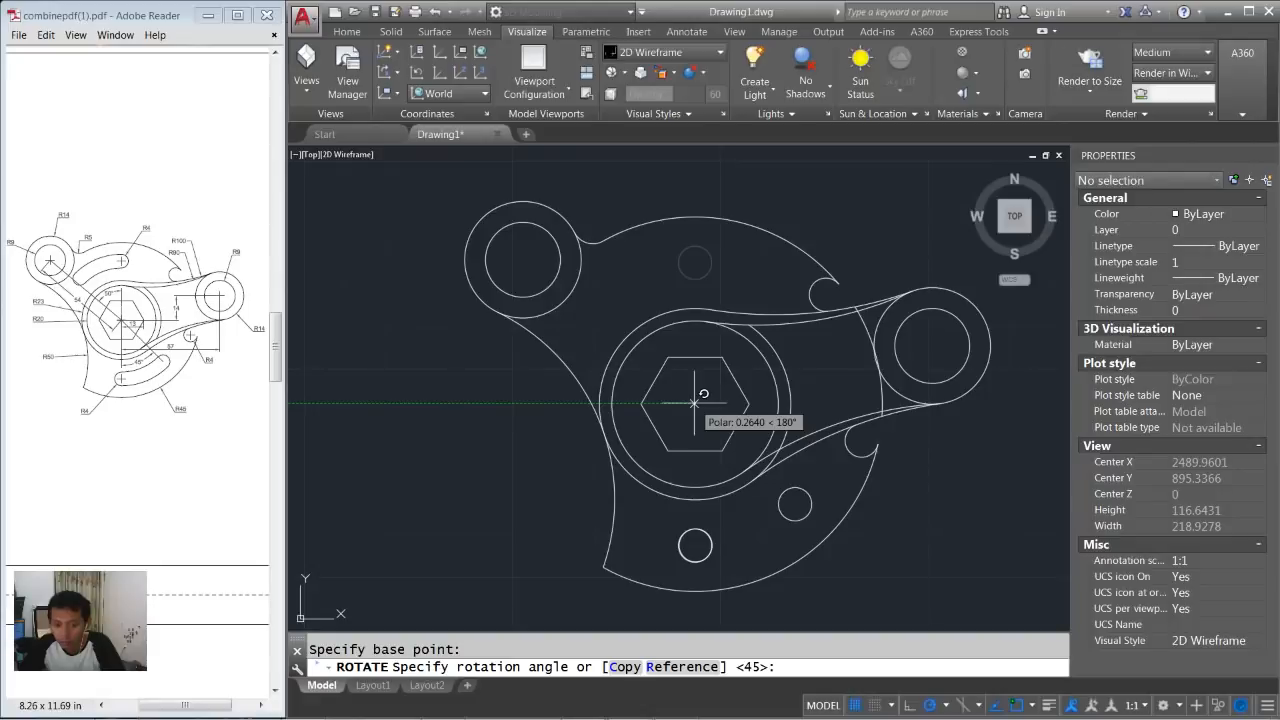
type("c")
key("Return")
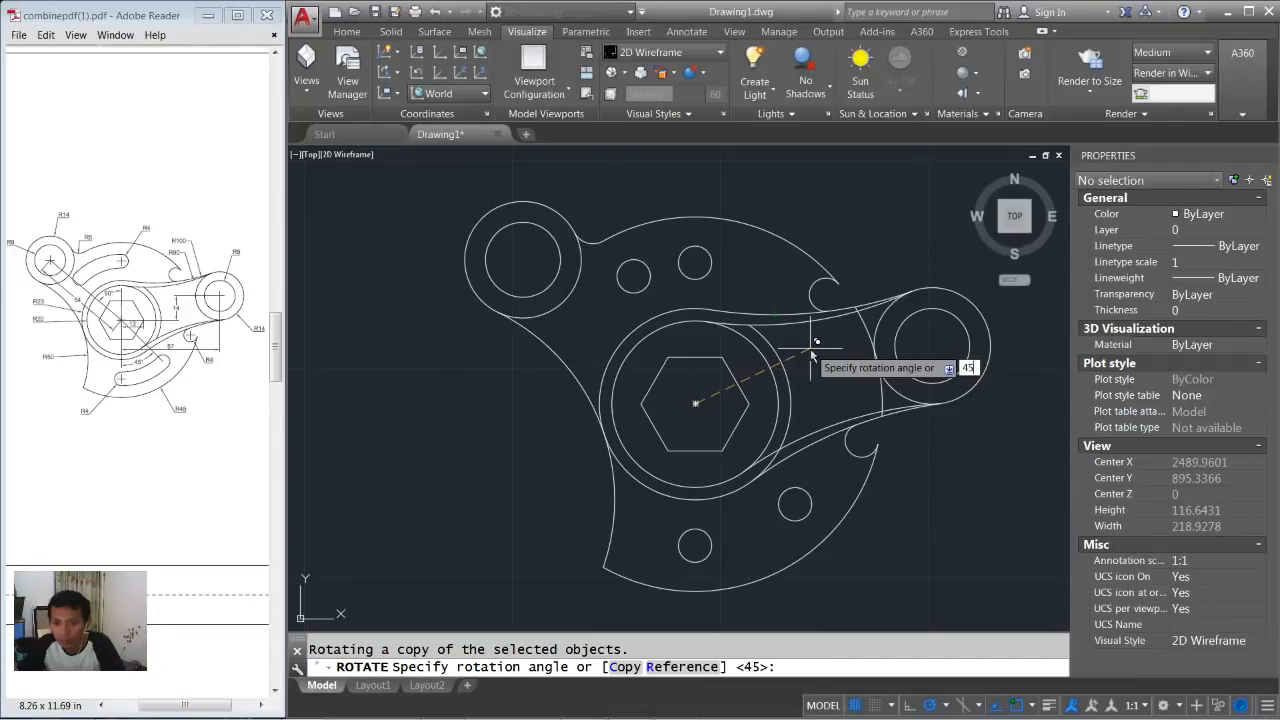
type("45")
key("Return")
Draw two circles centred on the hexagon, one through the inner and one through the outer edge of the lower radius 4 circle.
middle_click_drag(716, 356, 718, 334)
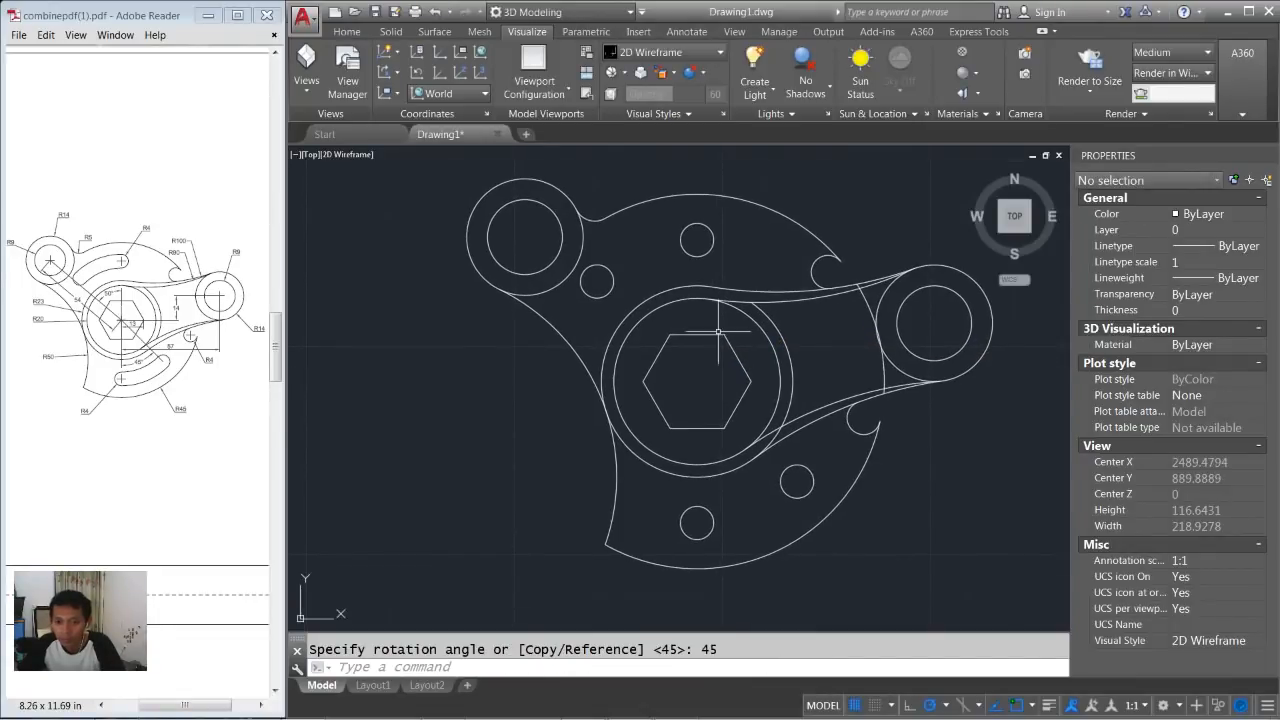
type("c")
key("Return")
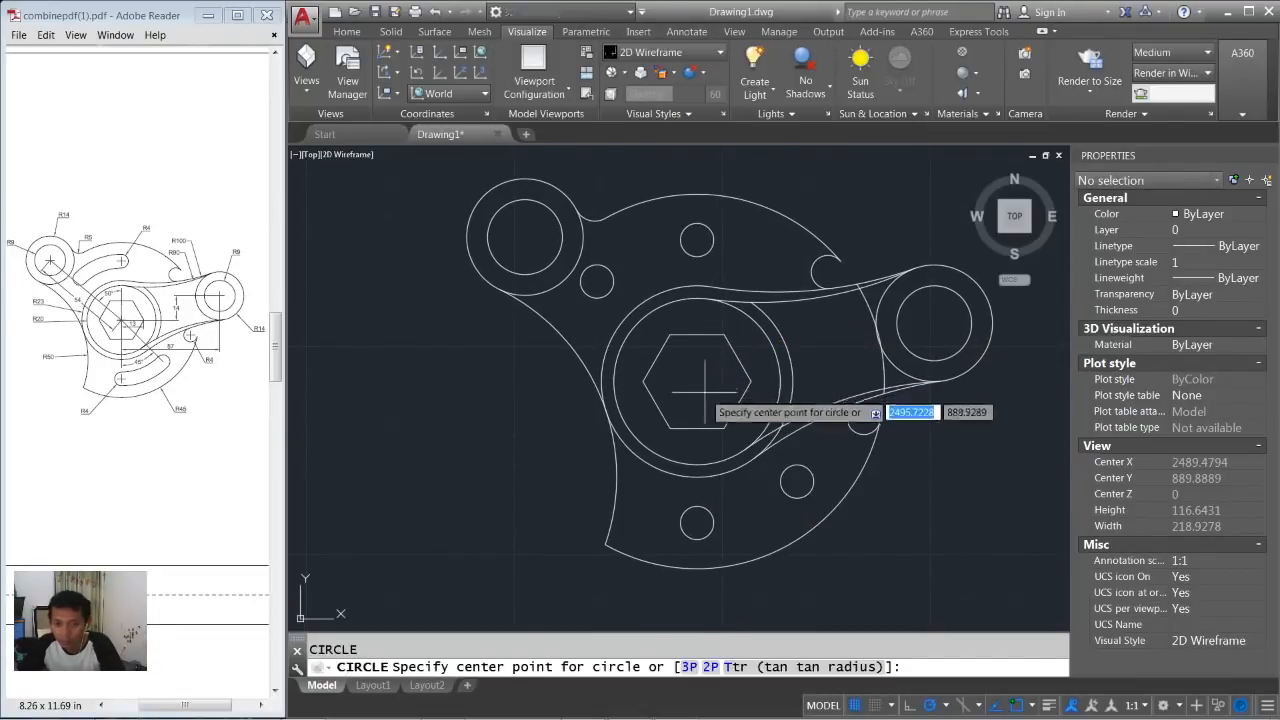
left_click(697, 381)
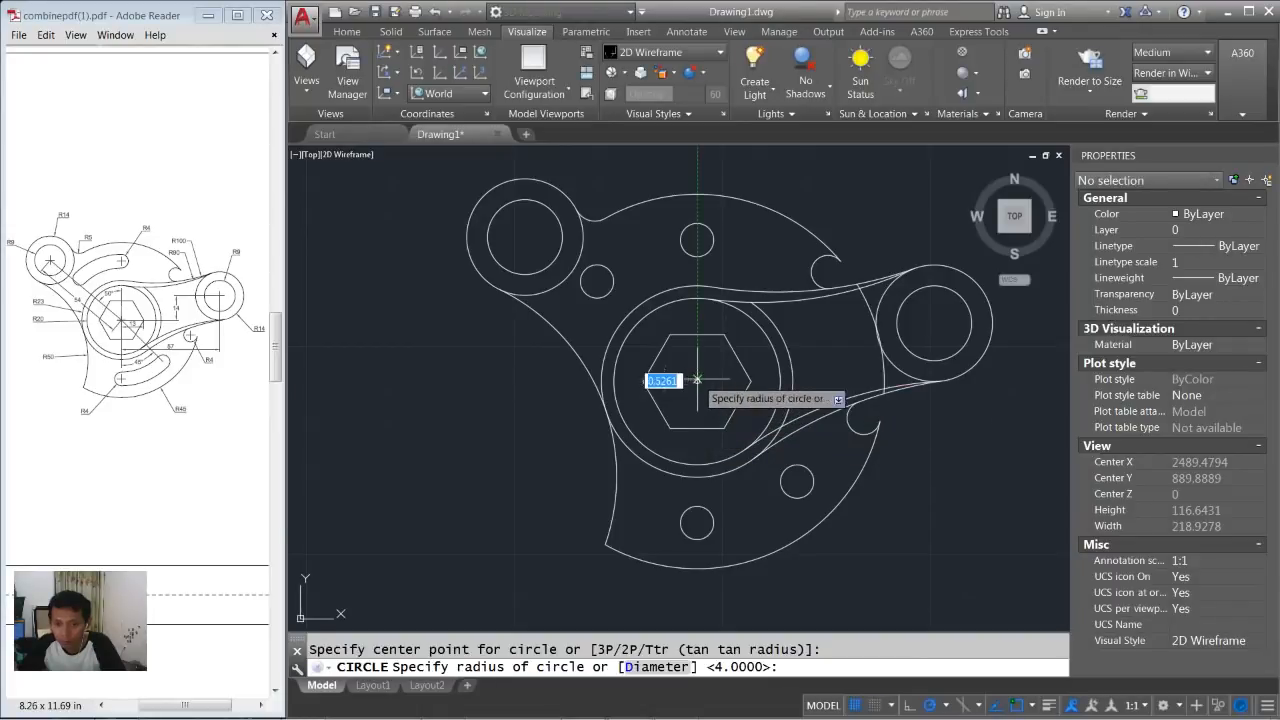
left_click(697, 506)
key("Return")
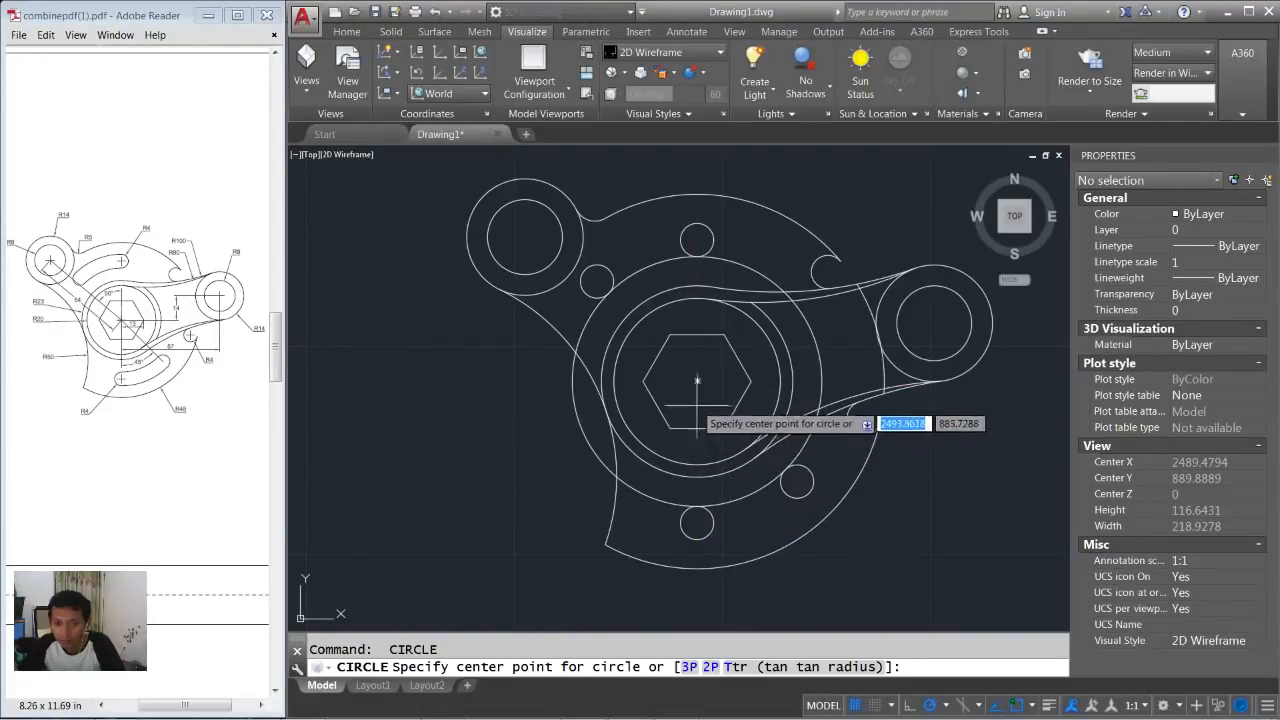
left_click(697, 381)
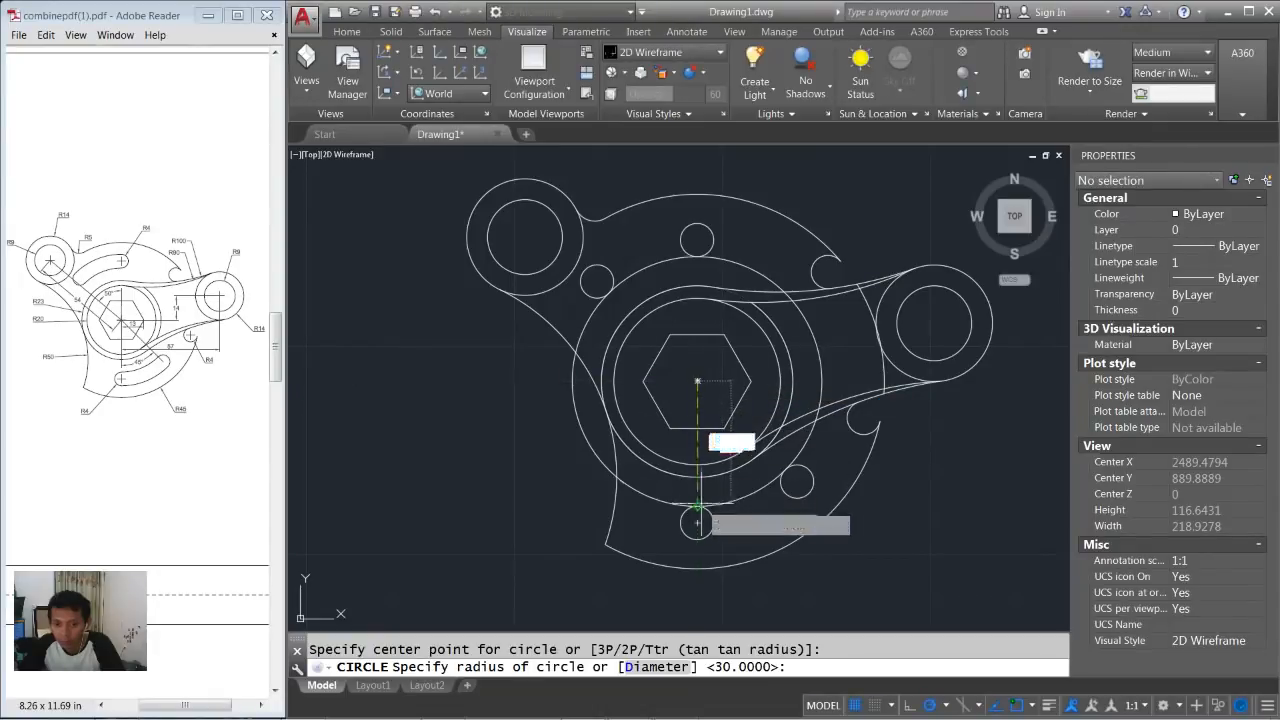
left_click(697, 538)
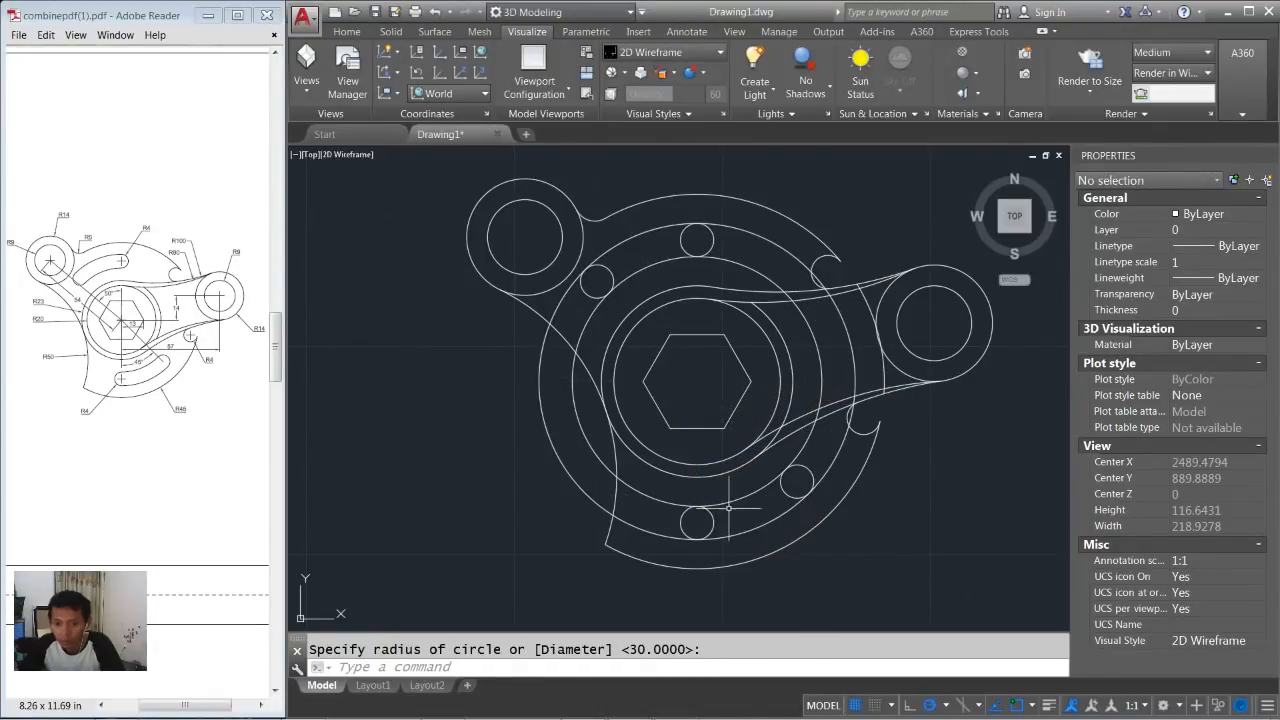
Trim the two concentric circles and the lower pair of radius 4 circles to form the lower curved slot.
key("Return")
key("Return")
left_click(665, 496)
left_click(650, 549)
left_click(721, 523)
left_click(707, 525)
left_click(788, 489)
left_click(839, 464)
left_click(835, 462)
left_click(817, 447)
left_click(817, 447)
left_click(804, 437)
Trim the two concentric circles and the upper pair of radius 4 circles to form the upper curved slot.
middle_click_drag(720, 358, 745, 421)
scroll(776, 306, "up", 1)
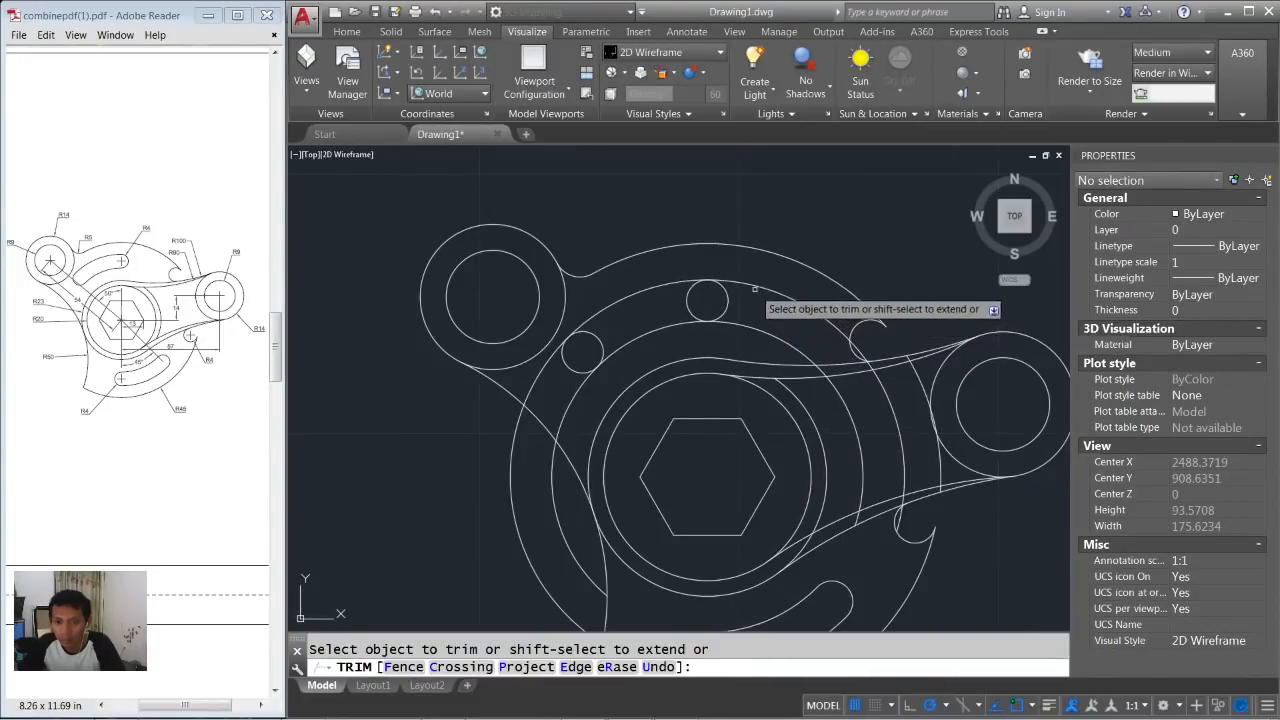
left_click(757, 280)
left_click(735, 322)
left_click(574, 398)
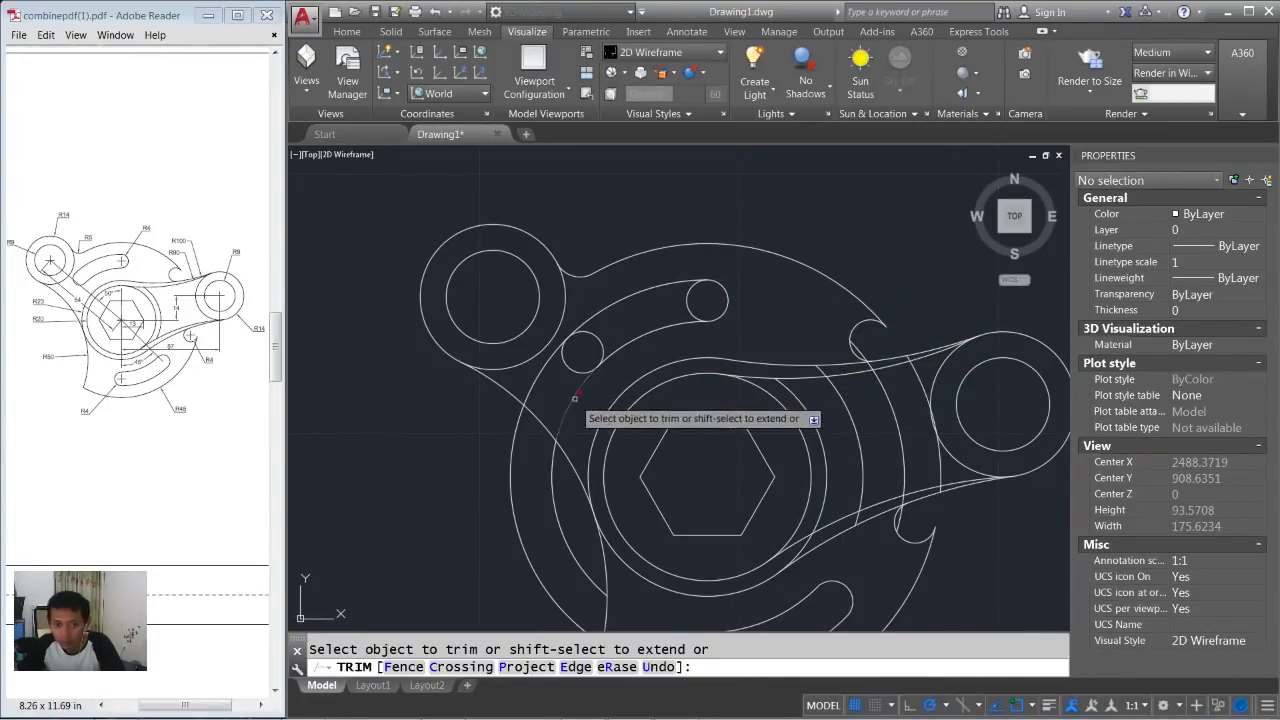
left_click(540, 382)
left_click(532, 374)
left_click(608, 333)
left_click(593, 338)
left_click(702, 299)
left_click(673, 305)
key("Return")
Erase the four leftover slot and disc arcs crossing the lever's right arm and lying outside its left edge.
left_click(912, 422)
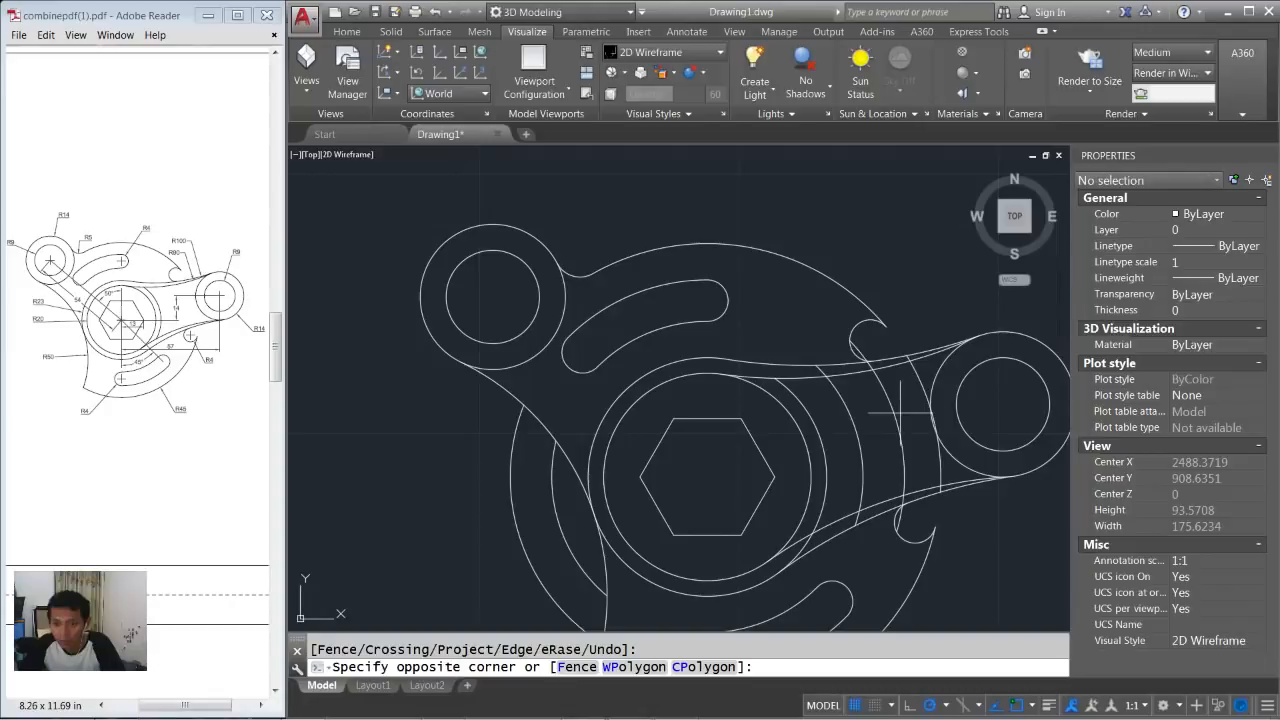
left_click(850, 436)
left_click(510, 560)
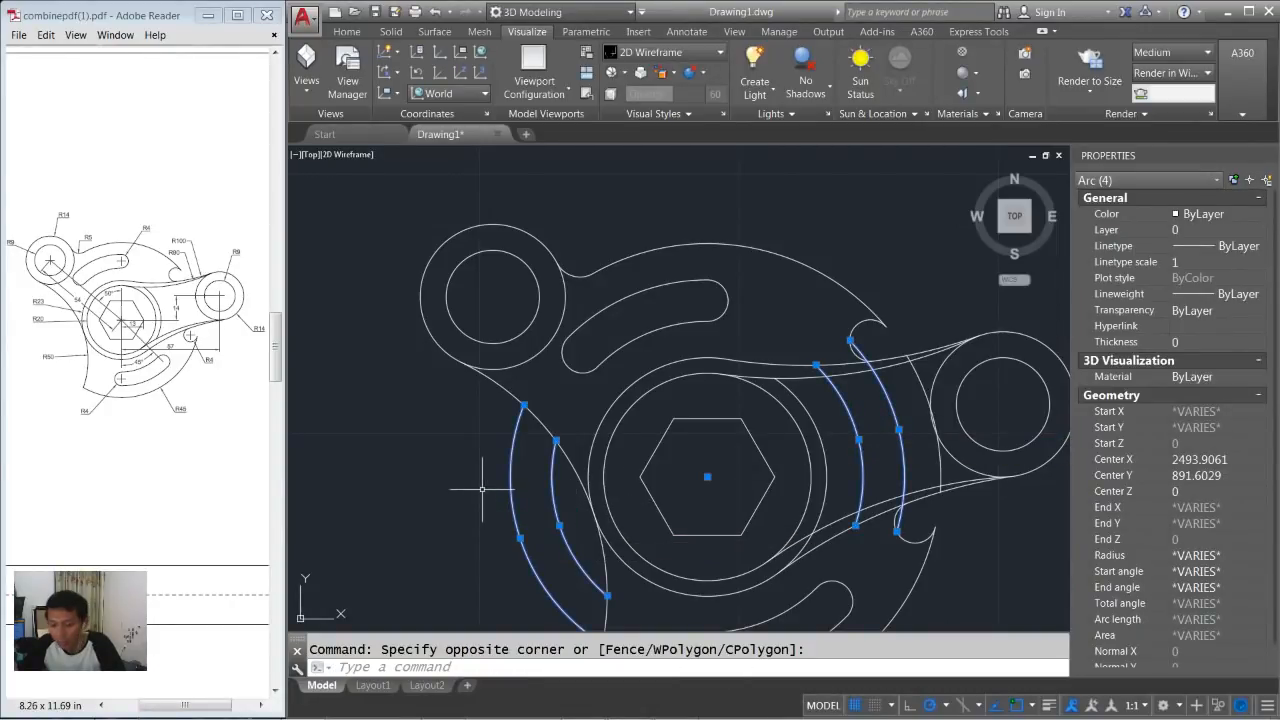
key("Delete")
Move the finished lever part to the end of the row of completed parts, beside the ribbed motor housing.
scroll(671, 392, "down", 4)
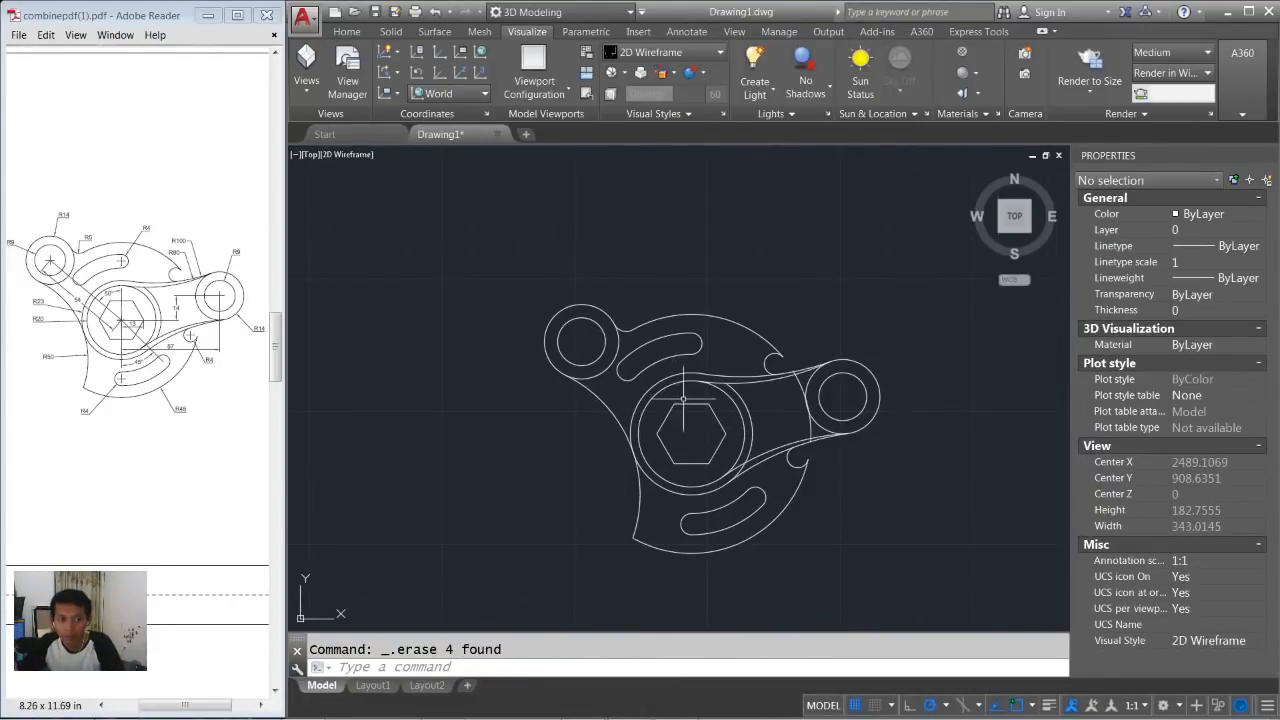
scroll(689, 357, "down", 3)
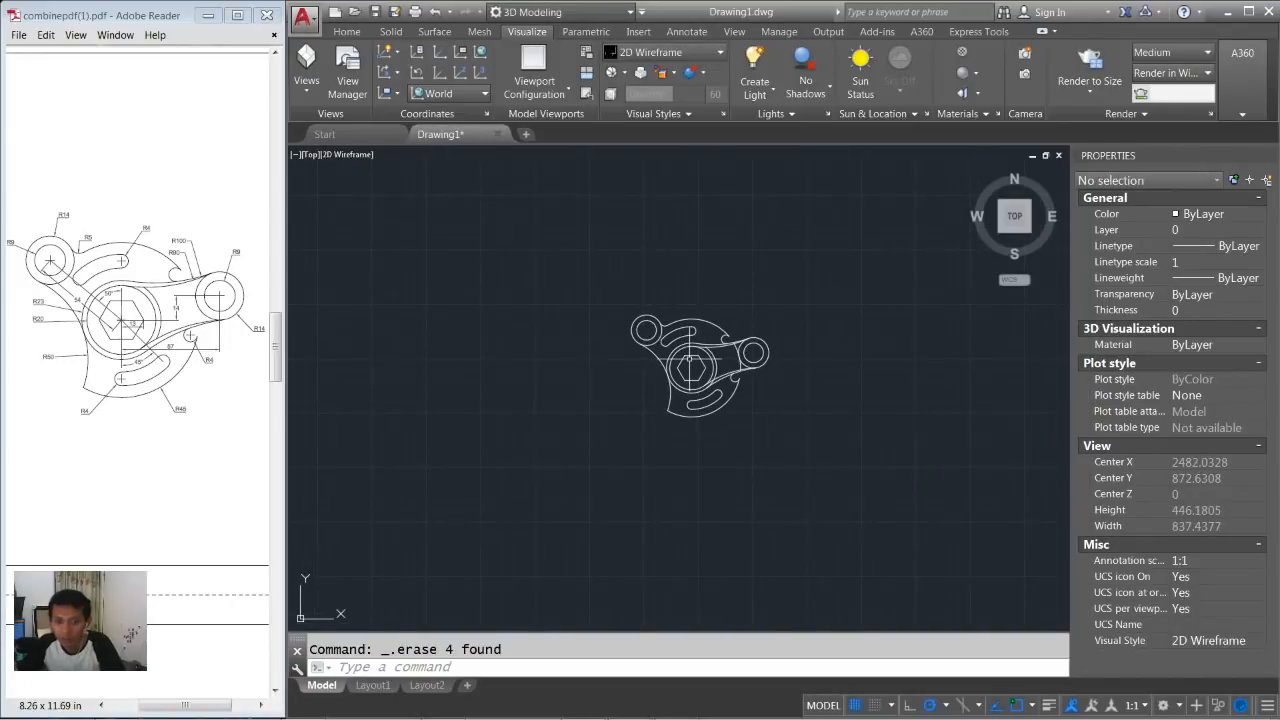
scroll(664, 406, "up", 1)
scroll(663, 405, "up", 2)
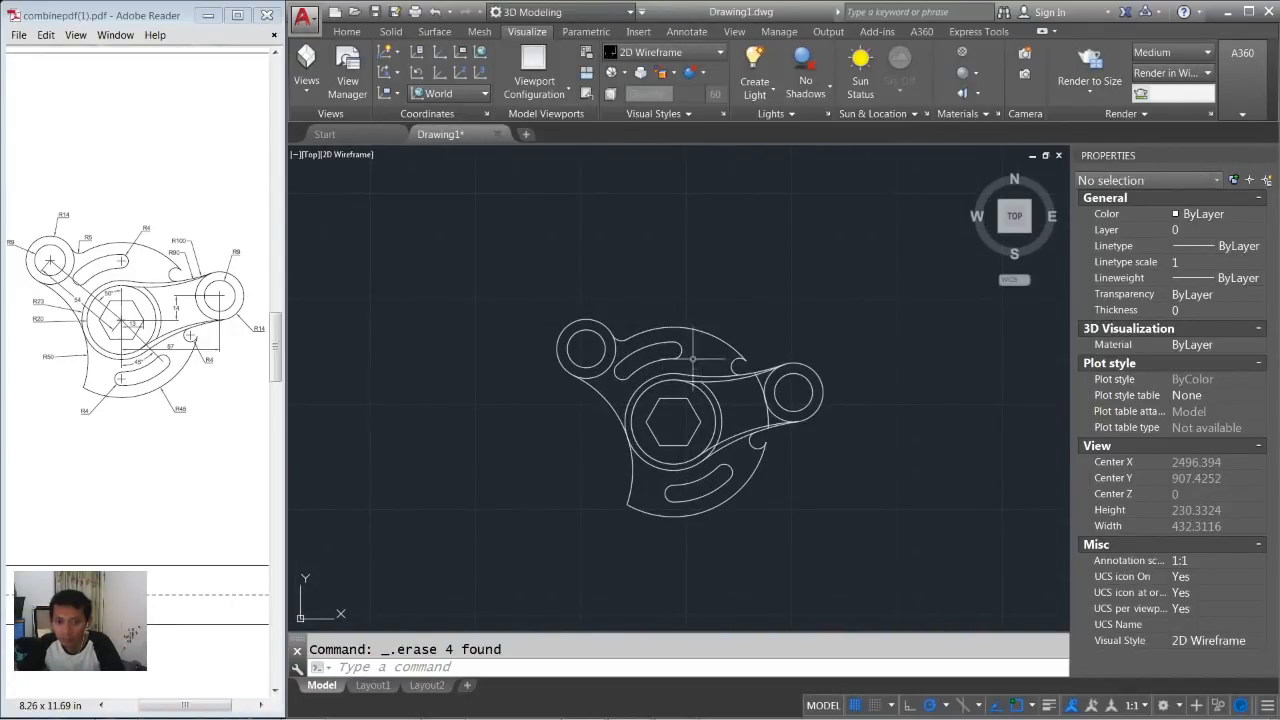
scroll(720, 390, "down", 8)
type("m")
key("Return")
left_click(692, 362)
left_click(548, 502)
key("Return")
left_click(672, 490)
left_click(828, 288)
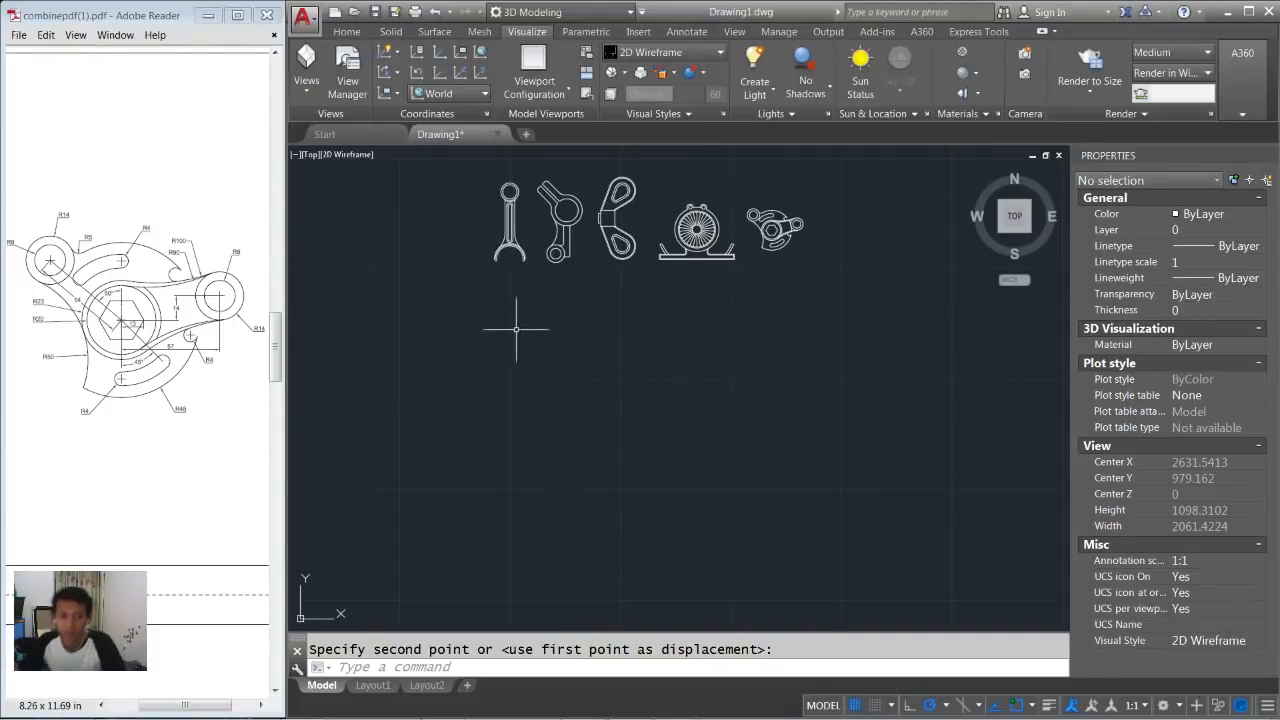
Start the next part in the reference PDF with a radius 20 circle in the empty area below the row of parts.
left_click_drag(277, 338, 277, 395)
left_click_drag(183, 706, 173, 708)
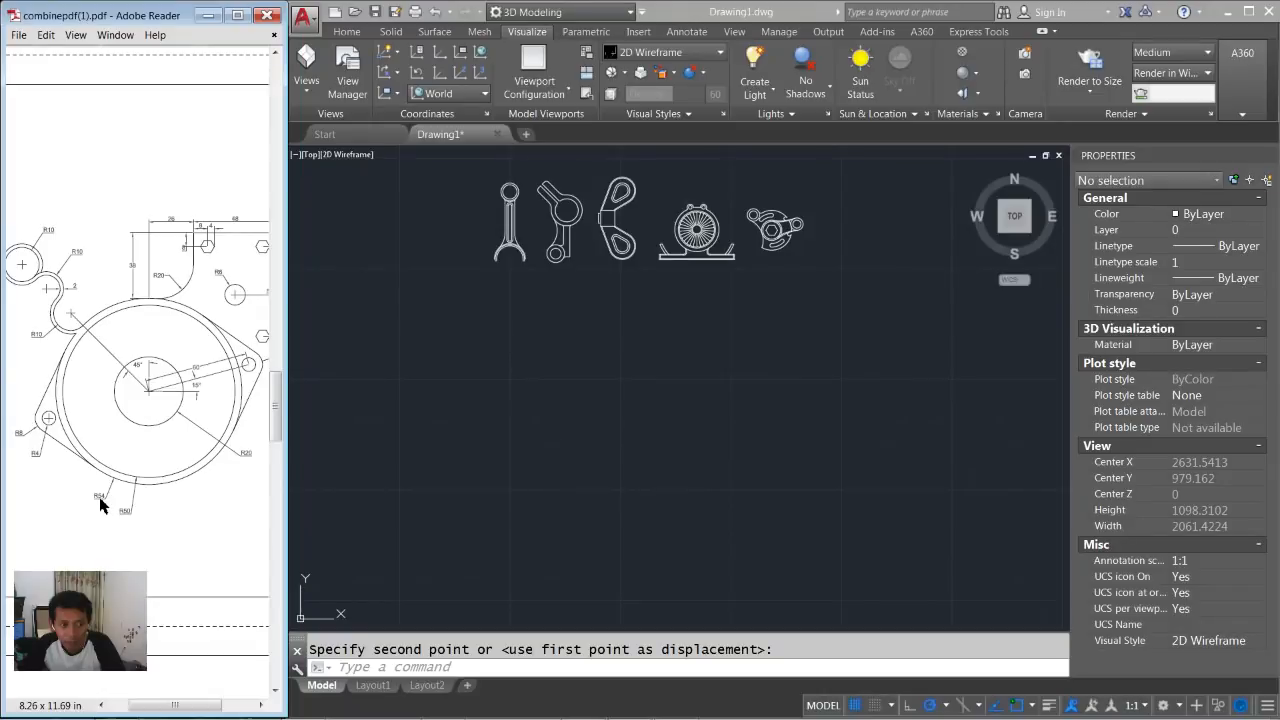
scroll(598, 398, "up", 2)
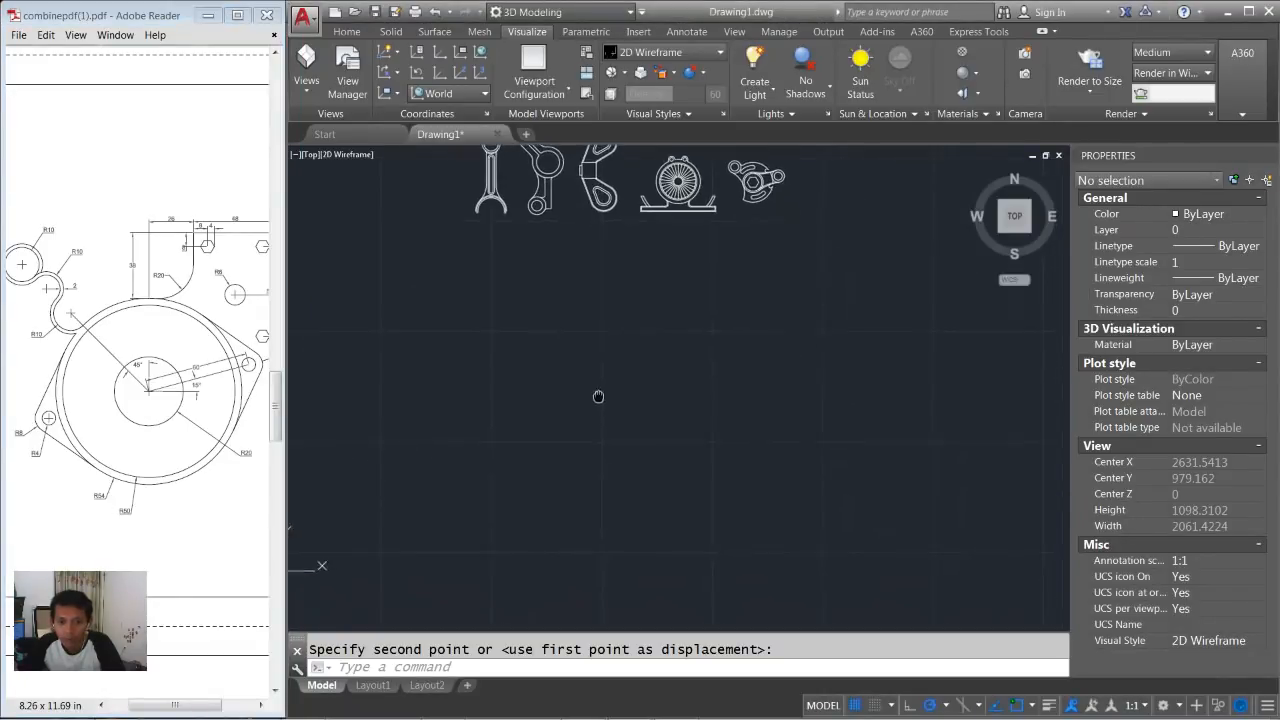
middle_click_drag(608, 384, 601, 366)
type("c")
key("Return")
left_click(621, 399)
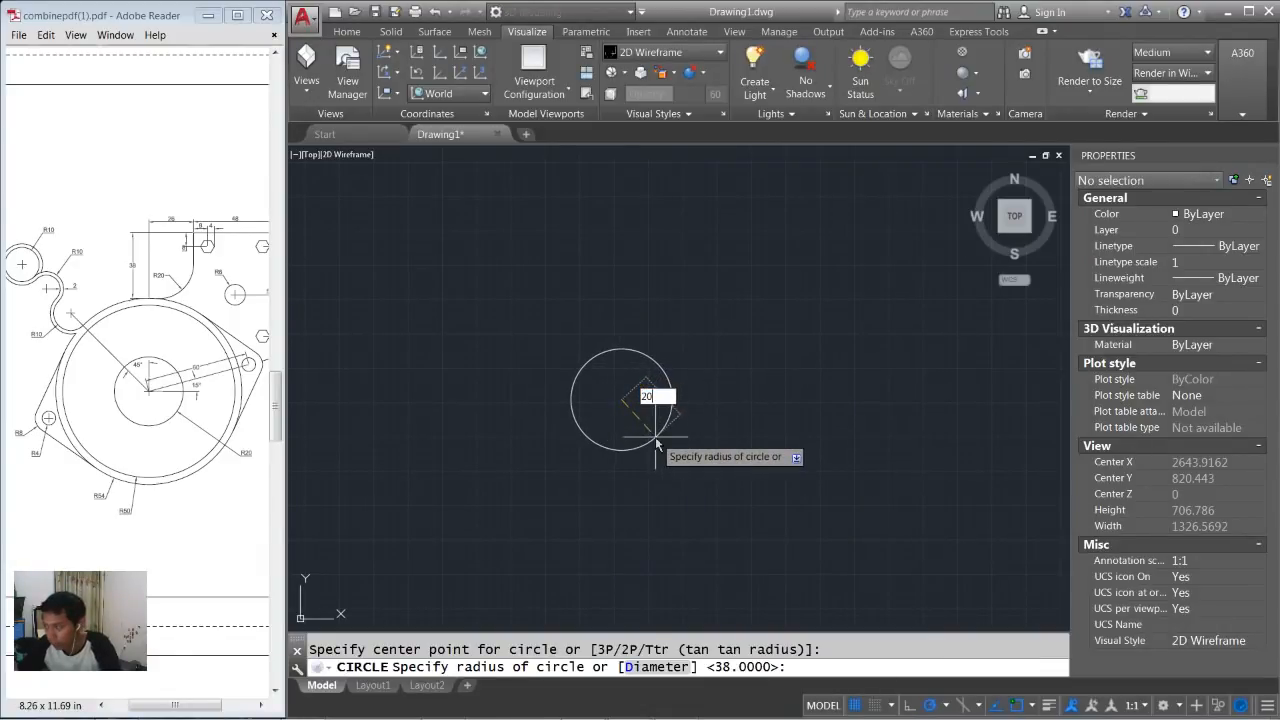
key("Return")
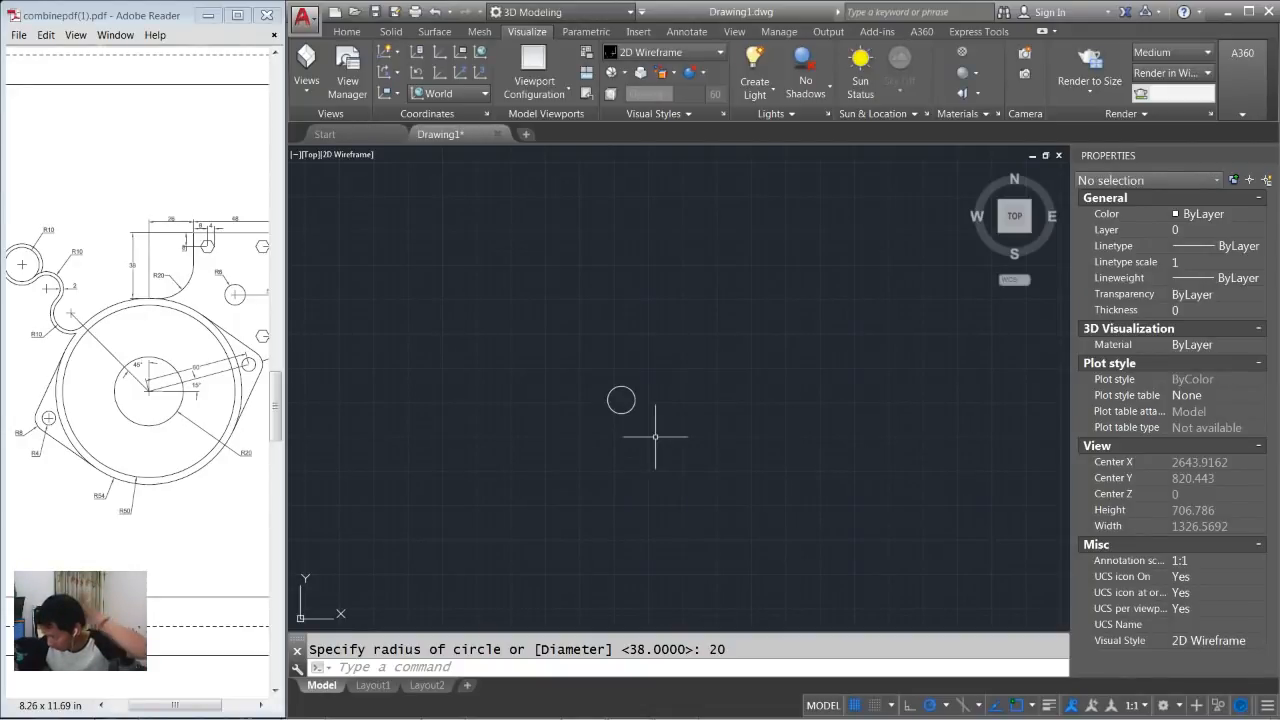
Draw two circles of radius 50 and 54 concentric with the radius 20 circle.
scroll(621, 401, "up", 5)
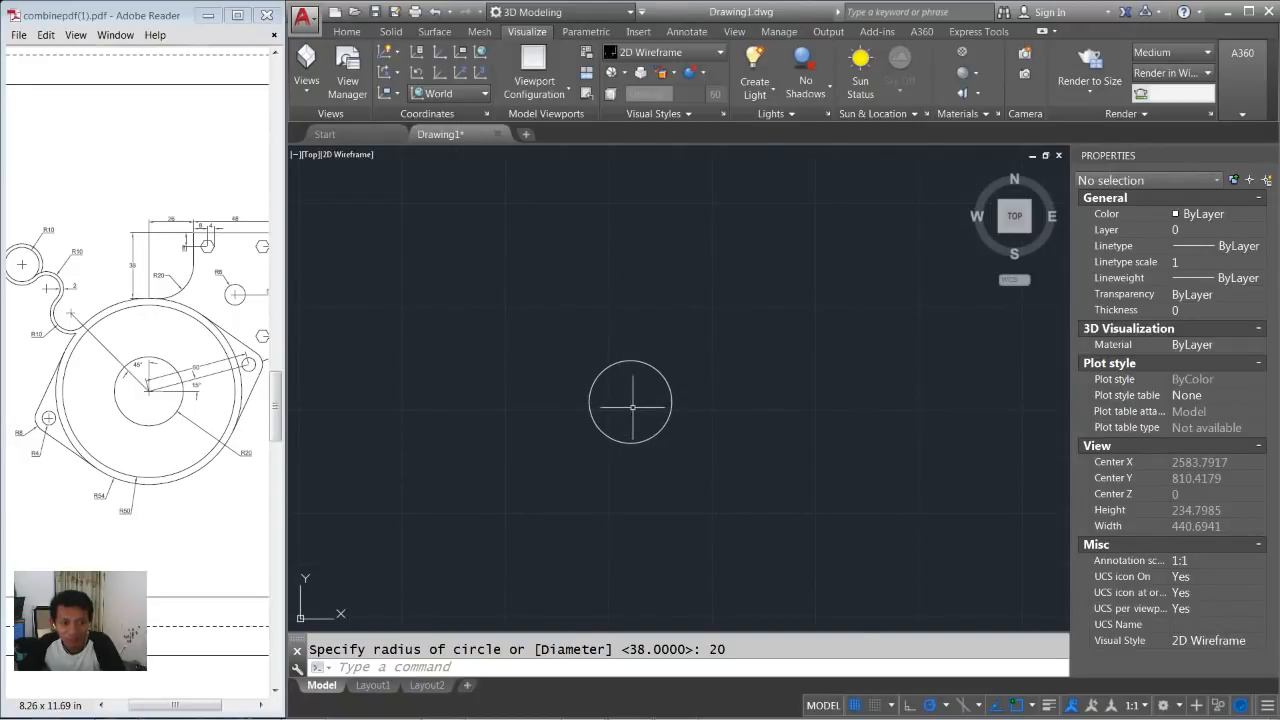
scroll(640, 405, "up", 1)
key("Return")
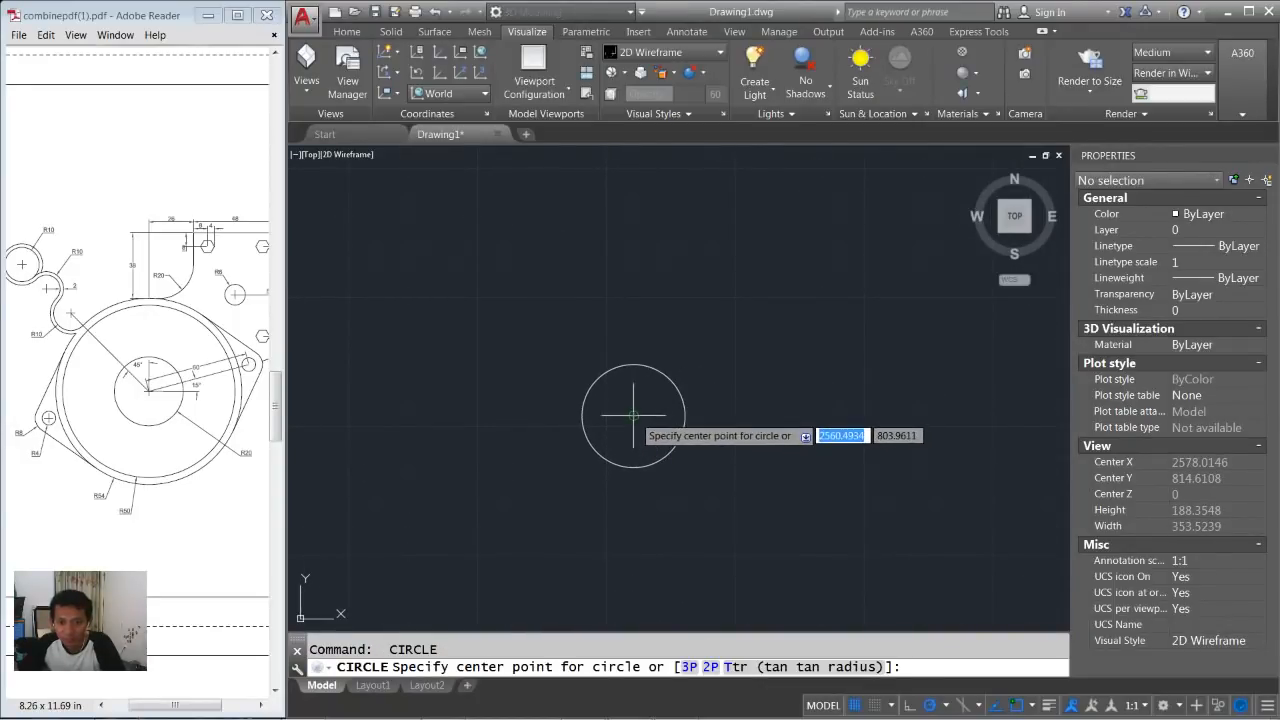
left_click(633, 415)
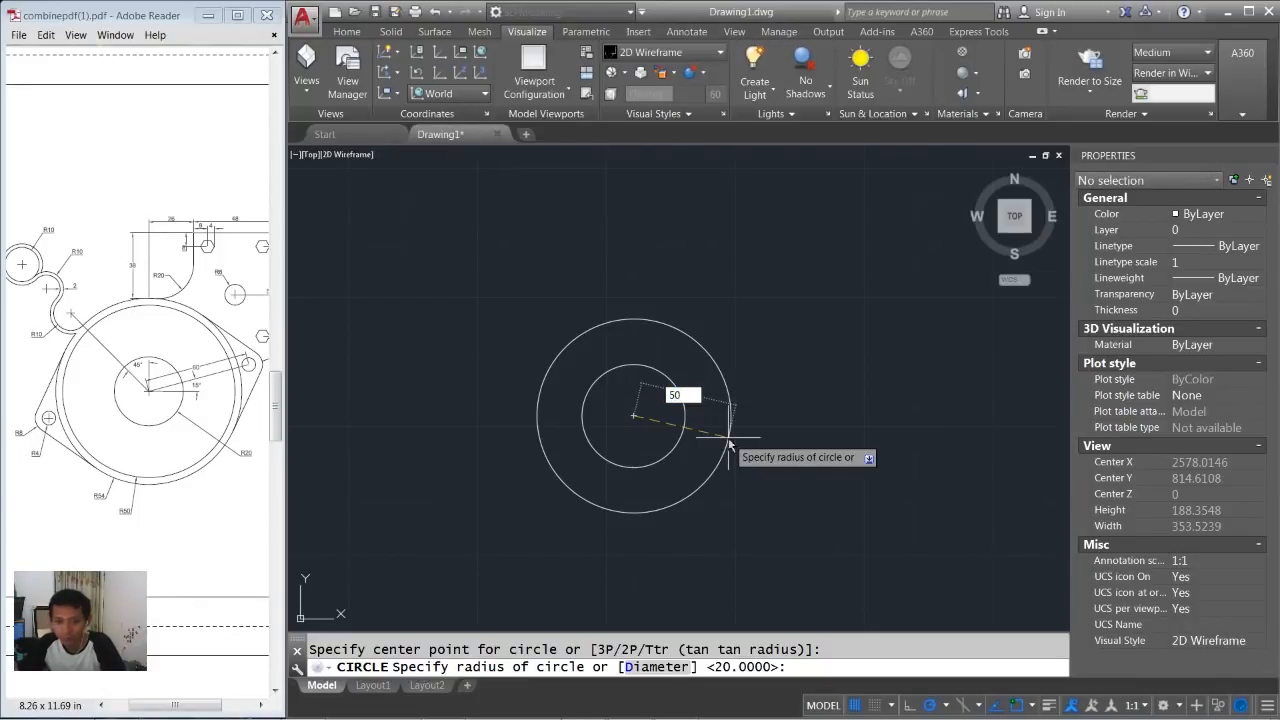
key("Return")
key("Return")
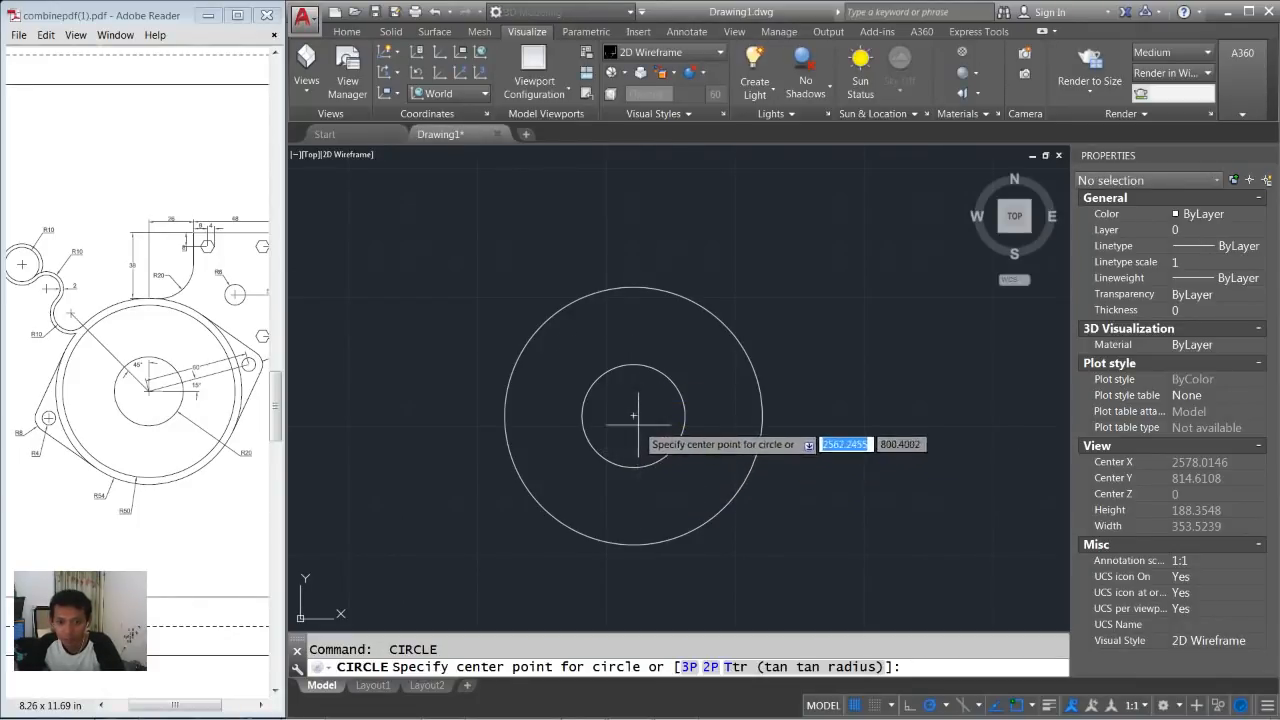
left_click(633, 415)
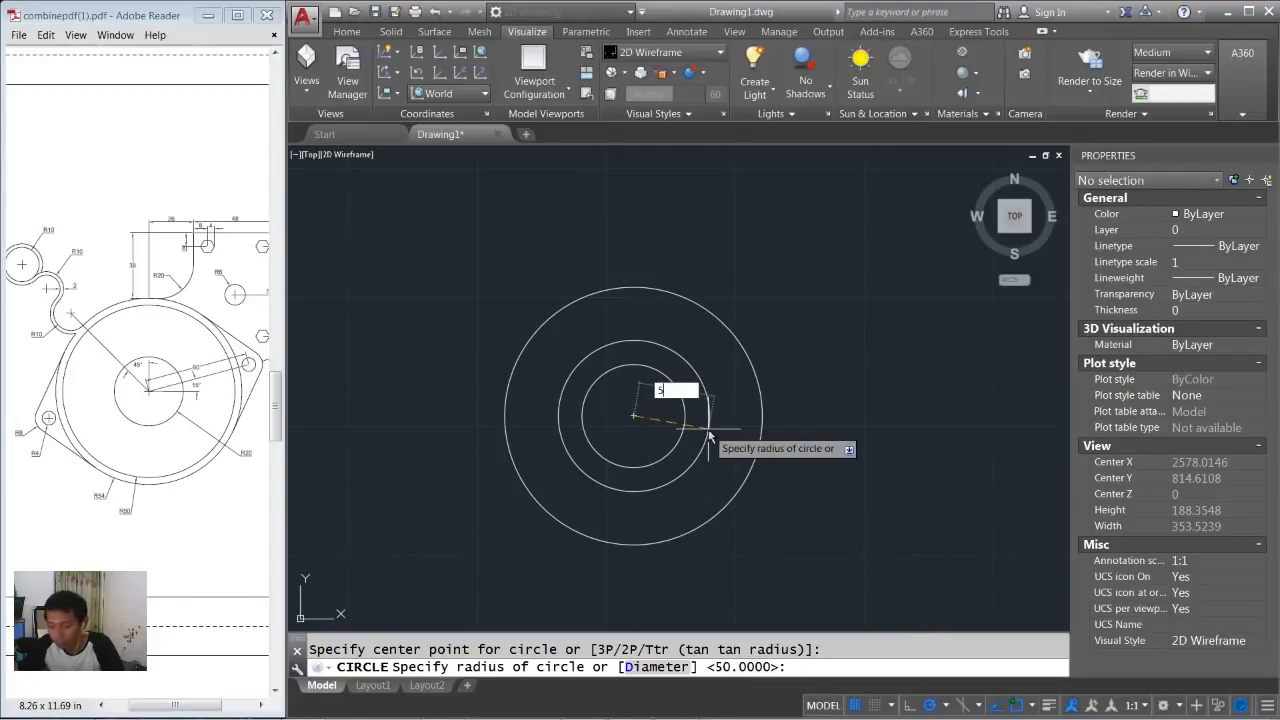
key("Return")
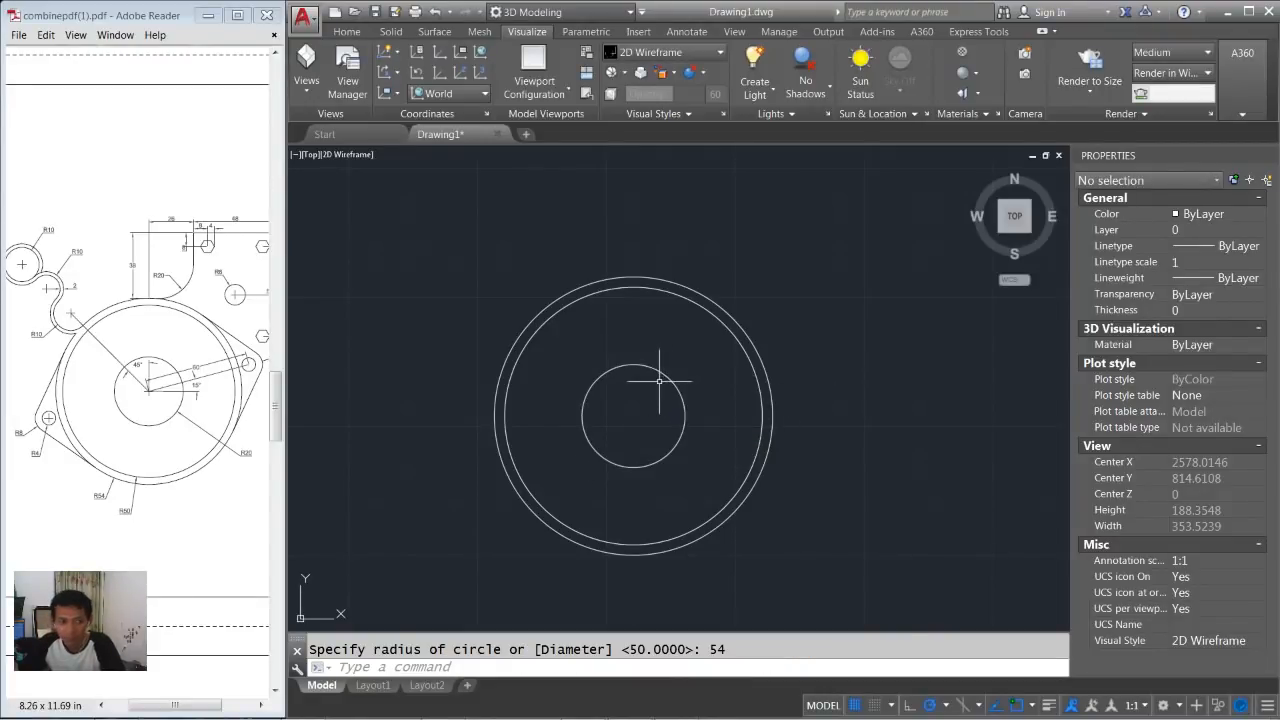
middle_click_drag(659, 380, 668, 382)
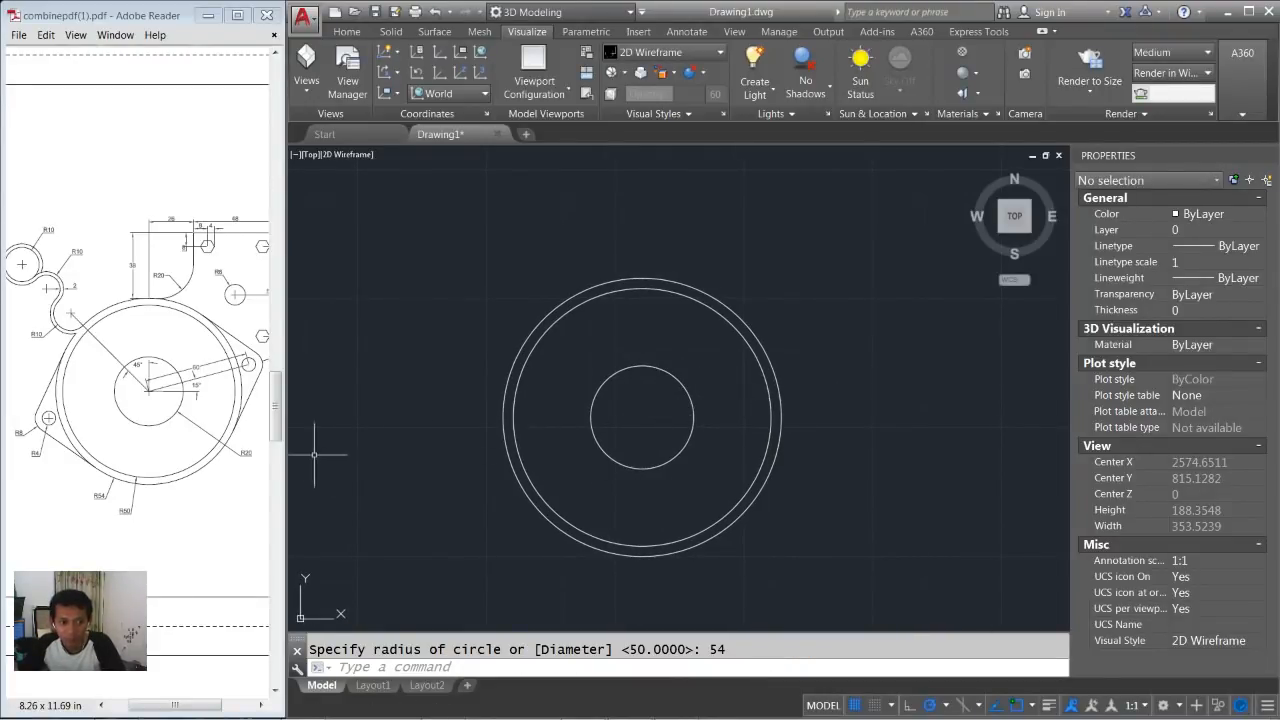
Examine the lug radii, hole sizes and offset dimensions around the large circle in the reference PDF.
left_click(30, 443)
scroll(22, 445, "up", 3, "ctrl")
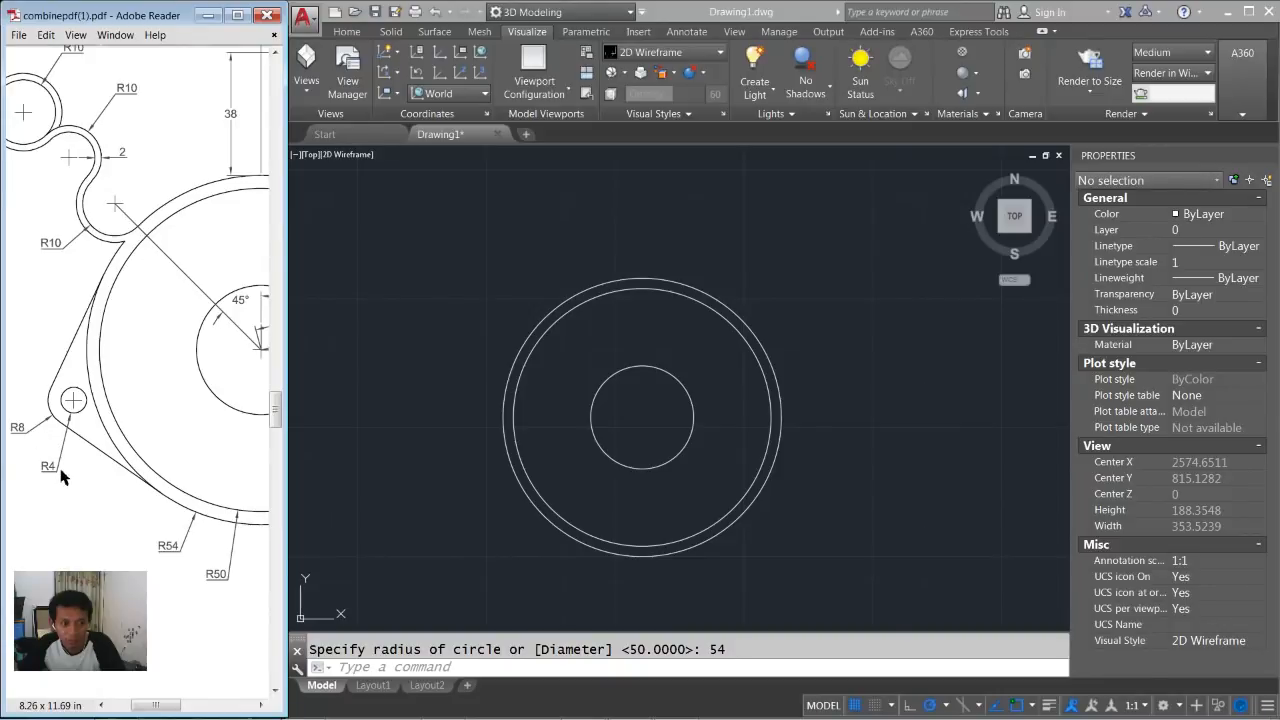
scroll(140, 424, "down", 4, "ctrl")
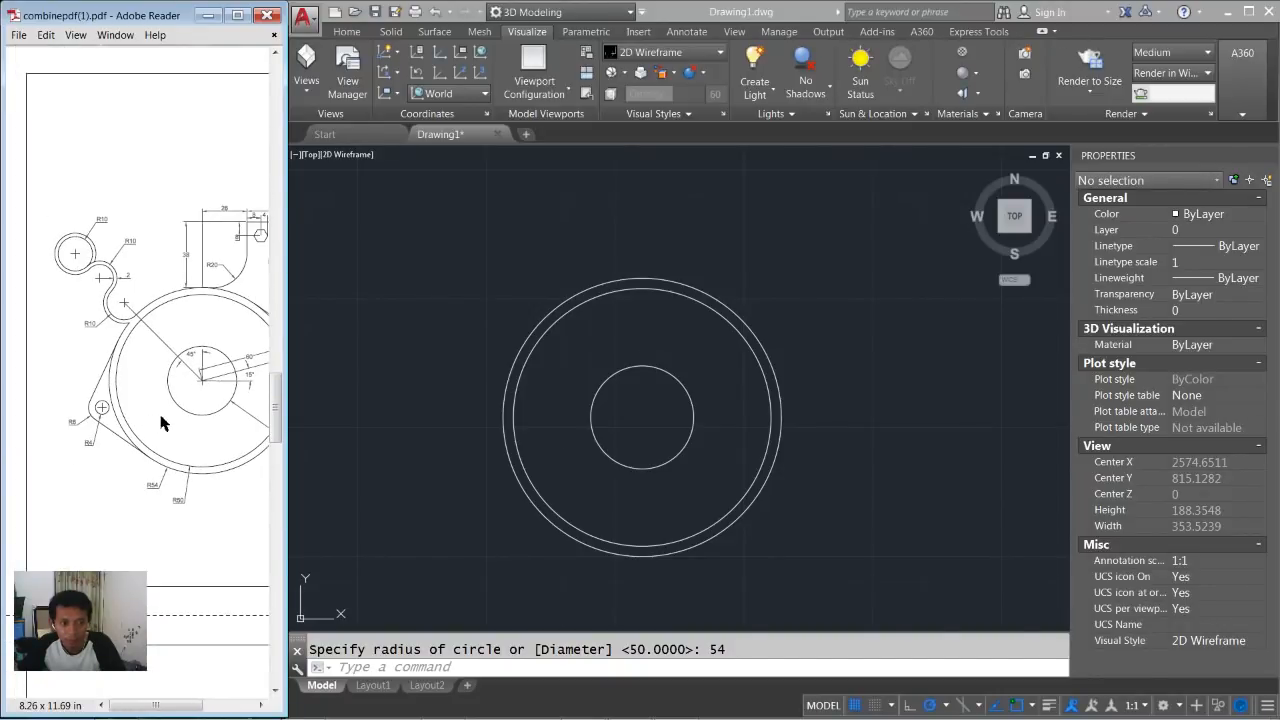
left_click_drag(155, 706, 182, 705)
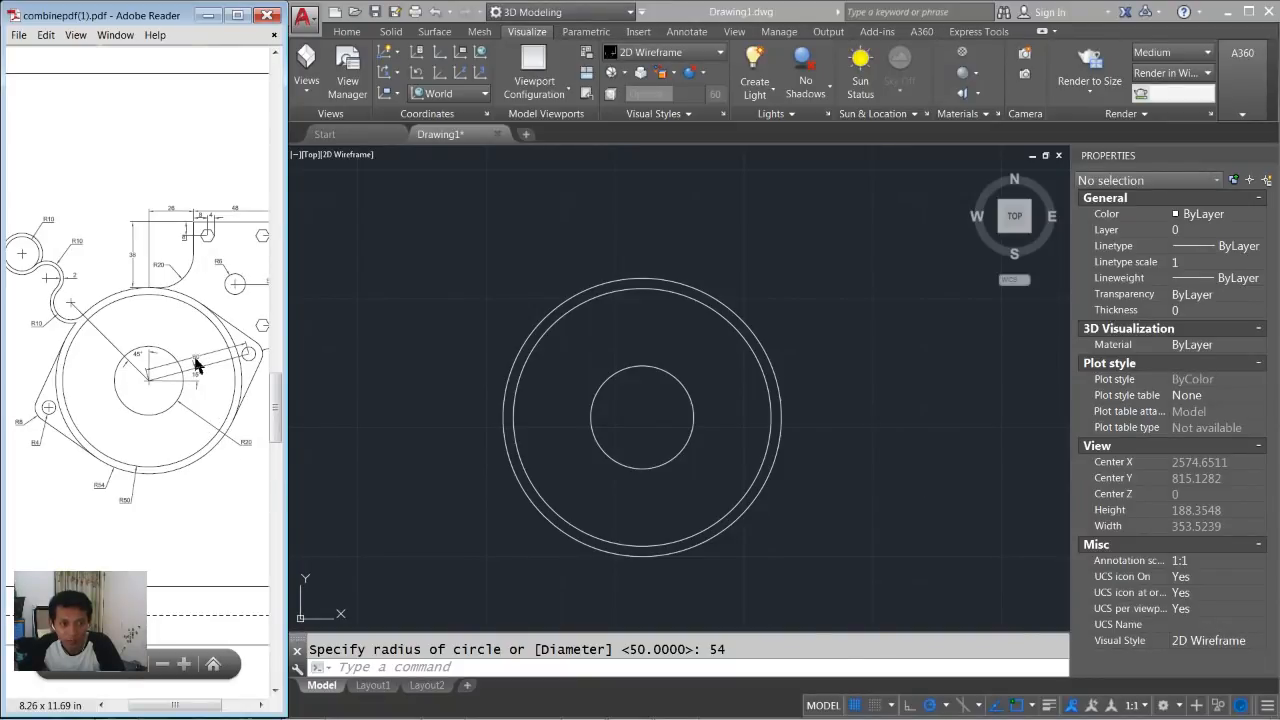
scroll(198, 366, "up", 1, "ctrl")
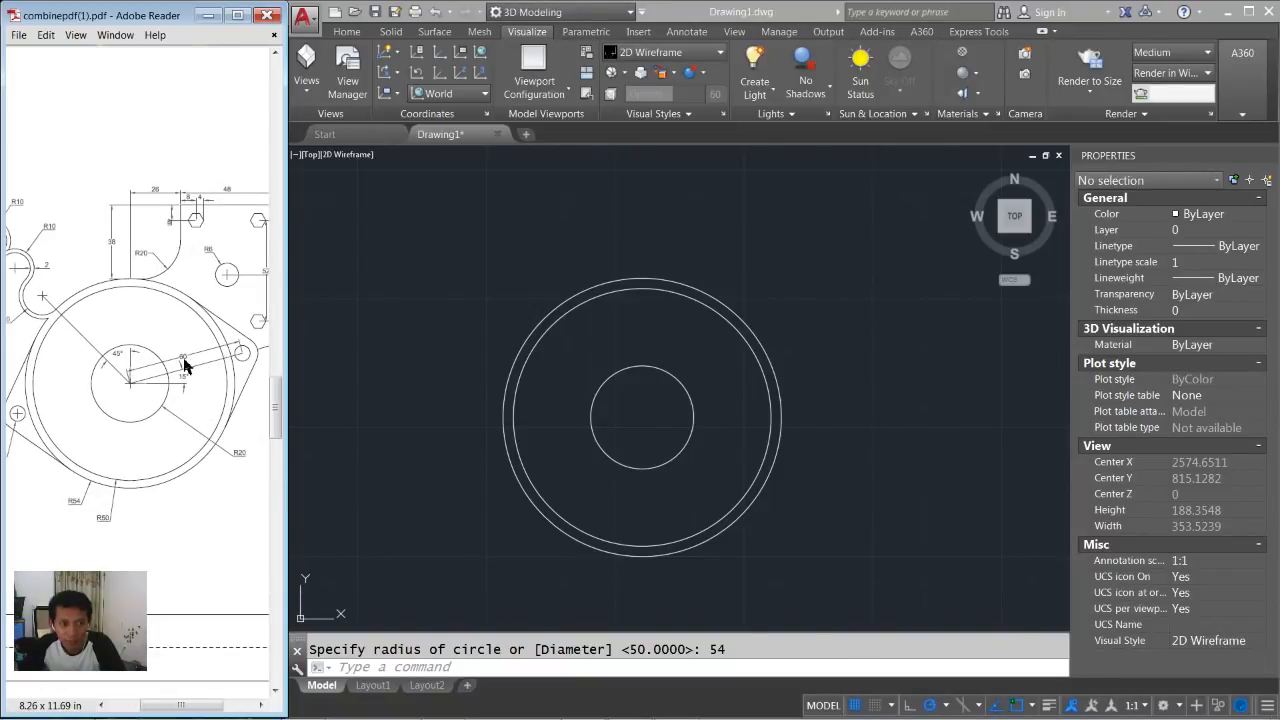
scroll(184, 367, "up", 3, "ctrl")
scroll(184, 366, "down", 5, "ctrl")
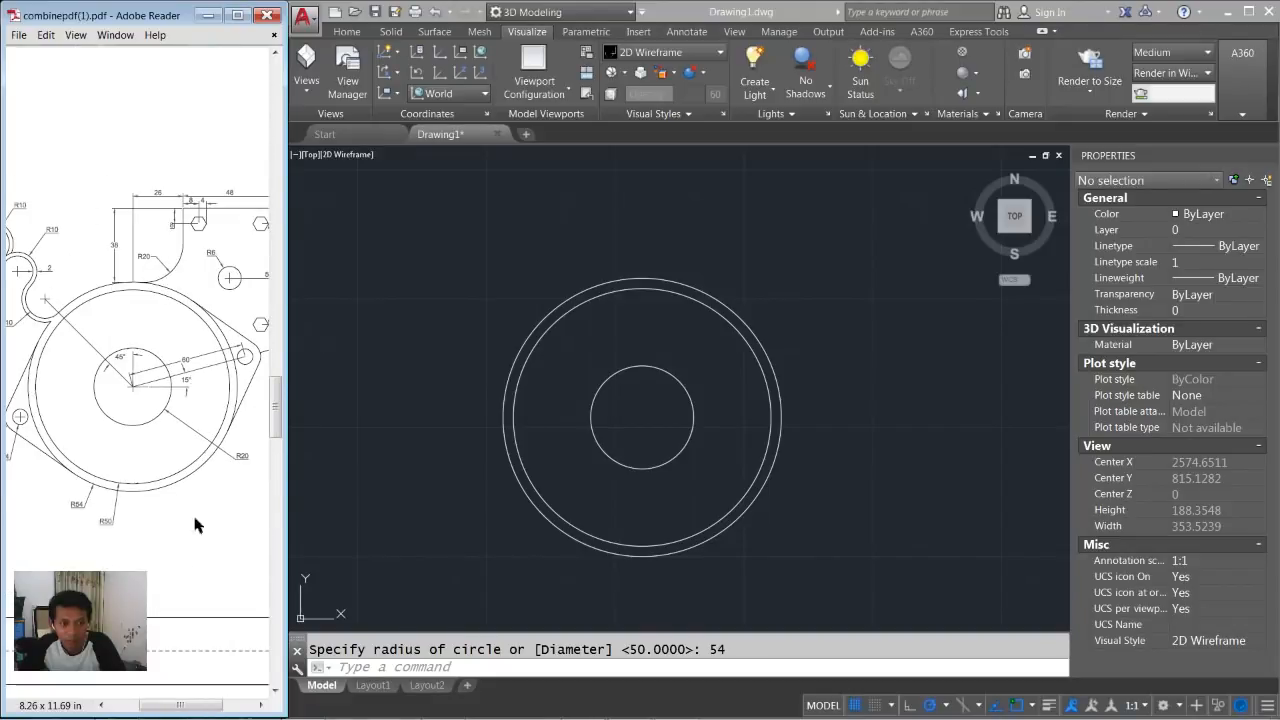
left_click_drag(194, 706, 178, 706)
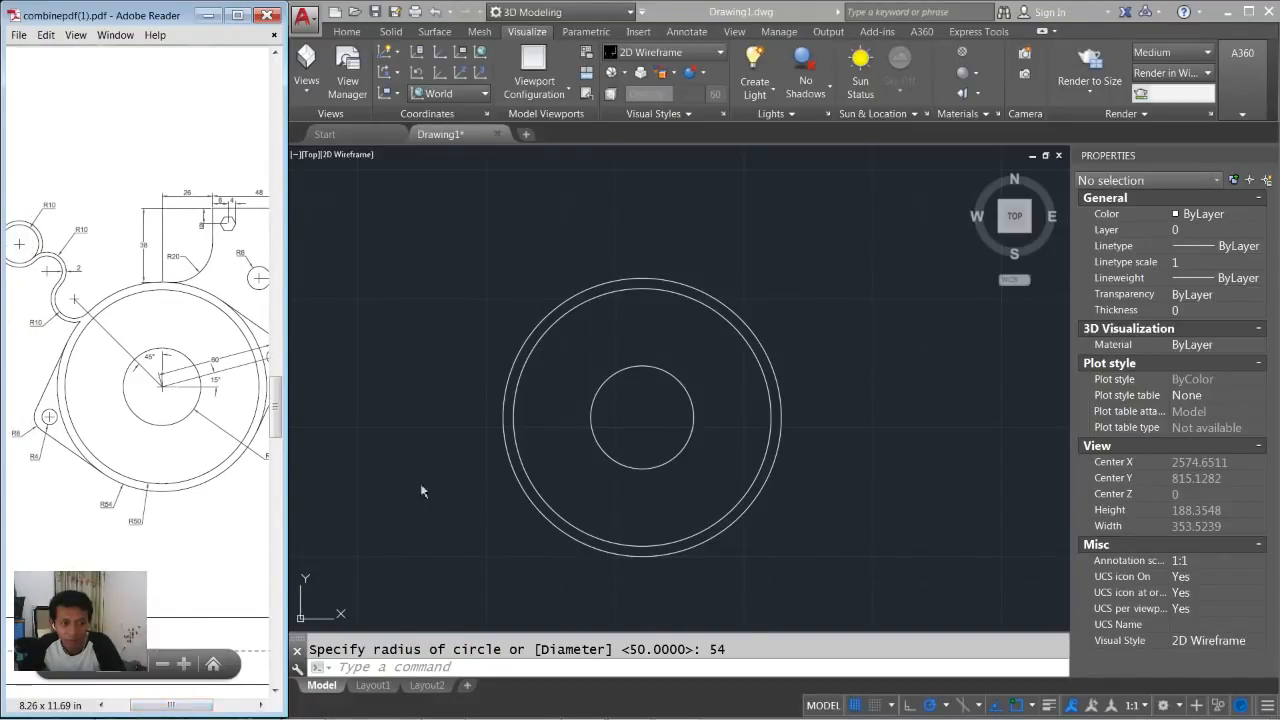
Draw two circles of radius 4 and 8 at the common centre of the existing circles.
left_click(646, 463)
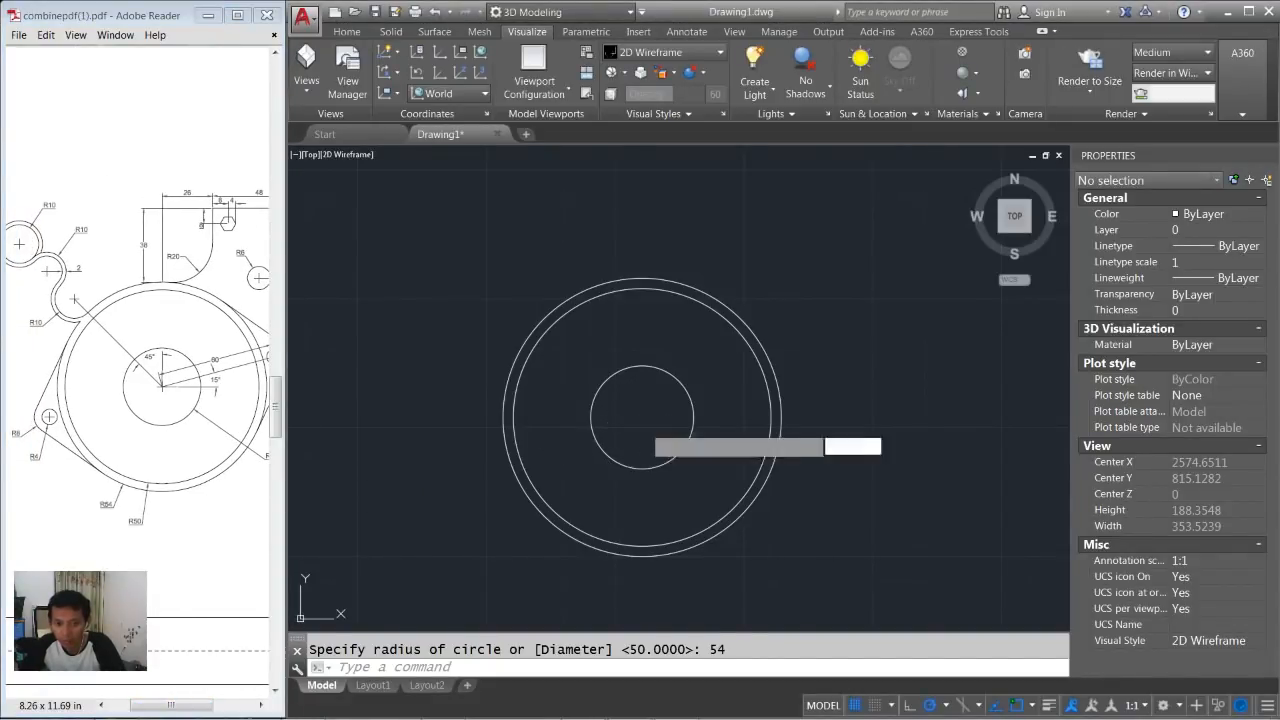
key("Return")
left_click(642, 418)
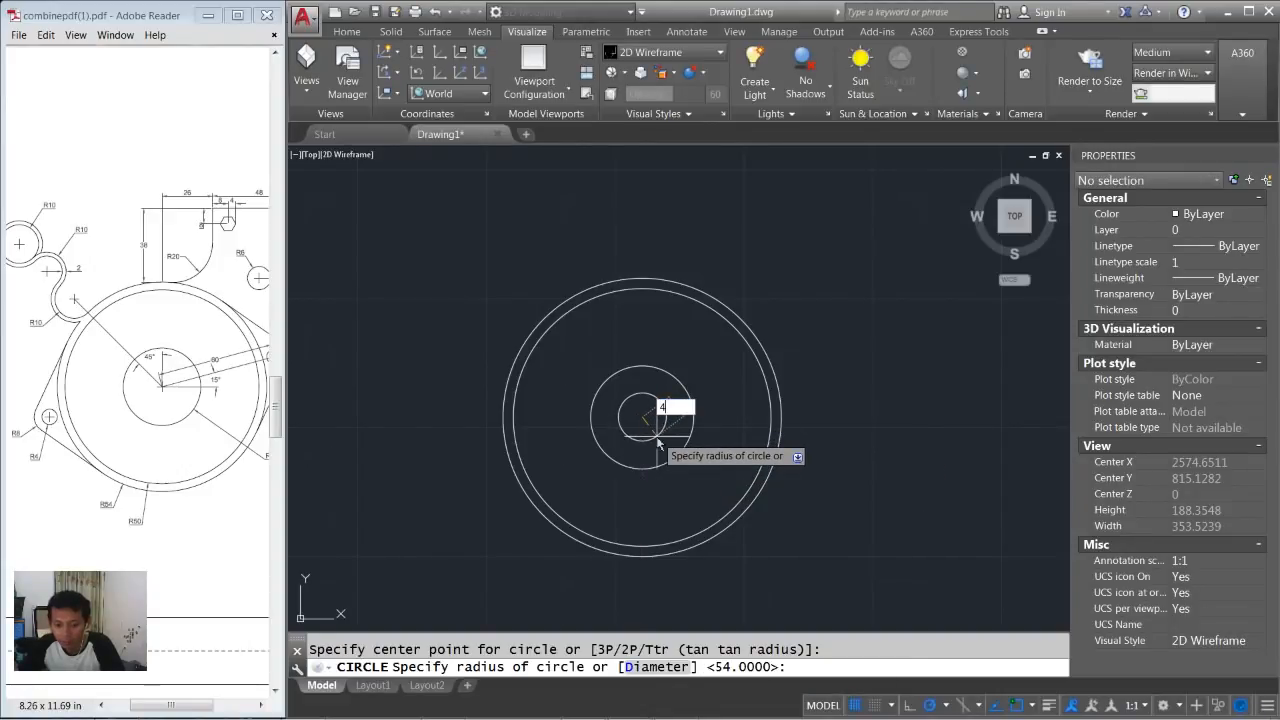
key("Return")
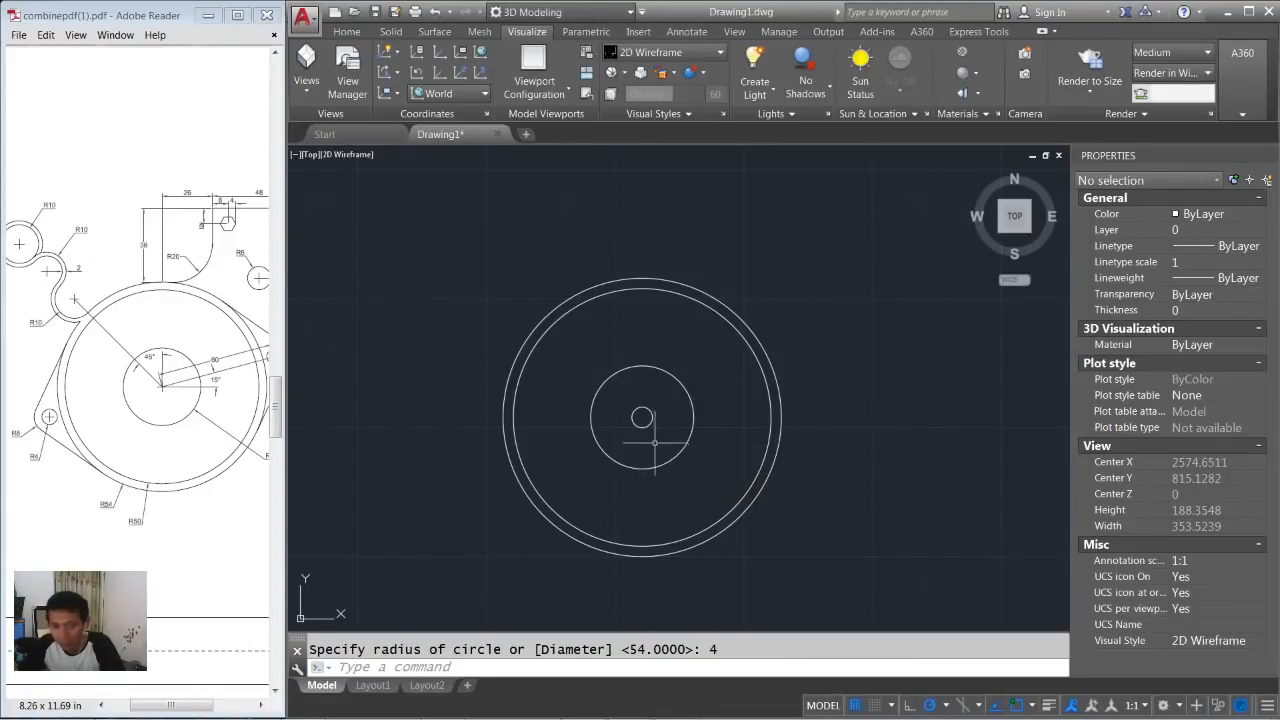
key("Return")
left_click(642, 418)
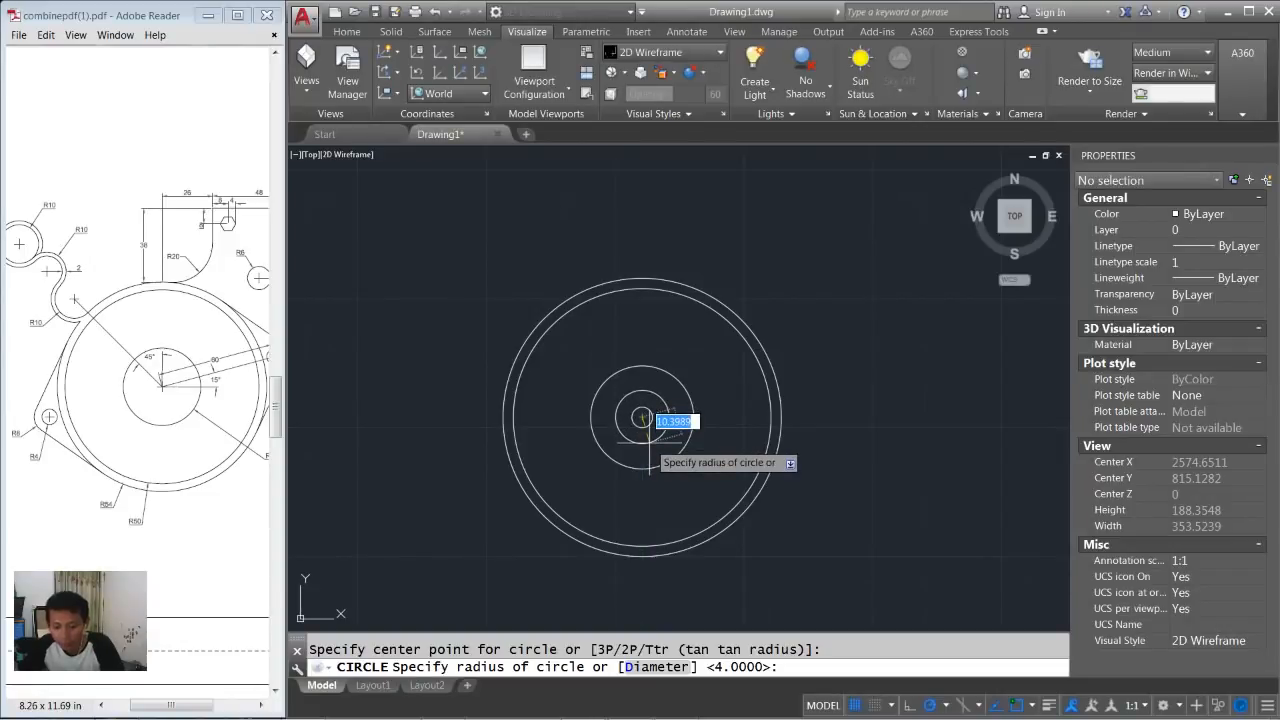
type("8")
key("Return")
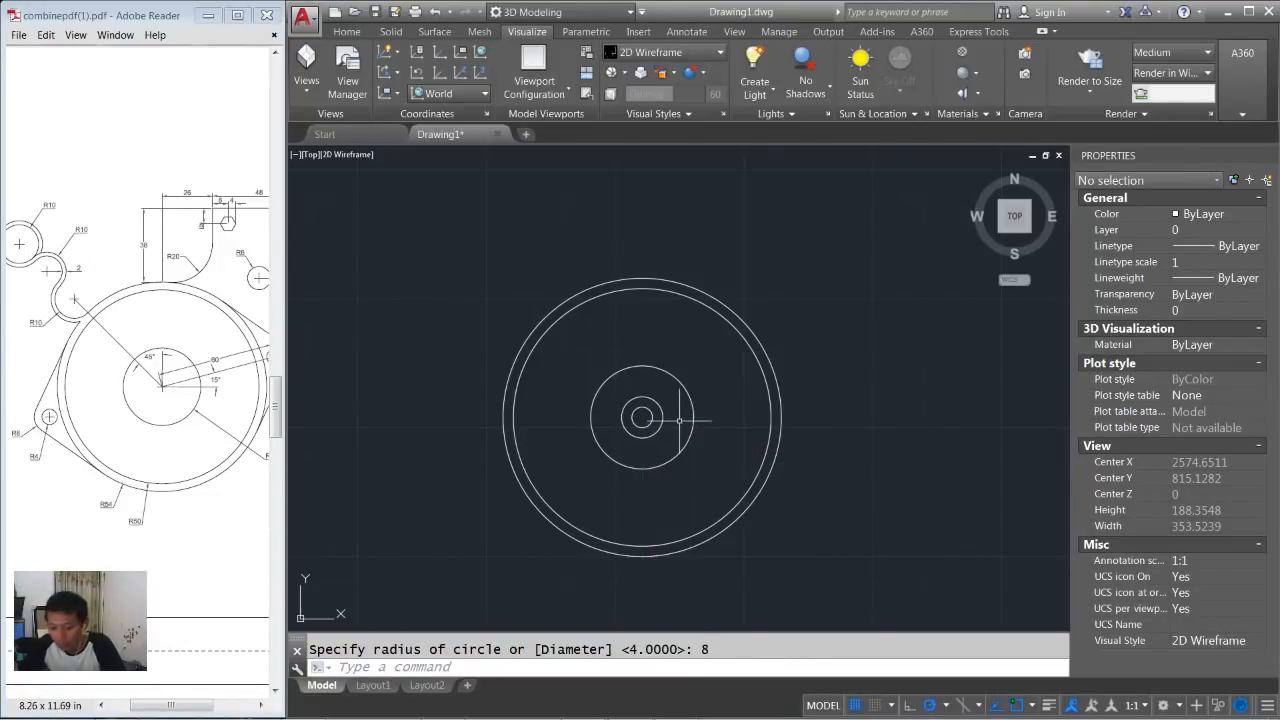
Move the radius 4 and radius 8 circles 60 units horizontally to the right of the common centre.
type("m")
key("Return")
left_click(663, 400)
left_click(616, 447)
middle_click_drag(693, 394, 650, 401)
key("Return")
left_click(706, 292)
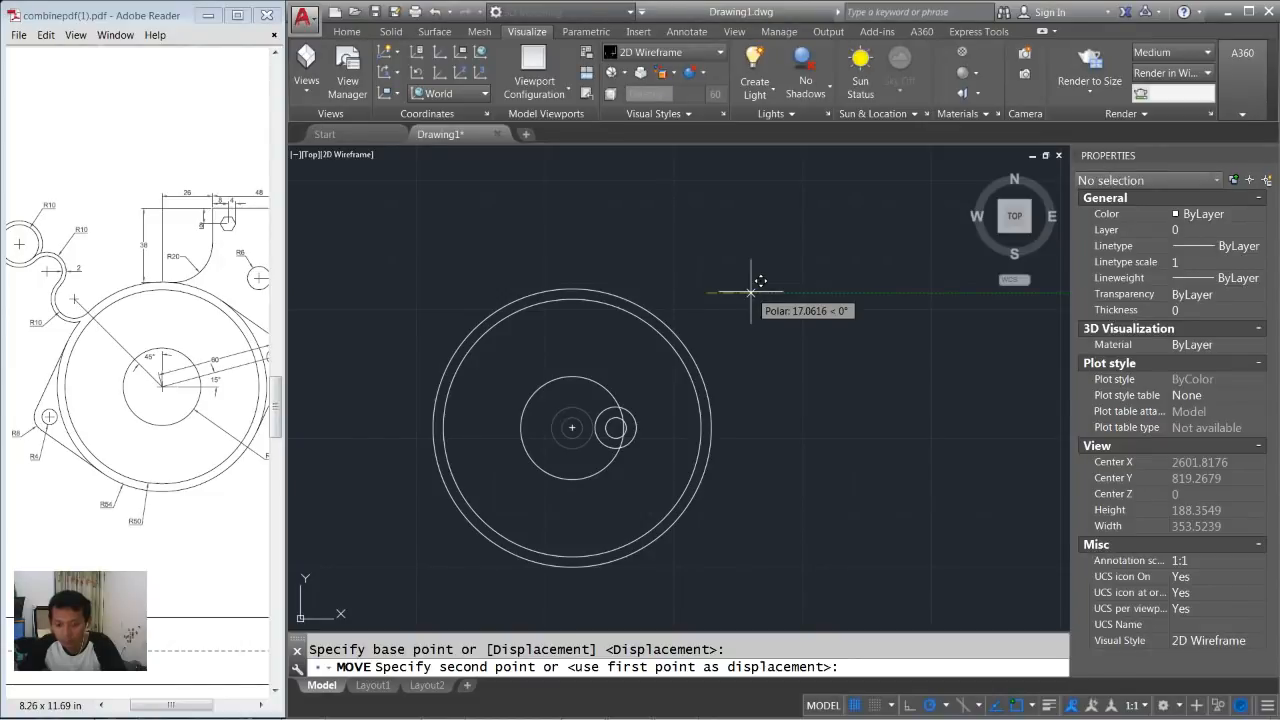
type("60")
key("Return")
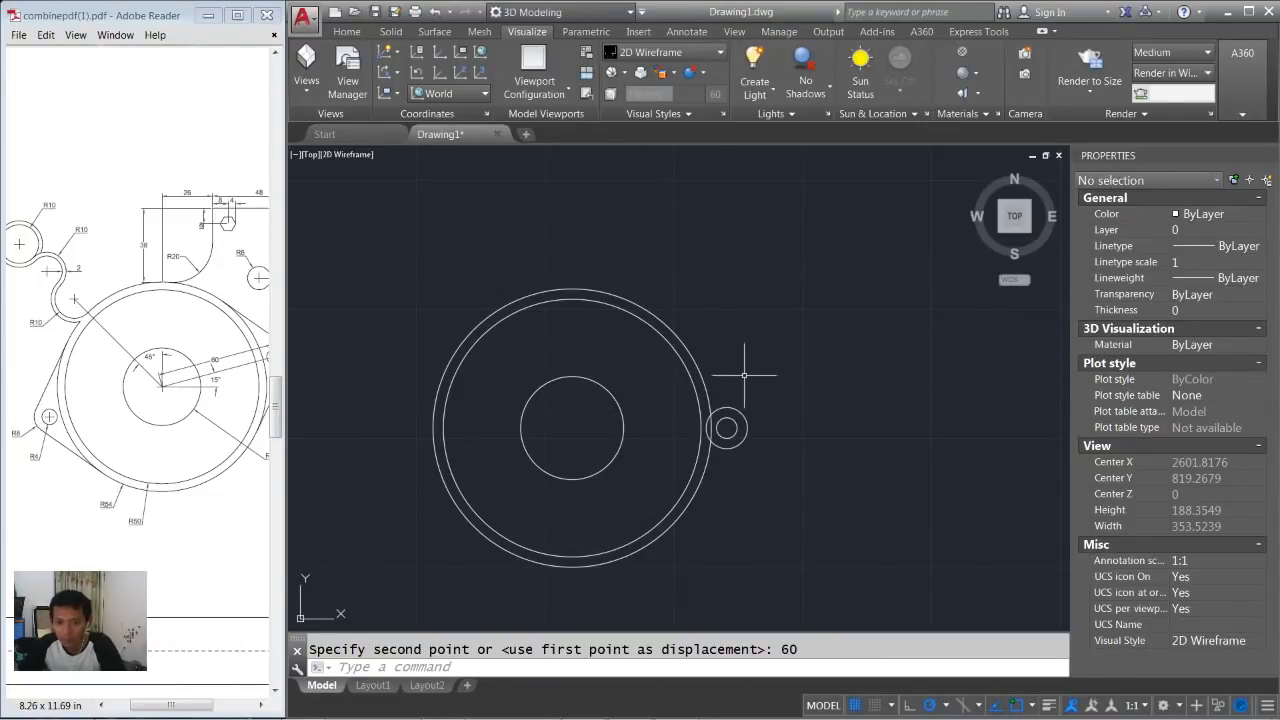
Draw a line tangent to the upper side of the radius 8 circle and the outer radius 54 circle.
middle_click_drag(748, 376, 738, 361)
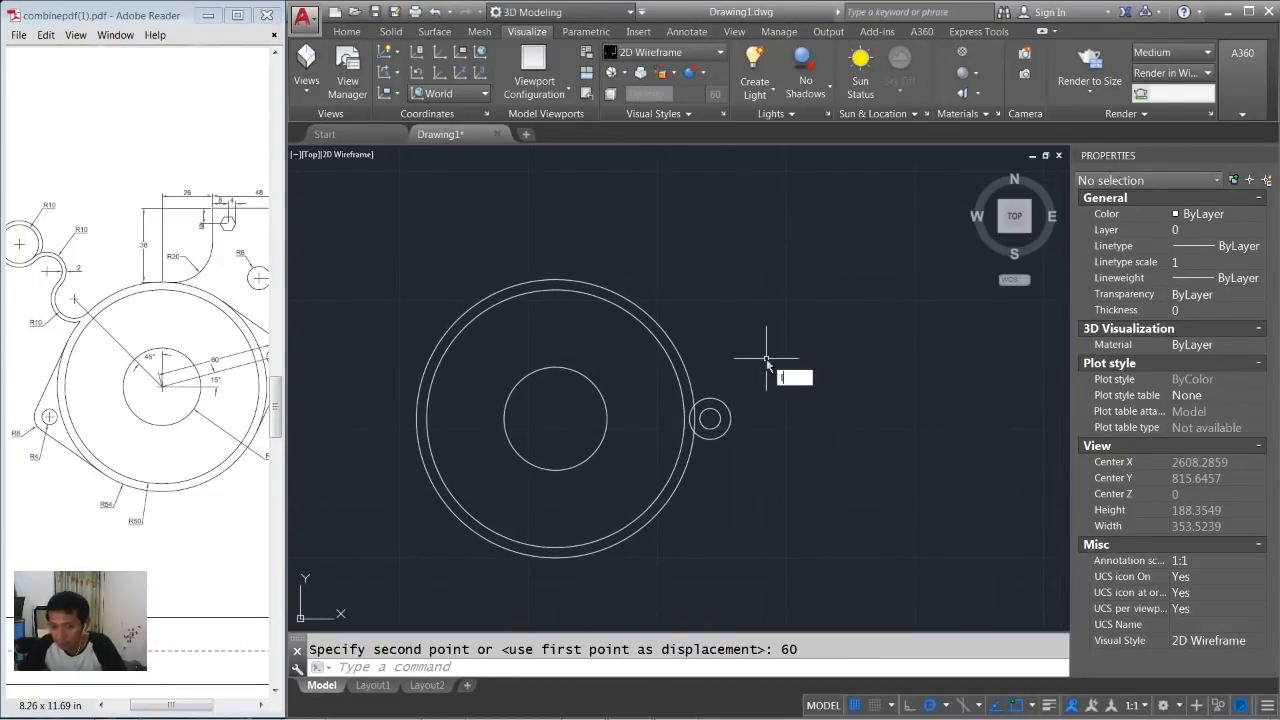
type("l")
key("Return")
scroll(742, 362, "up", 2)
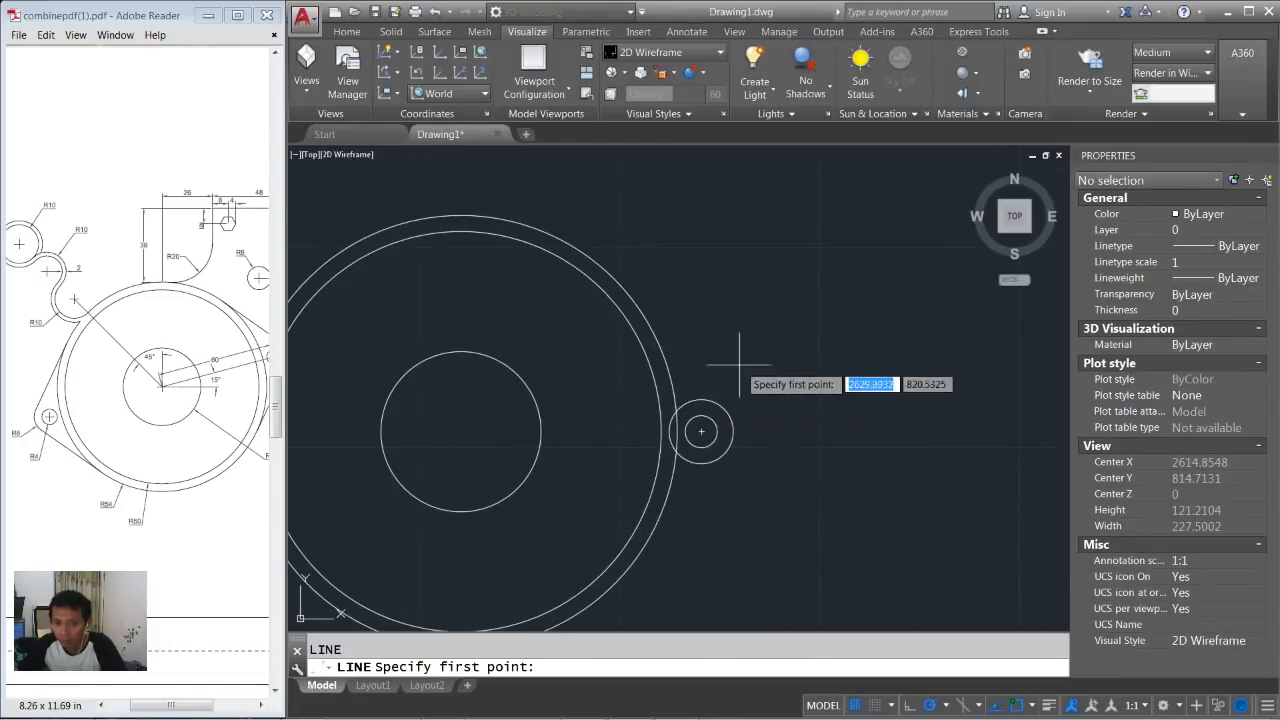
right_click(740, 364, "shift")
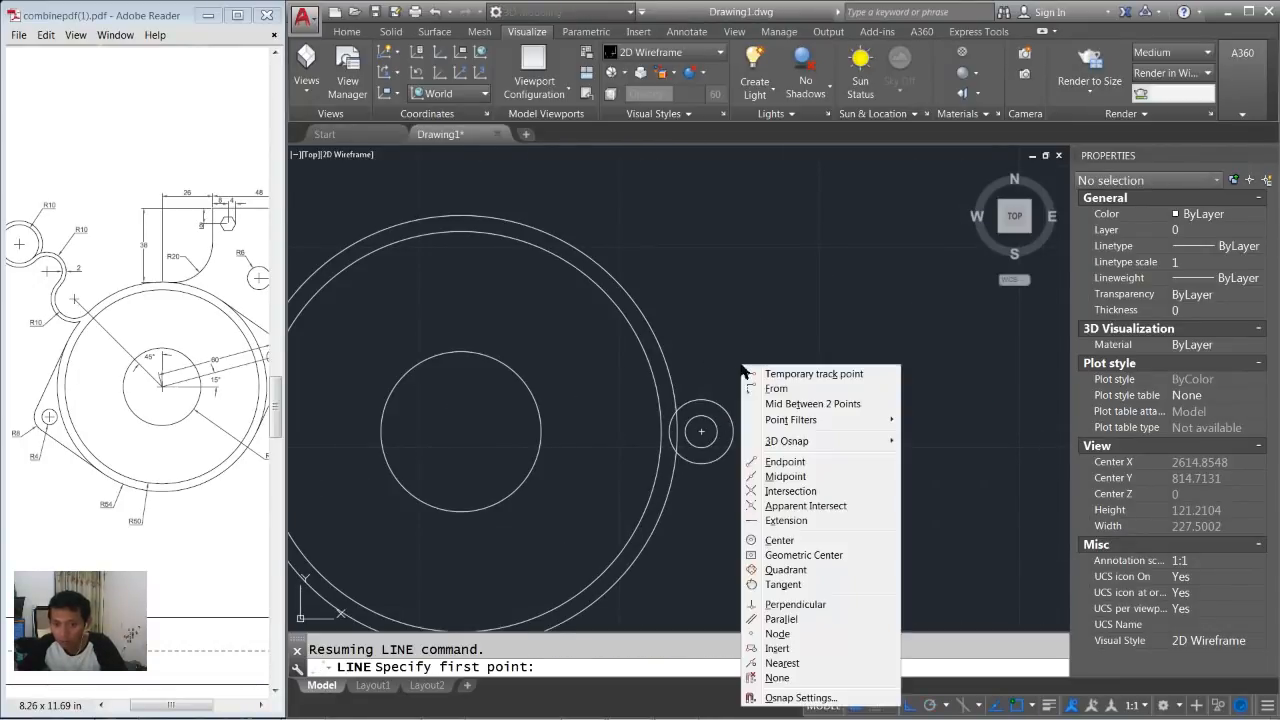
left_click(780, 585)
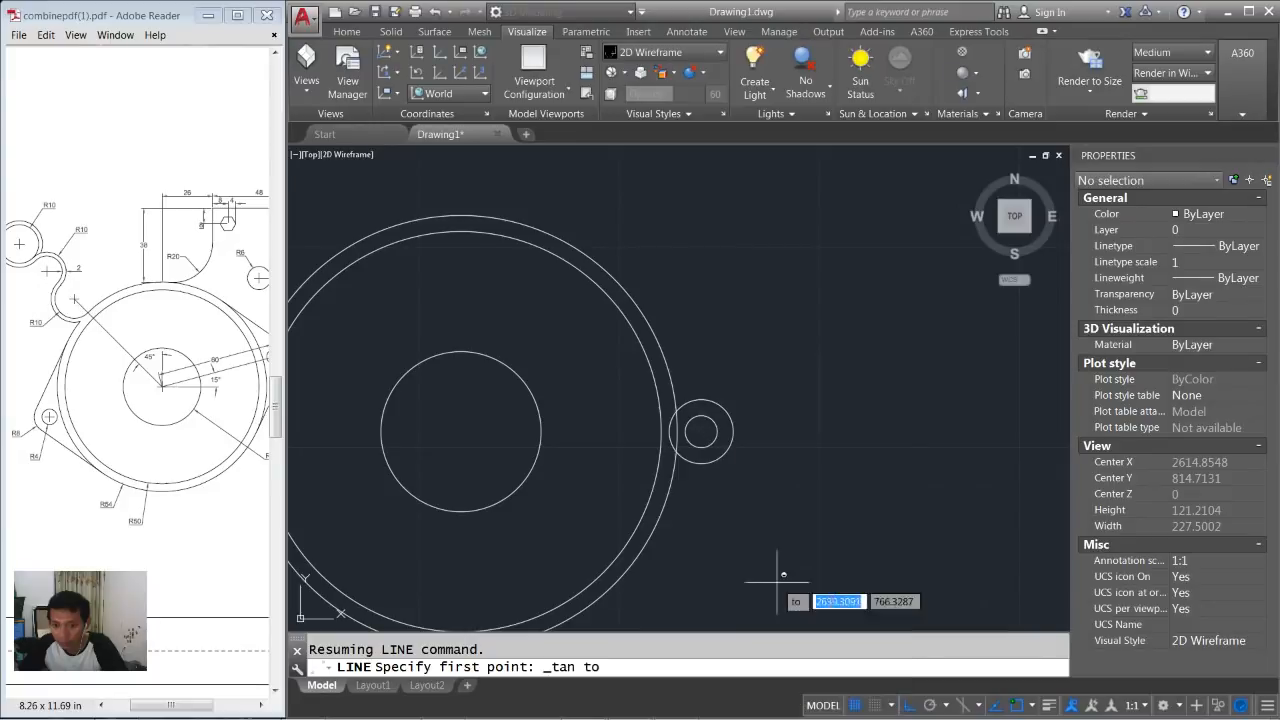
left_click(726, 409)
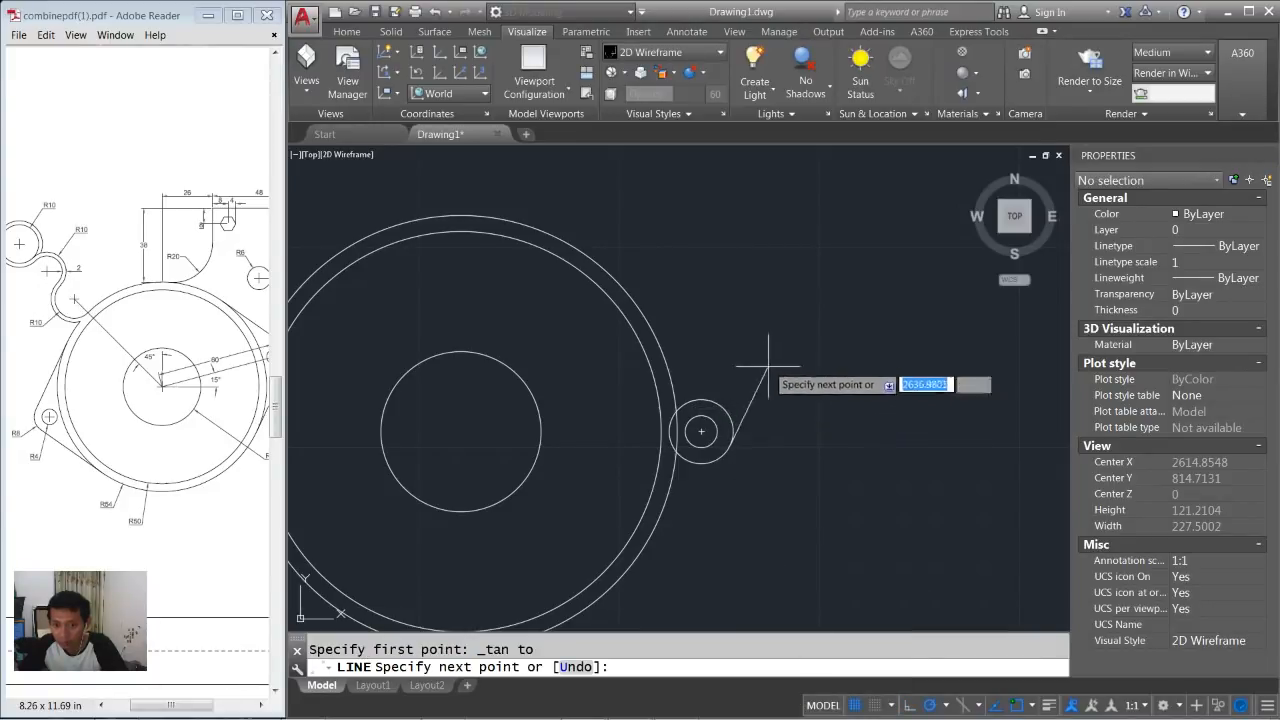
right_click(769, 355, "shift")
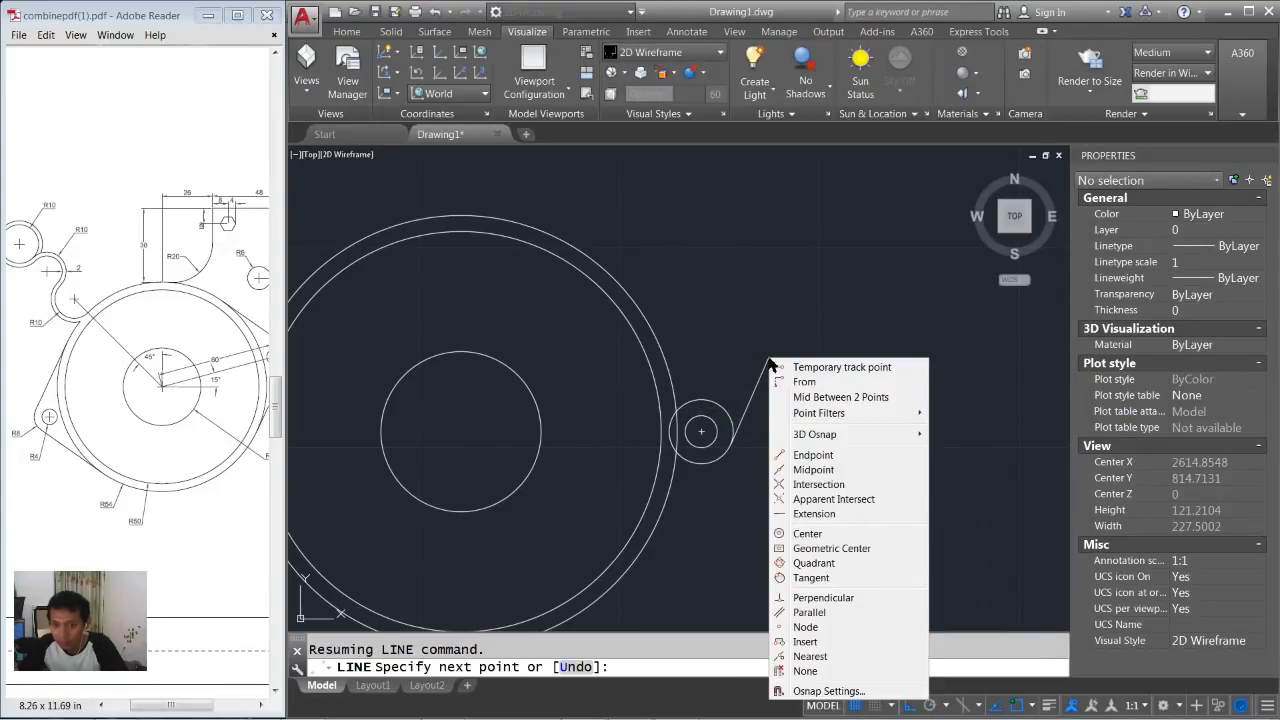
left_click(806, 578)
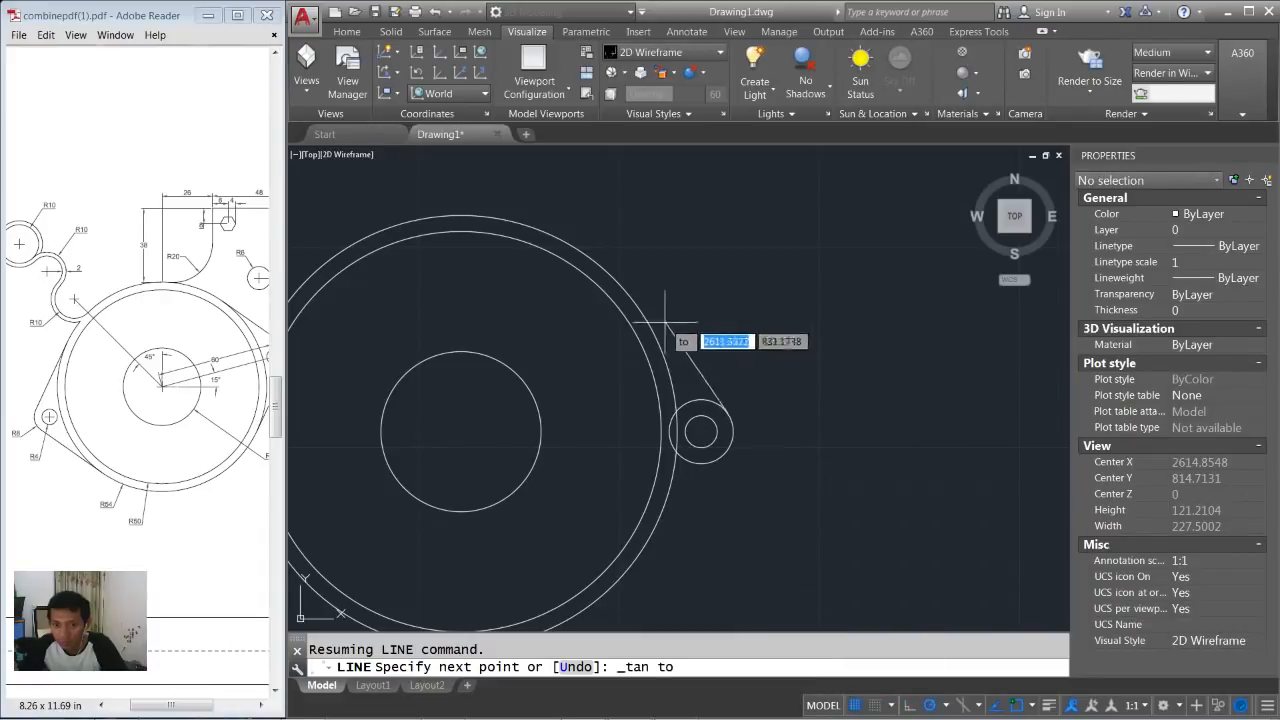
left_click(680, 287)
key("Return")
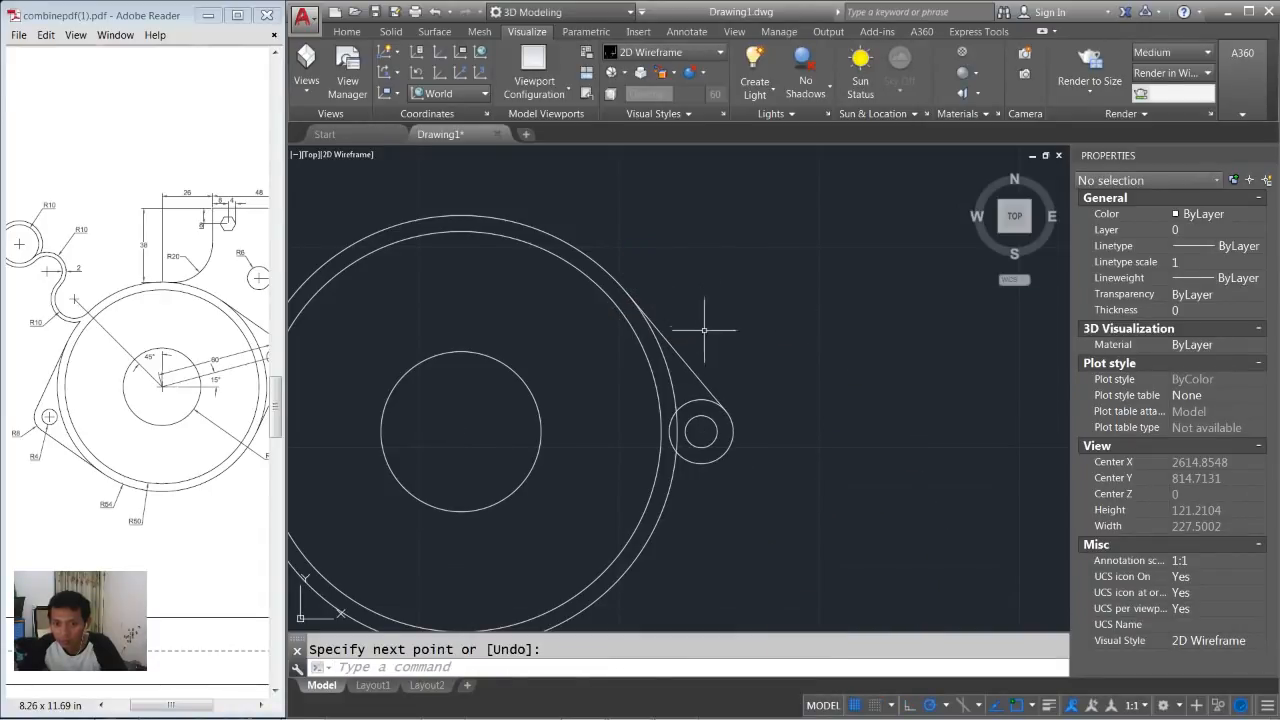
middle_click_drag(758, 368, 745, 313)
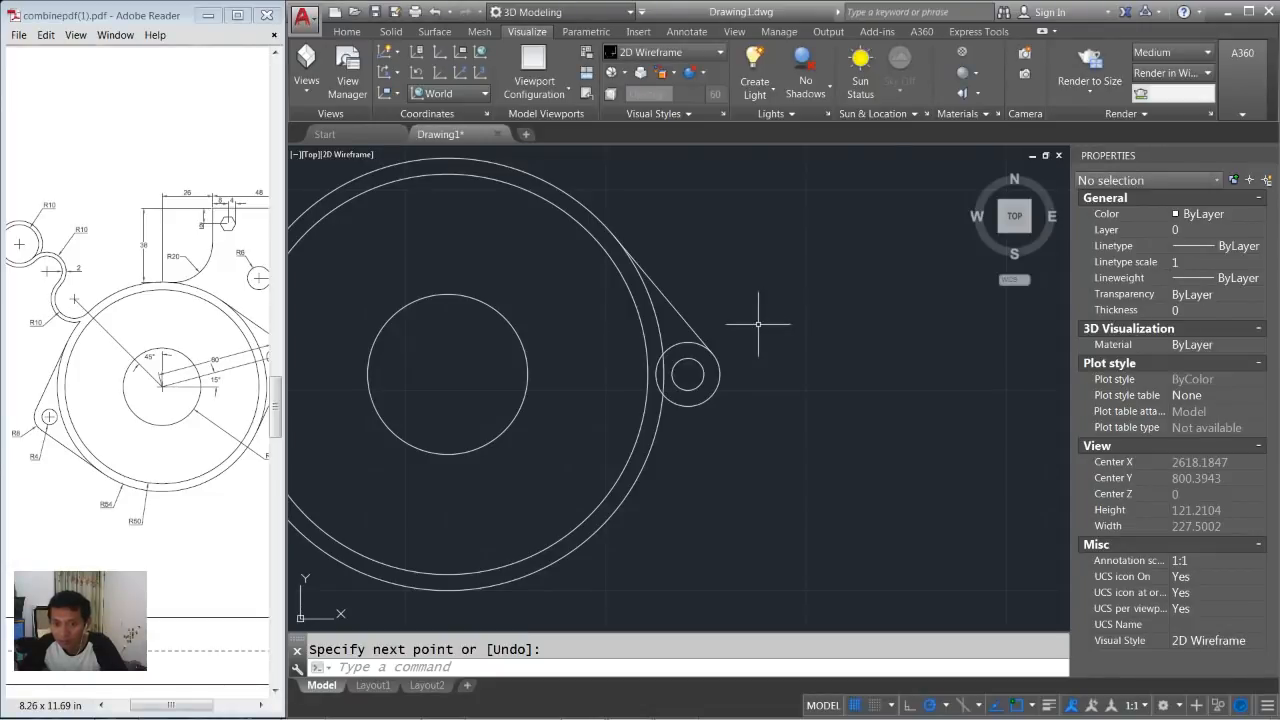
right_click(758, 324, "shift")
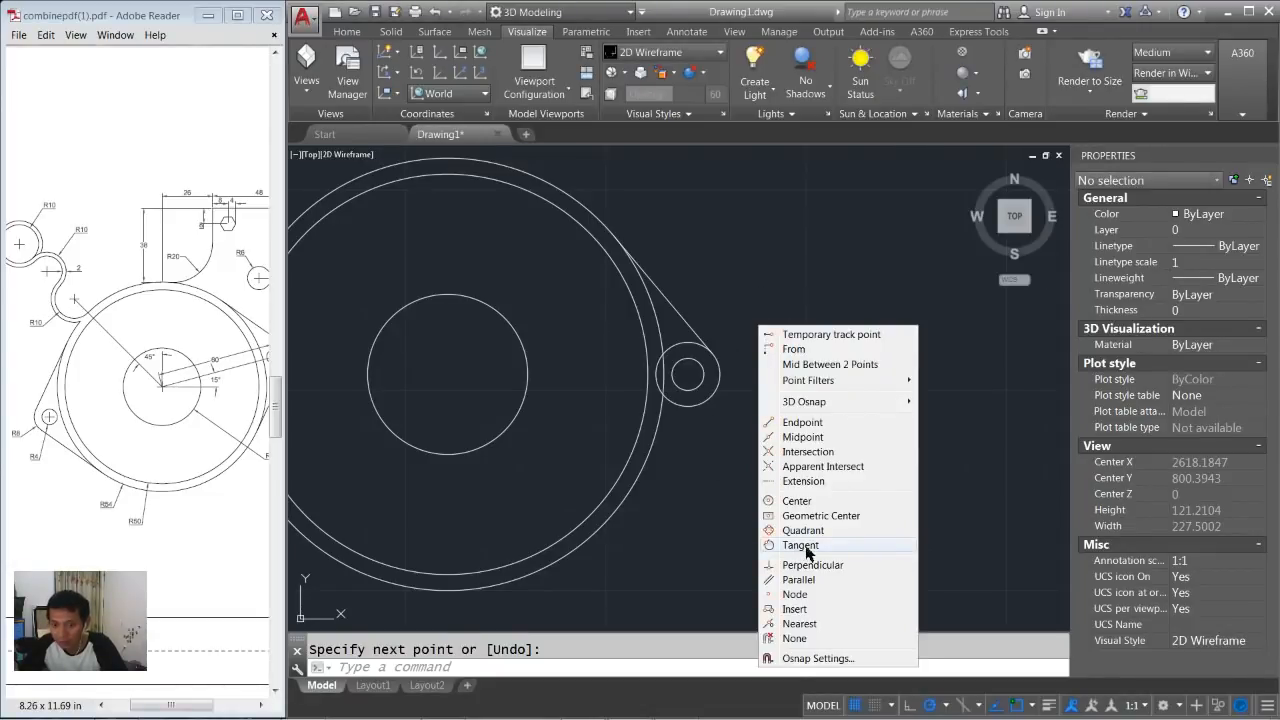
left_click(775, 545)
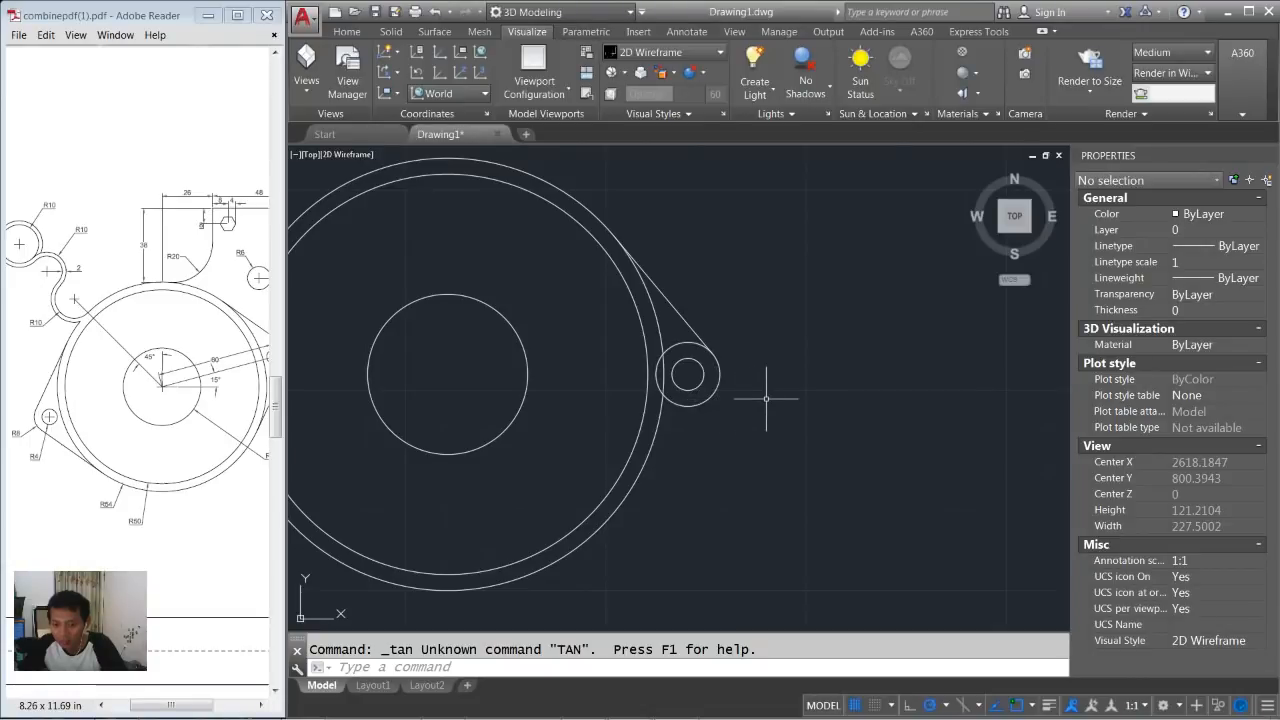
Draw a line tangent to the lower side of the radius 8 circle and the outer radius 54 circle.
type("l")
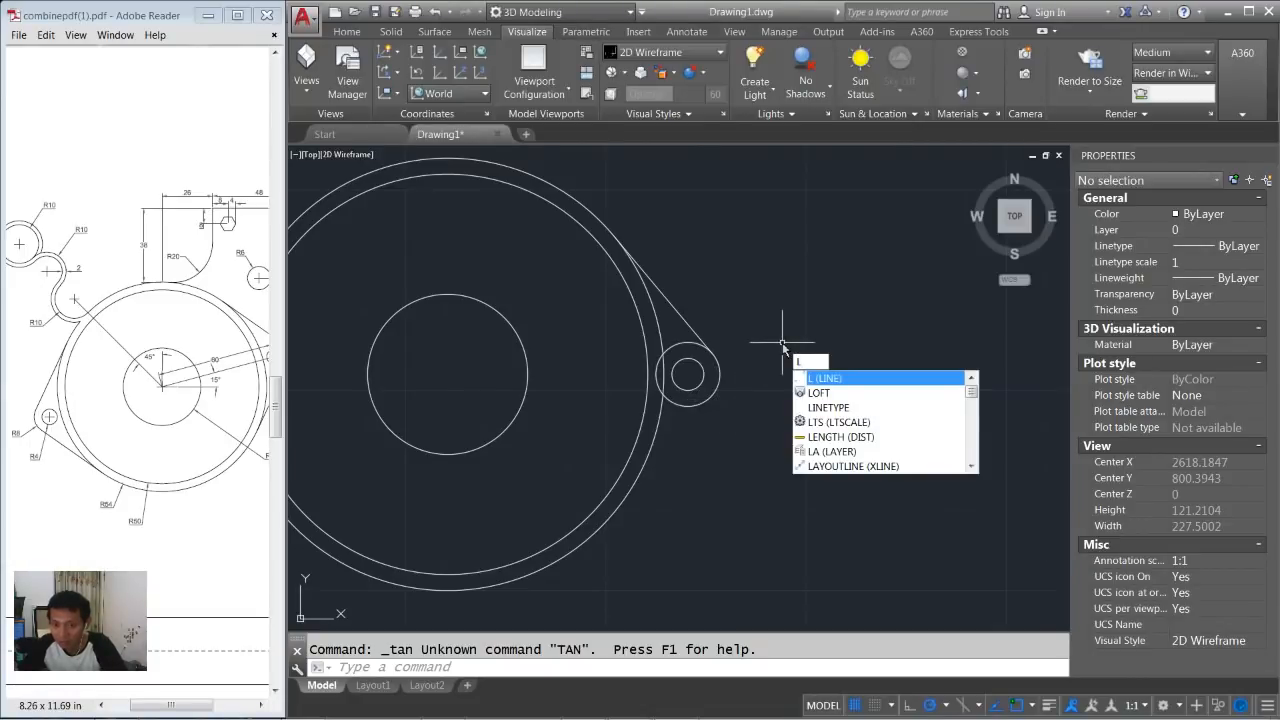
key("Return")
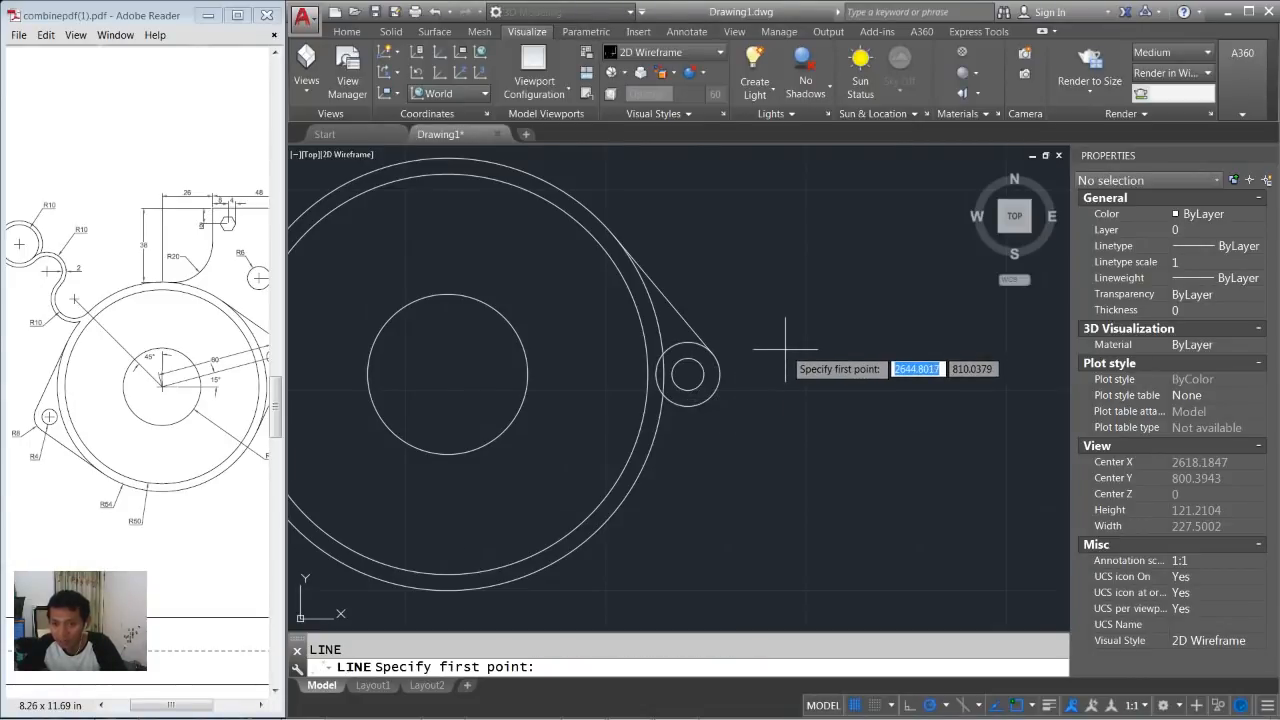
right_click(786, 352, "shift")
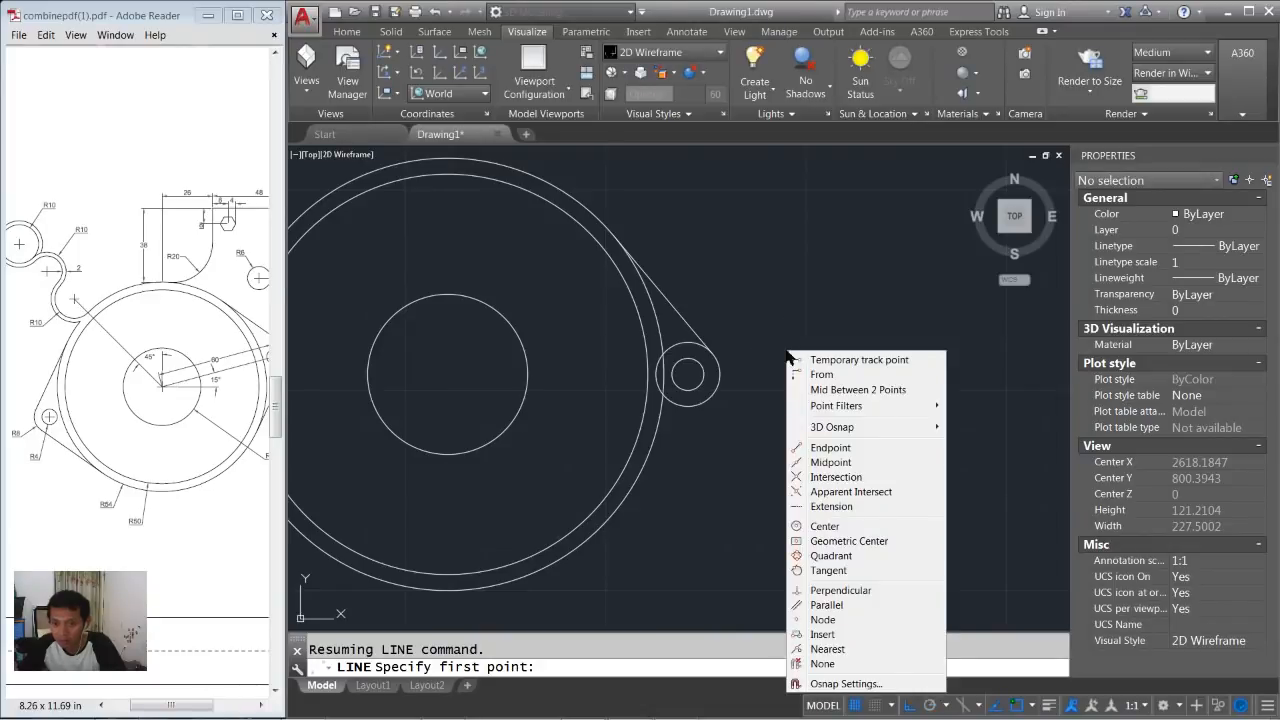
left_click(828, 571)
left_click(728, 422)
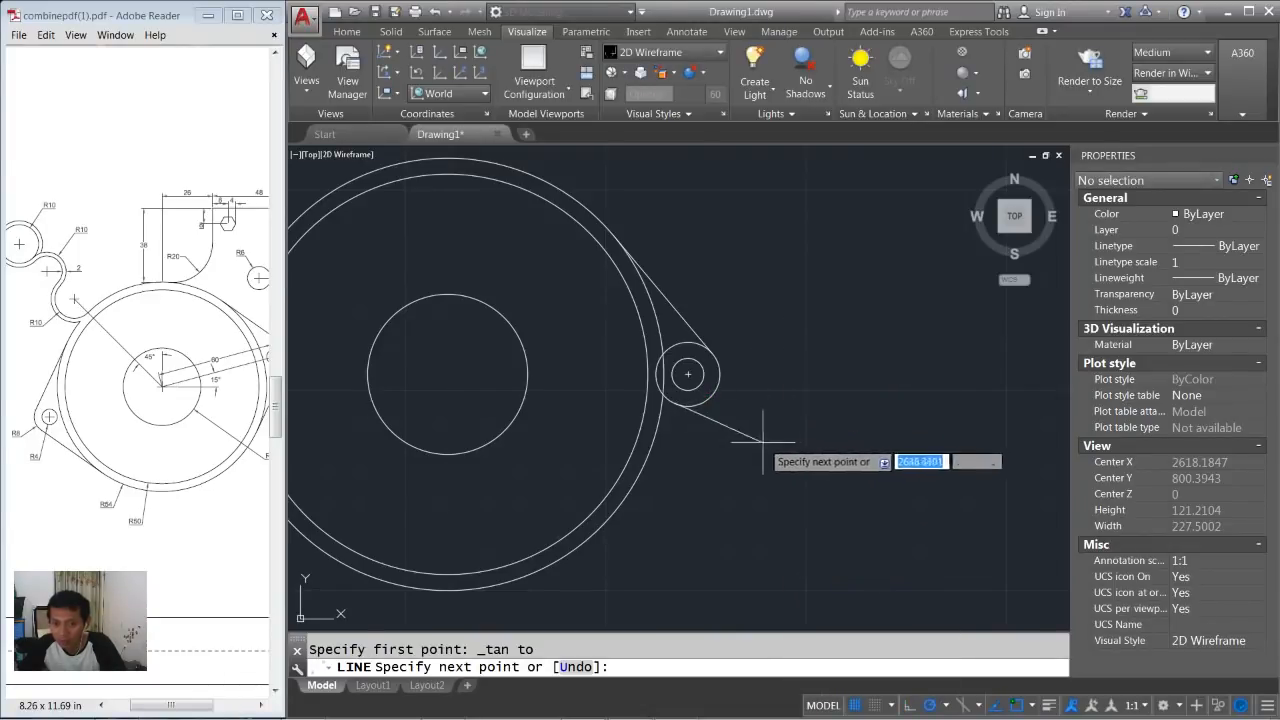
right_click(801, 366, "shift")
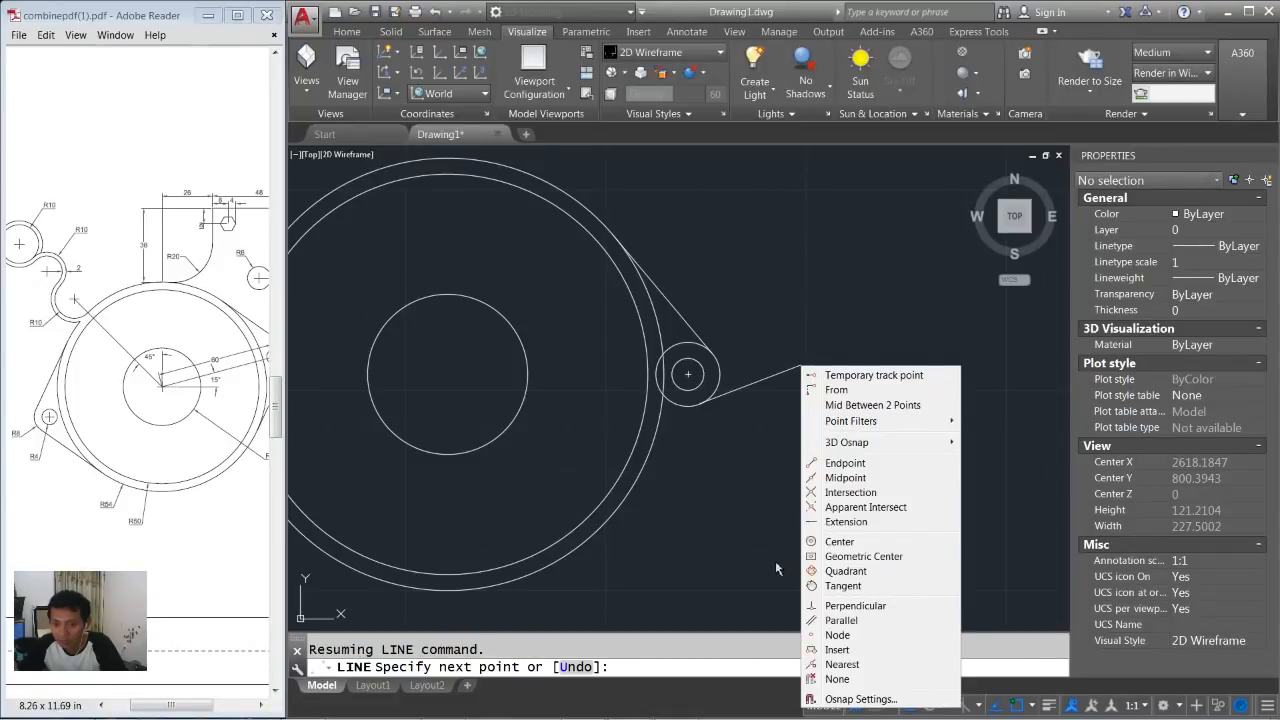
left_click(835, 585)
left_click(600, 535)
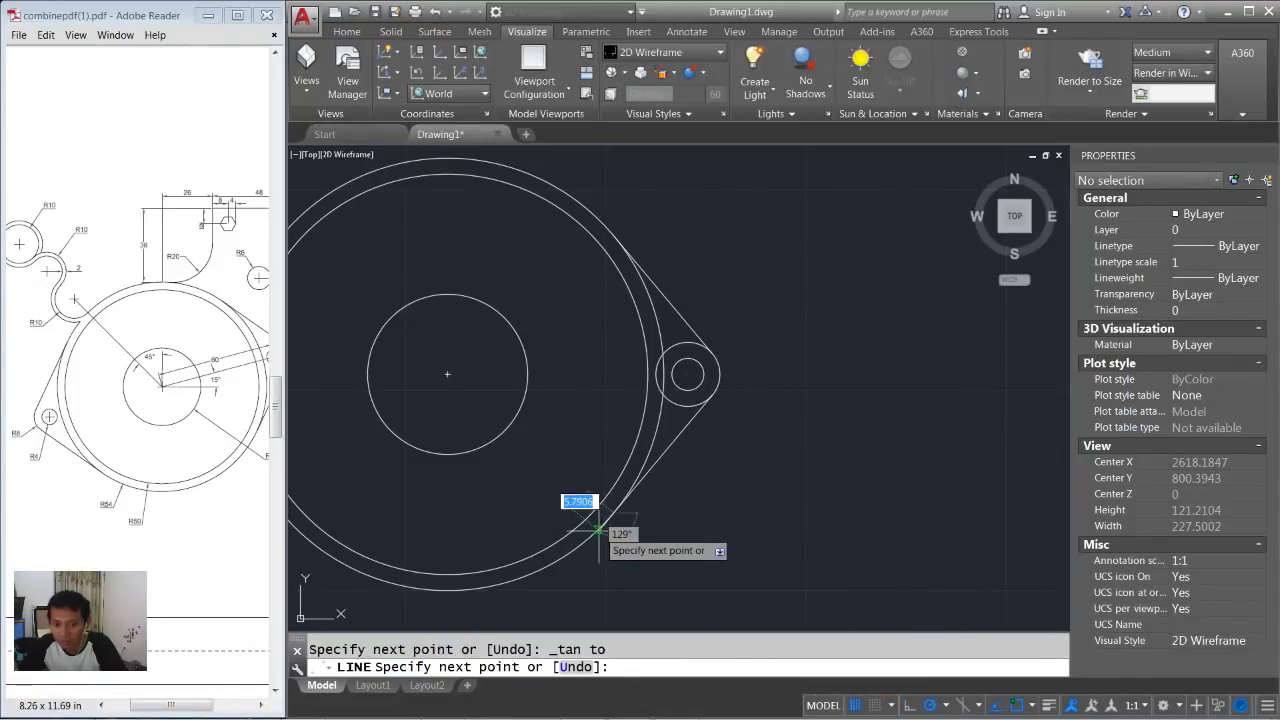
key("Return")
Trim away the inner portion of the radius 8 circle between the tangent lines, leaving the lug's rounded outer end.
scroll(736, 351, "up", 3)
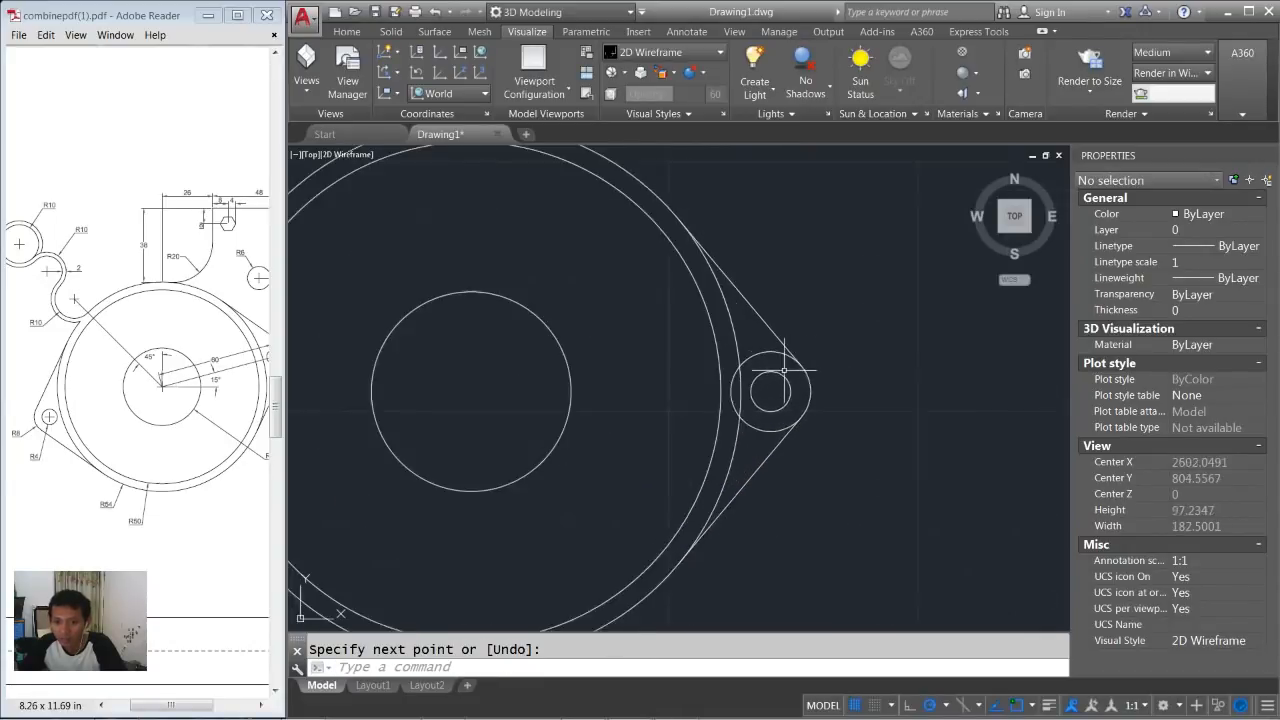
key("Return")
key("Return")
left_click(761, 359)
left_click(748, 341)
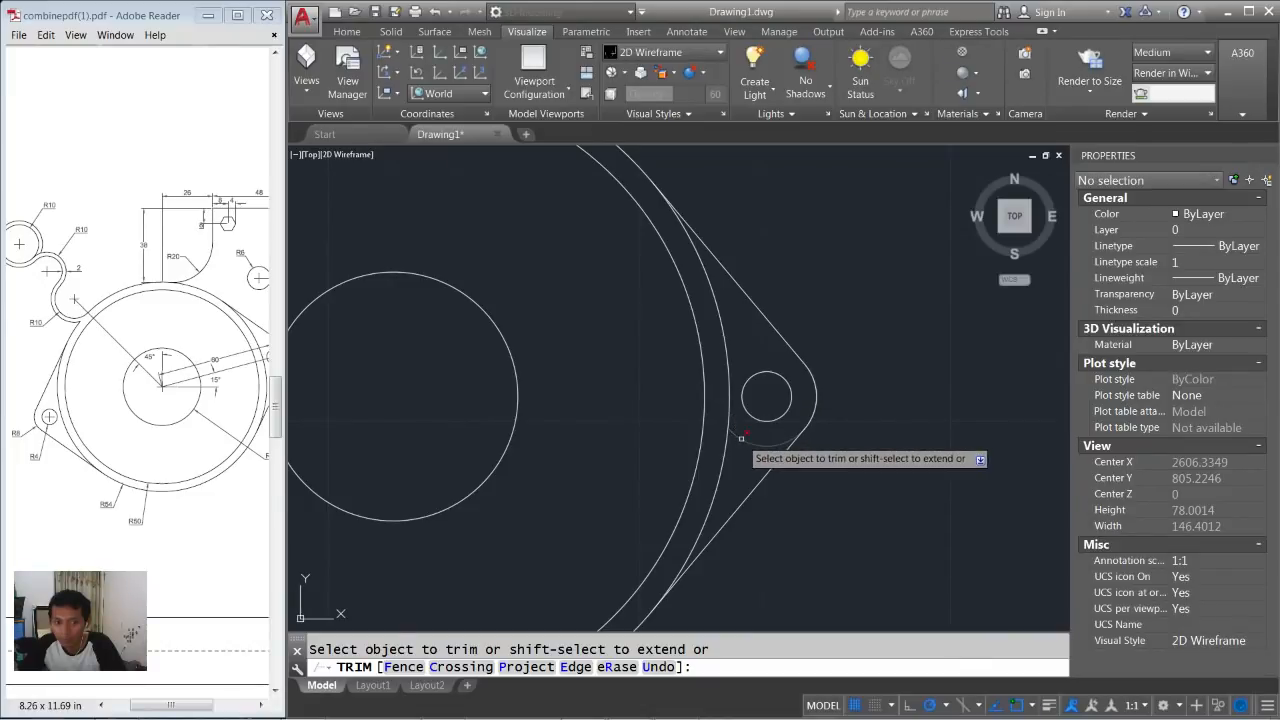
scroll(766, 374, "down", 2)
scroll(766, 372, "down", 1)
key("Return")
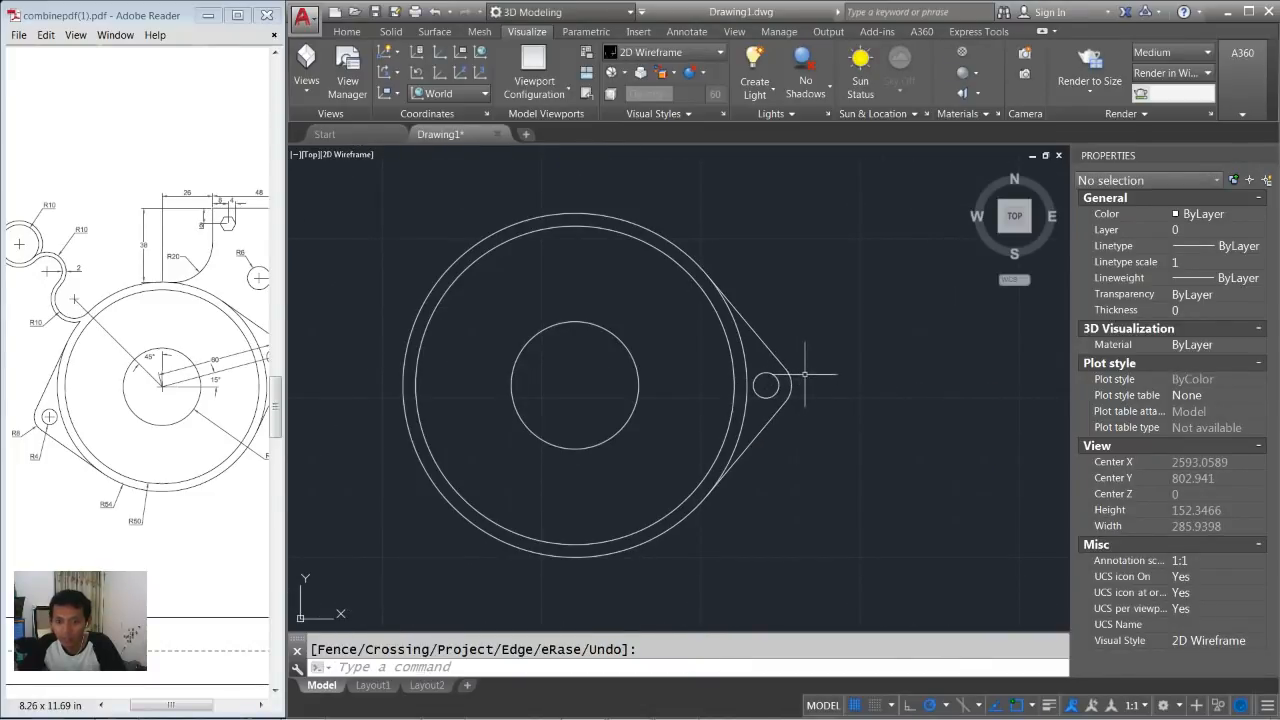
Mirror the right lug and its hole about the vertical axis through the common centre, keeping the original.
type("mi")
key("Return")
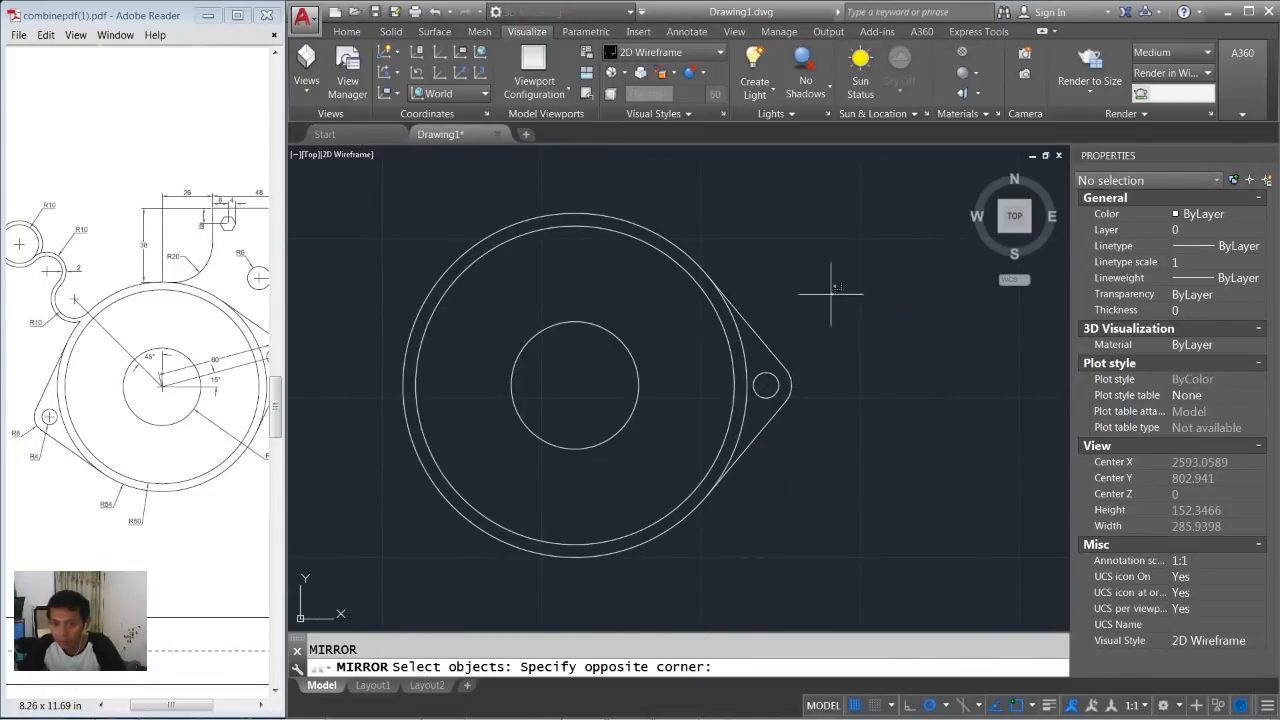
left_click(832, 293)
left_click(776, 520)
key("Return")
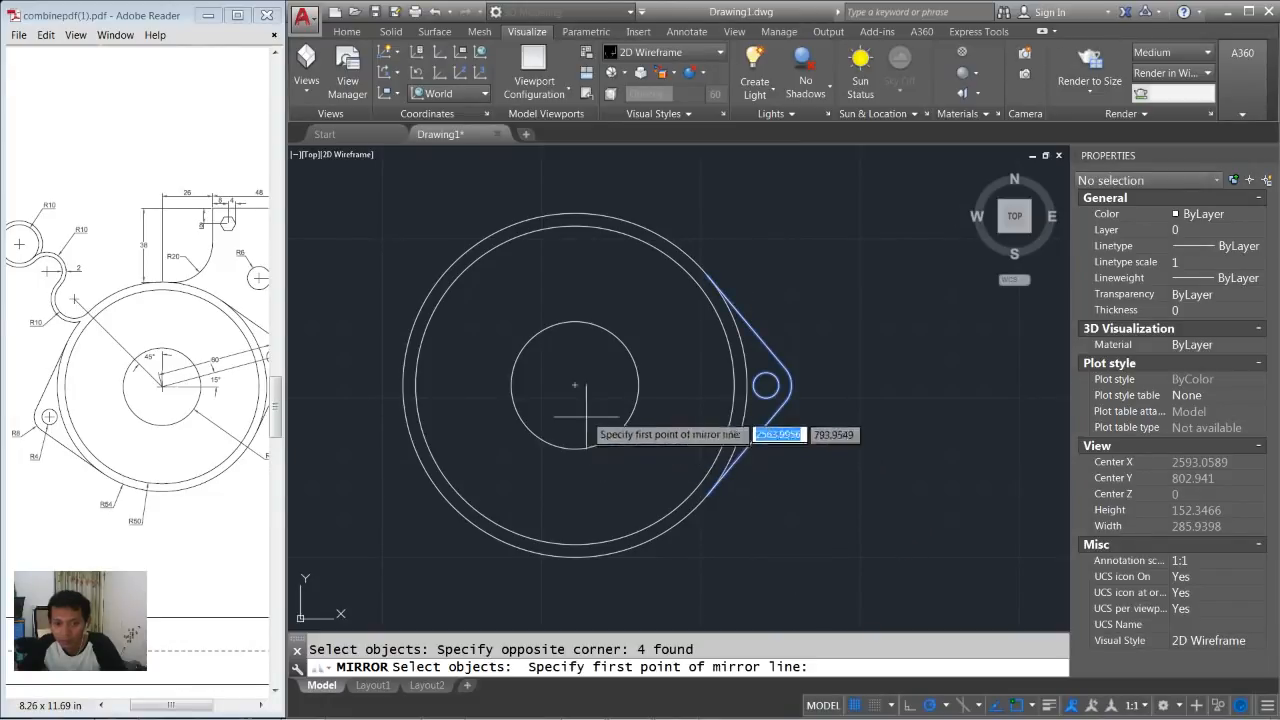
left_click(576, 386)
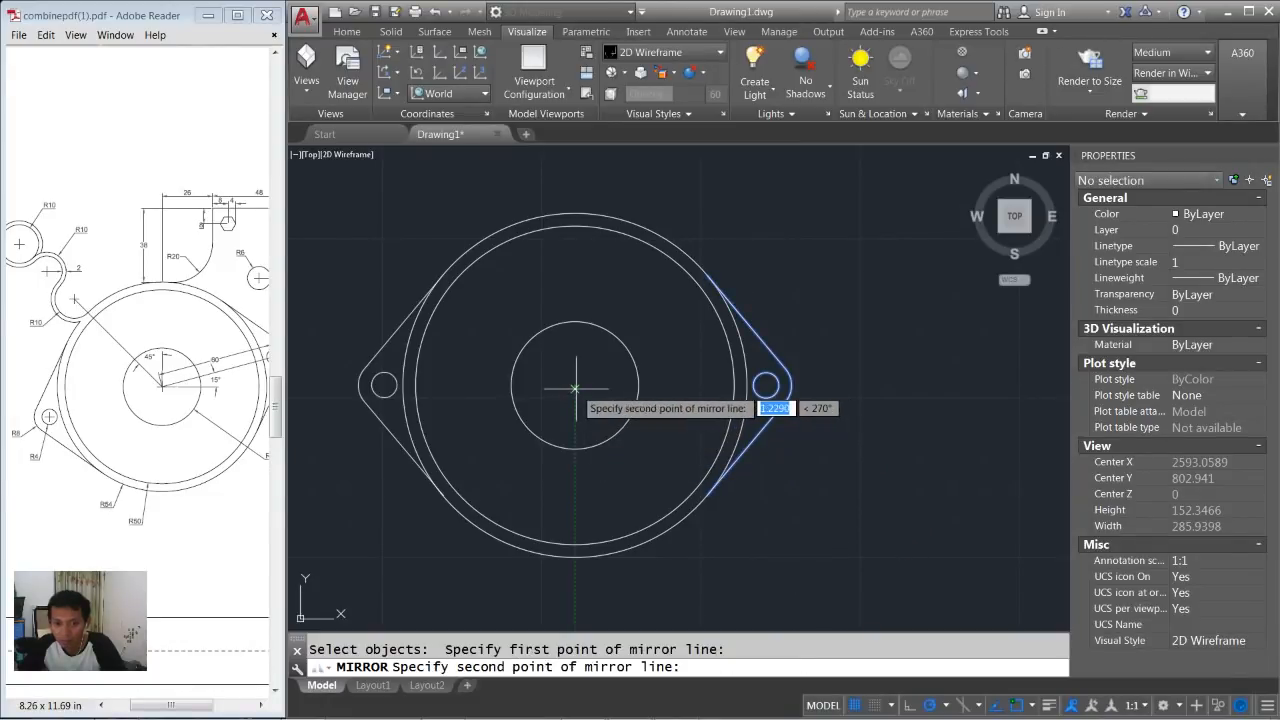
left_click(580, 283)
key("Return")
Rotate both lugs and their holes 15 degrees counterclockwise about the common centre.
left_click_drag(177, 706, 195, 710)
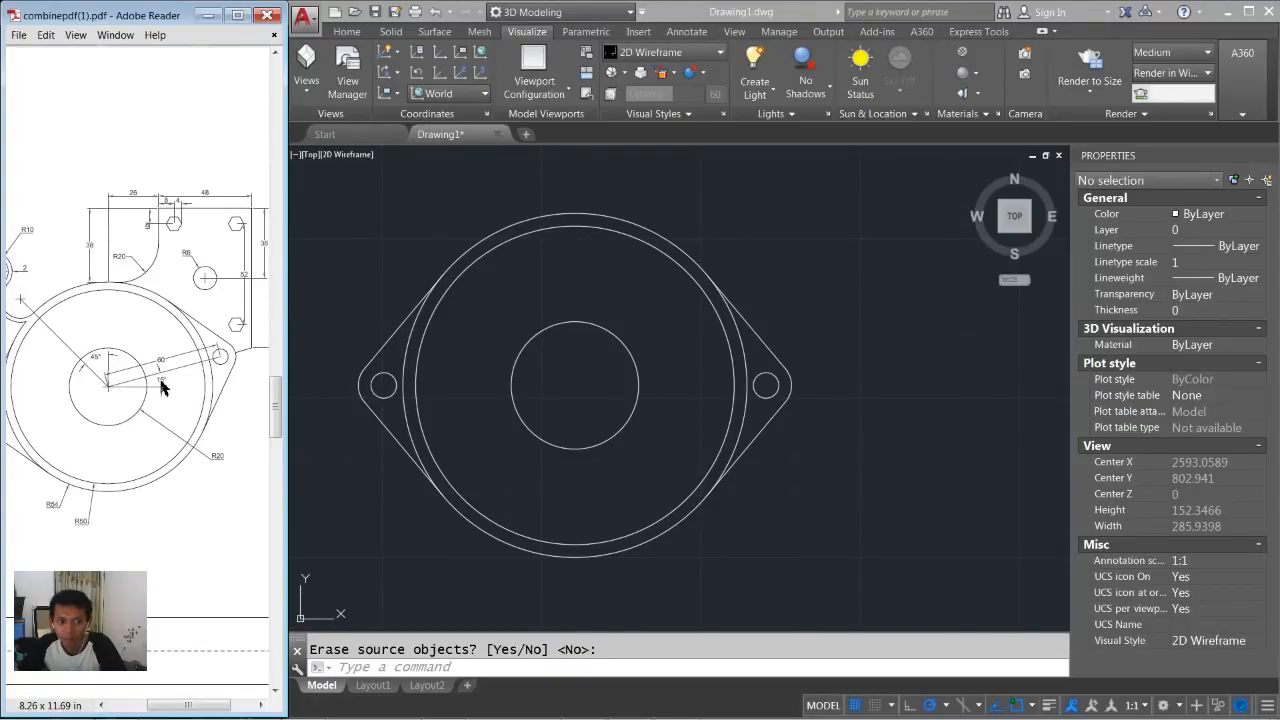
left_click(884, 435)
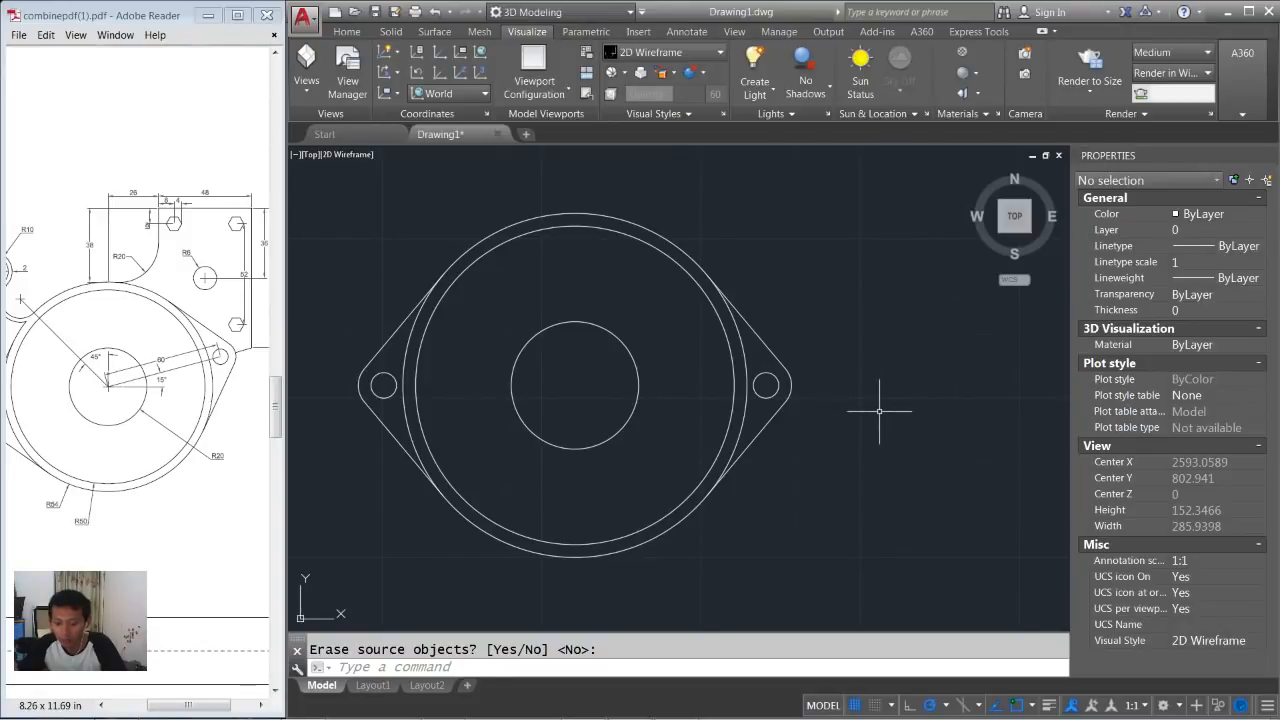
type("ro")
key("Return")
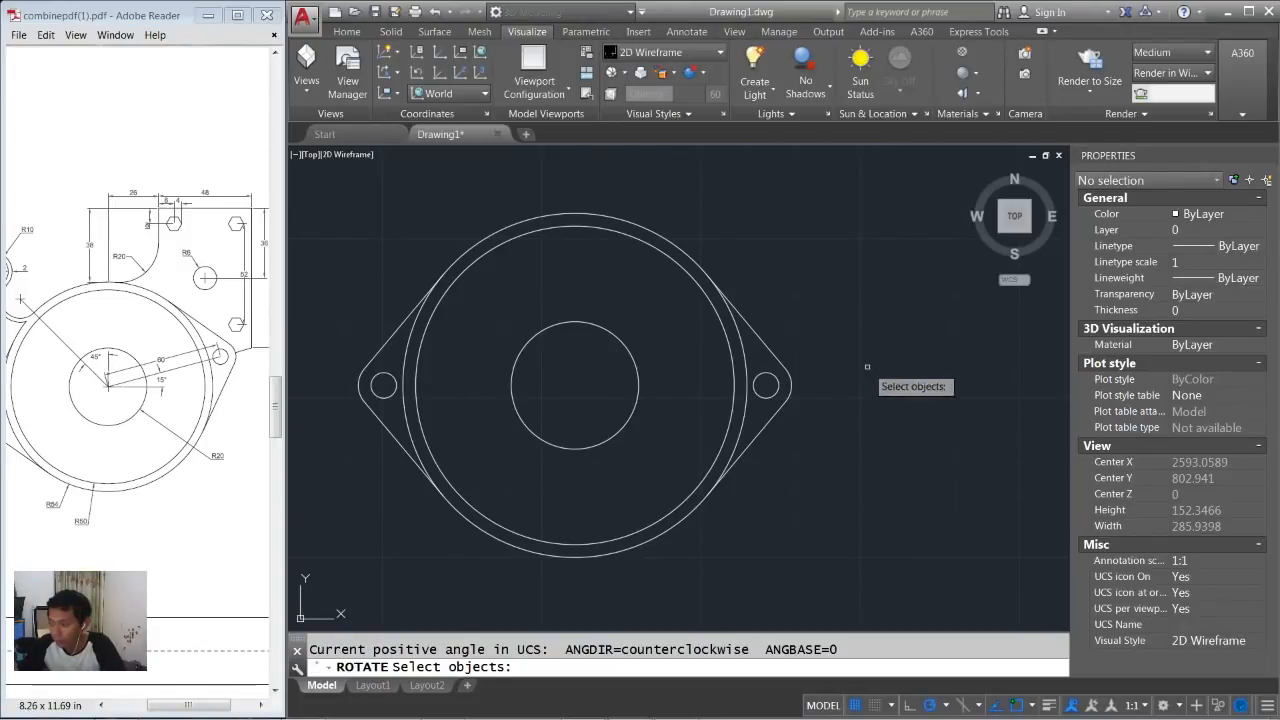
left_click(855, 305)
left_click(748, 496)
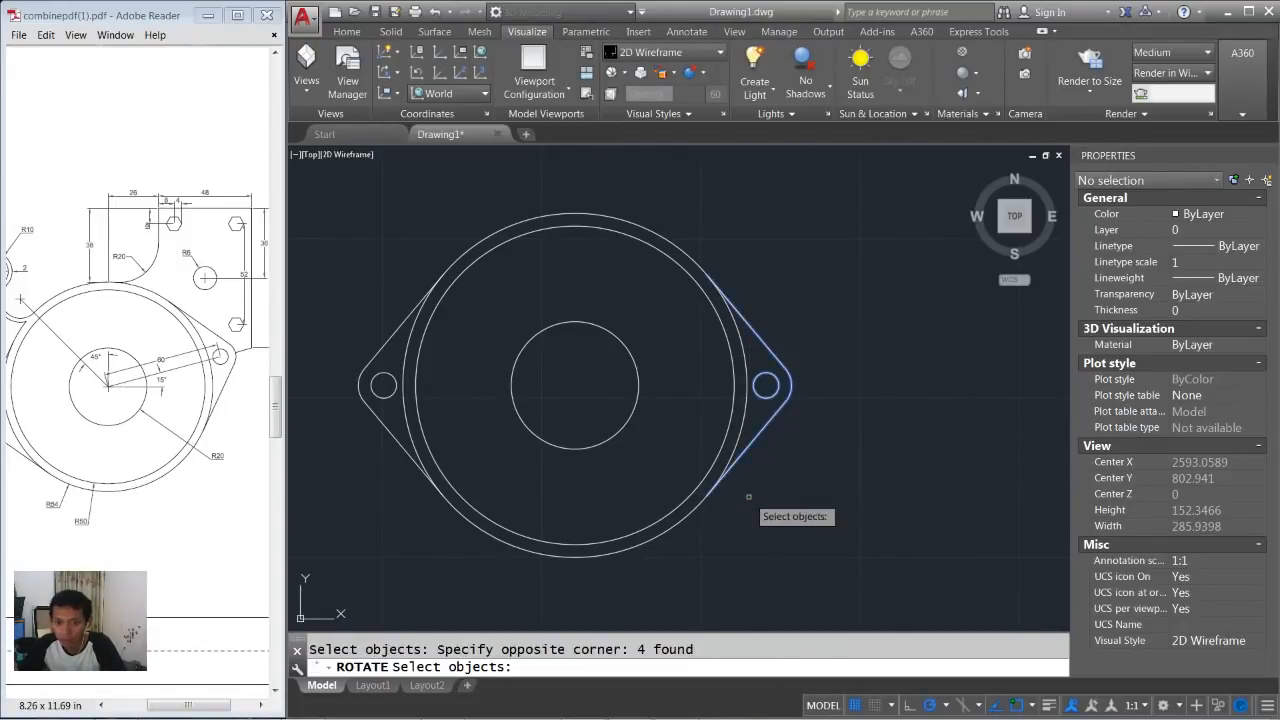
left_click(390, 295)
left_click(350, 450)
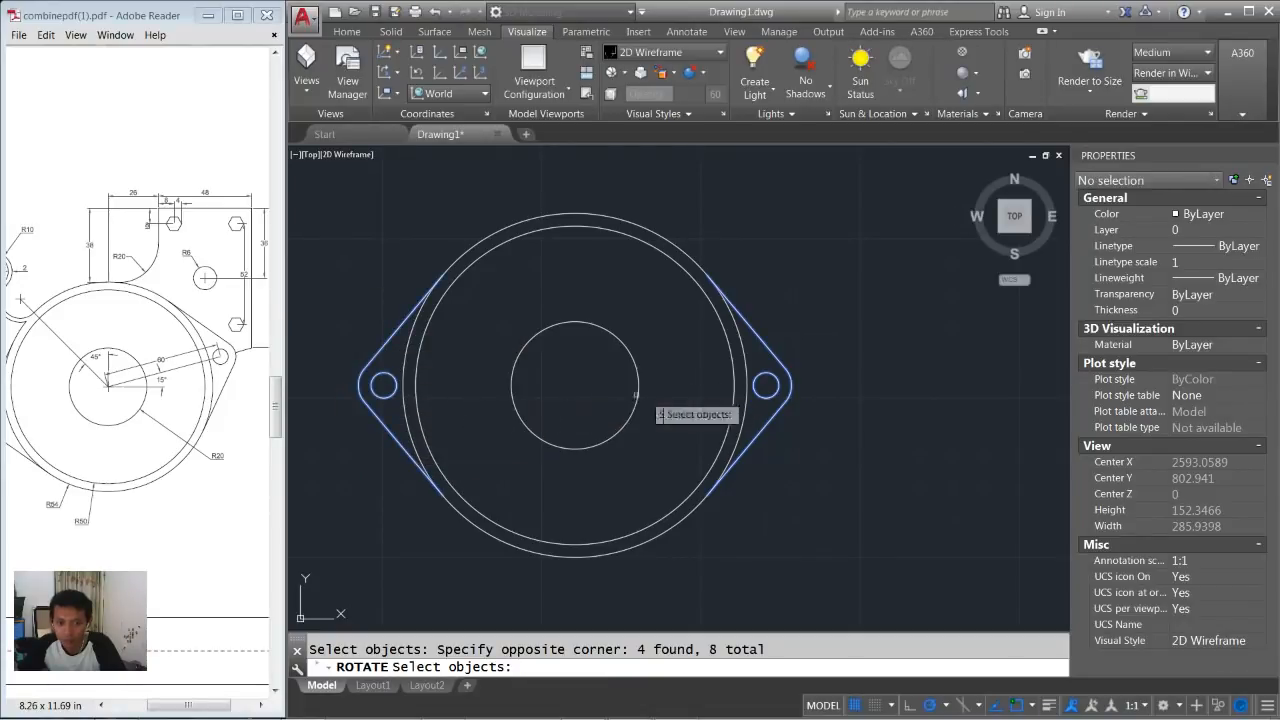
key("Return")
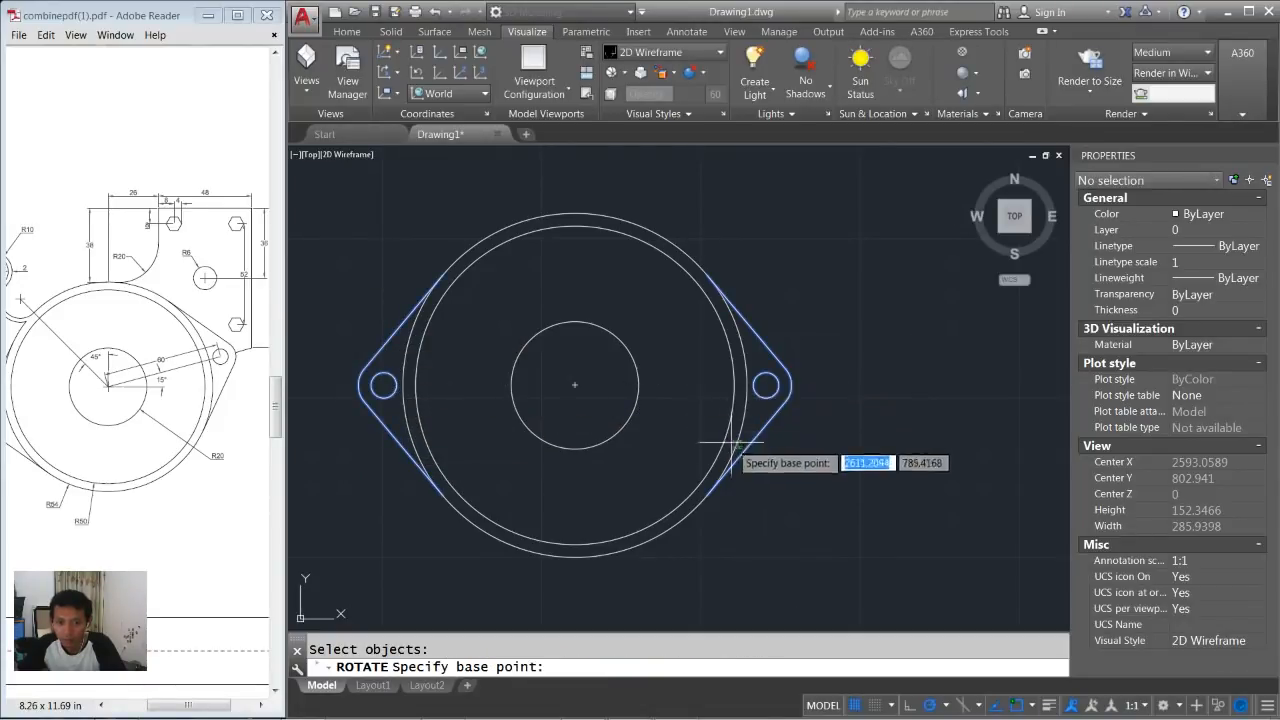
left_click(575, 386)
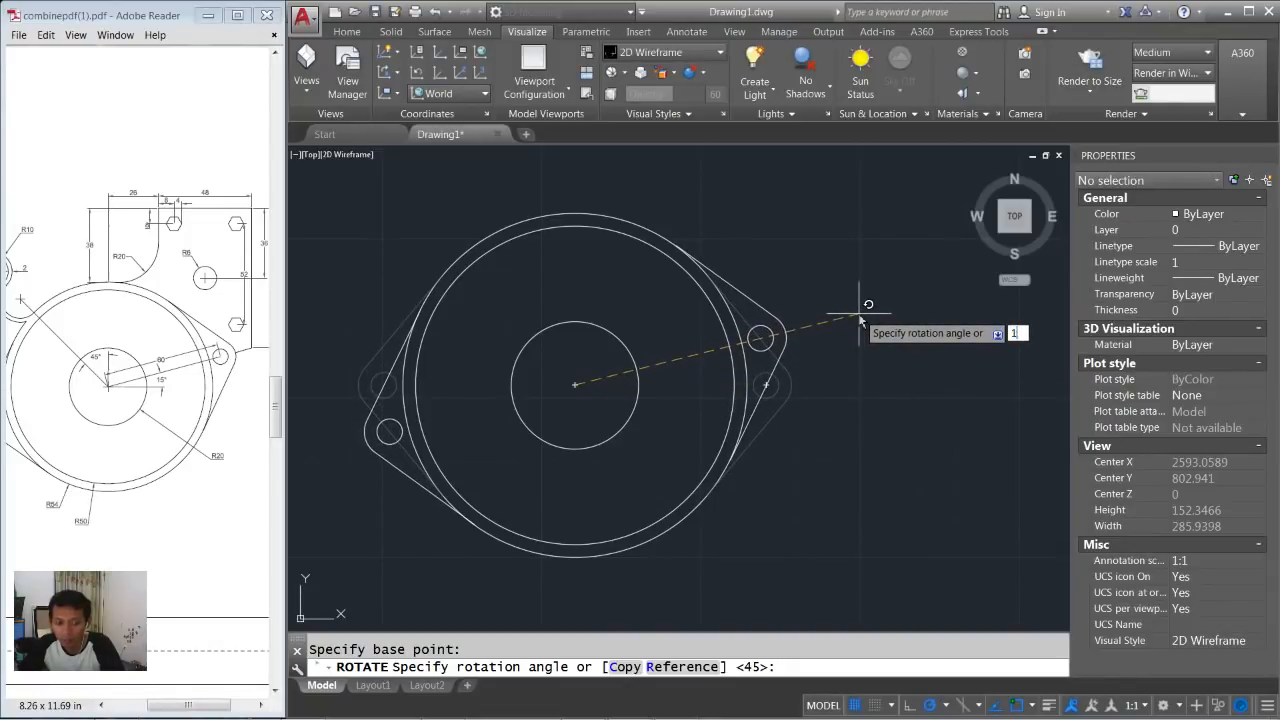
key("Return")
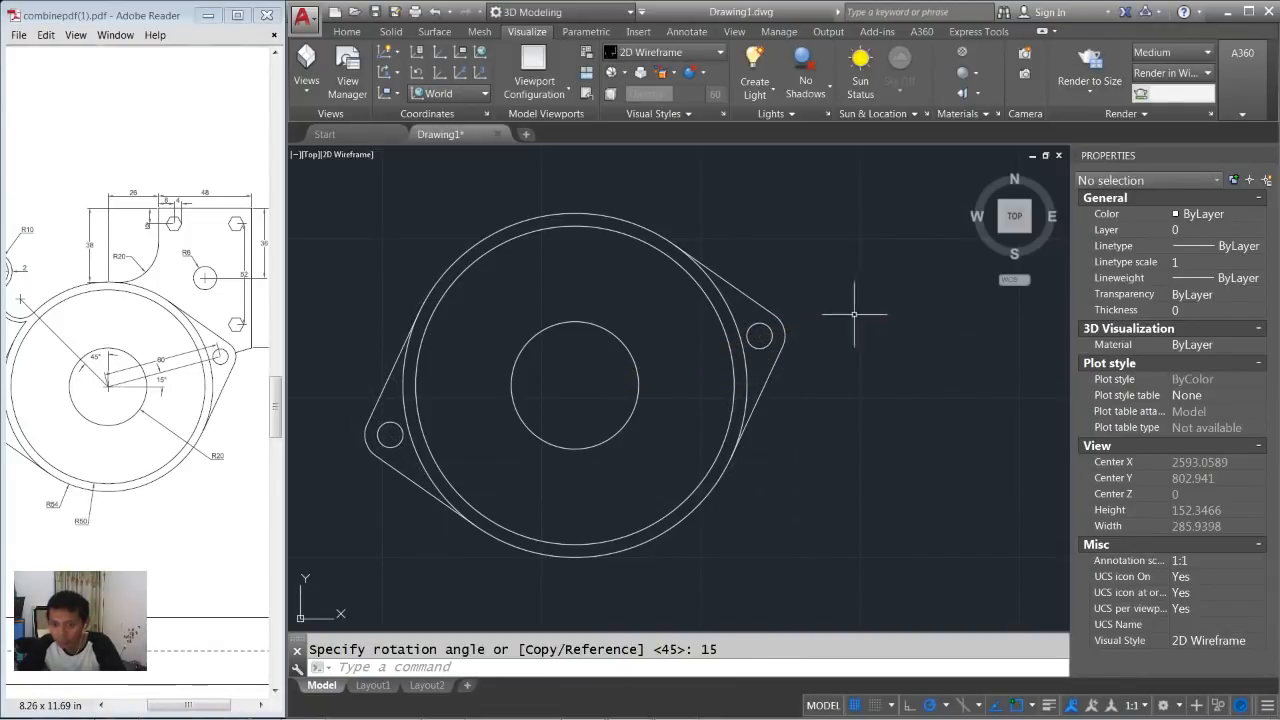
Draw a vertical construction line straight up from the top quadrant of the outer radius 54 circle.
scroll(742, 268, "down", 1)
middle_click_drag(742, 269, 711, 329)
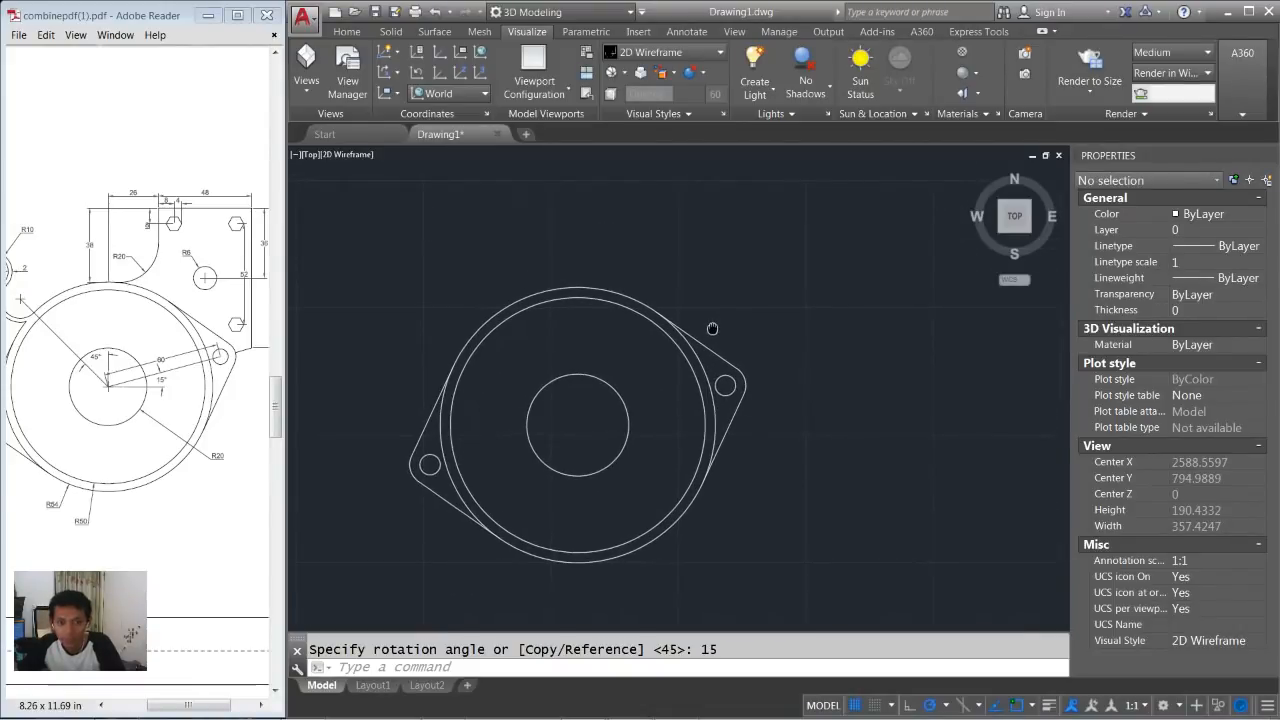
middle_click_drag(643, 286, 656, 331)
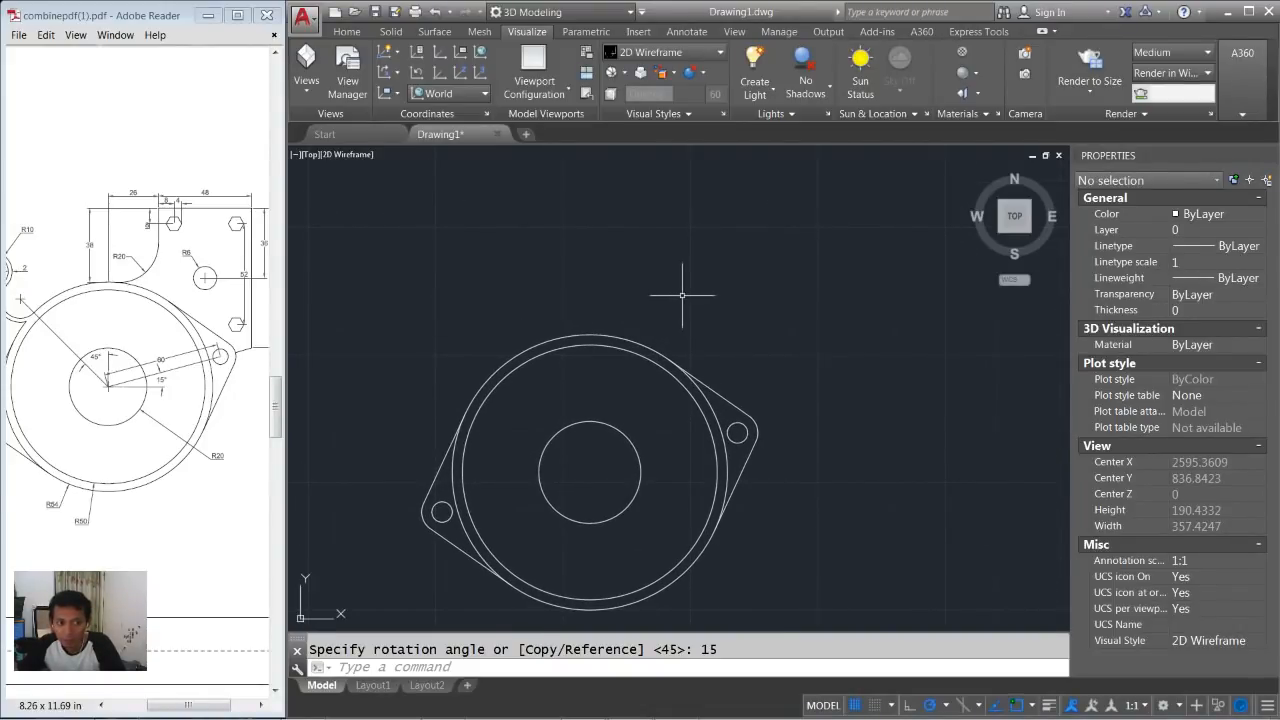
type("l")
key("Return")
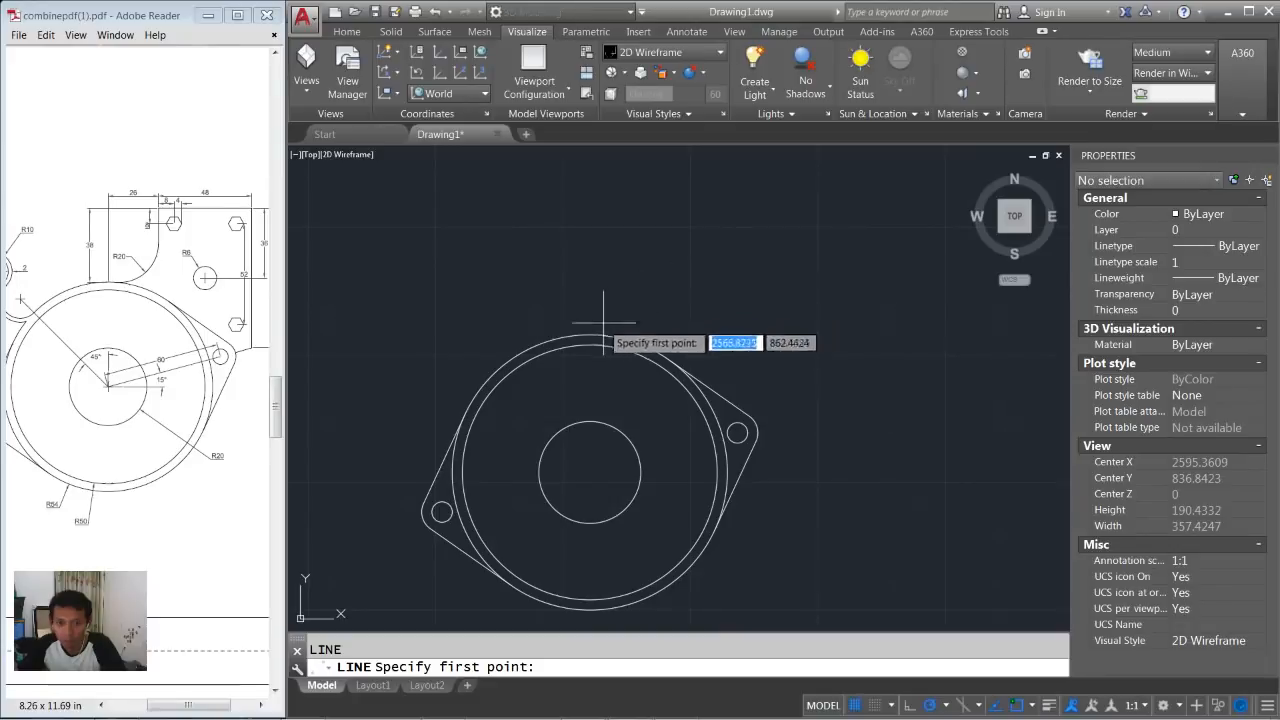
left_click(582, 334)
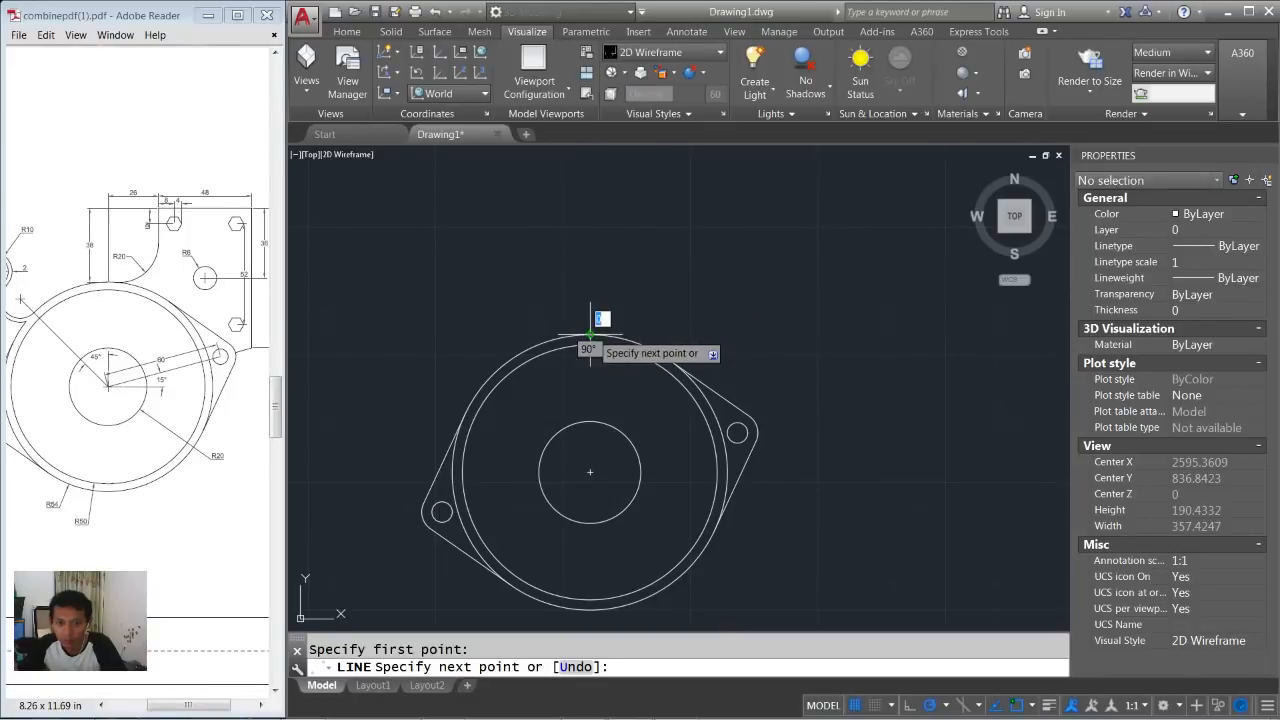
left_click(590, 160)
middle_click_drag(670, 241, 662, 286)
key("Return")
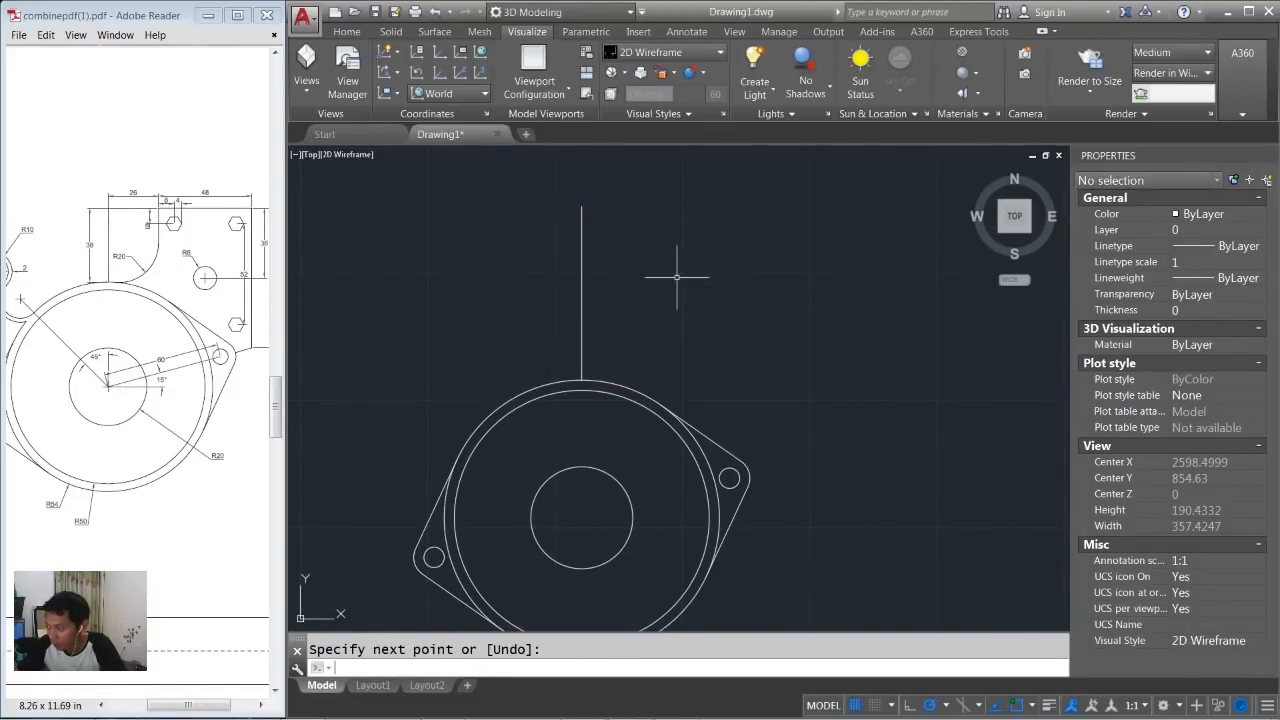
Draw a horizontal construction line about 107 units long to the right from the outer circle's top quadrant.
key("Return")
left_click(582, 380)
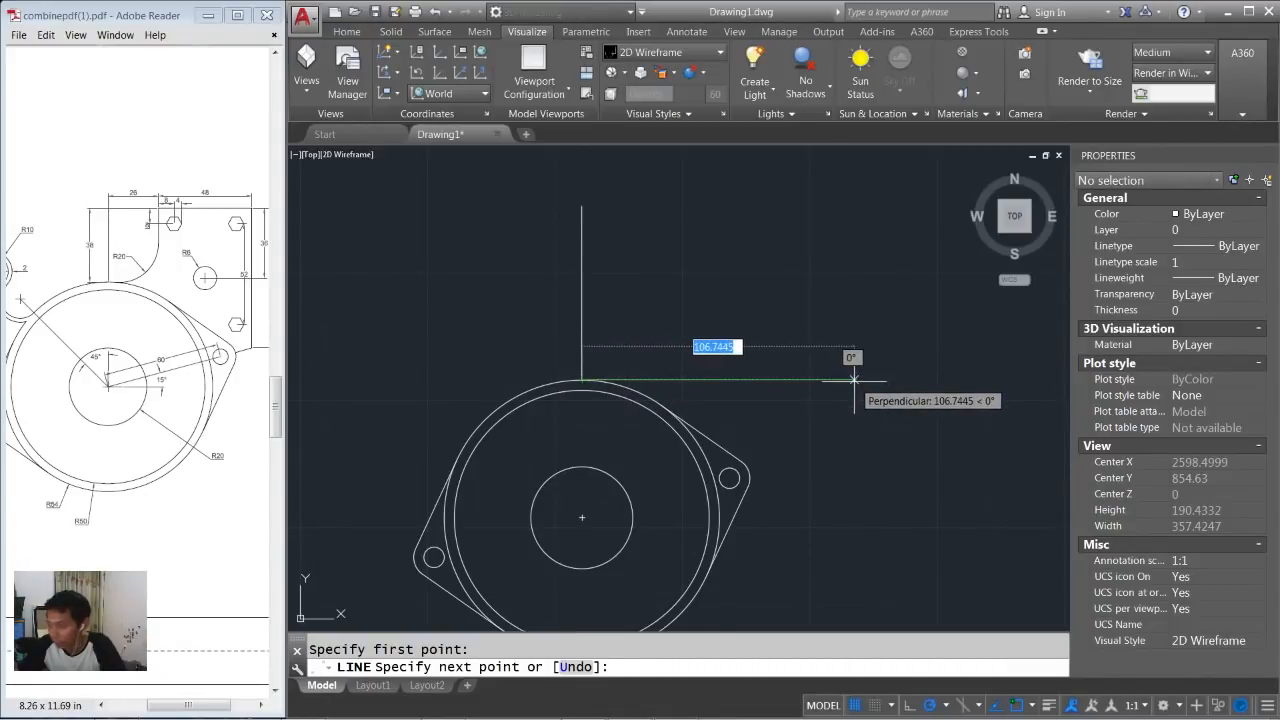
left_click(853, 379)
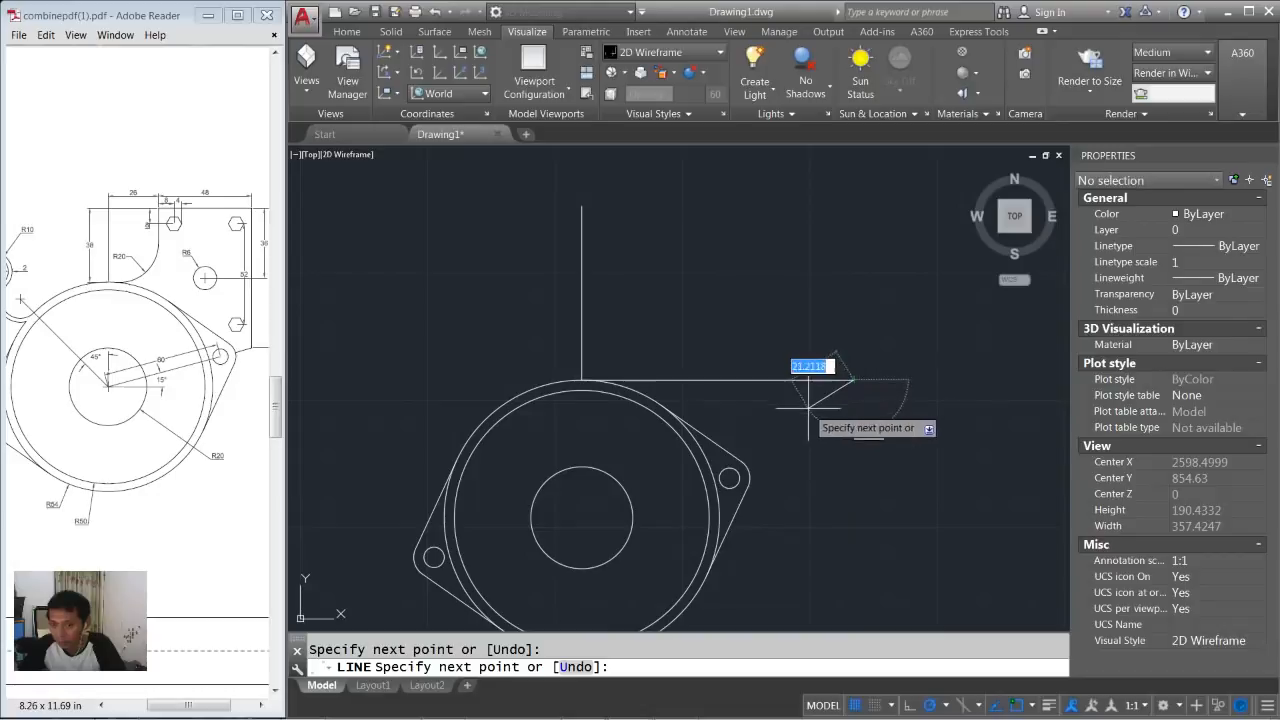
key("Return")
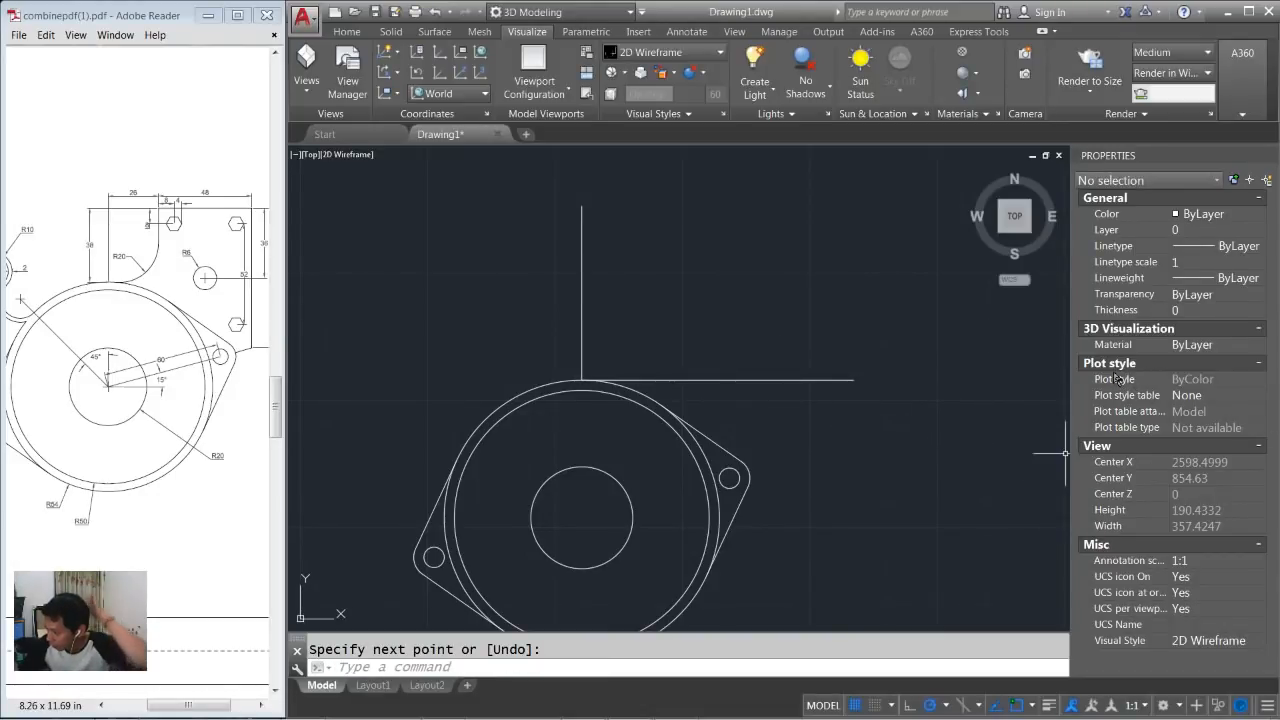
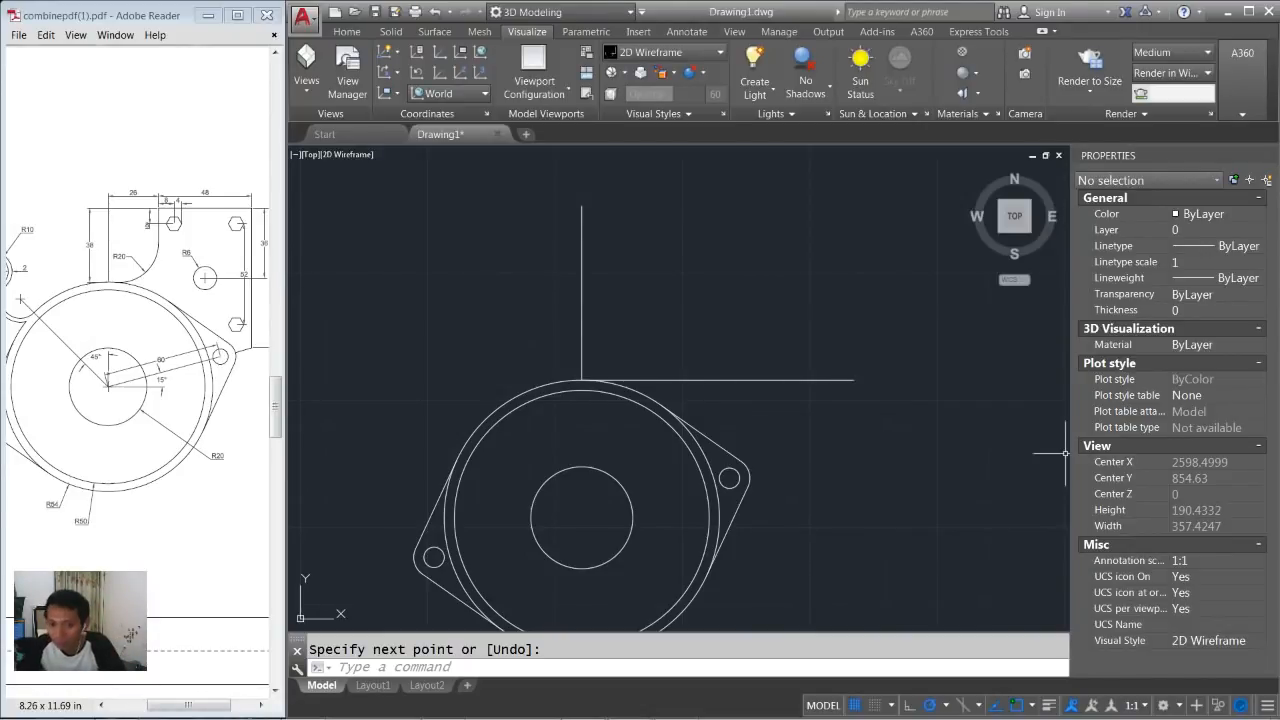
left_click(743, 307)
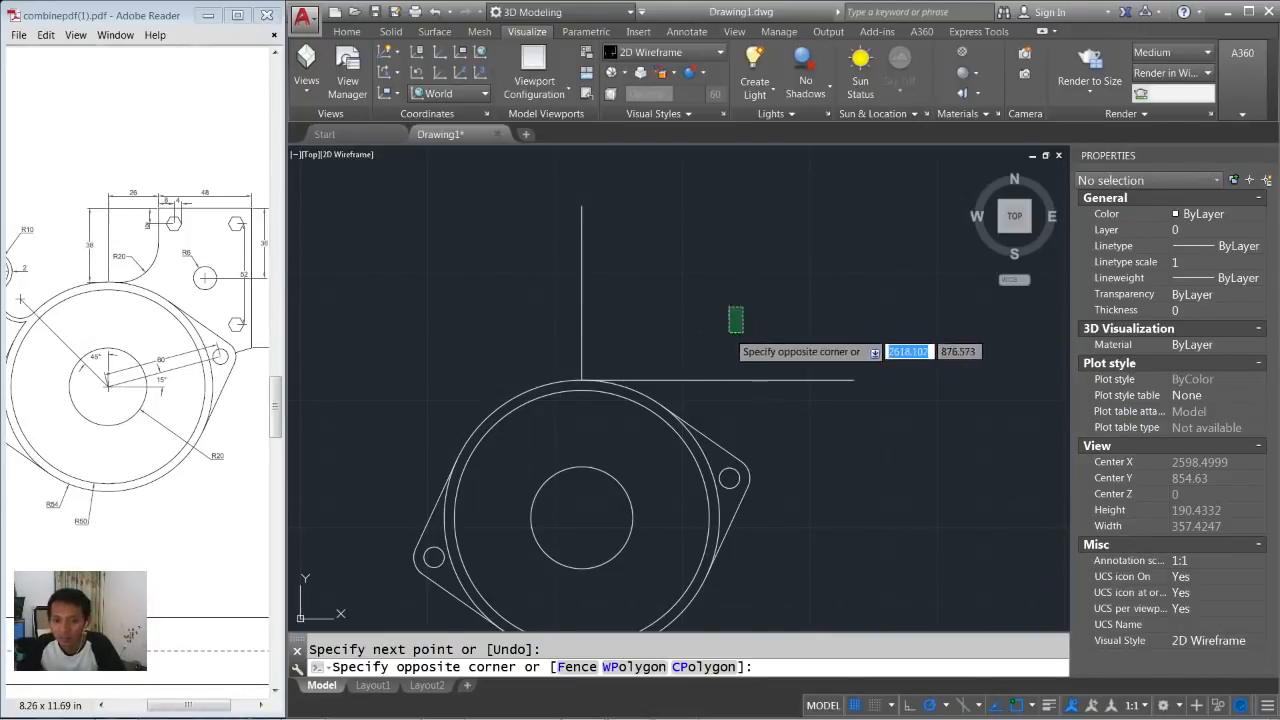
left_click(717, 344)
middle_click_drag(716, 345, 708, 337)
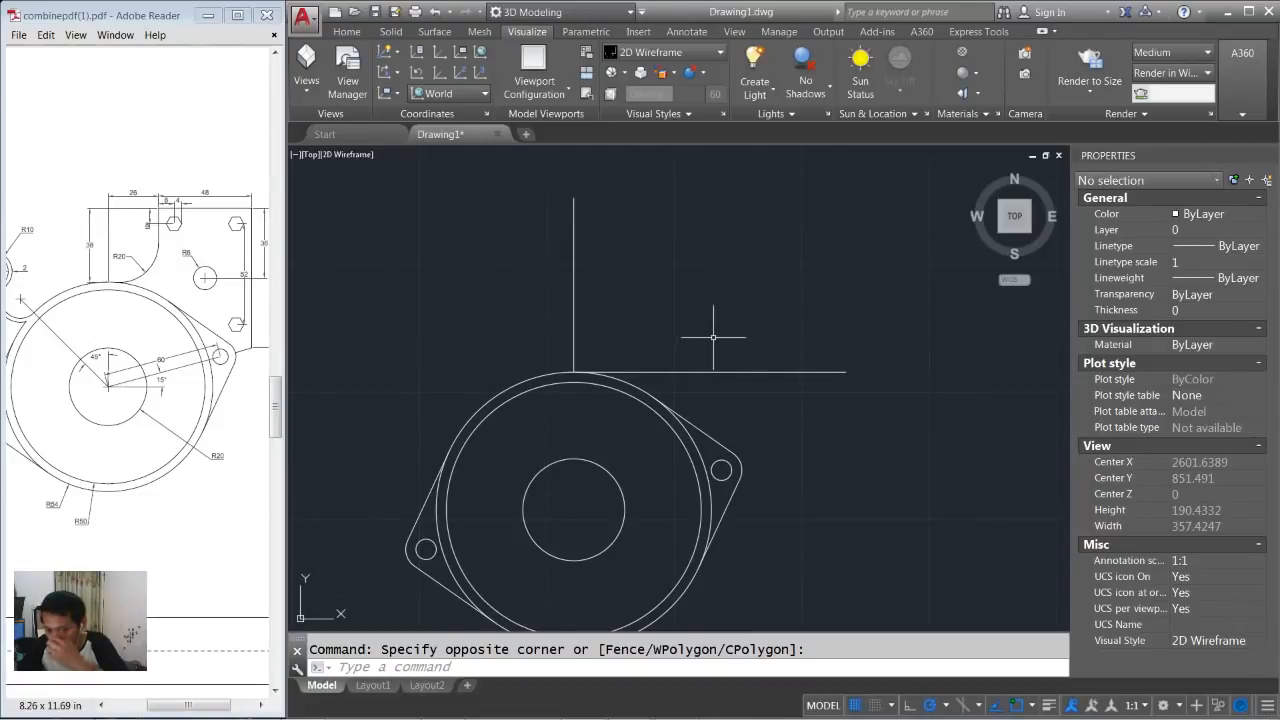
mouse_move(721, 335)
middle_mouse_down()
mouse_move(788, 355)
mouse_move(717, 331)
mouse_move(738, 358)
middle_mouse_up()
scroll(686, 361, "up", 1)
scroll(712, 358, "up", 2)
middle_click_drag(682, 321, 691, 352)
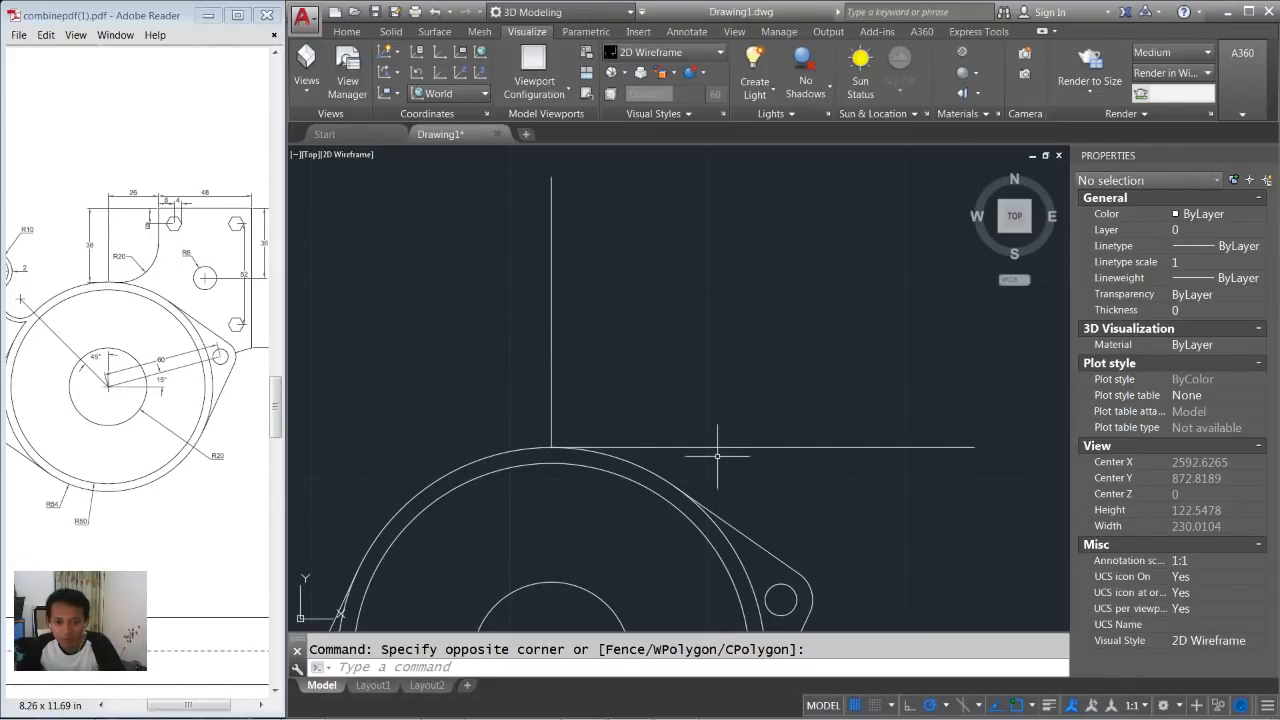
middle_click_drag(721, 348, 700, 346)
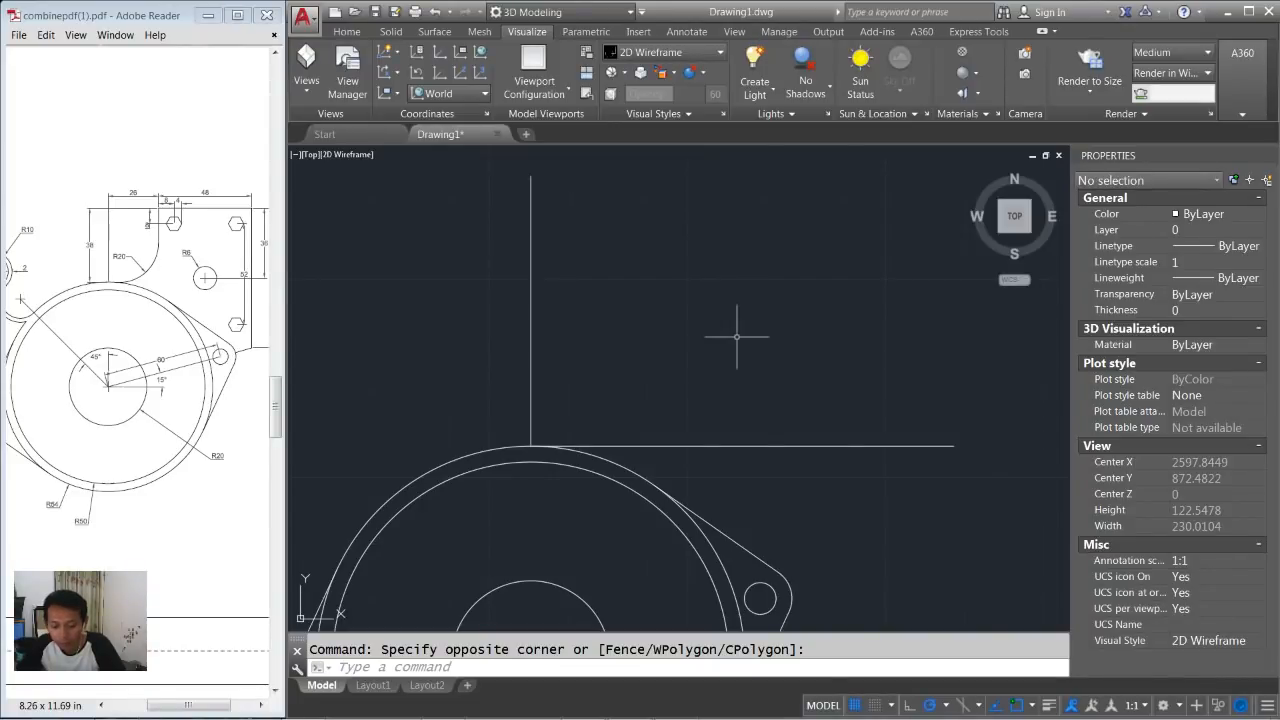
Move the vertical construction line 26 units to the right, as dimensioned in the reference PDF.
key("Return")
left_click(630, 292)
left_click(480, 354)
key("Return")
left_click(627, 313)
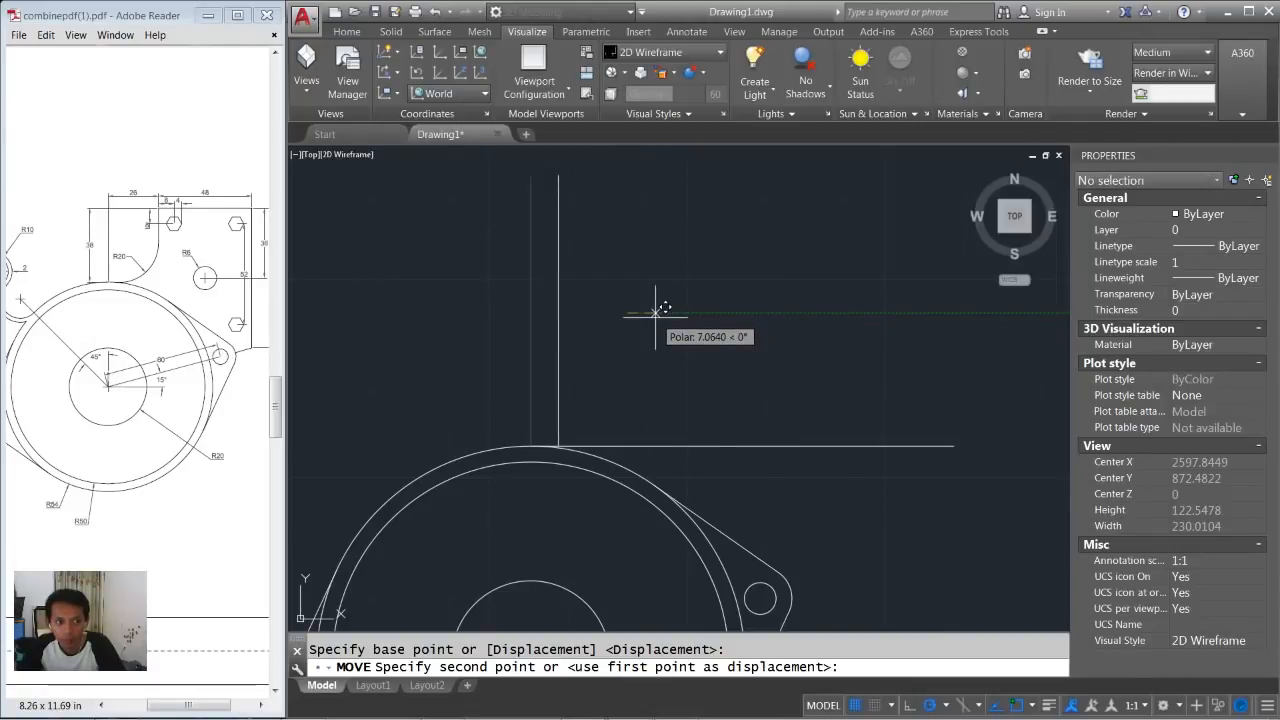
left_click(136, 195)
scroll(135, 197, "up", 2, "ctrl")
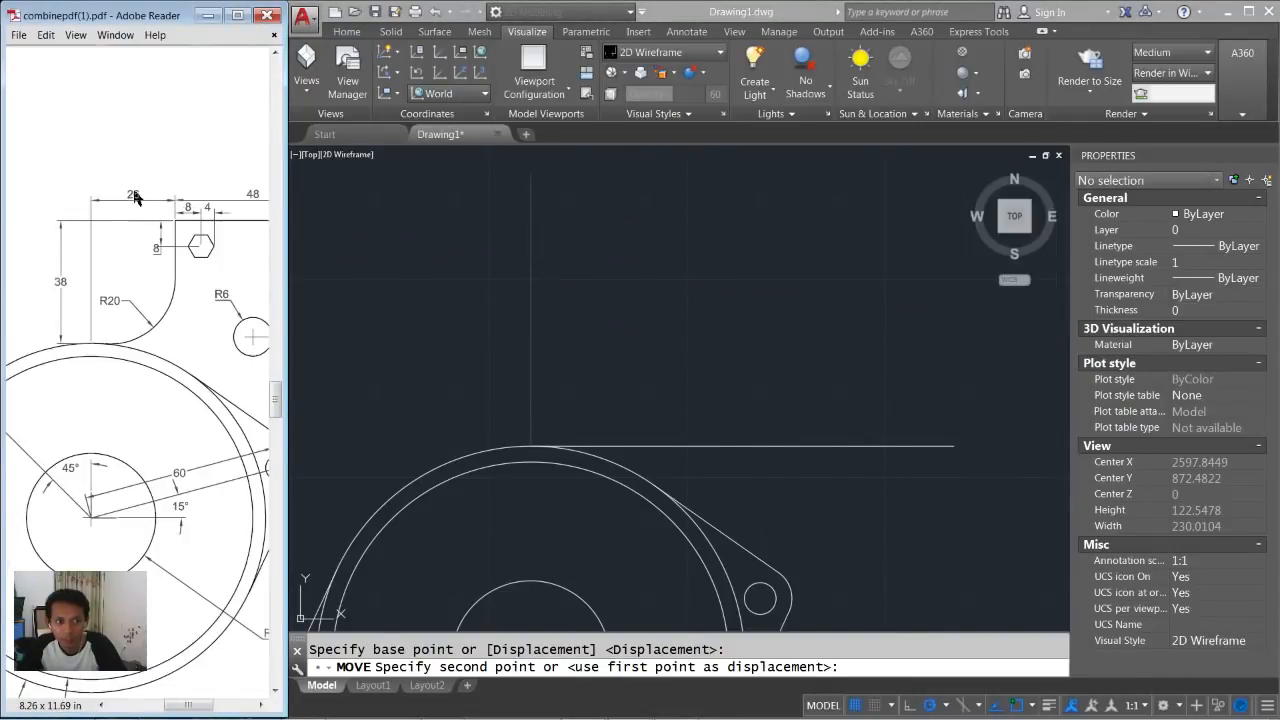
scroll(138, 200, "down", 2, "ctrl")
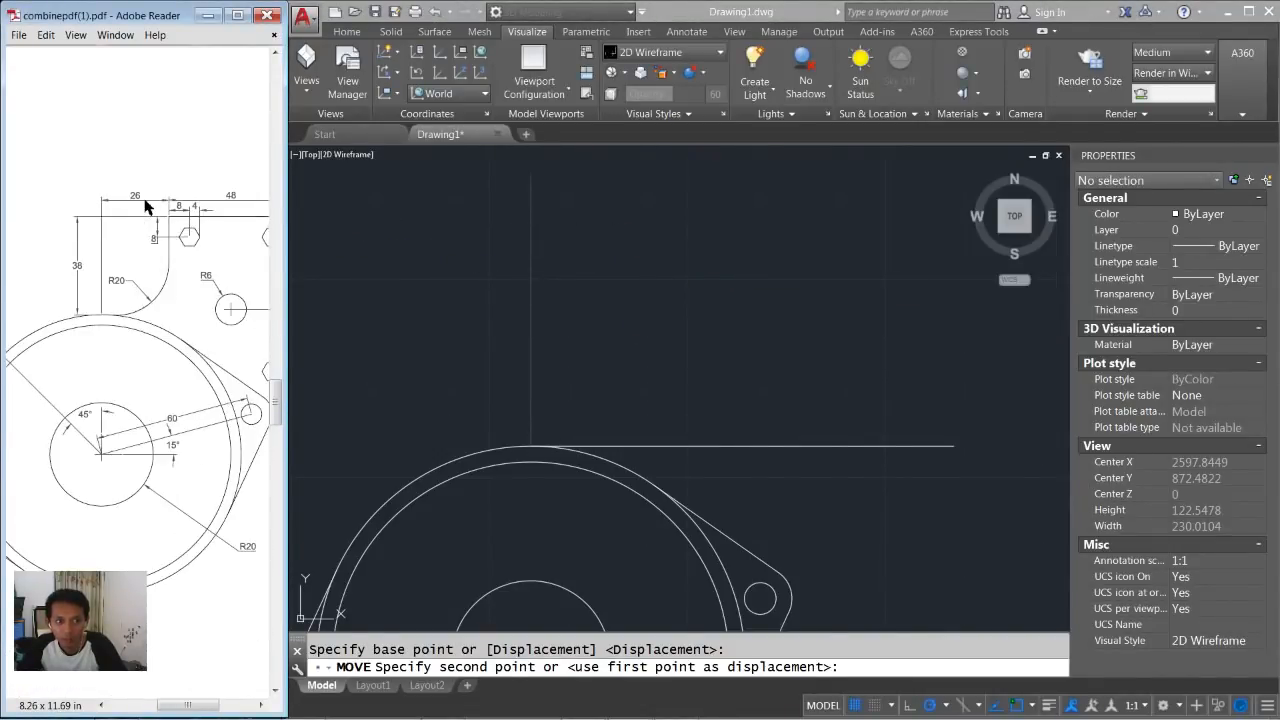
left_click(627, 280)
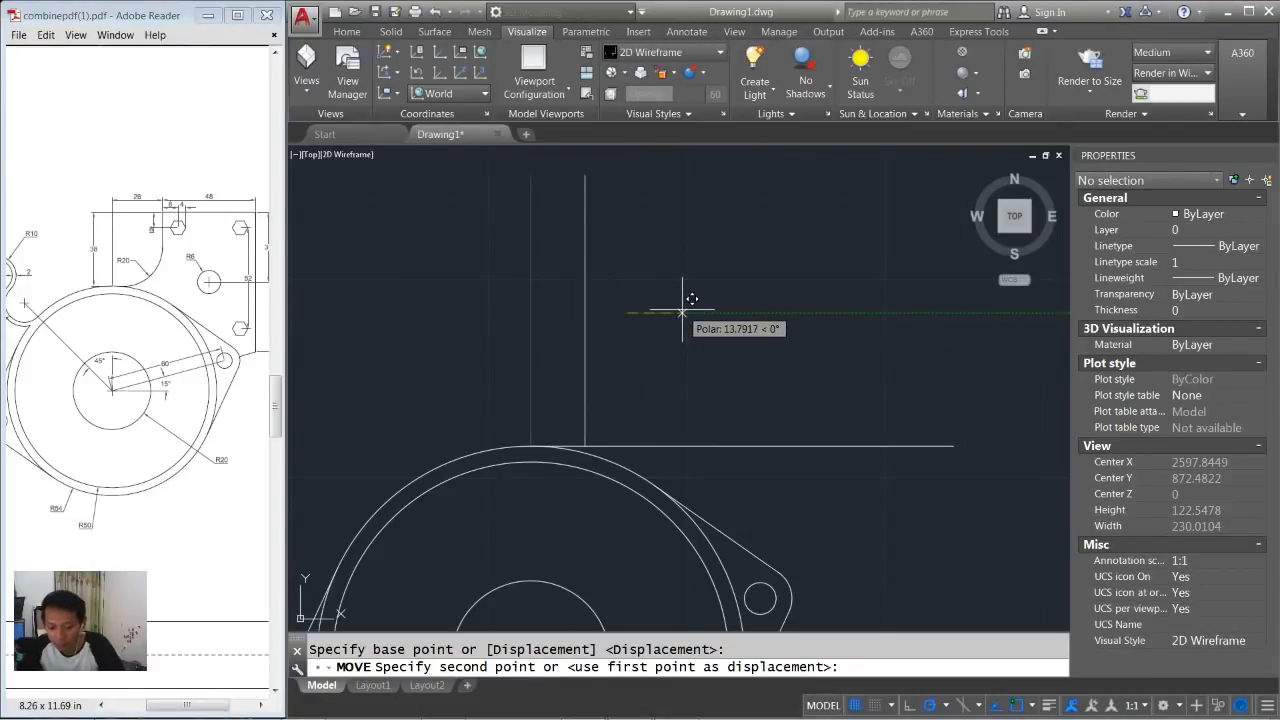
type("26")
key("Return")
Move the horizontal construction line 38 units straight up from the outer circle's top quadrant.
scroll(808, 345, "down", 1)
middle_click_drag(808, 345, 759, 349)
key("space")
left_click(834, 391)
left_click(775, 456)
key("Return")
left_click(760, 361)
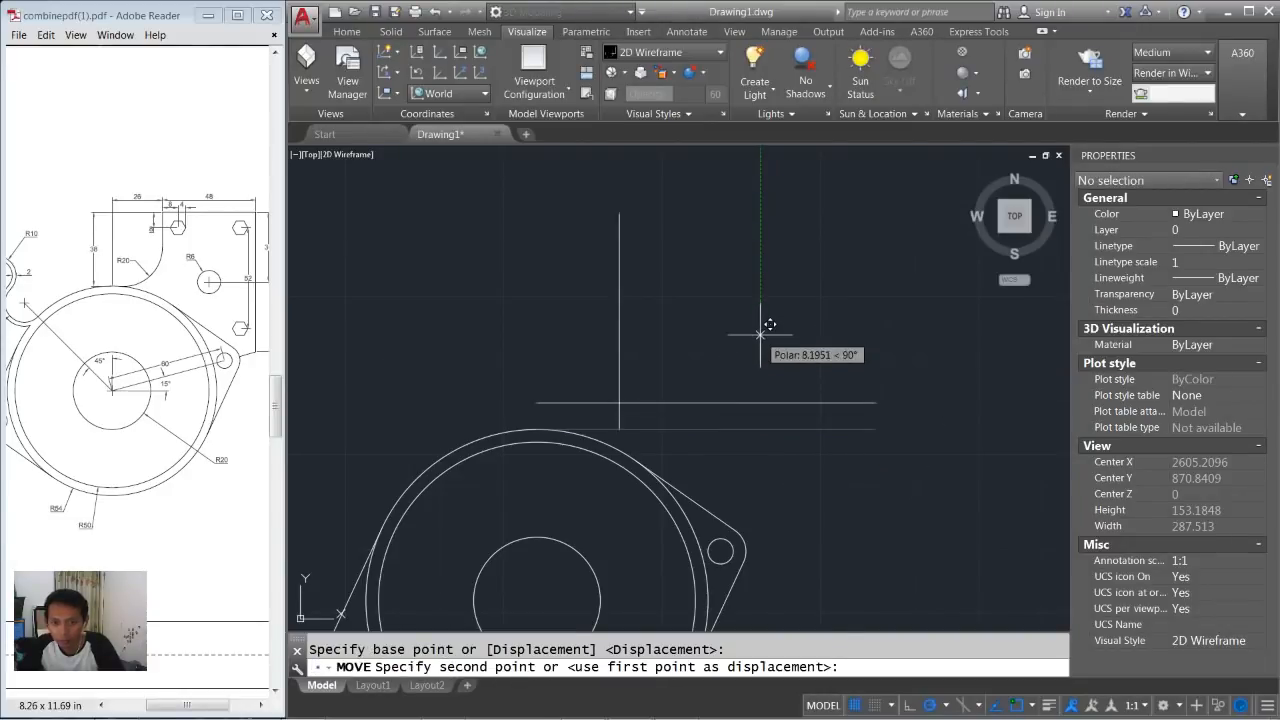
type("38")
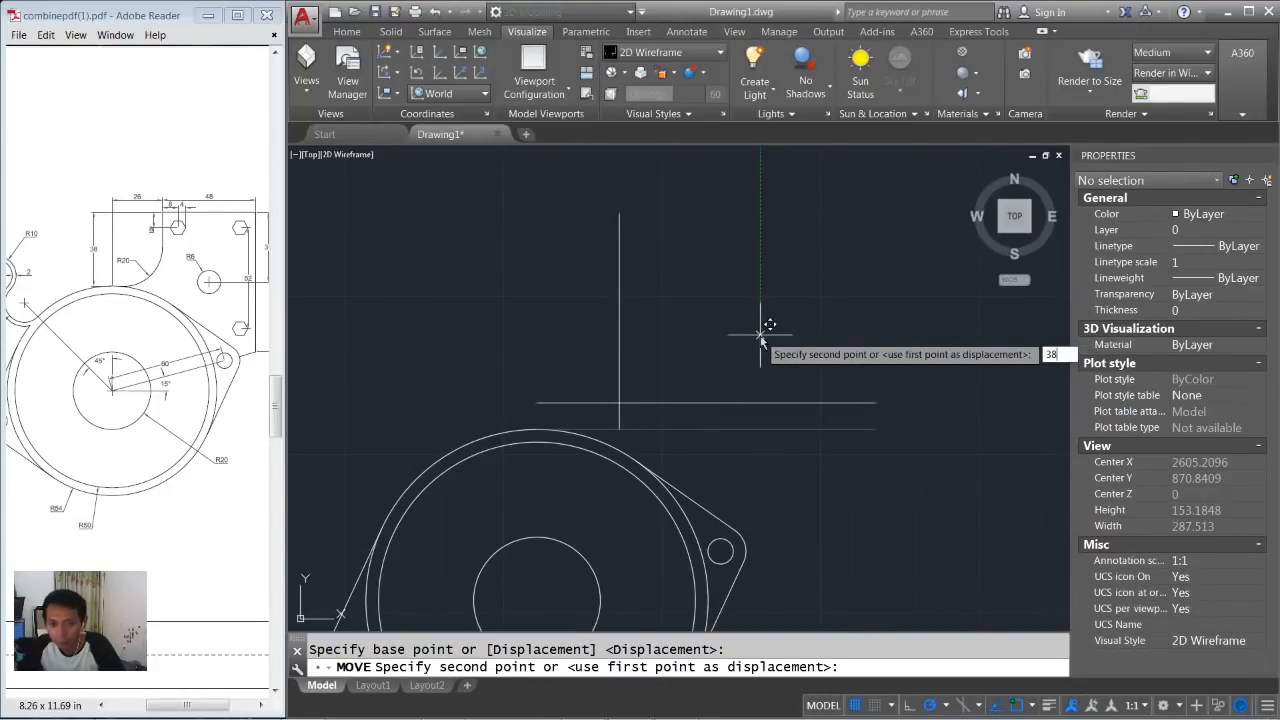
key("Return")
Draw a vertical line 72 units straight down from the intersection of the two construction lines, per the reference PDF.
middle_click_drag(746, 352, 671, 320)
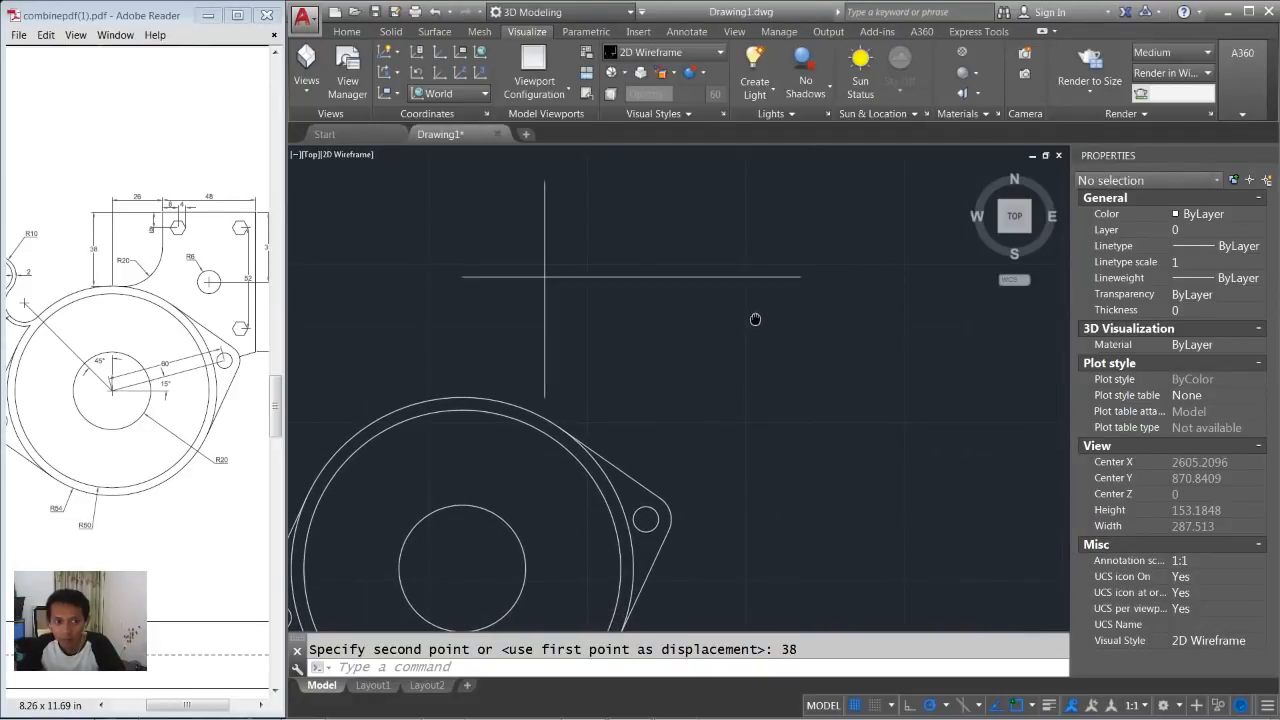
type("L")
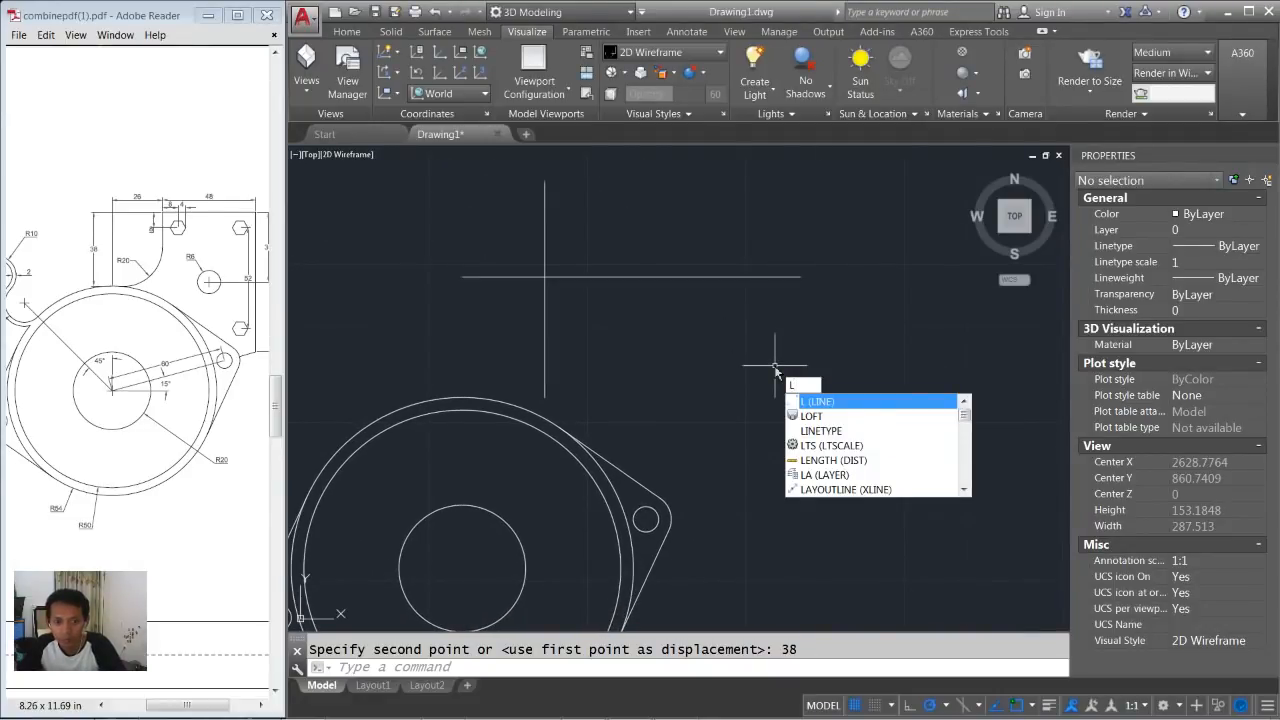
key("Return")
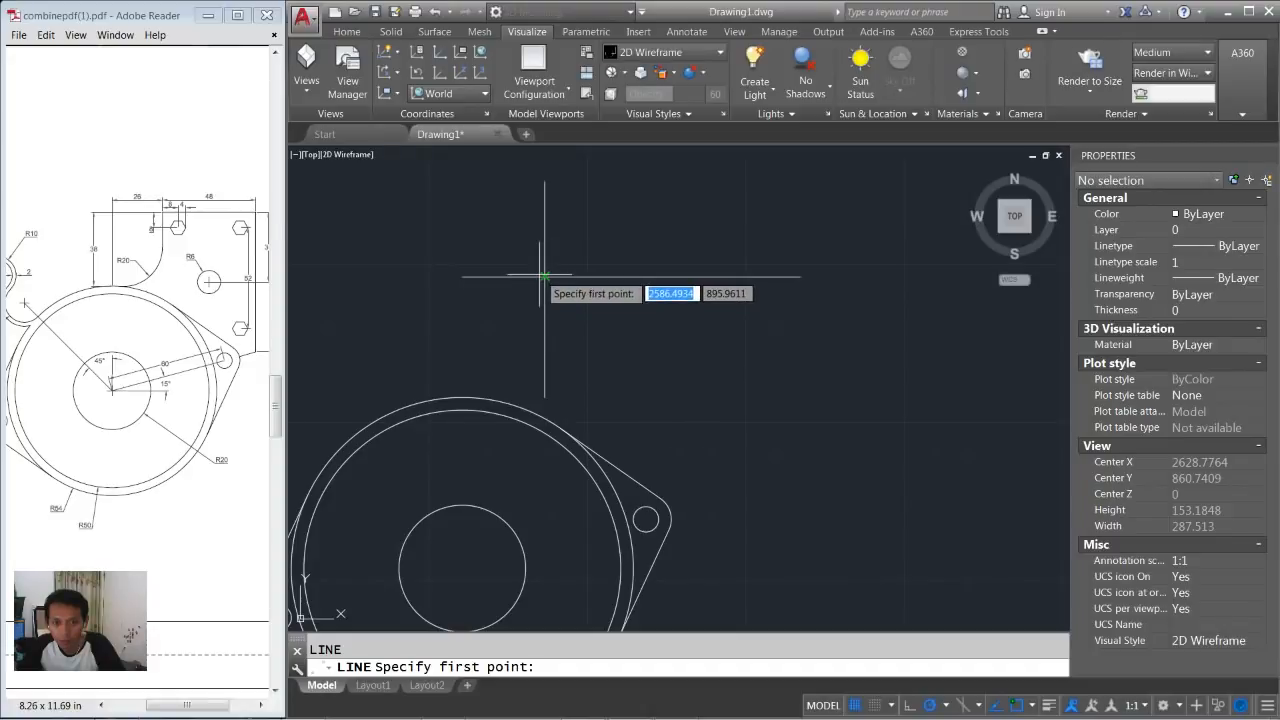
left_click(544, 276)
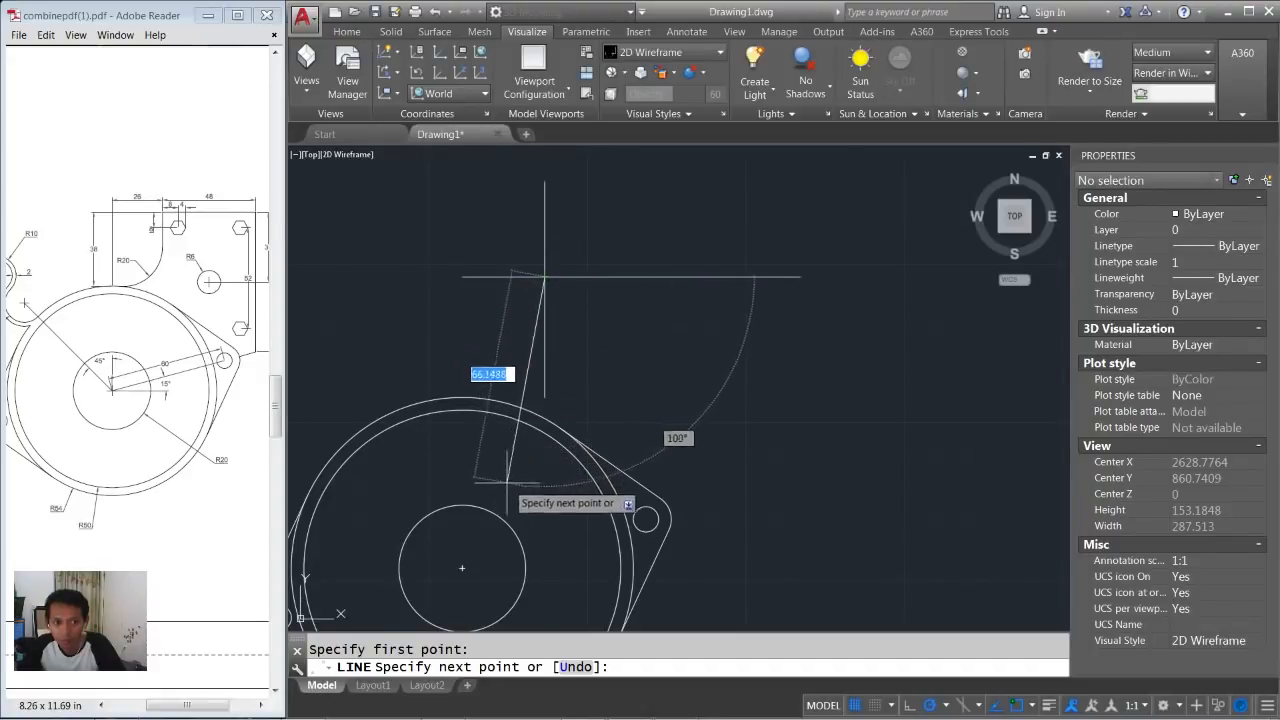
left_click_drag(183, 706, 197, 708)
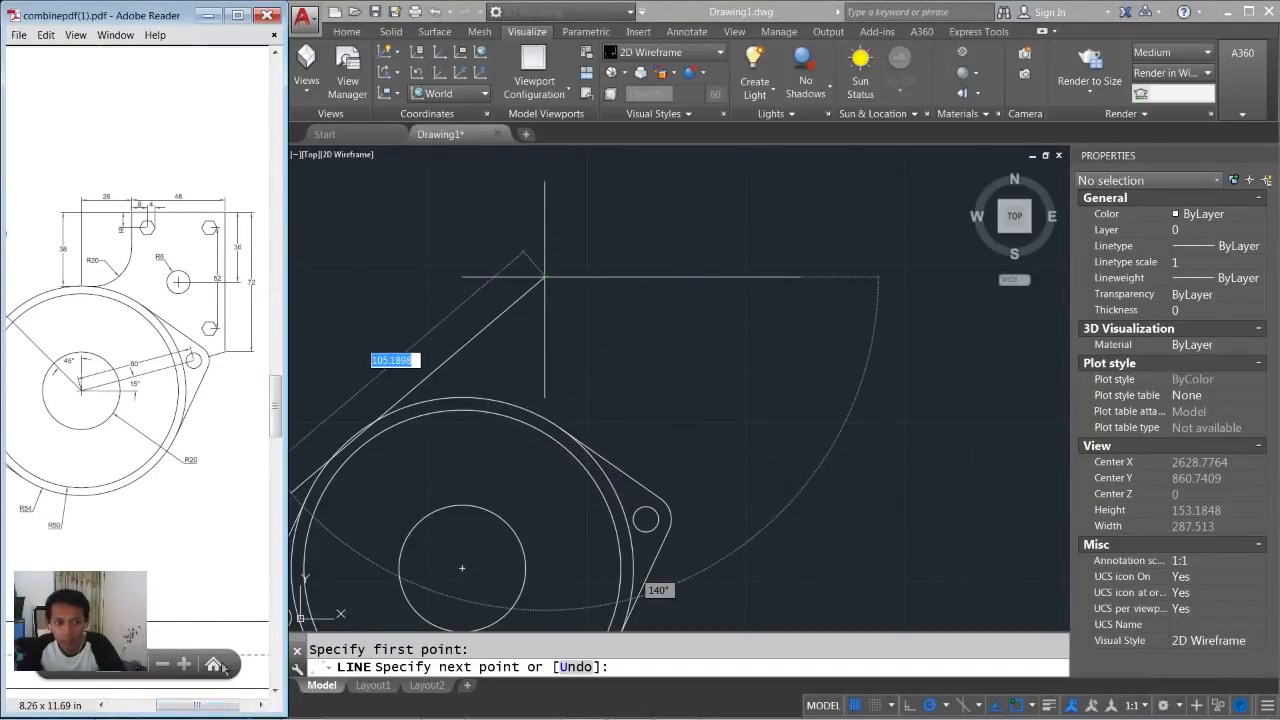
left_click(613, 396)
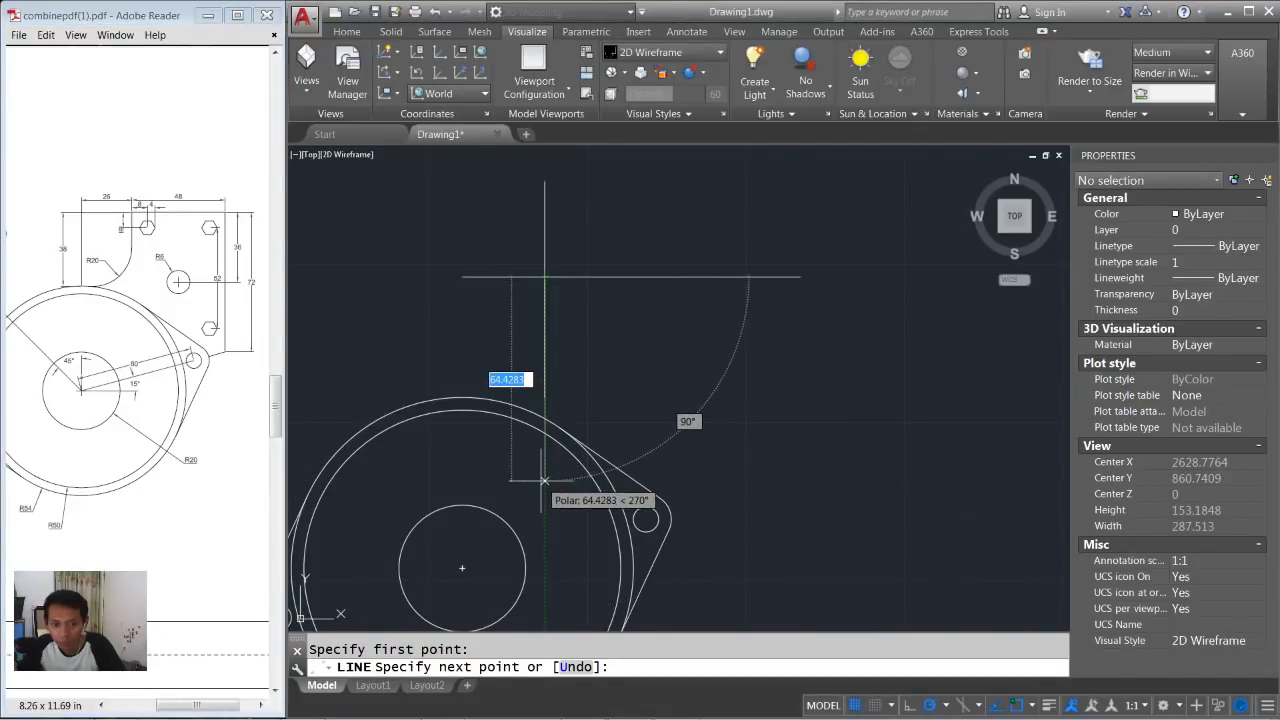
type("7")
key("Return")
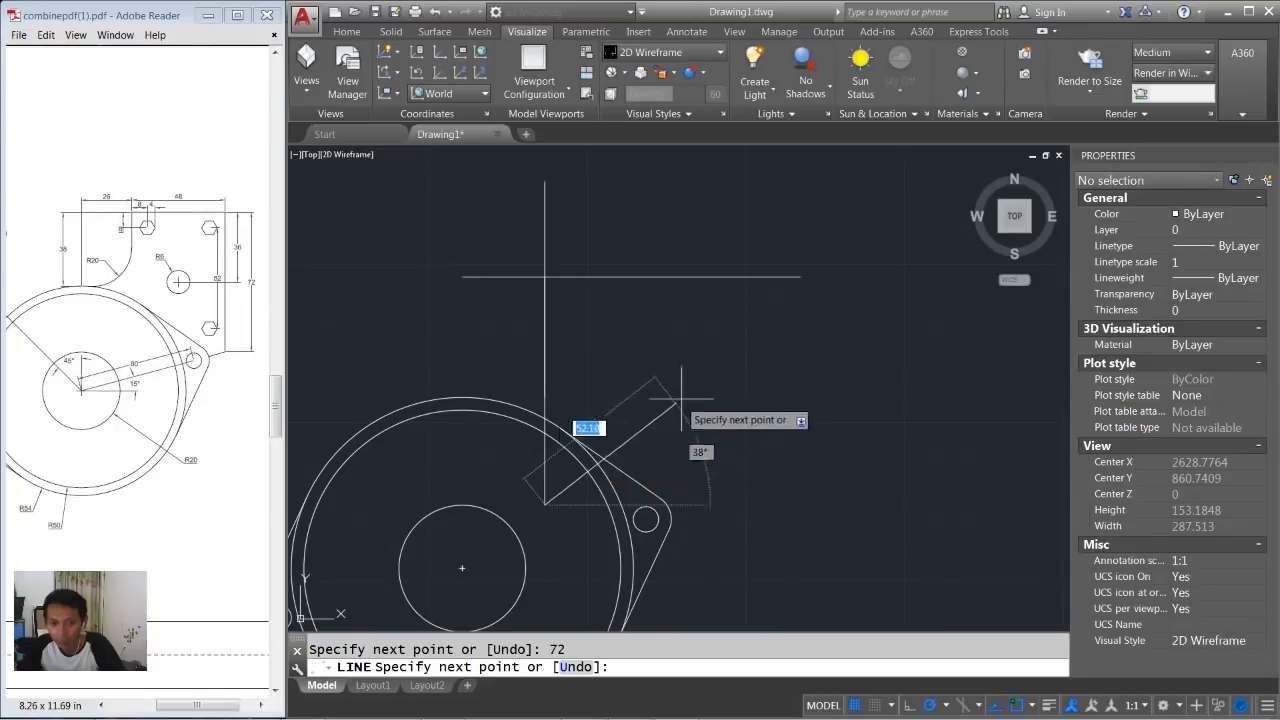
key("Return")
Move the 72-unit vertical line 48 units to the right to form the plate's right edge.
type("m")
key("Return")
type("l")
key("Return")
key("Return")
left_click(641, 226)
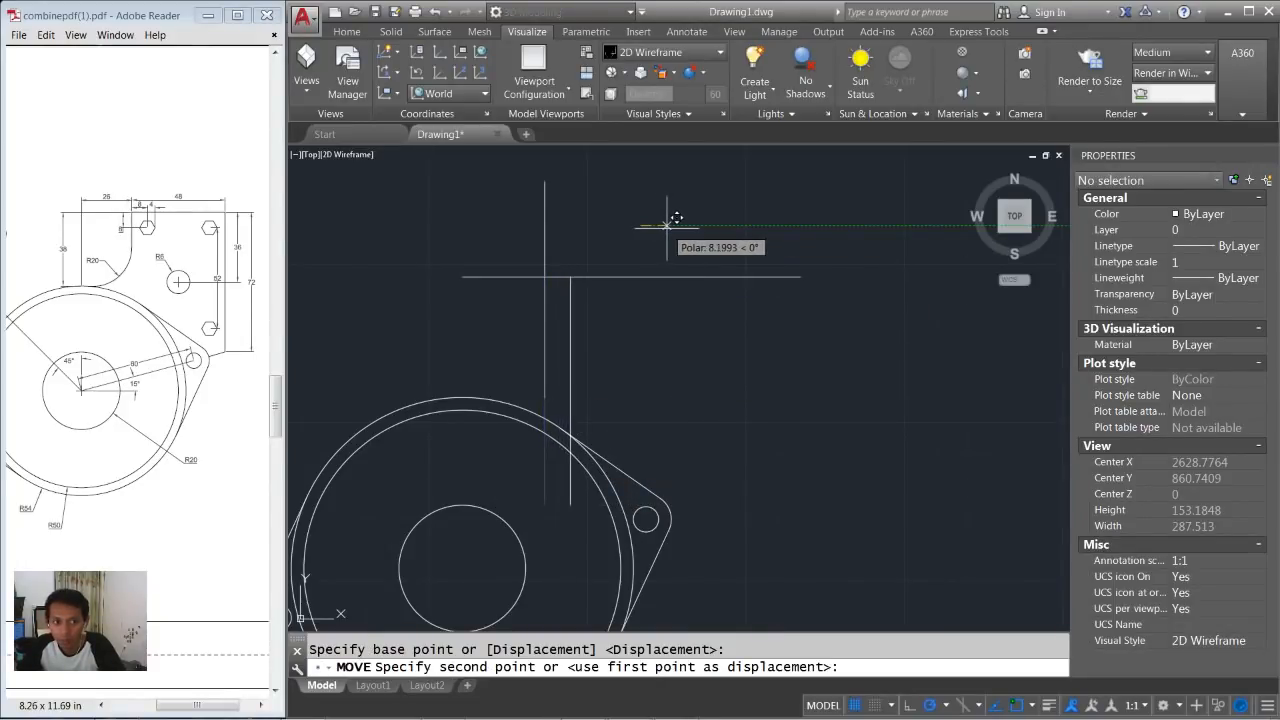
type("48")
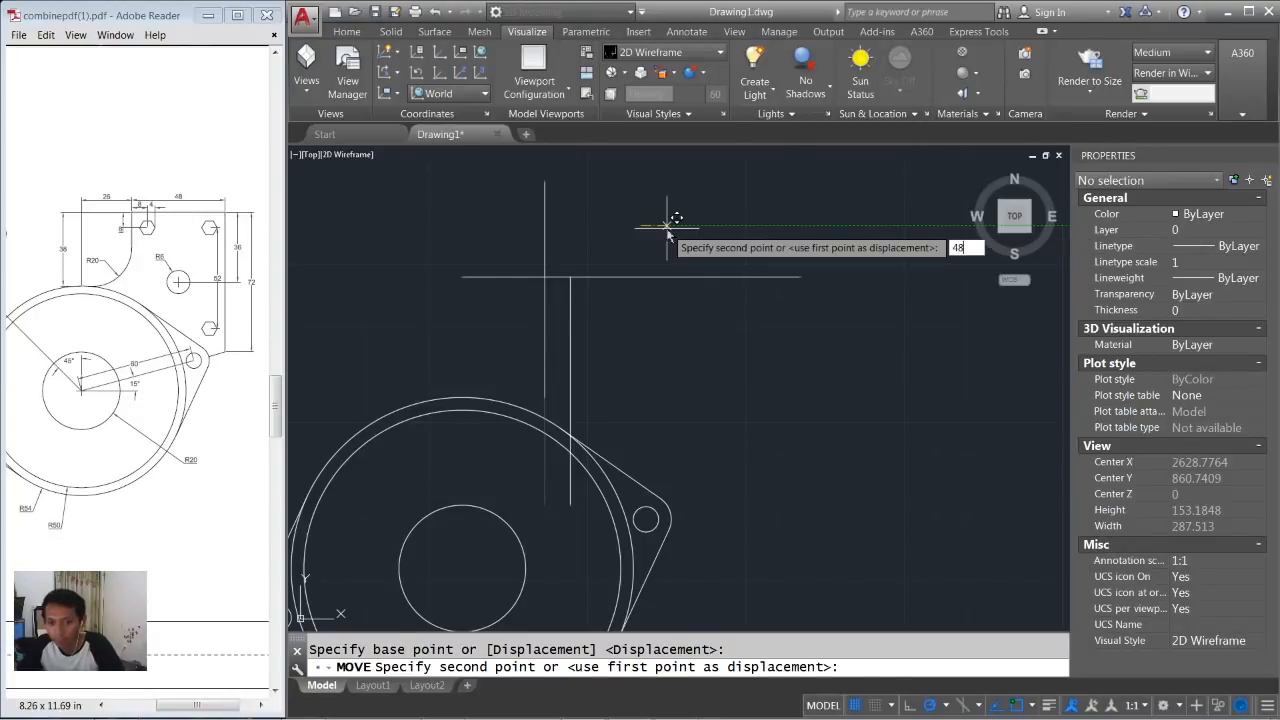
key("Return")
Draw a short line from the lower end of the plate's right edge to the rounded end of the right lug.
middle_click_drag(614, 384, 637, 341)
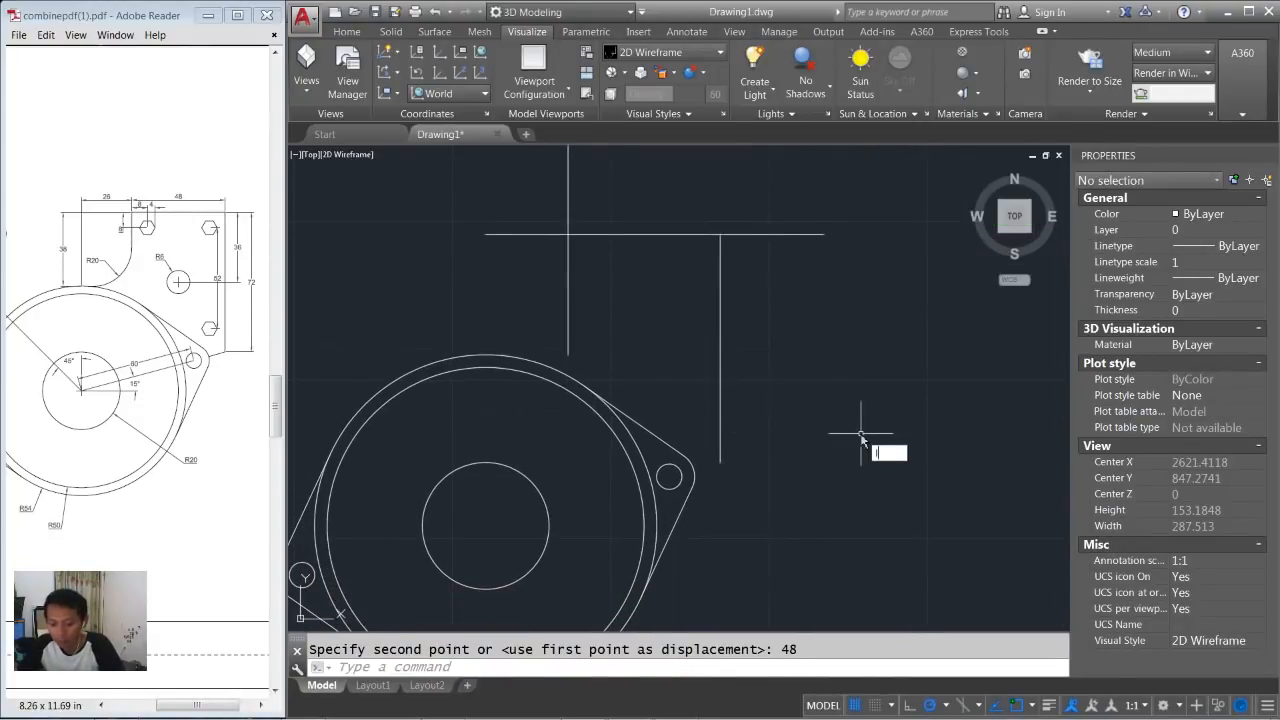
type("l")
key("Return")
left_click(719, 462)
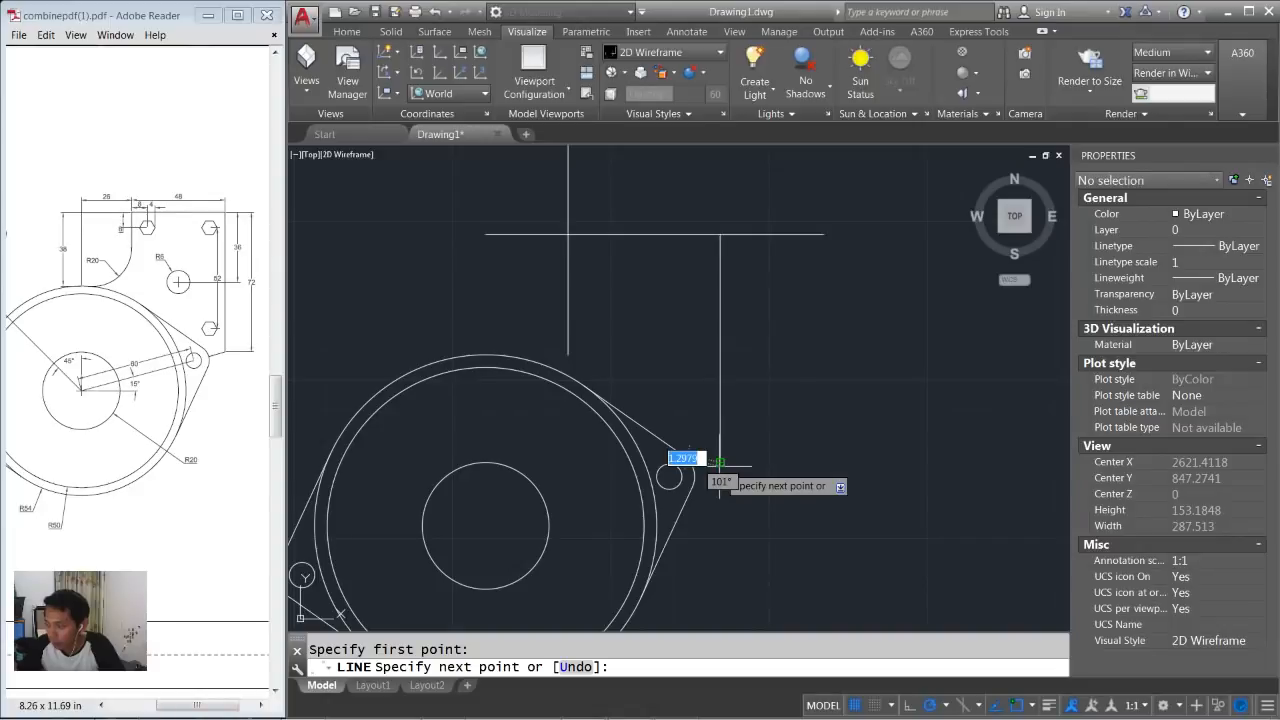
left_click(693, 470)
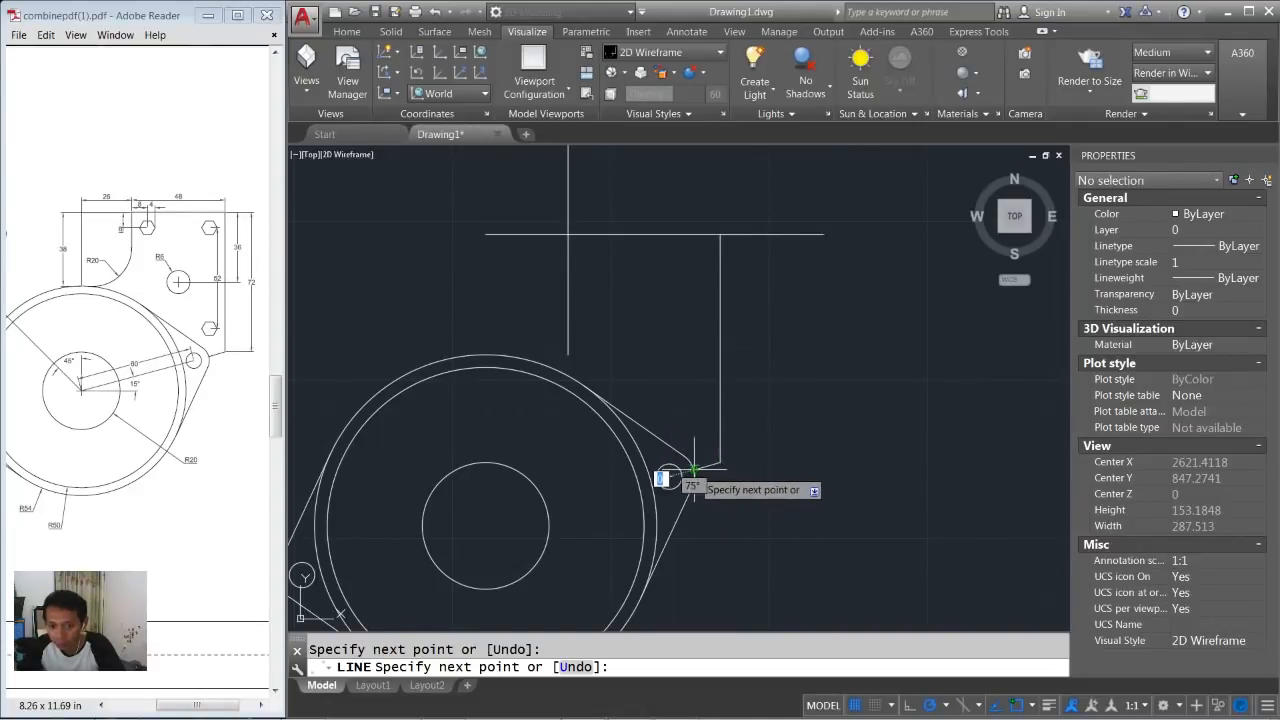
key("Return")
Draw a radius 20 circle tangent to the top of the outer circle and to the plate's left vertical line.
middle_click_drag(623, 329, 676, 340)
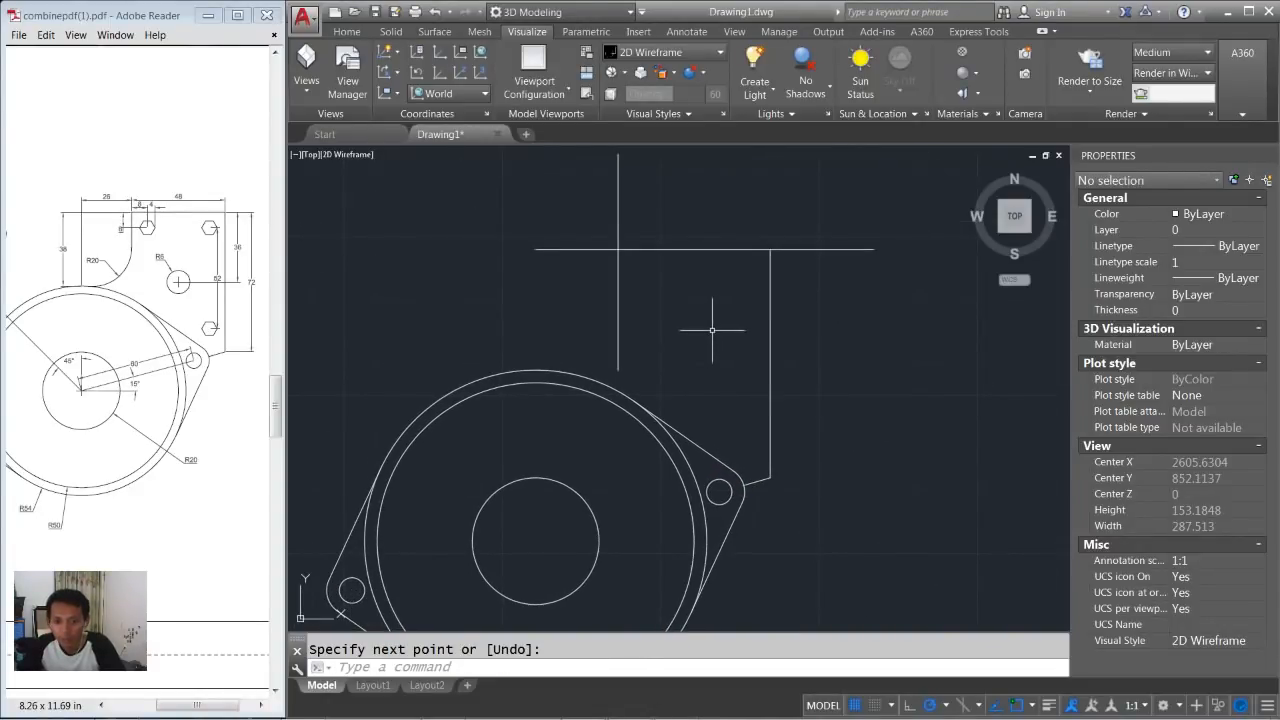
type("c")
key("Return")
type("t")
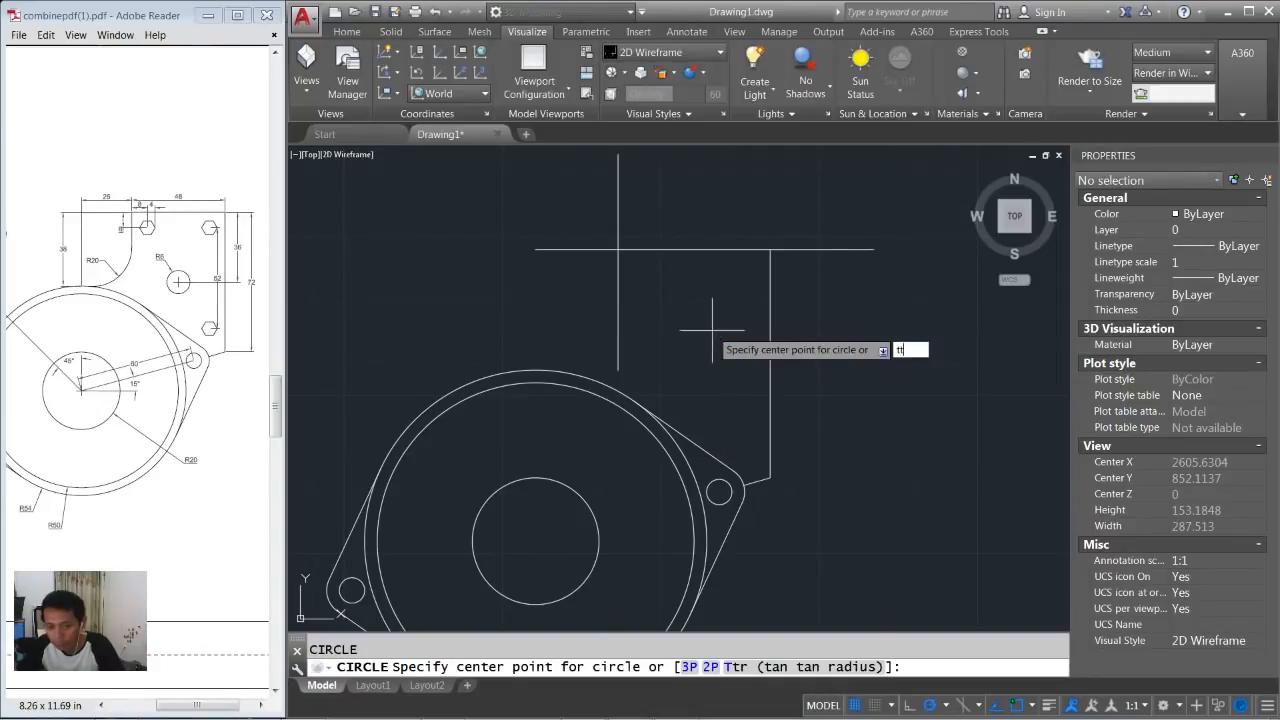
type("tr")
key("Return")
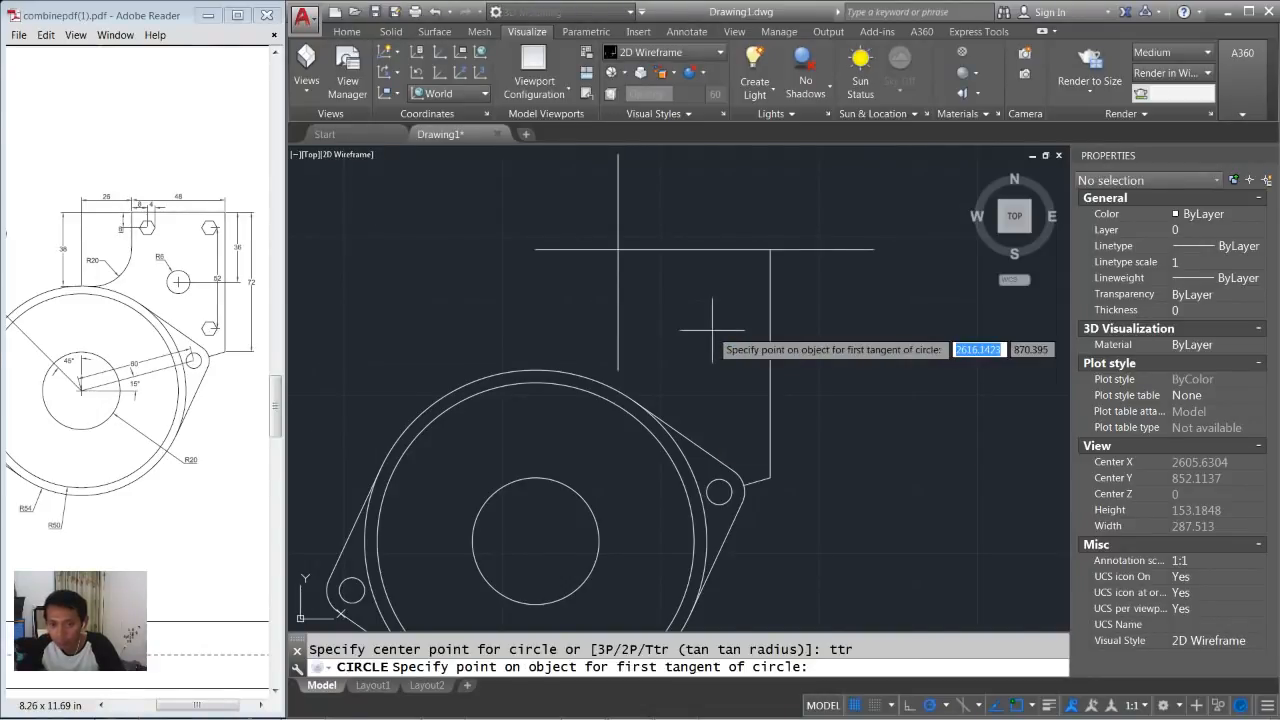
left_click(547, 370)
left_click(617, 337)
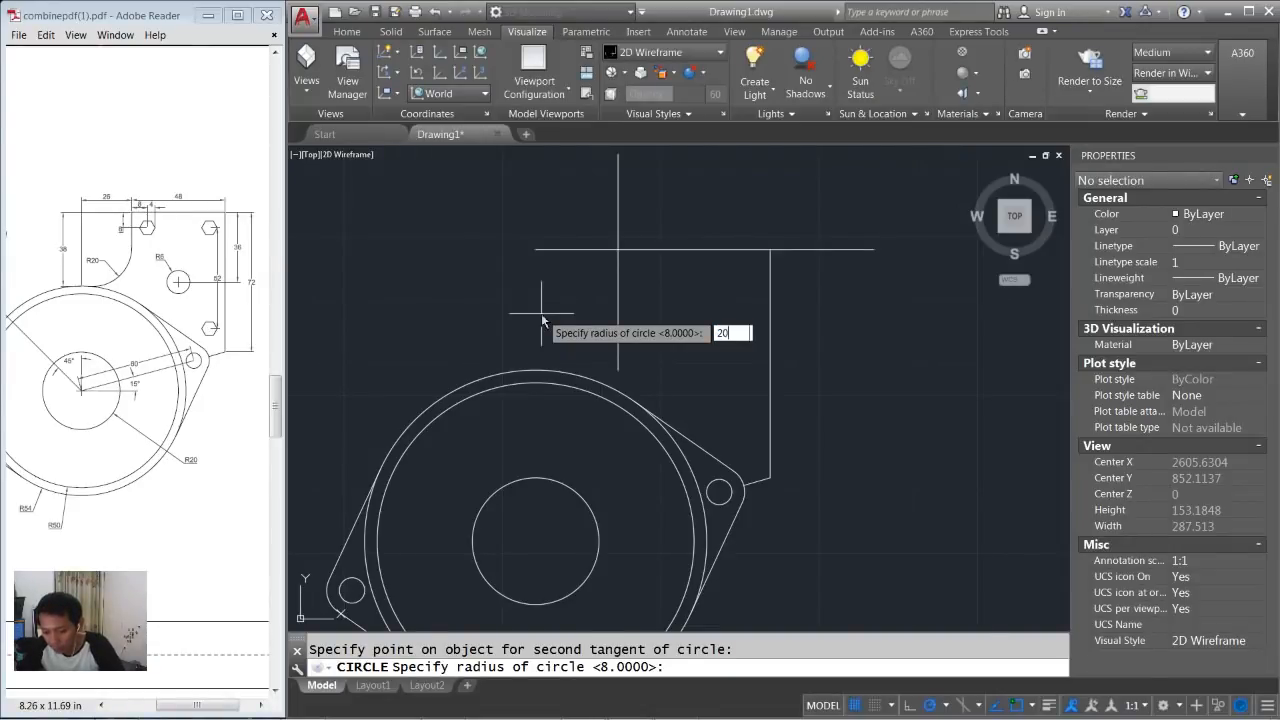
key("Return")
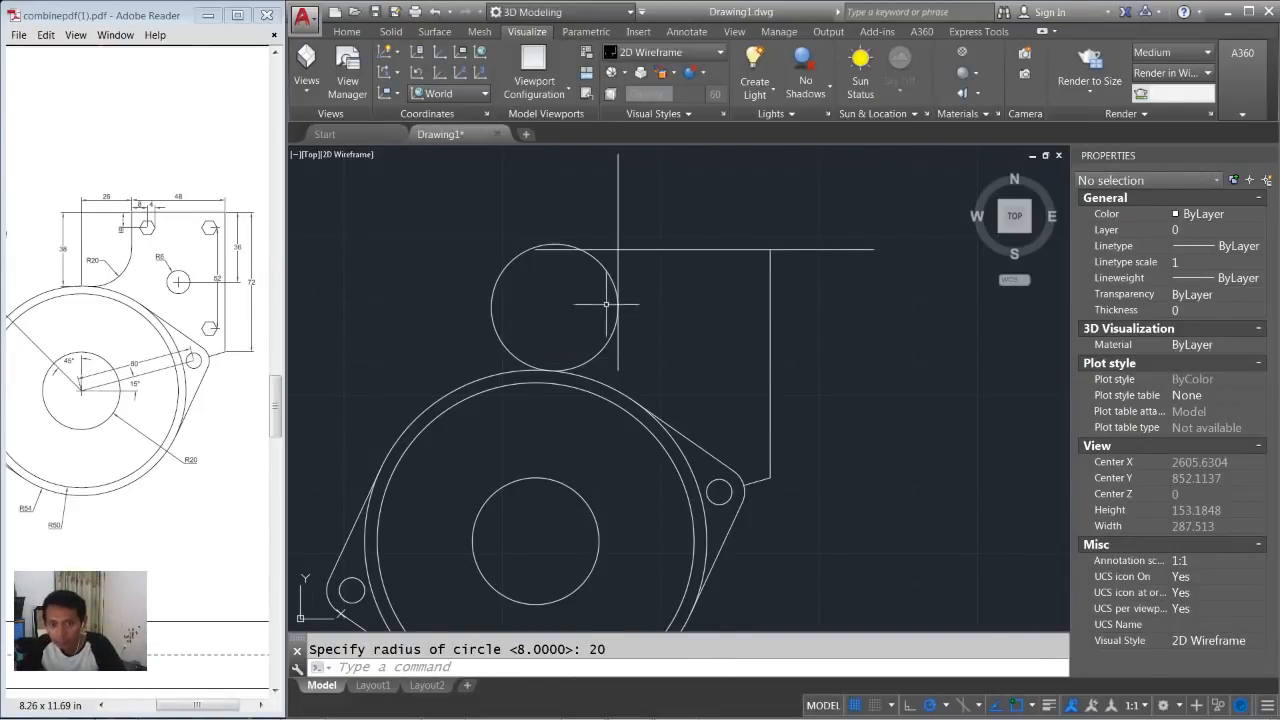
Trim the construction lines and the radius 20 circle to leave the plate outline with a concave arc into the outer circle.
type("tr")
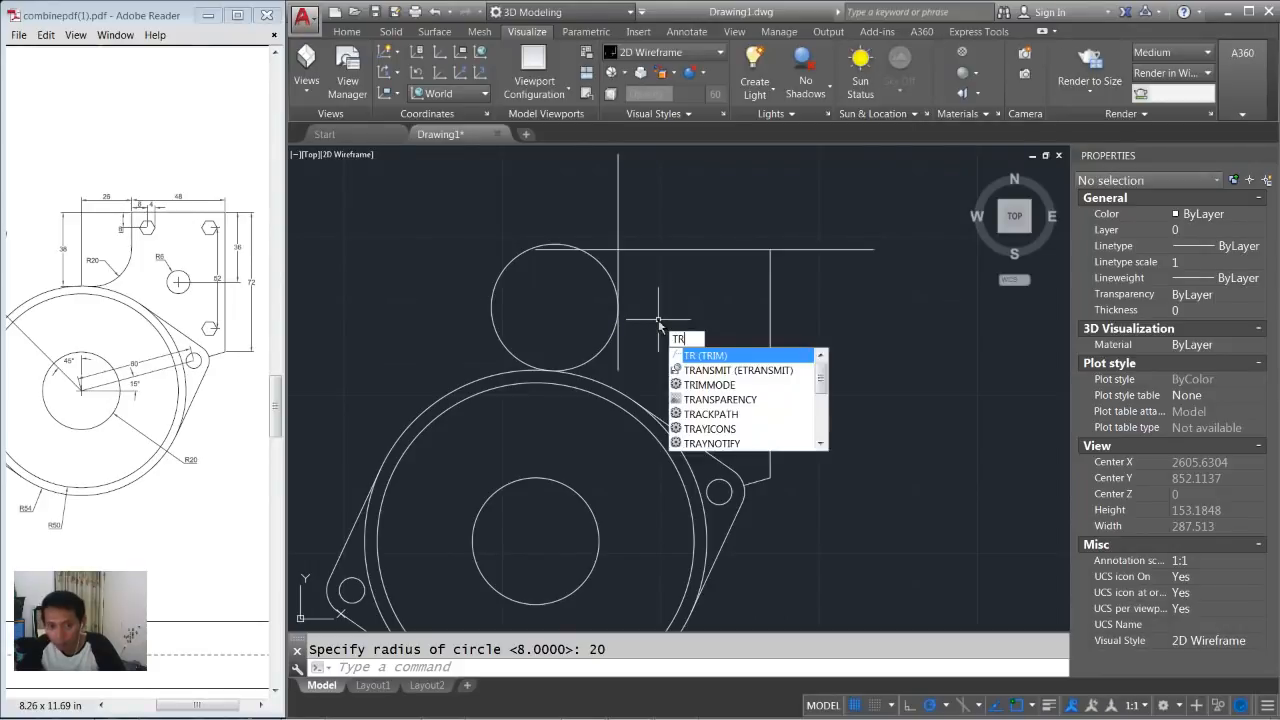
key("Return")
key("Return")
left_click(598, 249)
left_click(651, 360)
left_click(613, 366)
left_click(870, 288)
left_click(850, 232)
left_click(713, 173)
left_click(605, 200)
left_click(538, 222)
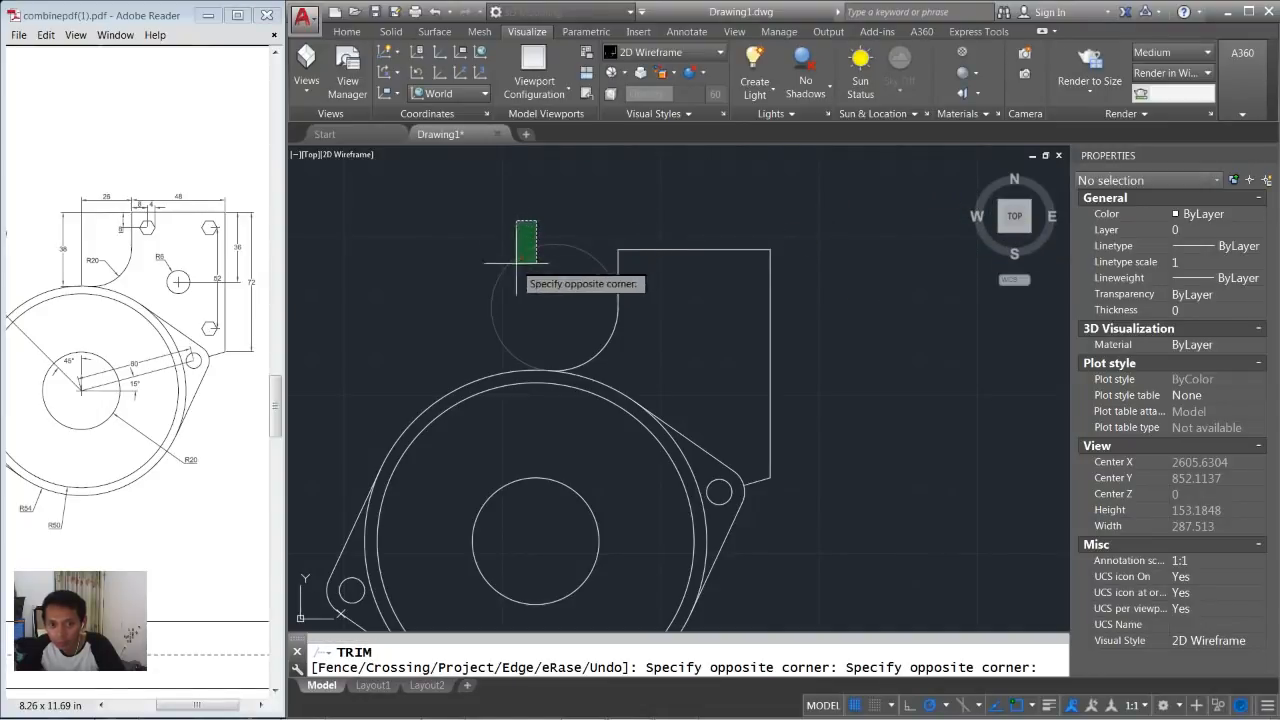
left_click(492, 292)
key("Return")
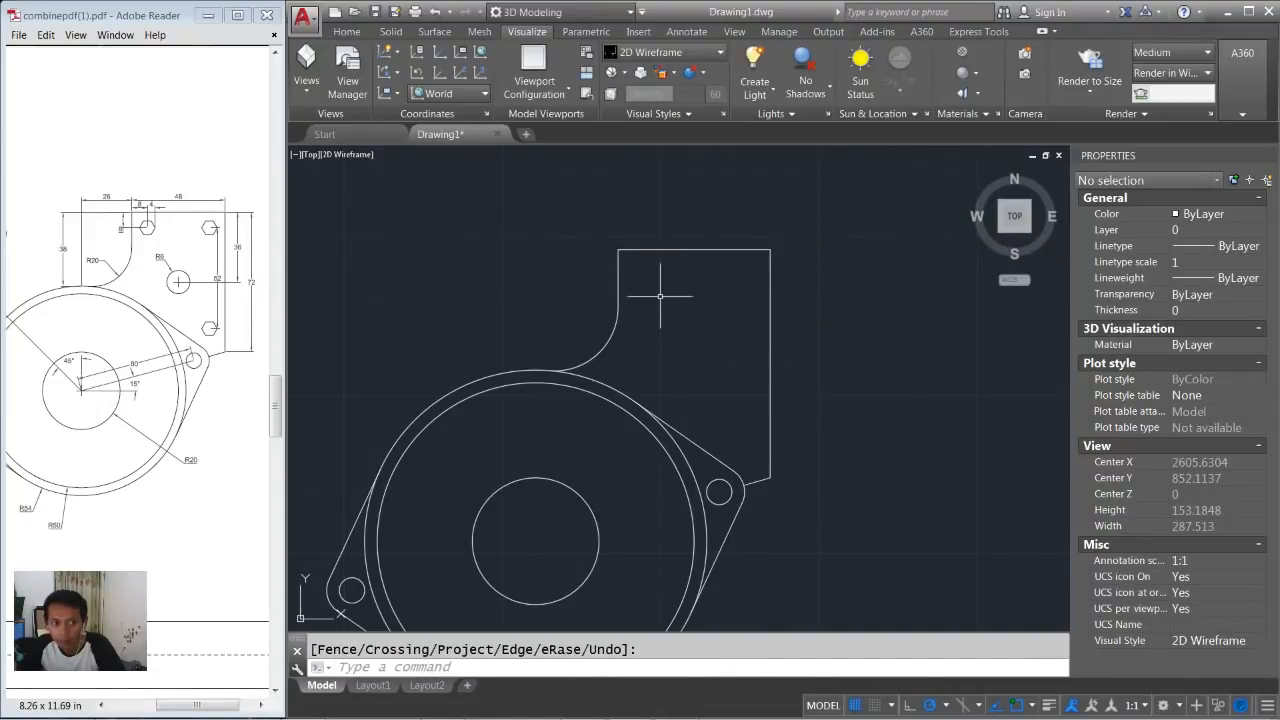
Draw a six-sided polygon inscribed in a radius 4 circle, centred on the plate's upper-left corner.
middle_click_drag(629, 263, 649, 279)
scroll(649, 279, "up", 3)
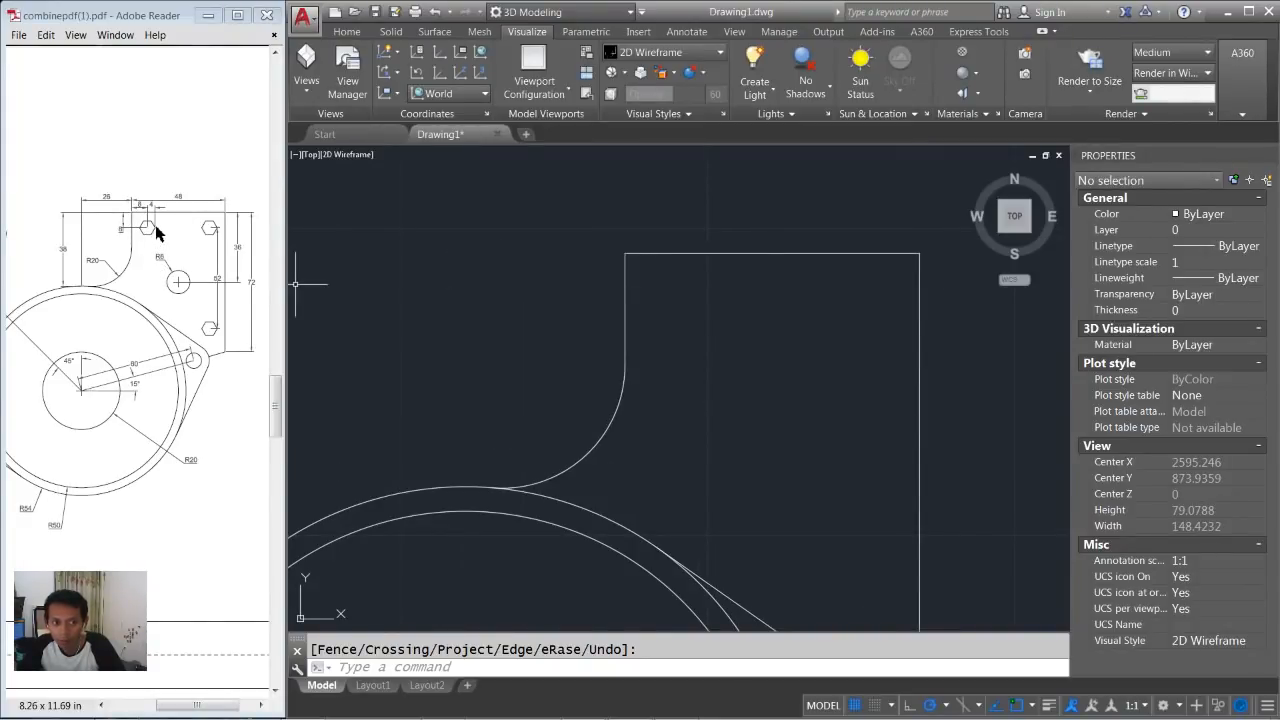
middle_click_drag(709, 305, 689, 306)
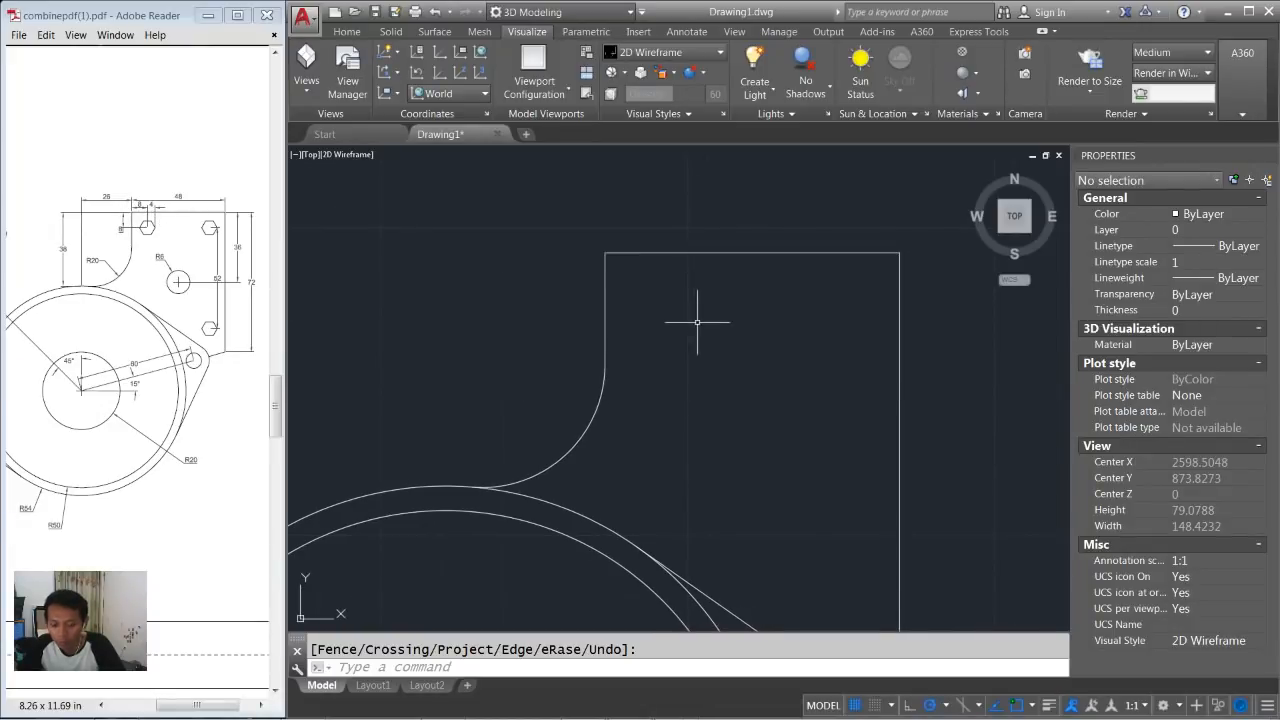
type("pol")
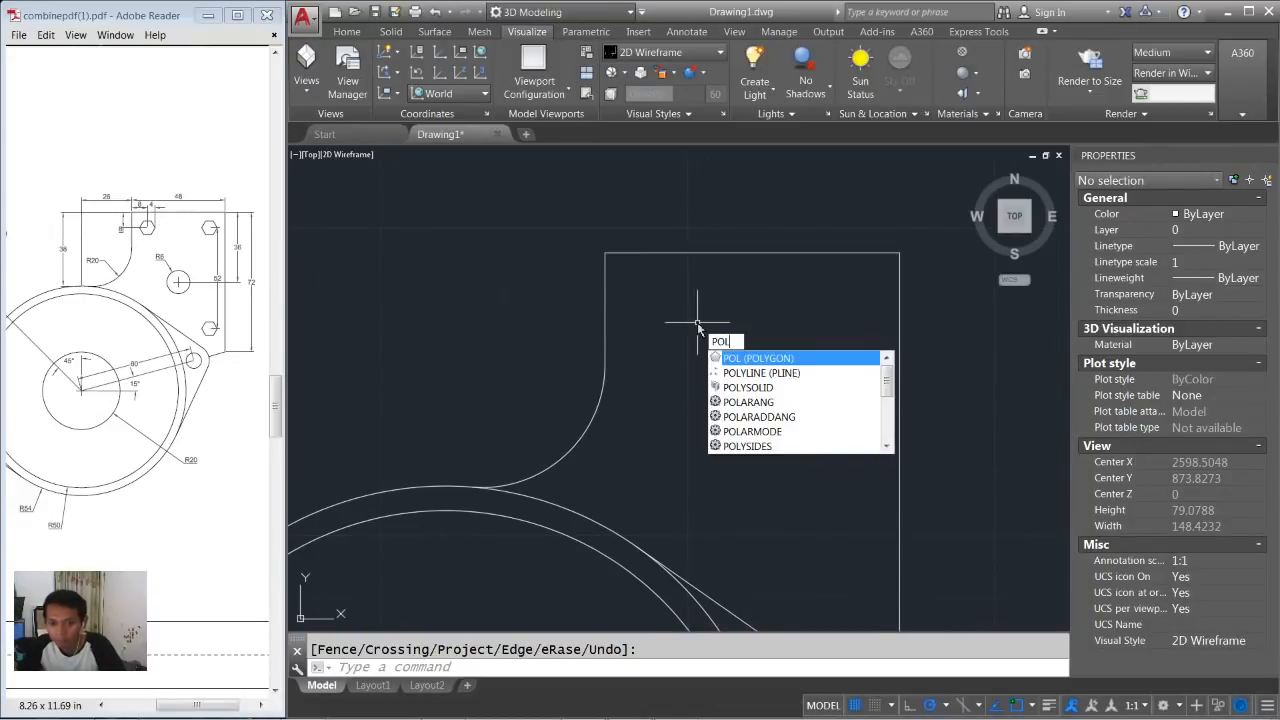
key("Return")
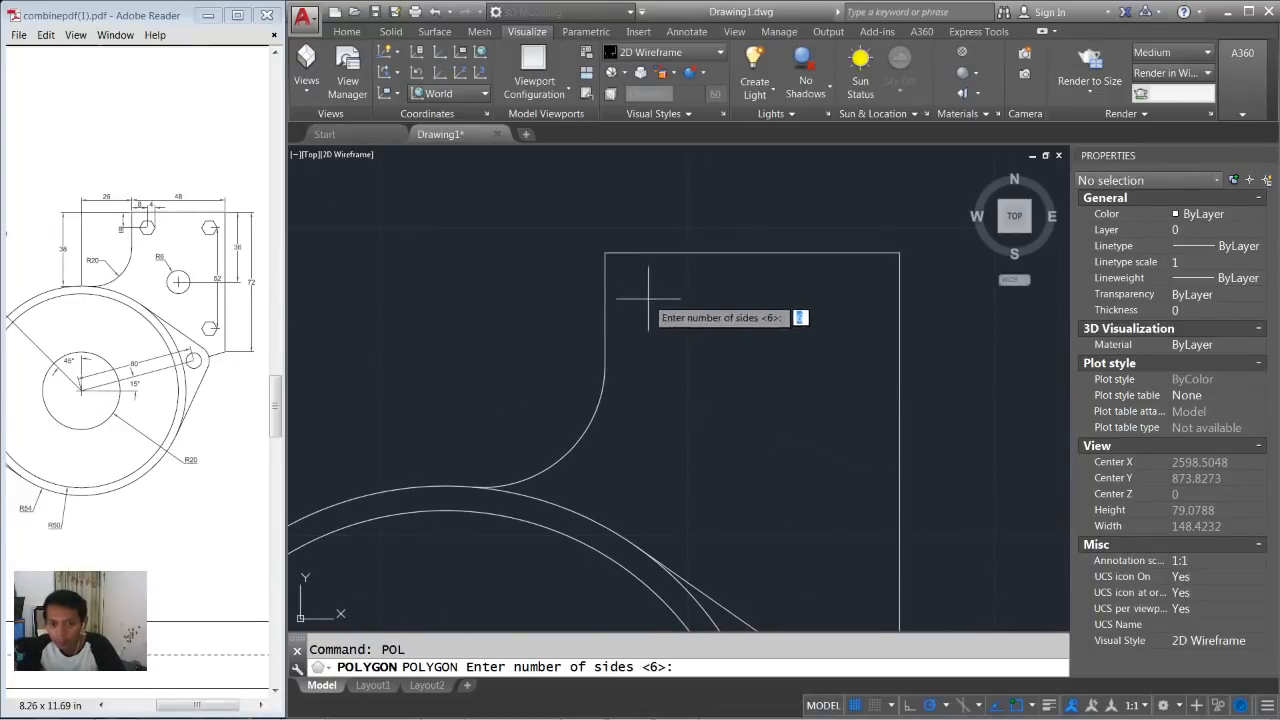
key("Return")
left_click(604, 254)
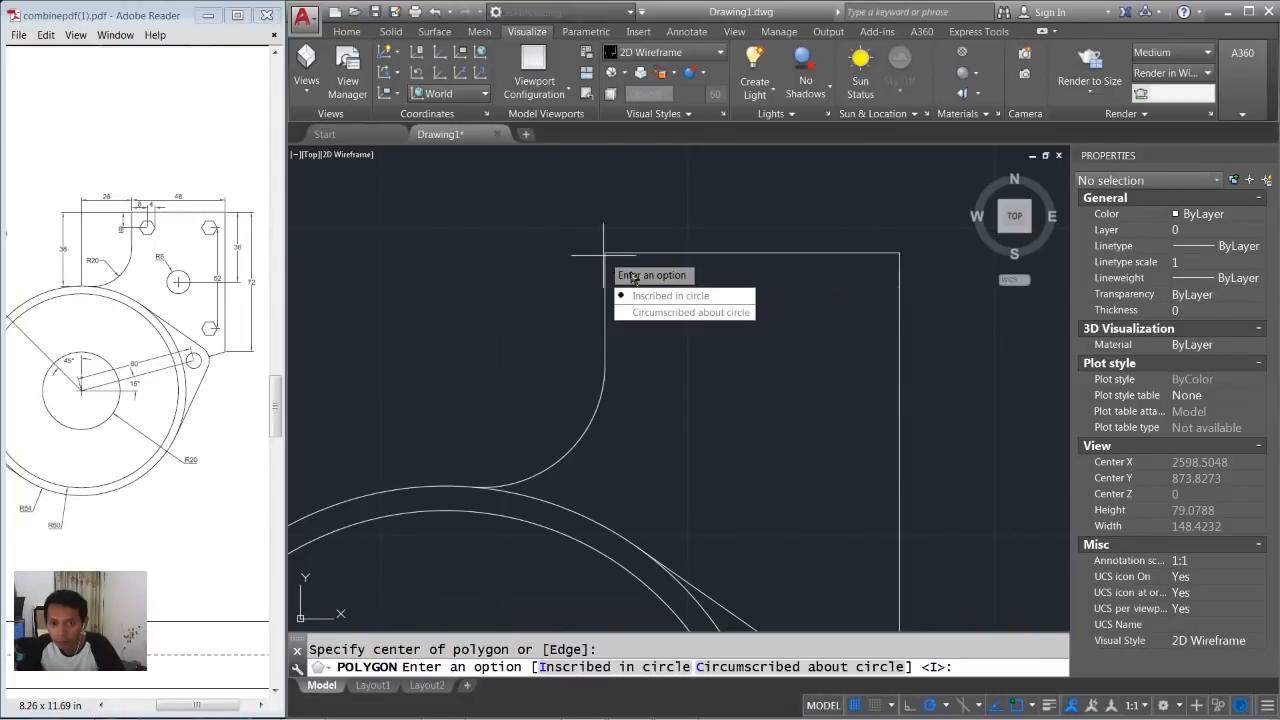
left_click(692, 300)
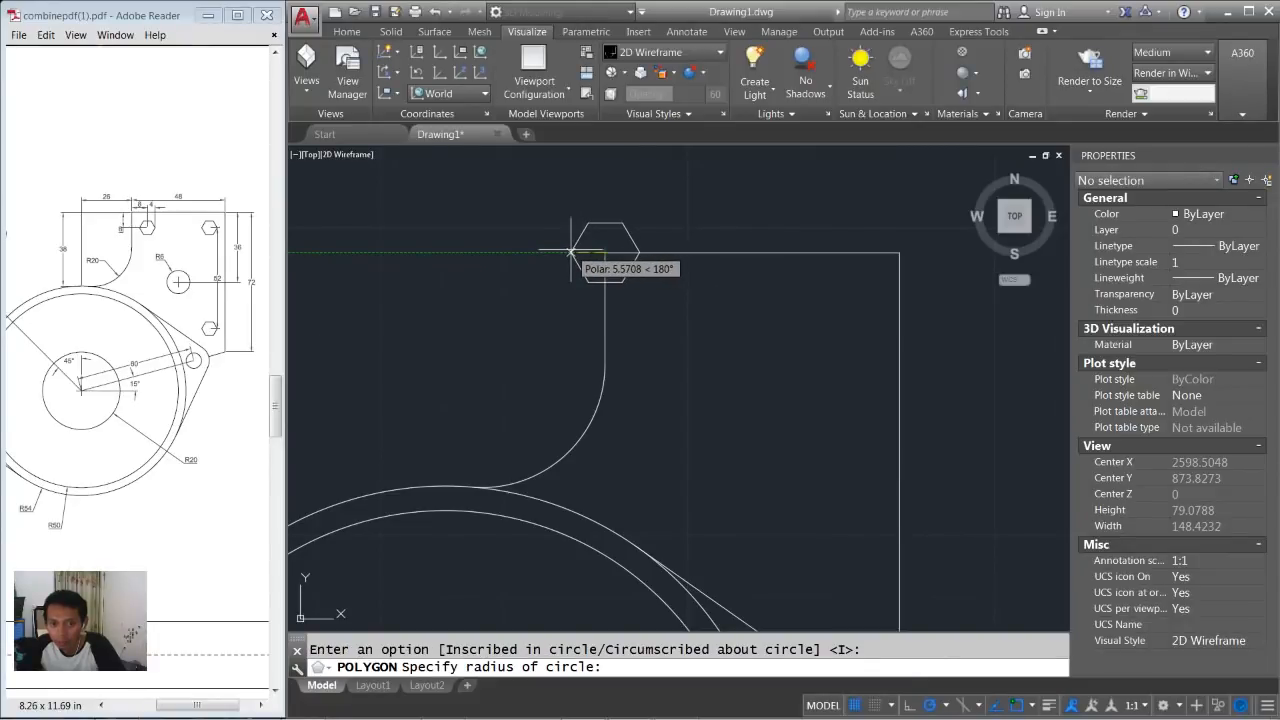
type("4")
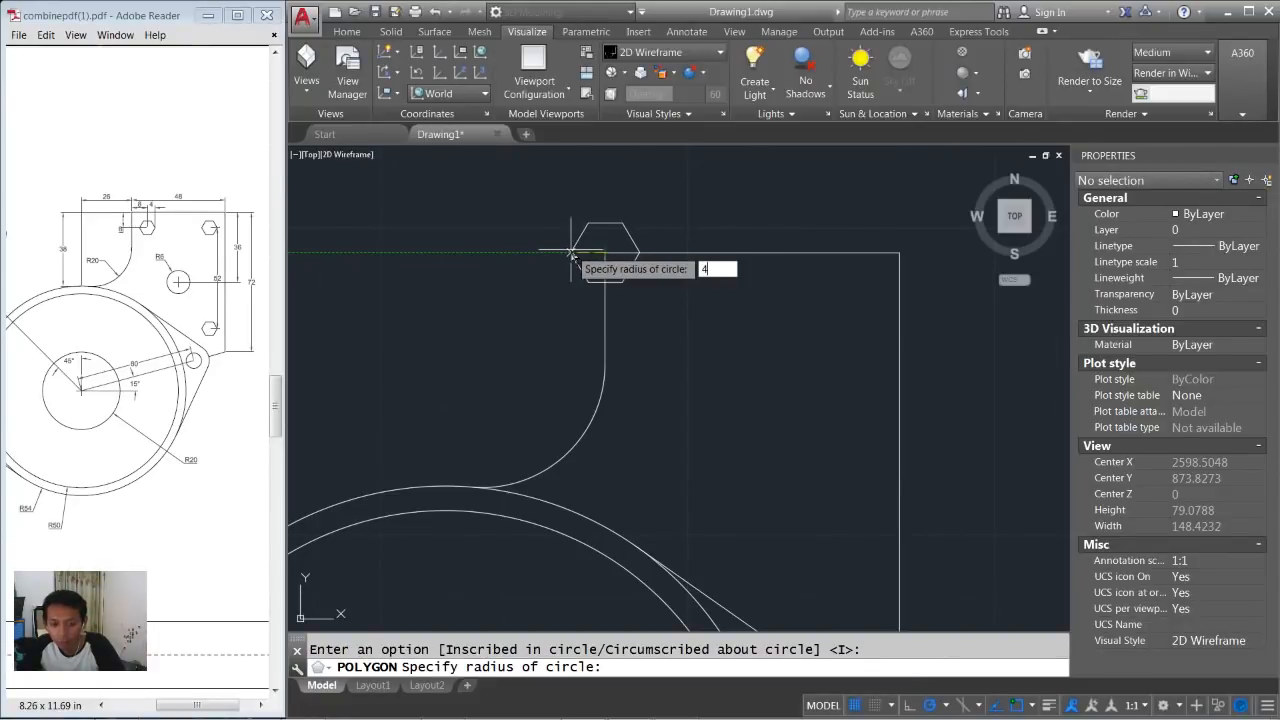
key("Return")
Move the hexagon 8 units straight down from the plate's upper-left corner.
type("m")
key("Return")
type("l")
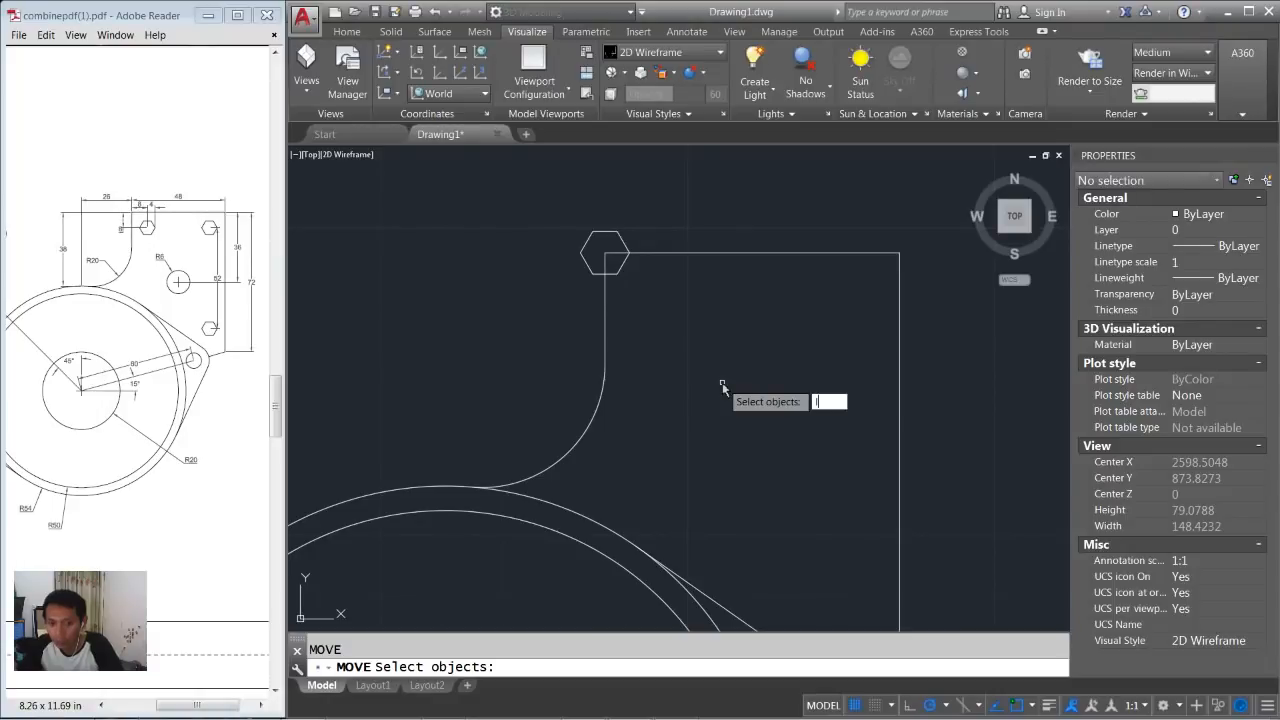
key("Return")
key("Return")
left_click(526, 255)
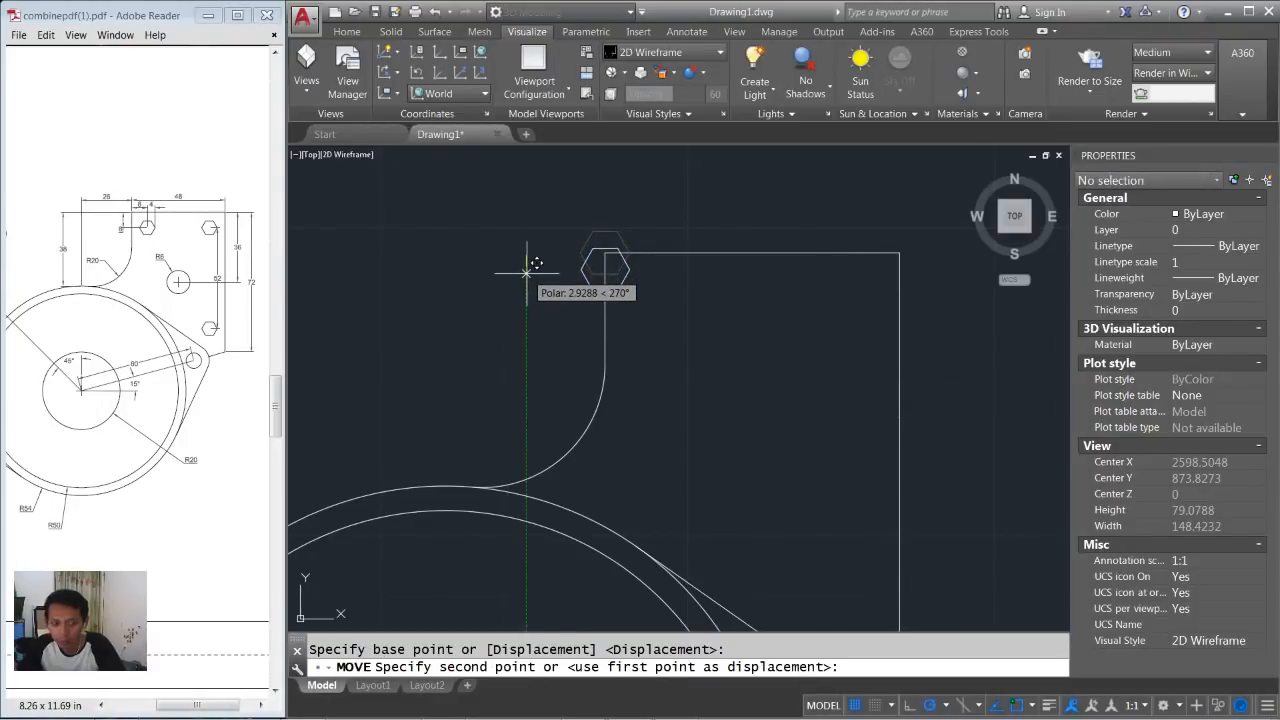
type("8")
key("Return")
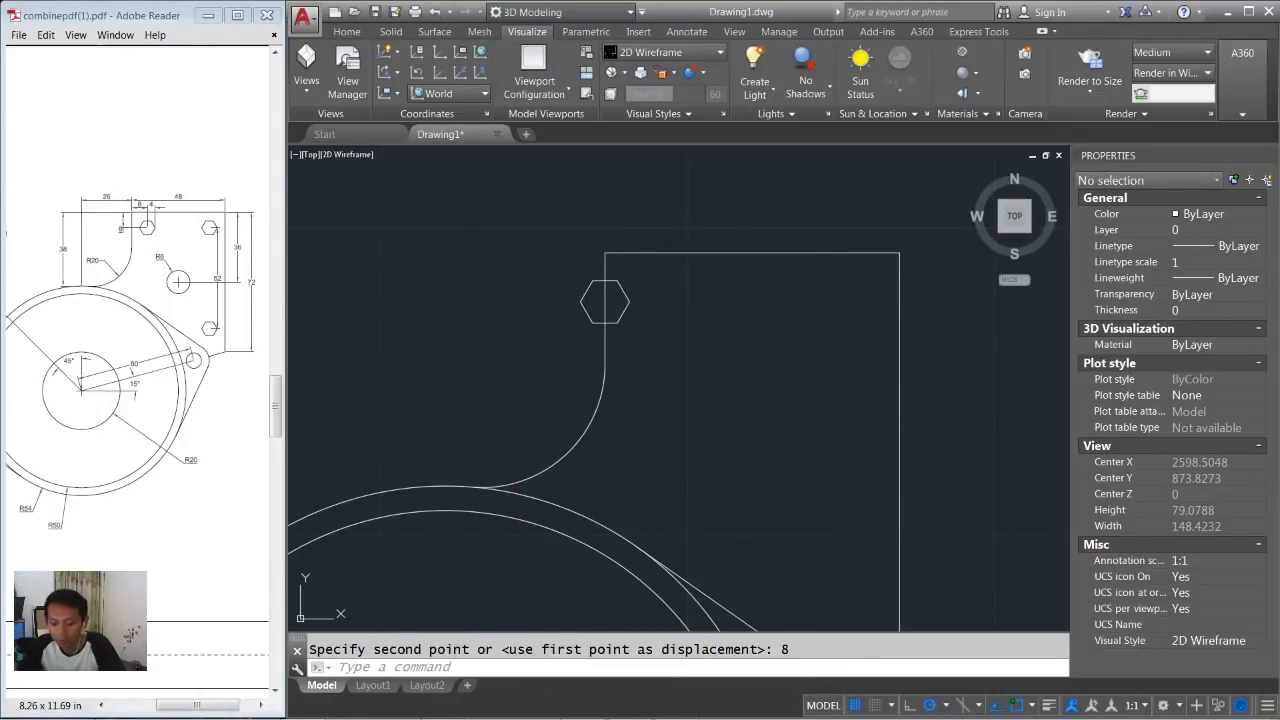
Move the hexagon 8 units to the right, inside the plate's left edge.
key("Return")
type("l")
key("Return")
key("Return")
left_click(454, 324)
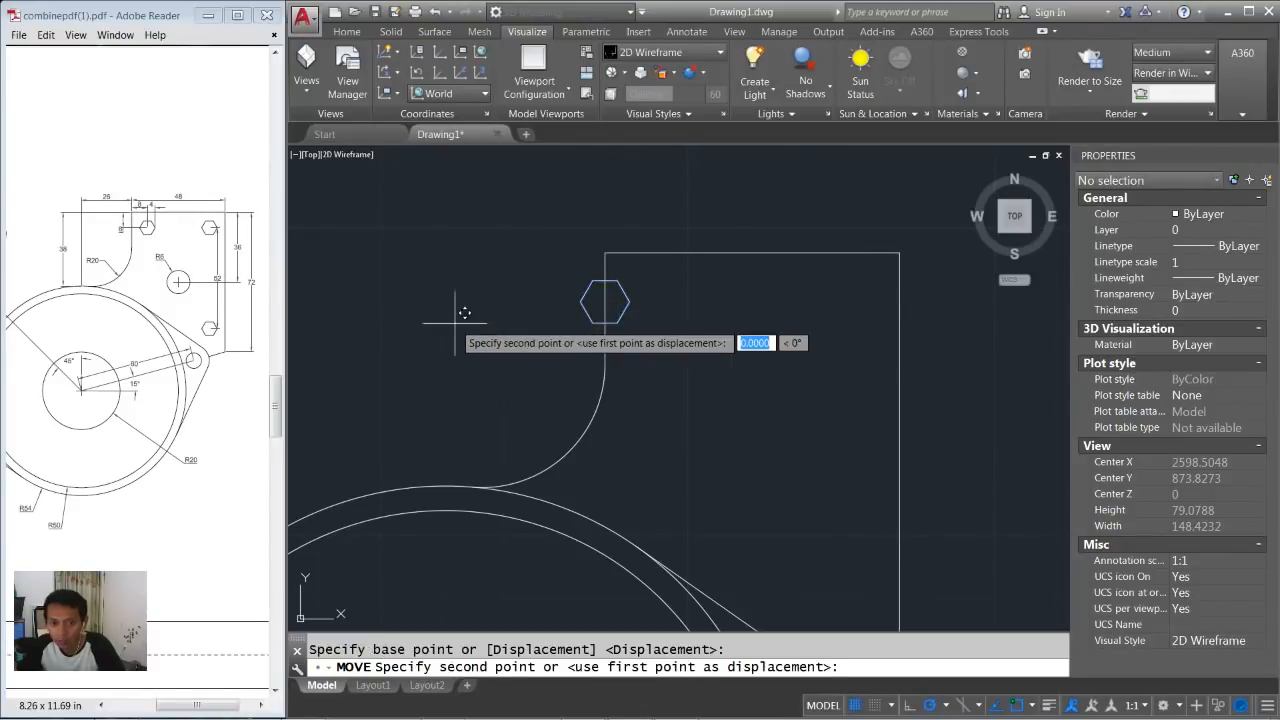
type("8")
key("Return")
Mirror the hexagon about the vertical axis through the midpoint of the plate's top edge, keeping the original.
middle_click_drag(737, 289, 658, 277)
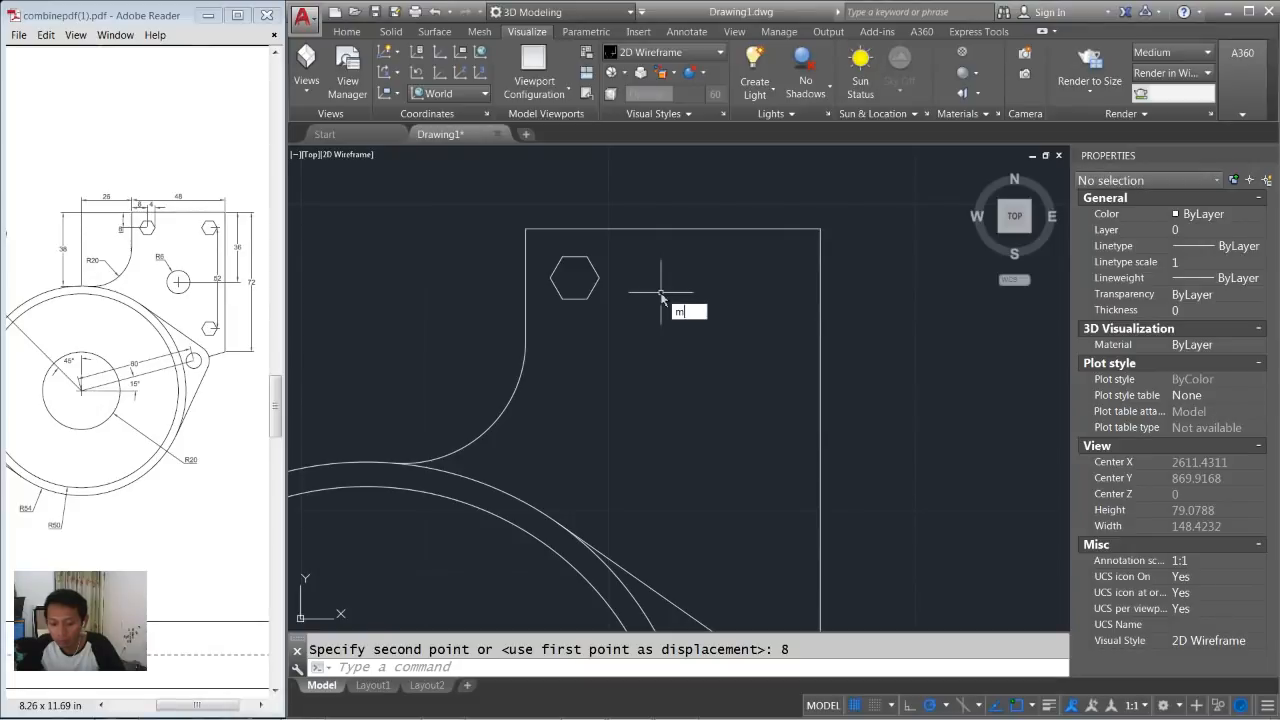
key("Return")
left_click(631, 263)
left_click(567, 314)
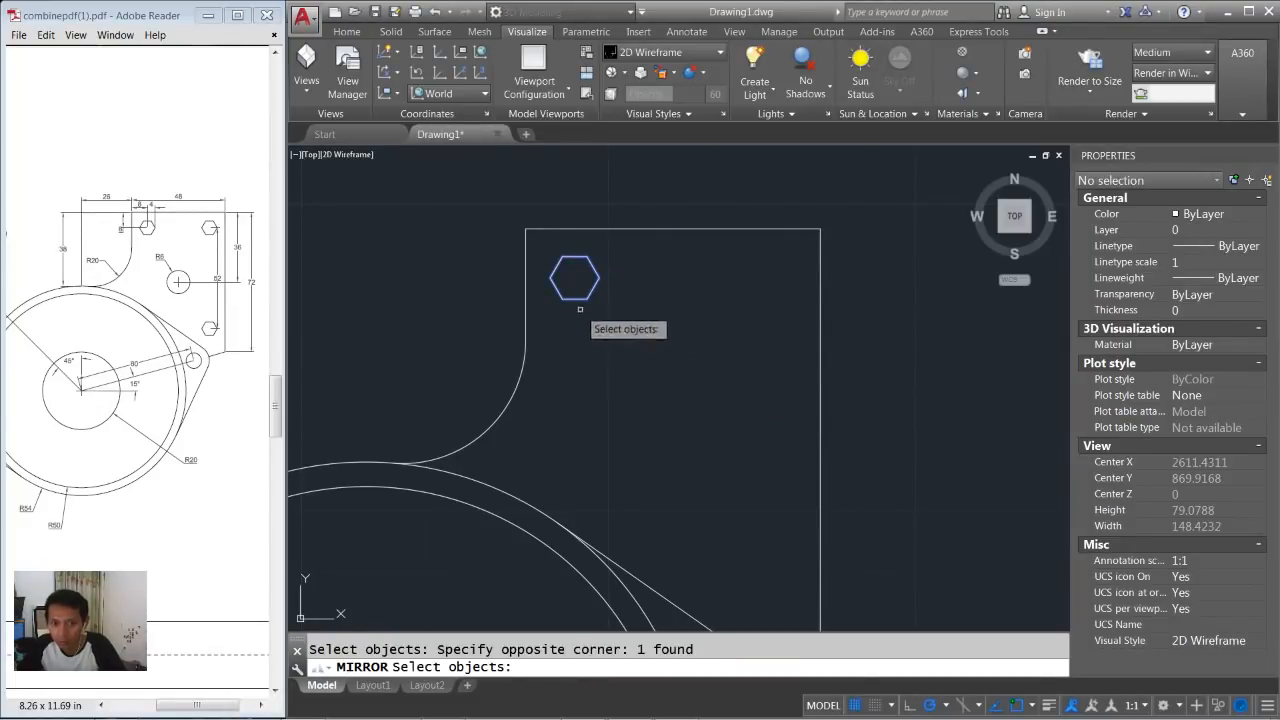
key("Return")
left_click(672, 229)
left_click(692, 250)
key("Return")
Copy the upper-right hexagon 52 units straight down along the plate's right edge.
middle_click_drag(758, 334, 700, 265)
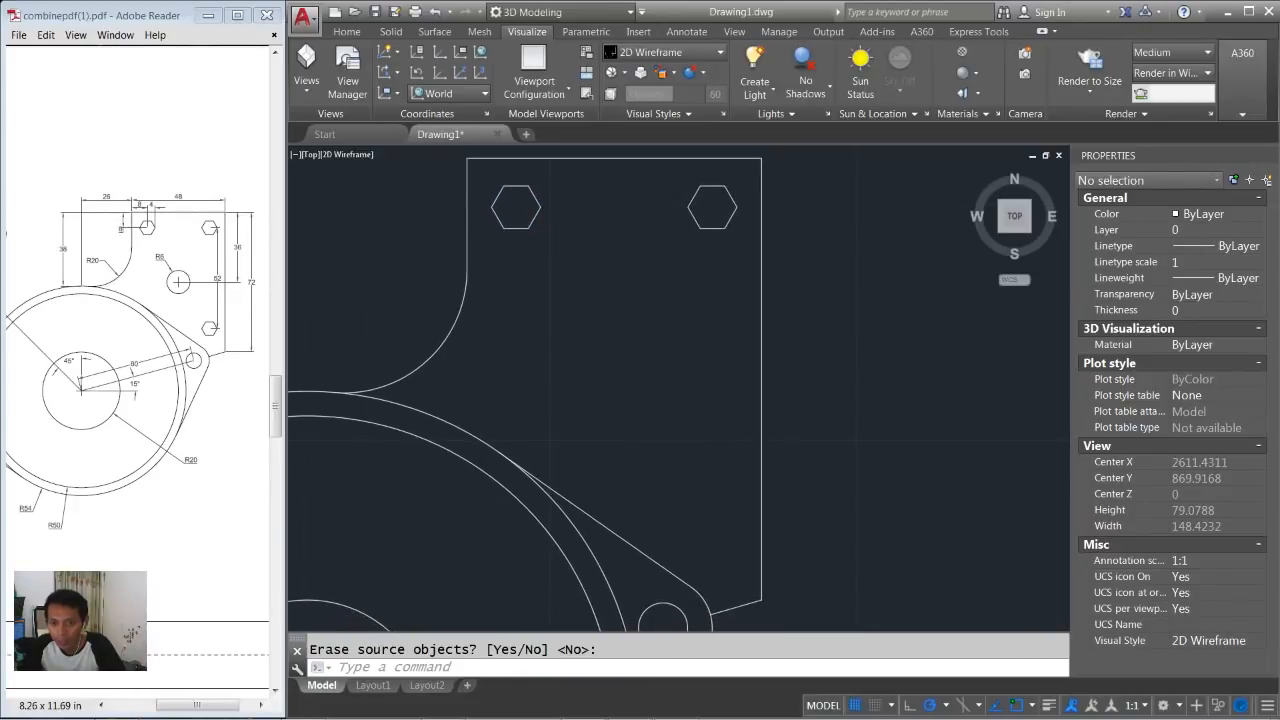
type("co")
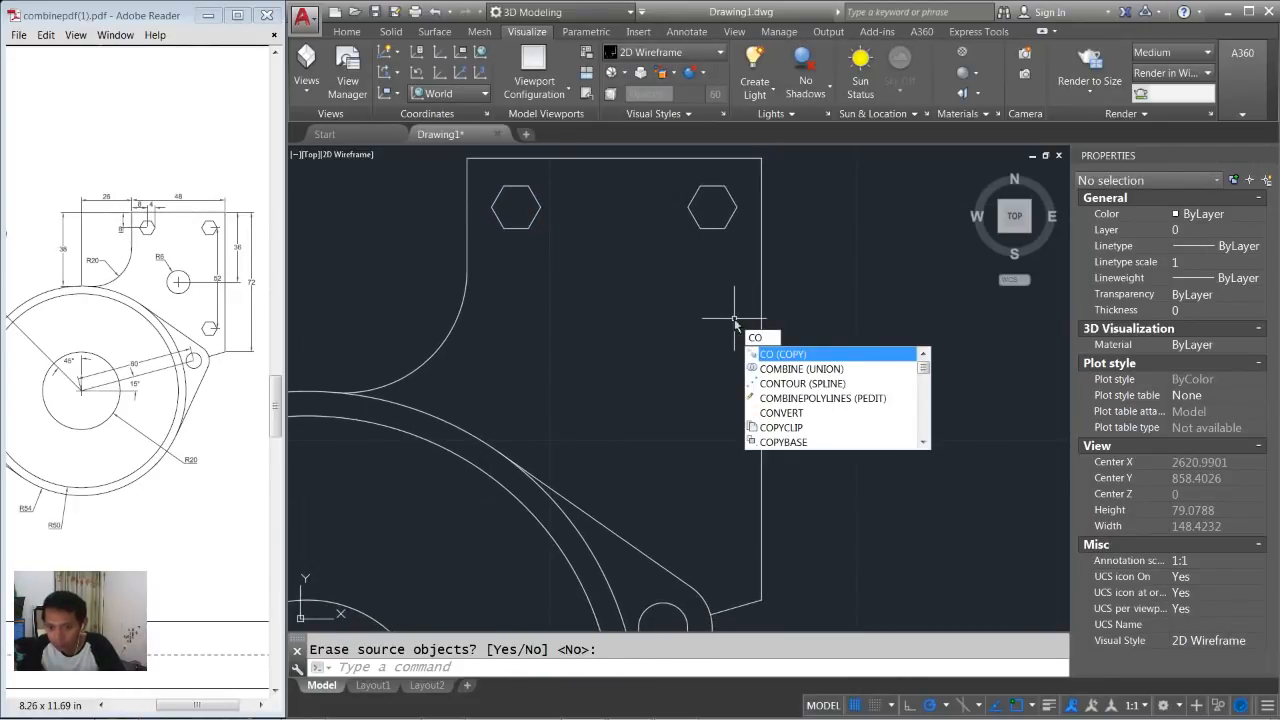
key("Return")
left_click(717, 253)
key("Return")
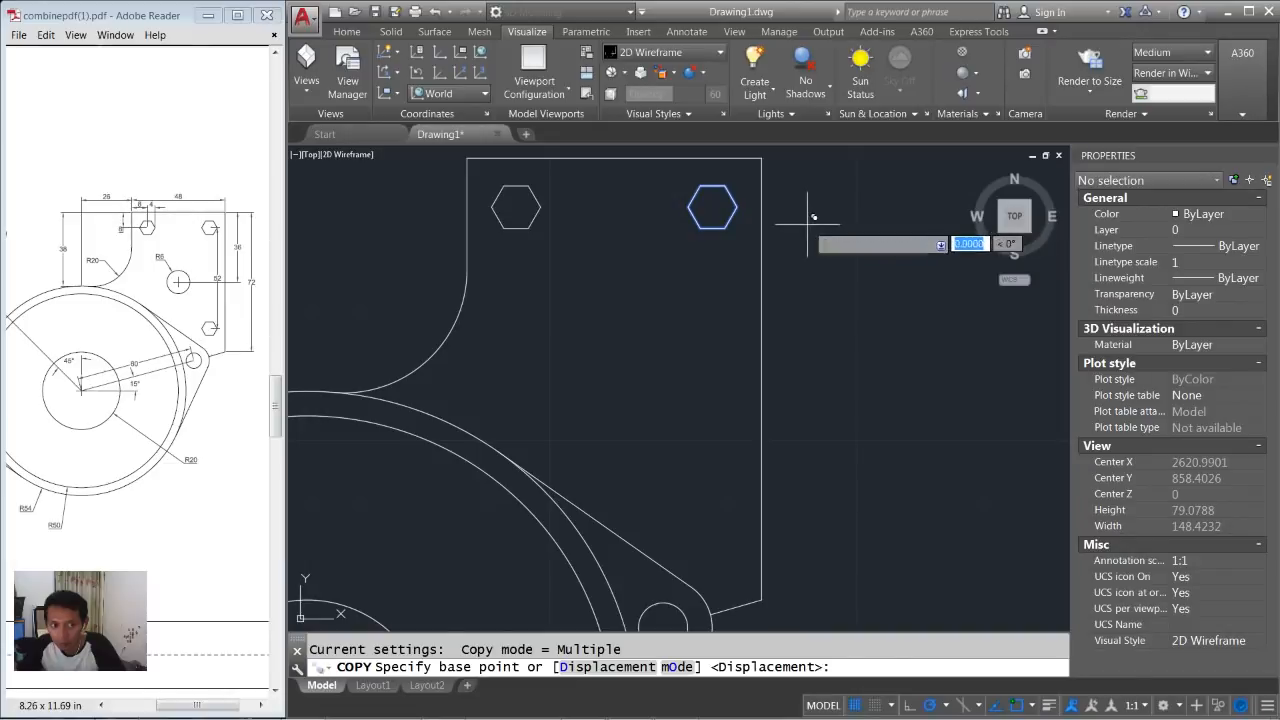
left_click(806, 224)
type("52")
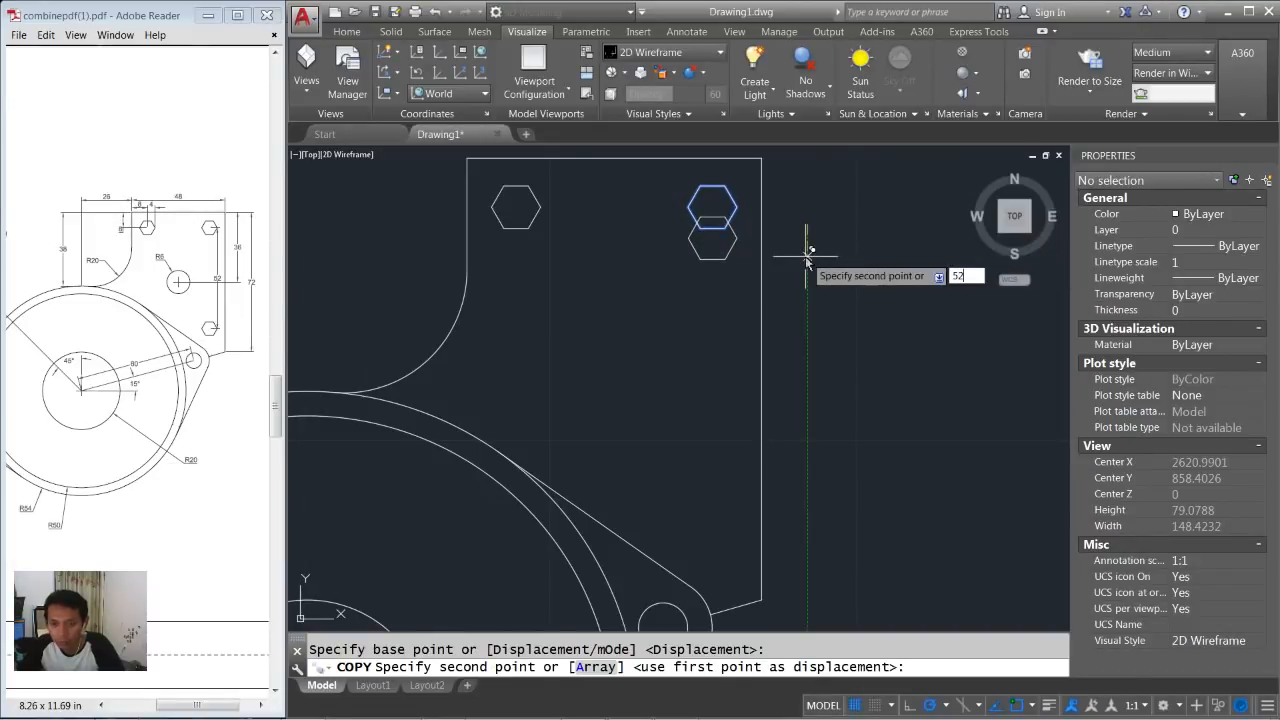
key("Return")
key("Return")
Draw a circle of radius 6 centred on the midpoint of the plate's top edge.
middle_click_drag(634, 257, 682, 284)
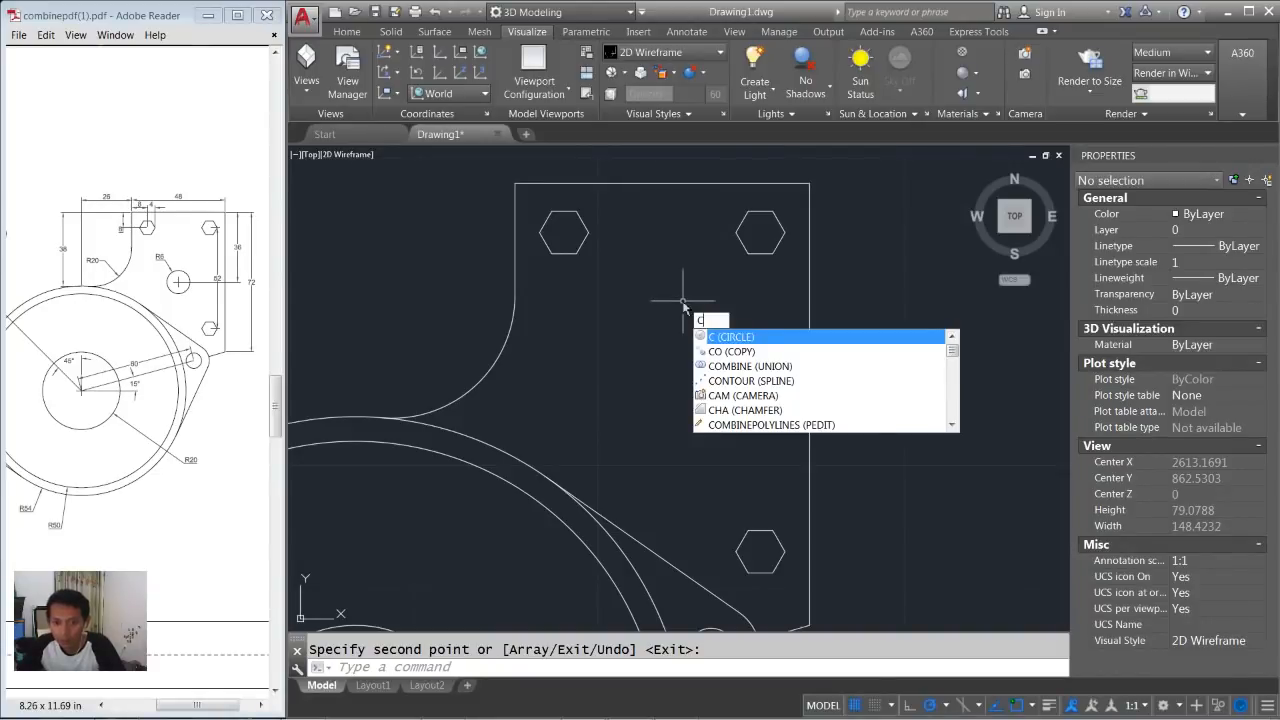
key("Return")
left_click(661, 184)
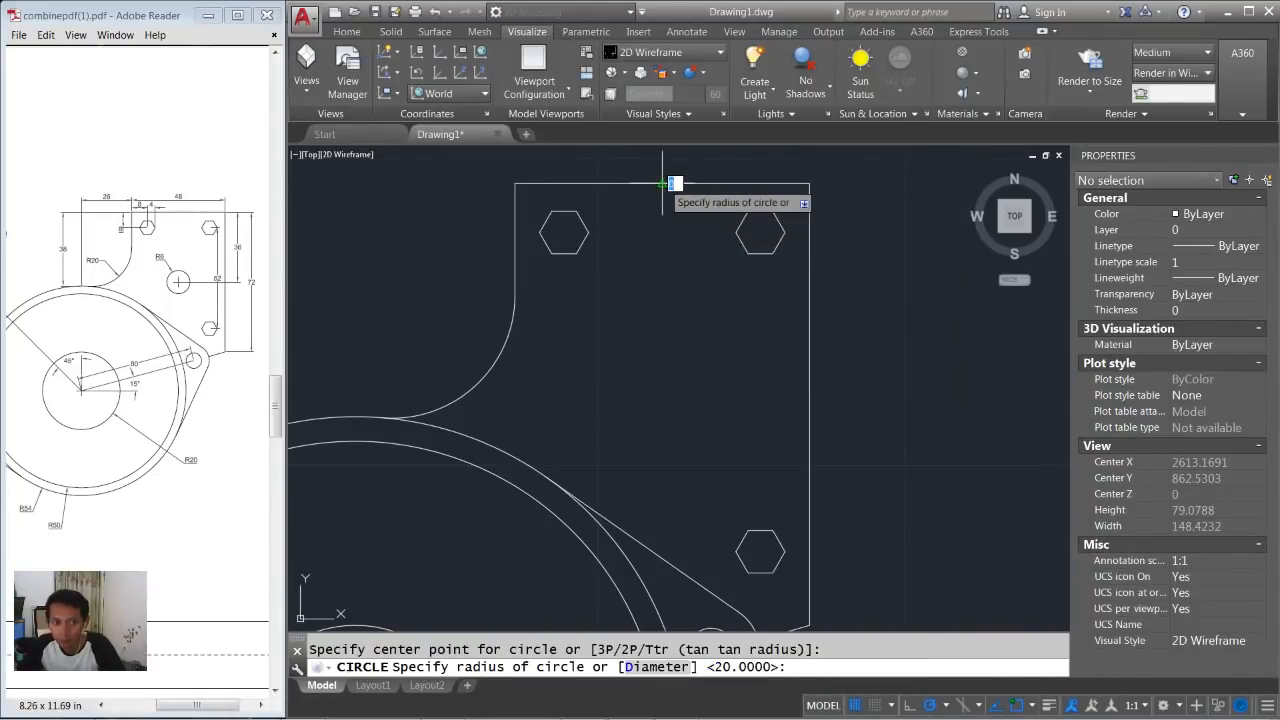
type("6")
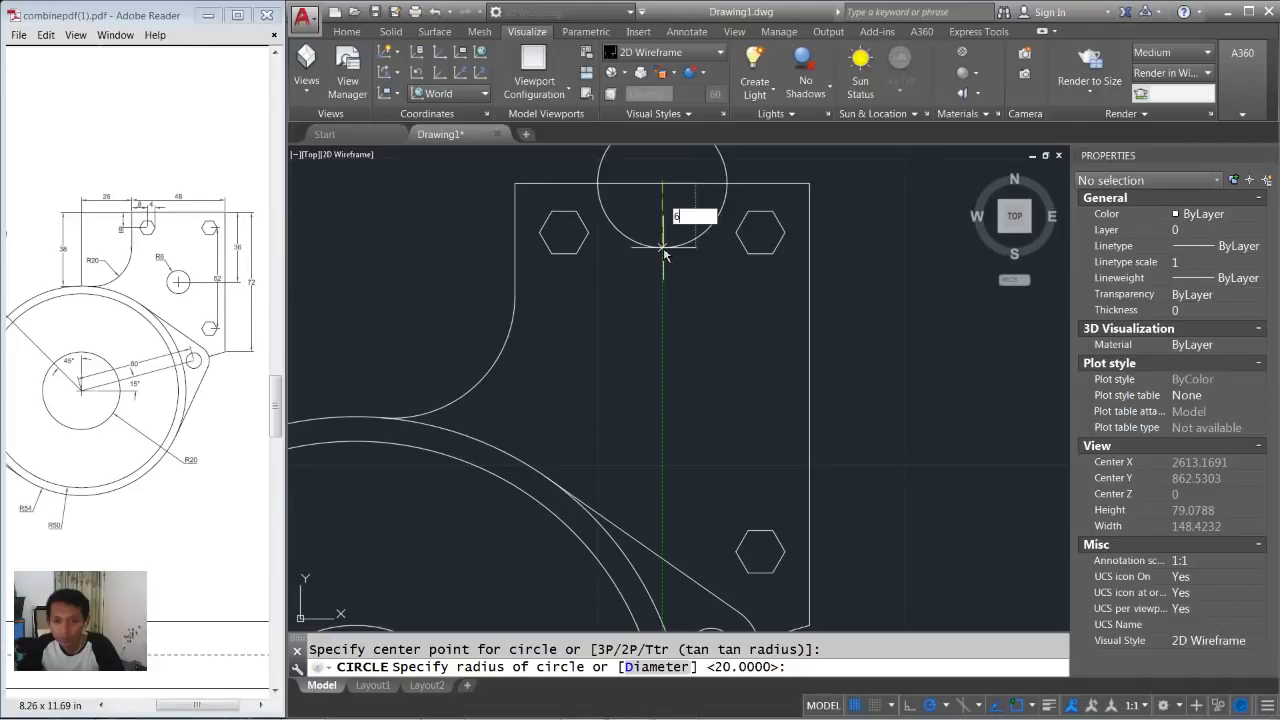
key("Return")
Move the radius 6 circle 36 units straight down into the plate, following the reference PDF's dimension.
type("m")
key("Return")
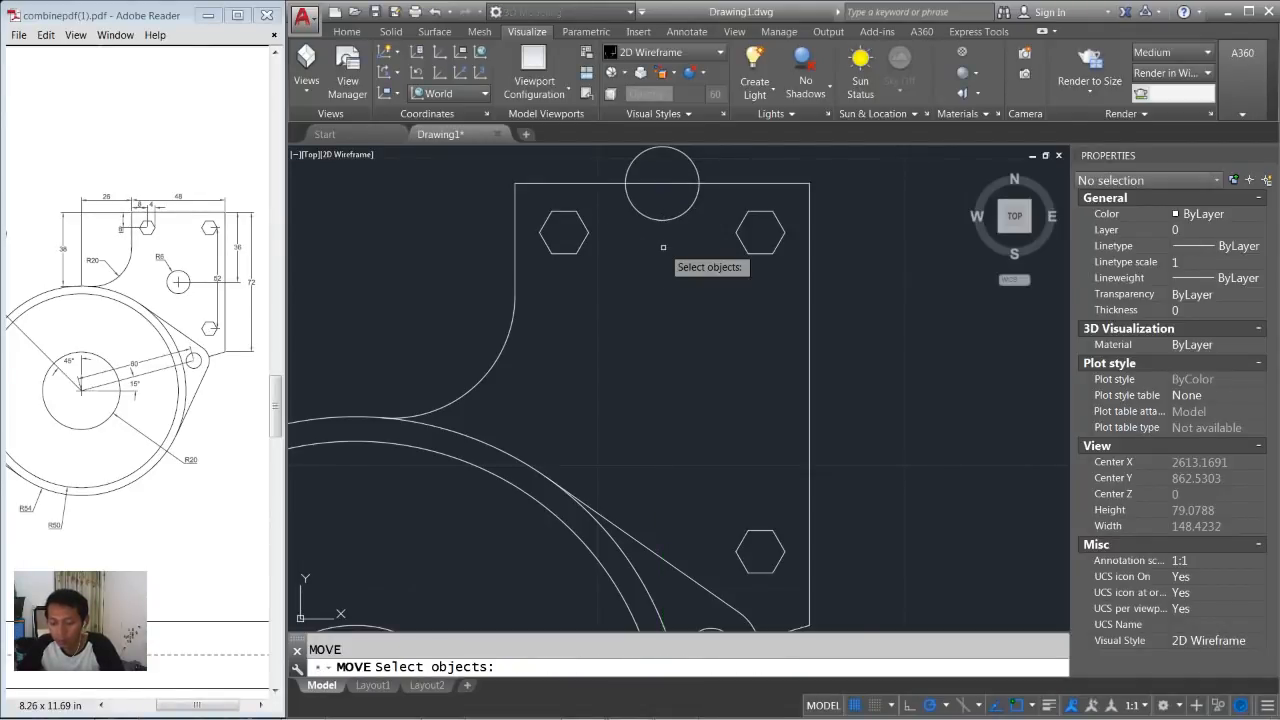
type("l")
key("Return")
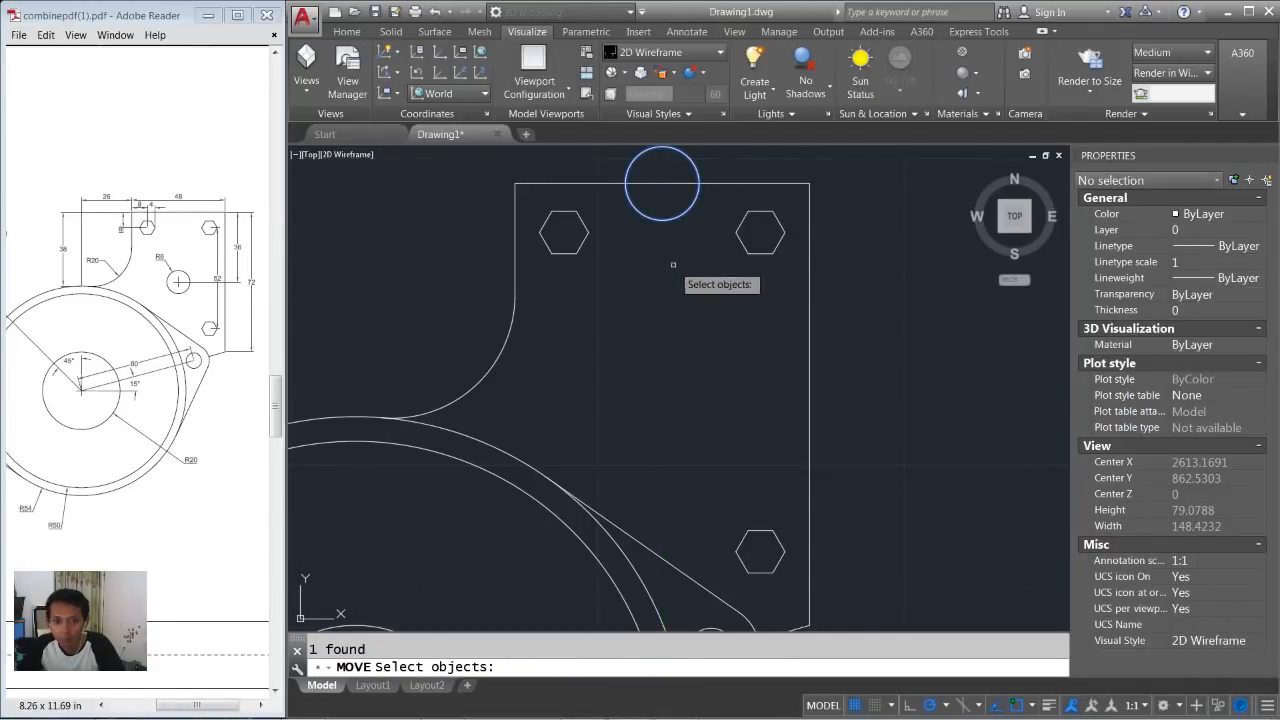
key("Return")
left_click(863, 243)
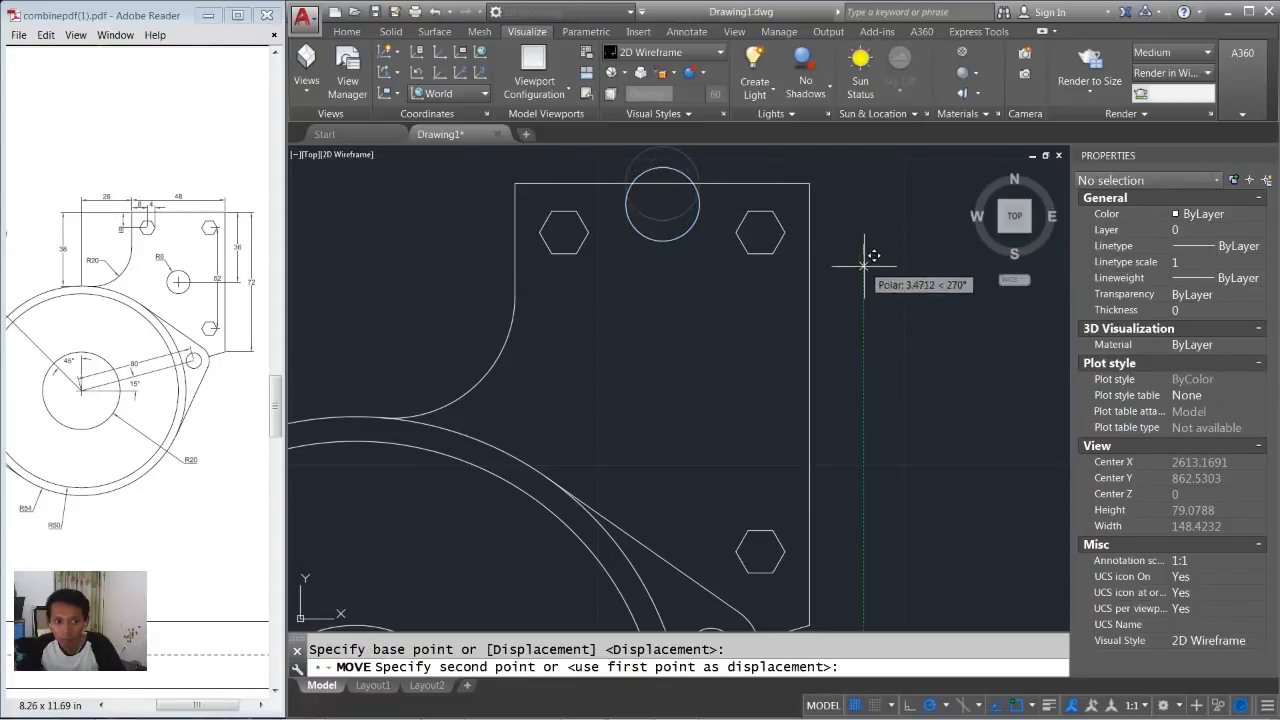
left_click(241, 264)
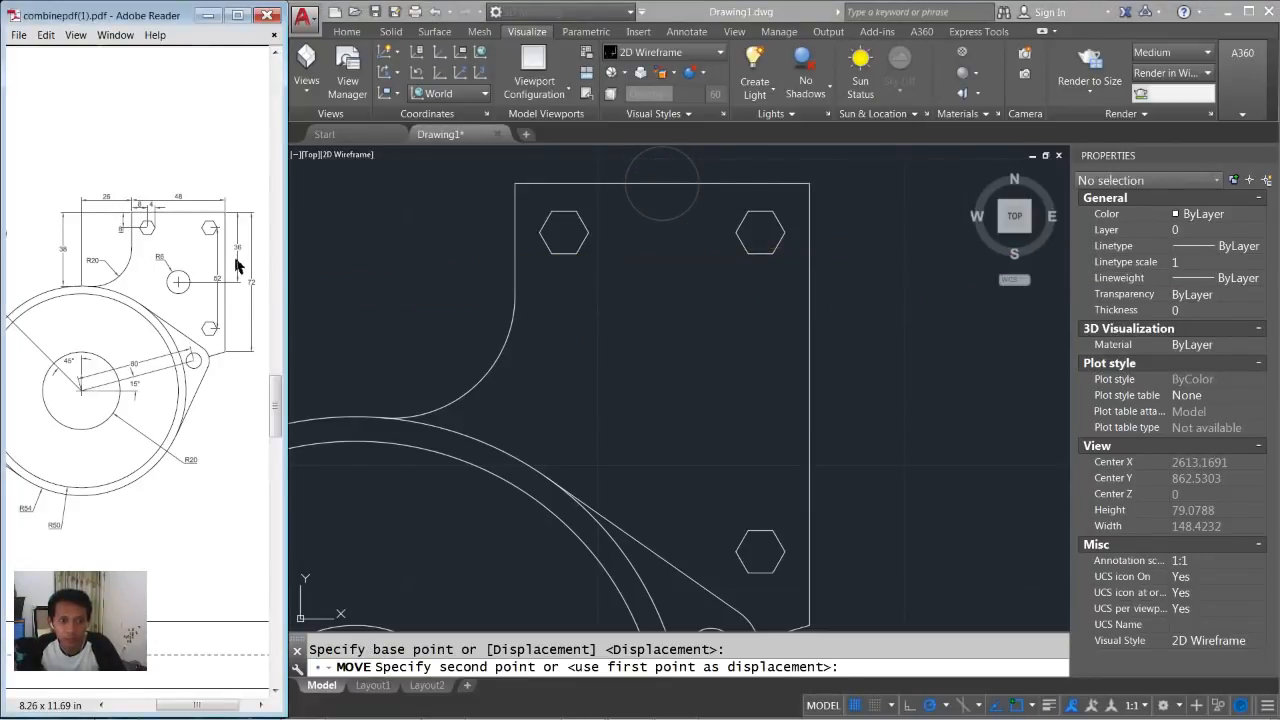
scroll(240, 258, "up", 2, "ctrl")
left_click(507, 359)
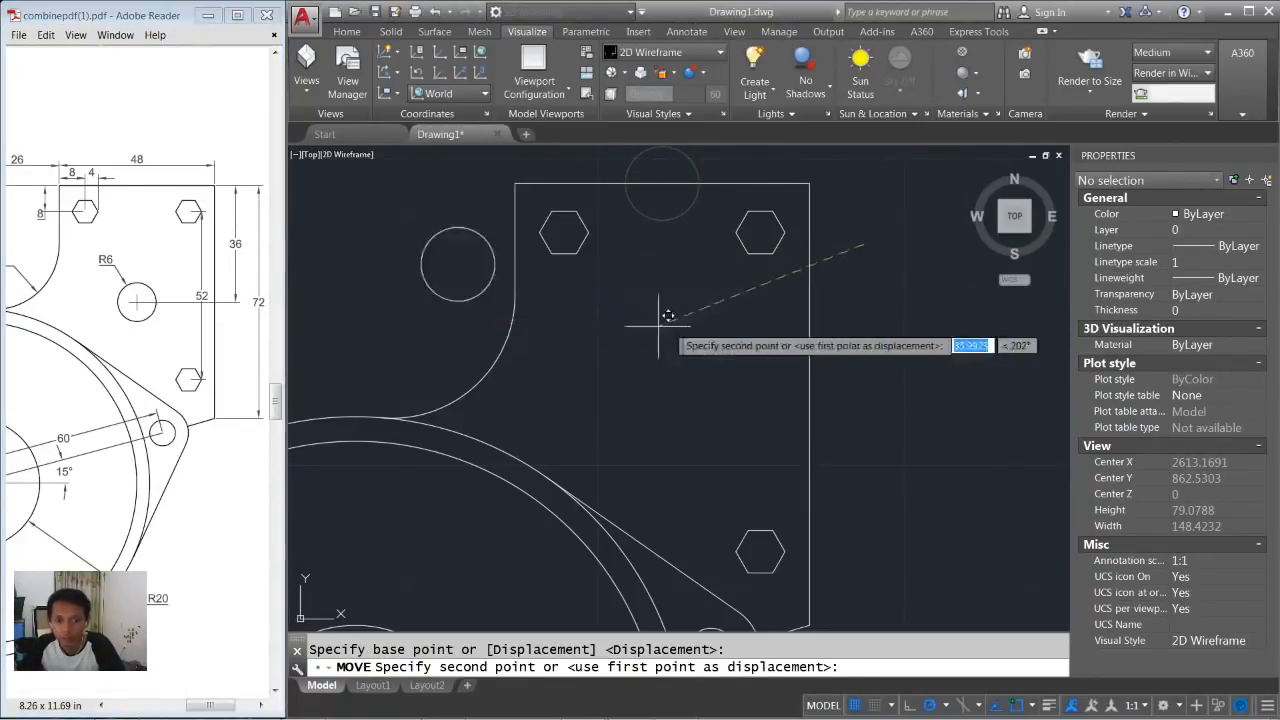
type("36")
key("Return")
Check the curved arm in the reference PDF and draw a two-point circle of diameter 10 upward from the large outer circle's top quadrant.
left_click(173, 336)
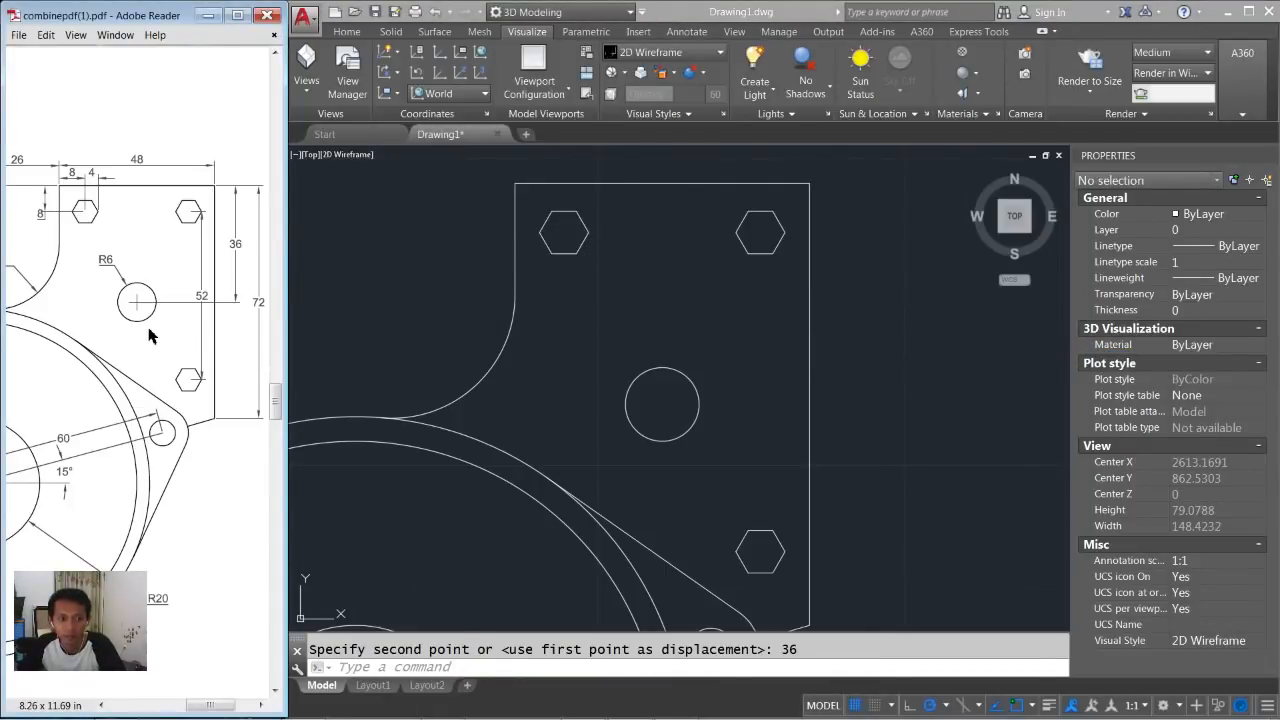
scroll(148, 336, "down", 2, "ctrl")
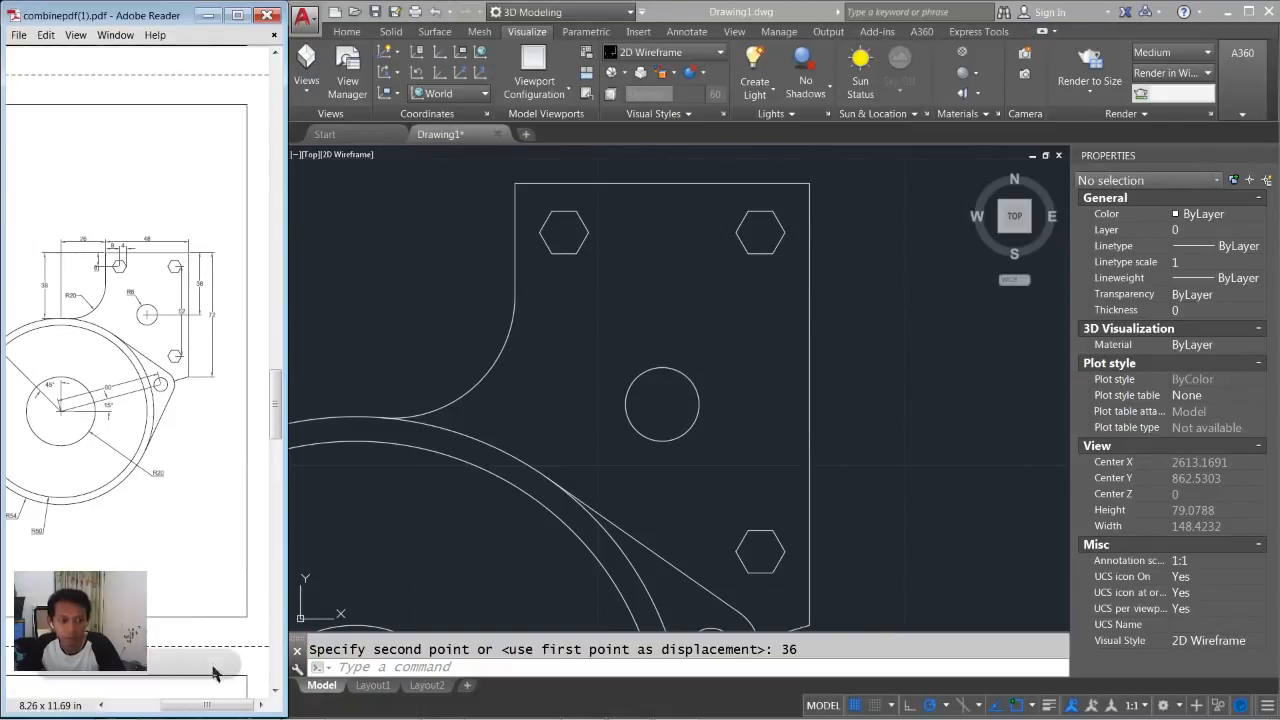
left_click_drag(215, 710, 168, 708)
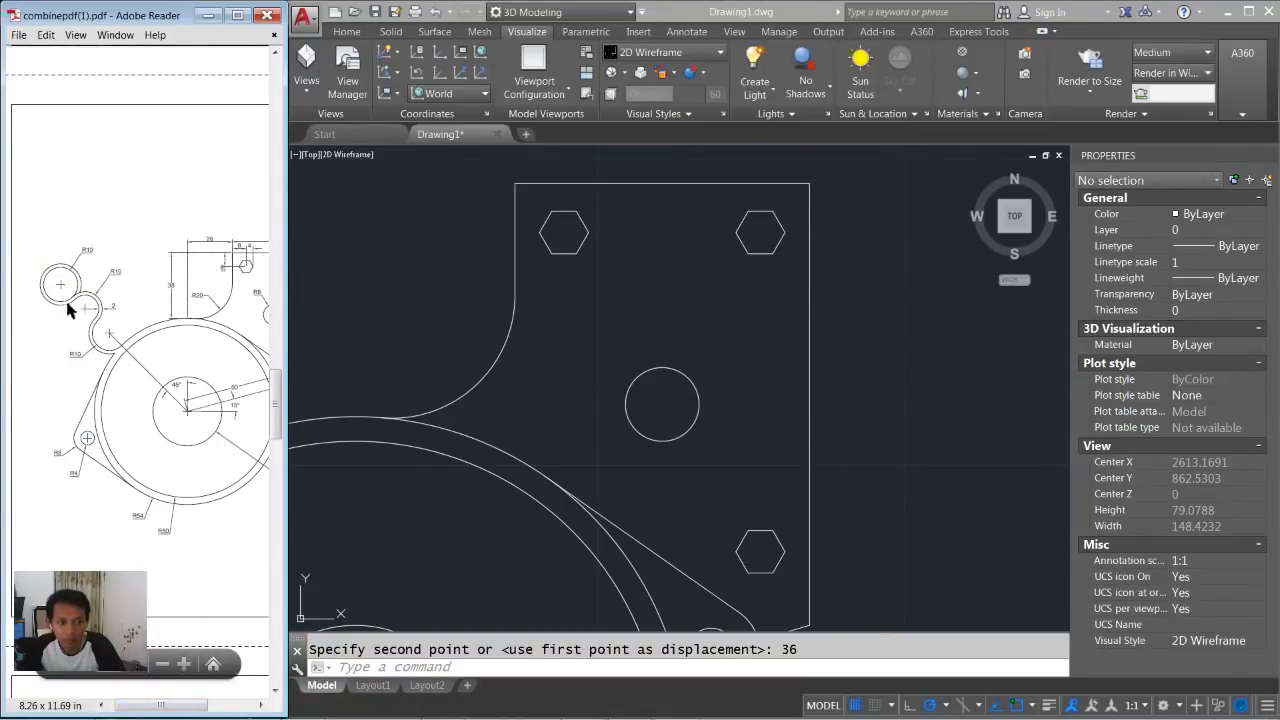
scroll(46, 312, "up", 1, "ctrl")
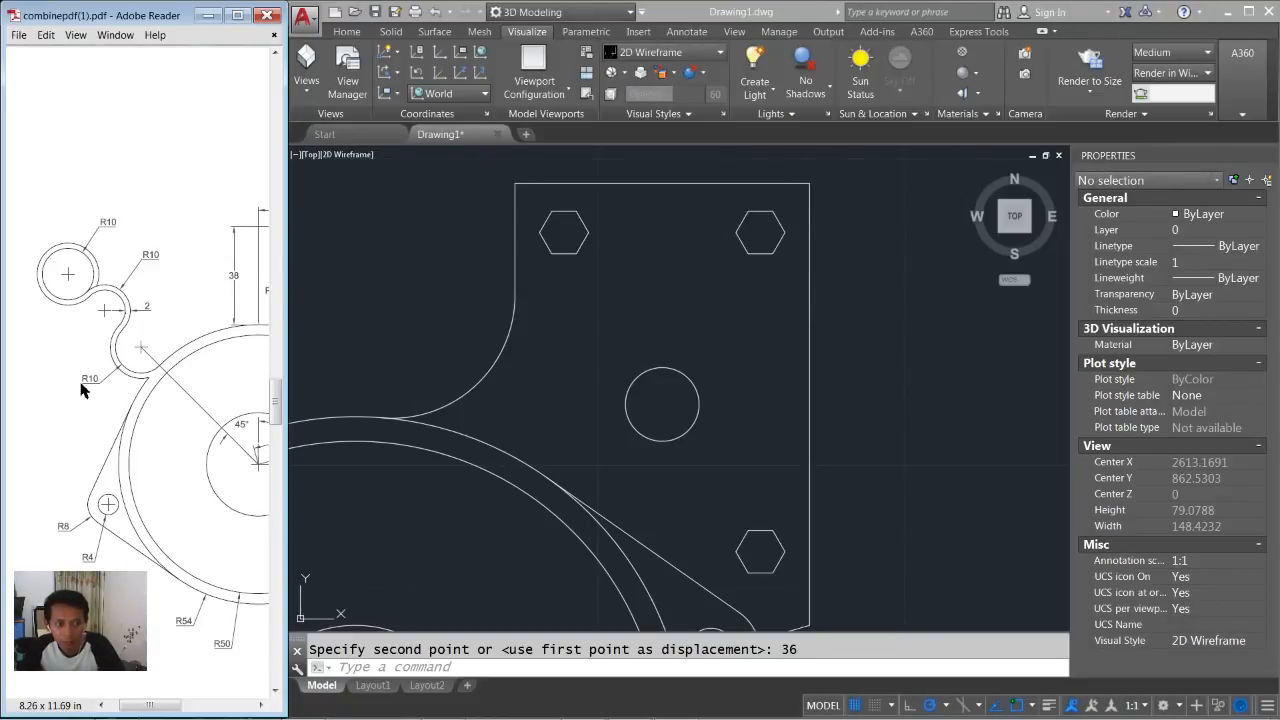
scroll(580, 346, "down", 2)
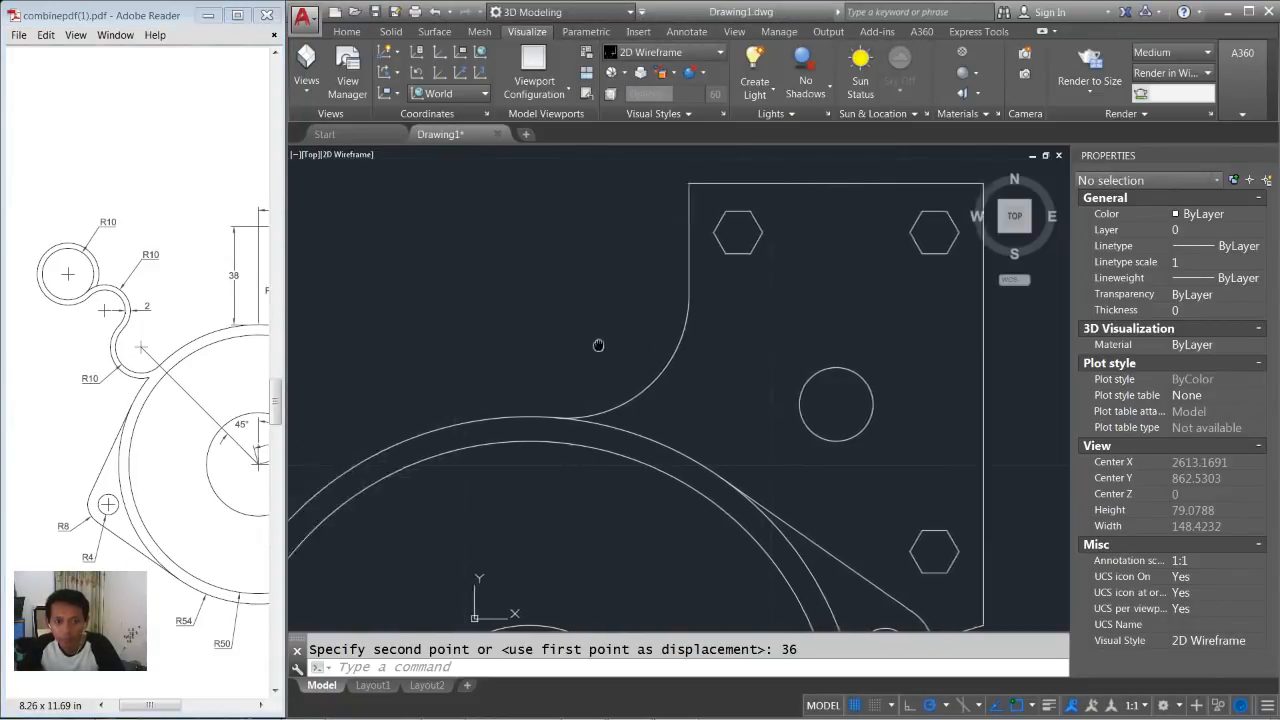
middle_click_drag(729, 343, 687, 335)
type("c")
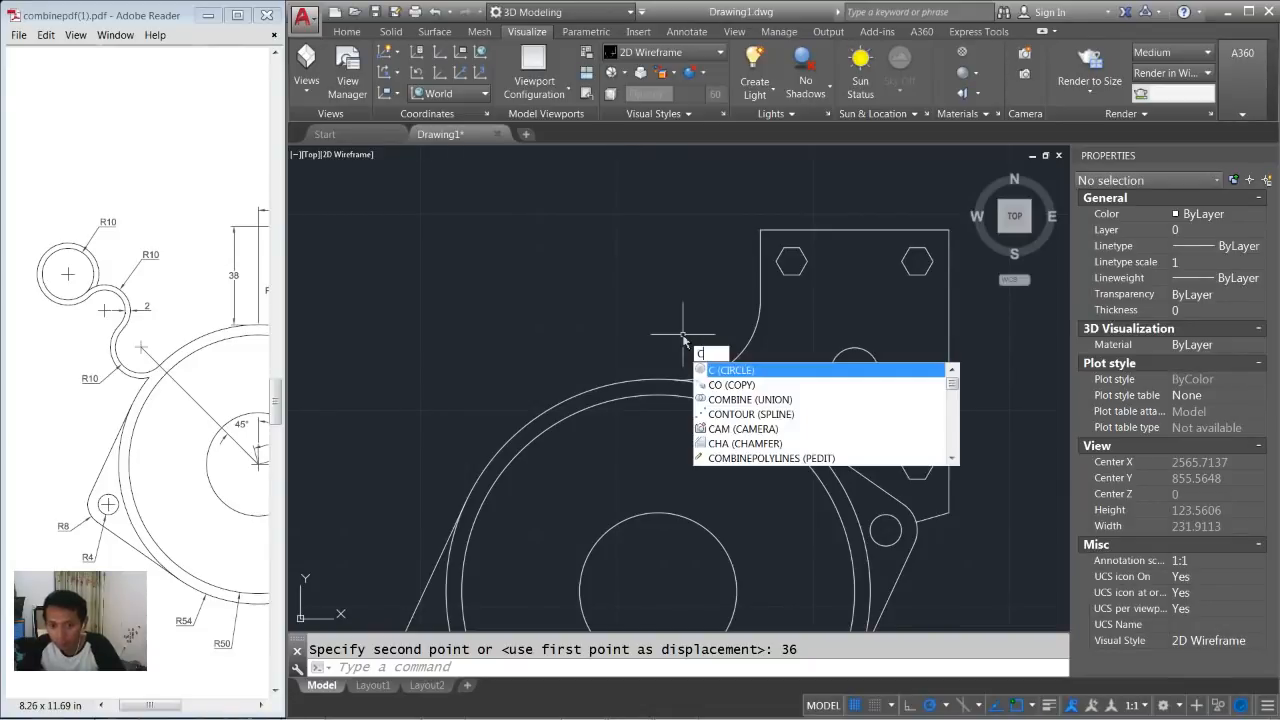
key("Return")
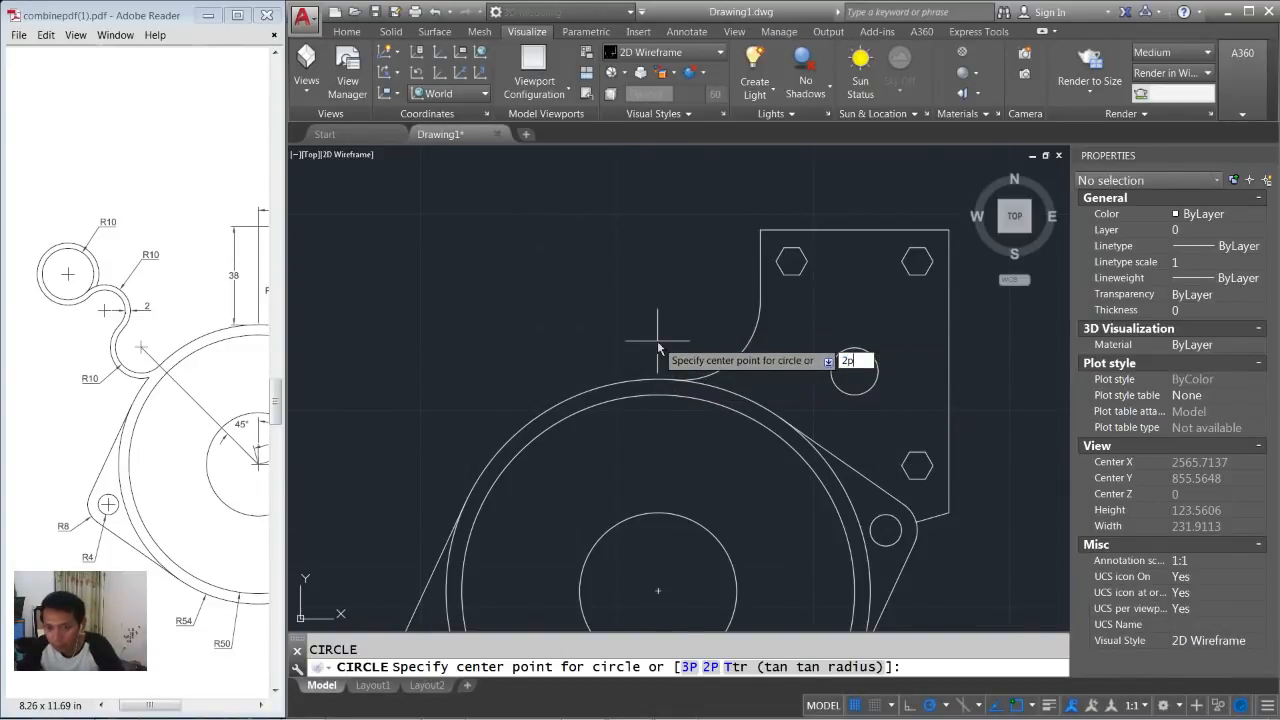
key("Return")
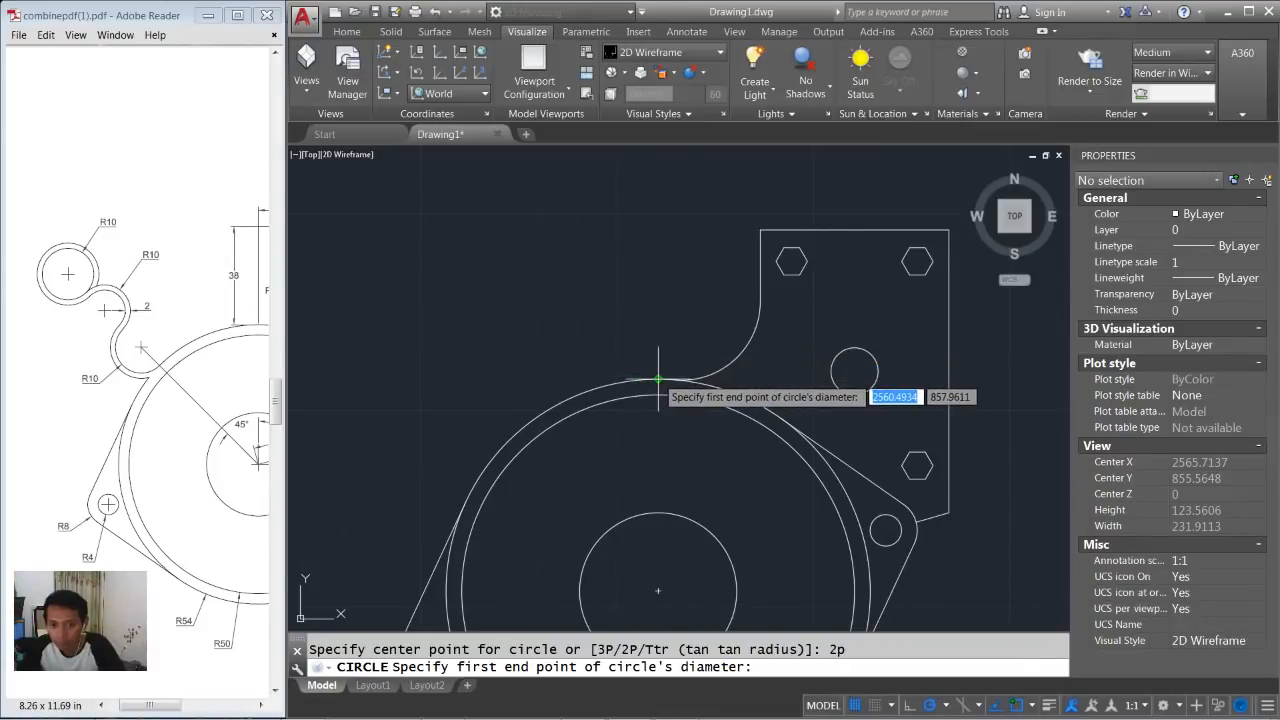
left_click(658, 378)
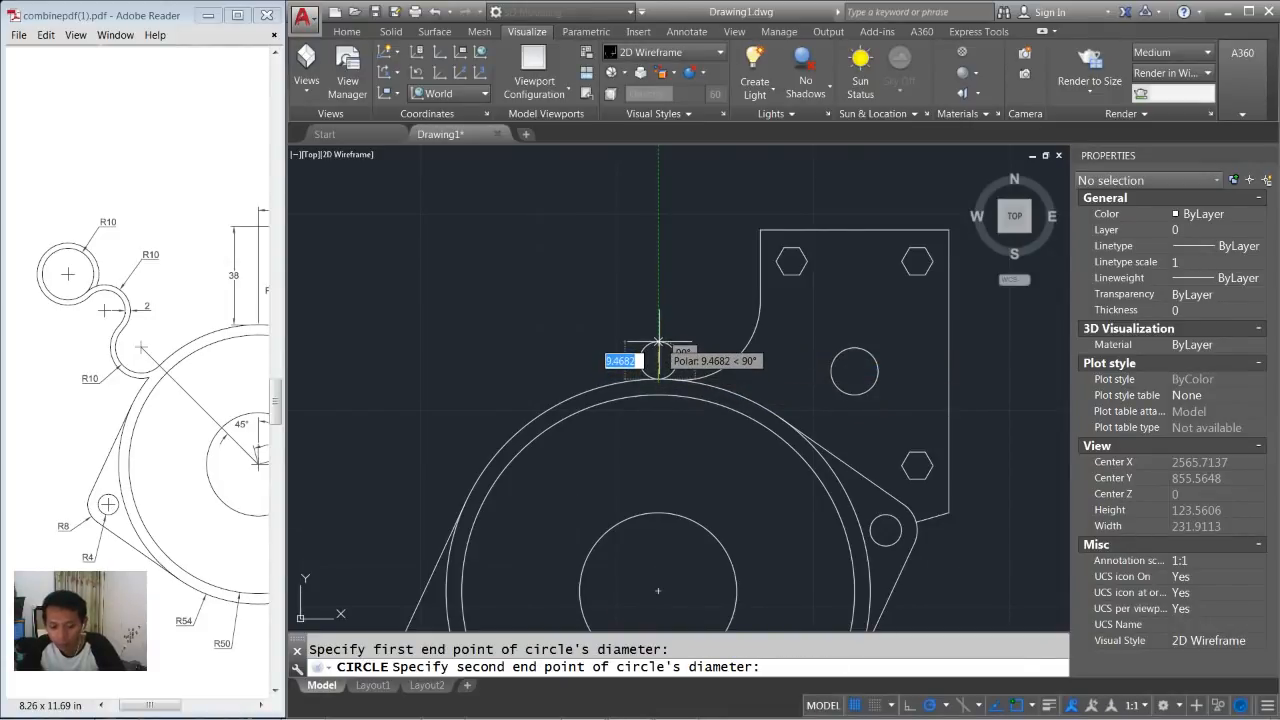
type("10")
key("Return")
Copy the small circle twice upward, stacking the three circles vertically so that each touches the next.
type("co")
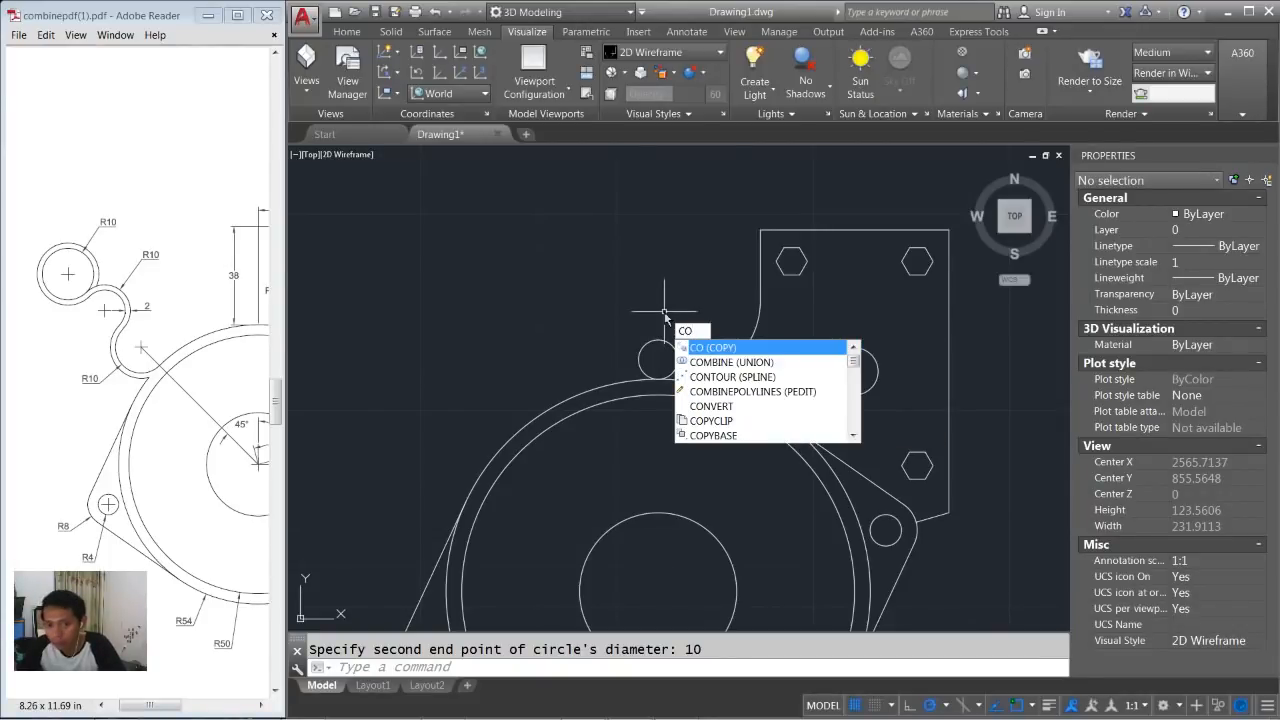
key("Return")
left_click_drag(666, 322, 655, 350)
key("Return")
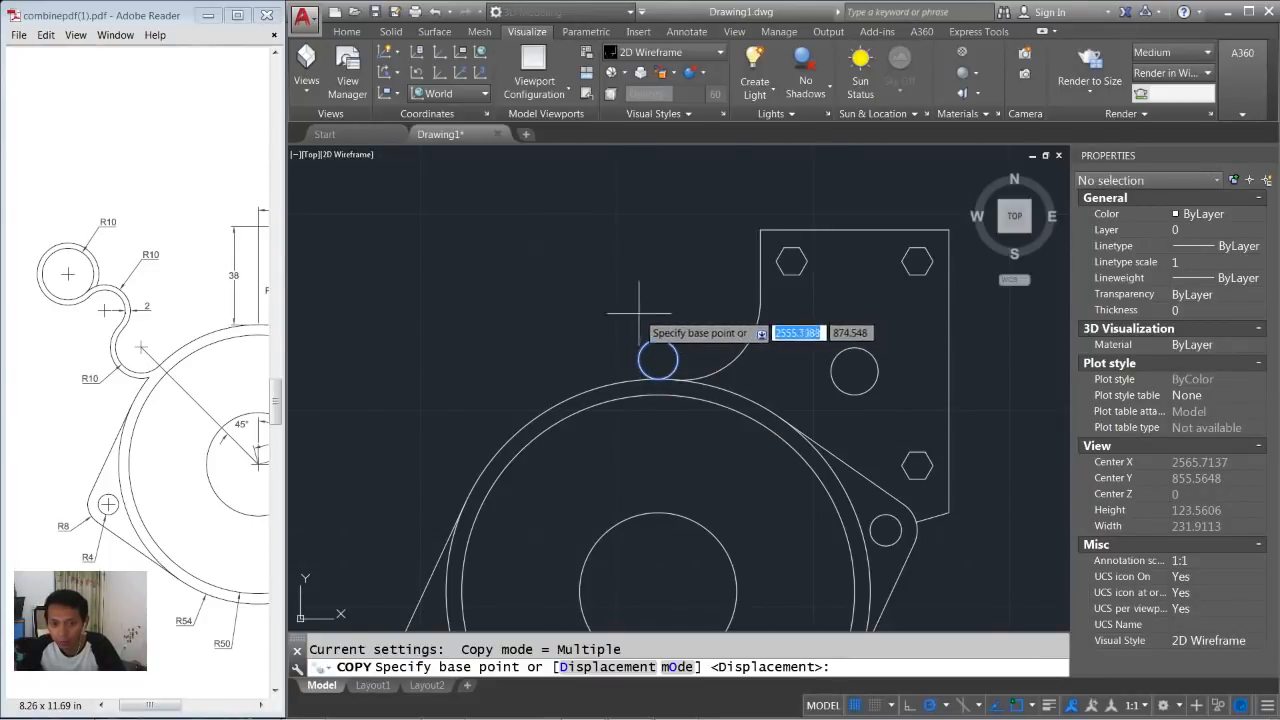
left_click(658, 378)
left_click(658, 340)
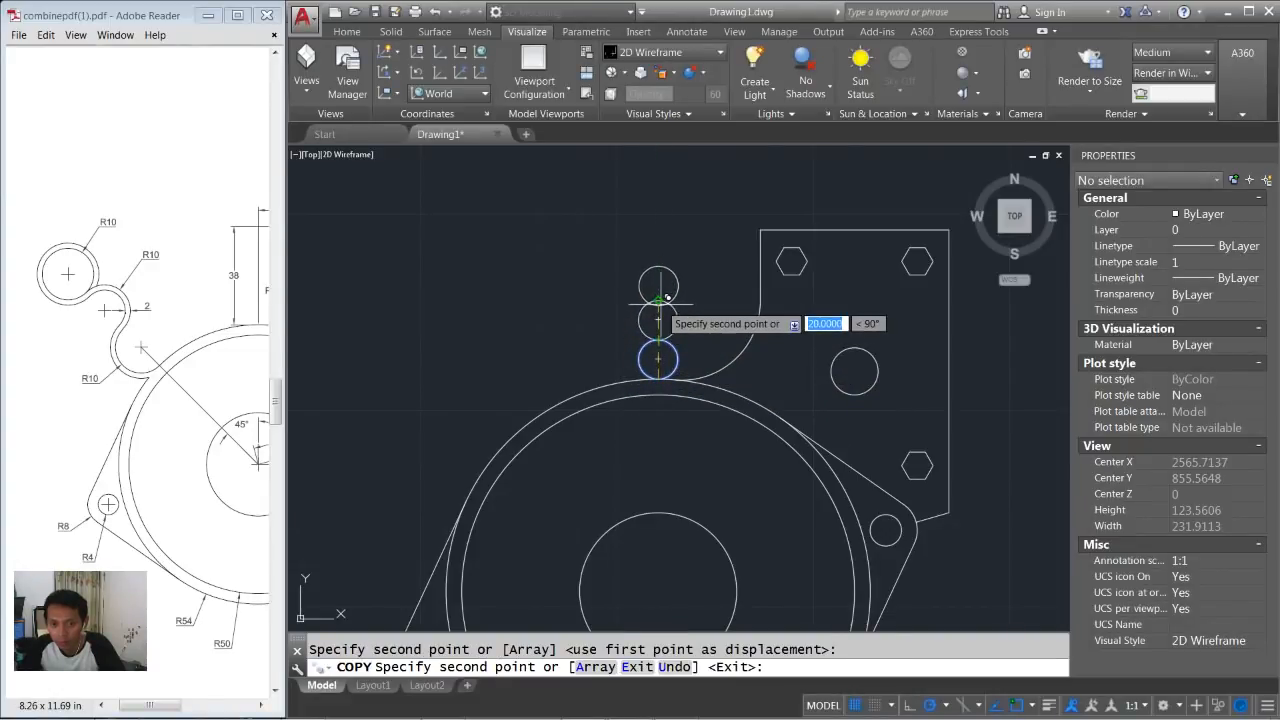
left_click(658, 302)
key("Return")
Trim away the lowest small circle's right half and the middle circle's left half to leave an S-shaped curve.
scroll(657, 326, "up", 1)
scroll(690, 330, "up", 1)
scroll(690, 346, "up", 1)
type("tr")
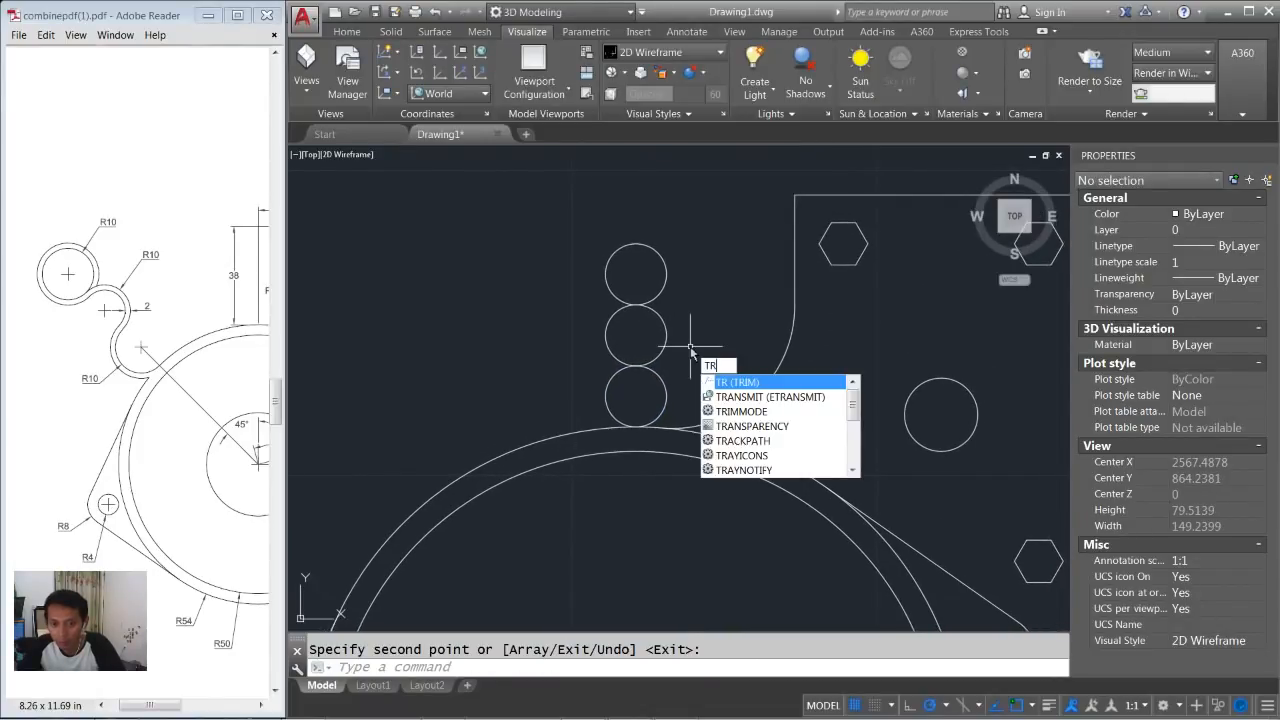
key("Return")
key("Return")
left_click(686, 395)
left_click(648, 412)
left_click(624, 322)
left_click(598, 350)
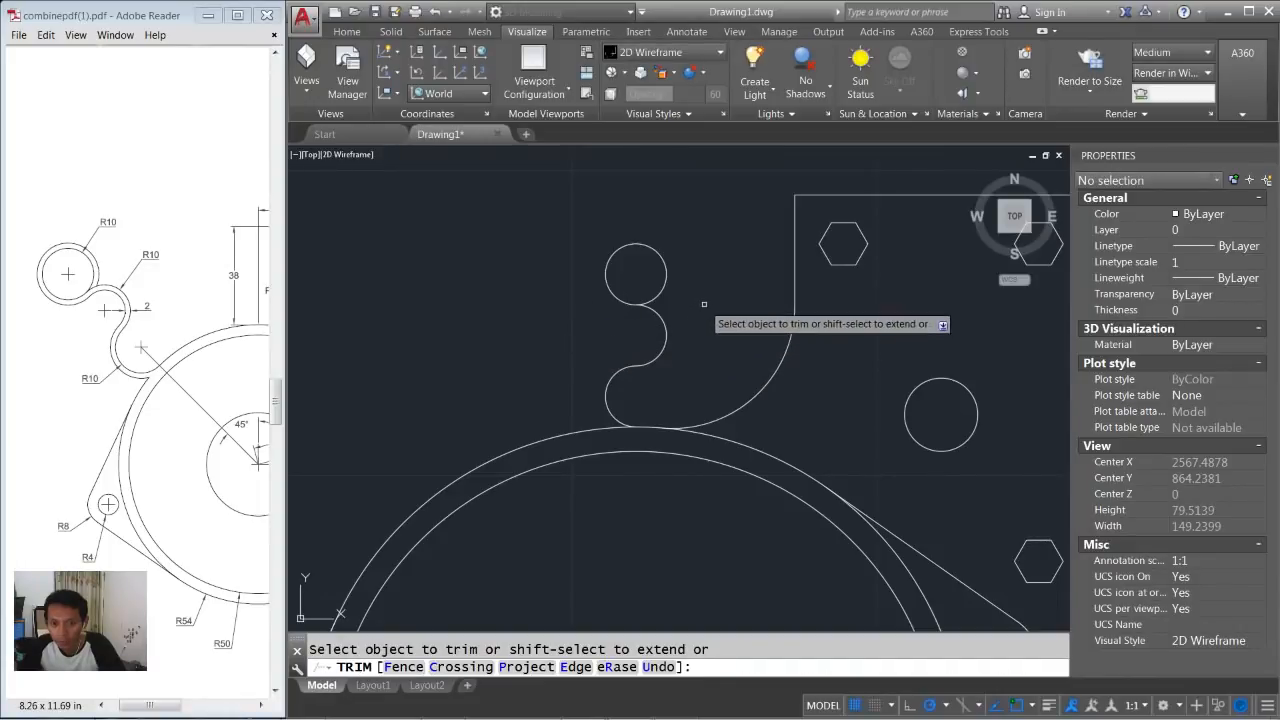
key("Return")
Join the two half-circle arcs of the S-curve into a single polyline.
type("j")
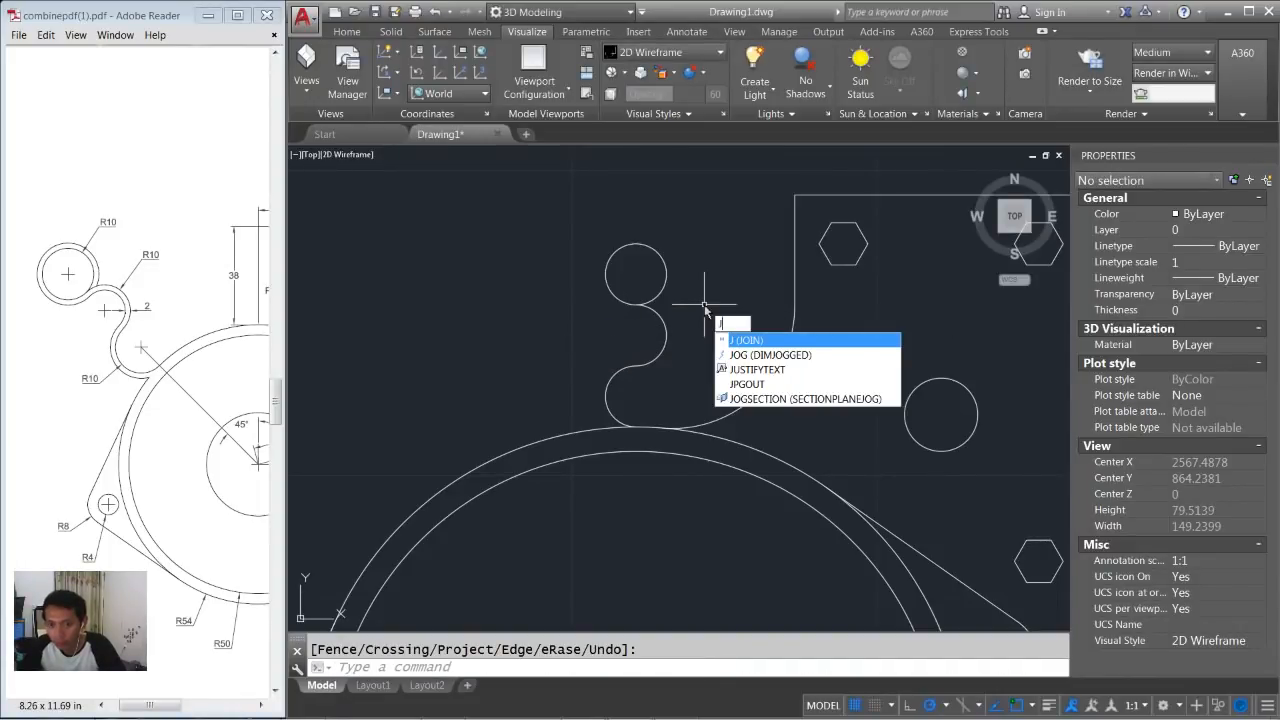
key("Return")
left_click(702, 340)
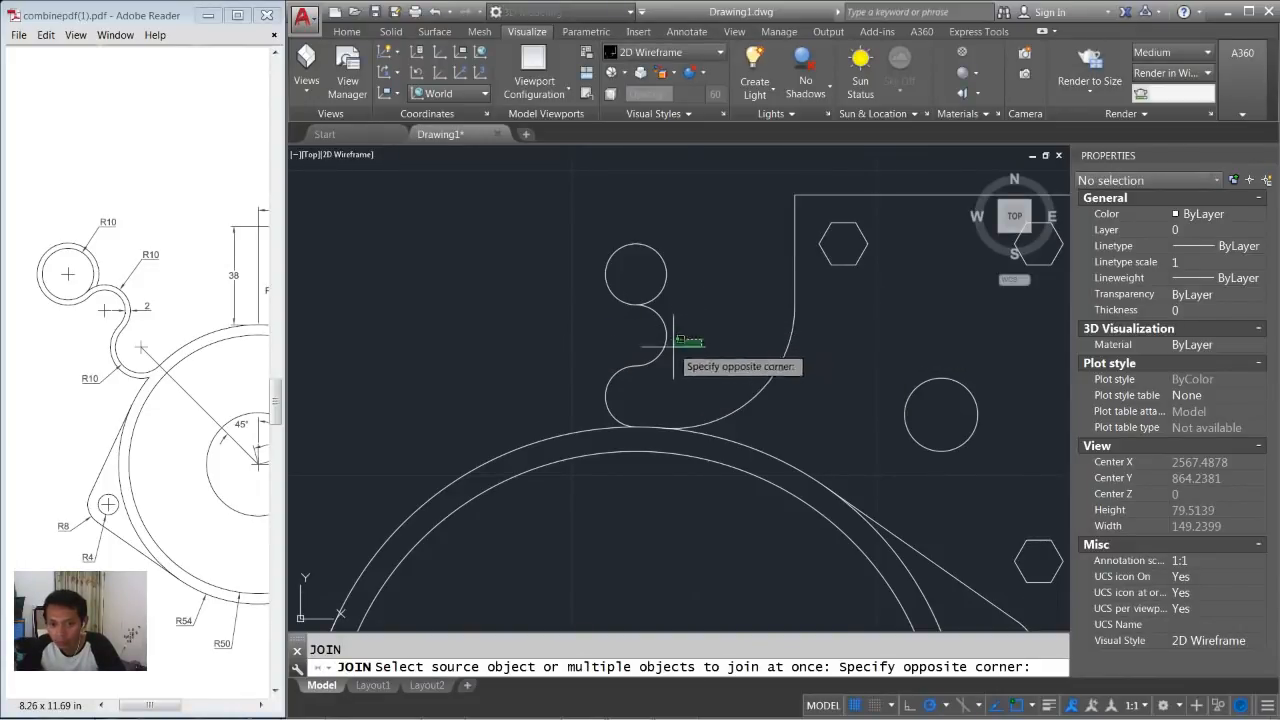
left_click(597, 379)
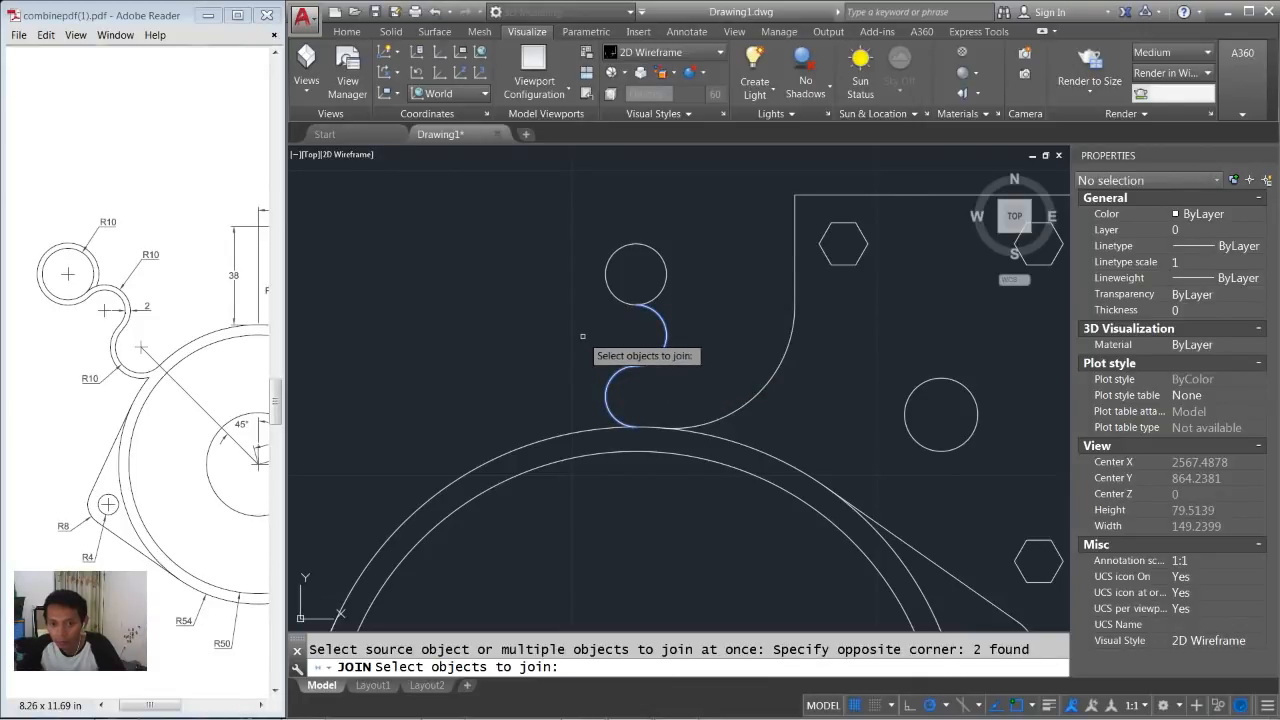
key("Return")
Offset the S-curve 2 units toward its left side and the upper small circle 2 units outward.
type("OFFSet")
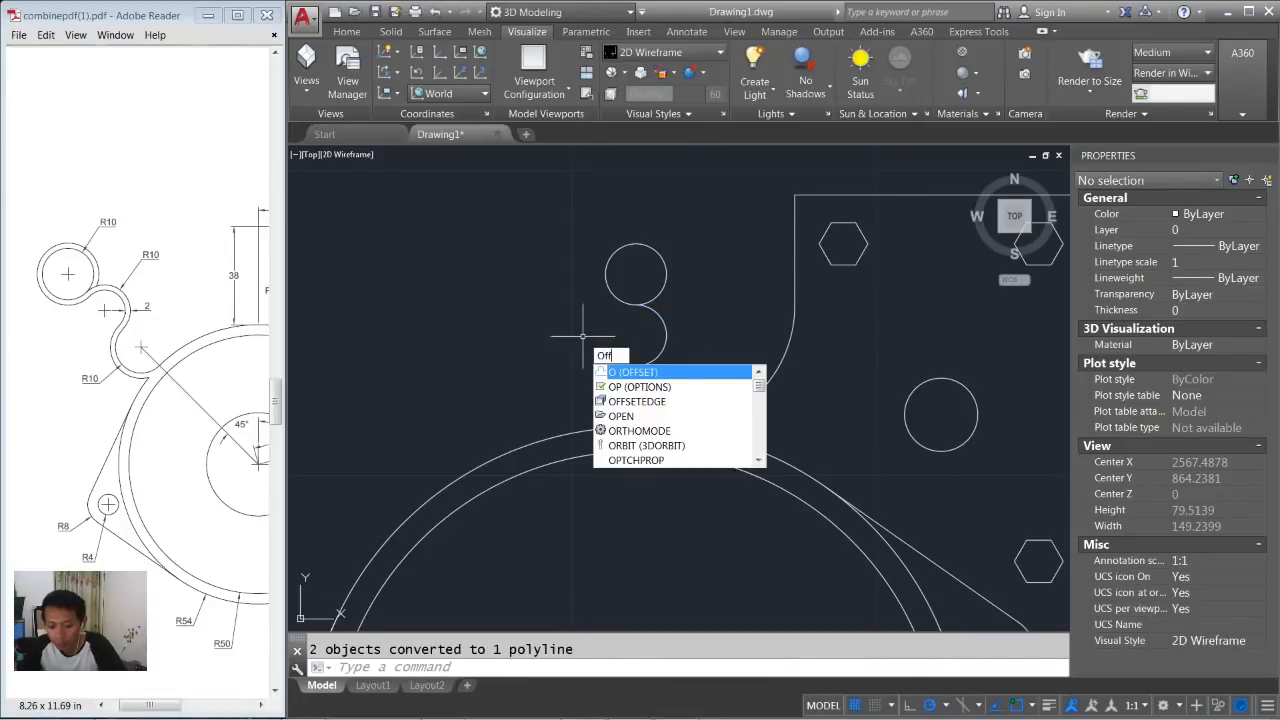
key("Return")
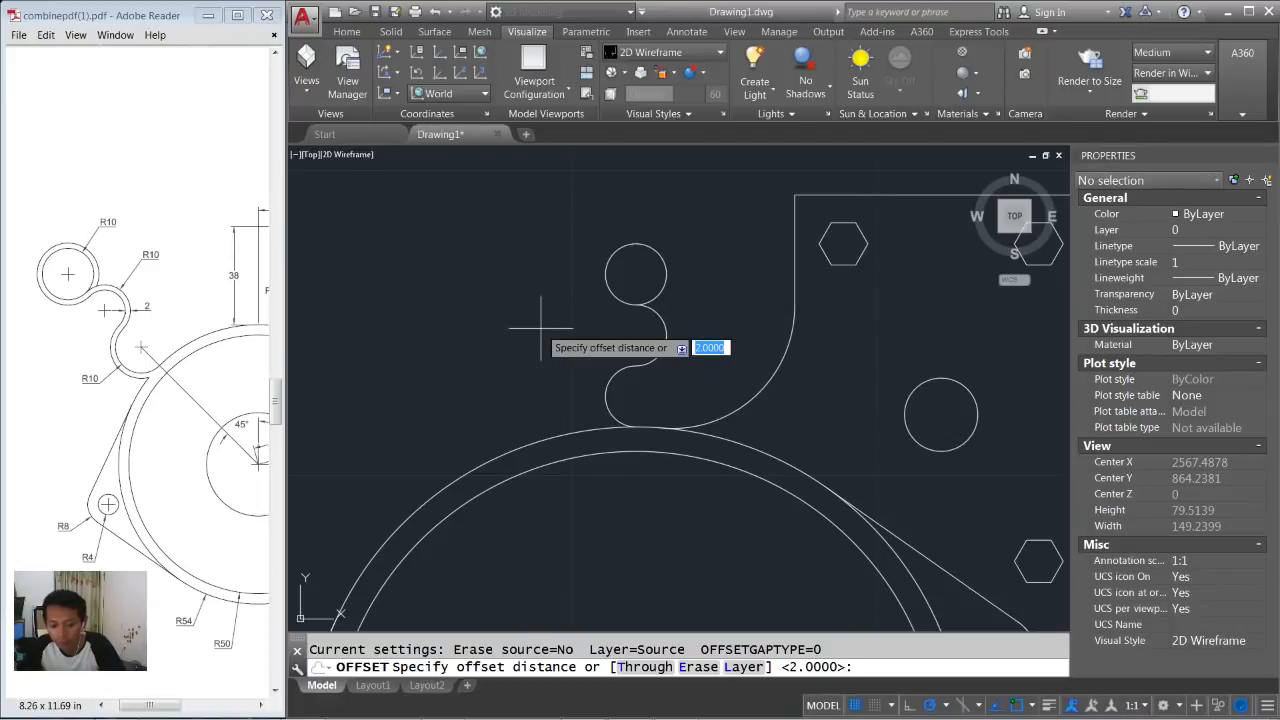
key("Return")
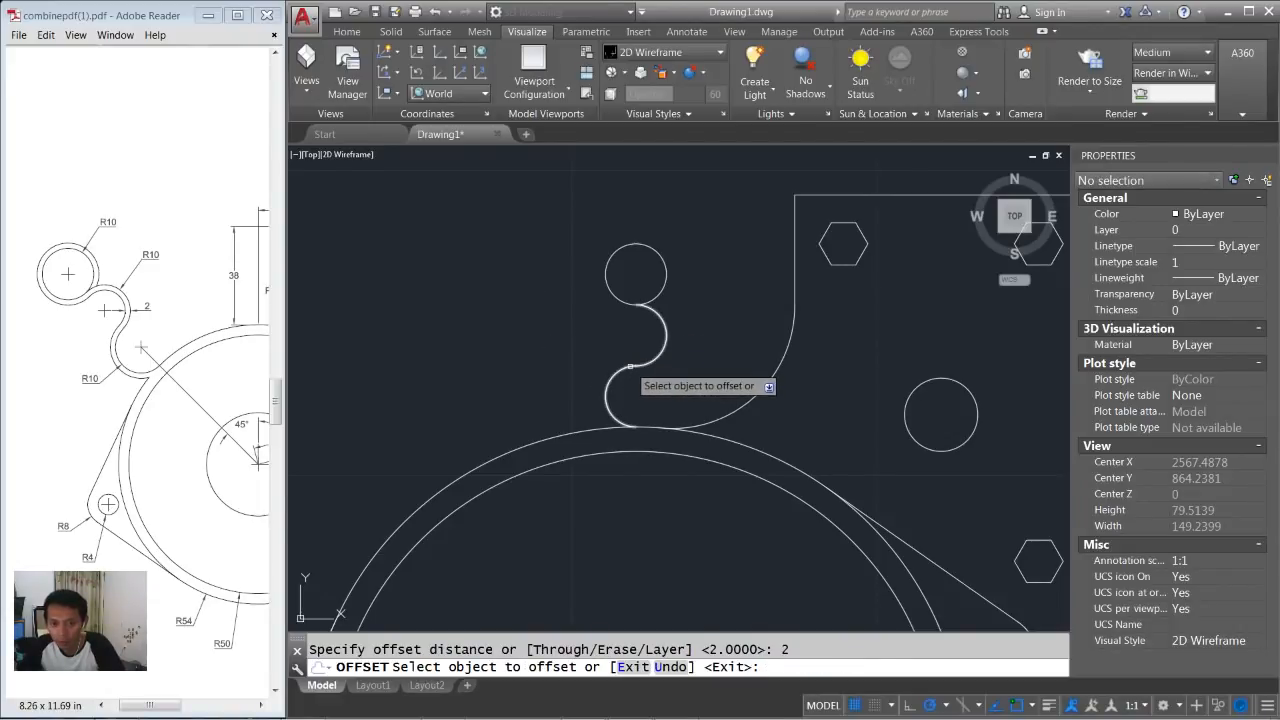
left_click(604, 368)
left_click(604, 372)
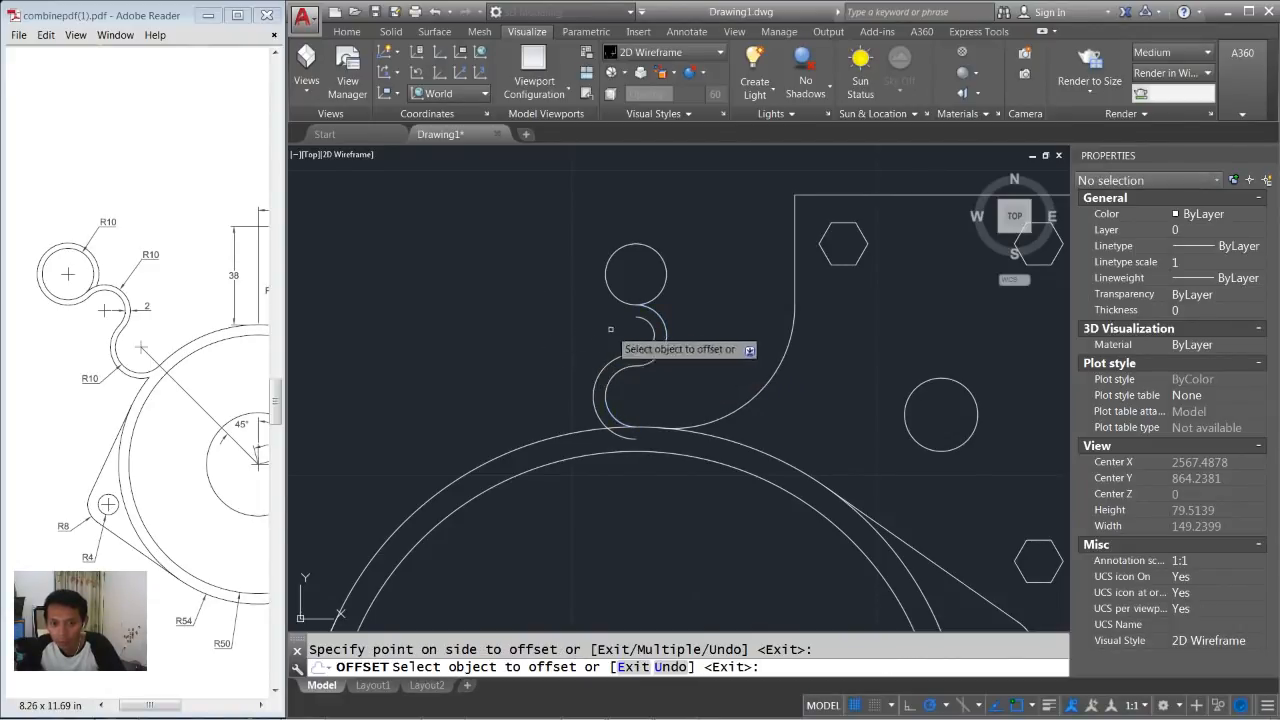
left_click(611, 254)
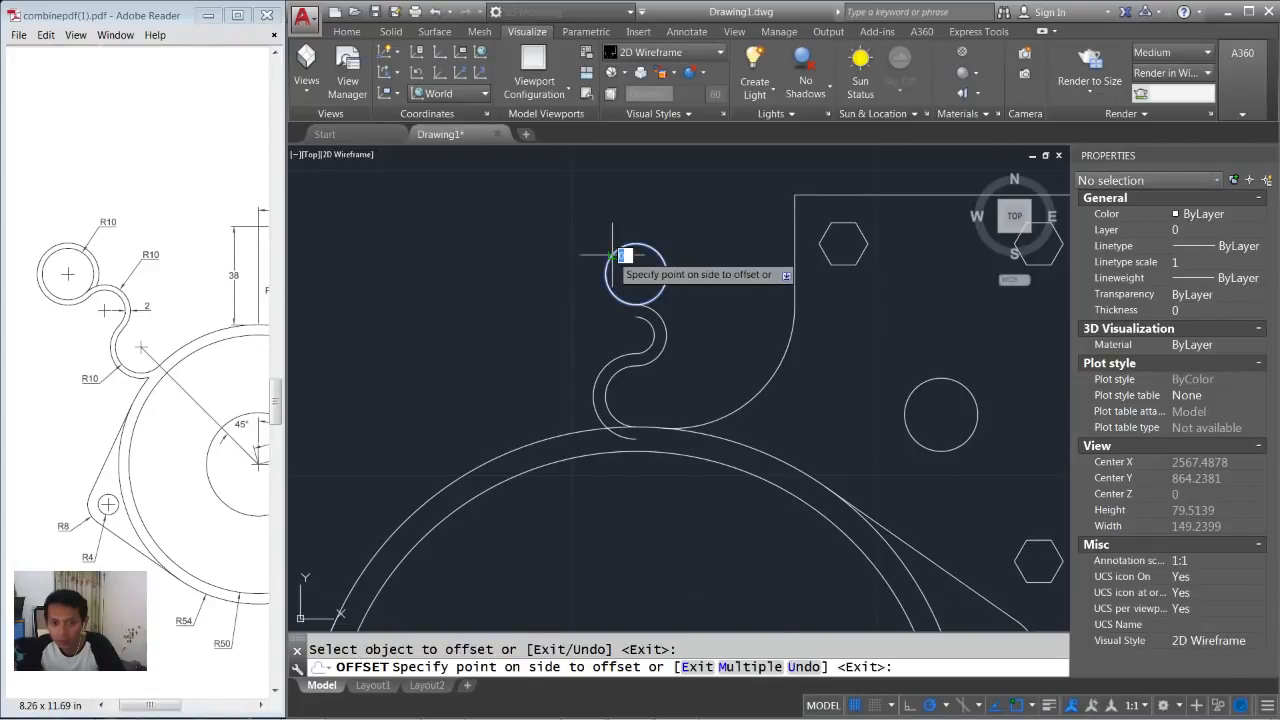
left_click(606, 225)
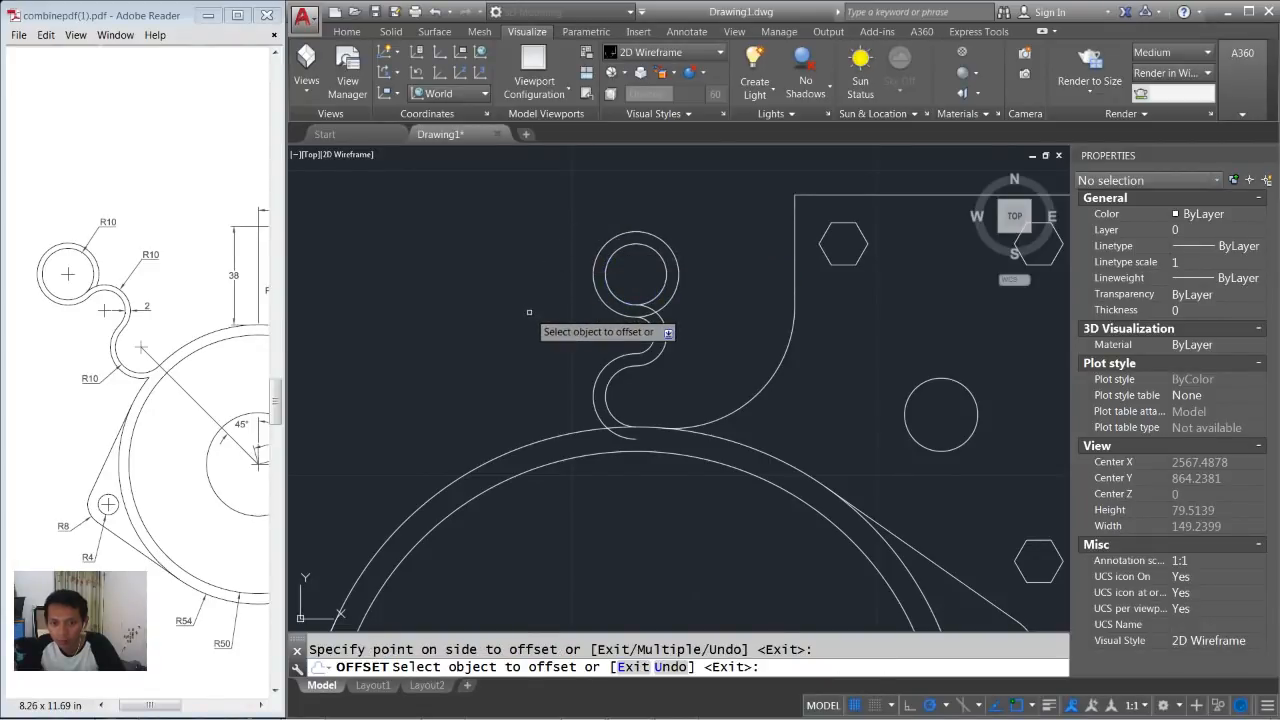
Trim the overlapping segments where the S-shaped arm meets the ring and the large outer circle.
key("Return")
type("tr")
key("Return")
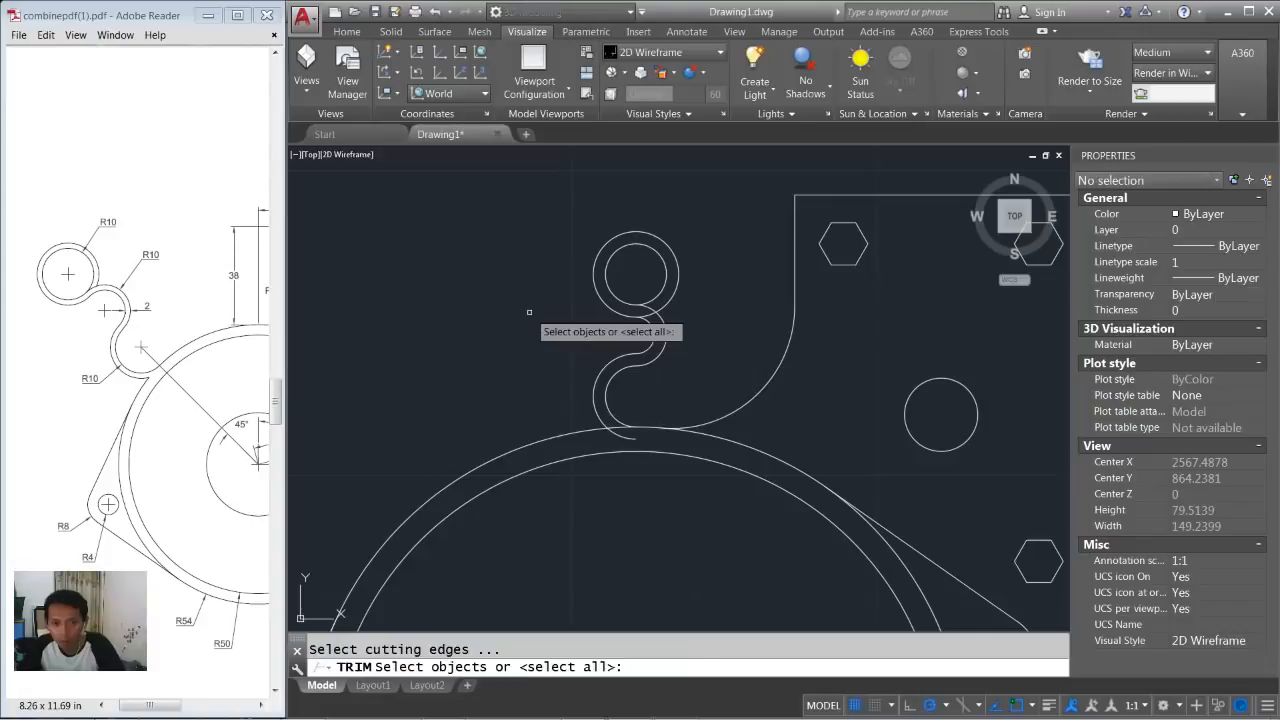
key("Return")
scroll(629, 320, "up", 3)
left_click(660, 317)
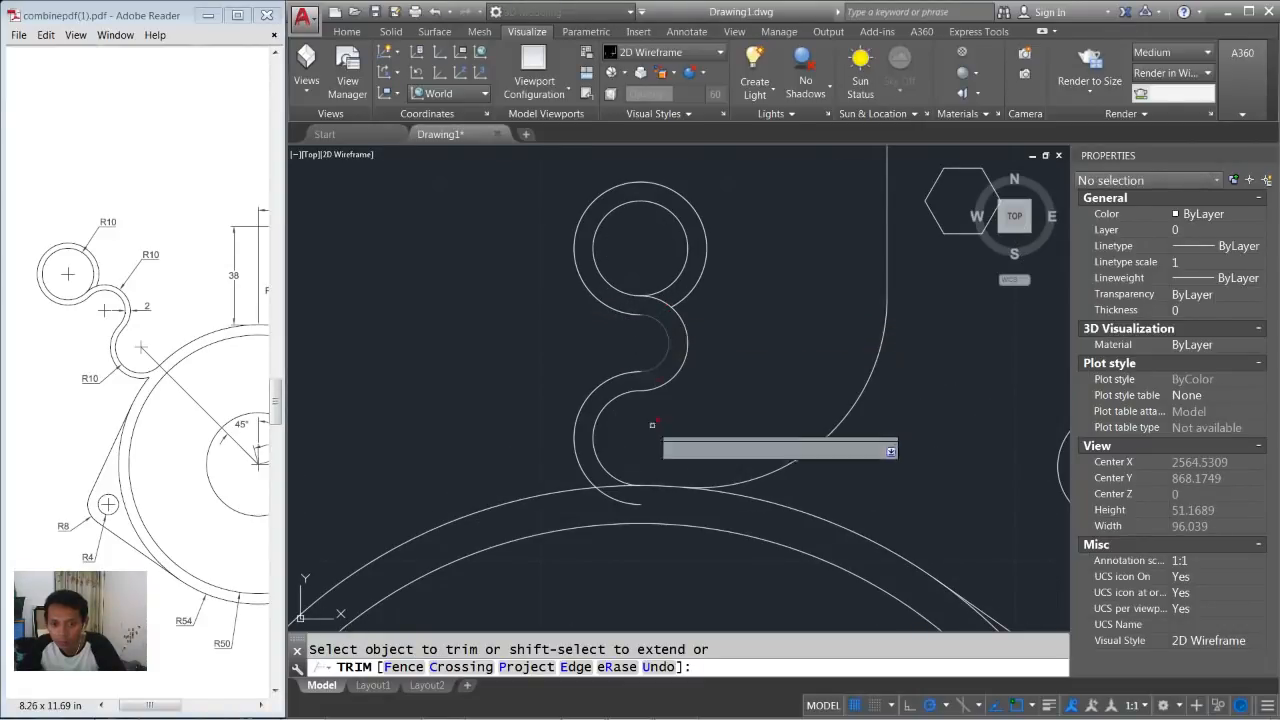
scroll(735, 384, "down", 4)
key("Return")
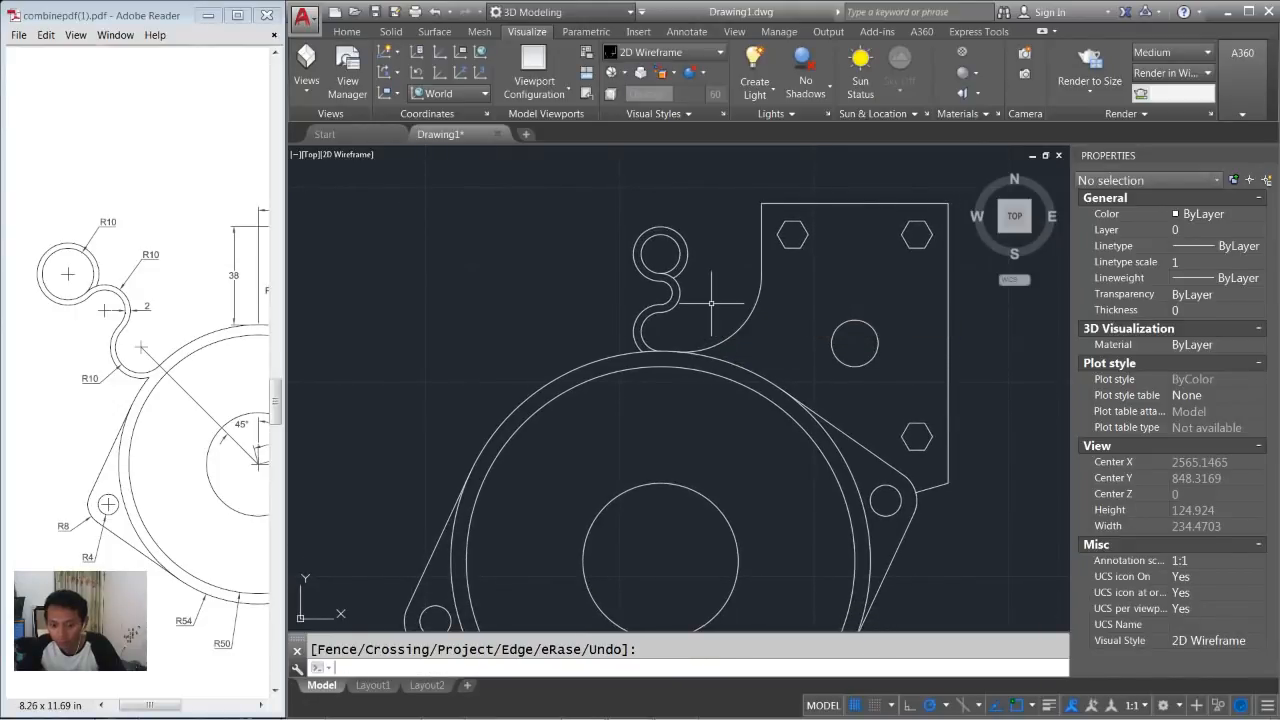
Rotate the S-shaped arm with its ring 45 degrees about the center of the large concentric circles.
type("ro")
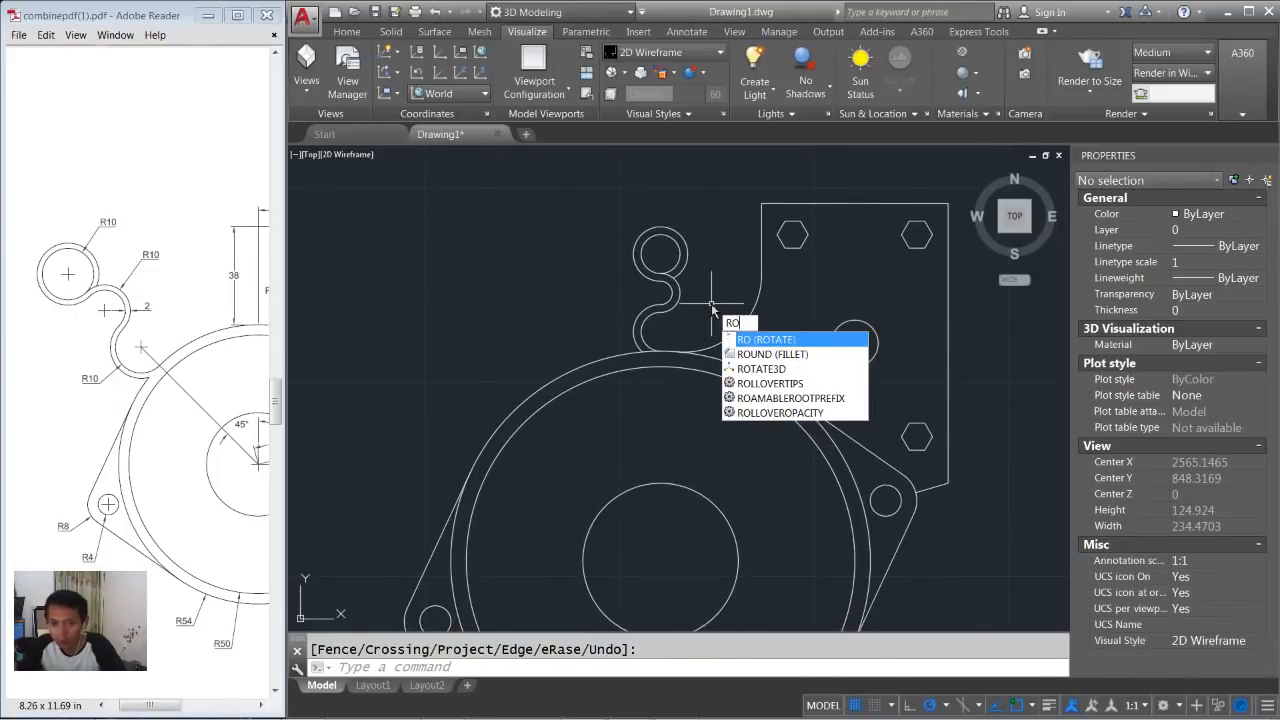
key("Return")
left_click(696, 216)
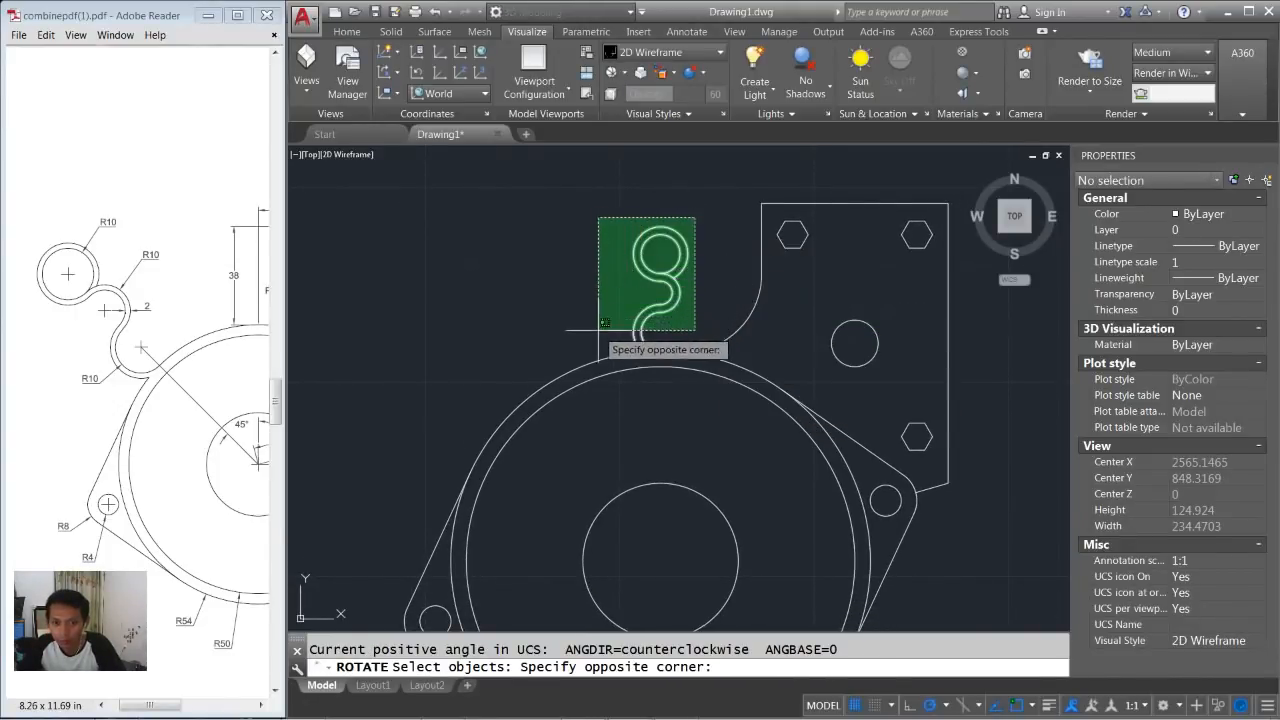
left_click(564, 364)
middle_click_drag(709, 411, 702, 341)
key("Return")
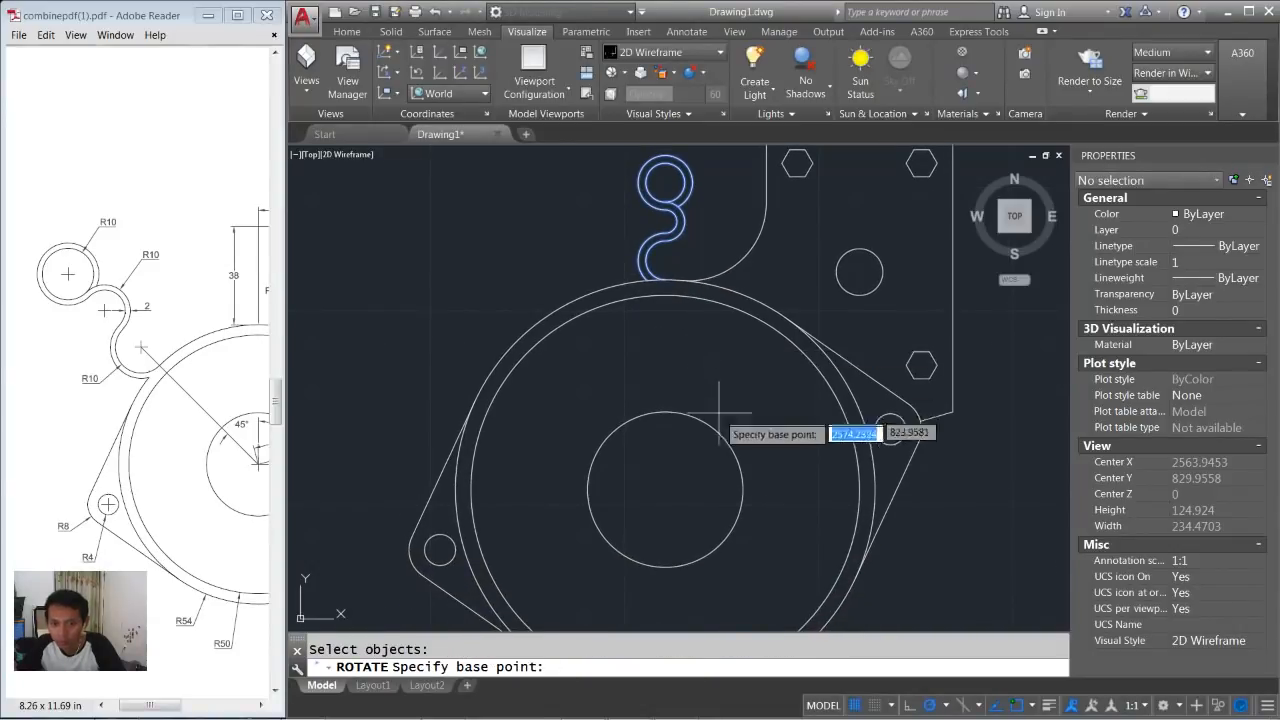
left_click(662, 489)
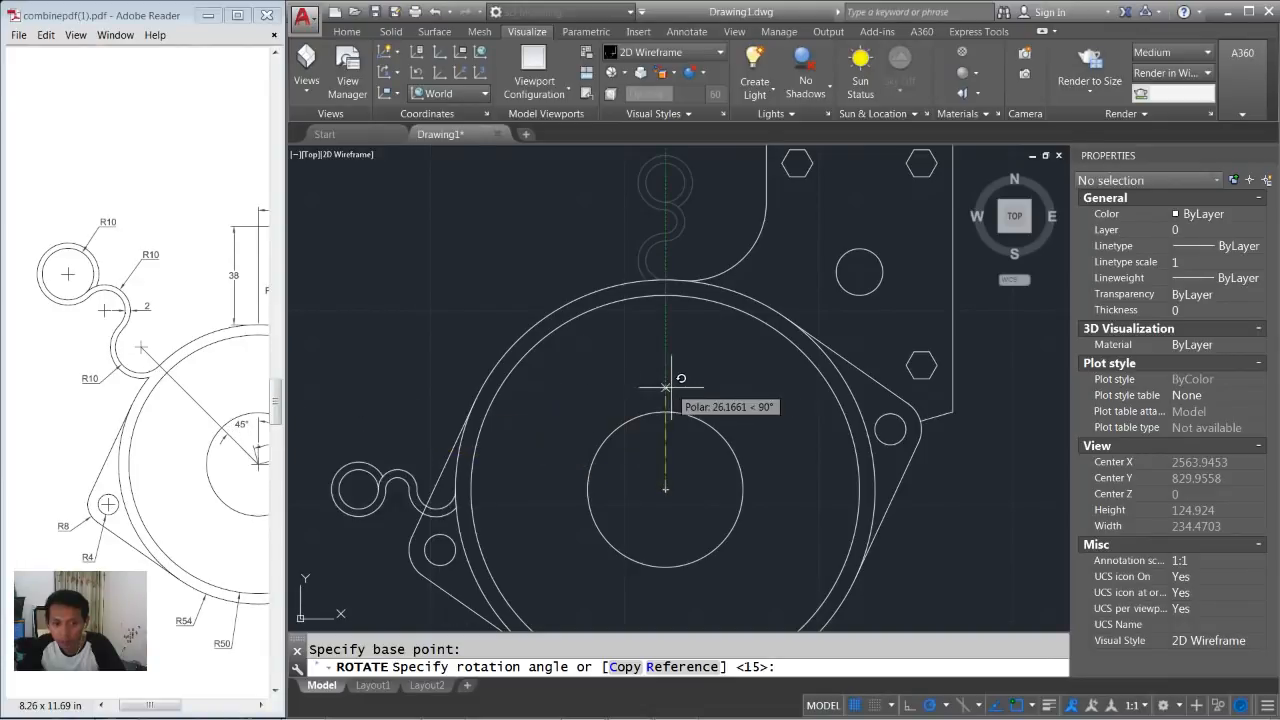
type("45")
key("Return")
middle_click_drag(604, 380, 689, 397)
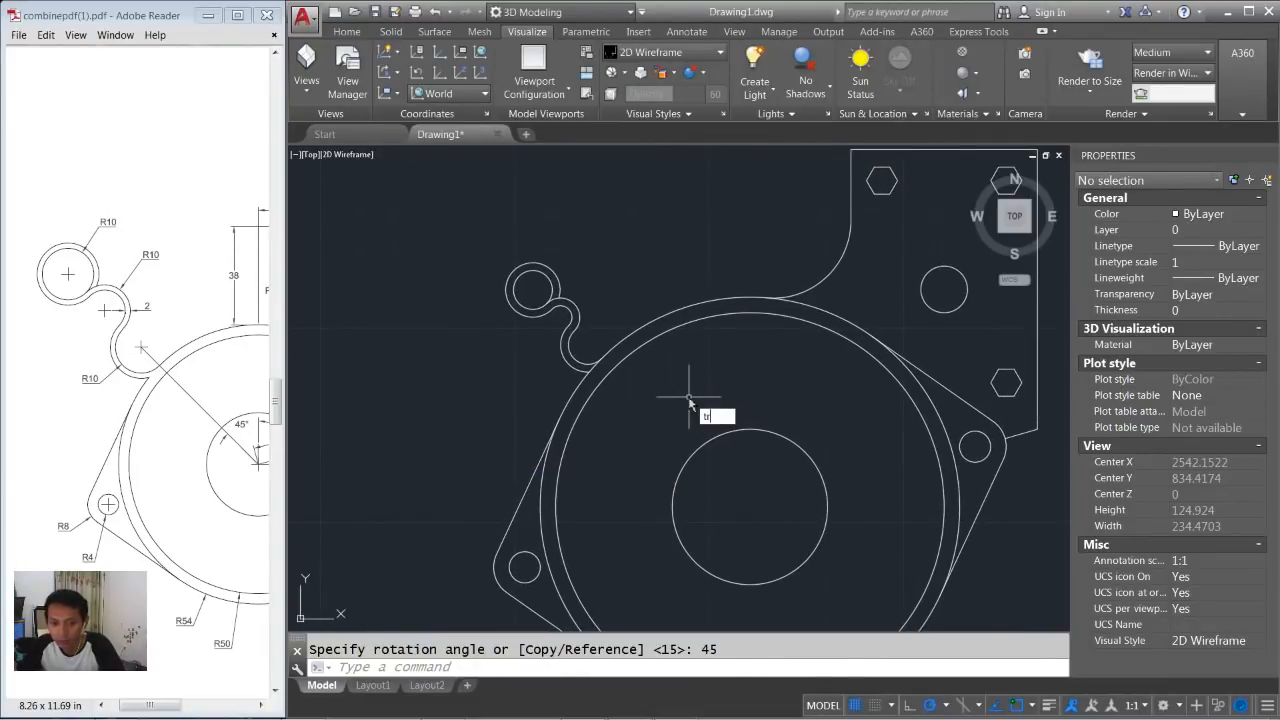
Trim away the piece of the large outer circle between the two edges of the S-shaped arm's foot.
type("tr")
key("Return")
scroll(591, 371, "up", 2)
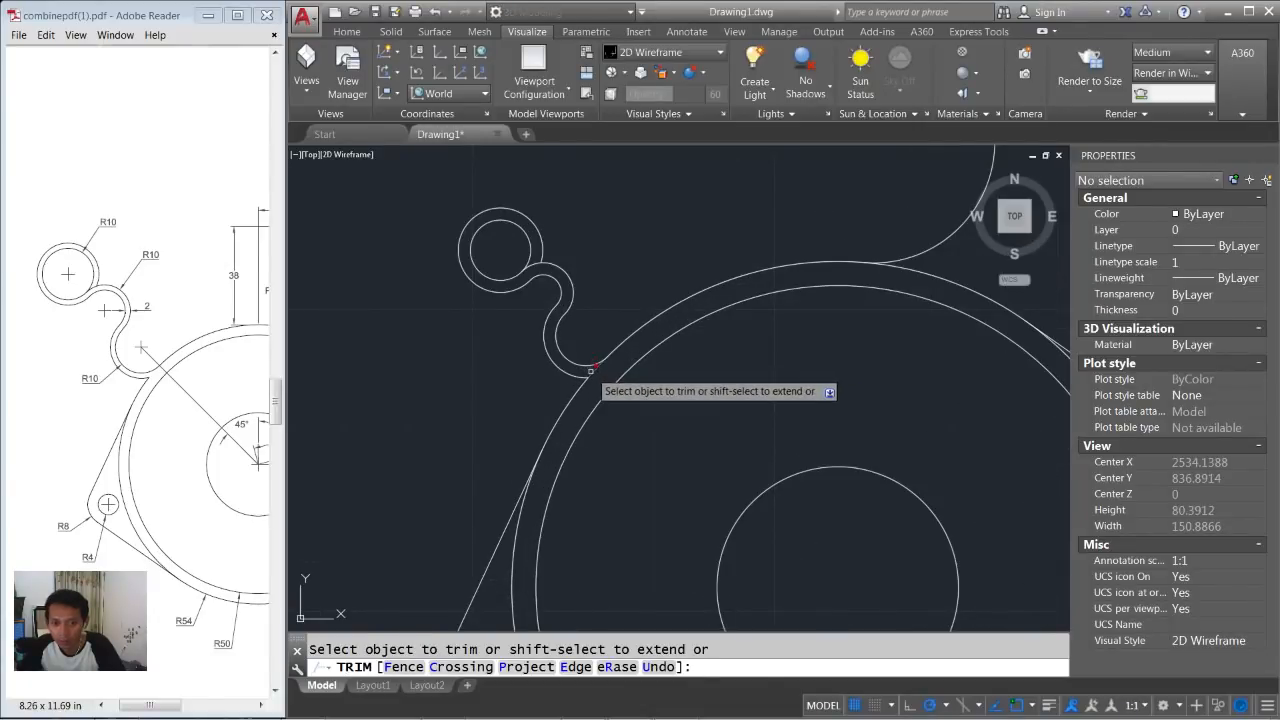
key("Return")
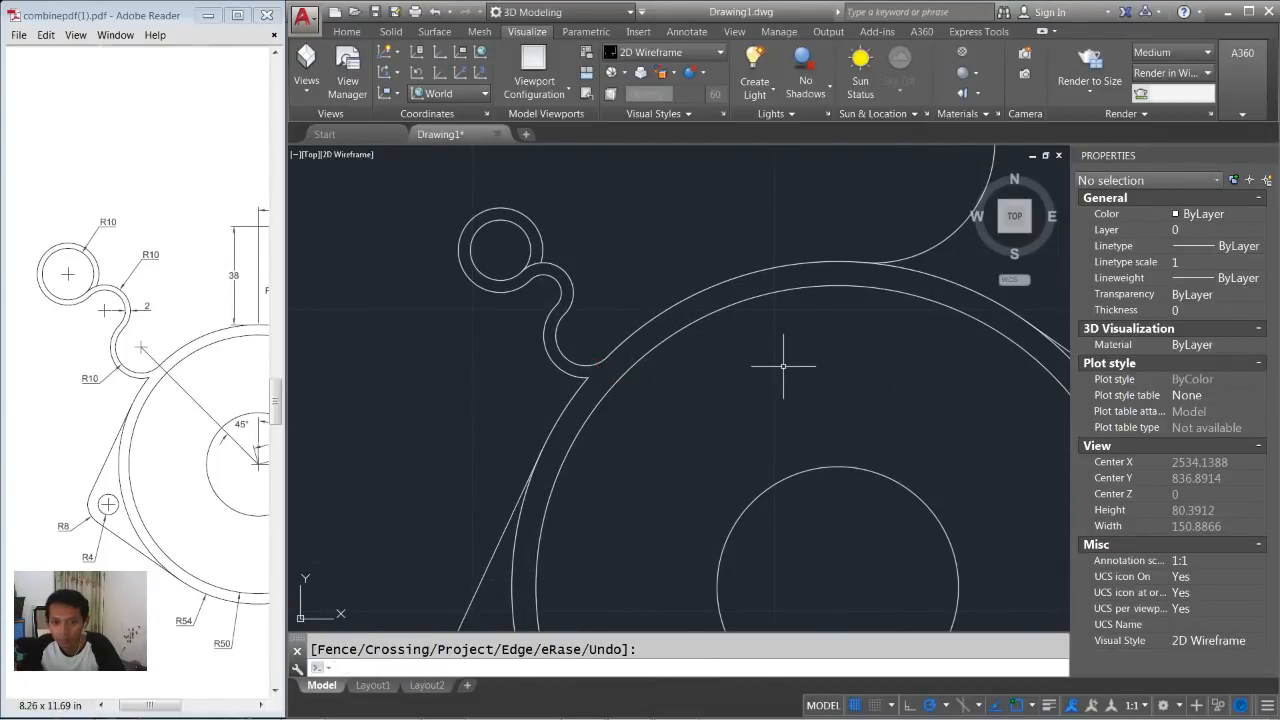
left_click(815, 367)
left_click(820, 357)
Move the whole finished plate drawing up and to the left, starting a second row beneath the earlier drawings.
scroll(830, 350, "down", 6)
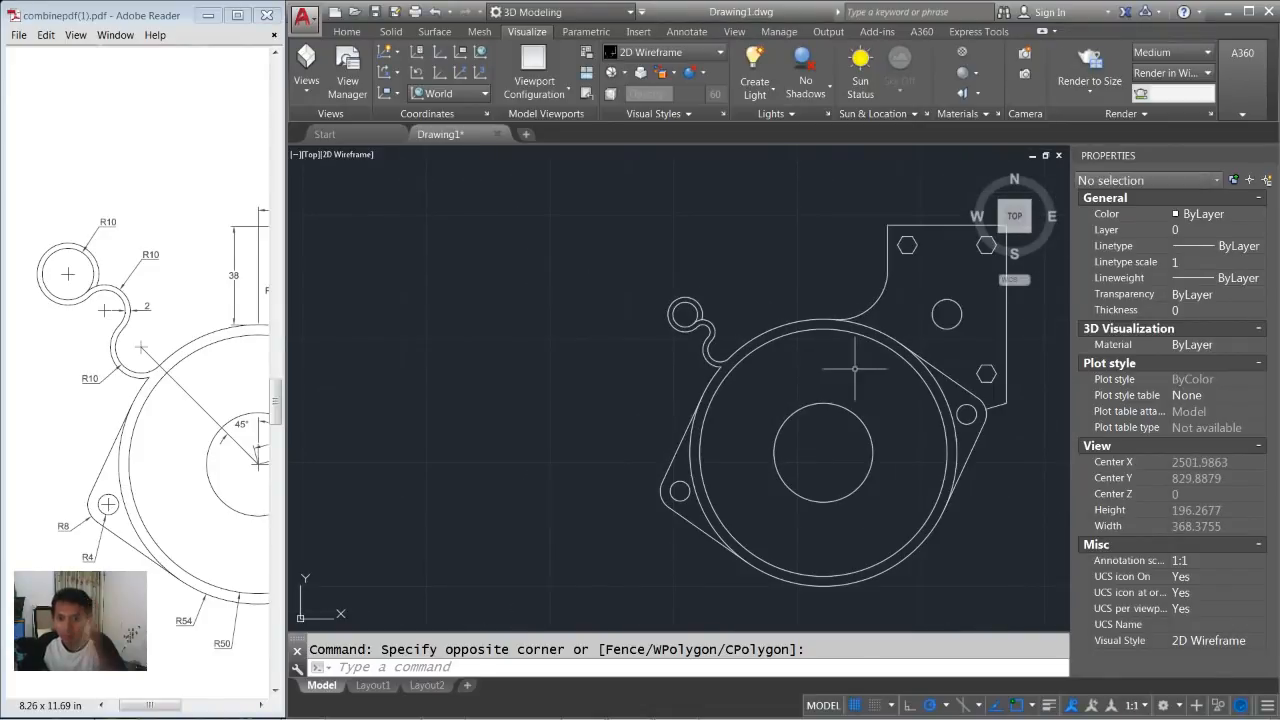
scroll(838, 338, "down", 4)
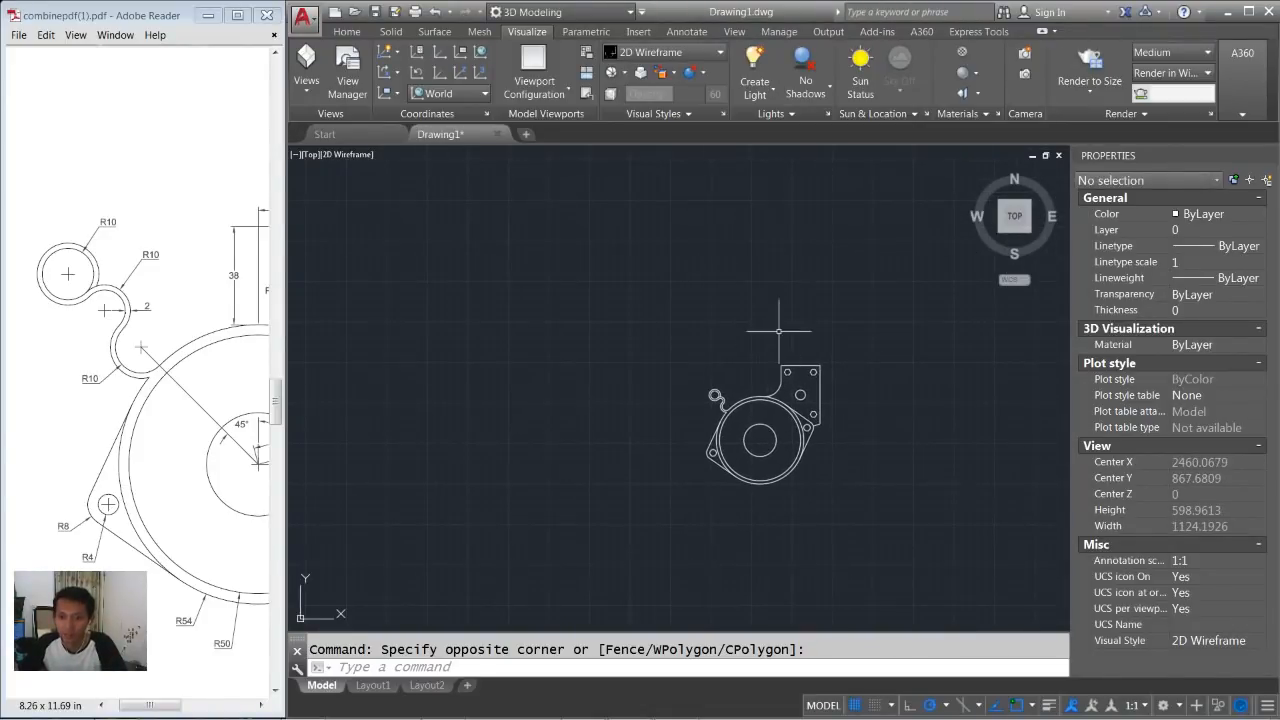
middle_click_drag(779, 331, 713, 369)
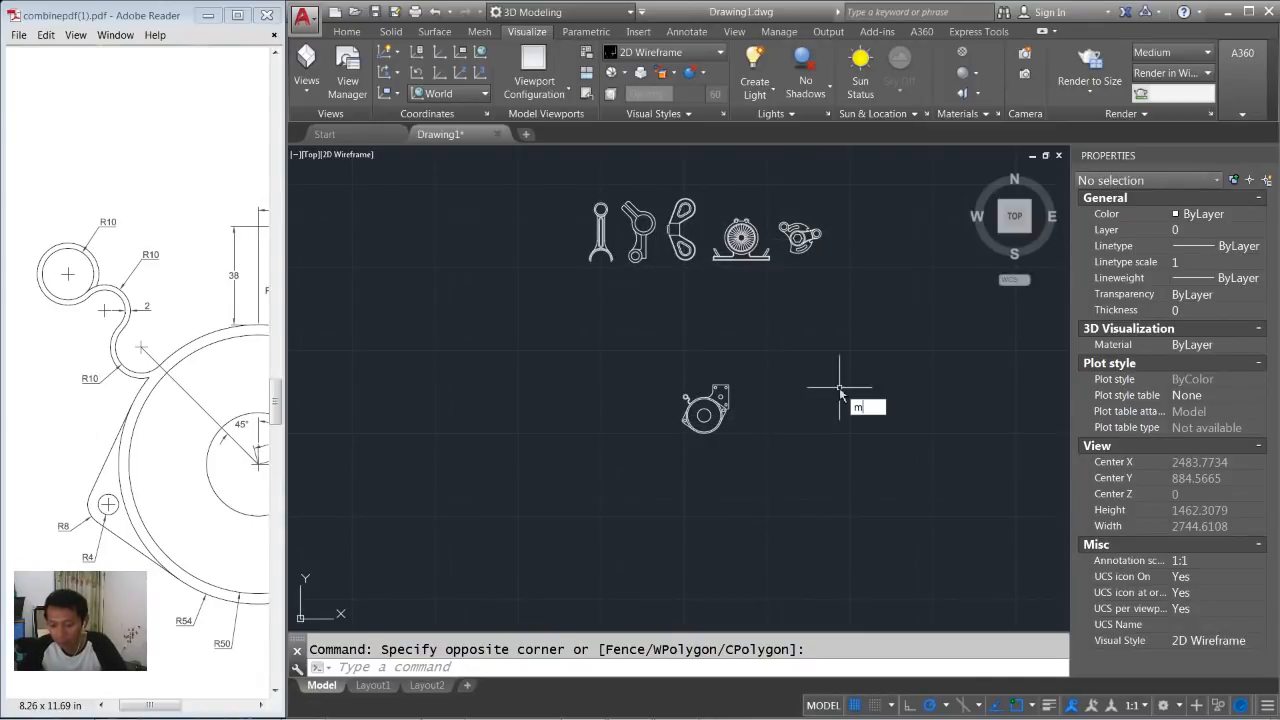
key("Return")
left_click(791, 364)
left_click(608, 492)
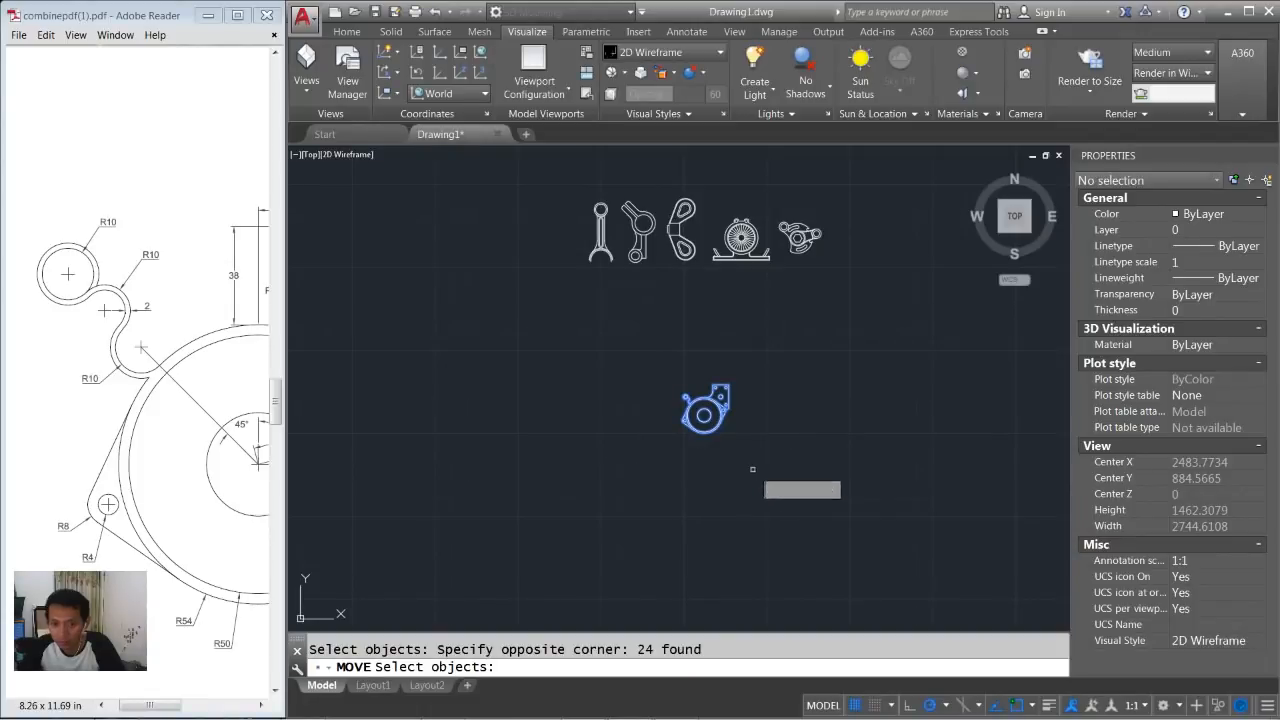
key("Return")
left_click(848, 466)
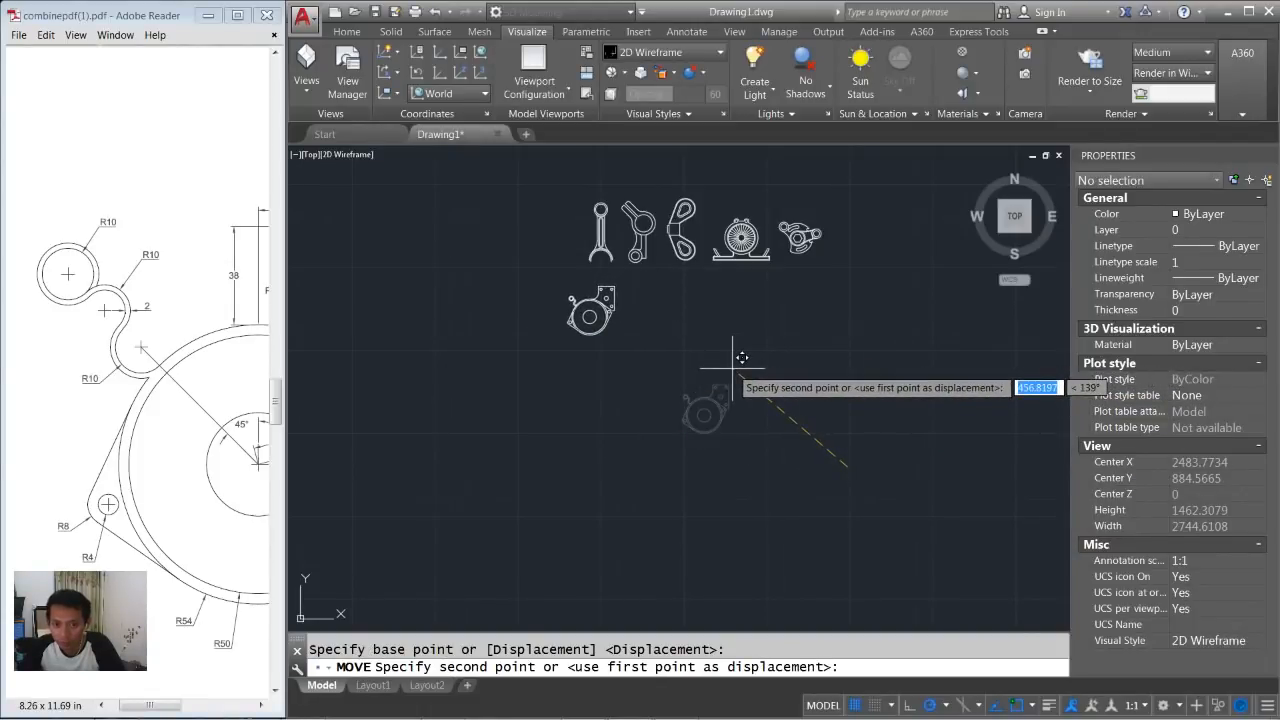
left_click(742, 357)
Switch to Adobe Reader, find the scalloped wheel drawing on page 7 of the PDF and examine its radii and distances.
left_click(185, 340)
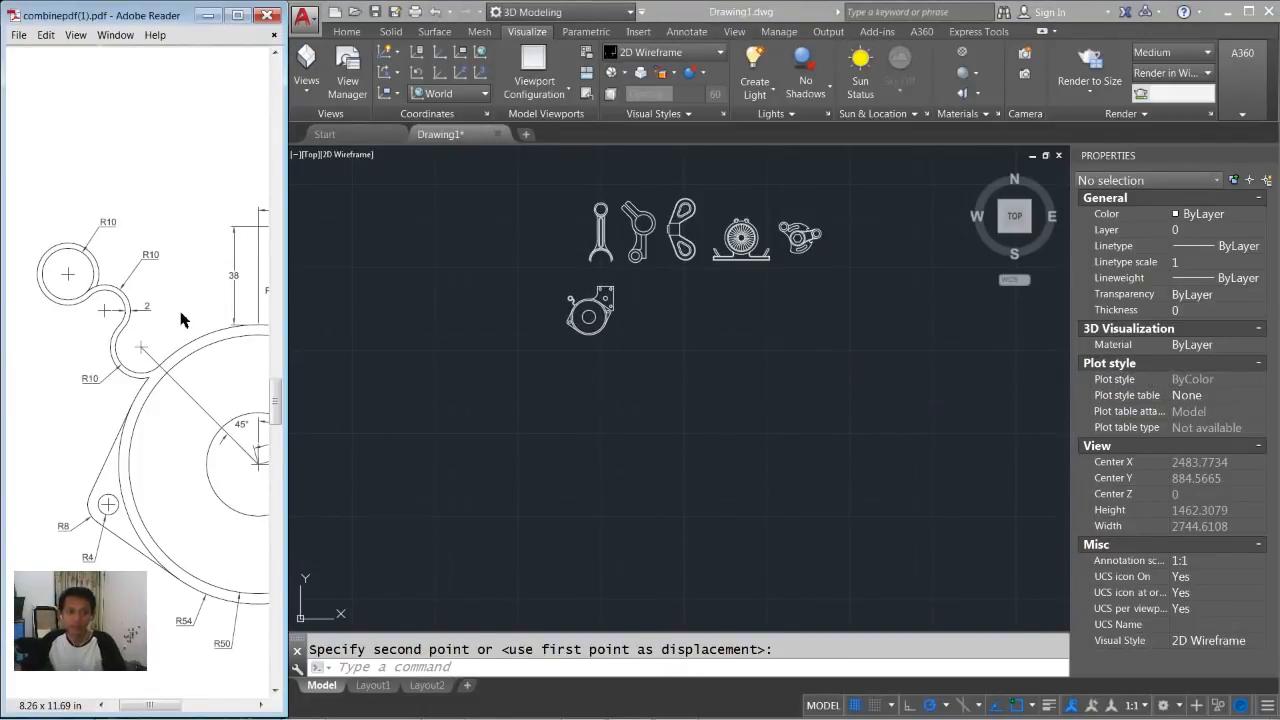
scroll(184, 320, "down", 3, "ctrl")
left_click_drag(277, 378, 288, 443)
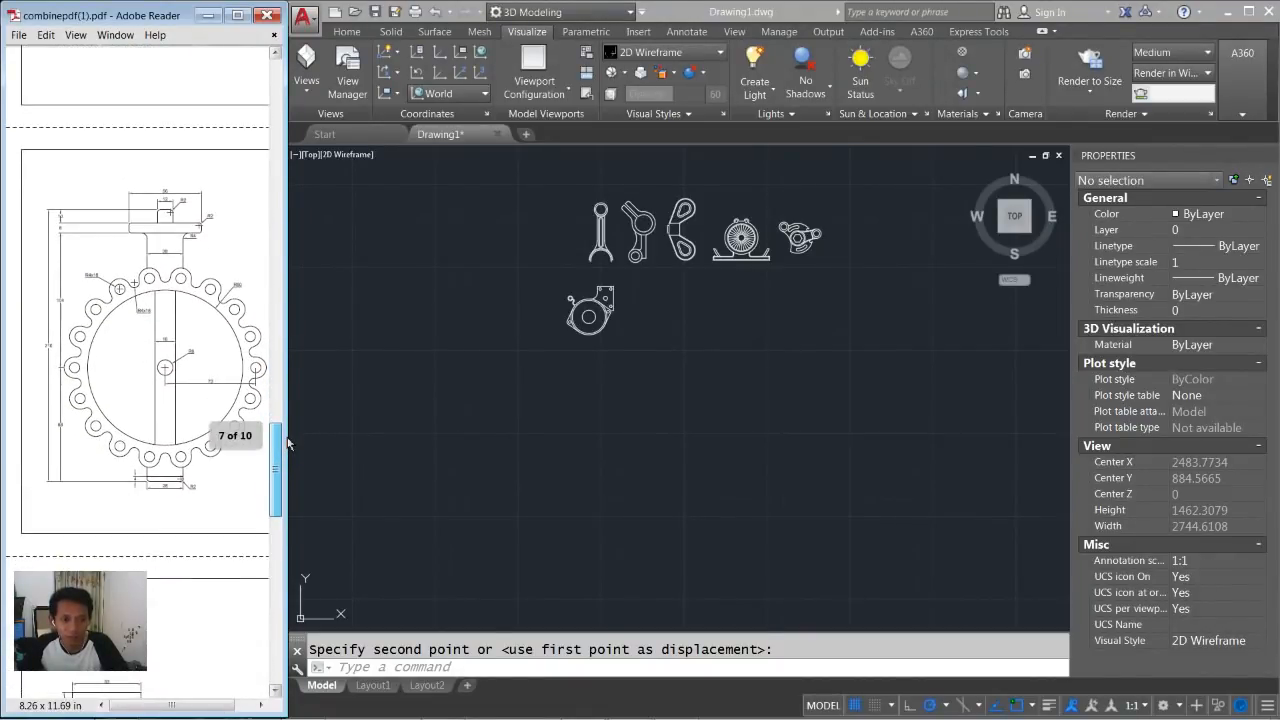
scroll(172, 367, "up", 2, "ctrl")
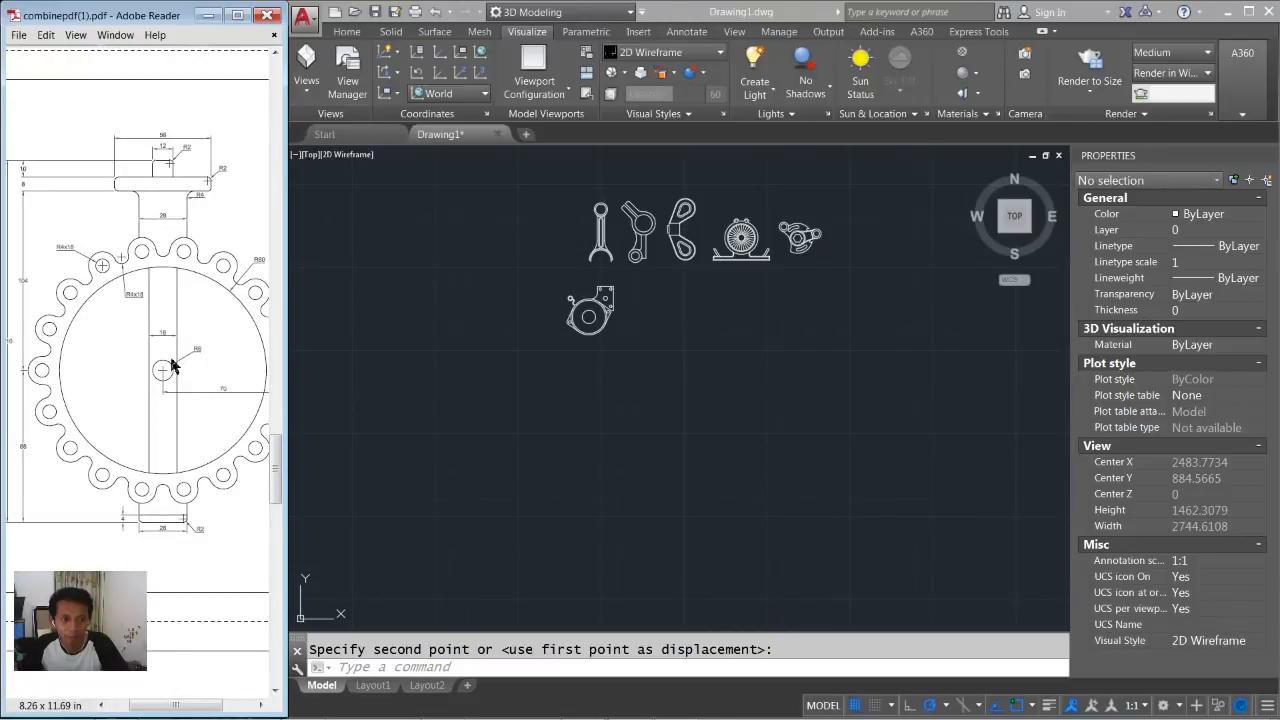
left_click_drag(205, 707, 214, 708)
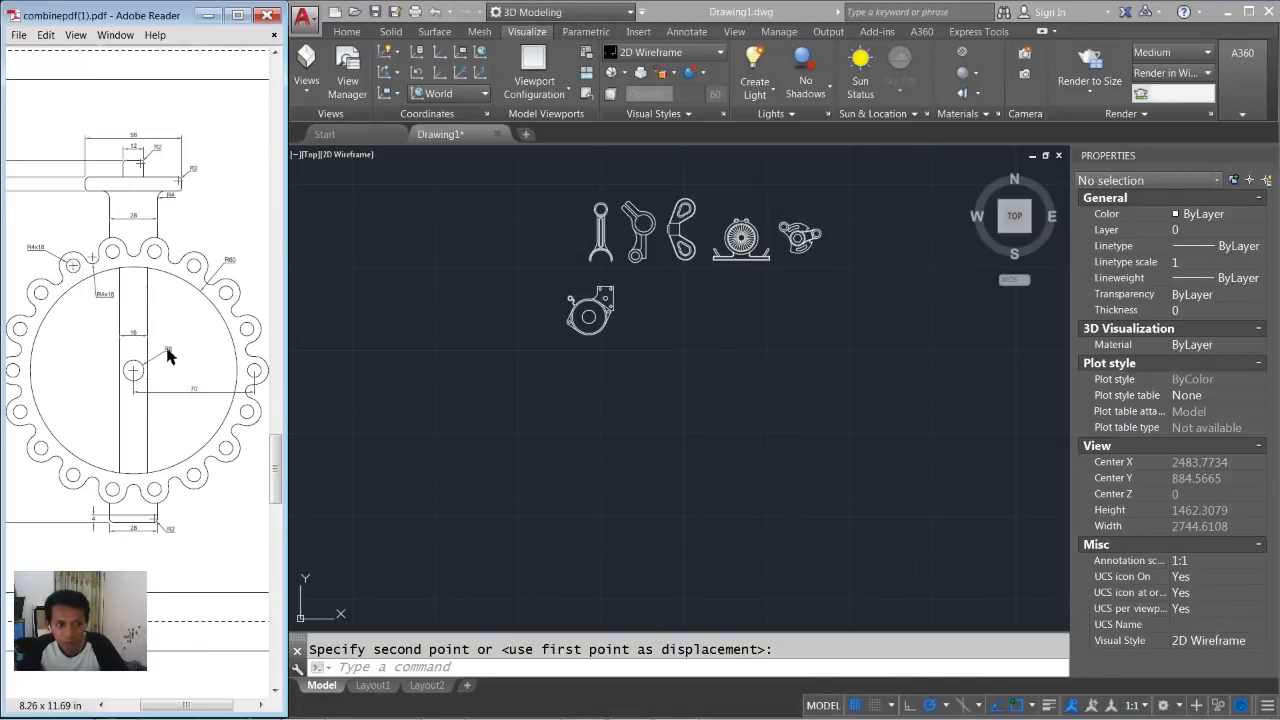
scroll(165, 358, "up", 2, "ctrl")
scroll(192, 308, "down", 1, "ctrl")
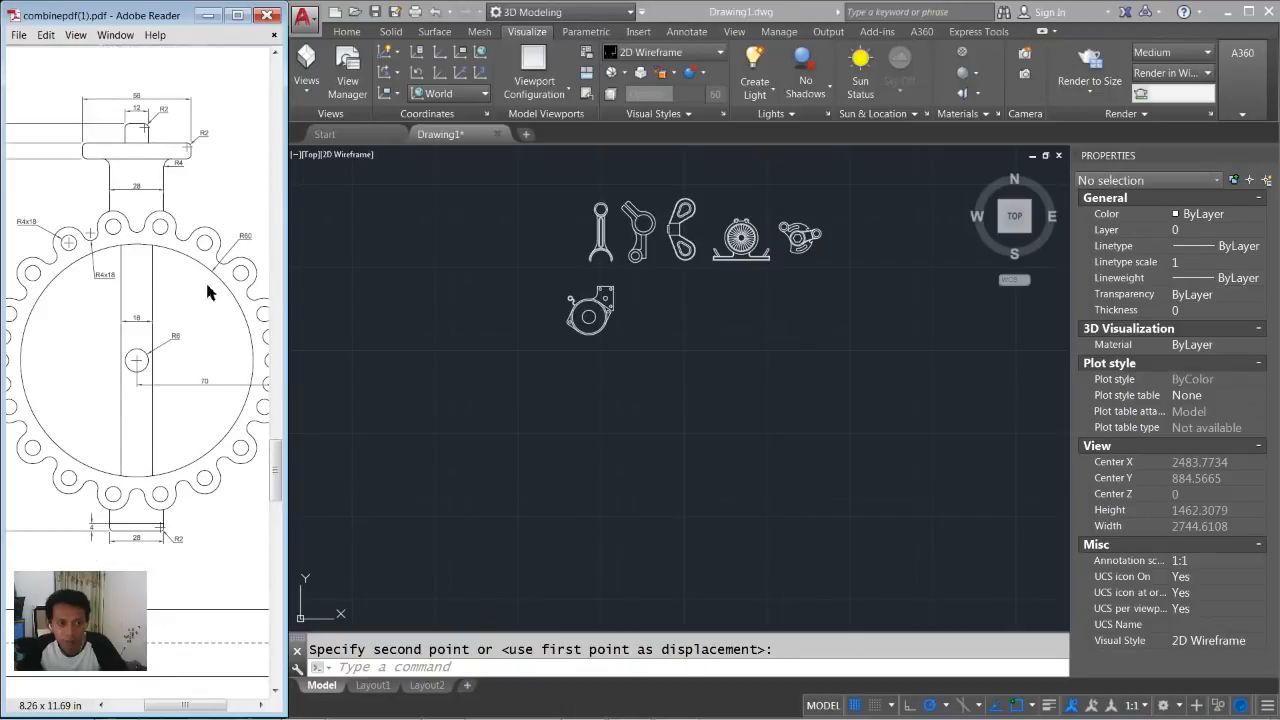
scroll(250, 245, "up", 1, "ctrl")
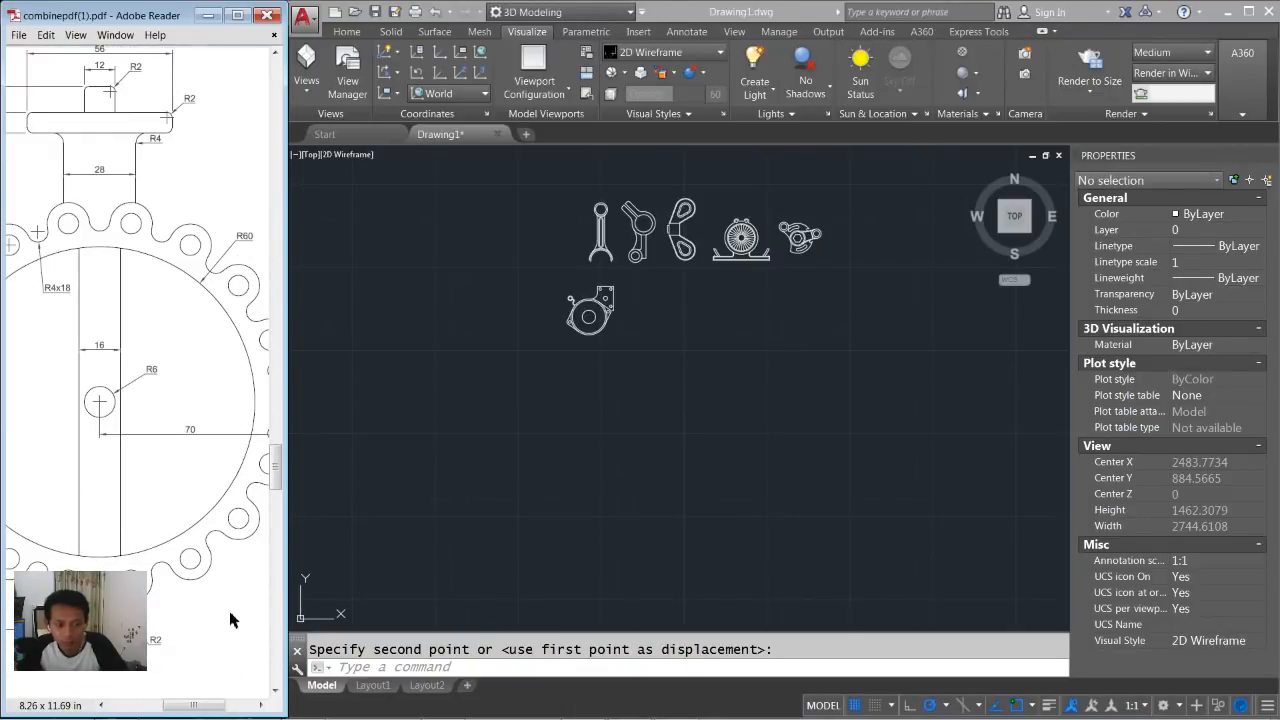
mouse_move(200, 704)
left_mouse_down()
mouse_move(229, 704)
mouse_move(206, 704)
left_mouse_up()
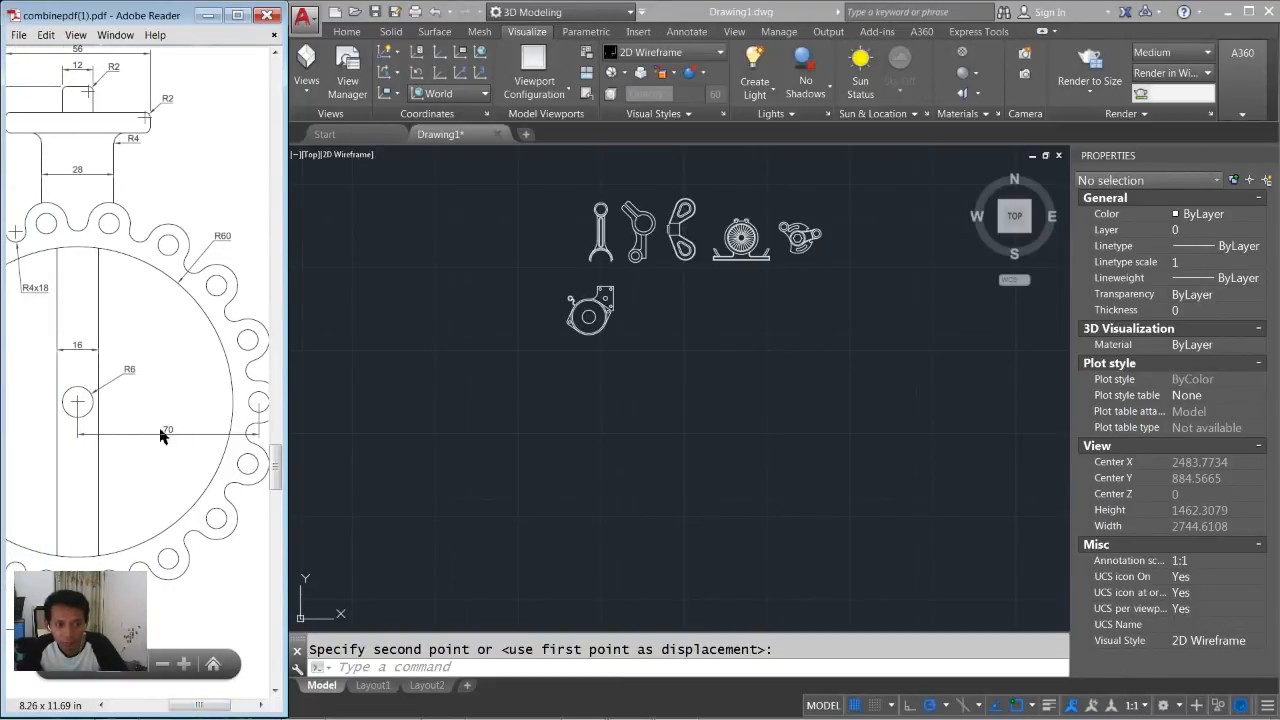
Draw a circle of radius 6 in the empty area below the moved plate as the wheel's center hole.
middle_click_drag(657, 437, 606, 400)
scroll(557, 386, "up", 3)
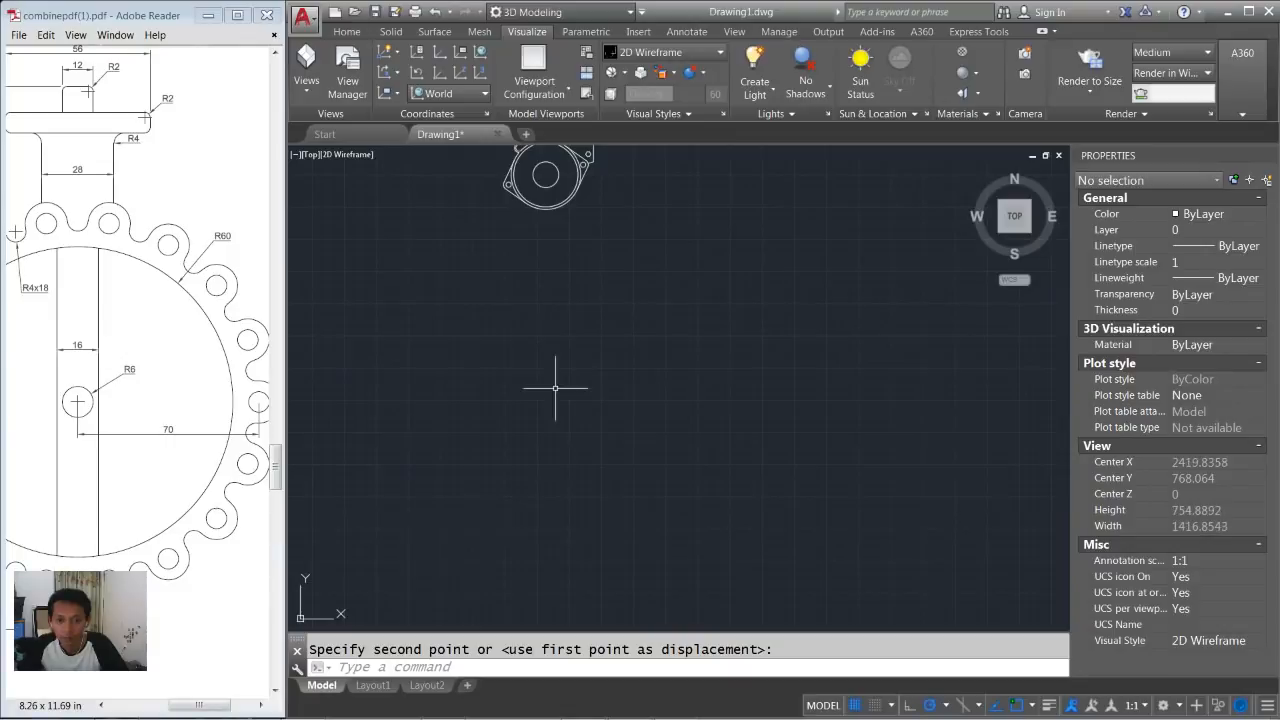
middle_click_drag(709, 450, 572, 381)
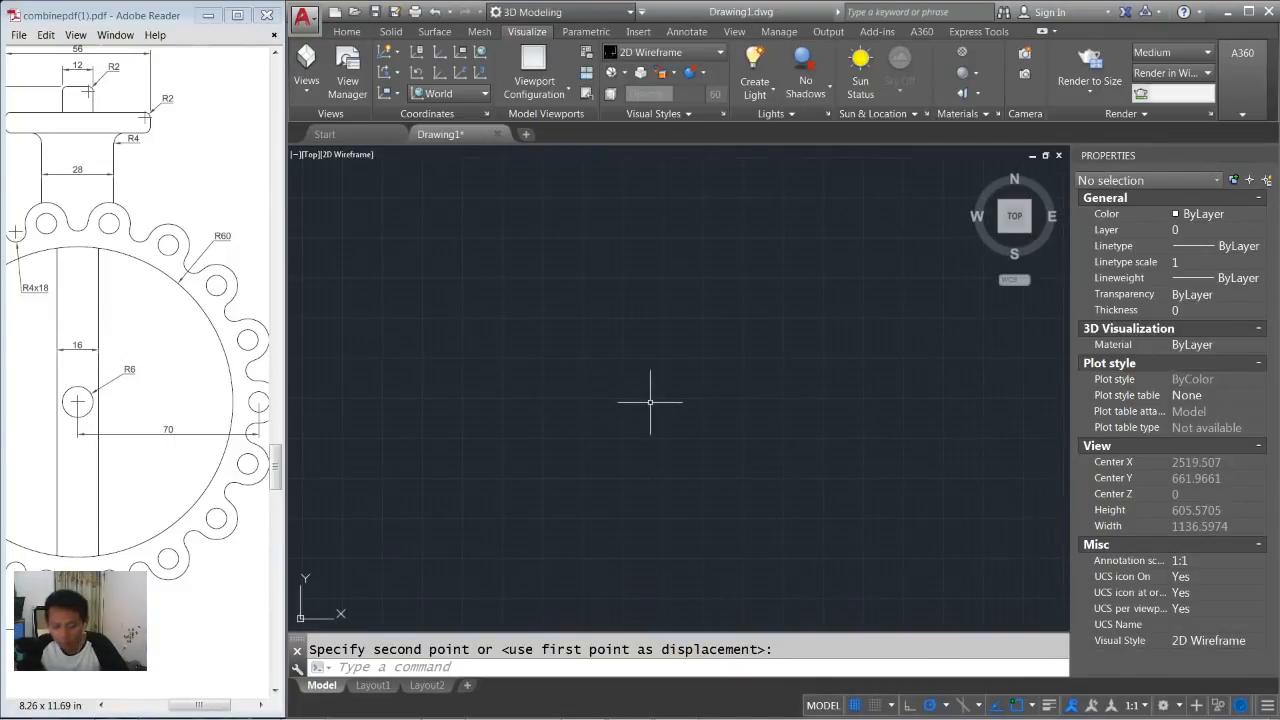
key("Return")
left_click(578, 437)
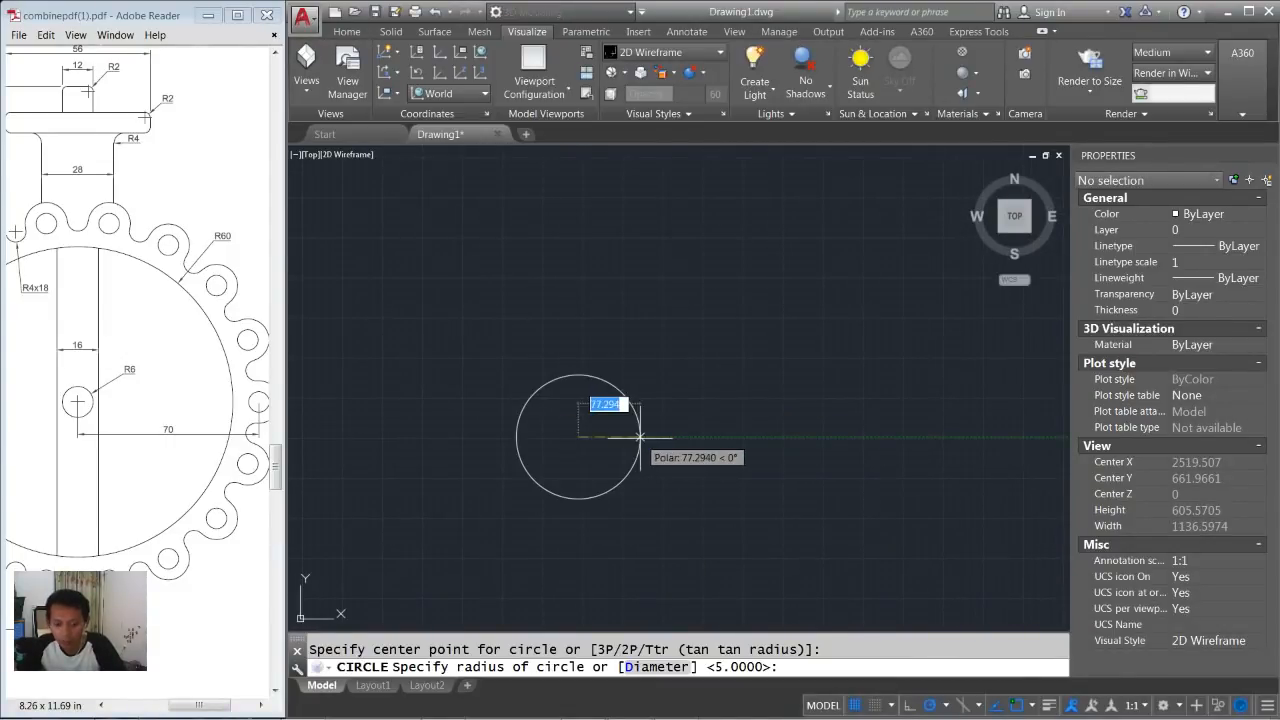
key("Escape")
Draw two circles of radius 60 and 70 concentric with the wheel's center hole.
key("Return")
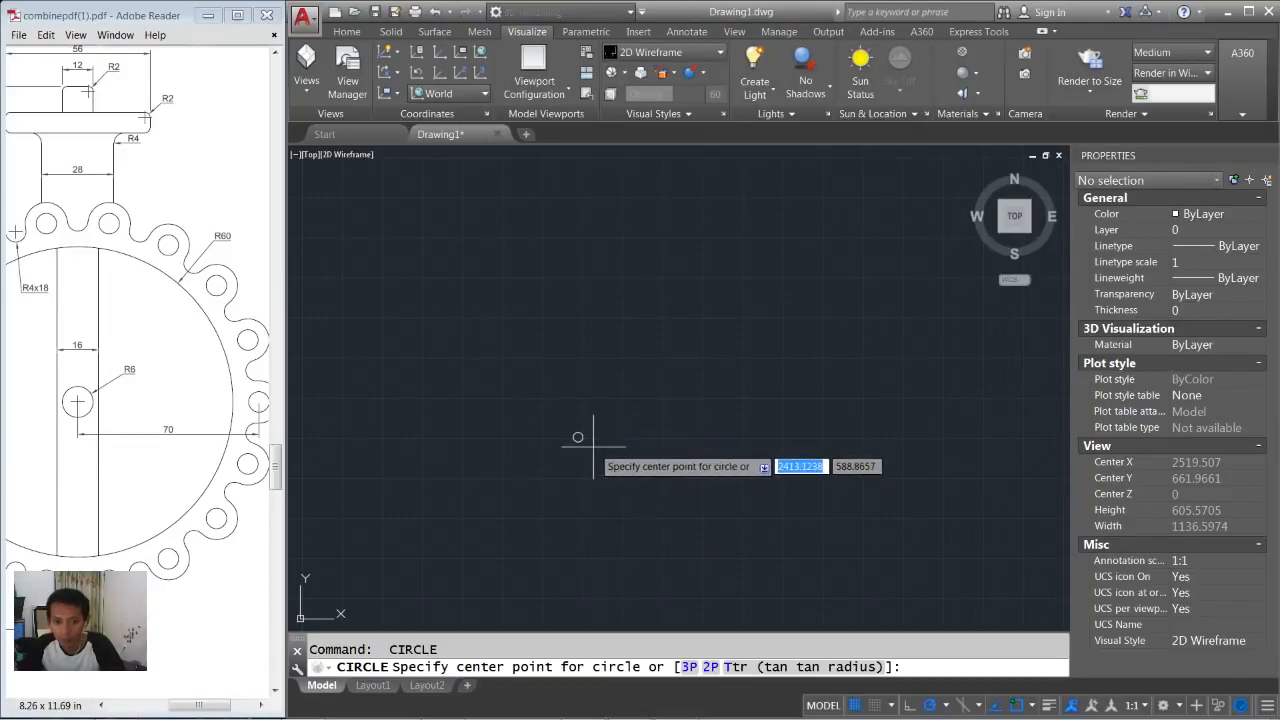
left_click(566, 432)
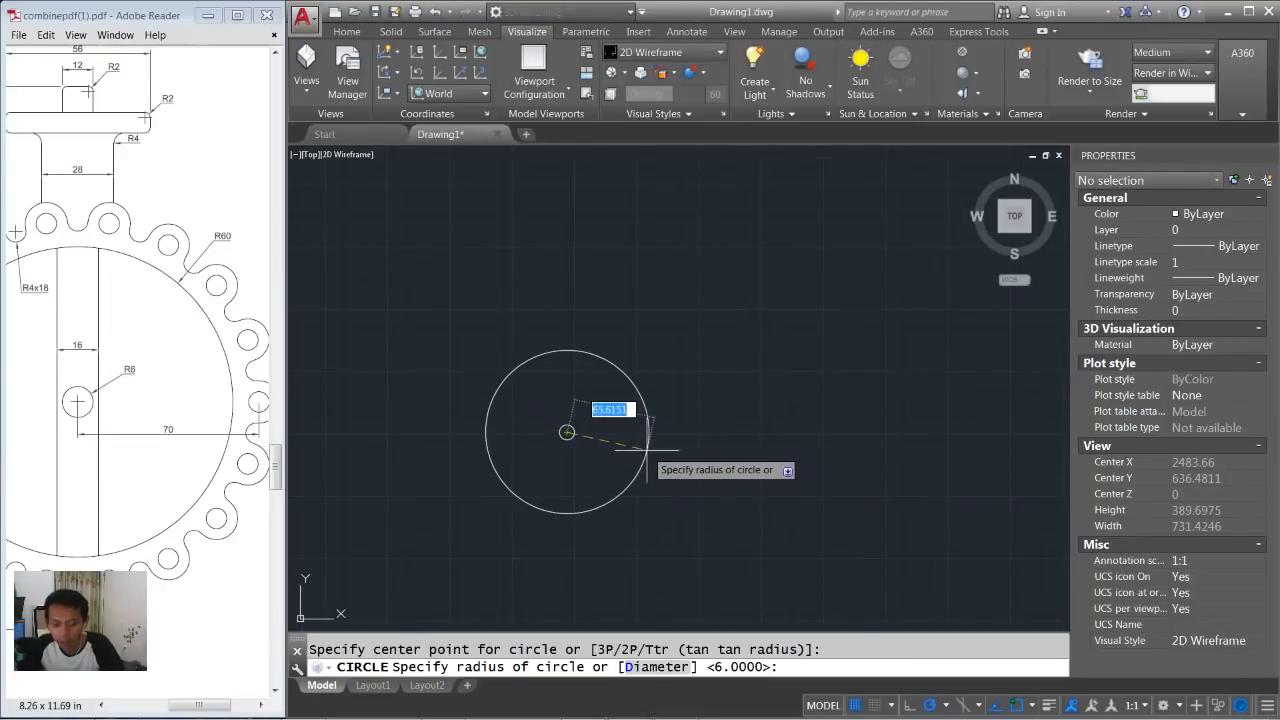
key("Return")
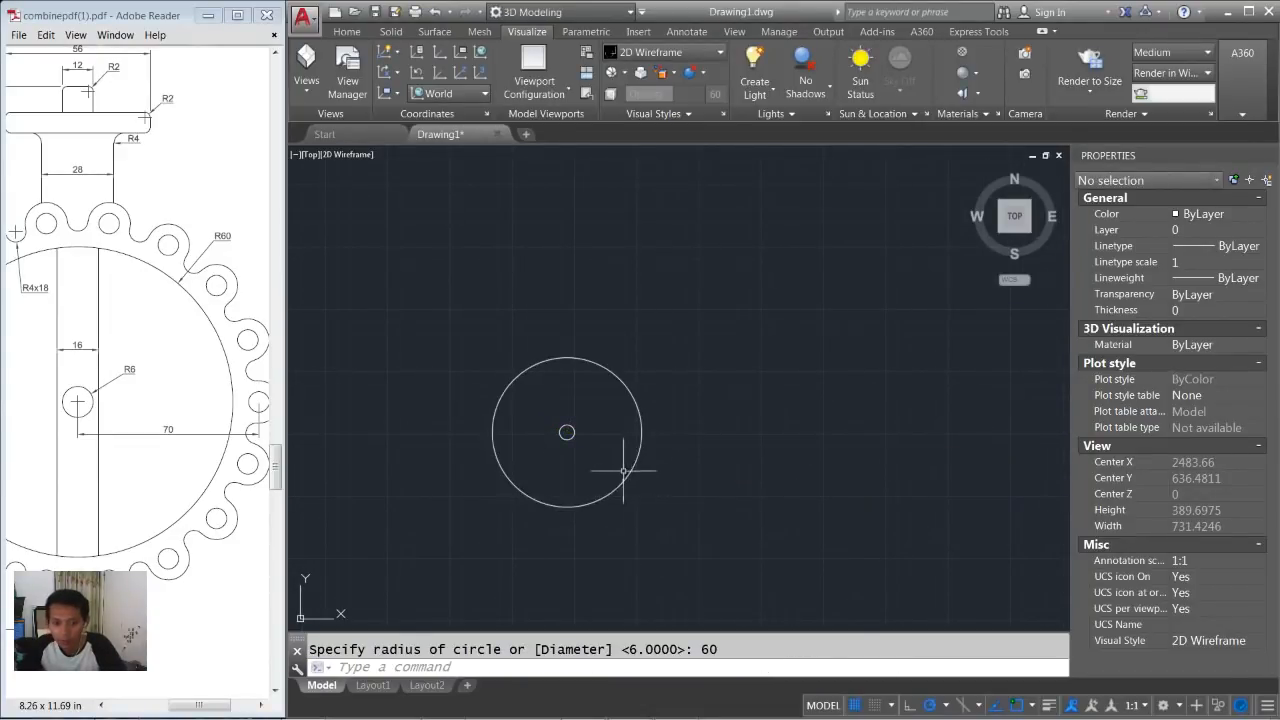
key("Return")
left_click(567, 432)
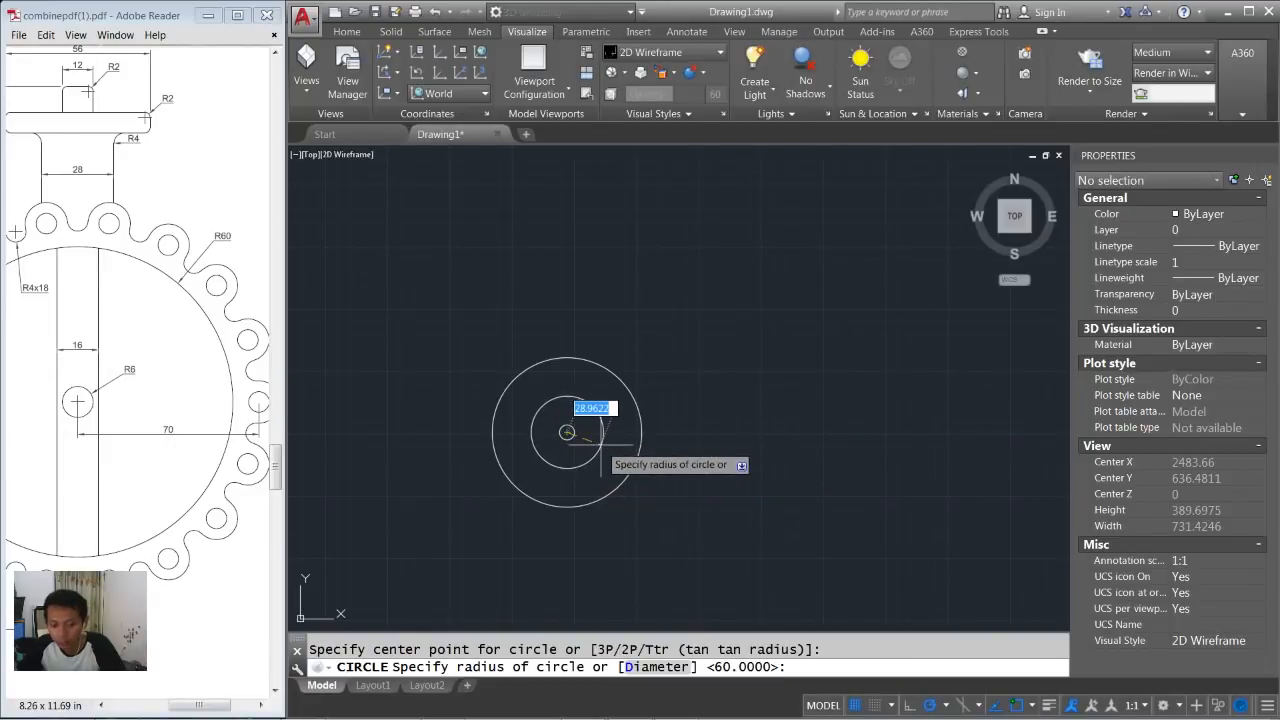
key("Return")
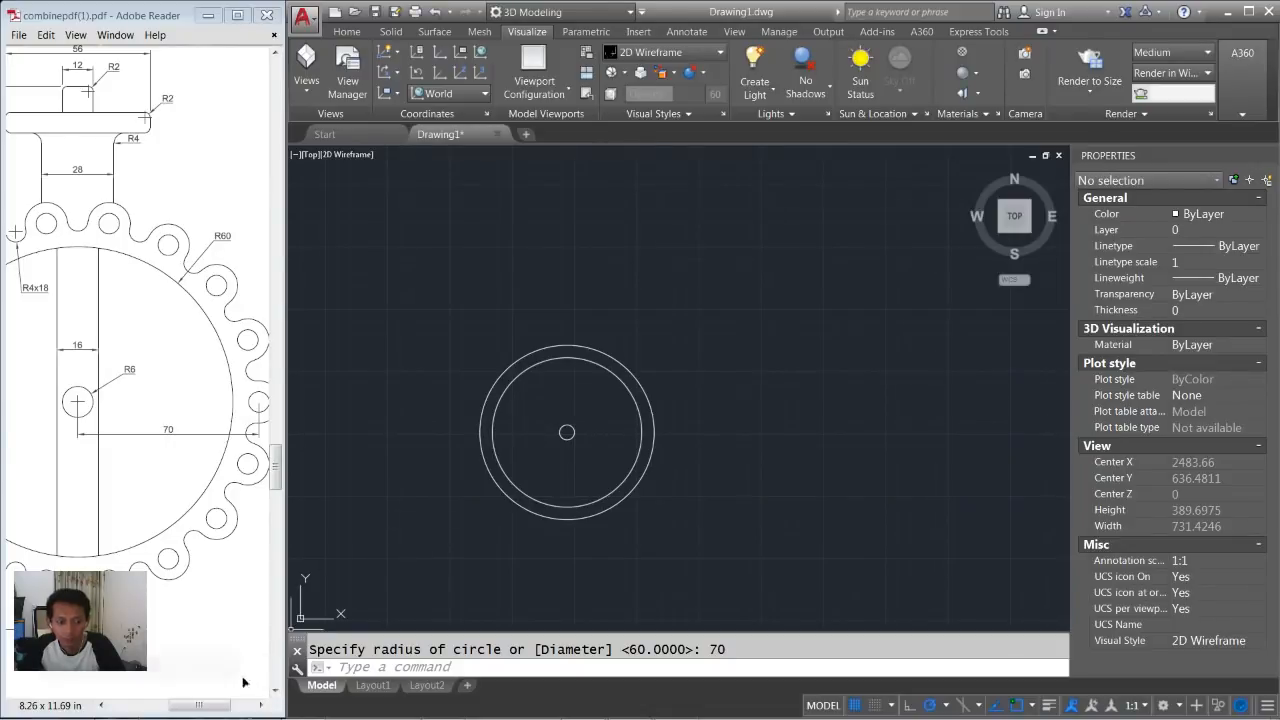
Check the rim hole dimensions in the PDF and draw a radius 4 circle centered on the top quadrant of the radius 70 circle.
left_click_drag(200, 705, 179, 707)
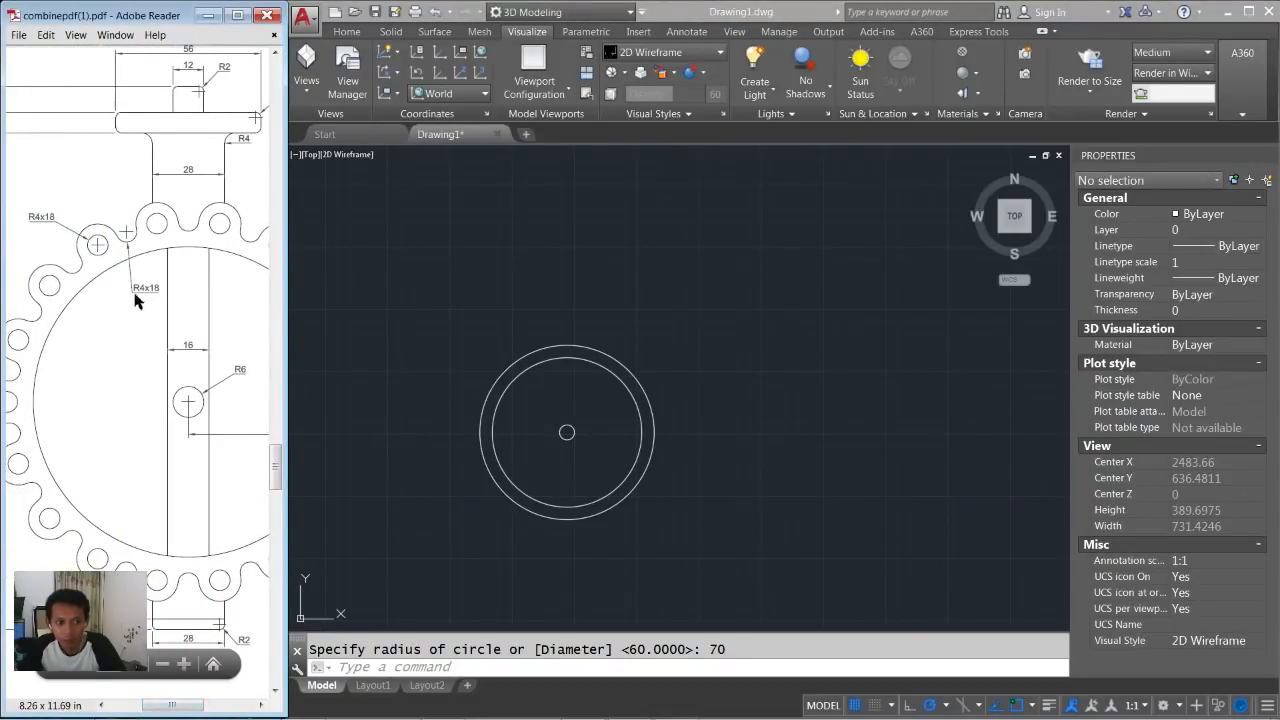
left_click(577, 391)
scroll(577, 350, "up", 3)
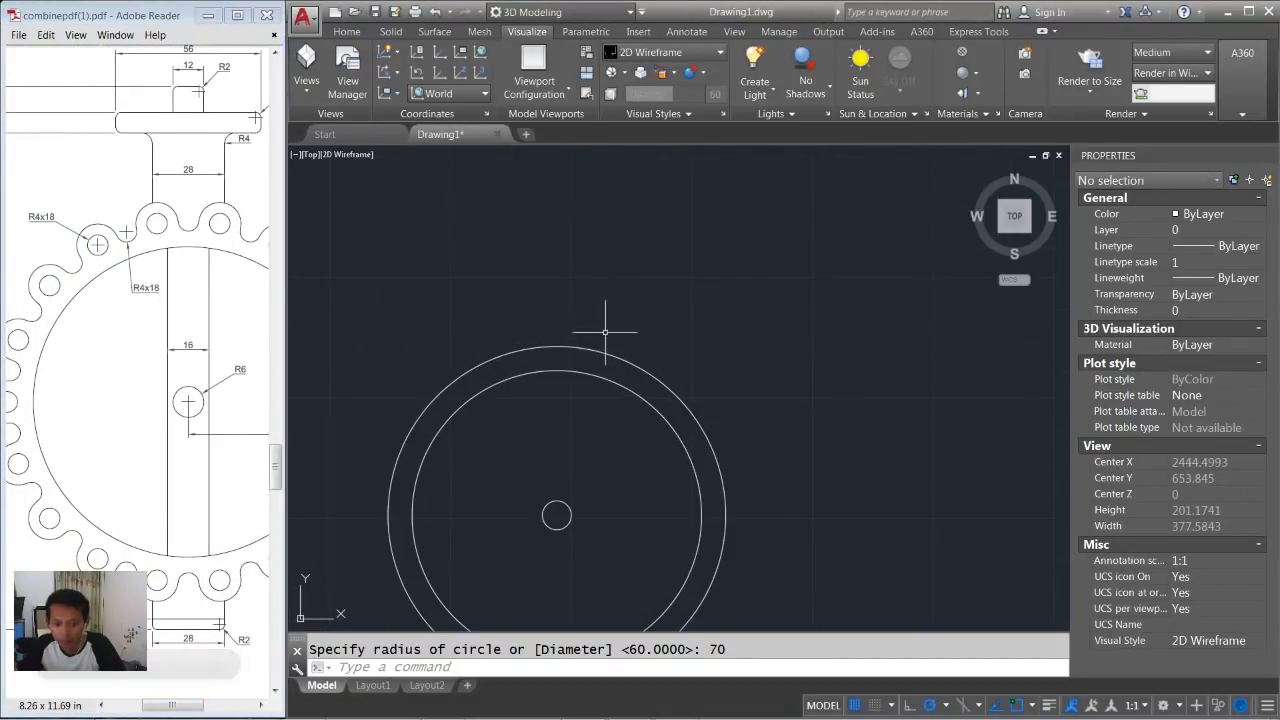
type("c")
key("Return")
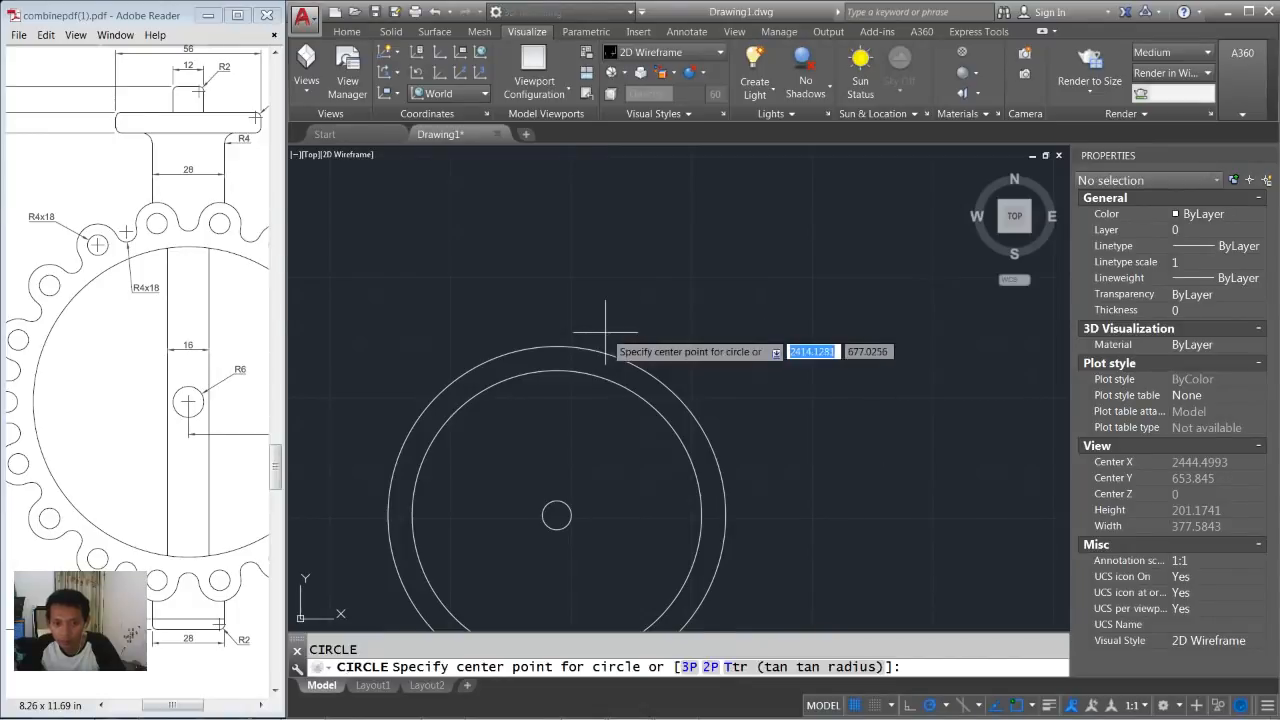
left_click(557, 346)
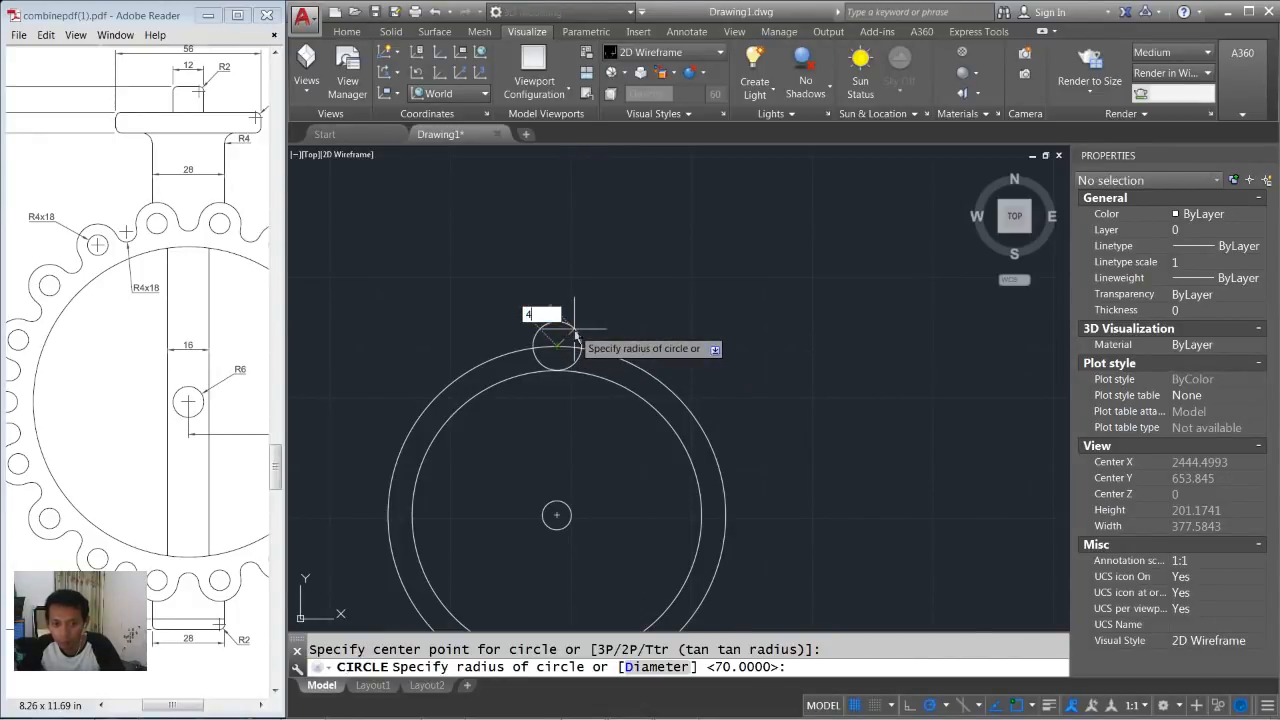
type("4")
key("Return")
scroll(585, 414, "down", 2)
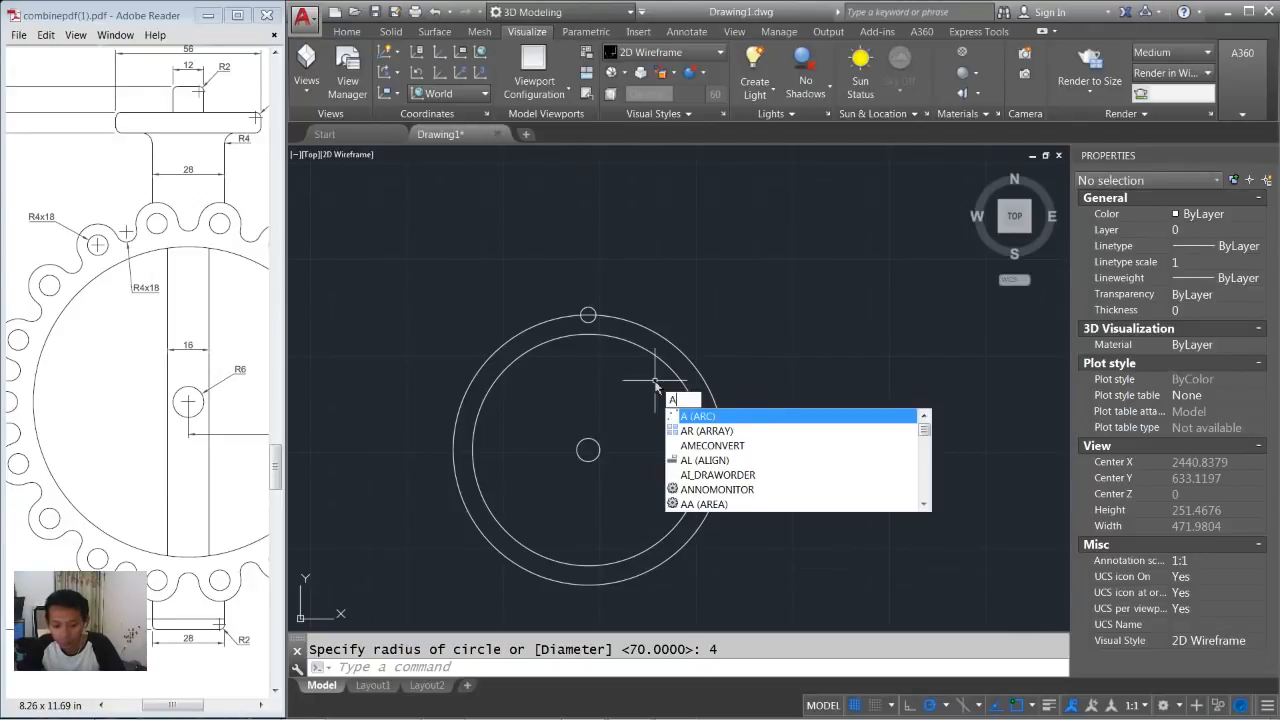
Create a polar array of the radius 4 rim circle around the wheel's center with 36 items over 360 degrees.
type("arr")
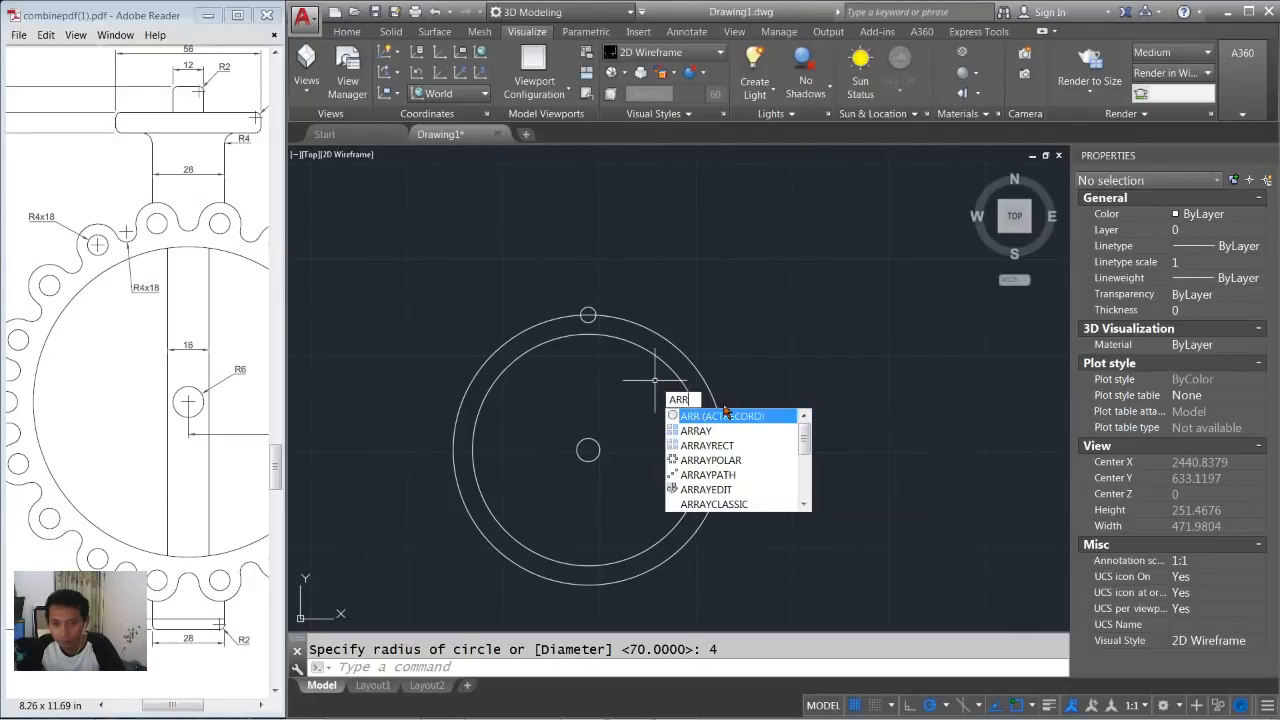
left_click(705, 430)
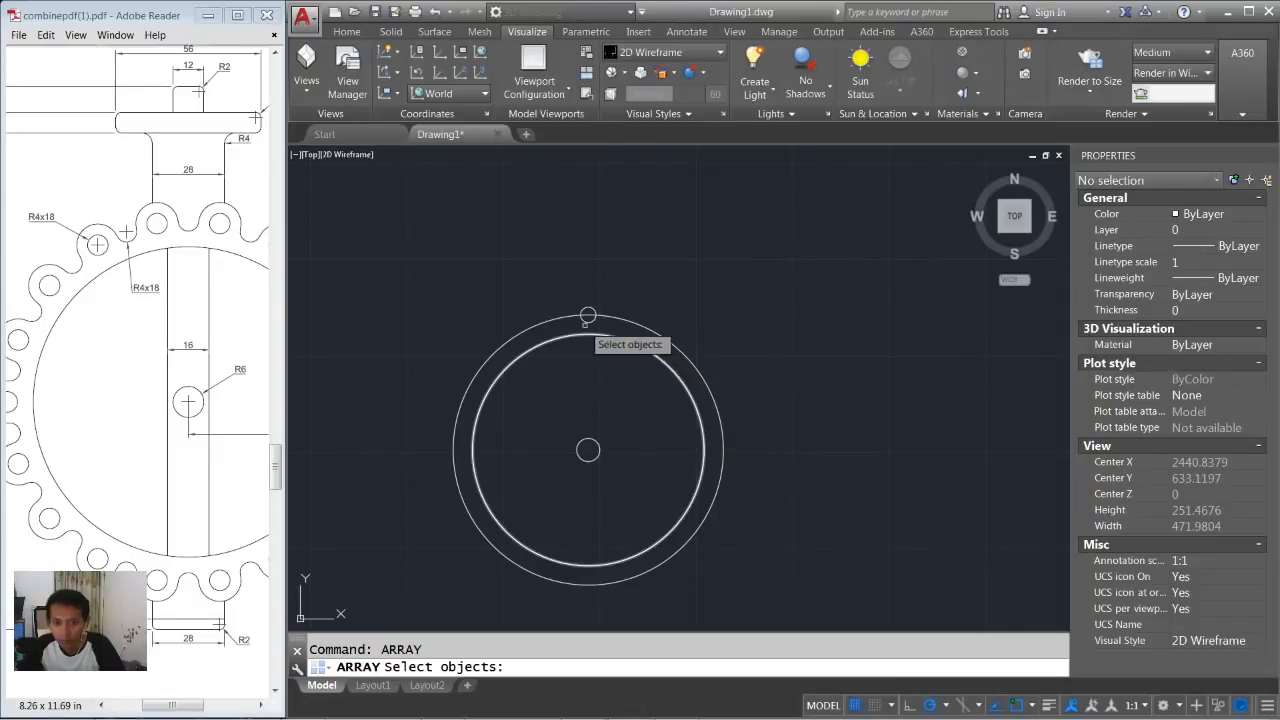
scroll(577, 320, "up", 2)
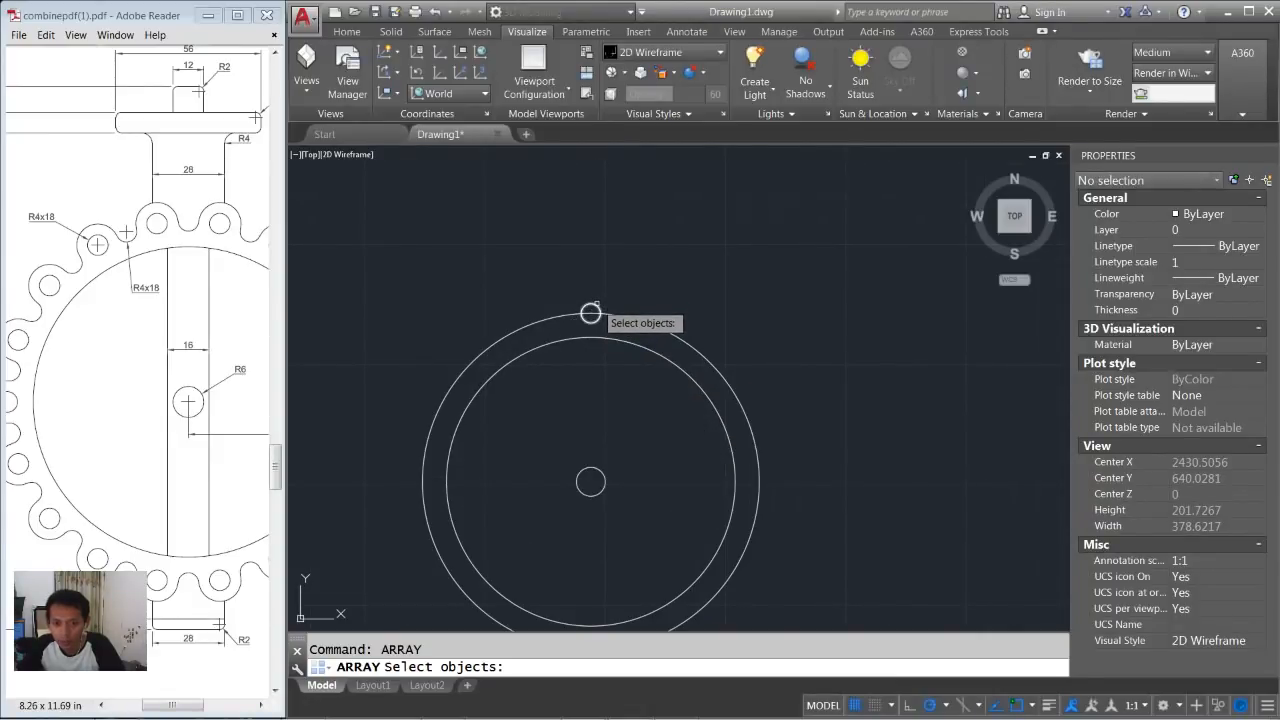
left_click(590, 306)
key("Return")
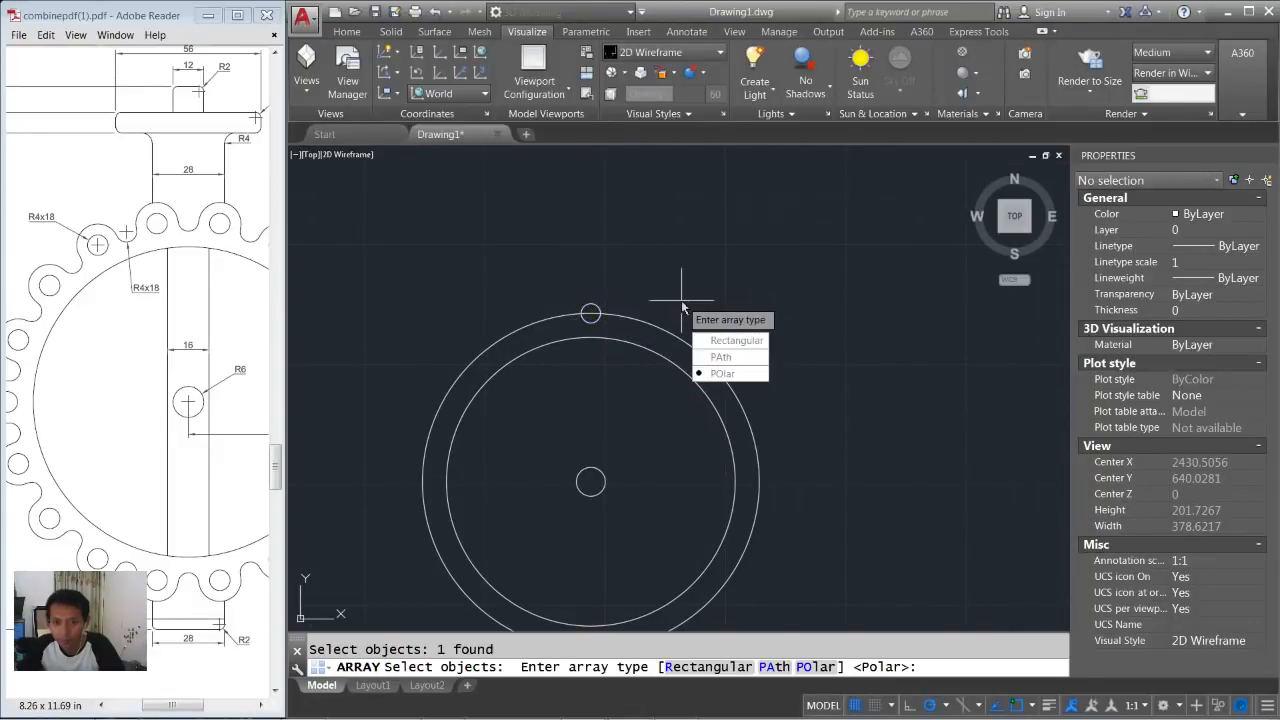
left_click(720, 373)
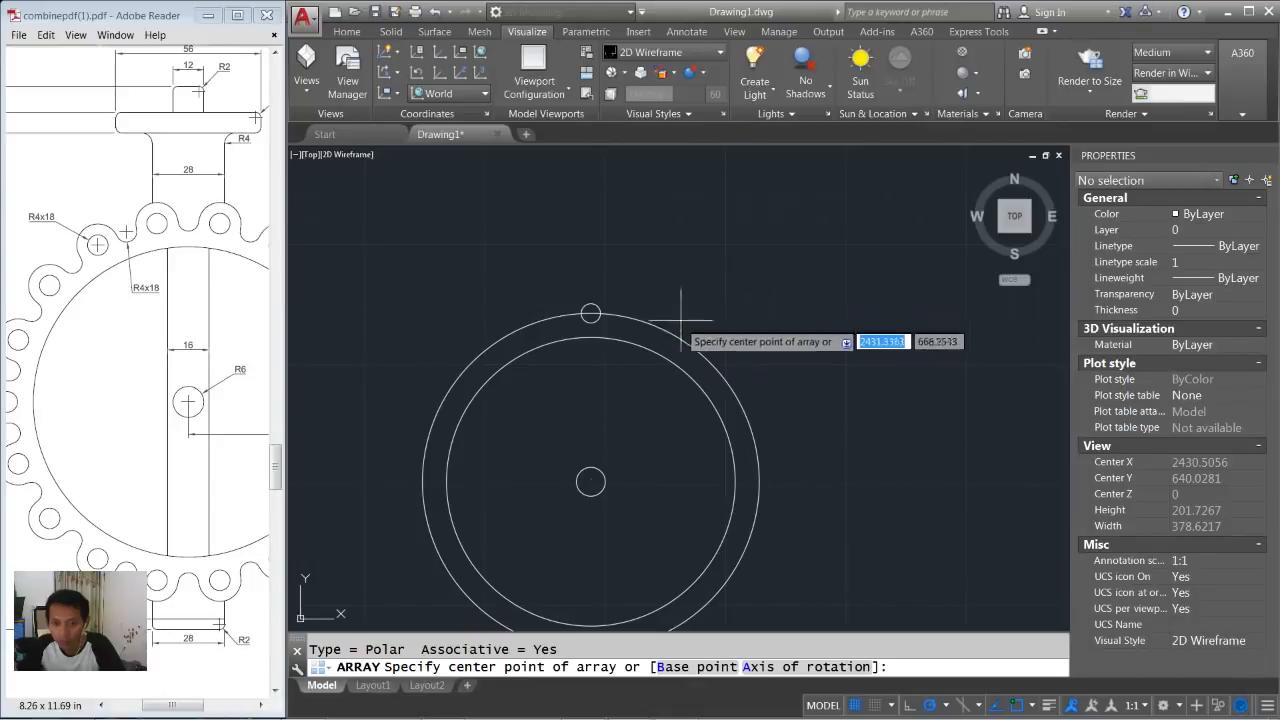
left_click(590, 481)
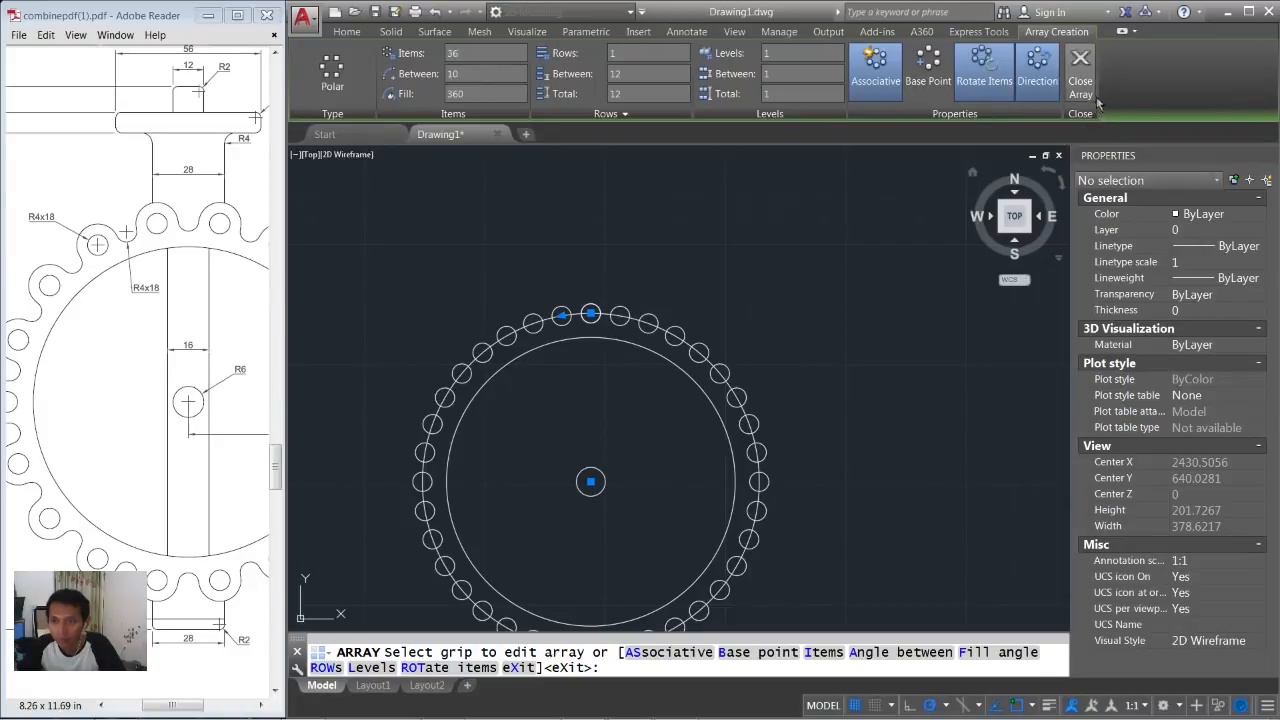
left_click(1084, 78)
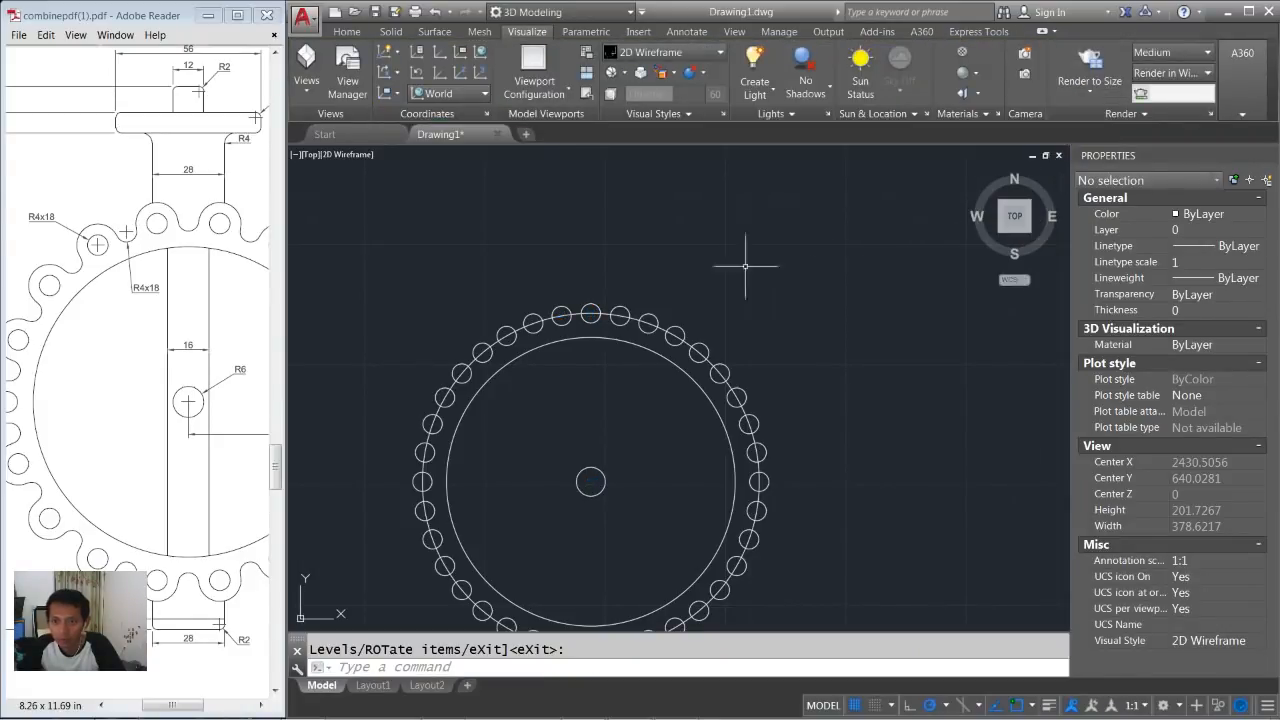
Draw a circle of radius about 8.21 concentric with the rim circle left of the top one, reaching the top circle's edge on the radius 70 circle.
scroll(635, 284, "up", 3)
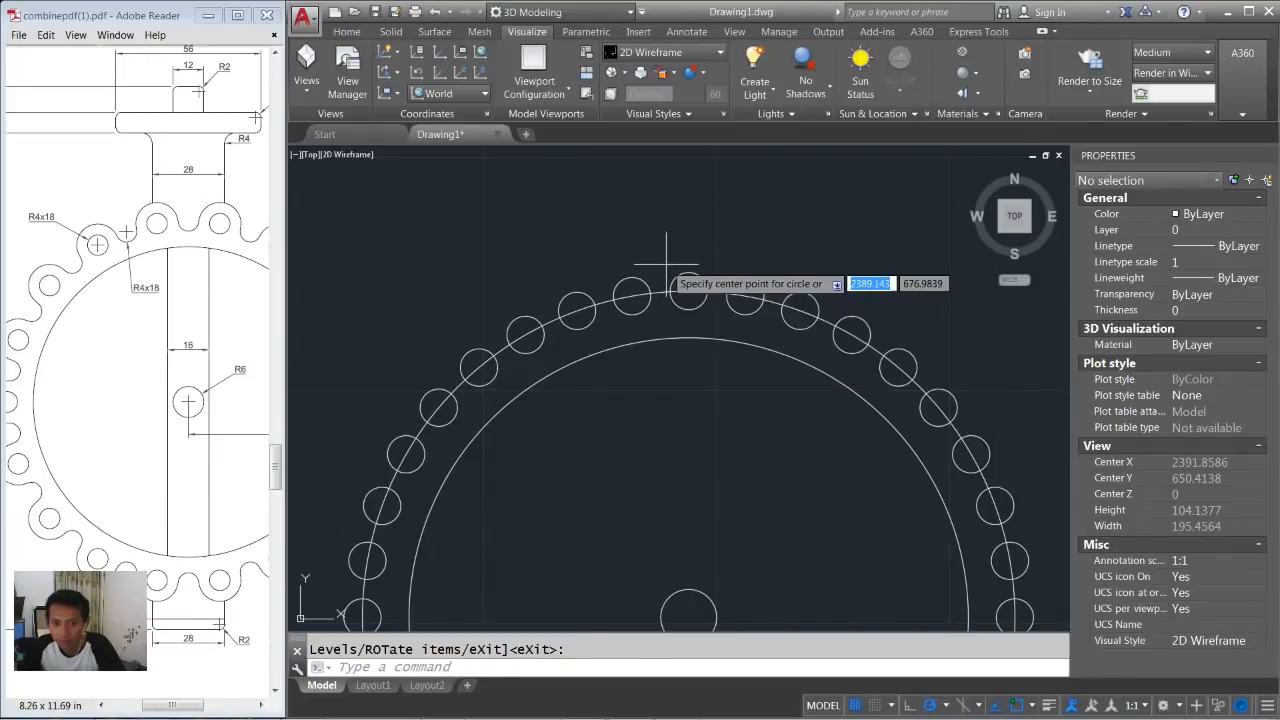
key("Return")
scroll(600, 300, "up", 4)
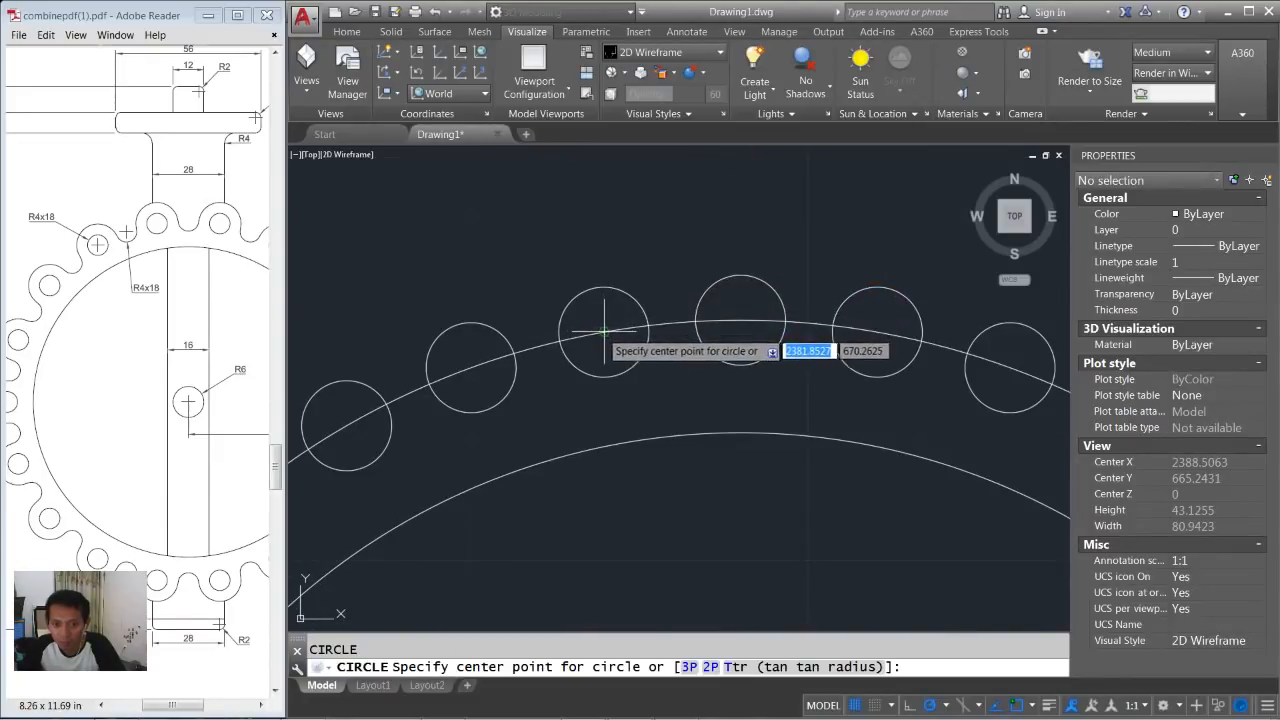
left_click(603, 332)
scroll(695, 330, "up", 5)
scroll(698, 331, "up", 3)
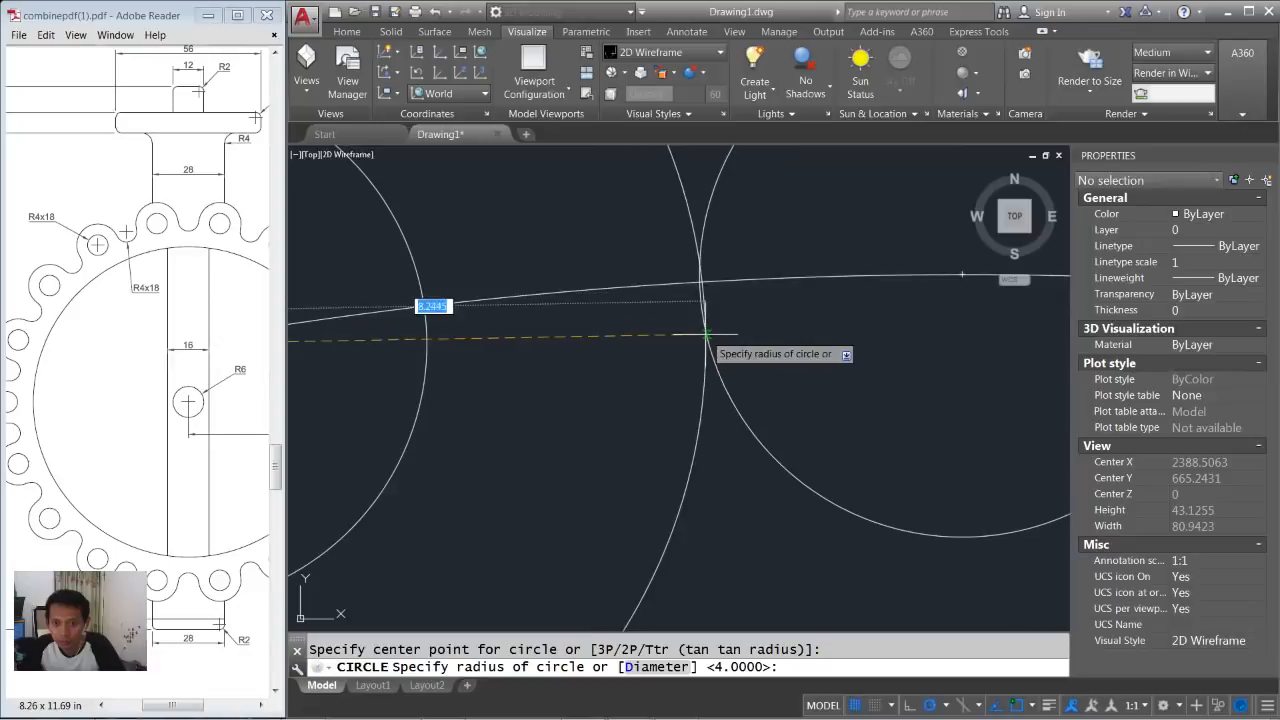
left_click(700, 283)
Draw separate radius 4 circles over the array's top circle and over the one inside the large lobe circle.
scroll(660, 290, "down", 4)
scroll(642, 281, "up", 2)
key("Return")
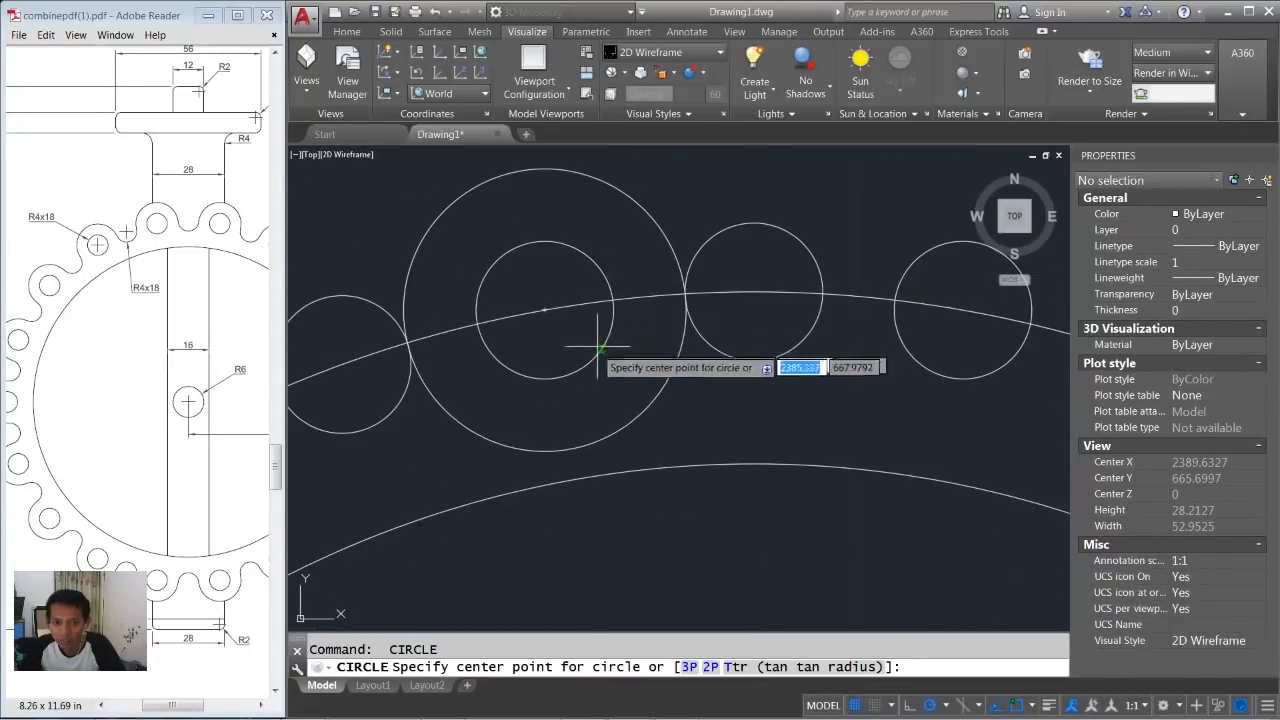
left_click(545, 310)
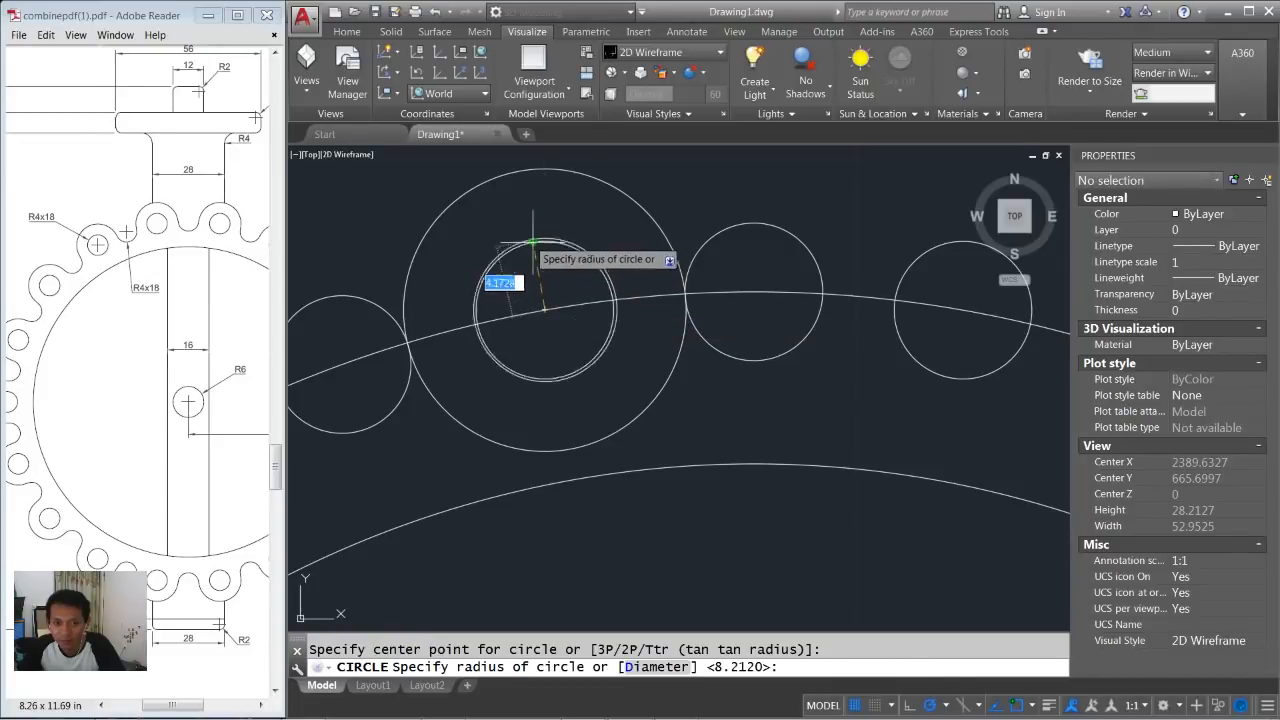
key("Escape")
key("Return")
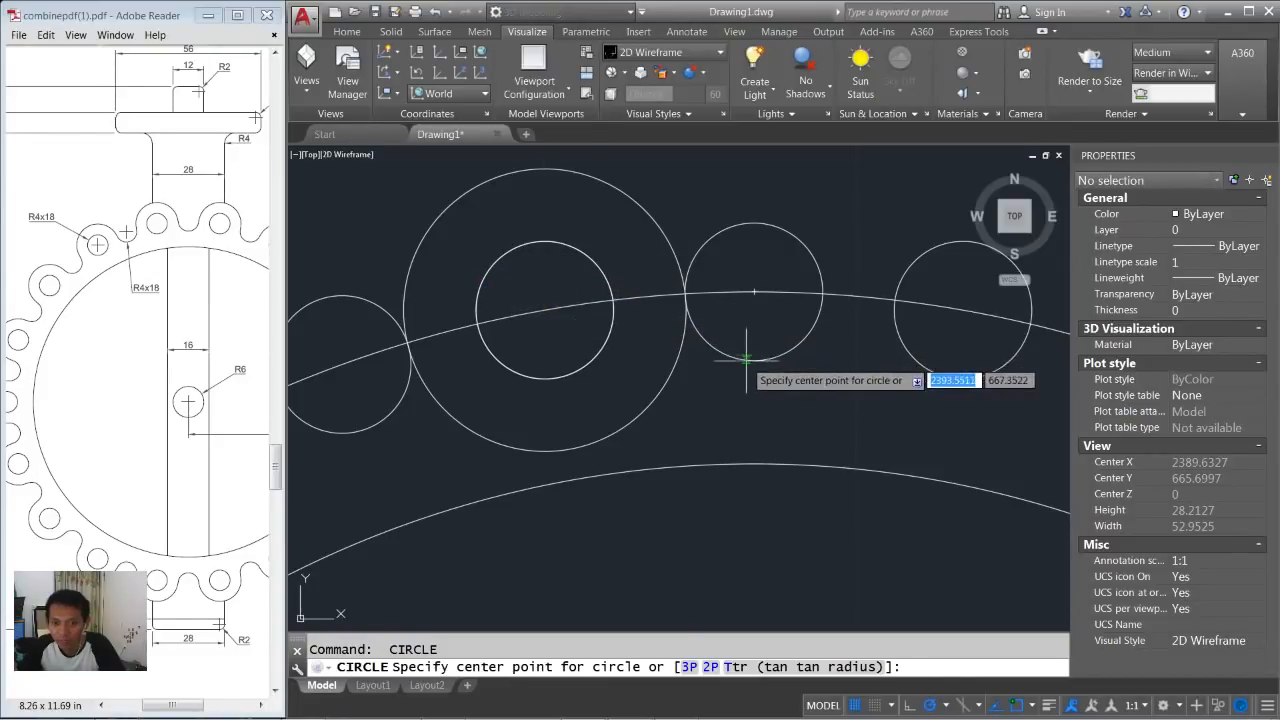
left_click(754, 292)
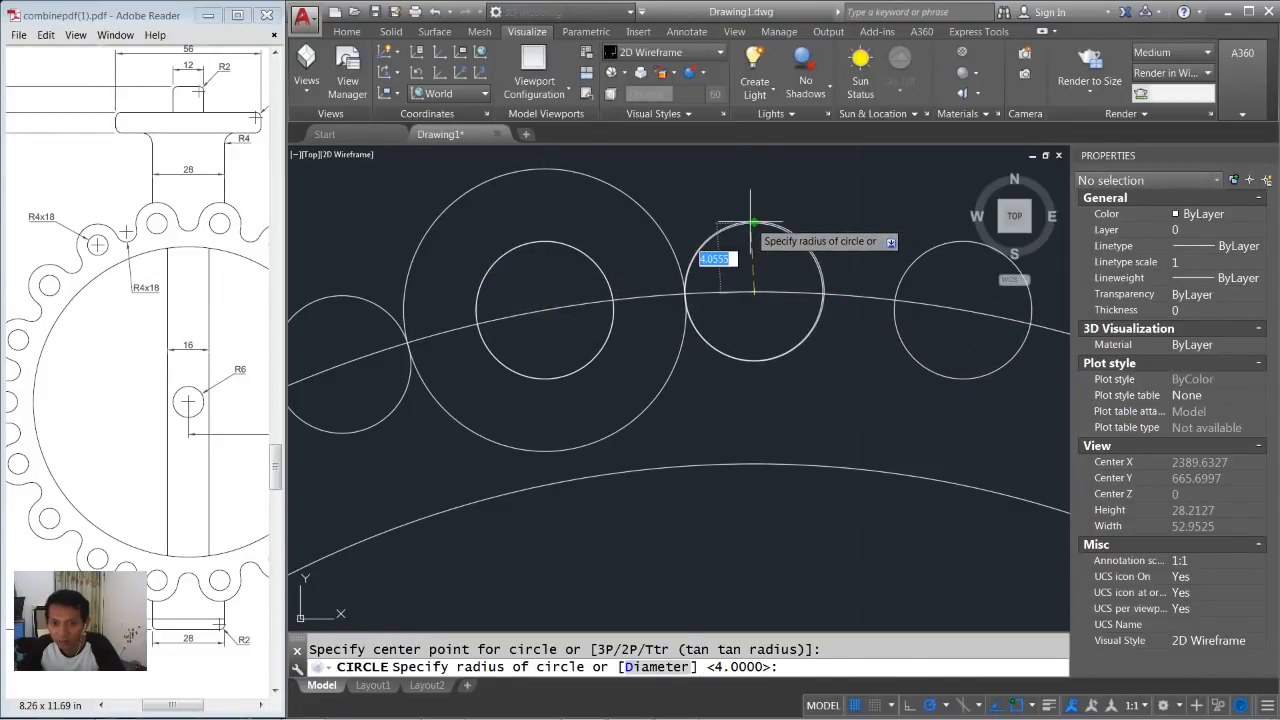
left_click(753, 222)
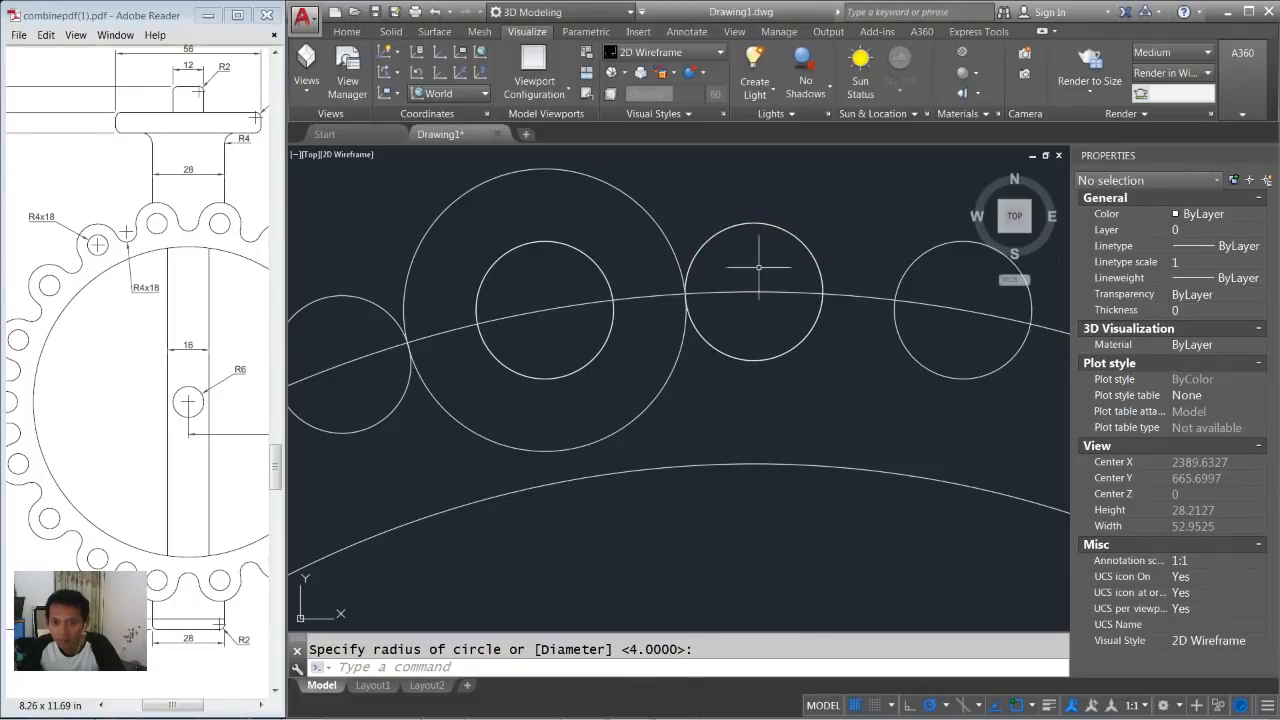
Erase the 36-item array of rim circles, keeping the separately drawn circles.
scroll(758, 267, "down", 2)
left_click(811, 244)
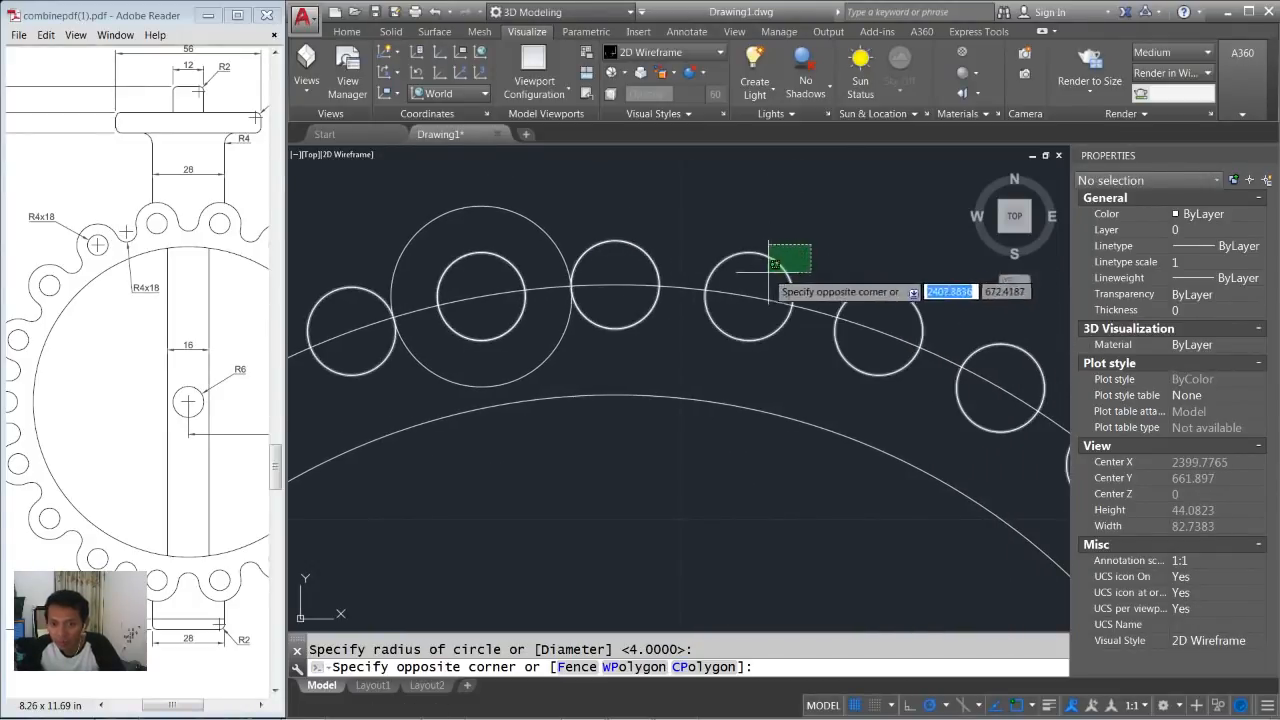
left_click(776, 263)
key("Delete")
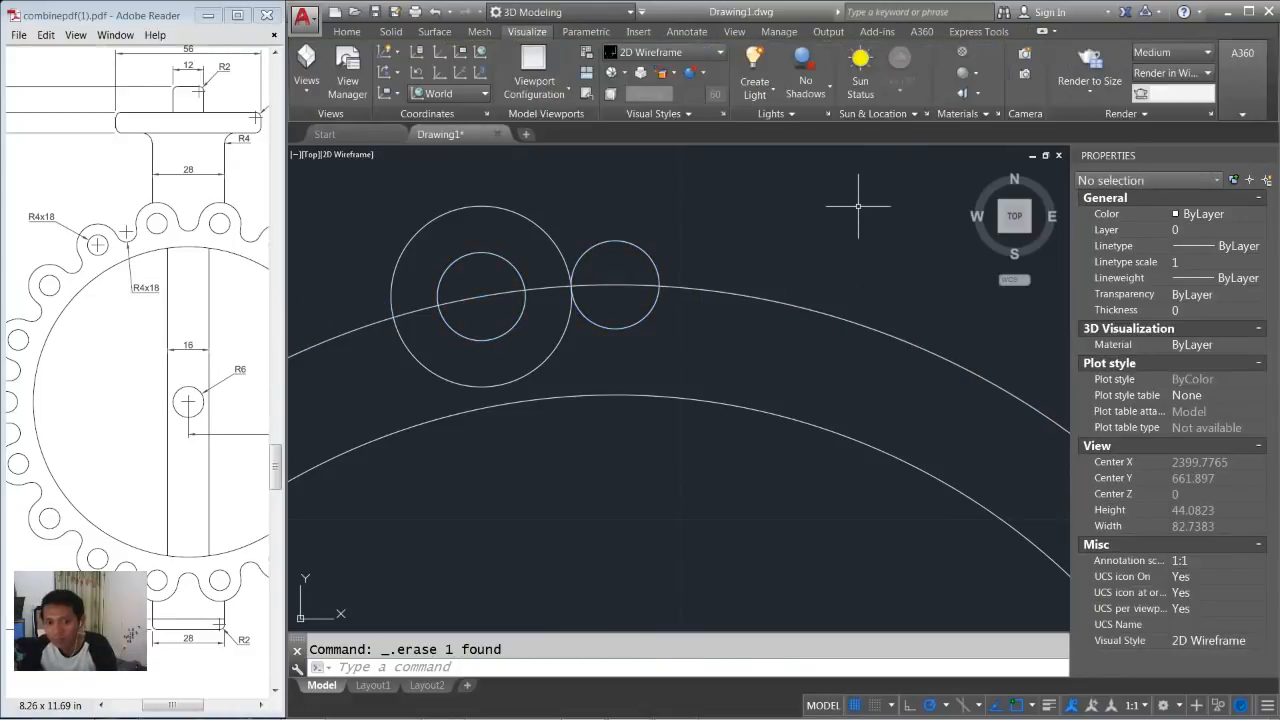
Trim the large lobe circle inside the radius 70 circle and the top radius 4 circle outside it.
middle_click_drag(608, 328, 710, 314)
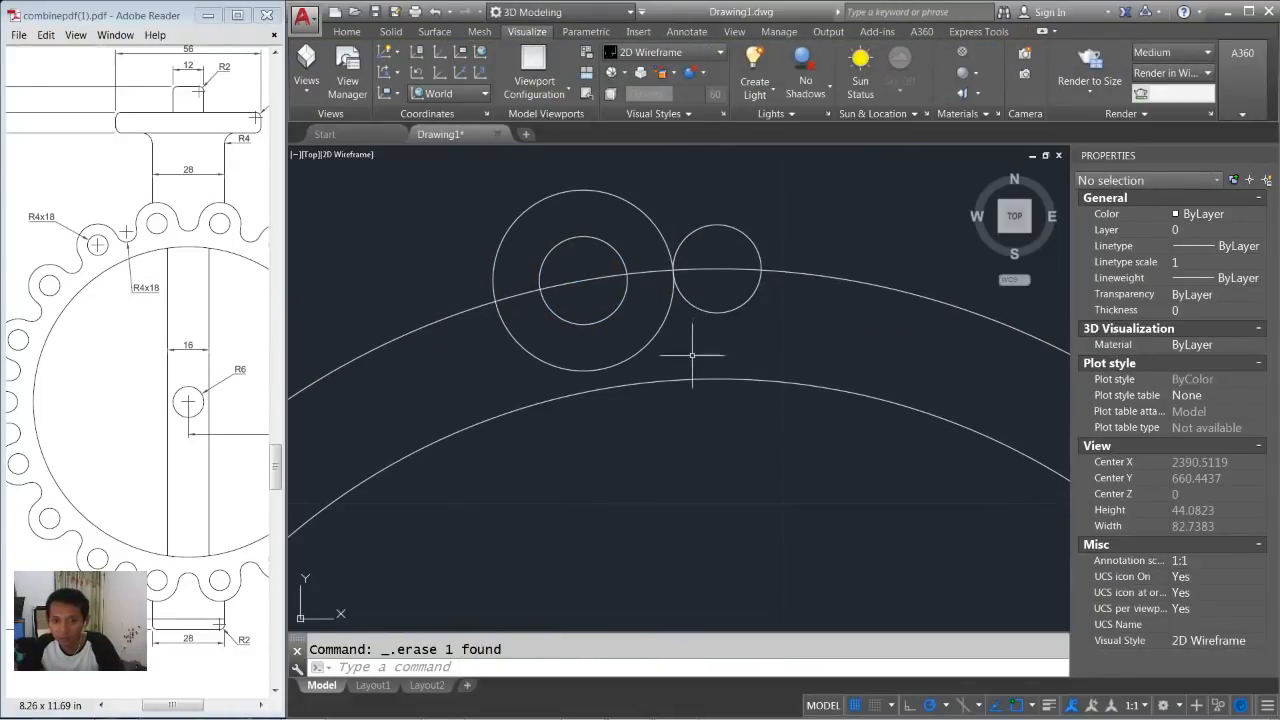
key("Return")
left_click(550, 366)
left_click(622, 335)
left_click(735, 209)
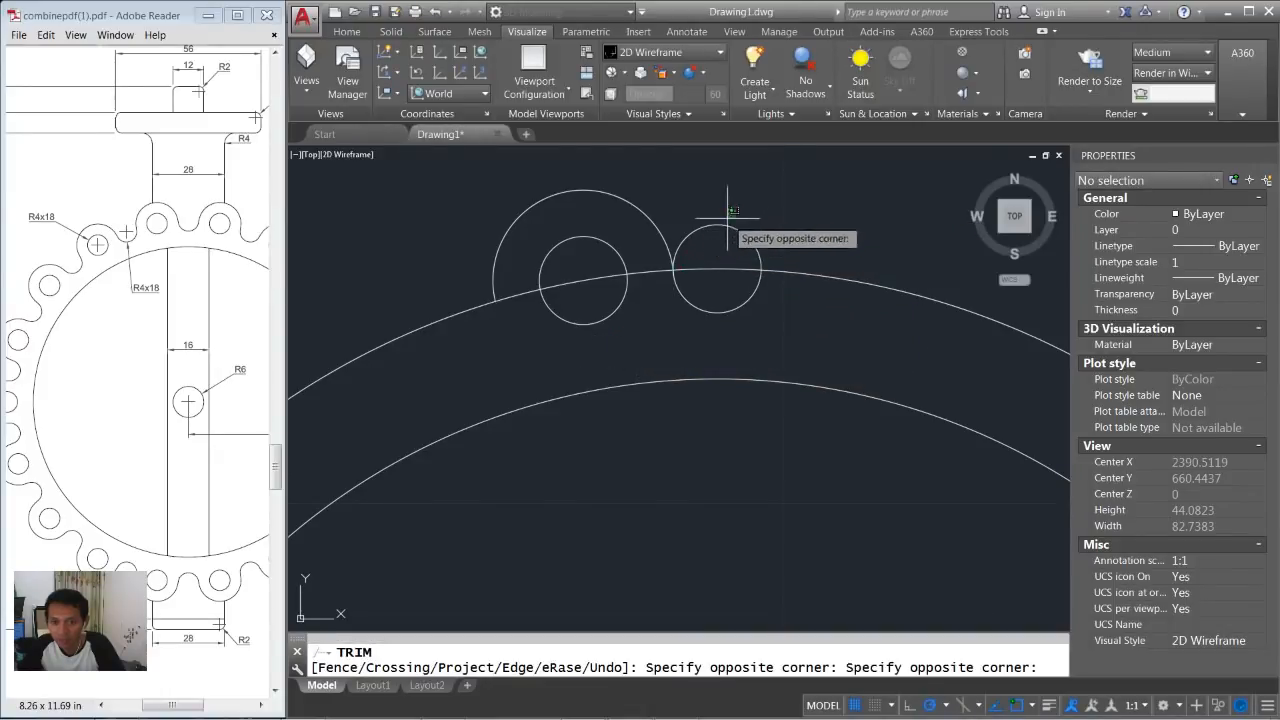
left_click(718, 230)
scroll(674, 280, "up", 3)
key("Return")
scroll(671, 277, "up", 10)
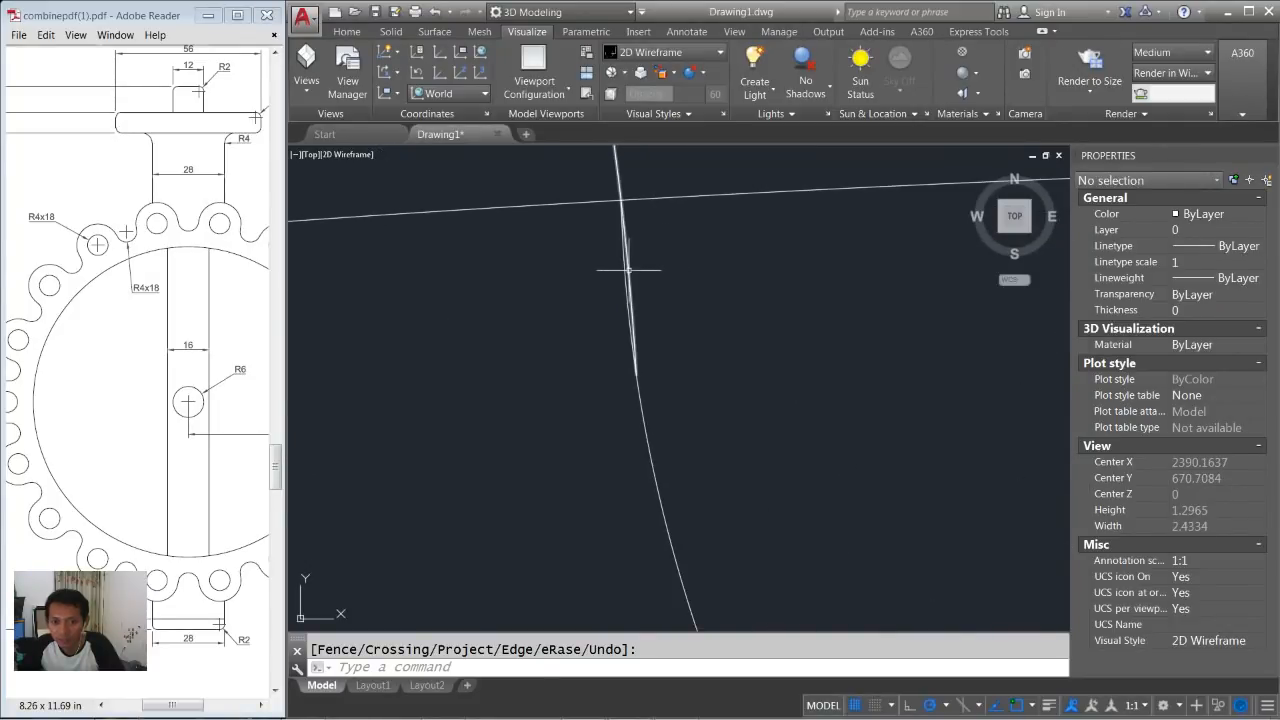
type("tr")
key("Return")
key("Return")
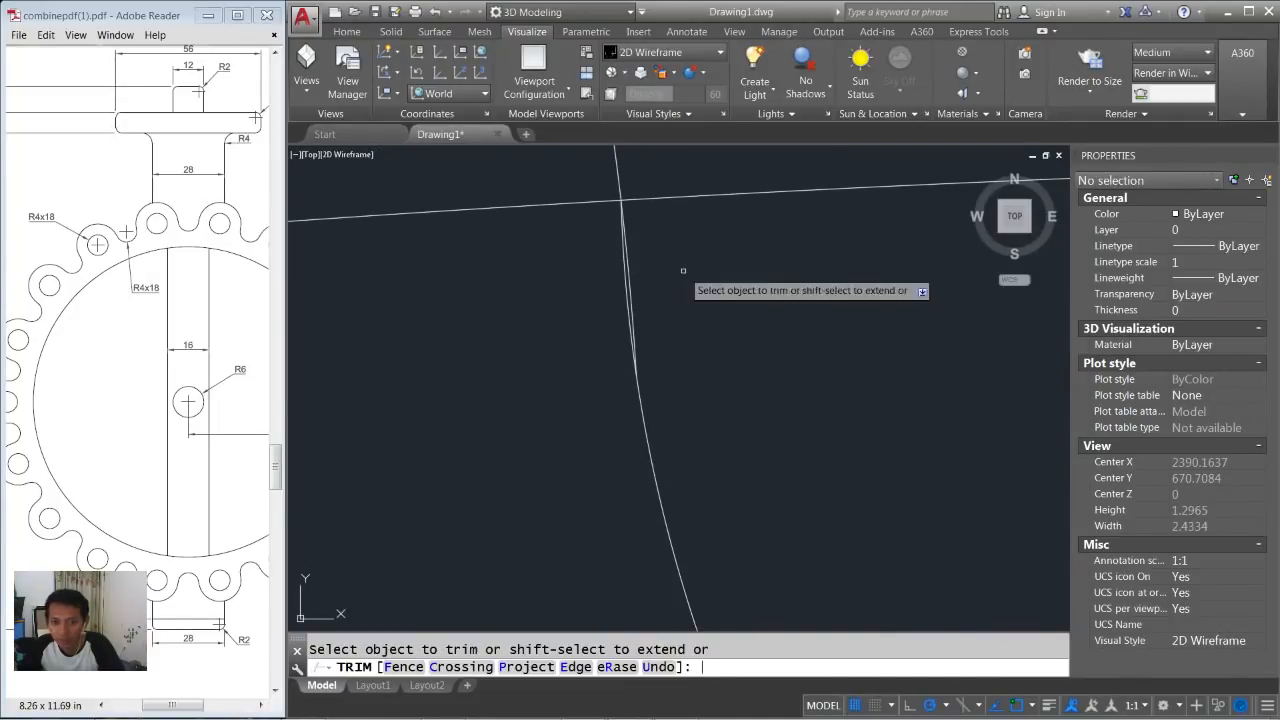
scroll(709, 268, "down", 12)
scroll(709, 268, "down", 6)
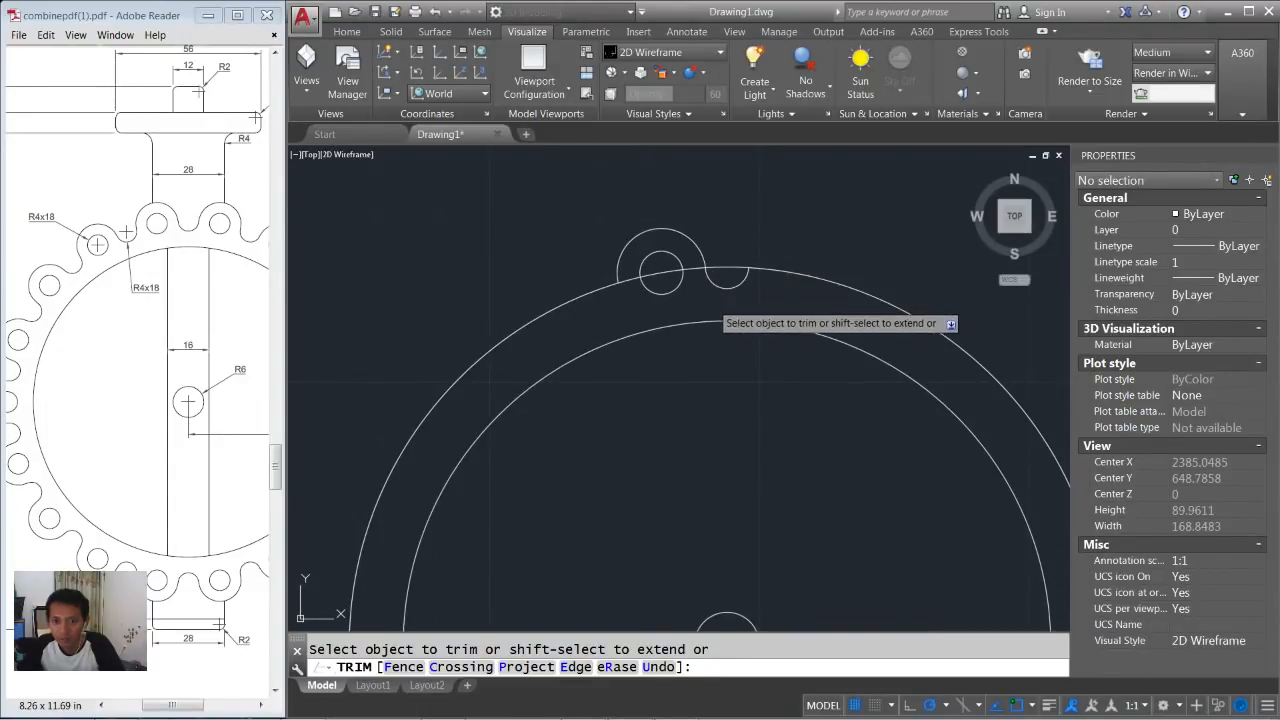
key("Return")
Create a polar array of the lobe arc, its hole and the adjoining notch arc around the wheel's center with 18 items over 360 degrees.
type("array")
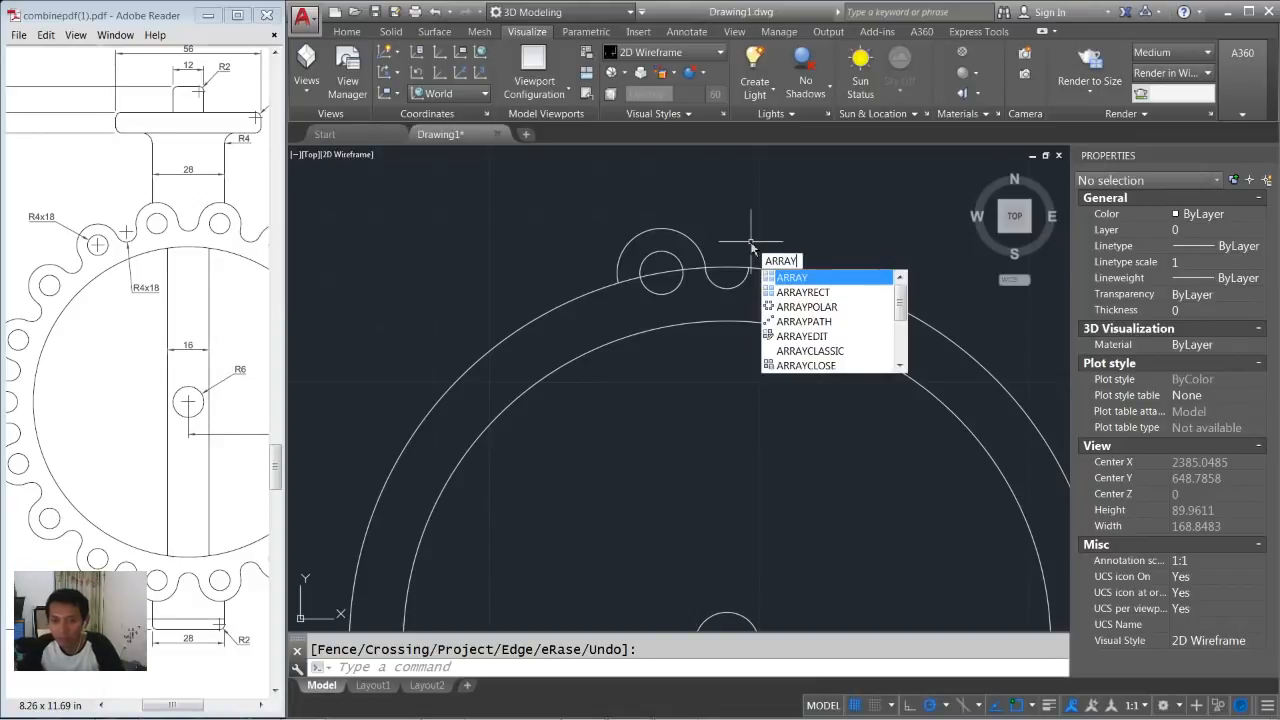
key("Return")
left_click(737, 200)
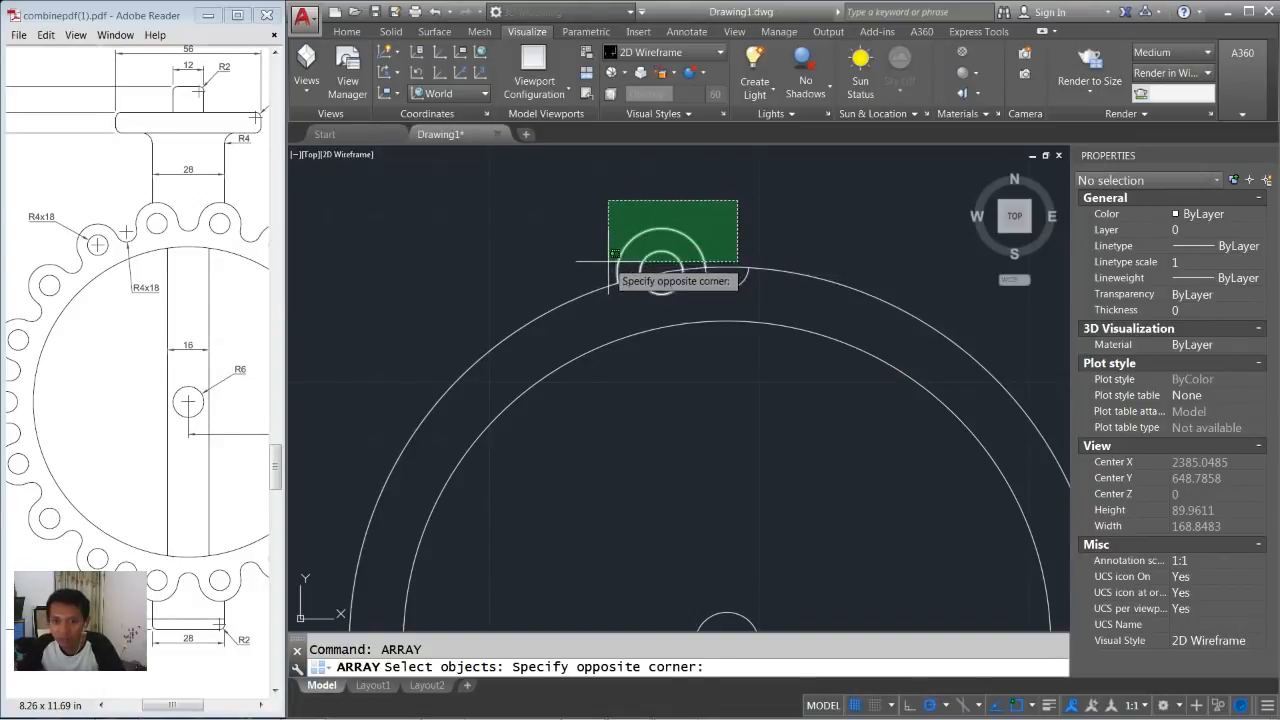
left_click(609, 280)
left_click(745, 297)
left_click(719, 284)
scroll(738, 291, "down", 2)
middle_click_drag(741, 335, 713, 296)
key("Return")
left_click(724, 385)
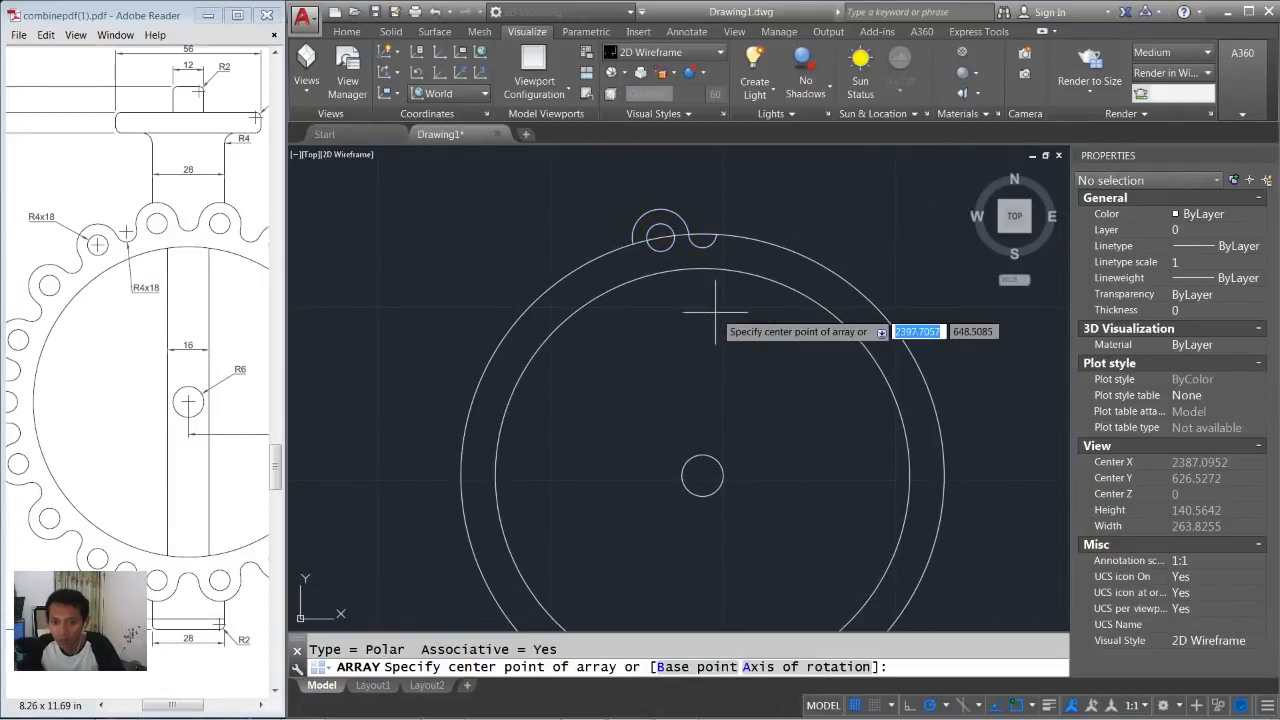
left_click(703, 475)
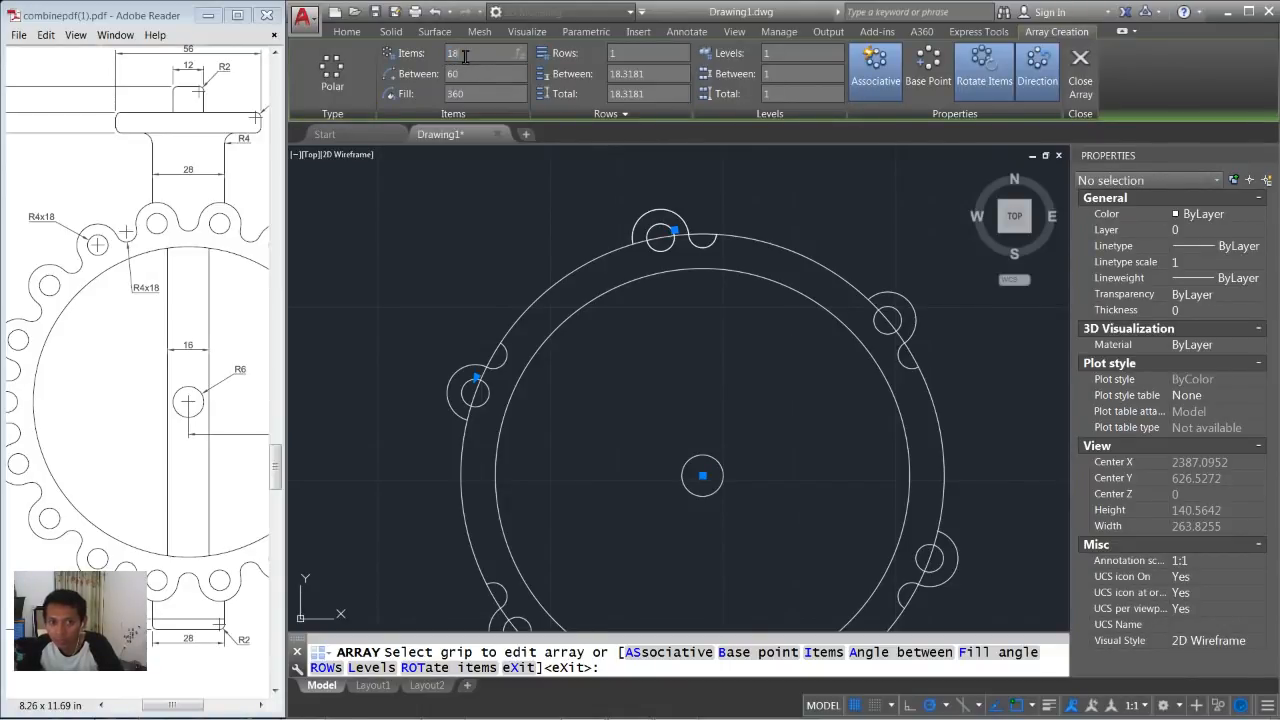
left_click(634, 56)
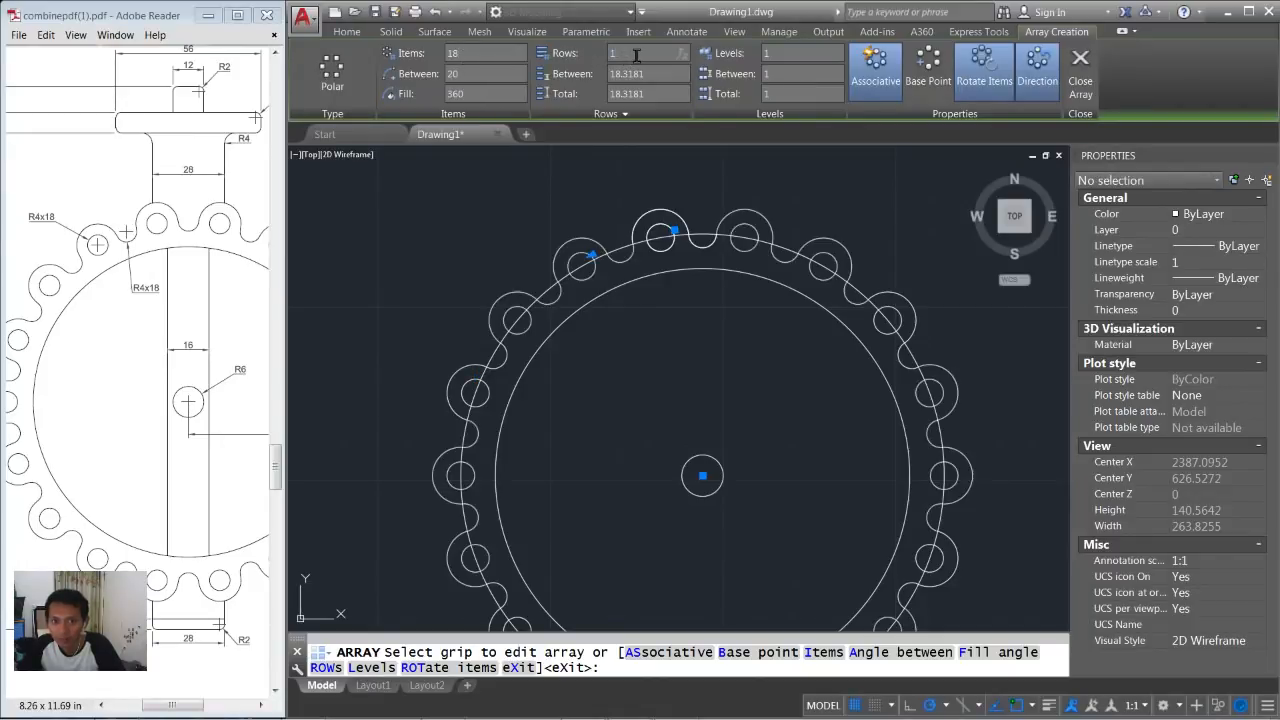
left_click(1085, 93)
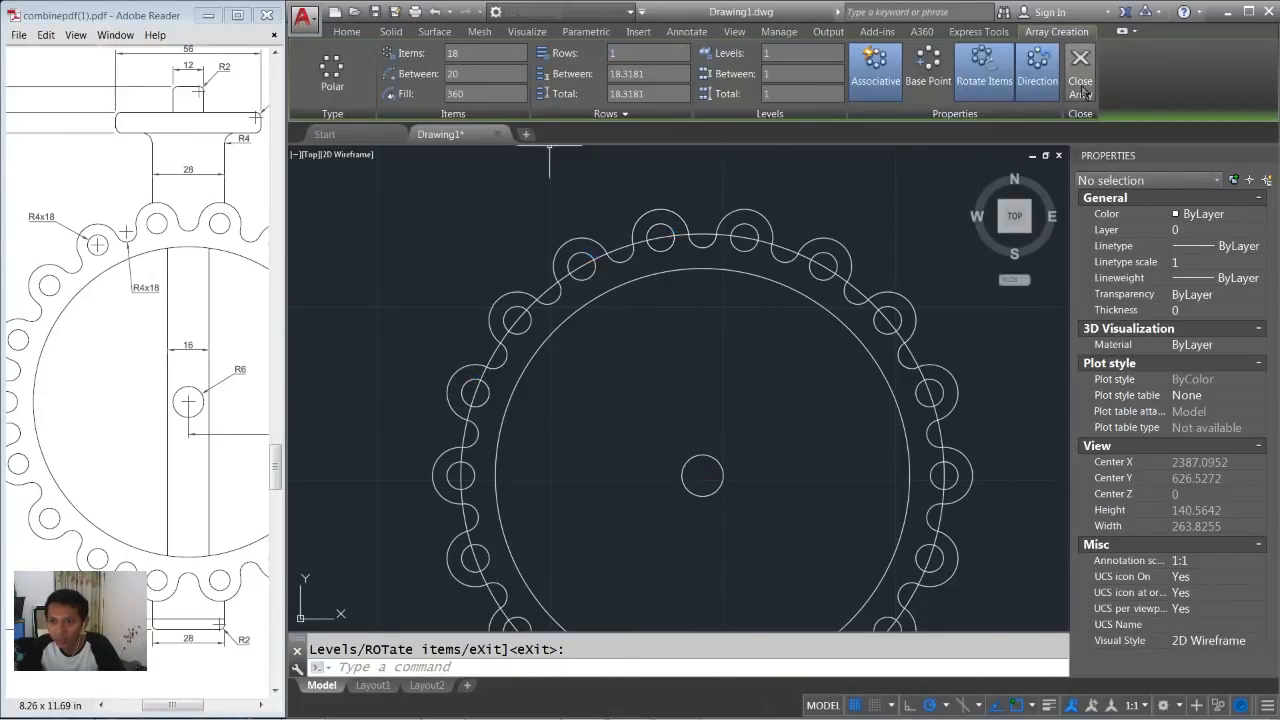
Erase the radius 70 construction circle running through the rim holes.
scroll(830, 255, "down", 2)
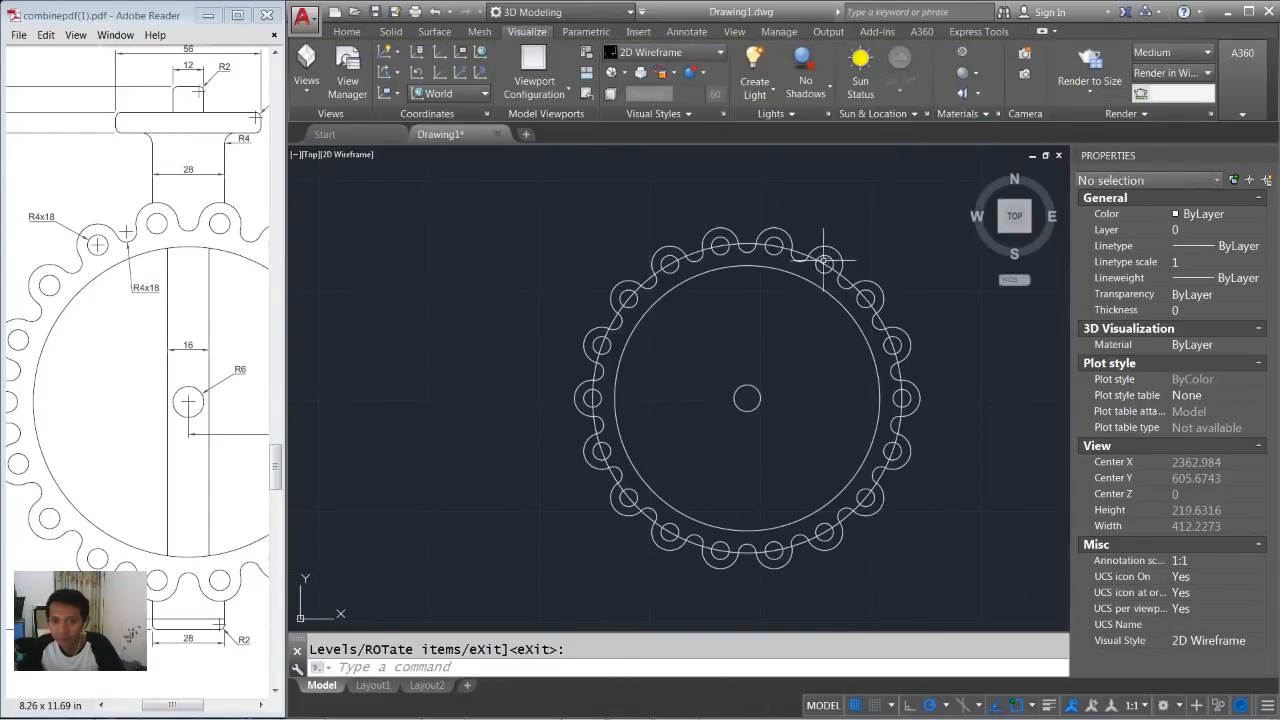
left_click(749, 244)
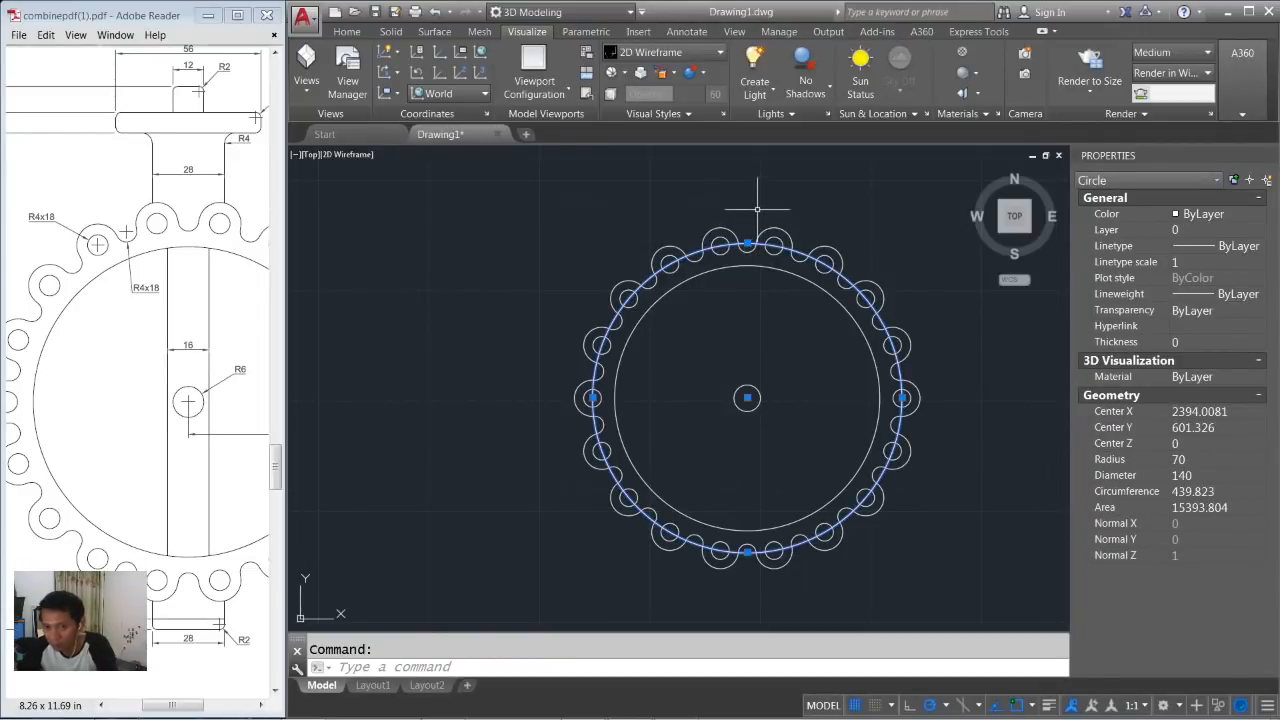
key("Delete")
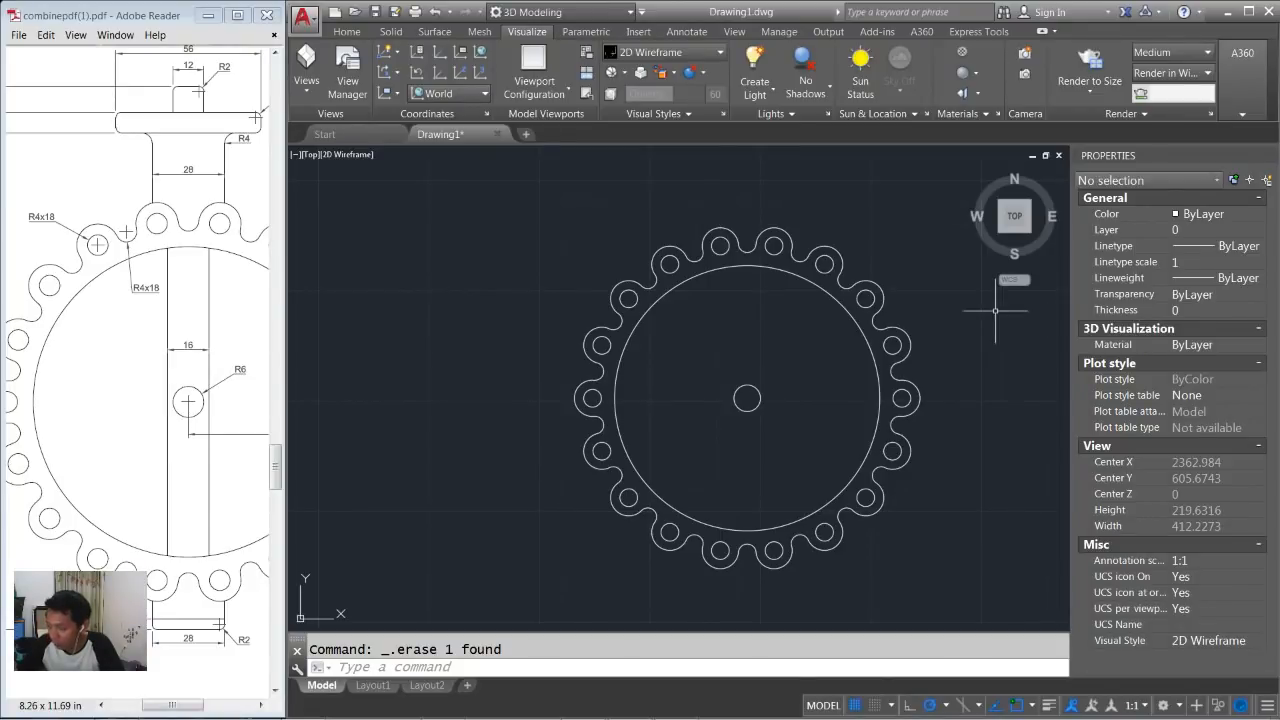
Draw a 28-unit horizontal line in the empty space beside the lower part of the wheel.
middle_click_drag(811, 332, 763, 346)
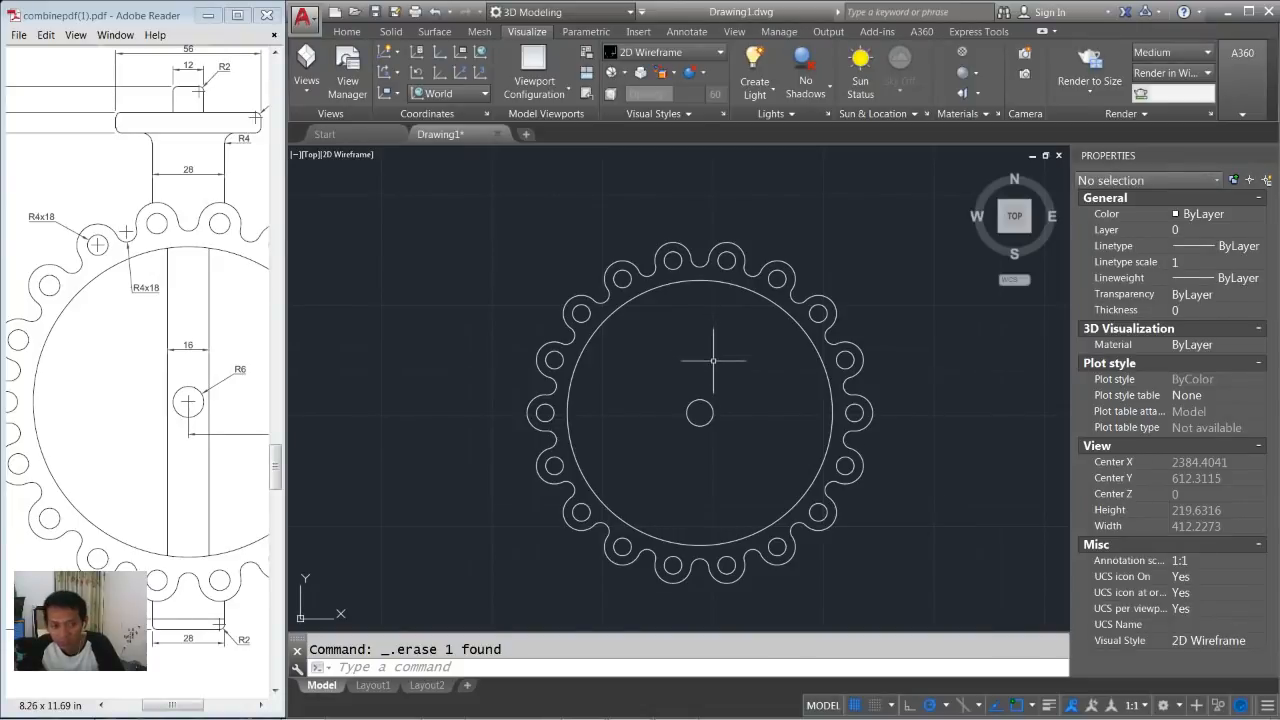
mouse_move(277, 479)
left_mouse_down()
mouse_move(276, 442)
mouse_move(277, 472)
left_mouse_up()
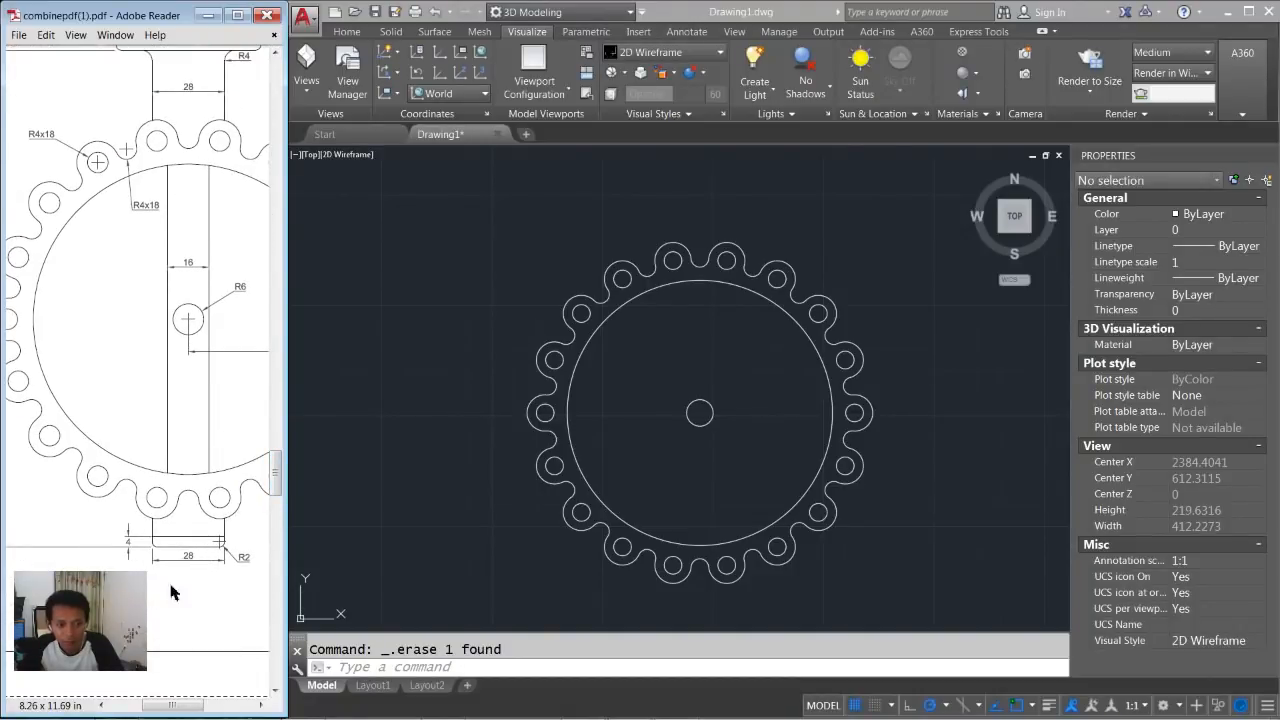
left_click_drag(171, 708, 163, 710)
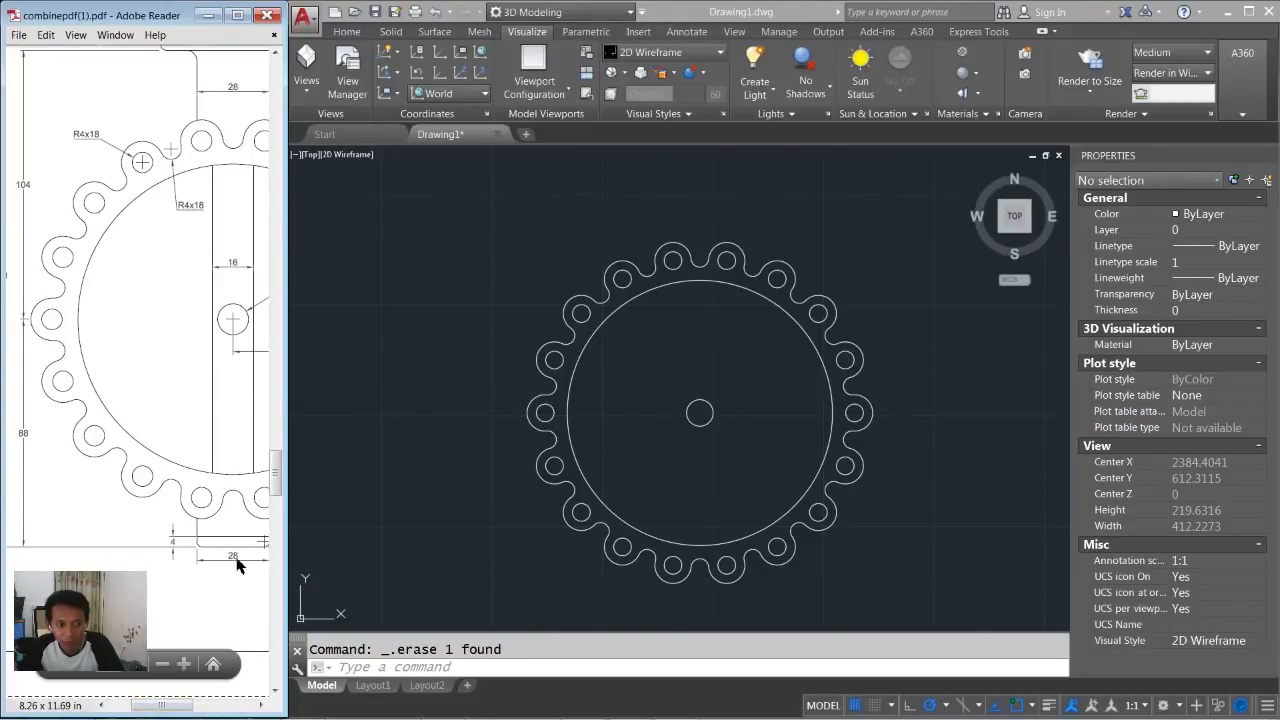
middle_click_drag(729, 471, 658, 394)
type("l")
key("Return")
left_click(852, 453)
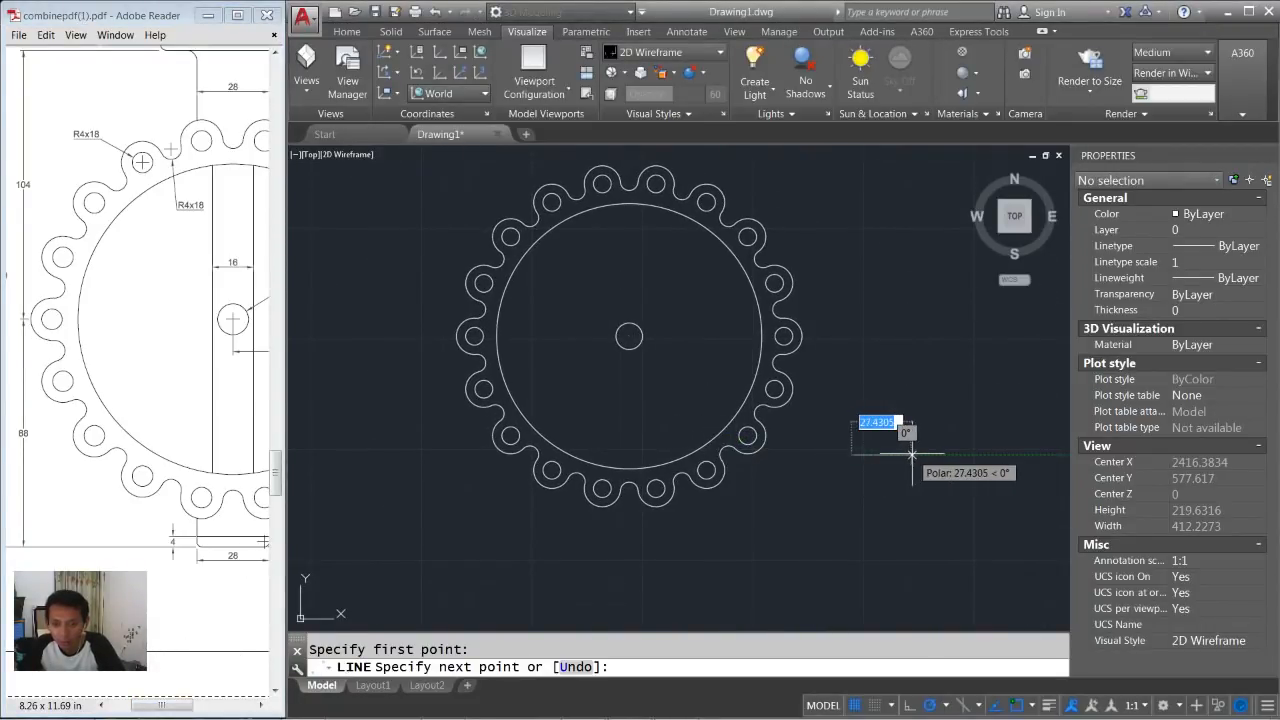
type("28")
key("Return")
key("Return")
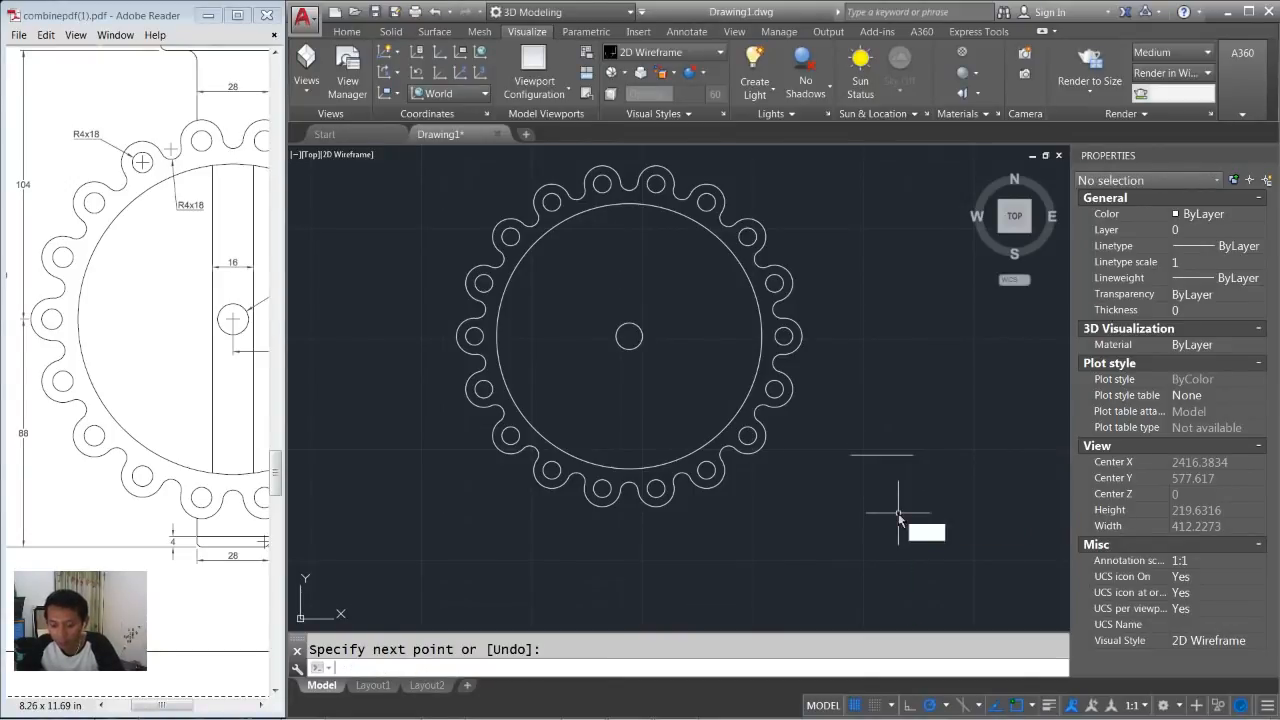
Move the 28-unit line by its midpoint to a point 88 units directly below the wheel's center.
type("m")
key("Return")
left_click(918, 438)
left_click(880, 498)
key("Return")
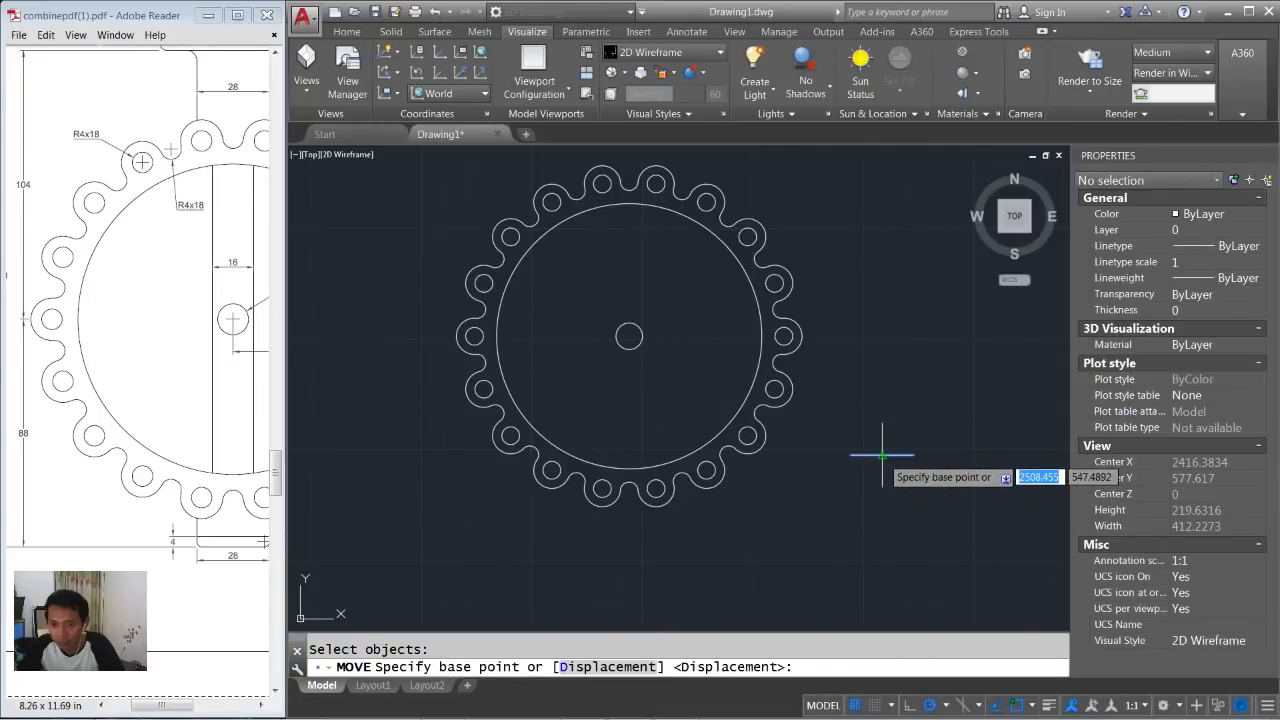
left_click(882, 455)
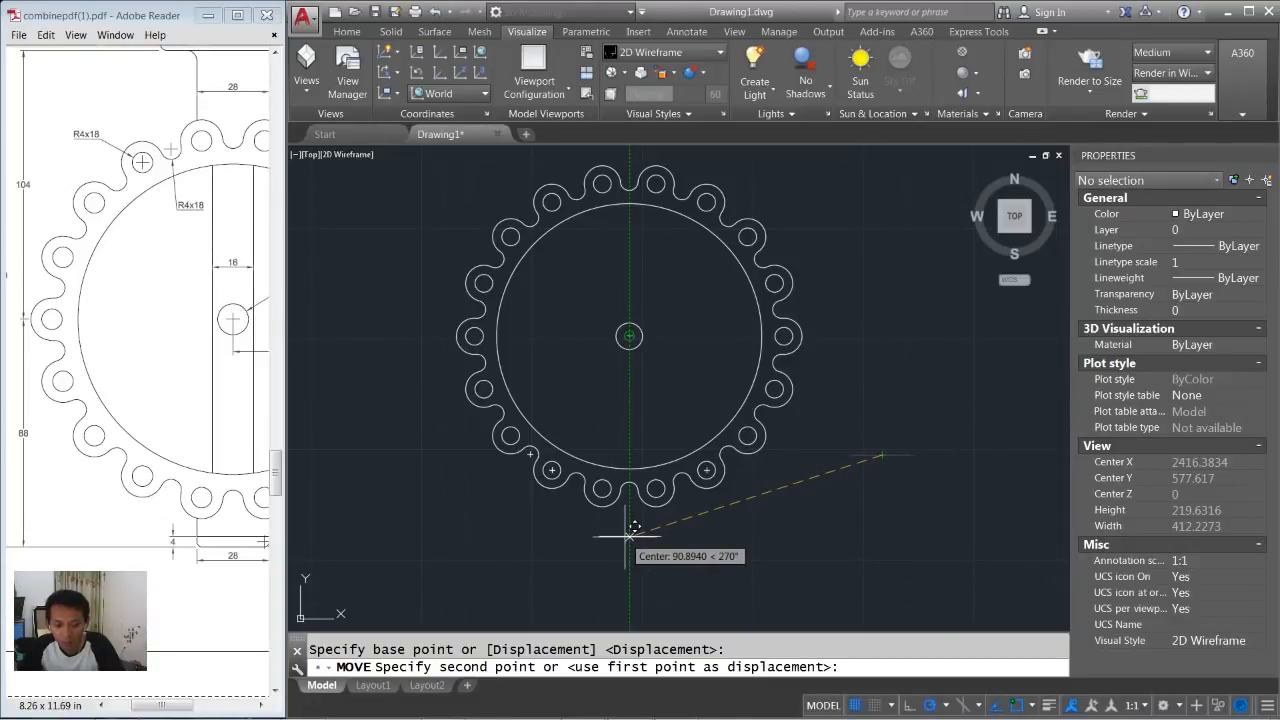
type("8")
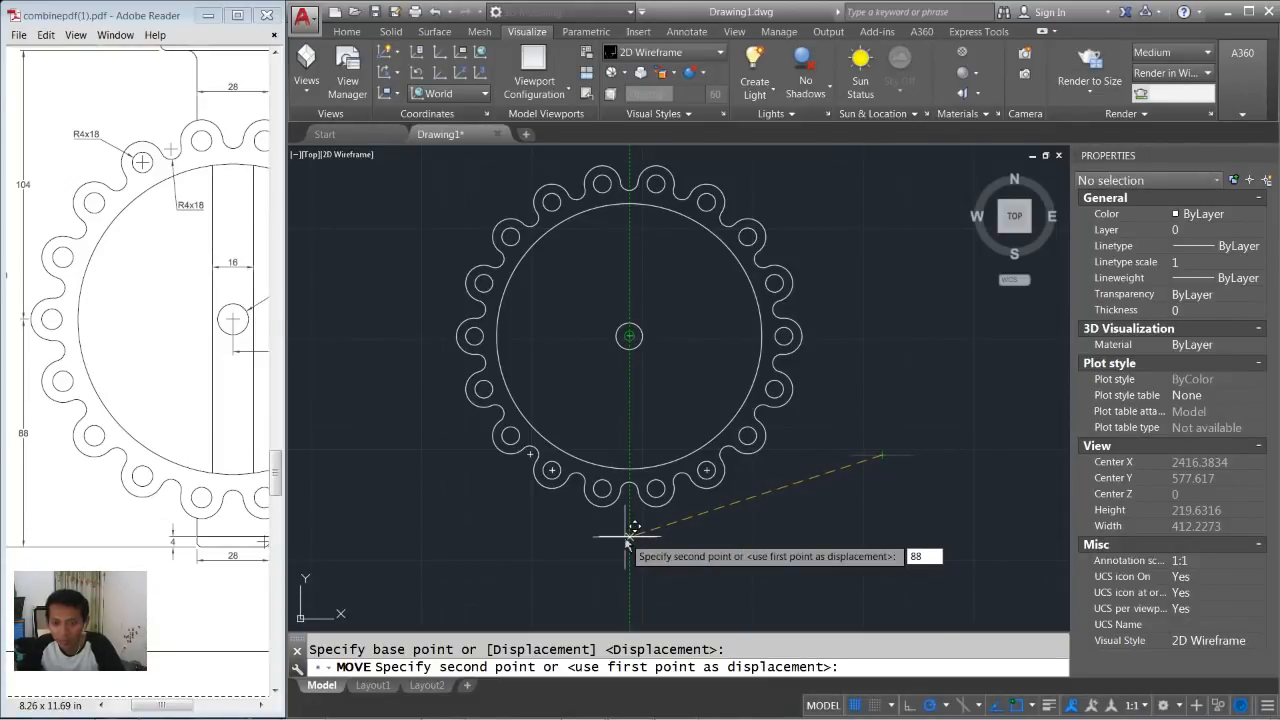
type("8")
key("Return")
Draw vertical lines from both ends of the 28-unit line up to the two bottom lobes.
scroll(616, 514, "up", 2)
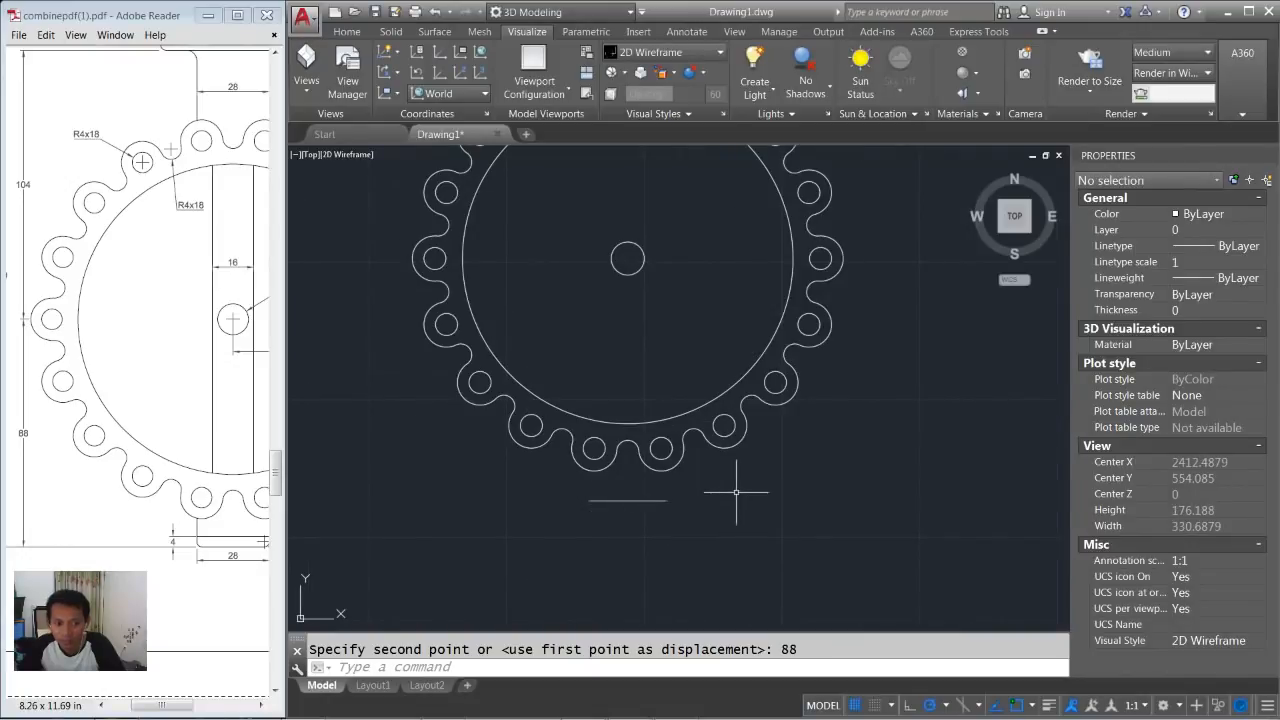
middle_click_drag(736, 492, 724, 512)
type("l")
key("Return")
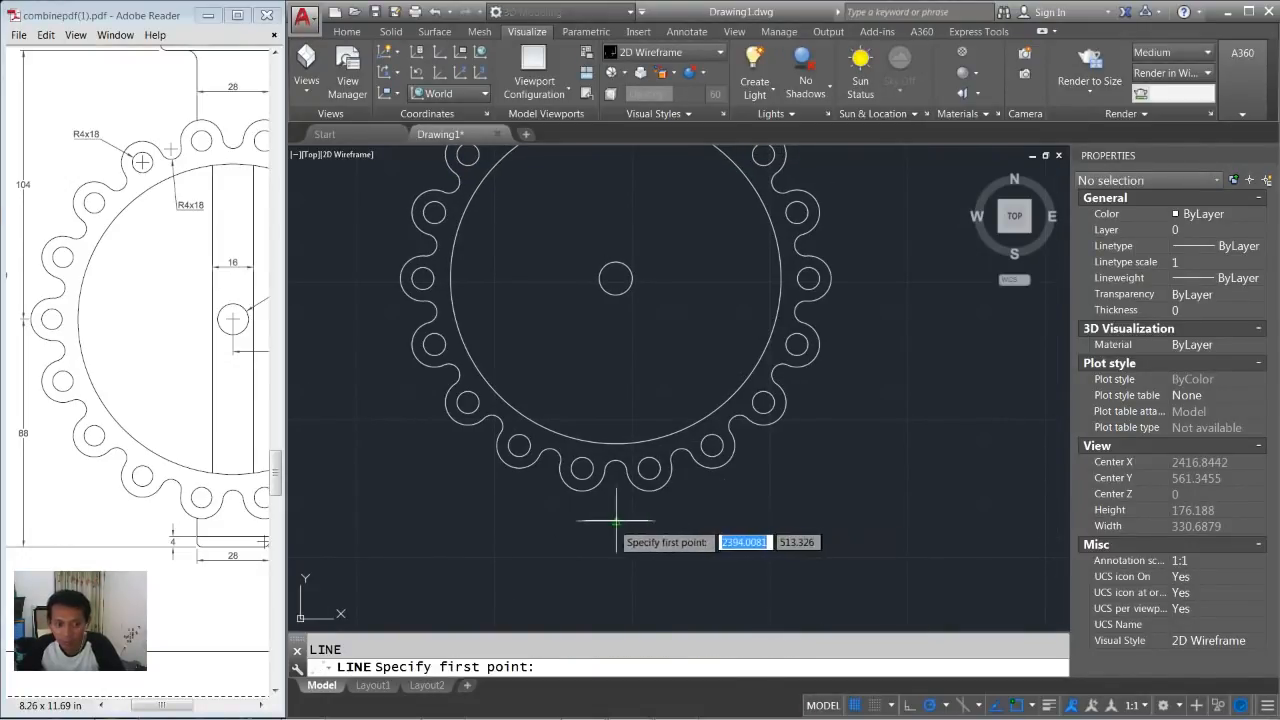
scroll(612, 518, "up", 2)
left_click(556, 519)
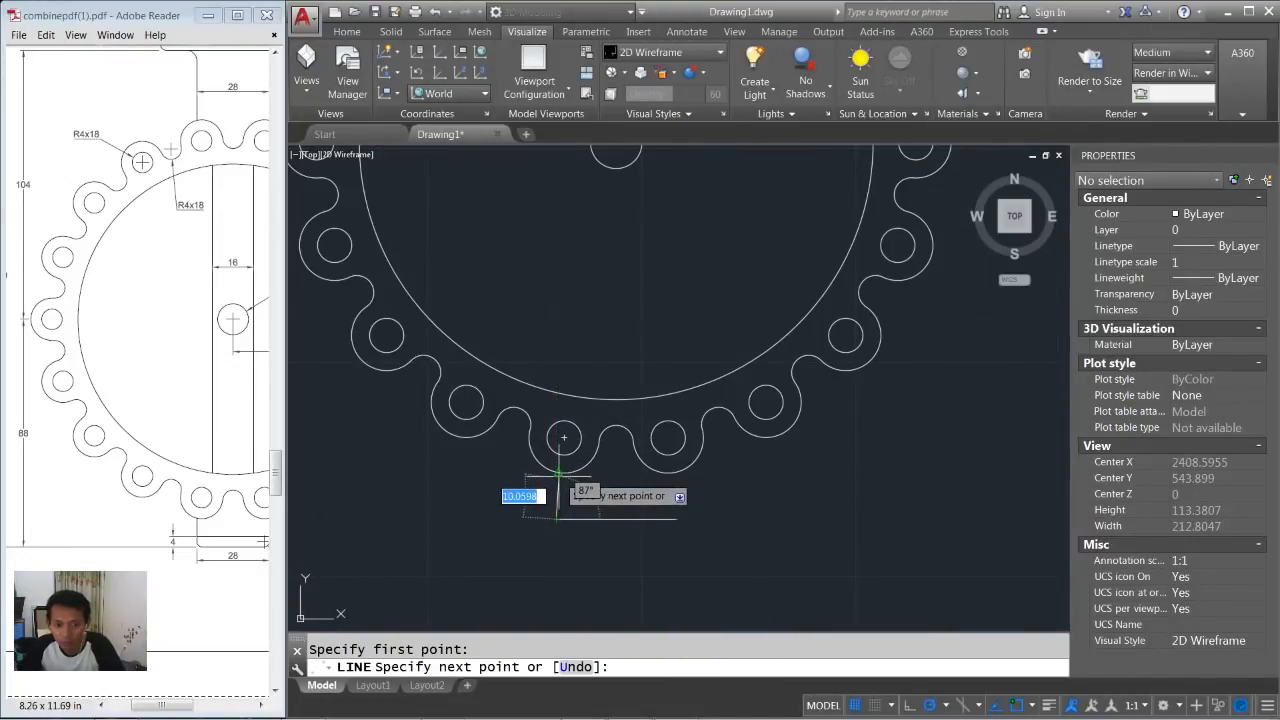
scroll(556, 472, "up", 1)
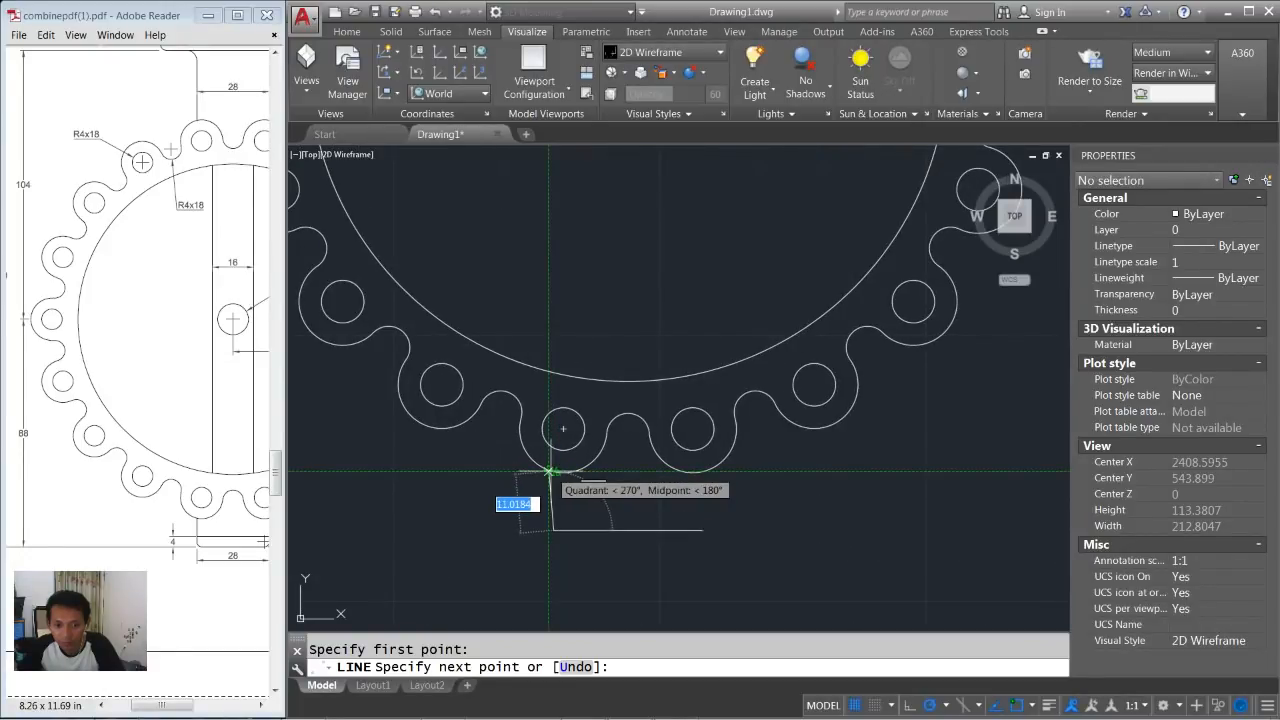
scroll(556, 472, "up", 2)
key("Return")
key("Return")
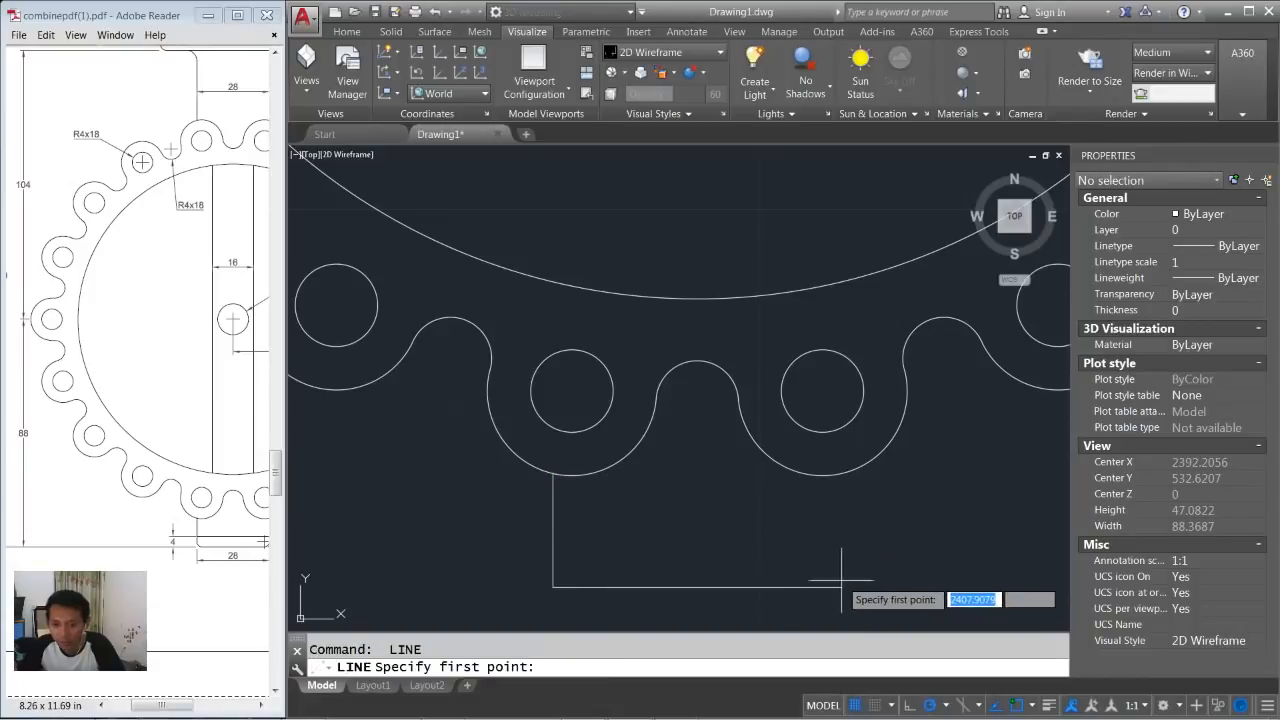
left_click(842, 588)
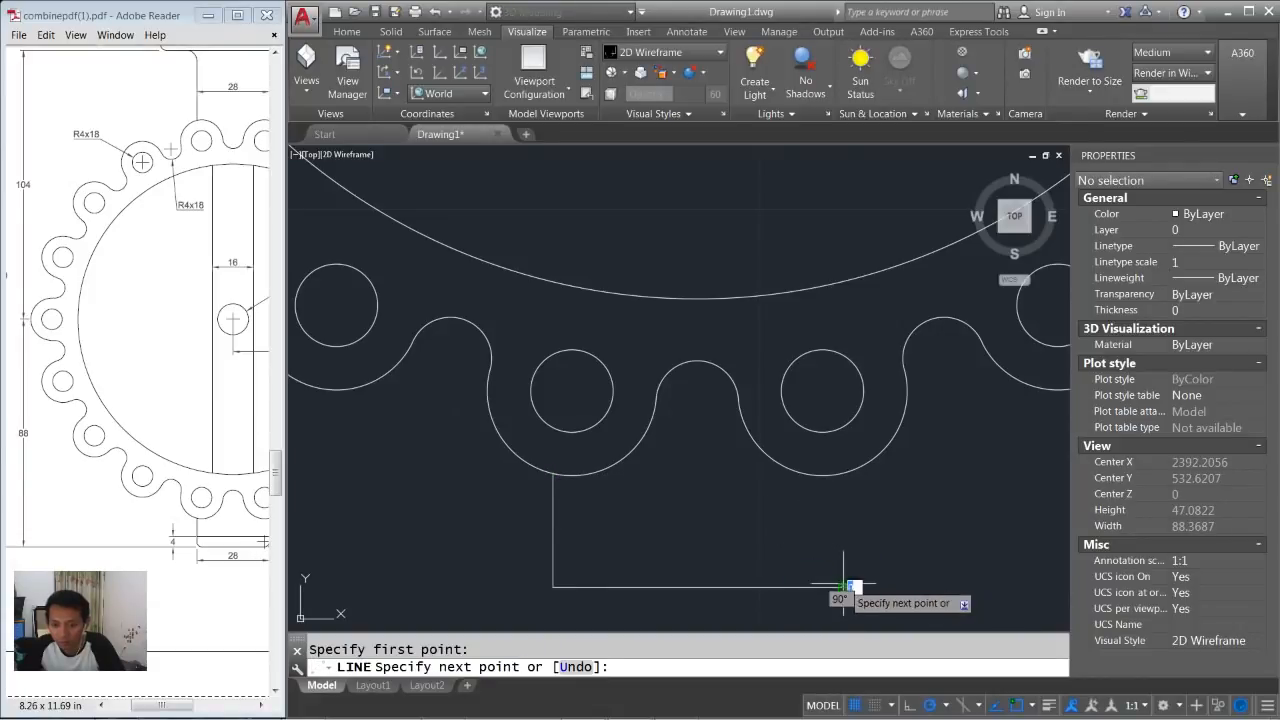
left_click(842, 476)
key("Return")
Copy the bottom line of the foot 4 units upward.
scroll(705, 485, "down", 1)
middle_click_drag(705, 485, 697, 483)
type("ct o")
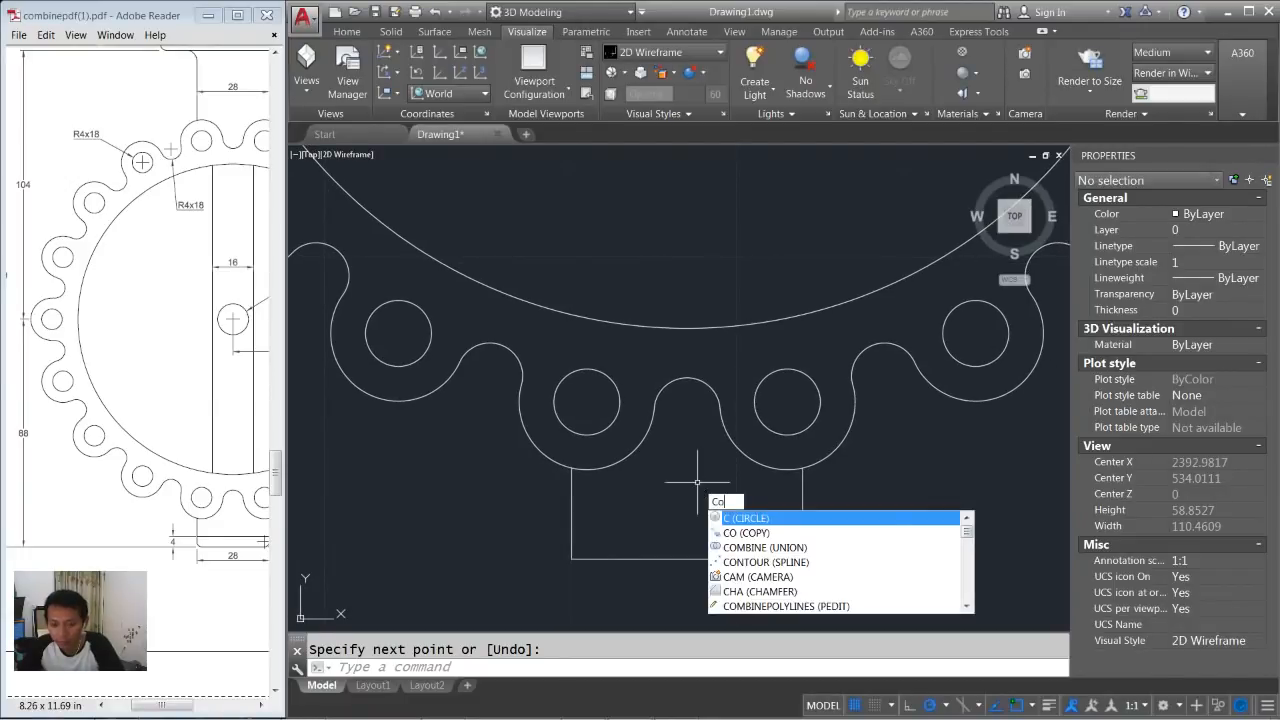
key("Return")
left_click(700, 528)
left_click(672, 565)
key("Return")
left_click(860, 560)
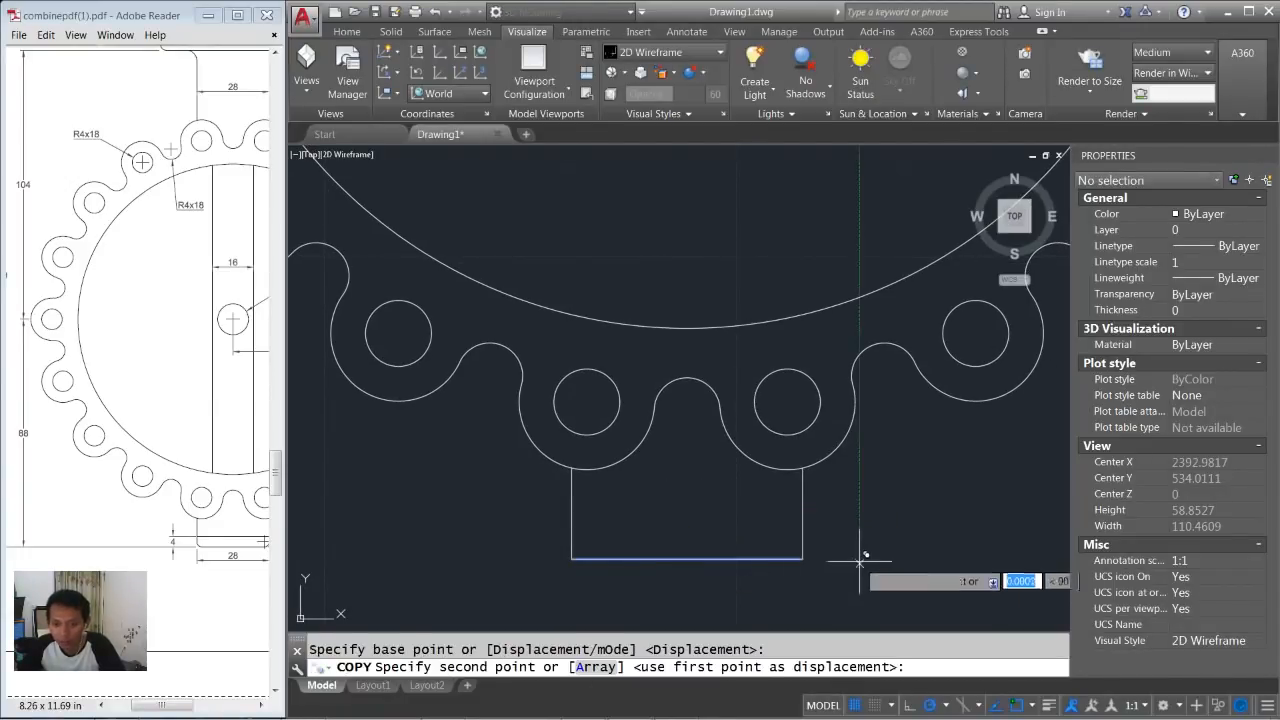
type("4")
key("Return")
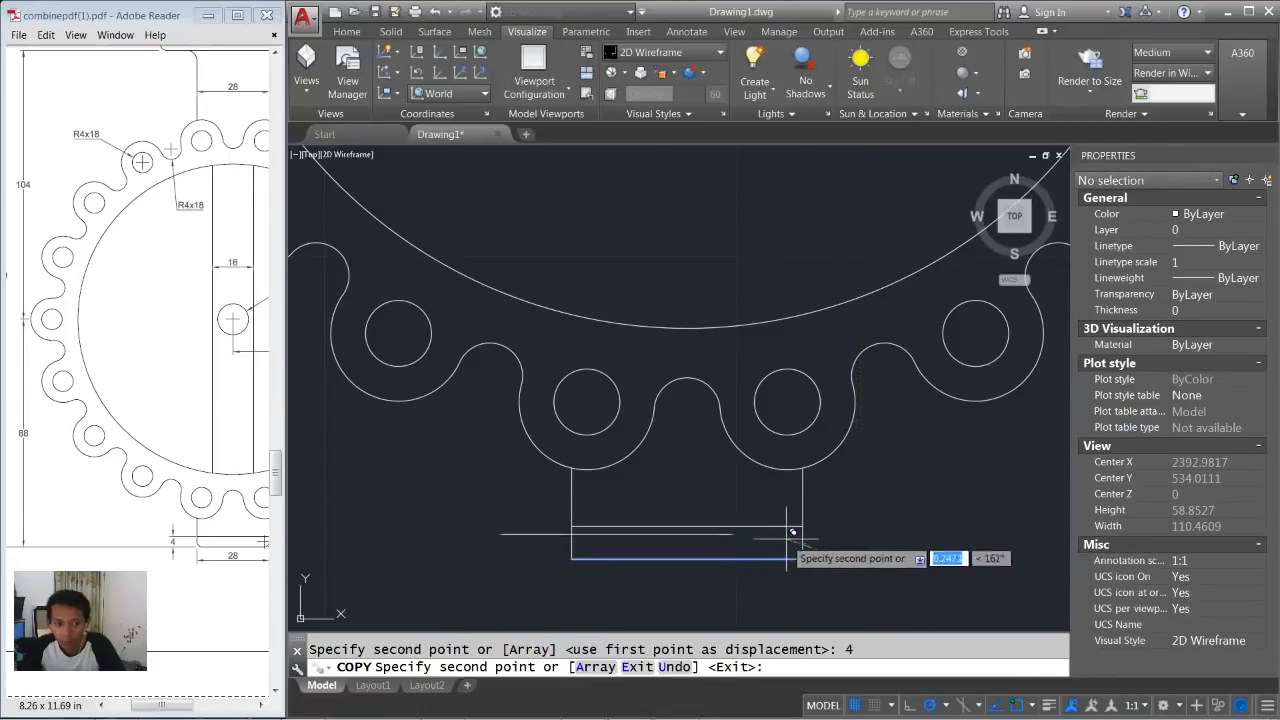
middle_click_drag(757, 533, 678, 497)
key("Return")
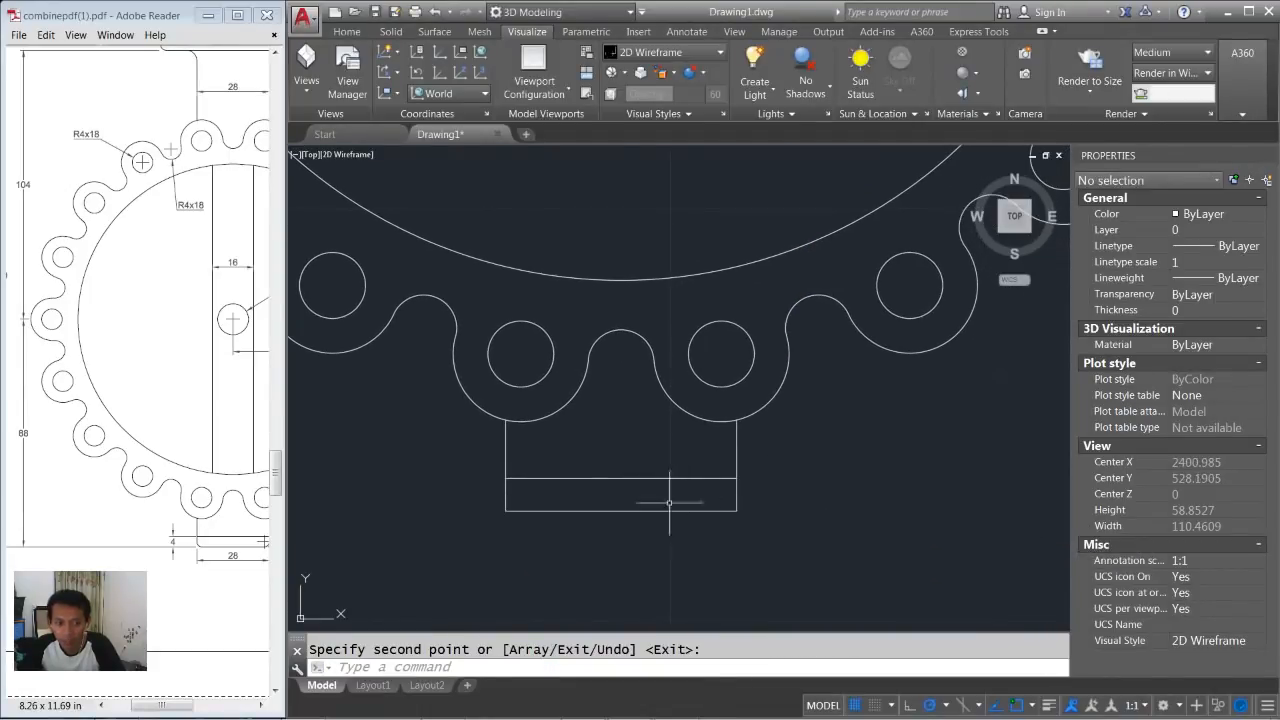
Fillet both lower corners of the foot below the wheel with radius 2.
left_click_drag(175, 707, 196, 706)
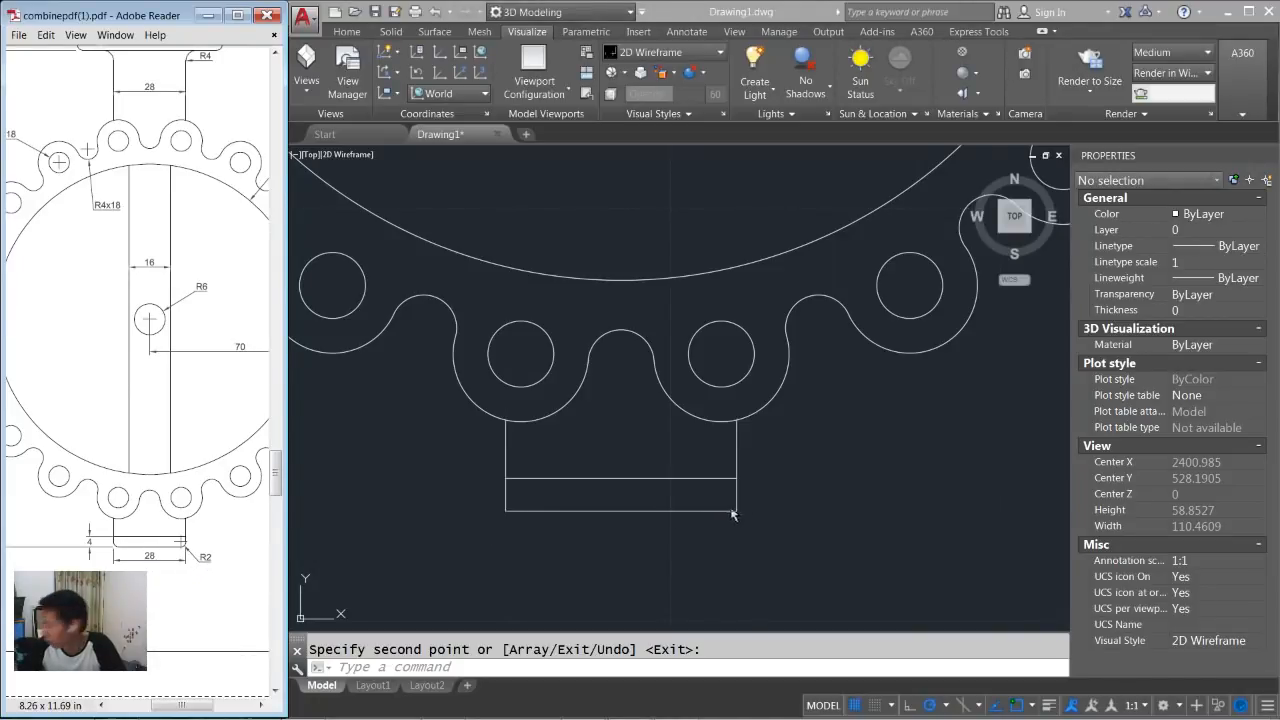
type("illet")
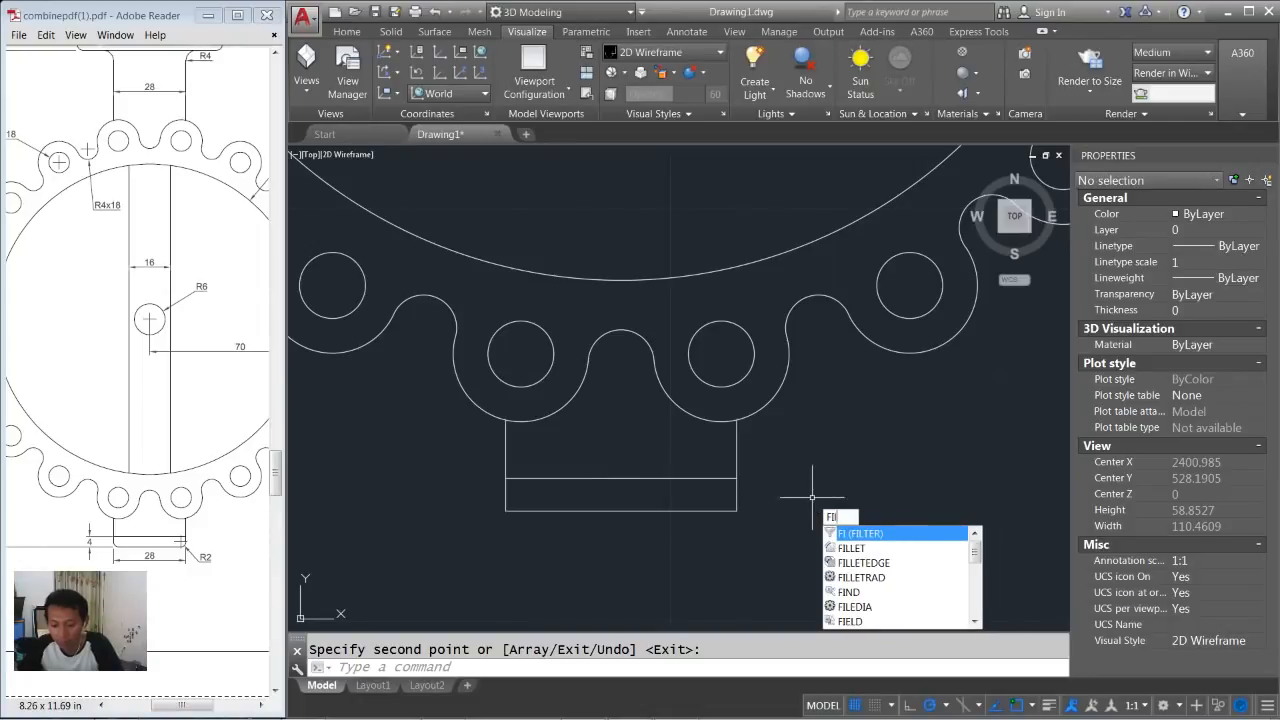
key("Return")
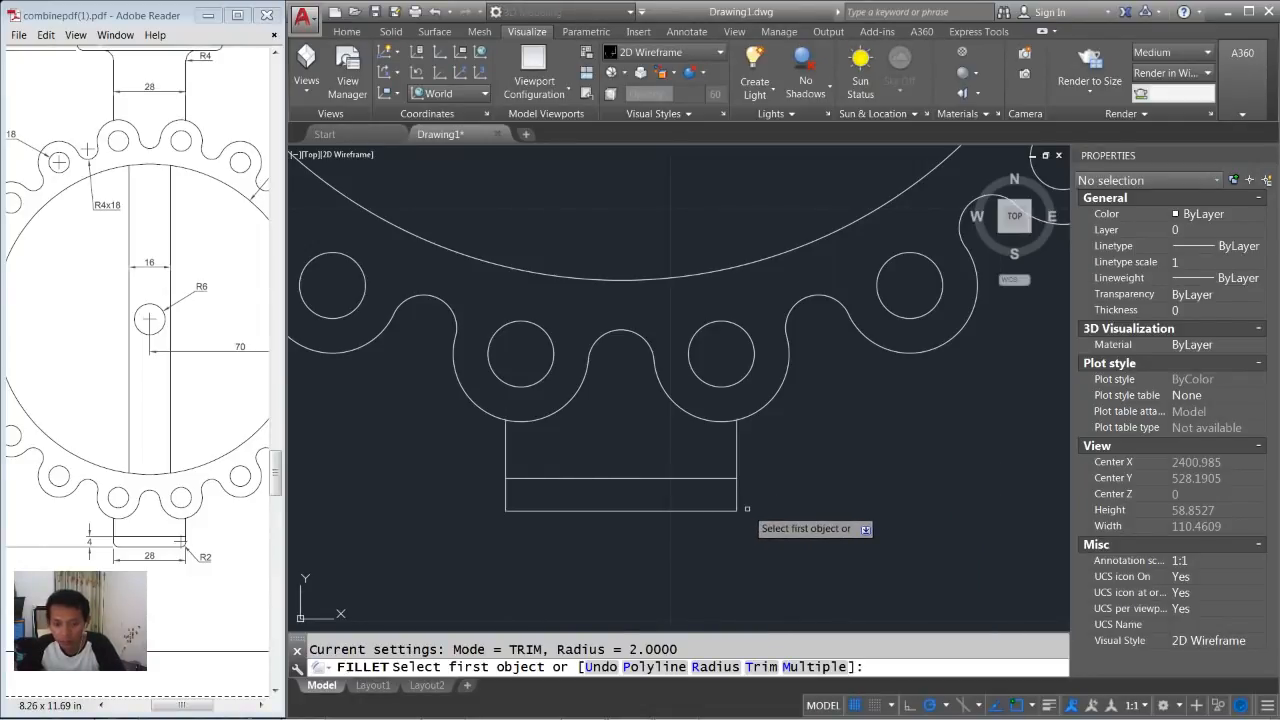
type("r")
key("Return")
type("2")
key("Return")
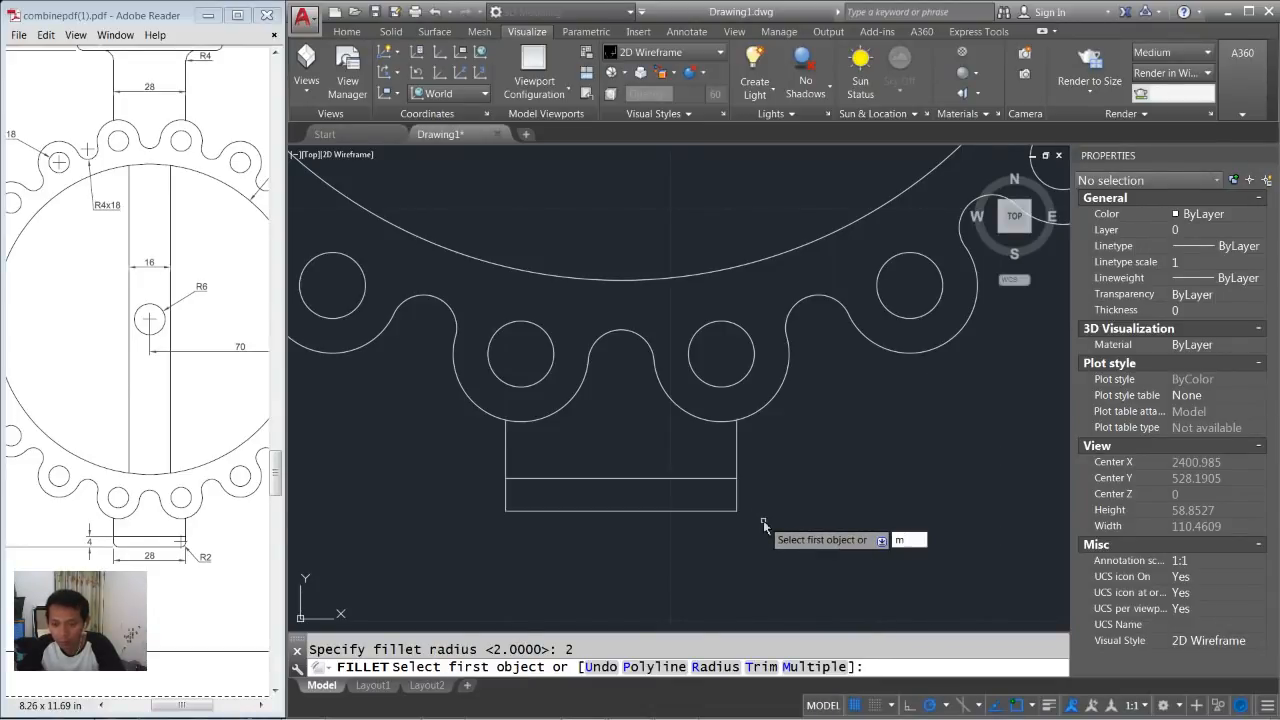
key("Return")
left_click(733, 511)
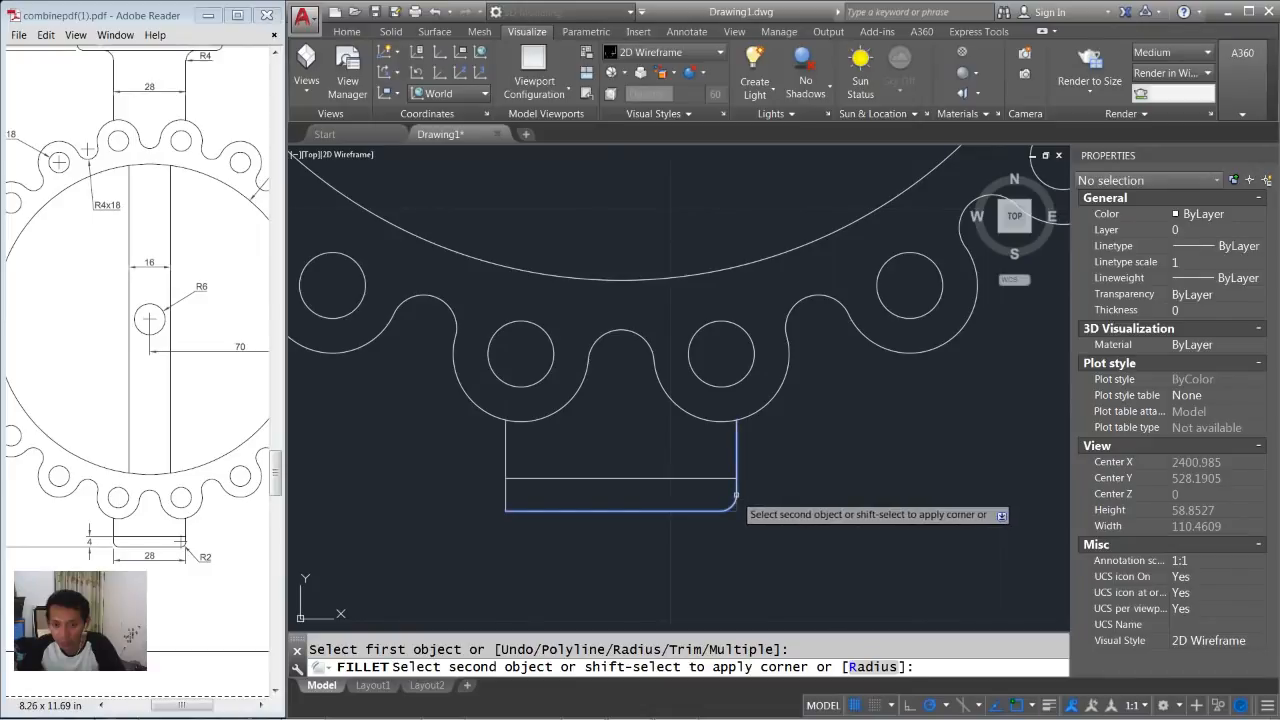
left_click(736, 494)
left_click(507, 510)
left_click(505, 500)
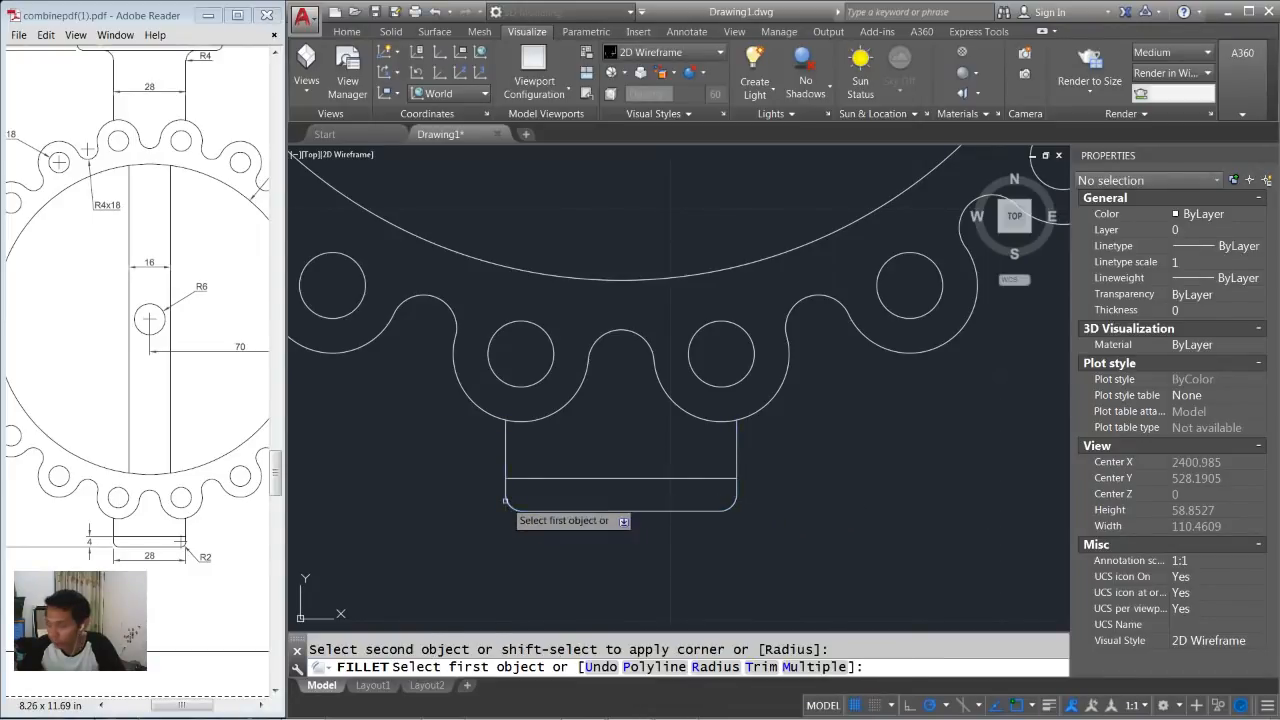
key("Return")
Draw a vertical line through the wheel's center from the top to the bottom quadrant of the large inner circle.
scroll(768, 432, "down", 4)
middle_click_drag(774, 340, 746, 449)
scroll(714, 348, "up", 1)
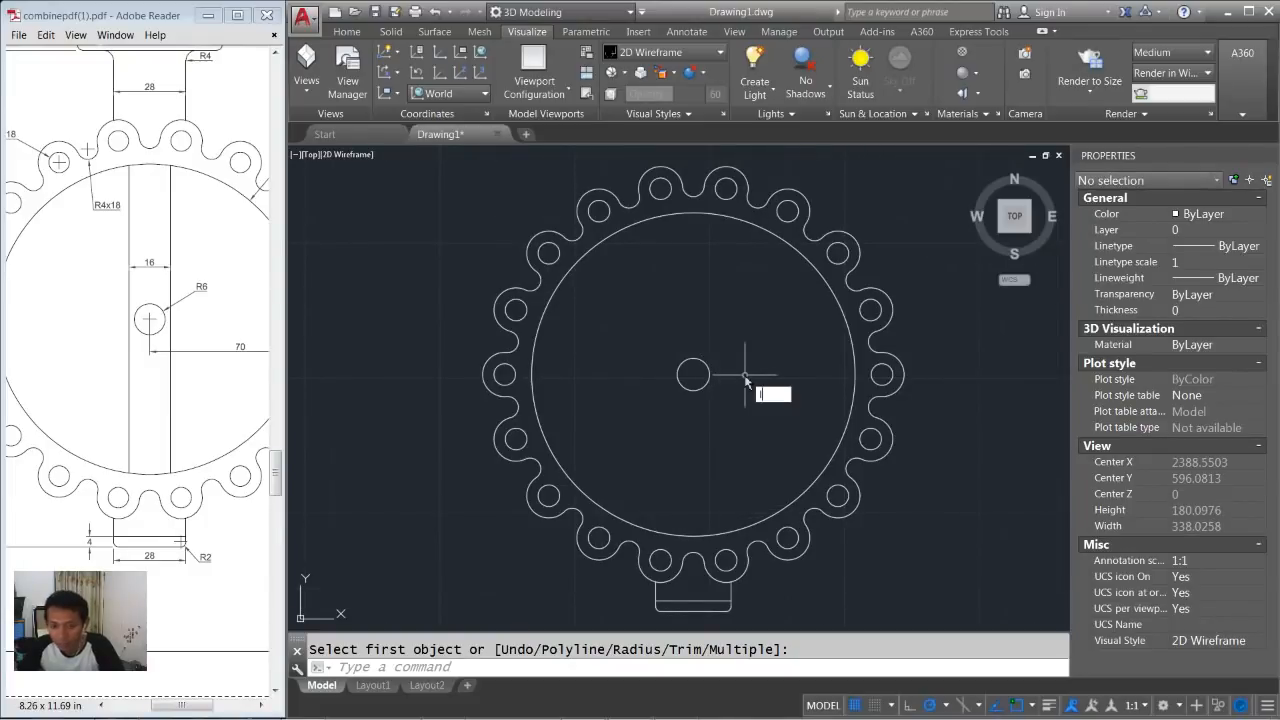
type("l")
key("Return")
left_click(693, 213)
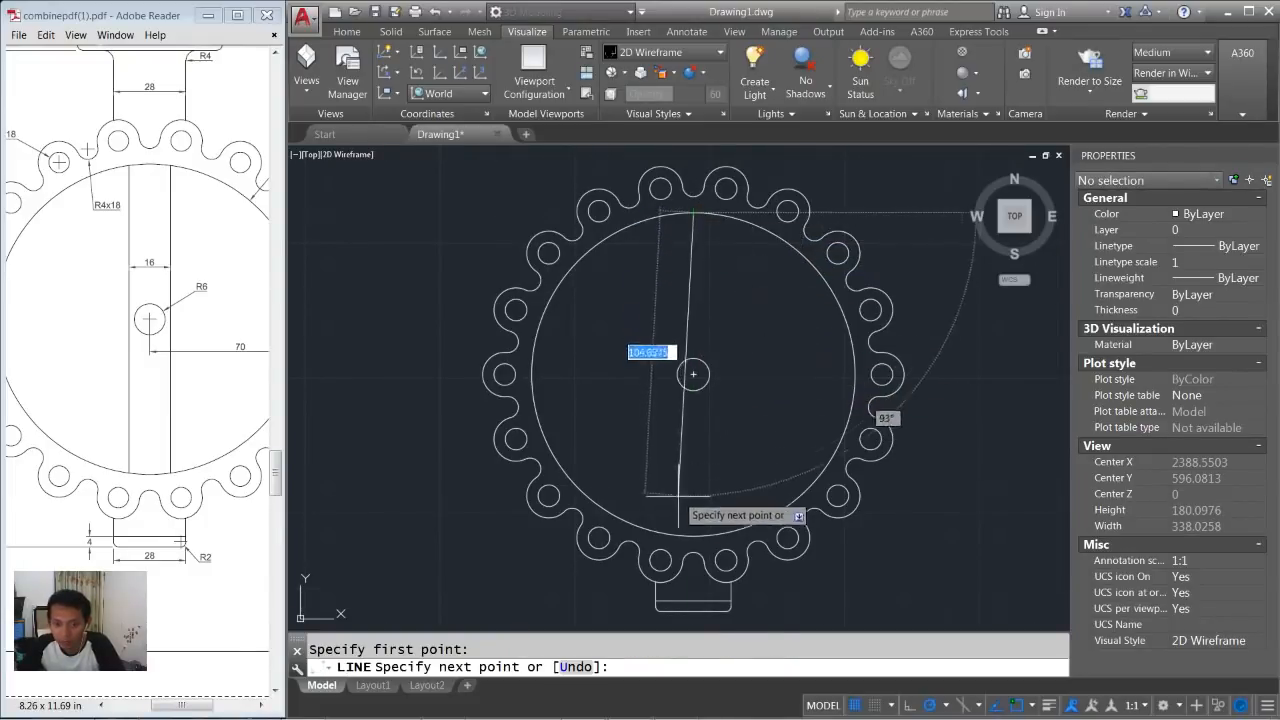
left_click(693, 535)
key("Return")
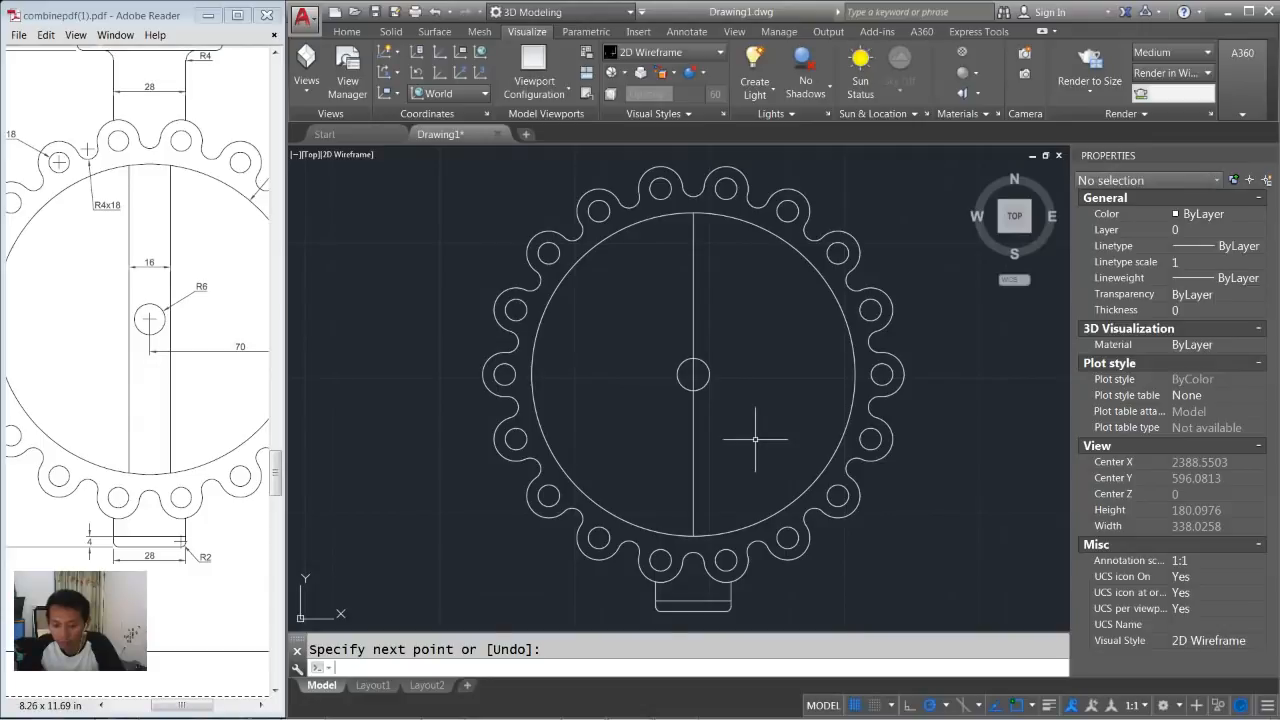
Move the vertical line inside the wheel 8 units to the right.
left_click(714, 285)
left_click(677, 322)
key("Return")
left_click(637, 437)
type("8")
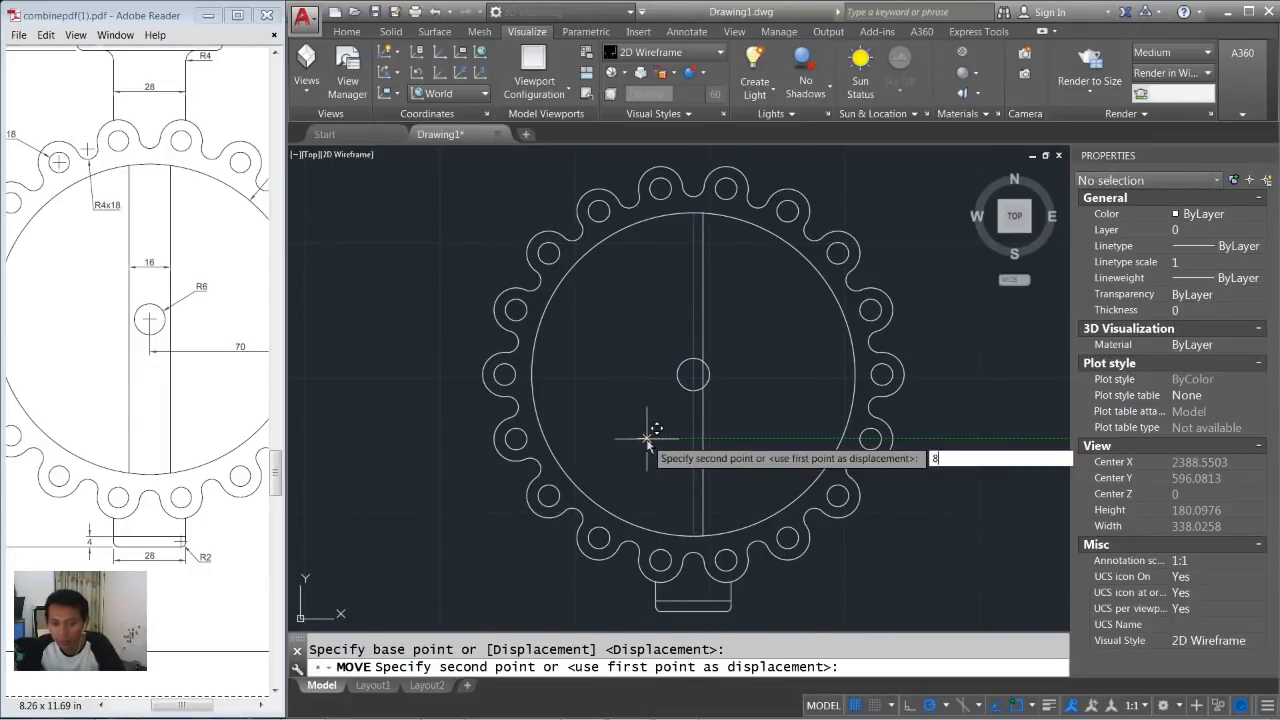
key("Return")
Mirror the offset vertical line about the wheel's vertical centerline, keeping the original.
type("mi")
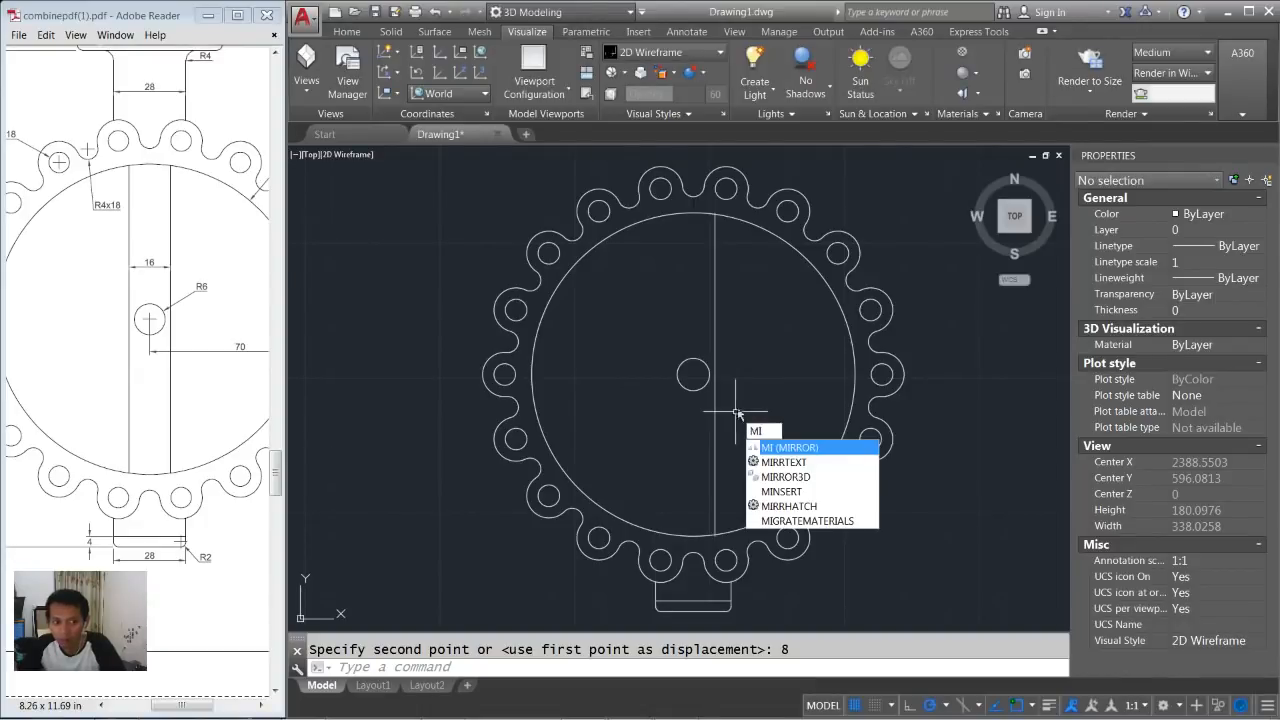
key("Return")
left_click(746, 268)
left_click(684, 334)
key("Return")
left_click(693, 372)
left_click(693, 330)
key("Return")
Trim the top and bottom ends of both vertical bar lines where they extend past the large inner circle.
scroll(675, 226, "up", 4)
type("tr")
key("Return")
scroll(660, 252, "up", 3)
left_click(659, 273)
left_click(651, 281)
left_click(853, 265)
left_click(856, 282)
scroll(838, 360, "down", 4)
scroll(734, 261, "down", 2)
scroll(714, 430, "up", 7)
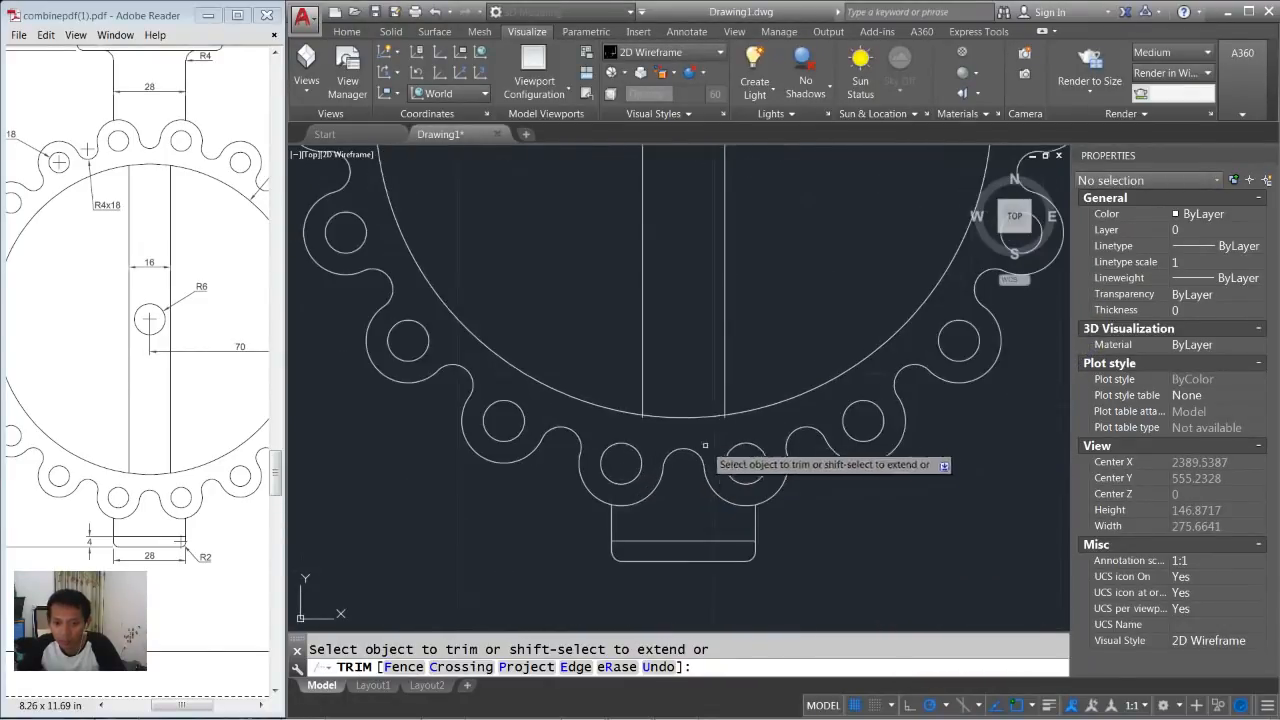
left_click(713, 419)
left_click(698, 397)
left_click(708, 391)
left_click(683, 409)
left_click(418, 428)
left_click(356, 384)
scroll(618, 346, "down", 2)
scroll(645, 255, "down", 5)
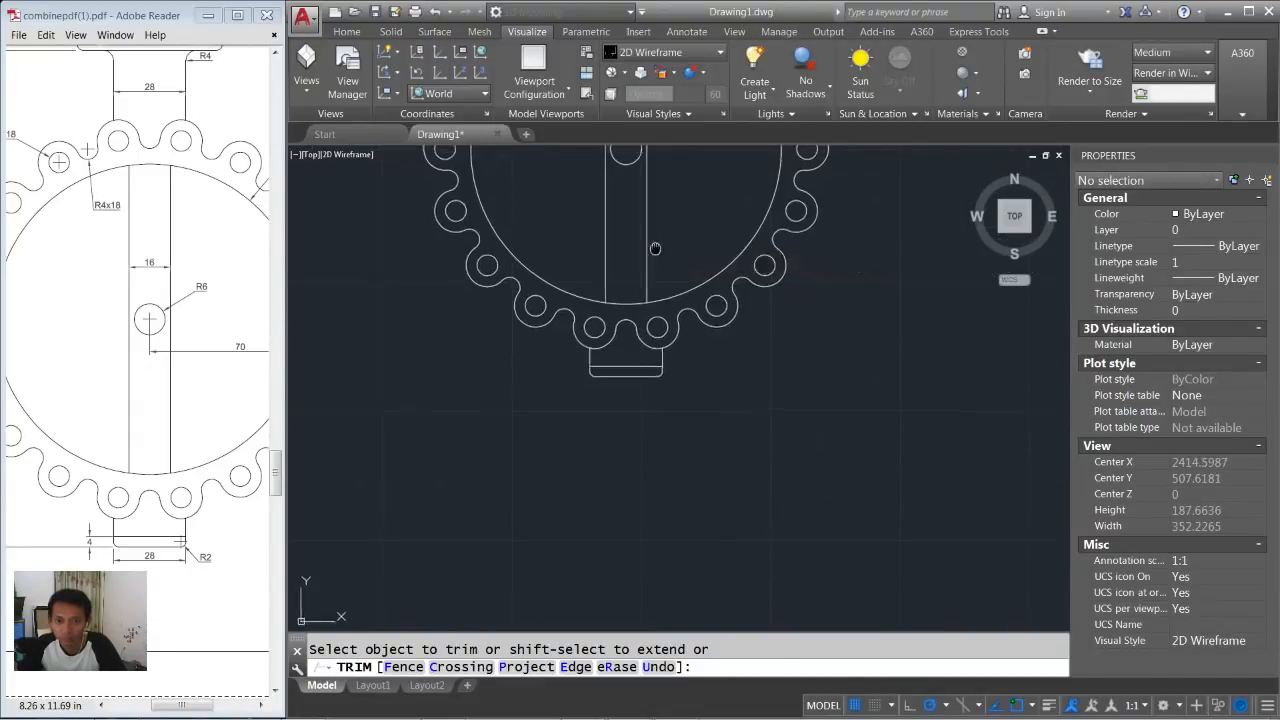
middle_click_drag(676, 275, 680, 409)
key("Return")
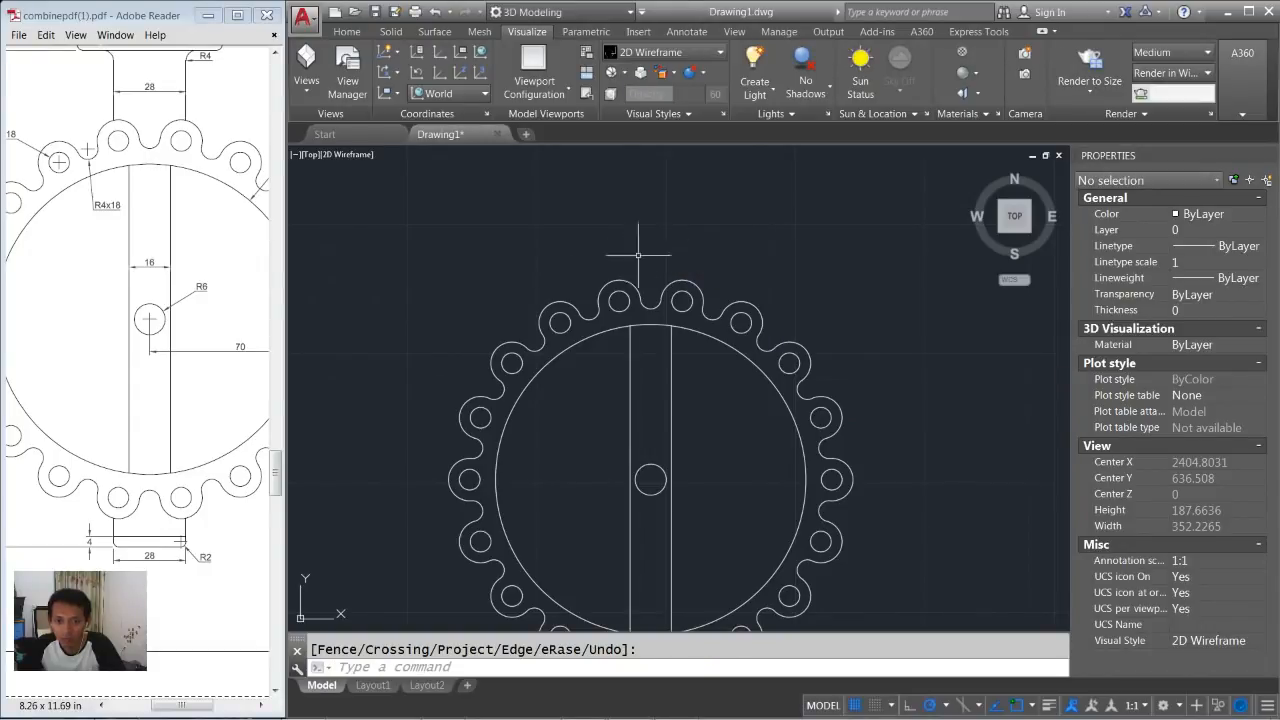
Draw a 56-unit horizontal line in the empty space above the wheel, following the bracket width in the reference PDF.
left_click_drag(278, 490, 277, 455)
left_click_drag(190, 708, 175, 707)
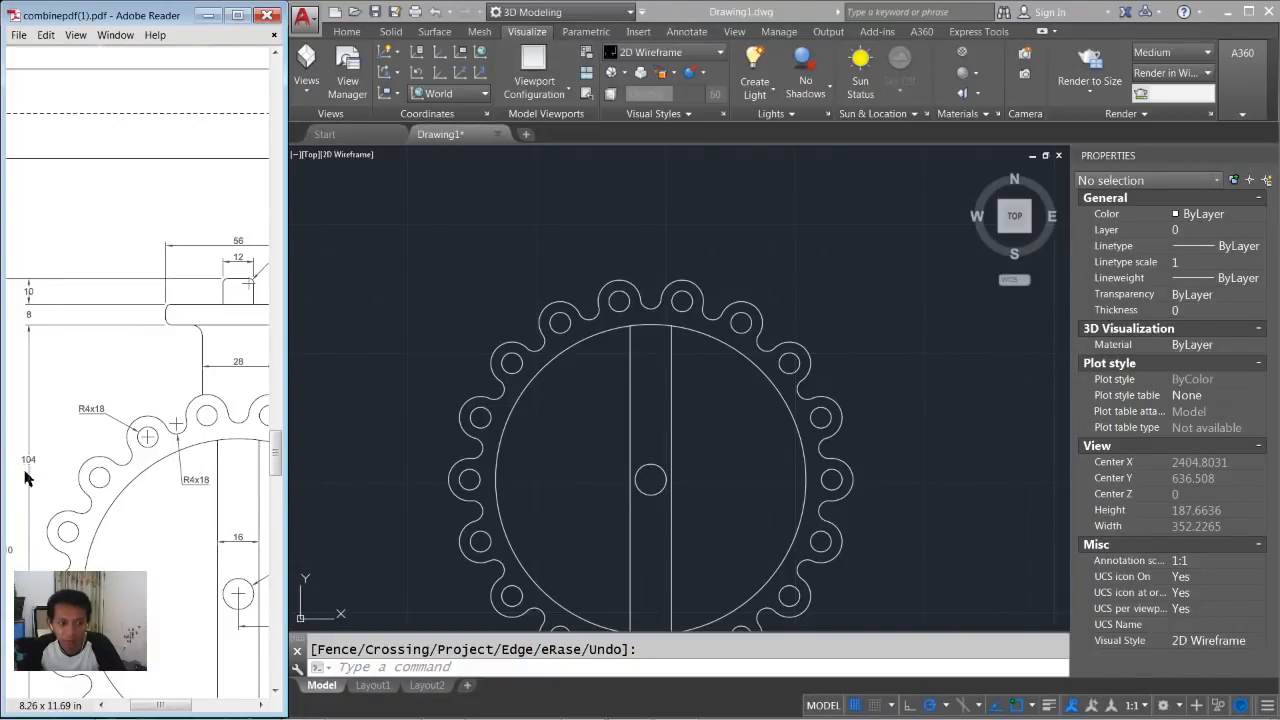
left_click(564, 437)
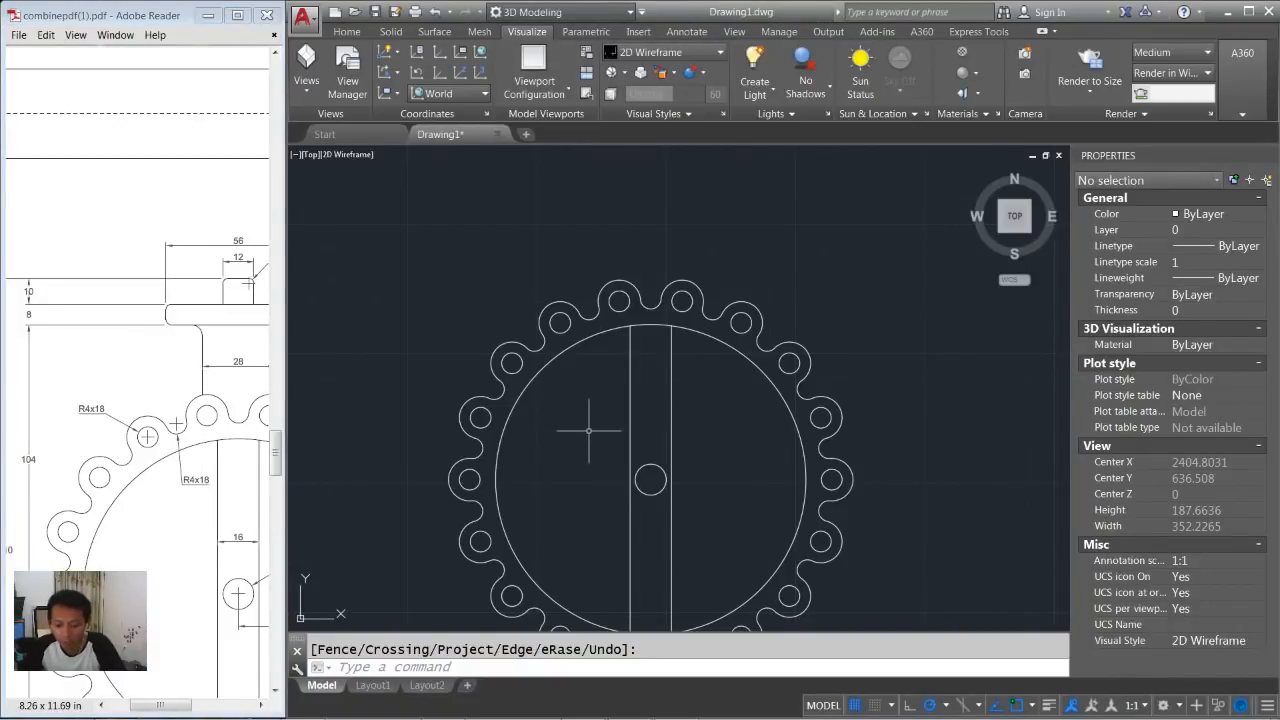
type("l")
key("Return")
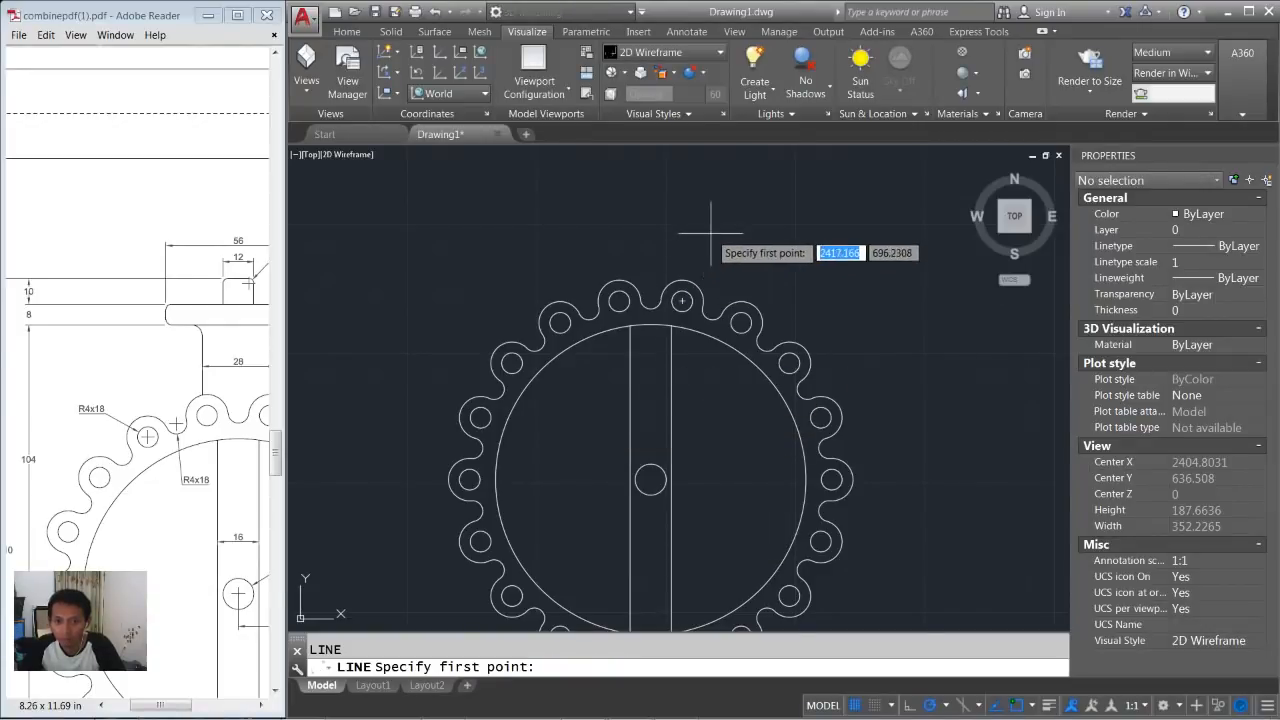
left_click(711, 233)
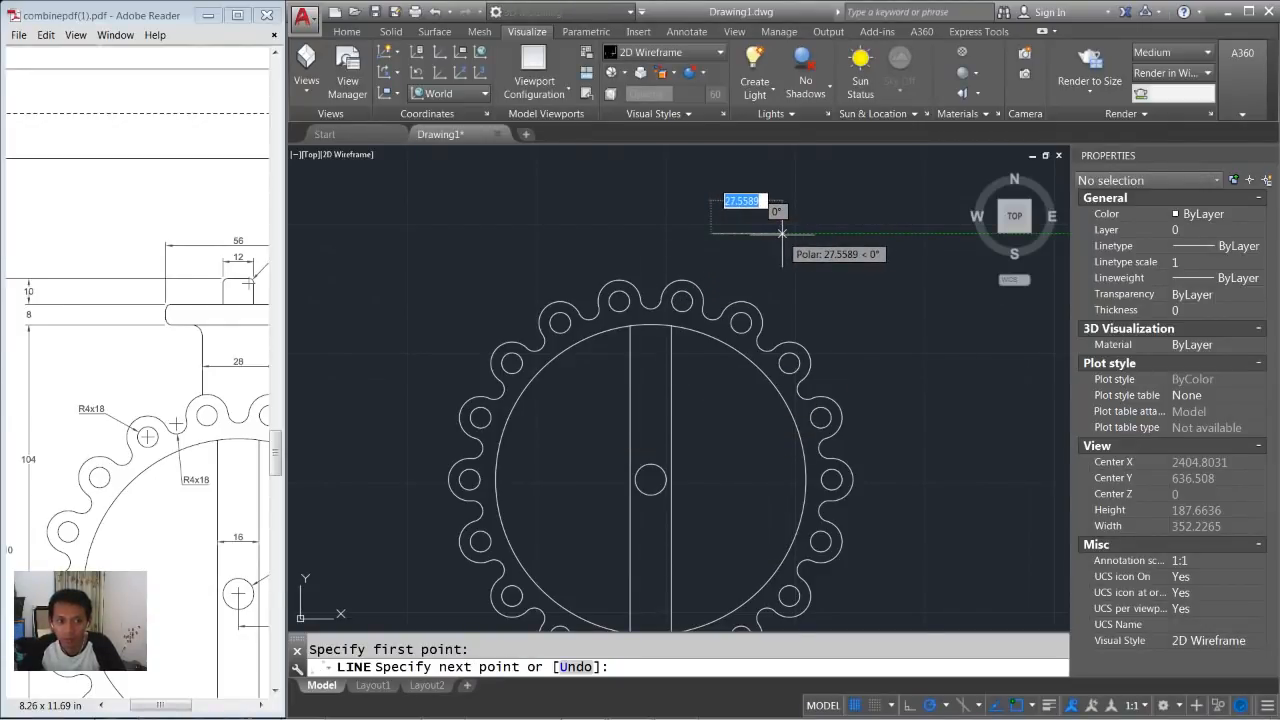
type("5")
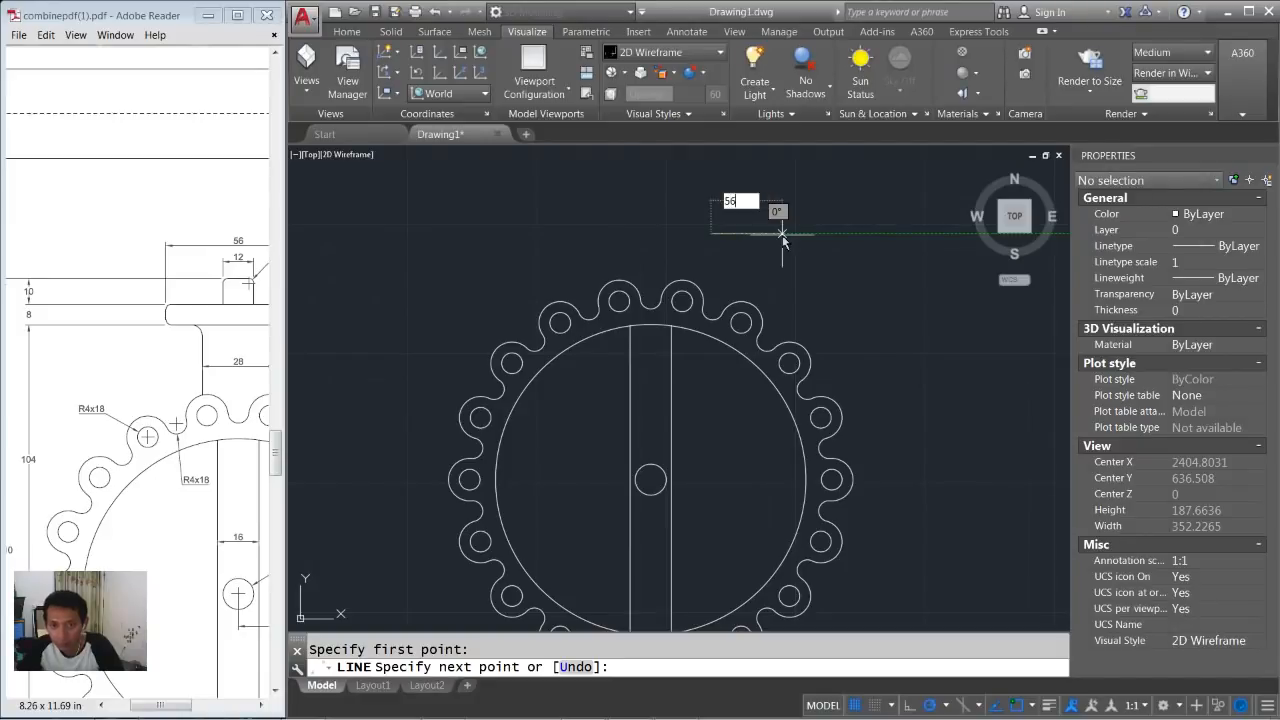
type("6")
key("Return")
key("Return")
Move the 56-unit line by its midpoint to 104 units directly above the center of the wheel.
left_click(876, 206)
left_click(825, 252)
key("Return")
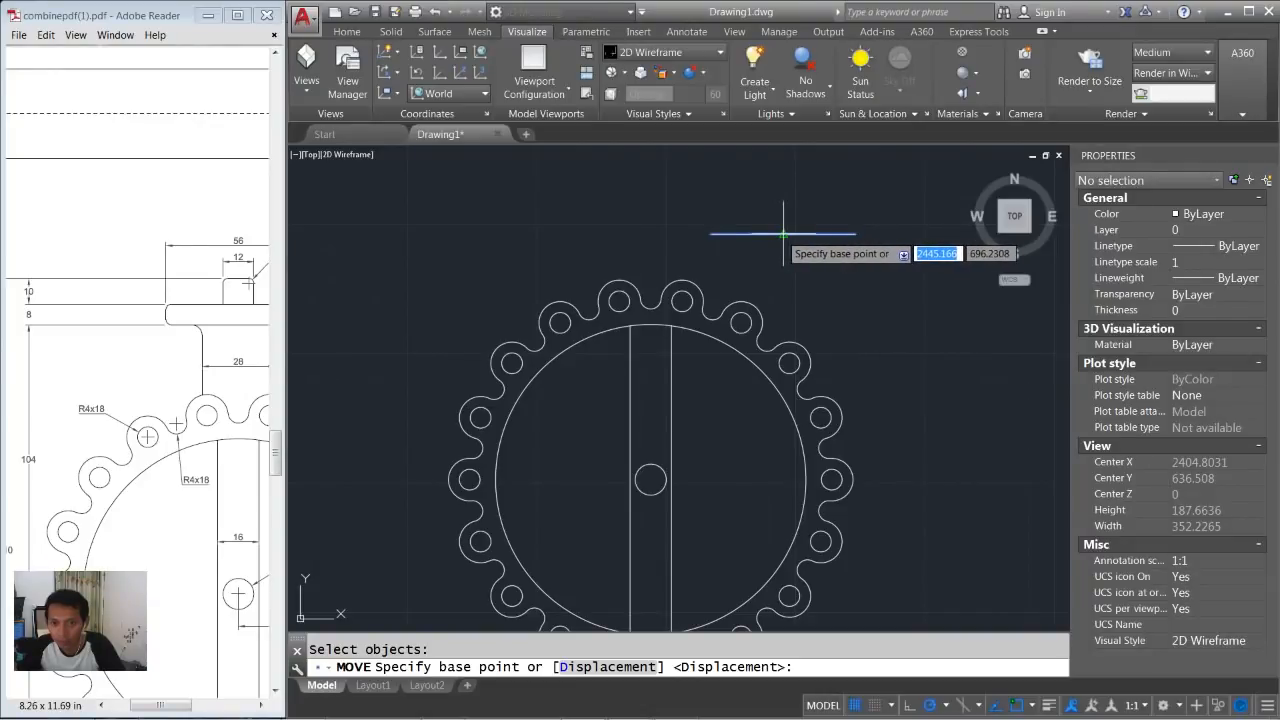
left_click(783, 233)
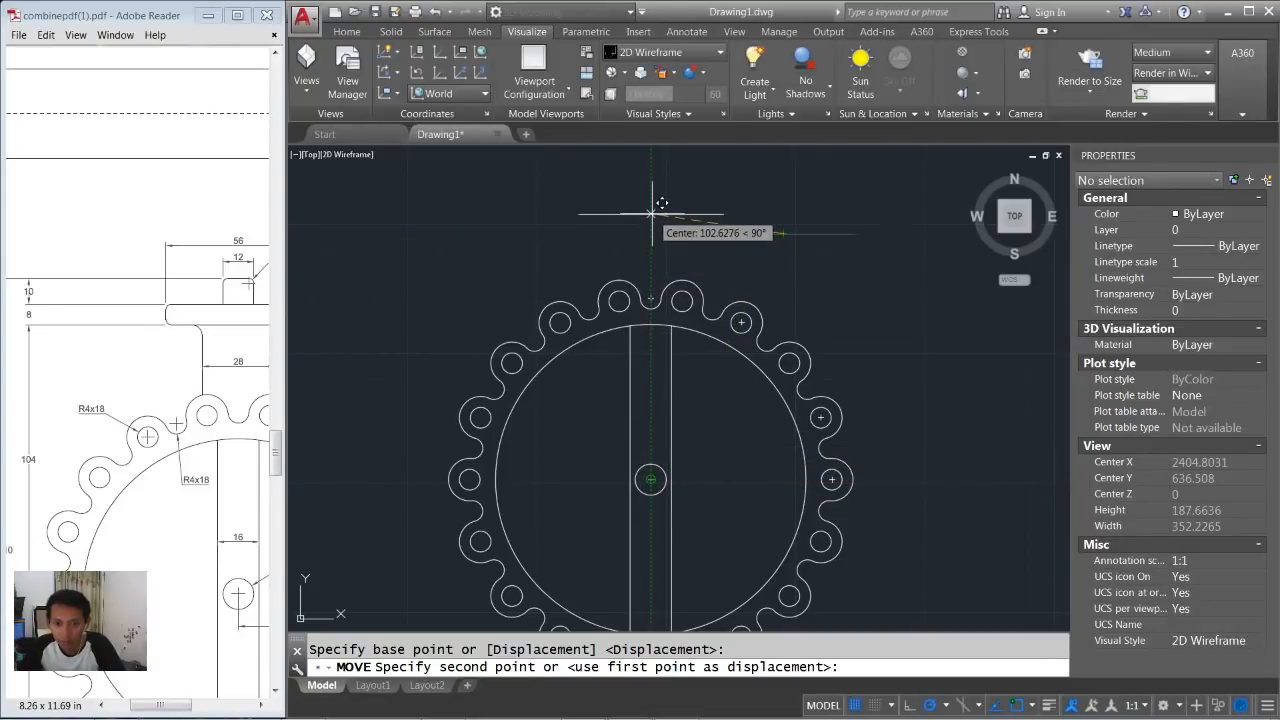
type("104")
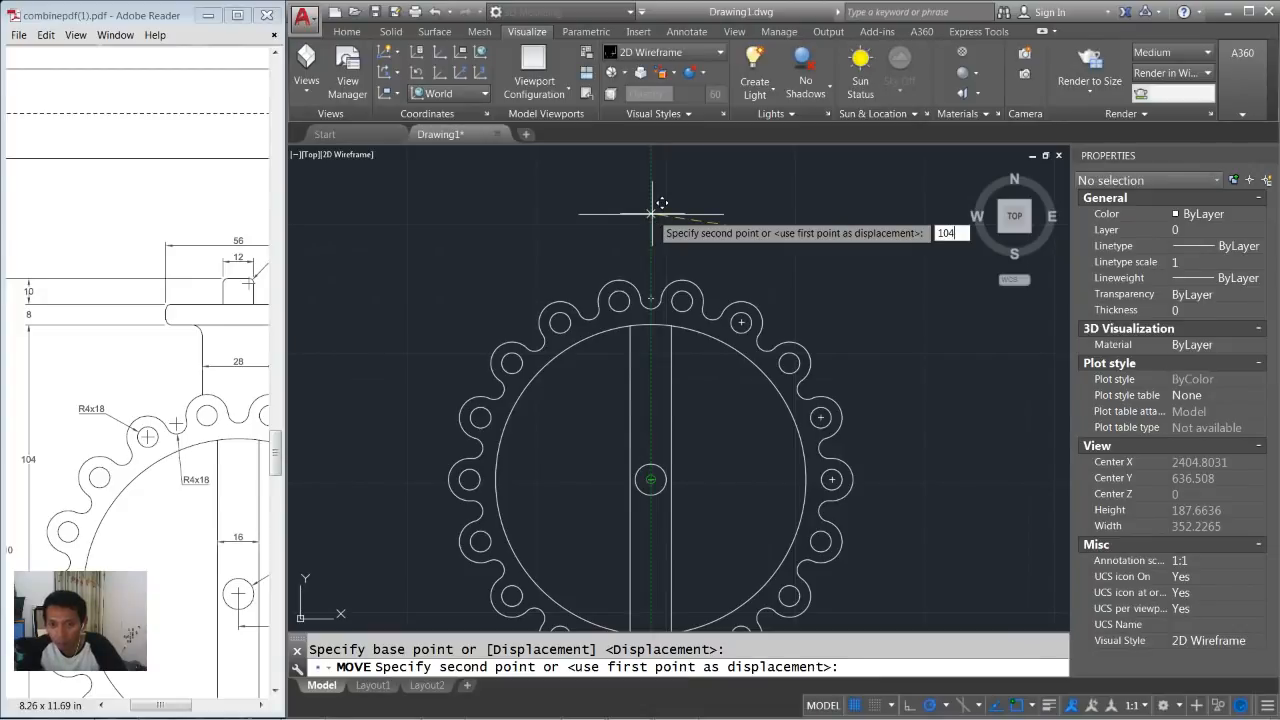
key("Return")
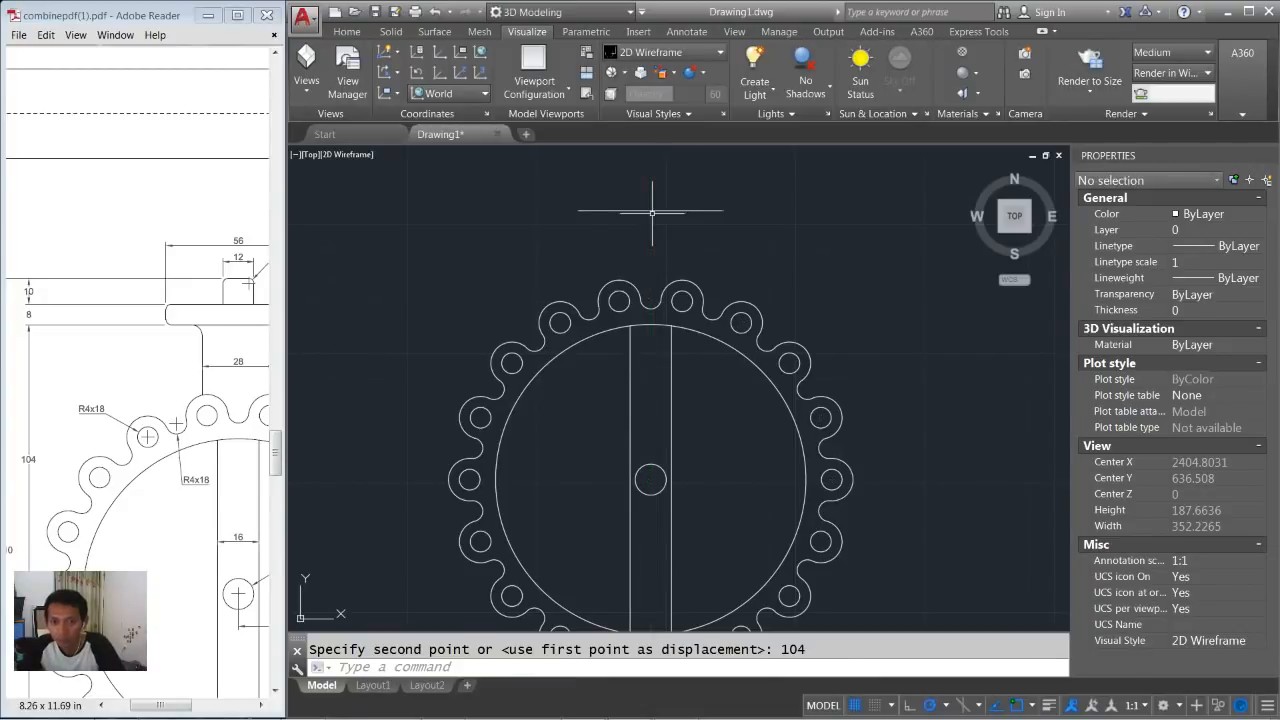
Copy the horizontal line straight up at distances of 8 and 18 units.
middle_click_drag(756, 262, 759, 318)
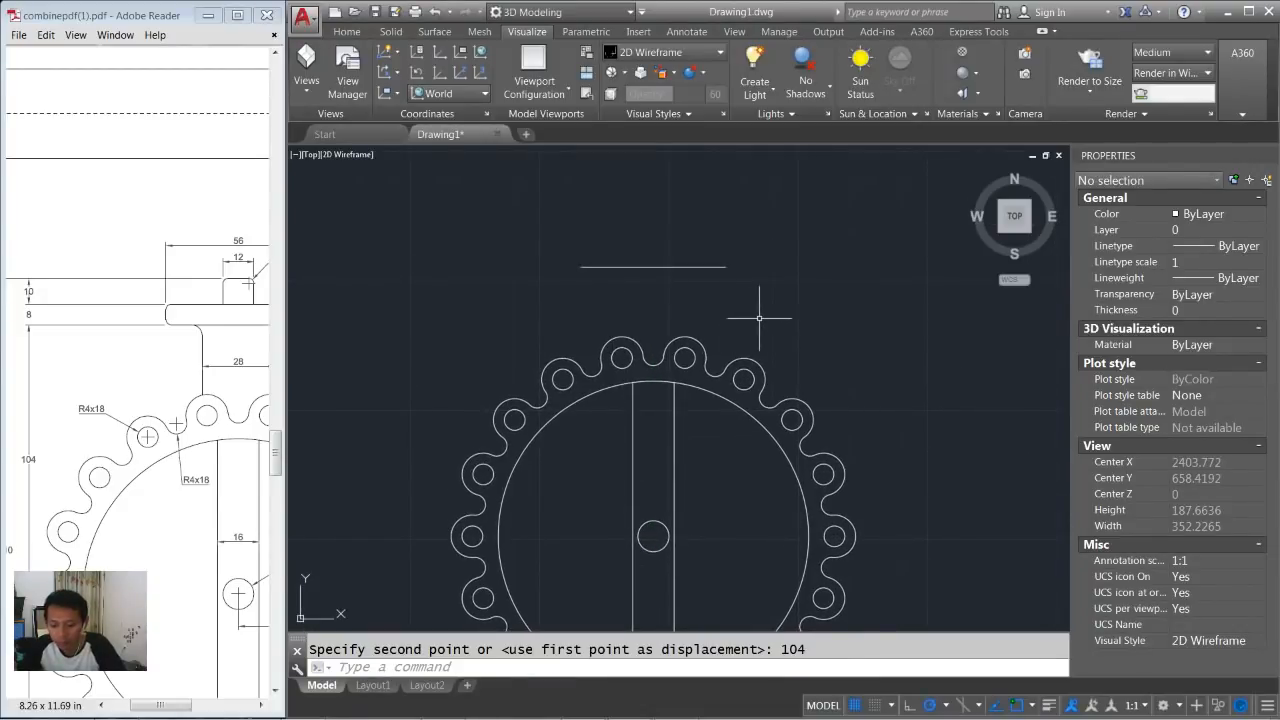
type("l")
key("Escape")
type("ct o")
key("Return")
left_click(745, 233)
left_click(679, 290)
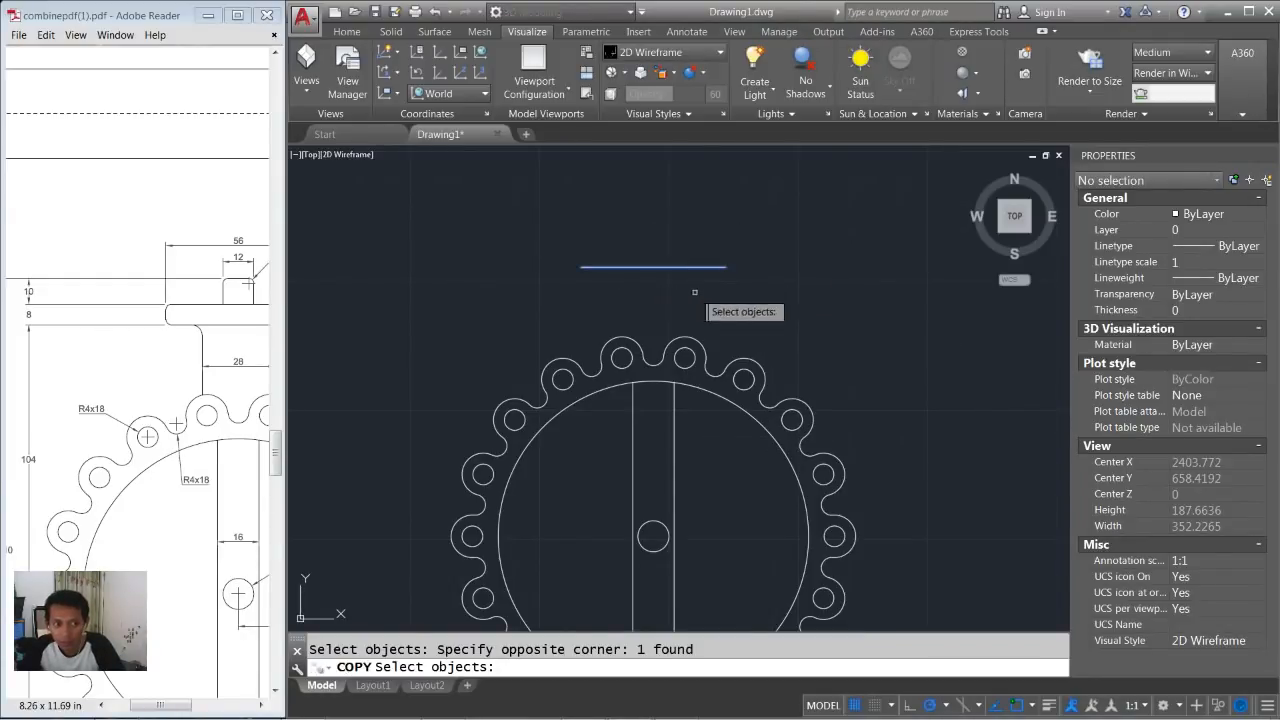
key("Return")
left_click(806, 309)
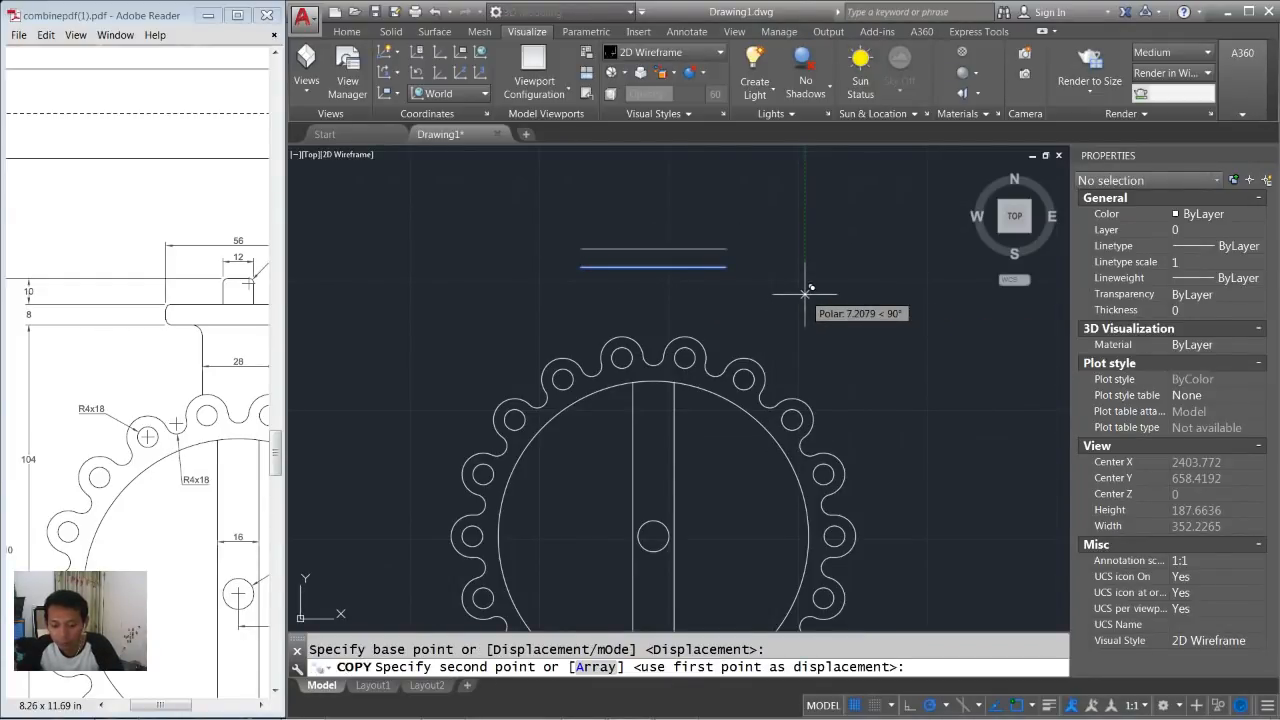
type("8")
key("Return")
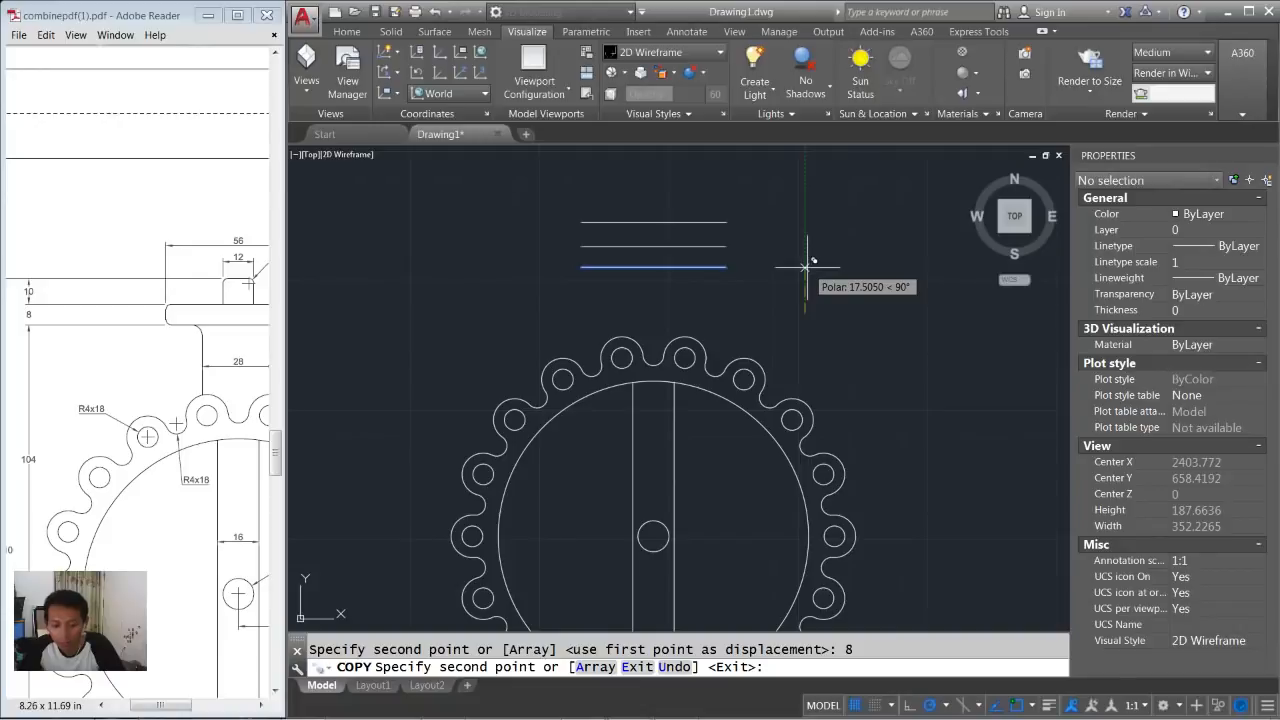
type("18")
key("Return")
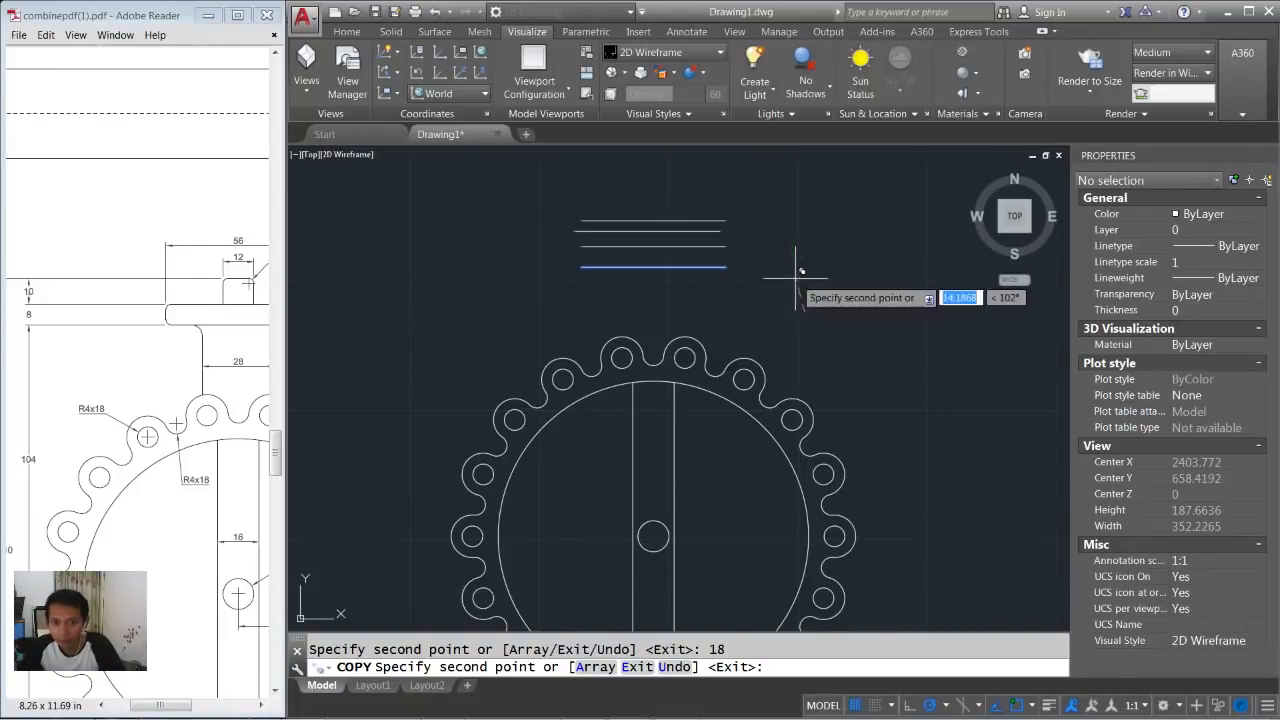
key("Return")
Draw a vertical line joining the midpoints of the middle and top bracket lines.
middle_click_drag(646, 234, 650, 268)
middle_click_drag(802, 272, 793, 300)
type("l")
key("Return")
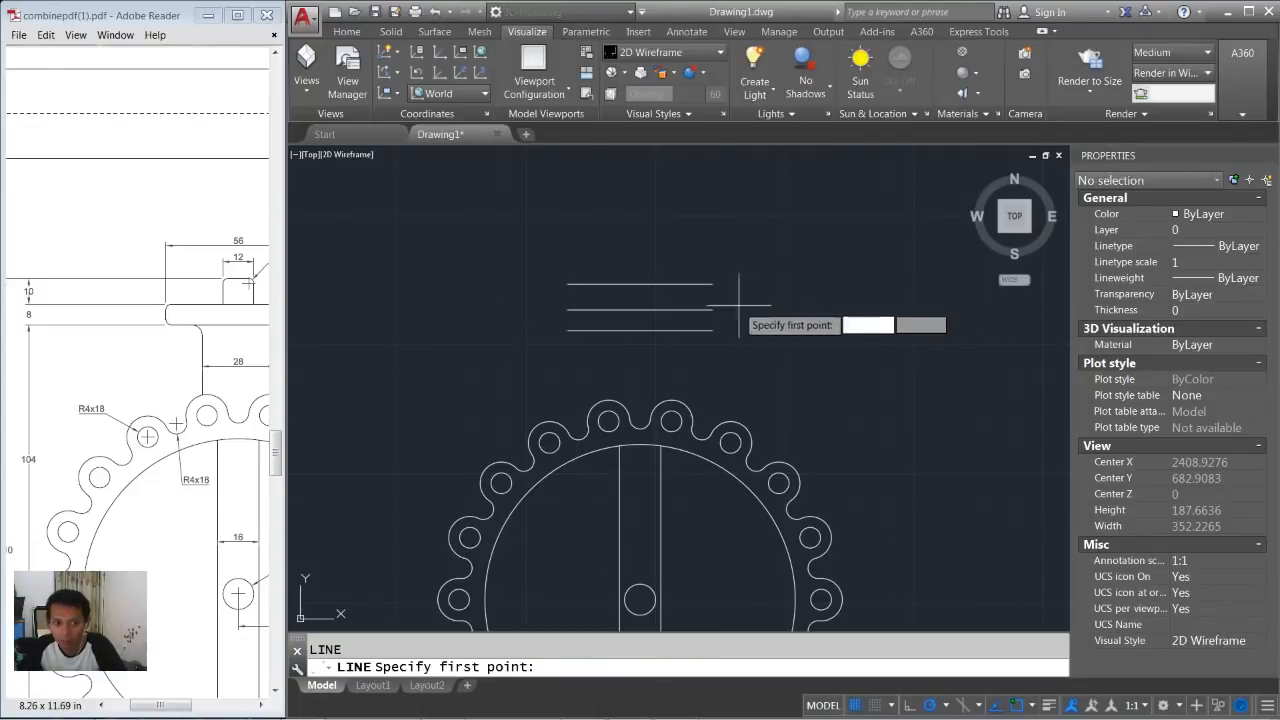
left_click(640, 310)
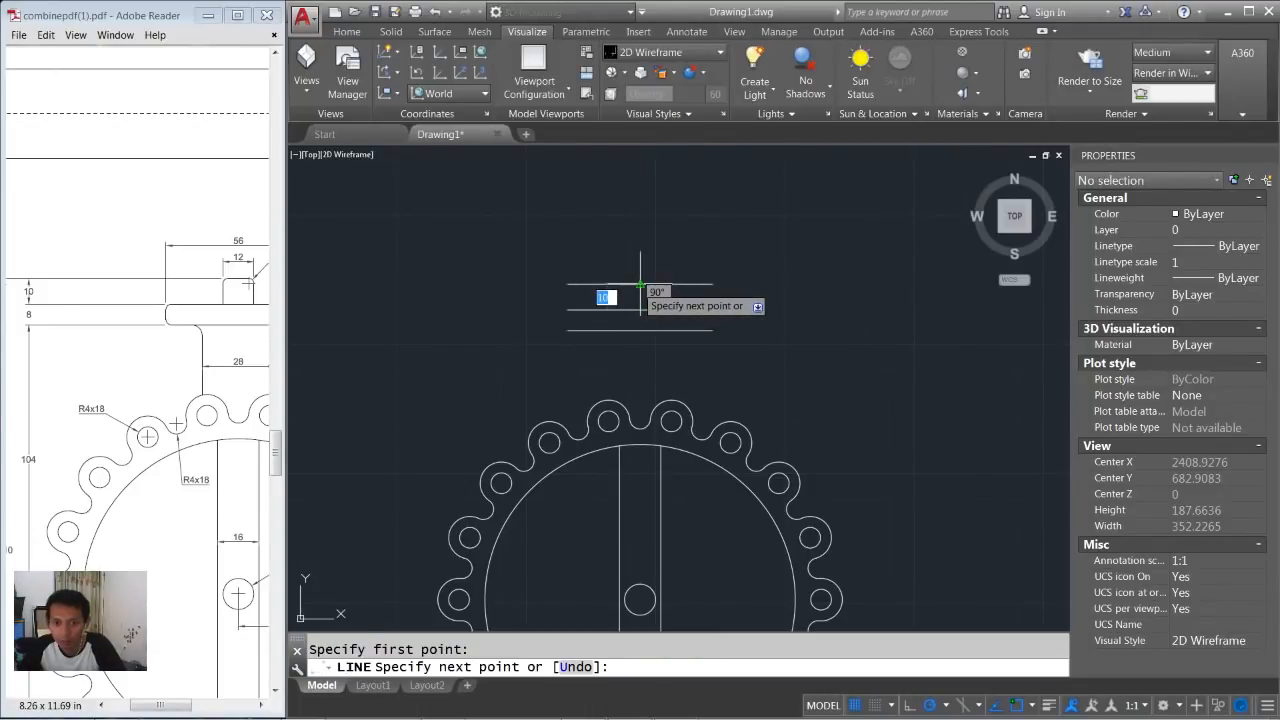
left_click(640, 284)
key("Return")
Move the short vertical line 6 units to the right.
left_click(648, 297)
left_click(625, 292)
key("Return")
left_click(646, 252)
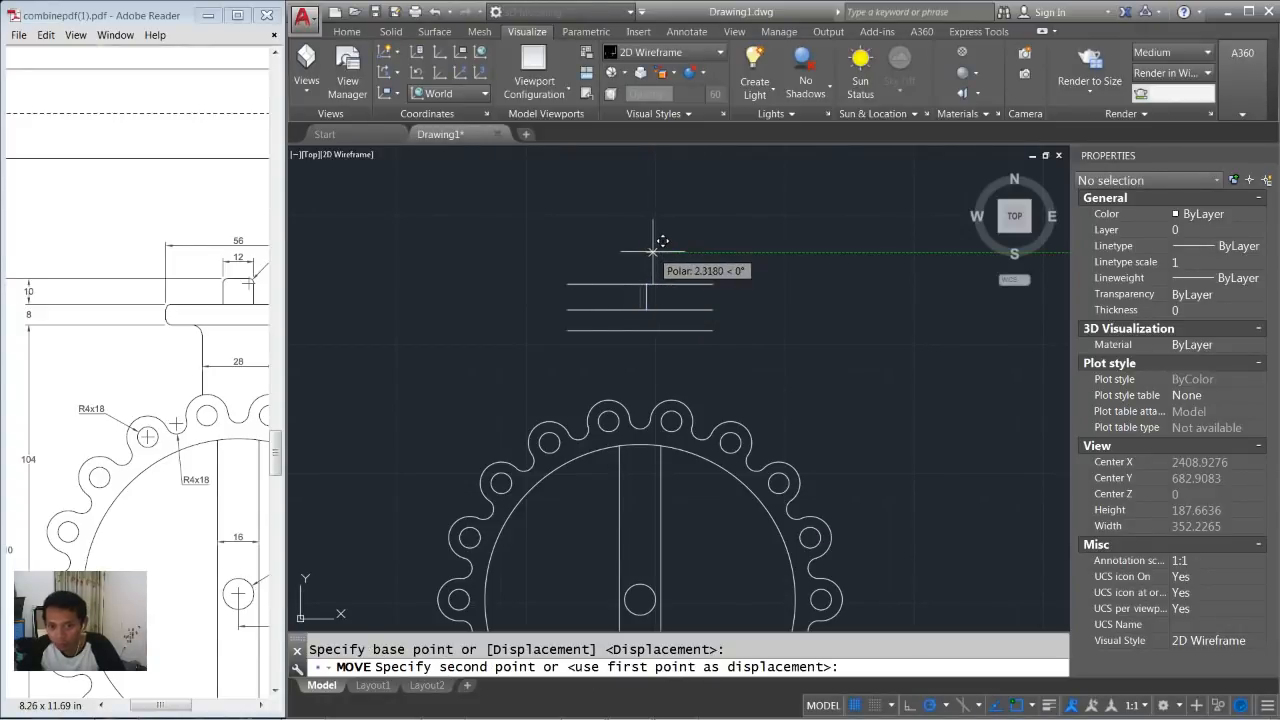
type("6")
key("Return")
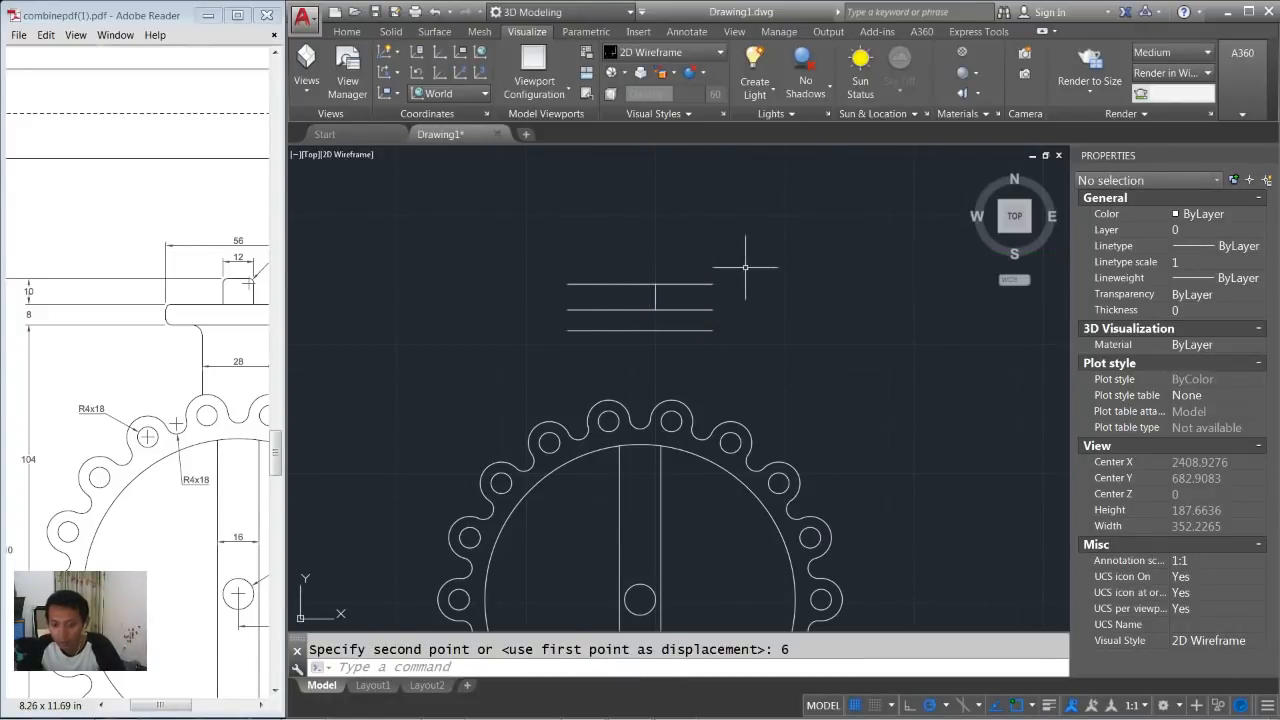
Mirror the short vertical line about the bracket's vertical centerline, keeping the original.
type("mi")
key("Return")
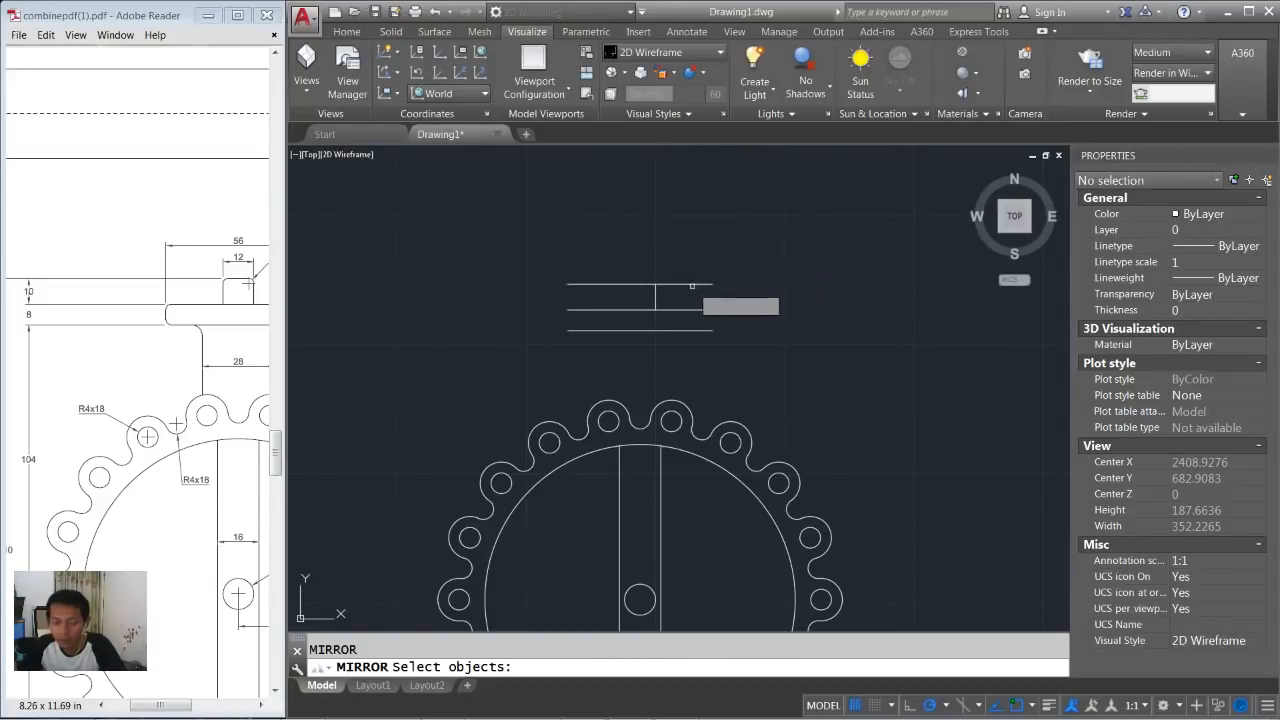
scroll(665, 303, "up", 2)
left_click(666, 299)
left_click(625, 286)
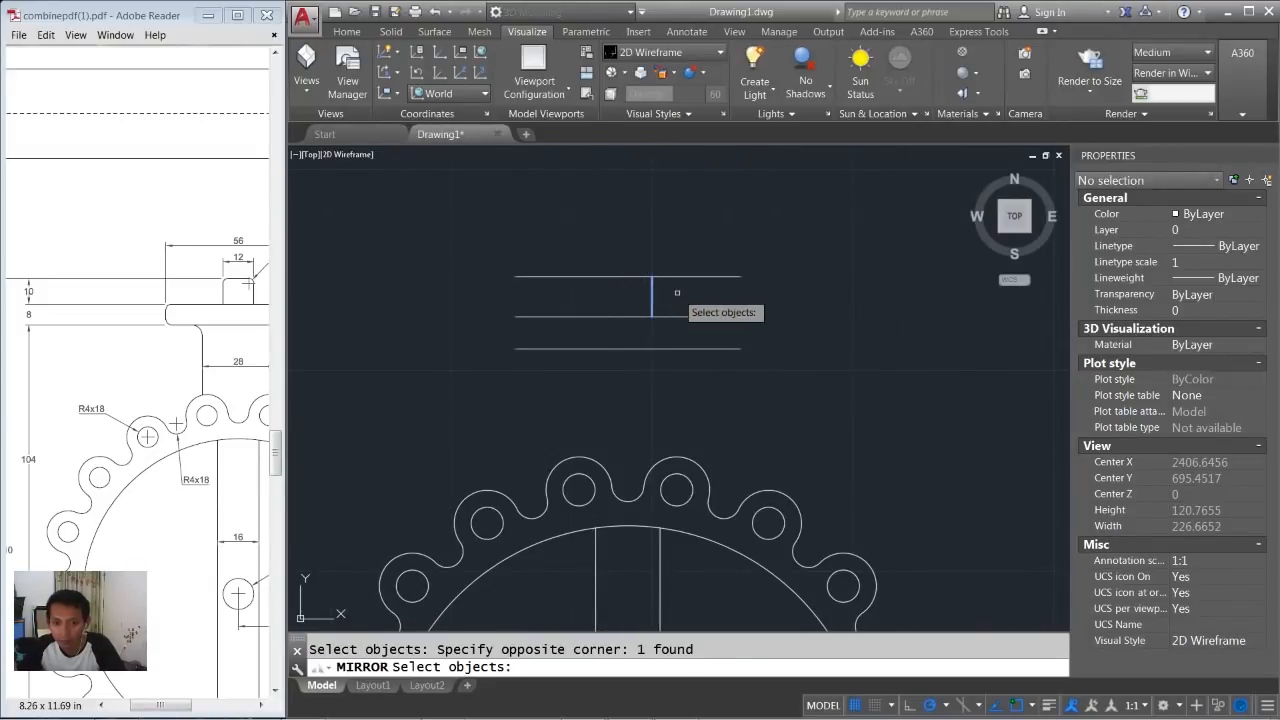
key("Return")
left_click(628, 277)
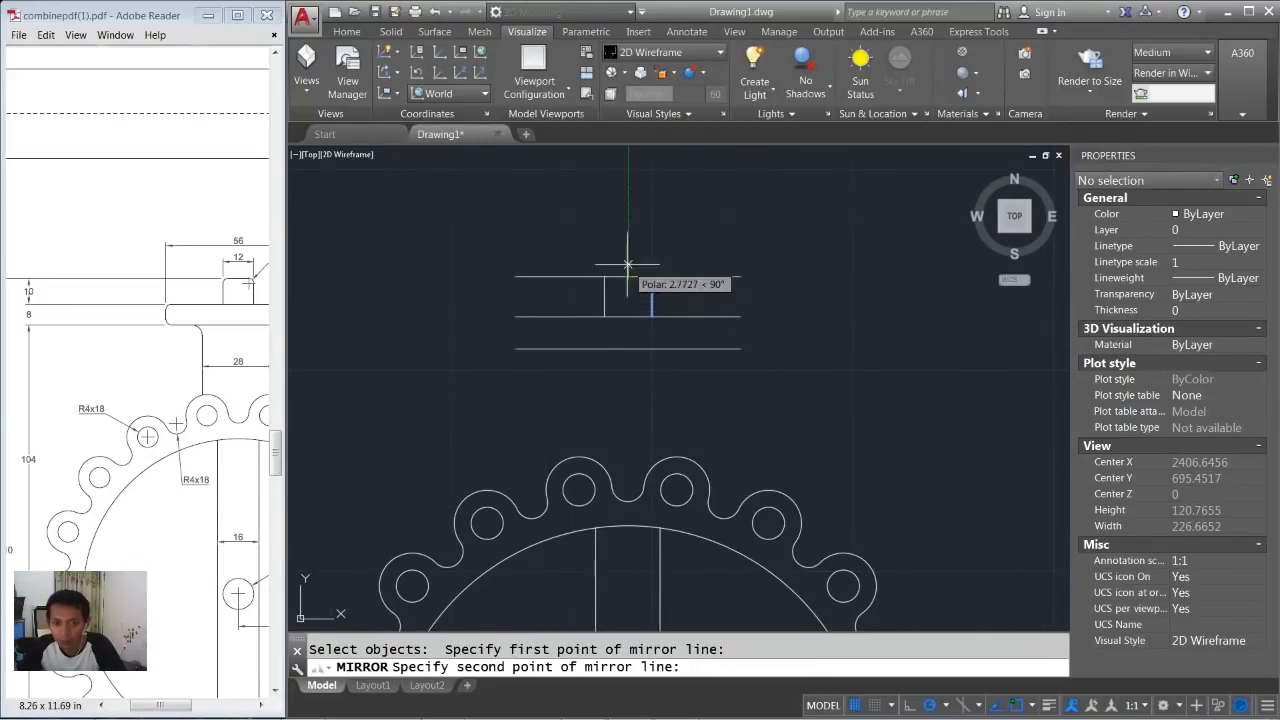
left_click(628, 254)
key("Return")
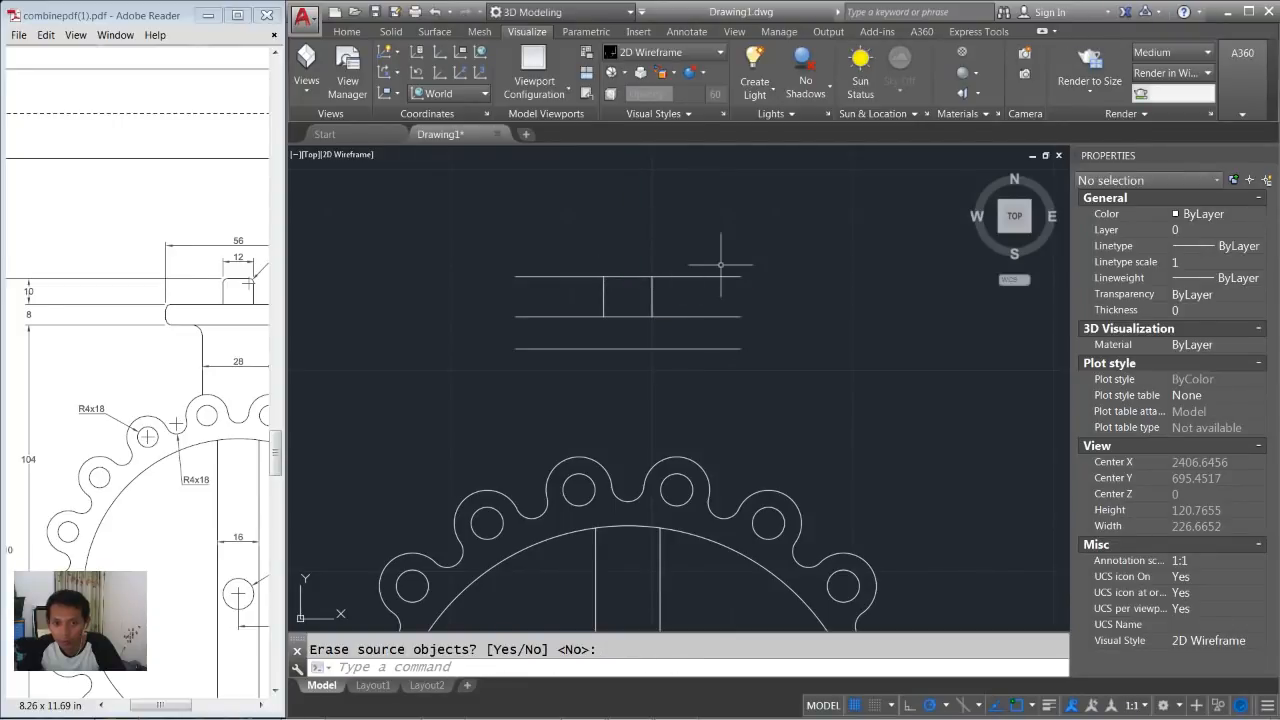
Trim both ends of the top bracket line outside the two short vertical lines to form the tab.
type("tr")
key("Return")
key("Return")
left_click(737, 258)
left_click(705, 290)
left_click(548, 258)
left_click(495, 290)
key("Return")
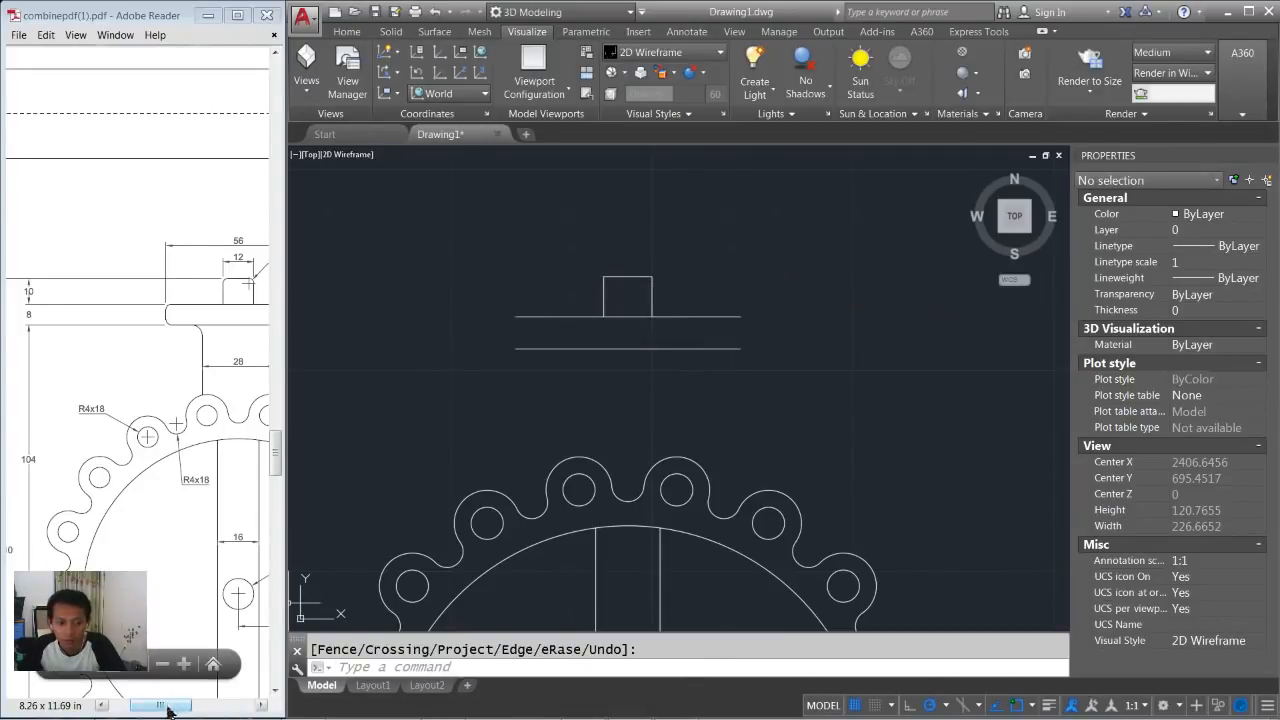
Fillet both upper corners of the bracket's top tab with radius 2, as given in the reference PDF.
left_click_drag(168, 708, 189, 707)
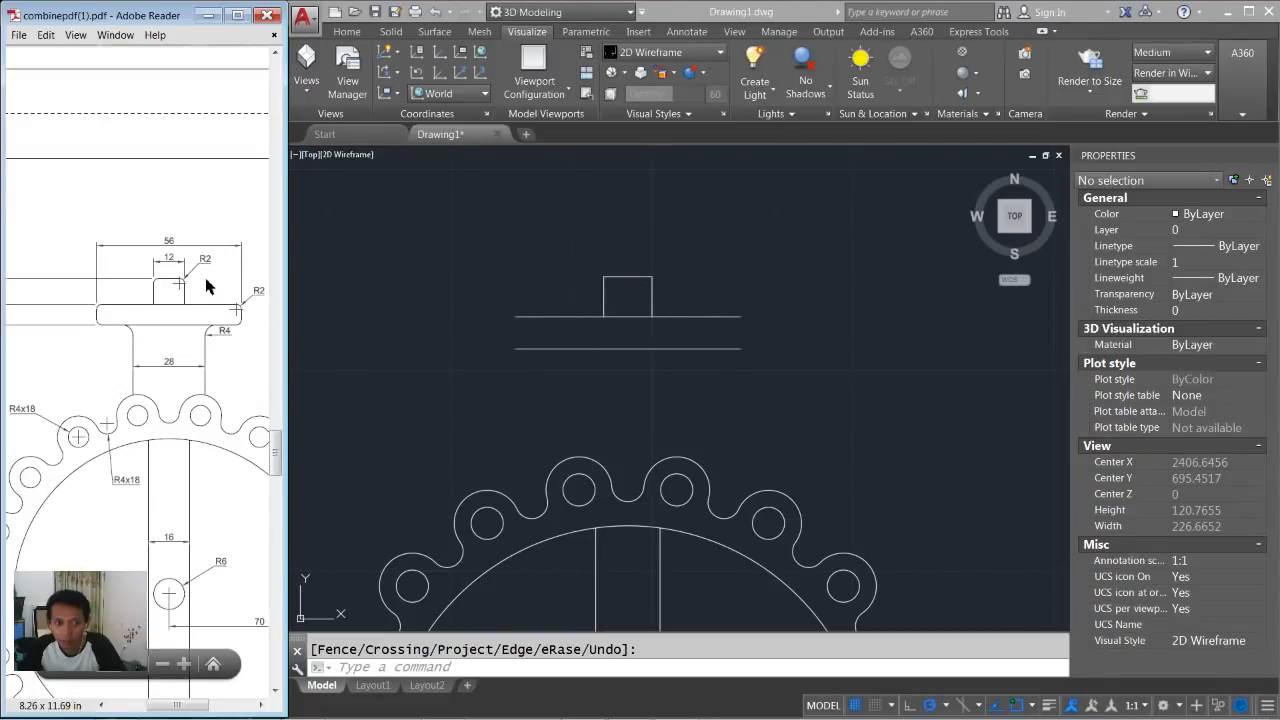
left_click(697, 246)
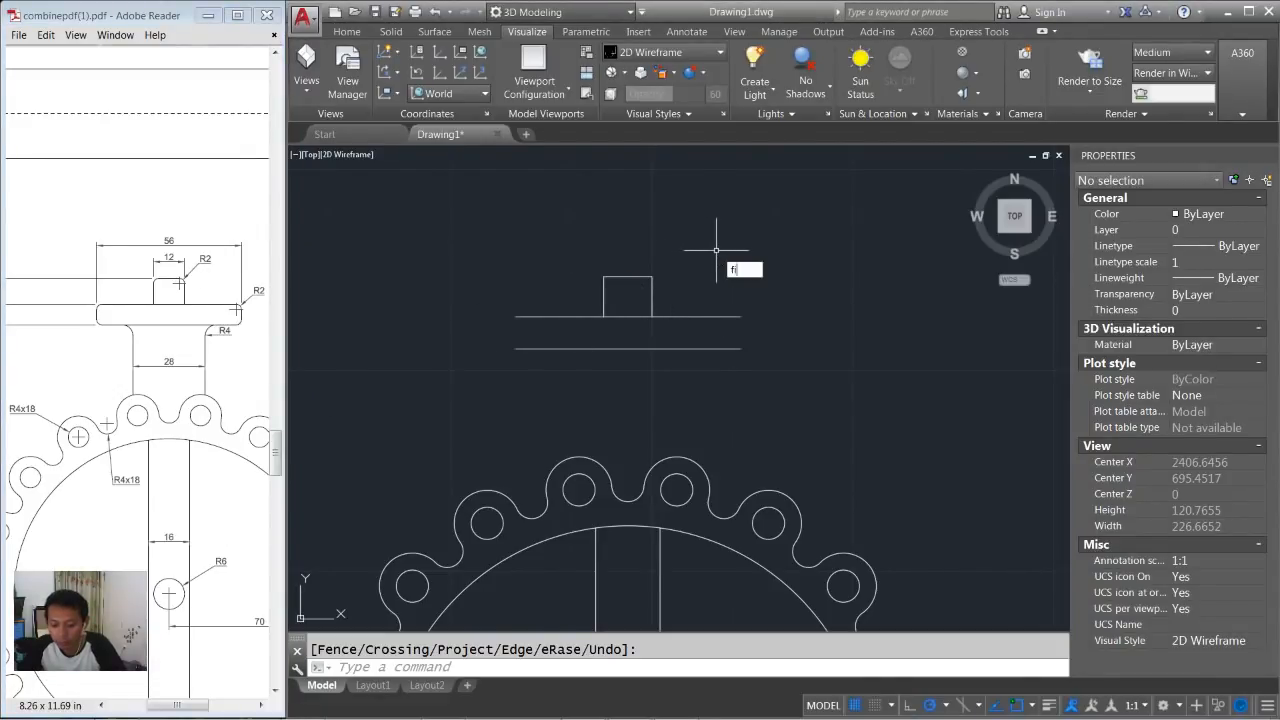
type("fillet")
key("Return")
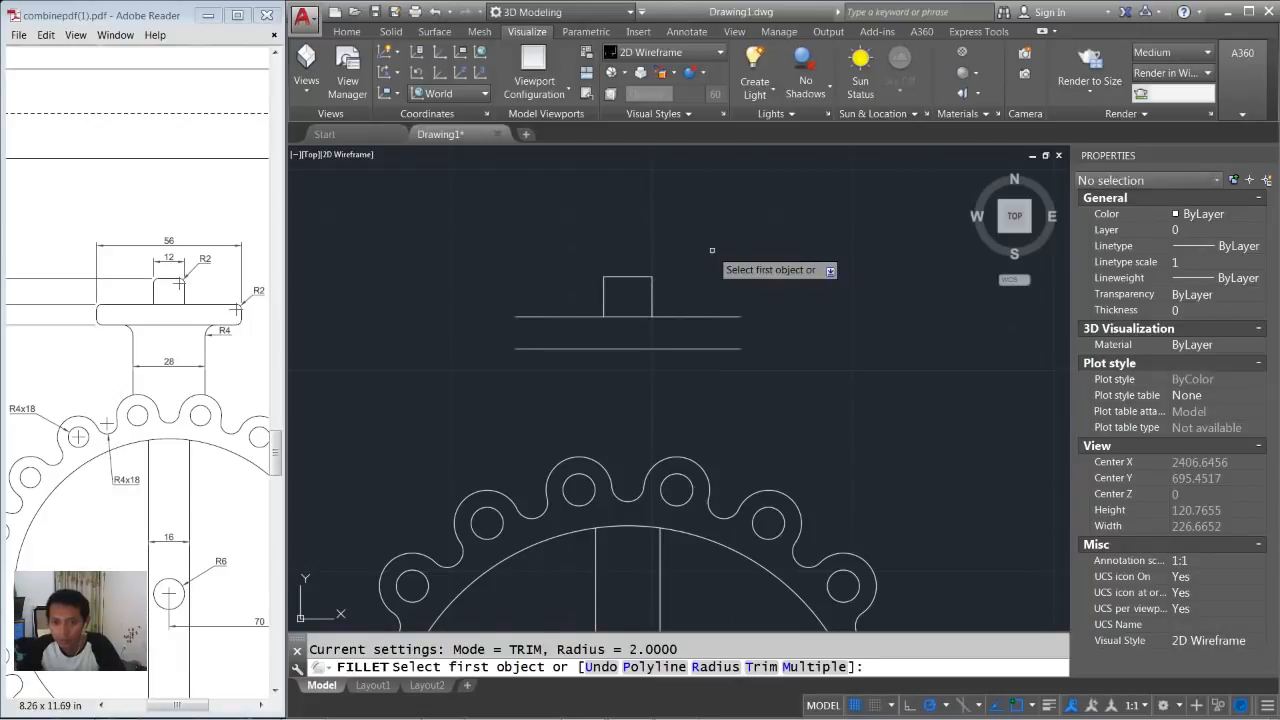
type("r")
key("Return")
type("2")
key("Return")
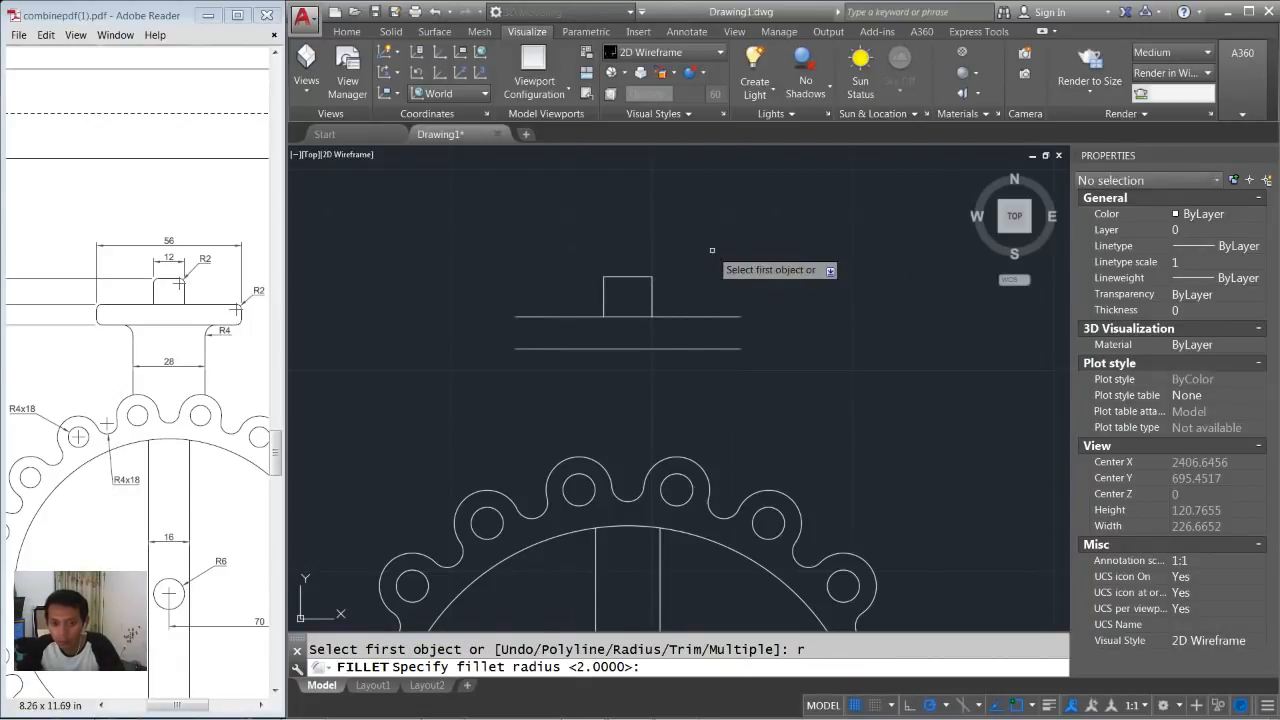
type("m")
key("Return")
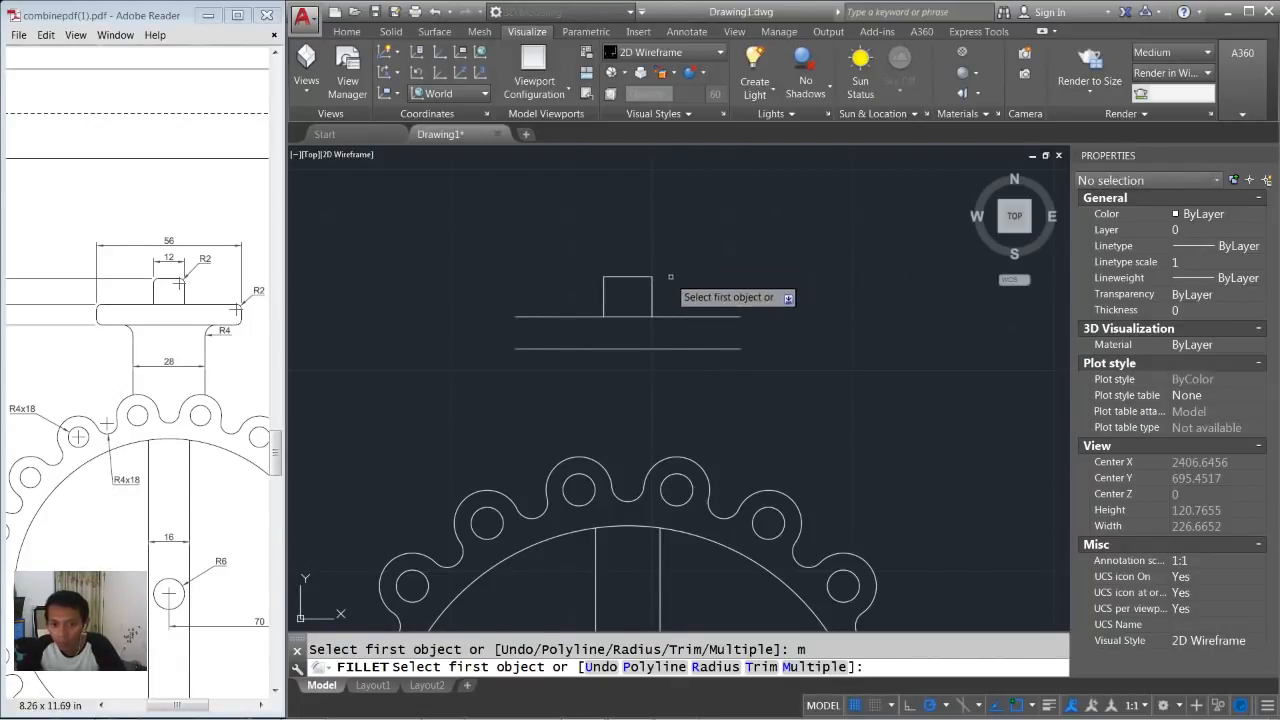
left_click(651, 289)
left_click(641, 277)
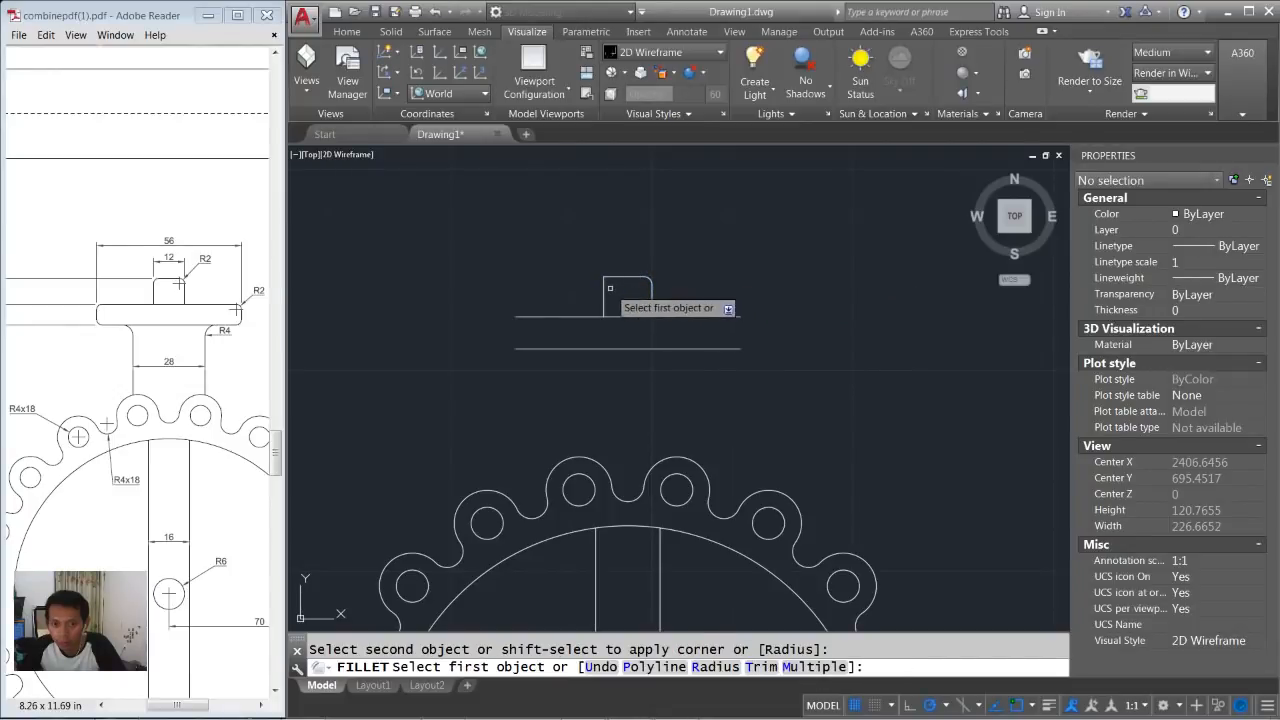
left_click(606, 279)
left_click(613, 277)
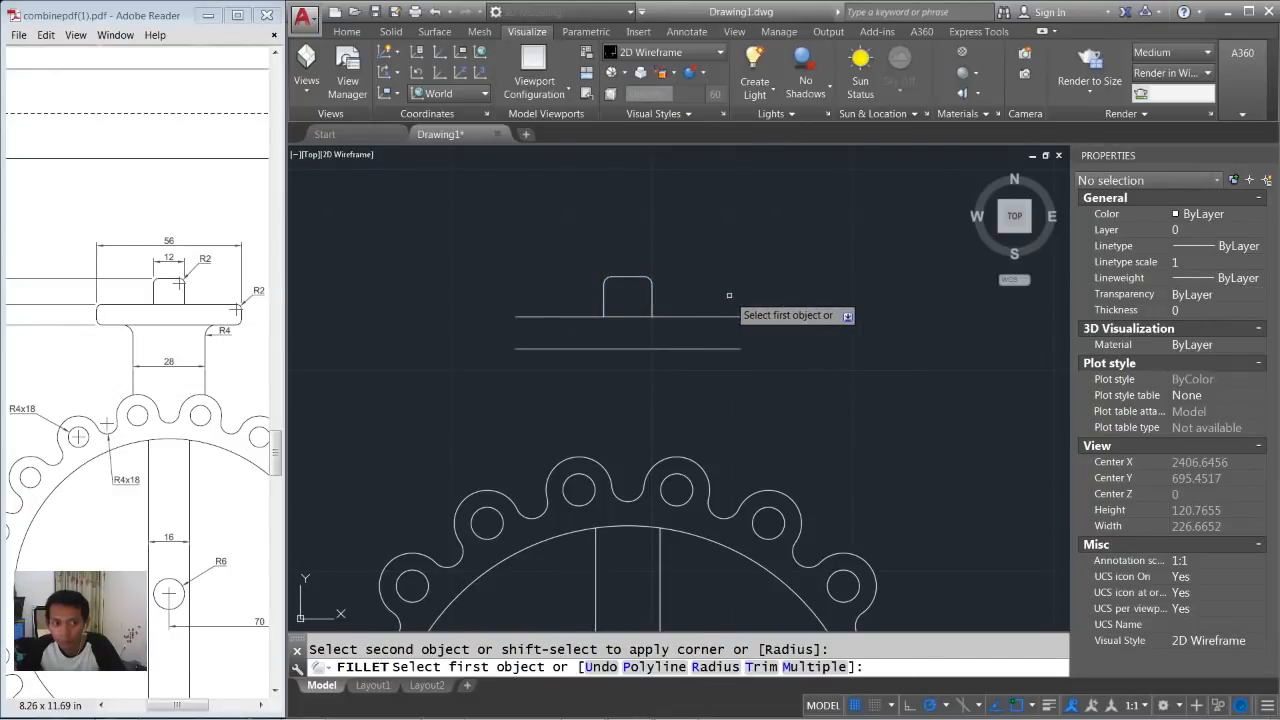
key("Return")
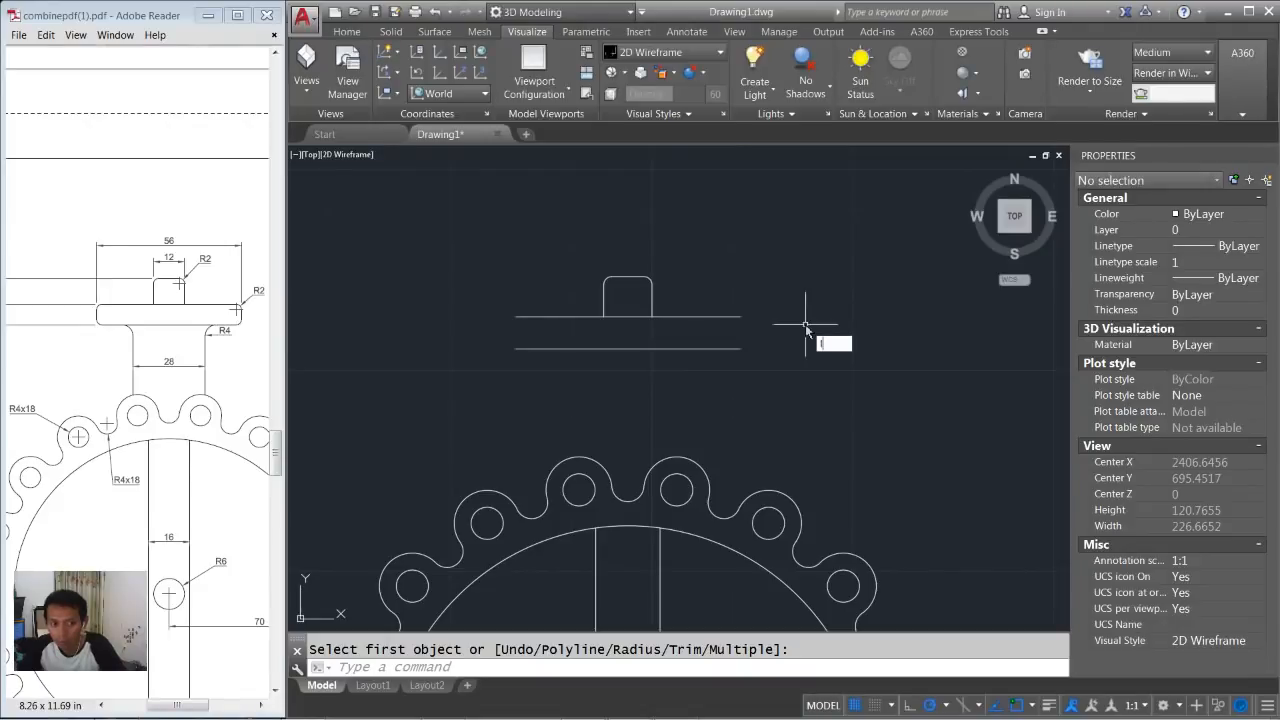
Close both ends of the bracket's flange with vertical lines between its lower and upper edges.
key("Return")
left_click(740, 349)
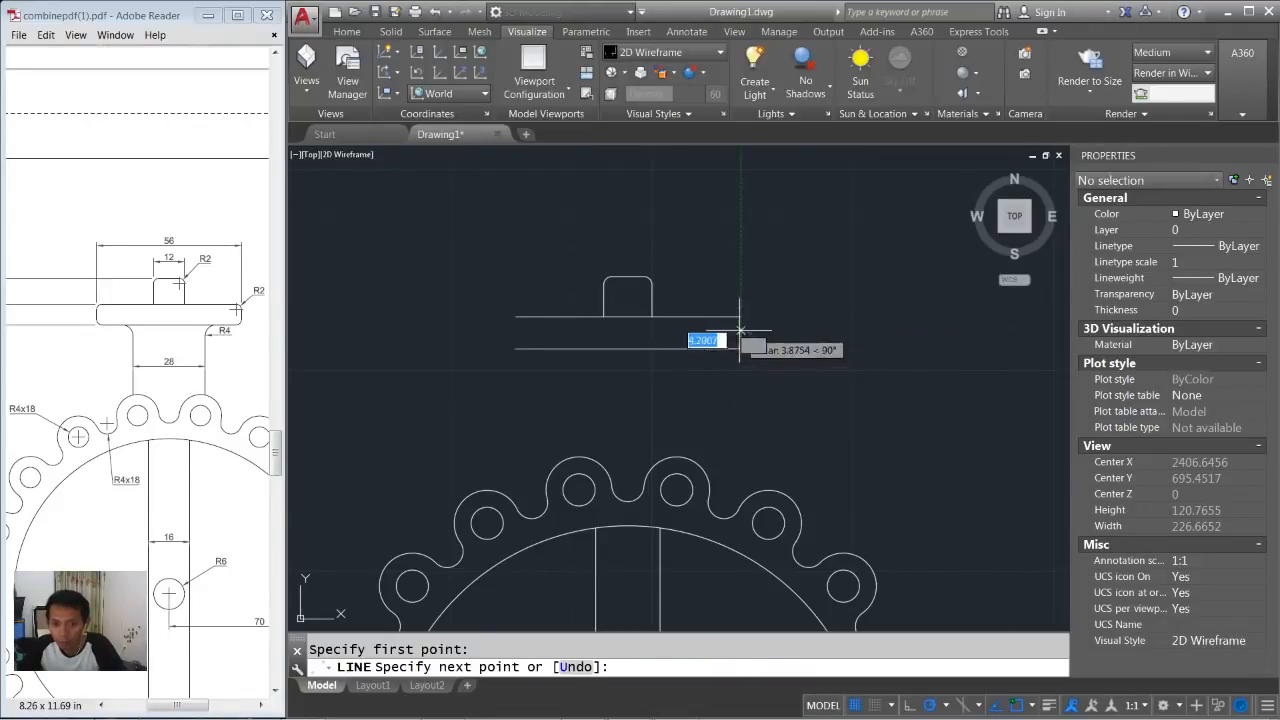
left_click(740, 317)
key("Return")
key("Return")
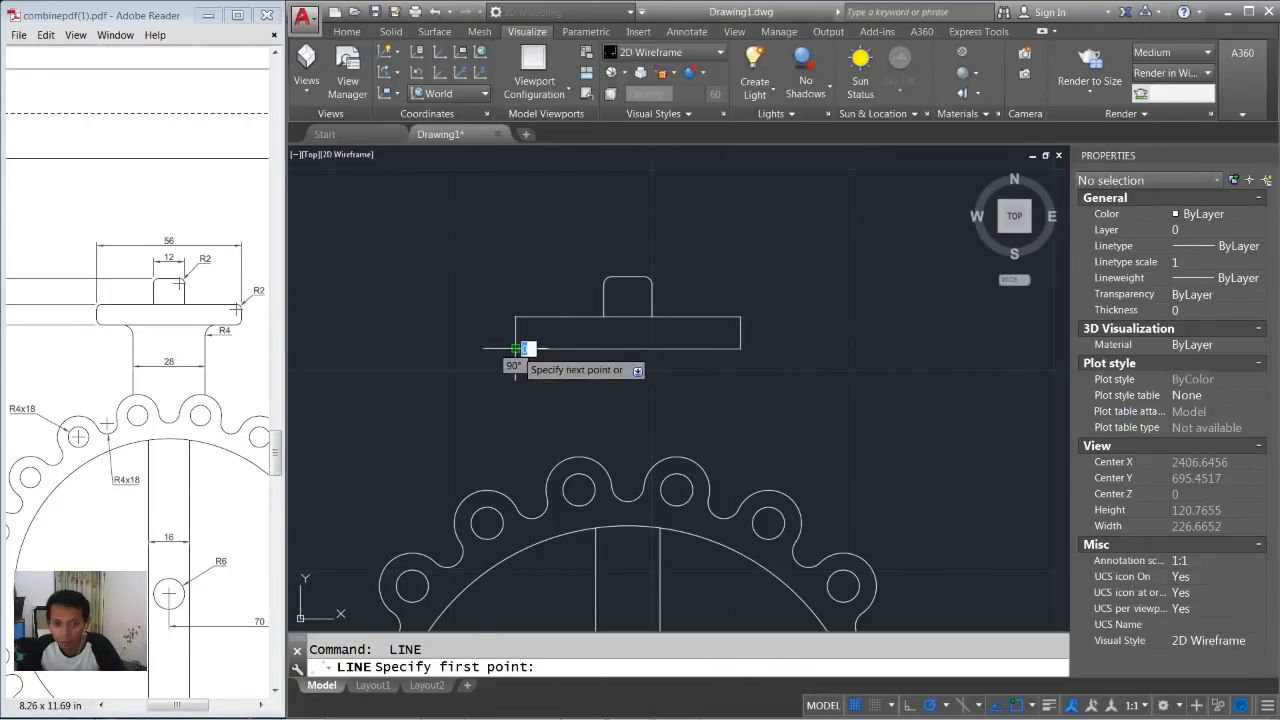
left_click(516, 349)
left_click(516, 317)
key("Return")
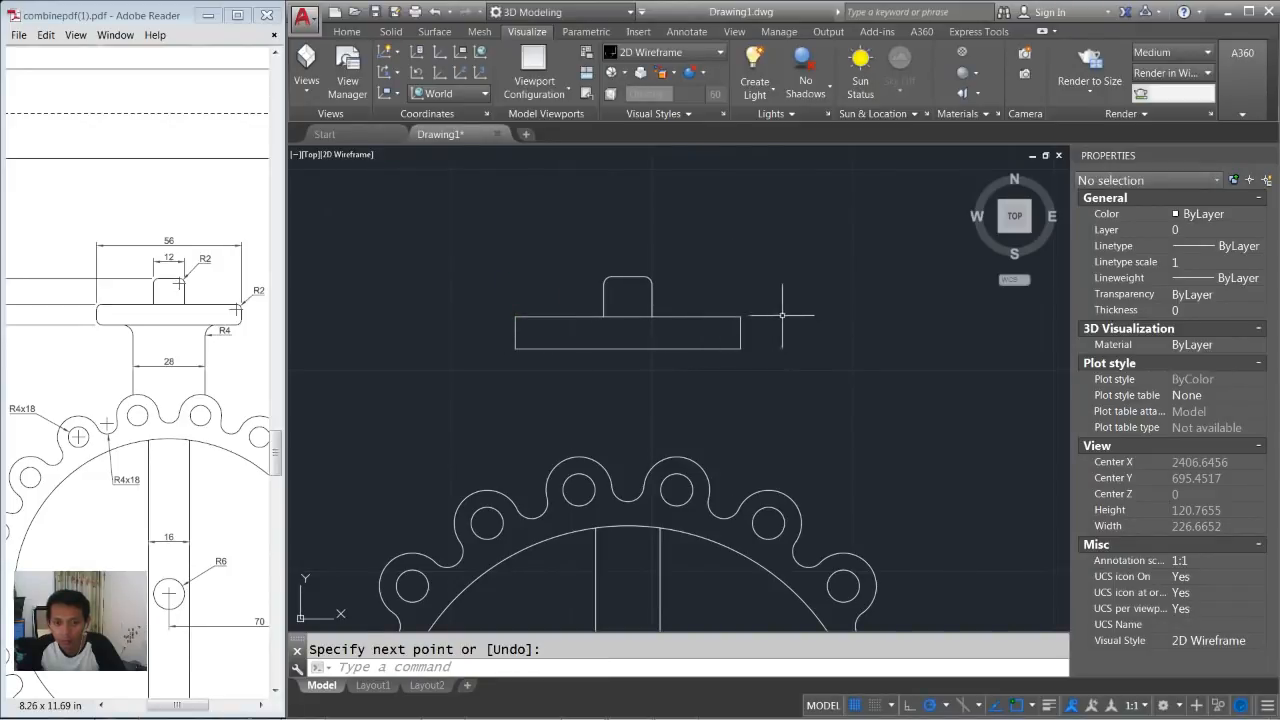
Draw a vertical line from the midpoint of the flange's lower edge down to the wheel's rim.
middle_click_drag(800, 354, 800, 316)
key("Return")
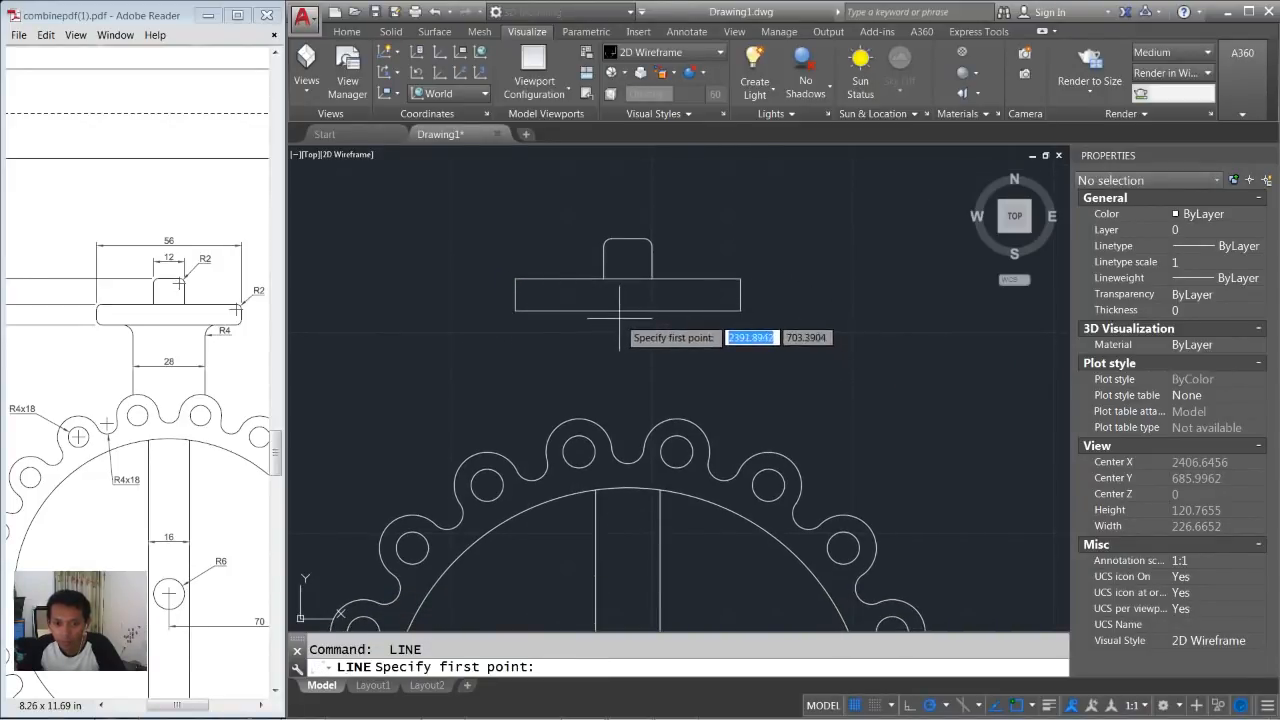
left_click(628, 310)
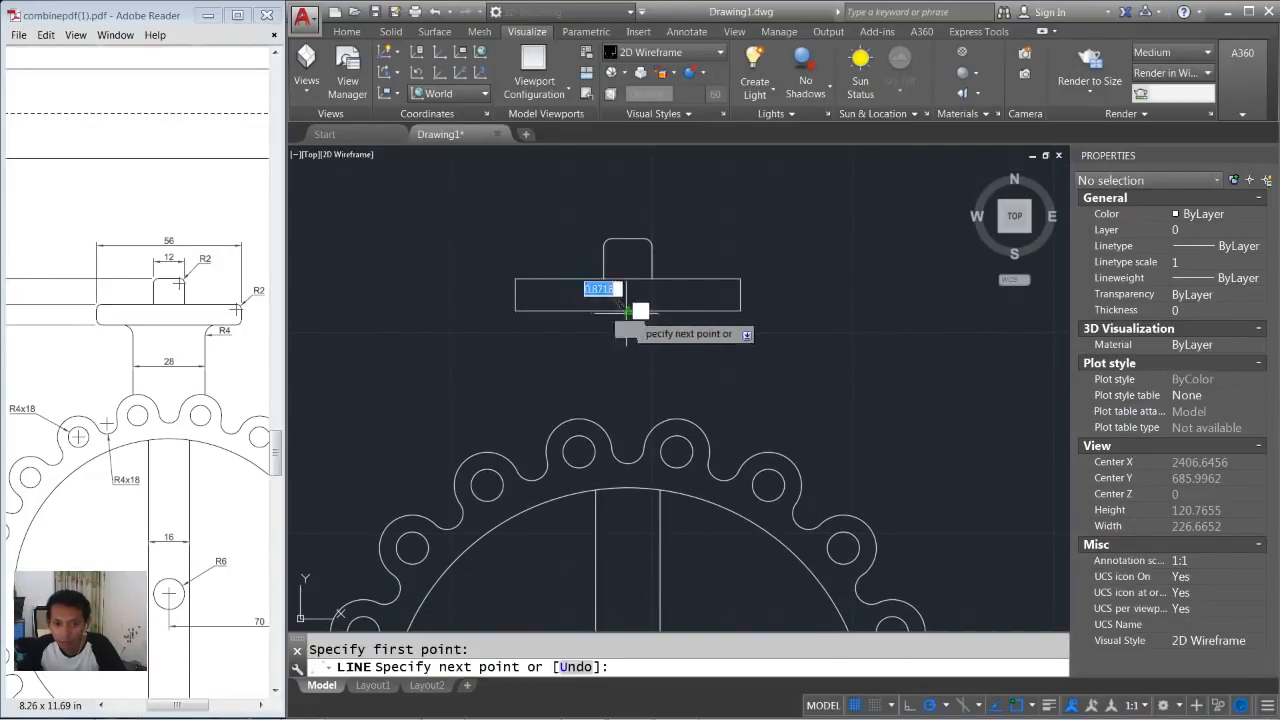
left_click(628, 434)
key("Return")
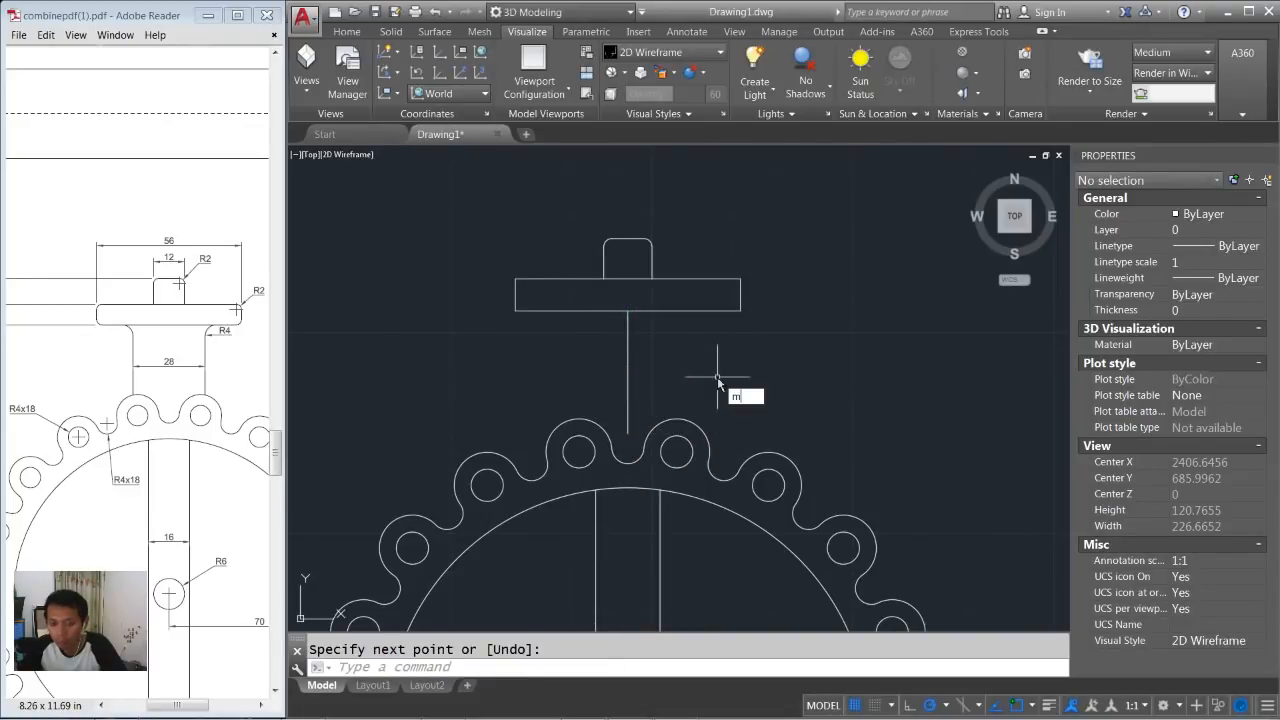
Move the vertical line 14 units to the right to form one side of the bracket's neck.
key("Return")
left_click(668, 352)
left_click(597, 366)
key("Return")
left_click(682, 366)
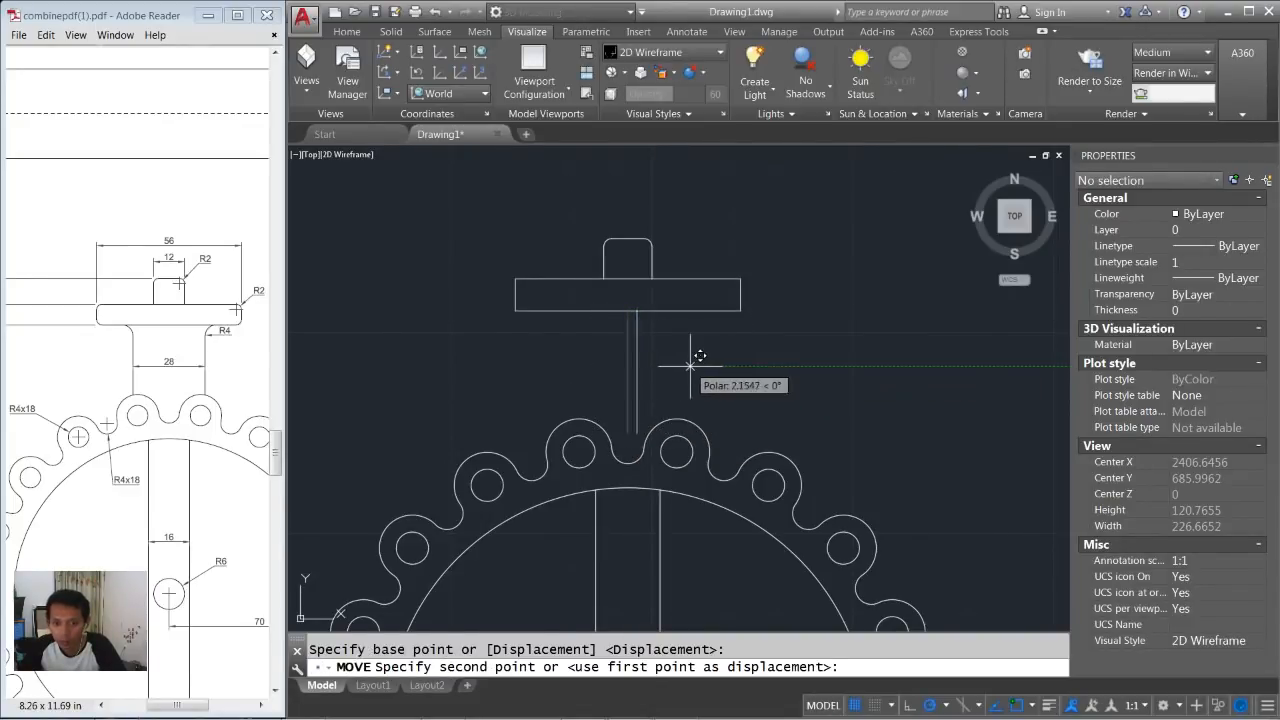
type("14")
key("Return")
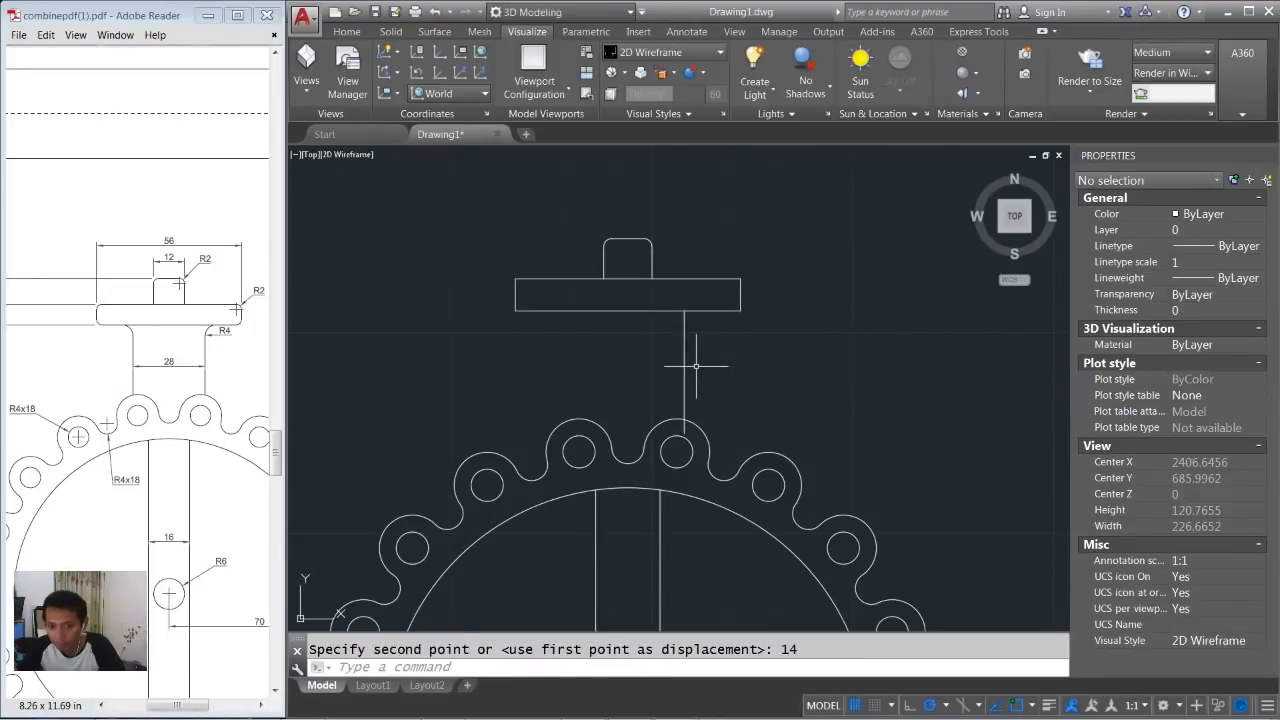
Mirror the neck's side line about the bracket's vertical centerline, keeping the original.
key("Return")
left_click(676, 352)
left_click(590, 366)
key("Return")
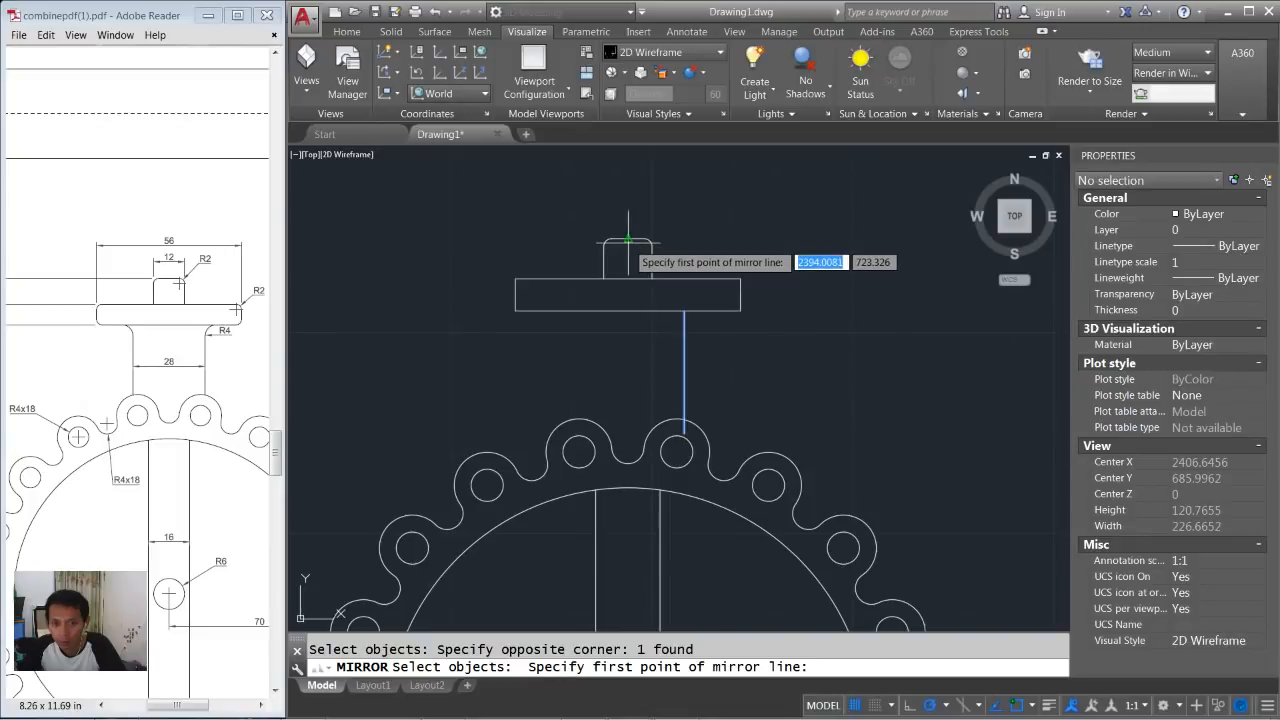
left_click(628, 238)
left_click(628, 211)
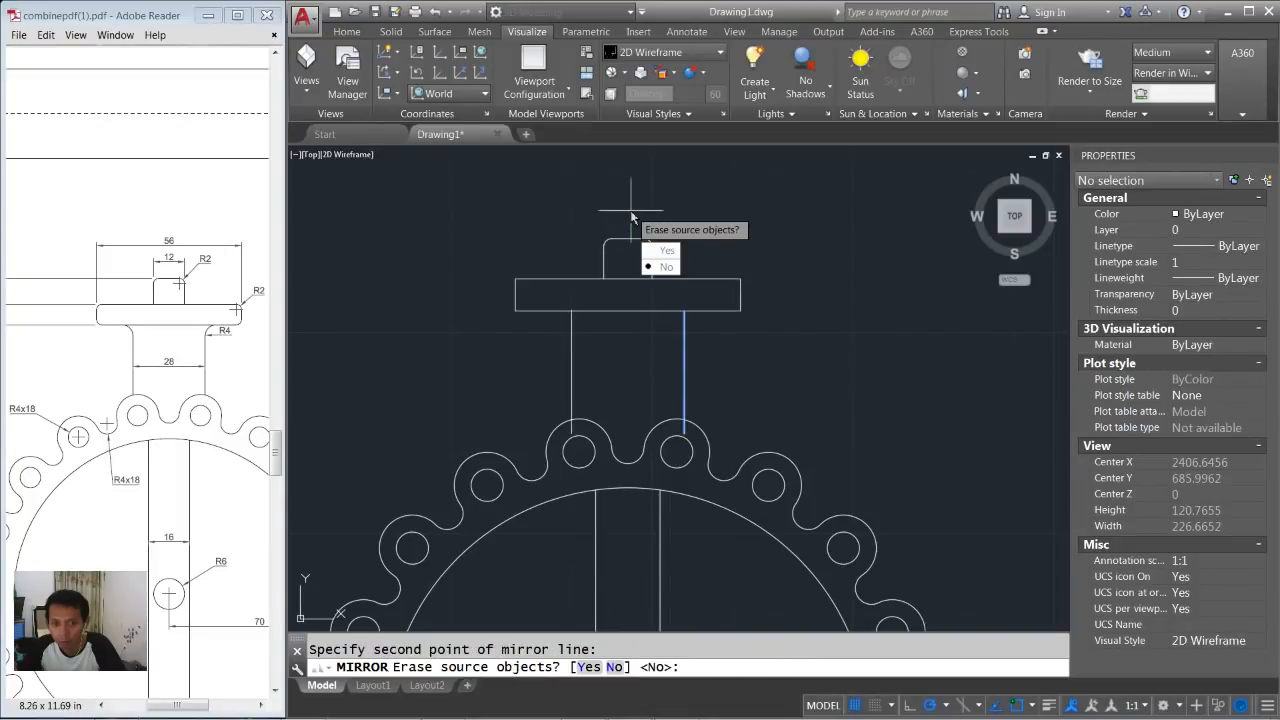
key("Return")
Draw a radius 4 circle tangent to the neck's right side line and the flange's lower edge.
middle_click_drag(688, 347, 700, 362)
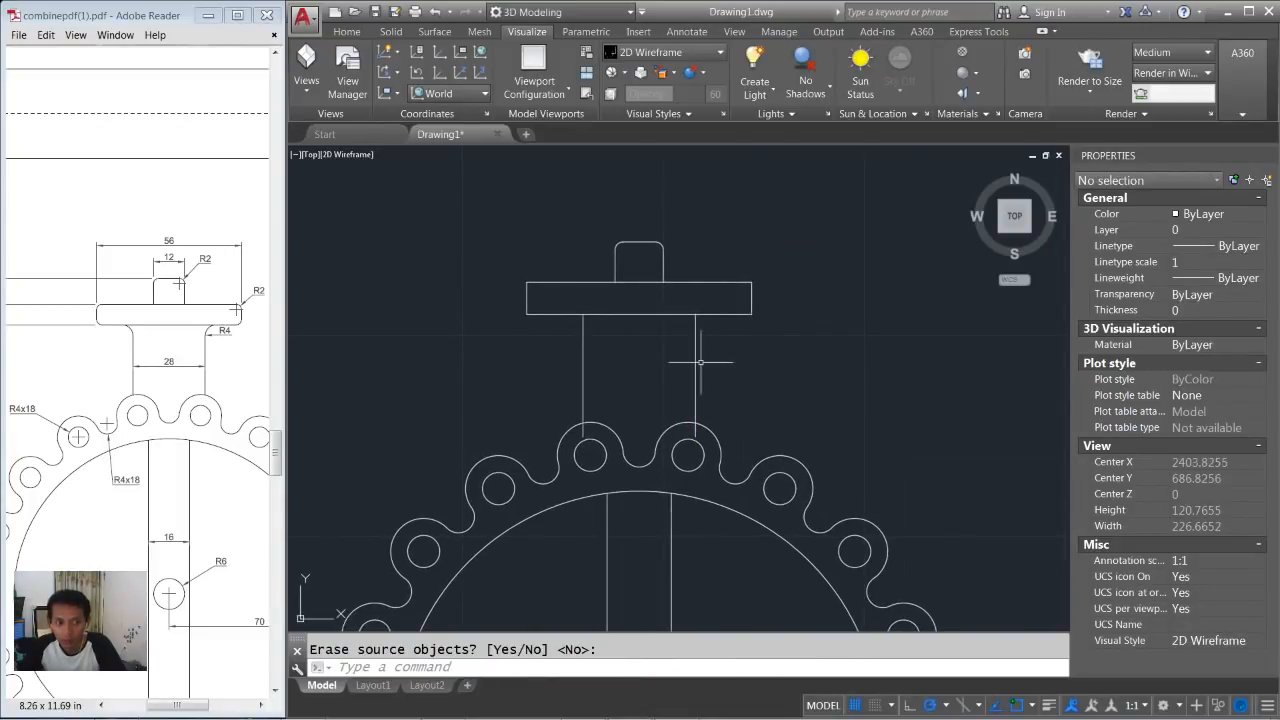
scroll(693, 354, "up", 1)
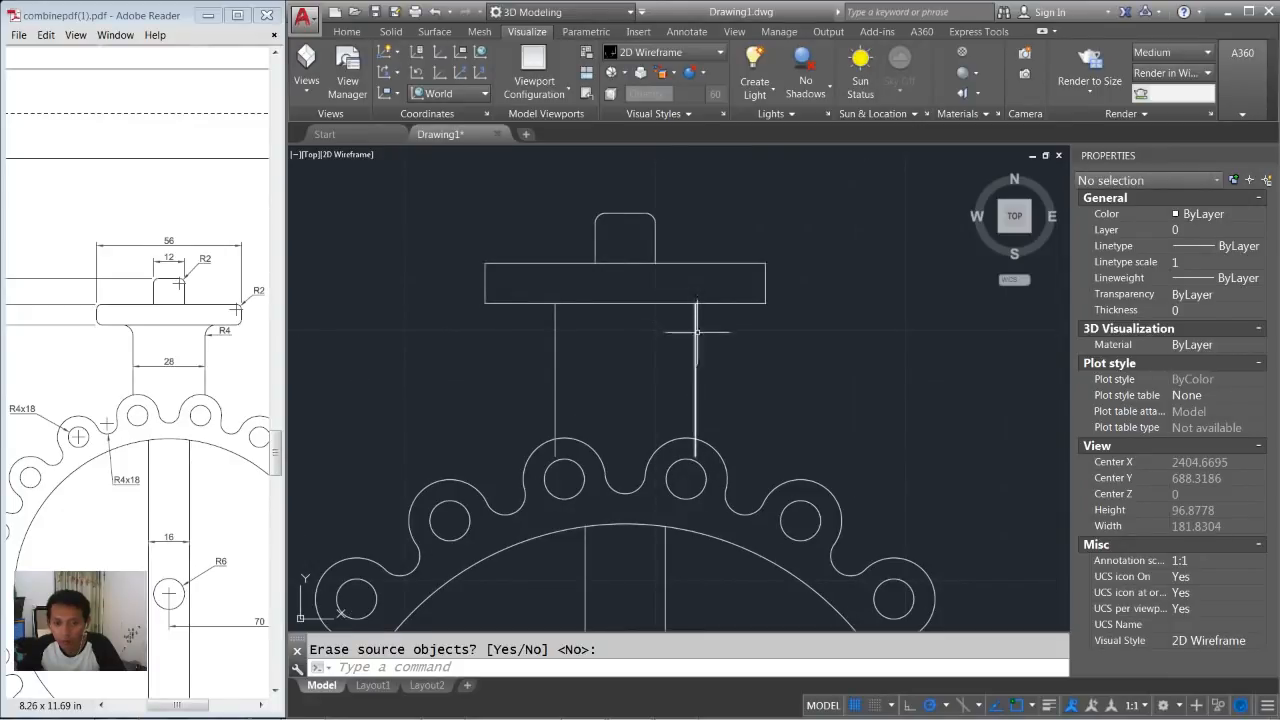
middle_click_drag(719, 331, 699, 347)
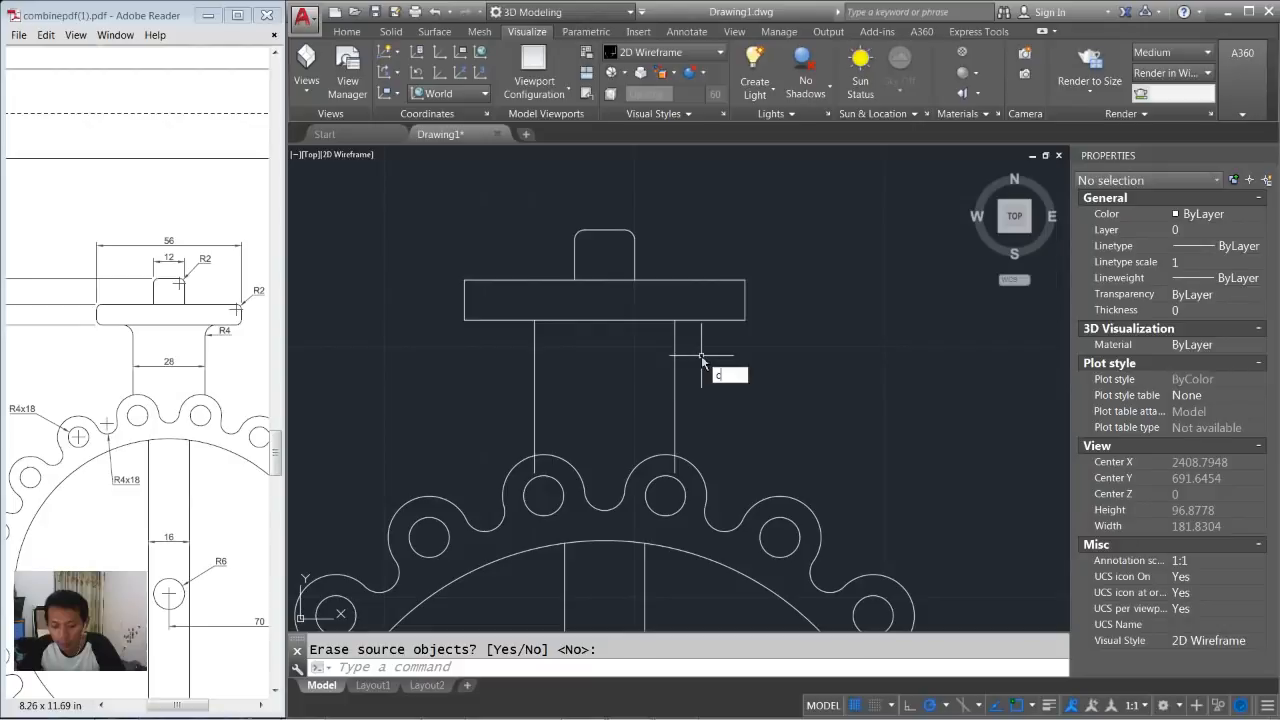
key("Return")
type("t")
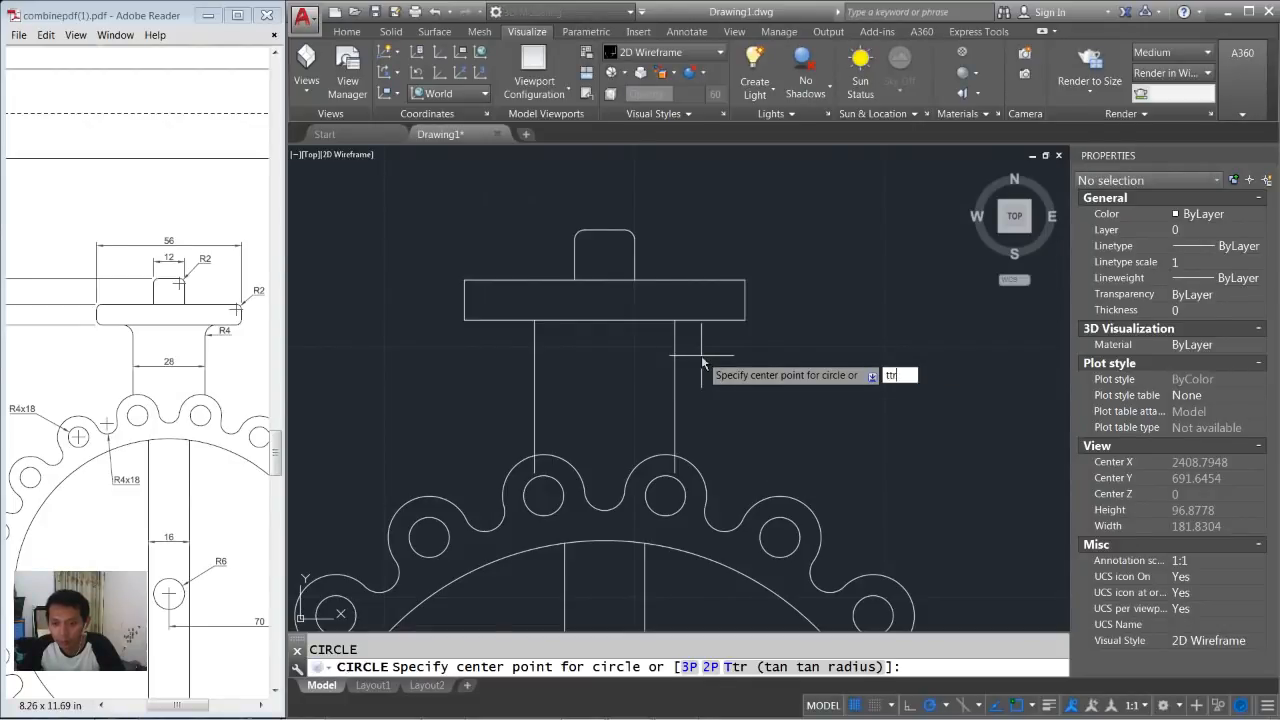
type("tr")
key("Return")
left_click(675, 348)
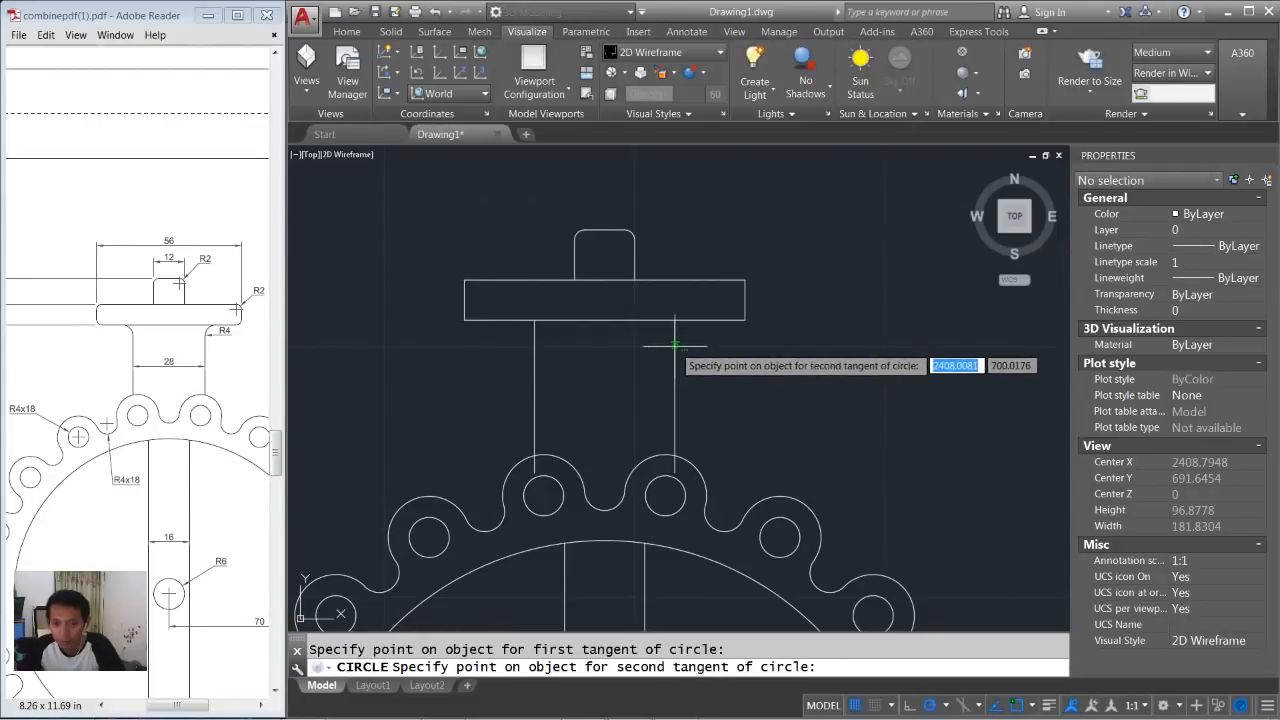
left_click(701, 318)
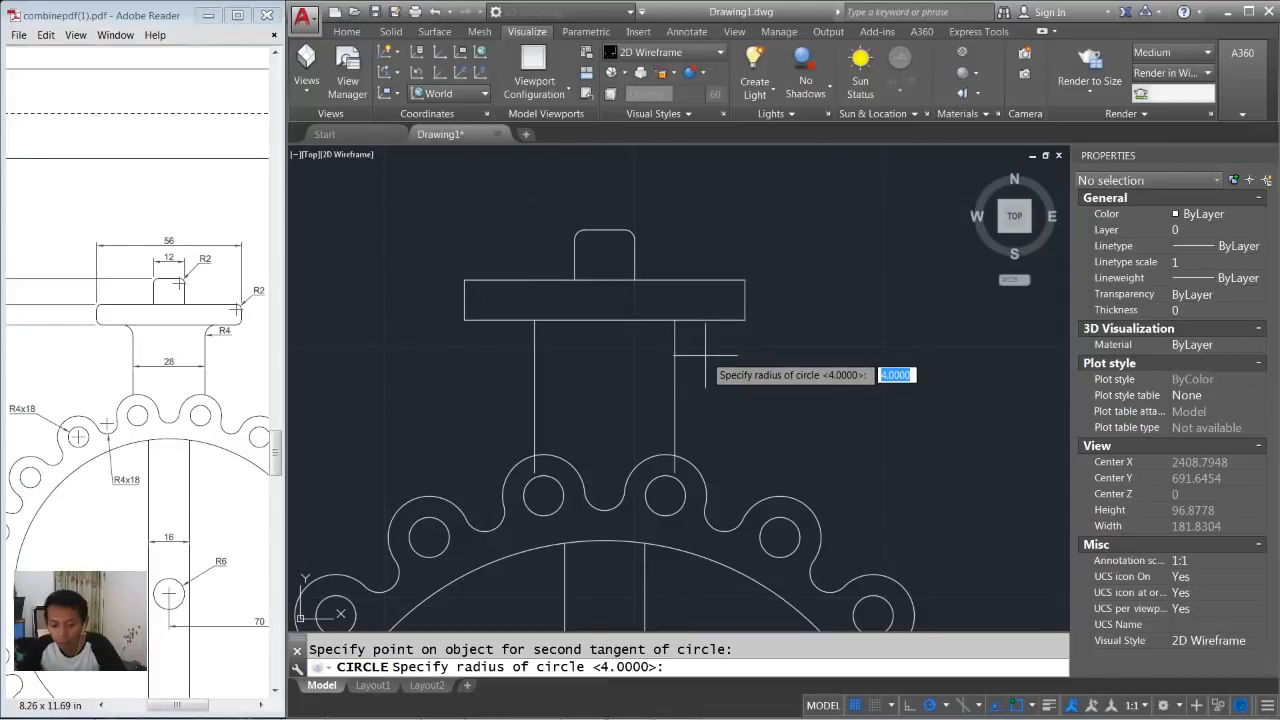
type("4")
key("Return")
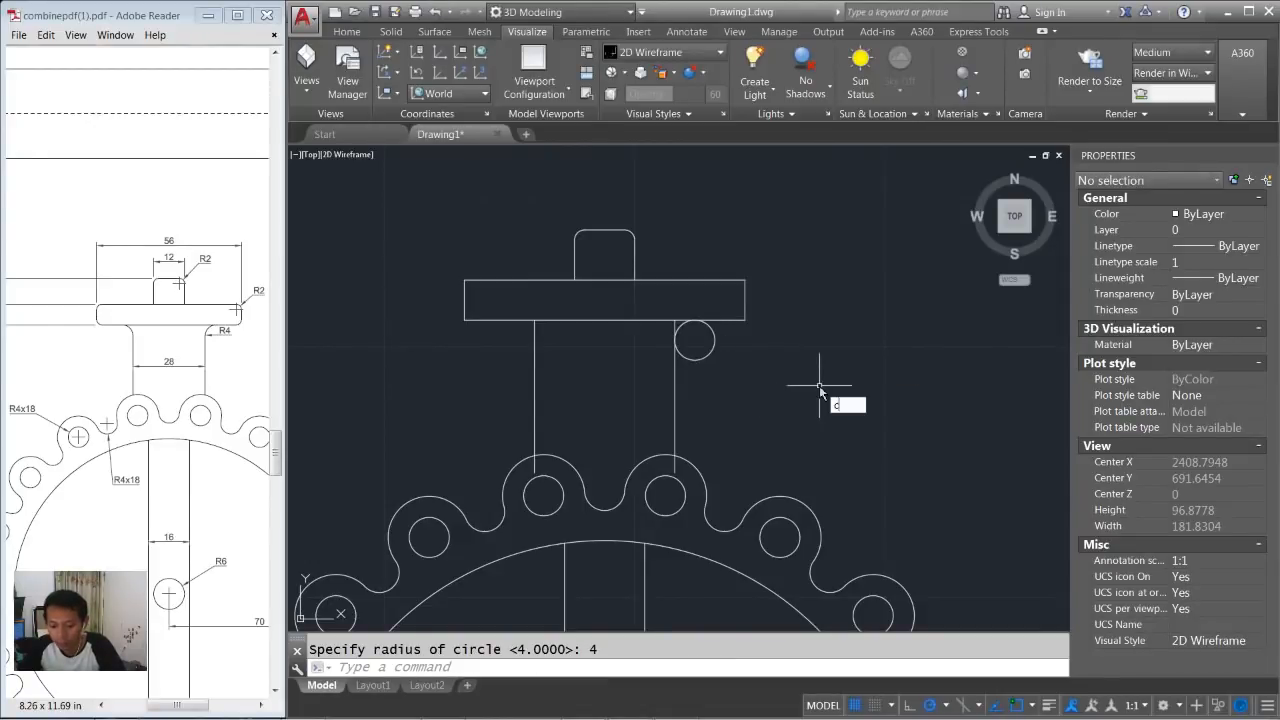
type("co")
key("Return")
left_click(744, 370)
left_click(696, 345)
key("Return")
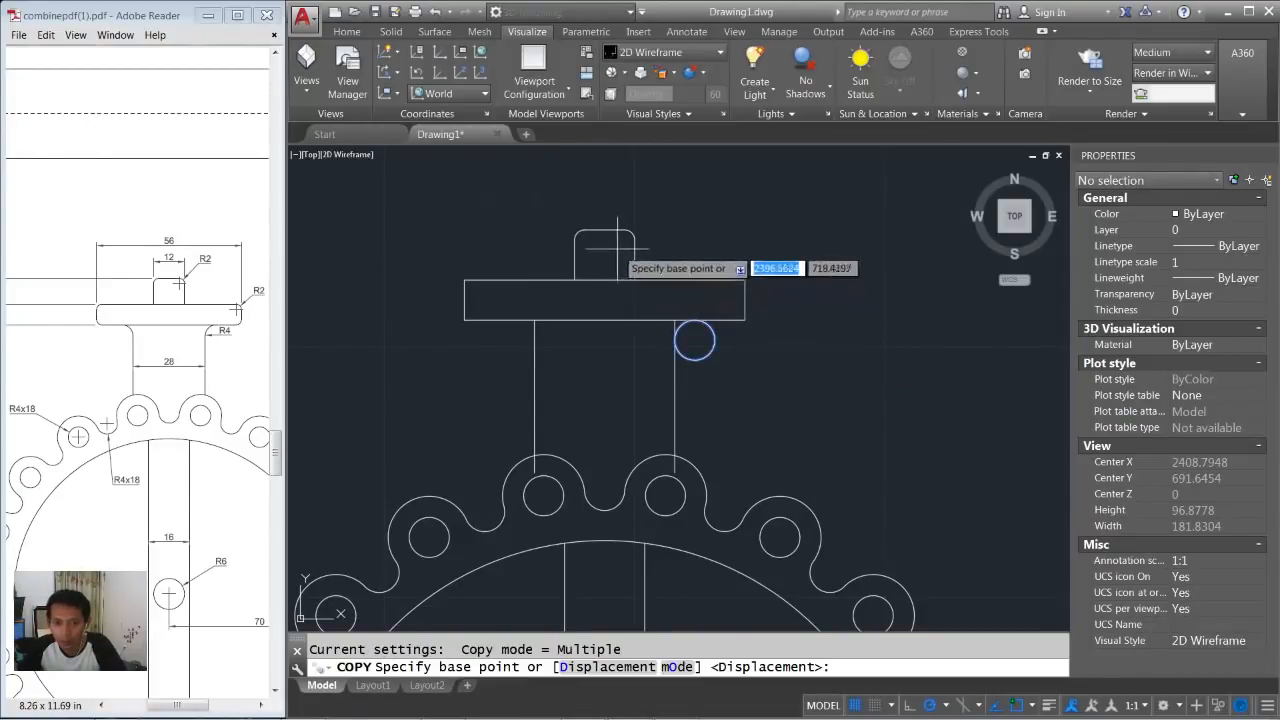
left_click(604, 231)
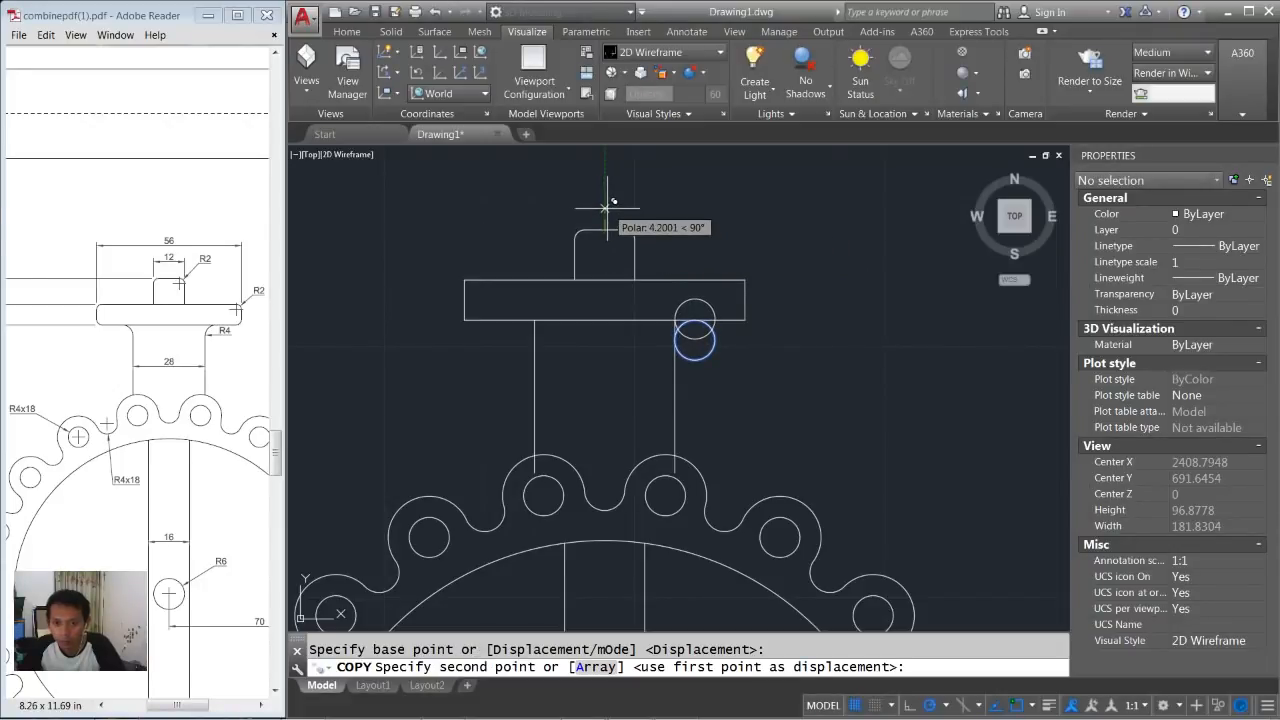
key("Escape")
Mirror the tangent circle about the bracket's vertical centerline, keeping the original.
type("mi")
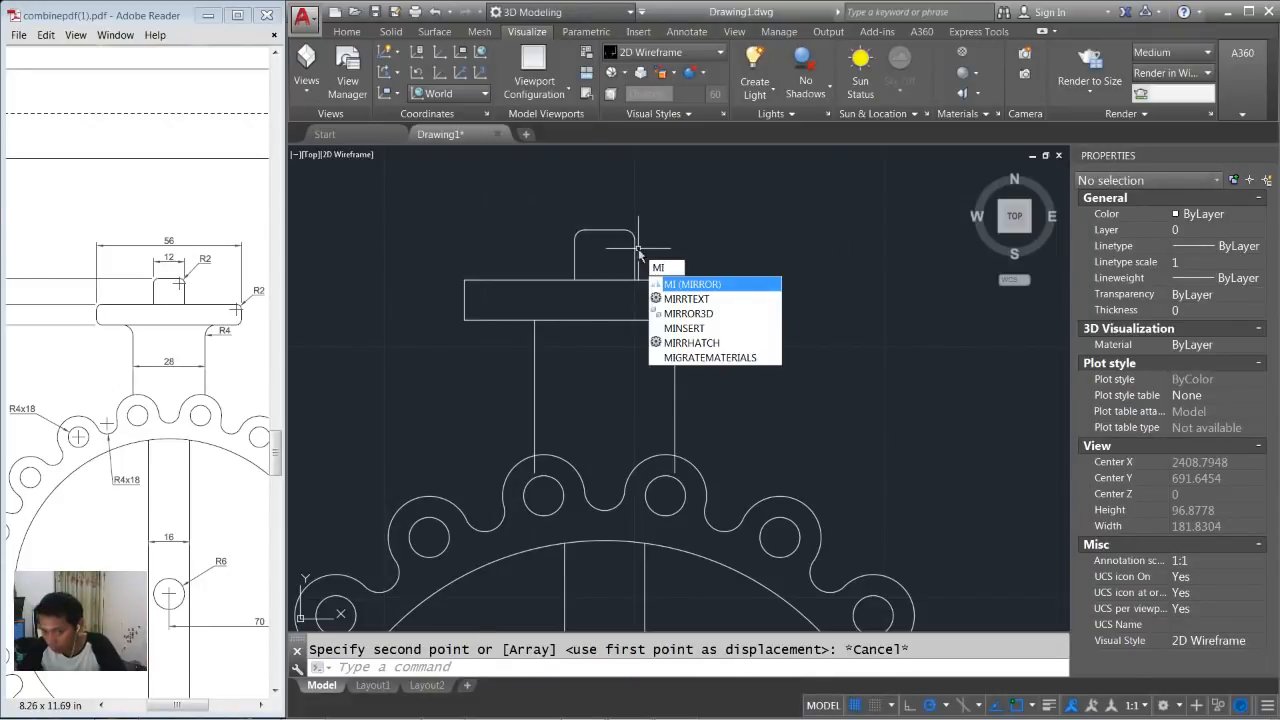
key("Return")
left_click(722, 358)
left_click(697, 340)
key("Return")
left_click(604, 231)
left_click(604, 212)
key("Return")
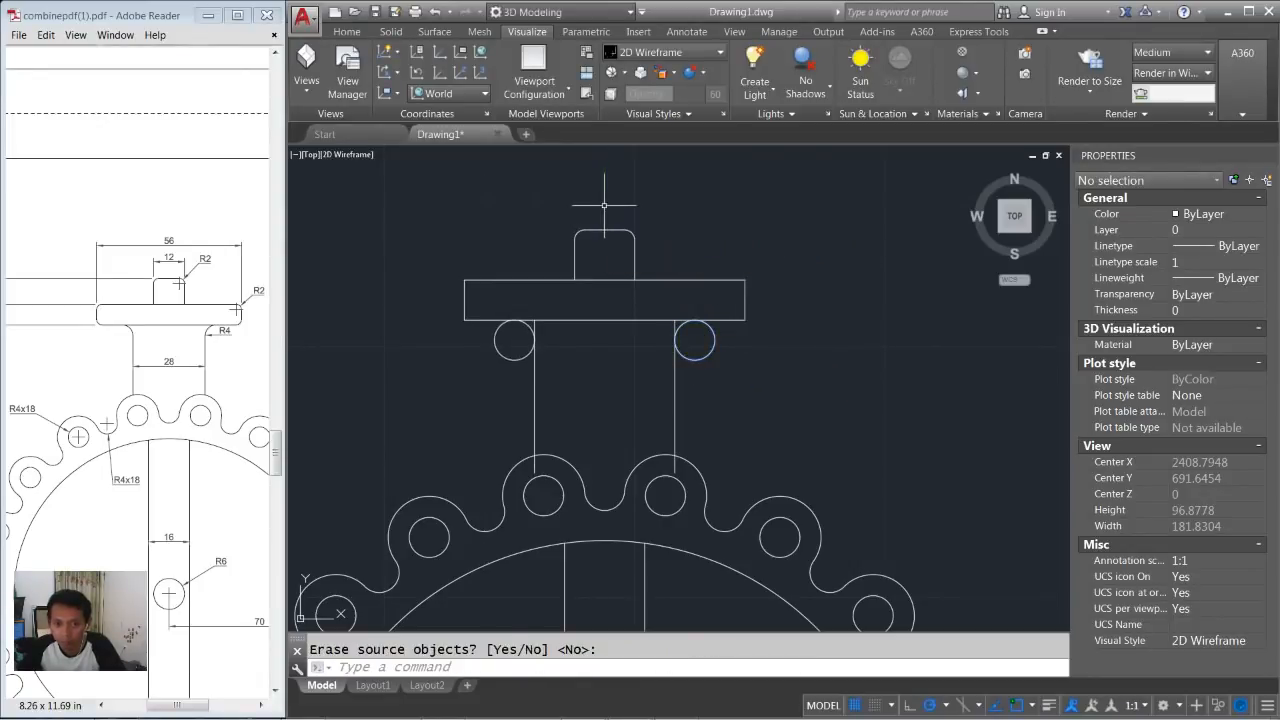
Trim the two circles and the neck lines to leave concave corner arcs under the flange and end the neck at the rim lobes.
type("tr")
key("Return")
key("Return")
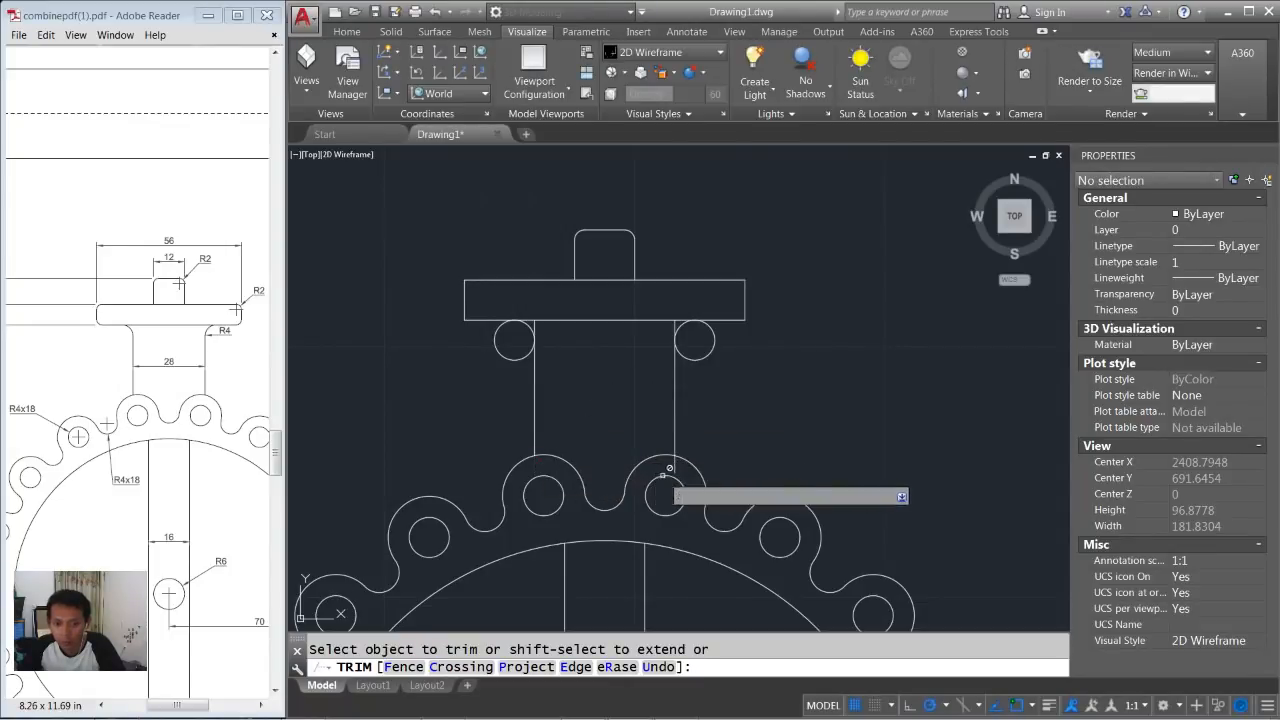
left_click(711, 341)
left_click(699, 346)
left_click(507, 367)
left_click(498, 341)
scroll(533, 315, "up", 3)
left_click(532, 326)
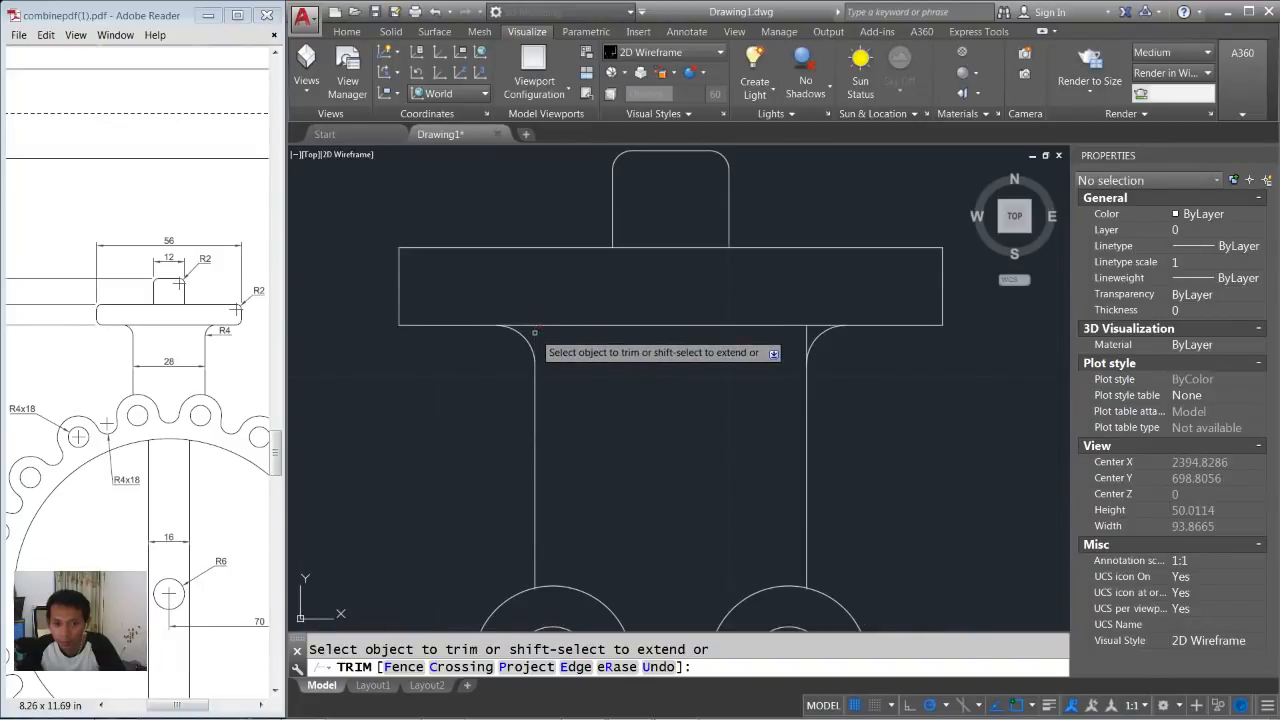
left_click(806, 338)
key("Return")
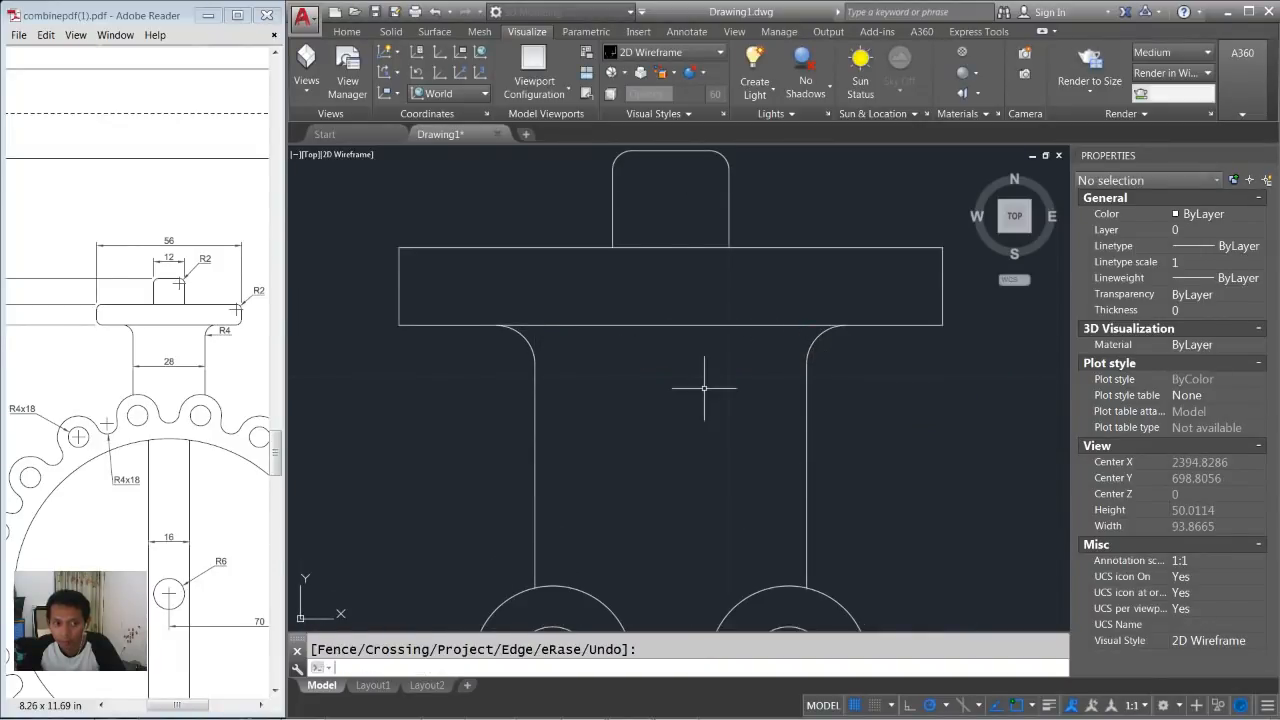
Fillet the upper and lower right corners of the bracket's flange with radius 2, using the Multiple option.
scroll(711, 380, "down", 4)
middle_click_drag(711, 380, 696, 369)
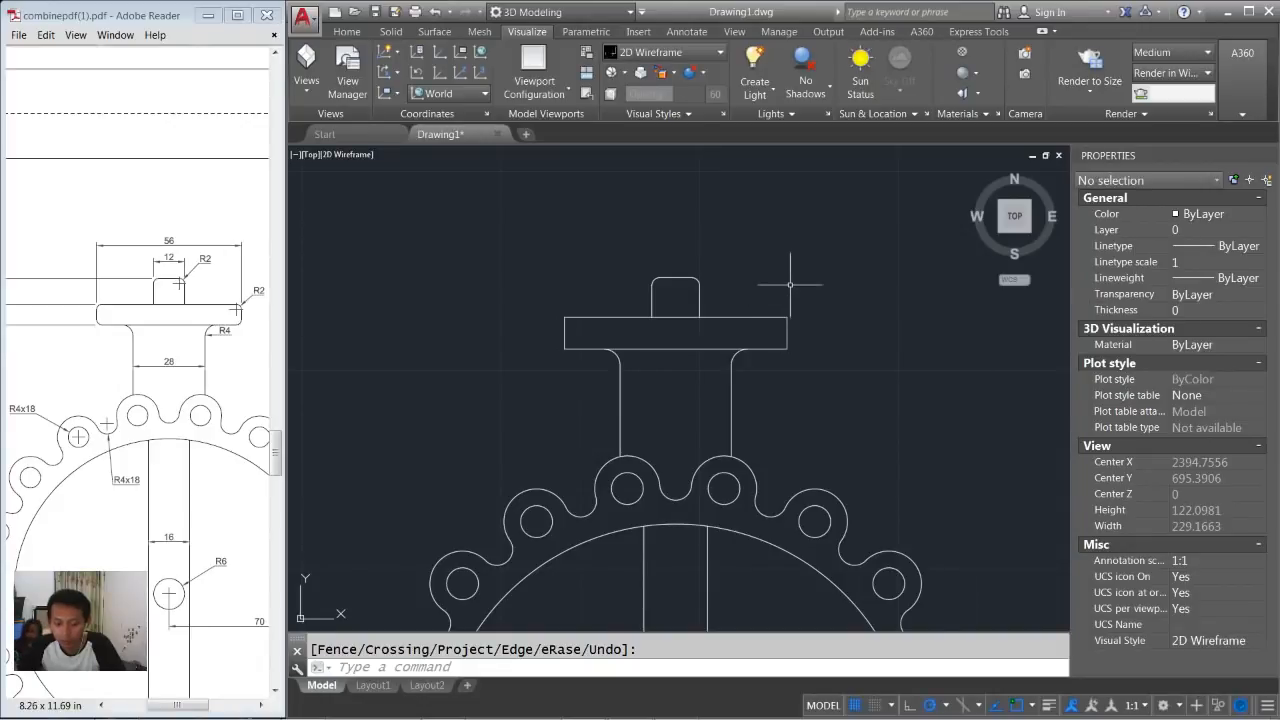
key("Escape")
left_click(845, 295)
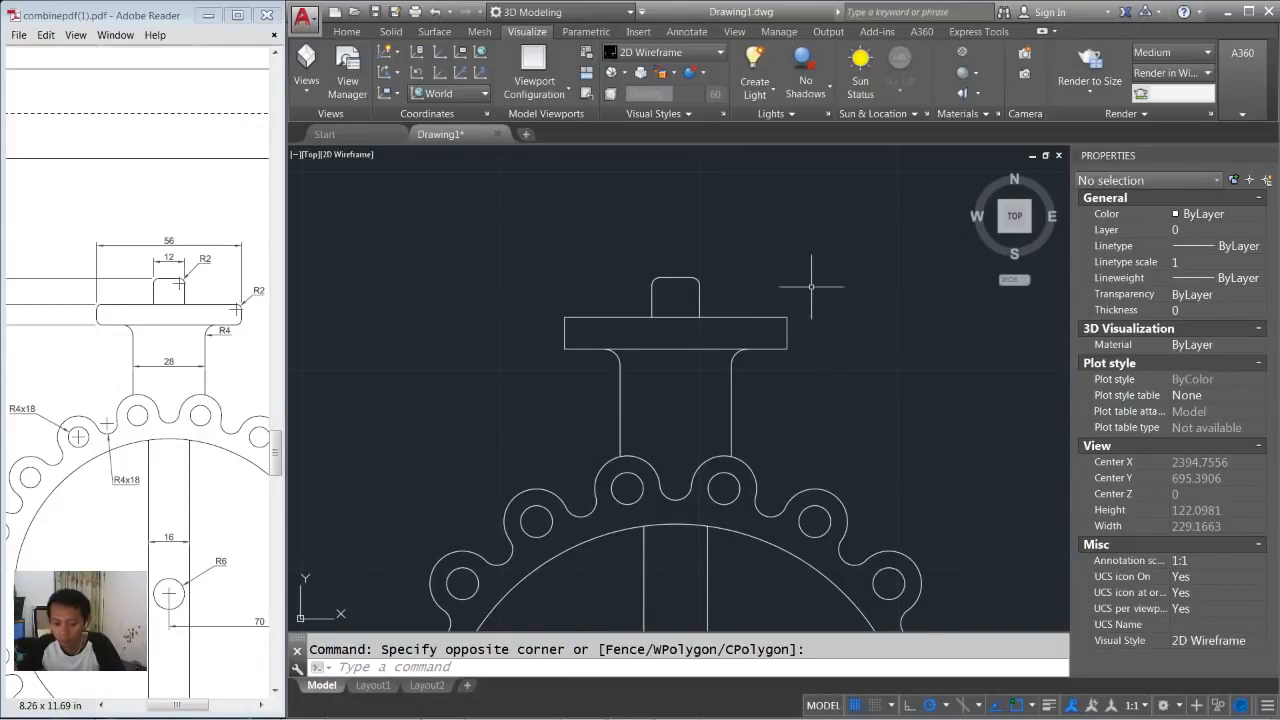
type("FILLET")
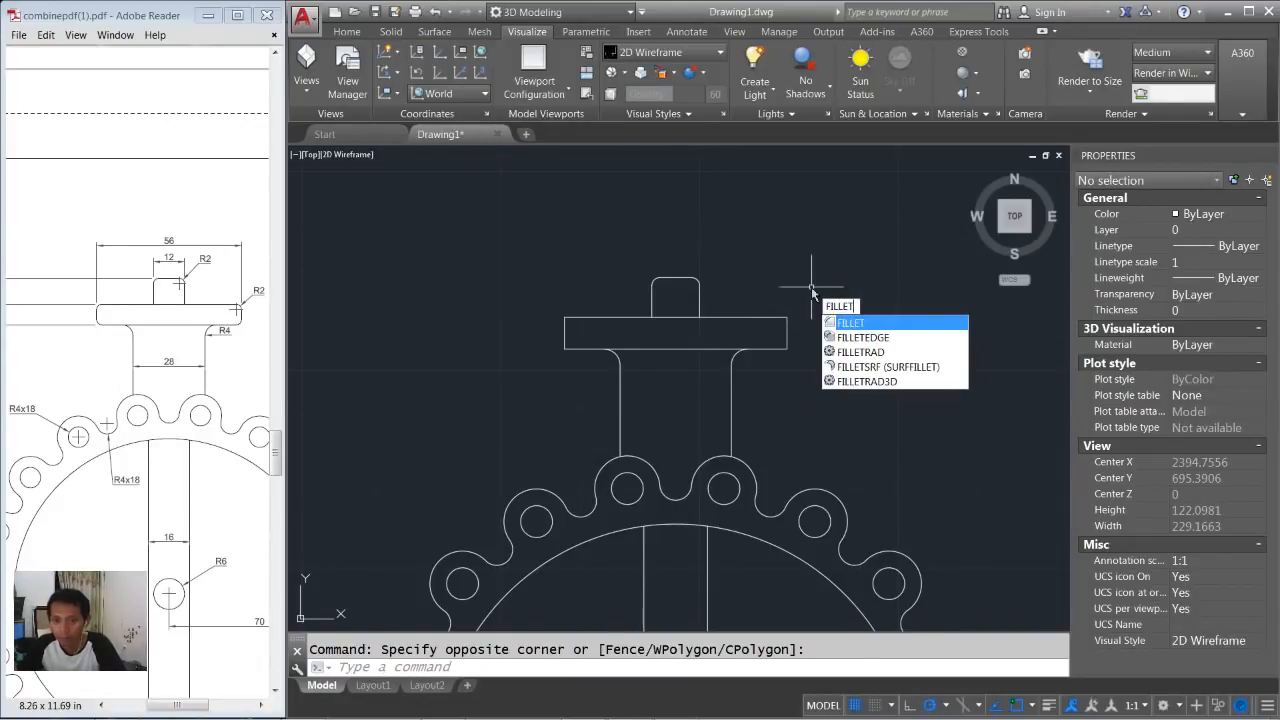
key("Return")
key("Return")
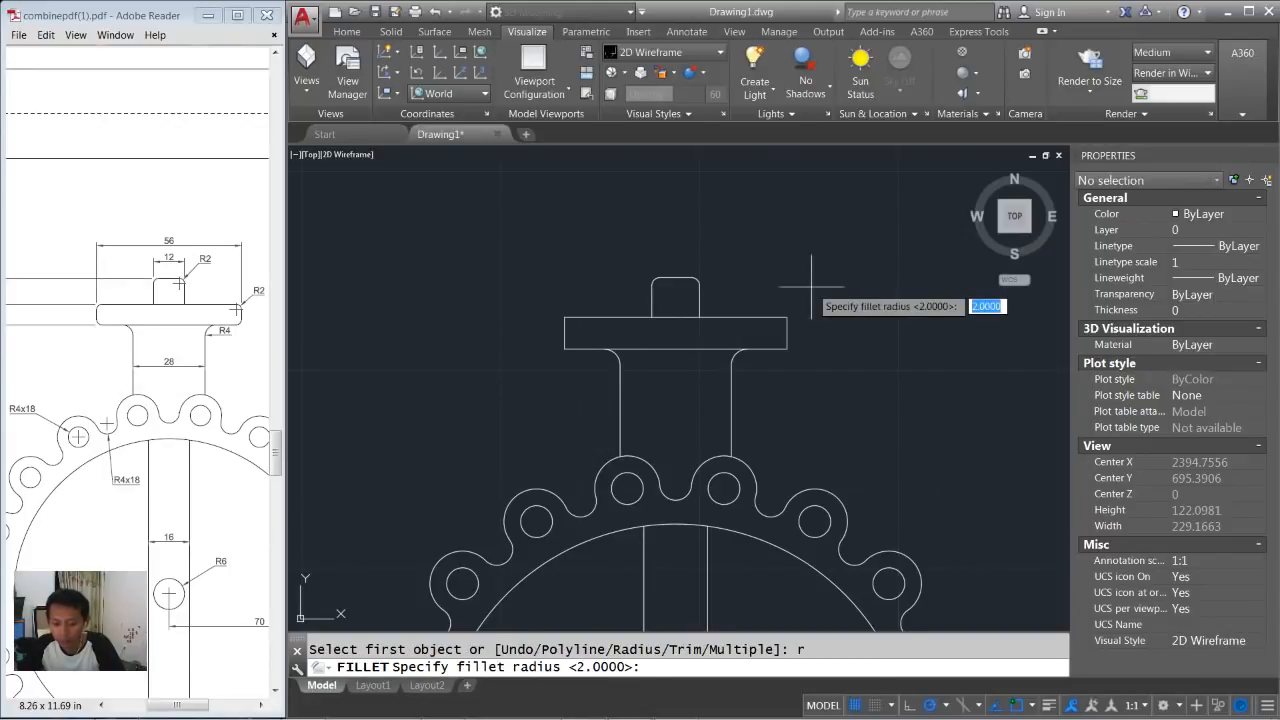
key("Return")
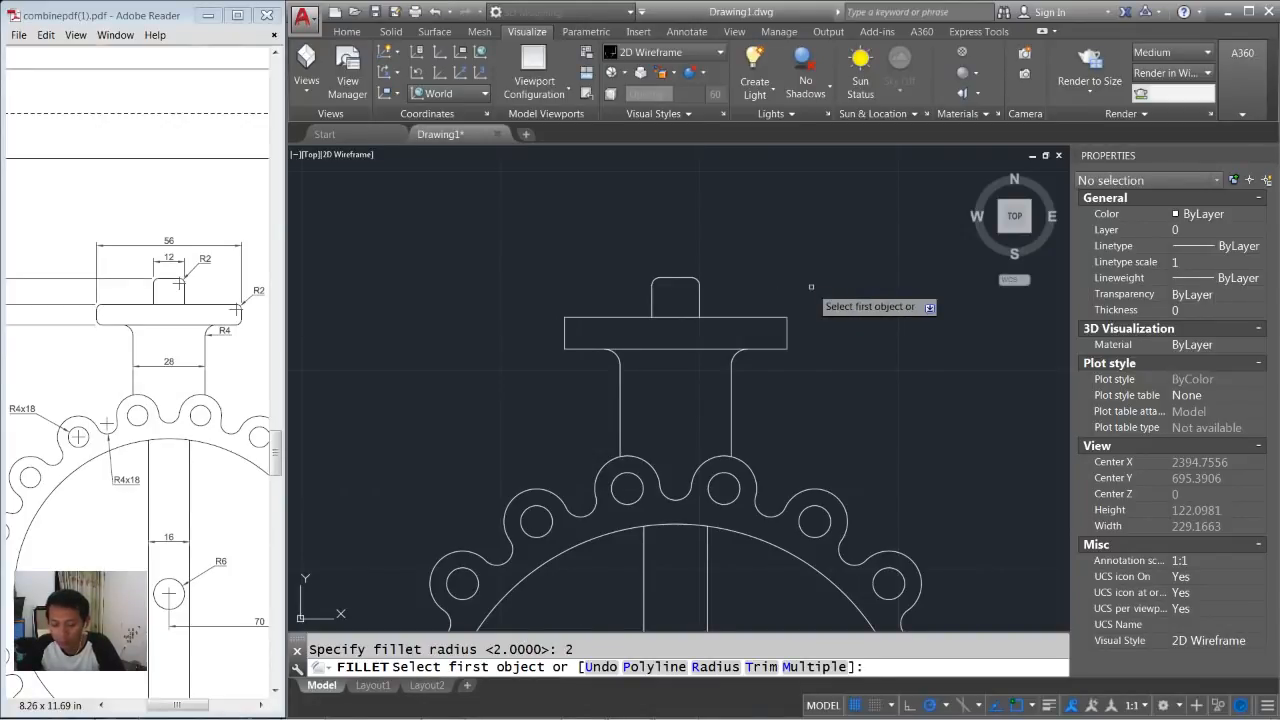
type("m")
key("Return")
scroll(800, 300, "up", 3)
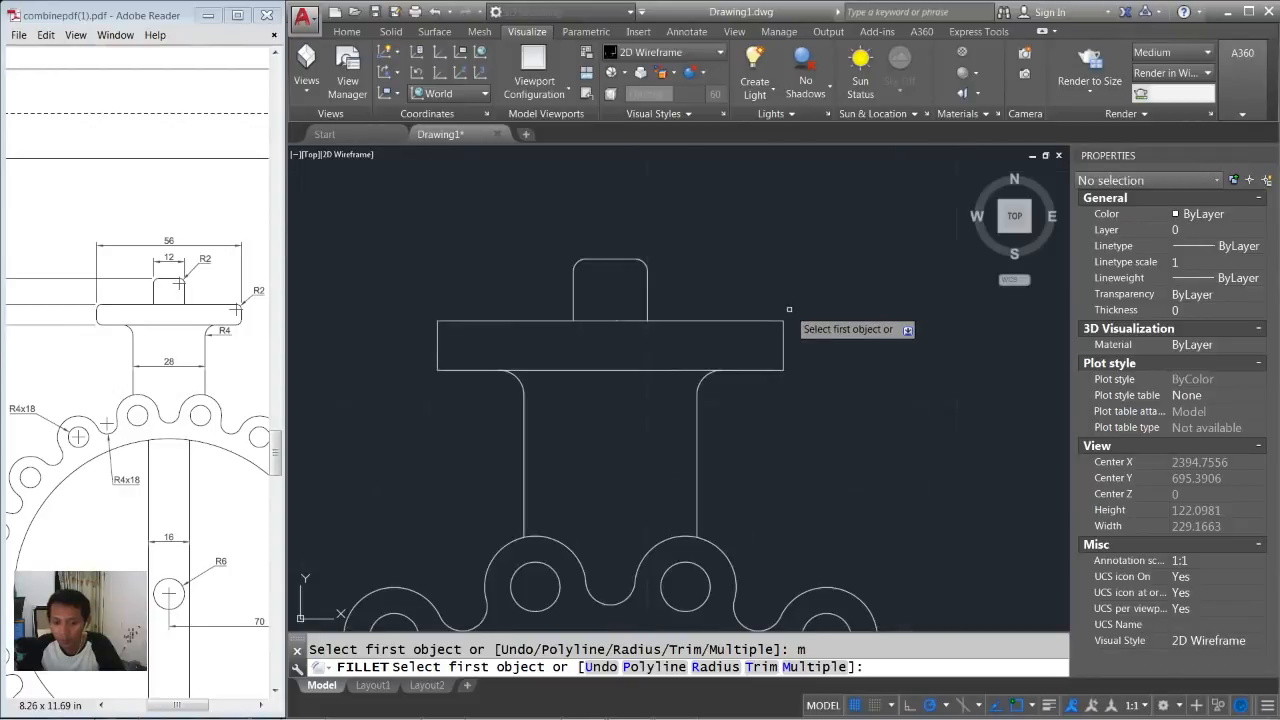
left_click(774, 321)
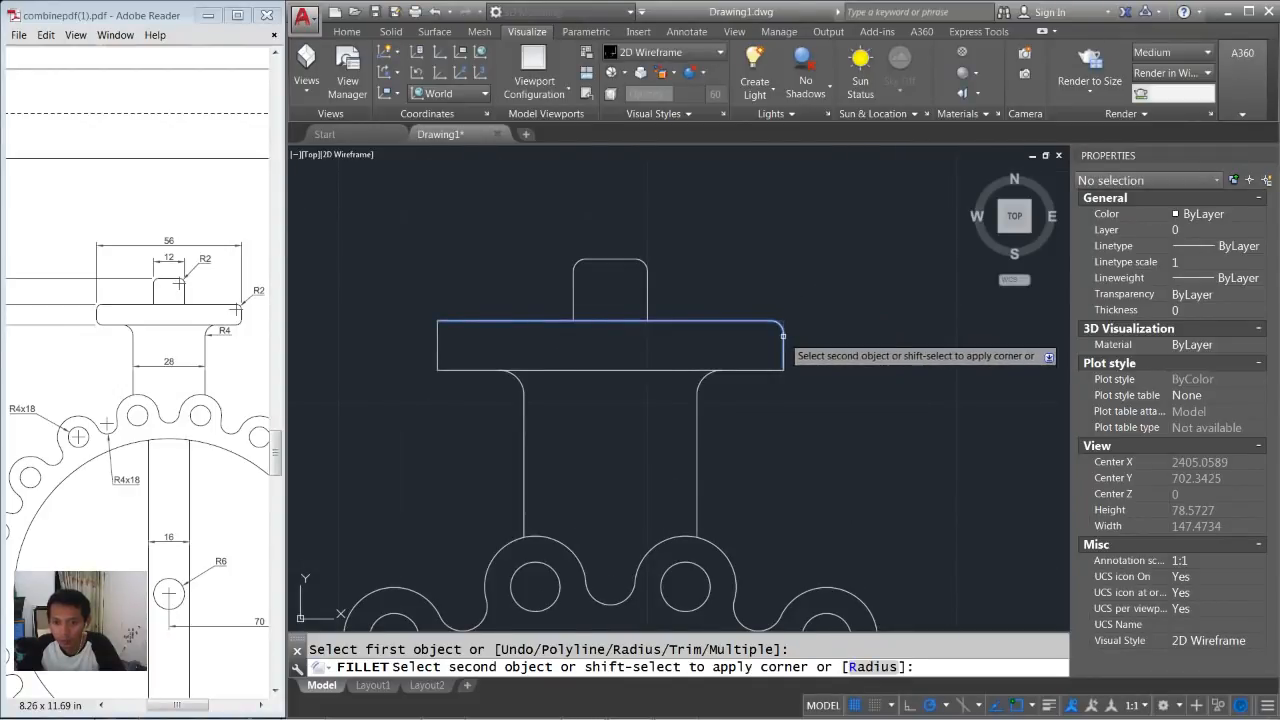
left_click(781, 345)
left_click(778, 363)
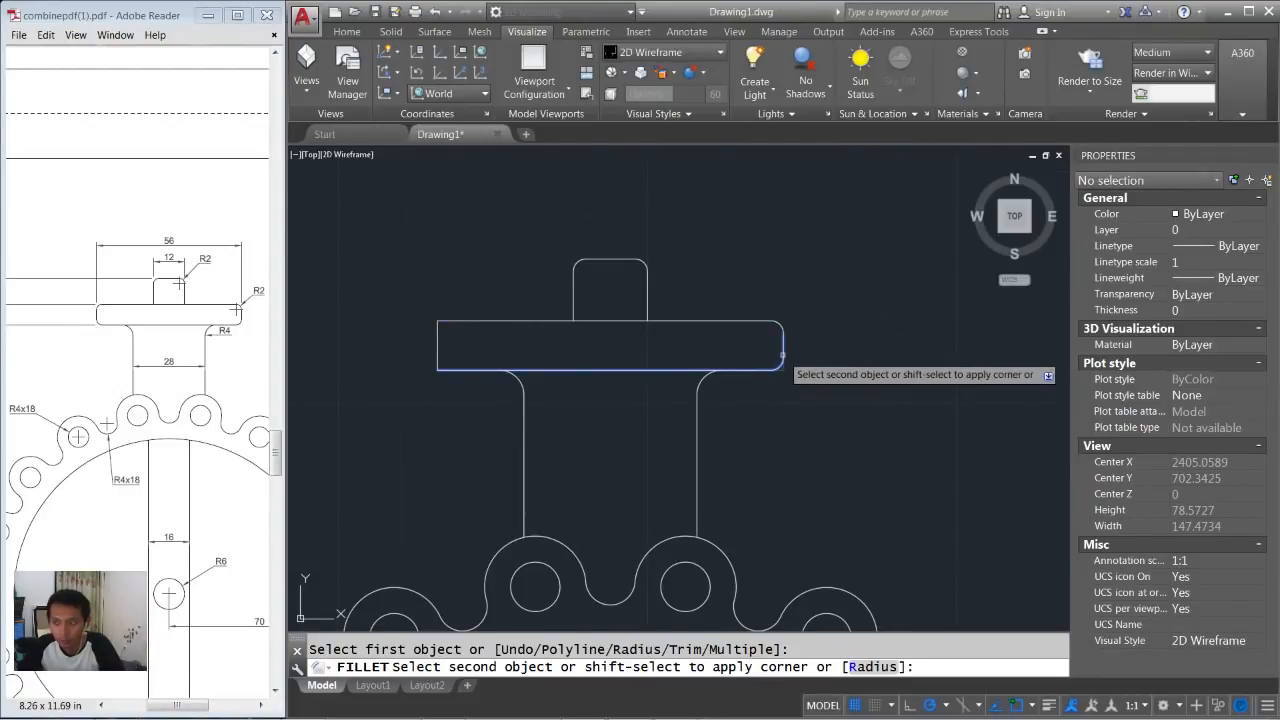
left_click(781, 358)
Fillet the lower and upper left corners of the bracket's flange with the same radius.
left_click(439, 346)
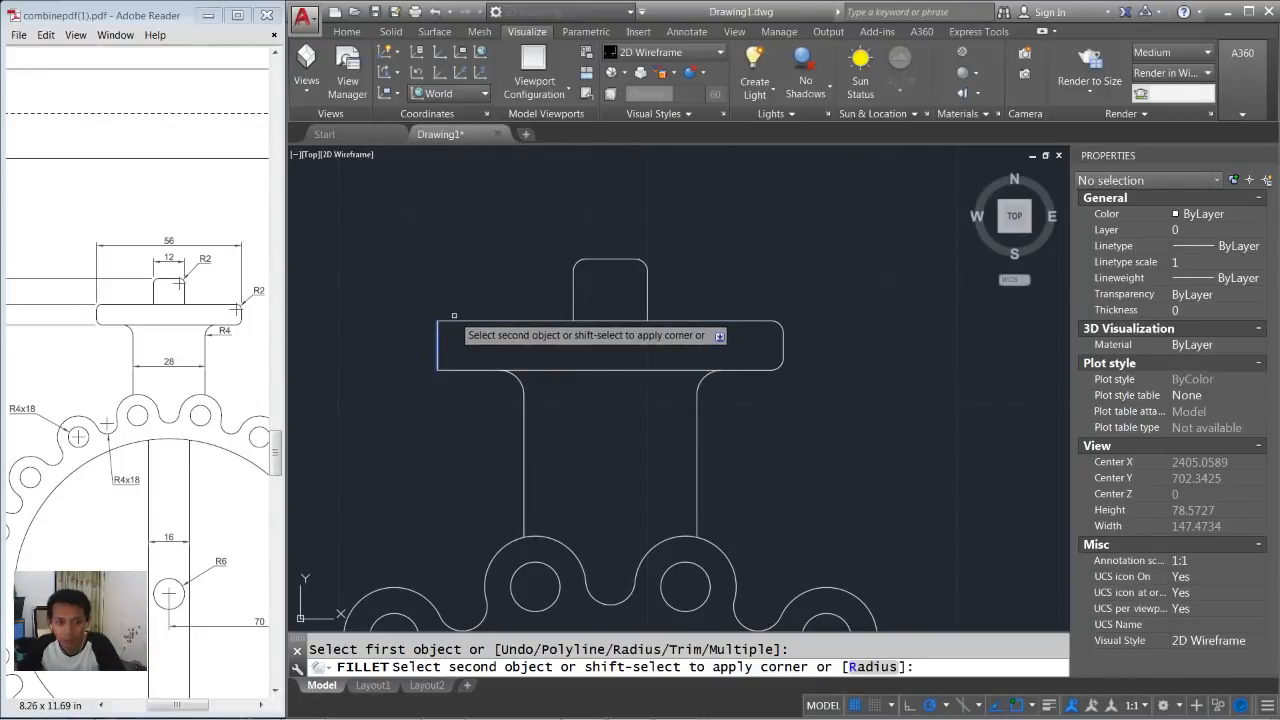
left_click(458, 369)
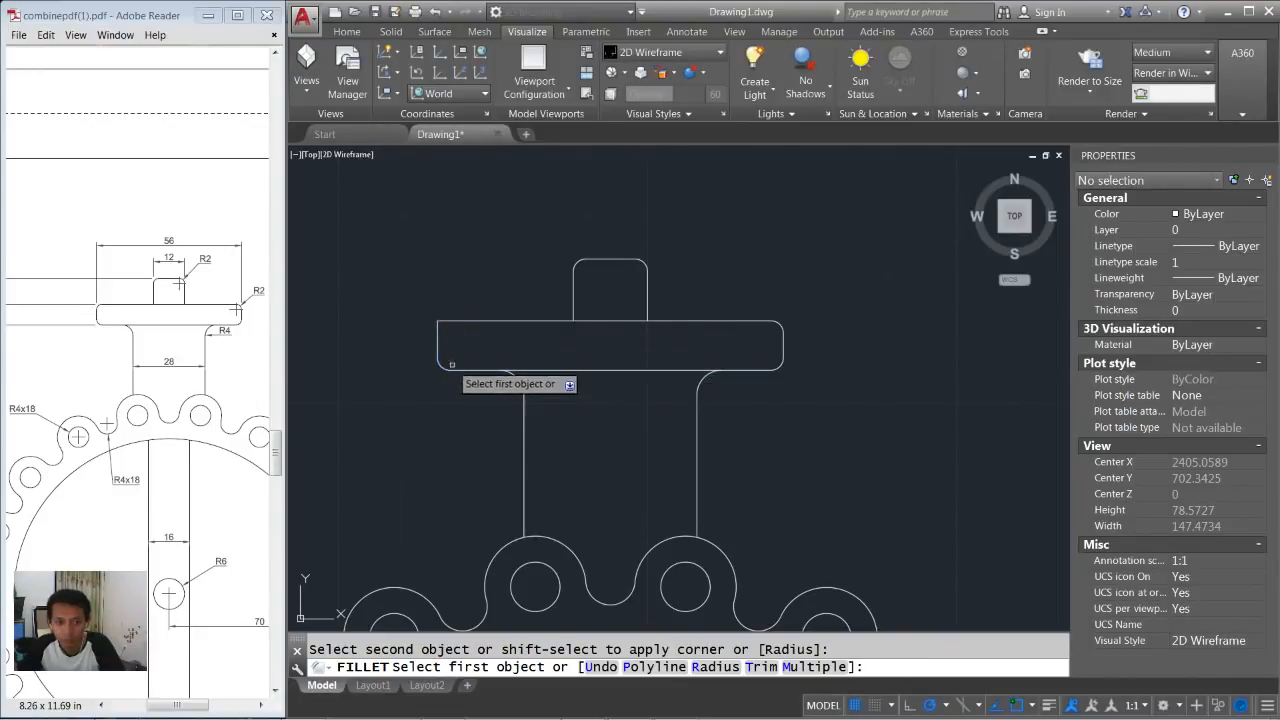
left_click(437, 331)
left_click(454, 321)
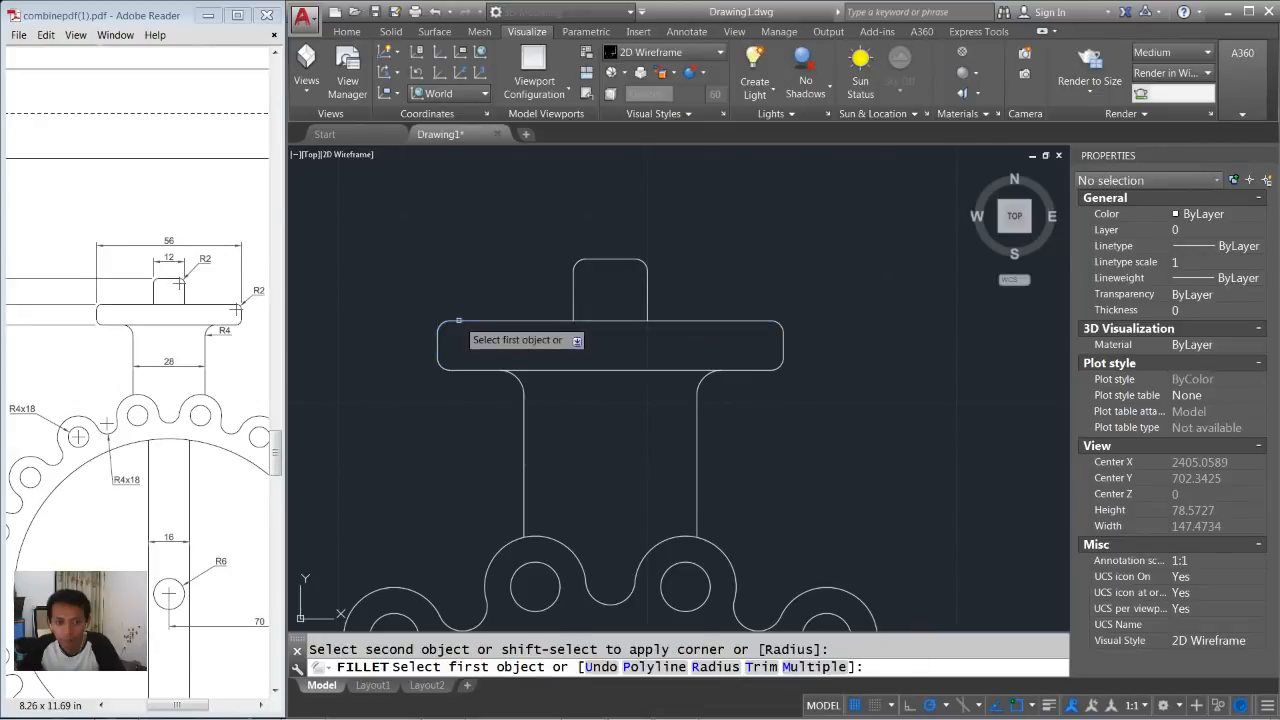
scroll(648, 344, "down", 2)
scroll(648, 344, "down", 2)
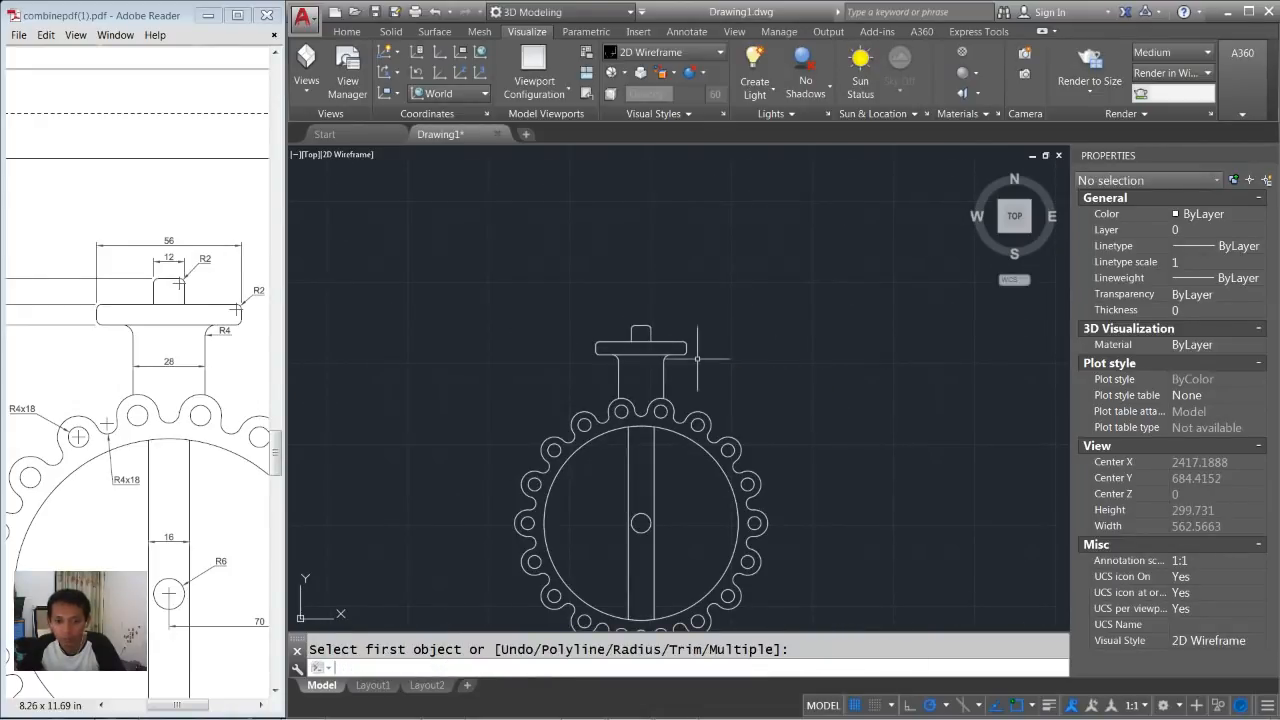
scroll(697, 358, "down", 3)
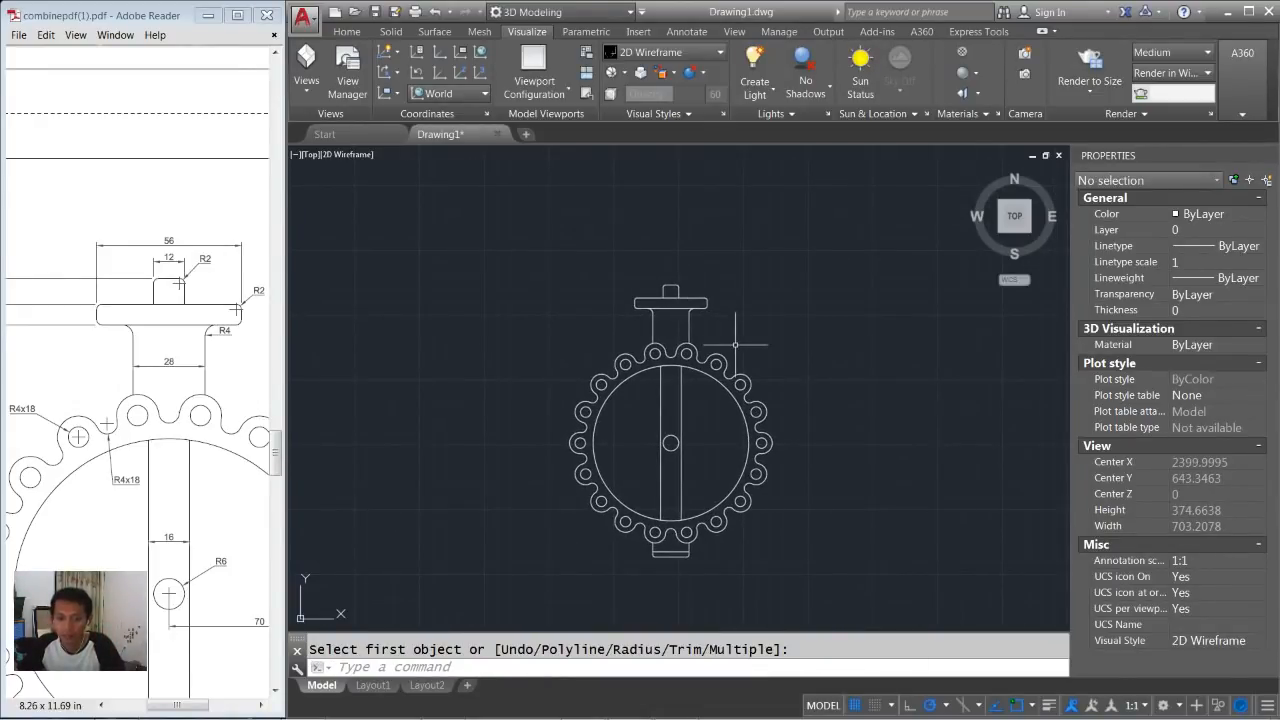
scroll(750, 322, "down", 2)
middle_click_drag(766, 294, 721, 351)
scroll(721, 351, "down", 2)
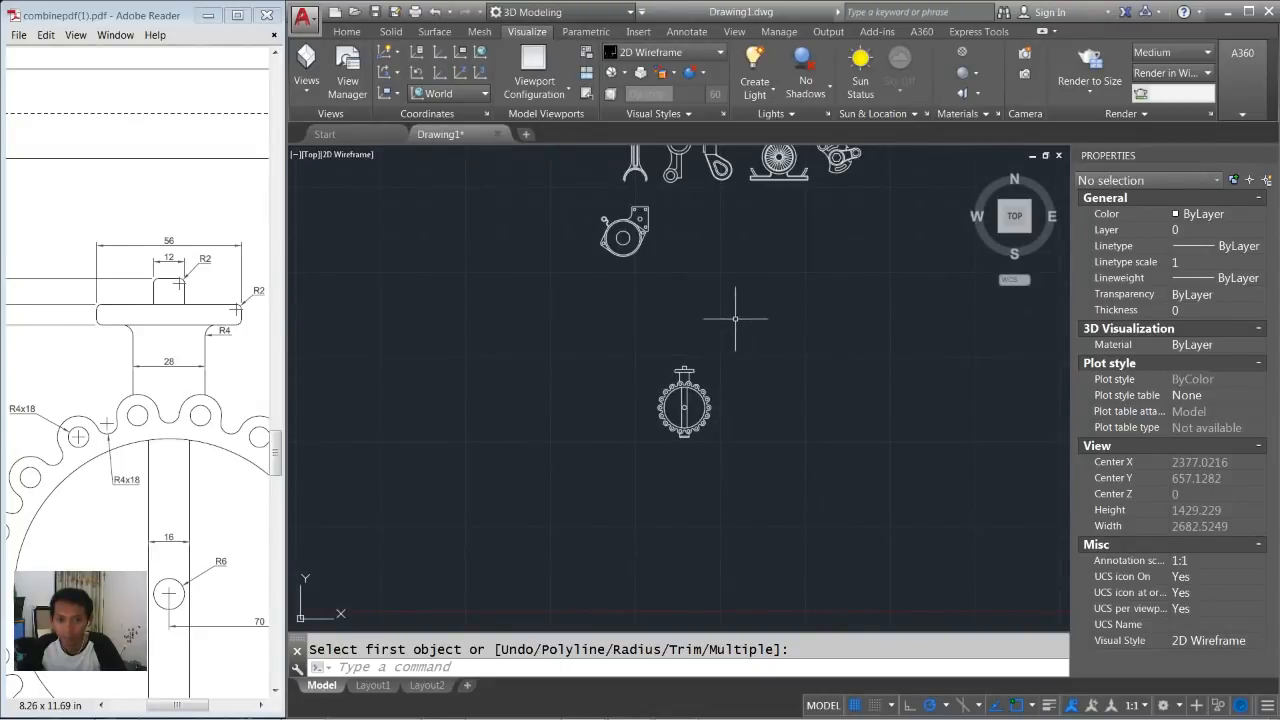
Move the finished scalloped wheel straight up into the second row, beside the round housing part.
middle_click_drag(753, 306, 721, 363)
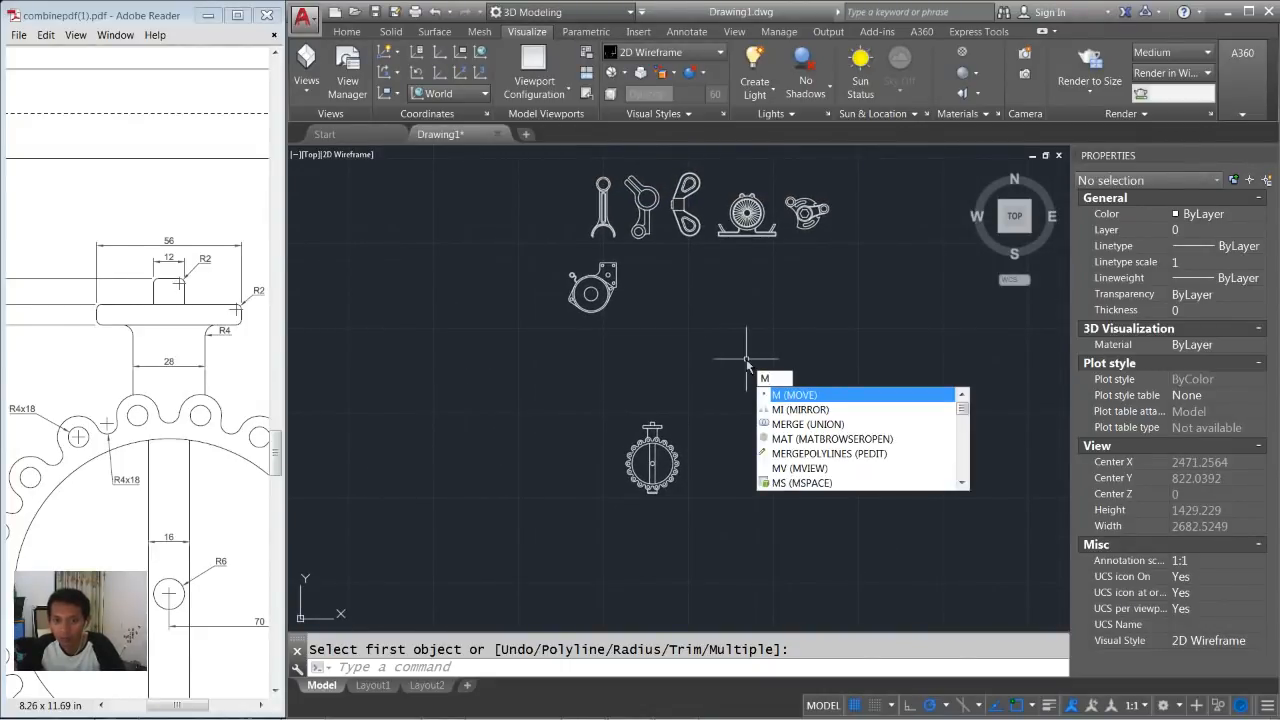
key("Return")
left_click(712, 394)
left_click(611, 502)
key("Return")
left_click(797, 495)
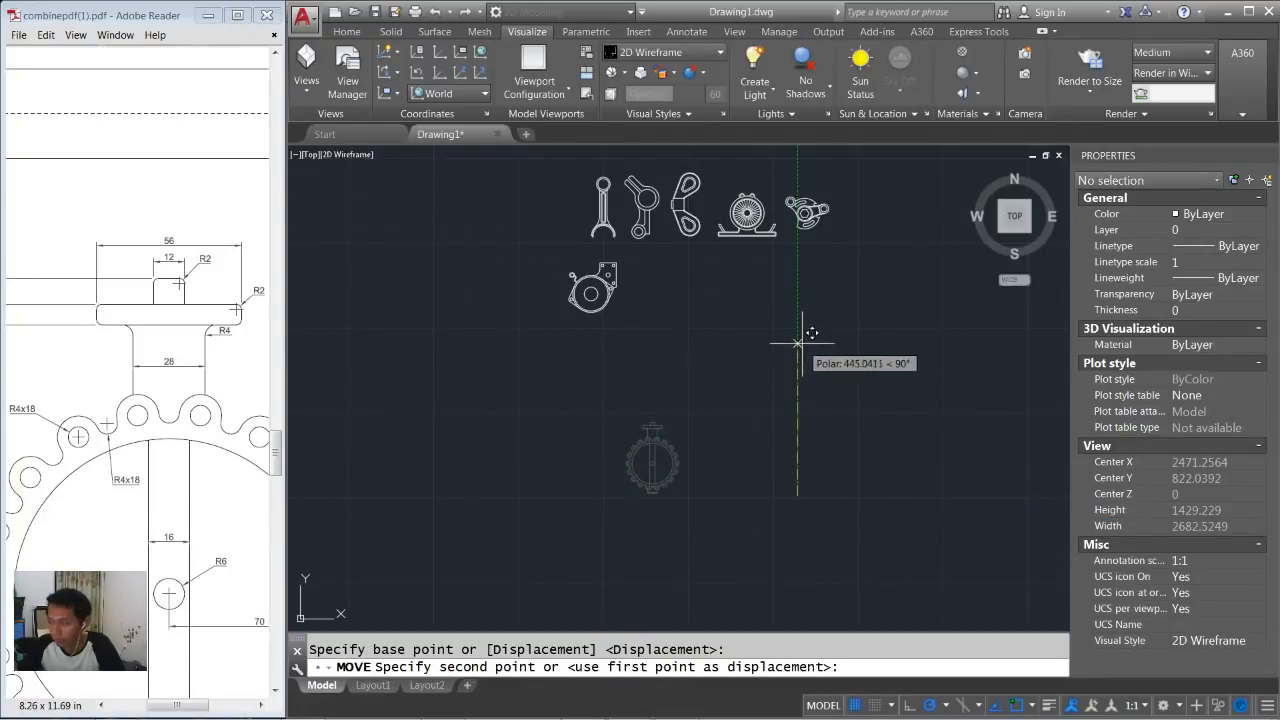
left_click(798, 326)
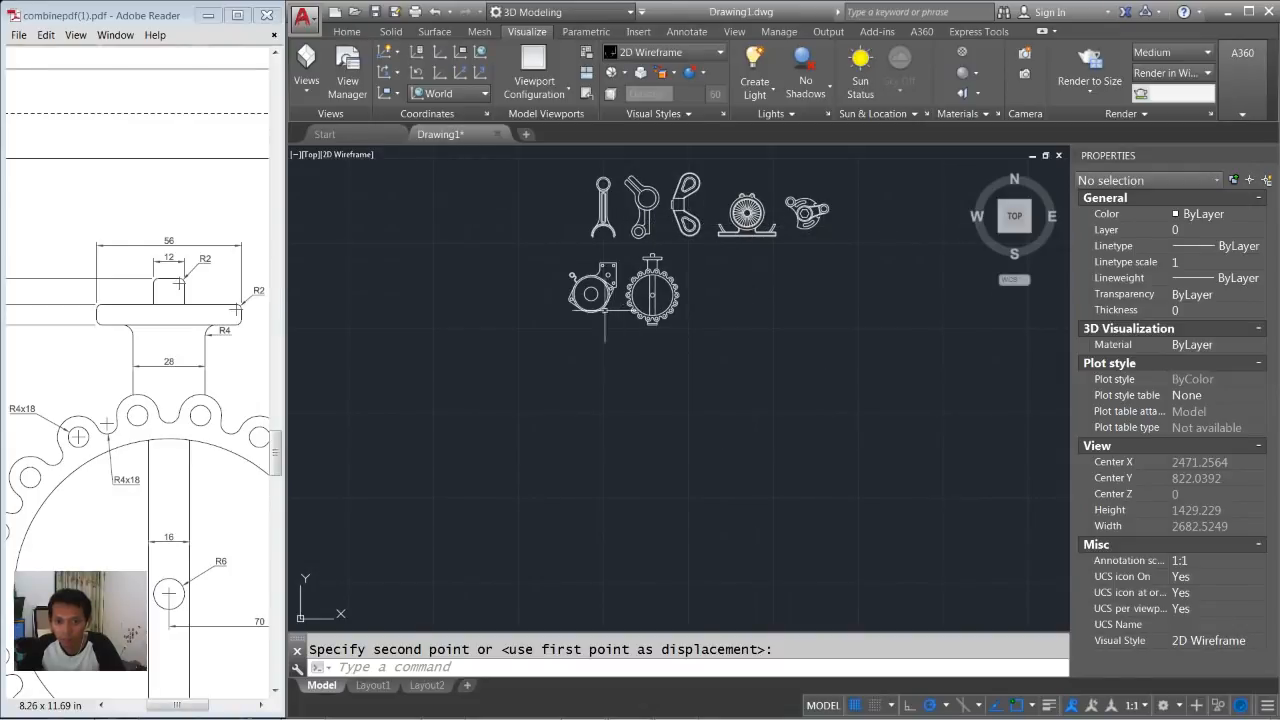
Switch to Adobe Reader and bring the flanged elbow drawing on page 8 of the PDF into view.
left_click(211, 228)
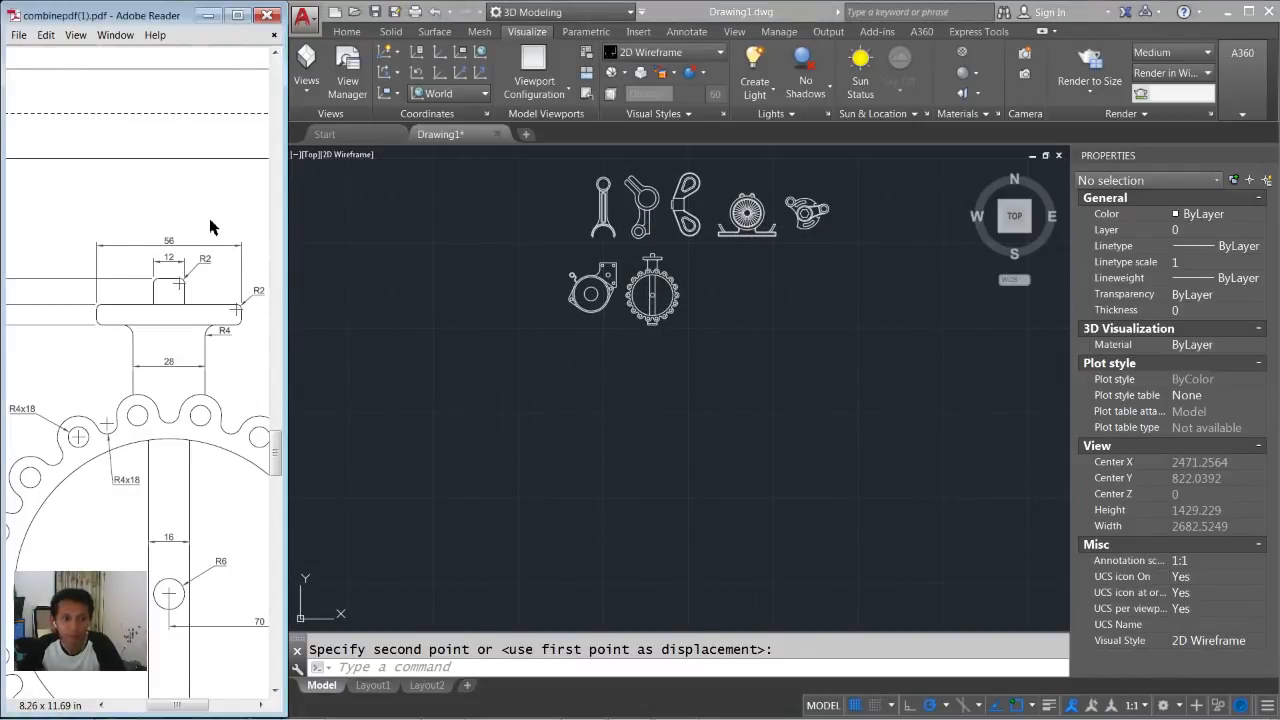
scroll(190, 262, "down", 3, "ctrl")
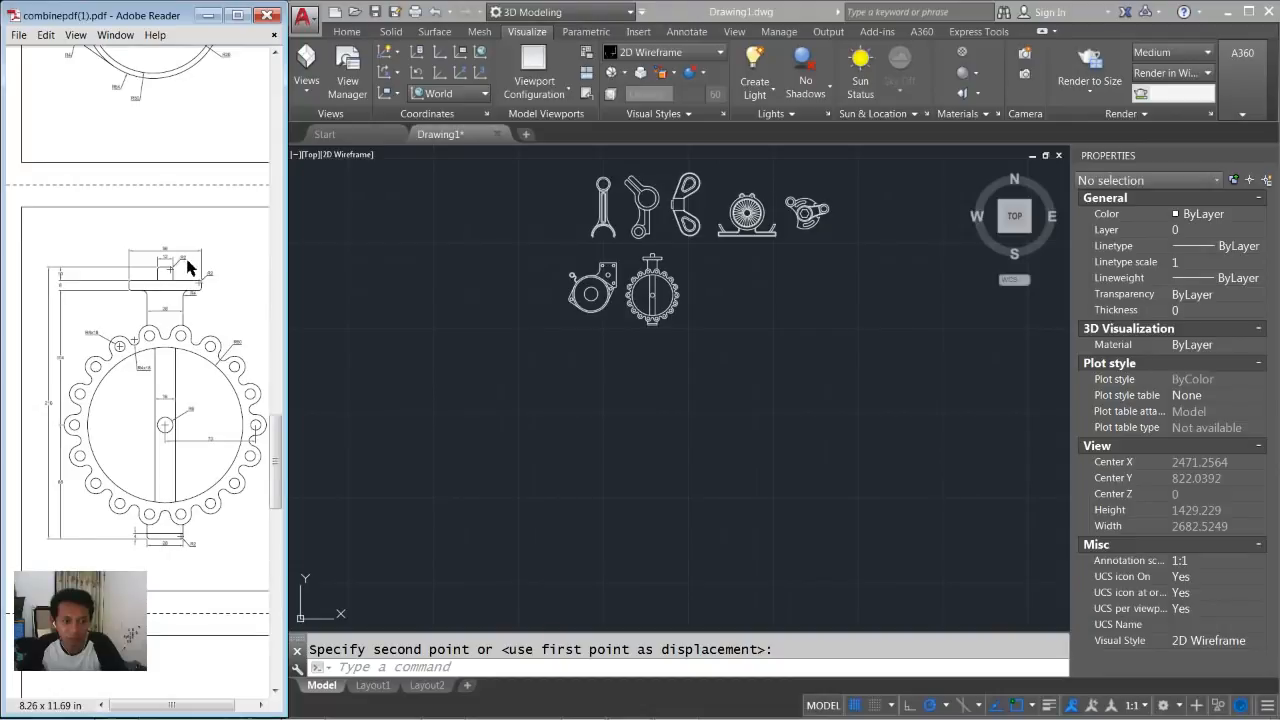
left_click_drag(282, 430, 284, 492)
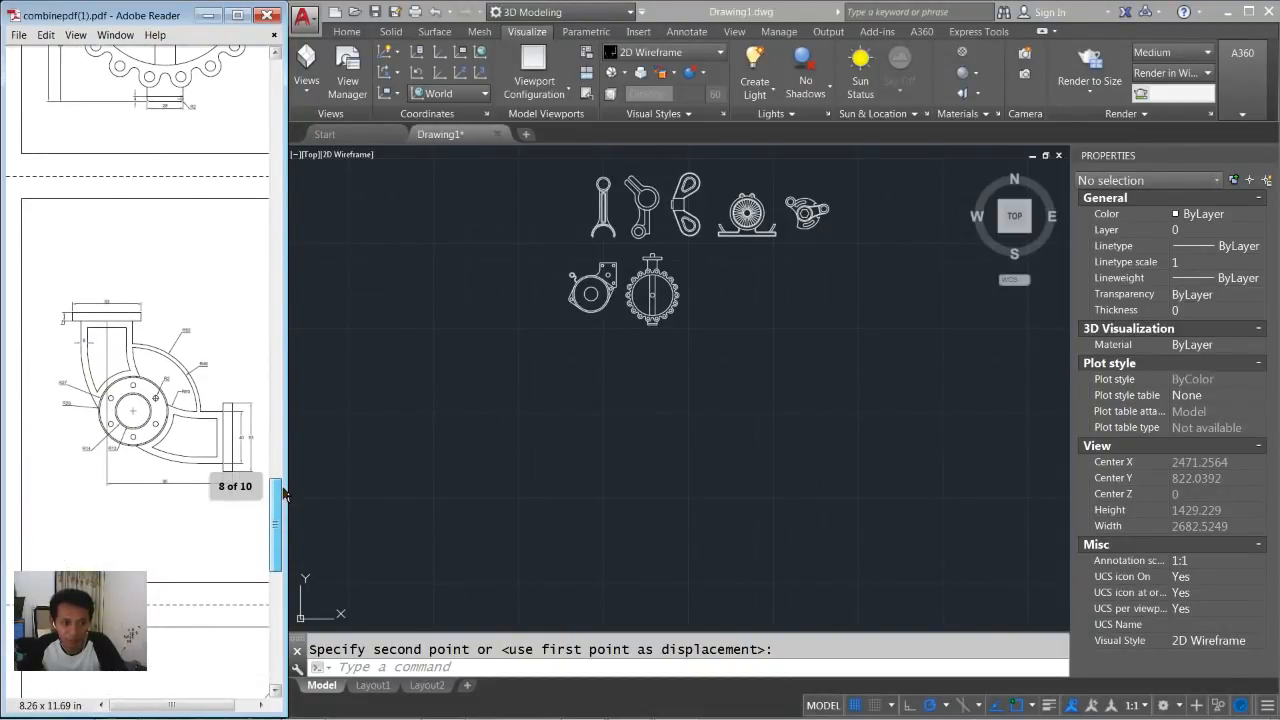
scroll(170, 430, "up", 1, "ctrl")
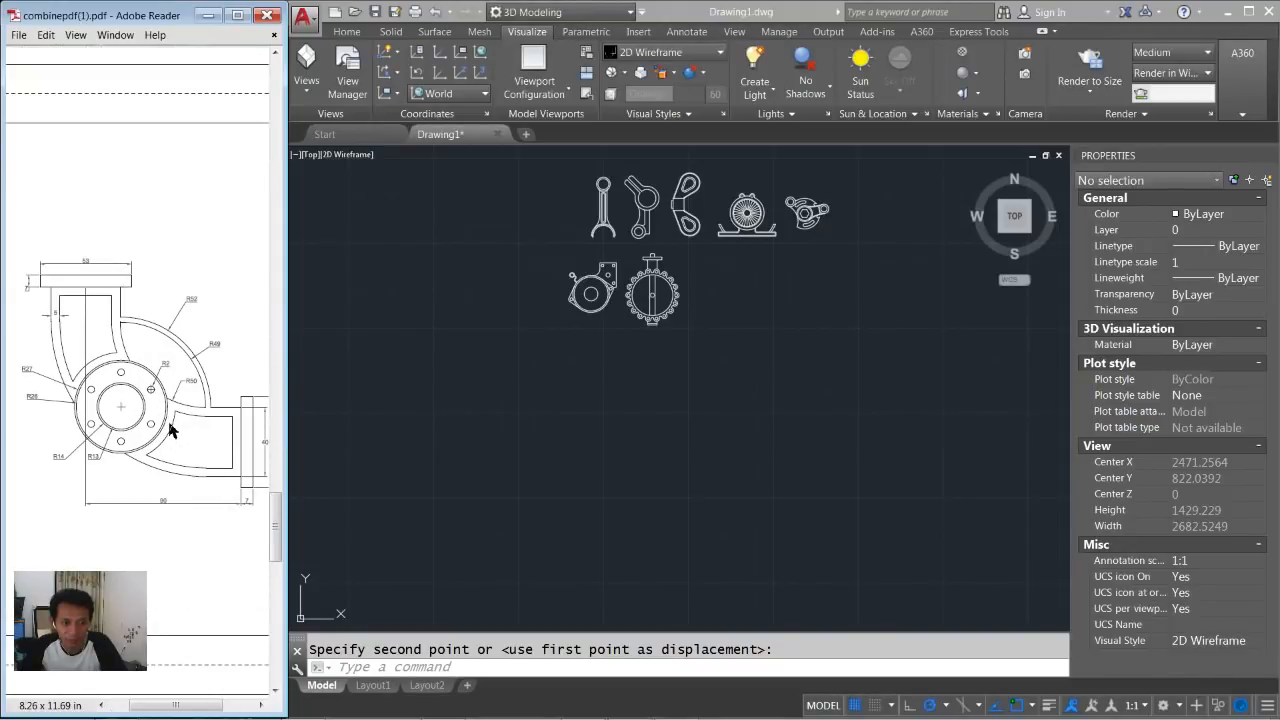
left_click_drag(171, 706, 180, 710)
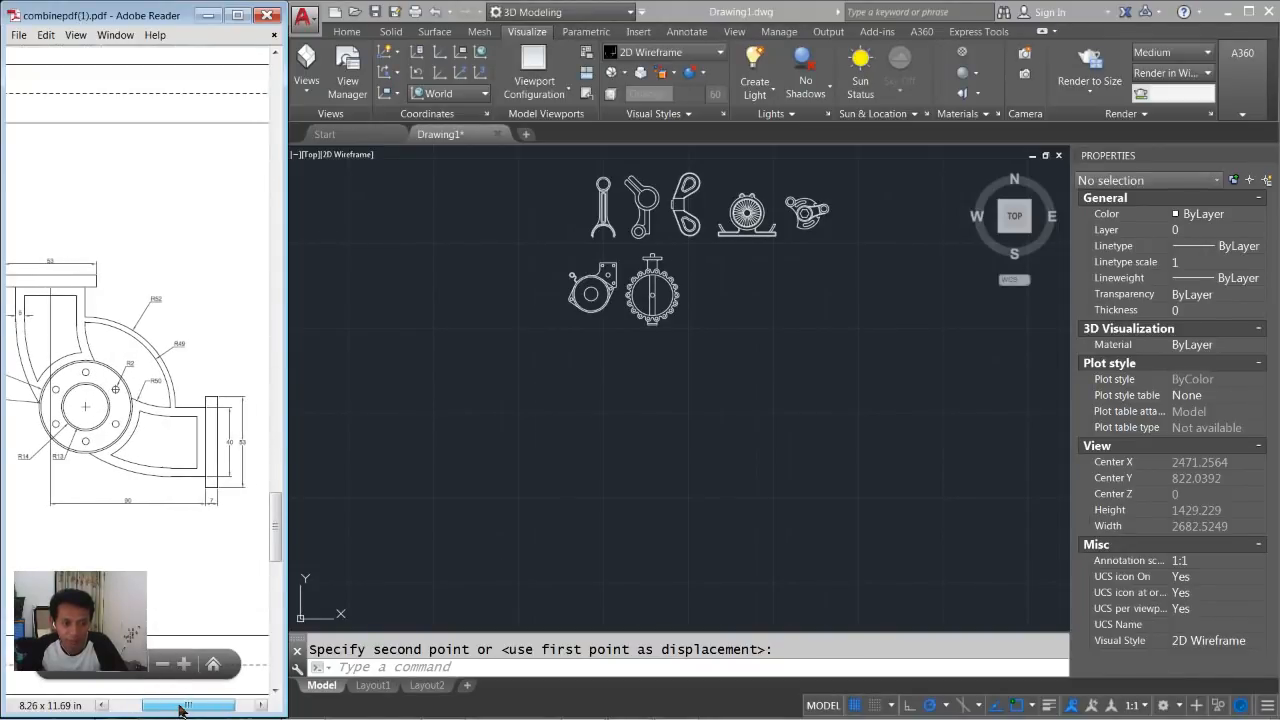
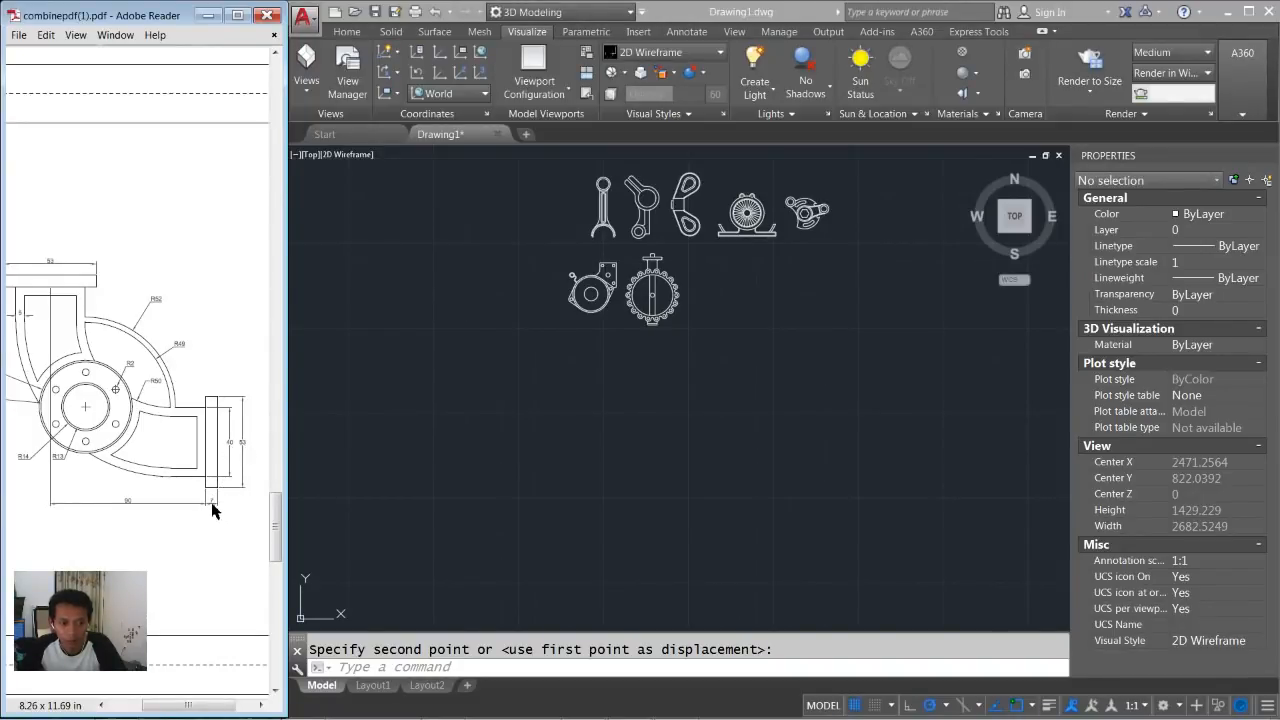
Switch to AutoCAD and draw a vertical line 53 long in the empty area below the finished parts.
mouse_move(724, 467)
middle_mouse_down()
mouse_move(708, 423)
mouse_move(624, 390)
mouse_move(609, 341)
middle_mouse_up()
key("Escape")
type("l")
key("Return")
scroll(671, 423, "up", 3)
left_click(654, 503)
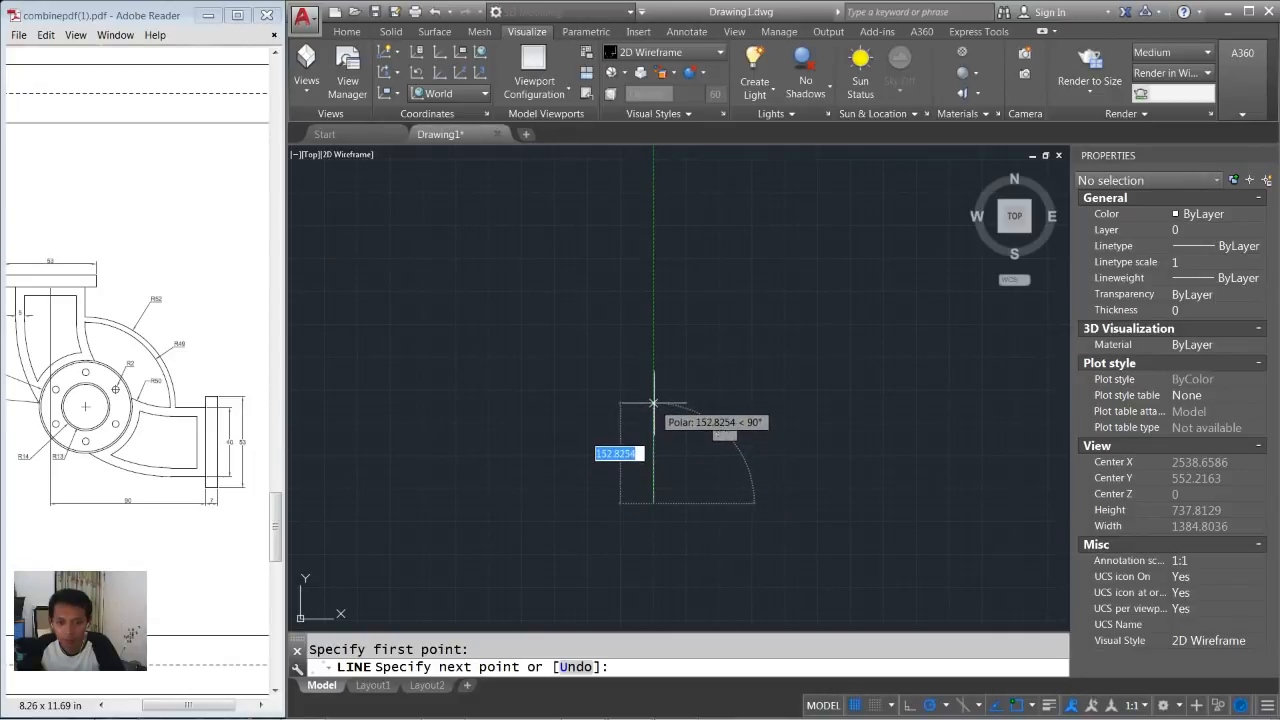
type("53")
key("Return")
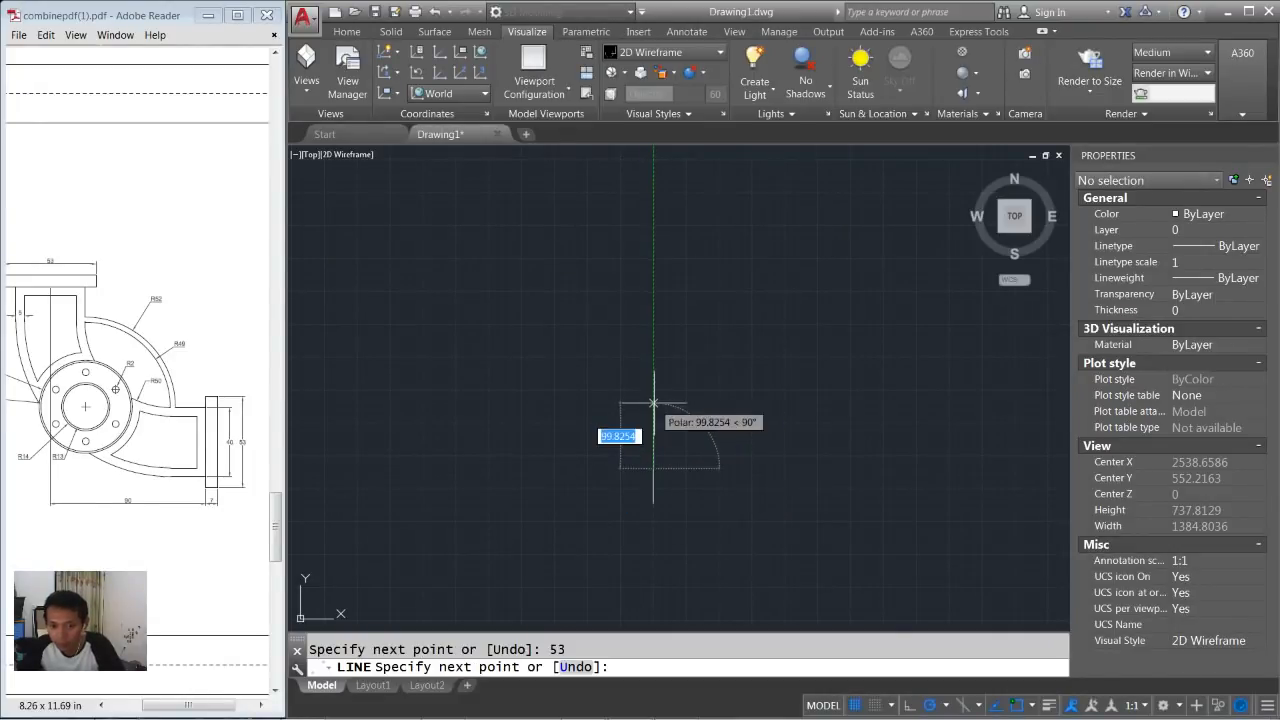
key("Return")
Complete a 7 by 53 flange rectangle with lines on the left side of the vertical line.
scroll(646, 507, "up", 4)
key("Return")
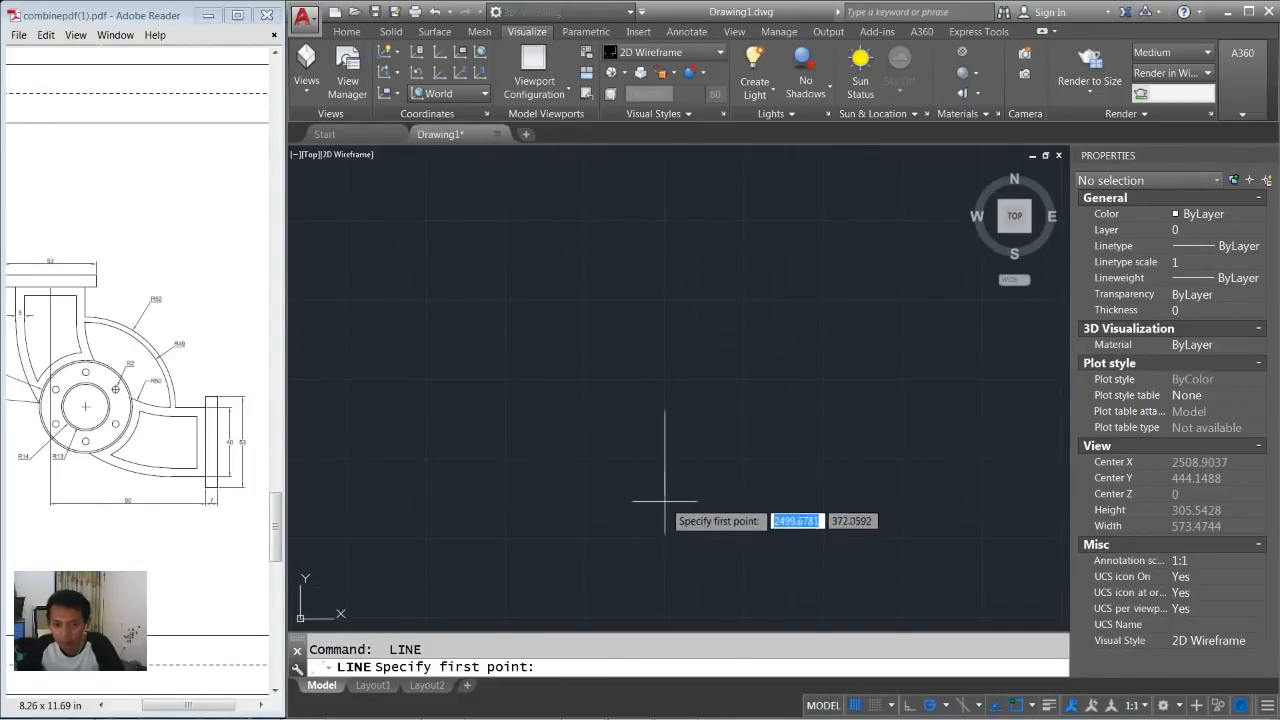
left_click(665, 495)
type("7")
key("Return")
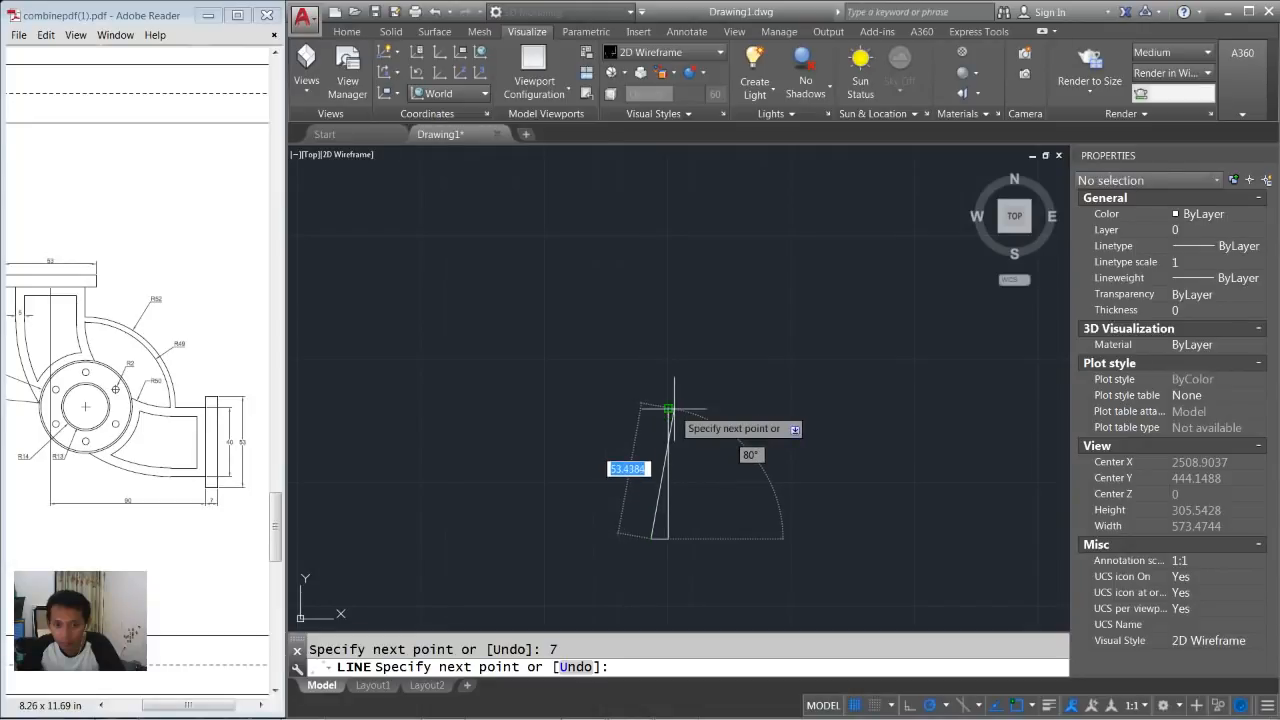
left_click(651, 408)
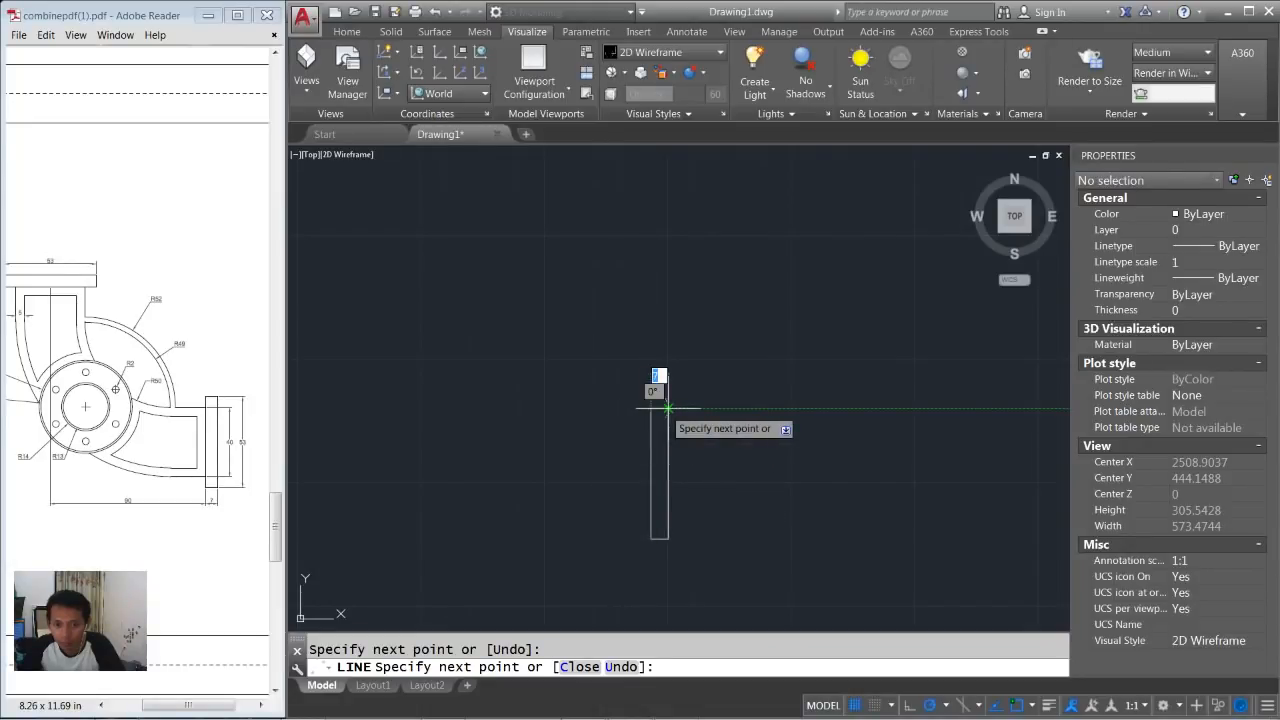
left_click(668, 408)
key("Return")
scroll(729, 431, "down", 1)
Draw a horizontal centerline 90 long to the left from the midpoint of the flange's left edge.
key("Return")
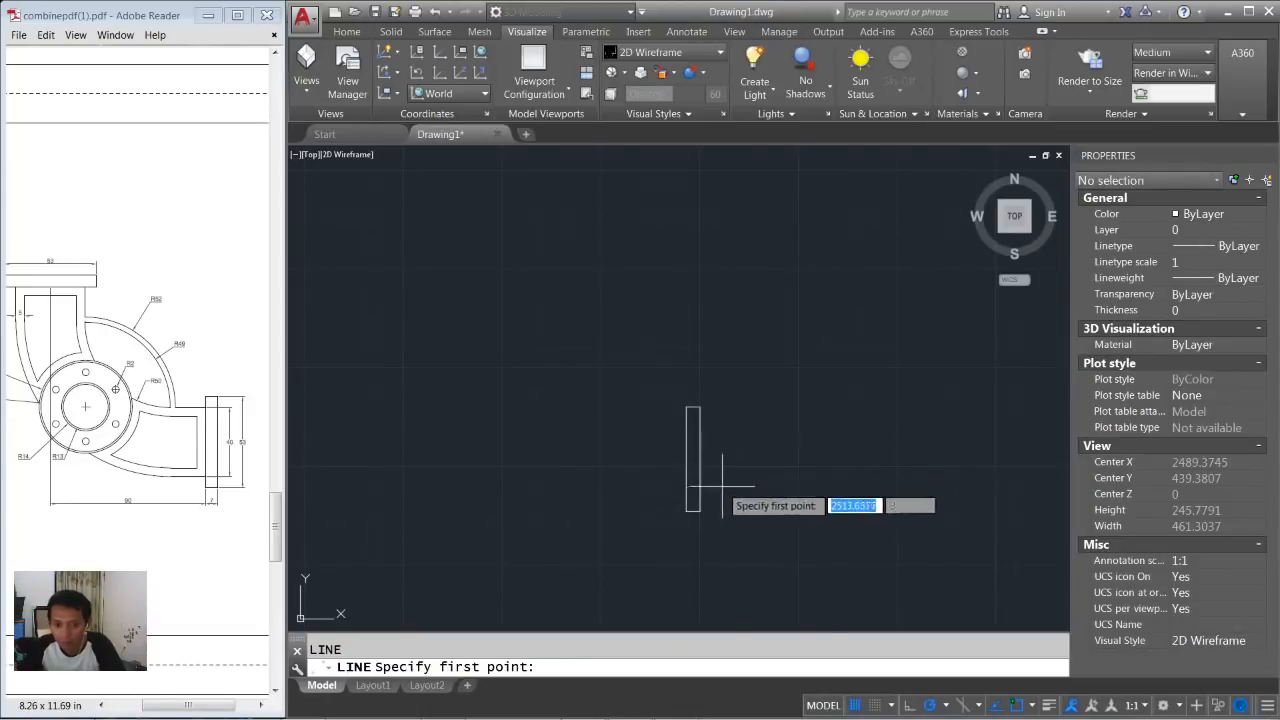
left_click(686, 460)
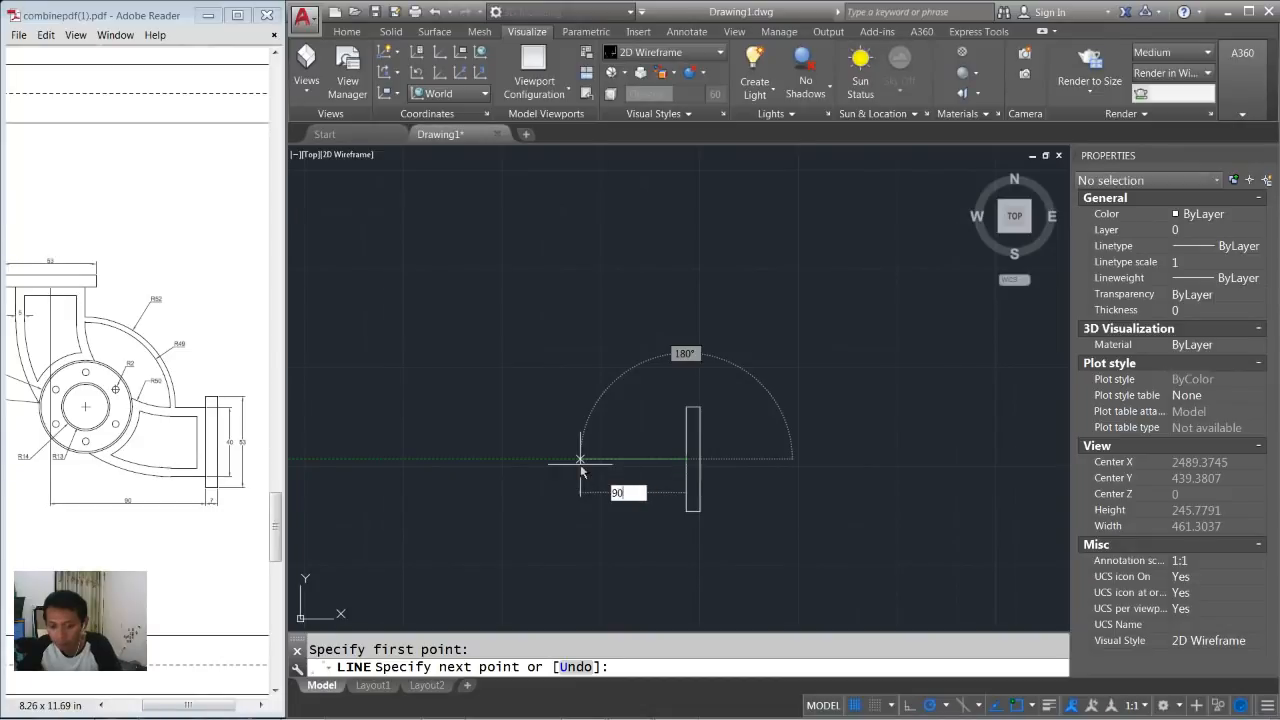
type("90")
key("Return")
key("Return")
Rotate a copy of the flange and centerline 90° counterclockwise about the centerline's free end.
middle_click_drag(568, 377, 597, 375)
type("RO")
key("Return")
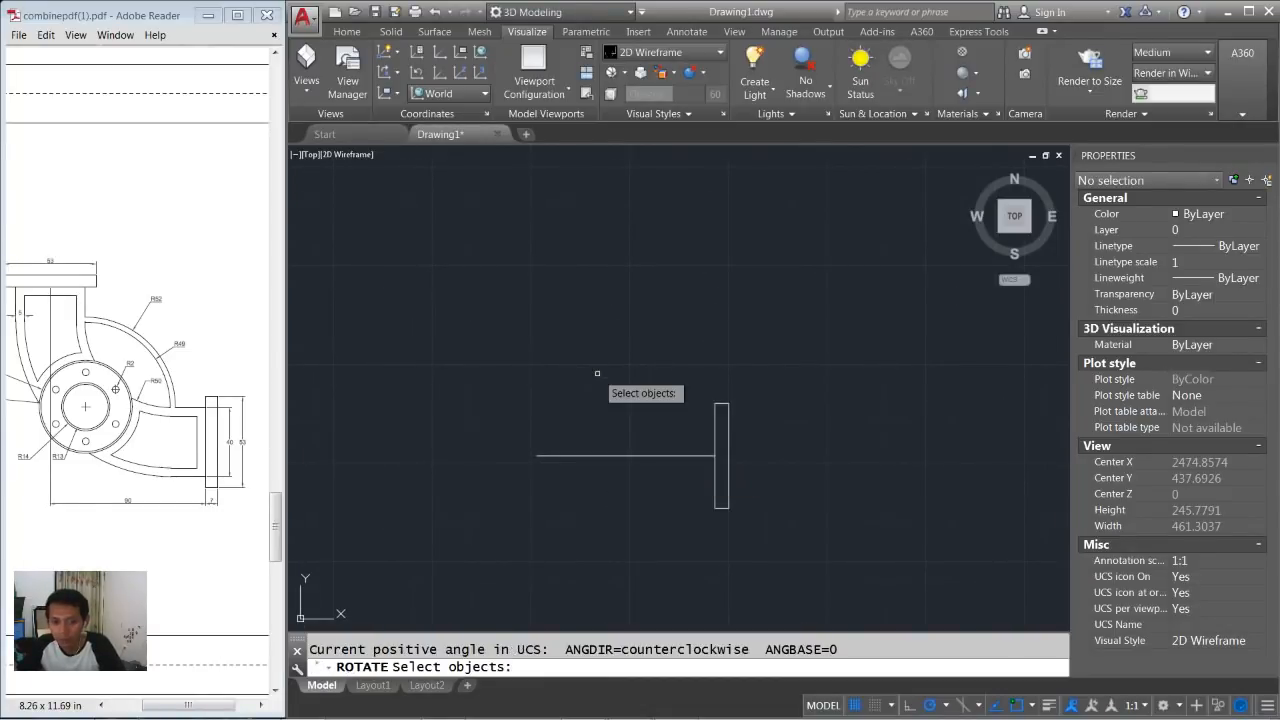
left_click(775, 355)
left_click(655, 538)
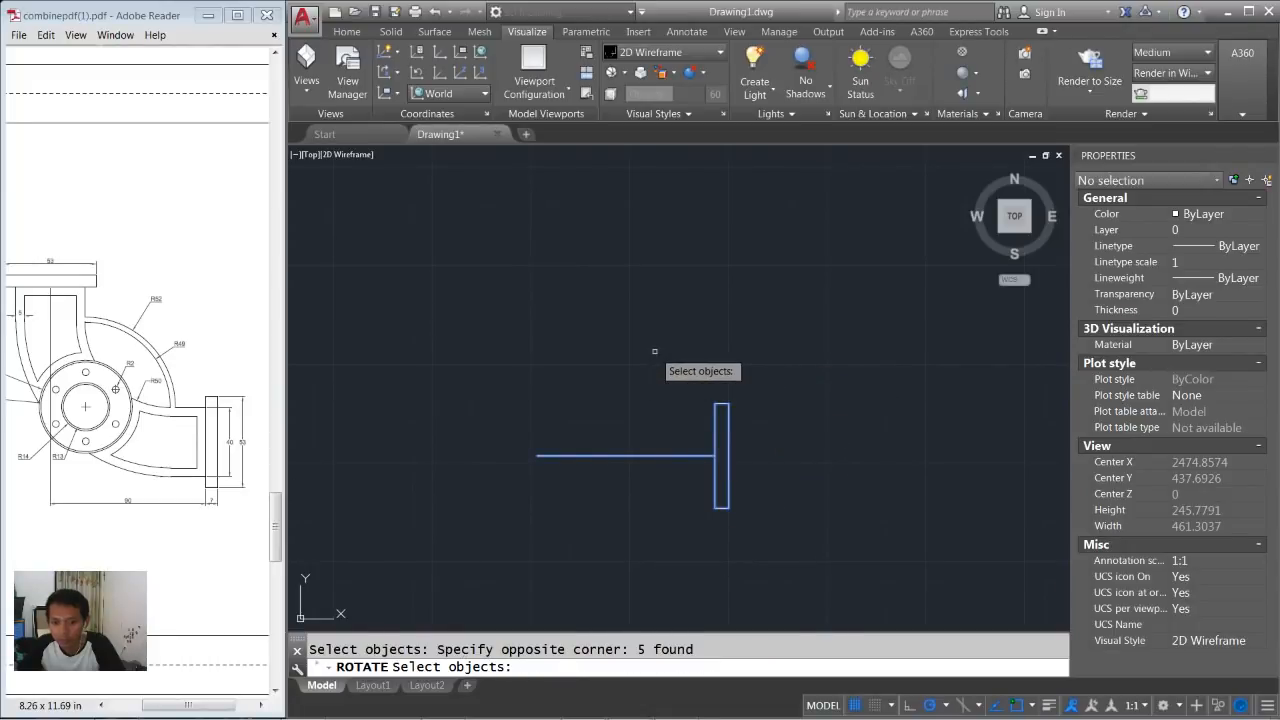
key("Return")
left_click(537, 455)
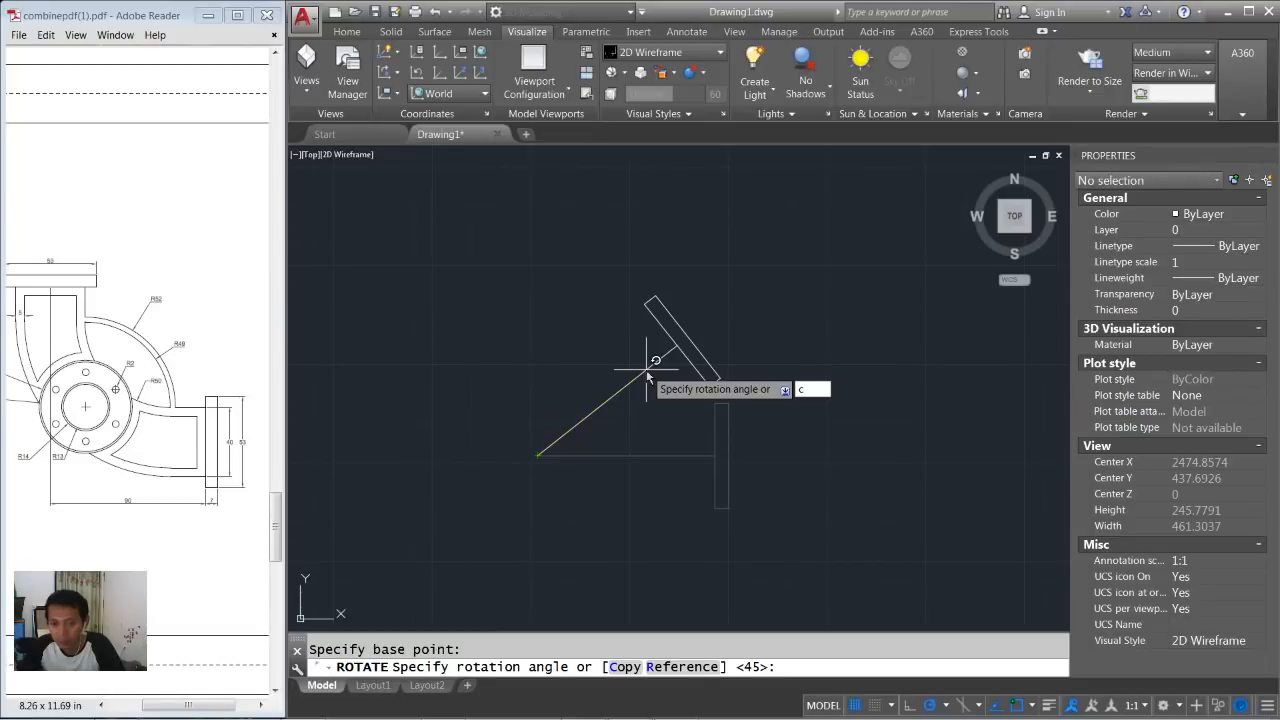
type("c")
key("Return")
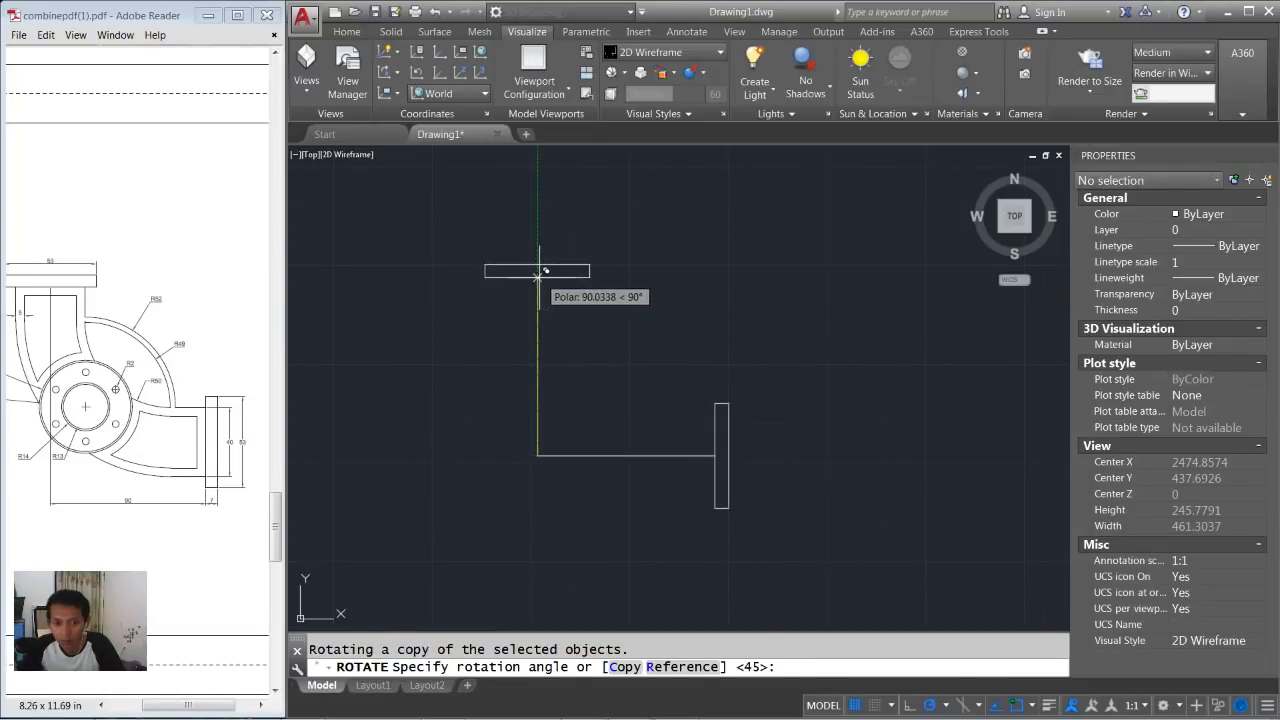
left_click(538, 272)
Join the vertical and horizontal centerlines into a single polyline.
middle_click_drag(618, 331, 674, 314)
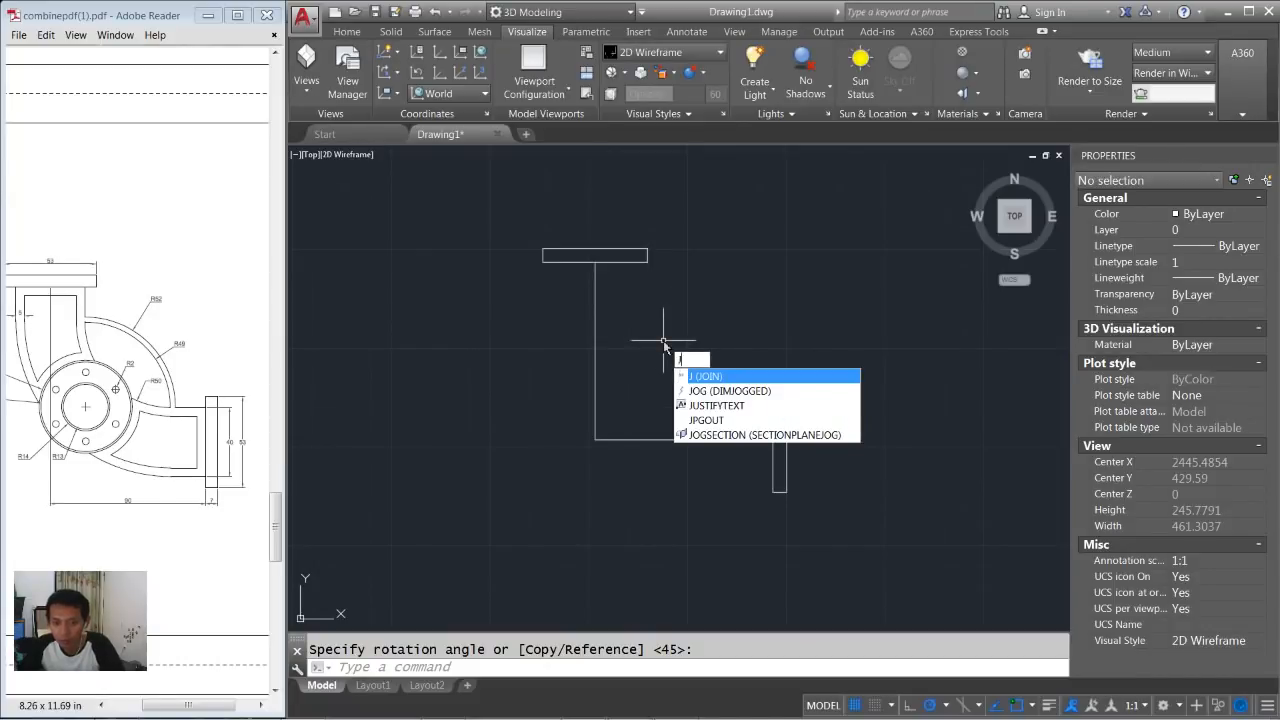
key("Return")
left_click(667, 382)
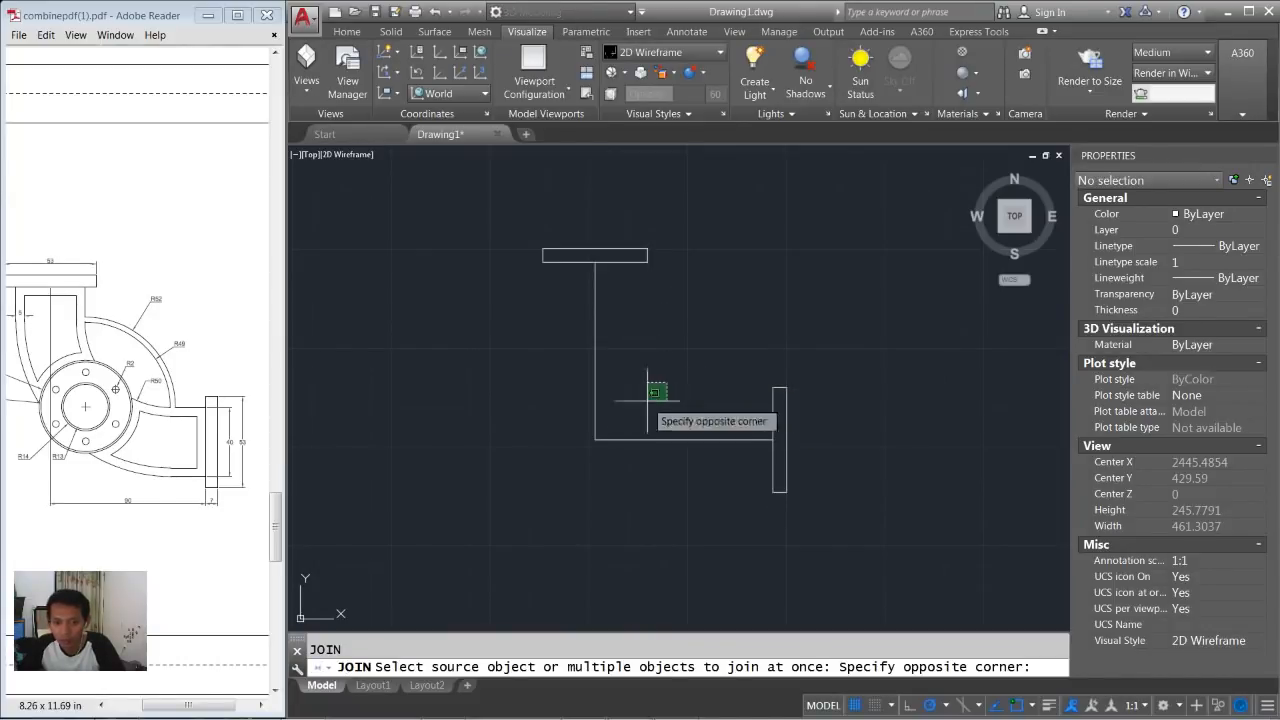
left_click(559, 467)
key("Return")
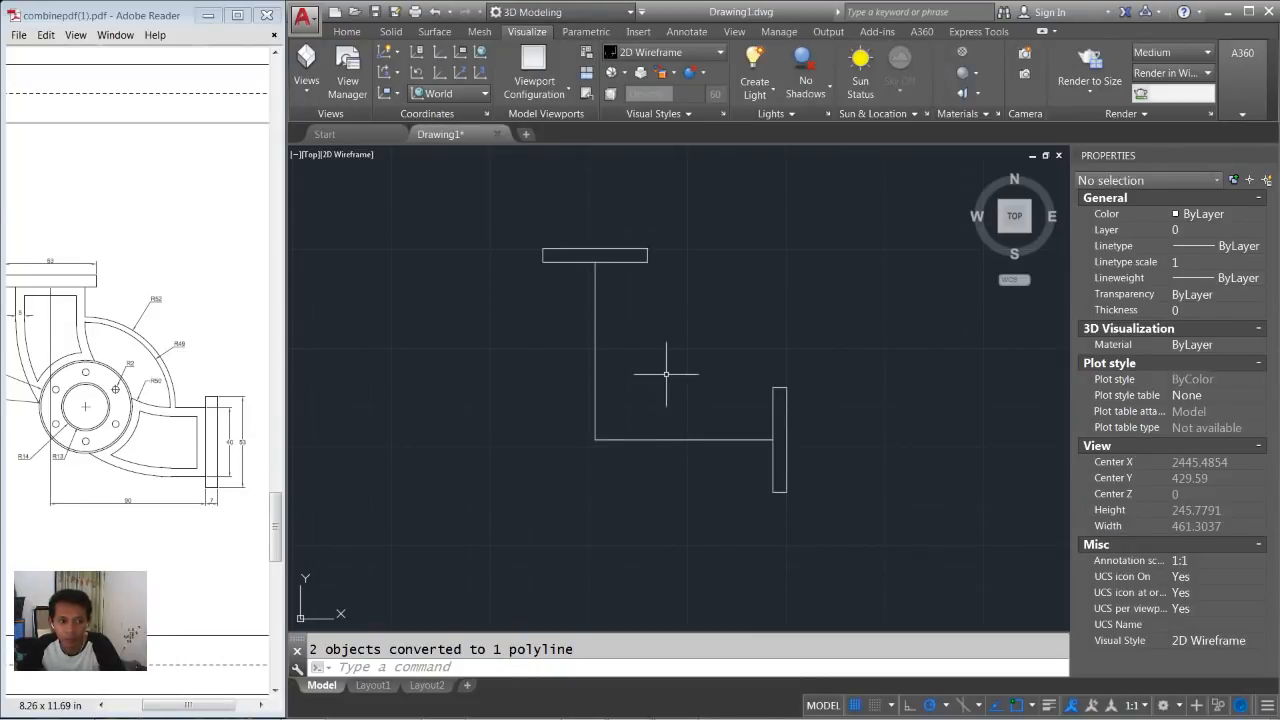
Offset the L-shaped centerline polyline by 20 to both its inner and outer sides.
type("oFFSe")
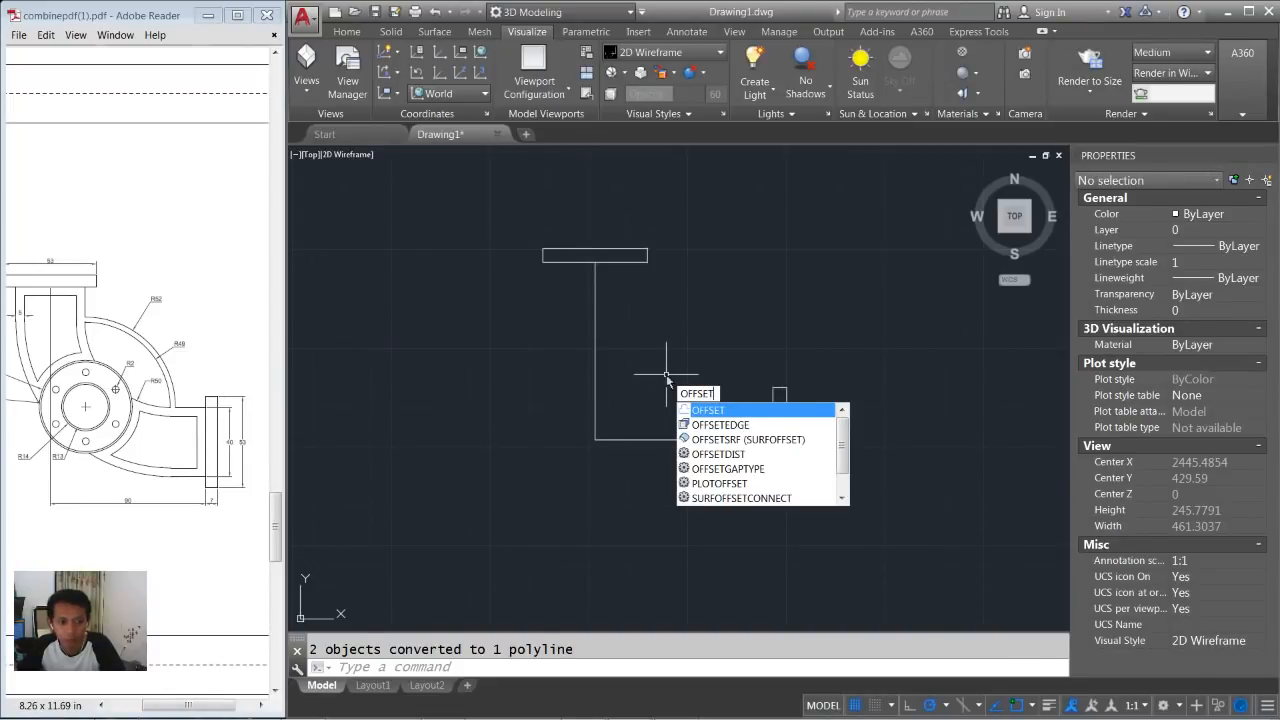
type("T")
key("Return")
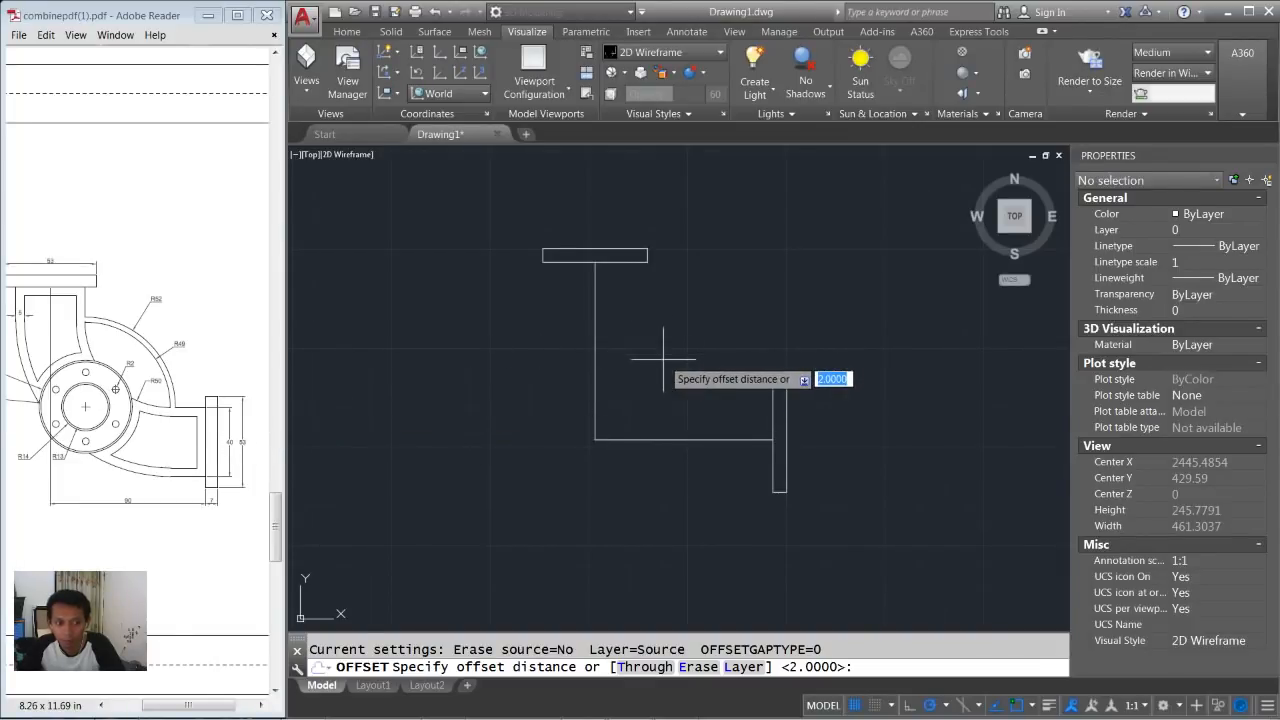
type("2")
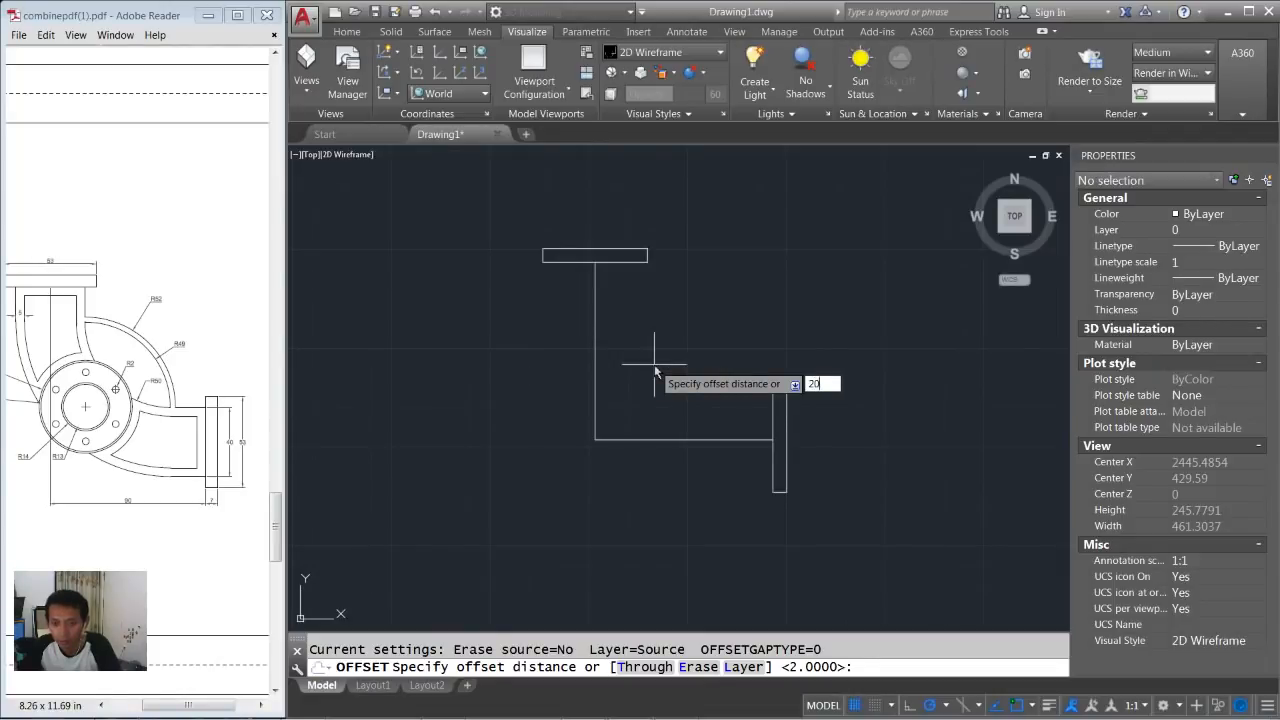
type("0")
key("Return")
left_click(597, 358)
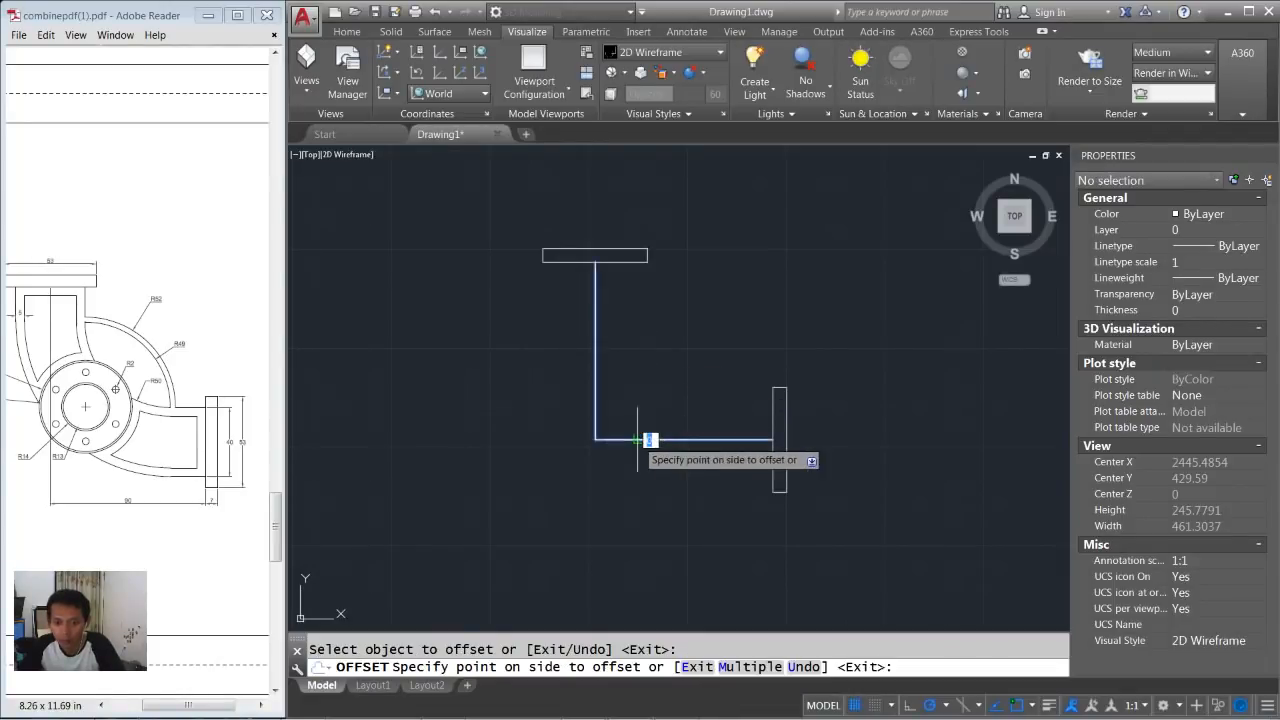
left_click(645, 387)
left_click(629, 439)
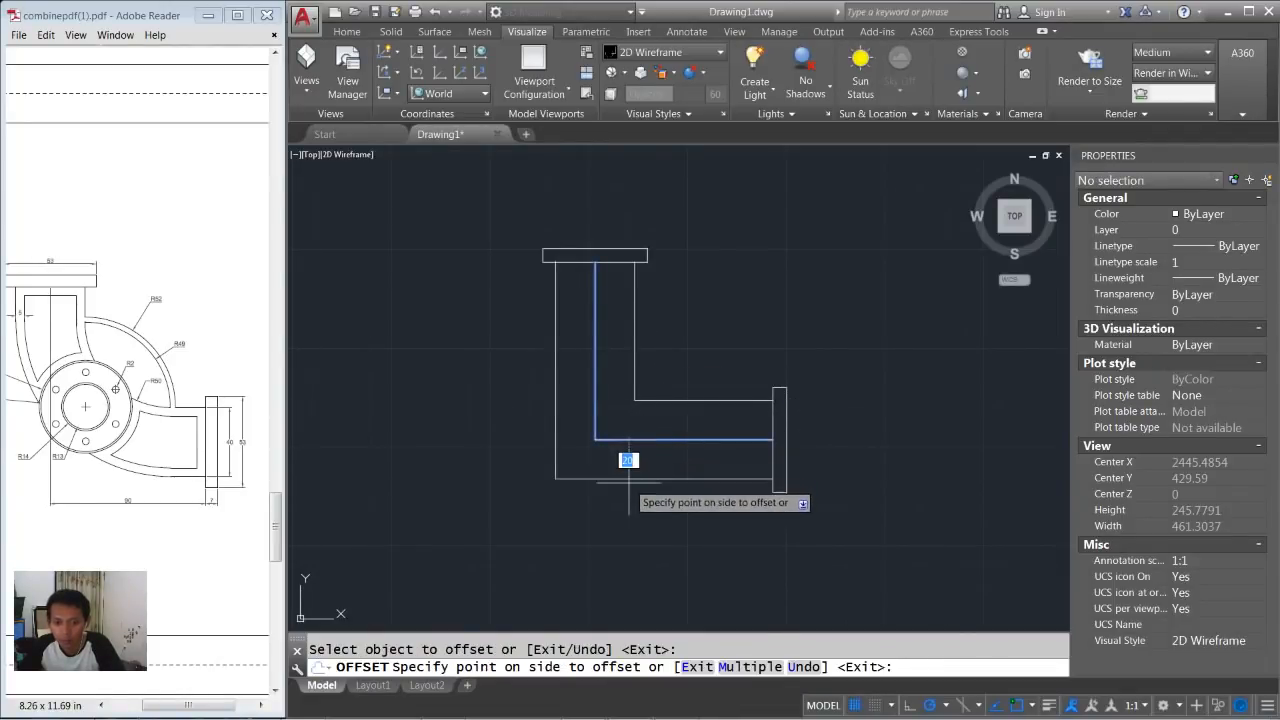
left_click(629, 480)
key("Return")
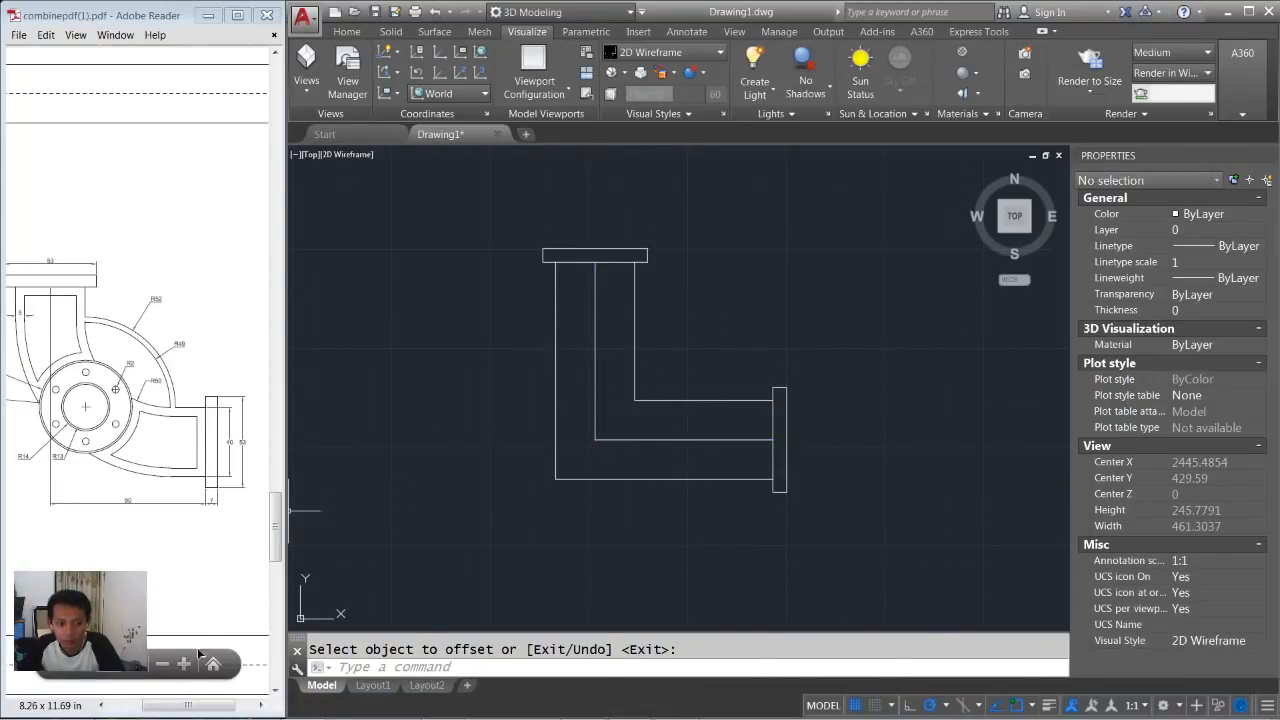
Draw a circle of radius 50 tangent to the horizontal and vertical legs of the inner offset outline.
left_click_drag(196, 709, 177, 709)
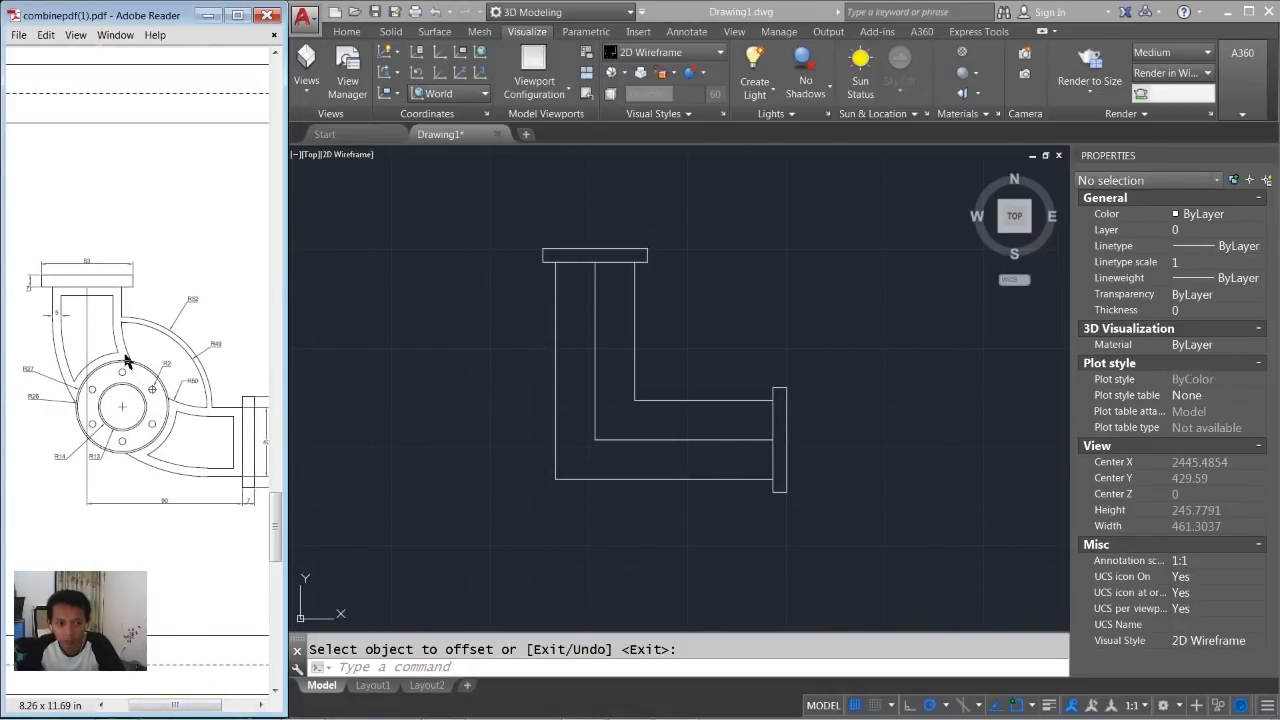
left_click(704, 324)
type("c")
key("Return")
type("ttr")
key("Return")
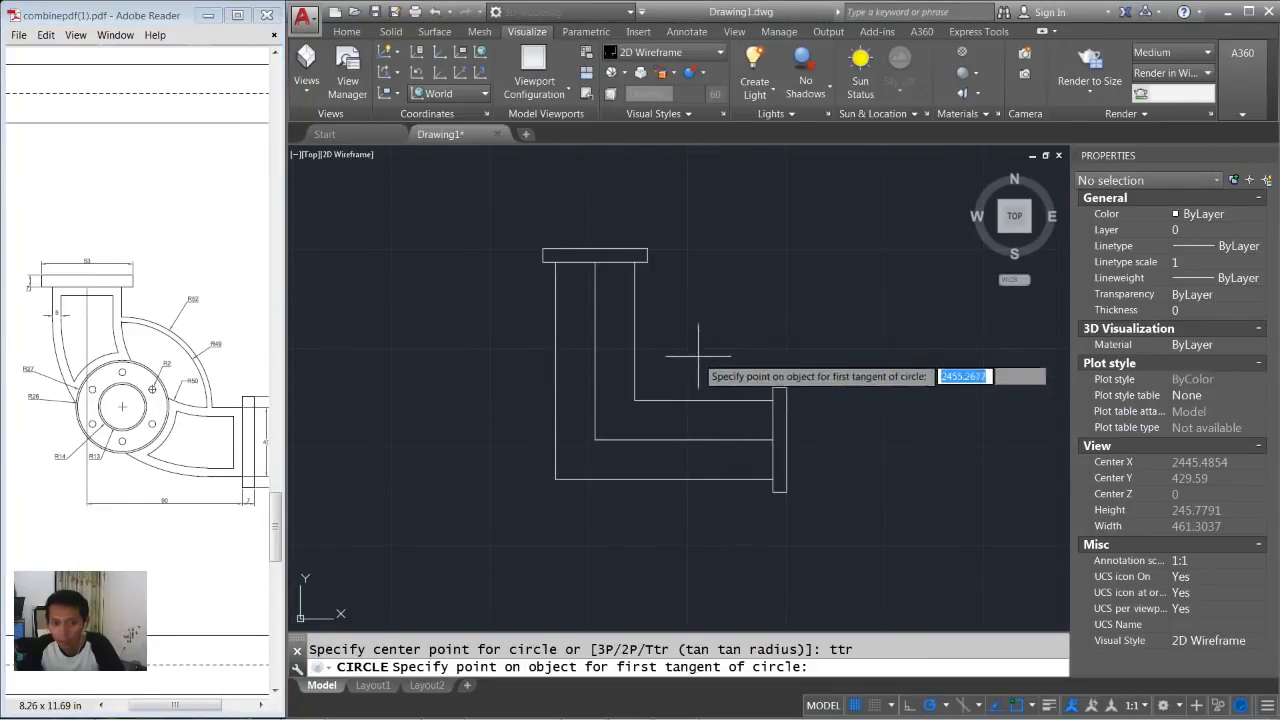
left_click(686, 399)
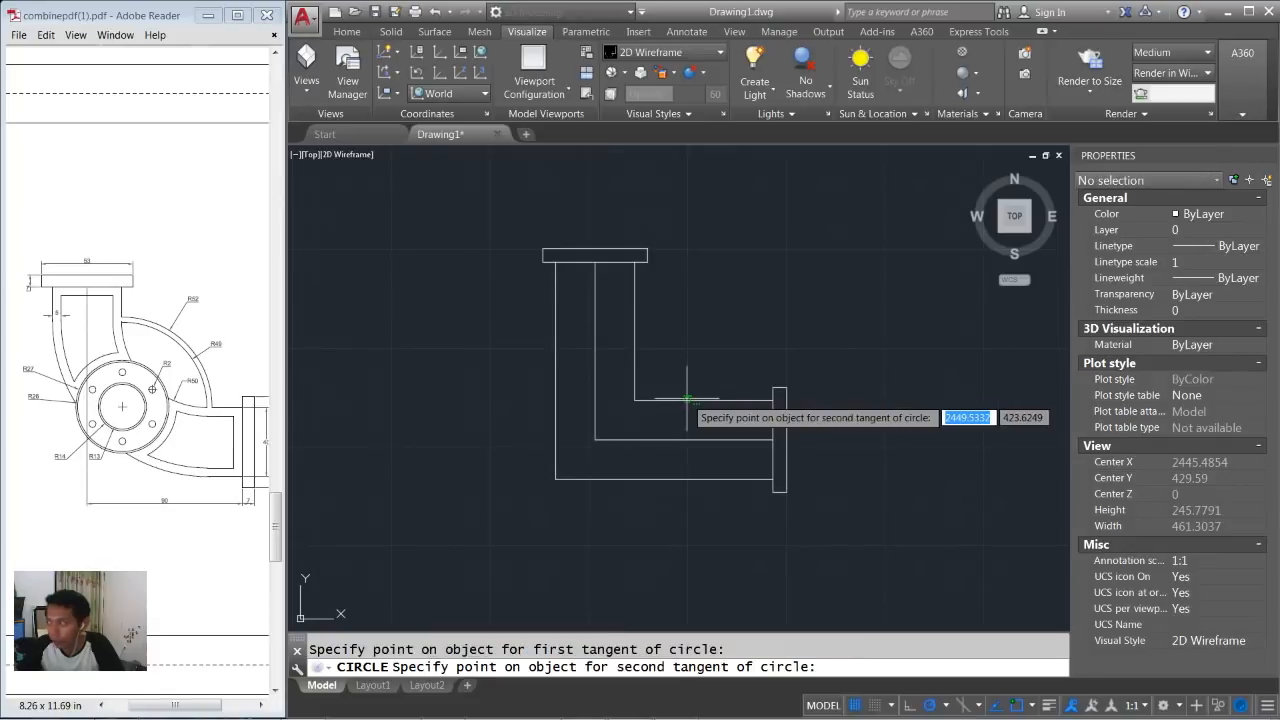
left_click(634, 352)
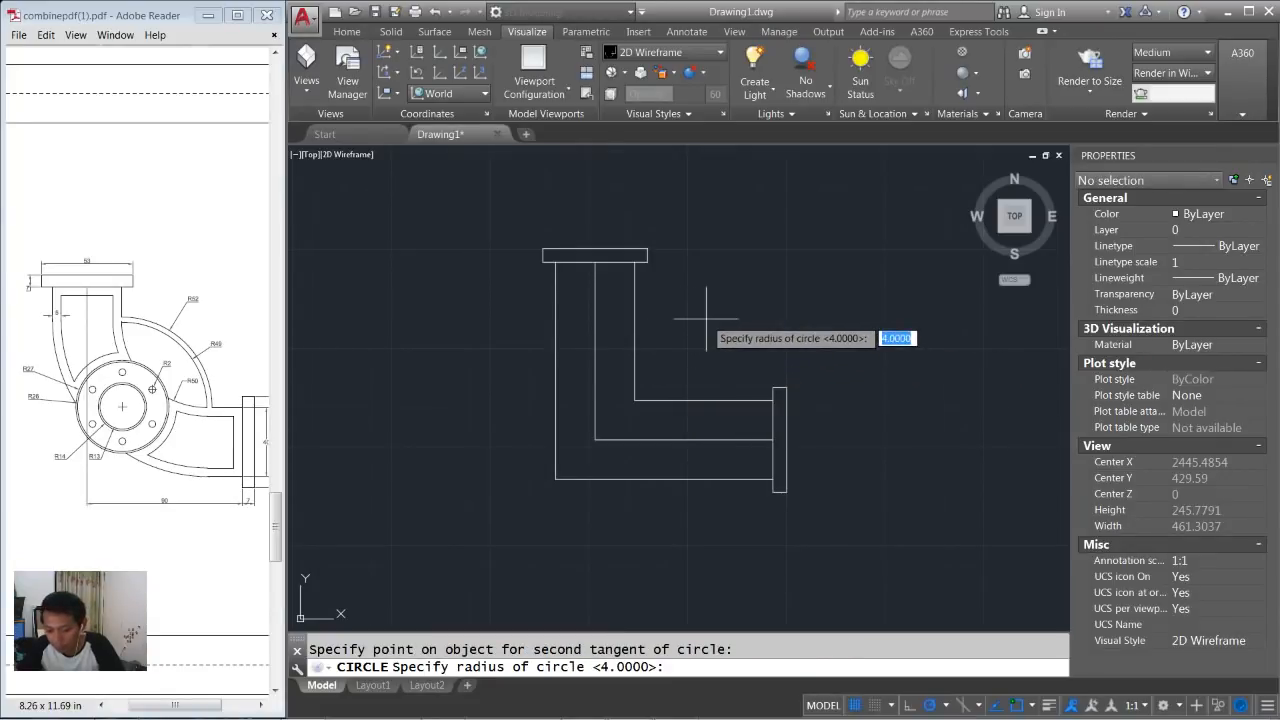
key("Return")
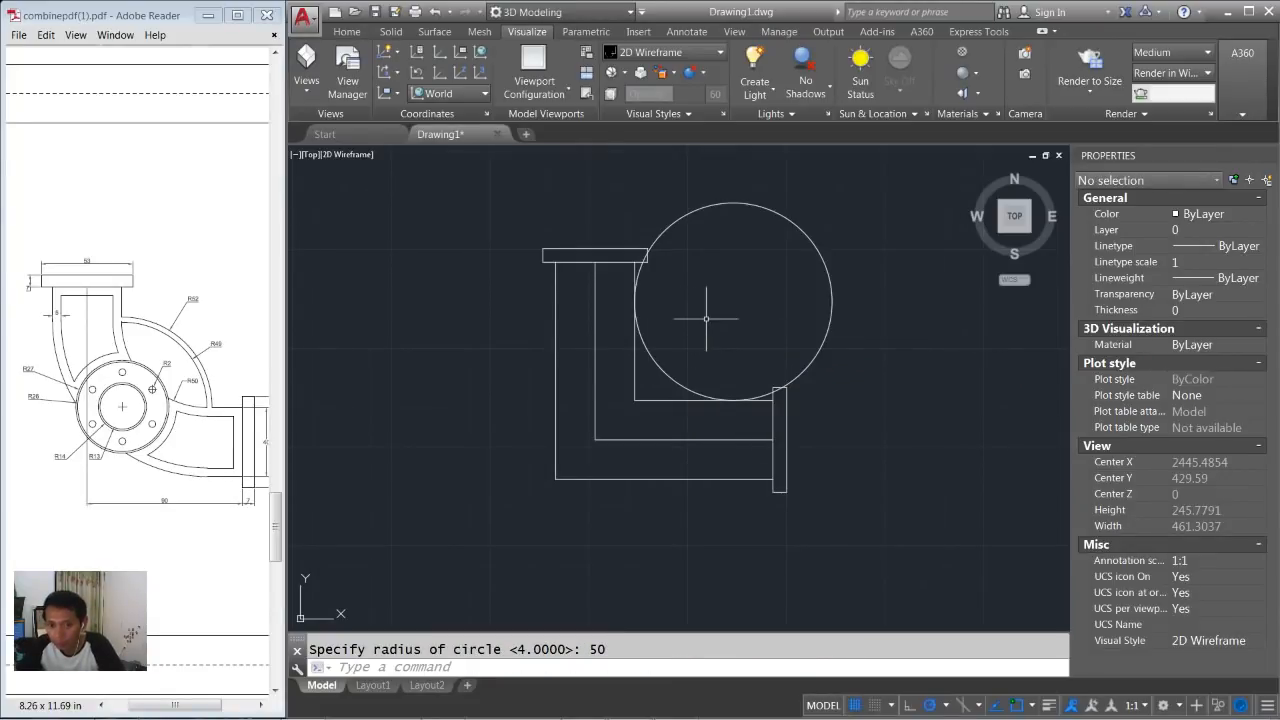
Trim the inner outline's square corner back to the R50 circle and delete the circle's leftover outer arc.
type("tr")
key("Return")
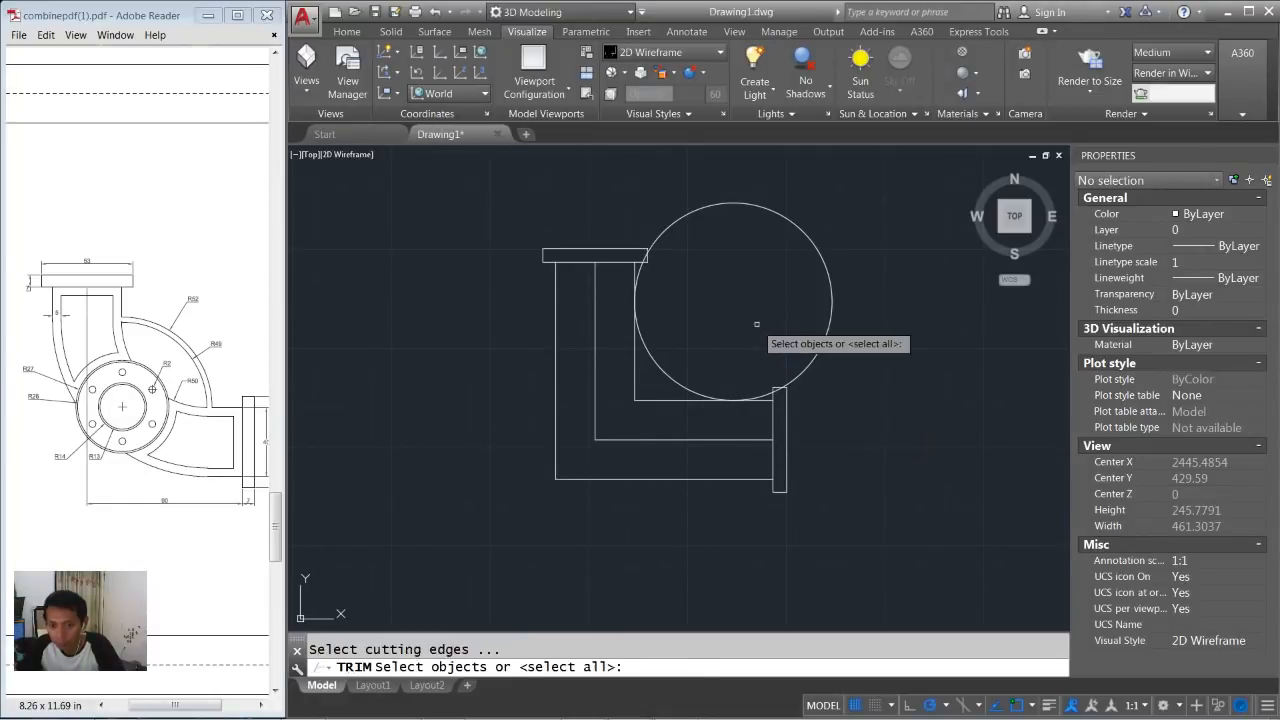
key("Return")
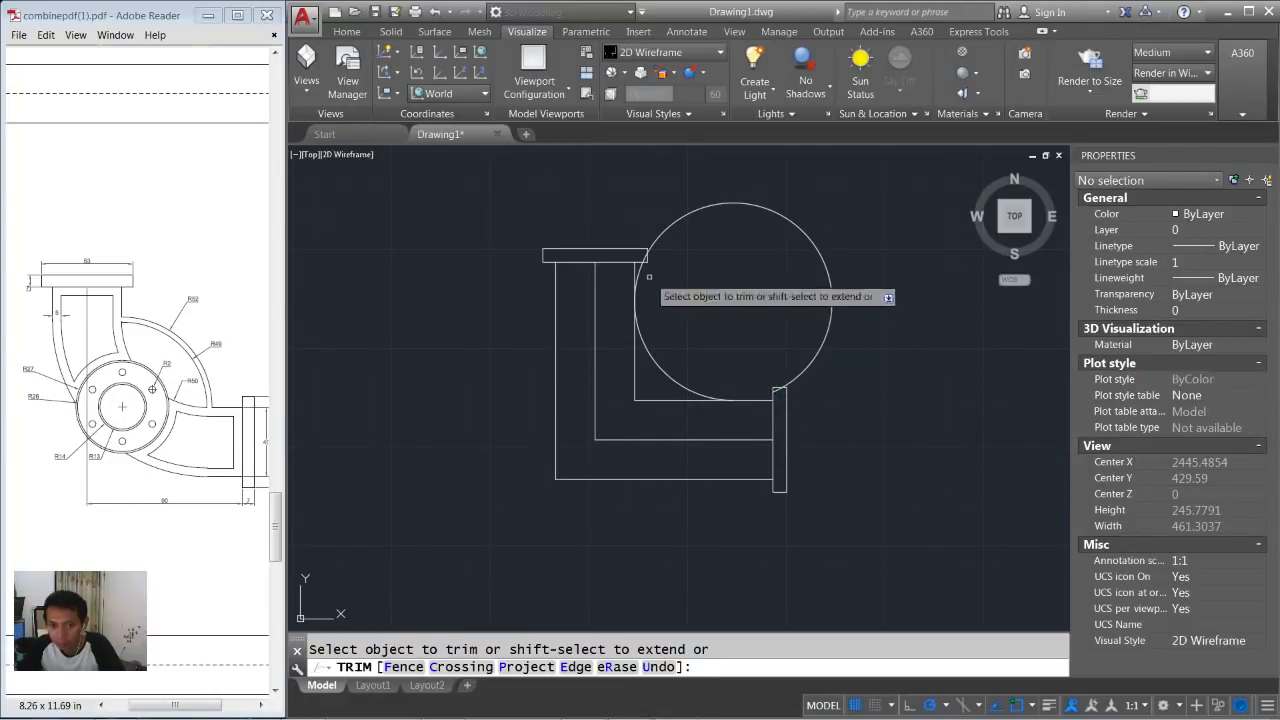
left_click(644, 416)
left_click(628, 380)
key("Return")
left_click(854, 241)
left_click(806, 265)
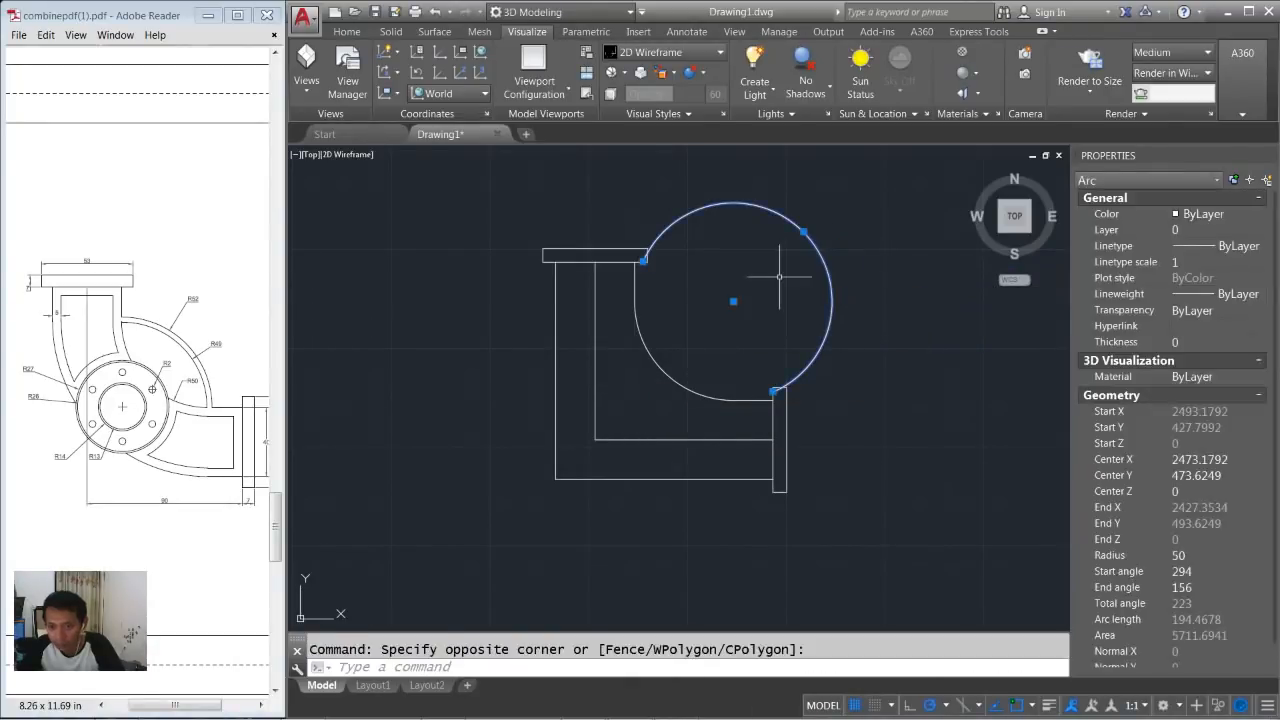
key("Delete")
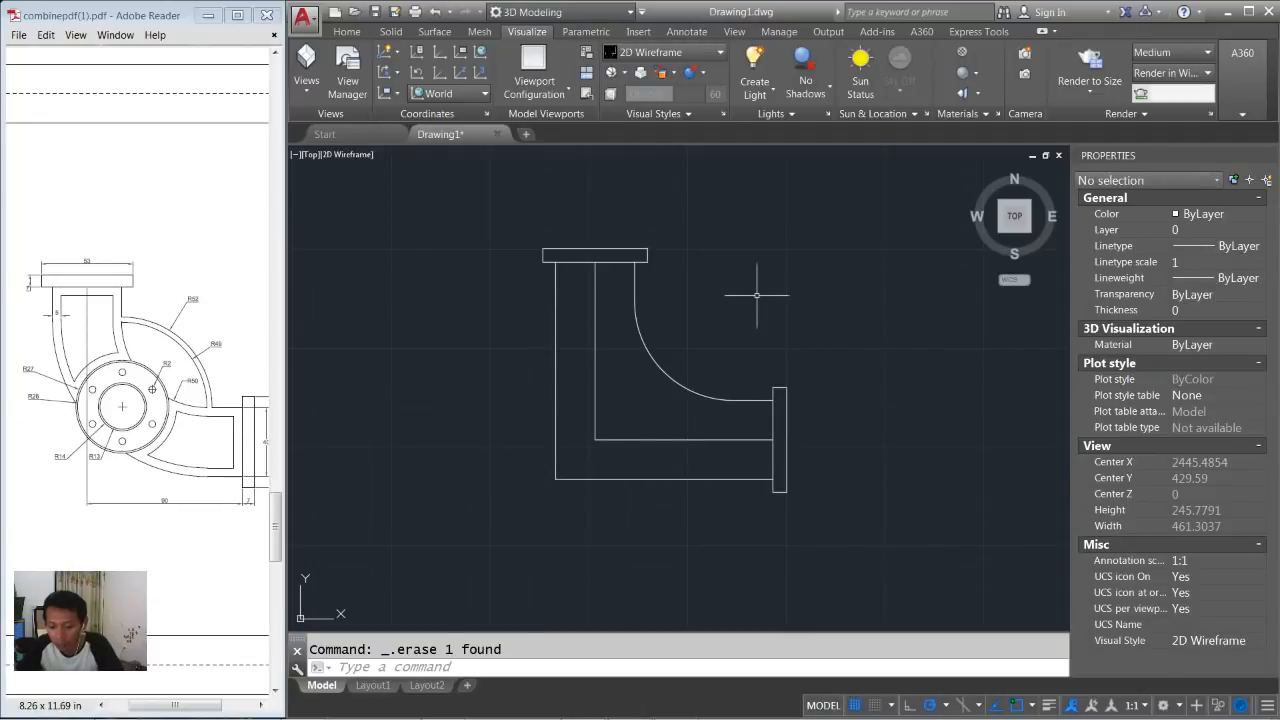
Offset the inner bend arc toward the outer wall by the distance picked between the inner and outer wall endpoints at the vertical flange.
type("offset")
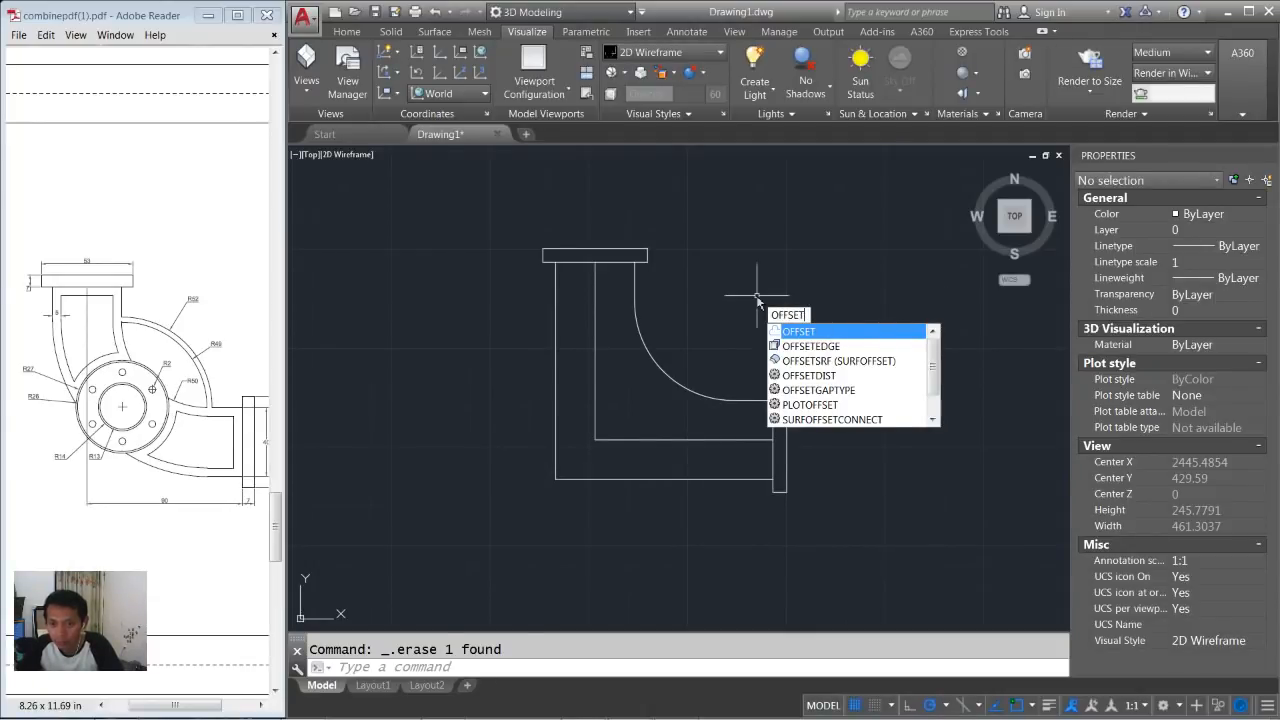
key("Return")
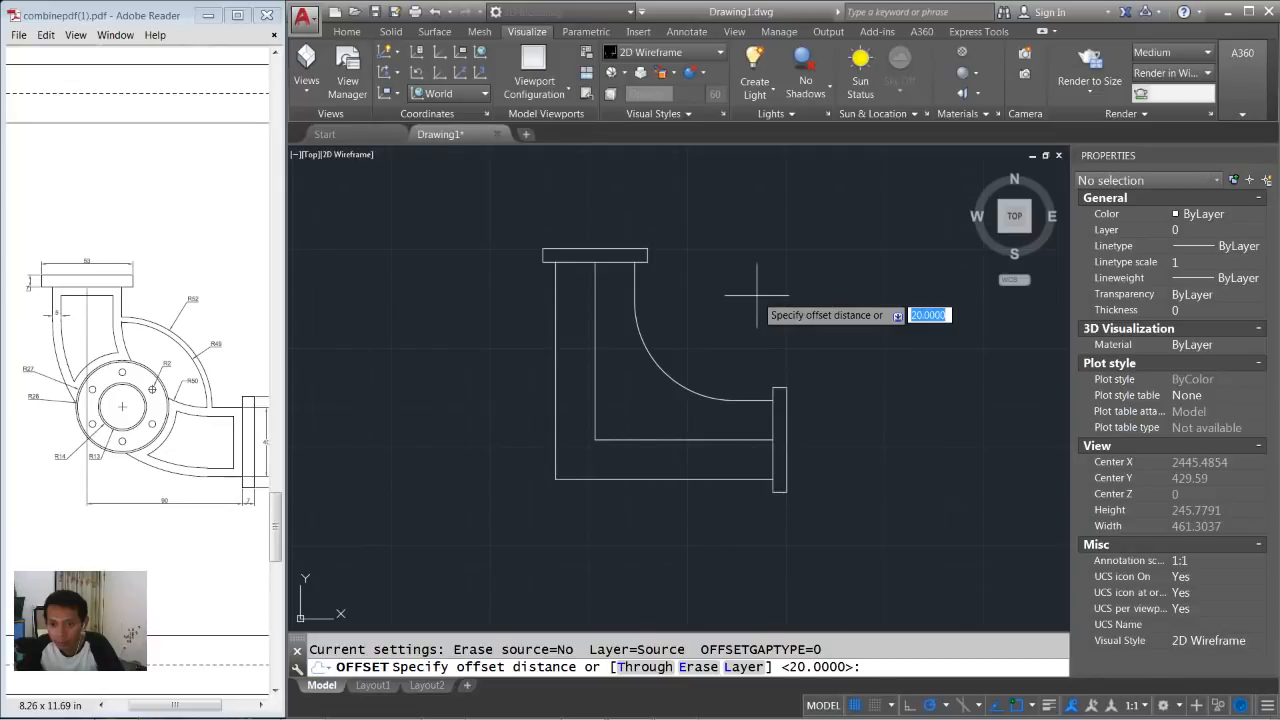
scroll(887, 374, "up", 1)
left_click(745, 406)
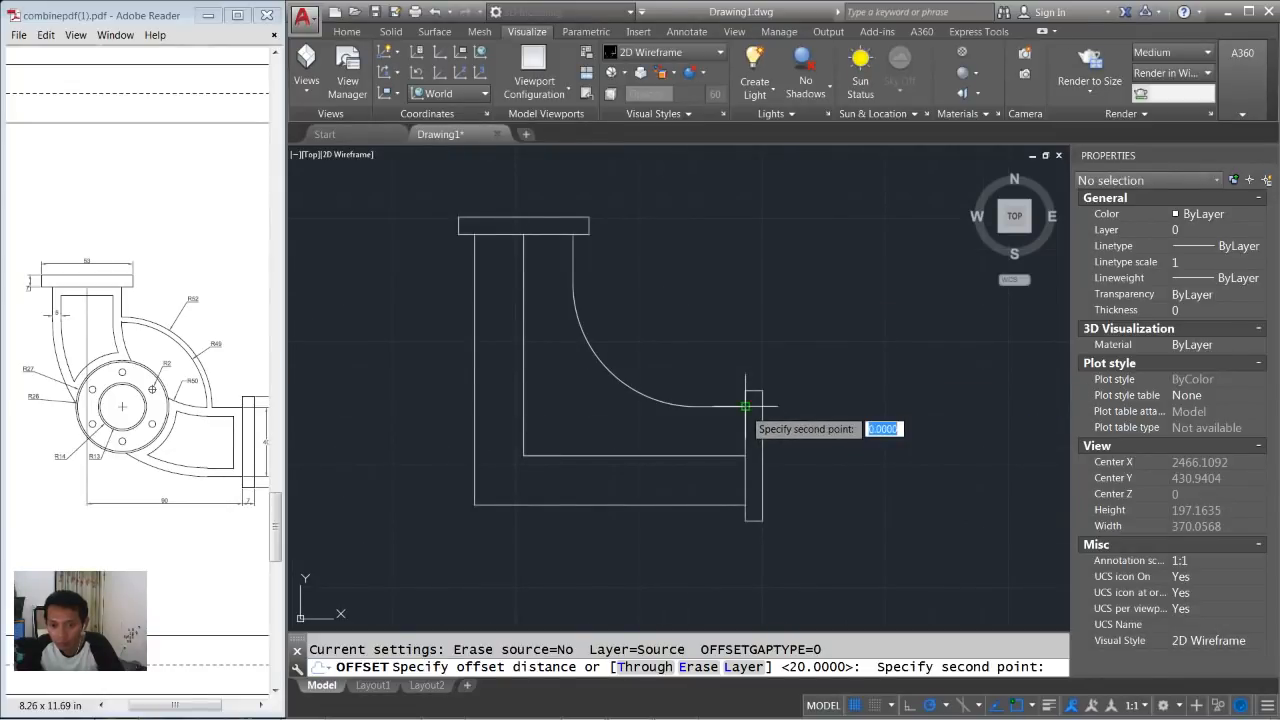
left_click(745, 505)
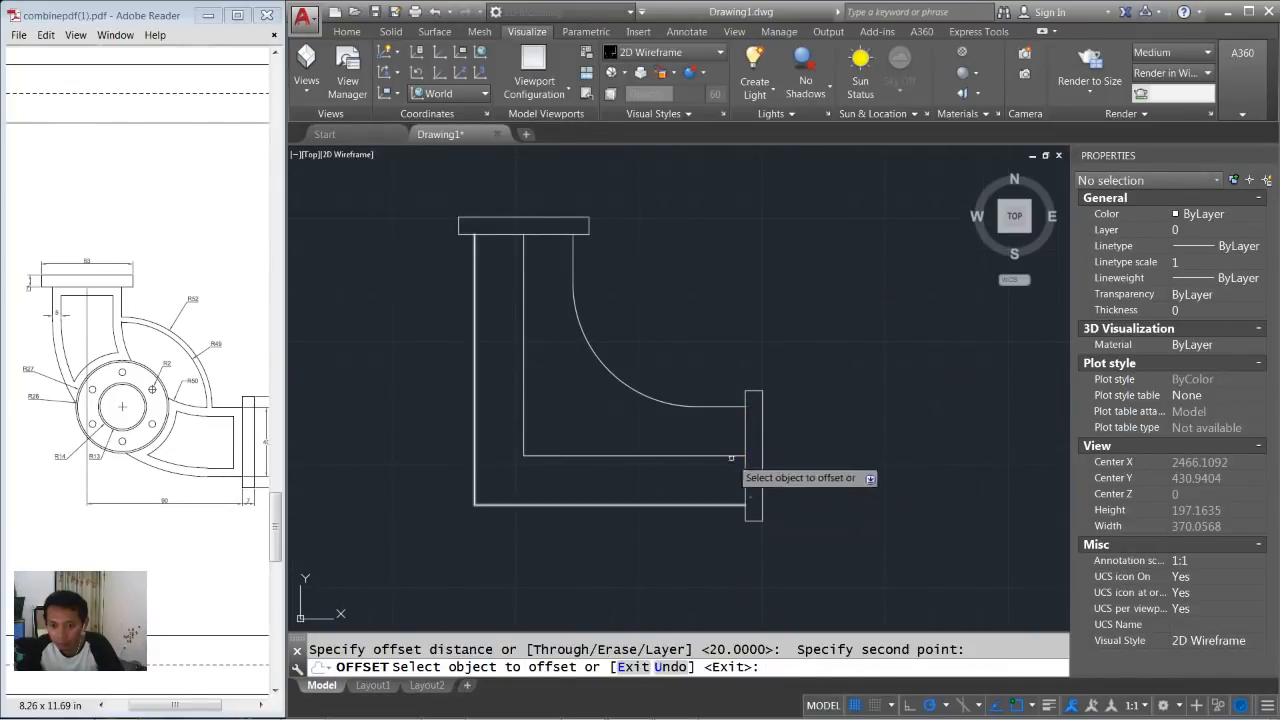
left_click(622, 386)
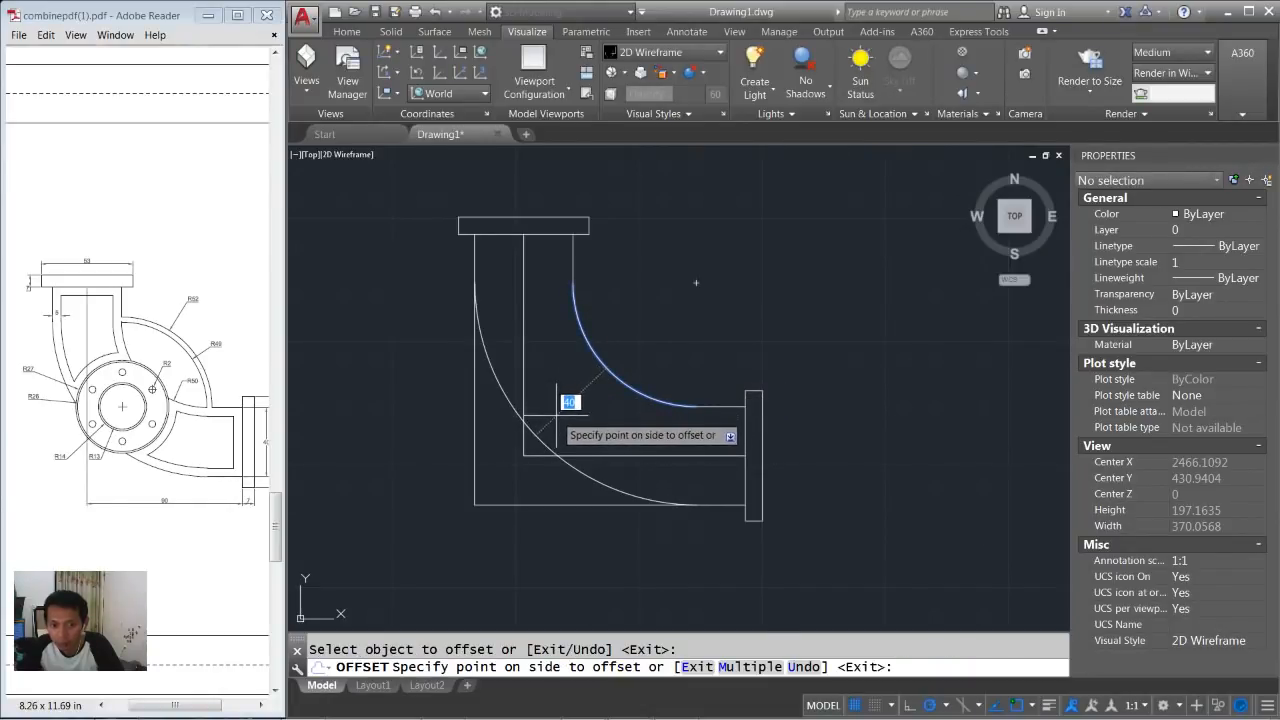
left_click(556, 415)
key("Return")
Trim the outer outline's square corner back to the offset arc and delete the L-shaped centerline.
middle_click_drag(698, 318, 733, 297)
key("Return")
key("Return")
left_click(538, 513)
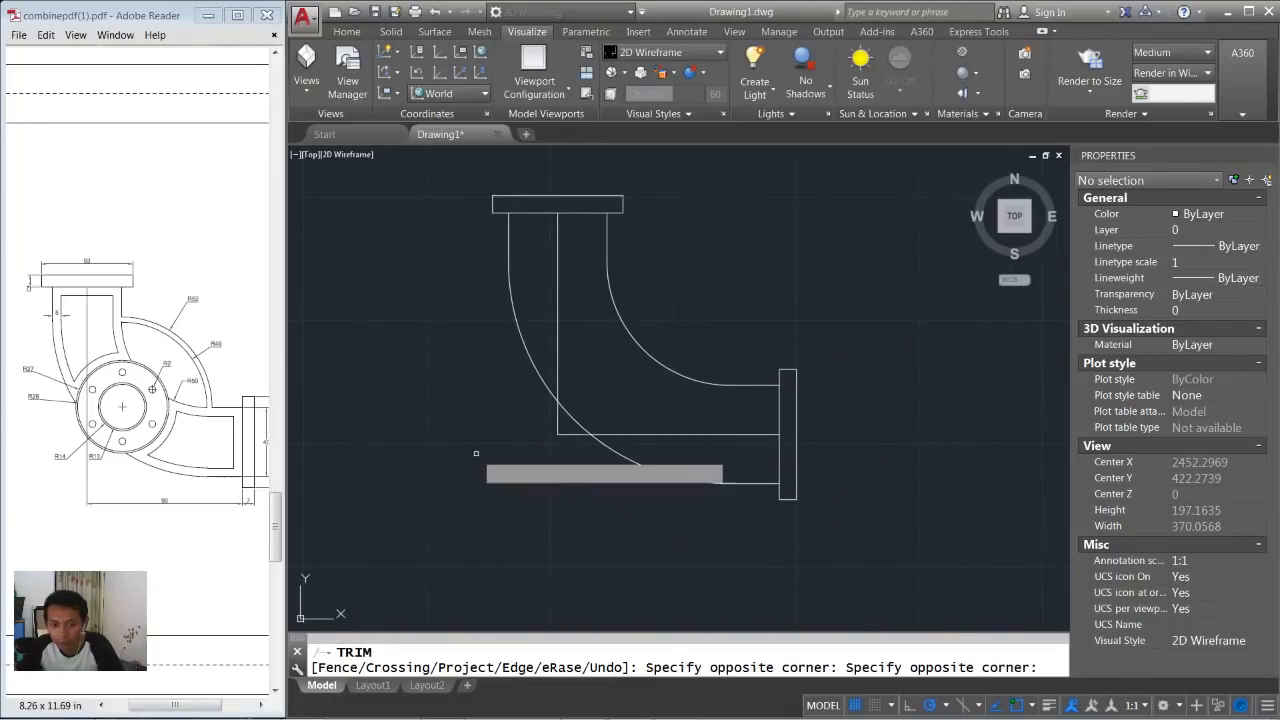
left_click(476, 453)
left_click(746, 450)
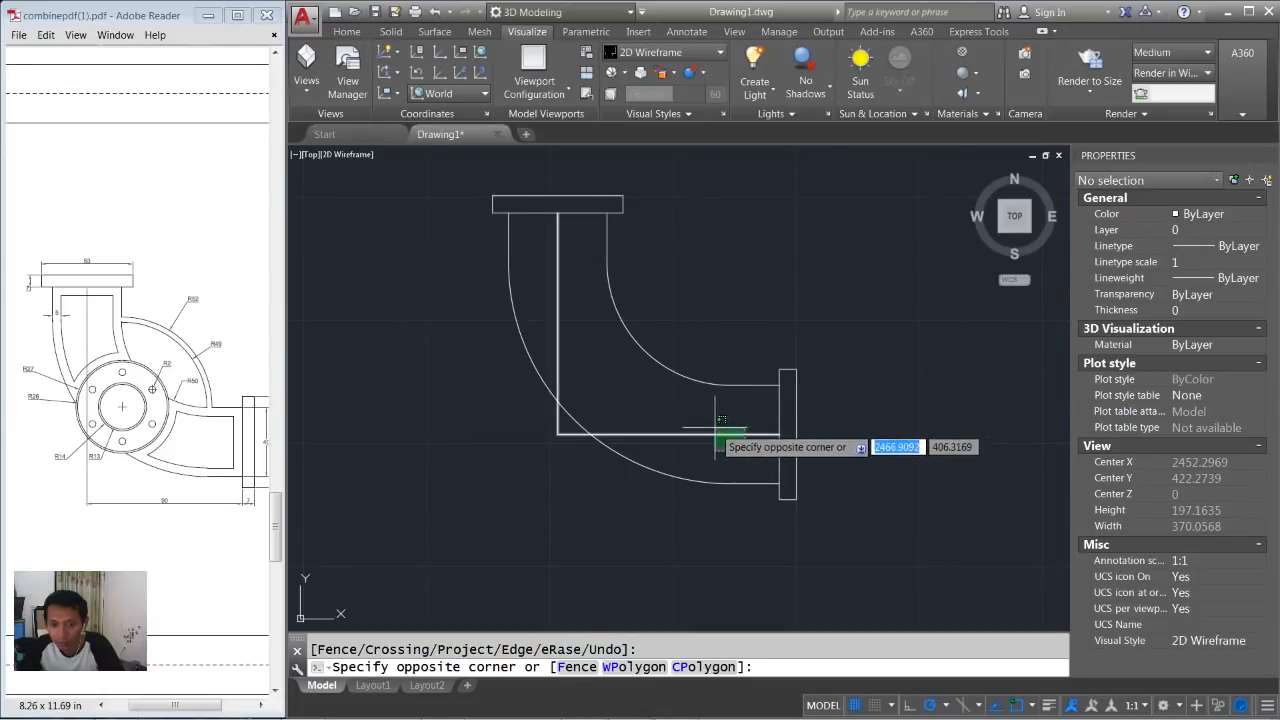
left_click(715, 421)
key("Delete")
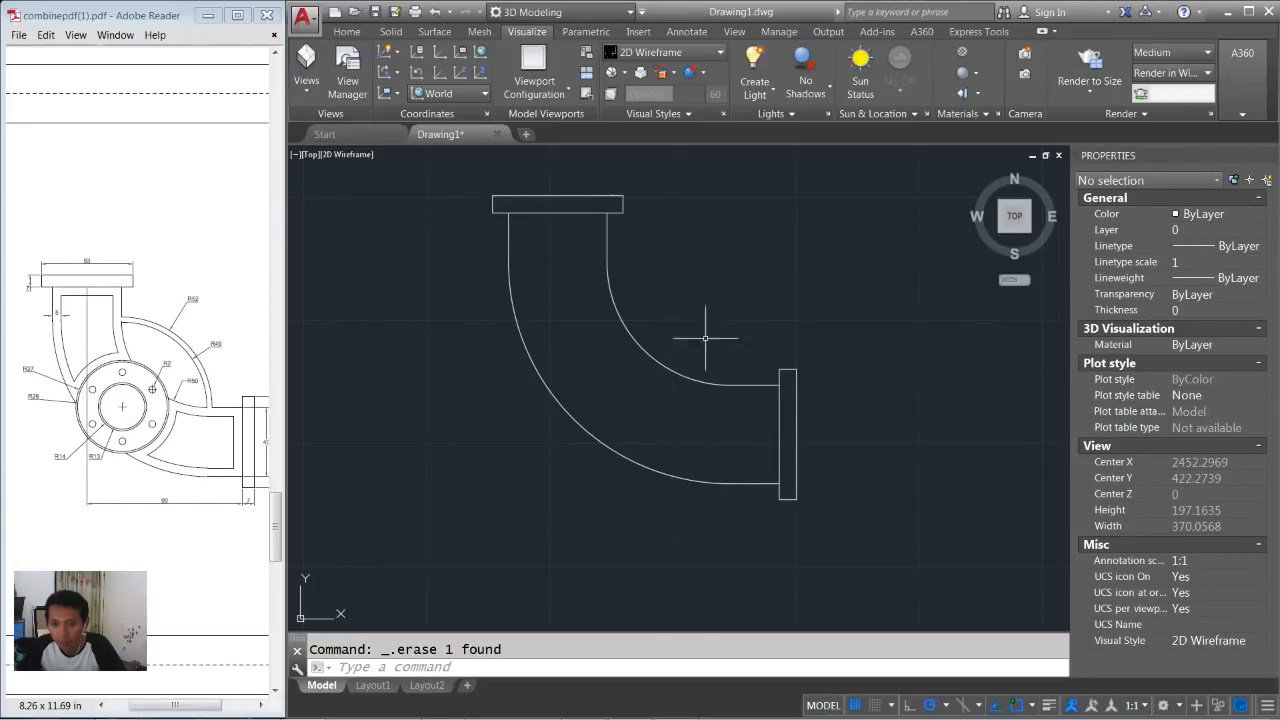
Start a circle for the elbow housing.
mouse_move(739, 329)
middle_mouse_down()
mouse_move(692, 317)
mouse_move(677, 327)
middle_mouse_up()
key("Return")
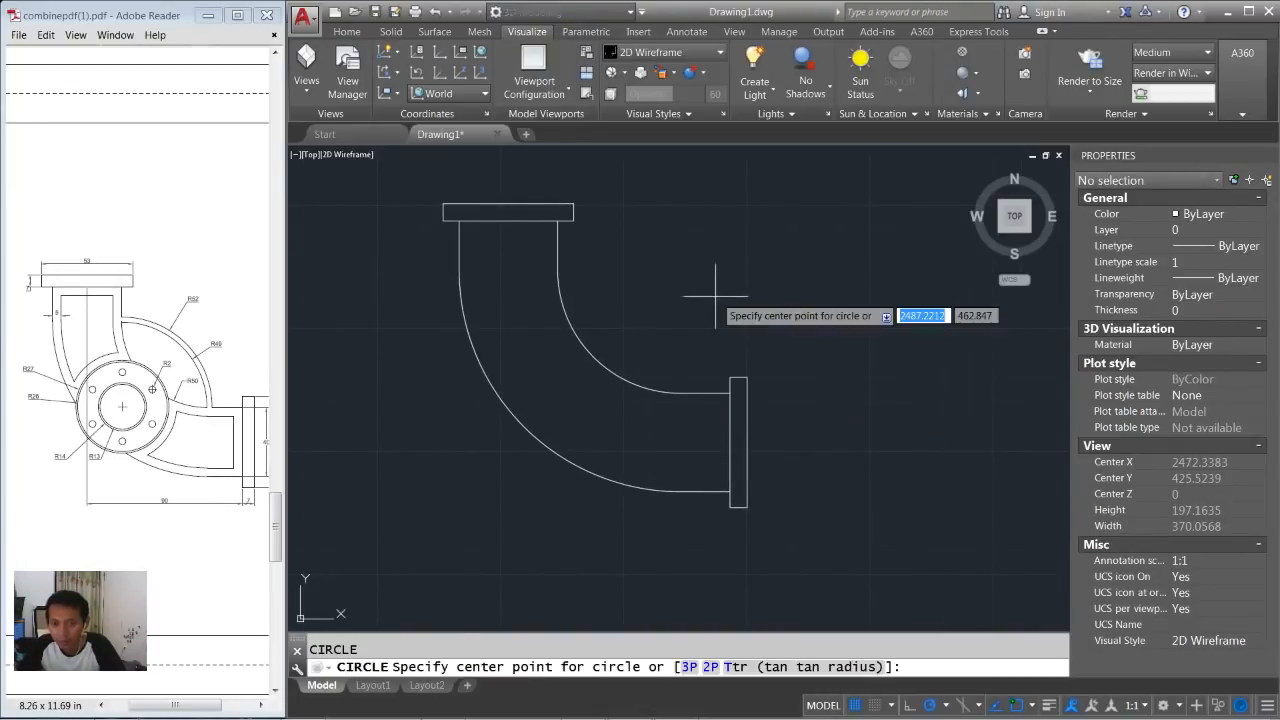
Draw a circle of radius 13 centred midway between the midpoints of the elbow's inner and outer bend arcs.
type("m2p")
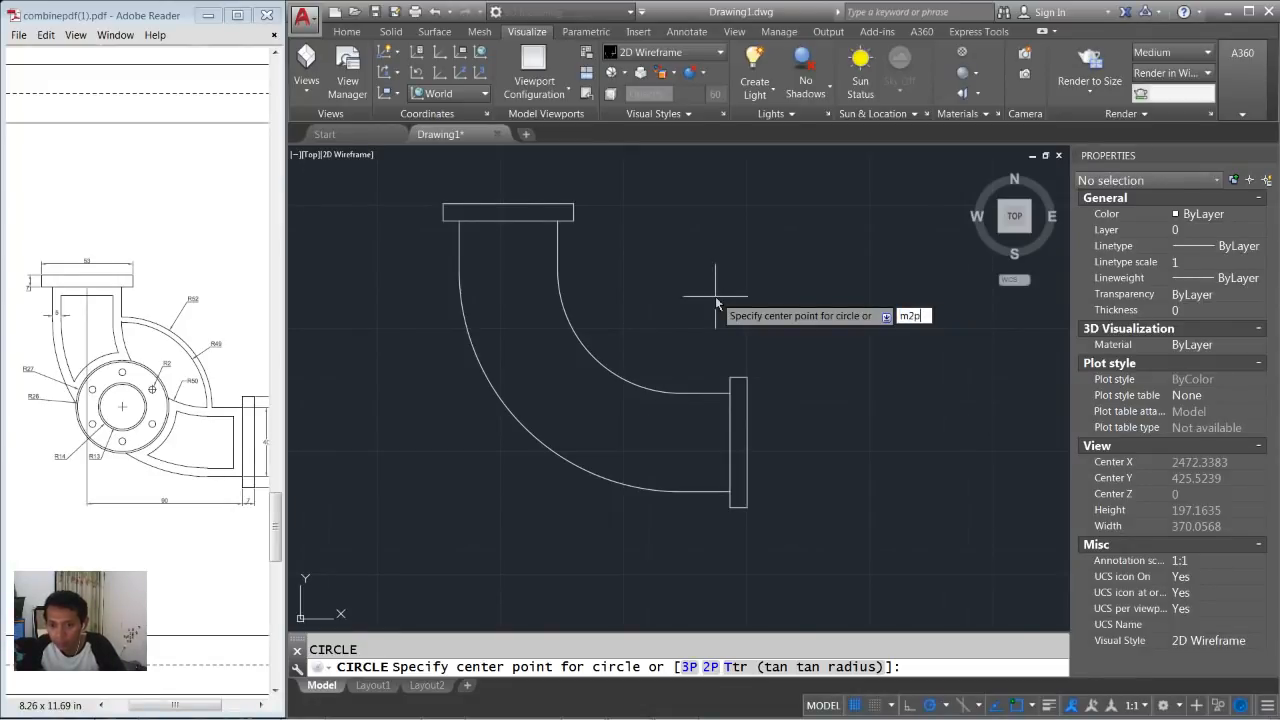
key("Return")
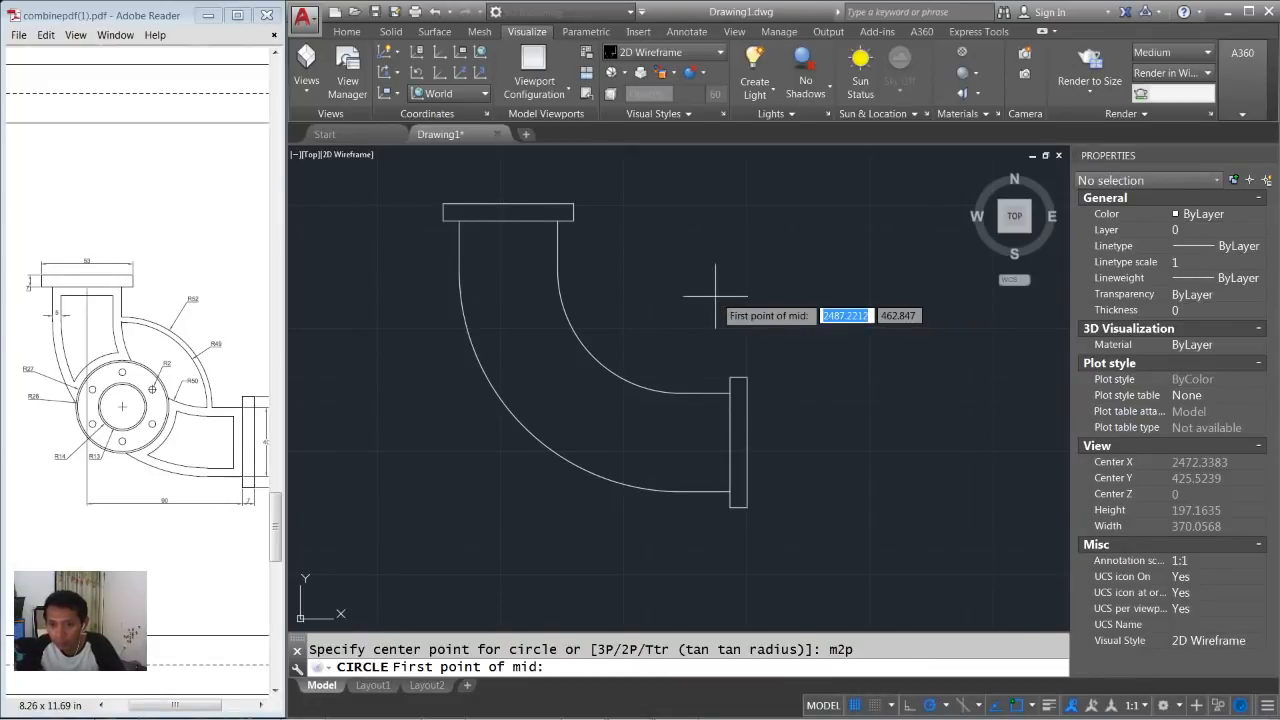
left_click(594, 357)
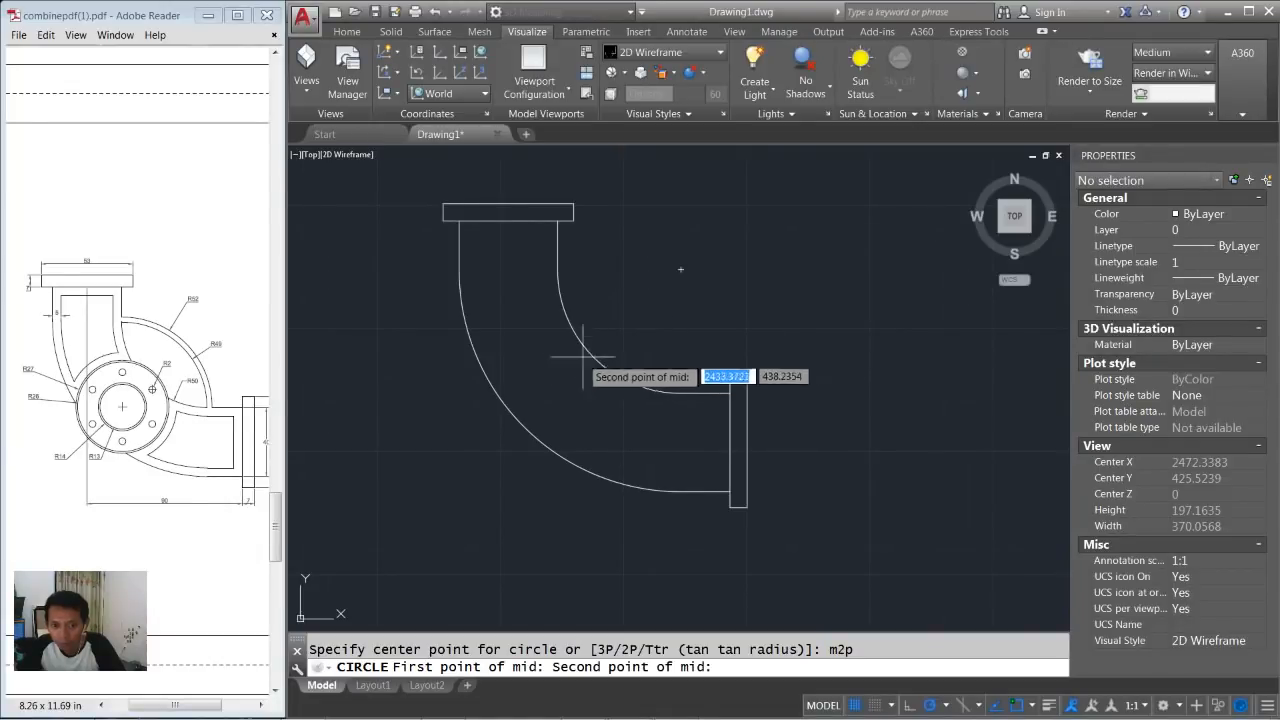
left_click(524, 427)
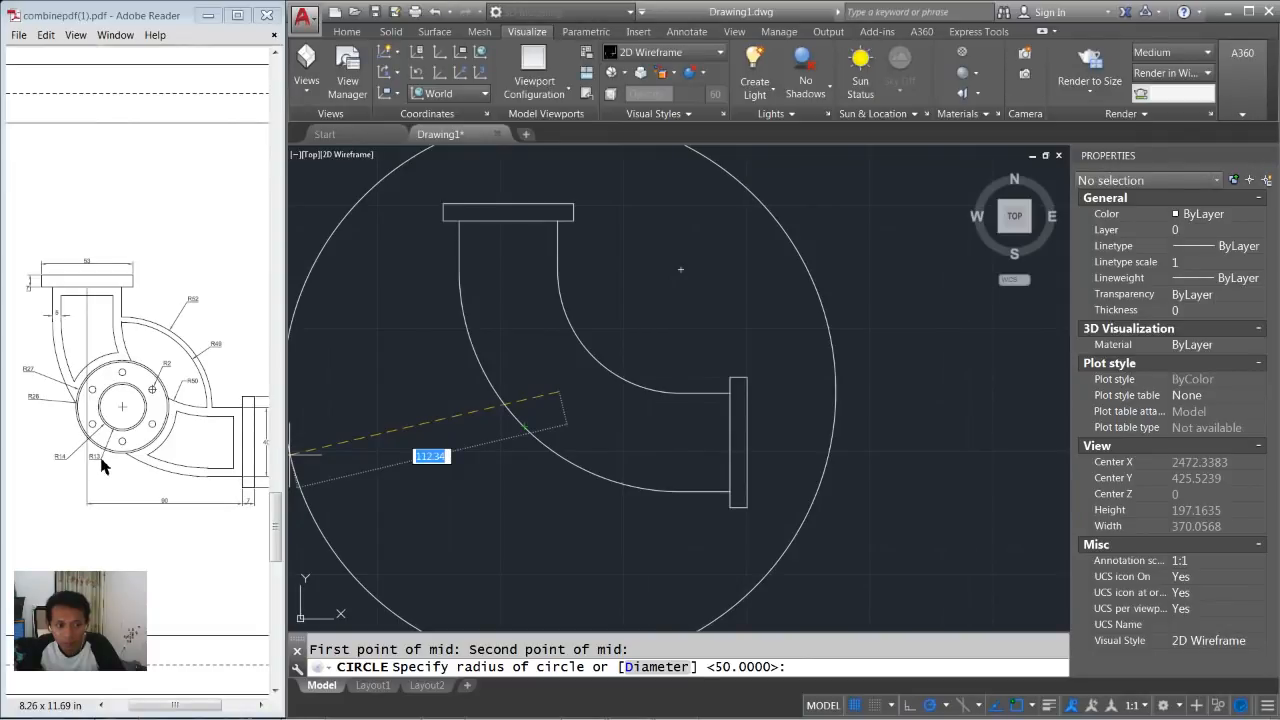
type("1")
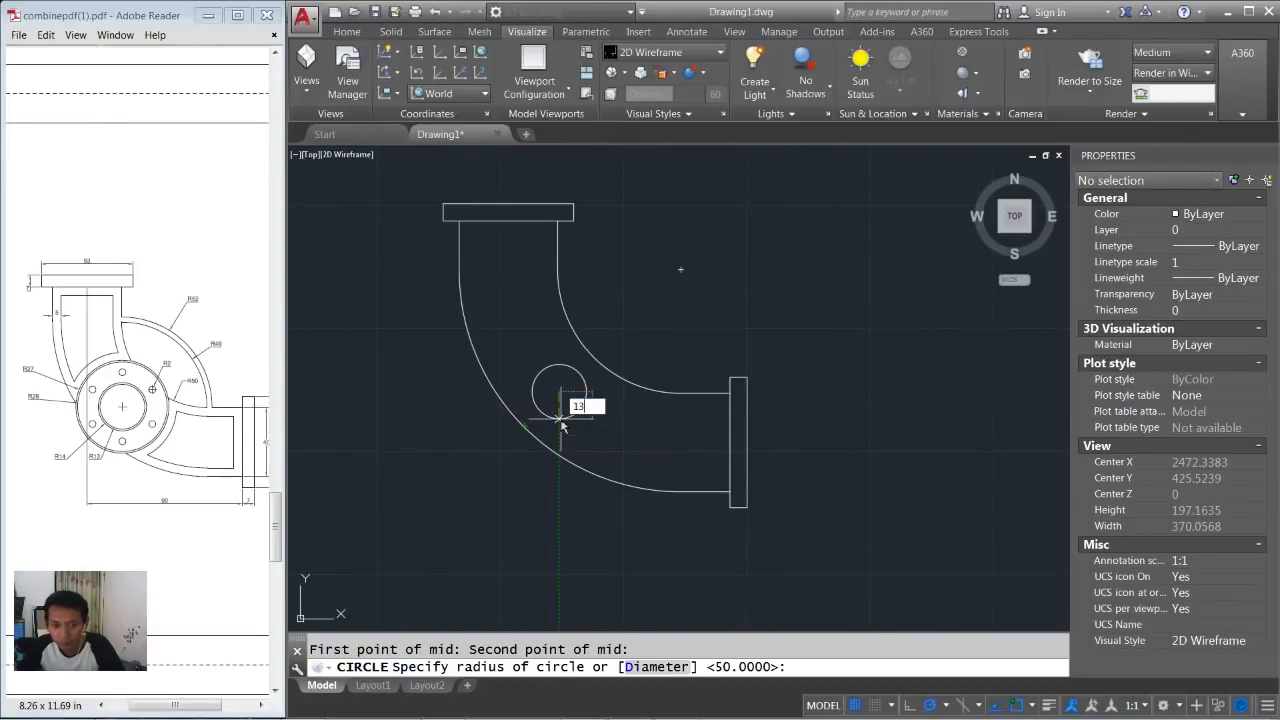
type("3")
key("Return")
Add a concentric circle of radius 14 around the circle at the middle of the elbow bend.
key("Return")
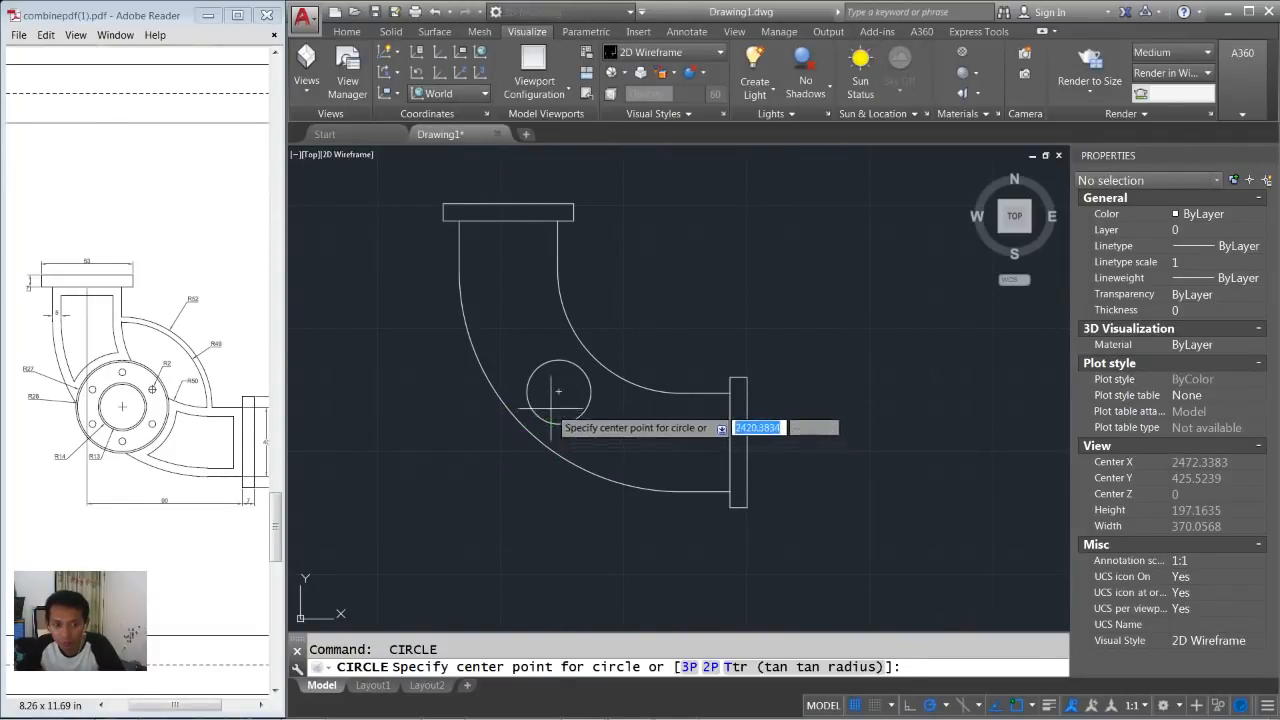
left_click(558, 392)
type("14")
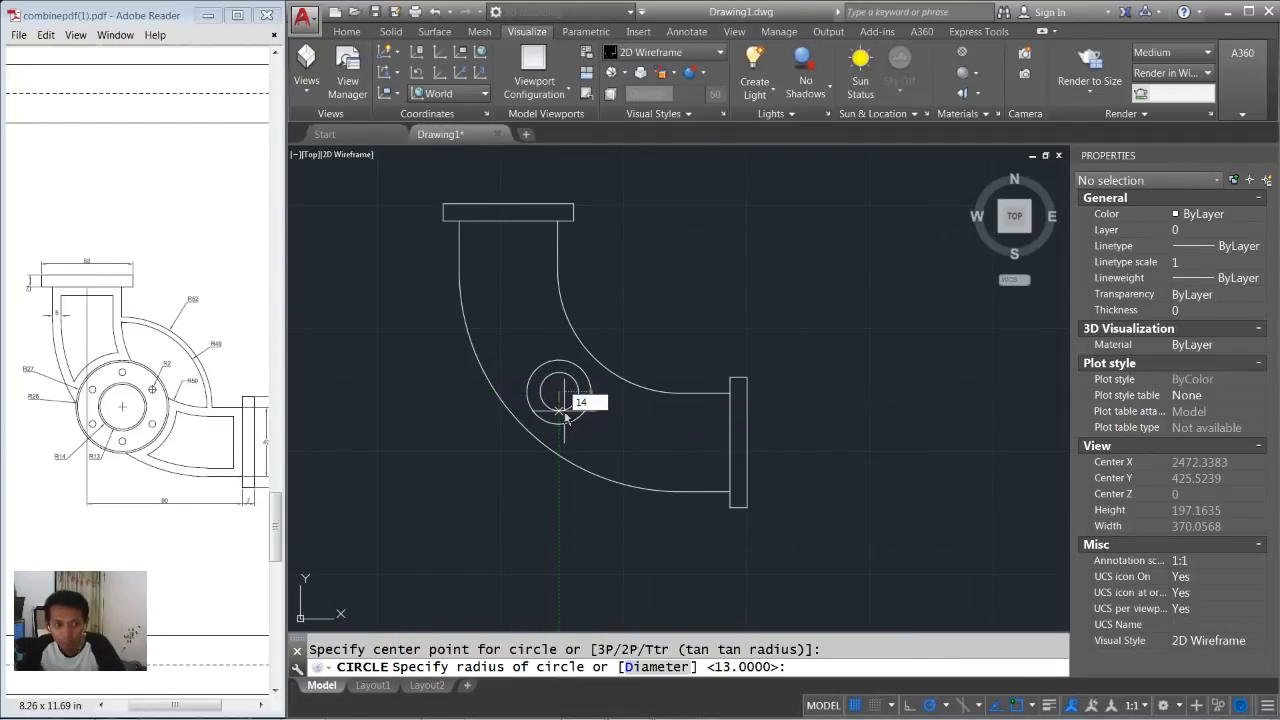
key("Return")
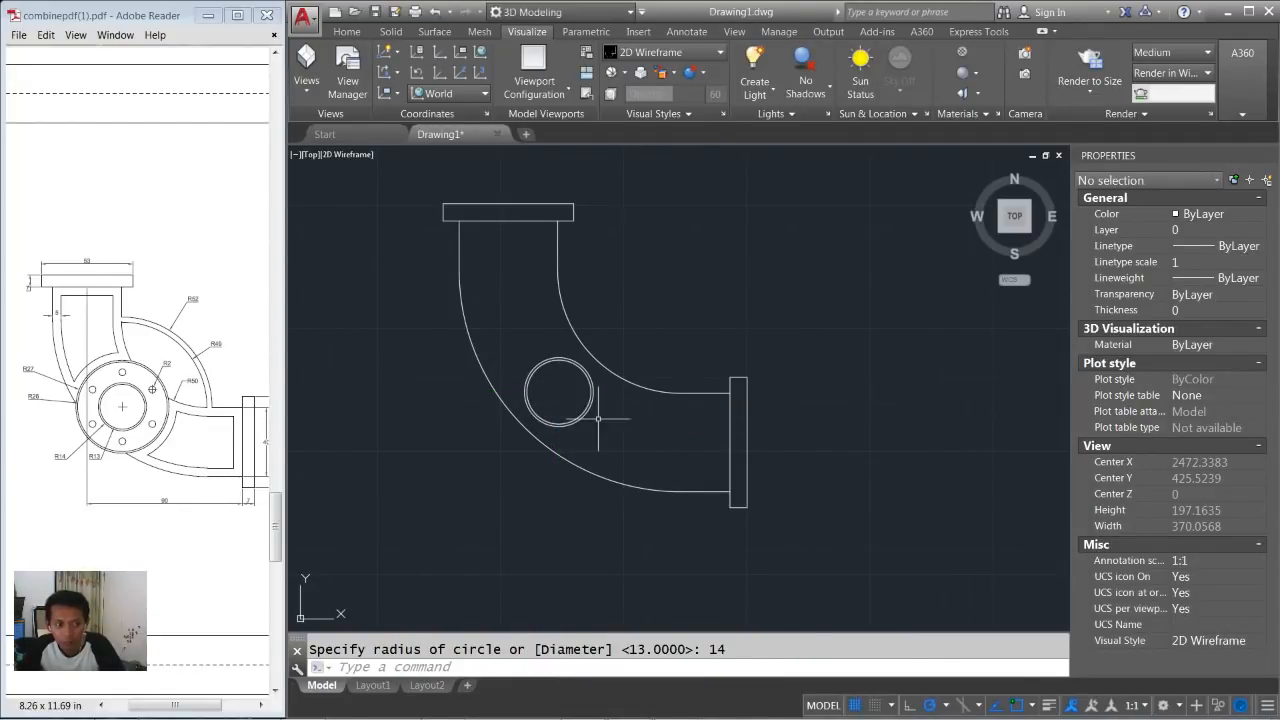
Draw two more concentric circles of radius 26 and 27 on the same centre to outline the hub flange.
key("Return")
left_click(558, 392)
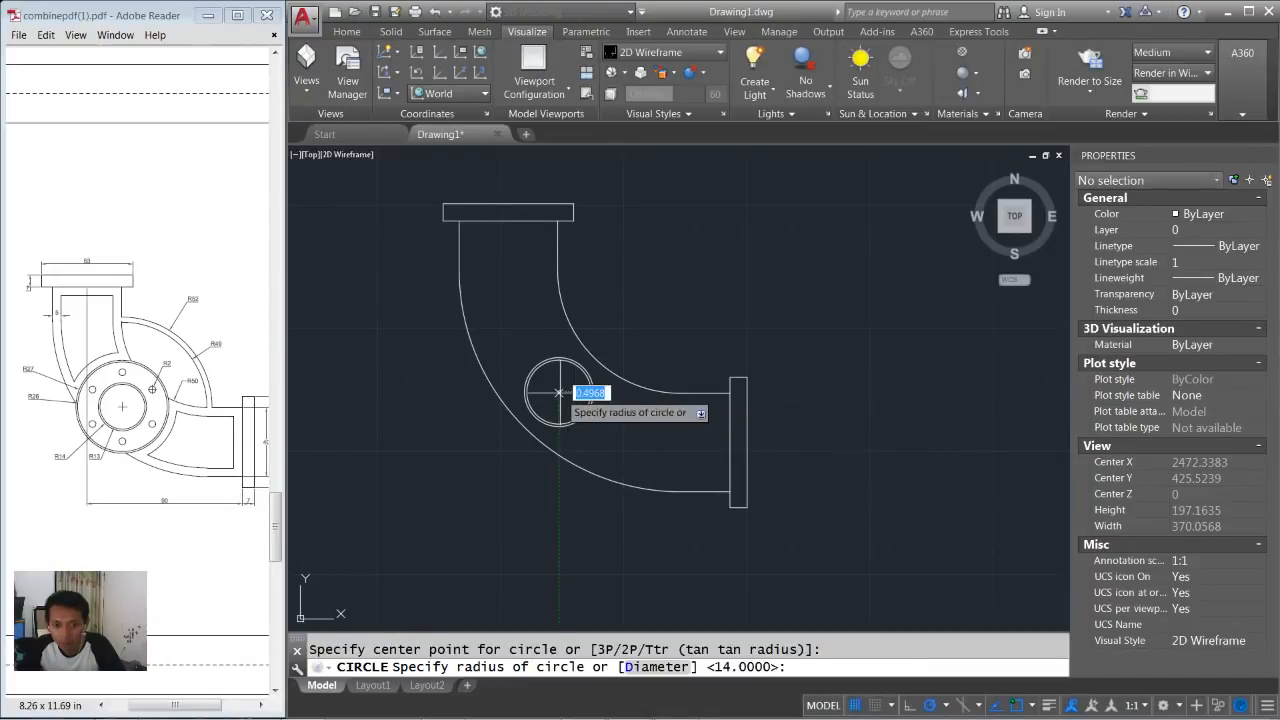
type("26")
key("Return")
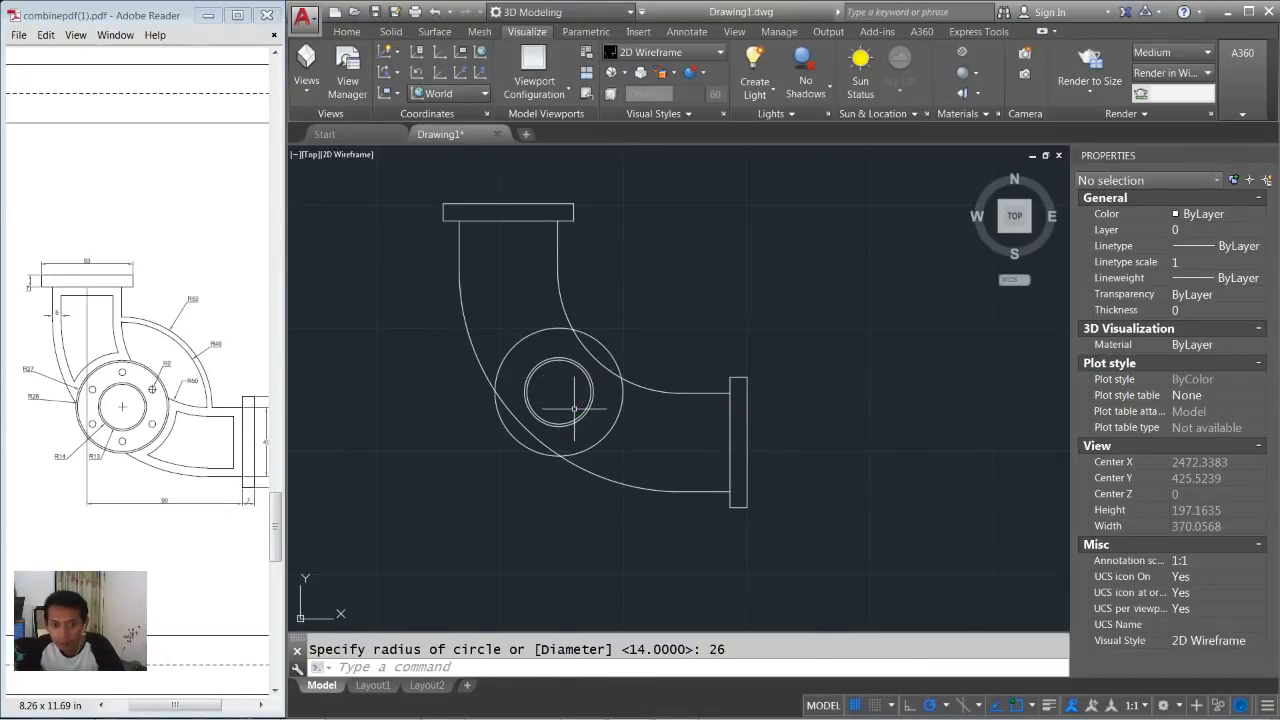
key("Return")
left_click(558, 391)
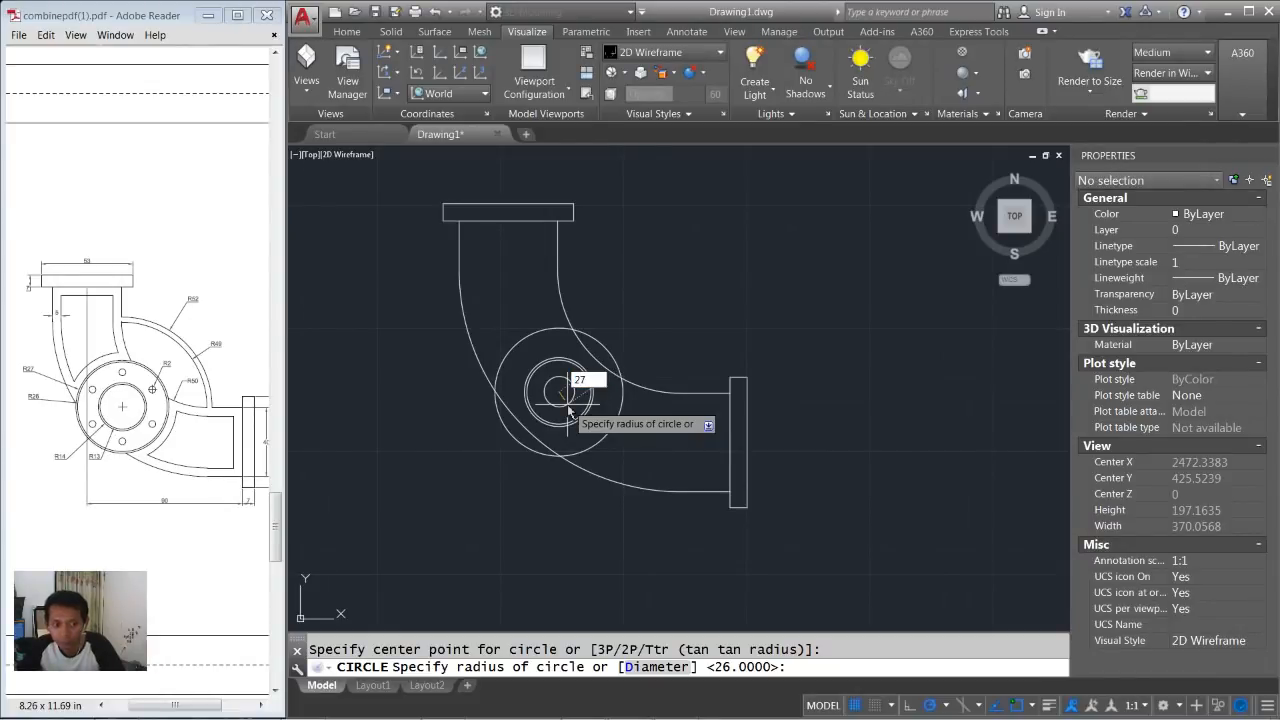
key("Return")
Trim away the part of the elbow's inner bend curve that runs inside the radius 27 hub circle.
scroll(617, 351, "up", 2)
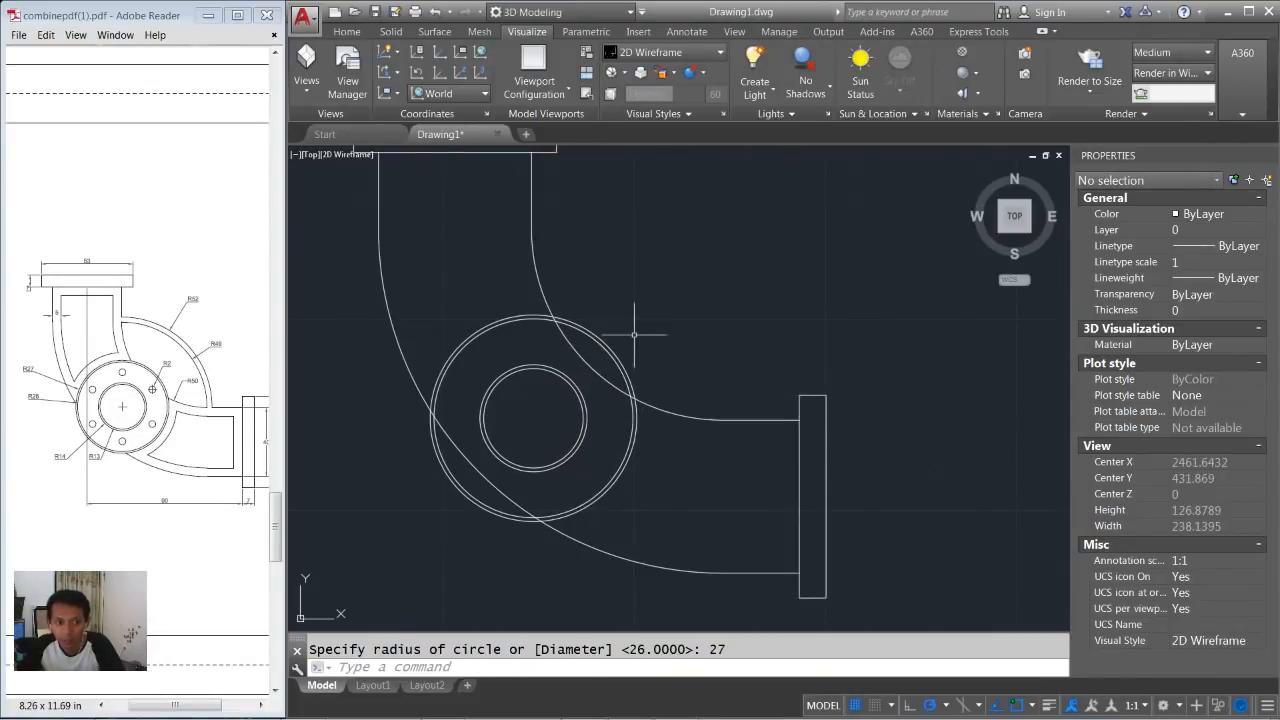
key("Return")
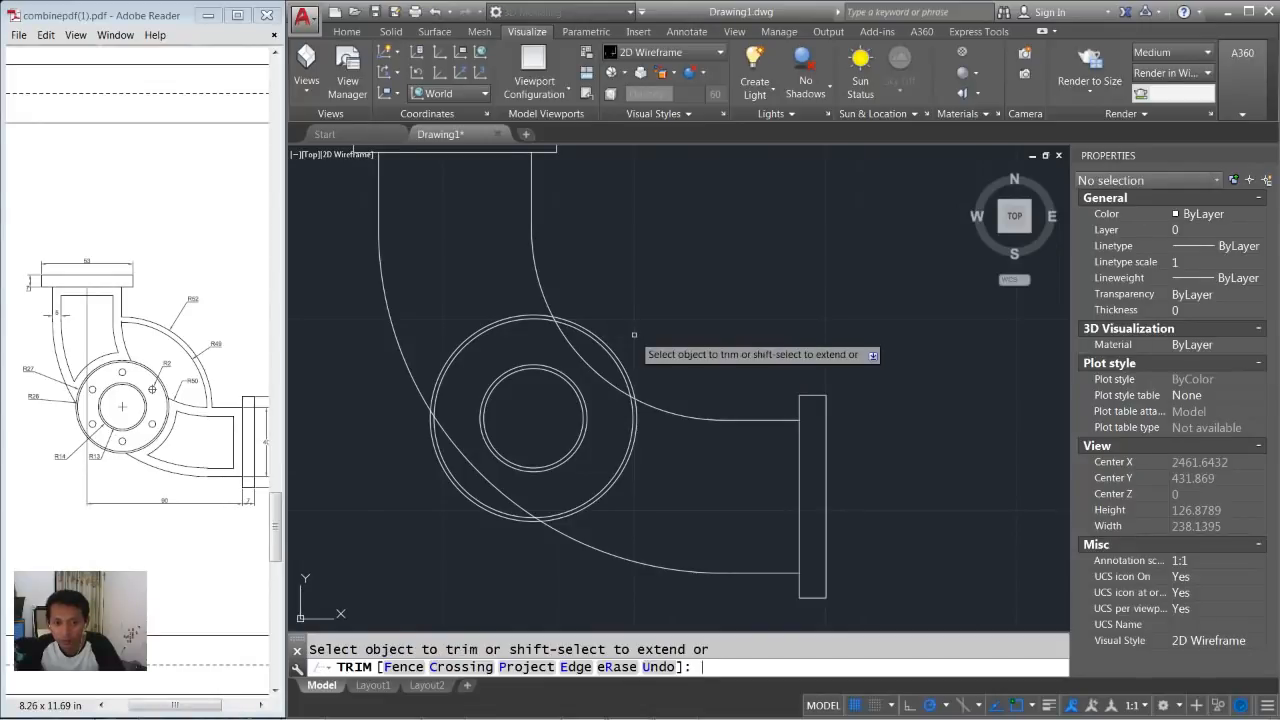
scroll(547, 322, "up", 3)
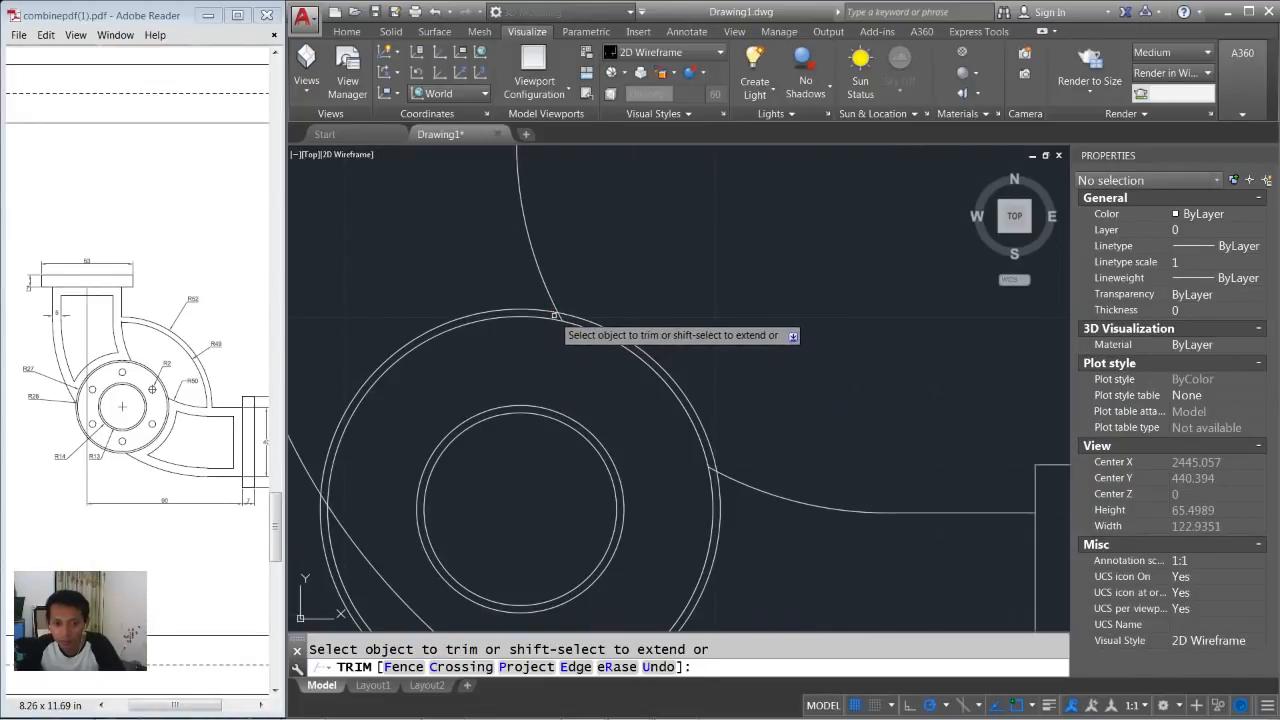
scroll(713, 470, "up", 3)
scroll(663, 444, "down", 4)
Trim away the part of the elbow's outer bend curve that crosses the hub circles.
scroll(660, 444, "down", 1)
middle_click_drag(543, 446, 671, 414)
scroll(608, 450, "up", 3)
left_click(565, 475)
left_click(542, 508)
scroll(524, 432, "up", 2)
scroll(682, 418, "down", 5)
left_click(596, 292)
scroll(712, 476, "up", 4)
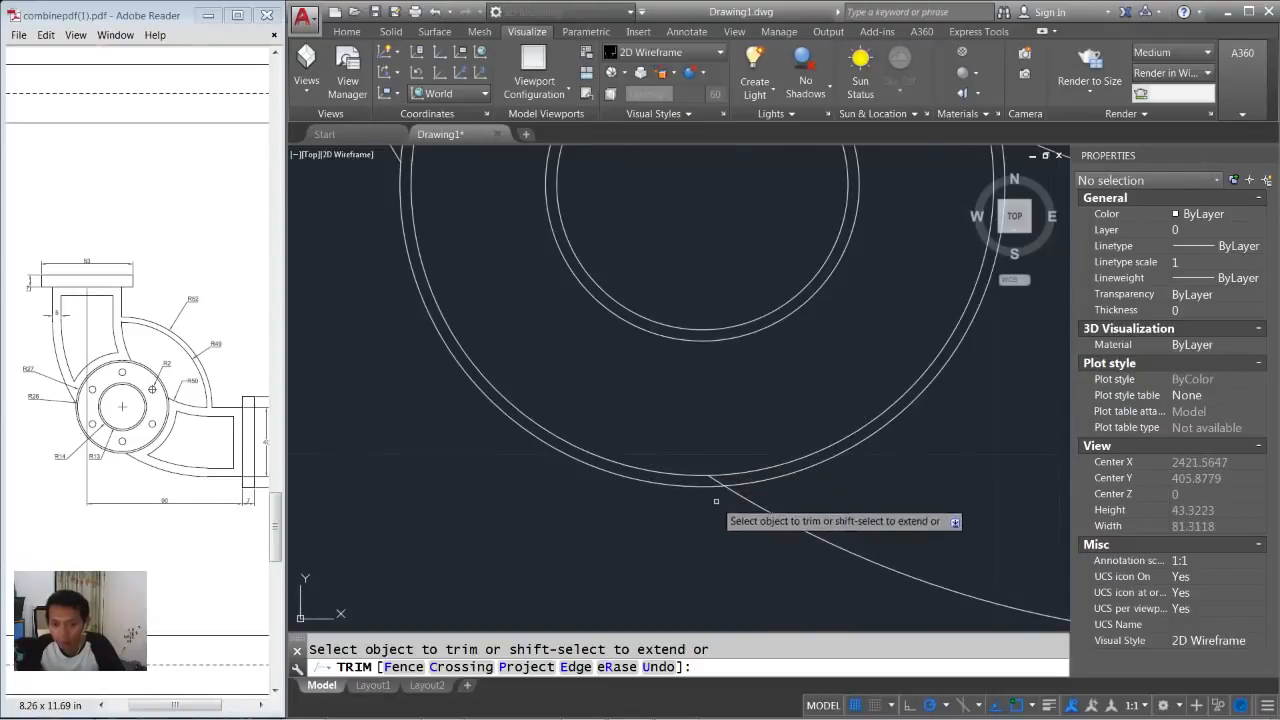
scroll(717, 473, "down", 4)
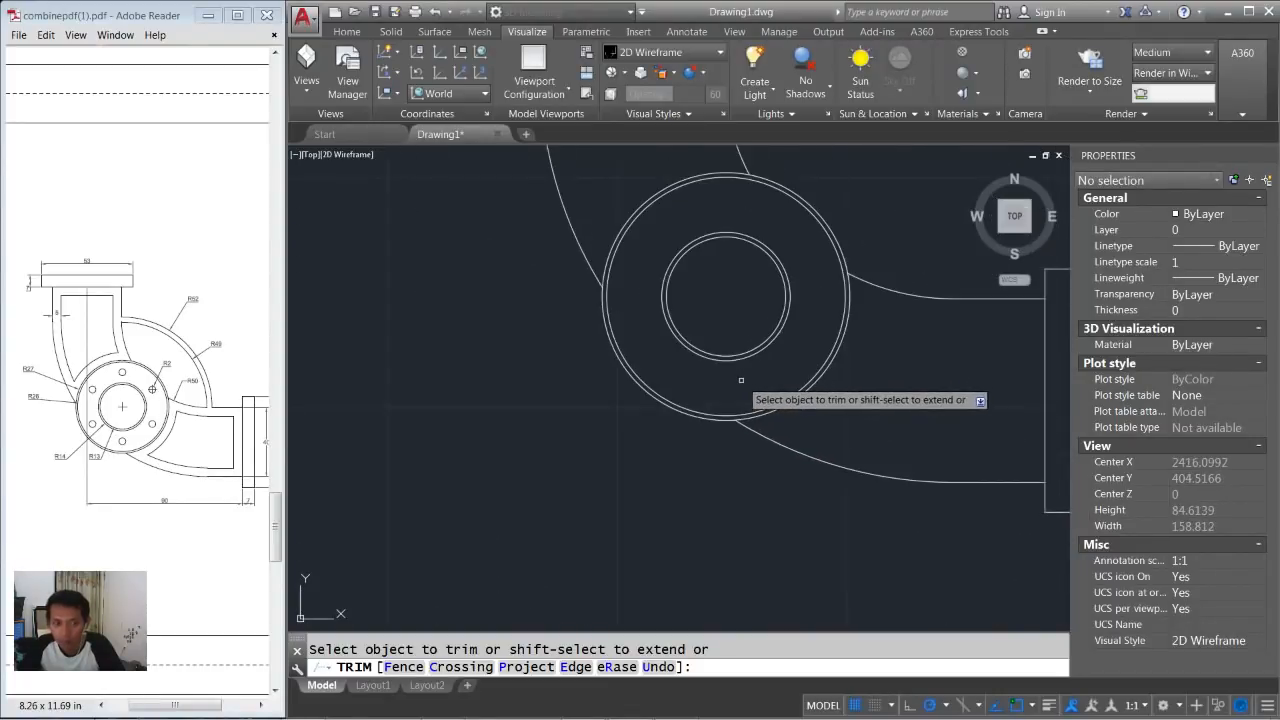
middle_click_drag(724, 330, 720, 353)
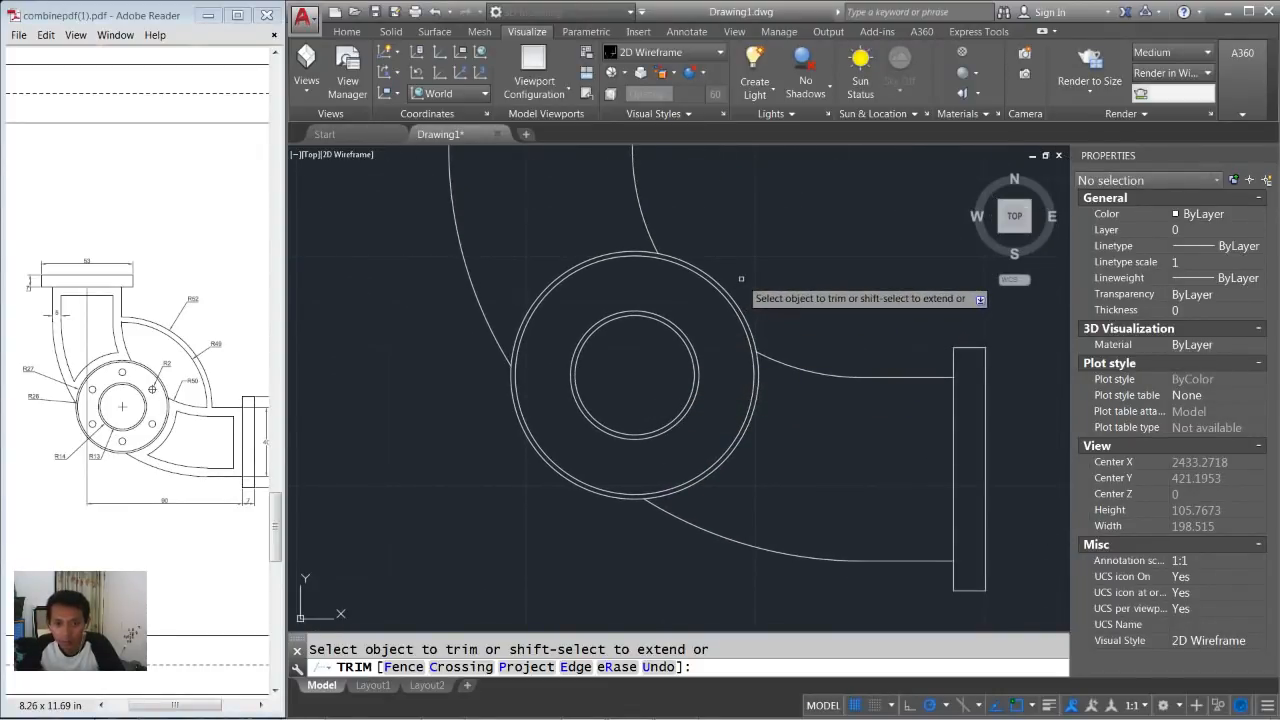
key("Return")
Offset the lower edge of the upper flange by 5 down into the vertical pipe.
scroll(744, 276, "down", 1)
middle_click_drag(736, 270, 712, 338)
middle_click_drag(713, 274, 703, 324)
type("oFFSe")
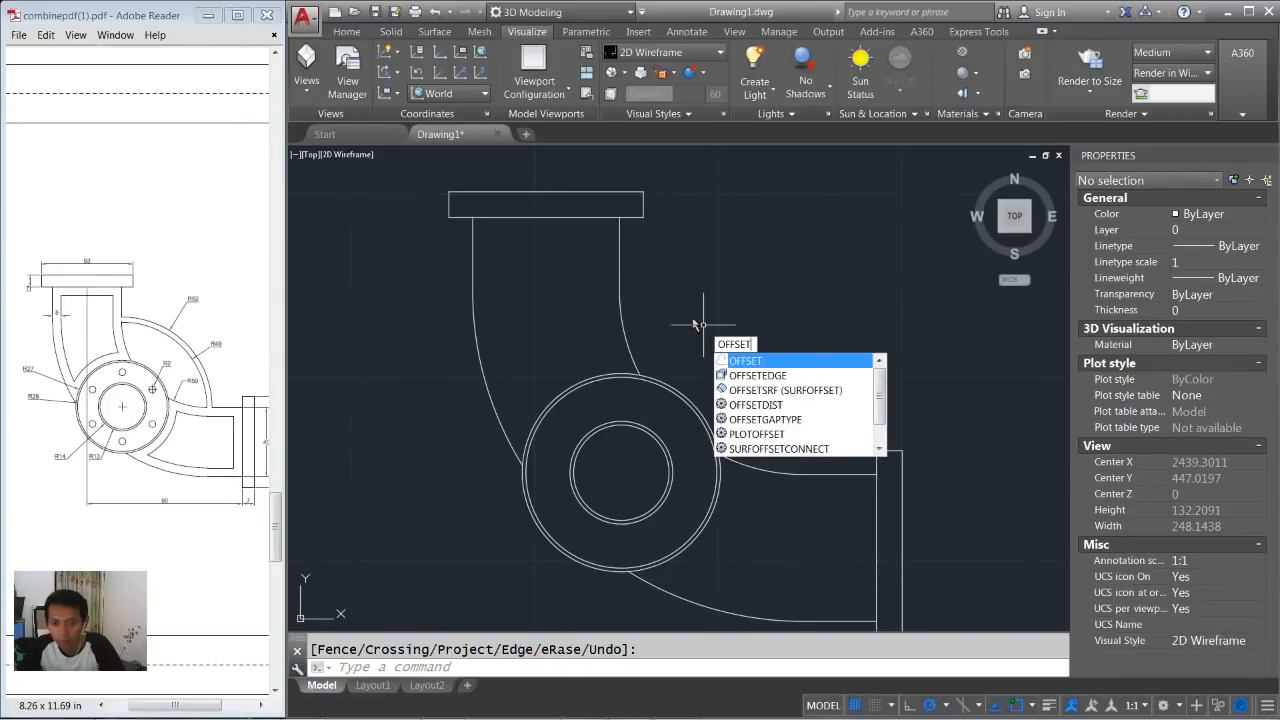
key("Return")
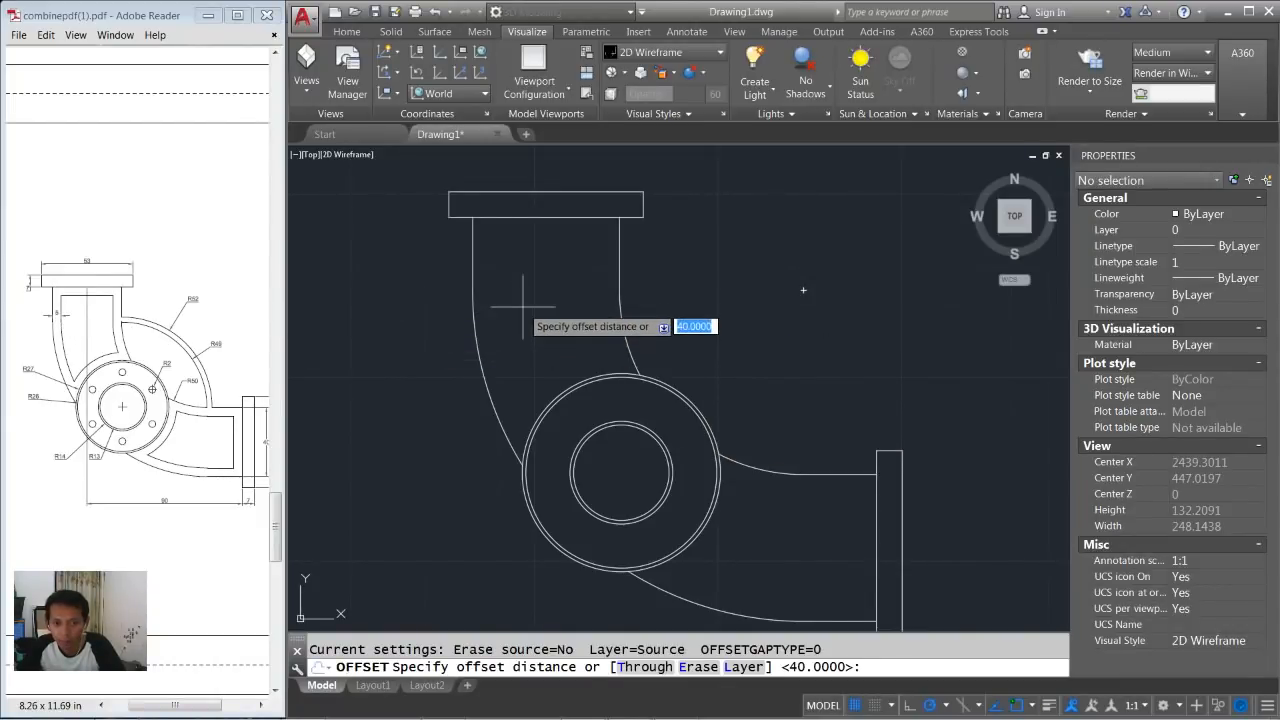
type("5")
key("Return")
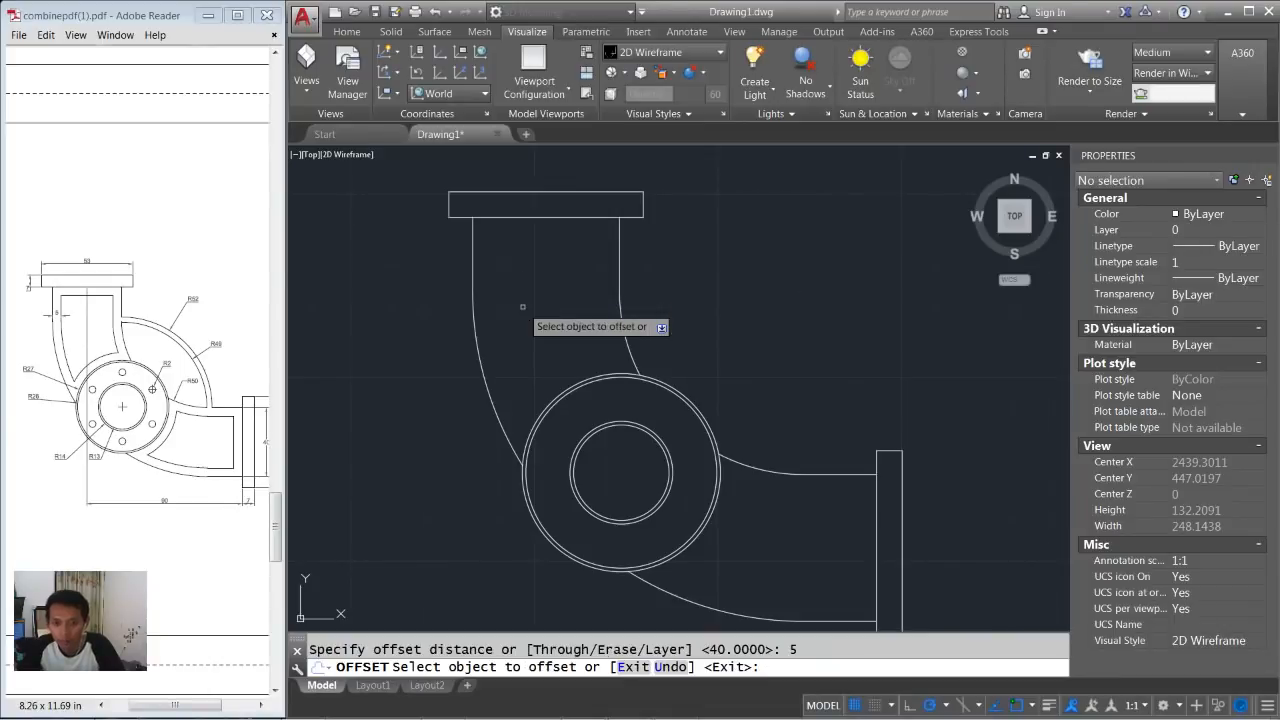
left_click(530, 216)
left_click(538, 252)
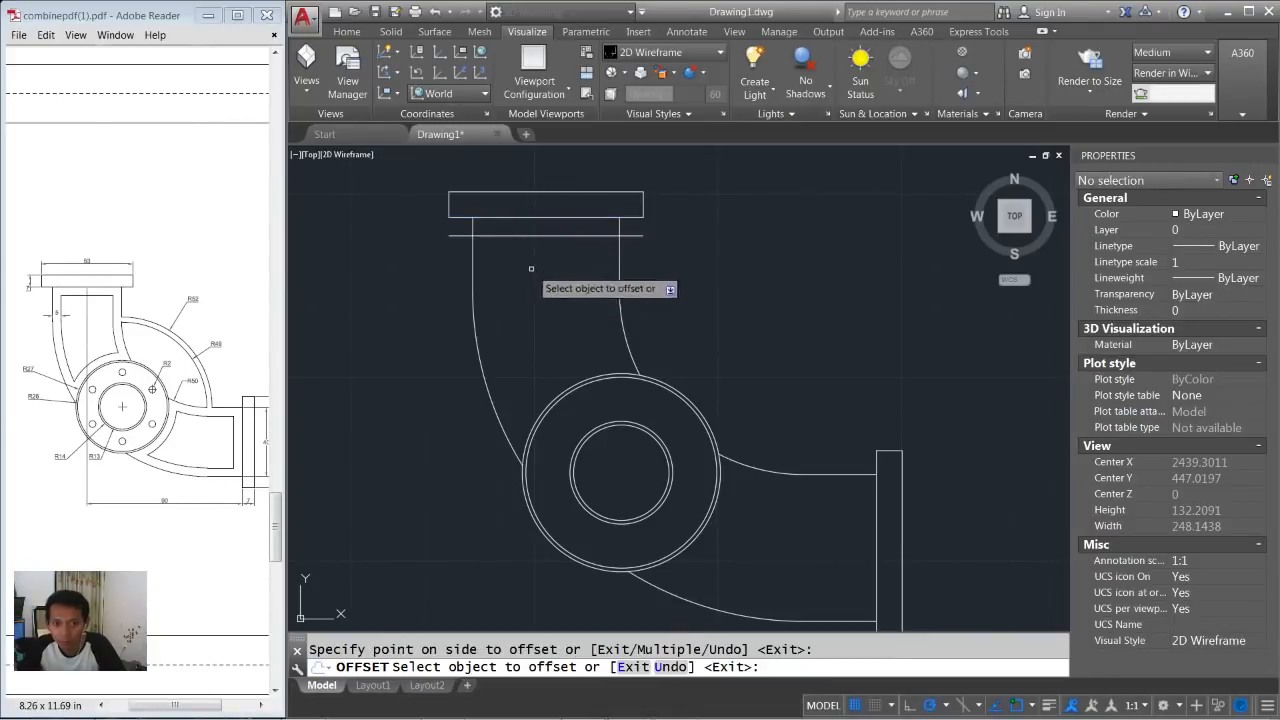
Offset both walls of the vertical pipe by 5 inward and the radius 27 hub circle by 5 outward.
left_click(473, 299)
left_click(478, 276)
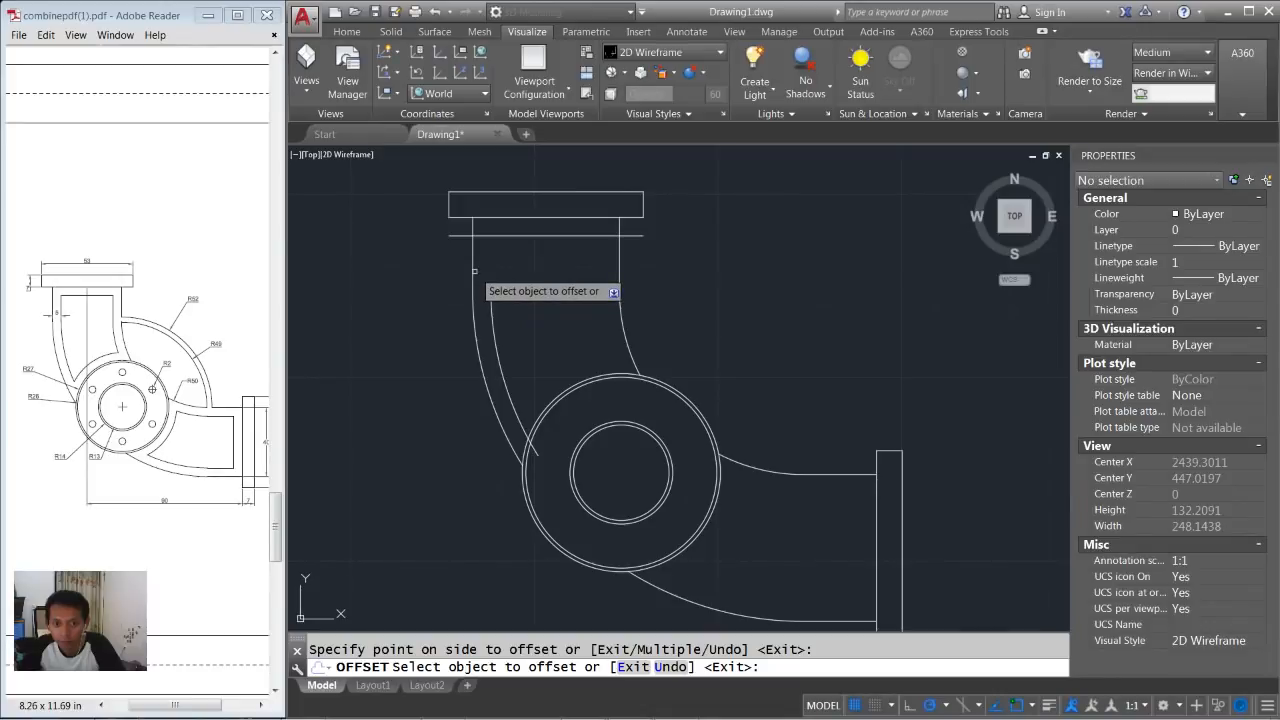
left_click(619, 266)
left_click(584, 266)
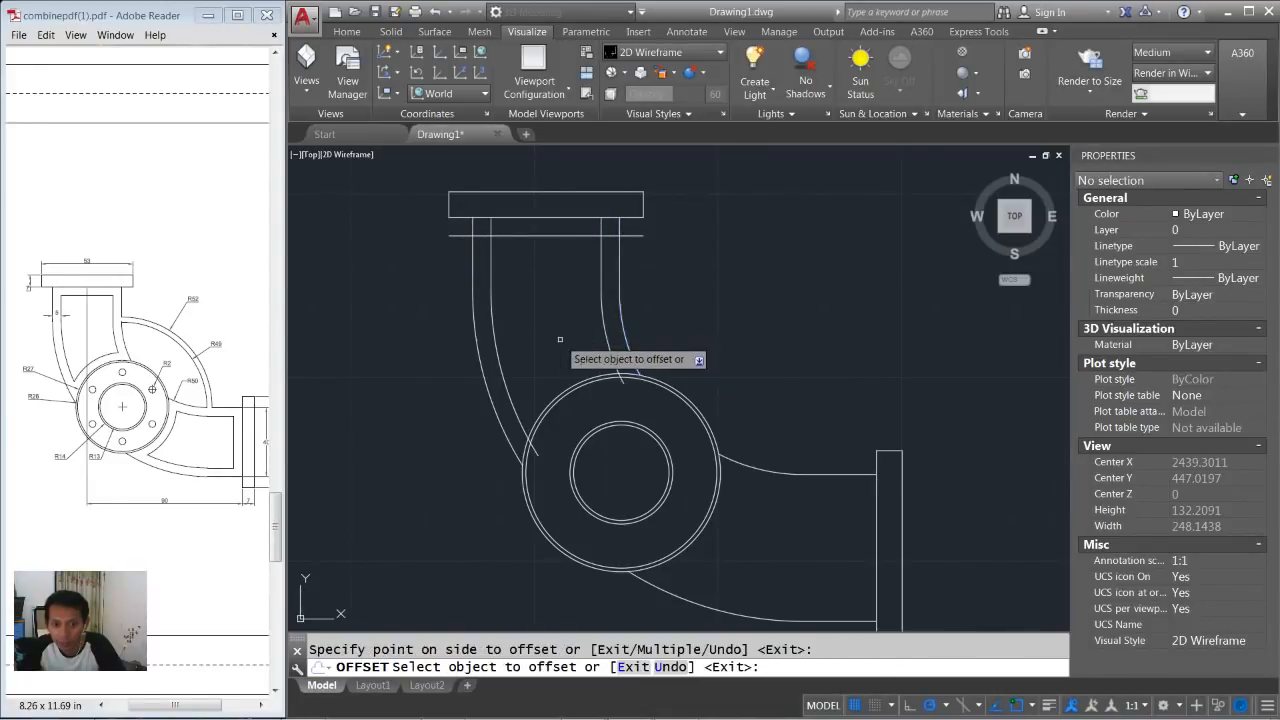
left_click(566, 386)
left_click(560, 358)
Offset the horizontal pipe's upper and lower walls and the adjoining flange edge by 5 into the pipe.
middle_click_drag(766, 360, 710, 303)
key("Return")
key("Return")
left_click(705, 410)
left_click(716, 418)
left_click(777, 432)
left_click(811, 460)
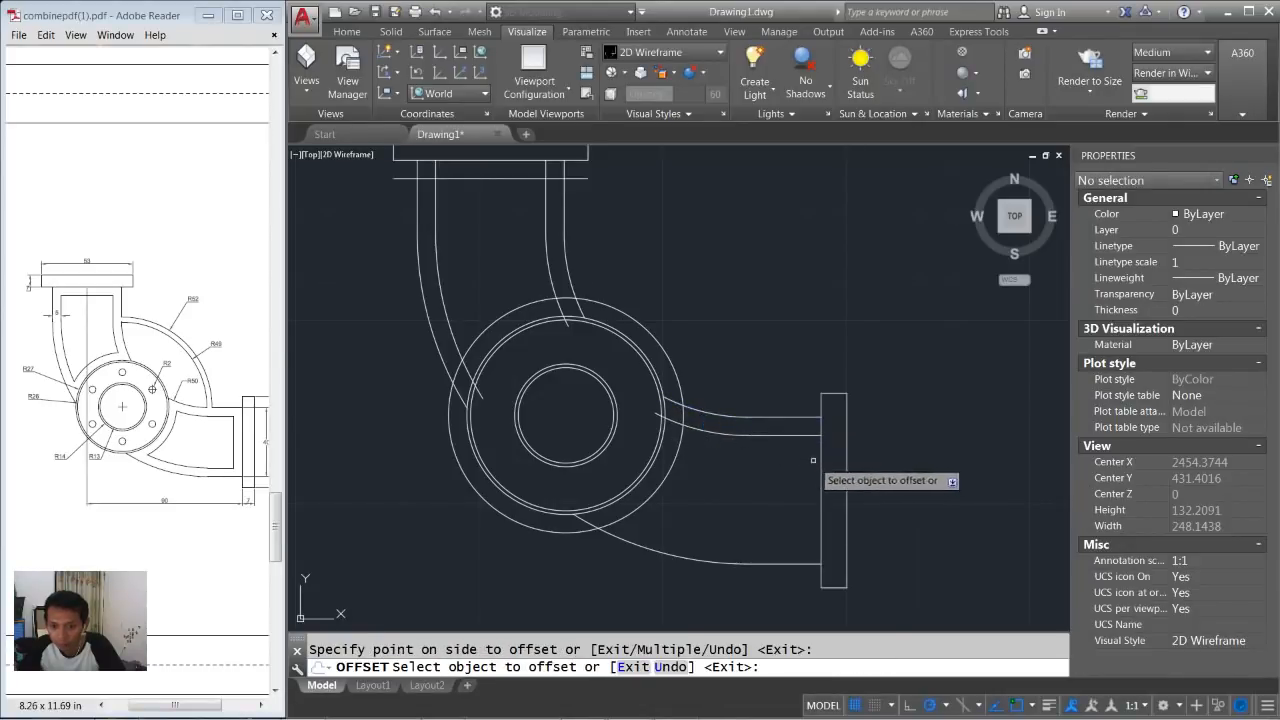
left_click(820, 463)
left_click(780, 440)
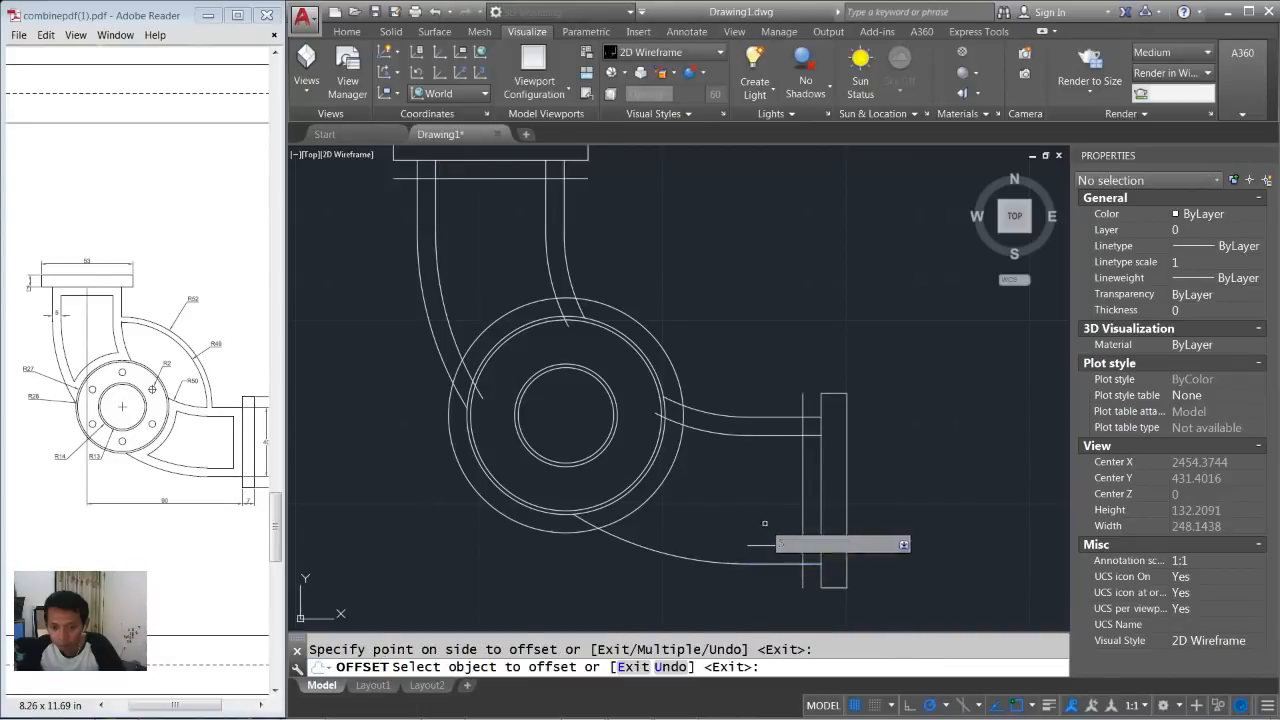
left_click(711, 561)
left_click(712, 531)
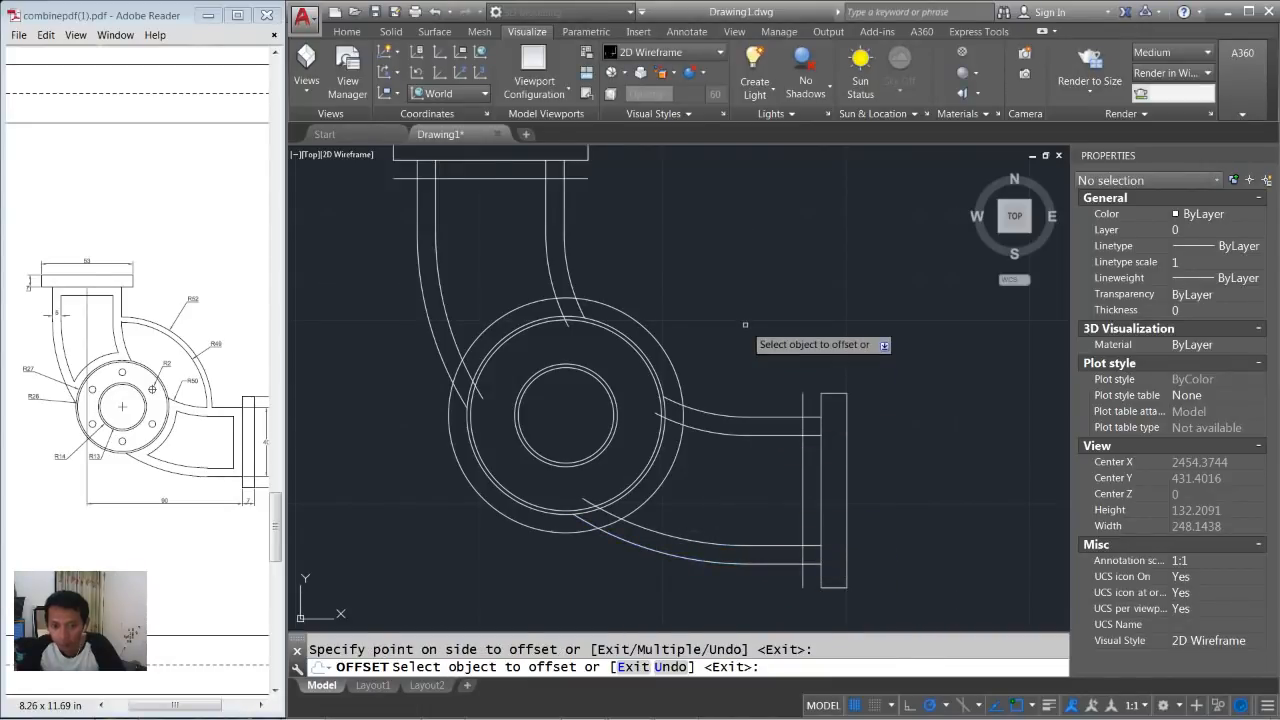
key("Return")
Trim the vertical pipe's offset walls and flange line at their crossings to form its closed inner outline.
middle_click_drag(680, 320, 699, 336)
type("tr")
key("Return")
left_click(580, 320)
left_click(472, 386)
left_click(447, 193)
left_click(574, 193)
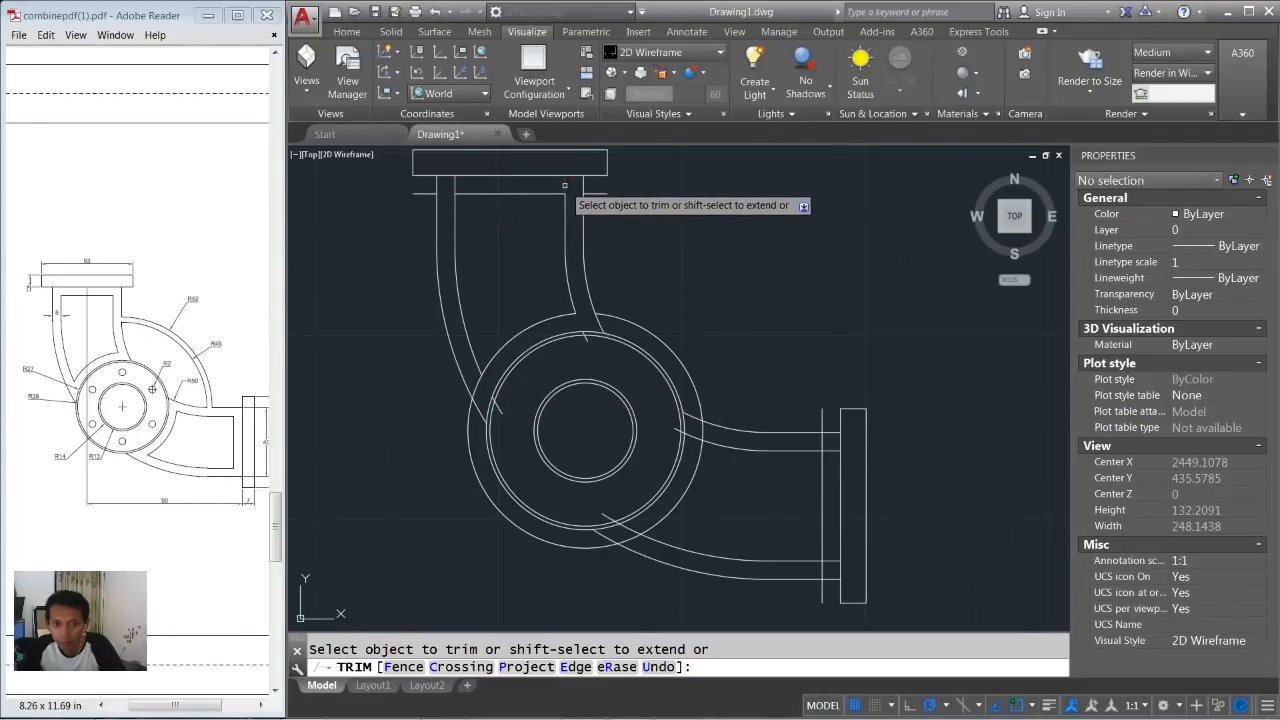
left_click(564, 185)
left_click(566, 188)
Trim the horizontal pipe's offset walls and flange line at their crossings to form its closed inner outline.
middle_click_drag(752, 400, 724, 355)
left_click(669, 392)
left_click(669, 393)
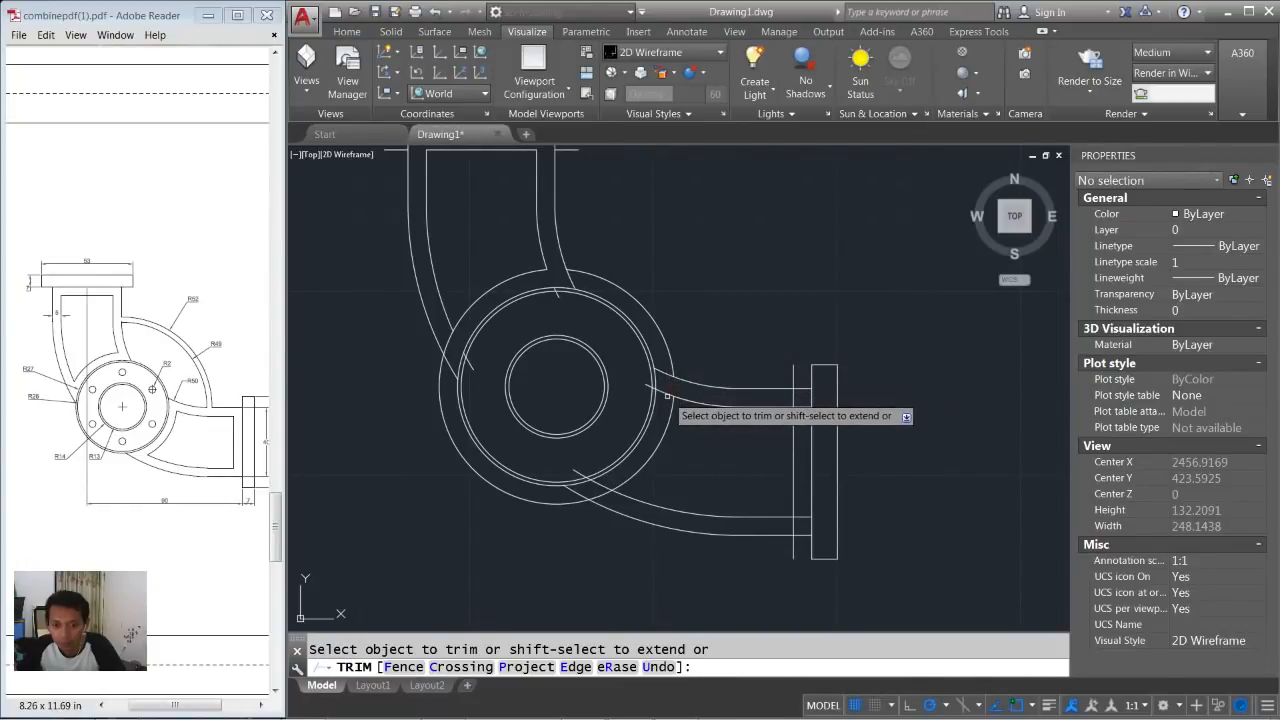
left_click(664, 396)
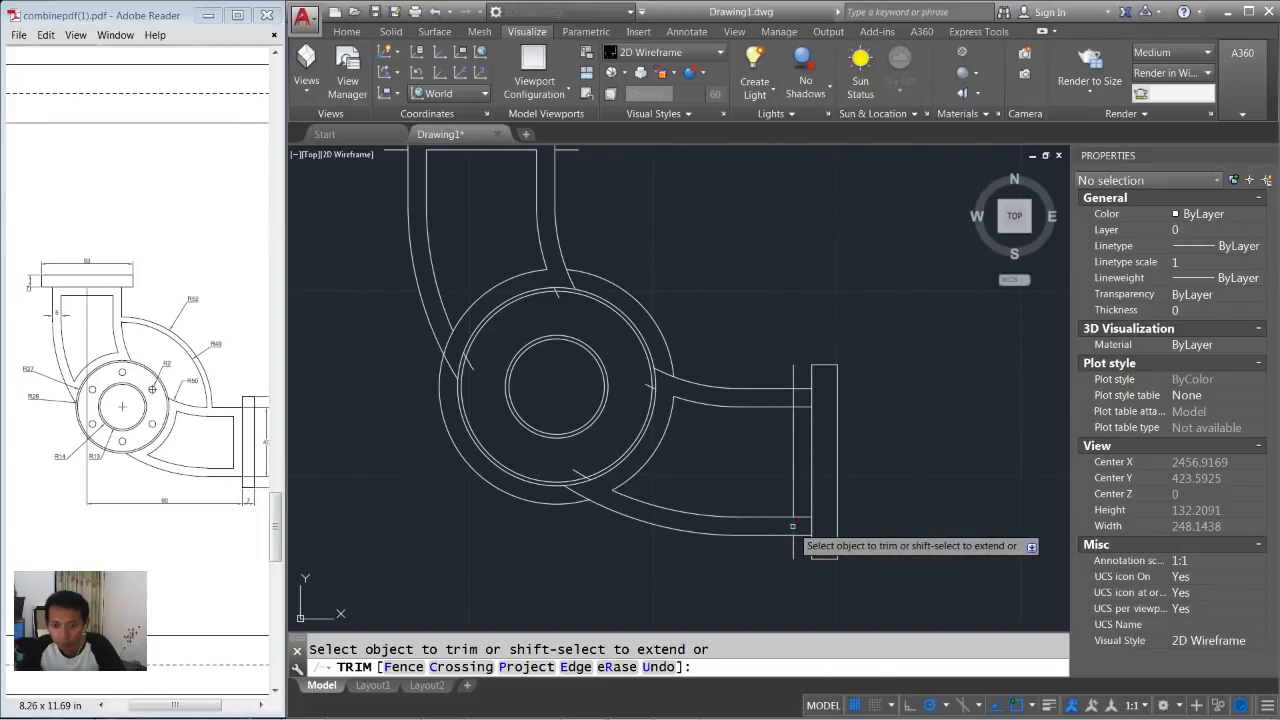
left_click(828, 552)
left_click(804, 389)
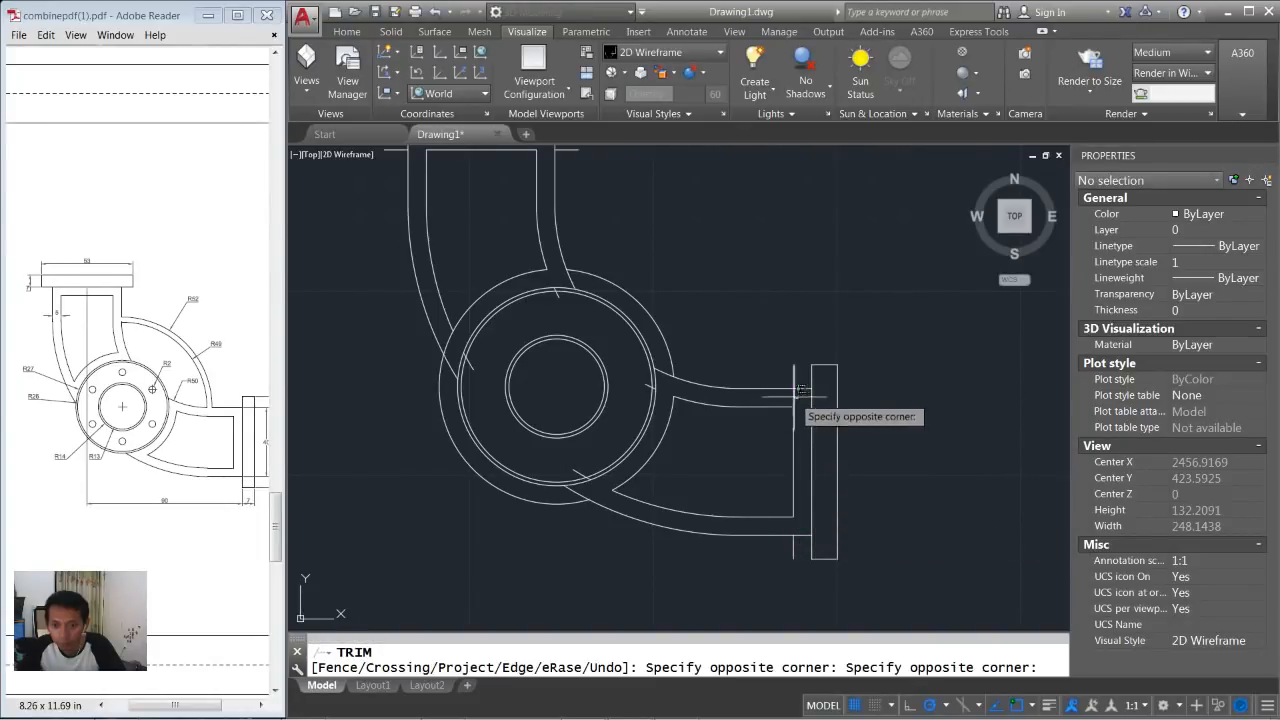
key("Return")
Delete the two leftover stubs of the offset flange line at the horizontal pipe's upper and lower walls.
left_click(802, 351)
left_click(788, 371)
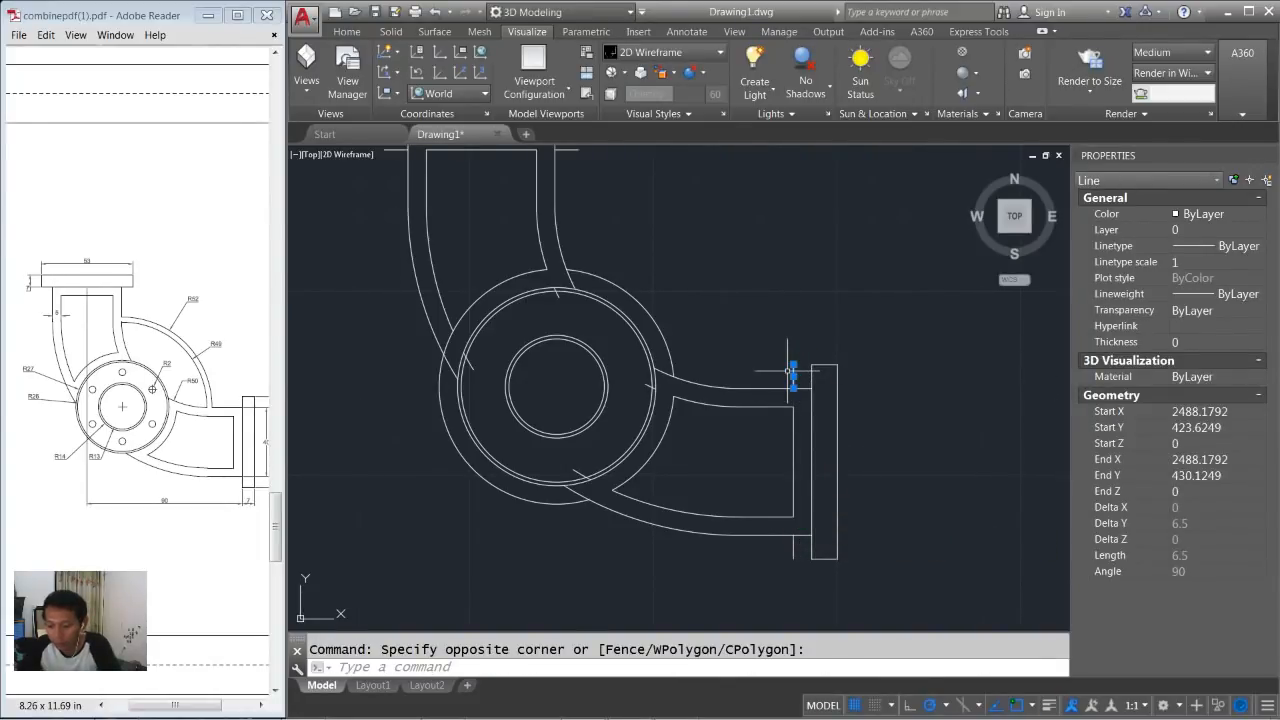
key("Delete")
left_click(804, 568)
left_click(774, 535)
key("Delete")
Delete the leftover offset wall fragments at the lower and right edges inside the hub circle.
scroll(631, 500, "up", 2)
type("R")
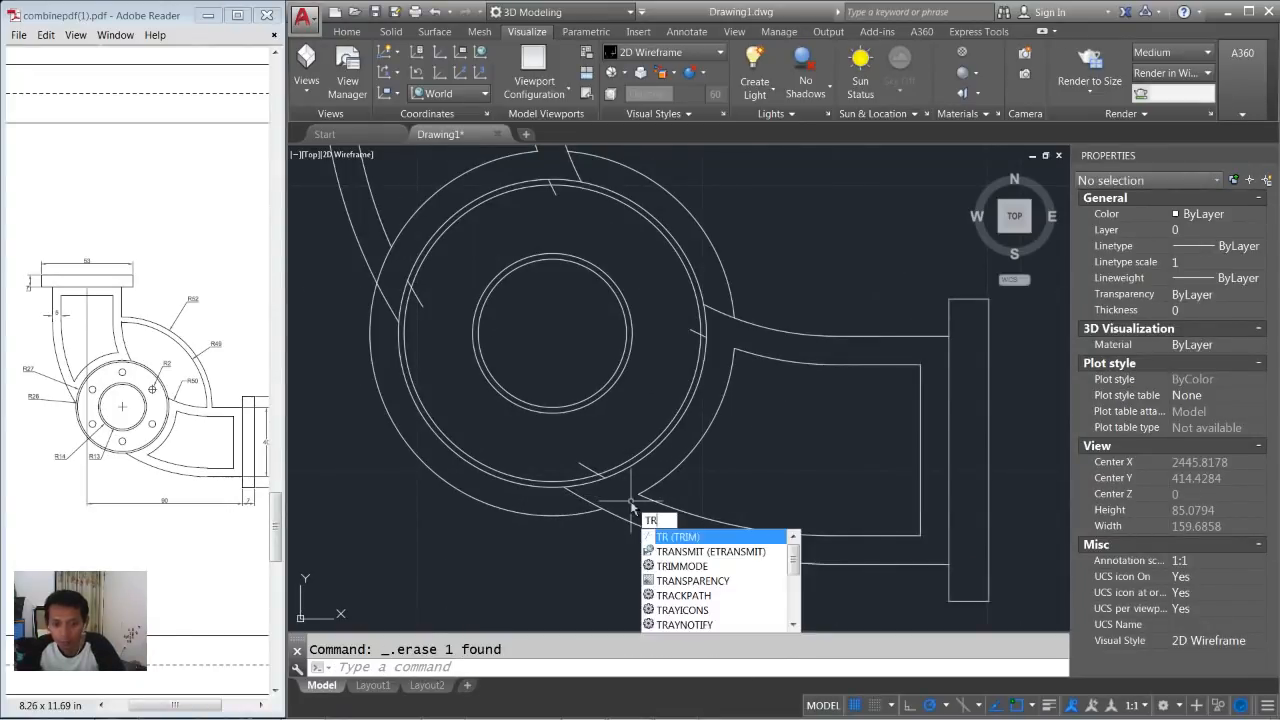
key("Escape")
left_click(600, 478)
left_click(586, 452)
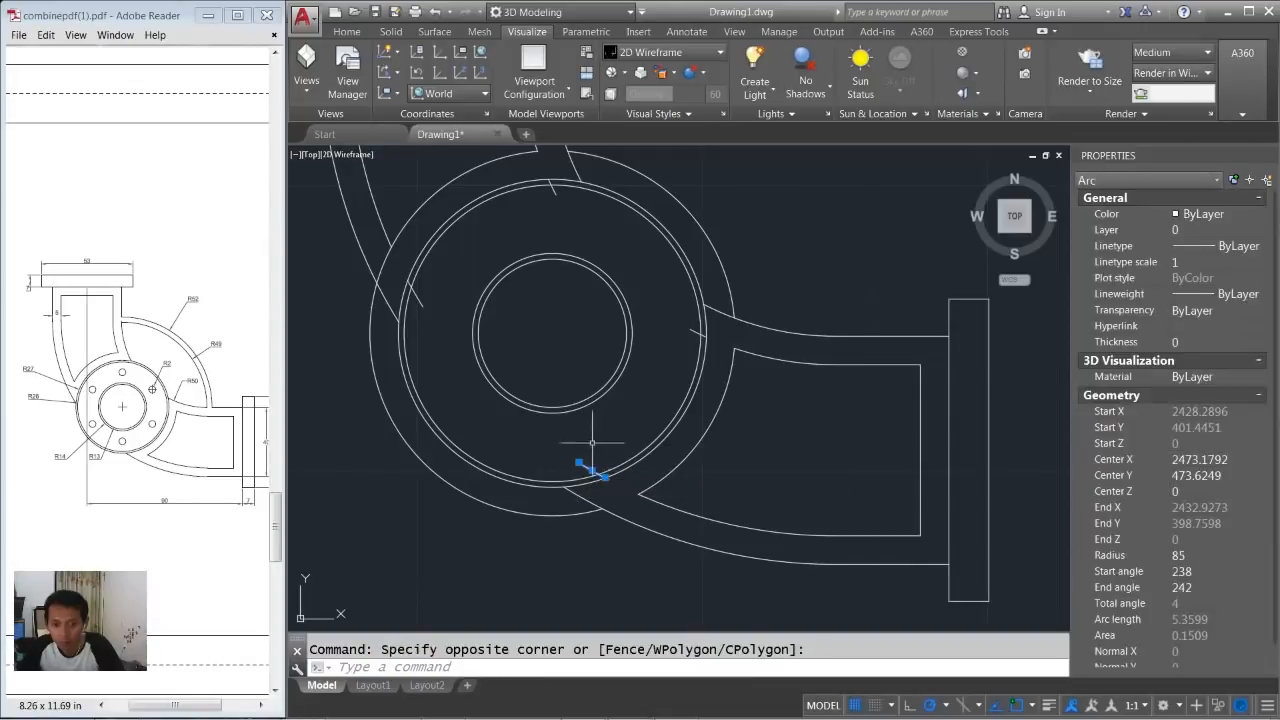
left_click(697, 325)
left_click(690, 330)
key("Delete")
Delete the segment of the offset hub circle that spans the outside between the two pipes at the inner bend.
middle_click_drag(679, 260, 697, 308)
left_click(751, 232)
left_click(715, 292)
key("Delete")
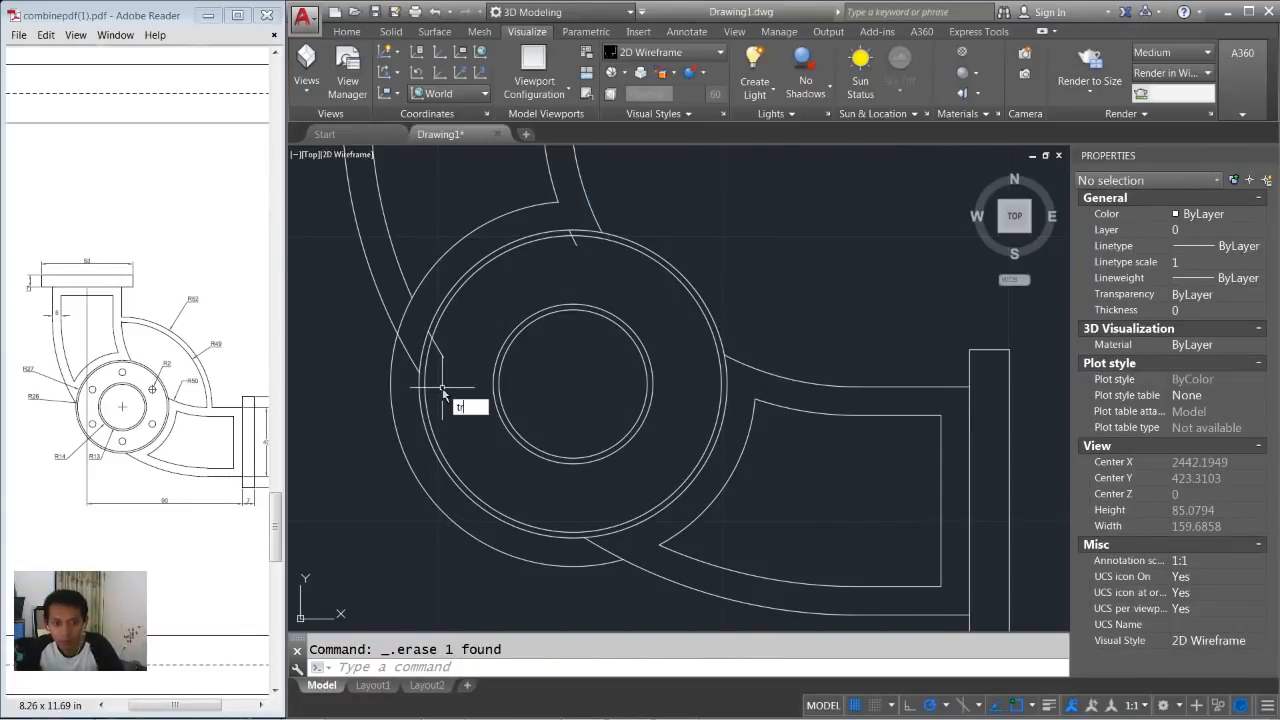
Trim the vertical pipe's offset outline near the hub and delete the leftover outer hub arc and the wall stubs inside the hub.
key("Return")
key("Return")
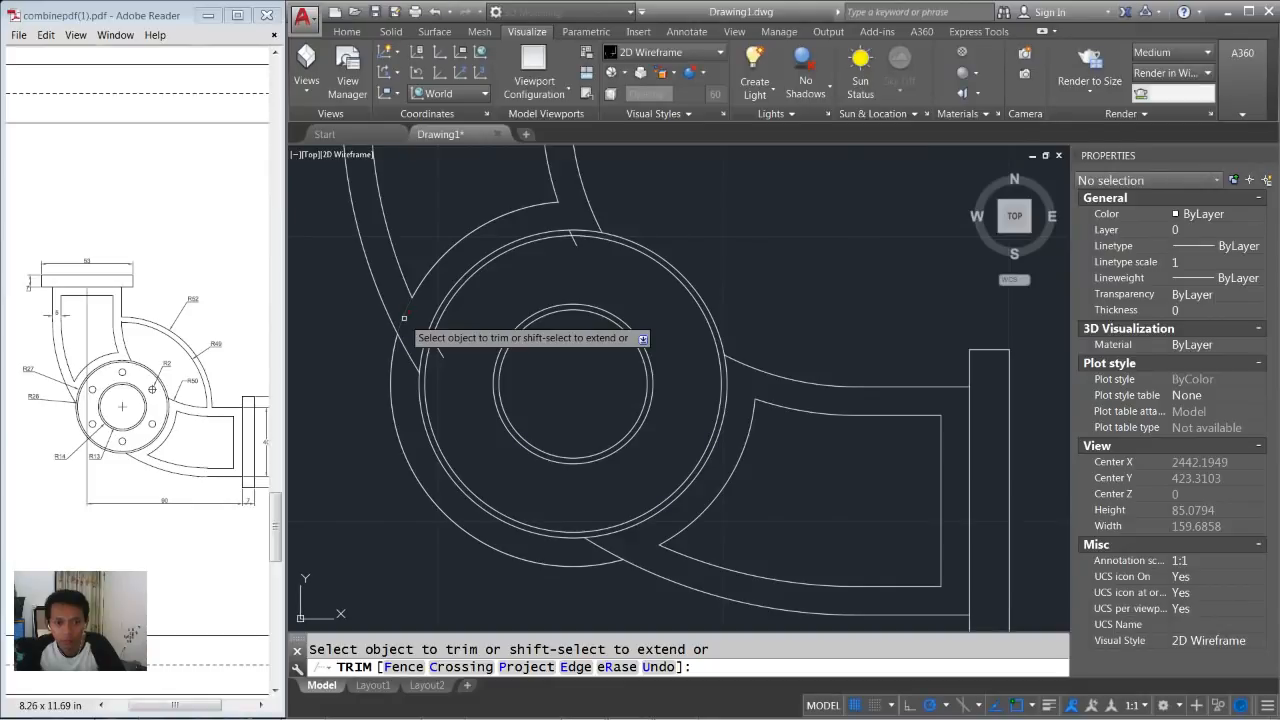
key("Escape")
left_click(400, 400)
left_click(370, 420)
key("Delete")
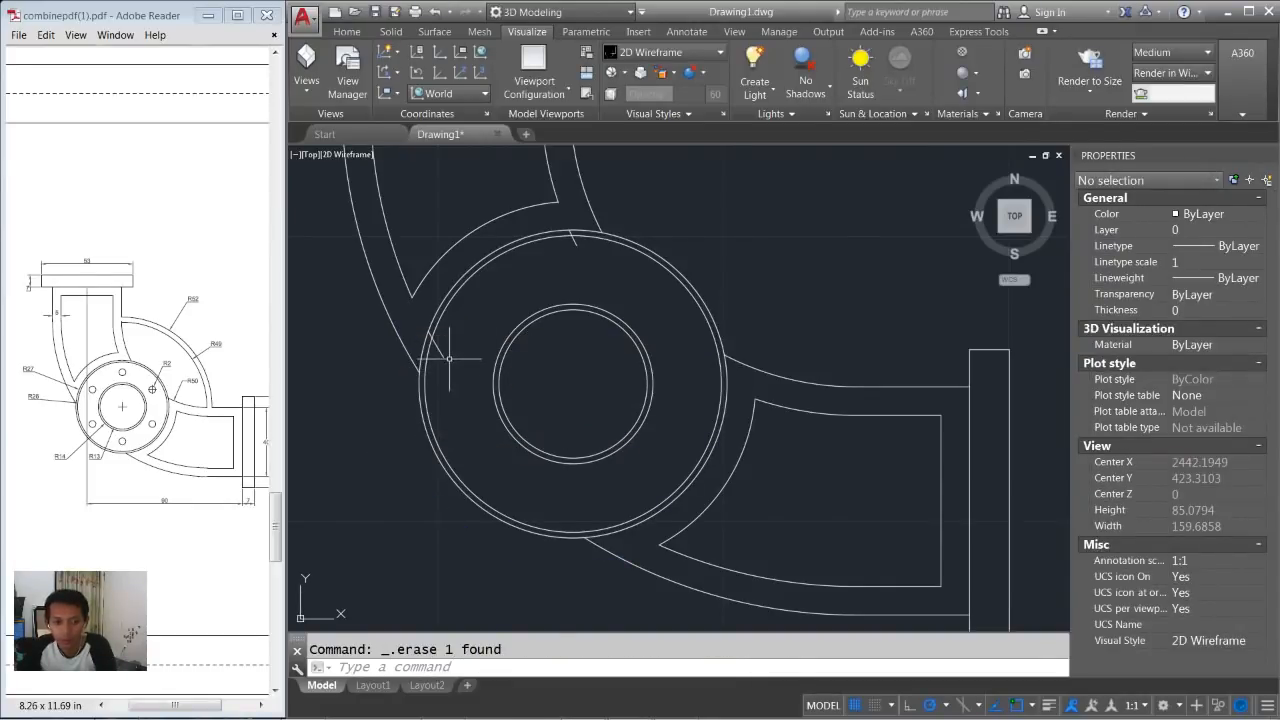
left_click(576, 243)
key("Delete")
Delete the two leftover stubs of the offset flange line on either side of the vertical pipe.
scroll(610, 287, "down", 3)
middle_click_drag(633, 275, 633, 375)
left_click(626, 256)
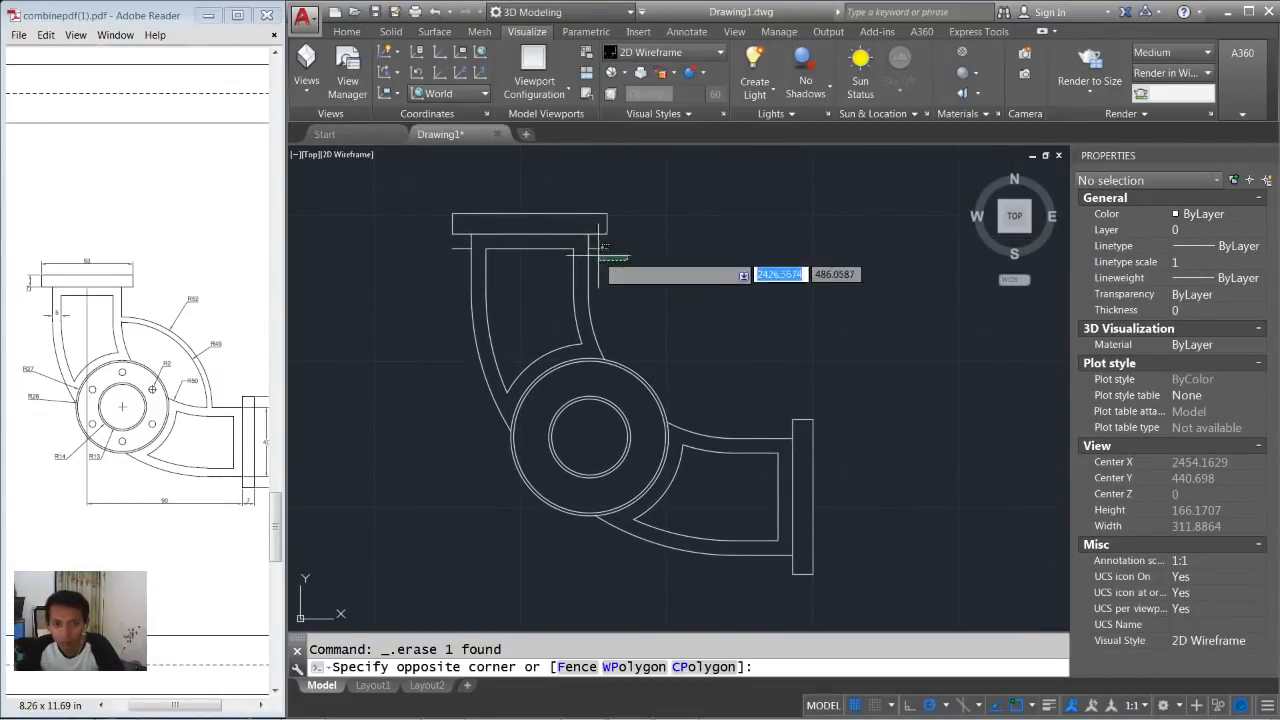
left_click(586, 240)
left_click(460, 240)
left_click(440, 256)
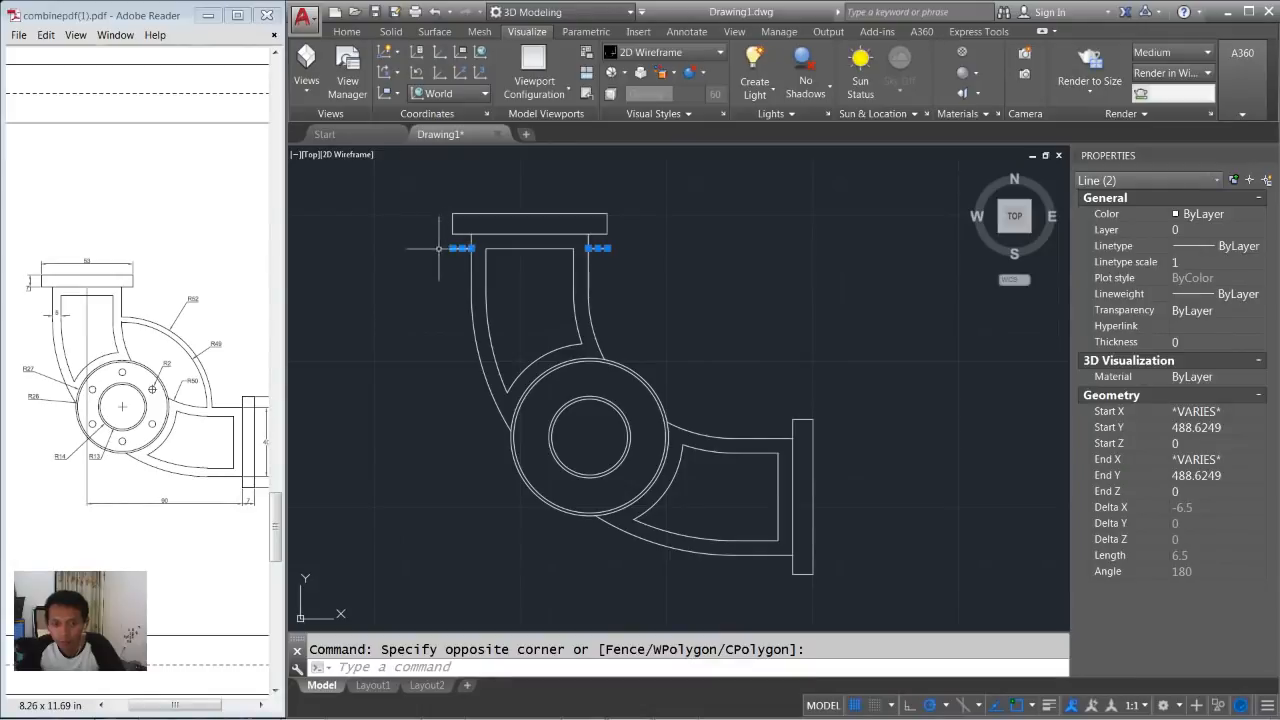
key("Delete")
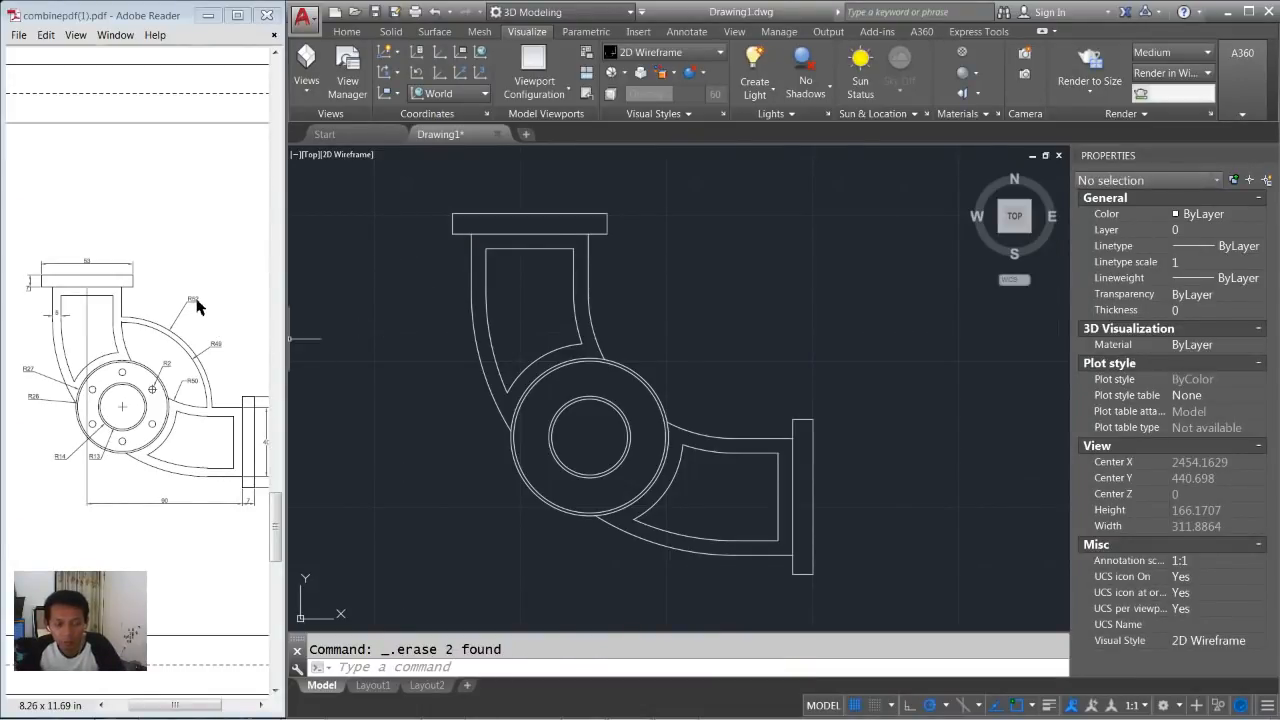
Draw two circles of radius 49 and 52 centred on the hub.
left_click(723, 310)
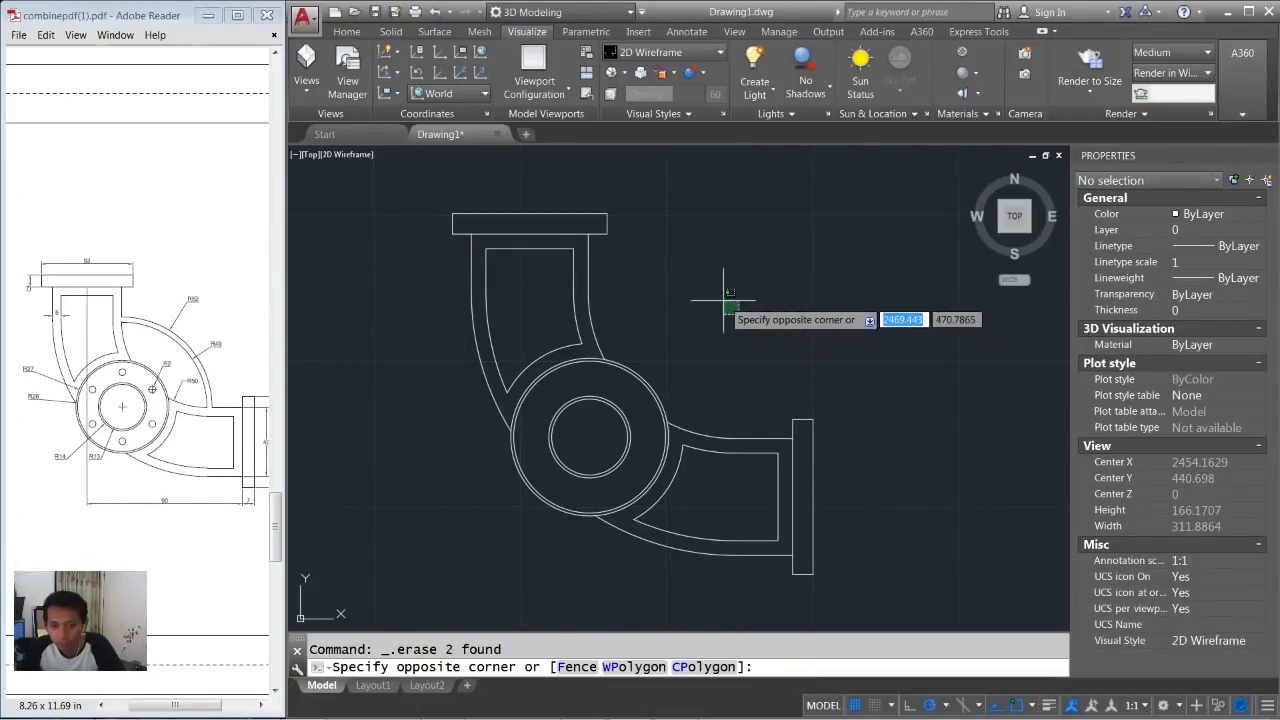
left_click(722, 302)
key("Return")
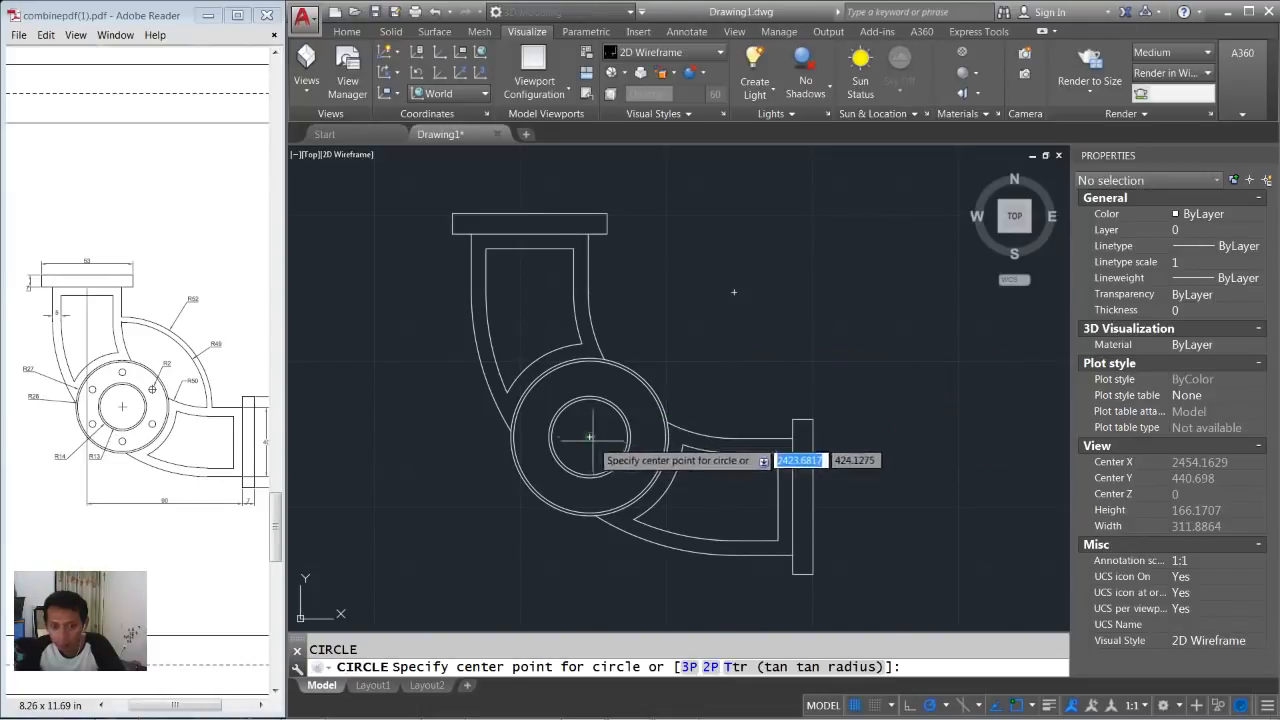
left_click(590, 436)
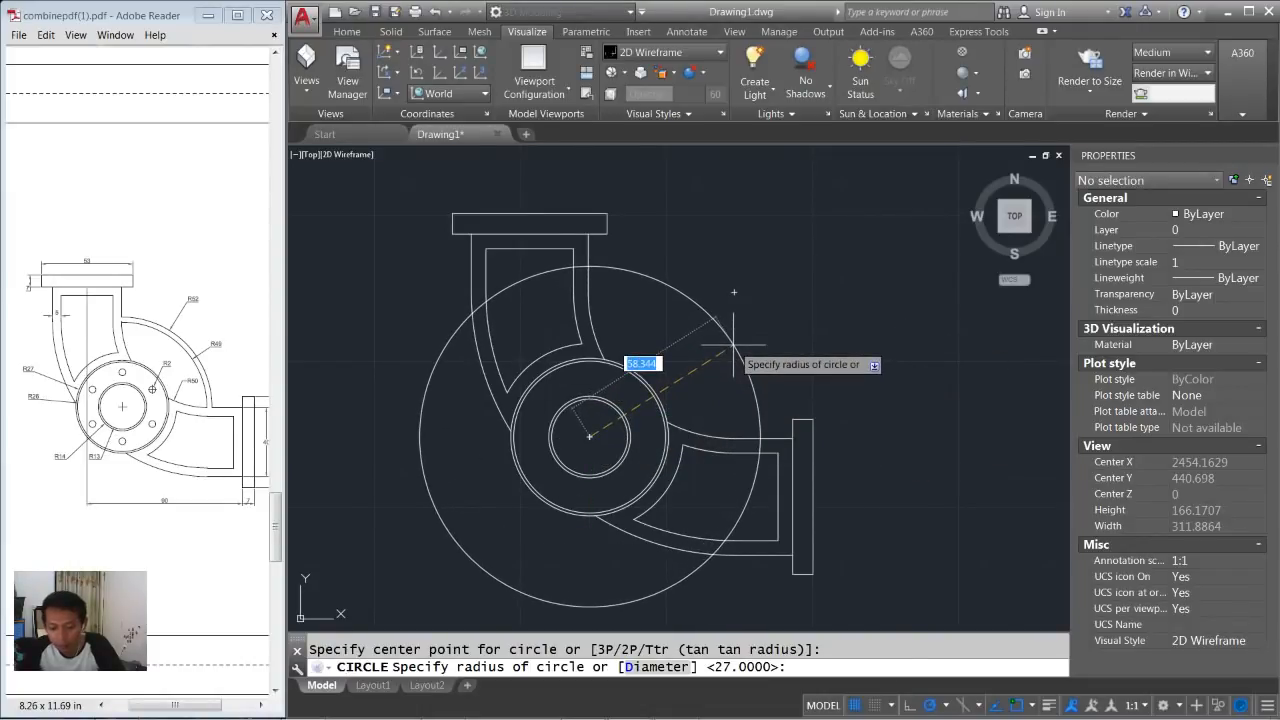
key("Return")
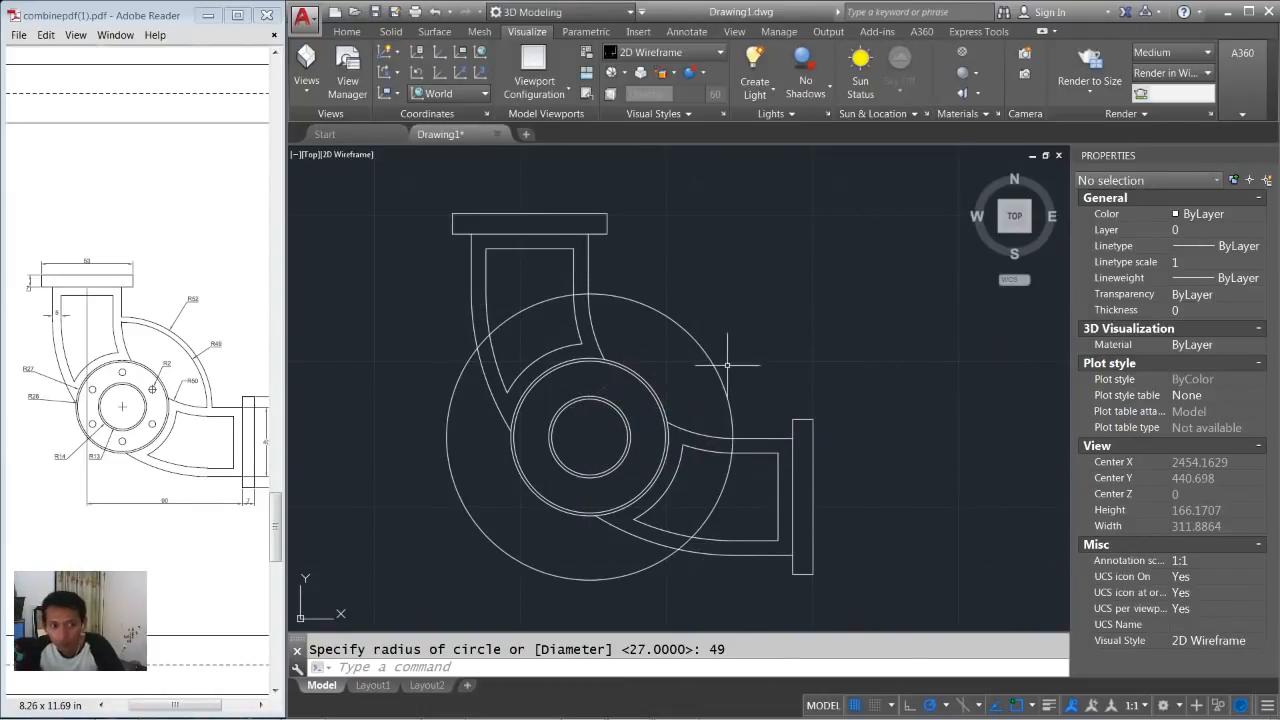
key("Return")
left_click(590, 436)
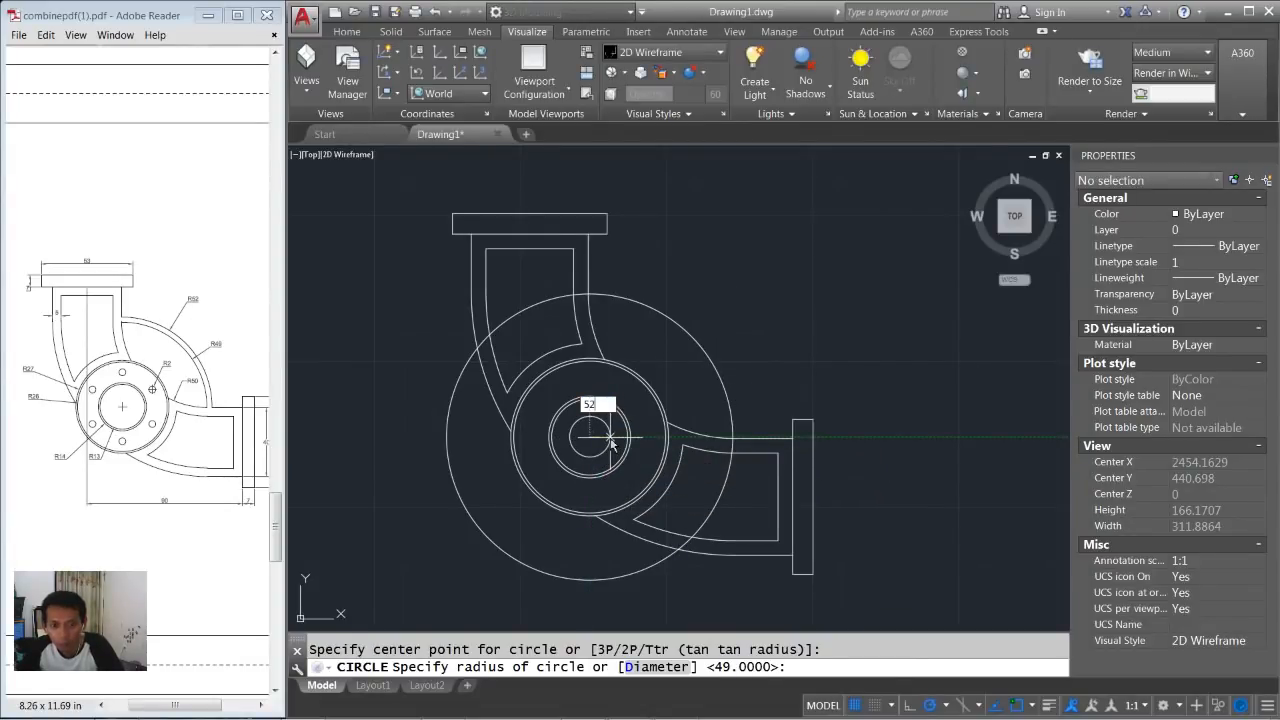
key("Return")
Trim the radius 49 and 52 circles where they cross the inner-bend walls of the vertical and horizontal pipes.
type("tr")
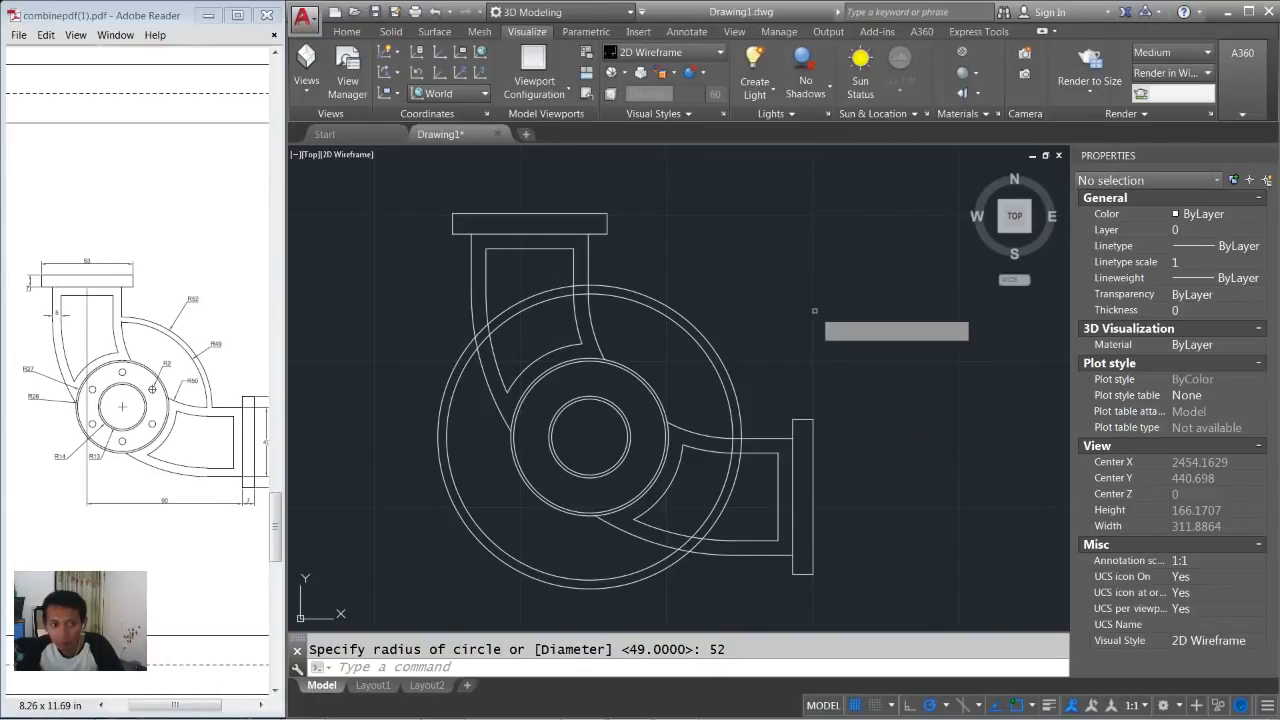
key("Return")
scroll(605, 282, "up", 2)
left_click(571, 307)
left_click(564, 272)
left_click(578, 292)
middle_click_drag(717, 376, 647, 292)
left_click(754, 451)
left_click(725, 451)
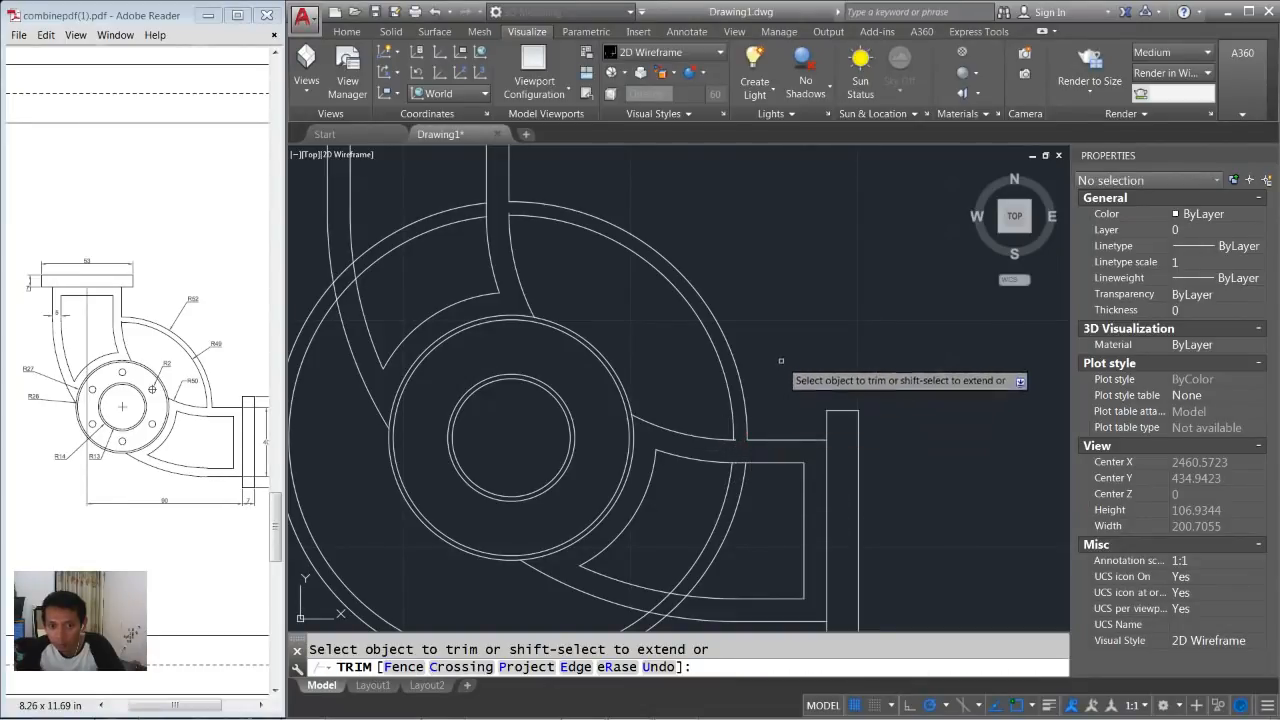
key("Return")
Delete the two large leftover arcs of the radius 49 and 52 circles outside the inner bend.
scroll(723, 384, "down", 4)
left_click(638, 410)
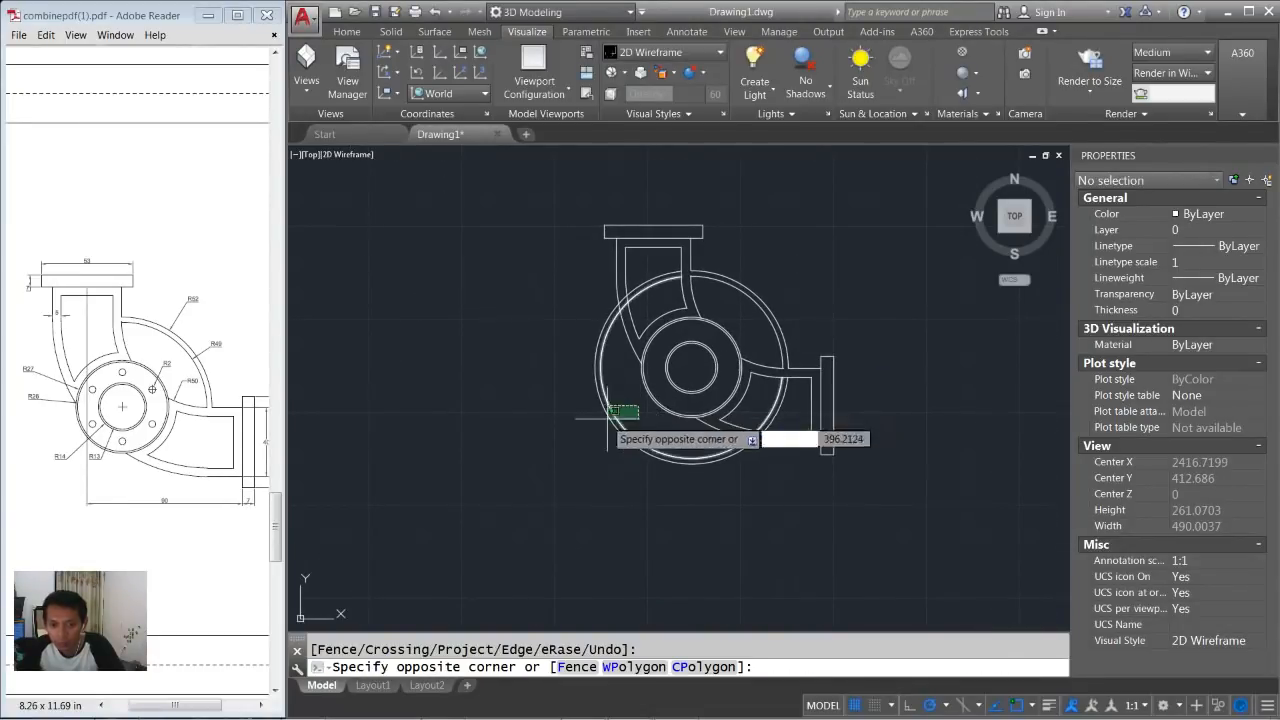
left_click(540, 440)
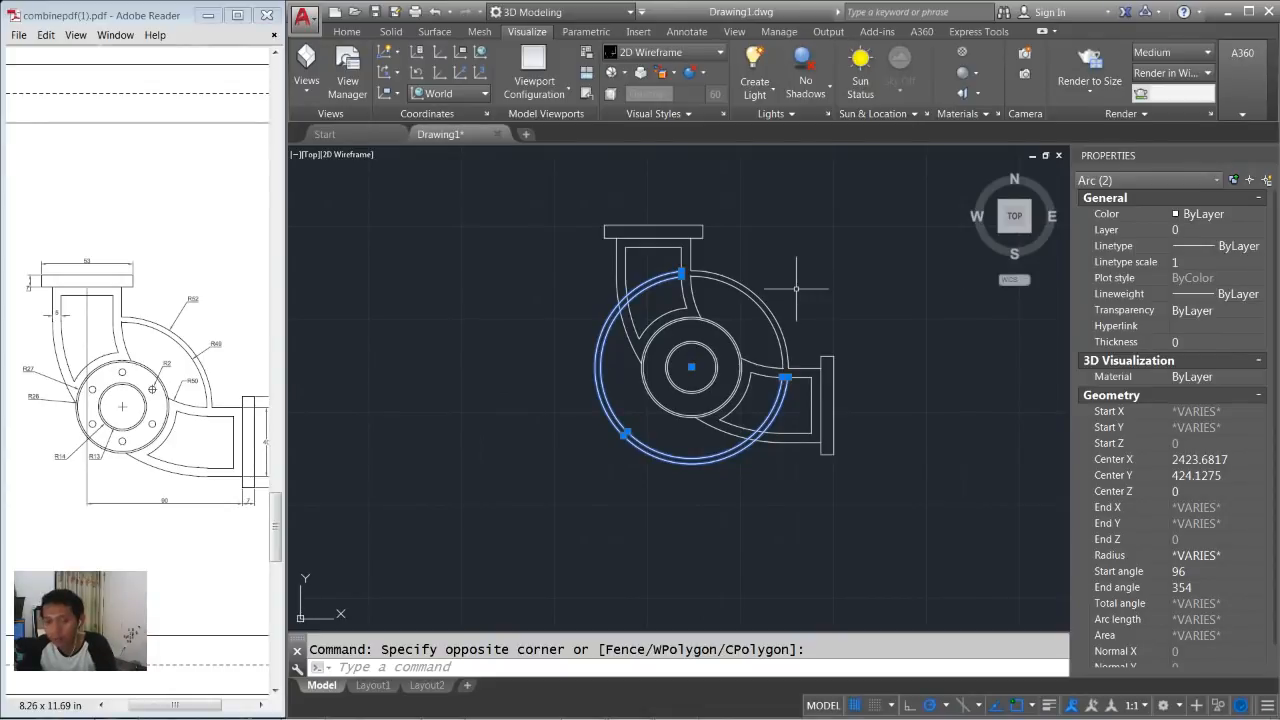
key("Delete")
scroll(757, 294, "down", 4)
scroll(725, 292, "down", 4)
middle_click_drag(736, 279, 632, 381)
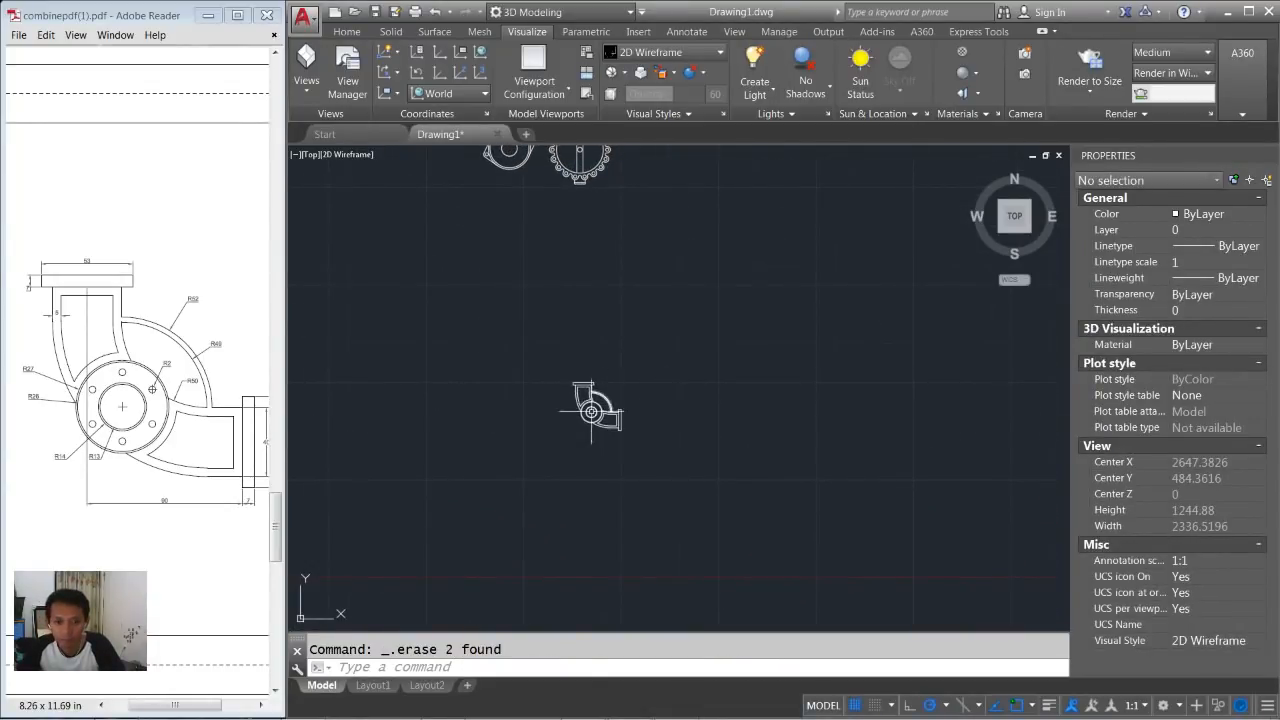
scroll(592, 411, "up", 10)
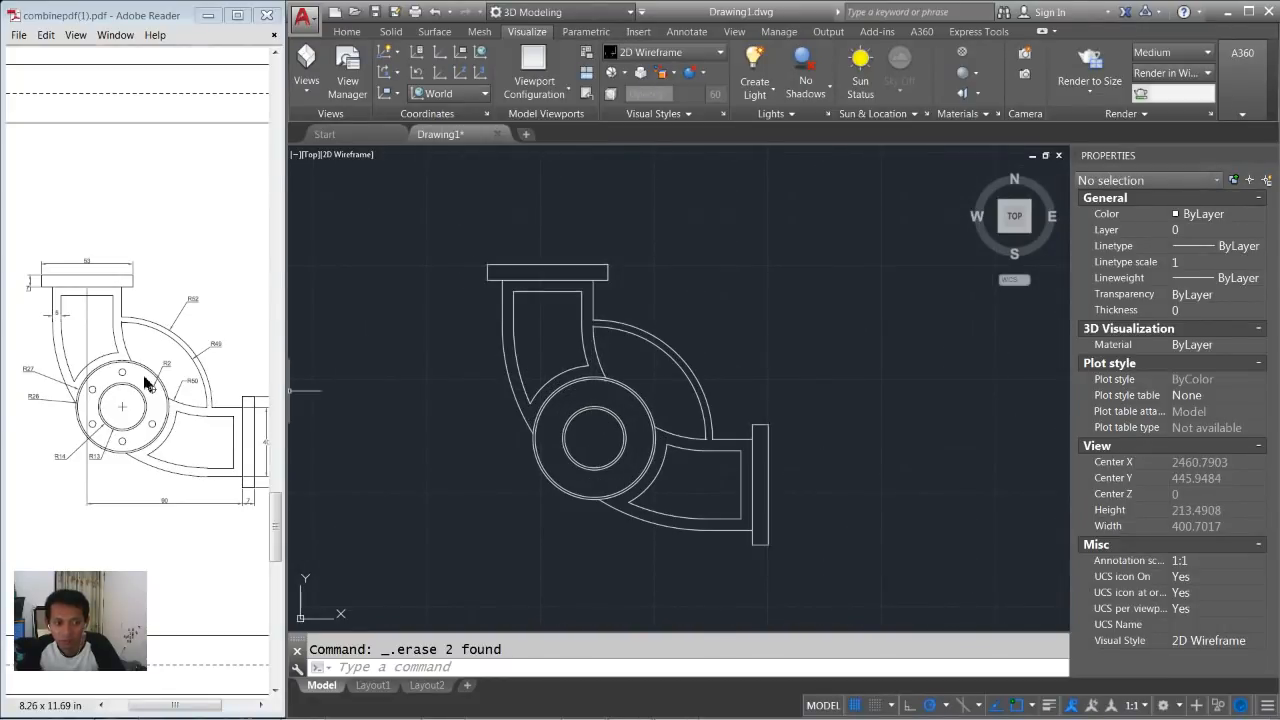
Draw a bolt hole of radius 2 centred midway between the top quadrants of the radius 26 and radius 14 hub circles.
left_click(571, 405)
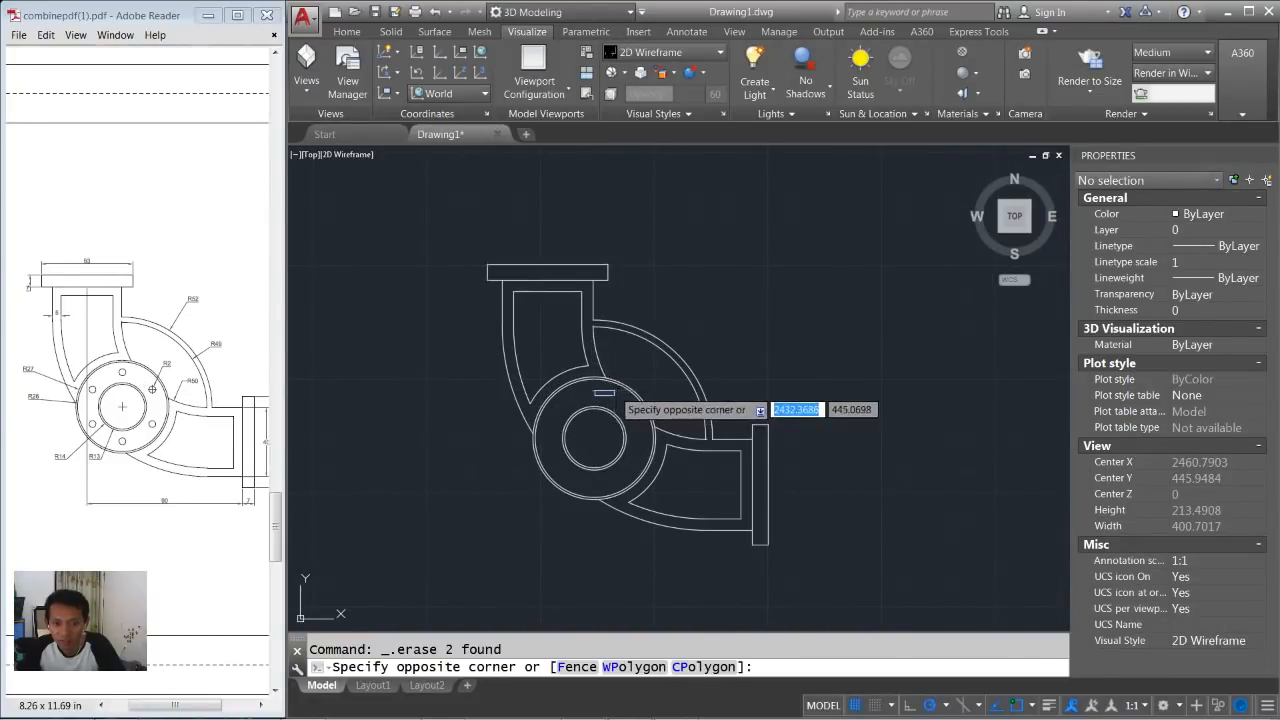
scroll(600, 394, "up", 2)
key("Return")
scroll(598, 398, "up", 2)
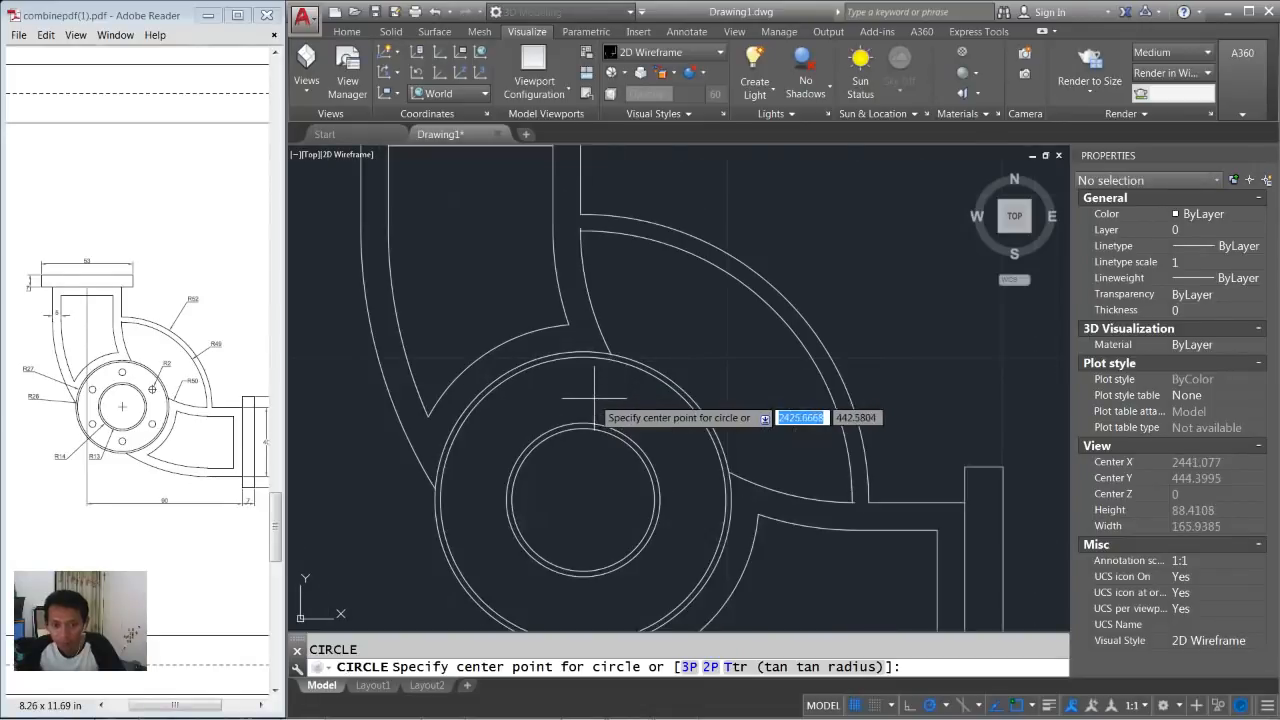
type("m2p")
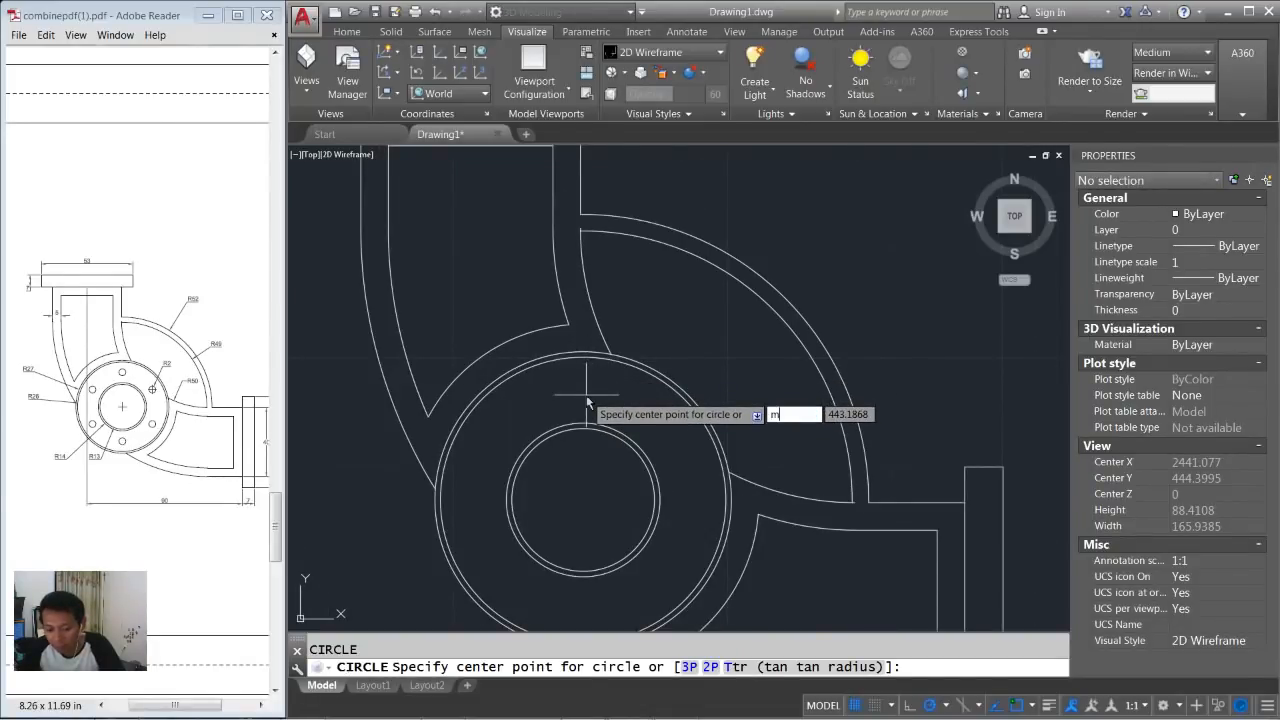
key("Return")
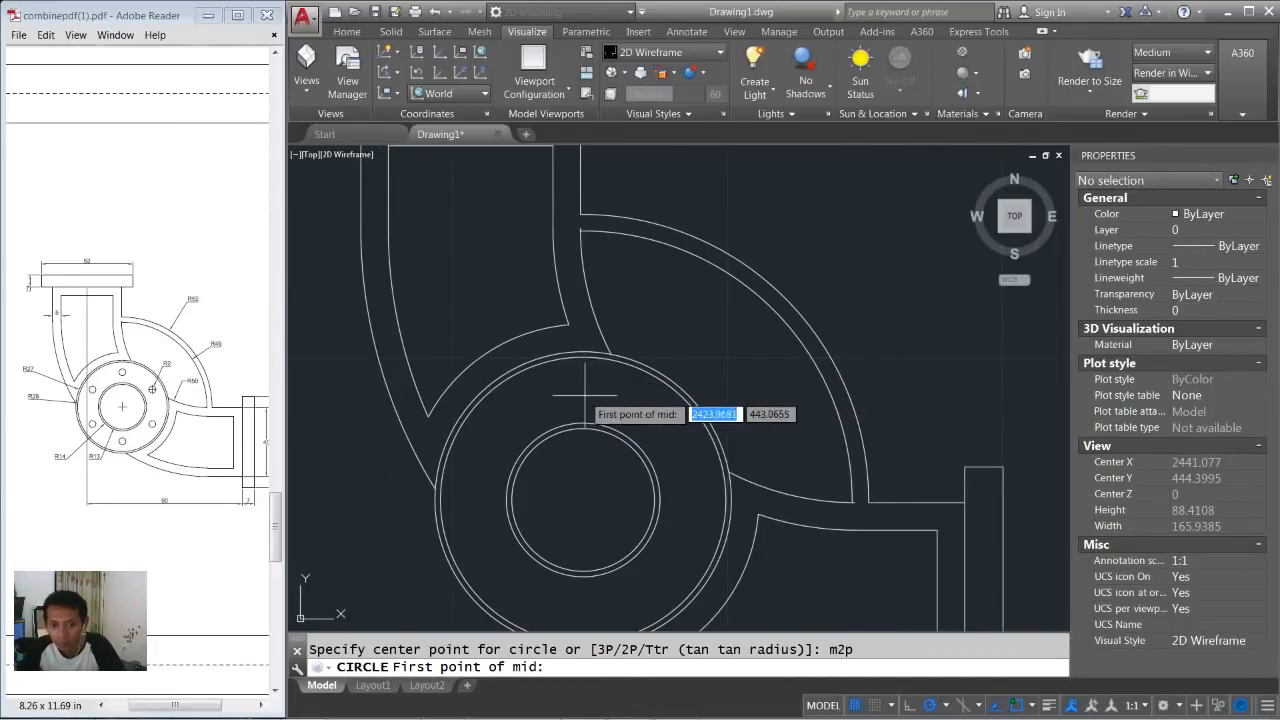
scroll(586, 395, "up", 1)
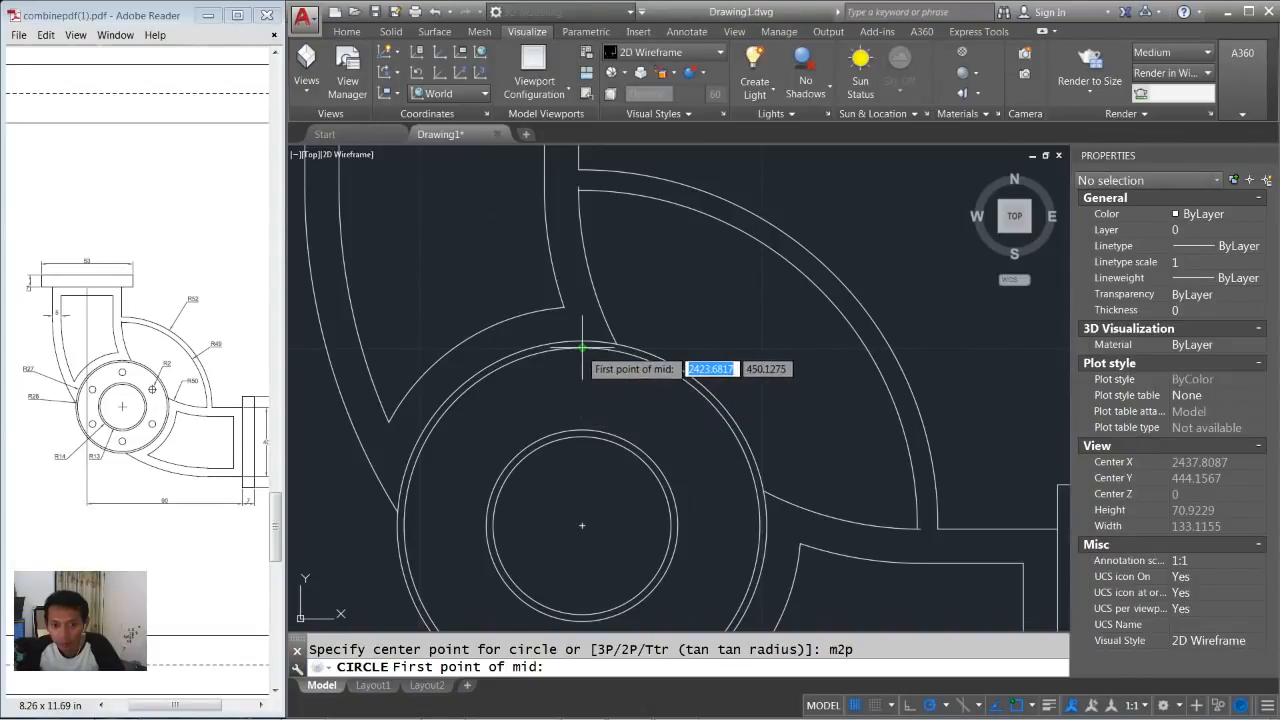
left_click(582, 348)
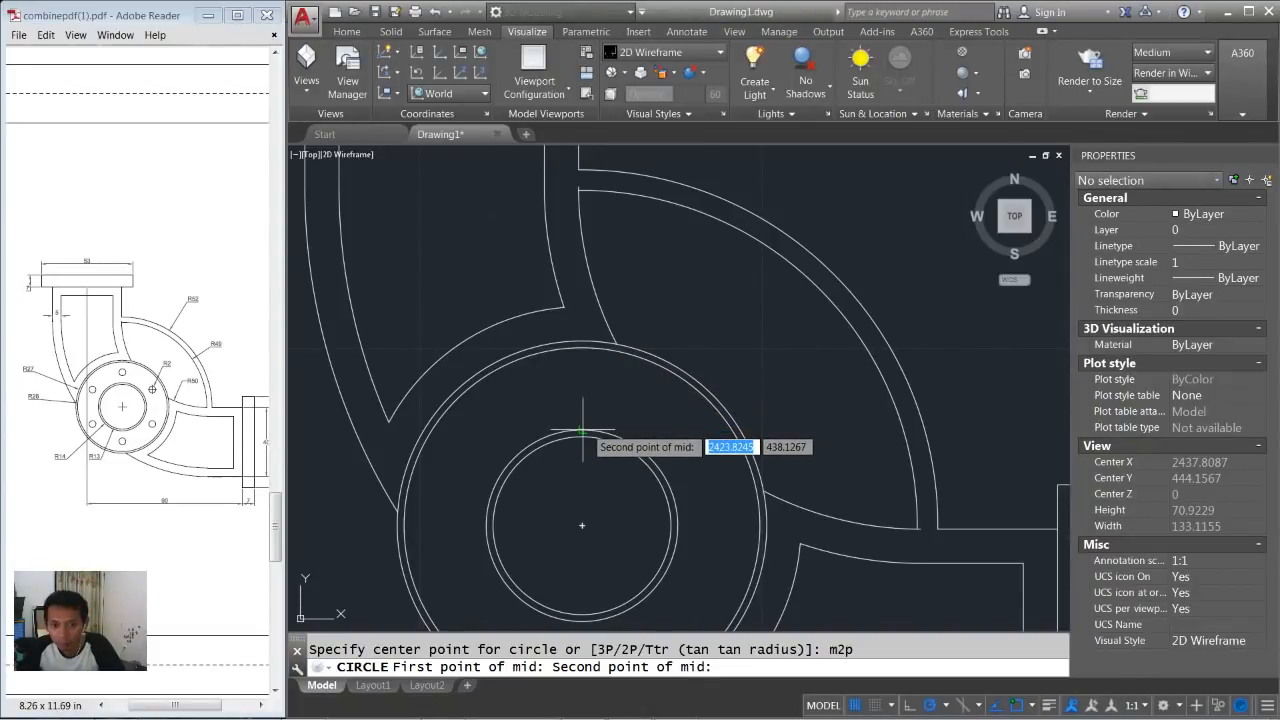
left_click(586, 430)
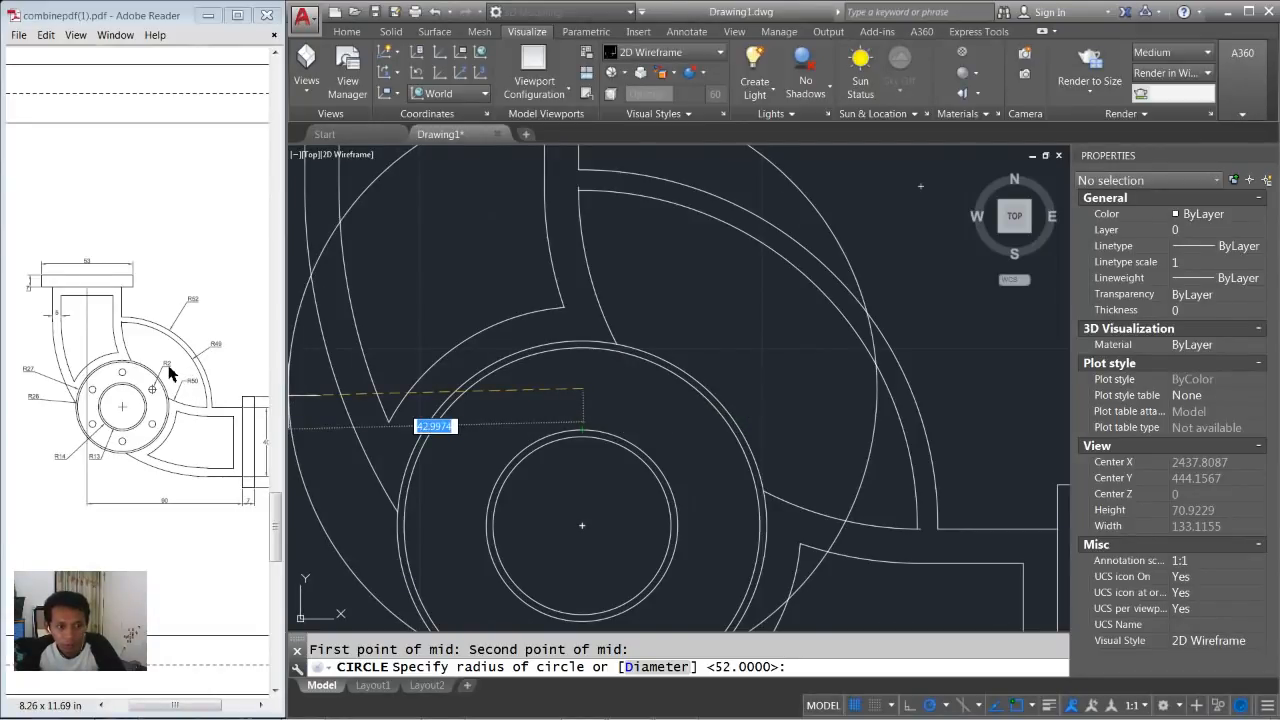
key("Return")
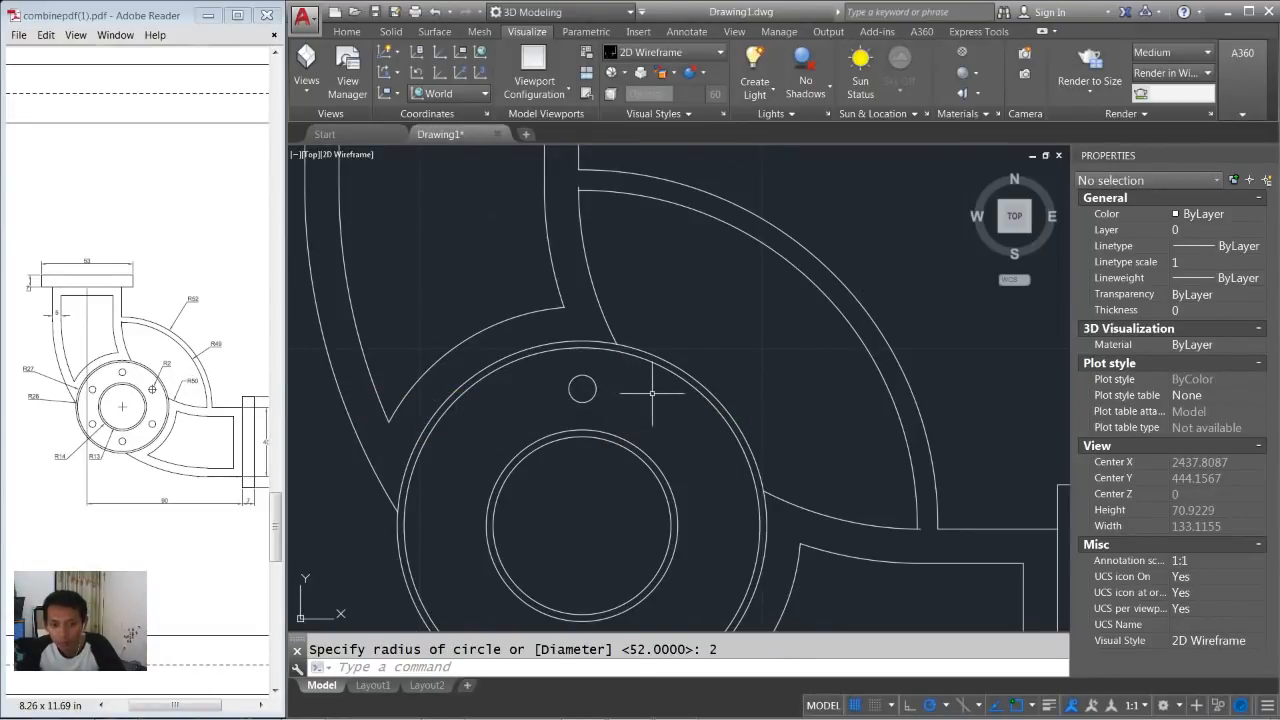
Create a polar array of the bolt hole around the hub centre with 6 items over 360 degrees.
middle_click_drag(652, 394, 675, 371)
type("array")
key("Return")
left_click(652, 393)
left_click(573, 331)
key("Return")
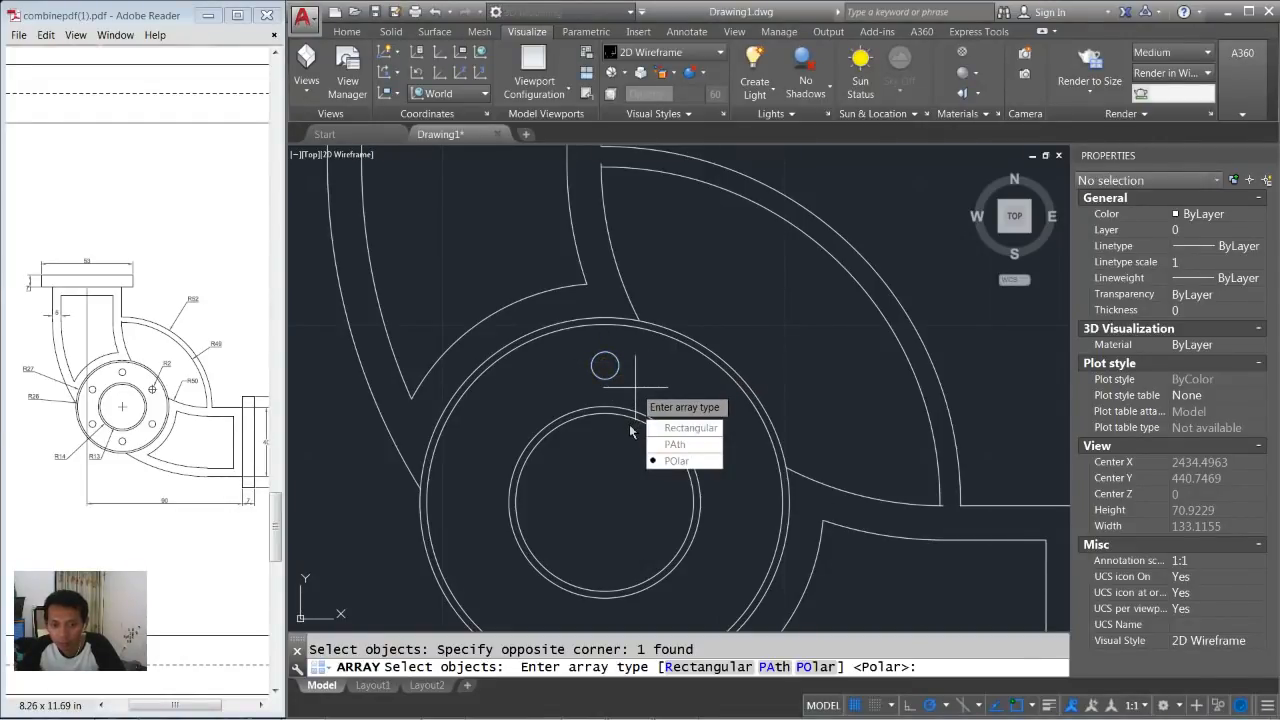
left_click(669, 462)
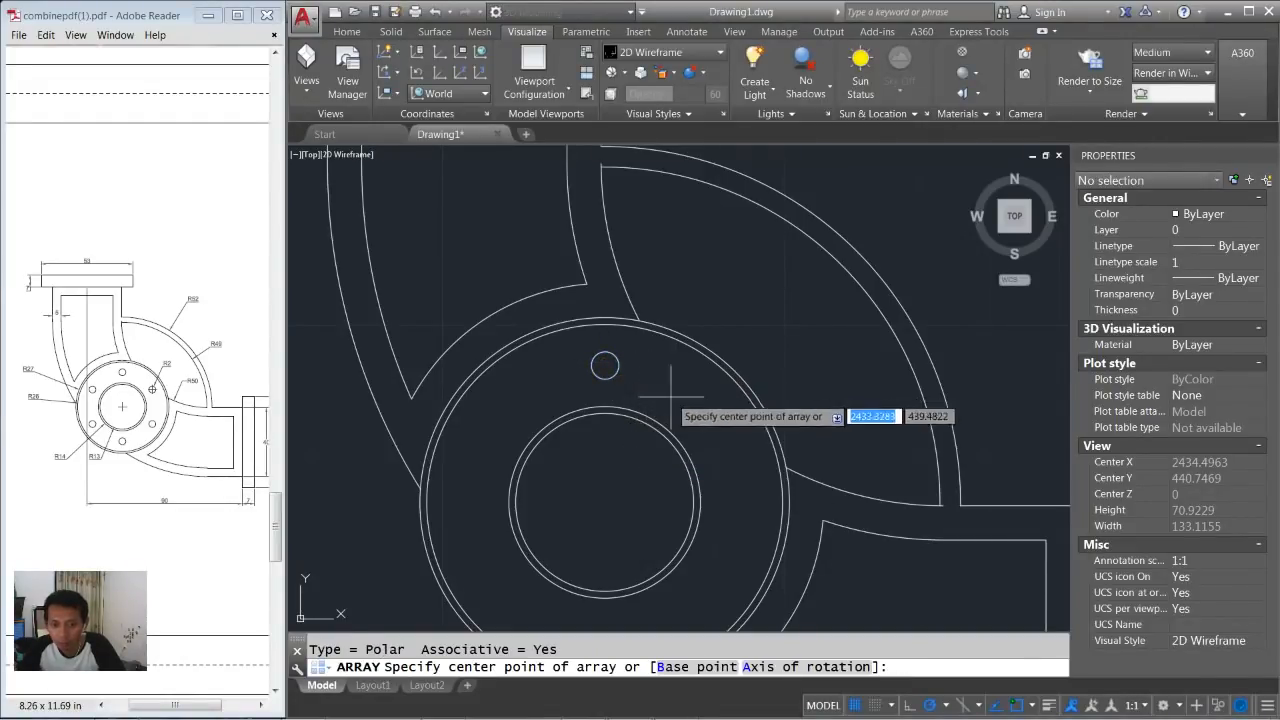
left_click(605, 502)
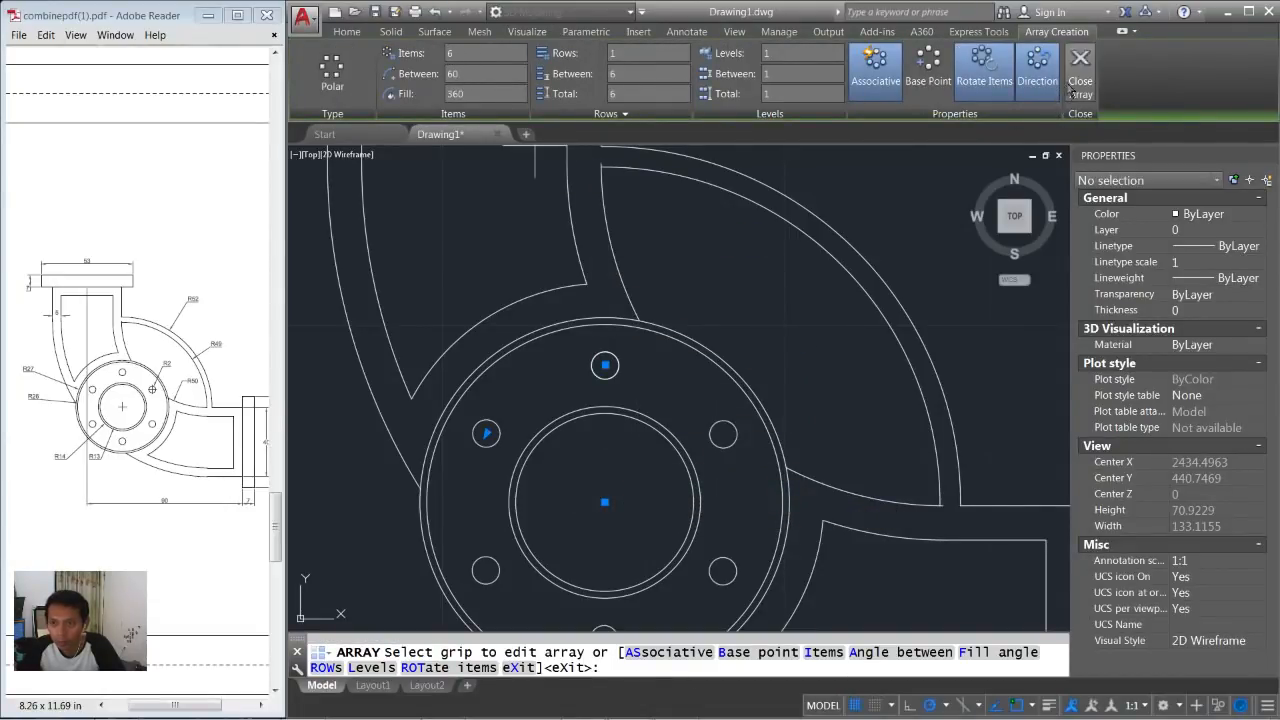
left_click(1079, 75)
scroll(800, 280, "down", 4)
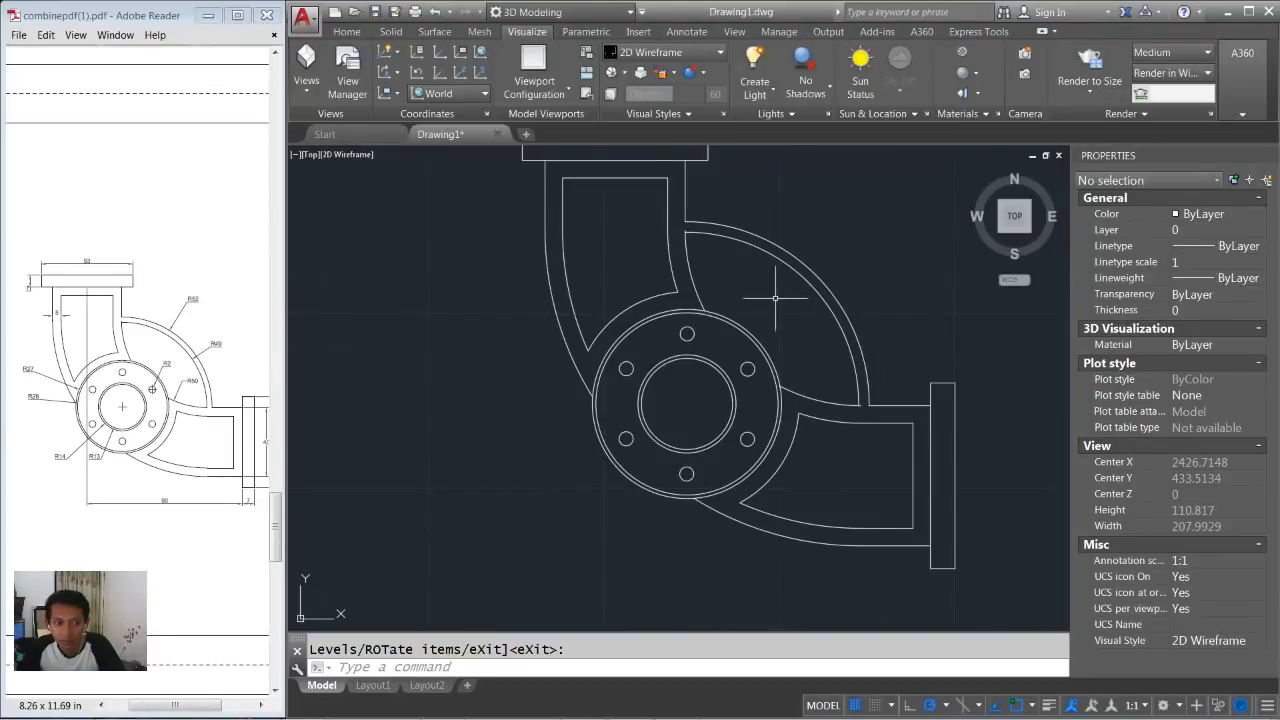
middle_click_drag(805, 262, 678, 344)
scroll(710, 372, "down", 1)
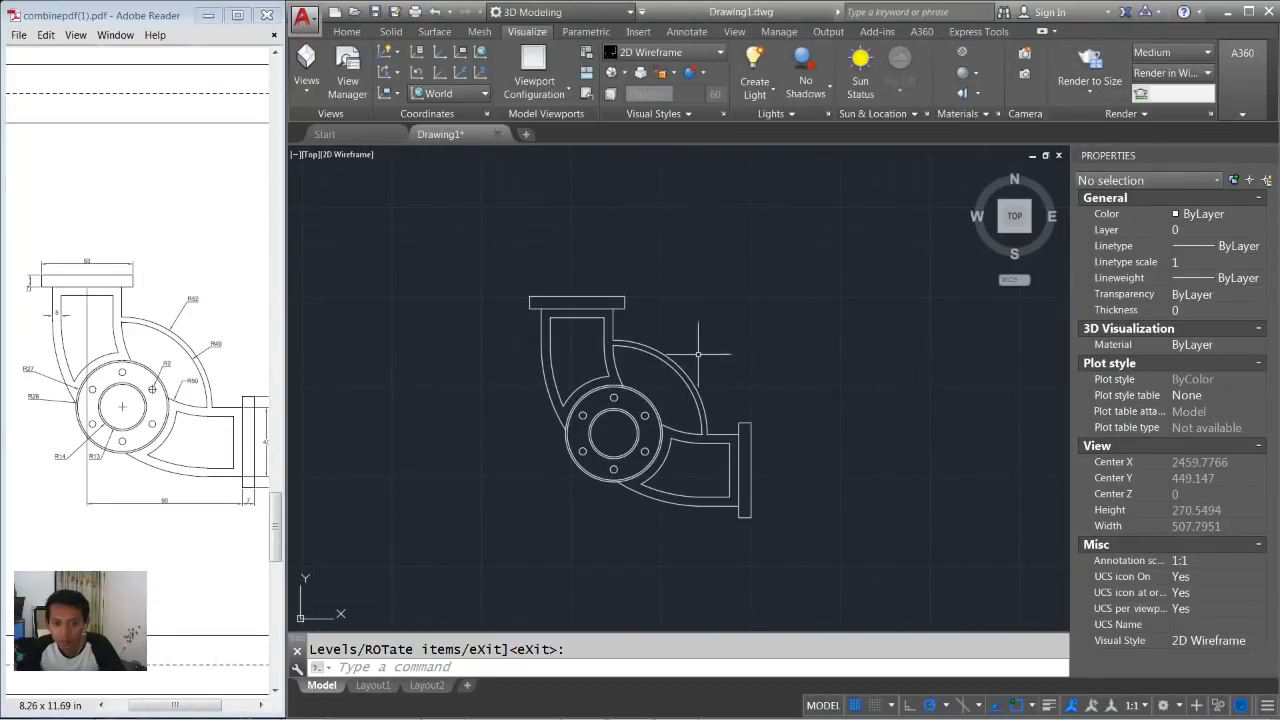
Move the whole elbow drawing up beside the toothed wheel in the second row of finished drawings.
scroll(700, 315, "down", 8)
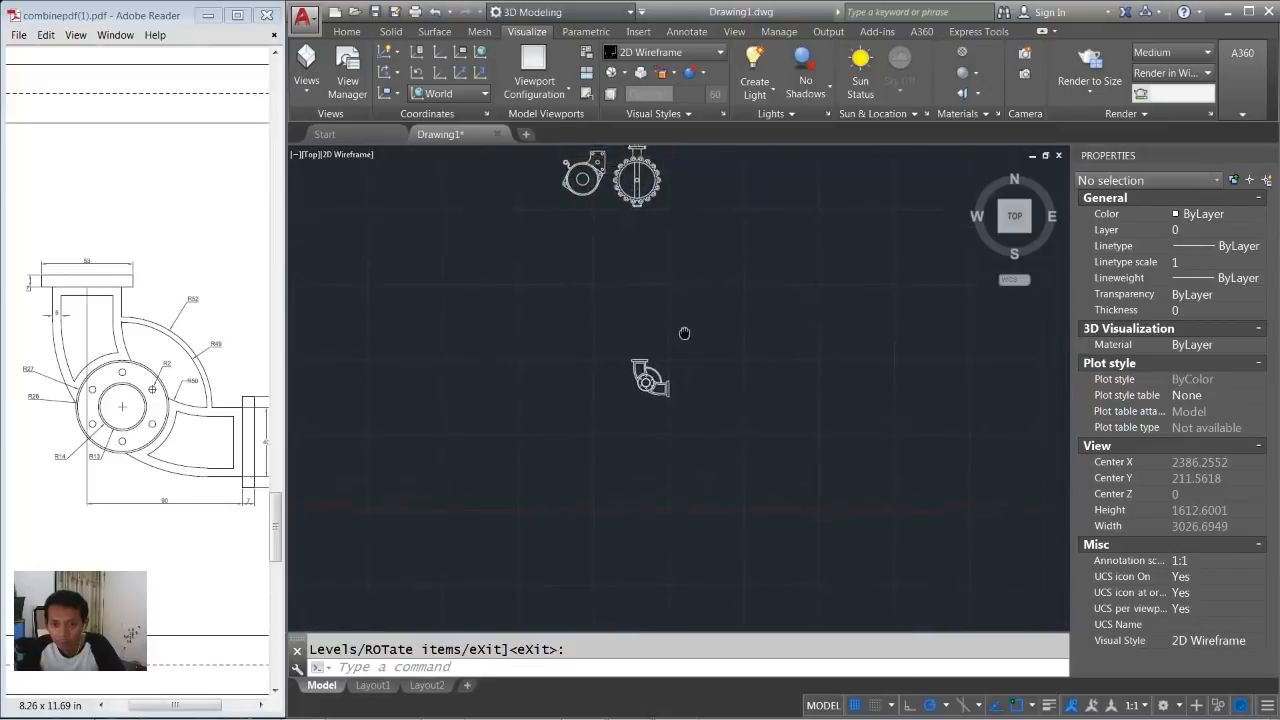
middle_click_drag(718, 276, 679, 378)
type("m")
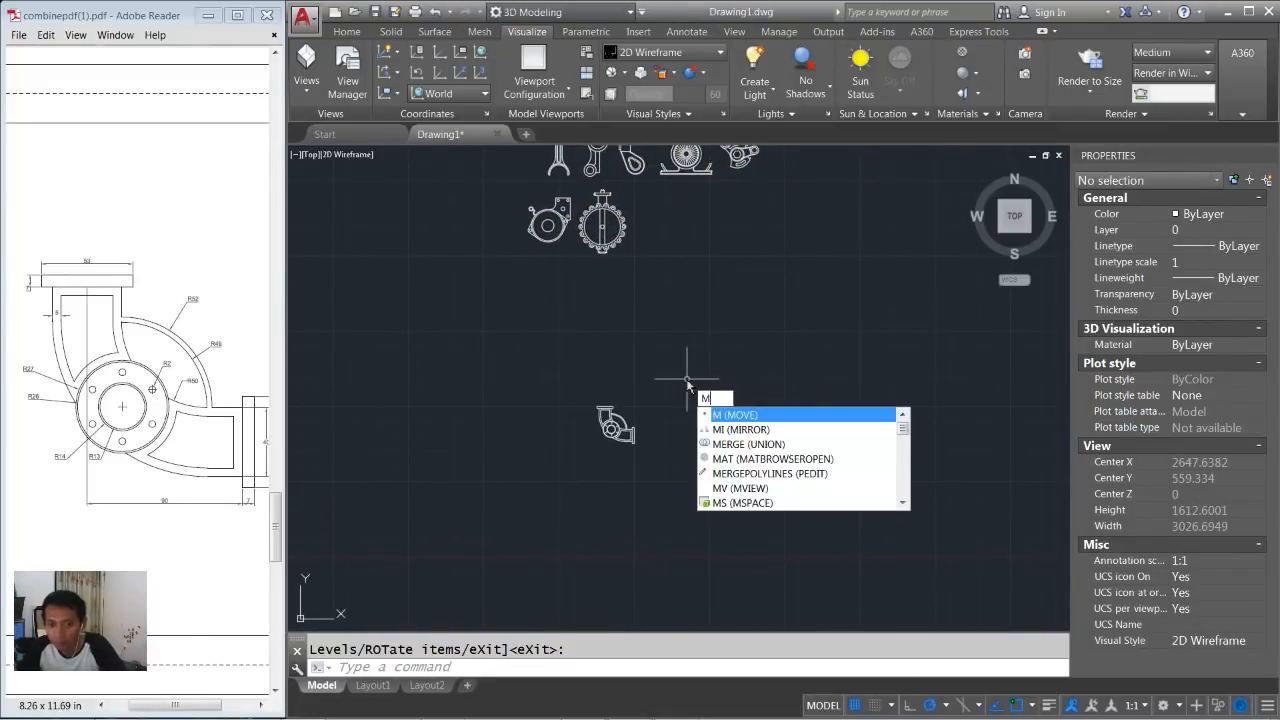
key("Return")
left_click(680, 380)
left_click(611, 476)
key("Return")
left_click(684, 483)
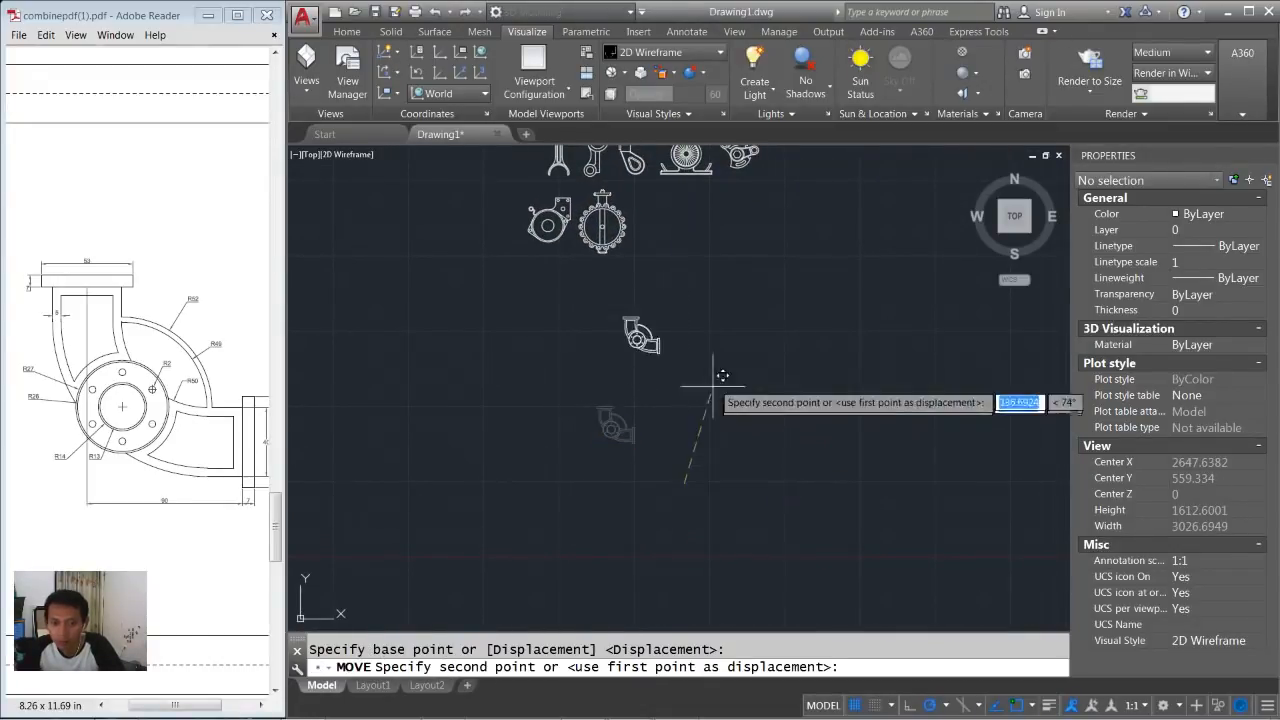
left_click(728, 286)
middle_click_drag(749, 231, 719, 320)
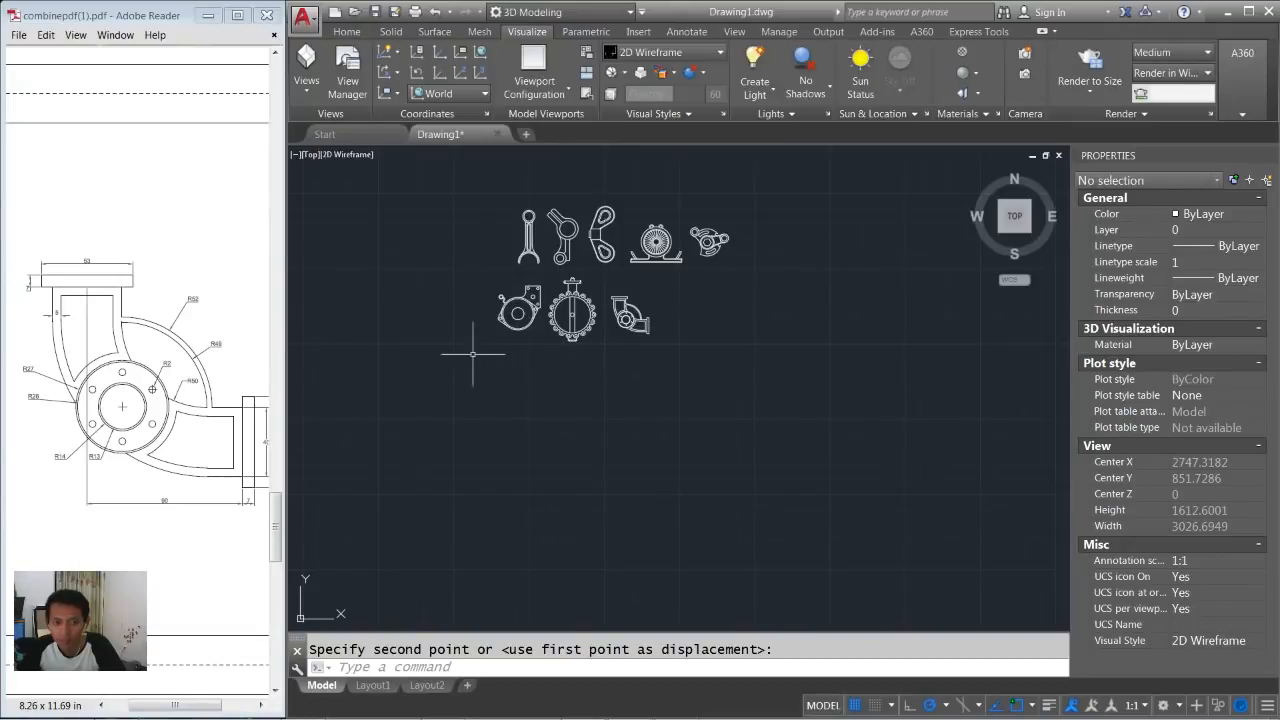
Switch to Adobe Reader and bring the next reference drawing, the plate with hexagonal corner holes and a curved arm, into view.
left_click_drag(282, 502, 279, 577)
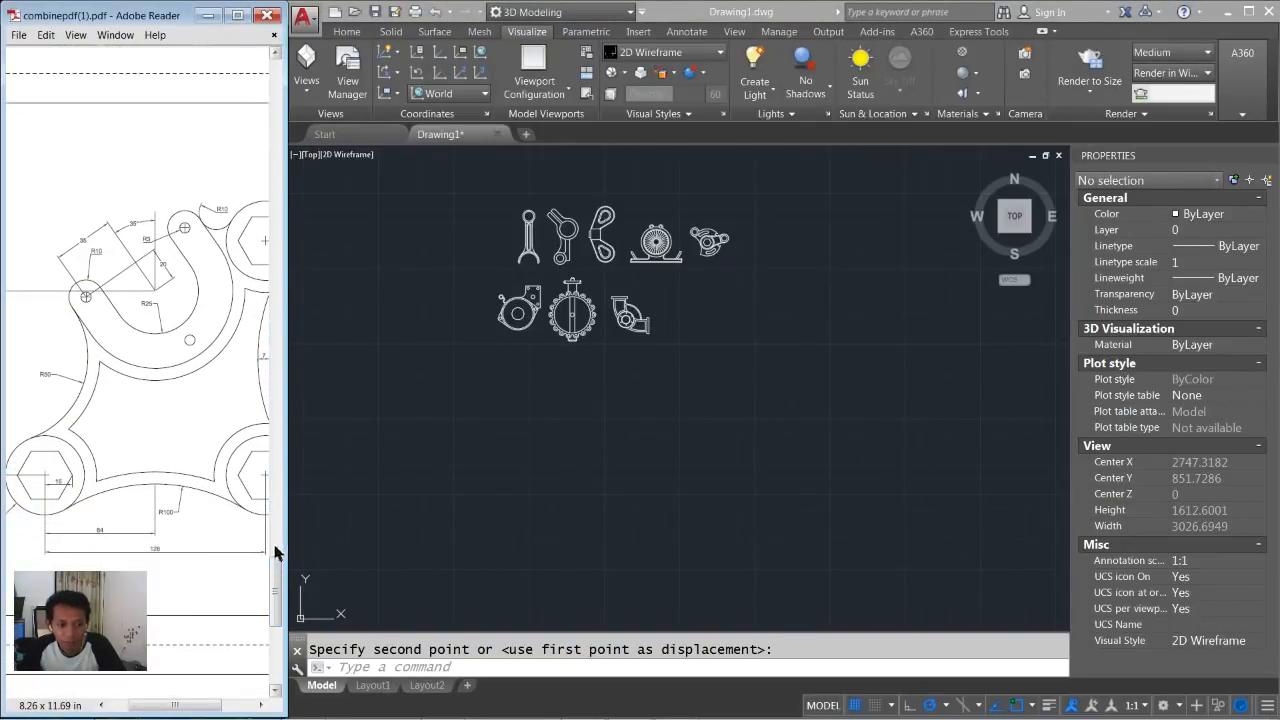
left_click_drag(206, 710, 222, 708)
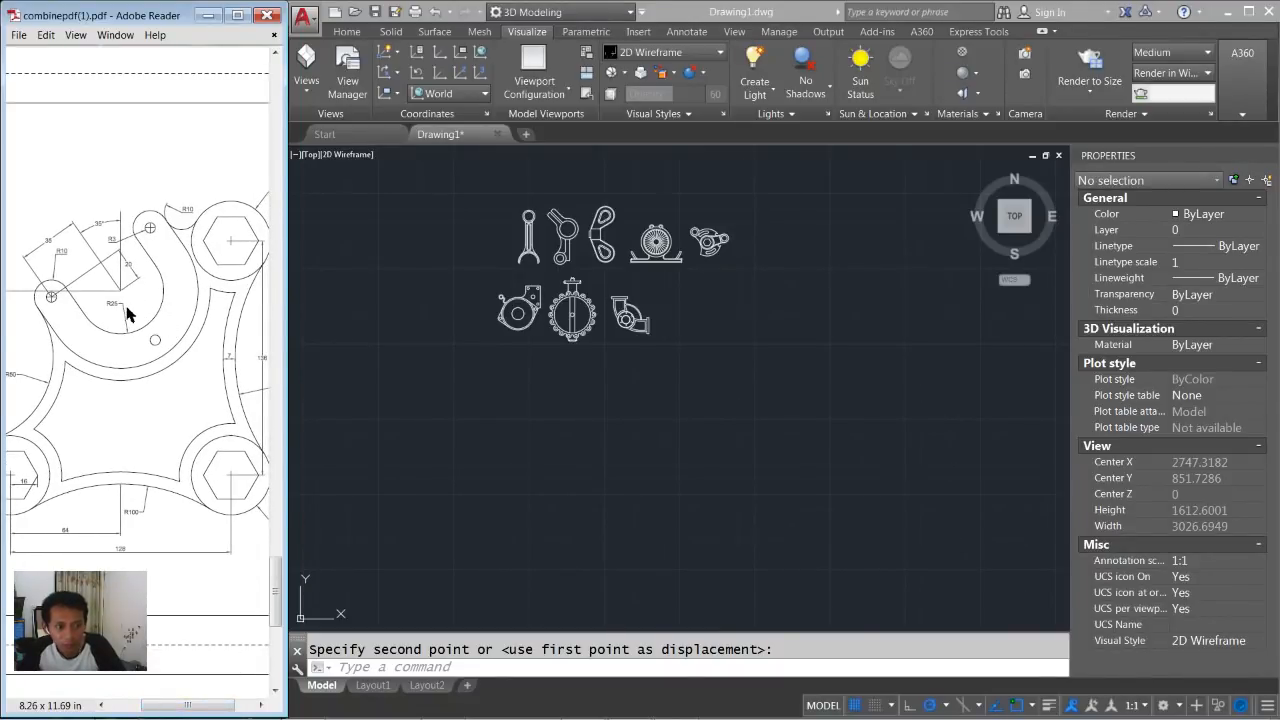
Draw a circle of radius 25 in the empty area below the finished drawings for the arm's inner curve.
scroll(112, 313, "up", 2, "ctrl")
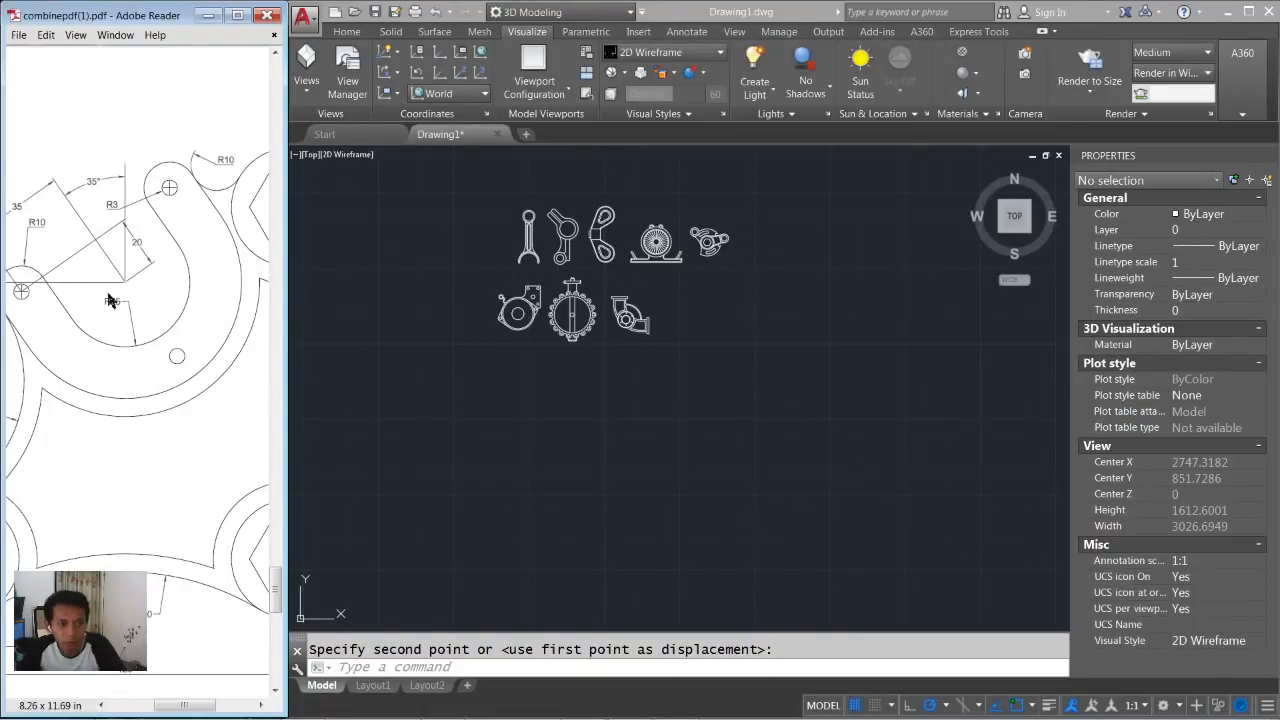
left_click_drag(188, 706, 182, 709)
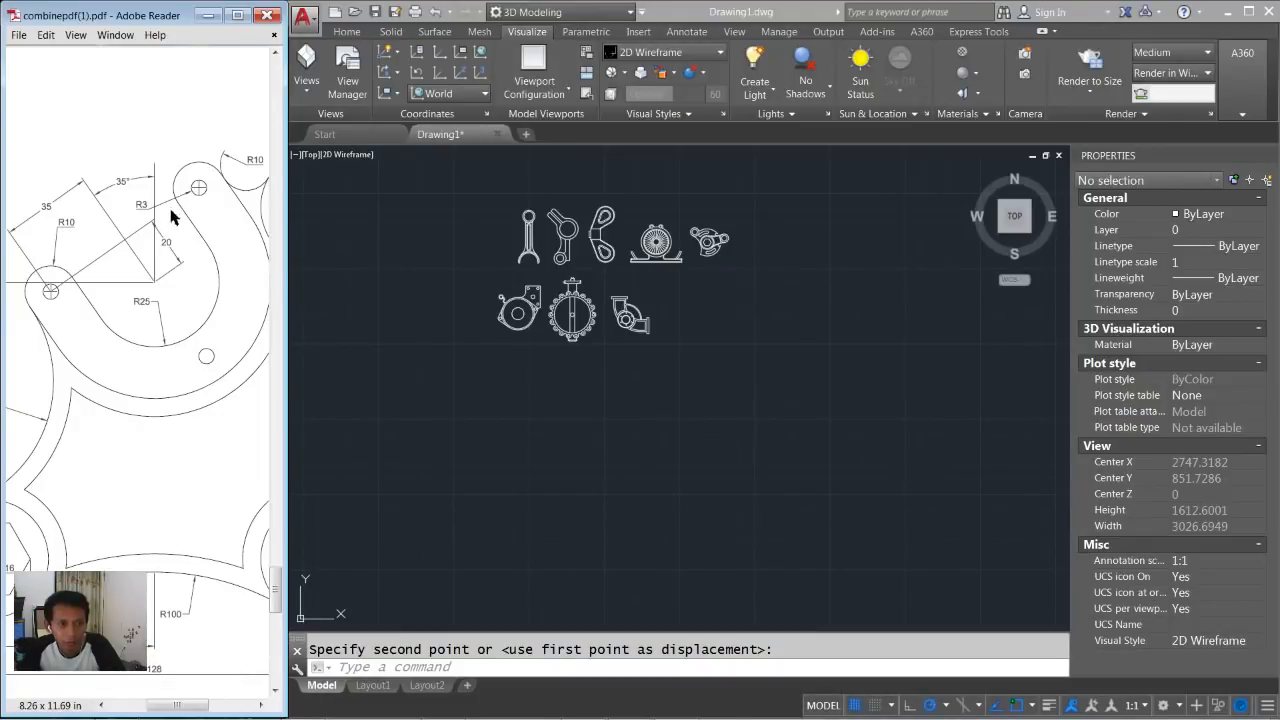
left_click(557, 437)
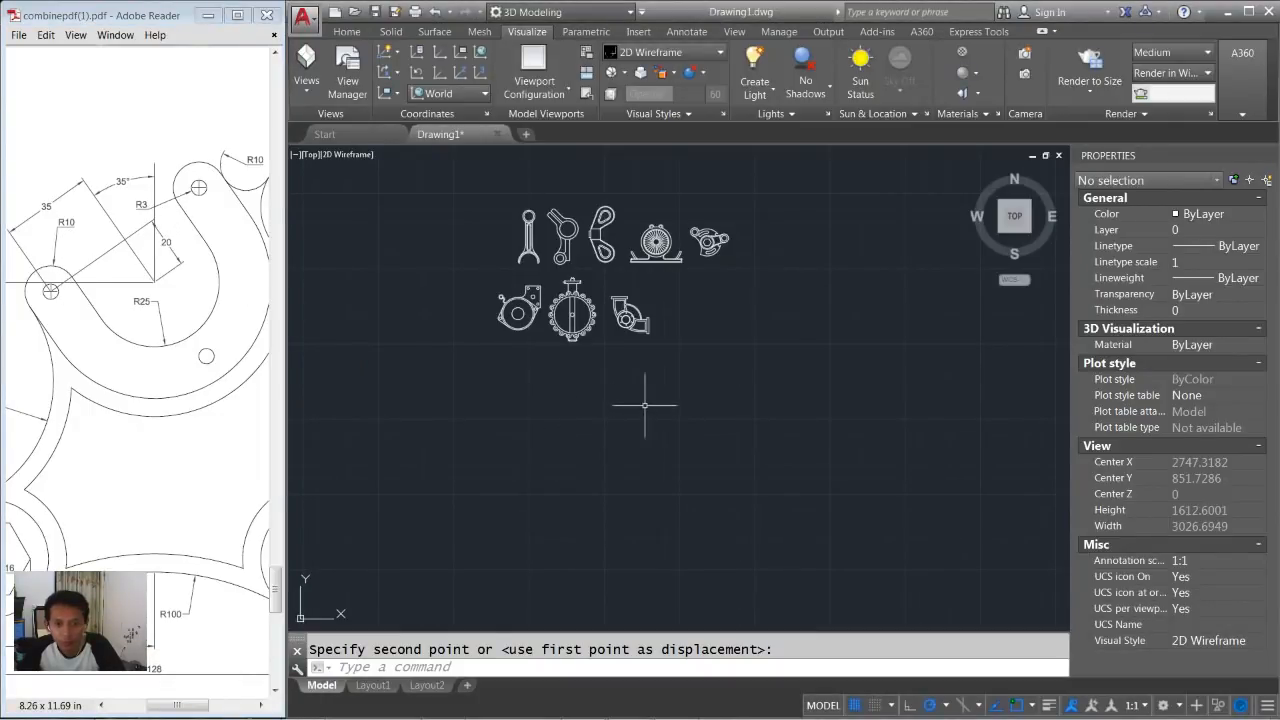
scroll(600, 371, "up", 4)
middle_click_drag(600, 371, 610, 408)
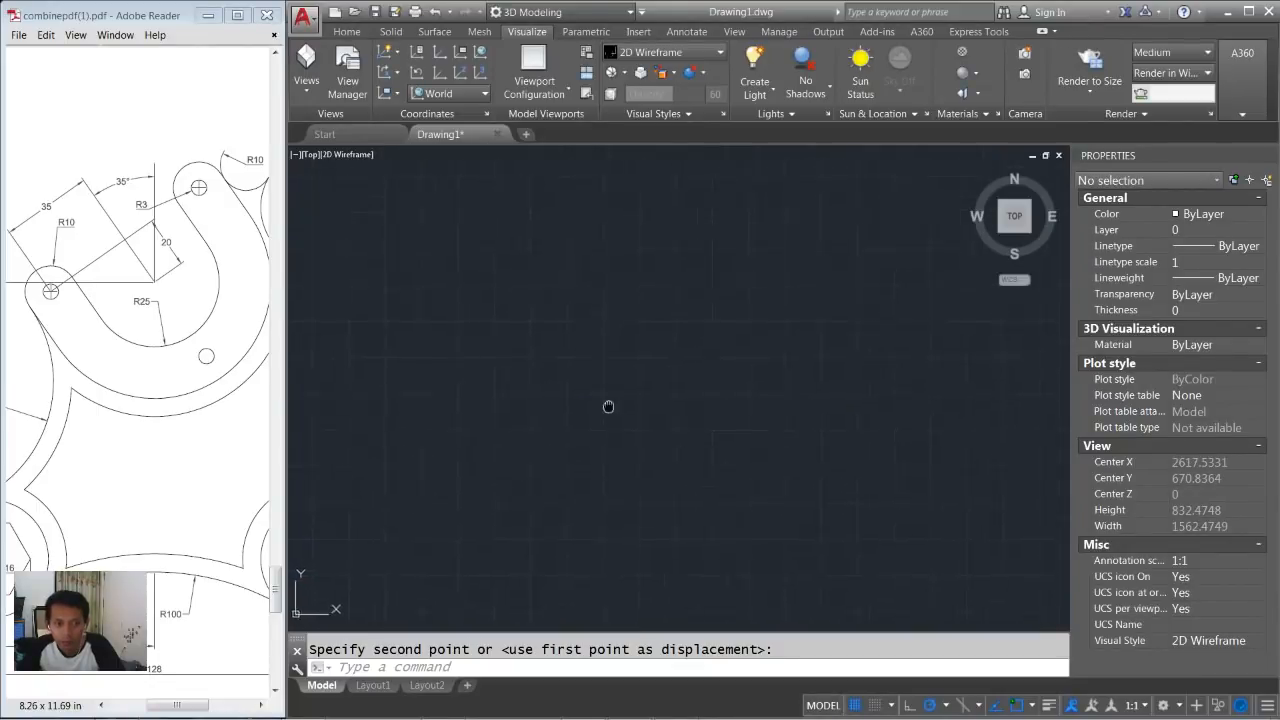
type("c")
key("Return")
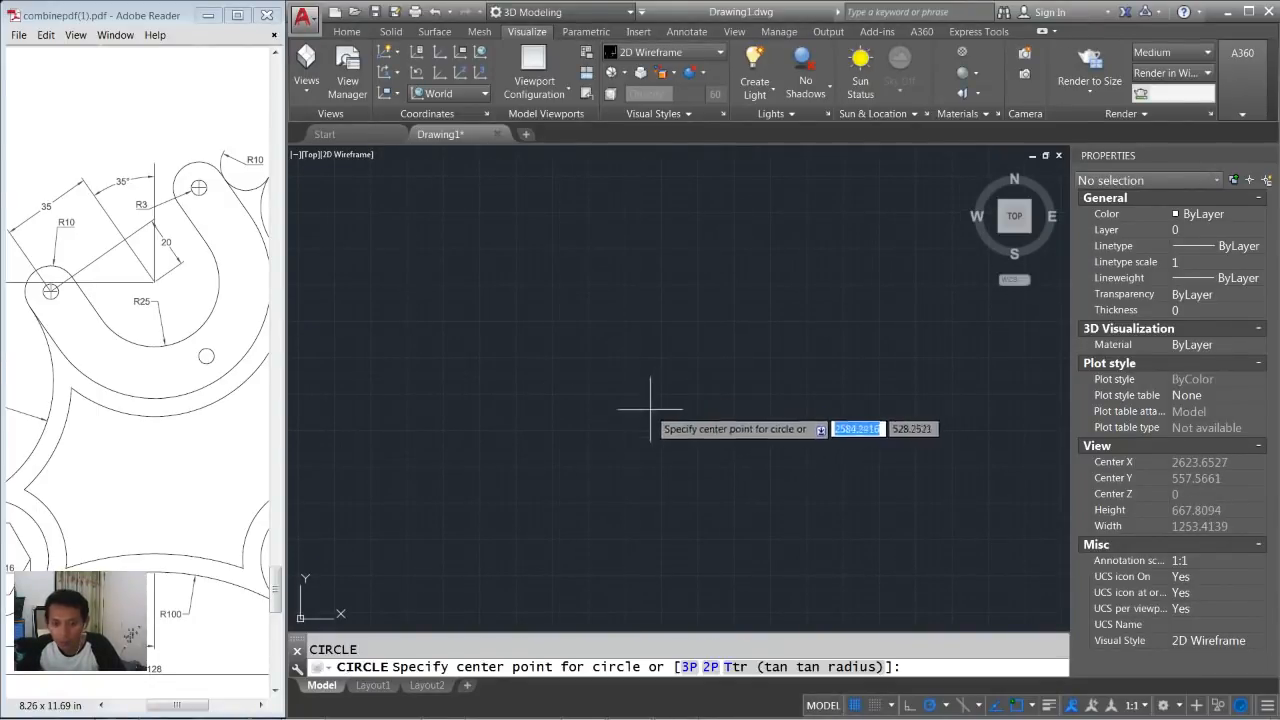
left_click(619, 374)
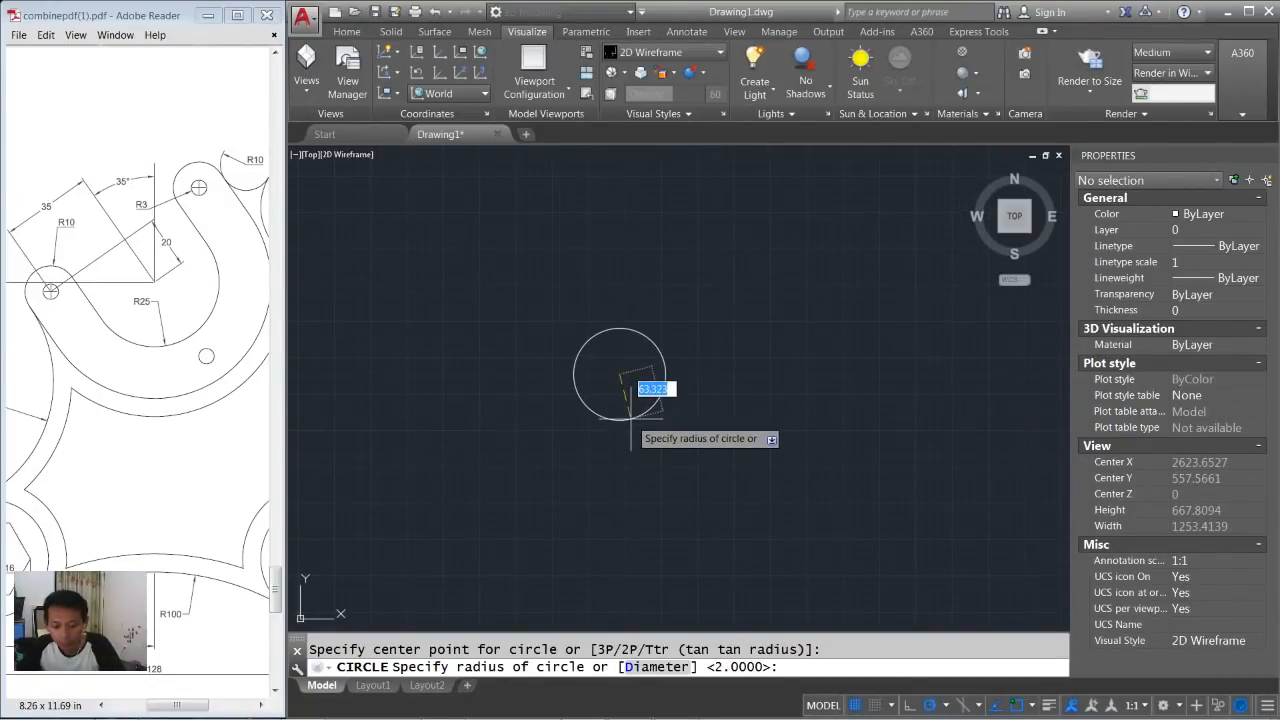
type("25")
key("Return")
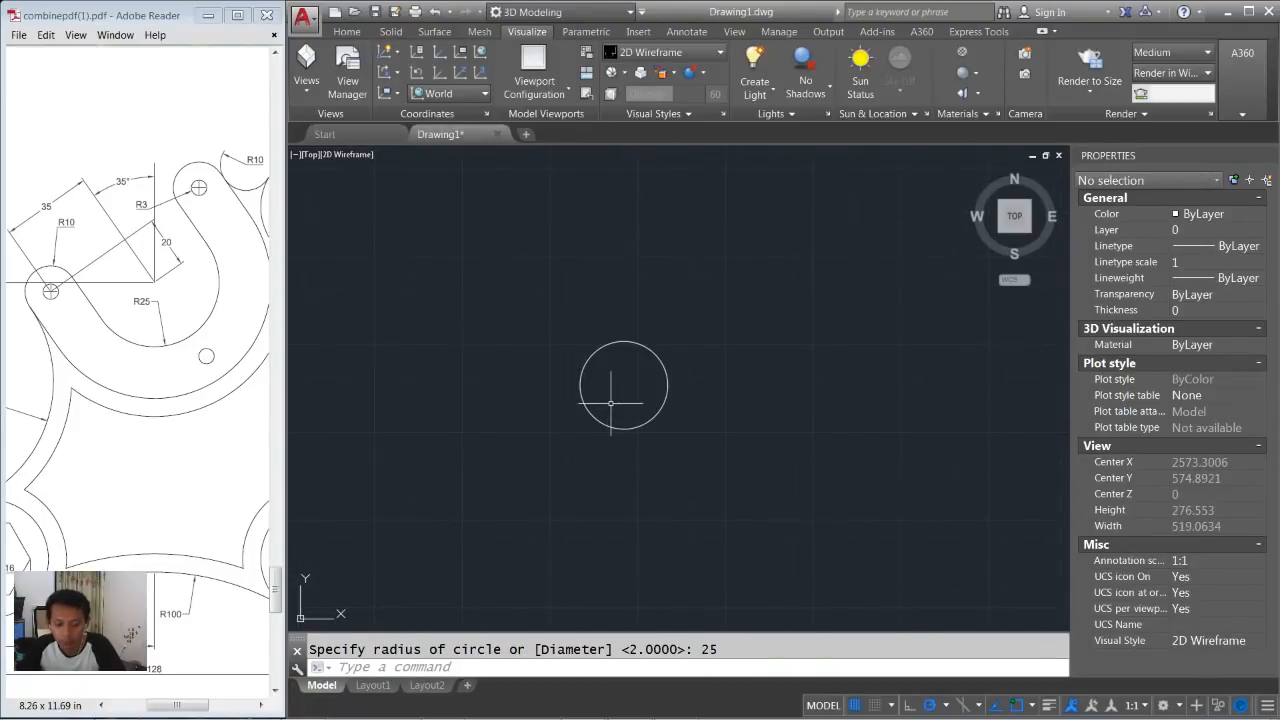
Draw two circles of radius 3 and radius 10 concentric with the radius 25 circle.
type("c")
key("Return")
left_click(623, 385)
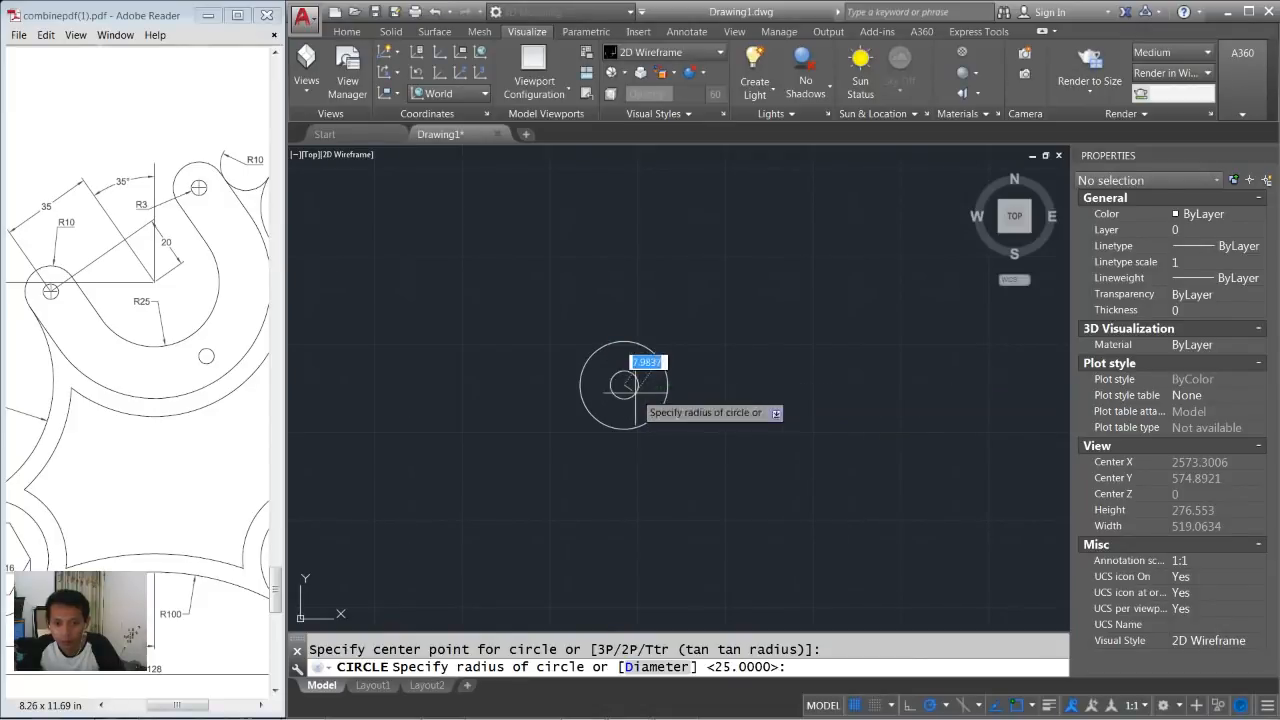
key("Return")
key("Return")
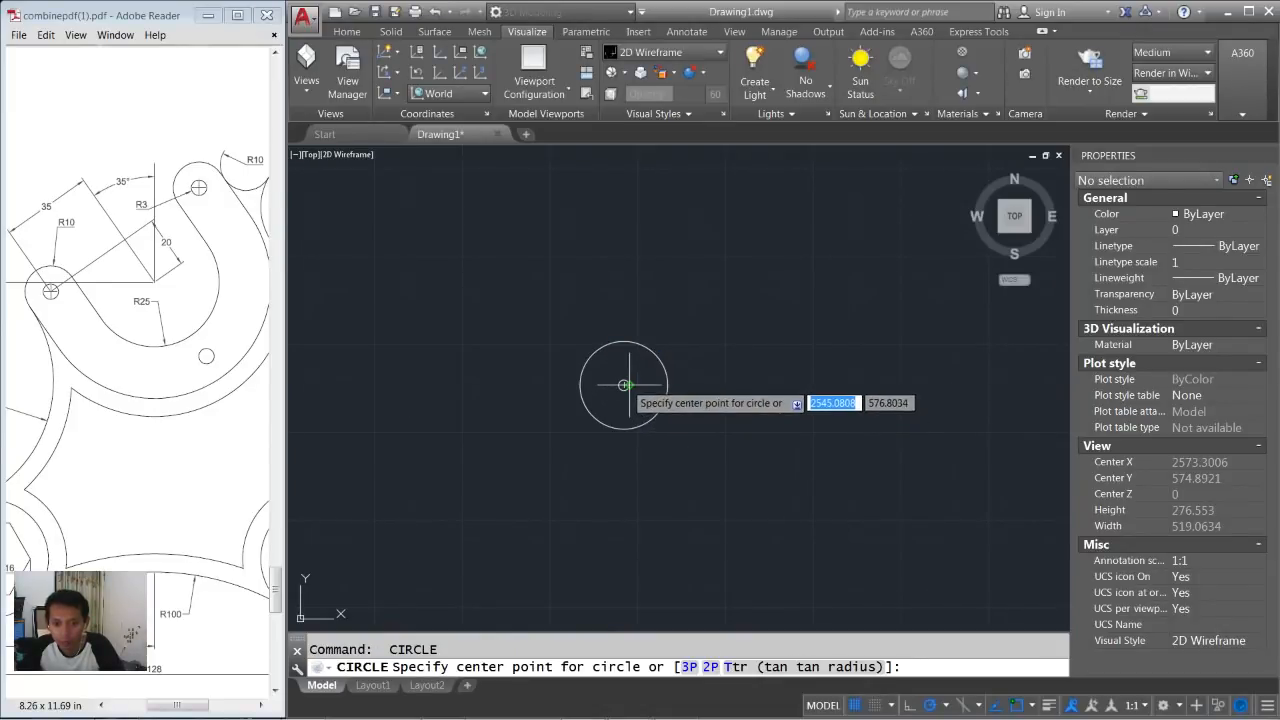
left_click(623, 385)
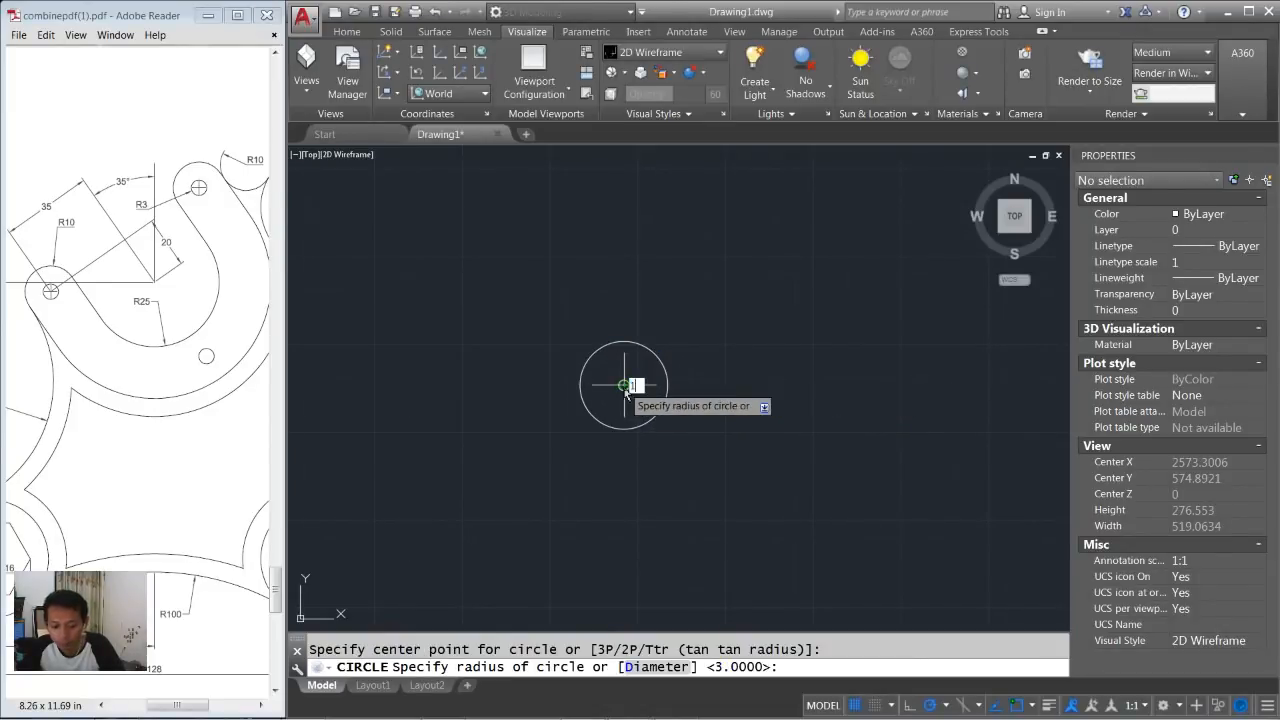
key("Return")
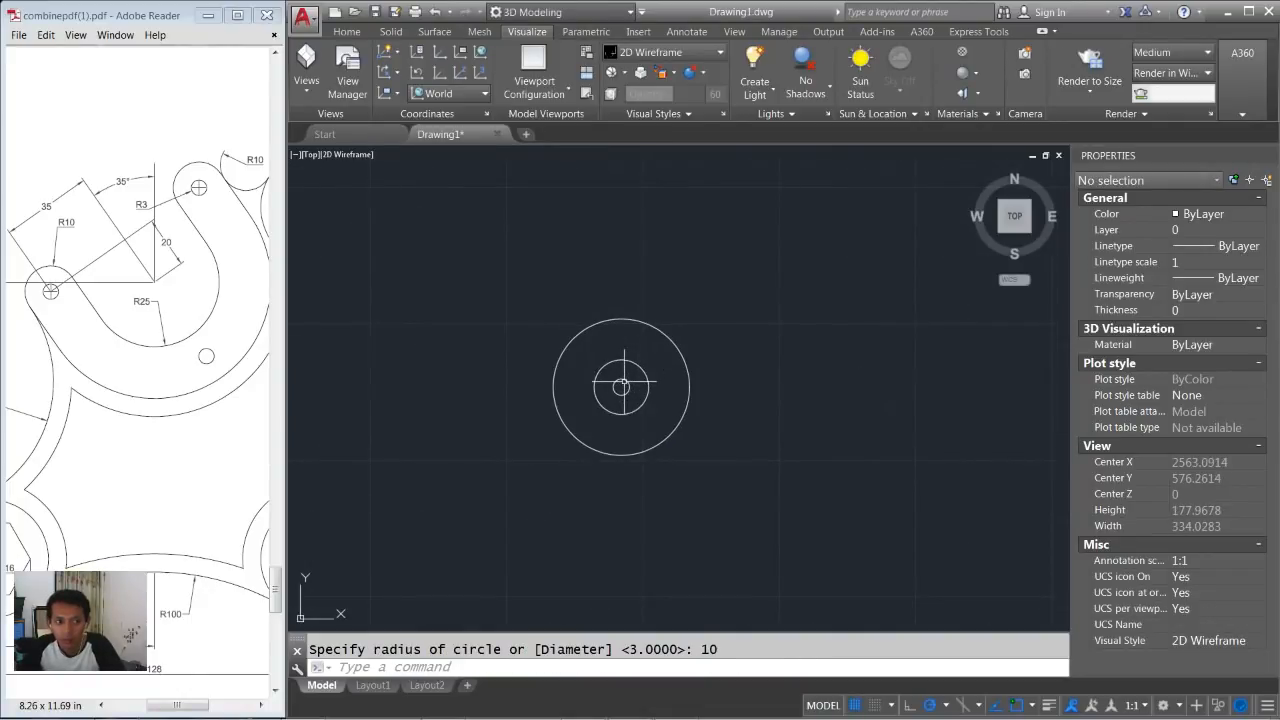
Move the radius 3 and radius 10 circles 20 units straight up from the large circle's centre.
middle_click_drag(624, 381, 633, 407)
key("Return")
left_click(630, 410)
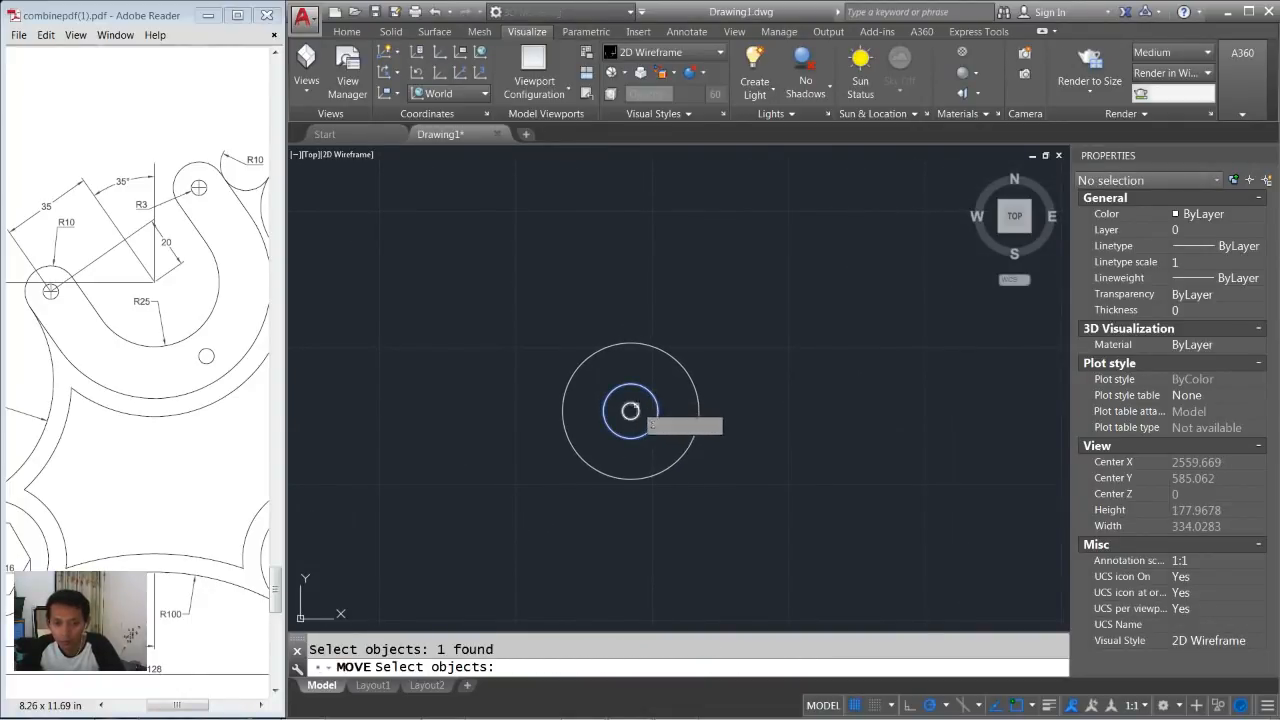
key("Return")
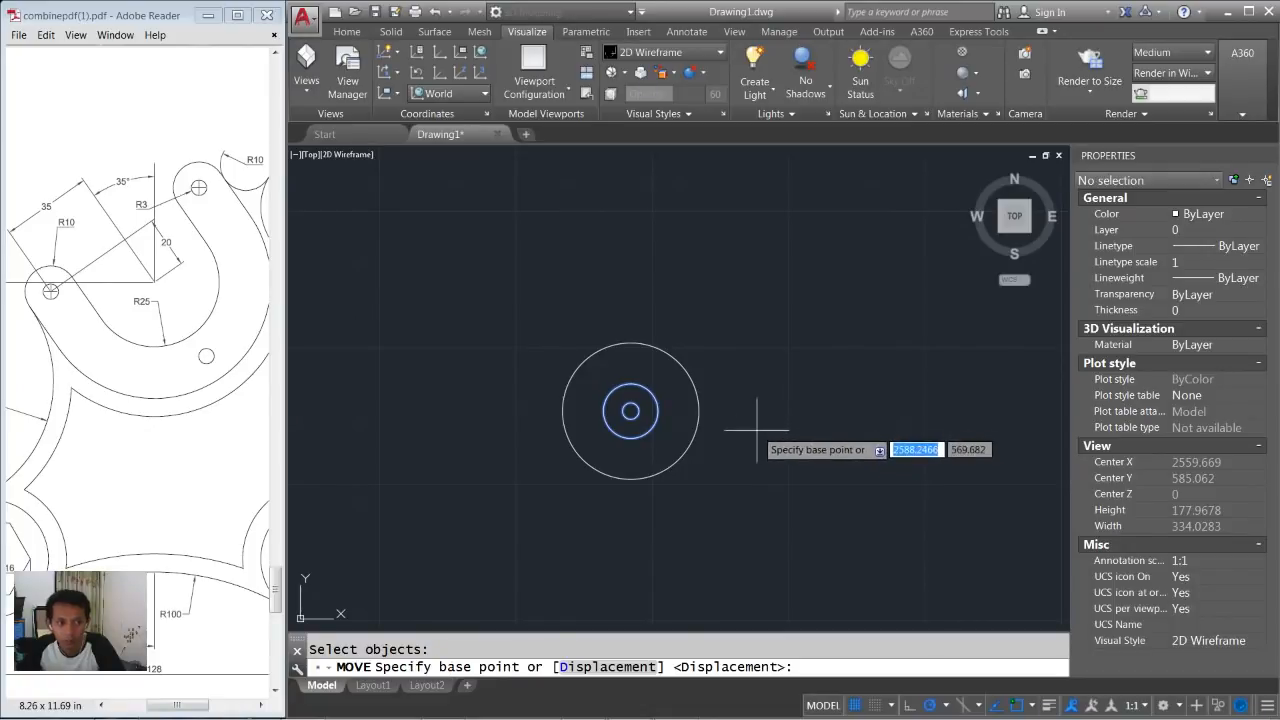
left_click(756, 430)
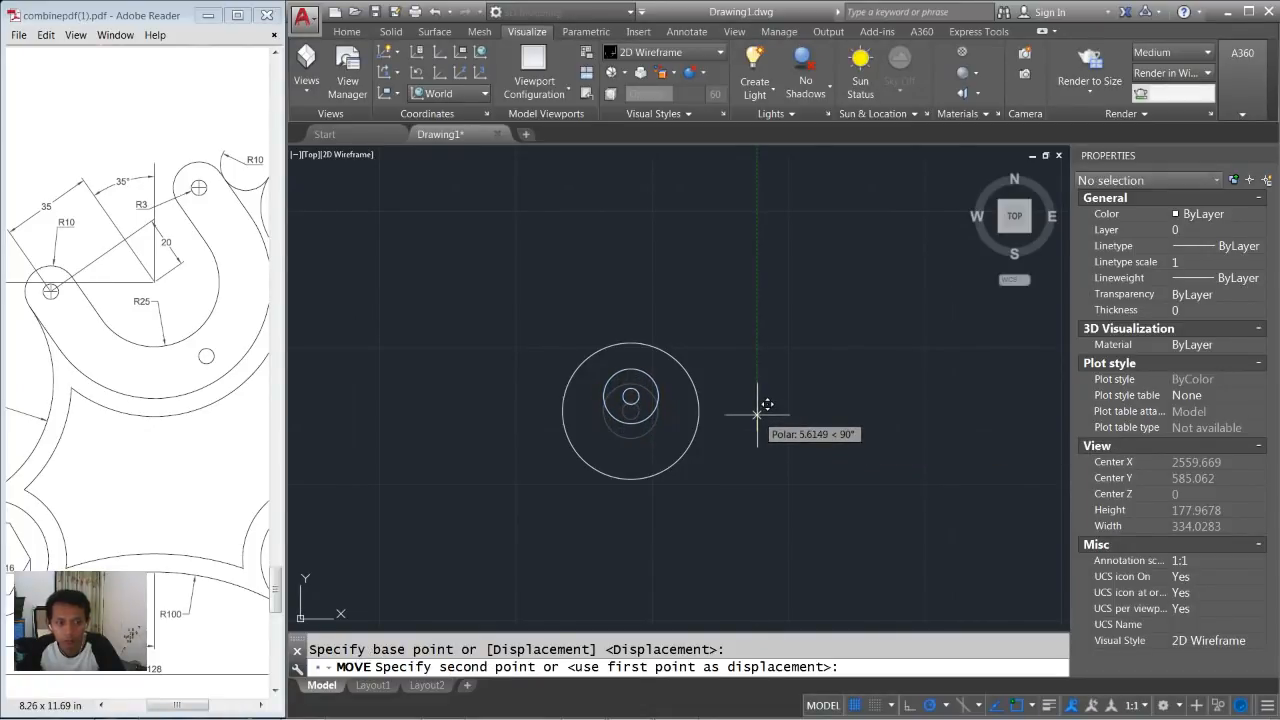
type("20")
key("Return")
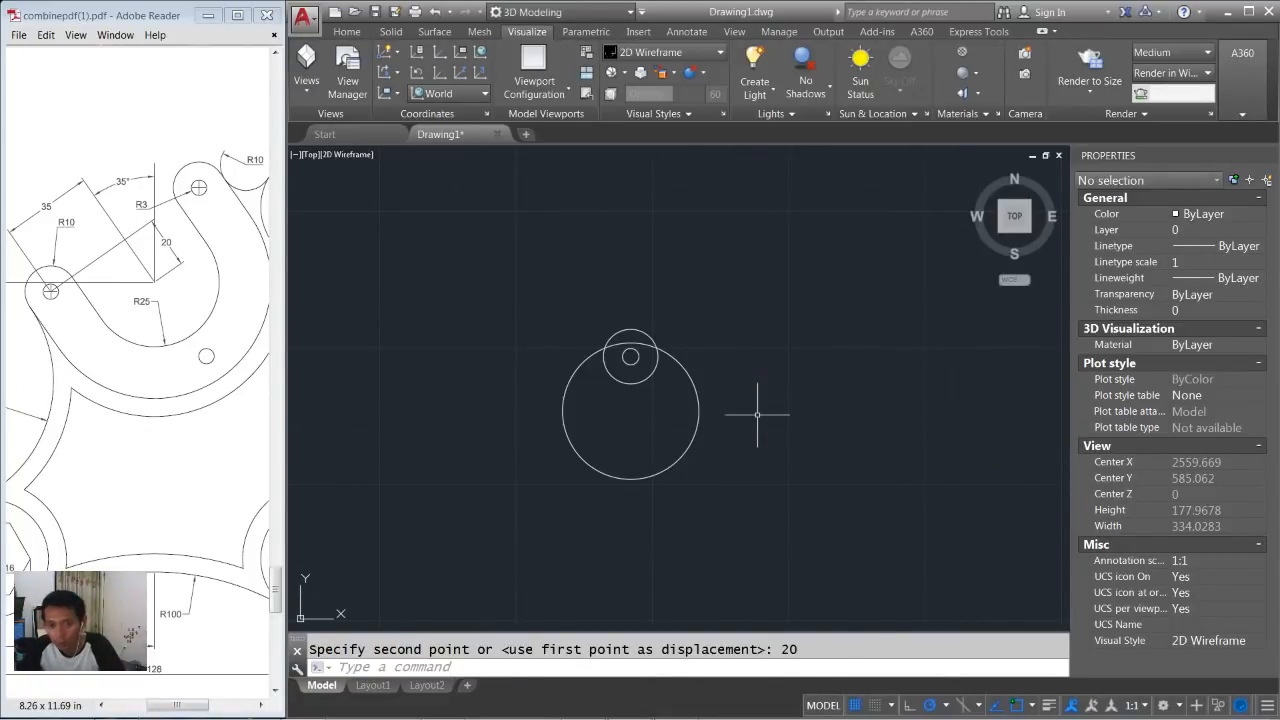
Move the two small concentric circles 35 units horizontally to the left of the large circle's vertical axis.
key("Return")
left_click(660, 402)
left_click(594, 330)
key("Return")
left_click(768, 309)
type("35")
key("Return")
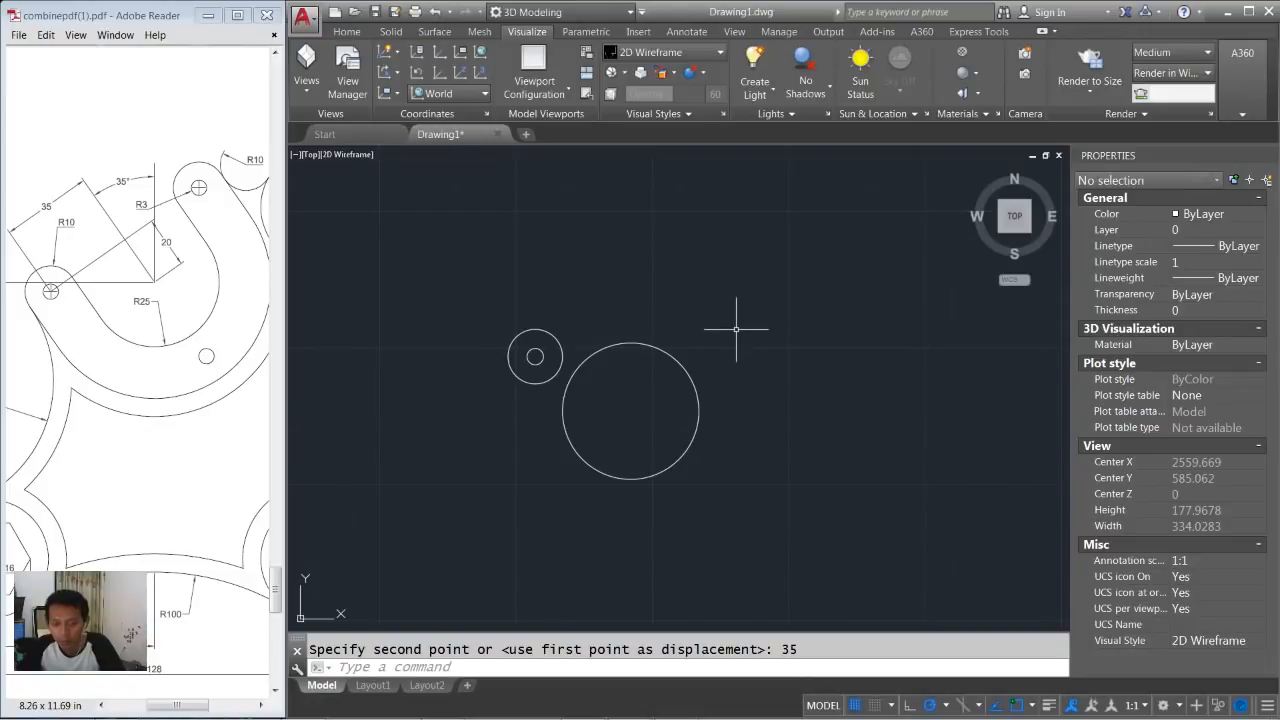
Mirror the two small circles across the large circle's vertical axis, keeping the originals.
type("mi")
key("Return")
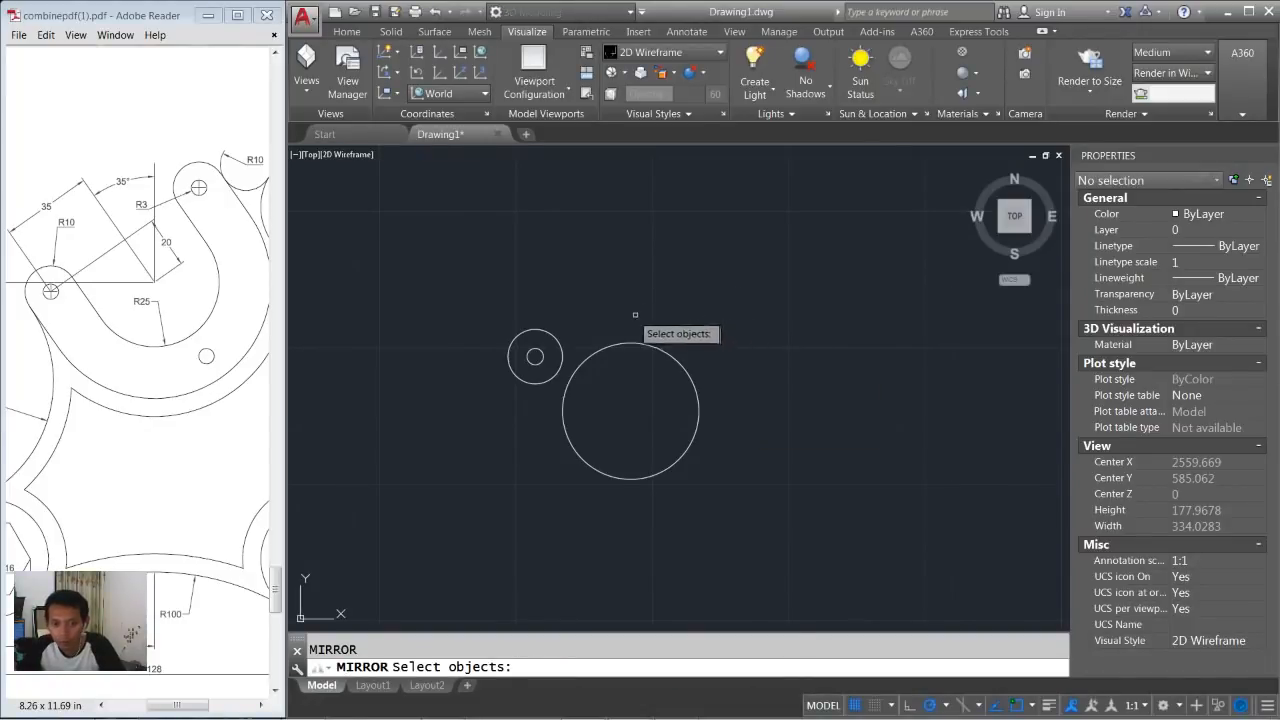
left_click(559, 311)
left_click(518, 352)
key("Return")
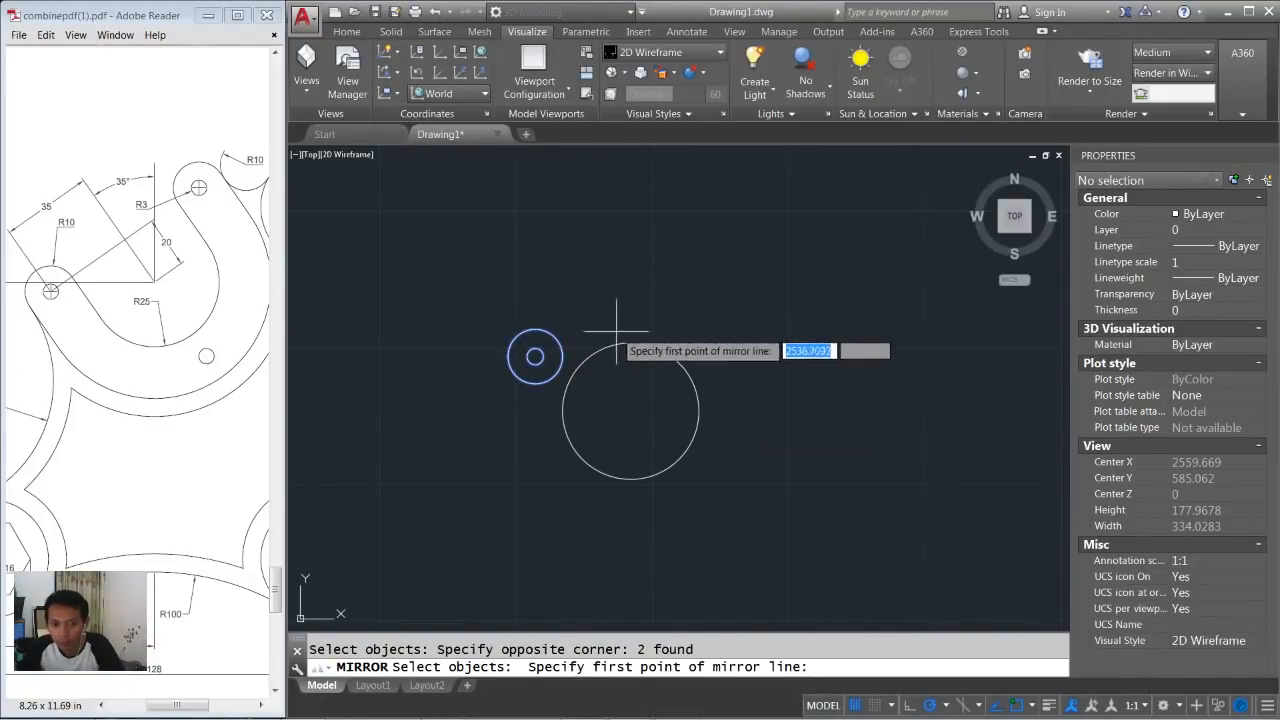
left_click(630, 343)
left_click(632, 325)
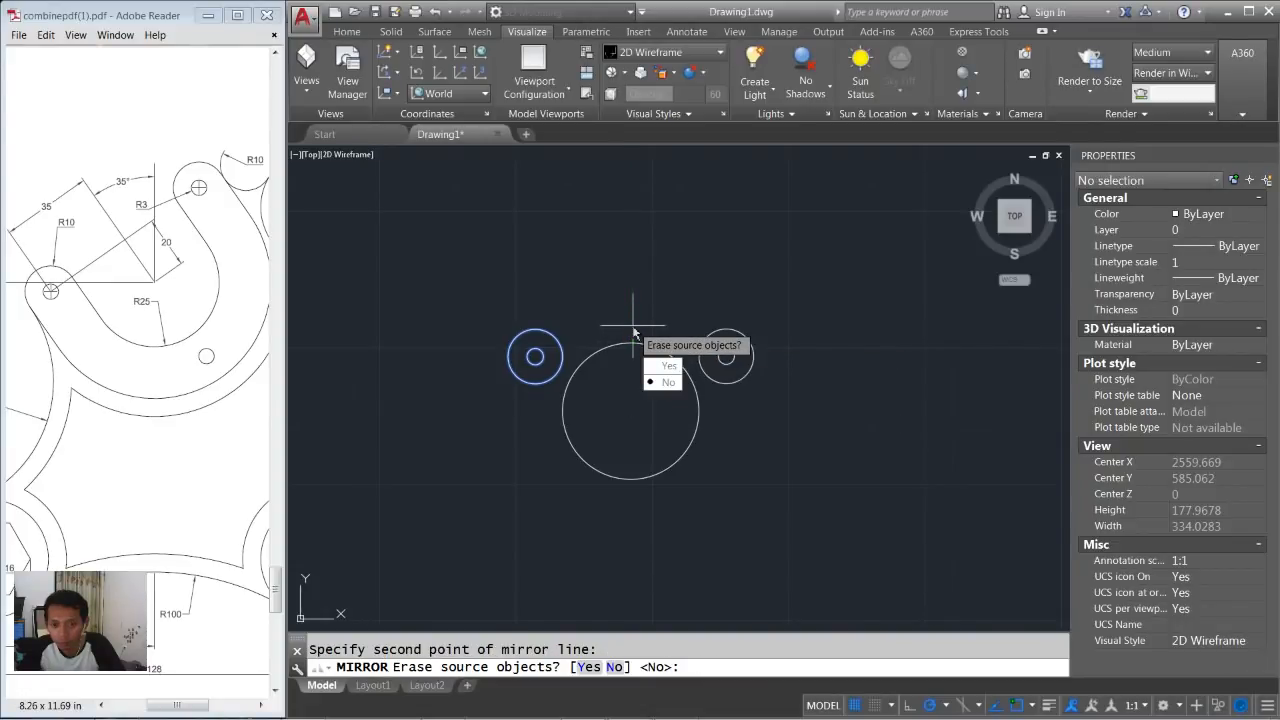
key("Return")
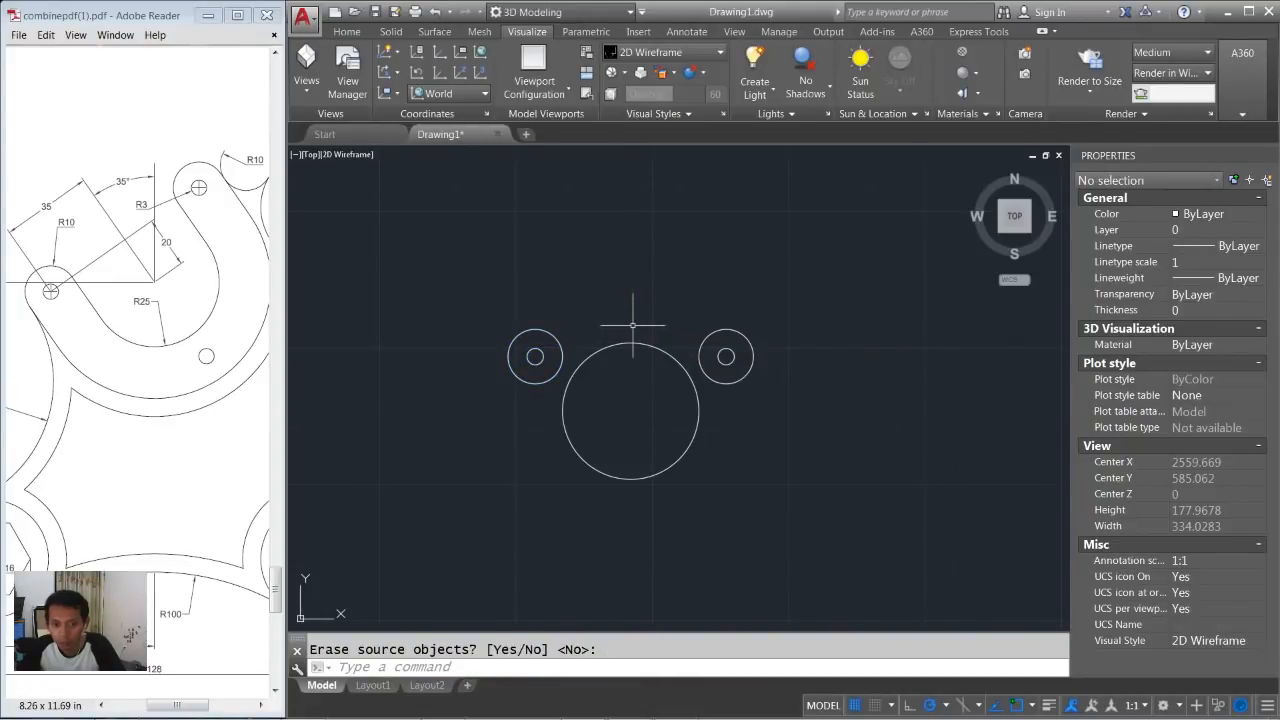
Draw a circle of radius 45 concentric with the radius 25 circle, level with the left end circle's outer quadrant.
type("c")
key("Return")
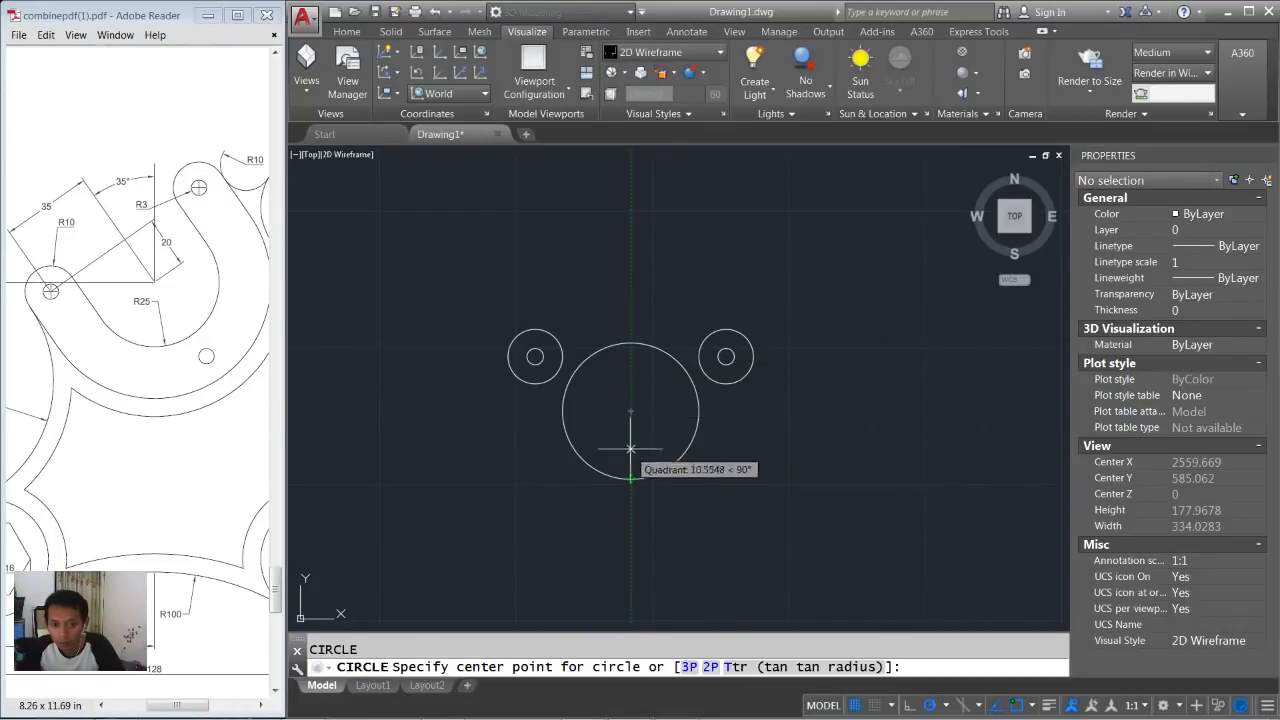
left_click(630, 410)
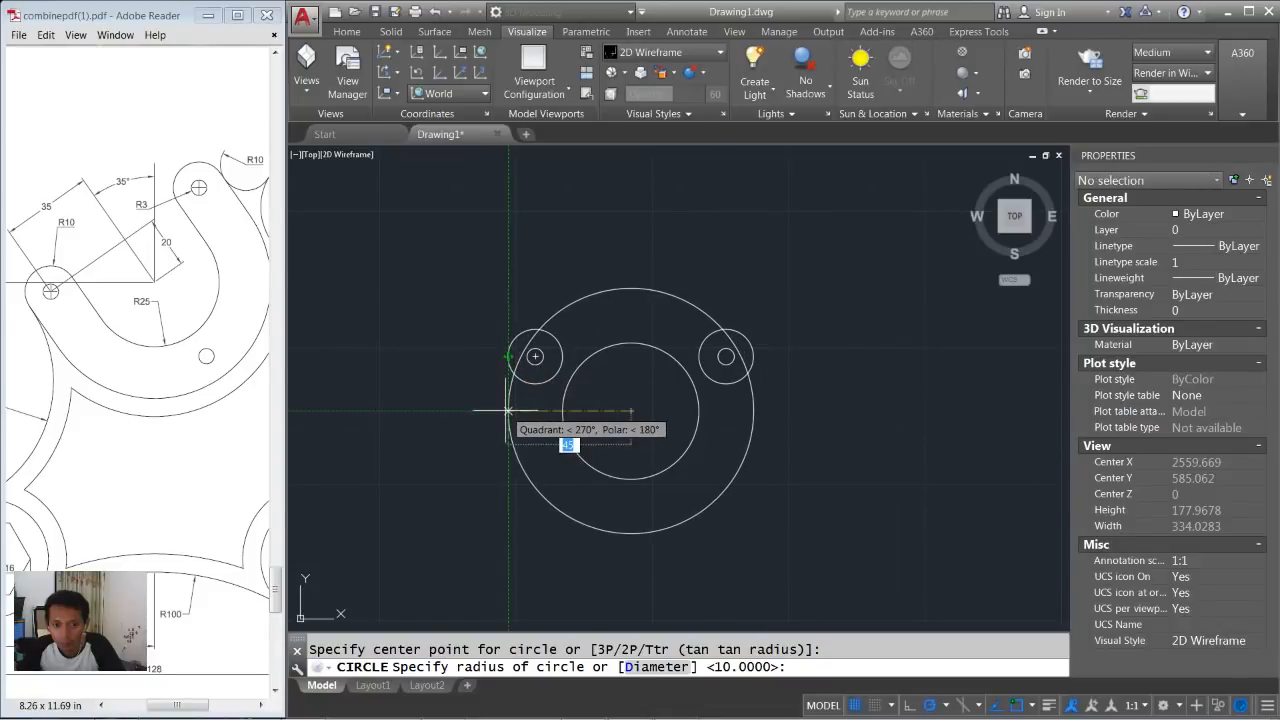
left_click(508, 410)
Draw two vertical lines joining the left quadrants of the radius 45 and 25 circles to the left end circle's outer and inner quadrants.
type("l")
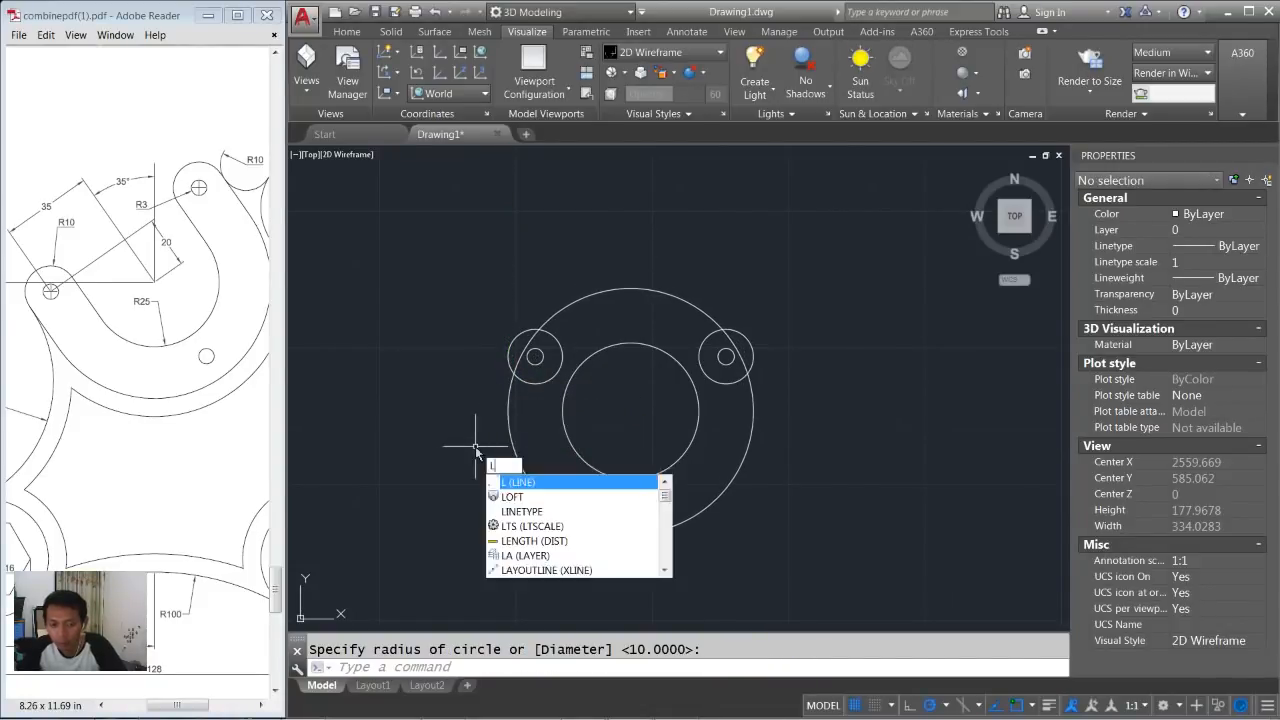
key("Return")
scroll(497, 432, "up", 2)
left_click(513, 318)
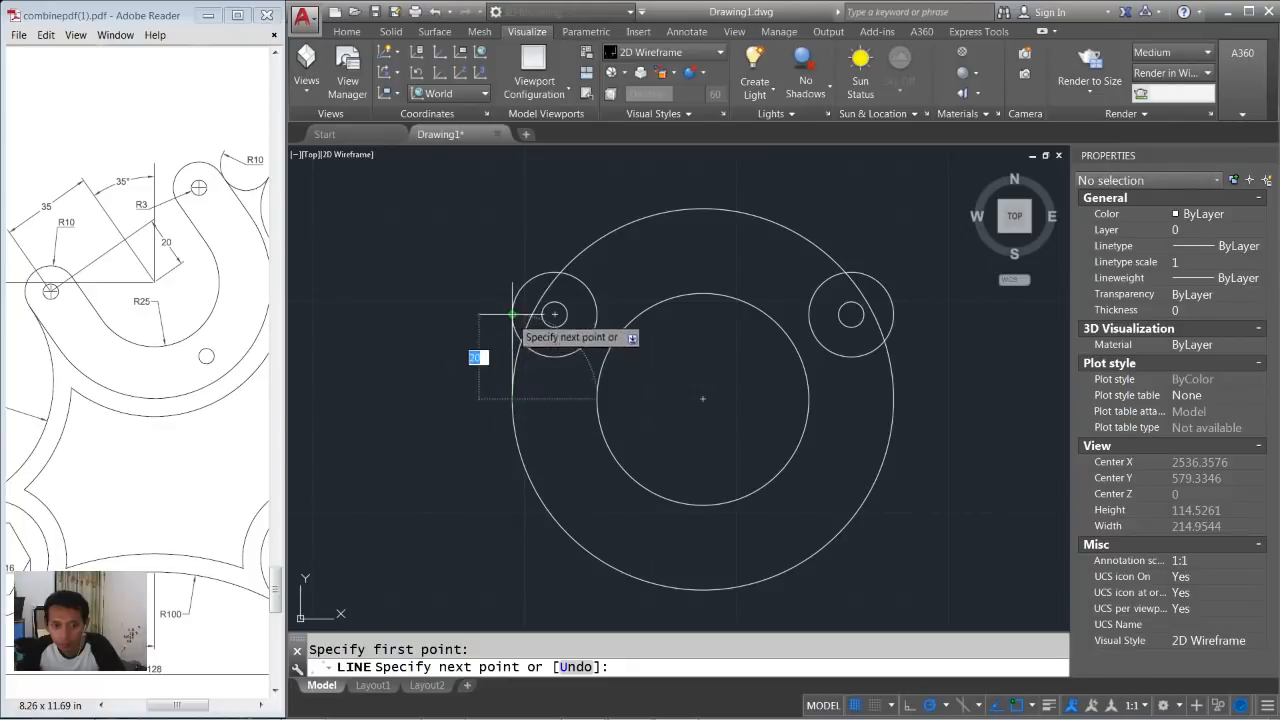
key("Escape")
key("Return")
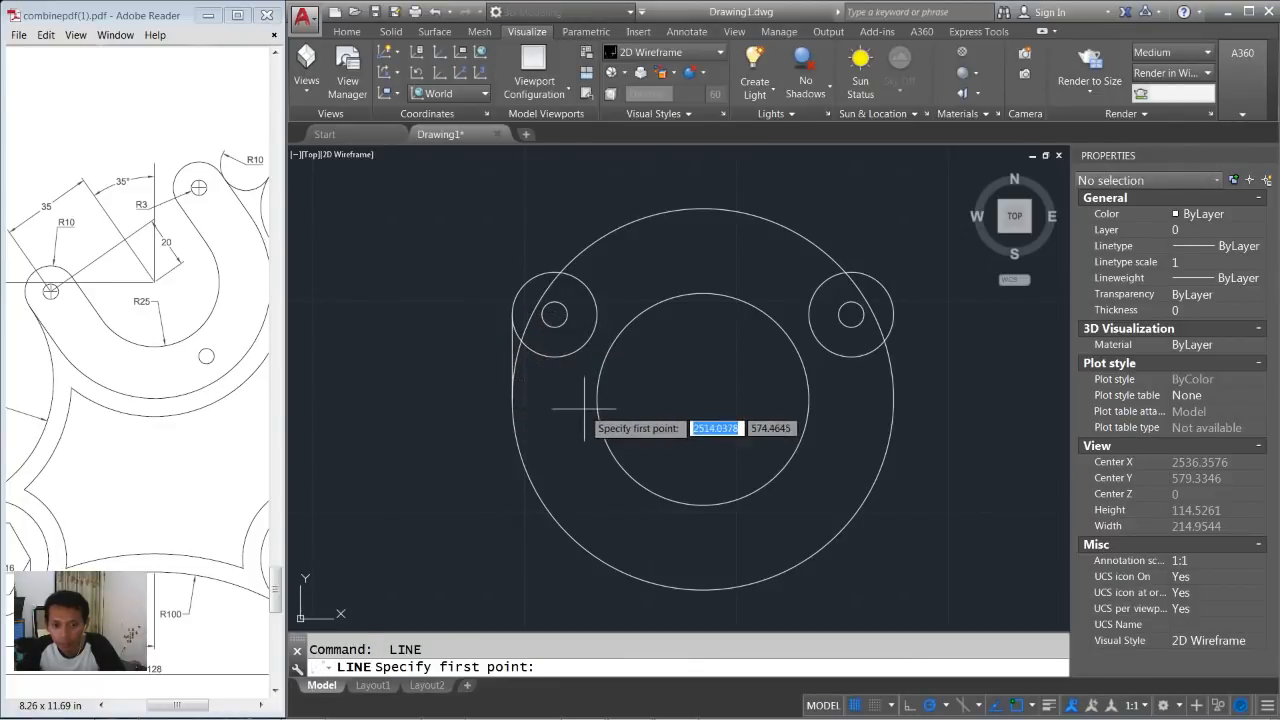
left_click(597, 399)
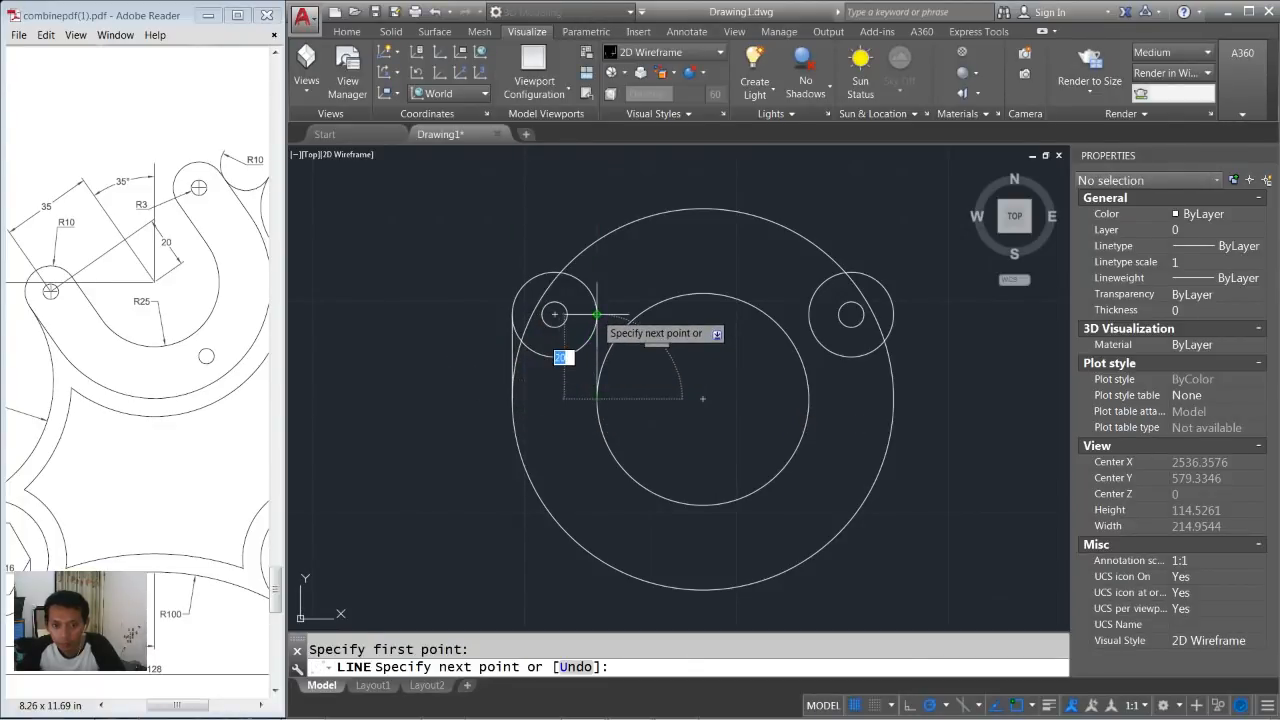
left_click(597, 318)
key("Return")
Mirror the two vertical lines across the arm's vertical axis, keeping the originals.
key("Return")
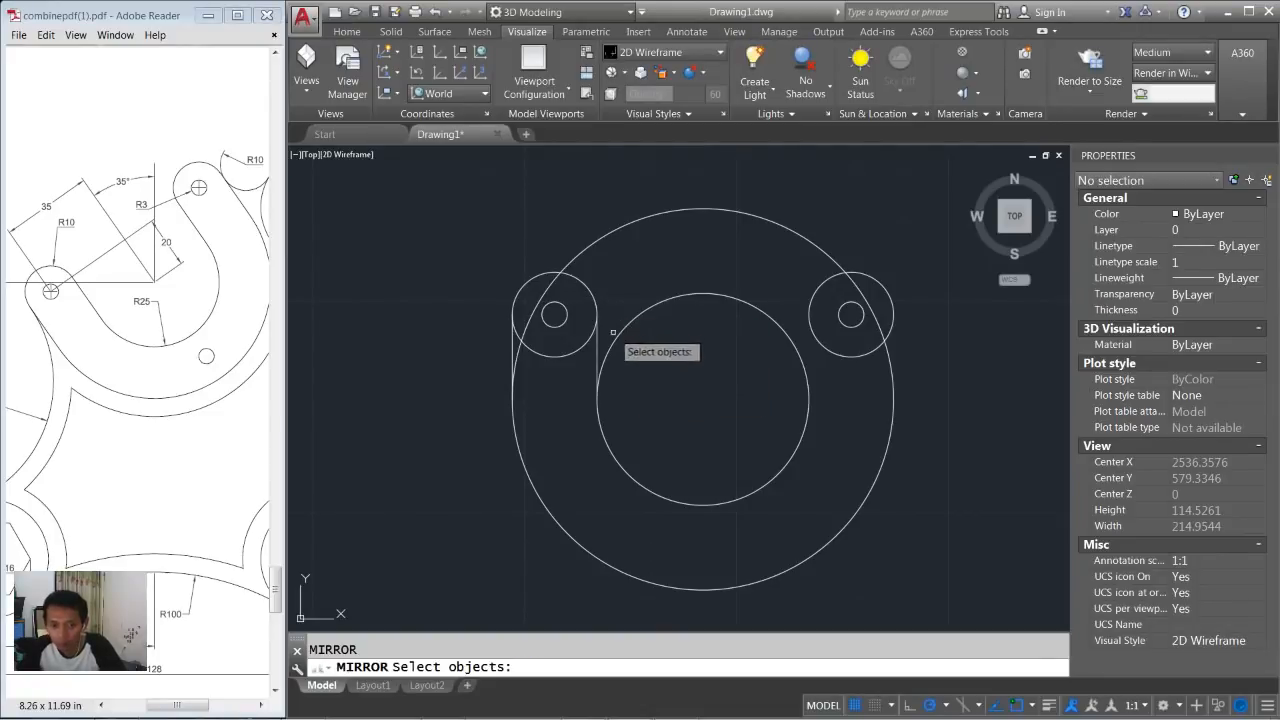
left_click(596, 348)
left_click(513, 349)
key("Return")
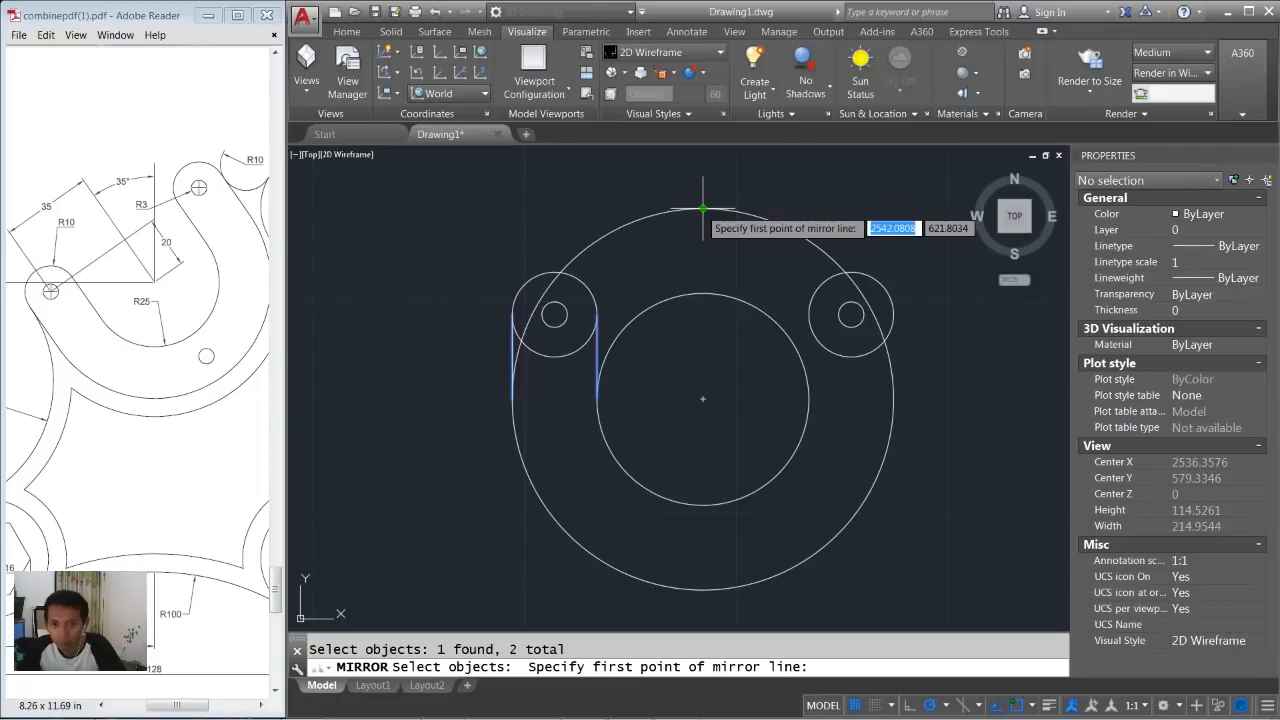
left_click(703, 209)
left_click(704, 266)
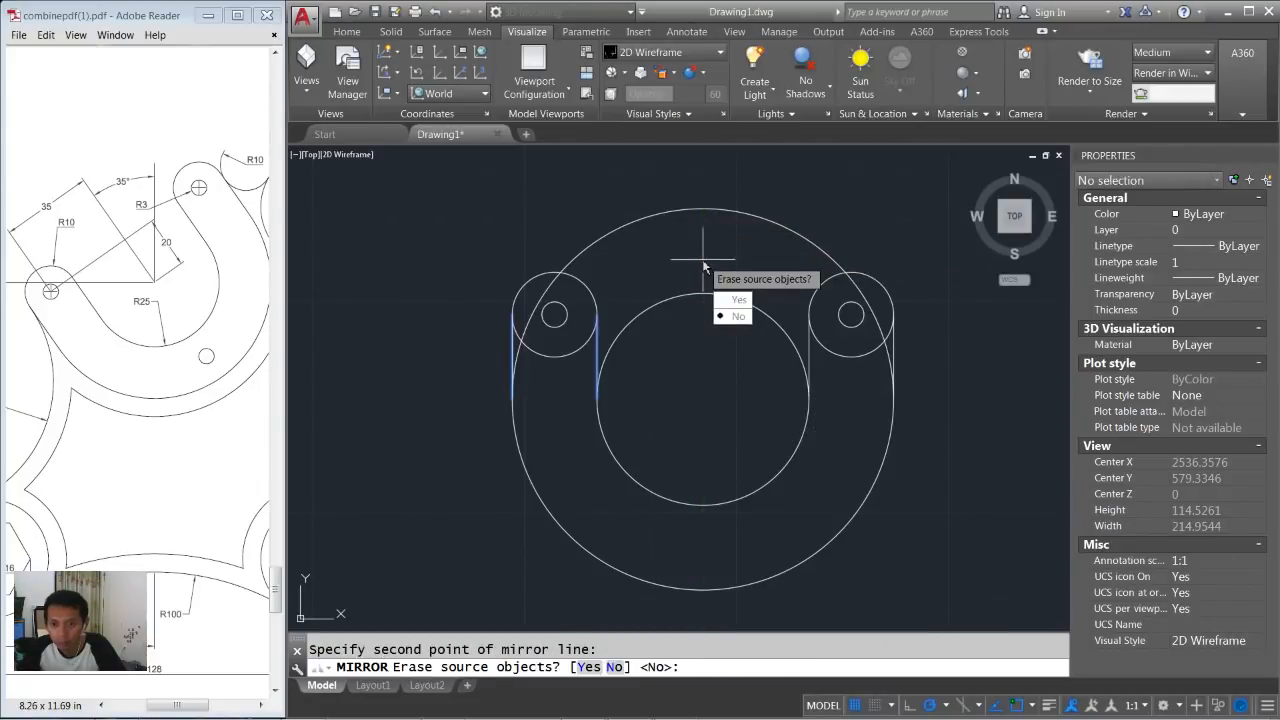
key("Return")
Trim the upper arcs of the two large circles and the lower halves of the radius 10 circles to leave a U-shaped arm.
type("tr")
key("Return")
left_click(708, 372)
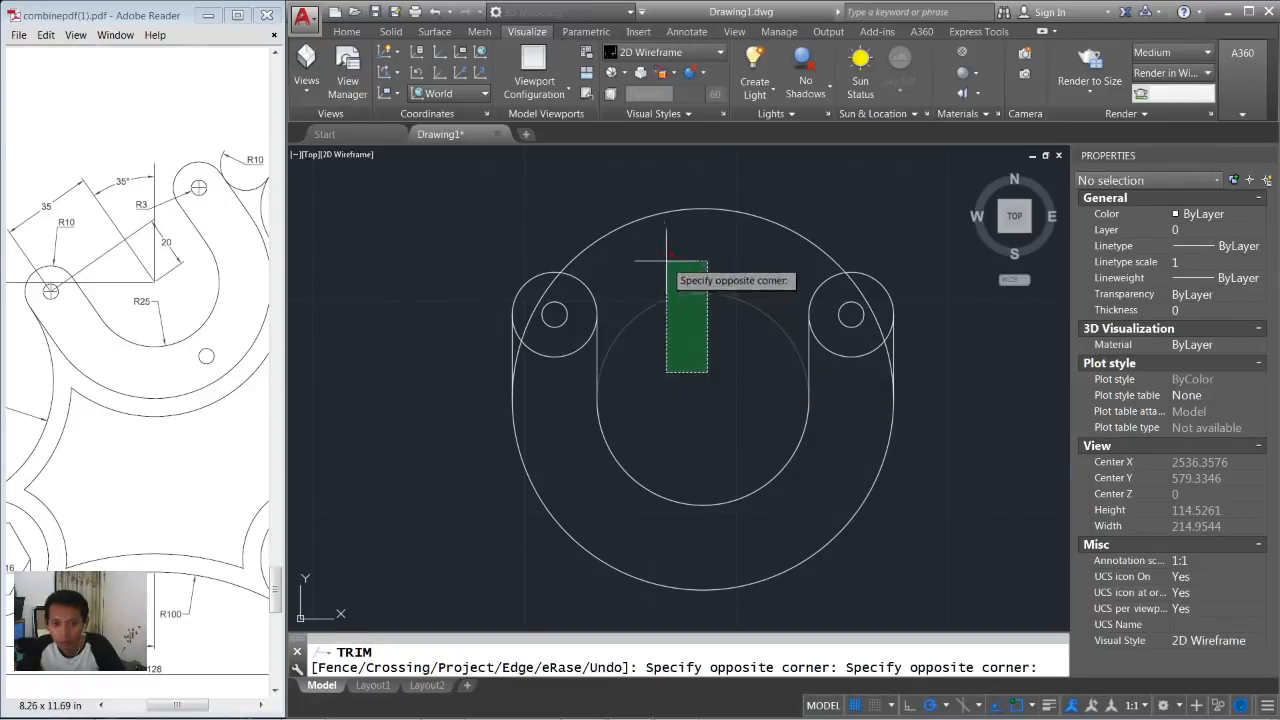
left_click(650, 195)
left_click(518, 340)
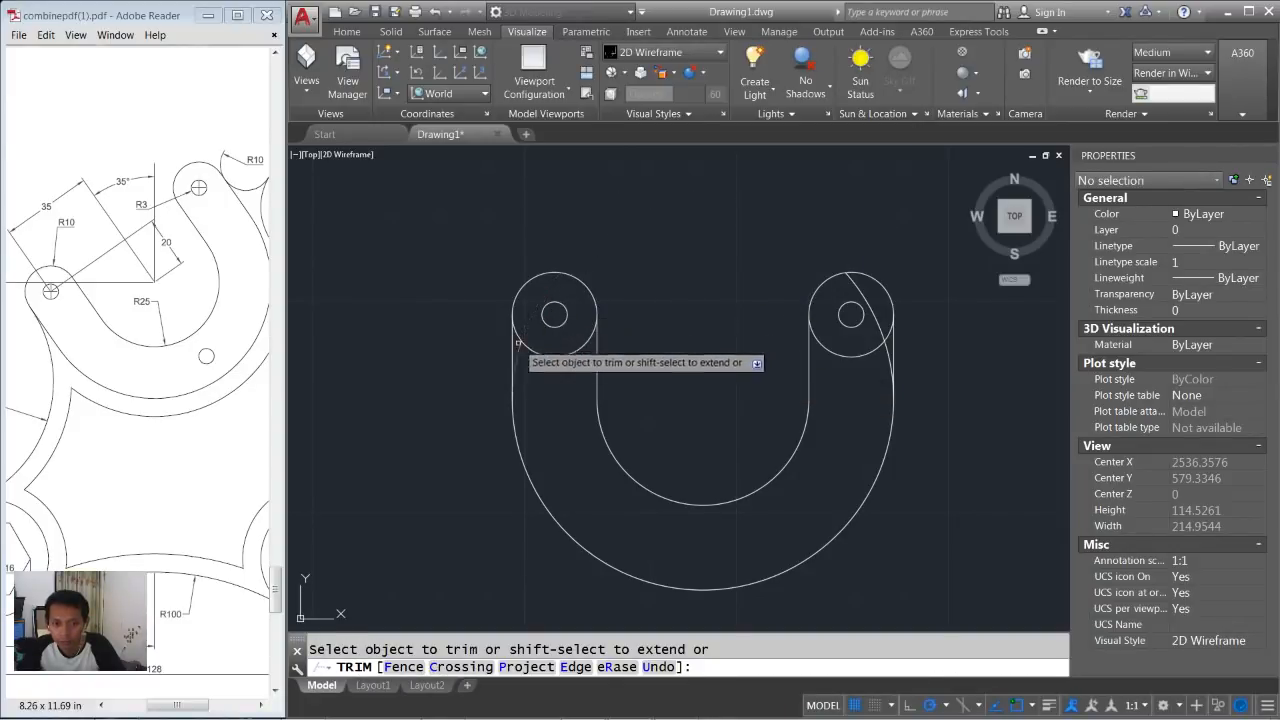
left_click(875, 320)
left_click(857, 376)
left_click(845, 348)
left_click(556, 371)
left_click(550, 352)
key("Return")
Rotate the whole U-shaped arm 35 degrees about the centre of its large arcs.
scroll(712, 325, "down", 2)
type("Ro")
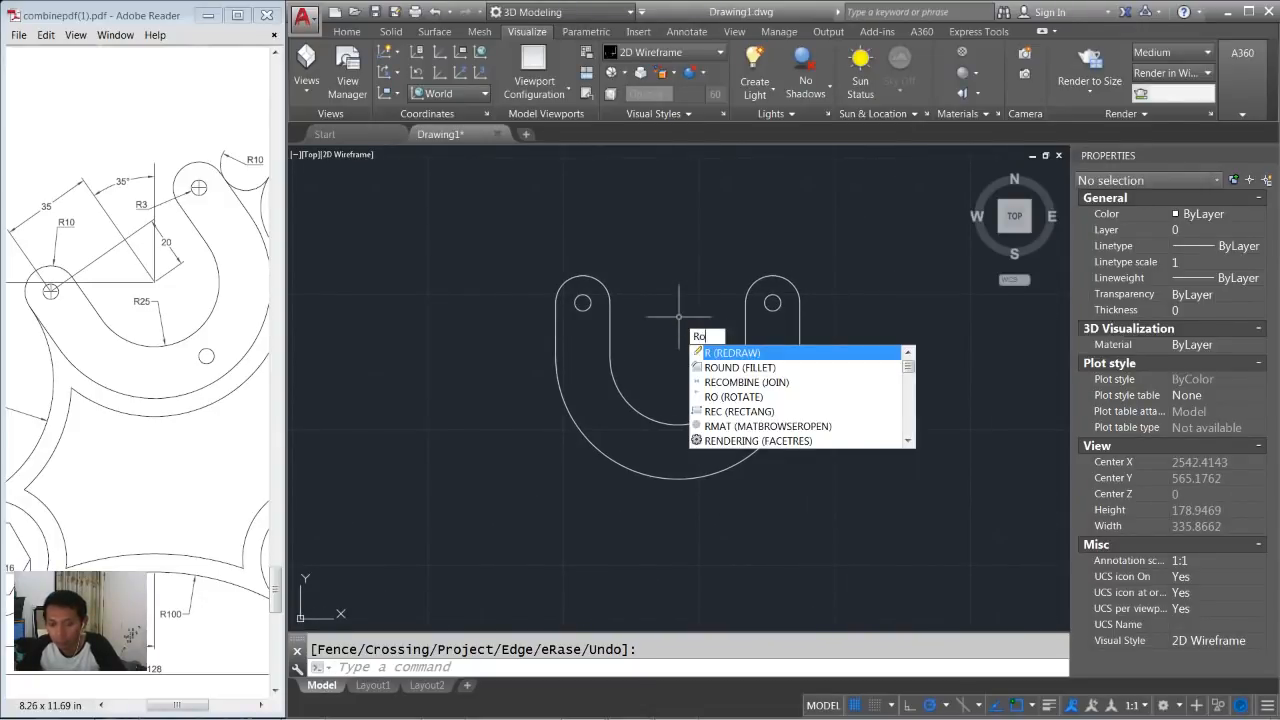
key("Return")
left_click(825, 217)
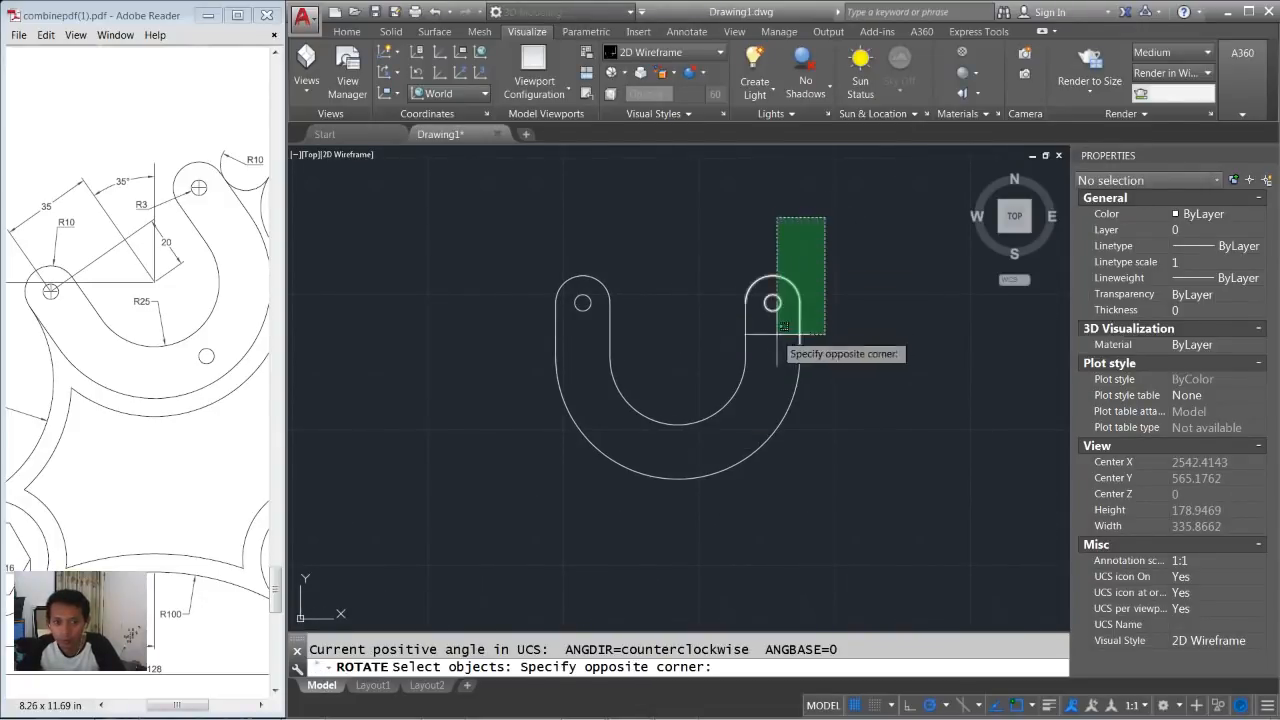
left_click(590, 488)
key("Return")
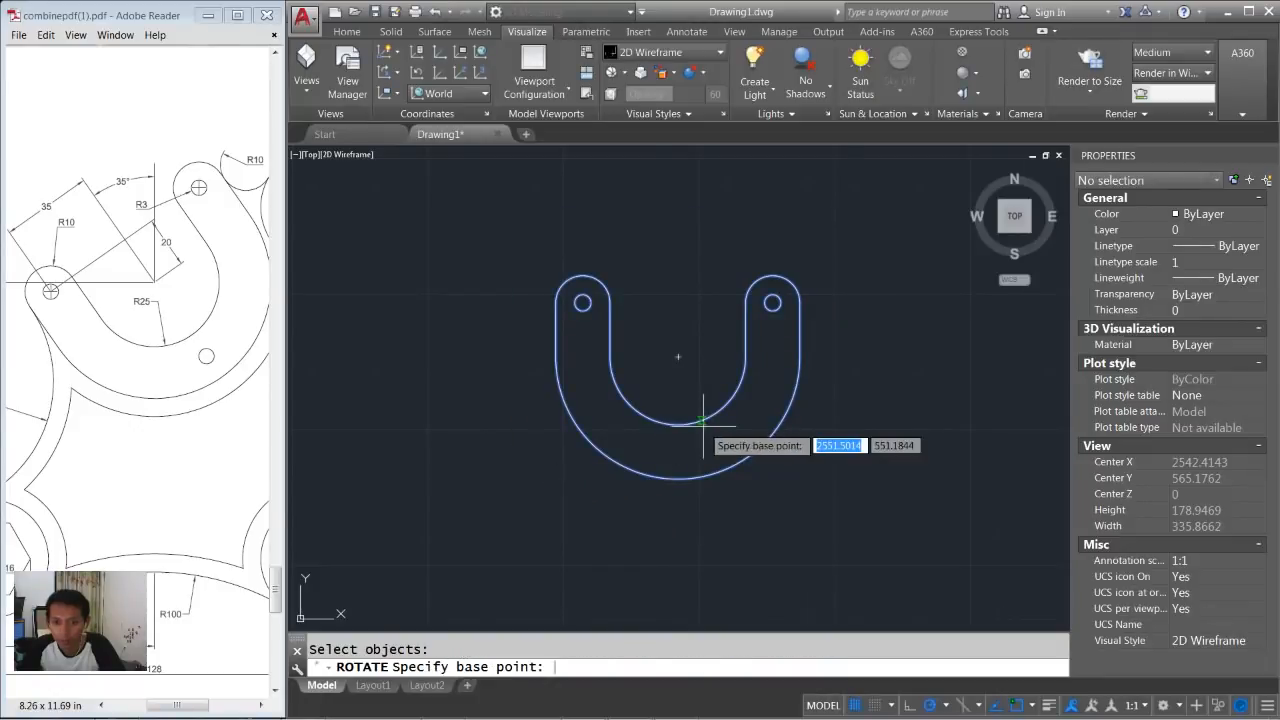
left_click(678, 356)
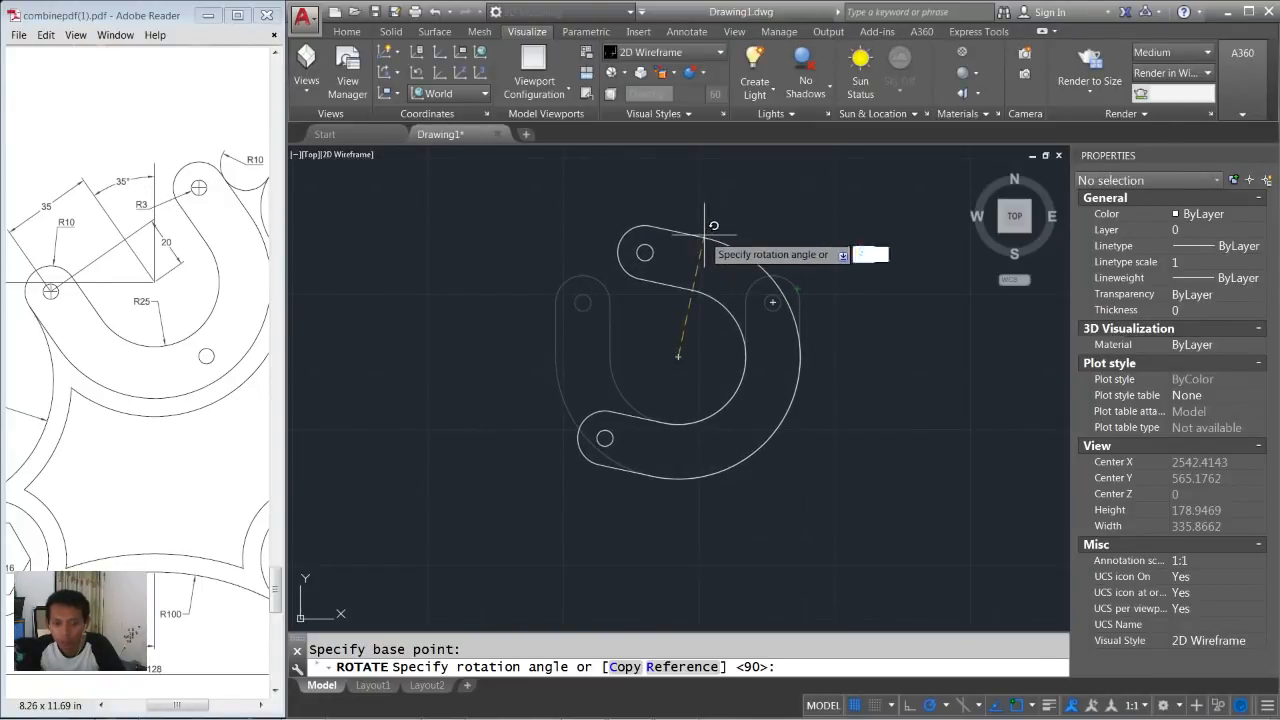
key("Return")
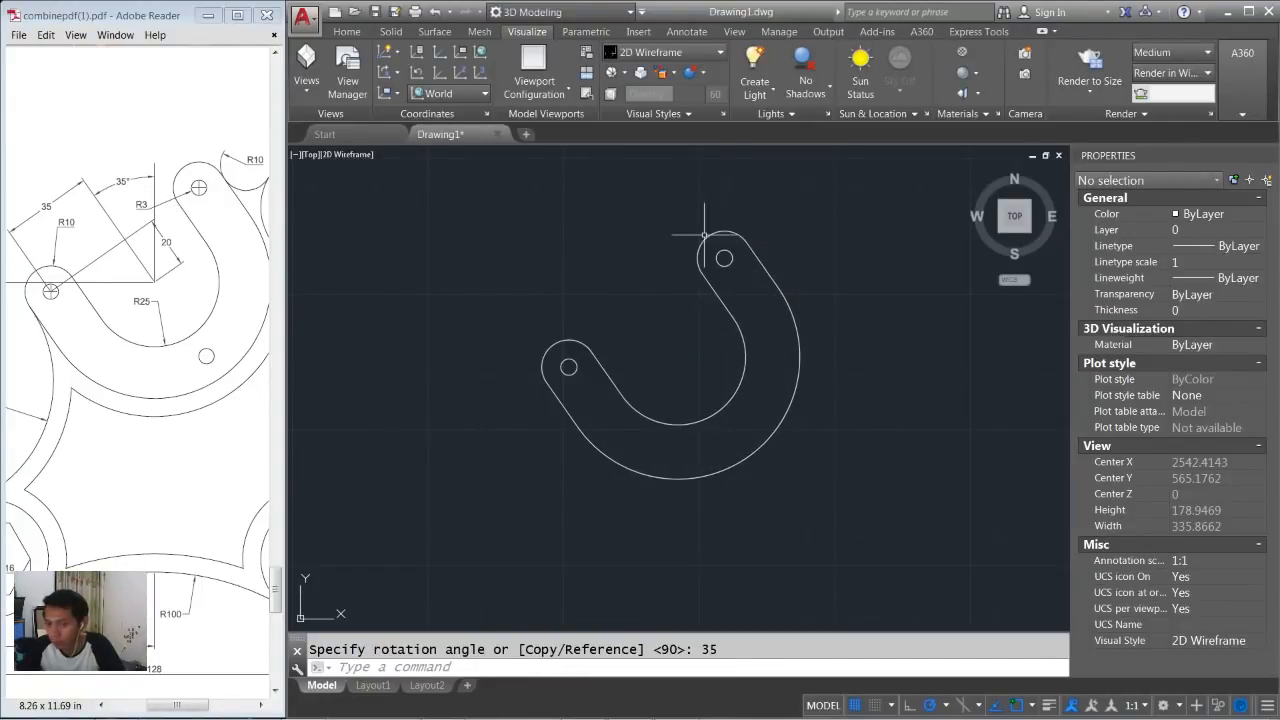
Draw a circle of radius 23 centred on the arm's large arcs.
scroll(626, 307, "down", 1)
left_click_drag(177, 706, 163, 705)
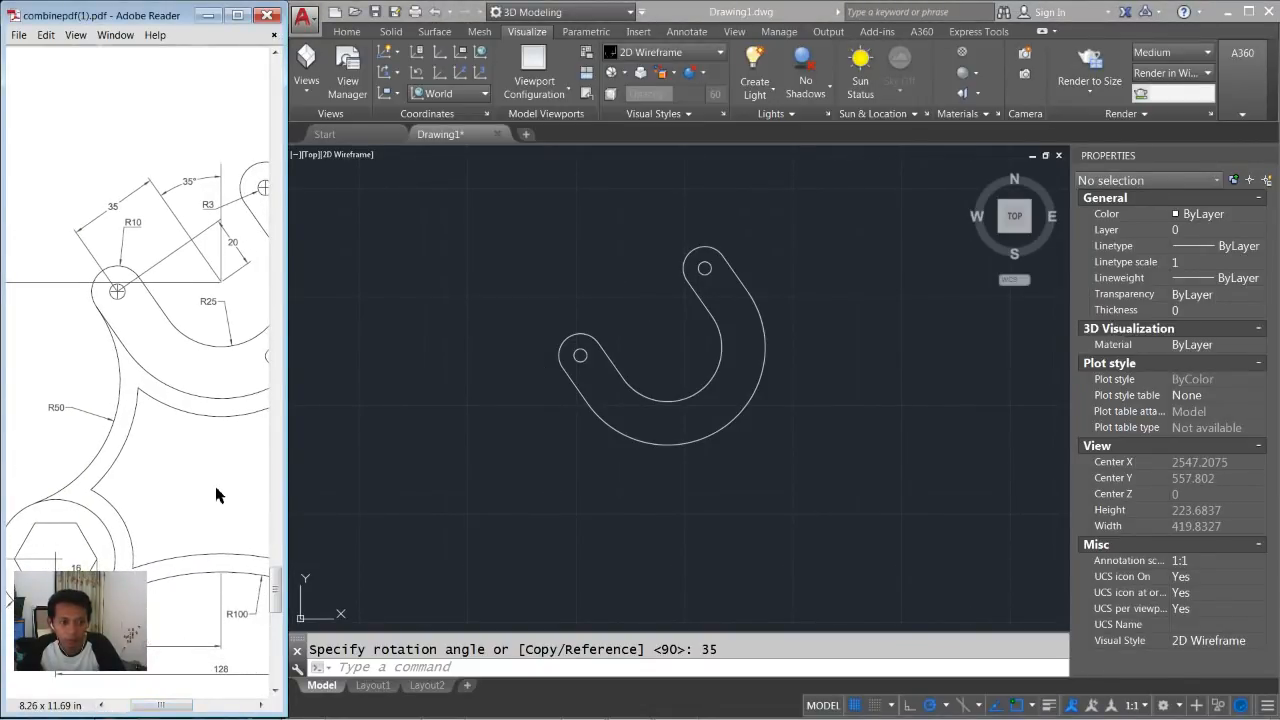
scroll(167, 490, "down", 1, "ctrl")
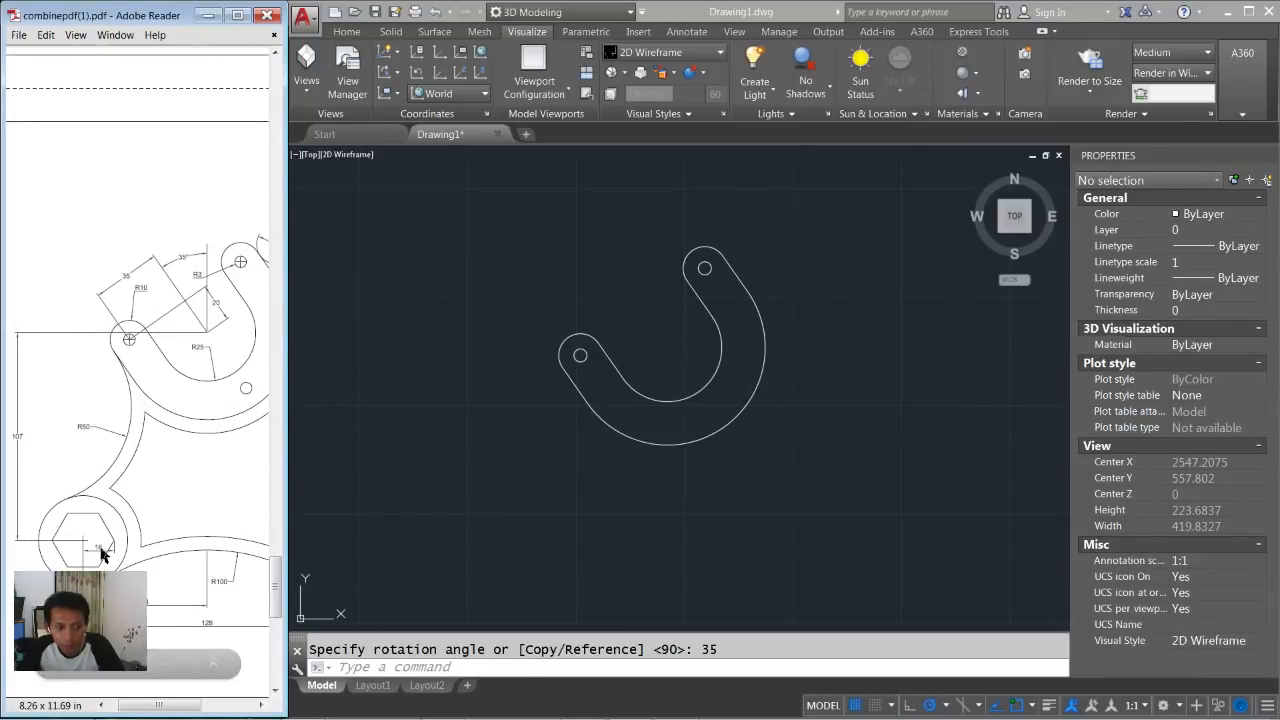
left_click(628, 472)
type("c")
key("Return")
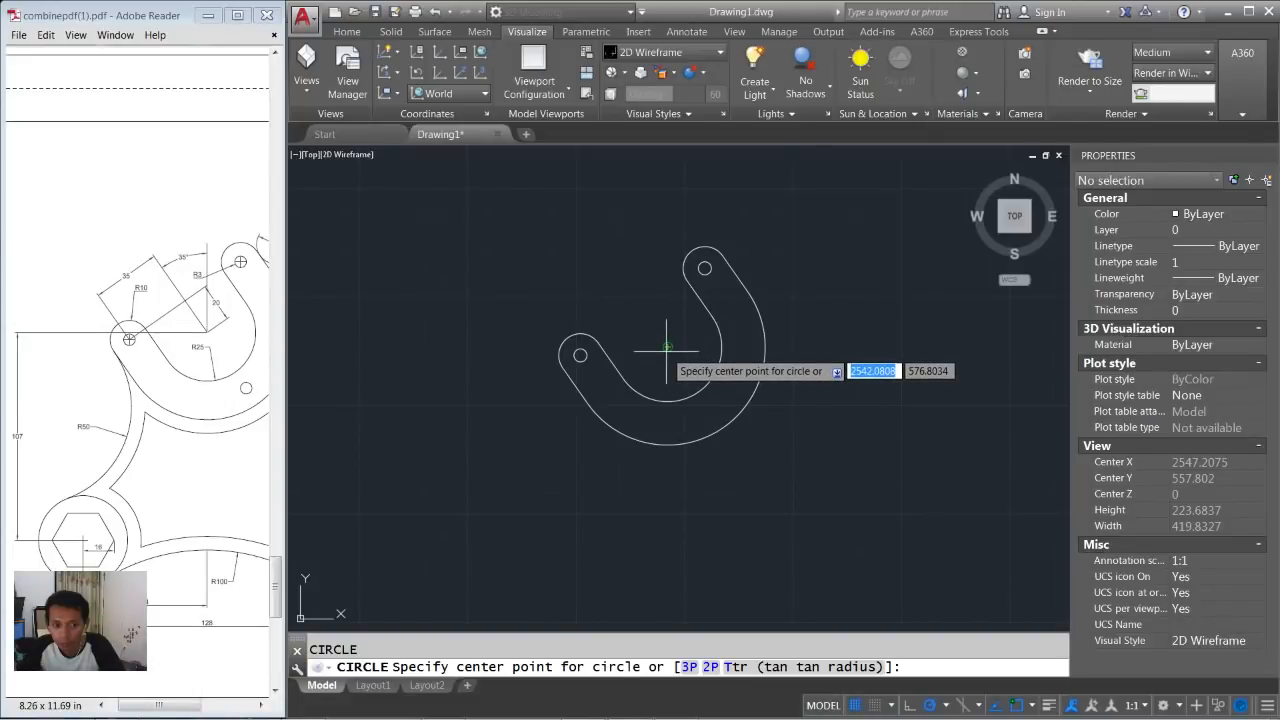
left_click(666, 348)
key("Return")
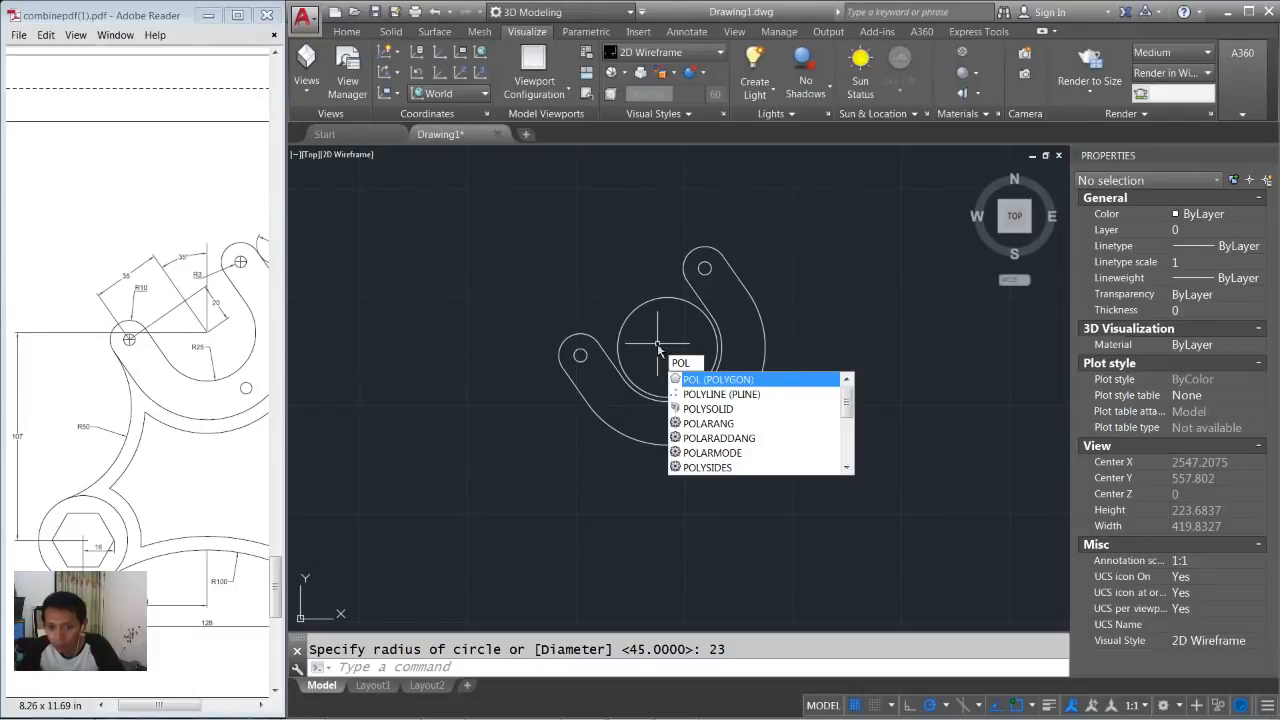
Draw a six-sided polygon inscribed in a radius of 16 at the centre of the radius 23 circle.
key("Return")
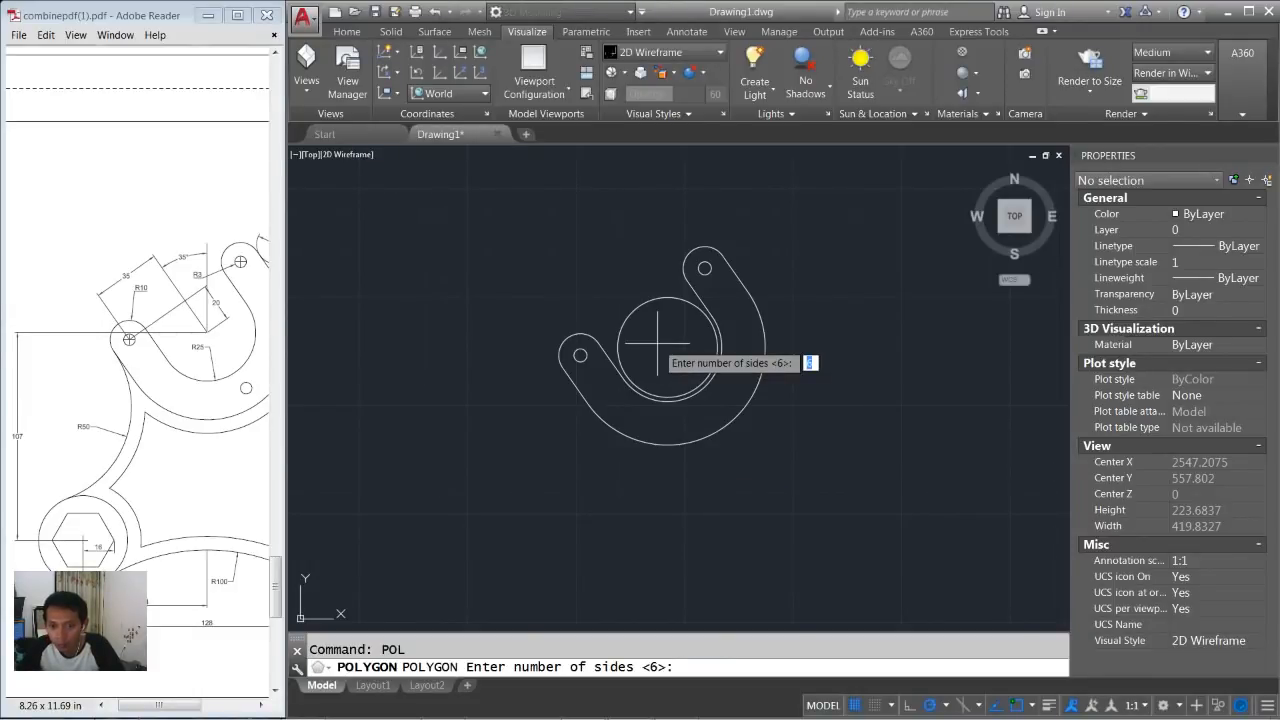
key("Return")
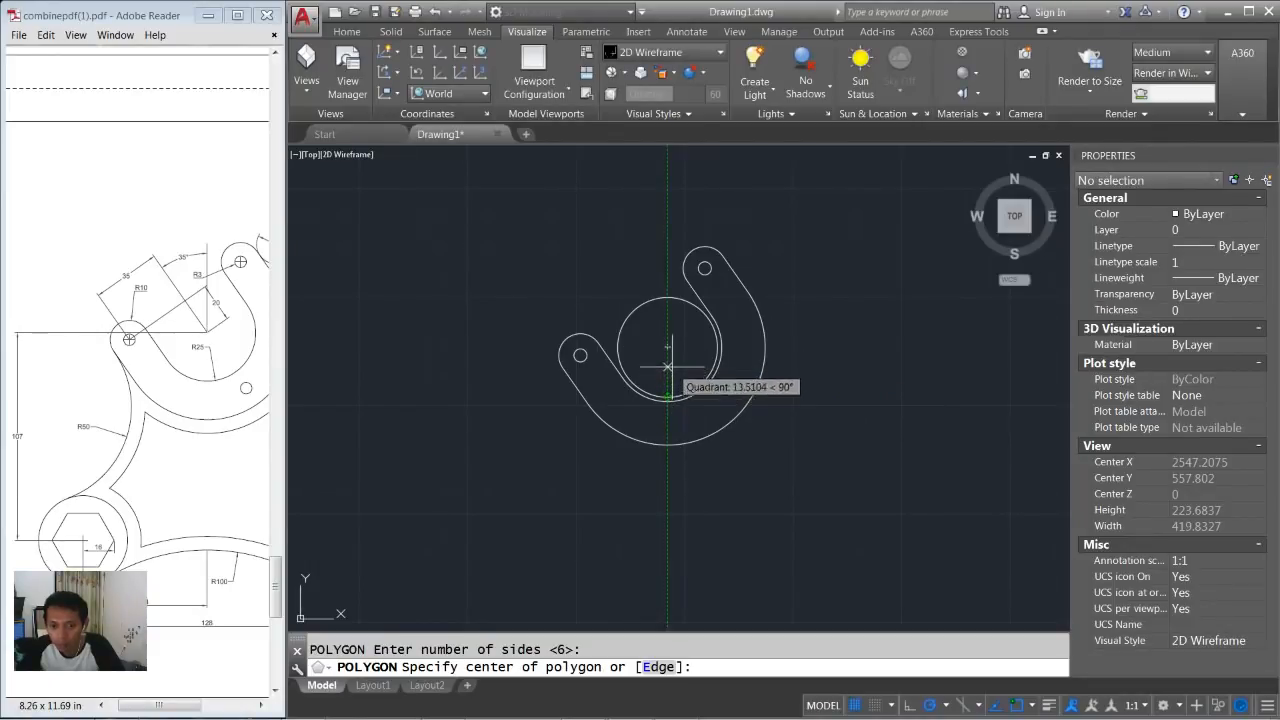
left_click(670, 348)
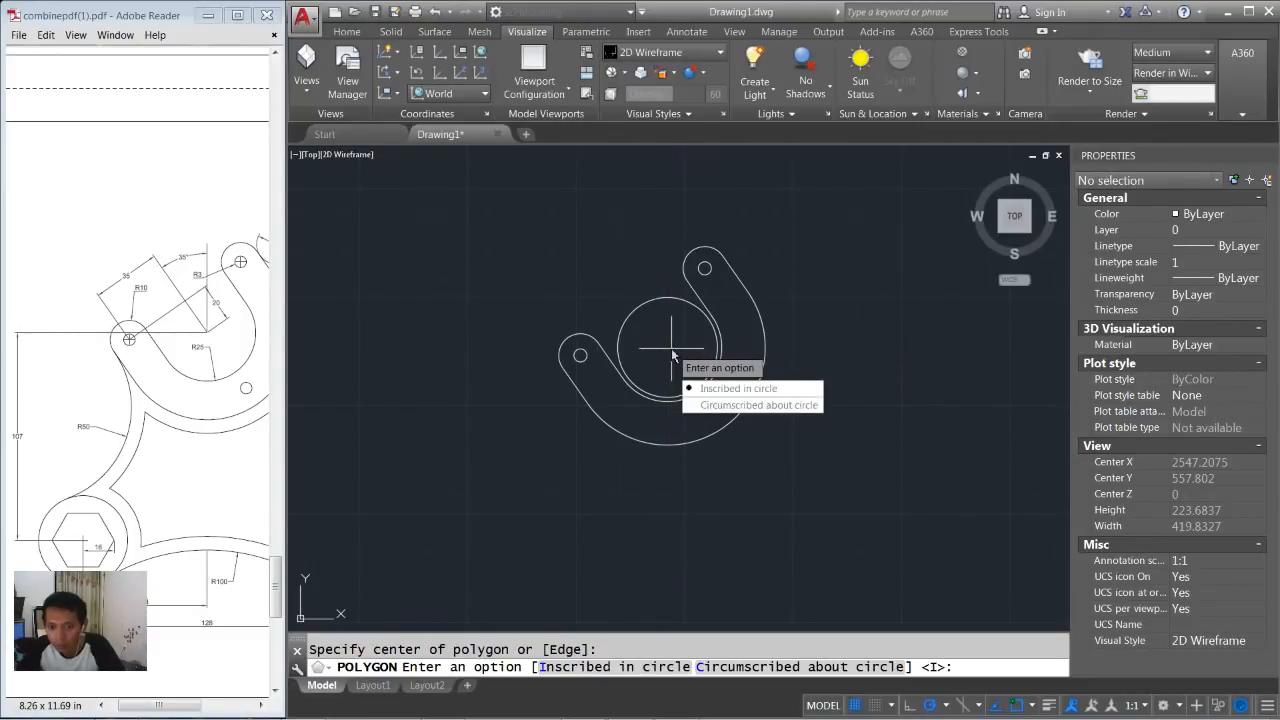
left_click(762, 394)
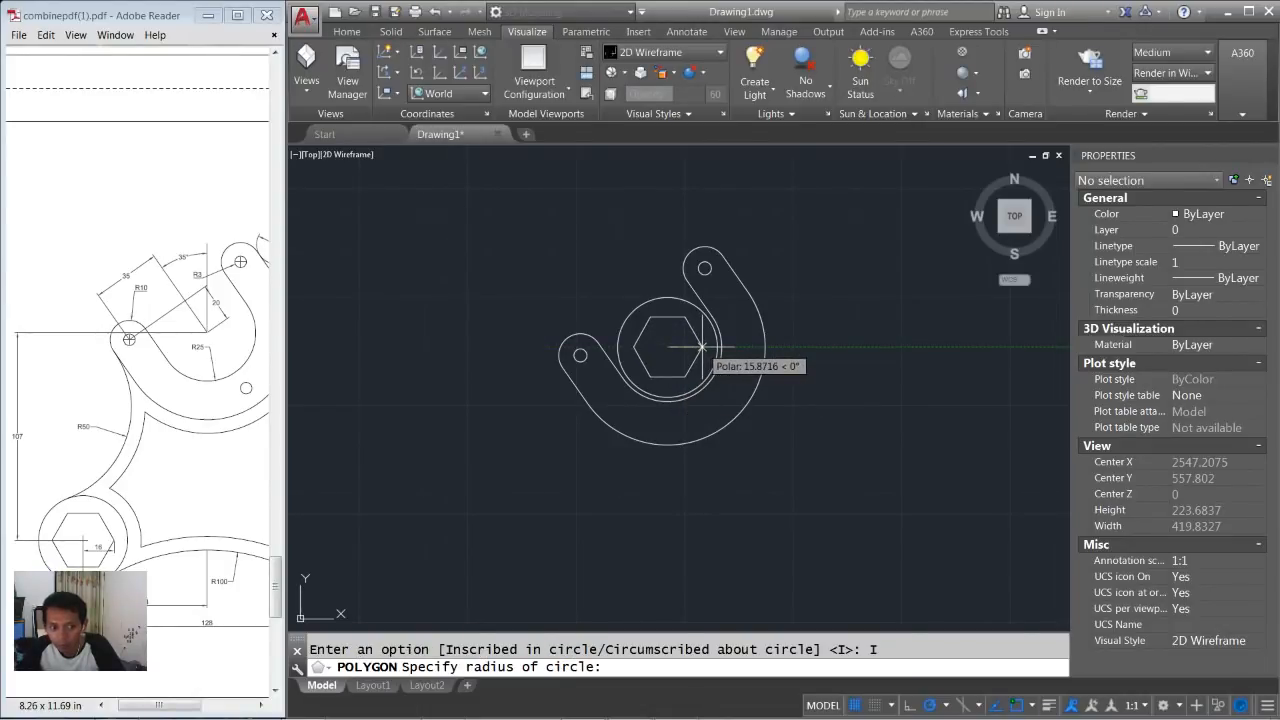
type("16")
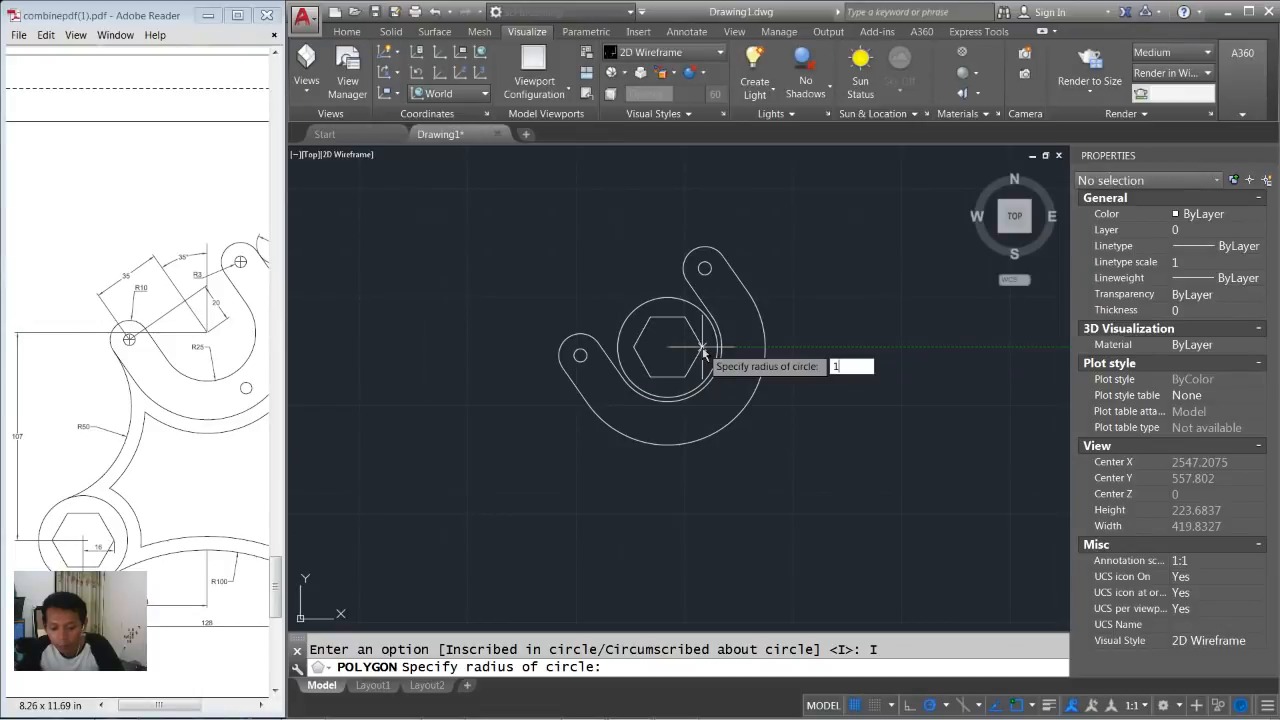
key("Return")
Move the radius 23 circle and its hexagon 107 units straight down.
scroll(636, 197, "down", 1)
type("m")
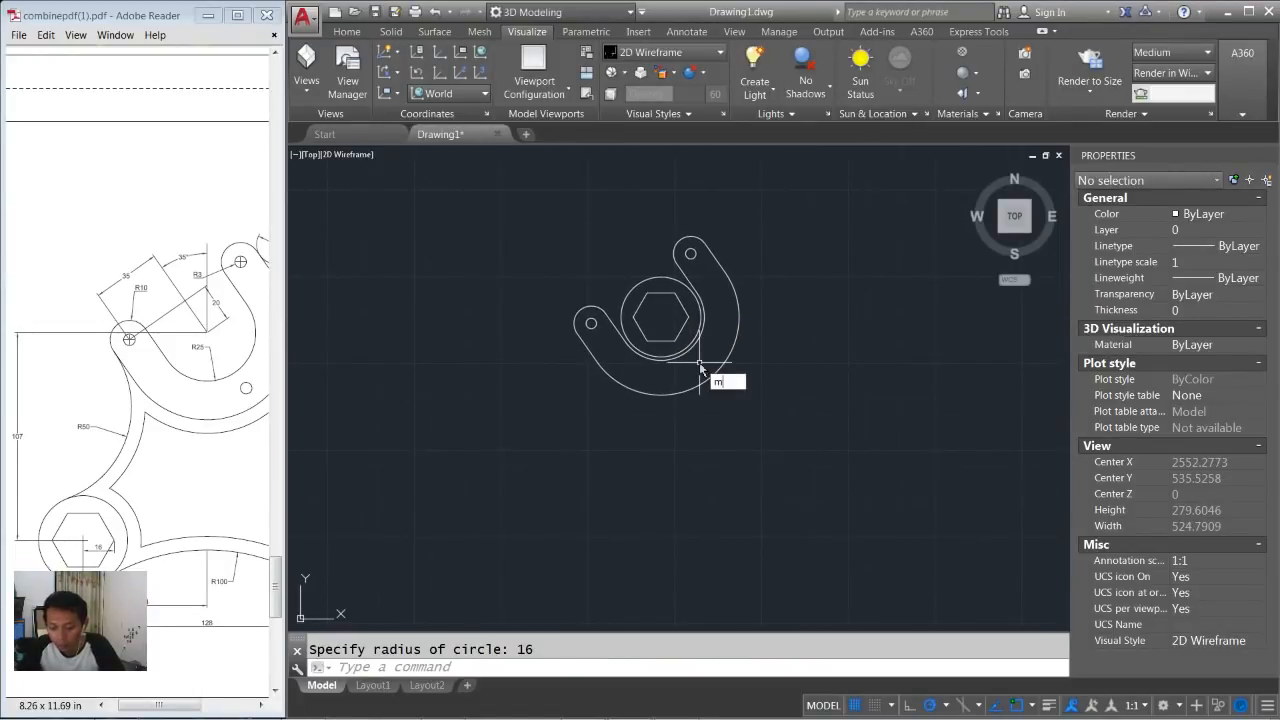
key("Return")
left_click(663, 286)
left_click(650, 325)
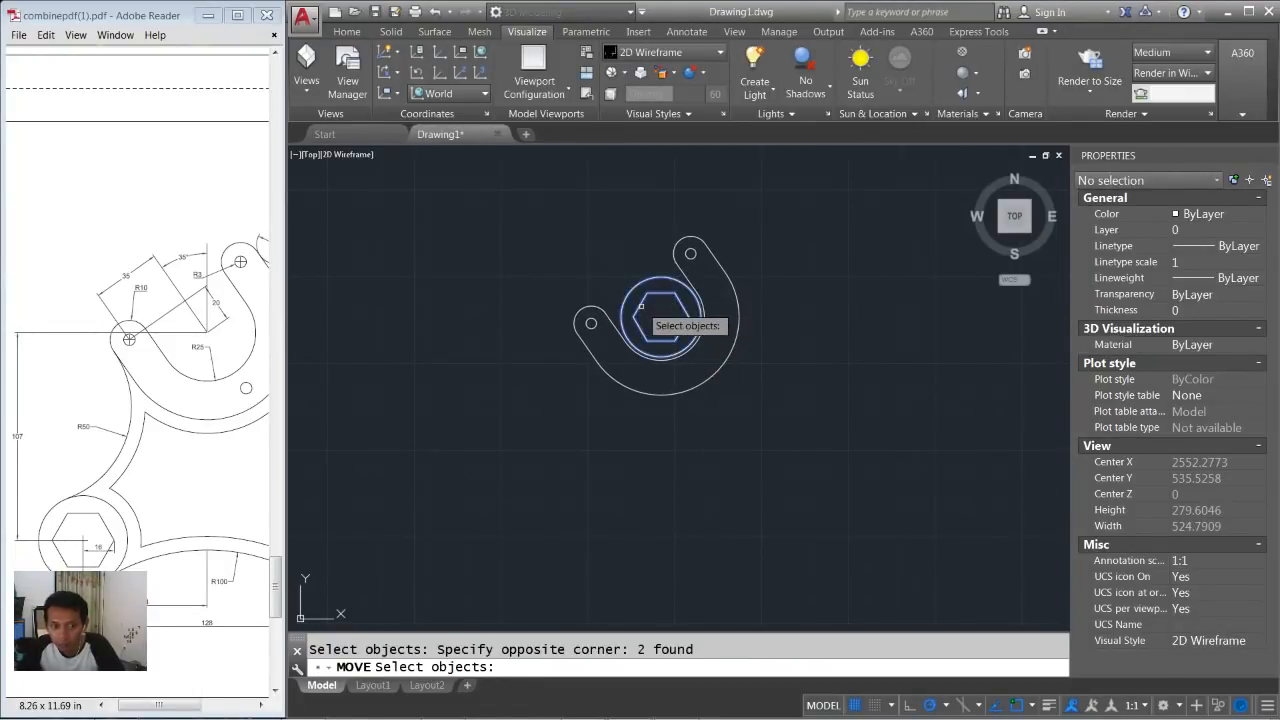
key("Return")
left_click(797, 296)
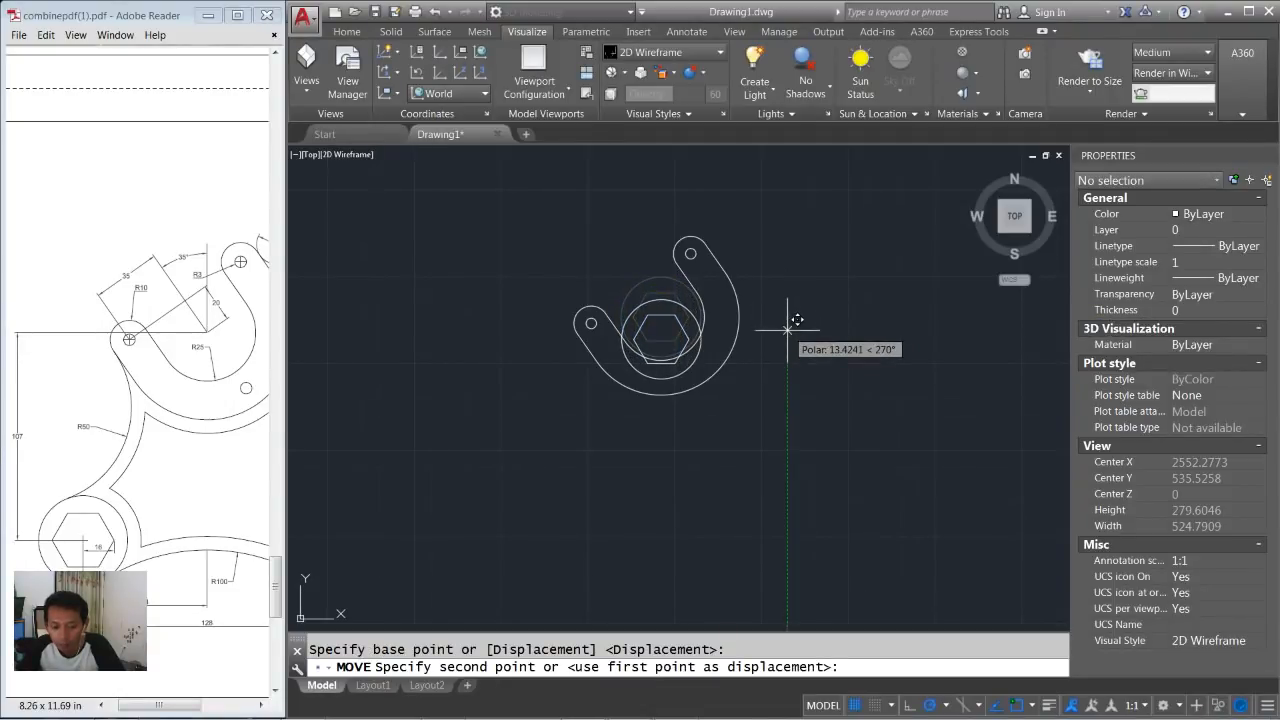
type("107")
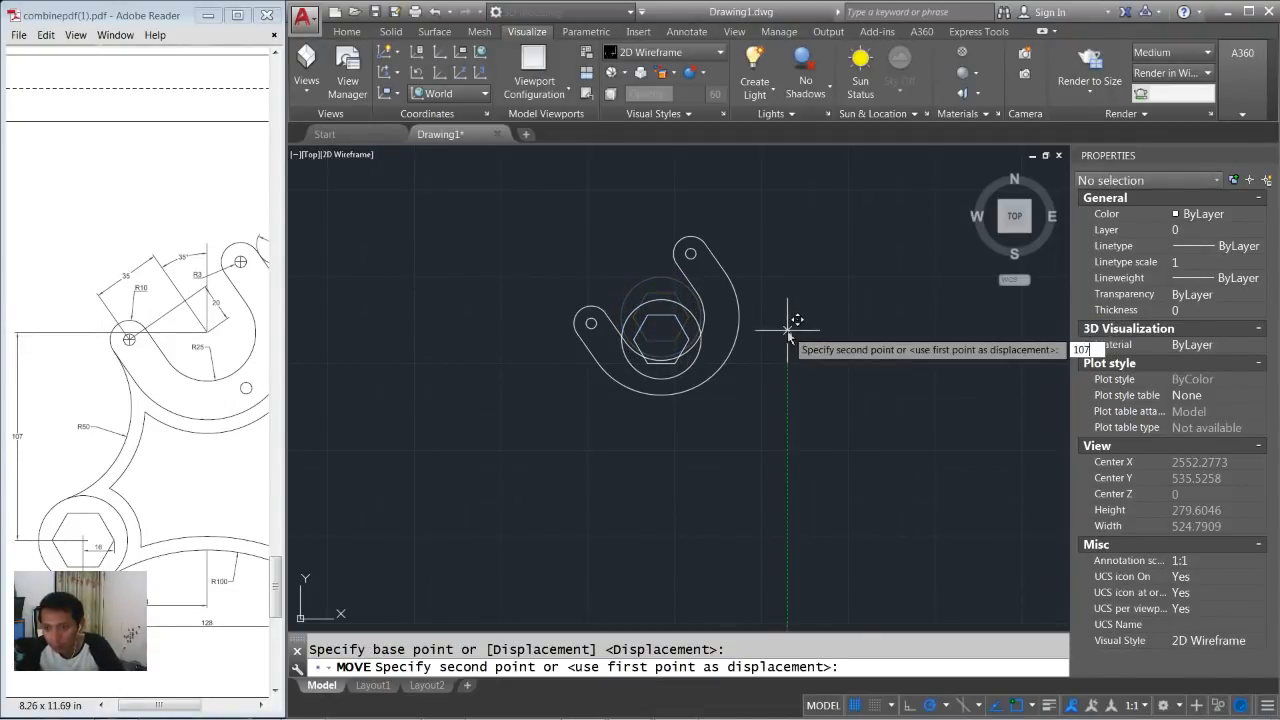
key("Return")
Move the circle with the hexagon 64 units horizontally to the left.
middle_click_drag(748, 381, 745, 352)
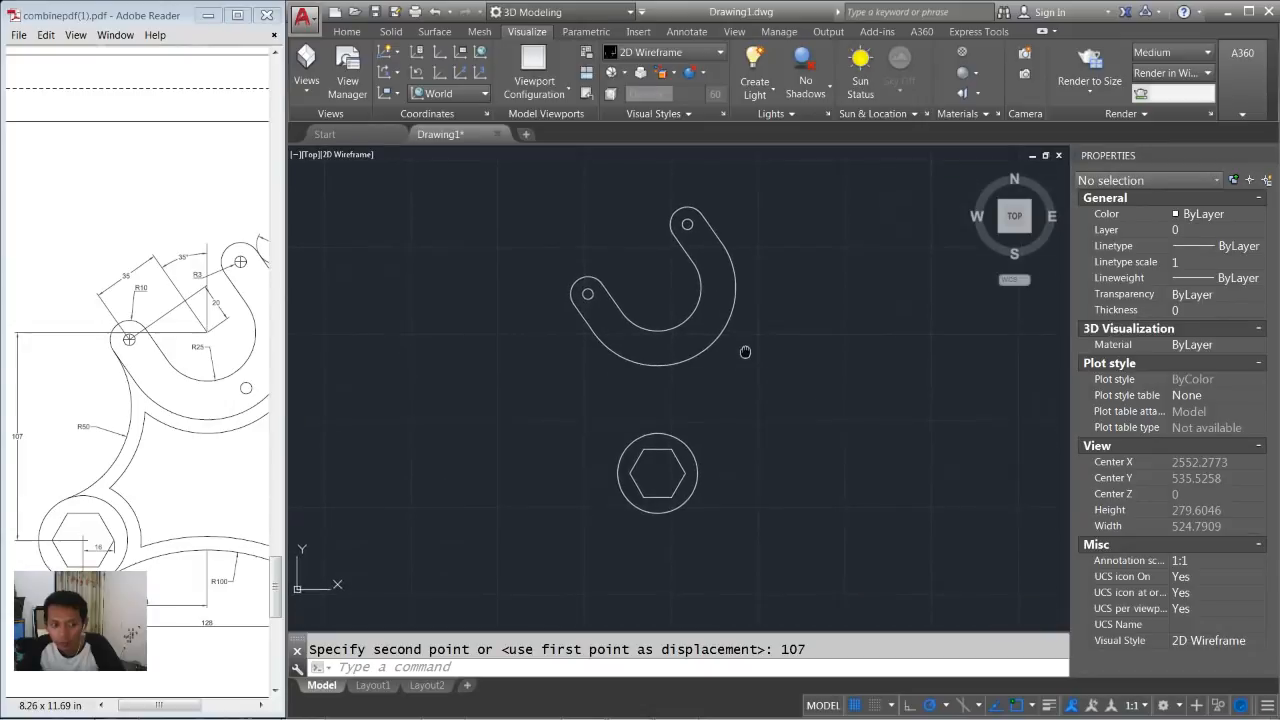
key("Return")
left_click(740, 440)
left_click(598, 535)
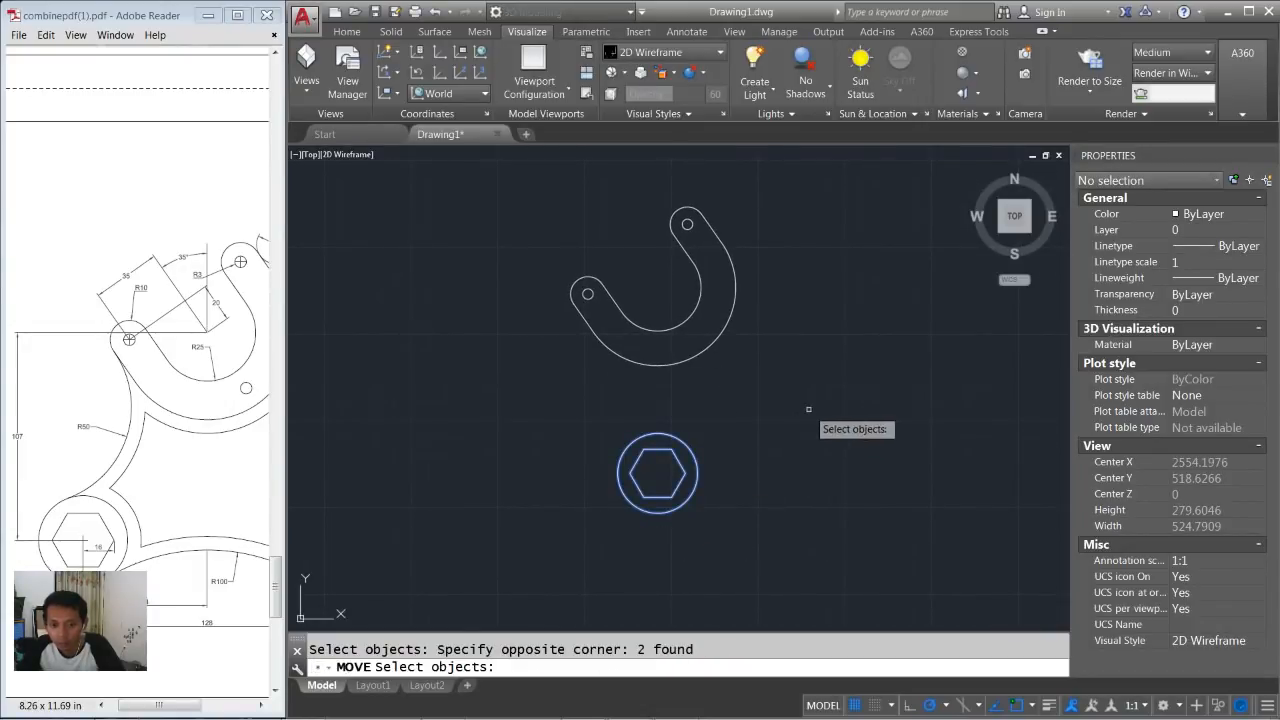
key("Return")
left_click(809, 408)
type("6")
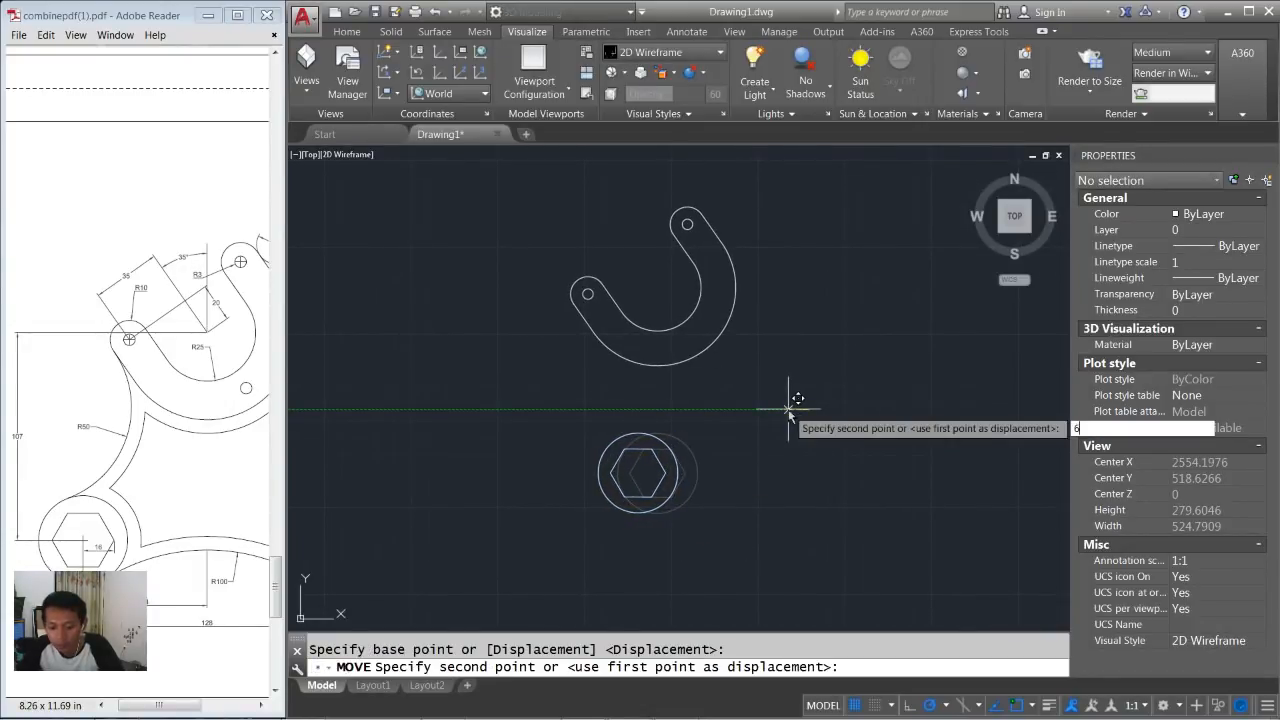
type("4")
key("Return")
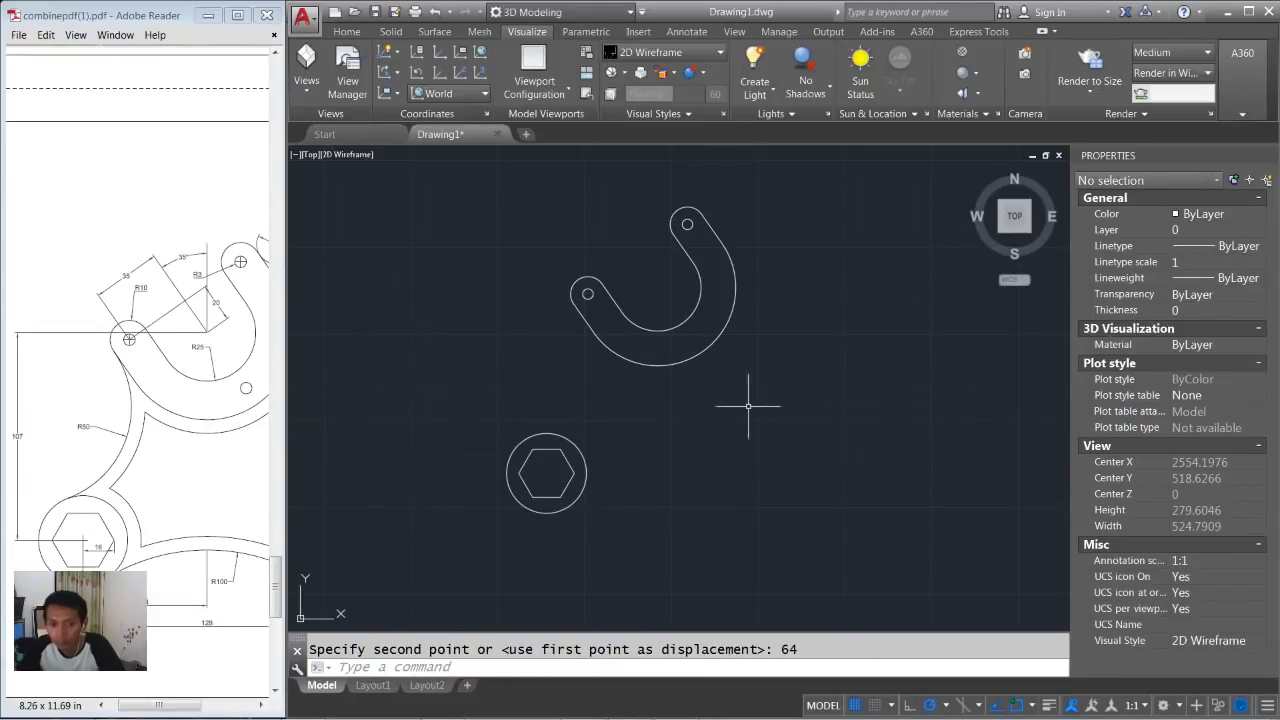
Copy the circle and hexagon 128 units horizontally to the right for the second lower corner.
middle_click_drag(722, 431, 708, 411)
left_click_drag(182, 705, 200, 707)
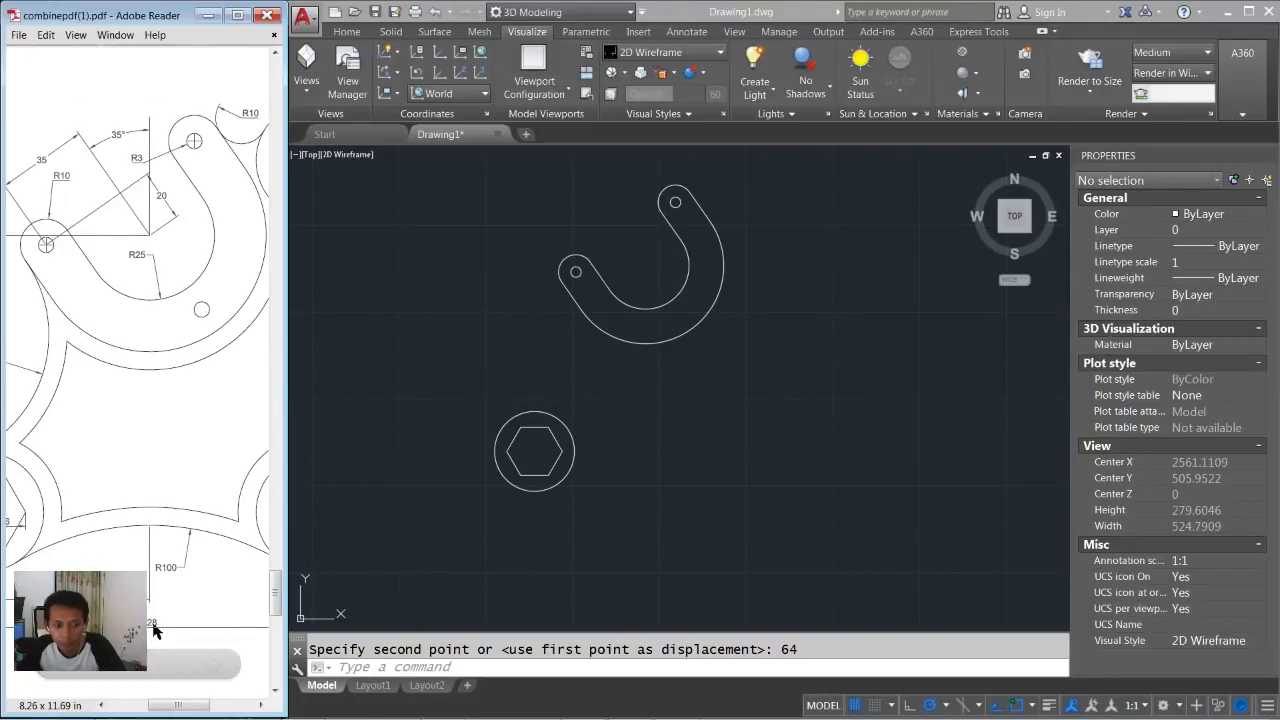
left_click(517, 559)
type("c")
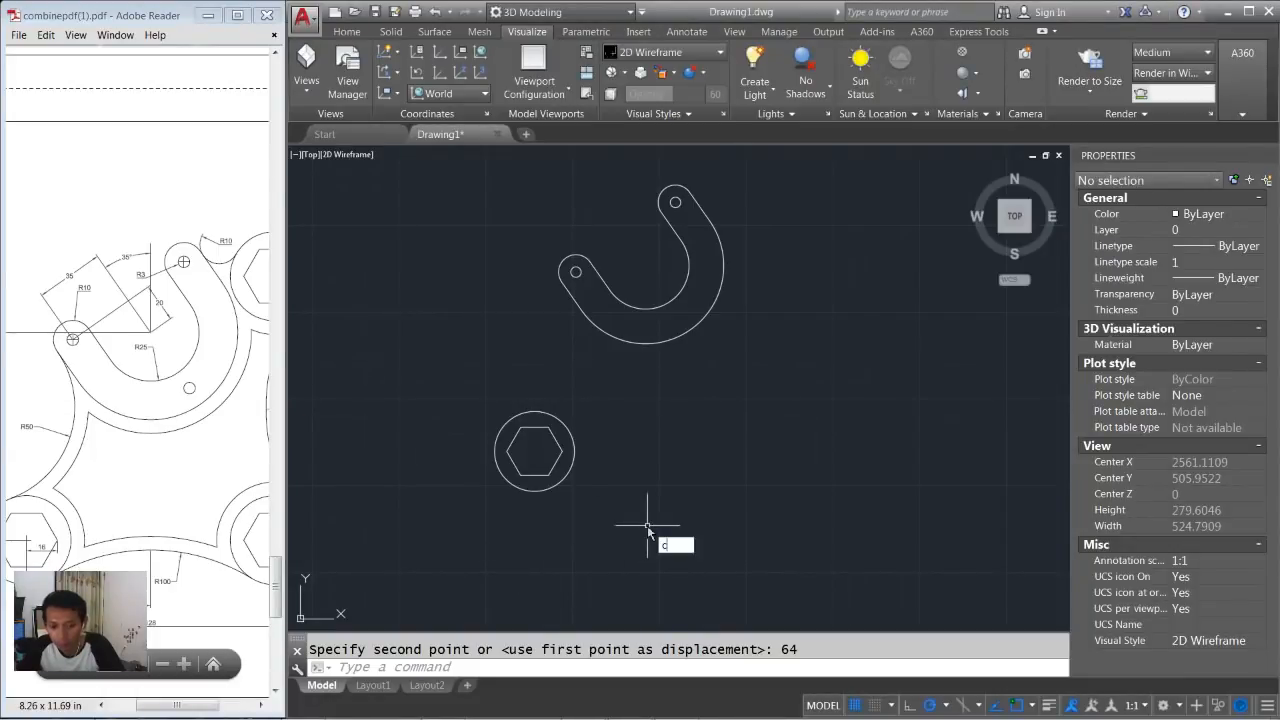
type("t o")
key("Return")
left_click(583, 446)
left_click(528, 489)
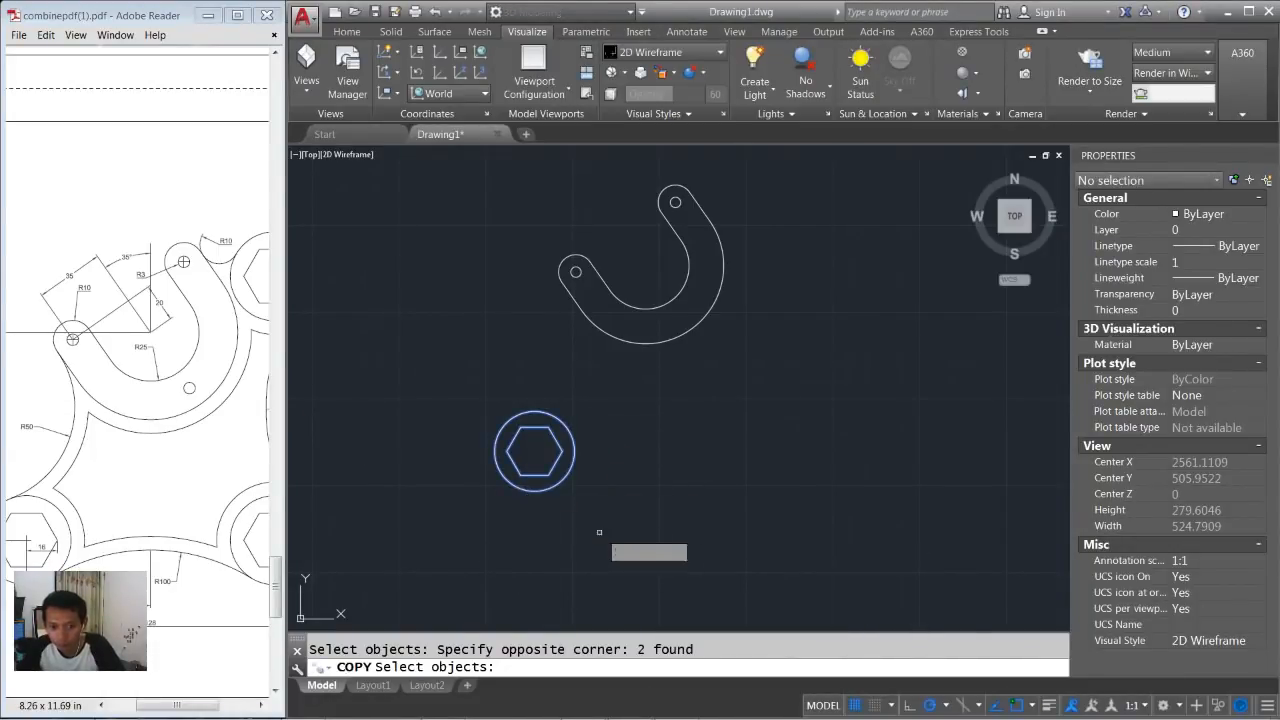
key("Return")
left_click(623, 533)
type("1")
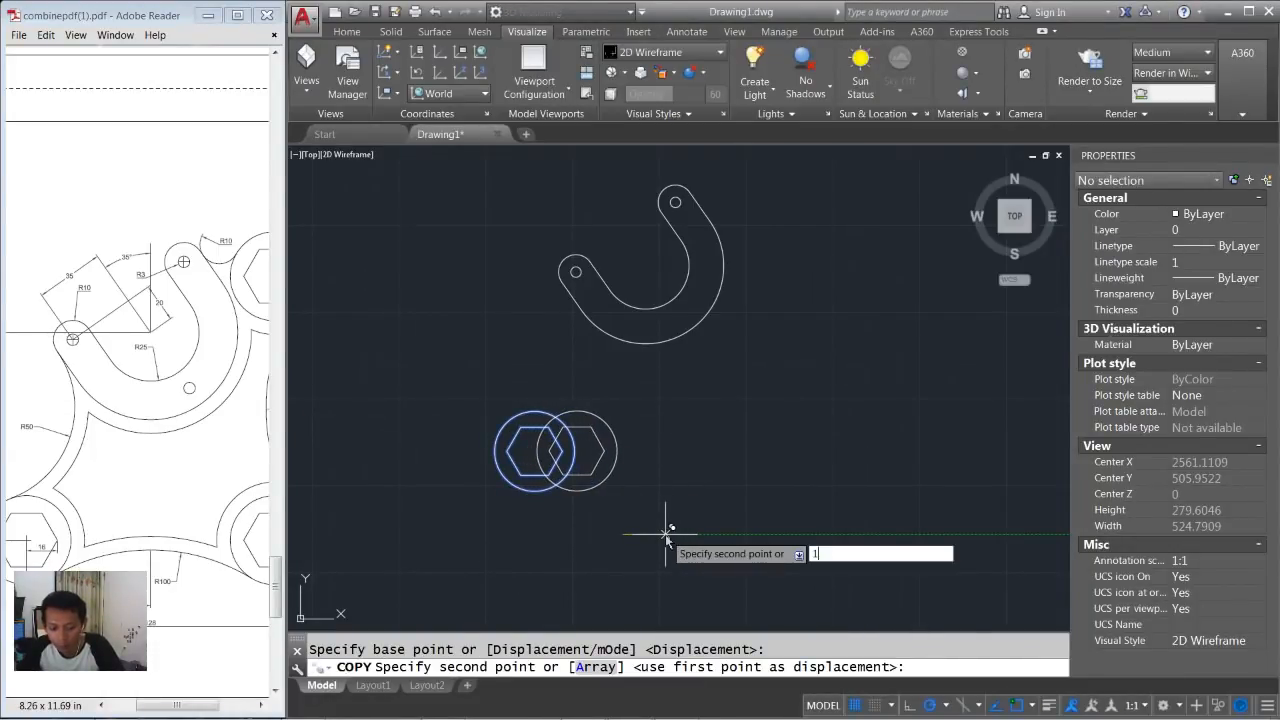
type("28")
key("Return")
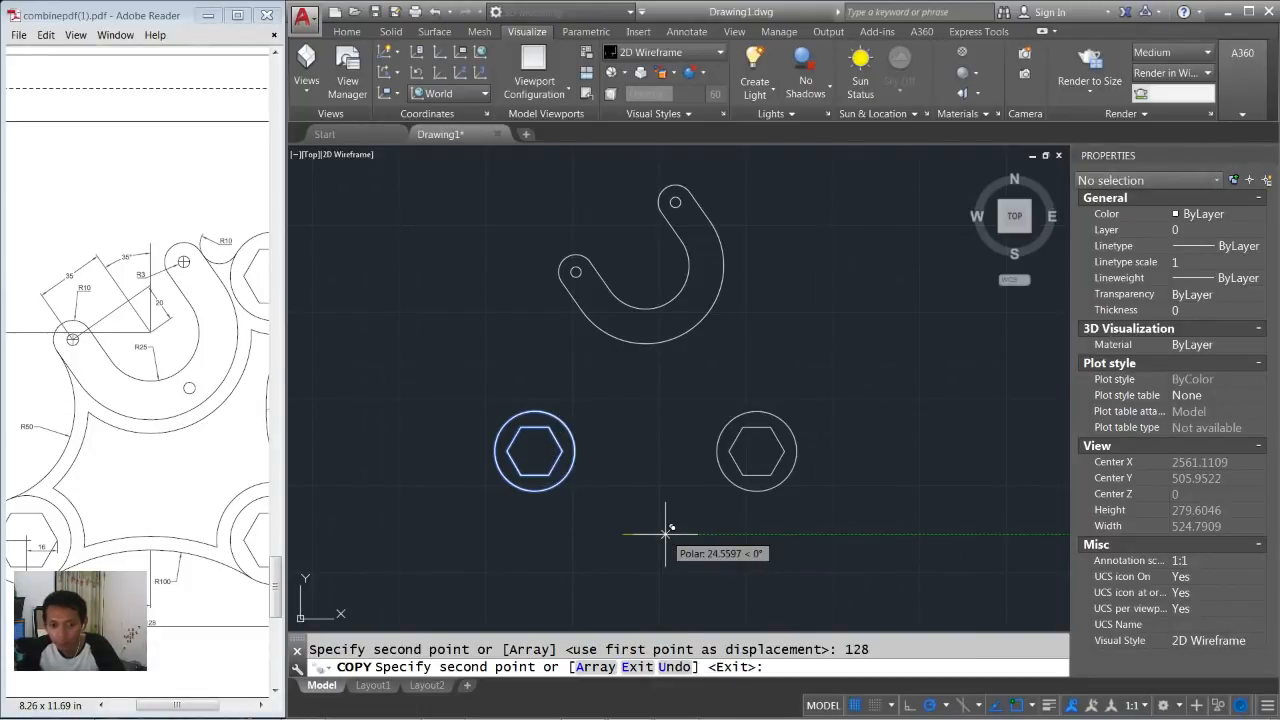
key("Return")
Copy the lower-right circle and hexagon 136 units straight up for the upper corner, following the PDF dimension.
left_click(228, 708)
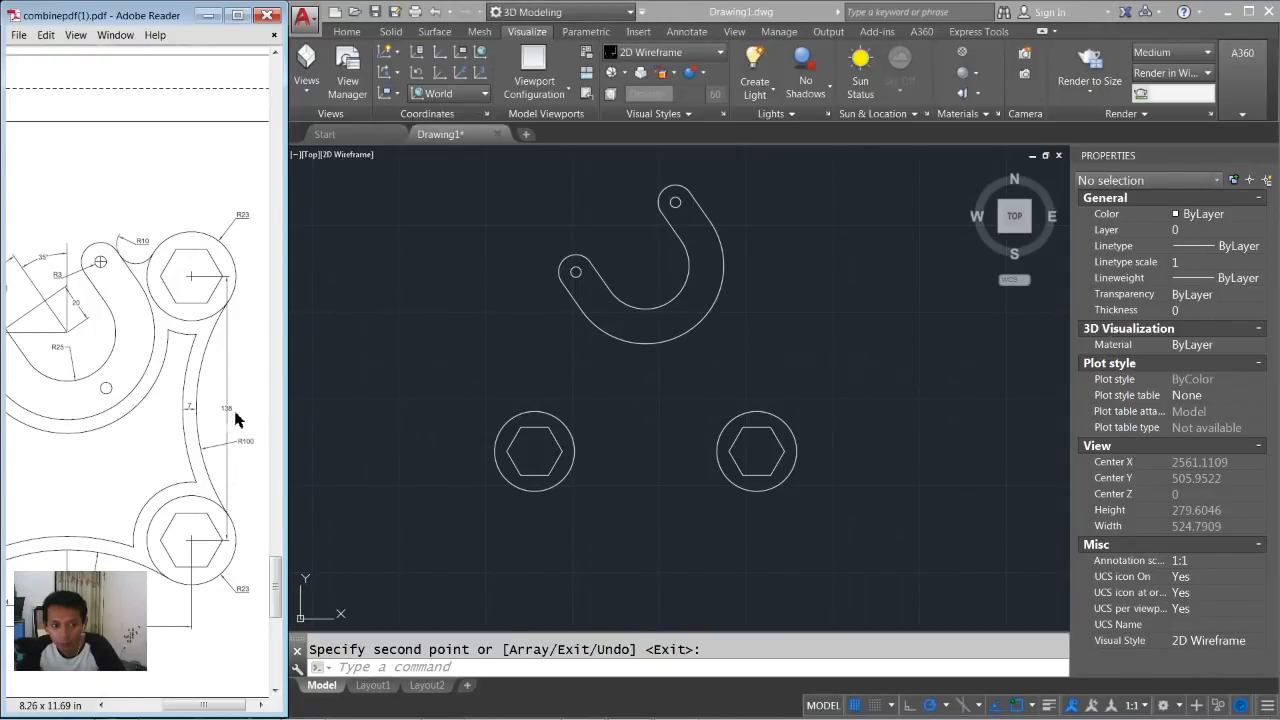
left_click(691, 518)
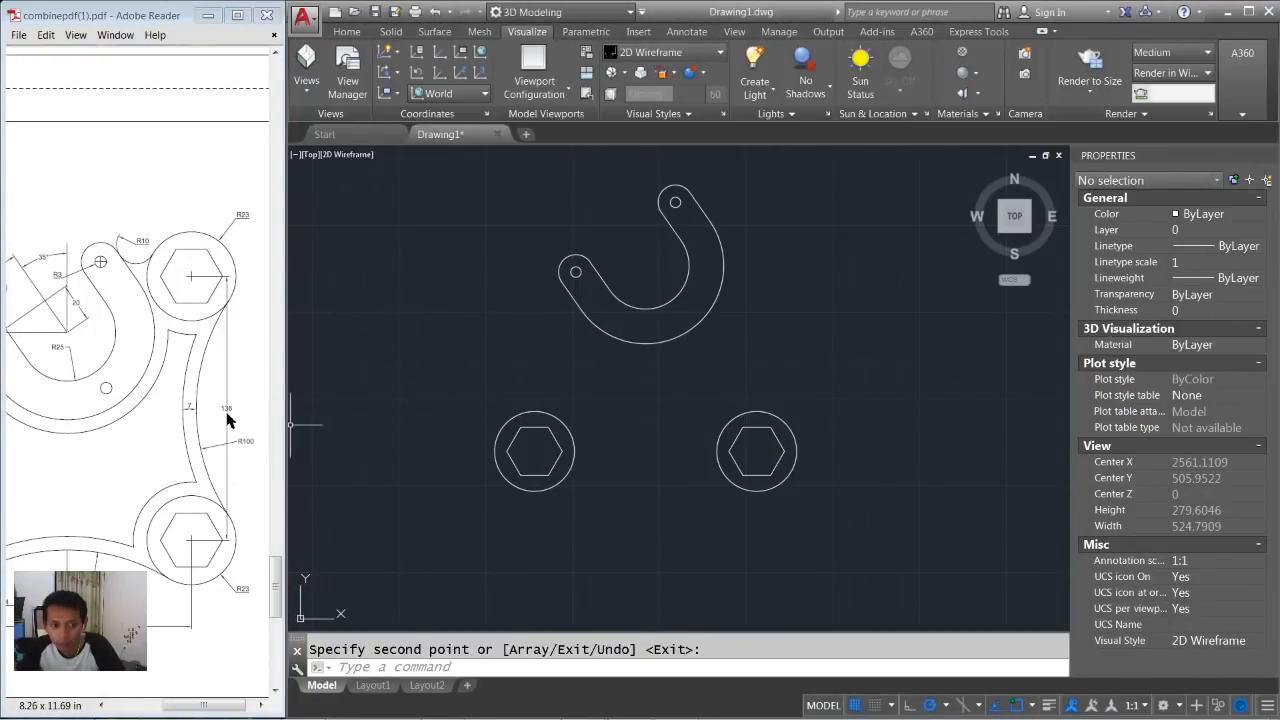
left_click(227, 421)
scroll(229, 421, "up", 2, "ctrl")
scroll(250, 422, "down", 3, "ctrl")
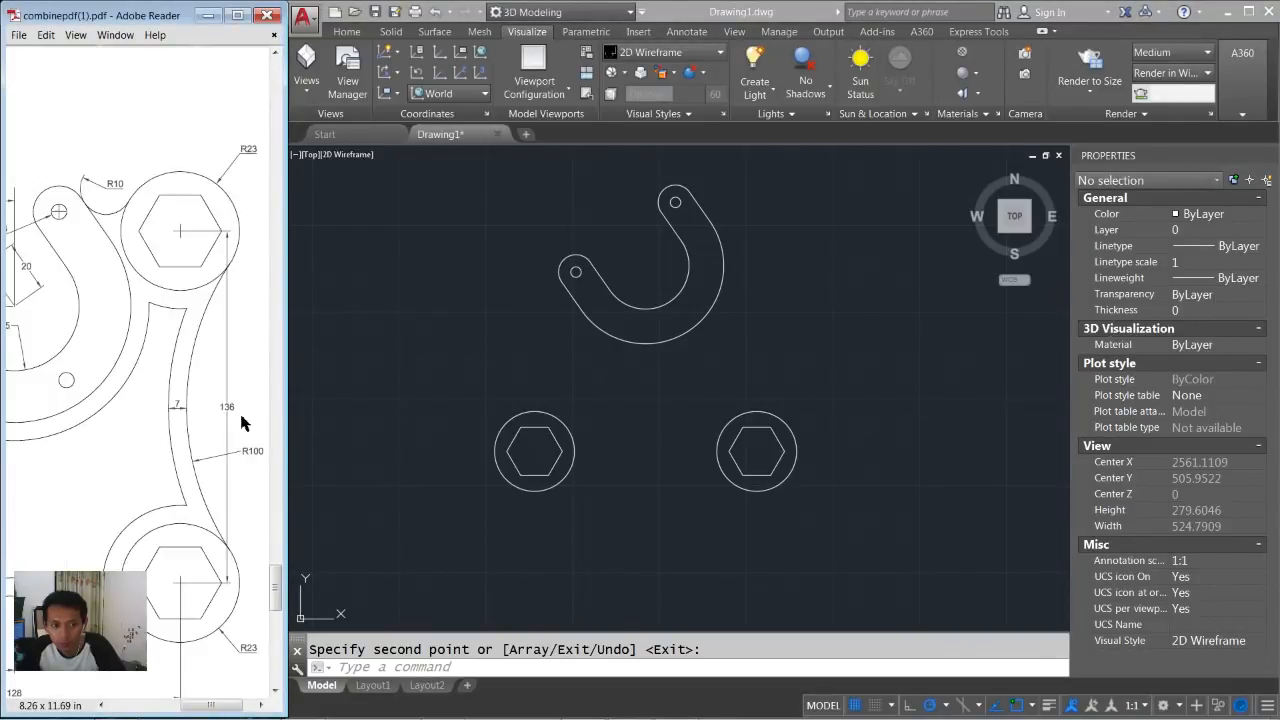
left_click(635, 499)
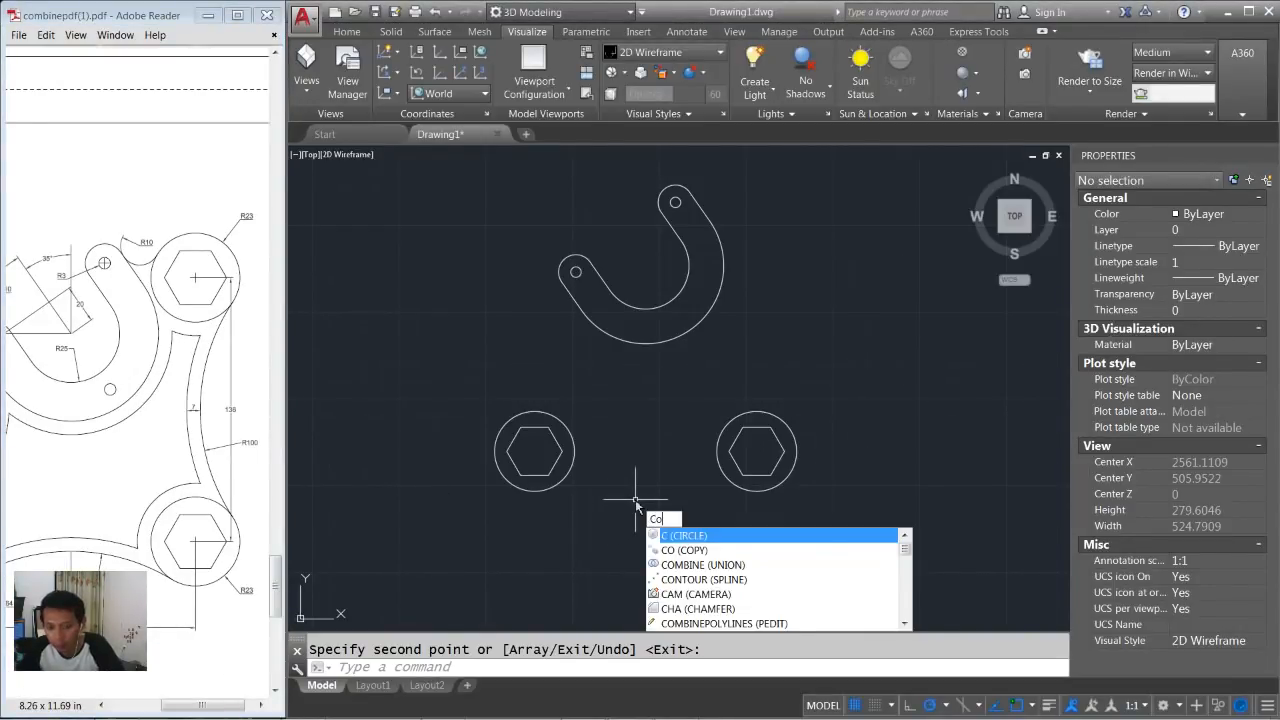
key("Return")
left_click(809, 400)
left_click(700, 508)
key("Return")
left_click(650, 517)
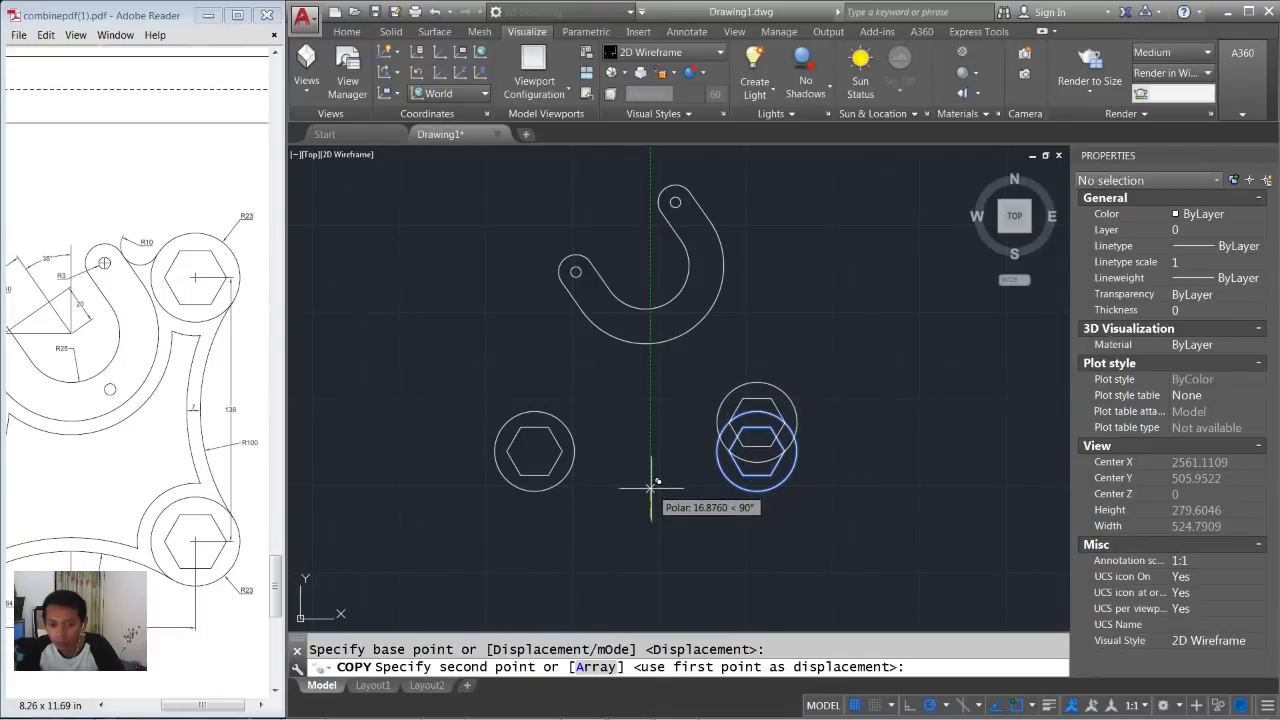
type("136")
key("Return")
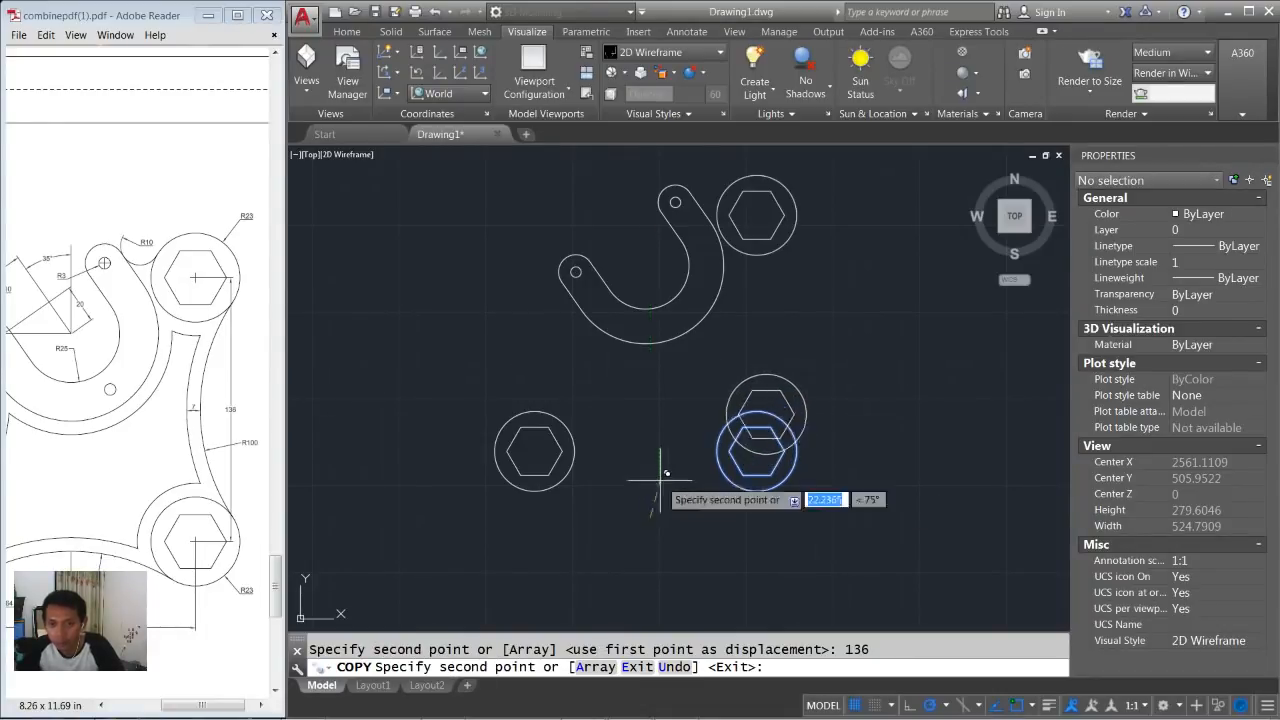
key("Return")
Draw a radius 10 circle tangent to the arm's upper end and the upper circle using the tangent-tangent-radius option.
middle_click_drag(770, 321, 735, 412)
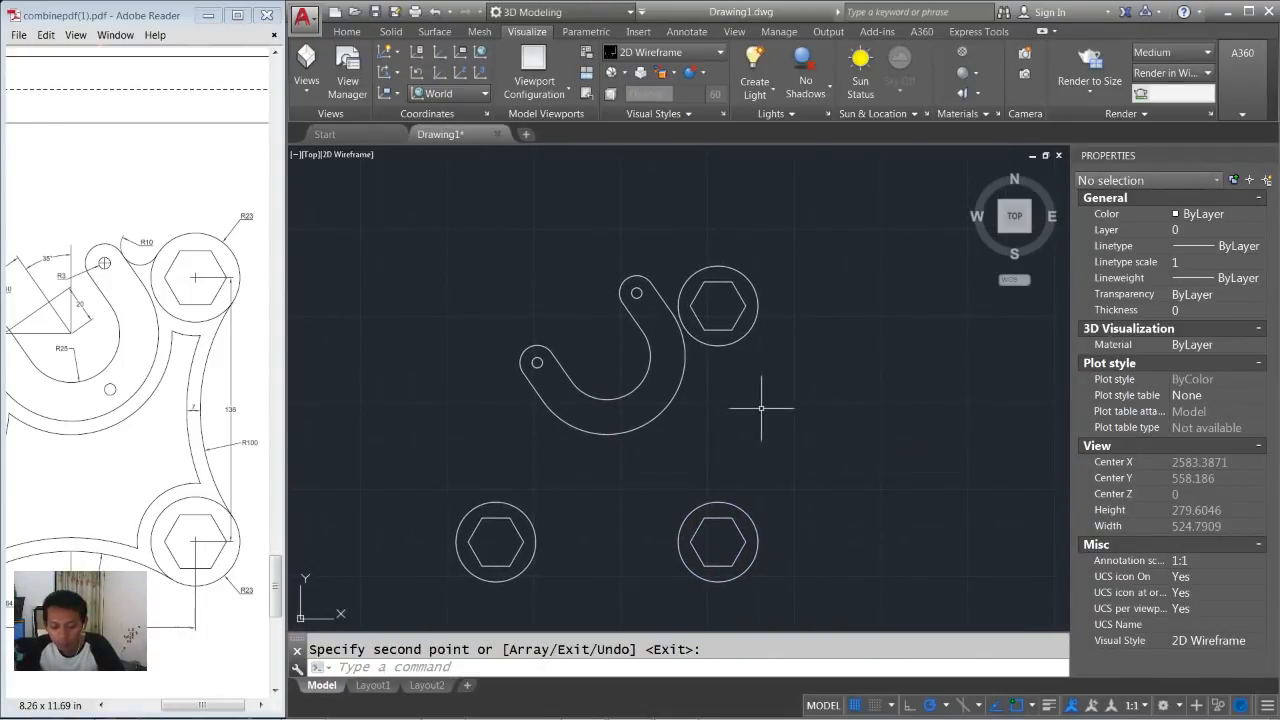
type("c")
key("Return")
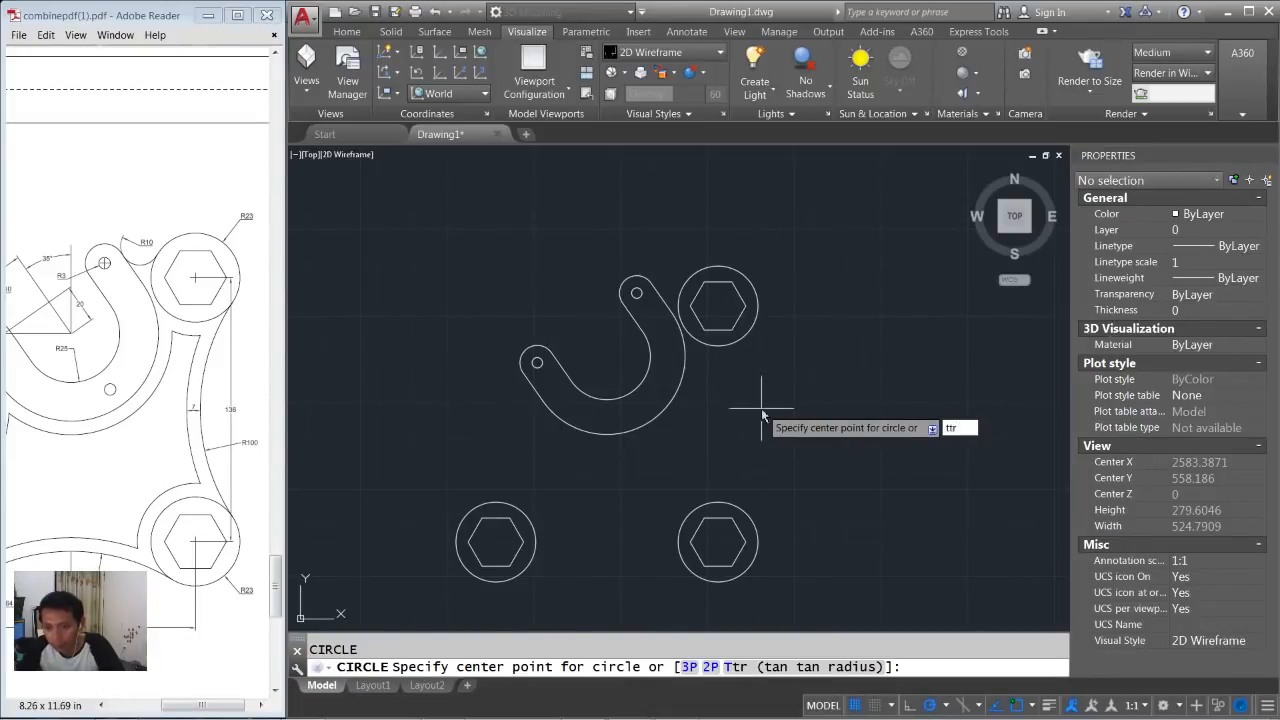
type("ttr")
key("Return")
scroll(752, 390, "up", 2)
left_click(641, 233)
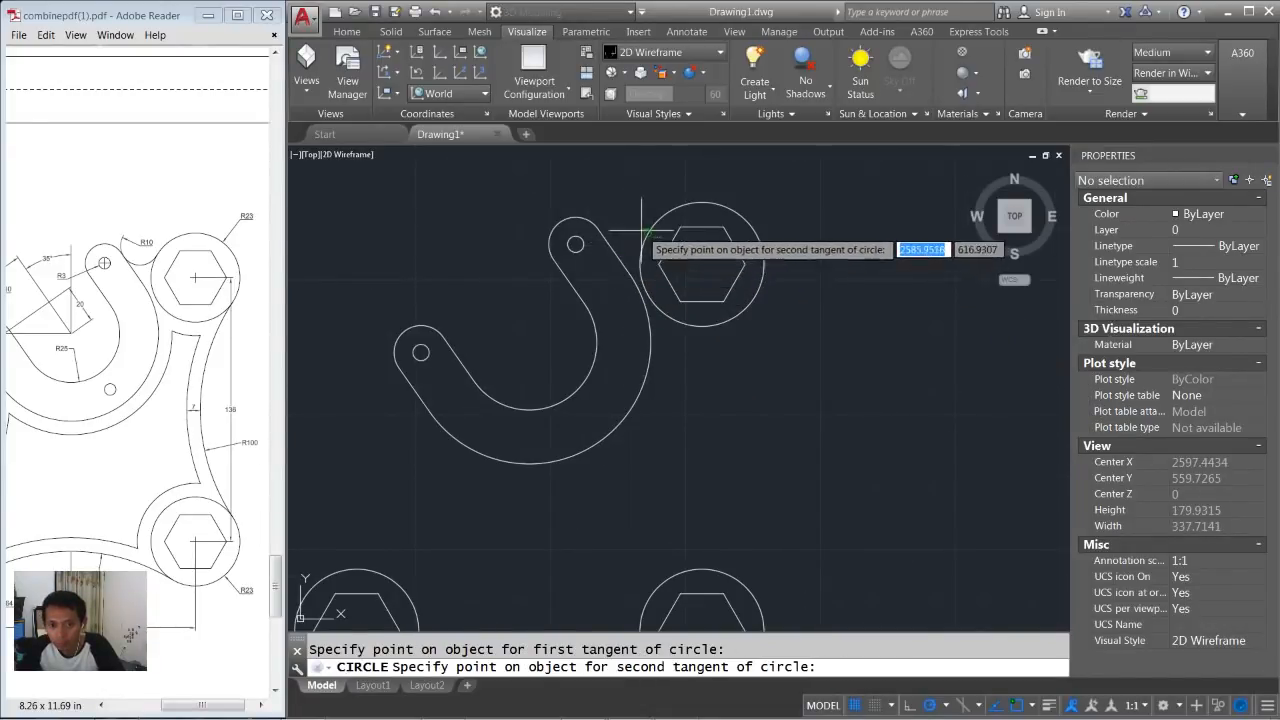
left_click(650, 230)
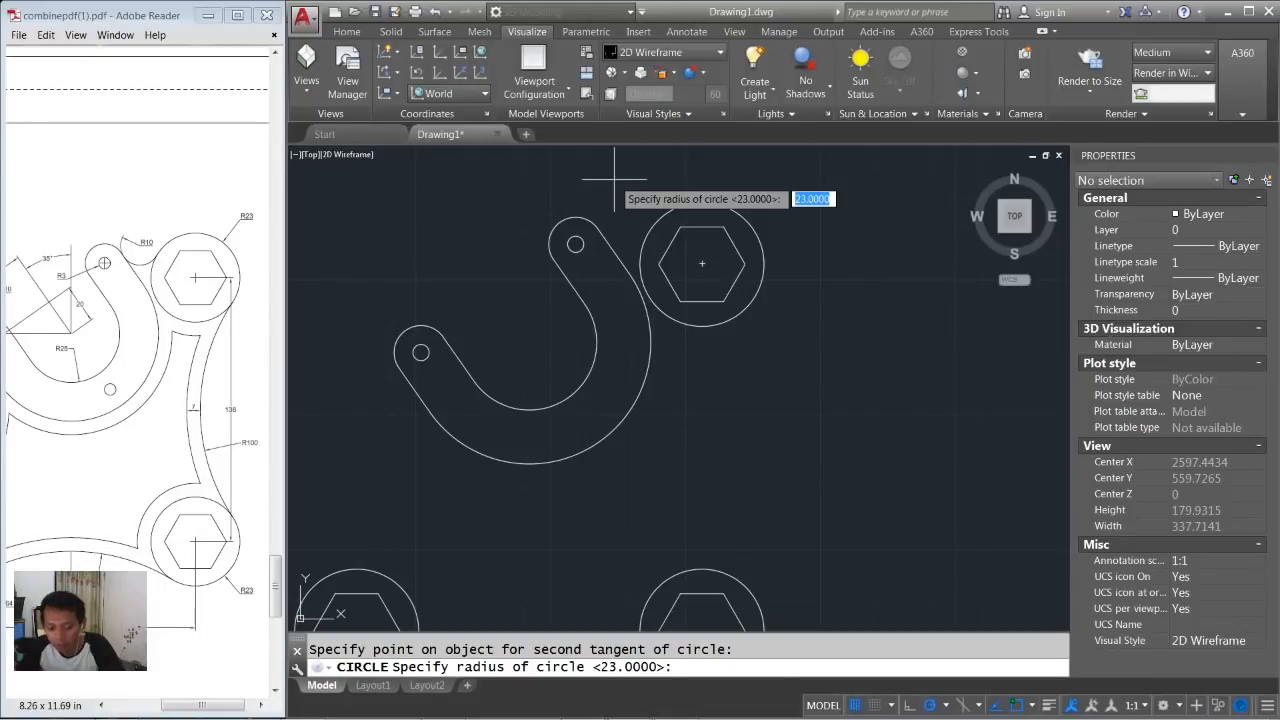
type("10")
key("Return")
Draw a radius 100 tangent-tangent-radius circle touching the outer sides of the lower-right and upper-right circles.
scroll(750, 340, "down", 3)
key("Return")
type("t")
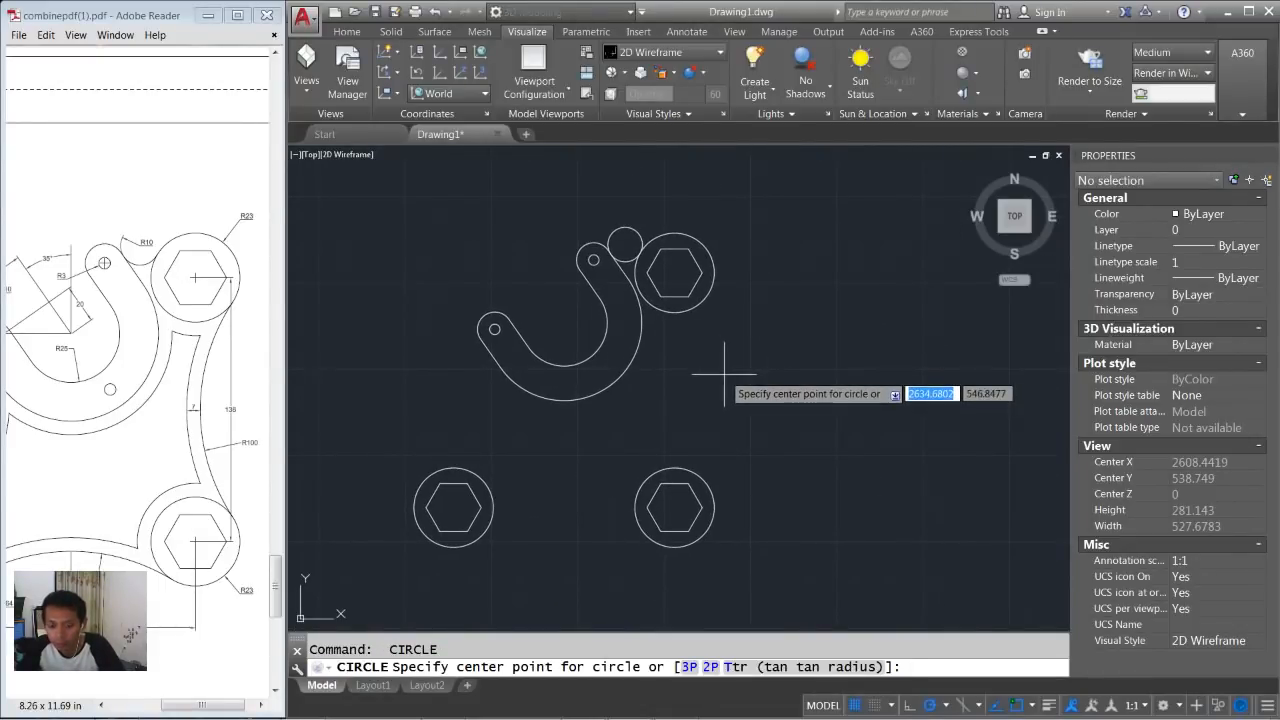
type("tr")
key("Return")
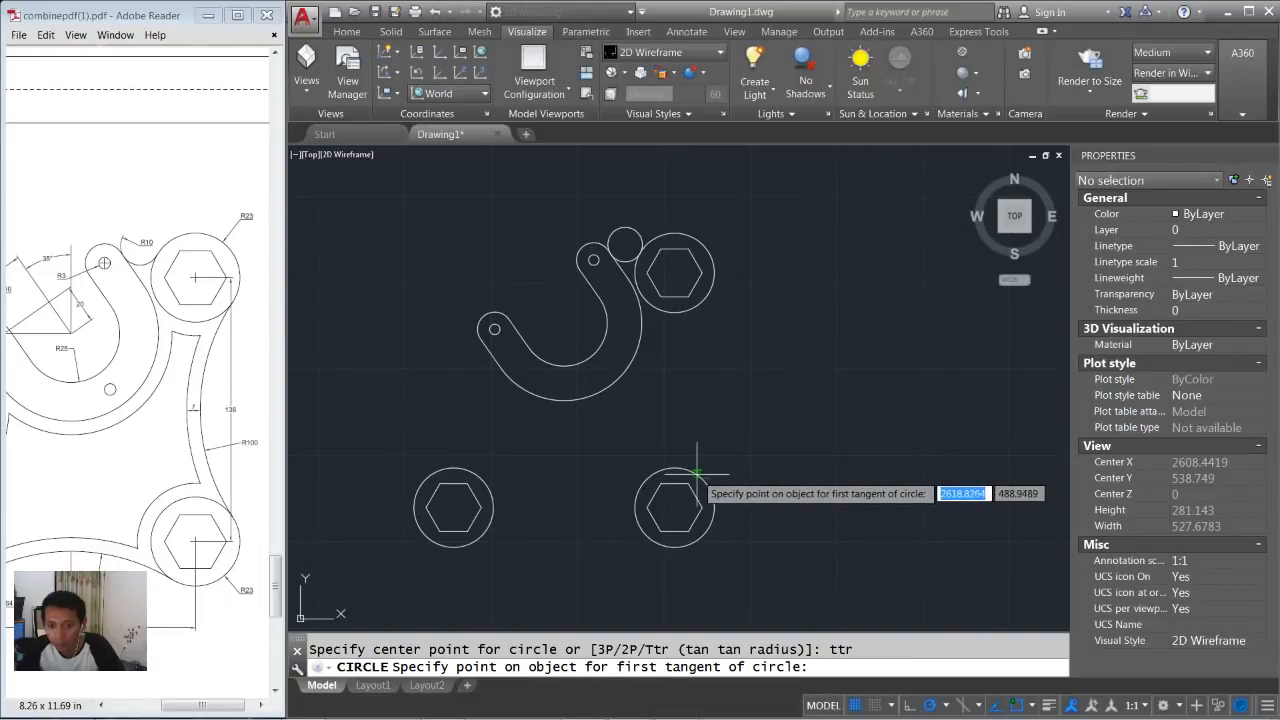
left_click(699, 482)
left_click(705, 299)
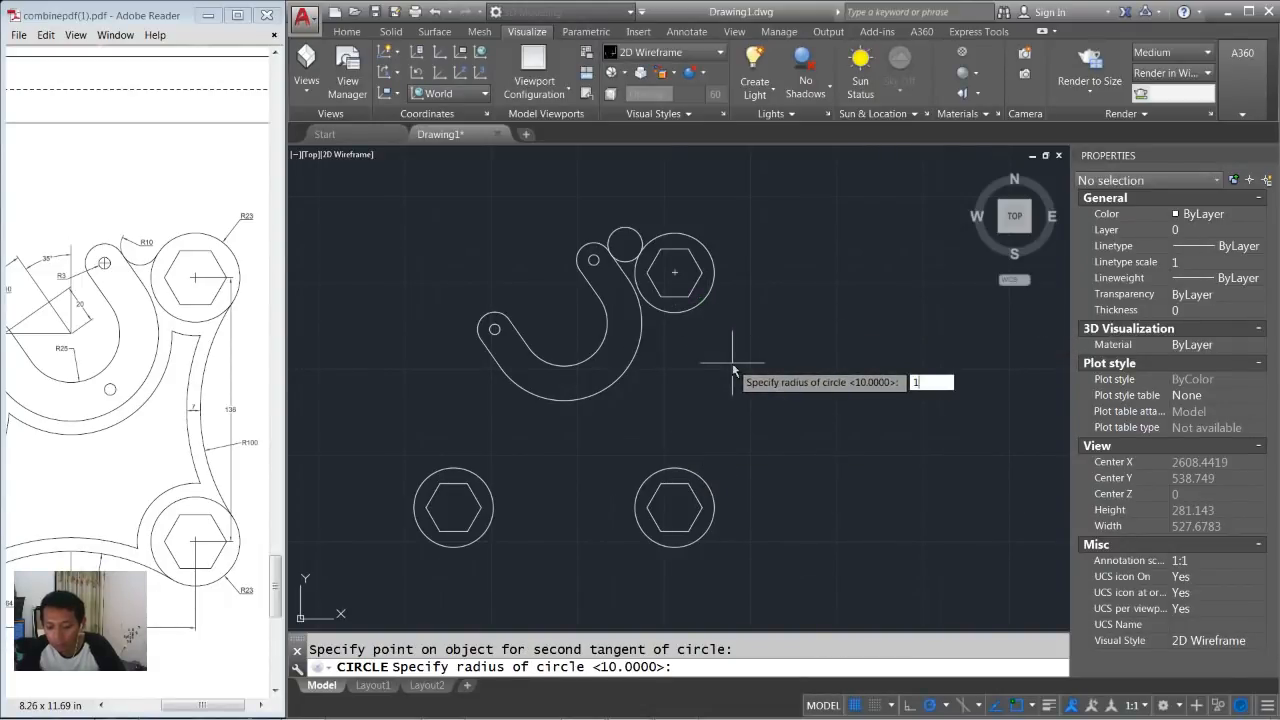
key("Return")
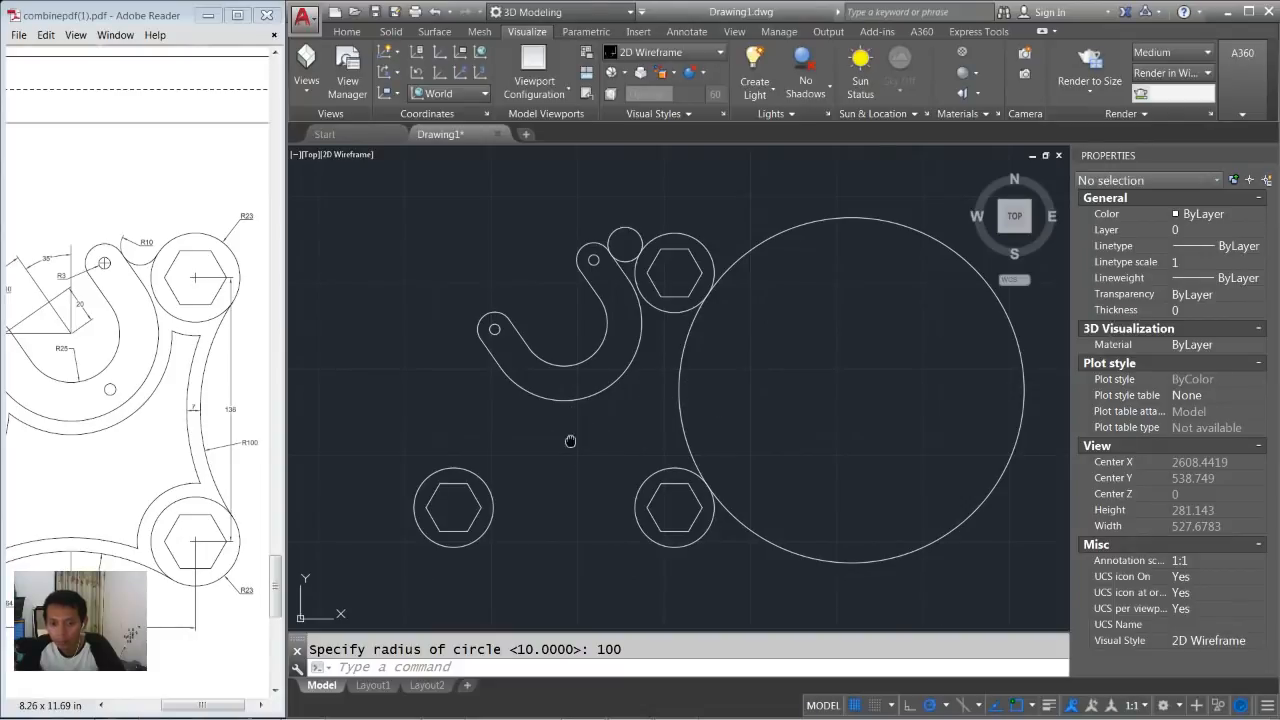
Draw a second radius 100 circle below the plate, tangent to the undersides of the two lower circles.
middle_click_drag(570, 441, 647, 369)
key("Return")
type("t")
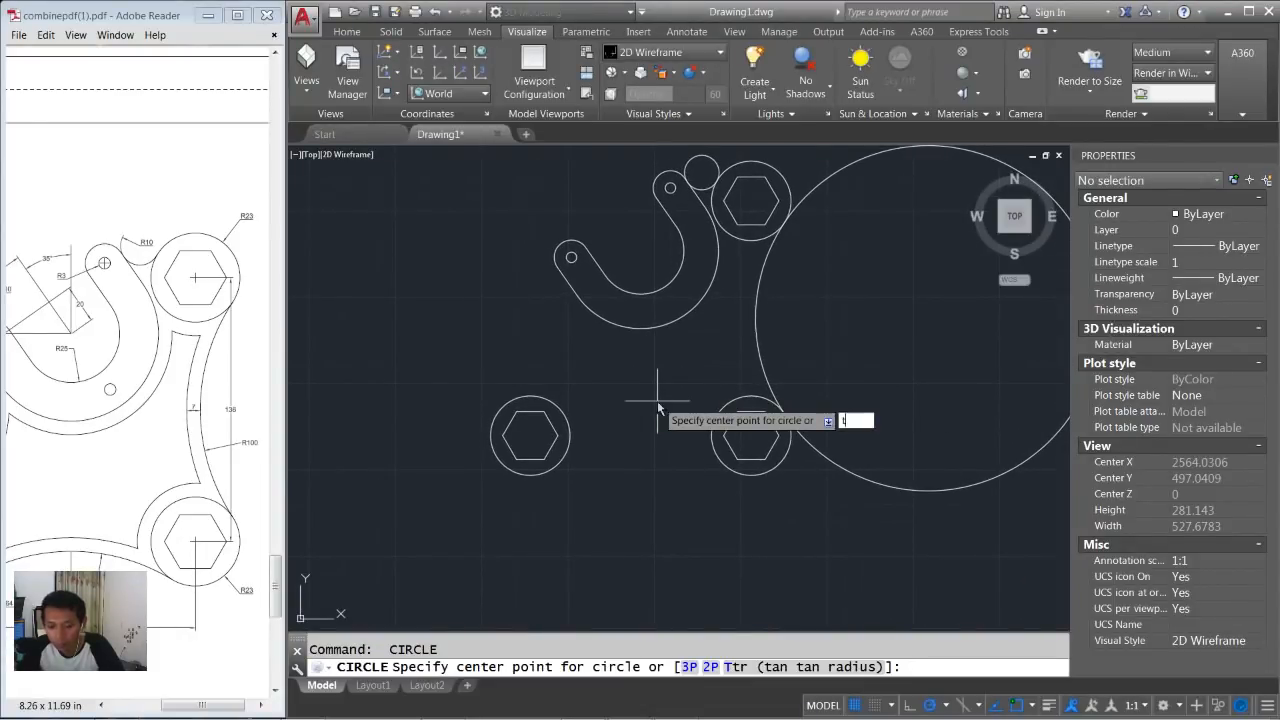
type("tr")
key("Return")
left_click(556, 465)
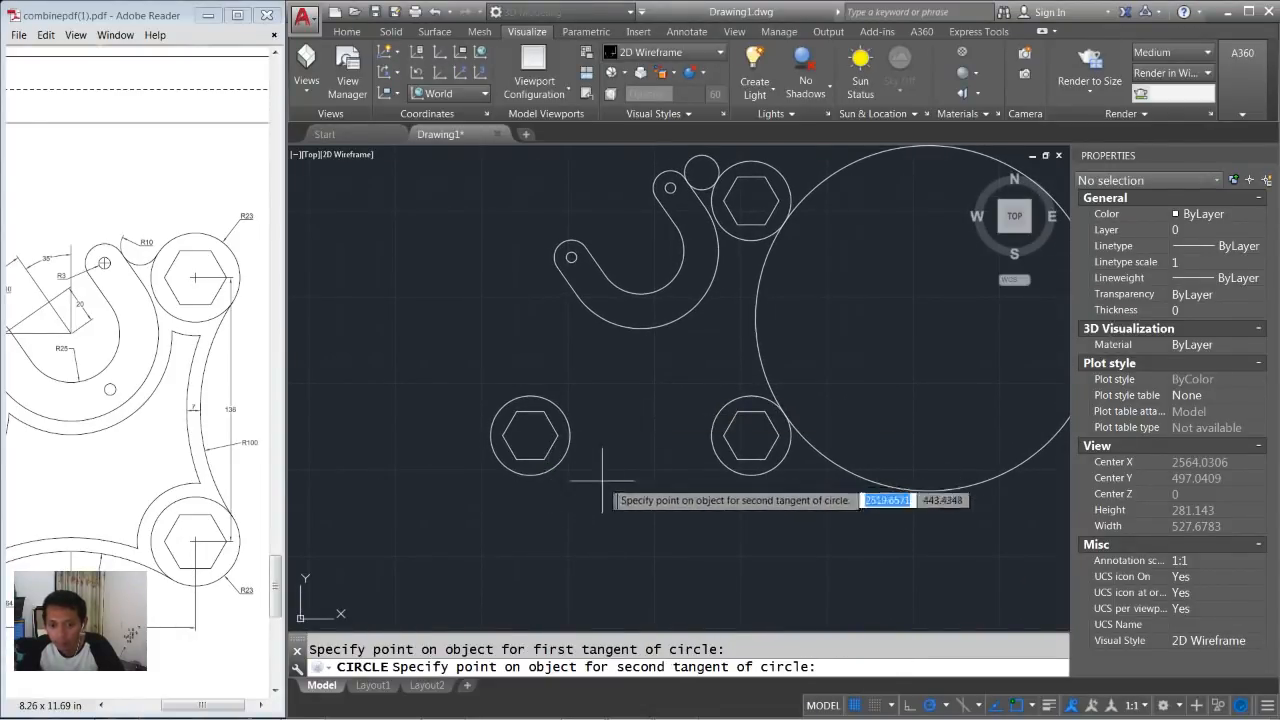
left_click(706, 470)
type("1")
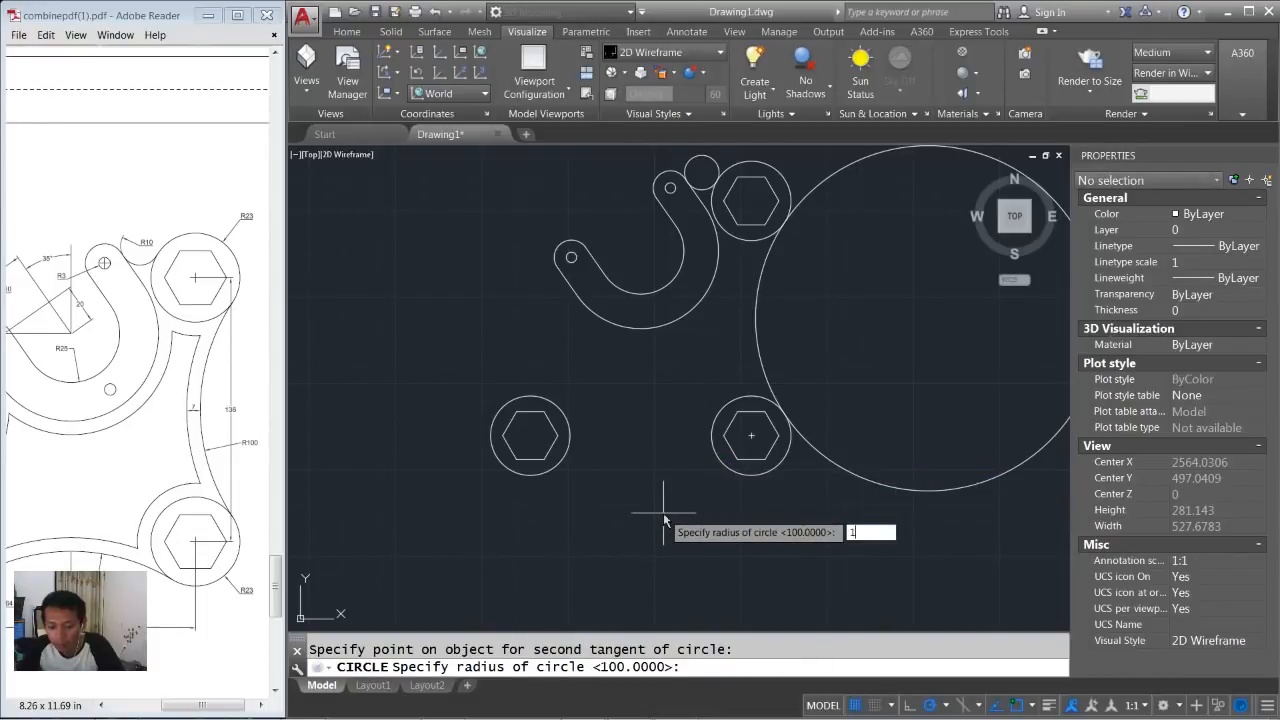
type("00")
key("Return")
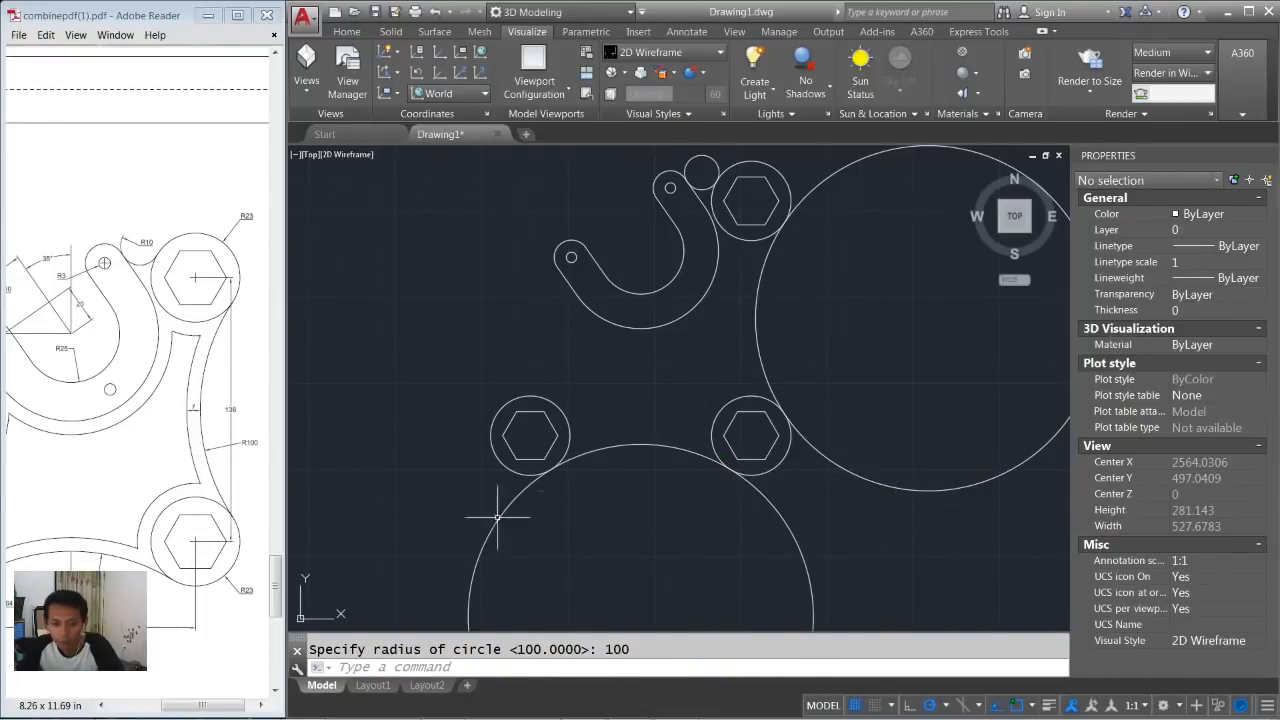
Check the left arc's radius in the PDF and draw a radius 50 circle tangent to the lower-left circle and the arm's outer left edge.
left_click_drag(214, 706, 173, 713)
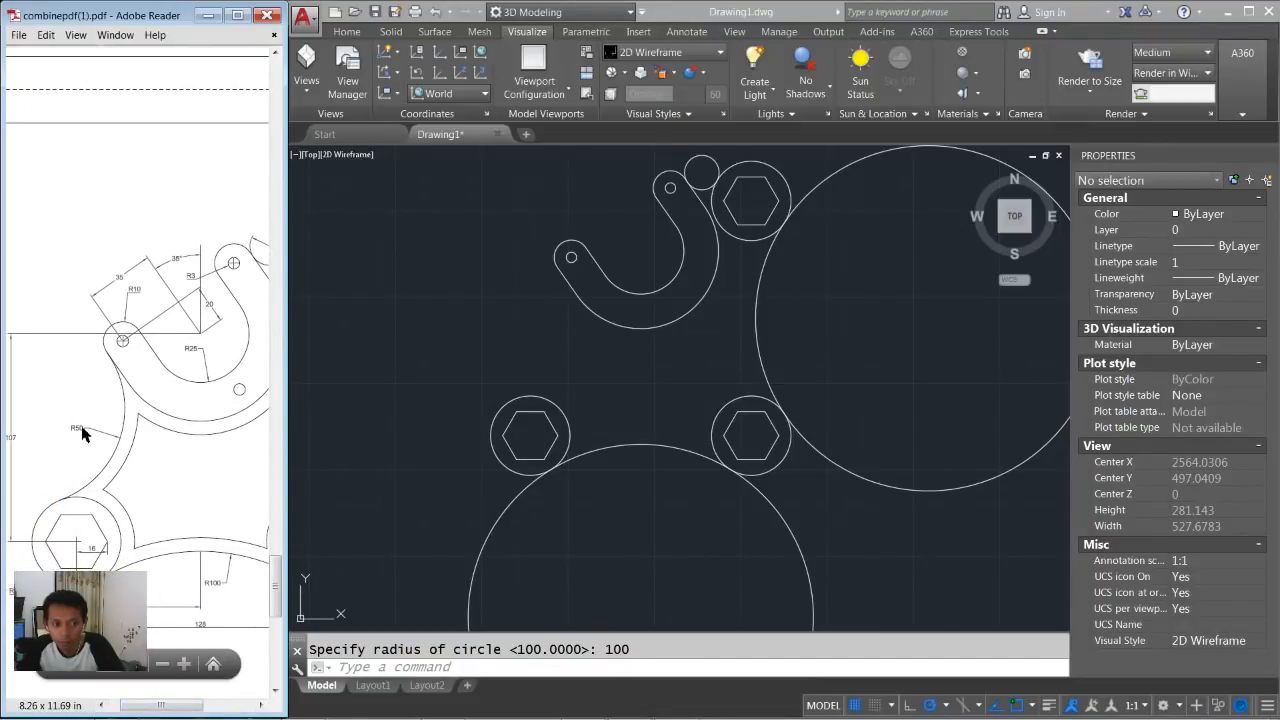
left_click(432, 414)
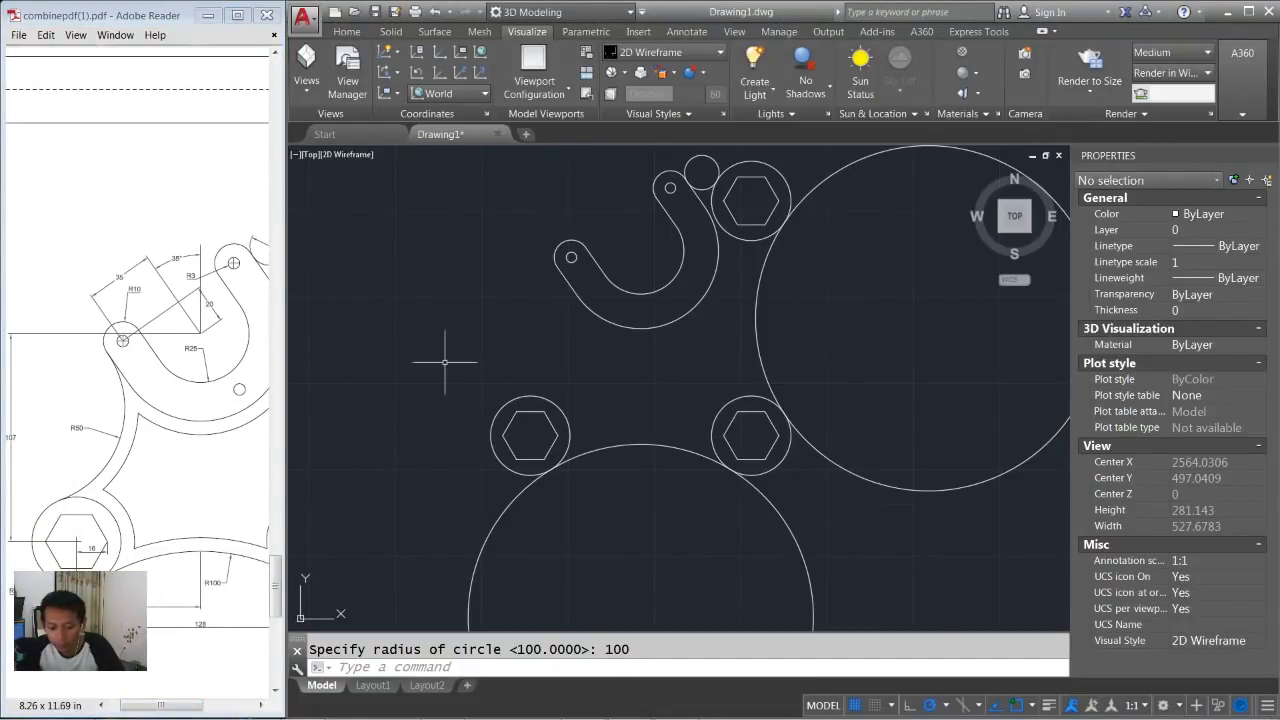
key("Return")
type("ttr")
key("Return")
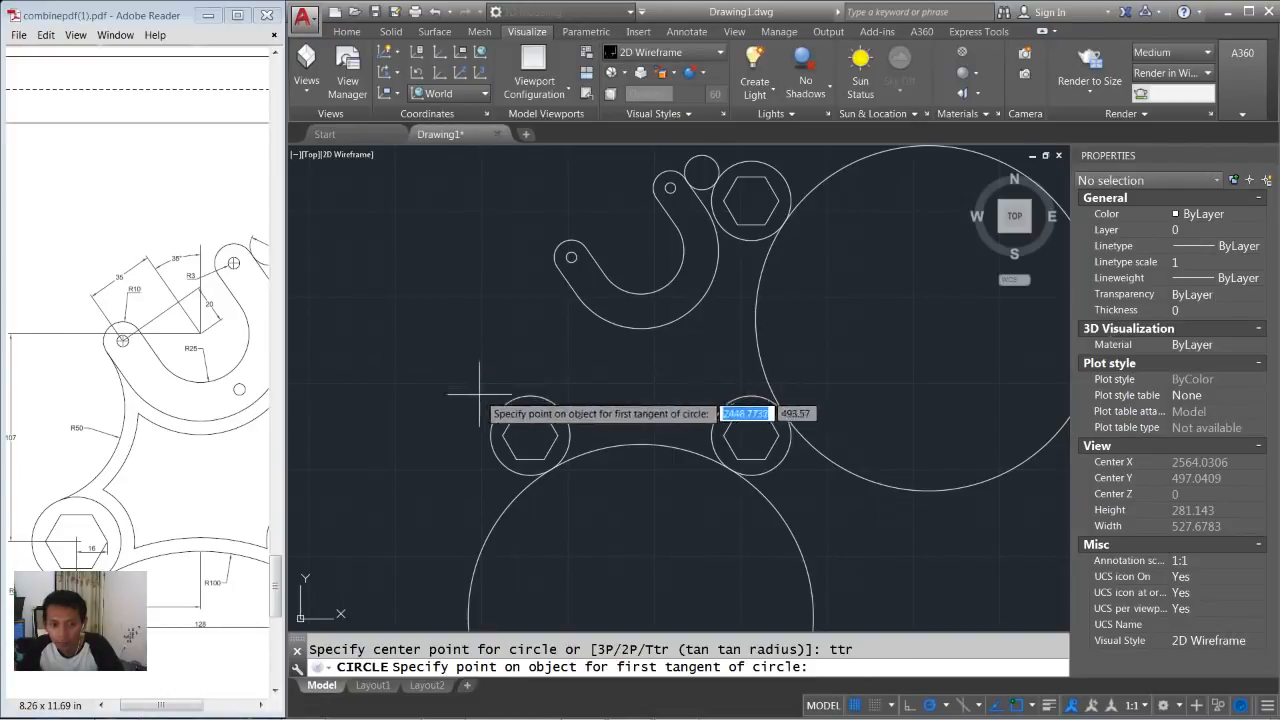
left_click(497, 412)
left_click(565, 285)
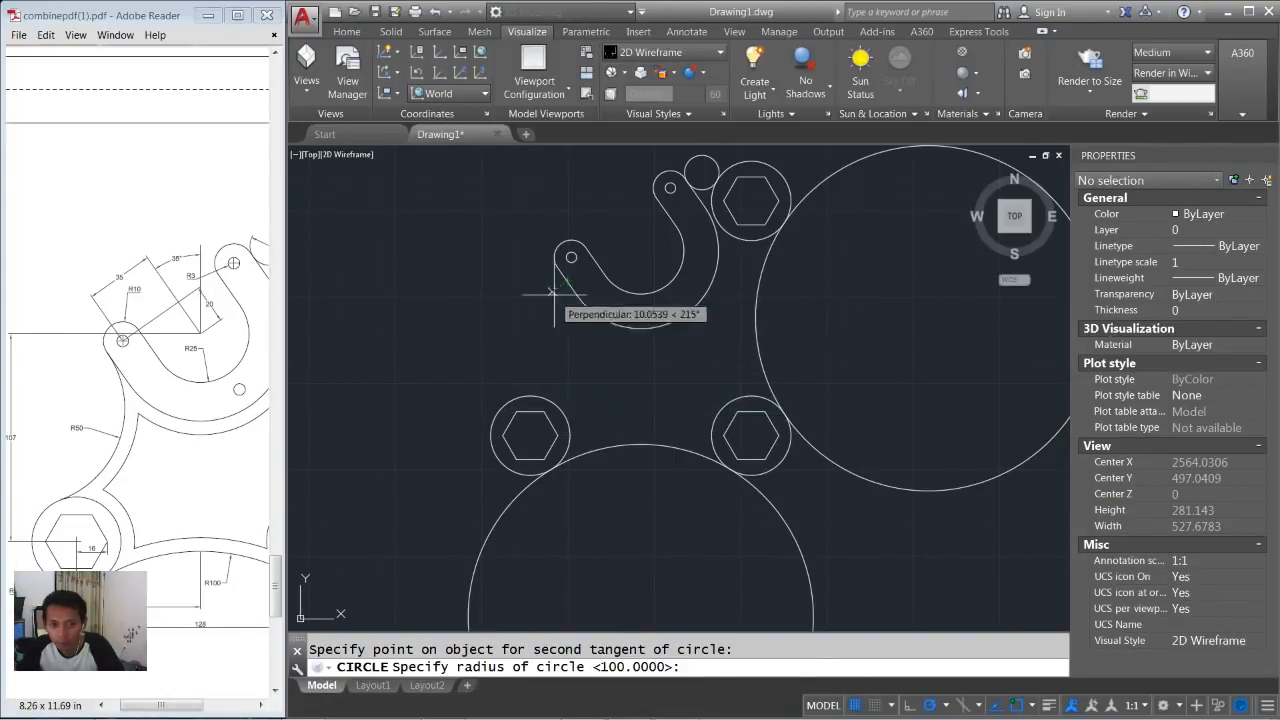
type("5")
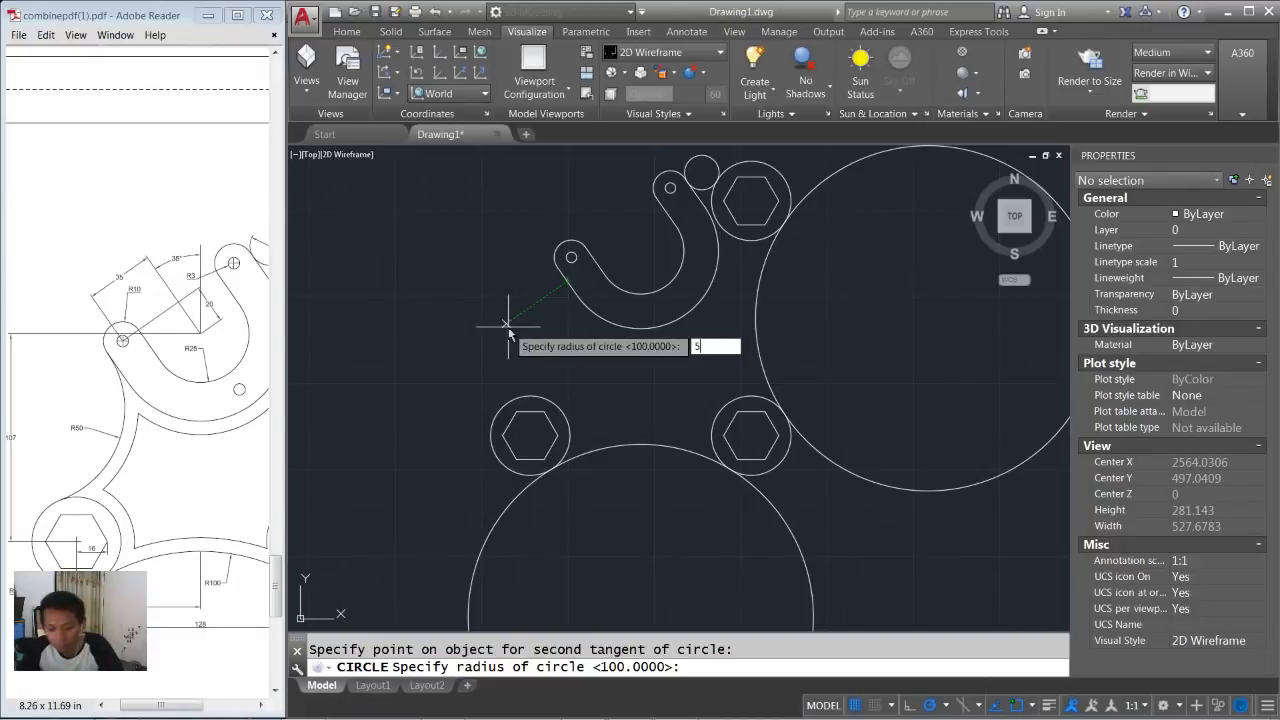
type("0")
key("Return")
Trim the radius 50, both radius 100 and the radius 10 circles so only the connecting arcs of the outline remain.
type("ts or")
key("Return")
left_click(472, 292)
left_click(428, 238)
left_click(485, 540)
left_click(455, 548)
left_click(879, 516)
left_click(878, 415)
middle_click_drag(872, 368, 866, 451)
left_click(741, 206)
left_click(701, 256)
key("Return")
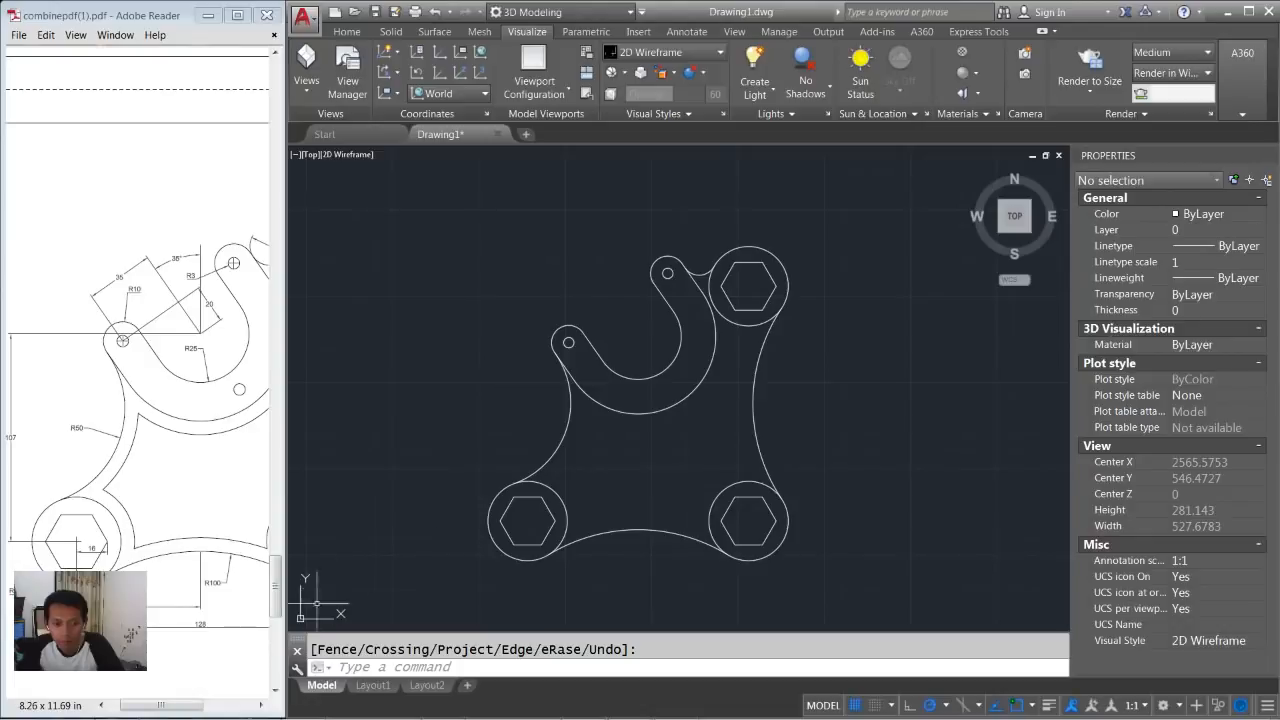
Offset the left connecting arc, the lower-left circle and the bottom connecting arc by 7 toward the plate's interior, following the PDF.
left_click_drag(175, 708, 201, 711)
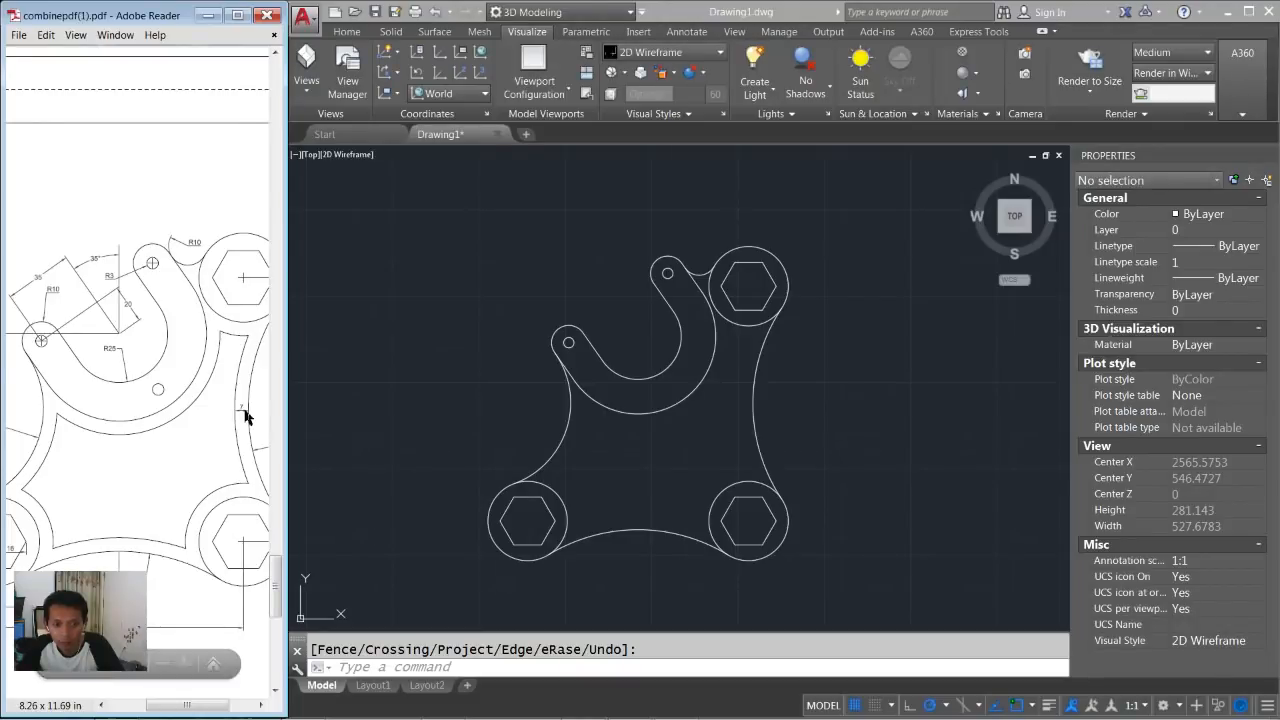
left_click(492, 412)
type("o")
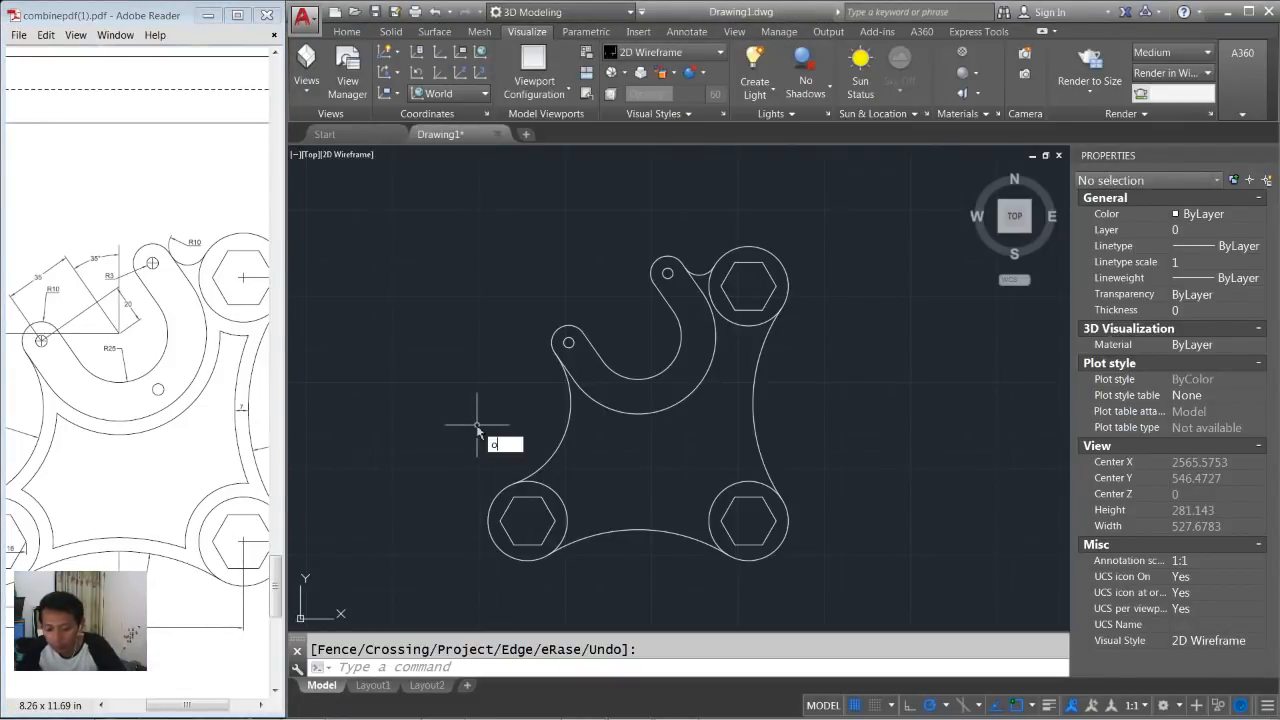
type("ffset")
key("Return")
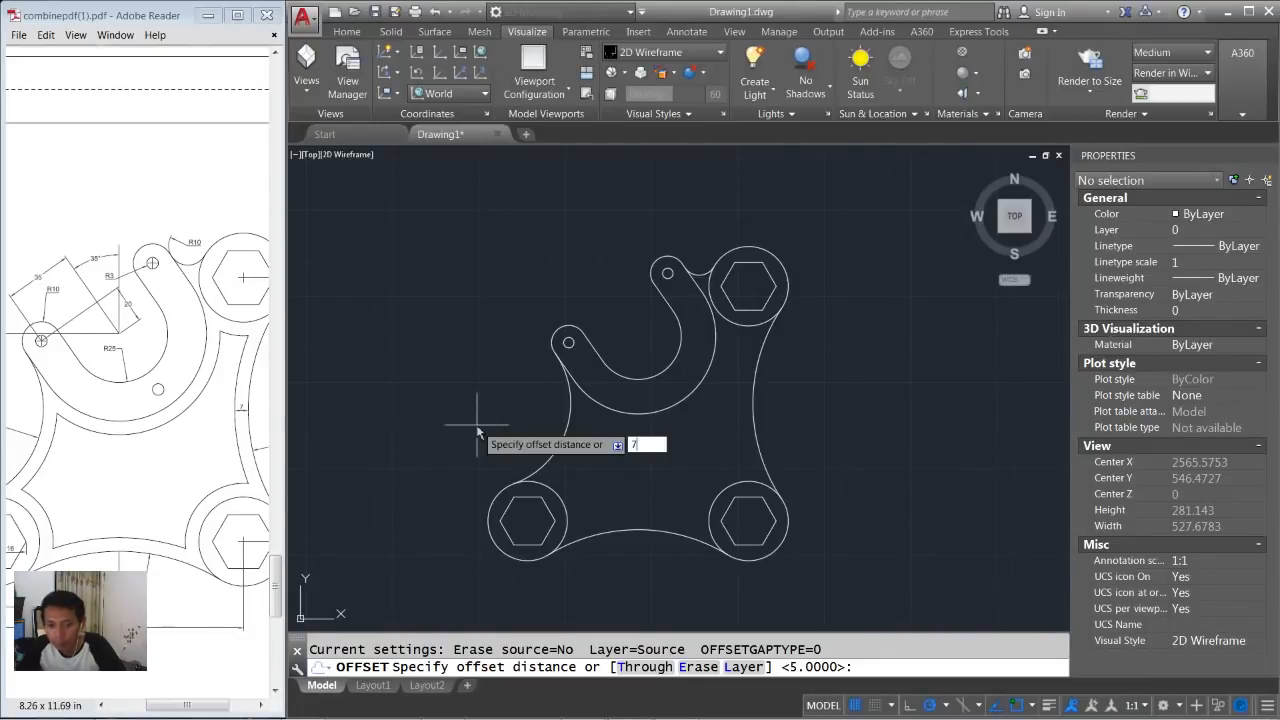
key("Return")
scroll(600, 475, "up", 1)
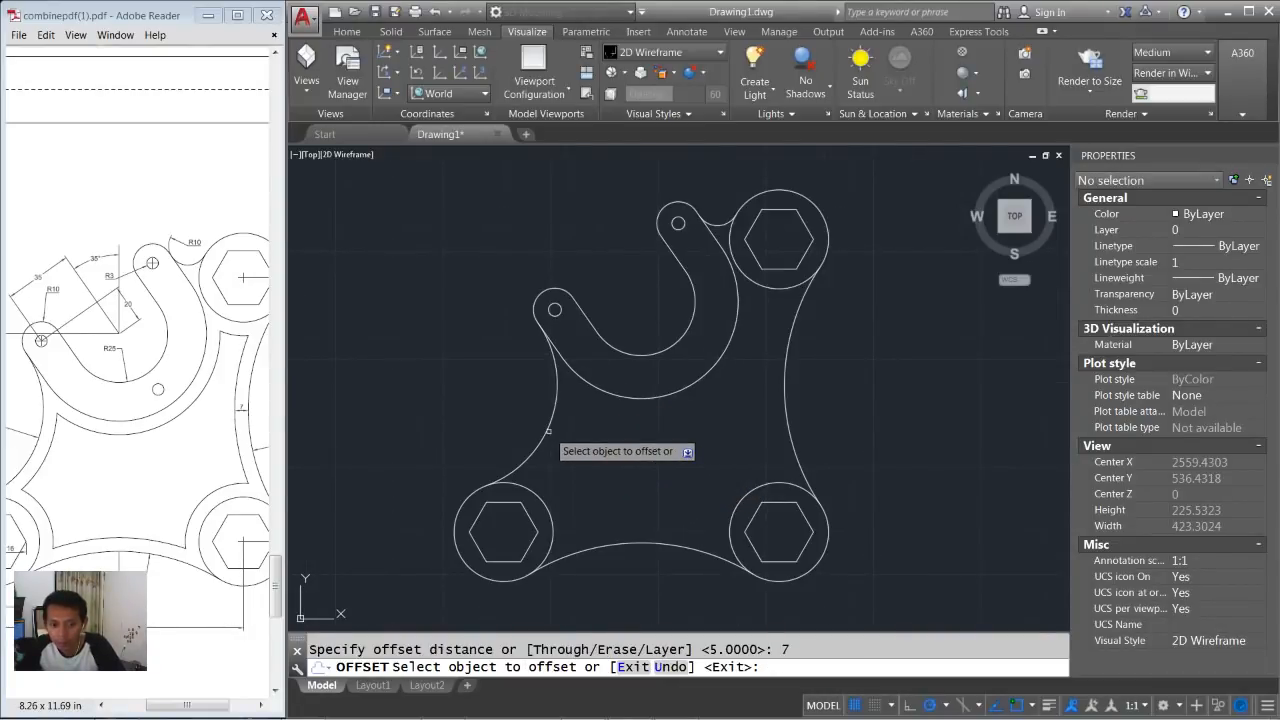
left_click(547, 429)
left_click(588, 460)
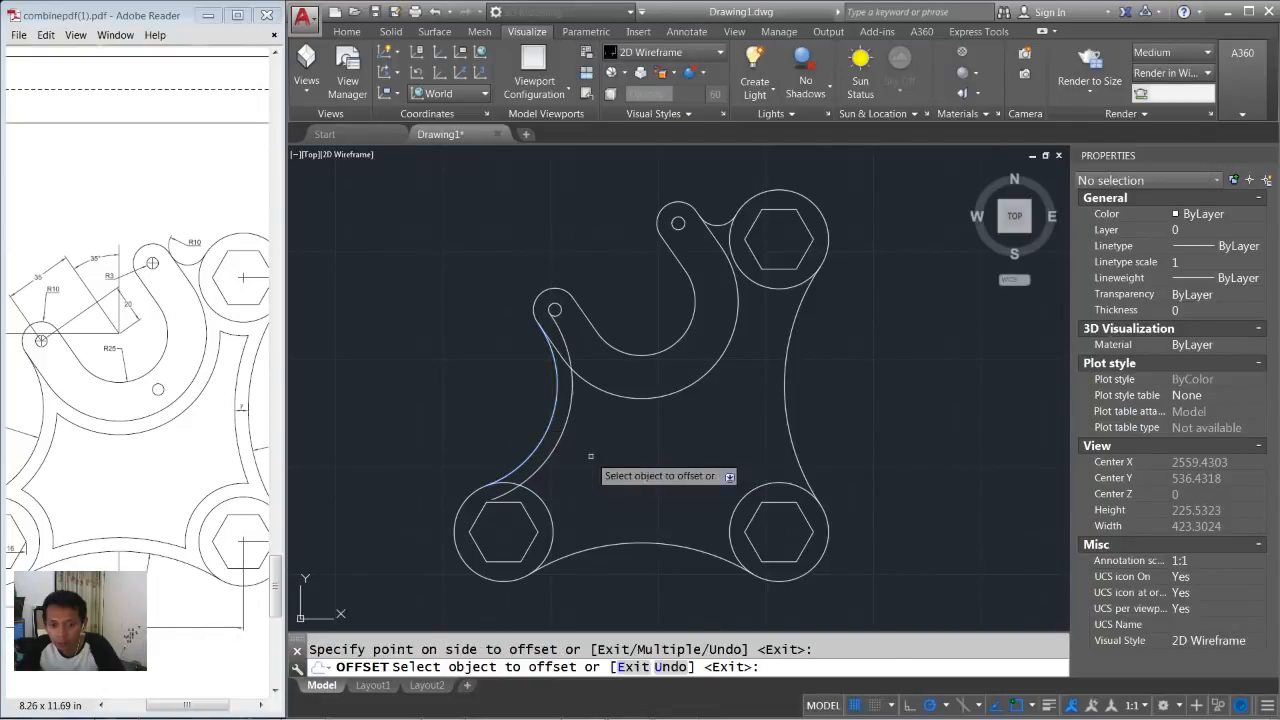
left_click(550, 508)
left_click(557, 506)
left_click(597, 530)
left_click(598, 514)
Offset the lower-right circle, the right connecting arc, the upper circle and the arm's outer arc by the same distance toward the interior.
left_click(761, 489)
left_click(757, 429)
left_click(784, 412)
left_click(771, 400)
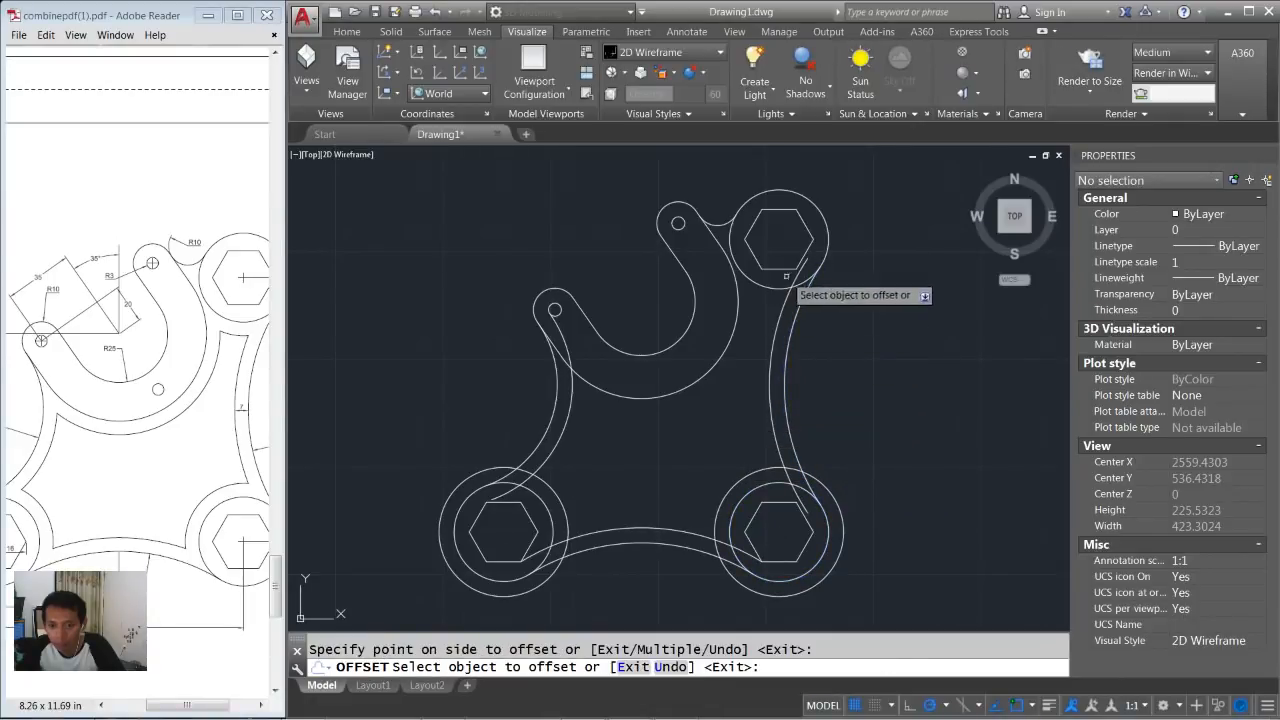
left_click(768, 285)
left_click(750, 300)
left_click(733, 350)
left_click(630, 454)
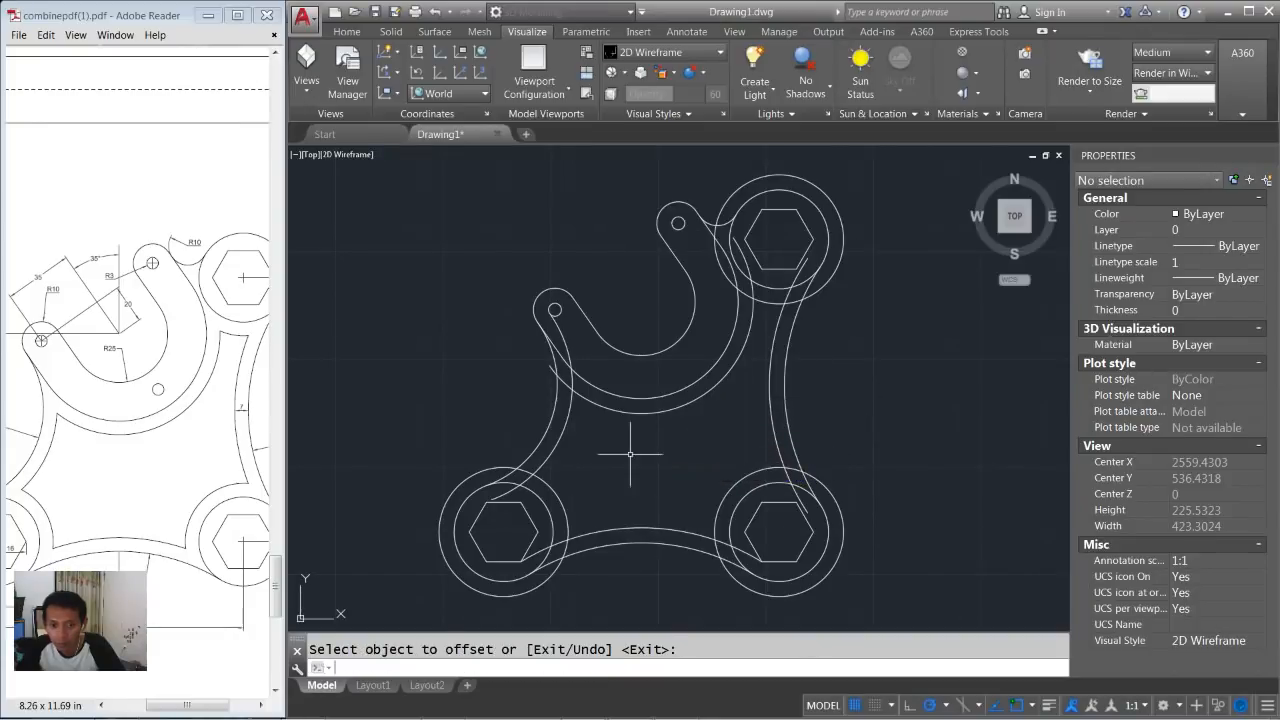
Trim the offset curves where they cross to form the closed inner pocket outline of the plate.
type("tr")
key("Return")
key("Return")
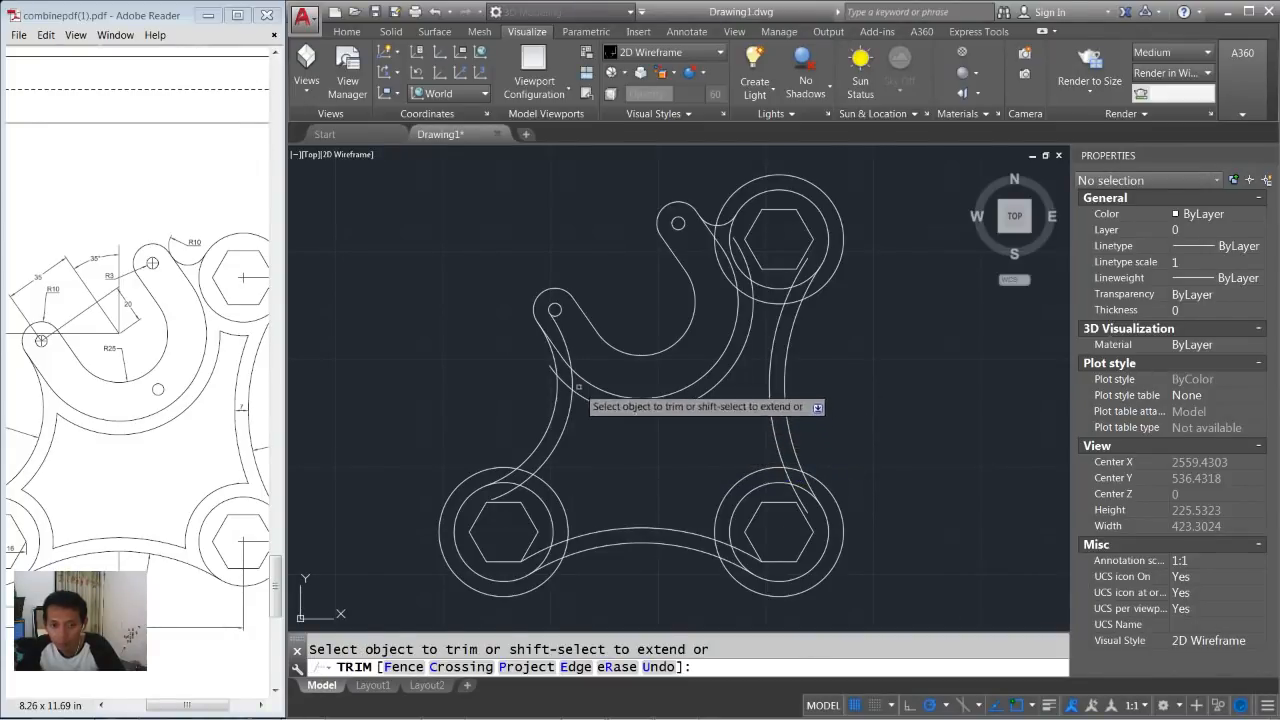
left_click(571, 377)
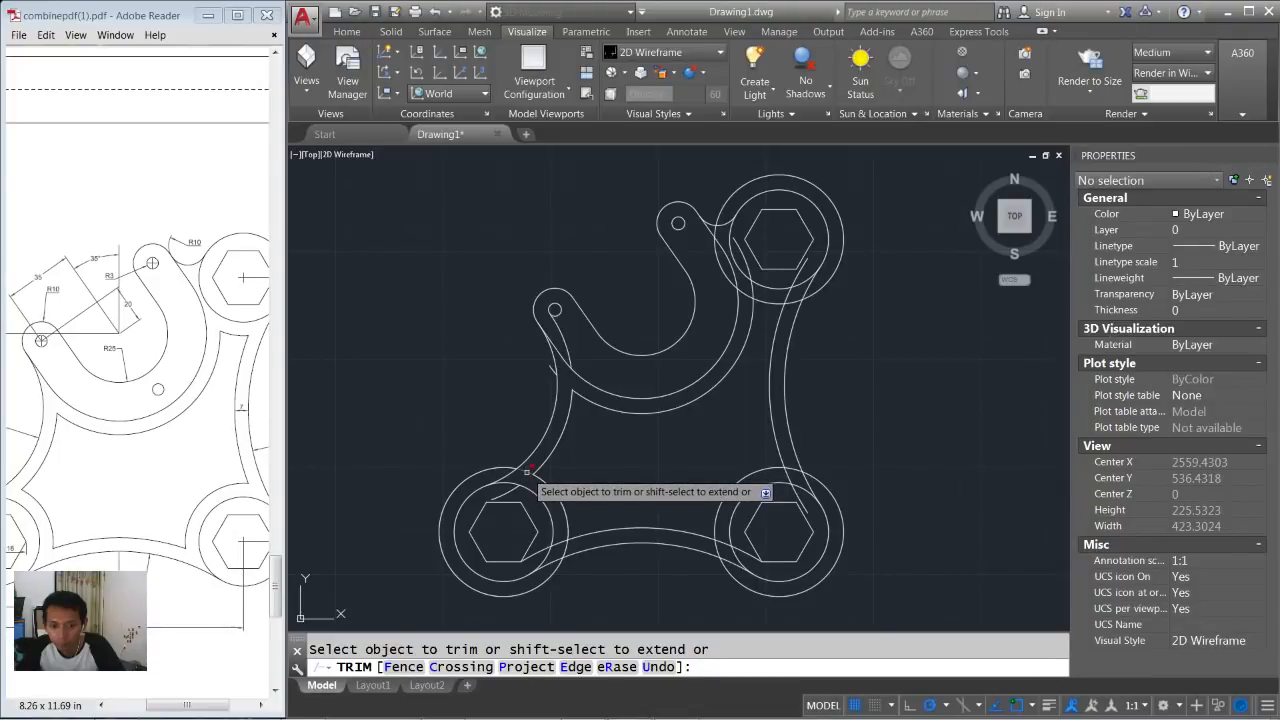
left_click(527, 471)
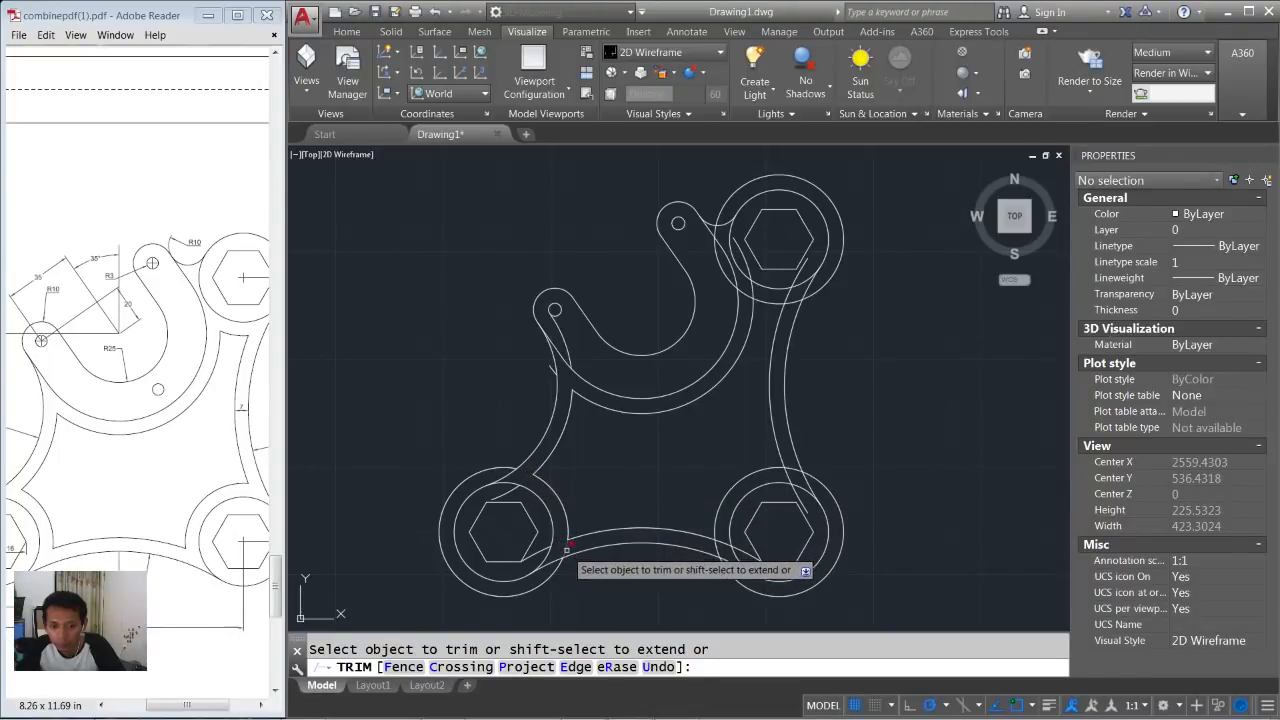
left_click(717, 550)
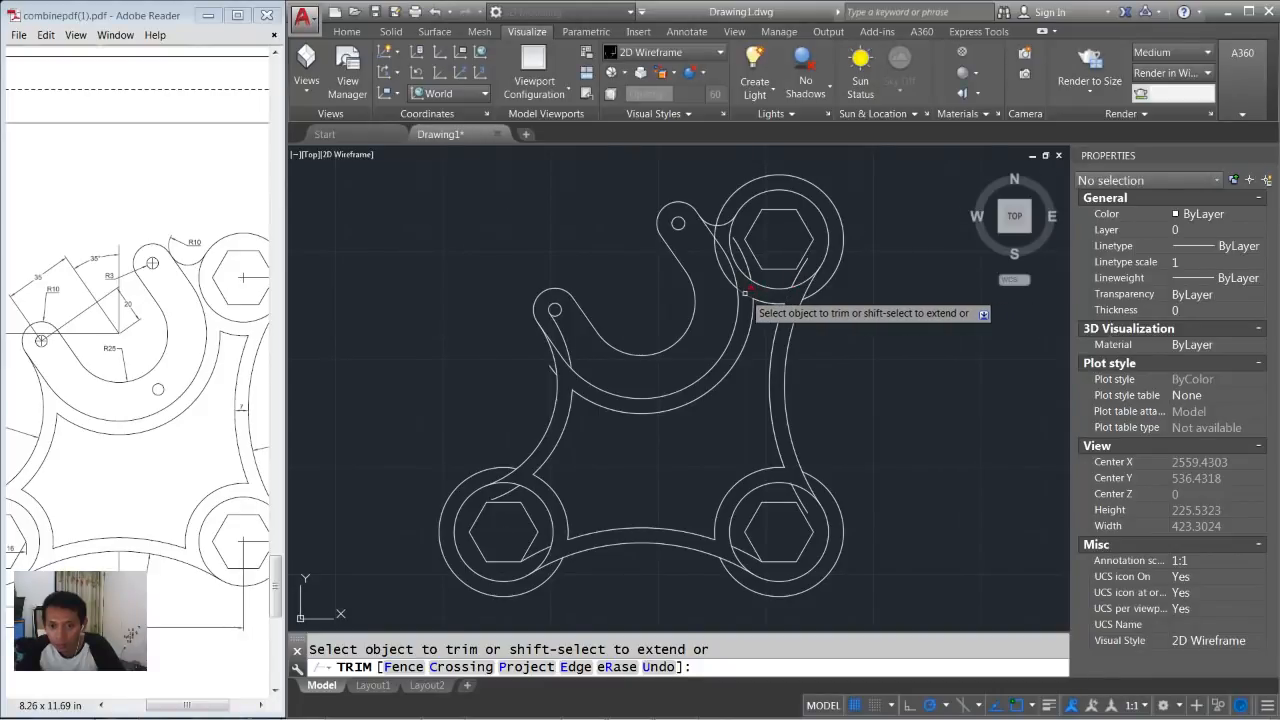
left_click(745, 293)
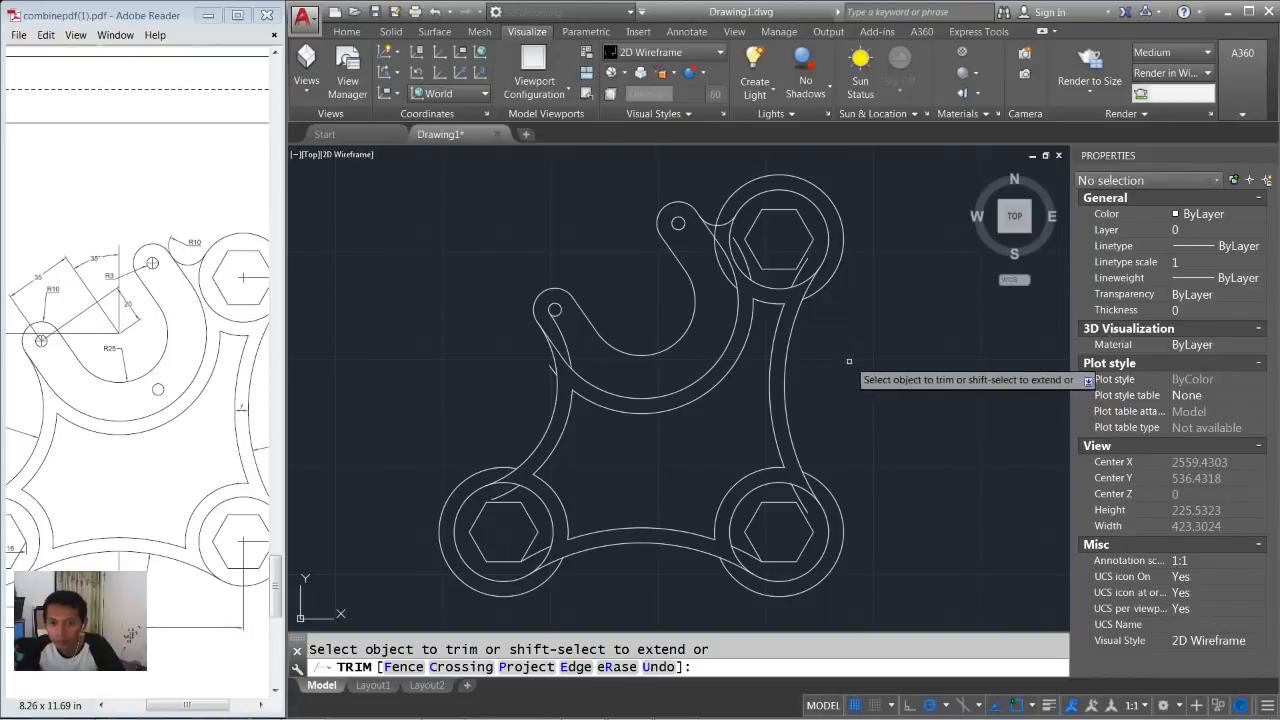
key("Return")
Erase the leftover offset arc around the upper circle and the two arc stubs inside it.
left_click(839, 183)
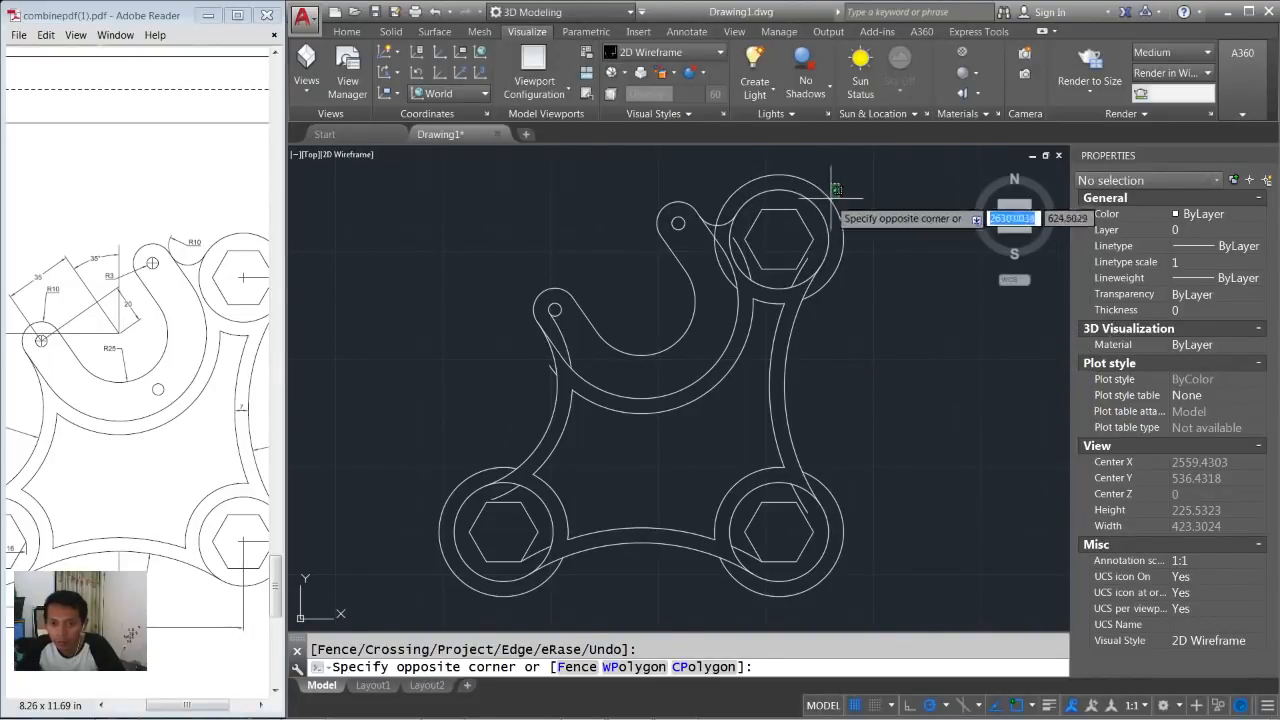
left_click(828, 202)
key("Delete")
scroll(797, 260, "up", 2)
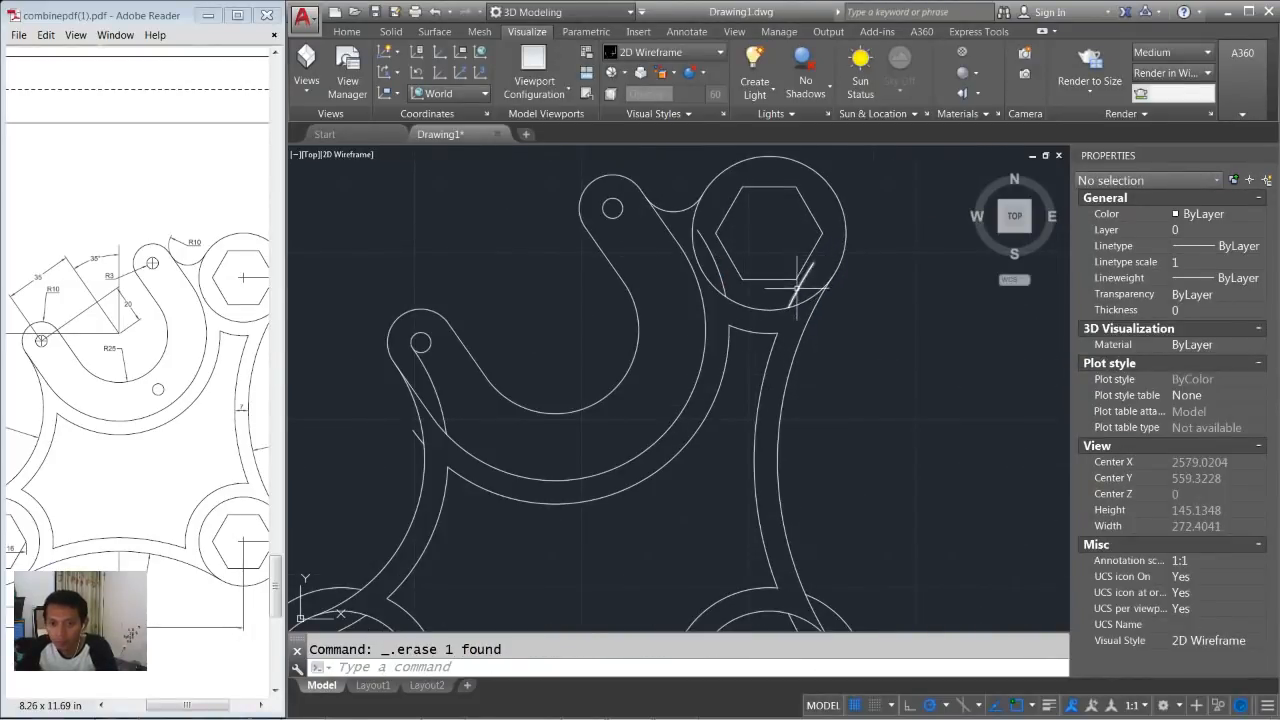
left_click(800, 290)
left_click(722, 272)
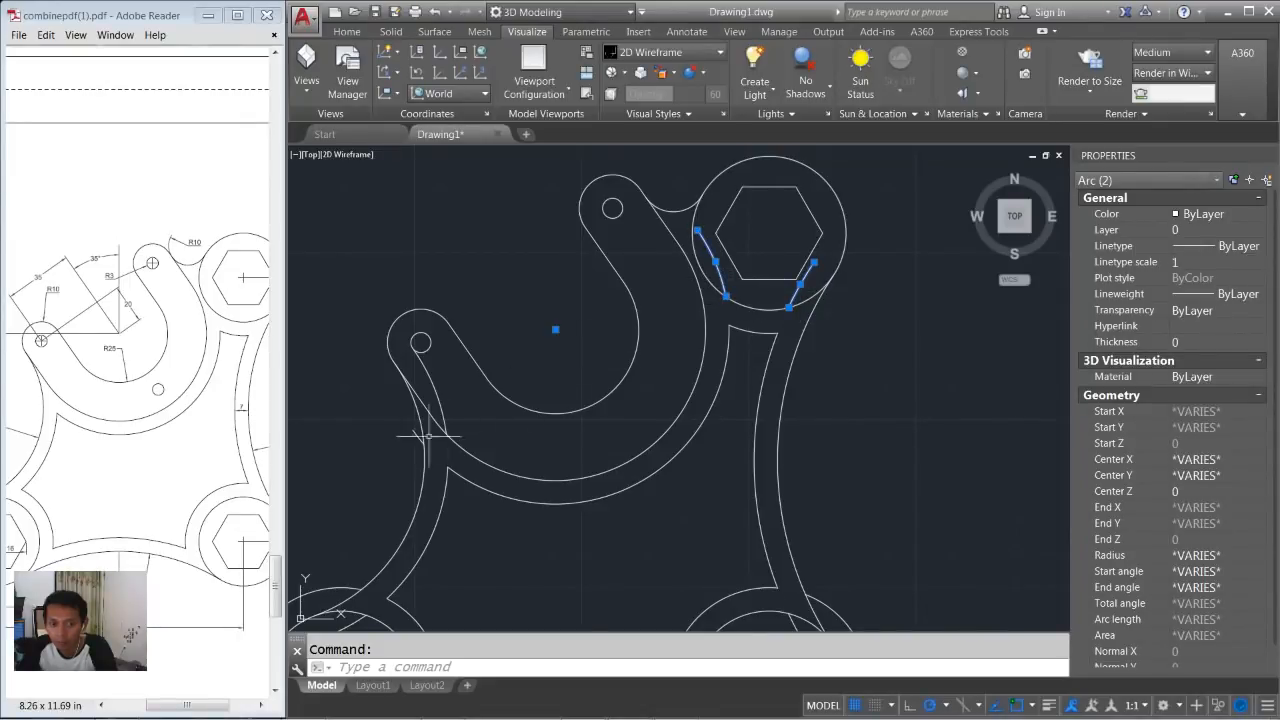
key("Delete")
Erase the two leftover offset stubs at the arm's left end.
left_click(418, 430)
left_click(422, 405)
key("Delete")
Erase the leftover outer offset arc around the lower-left circle.
scroll(483, 405, "down", 1)
scroll(483, 405, "down", 2)
scroll(458, 452, "up", 2)
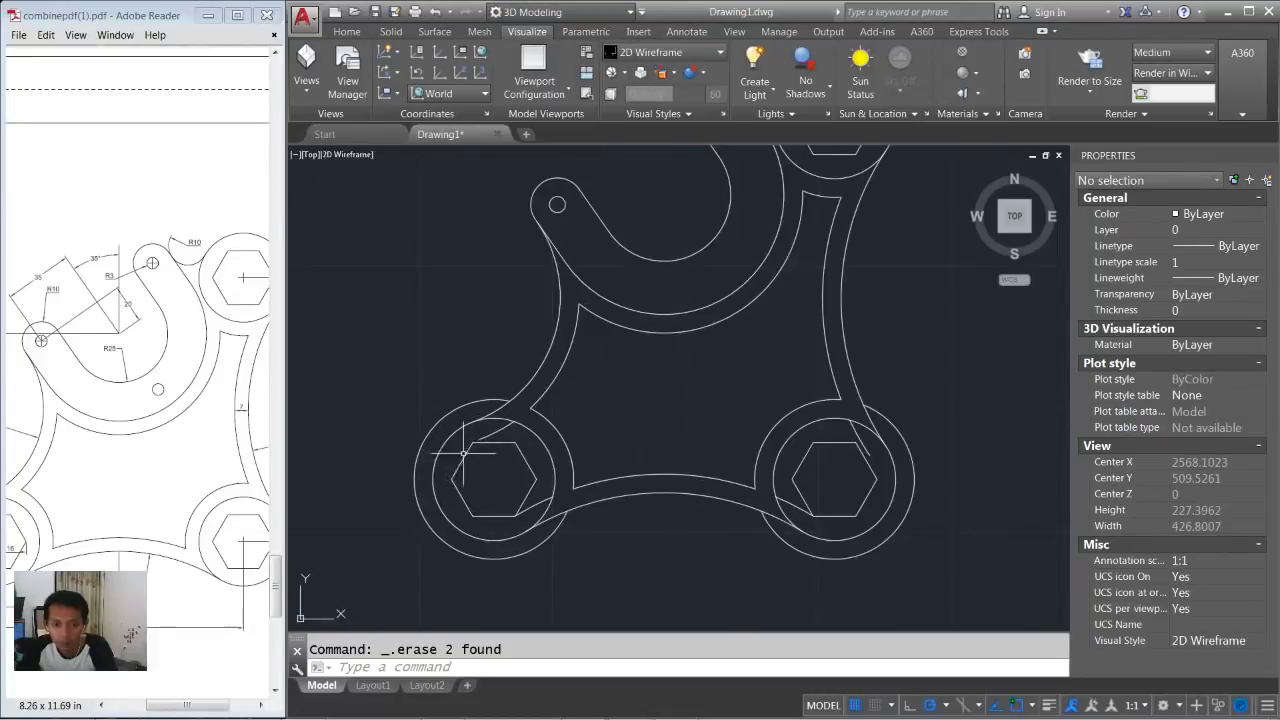
left_click(468, 396)
left_click(449, 404)
key("Delete")
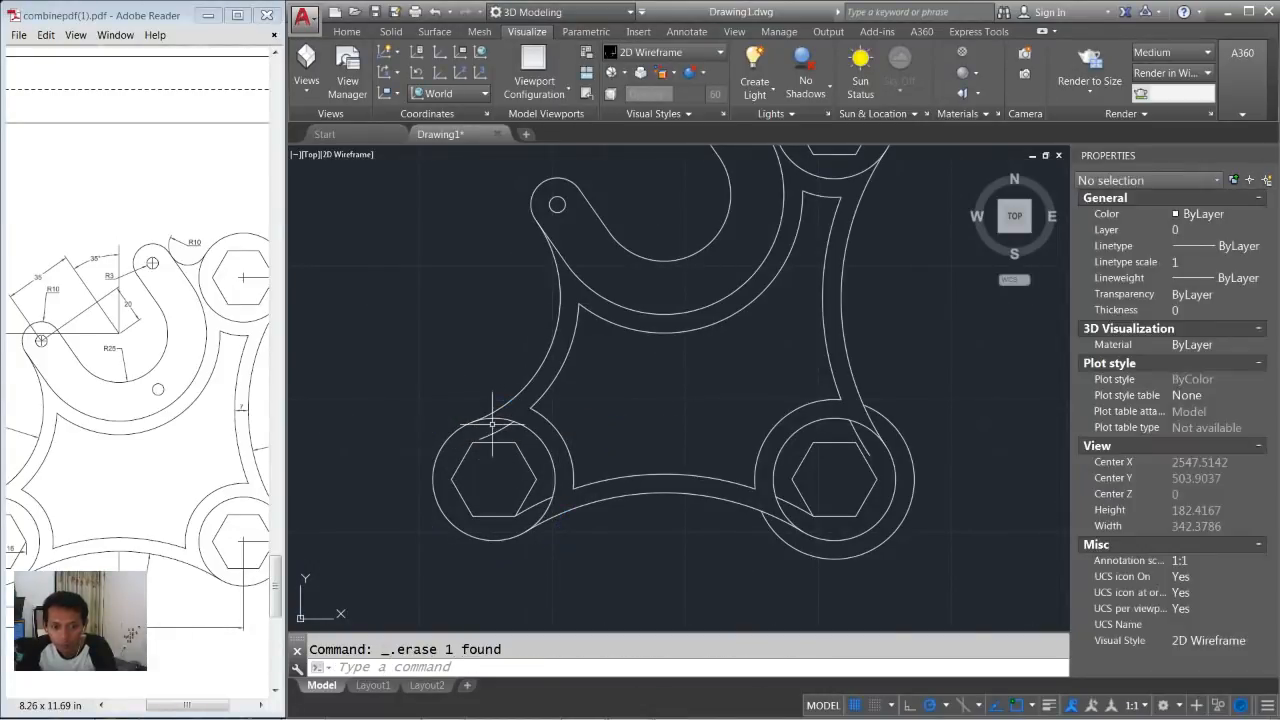
Erase the leftover arc stubs inside the two lower circles and the outer offset arc around the lower-right circle.
left_click(497, 430)
key("Delete")
left_click(527, 510)
key("Delete")
left_click(795, 504)
key("Delete")
left_click(855, 430)
key("Delete")
left_click(893, 430)
key("Delete")
Draw a circle of radius 3 centred midway between the midpoints of the hook's inner and outer arcs.
scroll(831, 334, "down", 2)
scroll(727, 357, "up", 4)
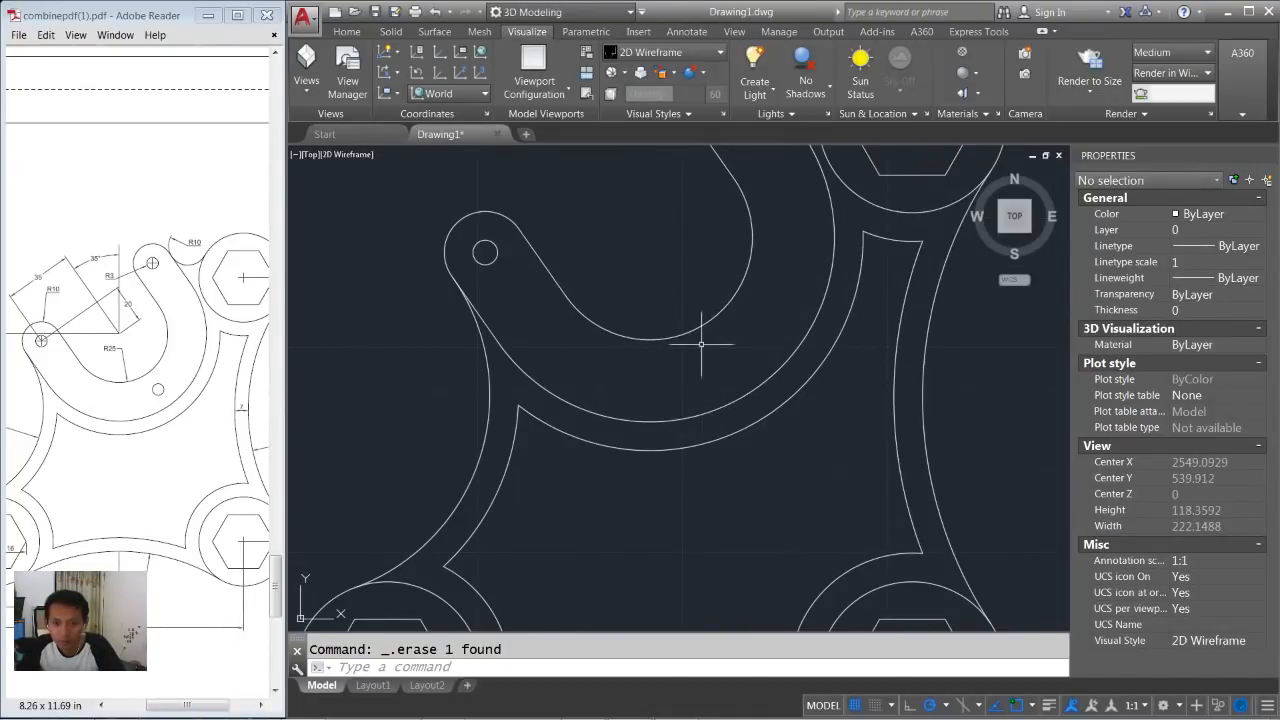
type("c")
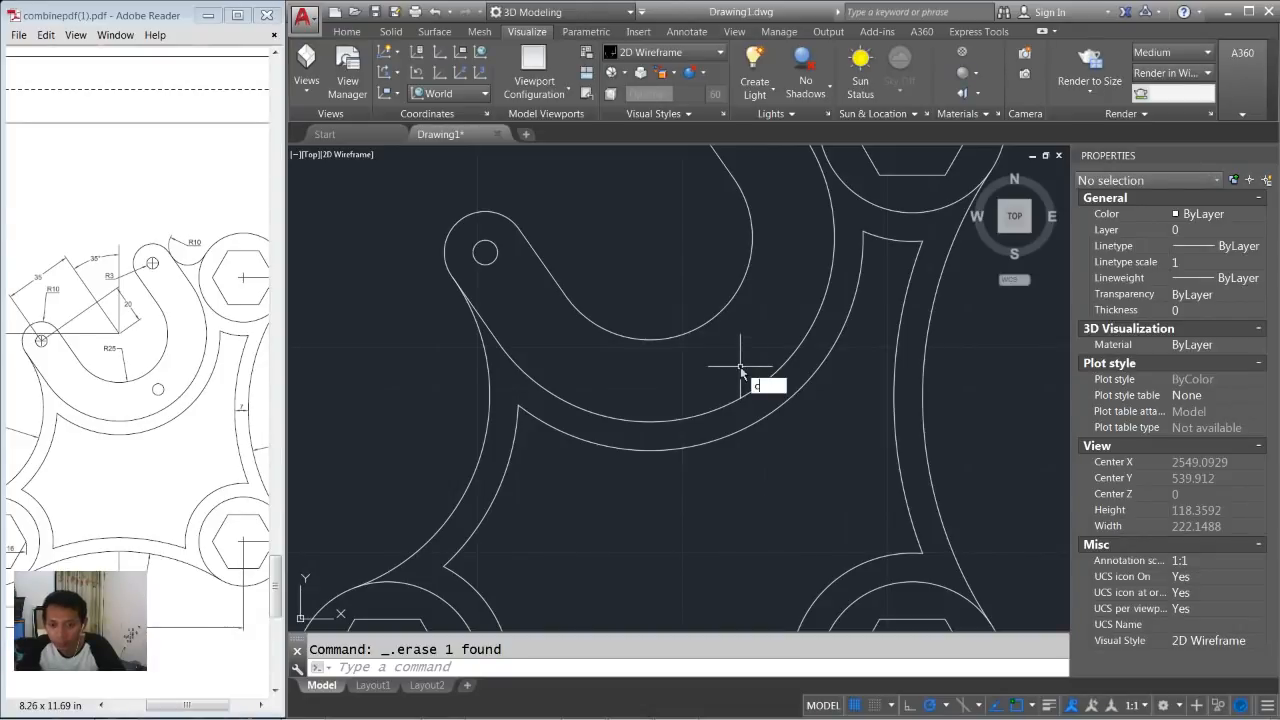
key("Return")
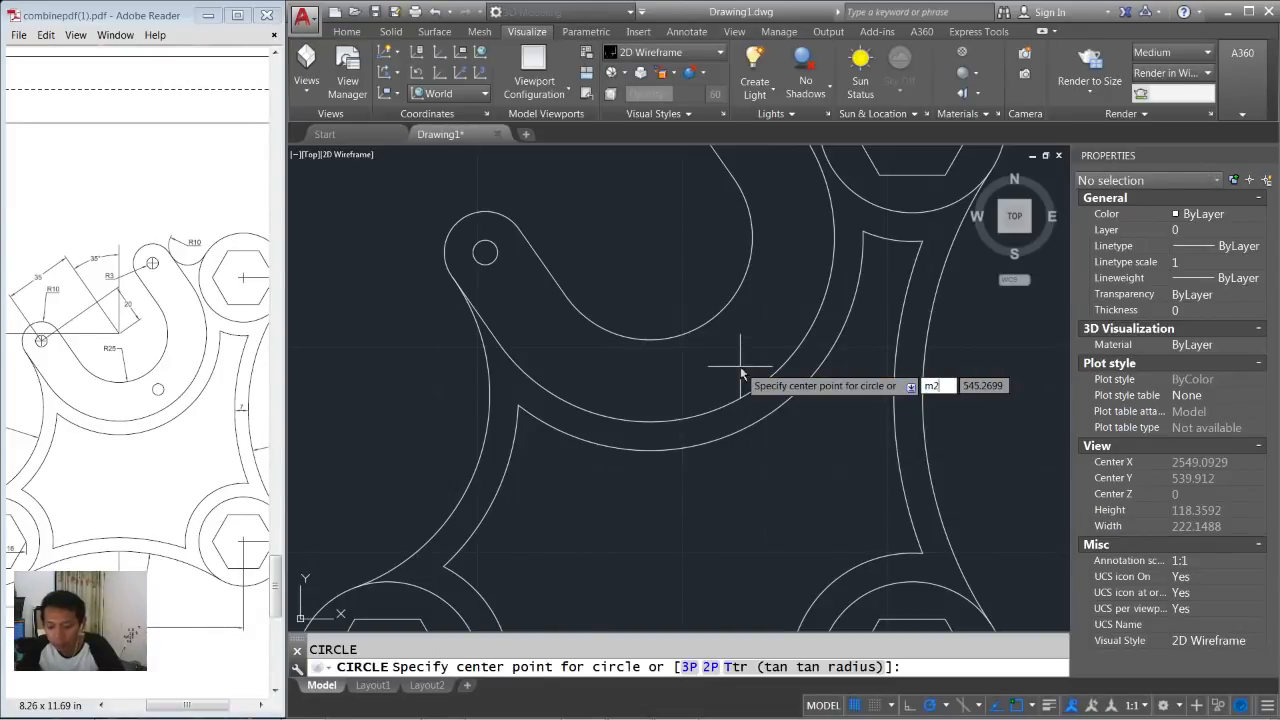
type("m2p")
key("Return")
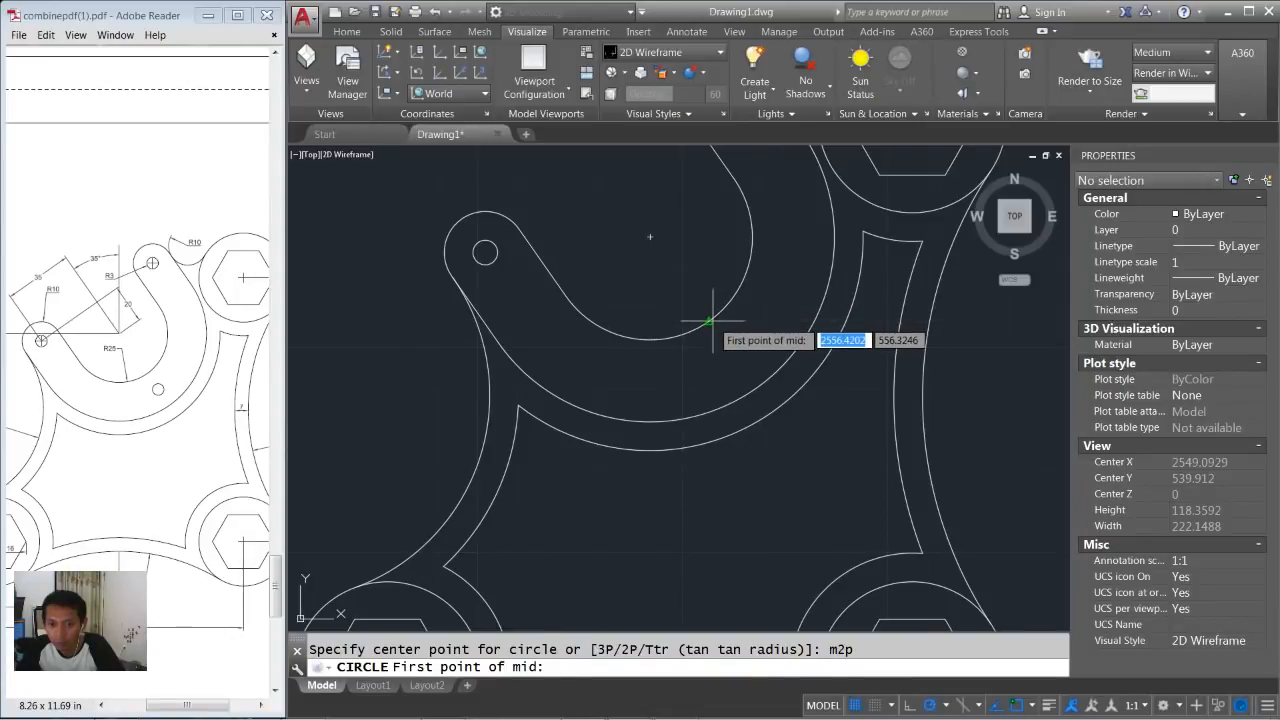
left_click(709, 321)
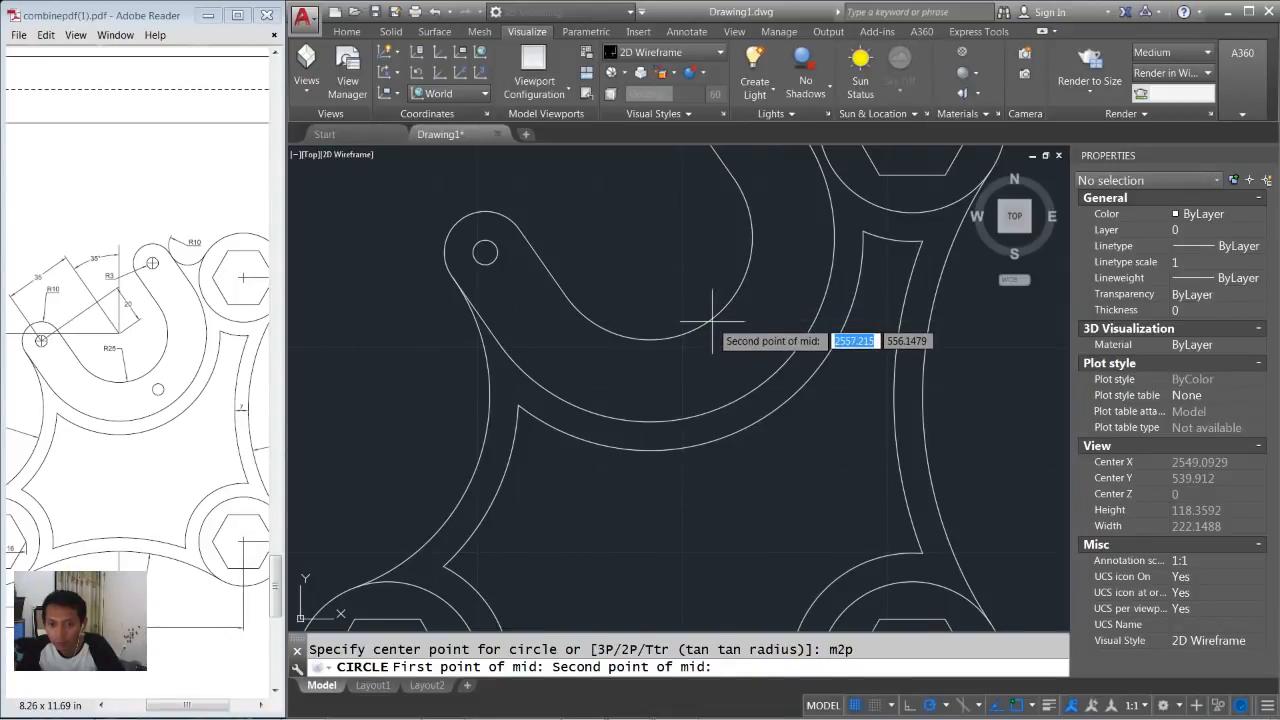
left_click(756, 389)
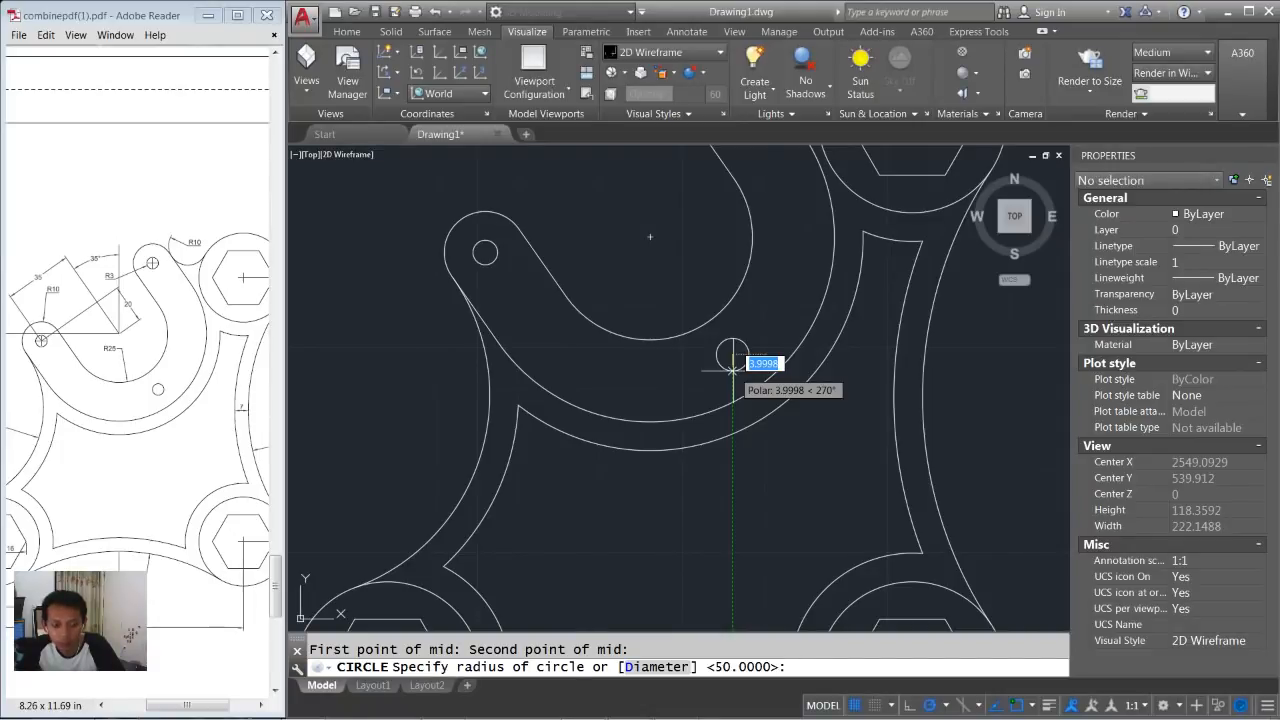
type("3")
key("Return")
Move the whole finished plate up to the right end of the second row of completed parts.
scroll(798, 340, "down", 5)
middle_click_drag(798, 341, 748, 363)
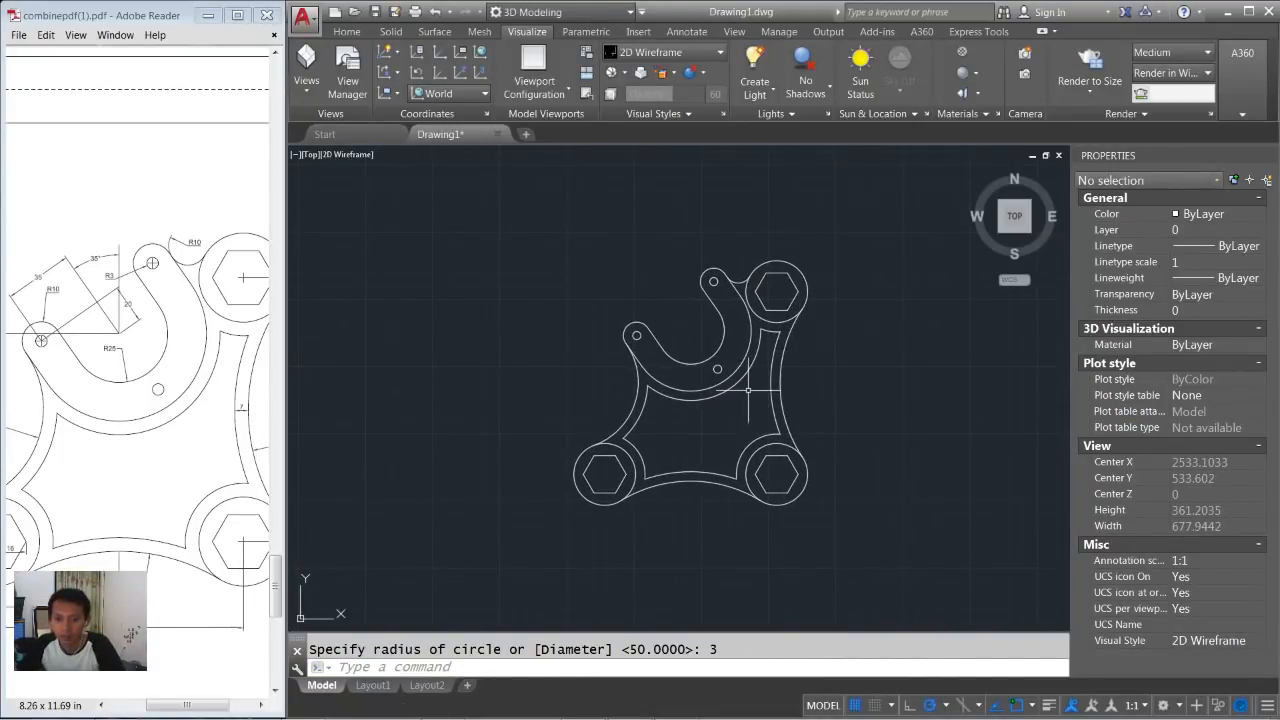
scroll(748, 390, "down", 3)
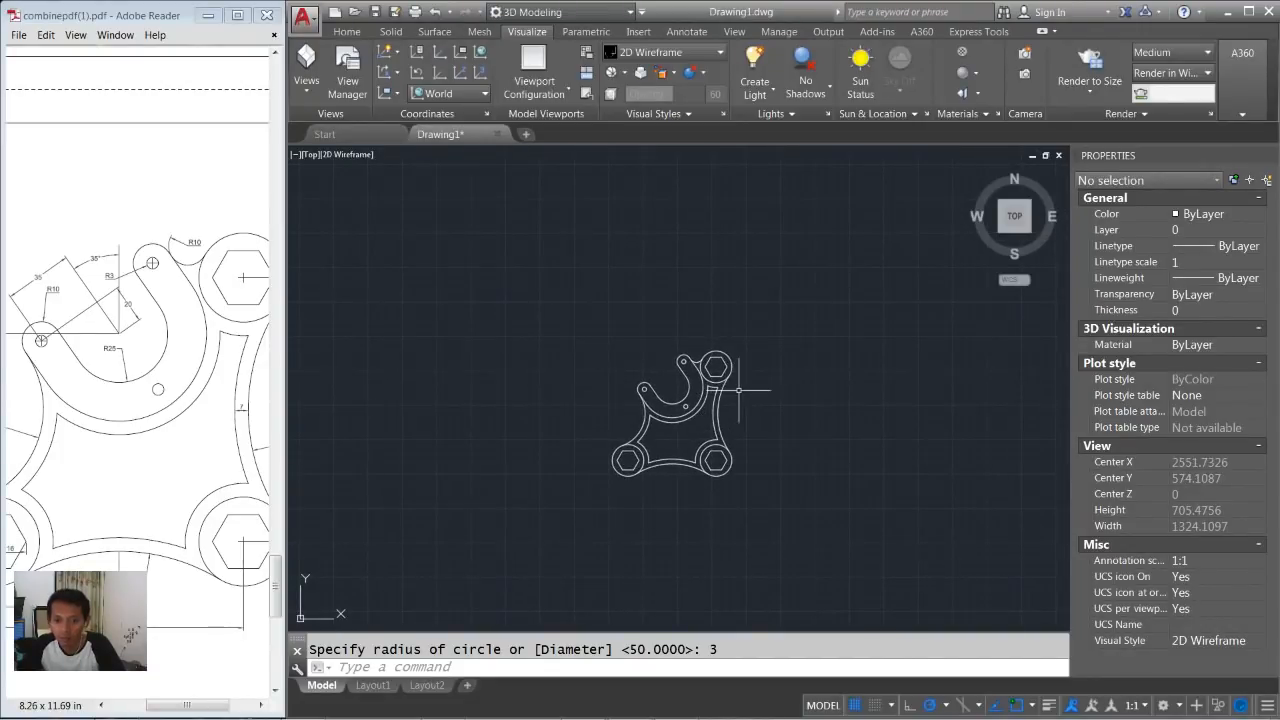
scroll(739, 390, "down", 3)
middle_click_drag(739, 390, 667, 431)
type("m")
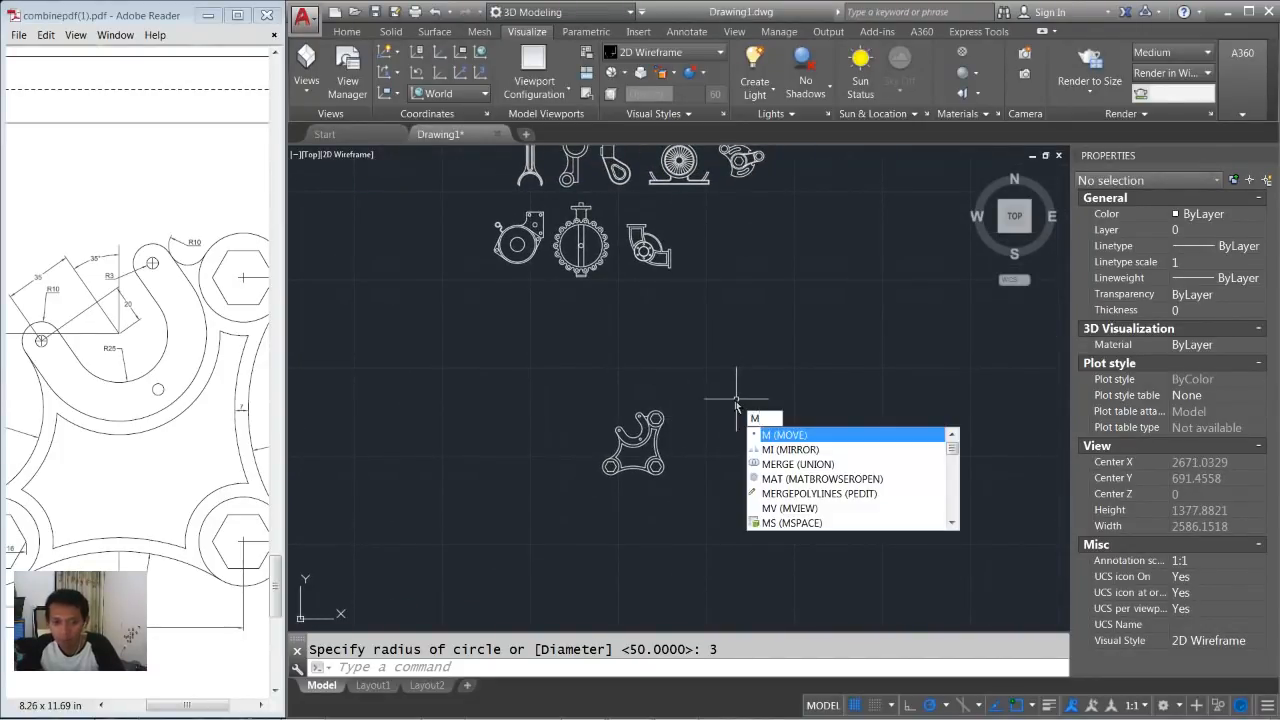
key("Return")
left_click(742, 382)
left_click(603, 510)
key("Return")
left_click(688, 514)
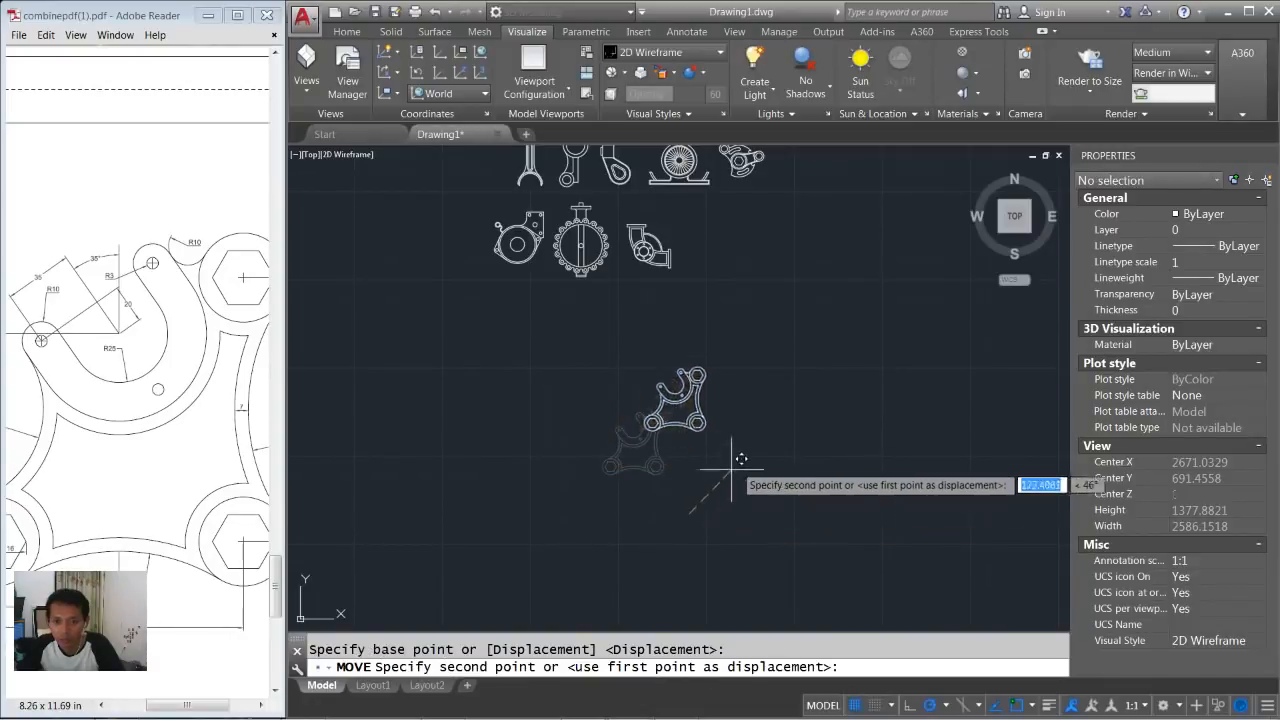
left_click(774, 314)
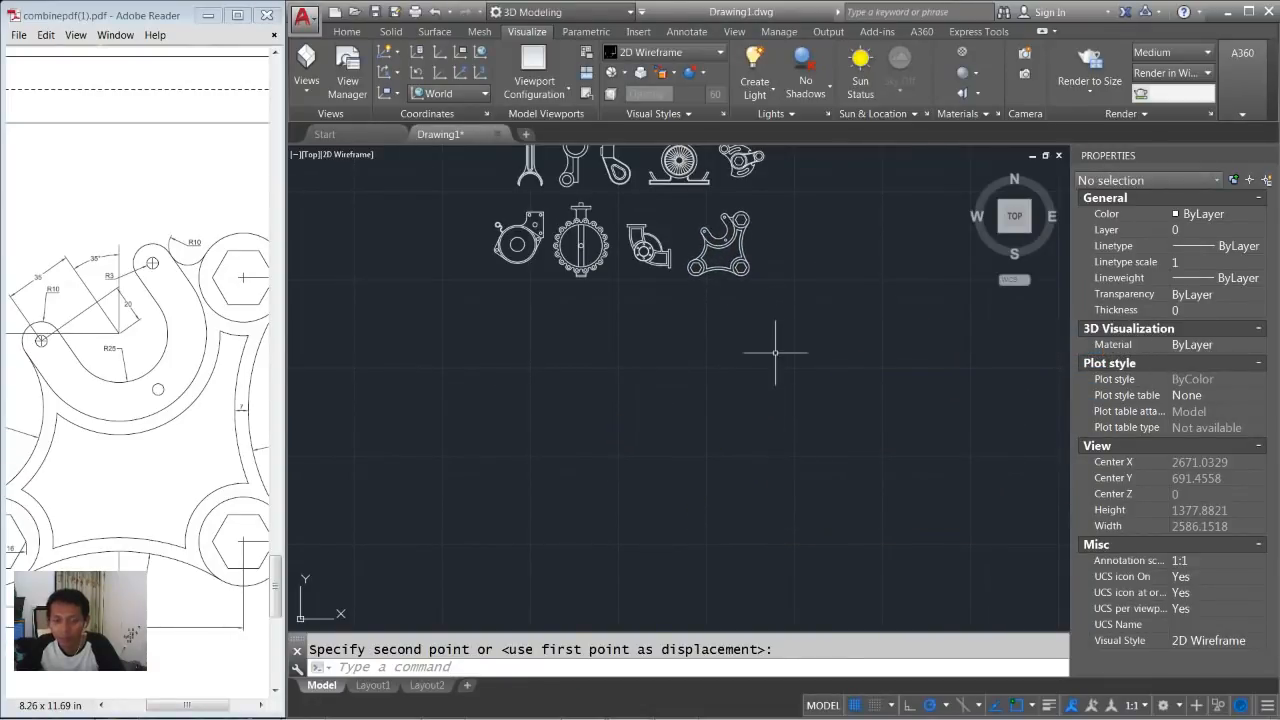
Switch to Adobe Reader and bring the left part of the next exercise, the round flange with small lugs, into view.
scroll(775, 352, "down", 2)
middle_click_drag(778, 310, 761, 340)
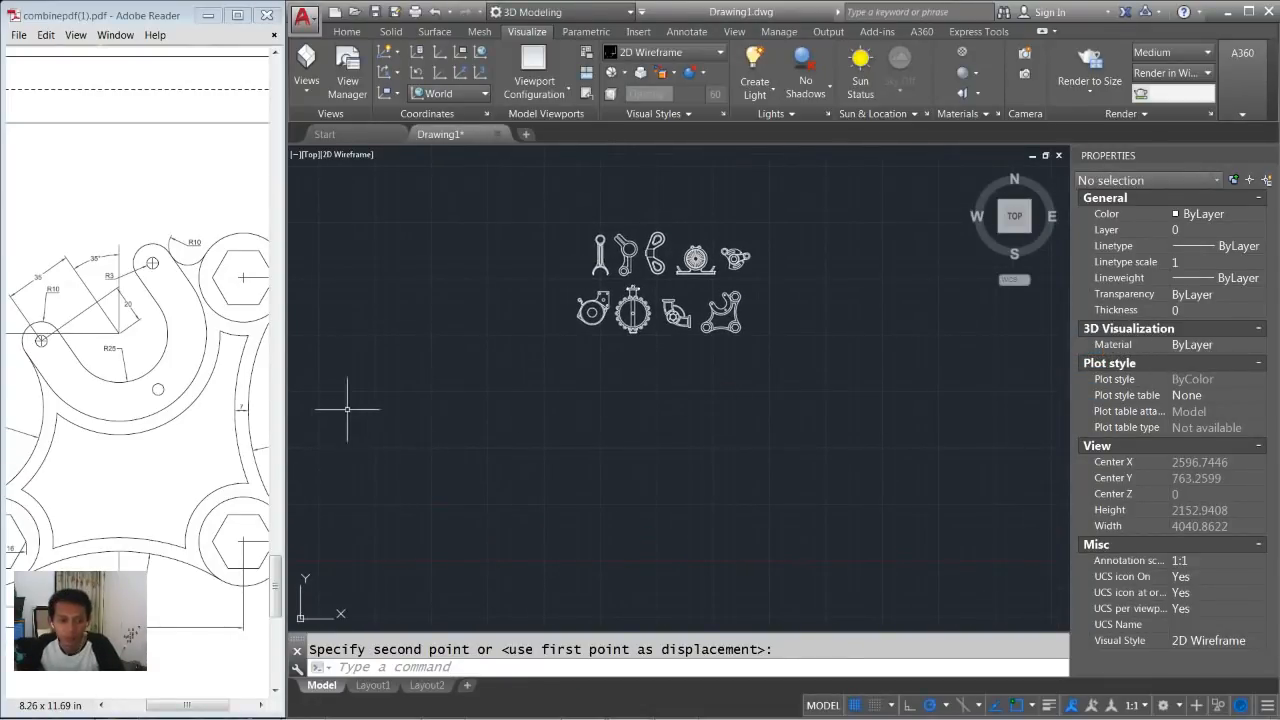
left_click_drag(280, 572, 277, 630)
left_click_drag(218, 700, 183, 707)
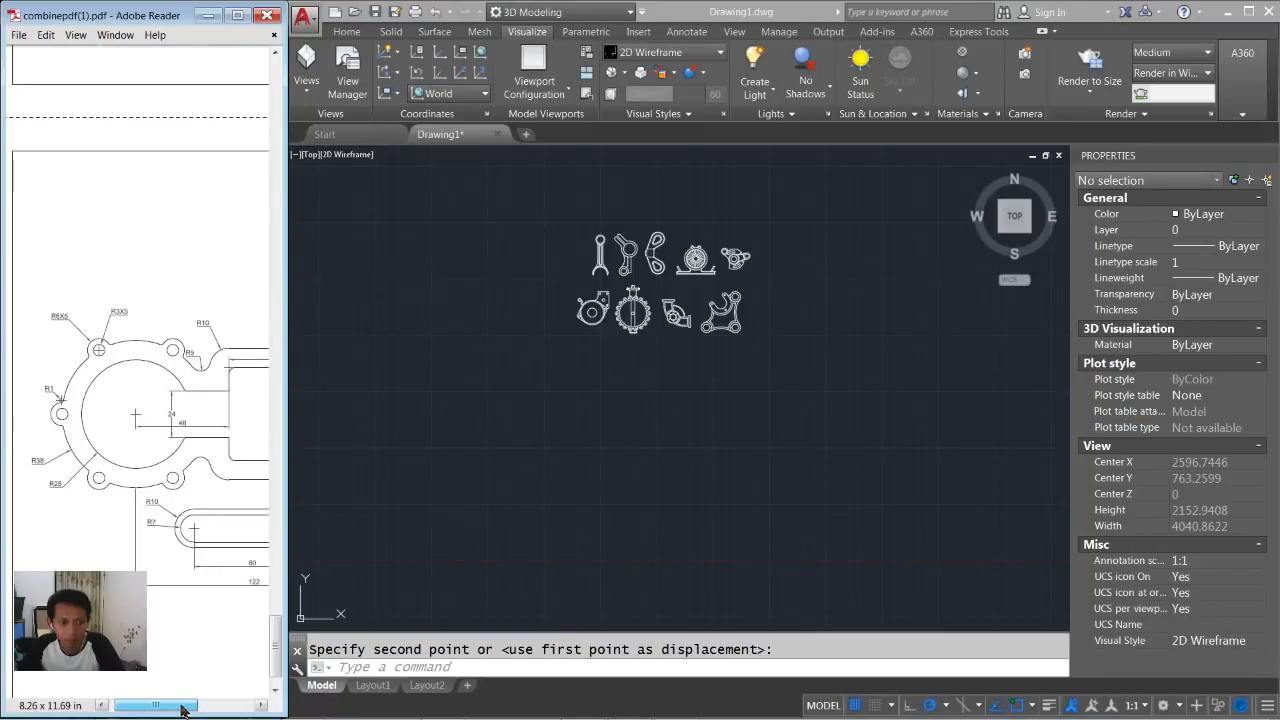
In AutoCAD, draw two concentric circles of radius 28 and 38 in the empty area below the completed parts.
left_click(677, 445)
scroll(606, 432, "up", 4)
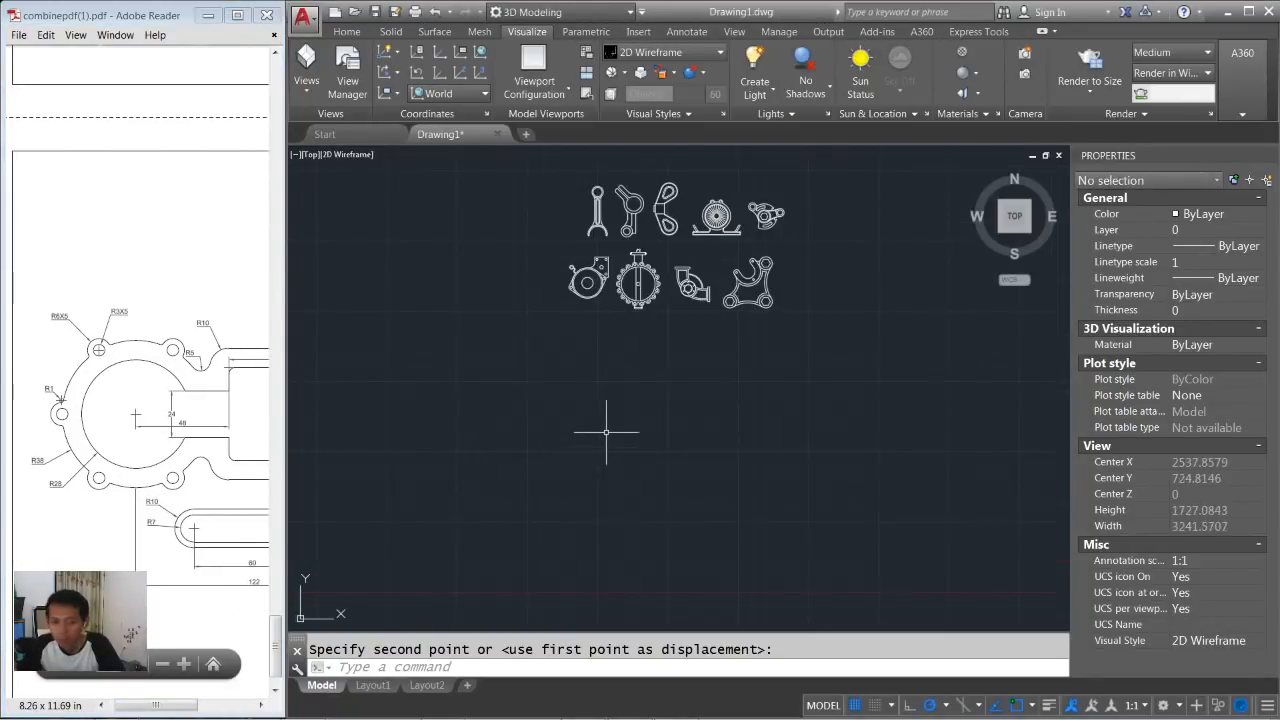
middle_click_drag(604, 427, 591, 415)
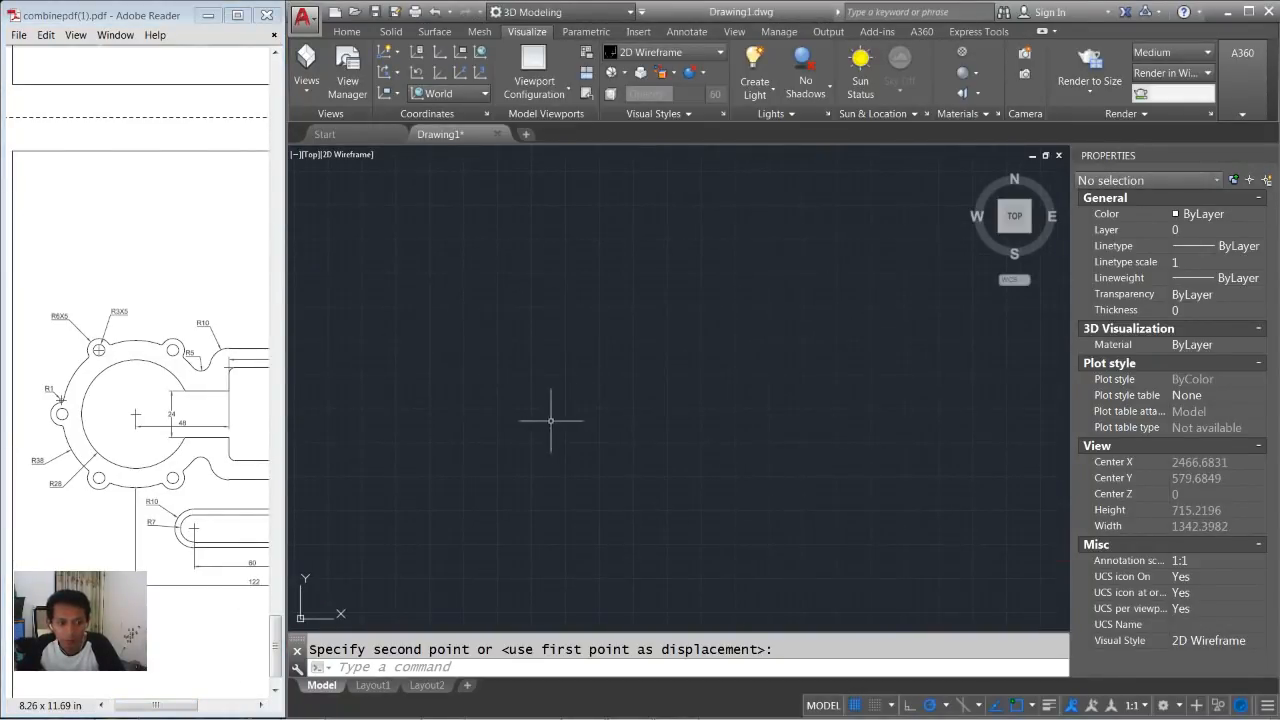
key("Return")
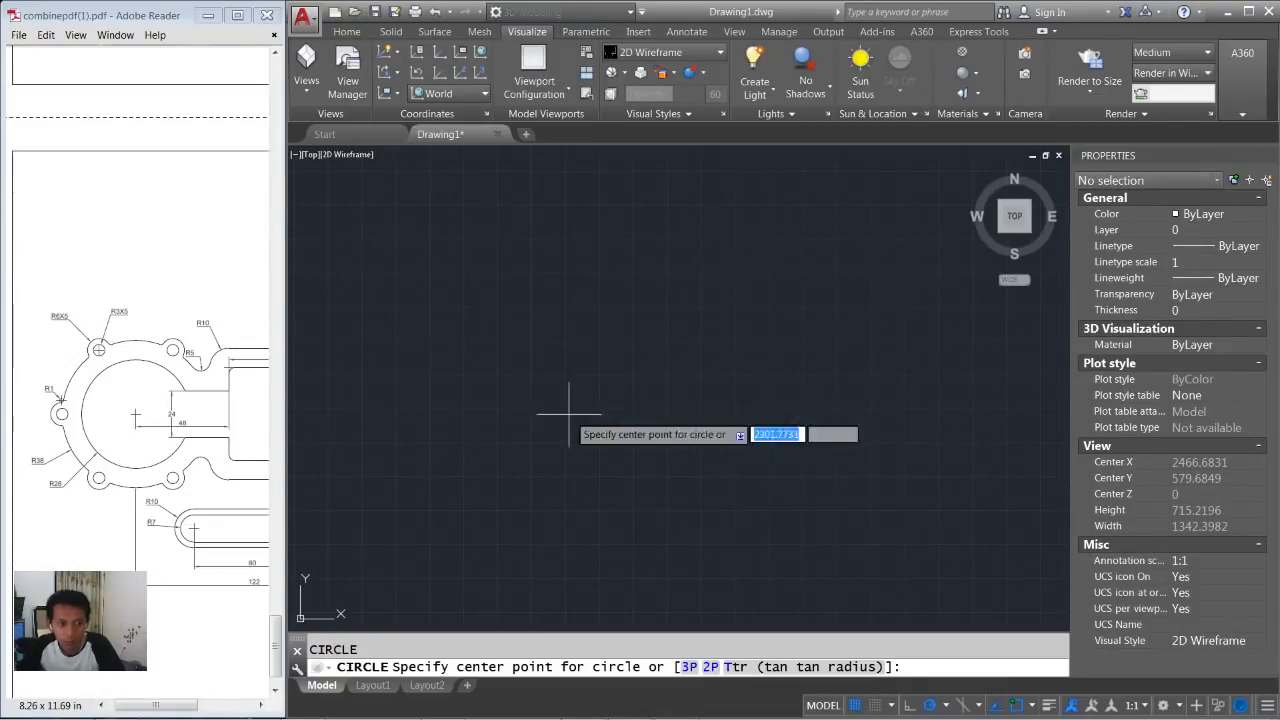
left_click(568, 409)
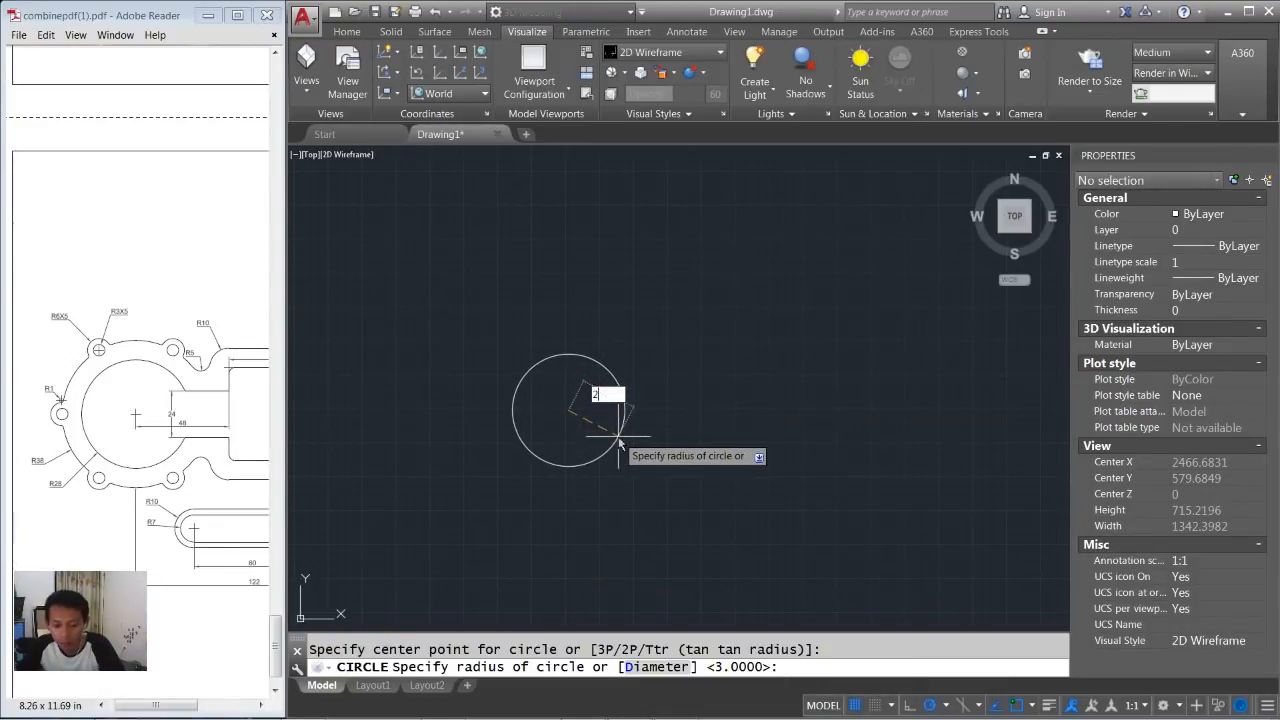
type("28")
key("Return")
scroll(570, 412, "up", 3)
key("Return")
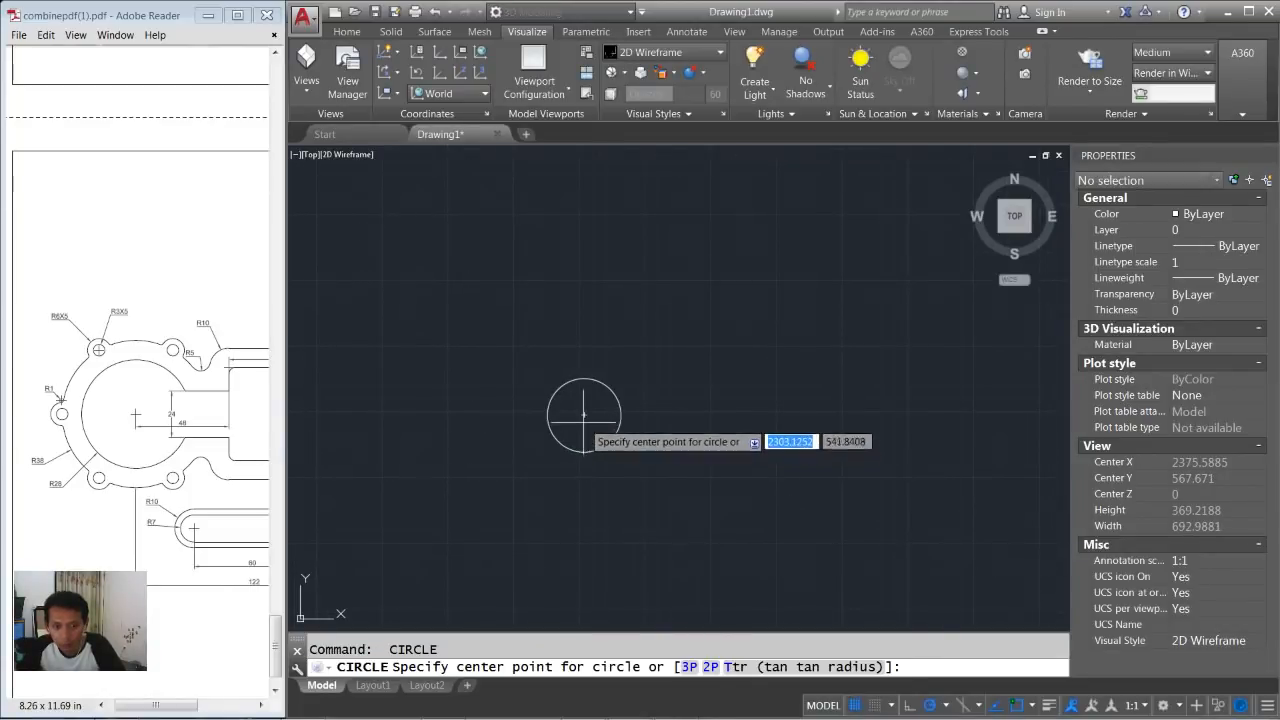
left_click(584, 414)
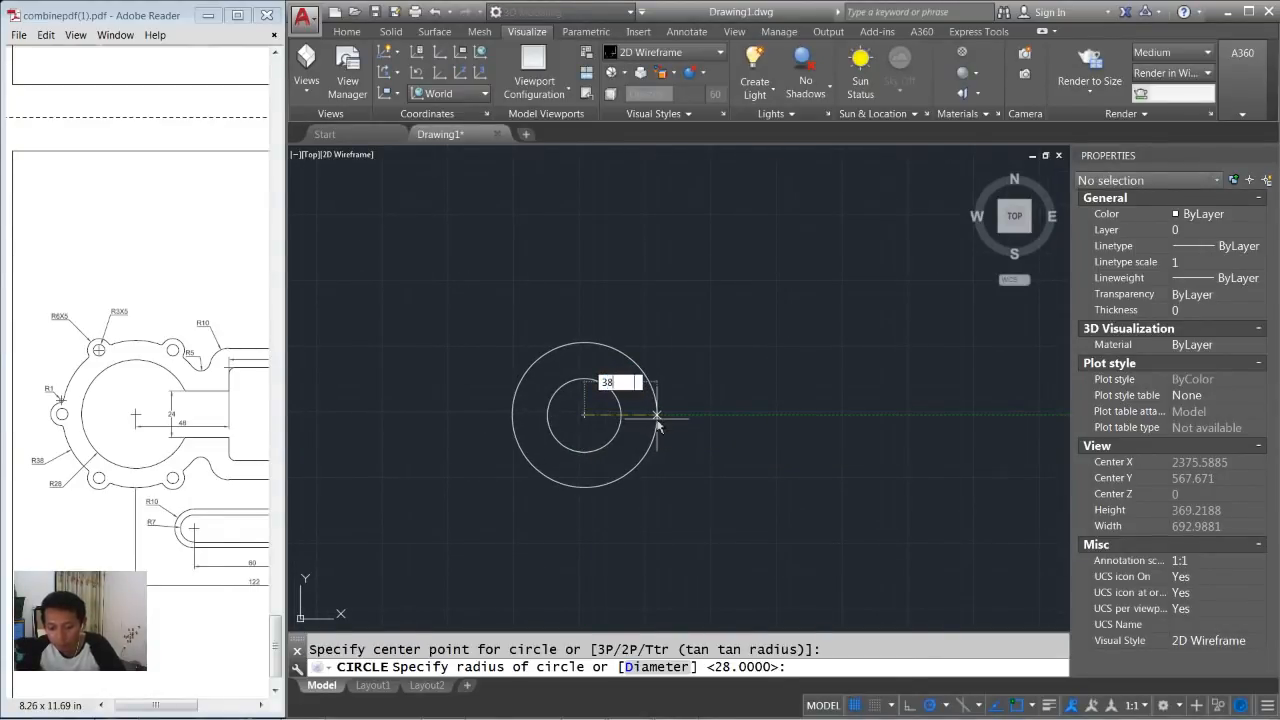
key("Return")
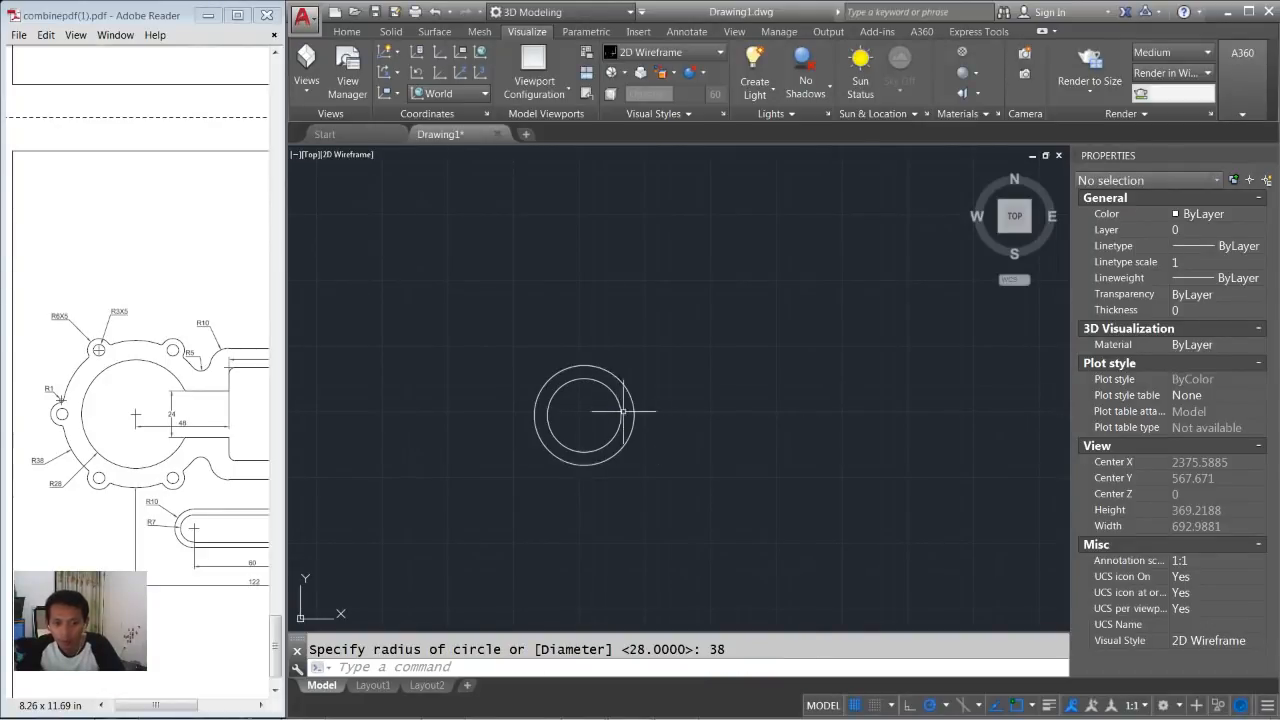
Draw concentric circles of radius 3 and 6 centred on the left quadrant of the radius 38 circle.
scroll(575, 420, "up", 4)
key("Return")
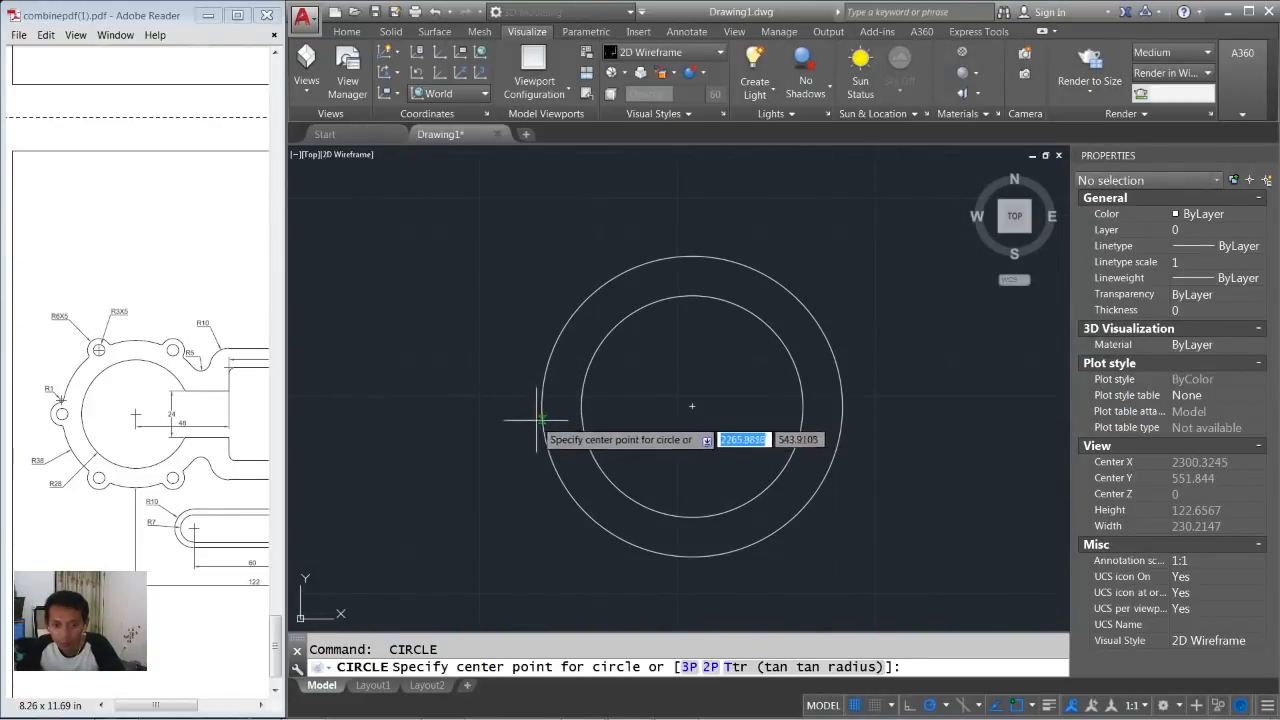
left_click(542, 407)
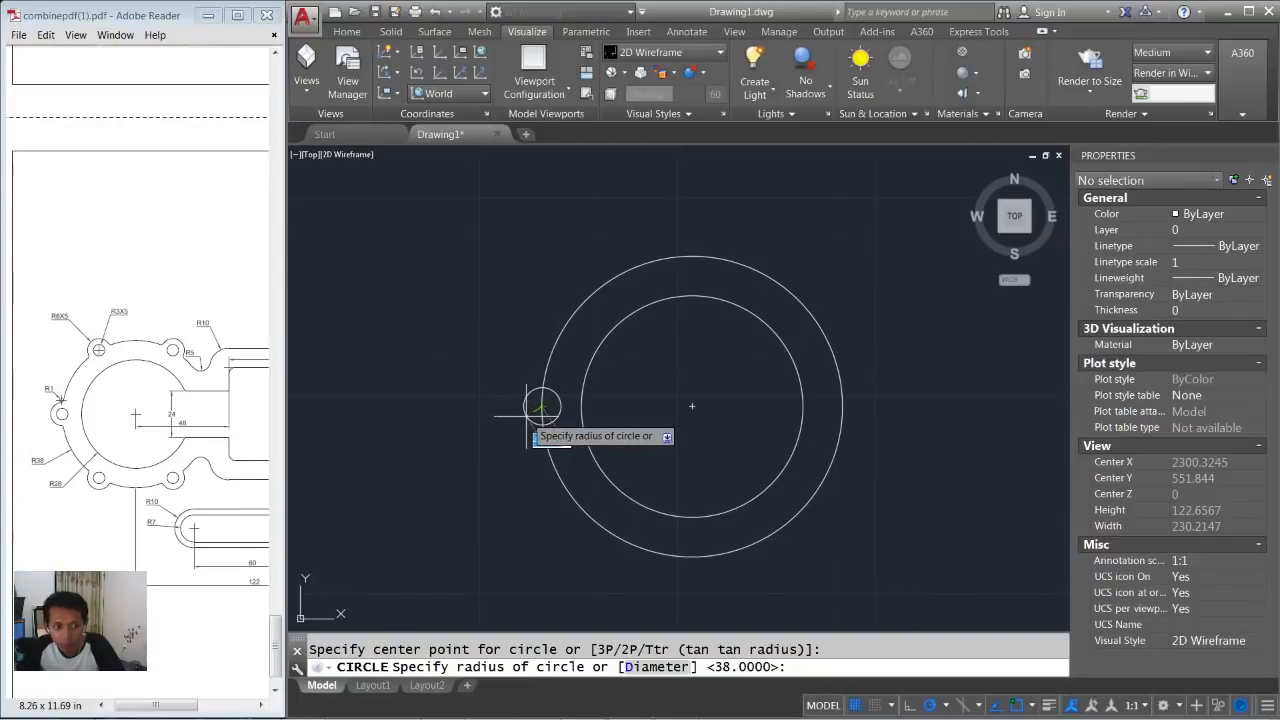
type("3")
key("Return")
key("Return")
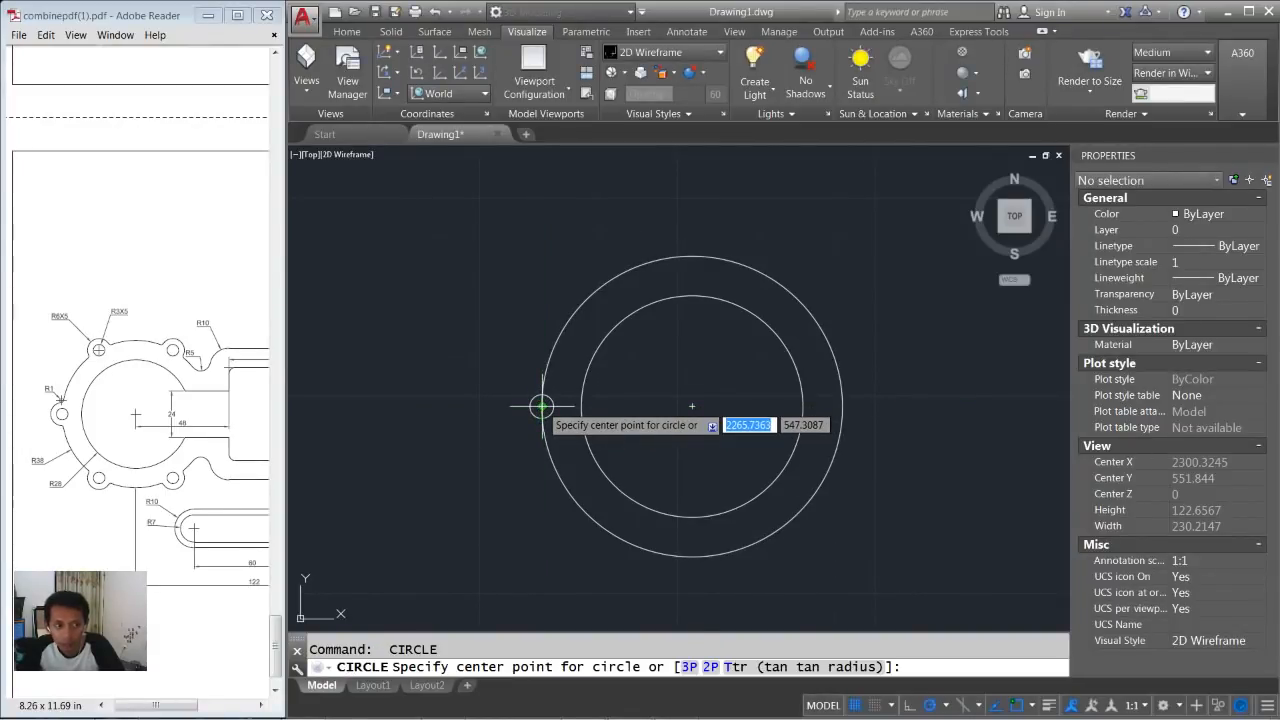
left_click(541, 407)
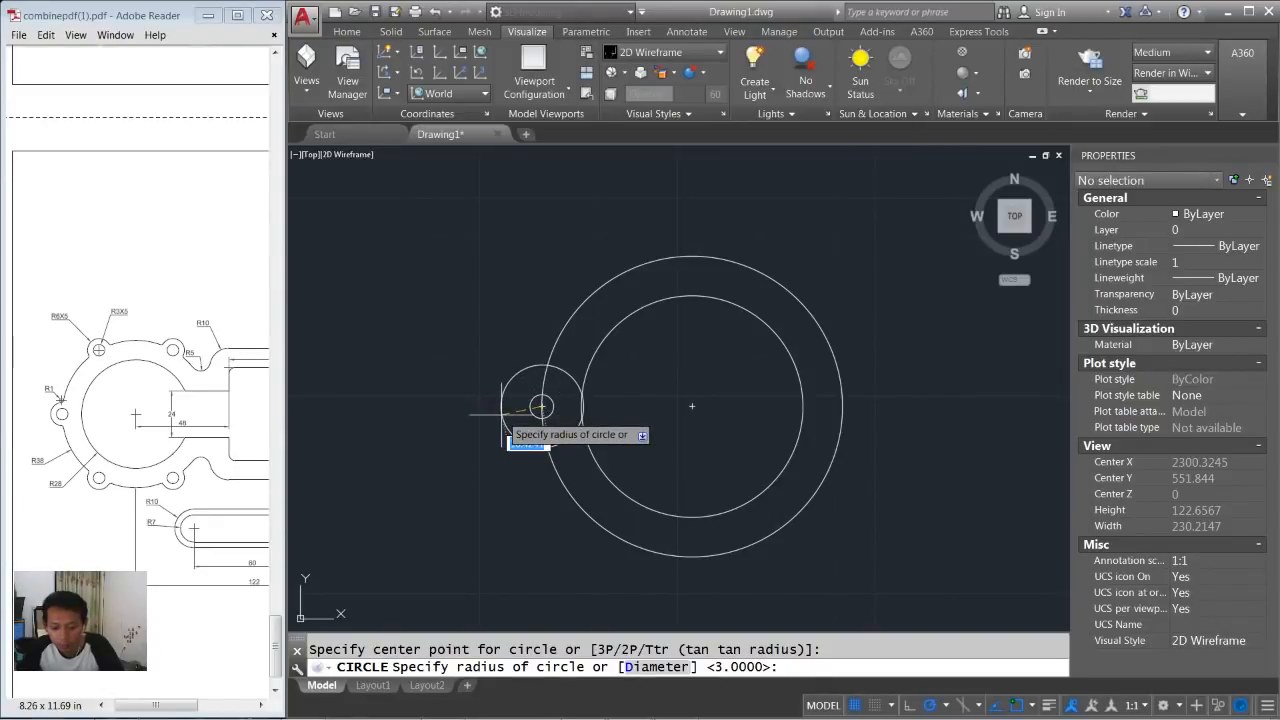
key("Return")
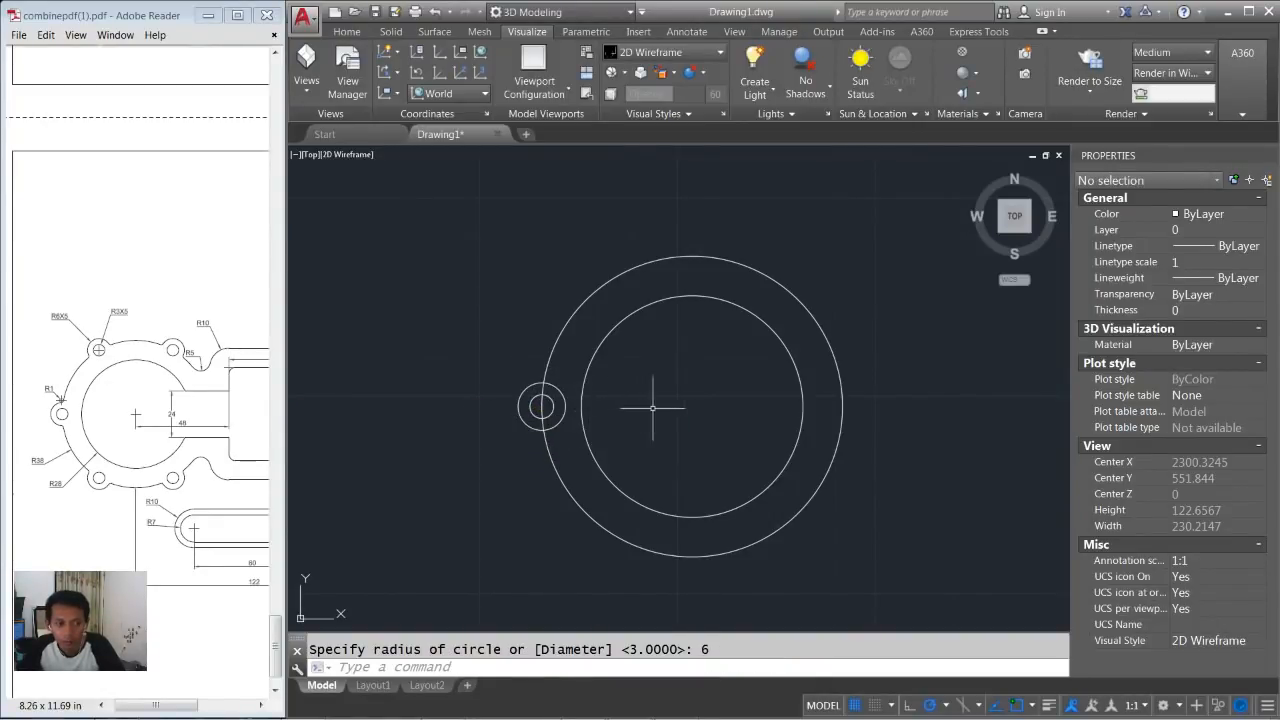
Trim away the part of the radius 6 circle that lies inside the radius 38 circle.
type("tr")
key("Return")
key("Return")
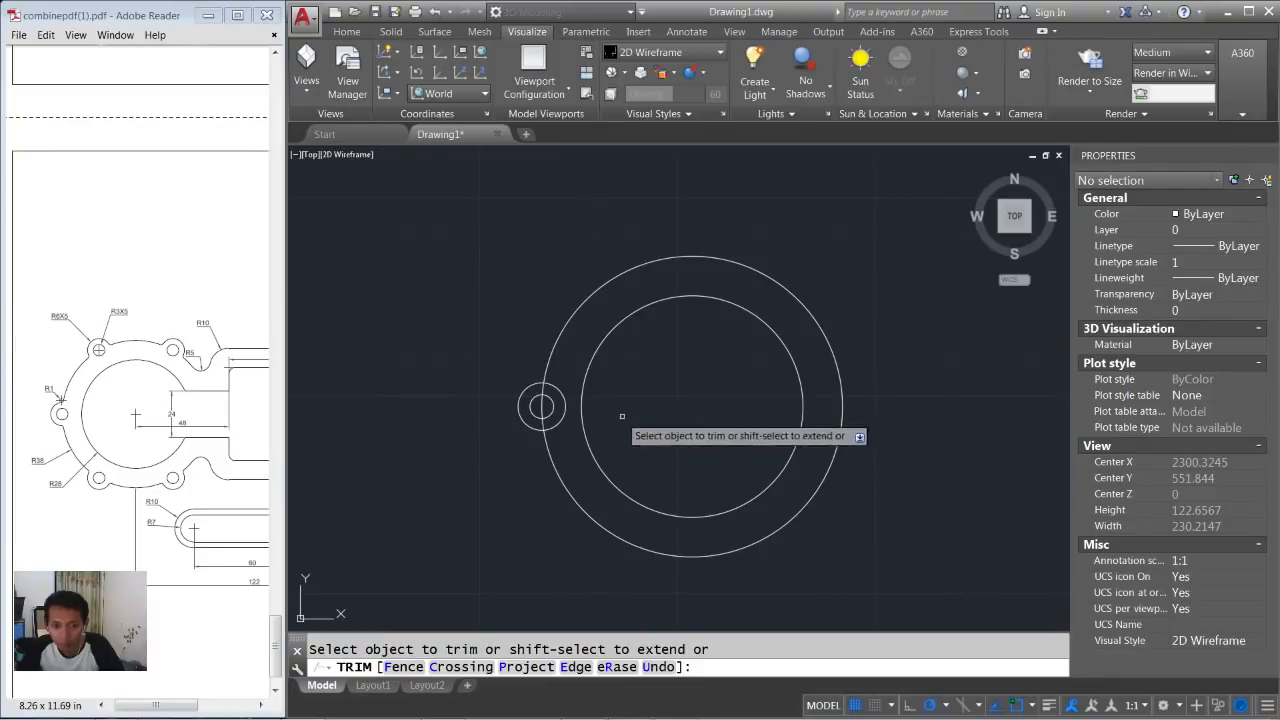
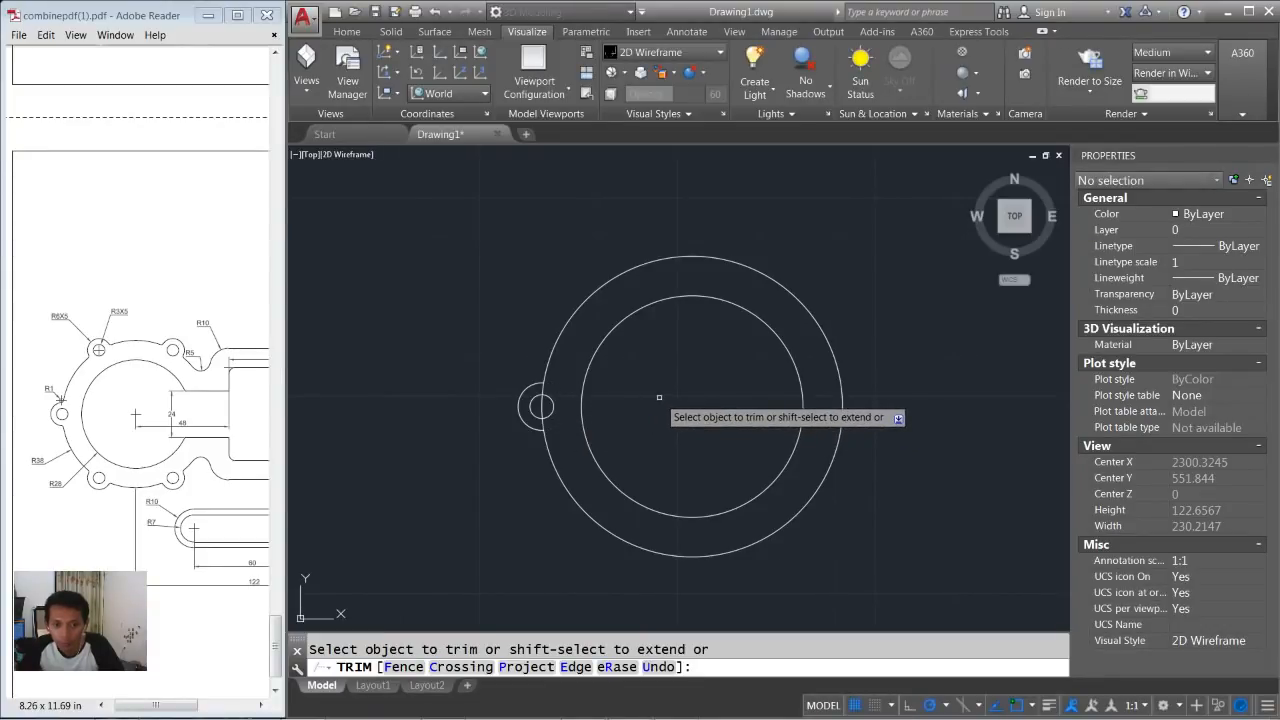
key("Return")
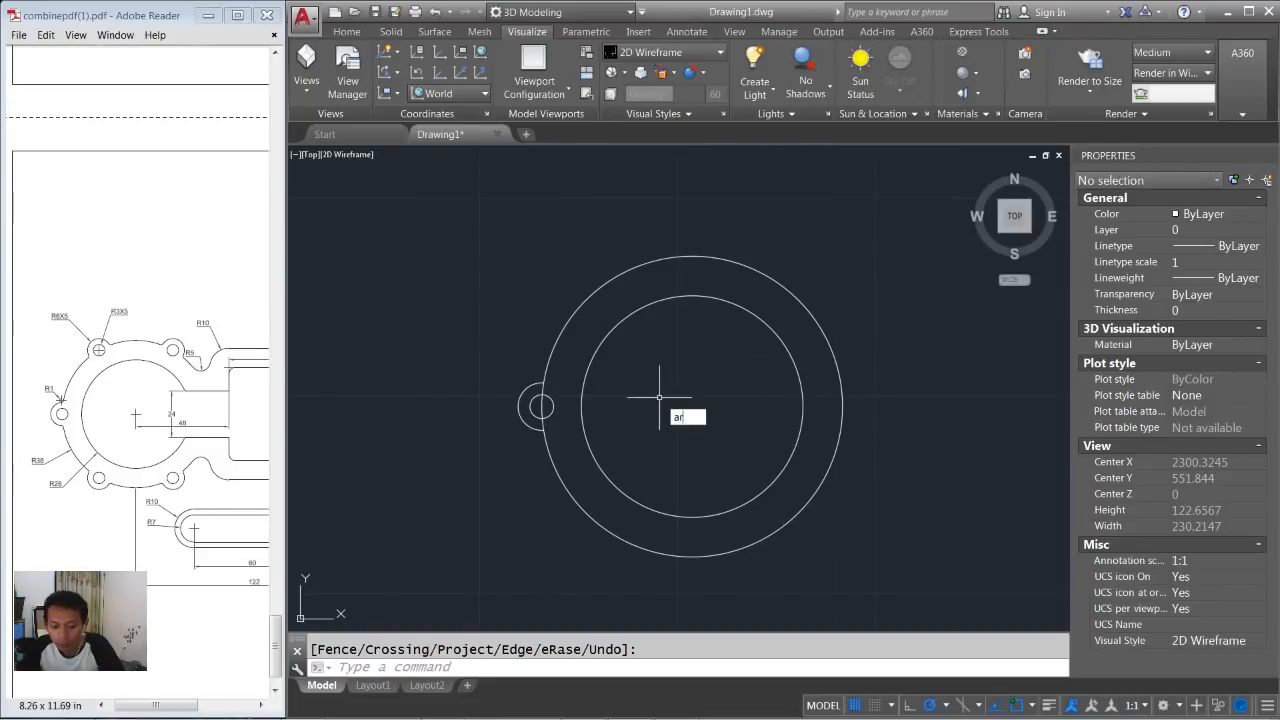
Create a polar array of the lug arc and its hole with 6 items over 360 degrees around the flange centre.
type("arra")
key("Return")
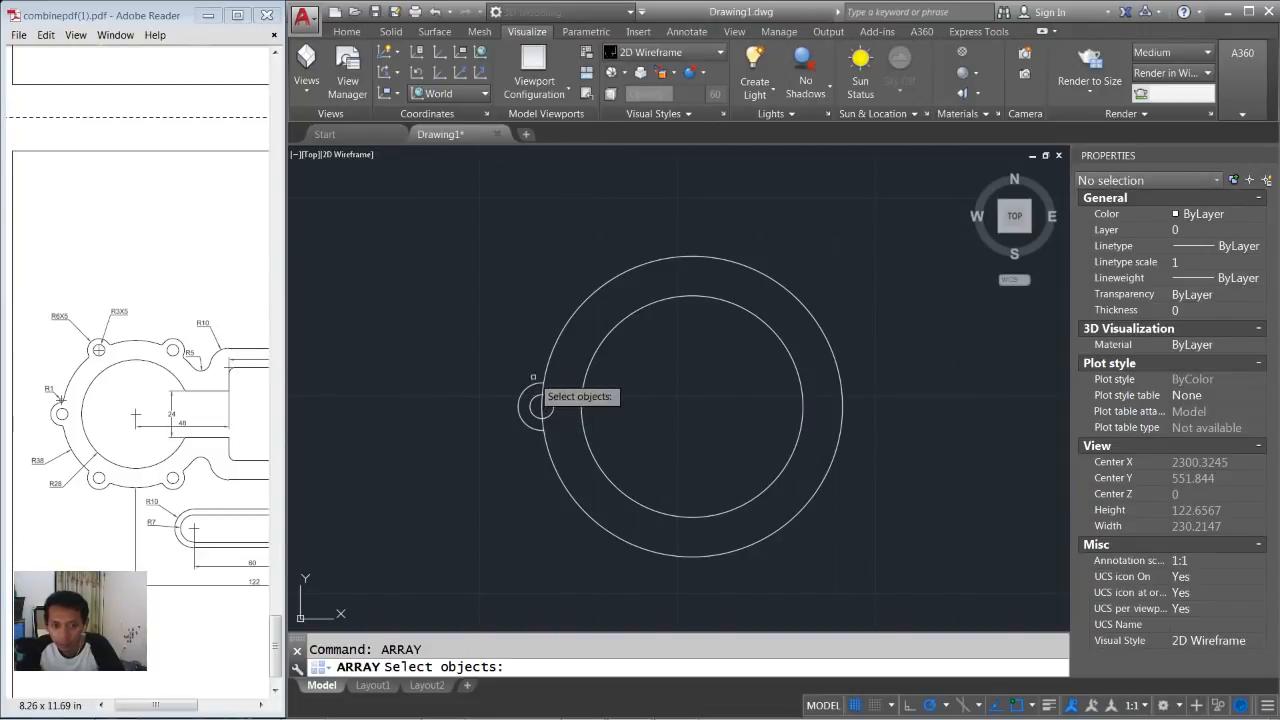
left_click(508, 452)
key("Return")
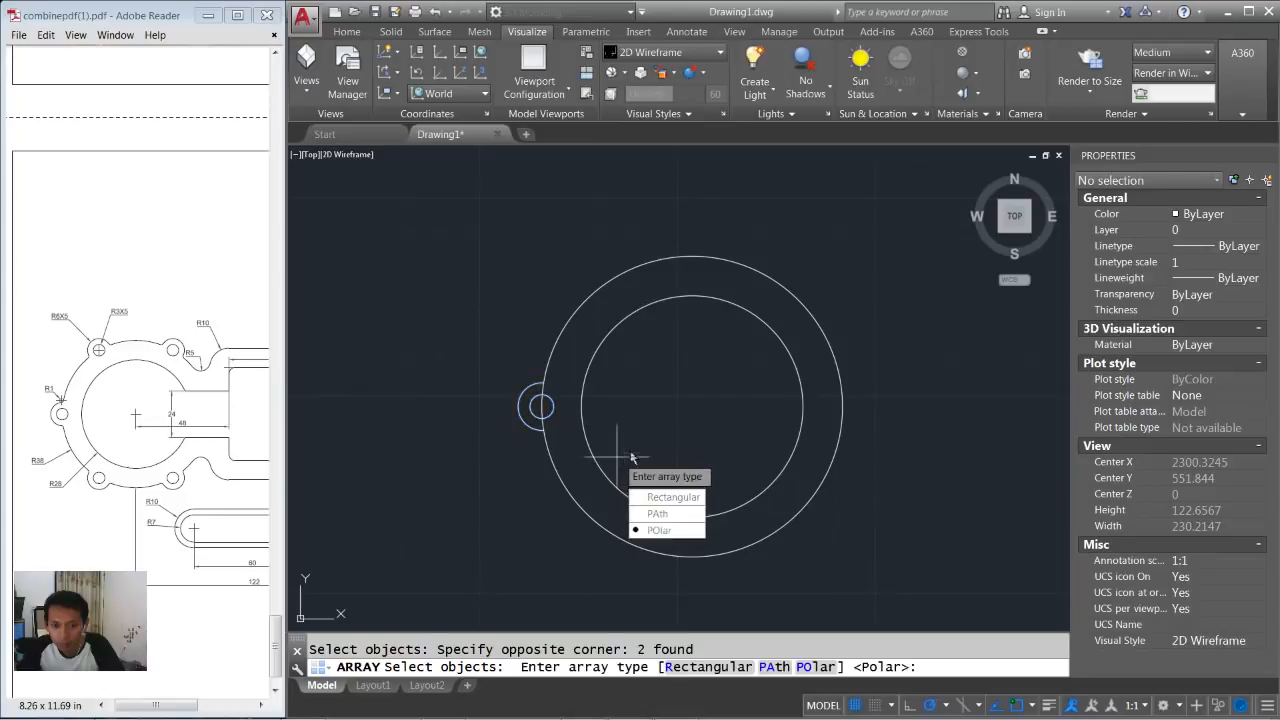
left_click(651, 533)
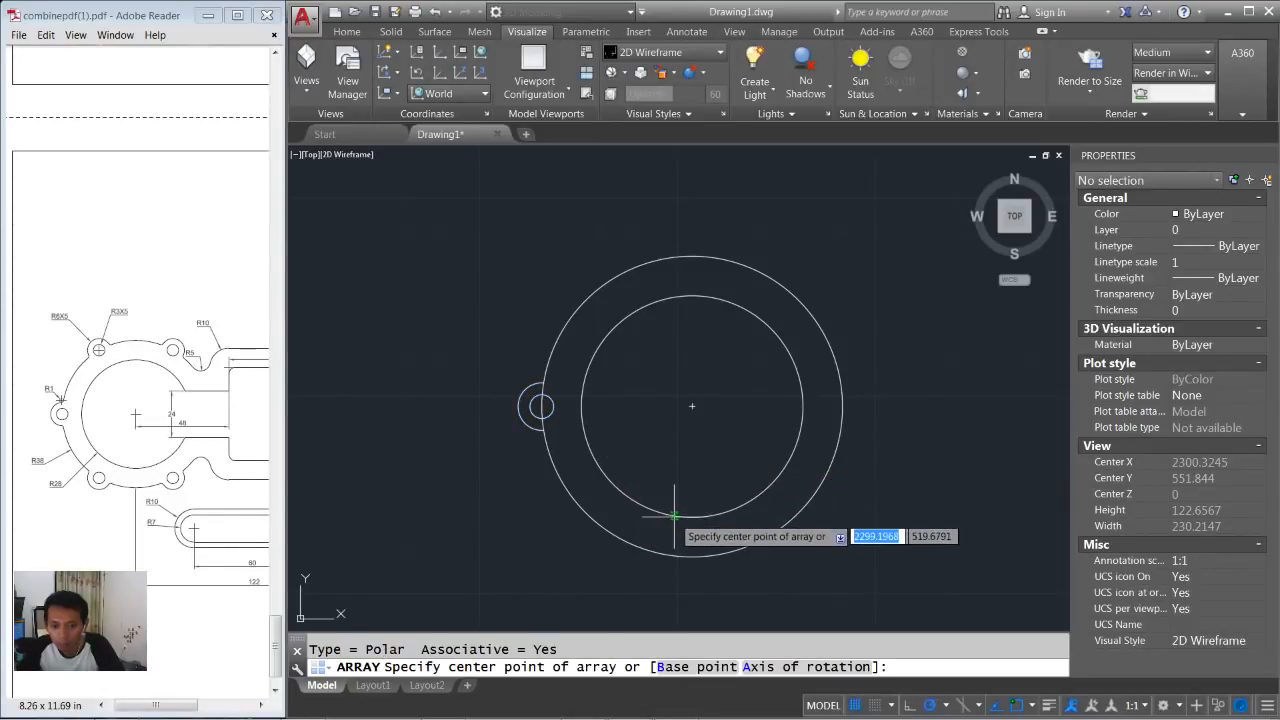
left_click(692, 406)
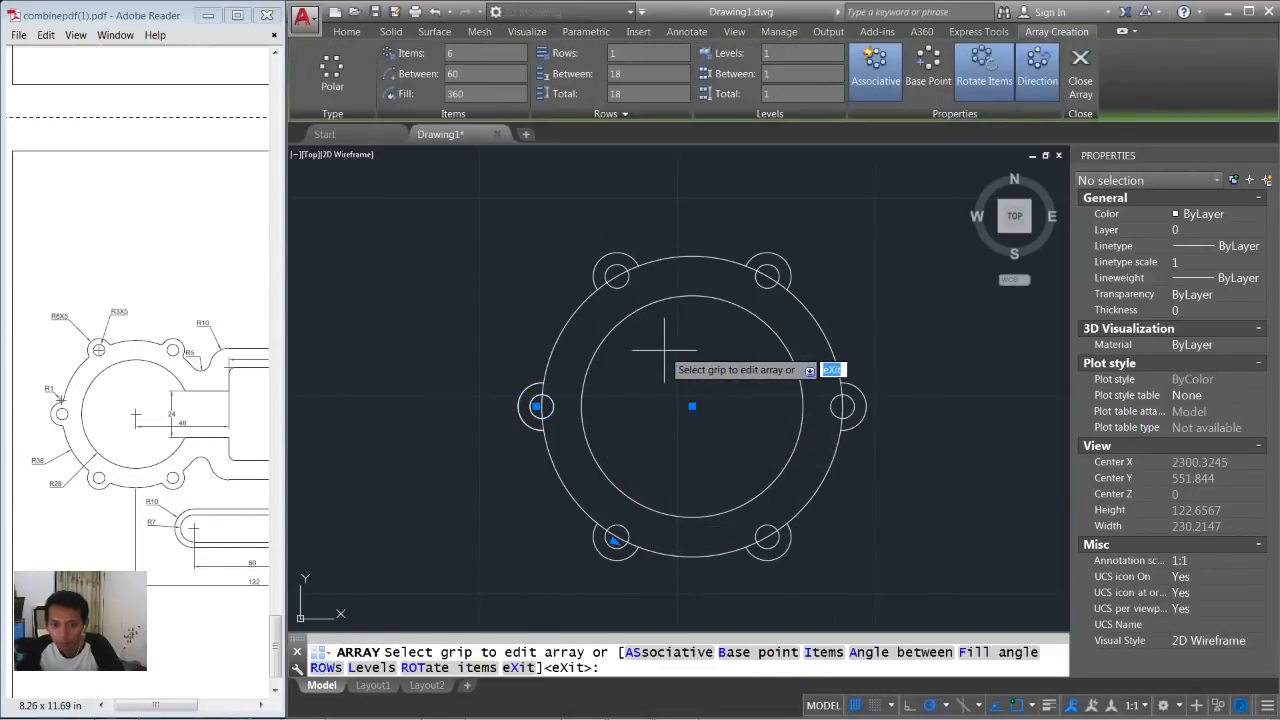
key("Return")
Explode the polar array of lugs and holes into separate objects.
type("ex")
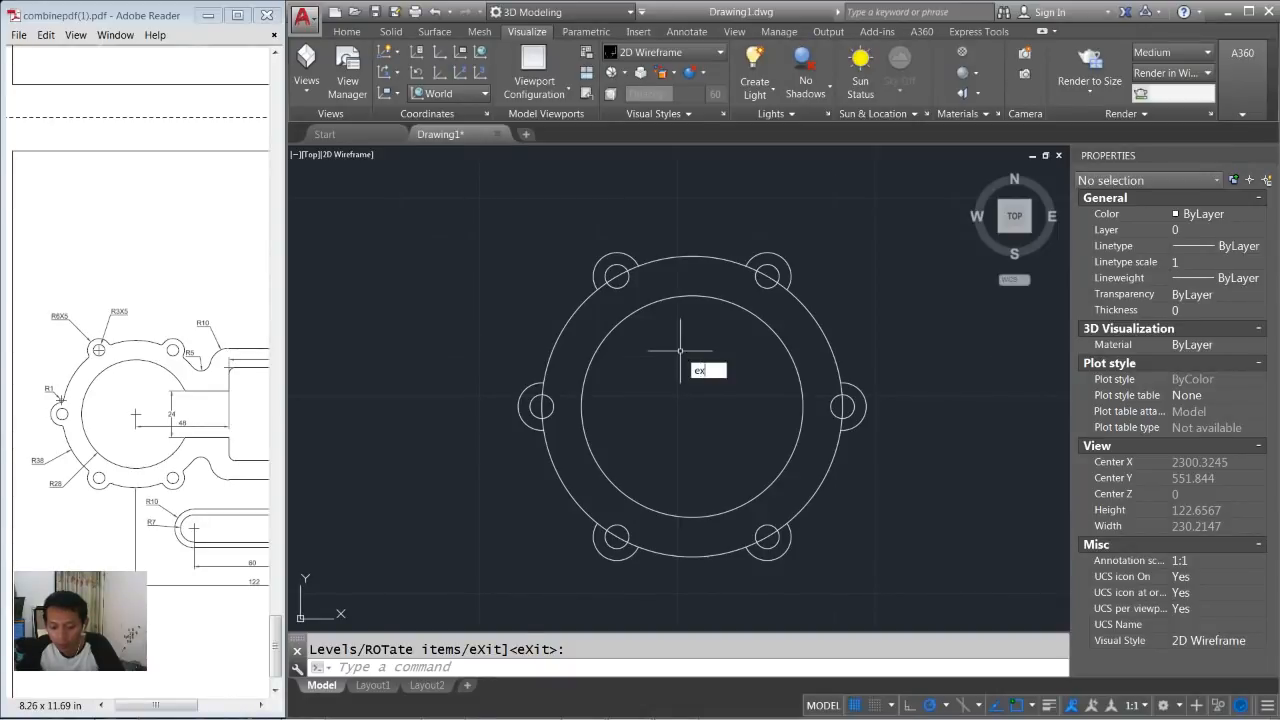
type("plo")
key("Return")
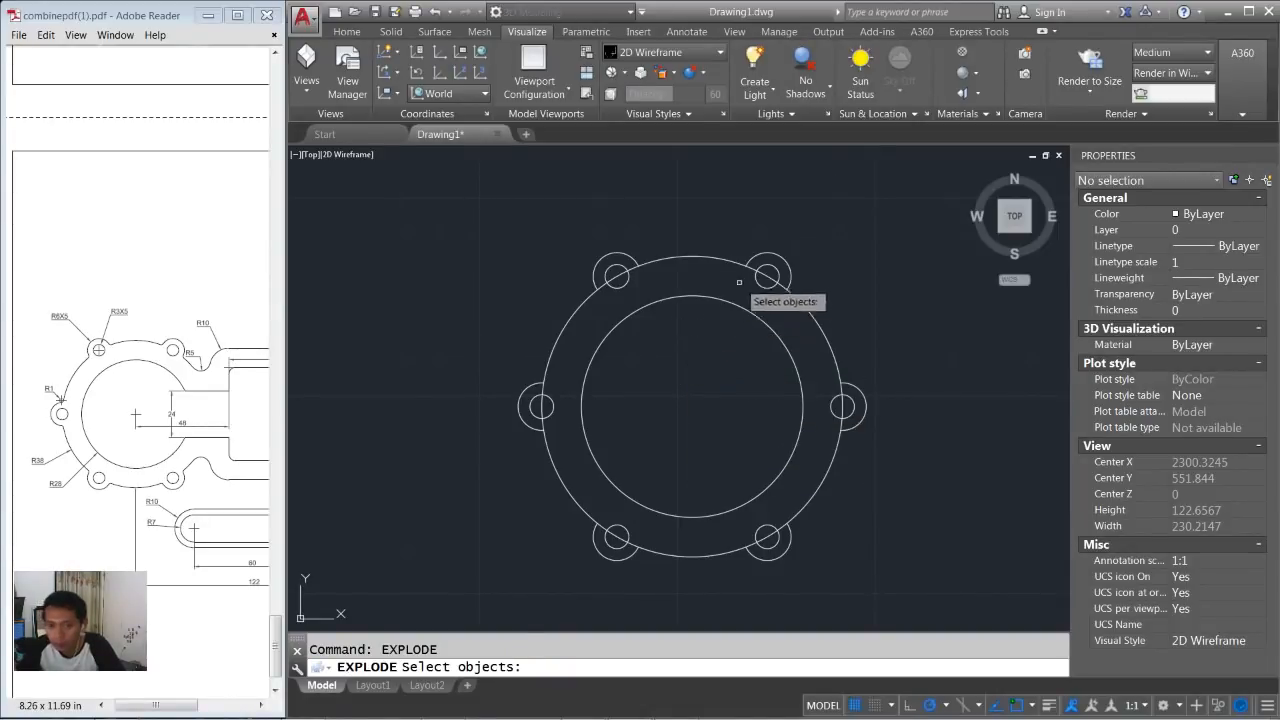
left_click(786, 250)
left_click(760, 280)
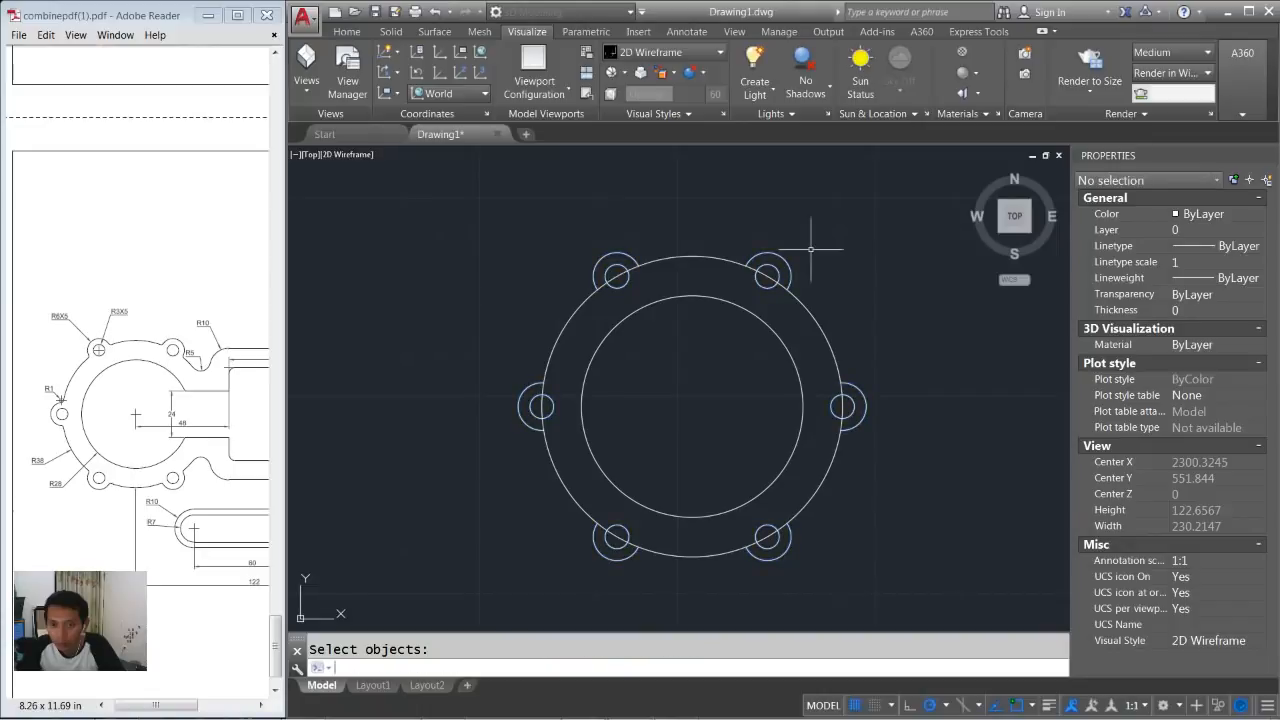
Erase the lug arc and its hole at the right quadrant of the radius 38 circle.
left_click(902, 376)
left_click(838, 457)
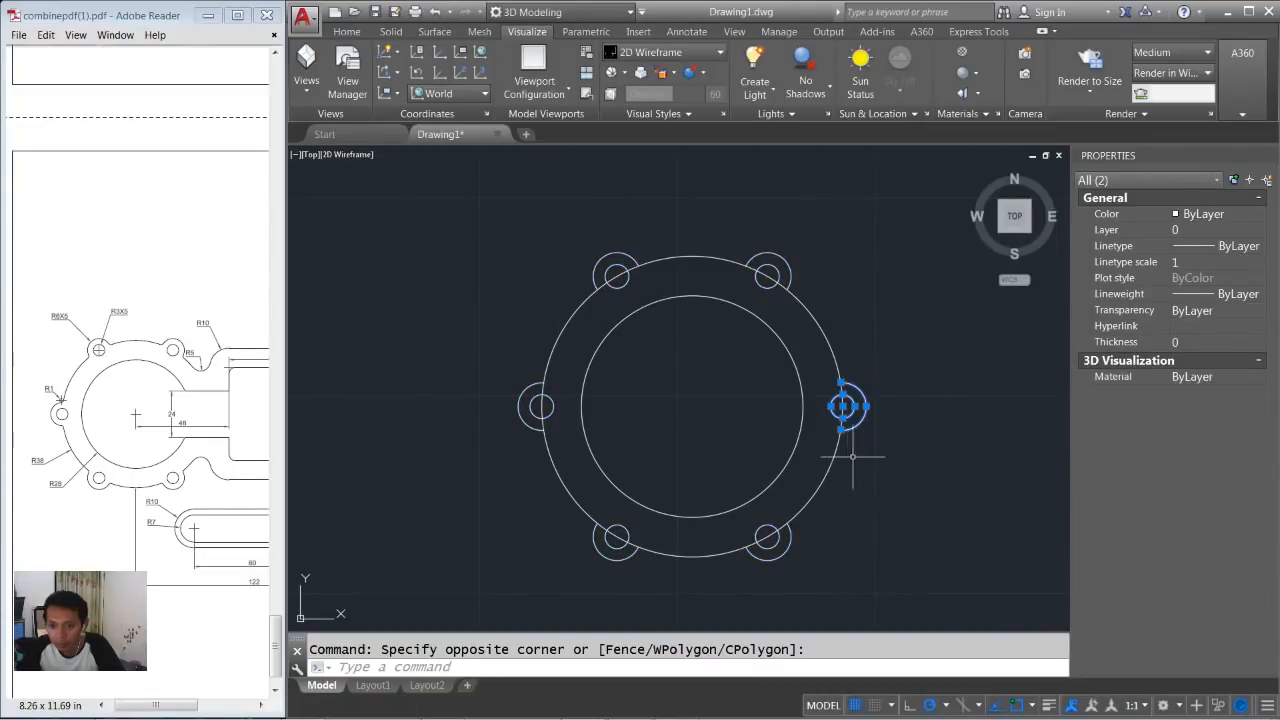
key("Delete")
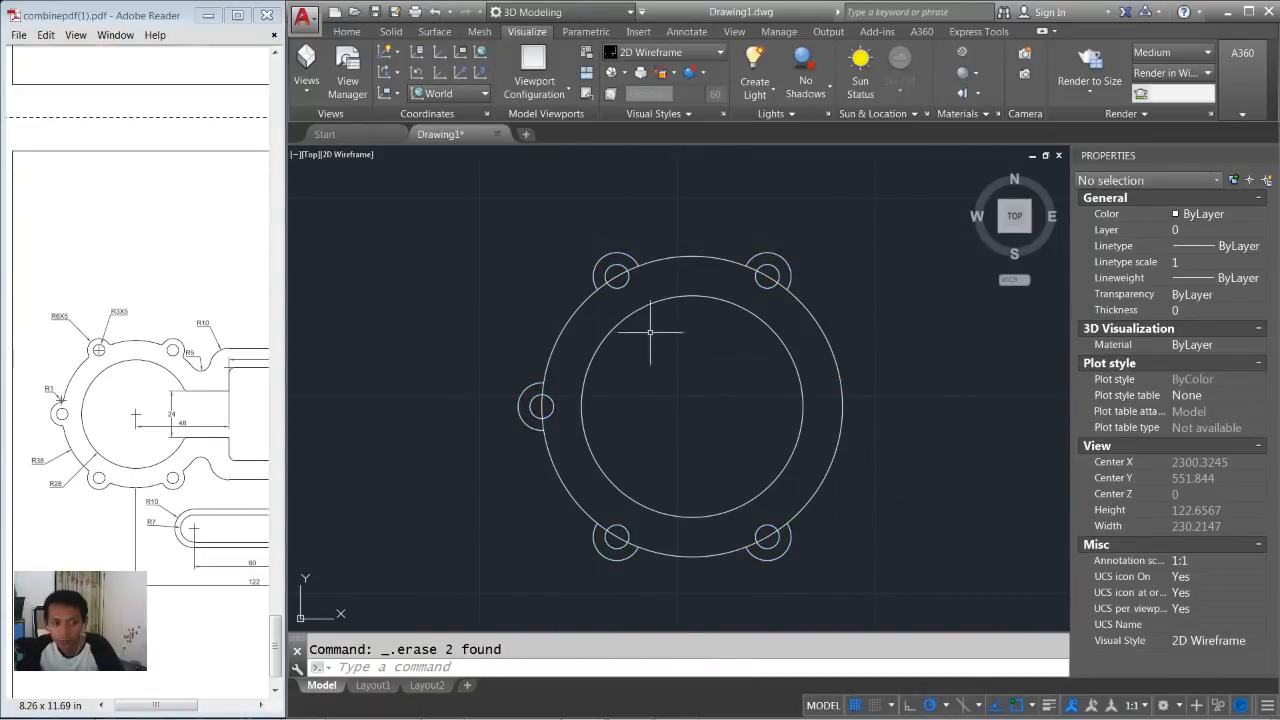
Draw a radius 1 circle tangent to the upper end of the left lug arc and the outside of the flange circle.
middle_click_drag(669, 360, 697, 338)
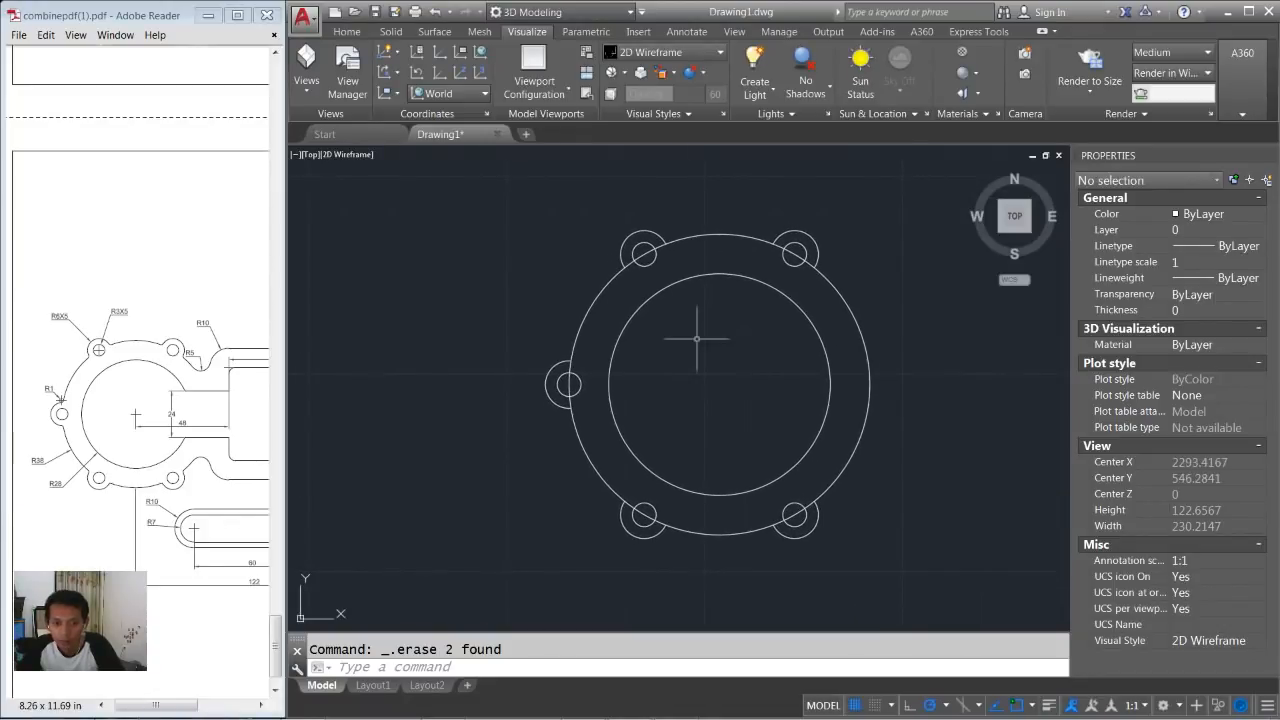
scroll(563, 352, "up", 2)
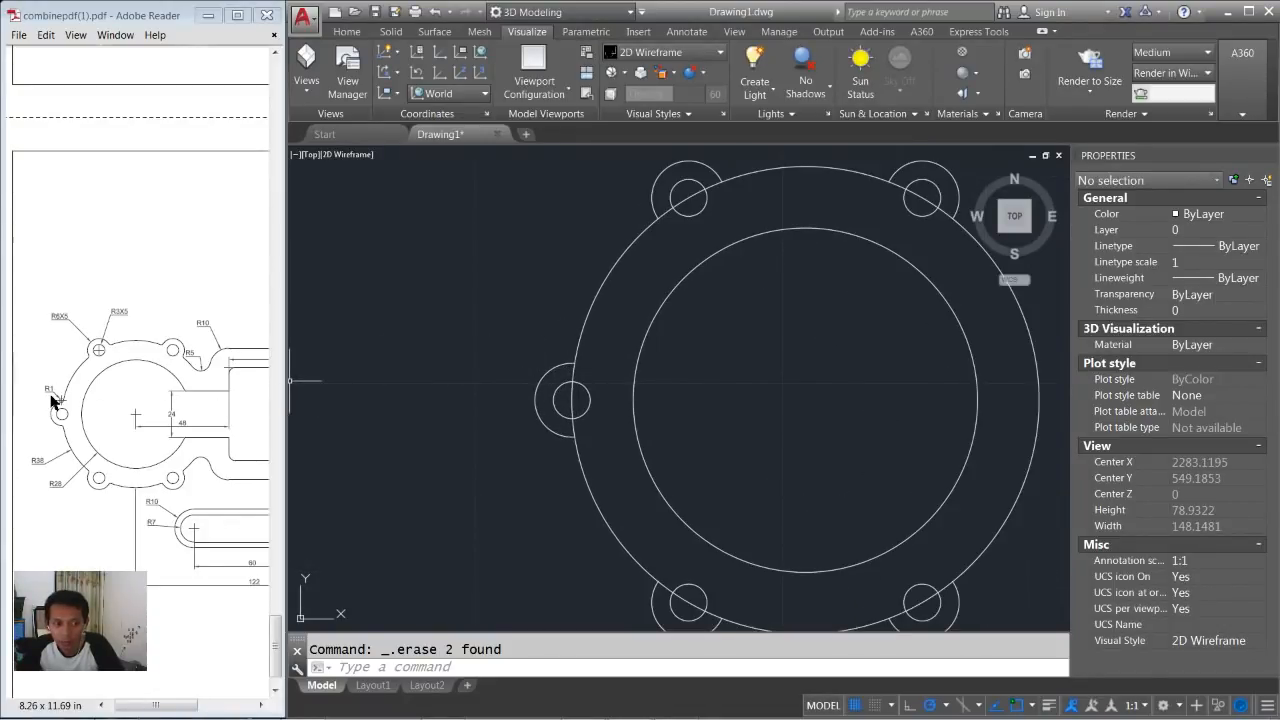
left_click(56, 403)
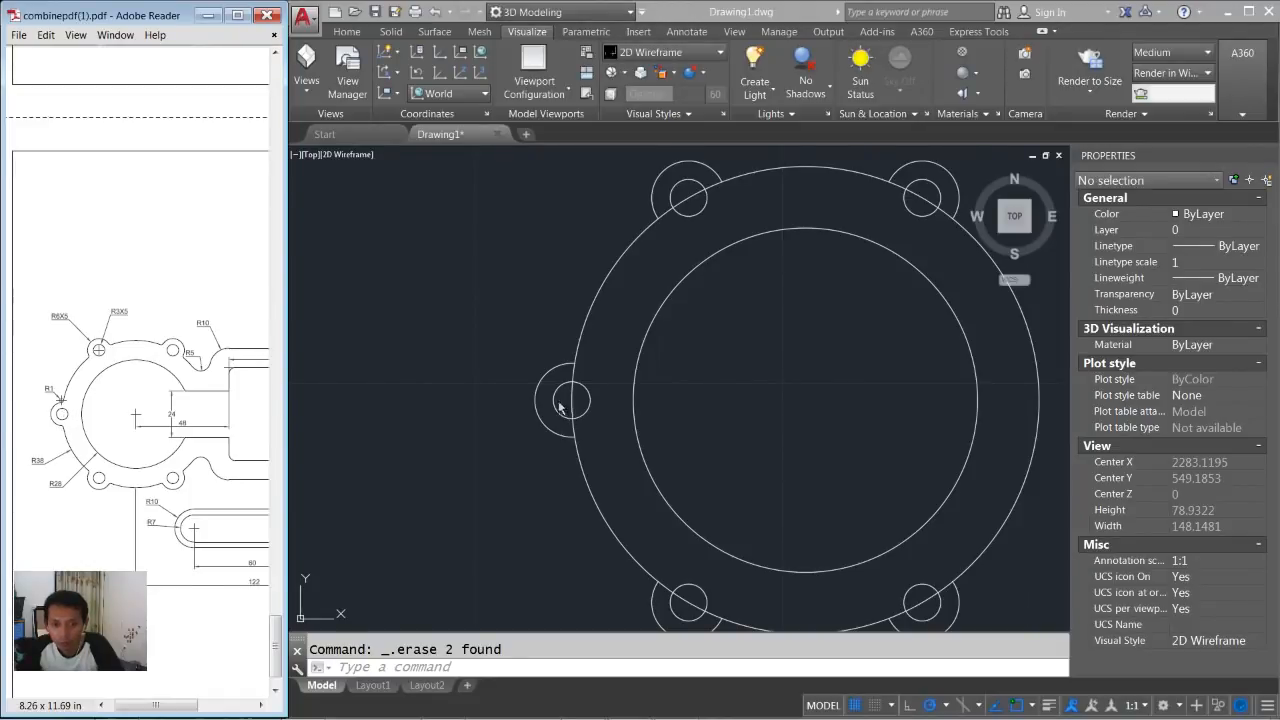
left_click(613, 371)
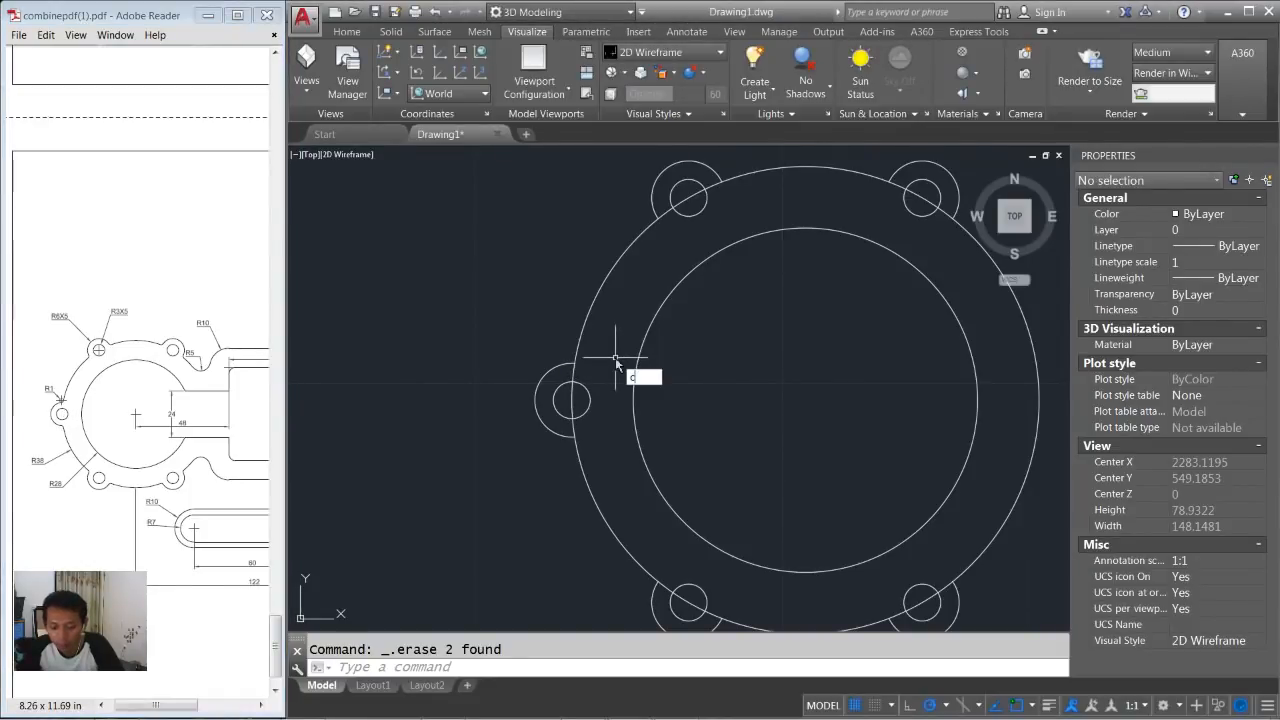
key("Return")
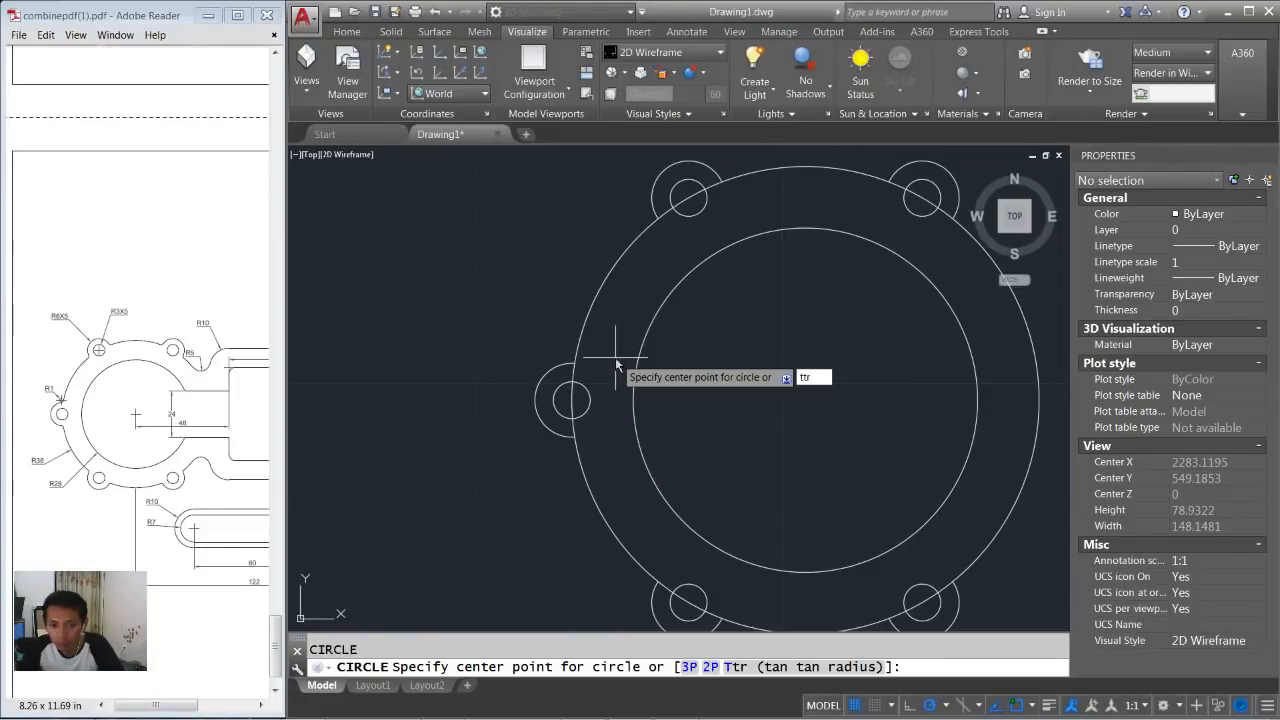
key("Return")
left_click(543, 360)
left_click(545, 347)
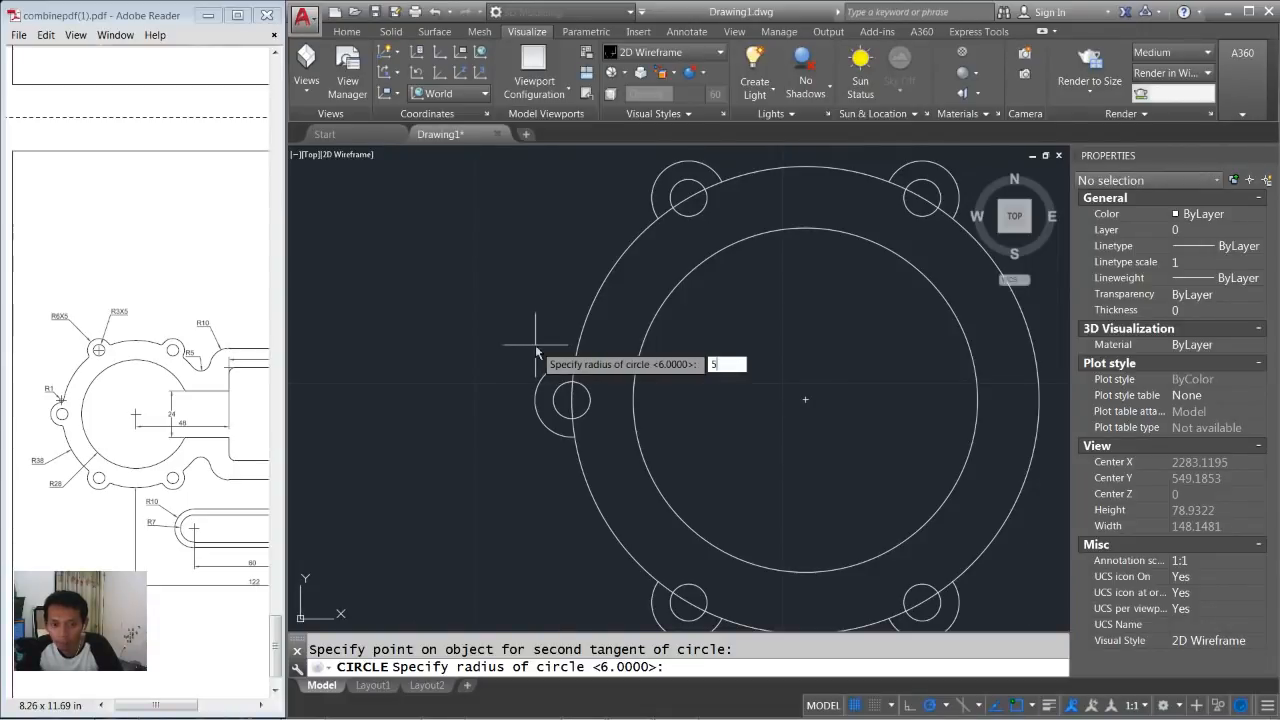
type("5")
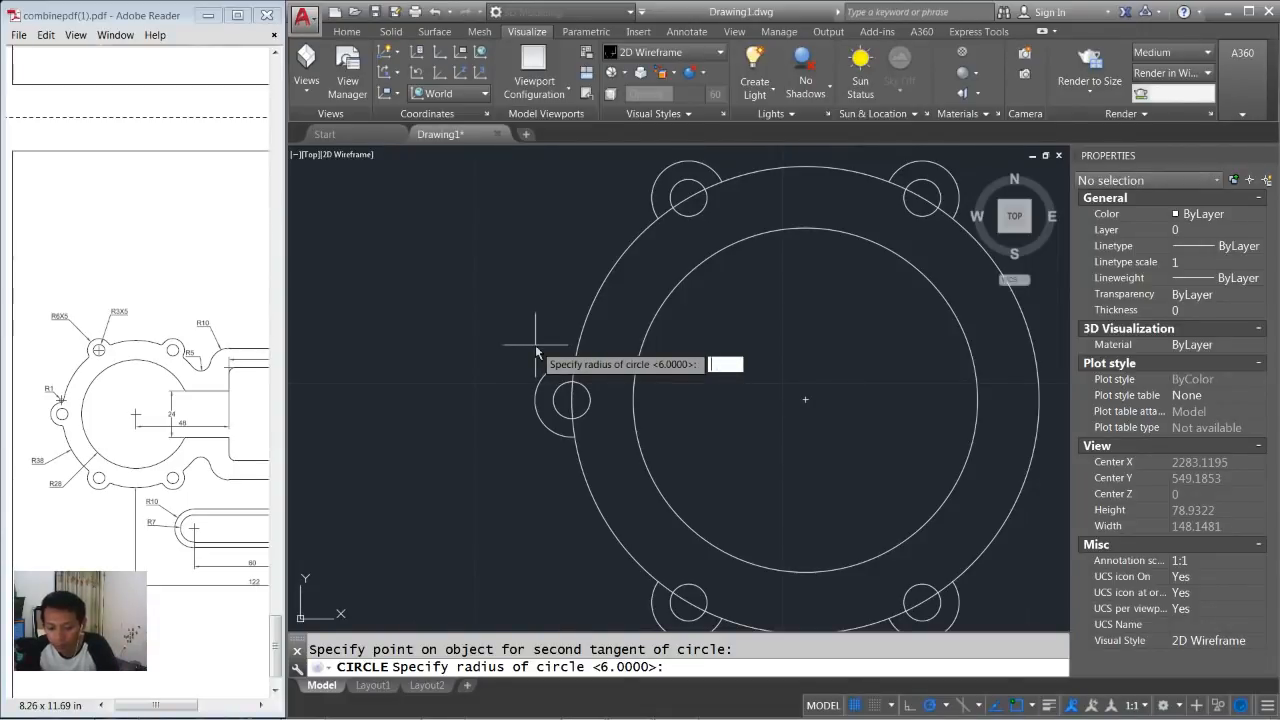
key("Return")
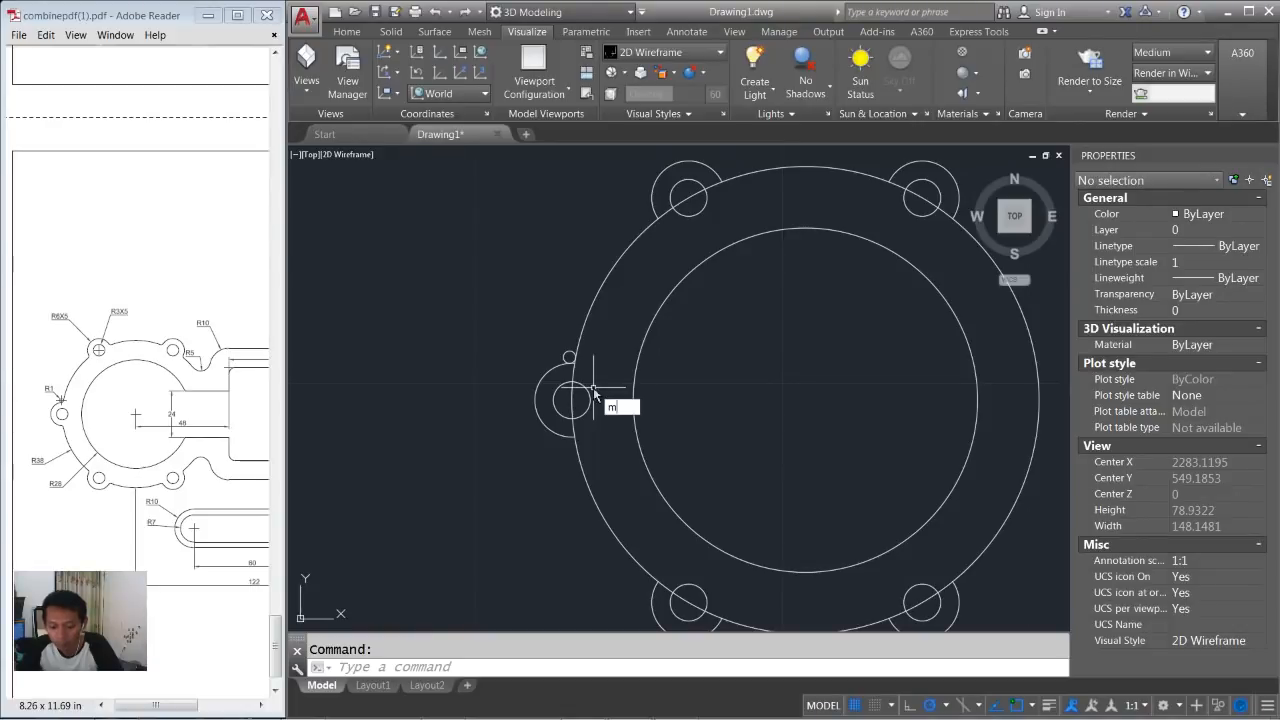
Mirror the small tangent circle about the left lug's horizontal centreline, keeping the original.
key("Return")
scroll(570, 369, "up", 2)
left_click(567, 349)
left_click(553, 336)
key("Return")
left_click(515, 416)
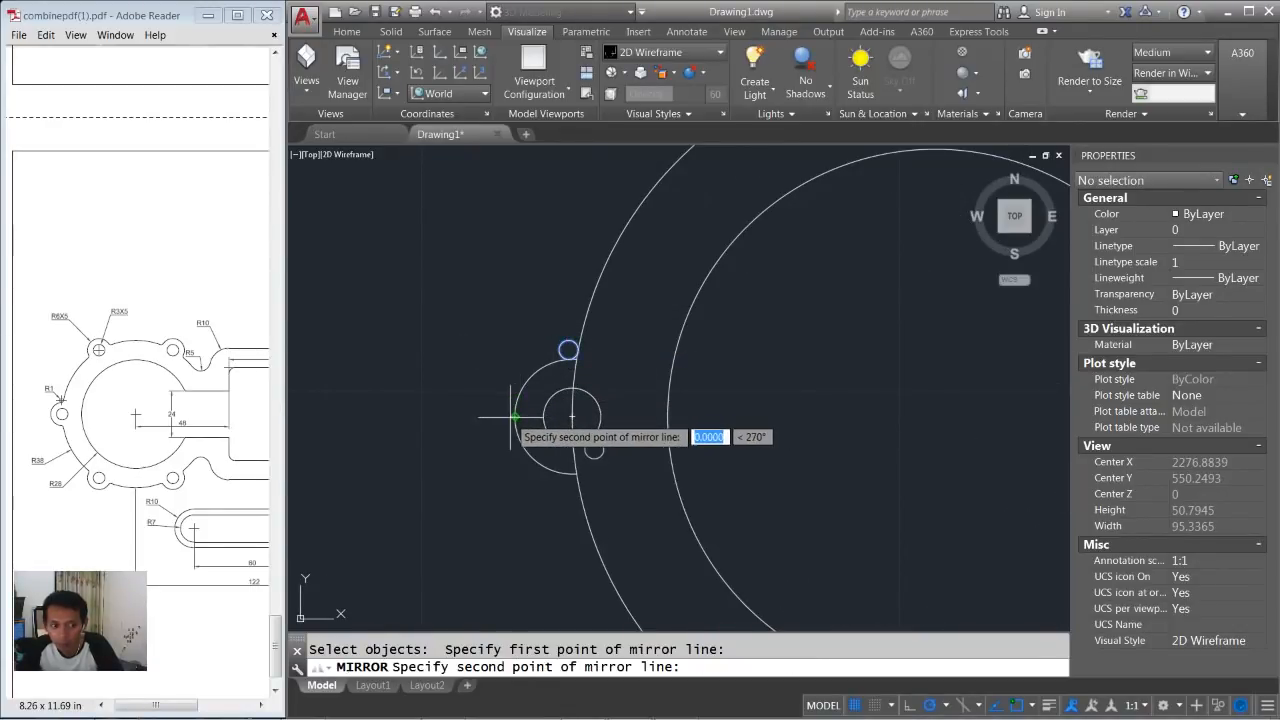
left_click(460, 415)
key("Return")
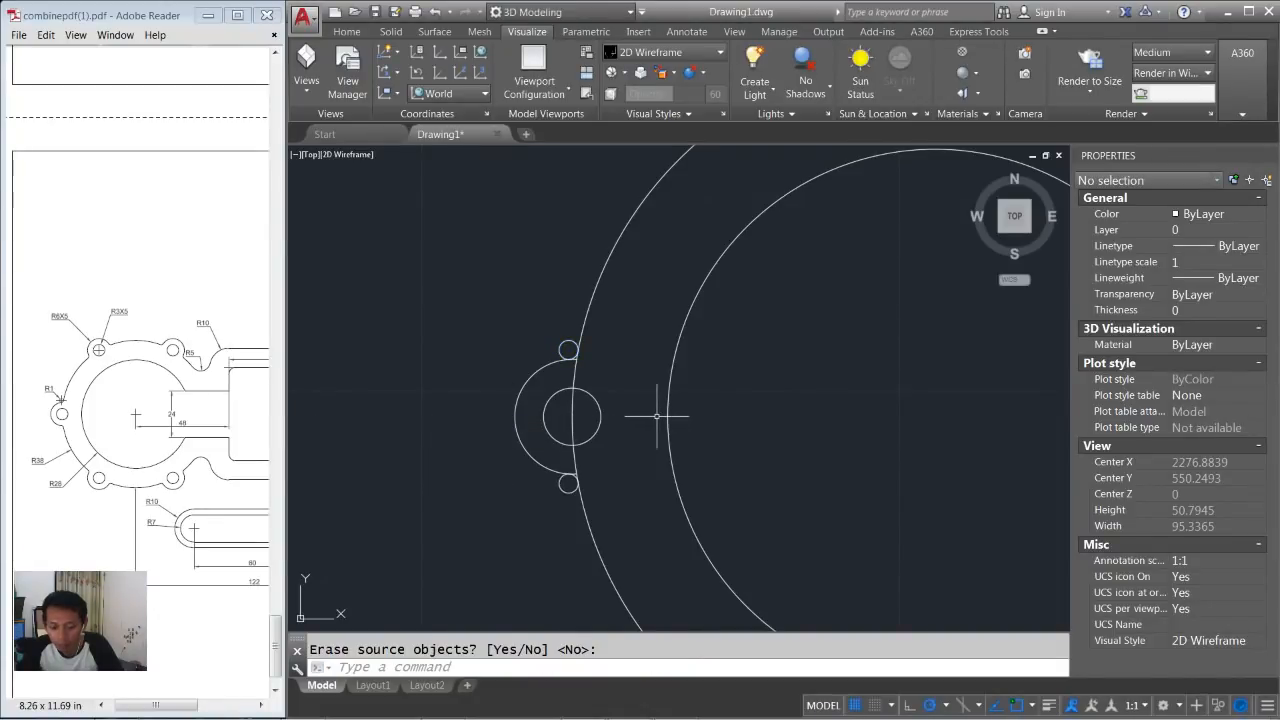
Trim both small circles down to fillet arcs between the left lug and the flange circle.
key("Return")
scroll(561, 490, "up", 3)
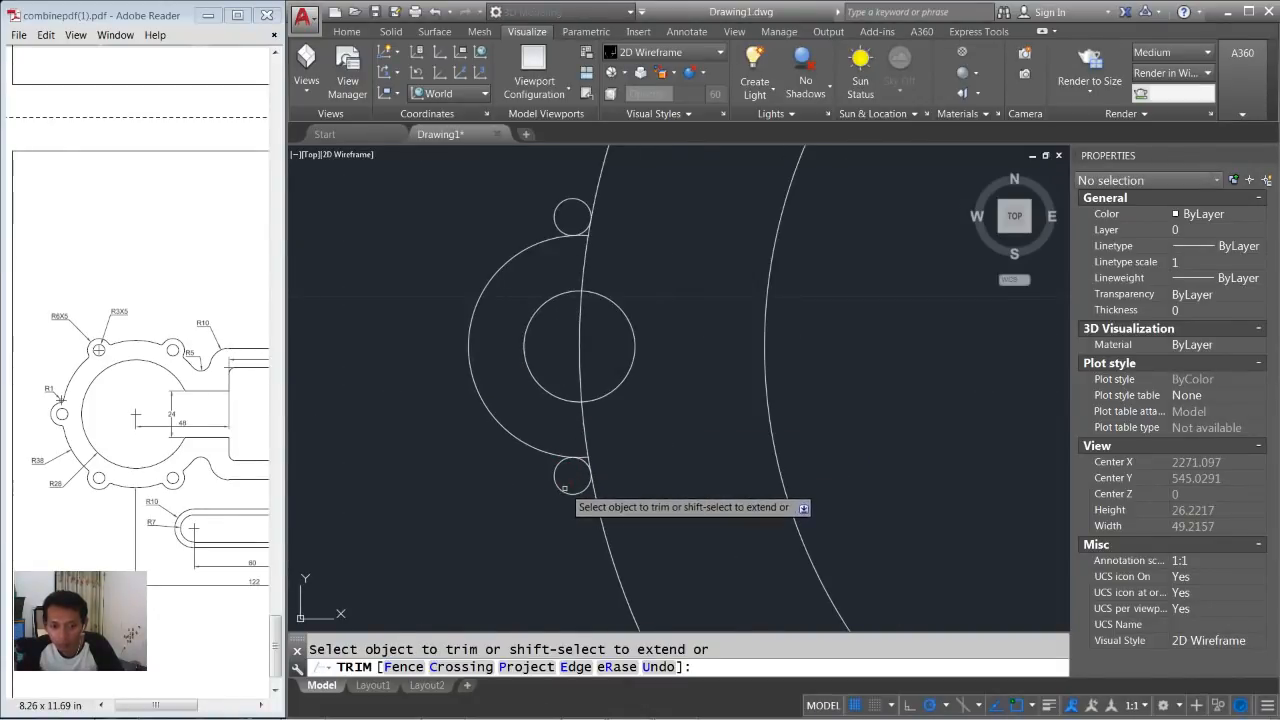
left_click(561, 491)
scroll(579, 459, "up", 2)
left_click(583, 454)
scroll(609, 433, "down", 3)
scroll(590, 290, "up", 2)
left_click(576, 306)
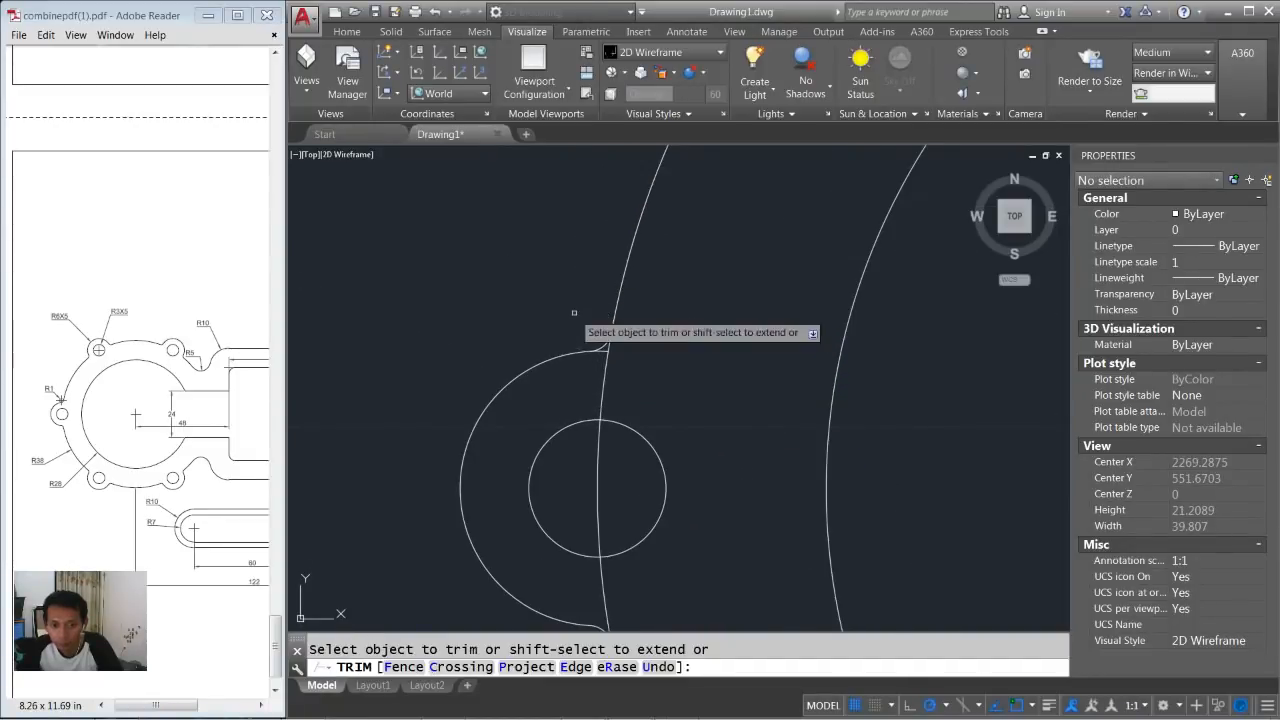
scroll(715, 355, "down", 2)
scroll(715, 355, "down", 4)
key("Return")
middle_click_drag(716, 368, 712, 367)
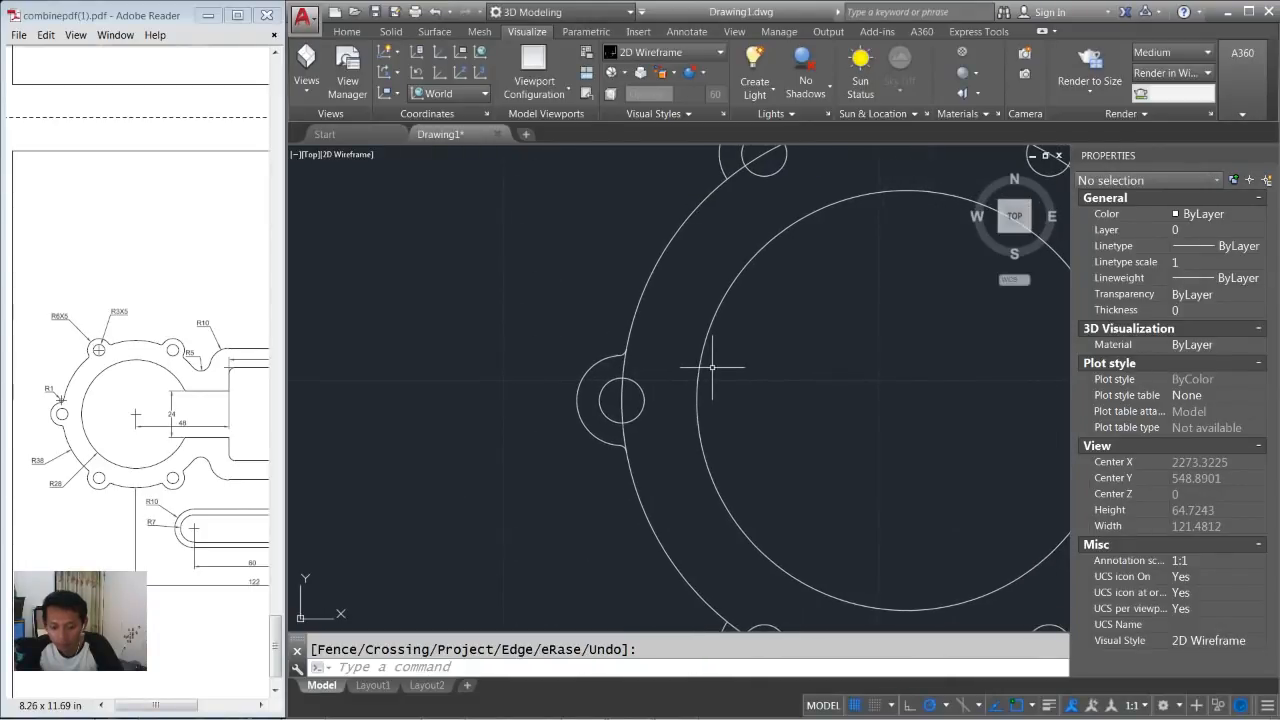
Create a polar array of the two fillet arcs with 6 items over 360 degrees around the flange centre.
key("Return")
scroll(650, 365, "up", 2)
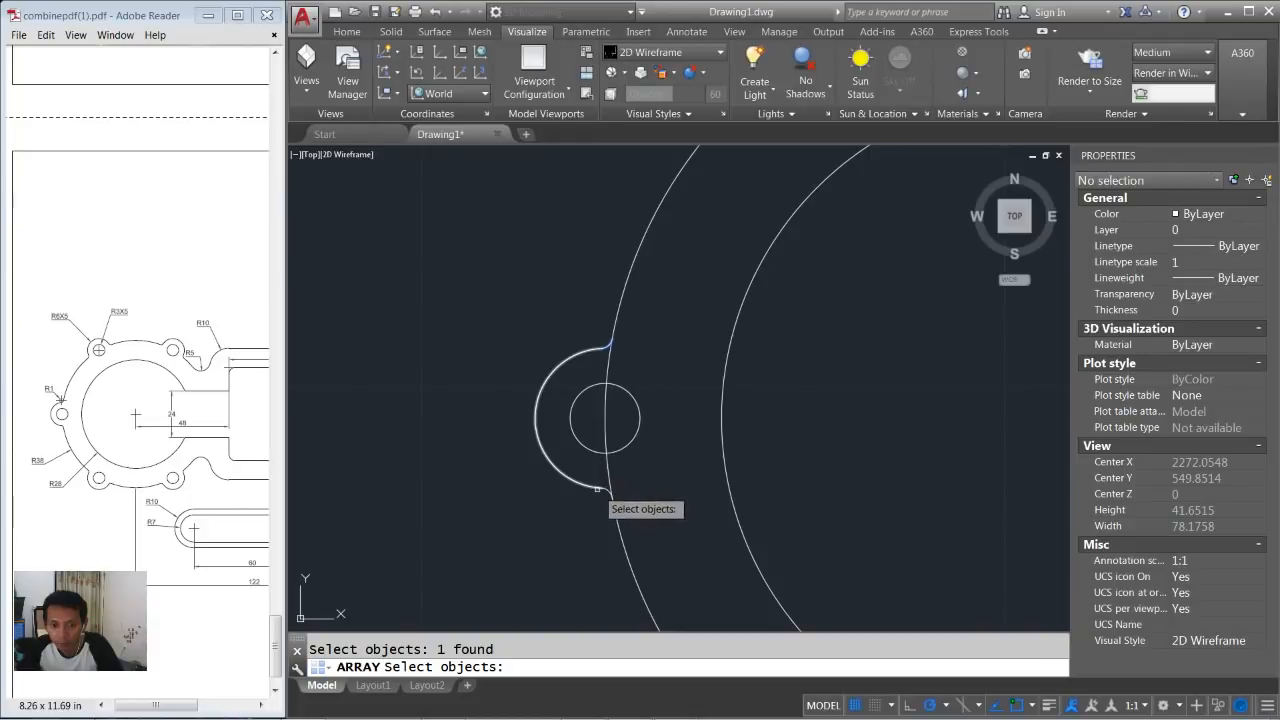
key("Return")
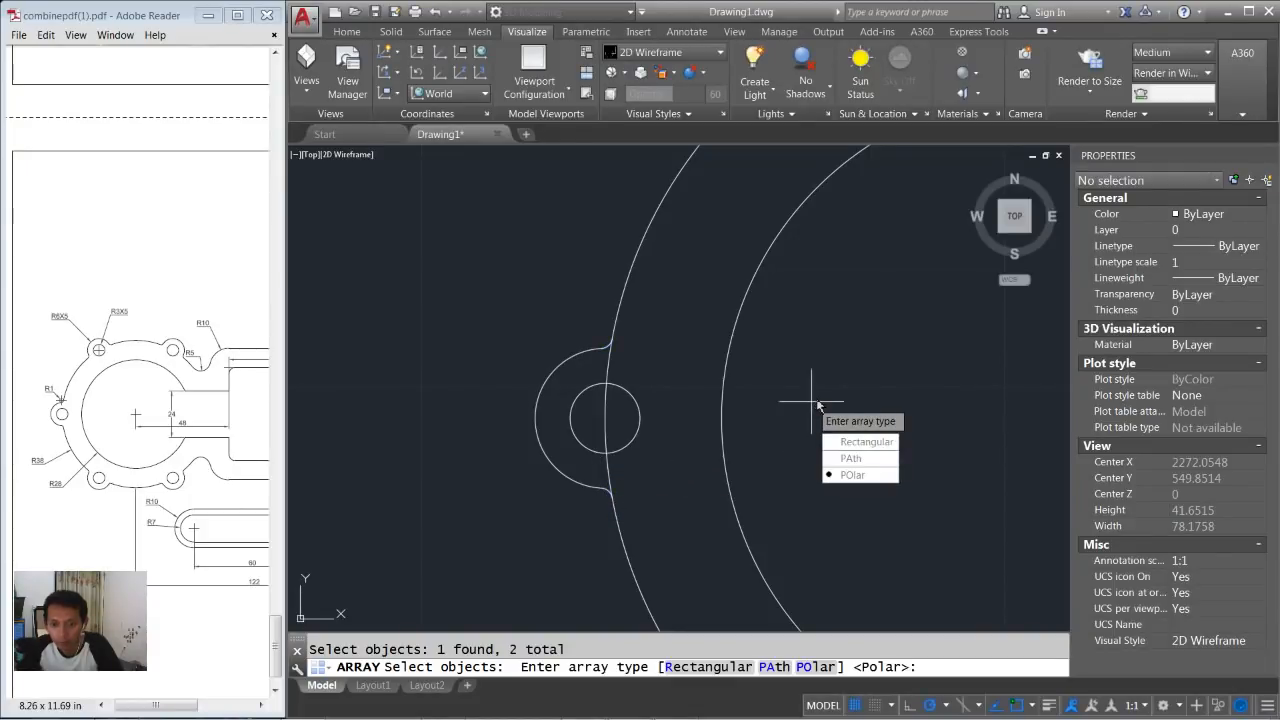
key("Return")
scroll(780, 385, "down", 2)
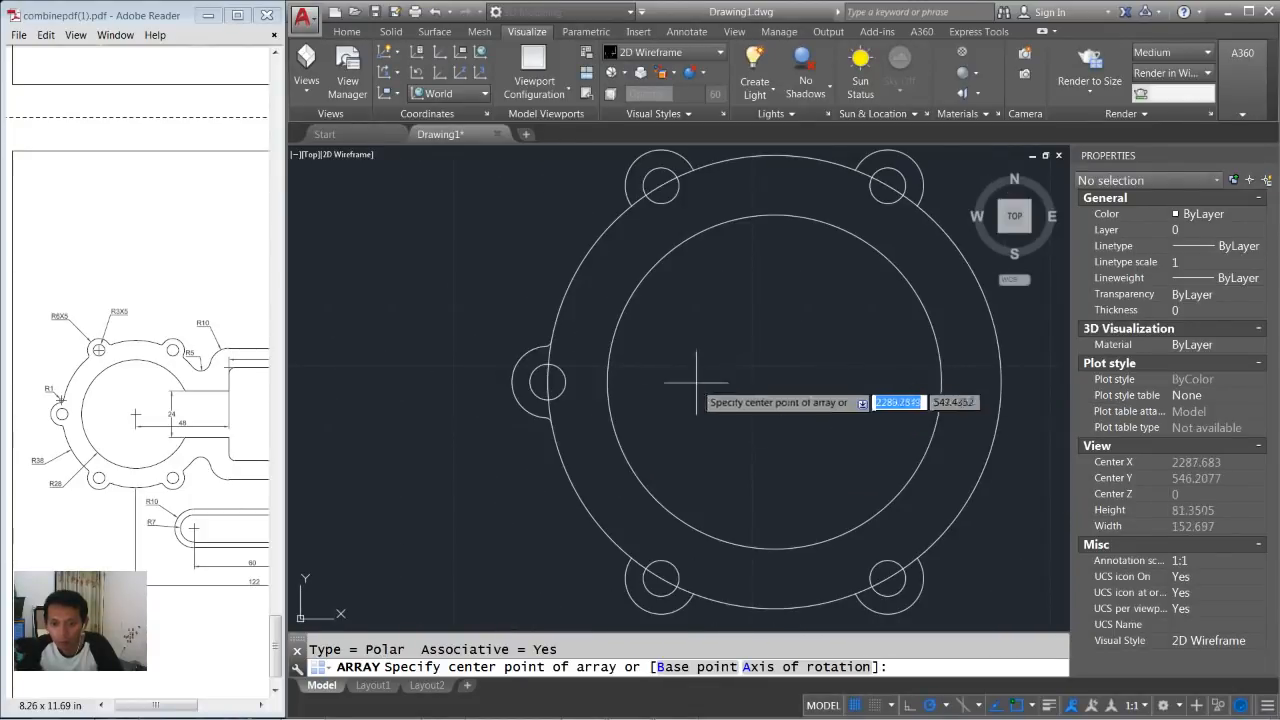
left_click(774, 381)
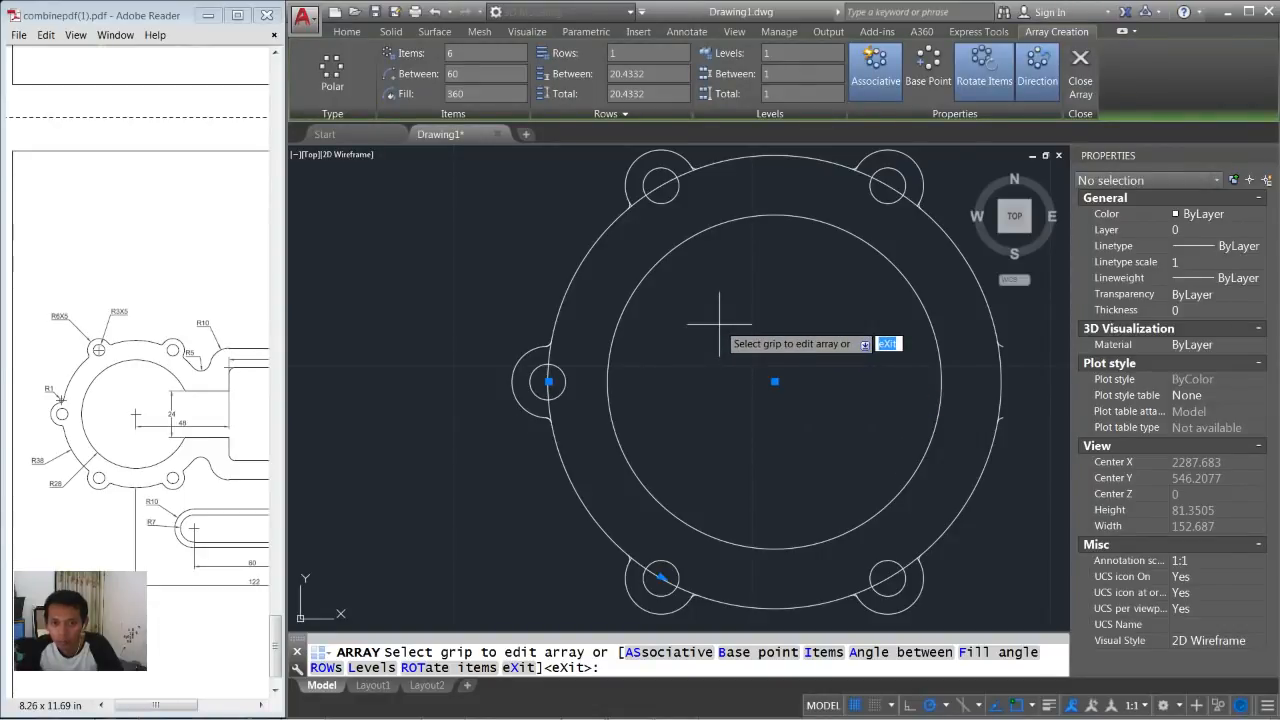
key("Return")
Trim the flange circle inside the left lug and its hole, along with the leftover ends at the fillets.
scroll(664, 256, "up", 4)
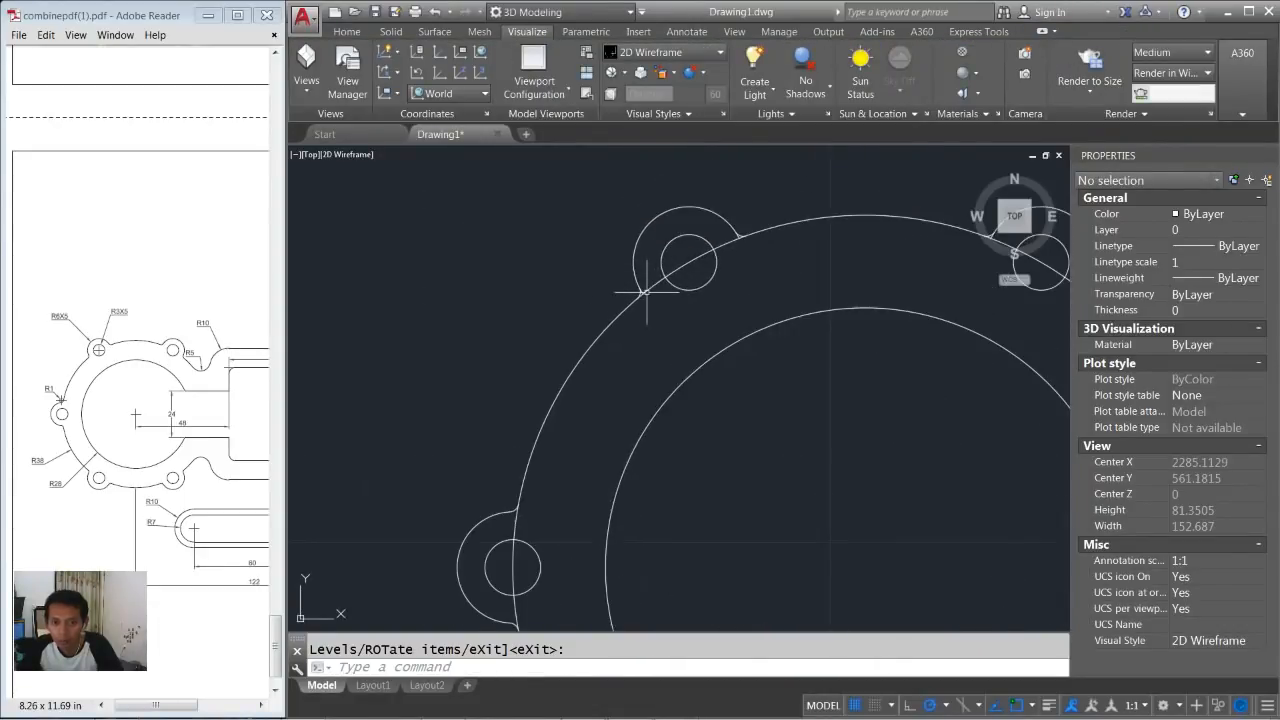
key("Return")
scroll(640, 470, "down", 3)
scroll(586, 506, "up", 5)
left_click(537, 518)
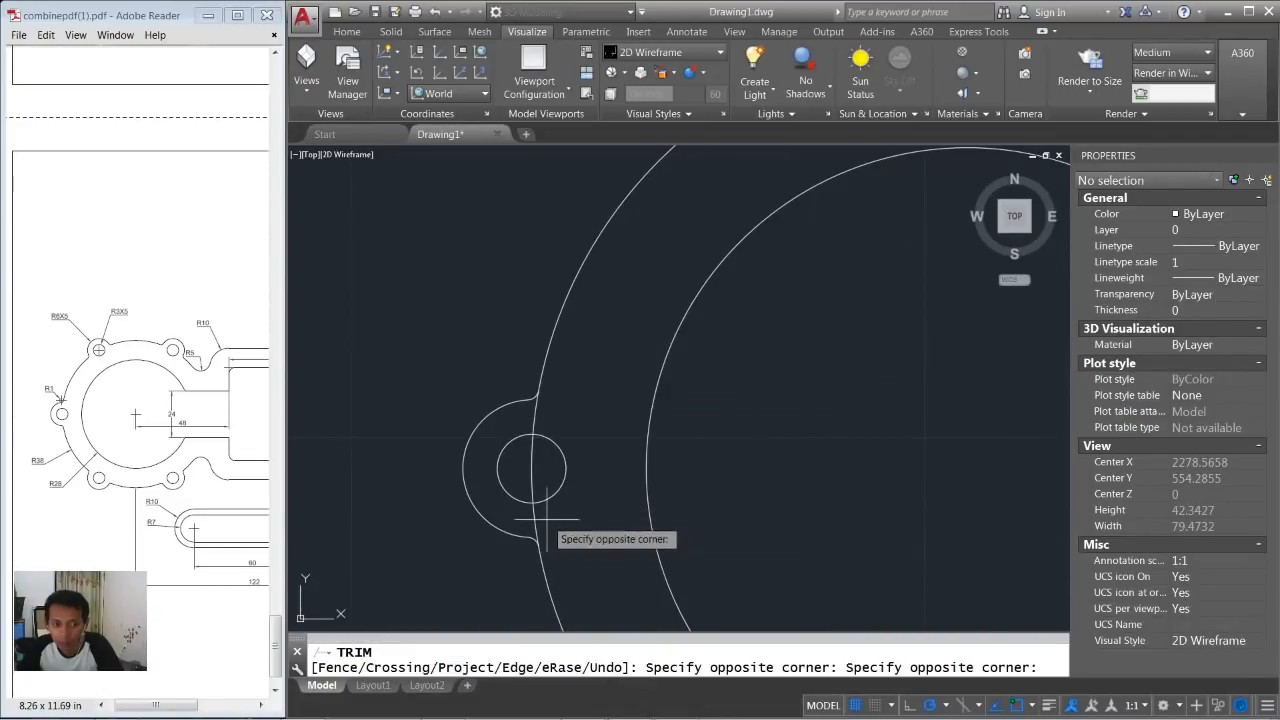
left_click(527, 496)
left_click(518, 455)
left_click(538, 414)
left_click(538, 414)
left_click(523, 413)
scroll(663, 340, "down", 2)
Trim the flange circle and surplus arc ends within the upper-left lug, leaving its fillets and hole.
middle_click_drag(728, 185, 711, 374)
scroll(709, 375, "up", 5)
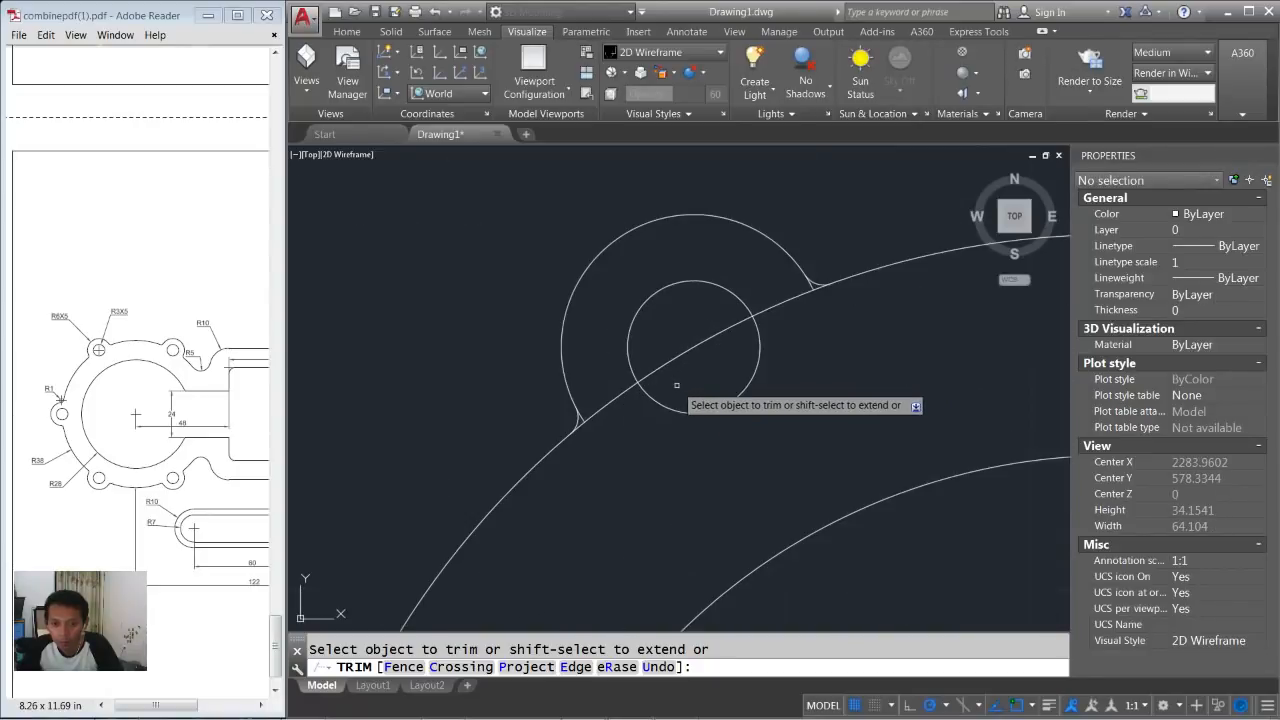
left_click(581, 416)
left_click(625, 380)
left_click(660, 372)
left_click(740, 335)
left_click(811, 287)
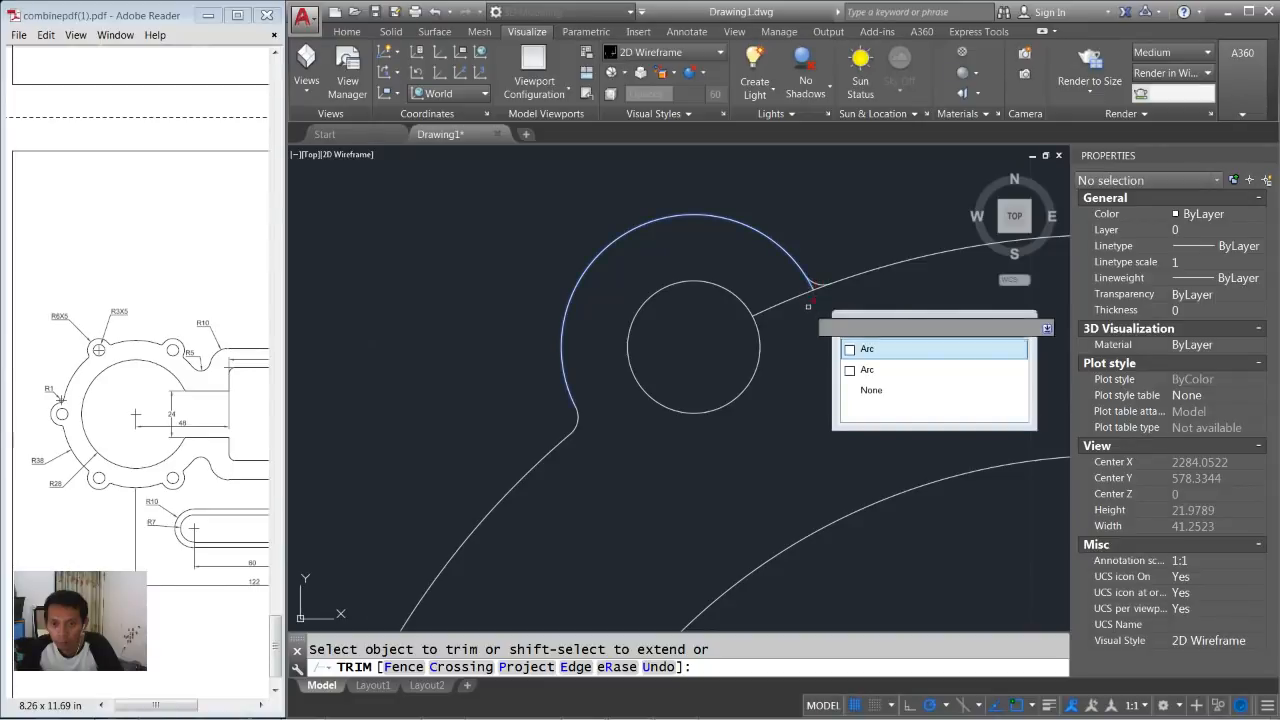
left_click(808, 307)
left_click(791, 296)
Trim the flange circle and surplus arc ends within the upper-right lug, leaving its fillets and hole.
scroll(866, 346, "down", 5)
middle_click_drag(868, 346, 545, 352)
scroll(783, 335, "up", 5)
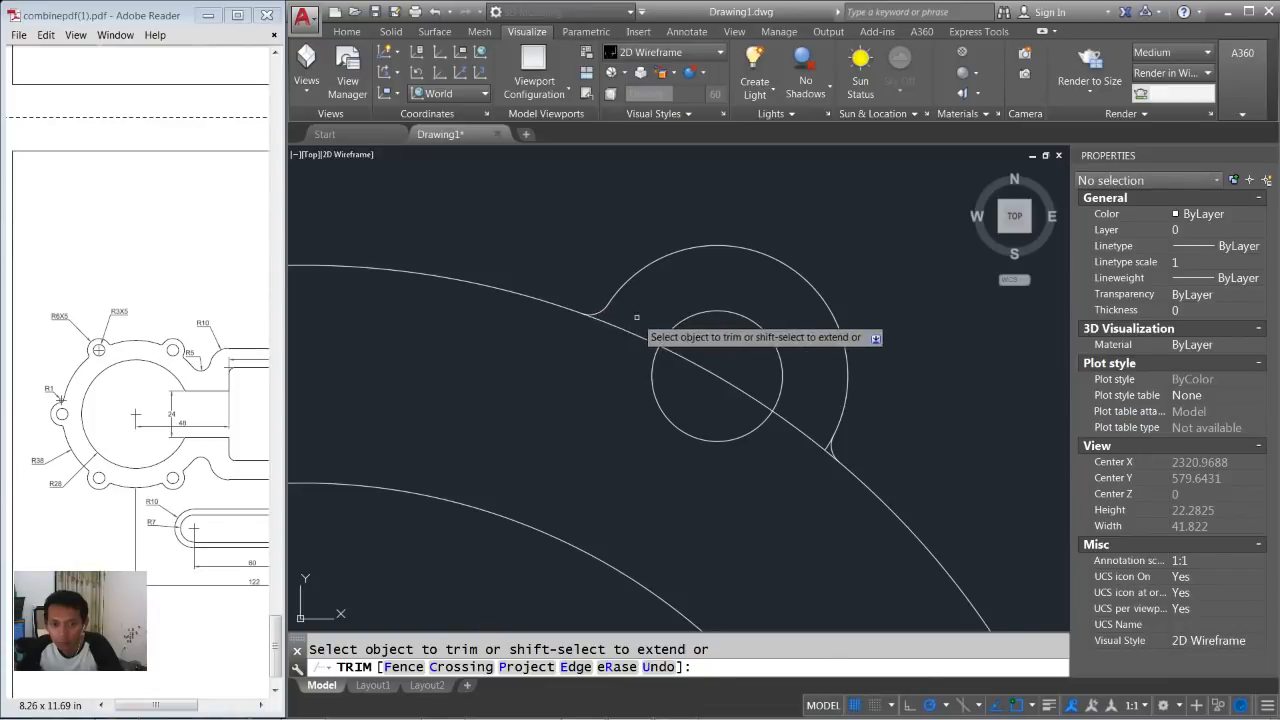
left_click(705, 348)
left_click(683, 380)
left_click(800, 425)
left_click(786, 453)
Trim the flange circle and surplus arc ends within the lower-left lug, leaving its fillets and hole.
scroll(742, 422, "down", 5)
scroll(742, 422, "down", 3)
scroll(605, 523, "up", 6)
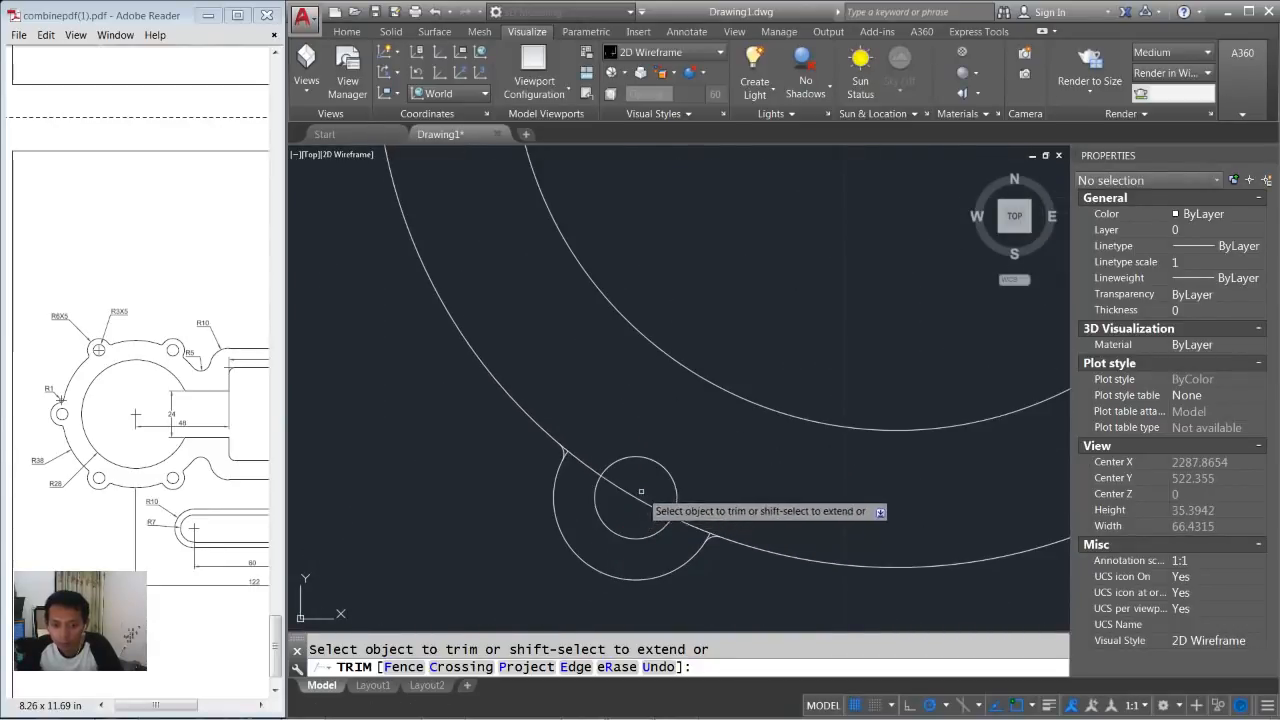
scroll(601, 484, "up", 2)
left_click(580, 427)
left_click(566, 451)
left_click(566, 420)
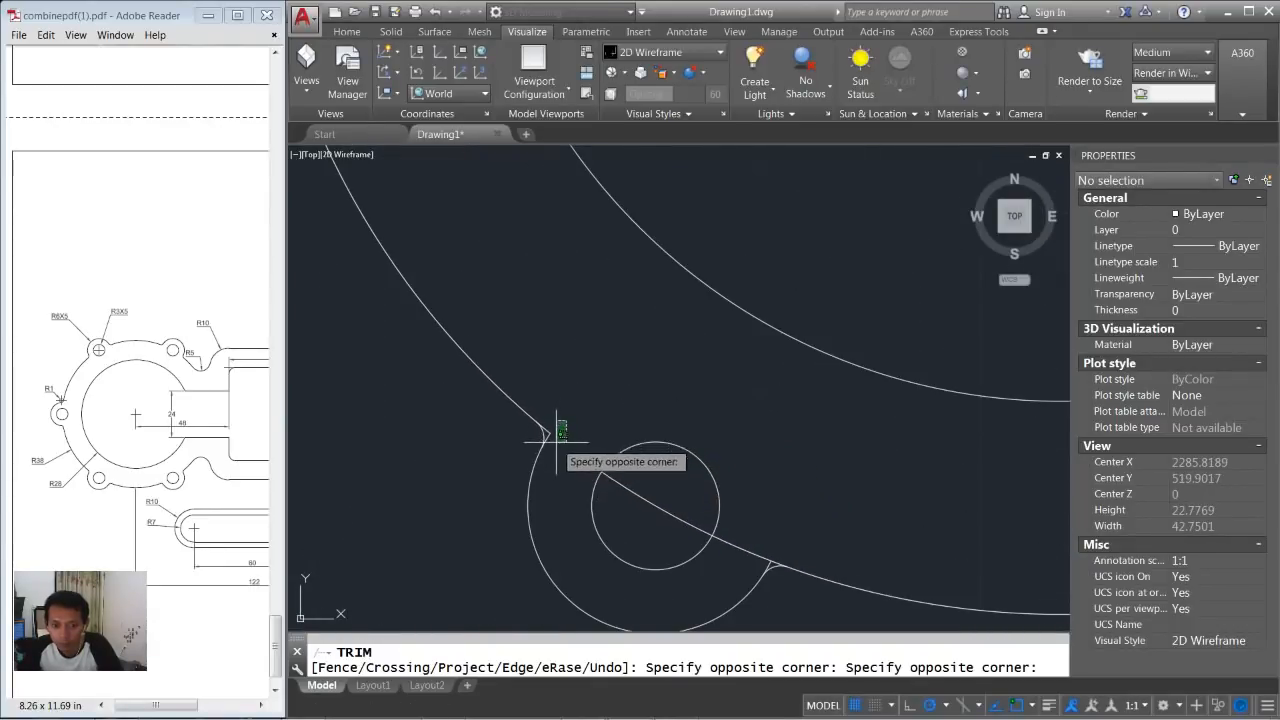
left_click(556, 444)
scroll(738, 562, "up", 1)
left_click(775, 540)
left_click(785, 562)
Trim the flange circle and surplus arc ends within the lower-right lug, leaving its fillets and hole.
scroll(858, 467, "down", 3)
middle_click_drag(858, 467, 459, 405)
scroll(796, 337, "up", 3)
left_click(738, 447)
left_click(680, 452)
scroll(680, 460, "up", 2)
left_click(672, 455)
left_click(665, 481)
scroll(665, 481, "down", 2)
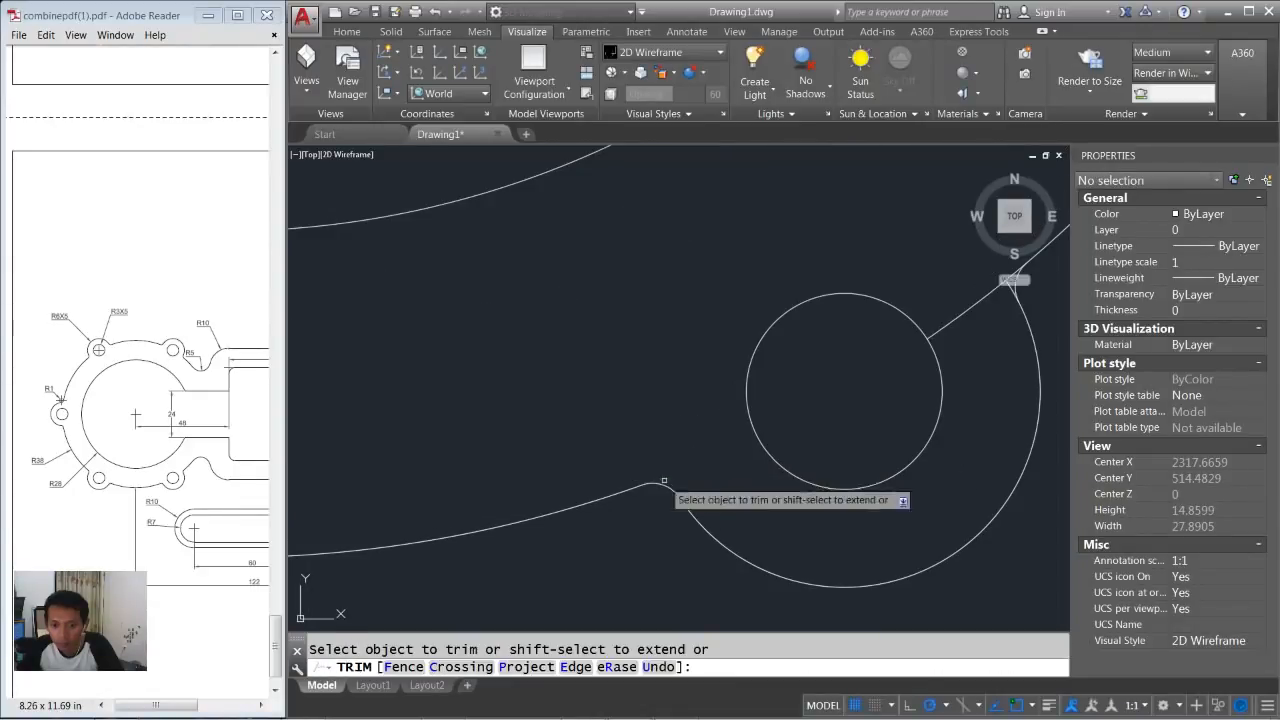
scroll(746, 437, "up", 2)
left_click(861, 368)
left_click(840, 412)
scroll(840, 410, "down", 8)
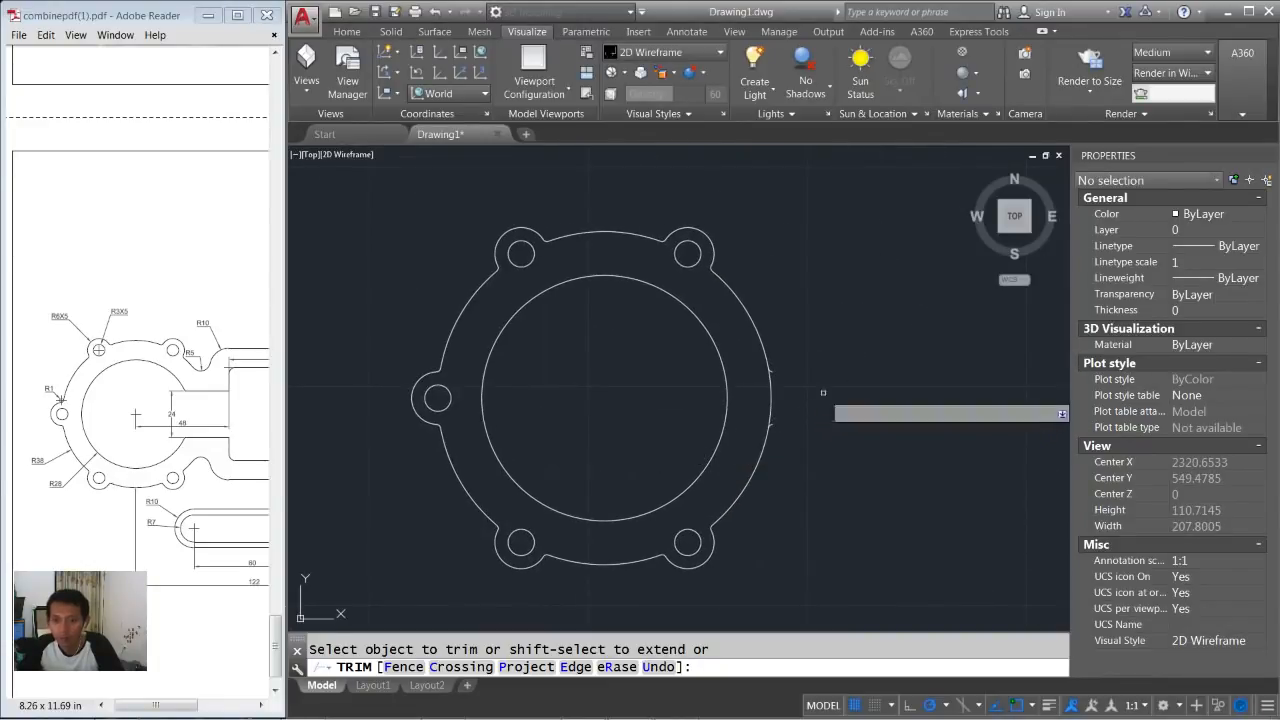
key("Return")
Explode the fillet arc array and erase the two stray fillet arcs on the flange's right side.
scroll(795, 390, "up", 3)
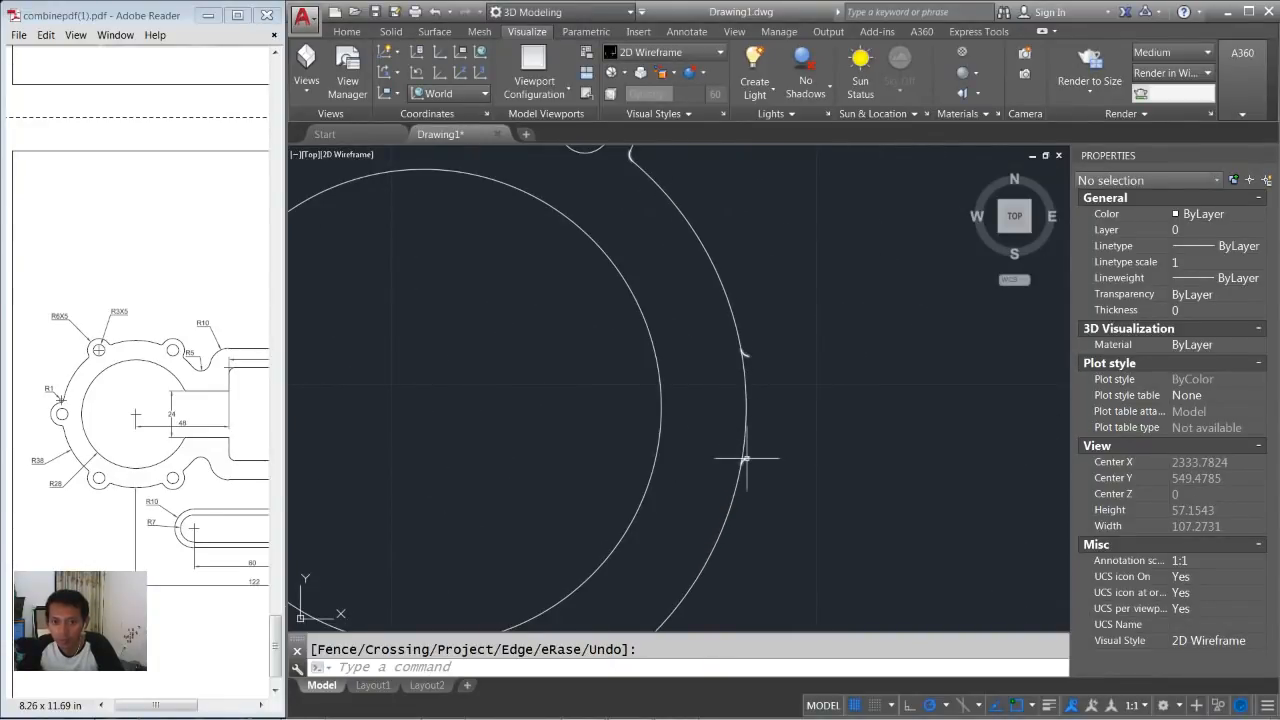
type("expl")
key("Return")
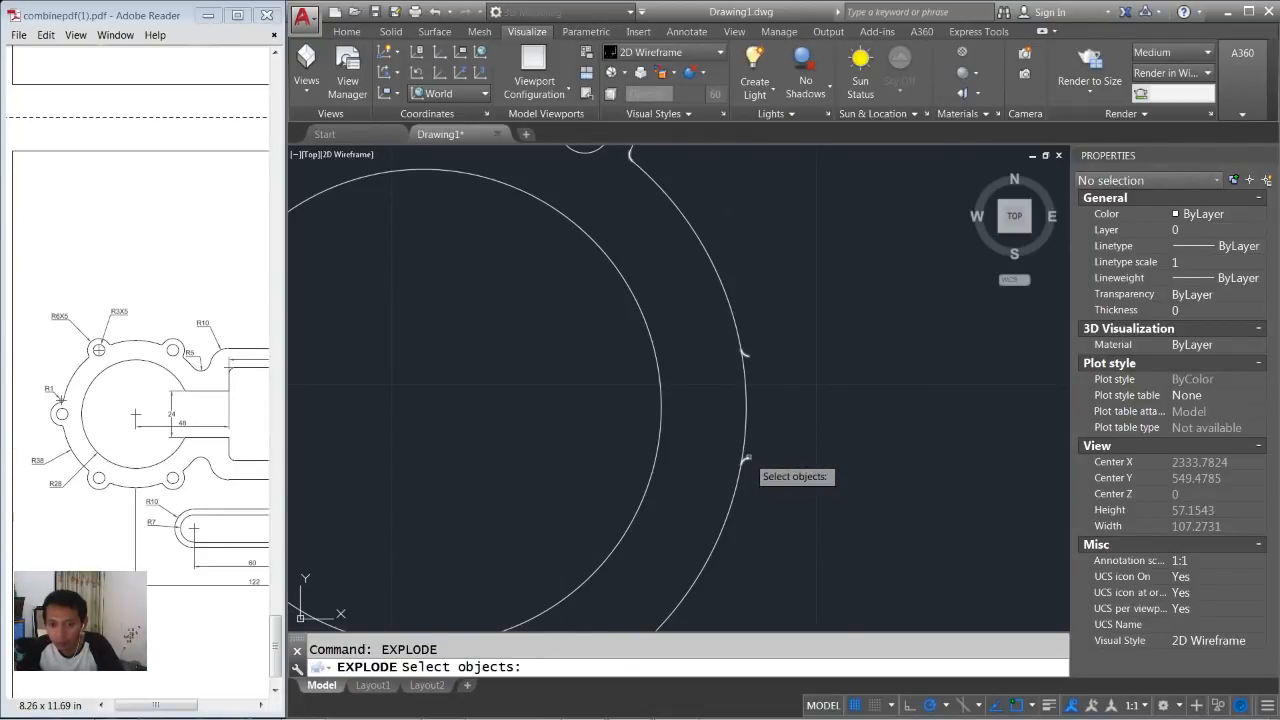
left_click(820, 326)
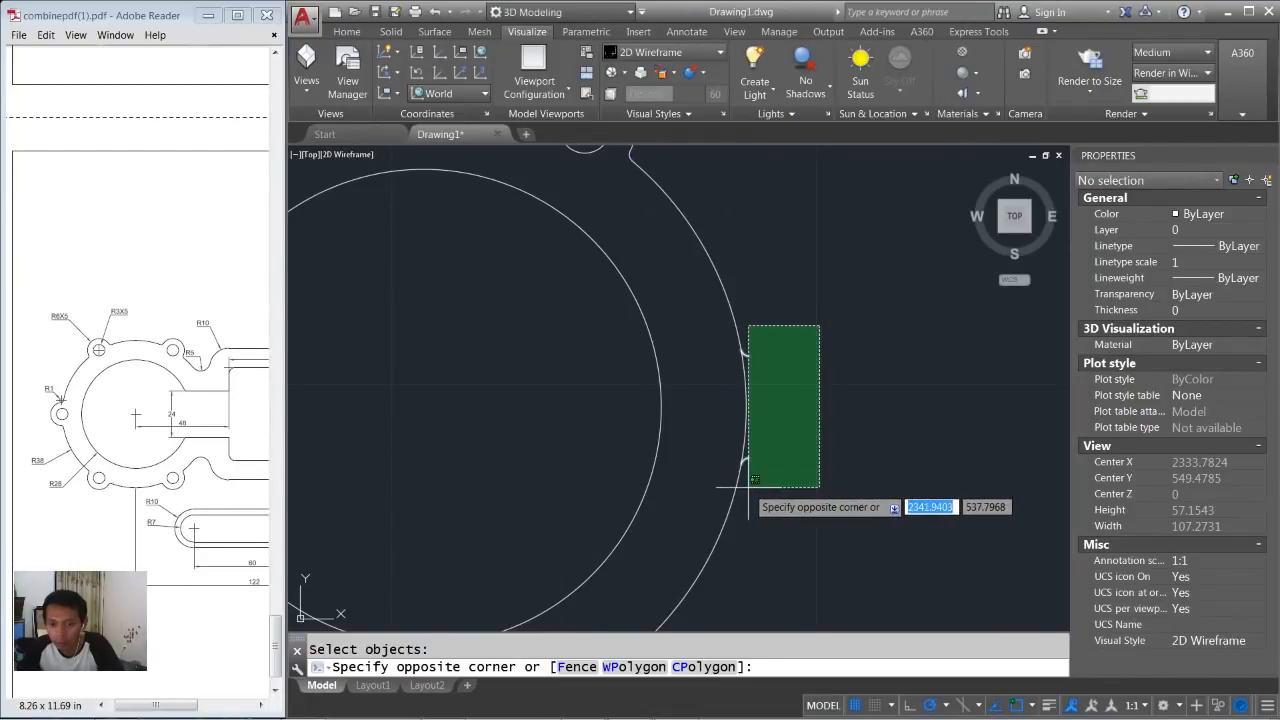
left_click(748, 487)
key("Delete")
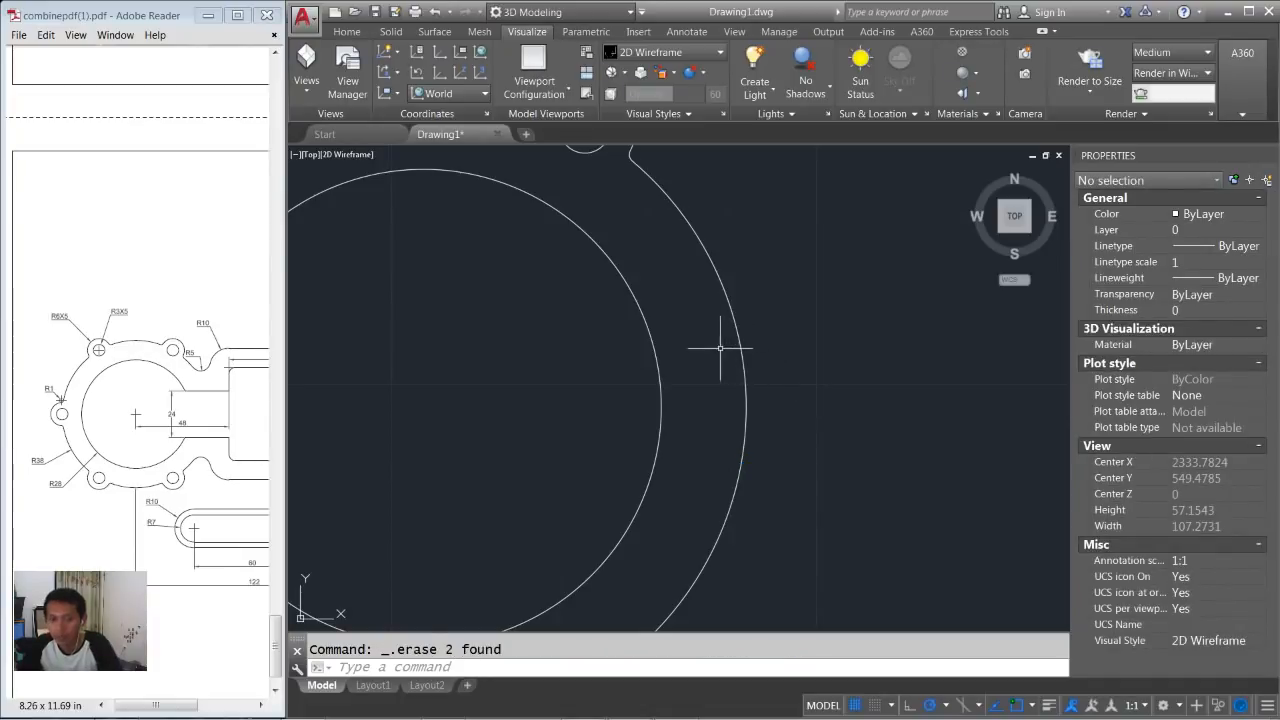
scroll(716, 350, "down", 4)
middle_click_drag(667, 372, 699, 378)
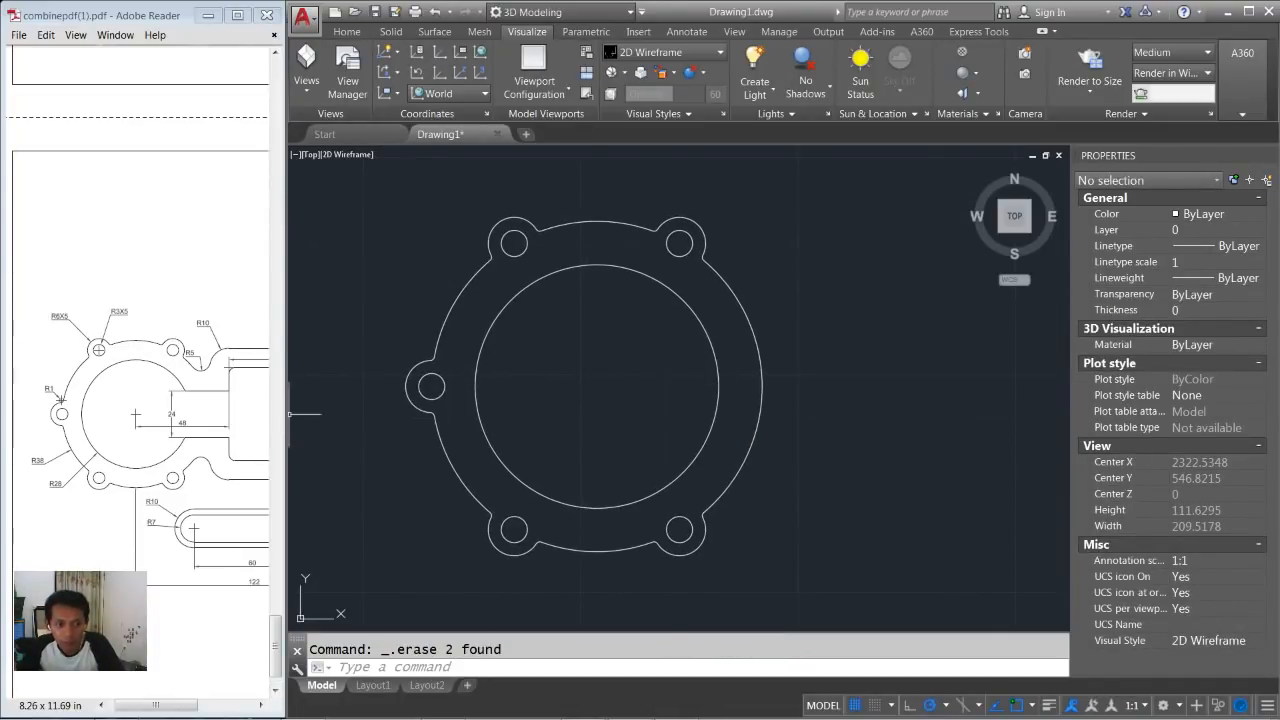
left_click(854, 354)
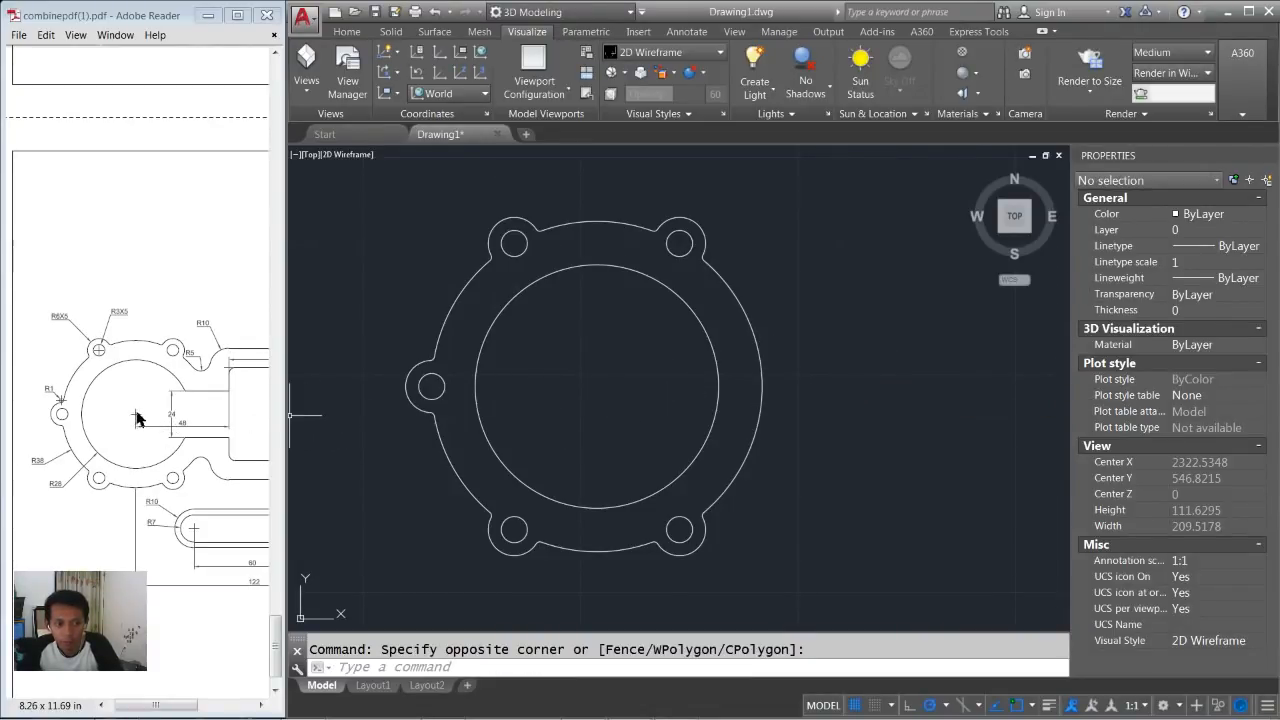
left_click(213, 426)
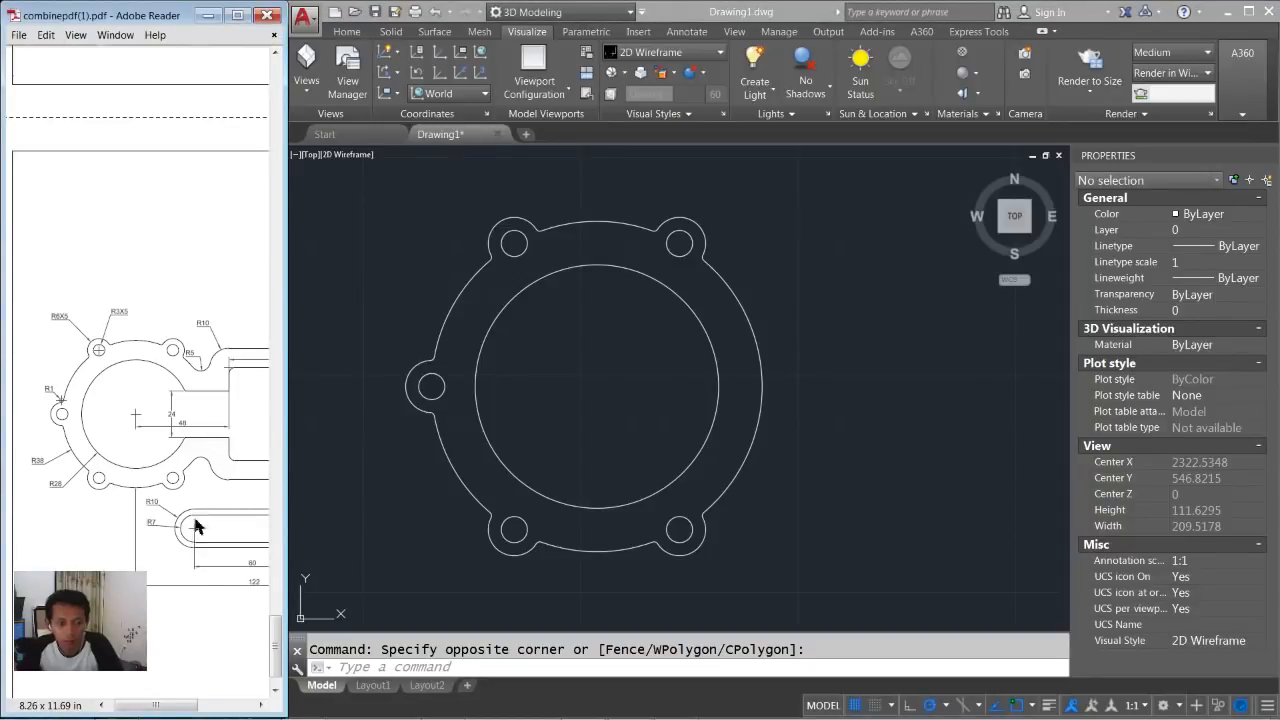
Consult the PDF dimensions for the rectangular body and draw a 48 mm vertical line to the right of the flange.
left_click_drag(173, 705, 218, 711)
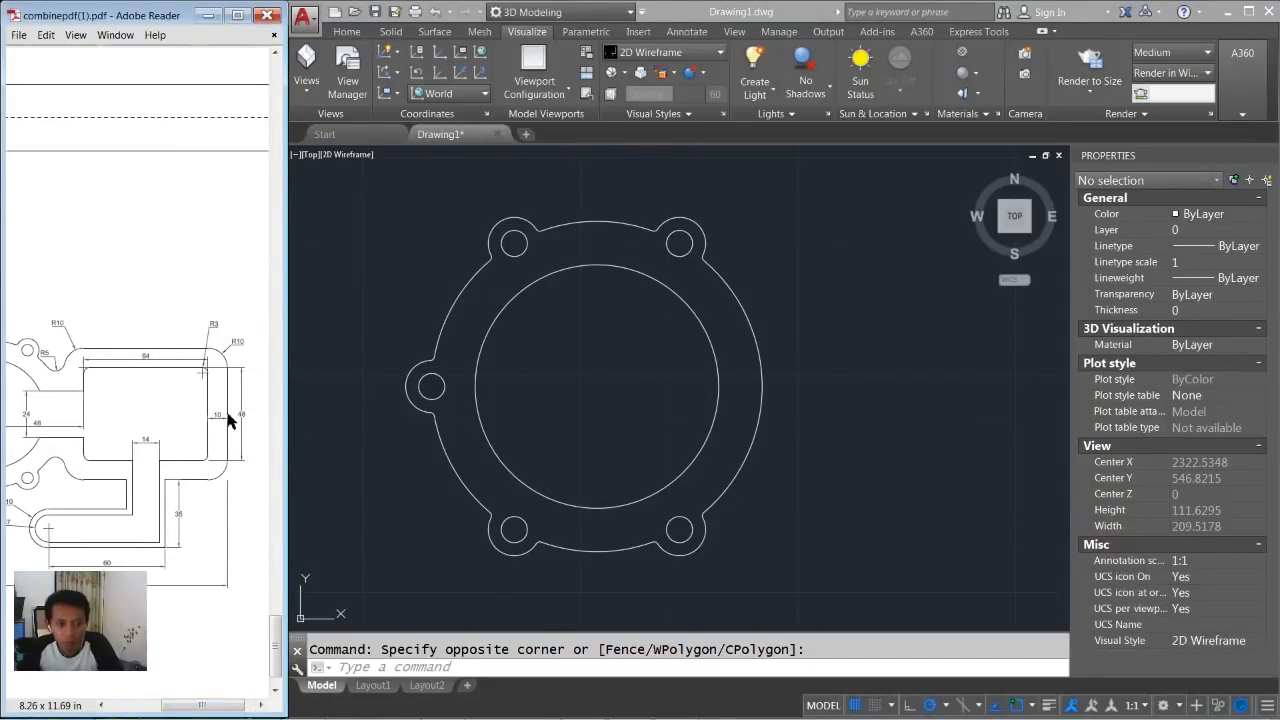
left_click_drag(180, 704, 171, 704)
left_click(831, 431)
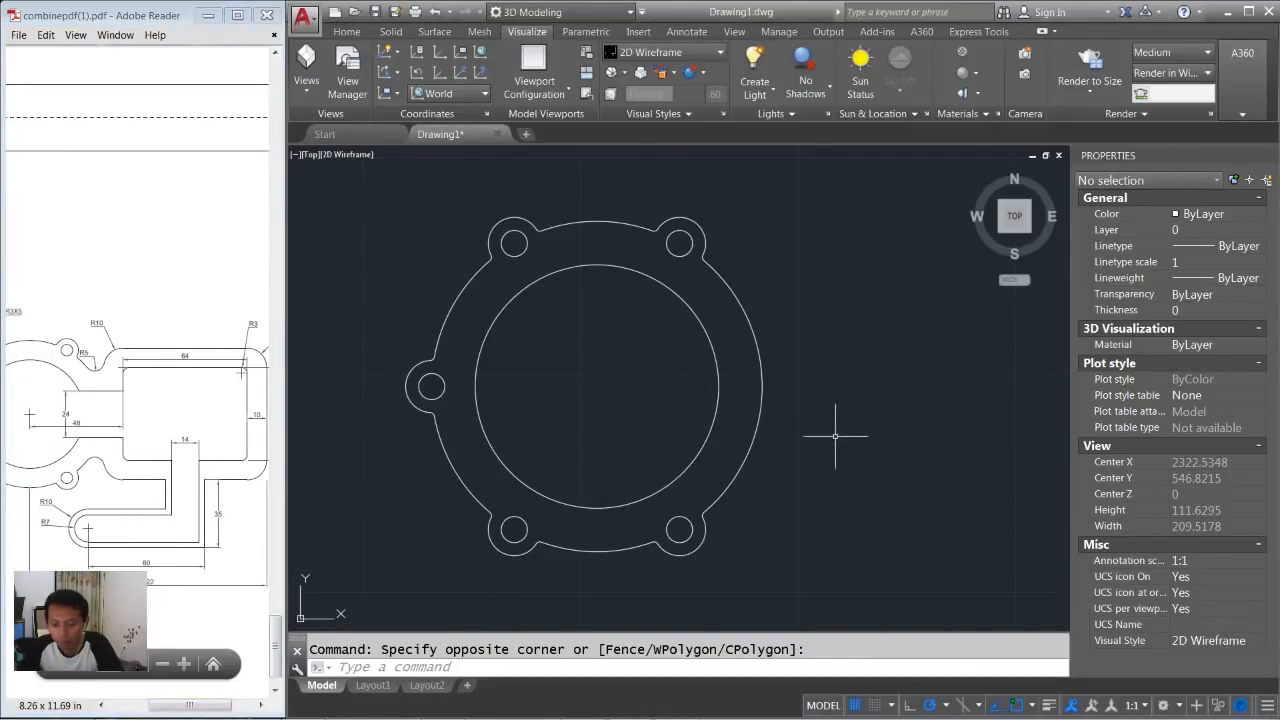
left_click(866, 423)
type("l")
key("Return")
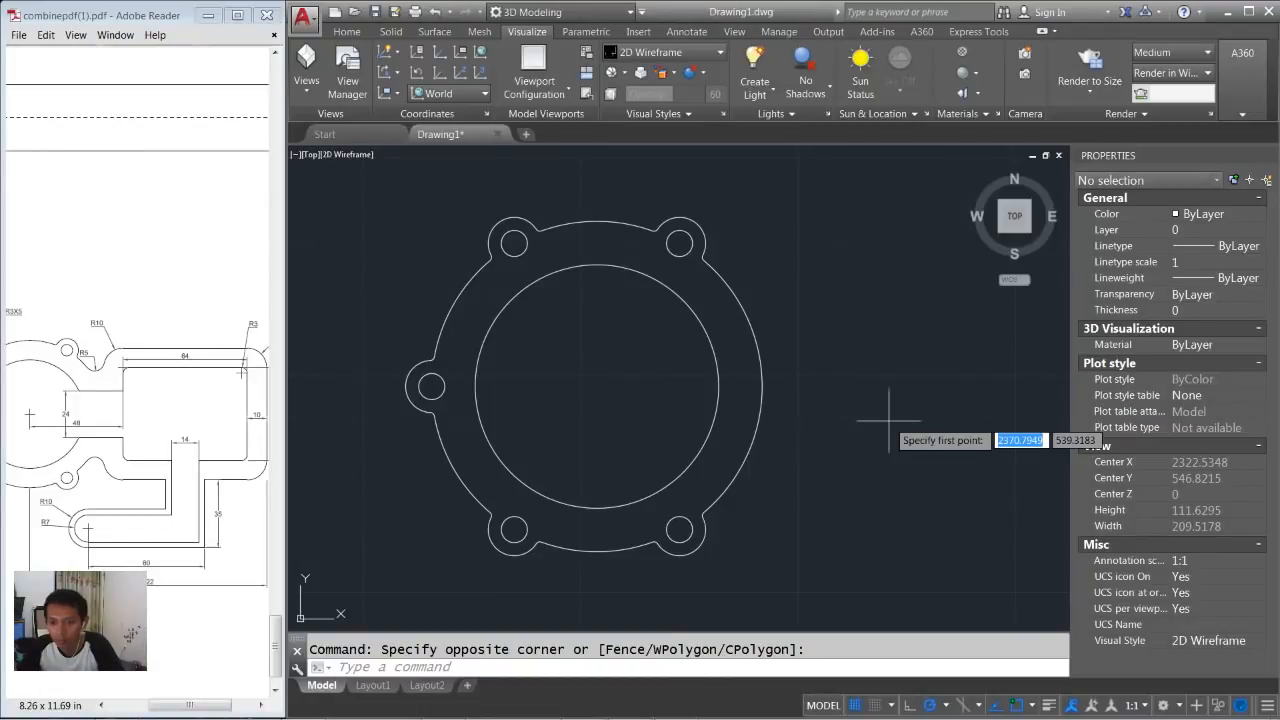
left_click(906, 508)
type("48")
key("Return")
key("Return")
Move the 48 mm vertical line by its midpoint onto the flange's center.
type("m")
key("Return")
left_click(941, 380)
left_click(874, 450)
key("Return")
left_click(906, 405)
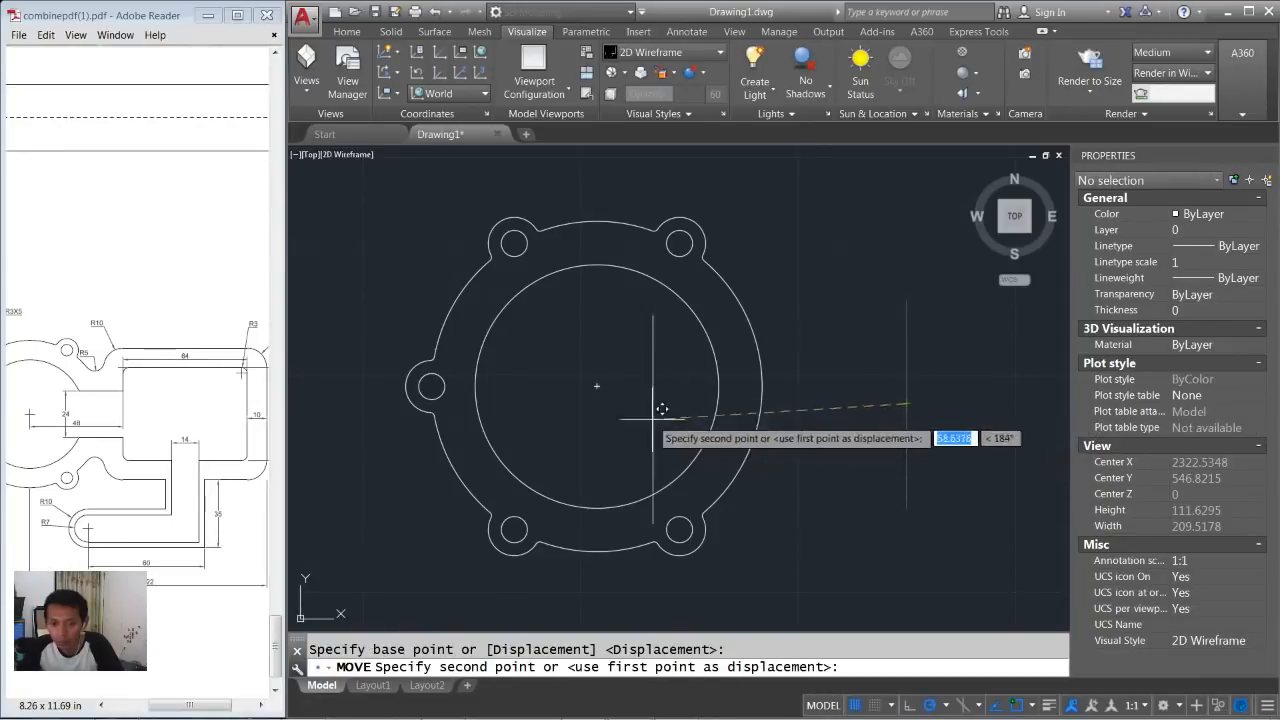
left_click(606, 375)
Move the vertical line 48 mm horizontally to the right of the flange's center.
scroll(671, 400, "down", 1)
middle_click_drag(671, 400, 652, 412)
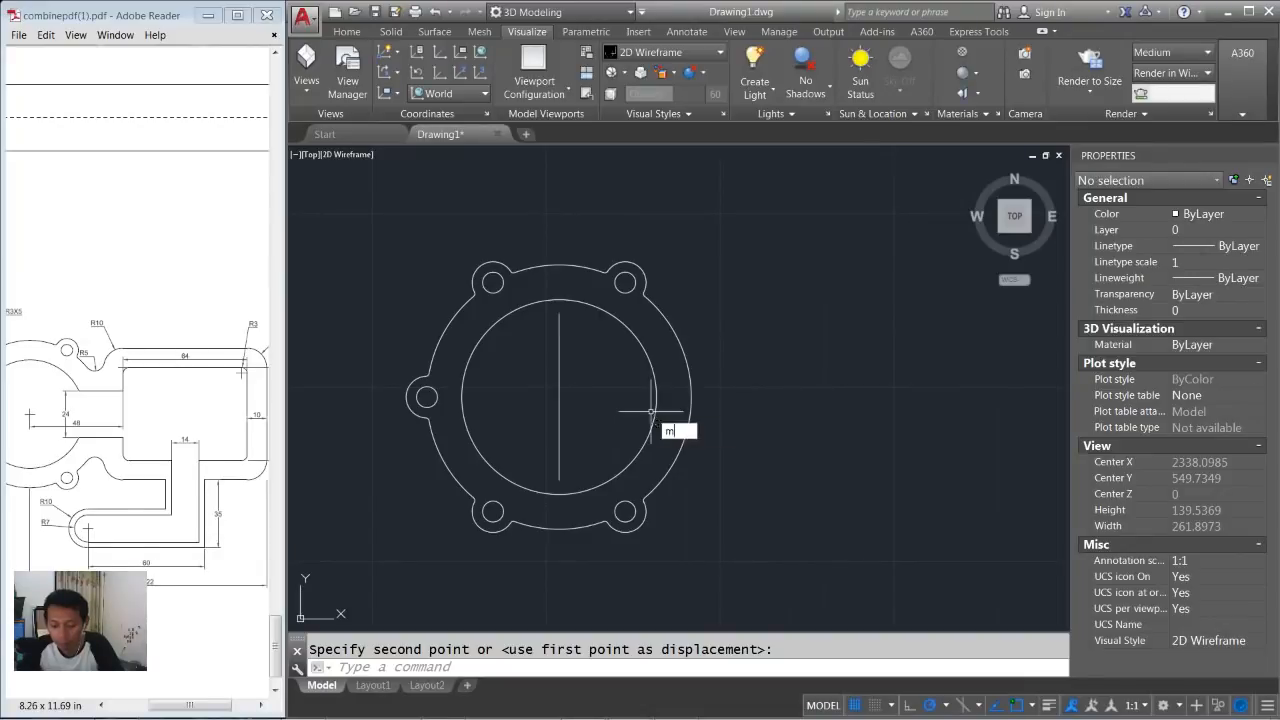
key("Return")
left_click(591, 377)
left_click(535, 401)
key("Return")
left_click(708, 297)
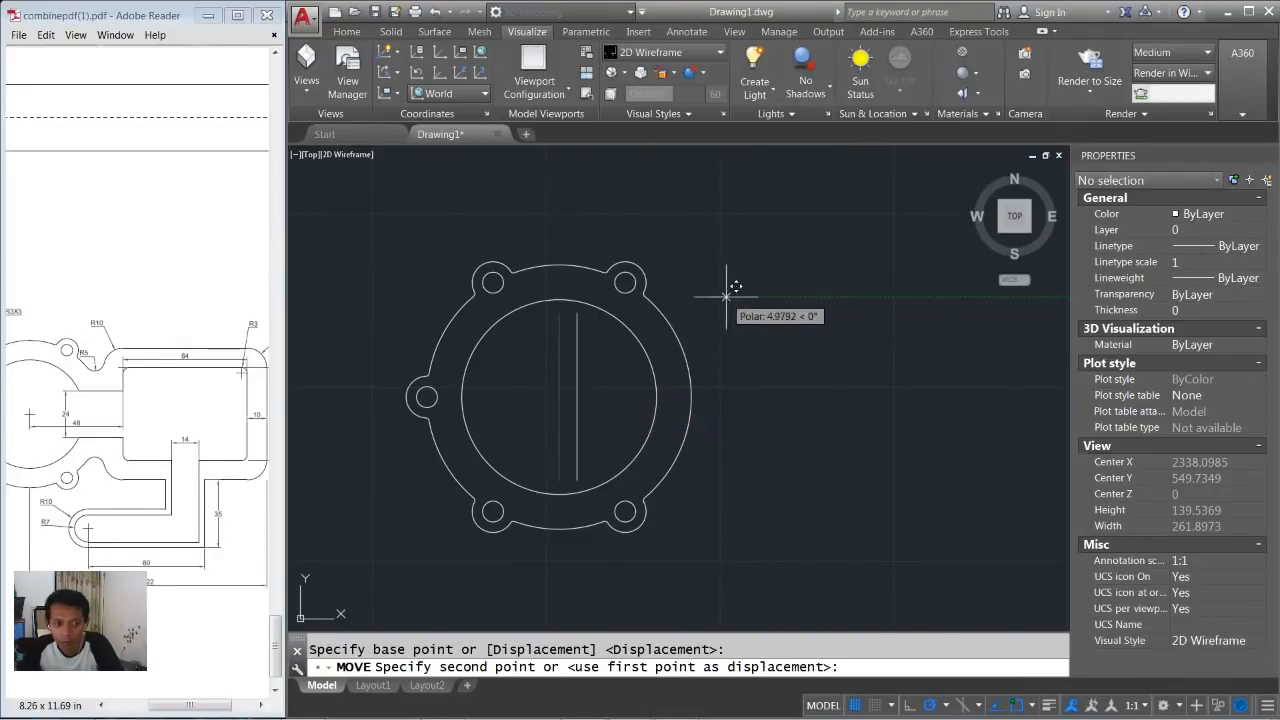
type("48")
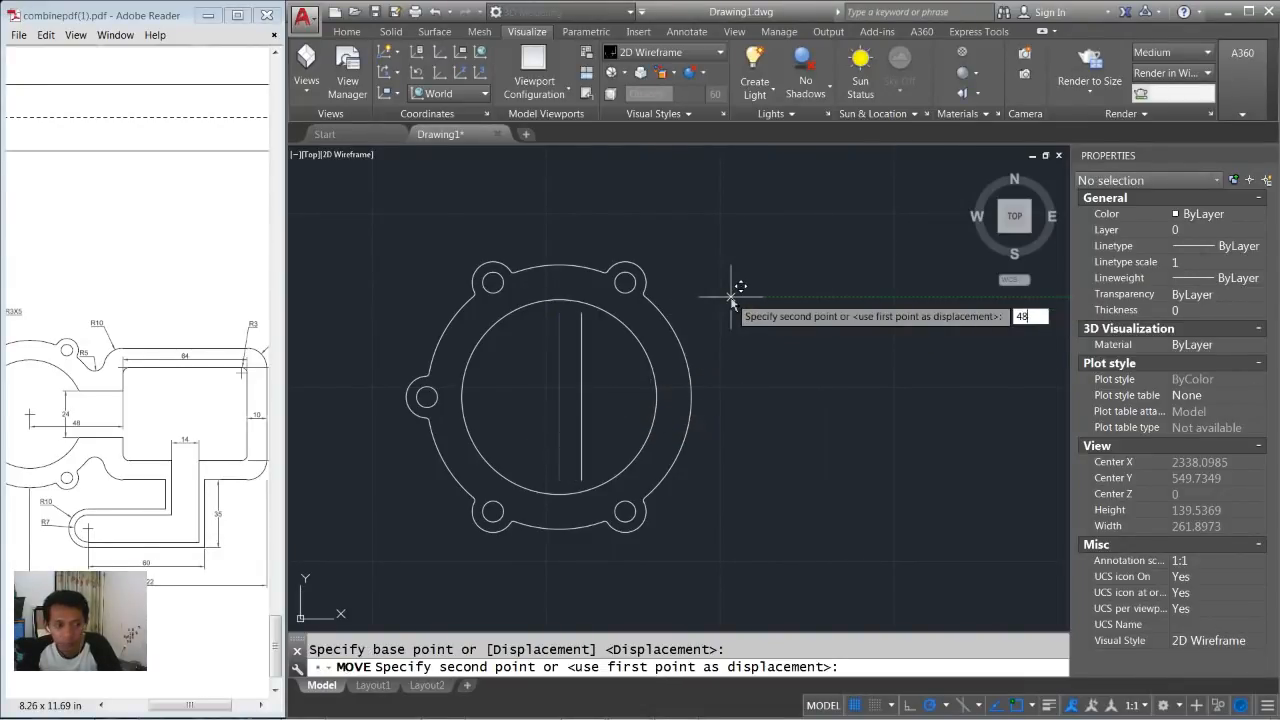
key("Return")
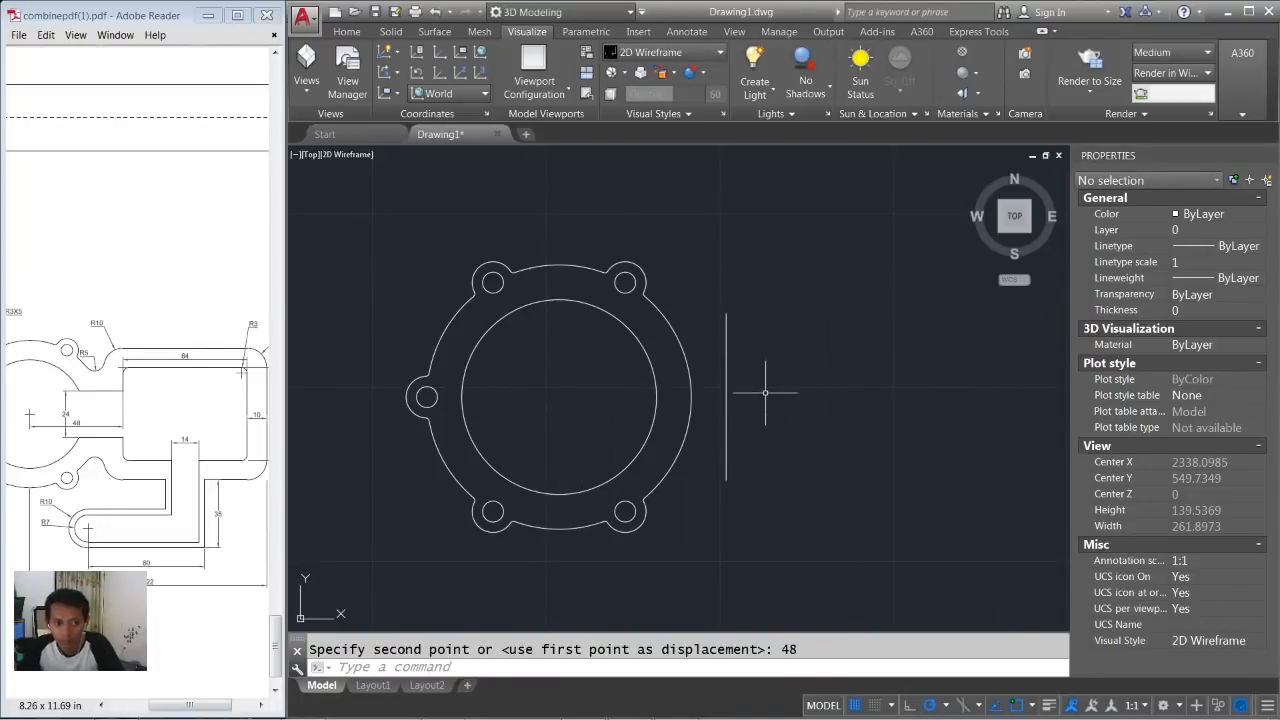
Draw a horizontal line from the flange's center to the midpoint of the vertical line.
type("l")
key("Return")
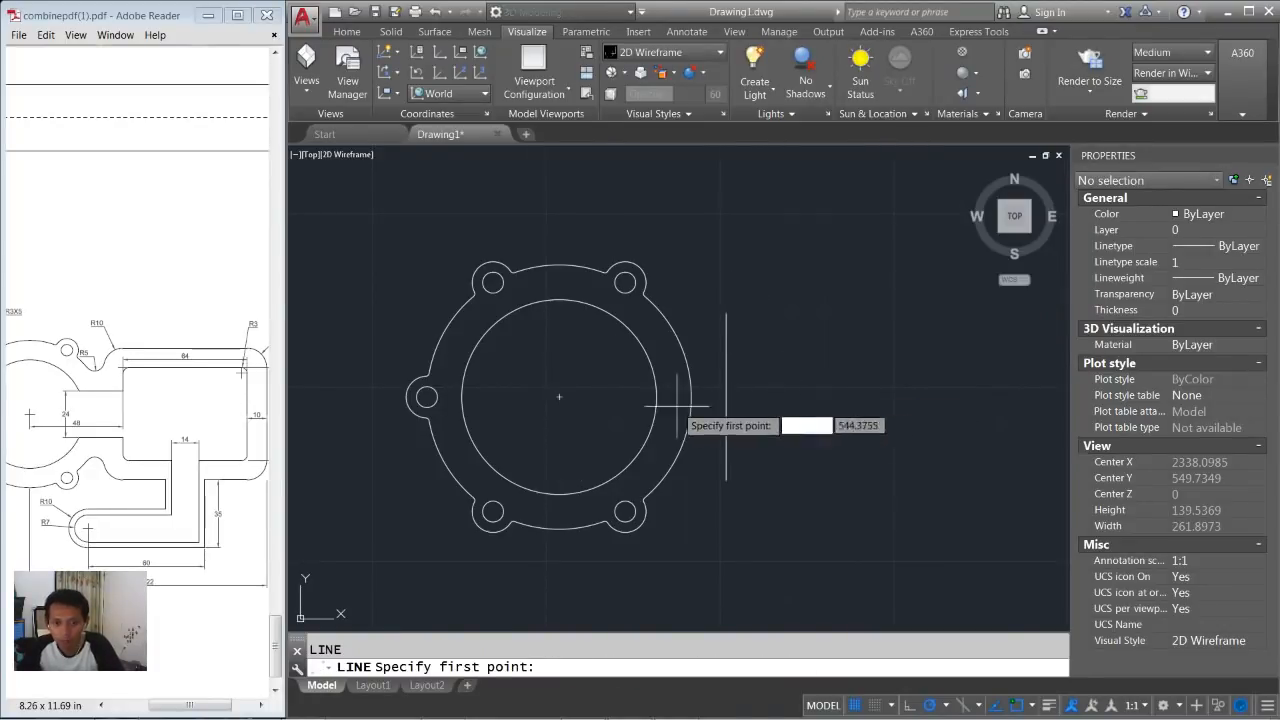
left_click(559, 397)
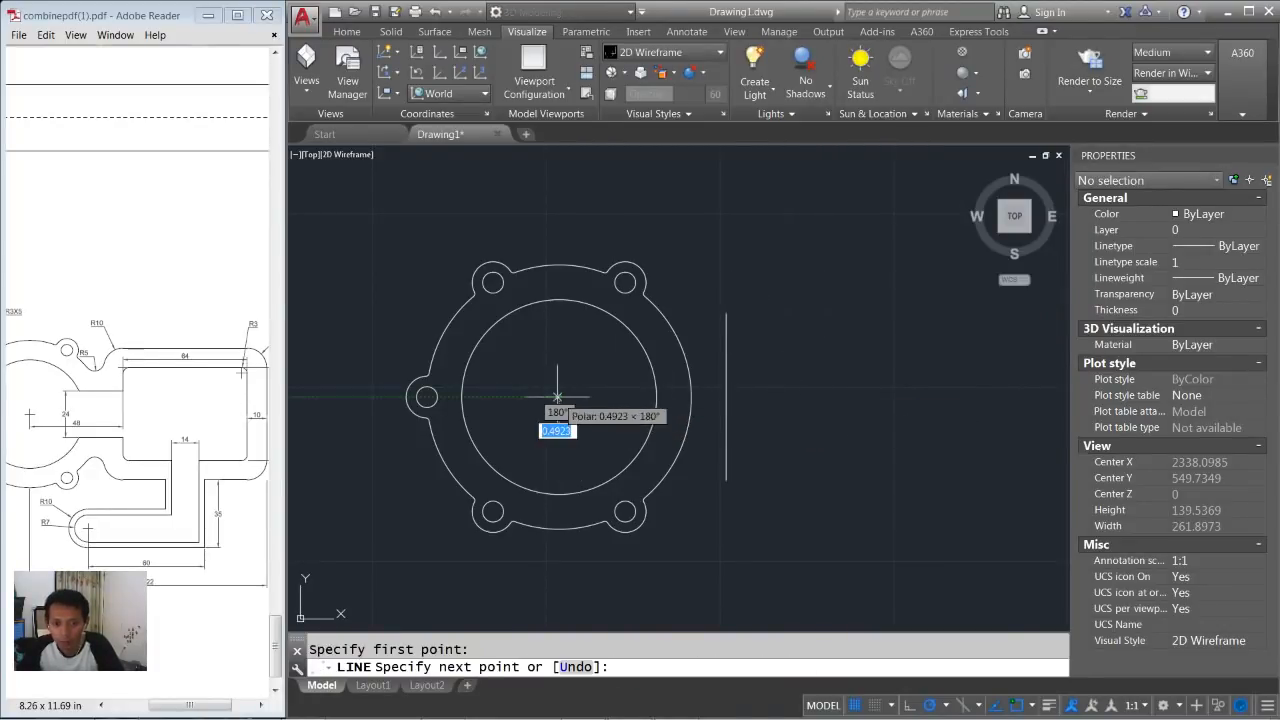
left_click(726, 397)
key("Return")
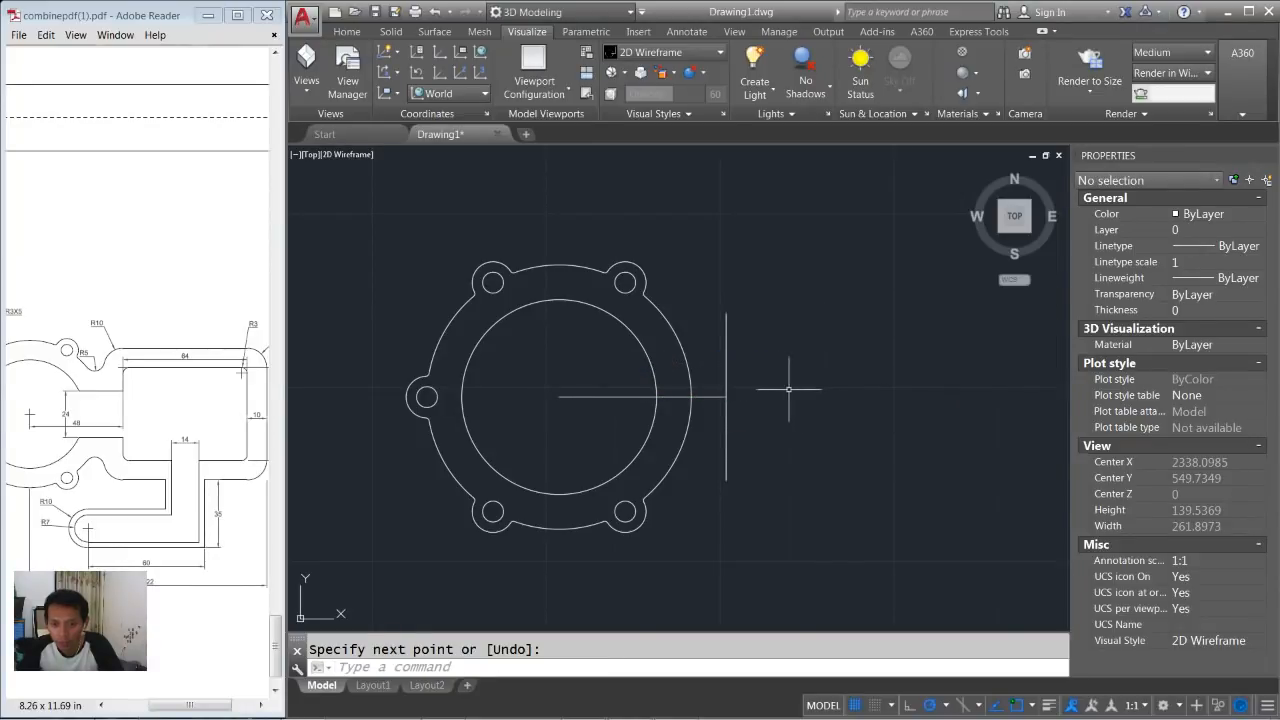
Move the horizontal center line 12 mm upward to form the neck's upper edge.
key("Return")
key("Return")
key("Return")
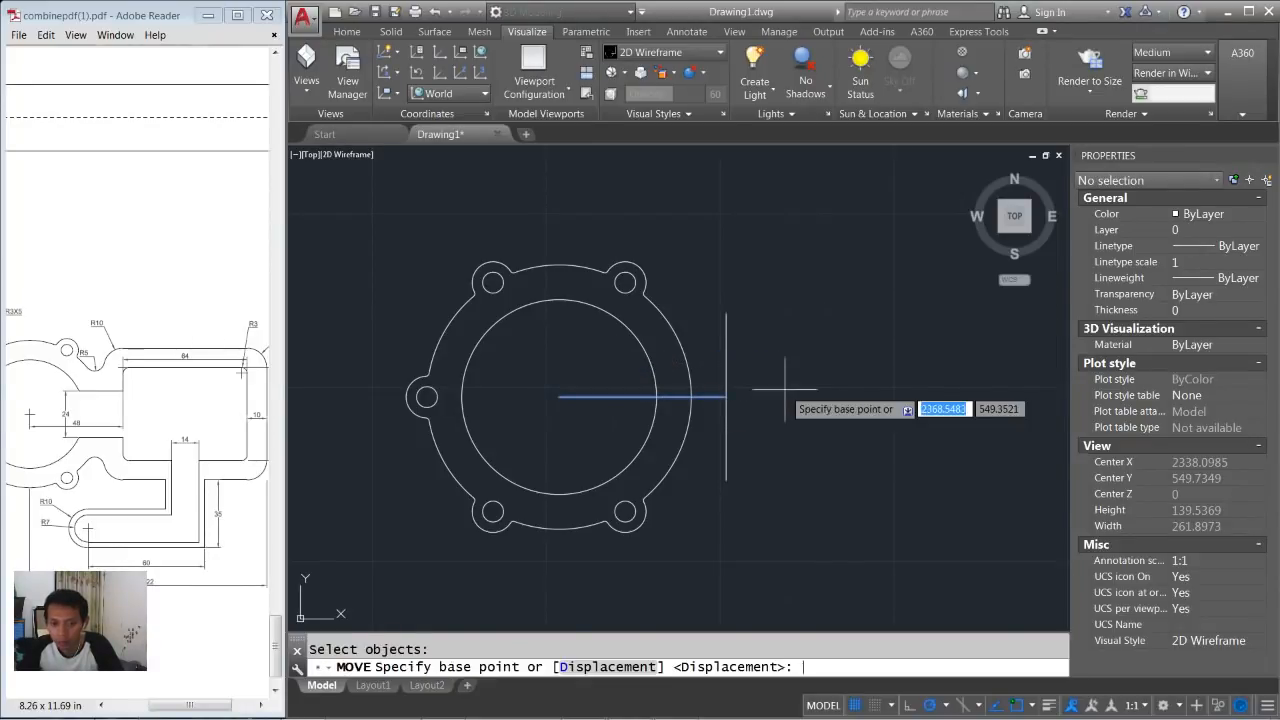
left_click(784, 428)
type("12")
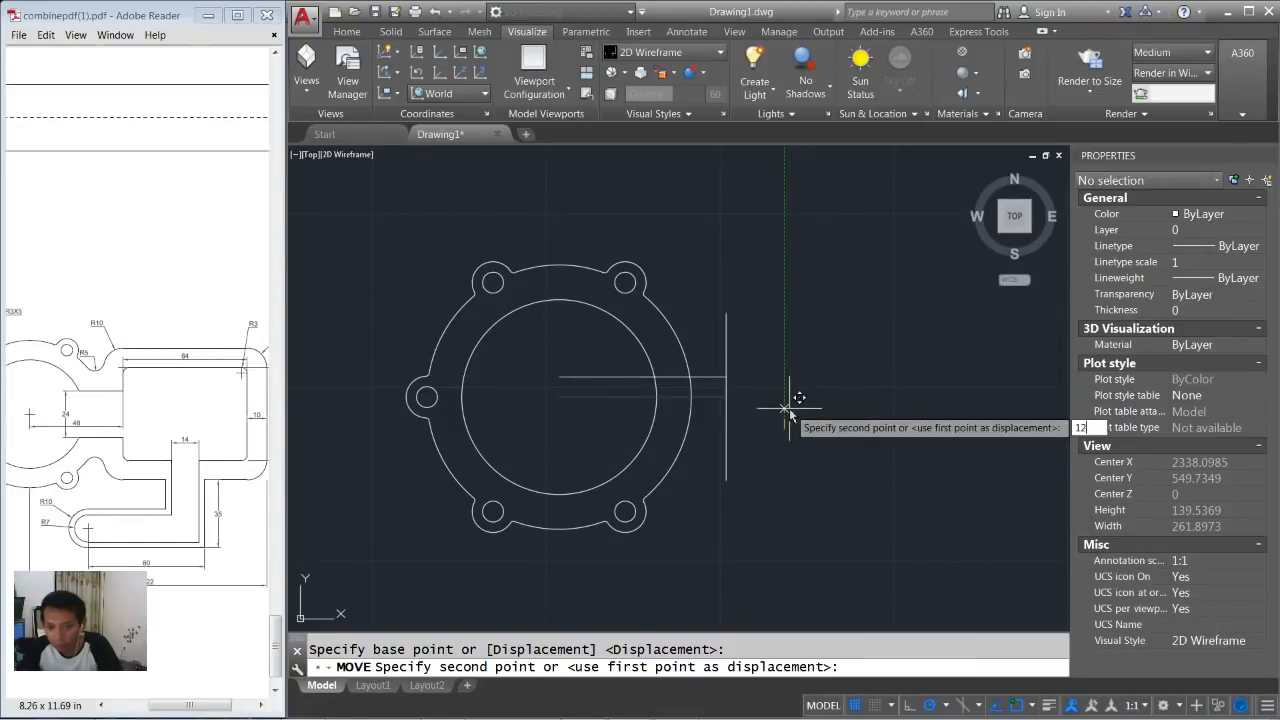
key("Return")
Mirror the neck's upper edge about the horizontal axis through the vertical line's midpoint, keeping the original.
type("mi")
key("Return")
left_click(705, 341)
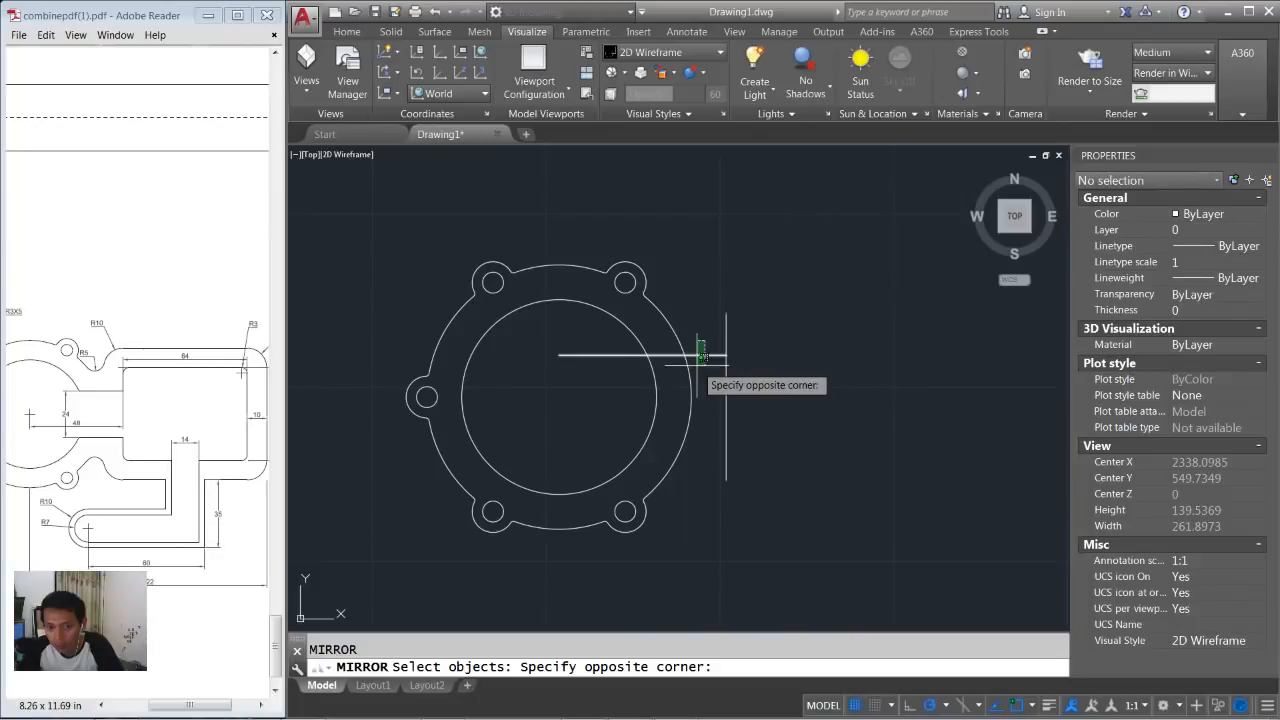
left_click(697, 366)
key("Return")
left_click(726, 397)
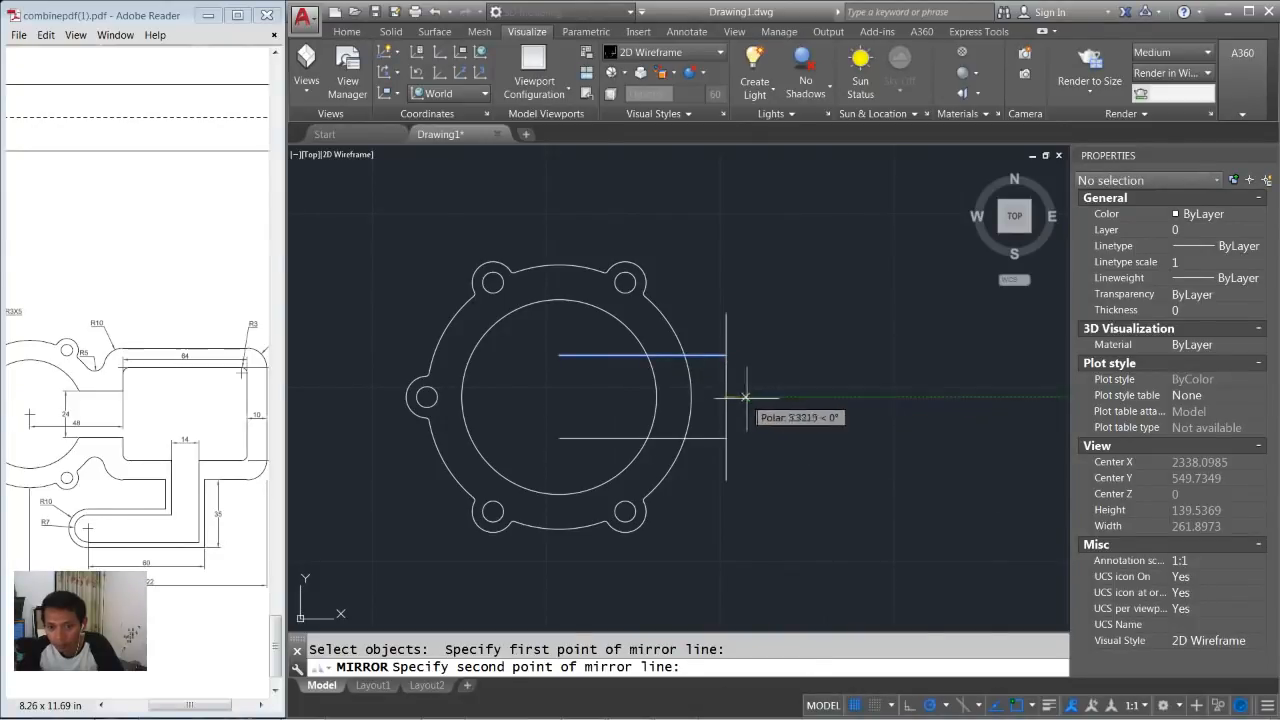
left_click(780, 397)
key("Return")
Trim the flange and bore arcs between the neck edges, and the parts of the neck edges inside the bore.
middle_click_drag(805, 360, 828, 384)
type("tr")
key("Return")
key("Return")
left_click(728, 402)
left_click(663, 423)
left_click(634, 406)
left_click(611, 362)
left_click(613, 430)
left_click(599, 458)
key("Return")
Copy the vertical line 64 mm to the right to form the rectangular body's far side.
middle_click_drag(765, 383, 671, 383)
type("ct ")
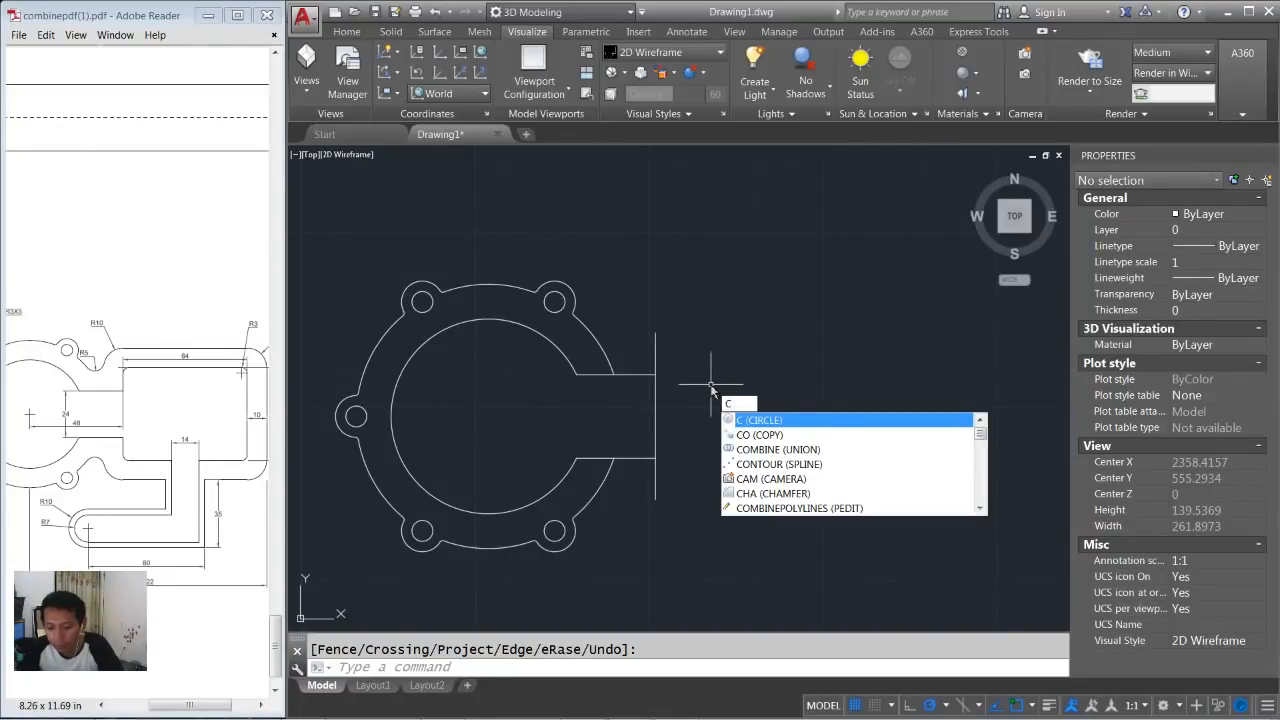
type("o")
key("Return")
left_click(680, 432)
left_click(636, 396)
key("Return")
left_click(690, 387)
type("6")
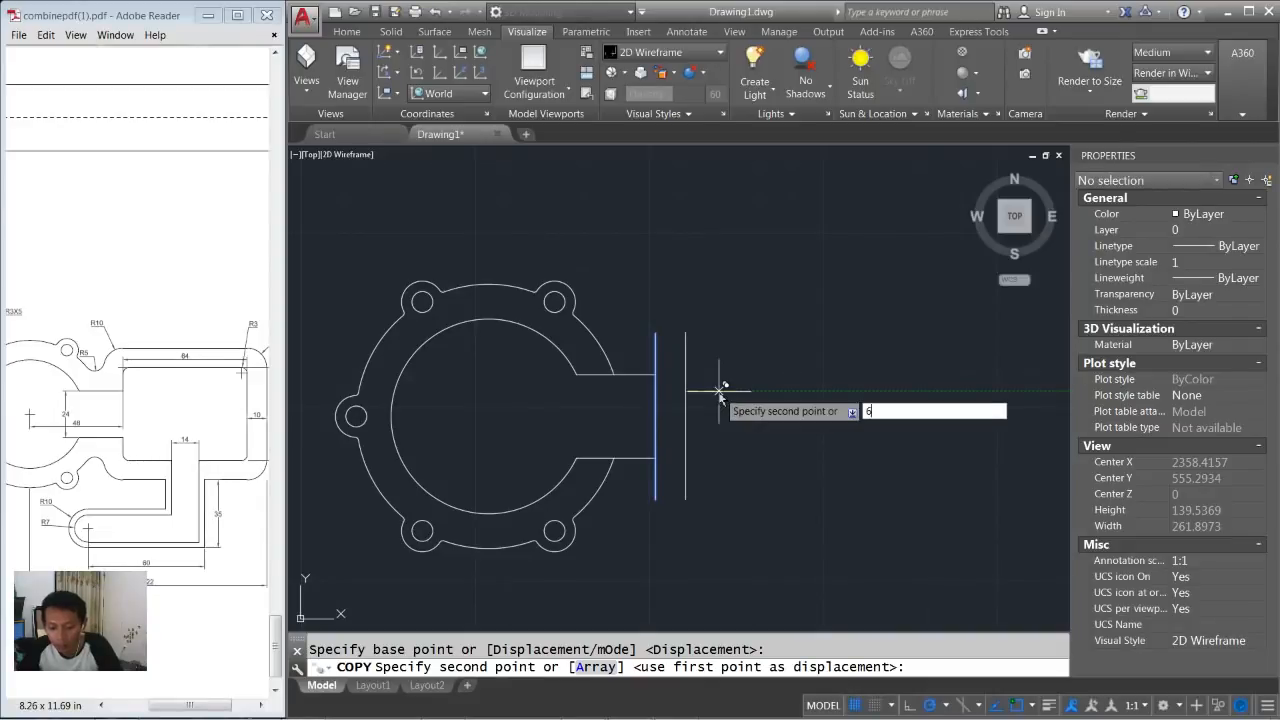
type("4")
key("Return")
key("Return")
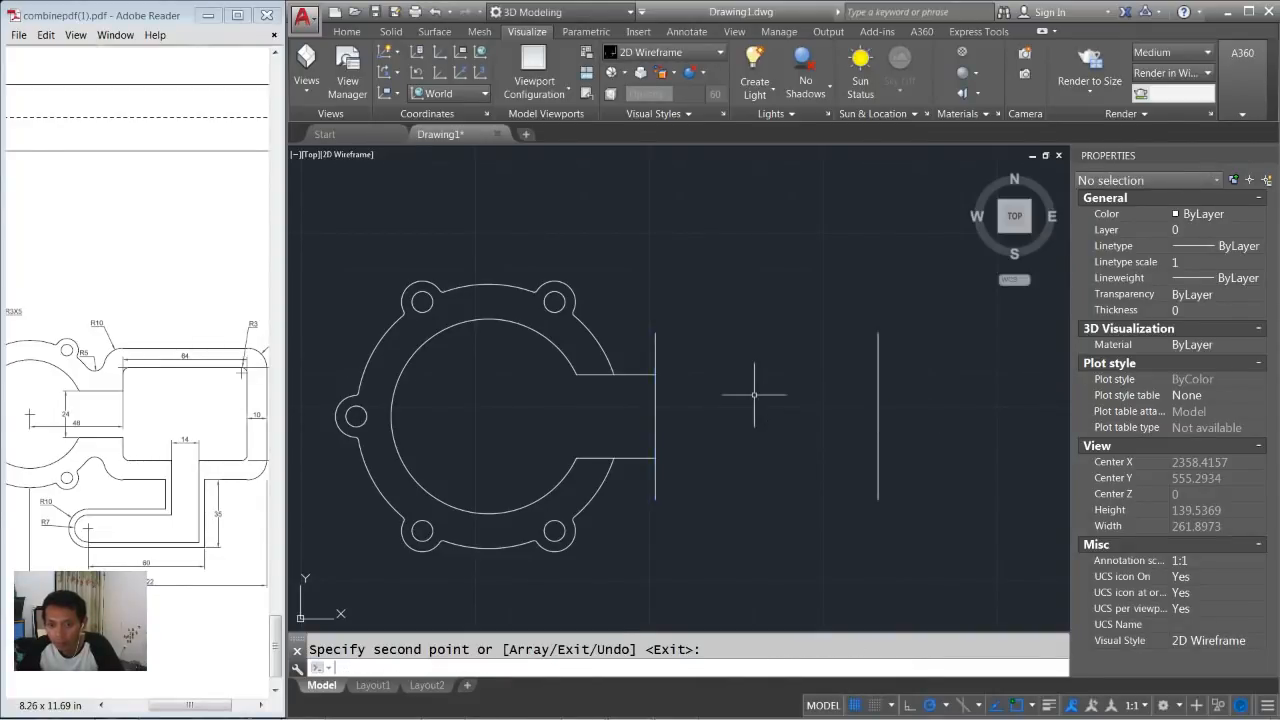
Connect the upper and lower ends of the two vertical lines with horizontal lines to close the rectangle.
type("L")
key("Return")
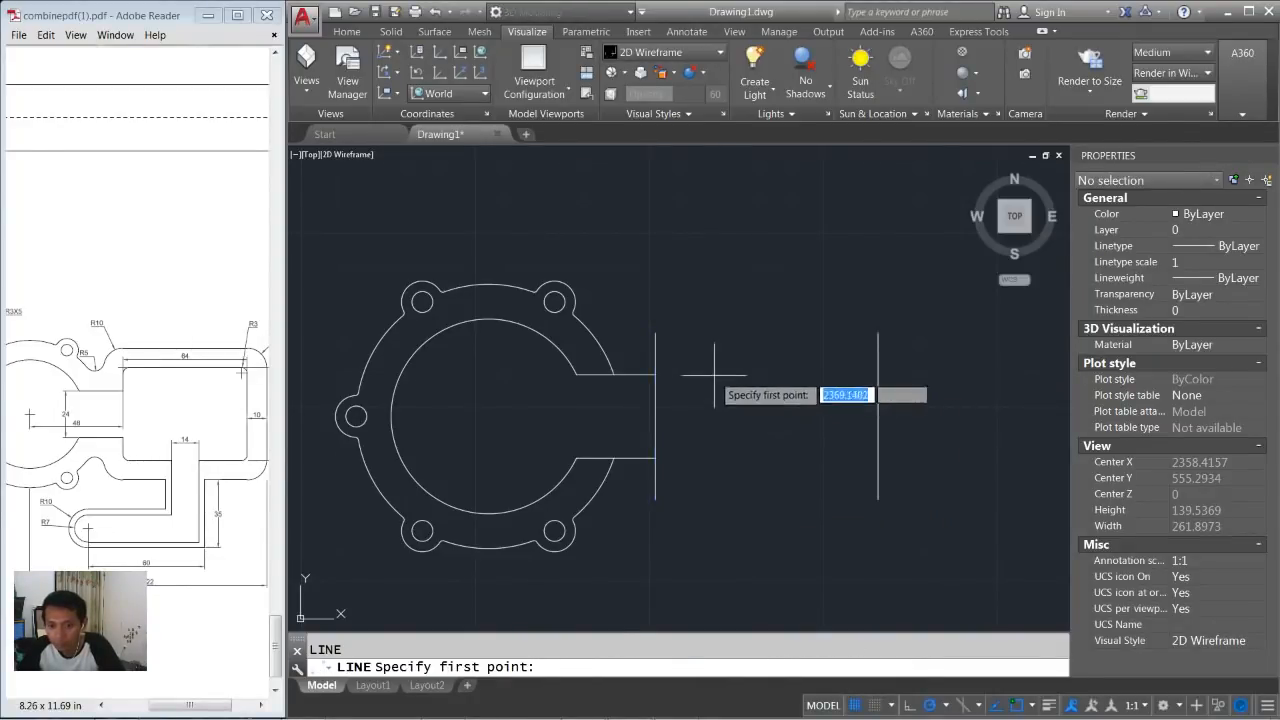
left_click(655, 333)
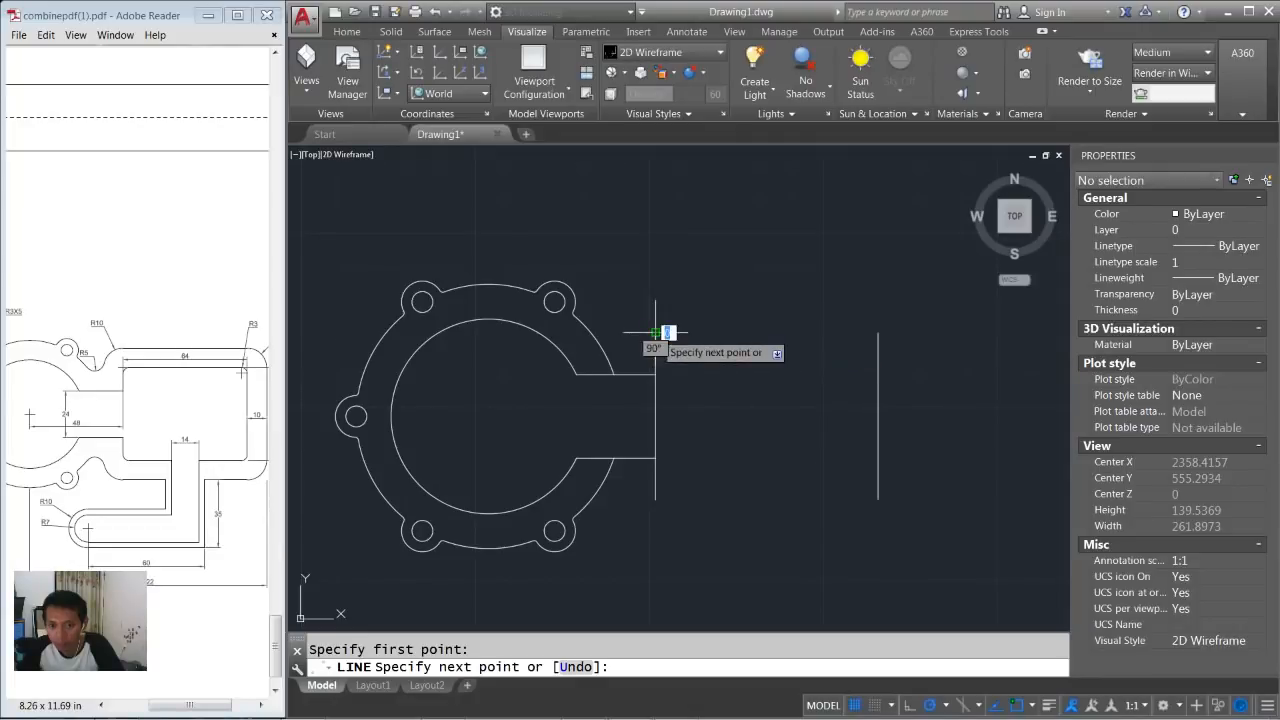
left_click(878, 333)
key("Return")
key("Return")
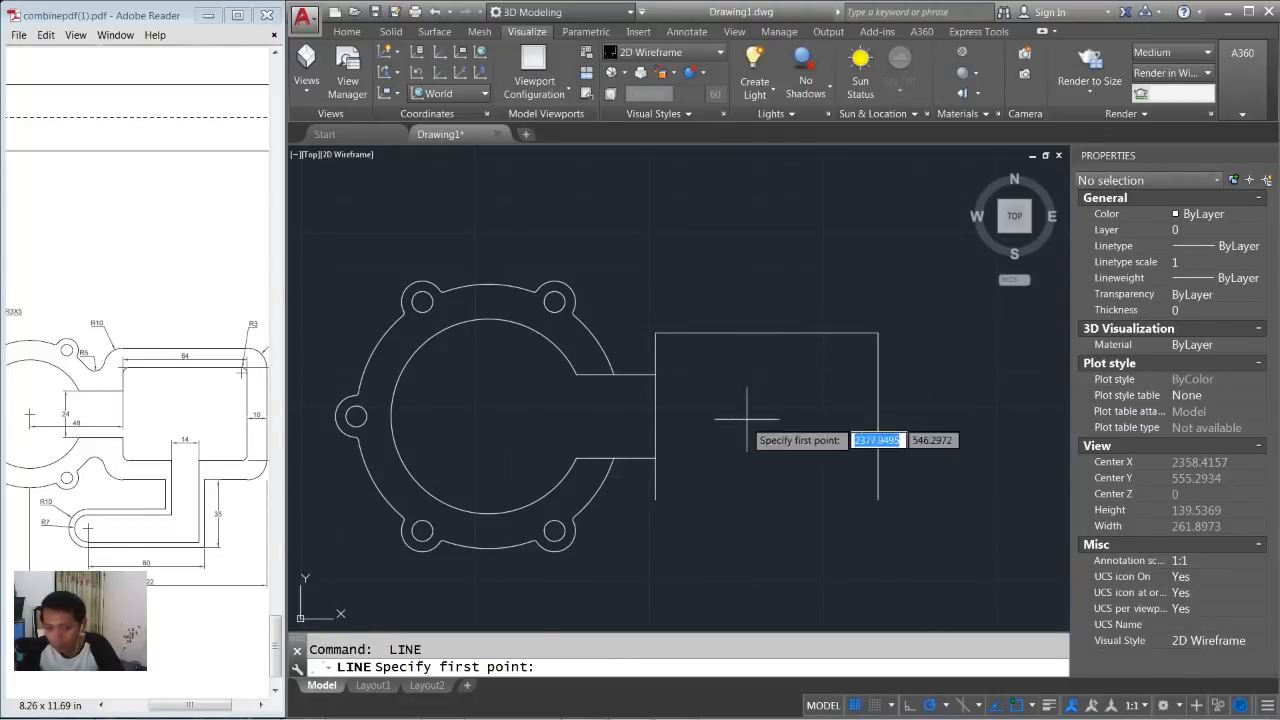
left_click(655, 498)
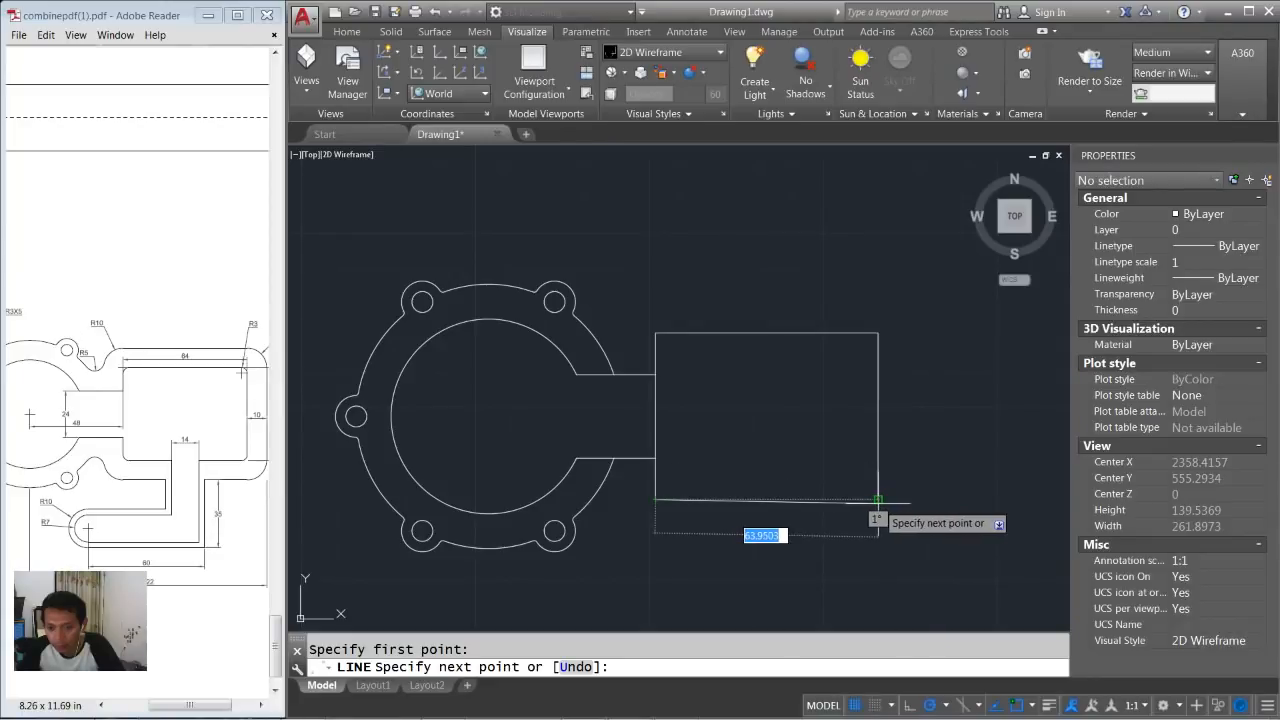
left_click(878, 498)
key("Return")
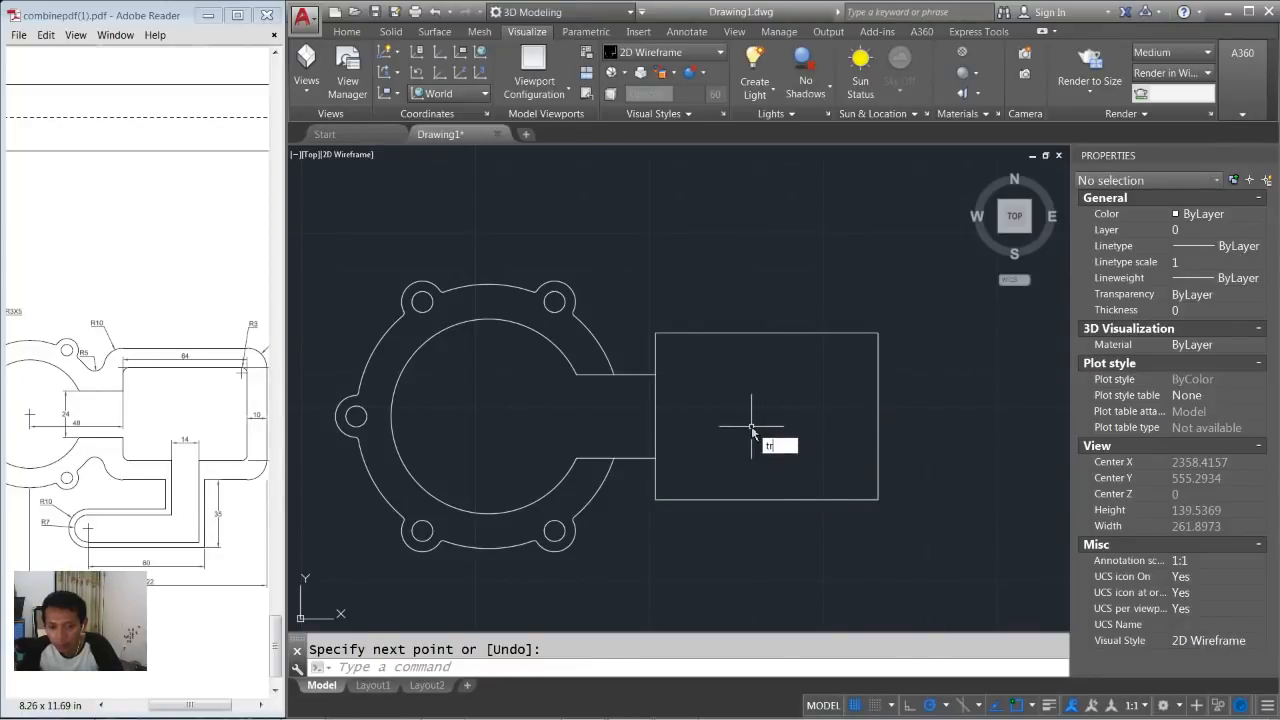
Trim the rectangle's left side between the two neck edges.
type("tr")
key("Return")
key("Return")
left_click(690, 392)
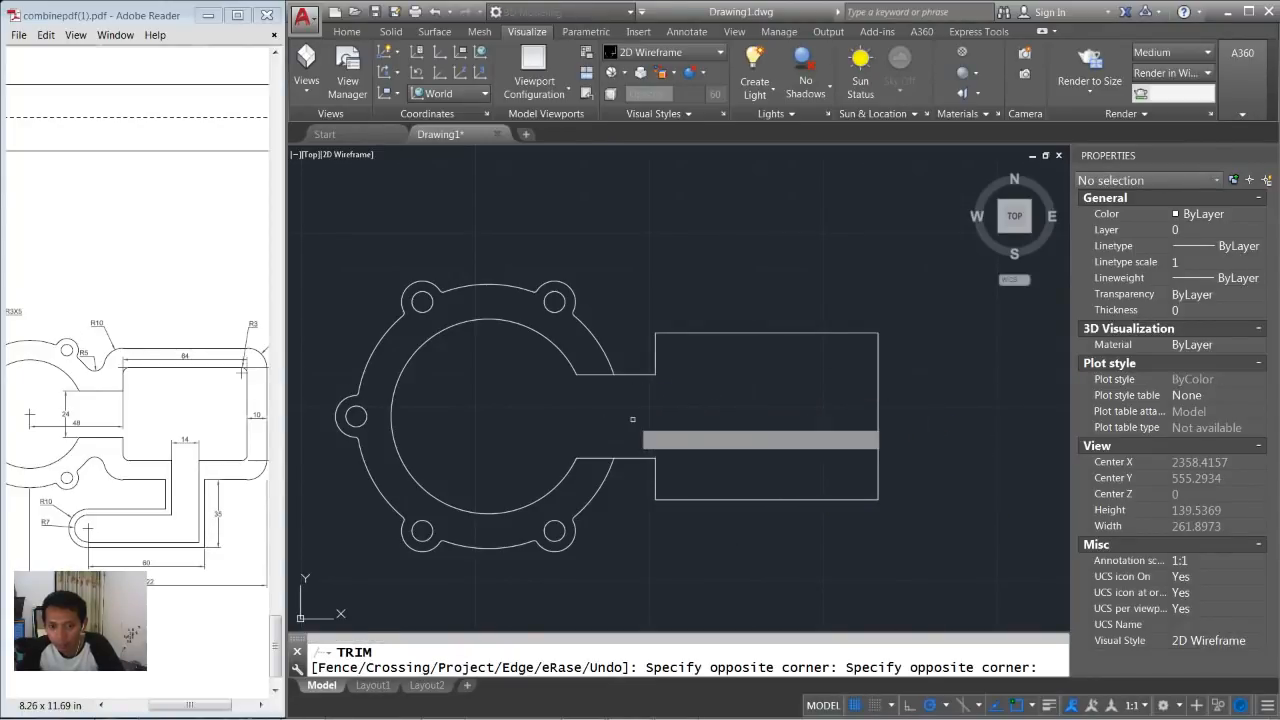
left_click(633, 420)
key("Return")
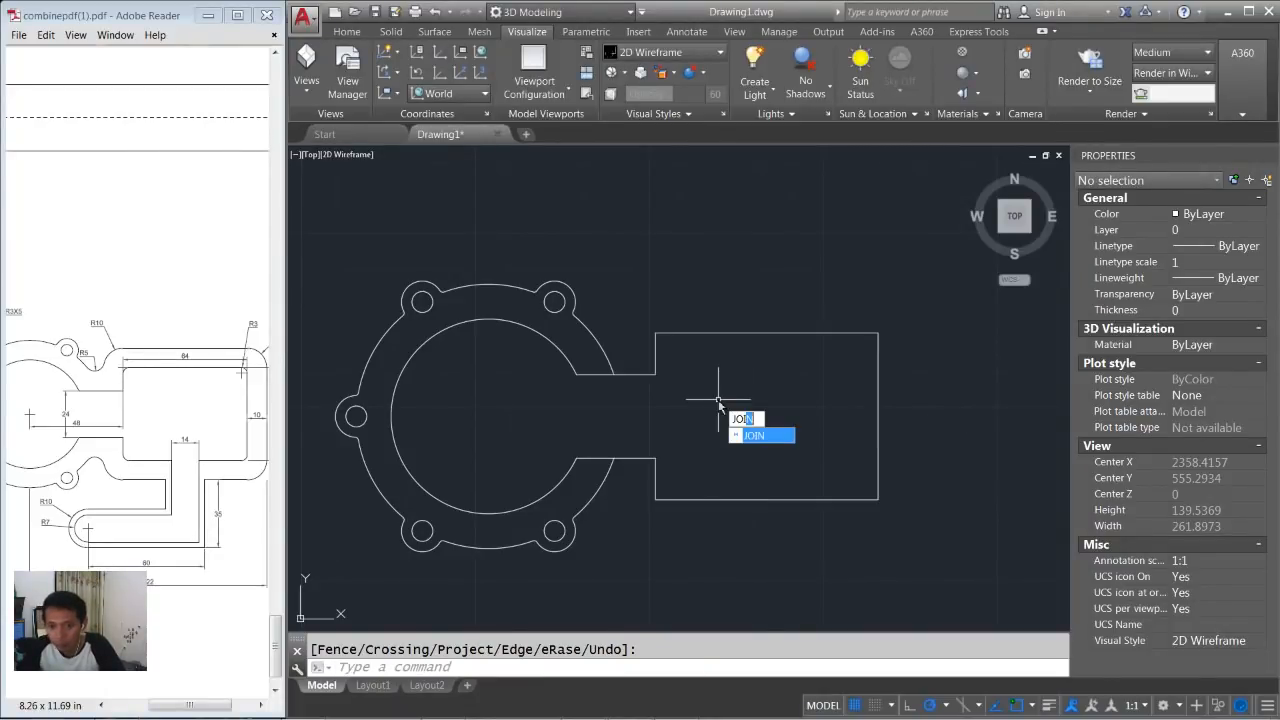
Join the rectangle's sides and the two neck edges into one polyline.
type("joi")
key("Return")
left_click(908, 311)
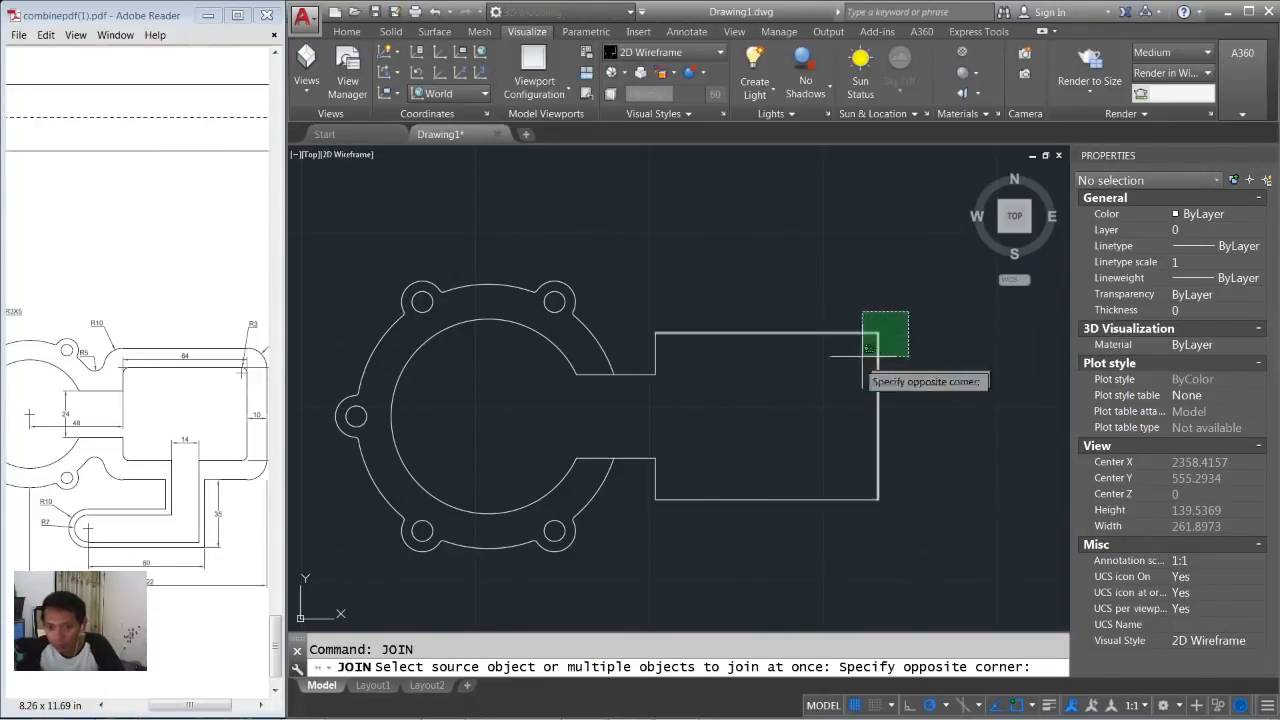
left_click(634, 543)
key("Return")
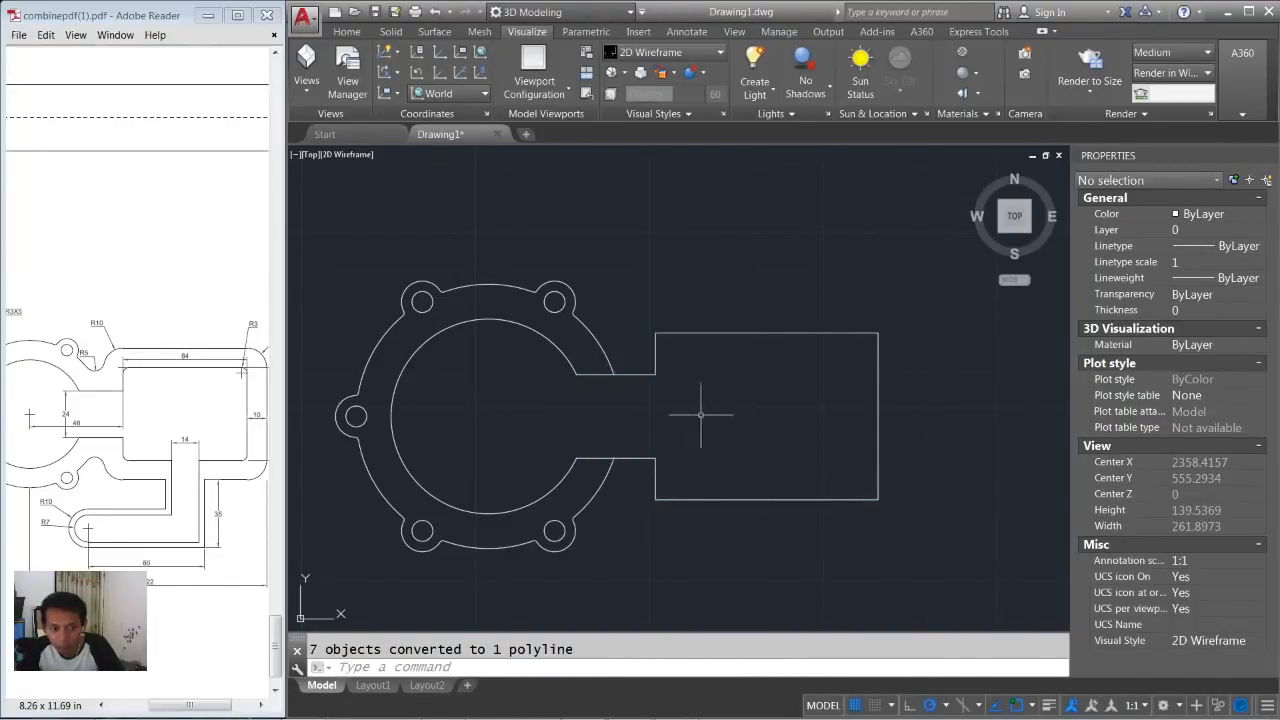
Check the wall thickness in the PDF and offset the joined rectangle-and-neck polyline 10 mm outward.
left_click_drag(199, 705, 214, 706)
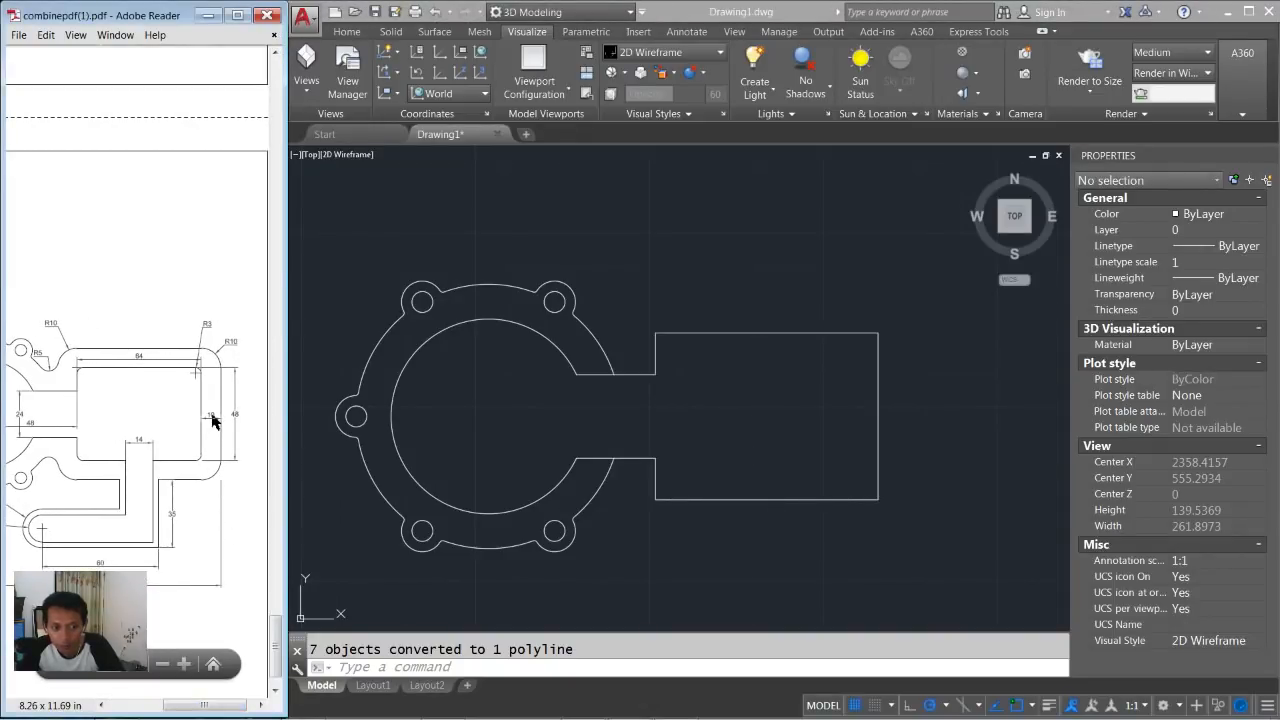
left_click(763, 400)
type("OffSet")
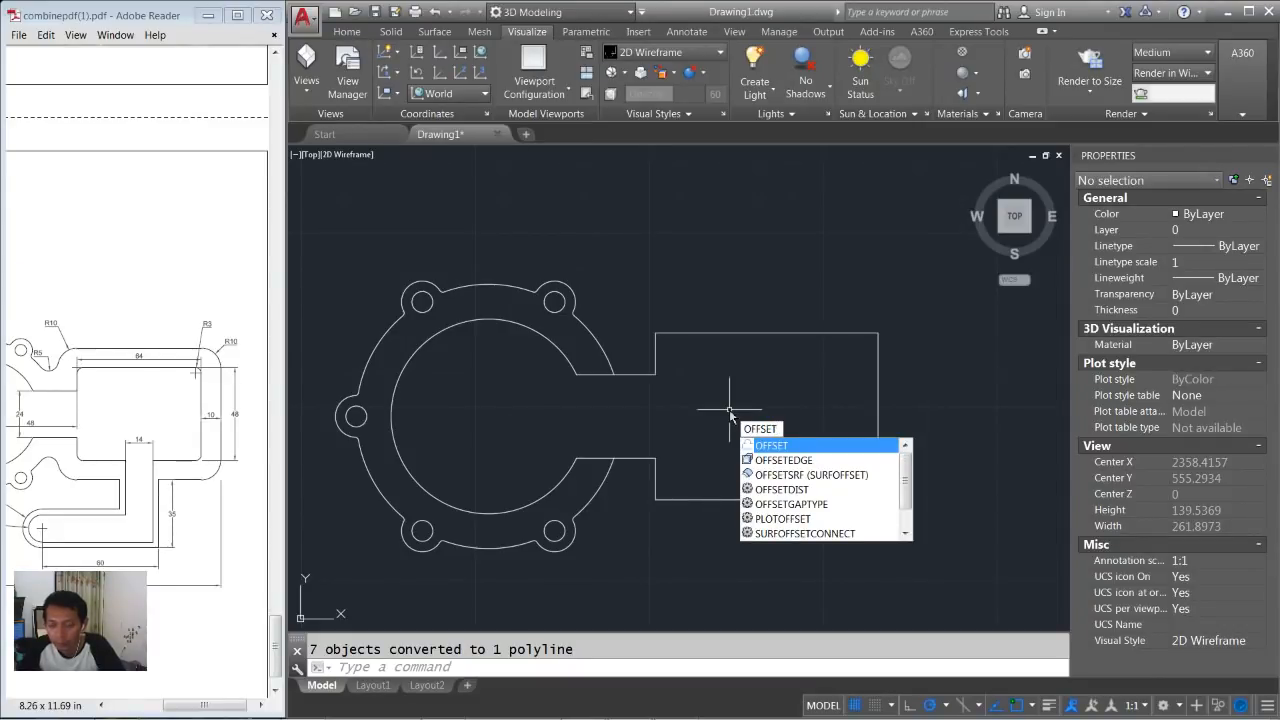
key("Return")
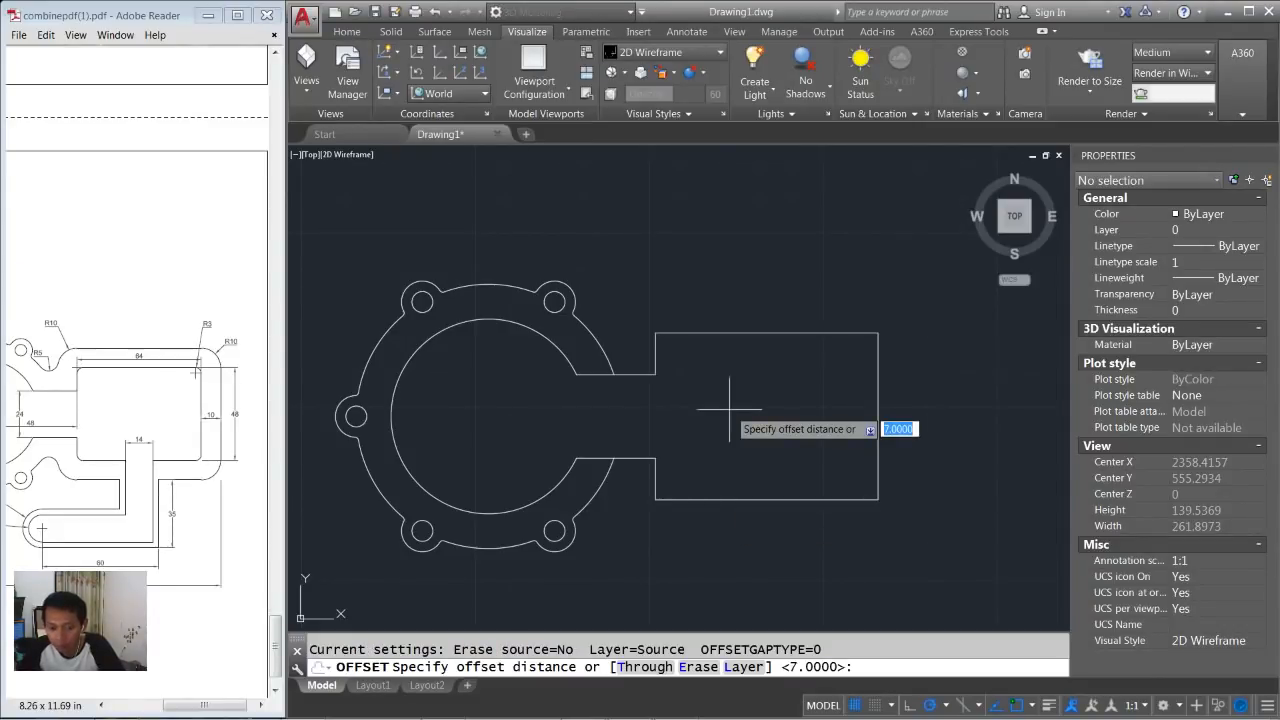
type("10")
key("Return")
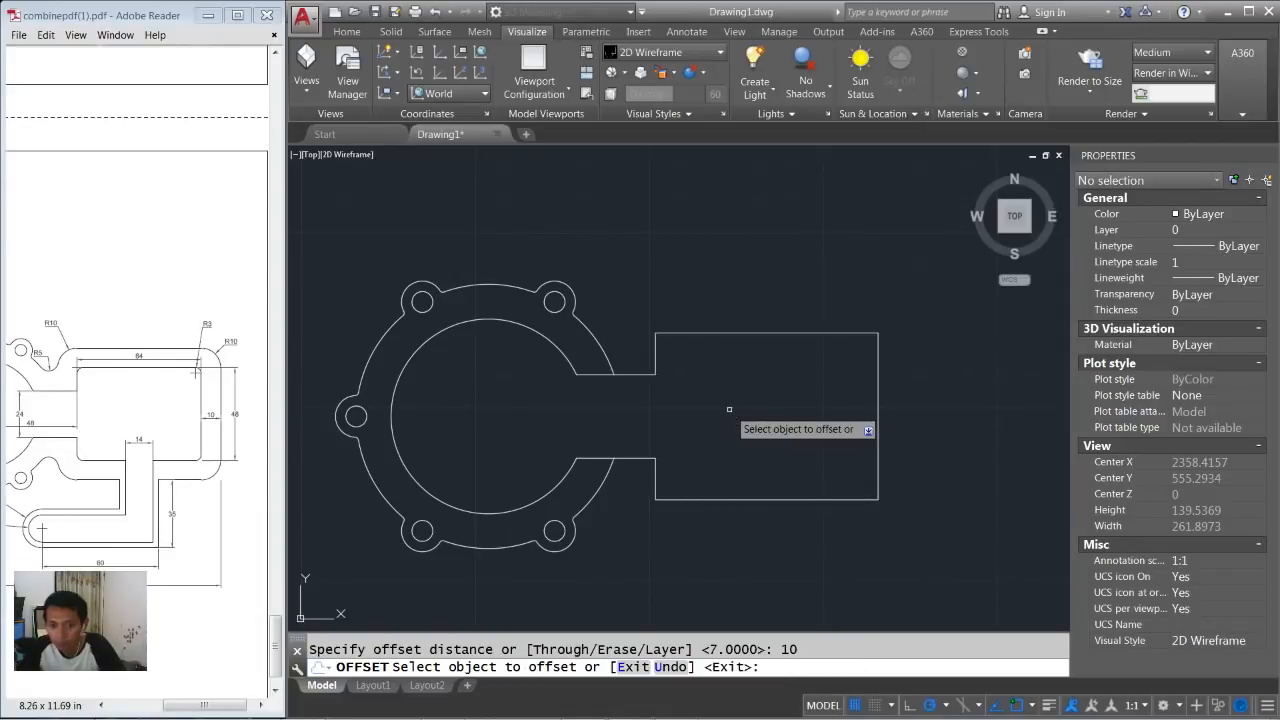
left_click(733, 332)
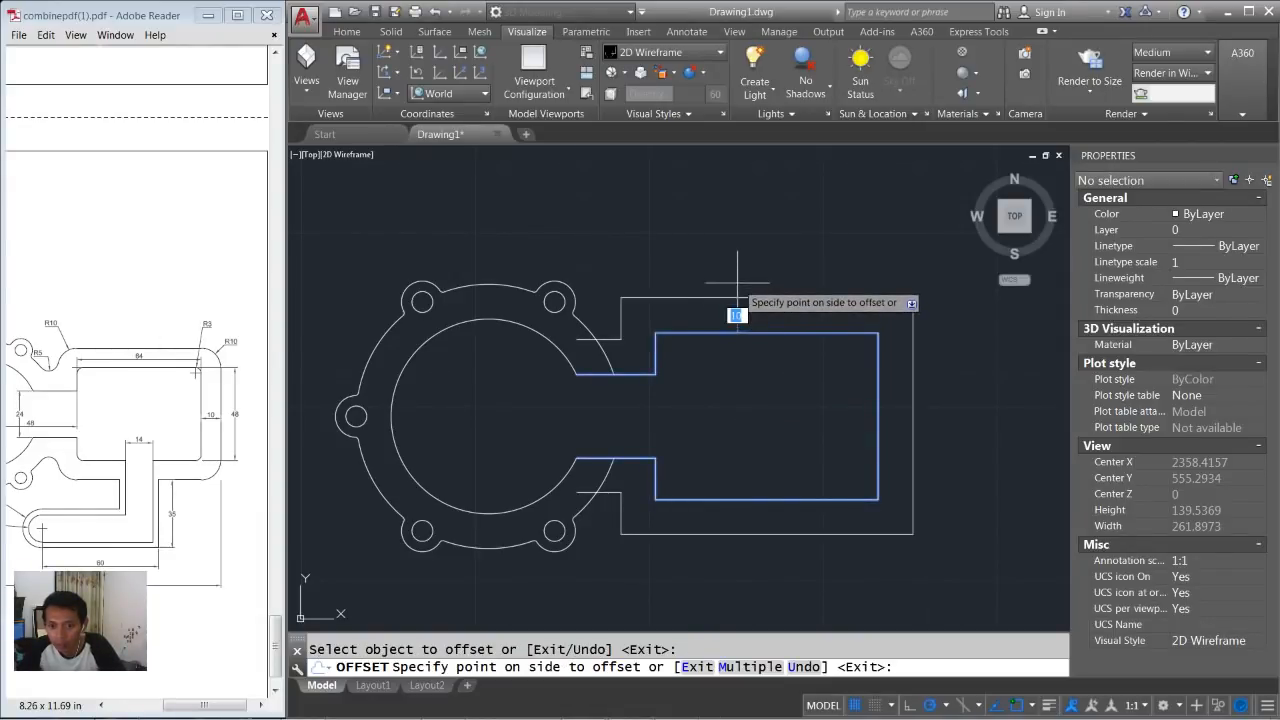
left_click(738, 290)
key("Return")
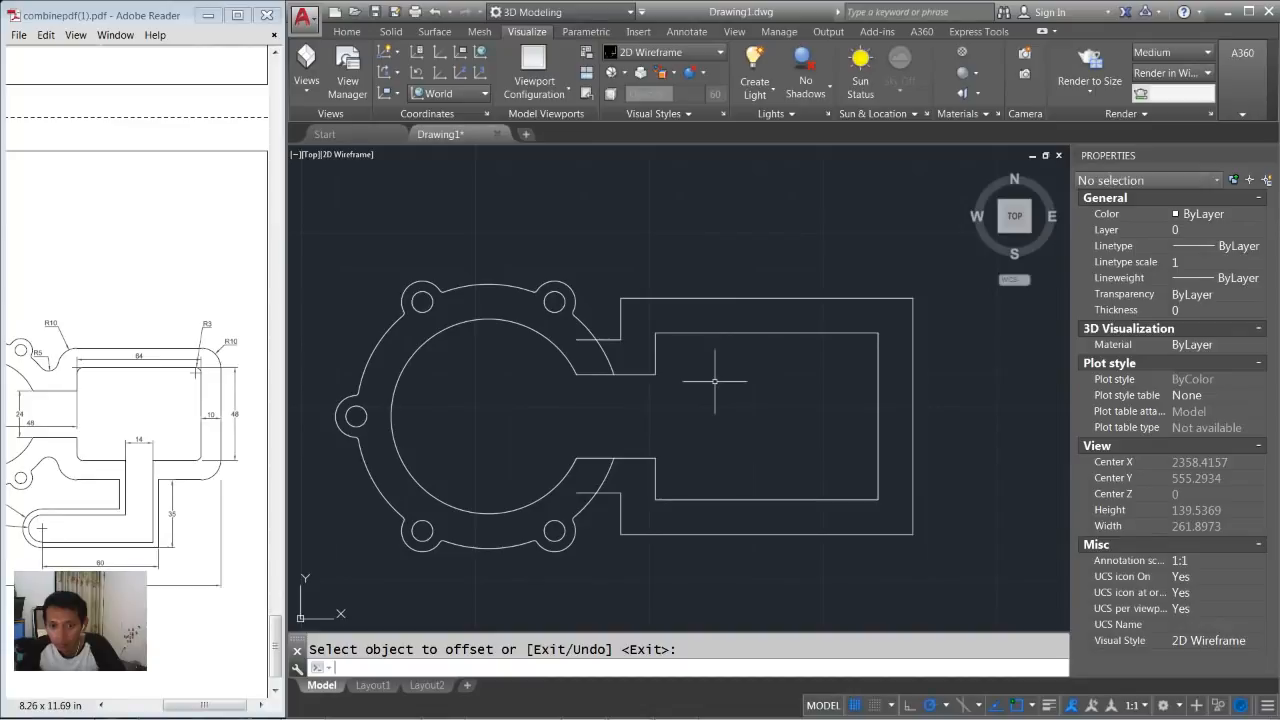
Fillet the two upper corners of the outer body outline with a 10 mm radius, using the Multiple option.
scroll(718, 373, "down", 1)
middle_click_drag(718, 373, 700, 391)
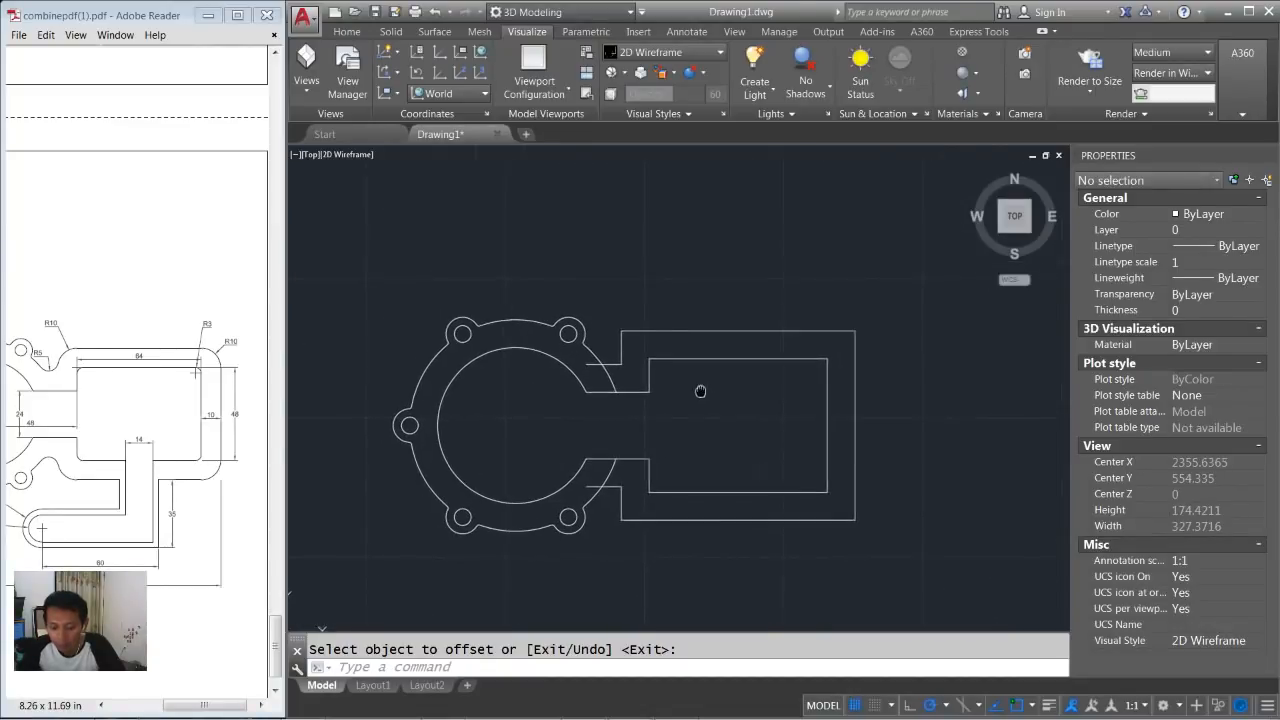
type("fillet")
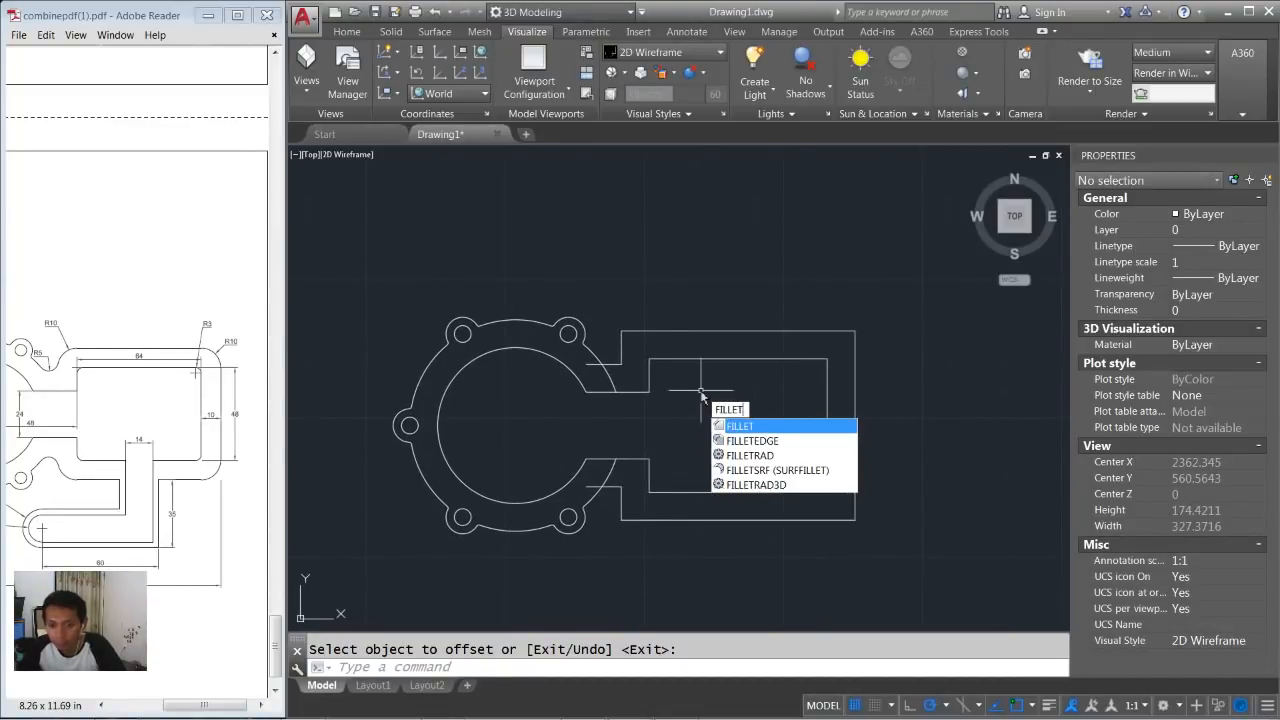
key("Return")
type("r")
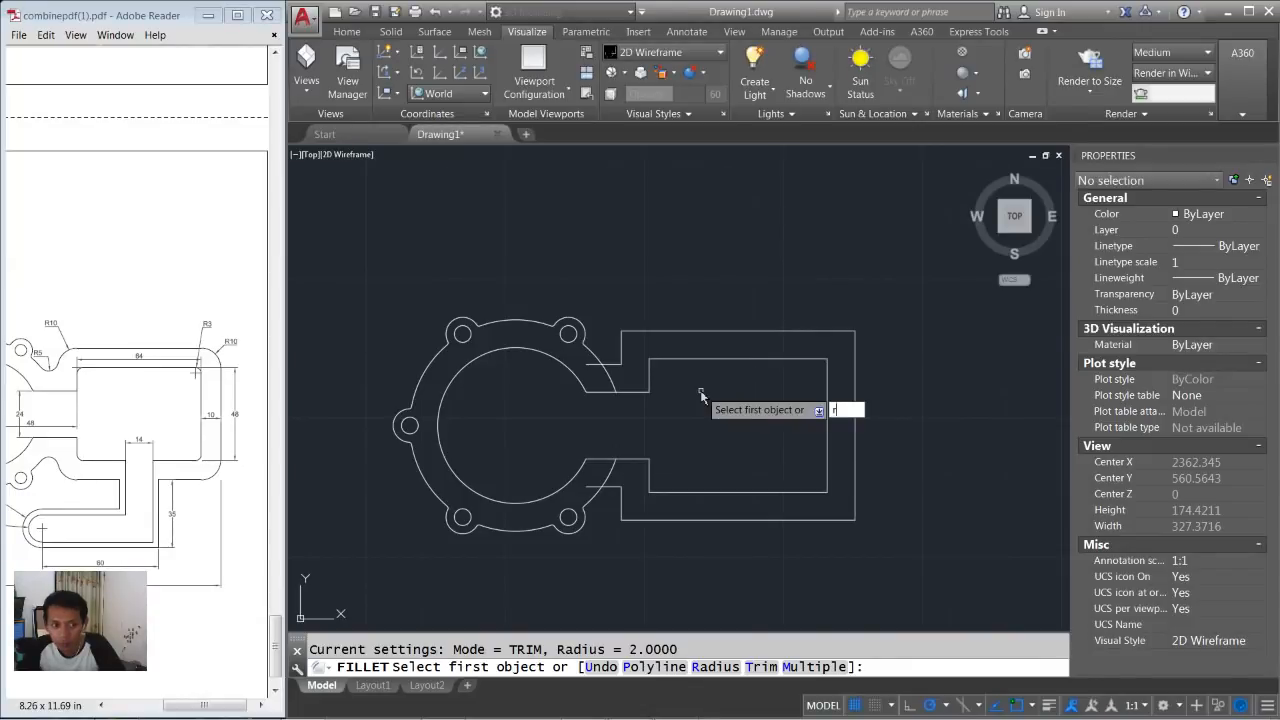
key("Return")
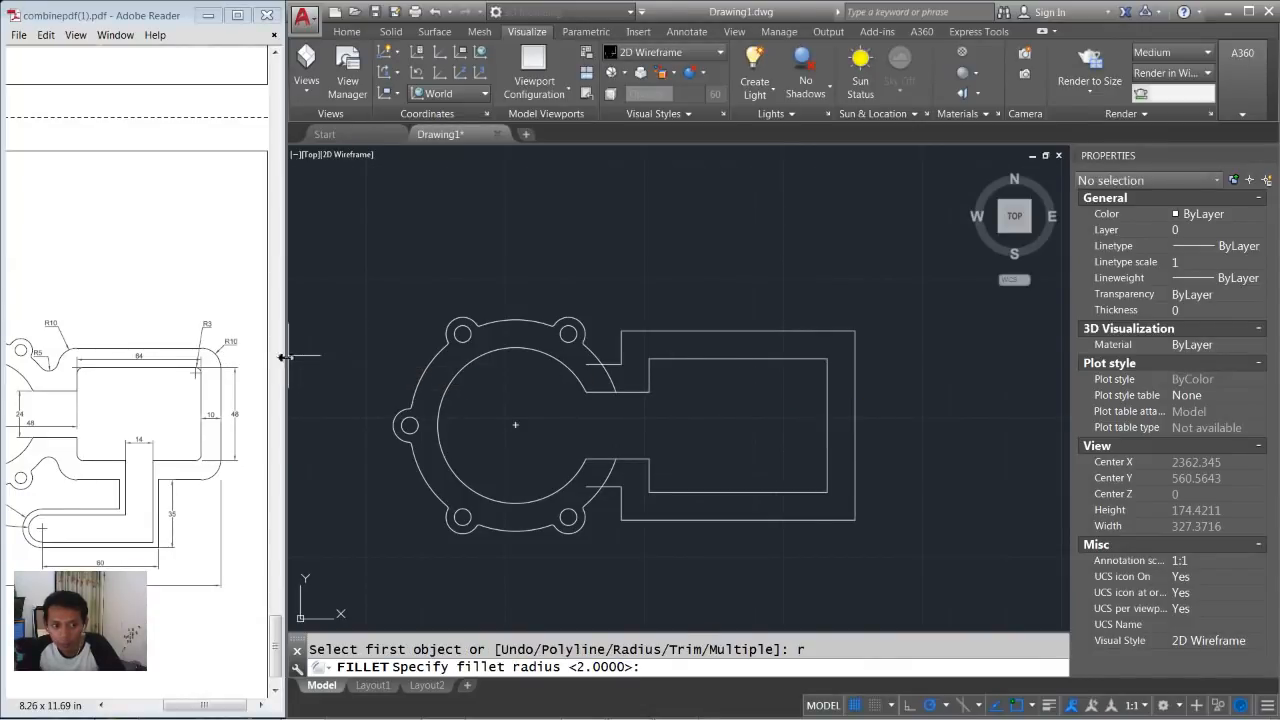
type("10")
key("Return")
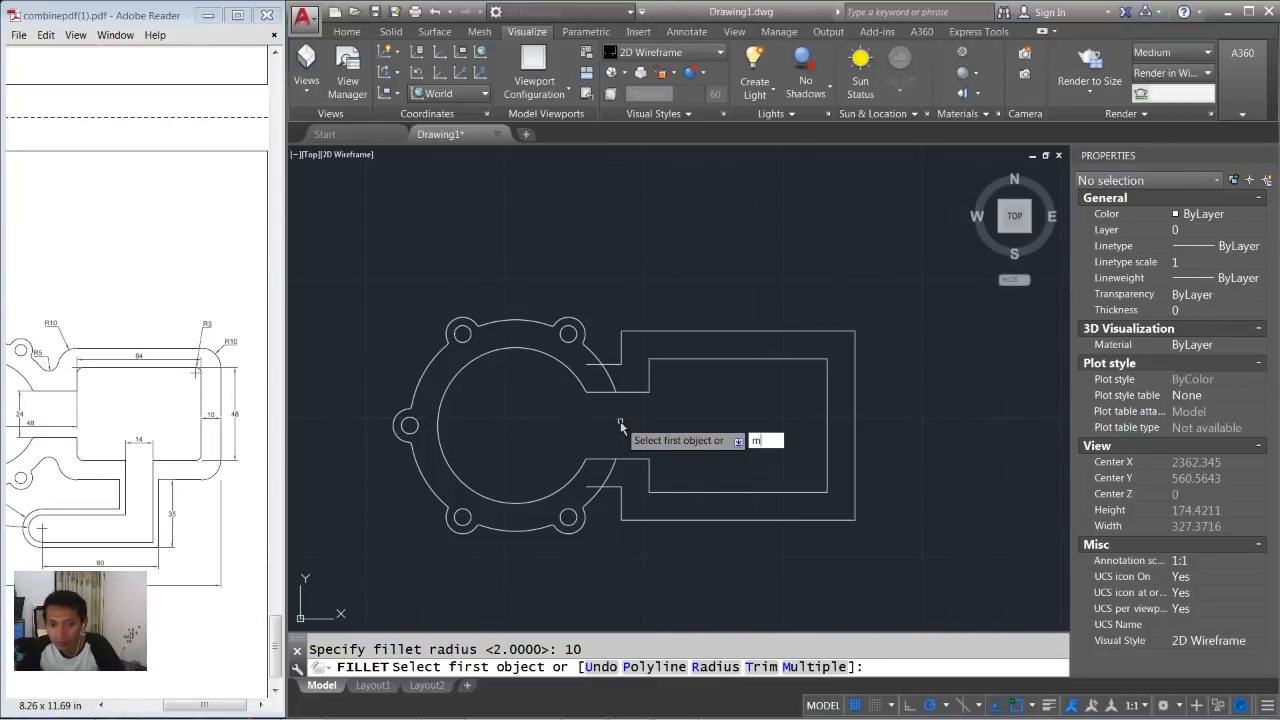
type("m")
key("Return")
left_click(621, 345)
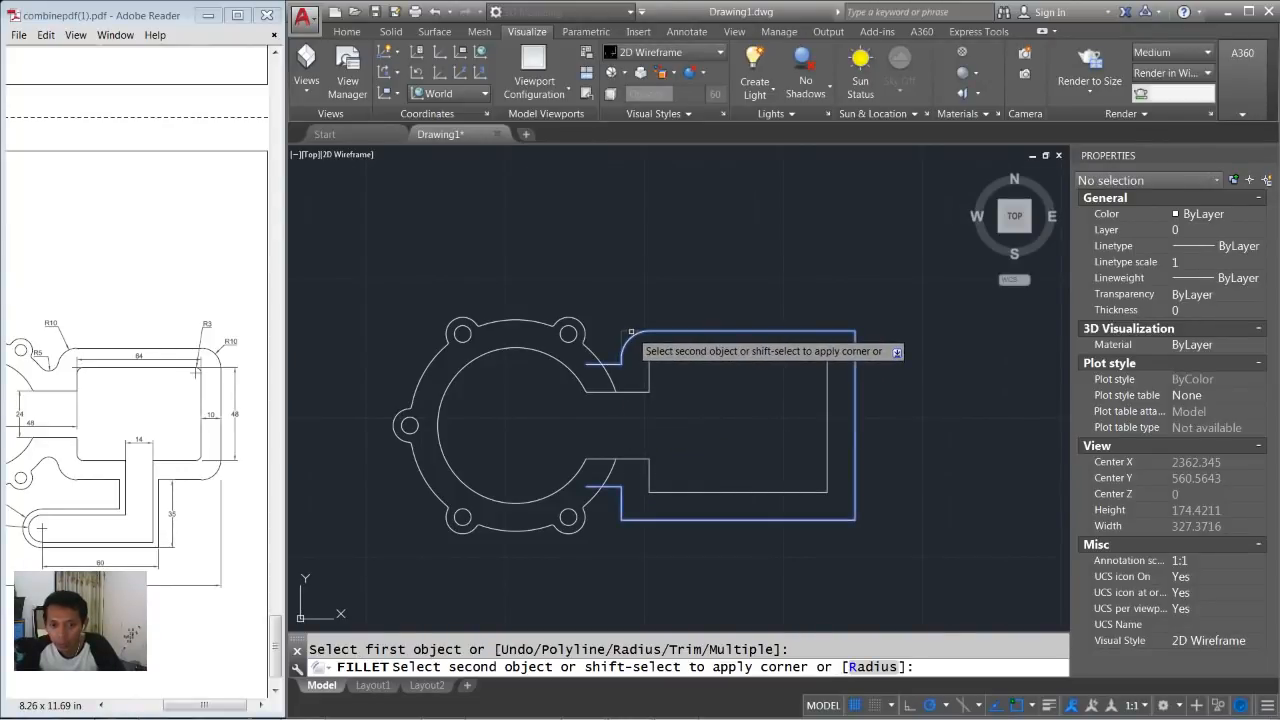
left_click(631, 331)
left_click(843, 331)
left_click(856, 385)
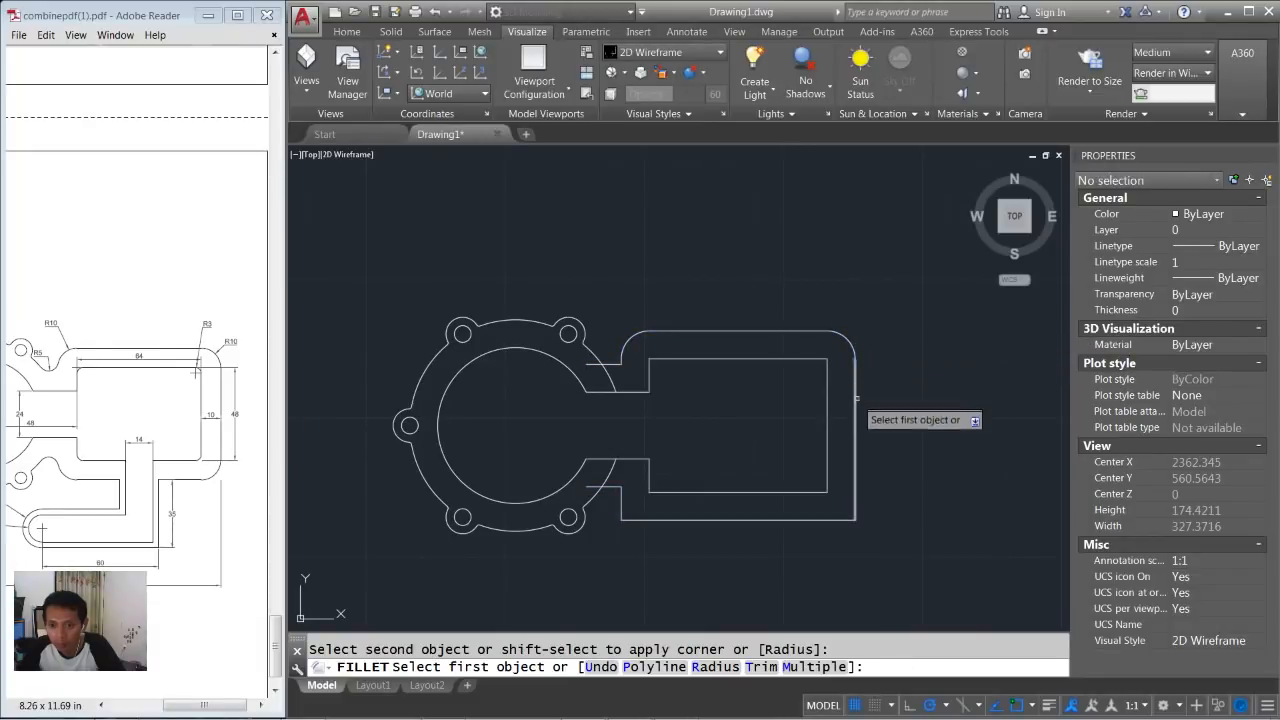
Fillet the two lower corners of the outer body outline with the same 10 mm radius.
left_click(854, 479)
left_click(840, 519)
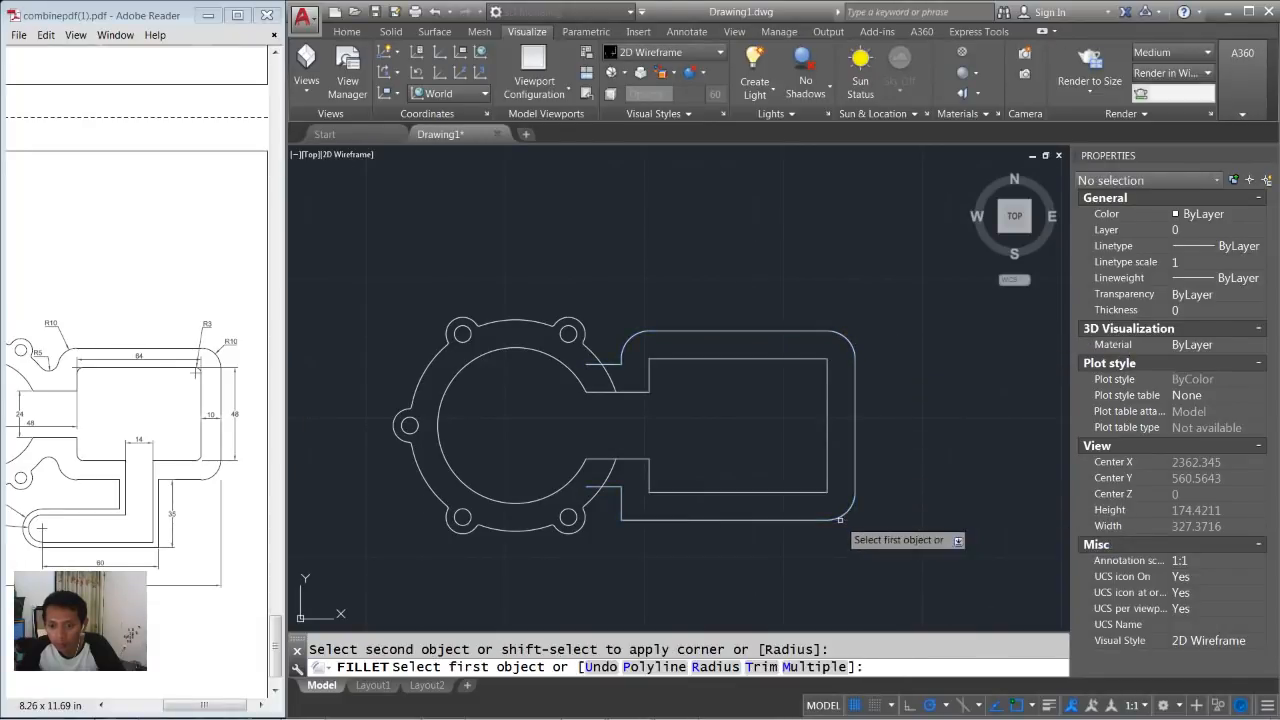
left_click(639, 519)
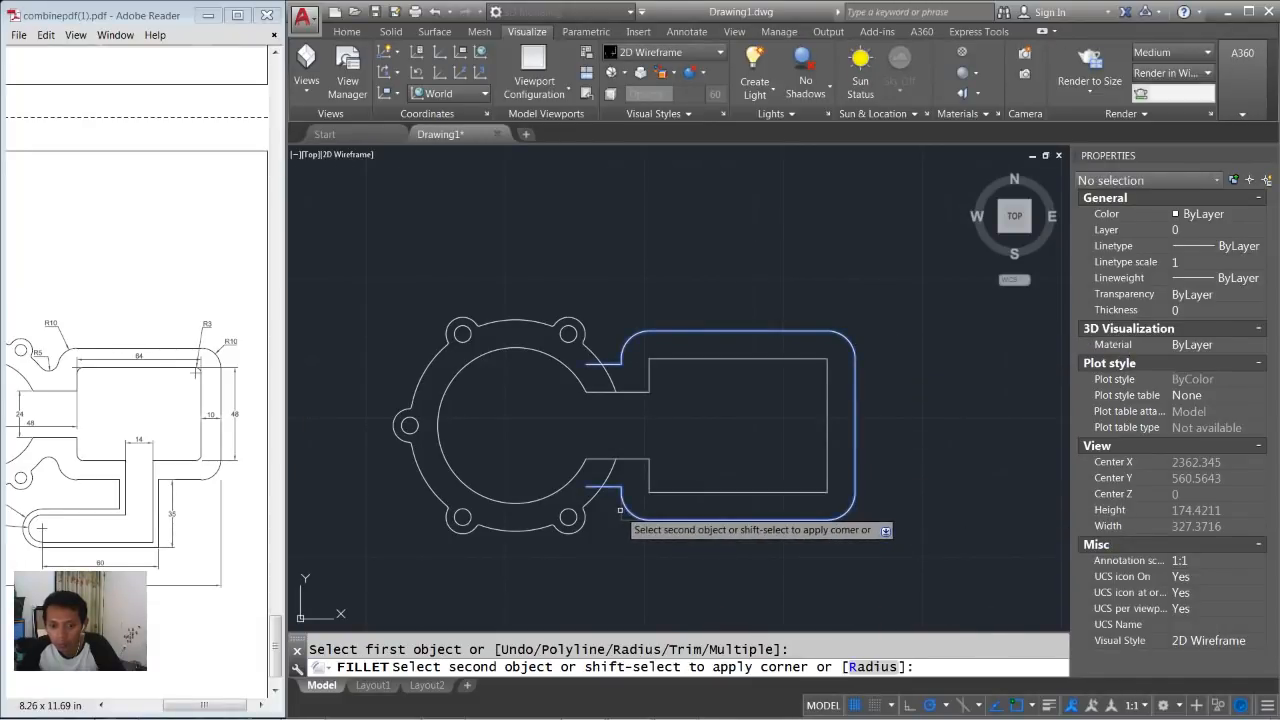
left_click(621, 497)
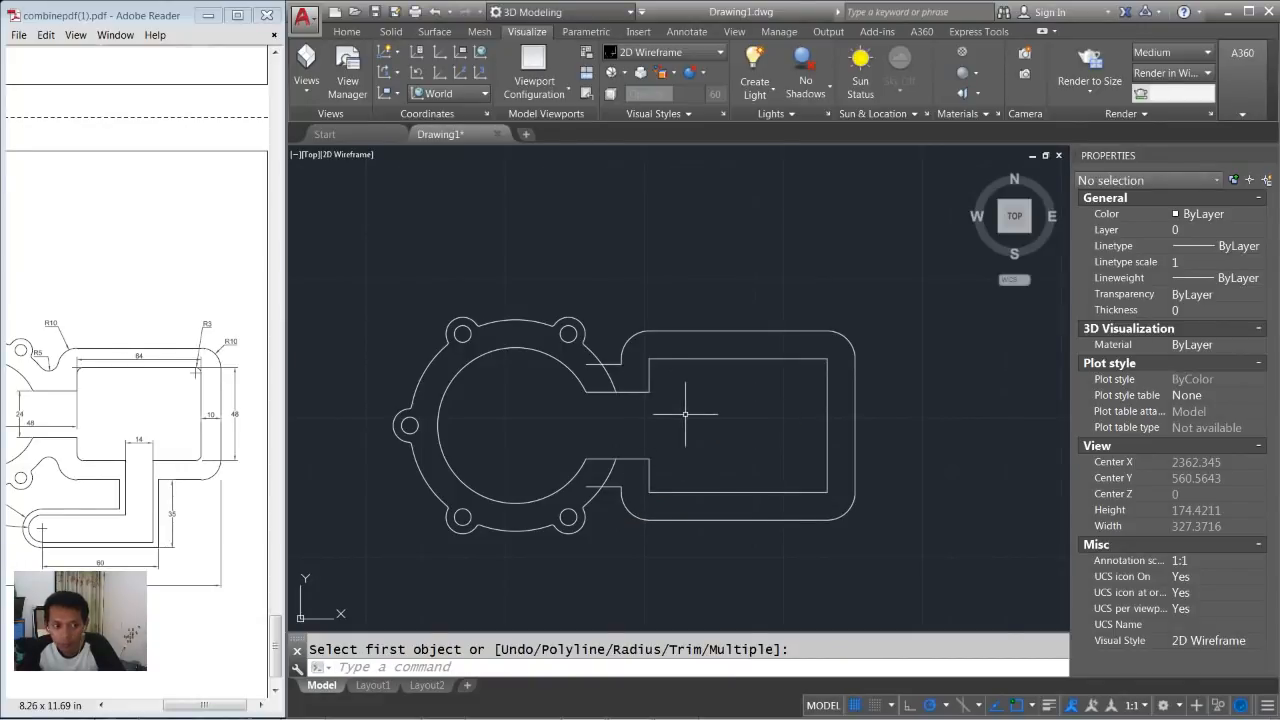
Draw a 5 mm radius circle tangent to the flange's outer arc and the body outline's upper fillet near the neck.
middle_click_drag(694, 415, 707, 423)
key("Return")
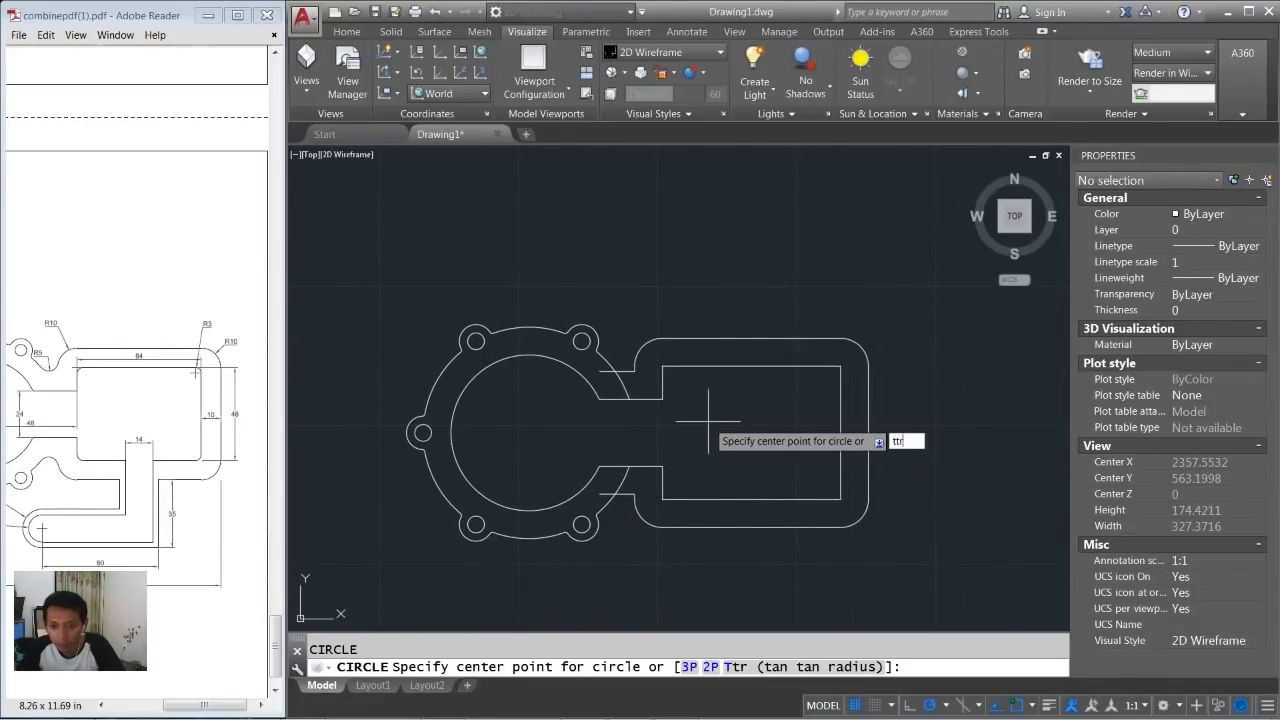
type("ttr")
key("Return")
scroll(637, 348, "up", 3)
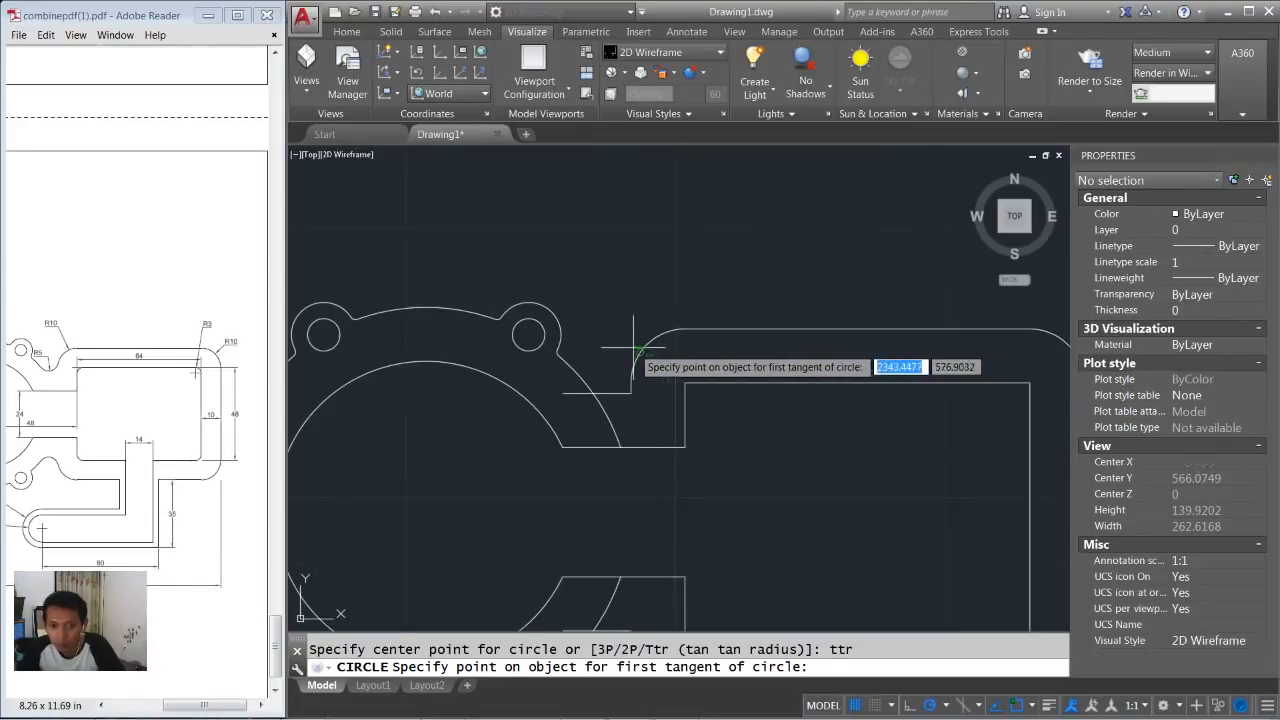
left_click(578, 372)
left_click(562, 358)
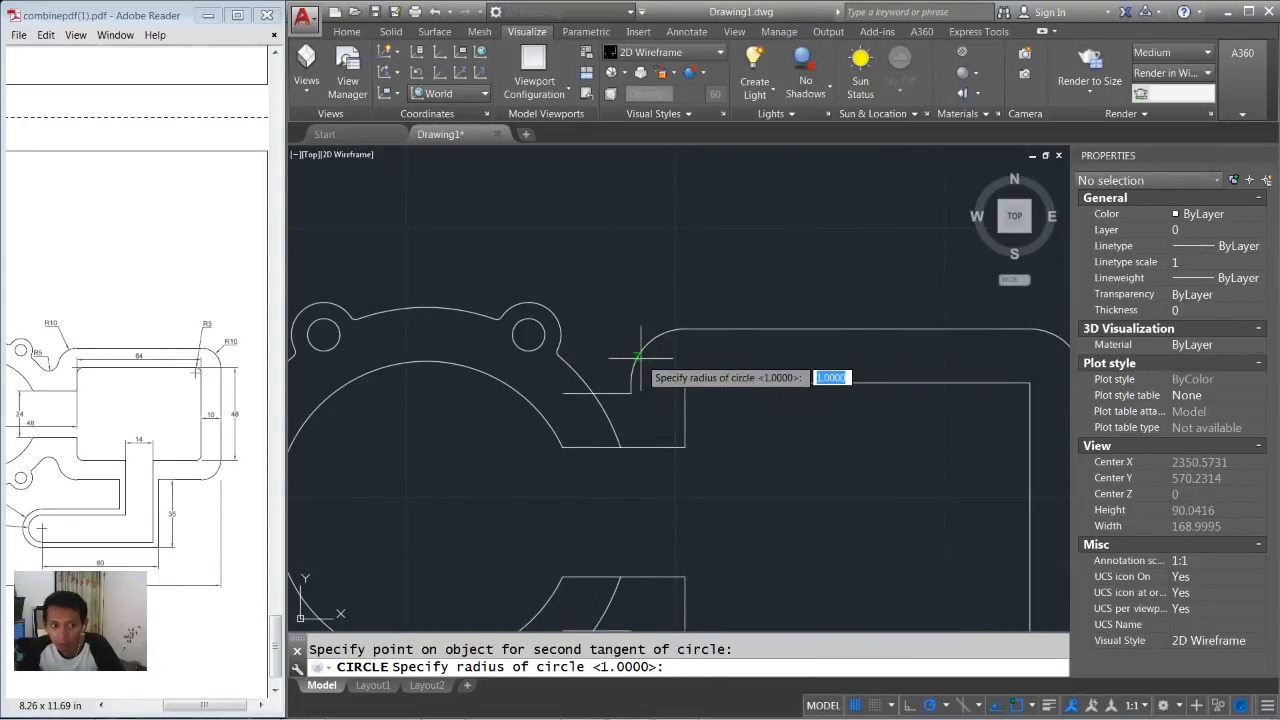
key("Return")
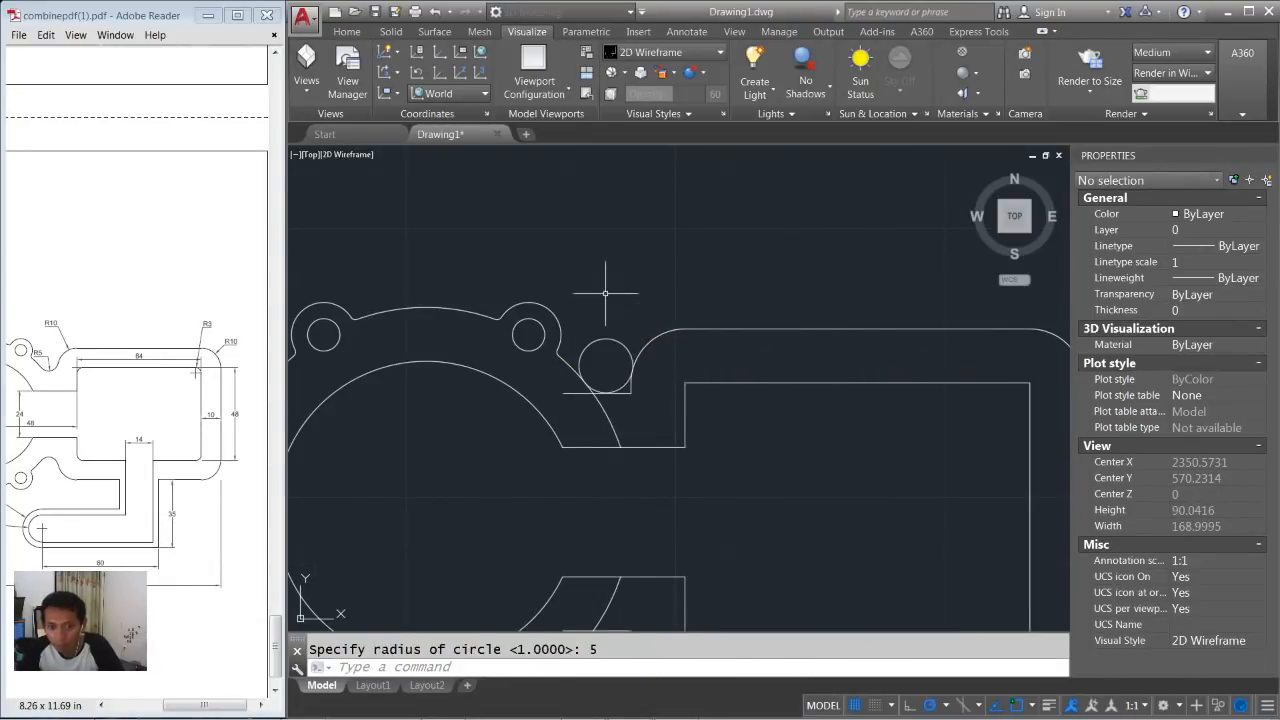
Mirror the tangent circle about the part's horizontal centreline, keeping the original.
scroll(633, 340, "down", 3)
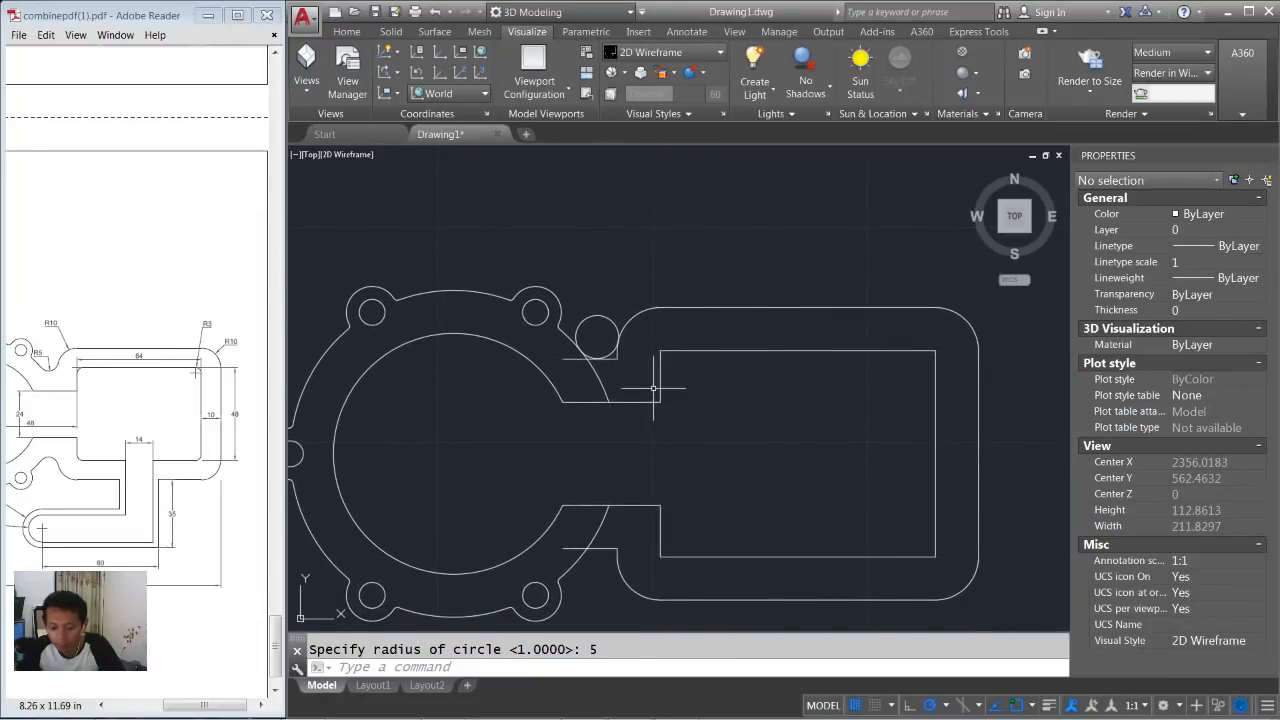
type("mi")
key("Return")
left_click(598, 314)
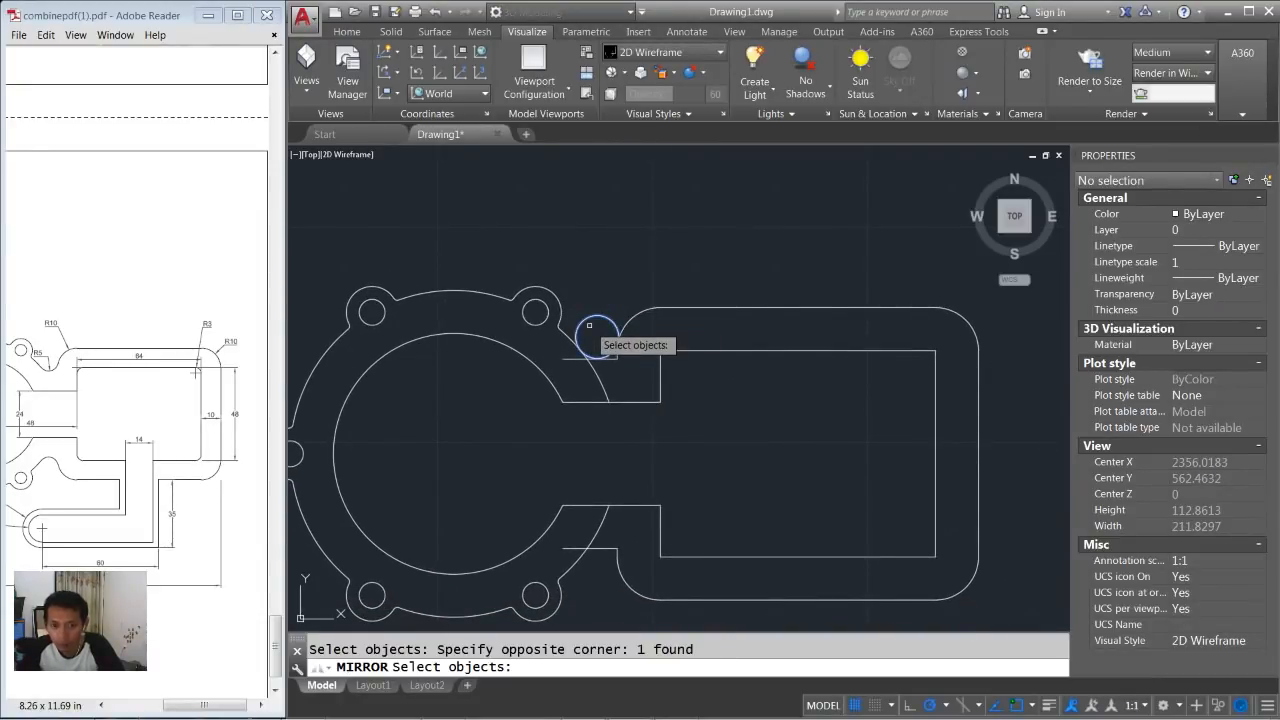
key("Return")
left_click(333, 453)
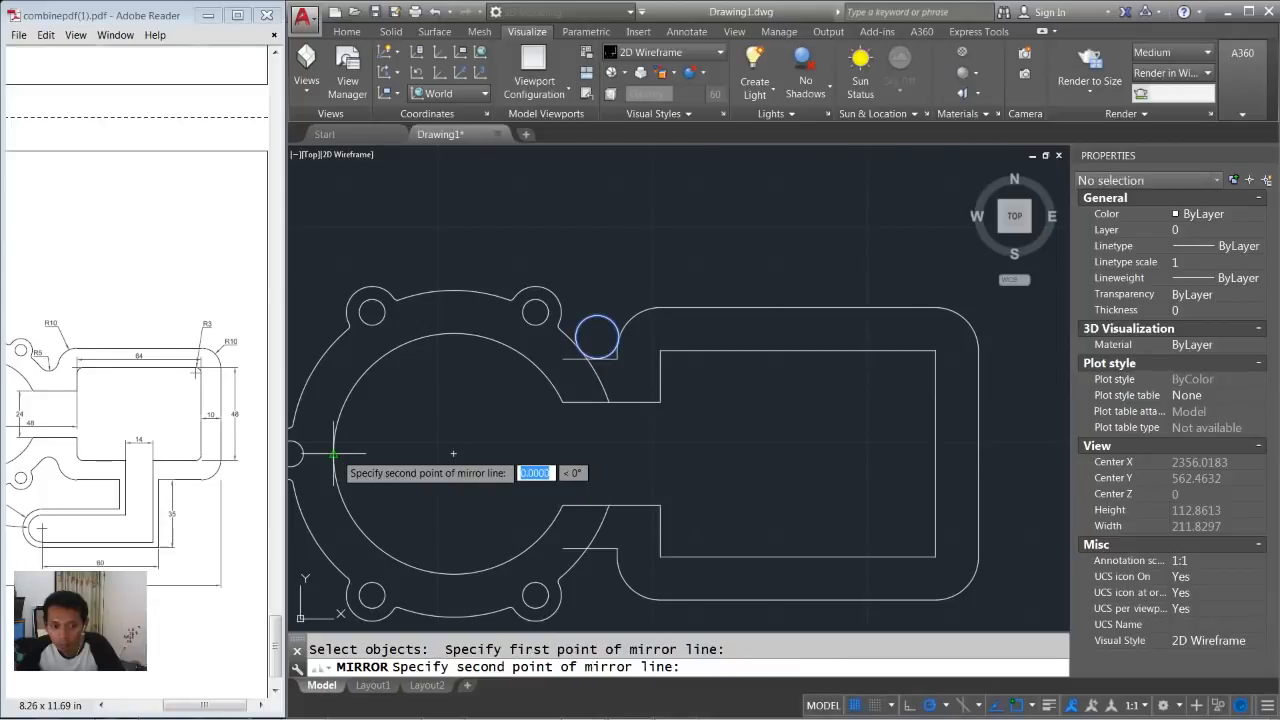
left_click(400, 453)
key("Return")
Trim the upper tangent circle, flange arc and leftover offset lines into a smooth transition between flange and body.
type("tr")
key("Return")
scroll(575, 362, "up", 2)
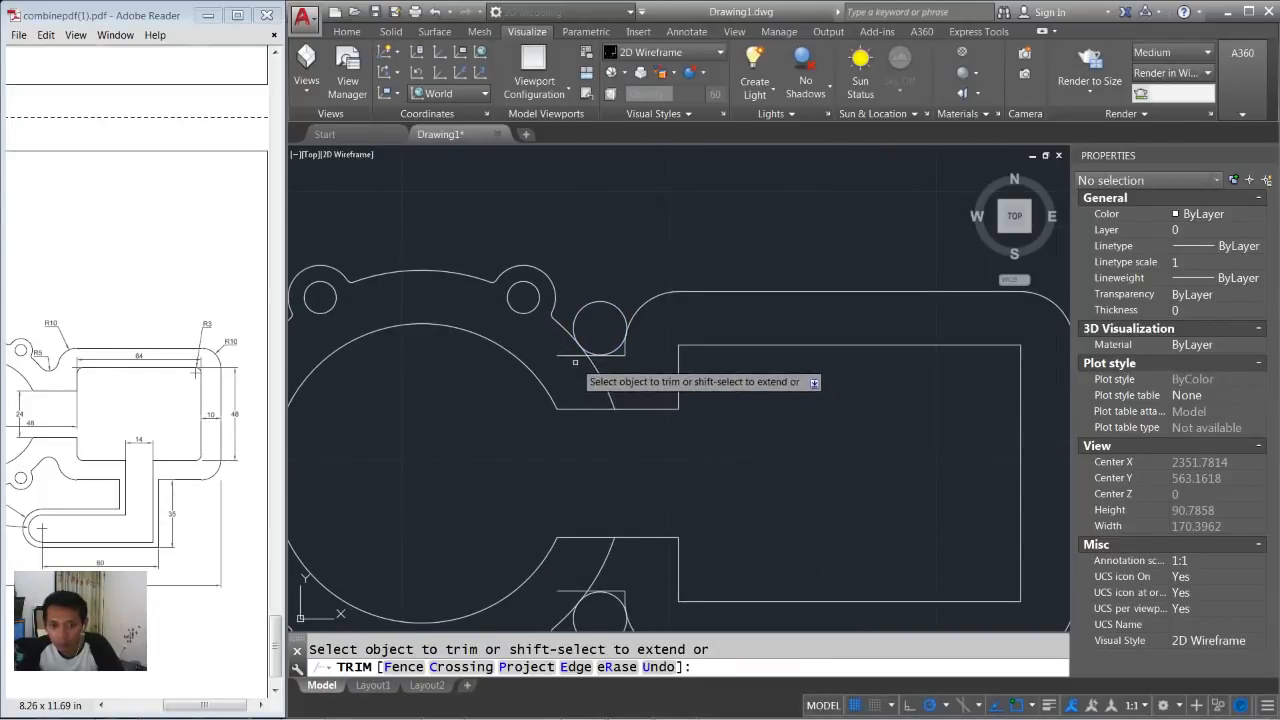
scroll(585, 360, "up", 2)
left_click(594, 357)
left_click(598, 392)
left_click(656, 345)
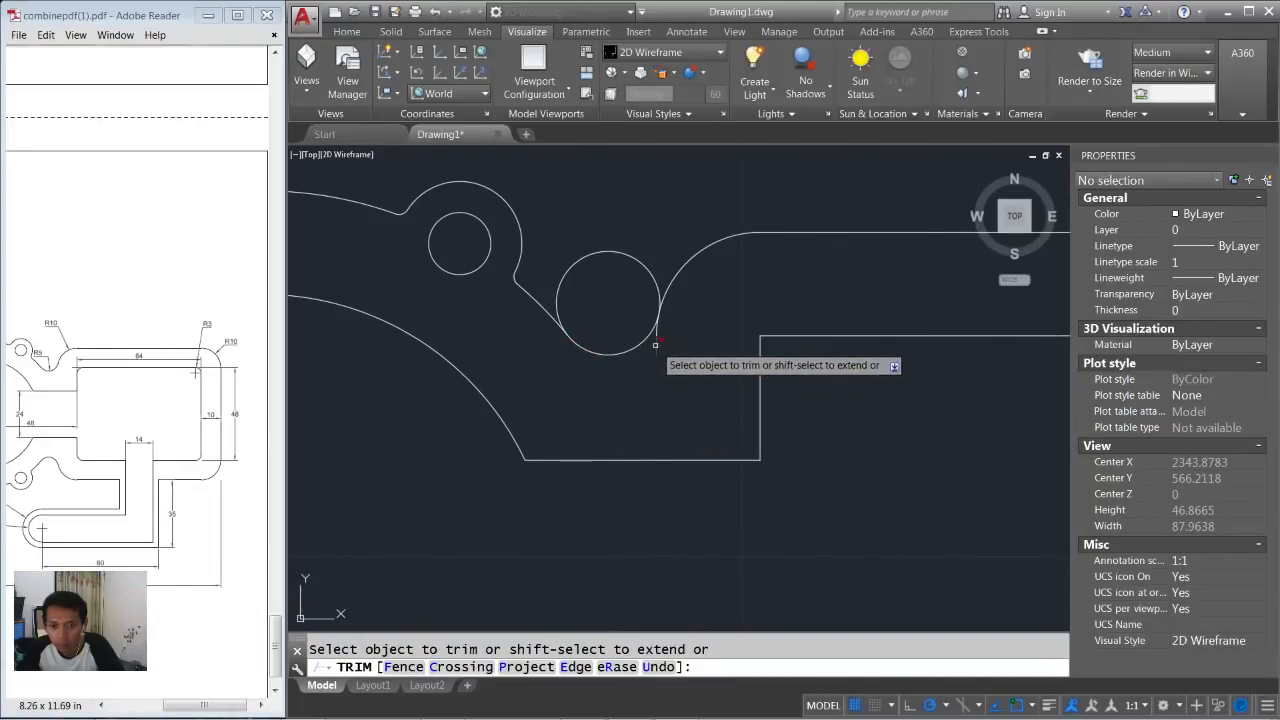
left_click(621, 255)
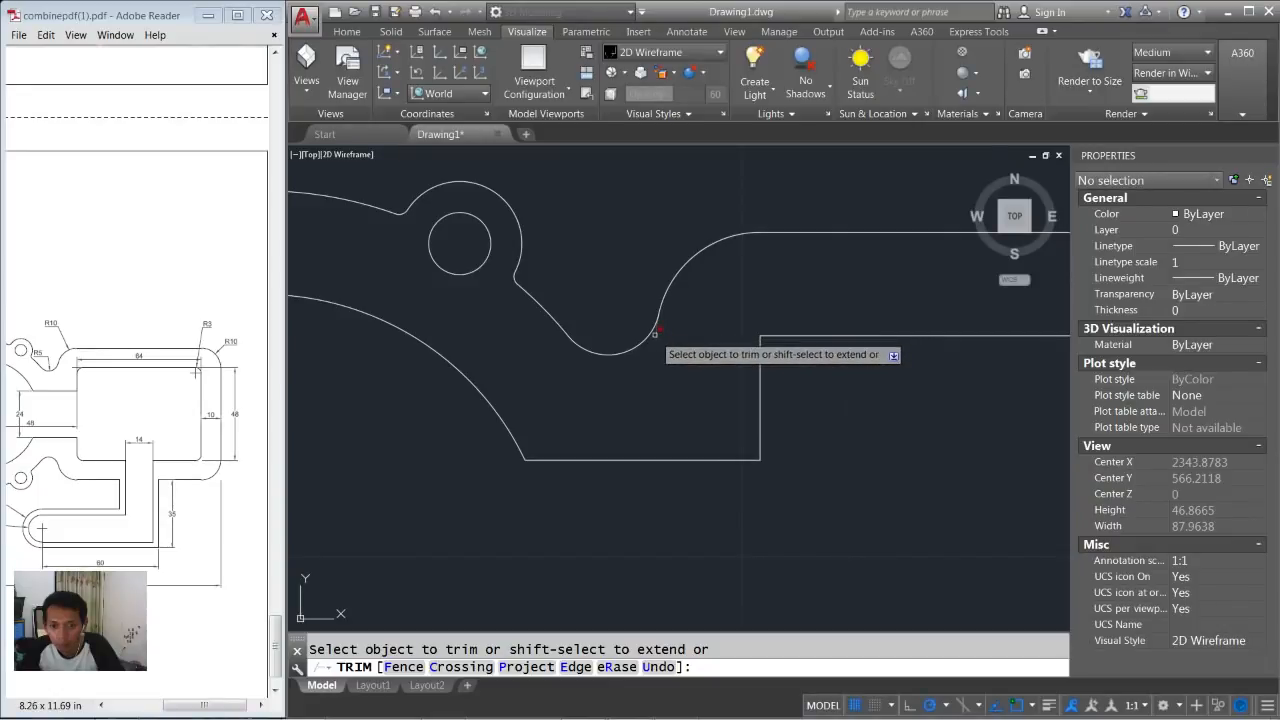
Trim the lower tangent circle, flange arc and leftover offset lines into a matching transition below the neck.
scroll(682, 350, "down", 3)
scroll(650, 426, "up", 3)
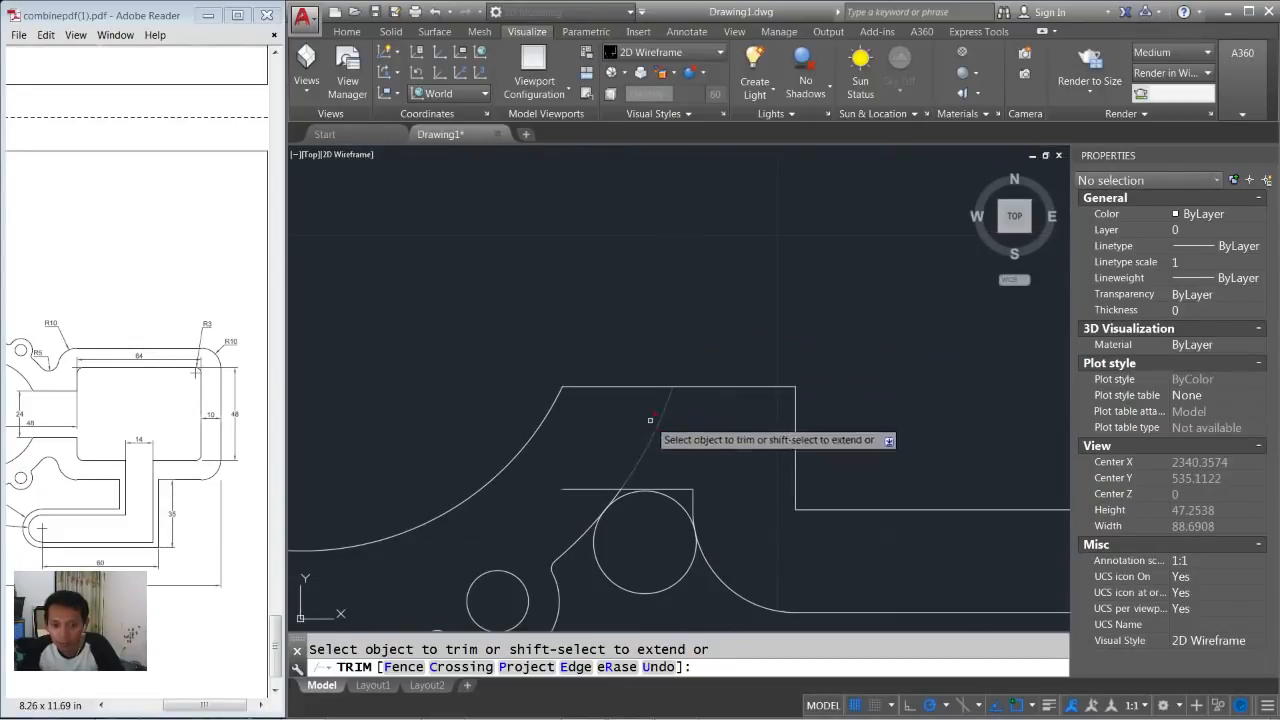
left_click(581, 490)
scroll(642, 485, "up", 3)
left_click(774, 490)
left_click(736, 506)
left_click(743, 541)
left_click(745, 418)
left_click(664, 398)
scroll(660, 410, "down", 4)
scroll(785, 300, "down", 3)
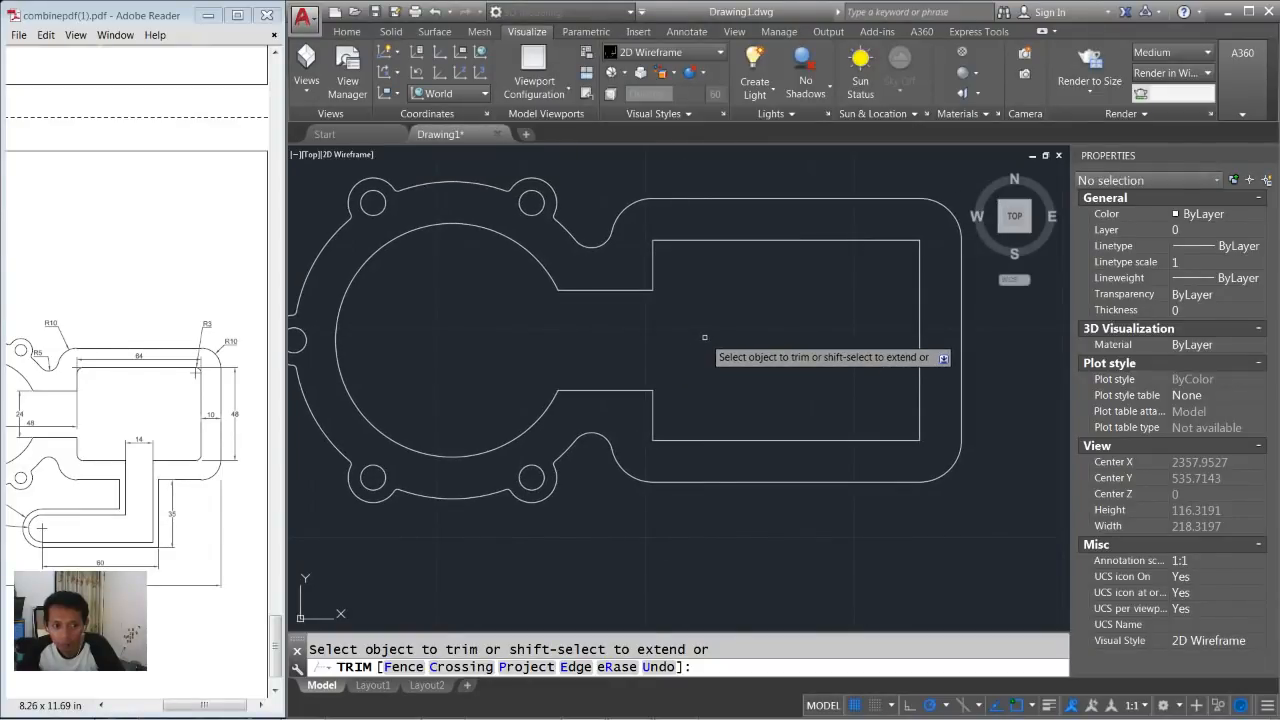
key("Return")
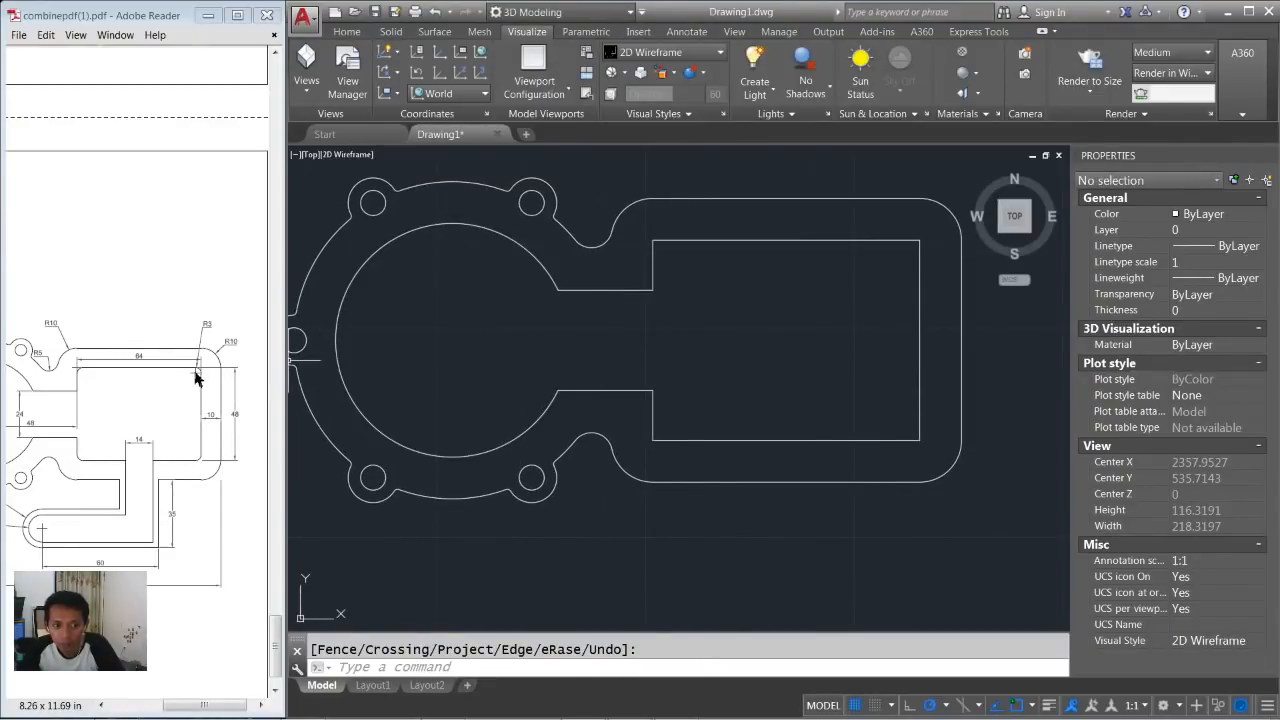
Fillet the two upper corners of the inner rectangle with a 3 mm radius, using the Multiple option.
type("FILLET")
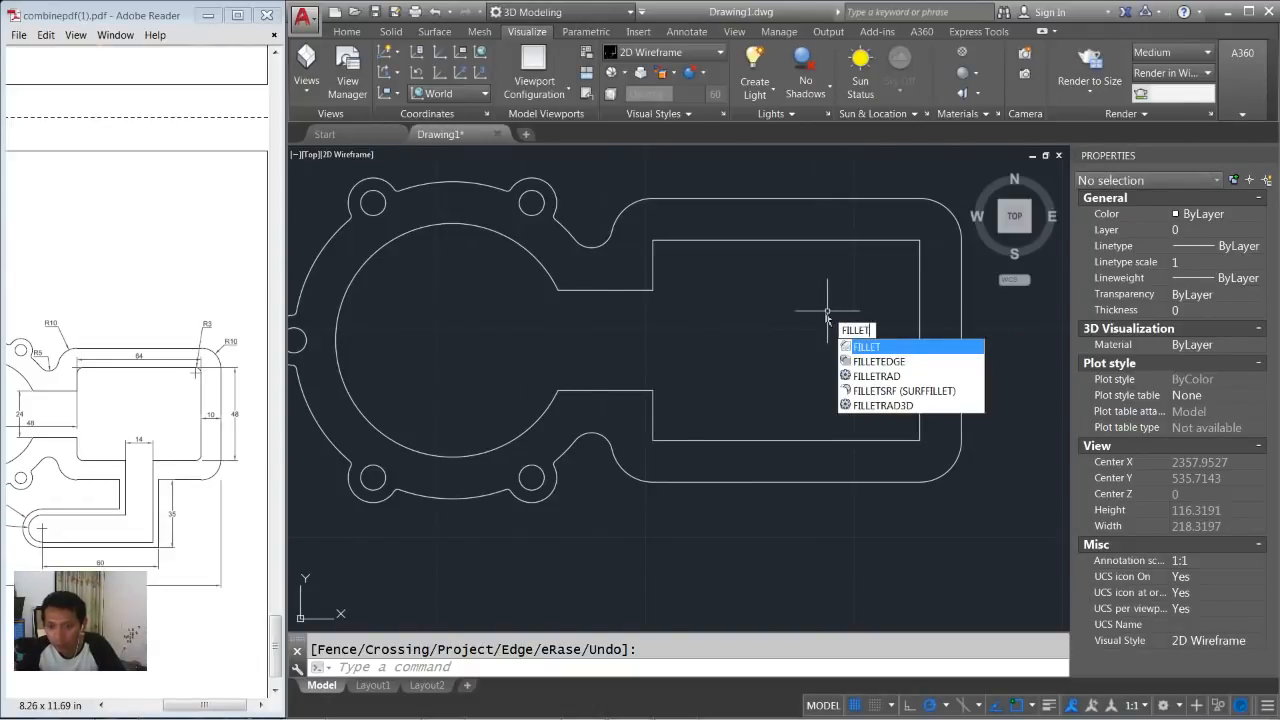
key("Return")
type("r")
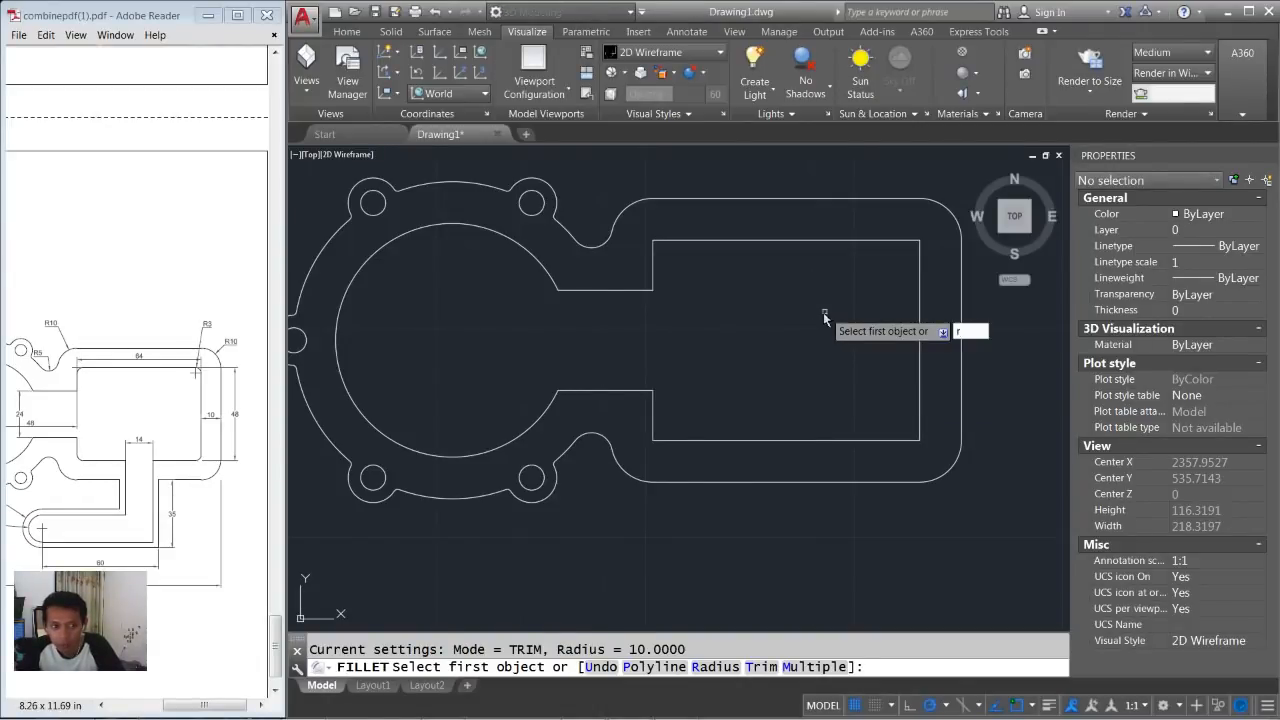
key("Return")
type("3")
key("Return")
type("m")
key("Return")
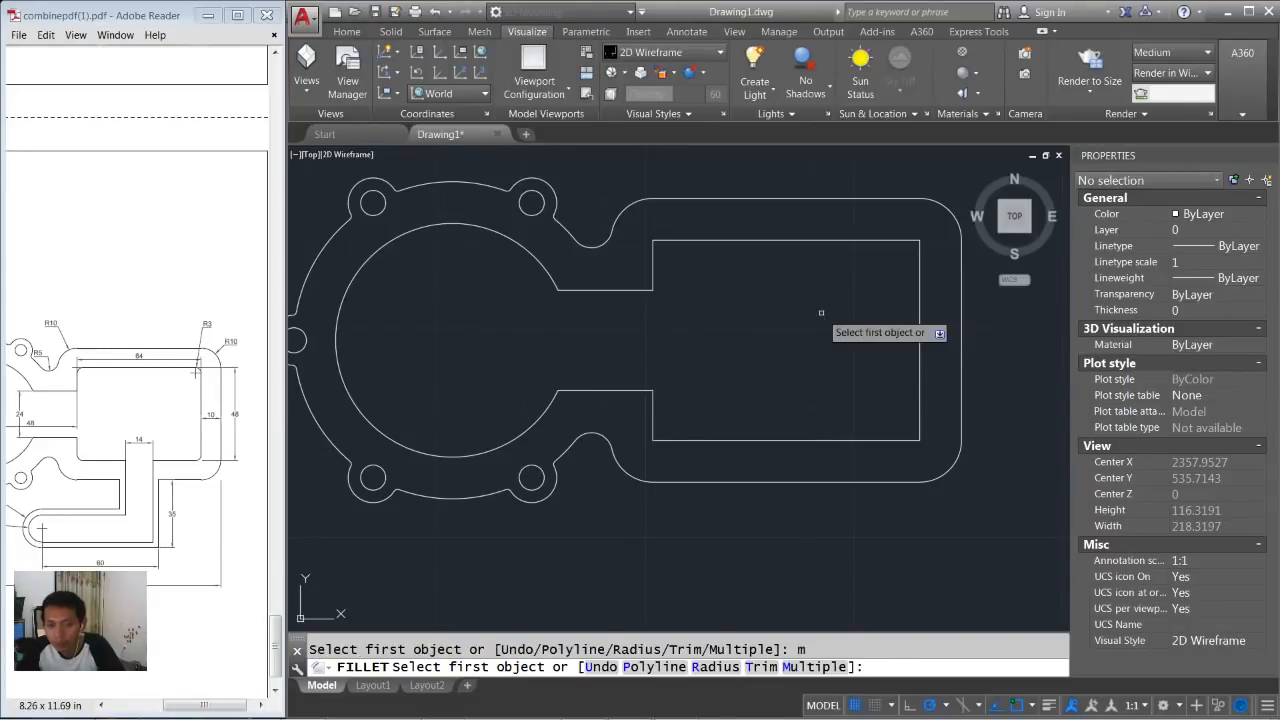
left_click(652, 255)
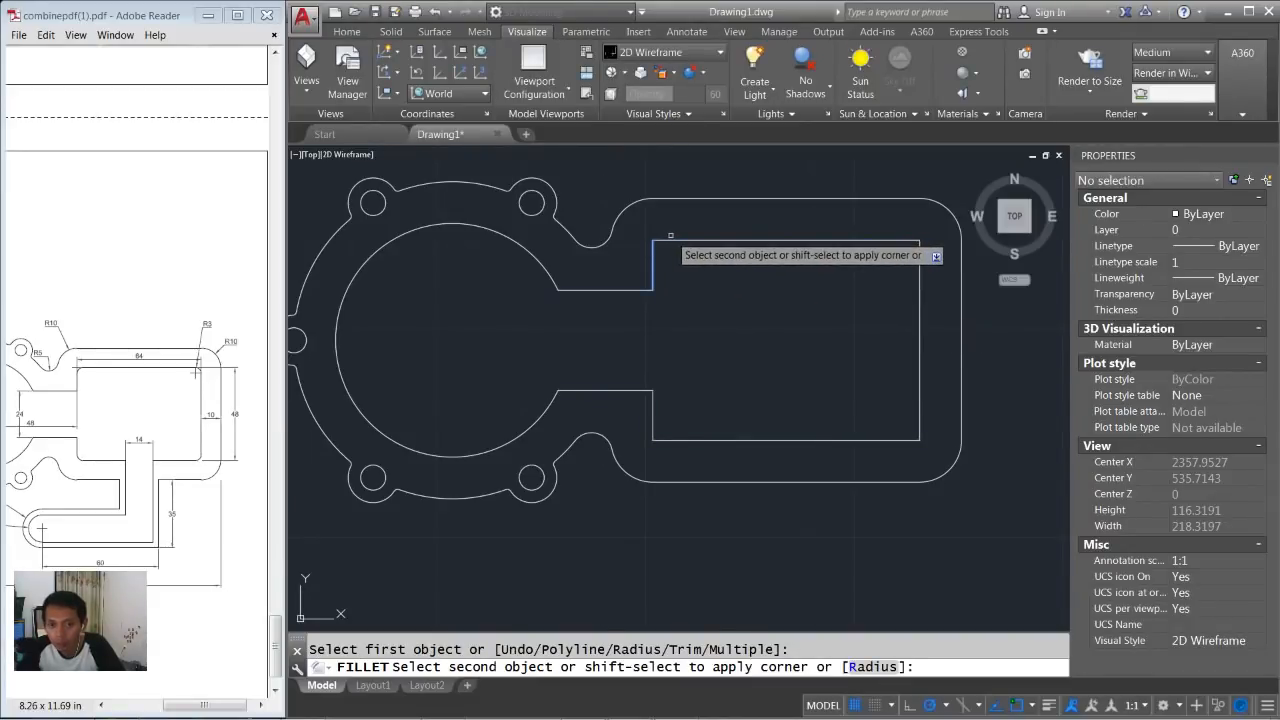
left_click(668, 238)
left_click(912, 240)
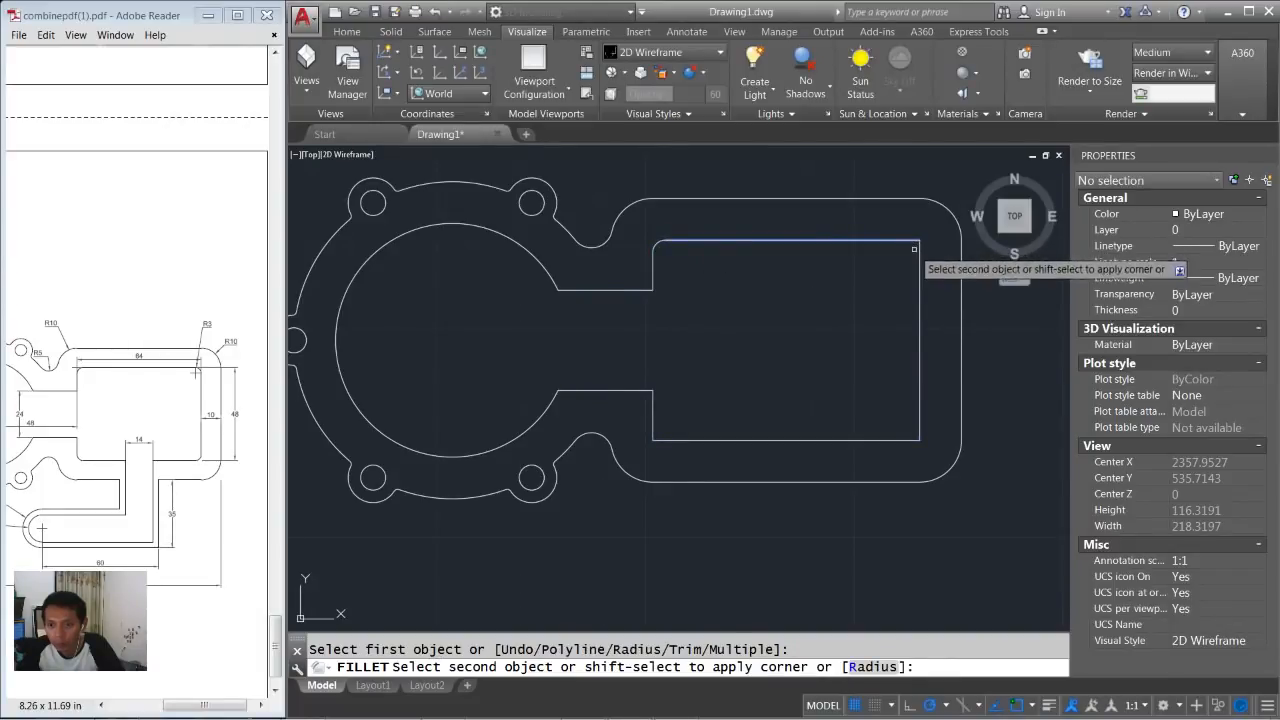
left_click(919, 262)
Fillet the two lower corners of the inner rectangle with the same 3 mm radius.
left_click(919, 436)
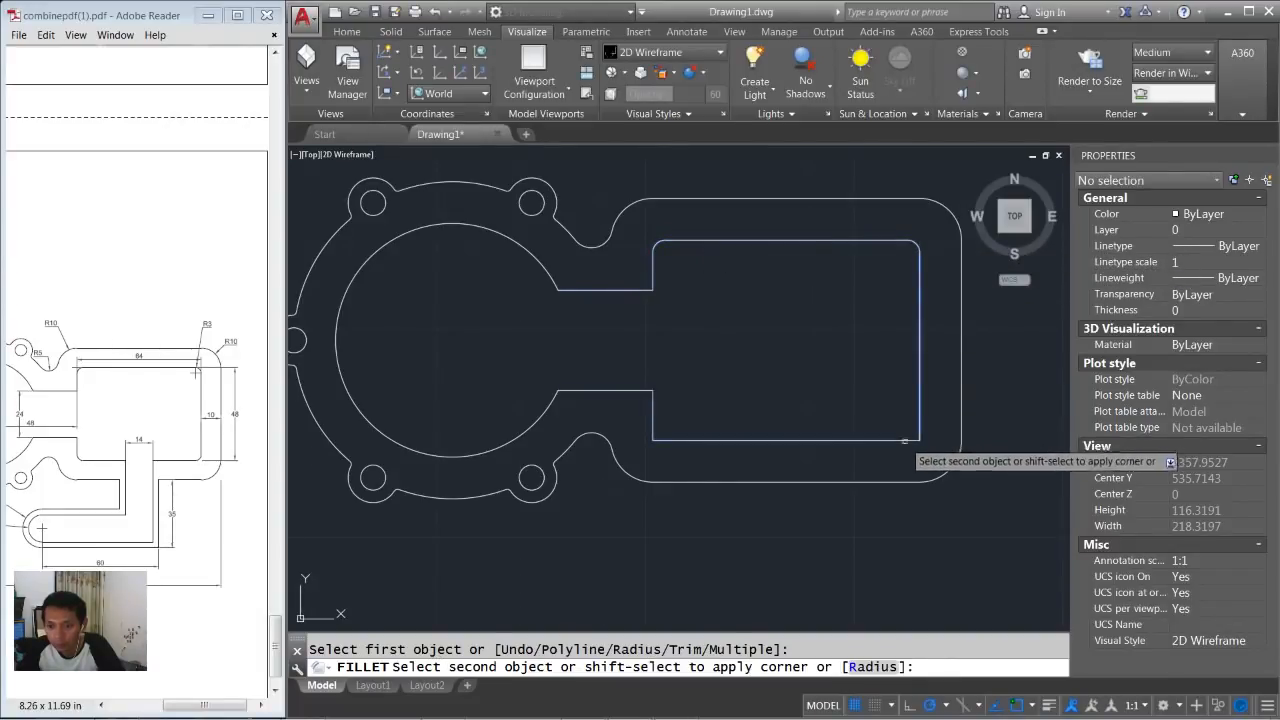
left_click(902, 440)
left_click(686, 440)
left_click(653, 425)
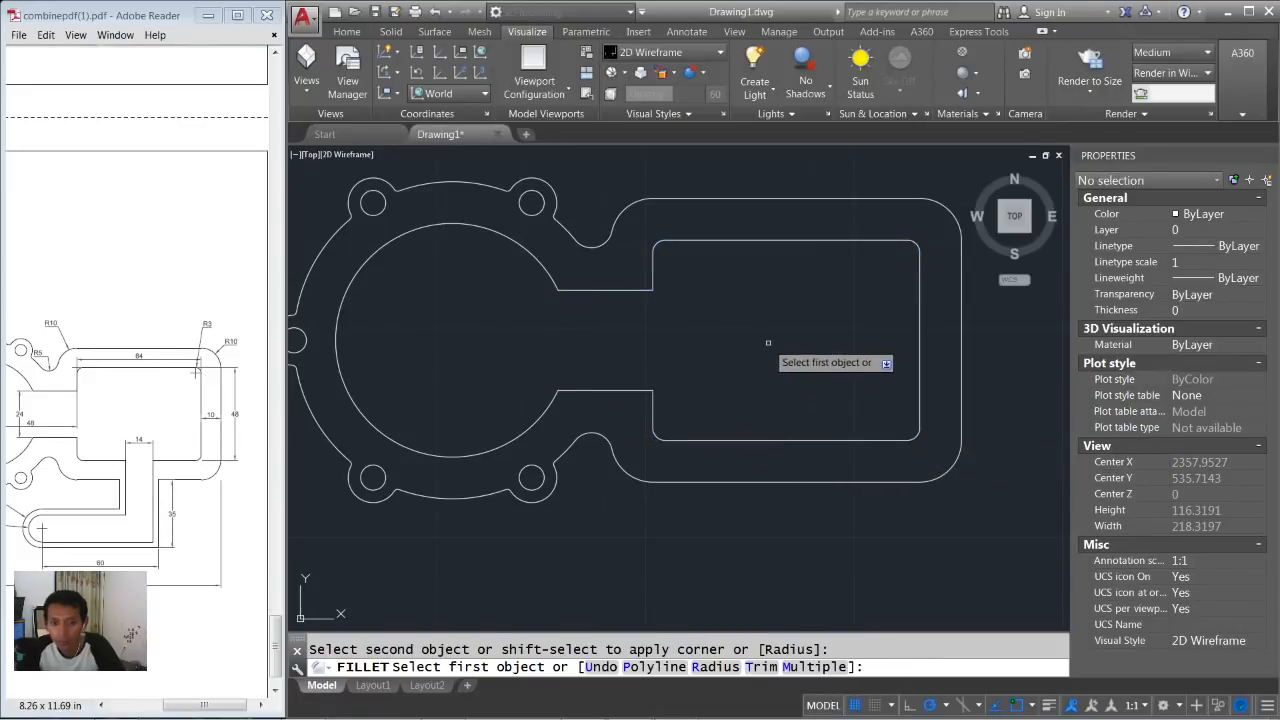
key("Escape")
Draw a 45 mm line straight down from the midpoint of the inner rectangle's lower edge.
scroll(783, 350, "down", 1)
middle_click_drag(785, 378, 746, 323)
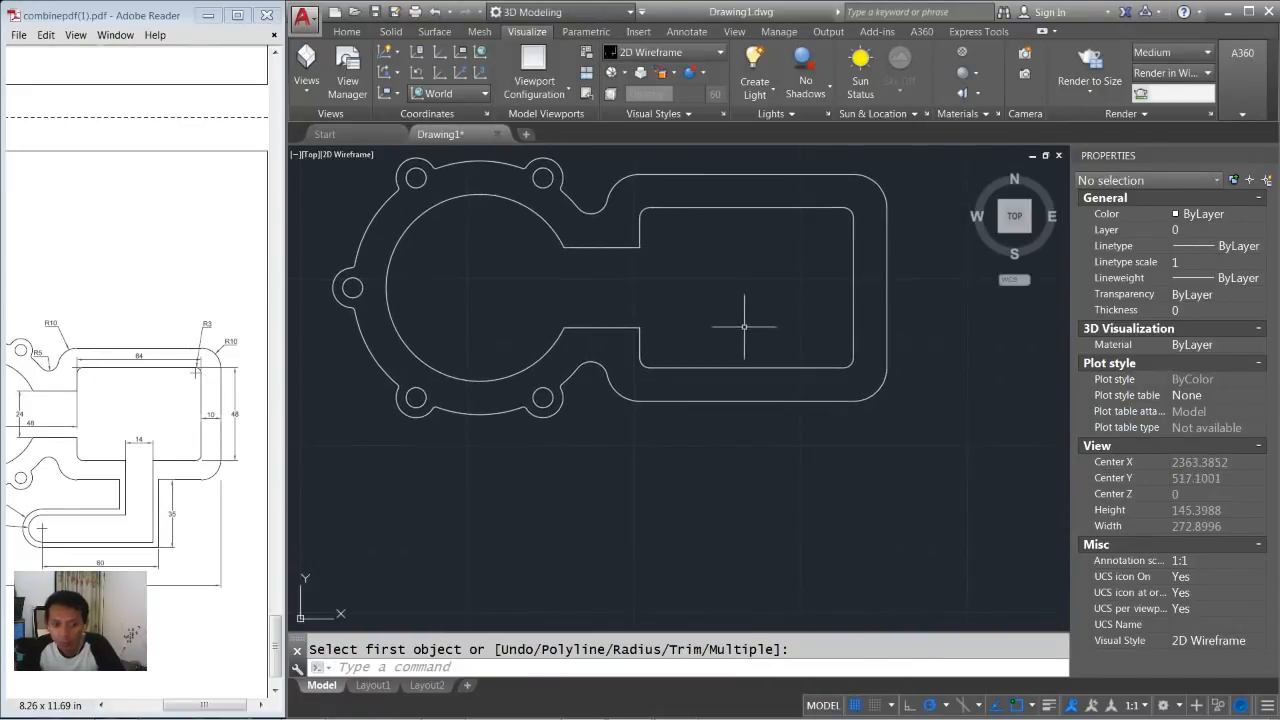
type("l")
key("Return")
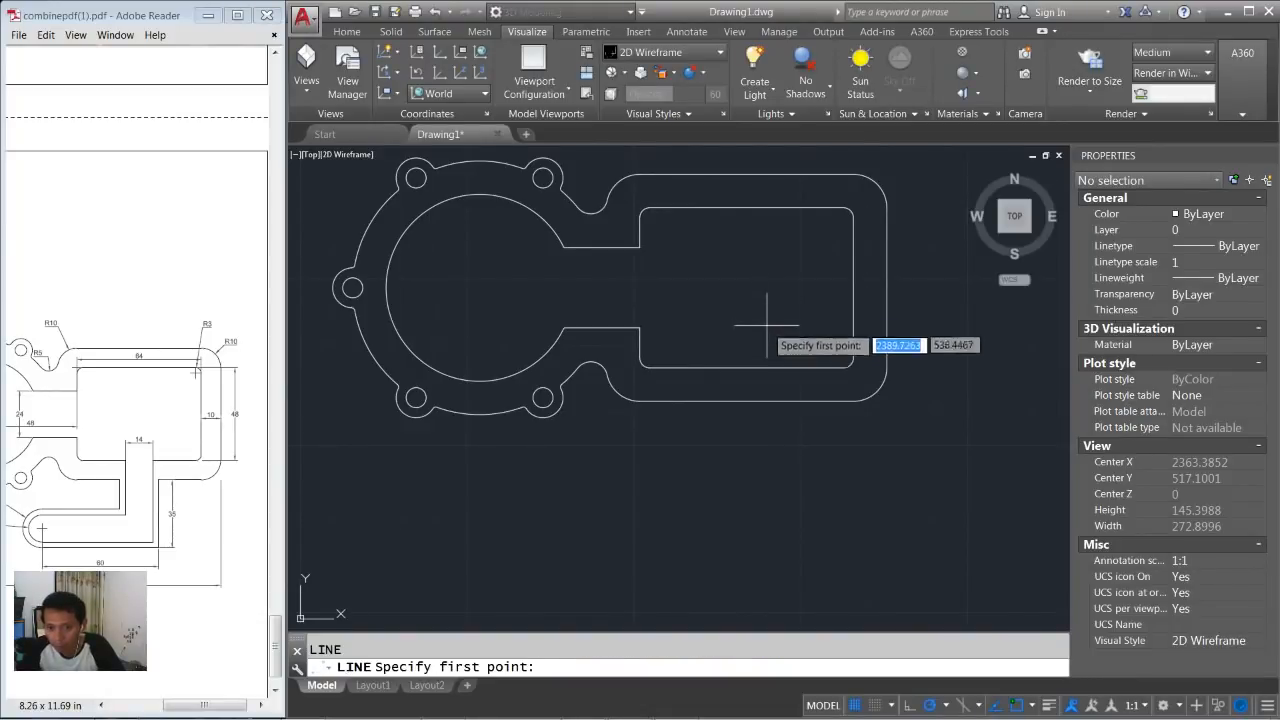
left_click(746, 368)
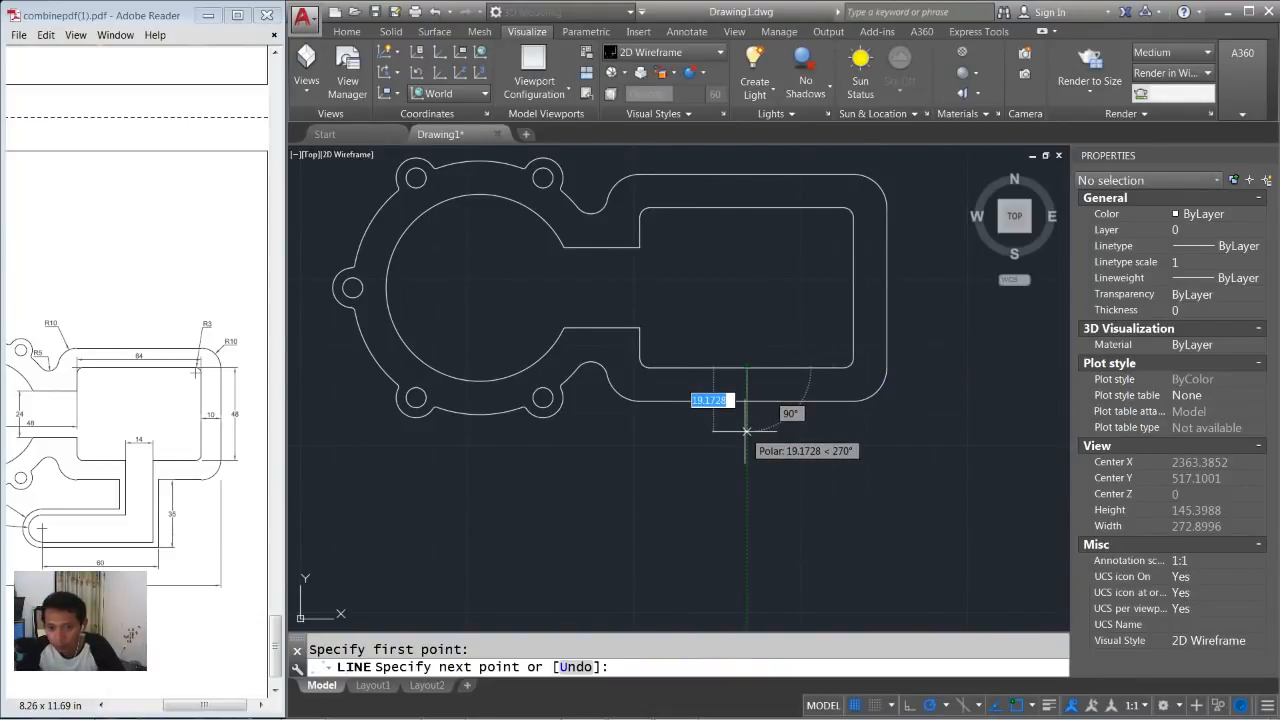
type("4")
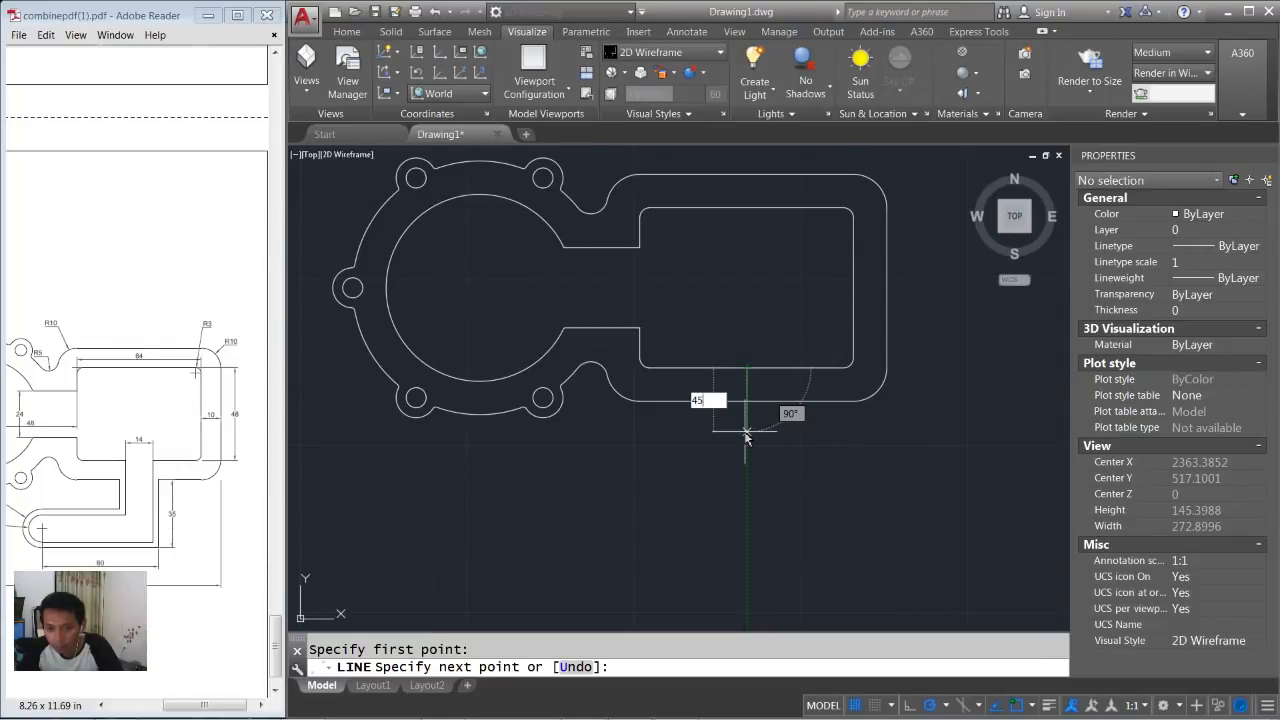
type("5")
key("Return")
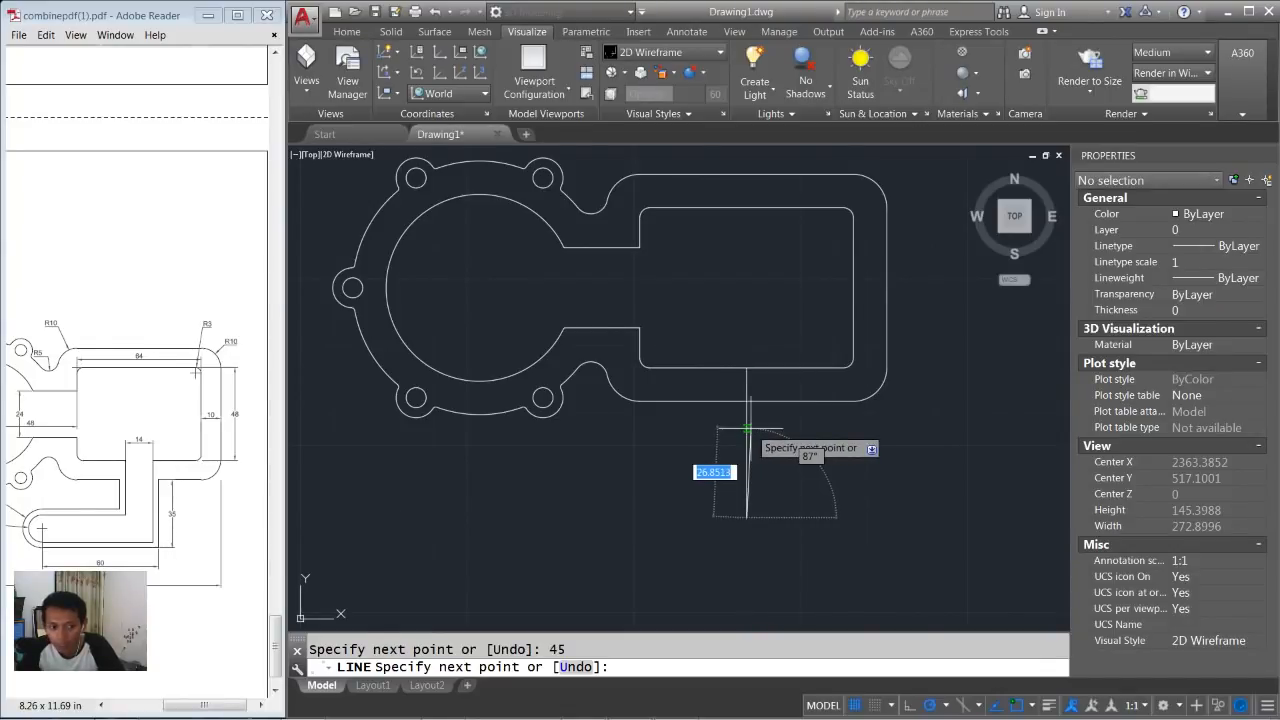
Continue the line 50 mm horizontally to the left from the lower end of the 45 mm vertical line.
type("50")
key("Return")
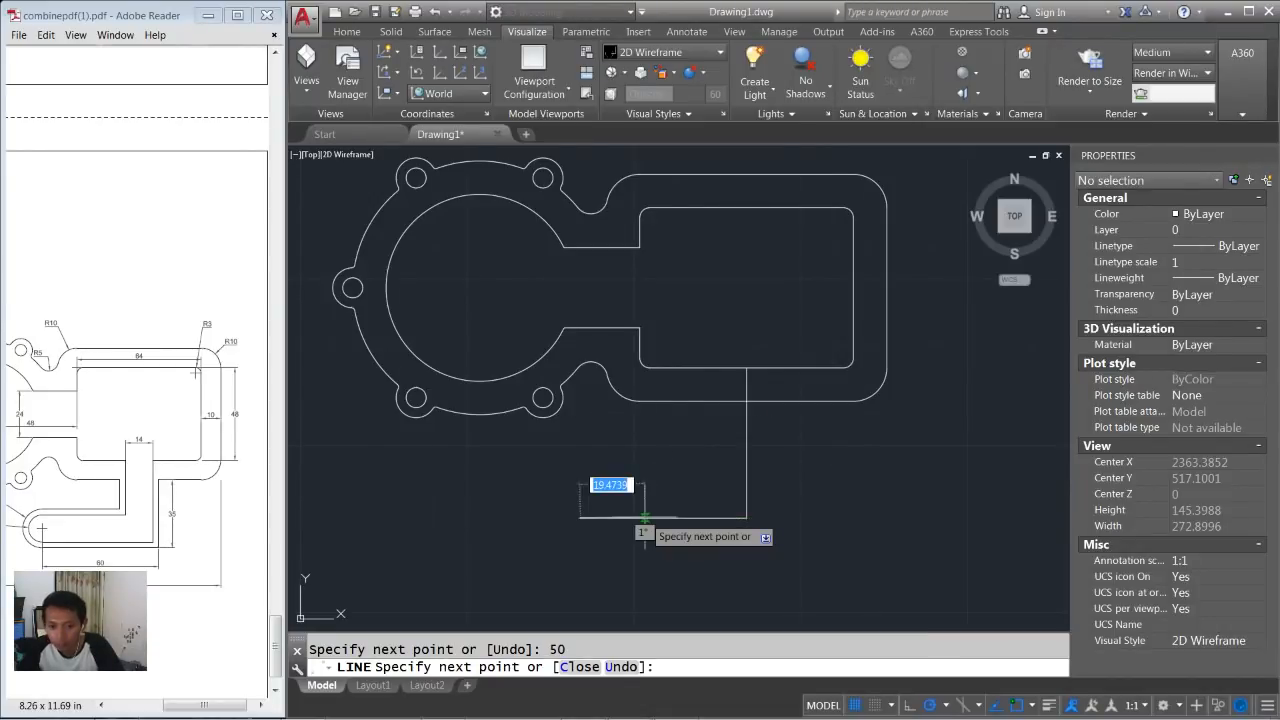
key("Return")
middle_click_drag(677, 488, 675, 464)
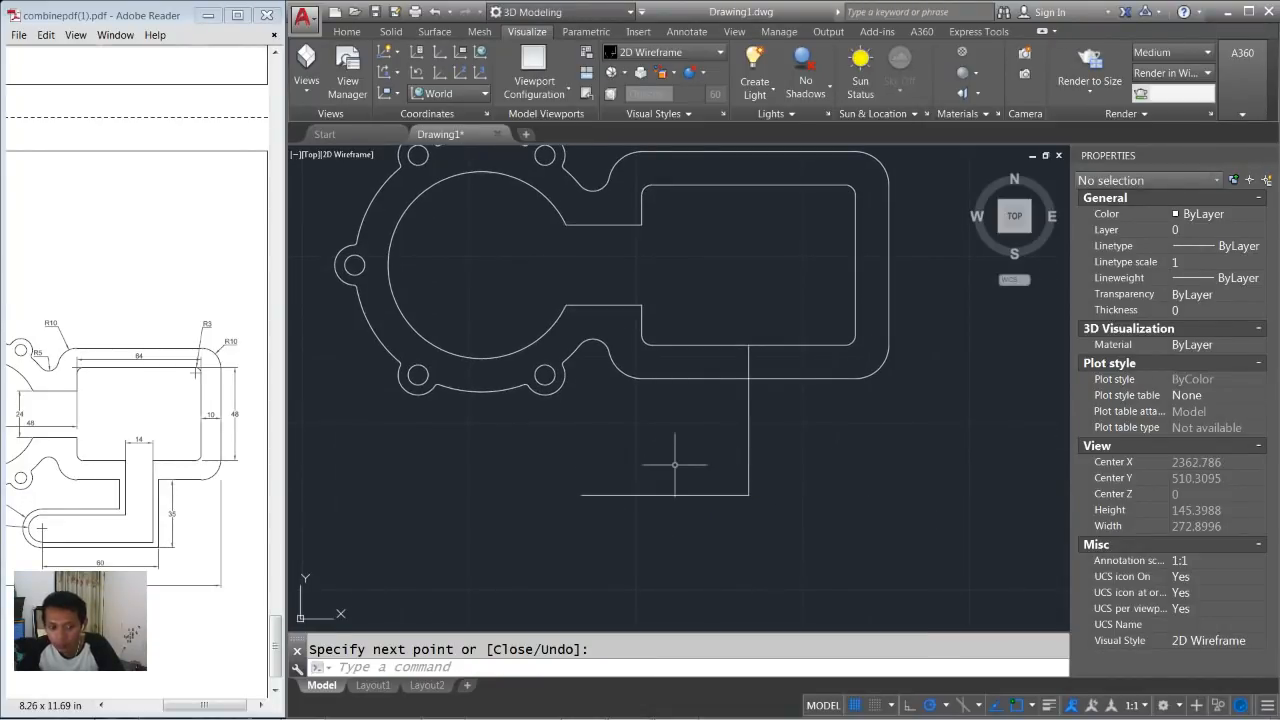
Draw two concentric circles with 7 mm and 10 mm radii centred on the left end of the horizontal line.
type("c")
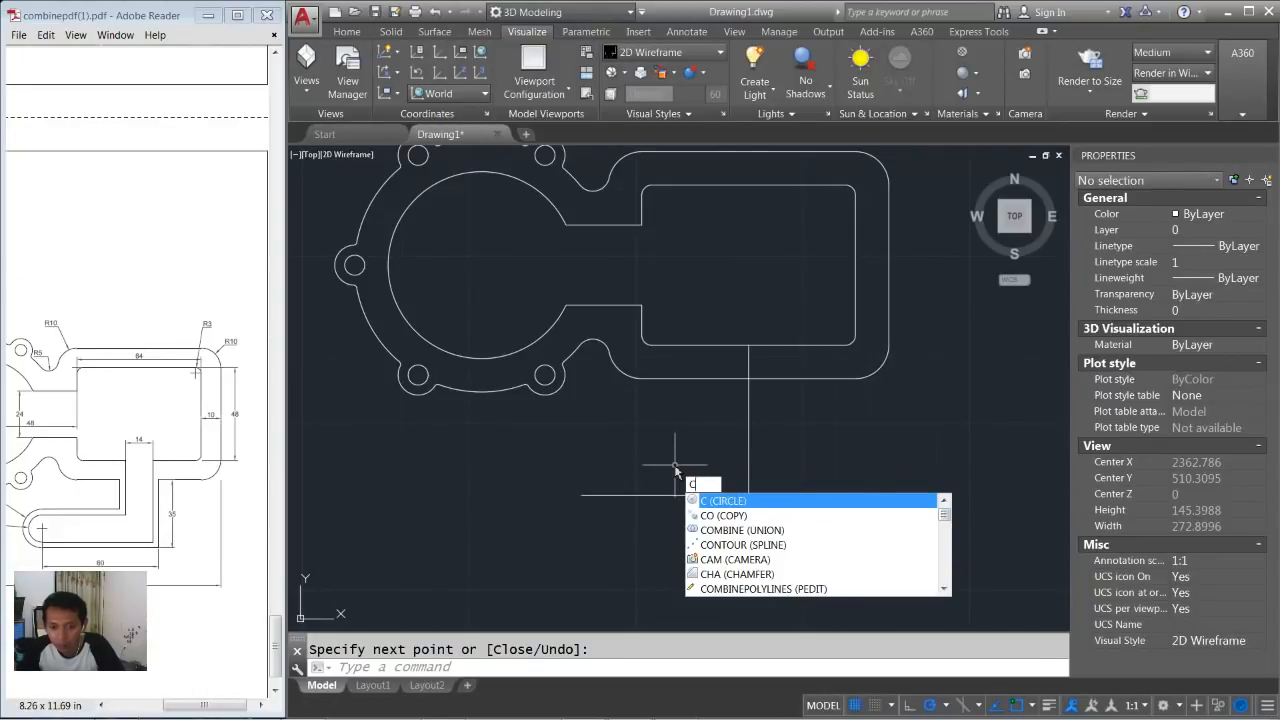
key("Return")
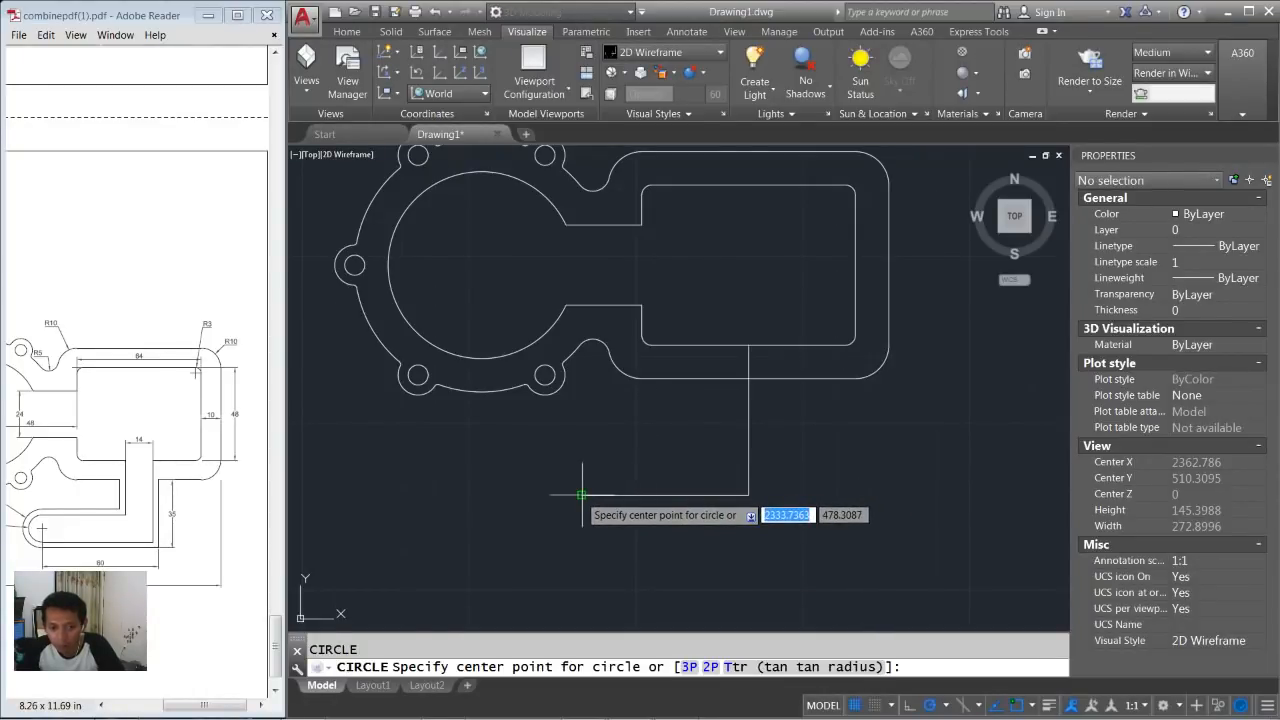
left_click(582, 494)
left_click_drag(235, 706, 214, 706)
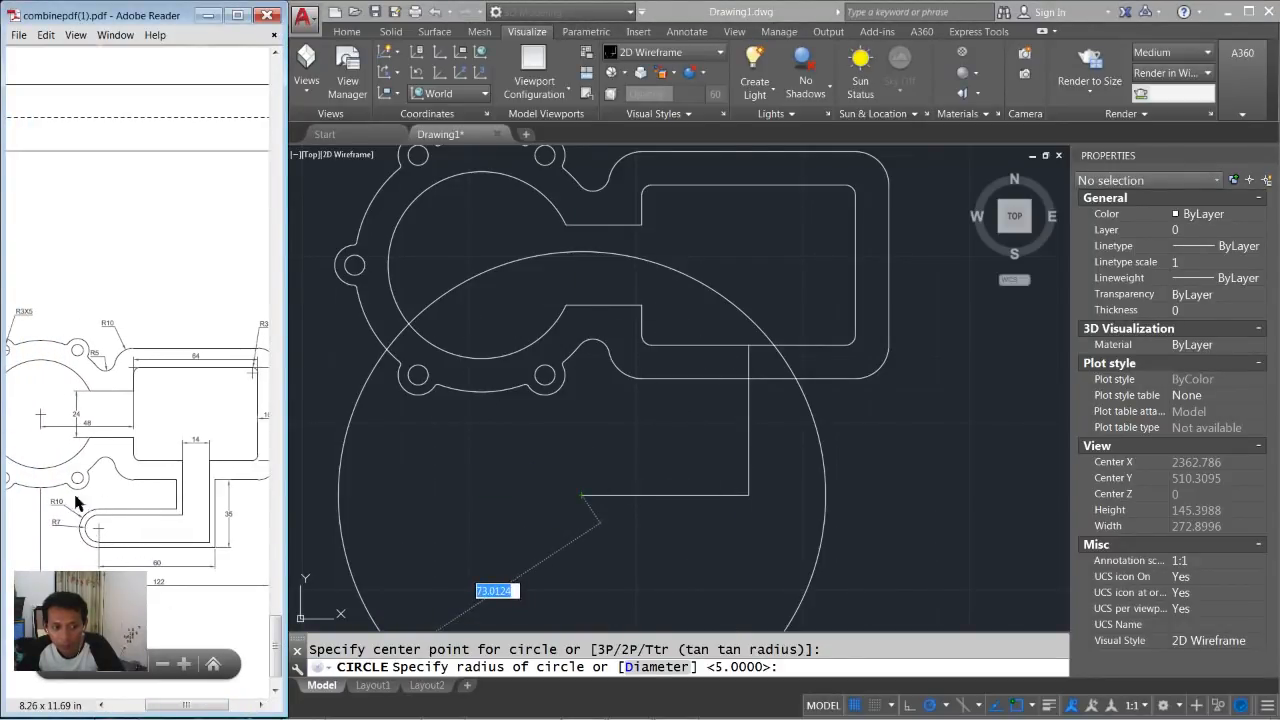
left_click(637, 473)
type("7")
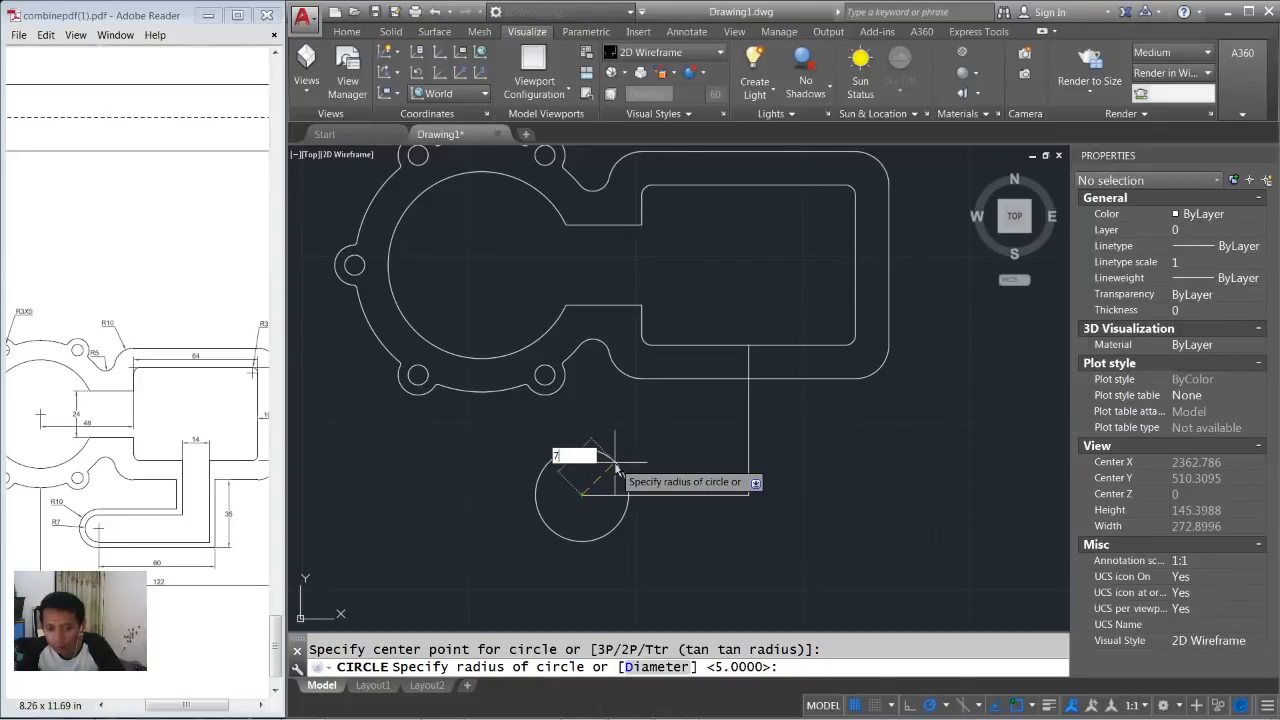
key("Return")
key("Return")
left_click(581, 494)
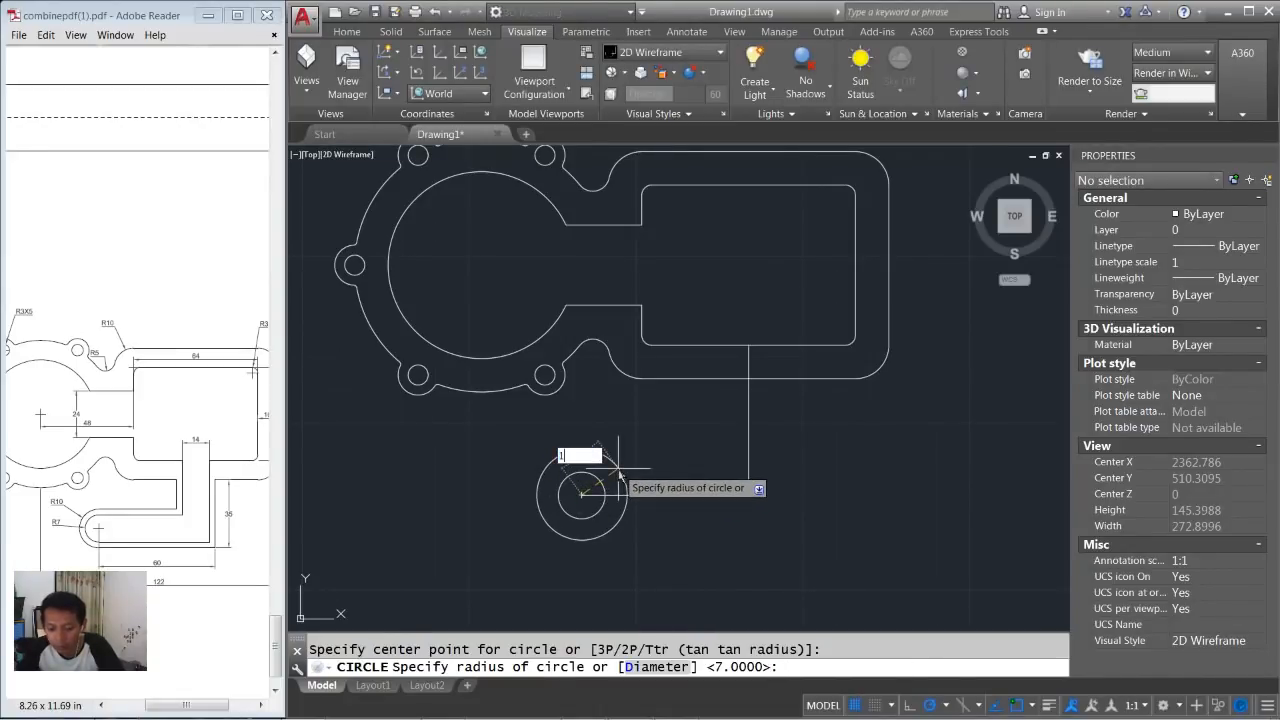
type("10")
key("Return")
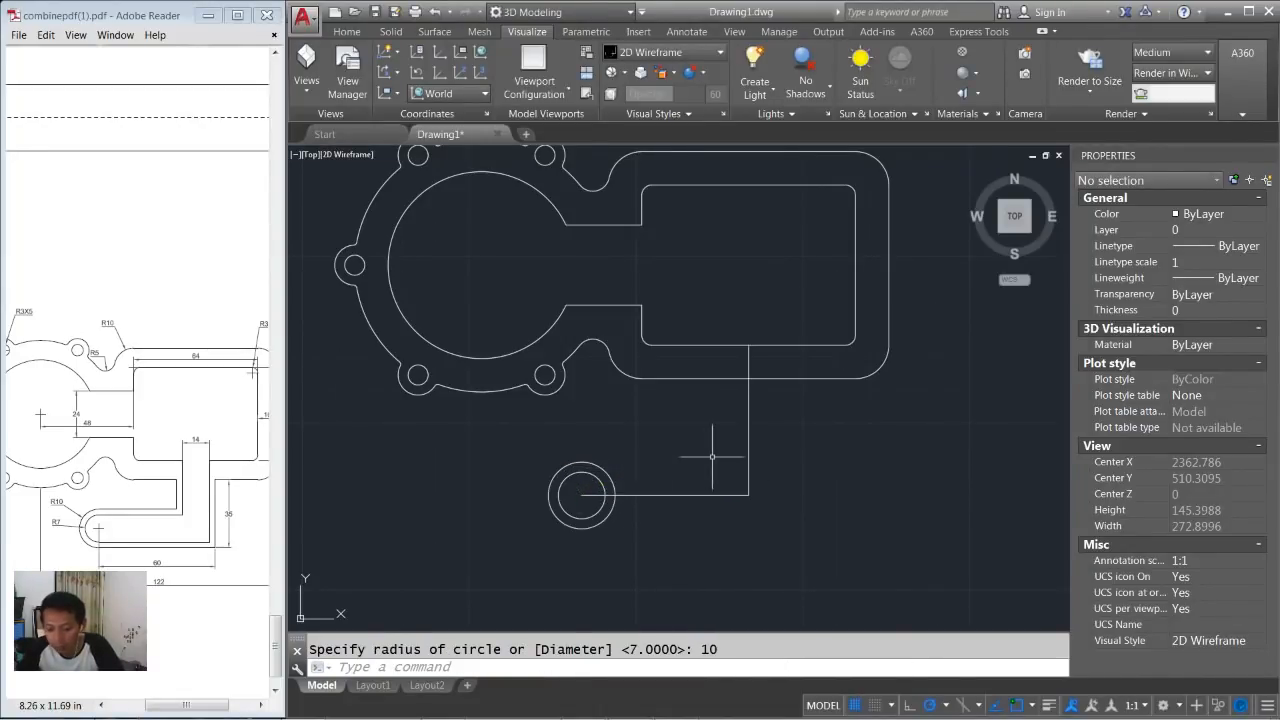
Join the vertical and horizontal centre lines of the lower channel into one polyline.
type("j")
key("Return")
left_click(785, 468)
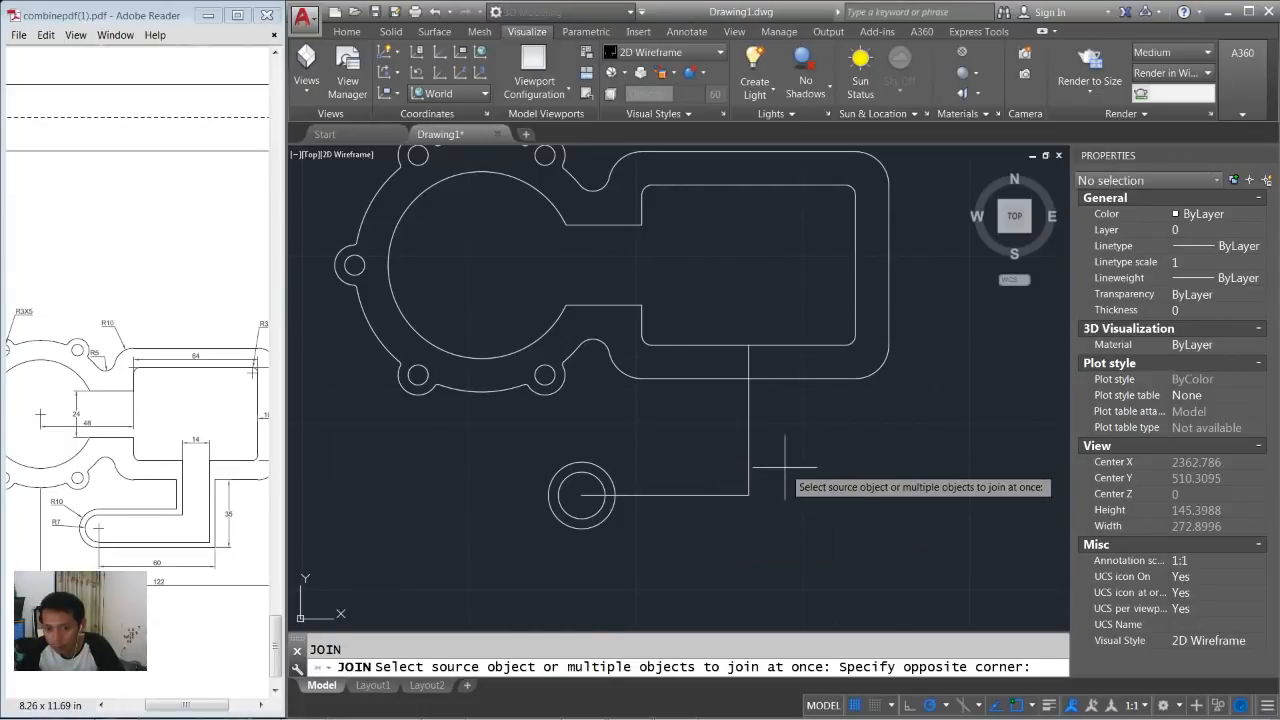
left_click(727, 519)
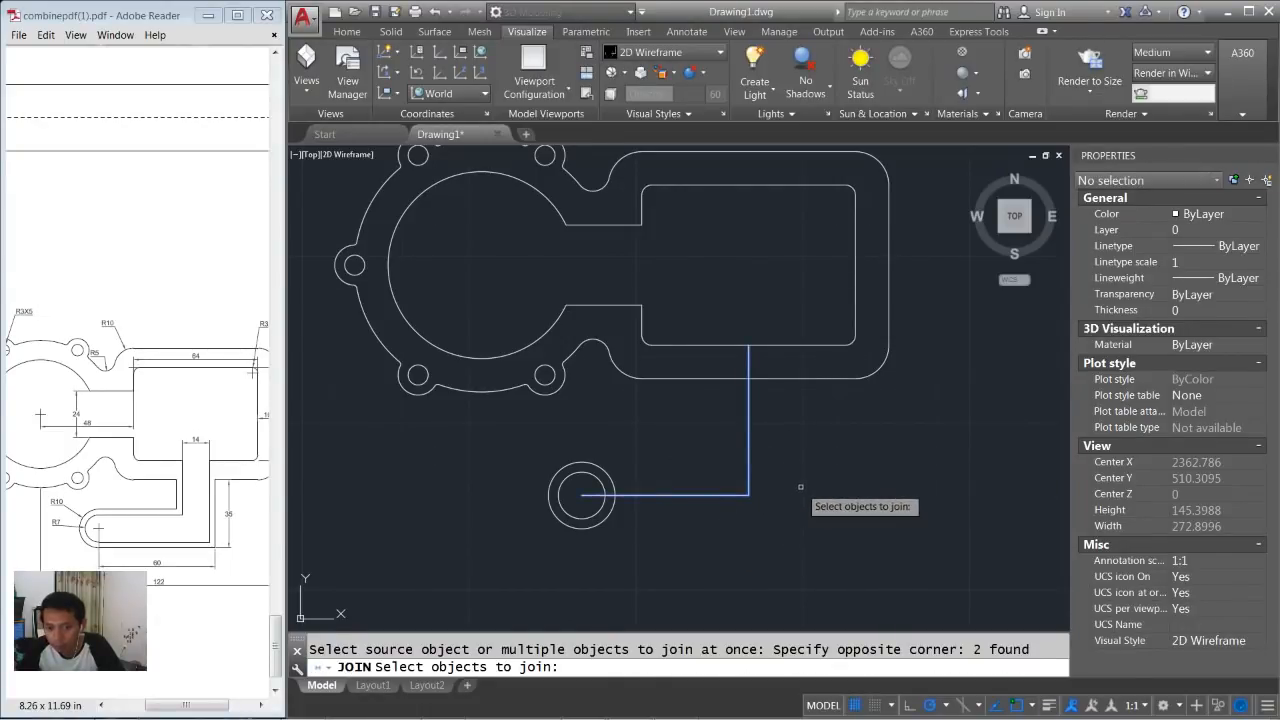
key("Return")
Offset the L-shaped centre polyline to both sides by 10 mm, picking the distance from the circles' centre to the outer circle.
scroll(597, 506, "up", 1)
type("offset")
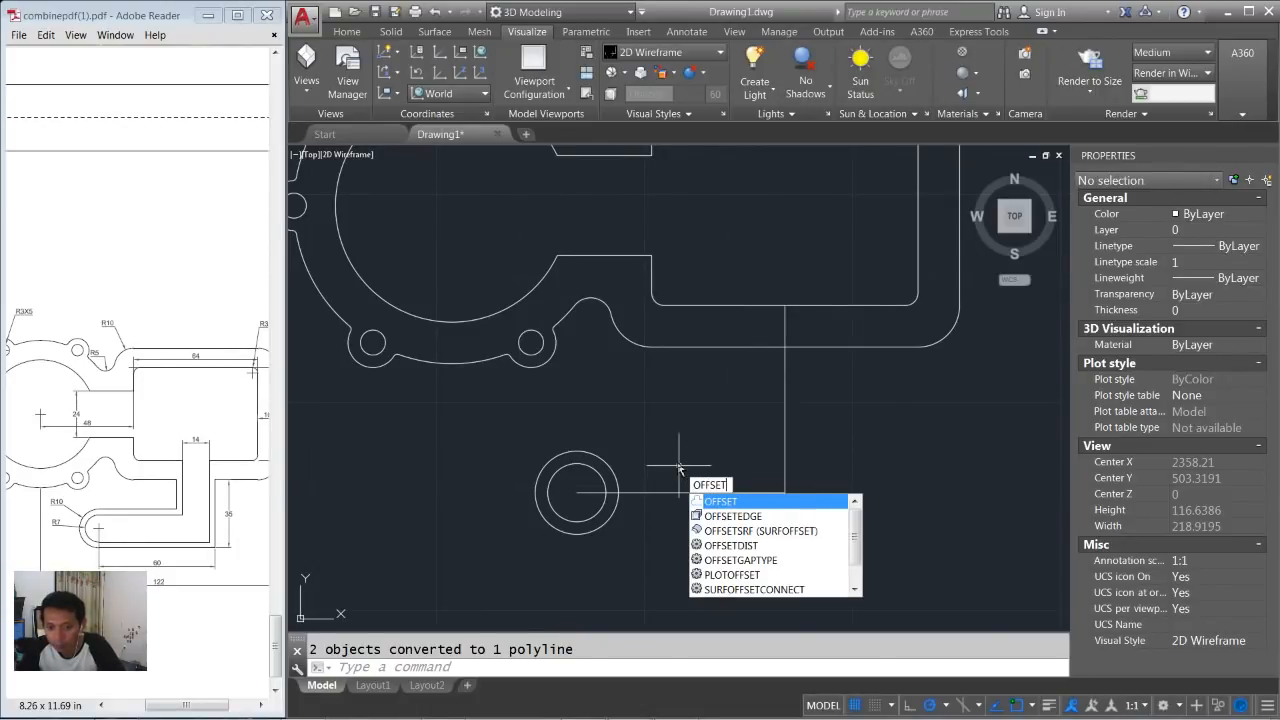
key("Return")
scroll(677, 462, "up", 1)
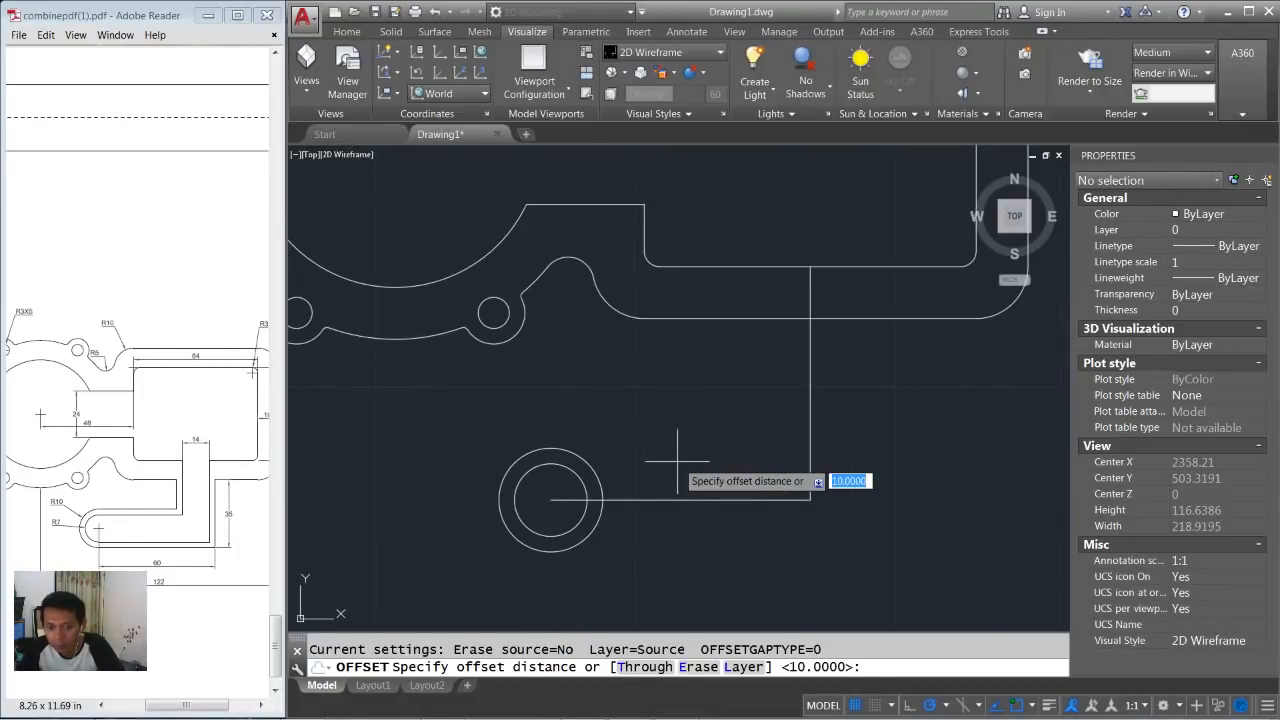
left_click(550, 499)
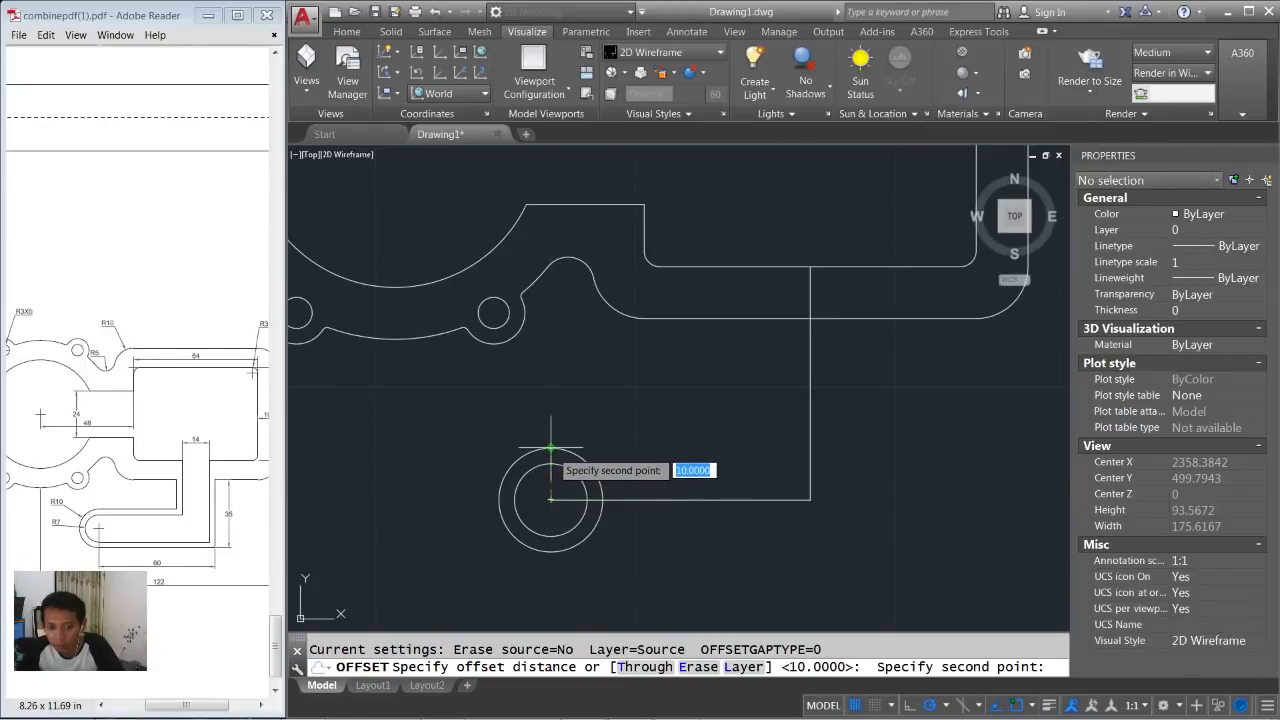
left_click(550, 449)
left_click(695, 499)
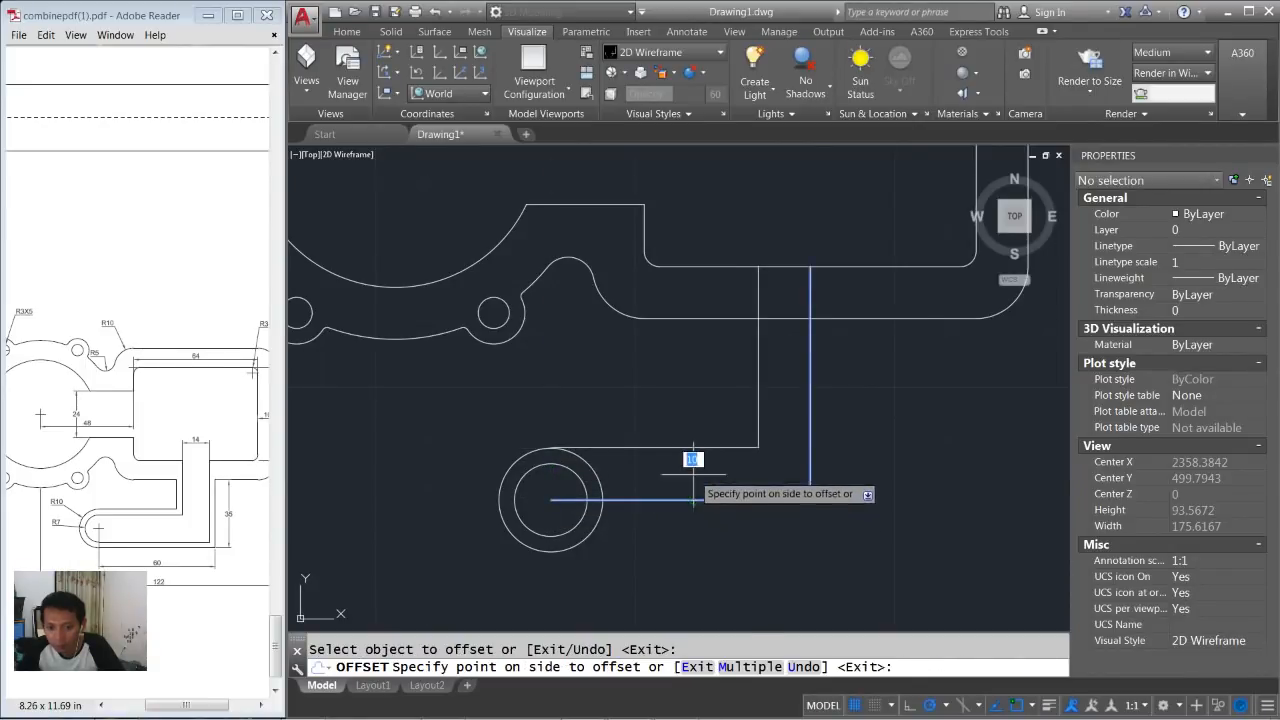
left_click(690, 508)
left_click(680, 550)
left_click(679, 532)
key("Return")
Offset the L-shaped centre polyline to both sides by 7 mm, picking the distance from the circles' centre to the inner circle.
key("Return")
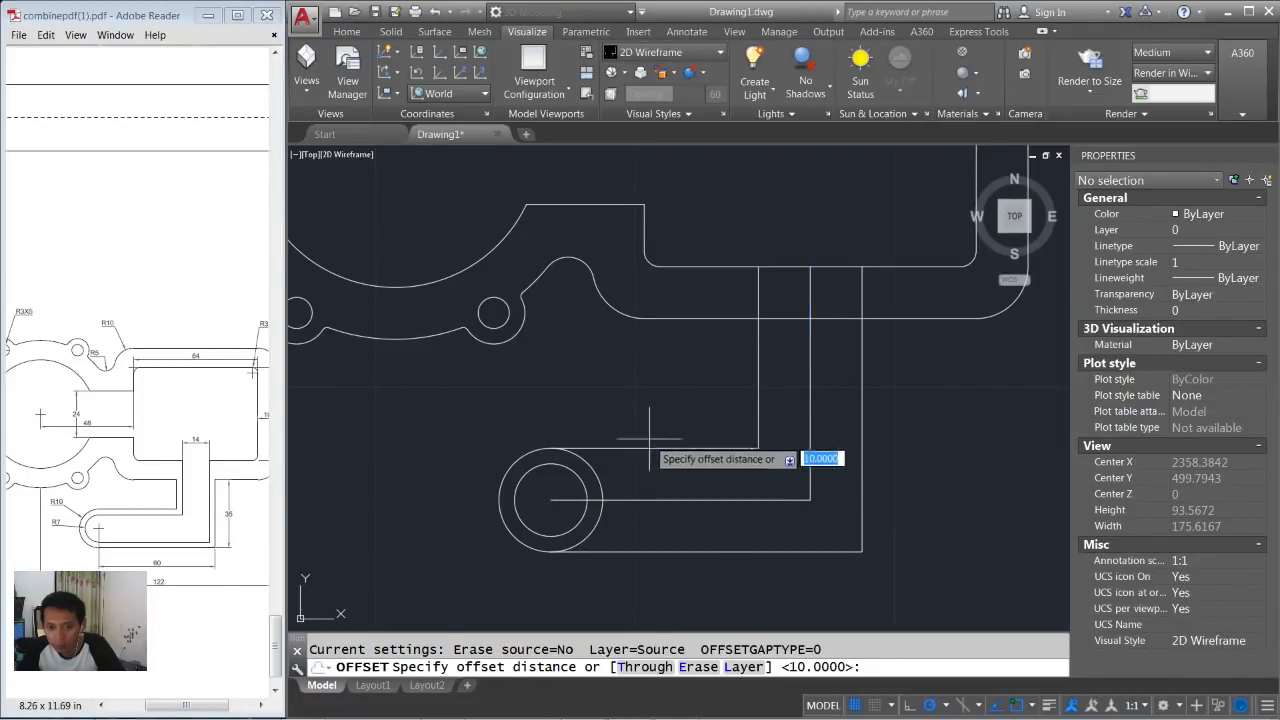
left_click(550, 499)
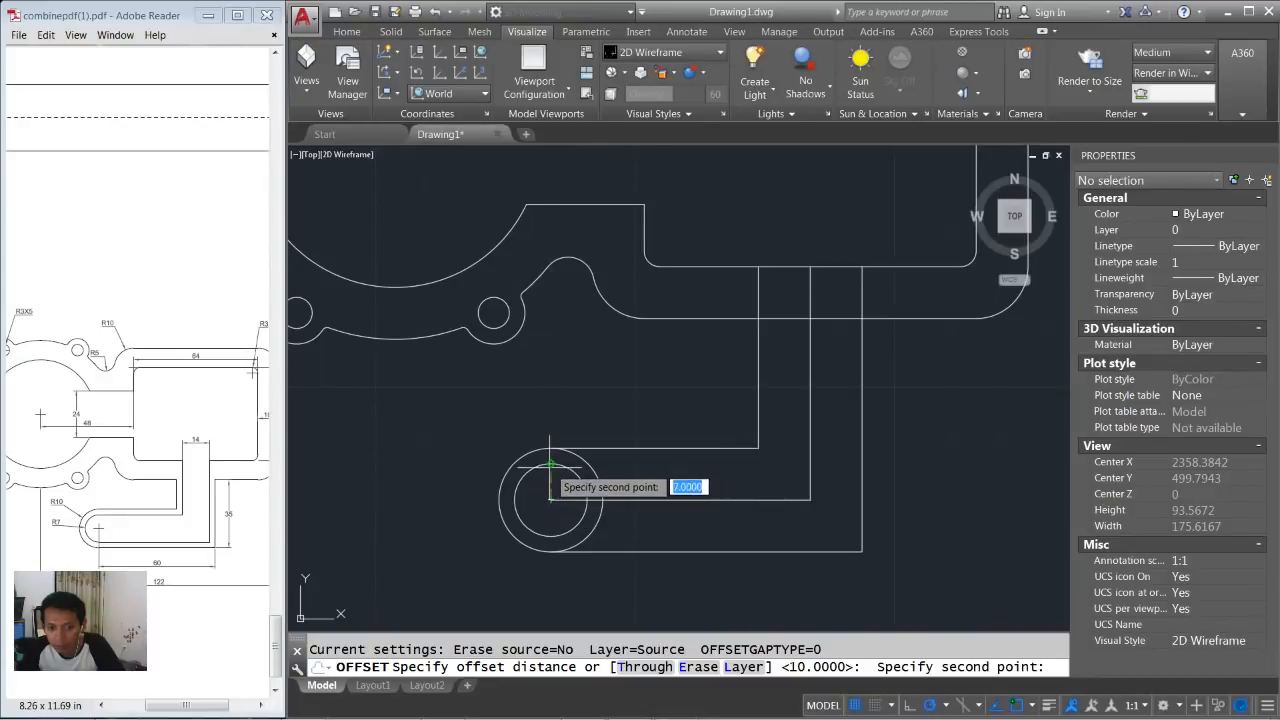
left_click(550, 465)
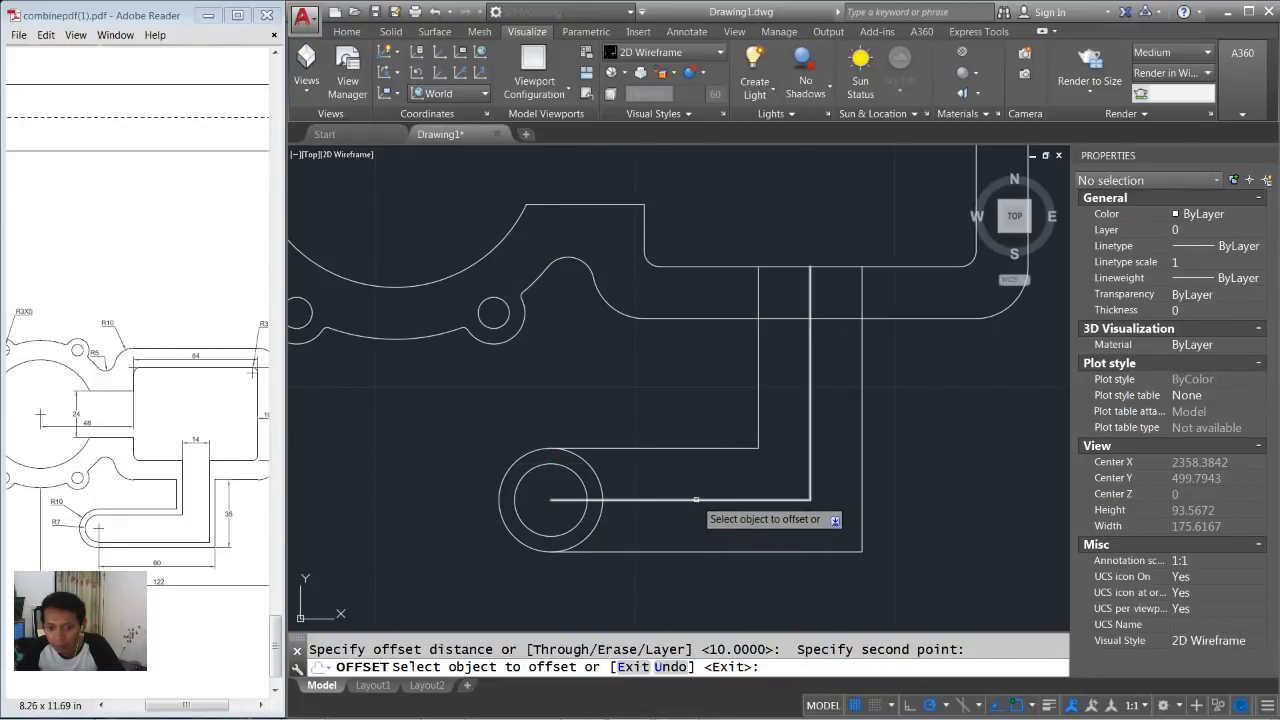
left_click(696, 498)
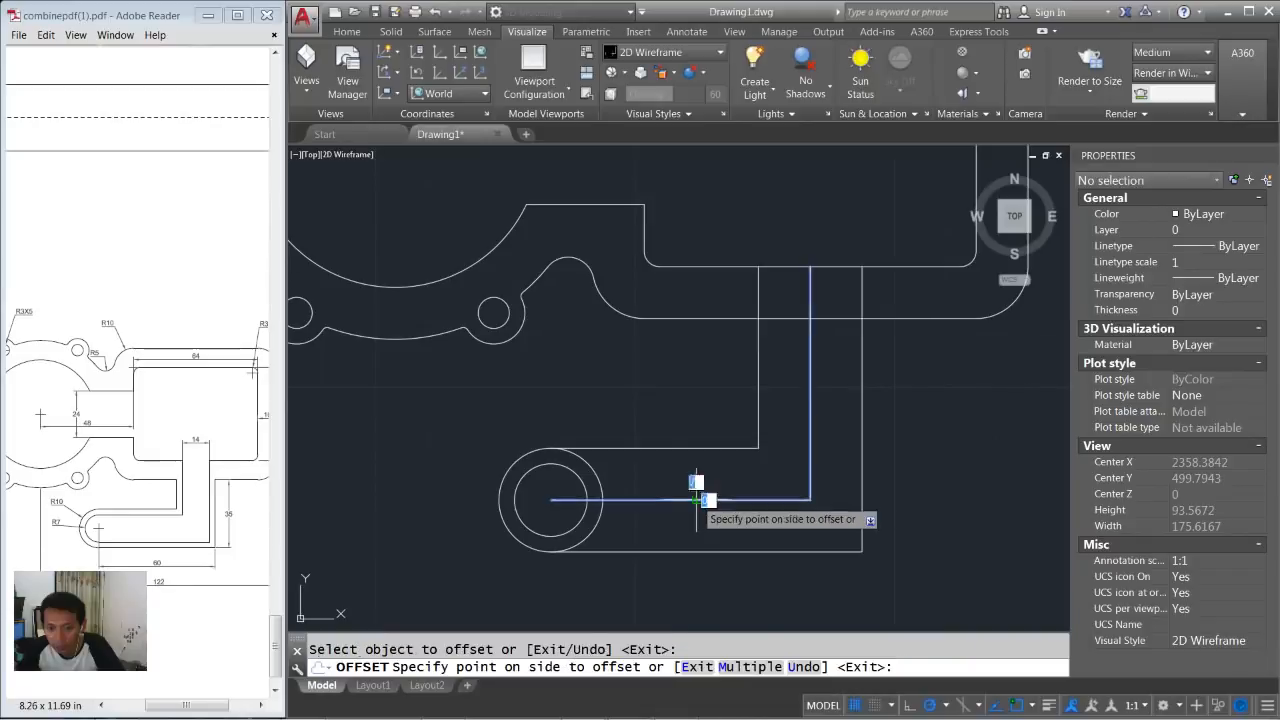
left_click(702, 489)
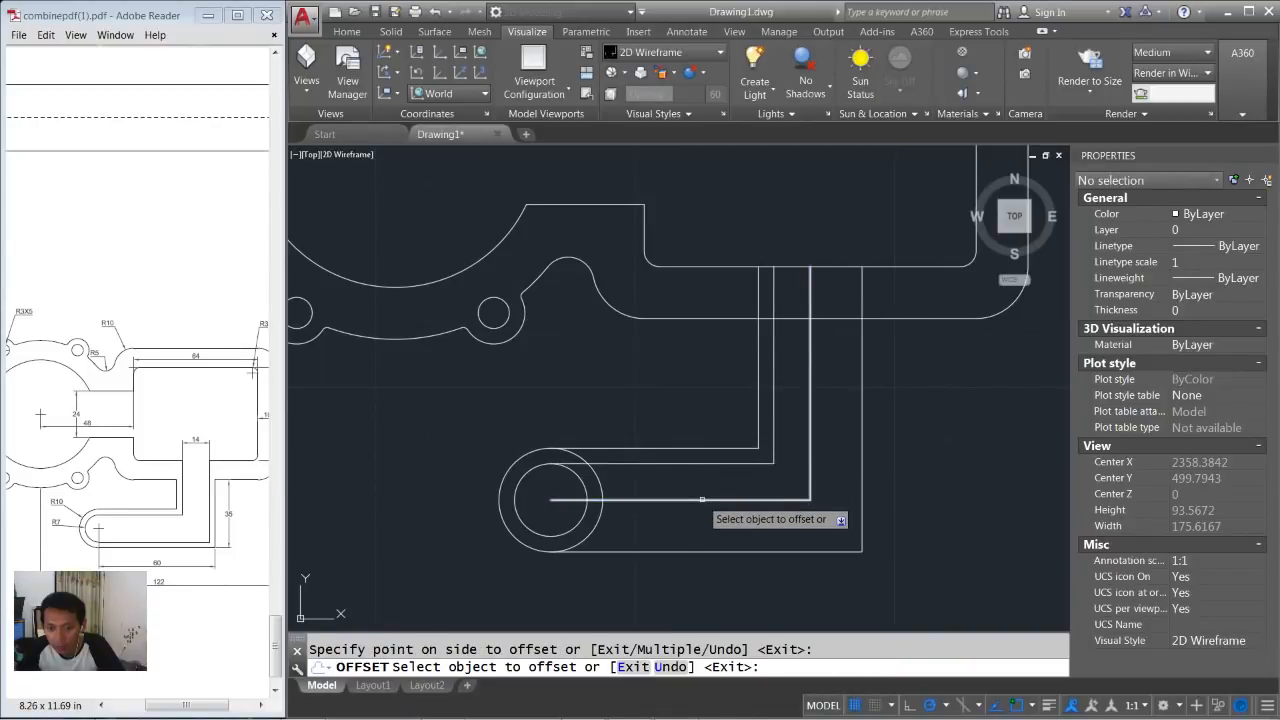
left_click(703, 550)
left_click(705, 525)
key("Return")
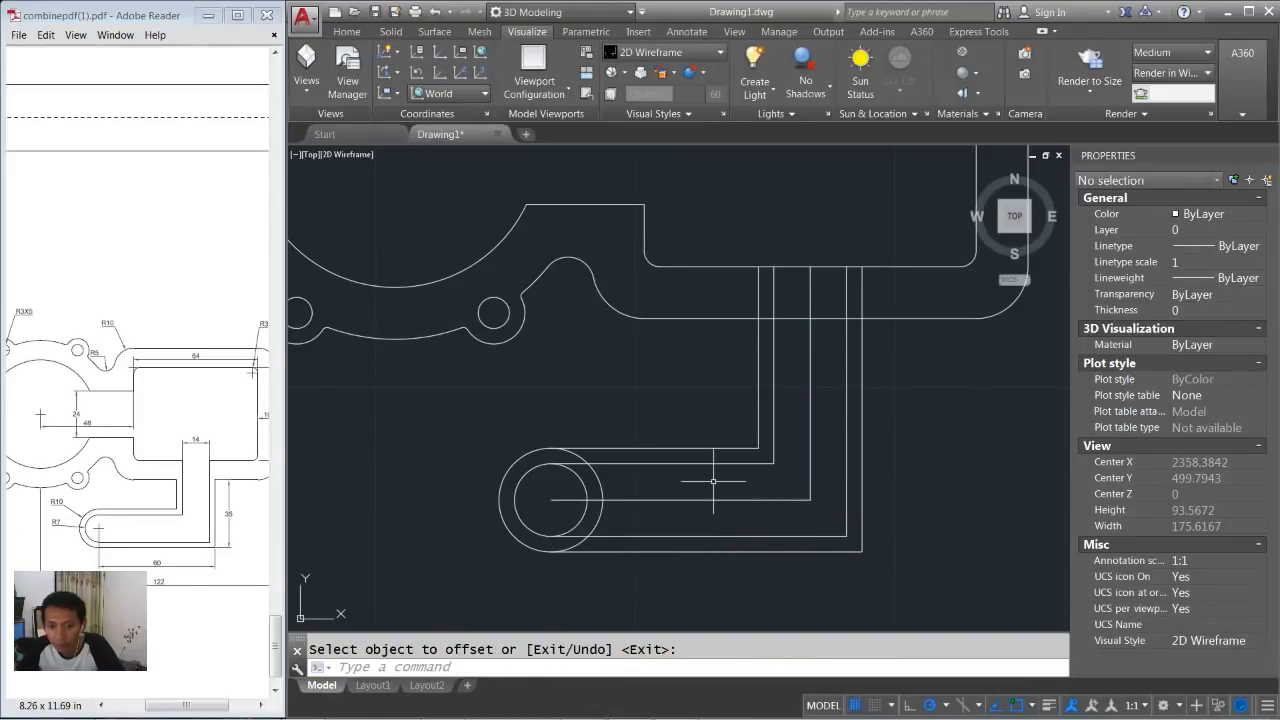
Delete the L-shaped centre polyline between the offset channel walls.
left_click(713, 482)
left_click(678, 516)
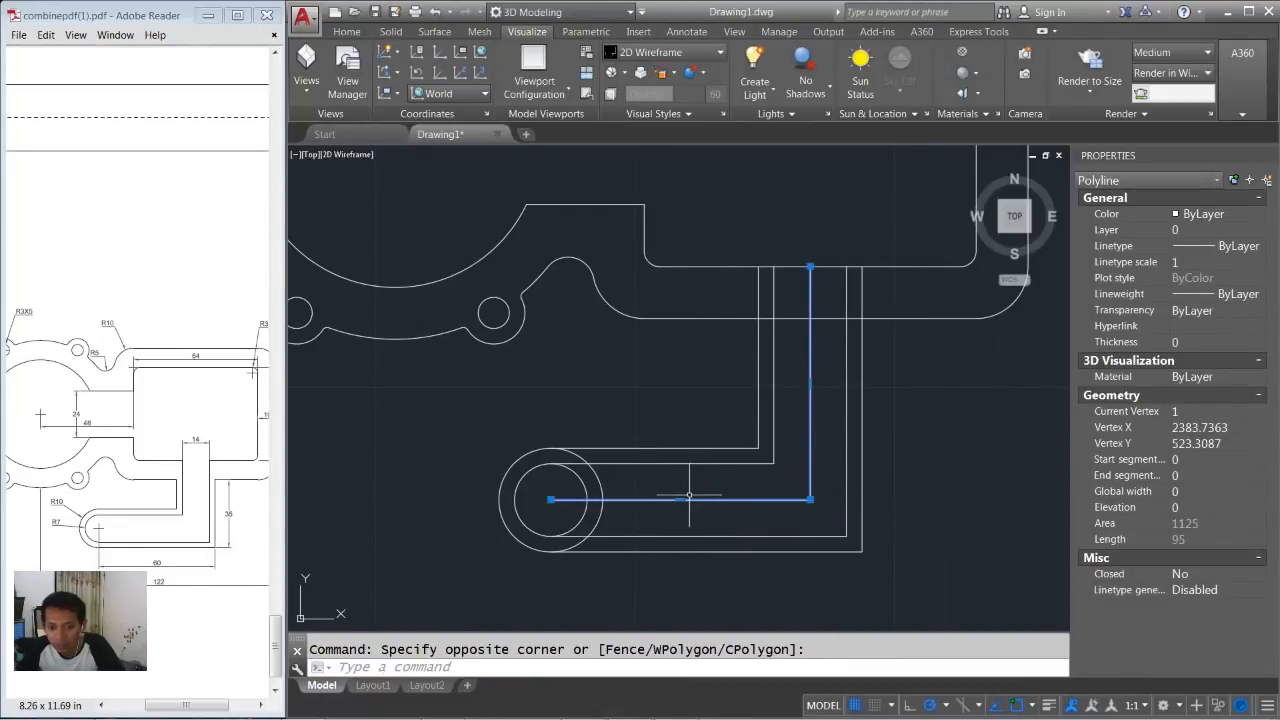
key("Delete")
Trim the inner halves of both concentric circles to leave rounded ends on the channel's left side.
type("tr")
key("Return")
key("Return")
left_click(671, 487)
left_click(571, 498)
left_click(580, 455)
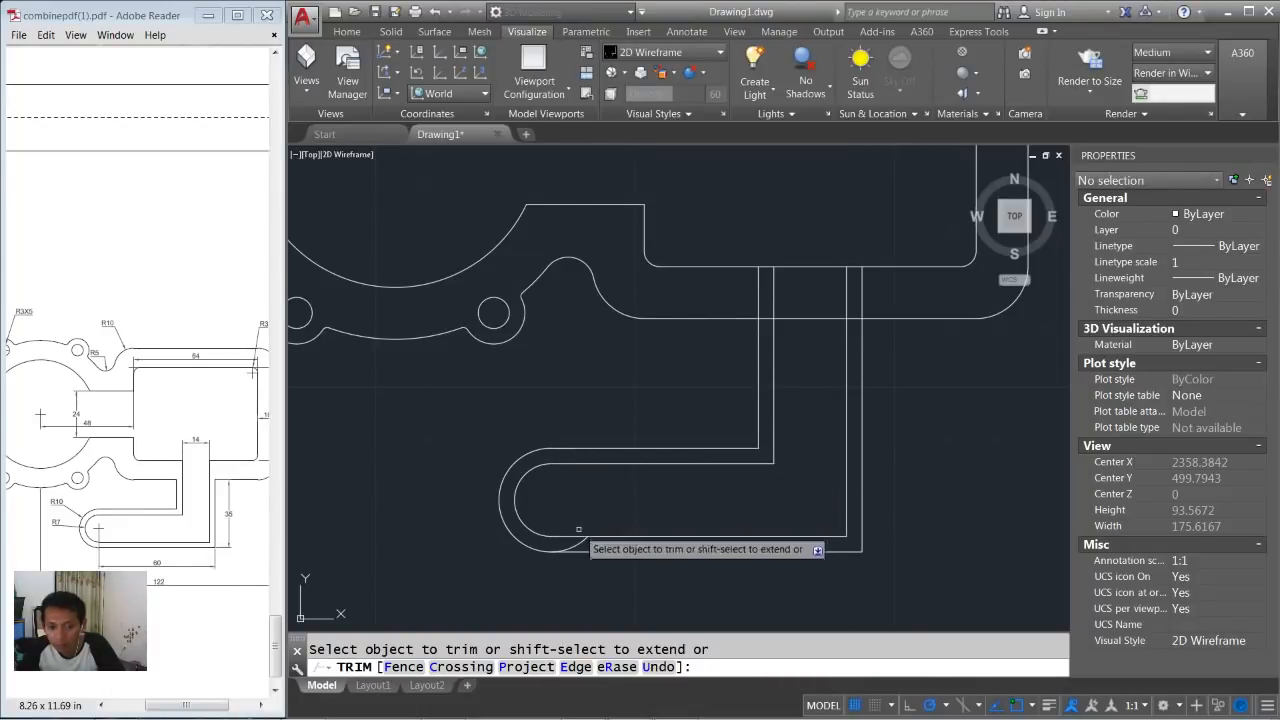
Trim the body edges crossing the channel and the outer channel walls inside the body to open the junction.
left_click(815, 350)
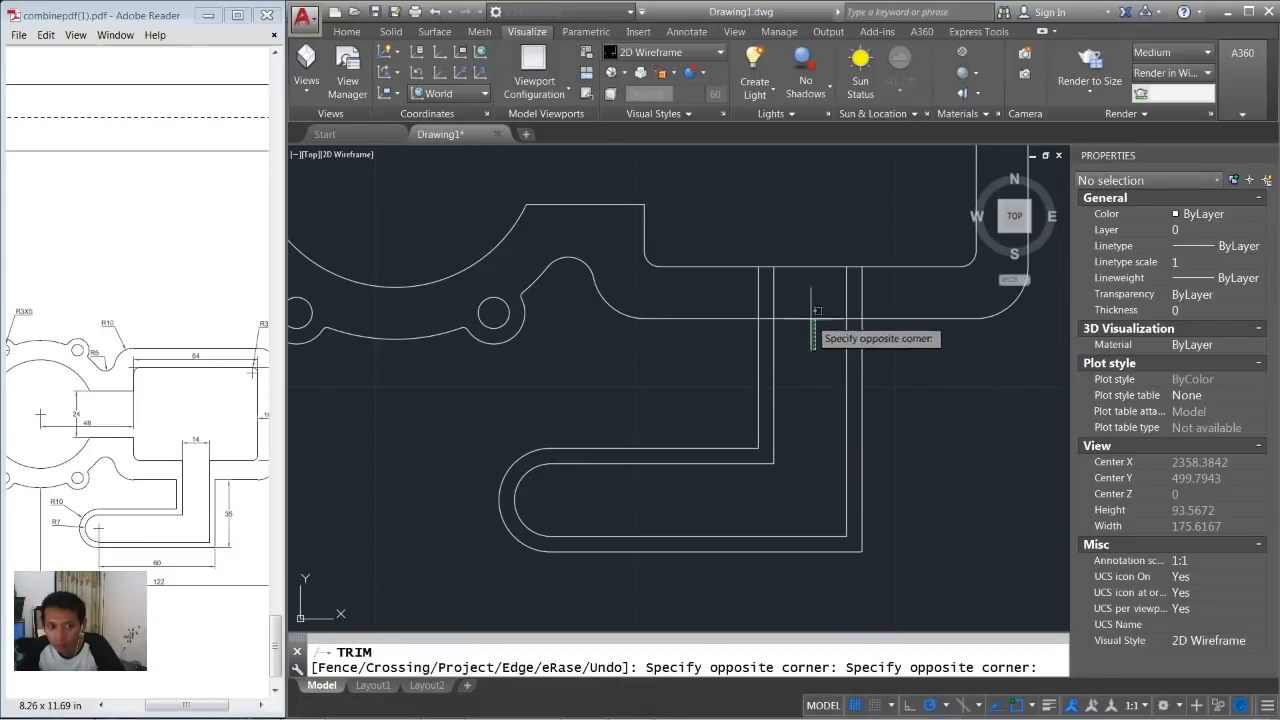
left_click(799, 245)
scroll(773, 326, "up", 1)
left_click(766, 322)
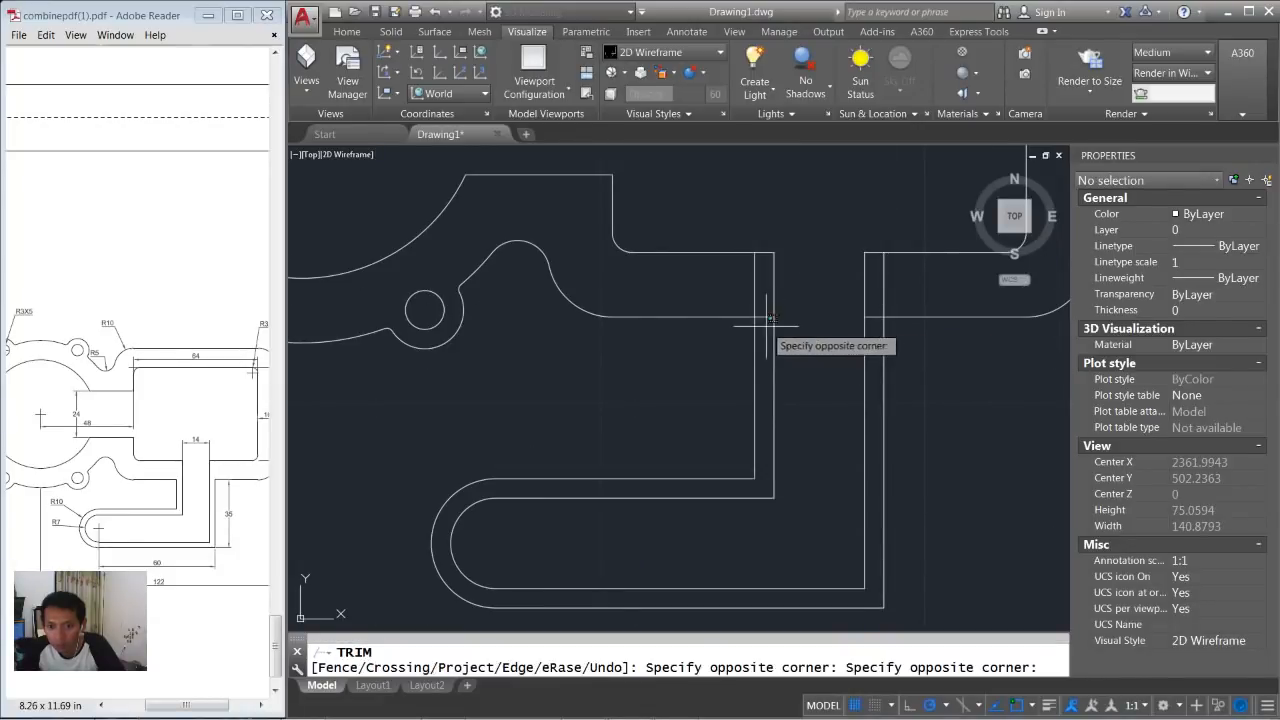
left_click(764, 293)
left_click(761, 281)
left_click(735, 291)
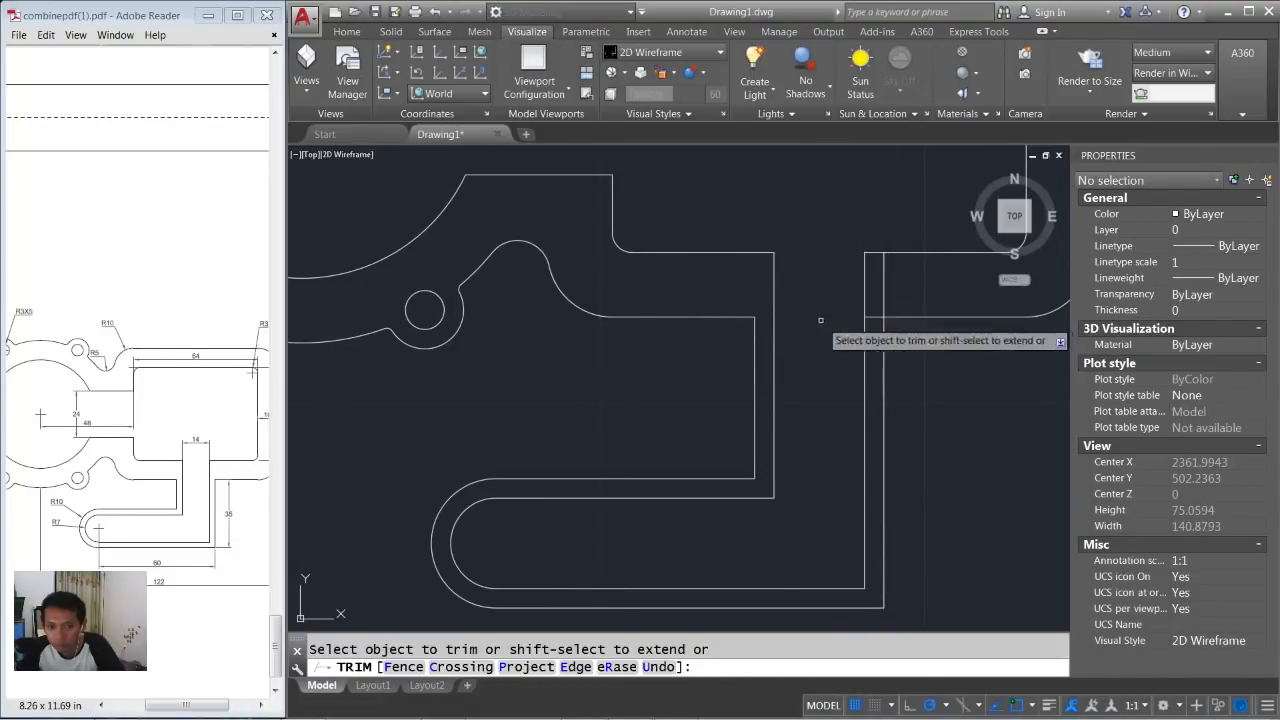
left_click(883, 288)
scroll(879, 294, "down", 6)
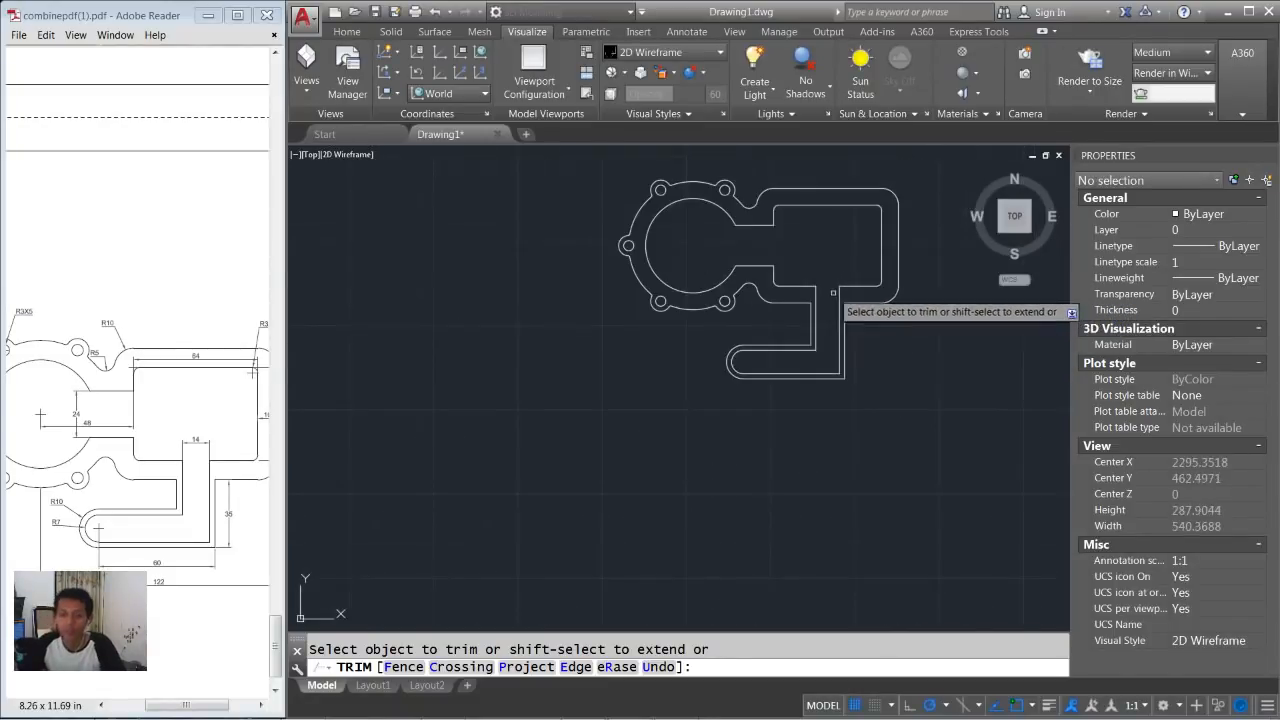
middle_click_drag(800, 270, 782, 325)
key("Escape")
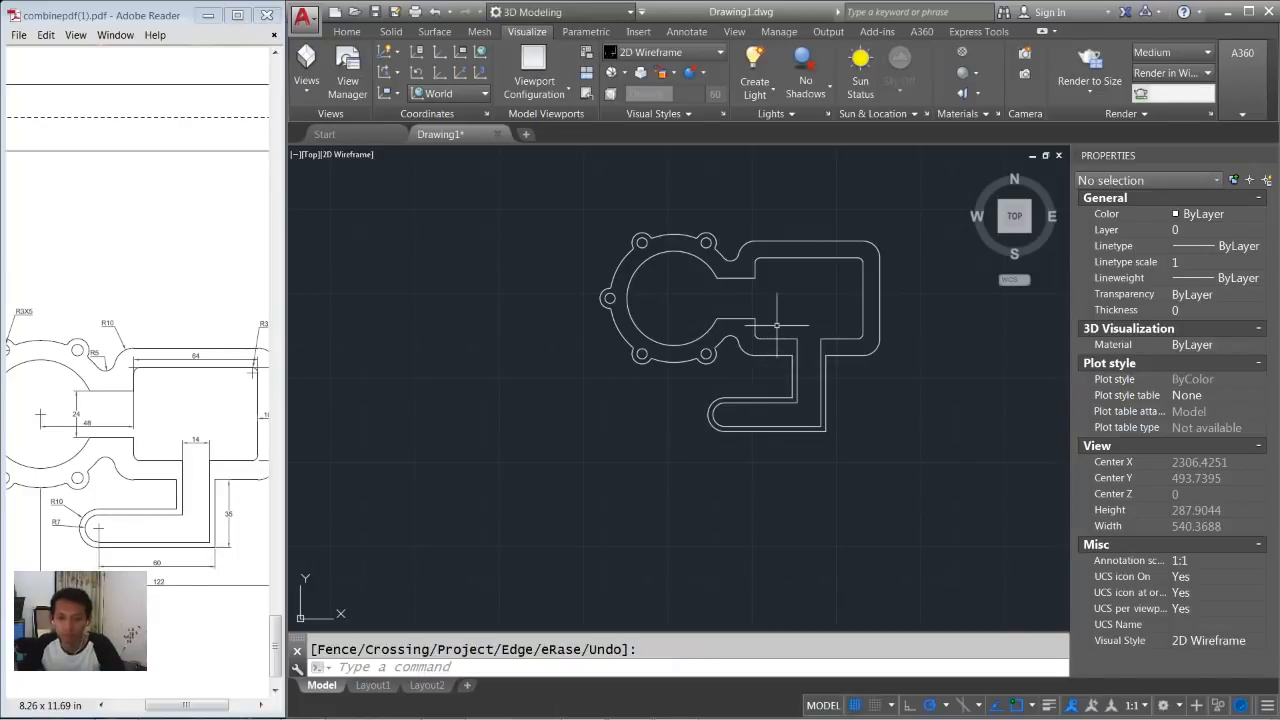
Move the finished flange-and-channel part to the right end of the second row of completed drawings.
mouse_move(207, 705)
left_mouse_down()
mouse_move(185, 706)
mouse_move(218, 706)
left_mouse_up()
left_click(614, 471)
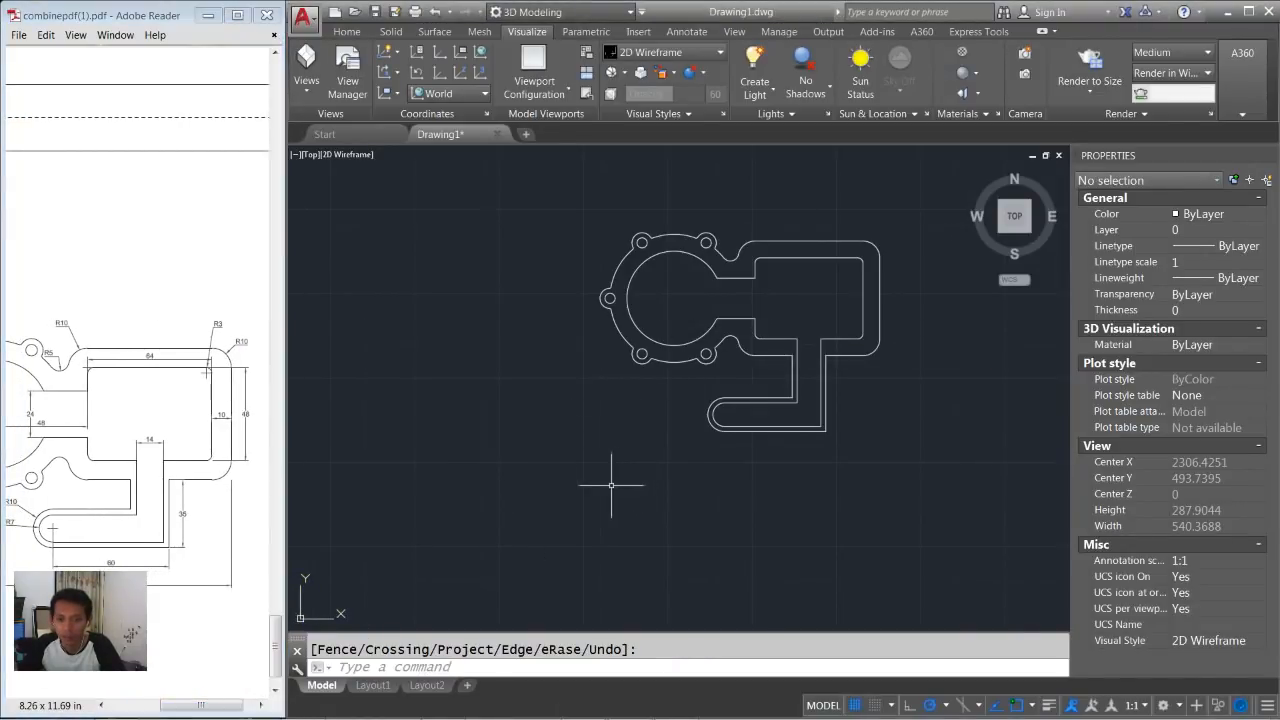
scroll(624, 487, "down", 2)
scroll(766, 429, "down", 6)
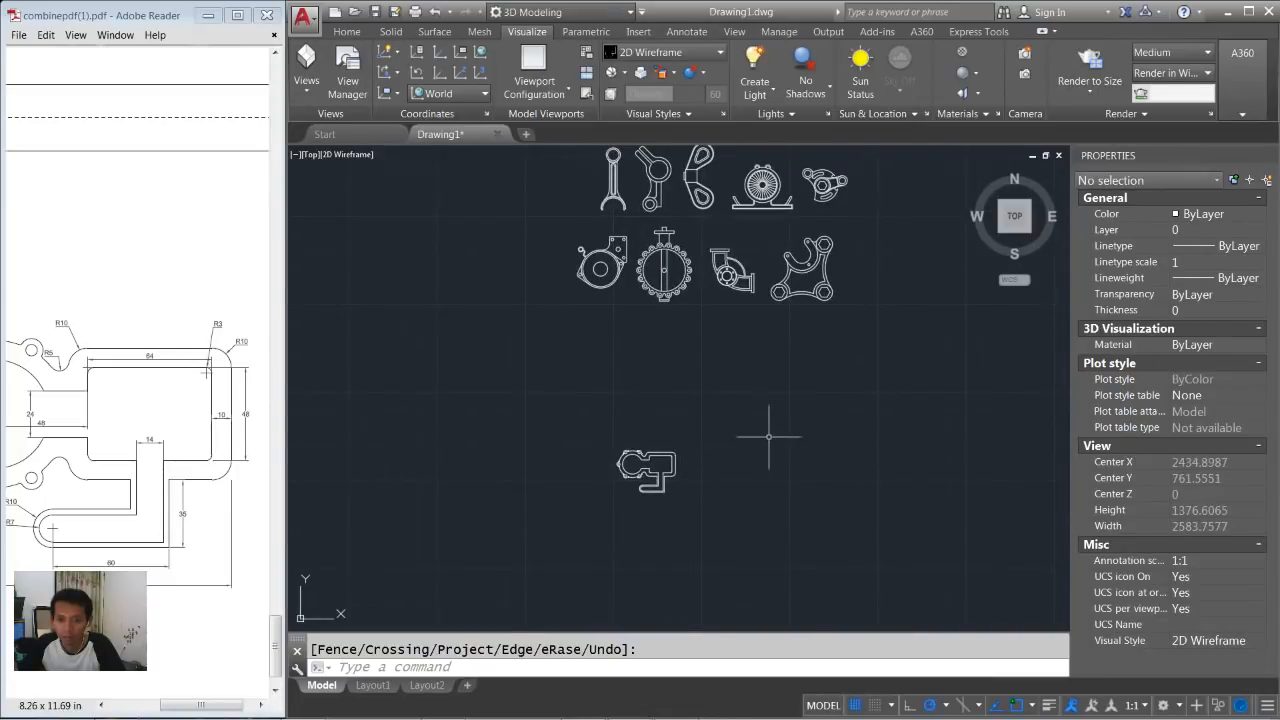
middle_click_drag(766, 434, 714, 449)
type("m")
key("Return")
left_click(677, 423)
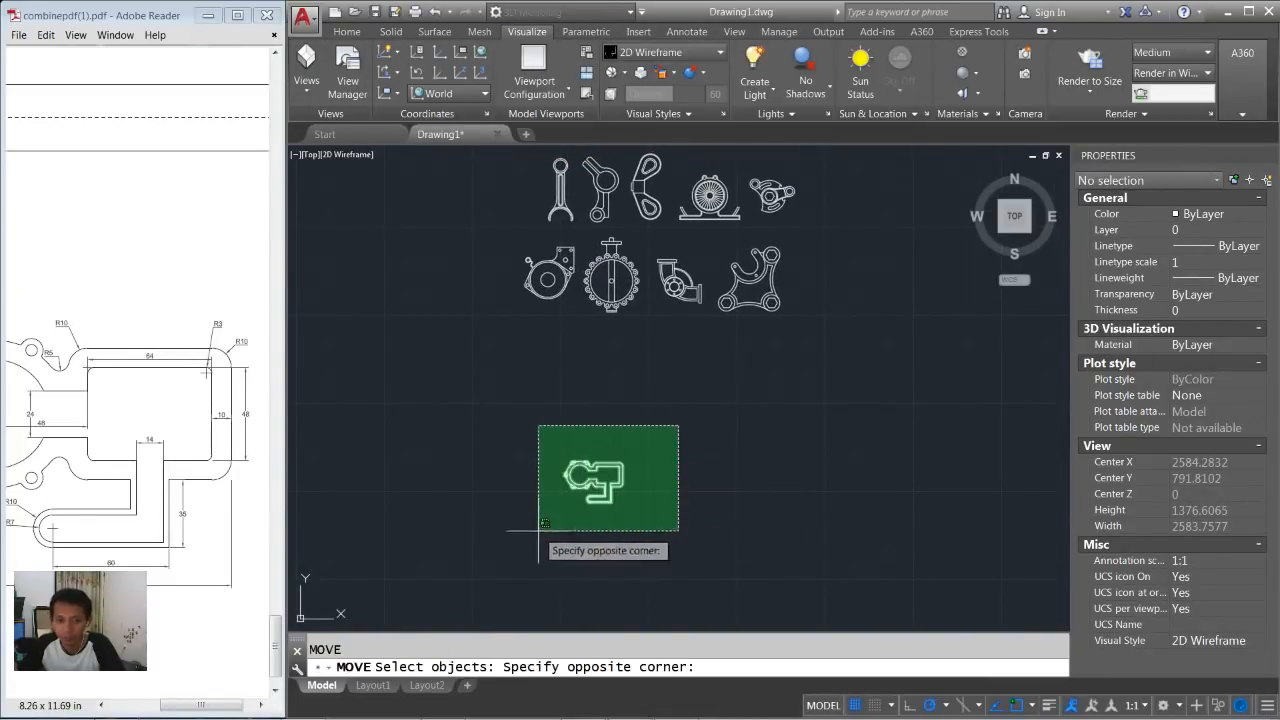
left_click(533, 535)
key("Return")
left_click(620, 545)
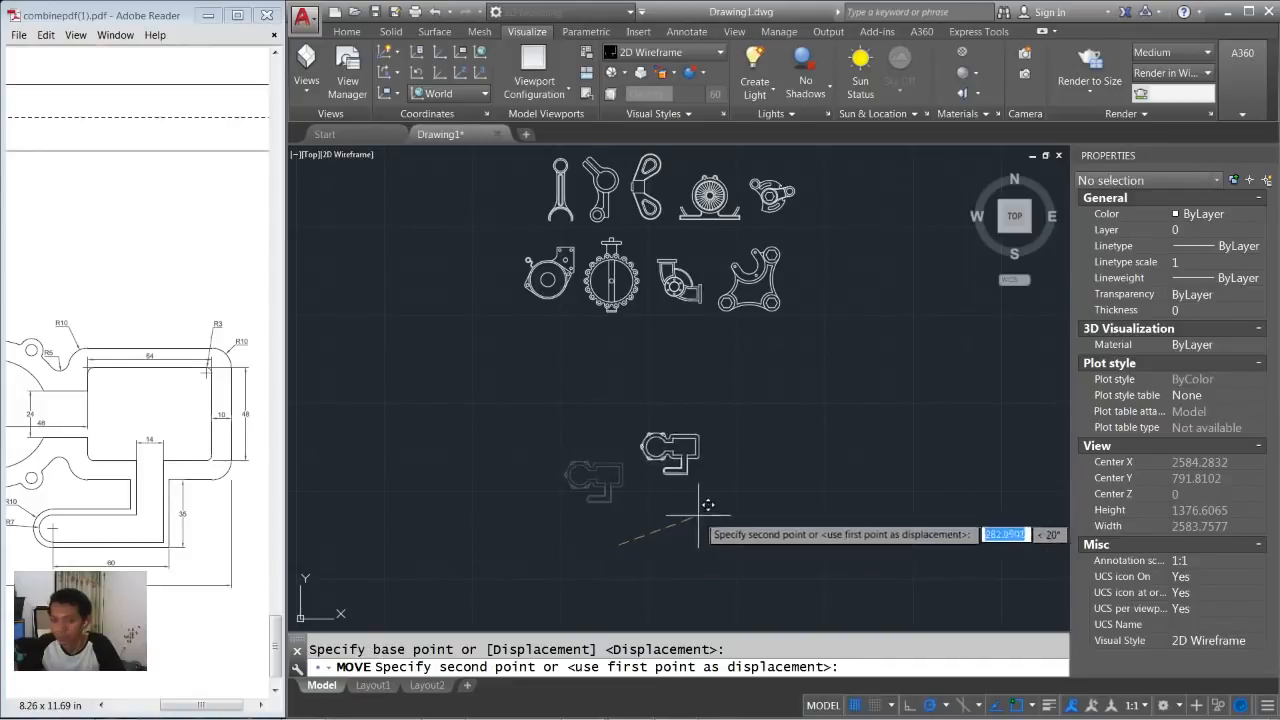
left_click(854, 345)
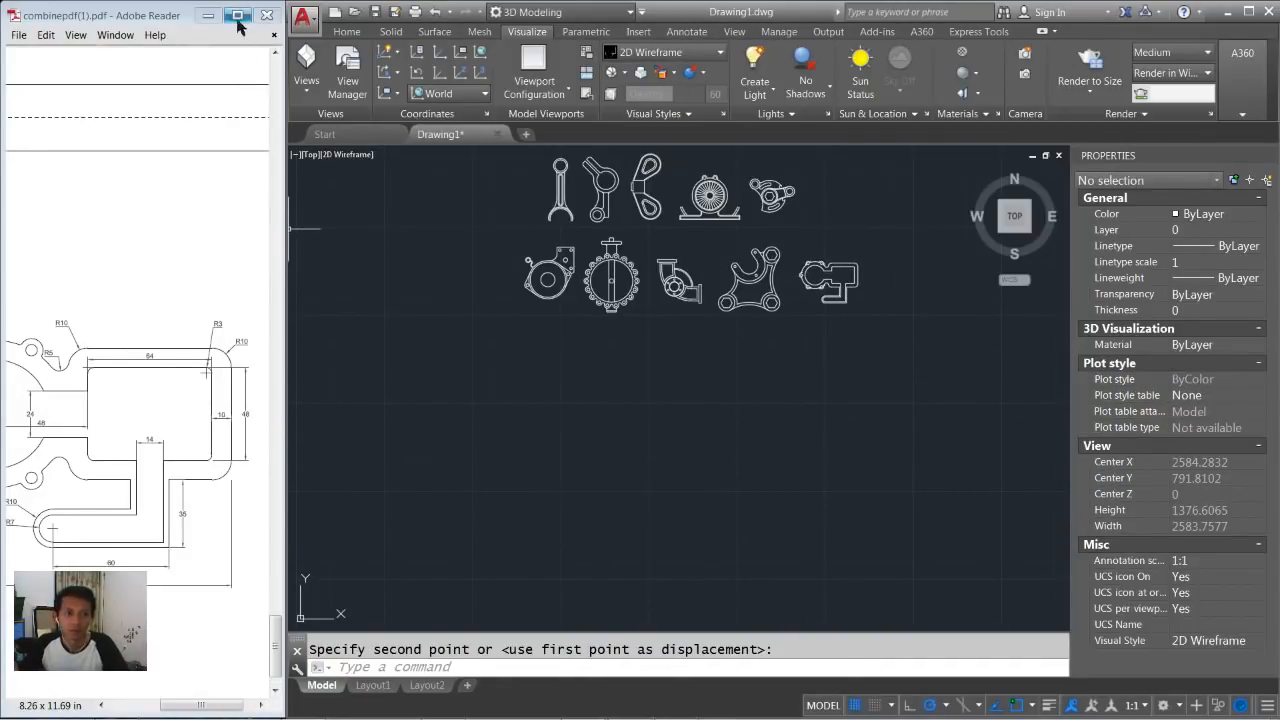
Review the two rows of completed part drawings.
middle_click_drag(666, 289, 647, 455)
scroll(668, 416, "up", 1)
scroll(668, 416, "up", 2)
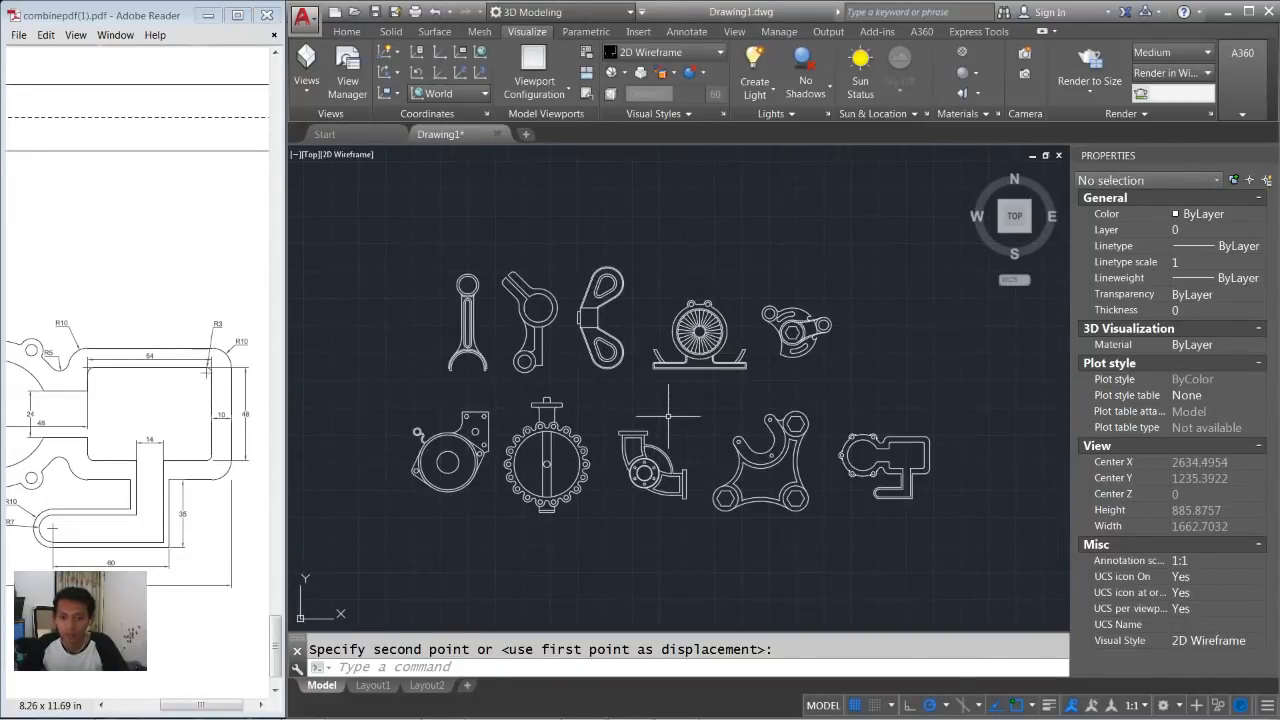
middle_click_drag(668, 407, 673, 390)
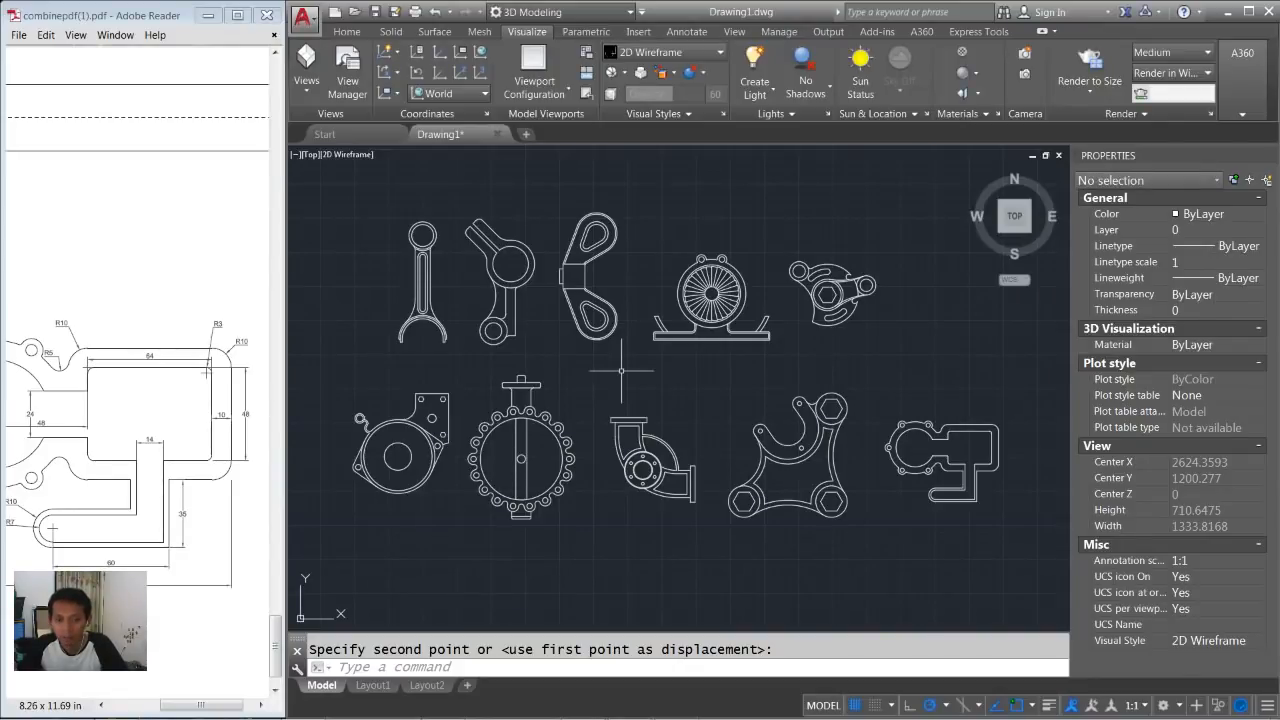
middle_click_drag(568, 368, 575, 373)
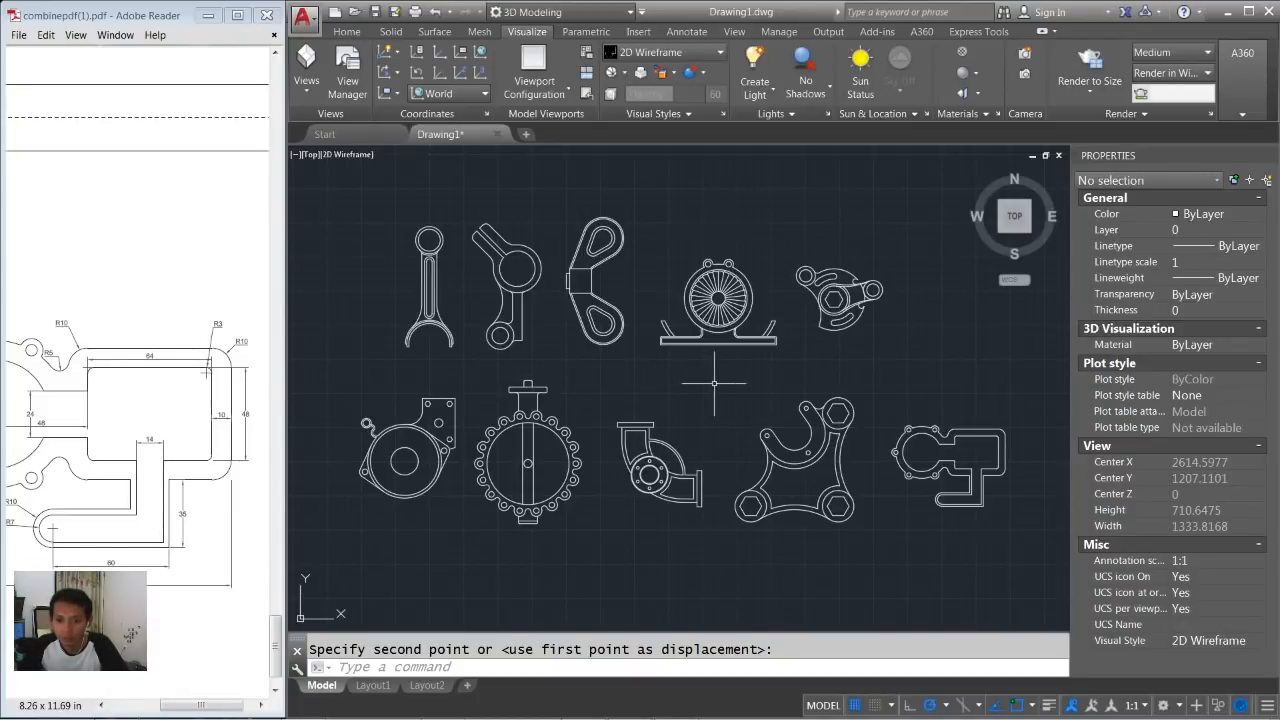
middle_click_drag(724, 380, 724, 389)
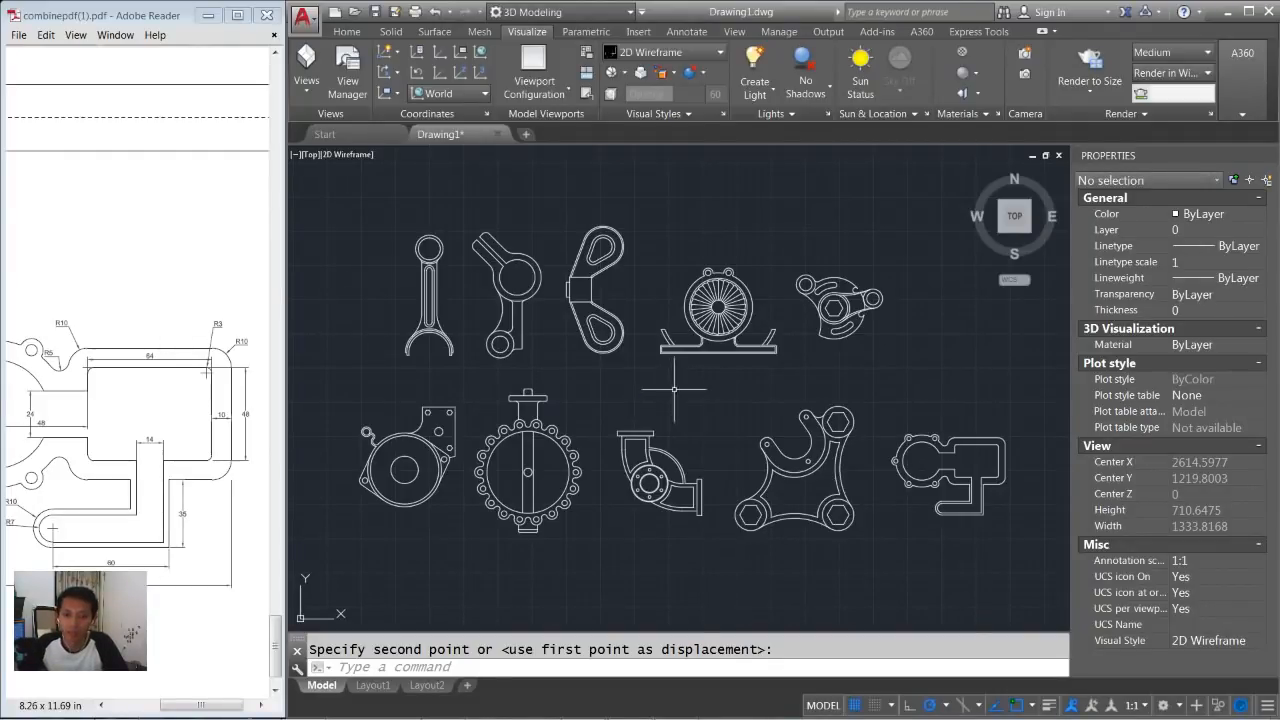
mouse_move(673, 390)
middle_mouse_down()
mouse_move(681, 400)
mouse_move(680, 387)
middle_mouse_up()
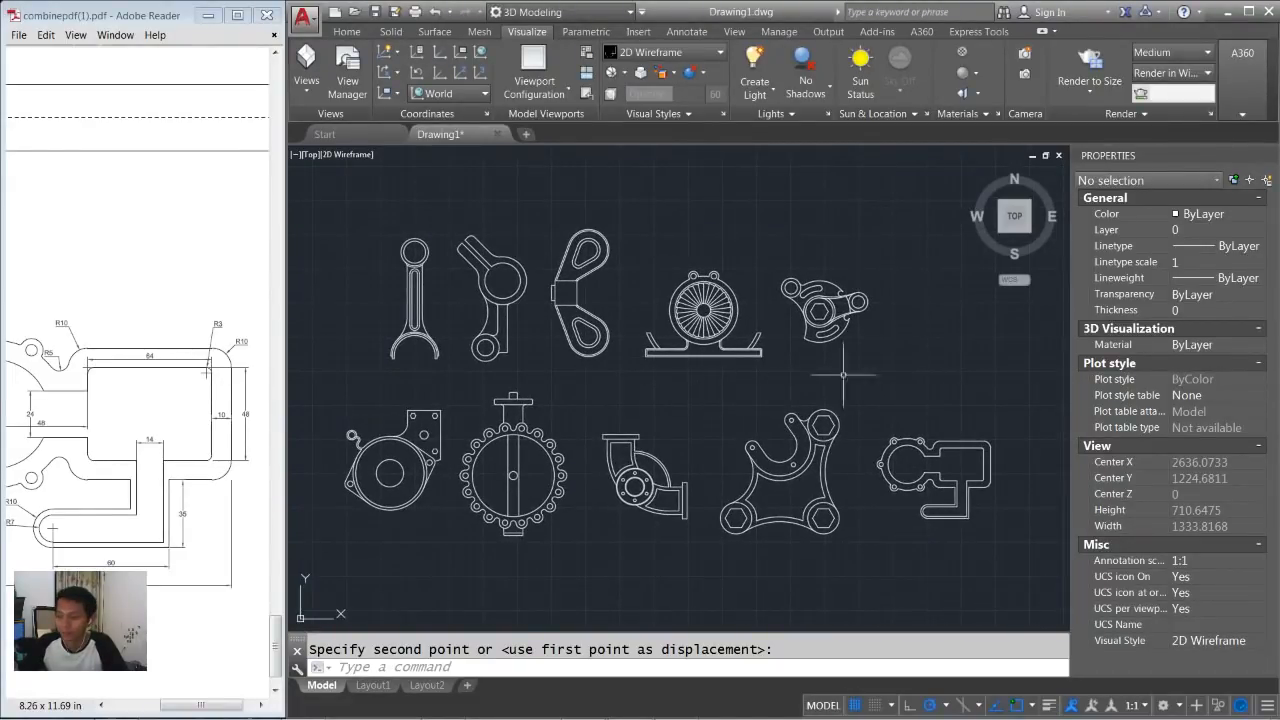
mouse_move(533, 699)
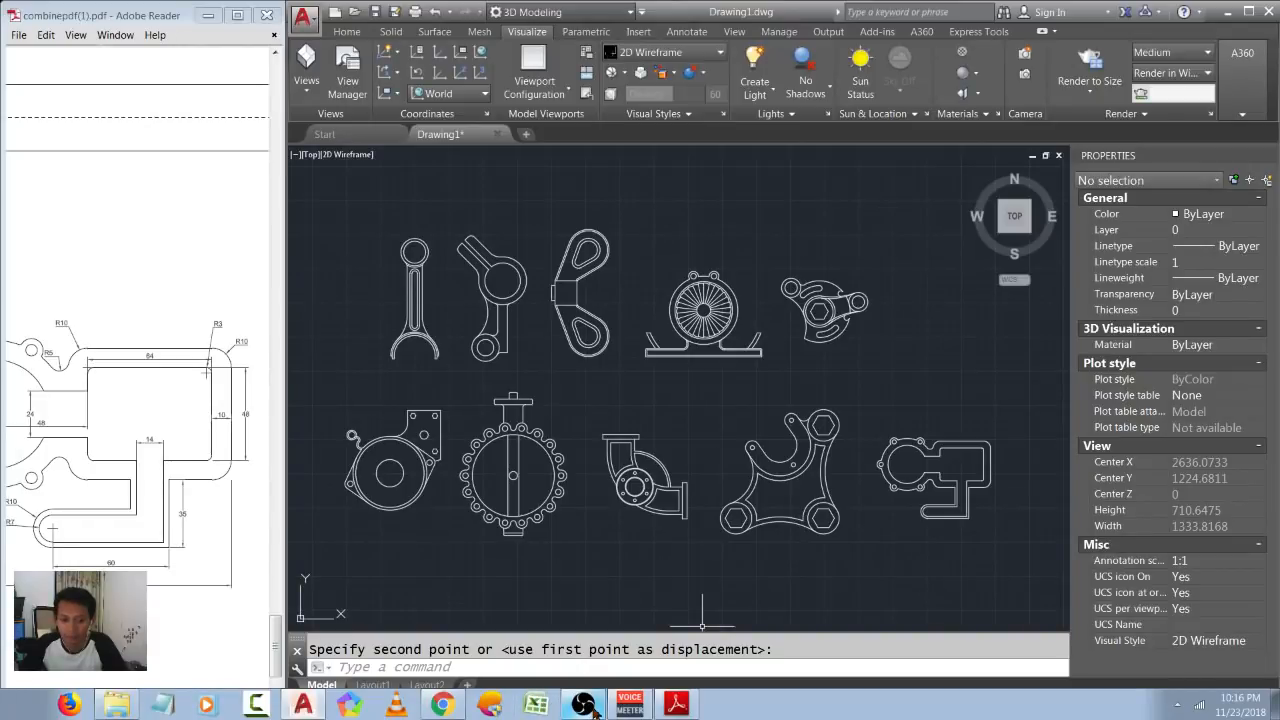